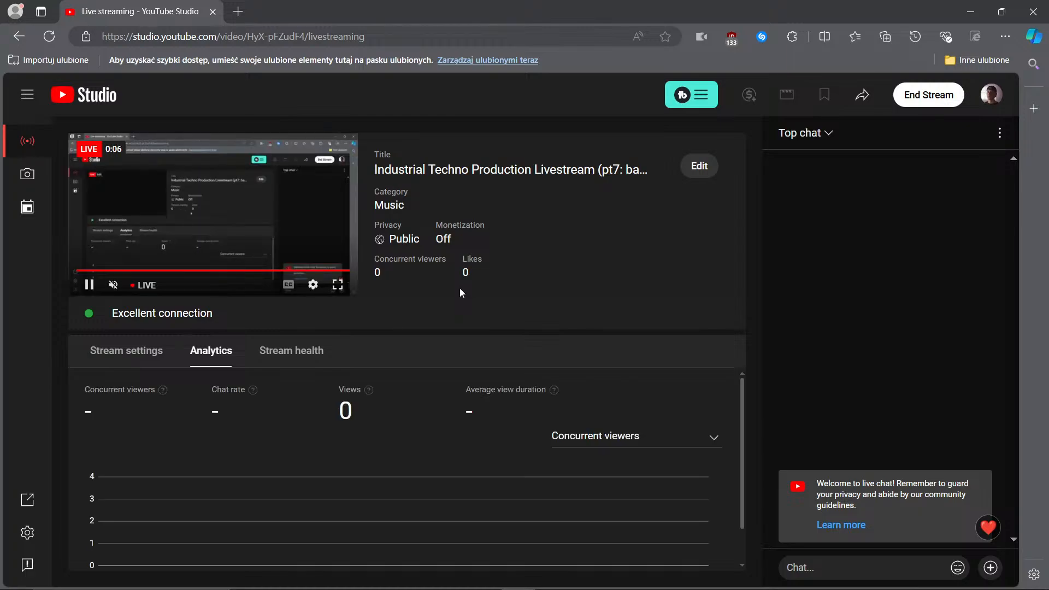
# - Switch from the livestream dashboard to the music project in Ableton Live
pyautogui.hotkey('alt', 'Tab')
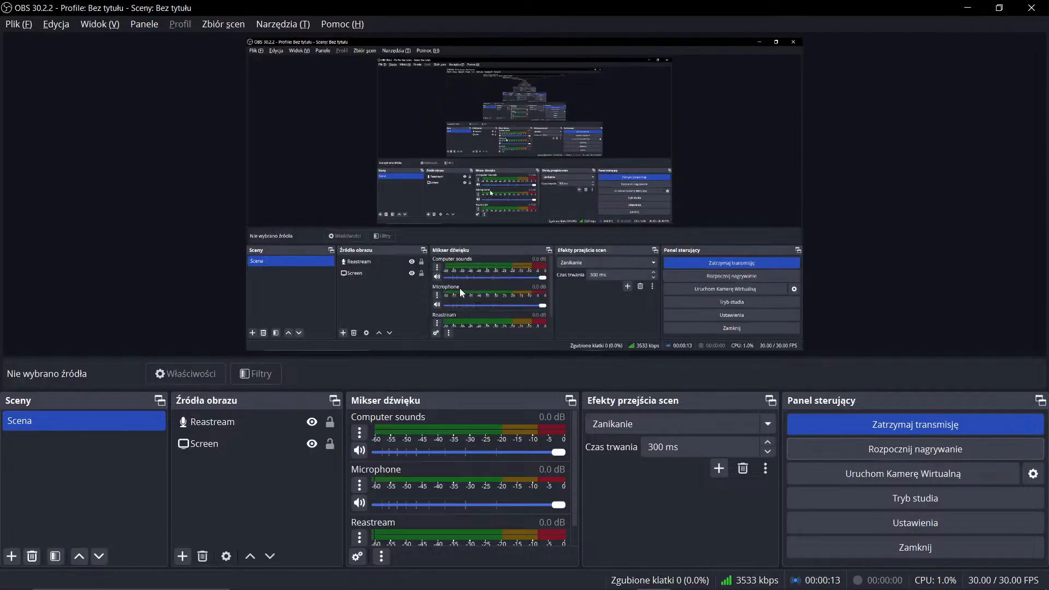
pyautogui.hotkey('alt', 'Tab')
pyautogui.hotkey('alt', 'Tab')
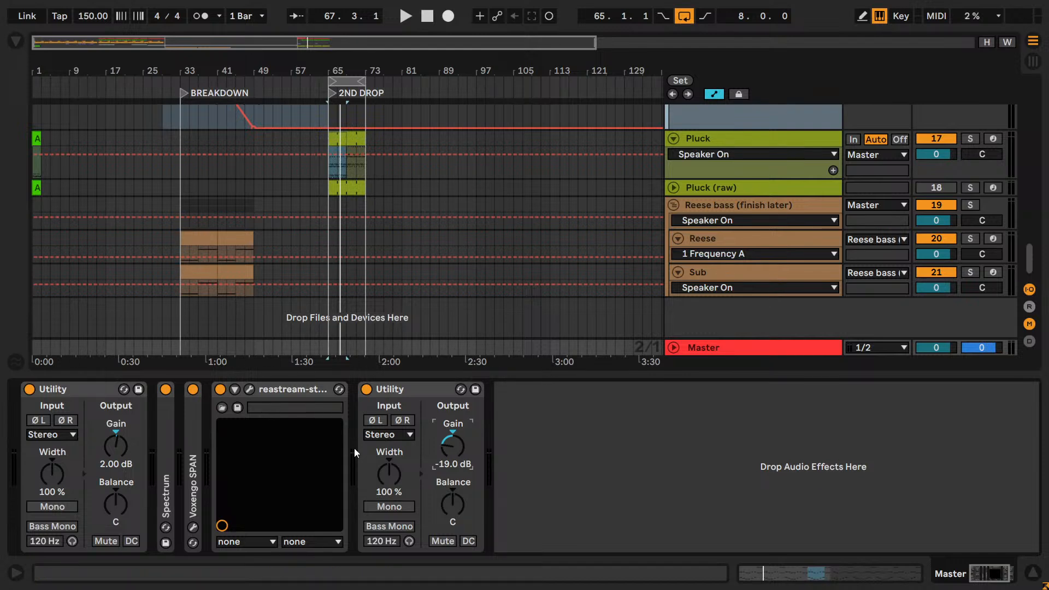
# - Look over the breakdown's bass, pluck and Frozen reverb tracks and the lead and pad tracks above them
pyautogui.scroll(2, 271, 233)
pyautogui.scroll(-2, 275, 235)
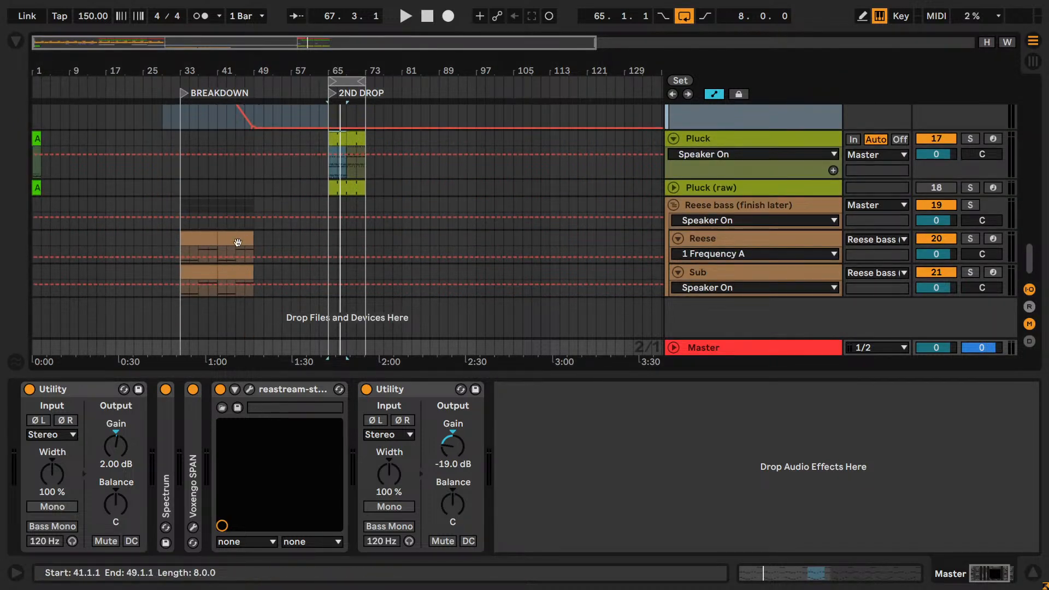
pyautogui.scroll(2, 466, 249)
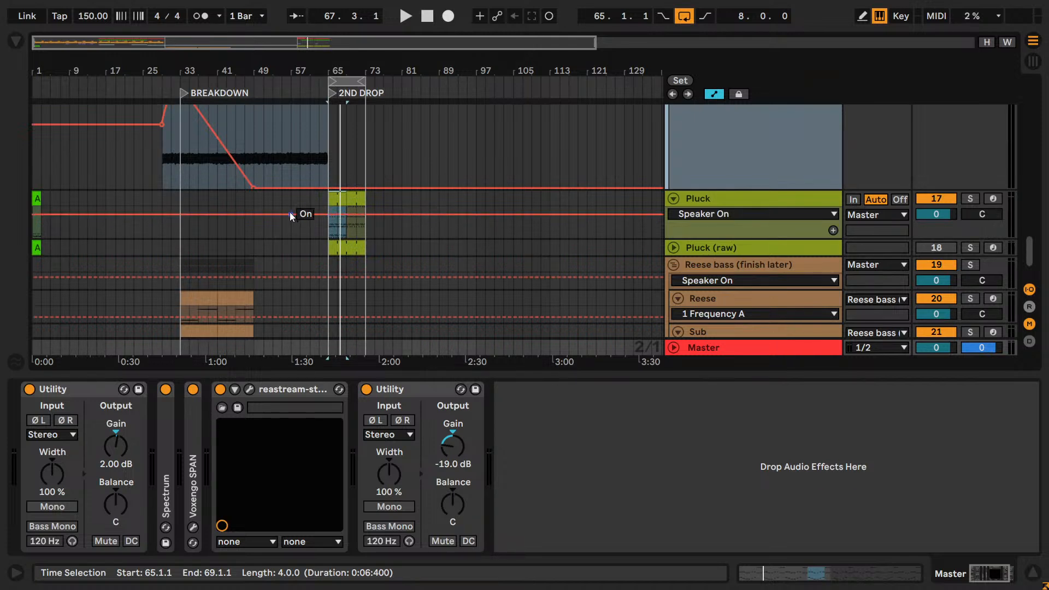
pyautogui.scroll(2, 278, 241)
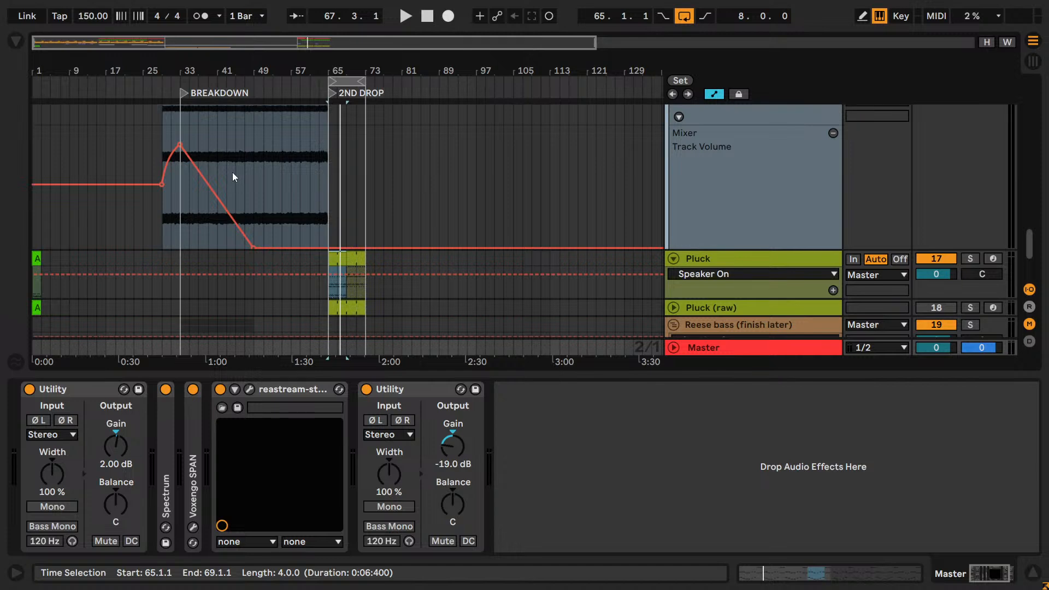
pyautogui.scroll(-3, 232, 272)
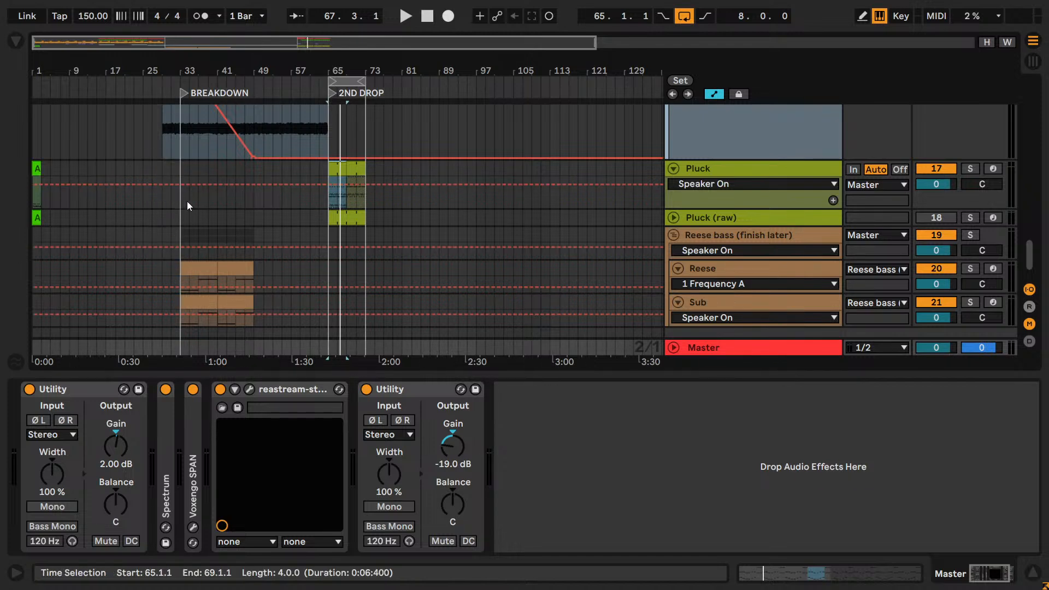
pyautogui.scroll(5, 218, 198)
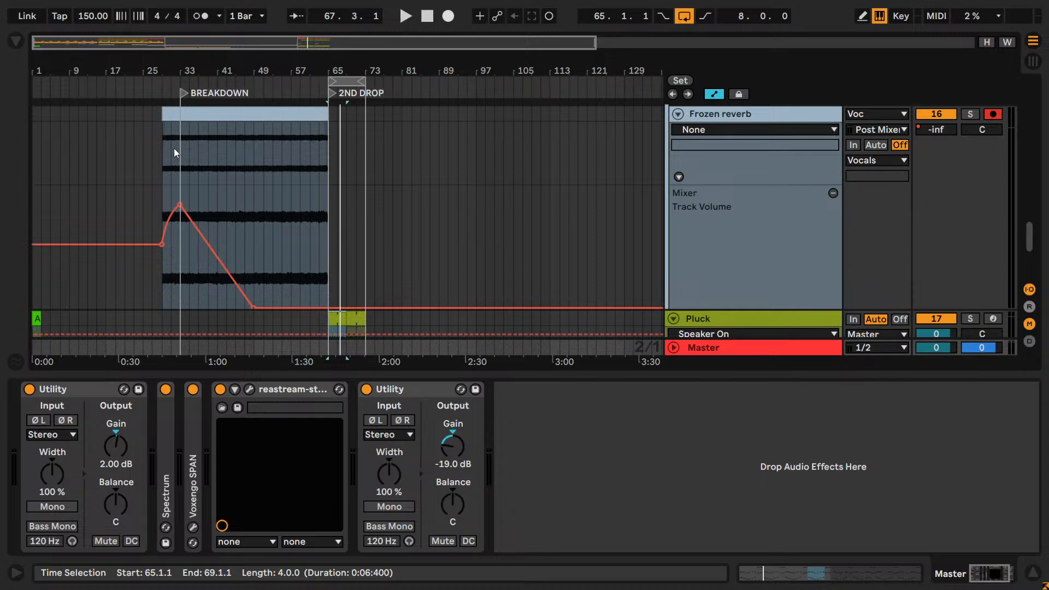
pyautogui.scroll(10, 174, 149)
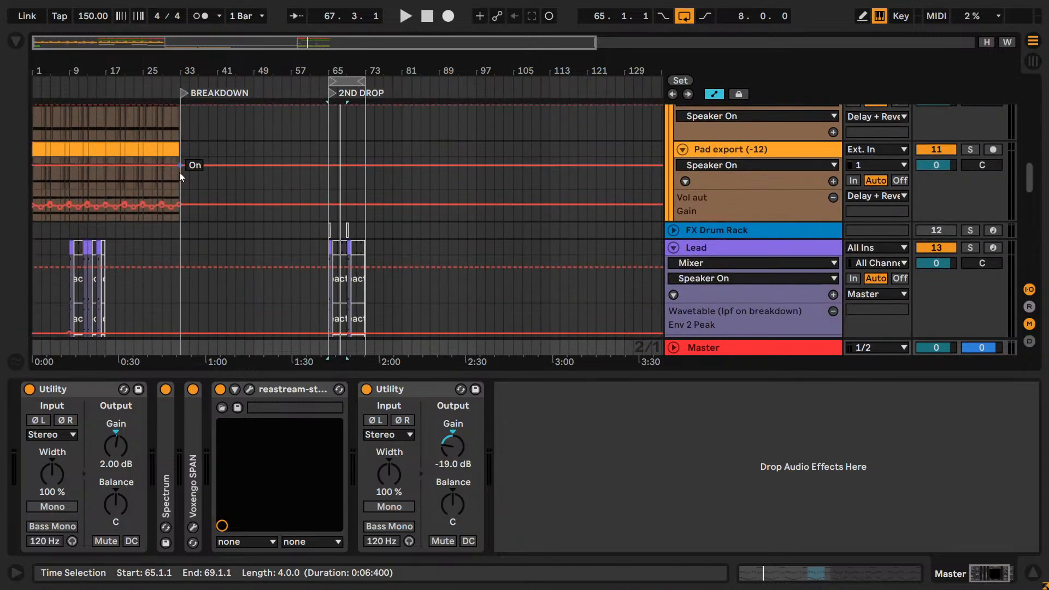
# - Play the arrangement from bar 17, ahead of the breakdown
pyautogui.moveTo(320, 41); pyautogui.dragTo(226, 75)
pyautogui.scroll(10, 222, 180)
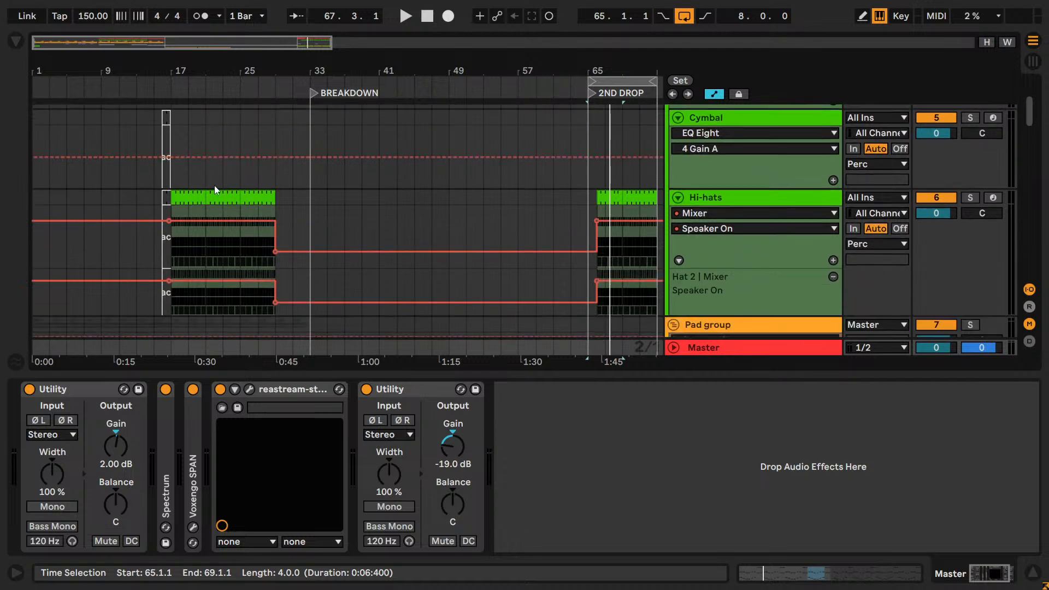
pyautogui.click(176, 130)
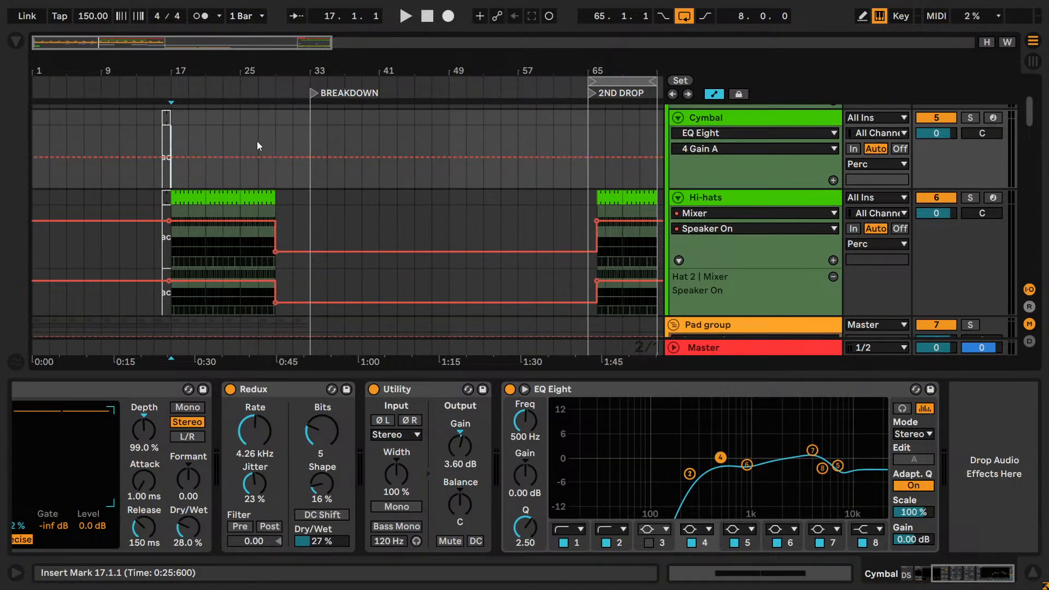
pyautogui.press('space')
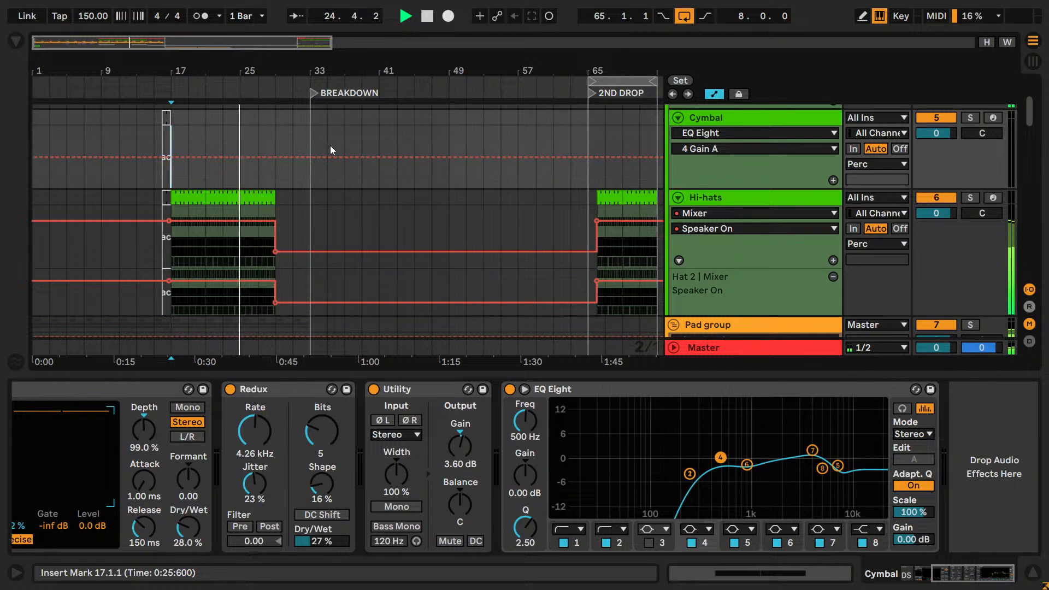
pyautogui.click(344, 158)
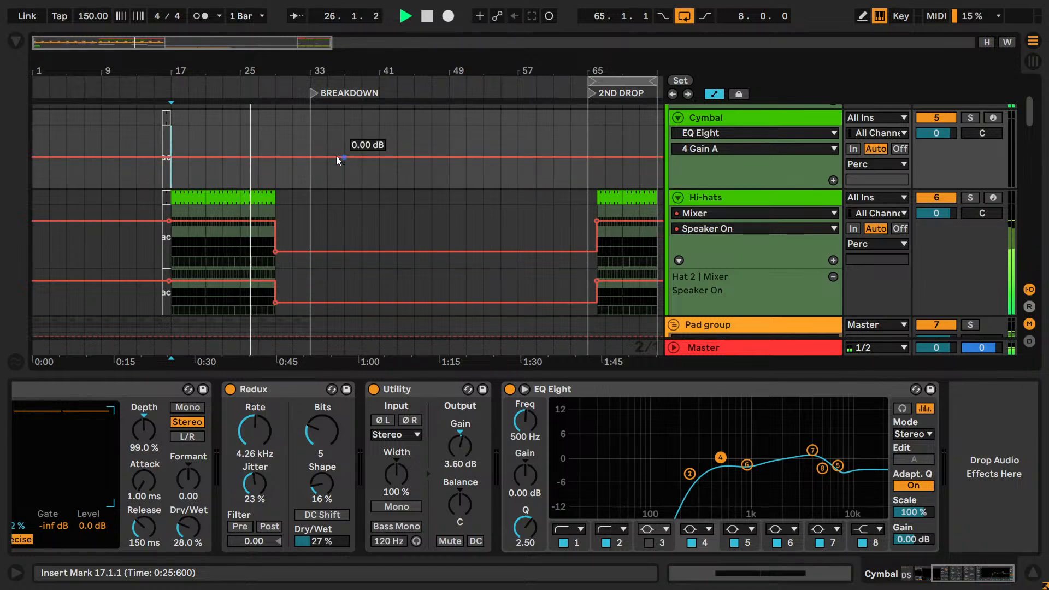
# - Examine the pad, lead, vocal, Frozen reverb and Reese bass tracks while the song plays into the breakdown, and stop playback
pyautogui.scroll(-5, 314, 150)
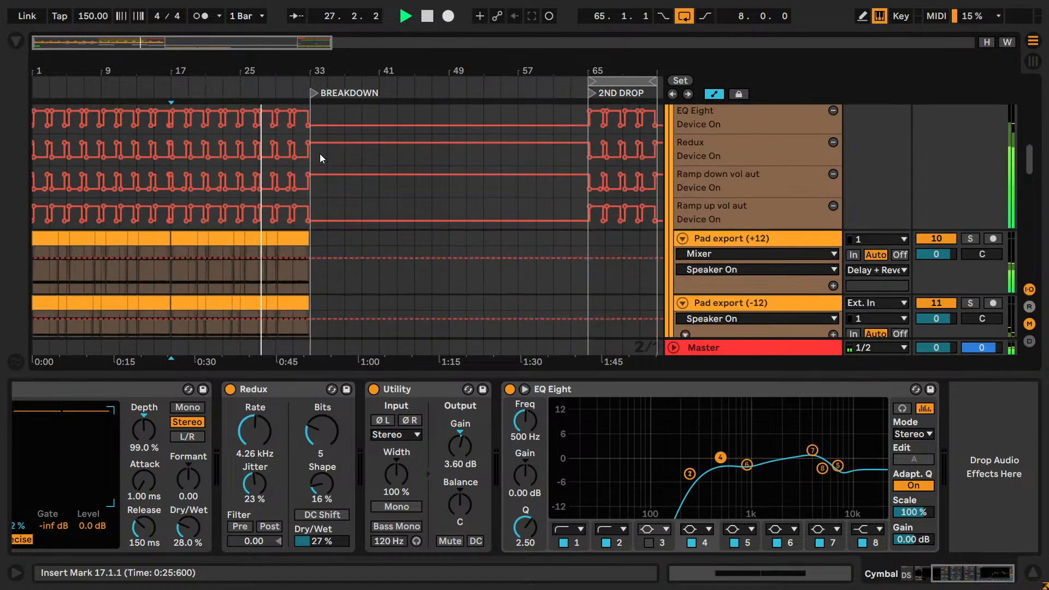
pyautogui.scroll(-7, 660, 259)
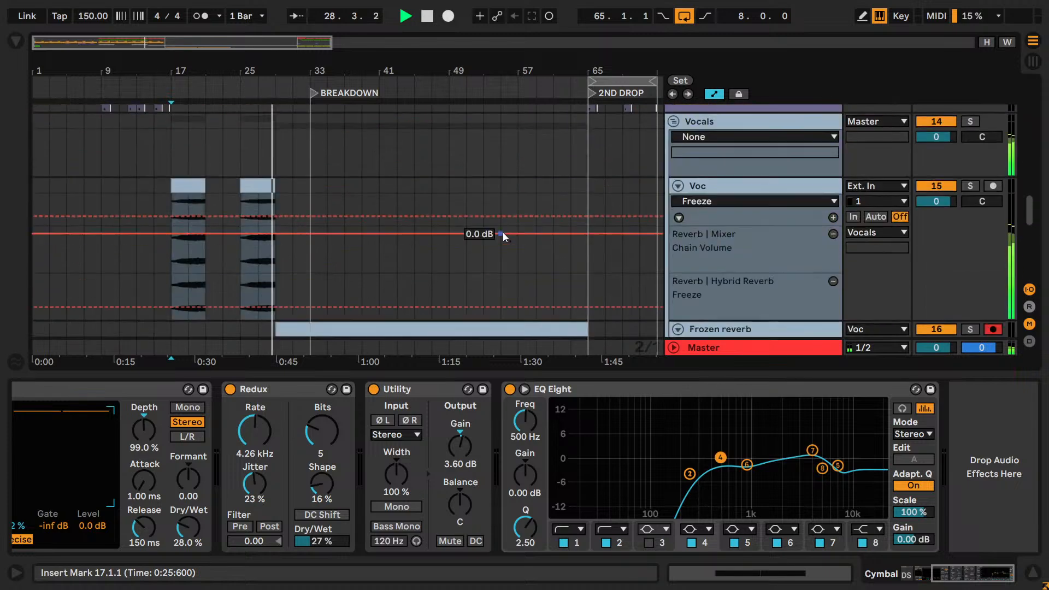
pyautogui.scroll(-8, 503, 232)
pyautogui.scroll(4, 503, 232)
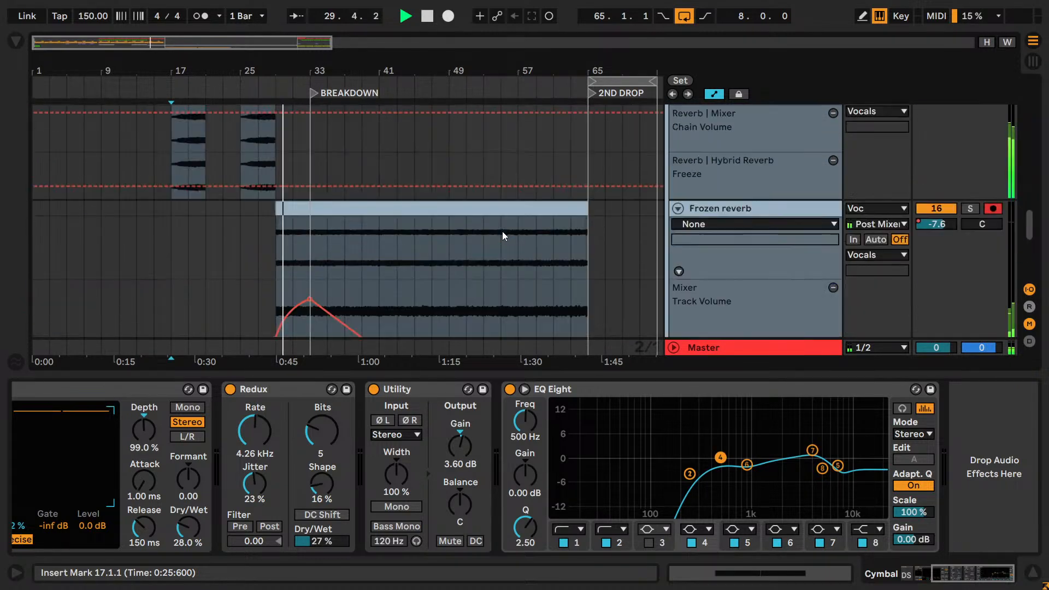
pyautogui.scroll(-2, 500, 231)
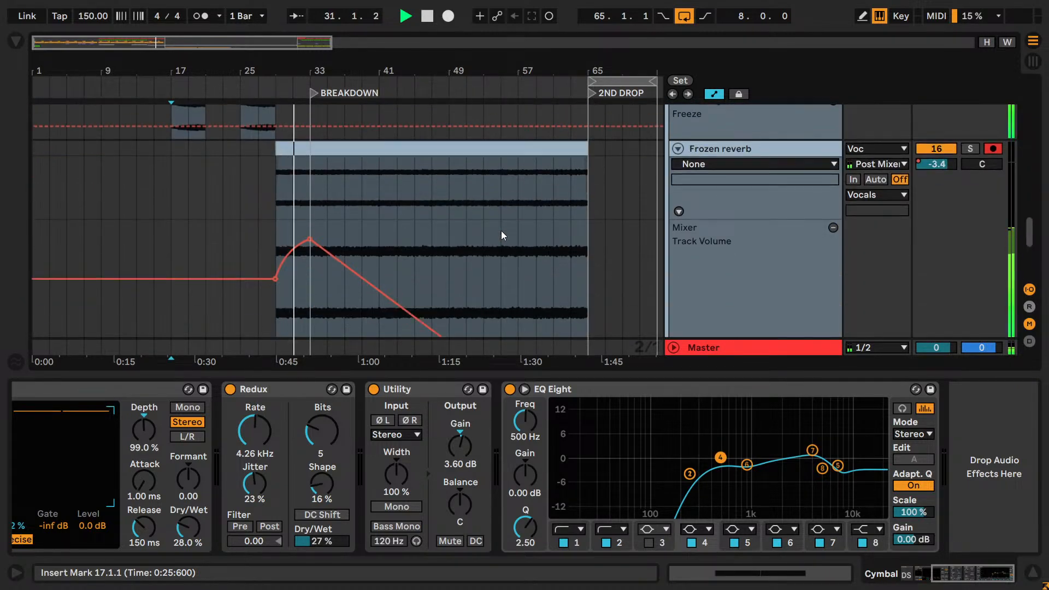
pyautogui.scroll(3, 399, 224)
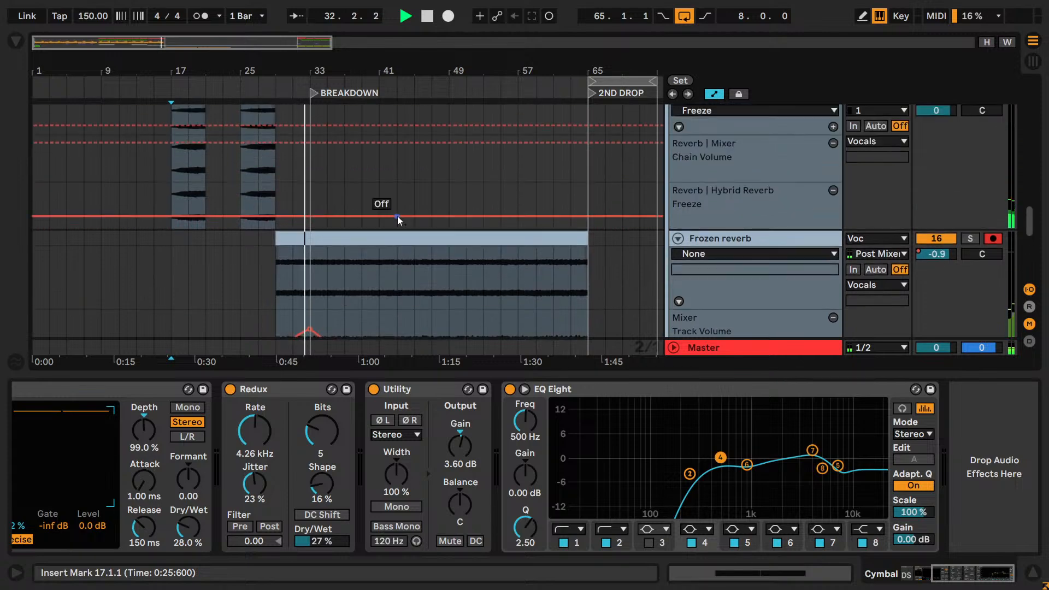
pyautogui.scroll(7, 398, 217)
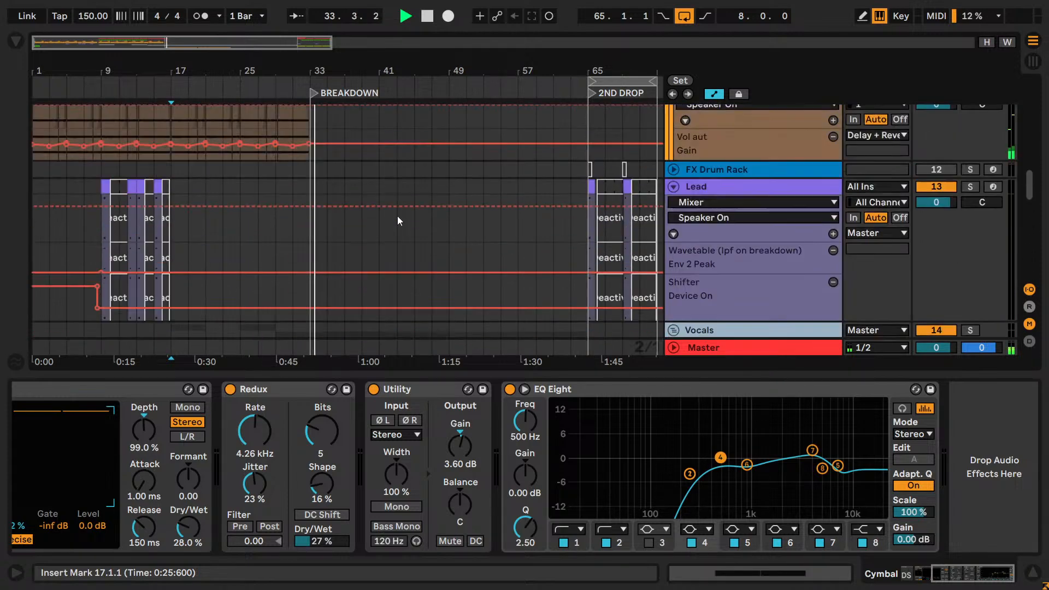
pyautogui.scroll(3, 398, 216)
pyautogui.scroll(-8, 398, 216)
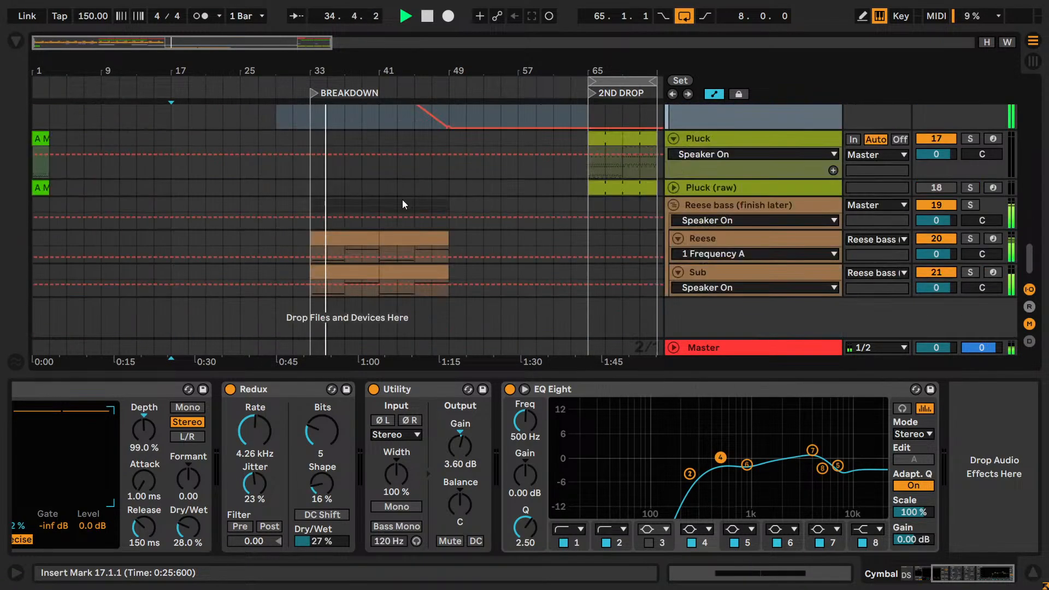
pyautogui.scroll(1, 402, 199)
pyautogui.press('space')
# - Select bars 33 to 41 in the Frozen reverb track's volume lane and review the tracks up to the Pad group
pyautogui.scroll(3, 403, 199)
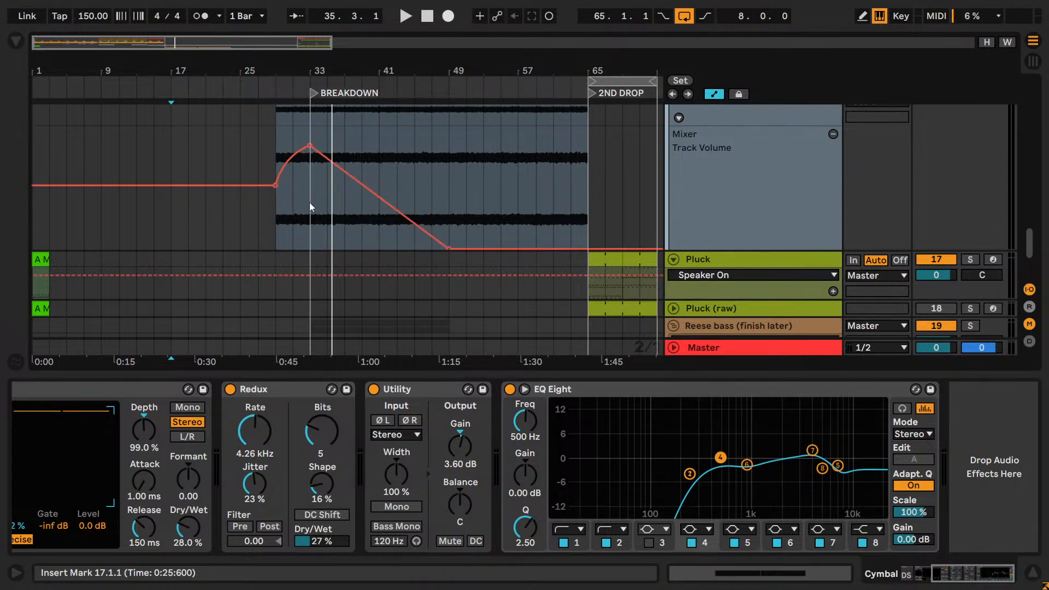
pyautogui.moveTo(312, 206); pyautogui.dragTo(381, 208)
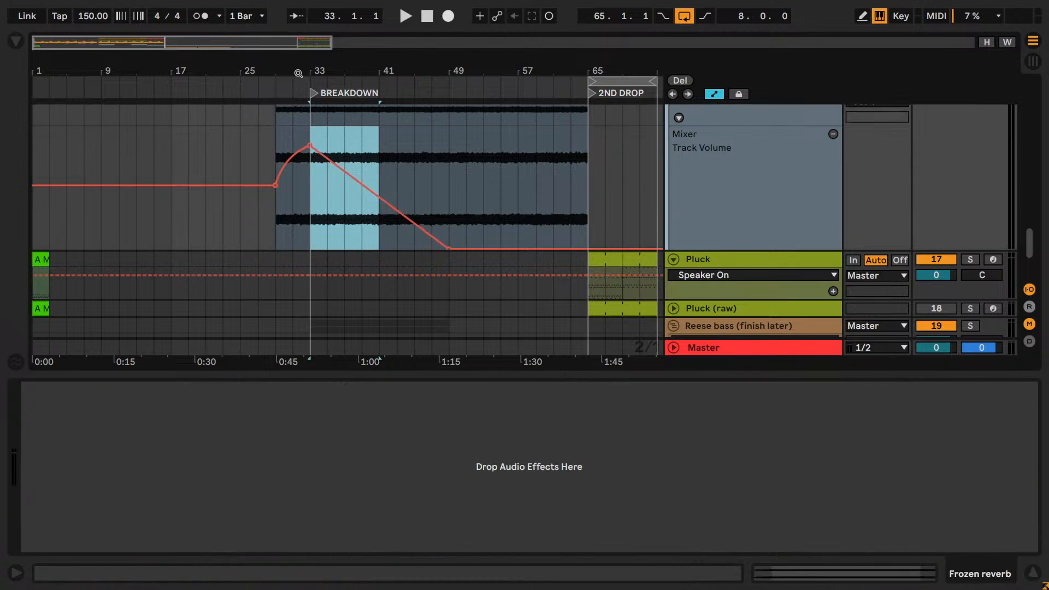
pyautogui.hscroll(5, 199, 125)
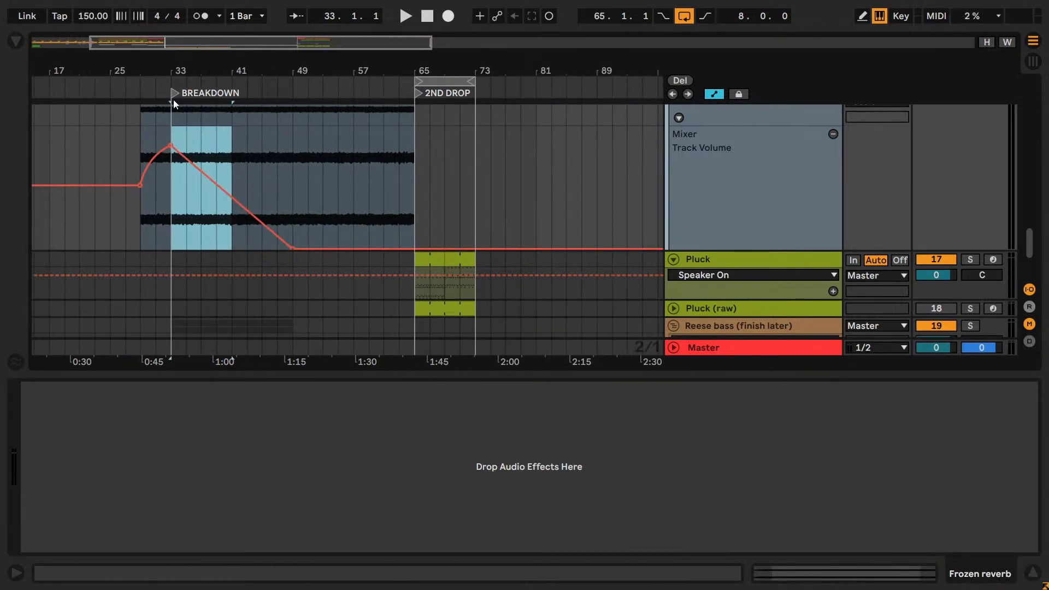
pyautogui.scroll(3, 420, 183)
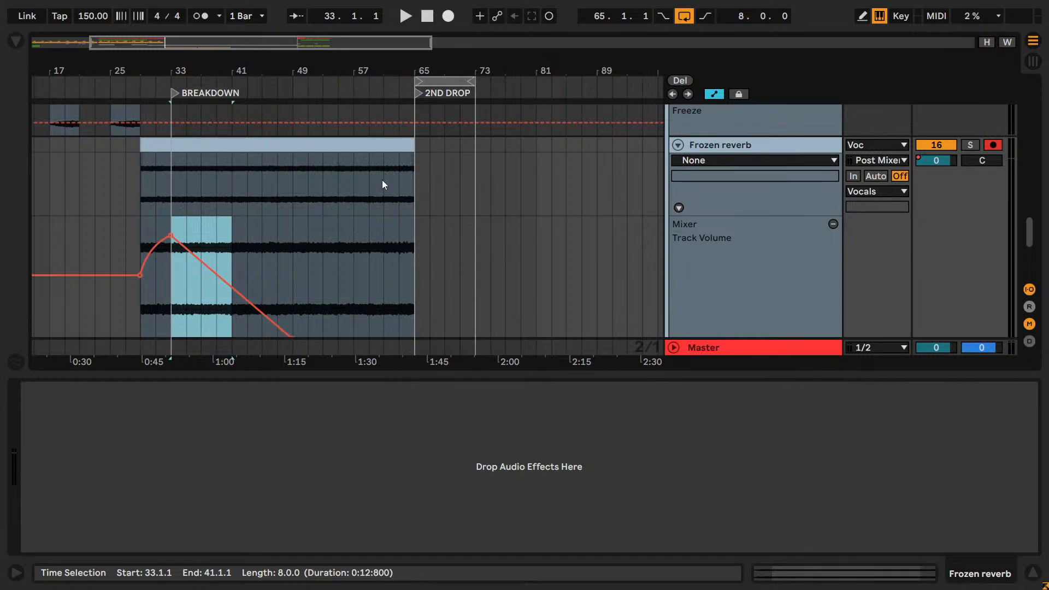
pyautogui.scroll(10, 385, 181)
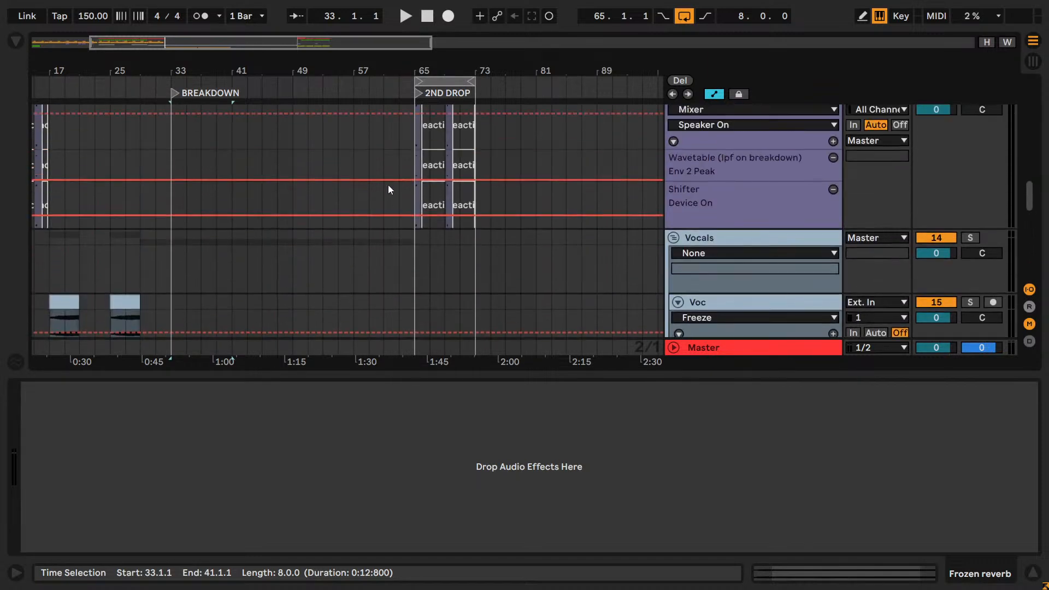
pyautogui.scroll(10, 391, 190)
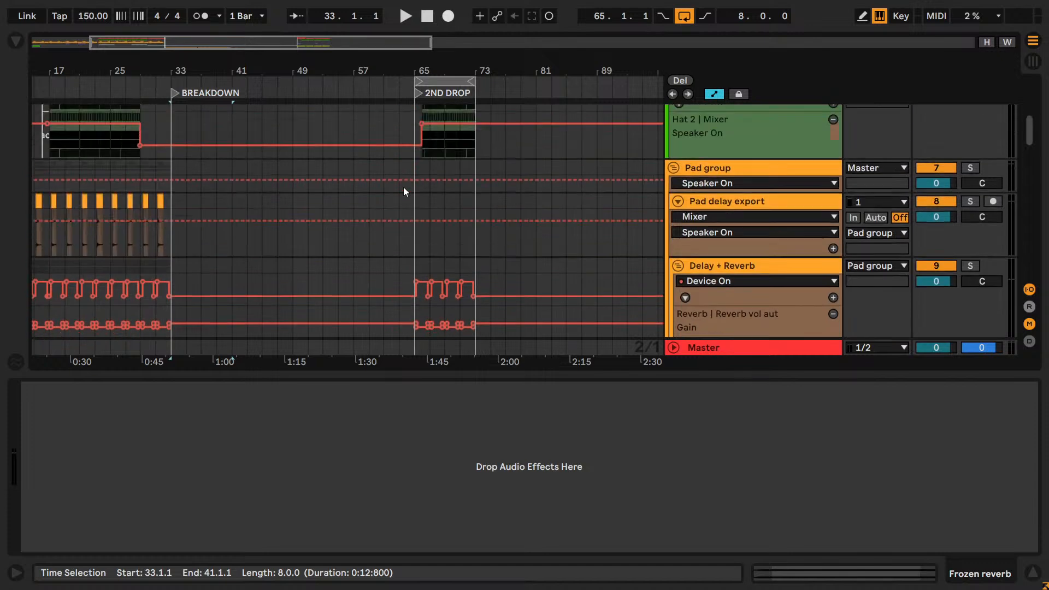
# - Play the second drop from bar 65, review the pad and vocal tracks meanwhile, and stop playback
pyautogui.click(415, 165)
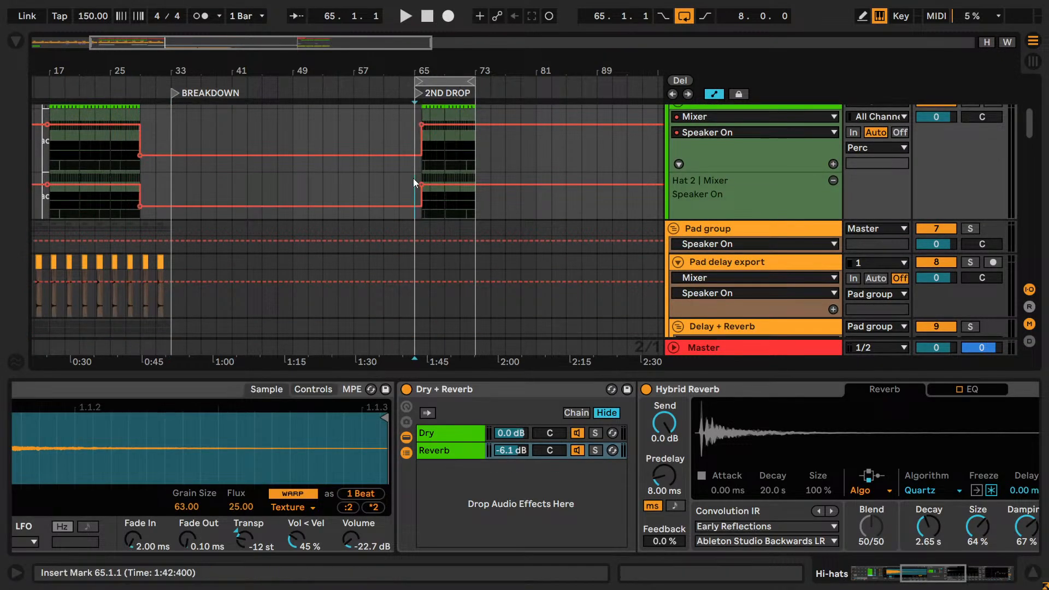
pyautogui.scroll(3, 427, 213)
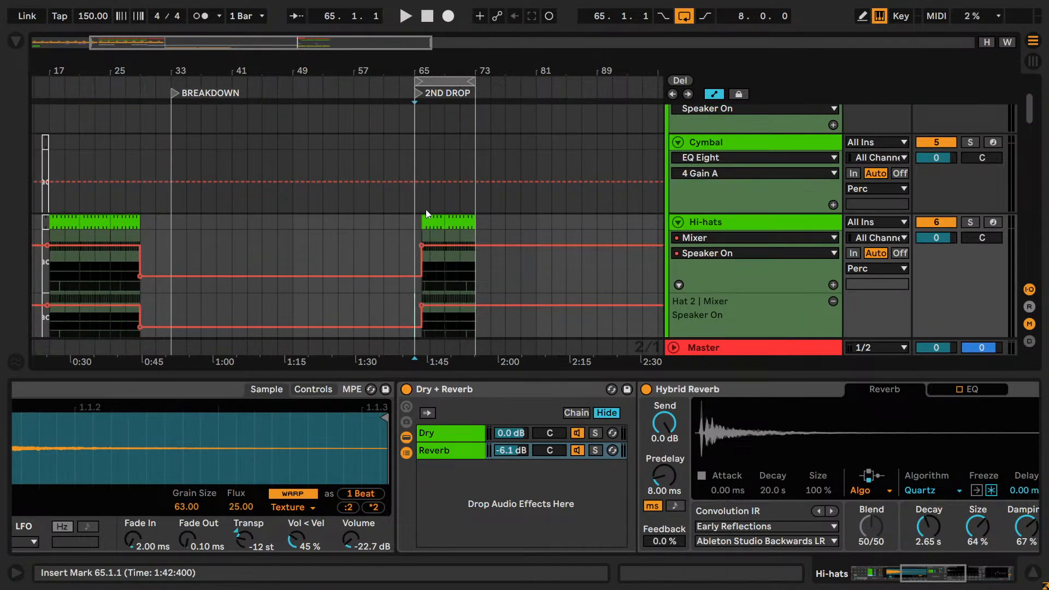
pyautogui.press('space')
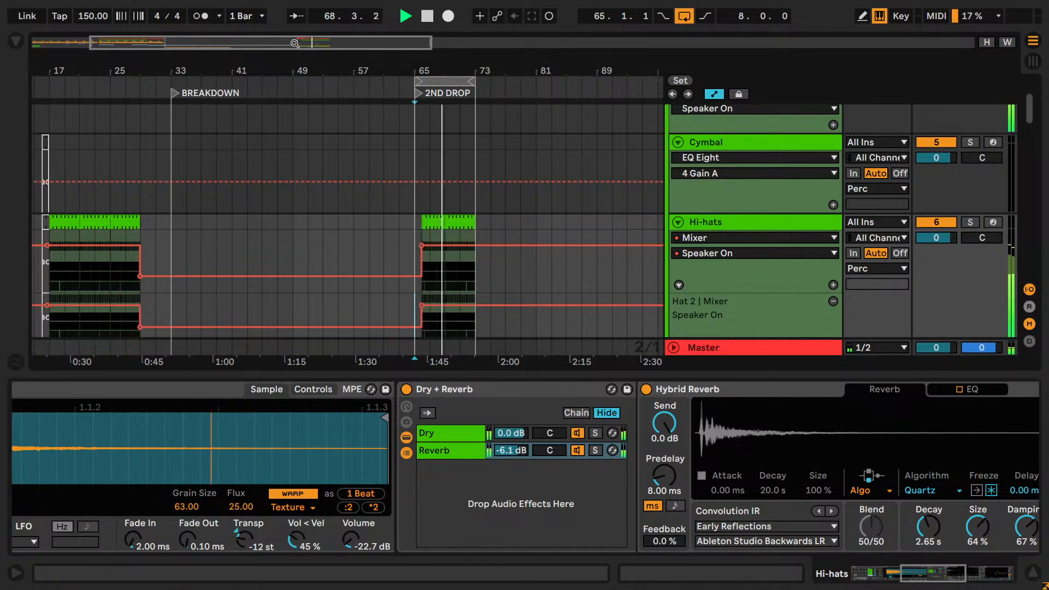
pyautogui.moveTo(619, 51); pyautogui.dragTo(619, 60)
pyautogui.scroll(-8, 300, 116)
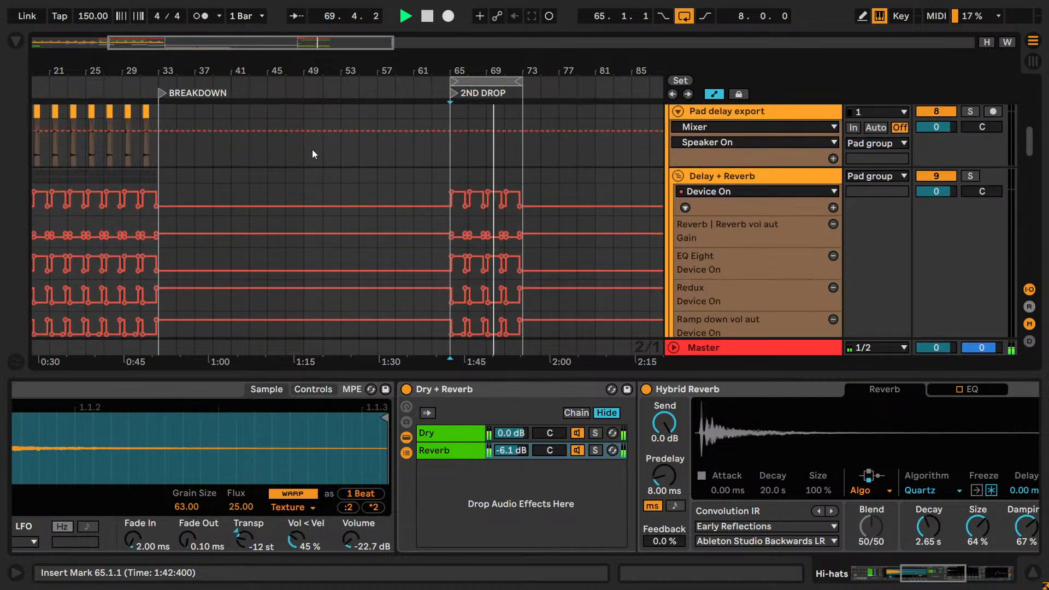
pyautogui.scroll(-6, 315, 150)
pyautogui.press('space')
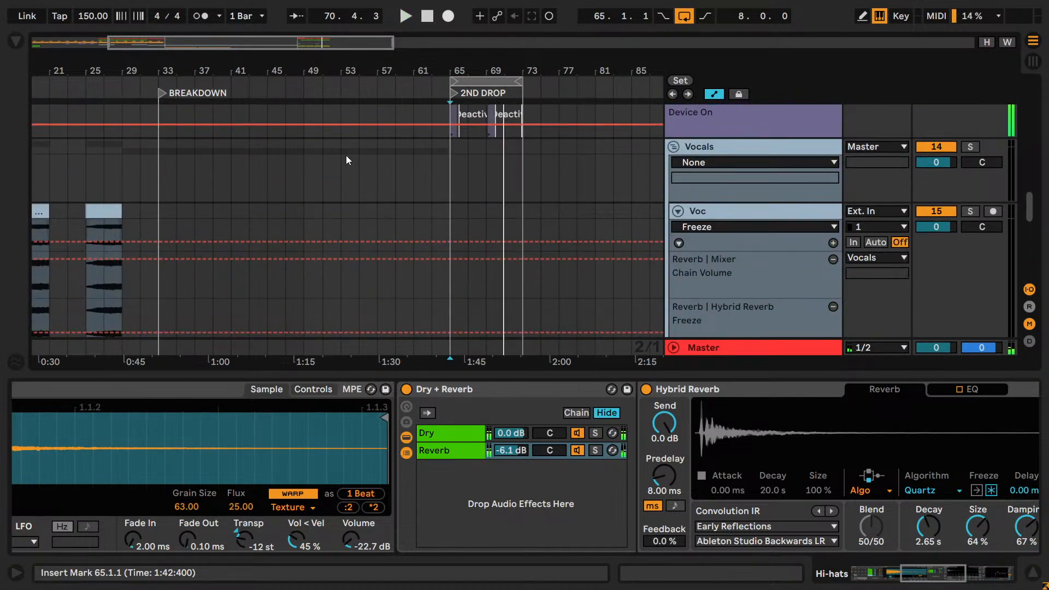
# - Select the Reese track's material in the breakdown and solo the Reese bass group
pyautogui.scroll(-3, 345, 155)
pyautogui.scroll(-5, 358, 164)
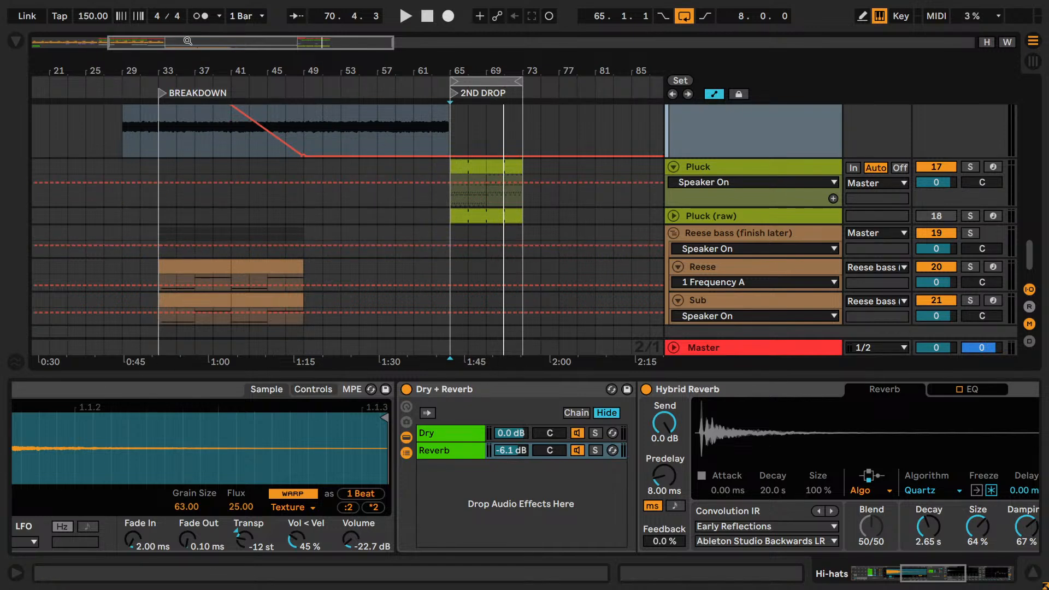
pyautogui.moveTo(187, 41); pyautogui.dragTo(122, 49)
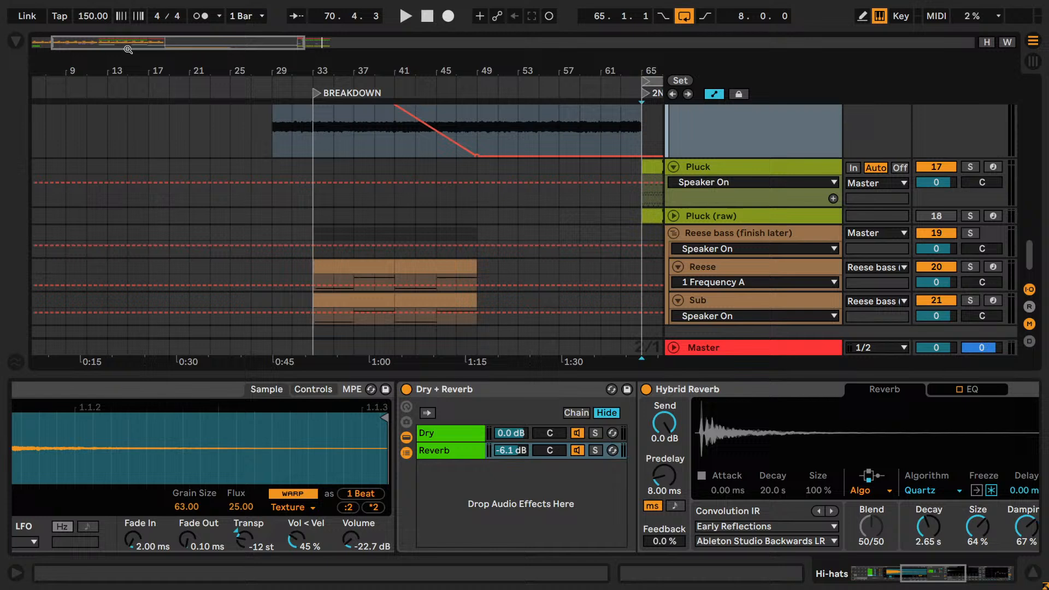
pyautogui.click(383, 263)
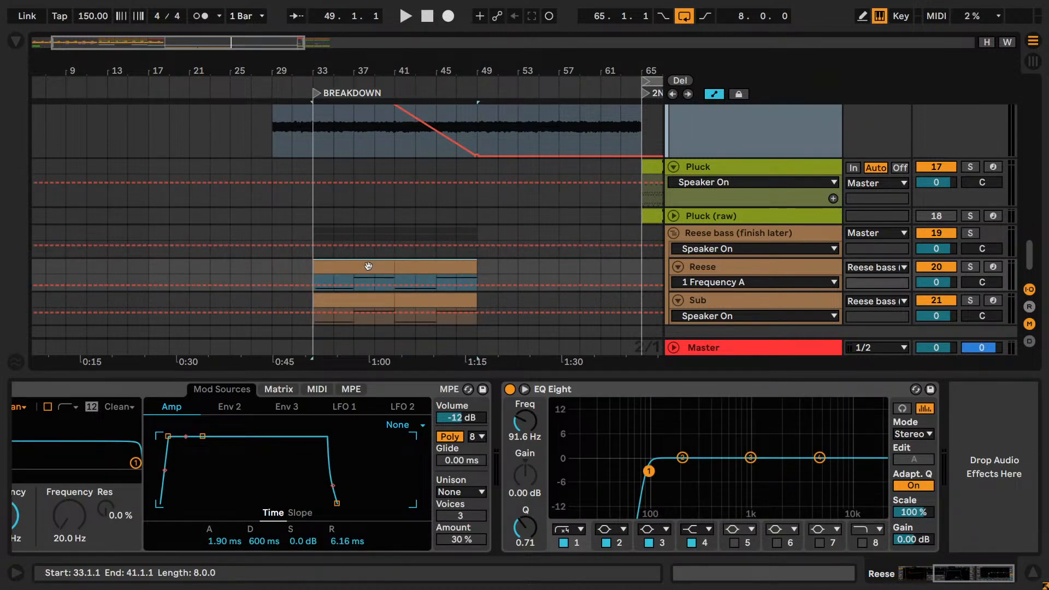
pyautogui.scroll(-1, 897, 221)
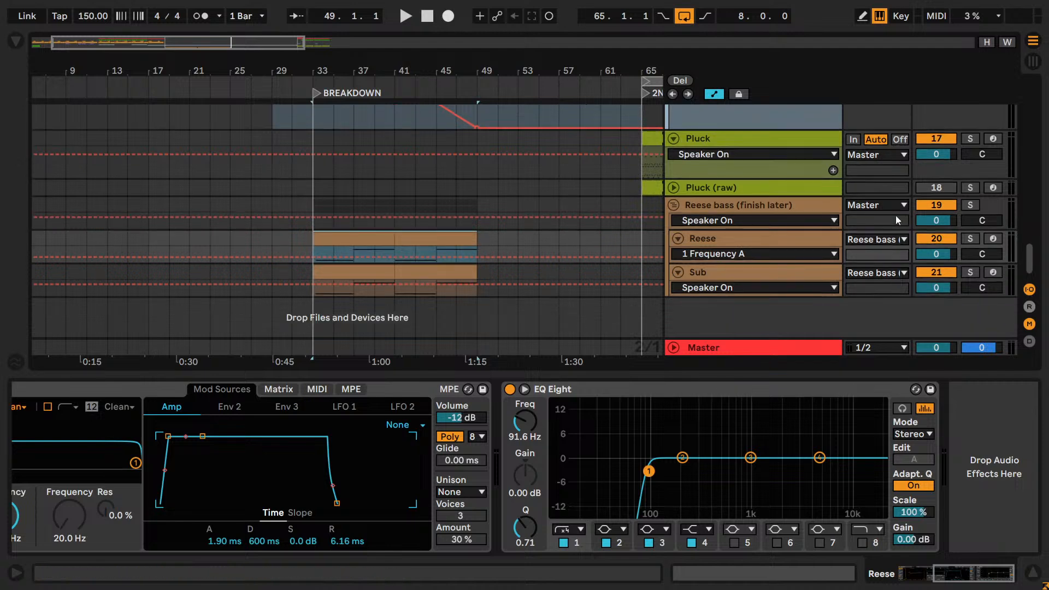
pyautogui.click(971, 204)
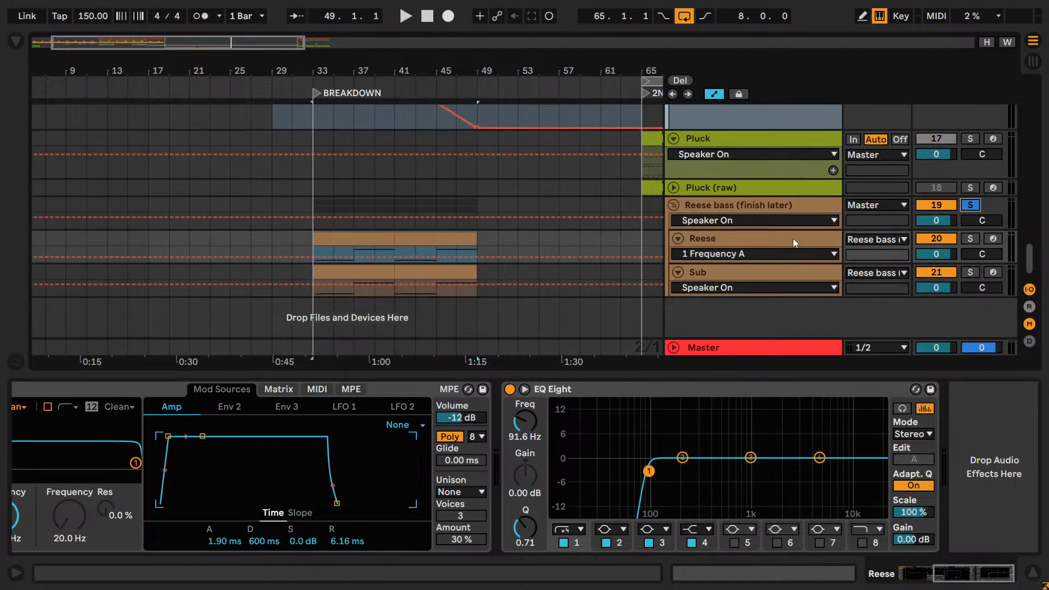
# - Solo the Sub track, show its devices, and play a short stretch from the start of the breakdown
pyautogui.click(971, 272)
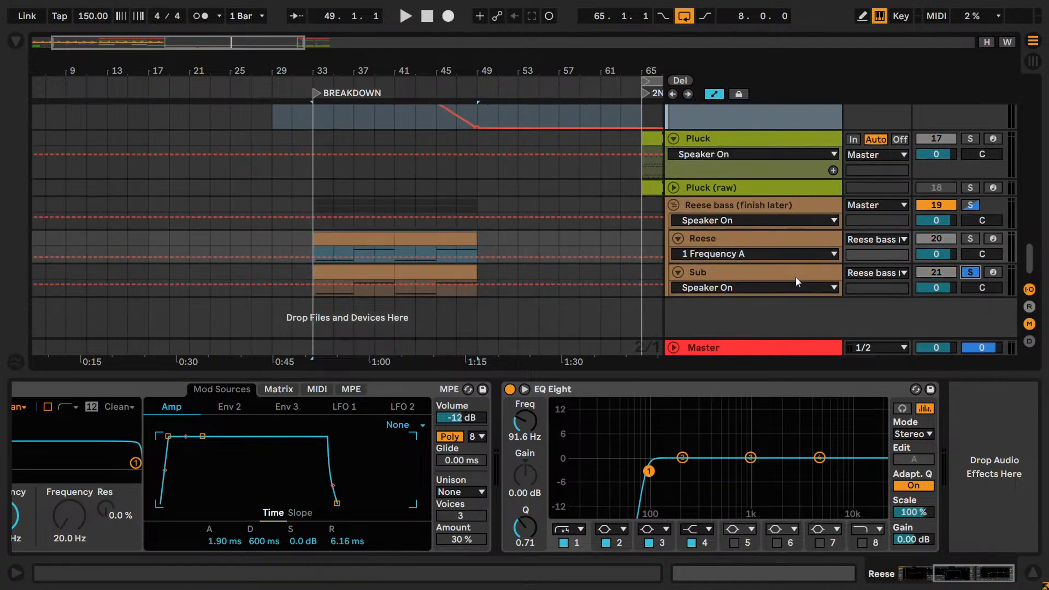
pyautogui.click(796, 276)
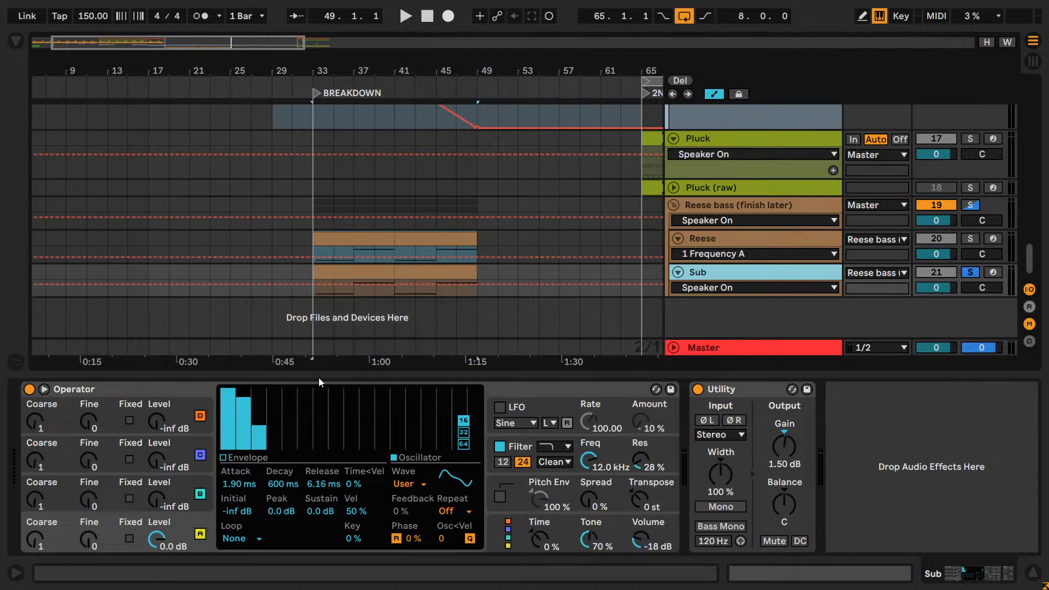
pyautogui.press('space')
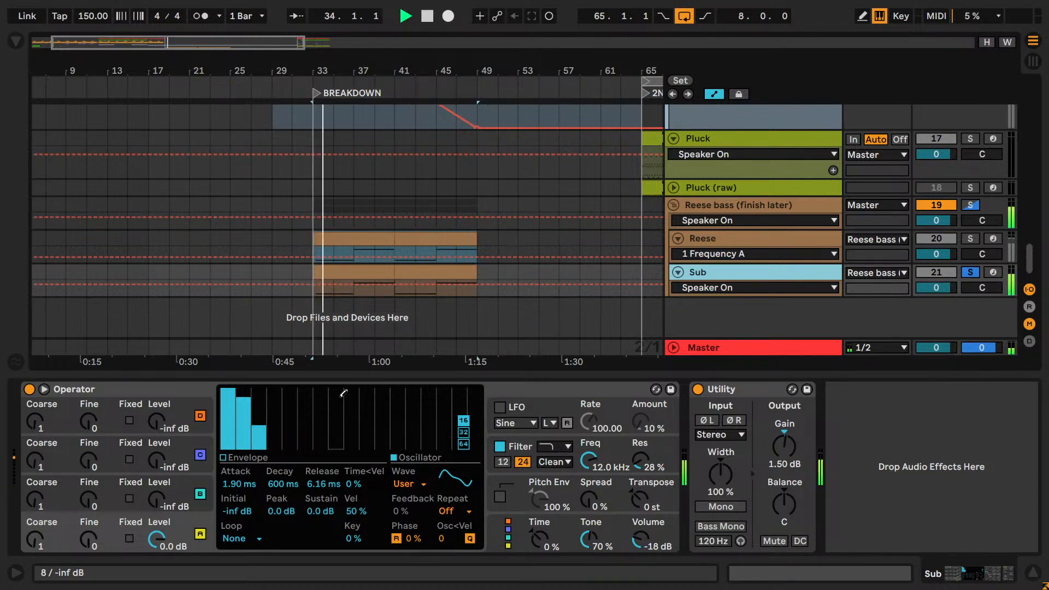
pyautogui.press('space')
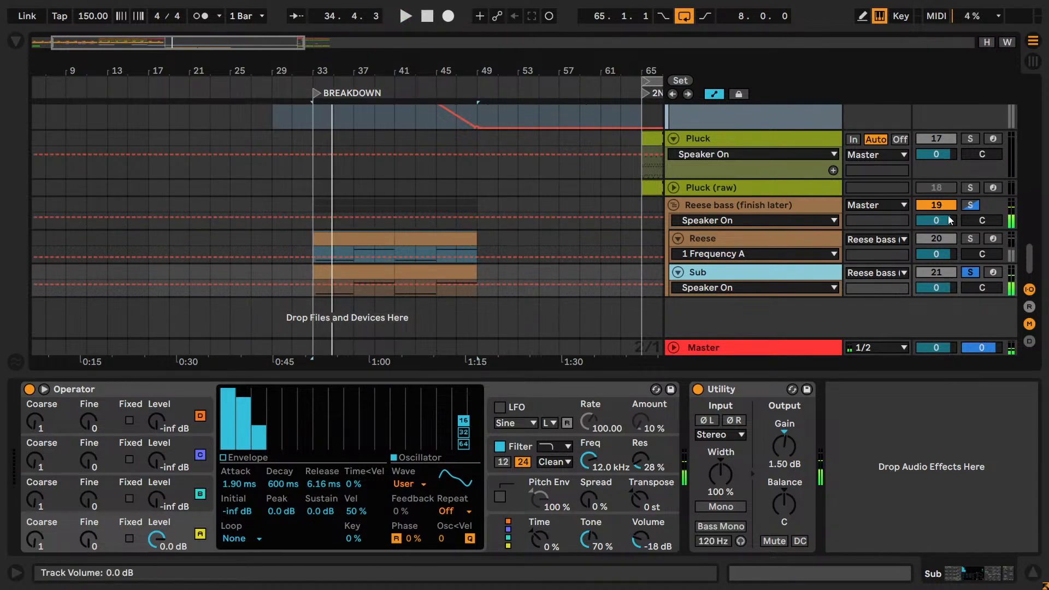
# - Solo the Reese track instead, show its devices, and play the opening of the breakdown
pyautogui.click(971, 239)
pyautogui.click(815, 244)
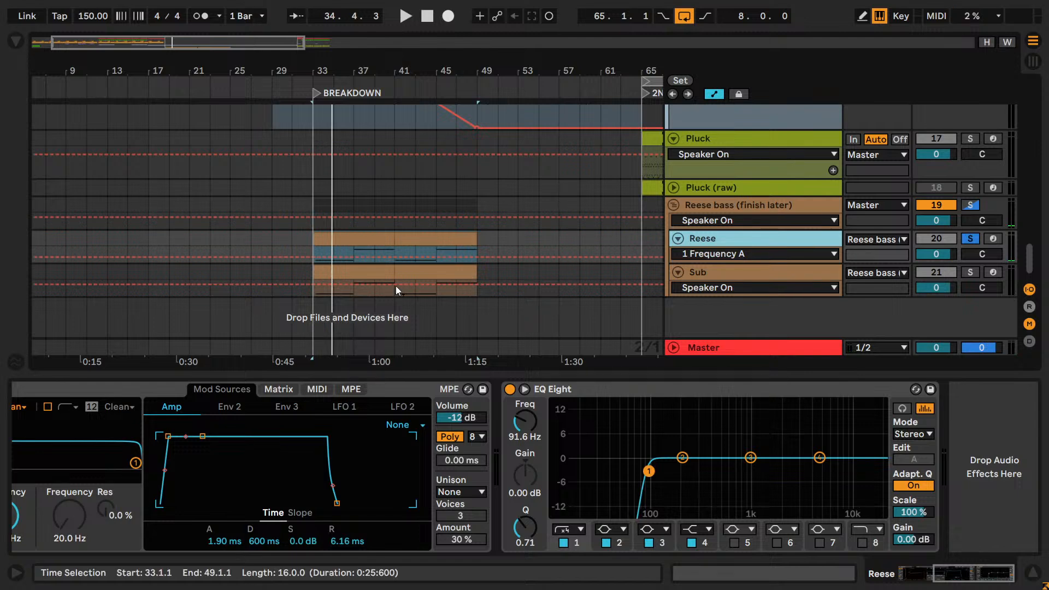
pyautogui.press('space')
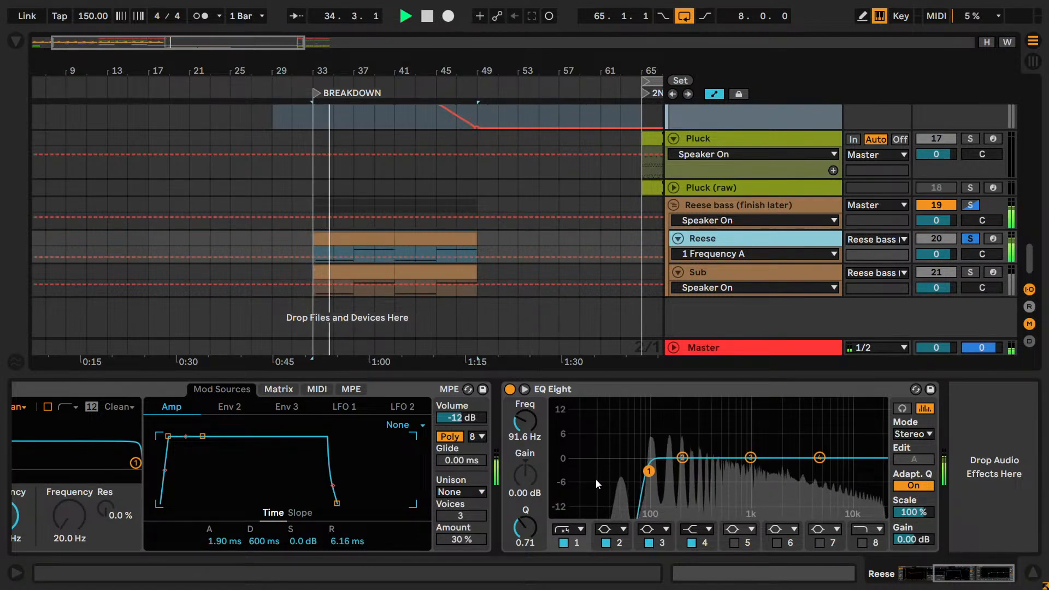
pyautogui.press('space')
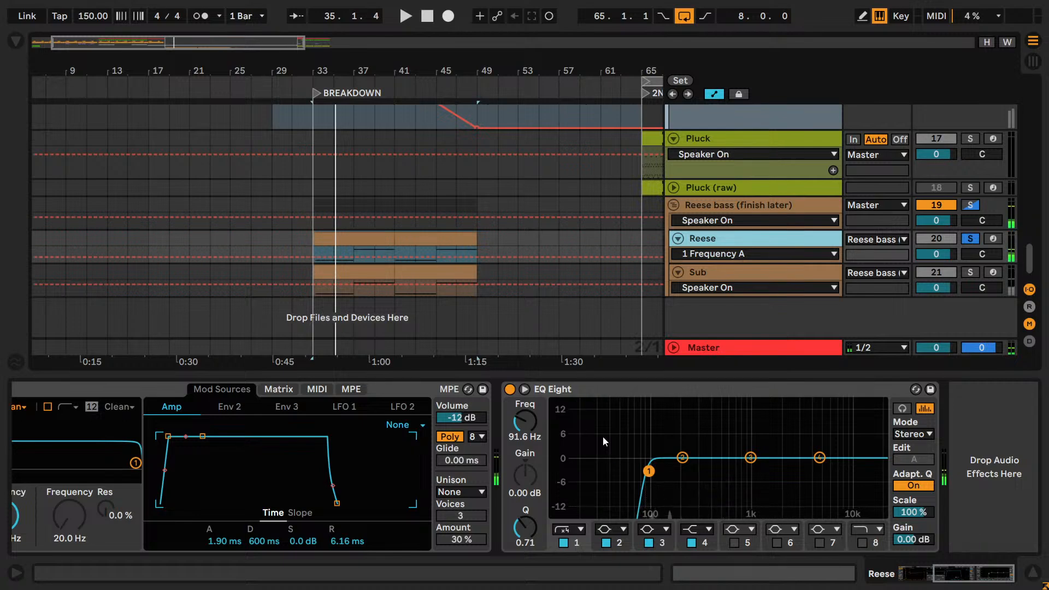
# - Copy the Reese and Sub clips from the breakdown and paste them at bar 17 on the same tracks
pyautogui.click(407, 281)
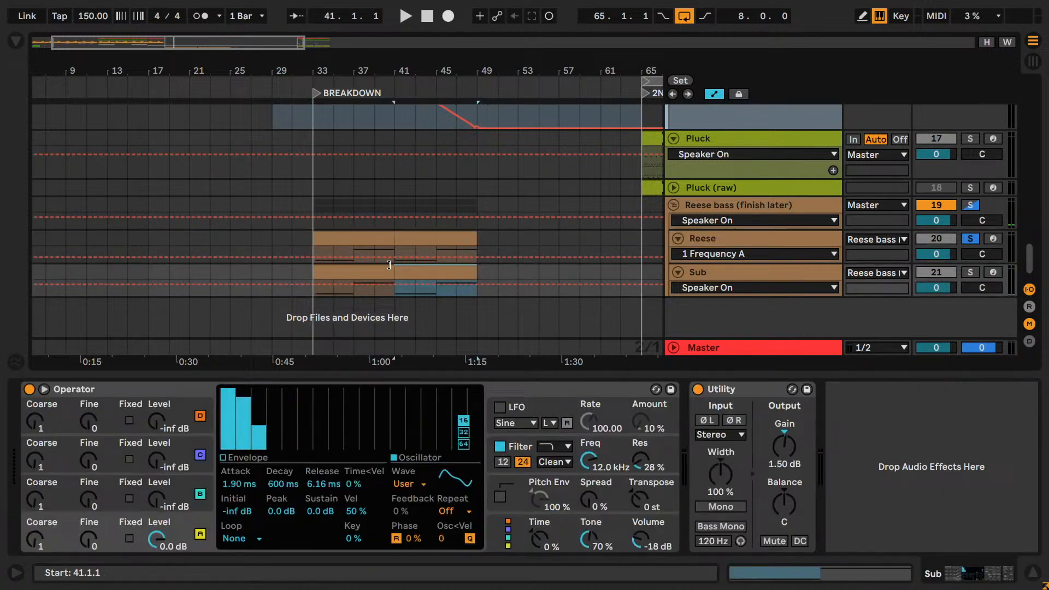
pyautogui.click(366, 240)
pyautogui.hotkey('ctrl', 'c')
pyautogui.click(149, 242)
pyautogui.hotkey('ctrl', 'v')
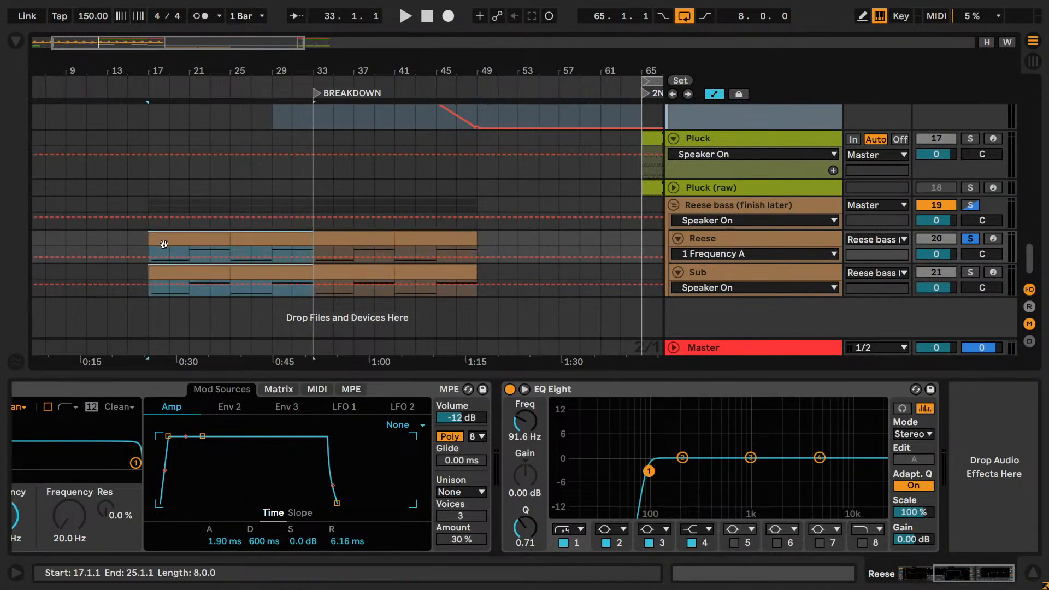
# - Select the pasted bass material from bar 17 to bar 25 and set the loop to that range
pyautogui.scroll(12, 189, 250)
pyautogui.scroll(-12, 189, 248)
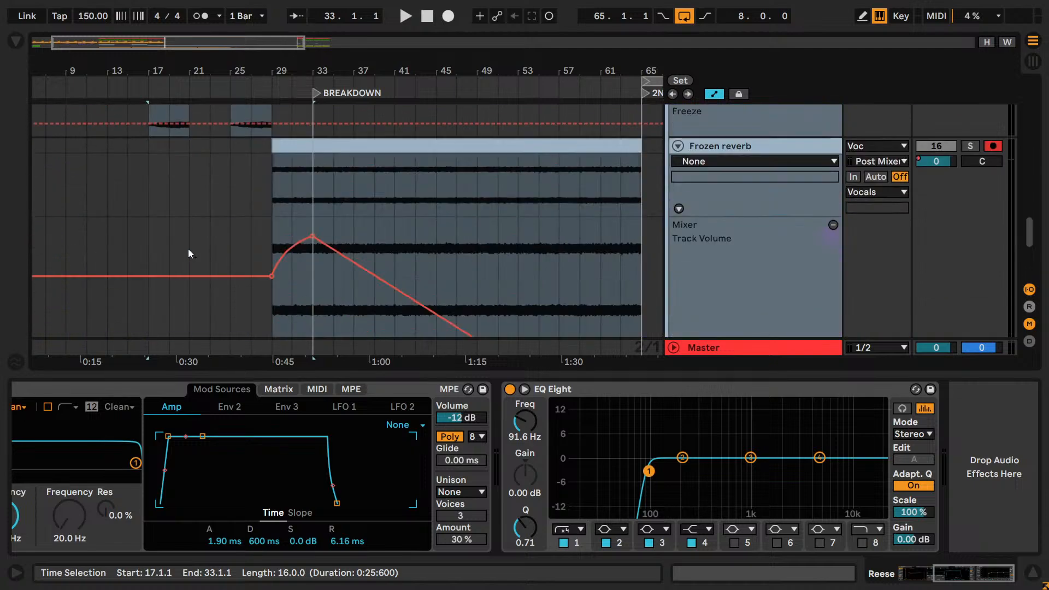
pyautogui.click(142, 252)
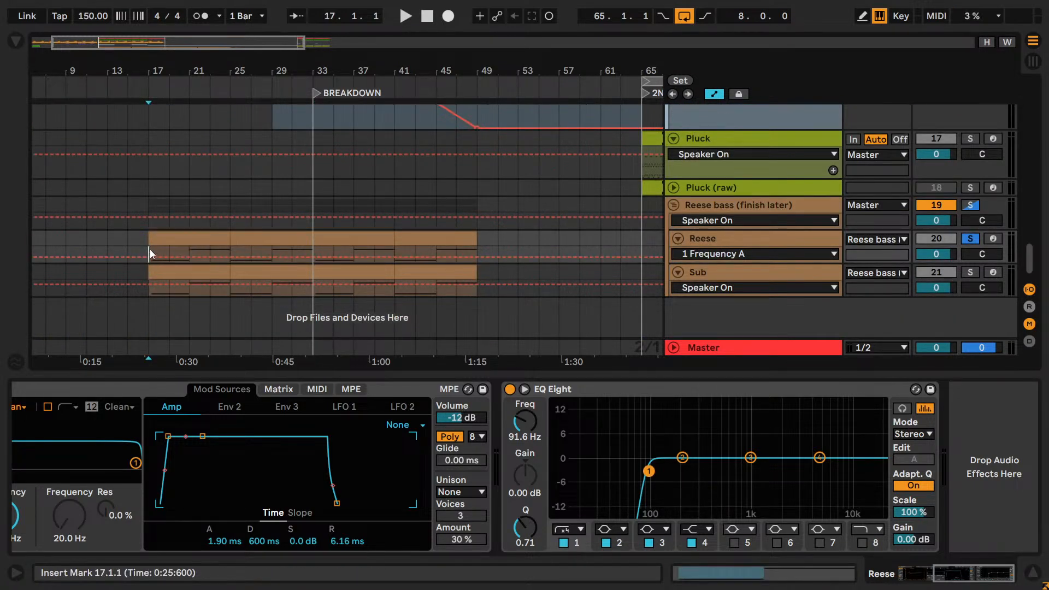
pyautogui.moveTo(150, 244)
pyautogui.mouseDown()
pyautogui.moveTo(187, 239)
pyautogui.moveTo(148, 239)
pyautogui.mouseUp()
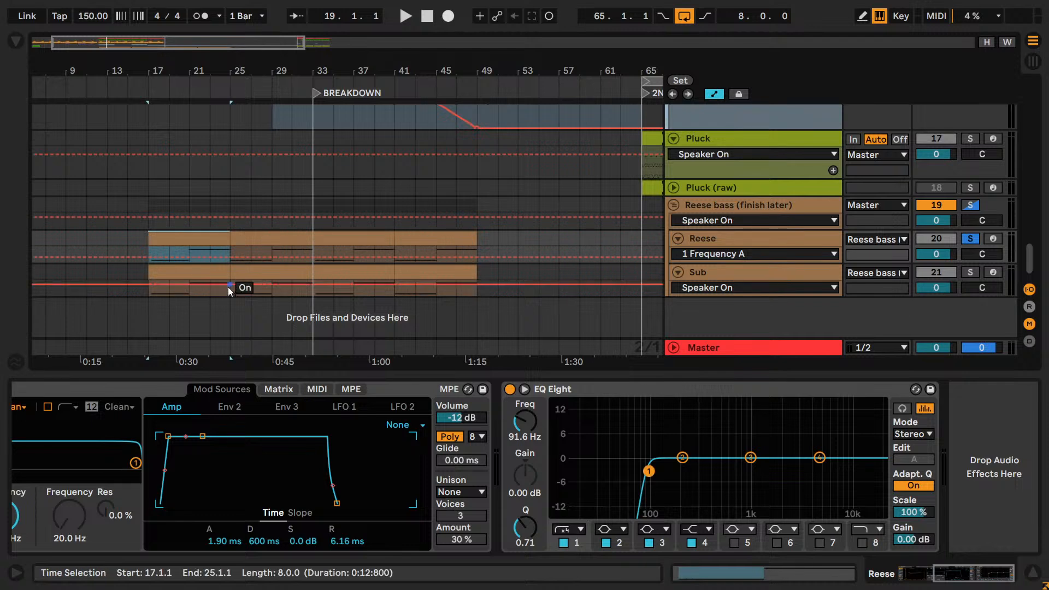
pyautogui.moveTo(228, 291); pyautogui.dragTo(151, 294)
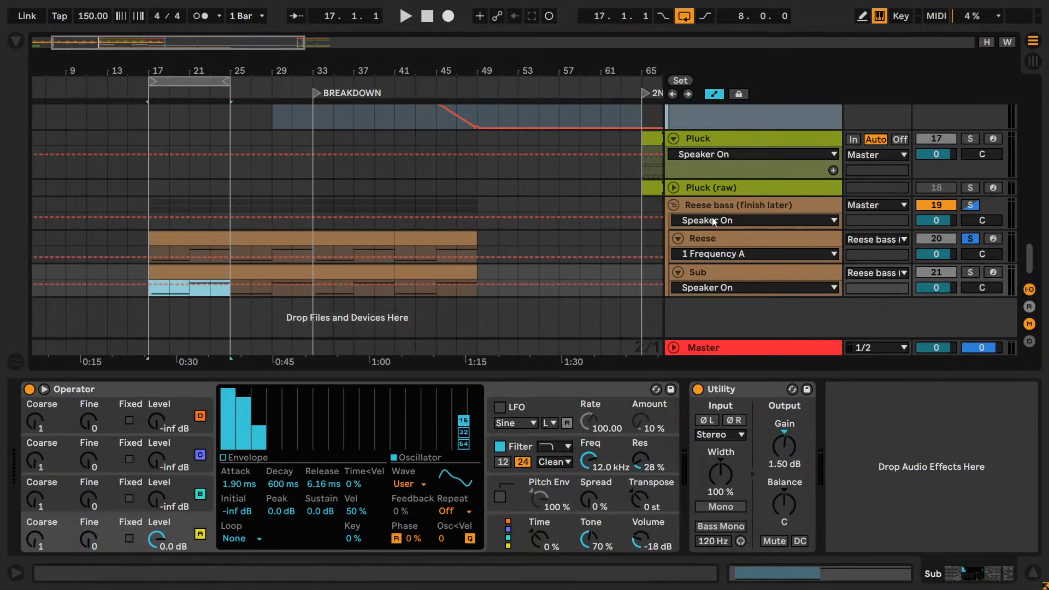
# - Make band 1 of the Reese bass group's EQ Eight a steep low cut, enable it, and set its frequency to 77.4 Hz
pyautogui.click(668, 289)
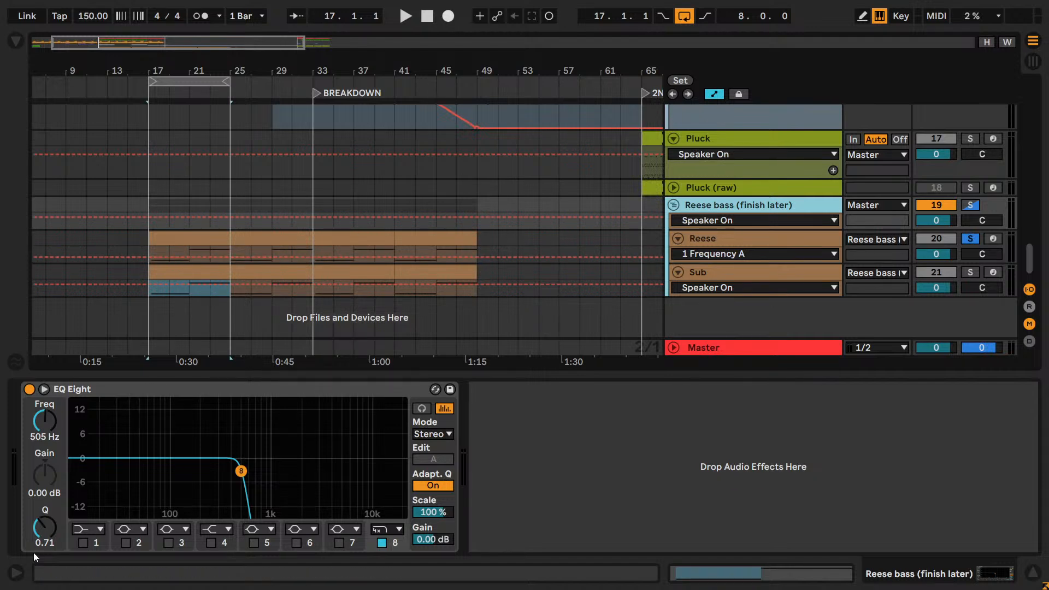
pyautogui.click(82, 506)
pyautogui.click(94, 527)
pyautogui.click(73, 529)
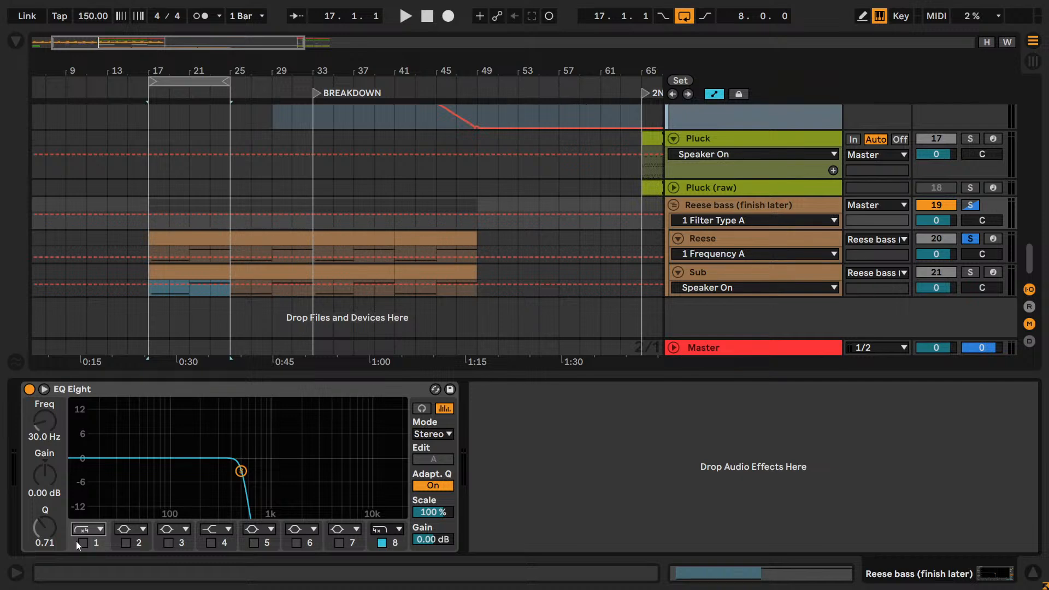
pyautogui.click(83, 543)
pyautogui.moveTo(45, 421); pyautogui.dragTo(45, 412)
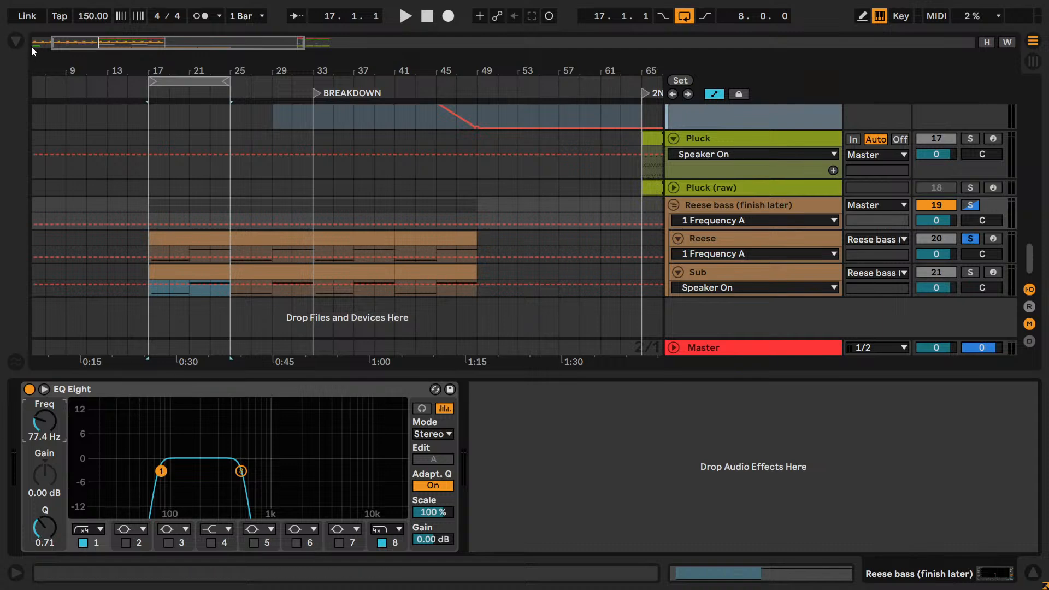
# - Add a Utility audio effect in front of the EQ Eight on the Reese bass group
pyautogui.click(16, 41)
pyautogui.click(161, 203)
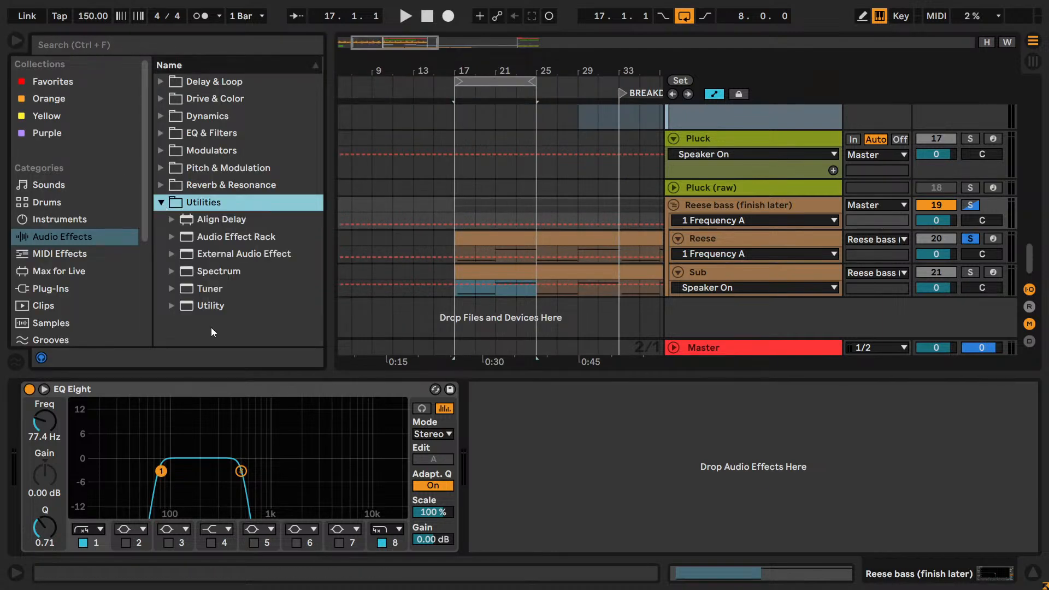
pyautogui.moveTo(211, 306); pyautogui.dragTo(52, 461)
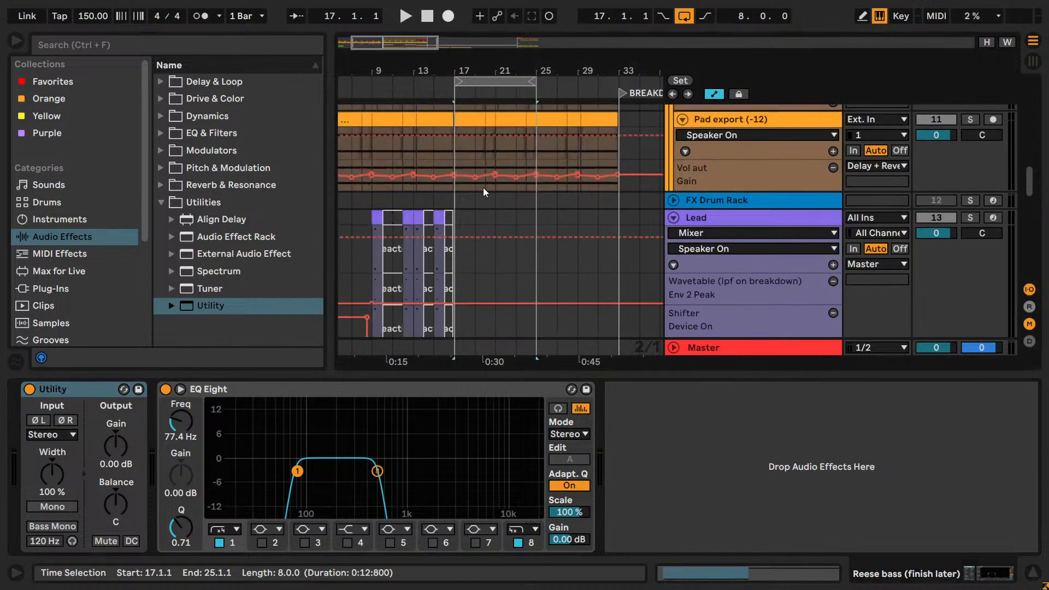
# - Play the looped section from bar 17, turn off the Reese bass group's solo, and select the group
pyautogui.click(464, 197)
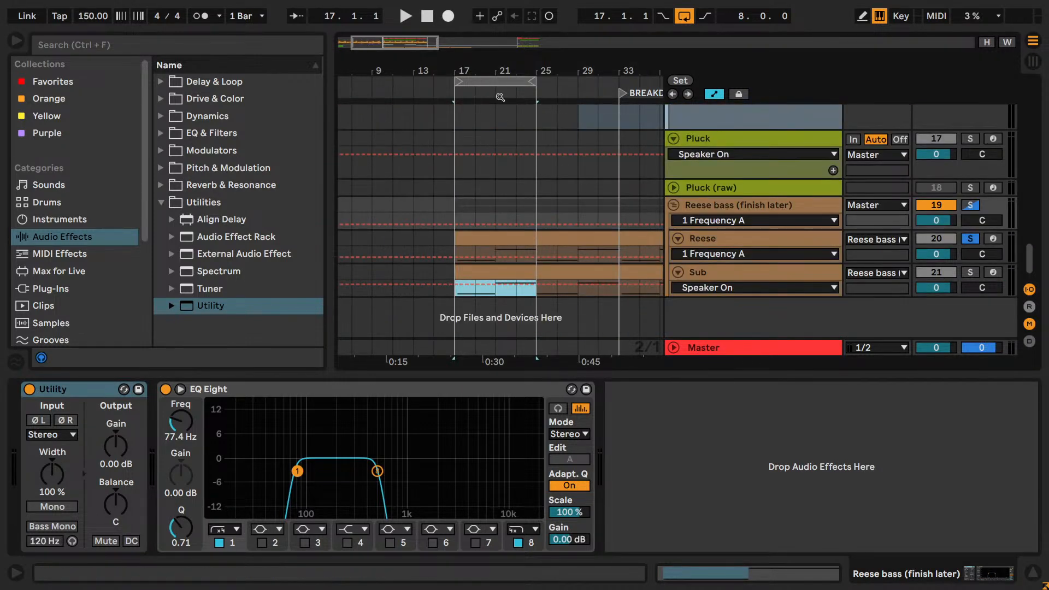
pyautogui.press('space')
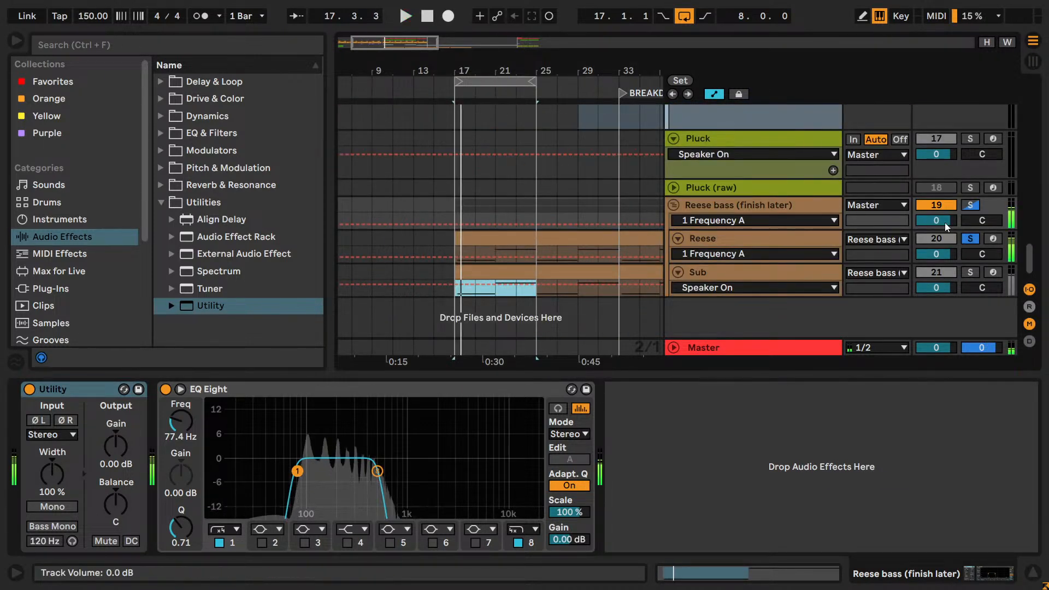
pyautogui.click(967, 207)
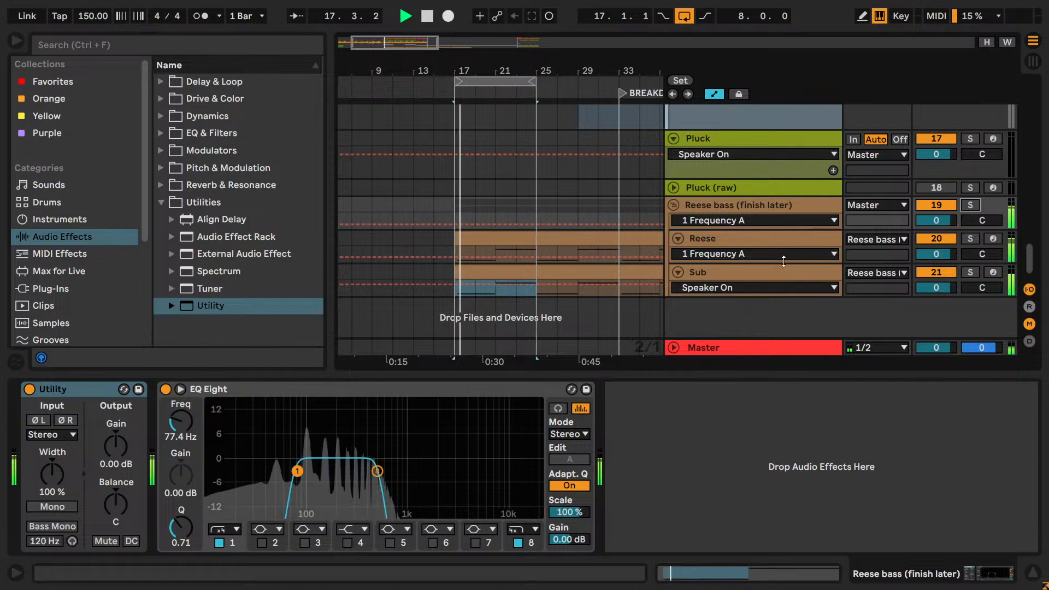
pyautogui.click(740, 205)
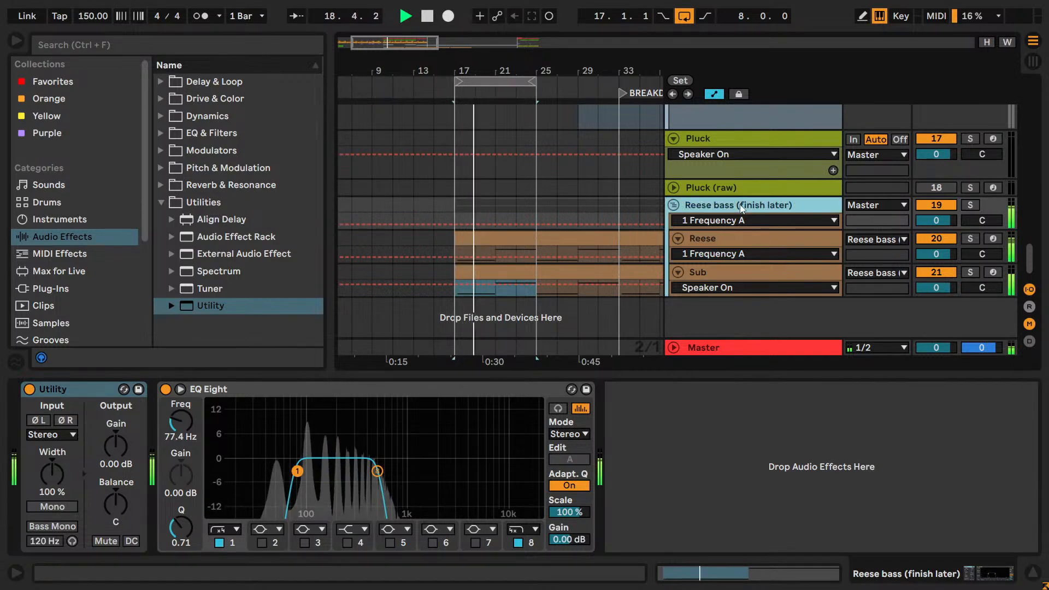
# - Enlarge the group's EQ Eight display and, after comparing cutoffs between 84.3 and 197 Hz, set the low cut to 150 Hz
pyautogui.moveTo(169, 435); pyautogui.dragTo(169, 414)
pyautogui.click(181, 389)
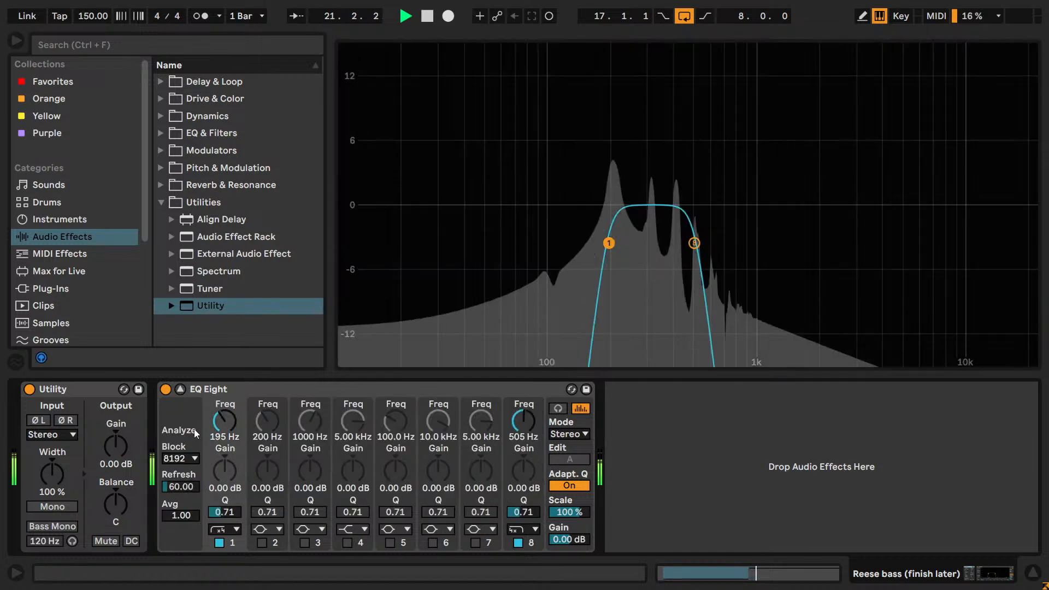
pyautogui.press('space')
pyautogui.click(579, 266)
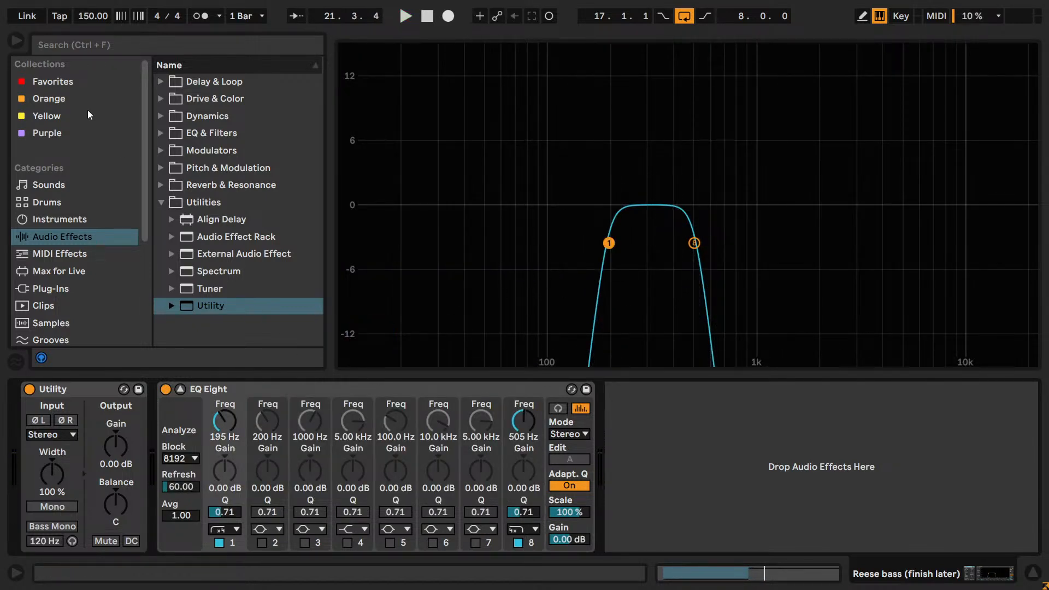
pyautogui.moveTo(229, 426)
pyautogui.mouseDown()
pyautogui.moveTo(228, 437)
pyautogui.moveTo(229, 426)
pyautogui.mouseUp()
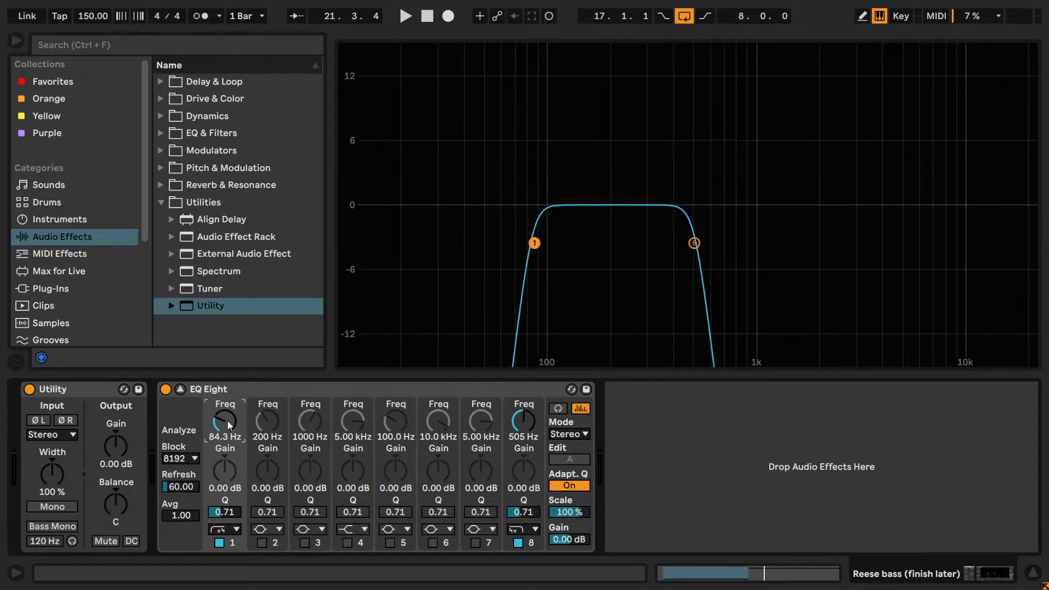
pyautogui.moveTo(227, 421); pyautogui.dragTo(227, 402)
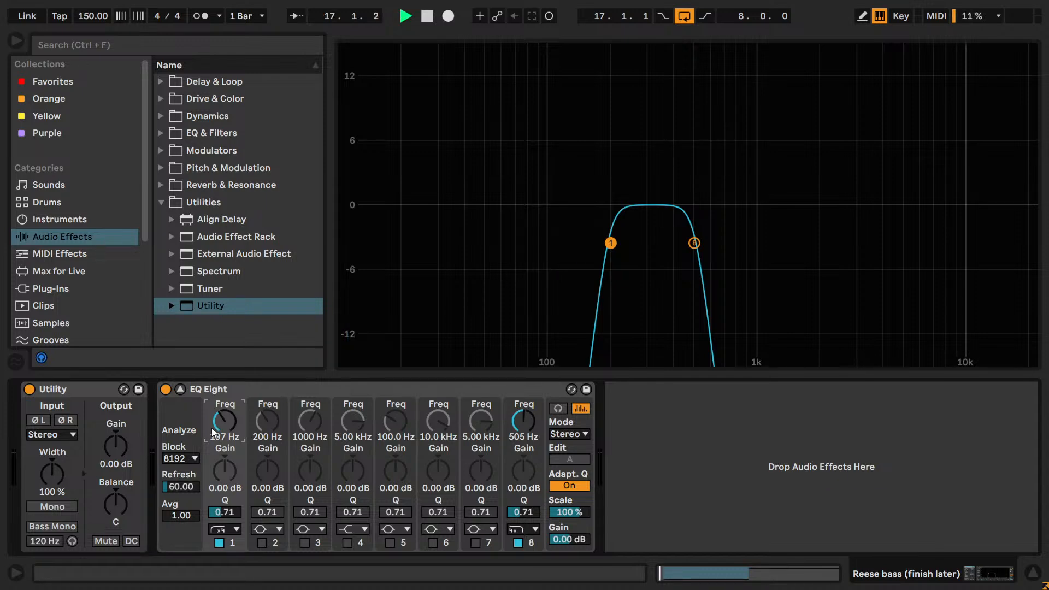
pyautogui.moveTo(228, 423); pyautogui.dragTo(228, 421)
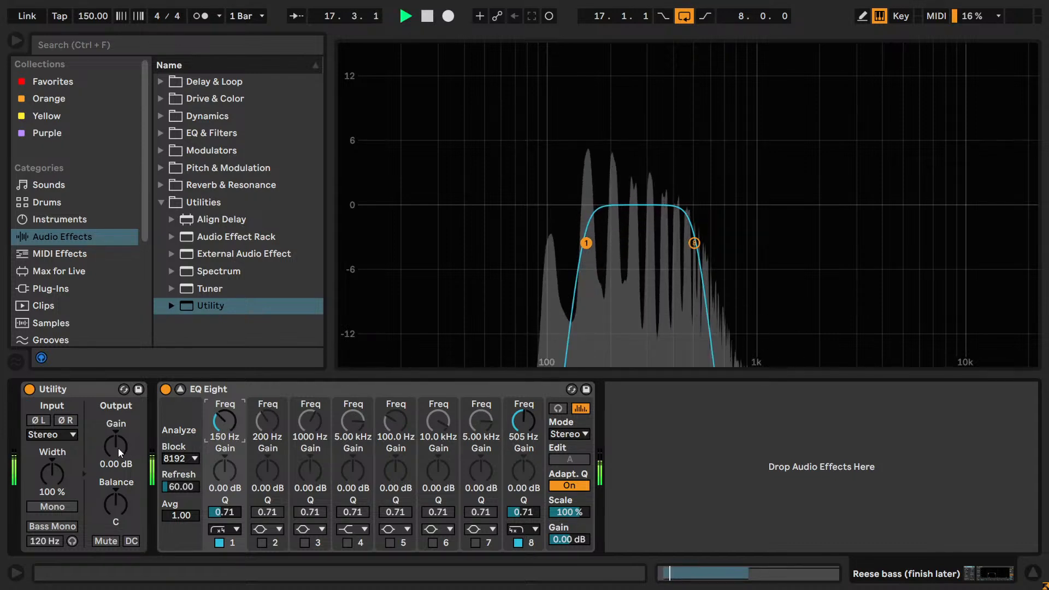
# - Compare Utility gains of 1 dB and 2 dB against the muted bass during playback and settle on 1 dB
pyautogui.scroll(1, 118, 448)
pyautogui.click(103, 542)
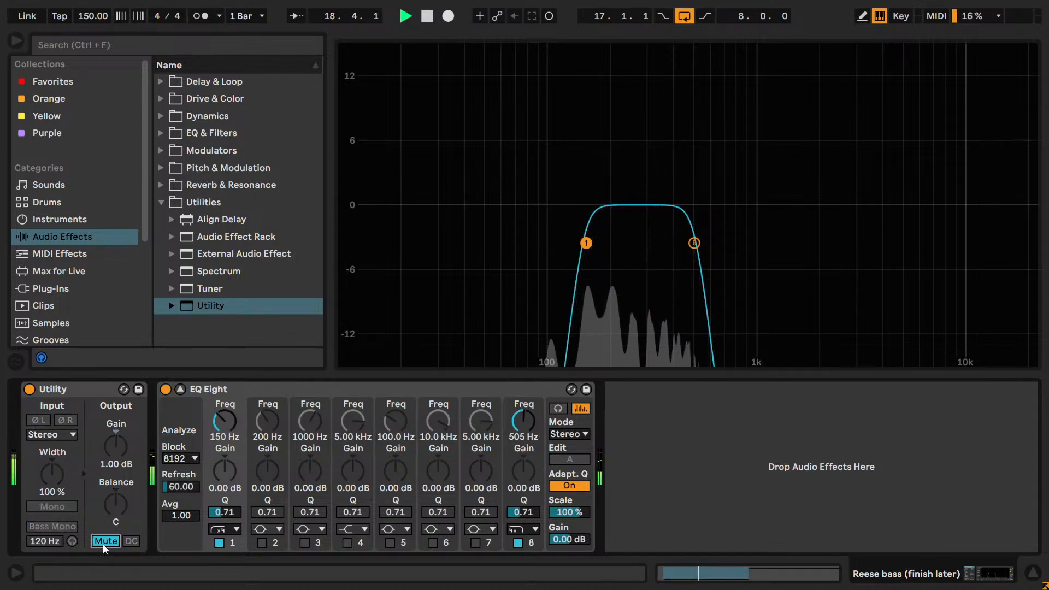
pyautogui.click(105, 541)
pyautogui.scroll(1, 116, 453)
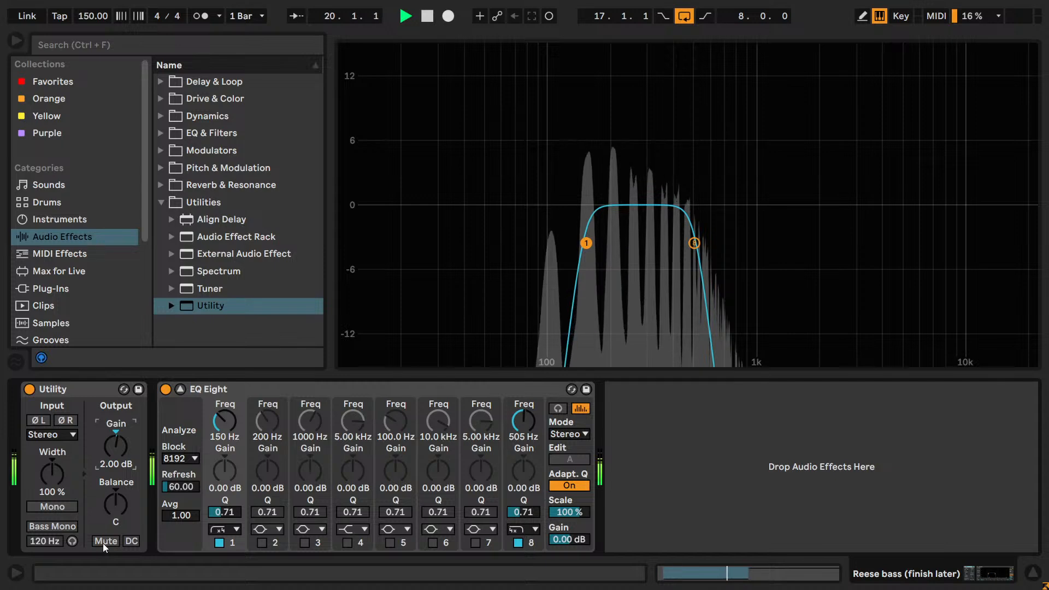
pyautogui.click(104, 543)
pyautogui.click(104, 543)
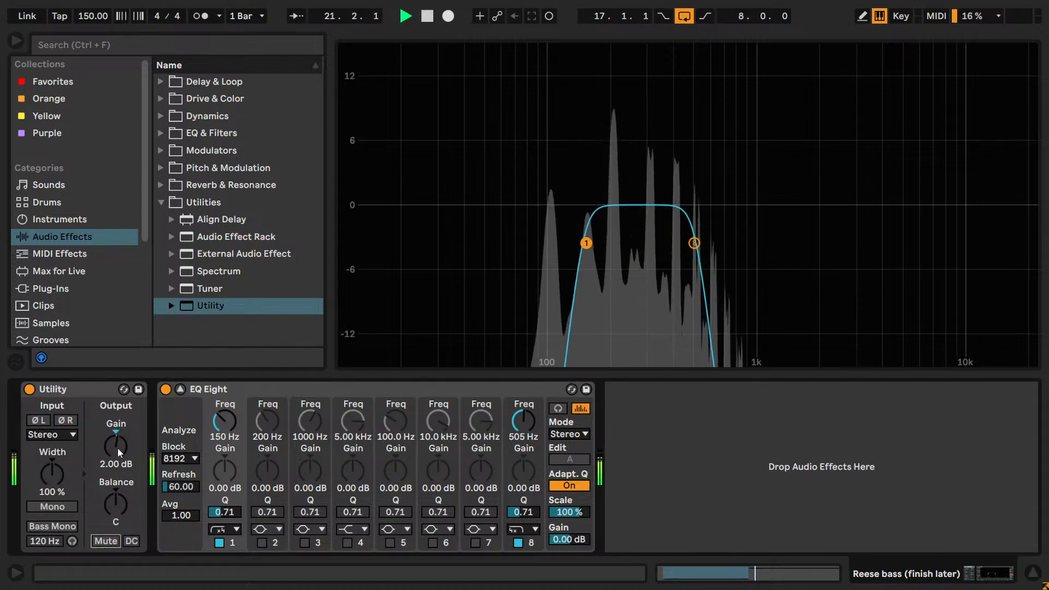
pyautogui.scroll(-1, 118, 452)
pyautogui.click(107, 543)
pyautogui.click(108, 543)
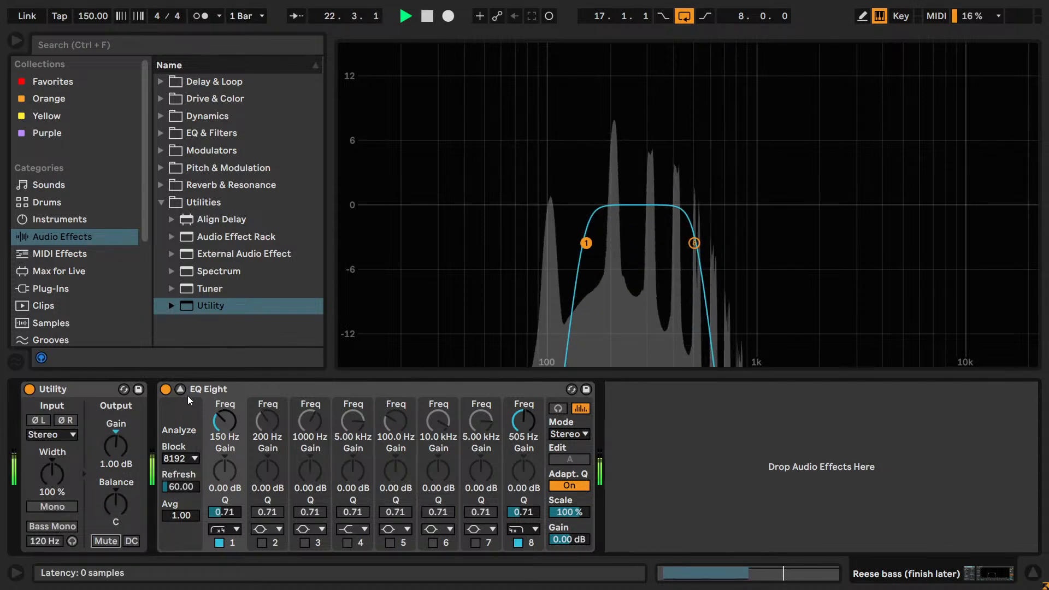
# - Stop playback, return EQ Eight to its compact display, and shorten the loop to bars 21 to 25
pyautogui.press('space')
pyautogui.click(181, 390)
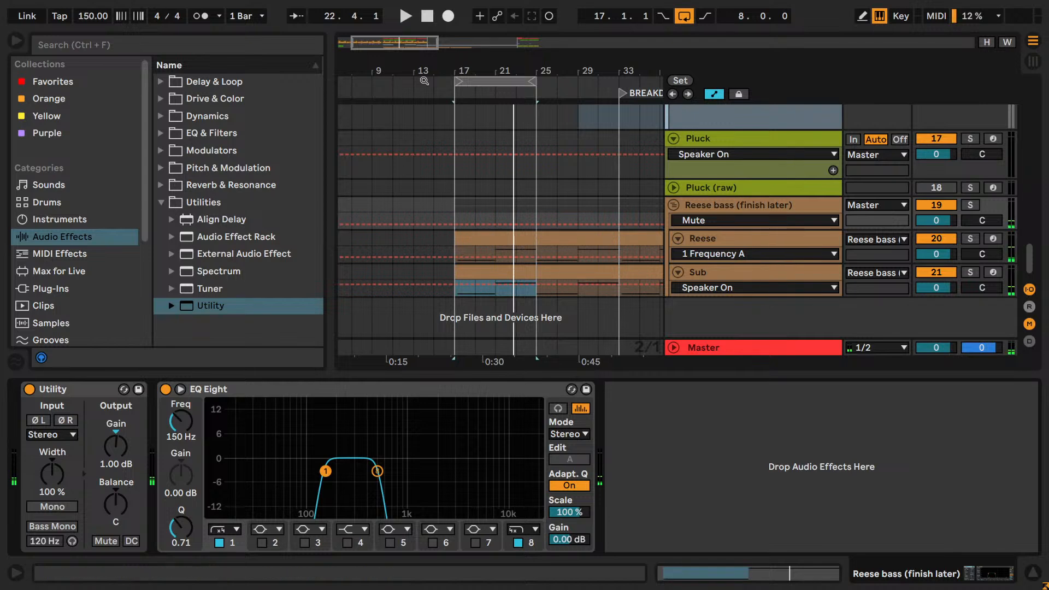
pyautogui.moveTo(453, 83); pyautogui.dragTo(496, 82)
# - Play the shortened loop and lower the Reese bass group's Utility gain to -2 dB, briefly muting the bass to compare
pyautogui.click(707, 201)
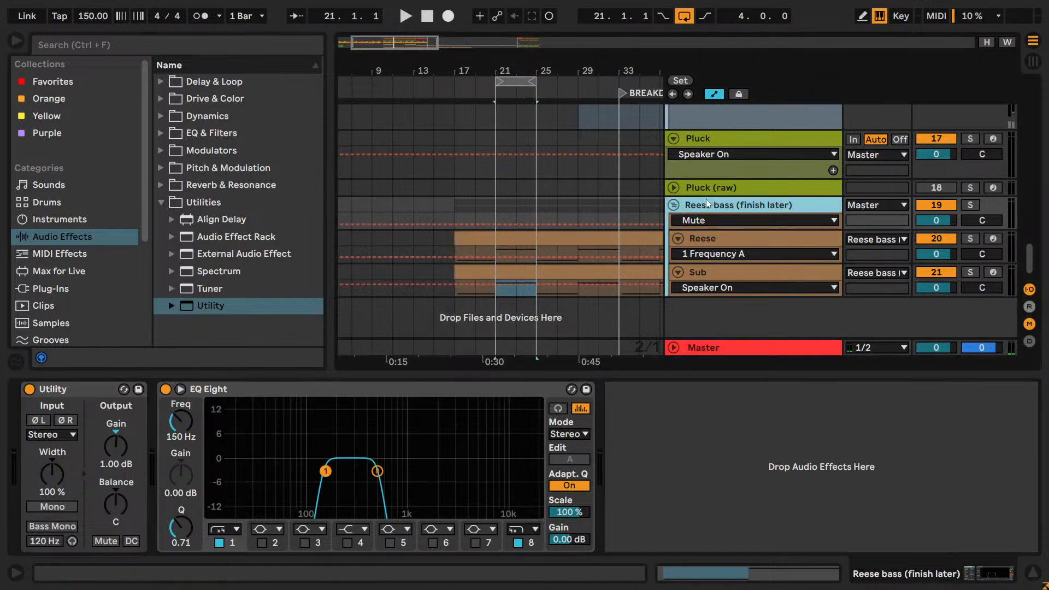
pyautogui.press('space')
pyautogui.scroll(-2, 116, 446)
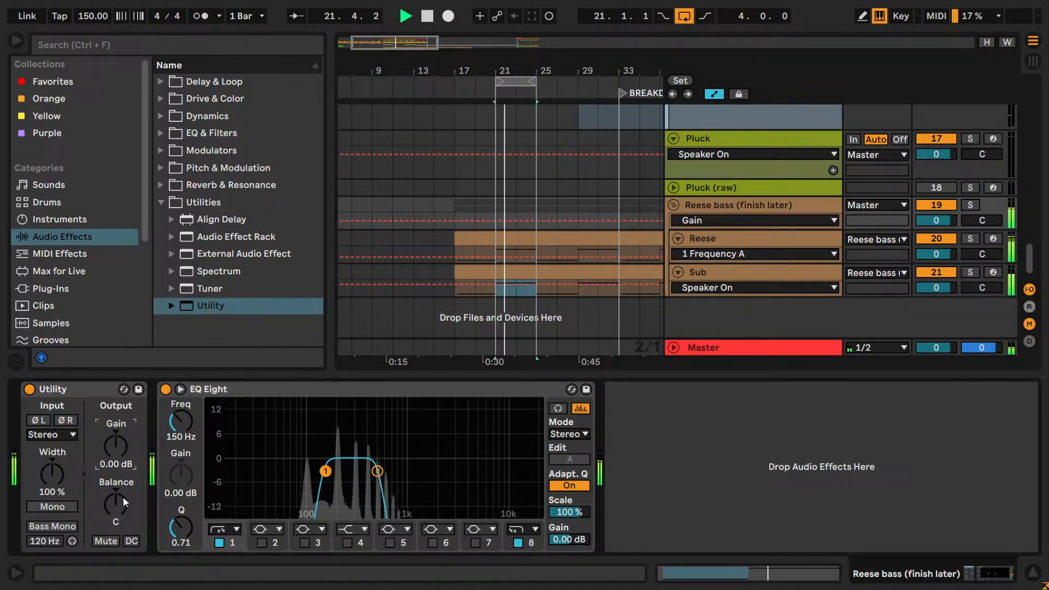
pyautogui.click(106, 541)
pyautogui.click(106, 541)
pyautogui.scroll(-1, 116, 468)
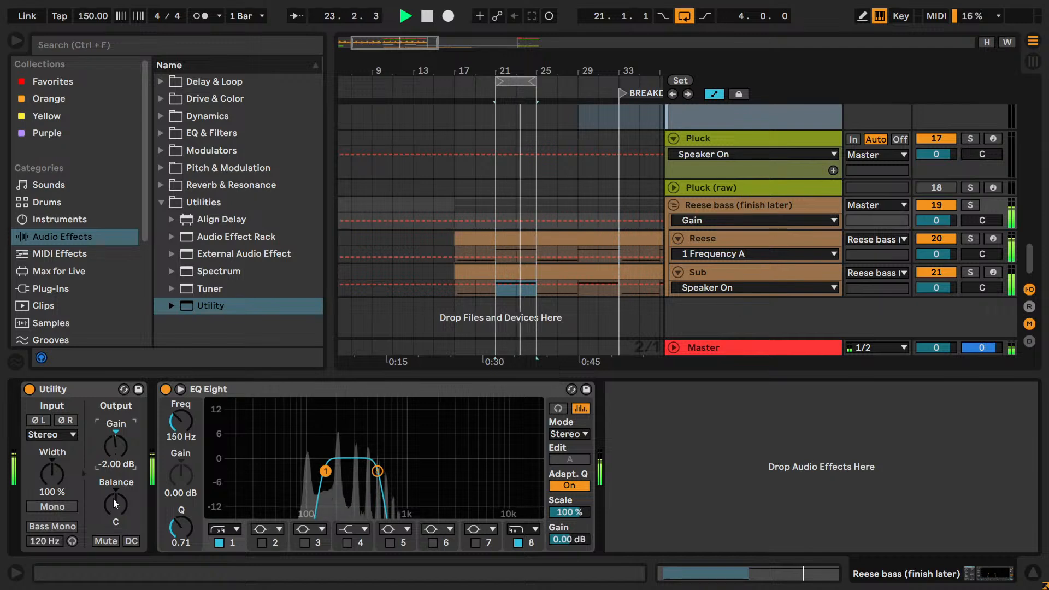
# - Compare the Reese bass group muted and unmuted during playback, set its Utility gain to -2.3 dB, and stop playback
pyautogui.click(108, 542)
pyautogui.click(108, 543)
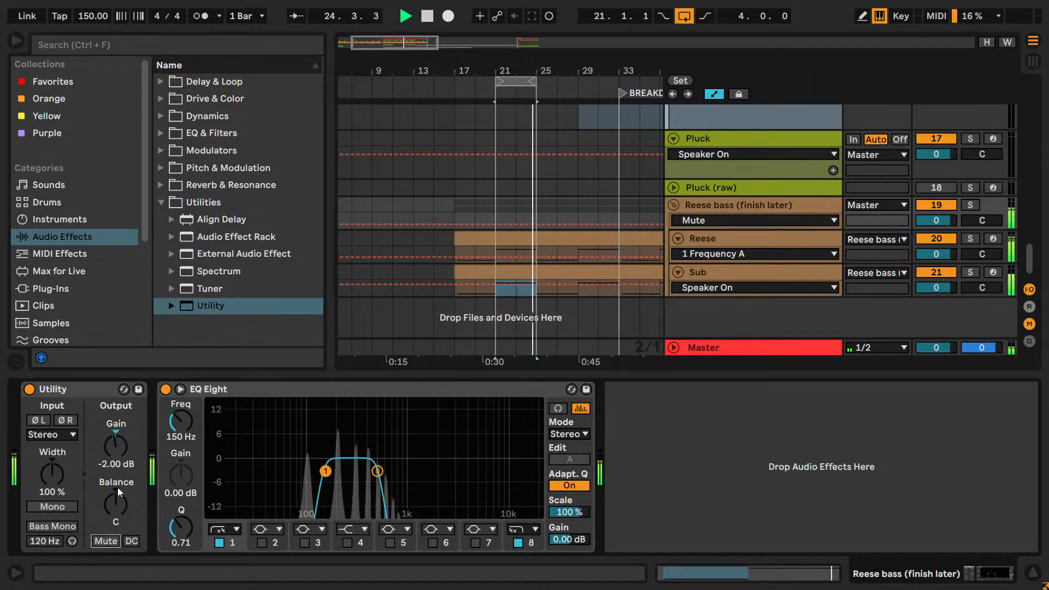
pyautogui.moveTo(113, 456)
pyautogui.mouseDown()
pyautogui.moveTo(110, 483)
pyautogui.moveTo(112, 451)
pyautogui.mouseUp()
pyautogui.click(109, 540)
pyautogui.click(109, 541)
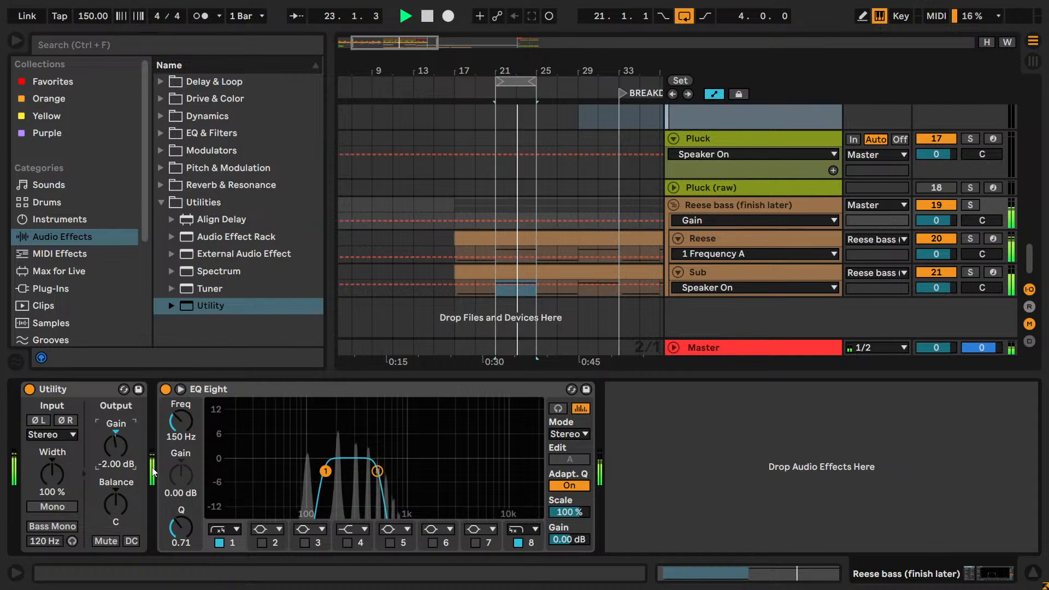
pyautogui.press('Down')
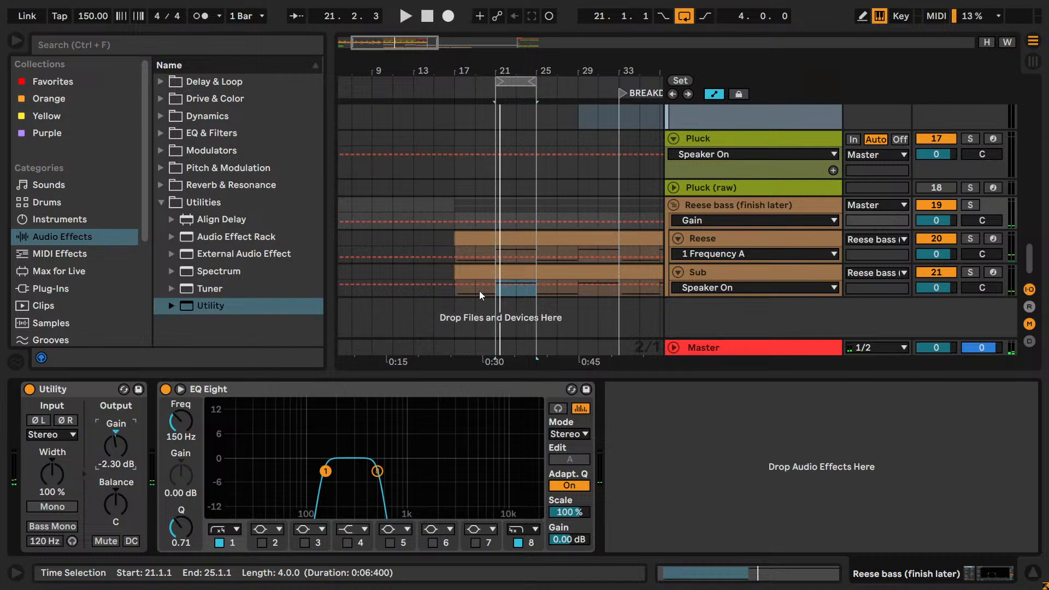
# - Solo the Pluck track in the 2ND DROP, loop bars 65 to 73, and play it with its Shaper rack off and on
pyautogui.scroll(3, 566, 258)
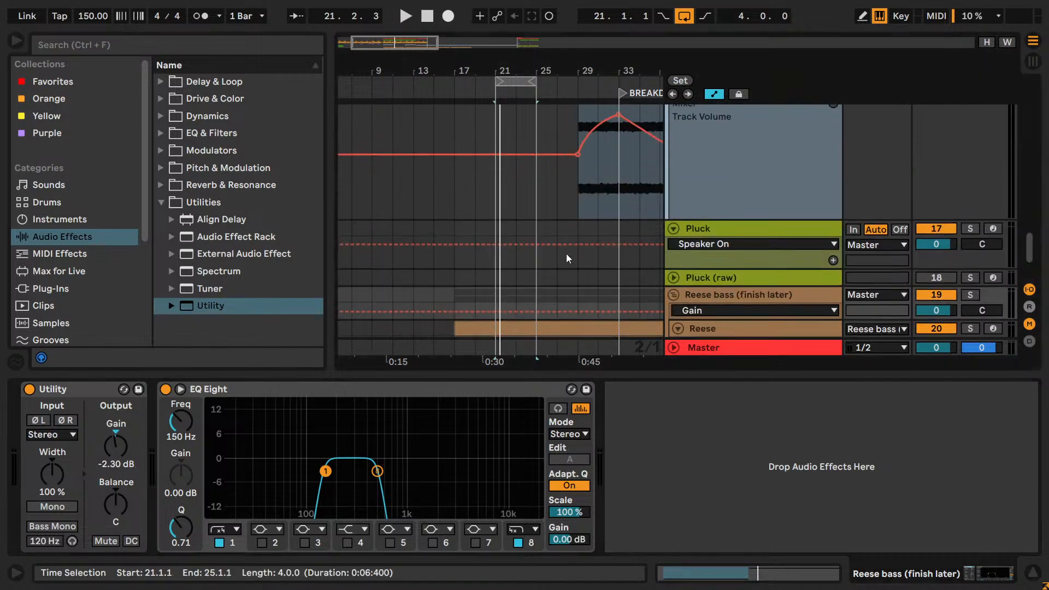
pyautogui.moveTo(385, 43); pyautogui.dragTo(537, 42)
pyautogui.click(437, 226)
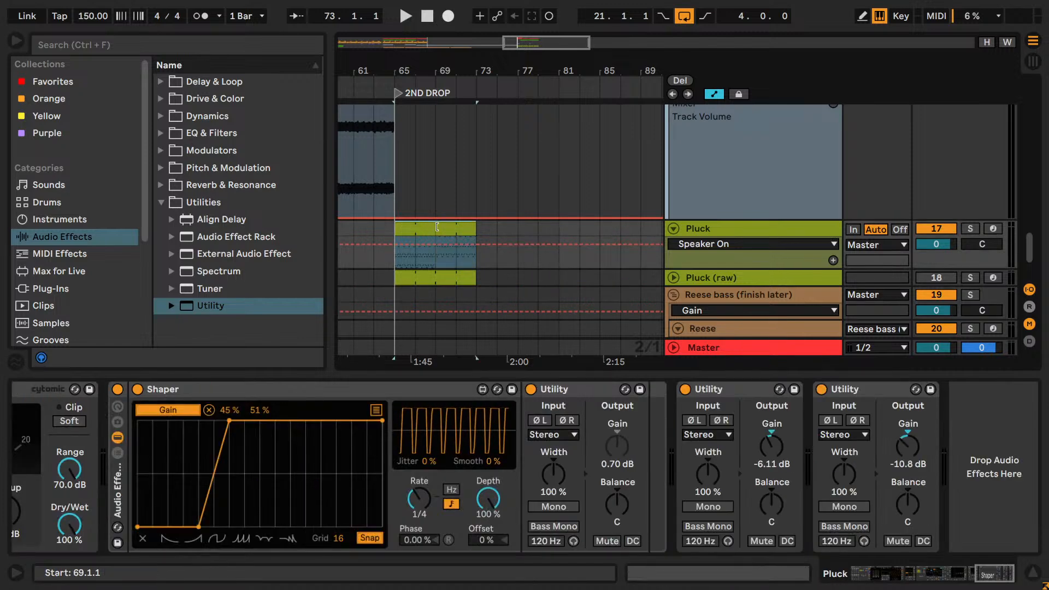
pyautogui.hotkey('ctrl', 'l')
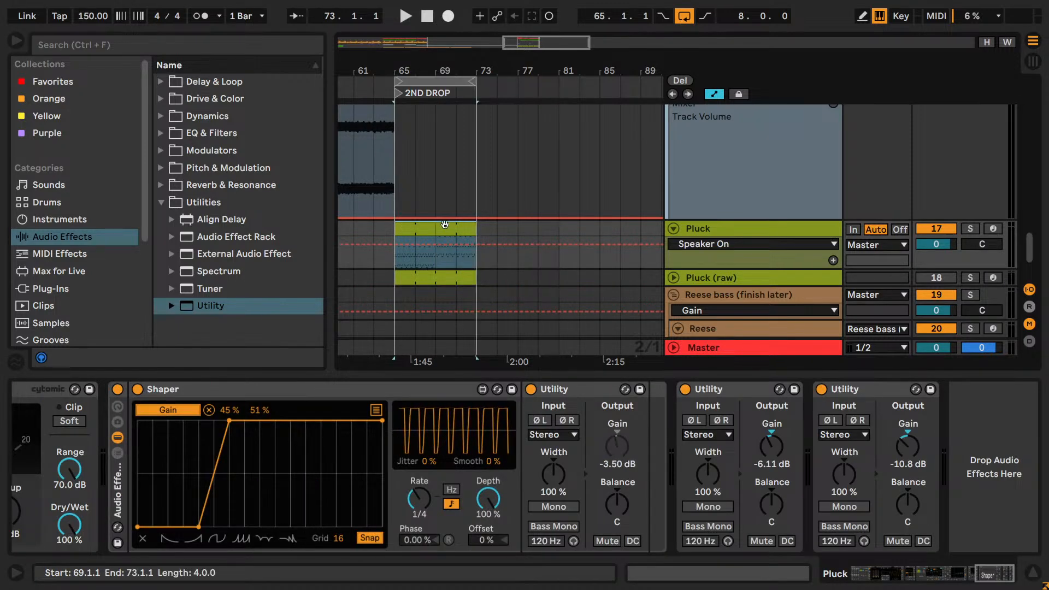
pyautogui.click(970, 228)
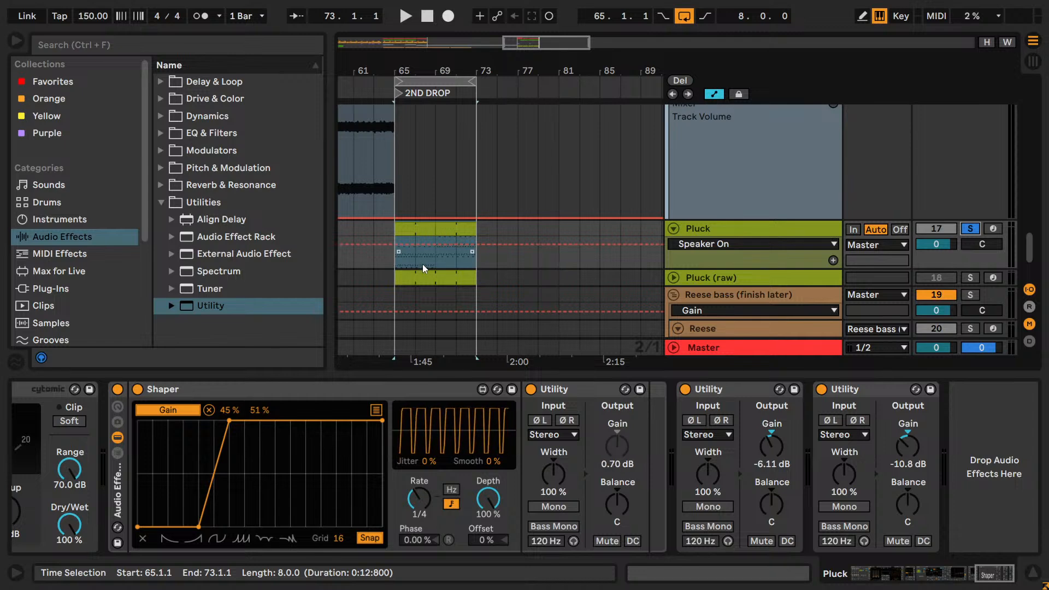
pyautogui.press('space')
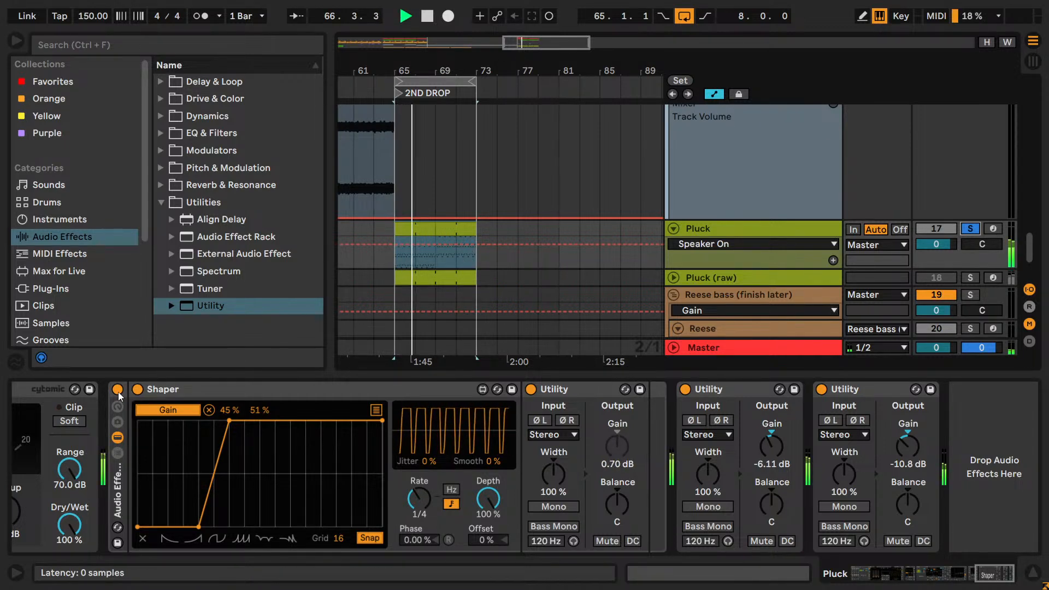
pyautogui.click(119, 391)
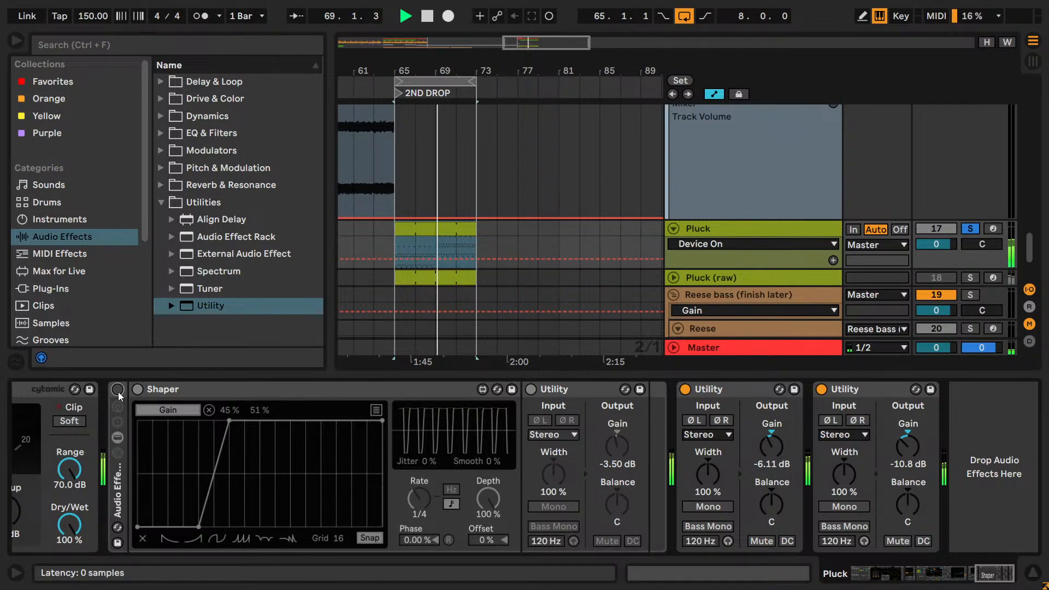
pyautogui.click(118, 391)
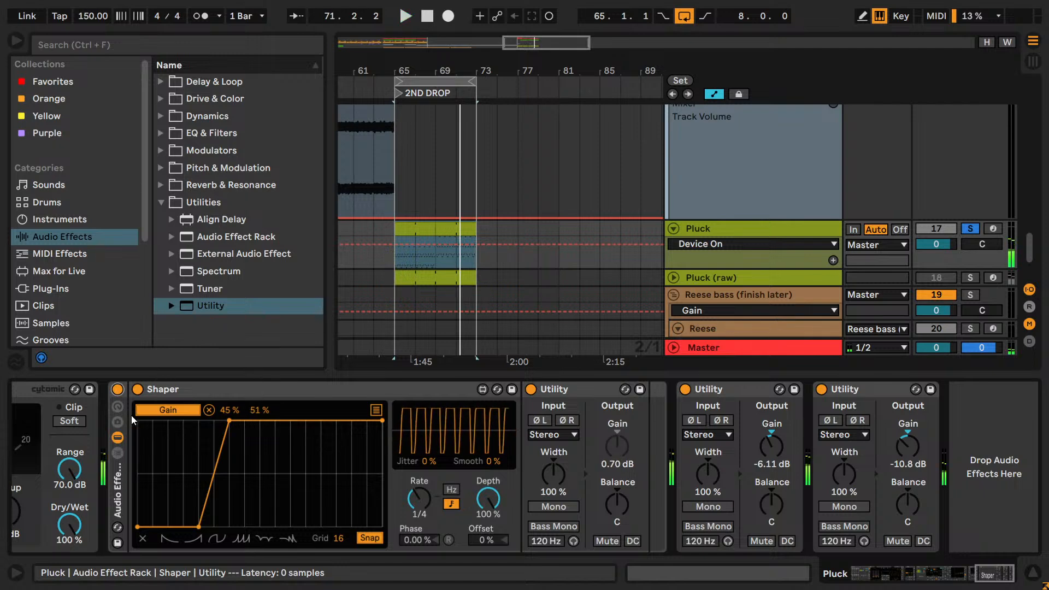
# - Copy the Pluck track's Shaper and Utility rack onto the Reese bass group, placing it between Utility and EQ Eight
pyautogui.rightClick(112, 488)
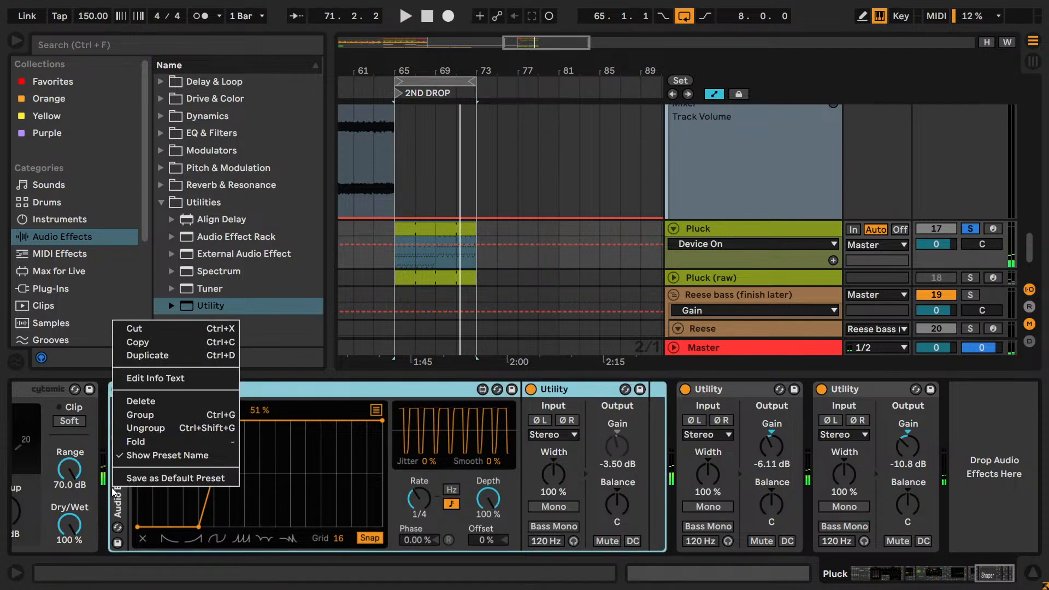
pyautogui.click(152, 344)
pyautogui.scroll(-3, 796, 238)
pyautogui.click(735, 206)
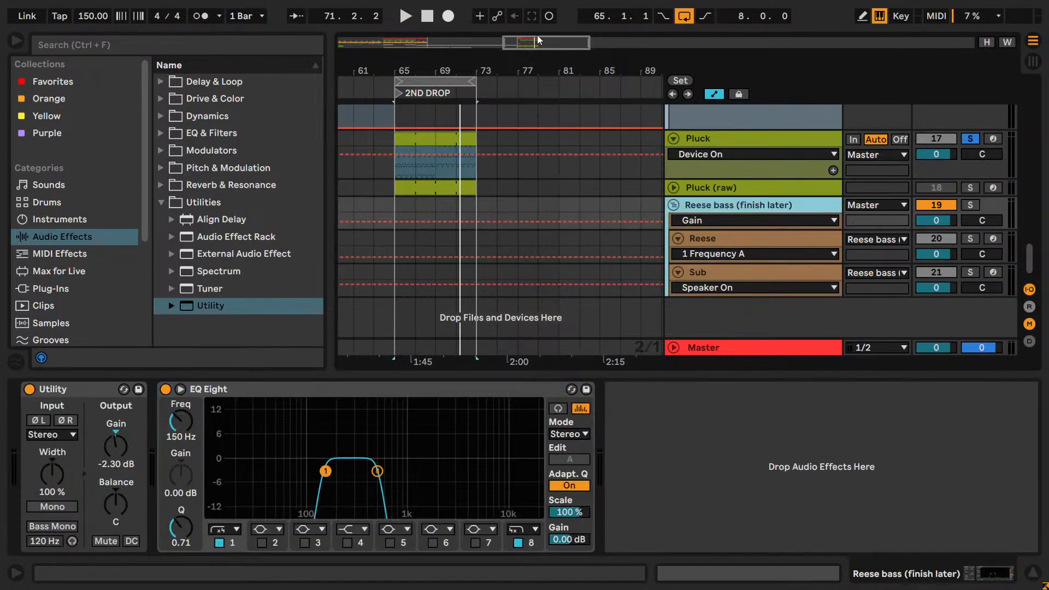
pyautogui.moveTo(537, 39); pyautogui.dragTo(400, 39)
pyautogui.click(417, 244)
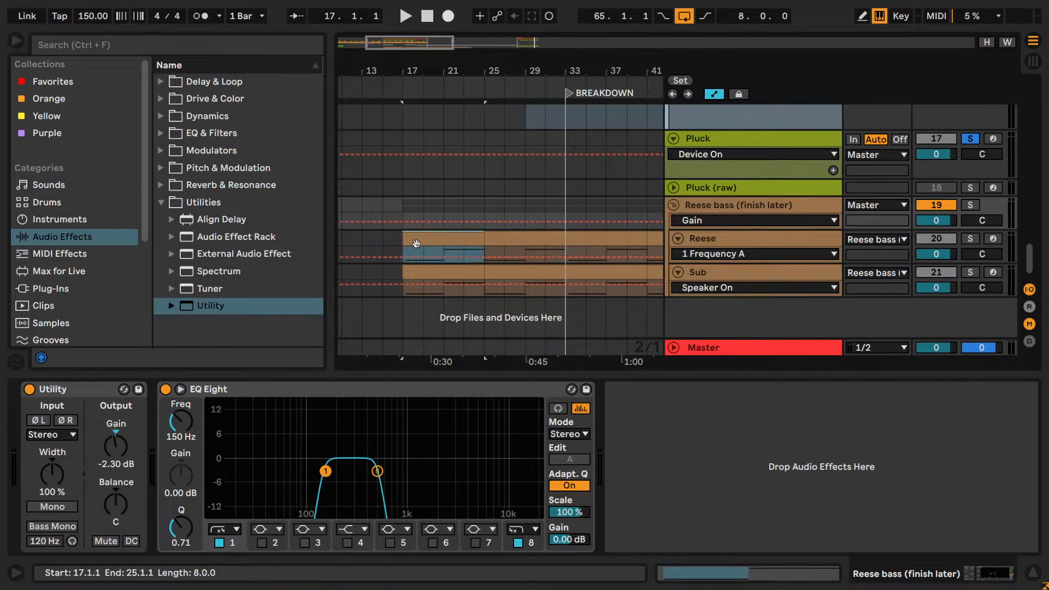
pyautogui.moveTo(976, 580); pyautogui.dragTo(784, 583)
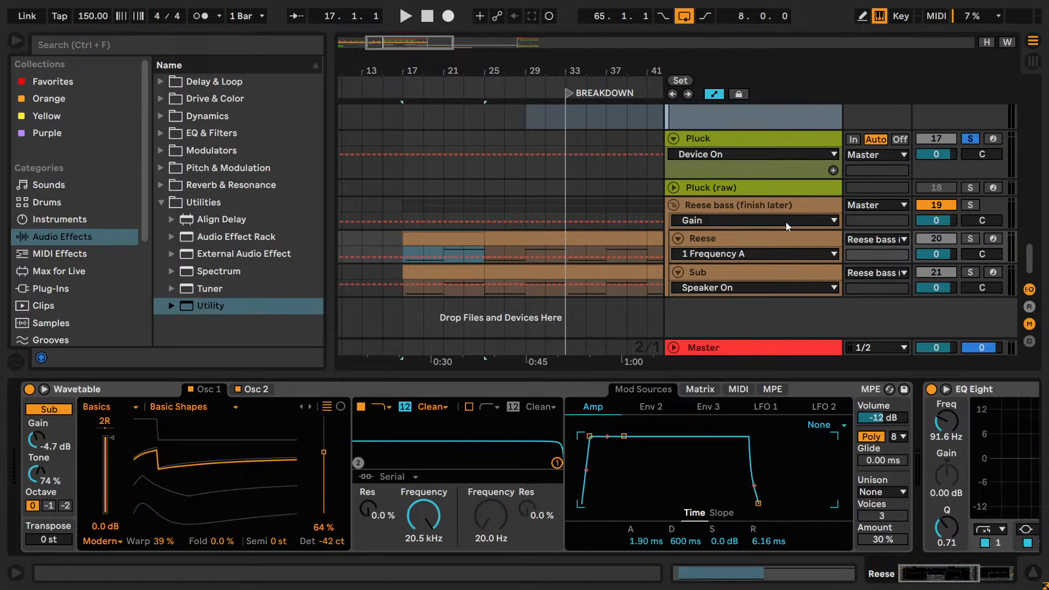
pyautogui.click(765, 207)
pyautogui.rightClick(718, 479)
pyautogui.click(759, 487)
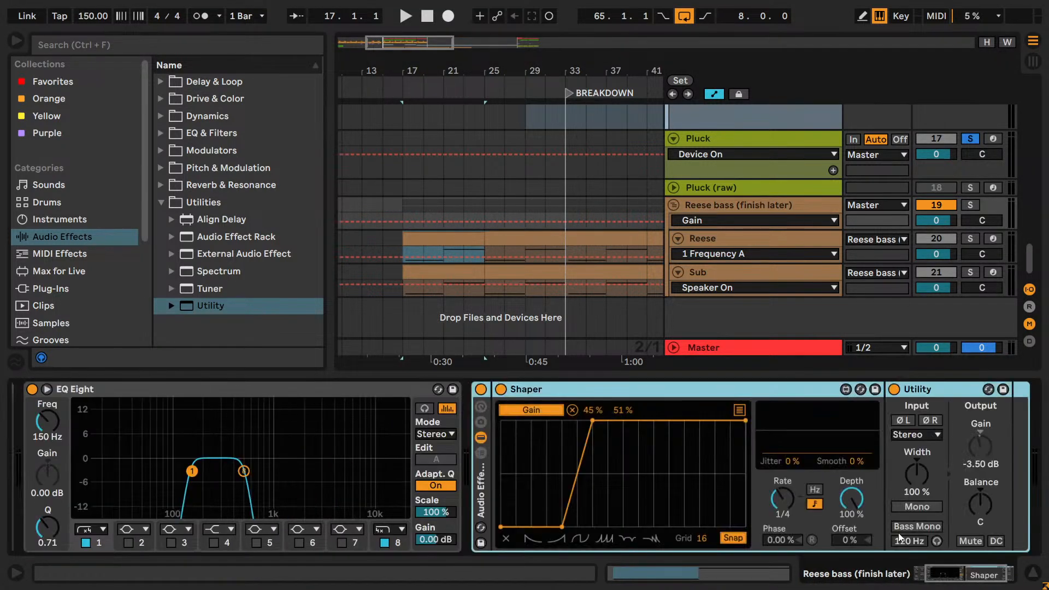
pyautogui.moveTo(979, 576); pyautogui.dragTo(726, 484)
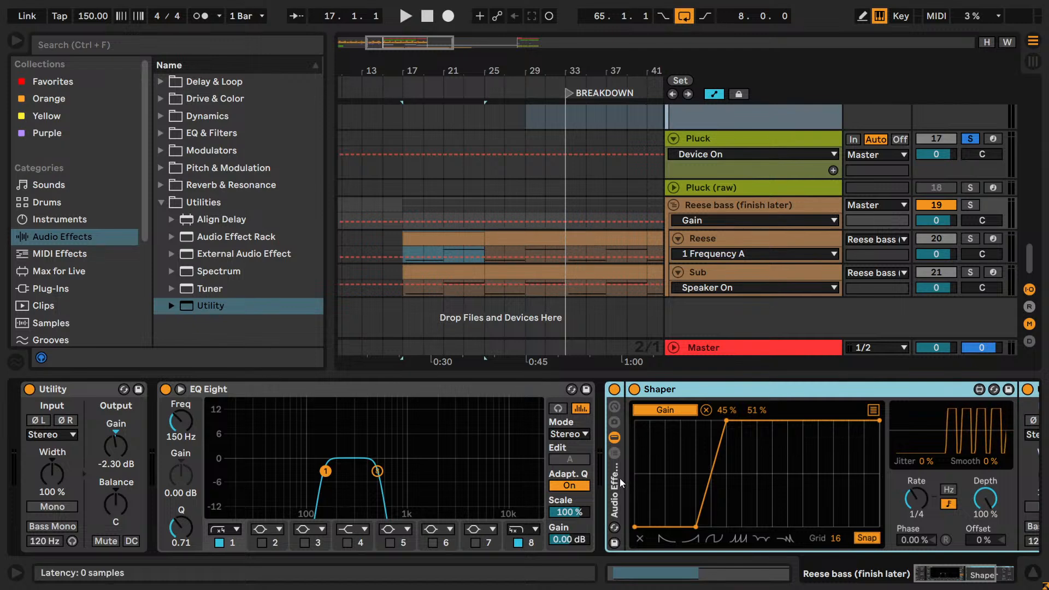
pyautogui.moveTo(617, 483); pyautogui.dragTo(153, 486)
# - Audition the Reese bass group soloed from bar 17, set the loop to bars 21 to 25, stop playback, and unsolo the group
pyautogui.press('space')
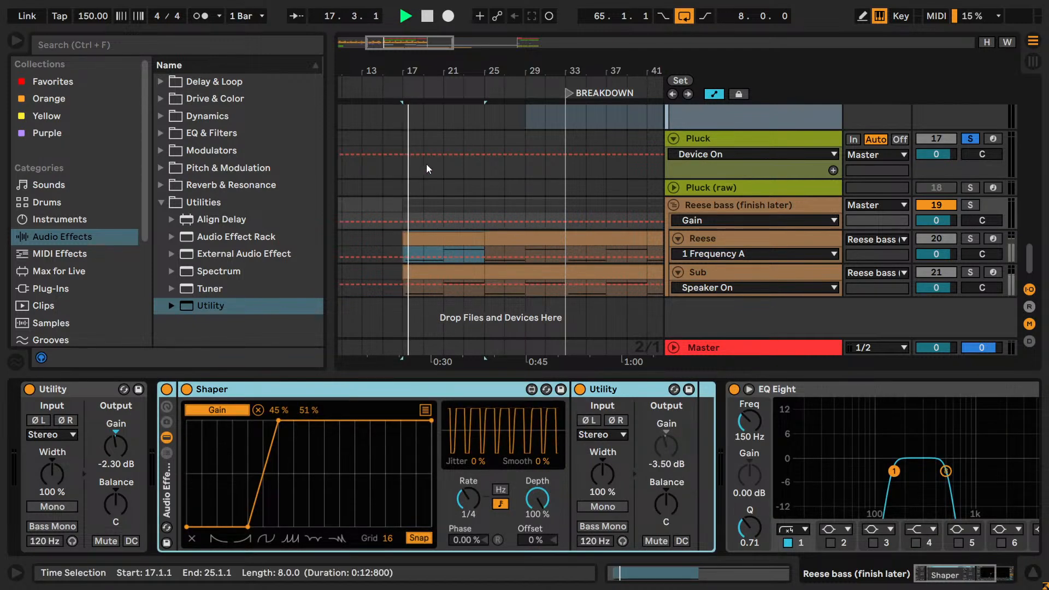
pyautogui.press('space')
pyautogui.click(974, 205)
pyautogui.press('space')
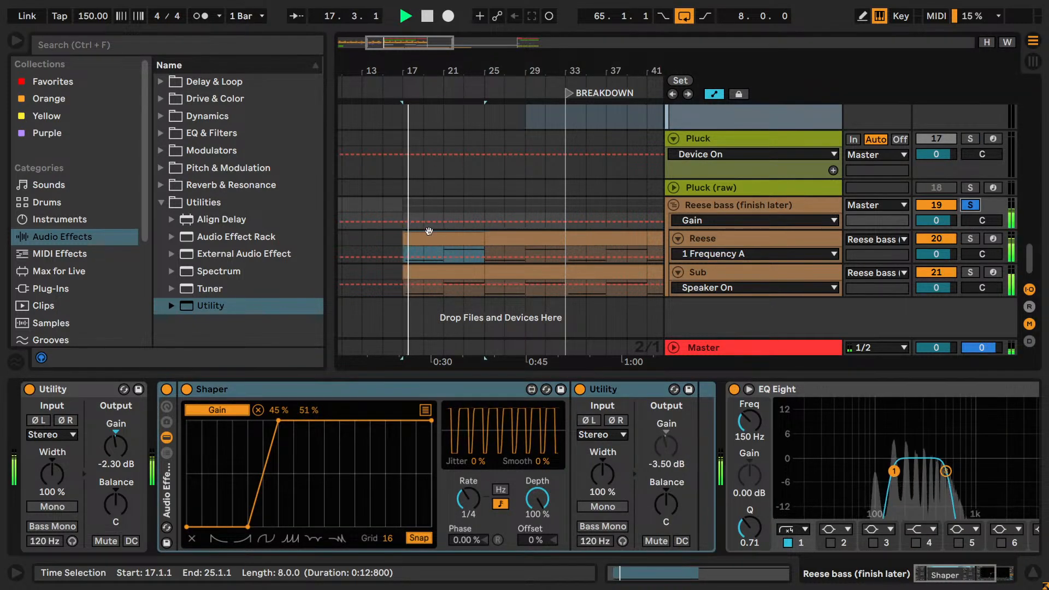
pyautogui.moveTo(449, 213); pyautogui.dragTo(490, 210)
pyautogui.hotkey('ctrl', 'l')
pyautogui.press('space')
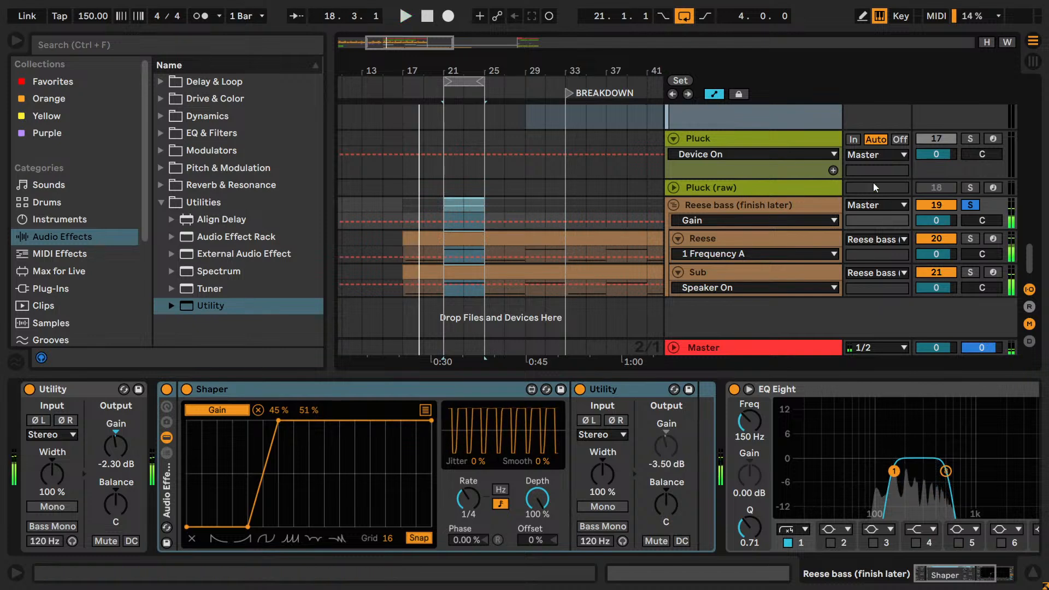
pyautogui.click(971, 205)
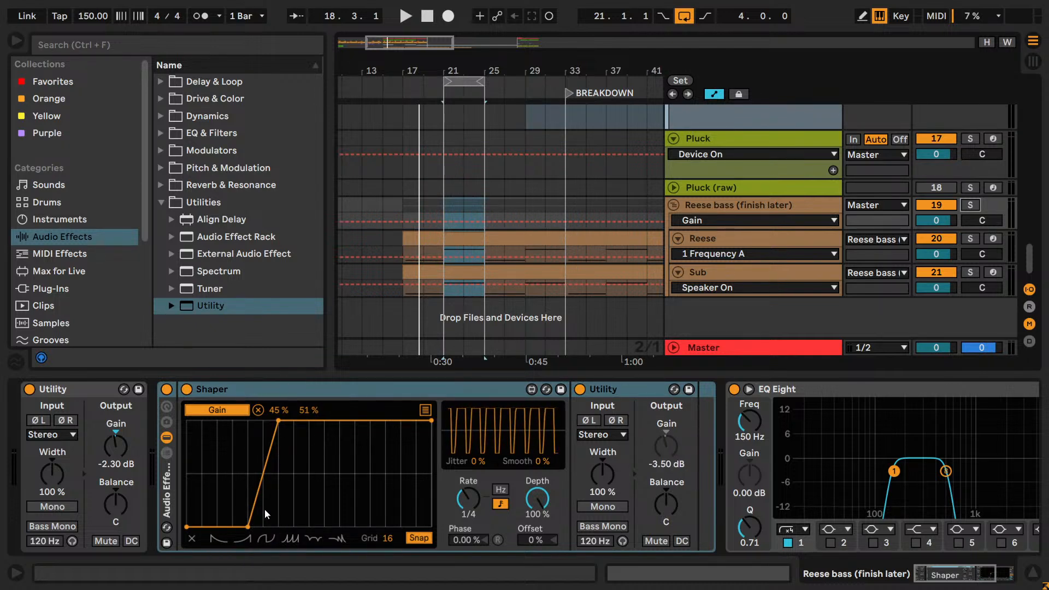
# - Lower the Shaper's minimum gain mapping to 37 %, toggling the rack off and on during loop playback to compare
pyautogui.click(277, 415)
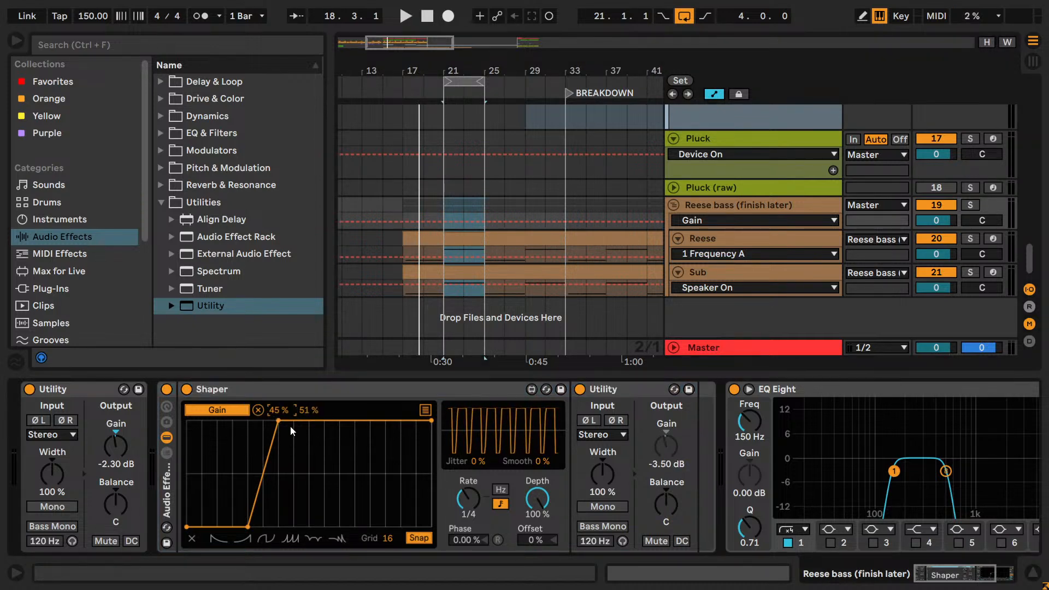
pyautogui.moveTo(280, 410); pyautogui.dragTo(280, 417)
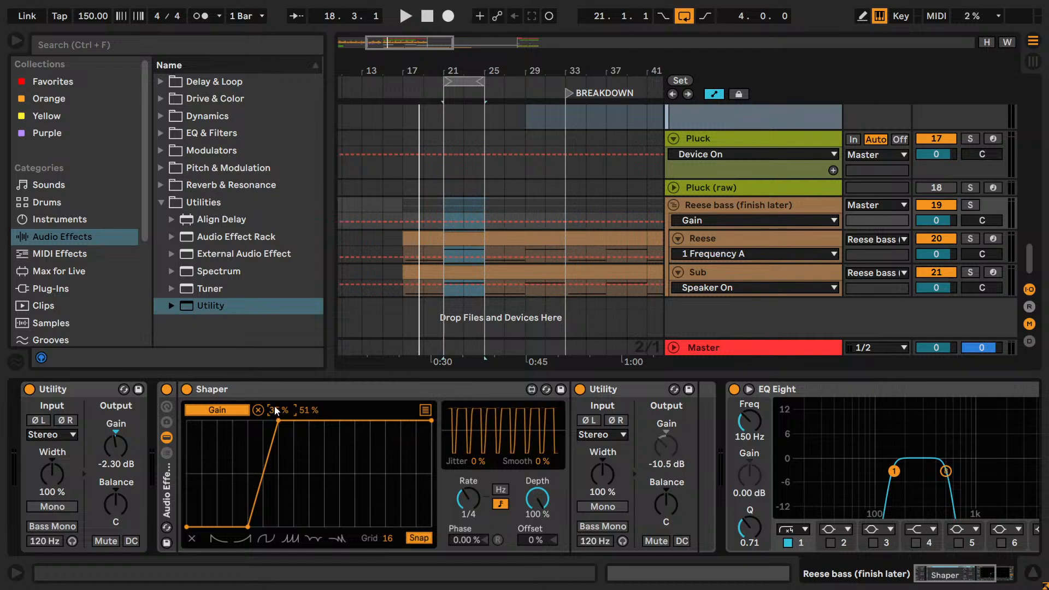
pyautogui.hotkey('ctrl', 'z')
pyautogui.press('space')
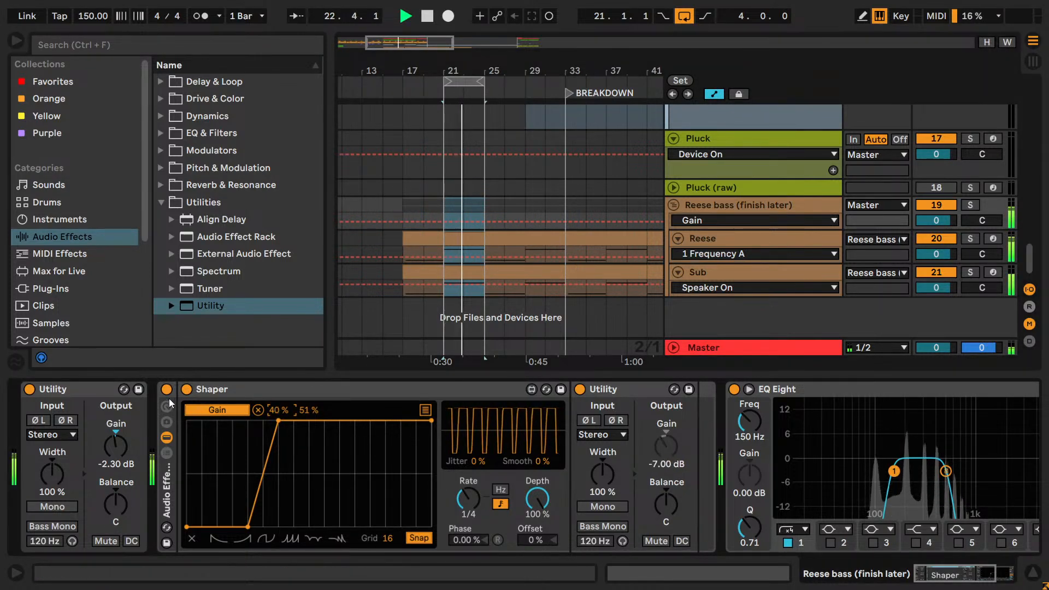
pyautogui.click(166, 392)
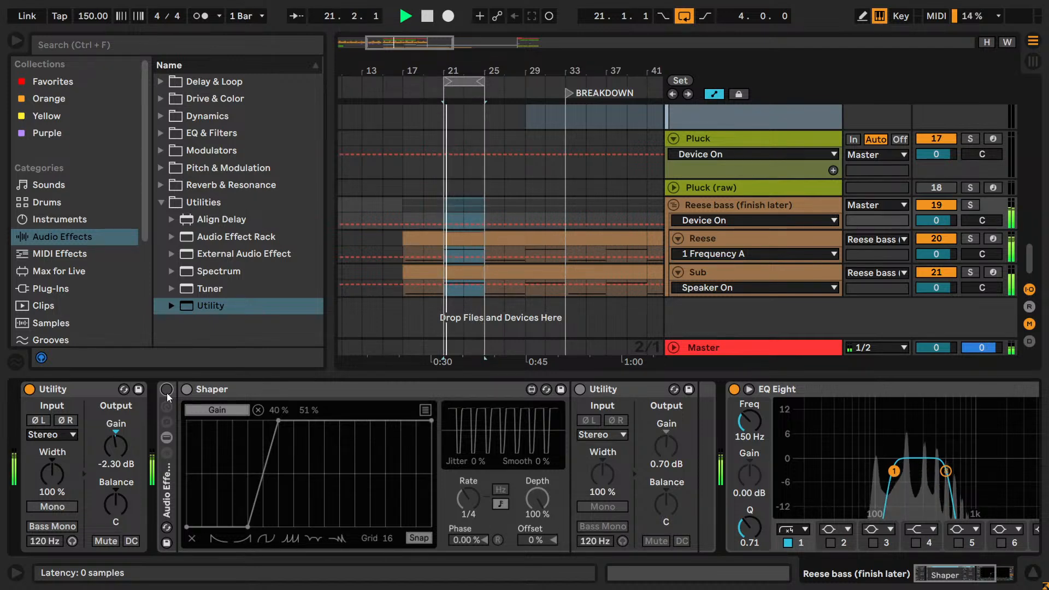
pyautogui.click(166, 391)
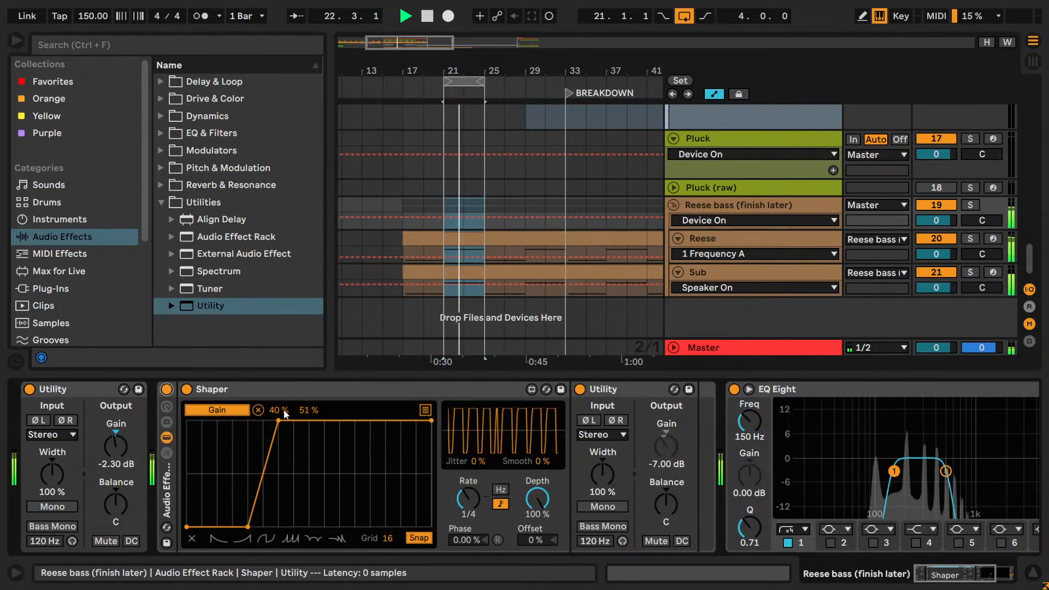
pyautogui.click(166, 392)
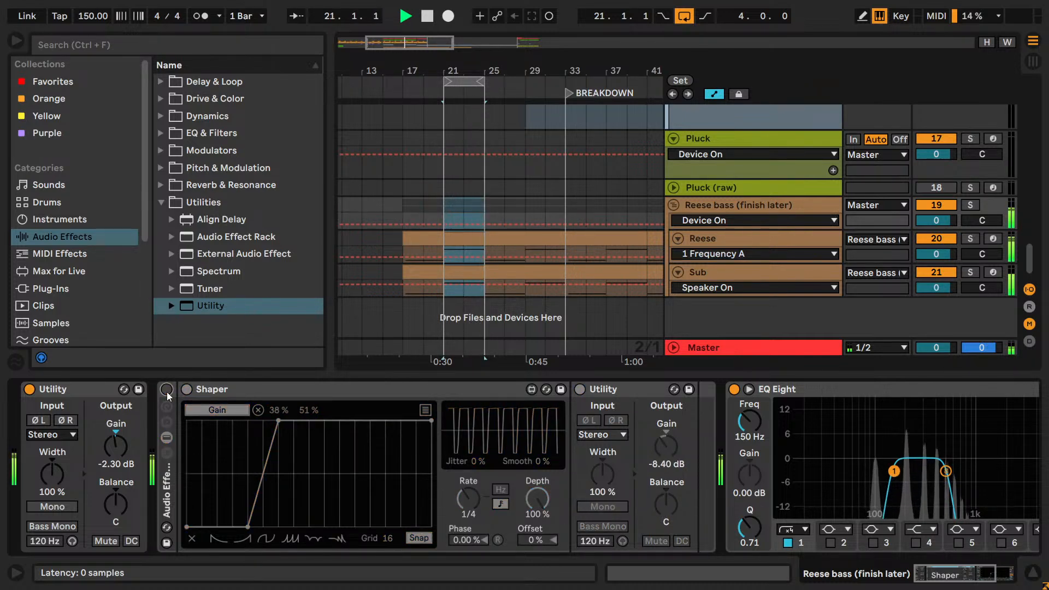
pyautogui.click(166, 392)
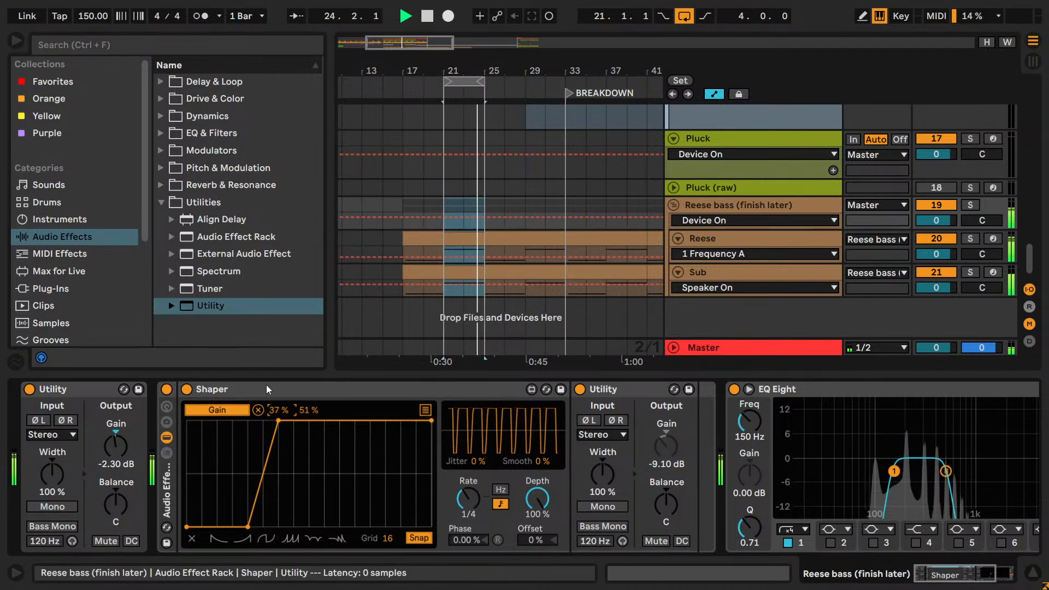
pyautogui.press('space')
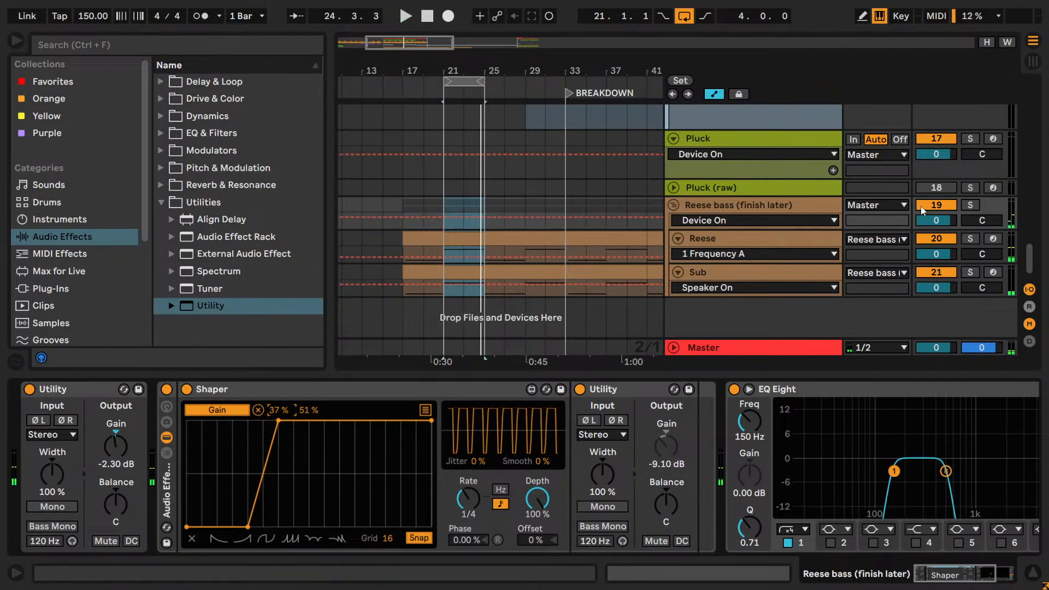
# - Solo the Reese bass group, listen to the shaped bass in the loop, stop playback, and unsolo the group
pyautogui.click(970, 205)
pyautogui.click(762, 206)
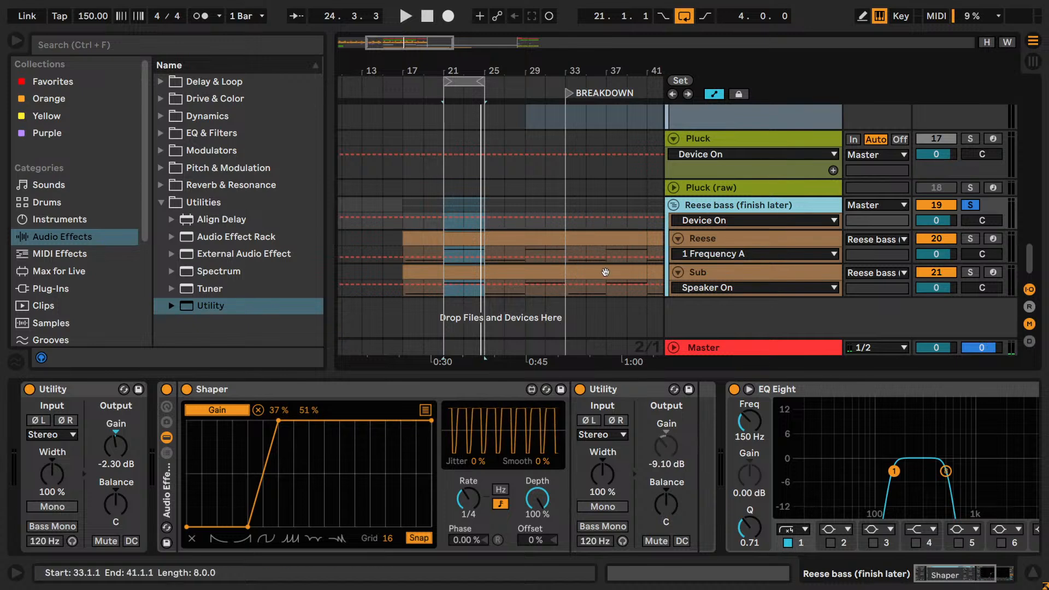
pyautogui.press('space')
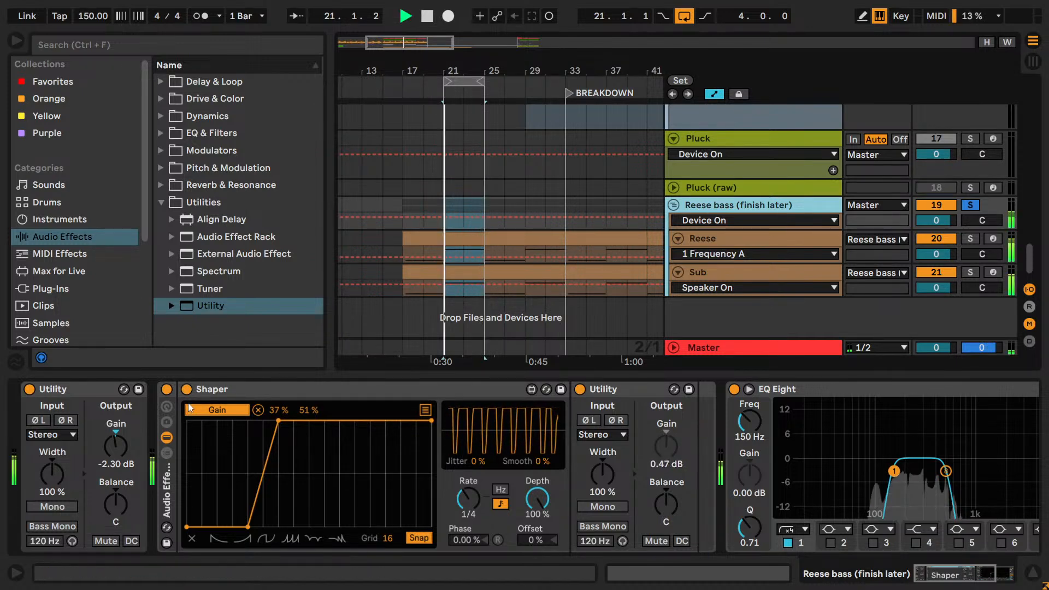
pyautogui.press('space')
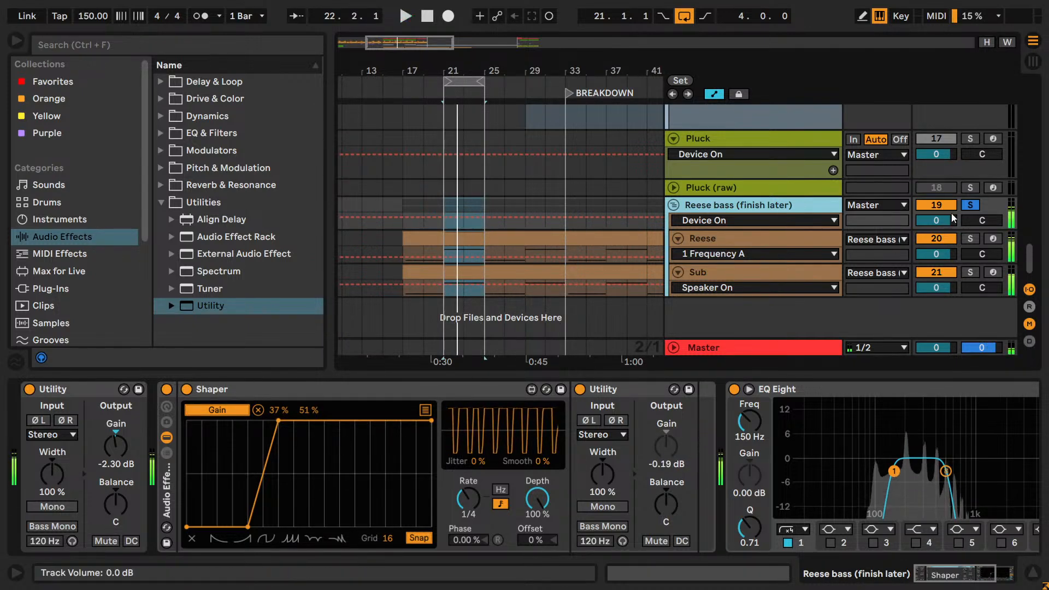
pyautogui.click(971, 206)
# - Play bars 17 to 25 while trying a 52 % maximum gain mapping, restore 51 %, and return the loop to bars 21 to 25
pyautogui.moveTo(446, 80); pyautogui.dragTo(403, 81)
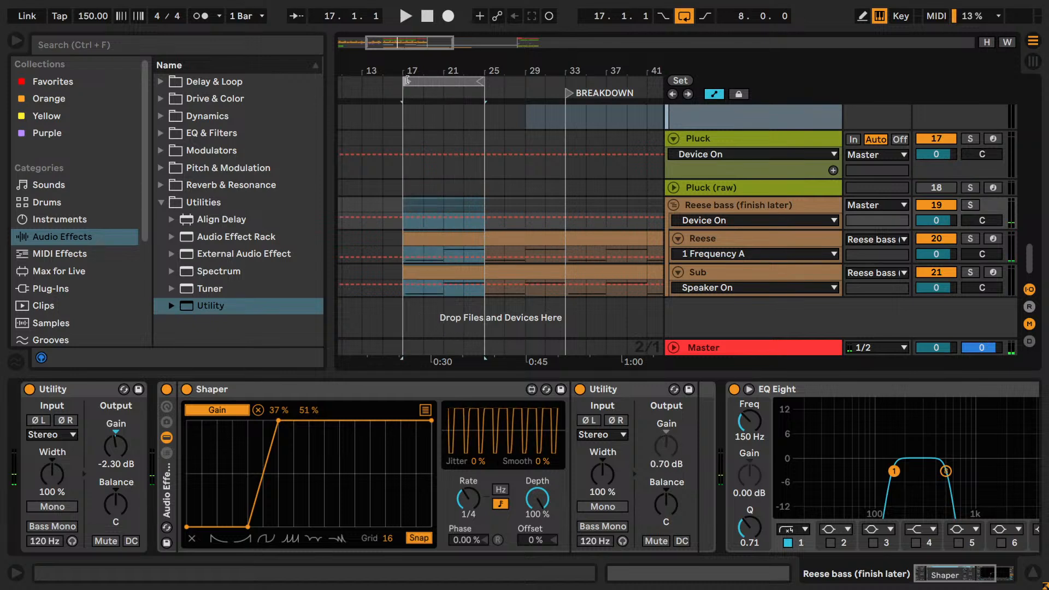
pyautogui.press('space')
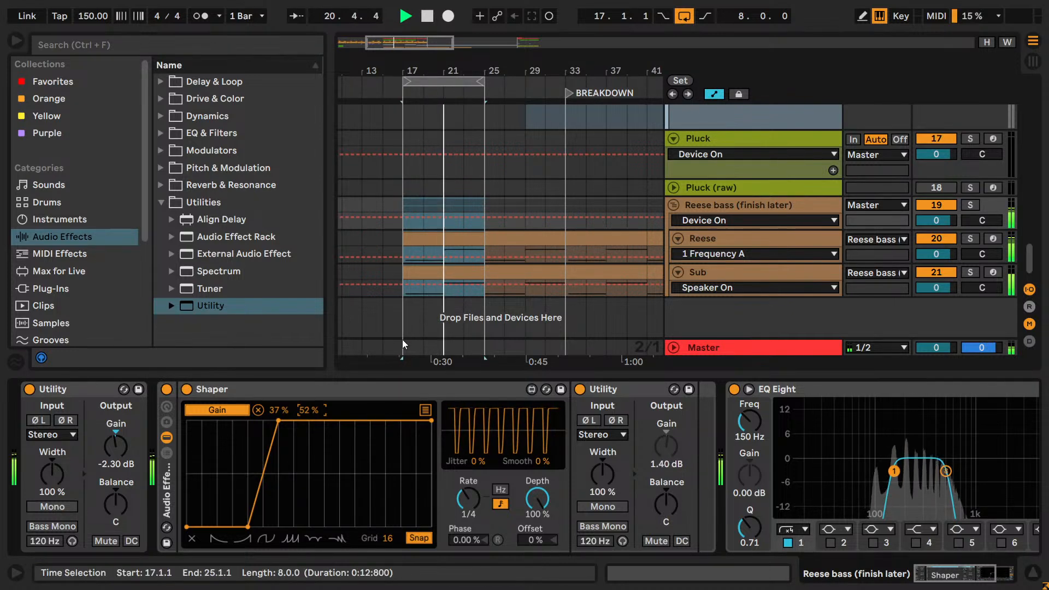
pyautogui.moveTo(405, 82); pyautogui.dragTo(436, 86)
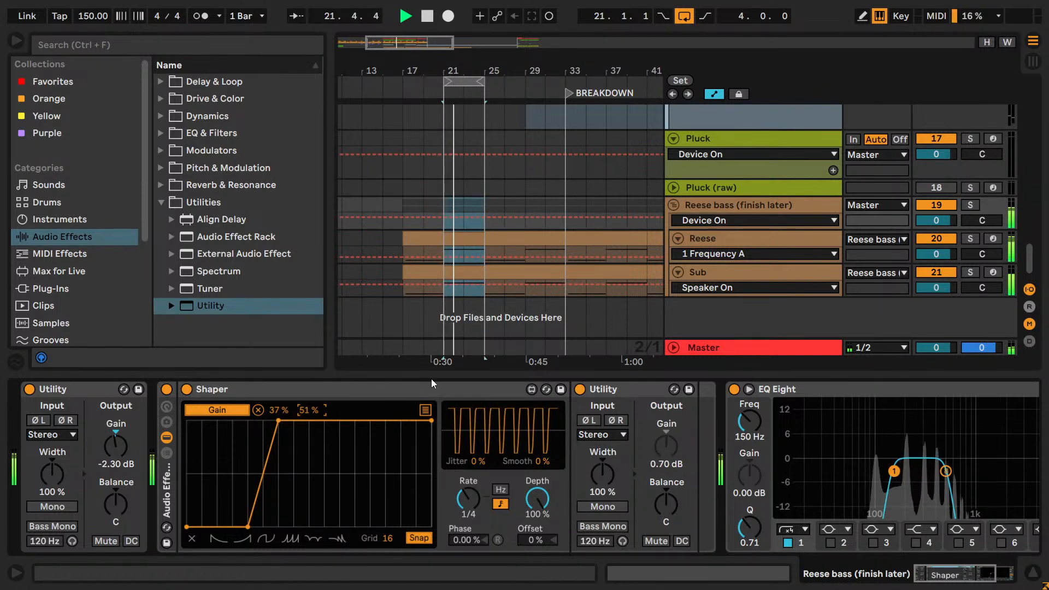
pyautogui.press('space')
pyautogui.press('ctrl')
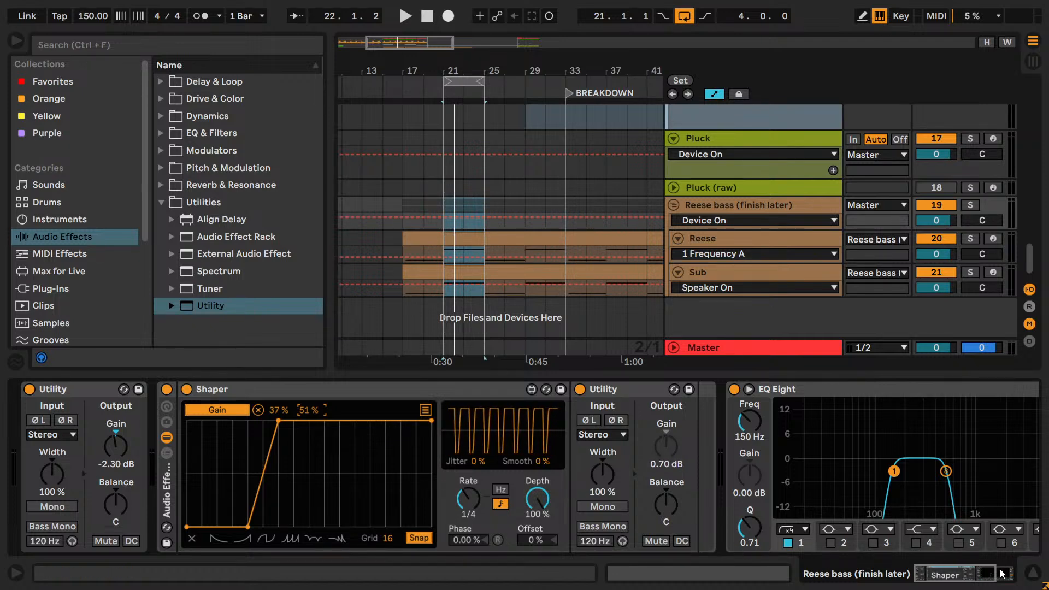
# - Solo the Reese bass group and compare its sound with the EQ Eight's low-pass band 8 off and on, starting and stopping loop playback
pyautogui.hscroll(4, 694, 523)
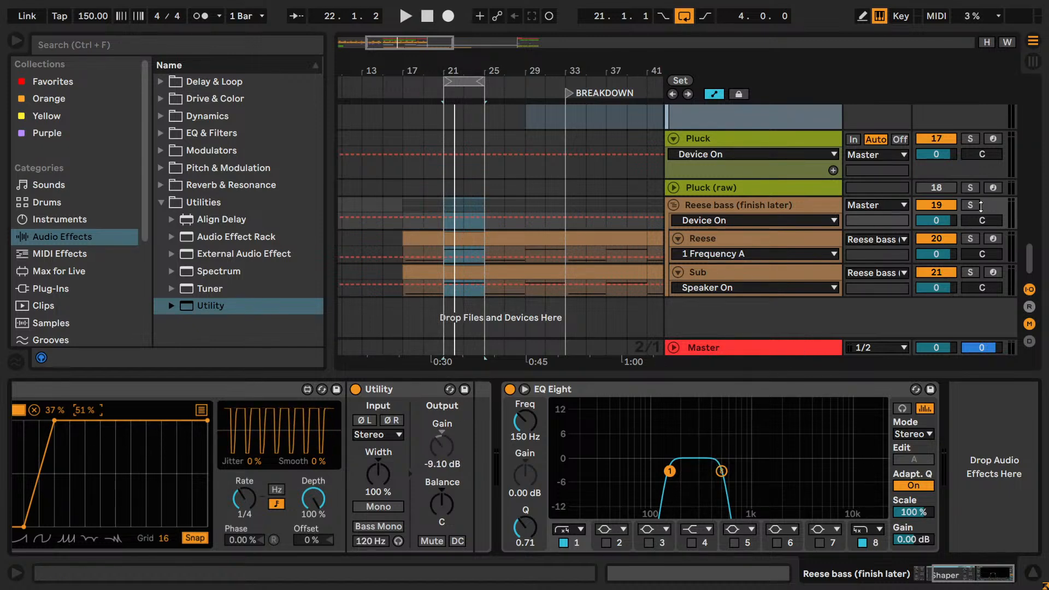
pyautogui.click(969, 206)
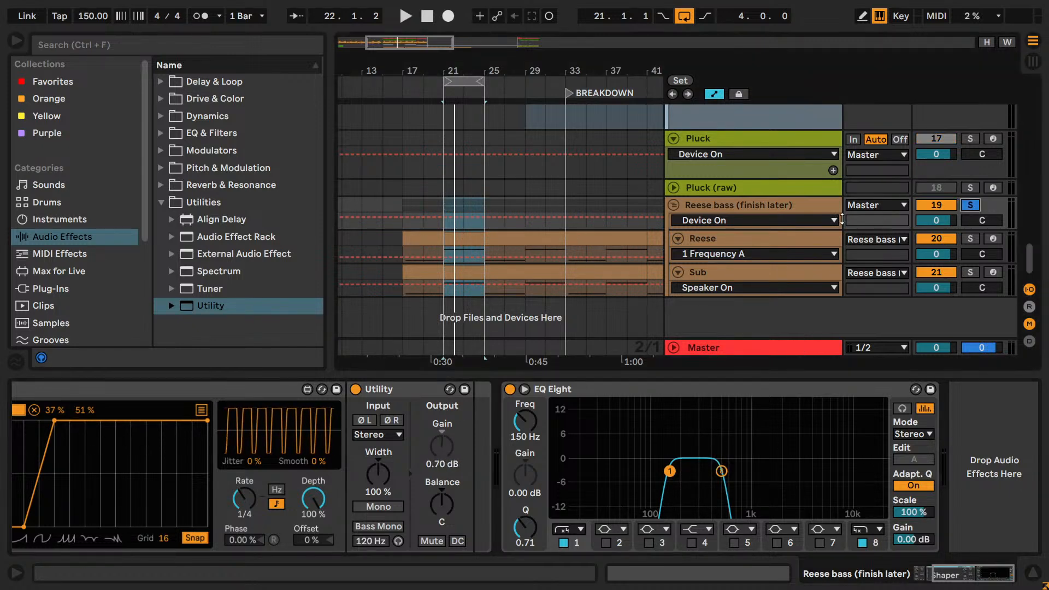
pyautogui.click(735, 206)
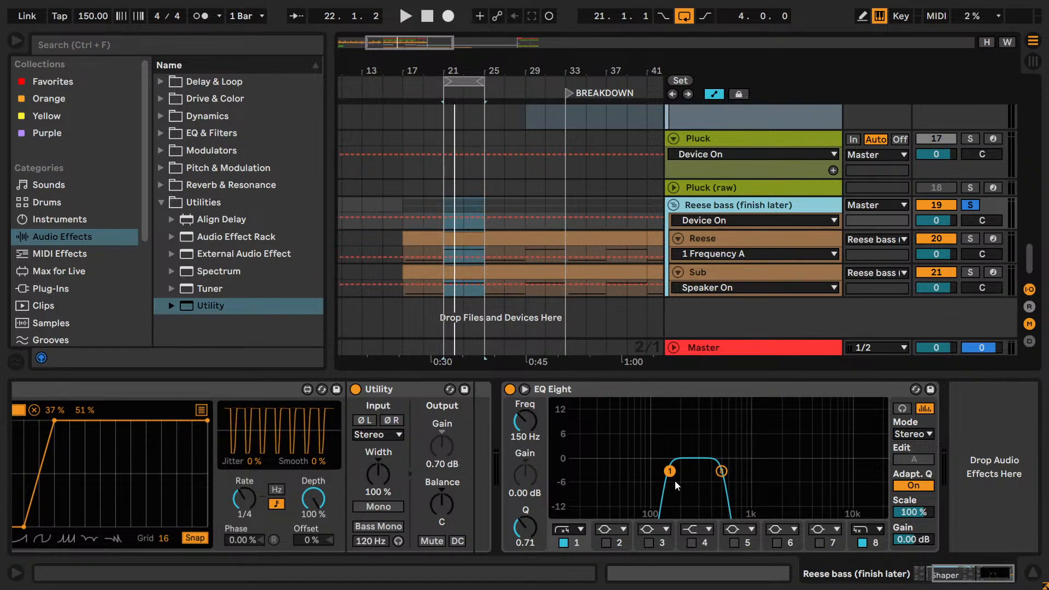
pyautogui.press('space')
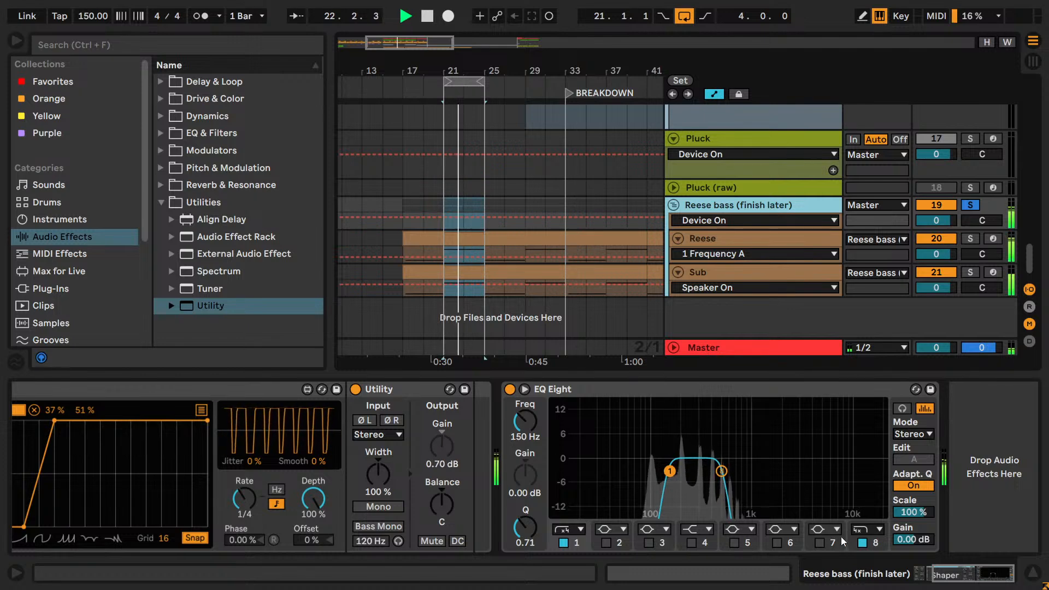
pyautogui.click(863, 543)
pyautogui.press('space')
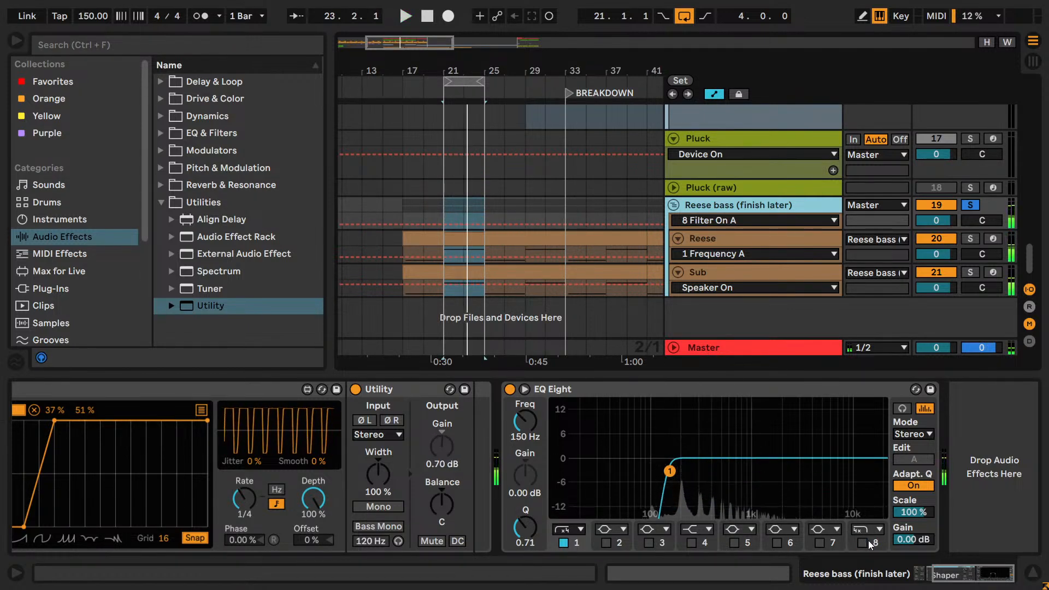
pyautogui.click(863, 543)
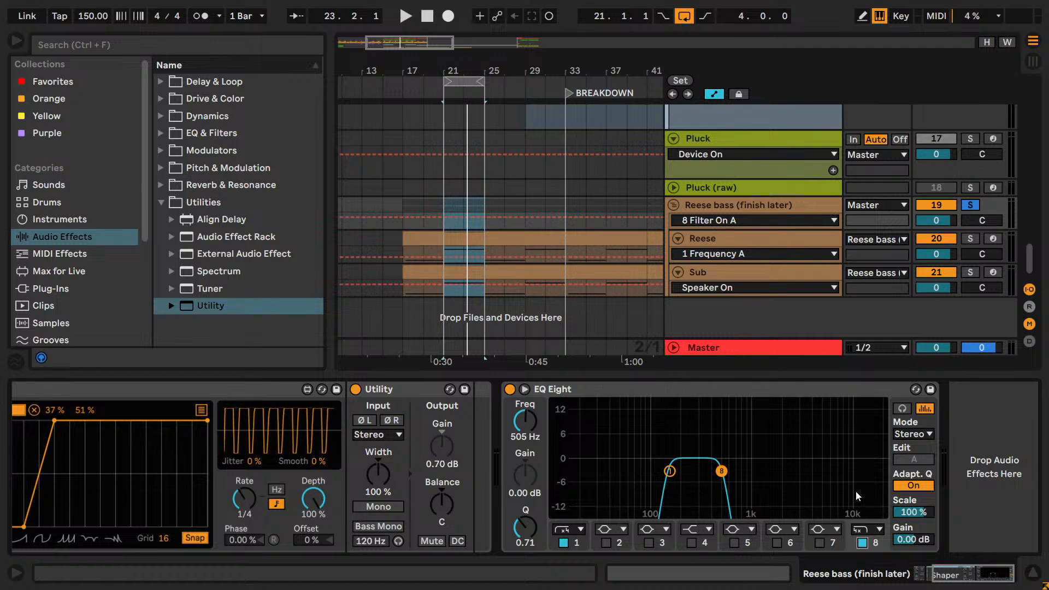
pyautogui.click(863, 543)
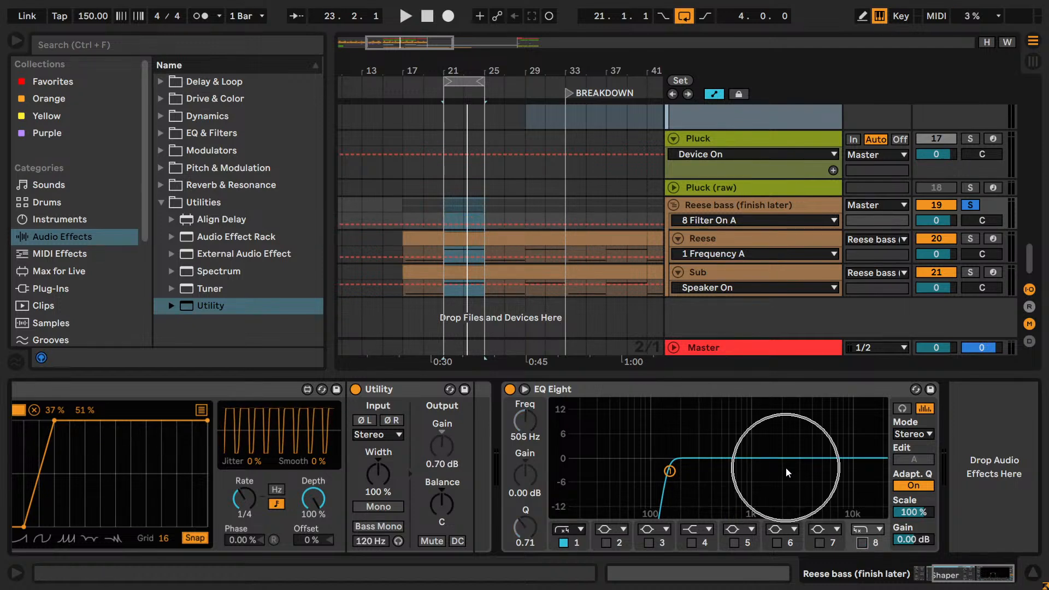
pyautogui.click(863, 543)
pyautogui.press('space')
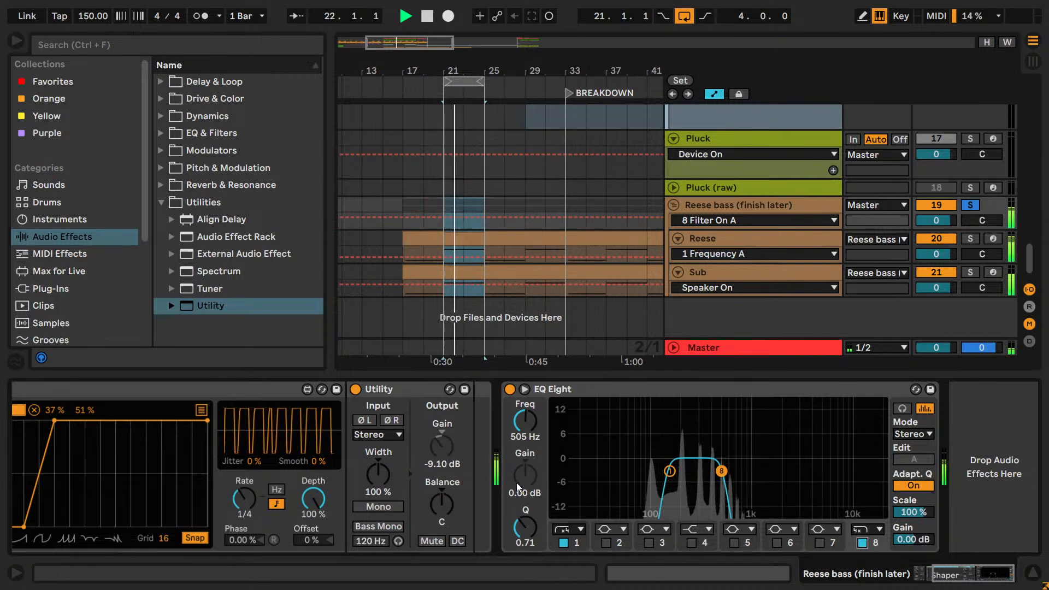
pyautogui.press('space')
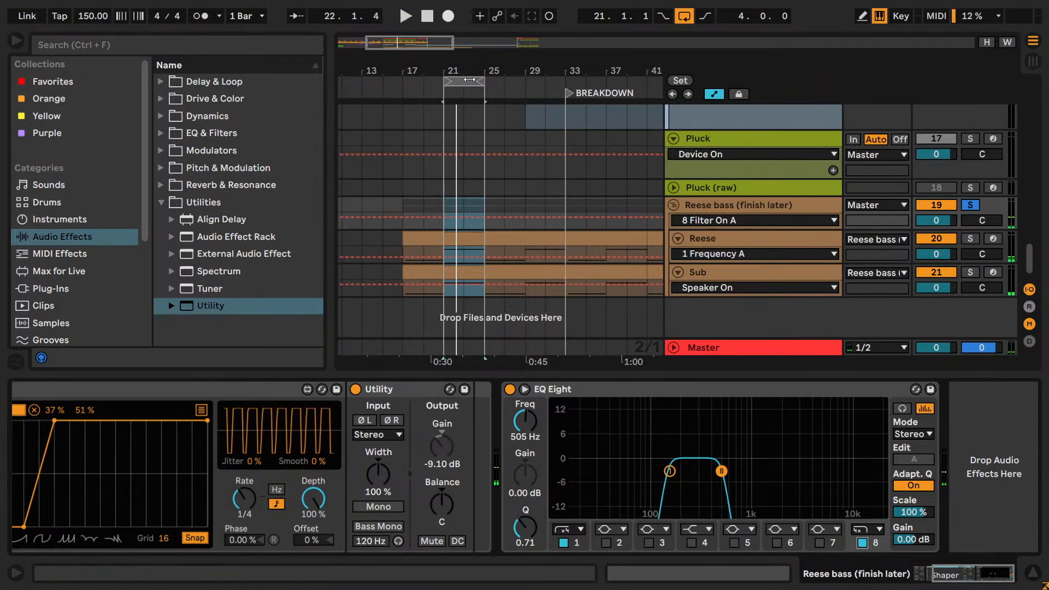
# - With the group unsoloed and bars 17 to 21 looping, set the Reese bass EQ Eight's low-cut band 1 to 135 Hz and save the set
pyautogui.moveTo(470, 80); pyautogui.dragTo(435, 82)
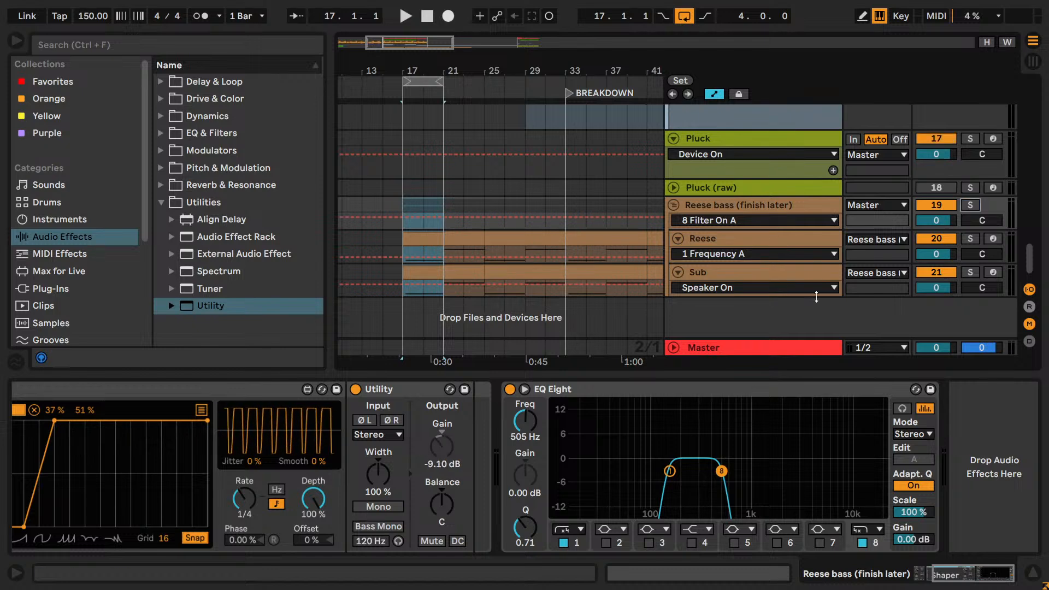
pyautogui.click(524, 389)
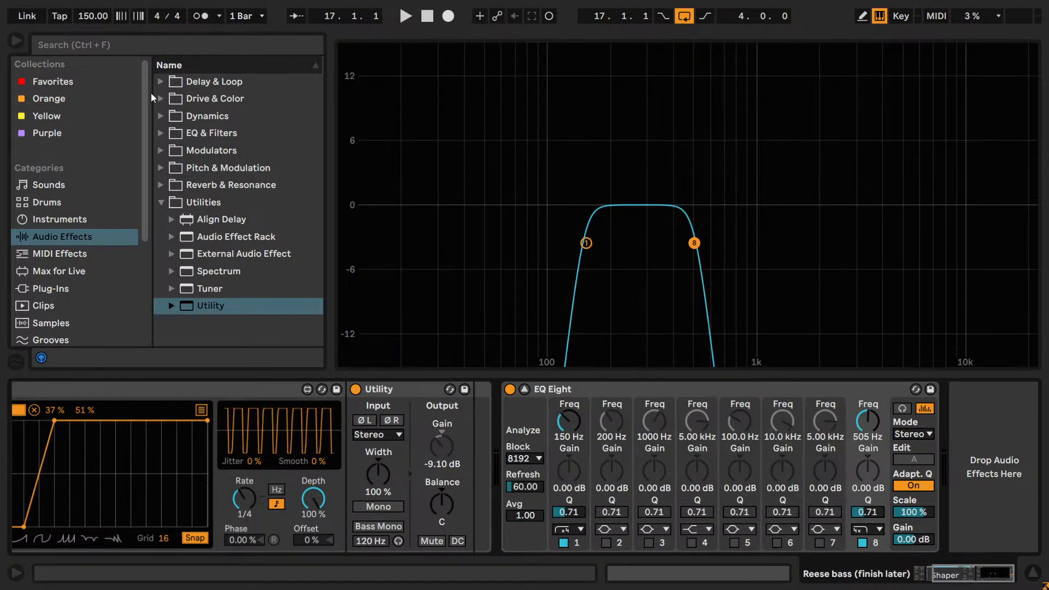
pyautogui.press('space')
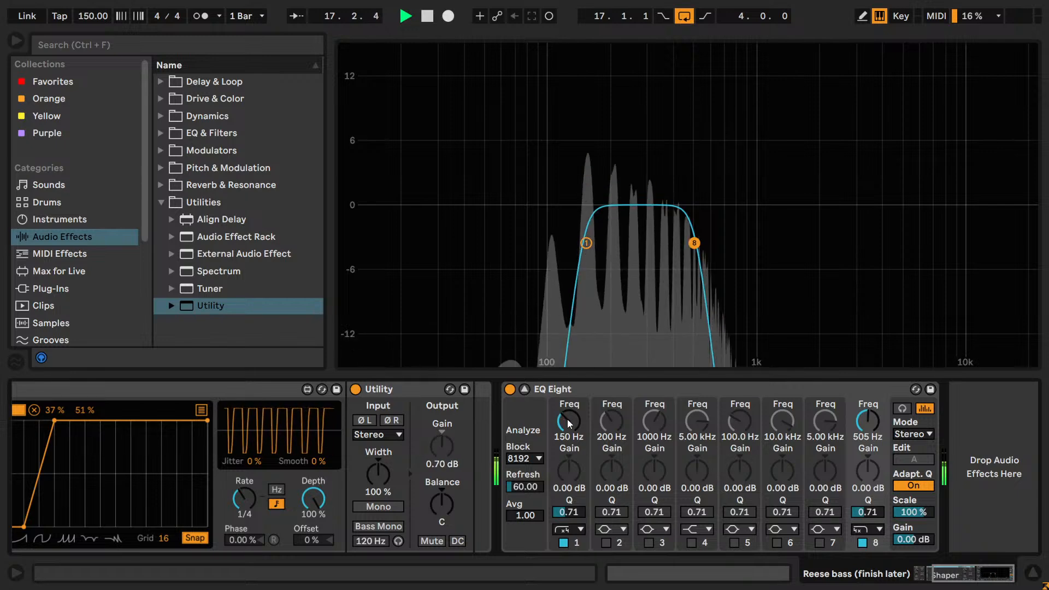
pyautogui.moveTo(568, 421)
pyautogui.mouseDown()
pyautogui.moveTo(568, 411)
pyautogui.moveTo(568, 422)
pyautogui.mouseUp()
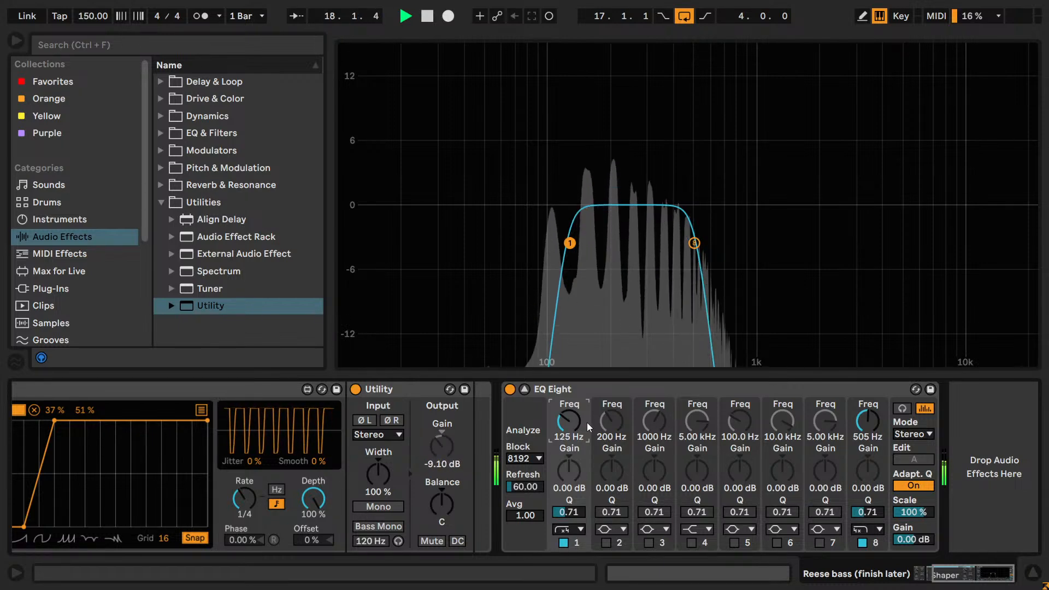
pyautogui.moveTo(588, 423); pyautogui.dragTo(589, 424)
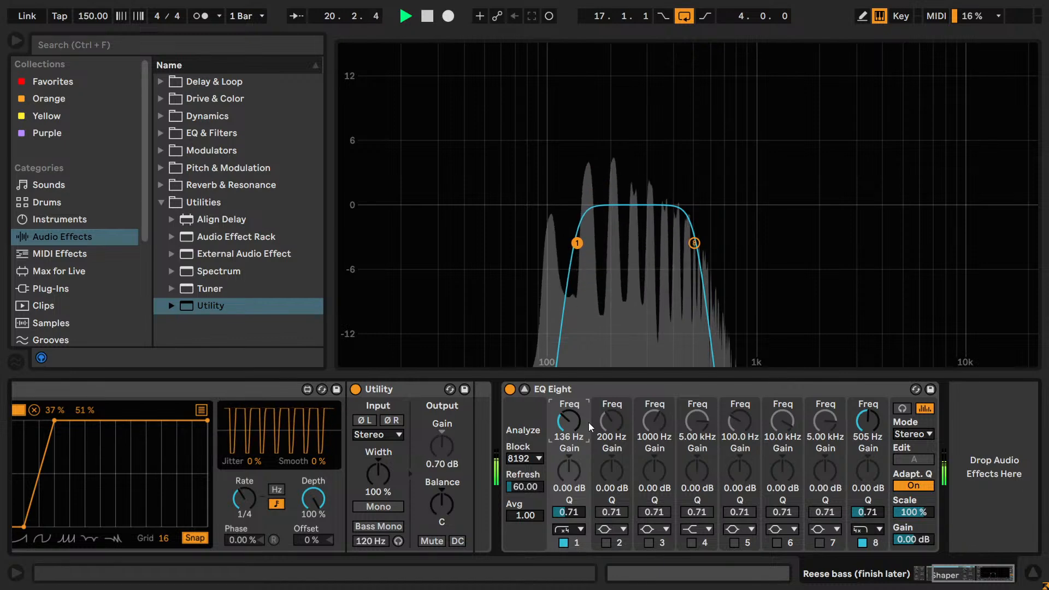
pyautogui.press('space')
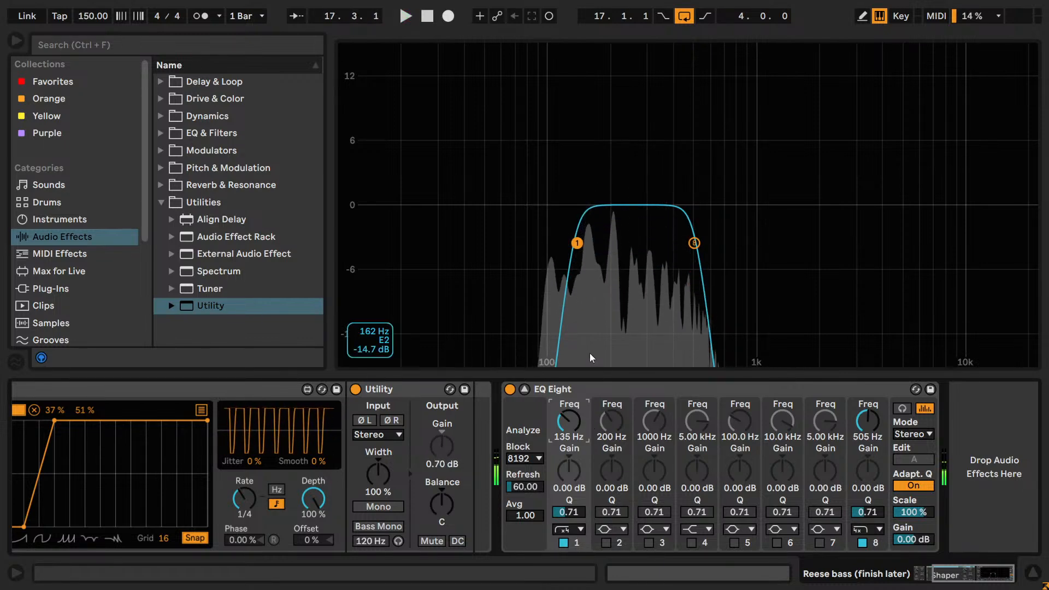
pyautogui.hotkey('ctrl', 's')
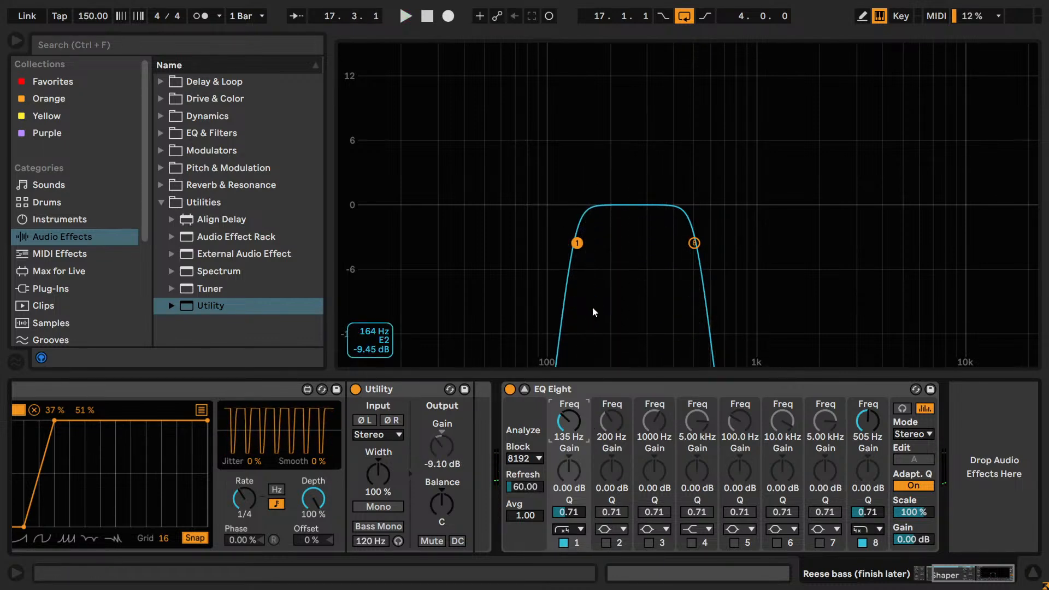
pyautogui.click(525, 390)
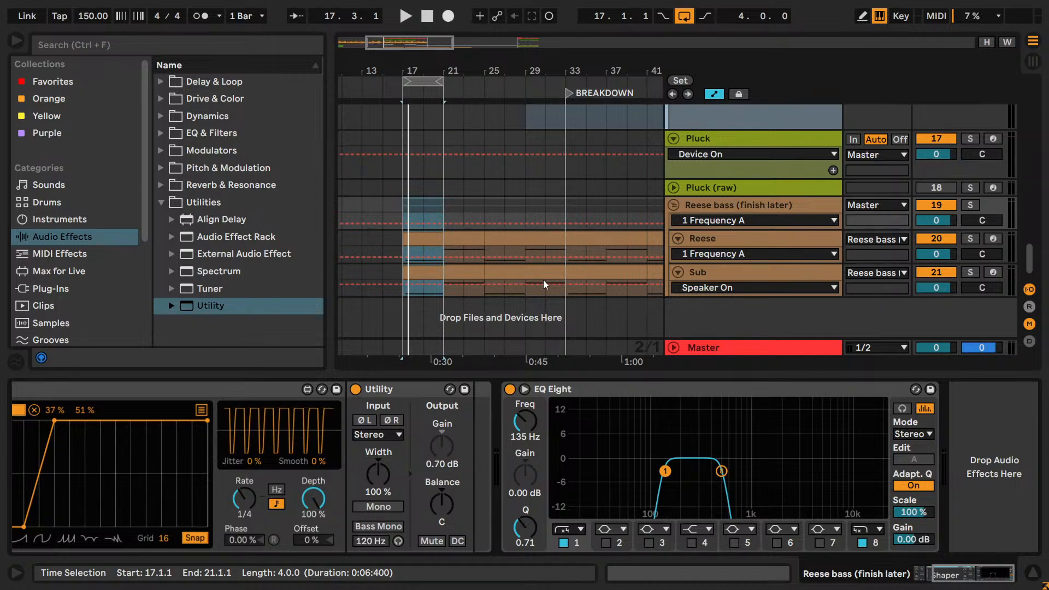
# - Add an EQ Eight to the Master chain between Voxengo SPAN and ReaStream
pyautogui.click(736, 345)
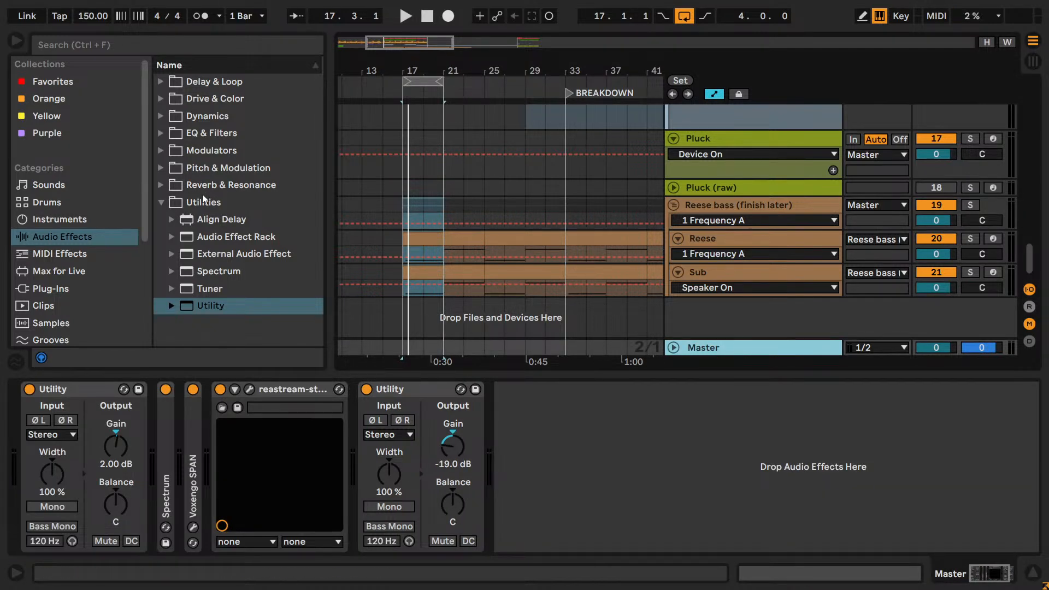
pyautogui.click(164, 132)
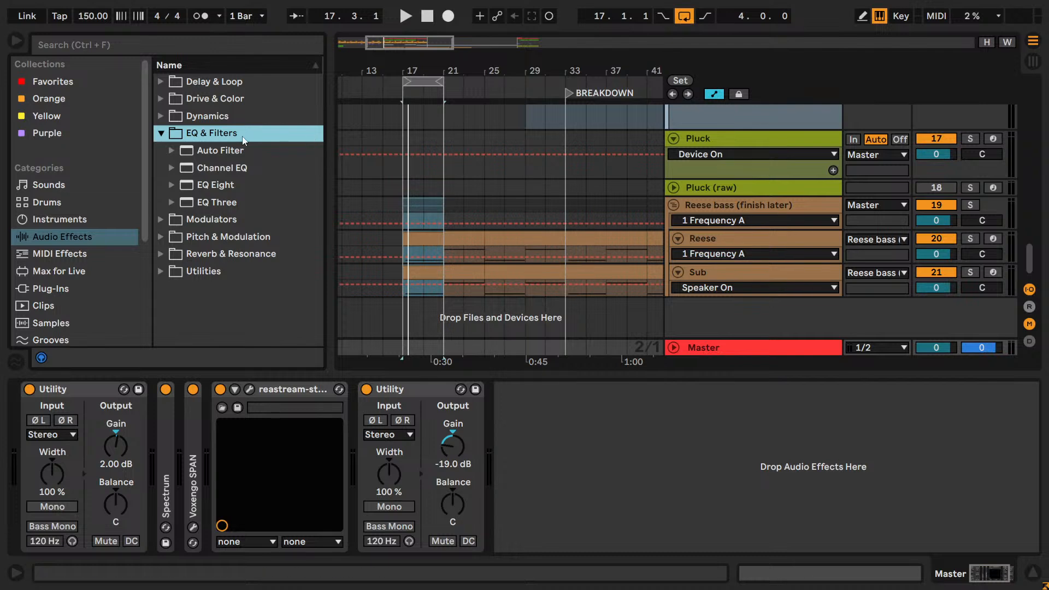
pyautogui.moveTo(210, 189); pyautogui.dragTo(209, 537)
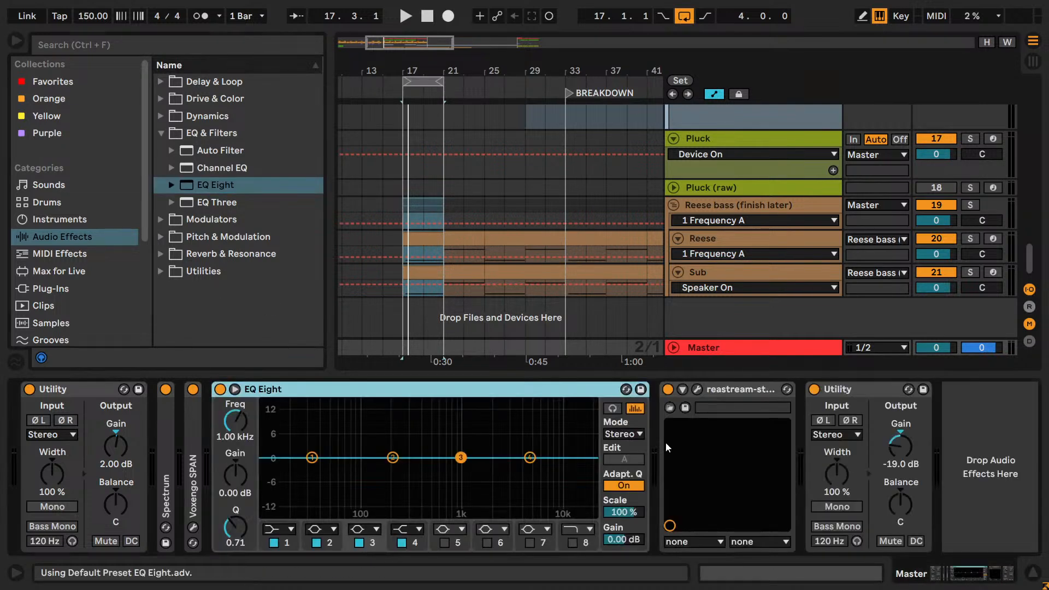
# - Enable band 8 of the Master's EQ Eight as a gentle-slope low-pass at 147 Hz and listen to the filtered loop
pyautogui.click(580, 530)
pyautogui.click(577, 516)
pyautogui.click(573, 529)
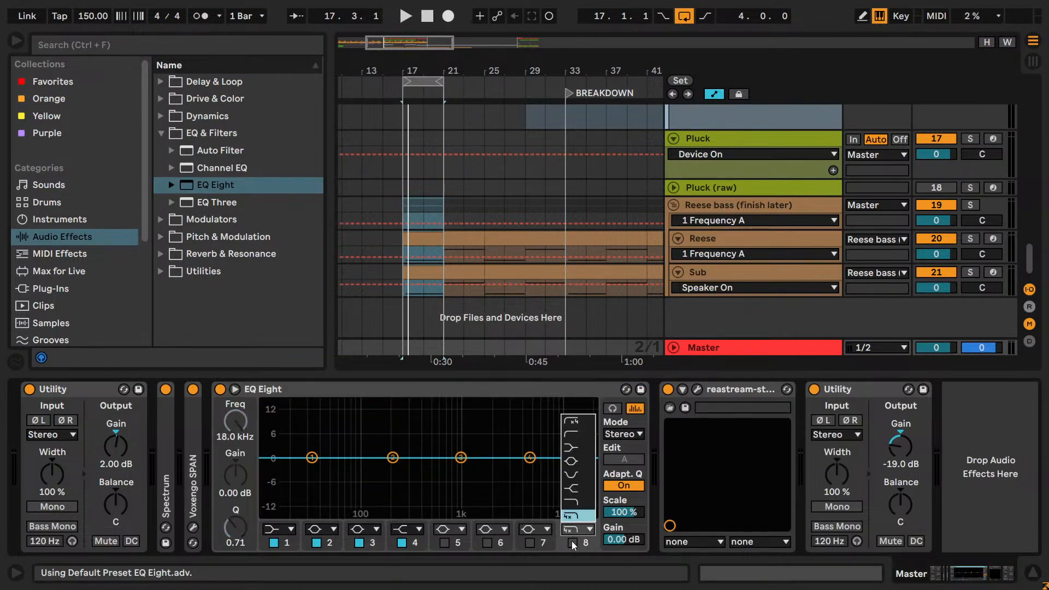
pyautogui.click(573, 542)
pyautogui.click(572, 543)
pyautogui.moveTo(243, 436); pyautogui.dragTo(243, 481)
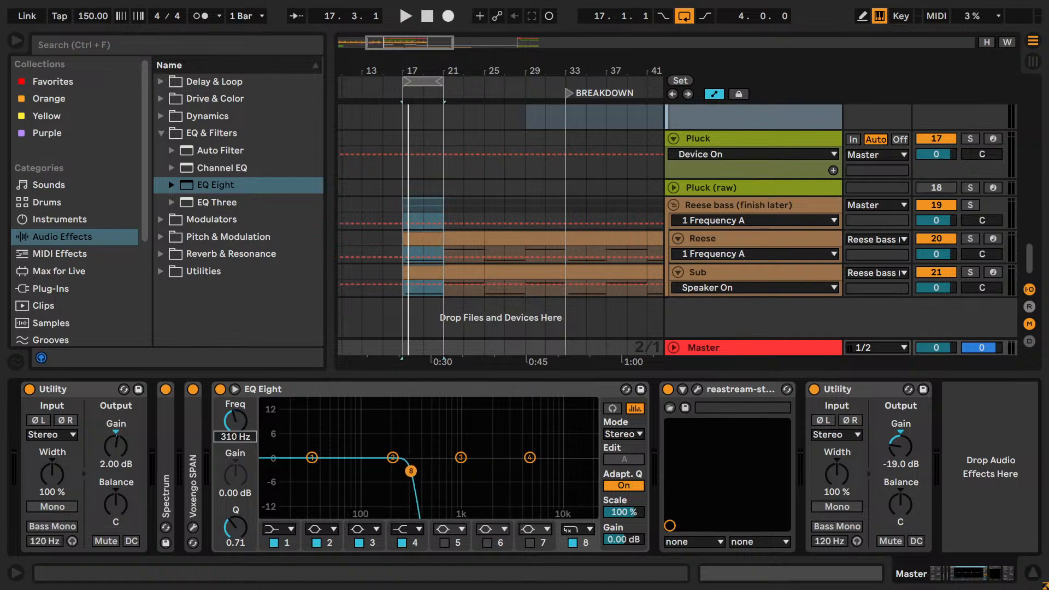
pyautogui.click(588, 529)
pyautogui.click(577, 514)
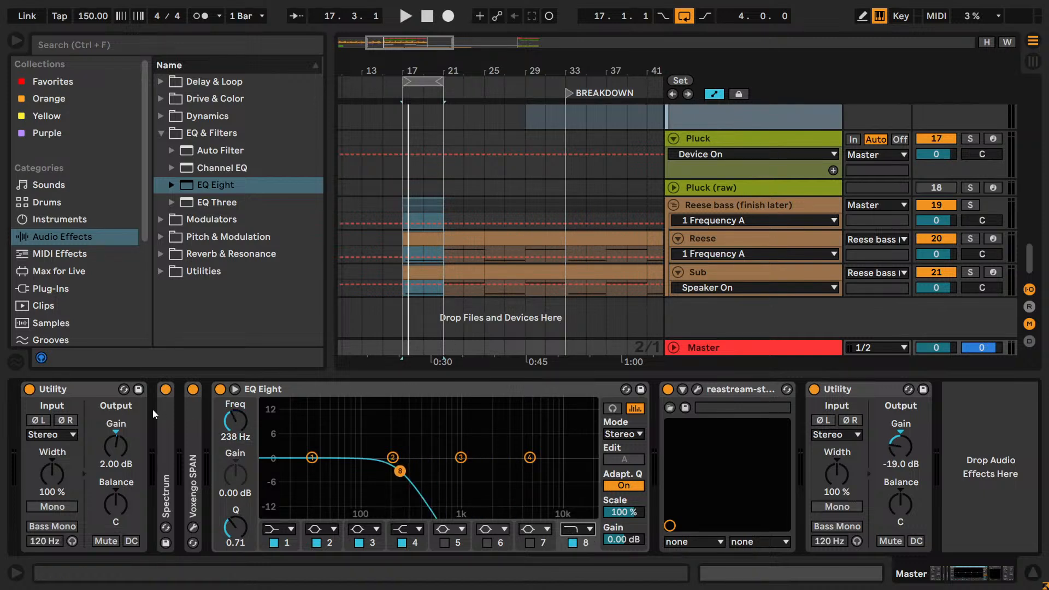
pyautogui.moveTo(236, 436); pyautogui.dragTo(235, 454)
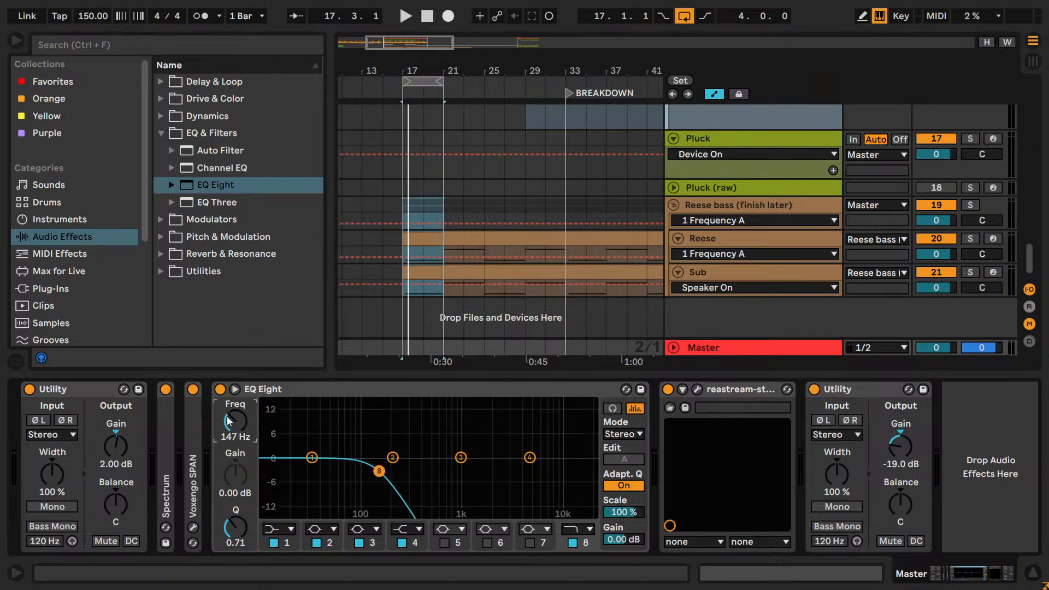
pyautogui.press('space')
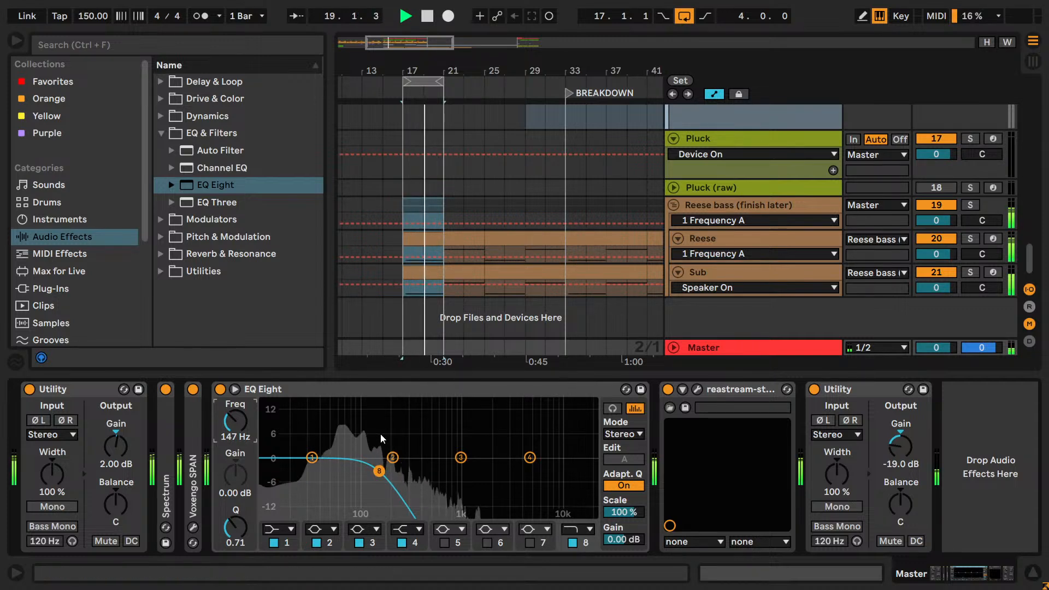
pyautogui.press('space')
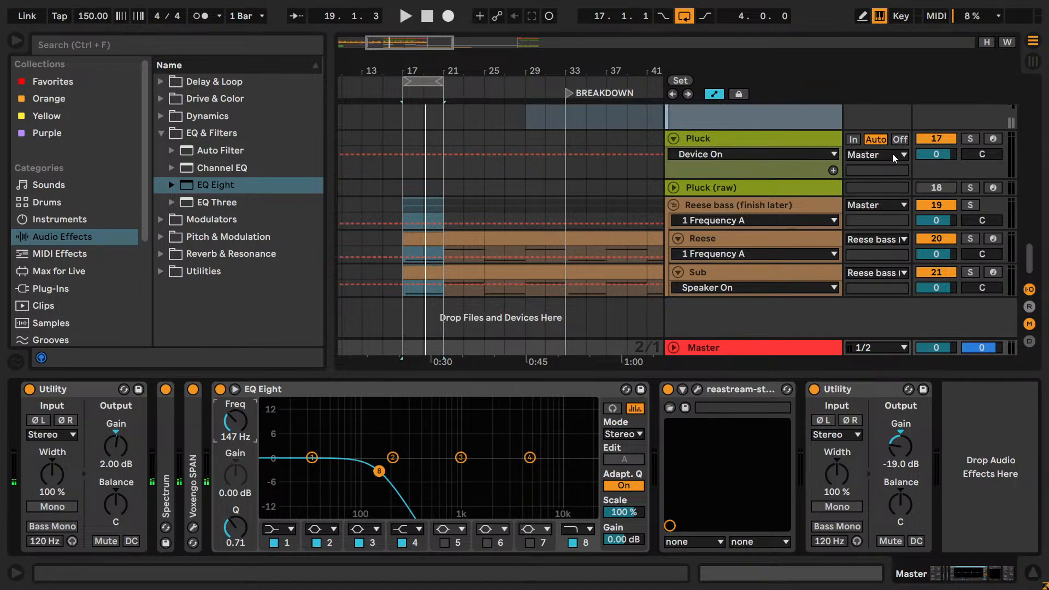
# - Deactivate the Reese bass group track, review the Master's EQ Eight, and return to the group's device chain
pyautogui.click(693, 214)
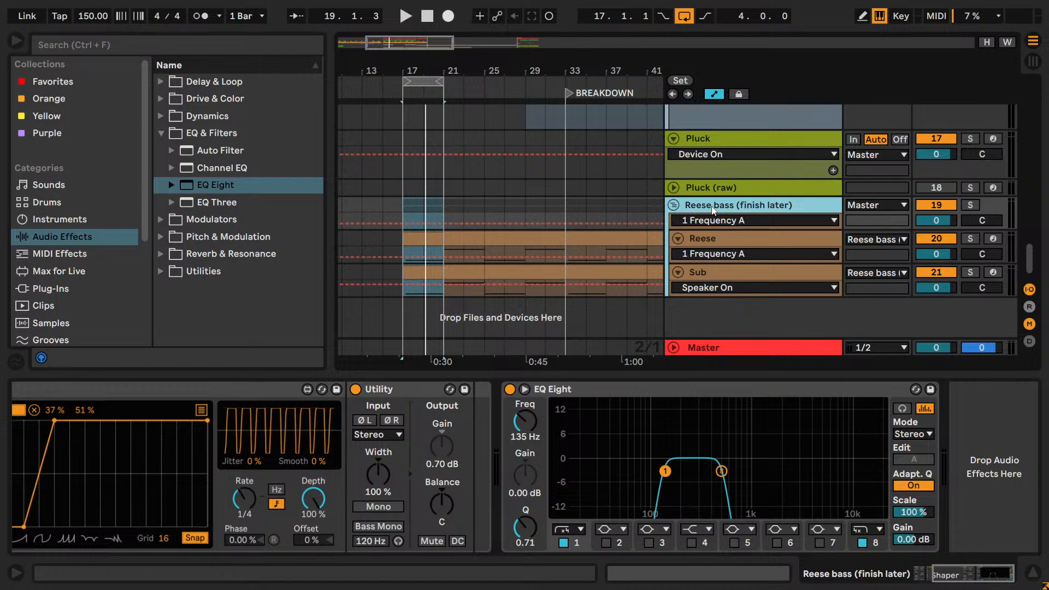
pyautogui.click(950, 205)
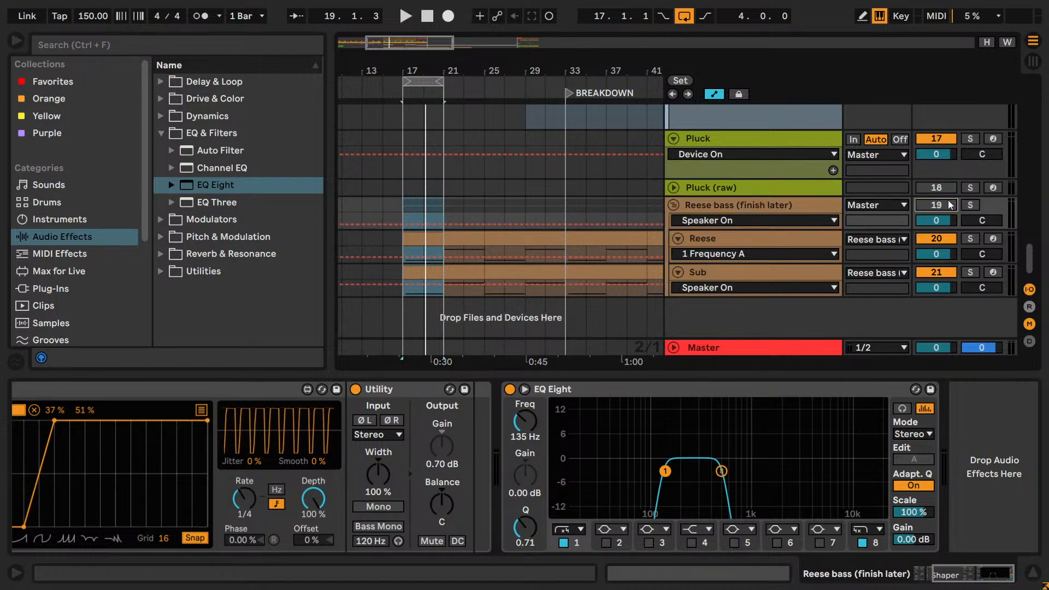
pyautogui.click(811, 346)
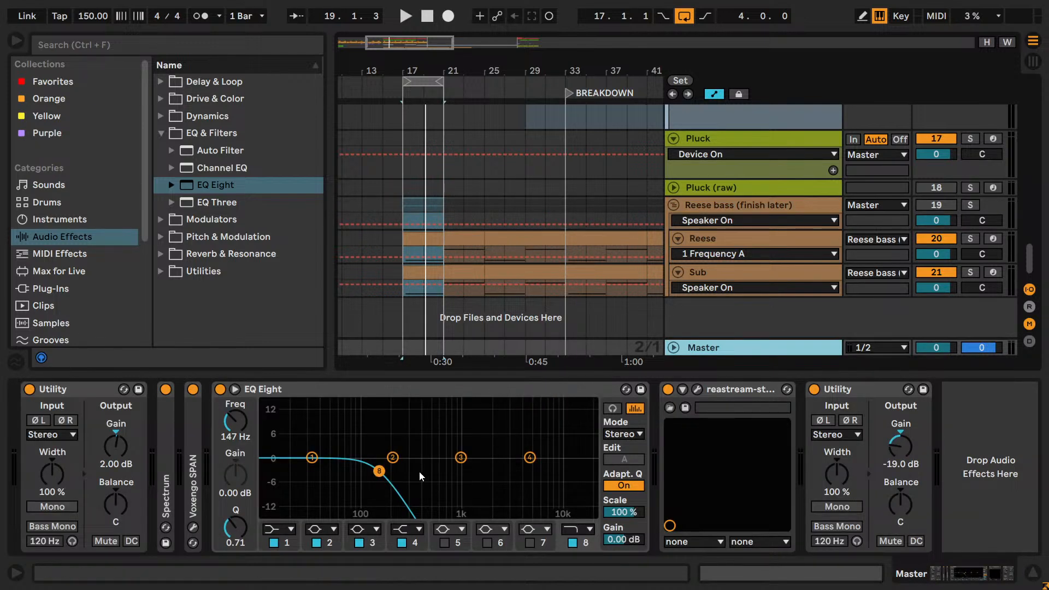
pyautogui.click(741, 207)
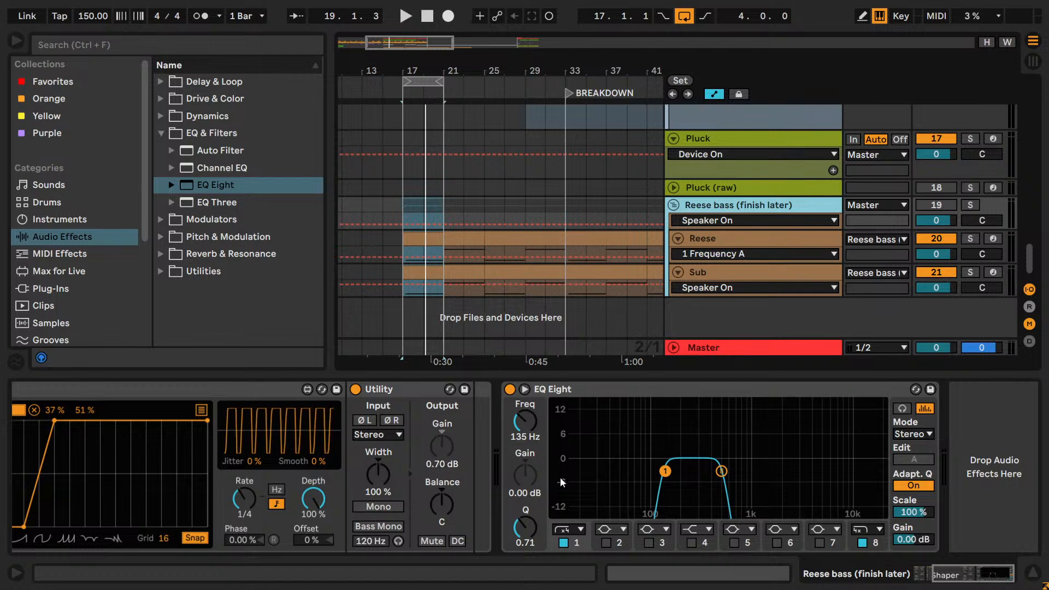
# - Switch the Reese bass EQ Eight's low-cut band 1 off and on, leave it off, and play the loop from bar 17
pyautogui.click(573, 543)
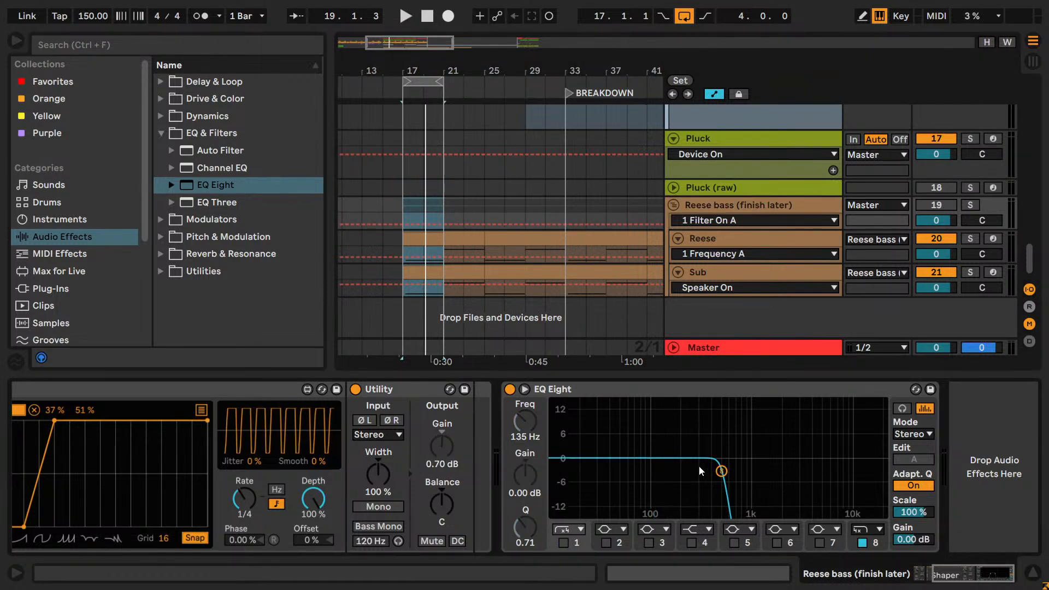
pyautogui.click(575, 540)
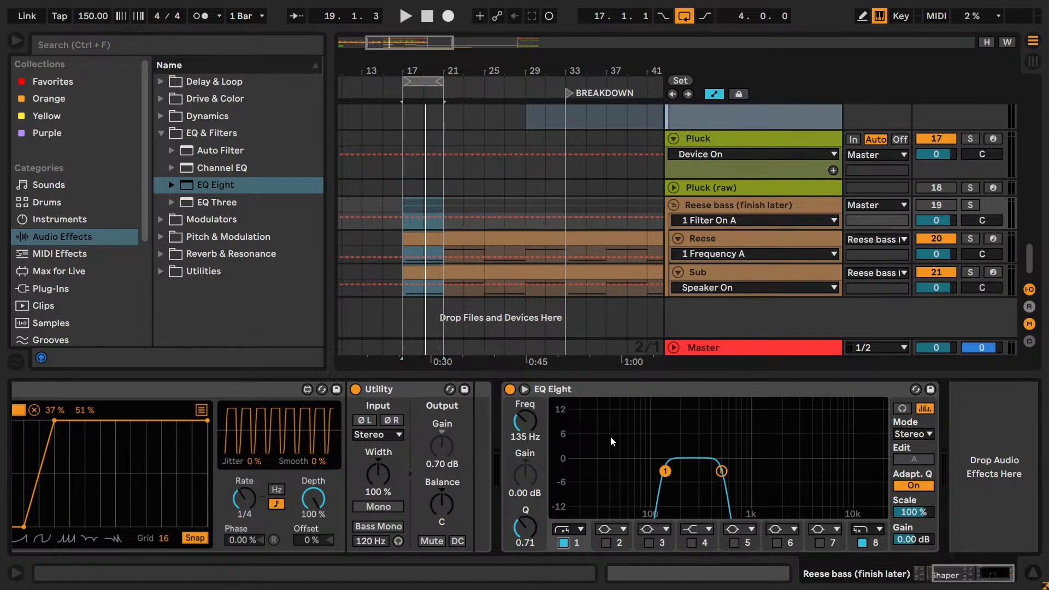
pyautogui.press('ctrl')
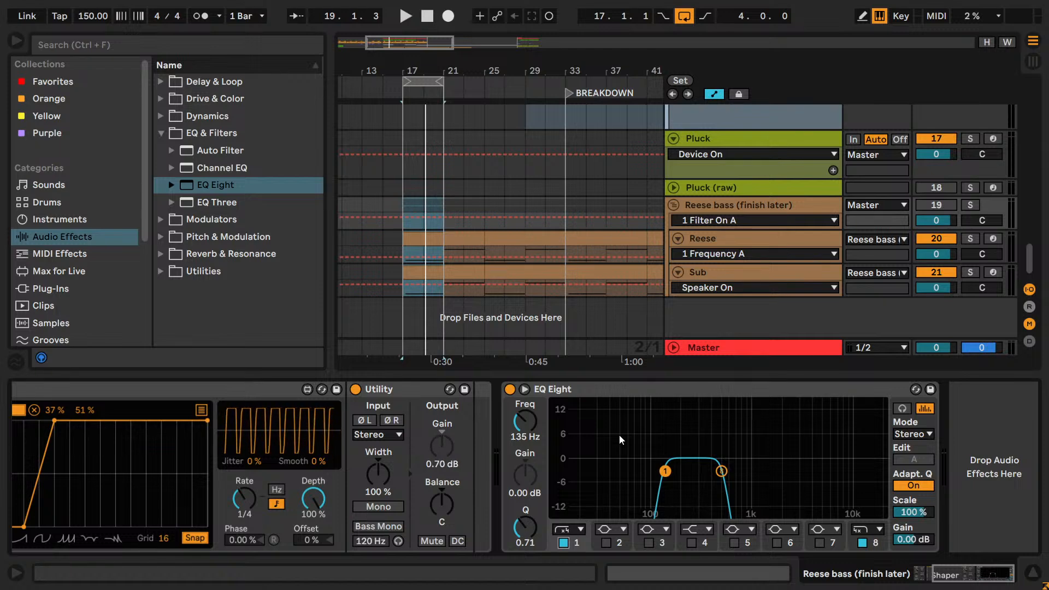
pyautogui.click(563, 543)
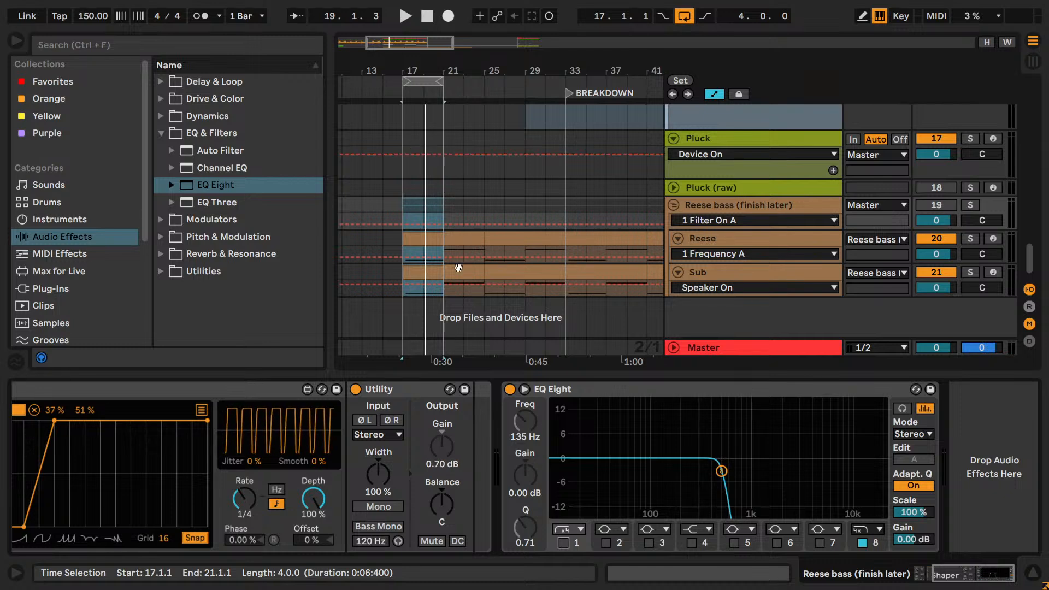
pyautogui.press('space')
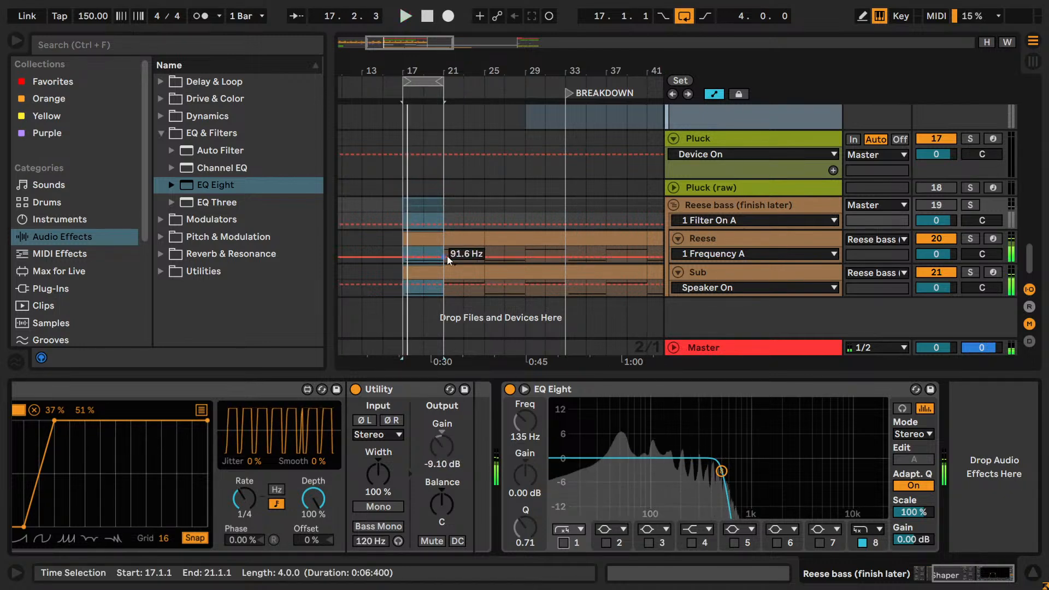
# - Check the Master's EQ Eight, return to the Reese bass group, and enable its EQ Eight's low-cut band 1 at 135 Hz
pyautogui.click(719, 349)
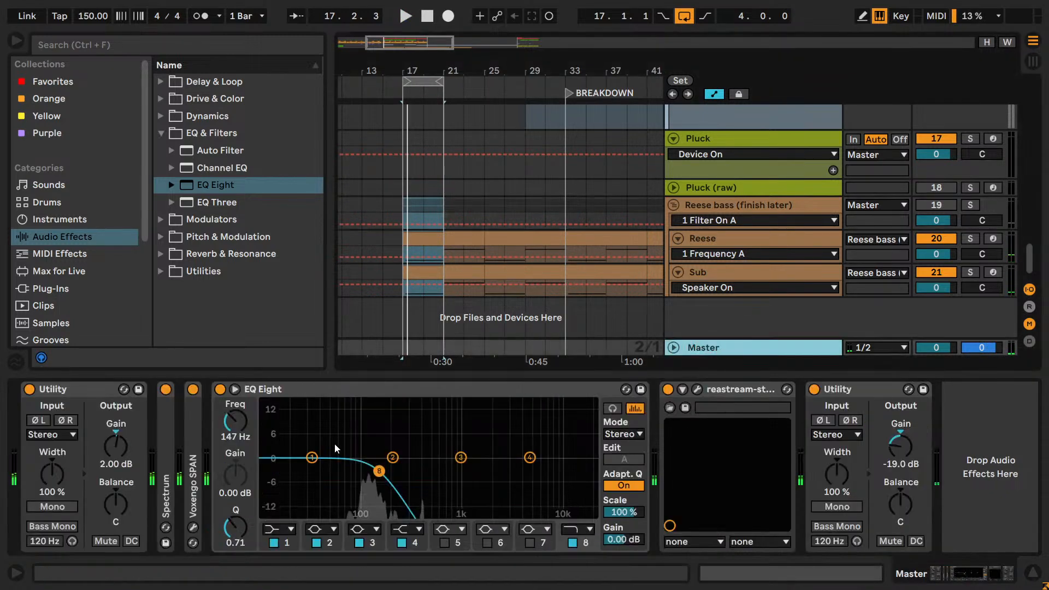
pyautogui.click(710, 206)
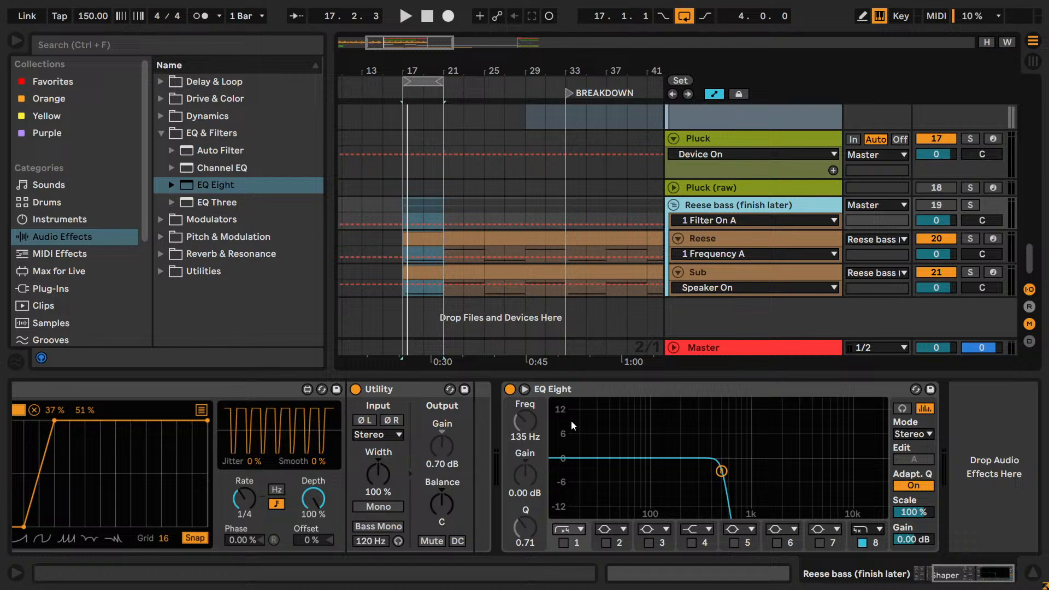
pyautogui.click(565, 542)
pyautogui.click(564, 543)
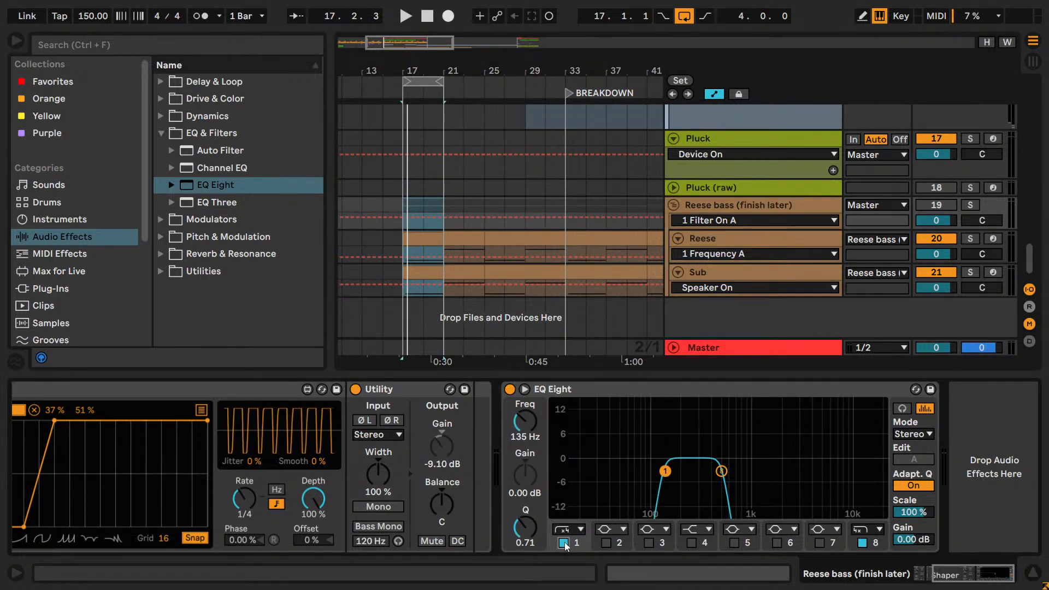
pyautogui.click(564, 543)
pyautogui.click(564, 542)
pyautogui.click(563, 542)
pyautogui.click(564, 543)
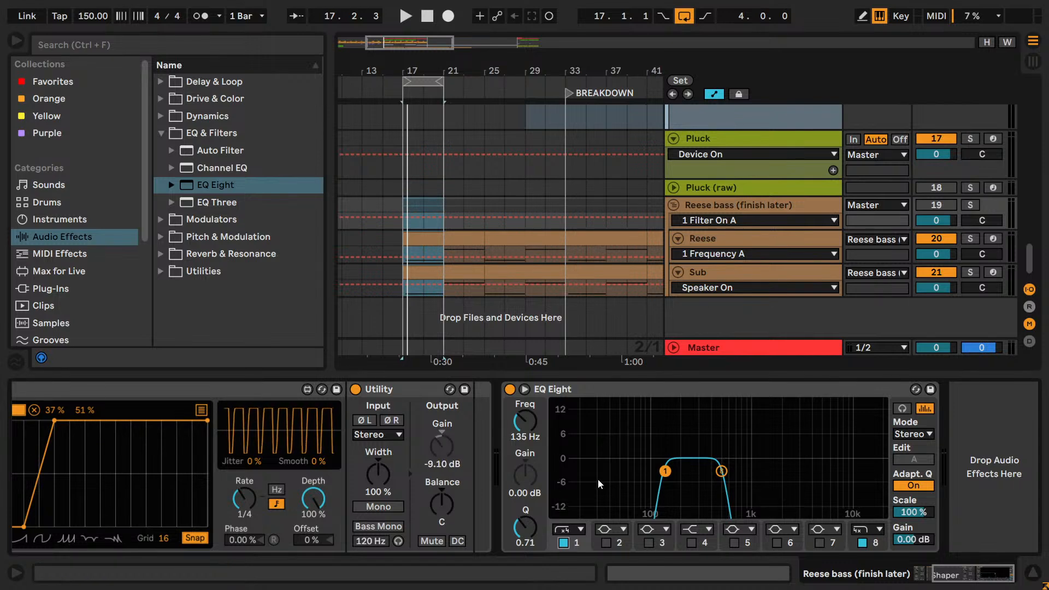
# - Play the loop from bar 17 while comparing the Reese bass with low-cut band 1 on and off, leaving the band on
pyautogui.press('space')
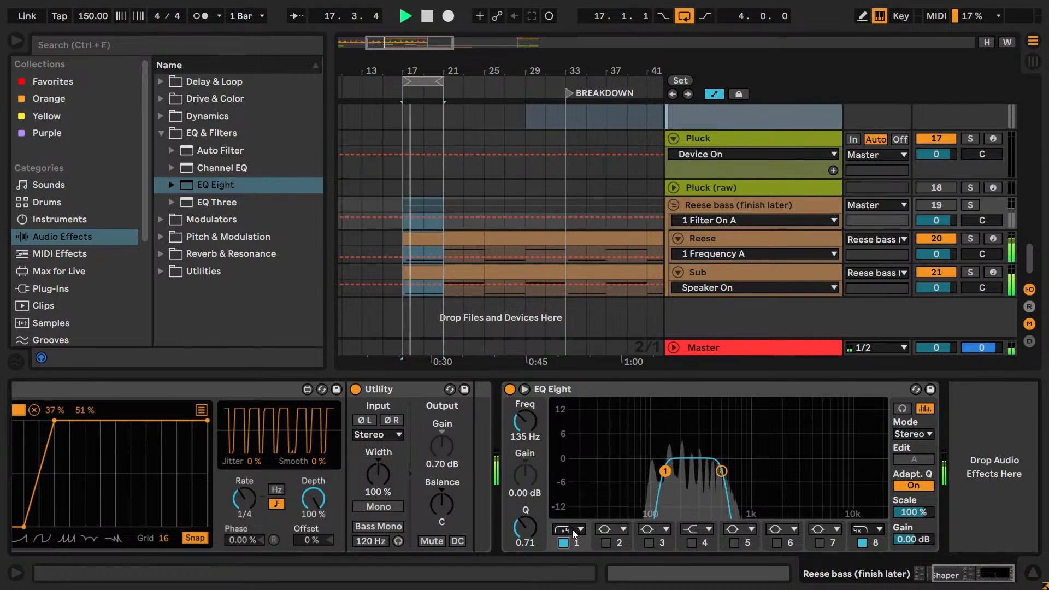
pyautogui.click(564, 543)
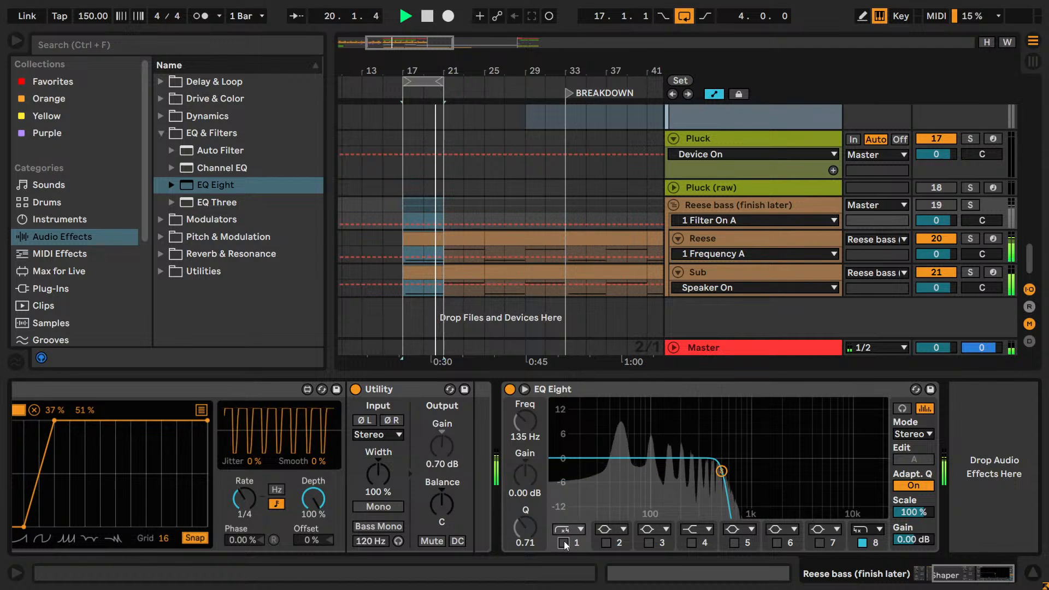
pyautogui.click(564, 543)
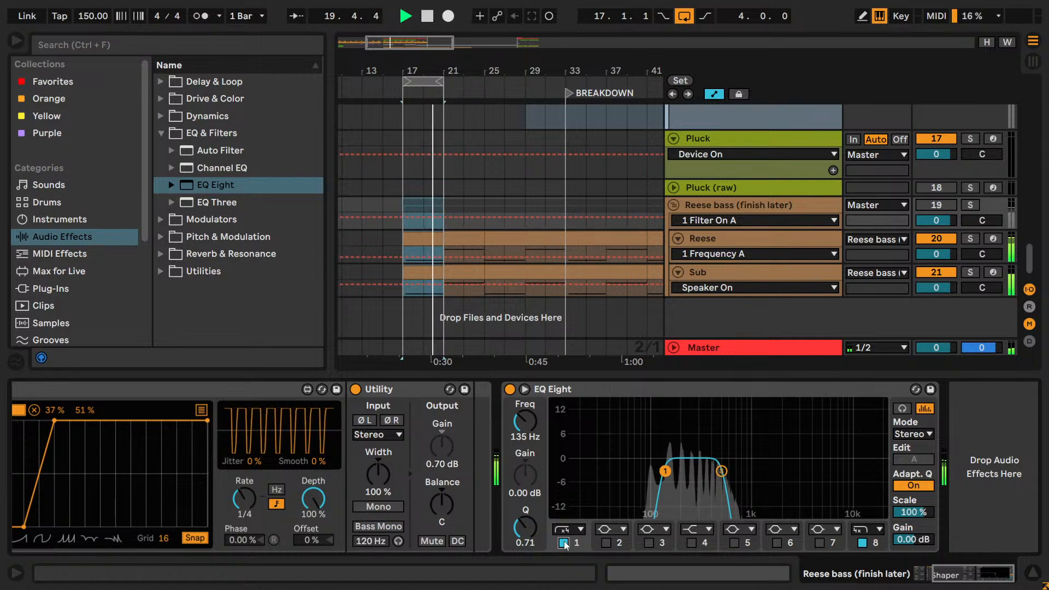
pyautogui.click(564, 543)
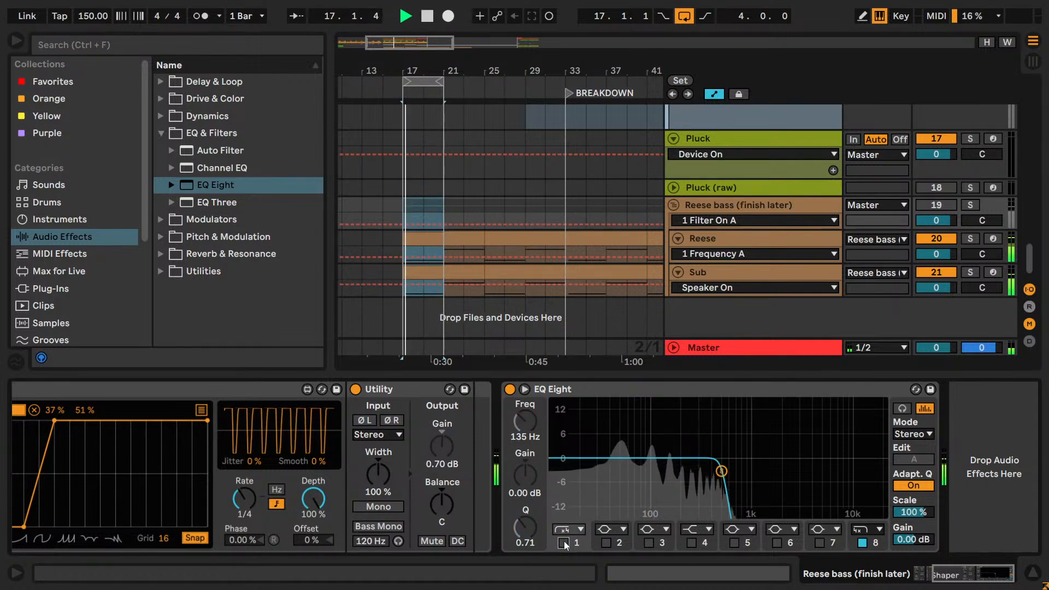
pyautogui.click(563, 543)
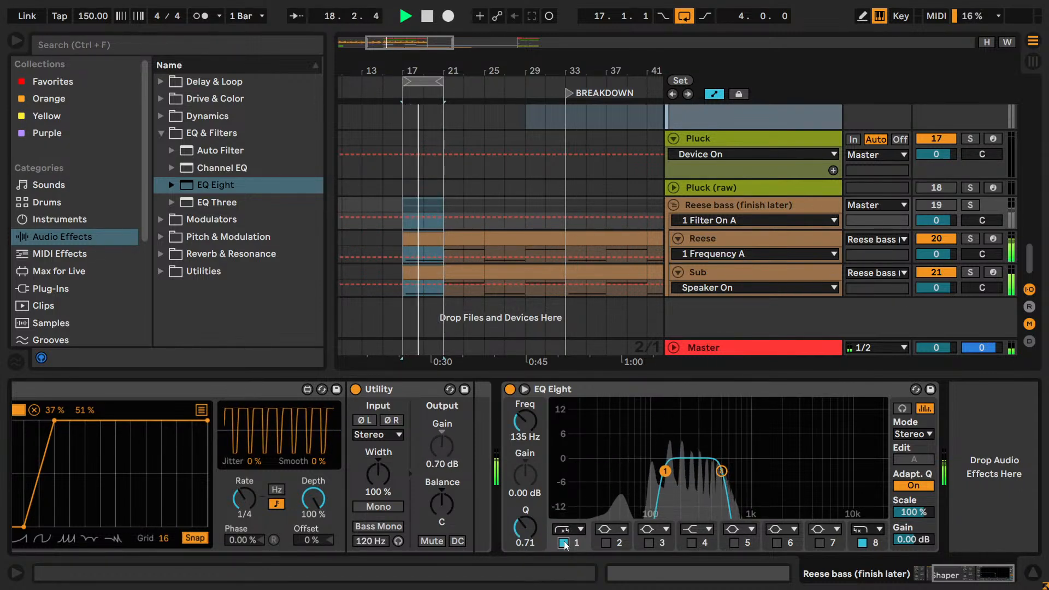
pyautogui.press('space')
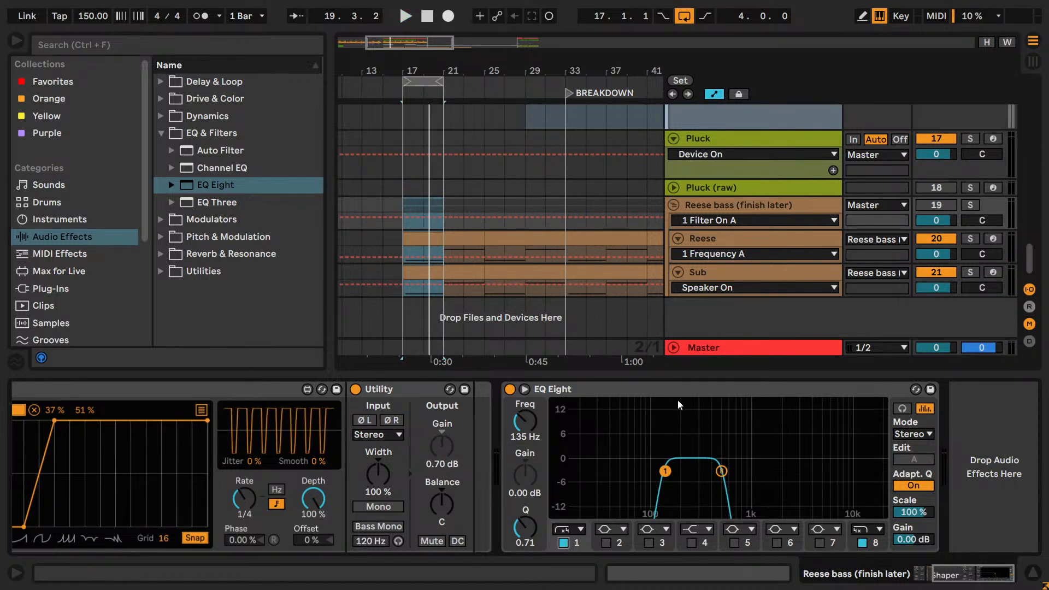
# - Deactivate the Pad group and Vocals group tracks
pyautogui.scroll(8, 735, 311)
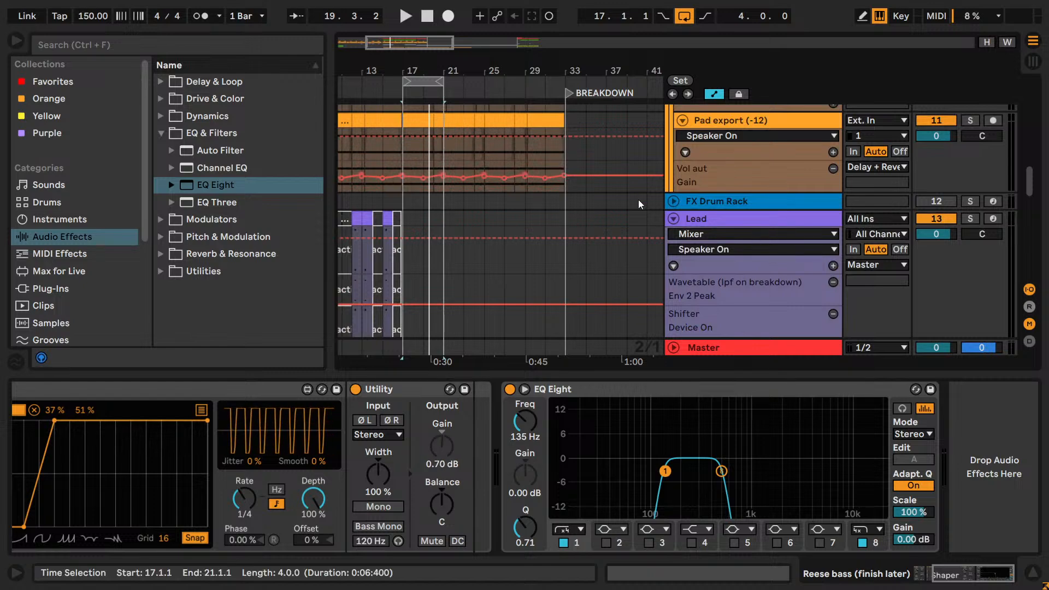
pyautogui.scroll(10, 656, 214)
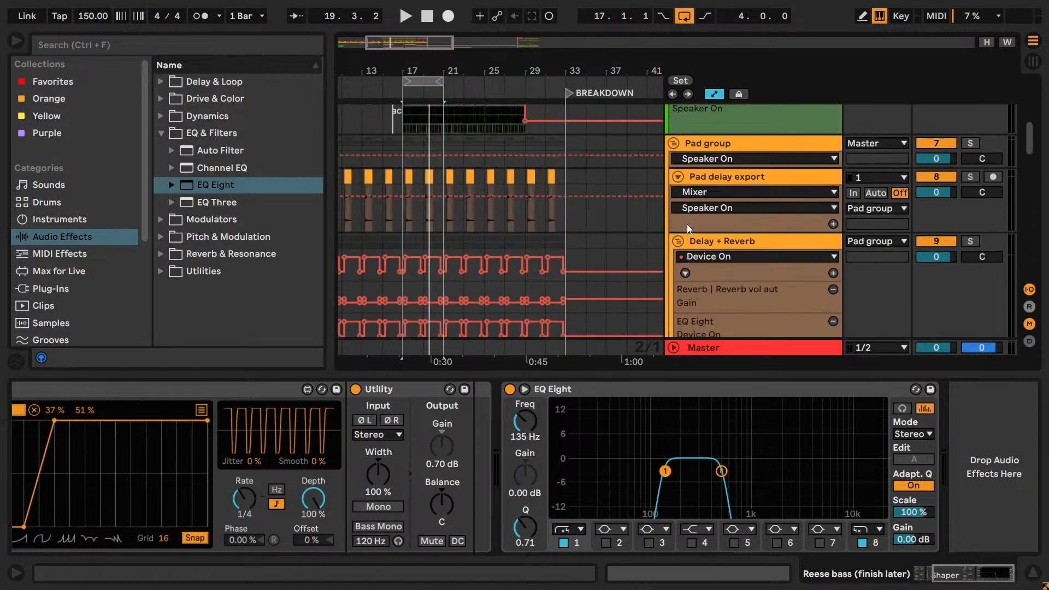
pyautogui.click(671, 131)
pyautogui.scroll(3, 685, 148)
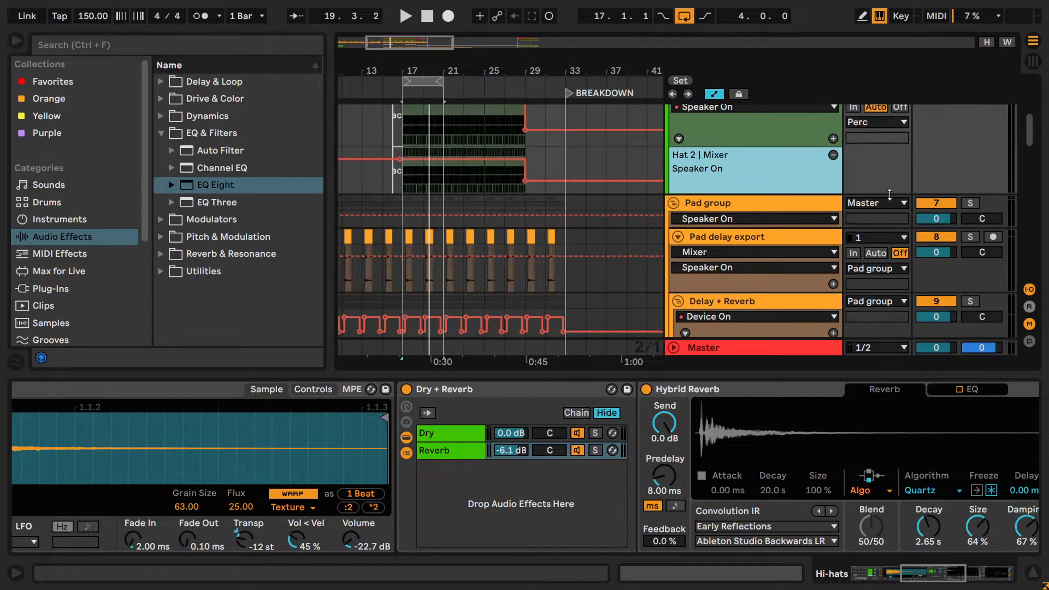
pyautogui.click(945, 205)
pyautogui.scroll(10, 944, 205)
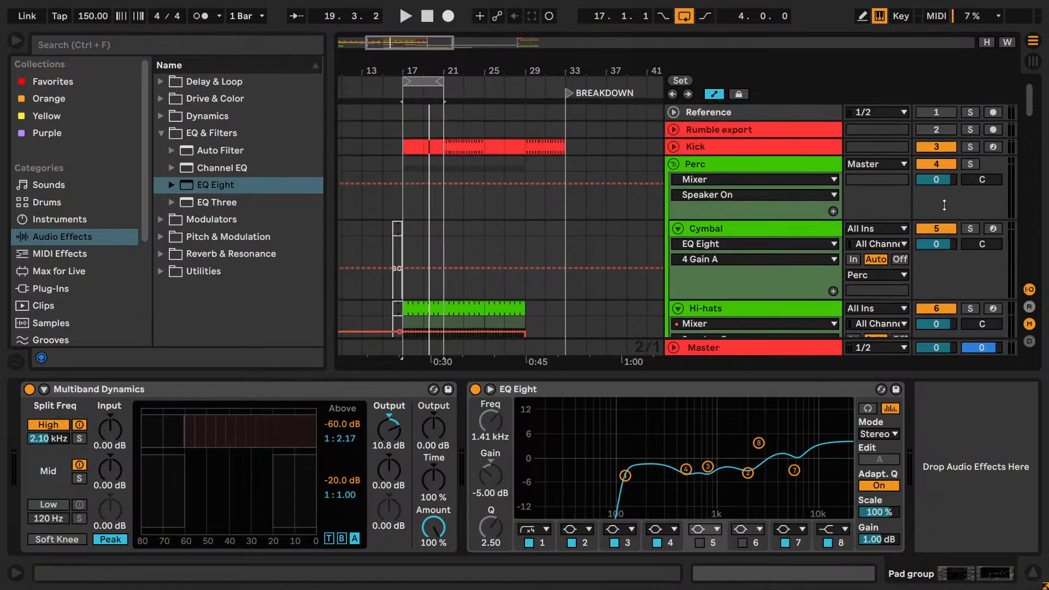
pyautogui.scroll(-15, 940, 162)
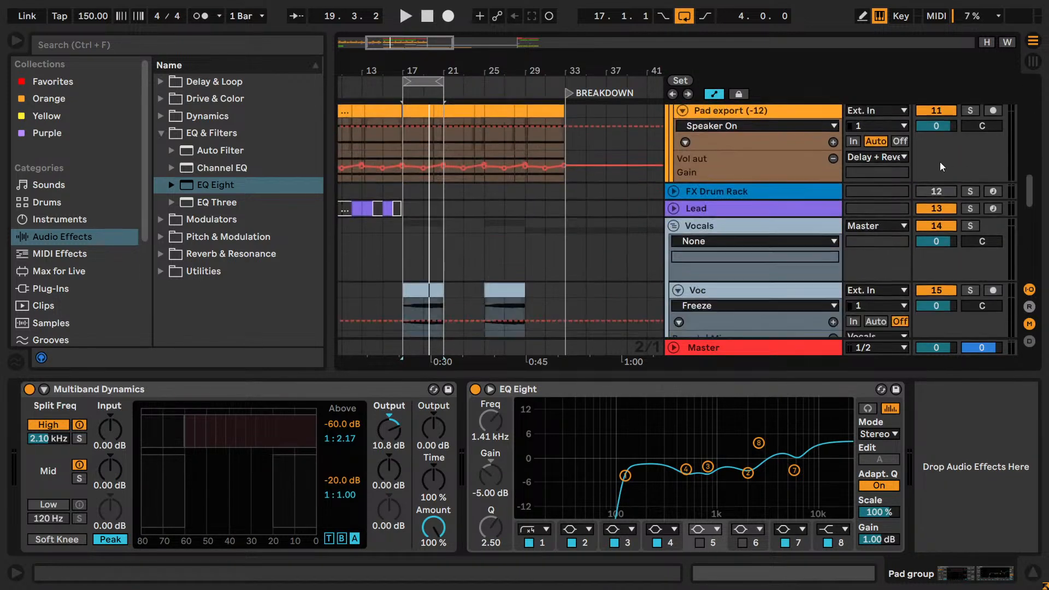
pyautogui.click(940, 162)
# - Play the loop through the Master's low-pass and compare the Reese bass with and without low-cut band 1, leaving the band on
pyautogui.click(779, 349)
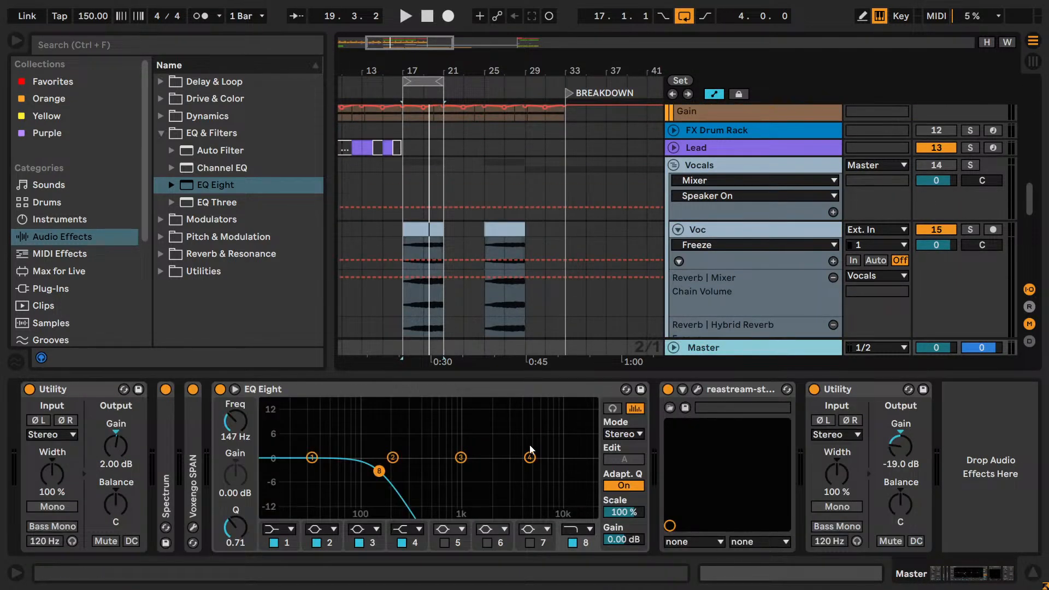
pyautogui.press('space')
pyautogui.scroll(-10, 751, 216)
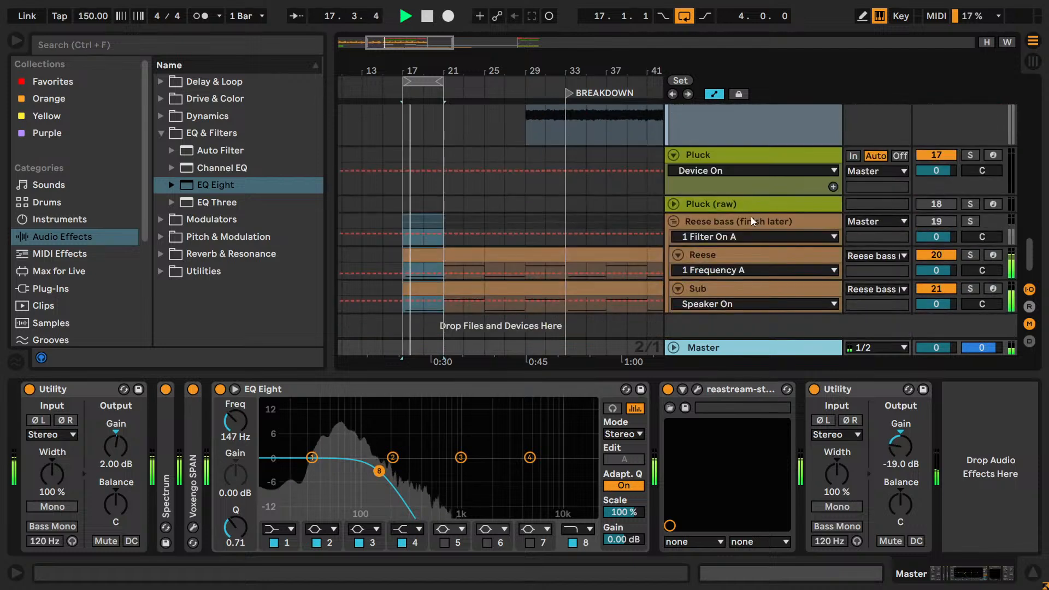
pyautogui.click(742, 224)
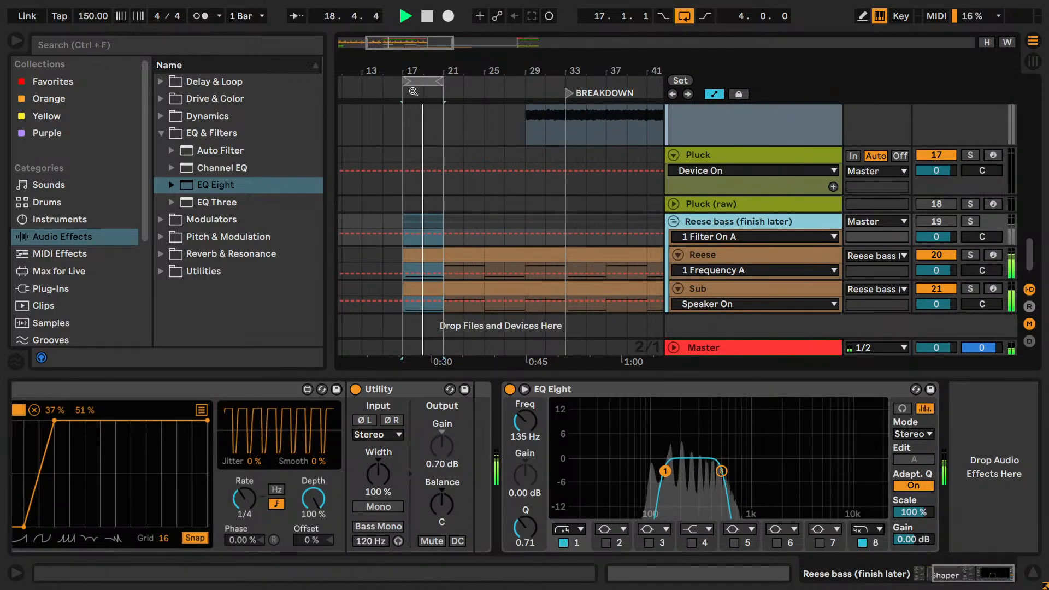
pyautogui.click(565, 542)
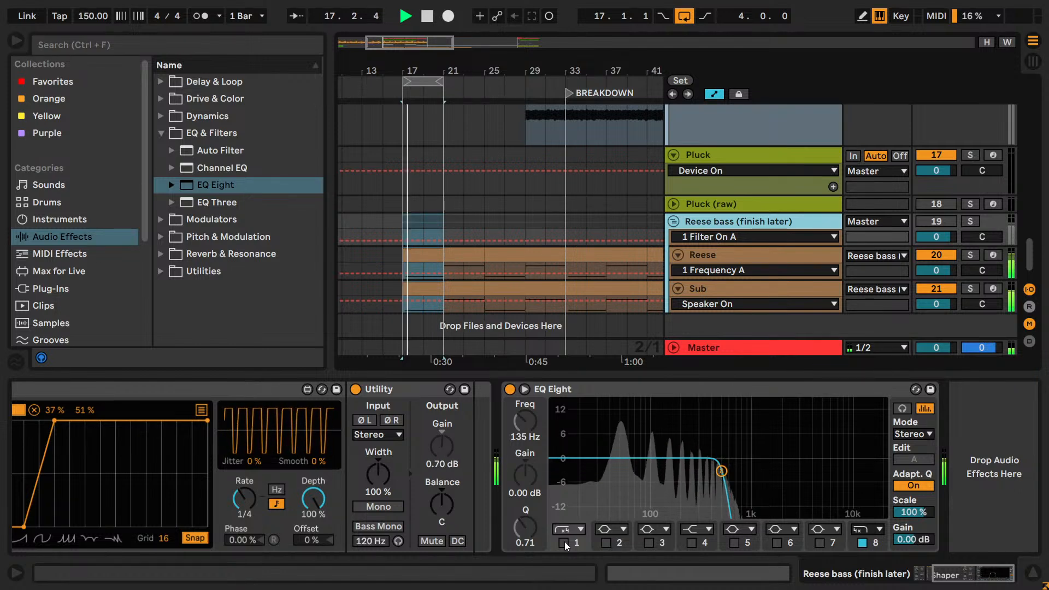
pyautogui.click(564, 543)
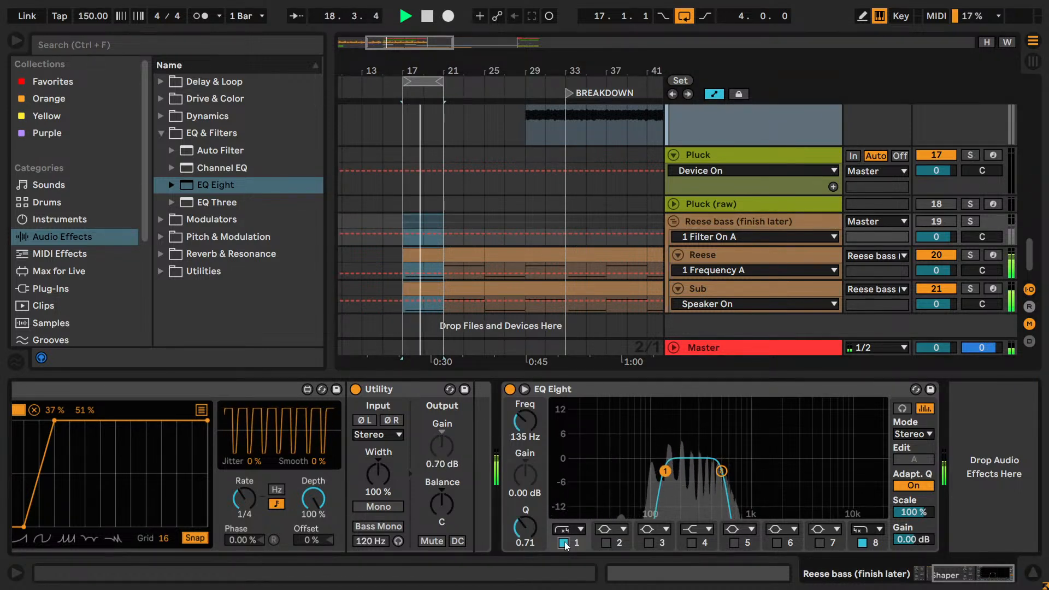
pyautogui.click(564, 543)
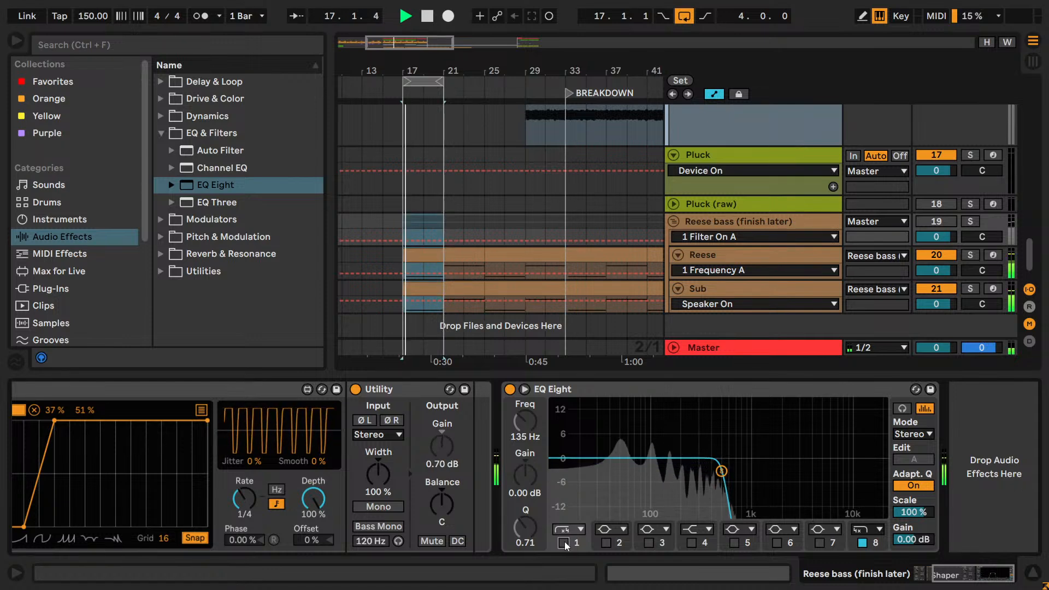
pyautogui.click(564, 543)
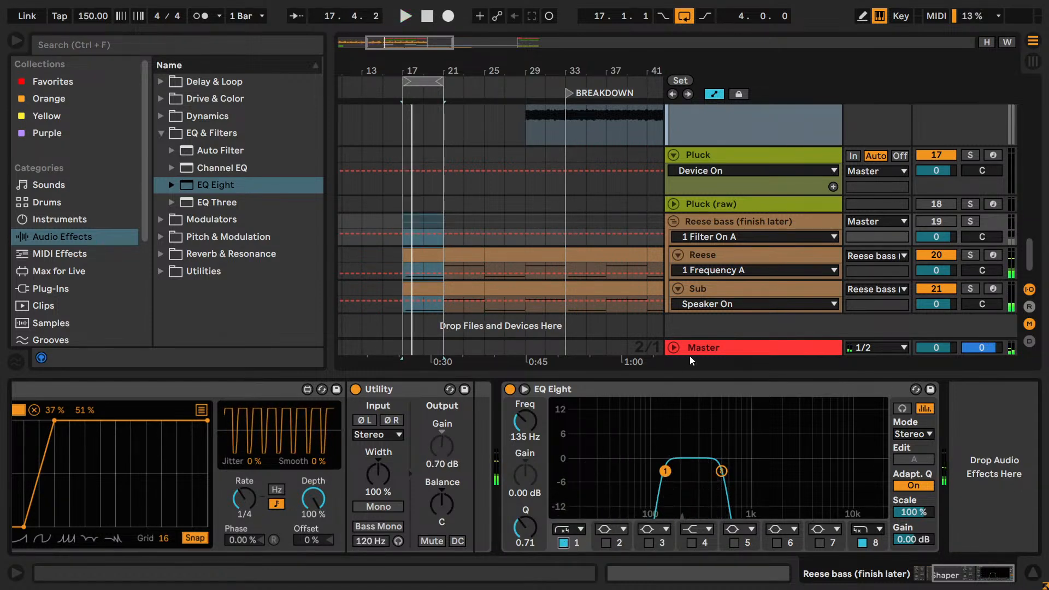
# - Reactivate the Pad group track, look through the remaining tracks, and switch off the Master's EQ Eight
pyautogui.click(704, 347)
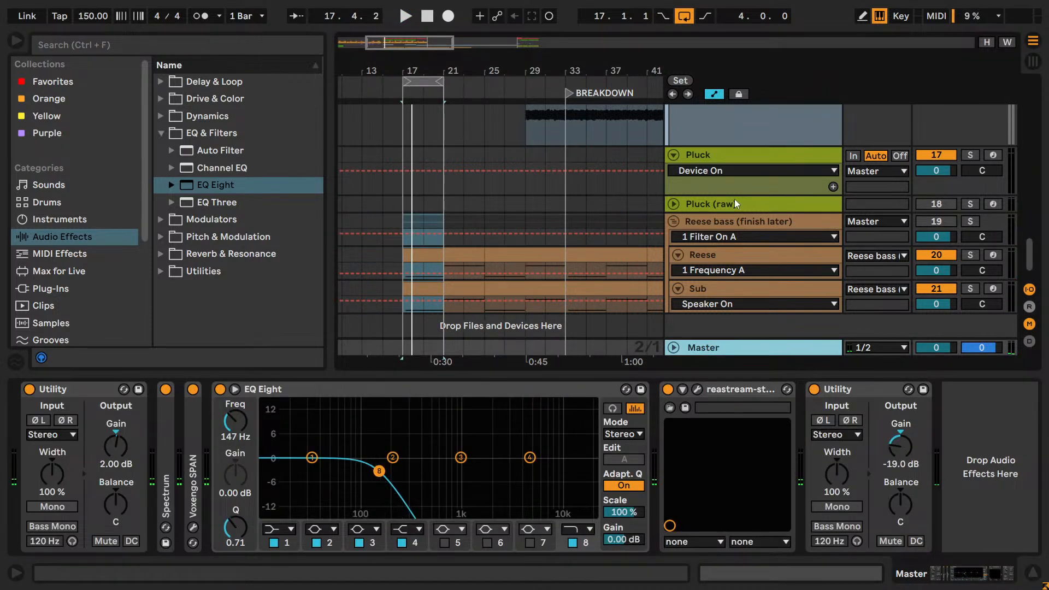
pyautogui.scroll(15, 809, 184)
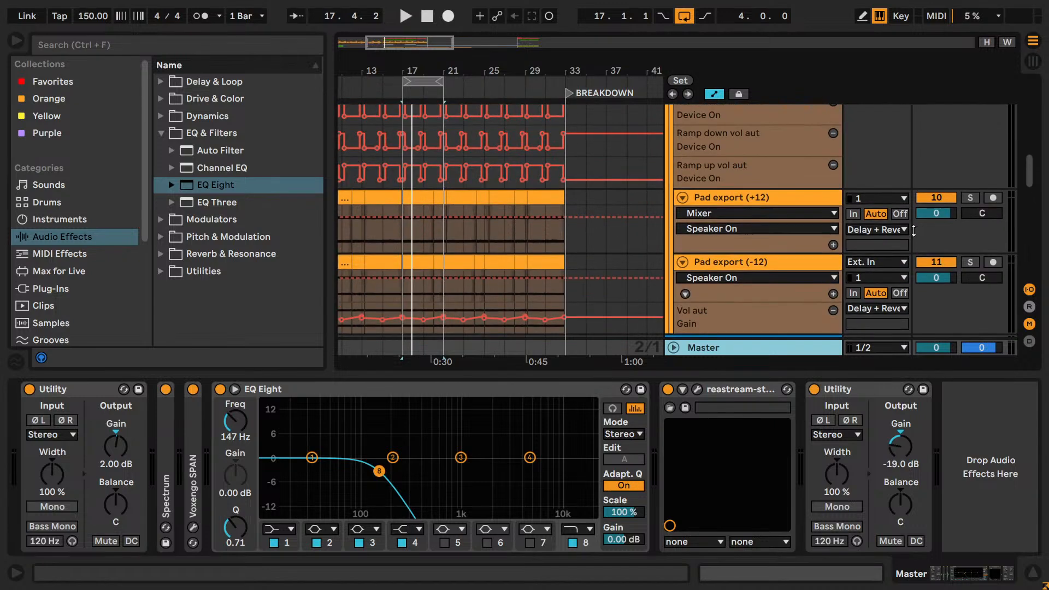
pyautogui.scroll(-5, 914, 231)
pyautogui.scroll(8, 950, 246)
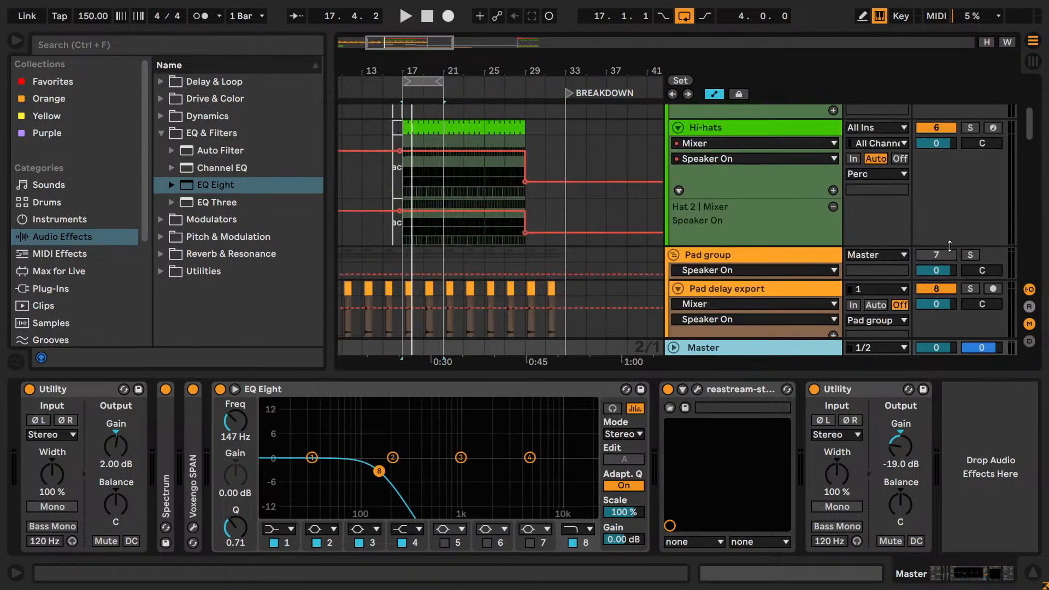
pyautogui.scroll(6, 925, 260)
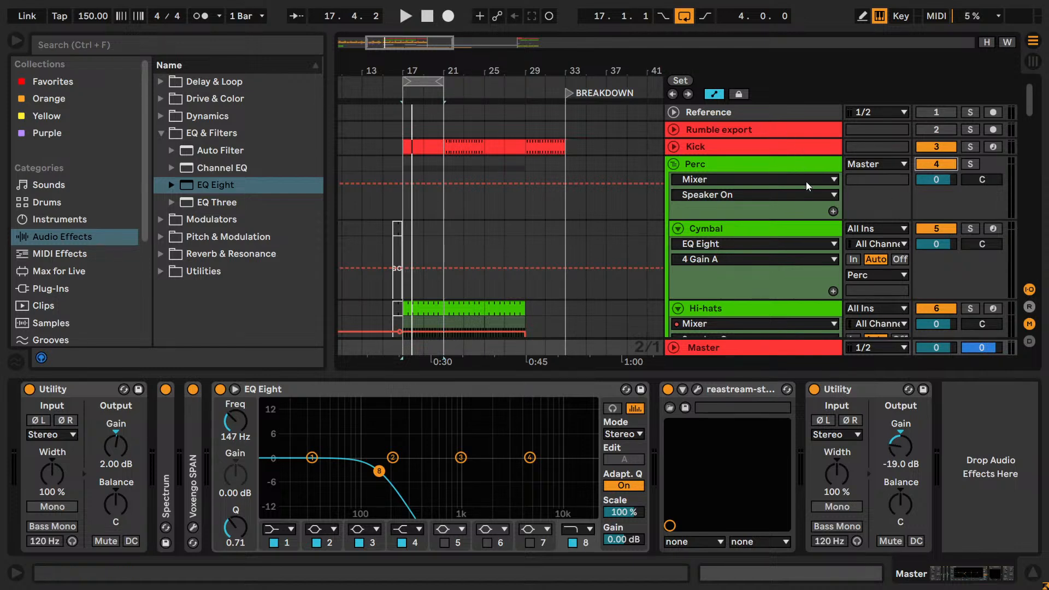
pyautogui.scroll(-15, 806, 182)
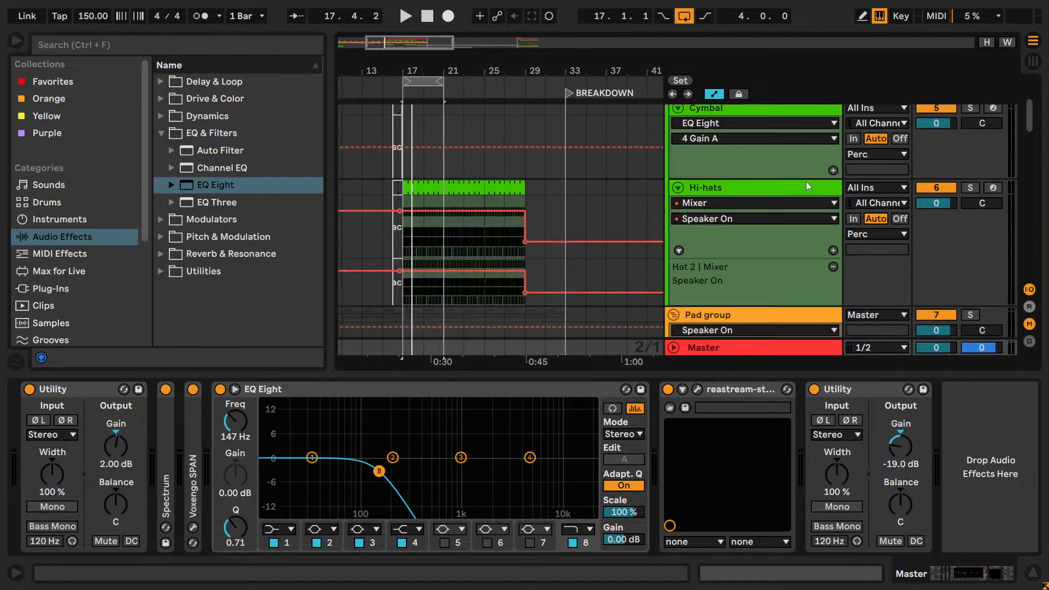
pyautogui.scroll(-8, 805, 182)
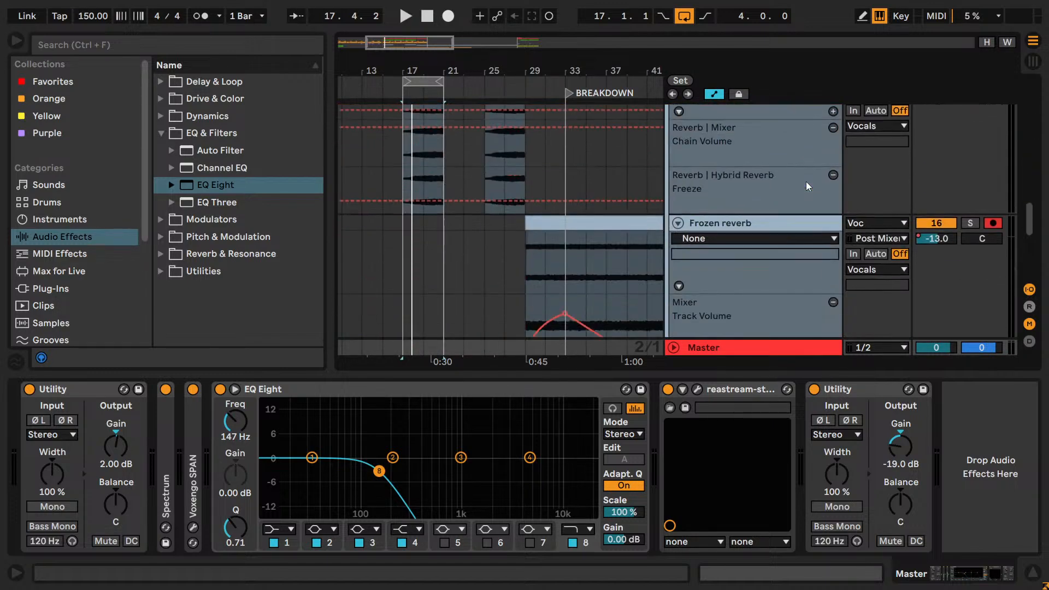
pyautogui.scroll(6, 809, 192)
pyautogui.scroll(-4, 809, 192)
pyautogui.scroll(-5, 809, 192)
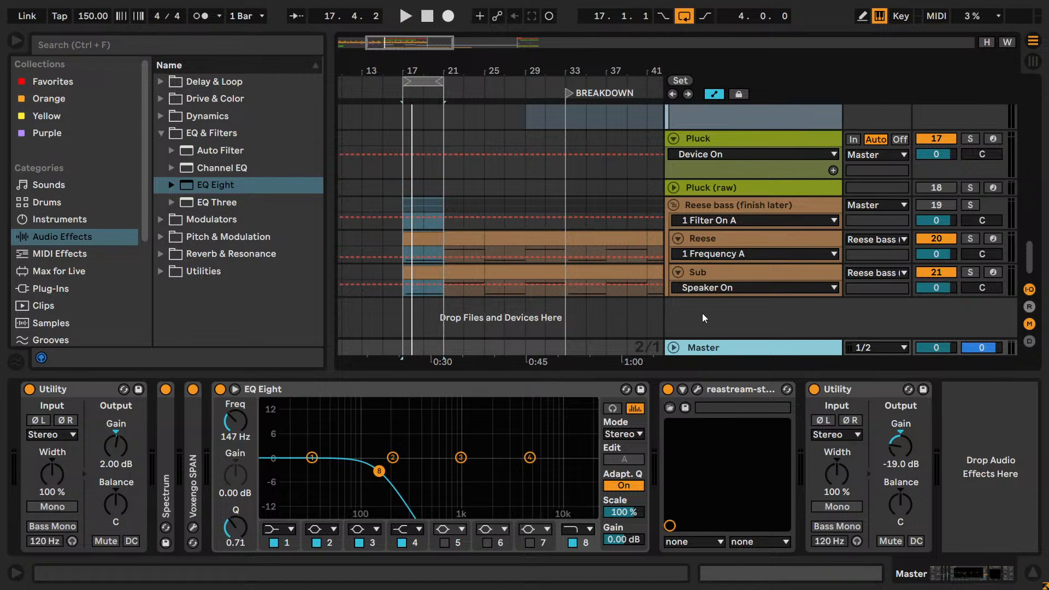
pyautogui.click(220, 389)
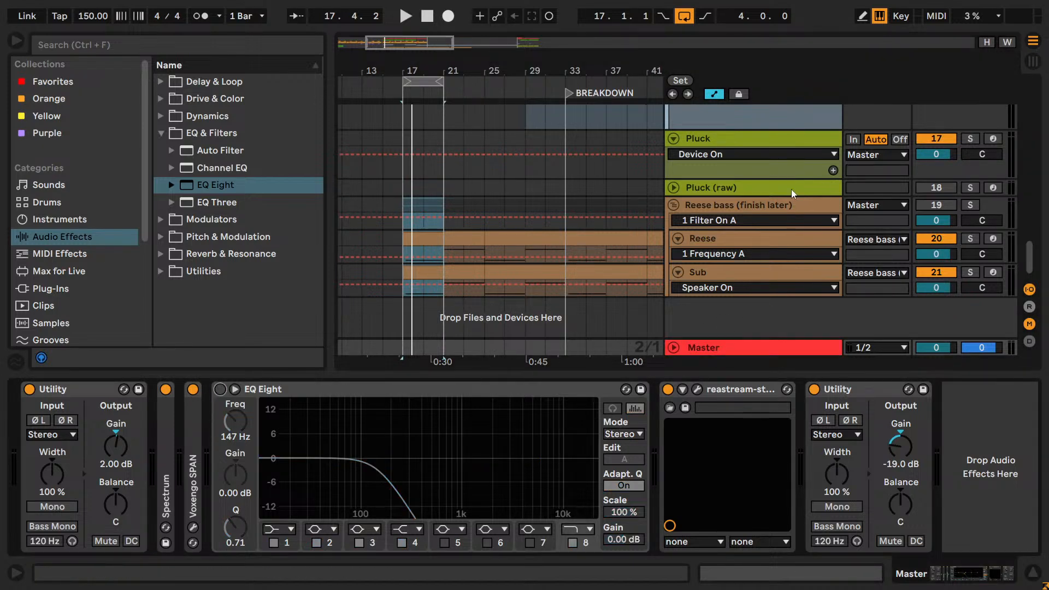
# - Hide the browser, expand the Reese bass group's EQ Eight to its large display, and play the loop to examine the spectrum
pyautogui.click(778, 204)
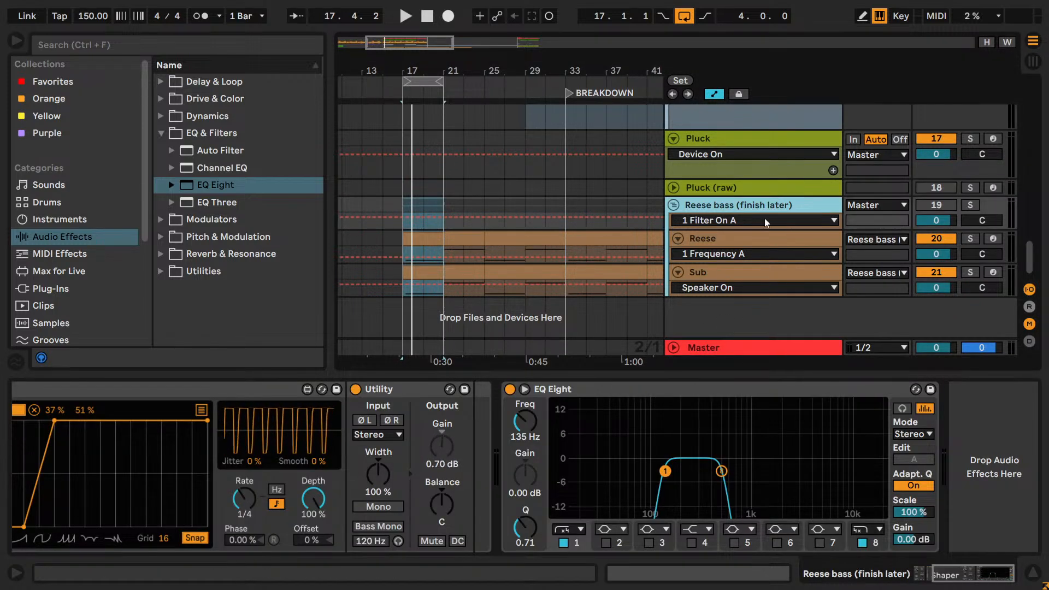
pyautogui.moveTo(417, 43); pyautogui.dragTo(0, 108)
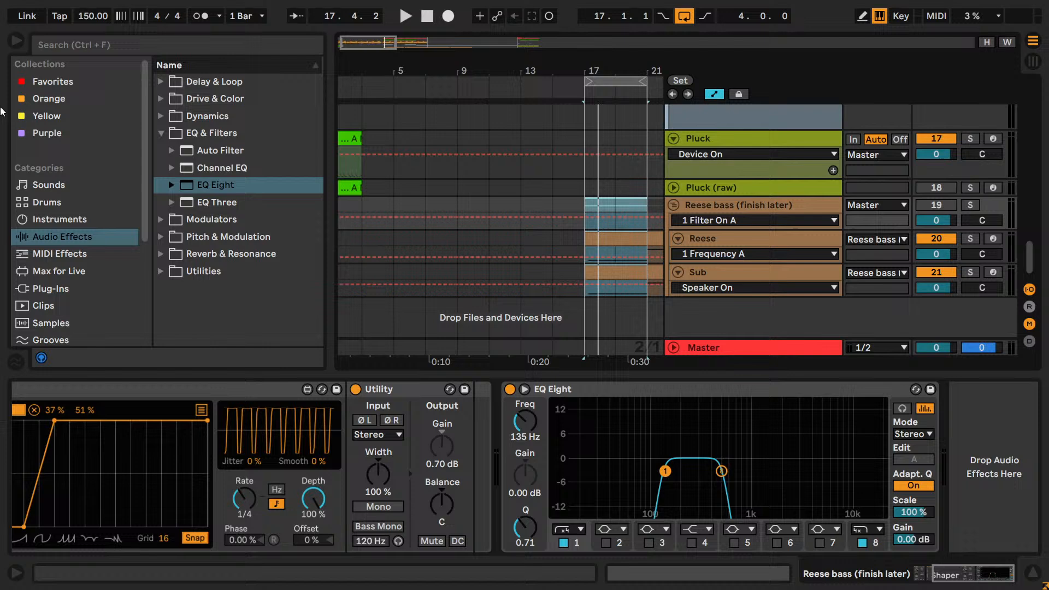
pyautogui.click(19, 43)
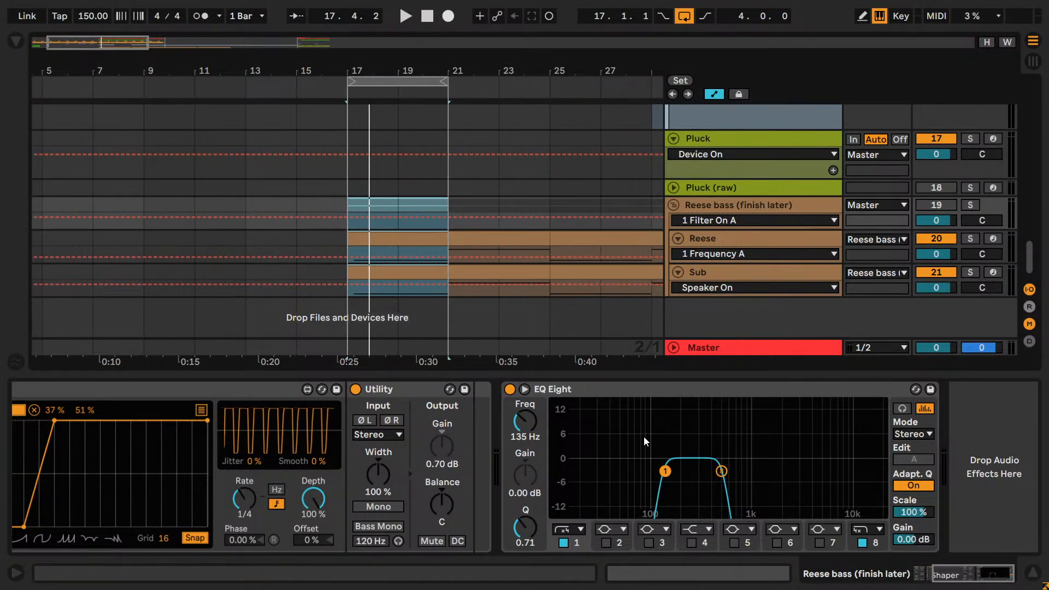
pyautogui.click(525, 389)
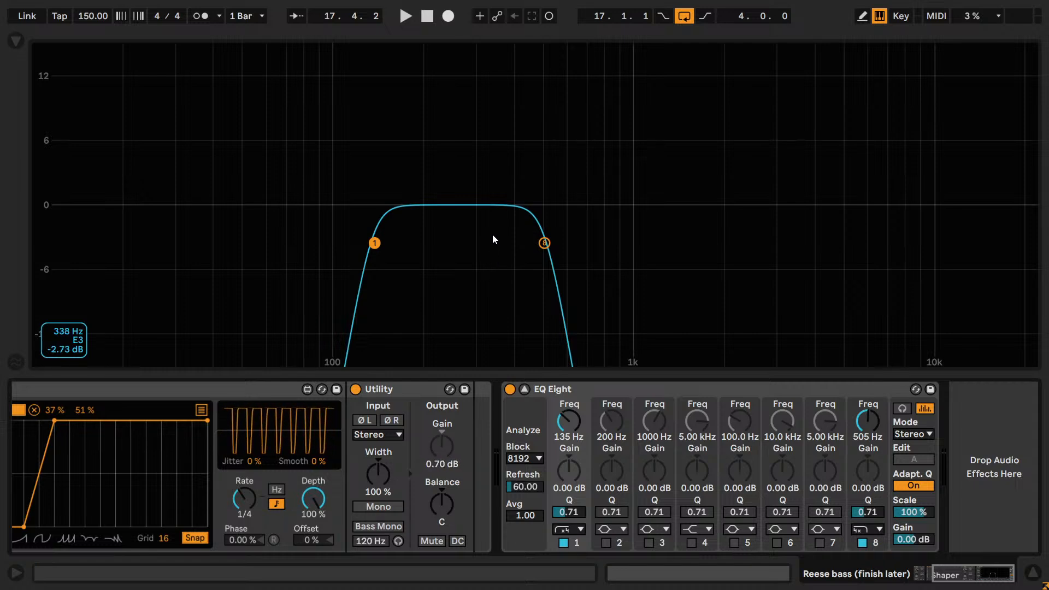
pyautogui.press('space')
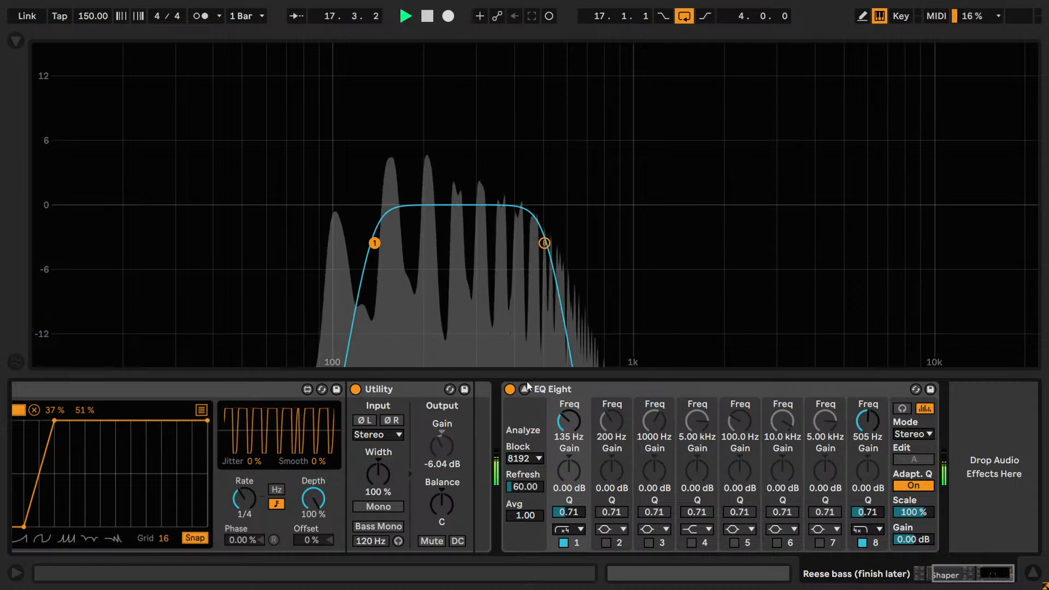
# - Collapse the large EQ display, reactivate the Reese bass group, and switch the Master's low-pass EQ Eight back on during loop playback
pyautogui.click(525, 389)
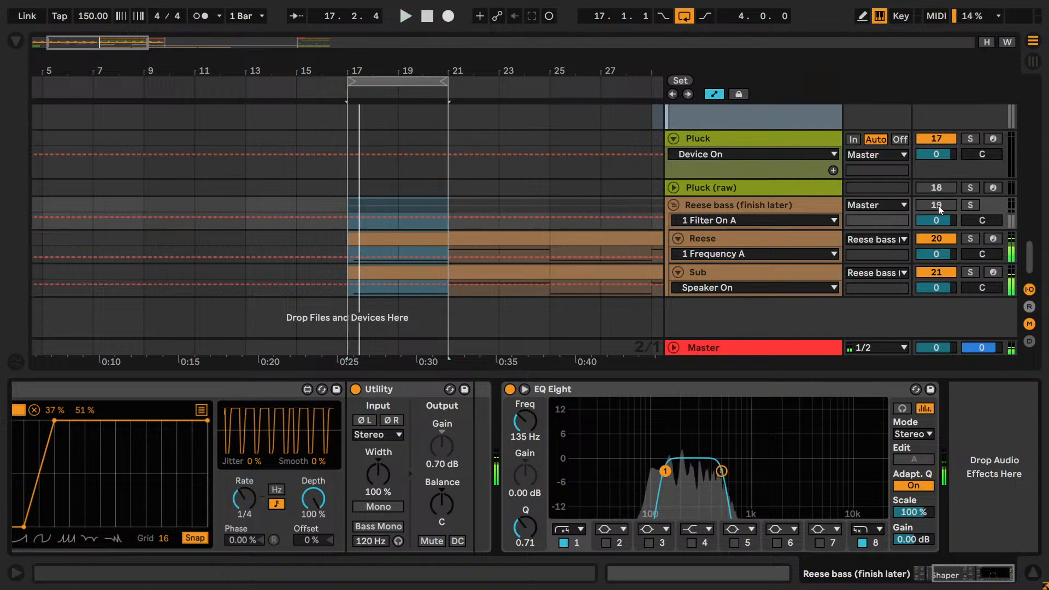
pyautogui.click(938, 206)
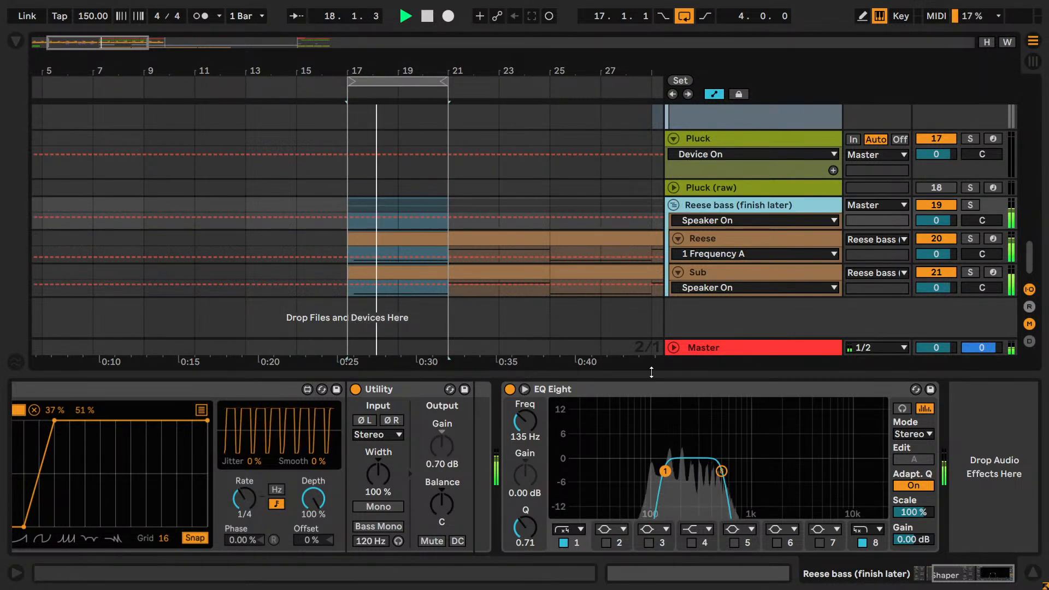
pyautogui.click(698, 349)
pyautogui.press('space')
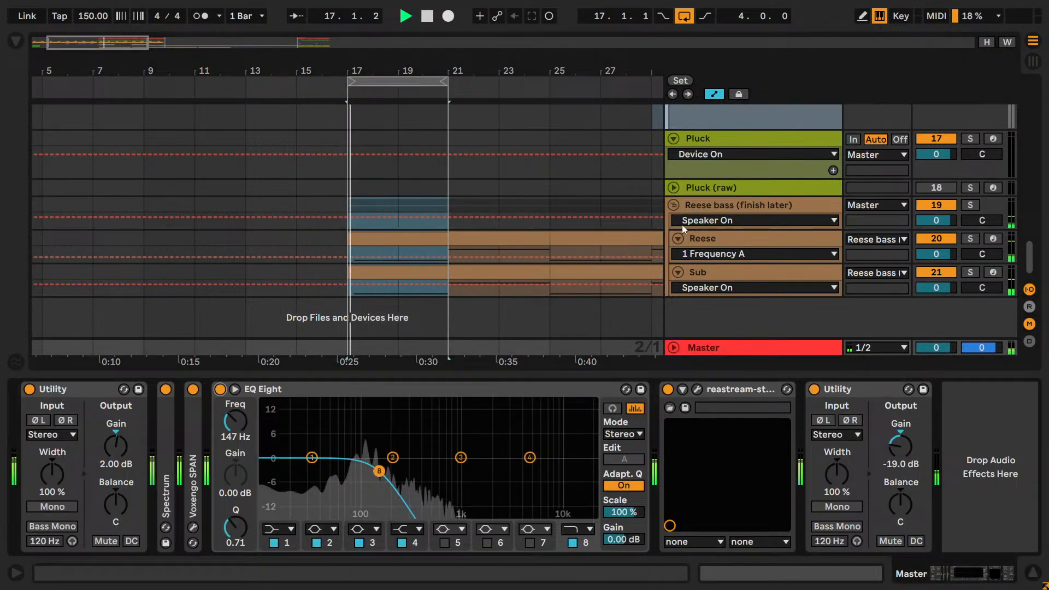
# - Bypass and restore the Reese bass group's low-cut band 1 while listening through the Master's low-pass, ending with playback stopped
pyautogui.click(789, 204)
pyautogui.click(563, 543)
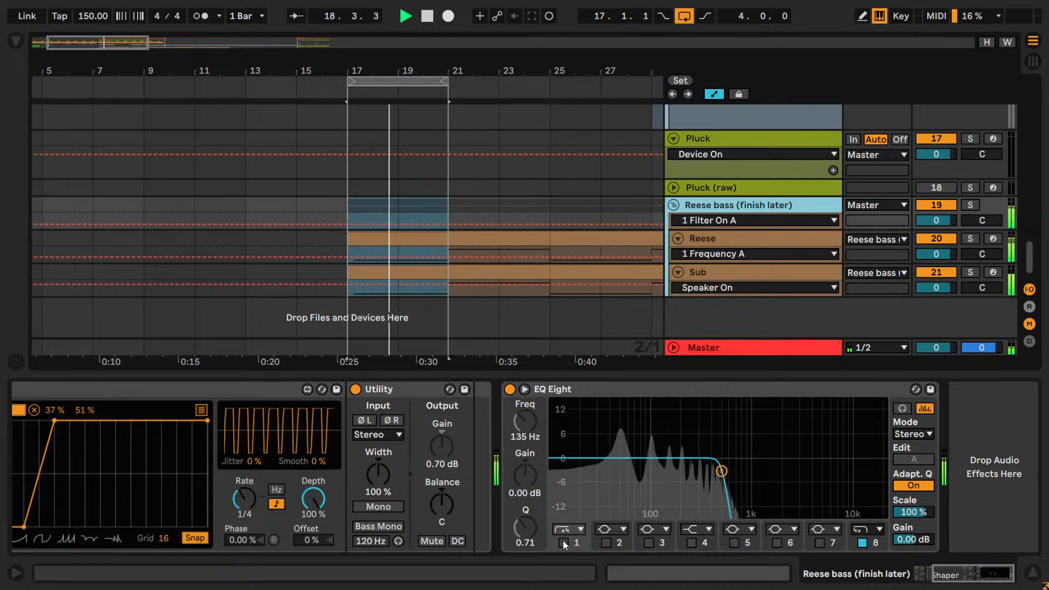
pyautogui.click(563, 542)
pyautogui.press('space')
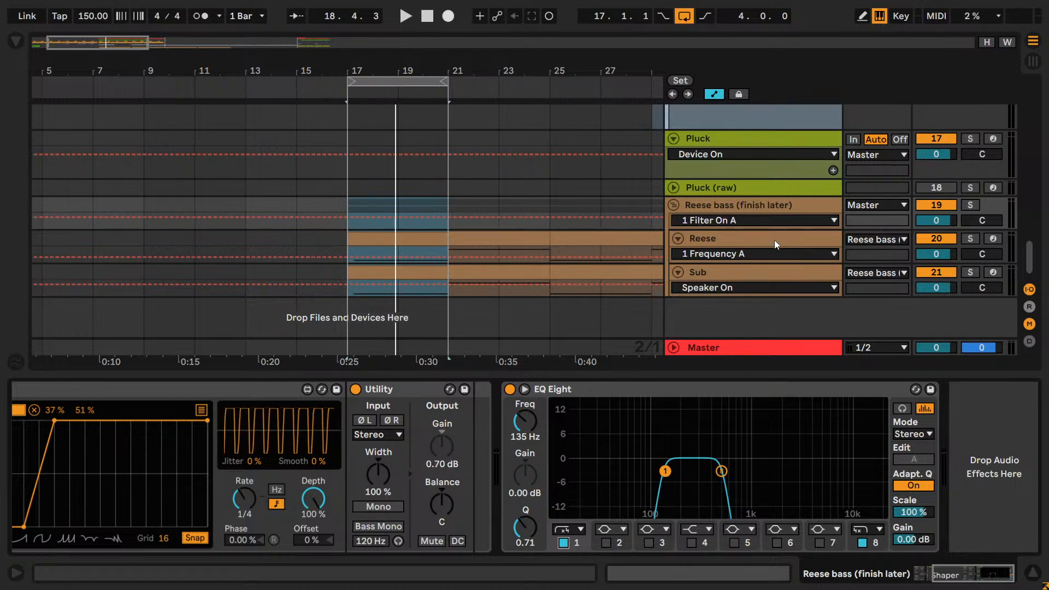
# - Replay the loop and repeatedly compare the Reese bass with EQ band 1 off and on, leaving the band on
pyautogui.click(778, 345)
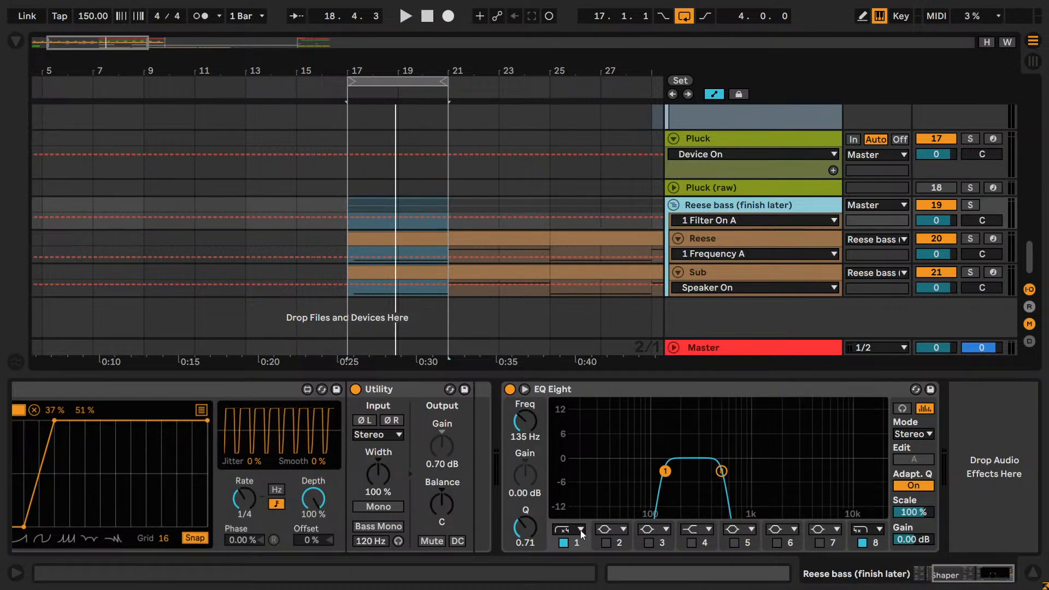
pyautogui.click(564, 544)
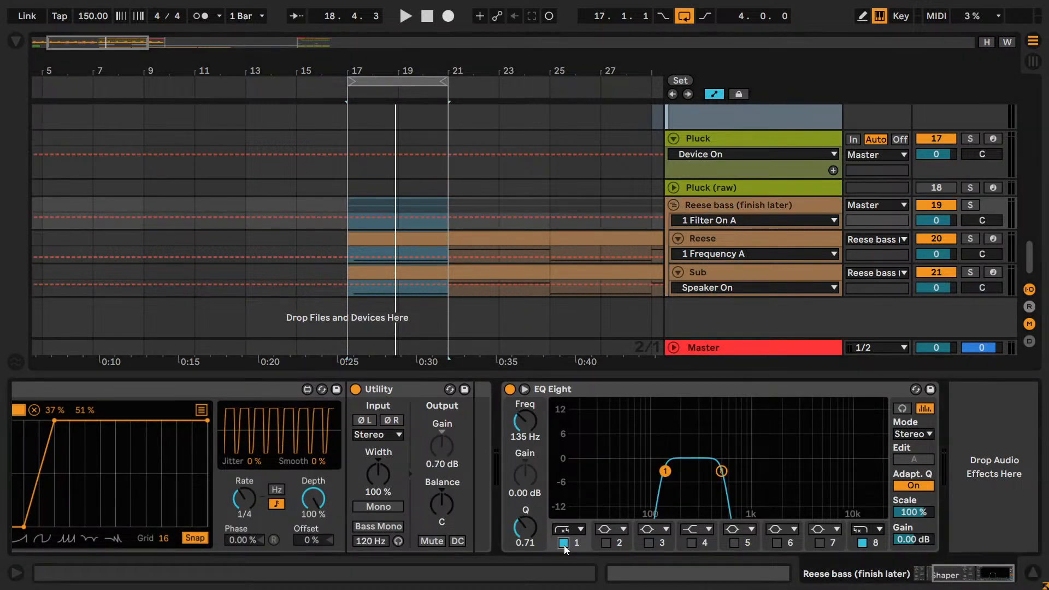
pyautogui.click(564, 544)
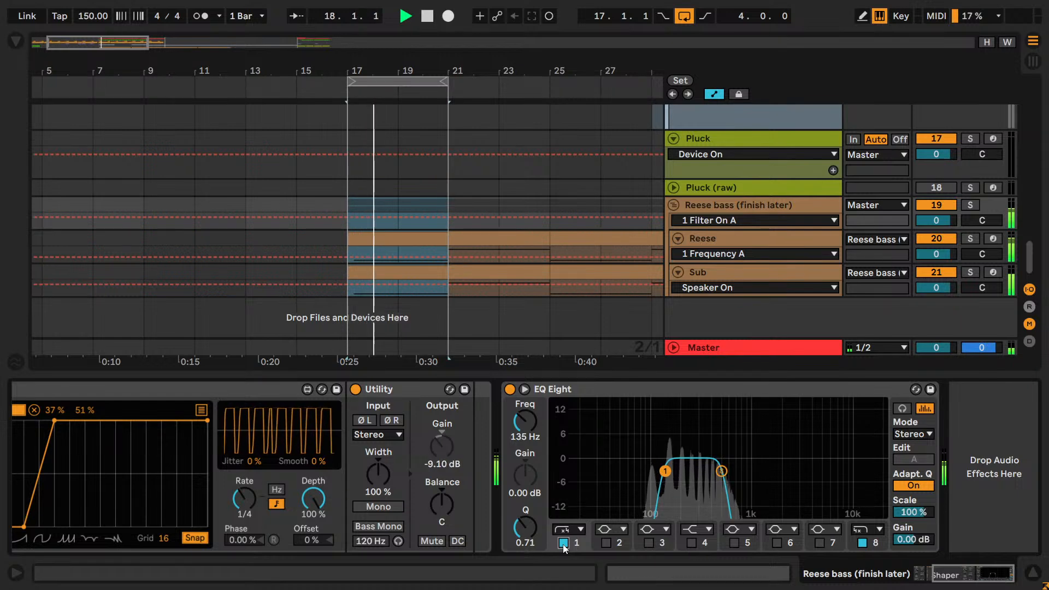
pyautogui.click(563, 544)
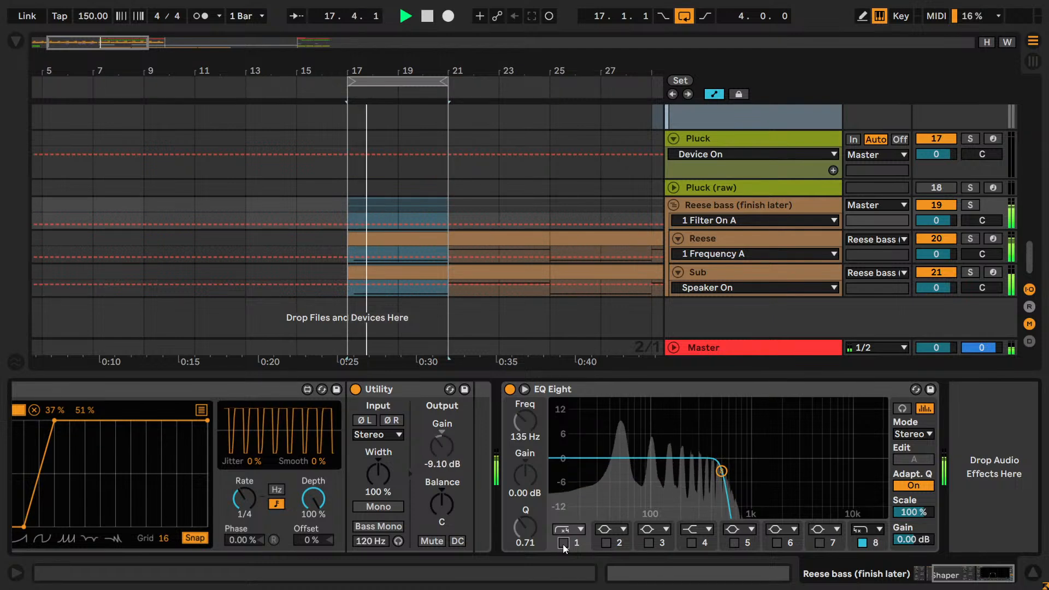
pyautogui.click(563, 544)
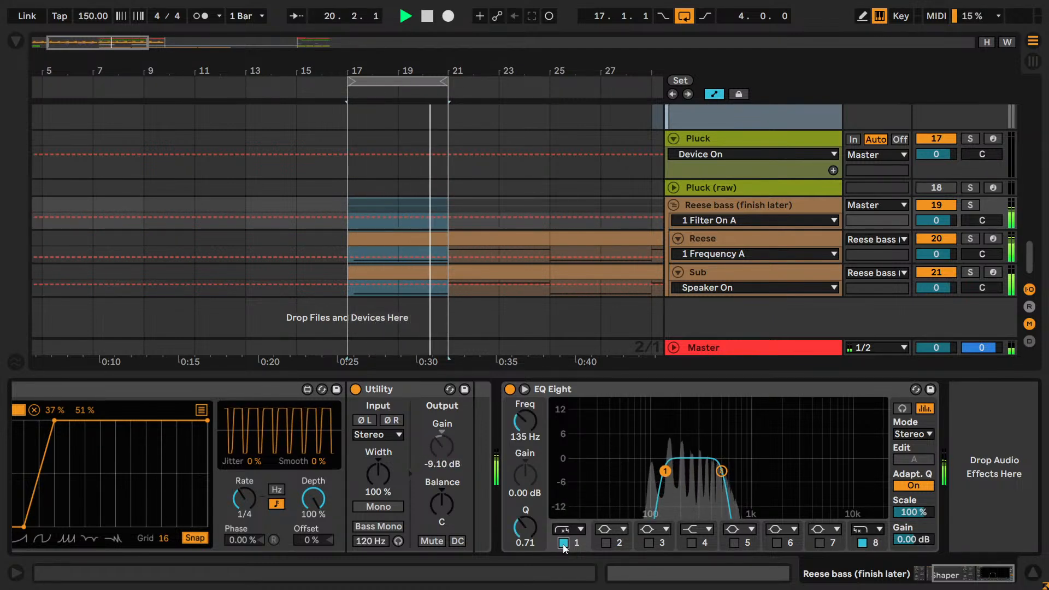
pyautogui.click(563, 544)
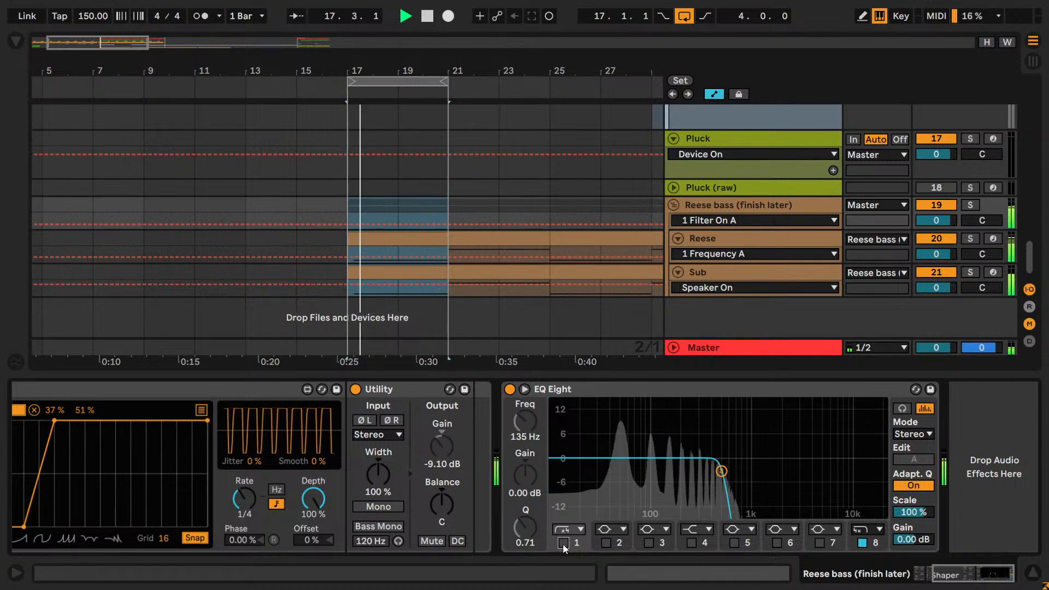
pyautogui.click(563, 545)
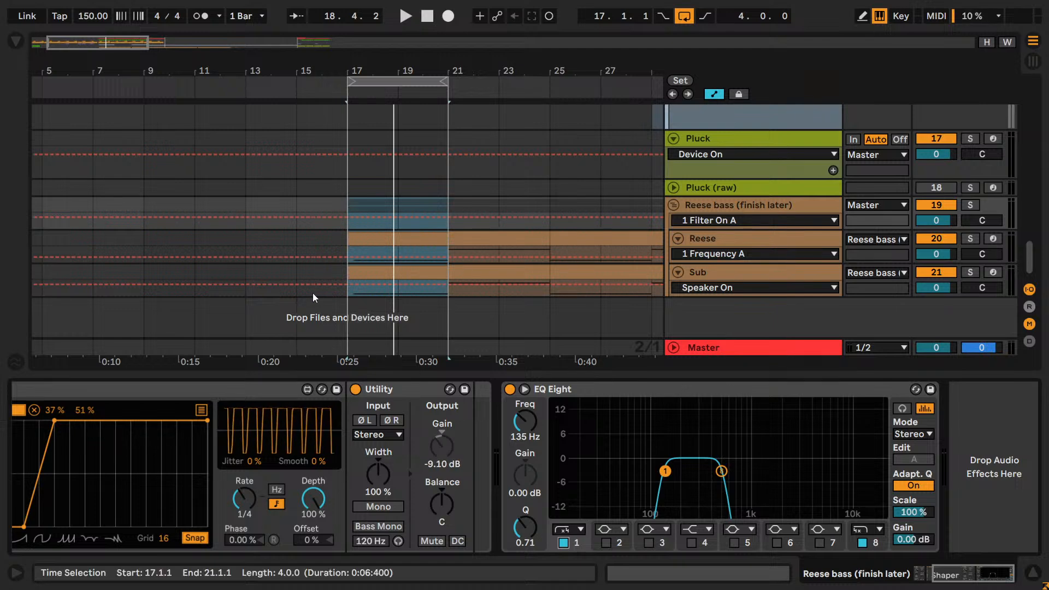
# - Switch off the Master's EQ Eight and return to the Reese bass group's device chain
pyautogui.click(822, 352)
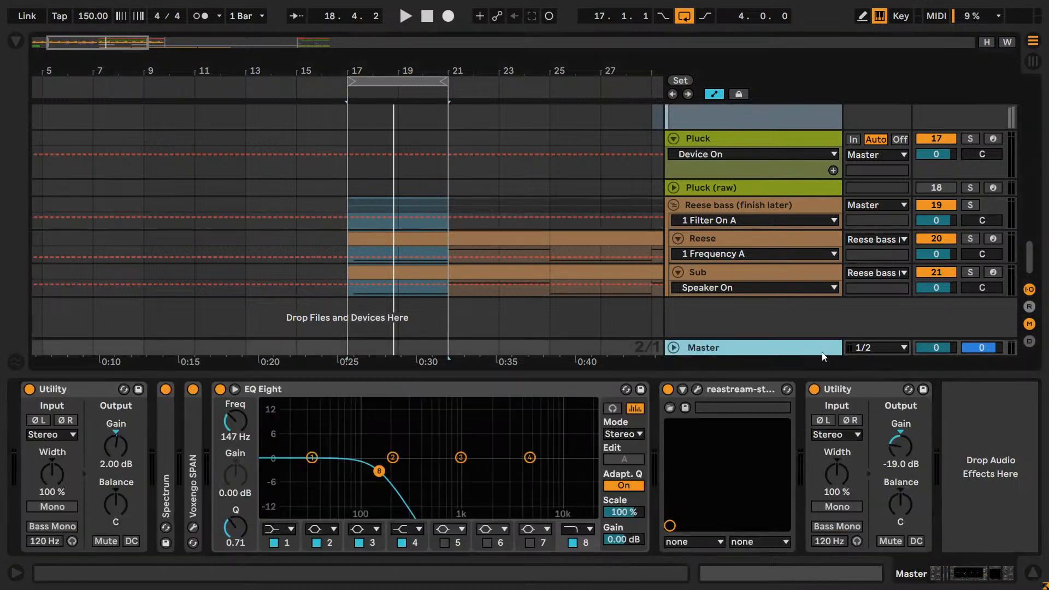
pyautogui.click(222, 389)
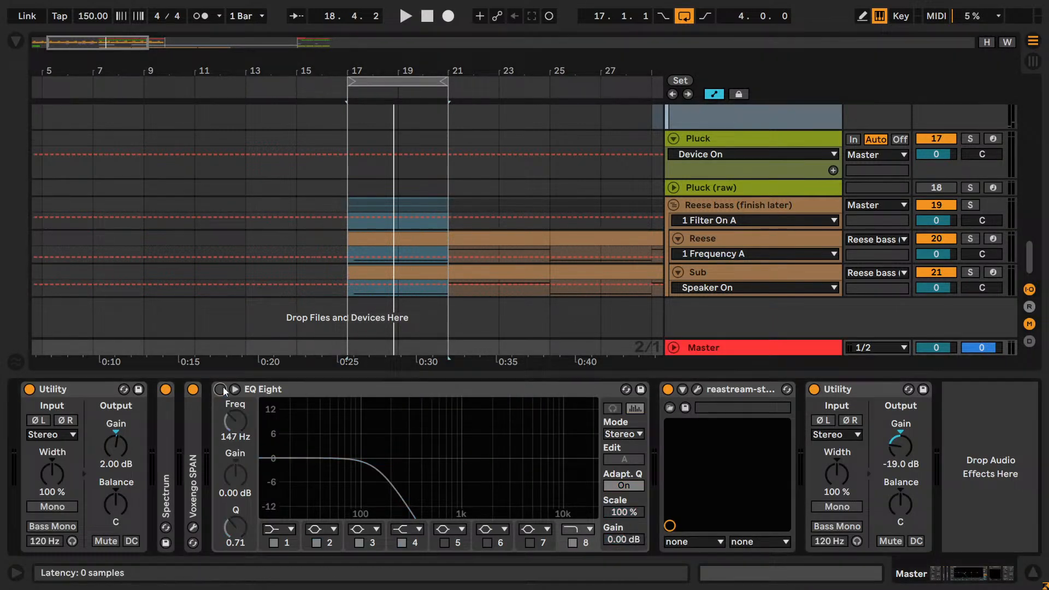
pyautogui.click(771, 200)
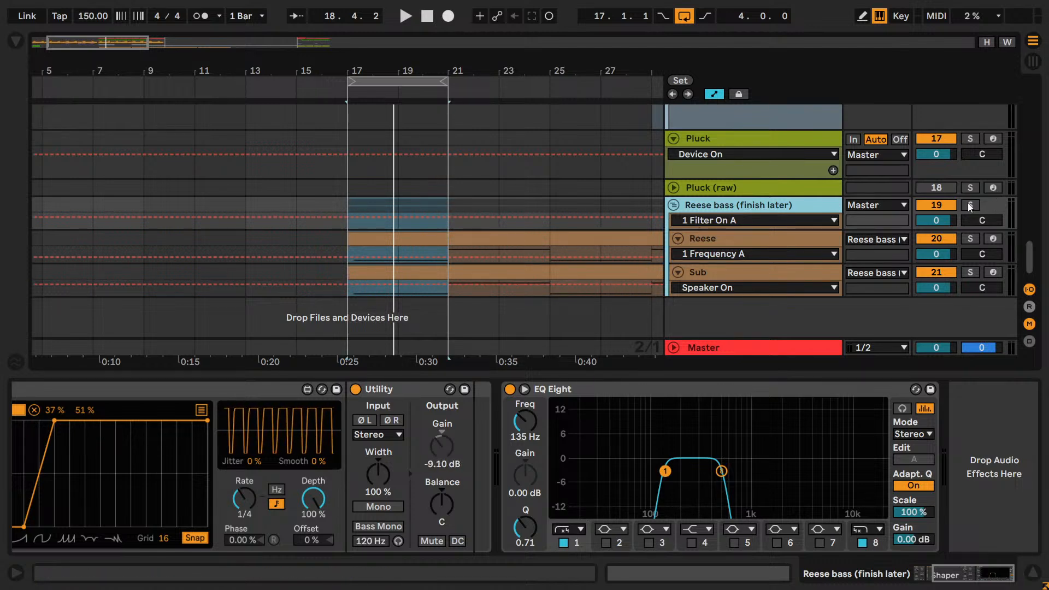
pyautogui.click(759, 352)
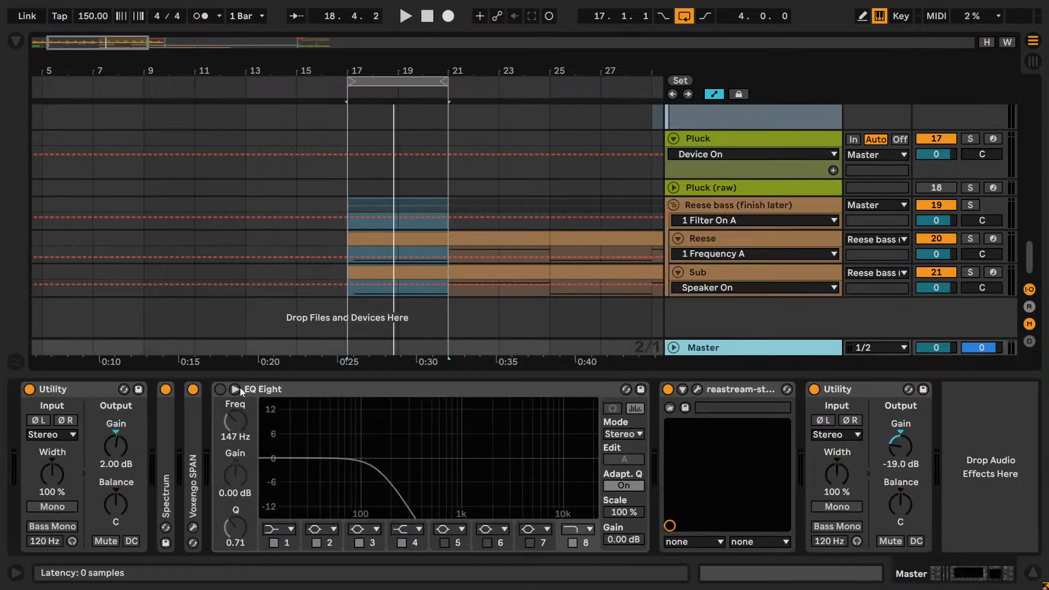
pyautogui.click(770, 202)
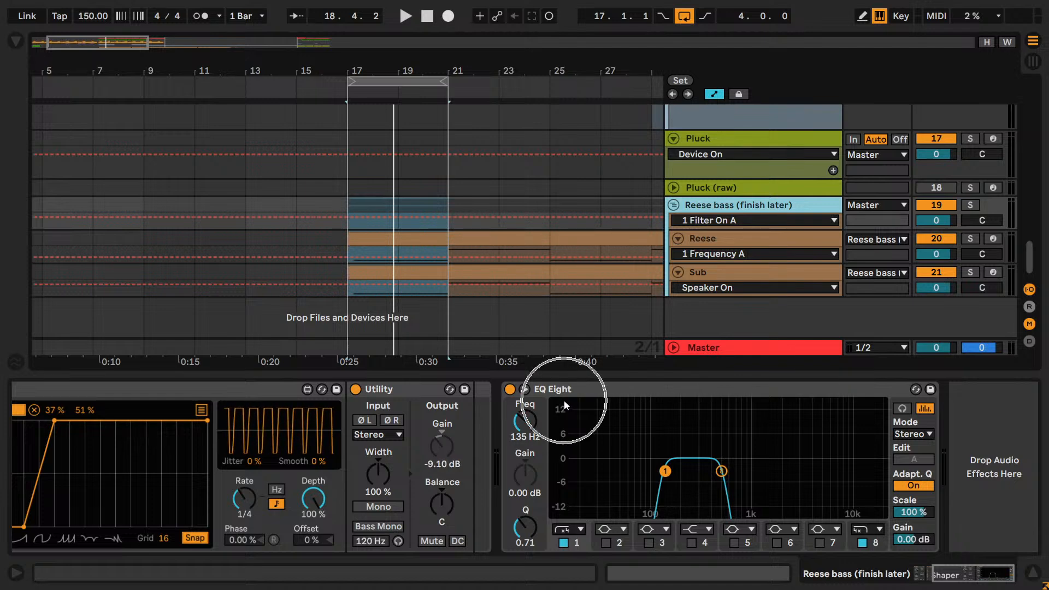
# - Expand the Reese bass group's EQ Eight and enable bell band 2 with a Q of 2.00 and 4 dB gain
pyautogui.click(525, 390)
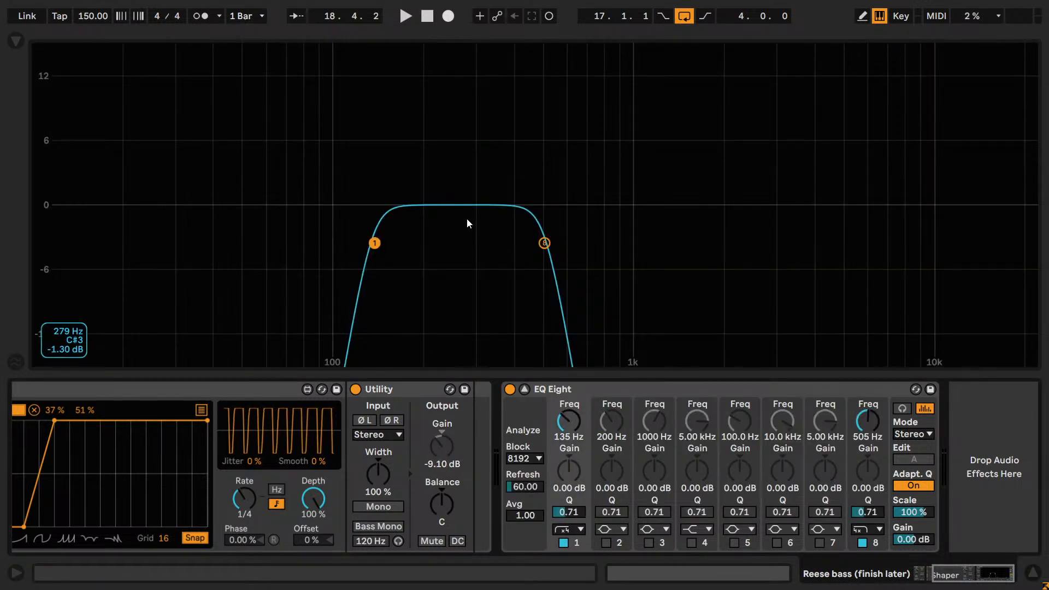
pyautogui.click(607, 543)
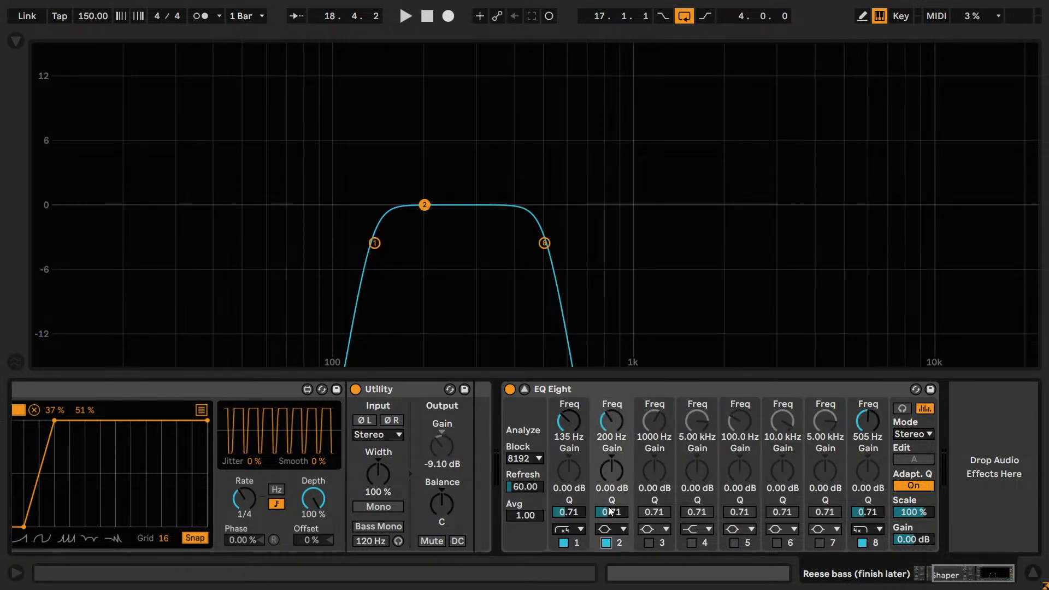
pyautogui.moveTo(612, 512); pyautogui.dragTo(611, 493)
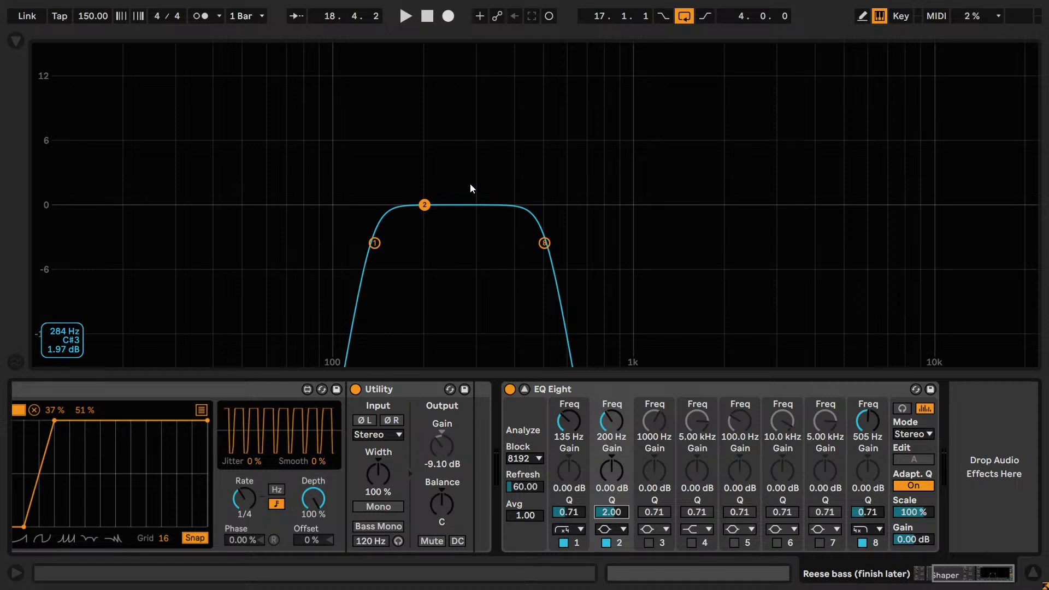
pyautogui.click(614, 467)
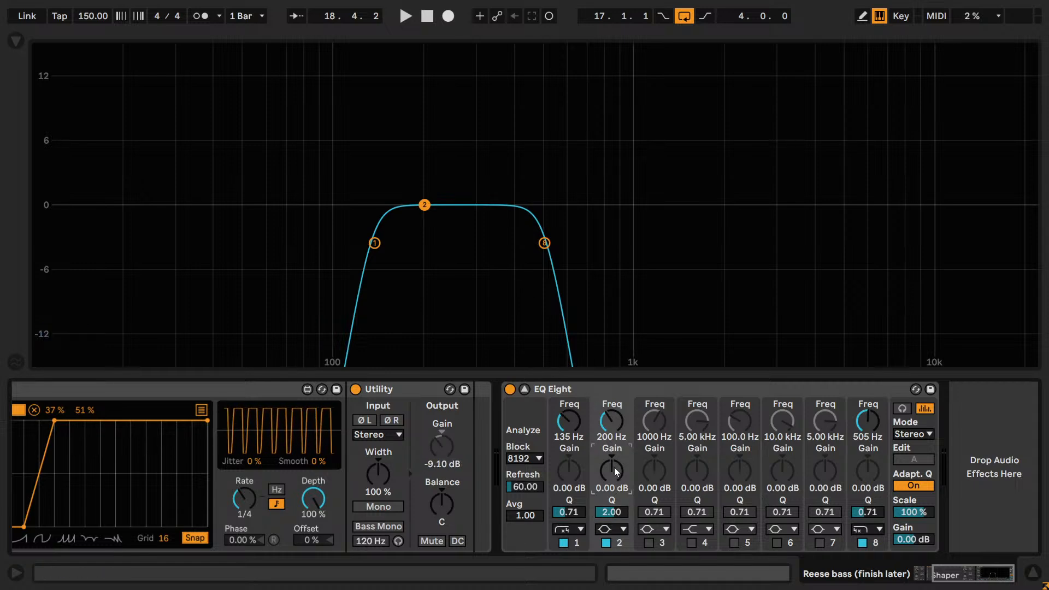
pyautogui.write('4')
pyautogui.press('Return')
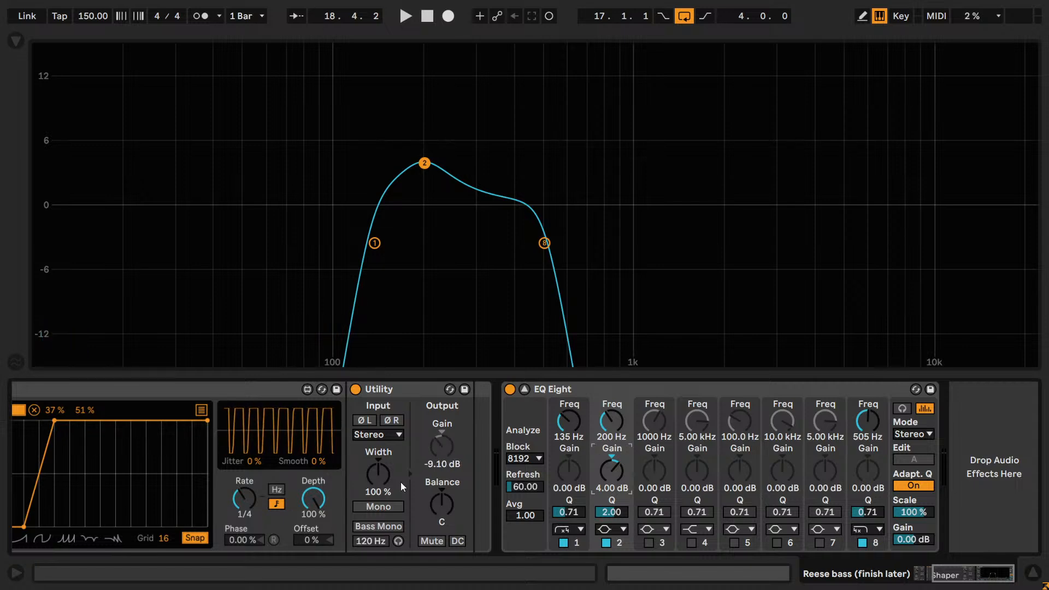
# - Play the loop, sweep EQ band 2 up to 408 Hz, and compare the sound with the boost off and on
pyautogui.press('space')
pyautogui.moveTo(608, 424); pyautogui.dragTo(609, 404)
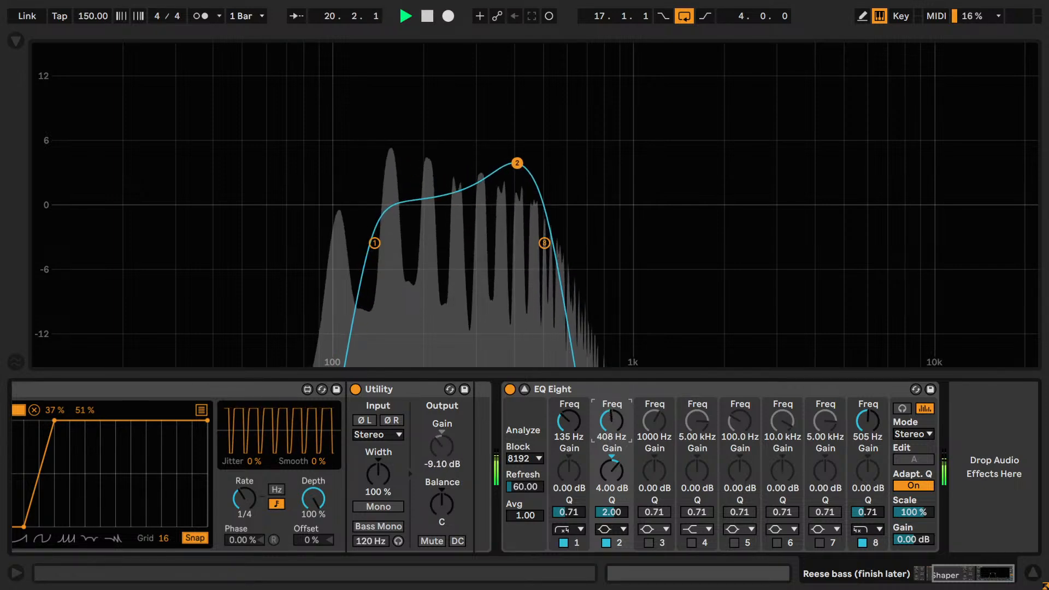
pyautogui.click(606, 542)
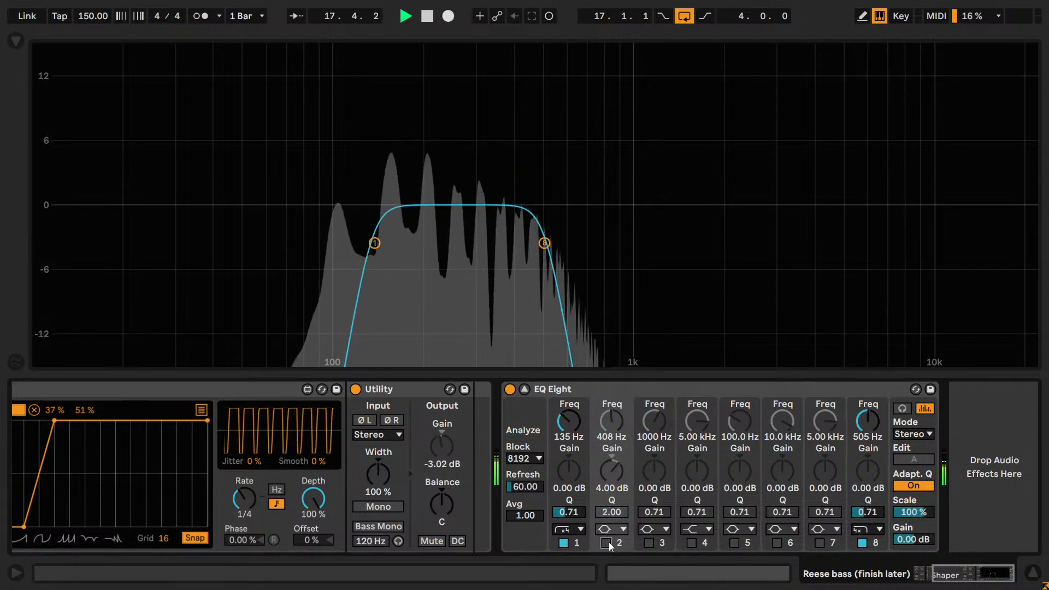
pyautogui.click(607, 542)
# - Try the band 2 boost at 203 Hz and 201 Hz, comparing it off and on, and set its frequency to 212 Hz
pyautogui.moveTo(610, 429); pyautogui.dragTo(610, 445)
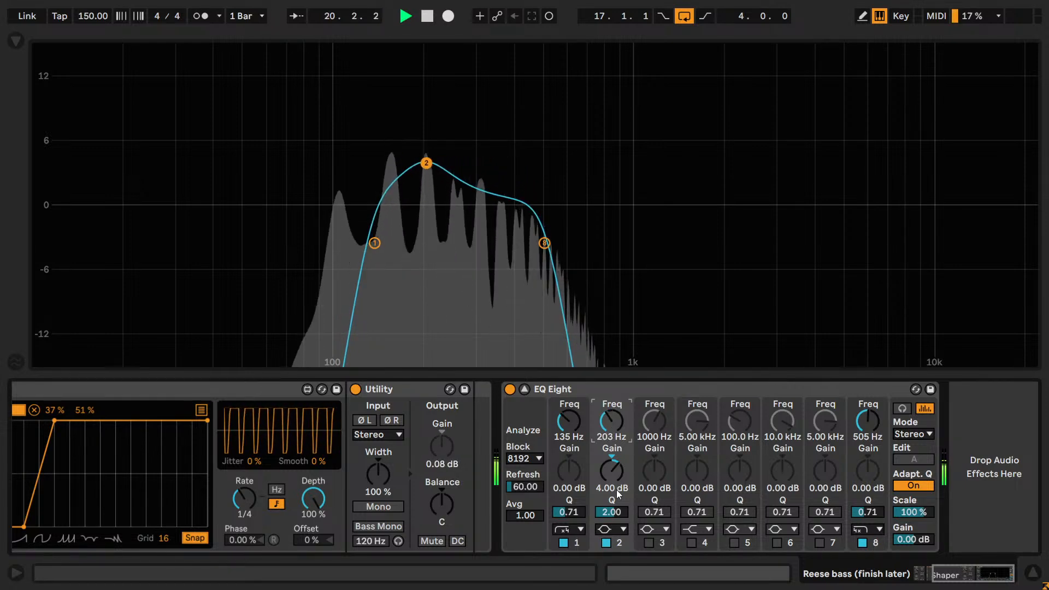
pyautogui.click(605, 542)
pyautogui.click(605, 541)
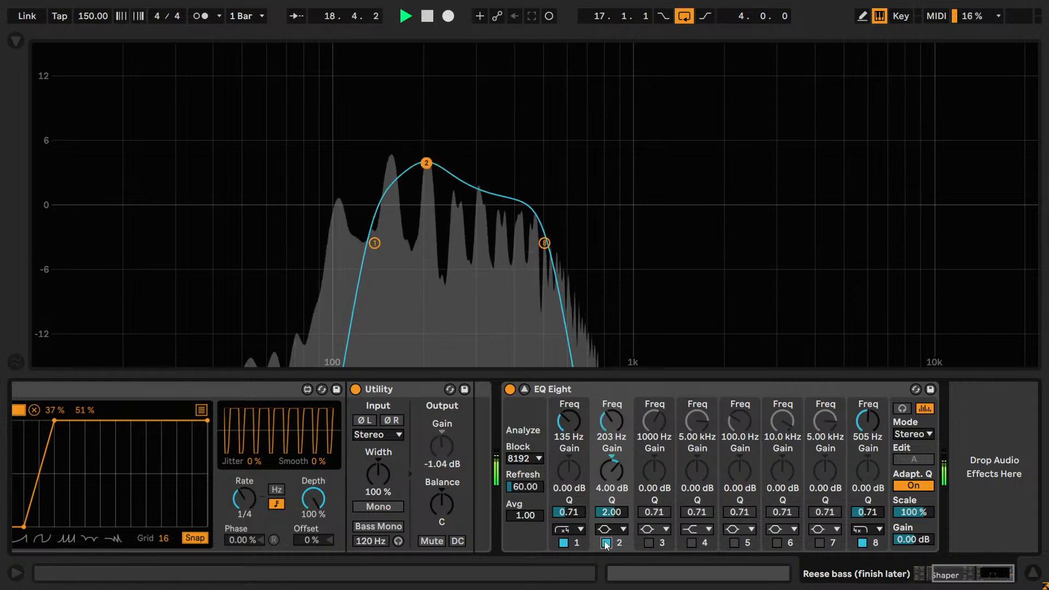
pyautogui.moveTo(613, 419); pyautogui.dragTo(613, 420)
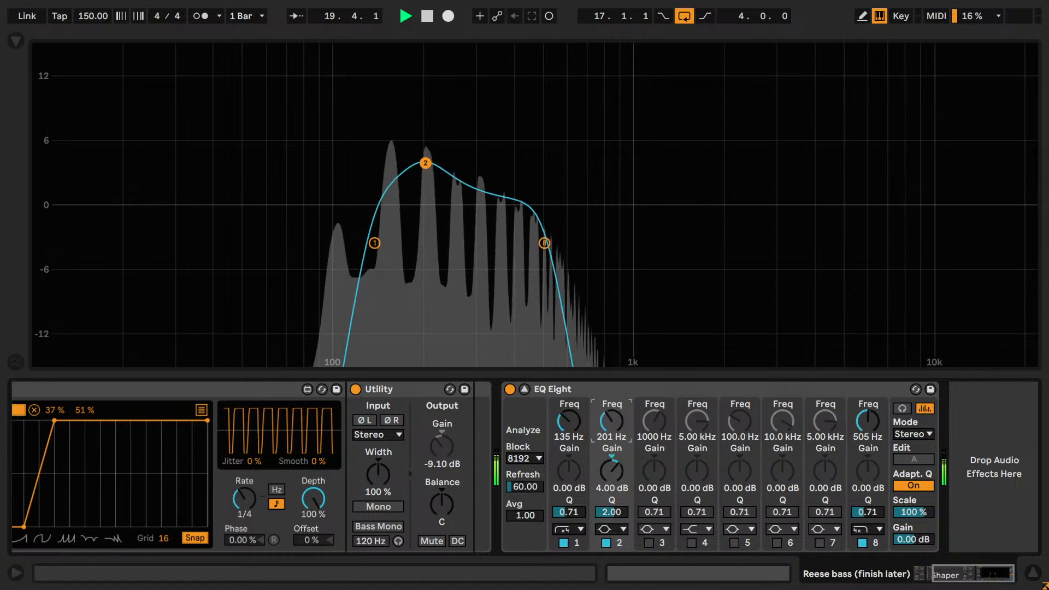
pyautogui.click(606, 545)
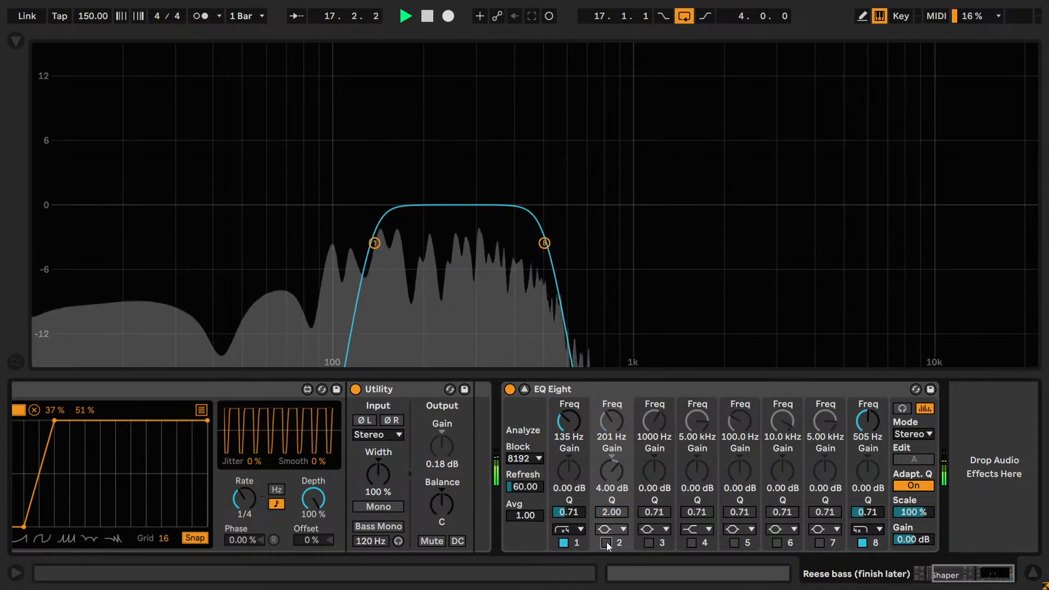
pyautogui.click(607, 542)
pyautogui.moveTo(612, 436)
pyautogui.mouseDown()
pyautogui.moveTo(613, 421)
pyautogui.moveTo(612, 434)
pyautogui.mouseUp()
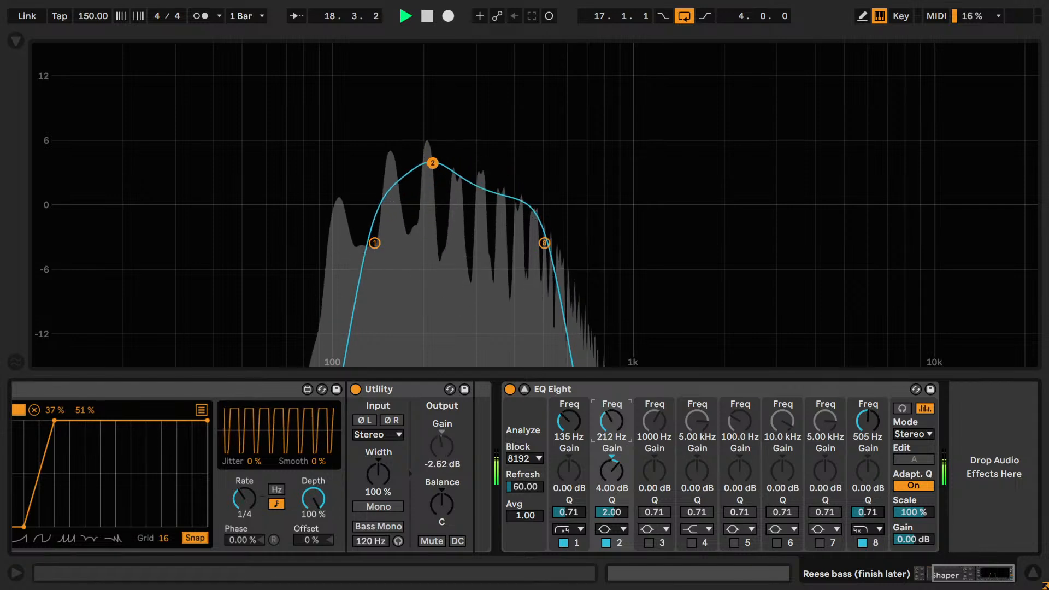
# - Stop playback, switch off the Reese bass group's EQ band 2, and collapse the large EQ display
pyautogui.press('space')
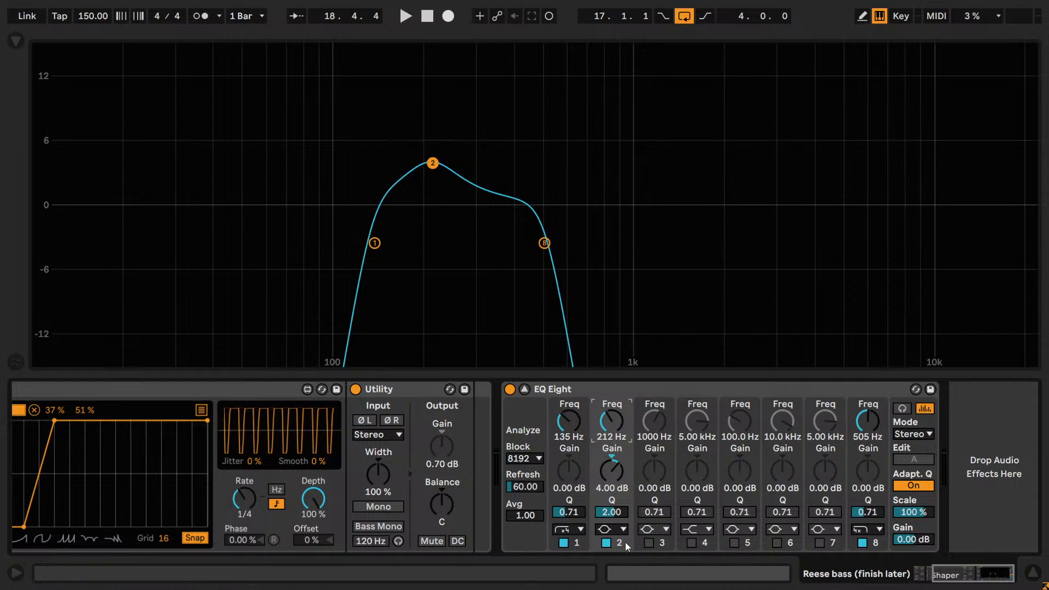
pyautogui.click(607, 543)
pyautogui.click(523, 389)
# - Open the Master's Voxengo SPAN in a centred window and play the loop with spectrum hold enabled to examine the full mix
pyautogui.click(768, 344)
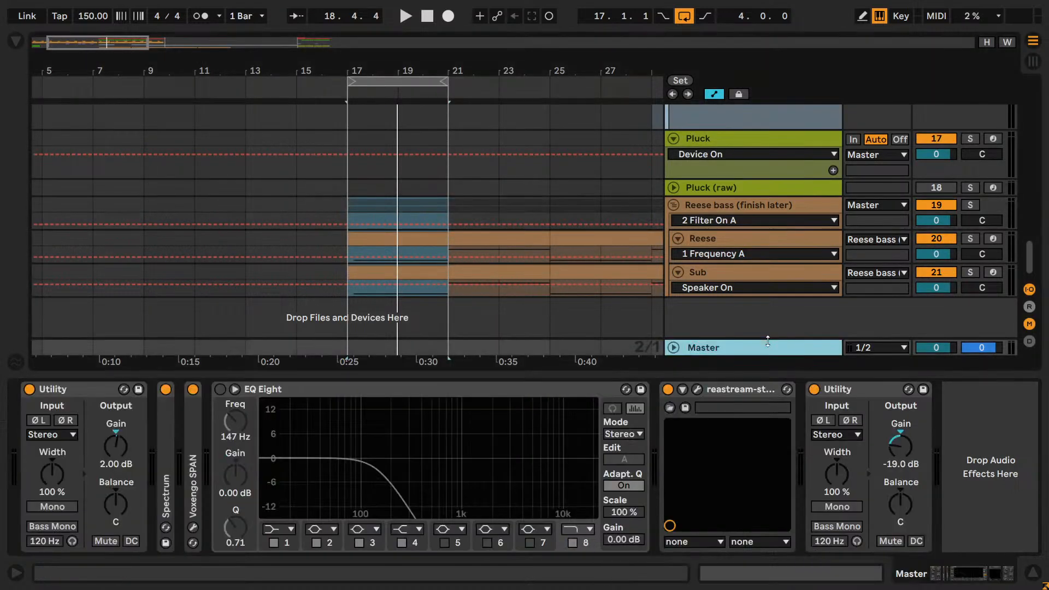
pyautogui.doubleClick(187, 472)
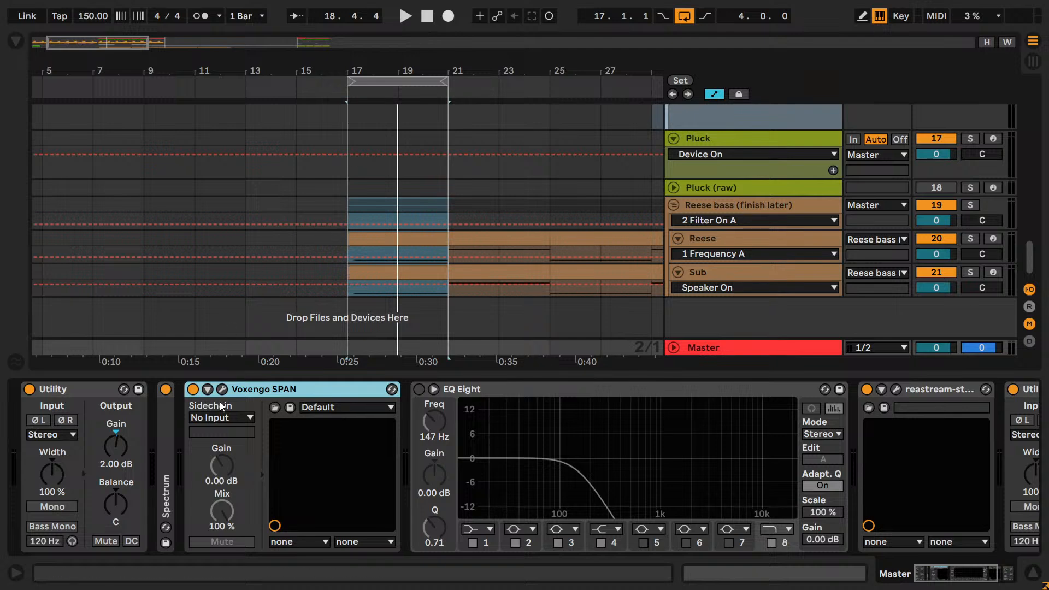
pyautogui.click(222, 391)
pyautogui.moveTo(275, 23); pyautogui.dragTo(533, 161)
pyautogui.click(419, 284)
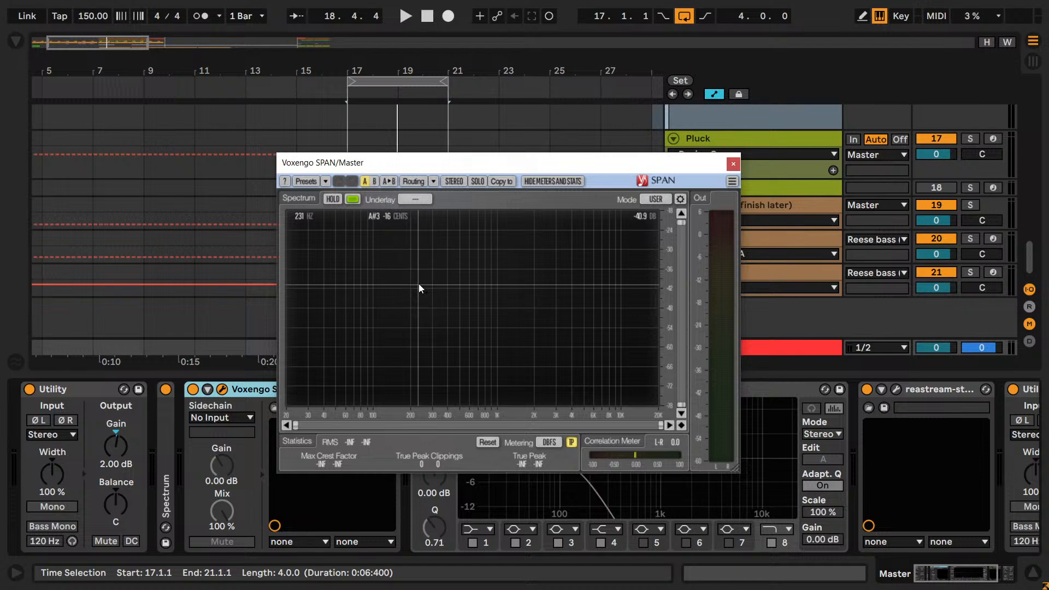
pyautogui.press('space')
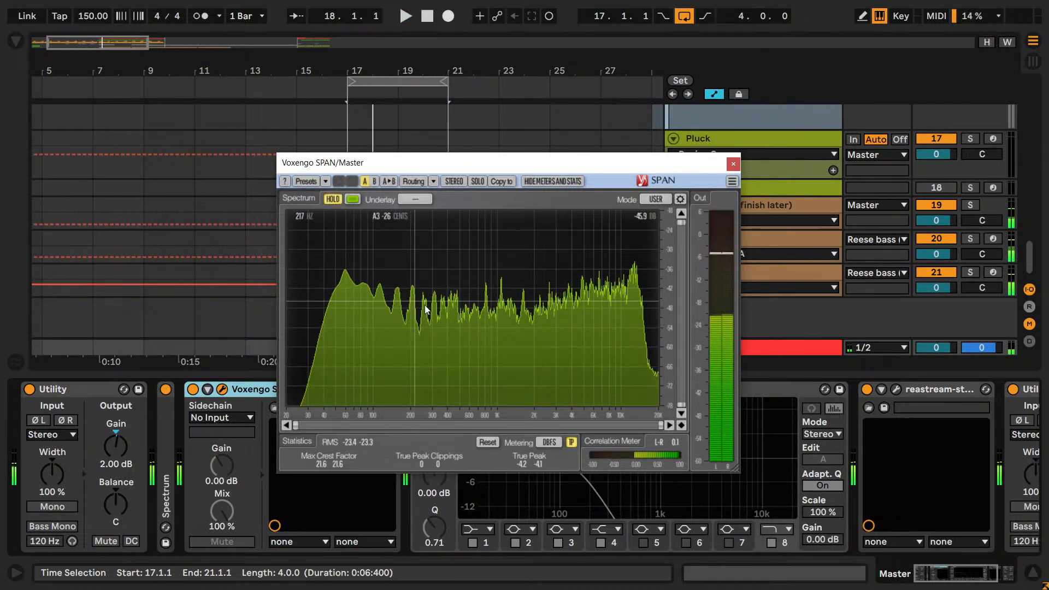
pyautogui.press('ctrl')
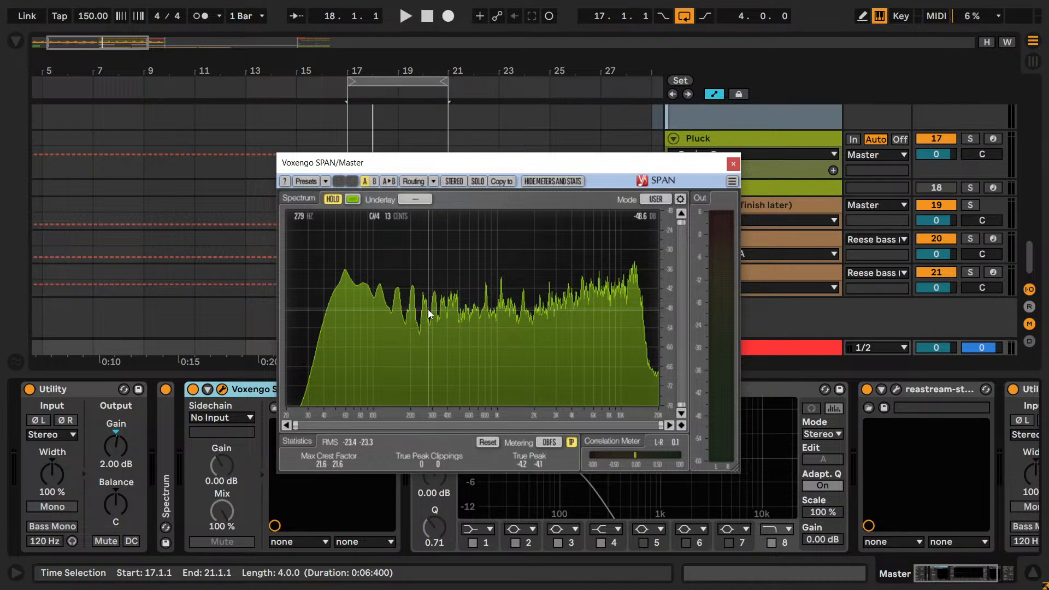
# - Close the Master's SPAN window and bring up the Reese bass group's EQ Eight
pyautogui.click(733, 163)
pyautogui.click(757, 202)
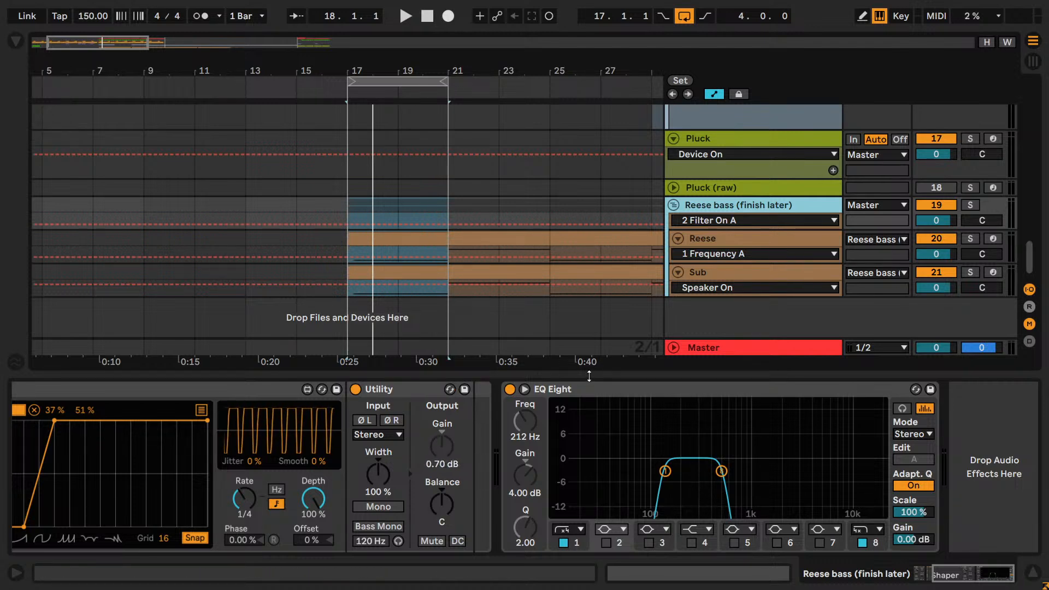
pyautogui.click(526, 390)
pyautogui.click(527, 389)
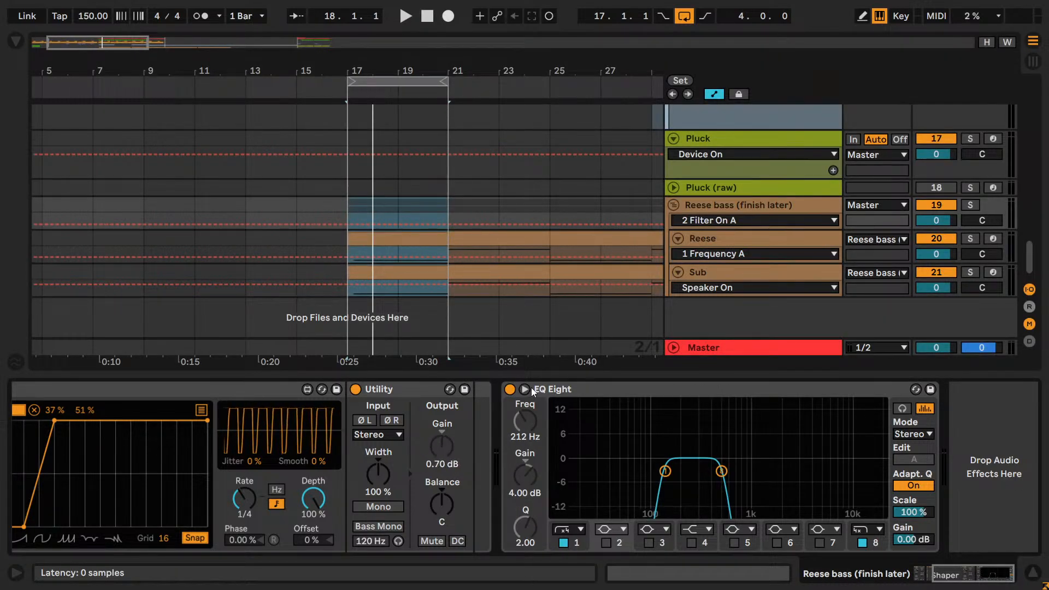
# - Unfold the Reference track and move the Millennium reference clip from the 2nd drop to start at bar 17
pyautogui.scroll(10, 555, 271)
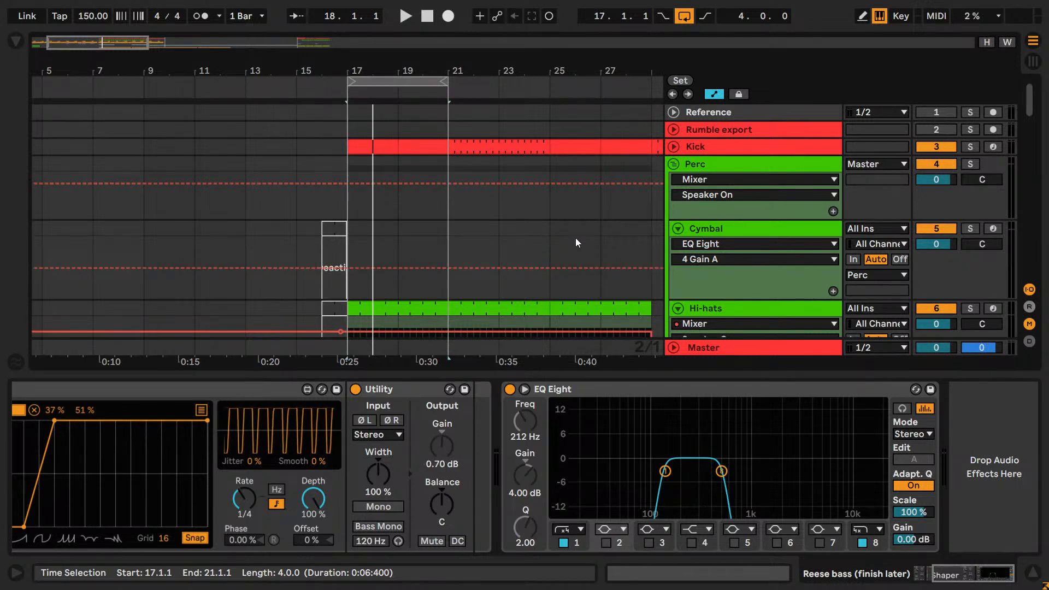
pyautogui.click(677, 112)
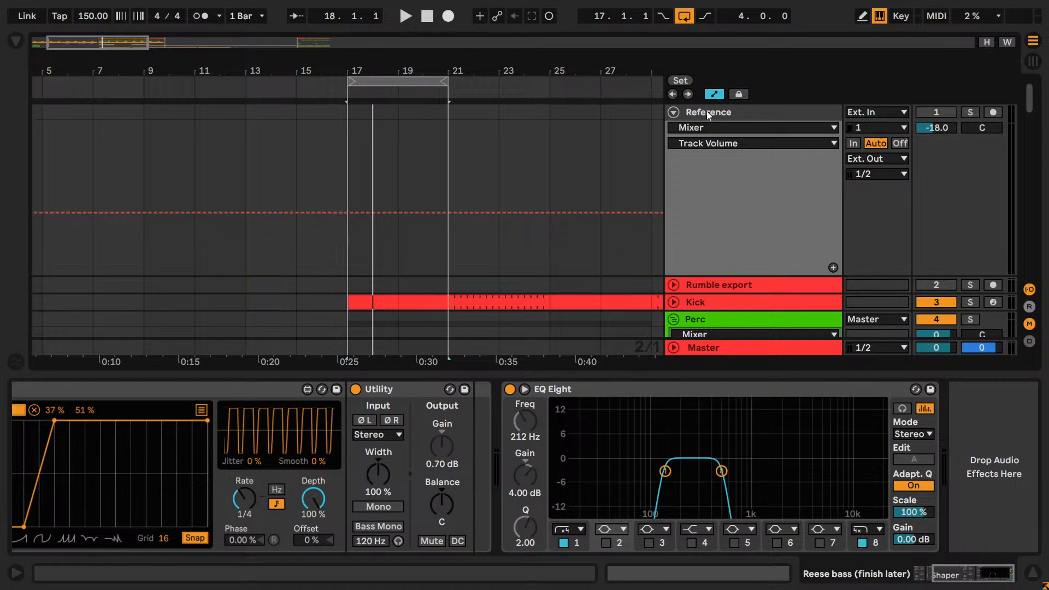
pyautogui.press('ctrl')
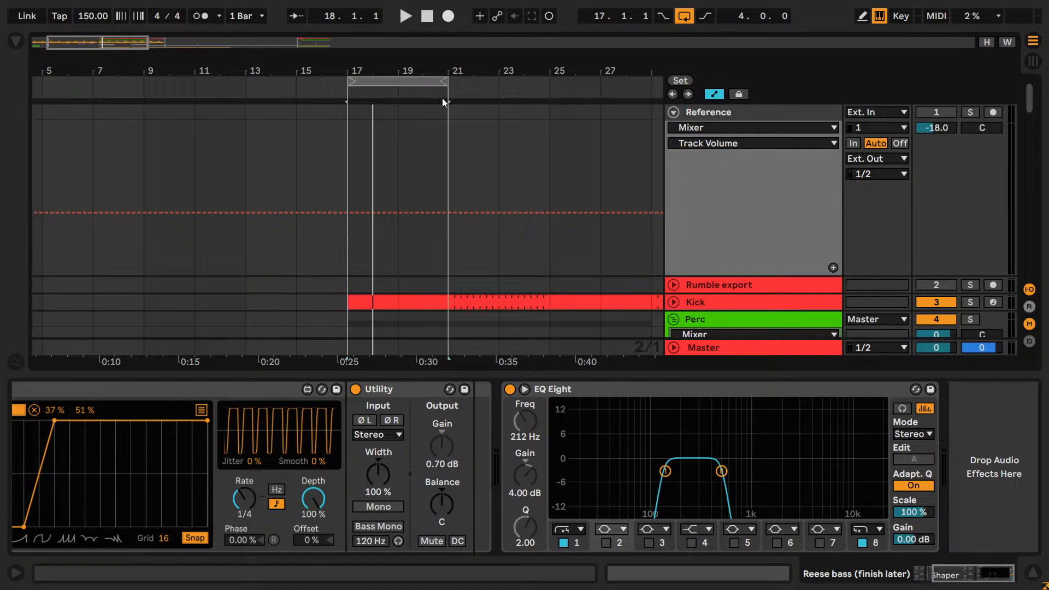
pyautogui.moveTo(144, 40); pyautogui.dragTo(557, 60)
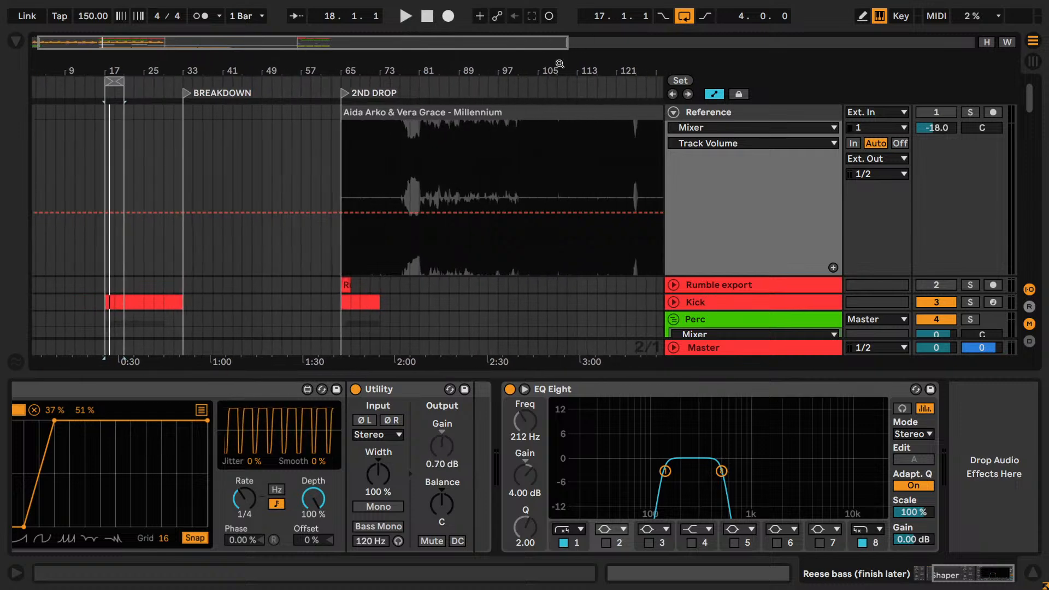
pyautogui.click(547, 110)
pyautogui.moveTo(331, 112)
pyautogui.mouseDown()
pyautogui.moveTo(322, 112)
pyautogui.moveTo(332, 113)
pyautogui.mouseUp()
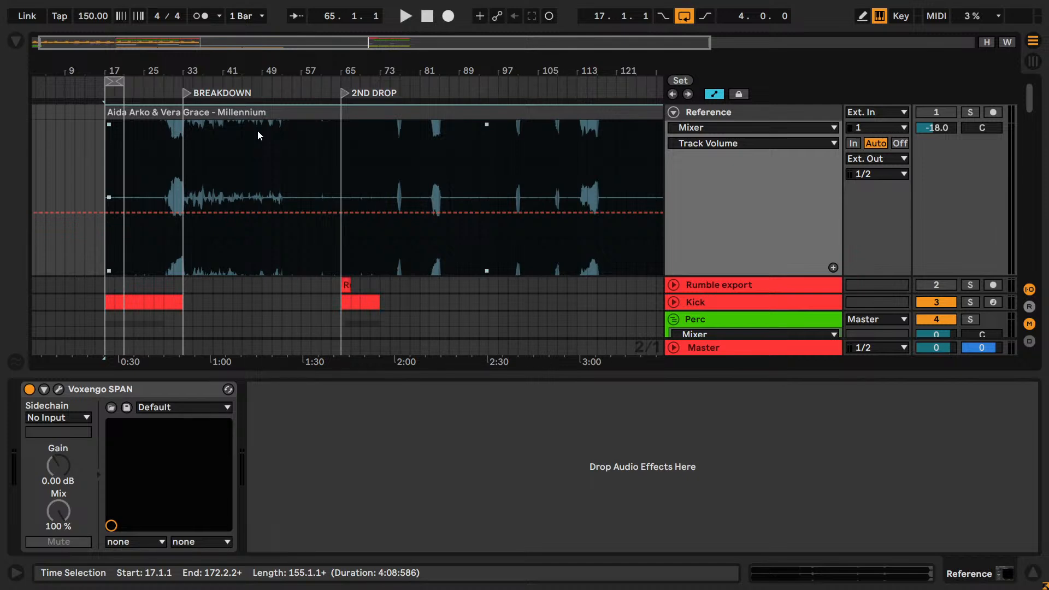
pyautogui.moveTo(106, 43); pyautogui.dragTo(110, 109)
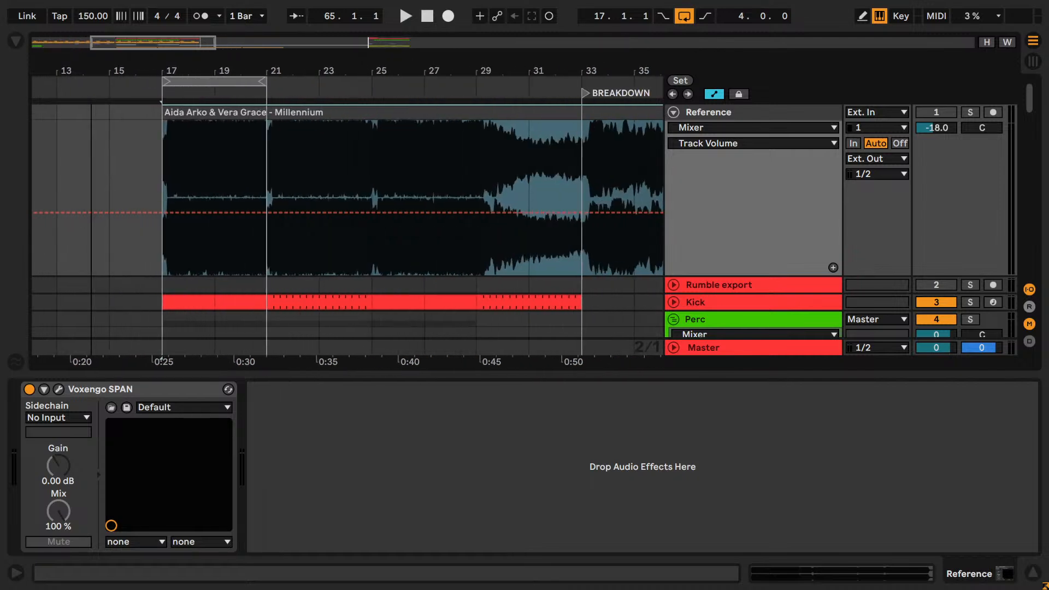
pyautogui.click(217, 104)
# - Play the loop from bar 17 and view the Reese bass group's spectrum in its EQ Eight
pyautogui.scroll(-10, 273, 157)
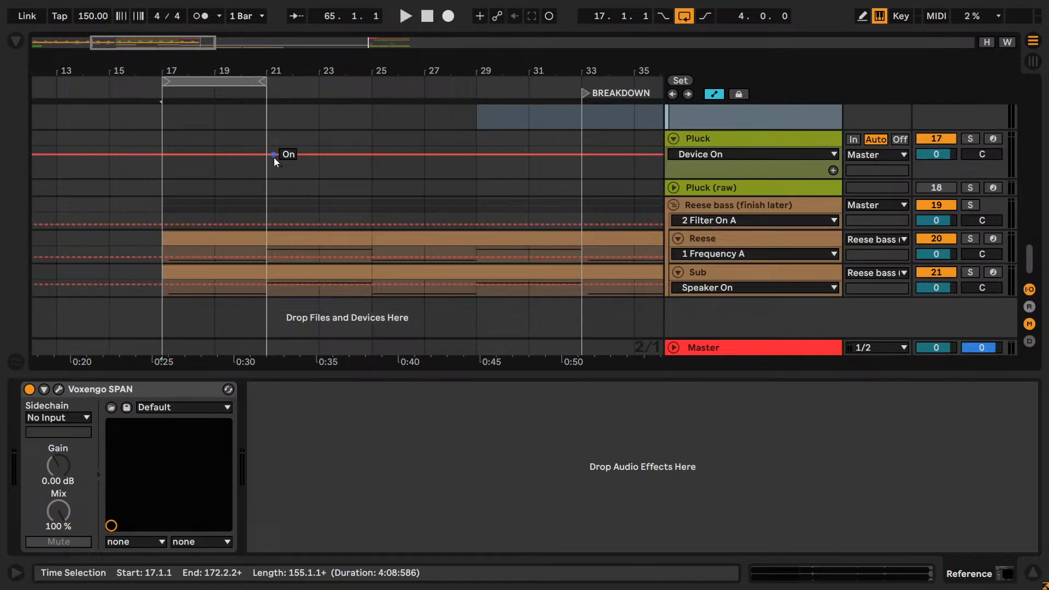
pyautogui.click(274, 155)
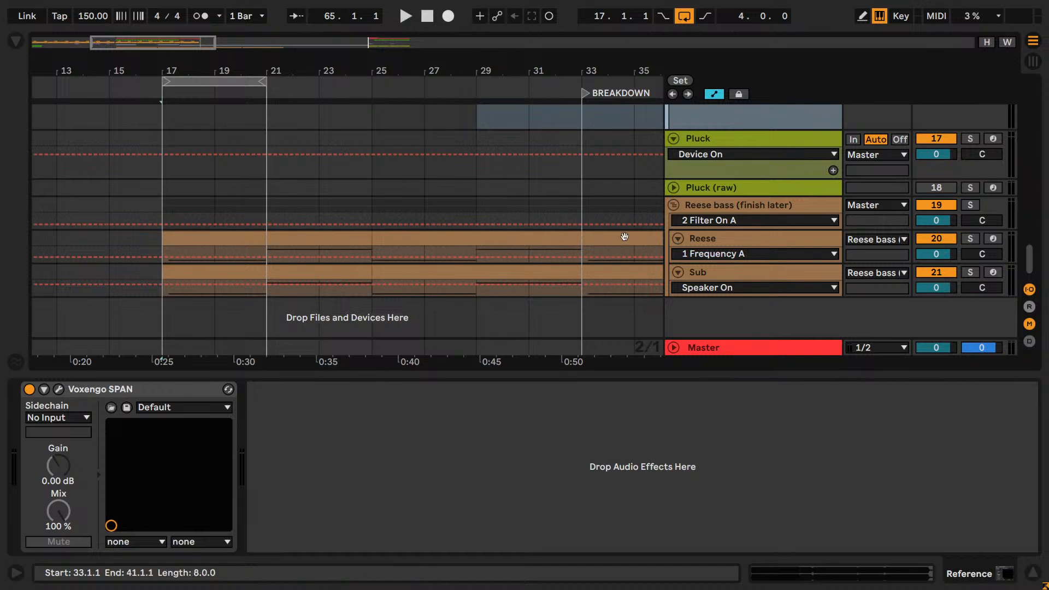
pyautogui.click(712, 207)
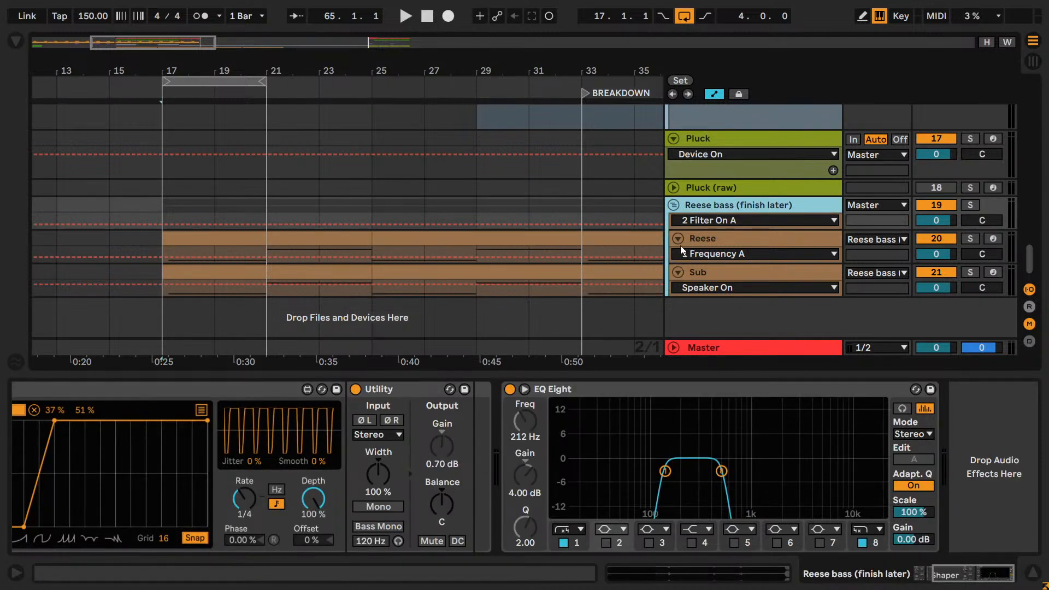
pyautogui.click(700, 348)
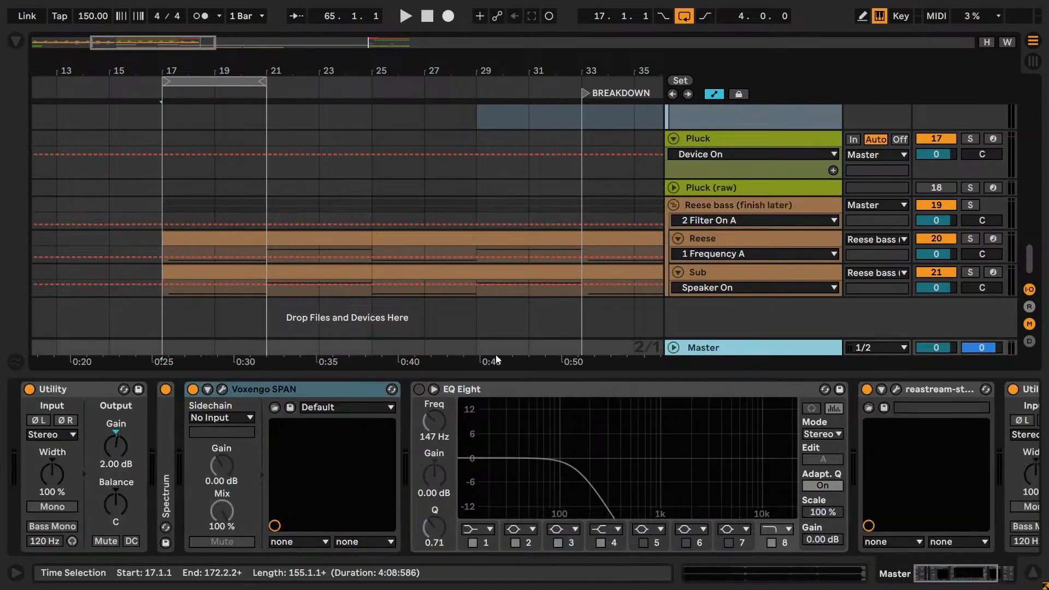
pyautogui.press('space')
pyautogui.click(713, 205)
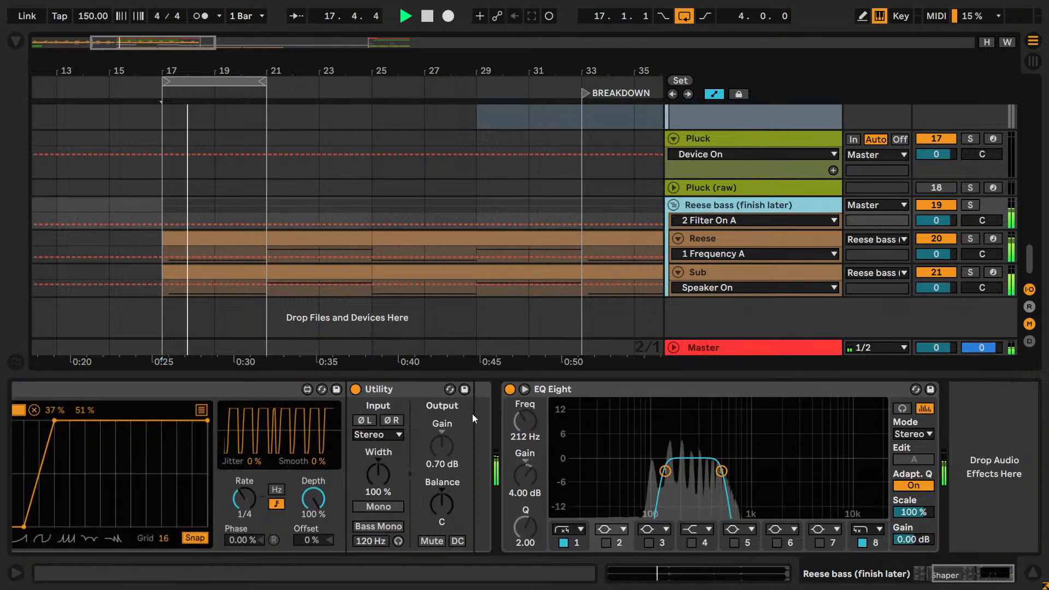
pyautogui.press('space')
# - Enlarge the Reese bass group's EQ display, set band 2's gain to -3 dB at 212 Hz, and switch the band on
pyautogui.click(524, 390)
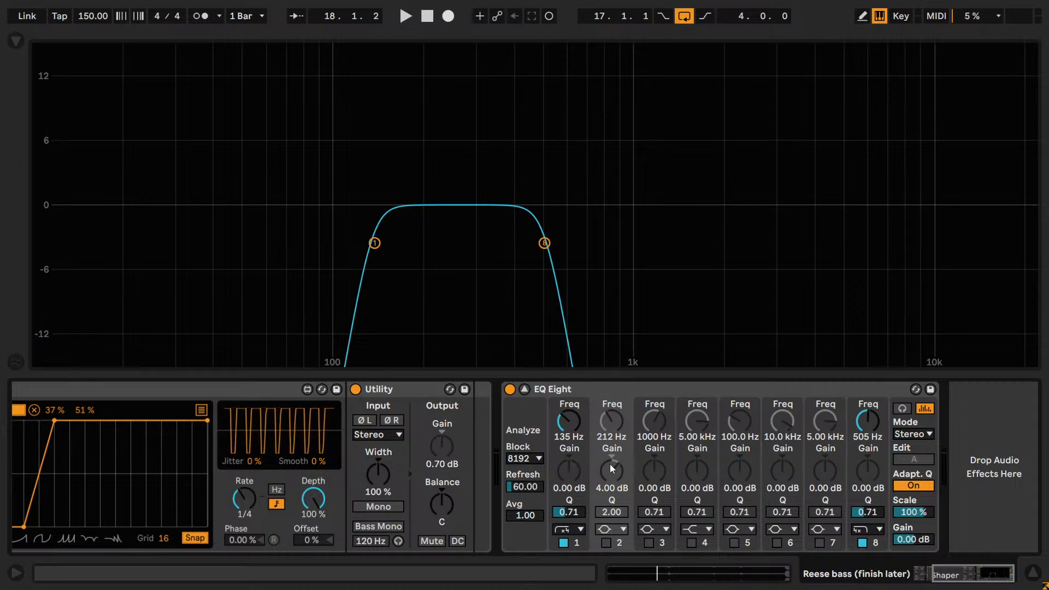
pyautogui.moveTo(610, 465); pyautogui.dragTo(608, 546)
pyautogui.click(607, 543)
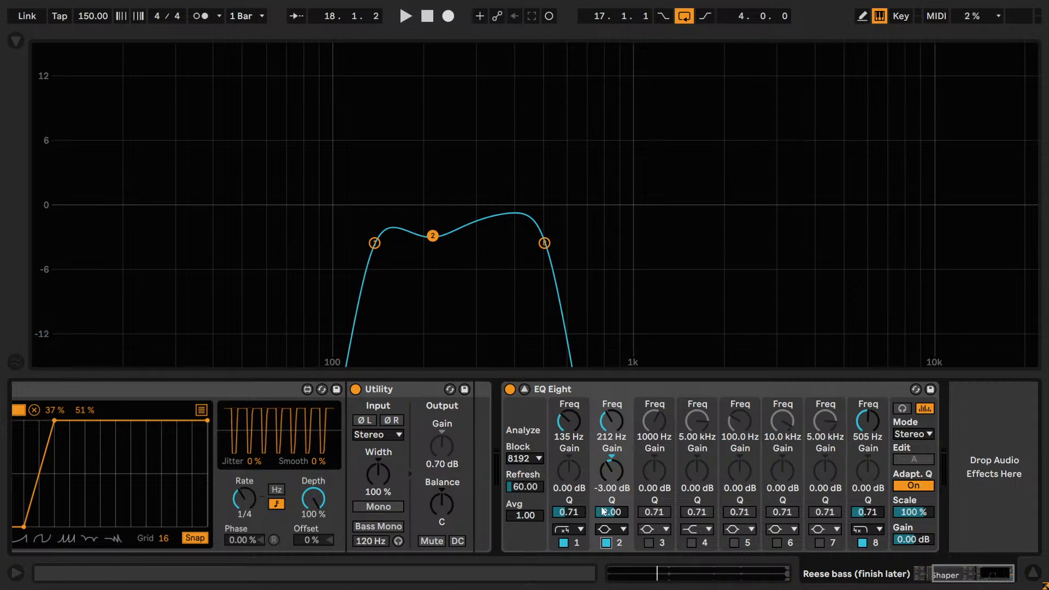
# - Play the loop, compare the band 2 cut off and on, leave it on, and collapse the large EQ display
pyautogui.press('space')
pyautogui.click(606, 543)
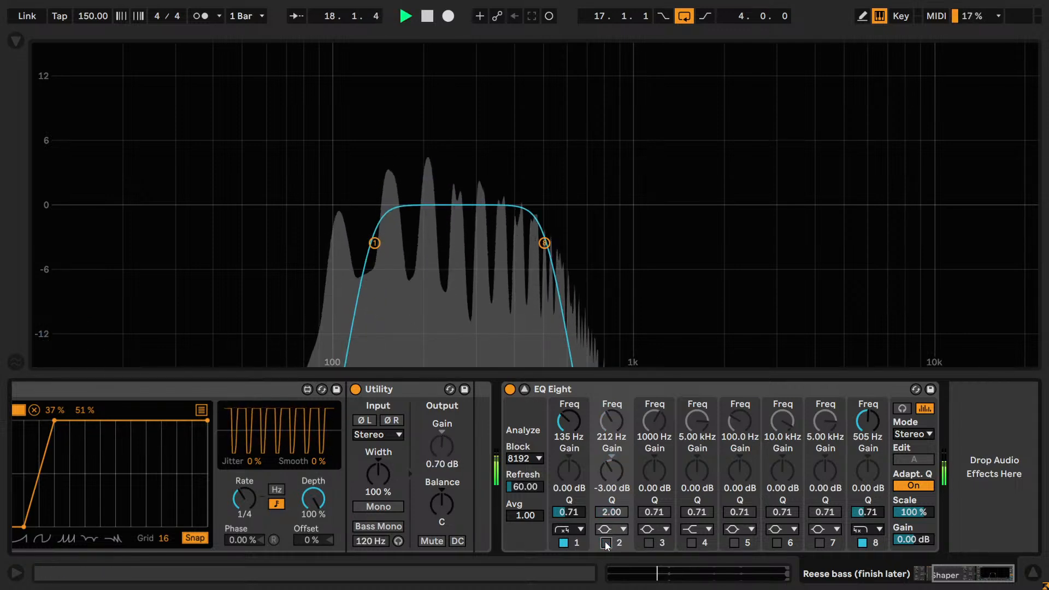
pyautogui.click(606, 543)
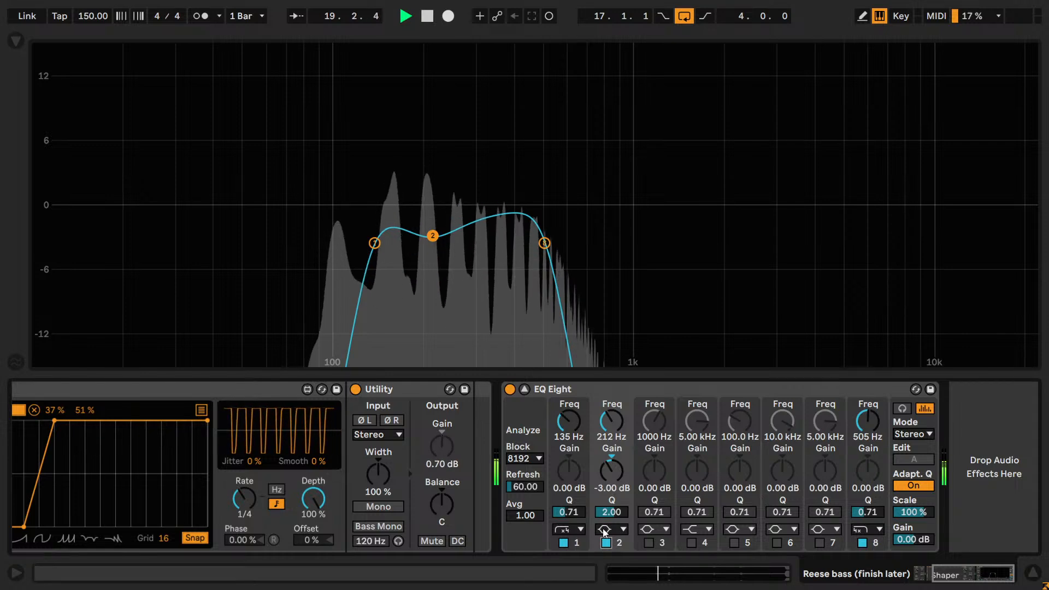
pyautogui.click(605, 542)
pyautogui.click(606, 543)
pyautogui.press('space')
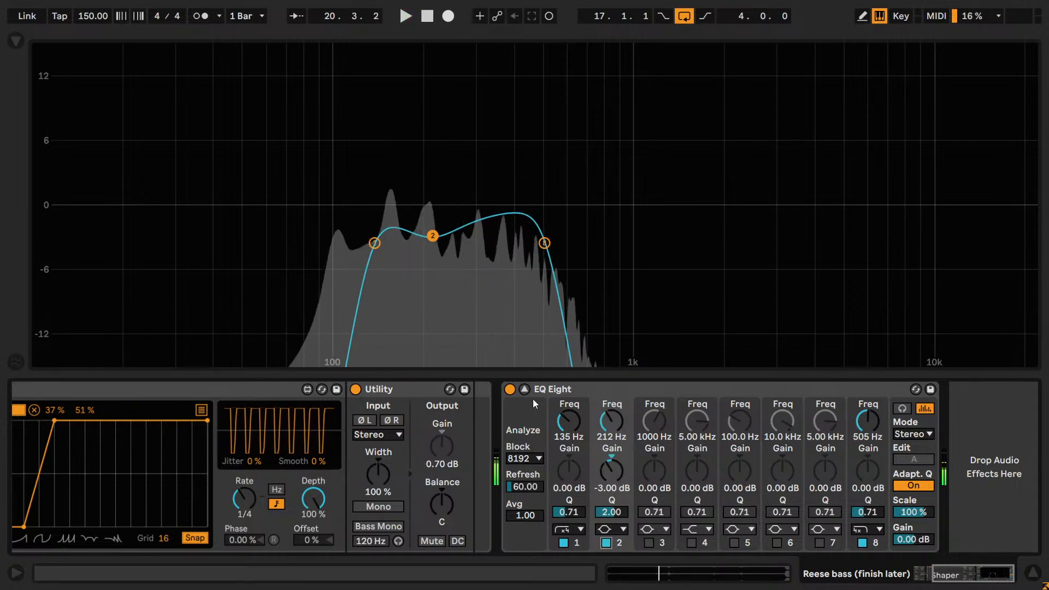
pyautogui.click(525, 389)
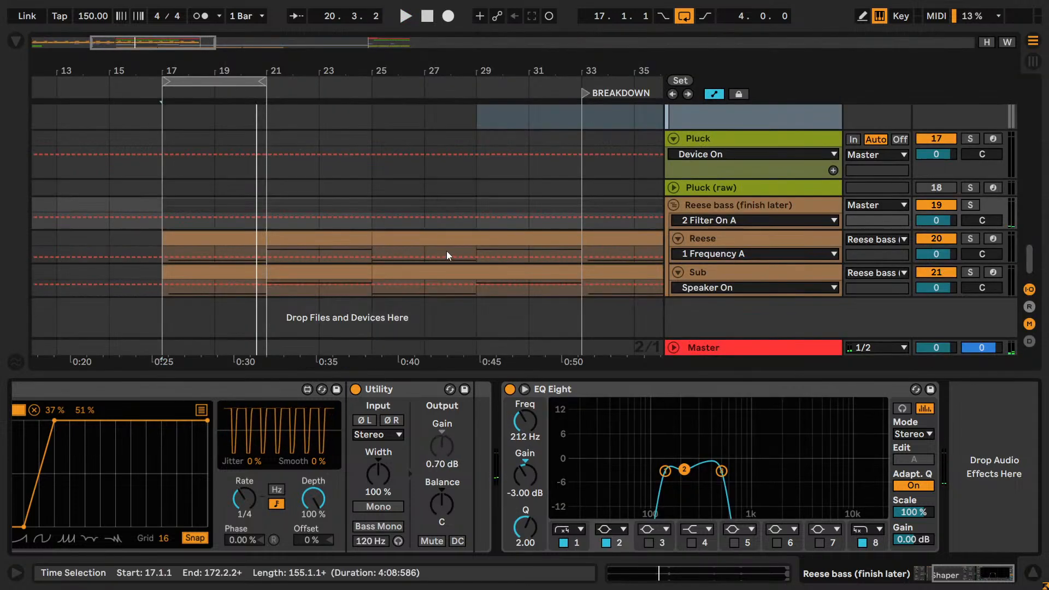
# - Solo the Reference track and try to view its spectrum in the Master's SPAN during playback
pyautogui.scroll(10, 424, 253)
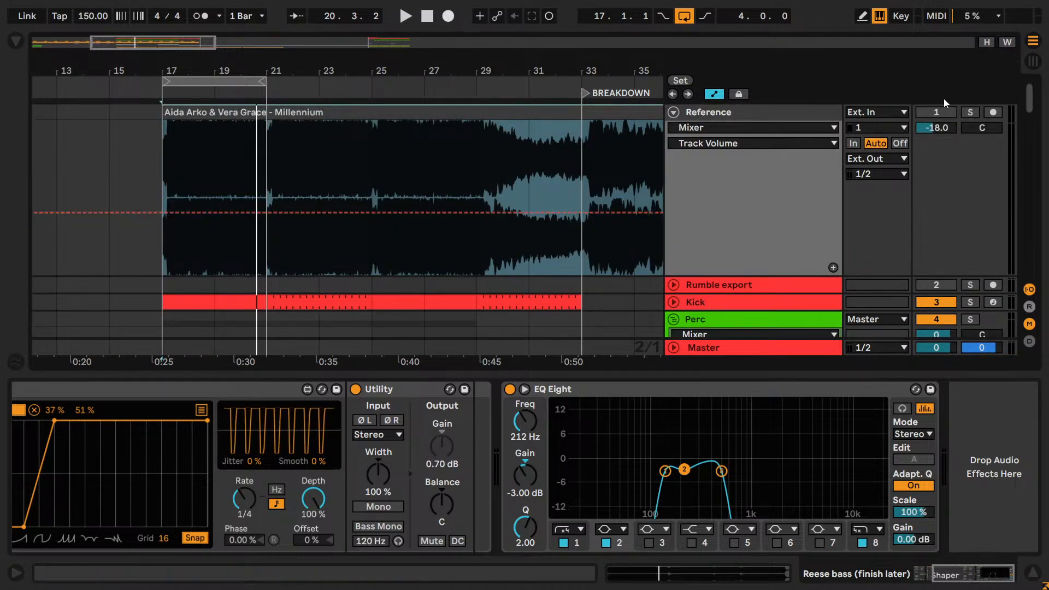
pyautogui.click(970, 112)
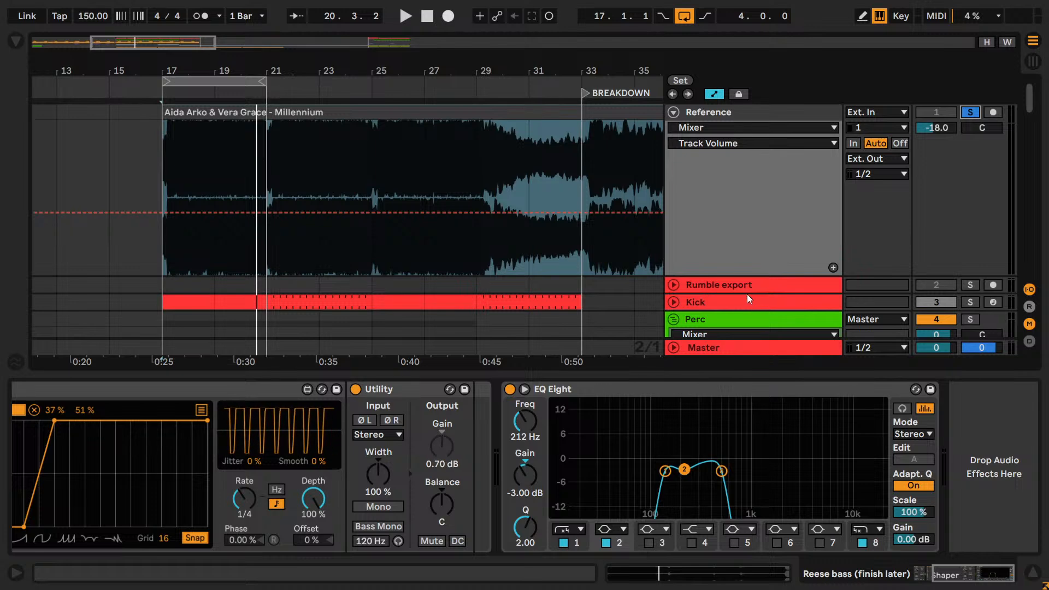
pyautogui.click(752, 355)
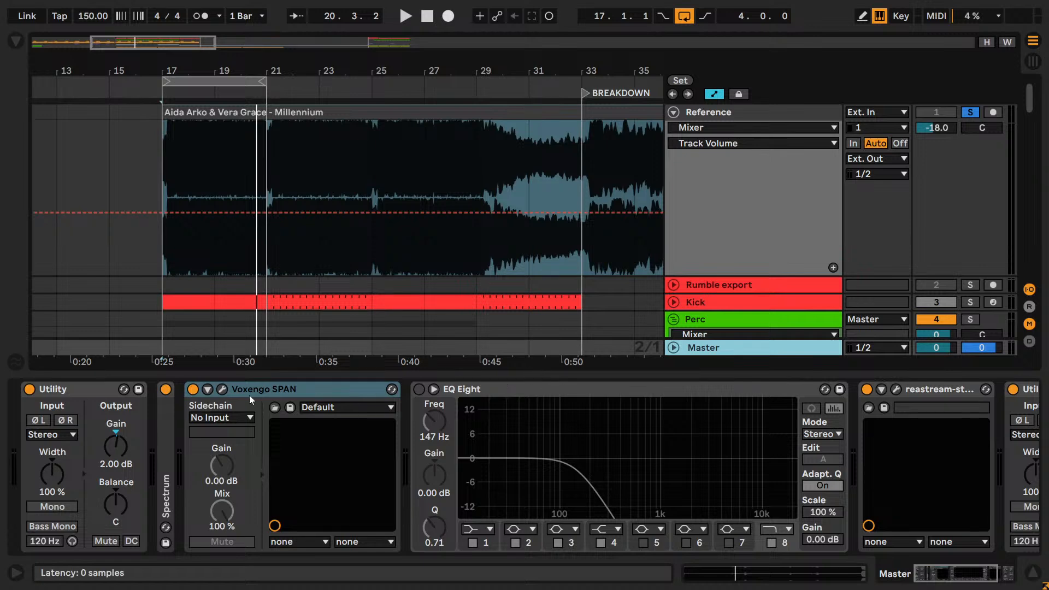
pyautogui.click(222, 389)
pyautogui.moveTo(333, 160); pyautogui.dragTo(476, 107)
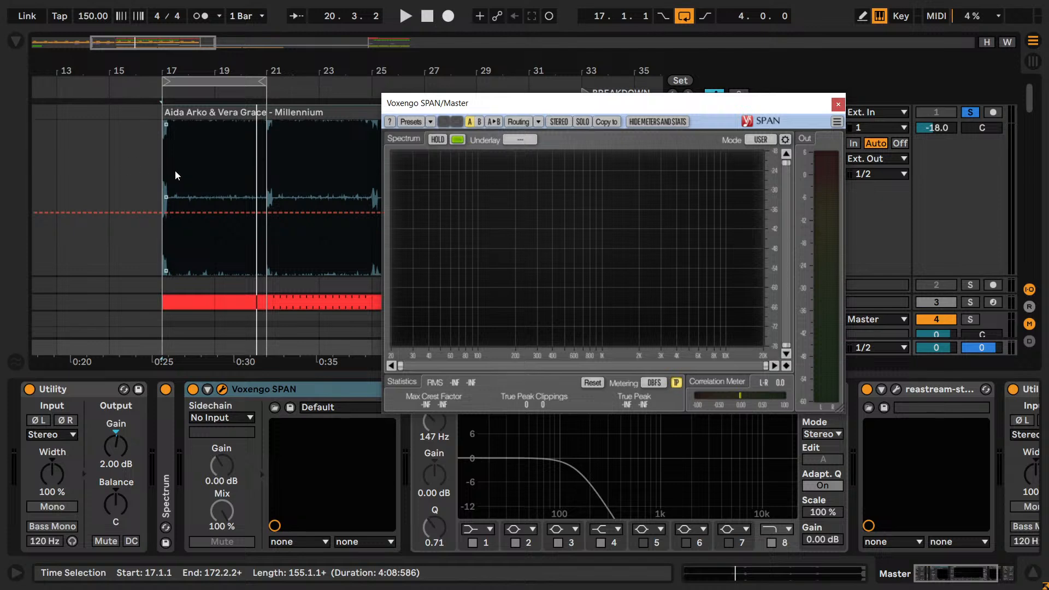
pyautogui.press('space')
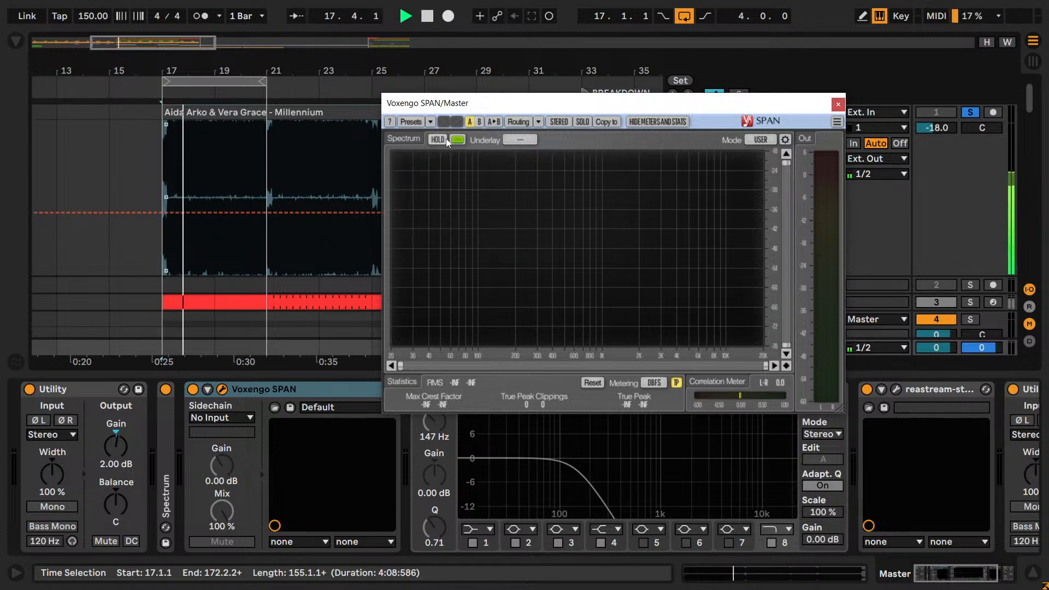
pyautogui.press('space')
pyautogui.click(840, 104)
# - Open the Reference track's own SPAN and play the loop with spectrum hold enabled to examine the reference's frequency balance
pyautogui.click(780, 115)
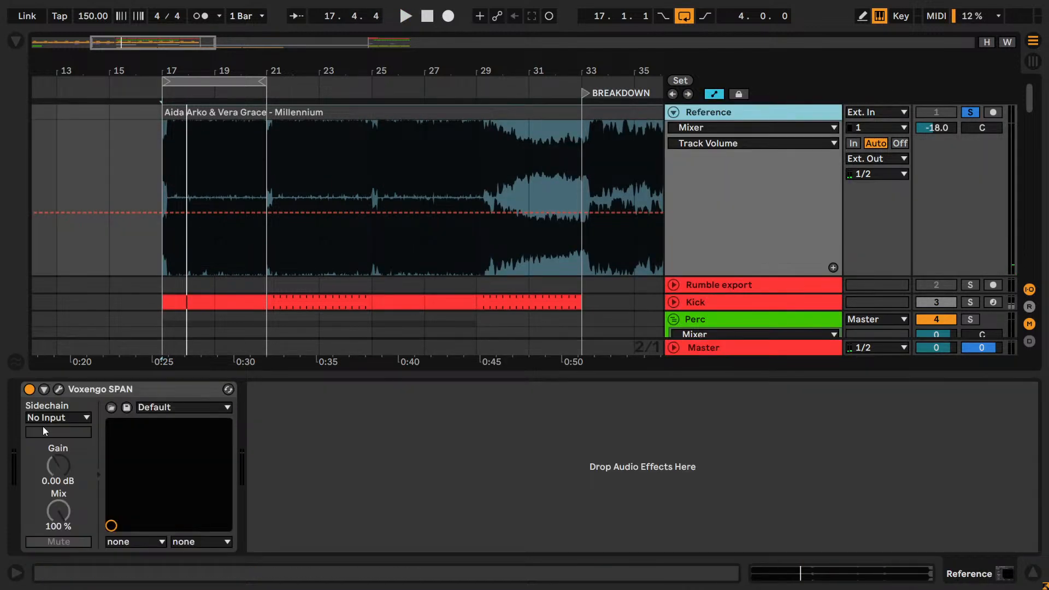
pyautogui.click(57, 389)
pyautogui.press('space')
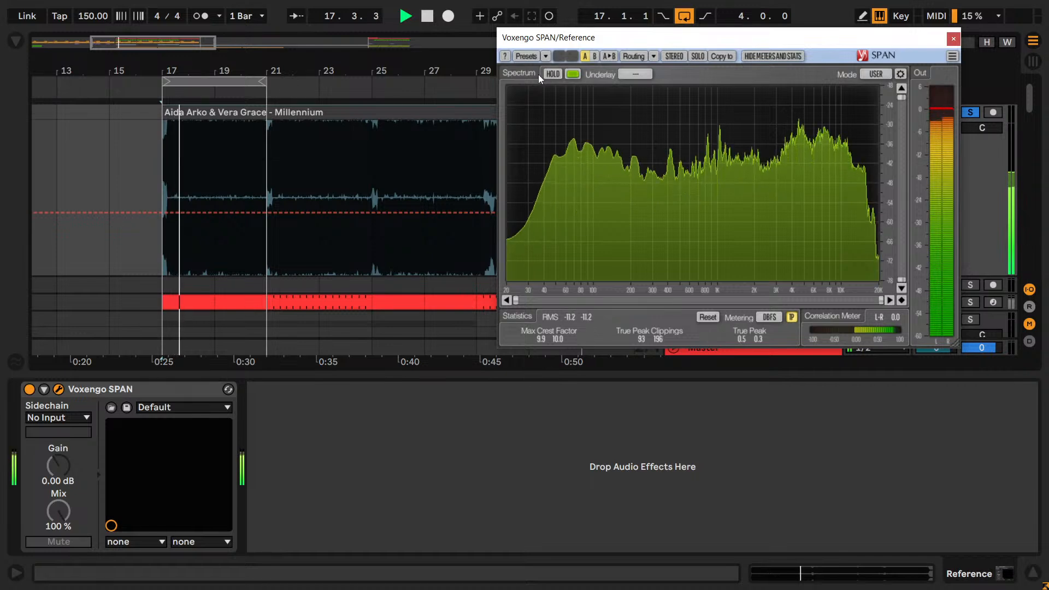
pyautogui.click(550, 74)
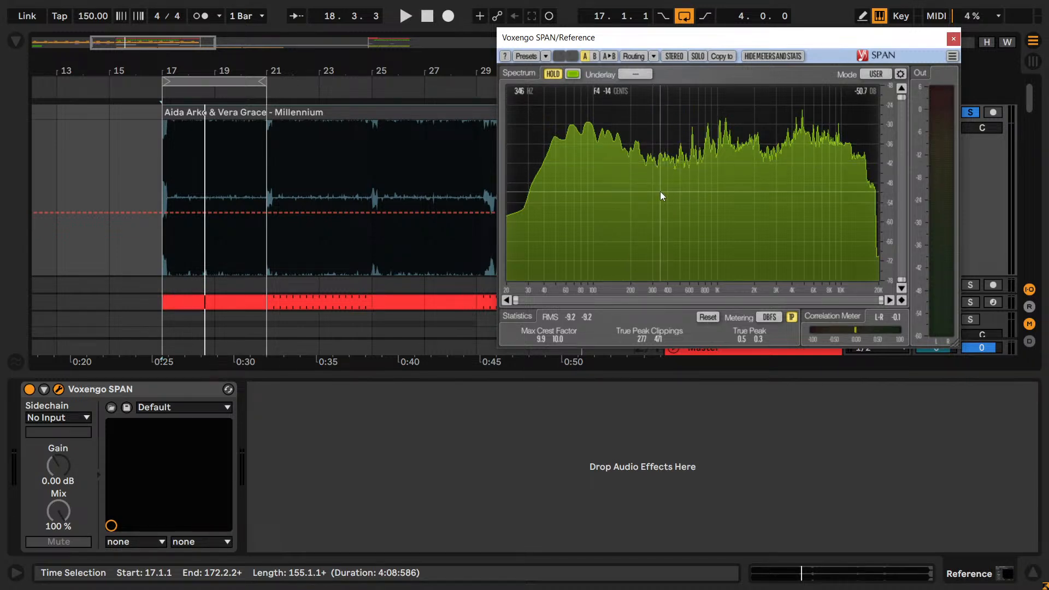
pyautogui.click(953, 39)
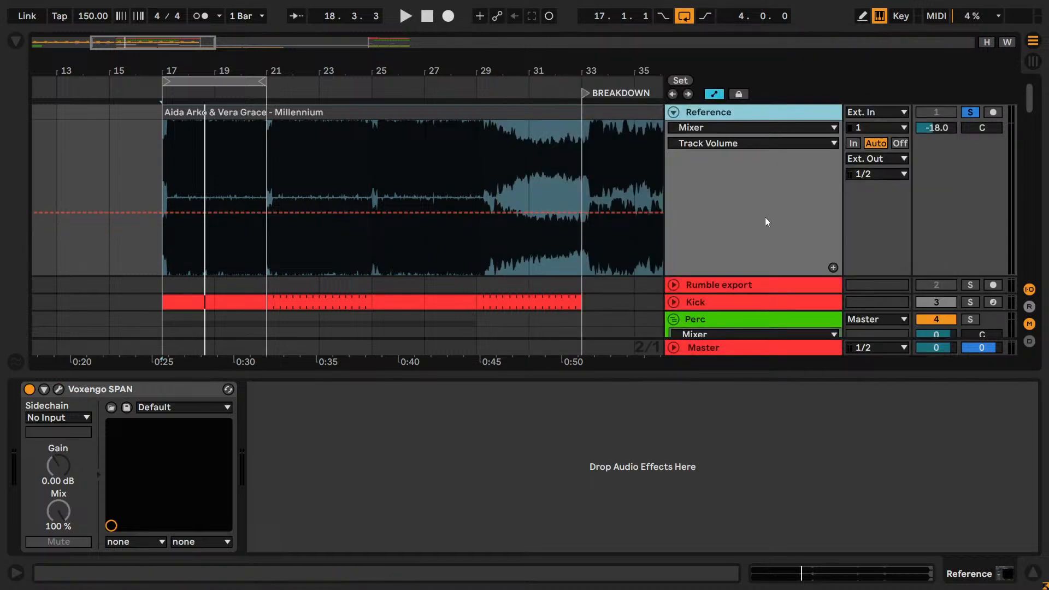
# - Play the loop, lower the Reference track's volume to -24 dB, and toggle its solo to compare the reference with the mix
pyautogui.scroll(-15, 768, 212)
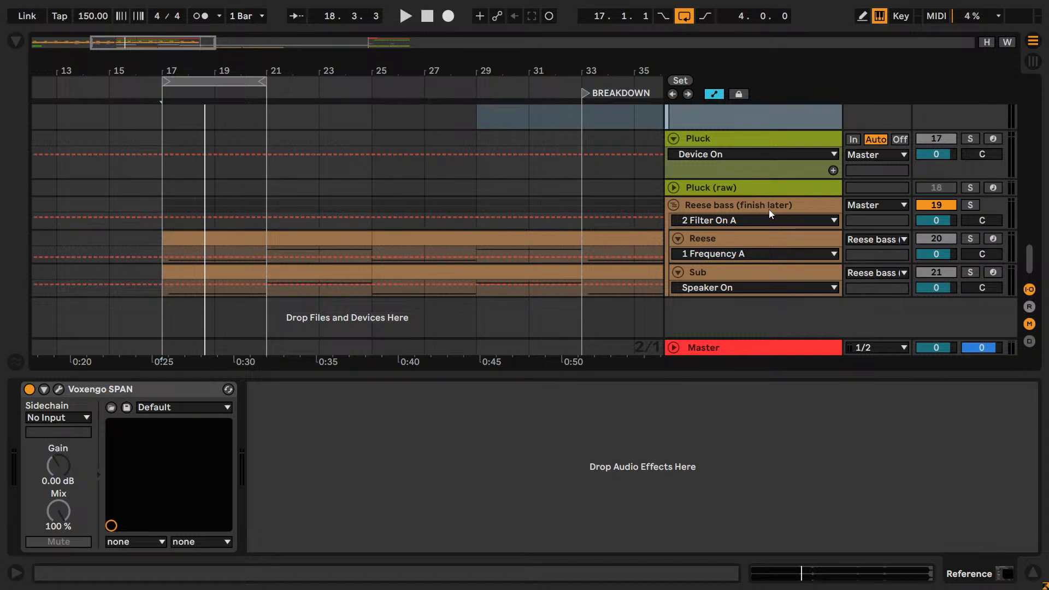
pyautogui.click(769, 209)
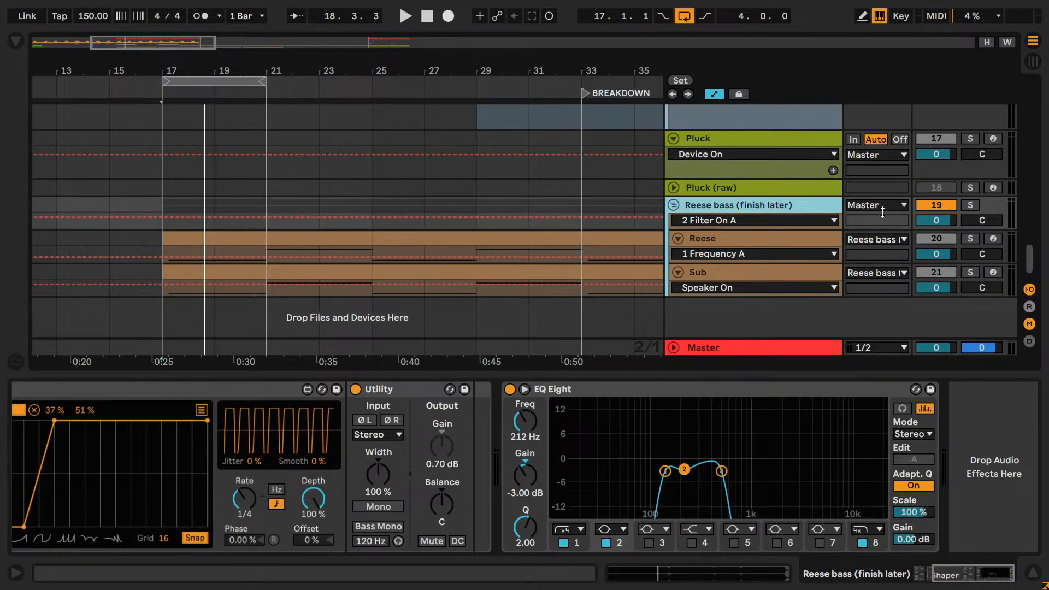
pyautogui.scroll(10, 931, 181)
pyautogui.press('space')
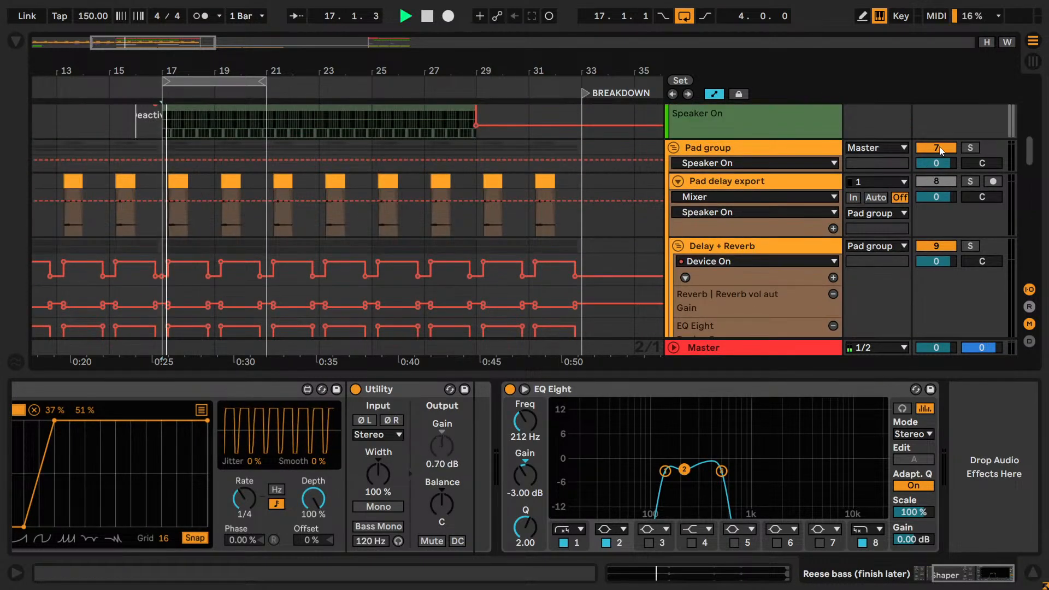
pyautogui.scroll(8, 930, 180)
pyautogui.click(963, 115)
pyautogui.moveTo(957, 120)
pyautogui.mouseDown()
pyautogui.moveTo(938, 133)
pyautogui.moveTo(957, 131)
pyautogui.mouseUp()
pyautogui.click(963, 115)
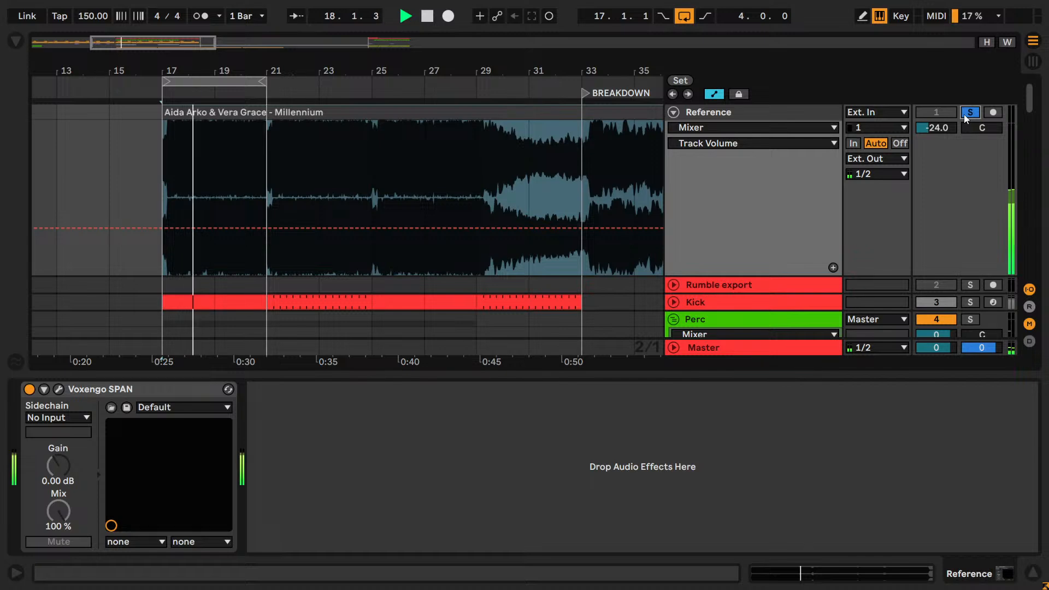
pyautogui.click(965, 116)
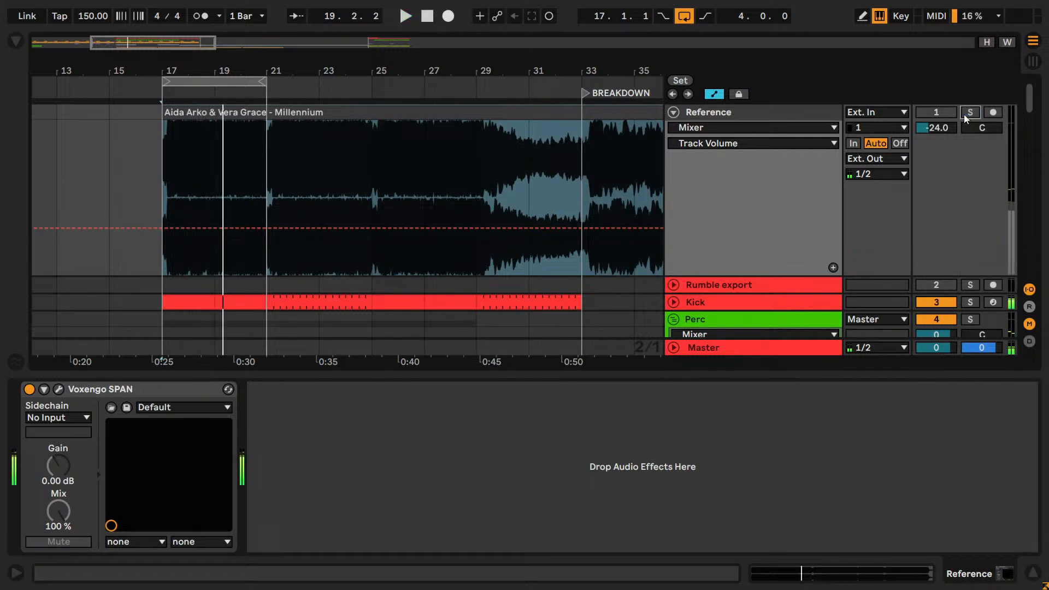
# - Enlarge the EQ Eight display on the Reese bass group and play the loop while comparing band 2 off and on
pyautogui.scroll(-10, 926, 152)
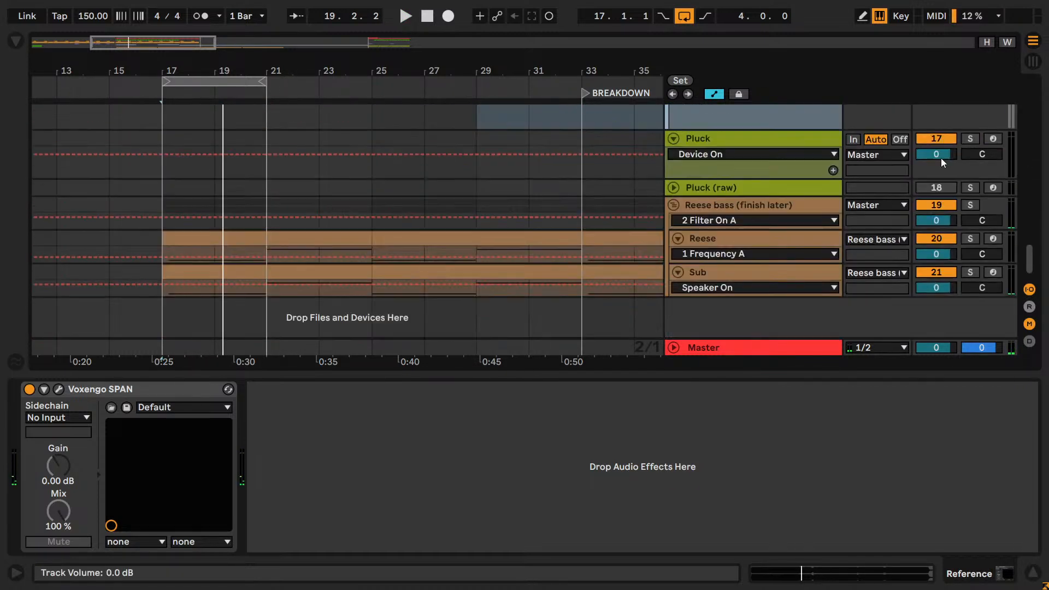
pyautogui.click(776, 211)
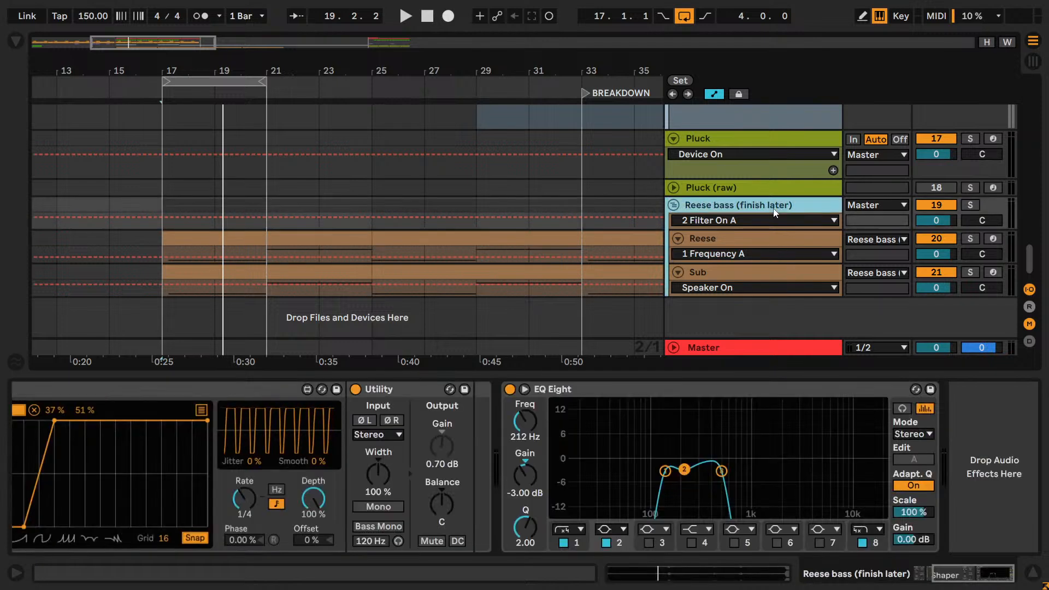
pyautogui.click(523, 390)
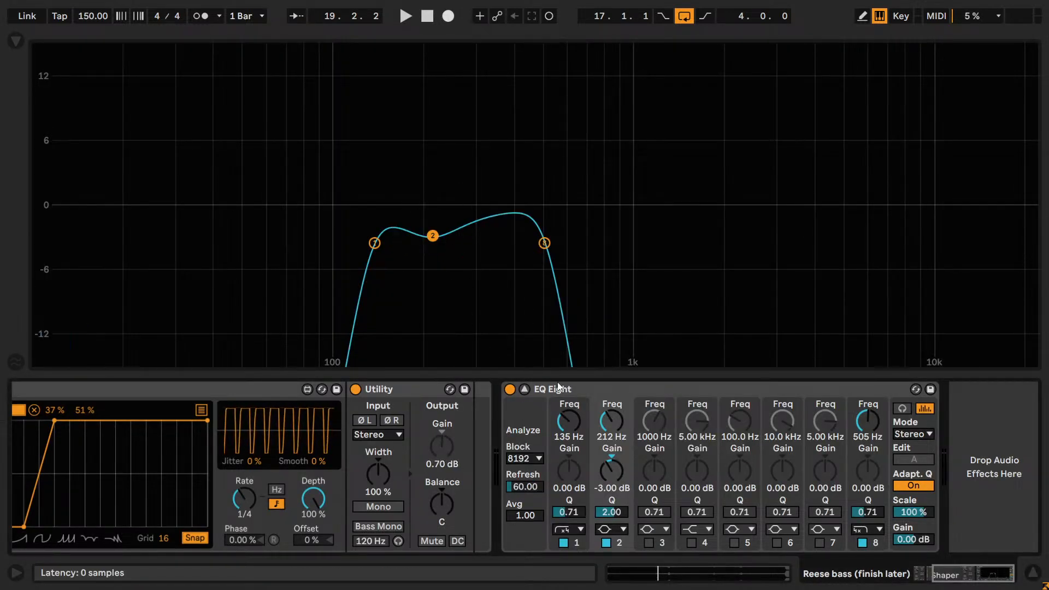
pyautogui.press('space')
pyautogui.click(605, 543)
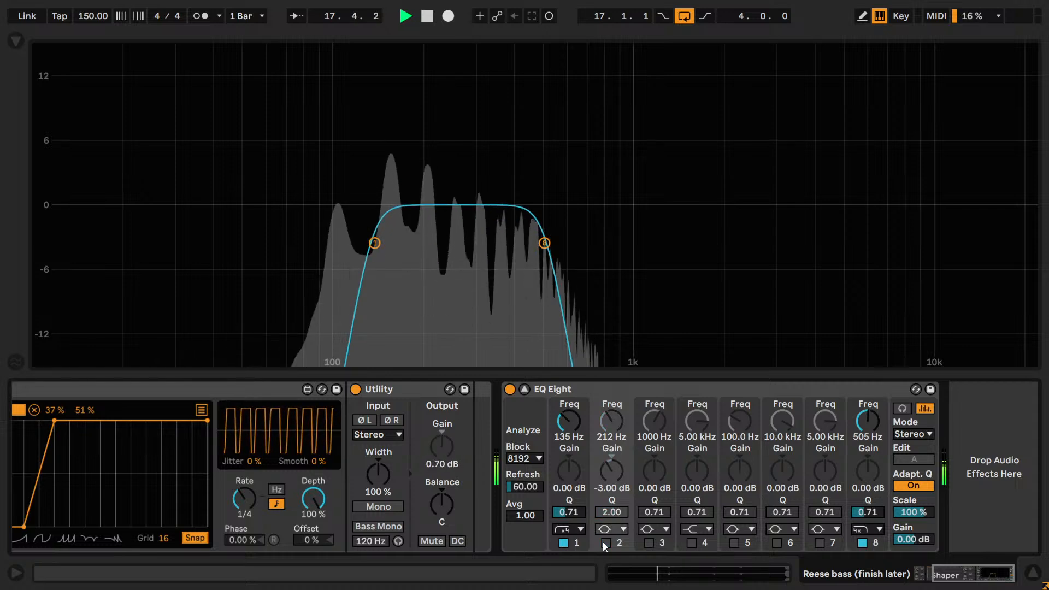
pyautogui.click(606, 543)
pyautogui.click(606, 543)
pyautogui.click(606, 541)
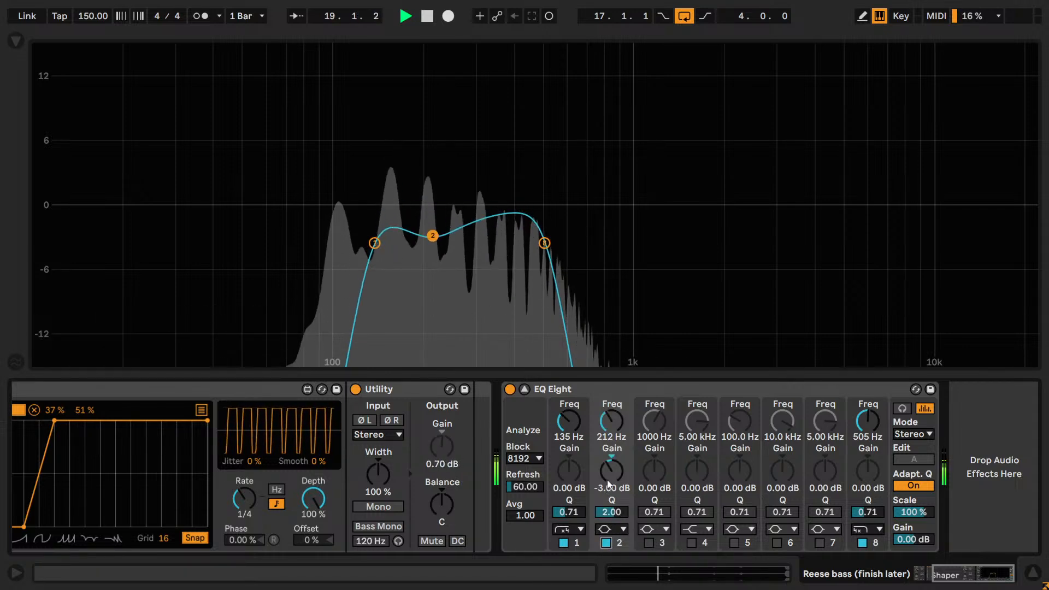
# - Raise EQ Eight band 2's gain to 4.00 dB and fine-tune its frequency to 234 Hz while the loop plays
pyautogui.moveTo(608, 470); pyautogui.dragTo(608, 467)
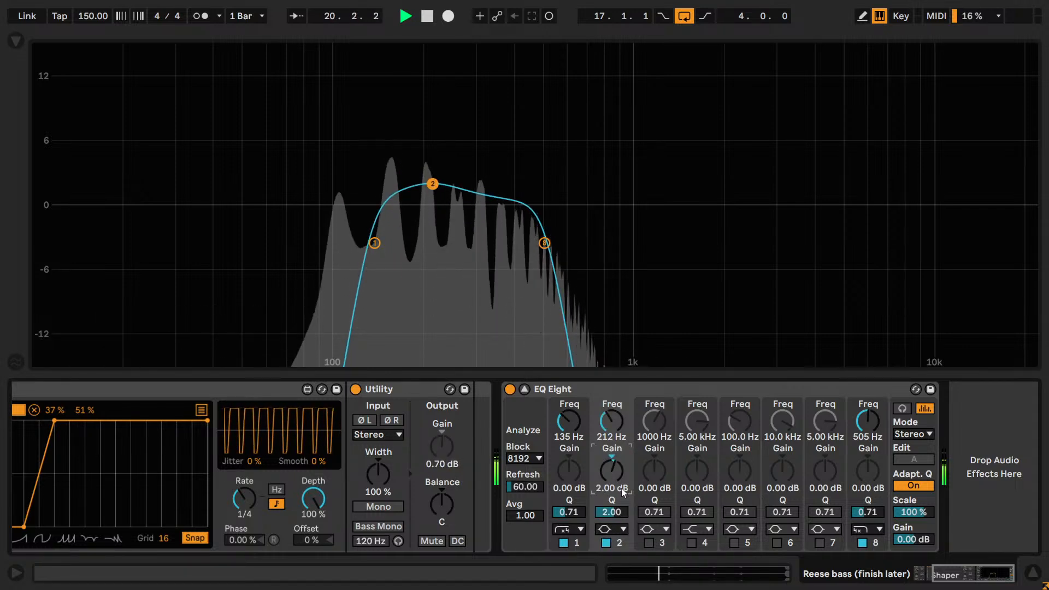
pyautogui.moveTo(611, 419); pyautogui.dragTo(611, 407)
pyautogui.moveTo(611, 470); pyautogui.dragTo(611, 464)
pyautogui.moveTo(611, 424)
pyautogui.mouseDown()
pyautogui.moveTo(611, 442)
pyautogui.moveTo(611, 409)
pyautogui.moveTo(609, 426)
pyautogui.mouseUp()
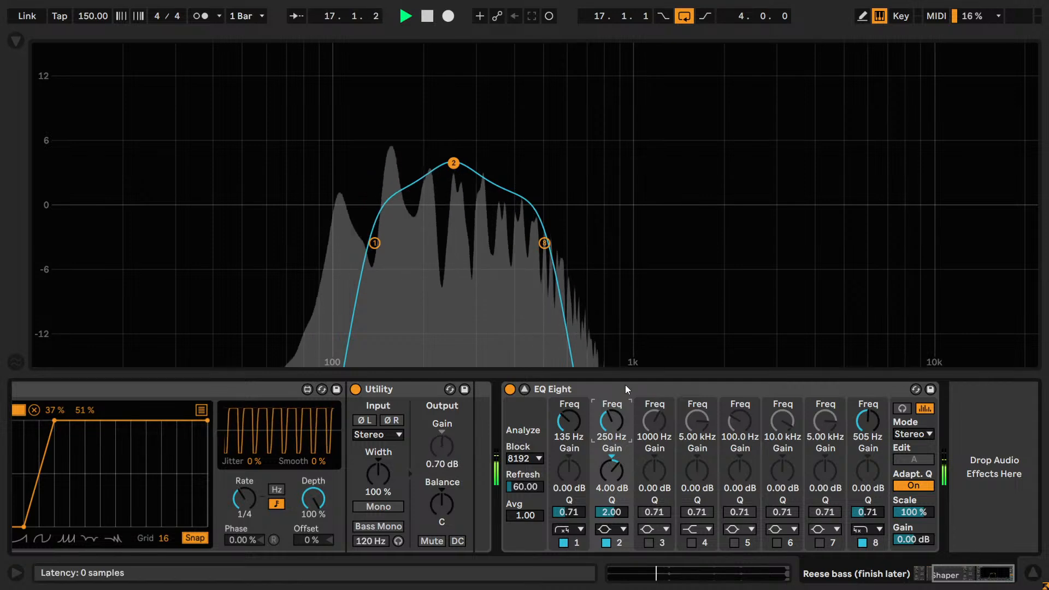
pyautogui.press('Down')
pyautogui.press('Up')
pyautogui.press('Up')
pyautogui.press('Down')
pyautogui.press('Down')
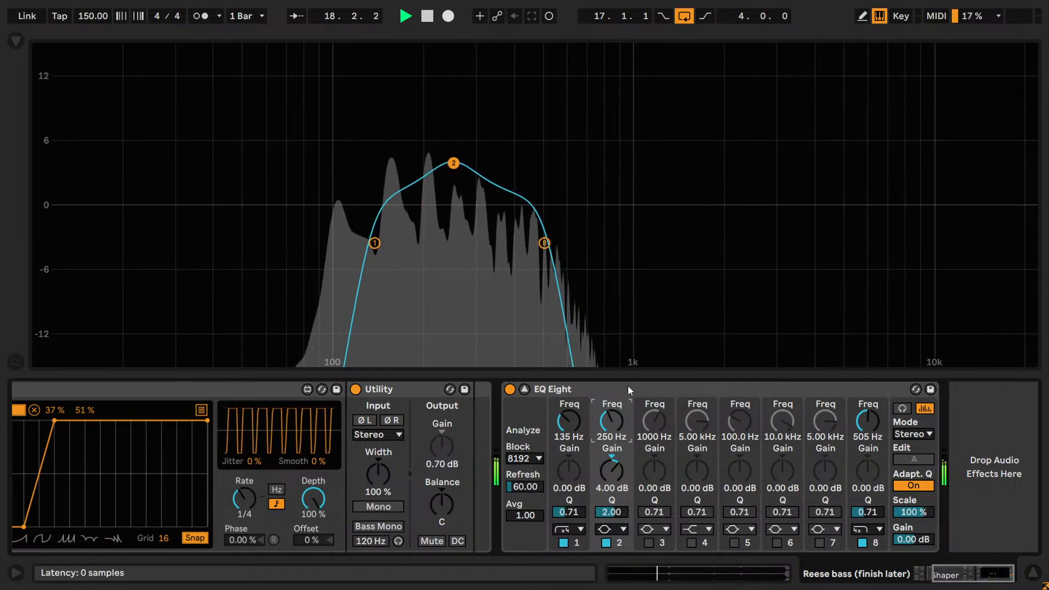
pyautogui.press('Up')
pyautogui.press('Down')
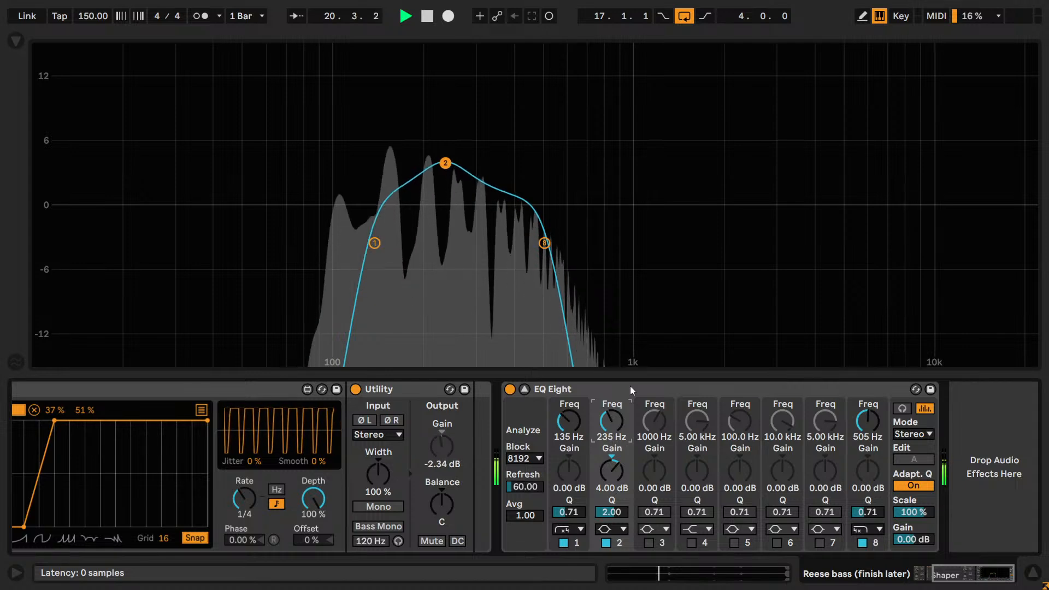
pyautogui.press('Up')
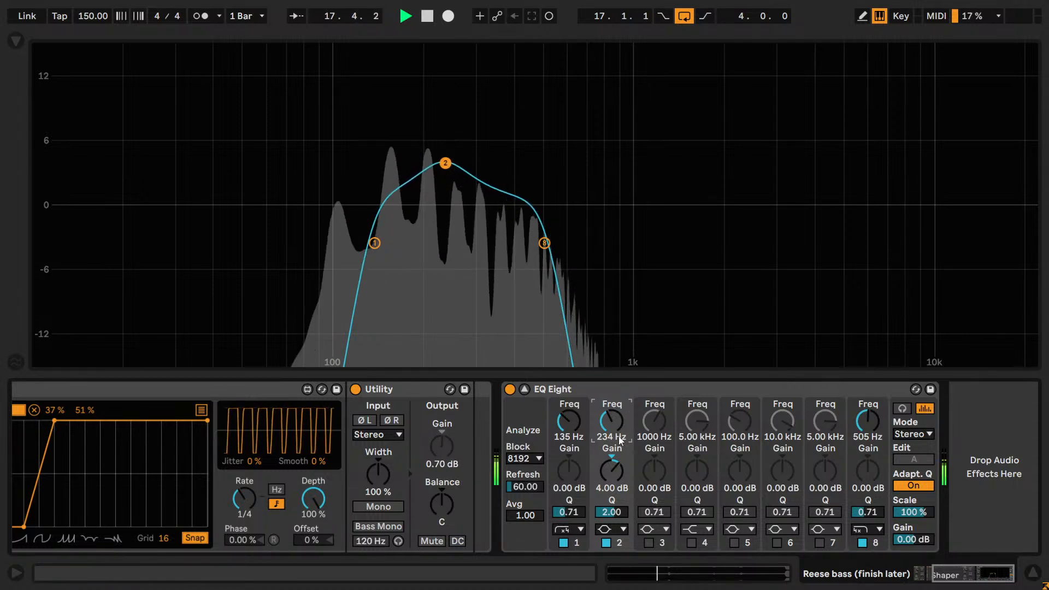
# - Lower band 2's gain to 2.20 dB by ear and stop playback
pyautogui.doubleClick(612, 464)
pyautogui.press('Up')
pyautogui.press('Up')
pyautogui.press('Up')
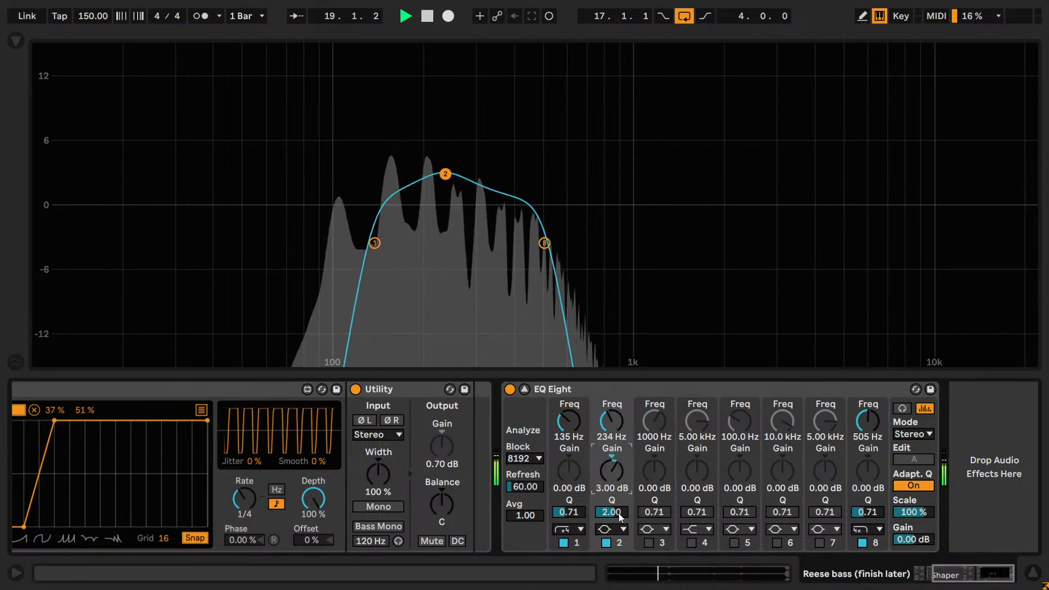
pyautogui.press('Down')
pyautogui.hotkey('shift', 'Up')
pyautogui.hotkey('shift', 'Up')
pyautogui.press('space')
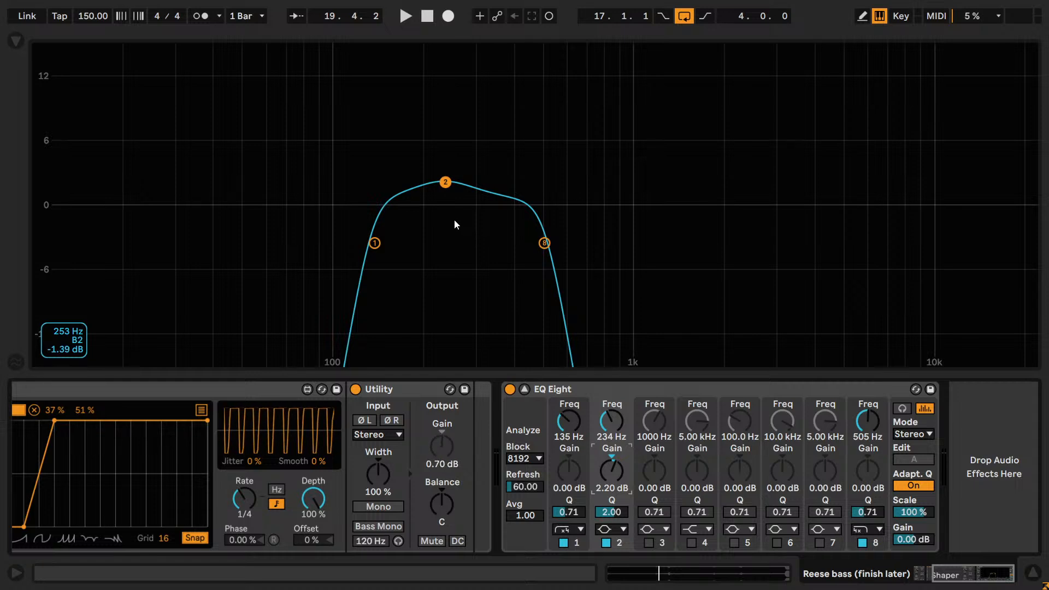
# - Play the loop and switch band 2 off and on to judge the gentle boost
pyautogui.press('space')
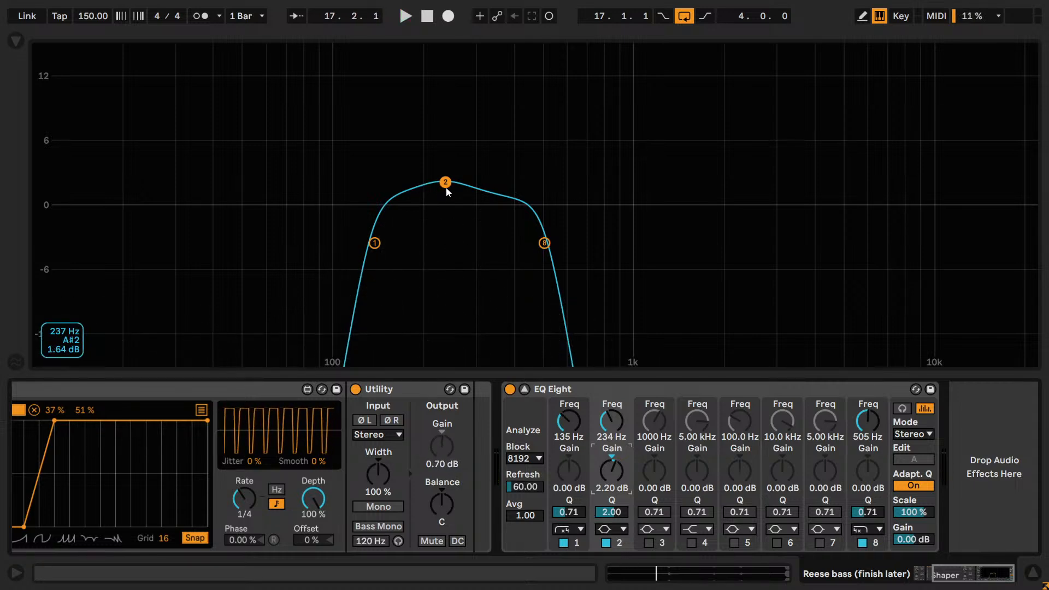
pyautogui.click(446, 188)
pyautogui.press('space')
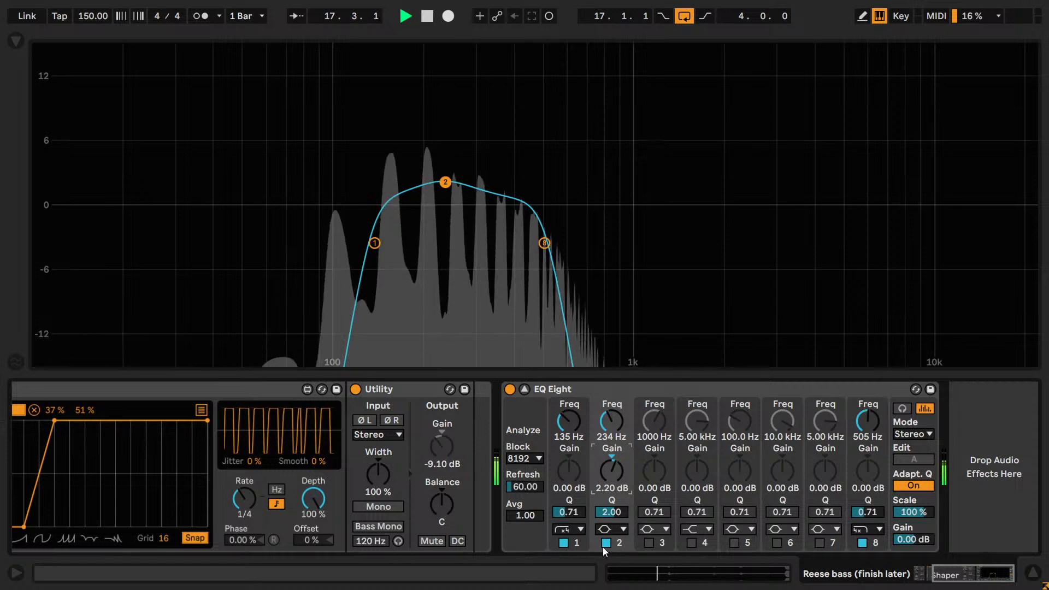
pyautogui.click(603, 543)
pyautogui.click(604, 544)
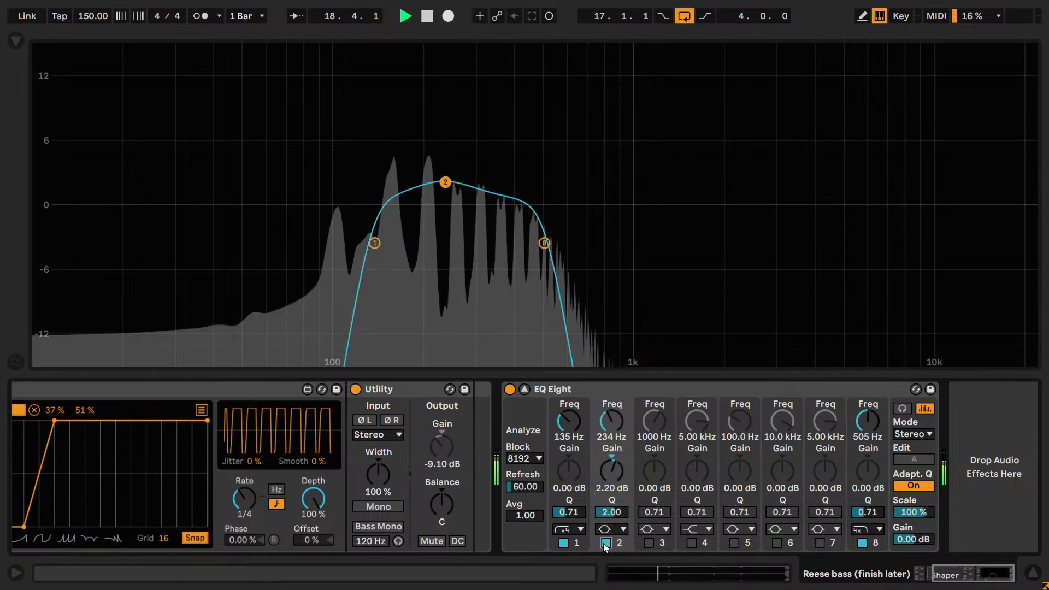
pyautogui.click(605, 545)
pyautogui.click(605, 544)
# - Reduce band 2's gain to 2.00 dB and on to 1.80 dB, comparing the band off and on after each change
pyautogui.moveTo(611, 477); pyautogui.dragTo(612, 479)
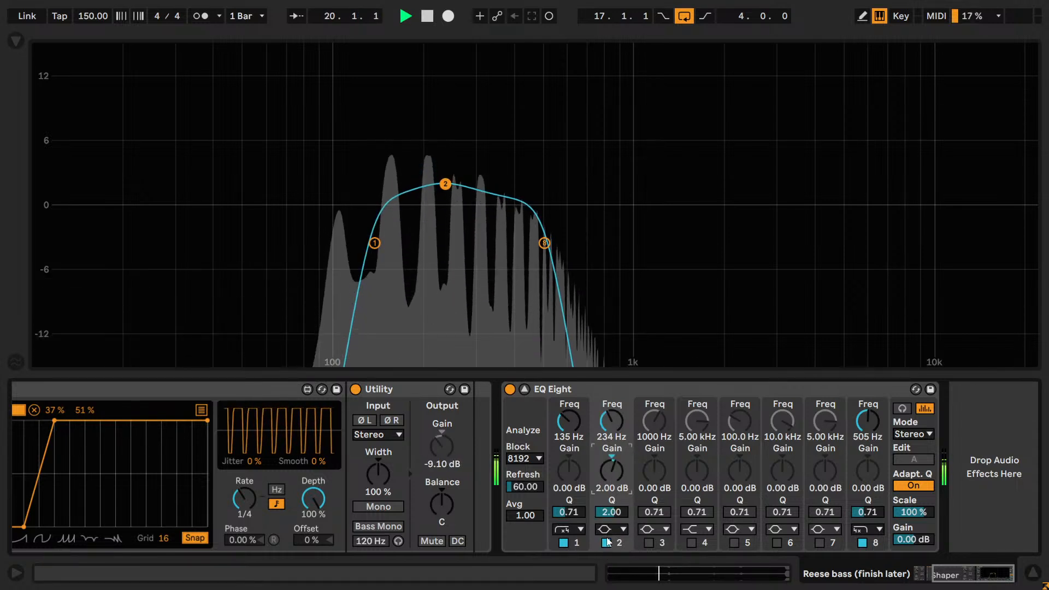
pyautogui.click(607, 543)
pyautogui.click(606, 542)
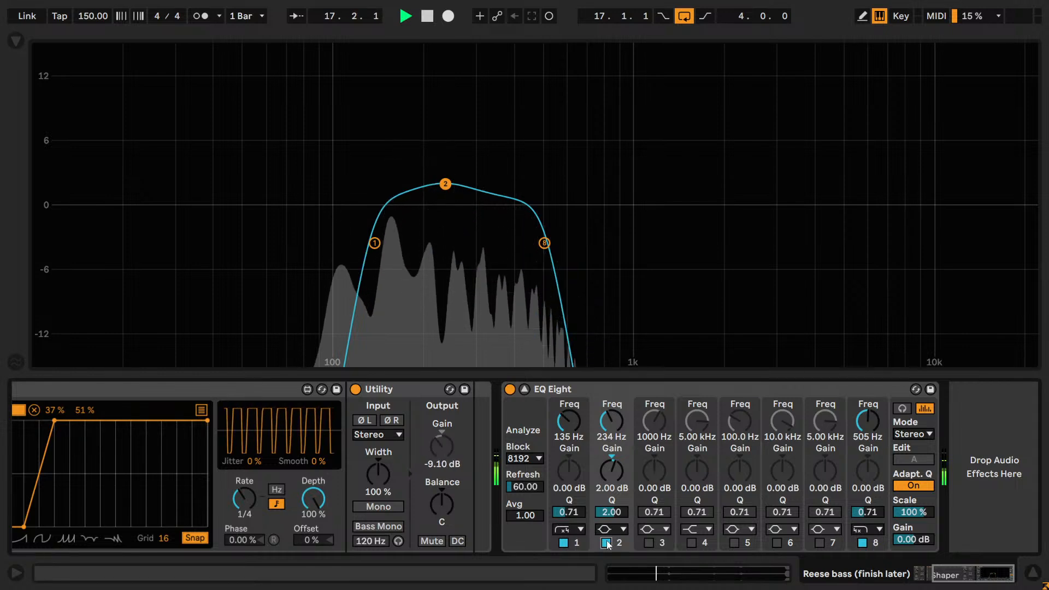
pyautogui.click(607, 542)
pyautogui.click(607, 543)
pyautogui.moveTo(606, 474); pyautogui.dragTo(606, 477)
pyautogui.click(605, 543)
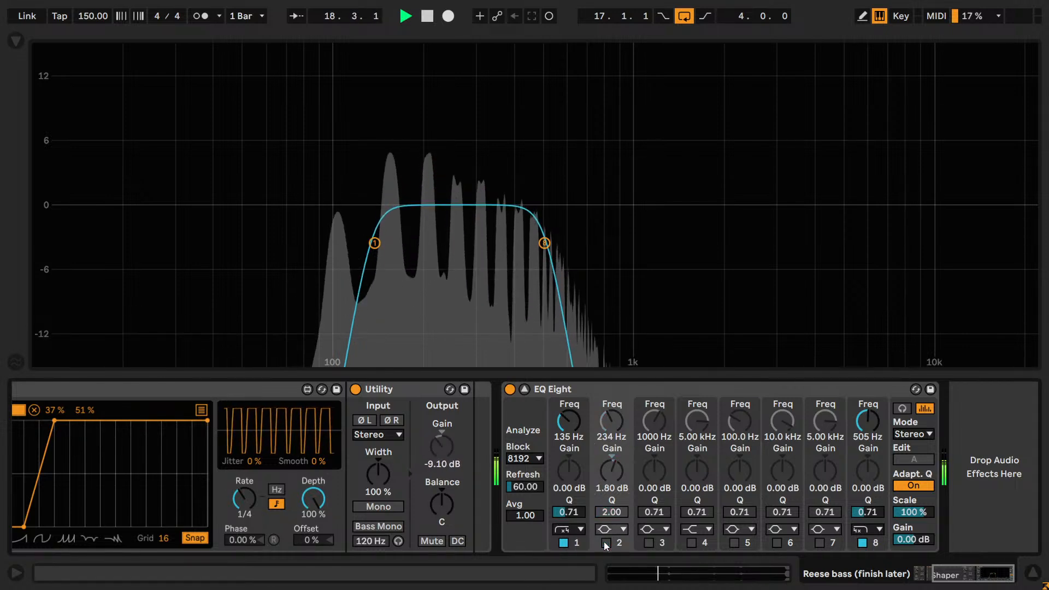
pyautogui.click(605, 543)
pyautogui.click(604, 542)
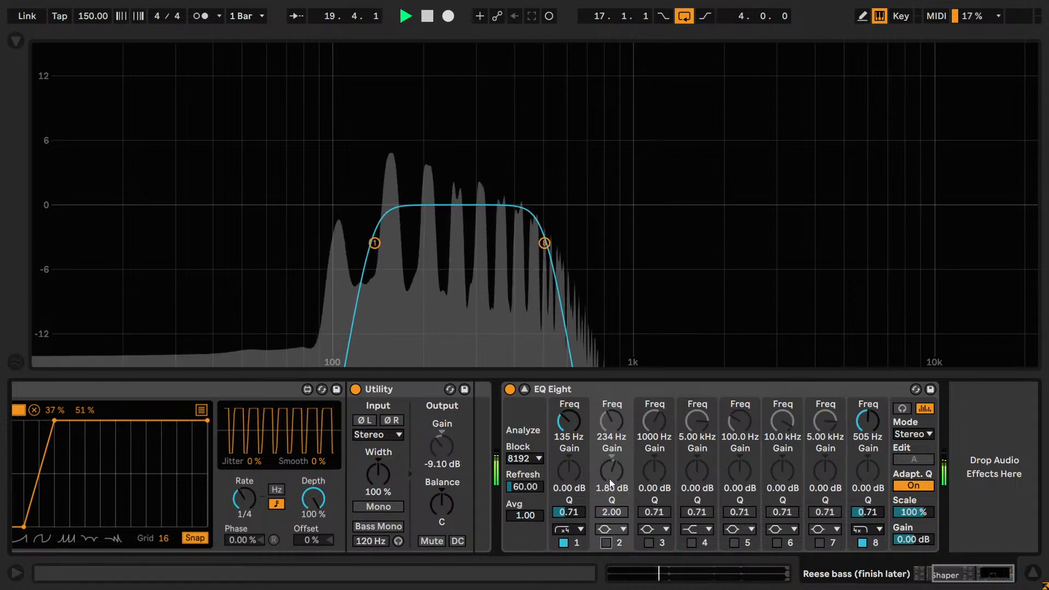
# - Fine-tune band 2's gain to 1.70 dB and try a Q of 1.50, switching the band off and on to compare
pyautogui.moveTo(609, 479); pyautogui.dragTo(608, 482)
pyautogui.click(605, 543)
pyautogui.click(606, 542)
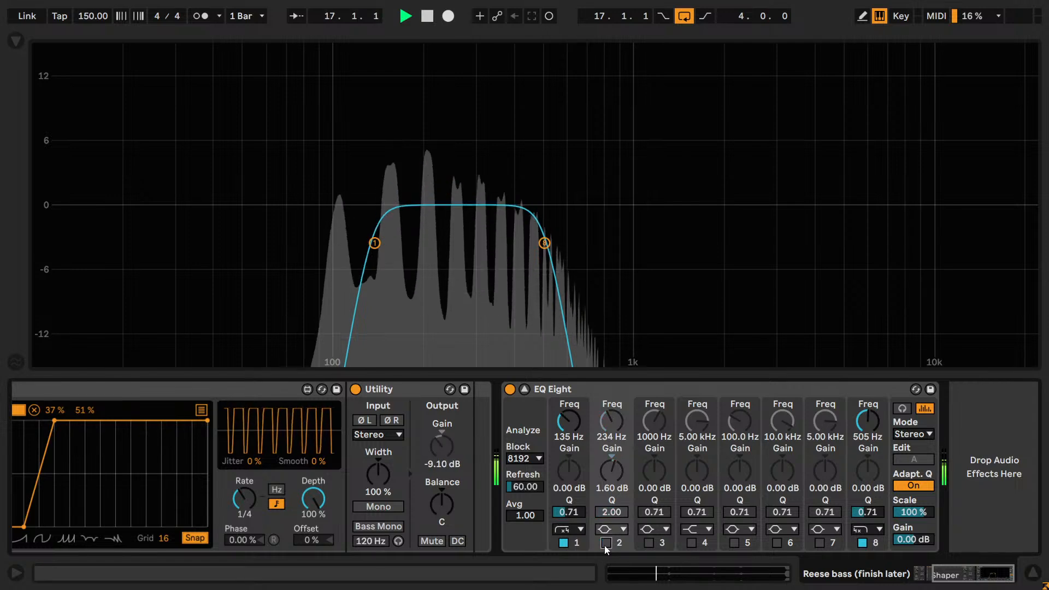
pyautogui.click(605, 543)
pyautogui.click(605, 543)
pyautogui.click(605, 543)
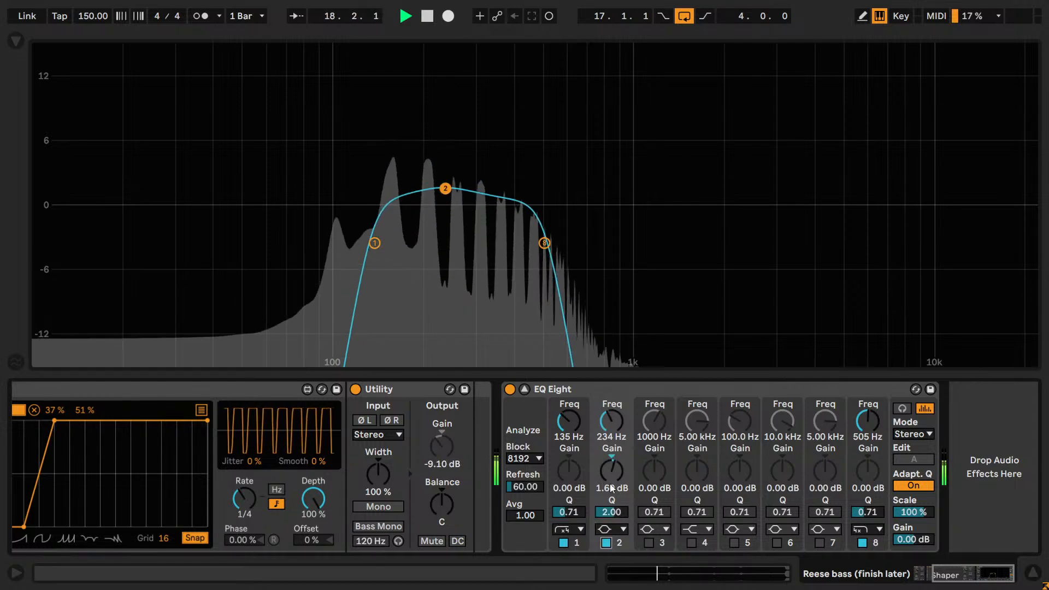
pyautogui.moveTo(610, 484); pyautogui.dragTo(612, 516)
pyautogui.click(605, 543)
pyautogui.click(606, 543)
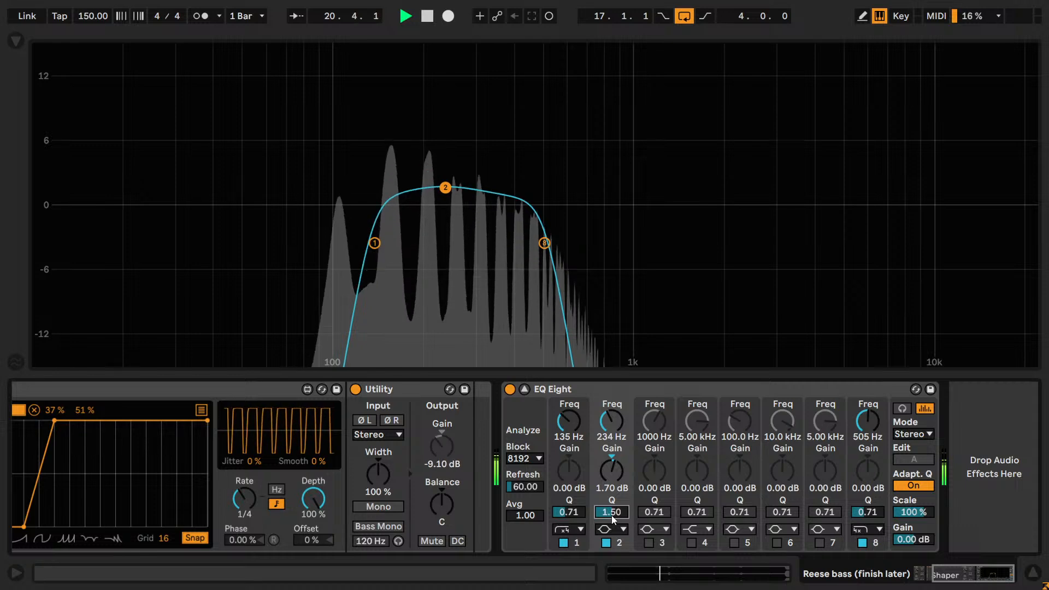
# - Undo the last Q change, set band 2's Q to 2.17, and save the set with playback stopped
pyautogui.hotkey('ctrl', 'z')
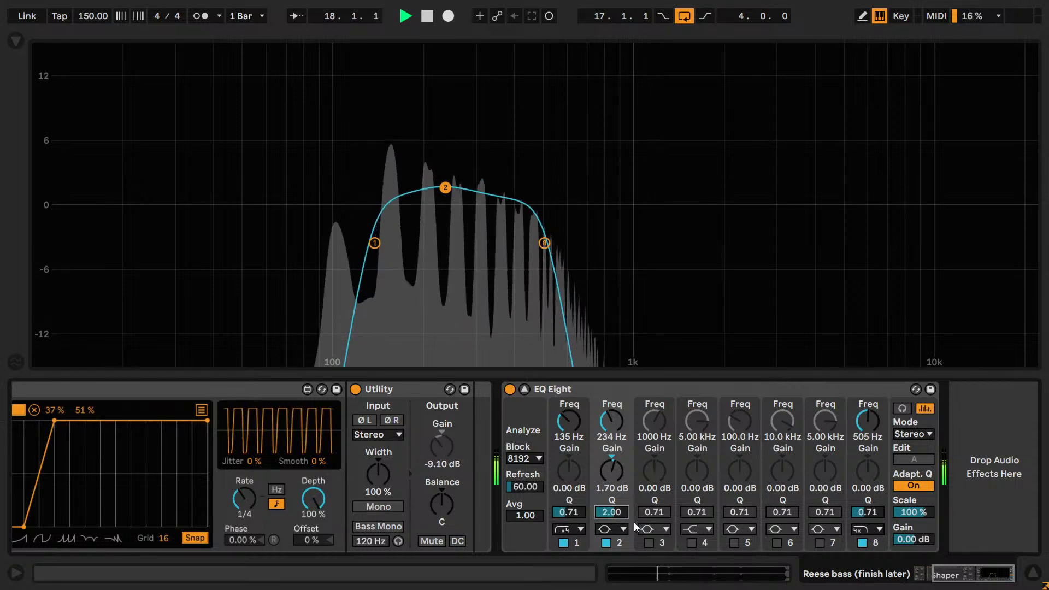
pyautogui.press('Up')
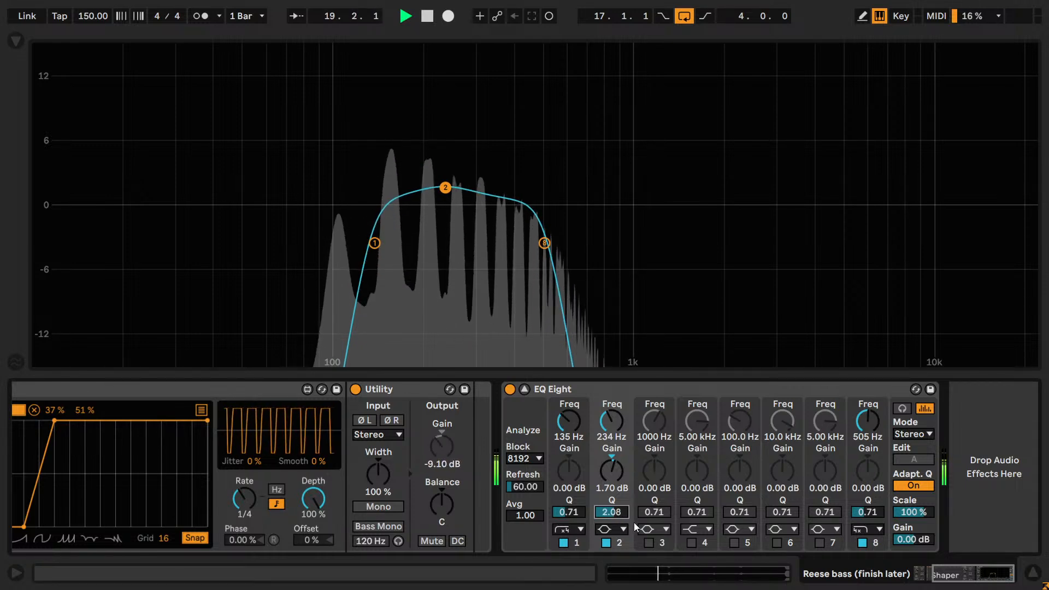
pyautogui.press('Up')
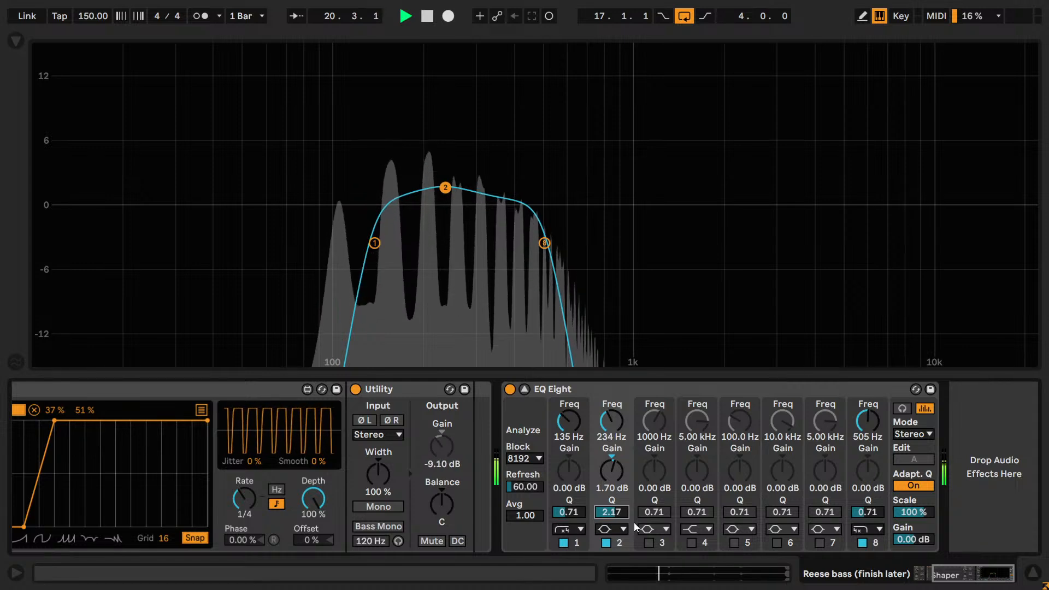
pyautogui.press('space')
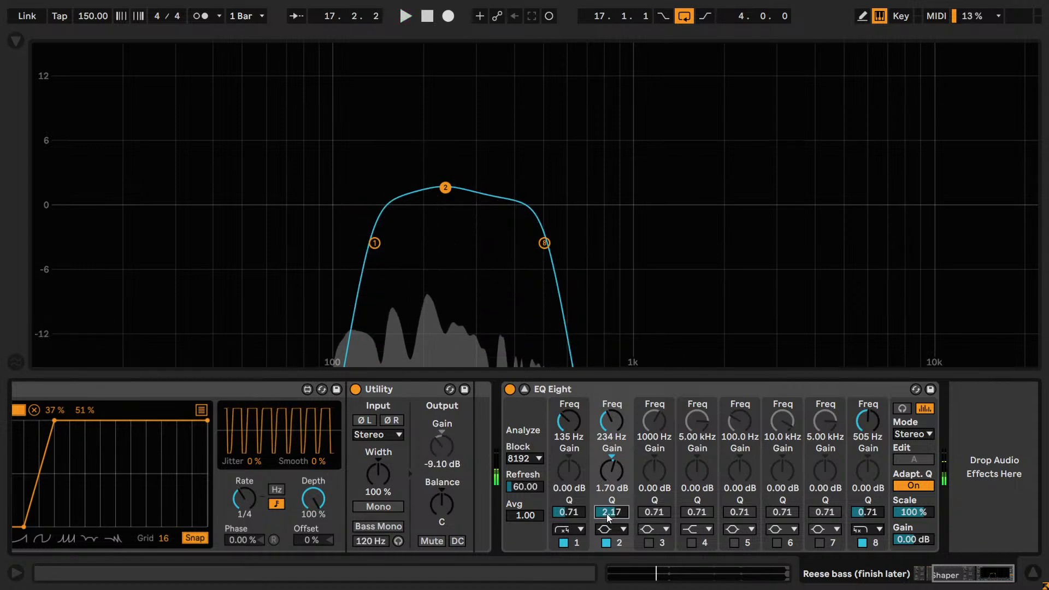
pyautogui.hotkey('ctrl', 's')
# - Play the loop again, compare the Reese bass with EQ band 2 off and on, and stop with the band on
pyautogui.click(449, 267)
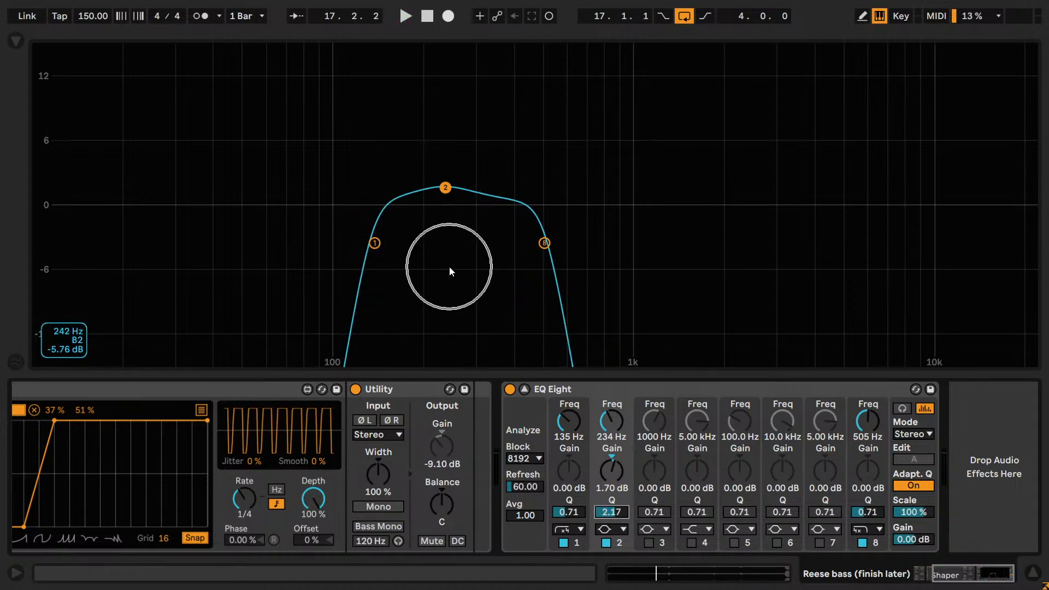
pyautogui.press('space')
pyautogui.click(606, 543)
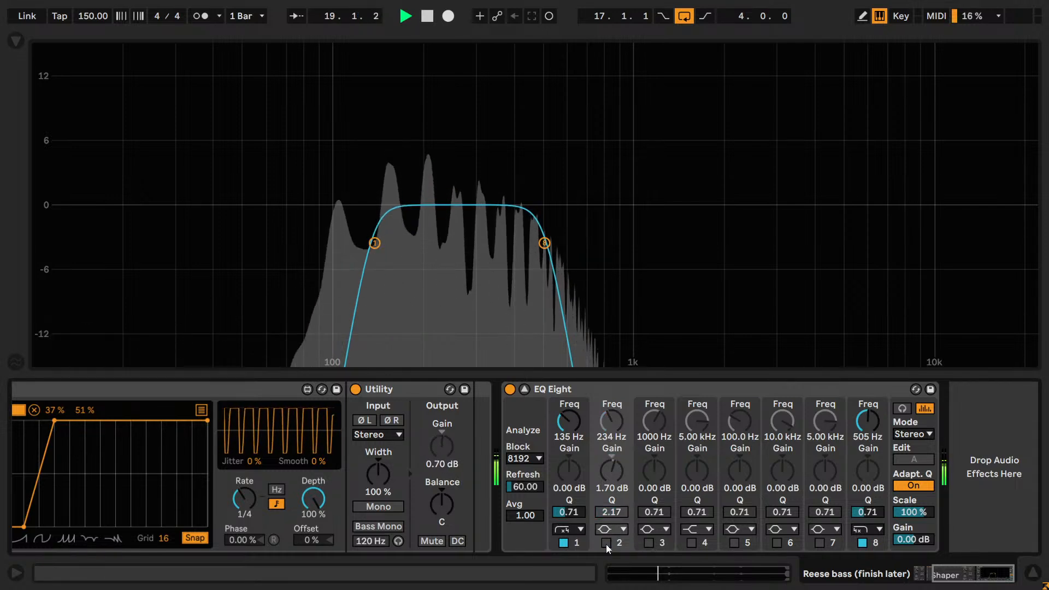
pyautogui.click(606, 544)
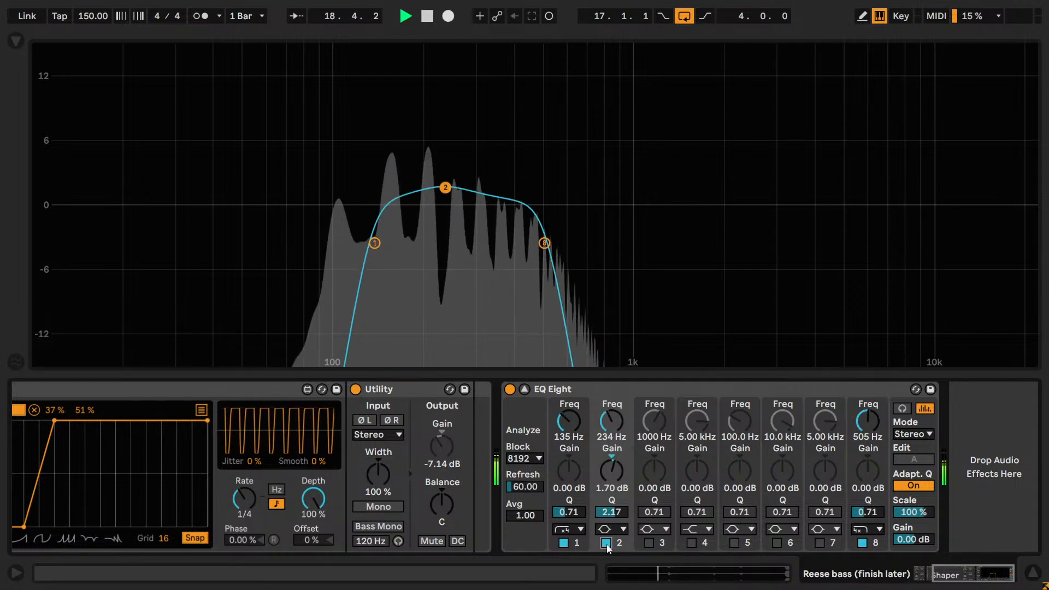
pyautogui.press('space')
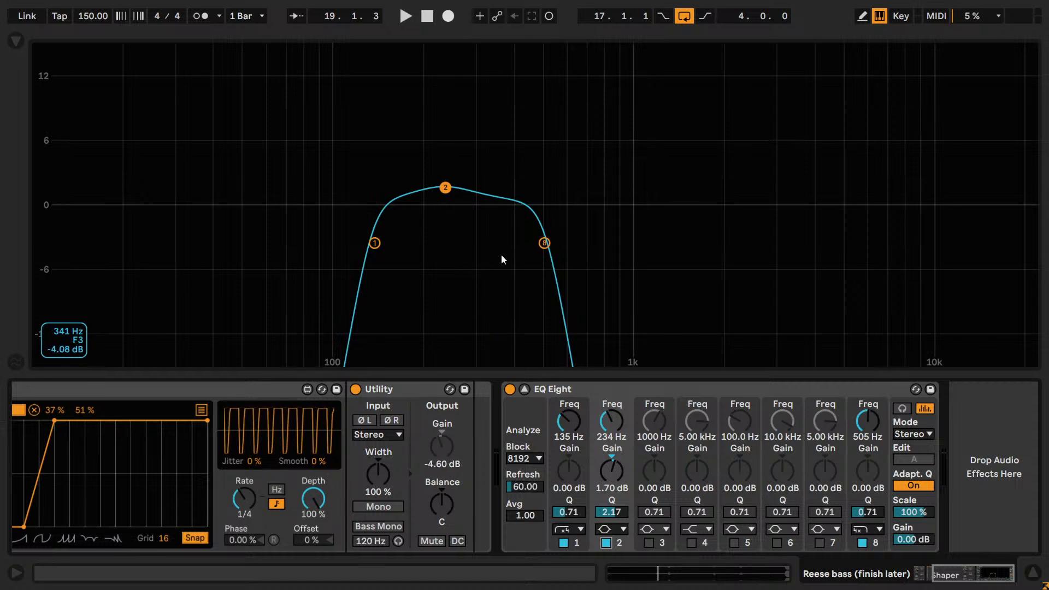
# - Try an extreme band 2 gain of 11.9 dB and undo it
pyautogui.click(612, 462)
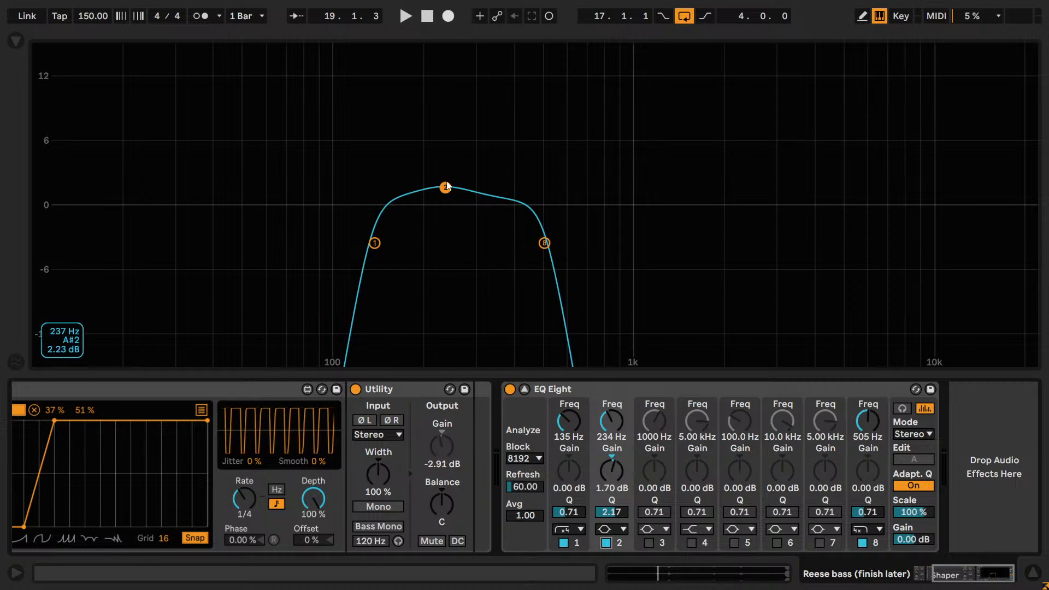
pyautogui.hotkey('shift', 'Tab')
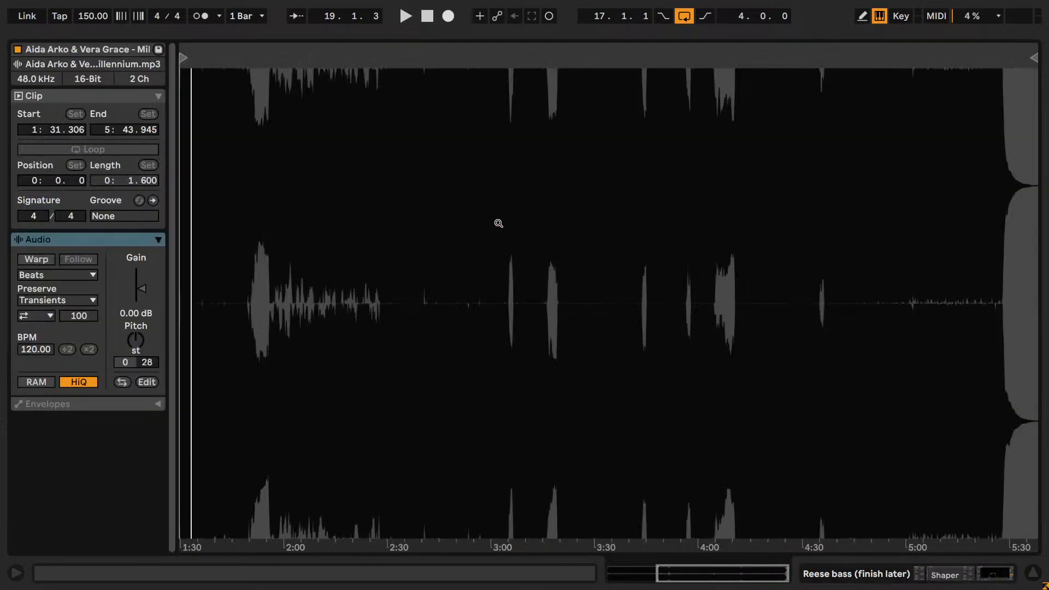
pyautogui.hotkey('shift', 'Tab')
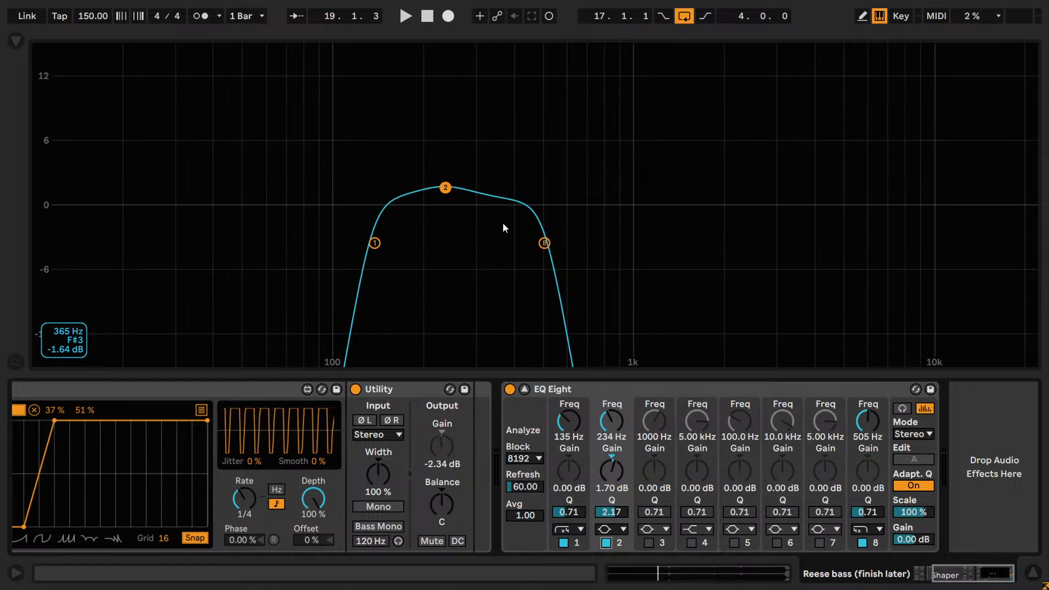
pyautogui.moveTo(611, 470); pyautogui.dragTo(612, 415)
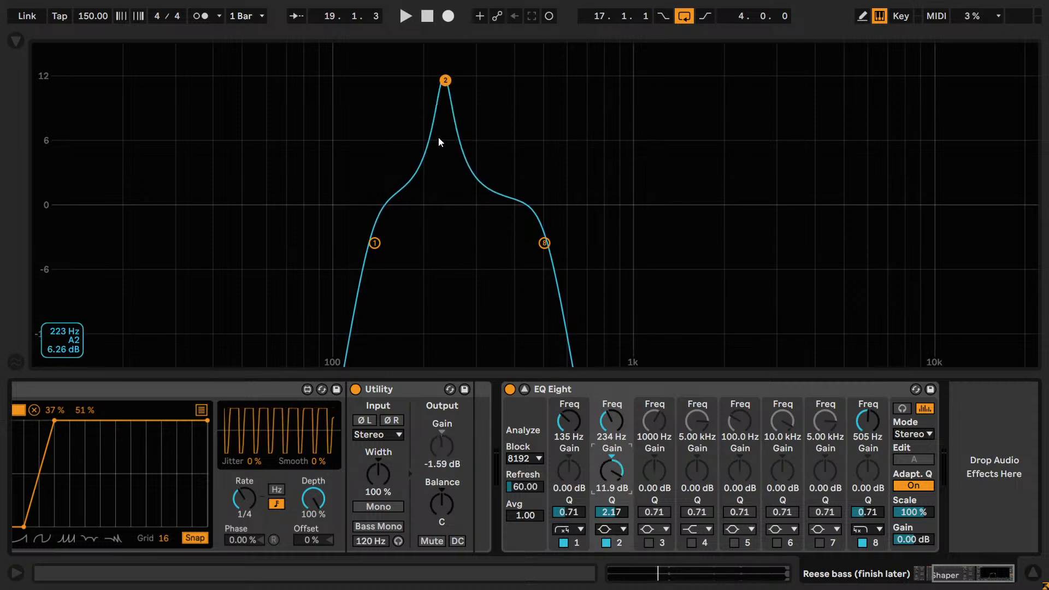
pyautogui.hotkey('ctrl', 'z')
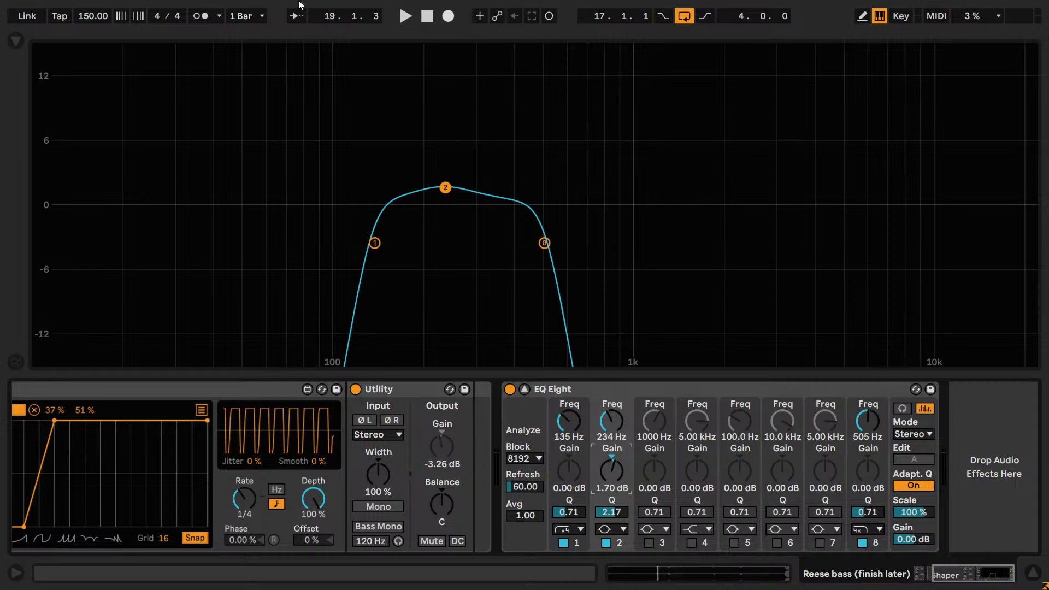
# - Try a band 2 gain of 6.43 dB on the Reese bass EQ and undo it
pyautogui.moveTo(614, 468); pyautogui.dragTo(614, 431)
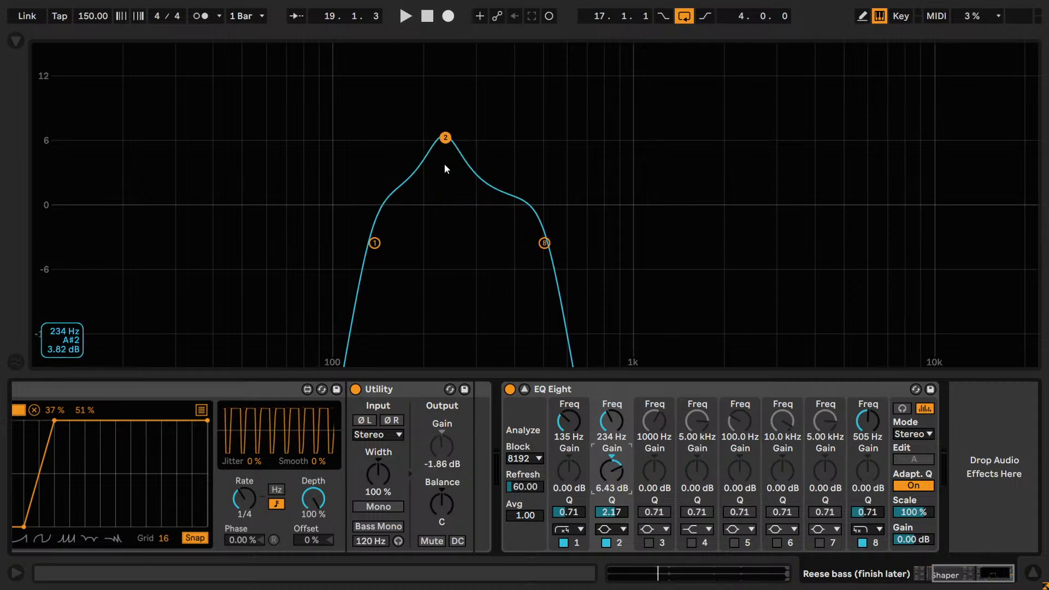
pyautogui.hotkey('ctrl', 'z')
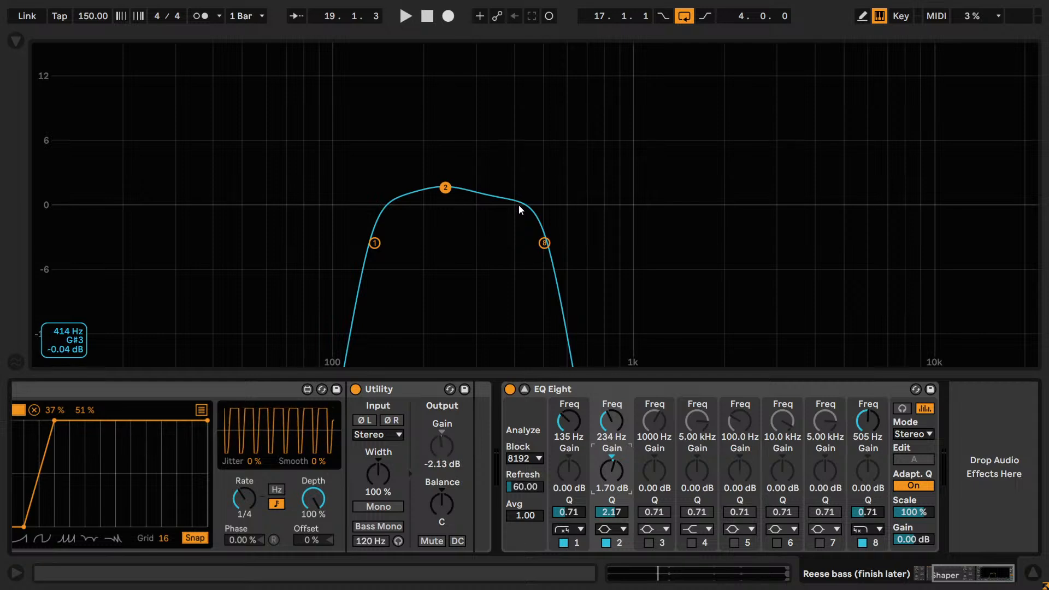
pyautogui.press('ctrl')
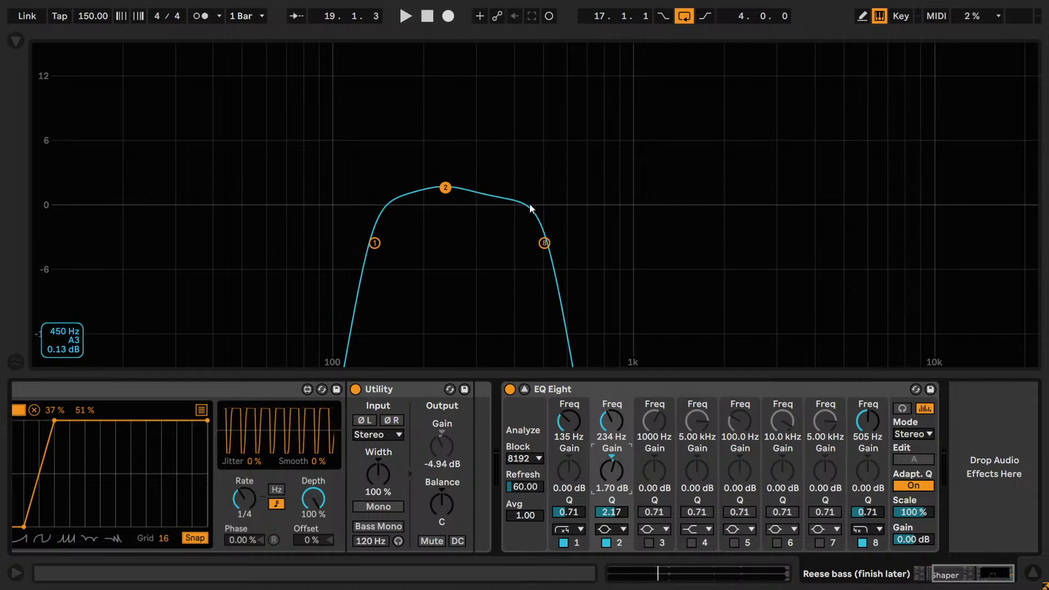
# - Turn on EQ Eight's audition mode, try an 11.1 dB band 3 boost at 412 Hz during playback, and reset band 3's gain and frequency
pyautogui.click(901, 409)
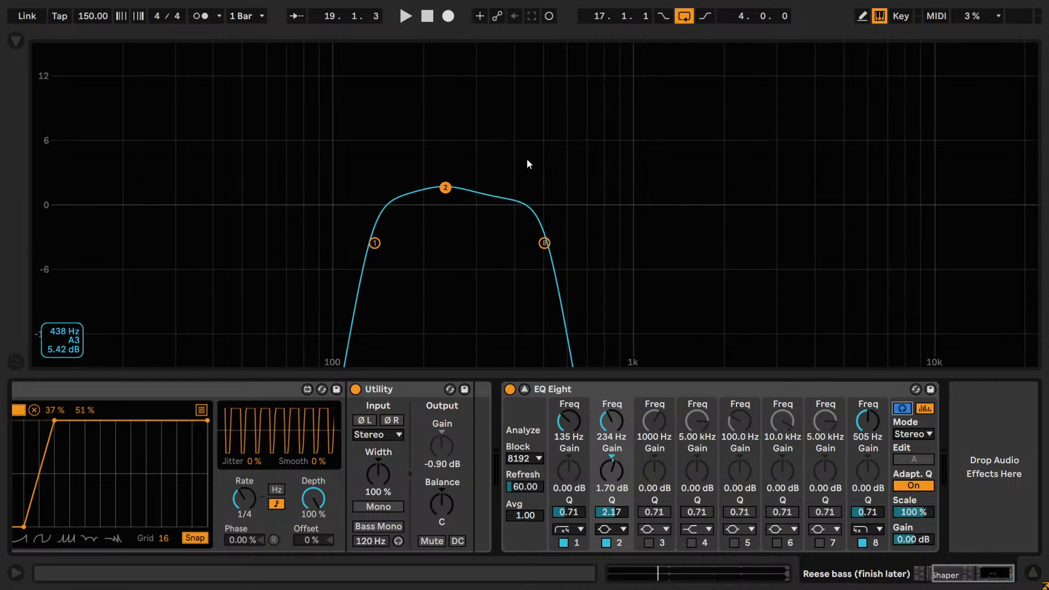
pyautogui.click(650, 543)
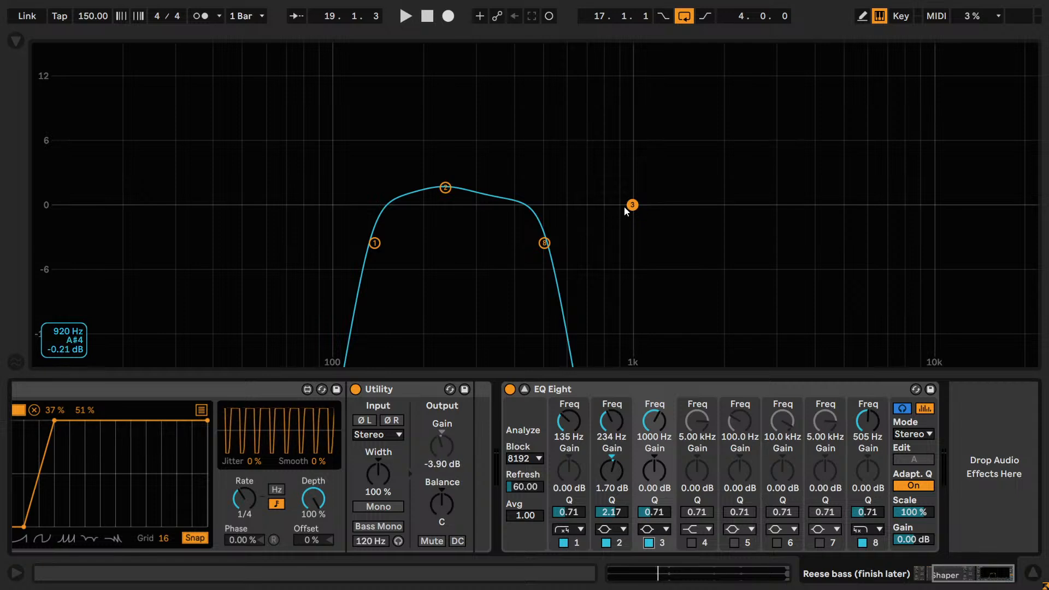
pyautogui.moveTo(631, 206); pyautogui.dragTo(518, 89)
pyautogui.press('space')
pyautogui.press('space')
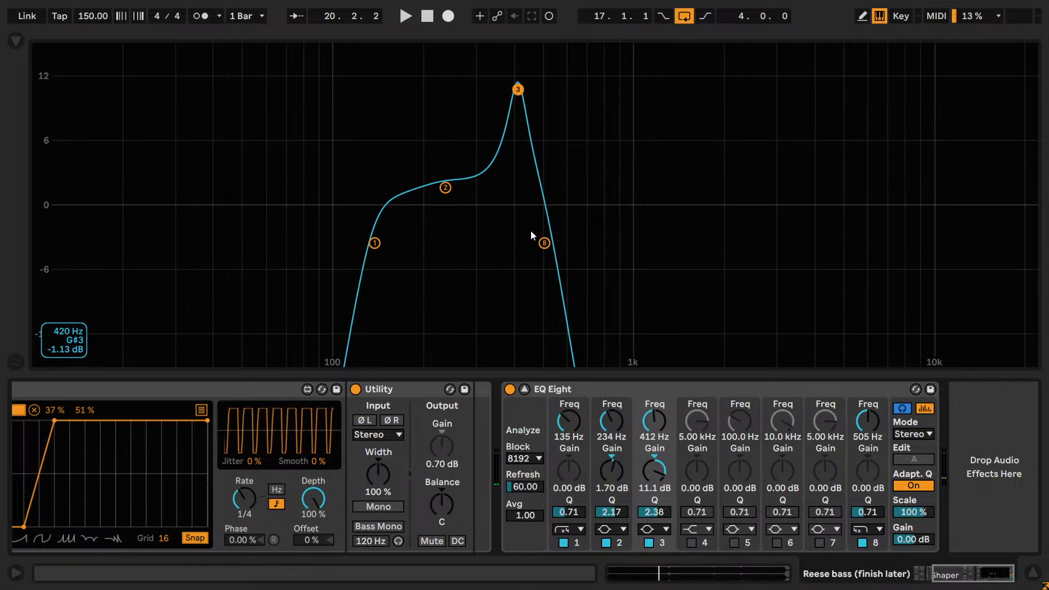
pyautogui.doubleClick(654, 471)
pyautogui.doubleClick(655, 421)
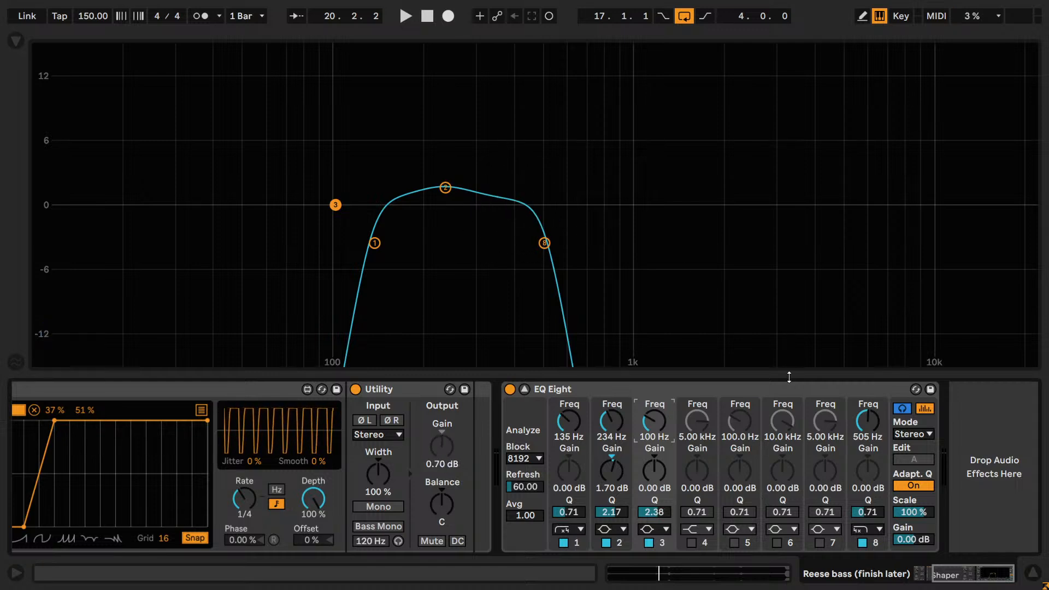
# - Try a Q of 0.79 on band 8, reset it to the default, and switch band 3 off
pyautogui.moveTo(865, 510)
pyautogui.mouseDown()
pyautogui.moveTo(865, 522)
pyautogui.moveTo(864, 500)
pyautogui.mouseUp()
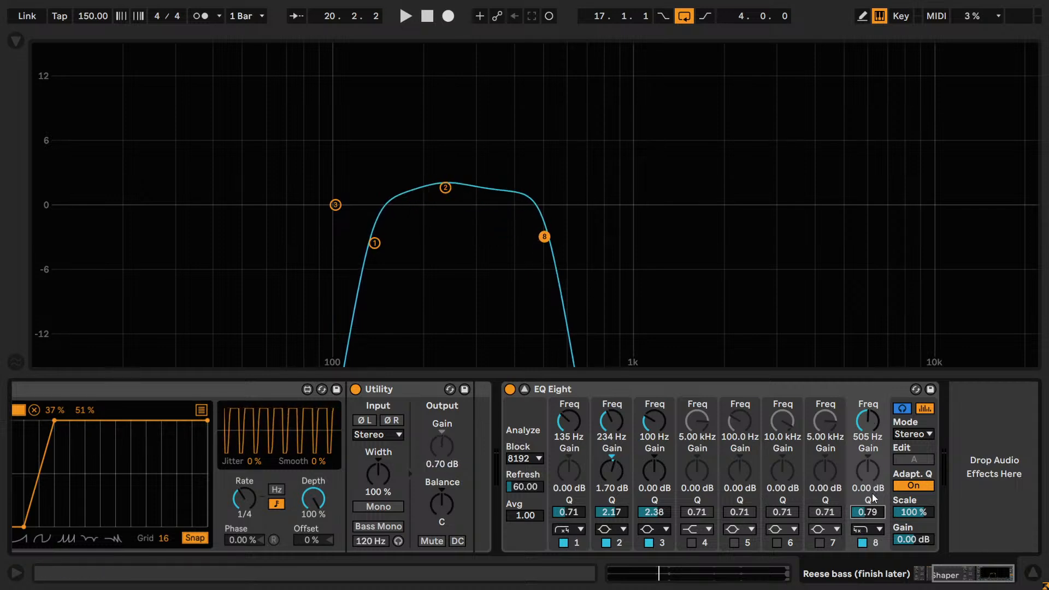
pyautogui.press('Delete')
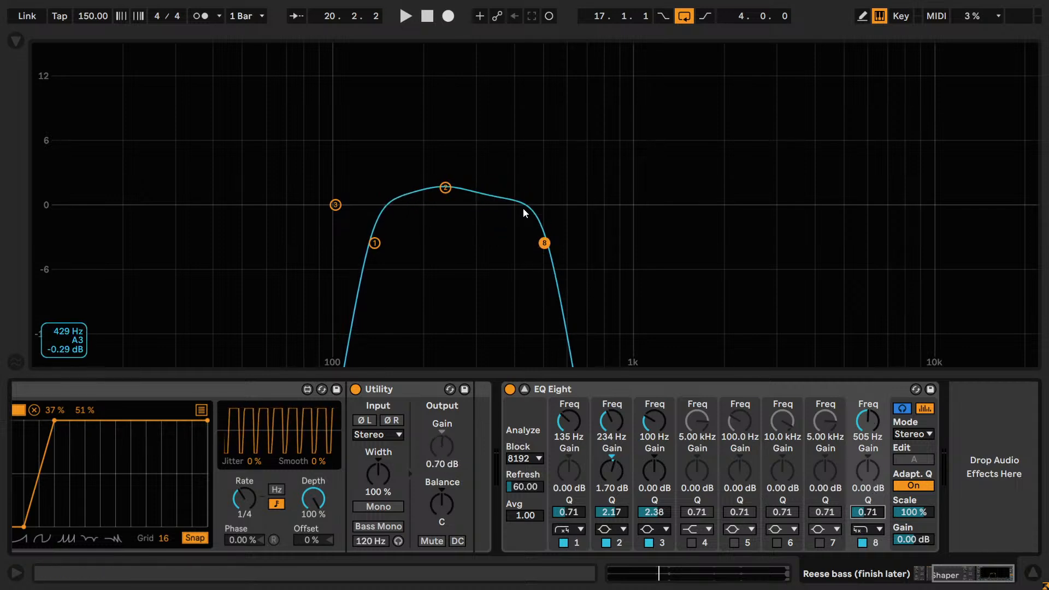
pyautogui.click(648, 541)
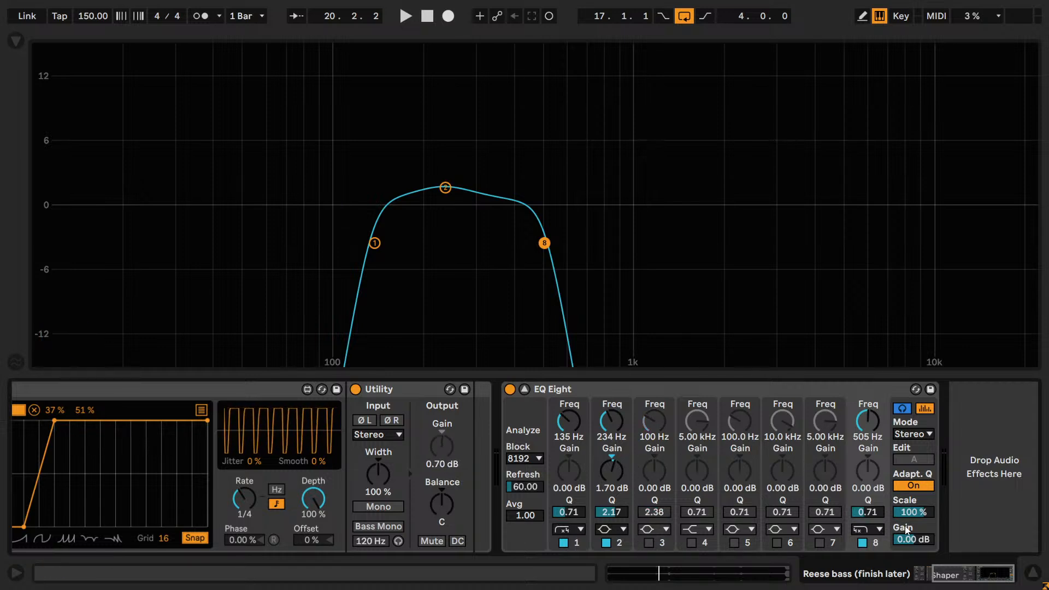
# - Compare band 8 Q values of 0.50 and 1.00 during playback, set it to 0.74, and save the set with playback stopped
pyautogui.press('space')
pyautogui.moveTo(875, 512); pyautogui.dragTo(877, 515)
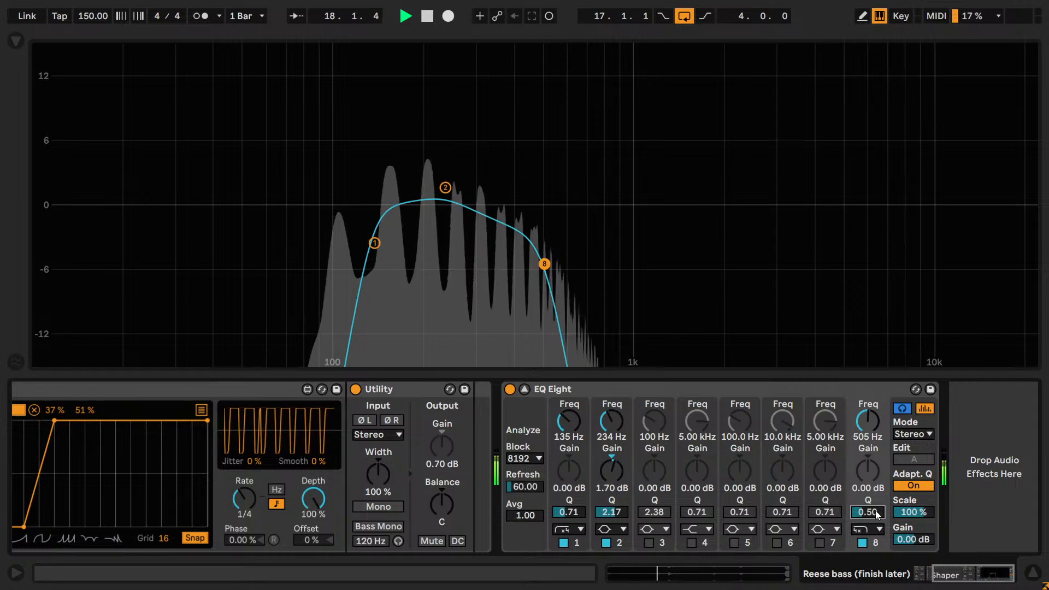
pyautogui.write('1.')
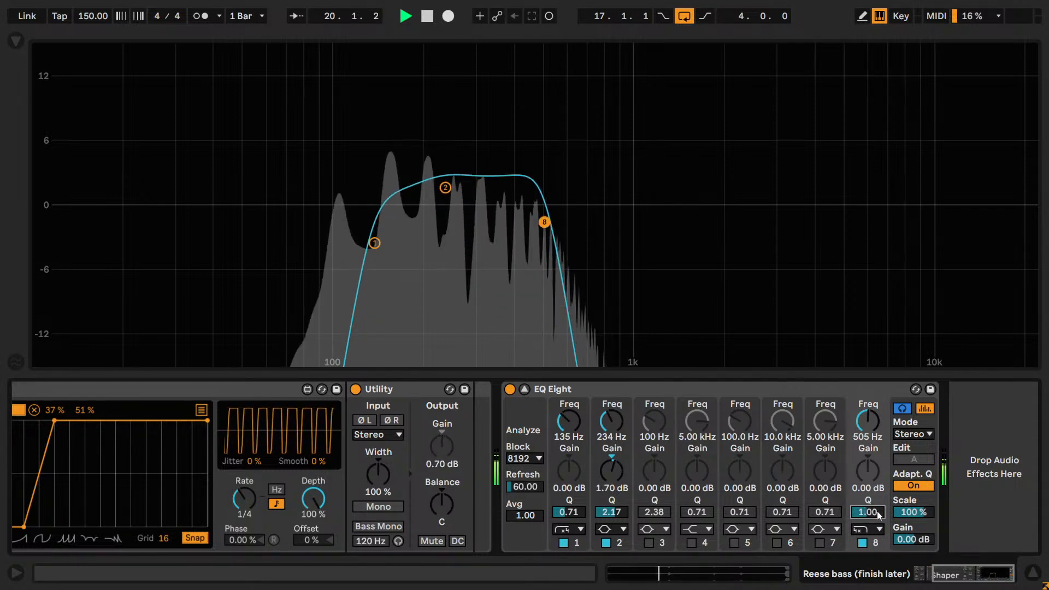
pyautogui.press('Escape')
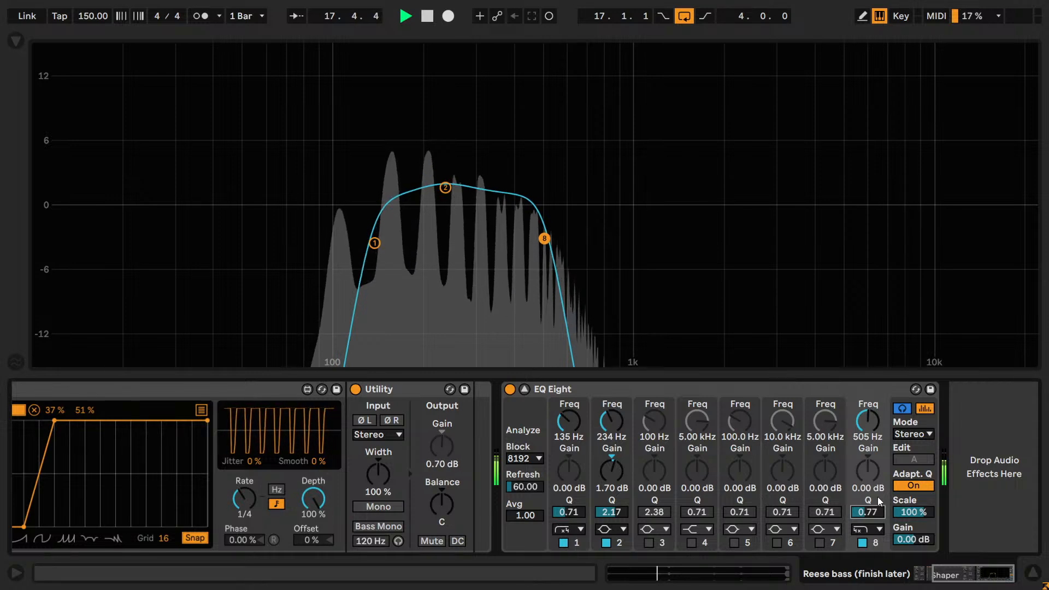
pyautogui.press('Up')
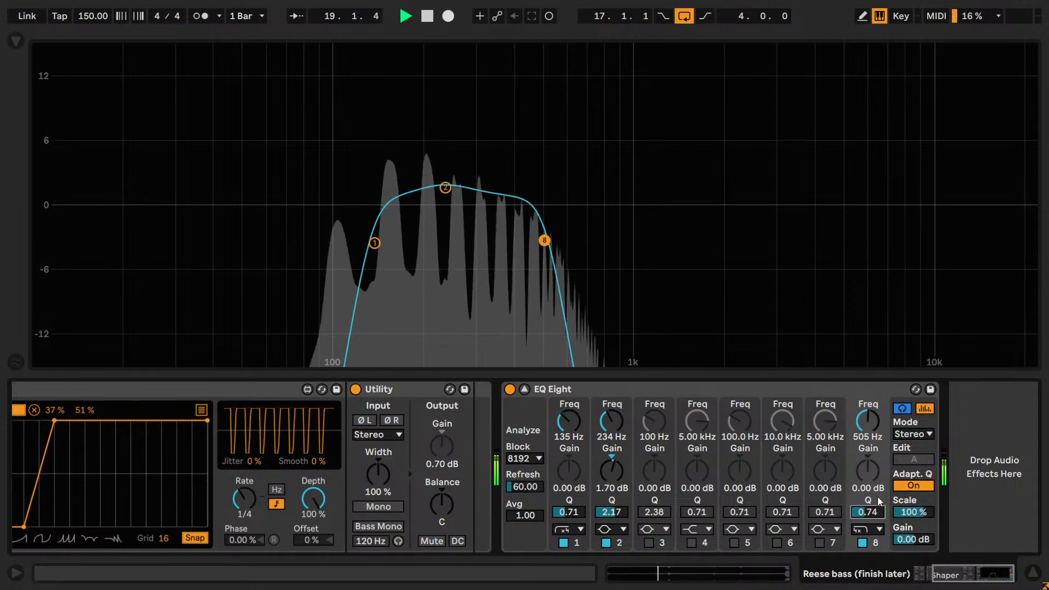
pyautogui.press('Down')
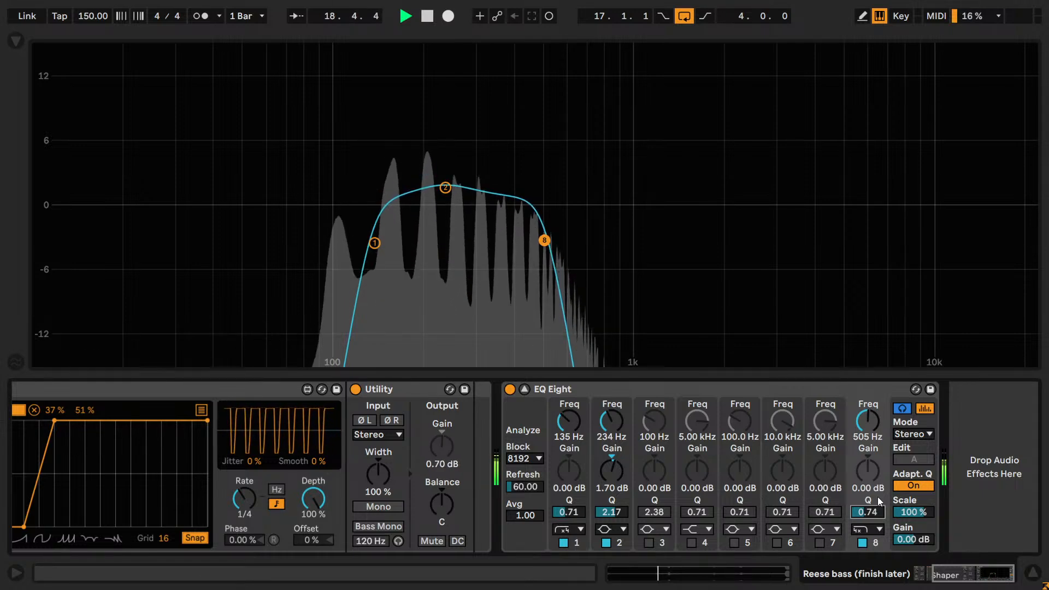
pyautogui.press('space')
pyautogui.hotkey('ctrl', 's')
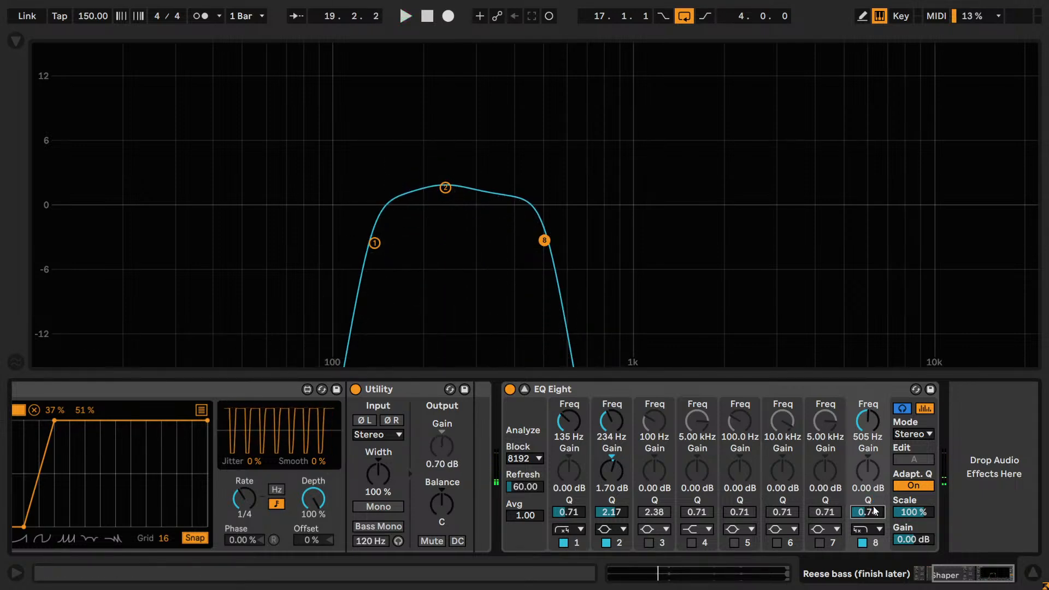
# - Collapse the enlarged EQ display, solo the Reese bass group, and listen to it alone in the loop
pyautogui.click(524, 389)
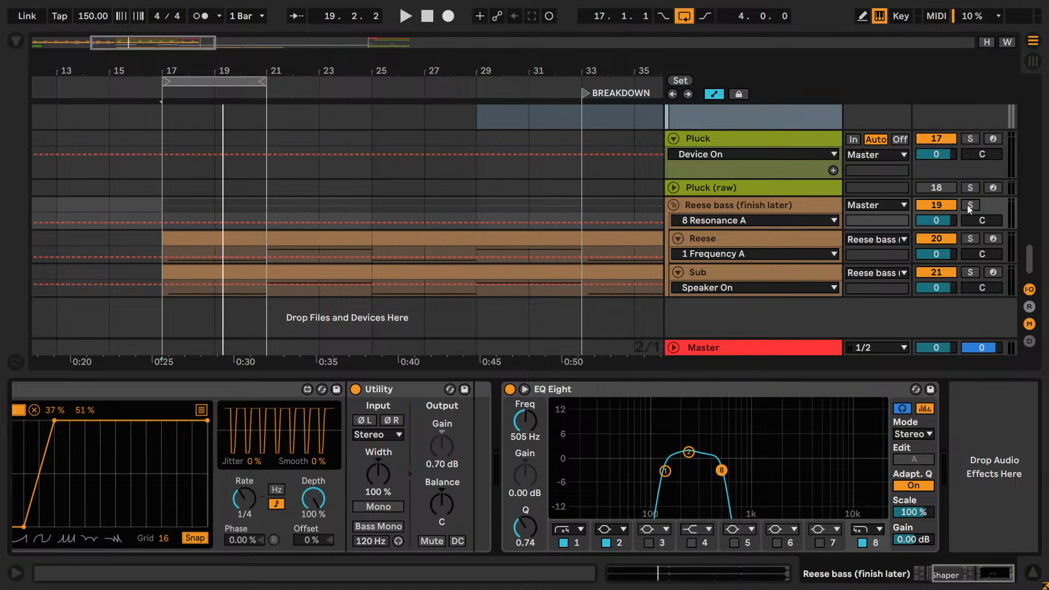
pyautogui.click(744, 206)
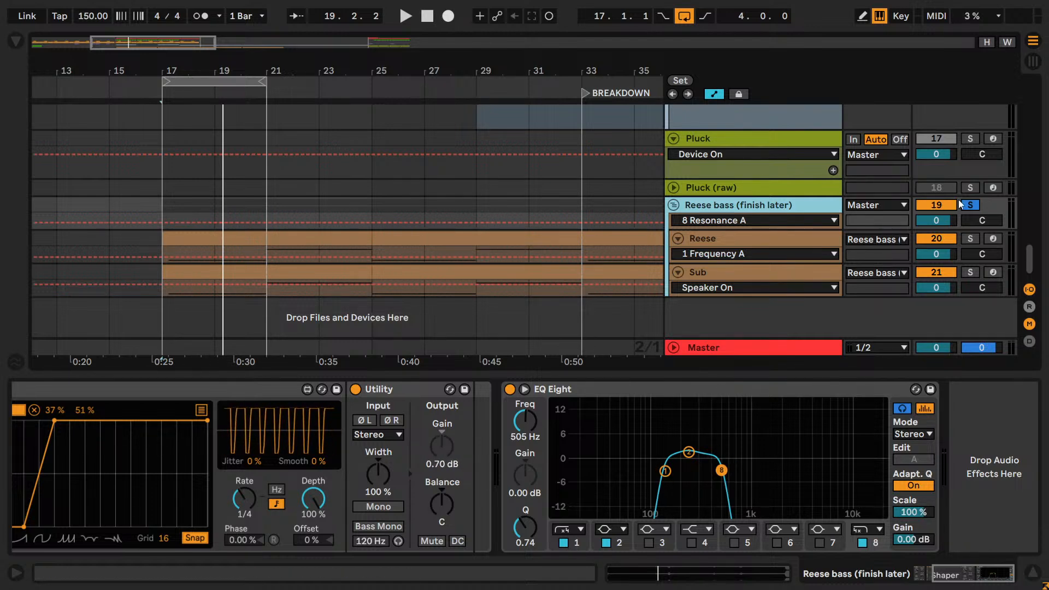
pyautogui.press('space')
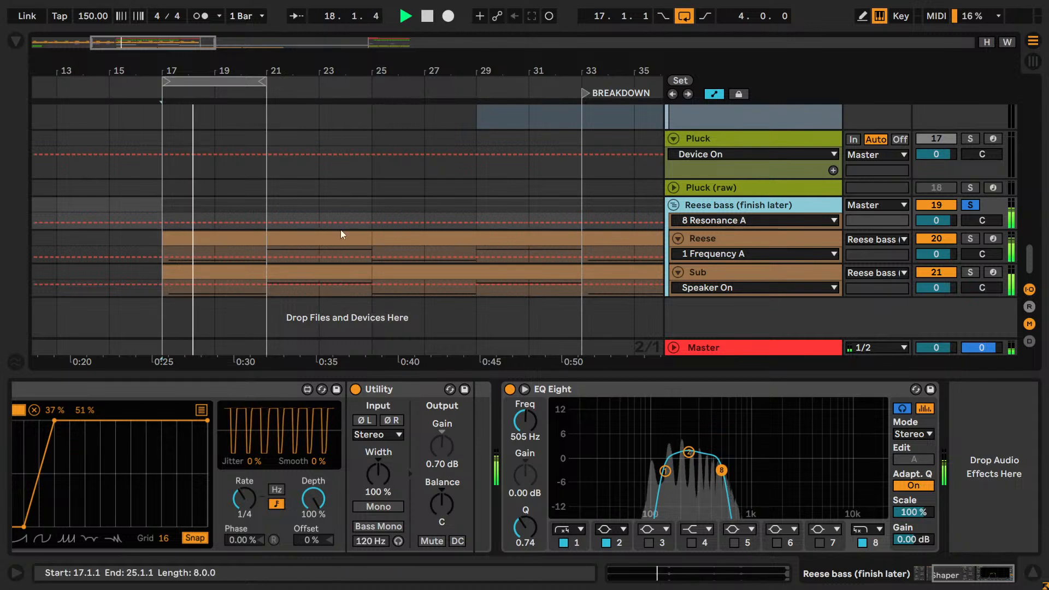
pyautogui.press('space')
# - Show the browser and add an Amp from Drive & Color after EQ Eight on the Reese bass group
pyautogui.hotkey('ctrl', 'alt', 'b')
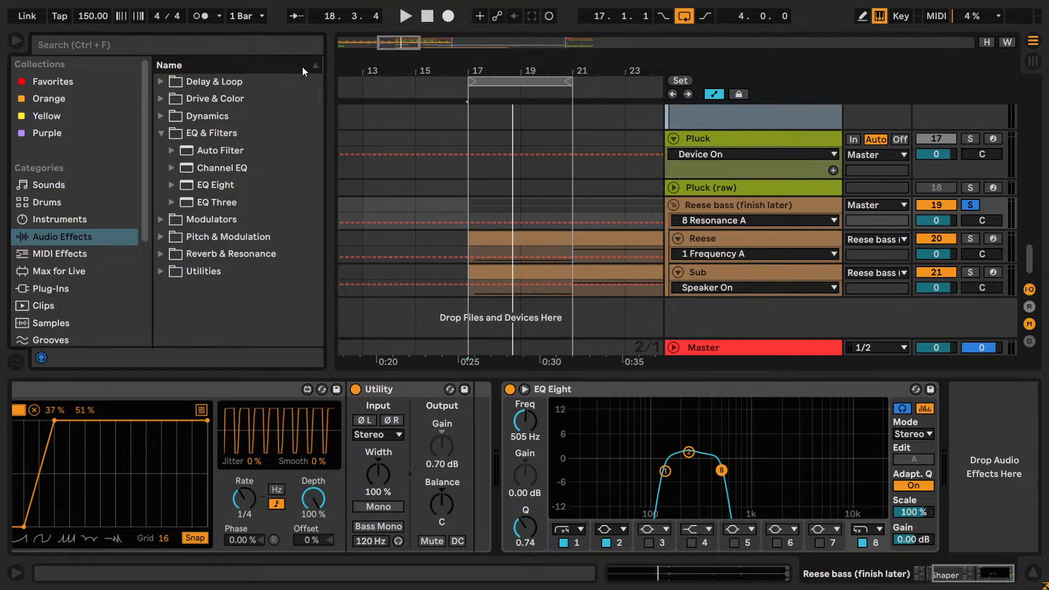
pyautogui.click(158, 101)
pyautogui.moveTo(203, 116); pyautogui.dragTo(991, 518)
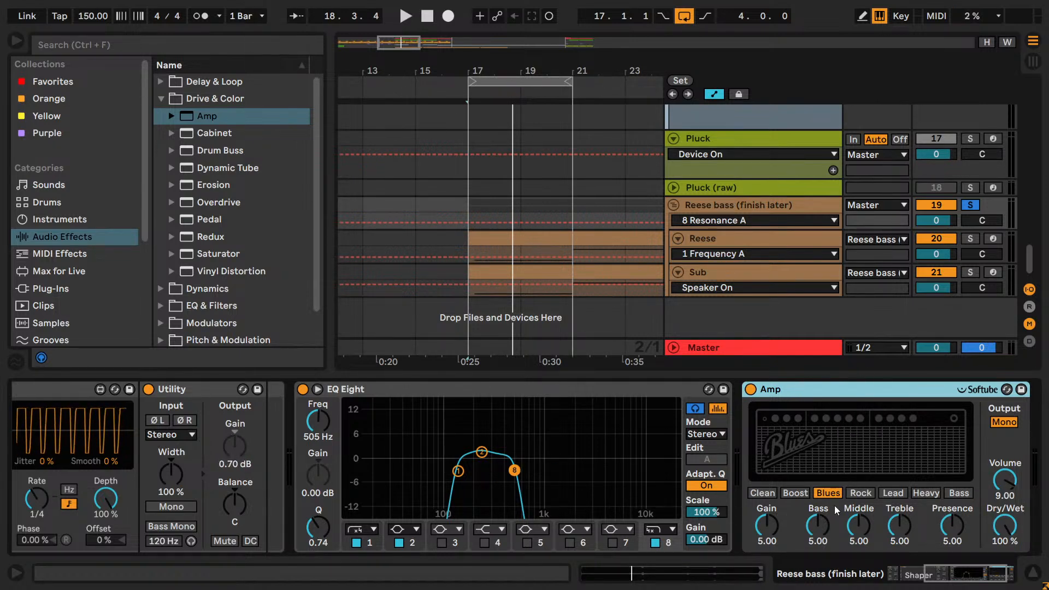
# - Play the loop and audition the Rock, Blues and Heavy amp types on the Reese bass
pyautogui.press('space')
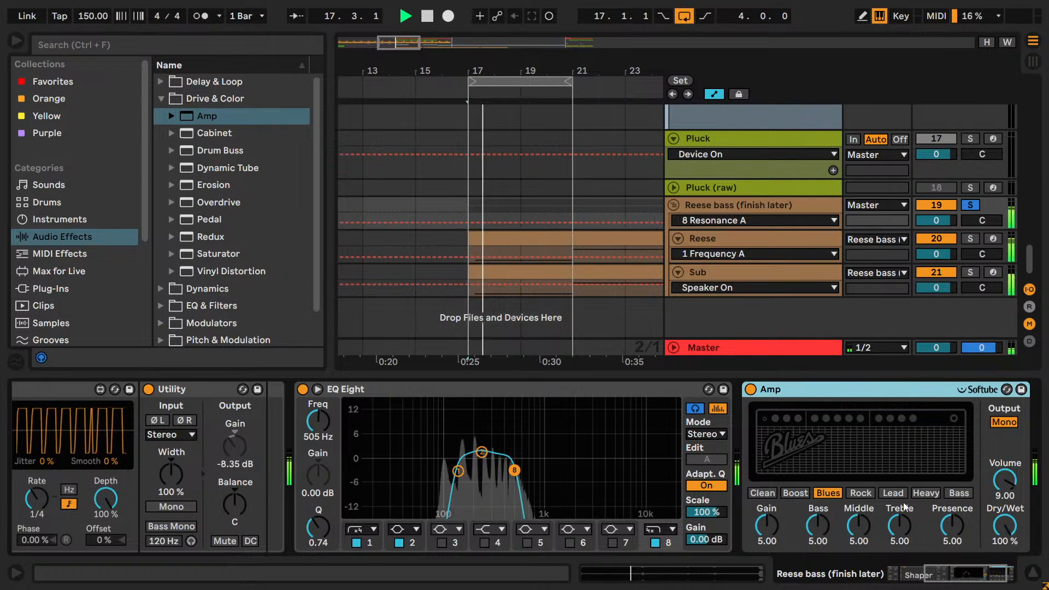
pyautogui.click(860, 494)
pyautogui.click(829, 495)
pyautogui.click(926, 493)
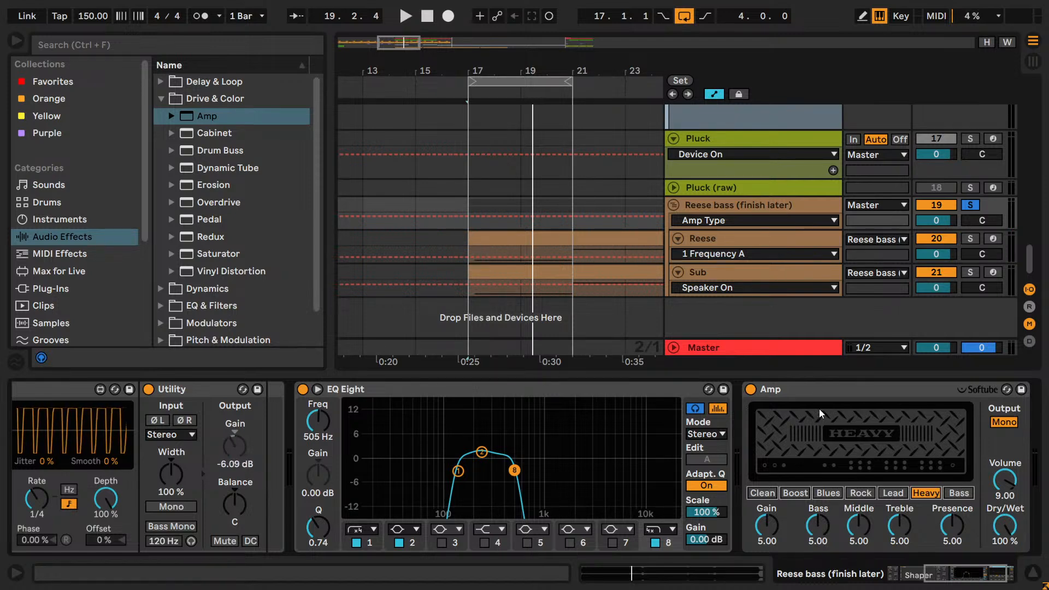
# - Move the Amp in front of EQ Eight in the Reese bass chain and play the loop
pyautogui.moveTo(821, 386); pyautogui.dragTo(320, 508)
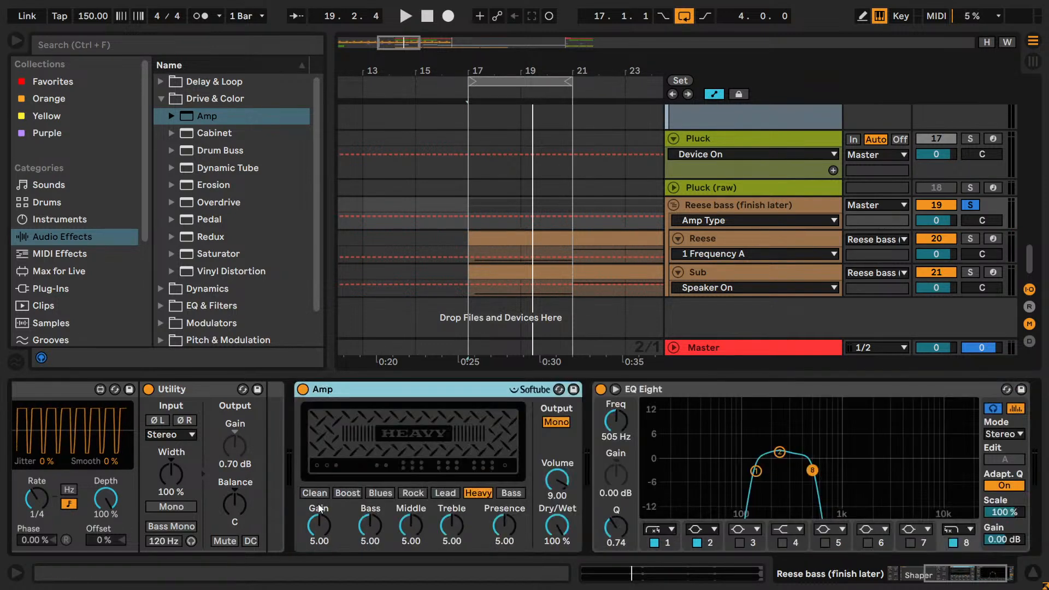
pyautogui.click(380, 395)
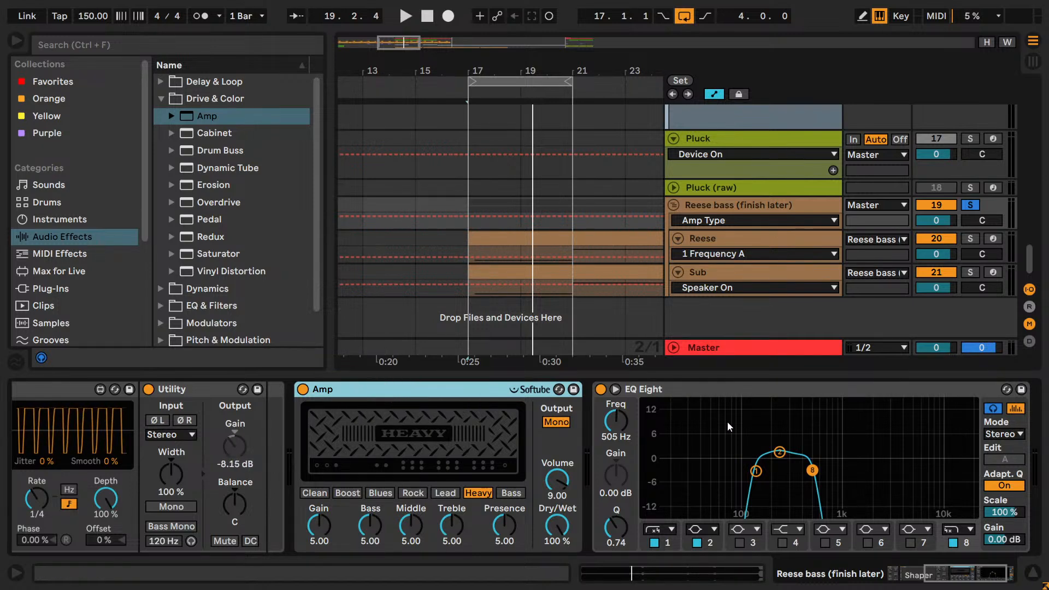
pyautogui.press('space')
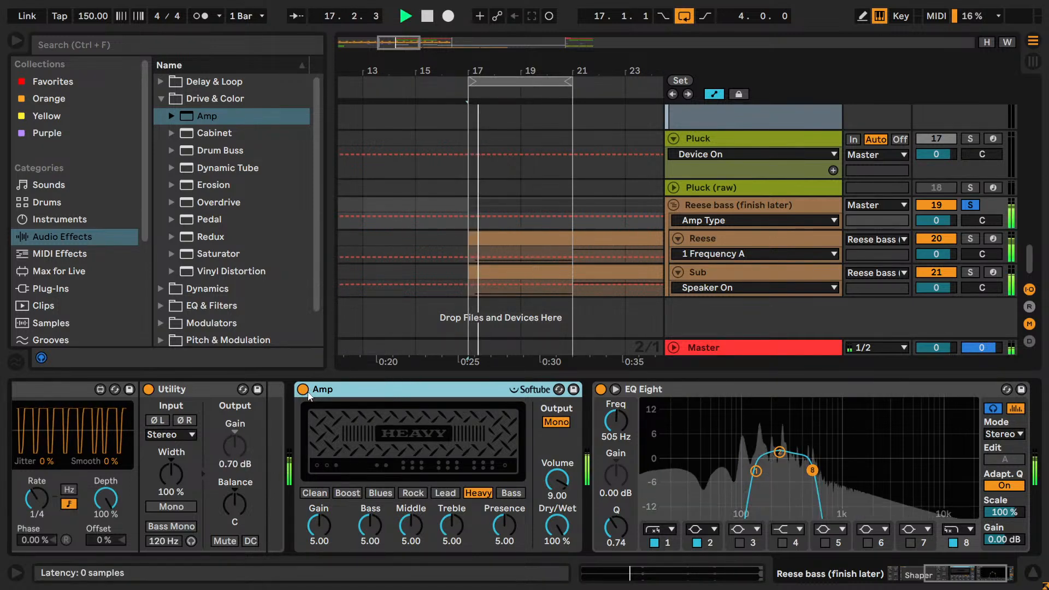
# - Compare the Lead, Rock and Blues amp types with the Amp bypassed and active, keeping Blues with the Amp on
pyautogui.click(446, 493)
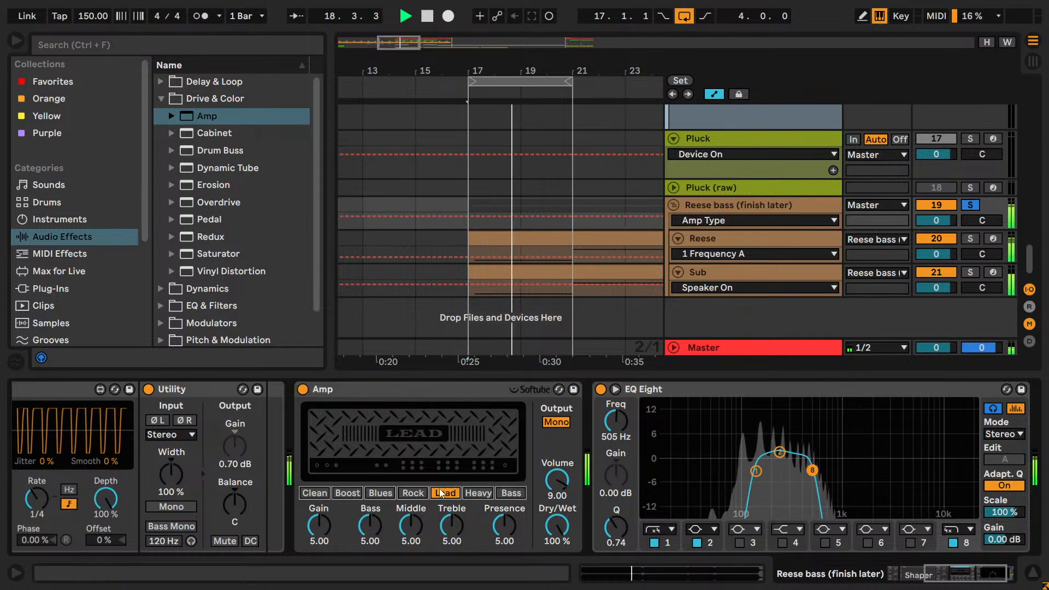
pyautogui.click(304, 390)
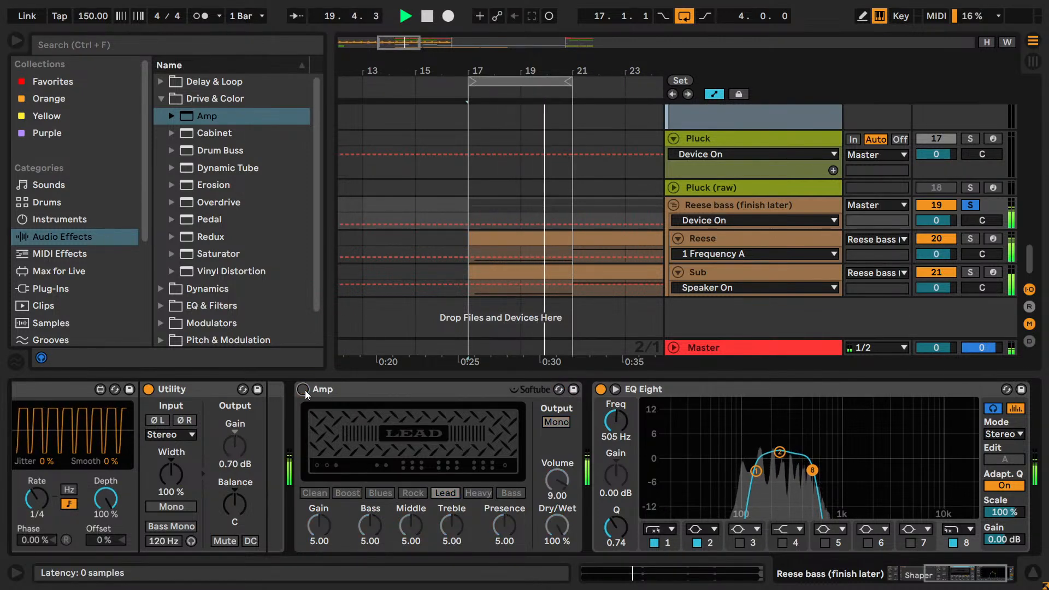
pyautogui.click(303, 390)
pyautogui.click(413, 493)
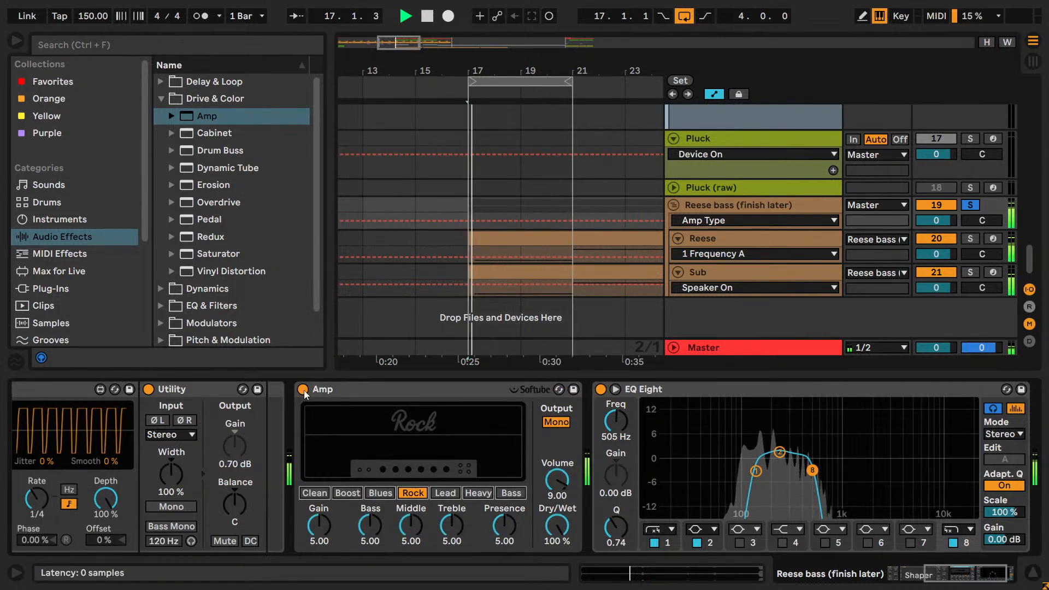
pyautogui.click(380, 493)
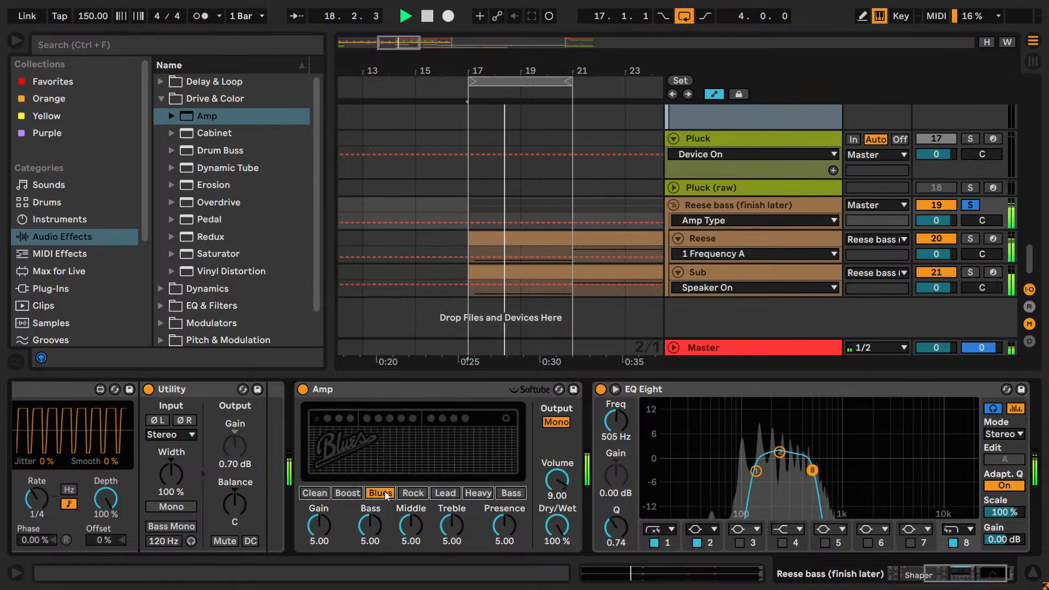
pyautogui.click(303, 390)
pyautogui.click(303, 391)
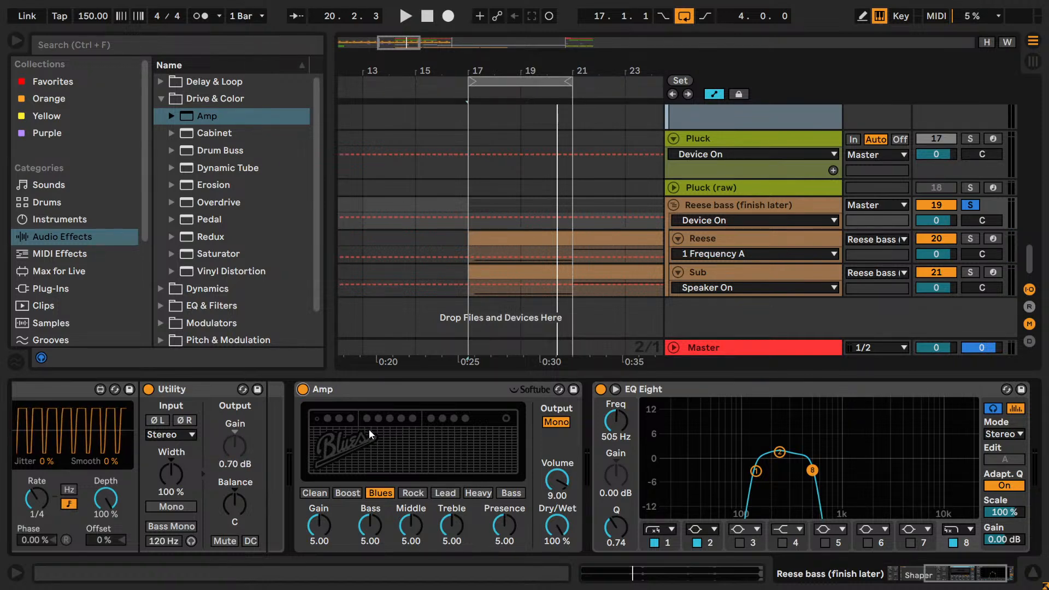
# - Unsolo the Reese bass group, look through the tracks up to Reference, and solo the group again
pyautogui.click(965, 203)
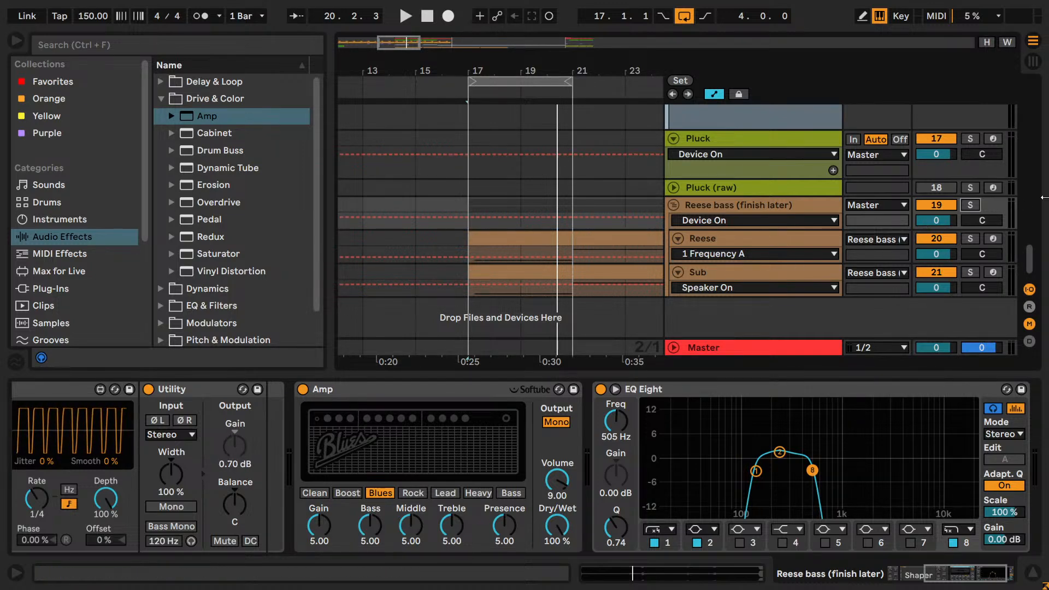
pyautogui.scroll(10, 970, 205)
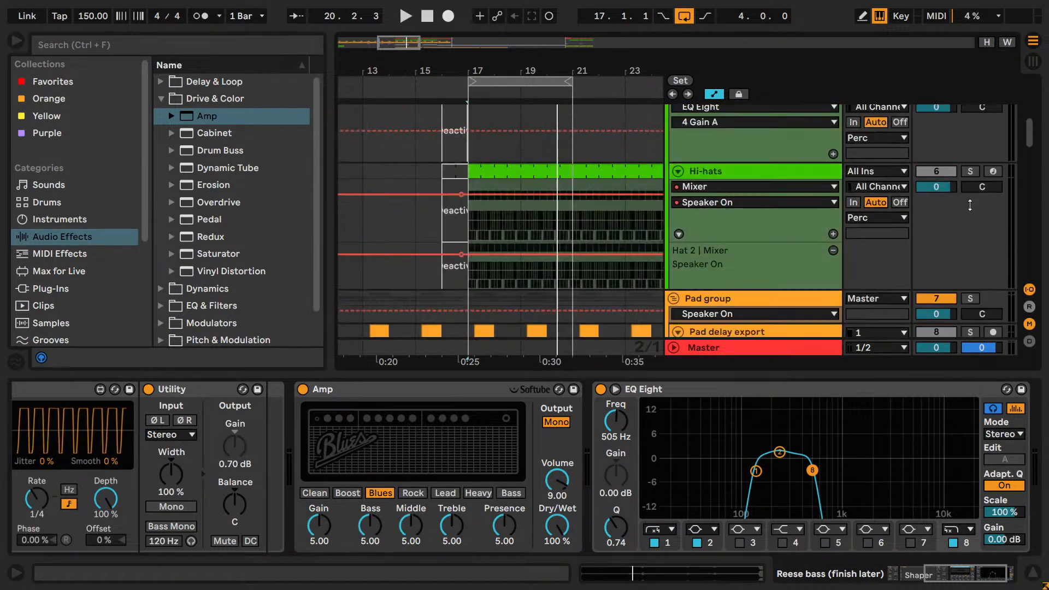
pyautogui.scroll(5, 970, 205)
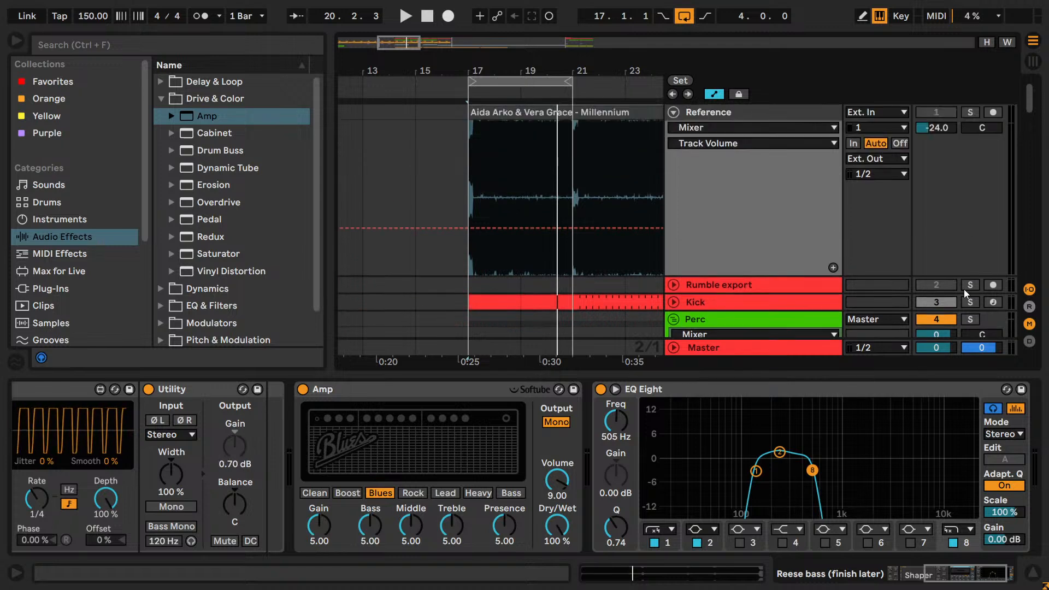
pyautogui.scroll(-15, 970, 233)
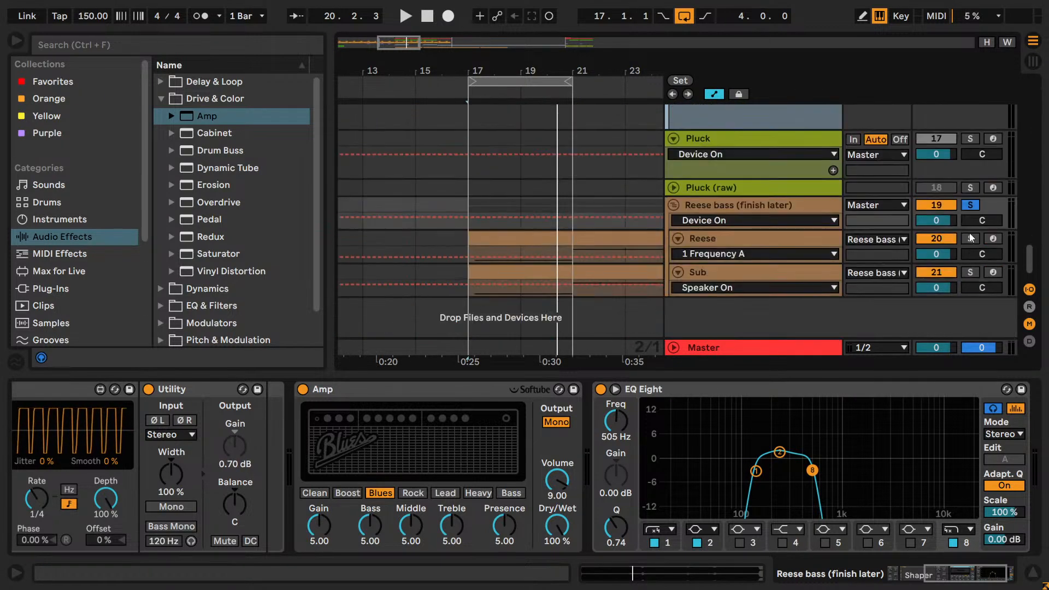
# - Play the soloed Reese bass loop and compare the sound with the Amp active and bypassed
pyautogui.press('space')
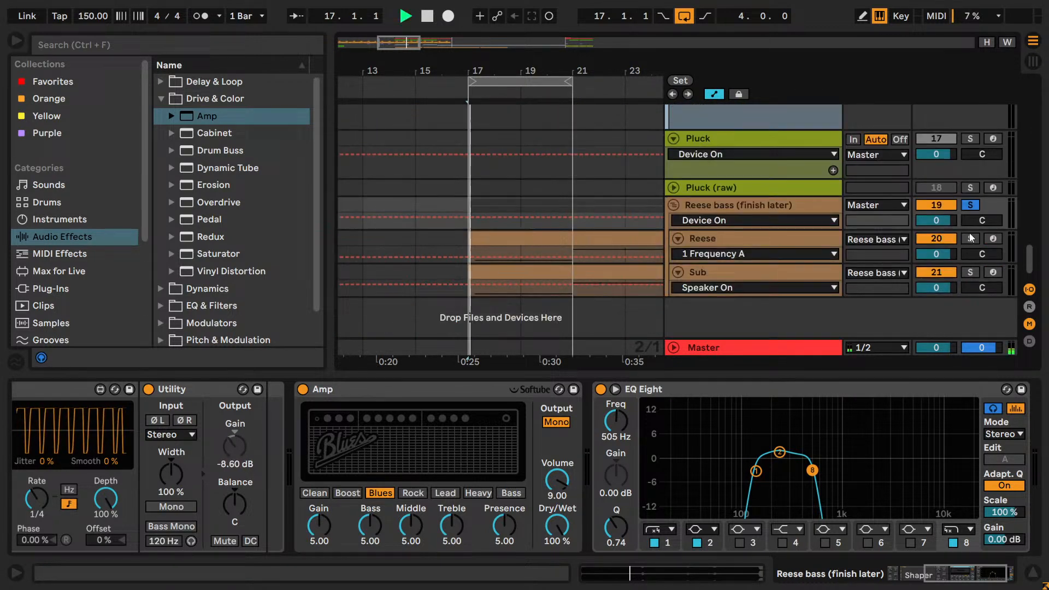
pyautogui.click(303, 389)
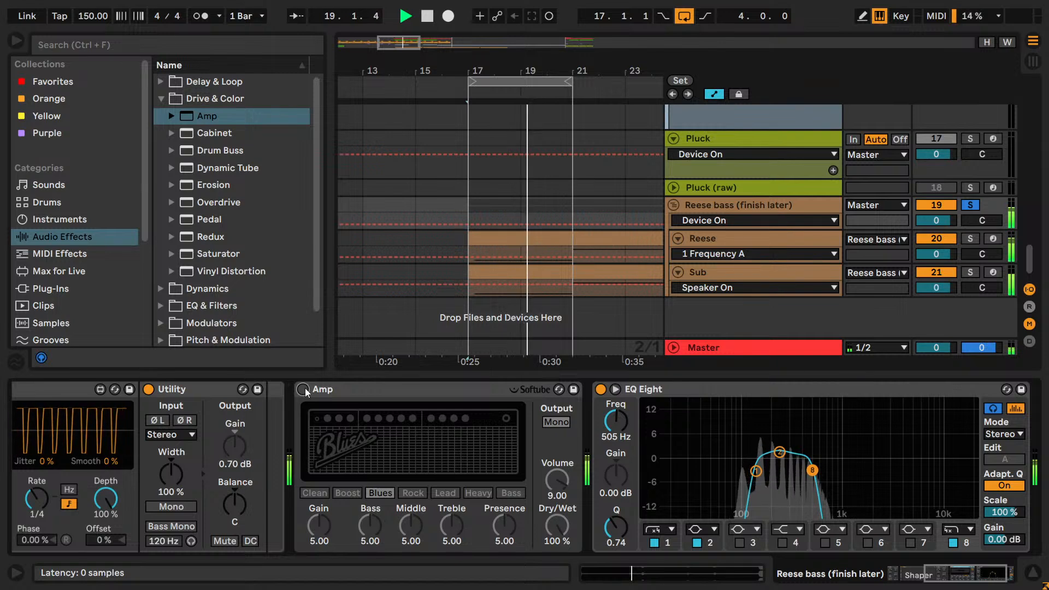
pyautogui.click(304, 389)
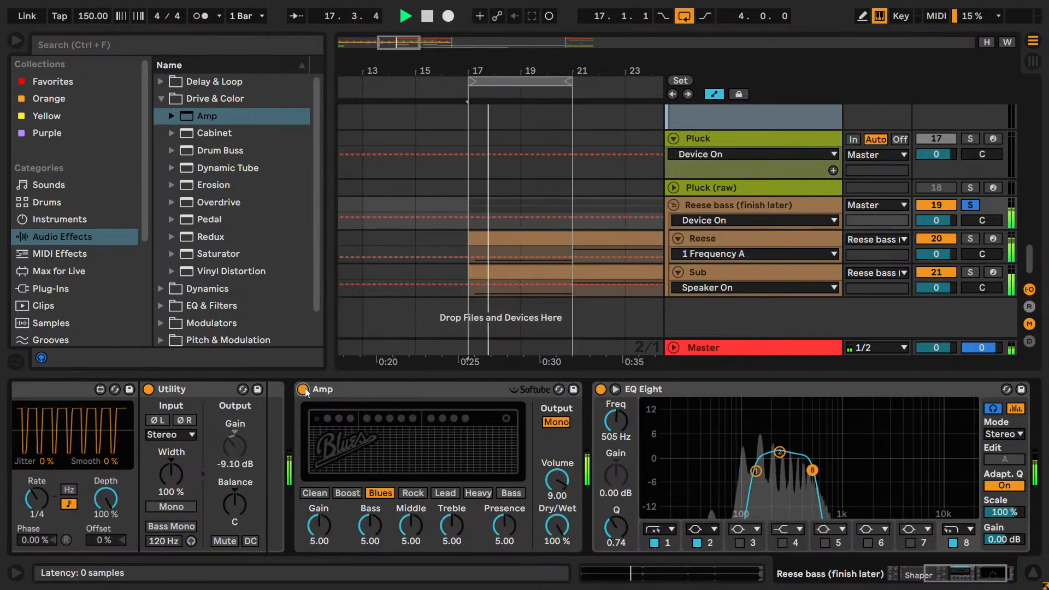
pyautogui.click(303, 389)
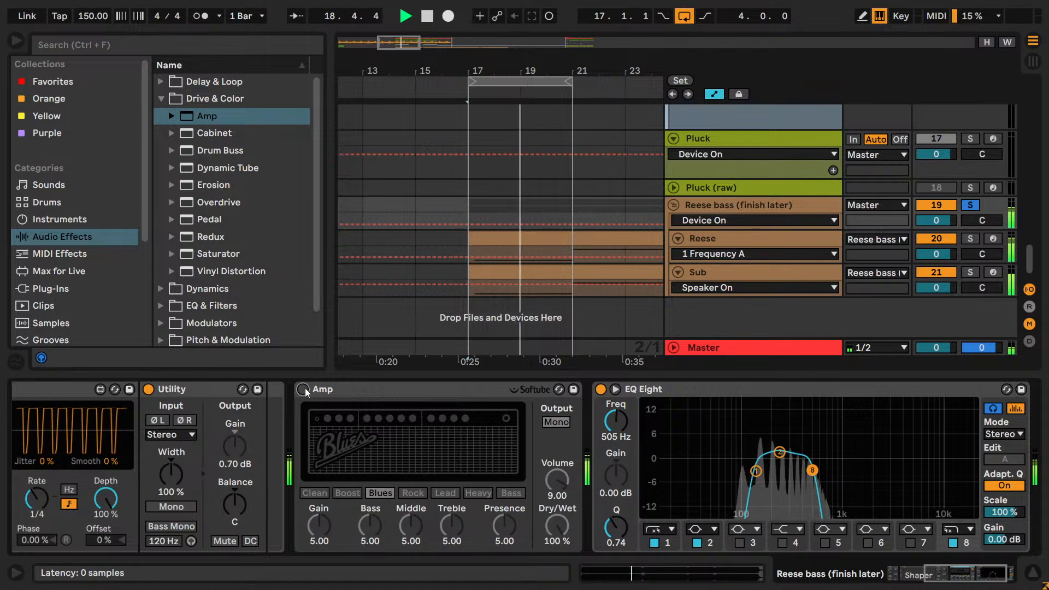
pyautogui.click(304, 389)
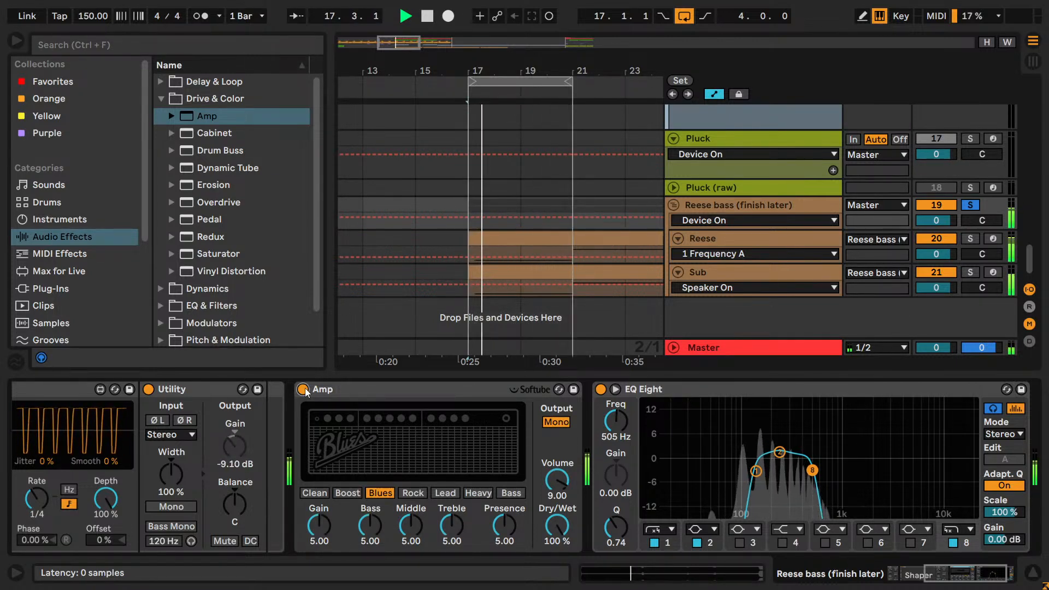
pyautogui.click(303, 390)
pyautogui.press('space')
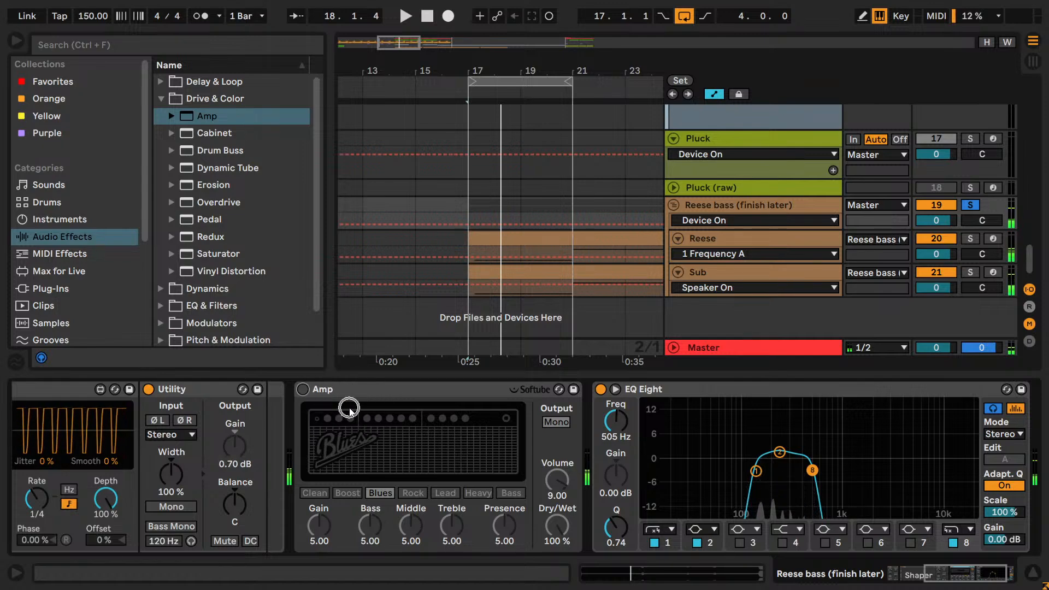
# - Solo the Vocals group alongside the Reese bass group
pyautogui.scroll(10, 794, 267)
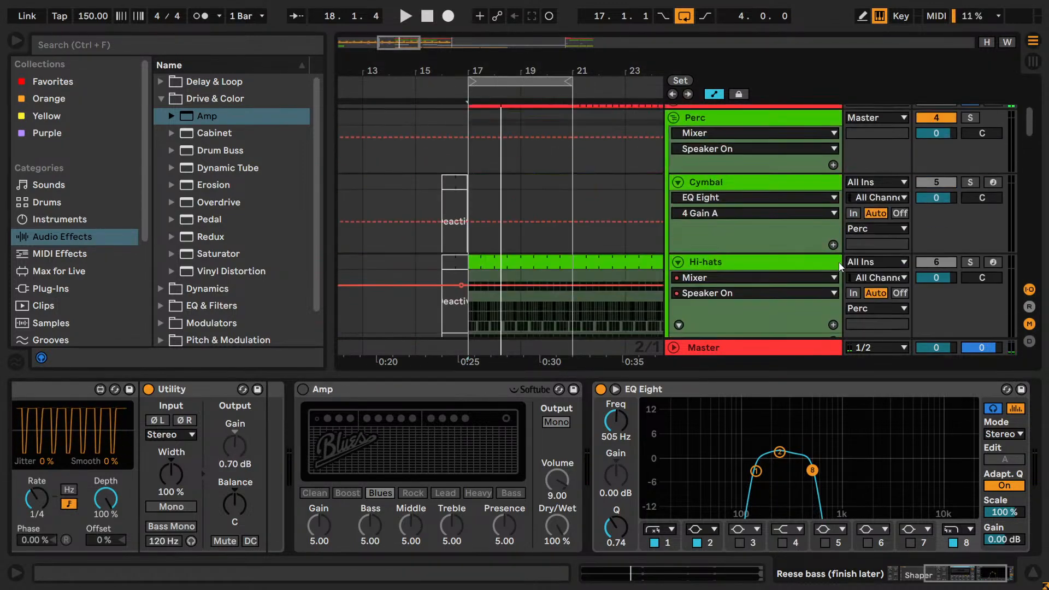
pyautogui.scroll(-8, 839, 262)
pyautogui.scroll(4, 875, 241)
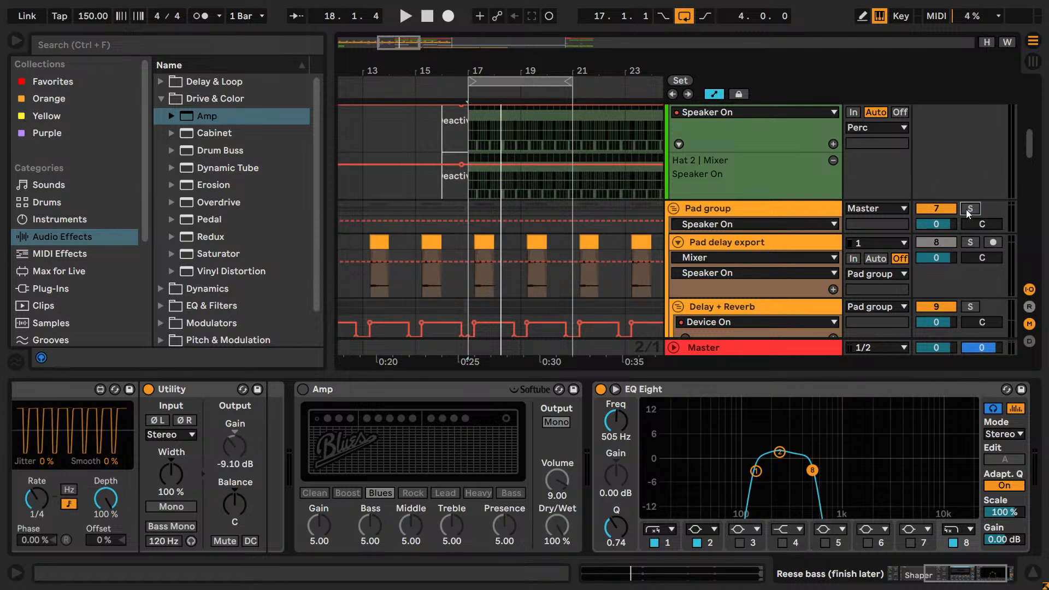
pyautogui.scroll(-5, 967, 210)
pyautogui.scroll(-6, 966, 210)
pyautogui.scroll(2, 965, 191)
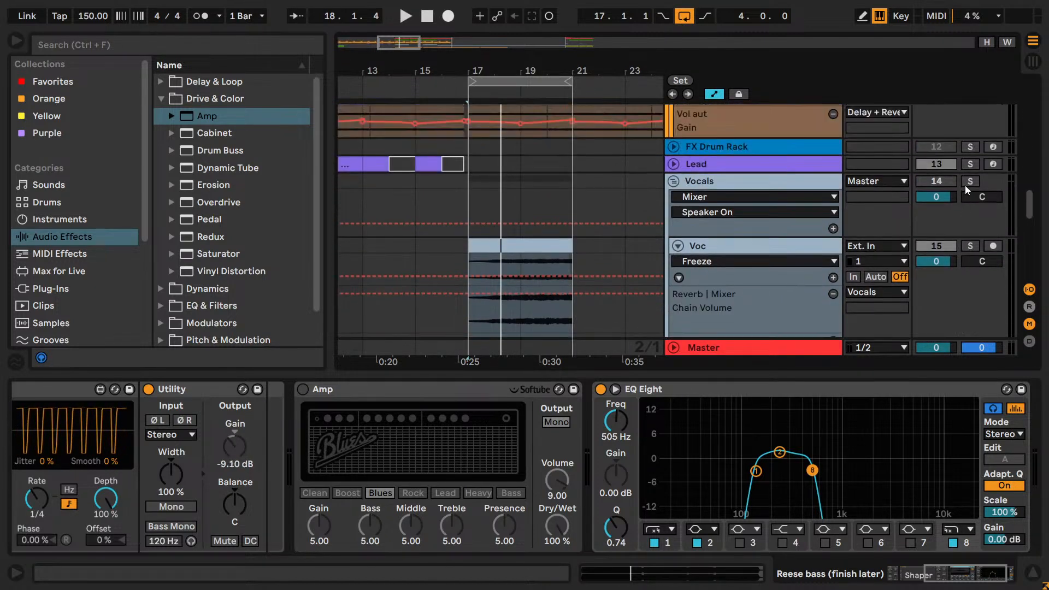
pyautogui.click(971, 183)
# - Play the Reese bass with the vocals and compare the Amp bypassed and active, leaving the Amp on
pyautogui.press('space')
pyautogui.click(303, 390)
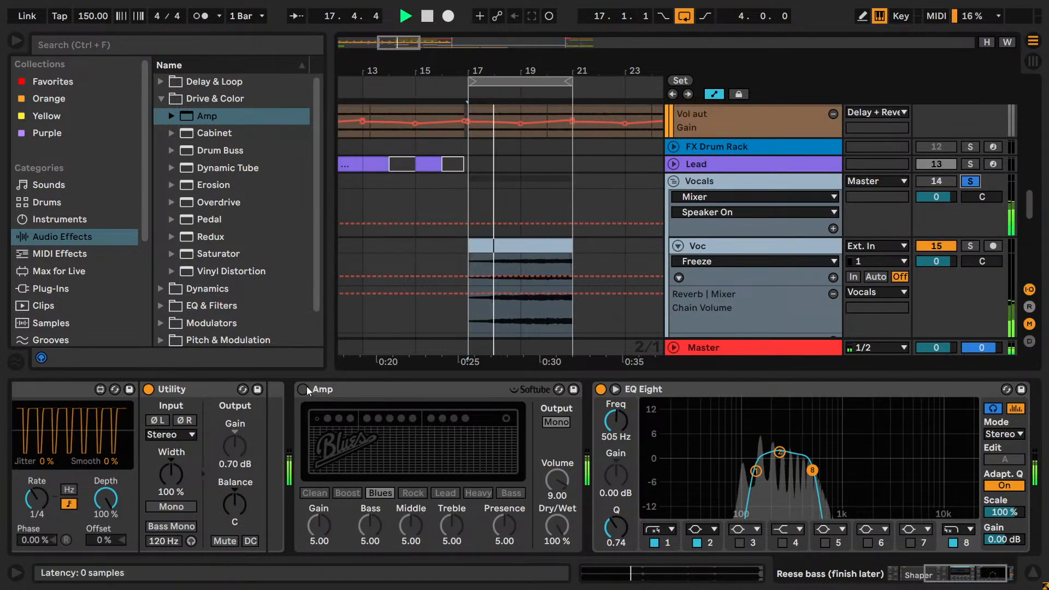
pyautogui.click(303, 390)
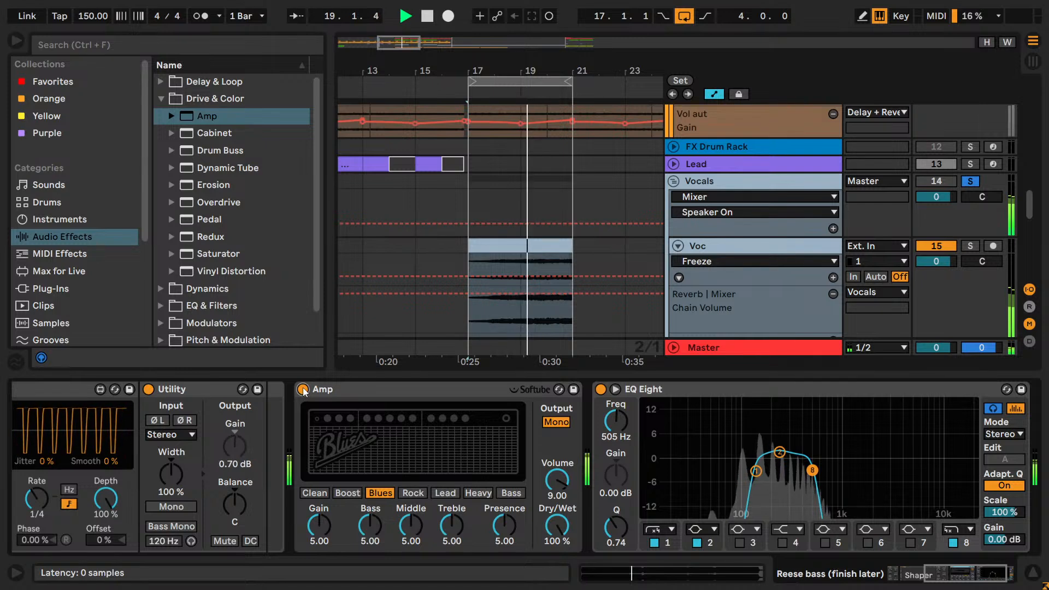
pyautogui.click(302, 389)
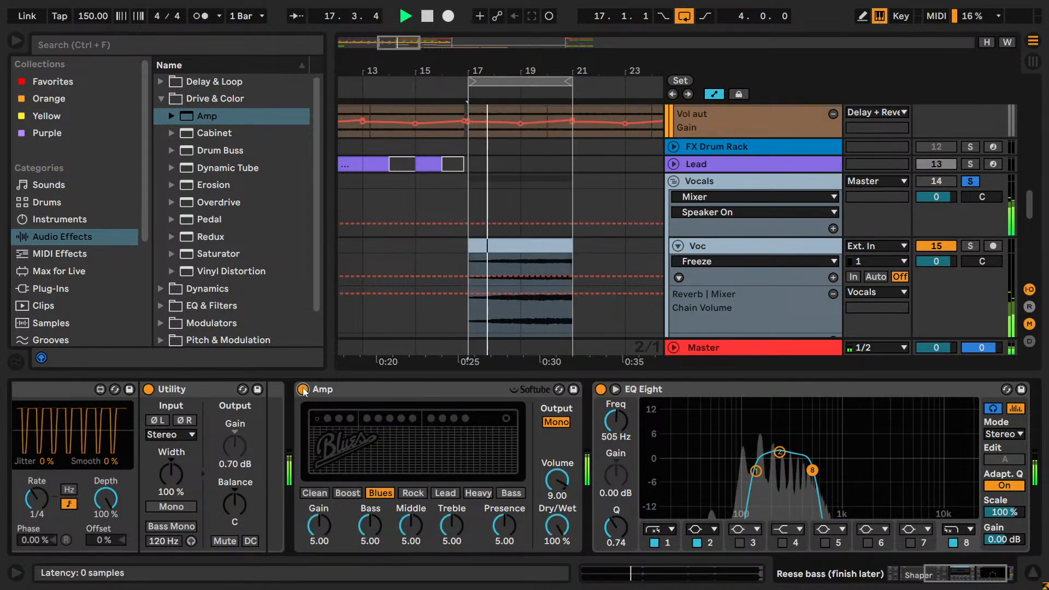
pyautogui.click(302, 389)
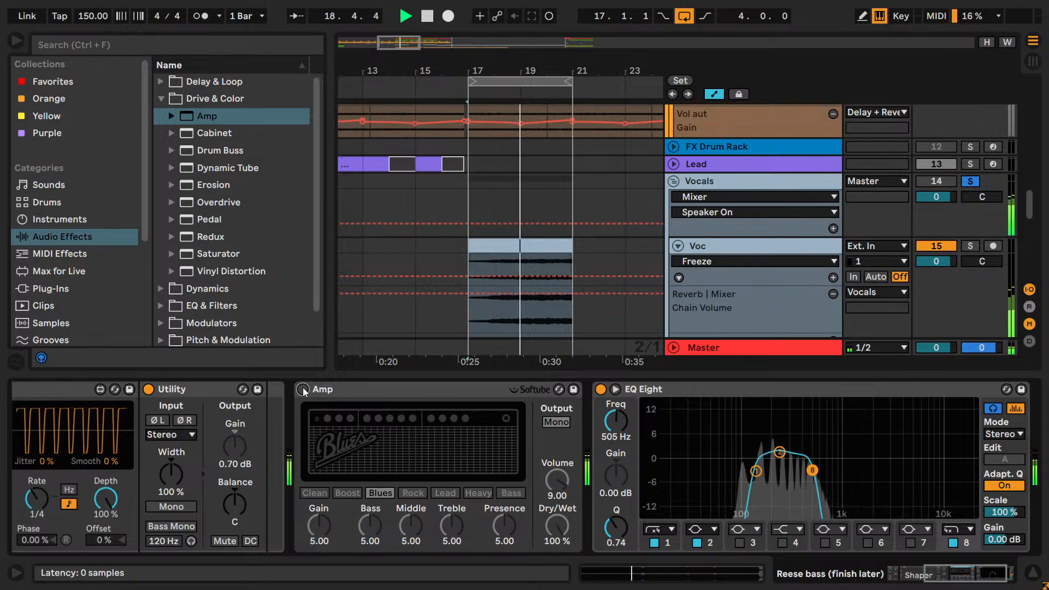
pyautogui.click(302, 389)
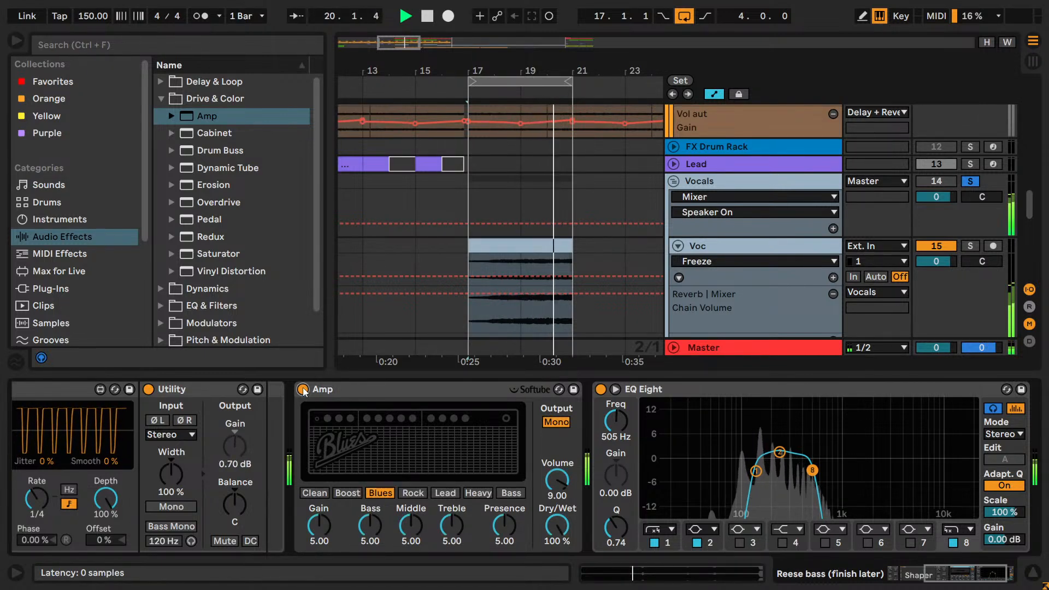
pyautogui.press('space')
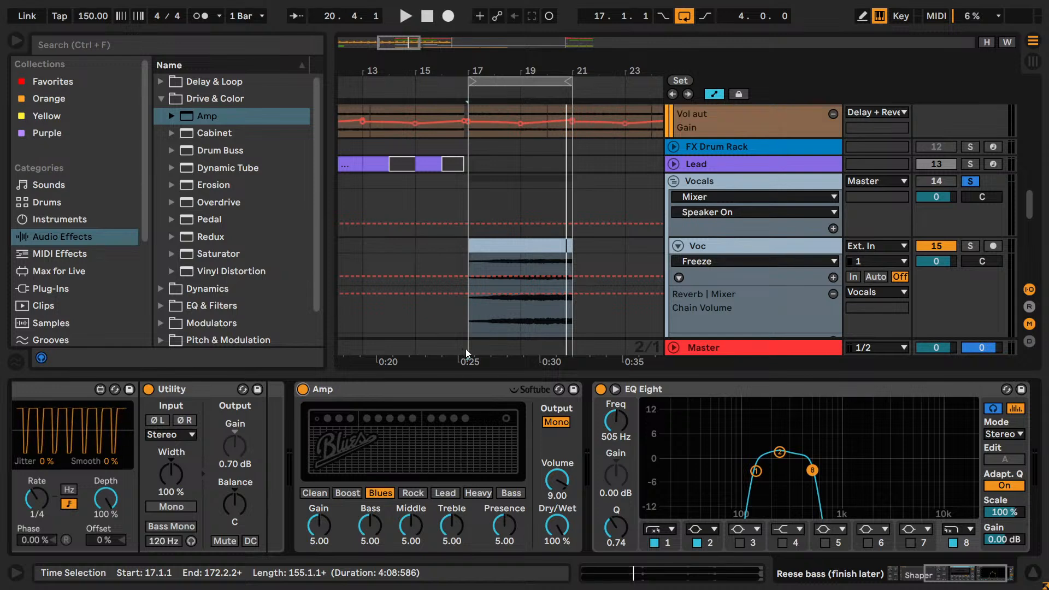
# - Delete the Amp from the Reese bass group's effect chain
pyautogui.scroll(-5, 499, 287)
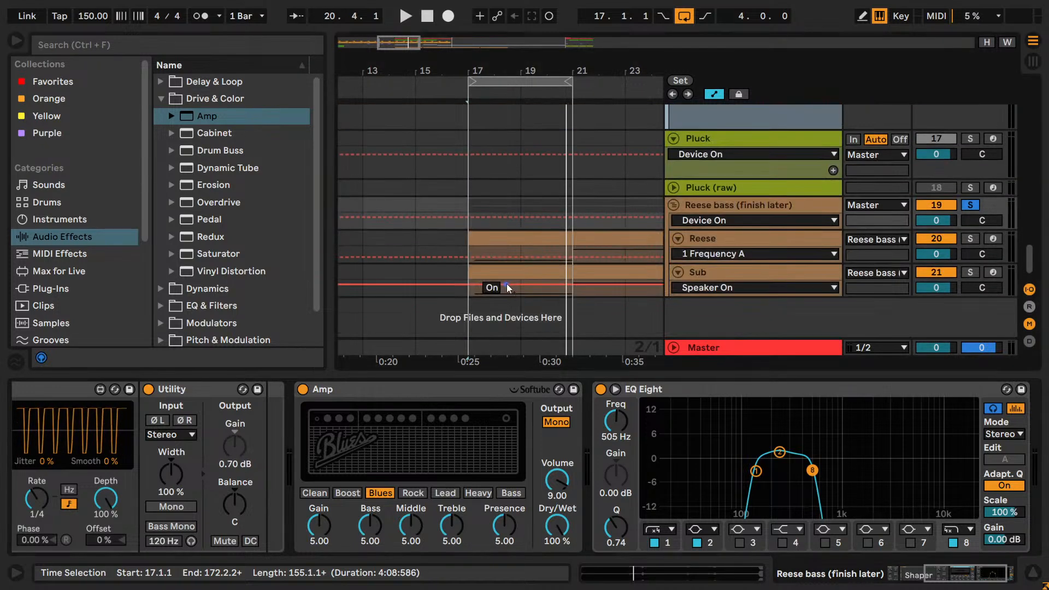
pyautogui.click(738, 206)
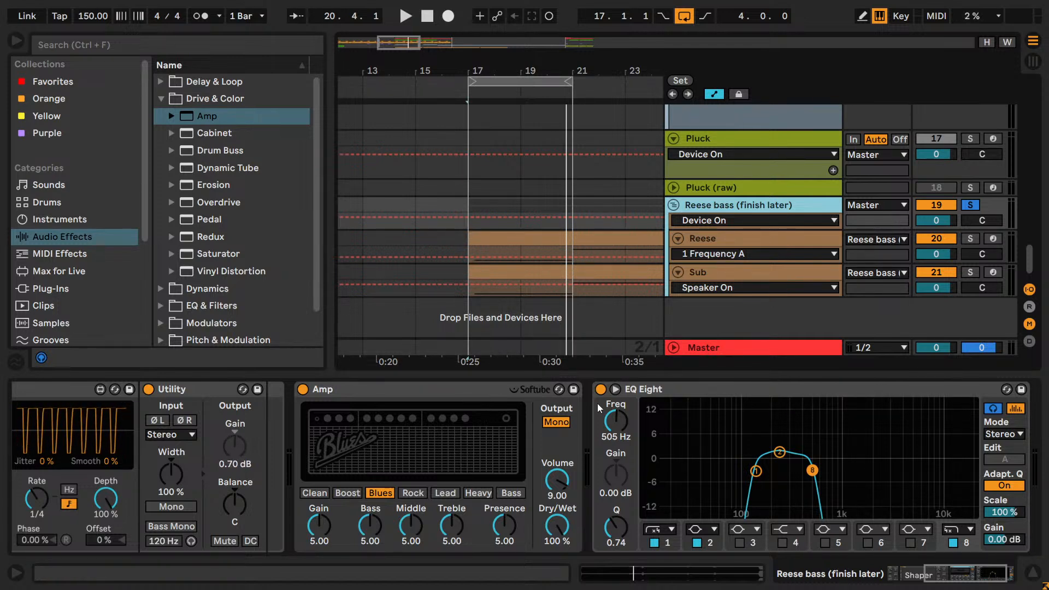
pyautogui.click(448, 390)
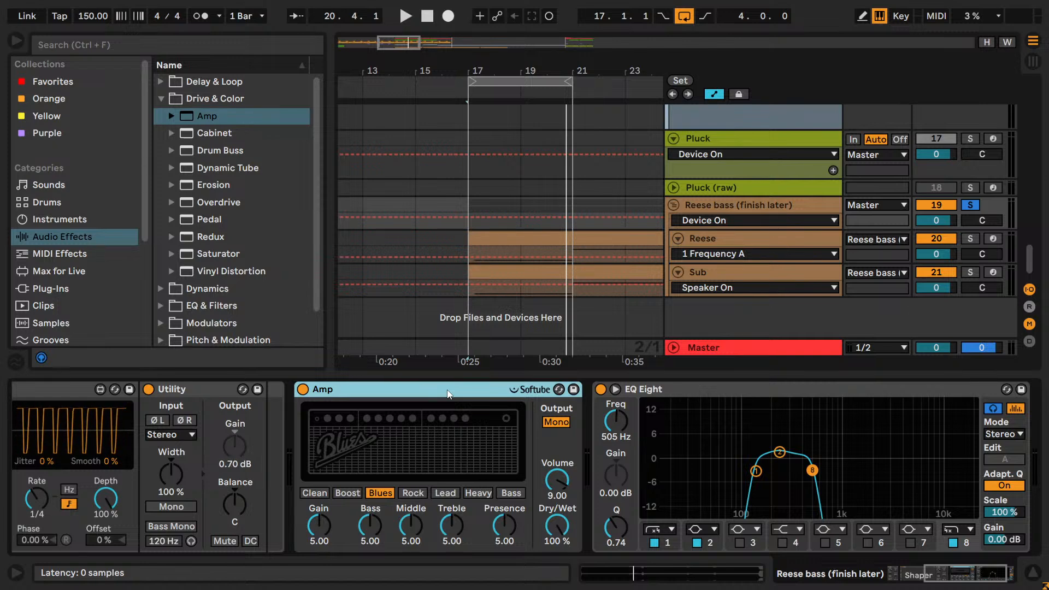
pyautogui.press('Delete')
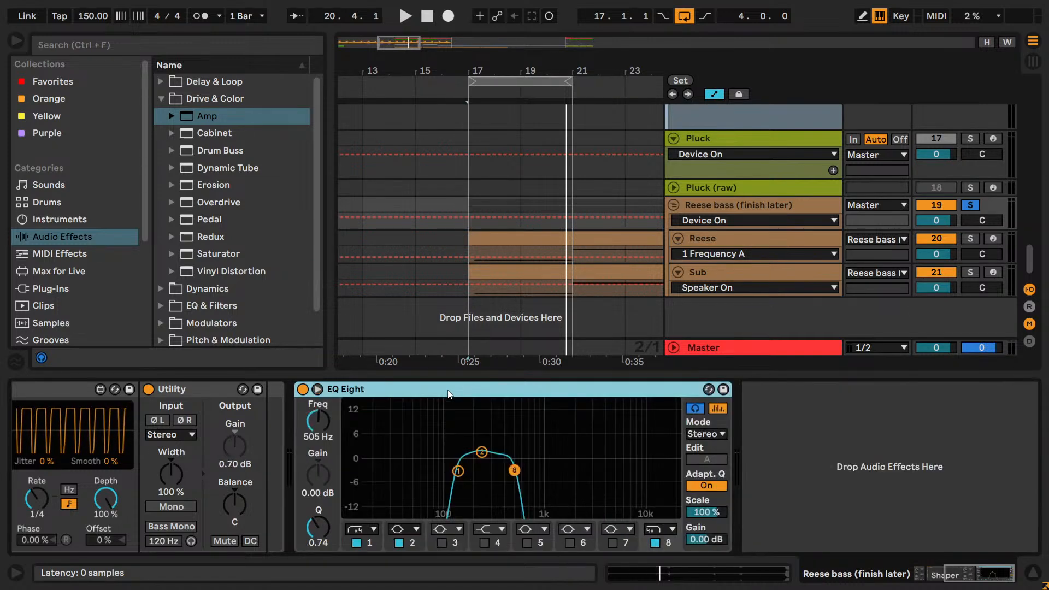
pyautogui.click(477, 446)
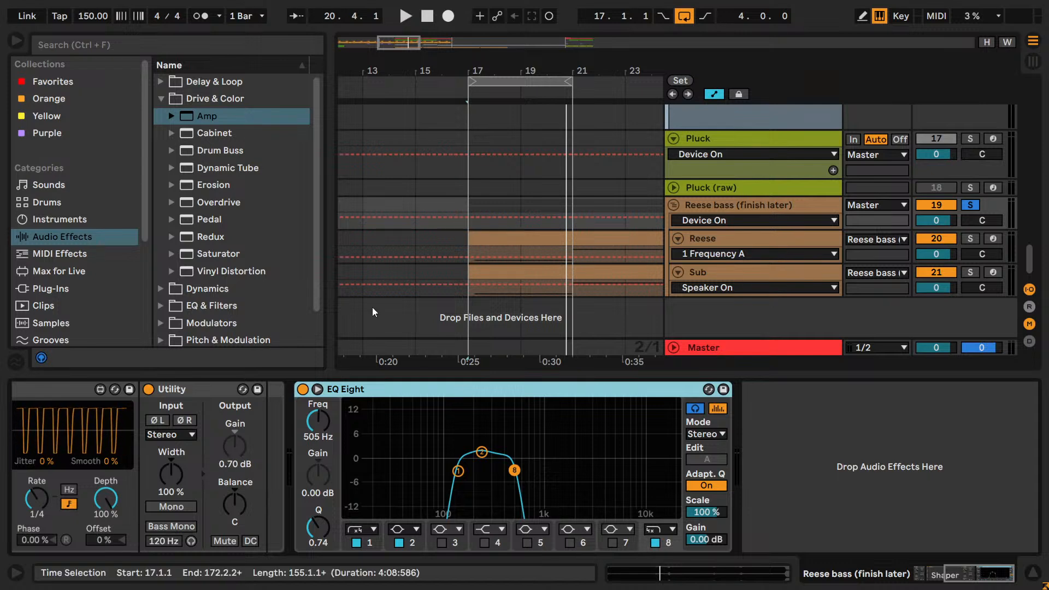
# - Play the loop, put the Amp back before EQ Eight, and insert Drum Buss in front of it with both bypassed
pyautogui.press('space')
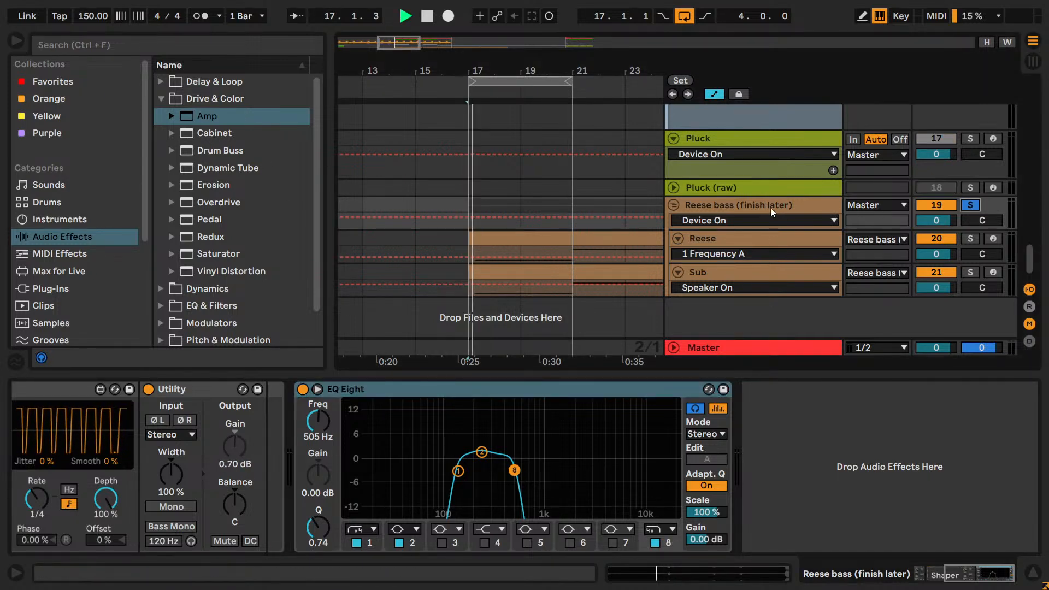
pyautogui.doubleClick(206, 116)
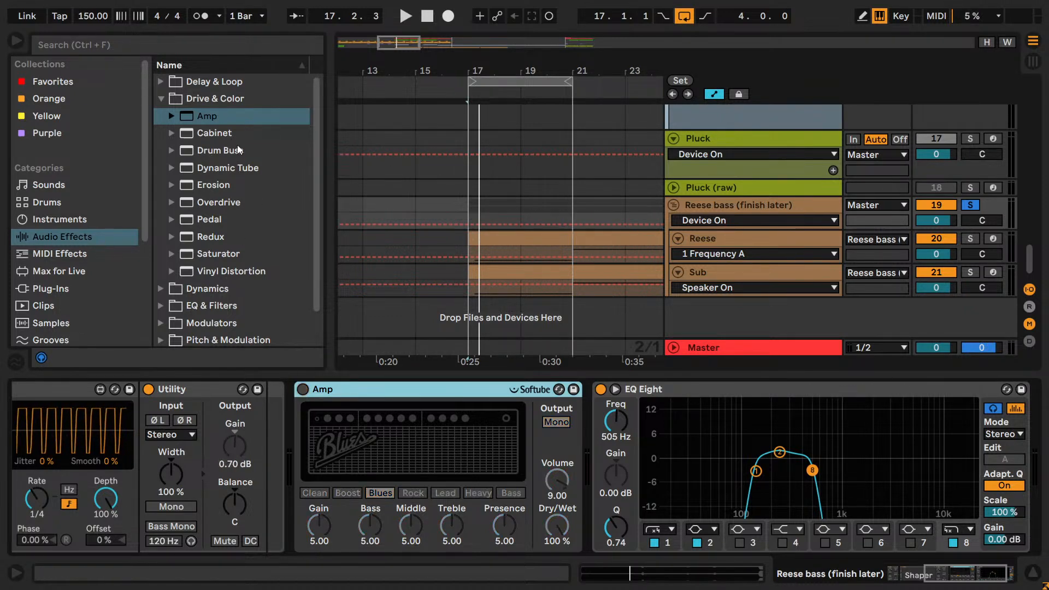
pyautogui.moveTo(214, 151)
pyautogui.mouseDown()
pyautogui.moveTo(308, 430)
pyautogui.moveTo(304, 388)
pyautogui.mouseUp()
# - Try Dynamic Tube in front of Drum Buss with Bias at 88% while the loop plays, and remove it again
pyautogui.moveTo(230, 167)
pyautogui.mouseDown()
pyautogui.moveTo(270, 432)
pyautogui.moveTo(293, 422)
pyautogui.mouseUp()
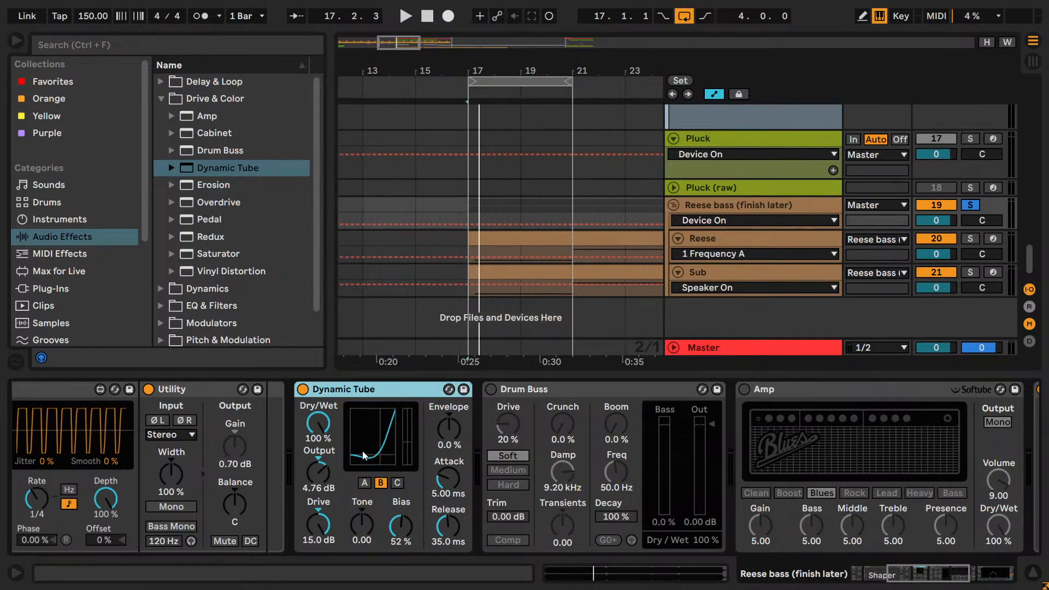
pyautogui.press('space')
pyautogui.moveTo(401, 526); pyautogui.dragTo(400, 504)
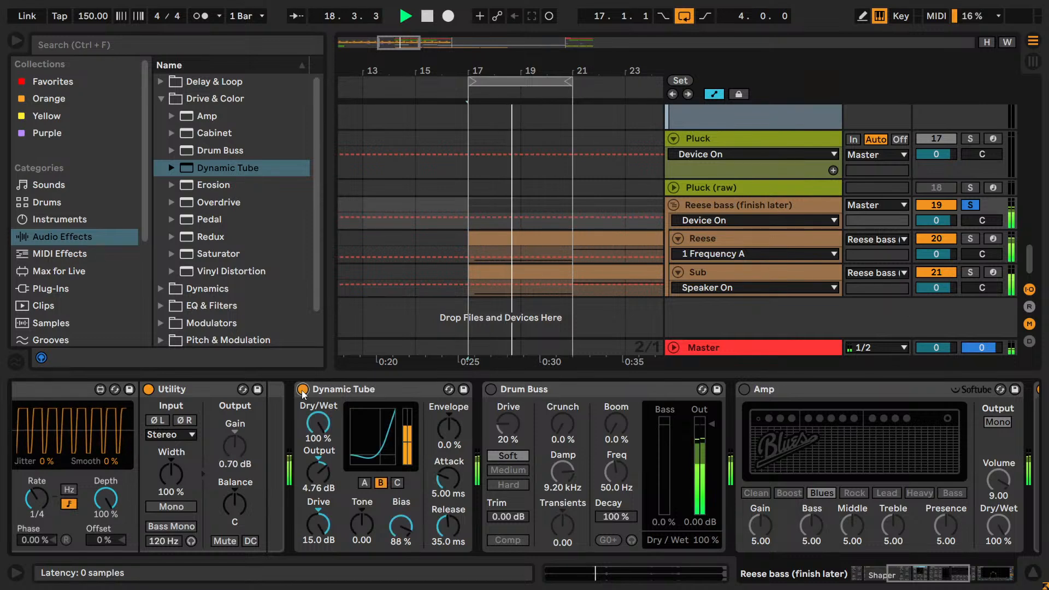
pyautogui.press('space')
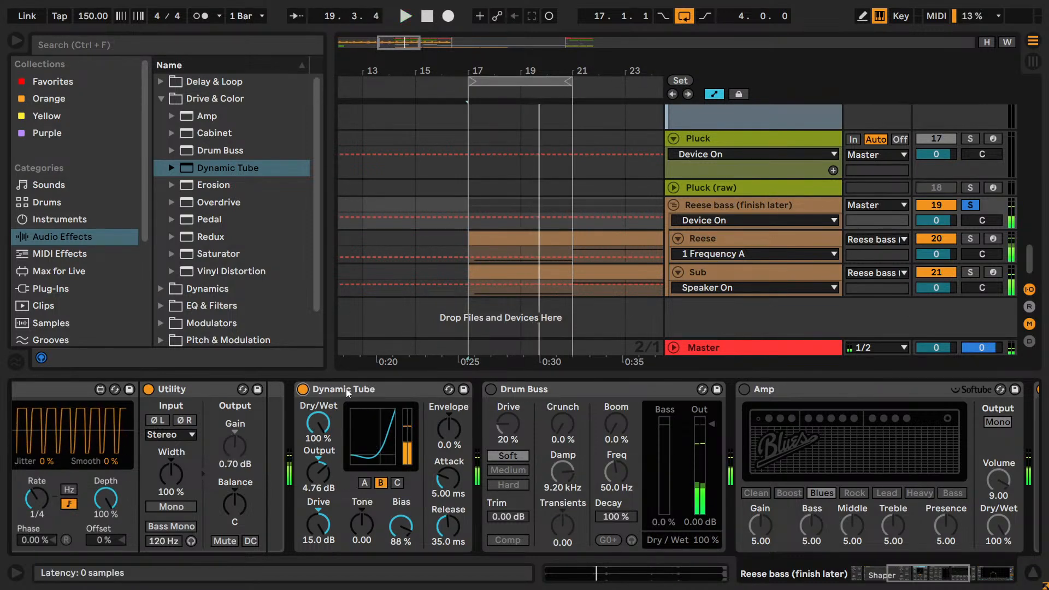
pyautogui.click(346, 389)
pyautogui.press('Delete')
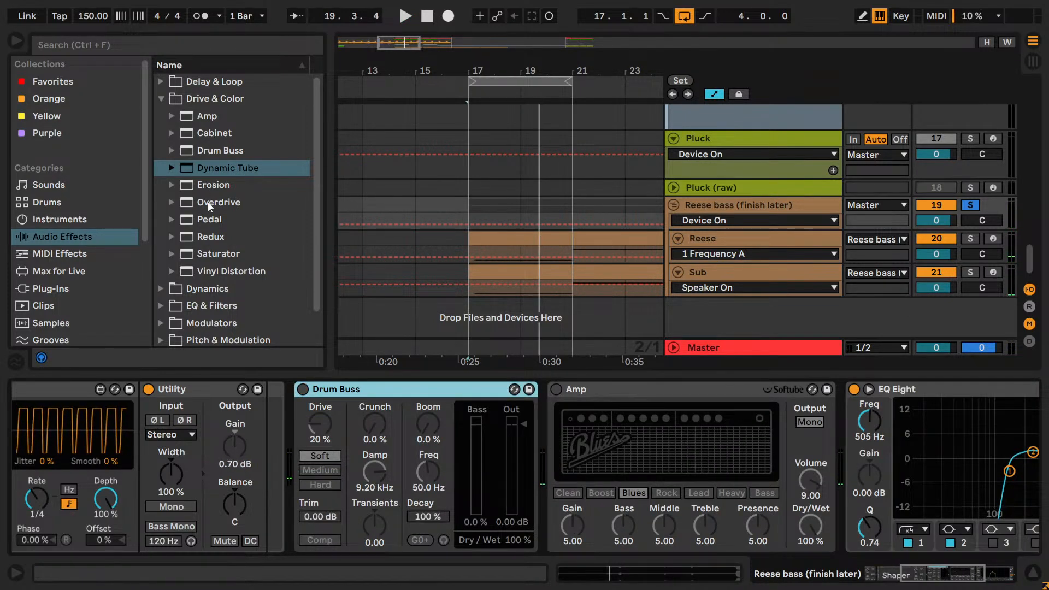
# - Try Overdrive and an Erosion set to 723 Hz in front of Drum Buss, auditioning Erosion in the loop and removing both
pyautogui.moveTo(216, 205); pyautogui.dragTo(306, 432)
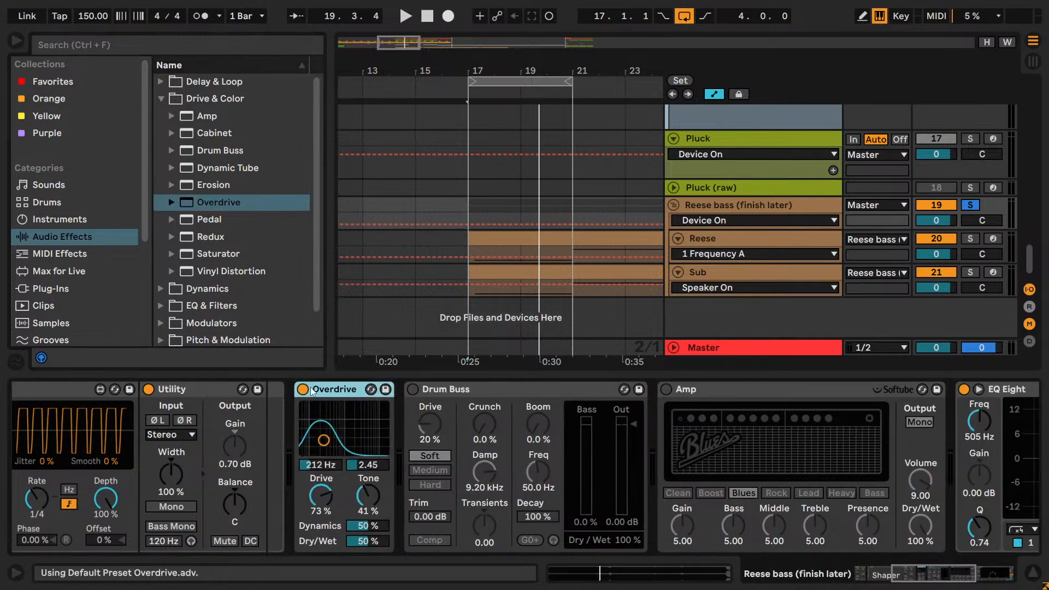
pyautogui.press('Delete')
pyautogui.moveTo(219, 184); pyautogui.dragTo(365, 435)
pyautogui.press('space')
pyautogui.moveTo(337, 423); pyautogui.dragTo(331, 423)
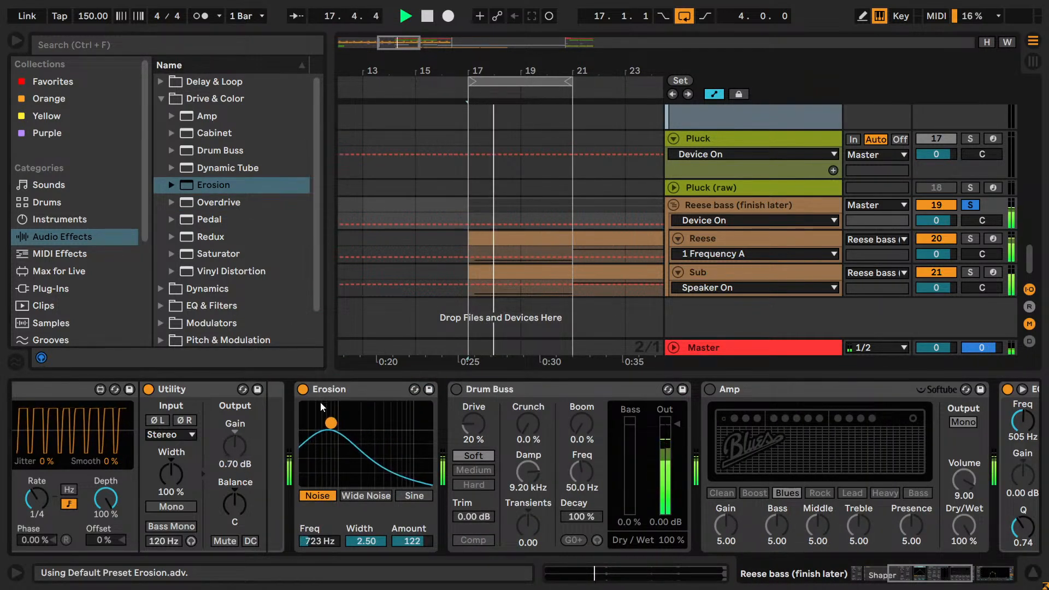
pyautogui.click(304, 390)
pyautogui.click(303, 390)
pyautogui.click(330, 389)
pyautogui.press('space')
pyautogui.press('Delete')
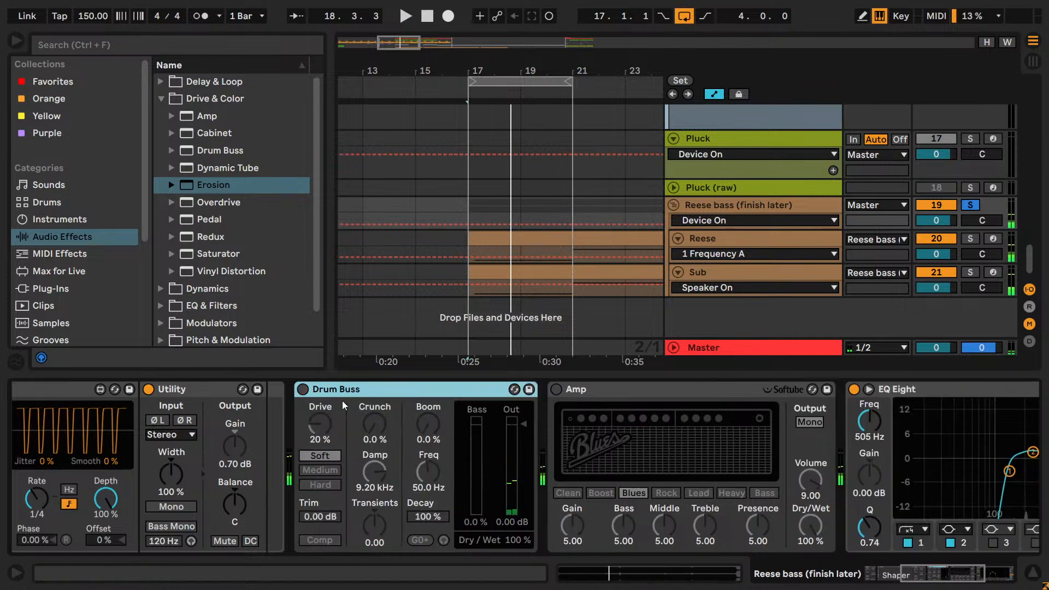
# - Insert Overdrive, Pedal, Saturator and Vinyl Distortion in front of Drum Buss in the Reese bass chain, with all four bypassed
pyautogui.moveTo(222, 203); pyautogui.dragTo(302, 418)
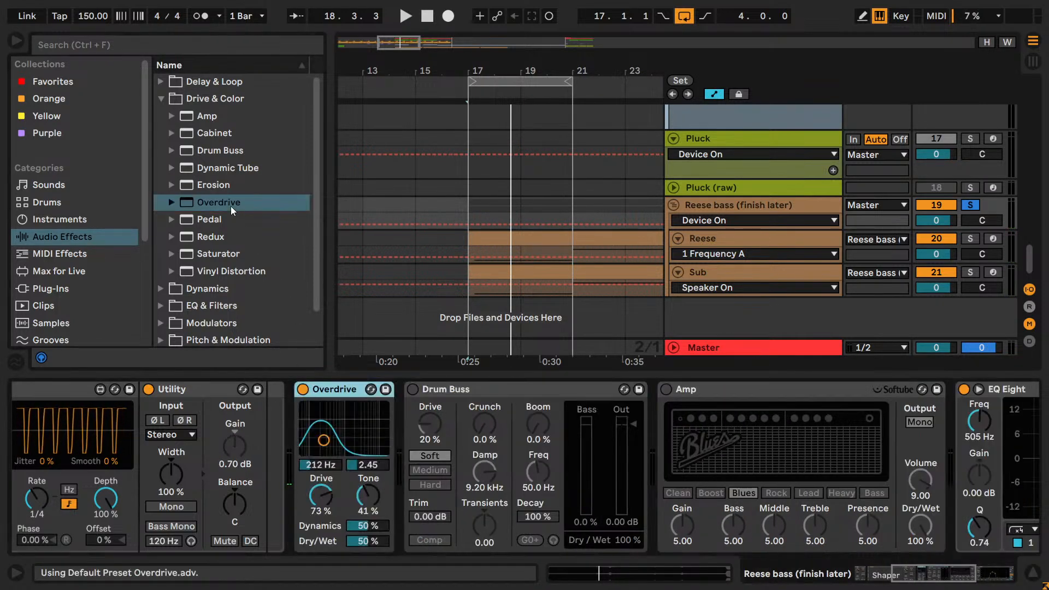
pyautogui.click(303, 389)
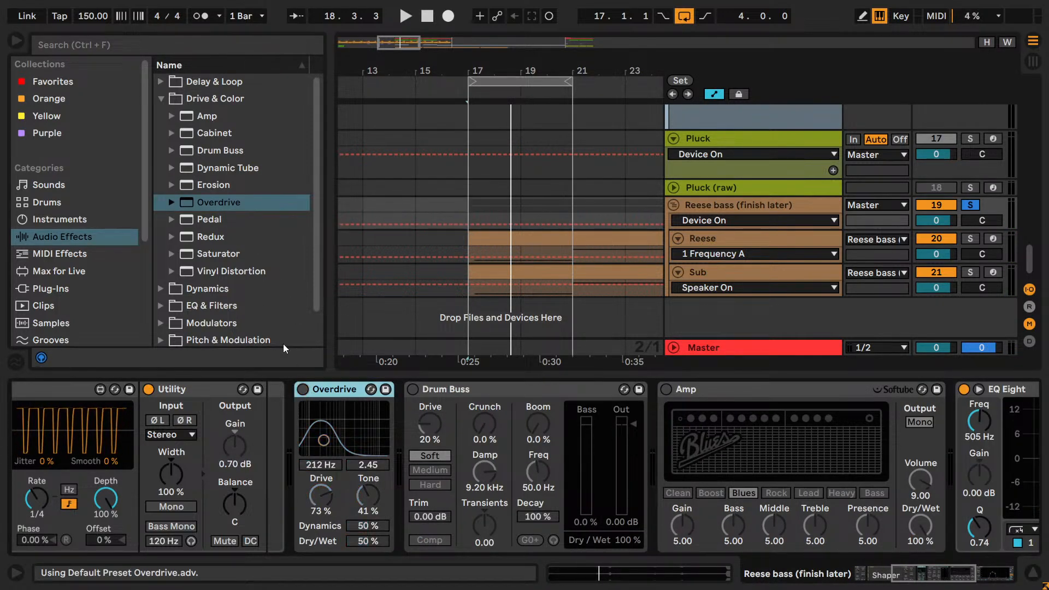
pyautogui.moveTo(219, 219); pyautogui.dragTo(305, 419)
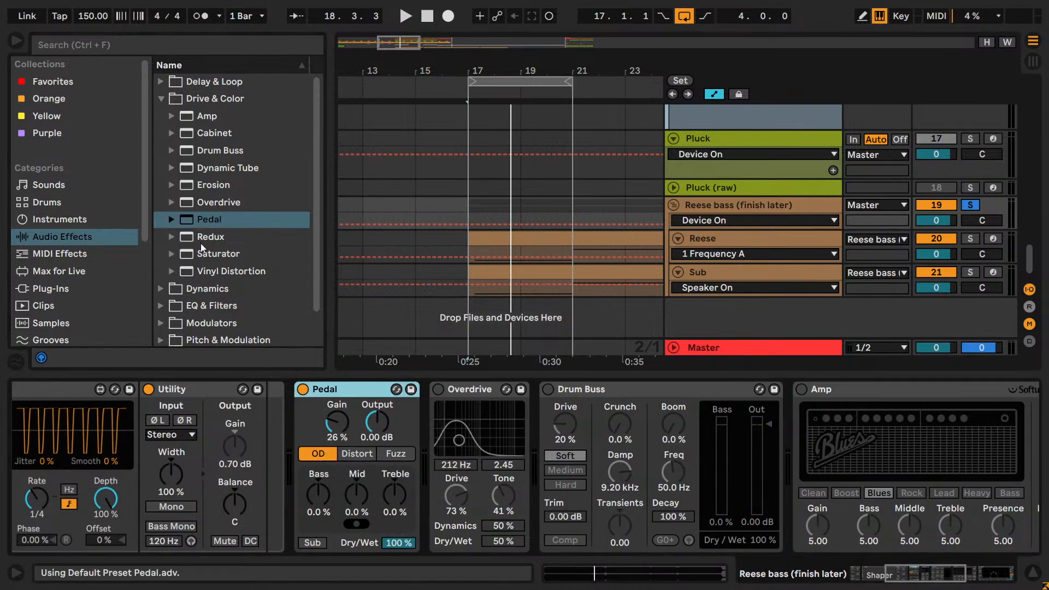
pyautogui.moveTo(211, 254); pyautogui.dragTo(323, 441)
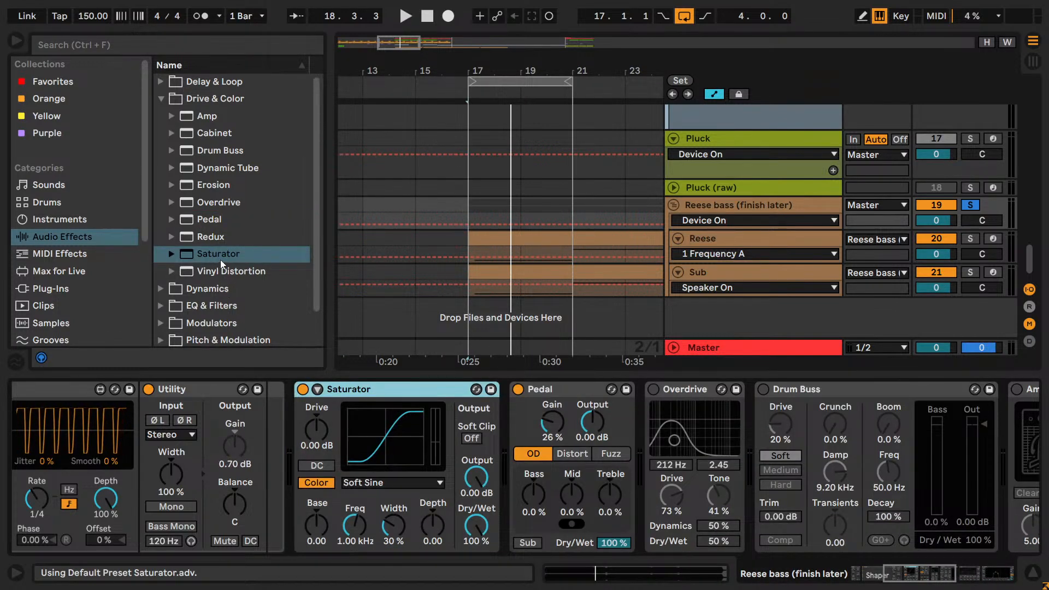
pyautogui.moveTo(227, 270); pyautogui.dragTo(304, 415)
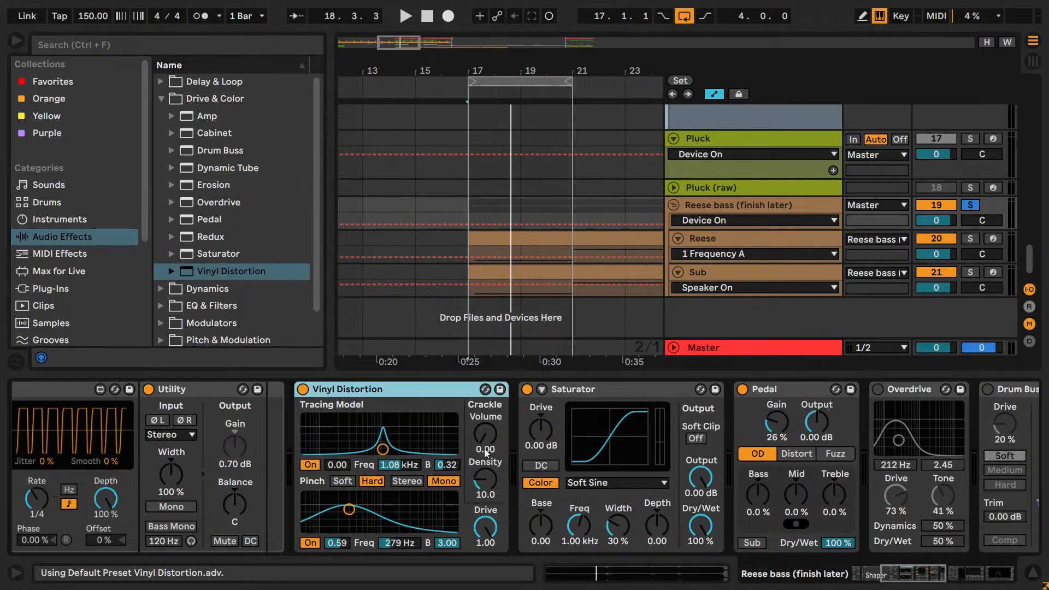
pyautogui.keyDown('shift'); pyautogui.click(753, 396); pyautogui.keyUp('shift')
pyautogui.click(303, 390)
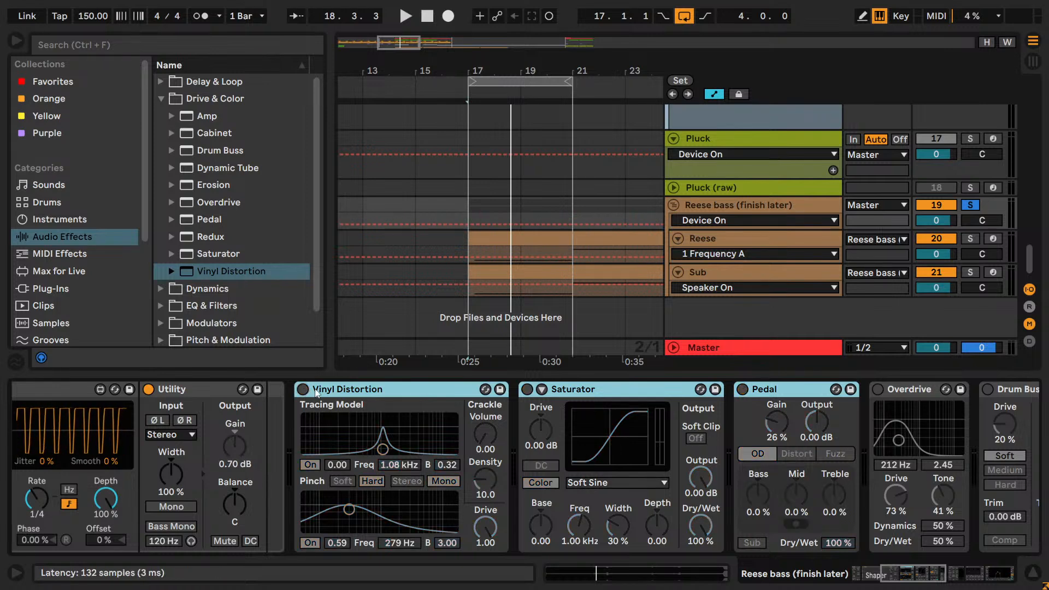
pyautogui.click(944, 575)
pyautogui.moveTo(944, 576); pyautogui.dragTo(950, 576)
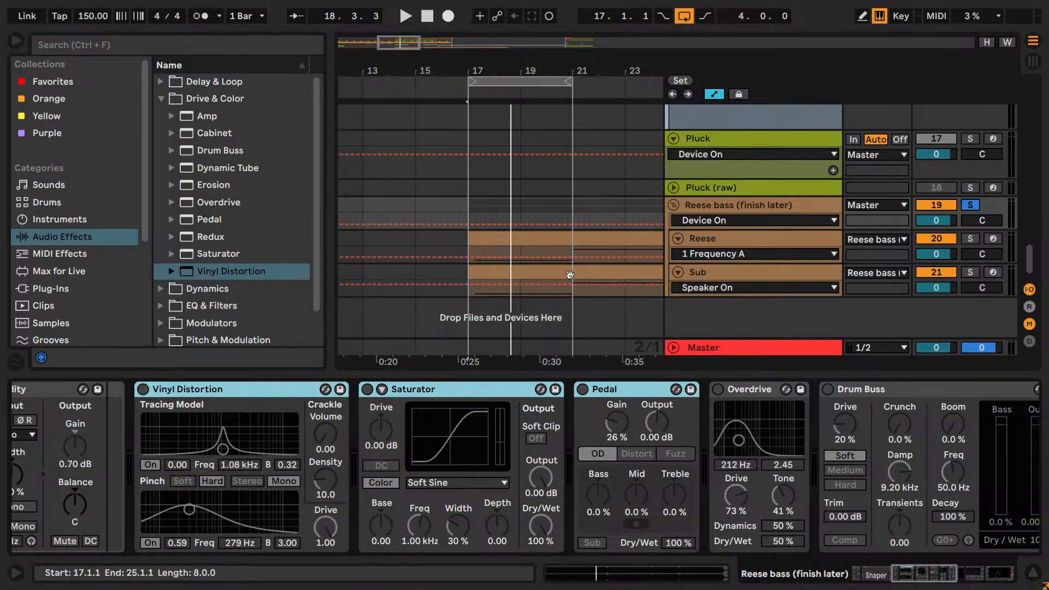
pyautogui.keyDown('shift'); pyautogui.click(855, 390); pyautogui.keyUp('shift')
pyautogui.moveTo(920, 571)
pyautogui.mouseDown()
pyautogui.moveTo(956, 577)
pyautogui.moveTo(935, 584)
pyautogui.mouseUp()
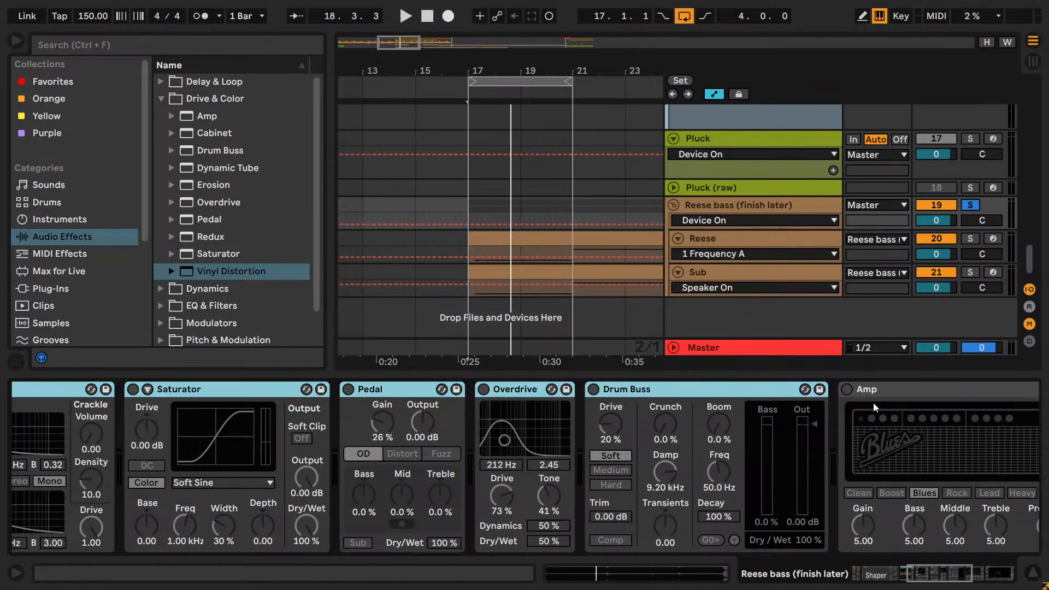
pyautogui.moveTo(927, 572); pyautogui.dragTo(917, 574)
pyautogui.click(116, 390)
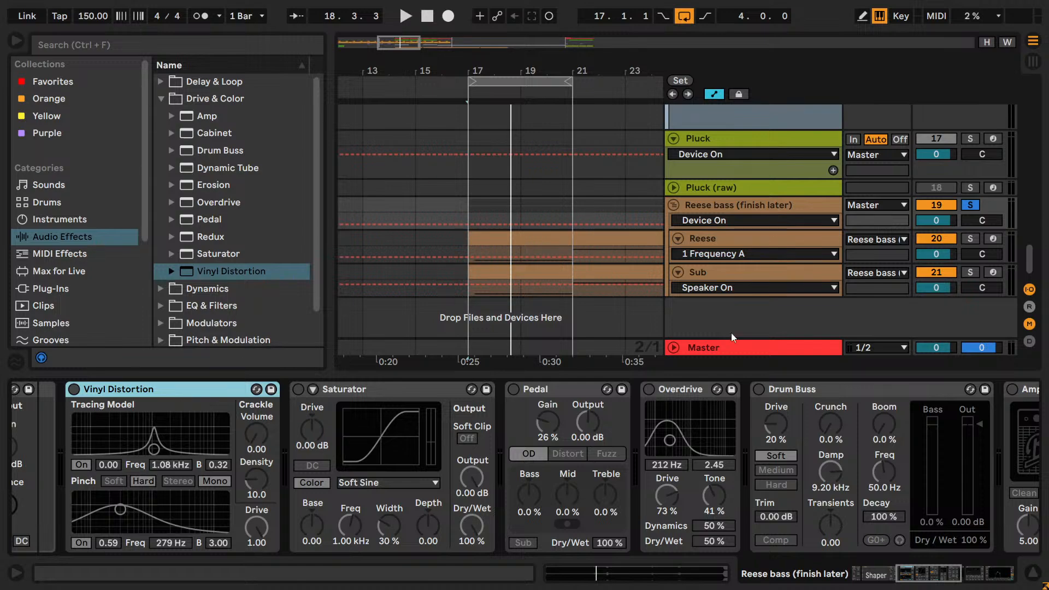
# - Solo the Kick track alongside the soloed Reese bass and play the loop from bar 17
pyautogui.scroll(5, 978, 205)
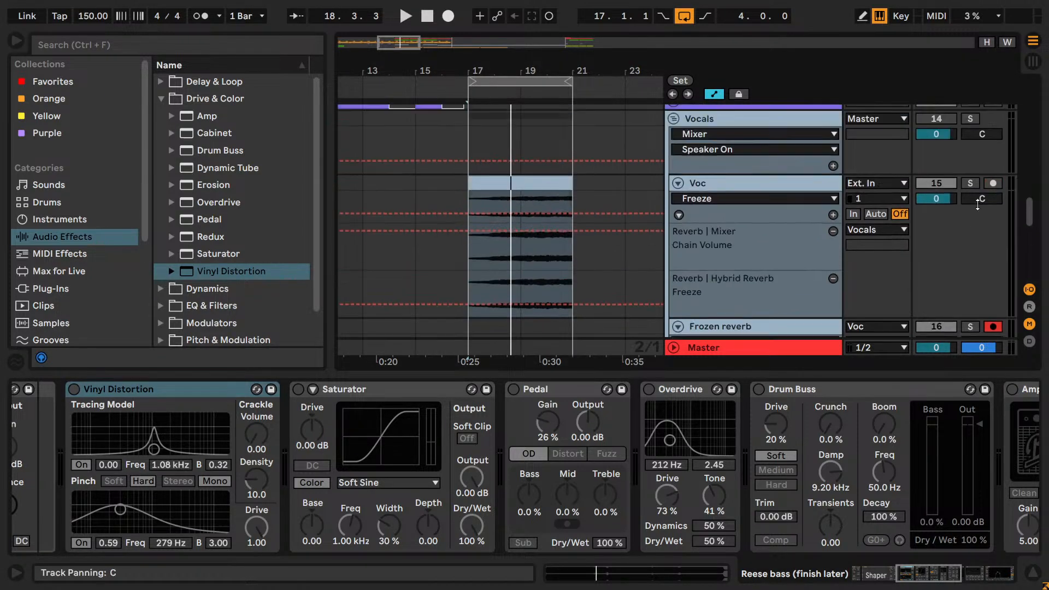
pyautogui.scroll(8, 978, 205)
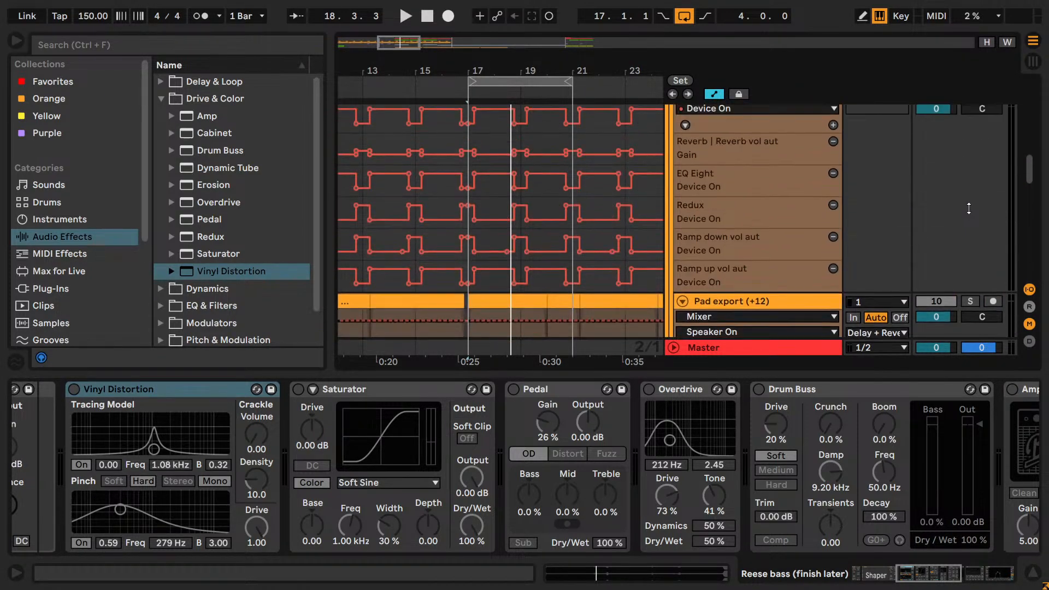
pyautogui.scroll(10, 969, 208)
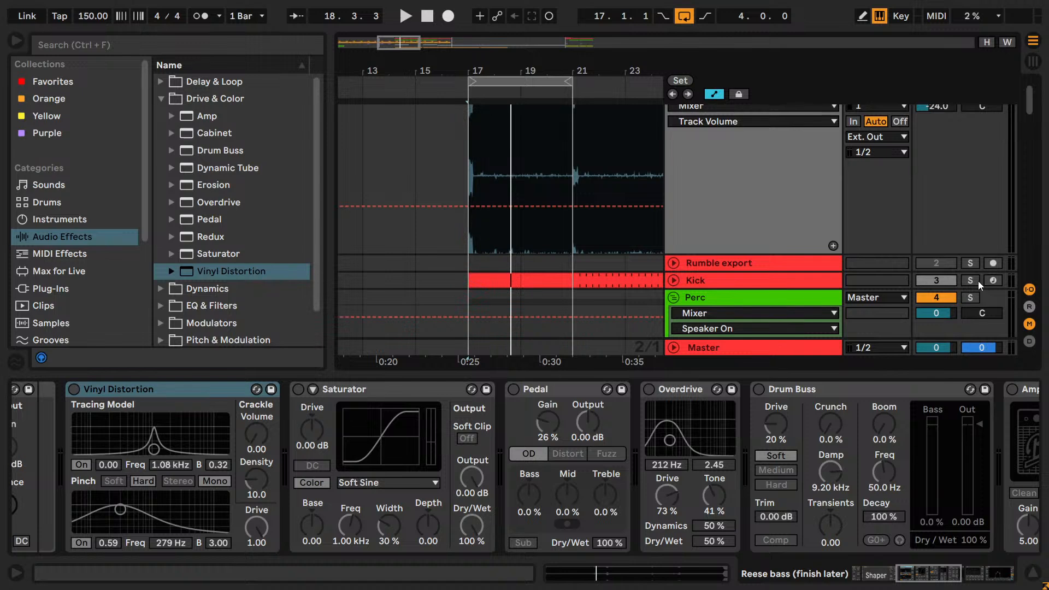
pyautogui.click(971, 281)
pyautogui.press('space')
# - Audition Vinyl Distortion on the Reese bass with the tracing model at 2.79 kHz and pinch at 866 Hz, then remove it
pyautogui.click(69, 393)
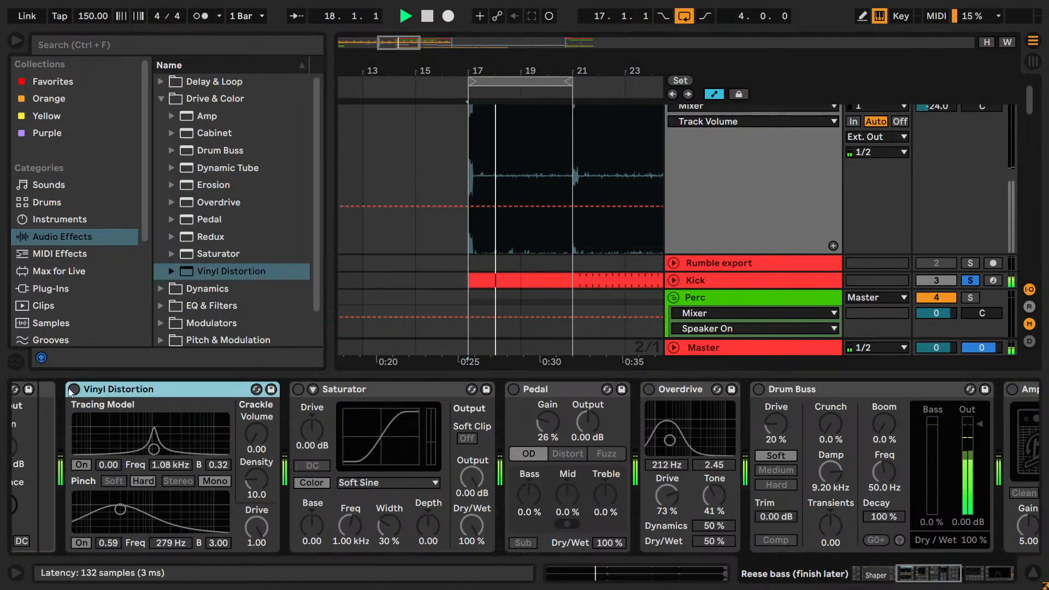
pyautogui.click(72, 390)
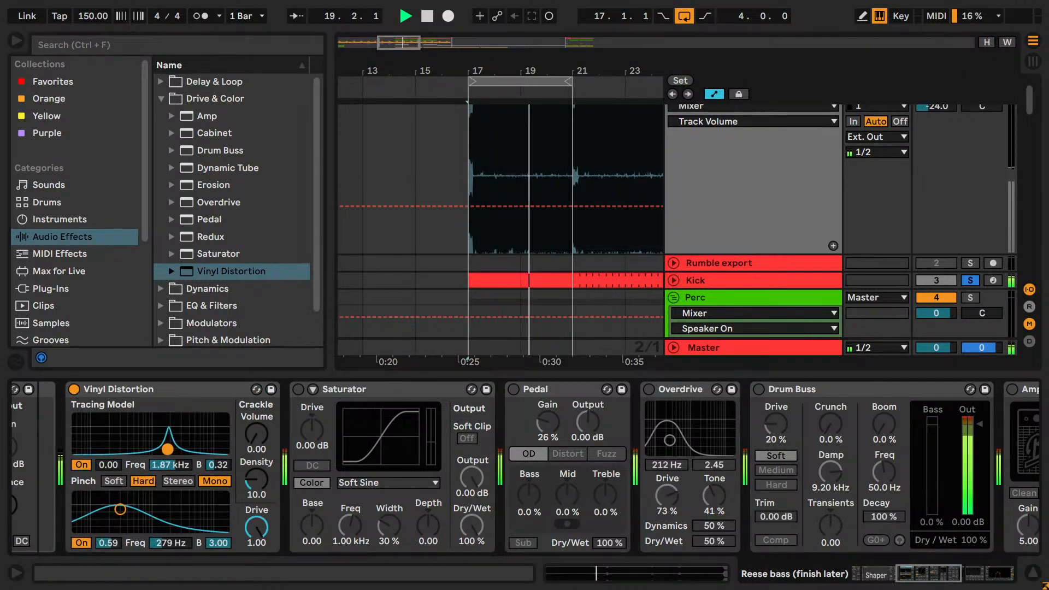
pyautogui.click(74, 390)
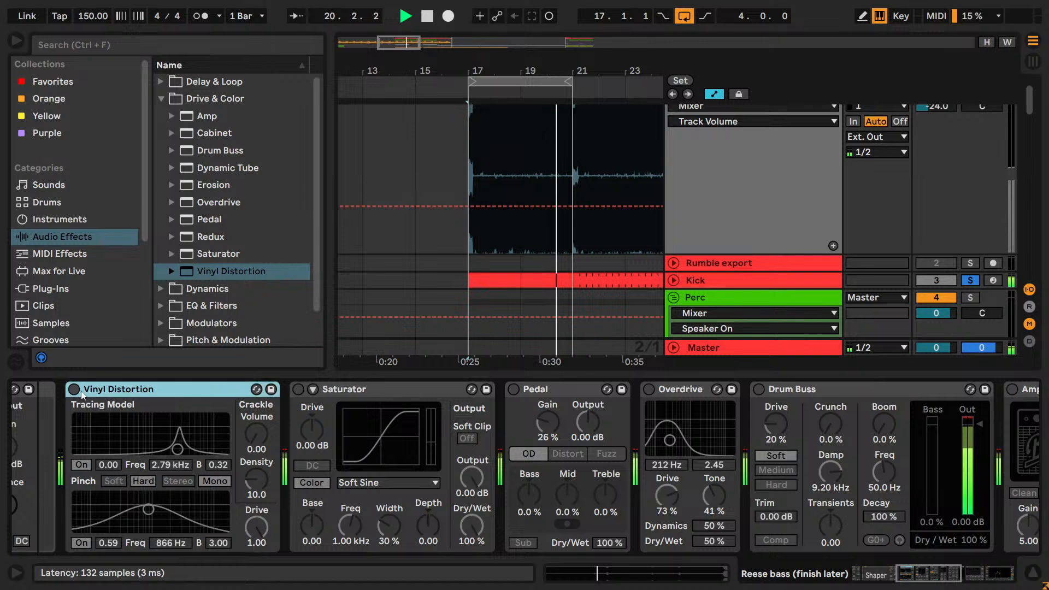
pyautogui.press('Delete')
# - Enable Saturator on the Reese bass with Drive at 27.4 dB, Output at -12.3 dB and the Medium Curve shape
pyautogui.click(74, 390)
pyautogui.moveTo(92, 435); pyautogui.dragTo(92, 410)
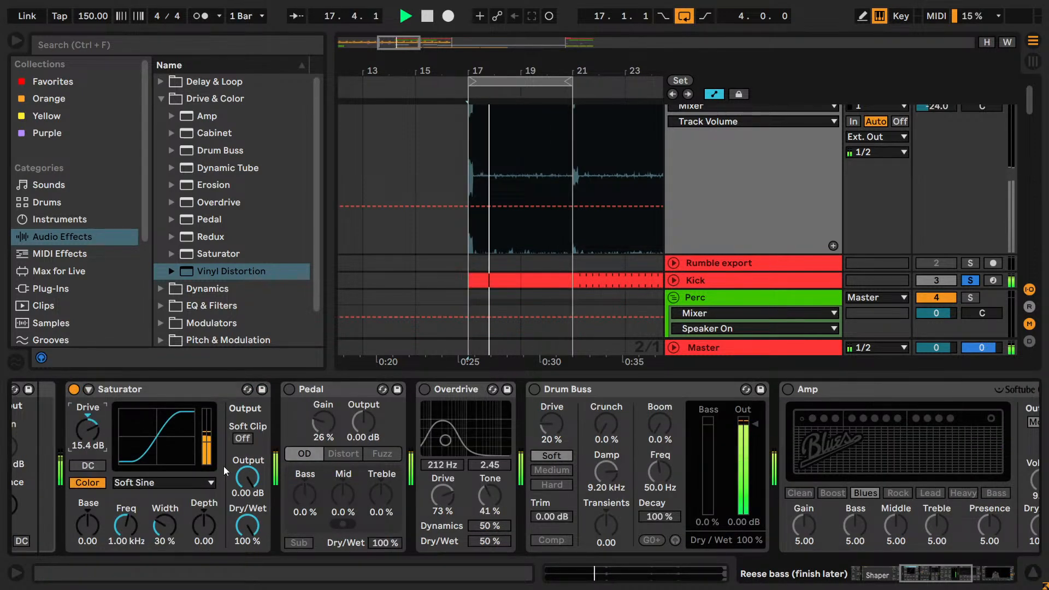
pyautogui.moveTo(248, 478); pyautogui.dragTo(248, 526)
pyautogui.moveTo(89, 430); pyautogui.dragTo(89, 411)
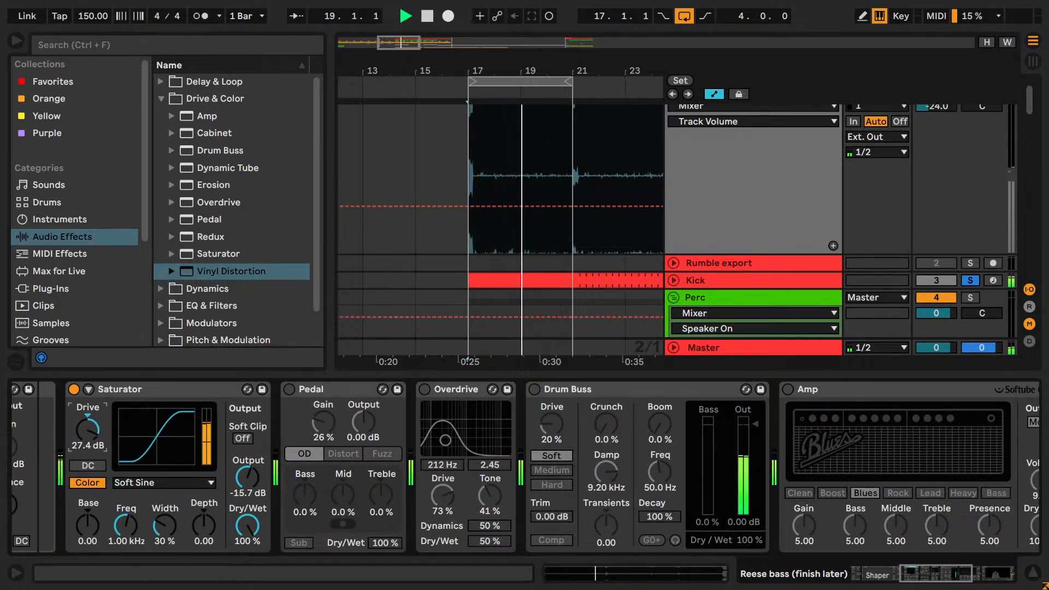
pyautogui.click(211, 483)
pyautogui.click(196, 523)
pyautogui.moveTo(247, 478); pyautogui.dragTo(248, 468)
# - Compare Saturator against bypass, raise its Drive to 36 dB with Output at about -16.6 dB, and remove it from the chain
pyautogui.click(74, 390)
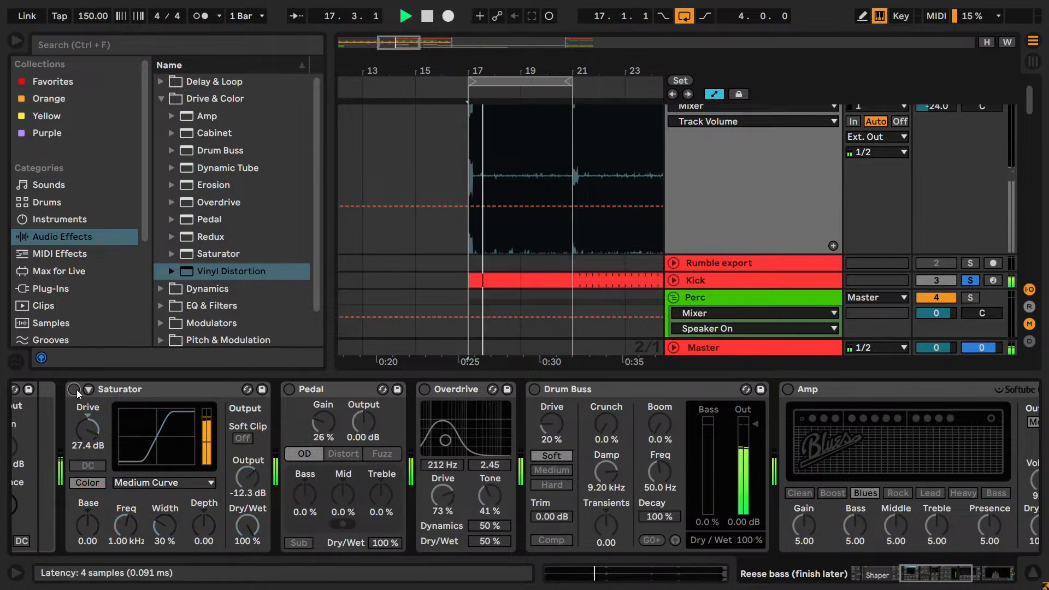
pyautogui.click(74, 390)
pyautogui.moveTo(87, 432); pyautogui.dragTo(88, 420)
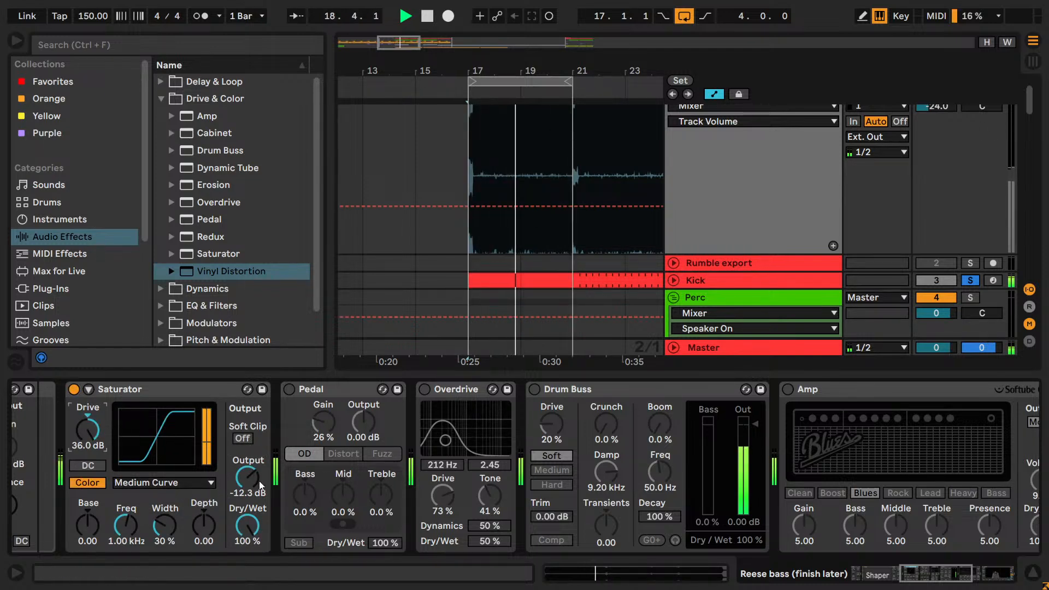
pyautogui.moveTo(261, 486); pyautogui.dragTo(261, 498)
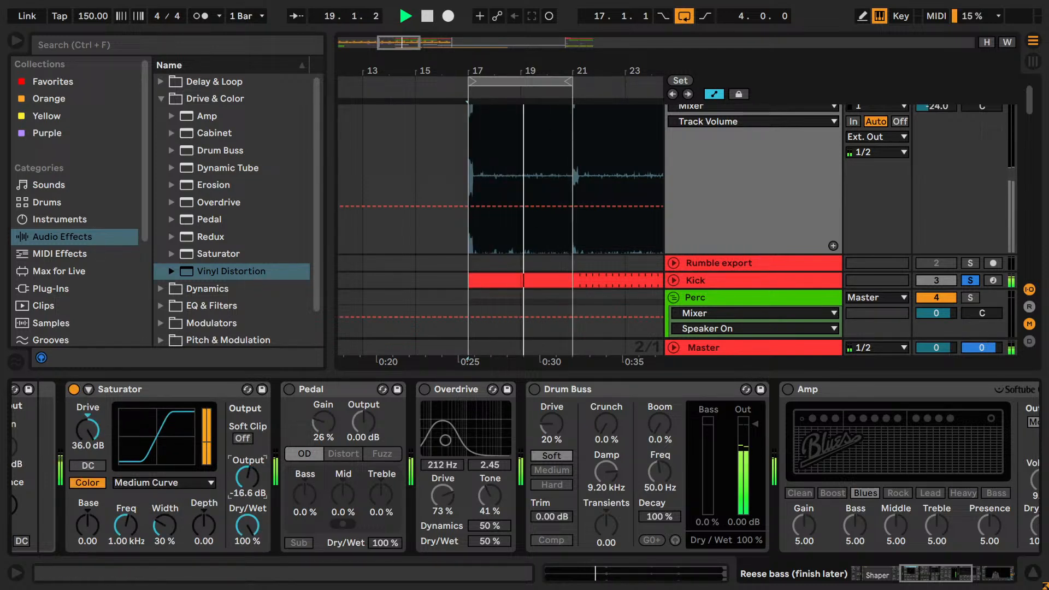
pyautogui.click(114, 392)
pyautogui.press('Delete')
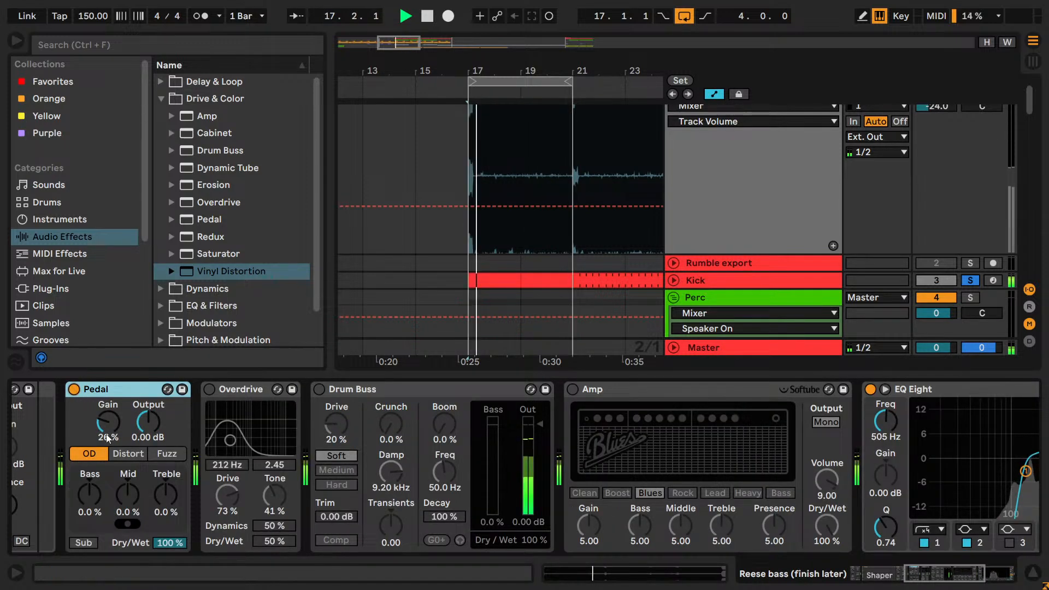
# - Try Pedal in OD mode with Gain at 67% and Output at -1.27 dB, compare it with bypass, and remove it
pyautogui.moveTo(108, 438); pyautogui.dragTo(107, 404)
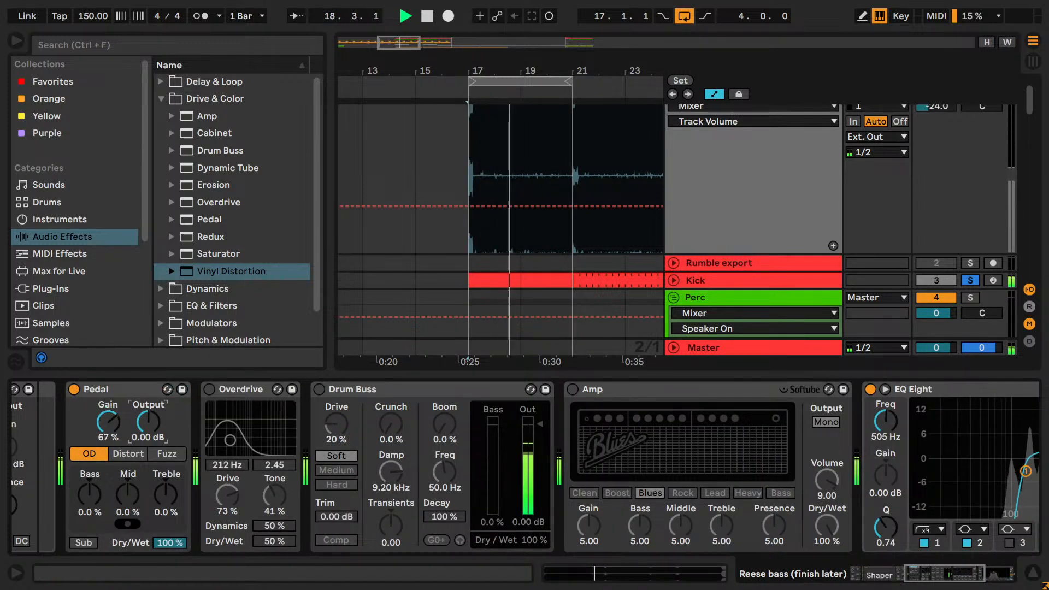
pyautogui.click(74, 390)
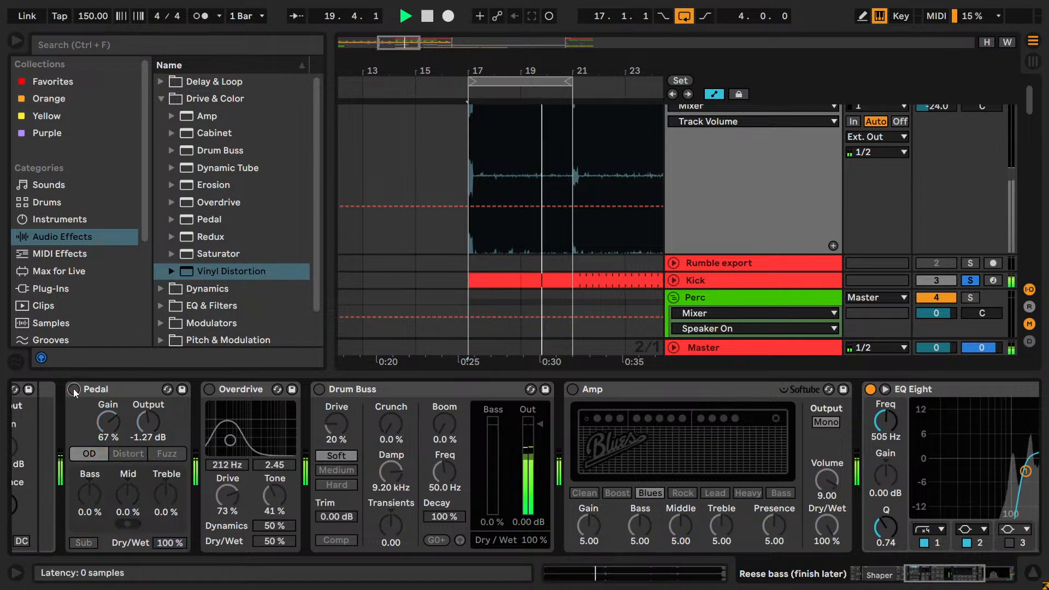
pyautogui.click(77, 394)
pyautogui.press('Delete')
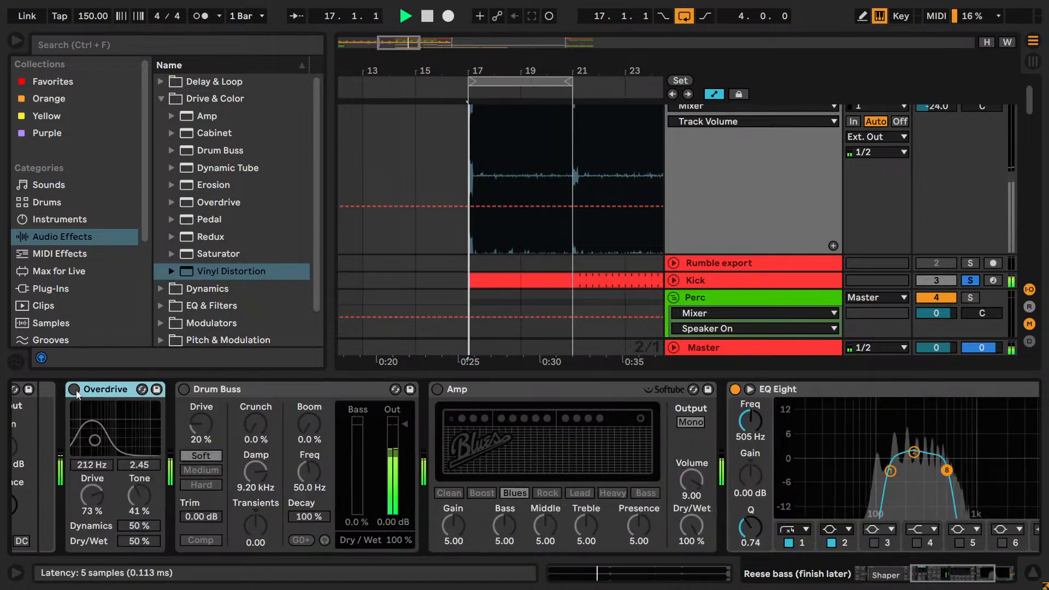
# - Try Overdrive on the Reese bass with Drive at 100% and Tone at 66% while the loop plays, and remove it
pyautogui.click(75, 391)
pyautogui.moveTo(99, 496); pyautogui.dragTo(98, 462)
pyautogui.moveTo(134, 496); pyautogui.dragTo(134, 469)
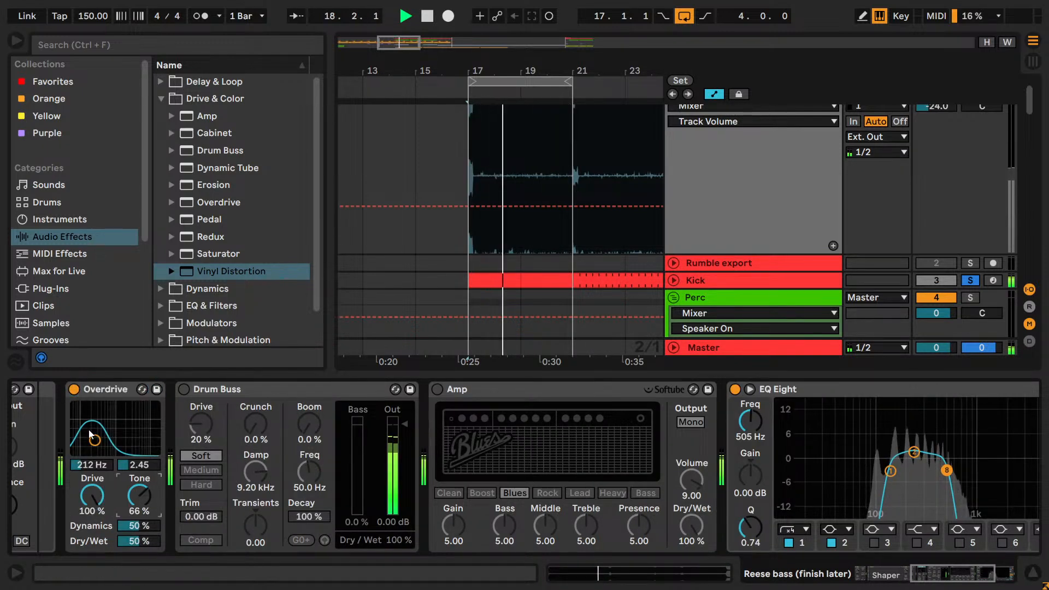
pyautogui.click(110, 390)
pyautogui.press('Delete')
# - Try Drum Buss on the Reese bass with Drive at 52% and Medium distortion, and remove it from the chain
pyautogui.click(74, 389)
pyautogui.moveTo(89, 428); pyautogui.dragTo(90, 405)
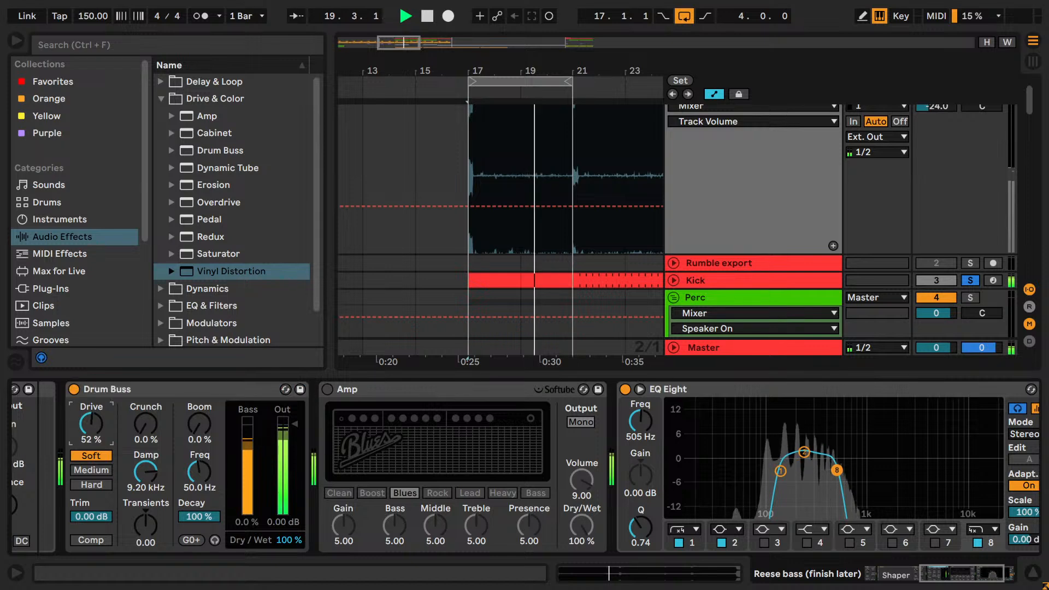
pyautogui.click(109, 470)
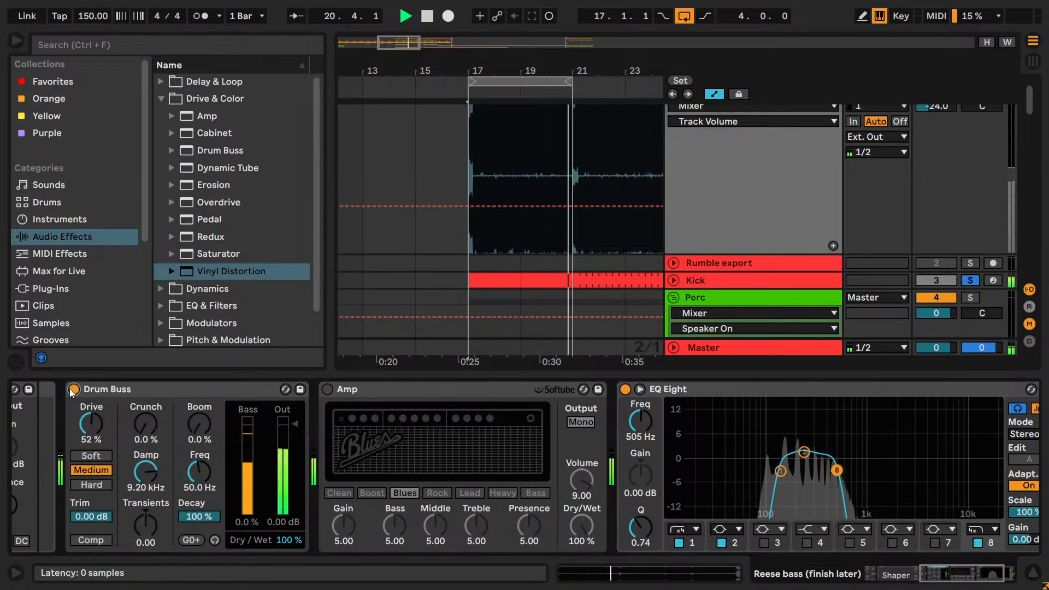
pyautogui.click(70, 388)
pyautogui.press('Delete')
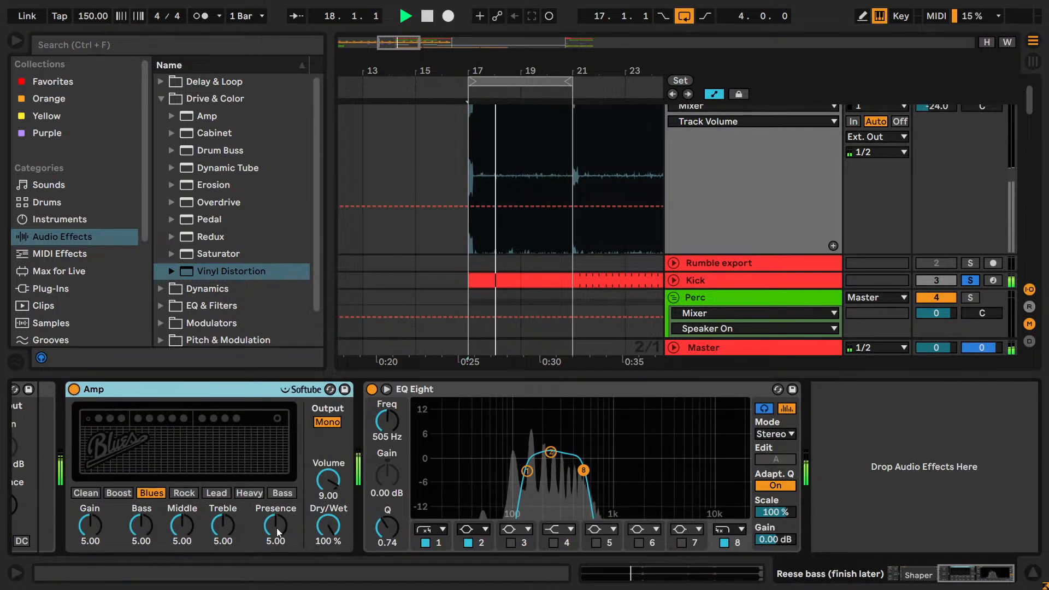
# - Compare the Blues Amp against bypass and leave it enabled between Utility and EQ Eight
pyautogui.click(73, 389)
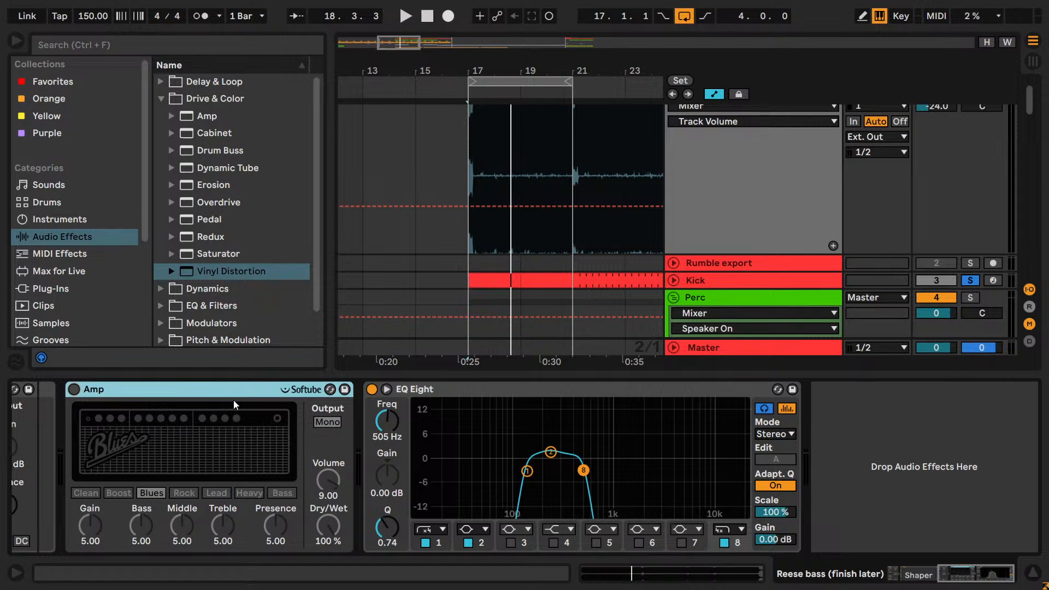
pyautogui.click(74, 390)
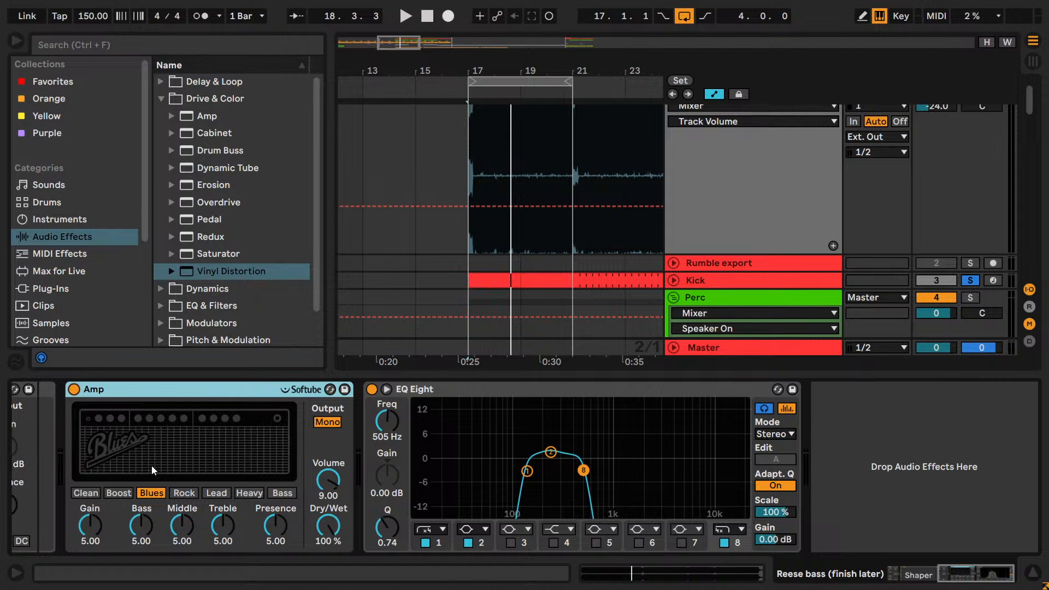
pyautogui.moveTo(1000, 577); pyautogui.dragTo(987, 575)
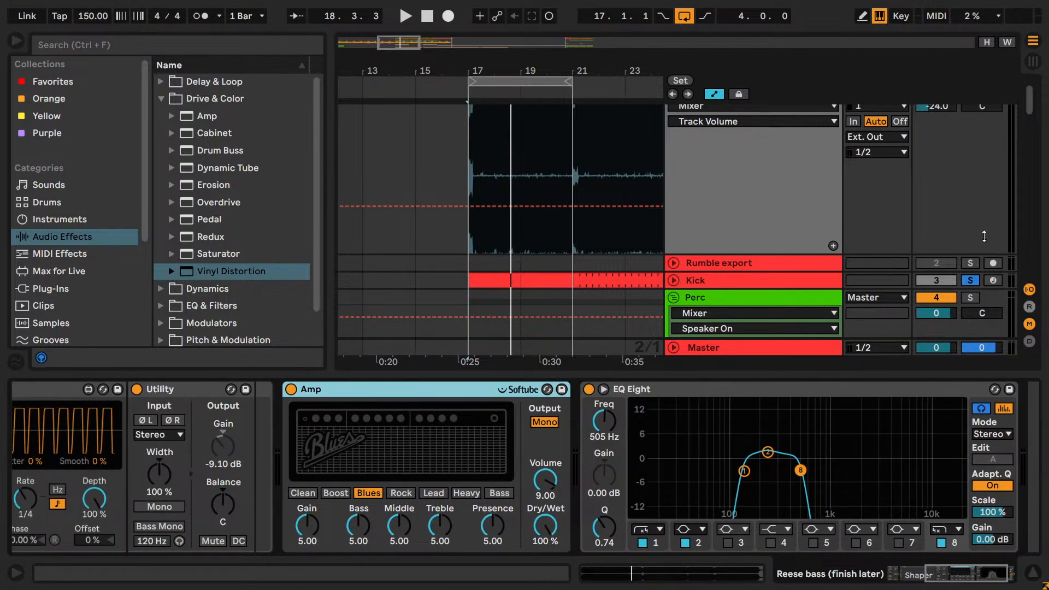
pyautogui.scroll(2, 952, 254)
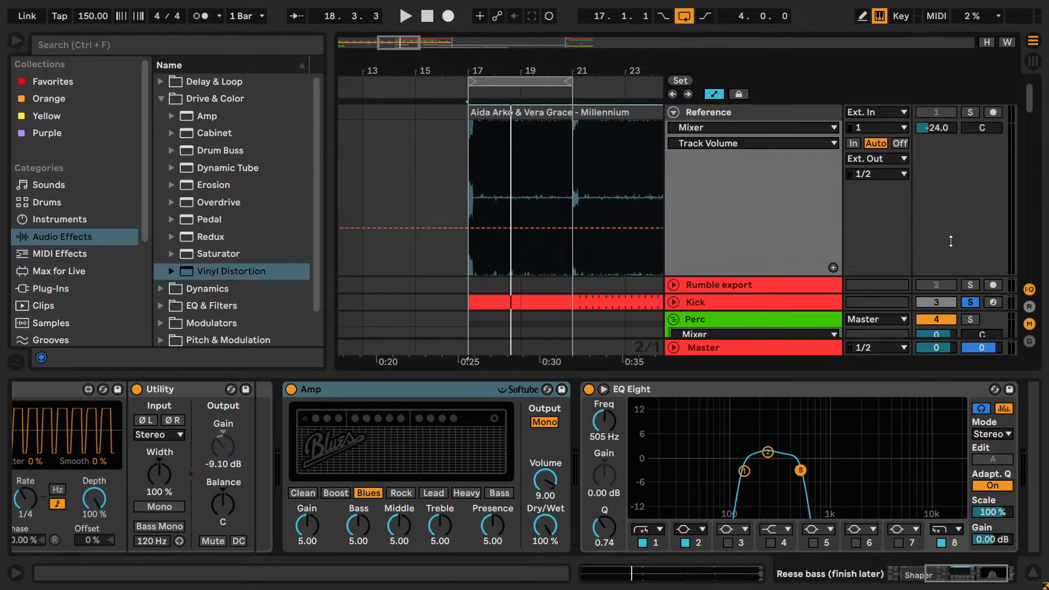
# - Play the loop and switch the Amp on the Reese bass group to the Boost model
pyautogui.scroll(-4, 951, 254)
pyautogui.scroll(-5, 965, 251)
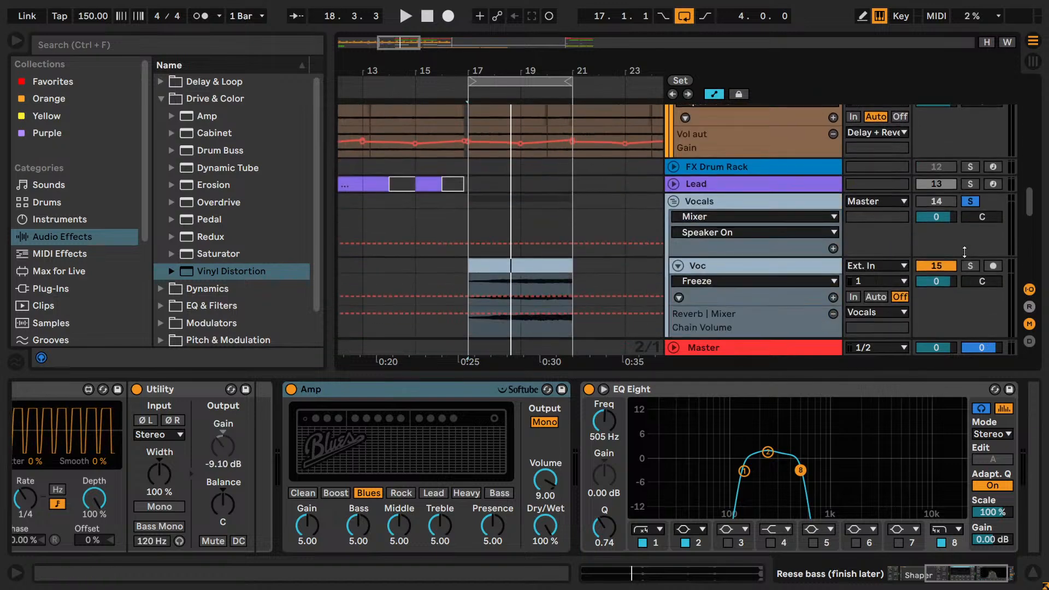
pyautogui.scroll(-8, 951, 235)
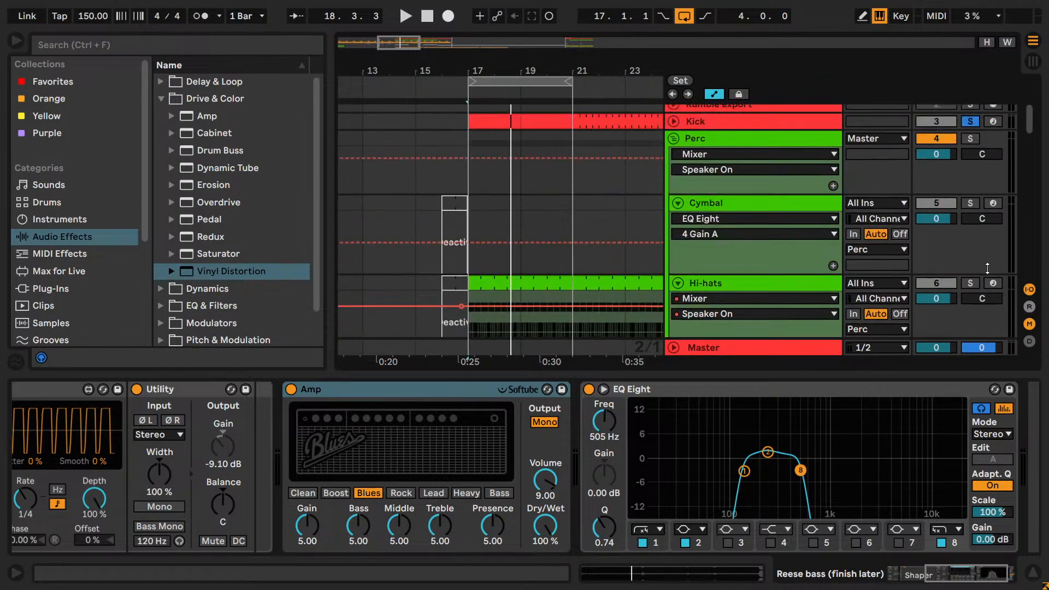
pyautogui.scroll(-3, 926, 270)
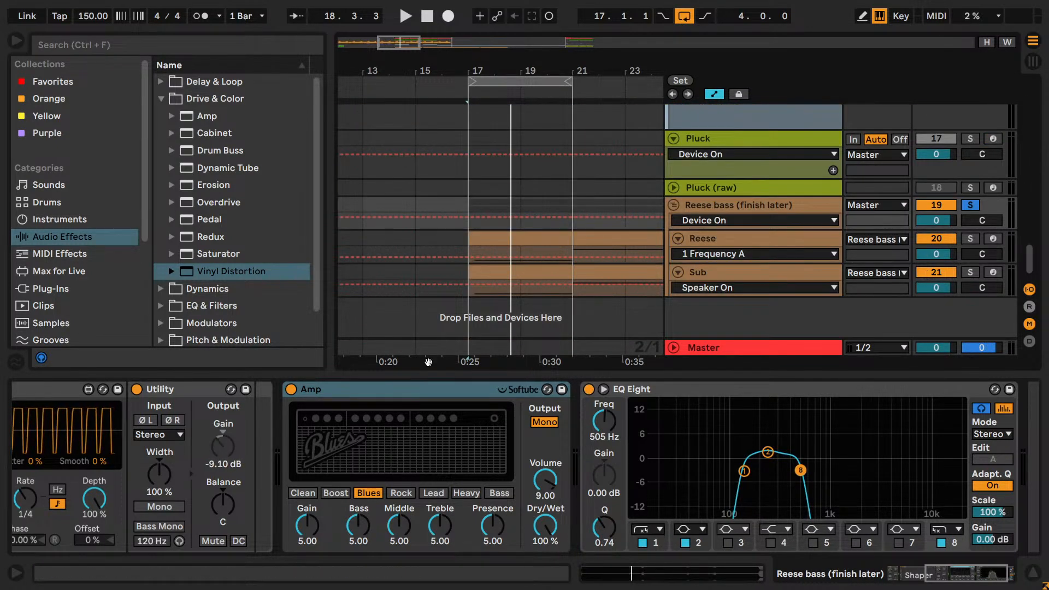
pyautogui.press('space')
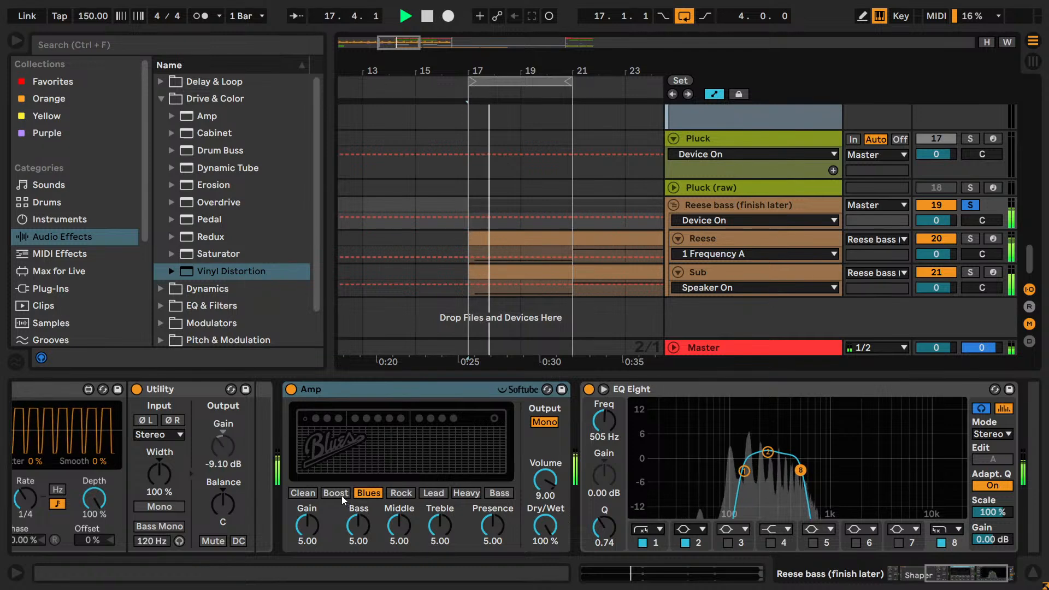
pyautogui.click(340, 496)
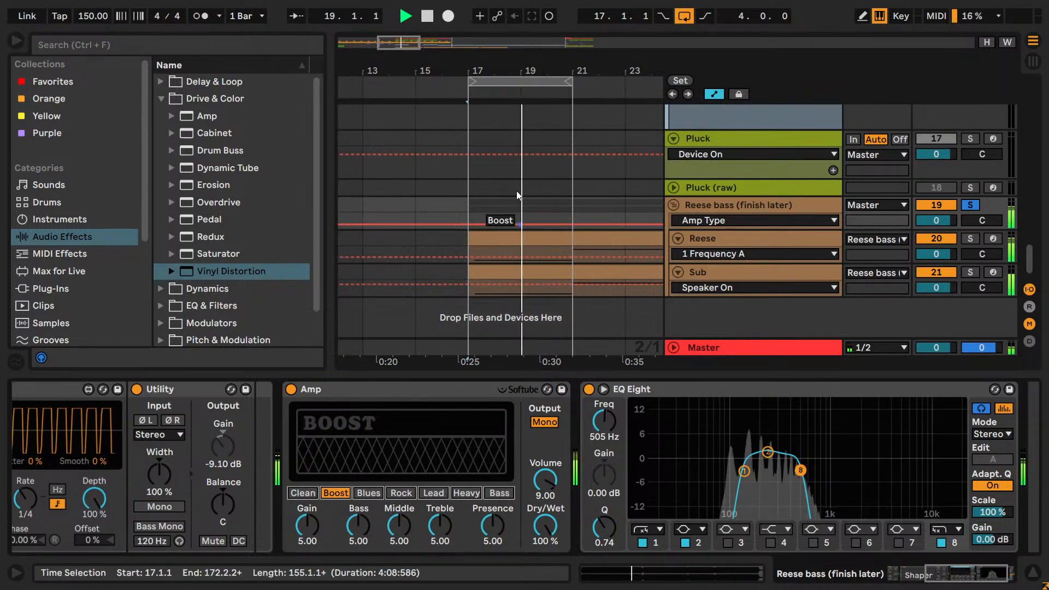
# - Shorten the arrangement loop to two bars starting at bar 19 and resume playback
pyautogui.press('space')
pyautogui.moveTo(471, 81); pyautogui.dragTo(502, 81)
pyautogui.press('space')
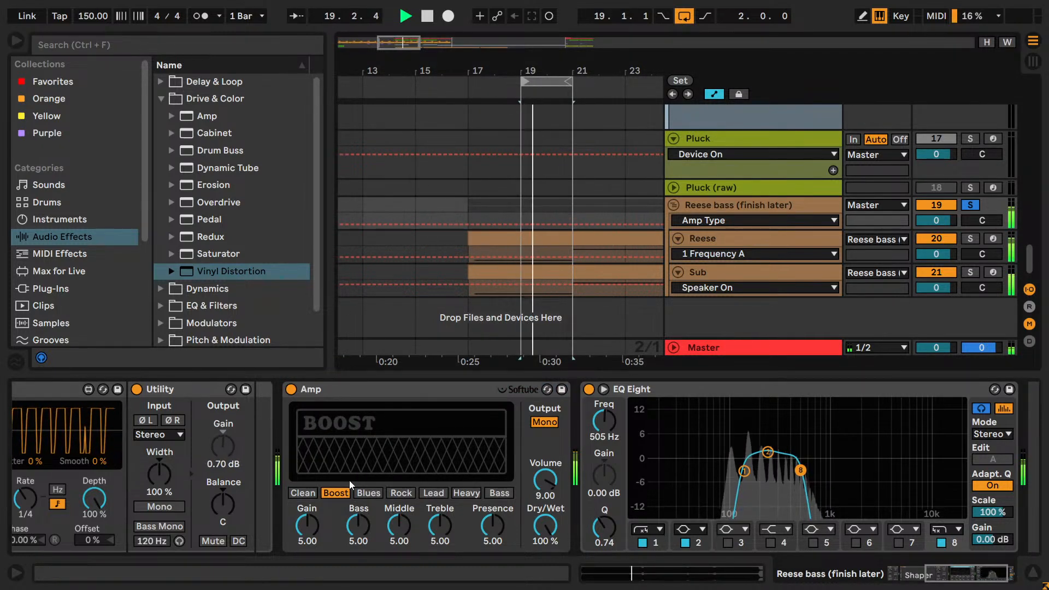
# - Audition the Amp's Blues, Bass, Heavy, Lead and Rock models on the Reese bass, returning to Blues
pyautogui.click(367, 492)
pyautogui.click(499, 493)
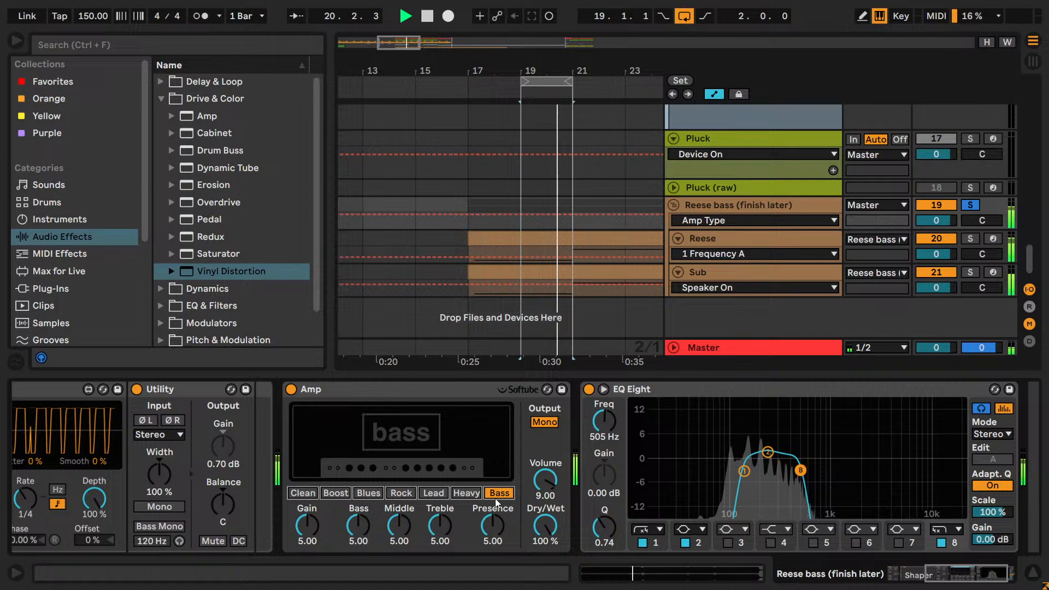
pyautogui.click(466, 493)
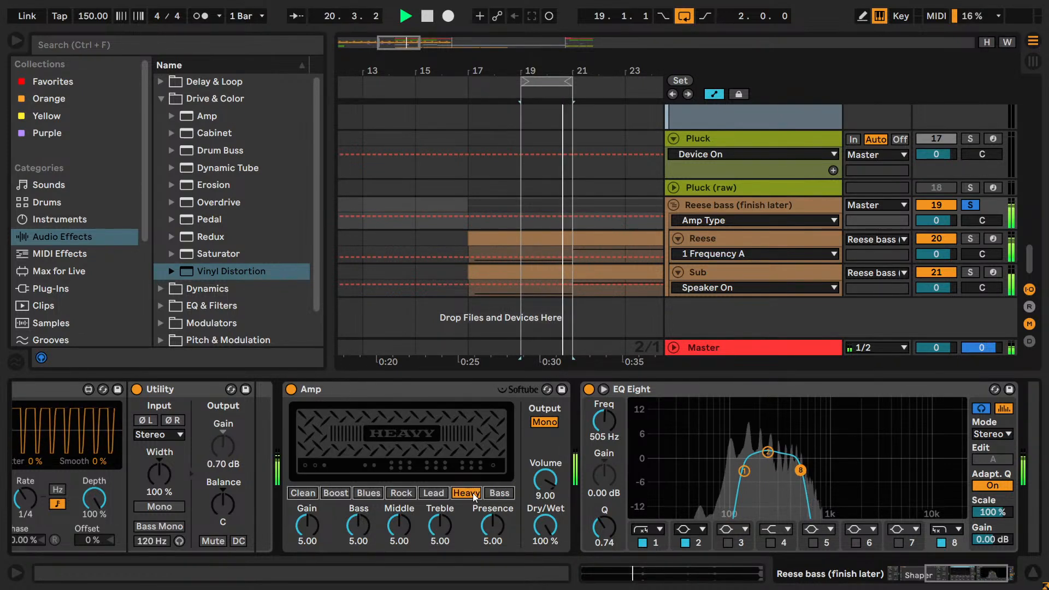
pyautogui.click(440, 492)
pyautogui.click(401, 493)
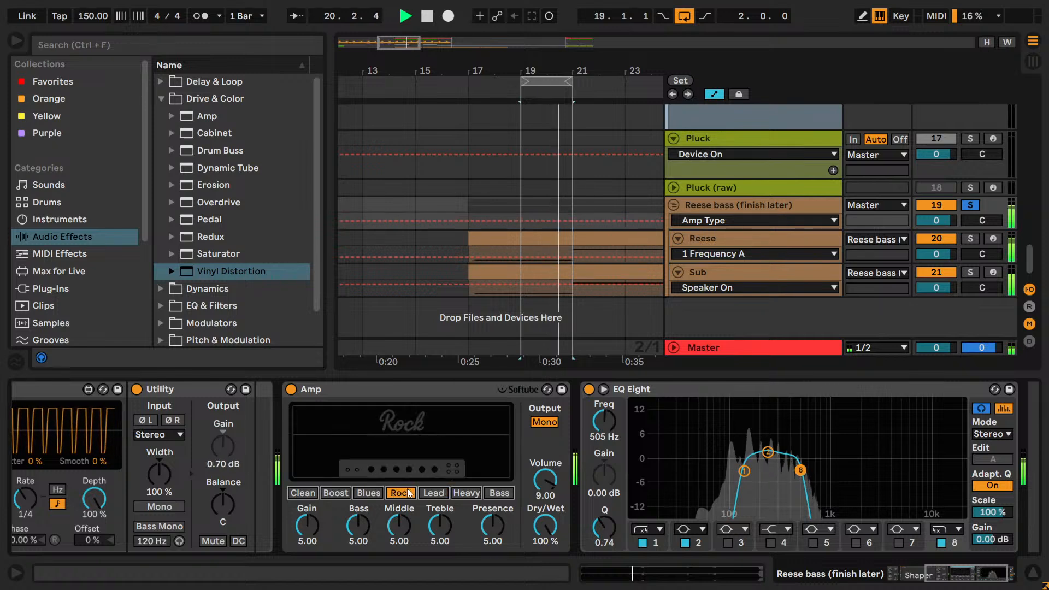
pyautogui.click(372, 494)
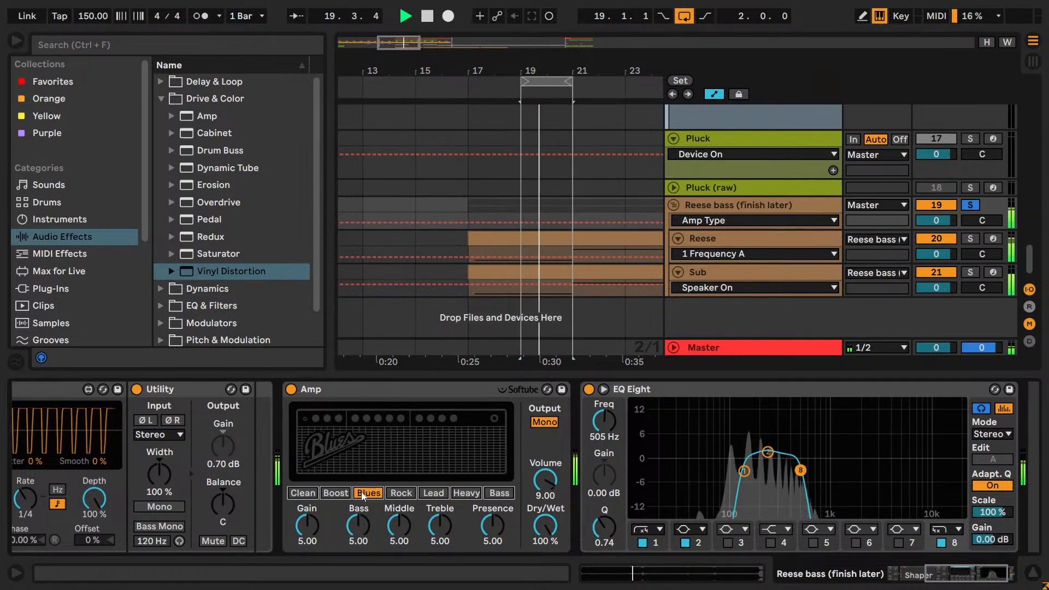
# - Compare the Amp's Bass, Blues and Boost models while the loop plays
pyautogui.click(496, 494)
pyautogui.click(364, 495)
pyautogui.click(350, 493)
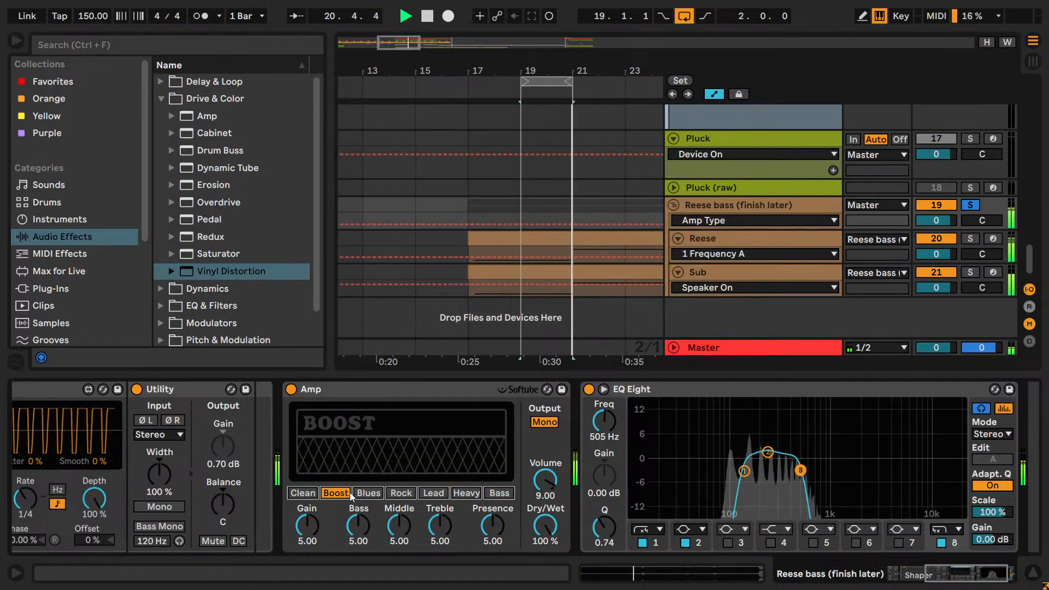
pyautogui.click(357, 493)
pyautogui.click(344, 493)
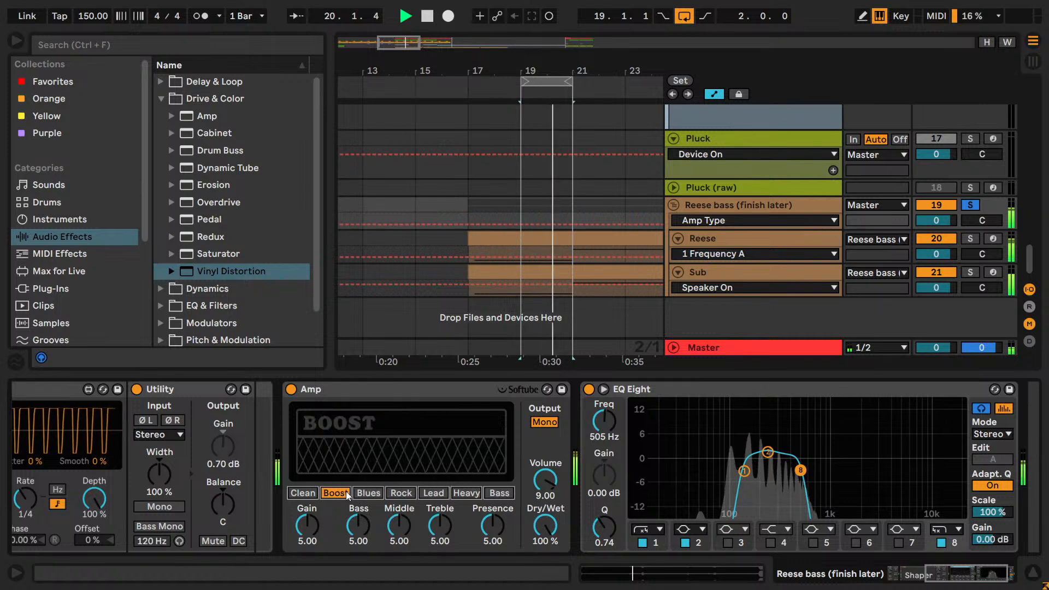
# - Audition the Amp's Bass, Blues, Rock, Lead and Clean models once more and settle on Boost
pyautogui.click(498, 493)
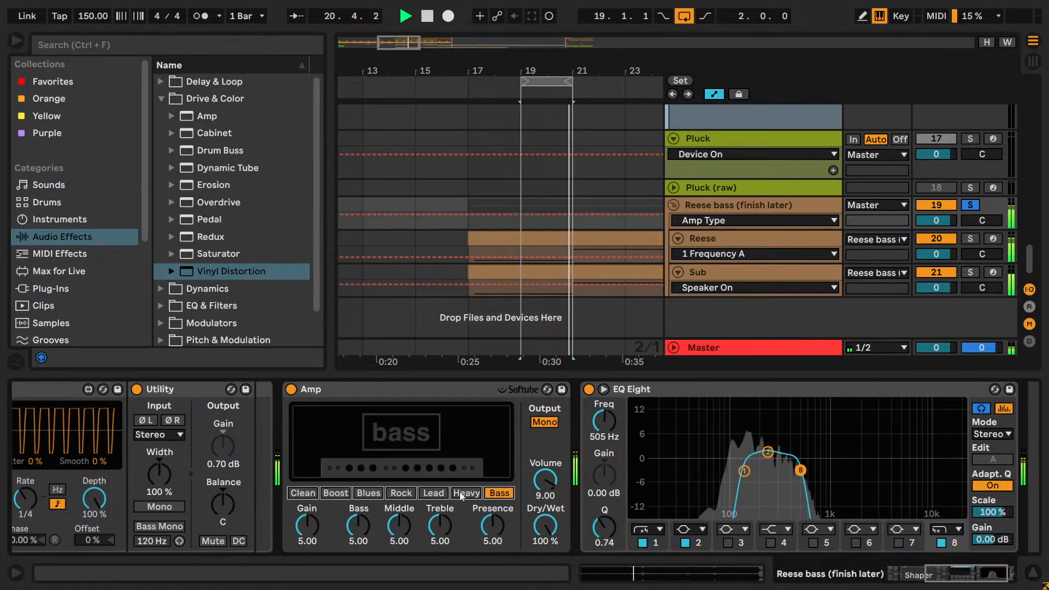
pyautogui.click(335, 492)
pyautogui.click(369, 492)
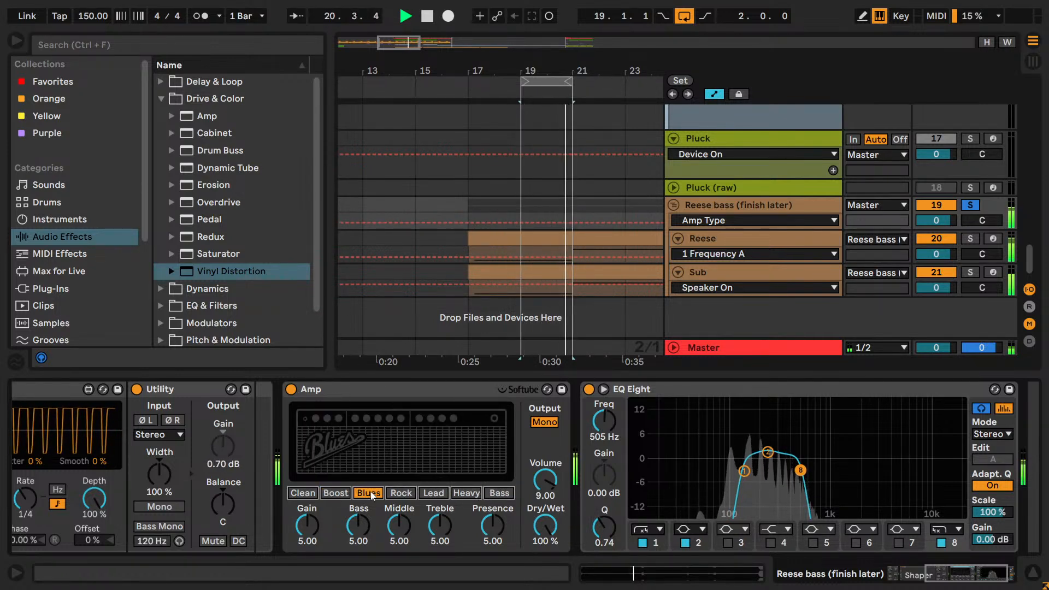
pyautogui.click(391, 491)
pyautogui.click(428, 493)
pyautogui.click(297, 493)
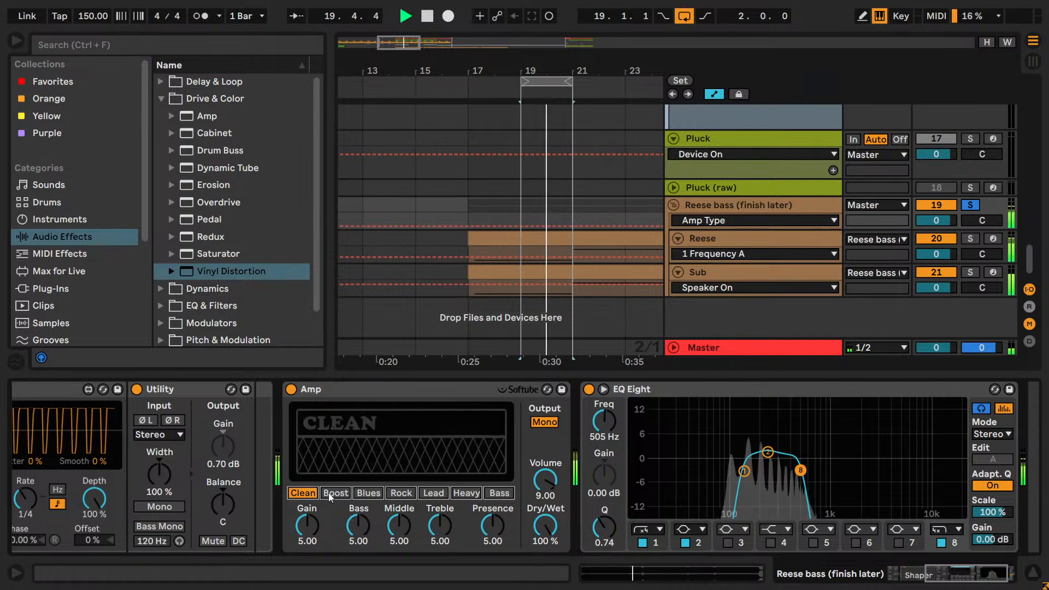
pyautogui.click(331, 493)
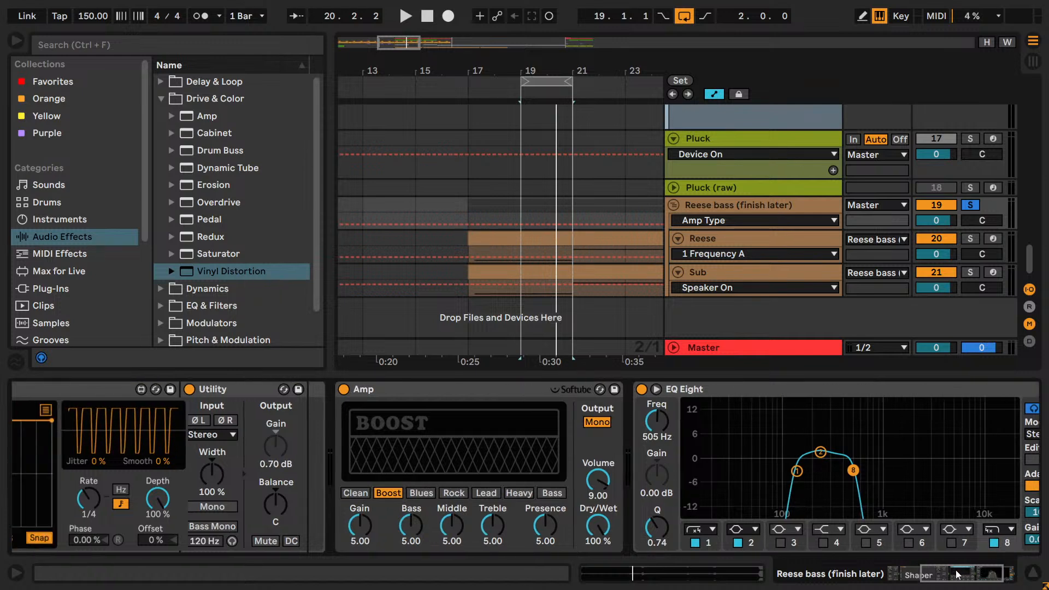
# - Set the Amp's output on the Reese bass group to Dual and play the loop
pyautogui.scroll(5, 947, 550)
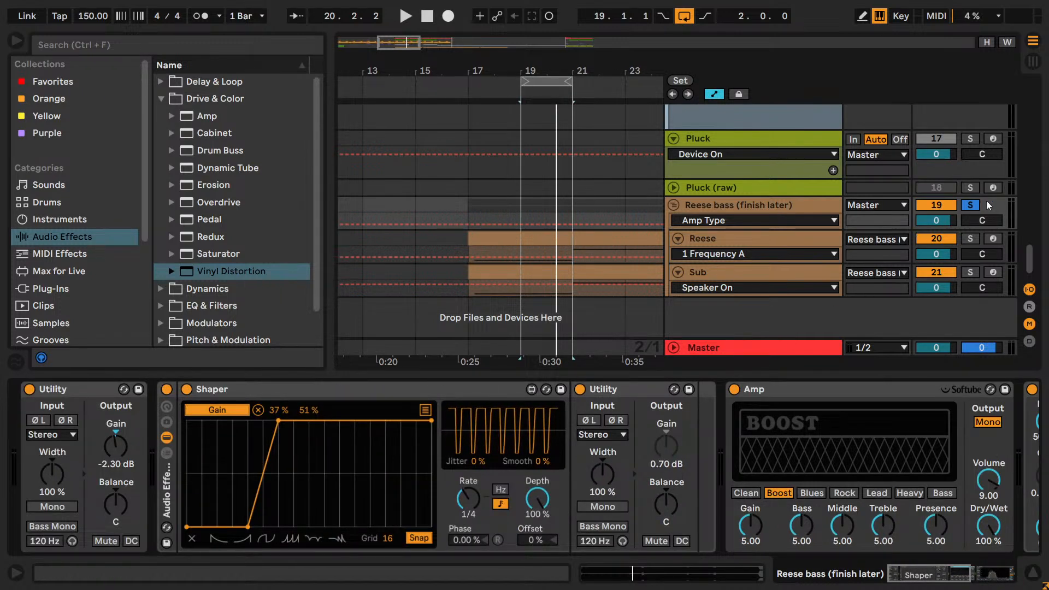
pyautogui.click(784, 208)
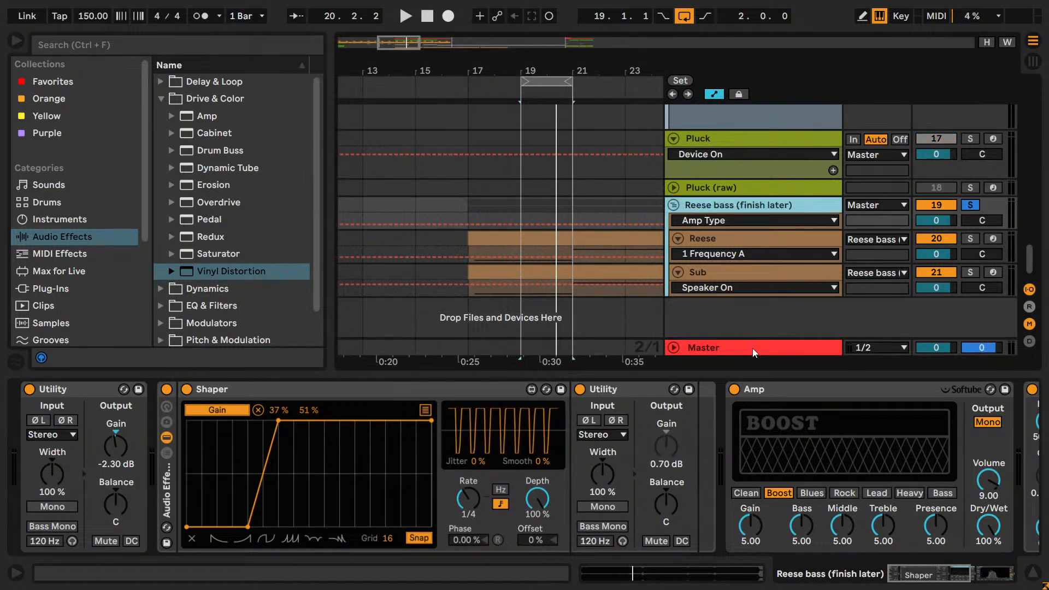
pyautogui.moveTo(931, 572); pyautogui.dragTo(976, 574)
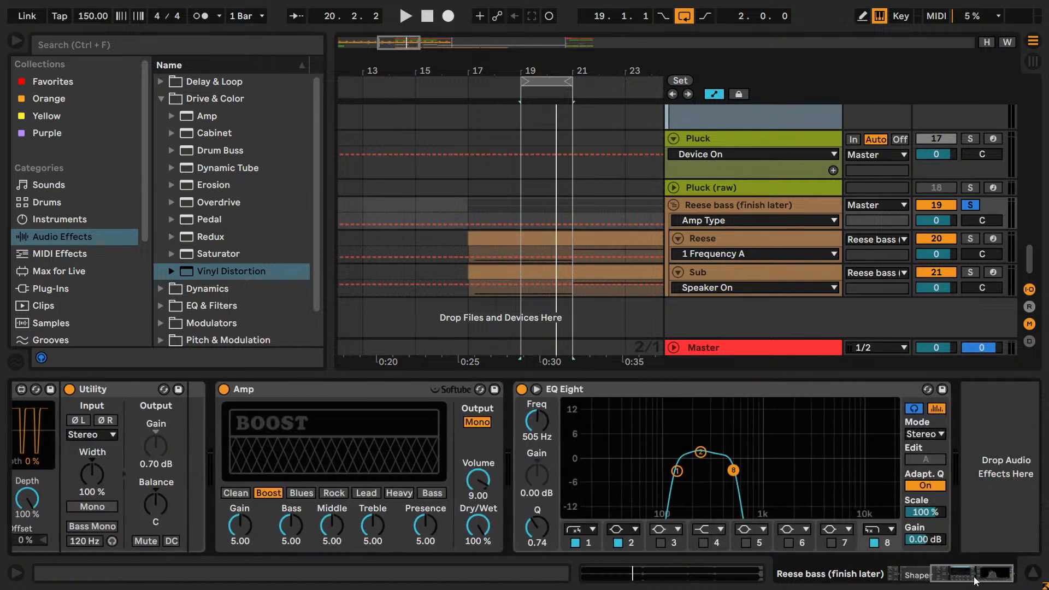
pyautogui.click(470, 424)
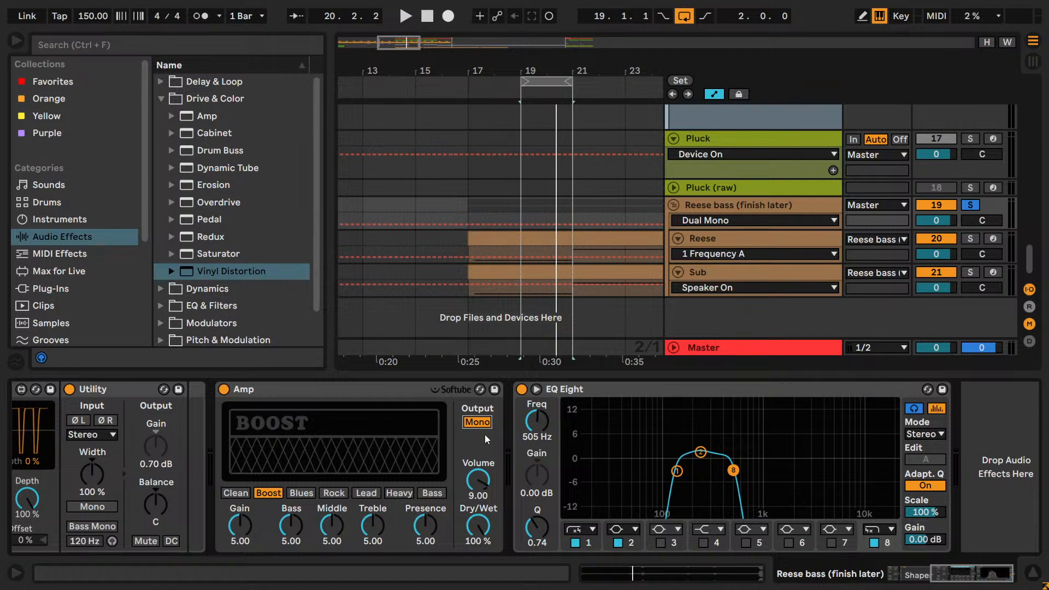
pyautogui.click(470, 425)
pyautogui.press('space')
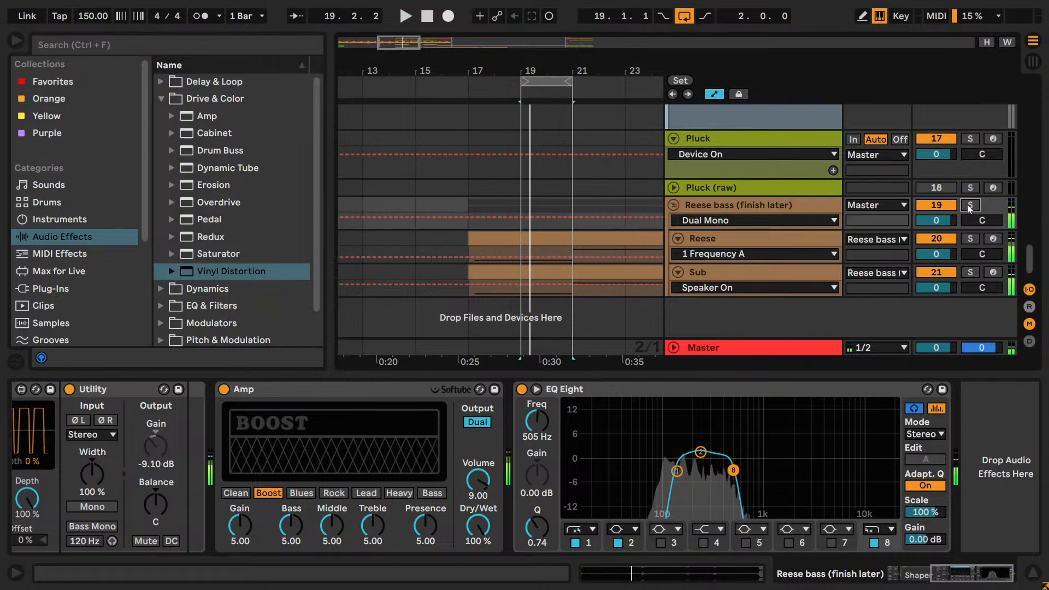
# - Solo the Kick track together with the Reese bass group
pyautogui.scroll(8, 967, 205)
pyautogui.scroll(10, 972, 204)
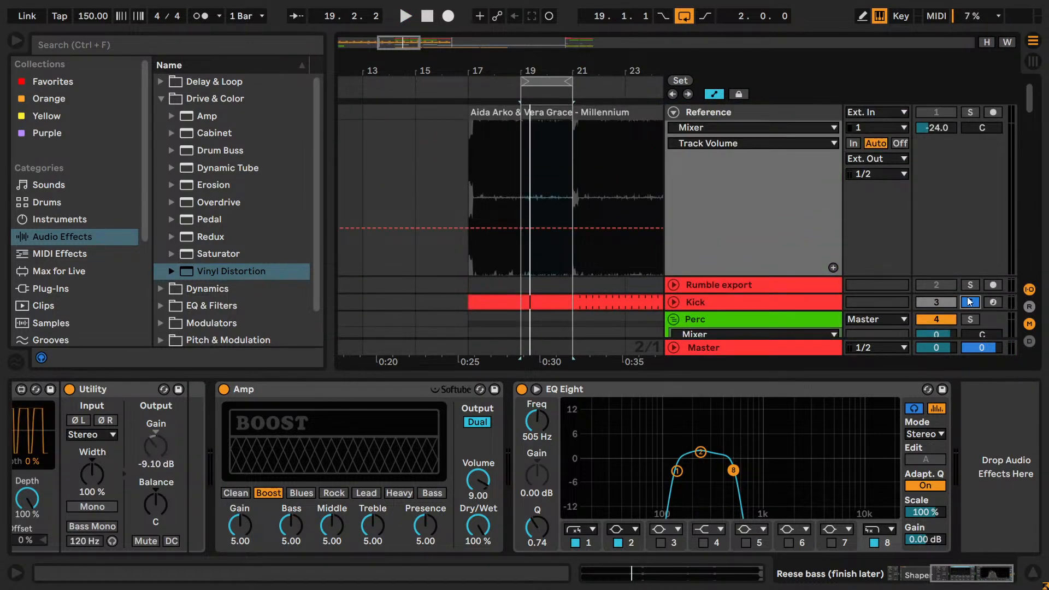
pyautogui.scroll(-15, 952, 214)
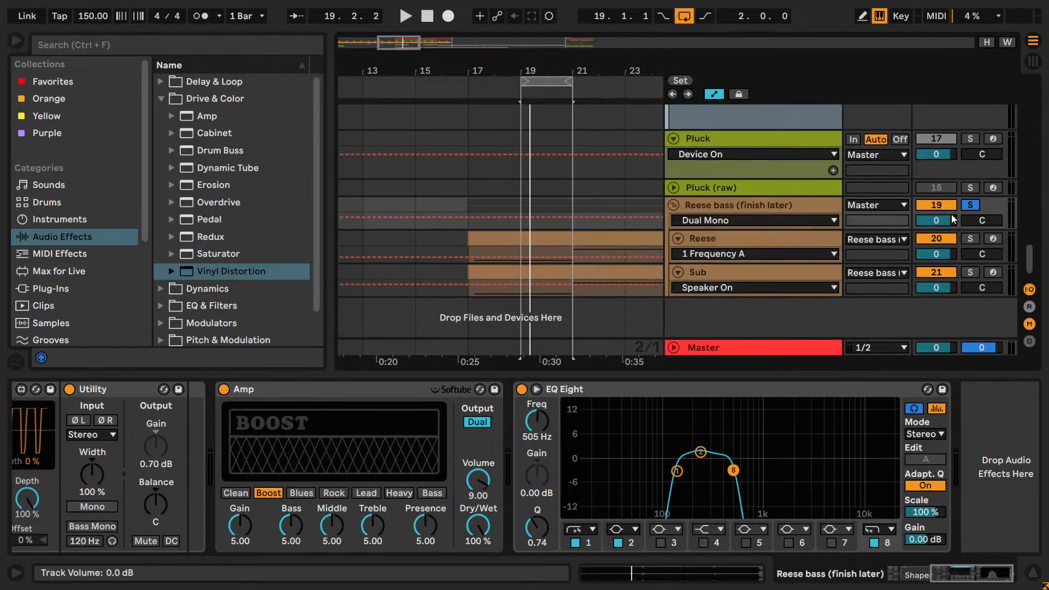
# - Set the Amp's Gain to 5.70 by ear during playback, trying 3, 6 and 5 along the way
pyautogui.click(247, 520)
pyautogui.write('3')
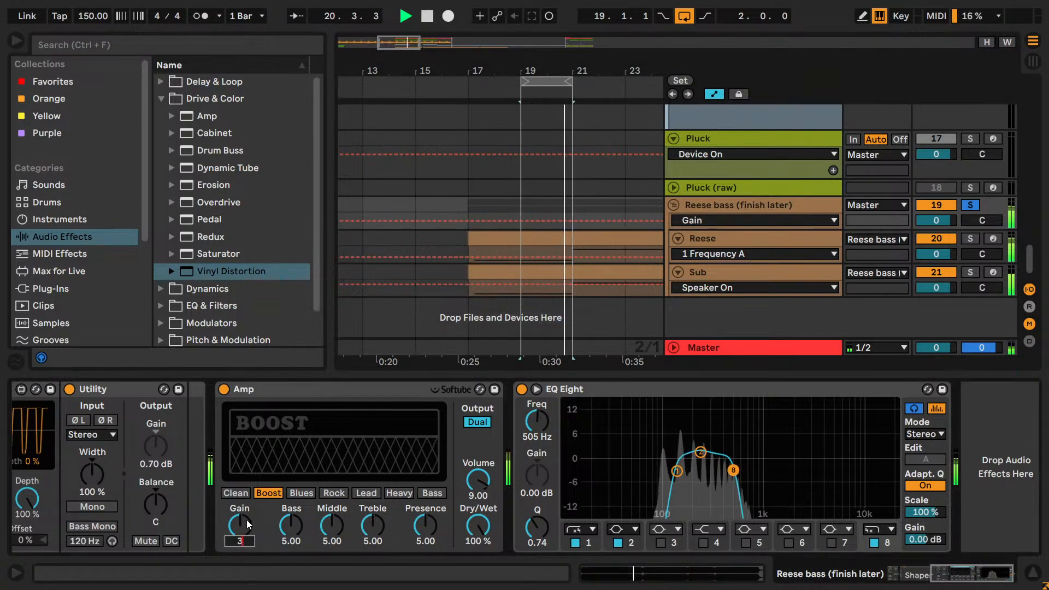
pyautogui.press('Return')
pyautogui.write('6')
pyautogui.press('Return')
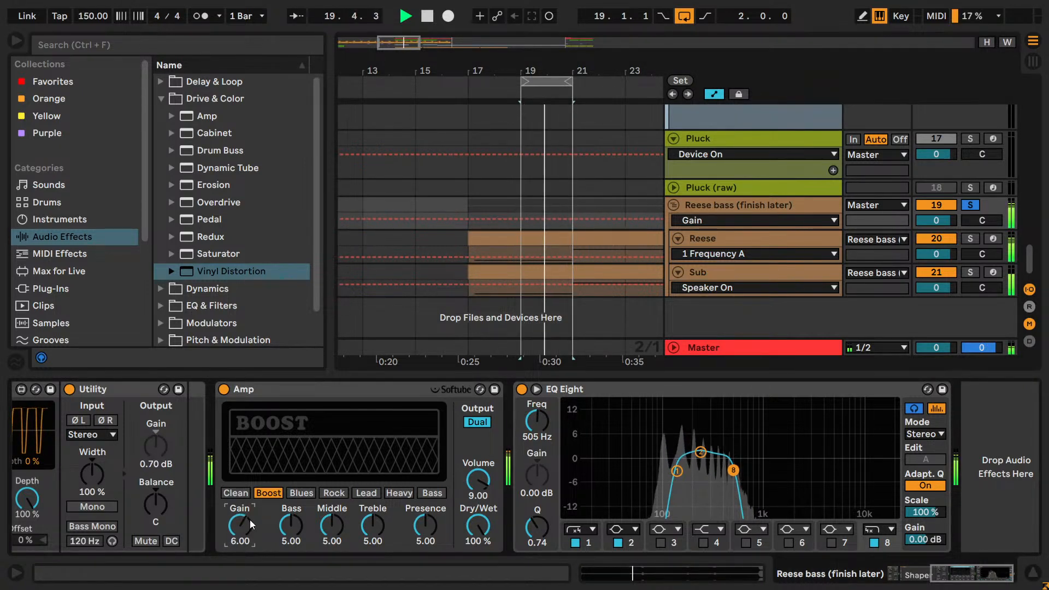
pyautogui.write('5')
pyautogui.press('Return')
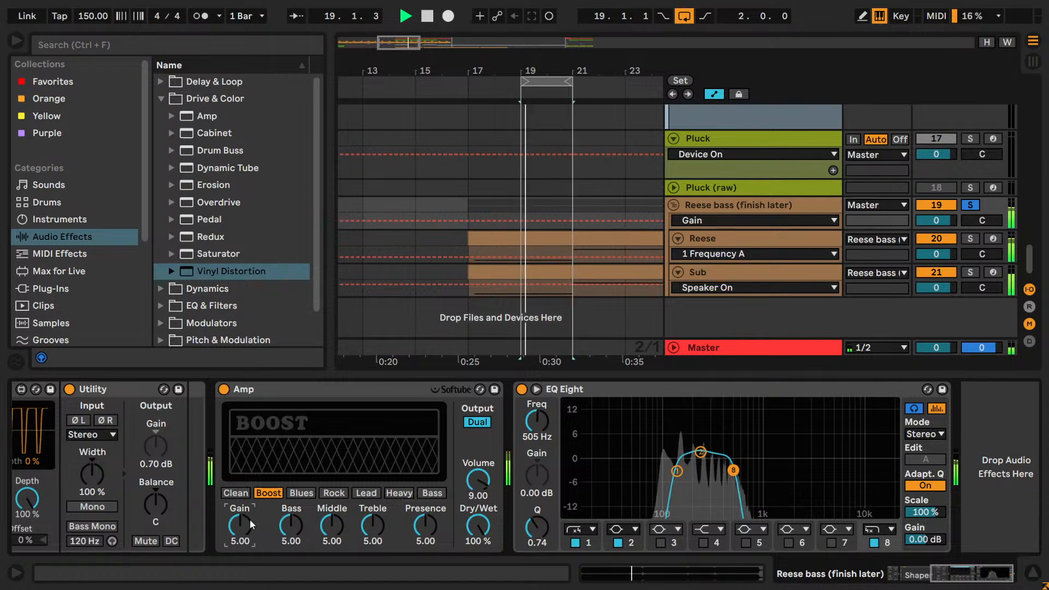
pyautogui.write('5.8')
pyautogui.press('Return')
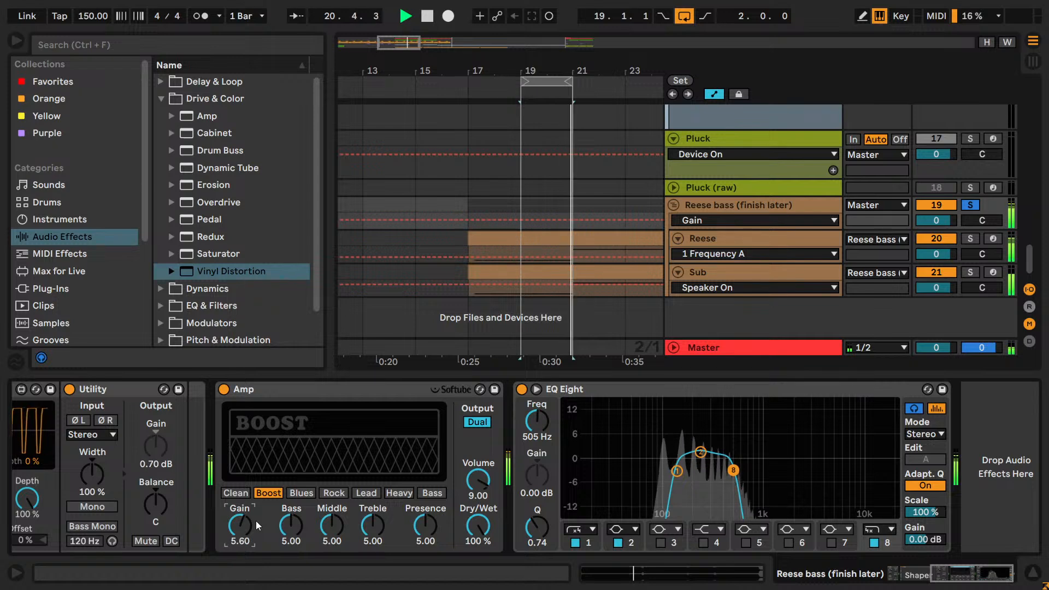
# - Set the Amp's Bass to 5.30 by ear during playback, trying 3 and 5.50 along the way
pyautogui.click(288, 526)
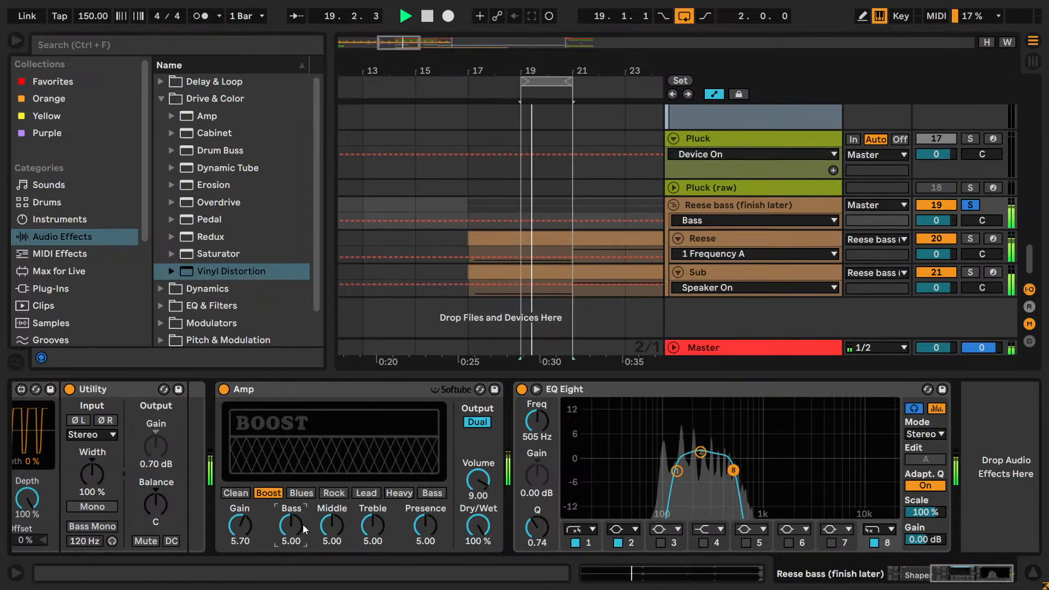
pyautogui.press('Down')
pyautogui.press('Down')
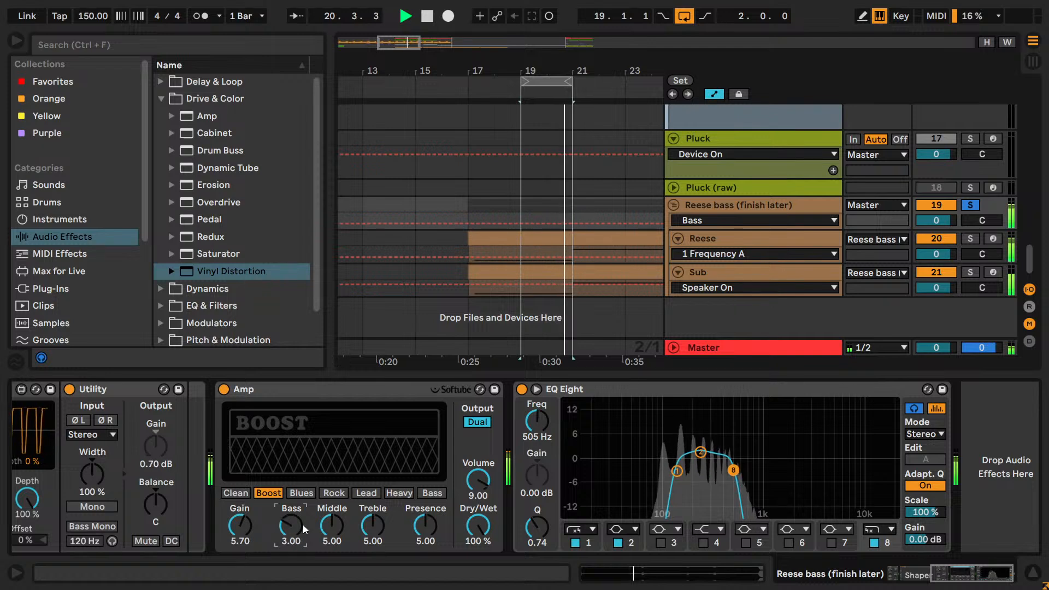
pyautogui.press('Up')
pyautogui.press('Up')
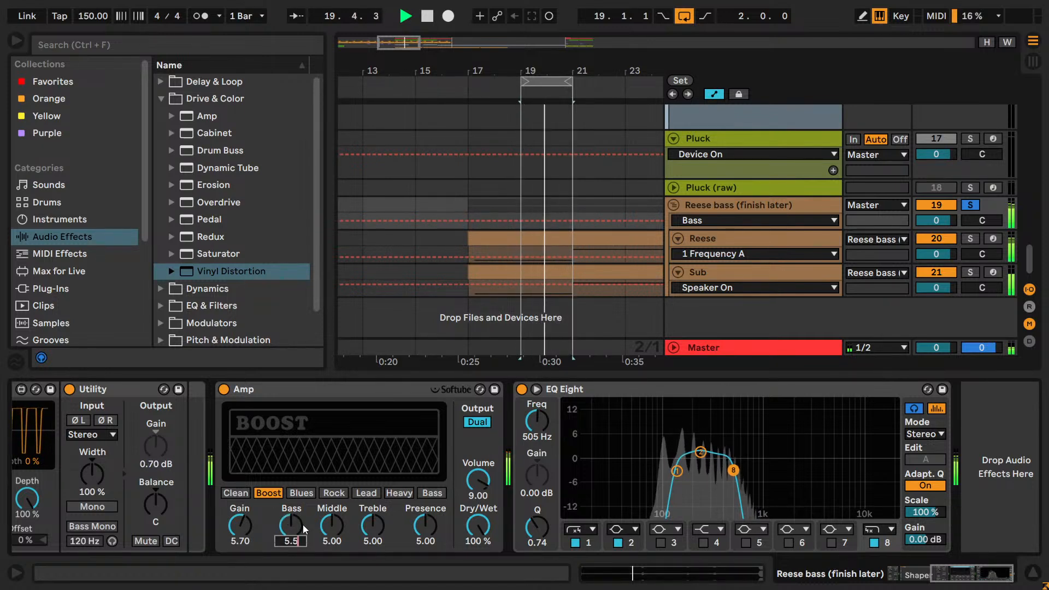
pyautogui.press('Down')
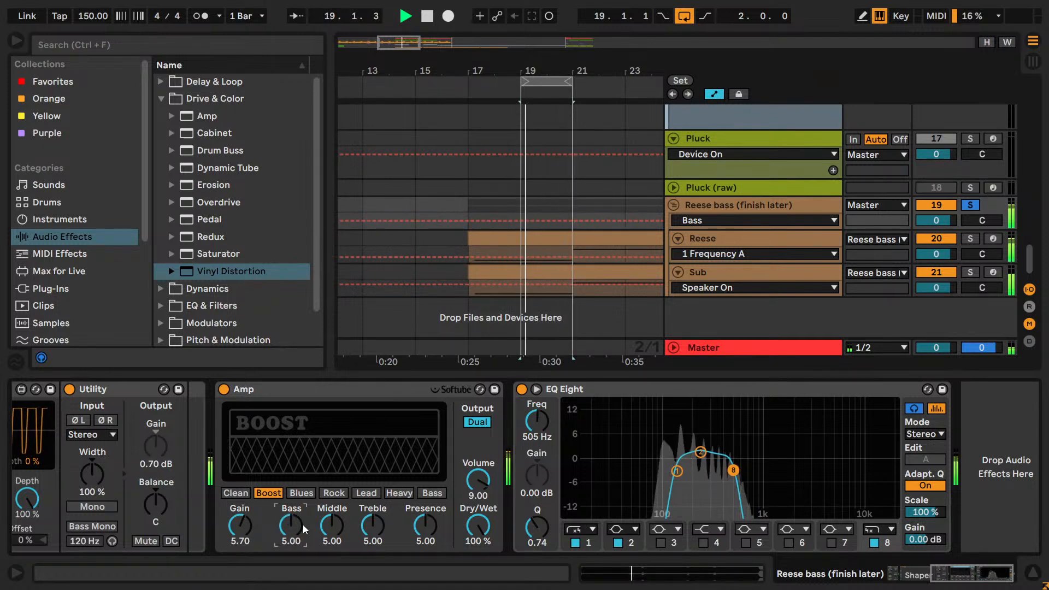
pyautogui.press('Return')
pyautogui.write('55')
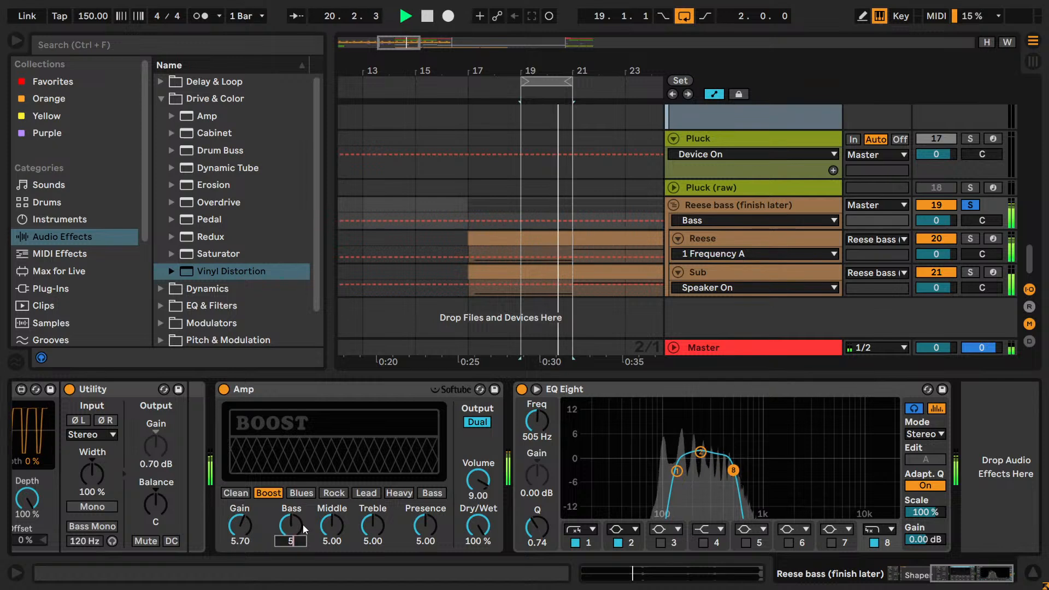
pyautogui.press('BackSpace')
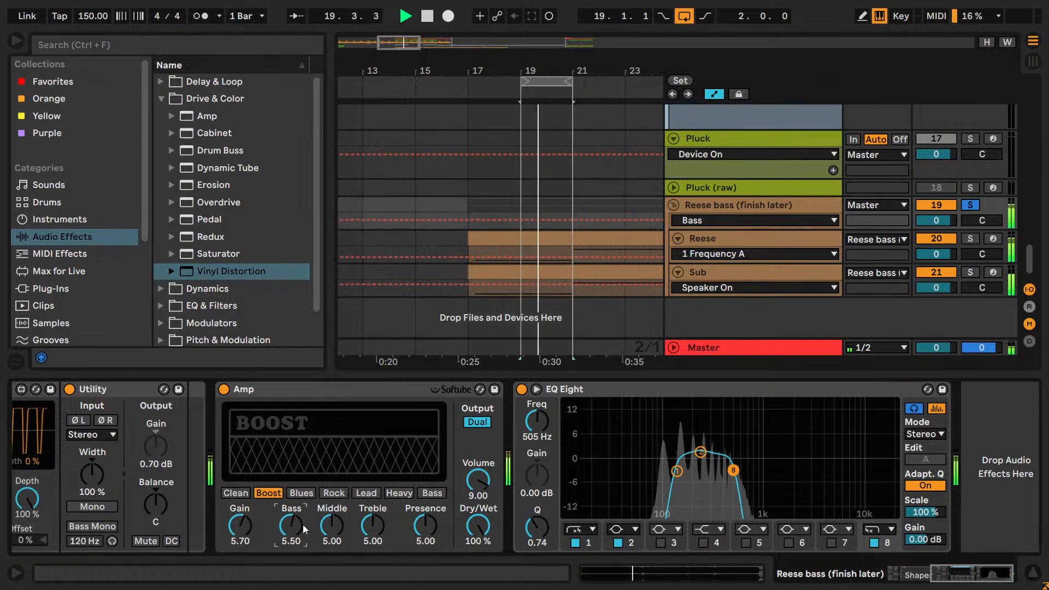
pyautogui.write('.2')
pyautogui.press('Return')
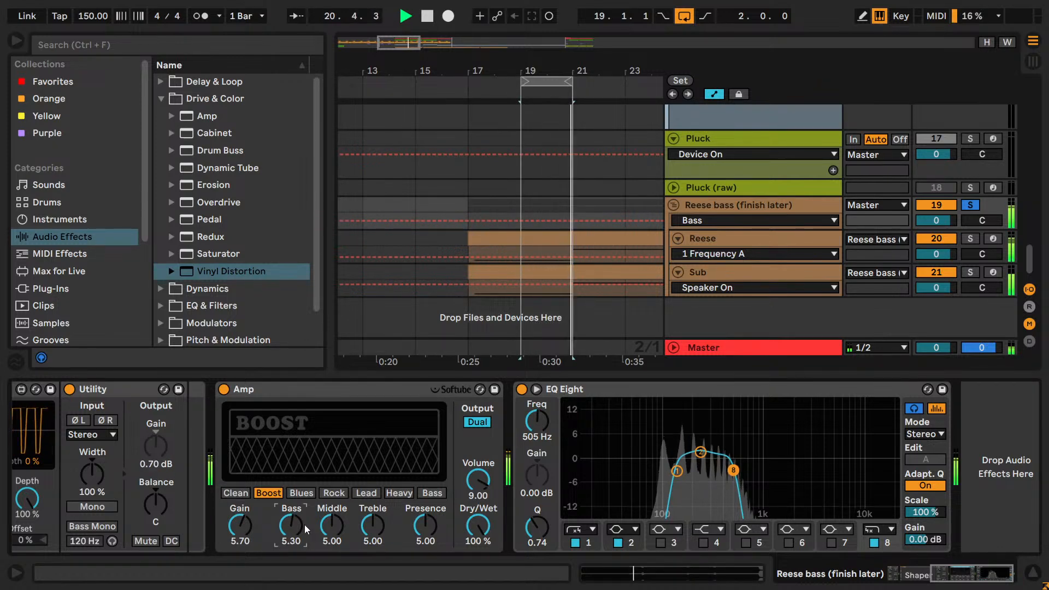
pyautogui.press('Up')
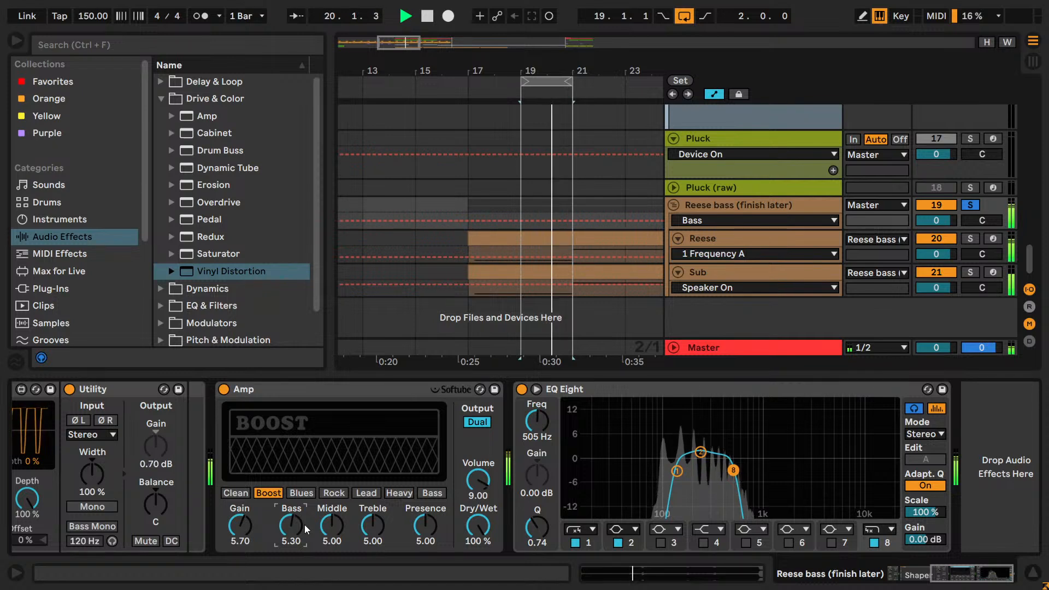
# - Set the Amp's Bass to 5.20 and stop playback
pyautogui.press('Down')
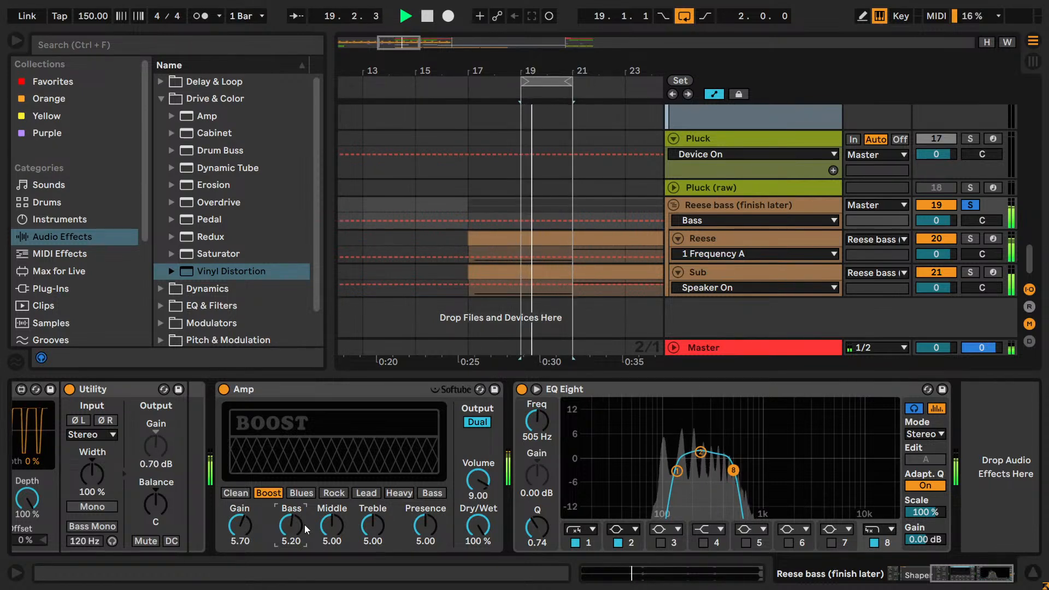
pyautogui.press('space')
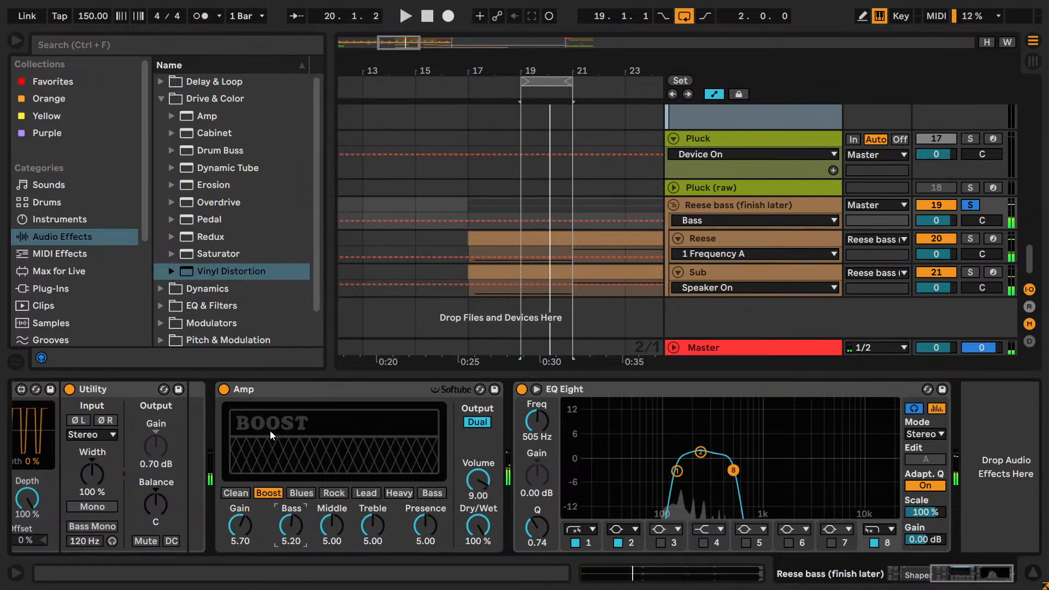
pyautogui.click(290, 396)
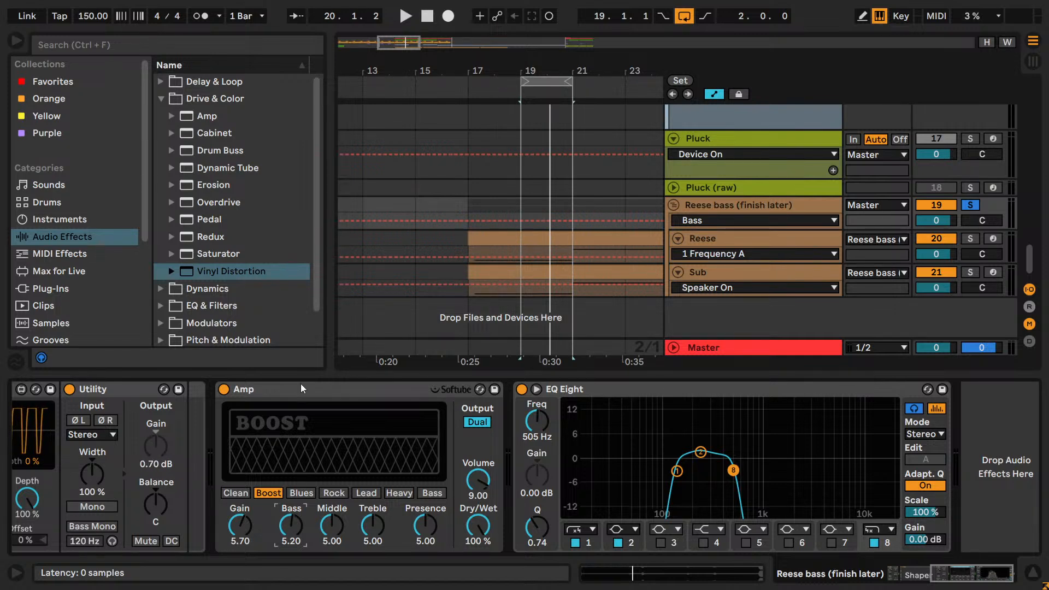
# - Set the Amp's Middle and Treble to 4.80 each by ear during playback, trying 7 and 5 for Treble along the way
pyautogui.press('space')
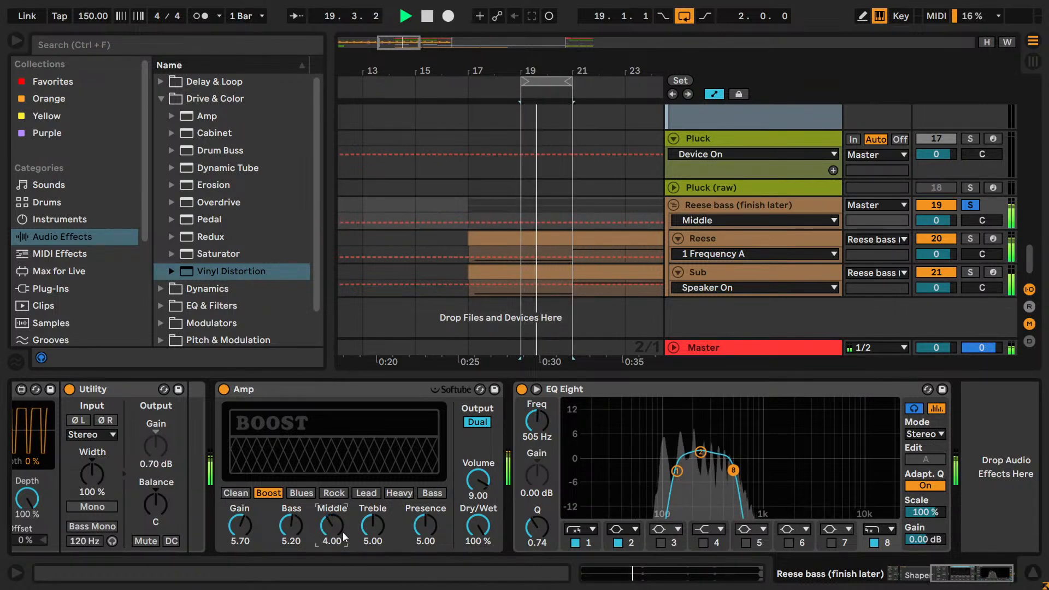
pyautogui.moveTo(342, 533); pyautogui.dragTo(372, 532)
pyautogui.click(372, 530)
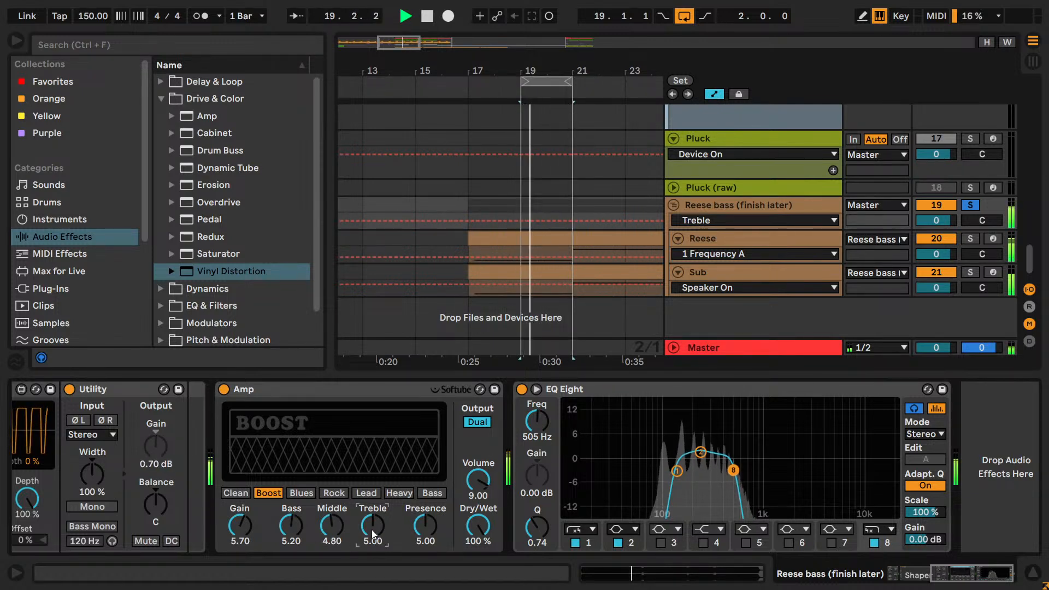
pyautogui.write('5.5')
pyautogui.write('7')
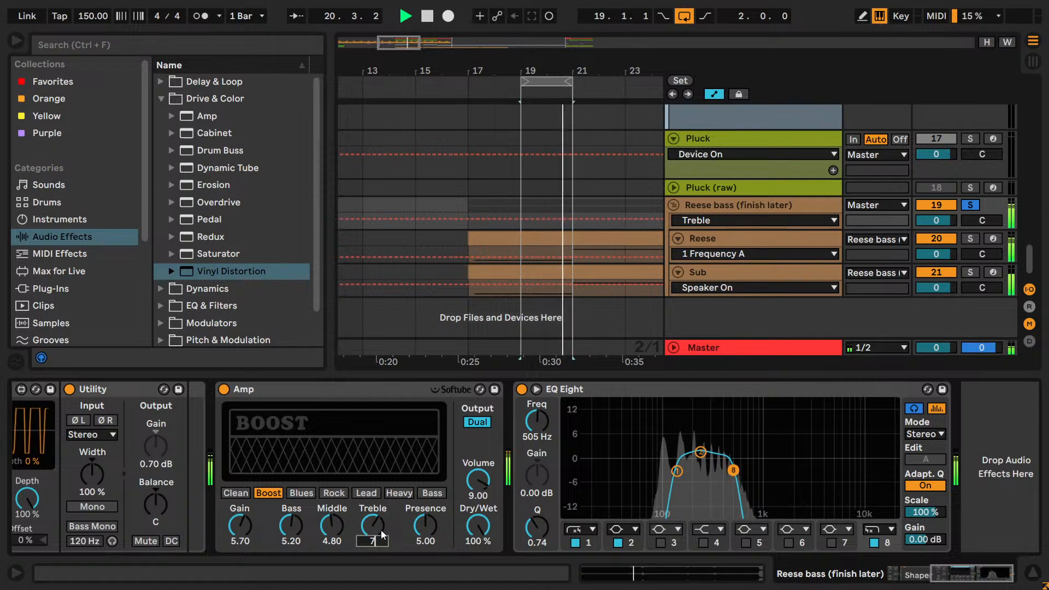
pyautogui.press('Return')
pyautogui.write('5')
pyautogui.press('Return')
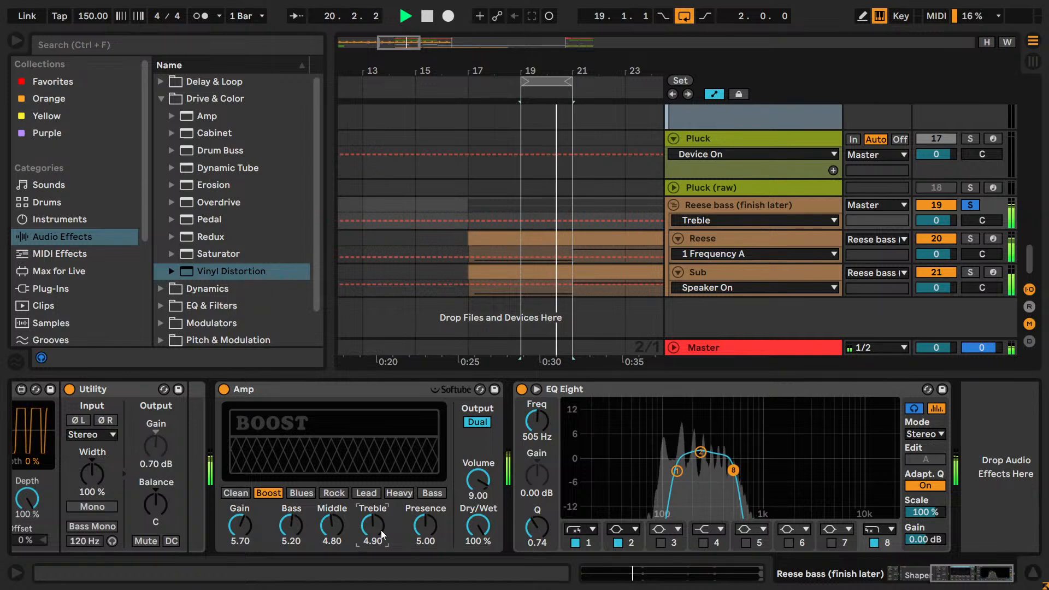
# - Try the Amp's Presence at 6, 4 and slightly above 5 during playback, return it to 5.00 and stop
pyautogui.click(432, 527)
pyautogui.write('6')
pyautogui.press('Return')
pyautogui.write('4')
pyautogui.press('Return')
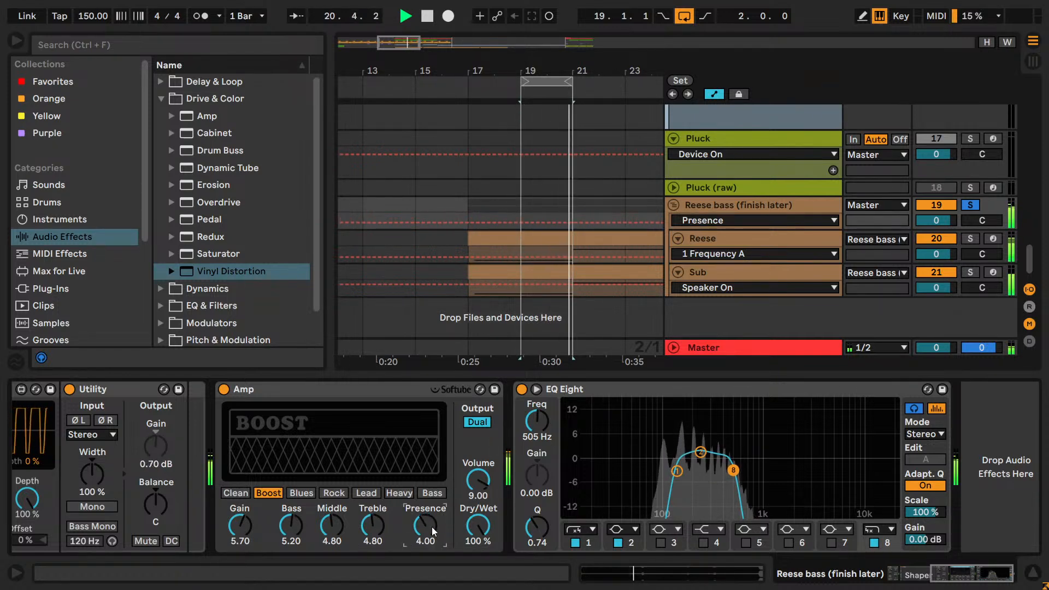
pyautogui.write('5')
pyautogui.press('Return')
pyautogui.press('Up')
pyautogui.press('Up')
pyautogui.press('Up')
pyautogui.press('Down')
pyautogui.press('Down')
pyautogui.press('Down')
pyautogui.press('Down')
pyautogui.press('Down')
pyautogui.press('Down')
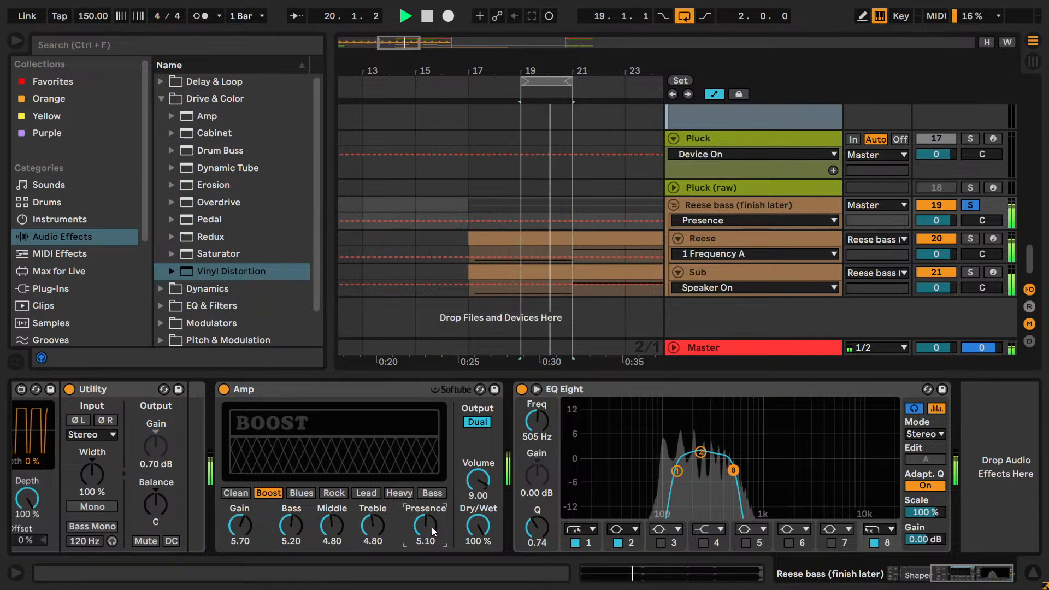
pyautogui.press('Up')
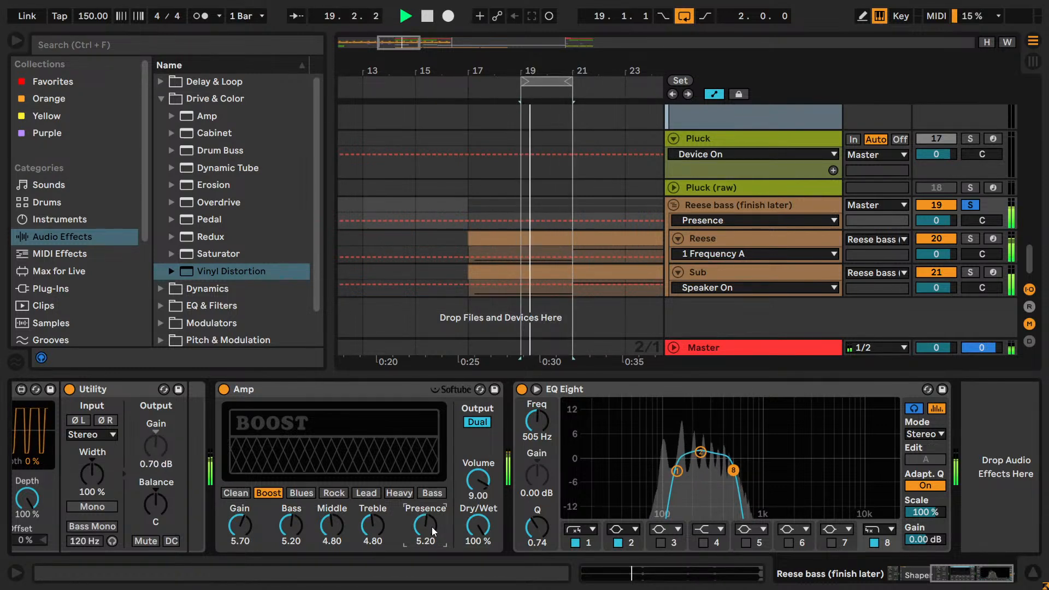
pyautogui.press('Up')
pyautogui.press('Up')
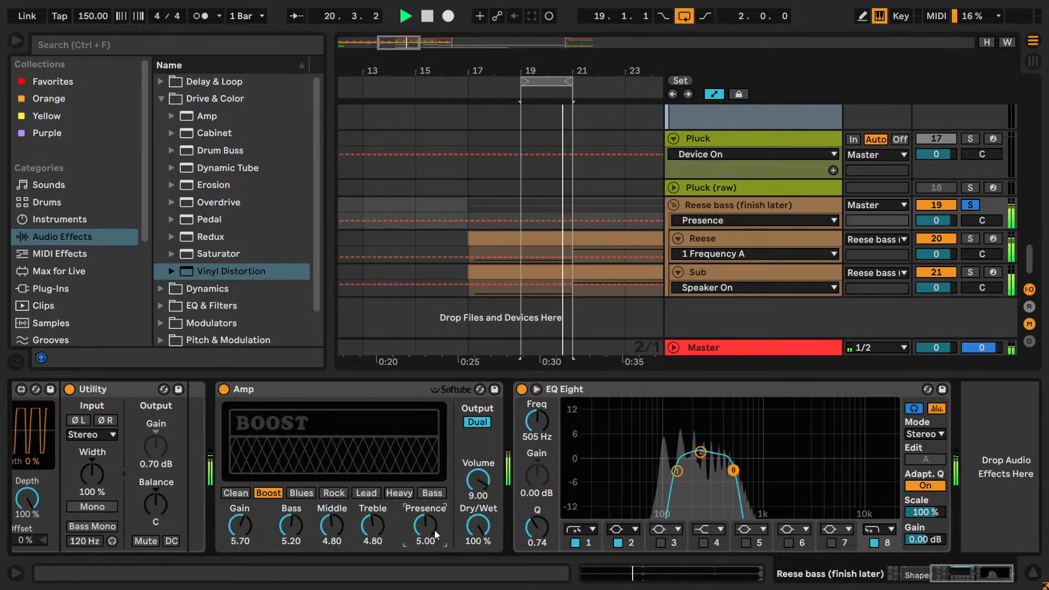
pyautogui.press('space')
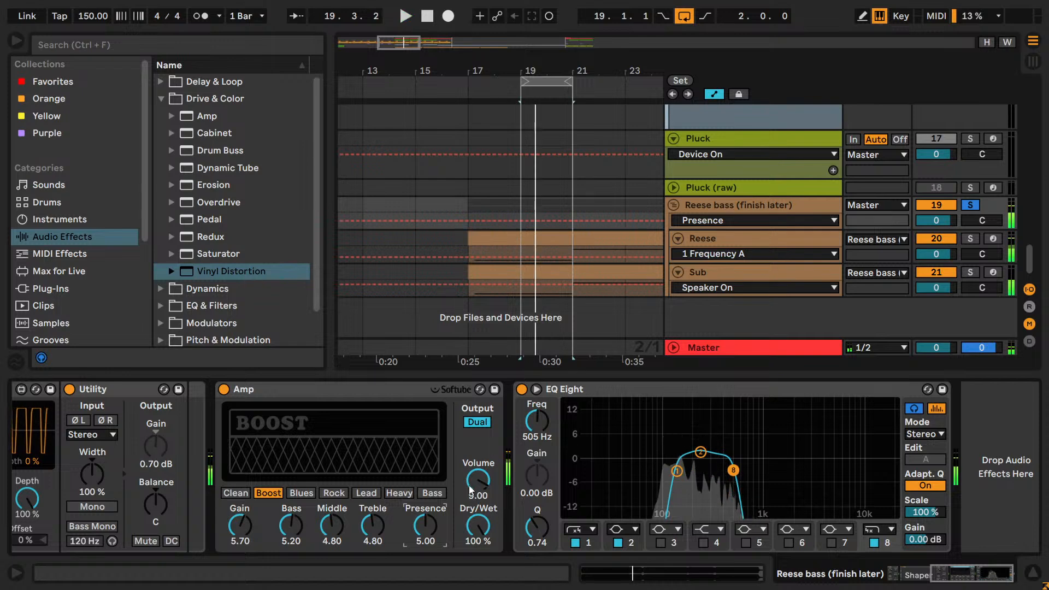
# - Consult the built-in help text on the Amp types and hide it again
pyautogui.hotkey('shift', '?')
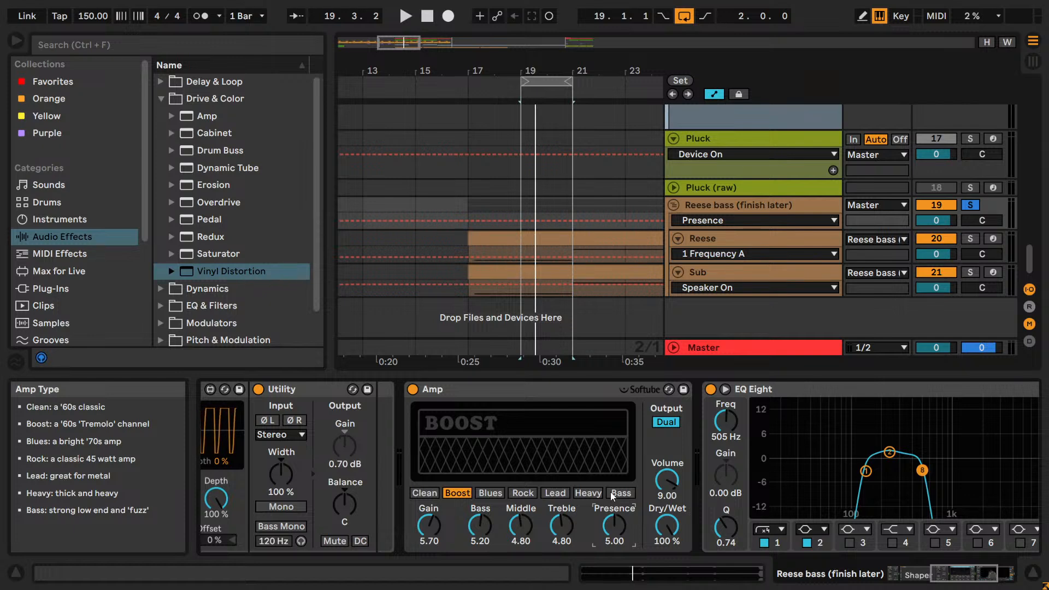
pyautogui.hotkey('shift', '/')
# - Try the Amp's Volume at values between 8 and 9.5 during playback, return it to 9.00 and stop
pyautogui.click(477, 480)
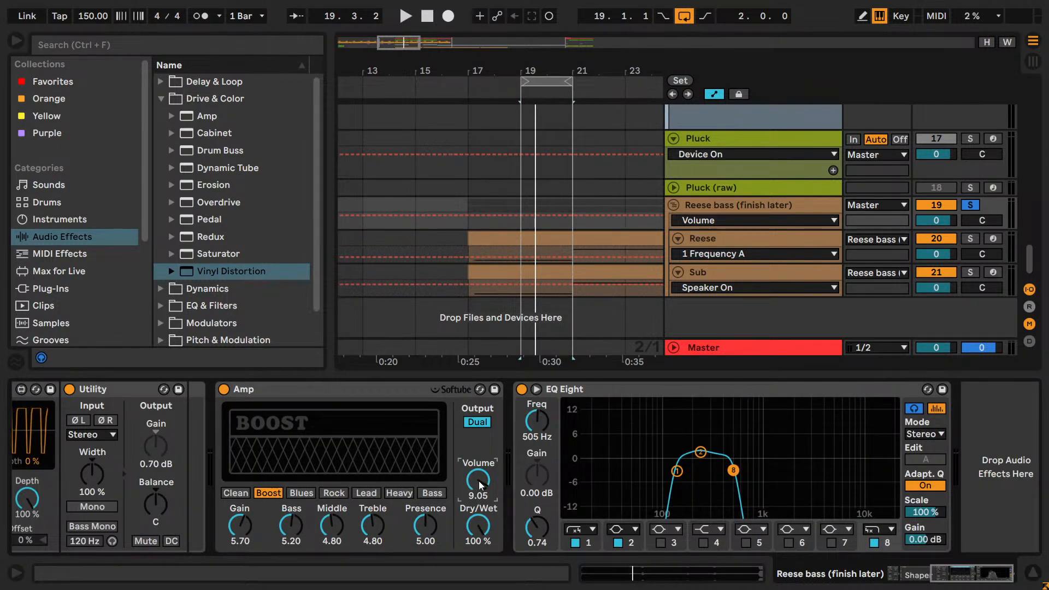
pyautogui.moveTo(481, 482); pyautogui.dragTo(481, 482)
pyautogui.press('space')
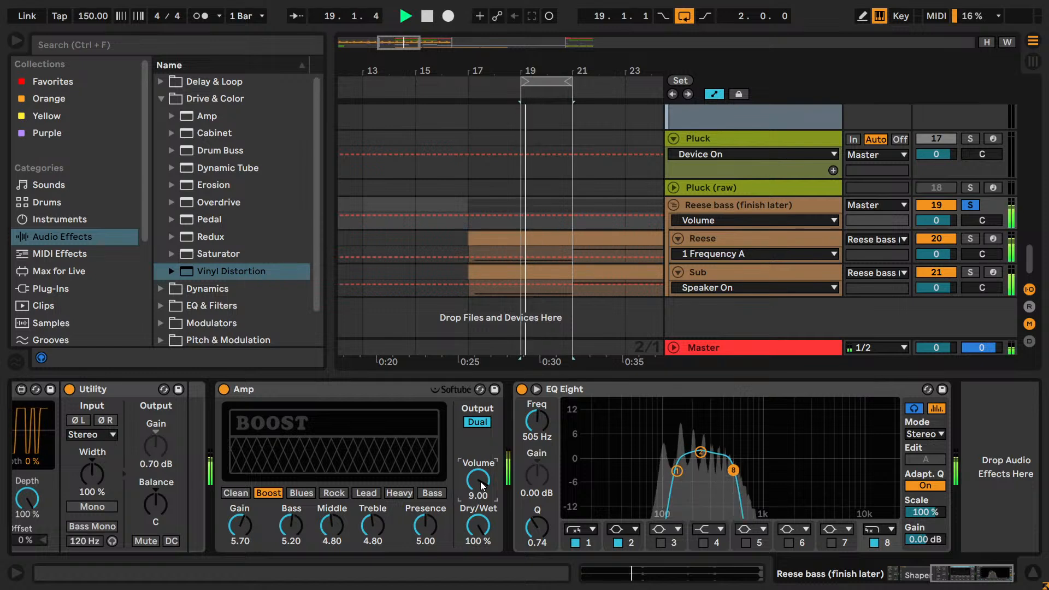
pyautogui.write('8')
pyautogui.press('Return')
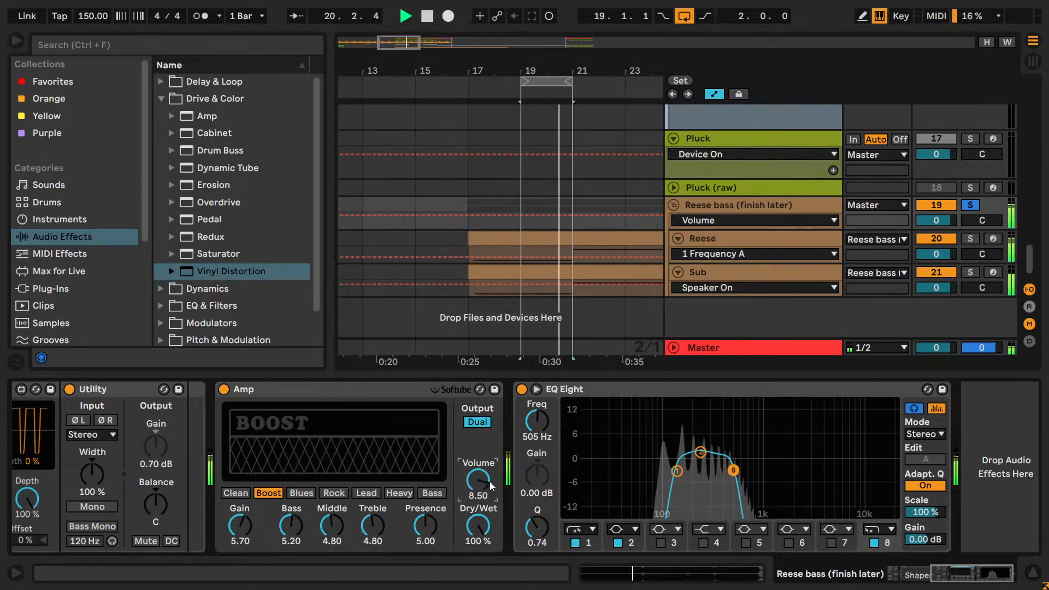
pyautogui.write('9.5')
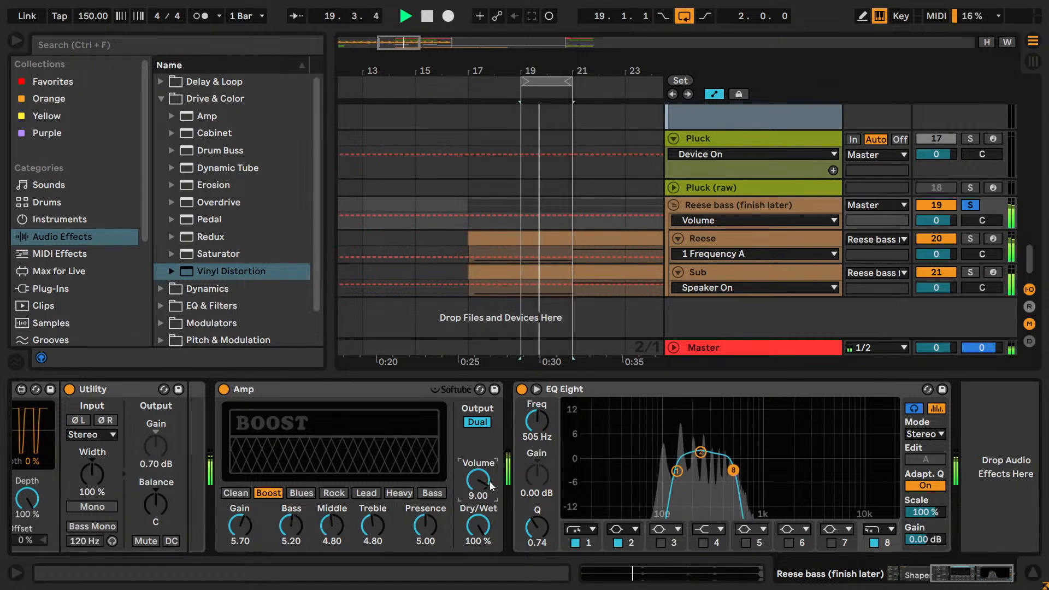
pyautogui.press('Return')
pyautogui.write('8.6')
pyautogui.press('Return')
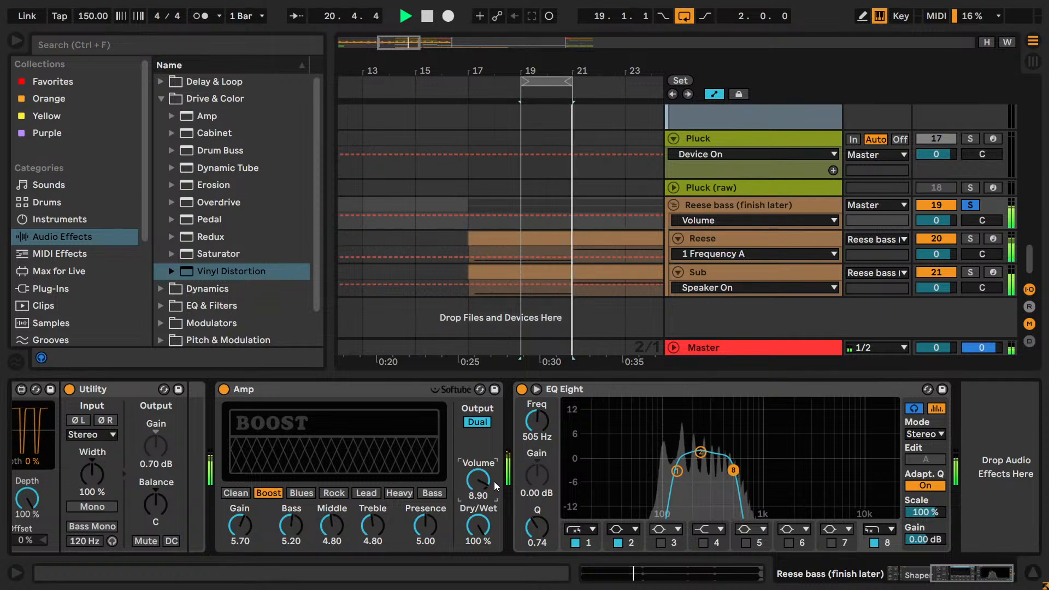
pyautogui.write('9')
pyautogui.press('Return')
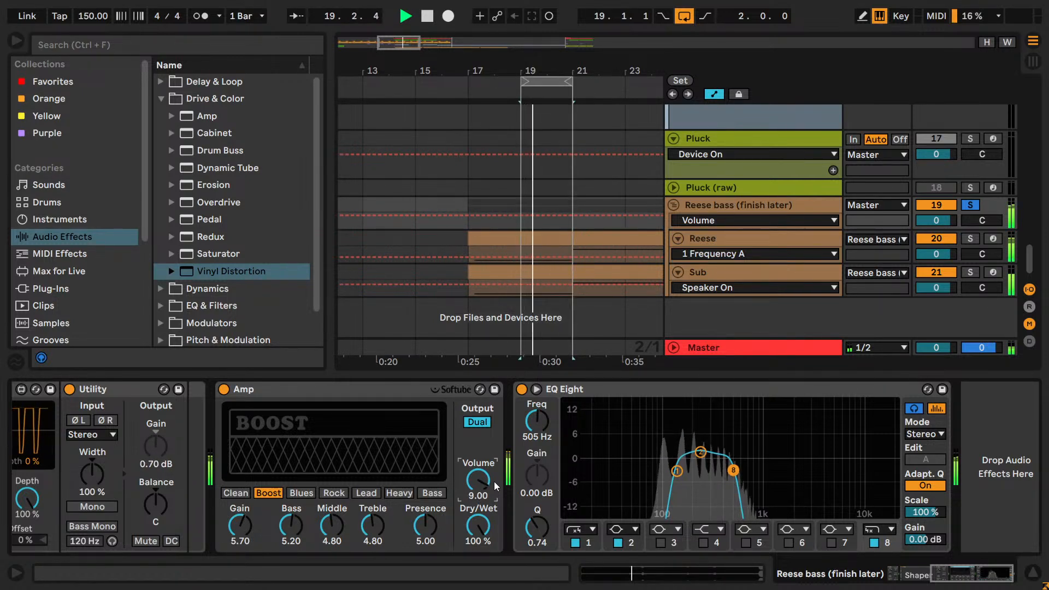
pyautogui.press('Up')
pyautogui.press('Down')
pyautogui.press('space')
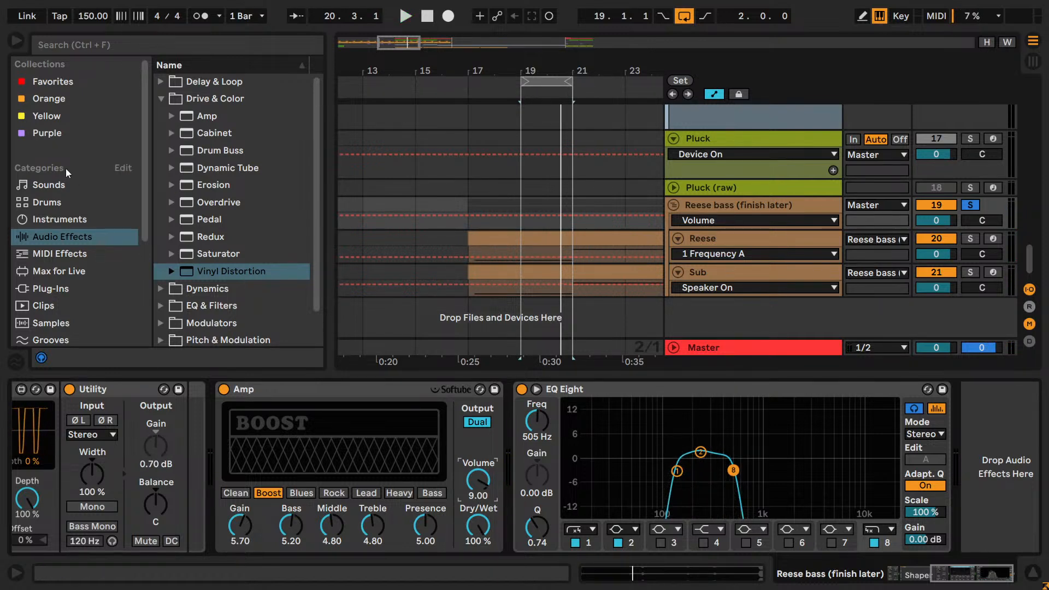
# - Compare the loop with the Amp bypassed and enabled during playback, leaving it enabled, and stop
pyautogui.press('space')
pyautogui.click(222, 390)
pyautogui.click(222, 390)
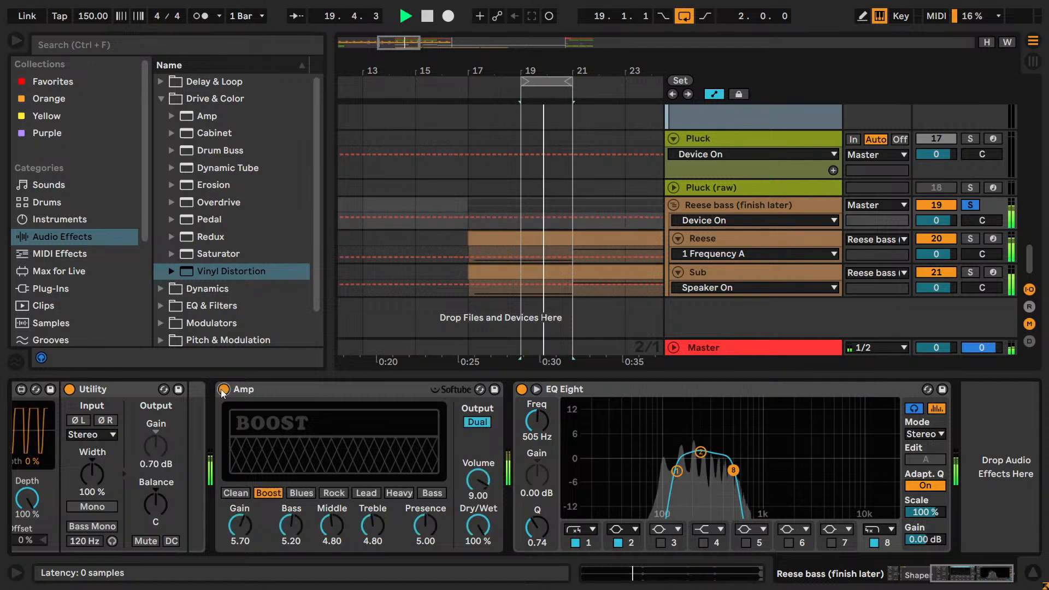
pyautogui.click(222, 389)
pyautogui.click(222, 389)
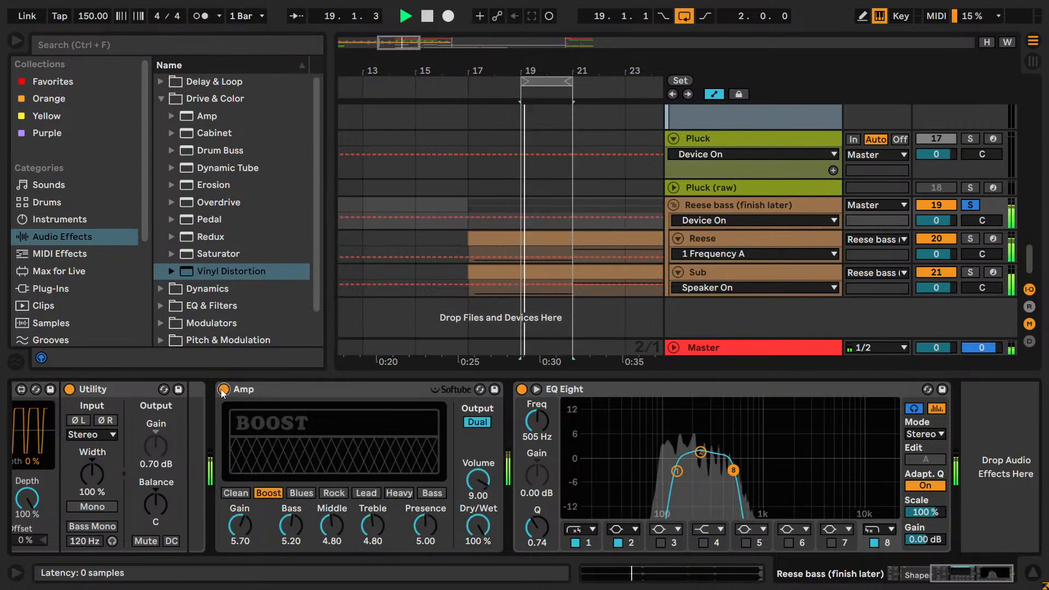
pyautogui.press('space')
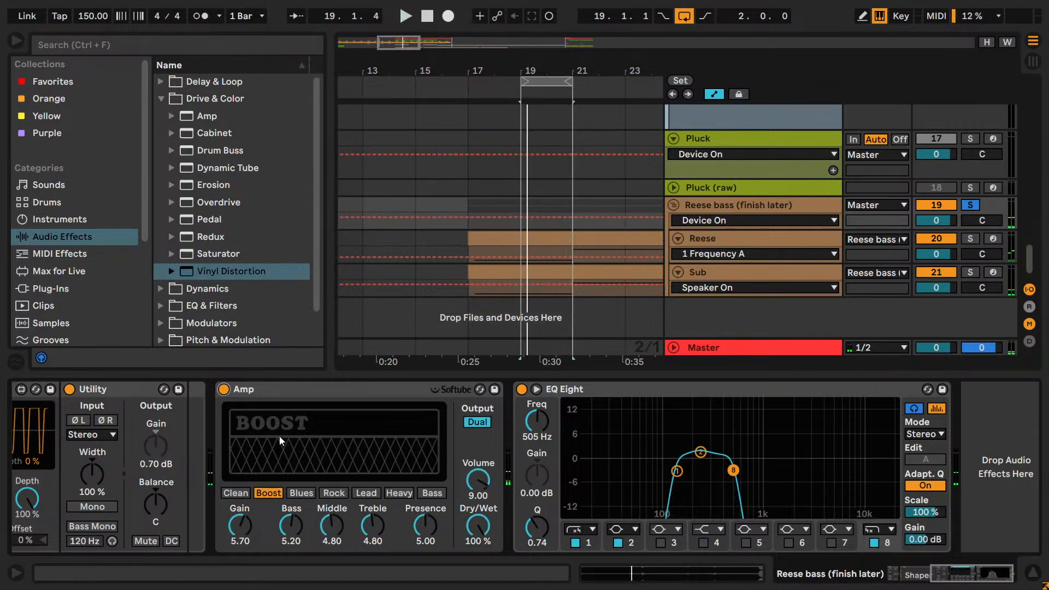
# - Insert a Utility between the Amp and EQ Eight, and group the Amp and the new Utility into one rack
pyautogui.click(478, 529)
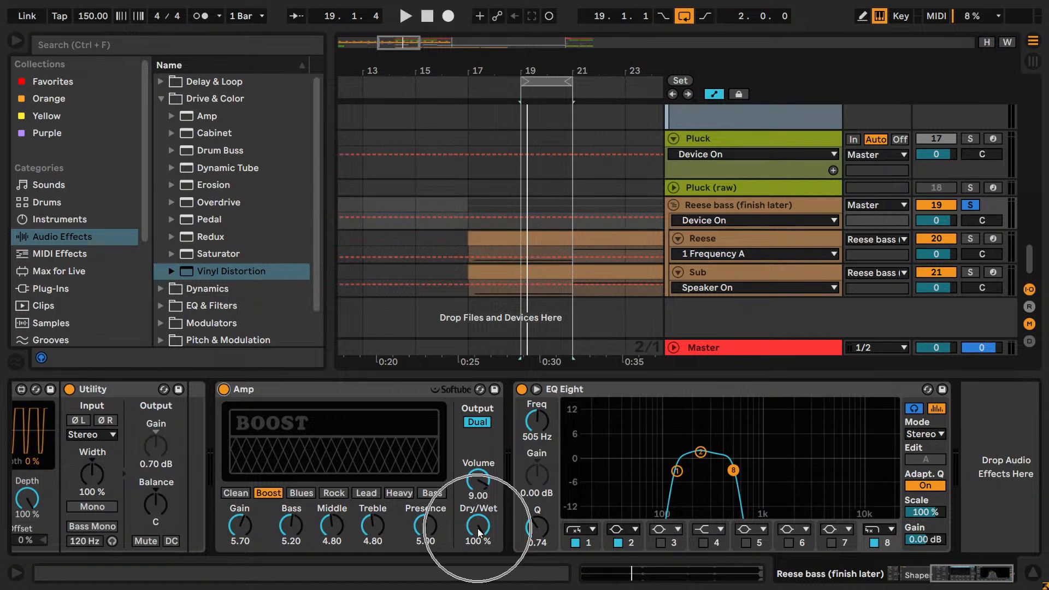
pyautogui.click(54, 221)
pyautogui.click(83, 236)
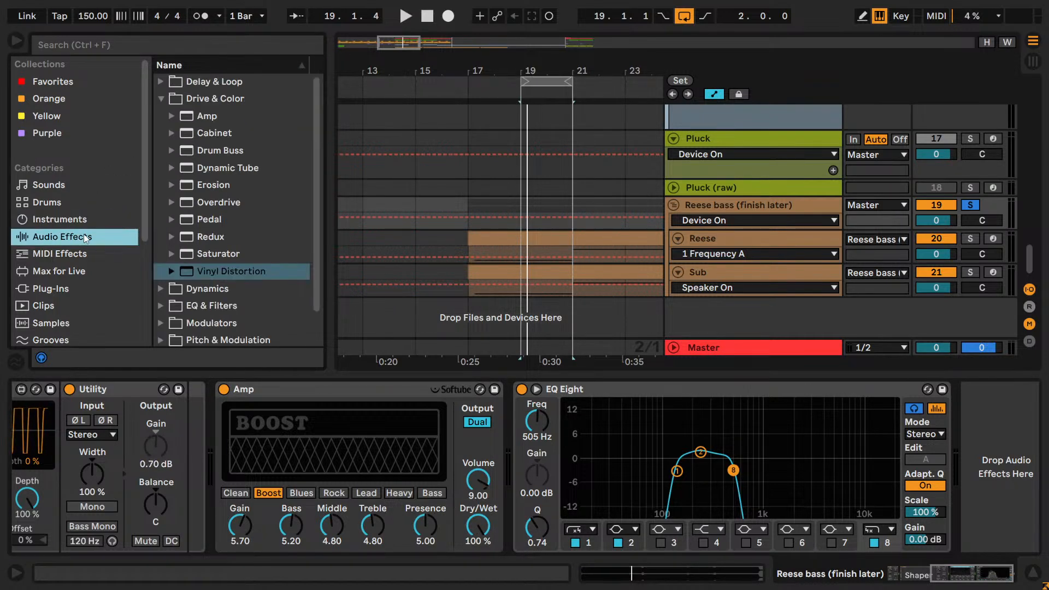
pyautogui.click(187, 43)
pyautogui.write('ut')
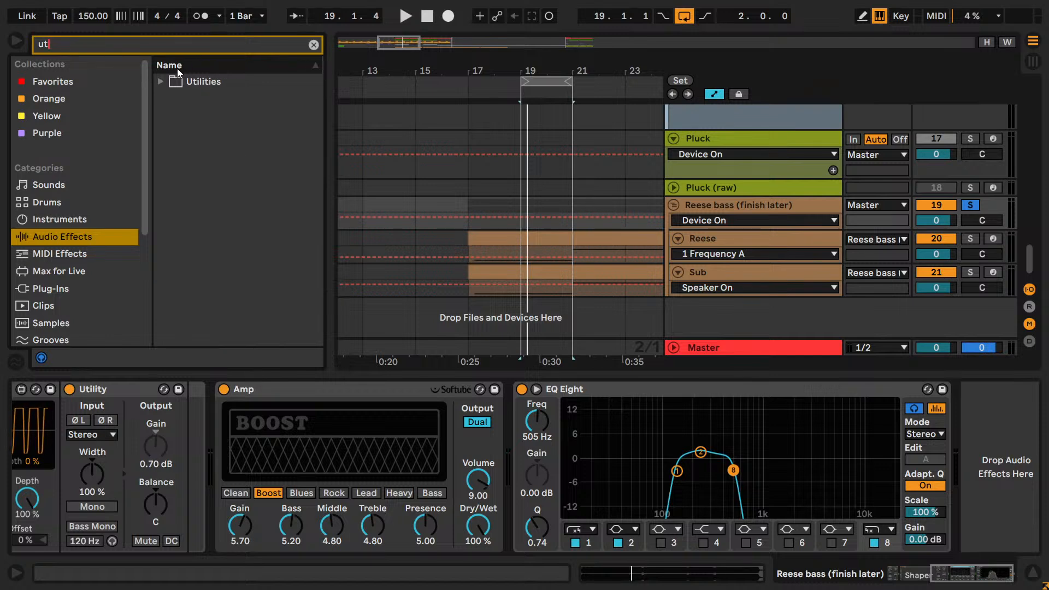
pyautogui.click(163, 81)
pyautogui.moveTo(202, 182); pyautogui.dragTo(495, 450)
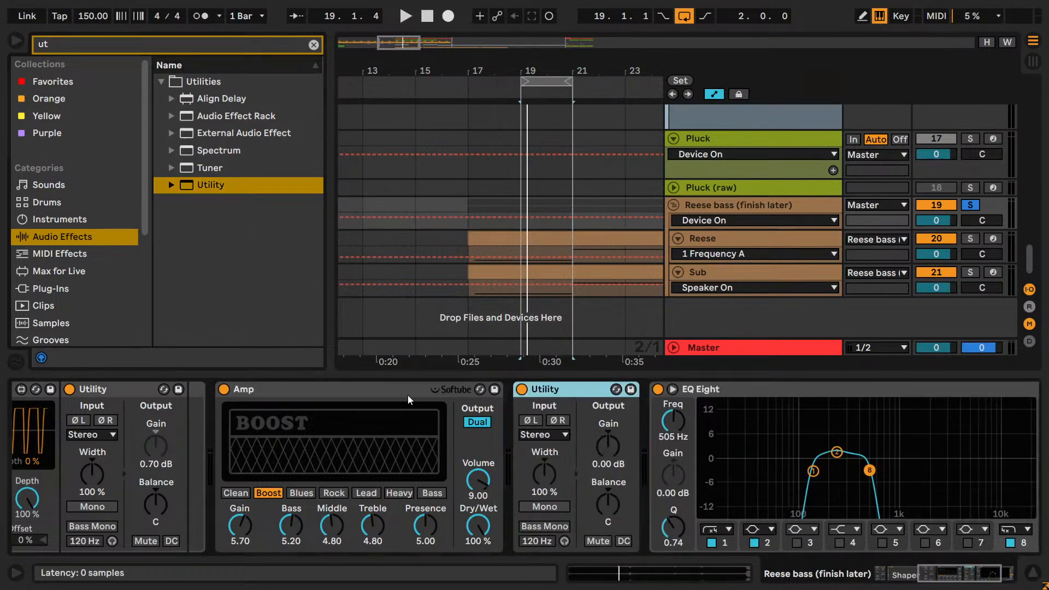
pyautogui.keyDown('shift'); pyautogui.click(408, 395); pyautogui.keyUp('shift')
pyautogui.hotkey('ctrl', 'g')
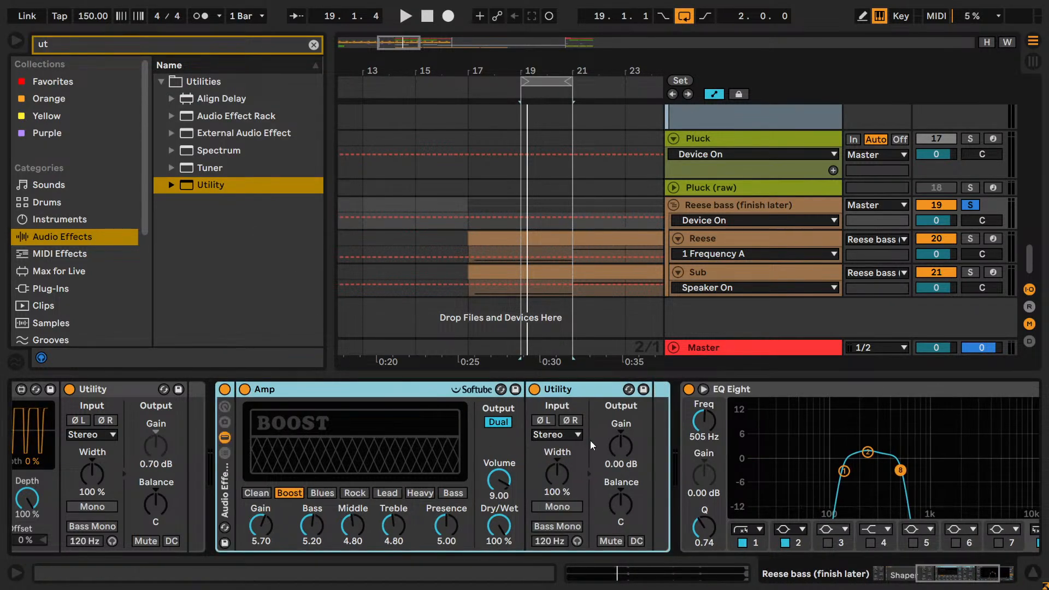
# - Set the Gain of the Utility after the Amp to -3.00 dB and switch the rack off and on repeatedly
pyautogui.moveTo(621, 446); pyautogui.dragTo(651, 462)
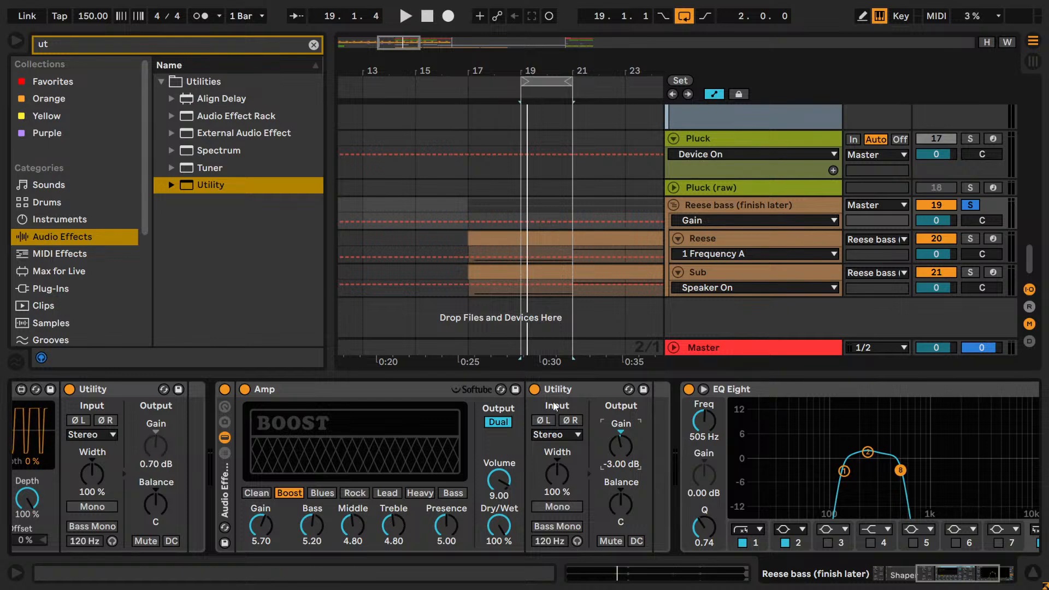
pyautogui.click(224, 389)
pyautogui.click(224, 390)
pyautogui.click(224, 389)
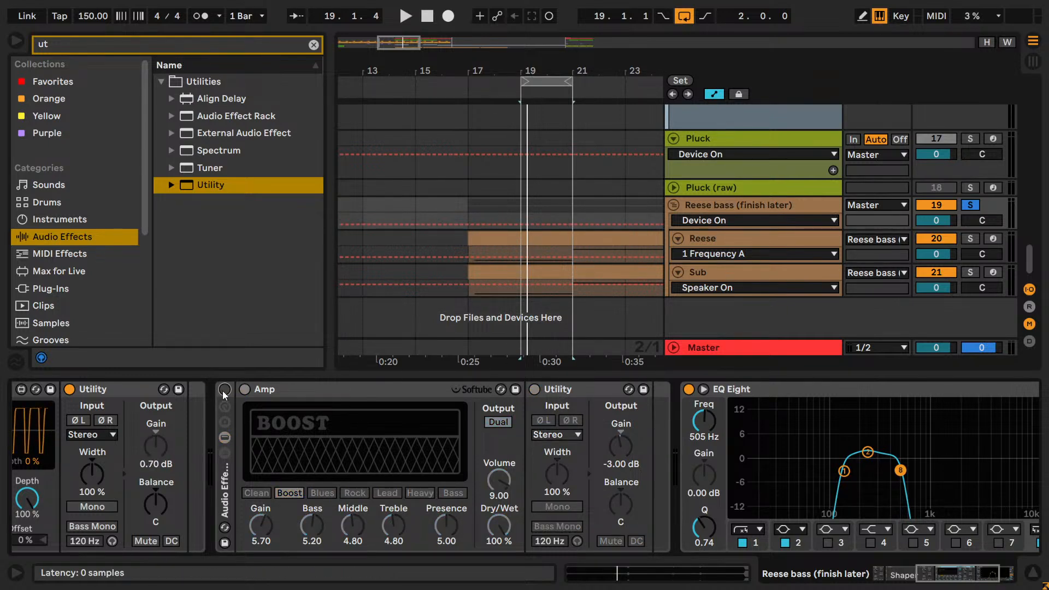
pyautogui.click(223, 389)
pyautogui.click(223, 389)
# - Play the loop, compare the level with the rack bypassed and enabled, and lower its Utility's Gain to -5.00 dB
pyautogui.press('space')
pyautogui.click(225, 391)
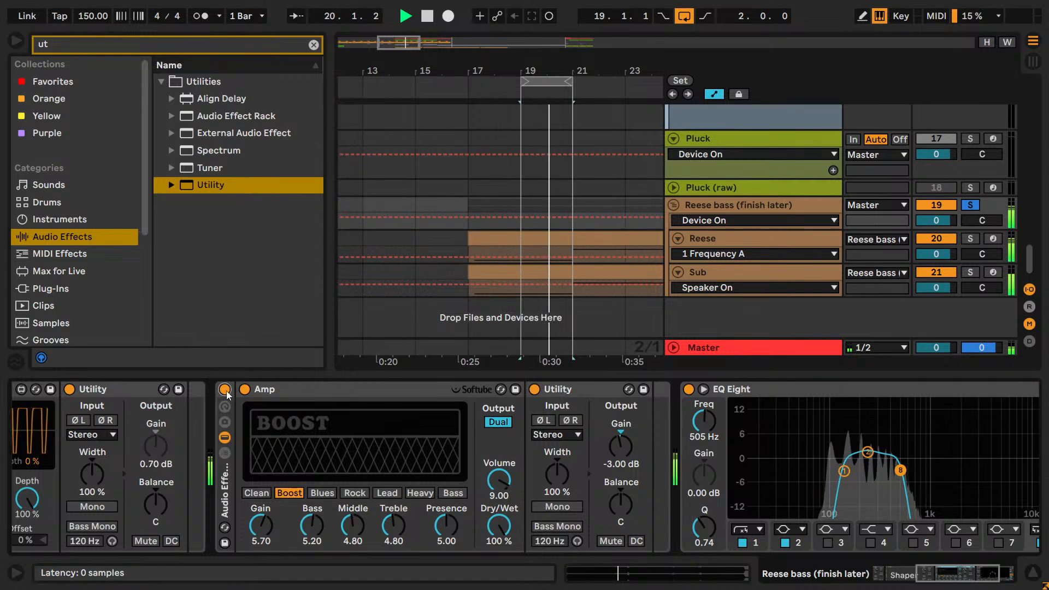
pyautogui.click(224, 390)
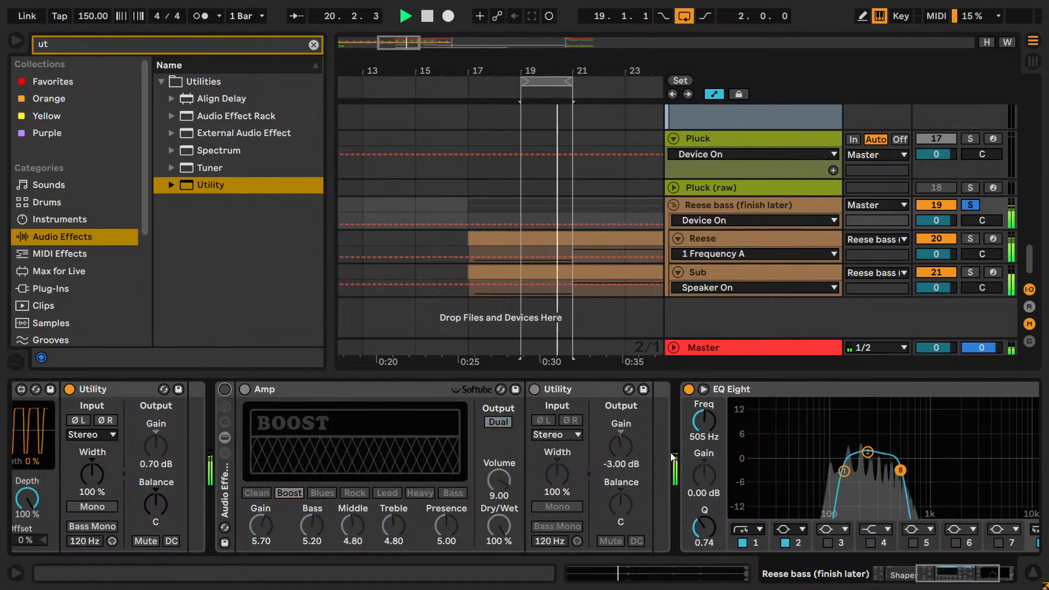
pyautogui.click(226, 390)
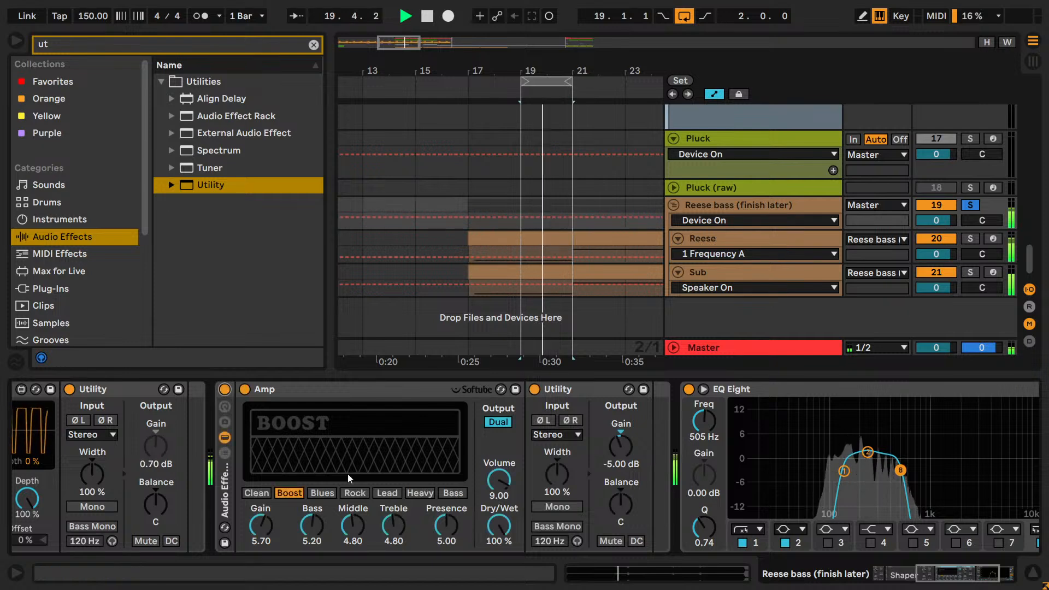
# - Set the Amp's Dry/Wet to 70% by ear during playback, trying 80% first and comparing it with the rack bypassed
pyautogui.click(492, 525)
pyautogui.write('80')
pyautogui.press('Return')
pyautogui.click(227, 392)
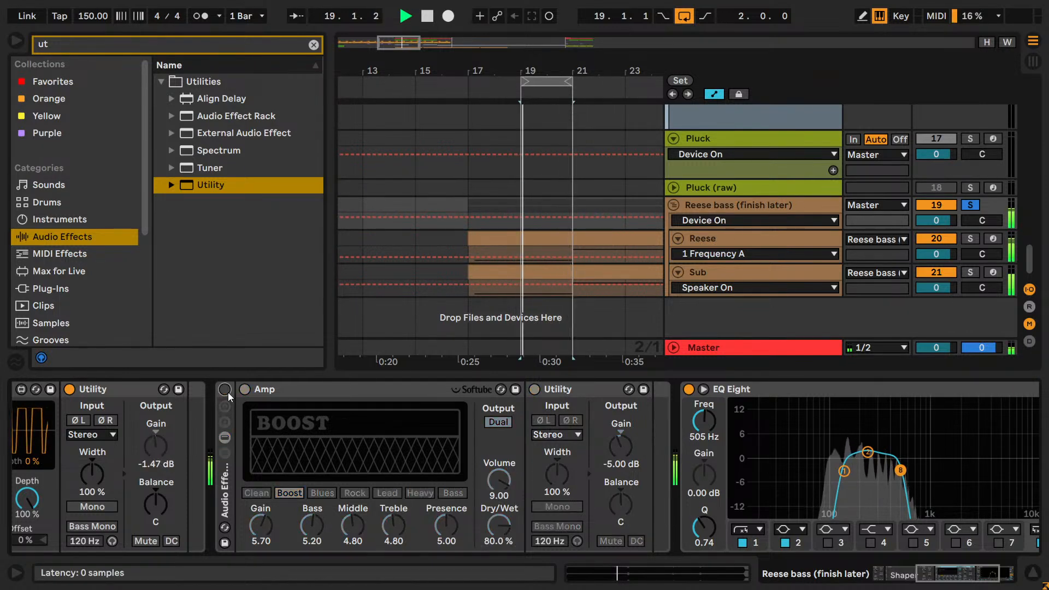
pyautogui.click(227, 392)
pyautogui.click(497, 526)
pyautogui.write('70')
pyautogui.press('Return')
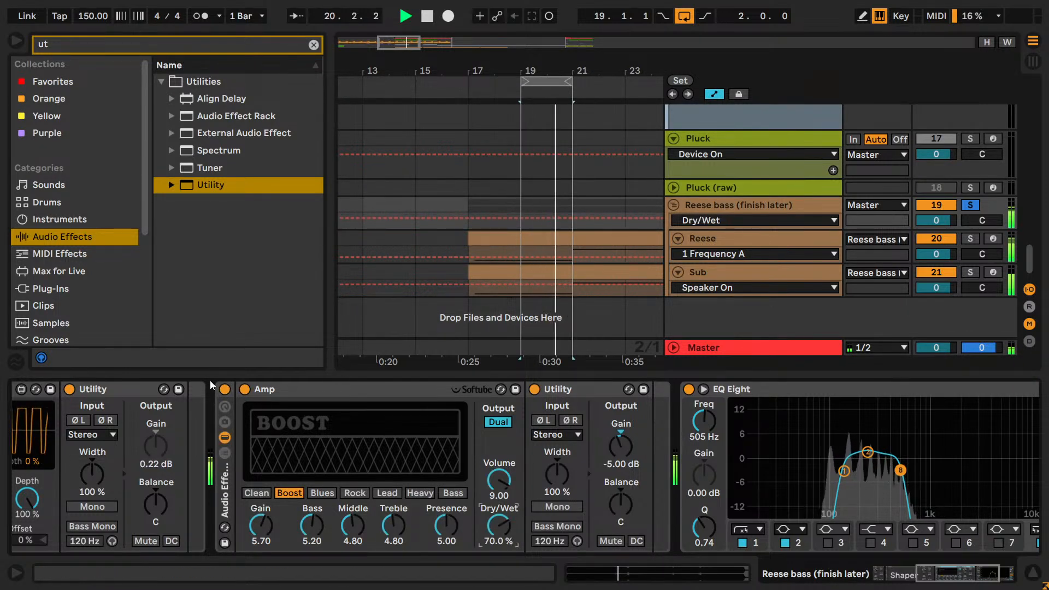
# - Set the Amp's Dry/Wet to 79% by ear during playback, trying 75% and 80% and comparing each with the rack bypassed
pyautogui.click(225, 389)
pyautogui.click(226, 389)
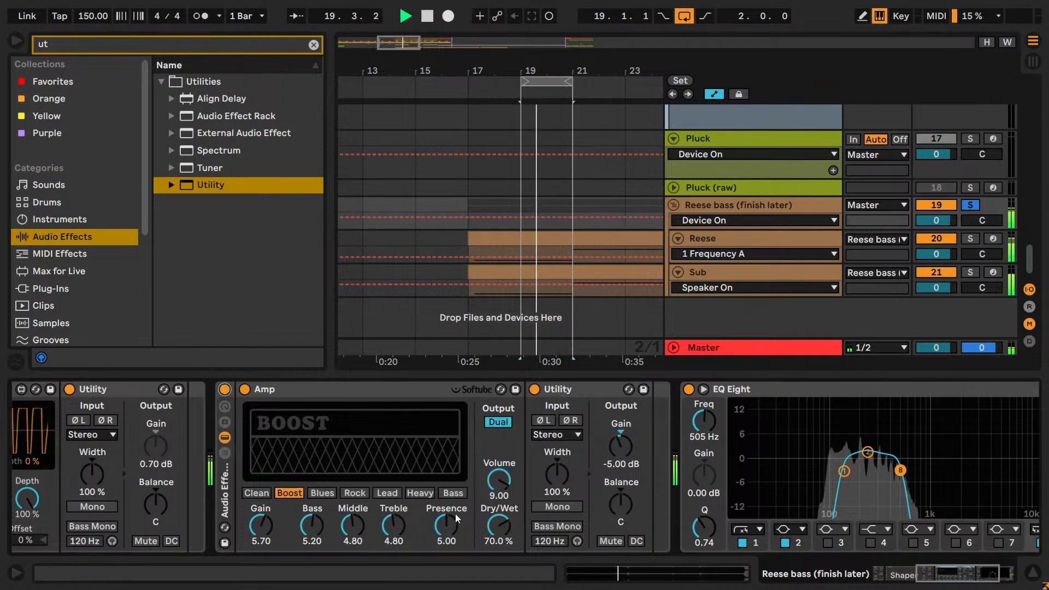
pyautogui.click(500, 526)
pyautogui.write('75')
pyautogui.press('Return')
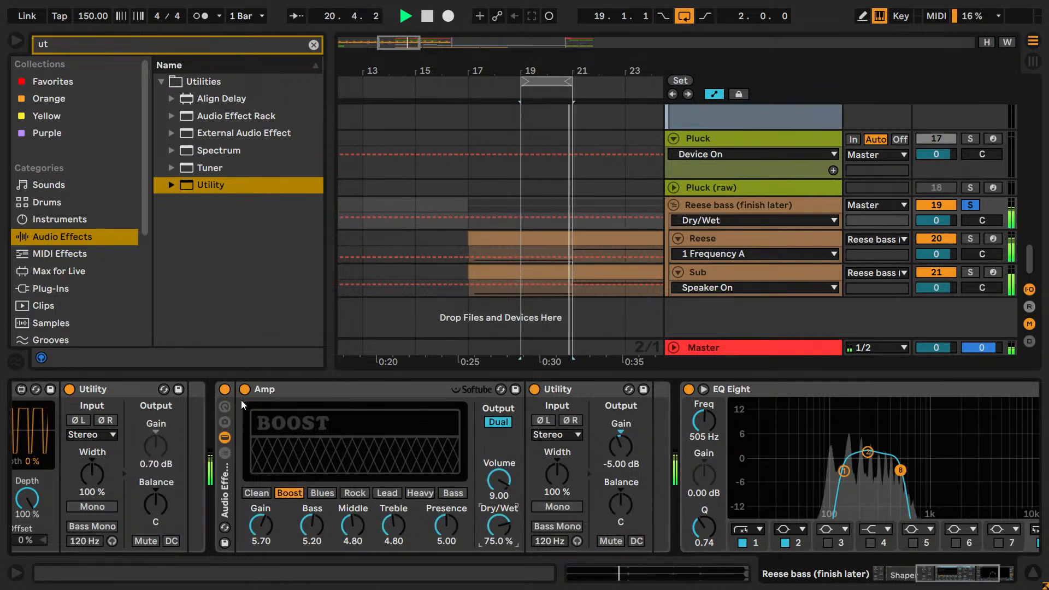
pyautogui.click(226, 396)
pyautogui.click(498, 526)
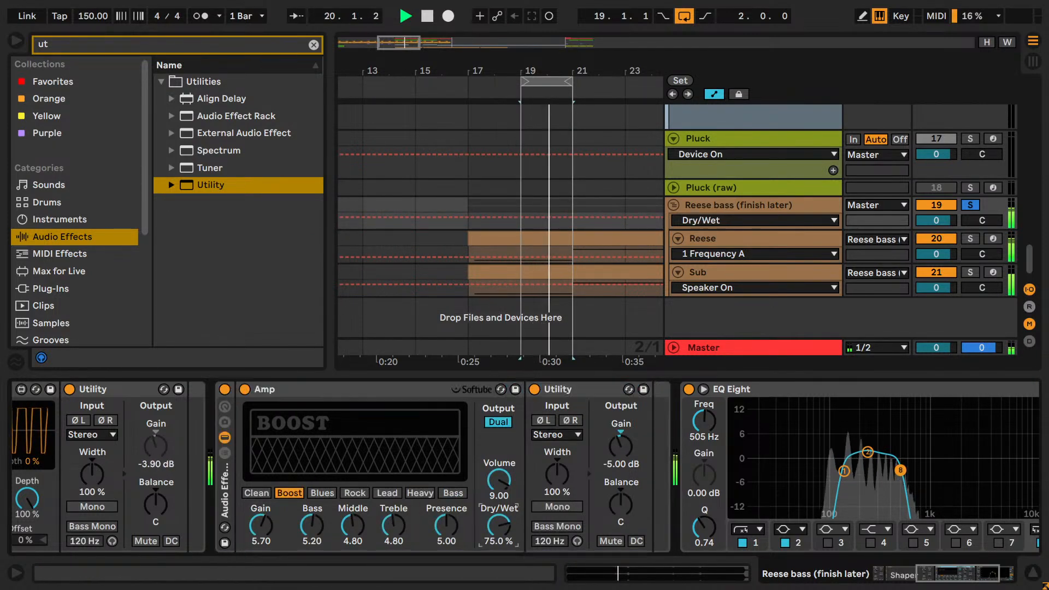
pyautogui.write('80')
pyautogui.press('Return')
pyautogui.click(224, 390)
pyautogui.click(224, 390)
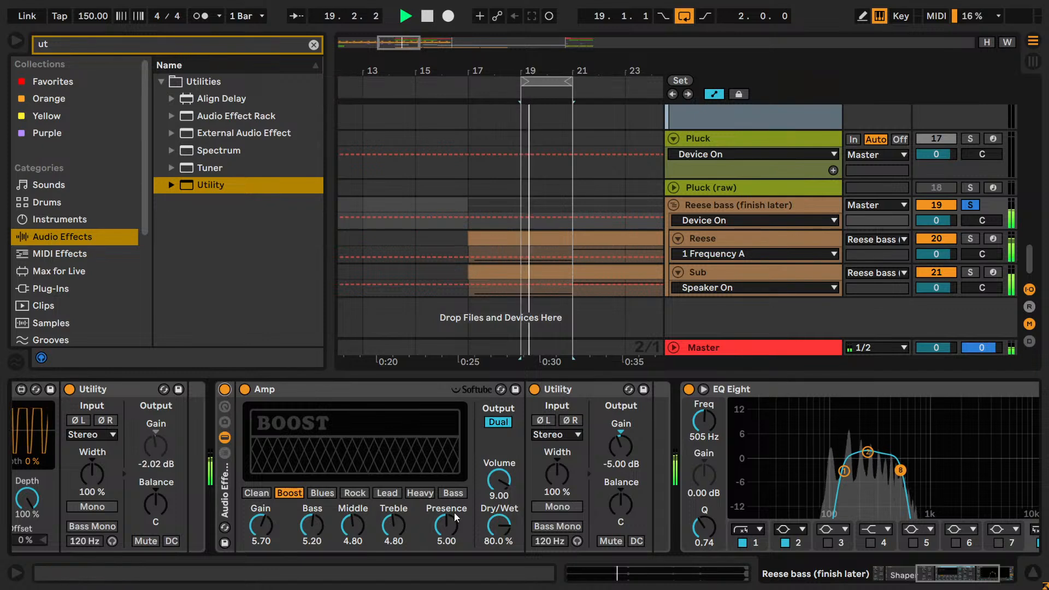
pyautogui.moveTo(498, 526); pyautogui.dragTo(497, 529)
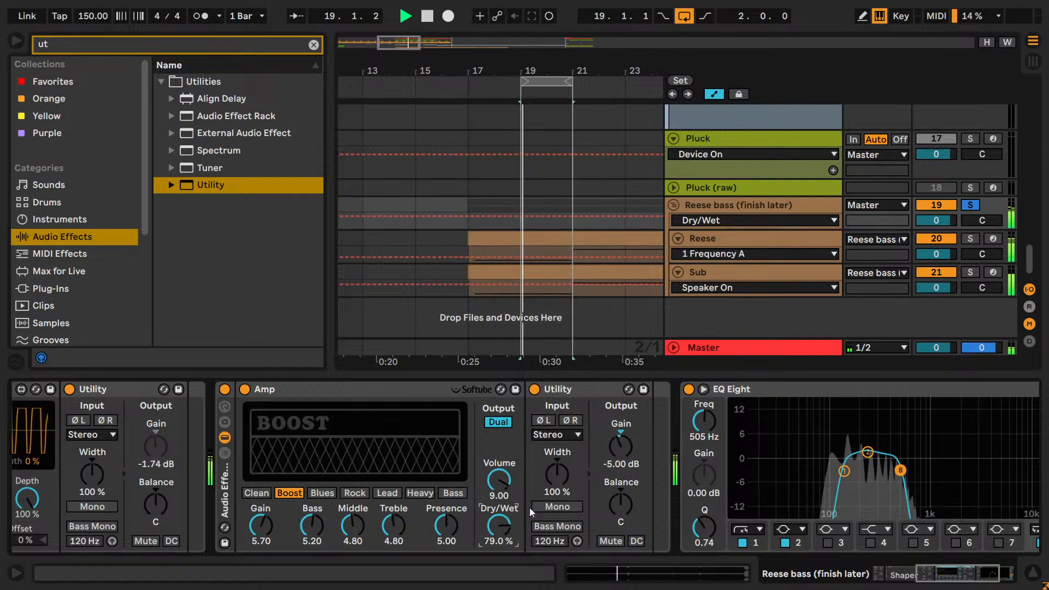
# - Restart the loop and compare the Reese bass with the Amp rack bypassed and enabled, checking the Shaper rack ahead of it
pyautogui.press('space')
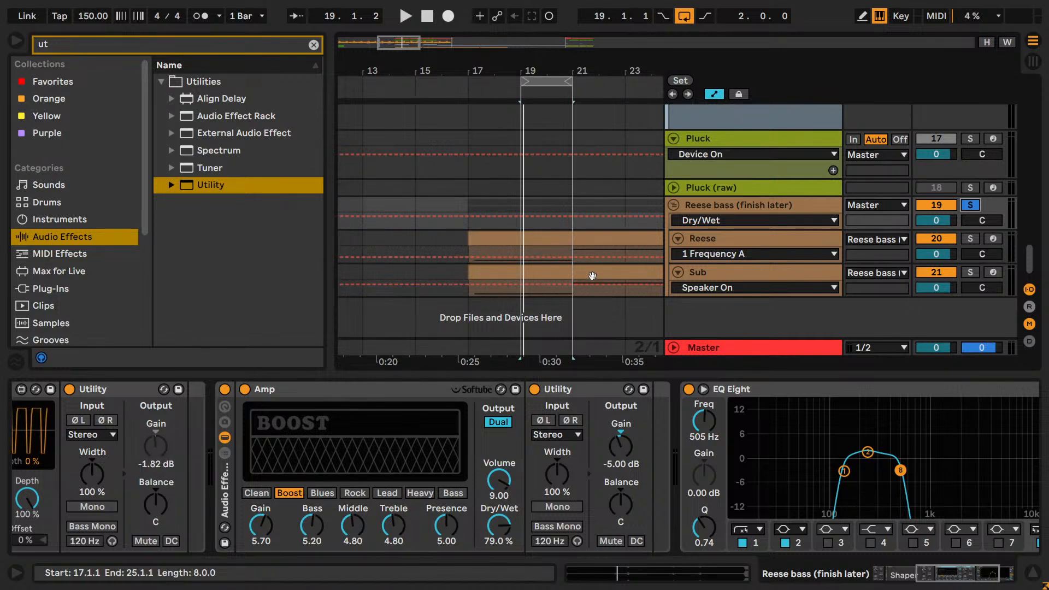
pyautogui.press('space')
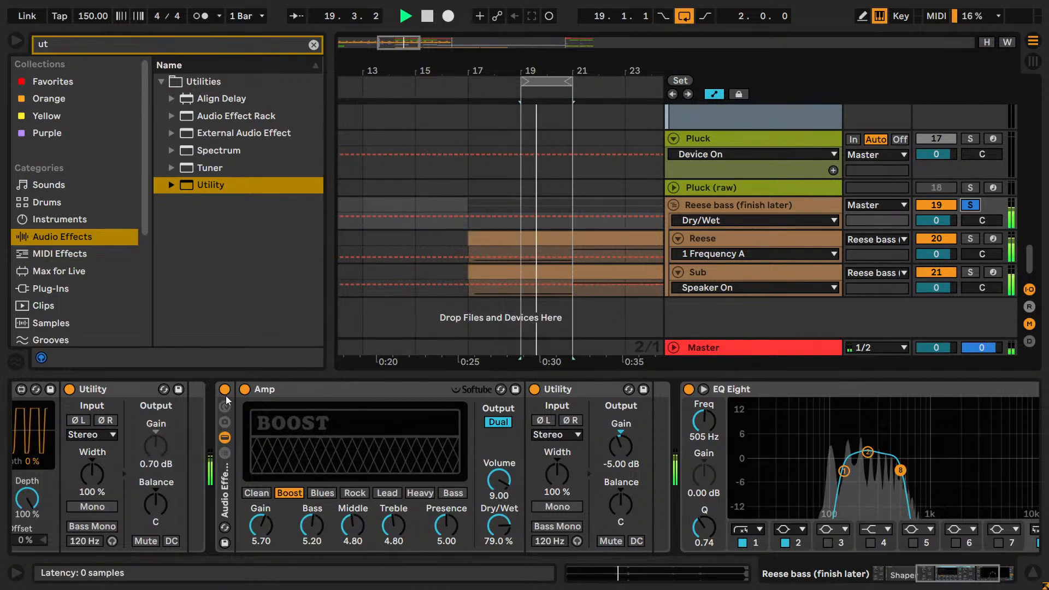
pyautogui.click(225, 389)
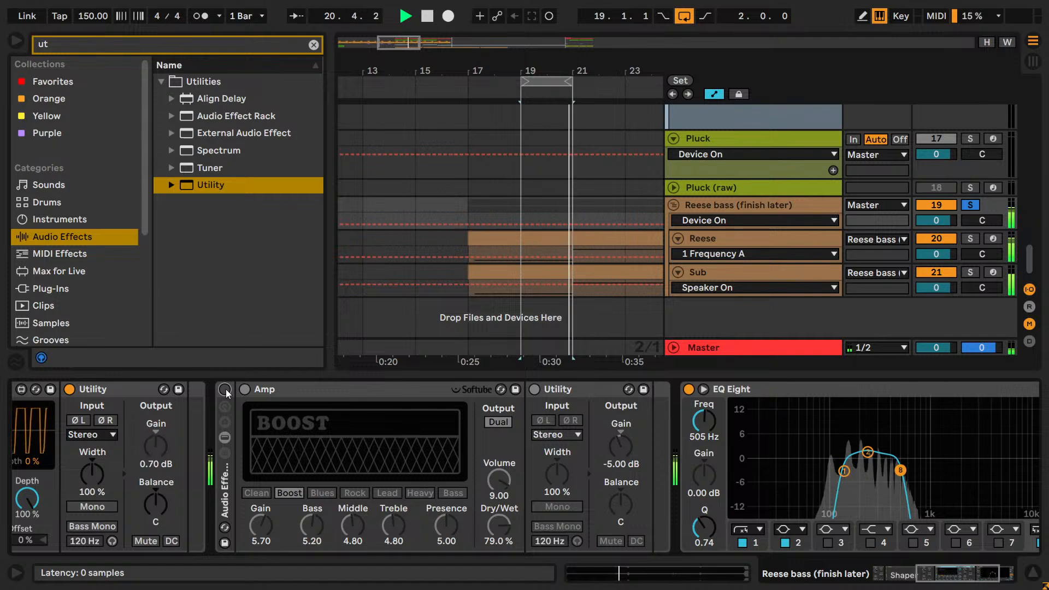
pyautogui.click(225, 389)
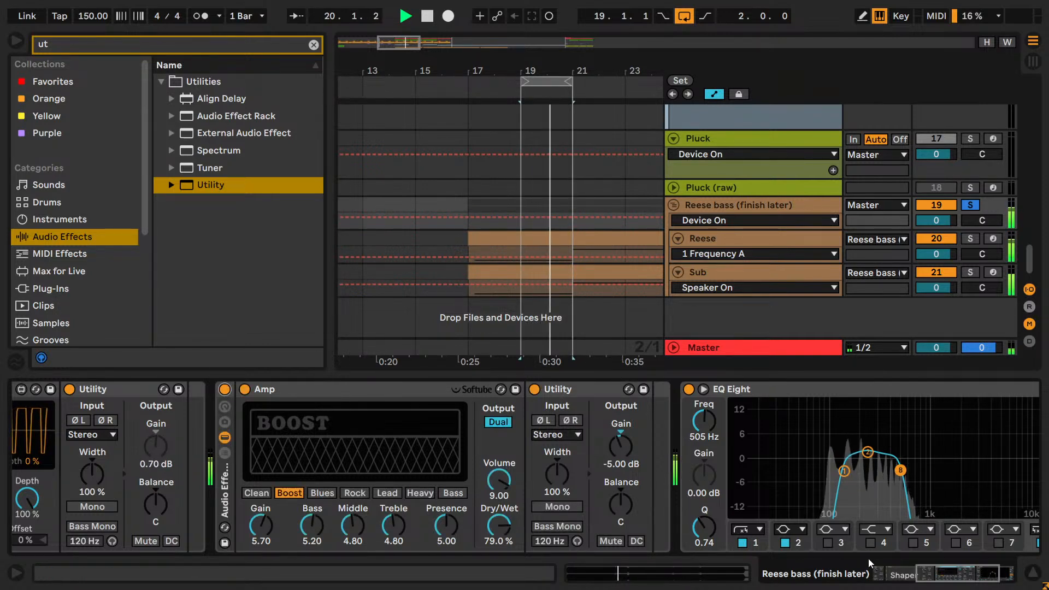
pyautogui.moveTo(929, 576); pyautogui.dragTo(889, 575)
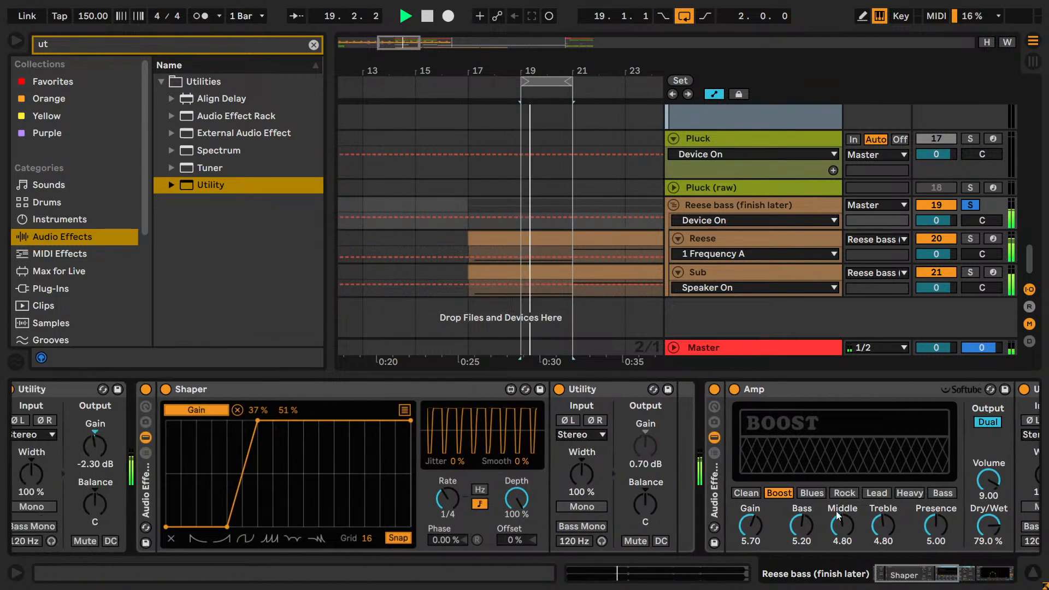
pyautogui.click(715, 389)
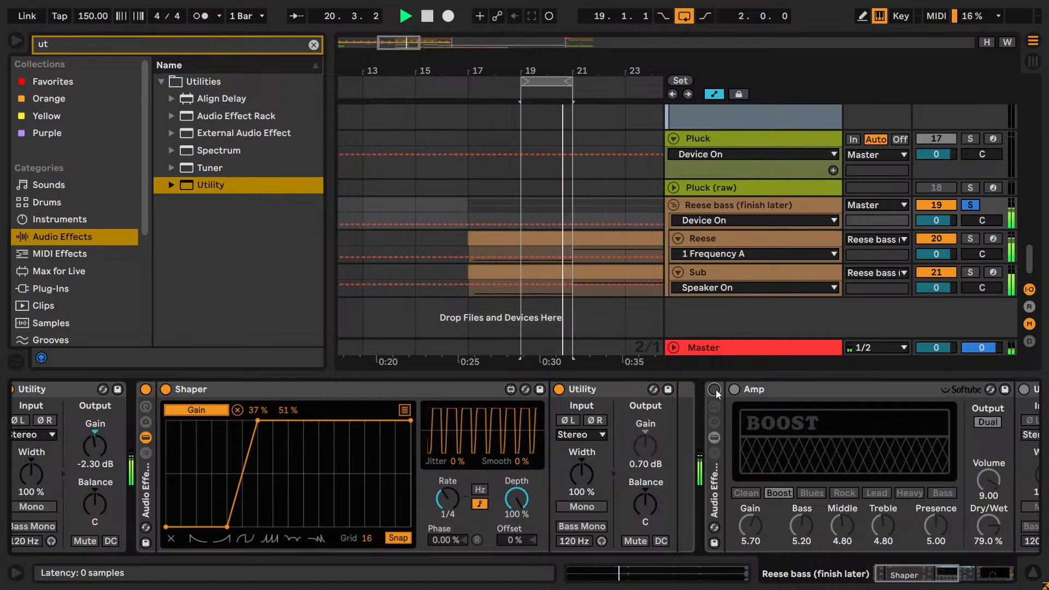
pyautogui.click(715, 389)
pyautogui.press('space')
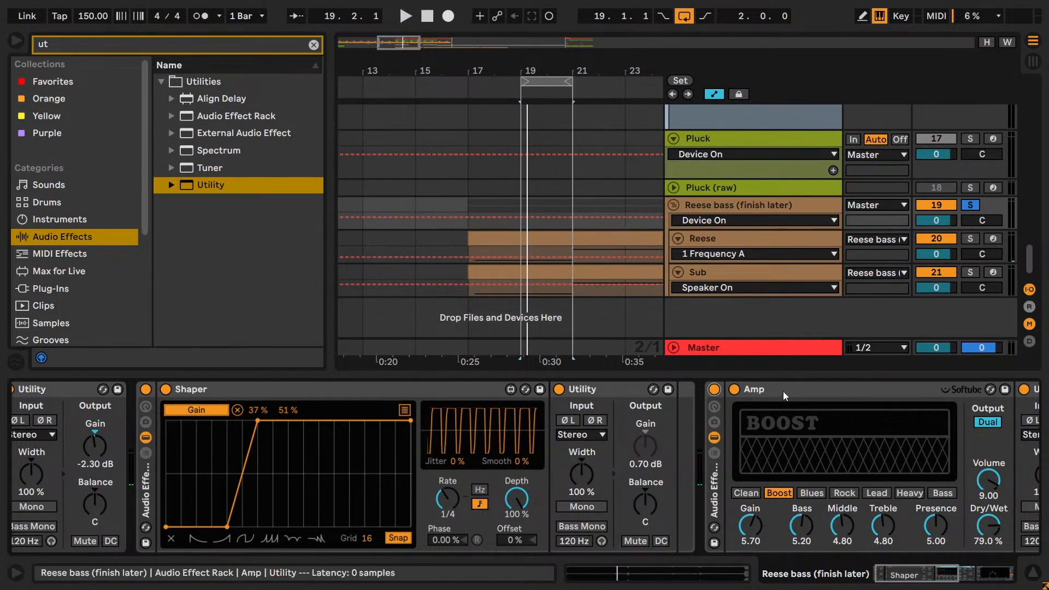
# - Search the plug-ins for "ex", insert the VST s(M)exoscope directly after the Amp rack and move its window clear of the mixer
pyautogui.click(90, 47)
pyautogui.press('BackSpace')
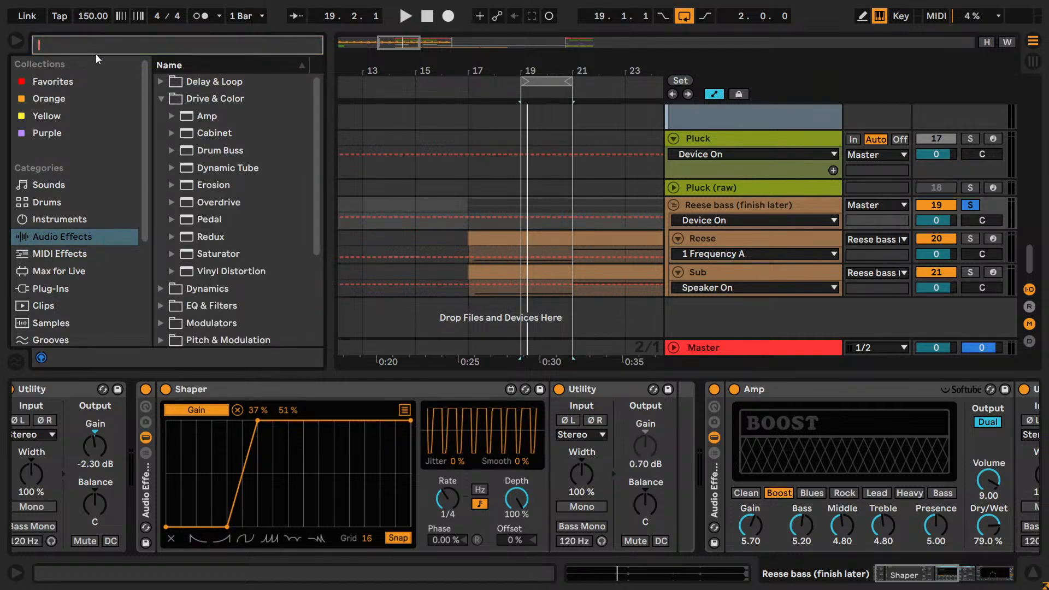
pyautogui.write('ex')
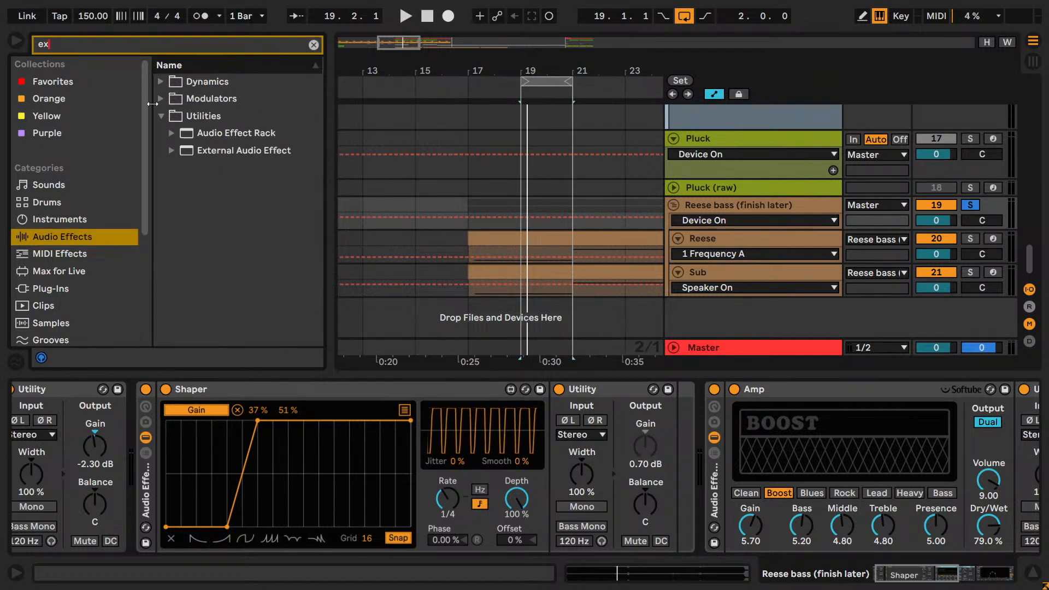
pyautogui.click(53, 286)
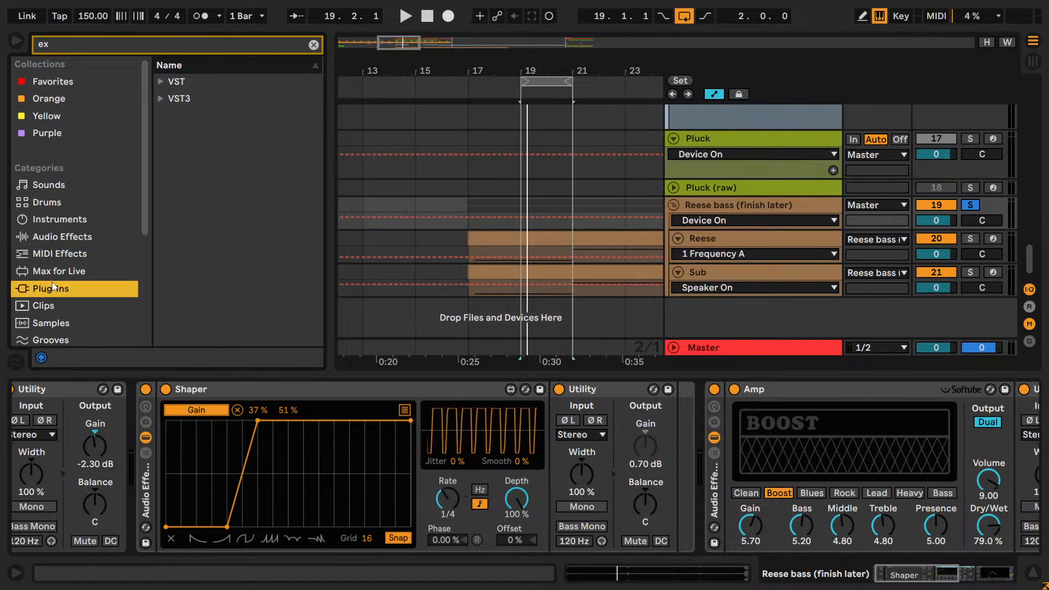
pyautogui.click(176, 81)
pyautogui.click(197, 99)
pyautogui.moveTo(230, 116)
pyautogui.mouseDown()
pyautogui.moveTo(599, 428)
pyautogui.moveTo(690, 447)
pyautogui.mouseUp()
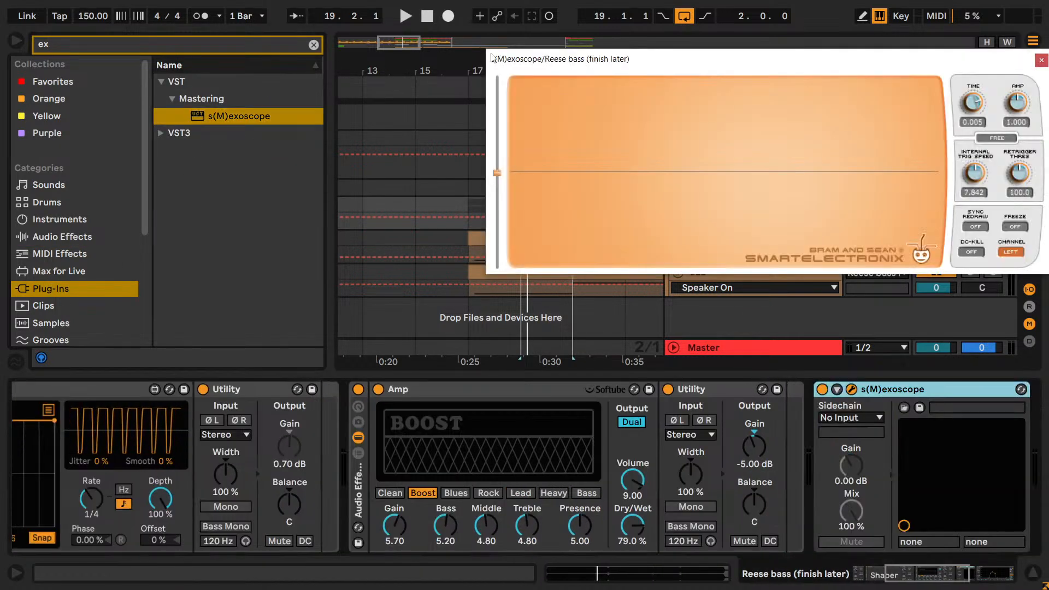
pyautogui.moveTo(508, 58); pyautogui.dragTo(176, 141)
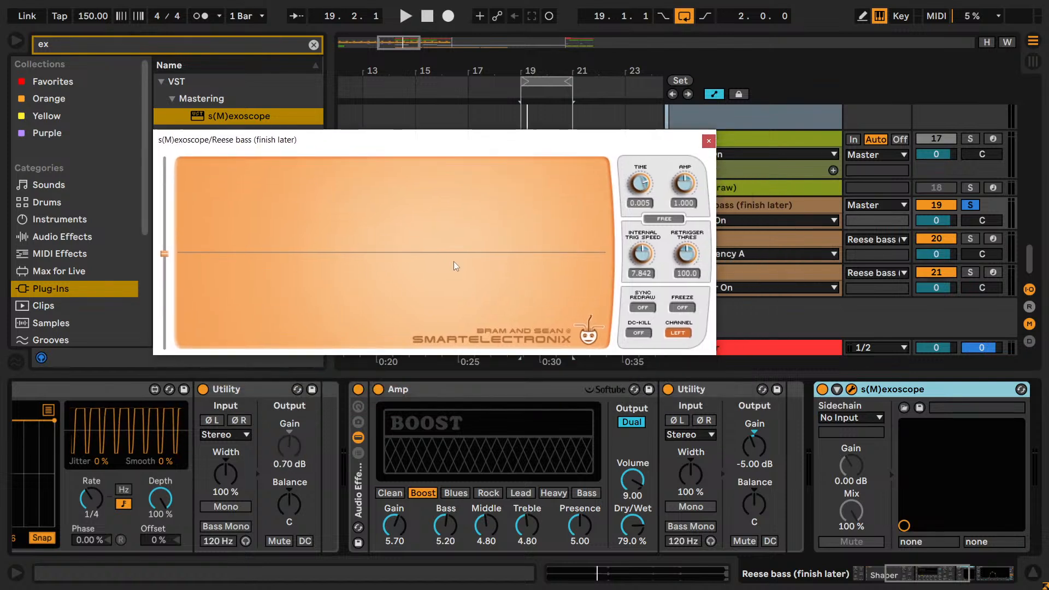
# - Bypass the Amp rack, play the loop and freeze the undistorted waveform in the s(M)exoscope, moving its window out of the way
pyautogui.moveTo(932, 567); pyautogui.dragTo(913, 573)
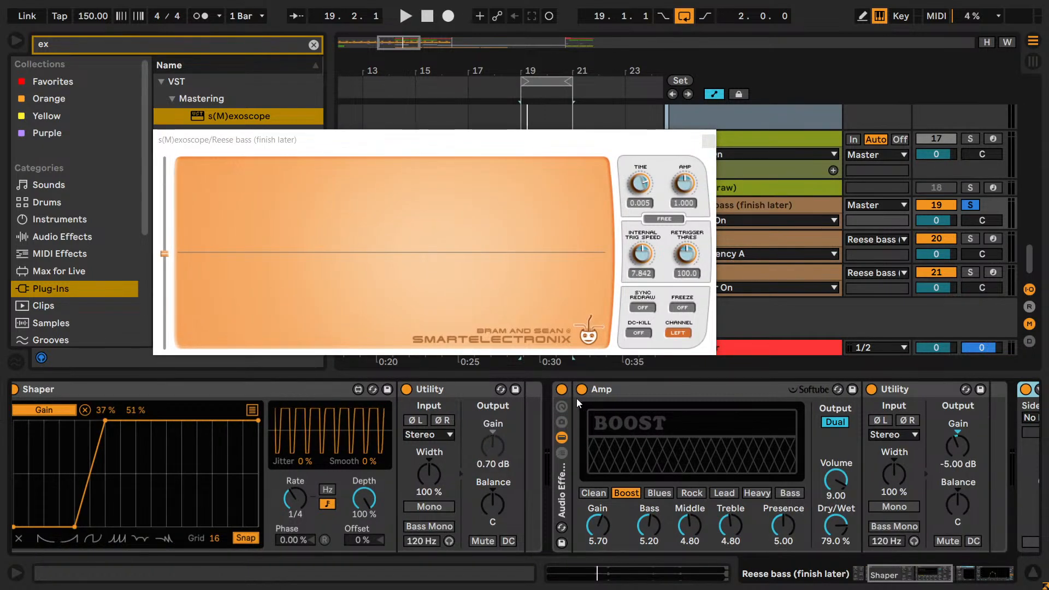
pyautogui.click(563, 393)
pyautogui.press('space')
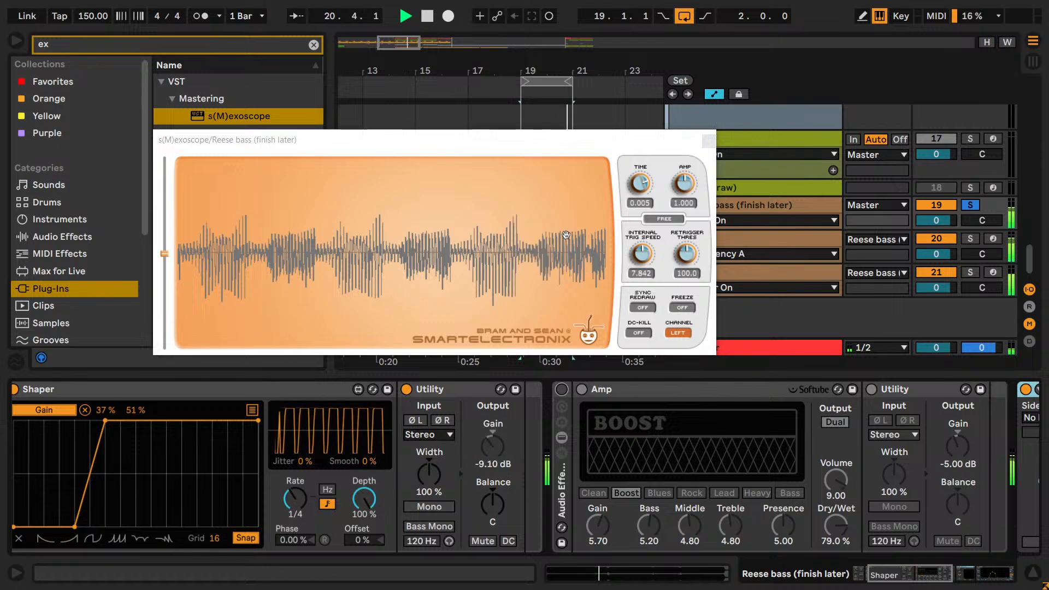
pyautogui.click(683, 307)
pyautogui.press('space')
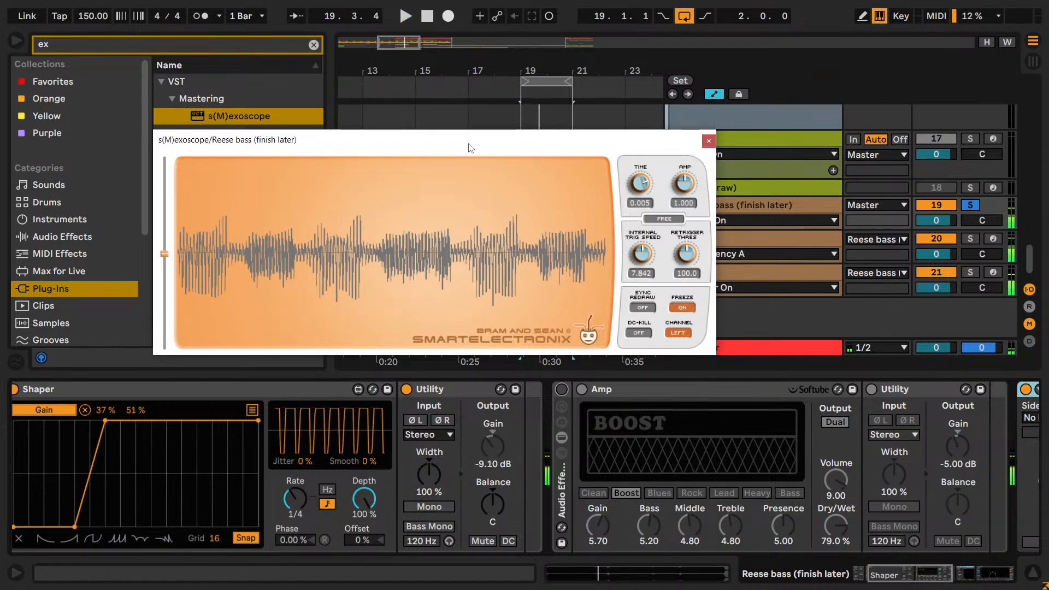
pyautogui.moveTo(468, 150); pyautogui.dragTo(408, 91)
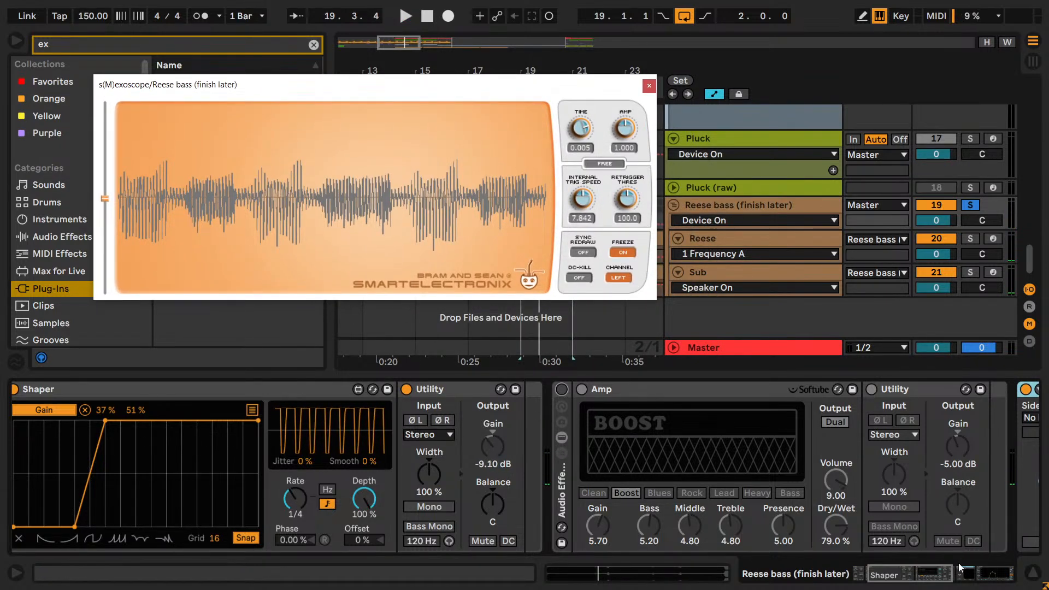
# - Duplicate the s(M)exoscope in the device chain and move the copy's window away from the first scope
pyautogui.click(944, 566)
pyautogui.moveTo(924, 567); pyautogui.dragTo(937, 567)
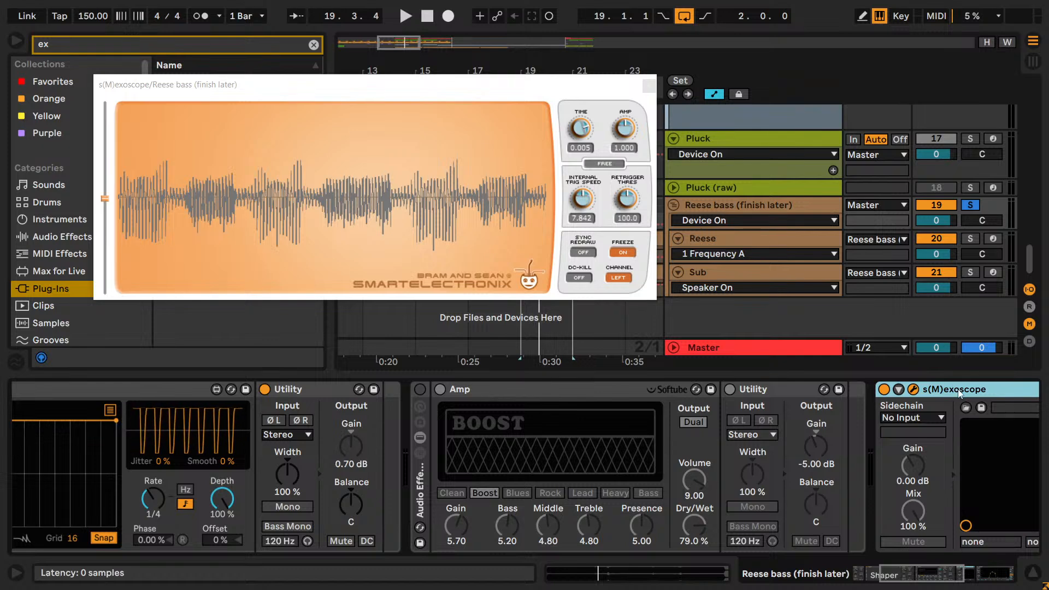
pyautogui.hotkey('ctrl', 'd')
pyautogui.moveTo(264, 90); pyautogui.dragTo(605, 142)
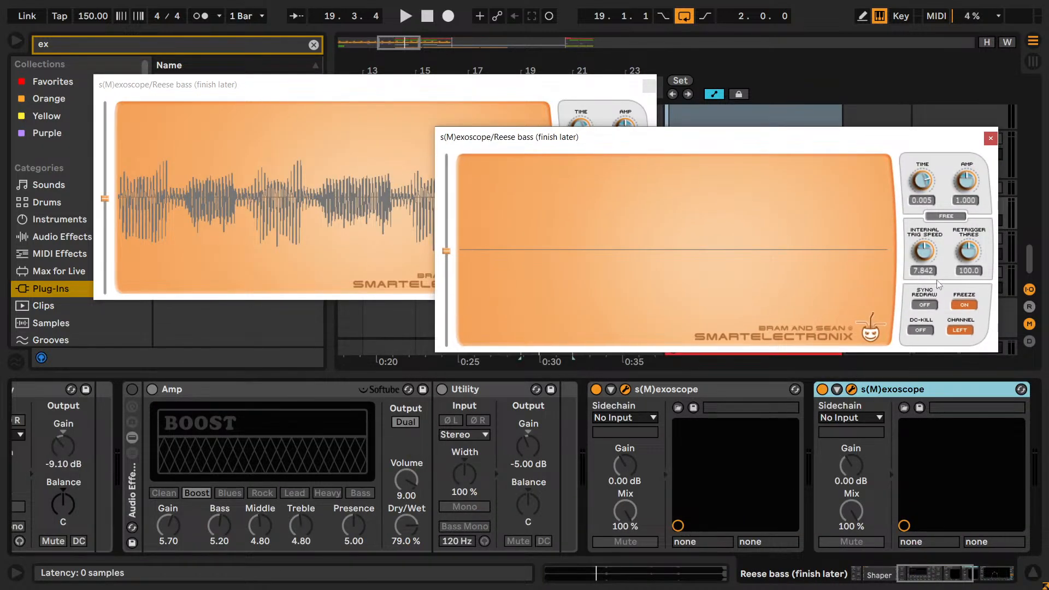
# - Re-enable the Amp rack, play the loop, freeze the distorted waveform in the second scope and place its window beneath the first
pyautogui.moveTo(967, 577); pyautogui.dragTo(943, 576)
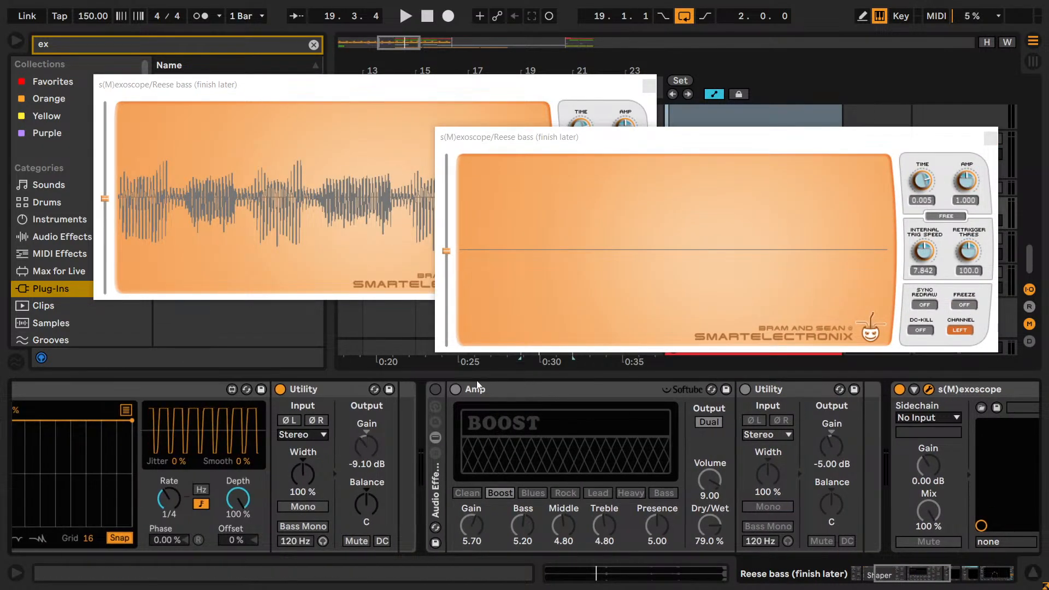
pyautogui.click(435, 391)
pyautogui.press('space')
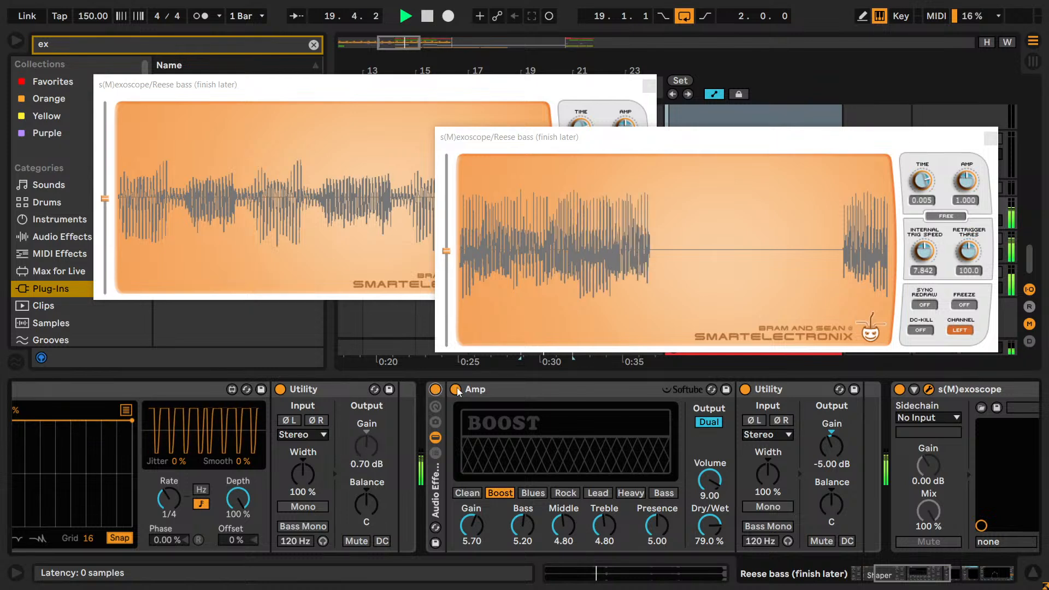
pyautogui.click(965, 305)
pyautogui.moveTo(623, 136); pyautogui.dragTo(267, 317)
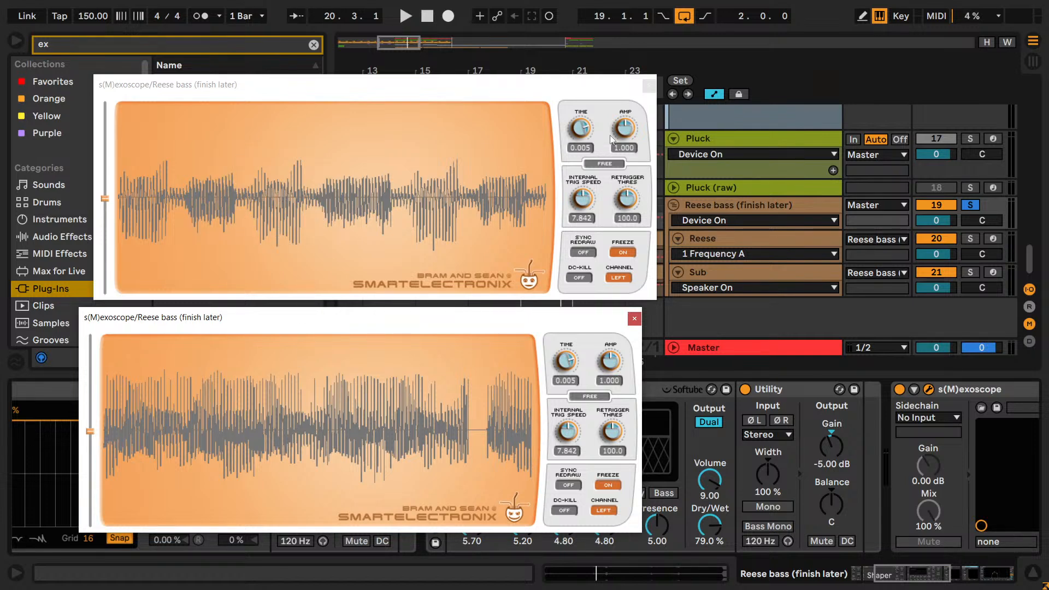
# - Close both s(M)exoscope windows and move the Amp rack in front of the Shaper rack
pyautogui.click(649, 86)
pyautogui.click(634, 318)
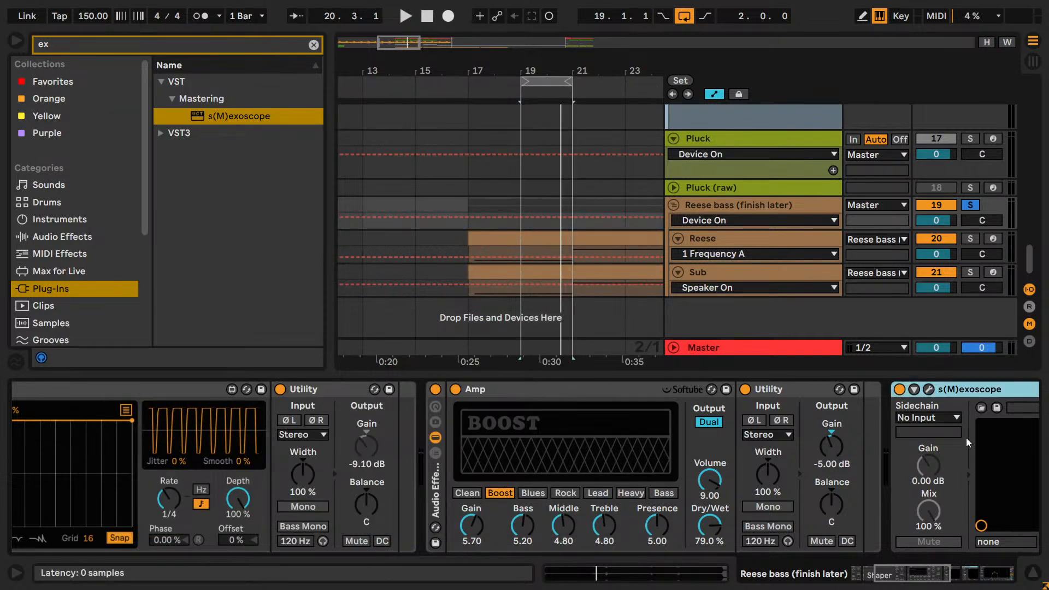
pyautogui.click(966, 438)
pyautogui.moveTo(922, 579); pyautogui.dragTo(891, 575)
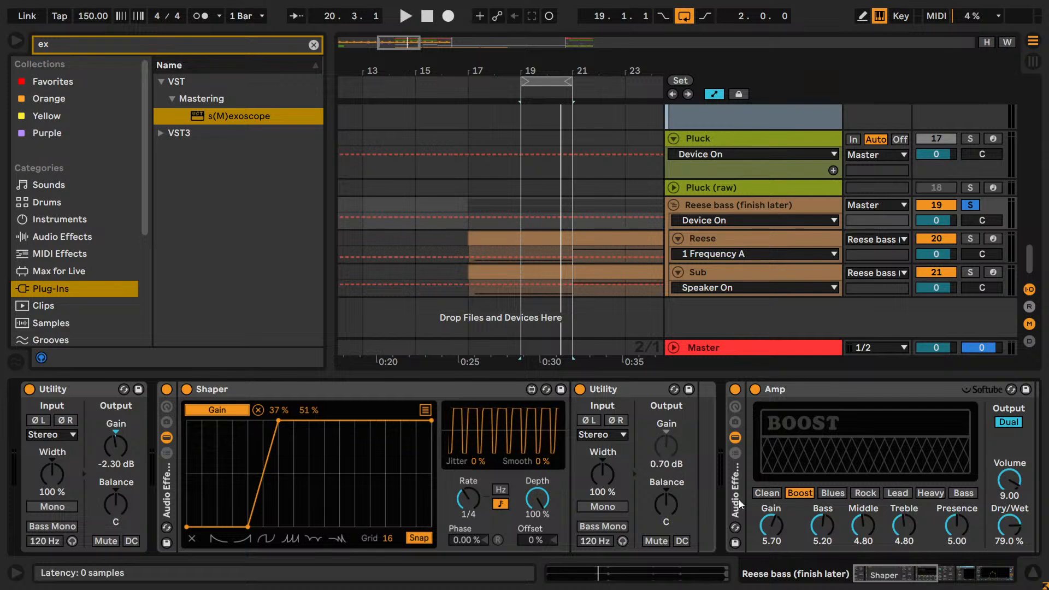
pyautogui.moveTo(738, 499); pyautogui.dragTo(131, 499)
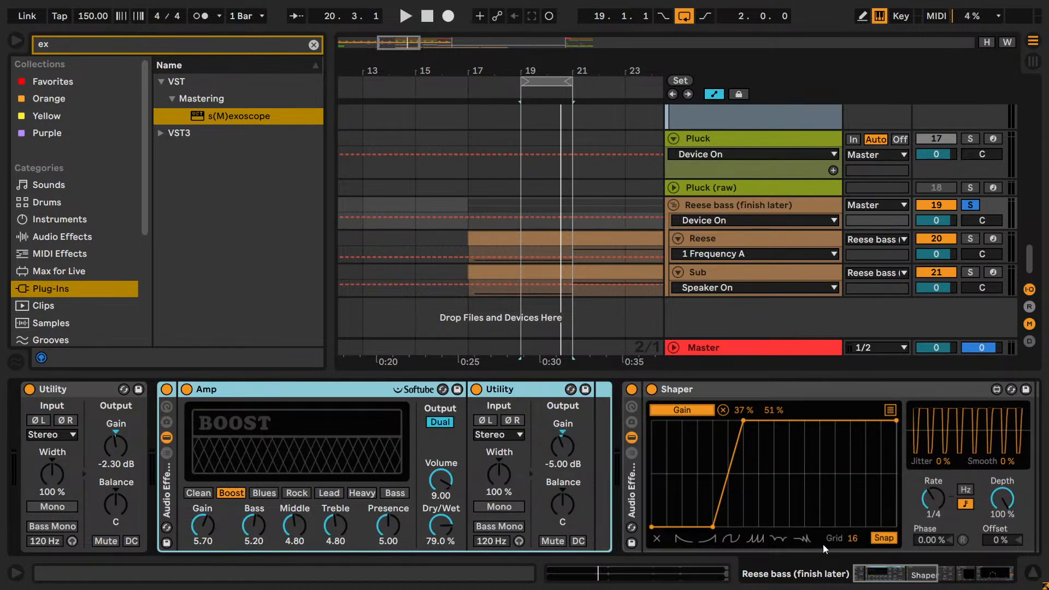
# - Play the loop comparing the moved Amp rack bypassed and enabled, leave it enabled, and unsolo the Reese bass group
pyautogui.press('space')
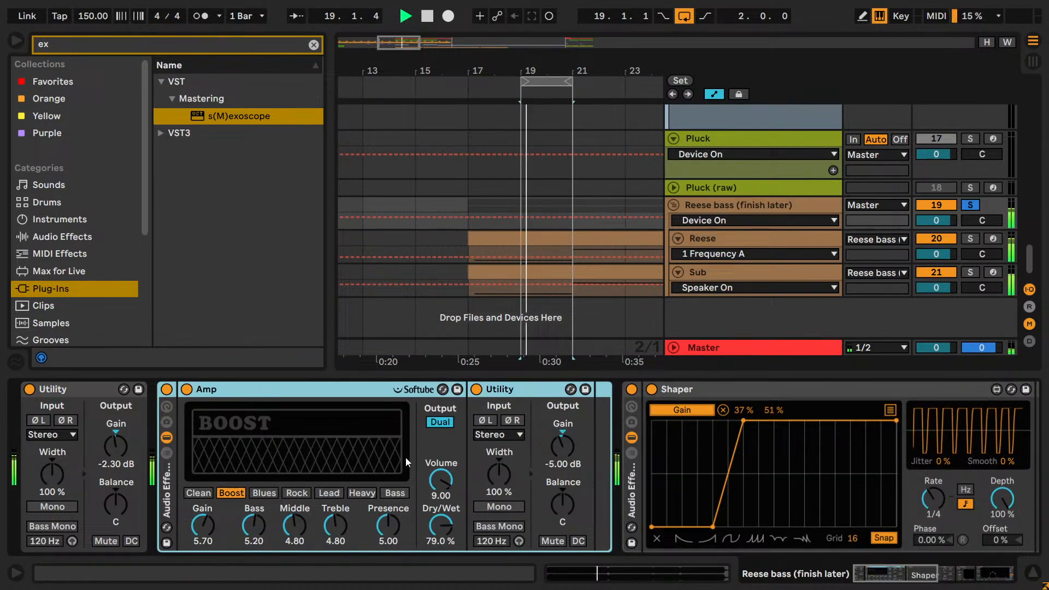
pyautogui.click(167, 389)
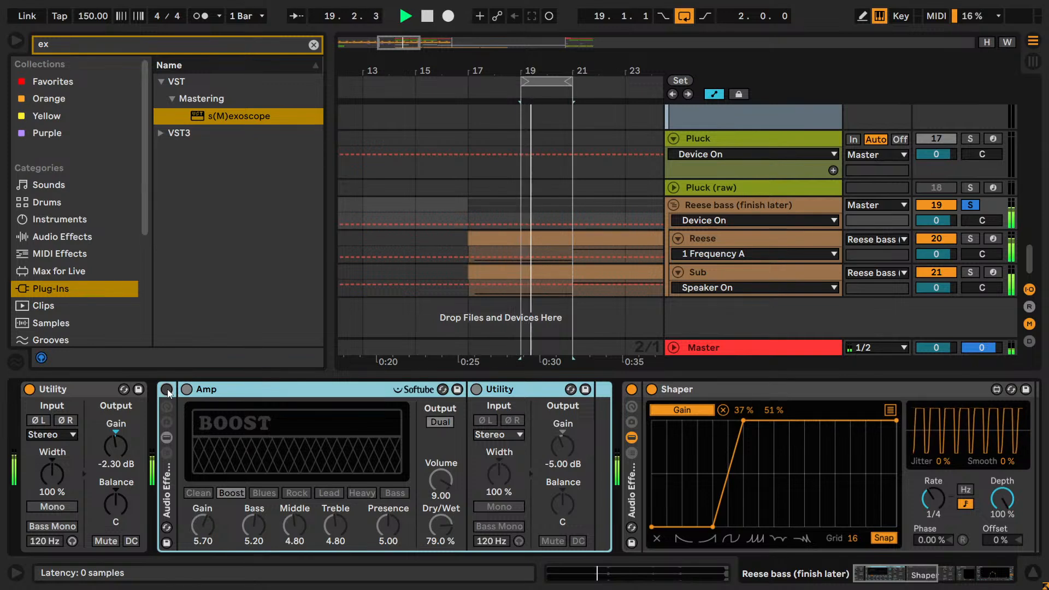
pyautogui.click(166, 389)
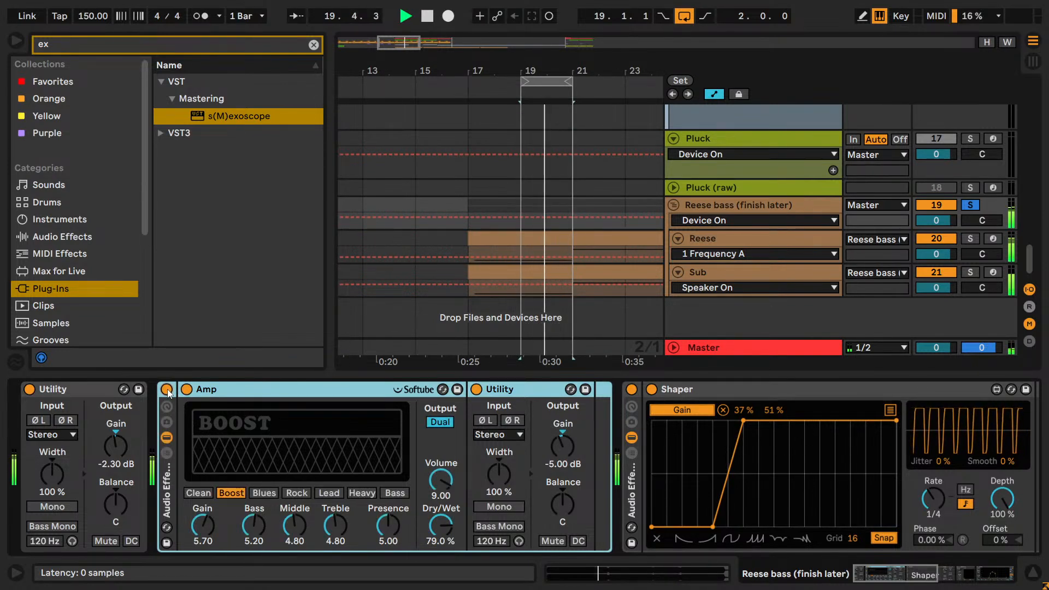
pyautogui.click(166, 389)
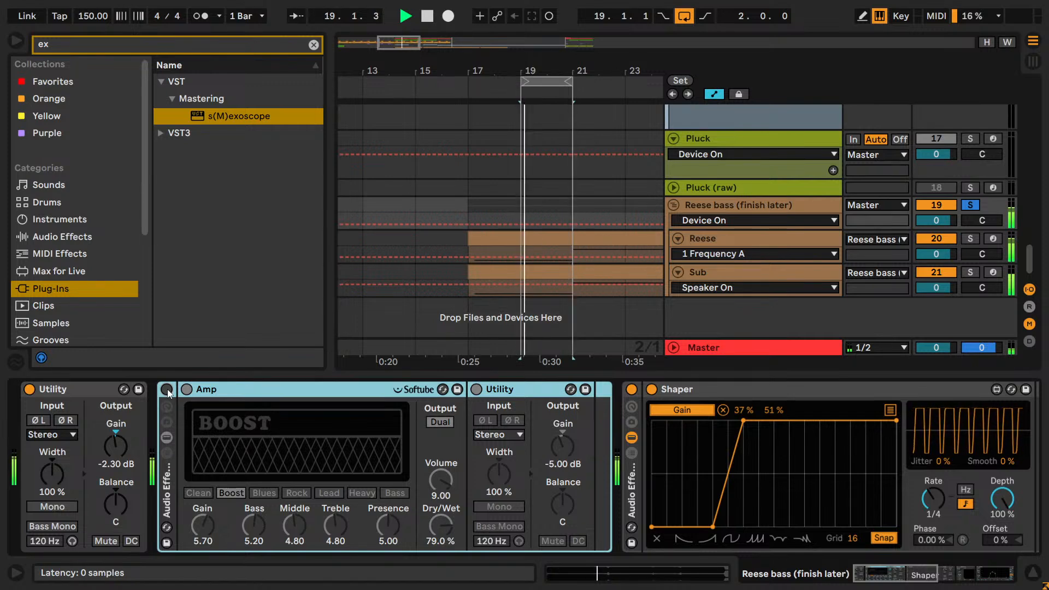
pyautogui.click(167, 389)
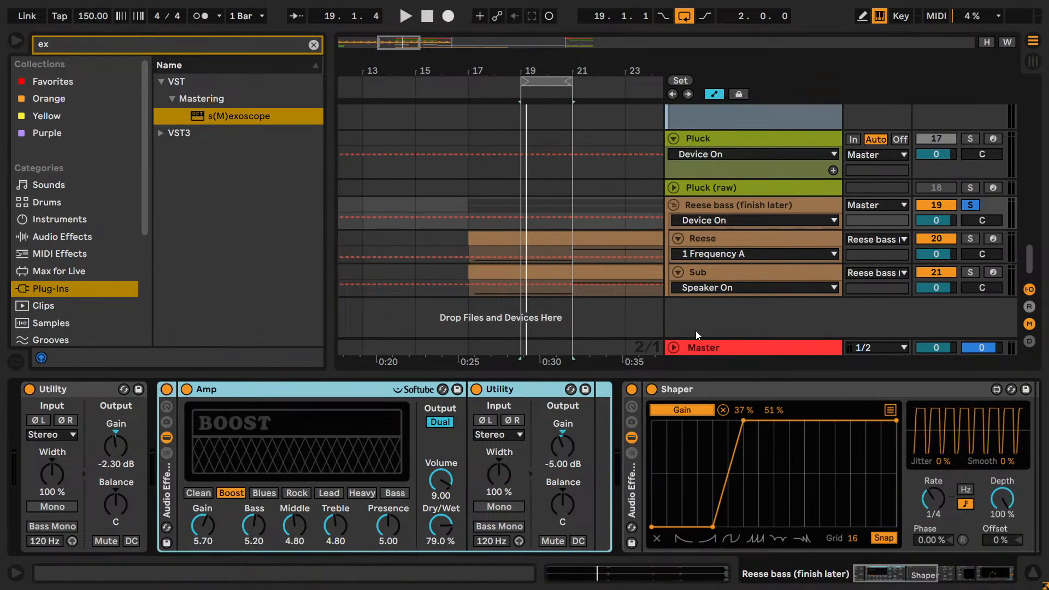
pyautogui.click(971, 206)
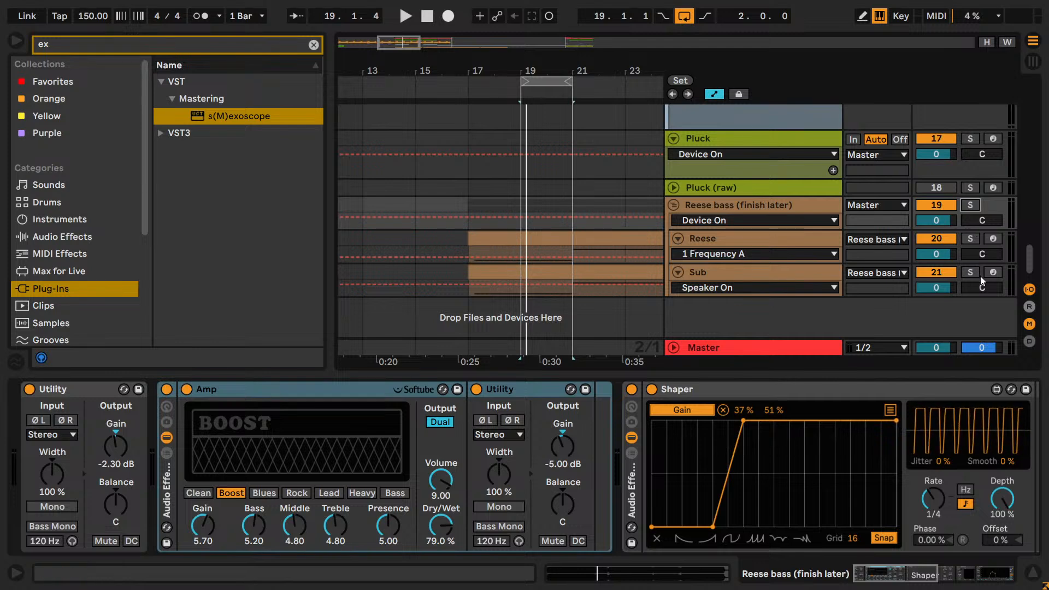
# - Play the loop in the full mix, comparing the Reese bass with the Amp rack bypassed and enabled, and leave the rack on
pyautogui.press('space')
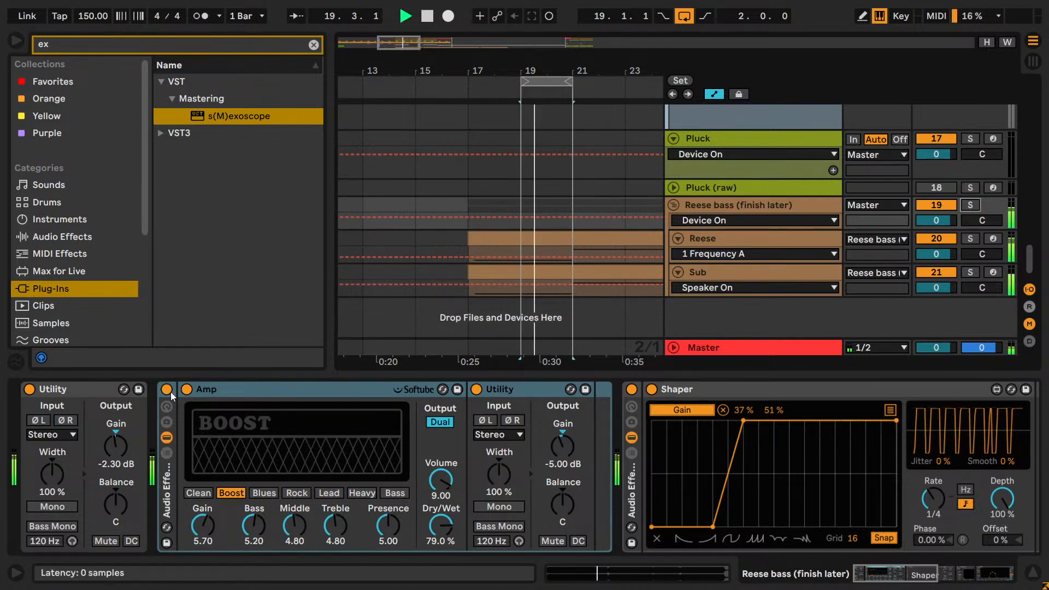
pyautogui.click(166, 390)
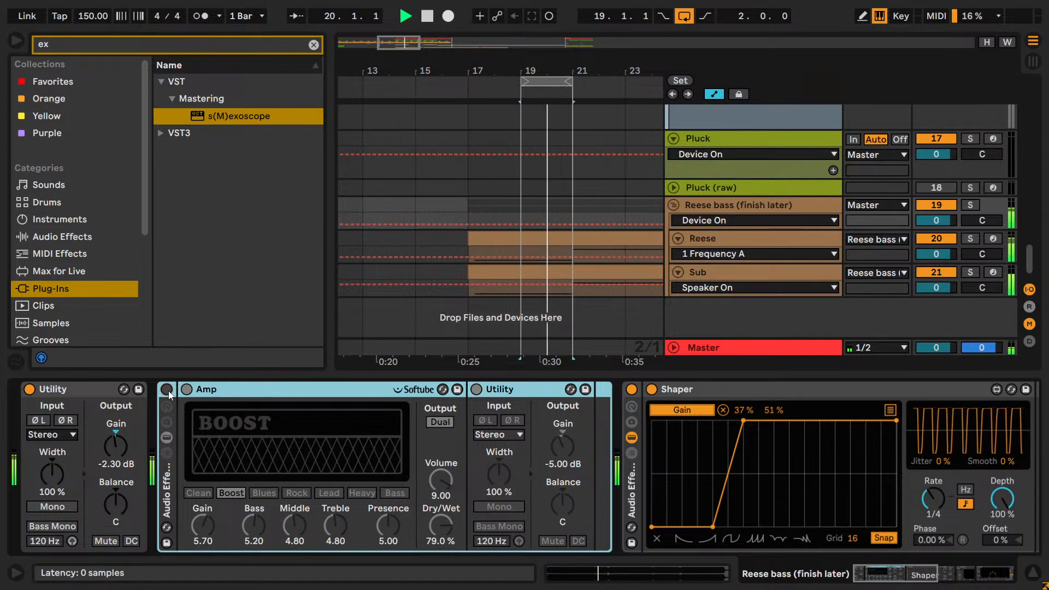
pyautogui.click(166, 390)
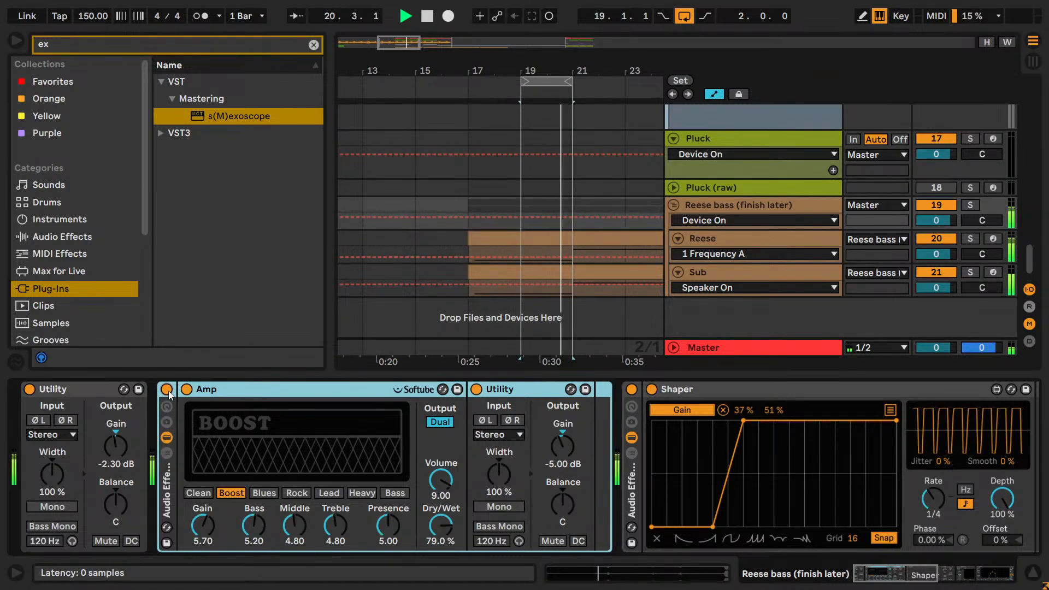
pyautogui.click(167, 390)
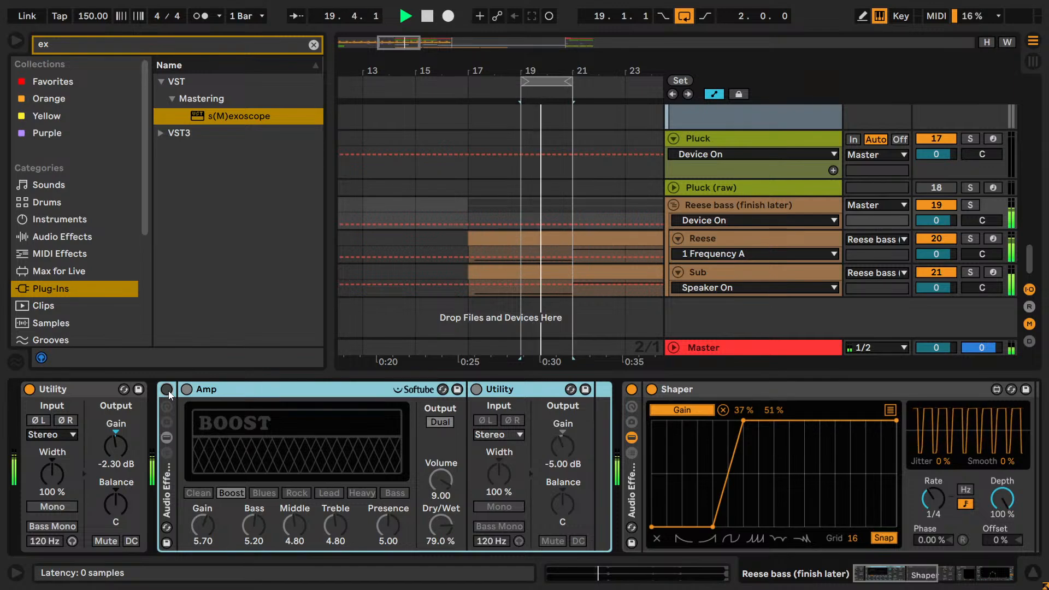
pyautogui.click(166, 390)
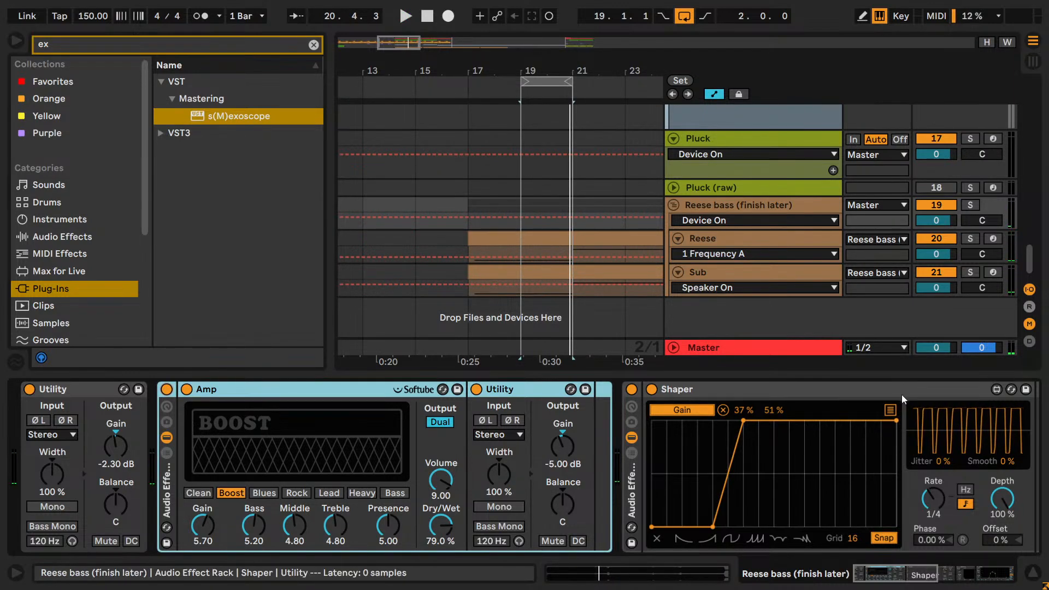
# - Delete the s(M)exoscope between the Shaper rack and EQ Eight in the Reese bass group's chain and save the set
pyautogui.moveTo(912, 574)
pyautogui.mouseDown()
pyautogui.moveTo(1006, 577)
pyautogui.moveTo(907, 574)
pyautogui.mouseUp()
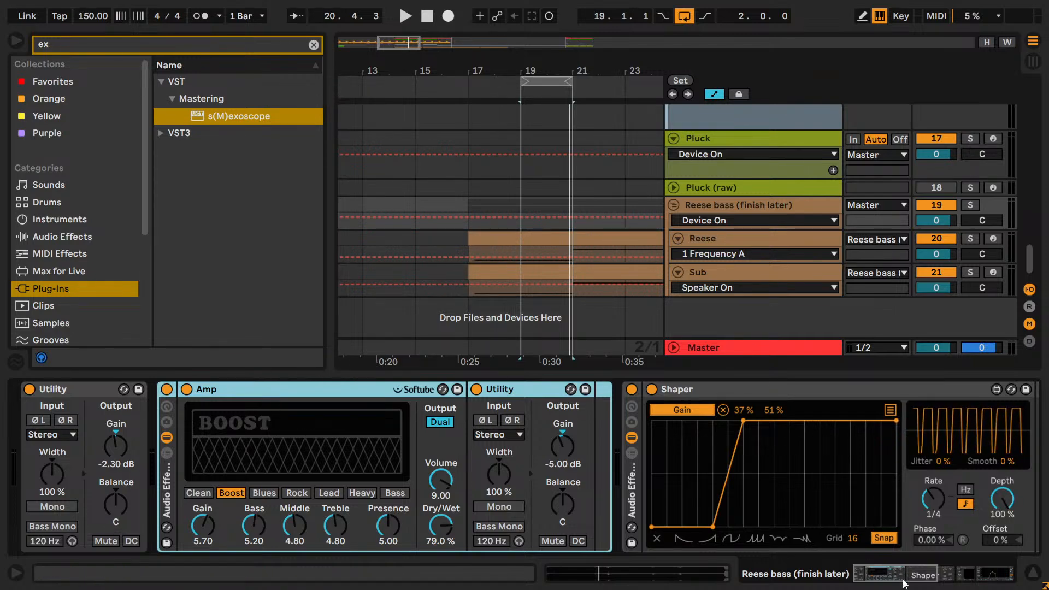
pyautogui.moveTo(903, 580); pyautogui.dragTo(972, 579)
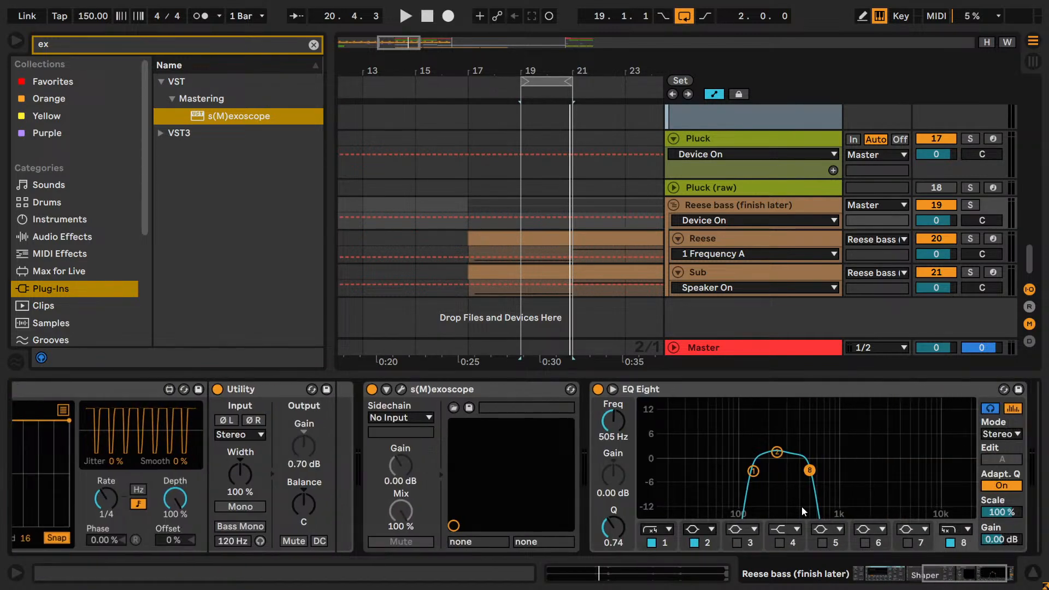
pyautogui.click(533, 399)
pyautogui.press('Delete')
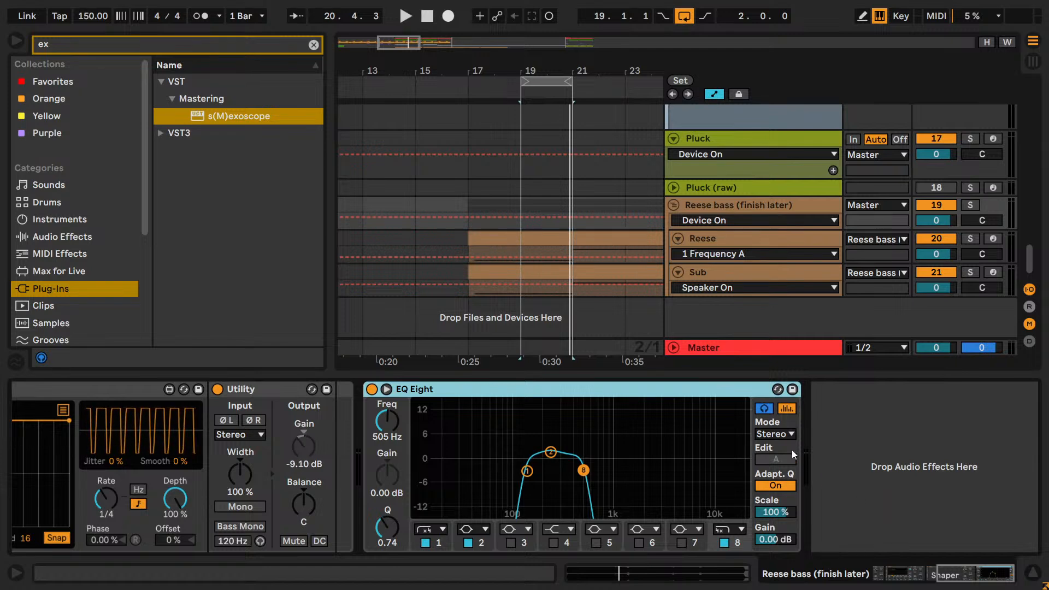
pyautogui.hotkey('ctrl', 's')
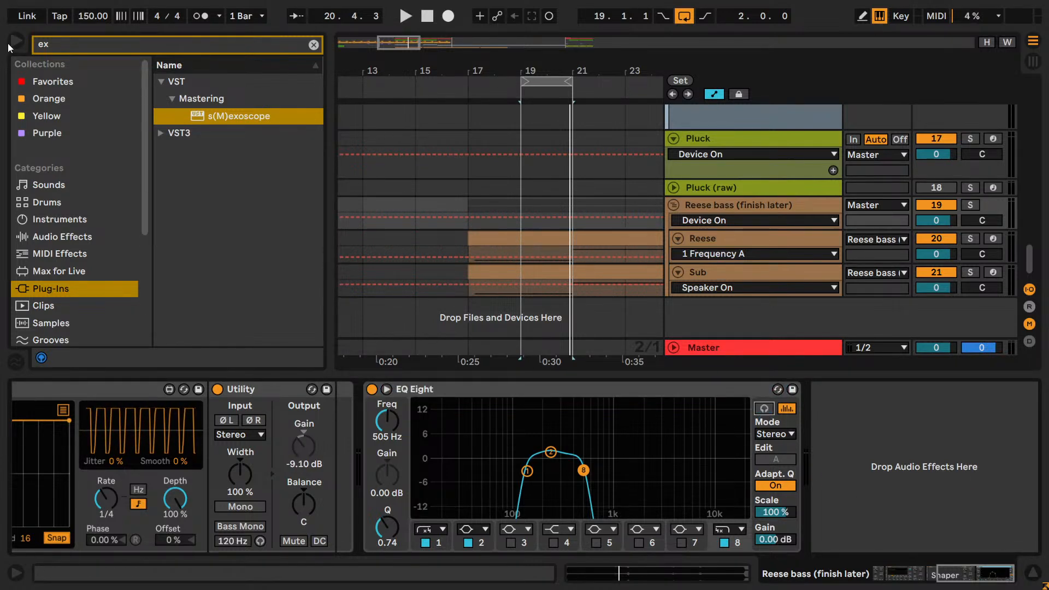
# - Hide the browser and delete the Reese and Sub clips between bars 17 and 33
pyautogui.click(8, 44)
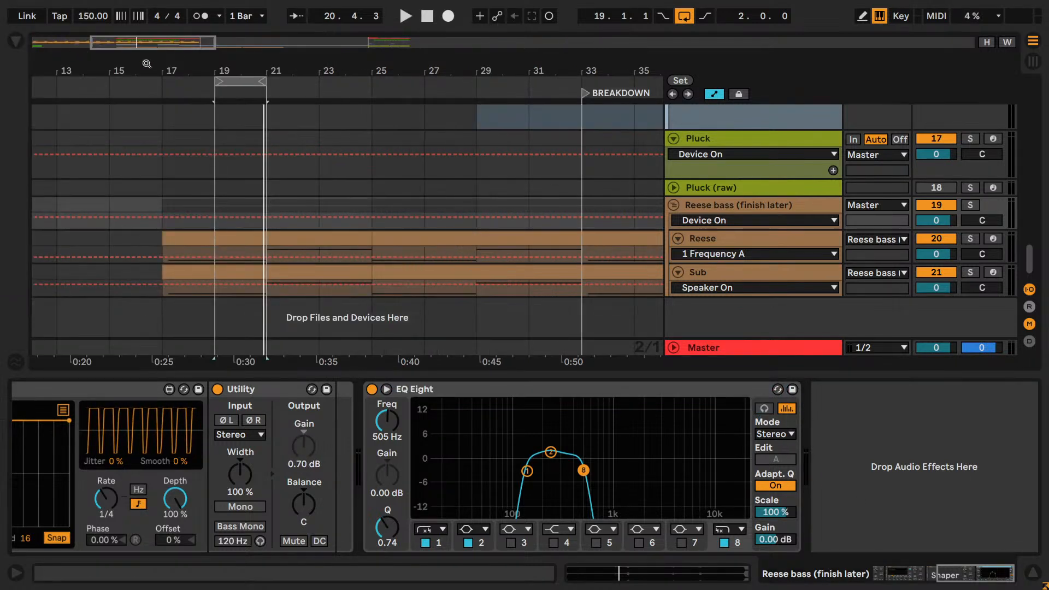
pyautogui.click(301, 230)
pyautogui.keyDown('shift'); pyautogui.click(520, 267); pyautogui.keyUp('shift')
pyautogui.click(520, 262)
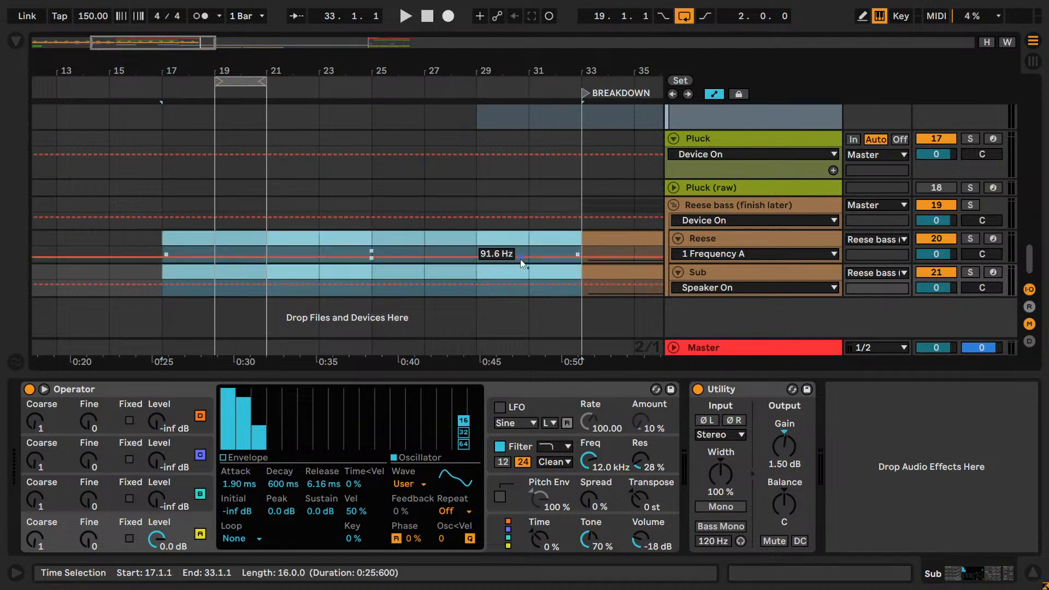
# - Examine the clips and automation of all tracks around the first drop and breakdown, placing the insert mark at bar 25
pyautogui.click(465, 188)
pyautogui.moveTo(161, 49); pyautogui.dragTo(273, 33)
pyautogui.scroll(5, 284, 219)
pyautogui.scroll(11, 284, 219)
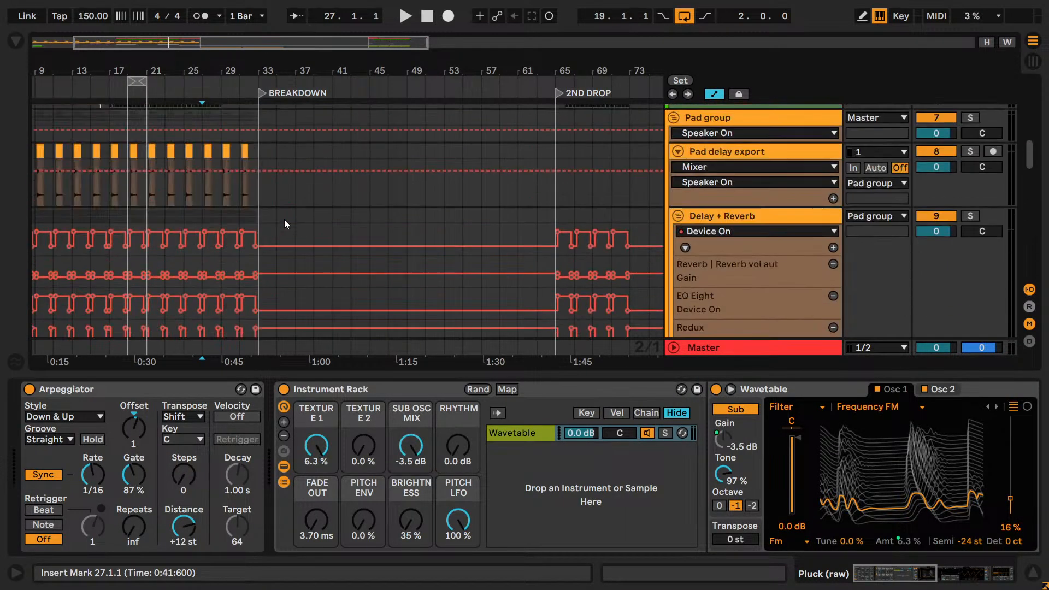
pyautogui.scroll(-8, 284, 218)
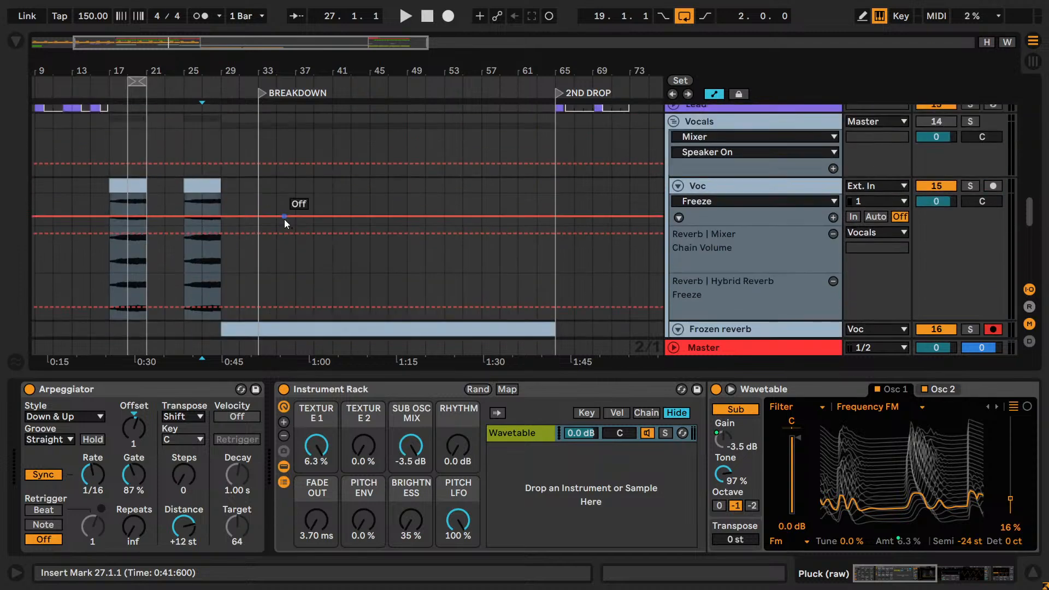
pyautogui.scroll(2, 284, 218)
pyautogui.click(178, 158)
pyautogui.scroll(6, 223, 178)
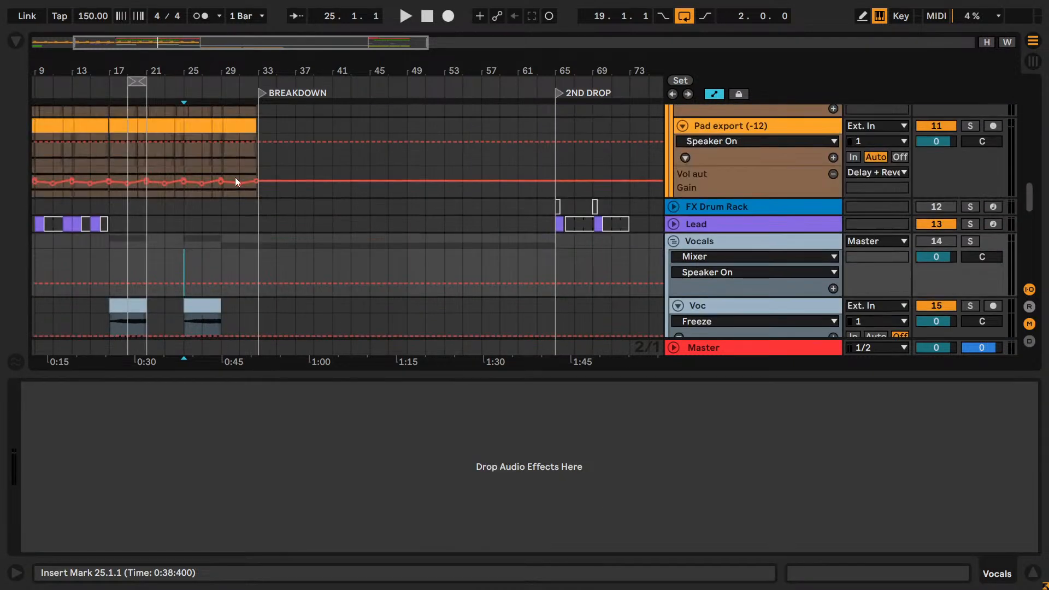
pyautogui.scroll(15, 759, 245)
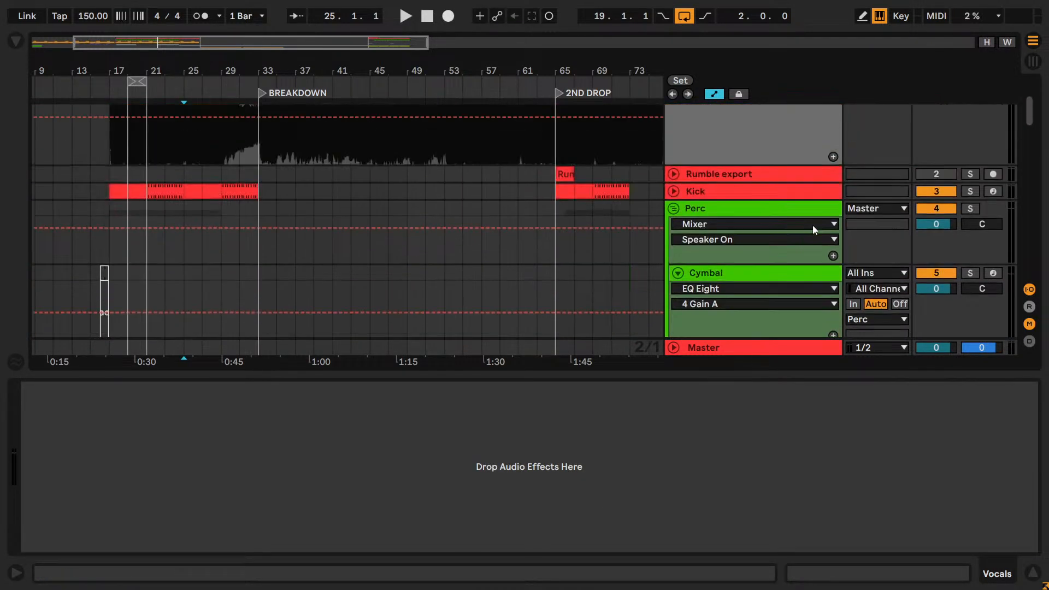
pyautogui.scroll(-6, 813, 228)
pyautogui.scroll(11, 813, 228)
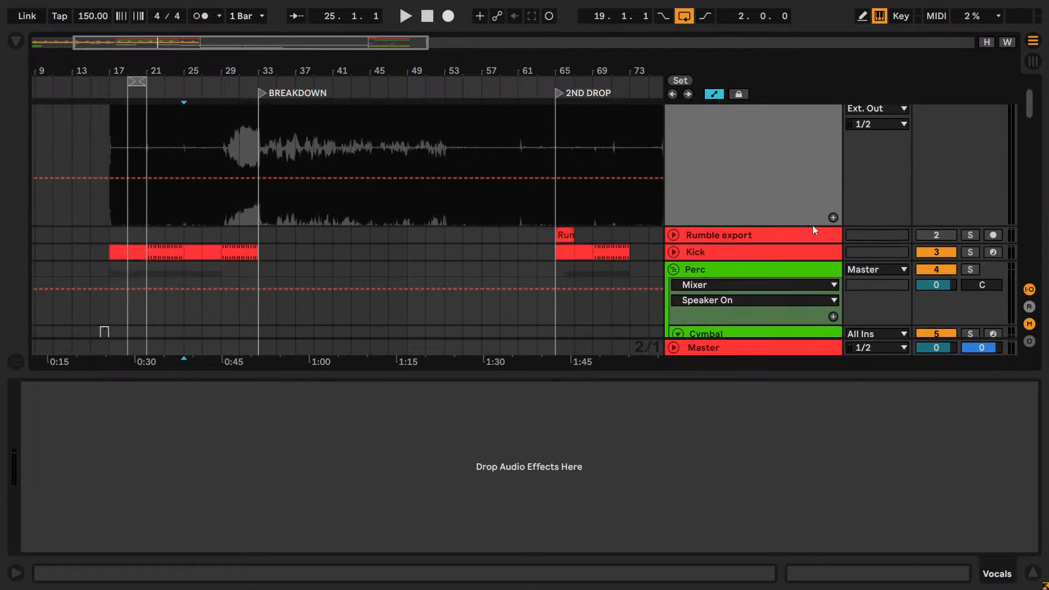
pyautogui.scroll(-15, 813, 225)
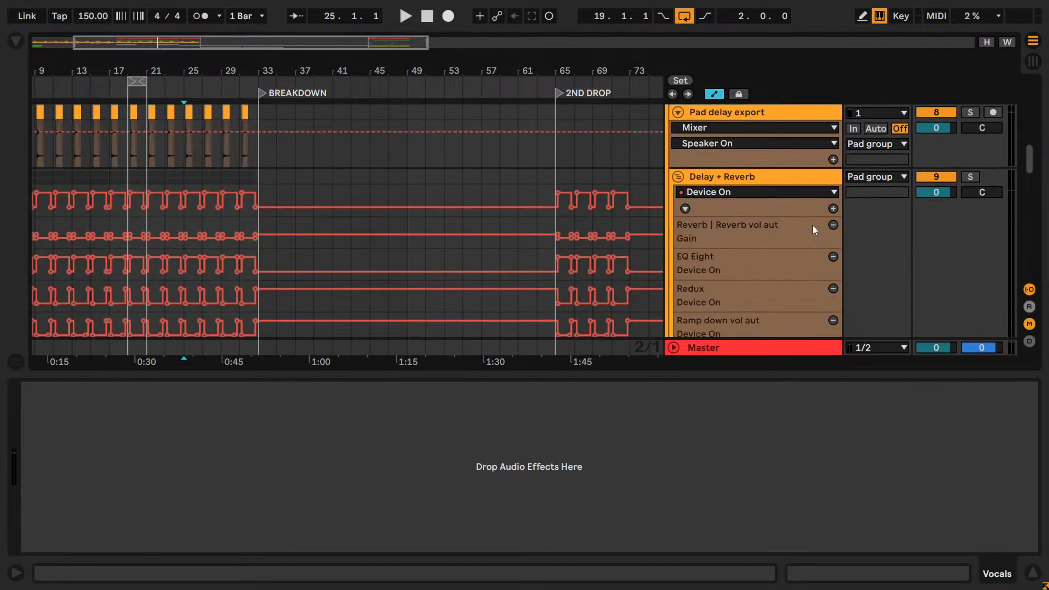
pyautogui.scroll(-10, 813, 227)
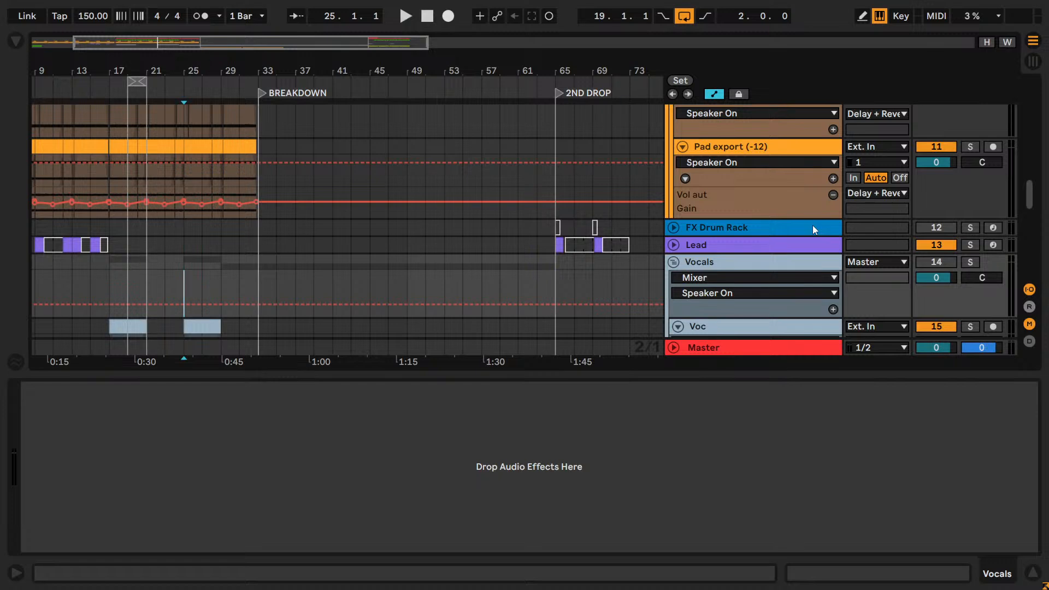
pyautogui.scroll(-12, 812, 225)
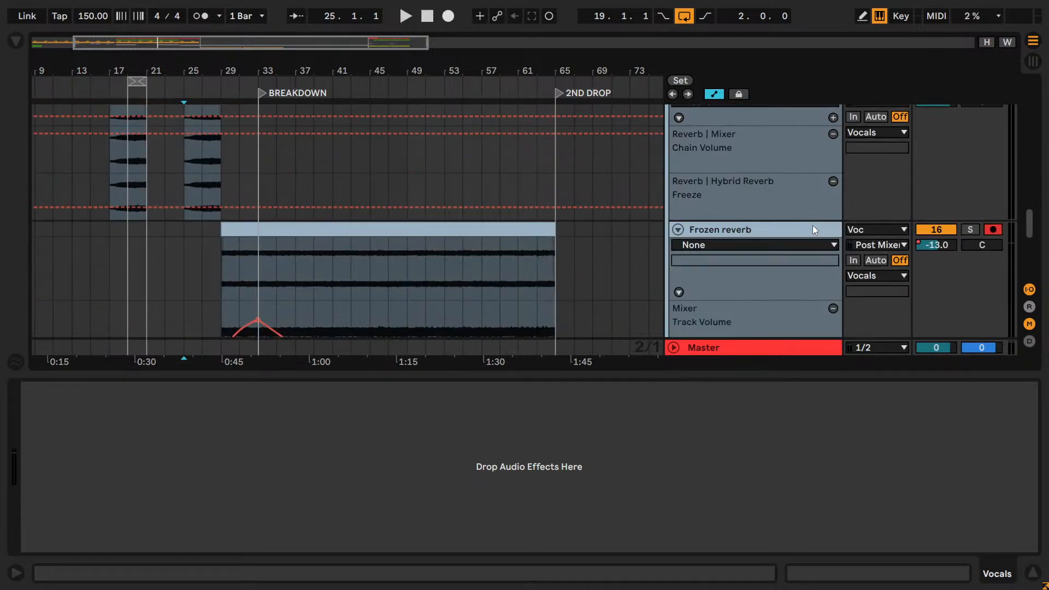
pyautogui.scroll(-8, 812, 225)
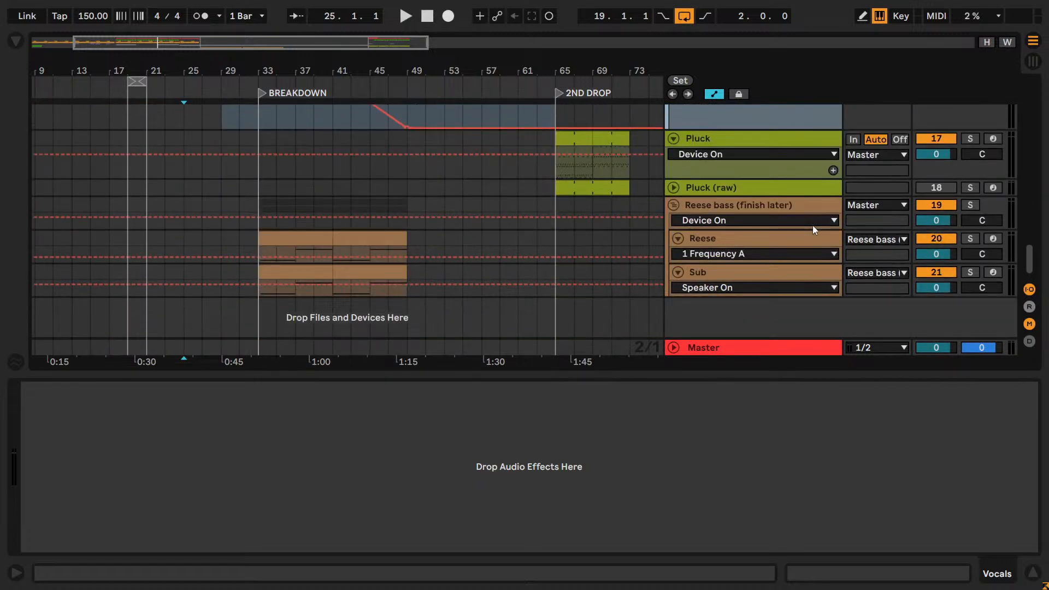
# - Play from bar 25, activate the muted Vocals group track and save the set
pyautogui.press('space')
pyautogui.scroll(20, 746, 223)
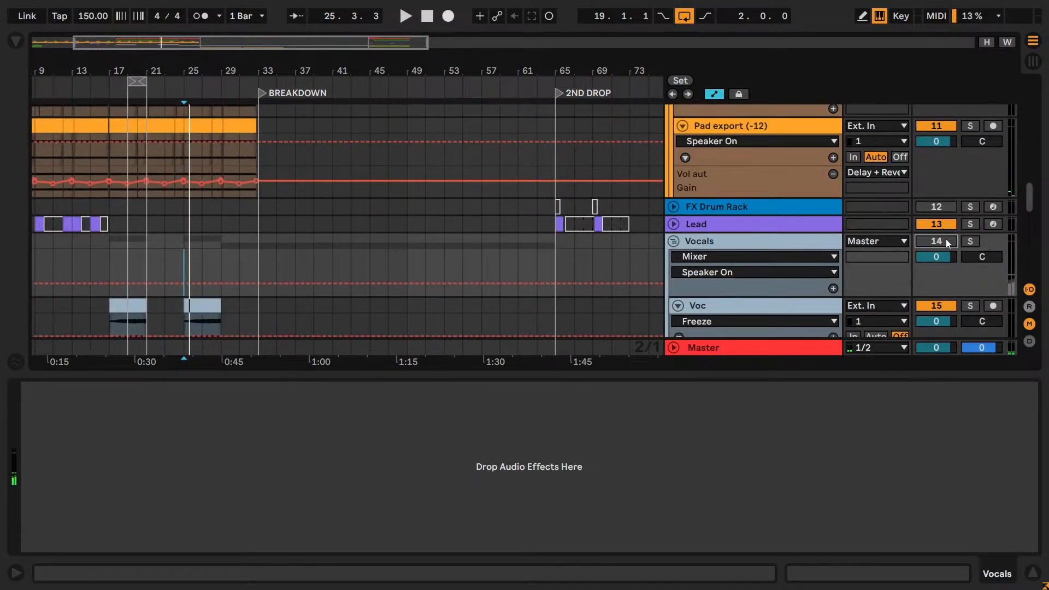
pyautogui.click(936, 241)
pyautogui.press('space')
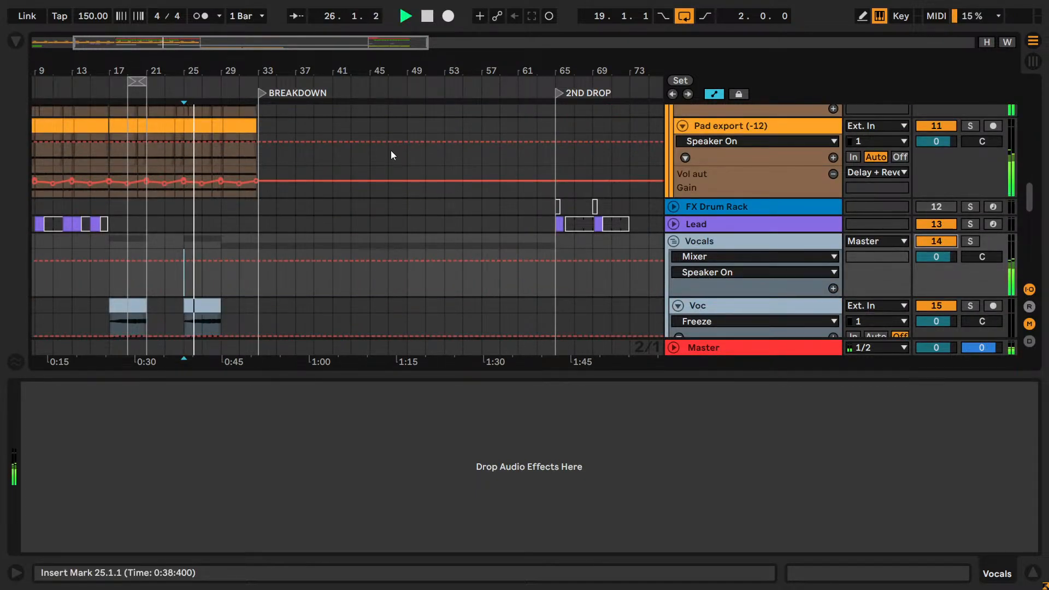
pyautogui.hotkey('ctrl', 's')
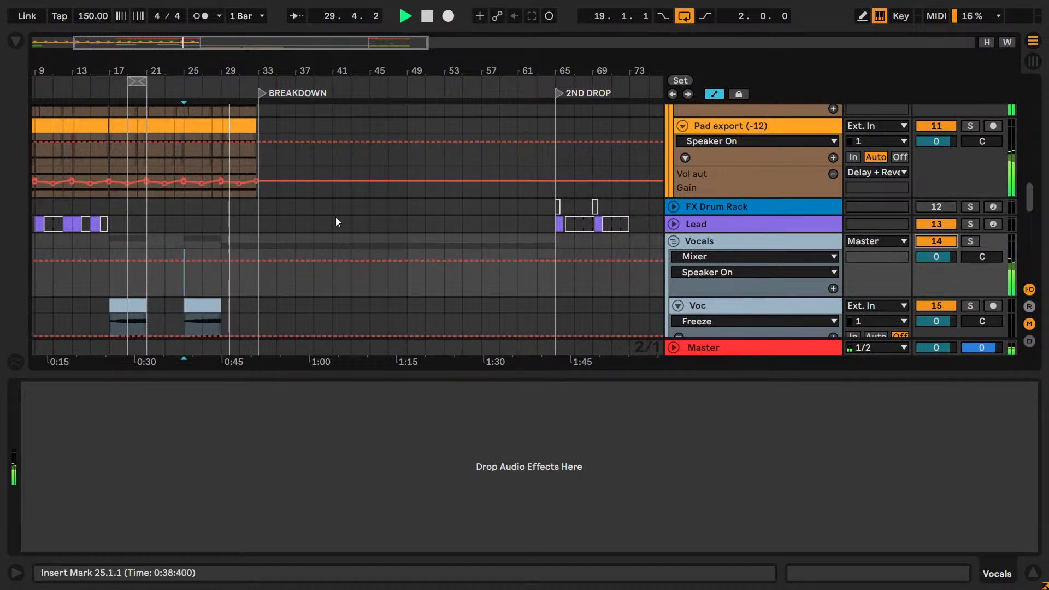
# - Set the fixed grid to 1/16 around the end of the Hi-hats clips and stop playback
pyautogui.scroll(10, 346, 207)
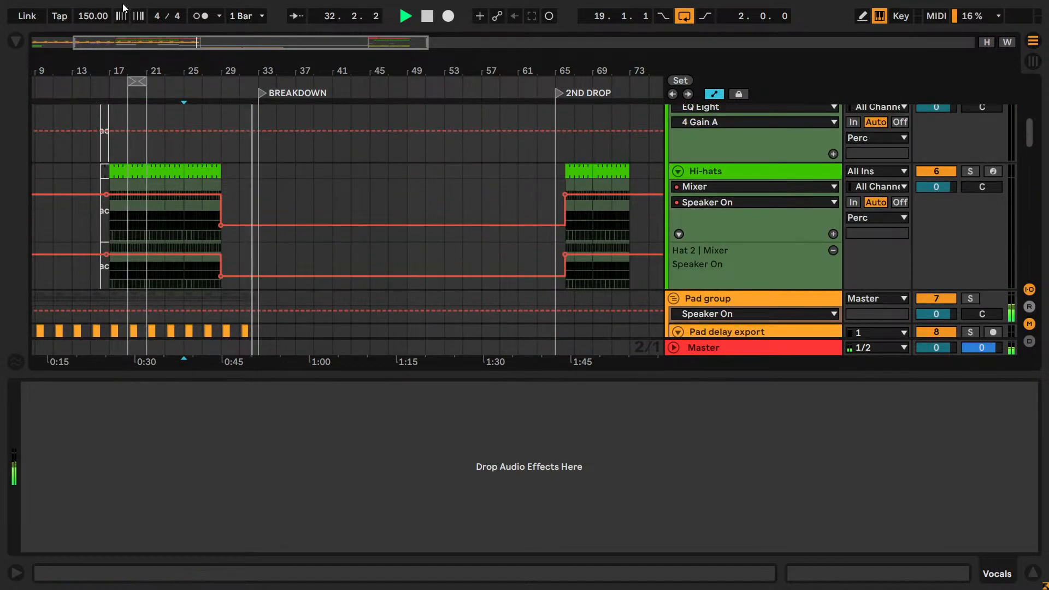
pyautogui.moveTo(189, 43); pyautogui.dragTo(216, 48)
pyautogui.rightClick(339, 186)
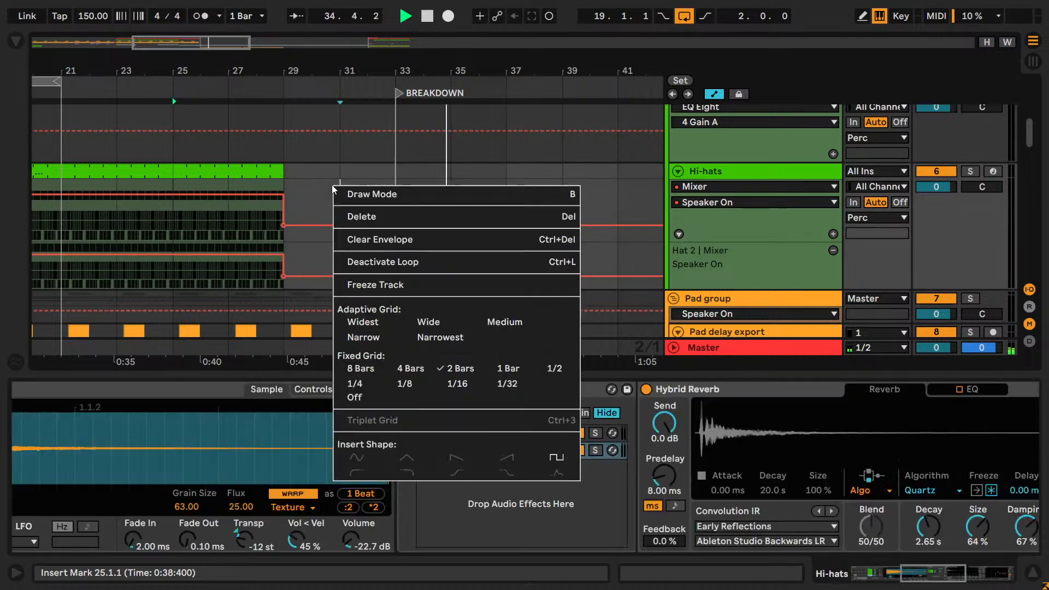
pyautogui.click(458, 384)
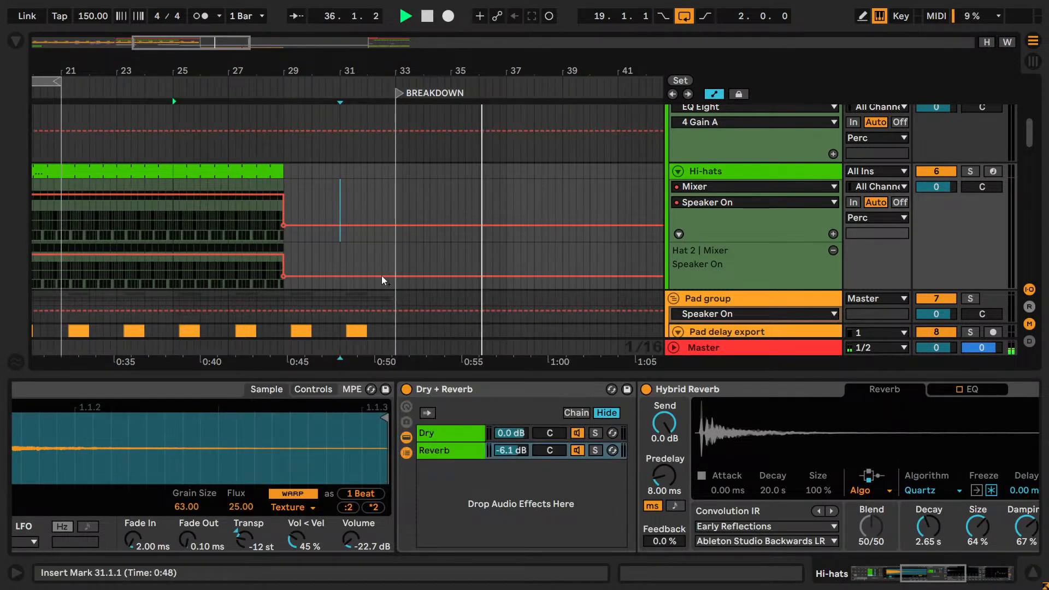
pyautogui.click(330, 178)
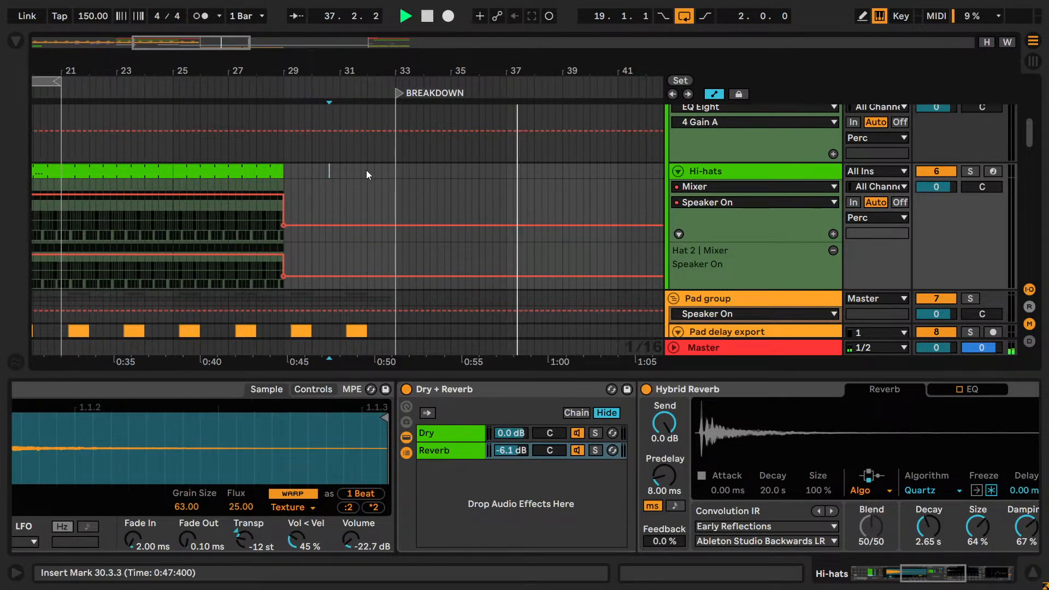
pyautogui.press('space')
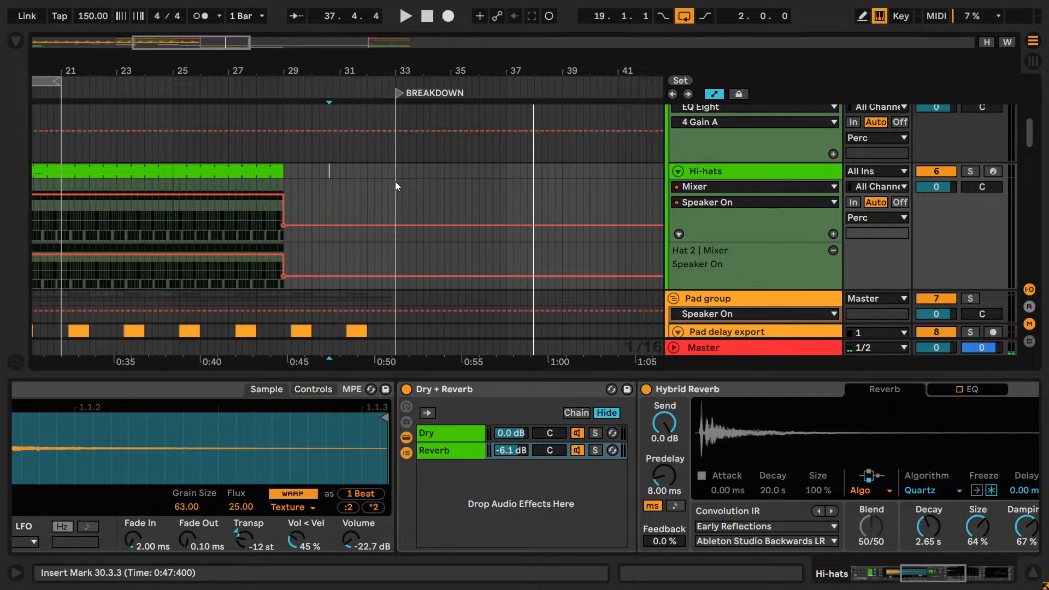
# - Duplicate the Hi-hats clip from bars 25–29 to bars 29–33 and delete the bar 33 switch-off points in both Speaker On automation lanes
pyautogui.click(257, 176)
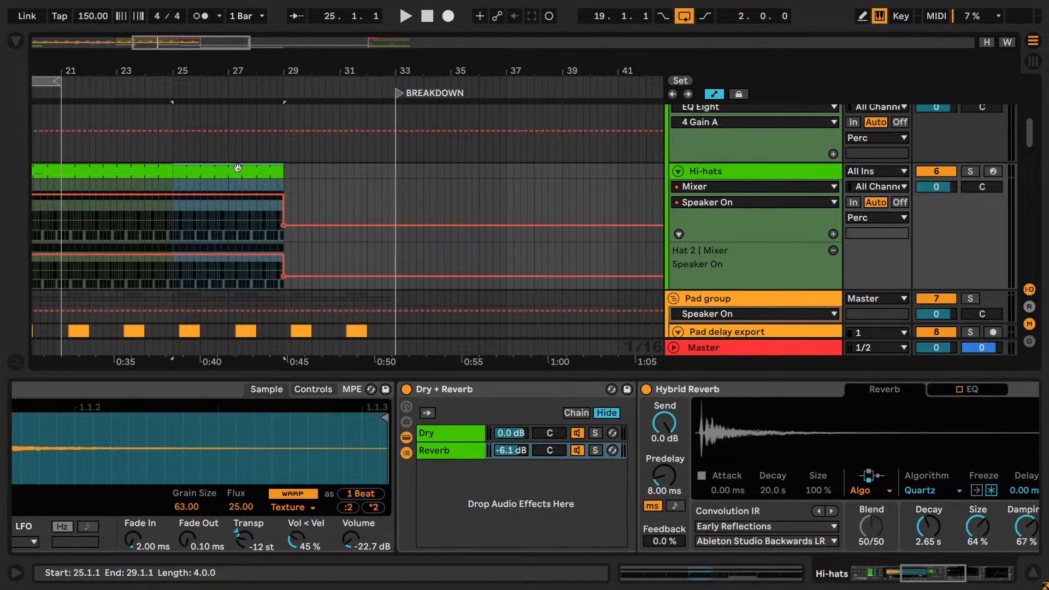
pyautogui.hotkey('ctrl', 'd')
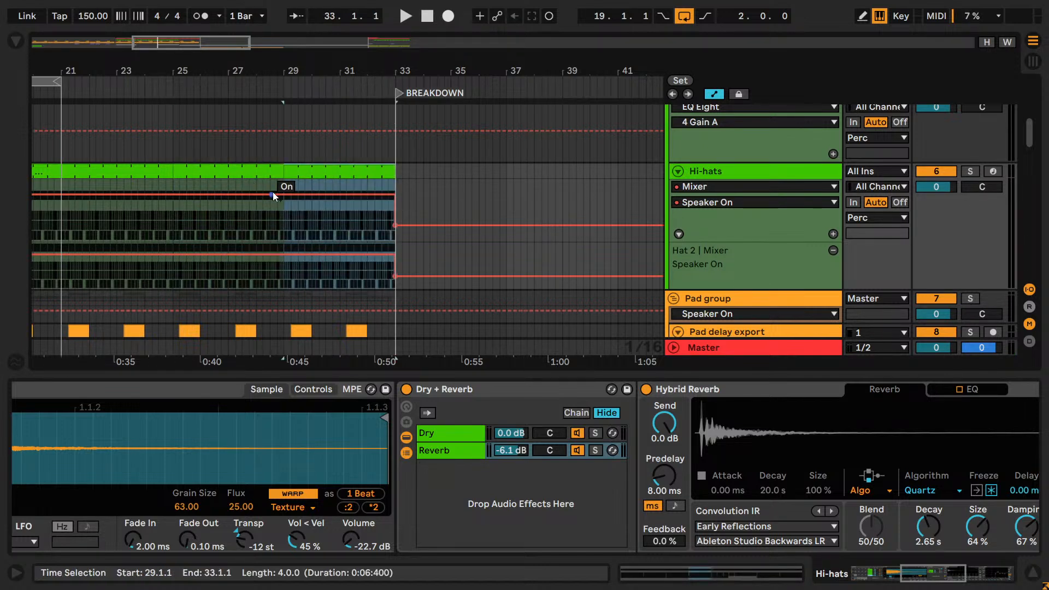
pyautogui.click(395, 224)
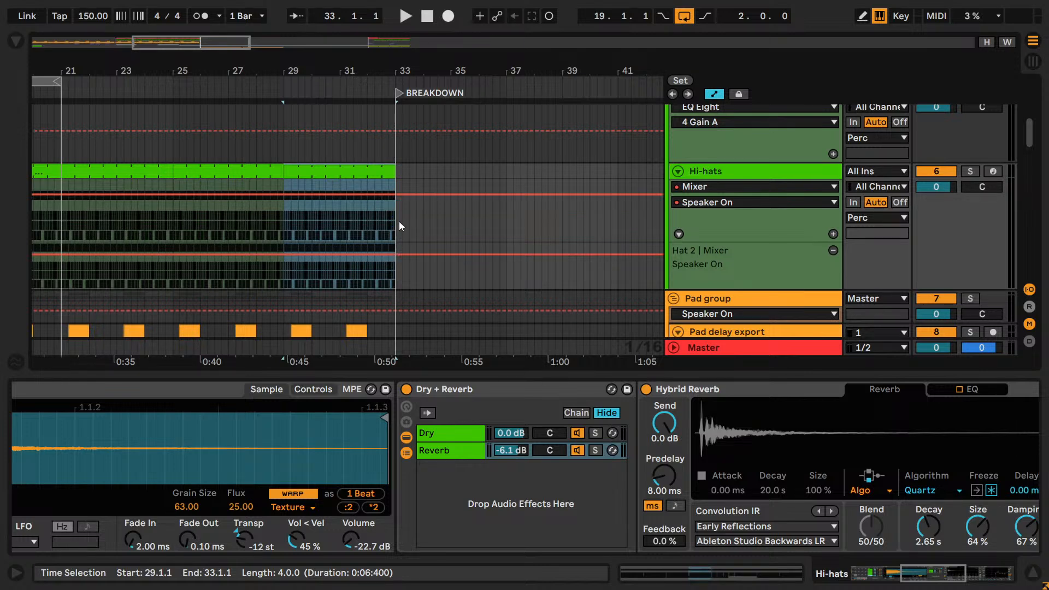
pyautogui.click(400, 176)
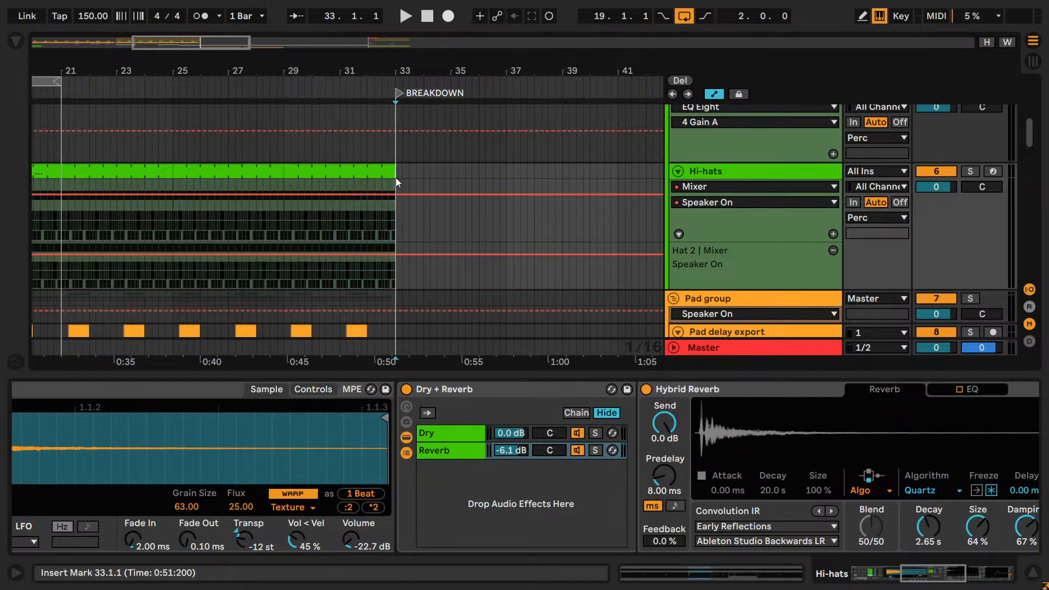
# - Set the fixed grid to 2 Bars and select the Perc group track to show its devices
pyautogui.rightClick(396, 178)
pyautogui.click(478, 367)
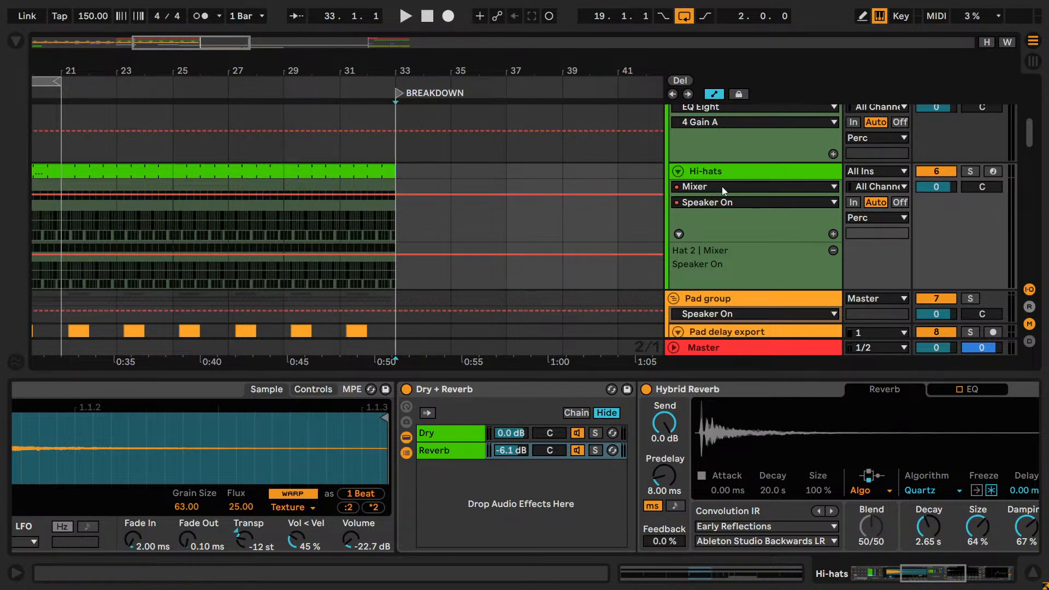
pyautogui.scroll(5, 739, 176)
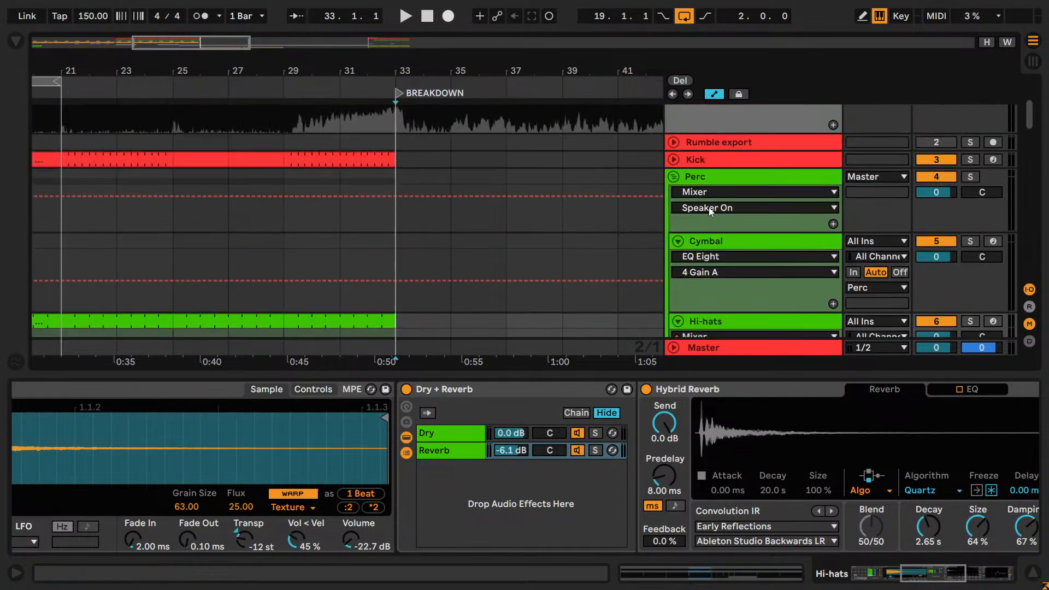
pyautogui.click(723, 174)
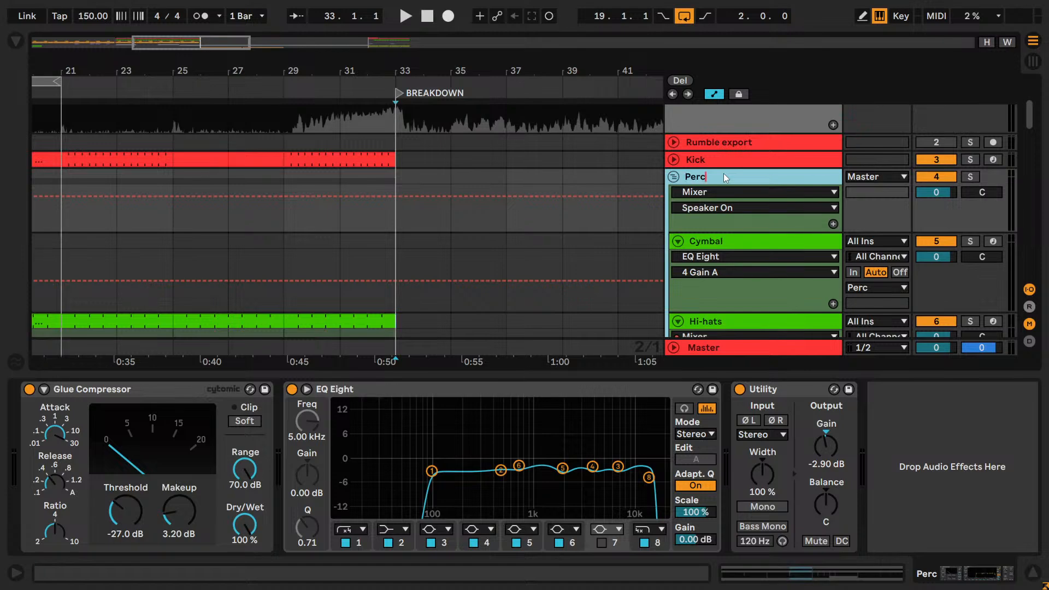
# - Show the Audio Effect Rack's Device On automation on the Reese bass (finish later) group and enlarge its lane
pyautogui.click(565, 213)
pyautogui.scroll(-4, 389, 240)
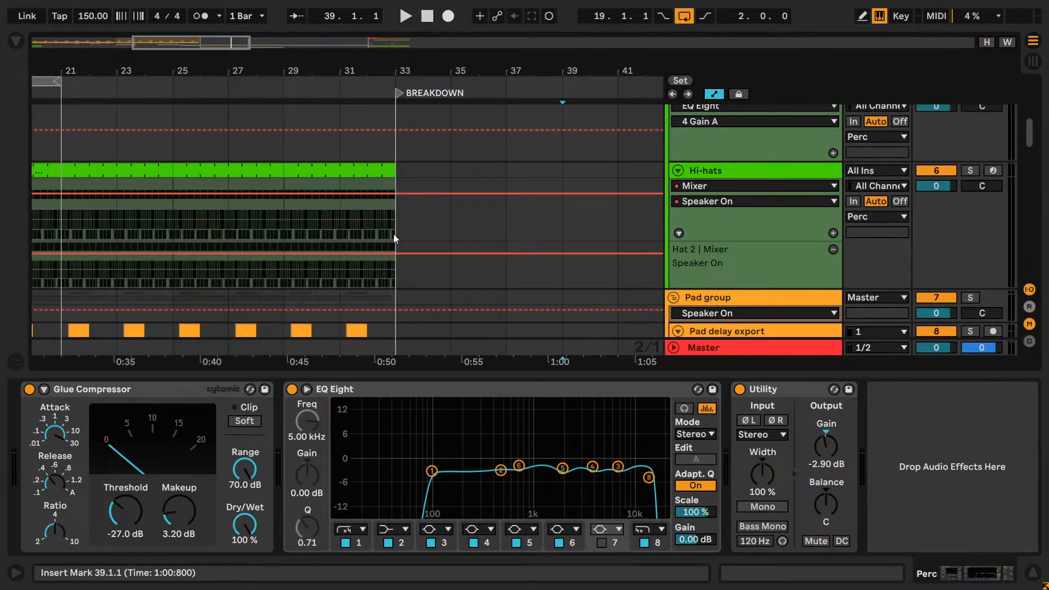
pyautogui.scroll(-4, 392, 235)
pyautogui.scroll(-5, 444, 248)
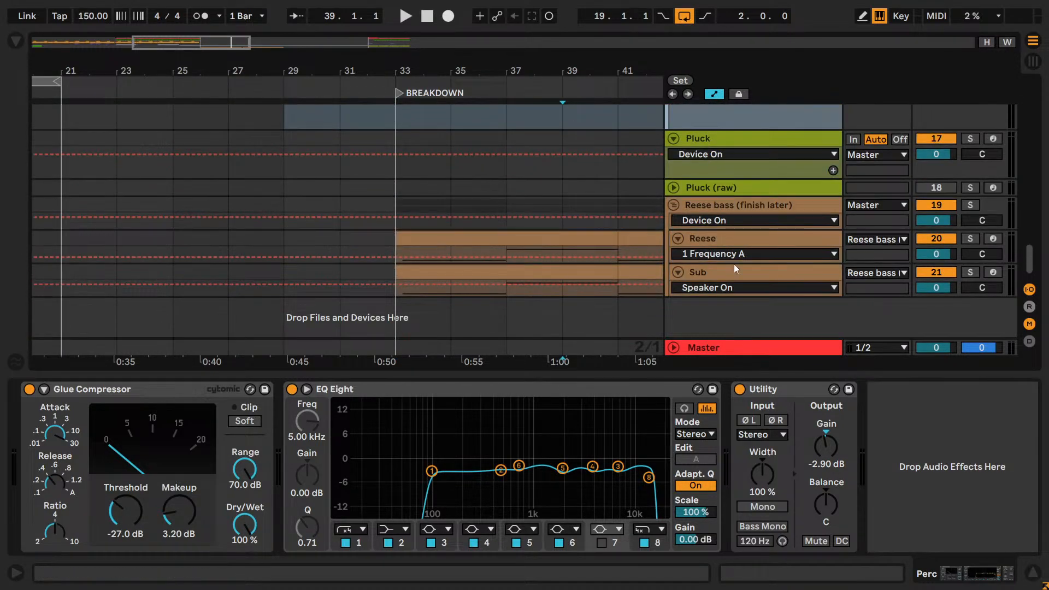
pyautogui.click(697, 204)
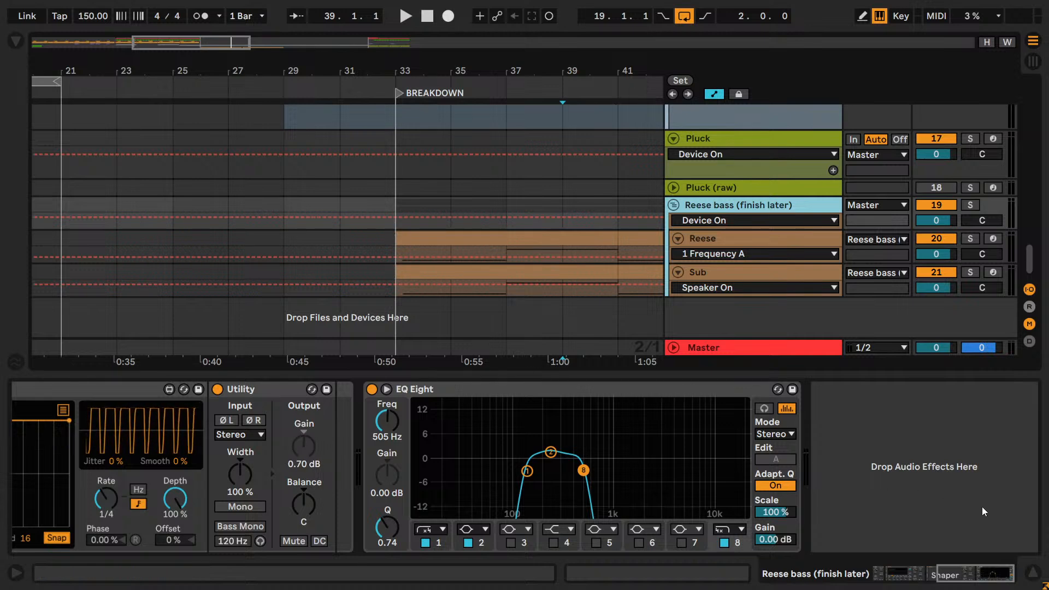
pyautogui.moveTo(964, 576); pyautogui.dragTo(915, 562)
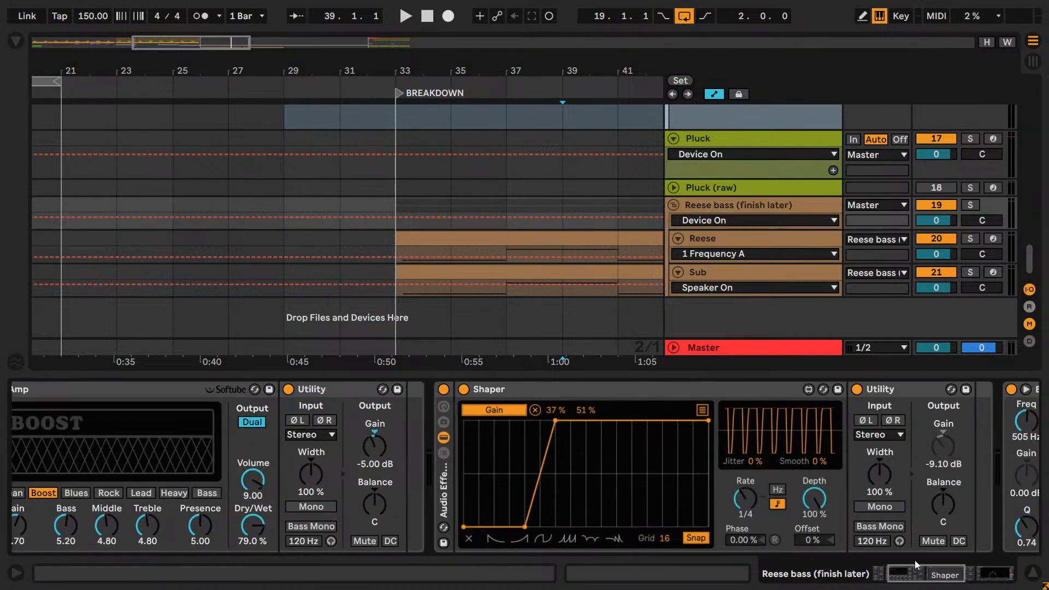
pyautogui.rightClick(444, 393)
pyautogui.click(470, 398)
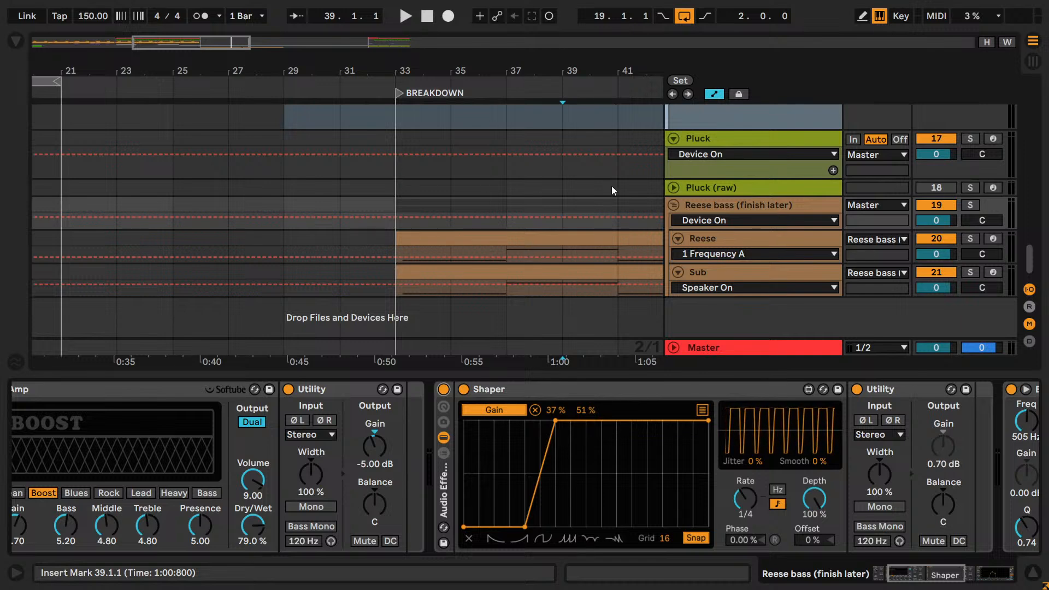
pyautogui.moveTo(706, 227); pyautogui.dragTo(706, 251)
# - Try drawing the rack's Device On automation as off up to bar 33 and on from there, and play from bar 31
pyautogui.press('b')
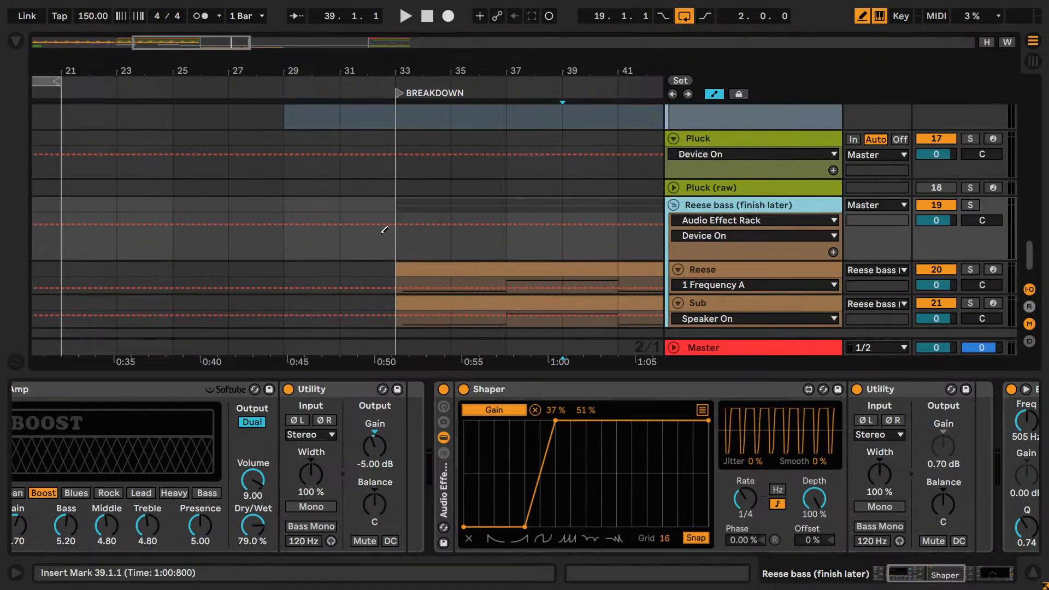
pyautogui.click(362, 247)
pyautogui.click(341, 224)
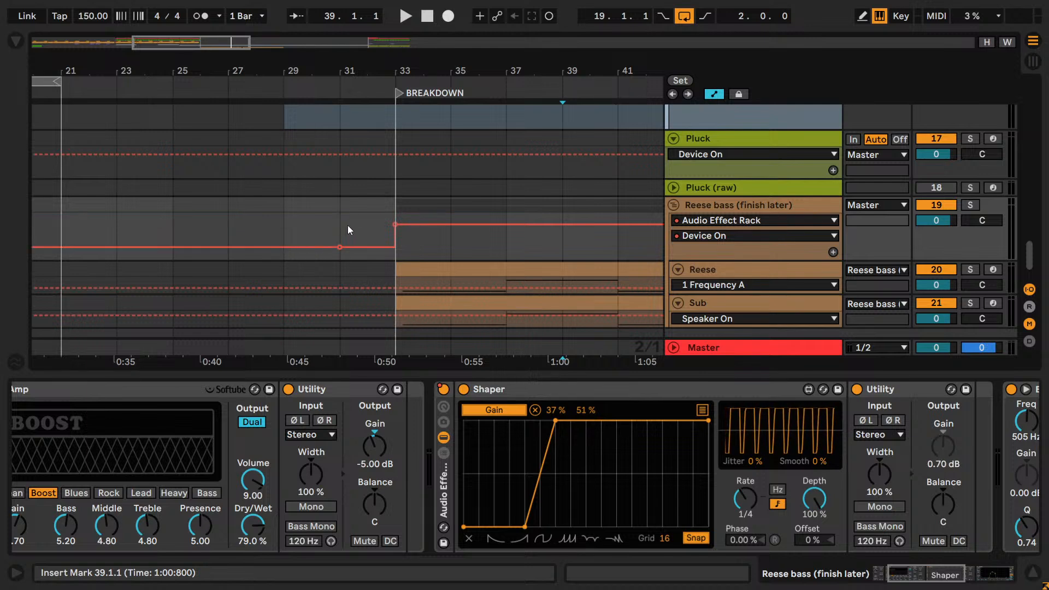
pyautogui.click(354, 212)
pyautogui.press('space')
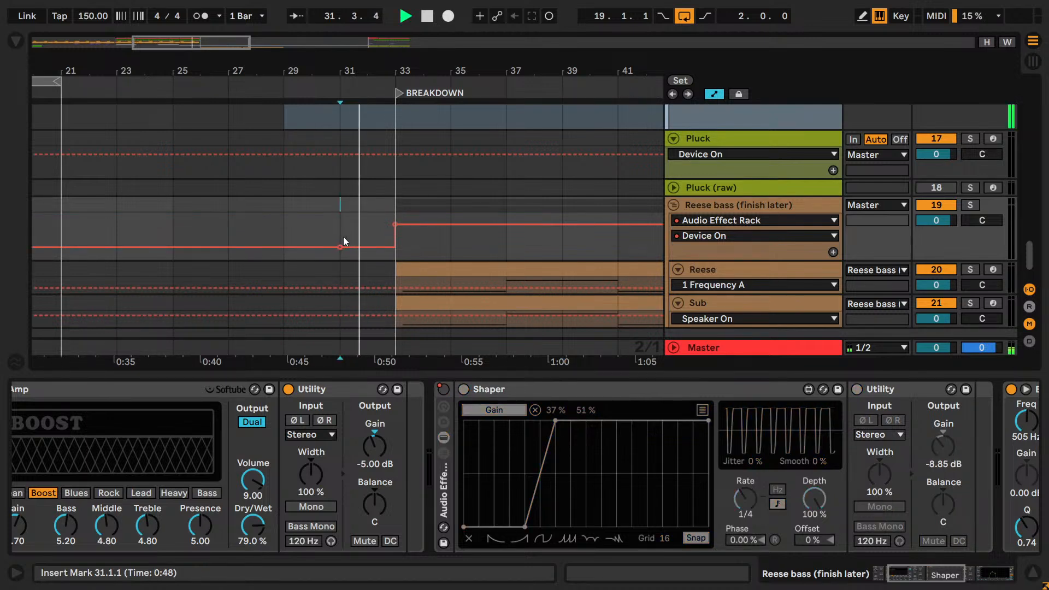
pyautogui.press('space')
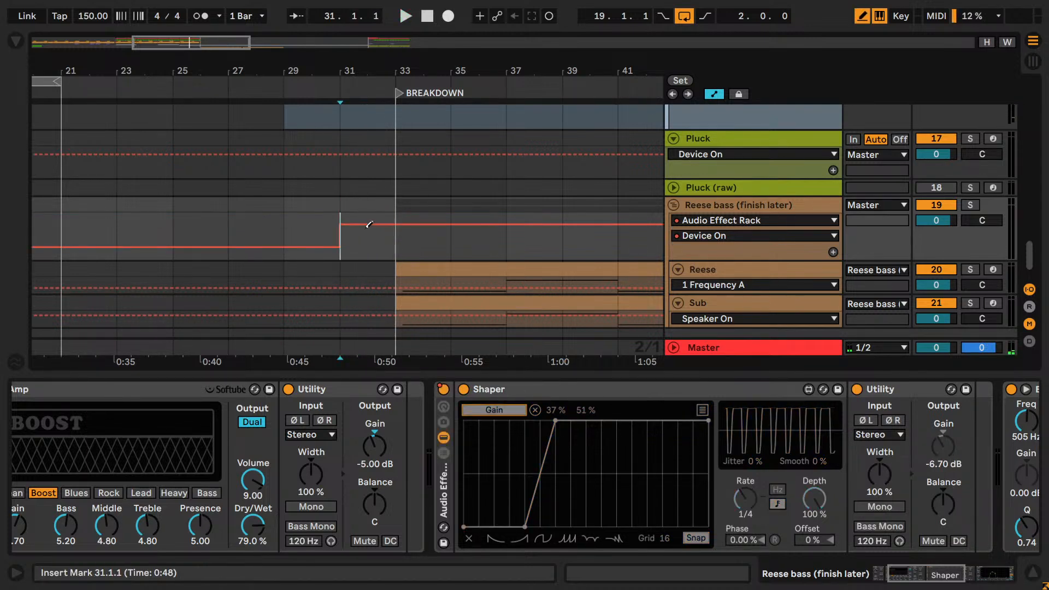
# - Redraw the Reese bass rack's Device On automation as on before bar 33 and off from bar 33 onward
pyautogui.moveTo(337, 241); pyautogui.dragTo(339, 228)
pyautogui.press('b')
pyautogui.click(413, 247)
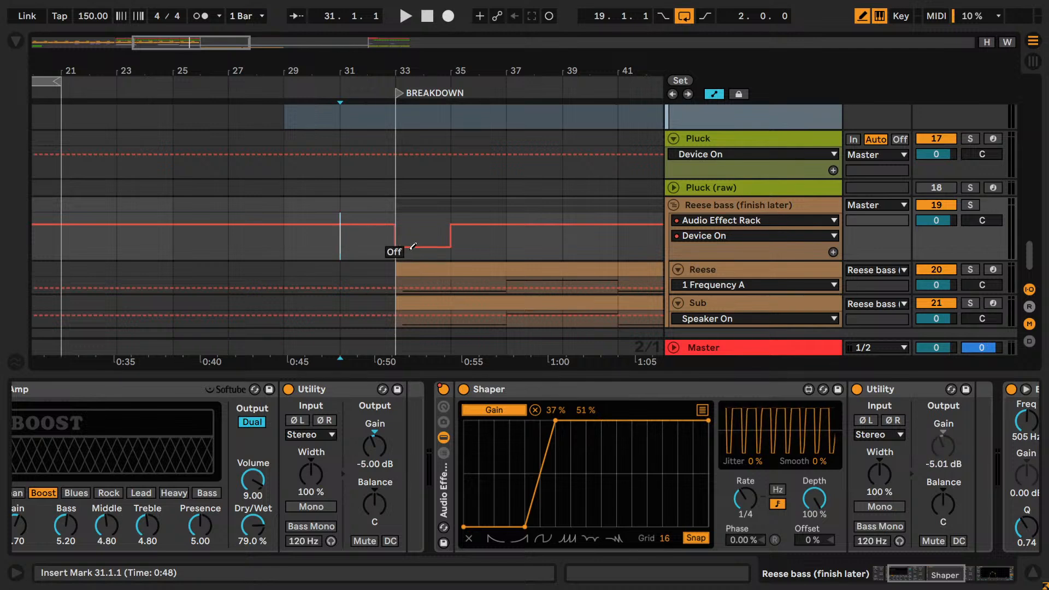
pyautogui.click(449, 225)
# - Play the transition into the breakdown and listen with the Reese bass rack switched off, looking over the neighbouring tracks
pyautogui.press('space')
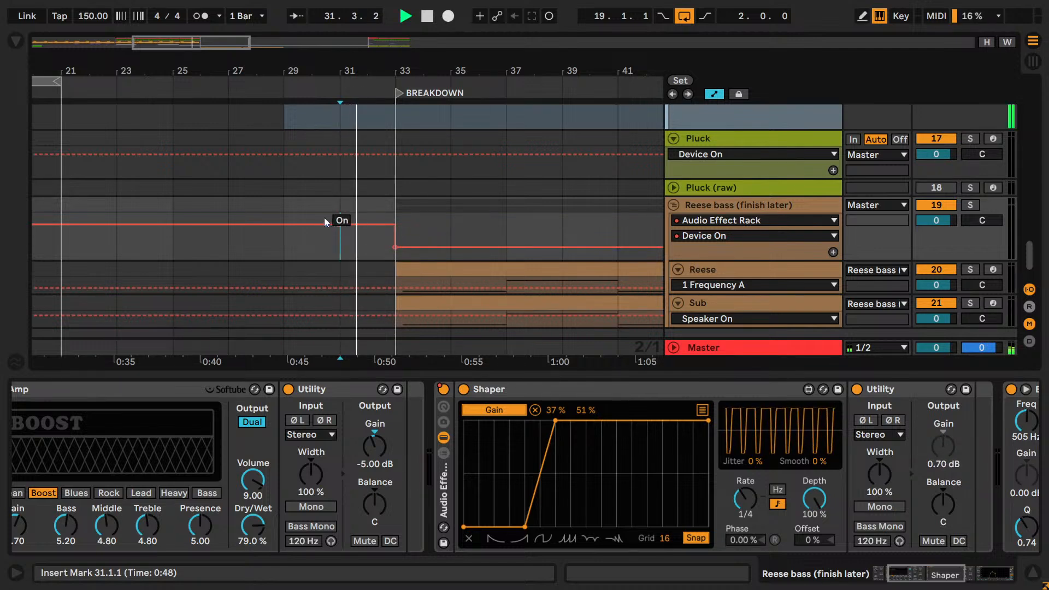
pyautogui.click(294, 210)
pyautogui.scroll(-2, 690, 178)
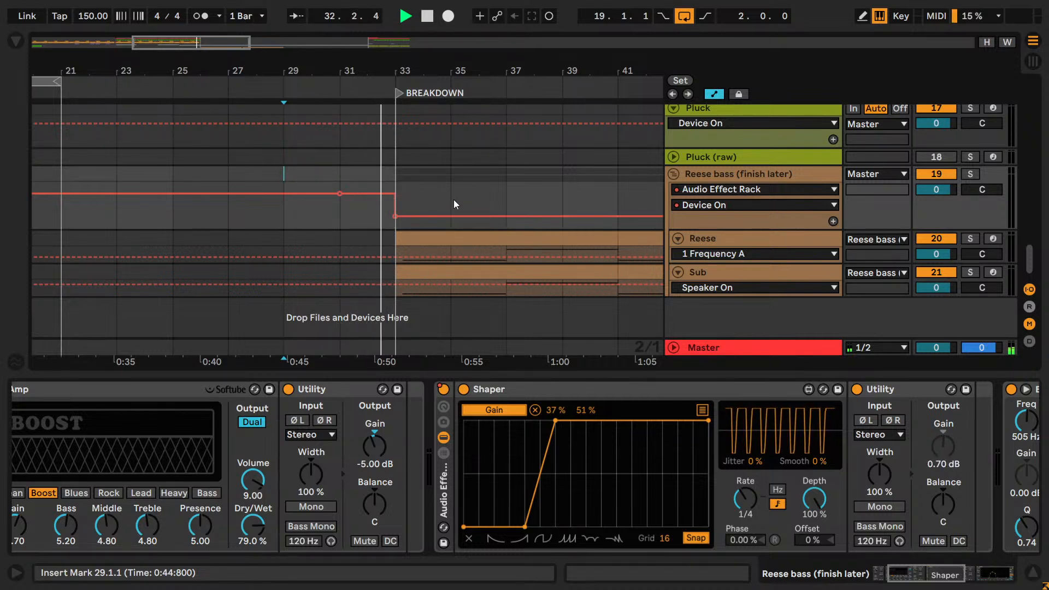
pyautogui.scroll(5, 454, 199)
pyautogui.scroll(-5, 454, 199)
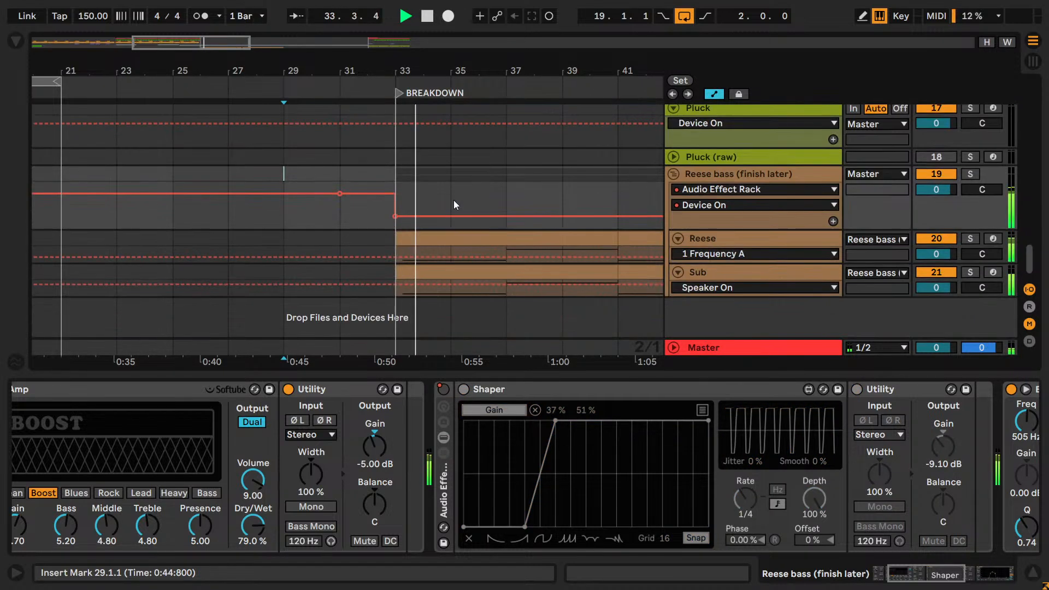
pyautogui.scroll(8, 497, 227)
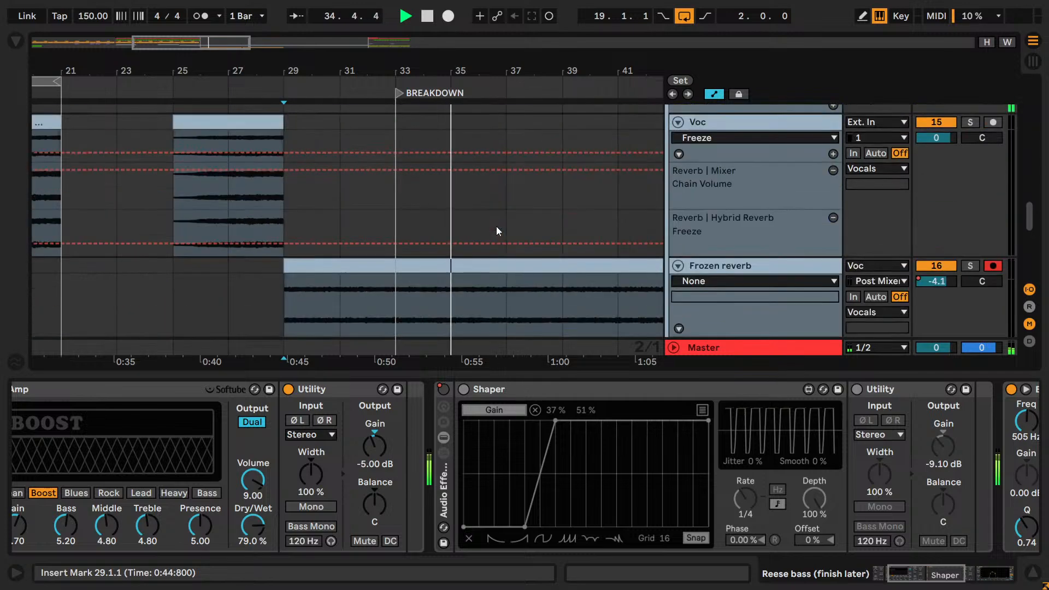
pyautogui.scroll(-6, 498, 229)
pyautogui.press('space')
# - Solo the Perc group track
pyautogui.scroll(15, 497, 229)
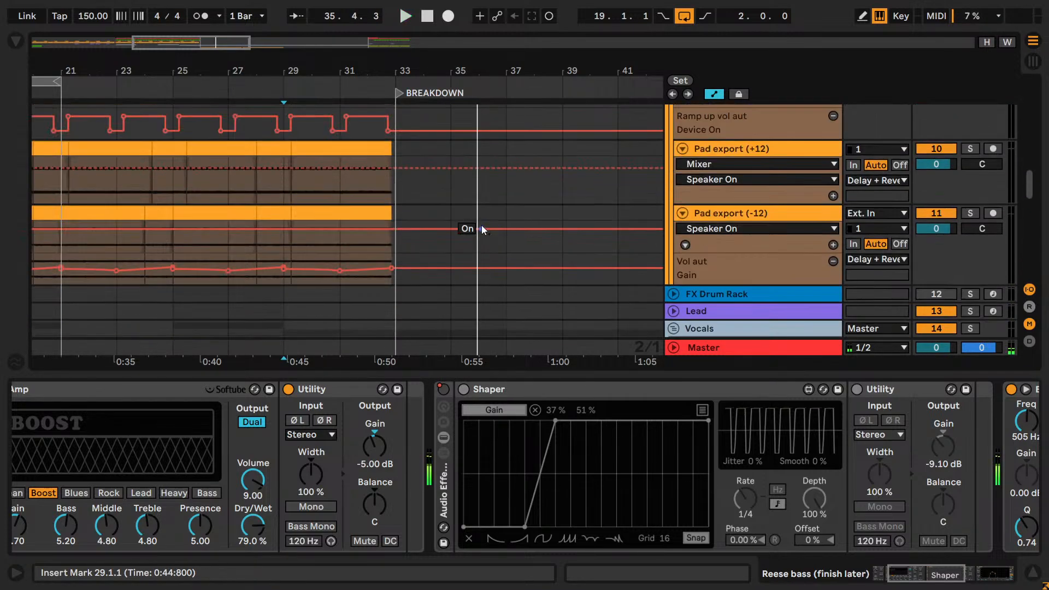
pyautogui.scroll(3, 489, 244)
pyautogui.scroll(15, 489, 244)
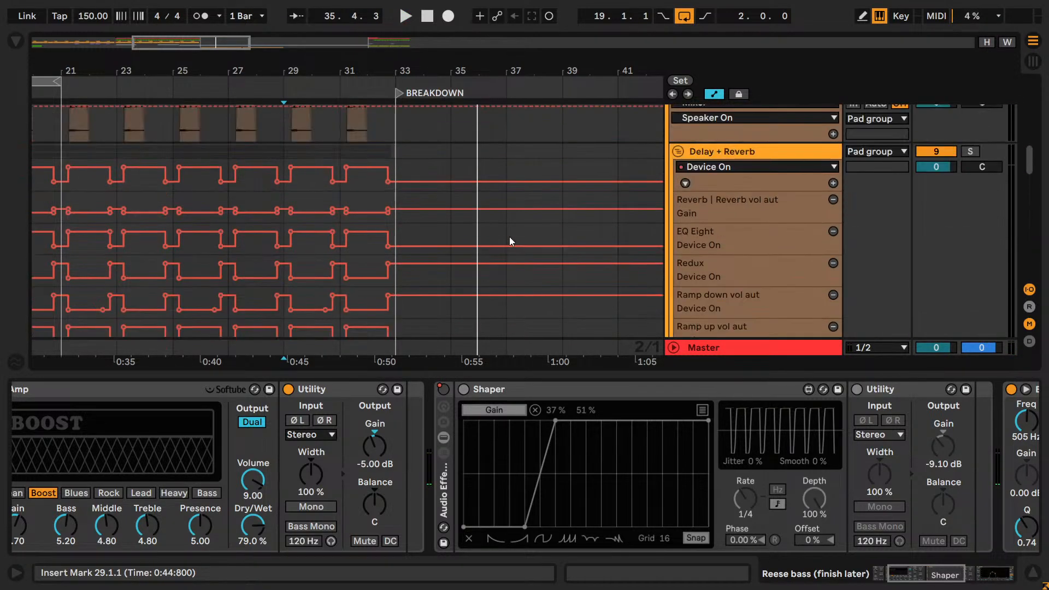
pyautogui.scroll(-2, 500, 182)
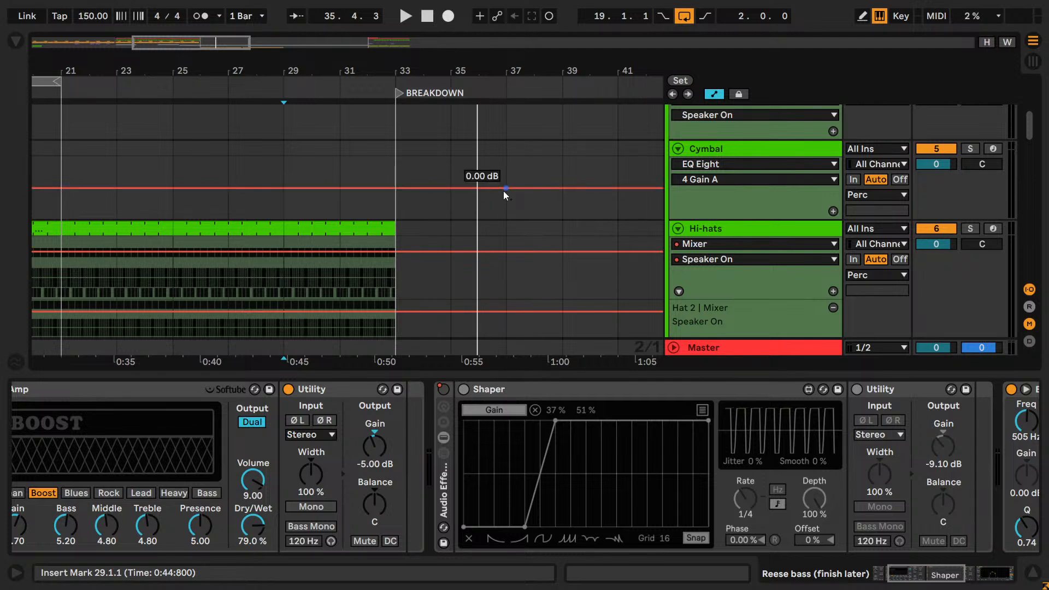
pyautogui.scroll(3, 627, 230)
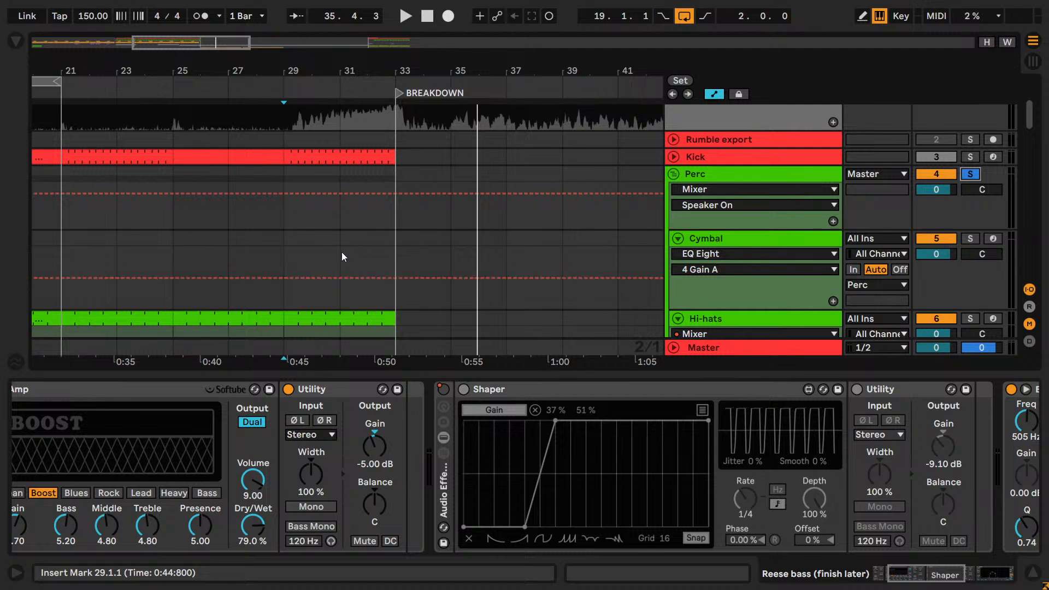
# - Set the loop to bars 32–35 around the start of the breakdown, with the fixed grid at 1/2
pyautogui.moveTo(342, 252); pyautogui.dragTo(444, 251)
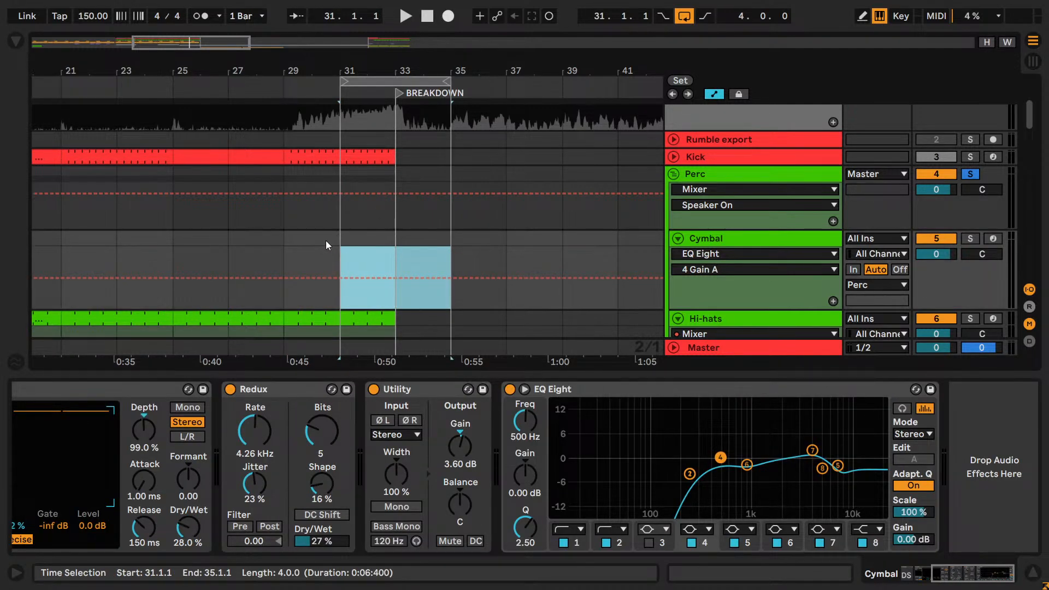
pyautogui.rightClick(325, 240)
pyautogui.click(549, 381)
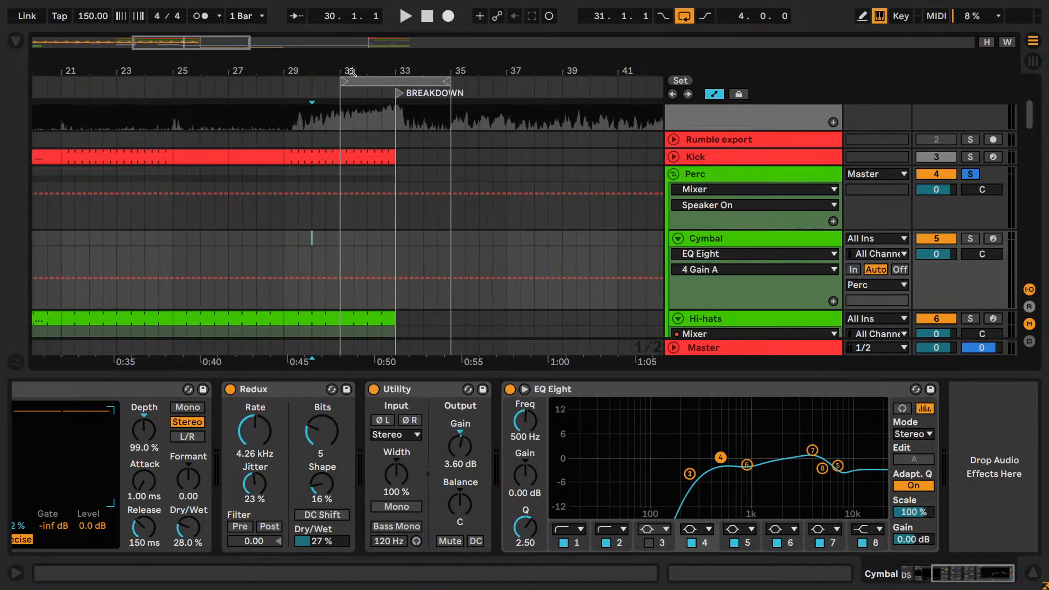
pyautogui.moveTo(343, 81); pyautogui.dragTo(367, 91)
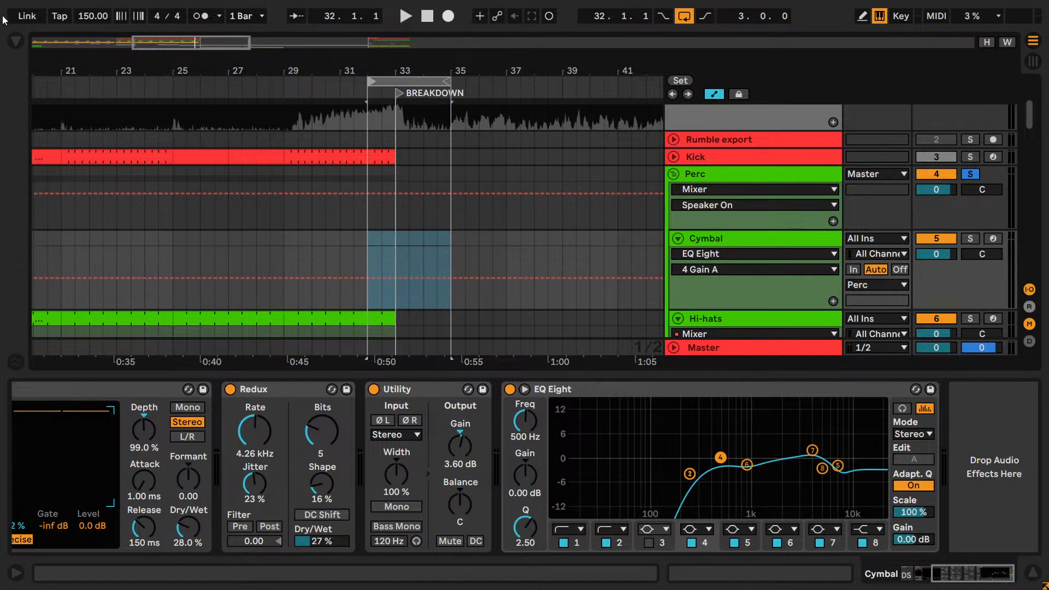
# - Search the audio effects for "echo" and add Echo after the EQ Eight at the end of the Cymbal track's device chain
pyautogui.click(15, 41)
pyautogui.click(85, 45)
pyautogui.press('BackSpace')
pyautogui.write('c')
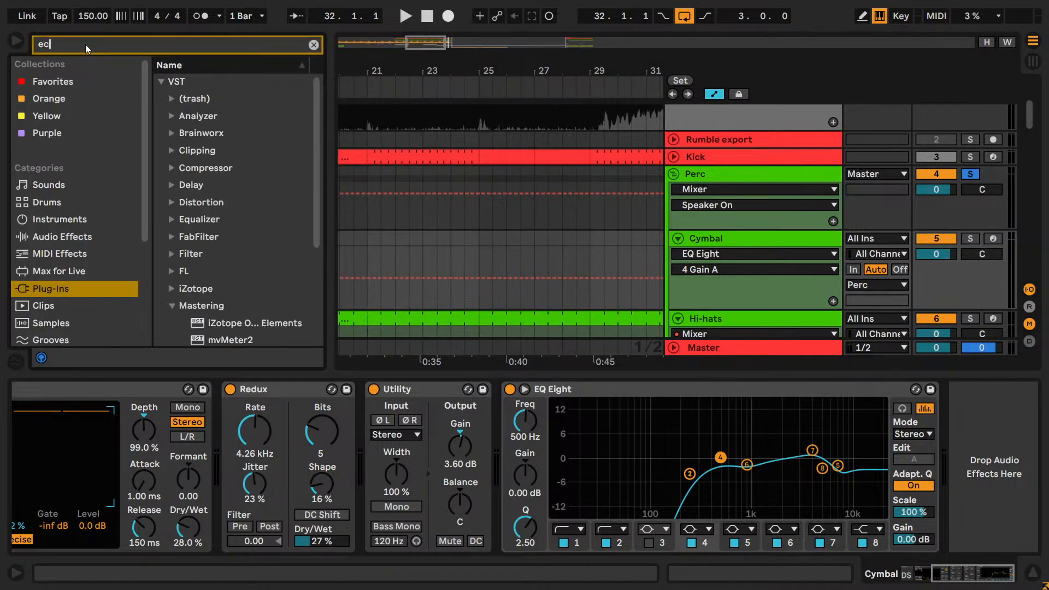
pyautogui.write('ho')
pyautogui.click(57, 219)
pyautogui.click(61, 237)
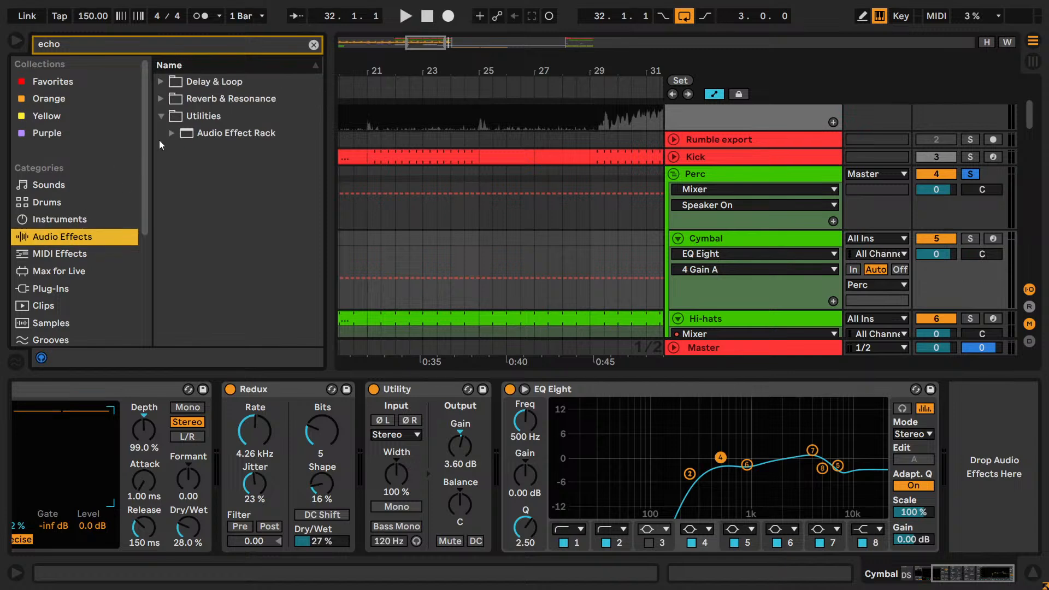
pyautogui.click(162, 81)
pyautogui.moveTo(194, 101); pyautogui.dragTo(973, 448)
pyautogui.click(973, 579)
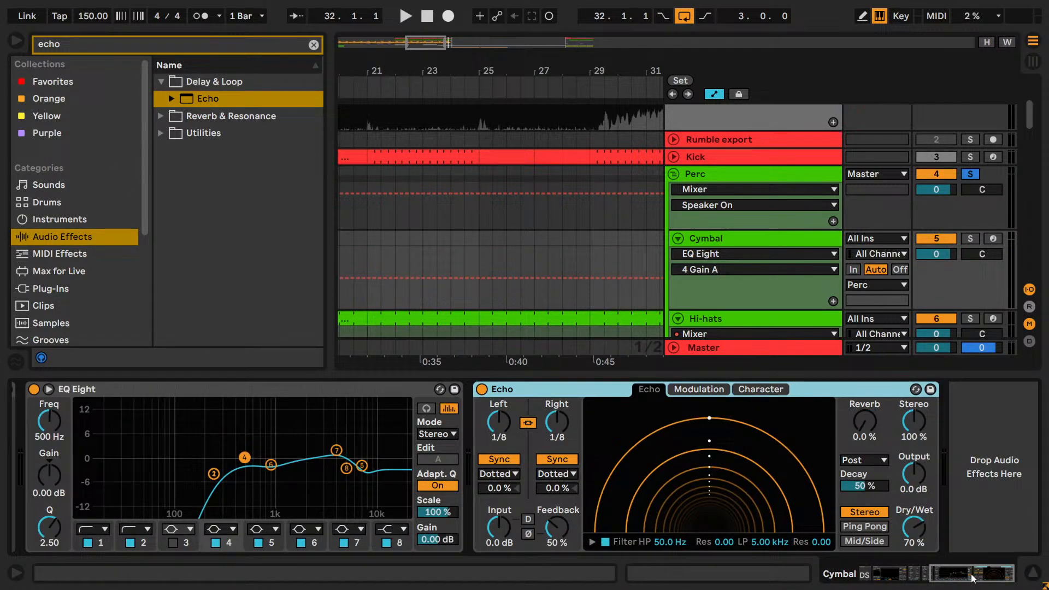
pyautogui.click(917, 528)
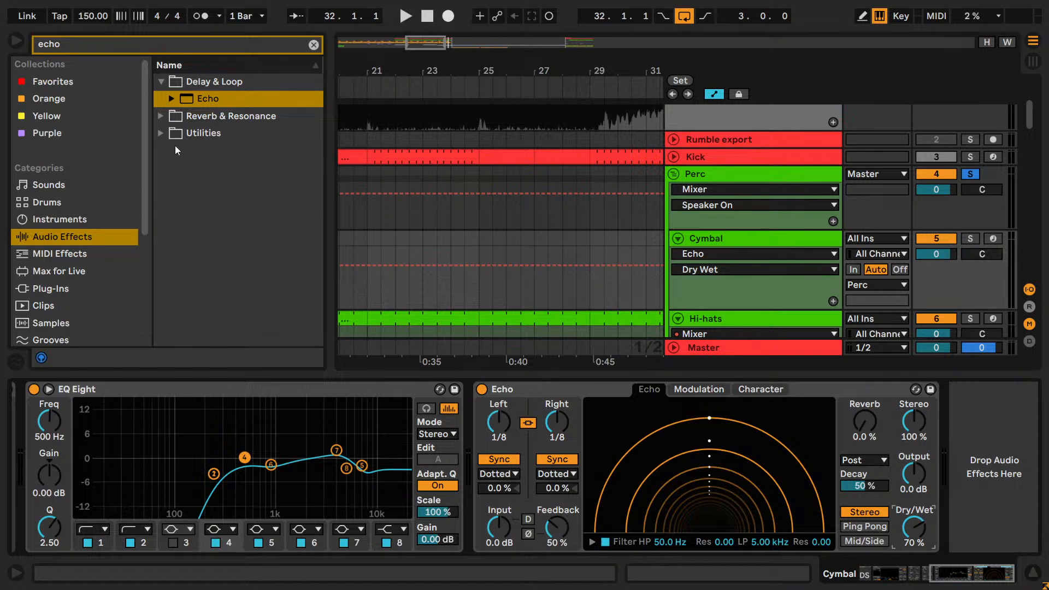
# - Insert an Audio Effect Rack before Echo on the Cymbal track and create a chain named Dry in it
pyautogui.click(167, 134)
pyautogui.click(179, 135)
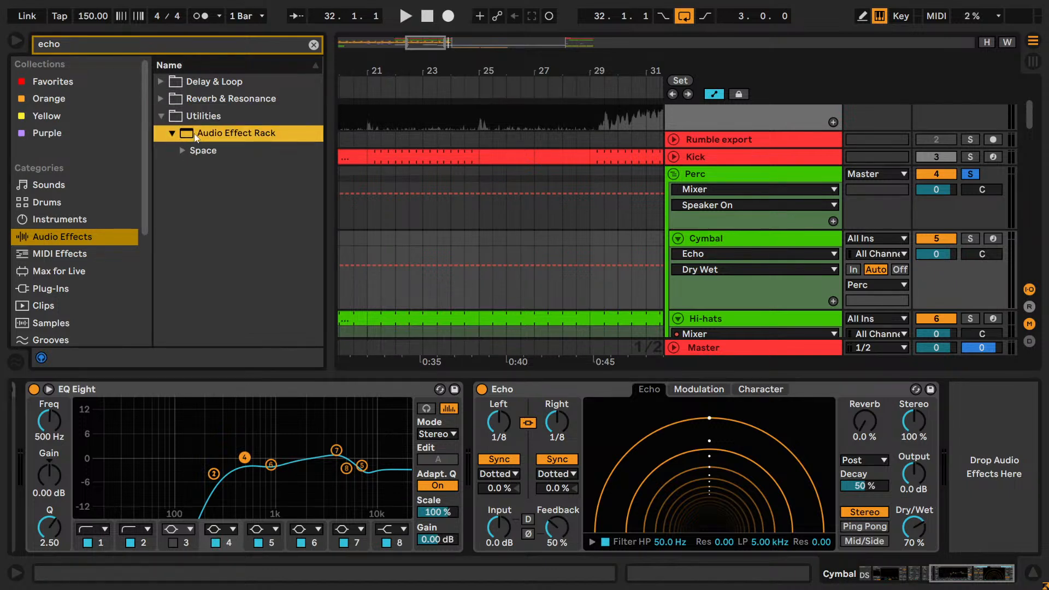
pyautogui.moveTo(195, 133)
pyautogui.mouseDown()
pyautogui.moveTo(503, 466)
pyautogui.moveTo(483, 459)
pyautogui.mouseUp()
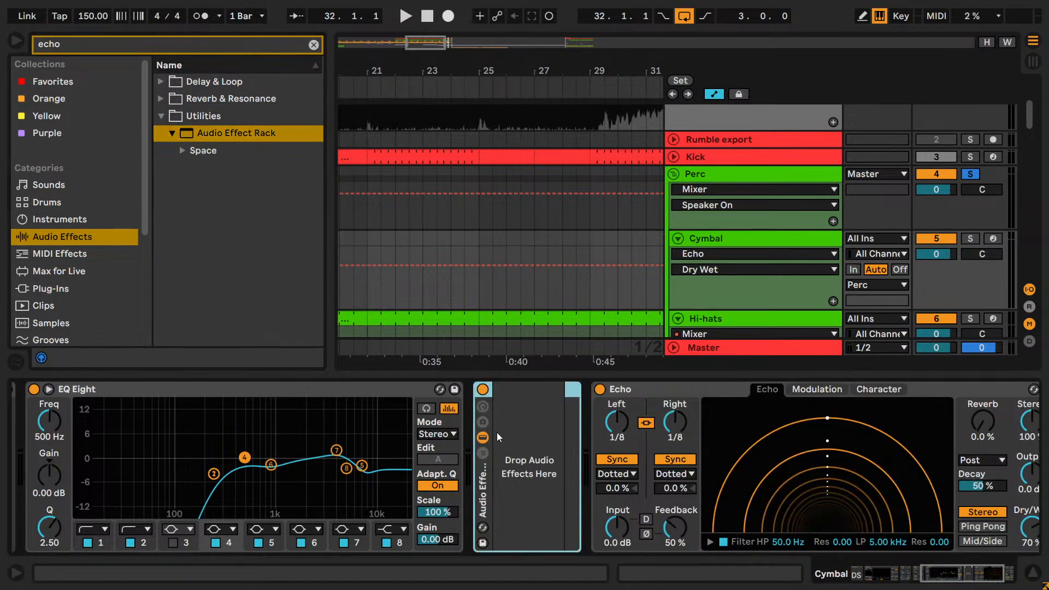
pyautogui.rightClick(547, 450)
pyautogui.click(589, 479)
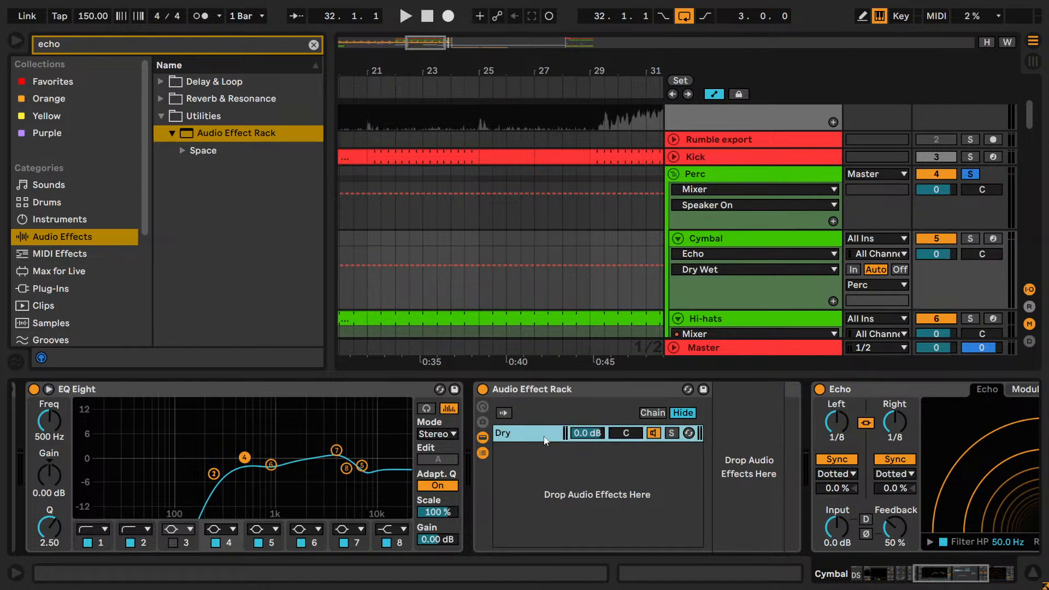
# - Duplicate the rack's Dry chain and rename the copy Delay
pyautogui.hotkey('ctrl', 'd')
pyautogui.hotkey('ctrl', 'r')
pyautogui.write('Del')
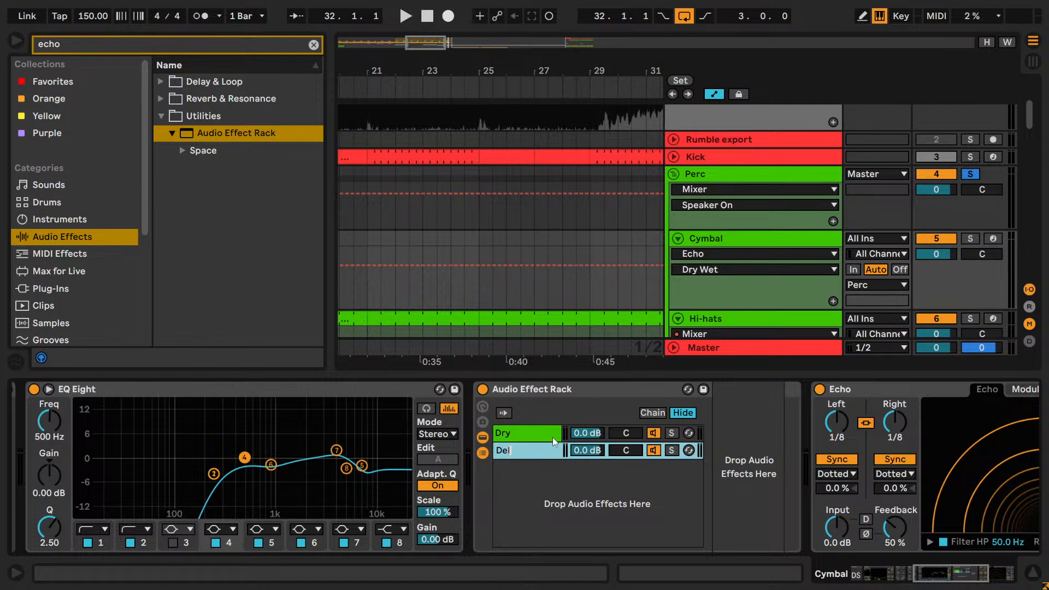
pyautogui.write('ay')
pyautogui.press('Return')
# - Move Echo into the rack's Delay chain with its Dry/Wet at 100%, and play the looped transition into the breakdown
pyautogui.click(884, 391)
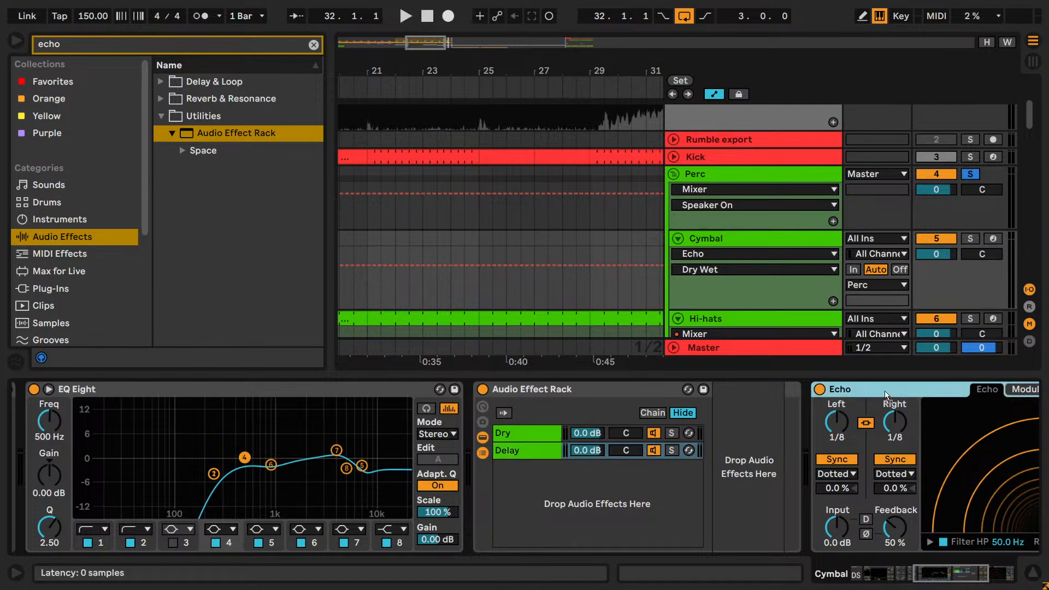
pyautogui.moveTo(897, 527); pyautogui.dragTo(889, 496)
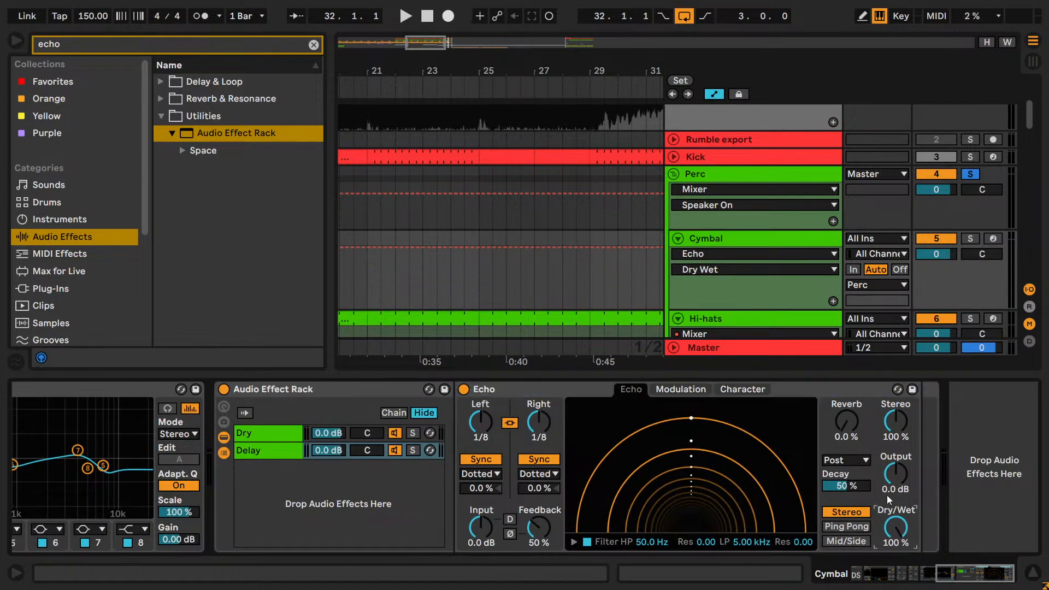
pyautogui.press('space')
pyautogui.moveTo(431, 43)
pyautogui.mouseDown()
pyautogui.moveTo(432, 26)
pyautogui.moveTo(469, 46)
pyautogui.mouseUp()
pyautogui.press('space')
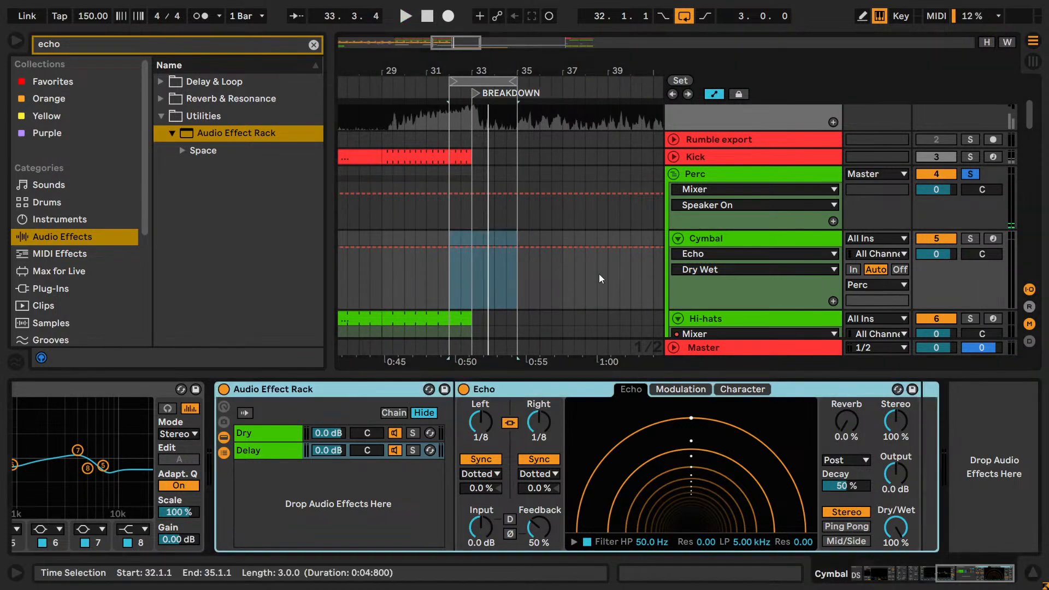
# - Move the Audio Effect Rack with the Echo from the Cymbal track to the end of the Perc group's device chain
pyautogui.click(744, 174)
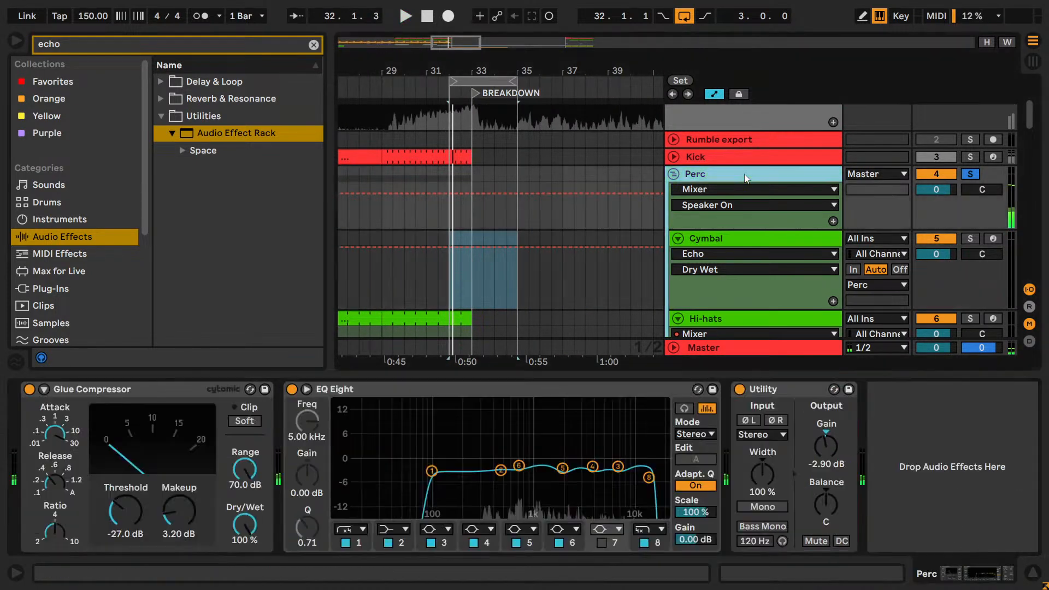
pyautogui.click(759, 239)
pyautogui.click(249, 391)
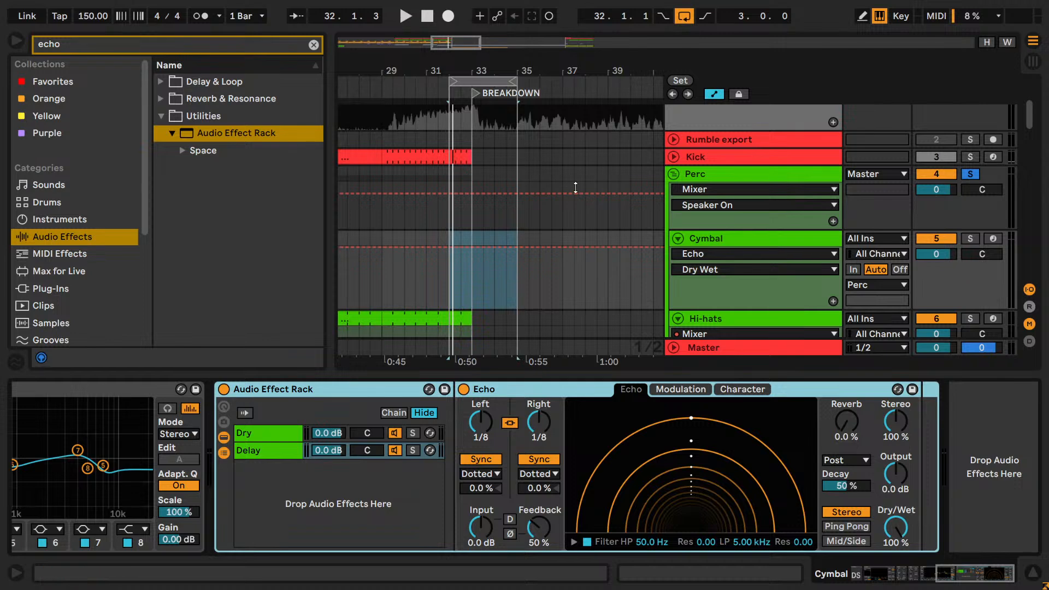
pyautogui.press('Delete')
pyautogui.click(701, 176)
pyautogui.click(892, 473)
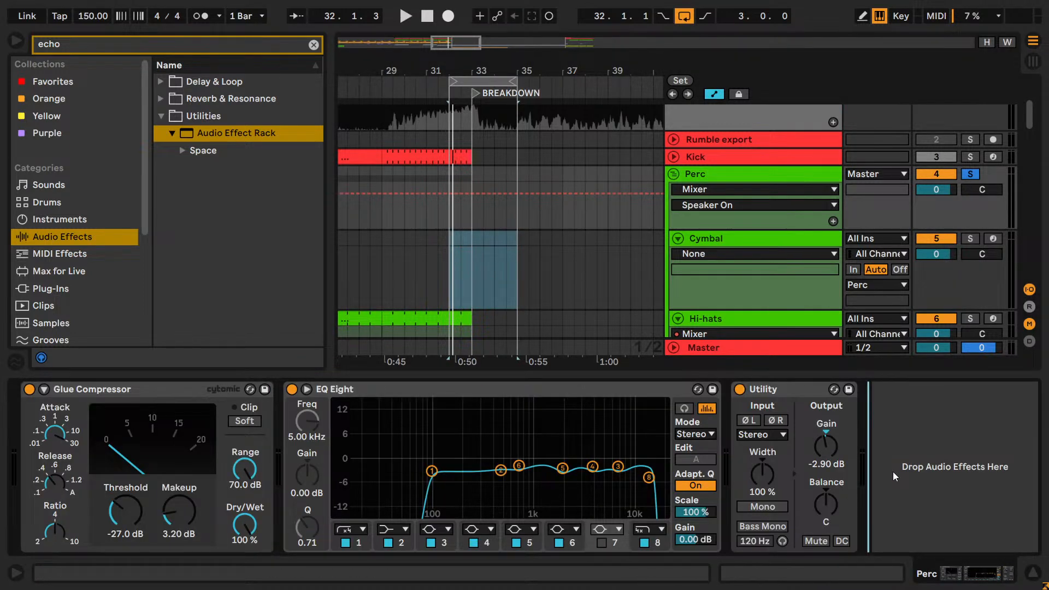
pyautogui.hotkey('ctrl', 'v')
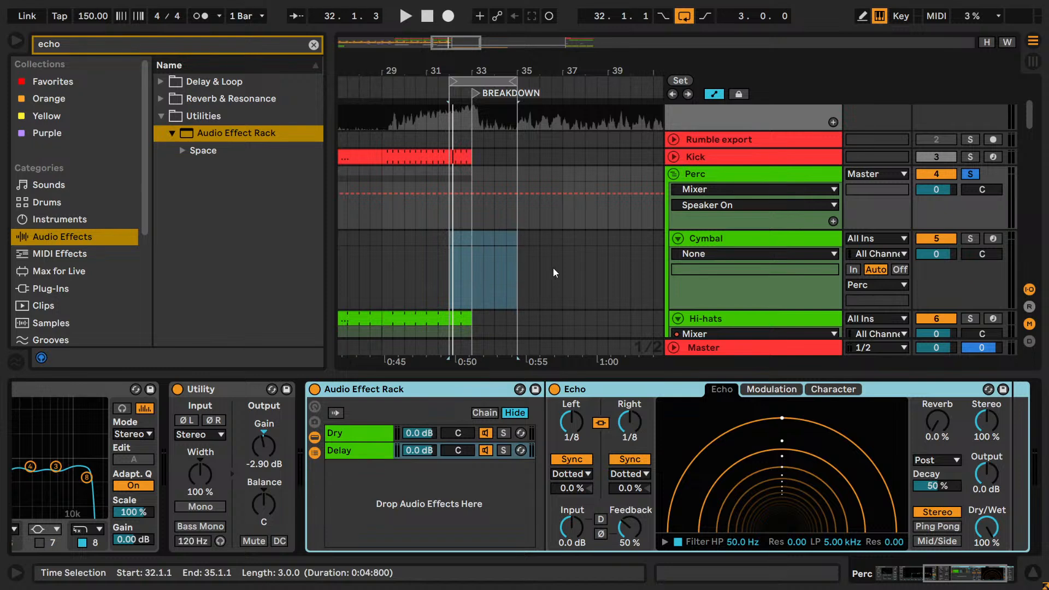
# - Play the transition into the breakdown and extend the loop's end to bar 37
pyautogui.press('space')
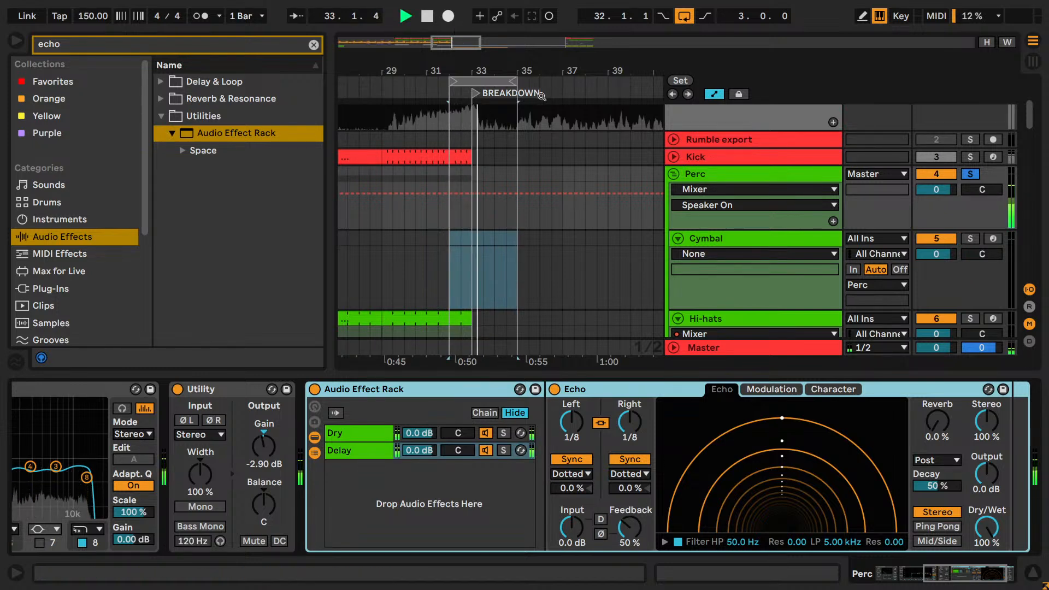
pyautogui.moveTo(514, 81); pyautogui.dragTo(558, 82)
pyautogui.press('space')
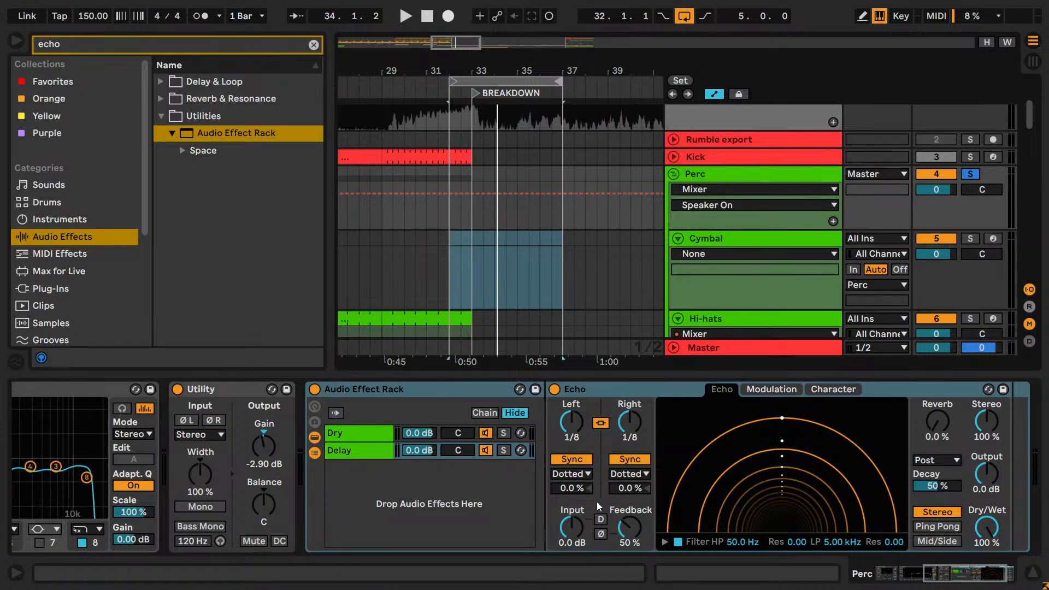
# - Set the Echo's Feedback to 60% and turn off solo on the Perc group
pyautogui.moveTo(639, 527); pyautogui.dragTo(637, 524)
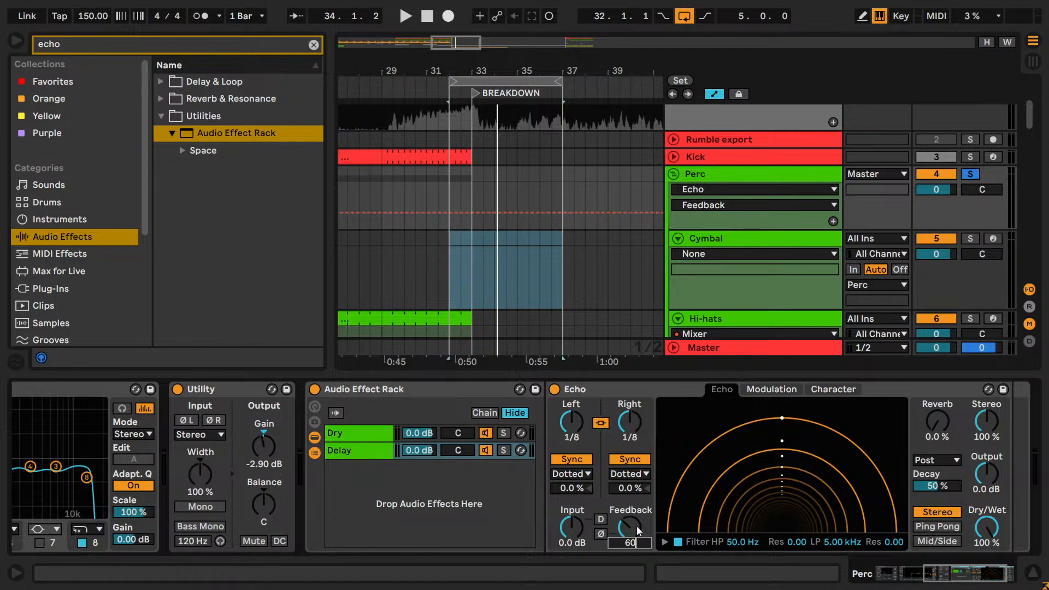
pyautogui.press('Return')
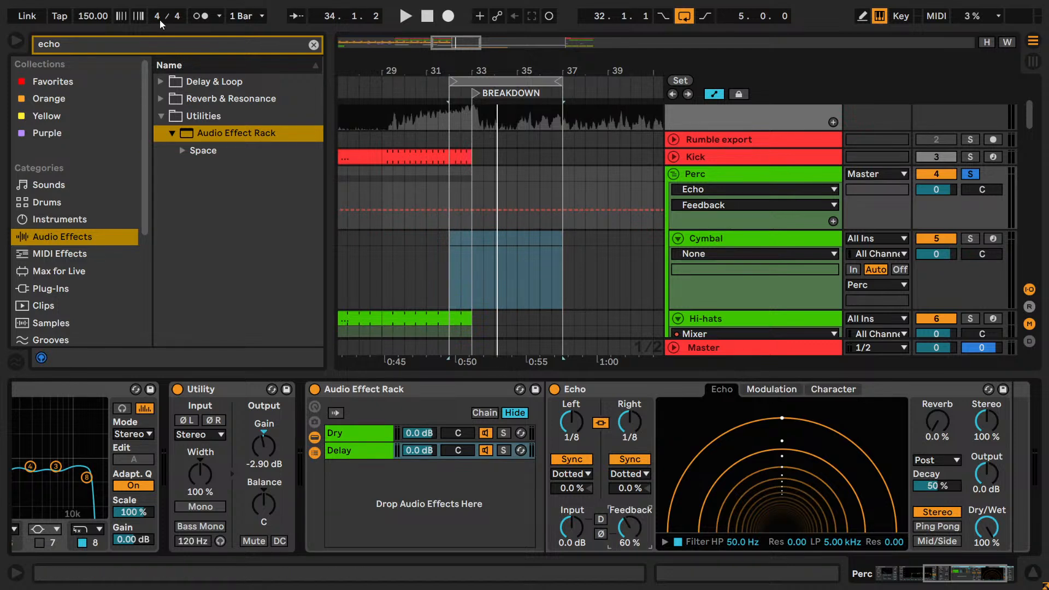
pyautogui.click(972, 175)
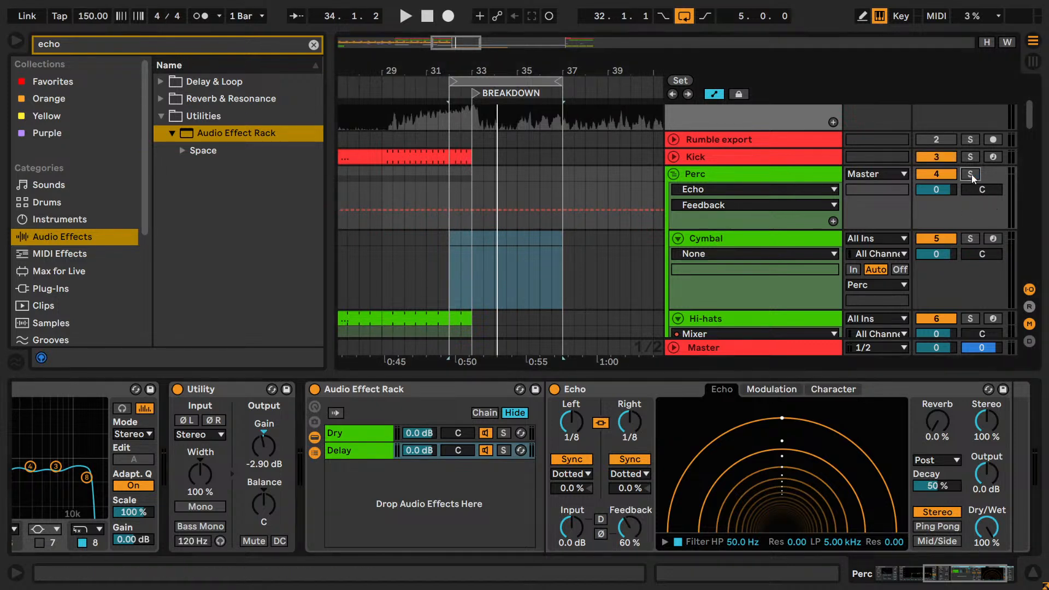
pyautogui.moveTo(458, 40); pyautogui.dragTo(403, 319)
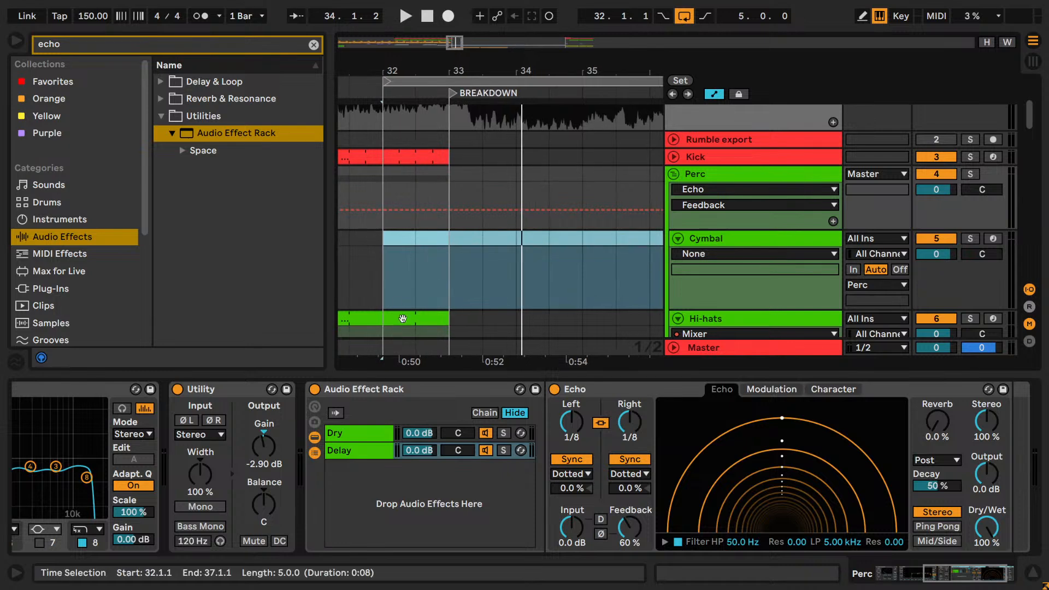
# - Audition the Echo's Feedback at 70% in the full mix and raise it to 90%
pyautogui.click(575, 416)
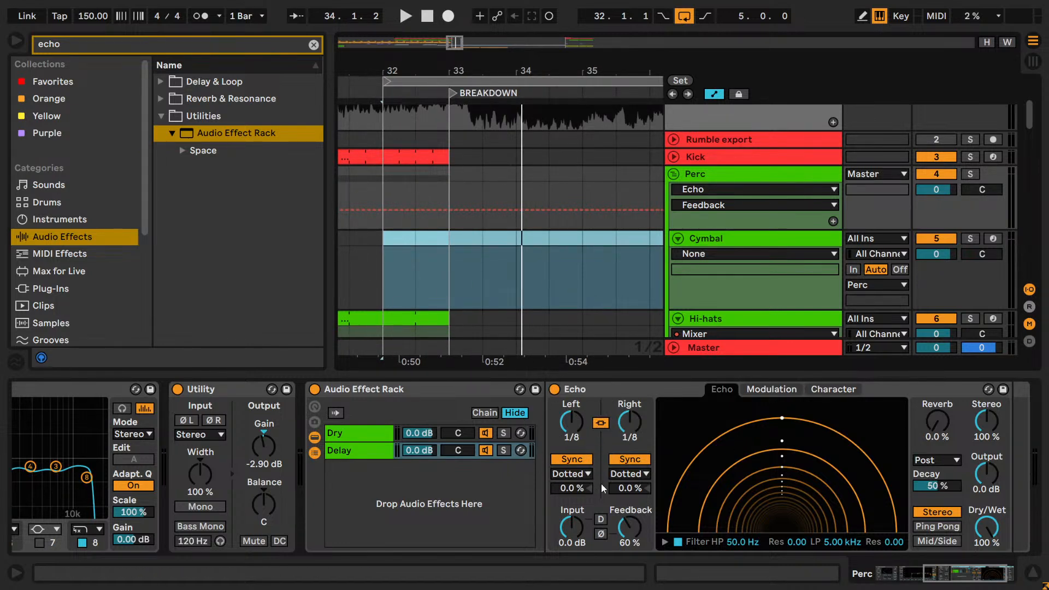
pyautogui.click(623, 528)
pyautogui.moveTo(623, 528); pyautogui.dragTo(654, 516)
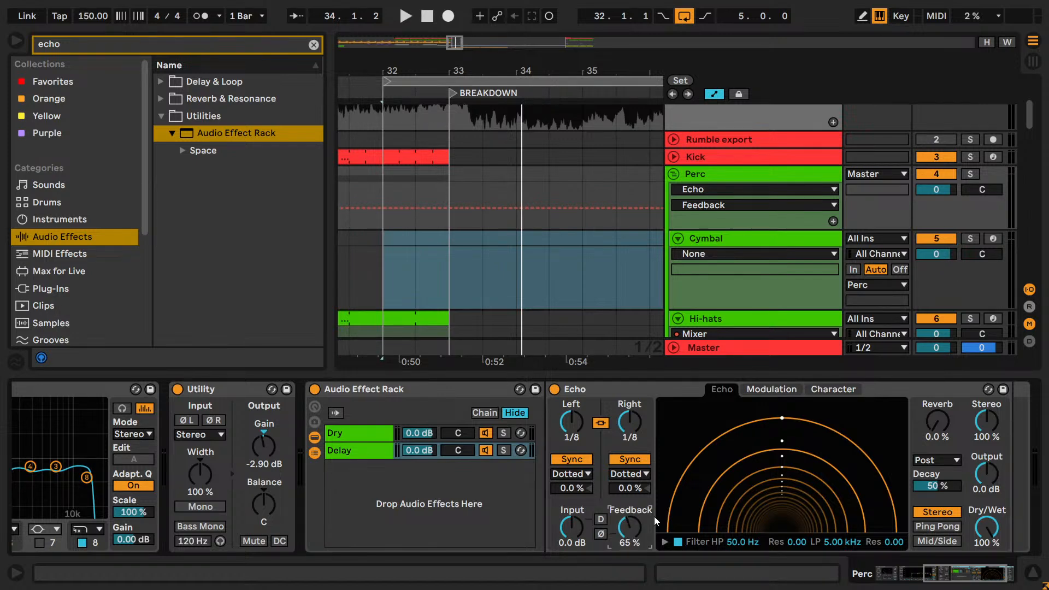
pyautogui.write('70')
pyautogui.press('Return')
pyautogui.press('space')
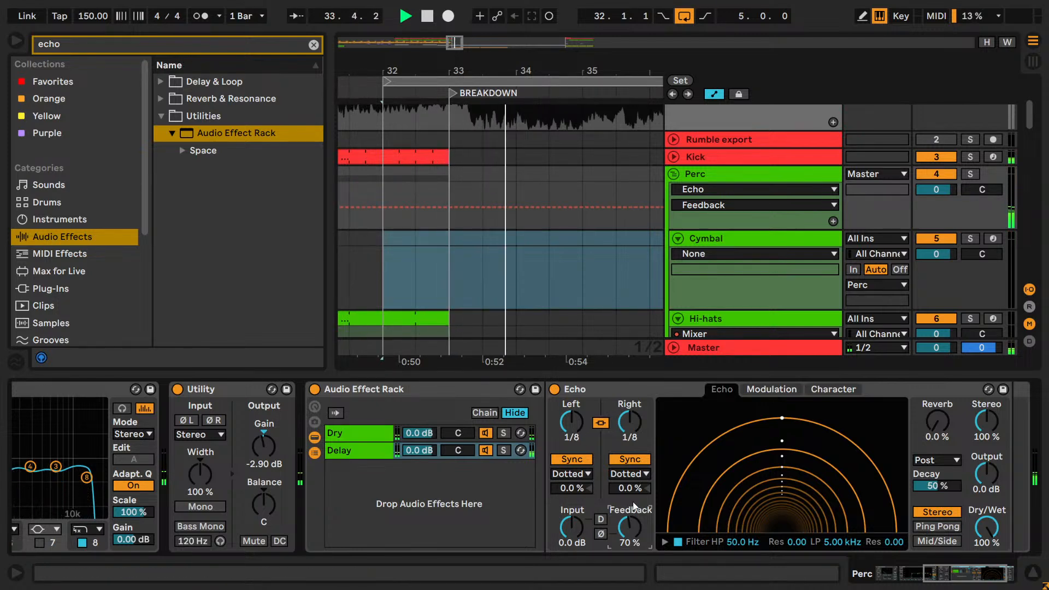
pyautogui.press('space')
pyautogui.write('90')
pyautogui.press('Return')
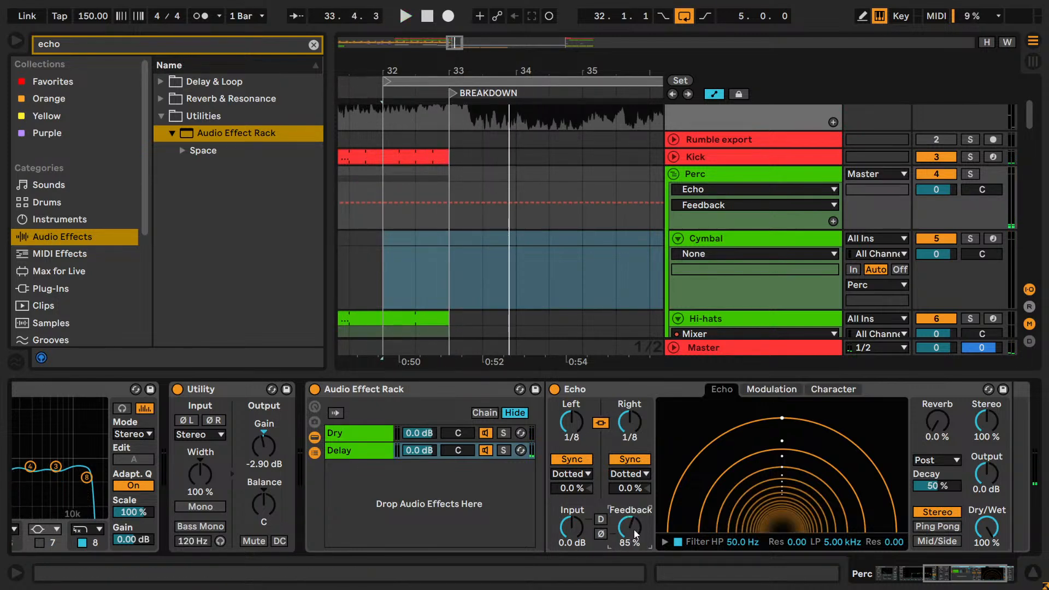
# - Set the rack's Delay chain volume to 3.0 dB and play the looped transition
pyautogui.click(430, 451)
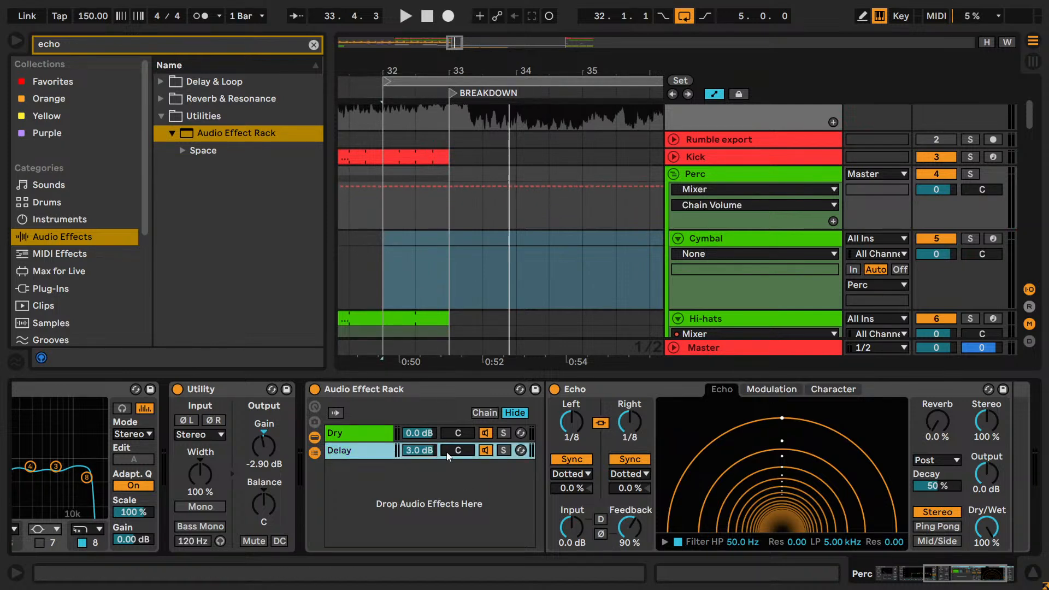
pyautogui.click(392, 271)
pyautogui.press('space')
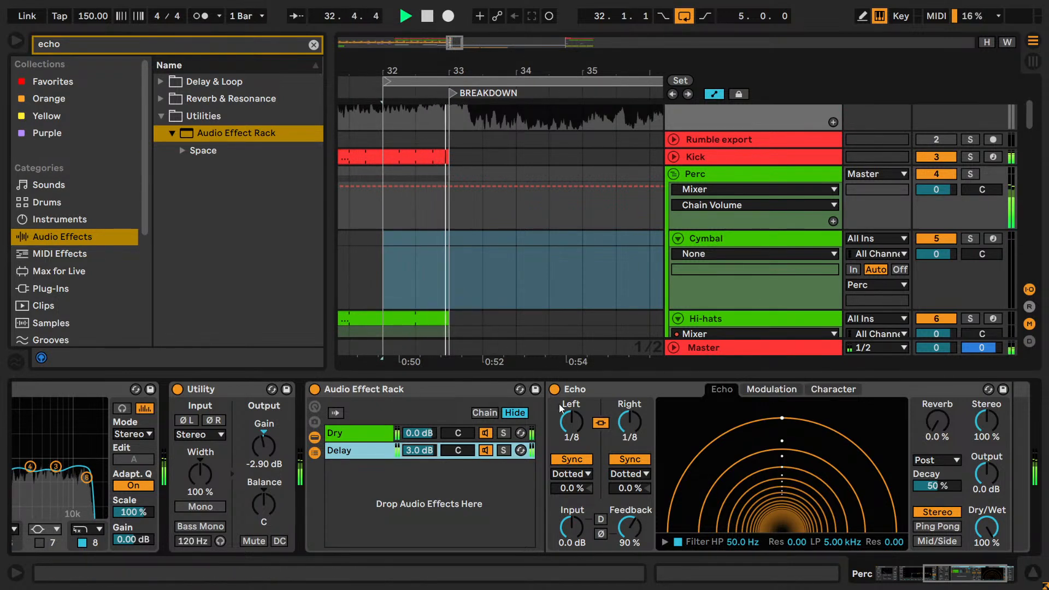
# - Try a dotted 1/16 delay time on the Echo, switching the device off and on to clear its tail before playback
pyautogui.click(570, 424)
pyautogui.moveTo(569, 425); pyautogui.dragTo(564, 397)
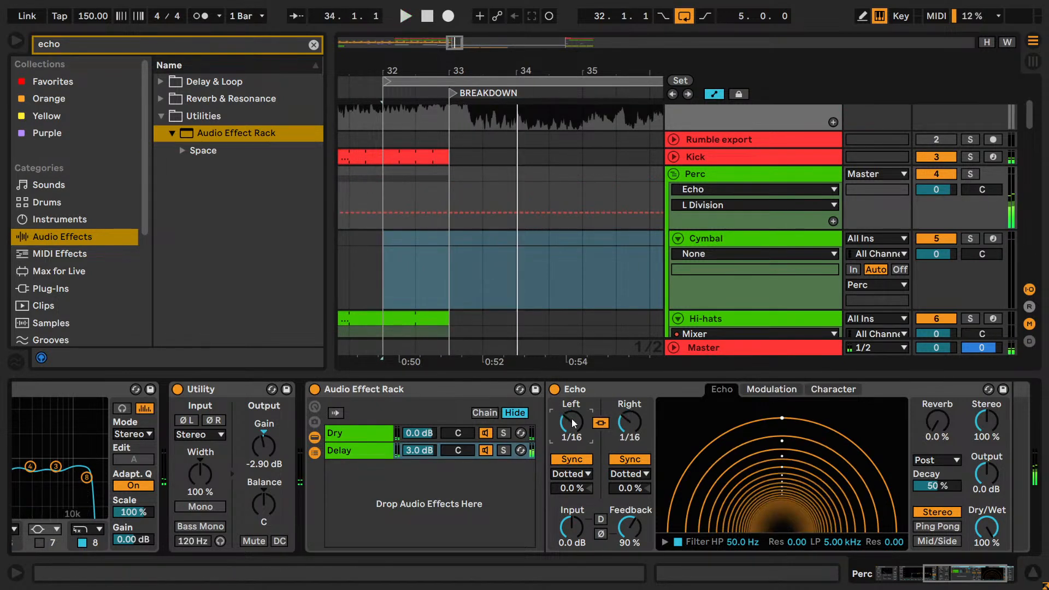
pyautogui.doubleClick(554, 389)
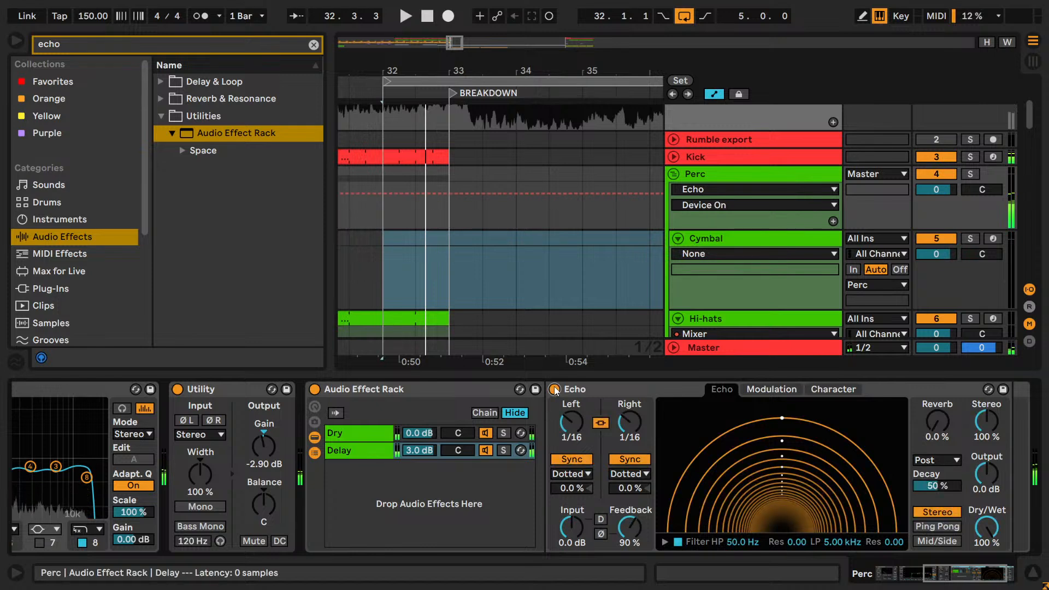
pyautogui.press('space')
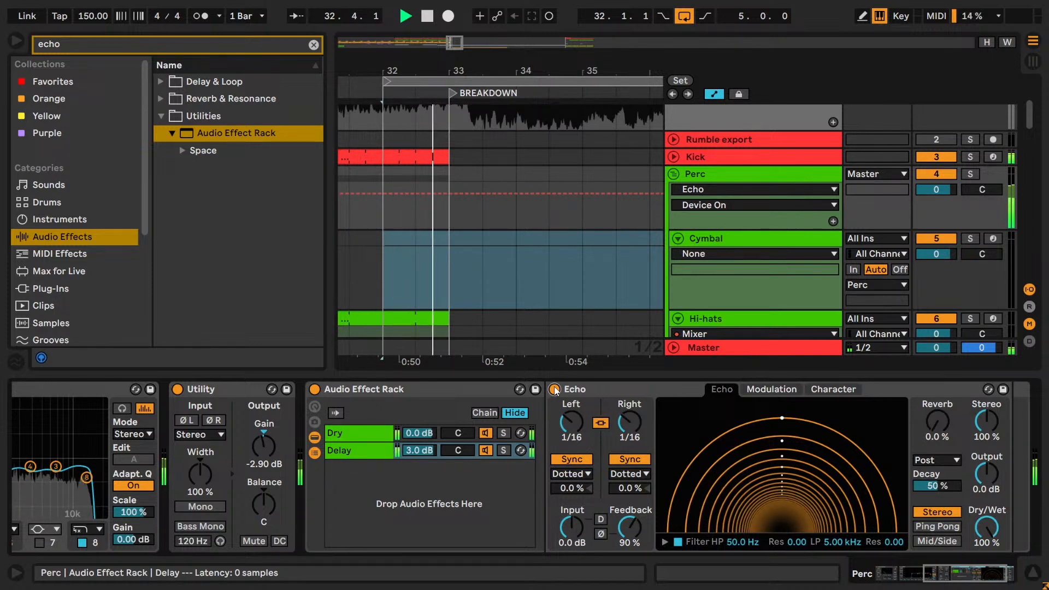
# - Try a dotted 1/4 delay time on the Echo, resetting the device before replaying the transition
pyautogui.click(575, 422)
pyautogui.press('space')
pyautogui.moveTo(572, 424); pyautogui.dragTo(558, 388)
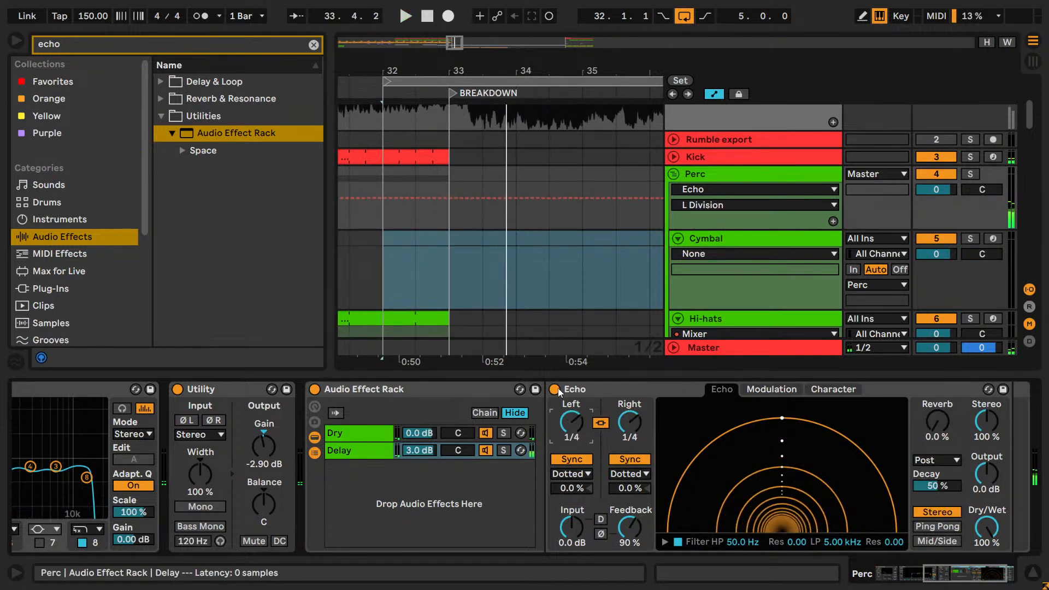
pyautogui.doubleClick(558, 388)
pyautogui.press('space')
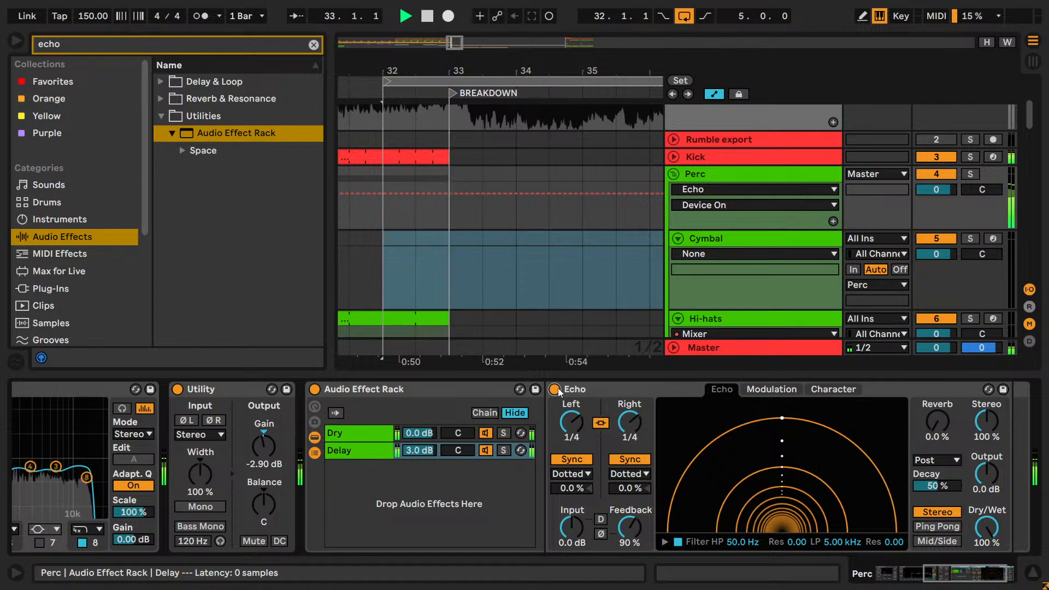
# - Return the Echo's delay time to dotted 1/8, reset the device and replay the loop for comparison
pyautogui.click(581, 424)
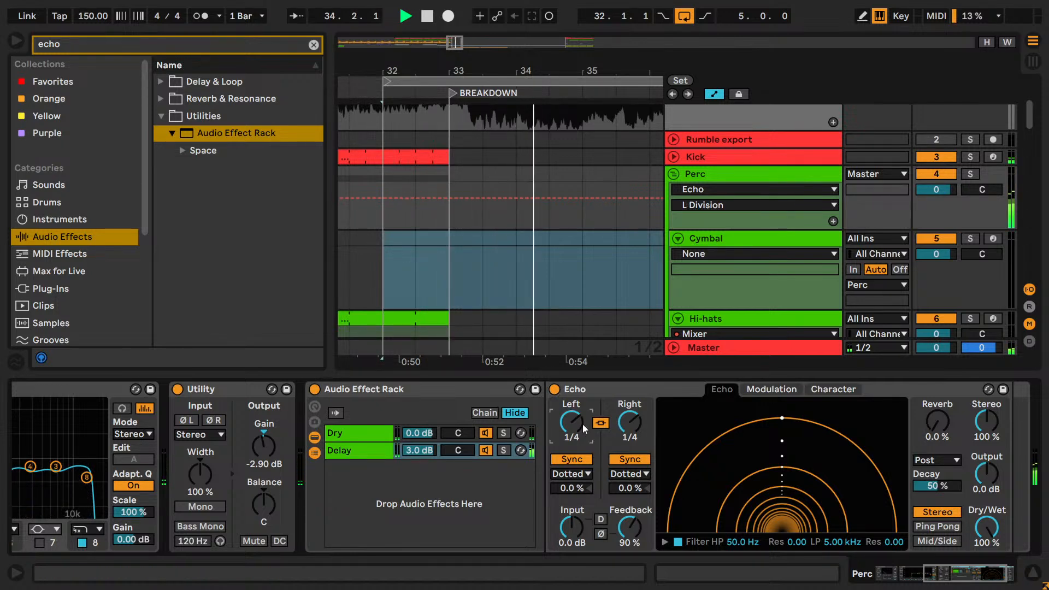
pyautogui.press('space')
pyautogui.press('Down')
pyautogui.doubleClick(556, 391)
pyautogui.press('space')
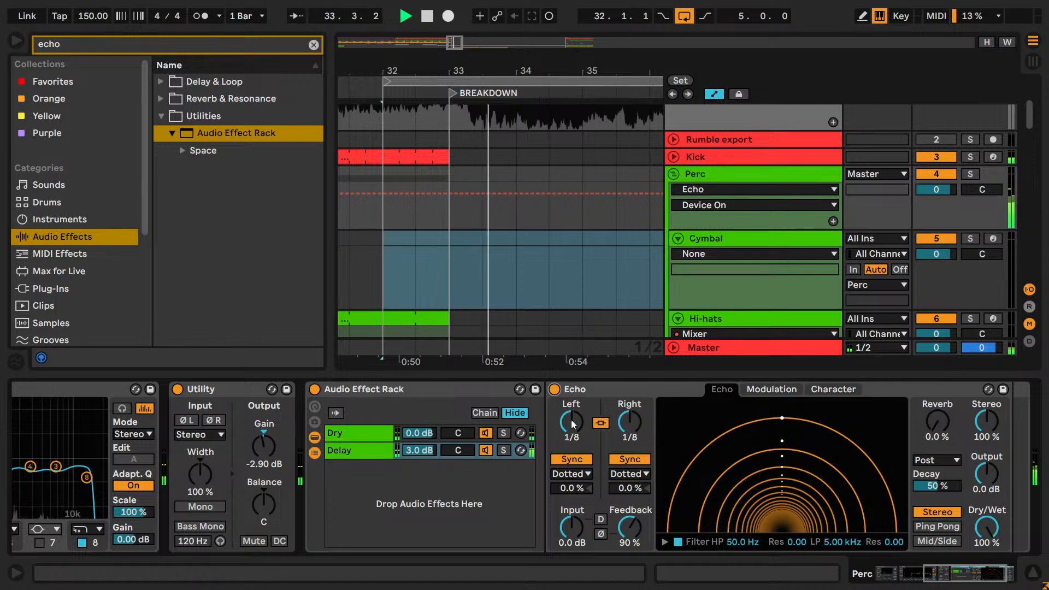
# - Try the Echo's Triplet sync mode at 1/8, resetting the device before playing the loop
pyautogui.click(583, 474)
pyautogui.press('Up')
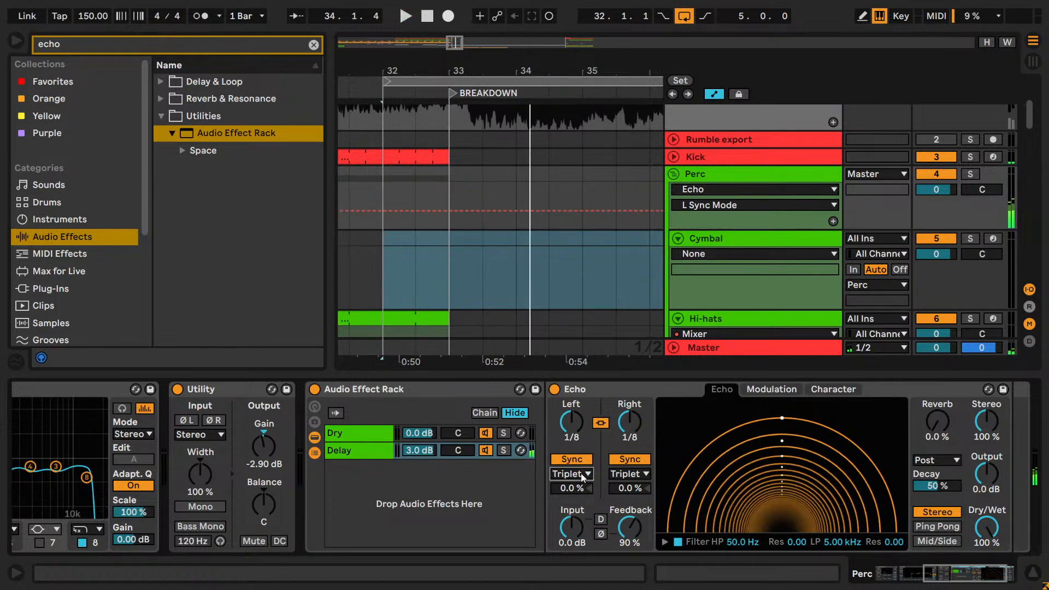
pyautogui.click(555, 390)
pyautogui.click(555, 390)
pyautogui.press('space')
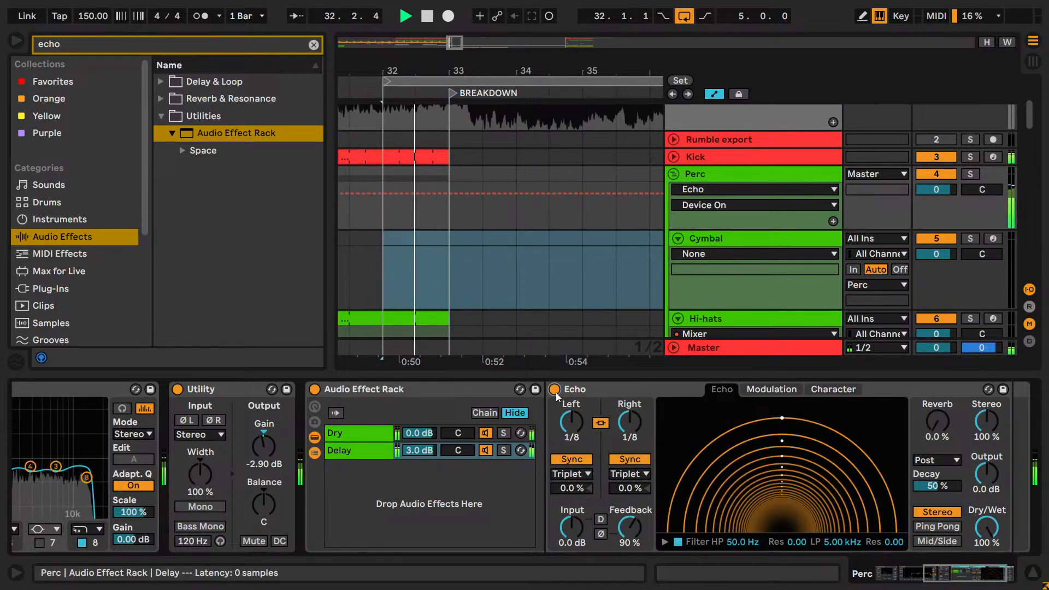
# - Try a triplet 1/4 delay time on the Echo and audition it with the echo tail cleared
pyautogui.moveTo(572, 423); pyautogui.dragTo(572, 414)
pyautogui.press('space')
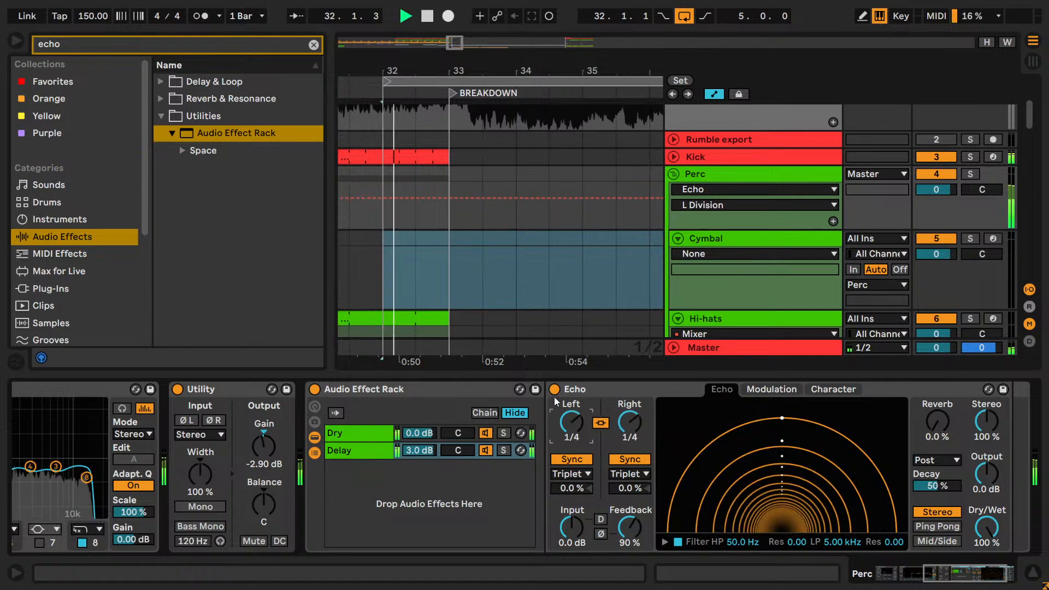
pyautogui.press('space')
pyautogui.click(555, 391)
pyautogui.click(556, 391)
pyautogui.press('space')
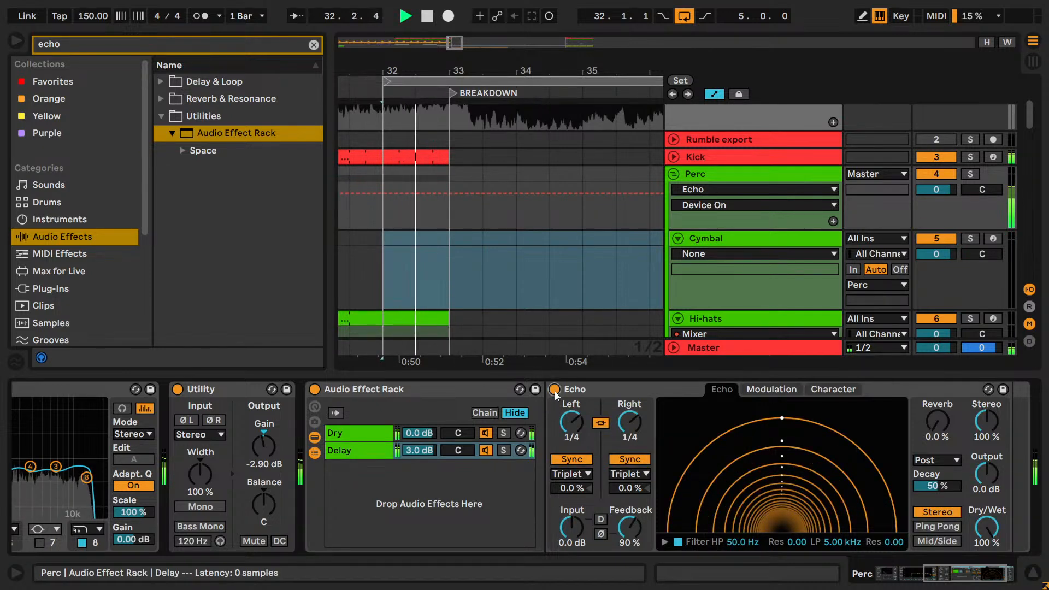
# - Try a triplet 1/16 delay time on the Echo, resetting the device before playback
pyautogui.press('space')
pyautogui.moveTo(568, 416); pyautogui.dragTo(568, 435)
pyautogui.doubleClick(555, 389)
pyautogui.press('space')
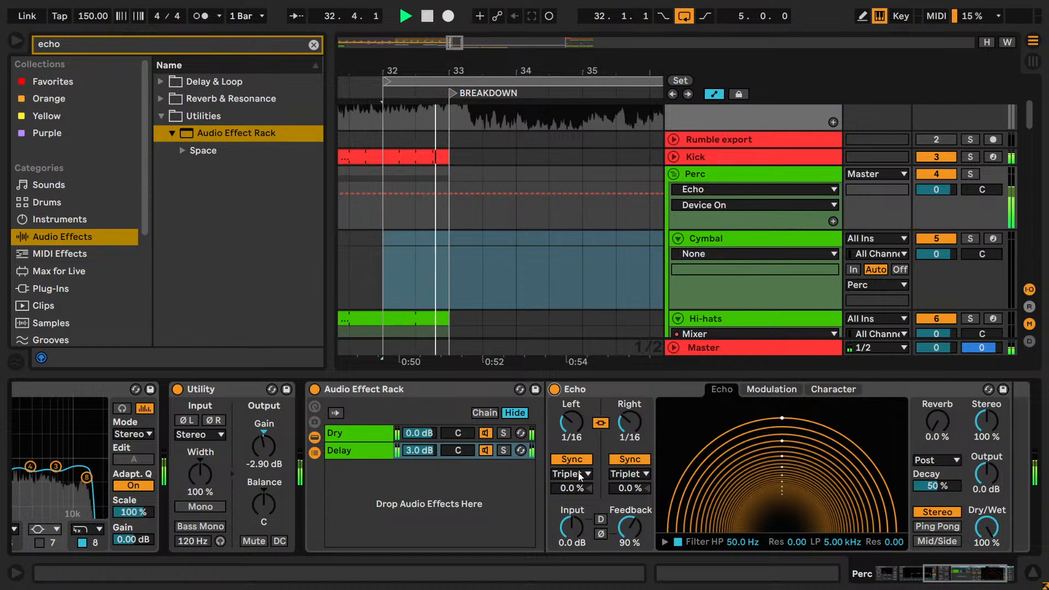
# - Try the Echo's Notes sync mode with a 1/8 delay time and audition it over the transition
pyautogui.click(581, 474)
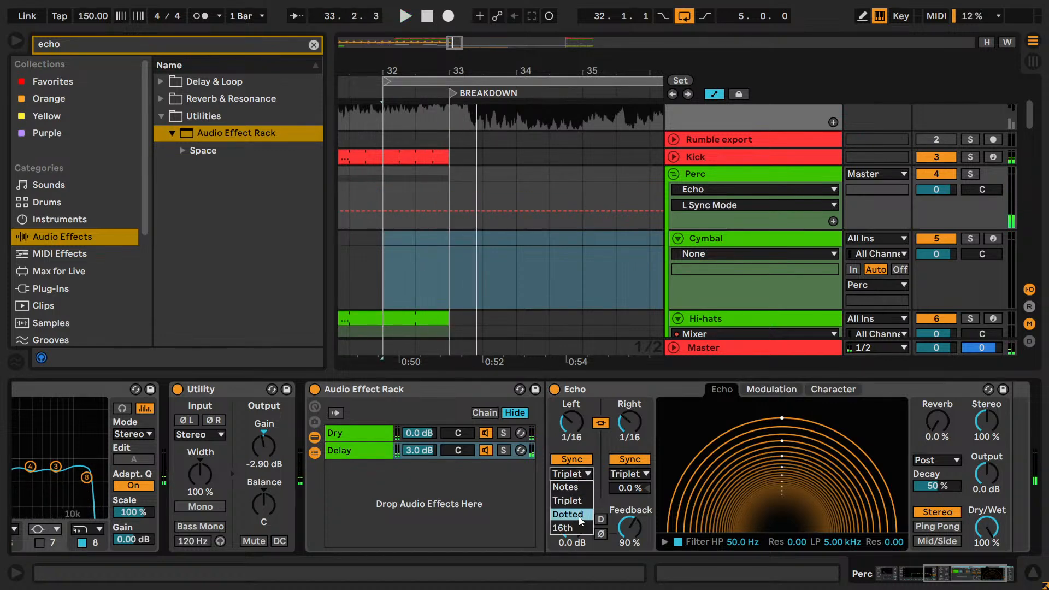
pyautogui.click(569, 491)
pyautogui.moveTo(569, 421); pyautogui.dragTo(569, 415)
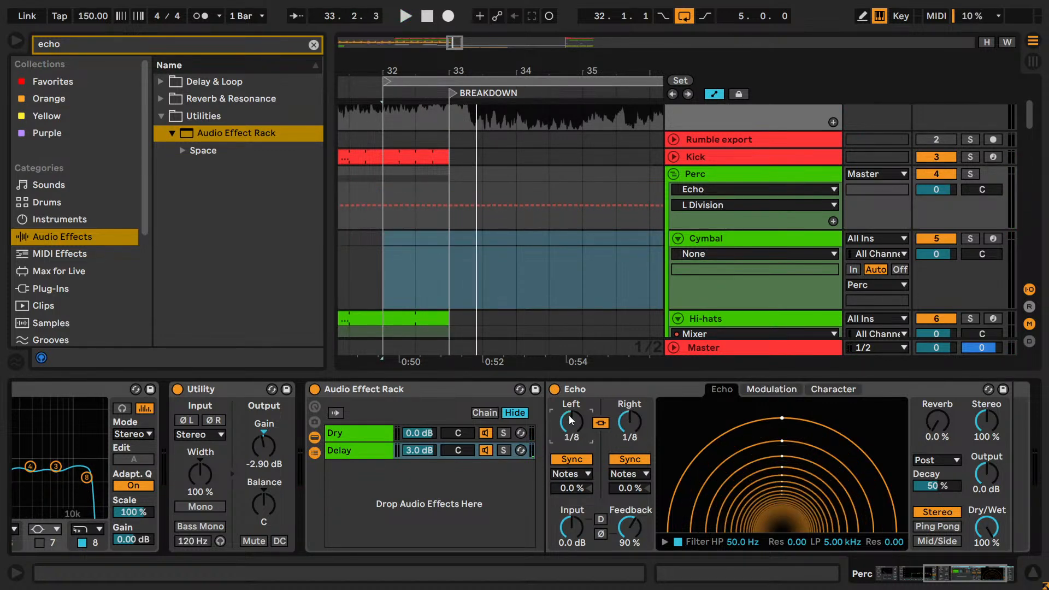
pyautogui.doubleClick(557, 389)
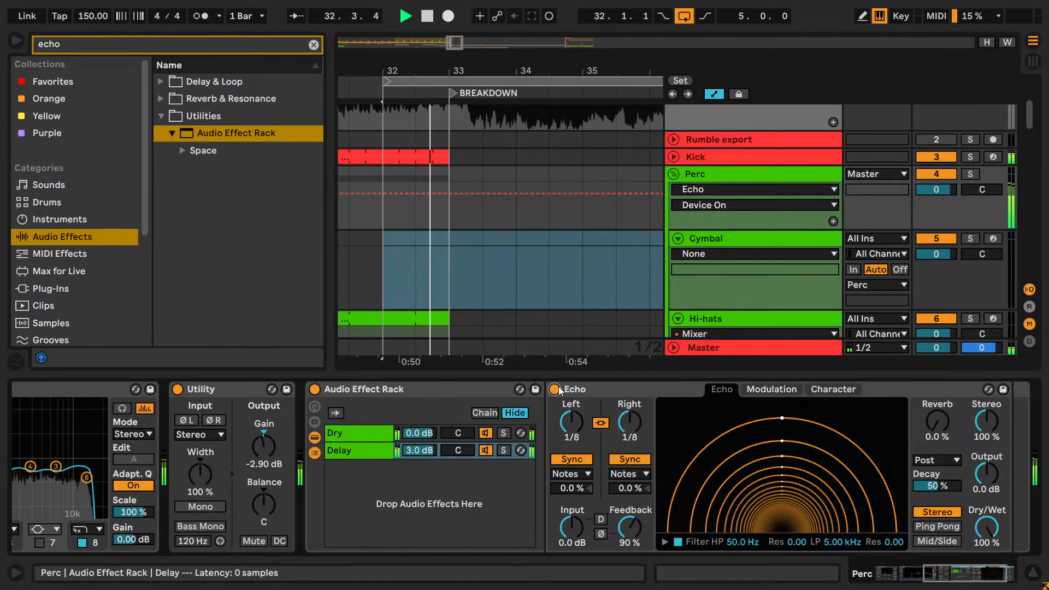
pyautogui.moveTo(569, 422); pyautogui.dragTo(570, 444)
pyautogui.doubleClick(559, 389)
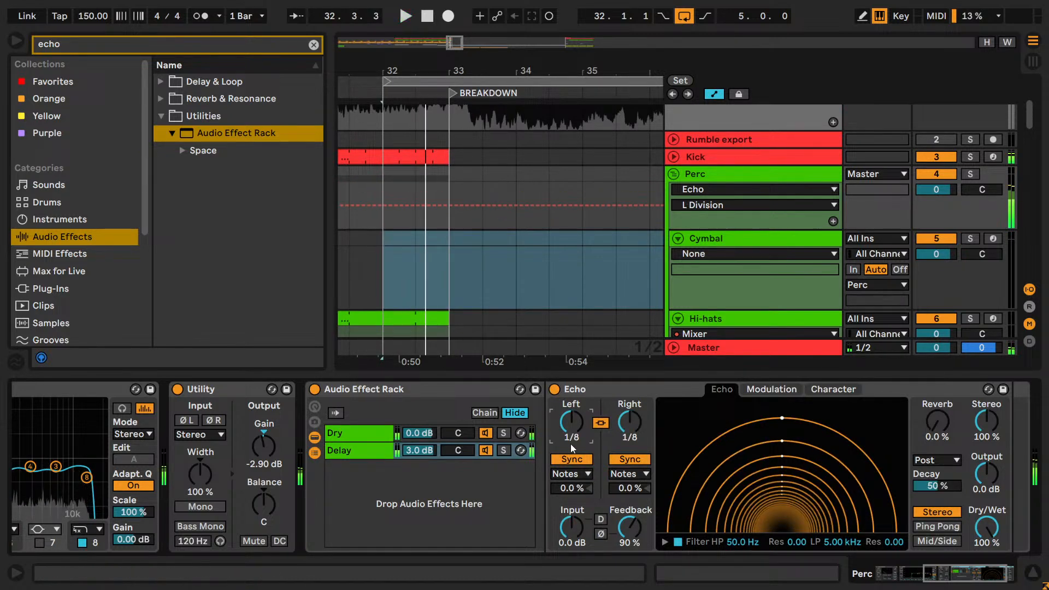
# - Set the Echo's sync mode to Triplet at 1/8 after trying Dotted, and play the looped transition
pyautogui.click(572, 474)
pyautogui.click(582, 515)
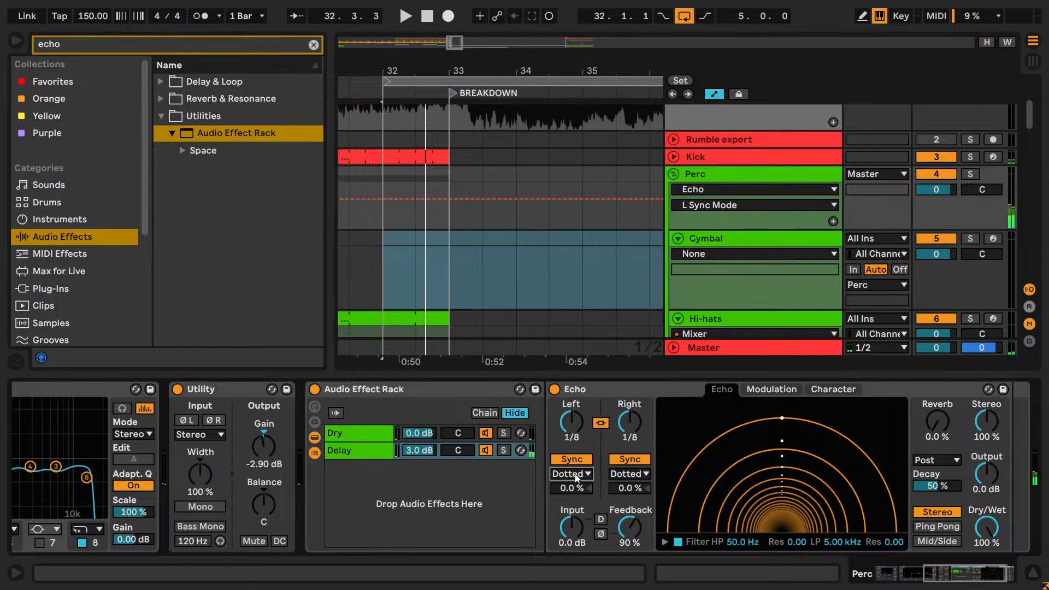
pyautogui.click(577, 475)
pyautogui.click(574, 501)
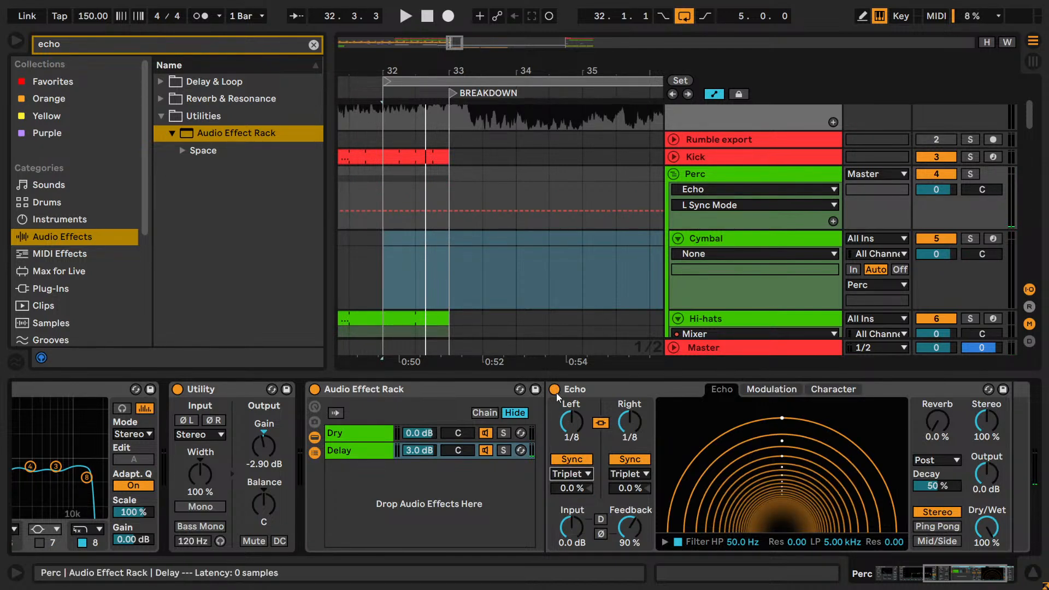
pyautogui.press('space')
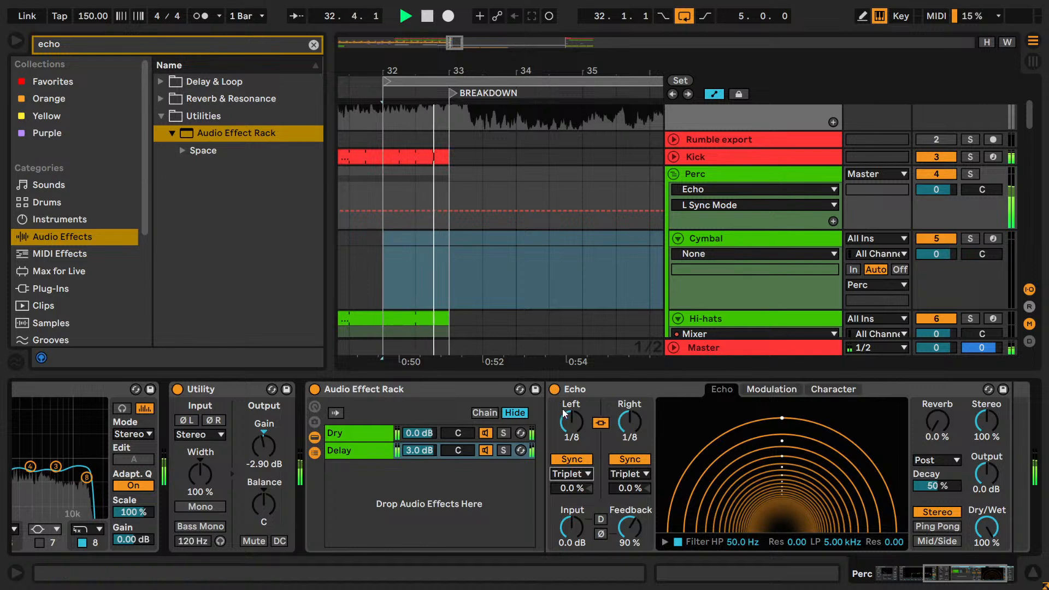
# - Set the Echo's sync mode to Dotted at 1/8, clear the echo tail and audition the transition
pyautogui.press('space')
pyautogui.click(581, 475)
pyautogui.click(575, 514)
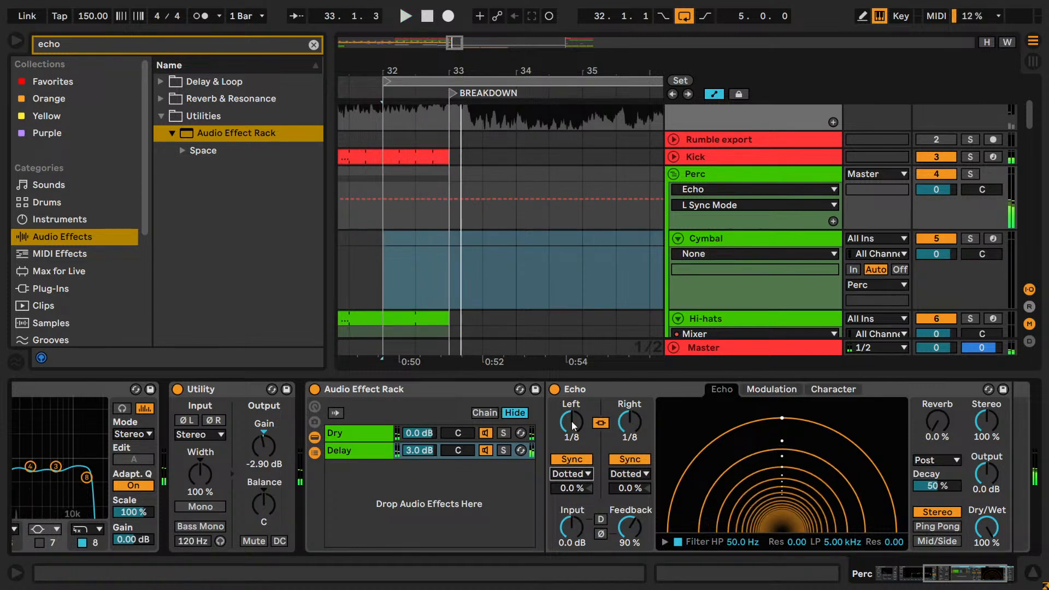
pyautogui.click(557, 389)
pyautogui.click(558, 389)
pyautogui.press('space')
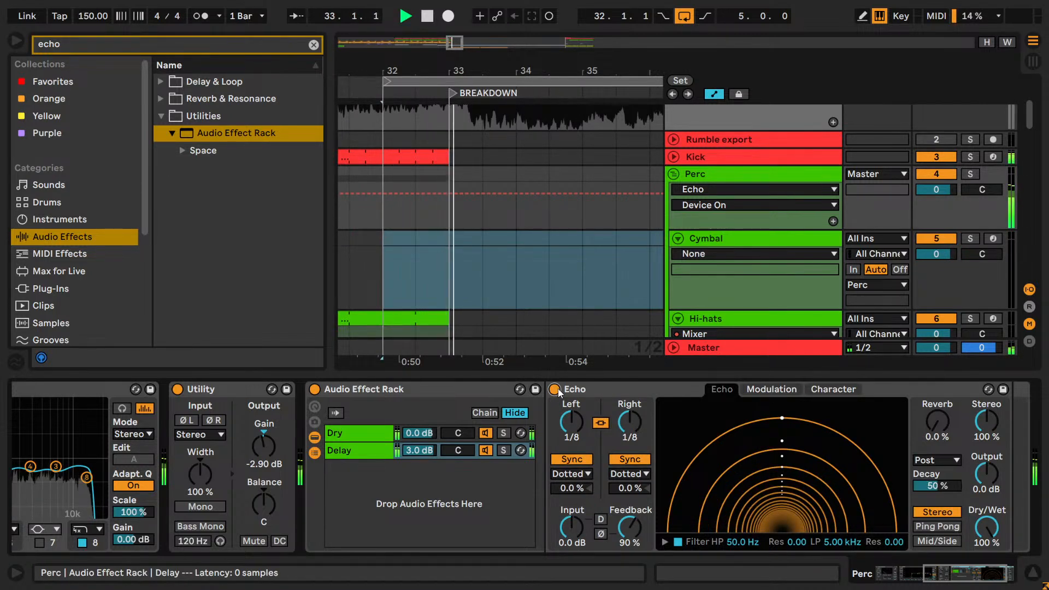
pyautogui.press('space')
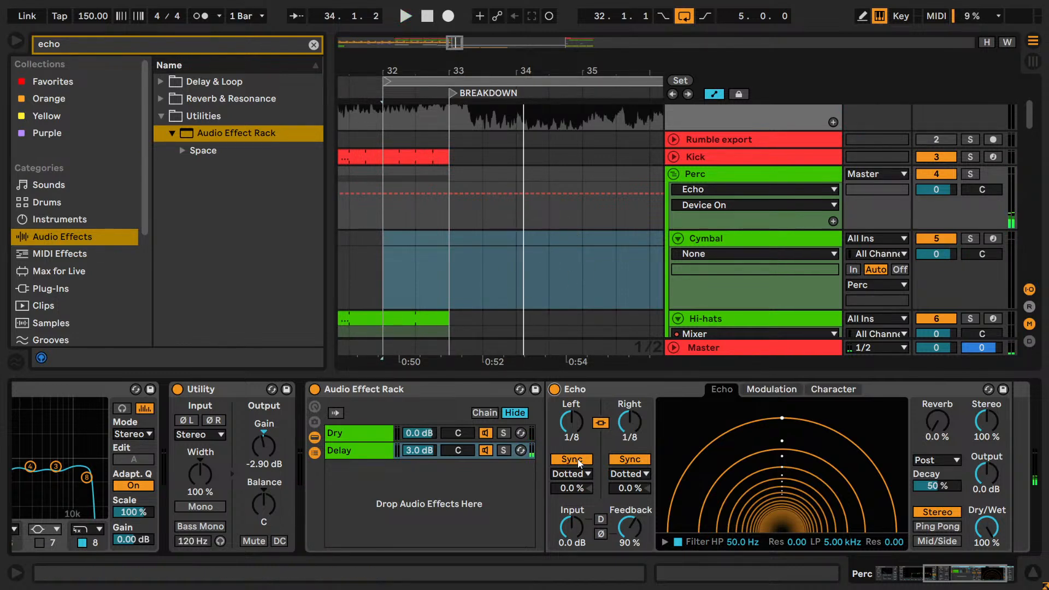
# - Try unlinking the Echo's channels with a dotted 1/16 left delay, audition it, and restore the linked 1/8 times
pyautogui.click(604, 426)
pyautogui.click(575, 422)
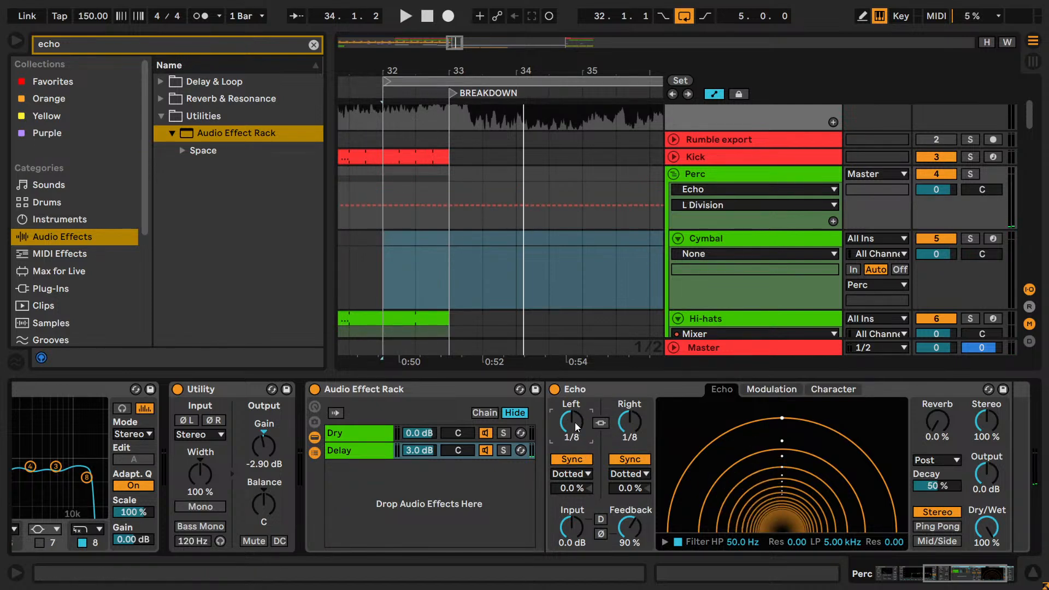
pyautogui.scroll(-1, 575, 422)
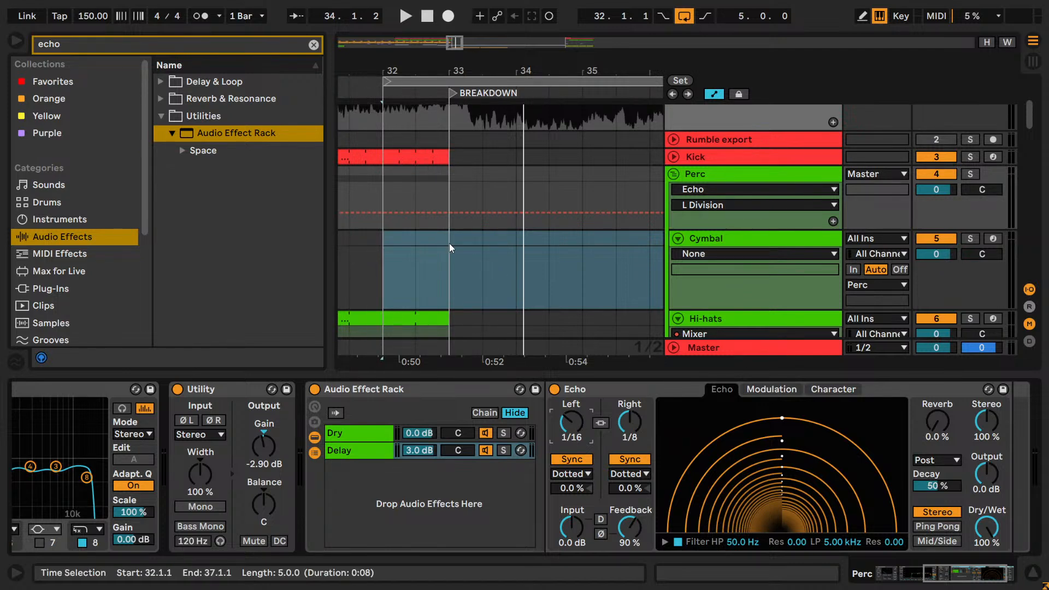
pyautogui.press('space')
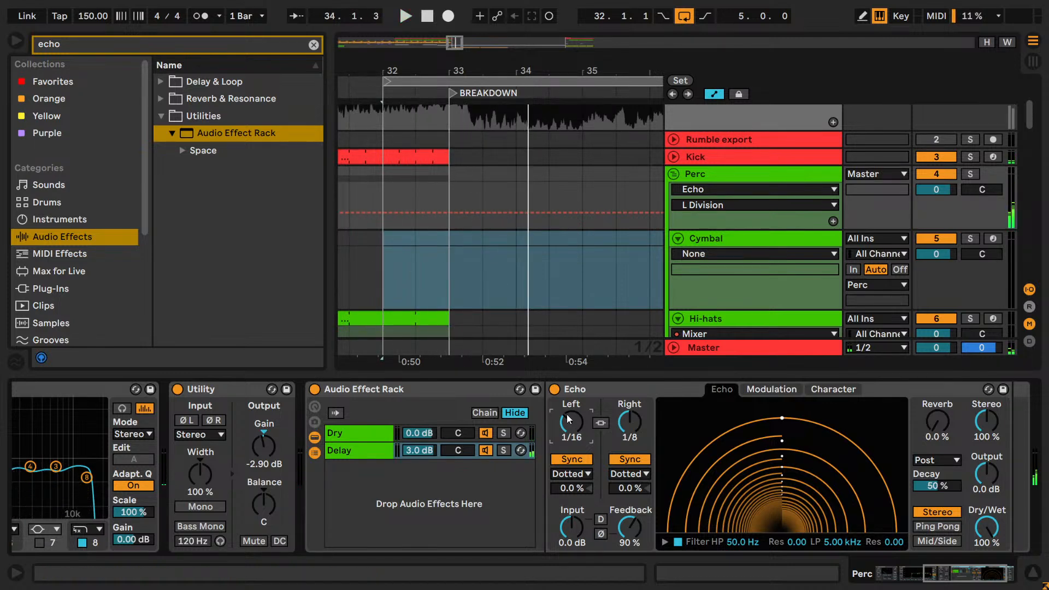
pyautogui.scroll(1, 569, 420)
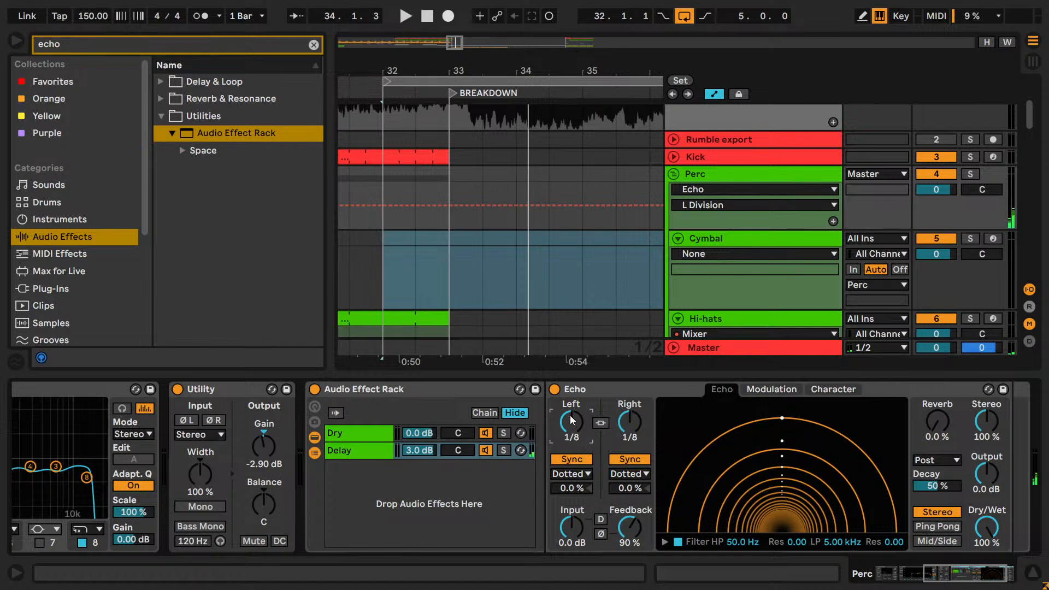
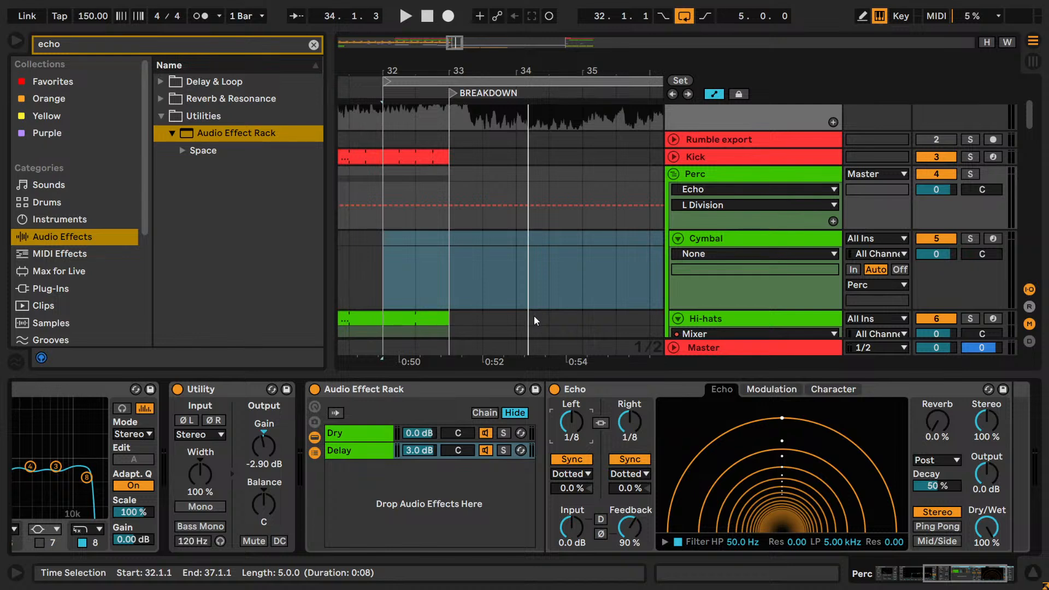
pyautogui.click(600, 424)
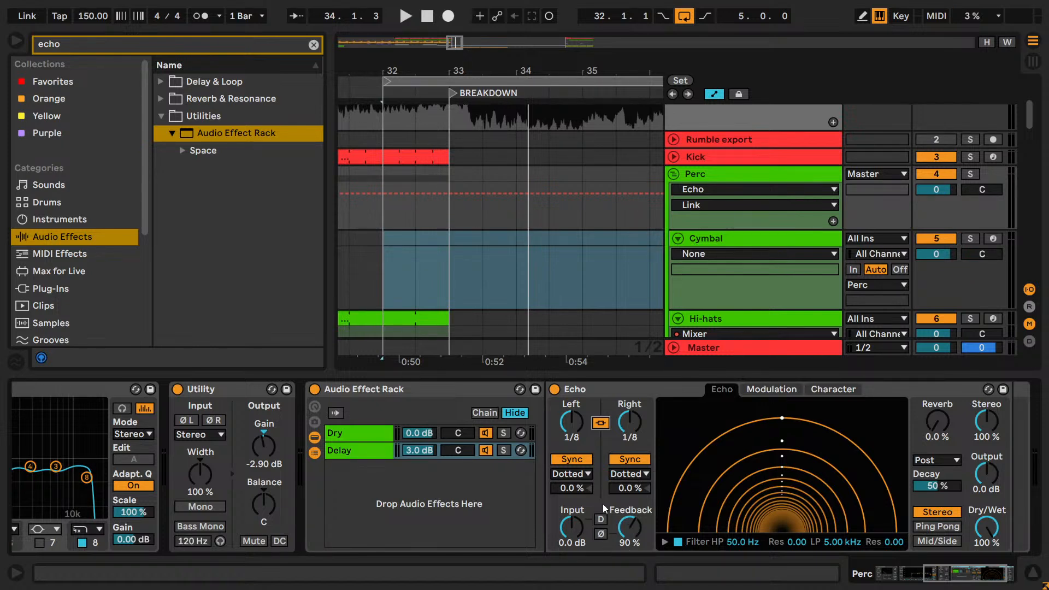
# - Set the Delay chain's volume to 0 dB in the Audio Effect Rack and play the transition
pyautogui.moveTo(961, 571); pyautogui.dragTo(978, 576)
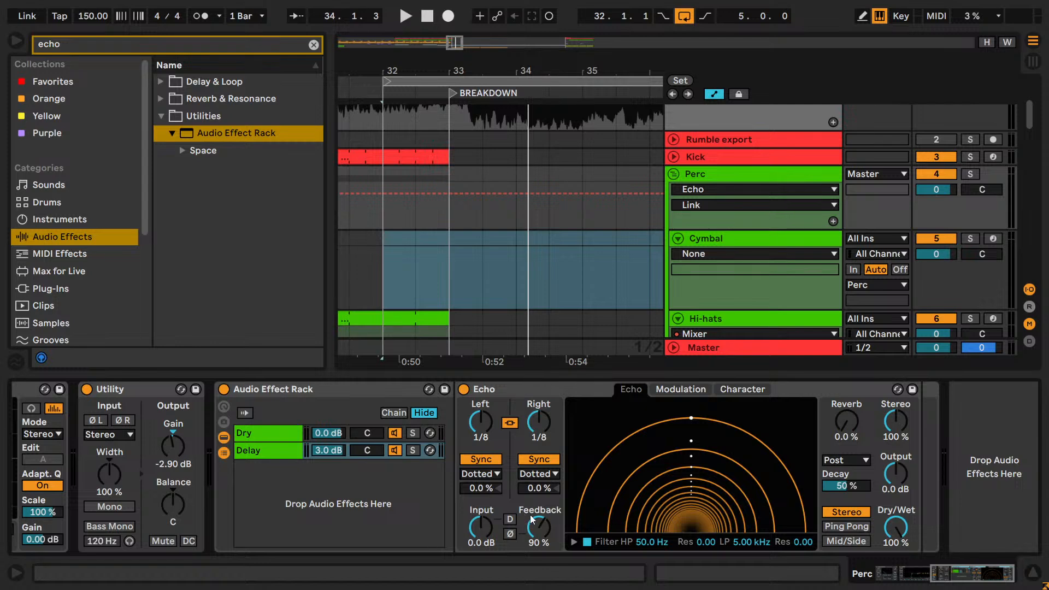
pyautogui.moveTo(331, 451); pyautogui.dragTo(331, 454)
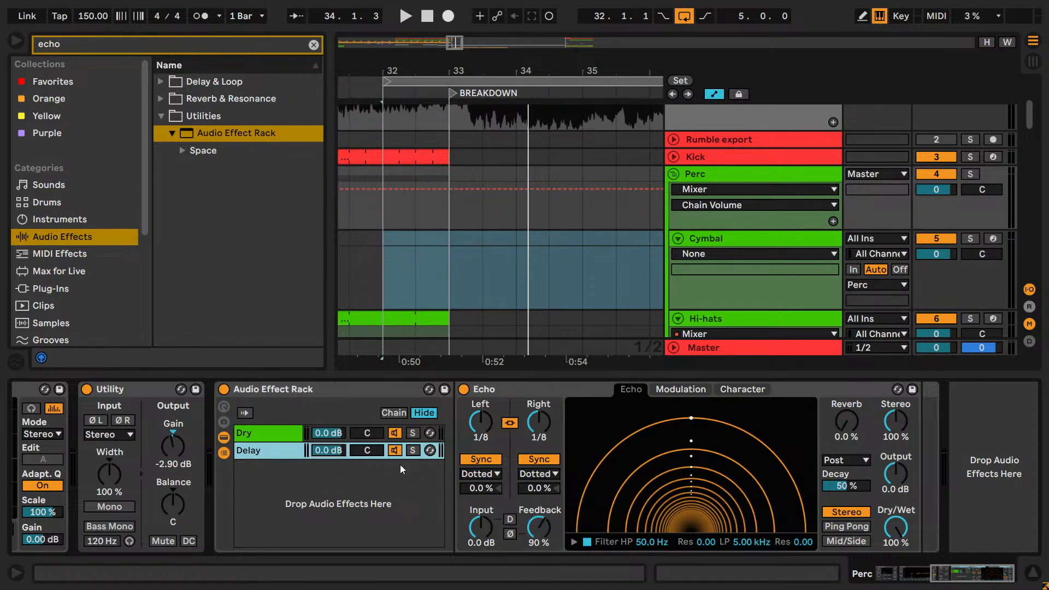
pyautogui.press('space')
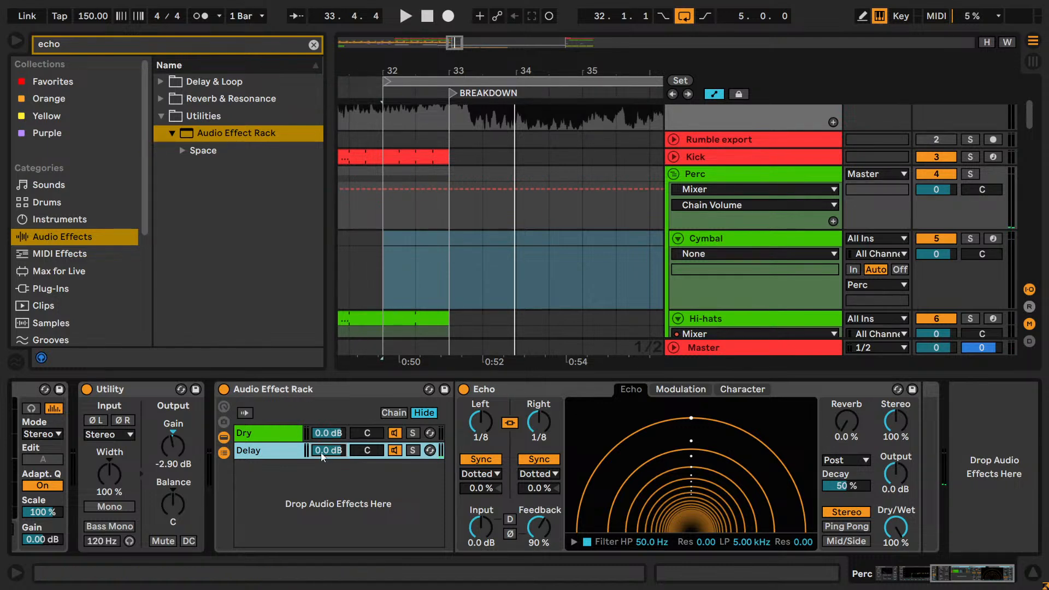
# - Add a Utility device after the Echo in the rack's Delay chain
pyautogui.click(312, 44)
pyautogui.scroll(-7, 207, 260)
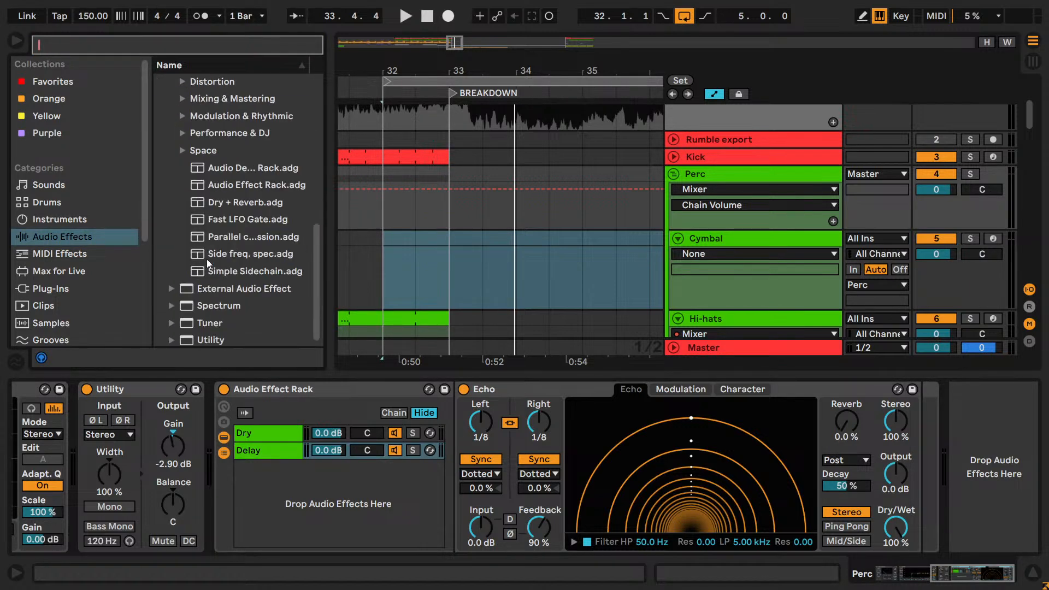
pyautogui.click(171, 339)
pyautogui.scroll(-3, 208, 314)
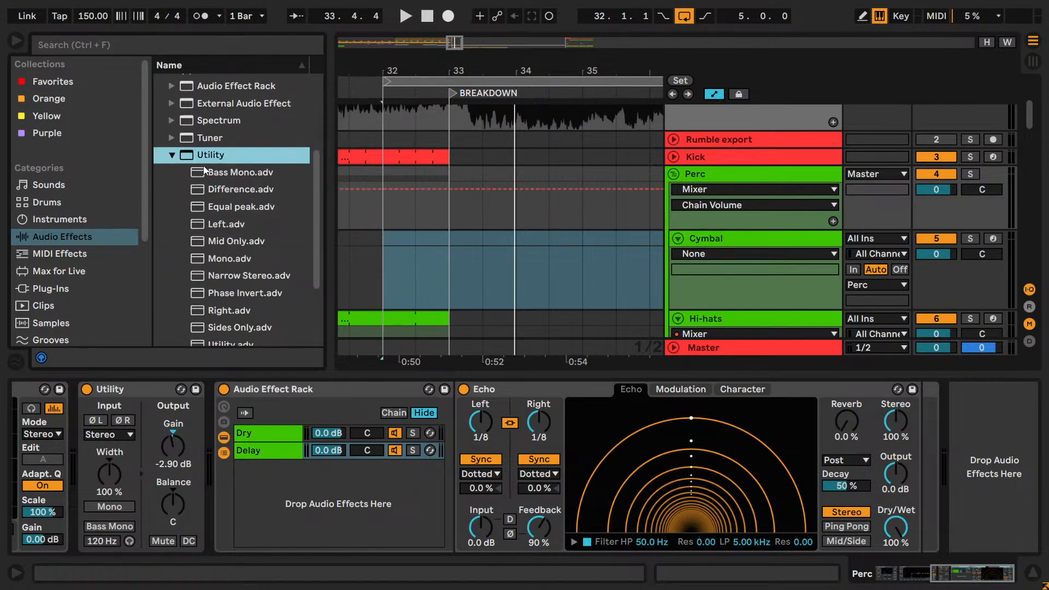
pyautogui.moveTo(877, 393); pyautogui.dragTo(899, 429)
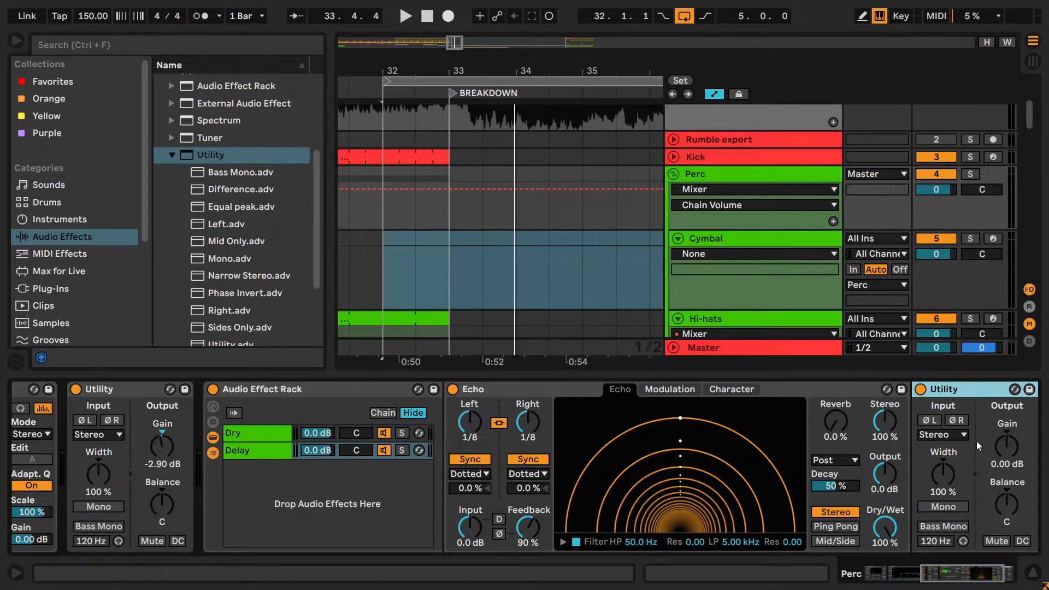
# - Raise the Delay chain Utility's gain in stages to 4 dB while playing the looped transition
pyautogui.click(311, 453)
pyautogui.moveTo(978, 570); pyautogui.dragTo(988, 571)
pyautogui.moveTo(895, 453); pyautogui.dragTo(896, 442)
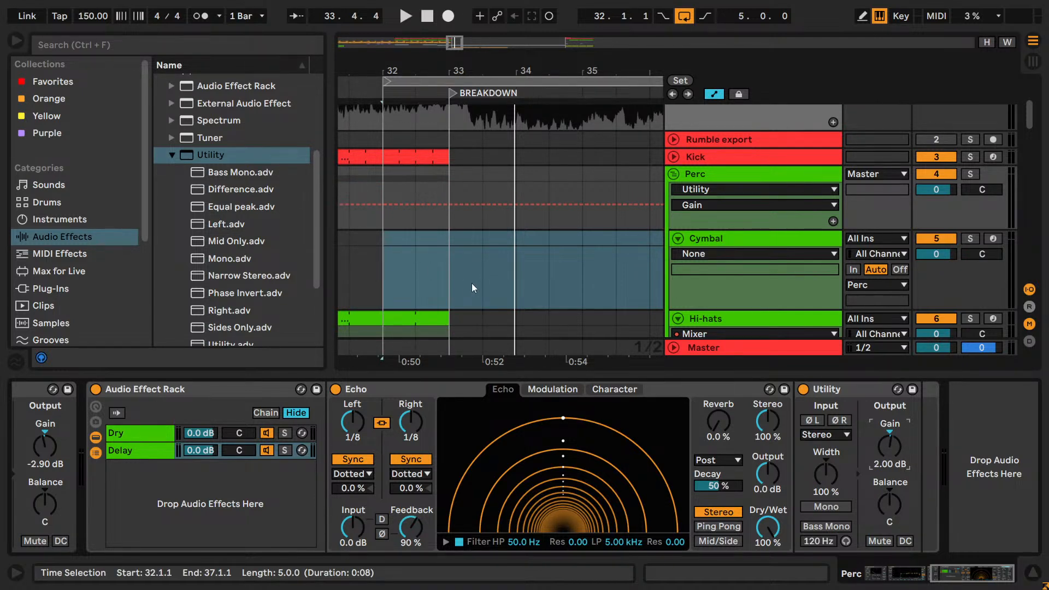
pyautogui.press('space')
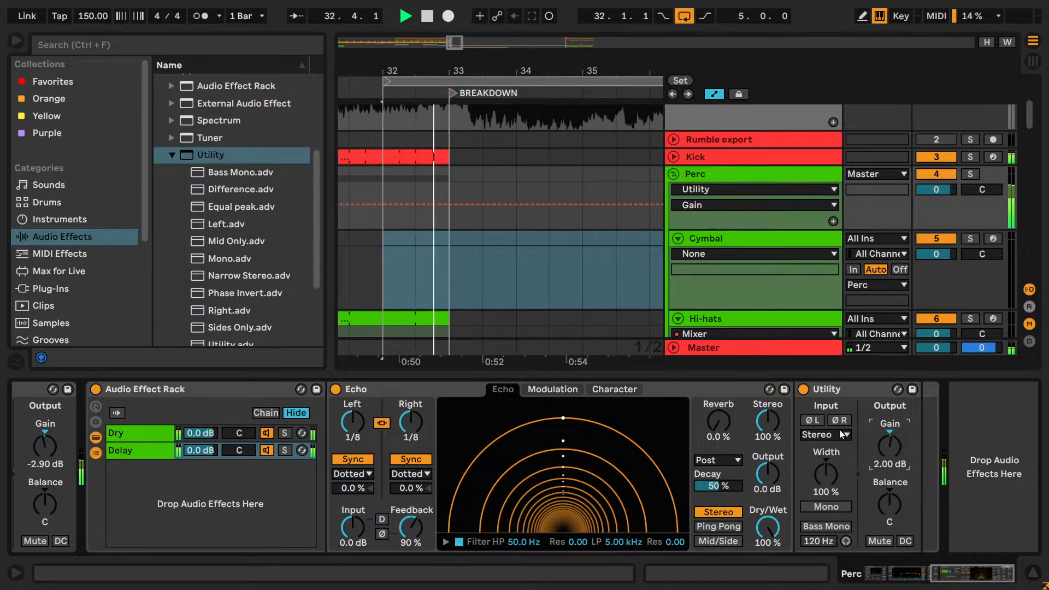
pyautogui.moveTo(890, 449); pyautogui.dragTo(890, 444)
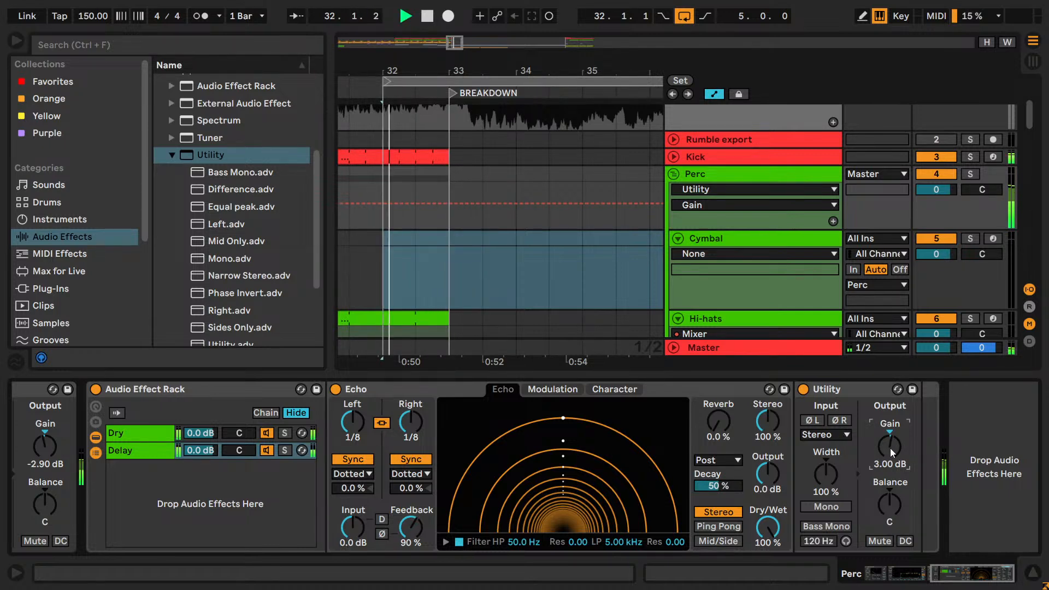
pyautogui.press('Up')
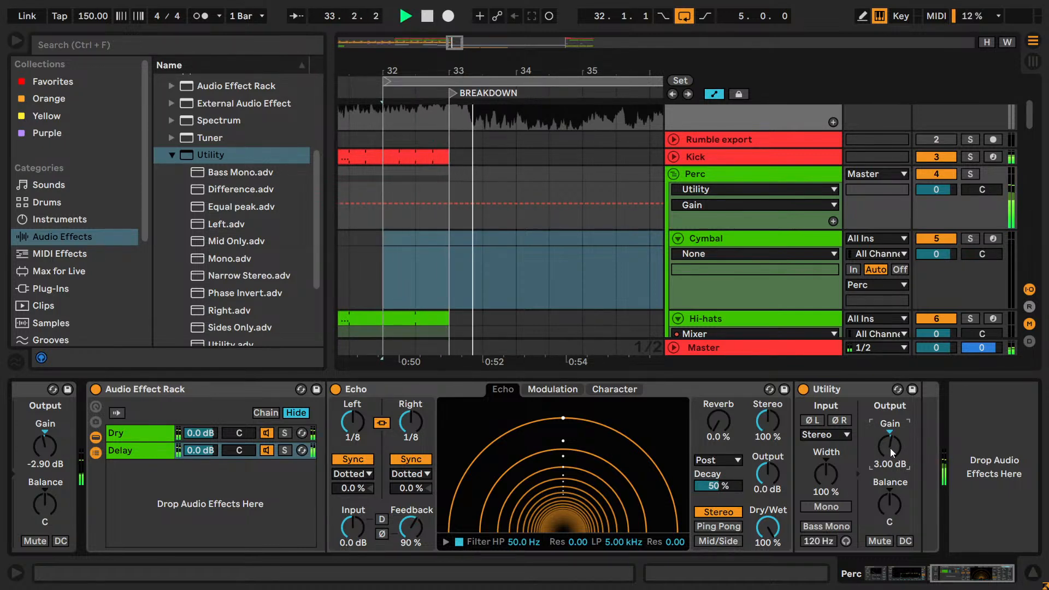
pyautogui.press('space')
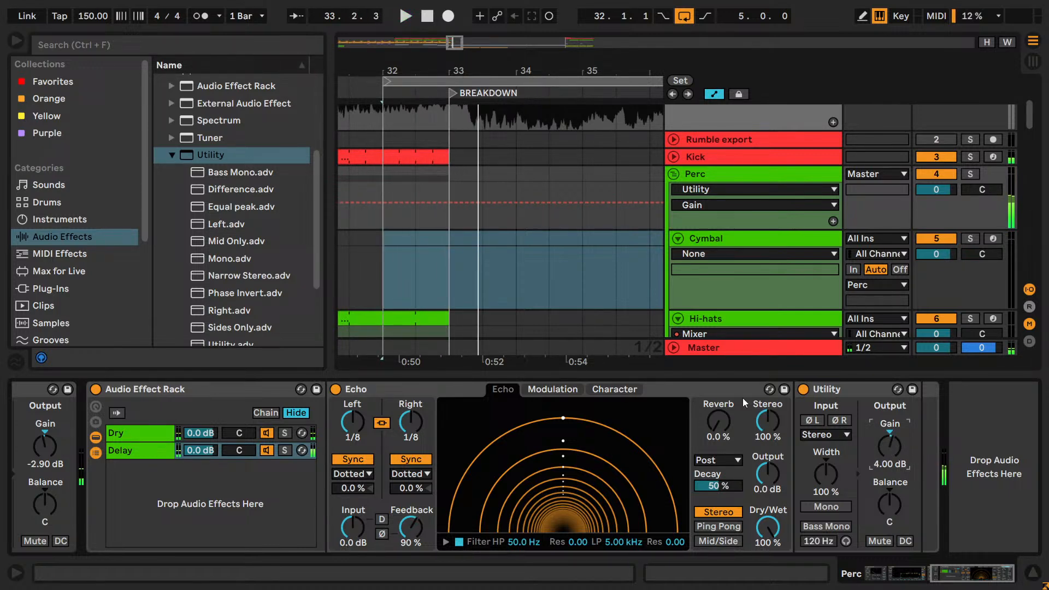
# - Try gains of 5 dB and 6 dB on the Delay chain's Utility, clearing the echo tail before each playback
pyautogui.click(340, 388)
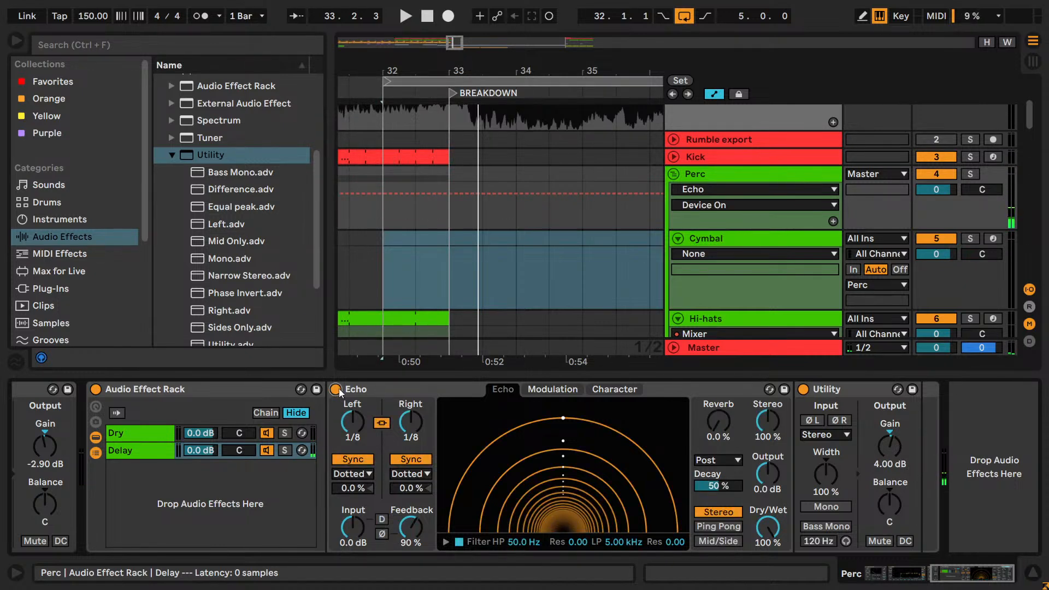
pyautogui.press('space')
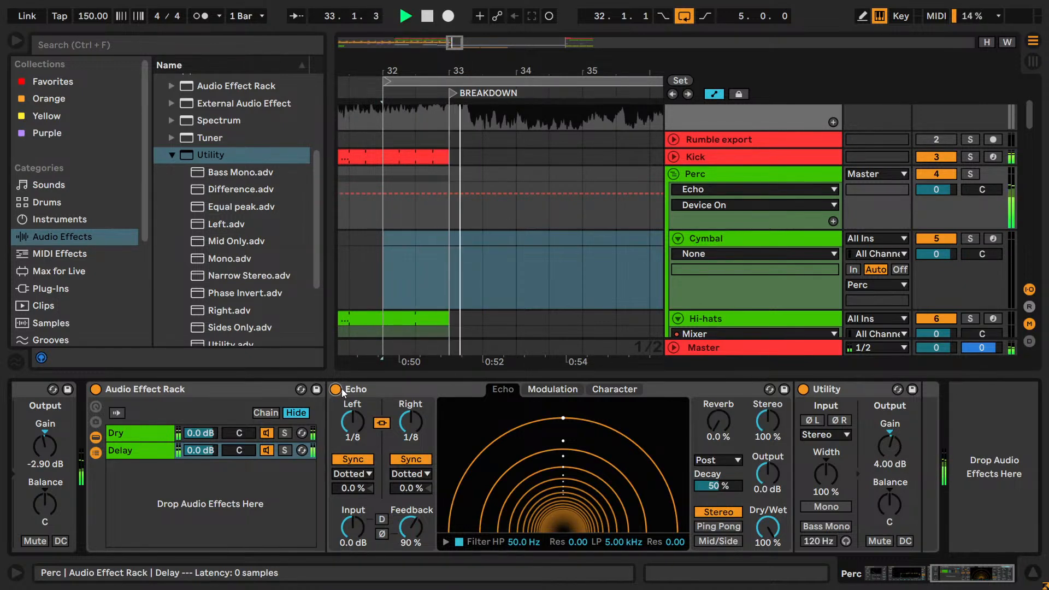
pyautogui.click(890, 444)
pyautogui.press('space')
pyautogui.click(332, 393)
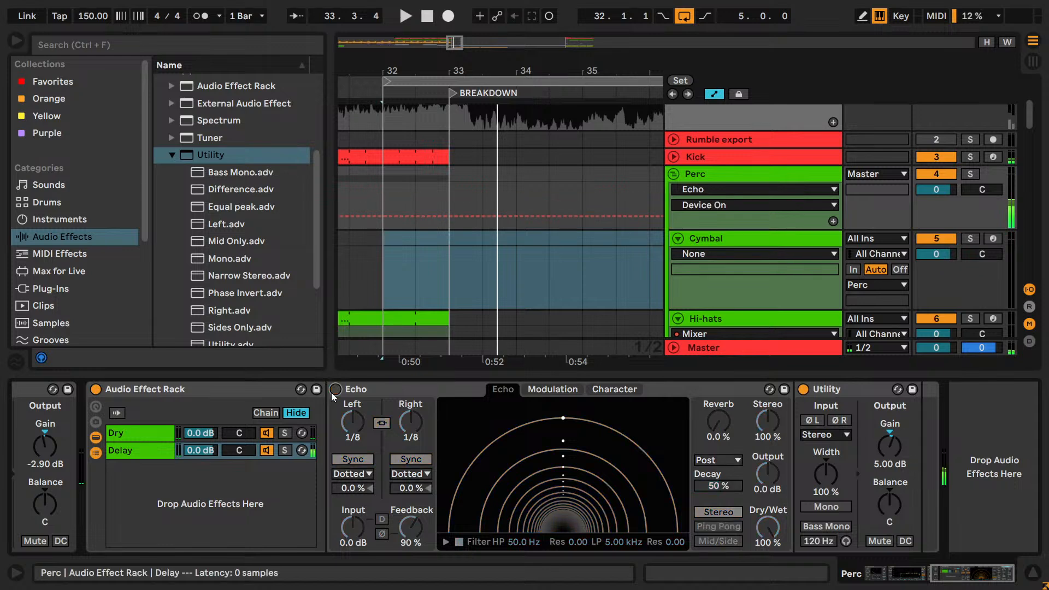
pyautogui.click(331, 393)
pyautogui.press('space')
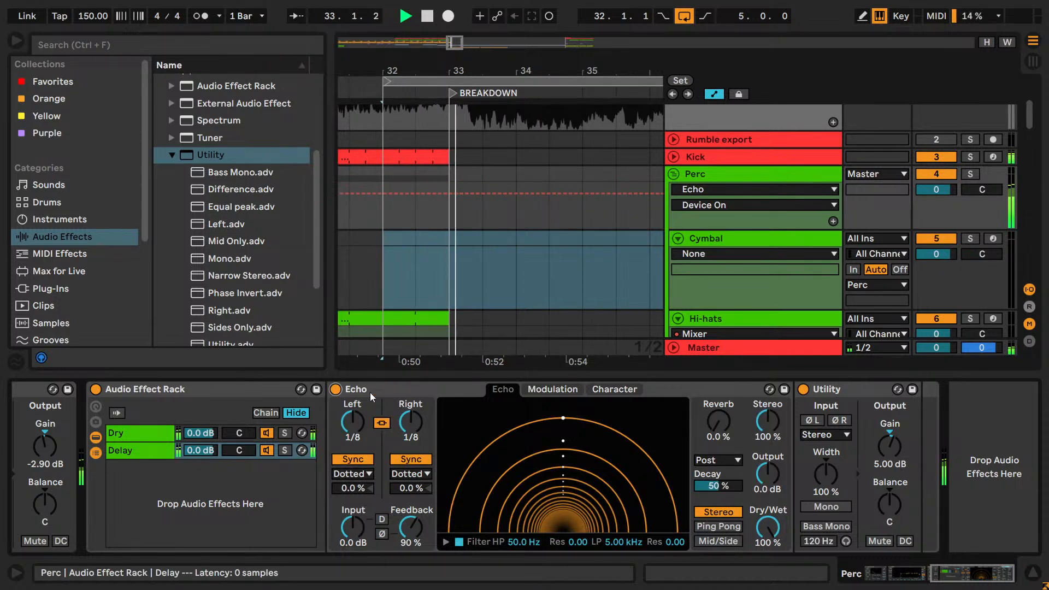
pyautogui.press('space')
pyautogui.moveTo(892, 446); pyautogui.dragTo(892, 441)
pyautogui.doubleClick(336, 390)
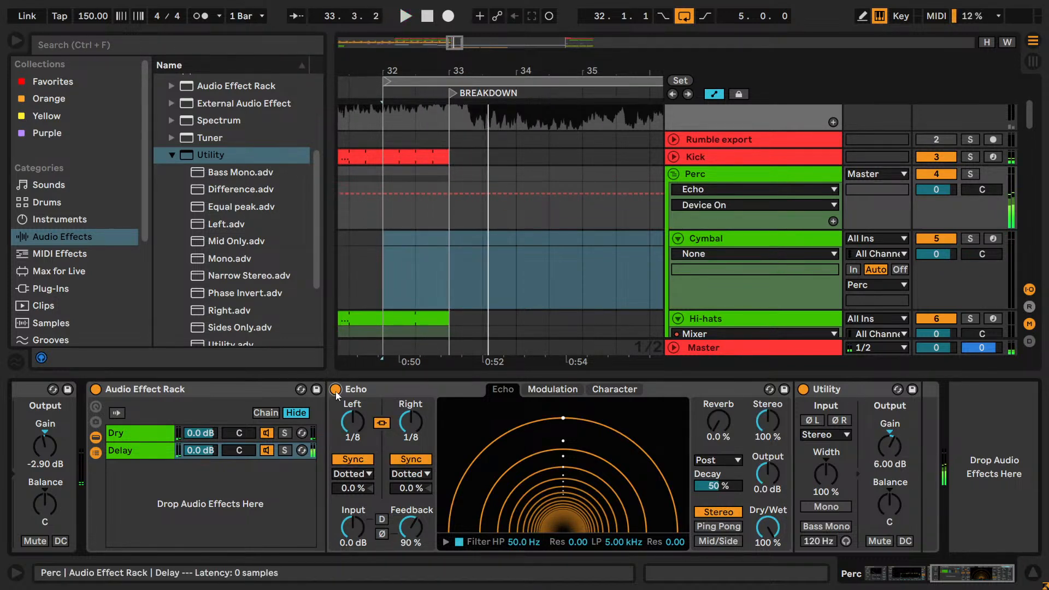
pyautogui.press('space')
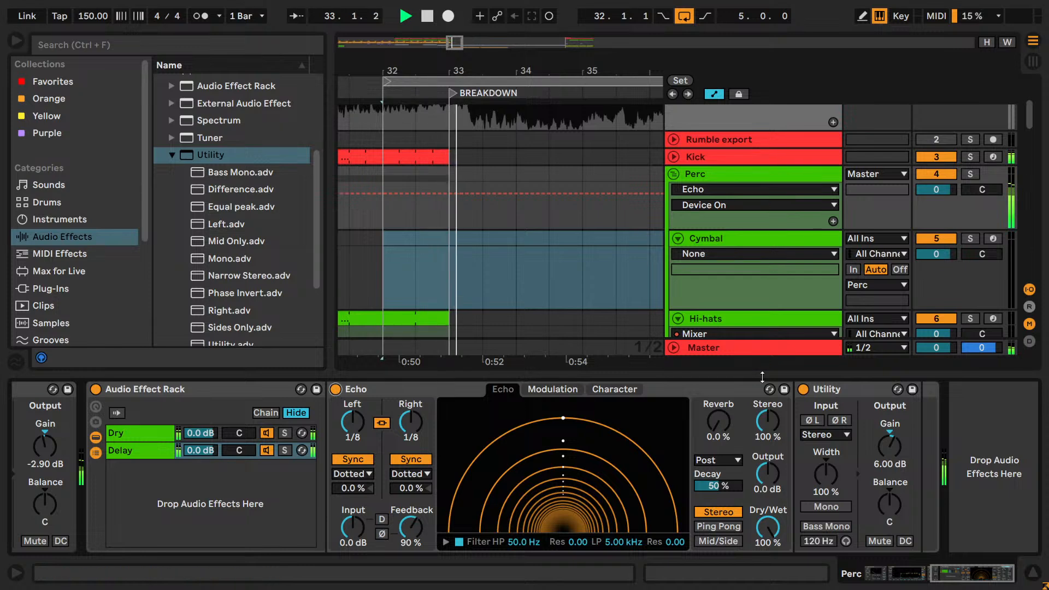
# - Fine-tune the Delay chain Utility's gain to 5.20 dB while auditioning the transition, and save the set
pyautogui.moveTo(897, 438); pyautogui.dragTo(896, 442)
pyautogui.press('space')
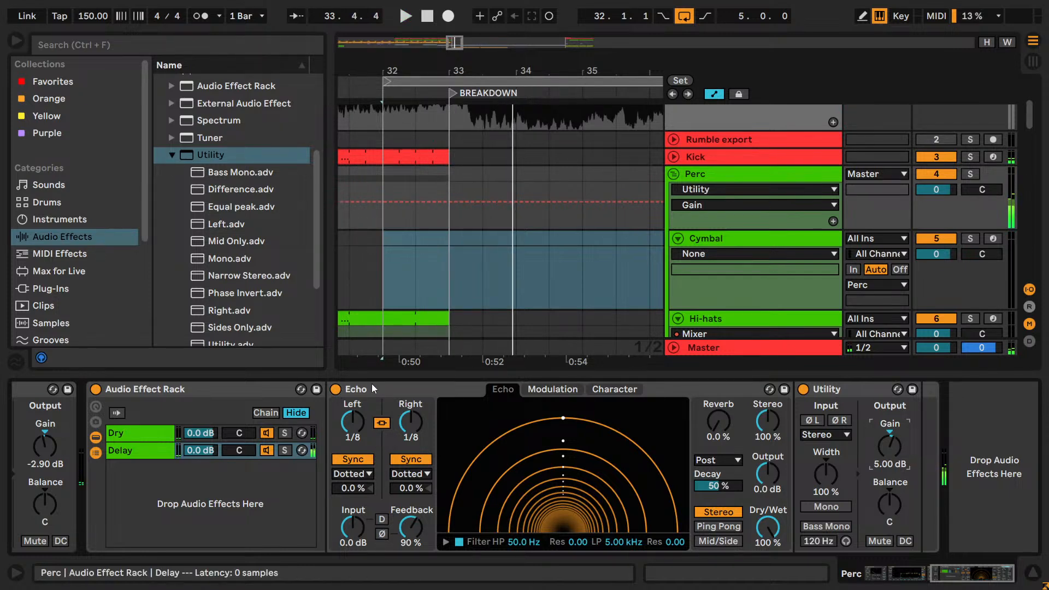
pyautogui.press('space')
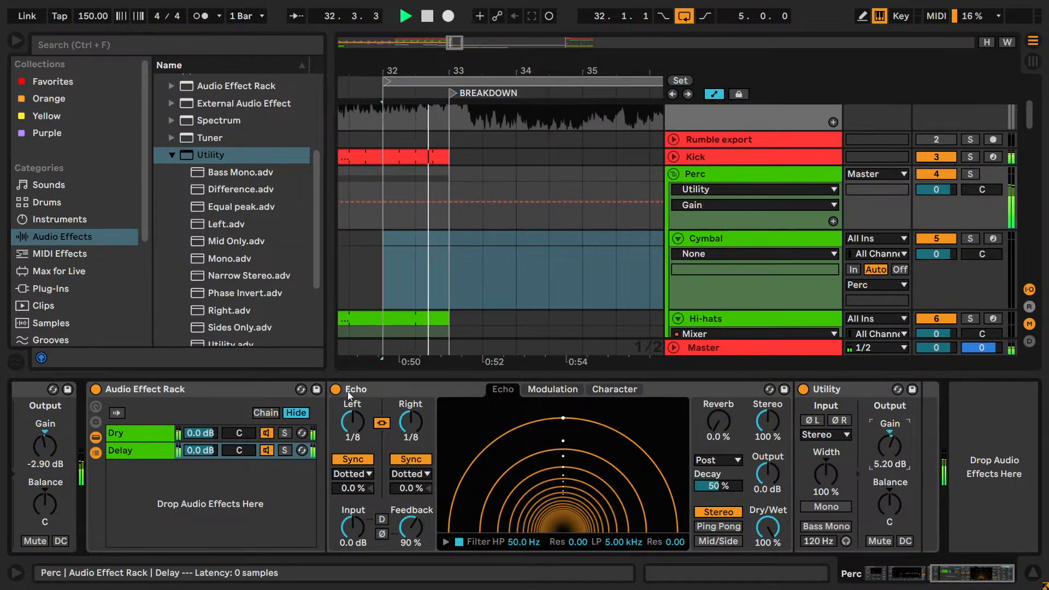
pyautogui.moveTo(904, 446); pyautogui.dragTo(903, 445)
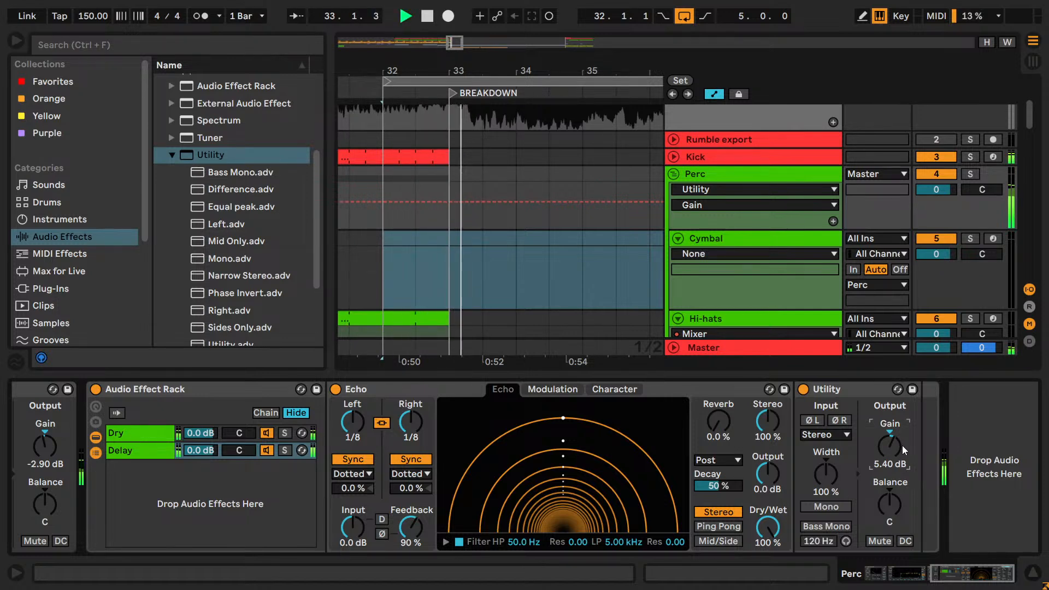
pyautogui.press('Down')
pyautogui.press('space')
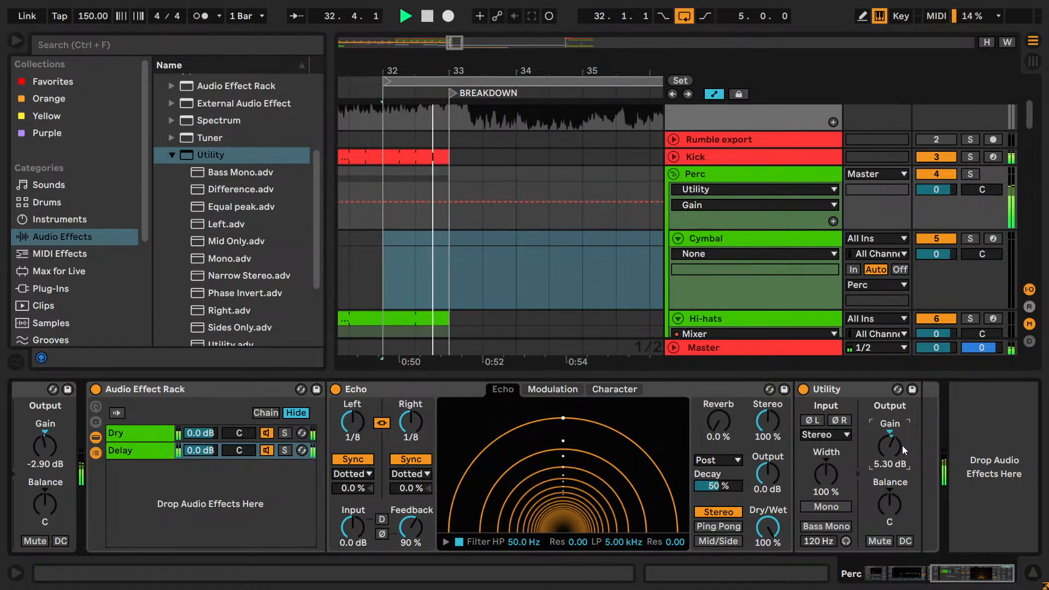
pyautogui.press('Down')
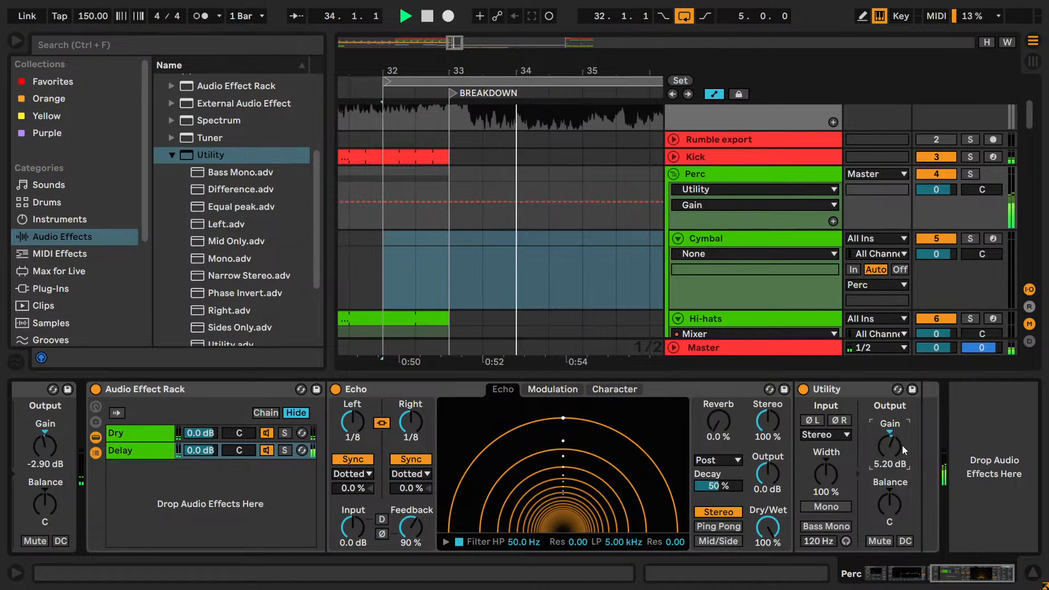
pyautogui.press('space')
pyautogui.press('space')
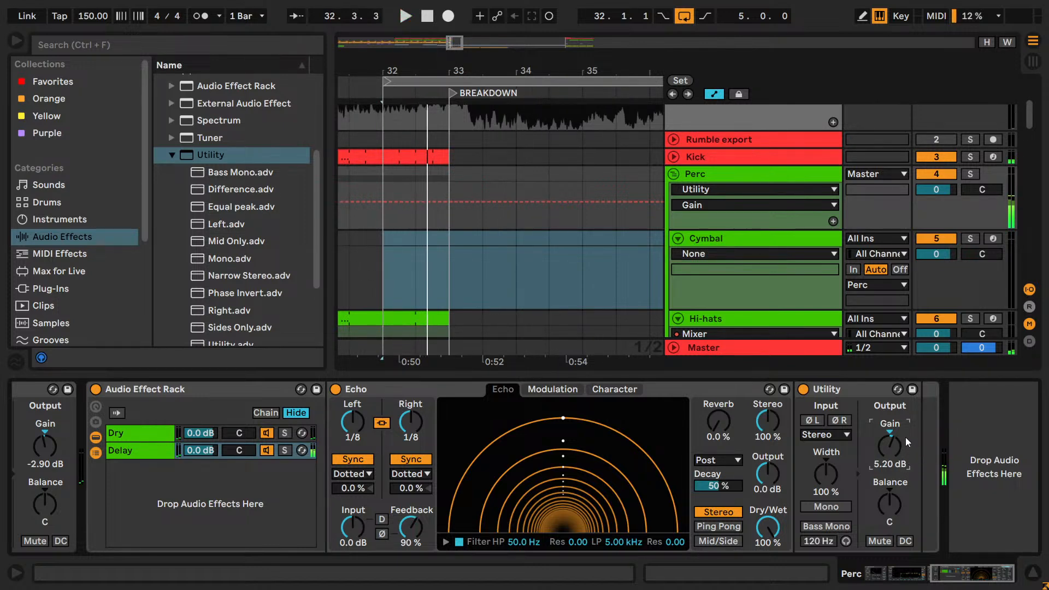
pyautogui.hotkey('ctrl', 's')
# - Show the Delay chain's volume automation in a new lane on the Perc group
pyautogui.moveTo(466, 61); pyautogui.dragTo(580, 46)
pyautogui.scroll(-4, 492, 243)
pyautogui.scroll(1, 521, 251)
pyautogui.scroll(-1, 522, 252)
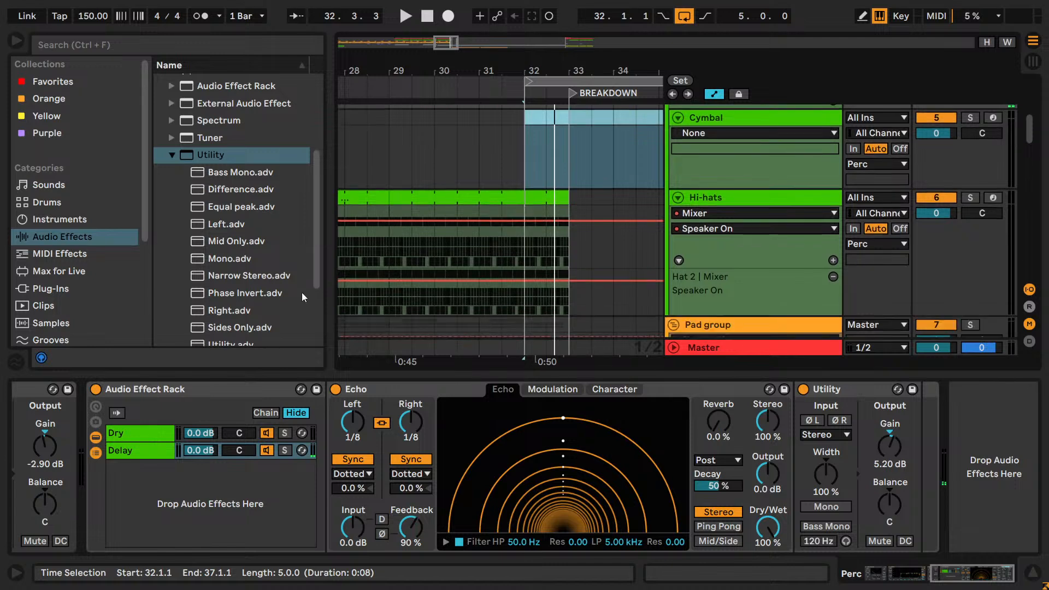
pyautogui.rightClick(200, 452)
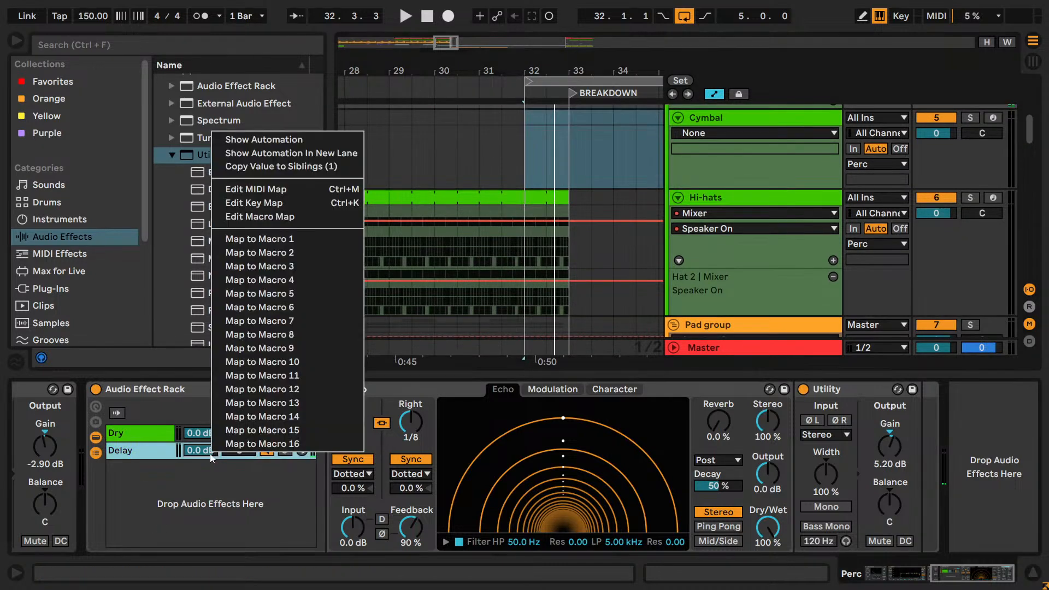
pyautogui.click(248, 155)
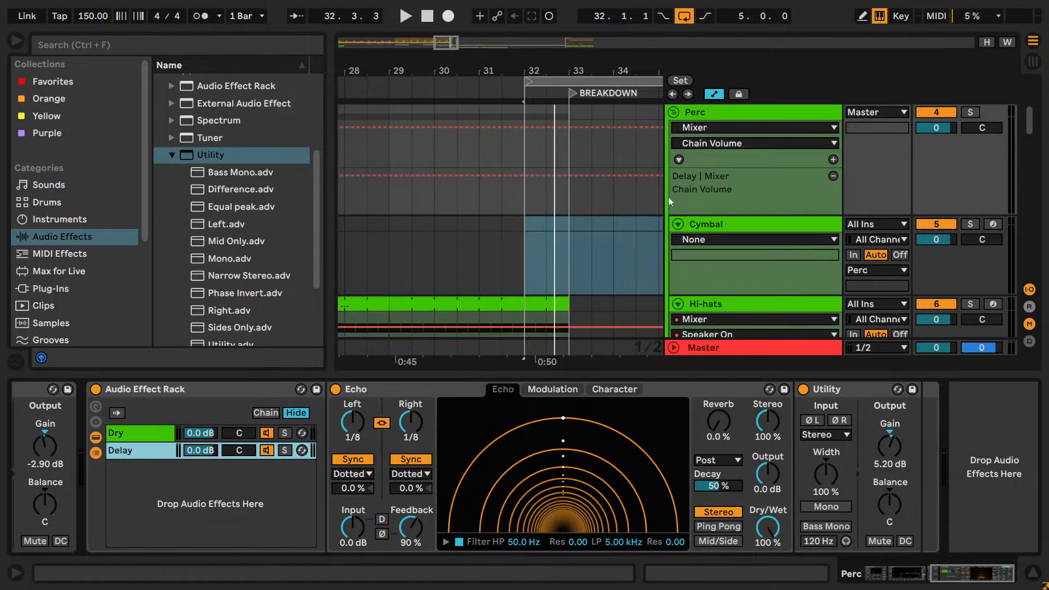
# - Draw the Delay chain's volume automation on the Perc group, rising from -inf dB at bar 32 to 0 dB at bar 33
pyautogui.scroll(-1, 628, 216)
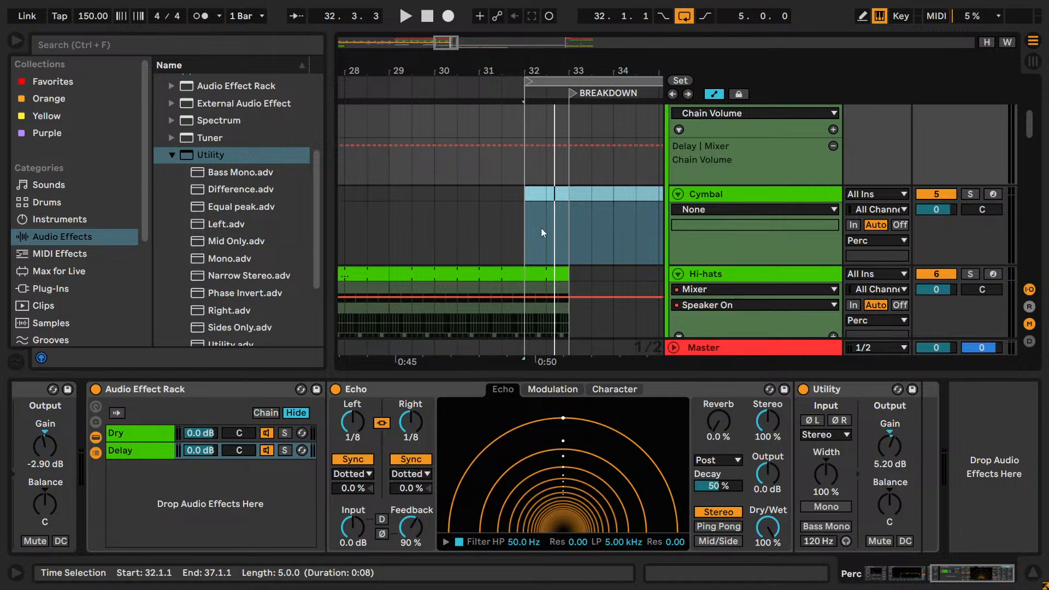
pyautogui.press('b')
pyautogui.scroll(3, 540, 242)
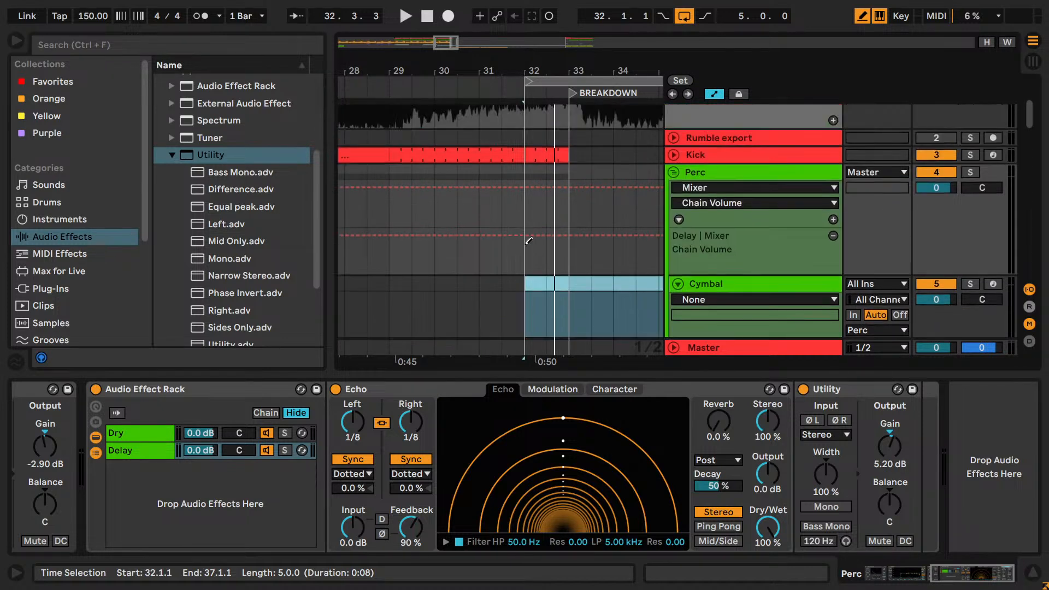
pyautogui.moveTo(540, 241)
pyautogui.mouseDown()
pyautogui.moveTo(540, 287)
pyautogui.moveTo(549, 287)
pyautogui.mouseUp()
pyautogui.press('b')
pyautogui.click(525, 237)
pyautogui.press('b')
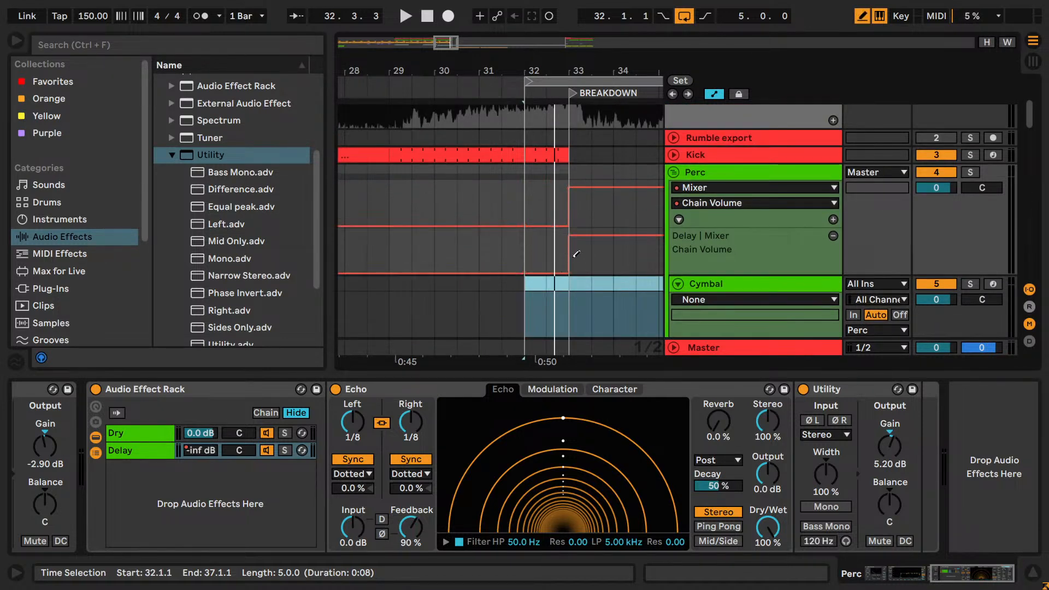
pyautogui.press('b')
pyautogui.click(569, 273)
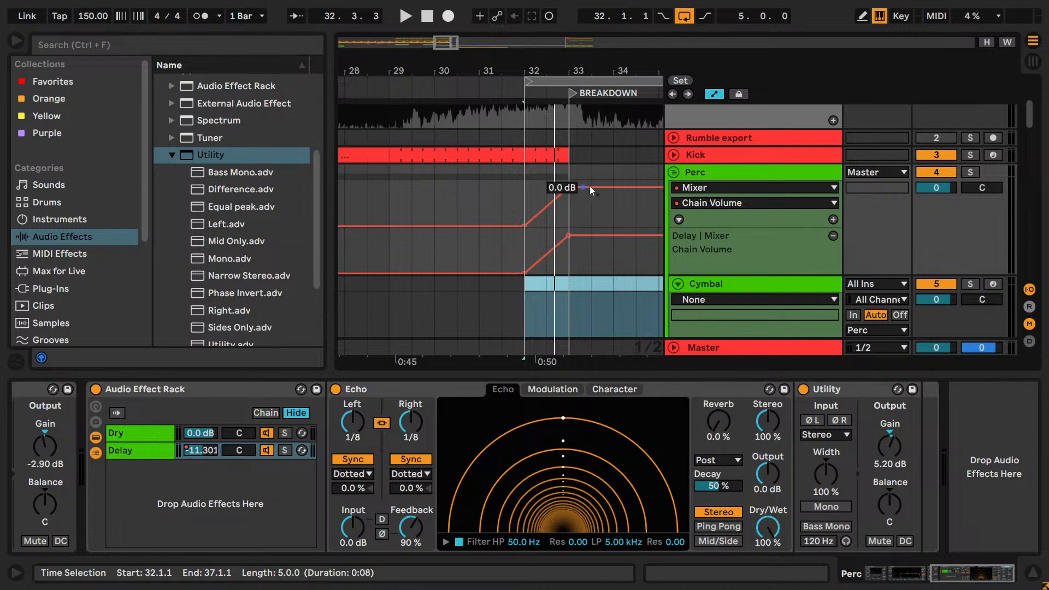
# - Audition the Delay chain's volume ramp into the breakdown, playing from halfway through bar 31
pyautogui.click(519, 106)
pyautogui.press('space')
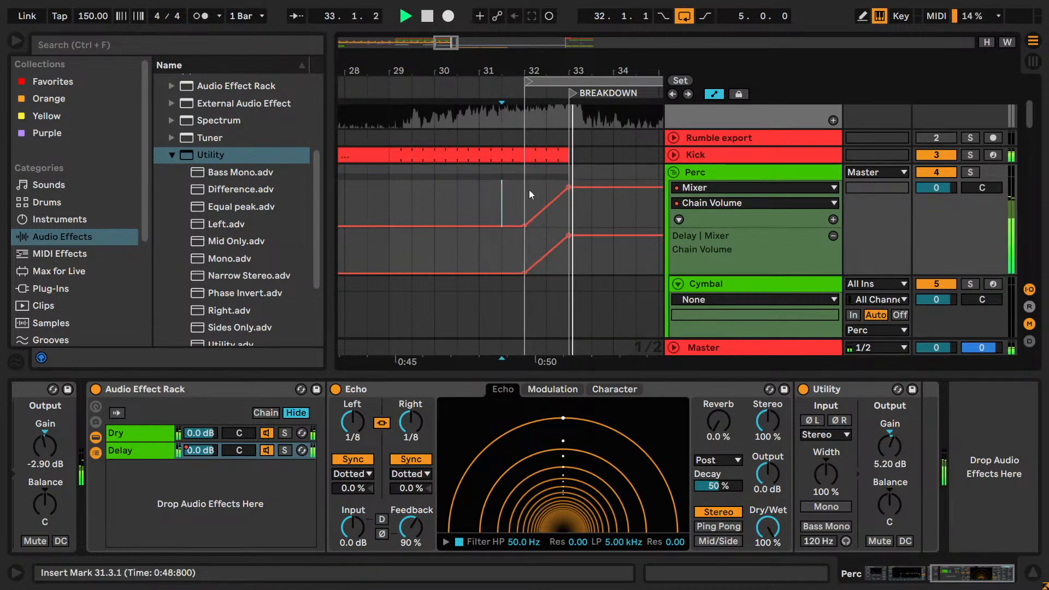
pyautogui.press('space')
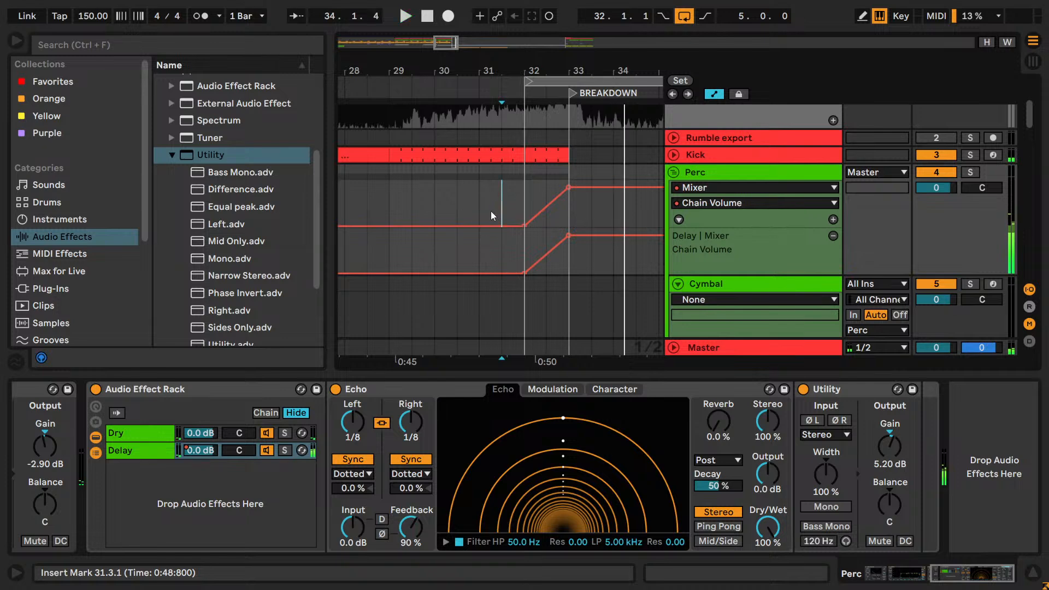
# - Lengthen the Delay chain's volume ramp by starting its rise from -inf dB at bar 31
pyautogui.press('b')
pyautogui.click(491, 212)
pyautogui.press('b')
pyautogui.click(479, 213)
pyautogui.click(501, 213)
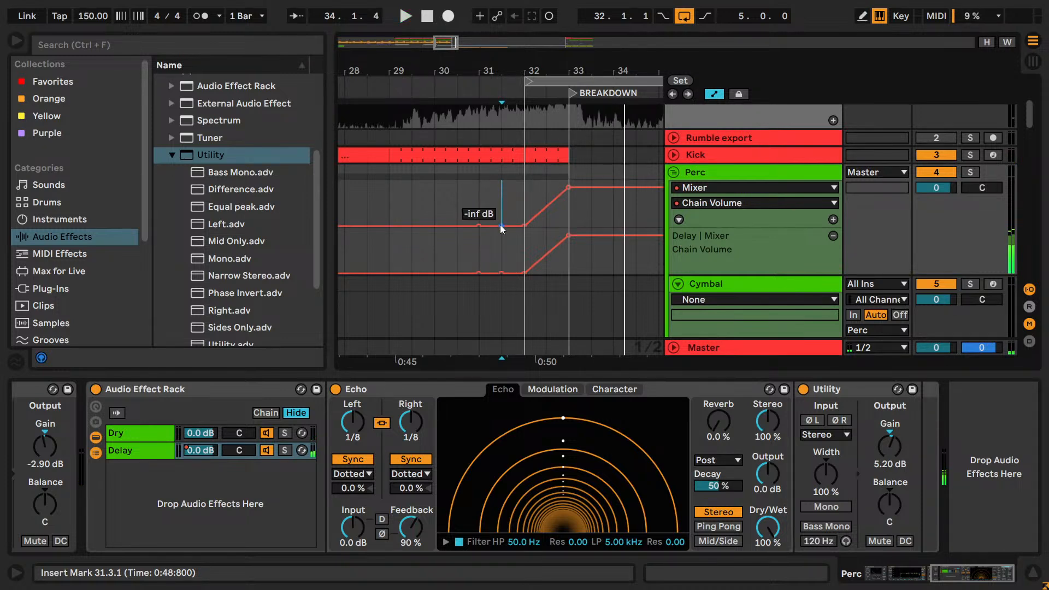
pyautogui.click(501, 225)
pyautogui.click(524, 225)
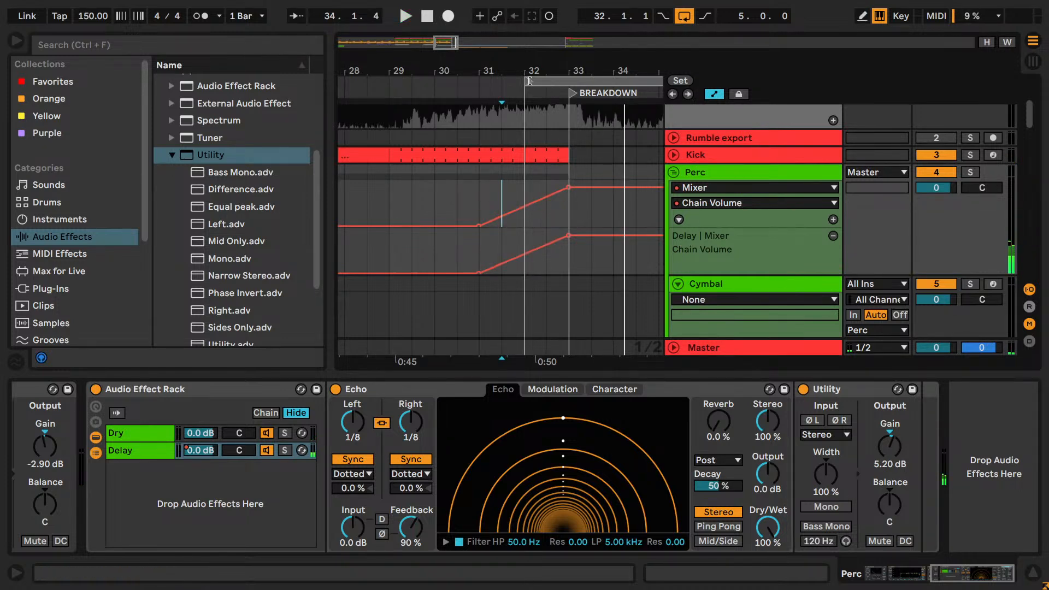
# - Extend the loop's start back to bar 30 and then bar 29 while playing the transition
pyautogui.moveTo(530, 81); pyautogui.dragTo(439, 81)
pyautogui.press('space')
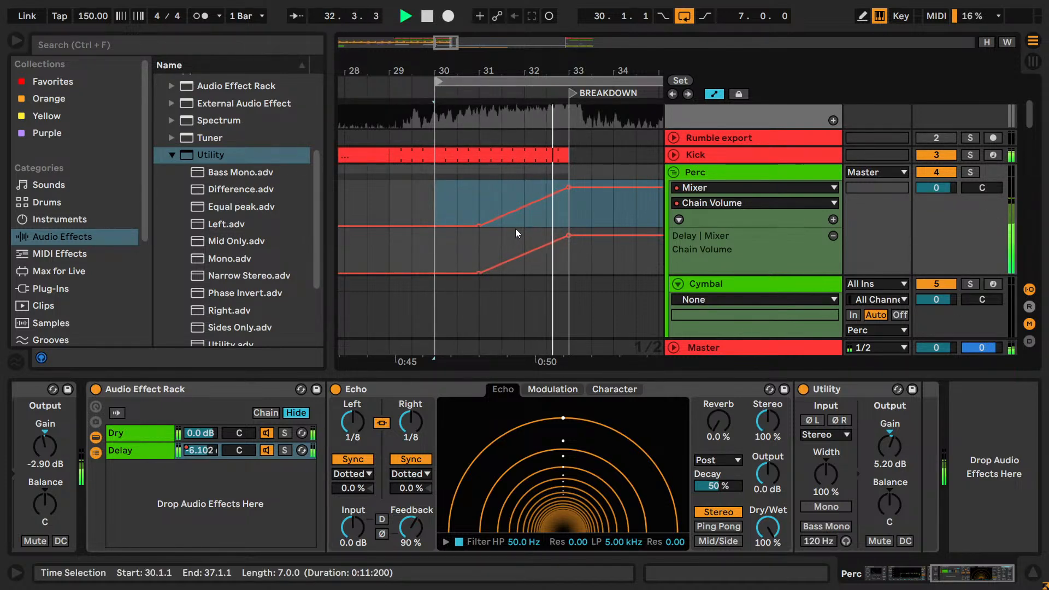
pyautogui.moveTo(424, 94)
pyautogui.mouseDown()
pyautogui.moveTo(442, 88)
pyautogui.moveTo(419, 82)
pyautogui.mouseUp()
pyautogui.press('space')
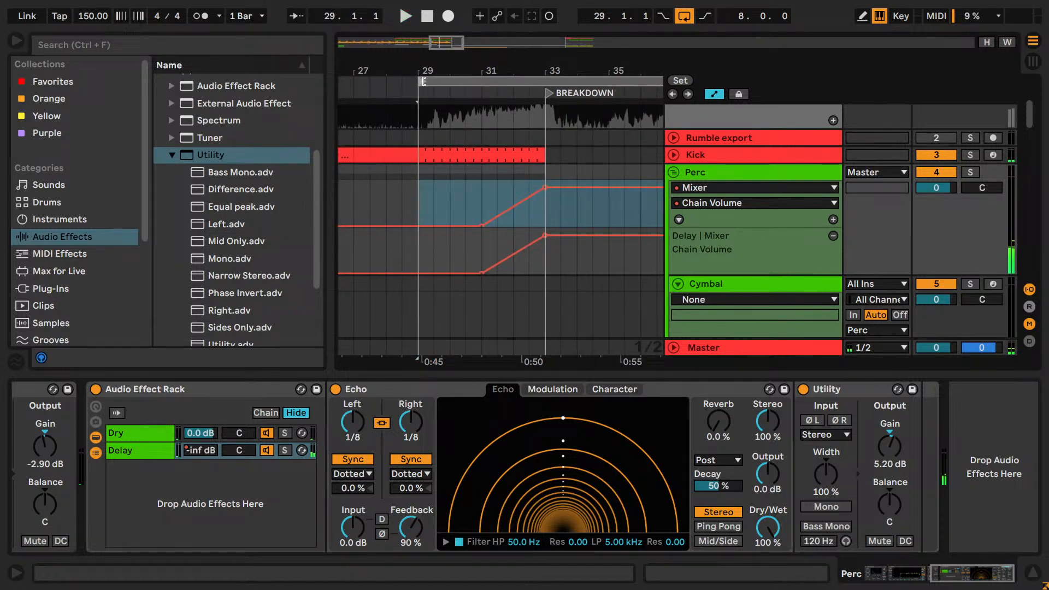
# - Stretch the Delay chain's volume ramp from -inf dB at bar 29 to 0 dB at bar 33, and bend it into an upward-bulging curve
pyautogui.moveTo(482, 226); pyautogui.dragTo(420, 225)
pyautogui.click(484, 220)
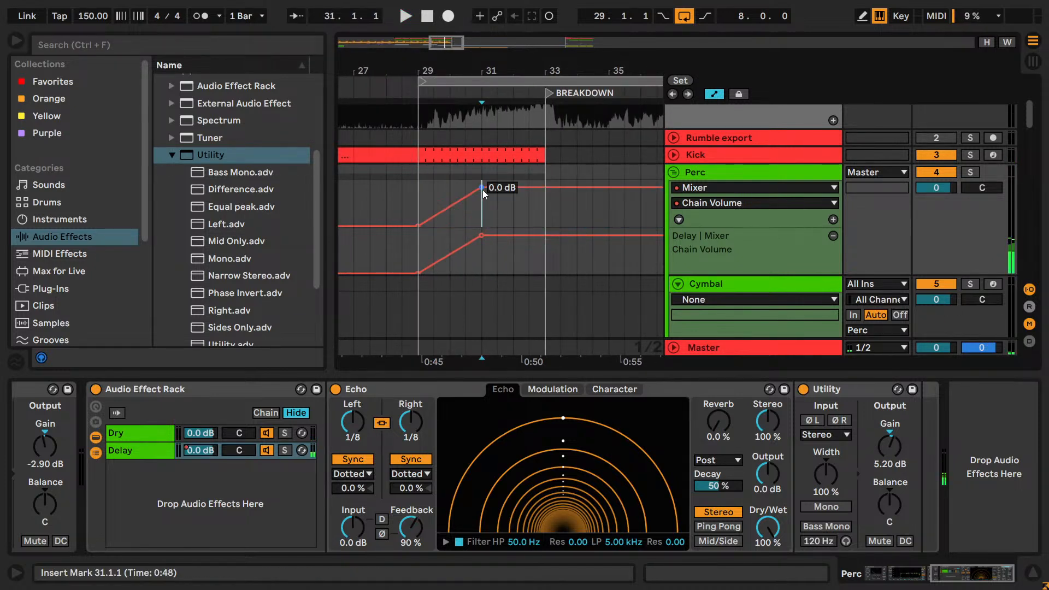
pyautogui.moveTo(483, 188); pyautogui.dragTo(545, 188)
pyautogui.click(419, 195)
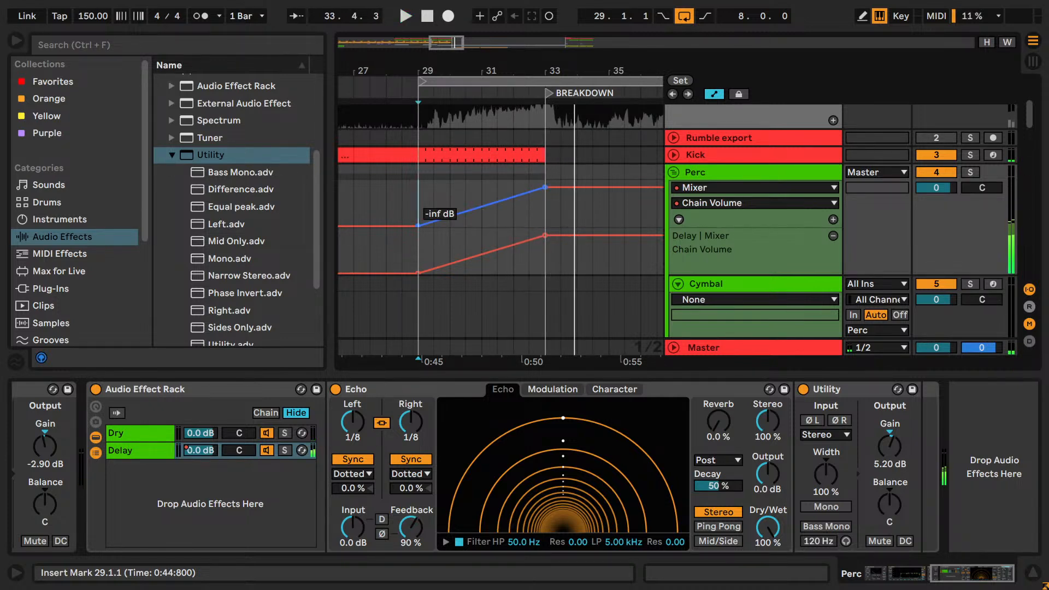
pyautogui.moveTo(481, 204); pyautogui.dragTo(481, 200)
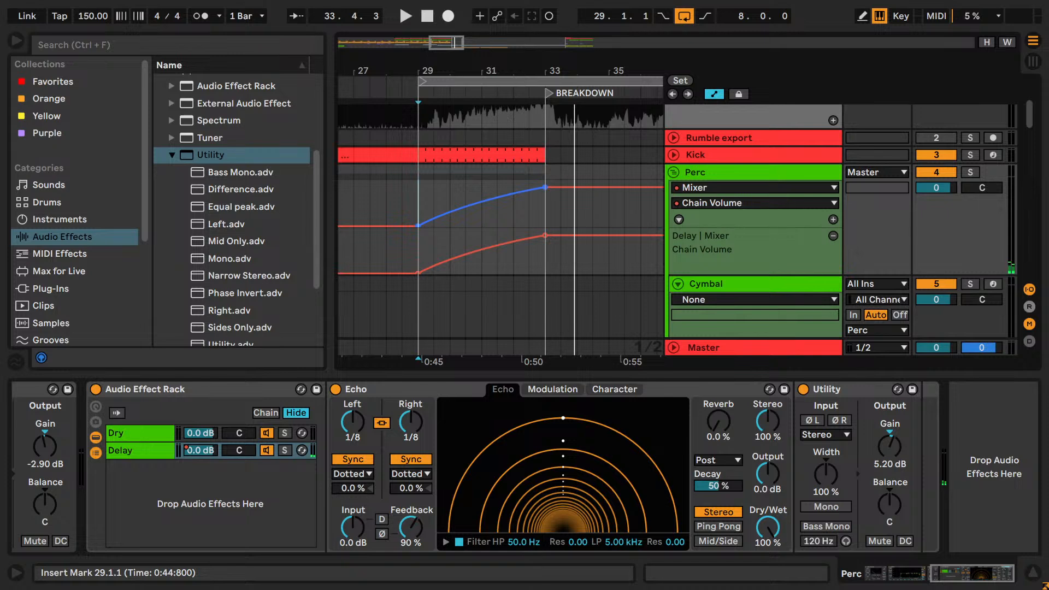
# - Audition the curved Delay chain volume ramp from bar 29 into the breakdown
pyautogui.click(430, 203)
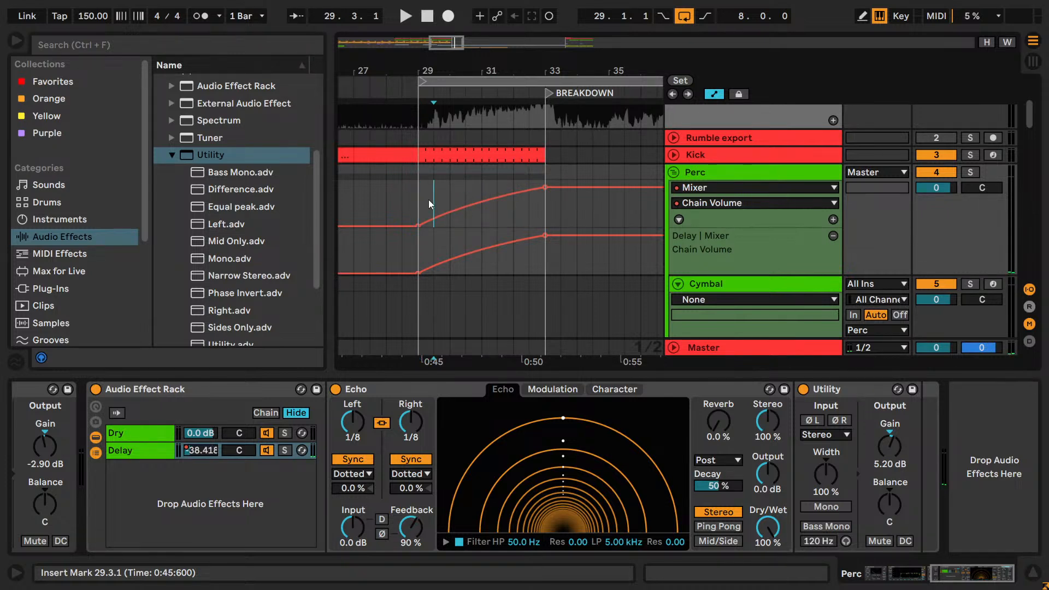
pyautogui.click(423, 205)
pyautogui.press('space')
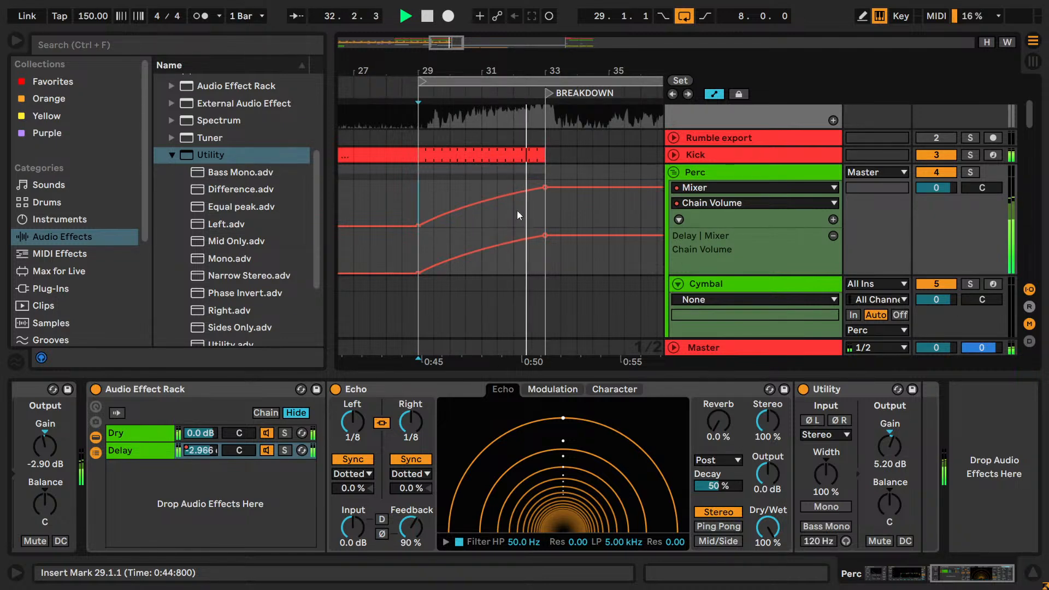
pyautogui.press('space')
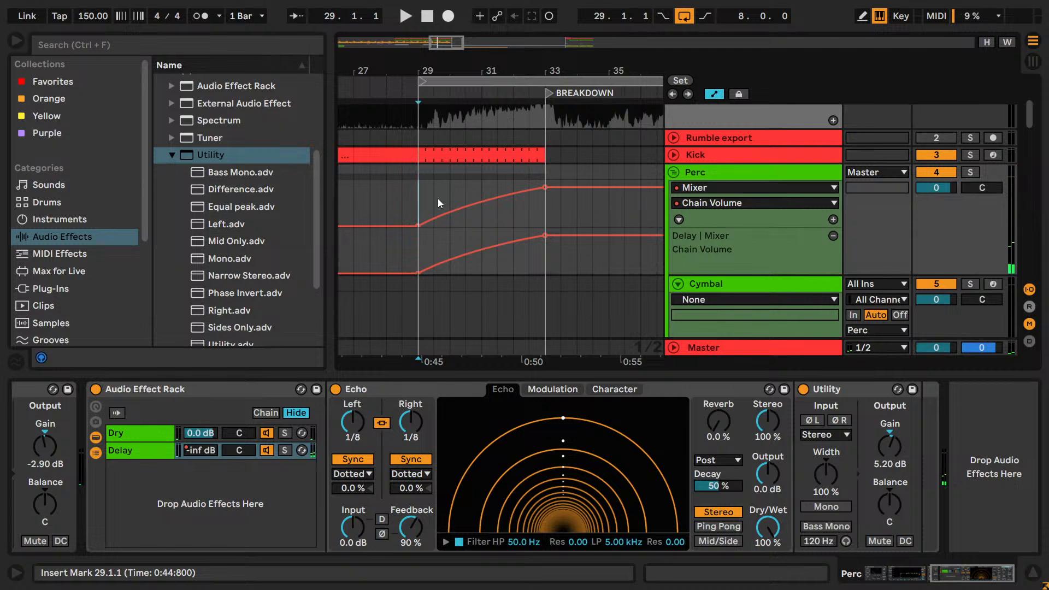
pyautogui.press('space')
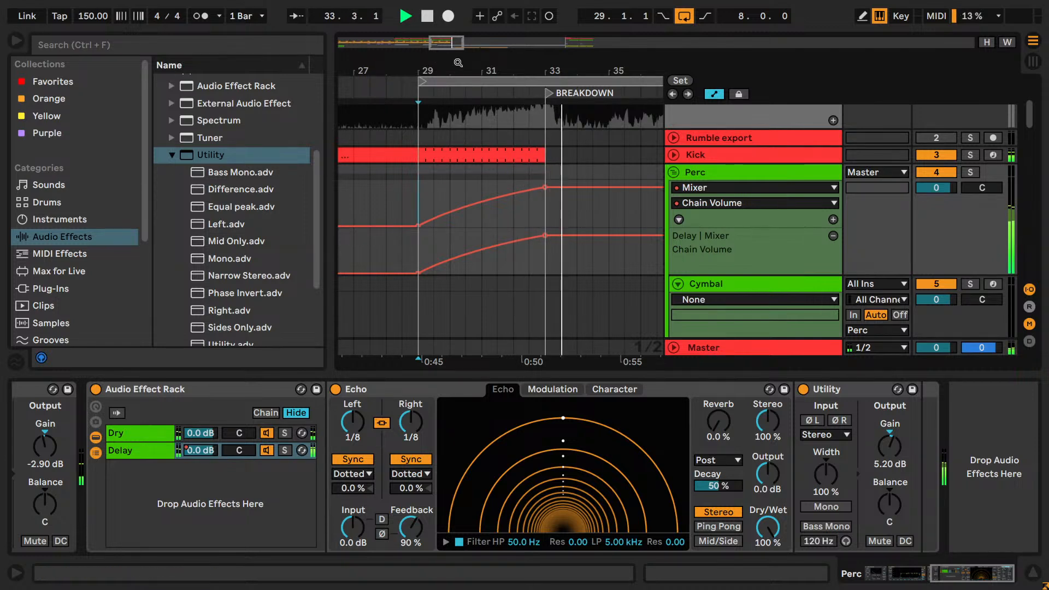
pyautogui.moveTo(433, 81); pyautogui.dragTo(442, 47)
pyautogui.click(427, 213)
pyautogui.press('space')
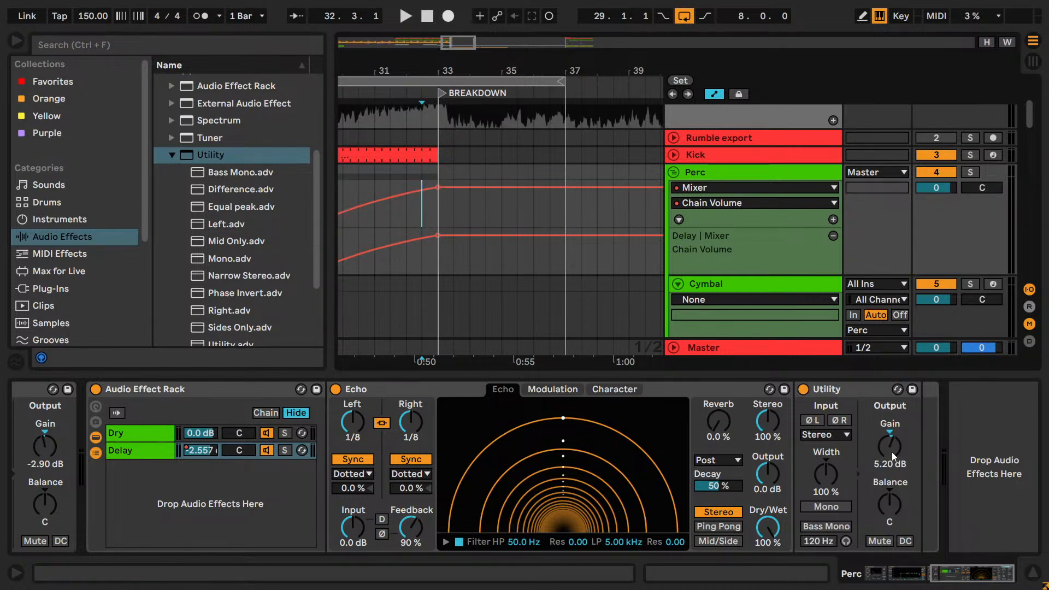
# - Replay the transition from bar 29 and extend the loop's end to bar 39
pyautogui.click(438, 206)
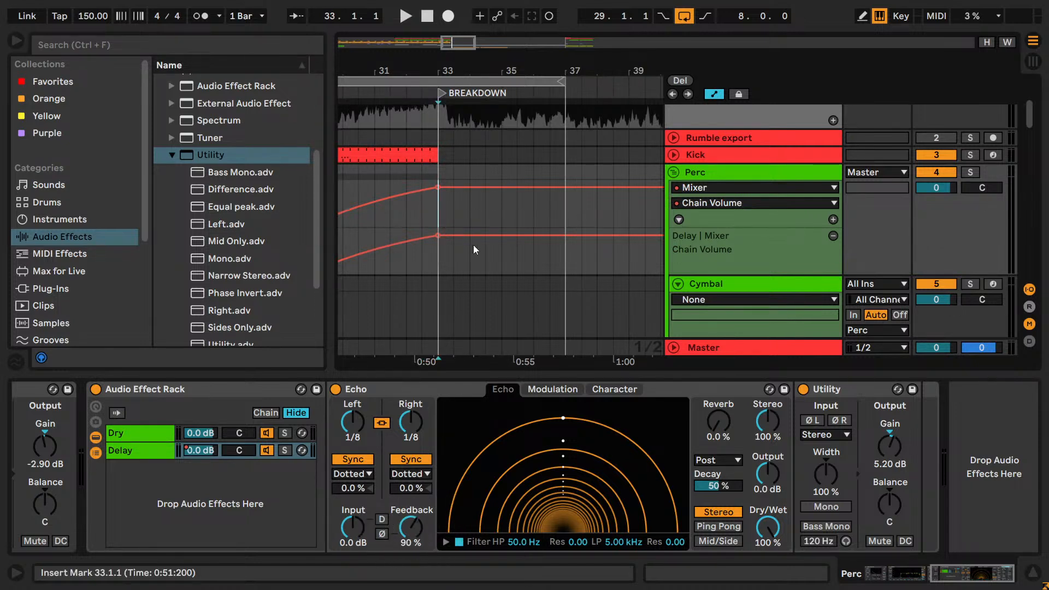
pyautogui.moveTo(442, 39); pyautogui.dragTo(419, 30)
pyautogui.click(440, 195)
pyautogui.press('space')
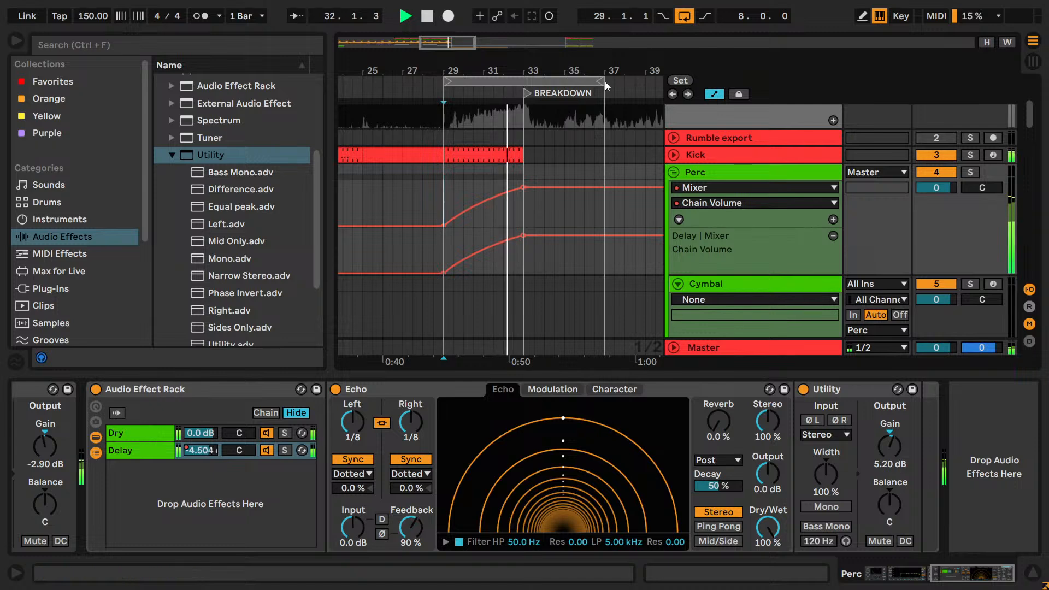
pyautogui.moveTo(605, 81); pyautogui.dragTo(645, 83)
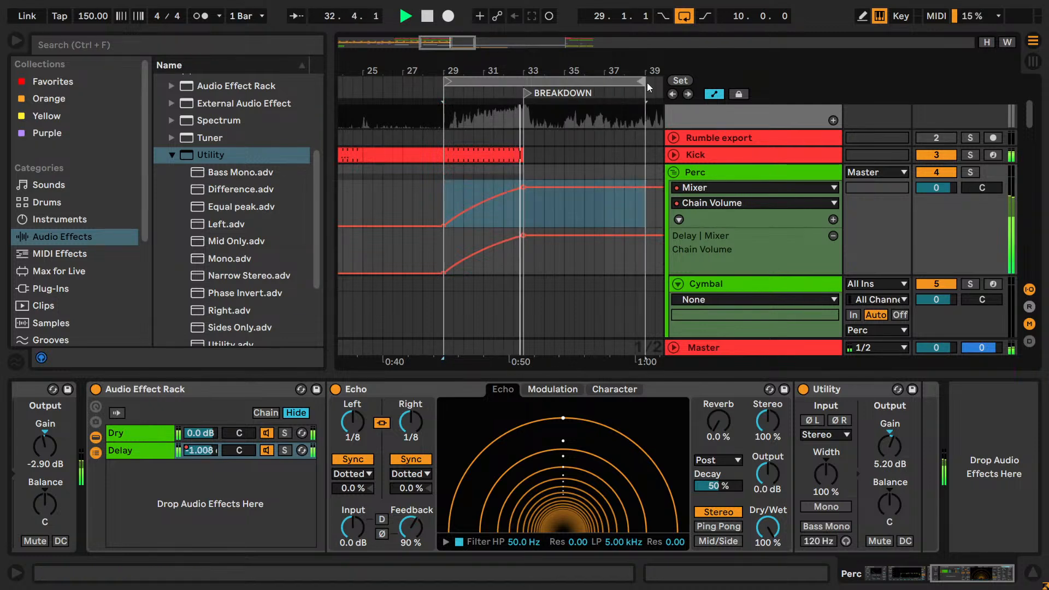
# - Try the Delay chain's Echo with 95% feedback, playing the transition again from bar 29
pyautogui.click(408, 529)
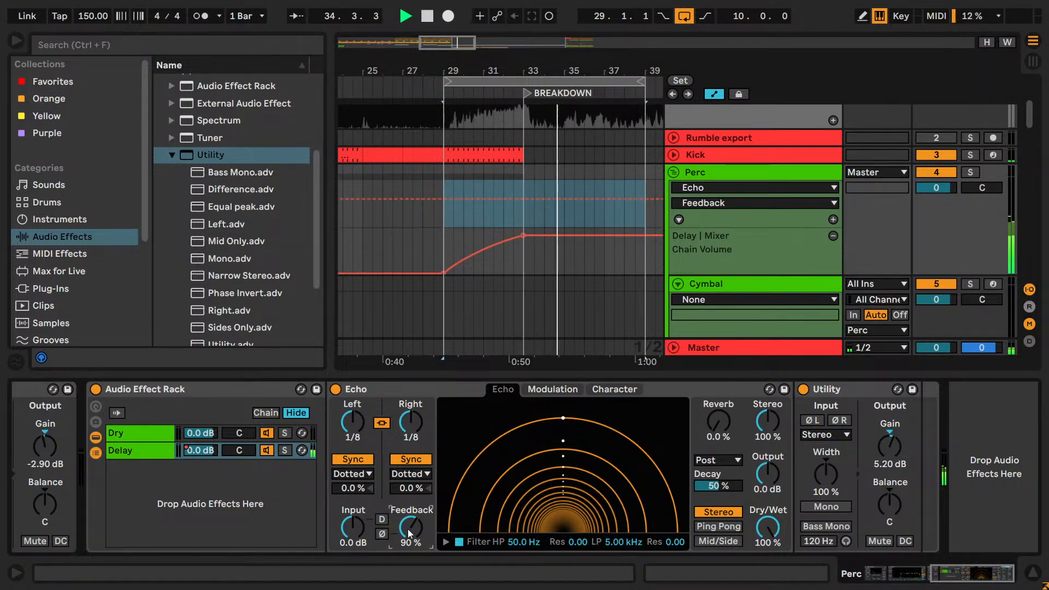
pyautogui.moveTo(408, 529); pyautogui.dragTo(423, 527)
pyautogui.click(474, 214)
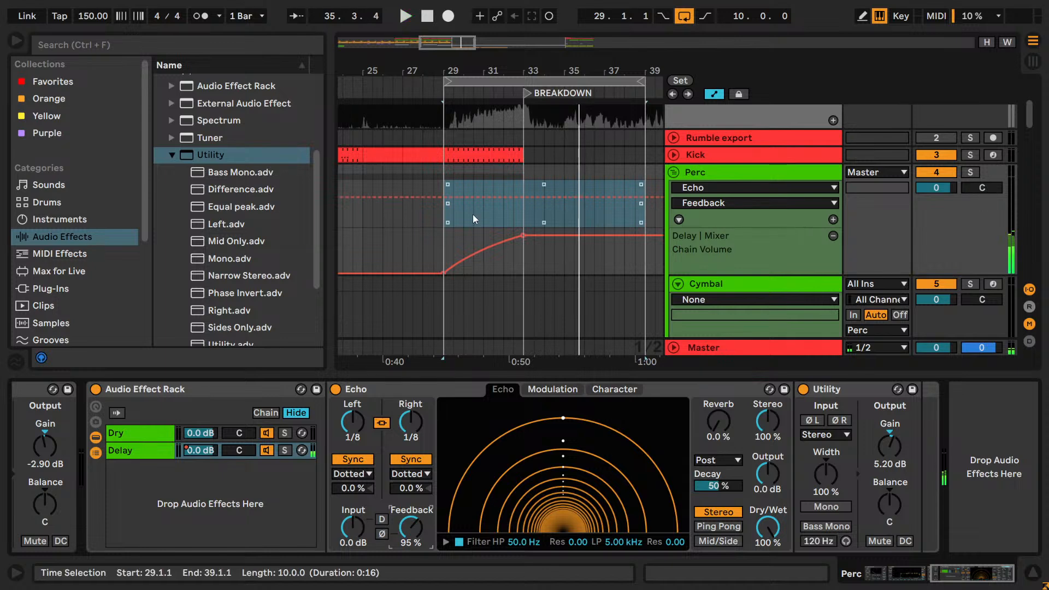
pyautogui.click(446, 227)
pyautogui.press('space')
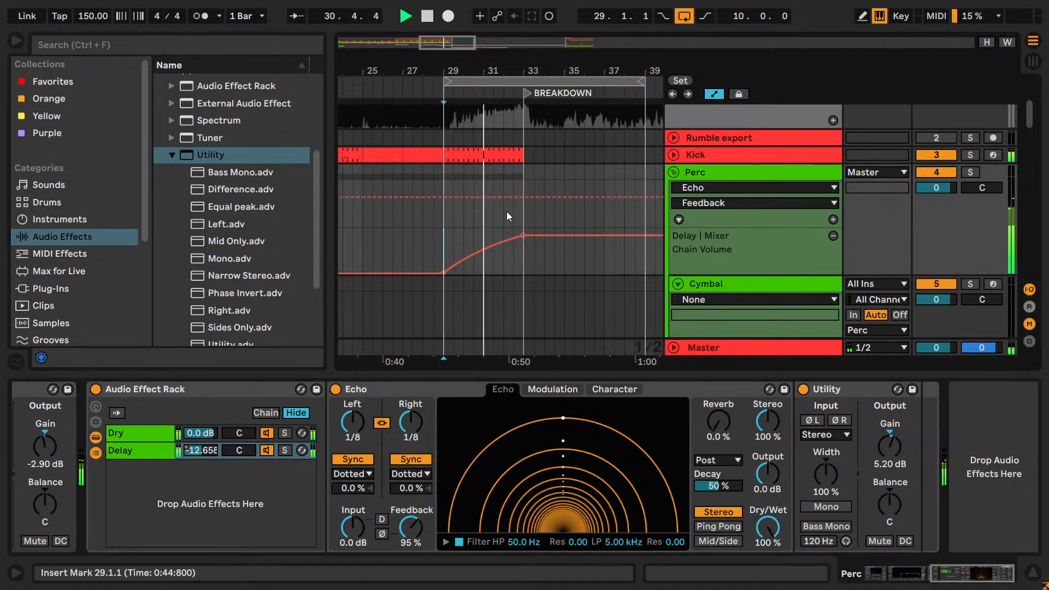
# - Move the loop's start to bar 31 and reduce the Echo's feedback to 74%
pyautogui.click(449, 81)
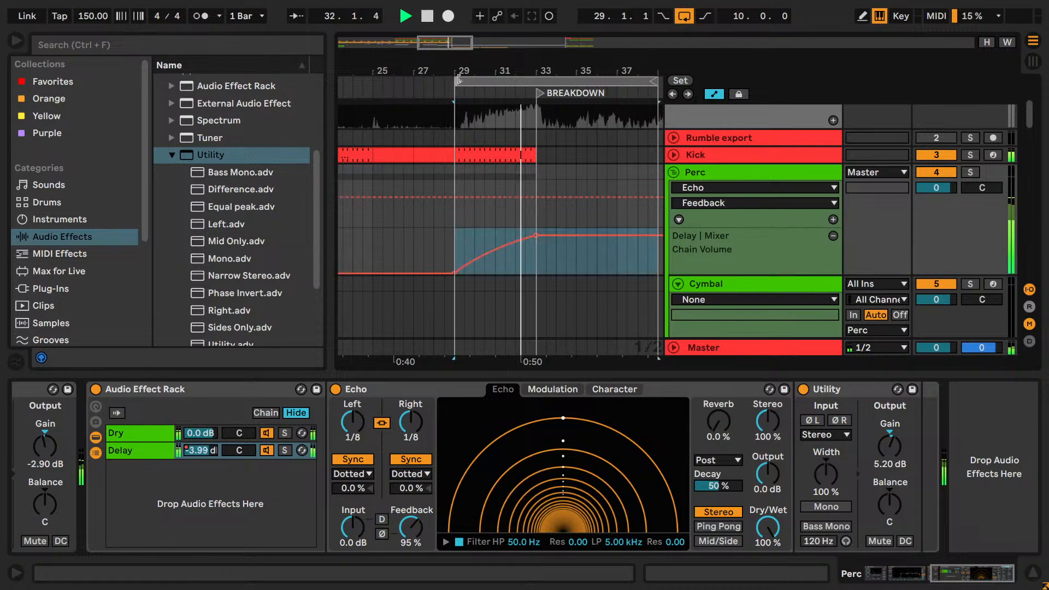
pyautogui.moveTo(460, 79); pyautogui.dragTo(496, 81)
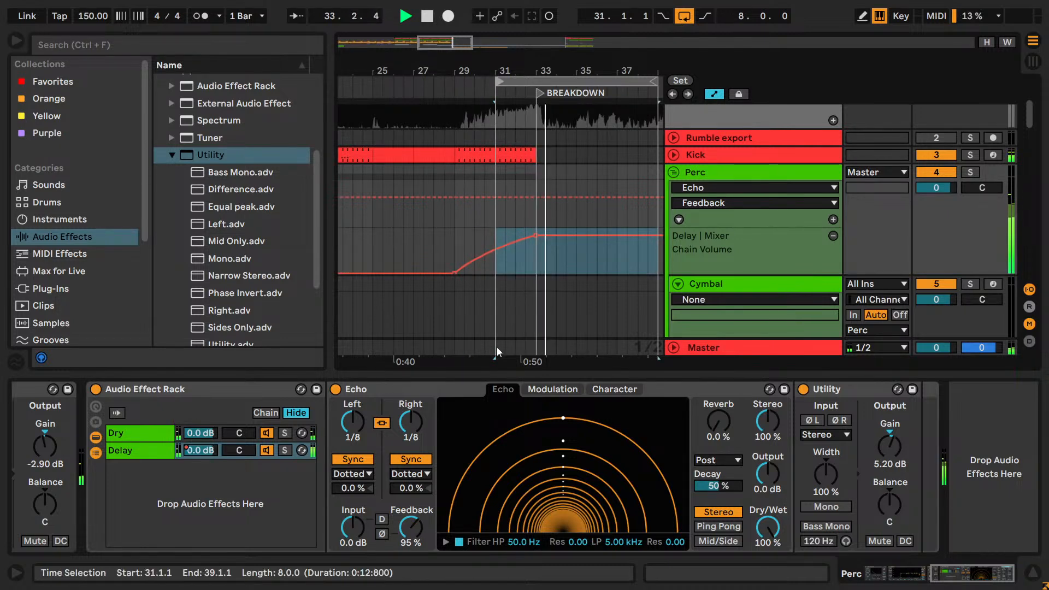
pyautogui.click(412, 528)
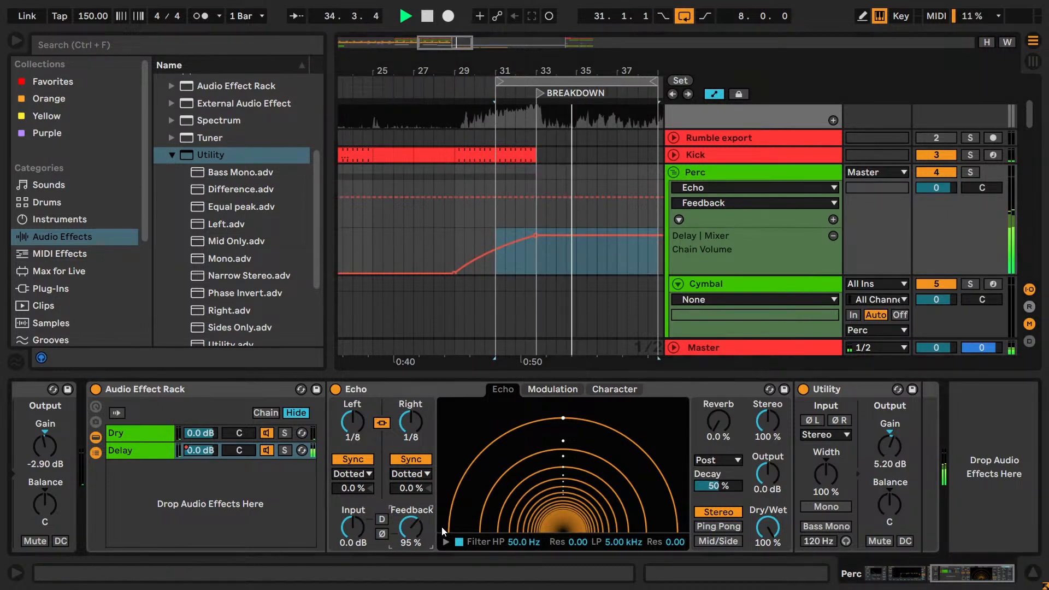
pyautogui.write('74')
pyautogui.press('Return')
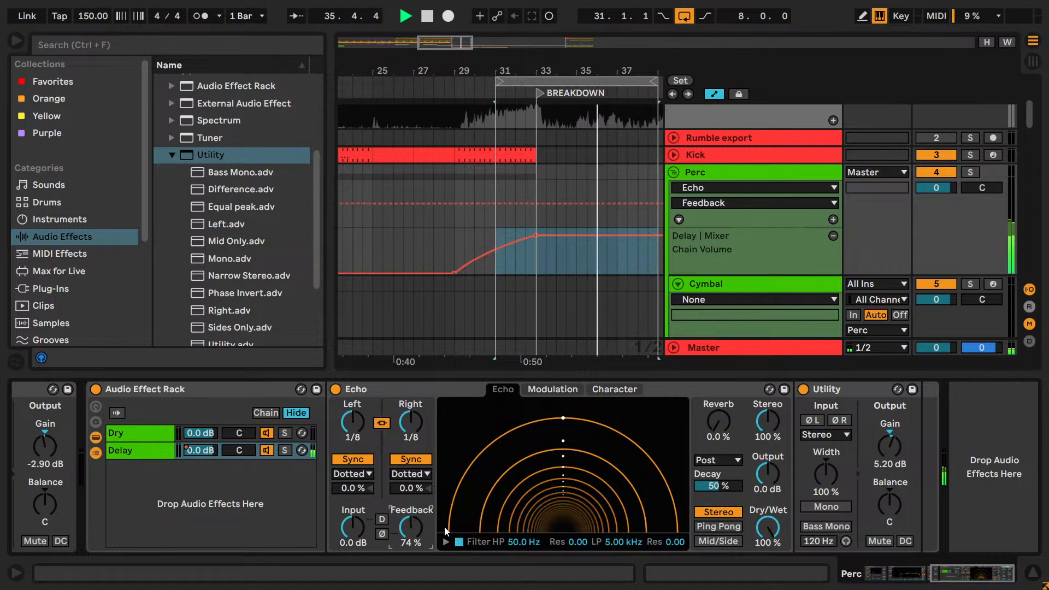
pyautogui.press('space')
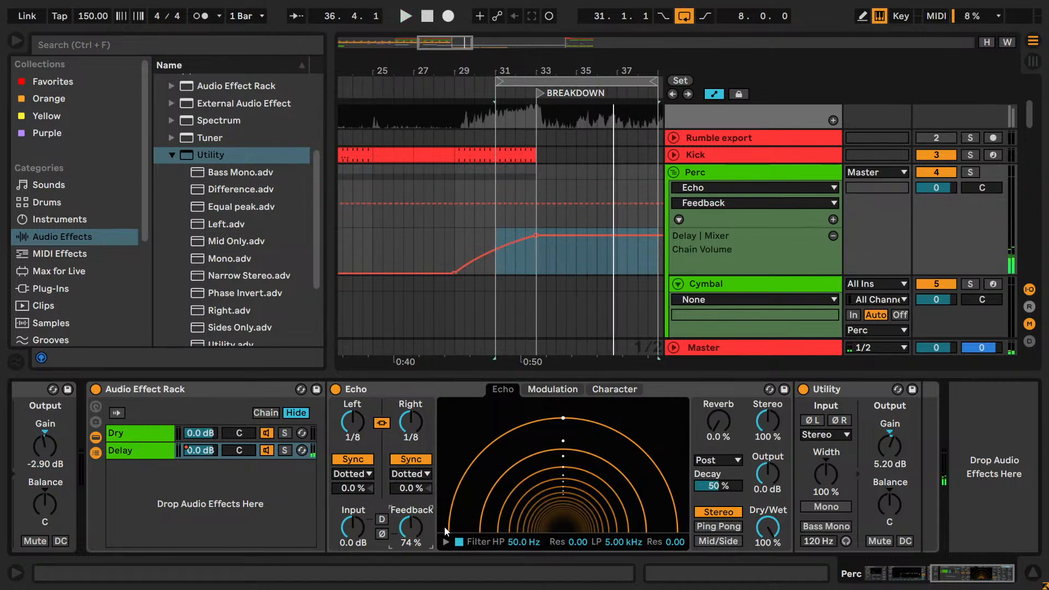
# - Compare Echo feedback settings of 76% and 74% while replaying the looped transition
pyautogui.press('Down')
pyautogui.press('space')
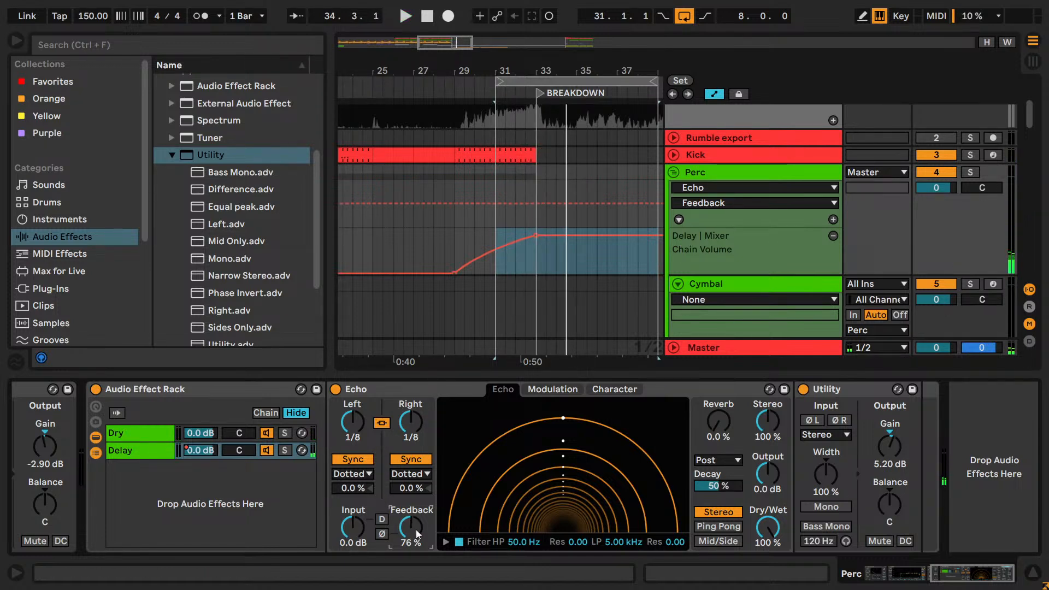
pyautogui.press('Up')
pyautogui.press('space')
pyautogui.press('space')
pyautogui.press('space')
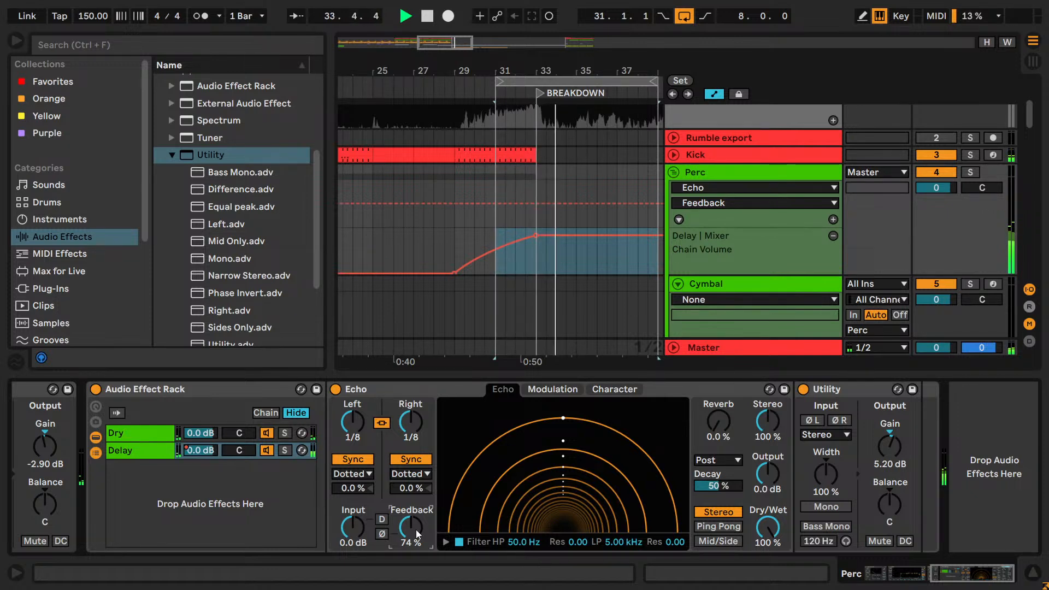
# - Try an Echo feedback of 75%, then lower it to 73% and play the looped transition
pyautogui.write('7')
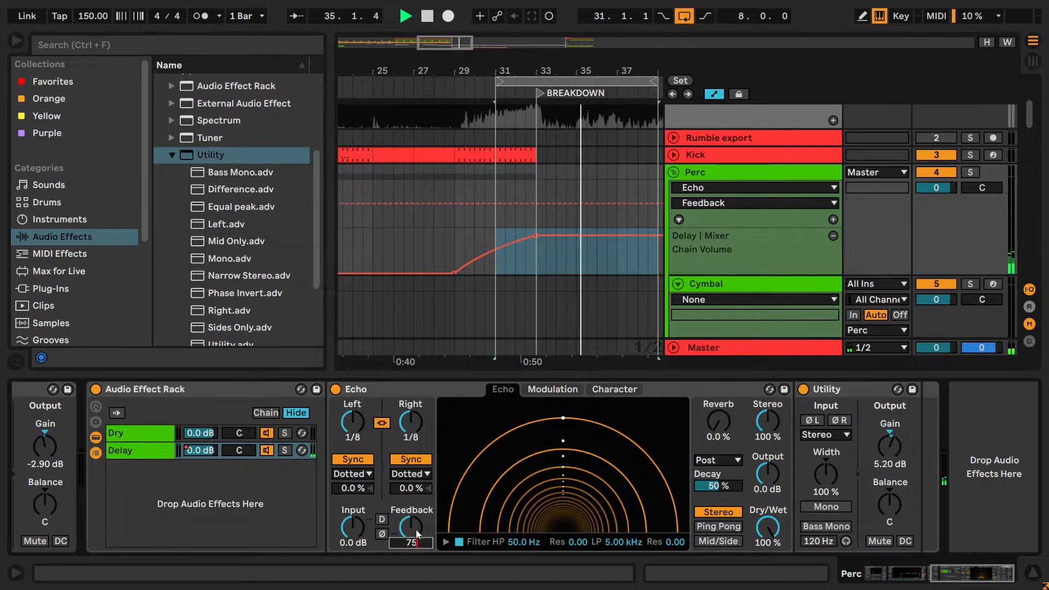
pyautogui.write('5')
pyautogui.press('Return')
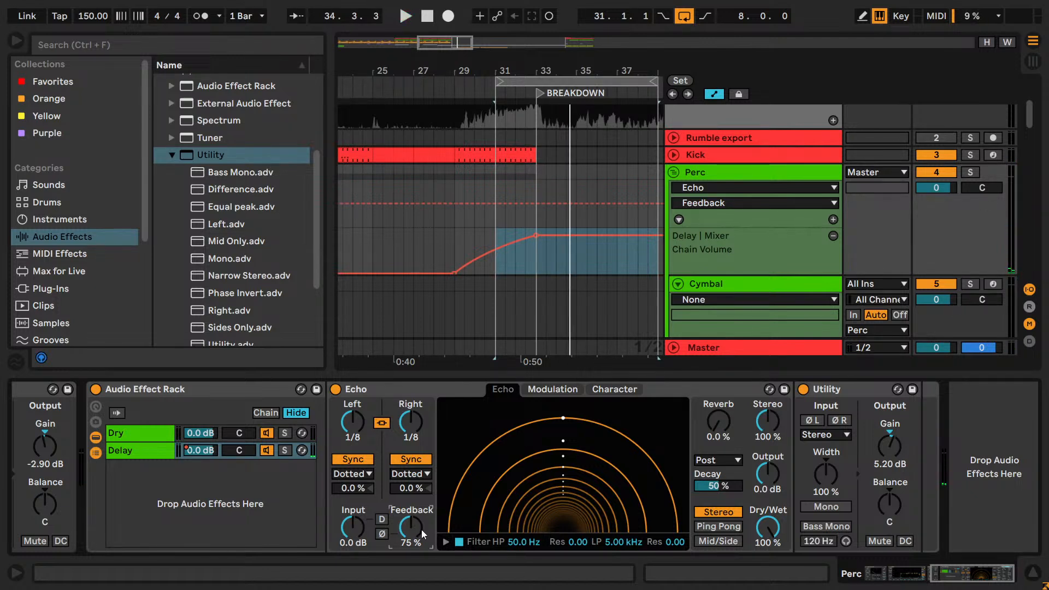
pyautogui.moveTo(422, 530); pyautogui.dragTo(436, 534)
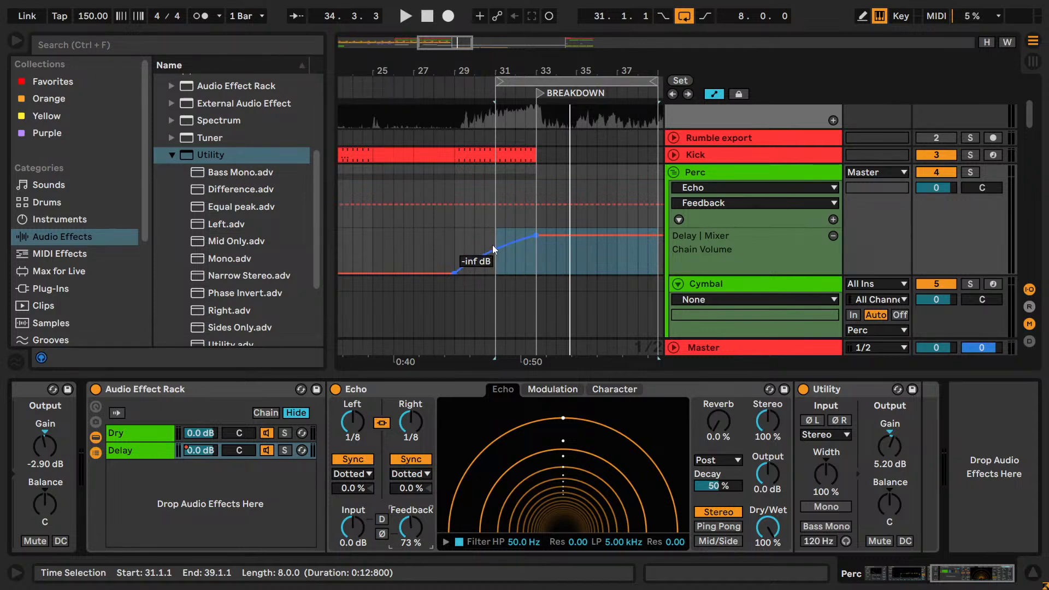
pyautogui.press('space')
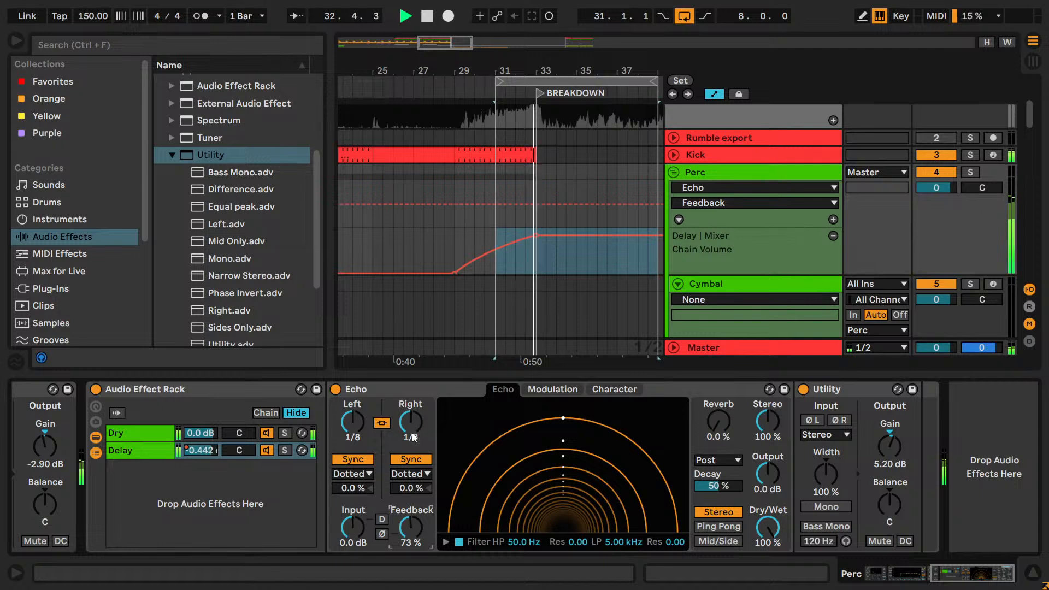
# - Set the Delay chain's Echo feedback to 74% and save the project
pyautogui.press('space')
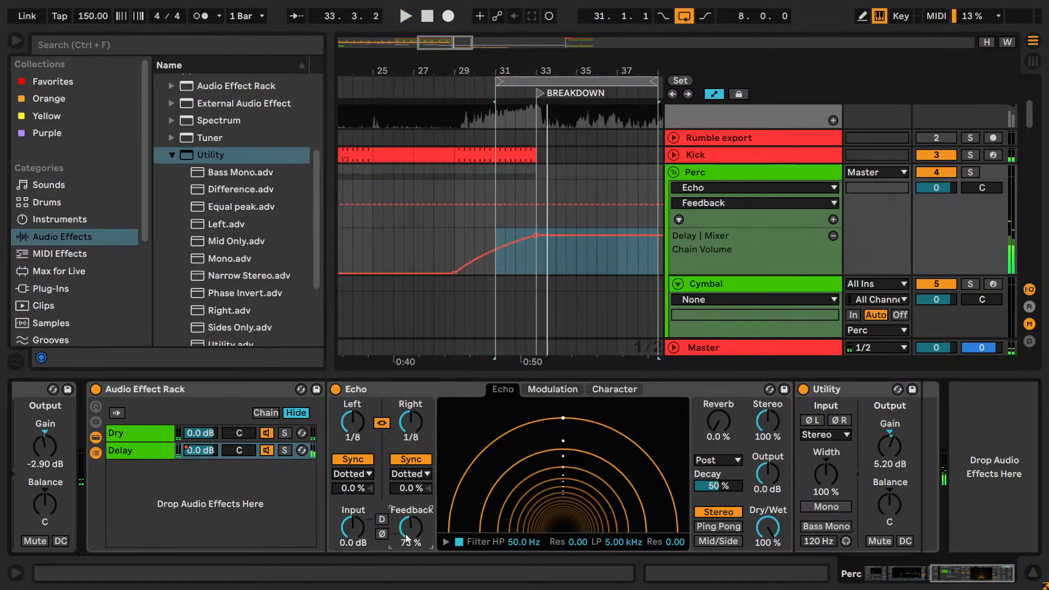
pyautogui.moveTo(406, 535); pyautogui.dragTo(407, 532)
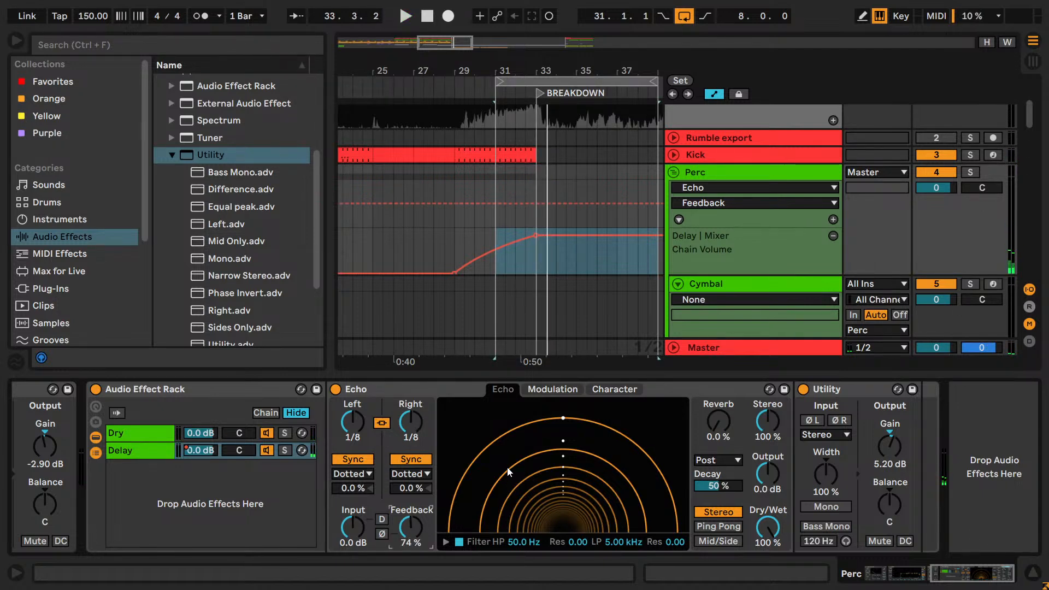
pyautogui.hotkey('ctrl', 's')
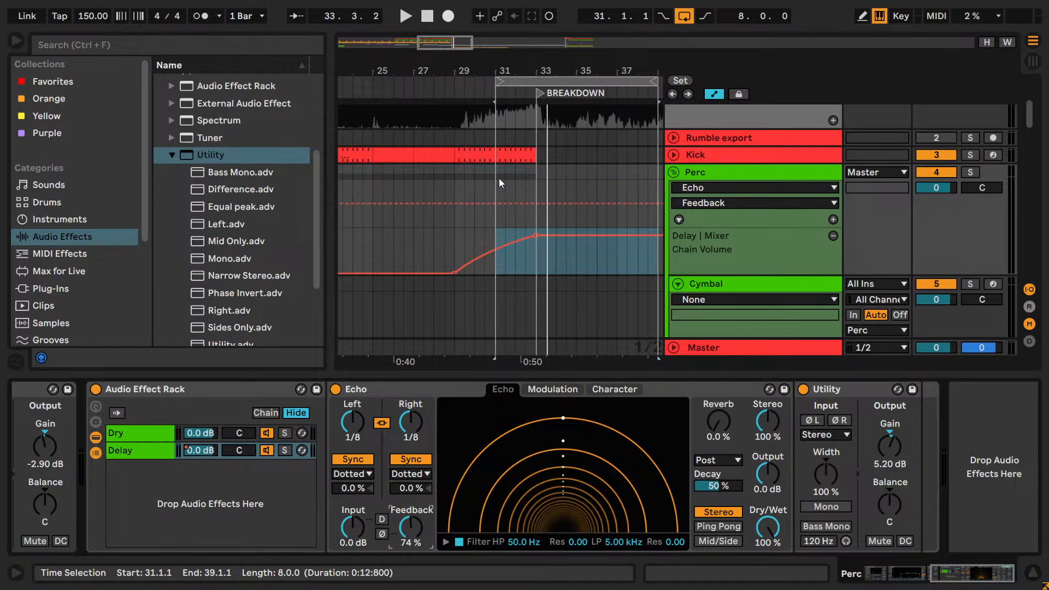
# - Play the looped transition while reviewing the hi-hat, pad, lead and vocal tracks around the breakdown and second drop
pyautogui.press('space')
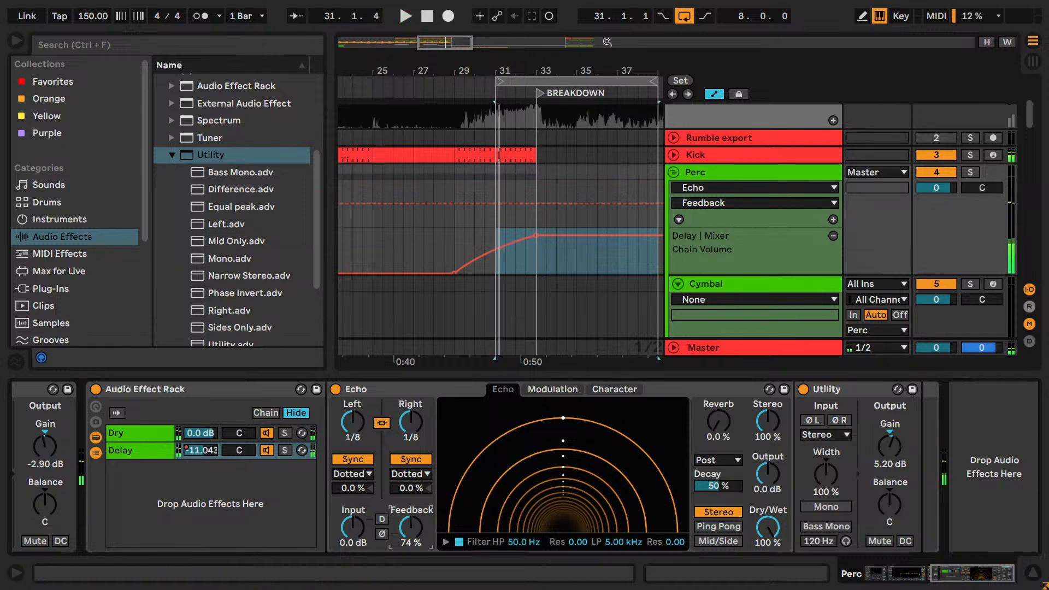
pyautogui.scroll(-10, 569, 153)
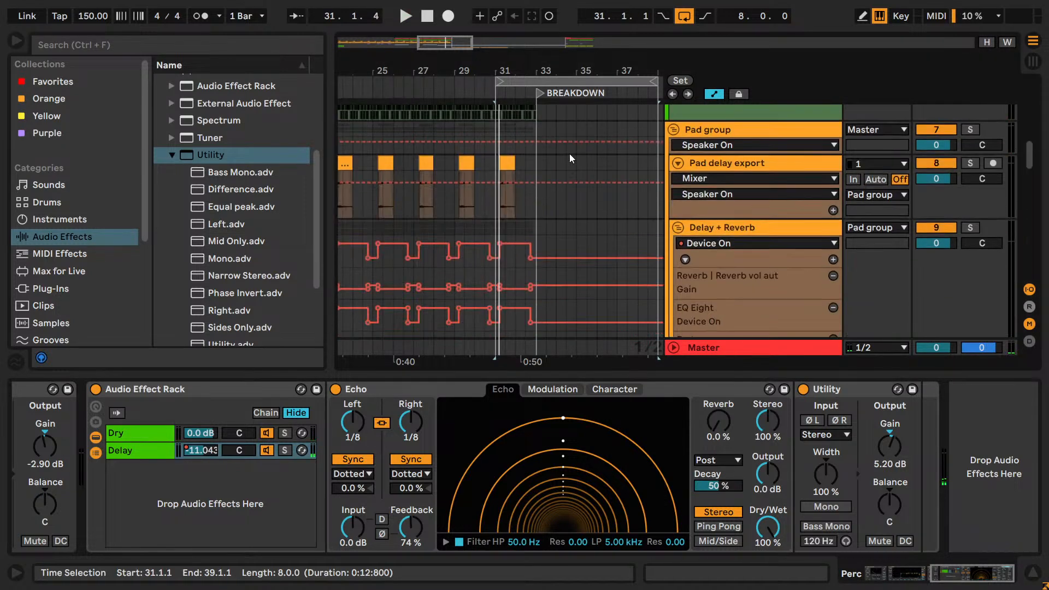
pyautogui.scroll(-1, 569, 153)
pyautogui.press('space')
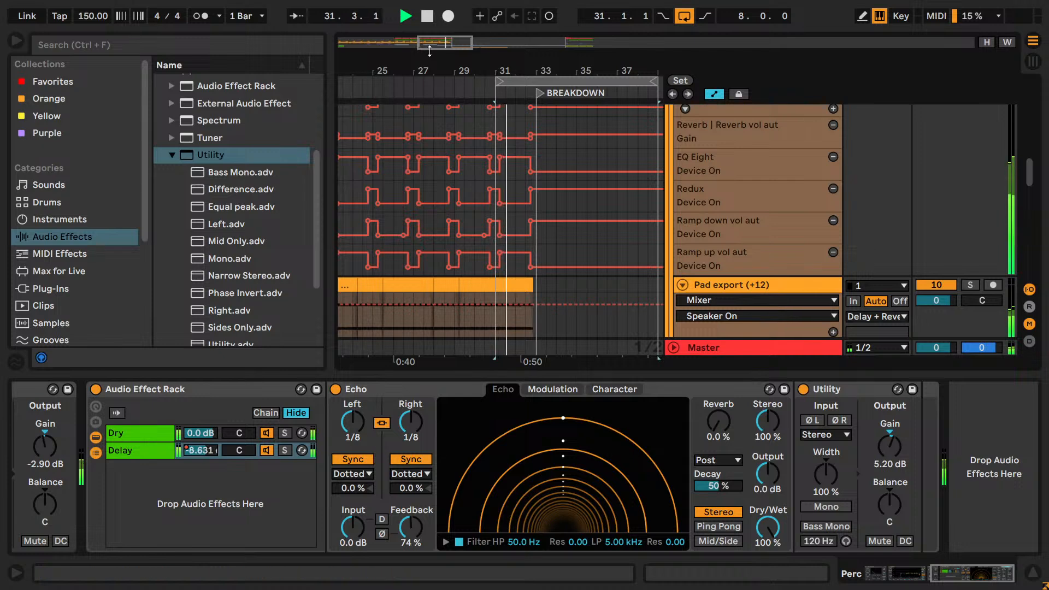
pyautogui.moveTo(430, 44); pyautogui.dragTo(453, 29)
pyautogui.scroll(9, 520, 262)
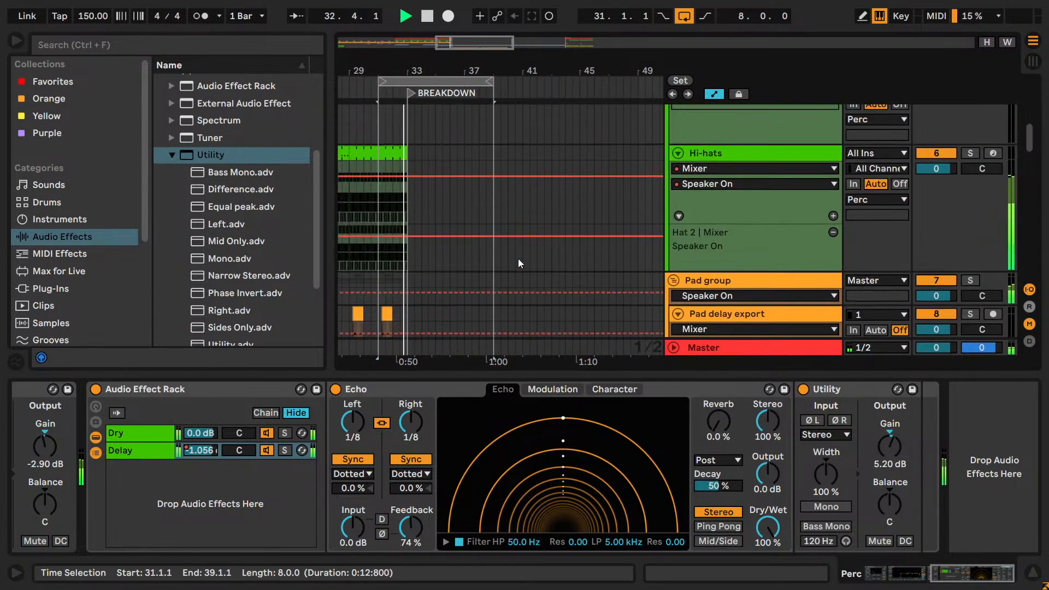
pyautogui.scroll(-8, 518, 258)
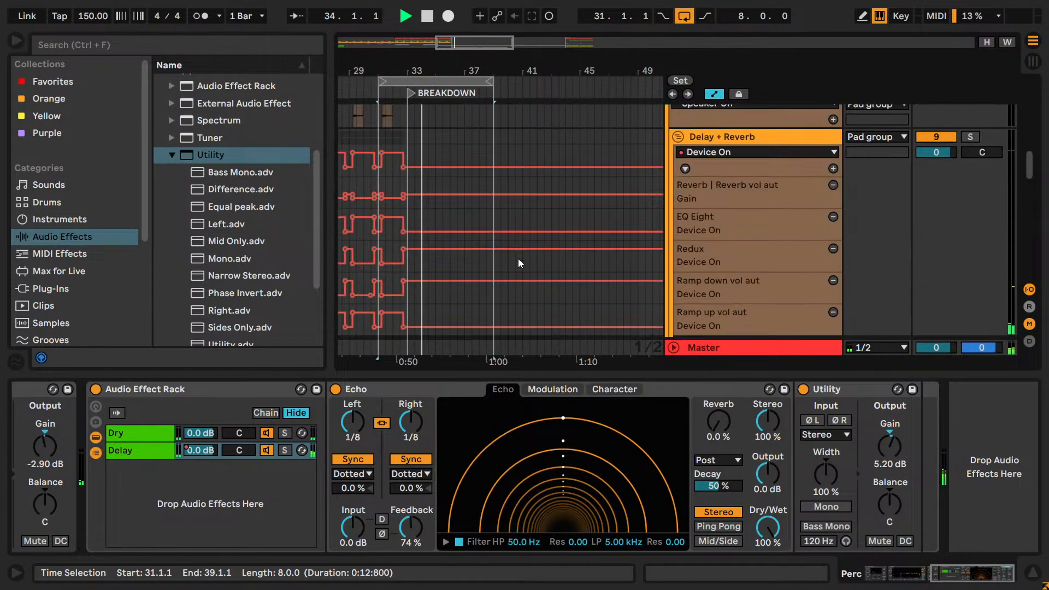
pyautogui.scroll(-6, 522, 259)
pyautogui.scroll(2, 524, 259)
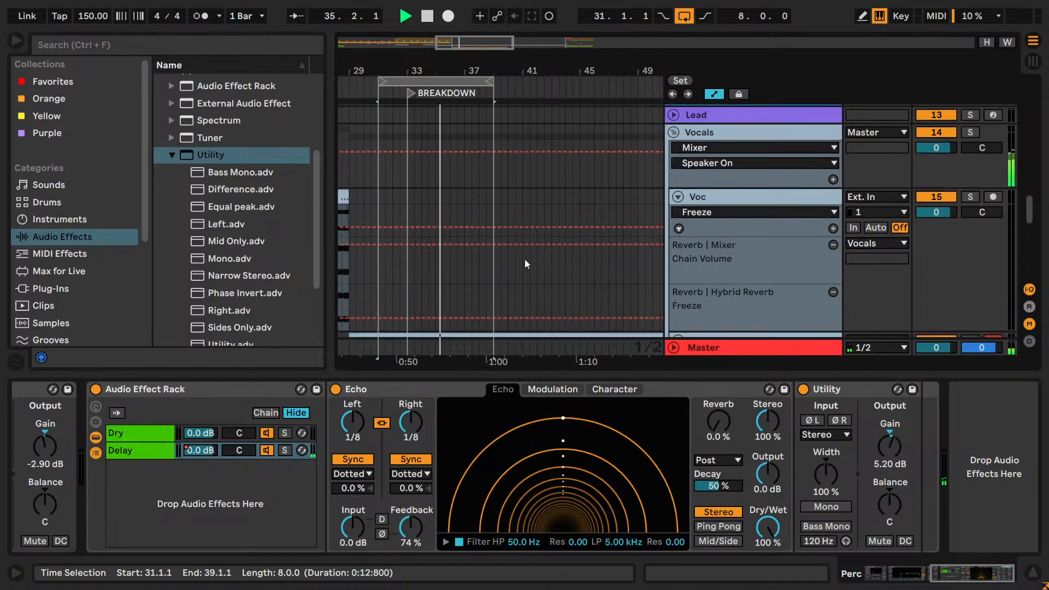
pyautogui.moveTo(452, 45); pyautogui.dragTo(473, 40)
pyautogui.press('space')
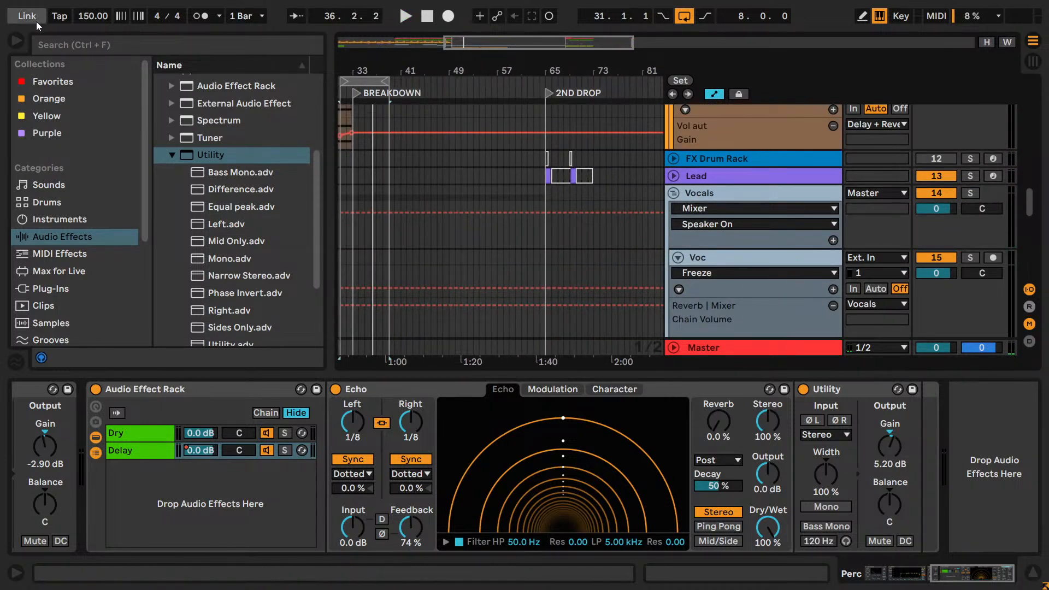
# - Hide the browser and unfold the Lead track, replaying the transition into the breakdown
pyautogui.click(16, 40)
pyautogui.moveTo(225, 46); pyautogui.dragTo(99, 54)
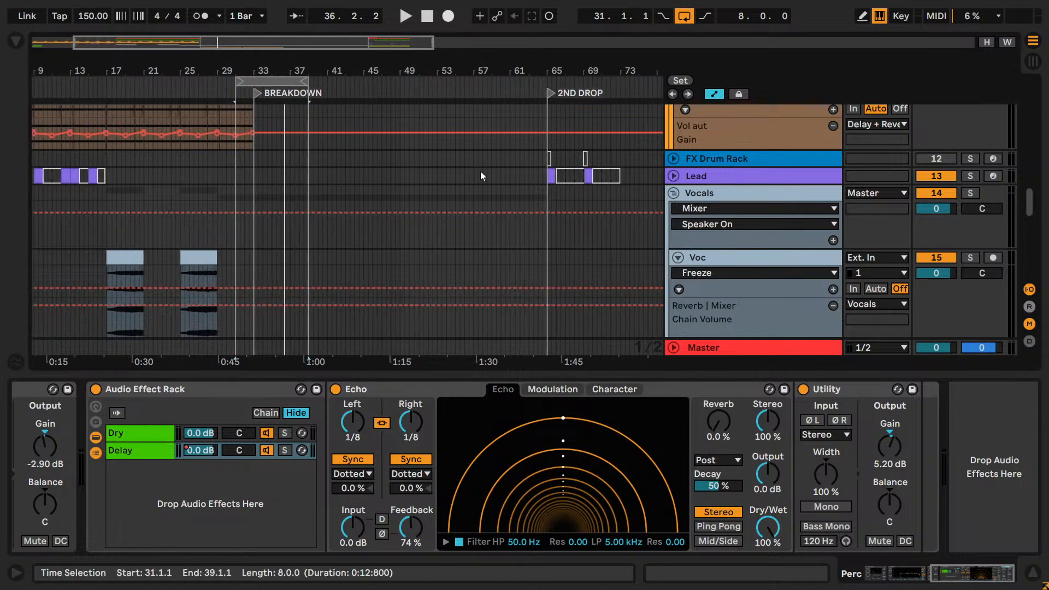
pyautogui.click(673, 176)
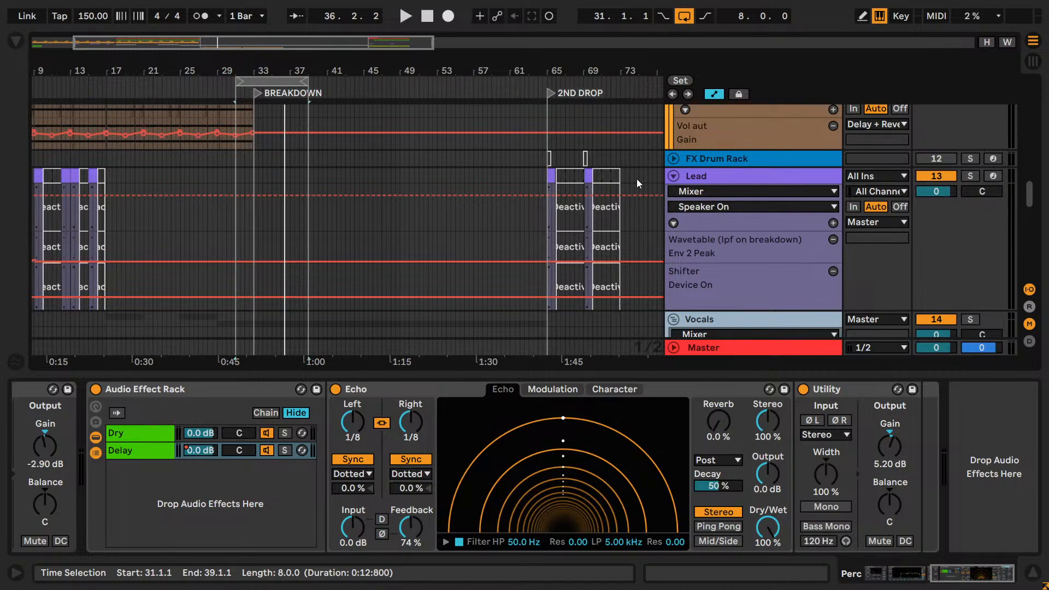
pyautogui.press('space')
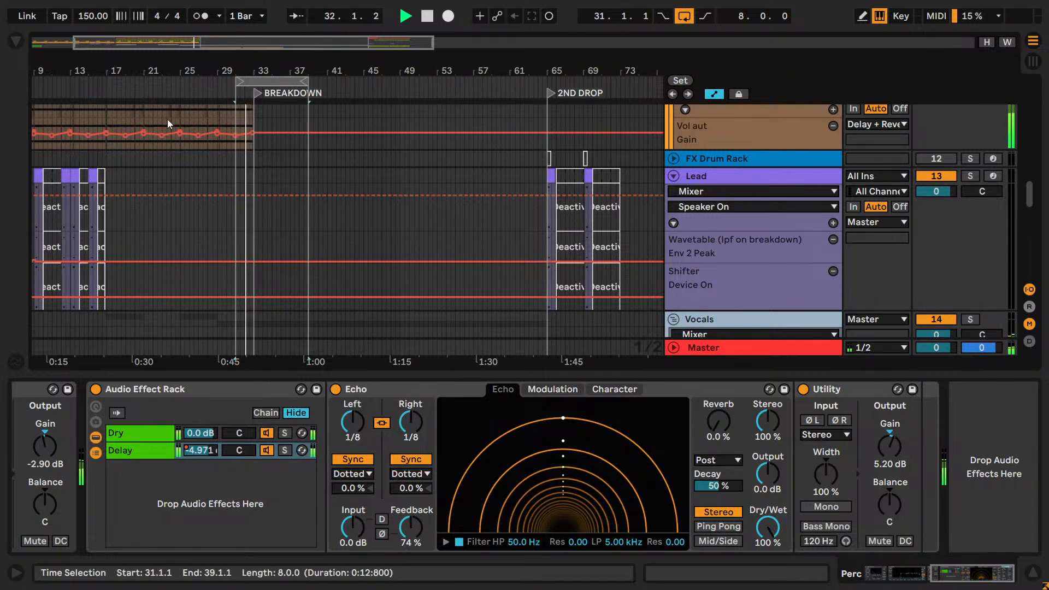
pyautogui.moveTo(345, 46); pyautogui.dragTo(287, 79)
pyautogui.press('space')
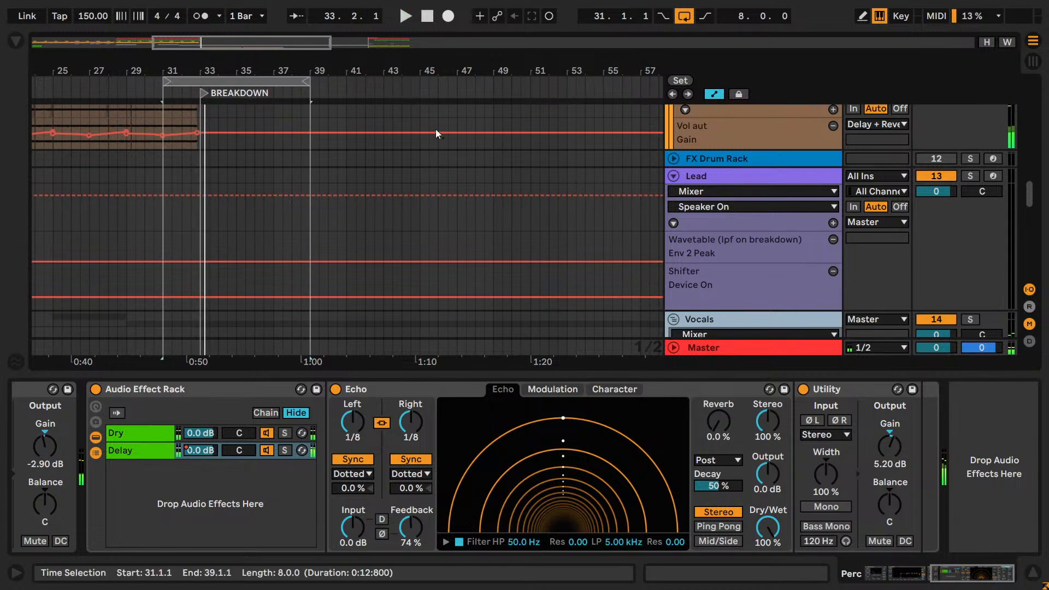
# - Copy the Lead clips at the second drop, bars 65 to 73, and paste them into the breakdown at bar 35
pyautogui.moveTo(284, 41); pyautogui.dragTo(413, 40)
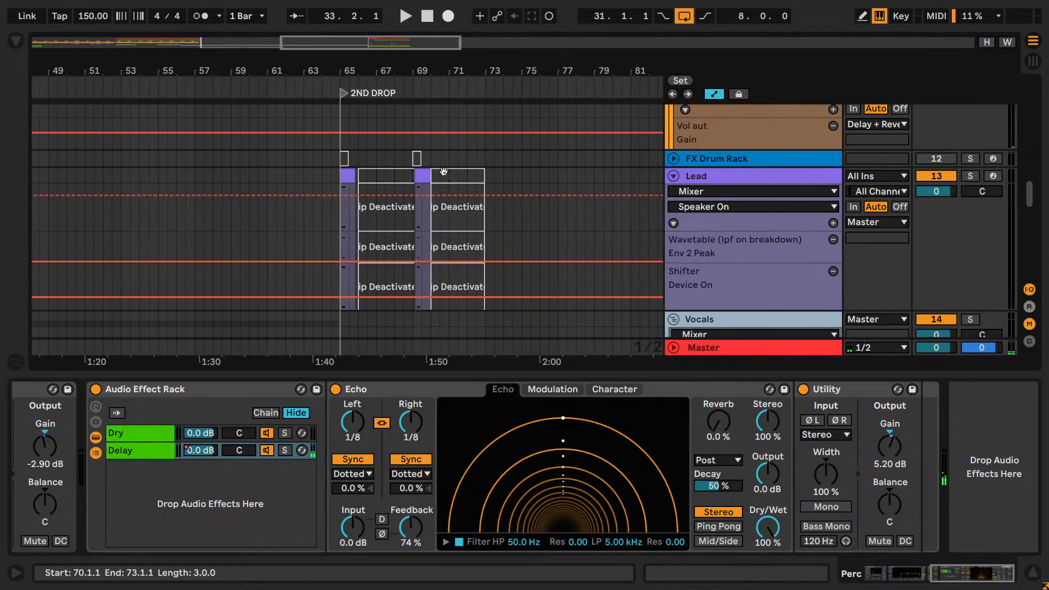
pyautogui.moveTo(483, 176); pyautogui.dragTo(341, 176)
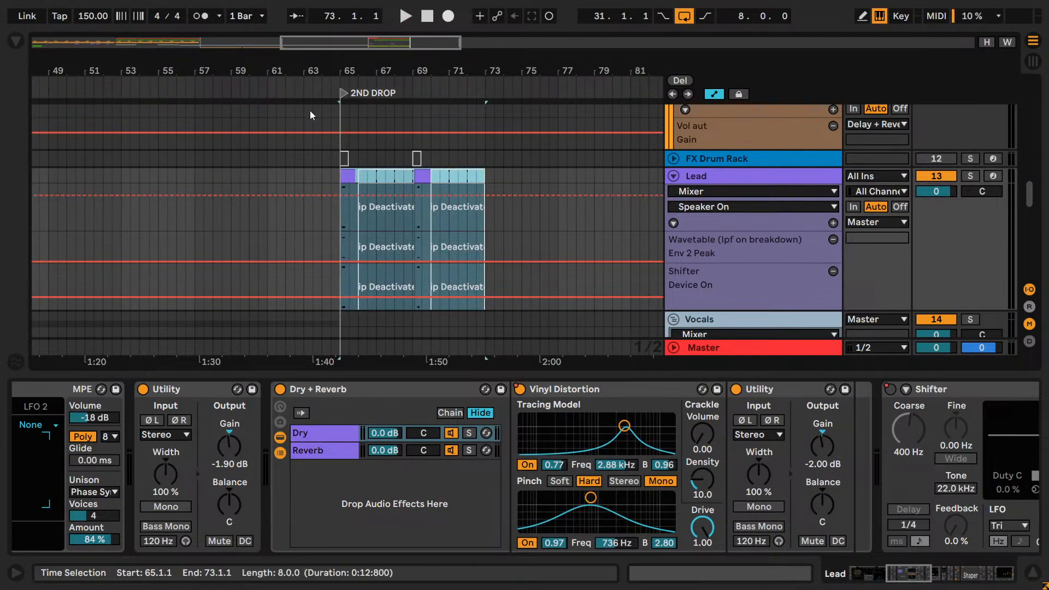
pyautogui.hscroll(-10, 317, 142)
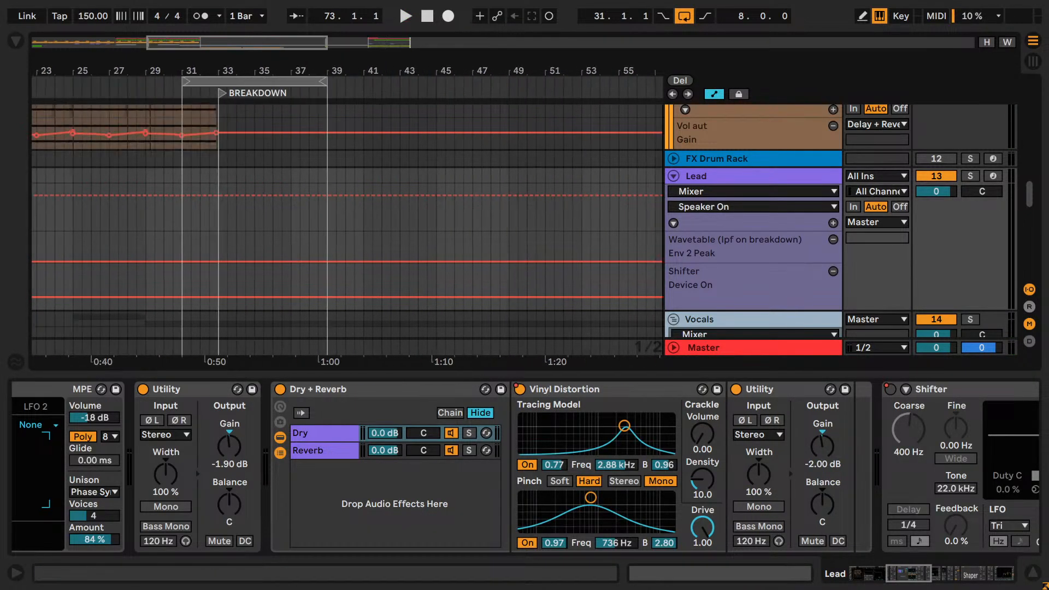
pyautogui.click(329, 176)
pyautogui.hotkey('ctrl', 'v')
# - Play the transition from bar 32 into the pasted Lead clips with arrangement looping turned off
pyautogui.click(299, 181)
pyautogui.press('space')
pyautogui.press('space')
pyautogui.click(280, 170)
pyautogui.press('space')
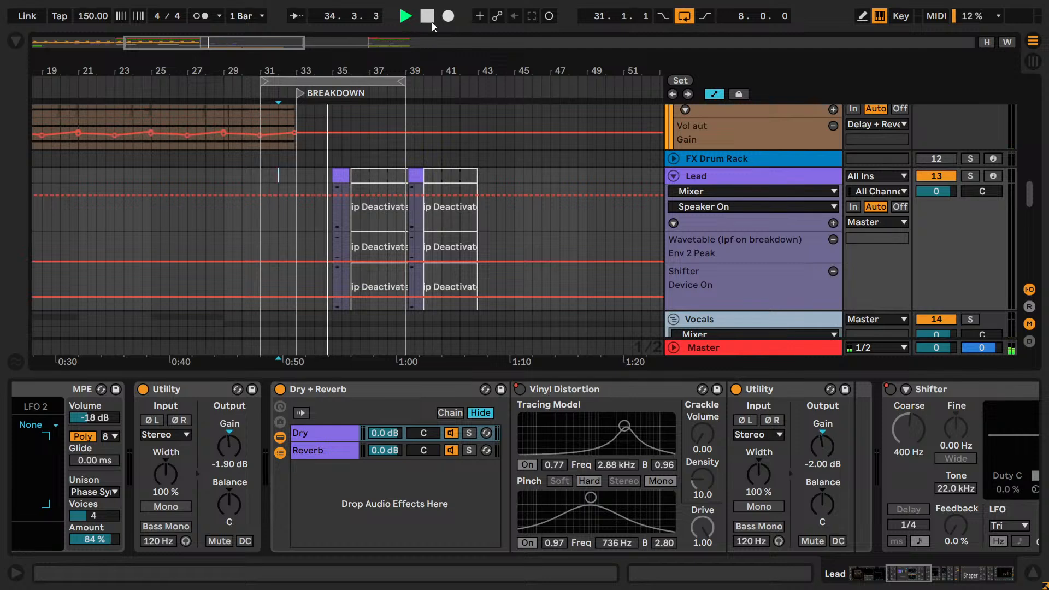
pyautogui.hotkey('ctrl', 'l')
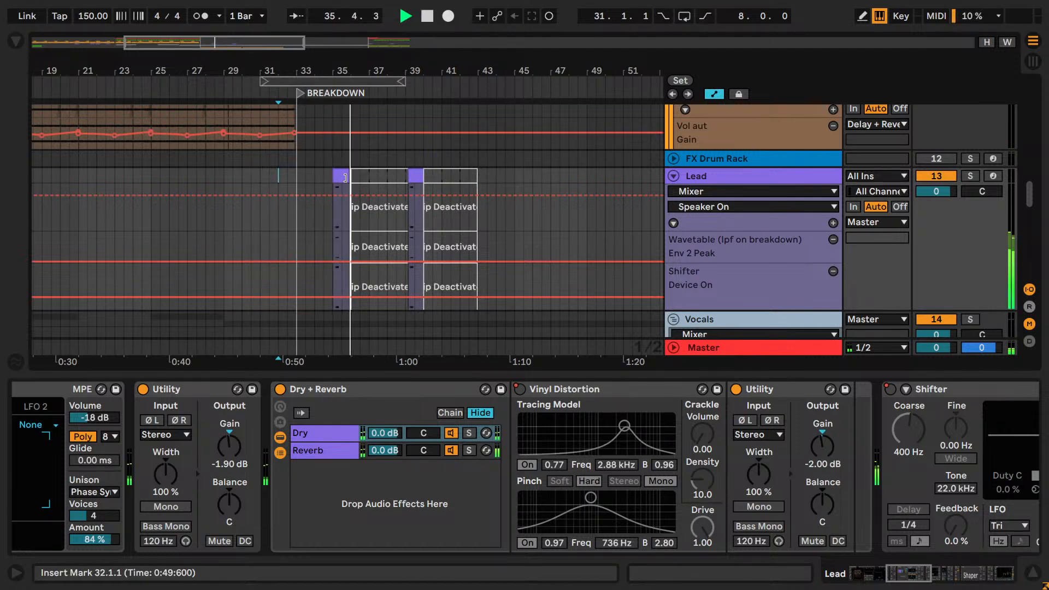
# - Move the pasted block of Lead clips so that it starts at bar 37
pyautogui.click(362, 176)
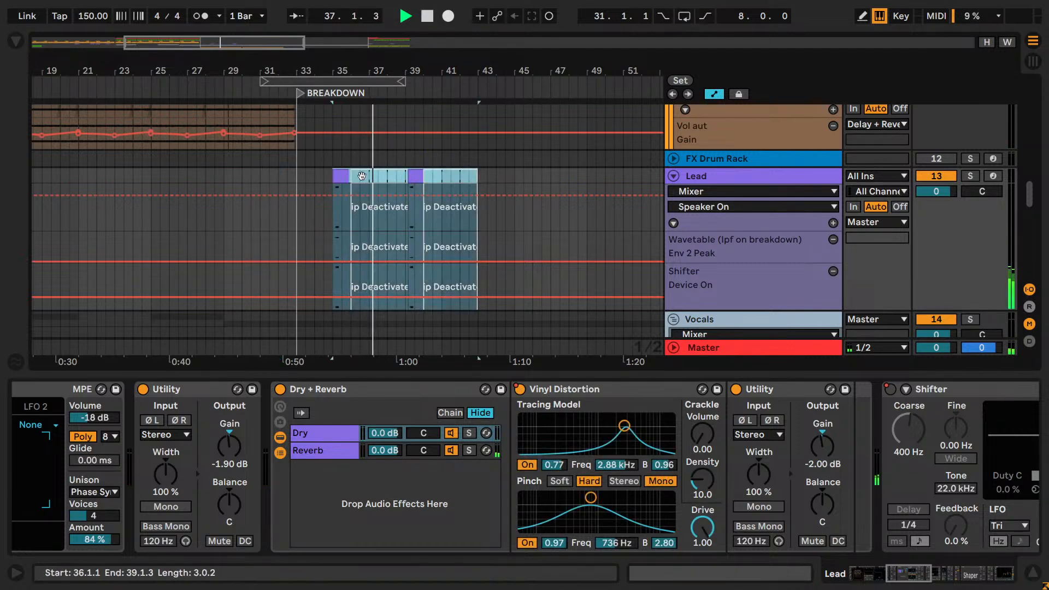
pyautogui.moveTo(338, 176); pyautogui.dragTo(374, 177)
pyautogui.press('space')
# - Try playing with the deactivated Lead clip at bars 38 to 41 activated, then deactivate it again
pyautogui.click(372, 178)
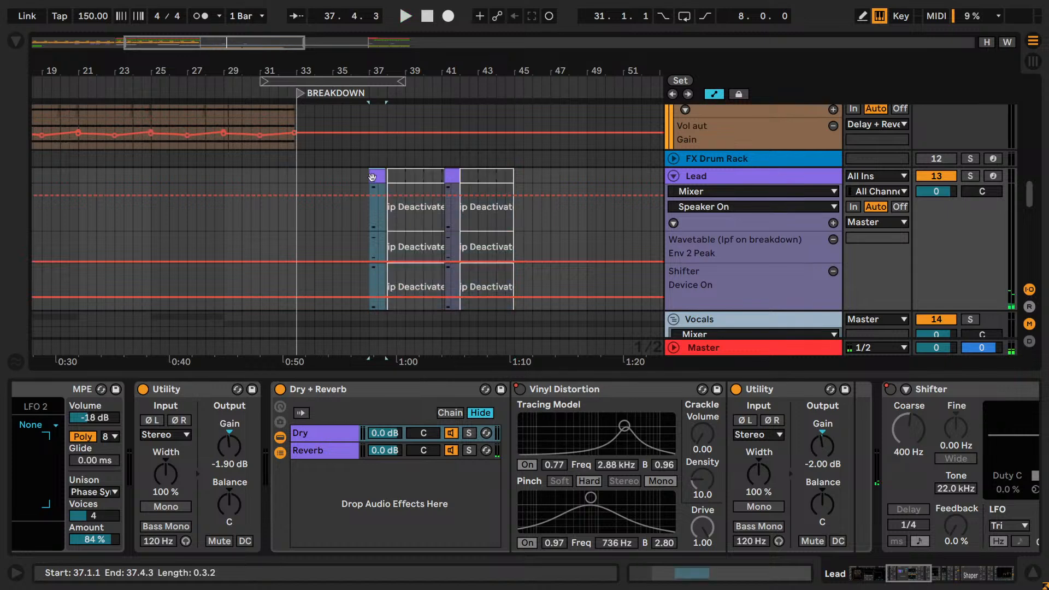
pyautogui.click(426, 176)
pyautogui.press('space')
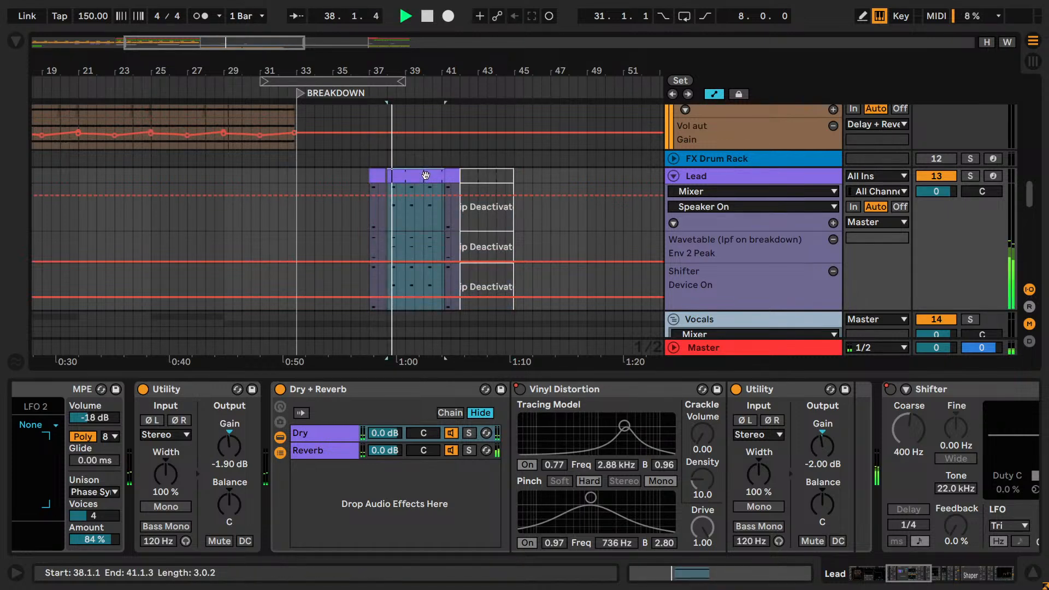
pyautogui.press('0')
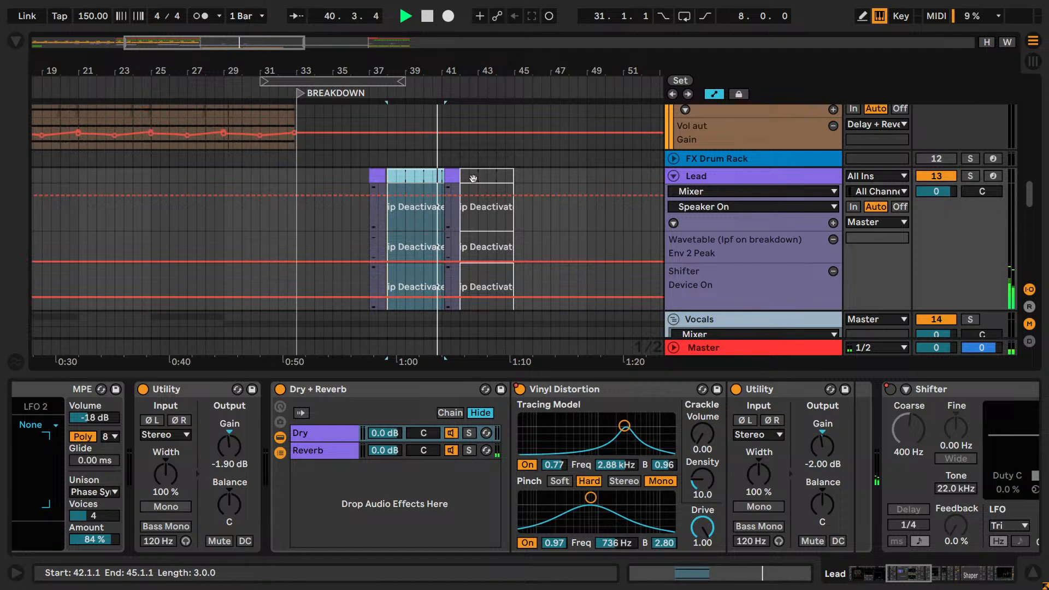
# - Duplicate the breakdown's Lead clips from bars 37 to 45 into bars 45 to 53 and stop playback
pyautogui.scroll(-5, 483, 191)
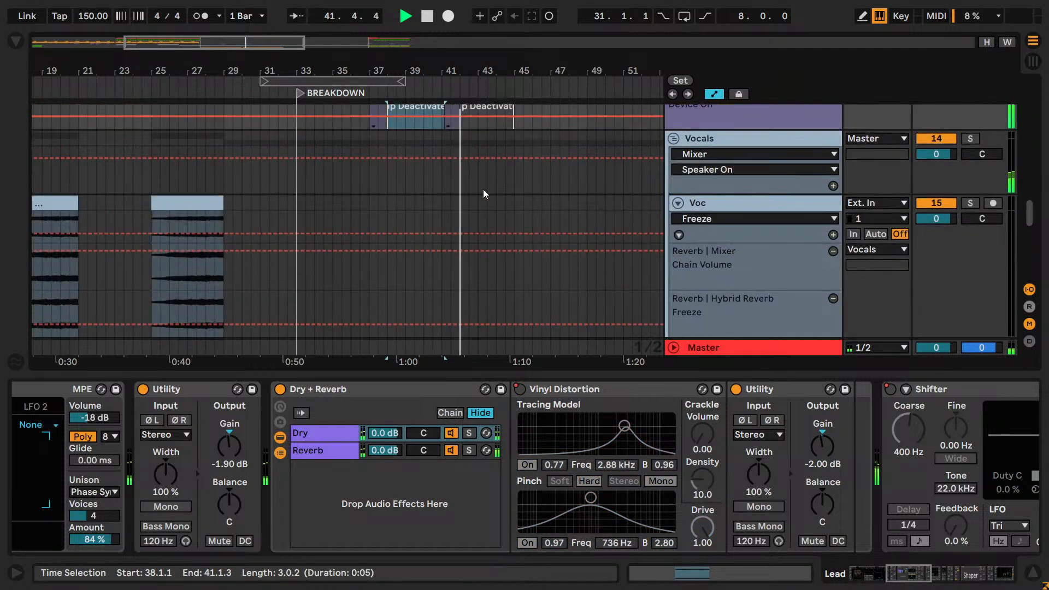
pyautogui.scroll(5, 483, 189)
pyautogui.click(484, 189)
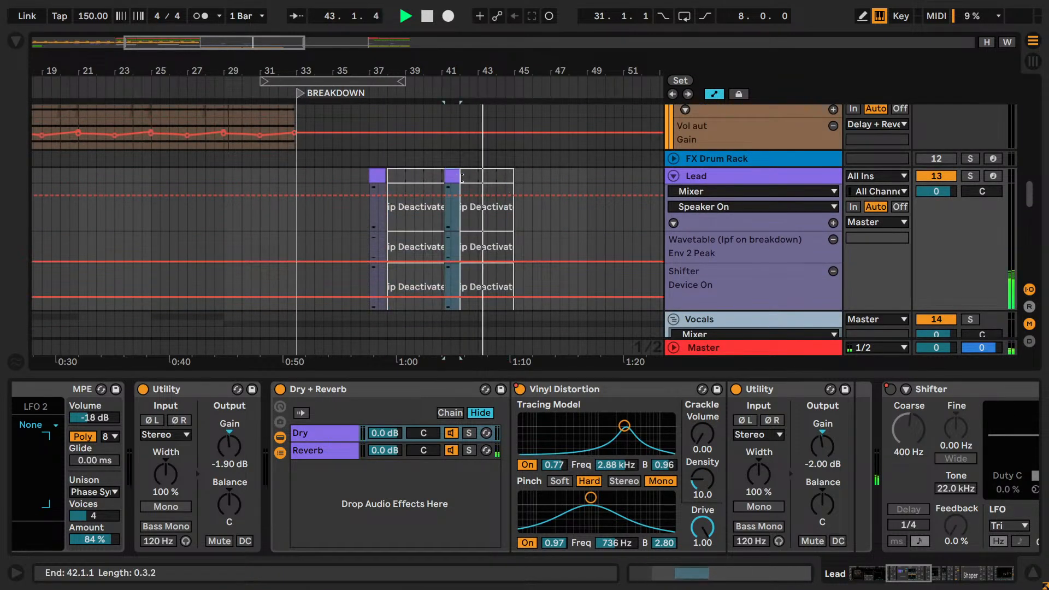
pyautogui.click(473, 177)
pyautogui.keyDown('shift'); pyautogui.click(379, 173); pyautogui.keyUp('shift')
pyautogui.hotkey('ctrl', 'd')
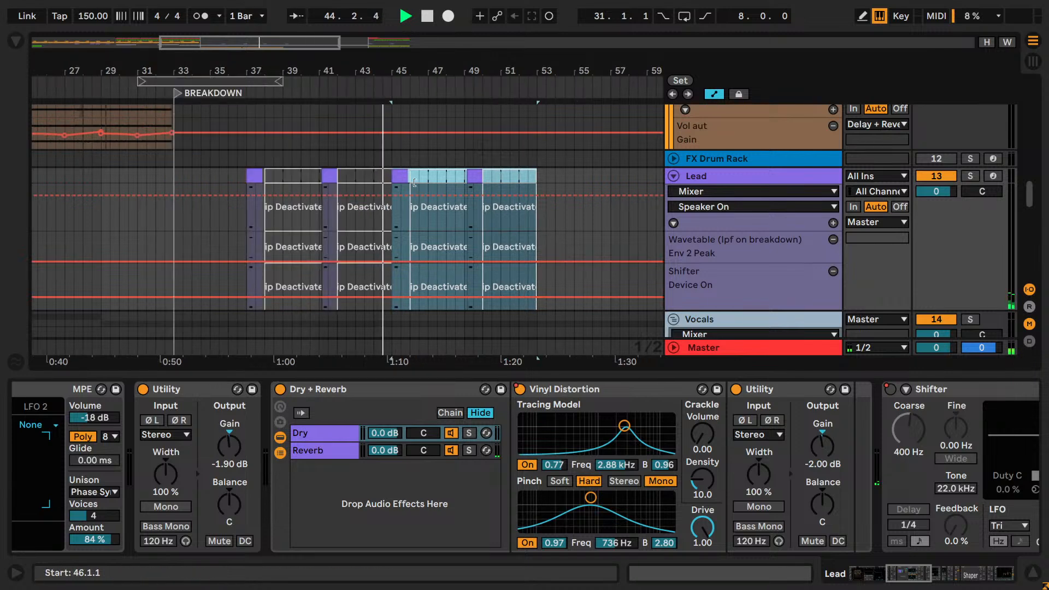
pyautogui.moveTo(230, 44)
pyautogui.mouseDown()
pyautogui.moveTo(230, 32)
pyautogui.moveTo(162, 27)
pyautogui.mouseUp()
pyautogui.press('space')
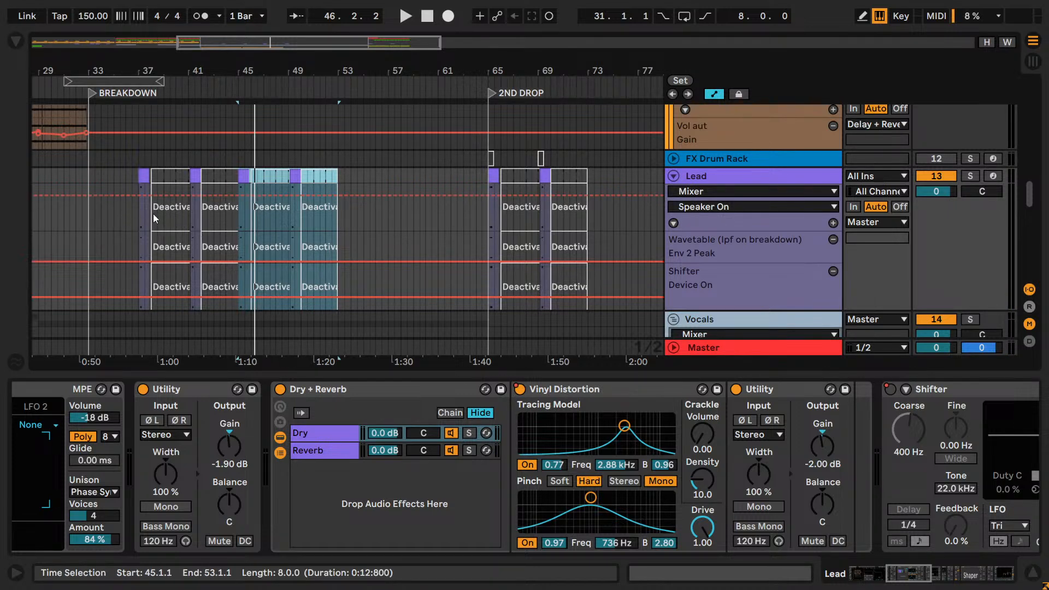
# - Switch on the Lead track's Shifter and audition the first breakdown Lead clip from bar 37
pyautogui.moveTo(234, 50); pyautogui.dragTo(210, 60)
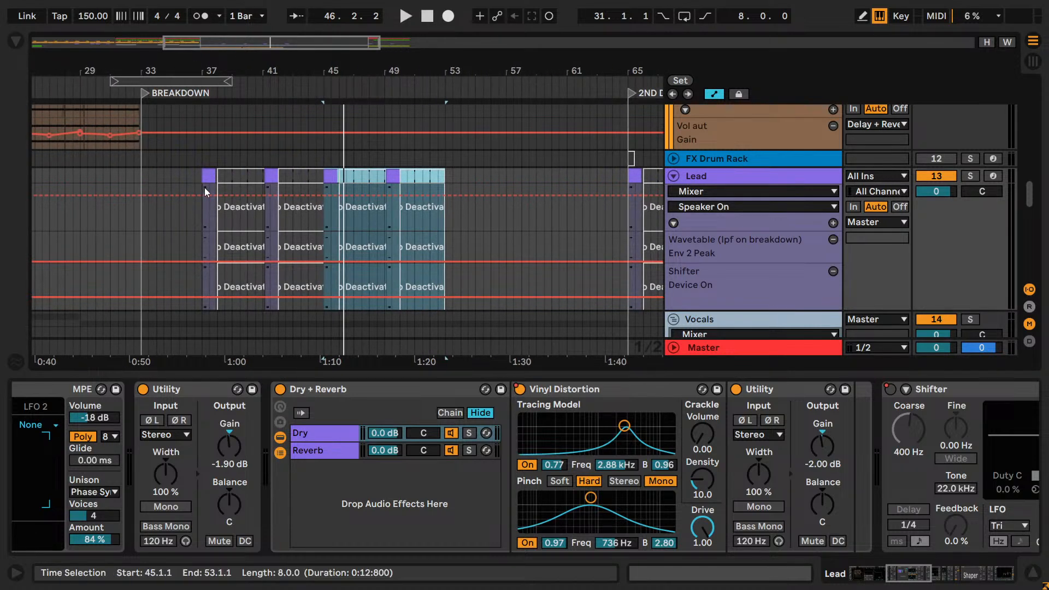
pyautogui.click(783, 185)
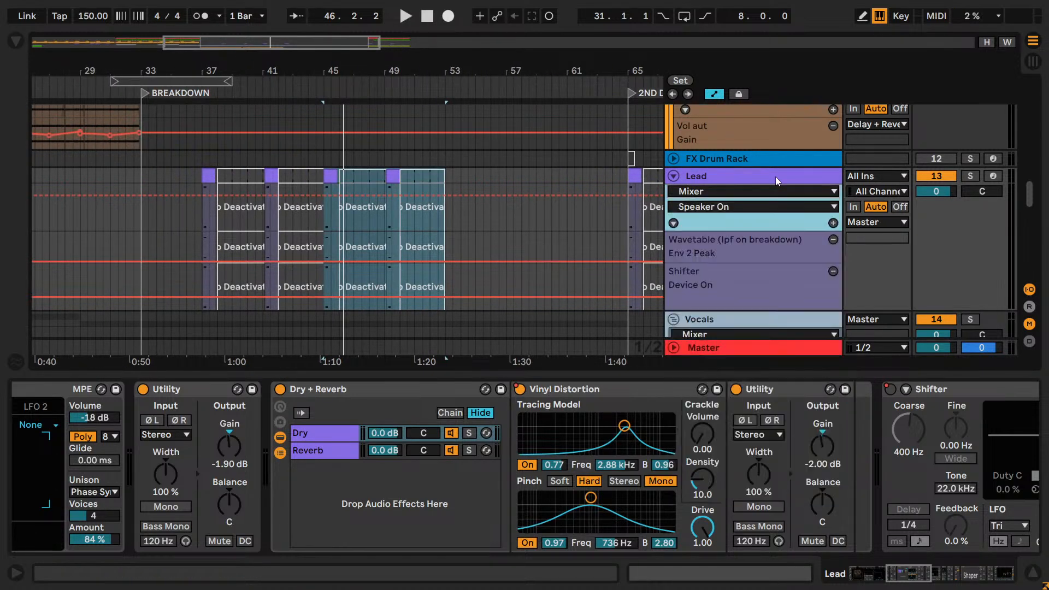
pyautogui.scroll(-3, 770, 207)
pyautogui.scroll(2, 743, 162)
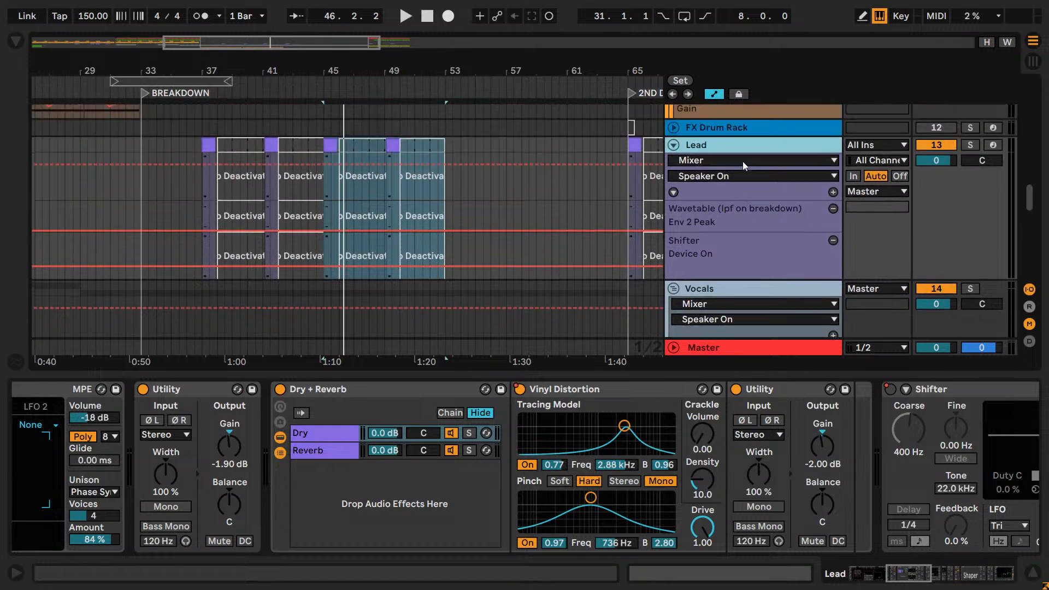
pyautogui.hscroll(10, 793, 481)
pyautogui.hscroll(-5, 722, 431)
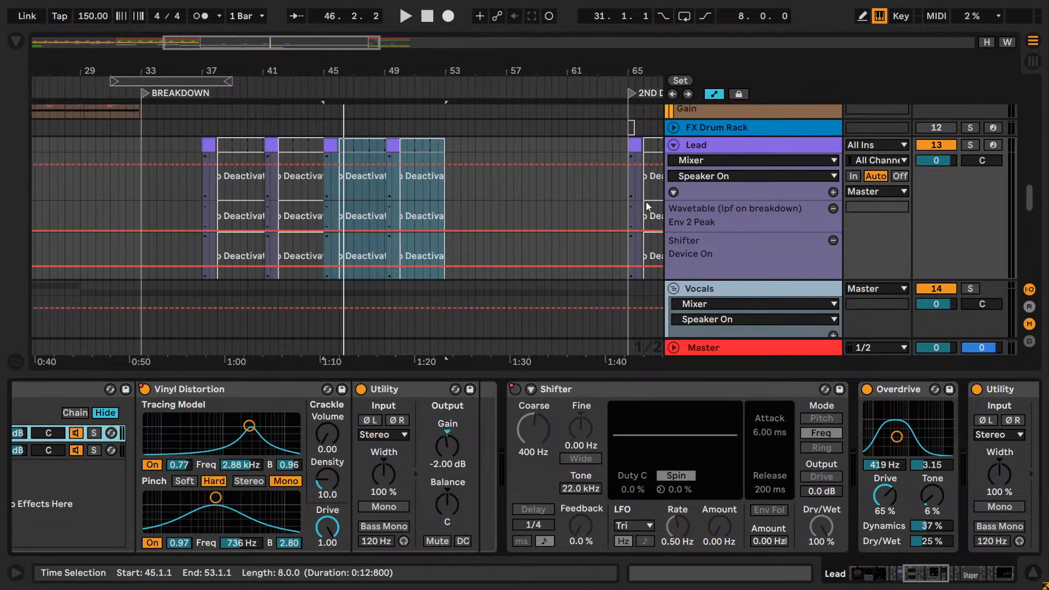
pyautogui.click(515, 389)
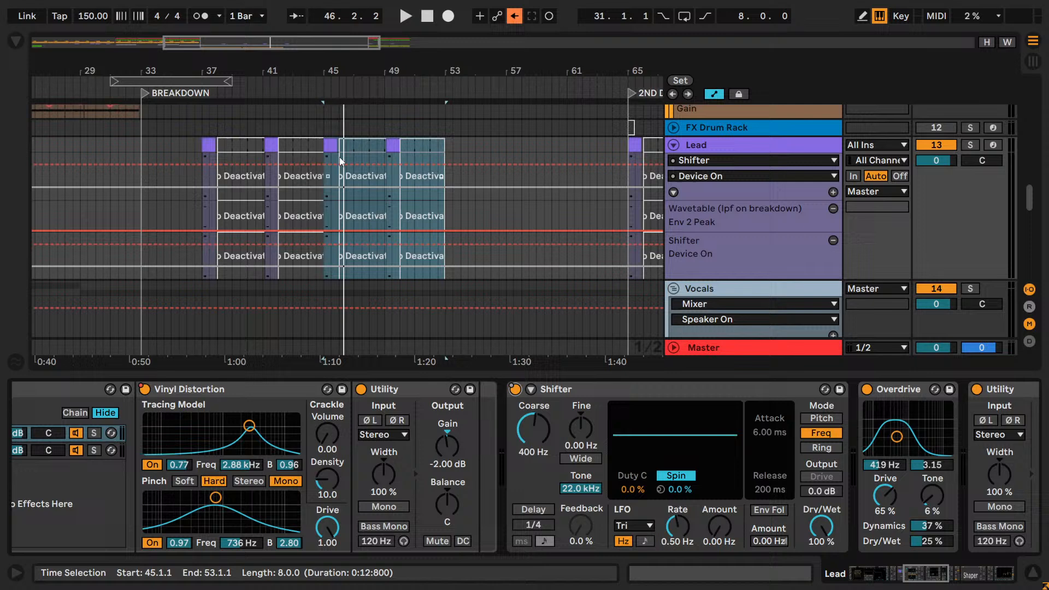
pyautogui.click(211, 152)
pyautogui.press('space')
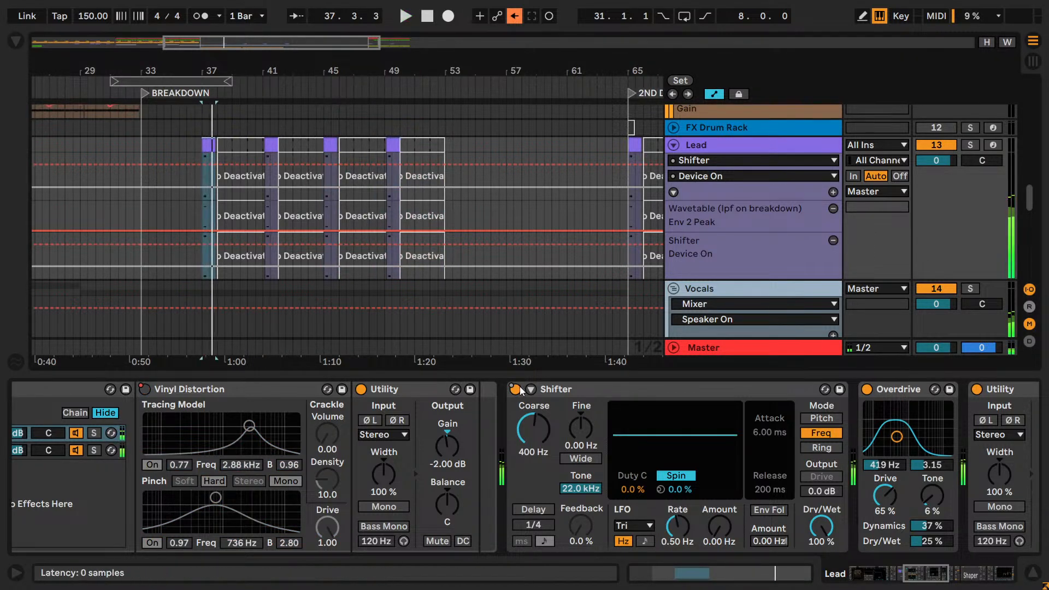
# - Delete the Shifter's Device On automation on the Lead track and select the device
pyautogui.rightClick(516, 390)
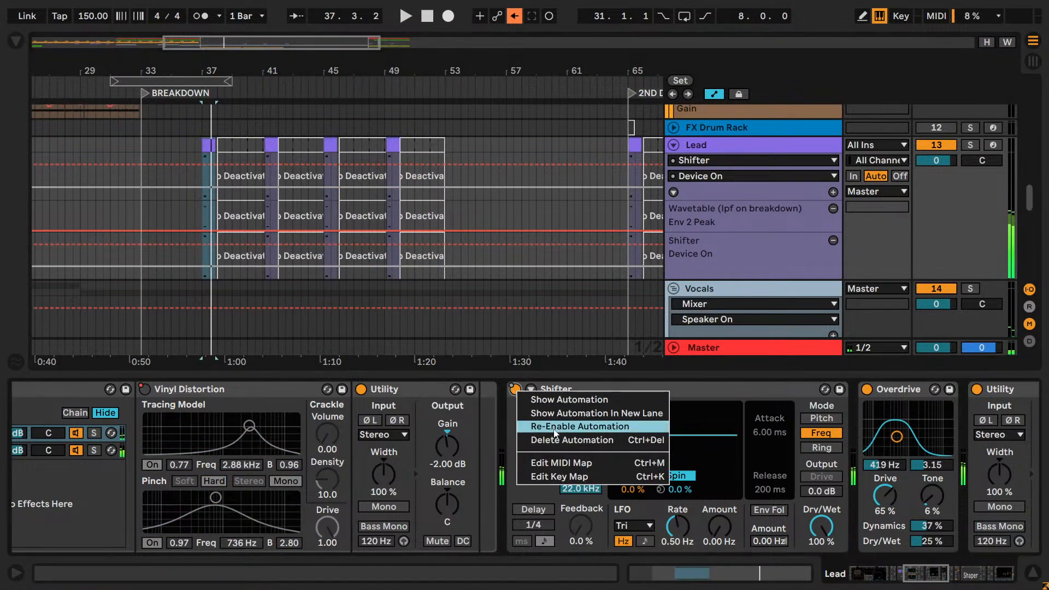
pyautogui.click(555, 430)
pyautogui.click(575, 388)
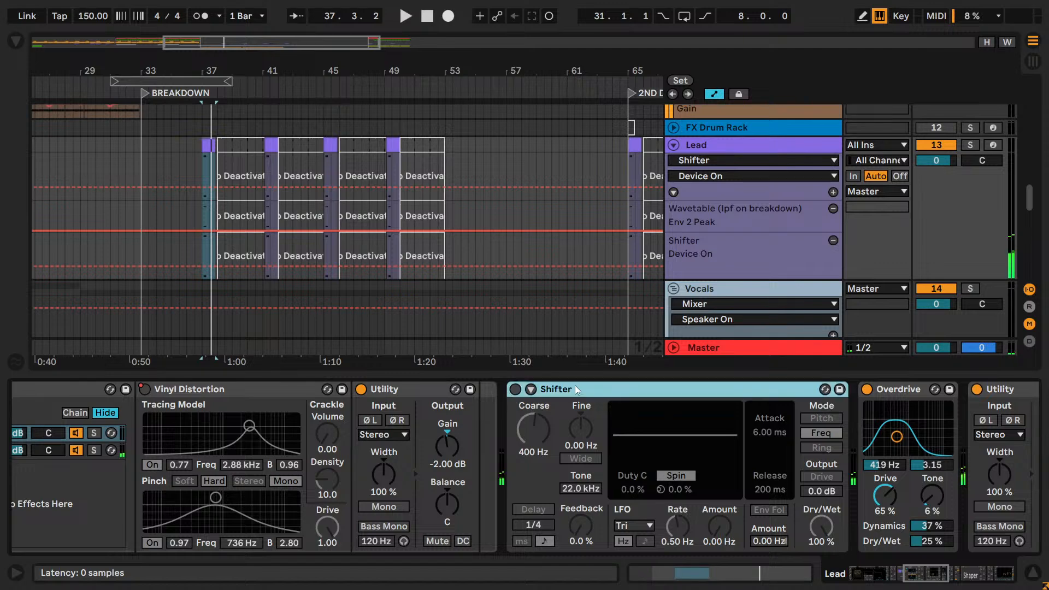
# - Collapse the Shifter device and select the deactivated Lead clip spanning bars 38 to 41
pyautogui.doubleClick(575, 390)
pyautogui.scroll(3, 280, 208)
pyautogui.click(247, 232)
pyautogui.scroll(-3, 247, 210)
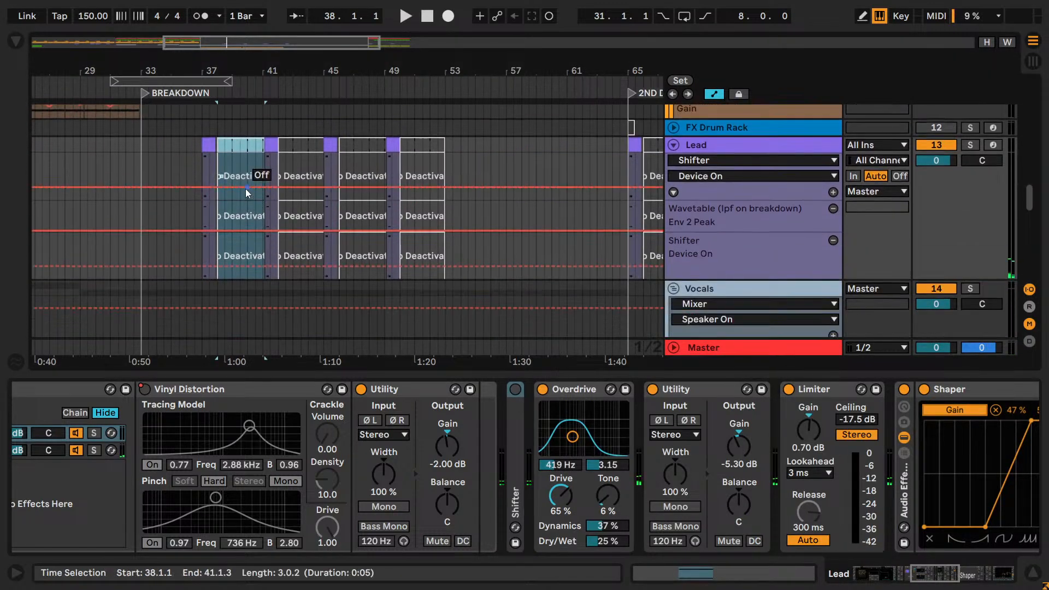
pyautogui.scroll(1, 246, 194)
# - Play the breakdown from bar 33 while reviewing its Lead, vocal and bass tracks, then stop playback
pyautogui.moveTo(212, 43)
pyautogui.mouseDown()
pyautogui.moveTo(212, 71)
pyautogui.moveTo(217, 59)
pyautogui.mouseUp()
pyautogui.click(104, 185)
pyautogui.press('space')
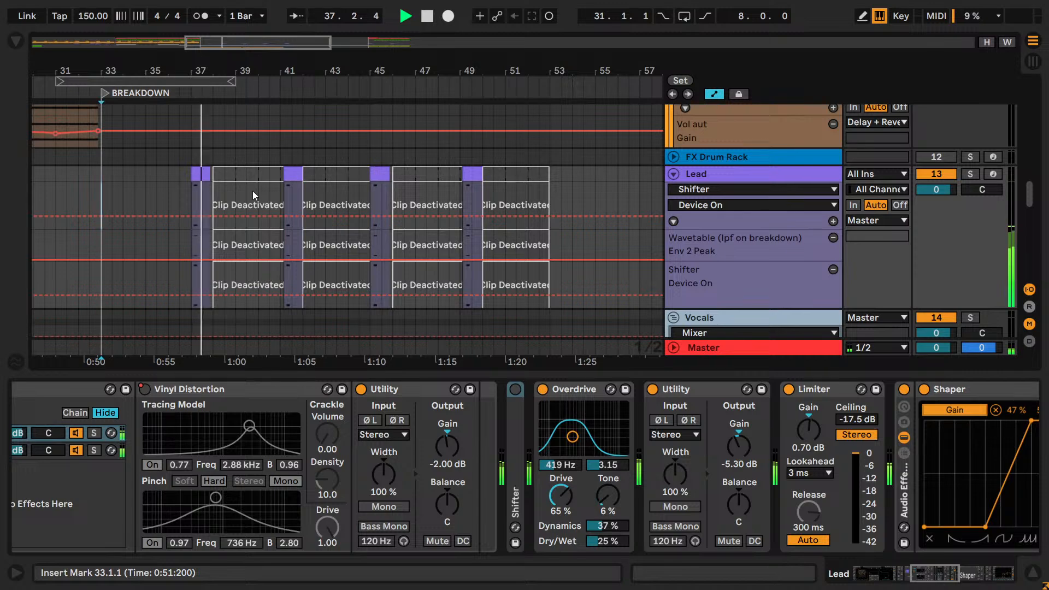
pyautogui.scroll(-10, 281, 194)
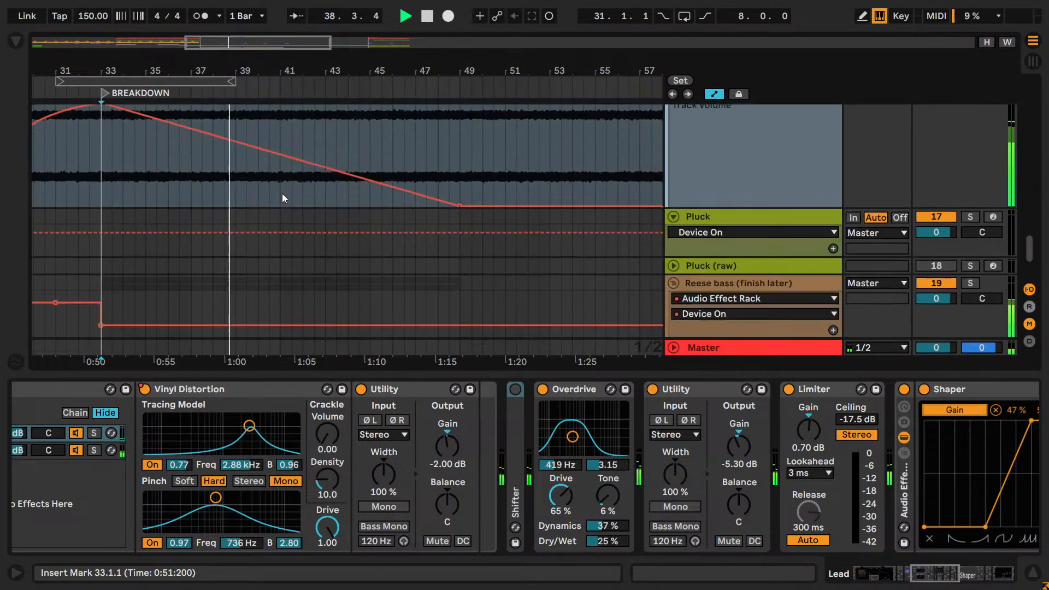
pyautogui.scroll(10, 282, 193)
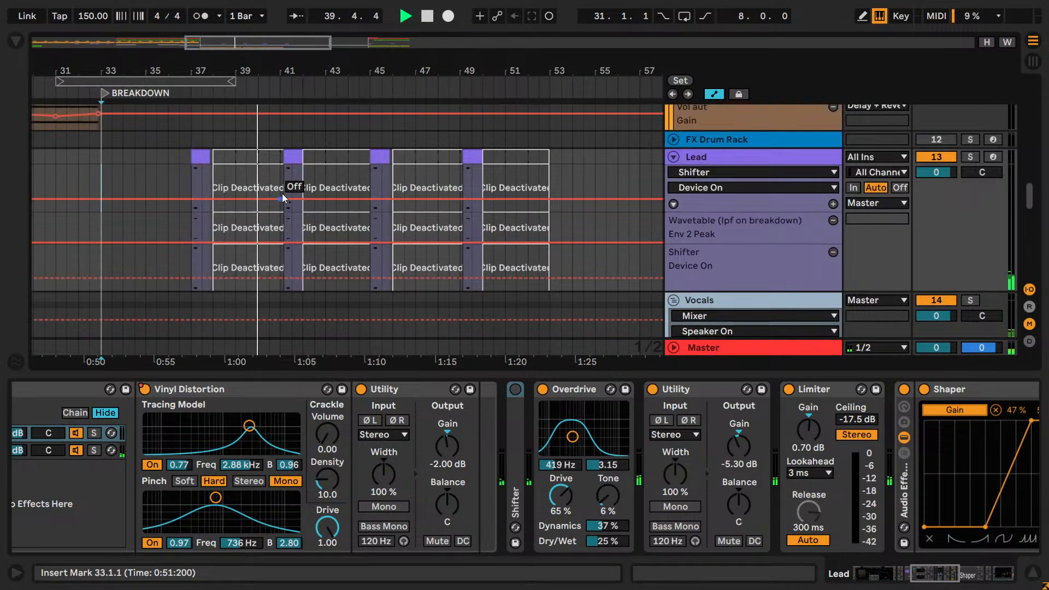
pyautogui.scroll(3, 283, 194)
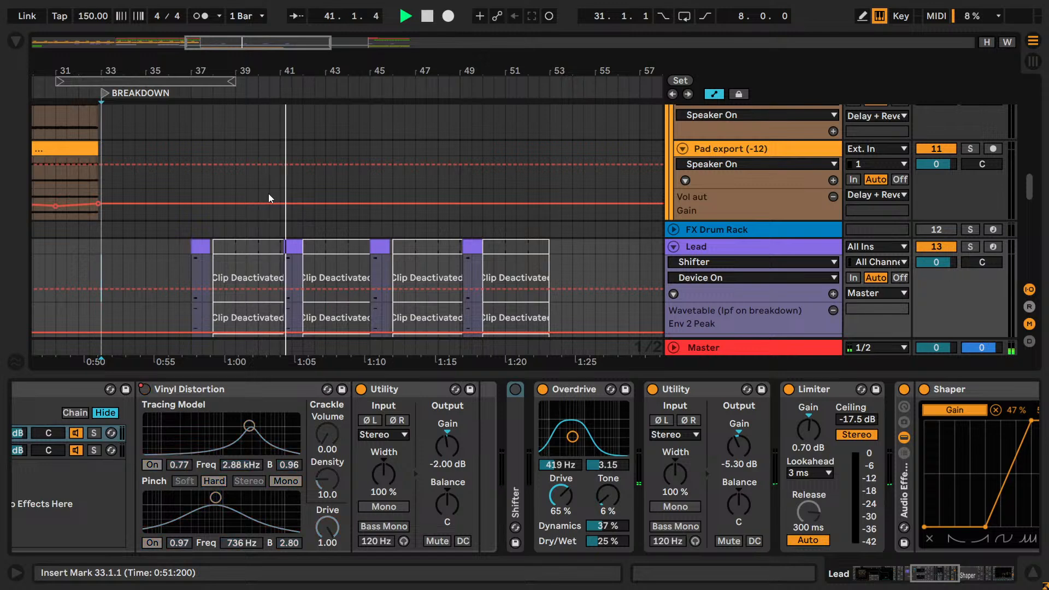
pyautogui.scroll(-10, 276, 198)
pyautogui.press('space')
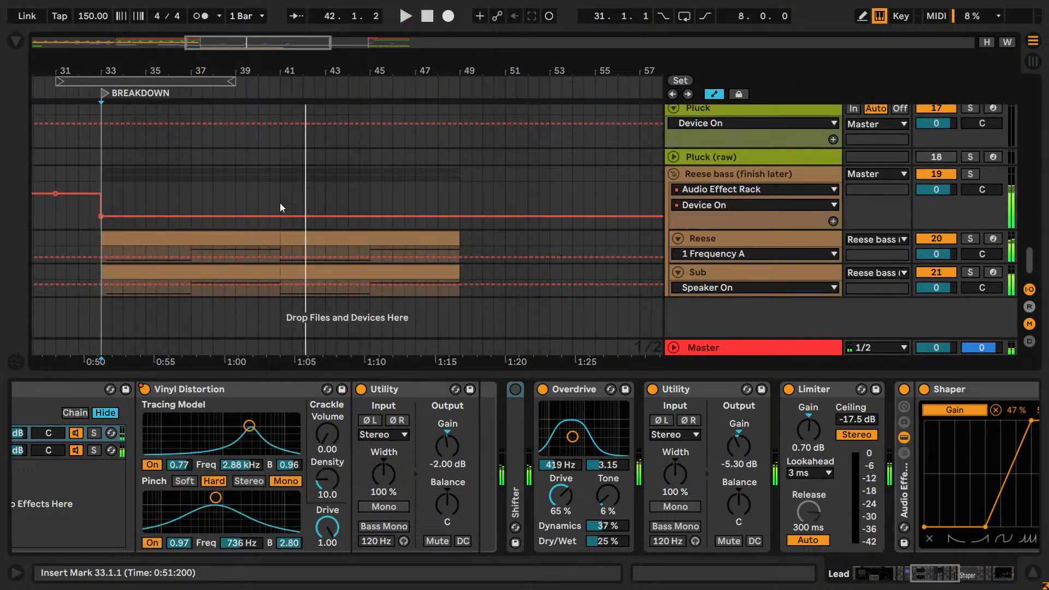
# - Duplicate the Reese and Sub clips at bars 33 to 41 into bars 41 to 49
pyautogui.click(309, 238)
pyautogui.hotkey('ctrl', 'alt', 'e')
pyautogui.hotkey('ctrl', 'alt', 'e')
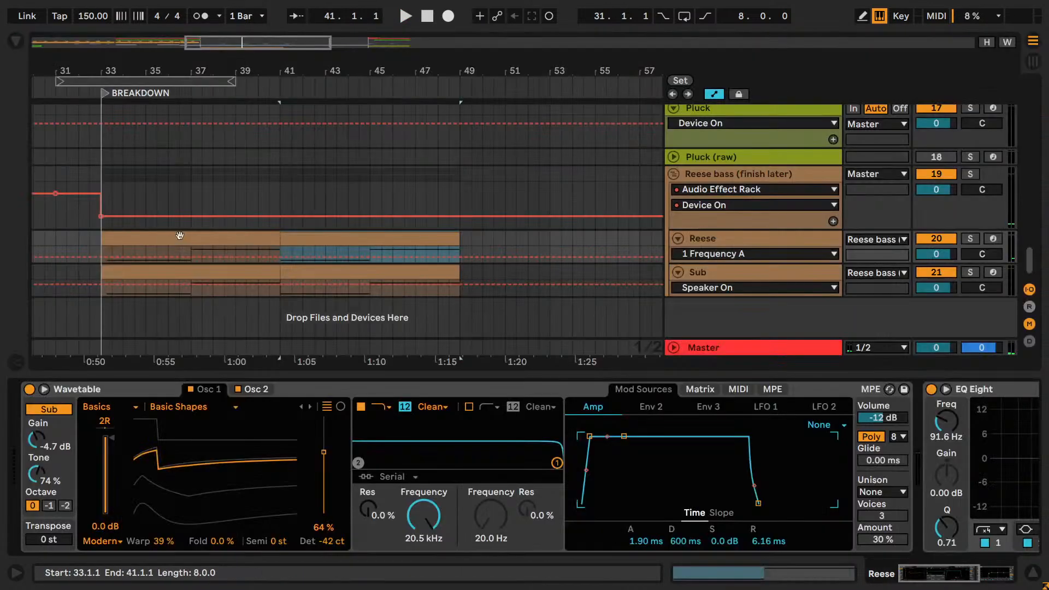
pyautogui.click(162, 245)
pyautogui.hotkey('ctrl', 'd')
pyautogui.click(175, 267)
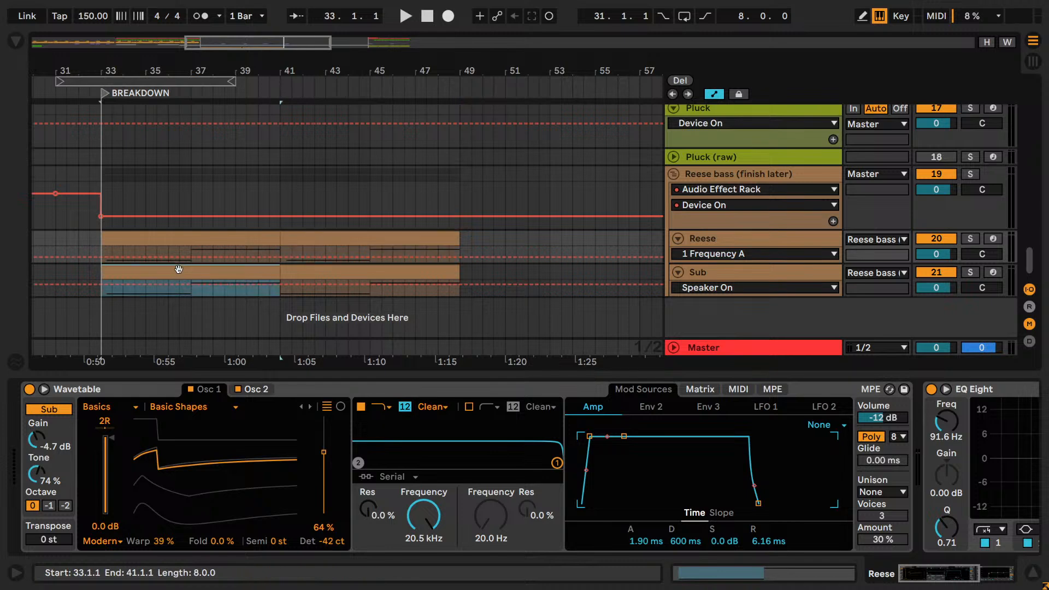
pyautogui.hotkey('ctrl', 'd')
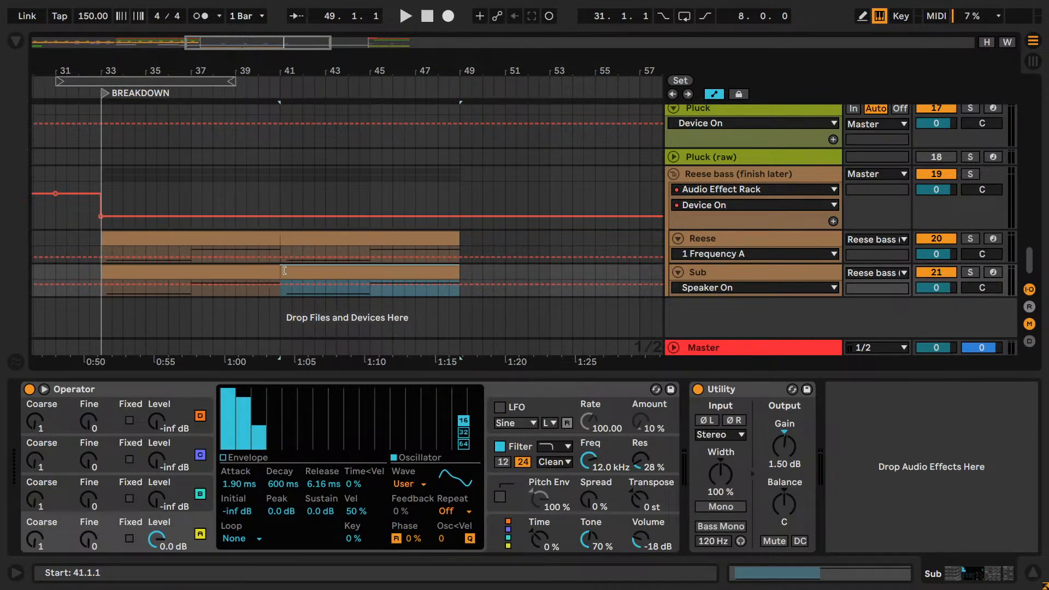
# - Duplicate the Reese and Sub clips at bars 41 to 49 twice to reach bar 65, and save the project
pyautogui.moveTo(200, 40); pyautogui.dragTo(201, 23)
pyautogui.keyDown('shift'); pyautogui.click(233, 241); pyautogui.keyUp('shift')
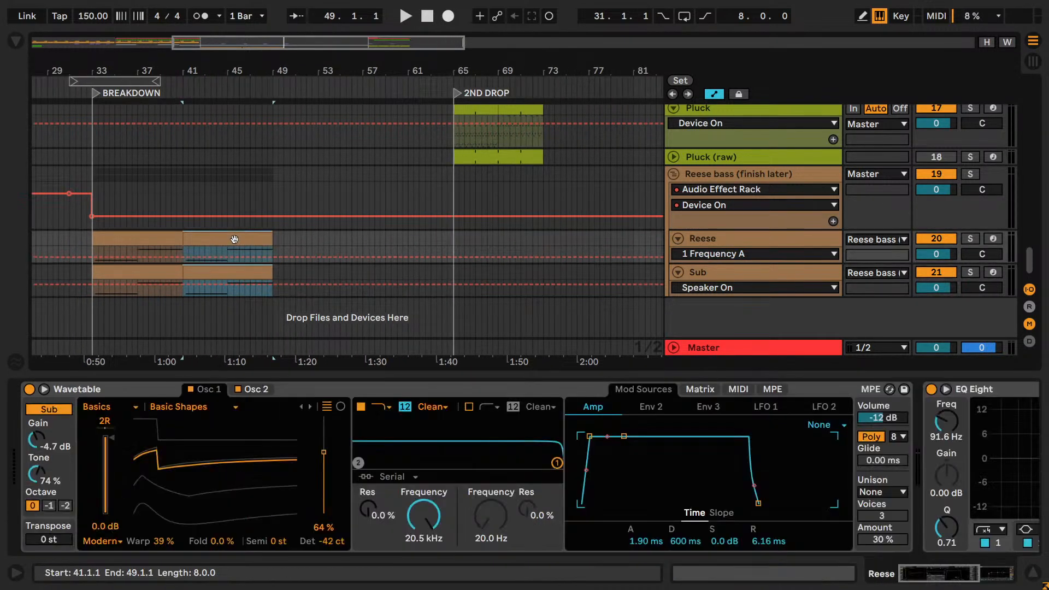
pyautogui.hotkey('ctrl', 'd')
pyautogui.hotkey('ctrl', 'd')
pyautogui.hotkey('ctrl', 's')
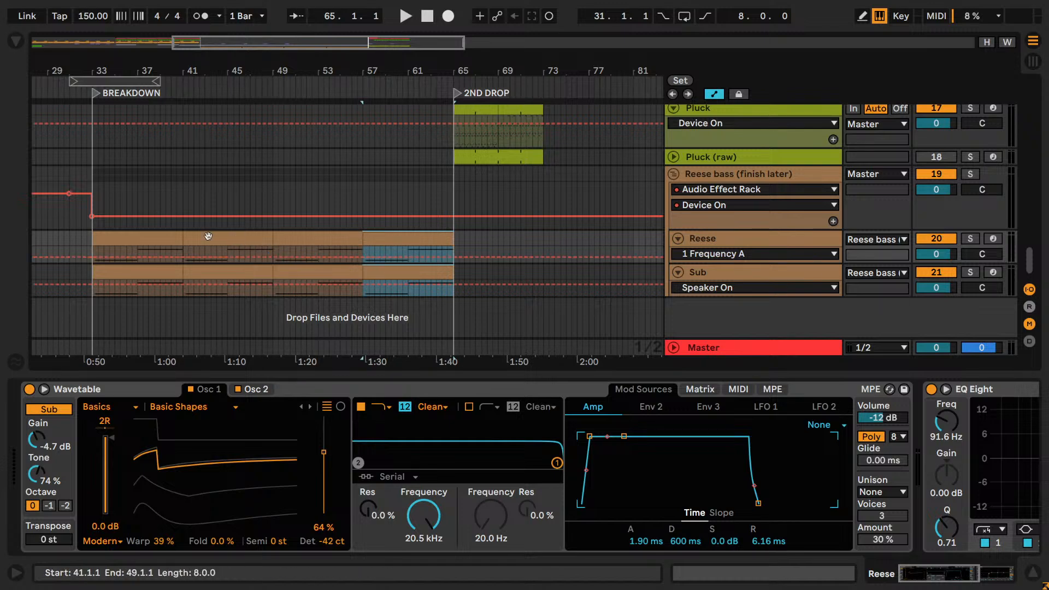
# - Examine the vocal and Pluck tracks around the breakdown and the 2nd drop
pyautogui.moveTo(215, 44); pyautogui.dragTo(218, 57)
pyautogui.scroll(9, 231, 215)
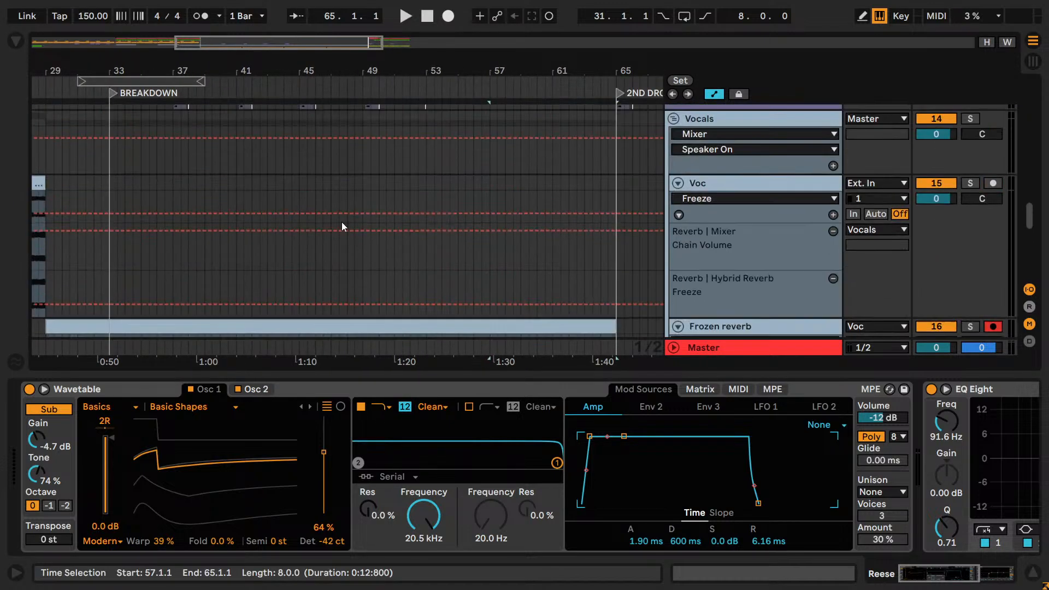
pyautogui.scroll(-4, 423, 228)
pyautogui.scroll(-1, 423, 228)
pyautogui.scroll(2, 372, 179)
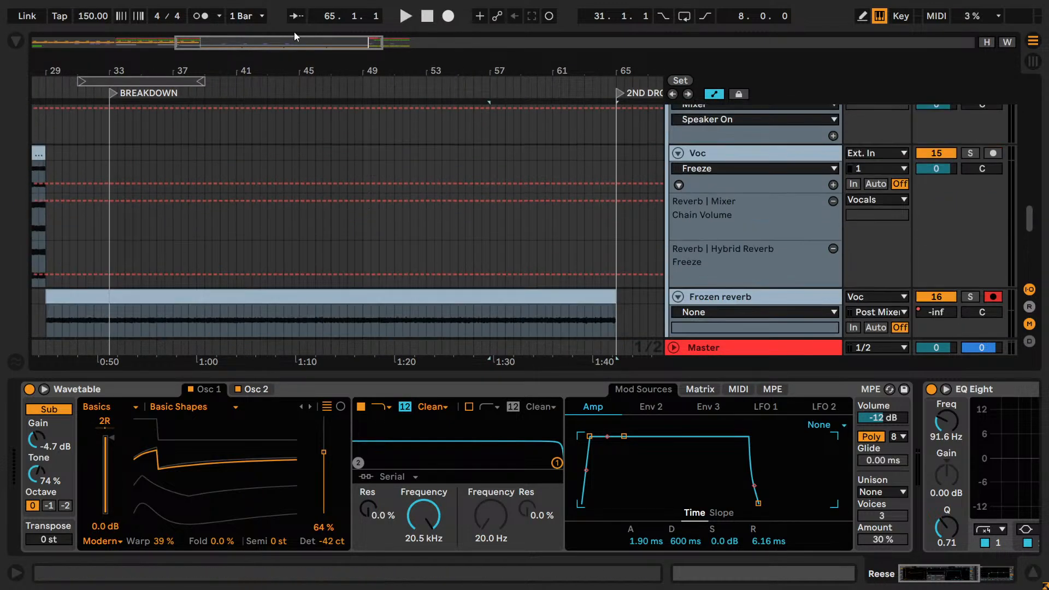
pyautogui.moveTo(304, 47); pyautogui.dragTo(517, 48)
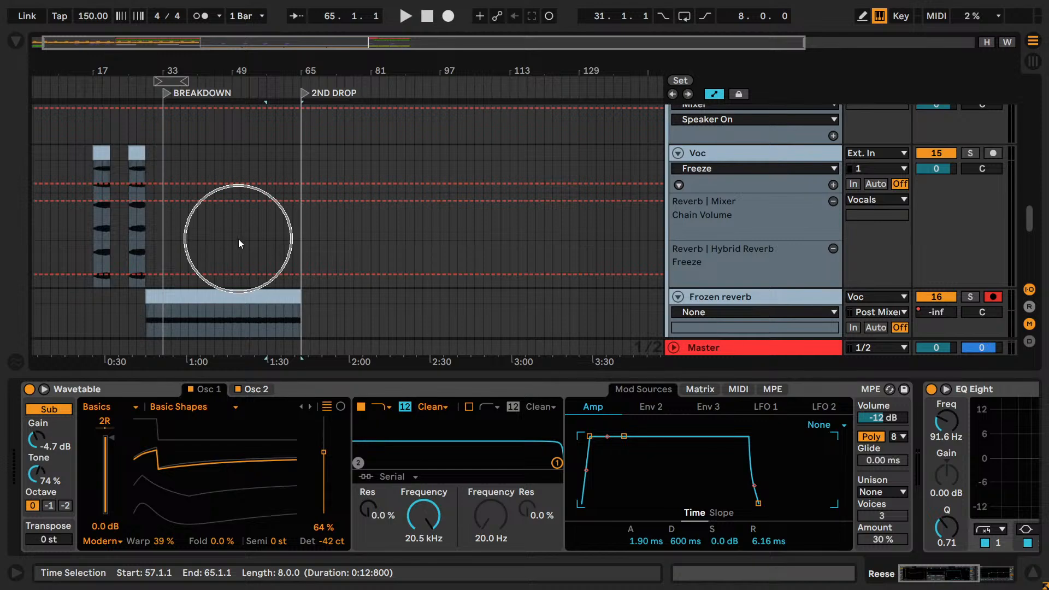
pyautogui.scroll(-10, 547, 218)
pyautogui.scroll(4, 547, 218)
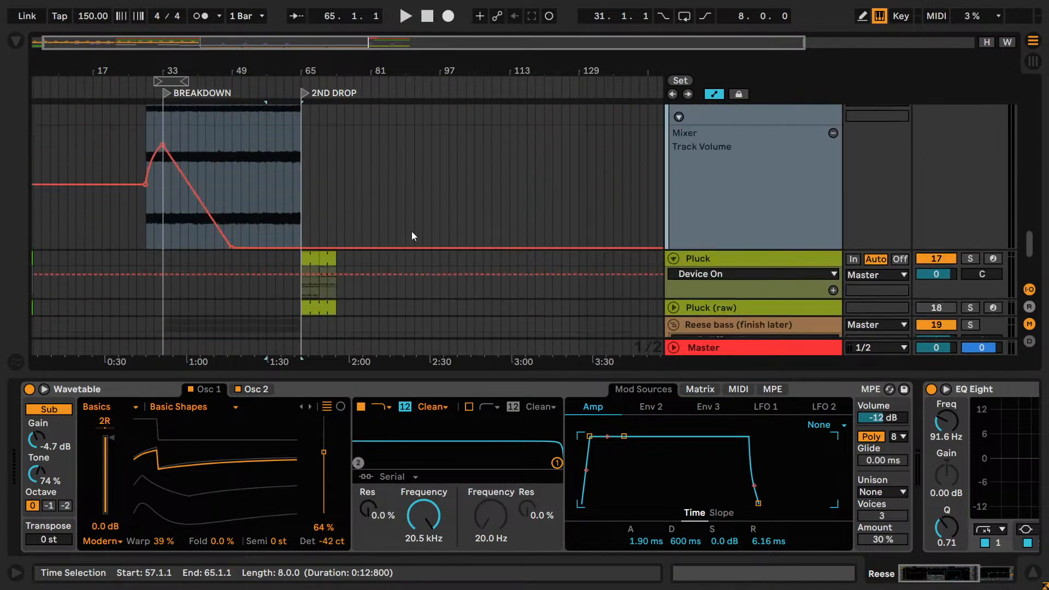
# - Solo the Pluck track and audition its 2nd drop clip from bar 65
pyautogui.click(310, 257)
pyautogui.click(971, 259)
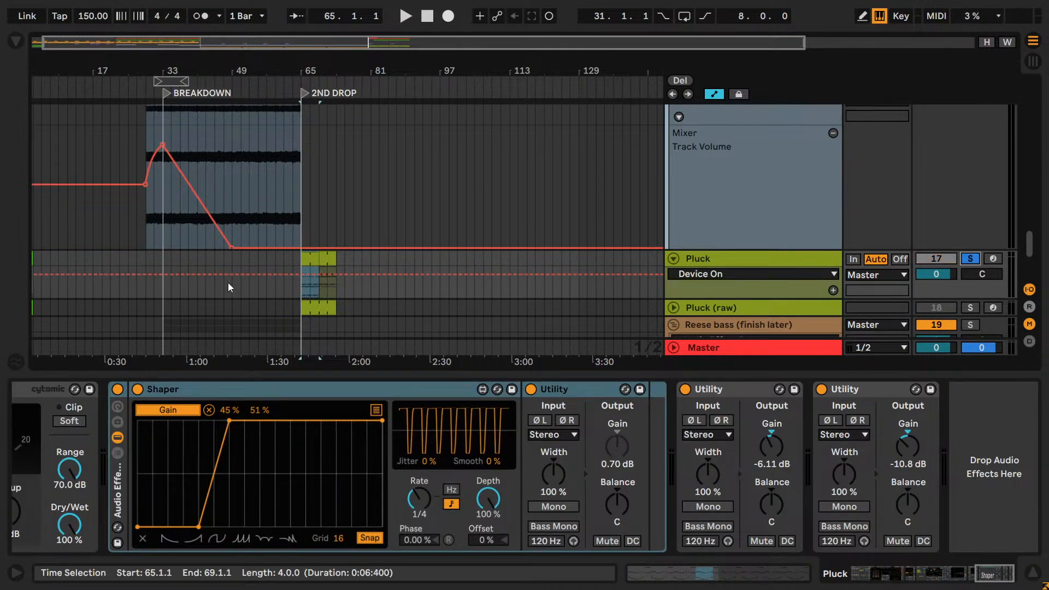
pyautogui.click(304, 258)
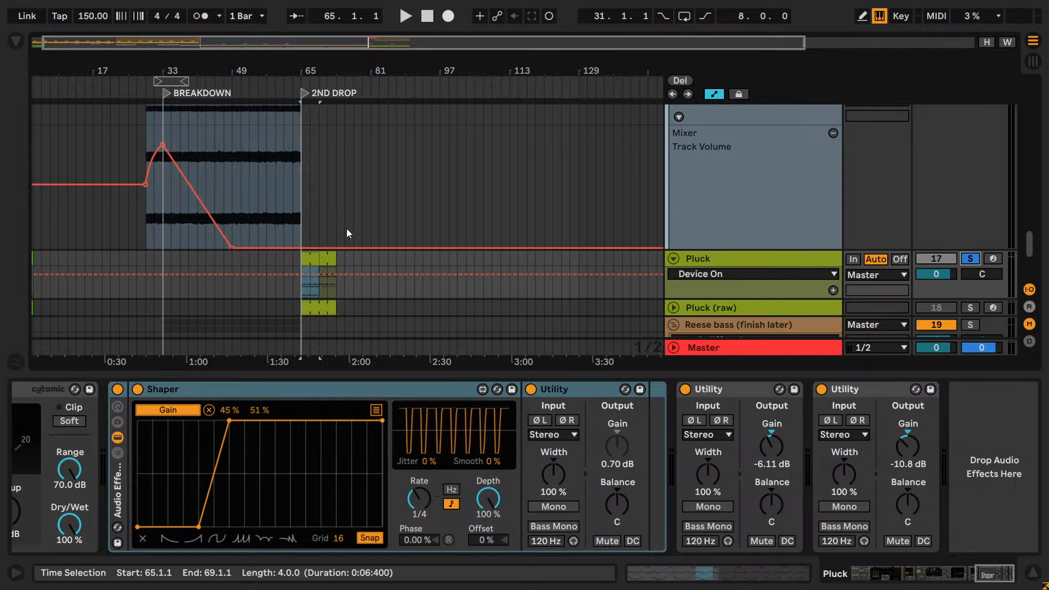
pyautogui.press('space')
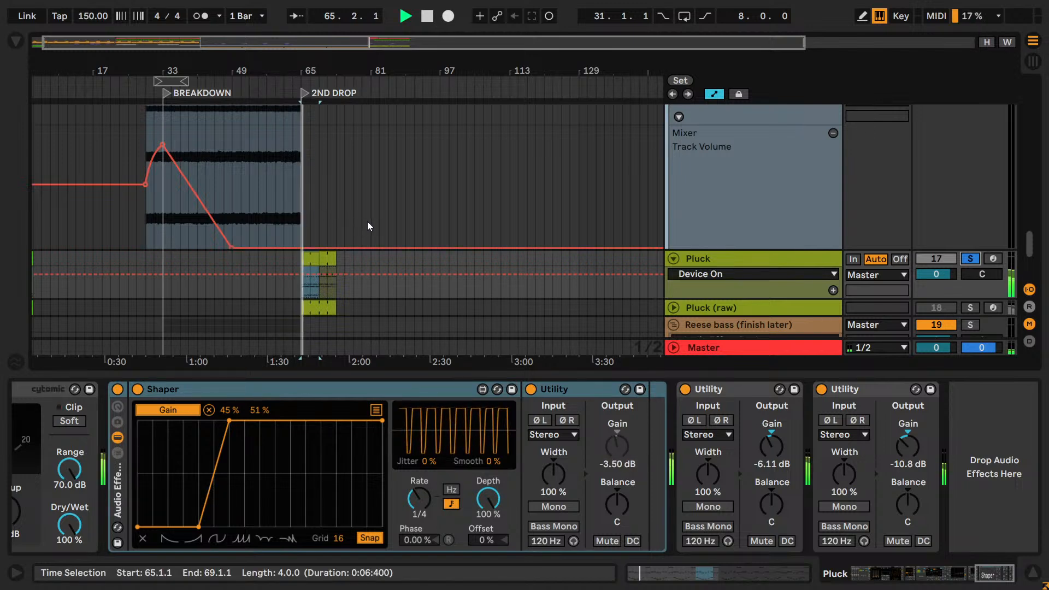
pyautogui.press('space')
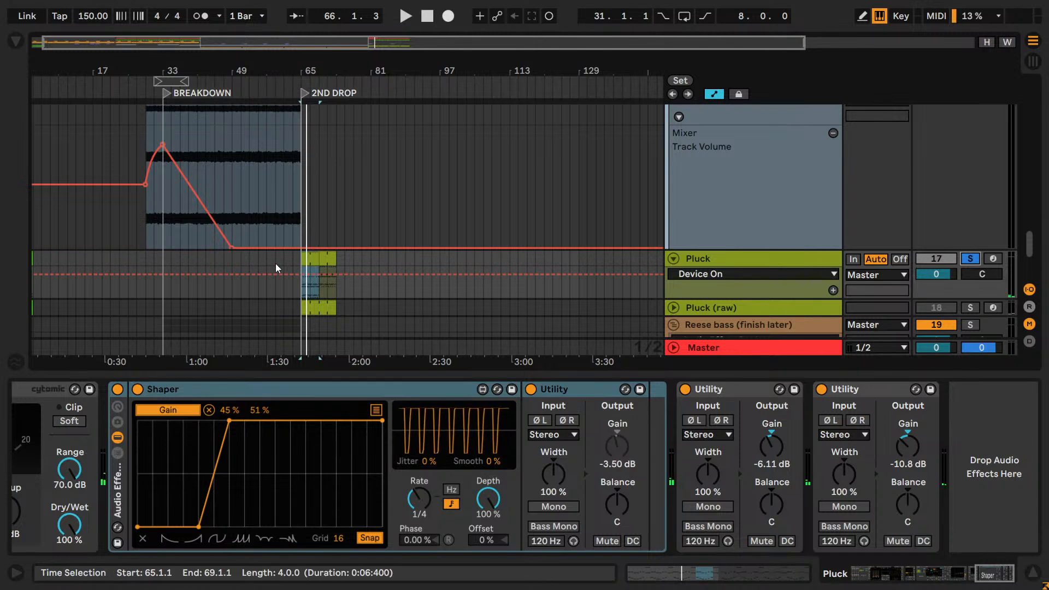
# - Try pasting Pluck clips into the breakdown at bars 48.3 and 49, undoing both attempts
pyautogui.click(229, 263)
pyautogui.hotkey('ctrl', 'v')
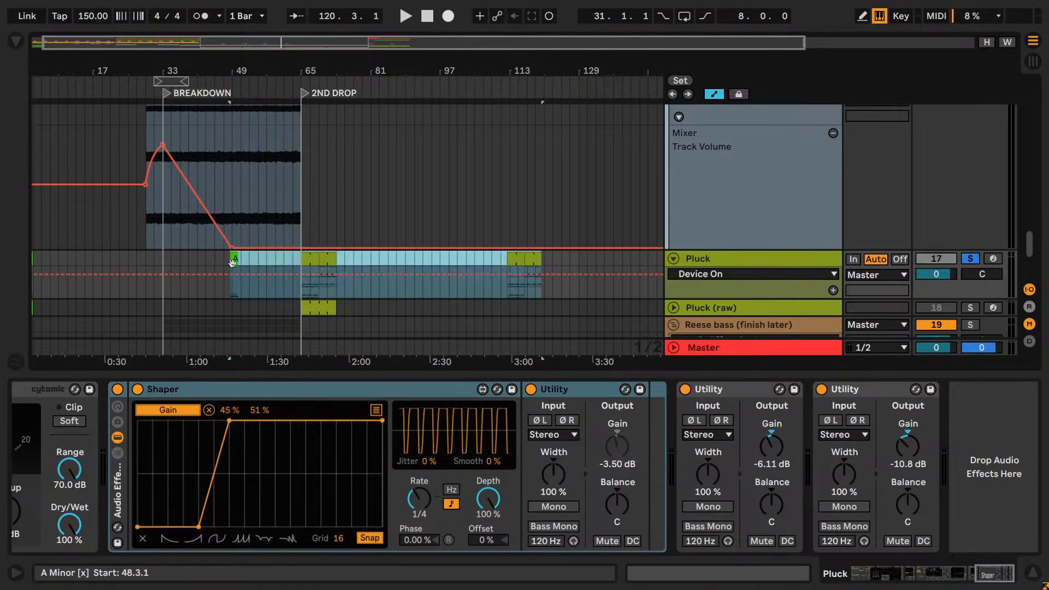
pyautogui.hotkey('ctrl', 'z')
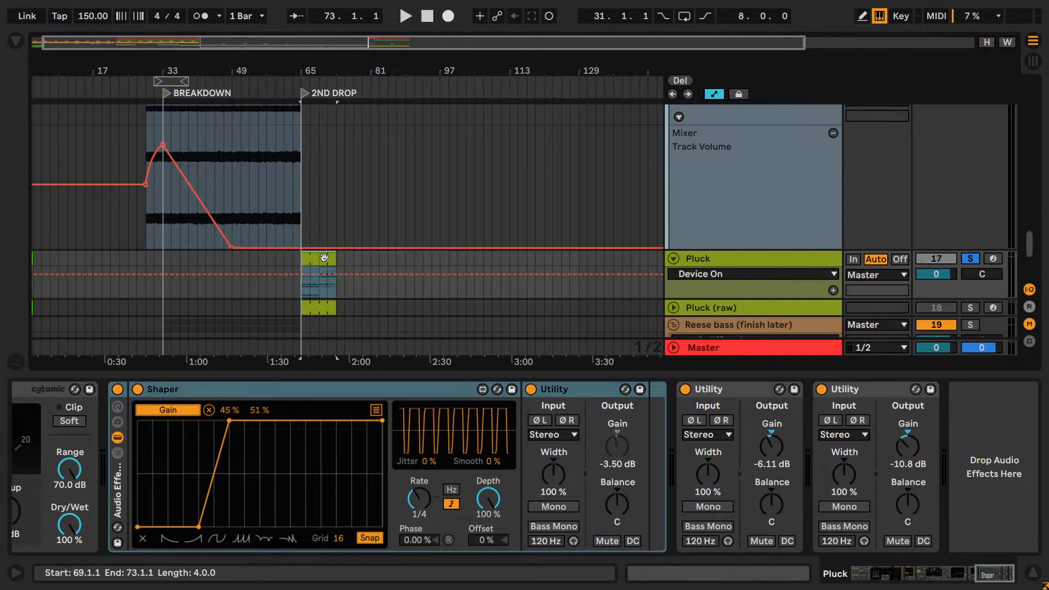
pyautogui.moveTo(200, 49); pyautogui.dragTo(343, 297)
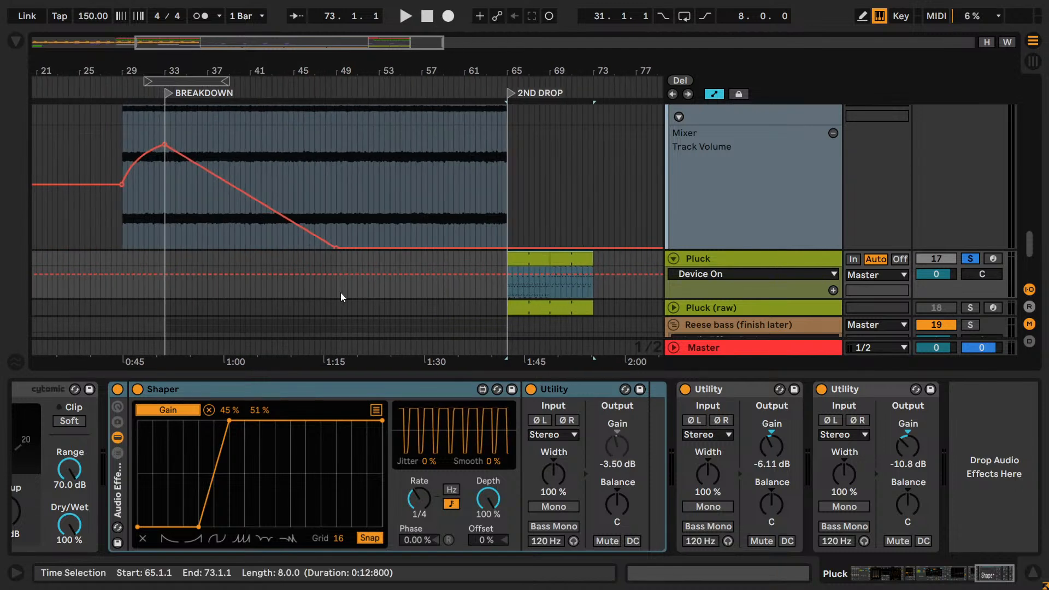
pyautogui.click(338, 263)
pyautogui.hotkey('ctrl', 'v')
pyautogui.hotkey('ctrl', 'z')
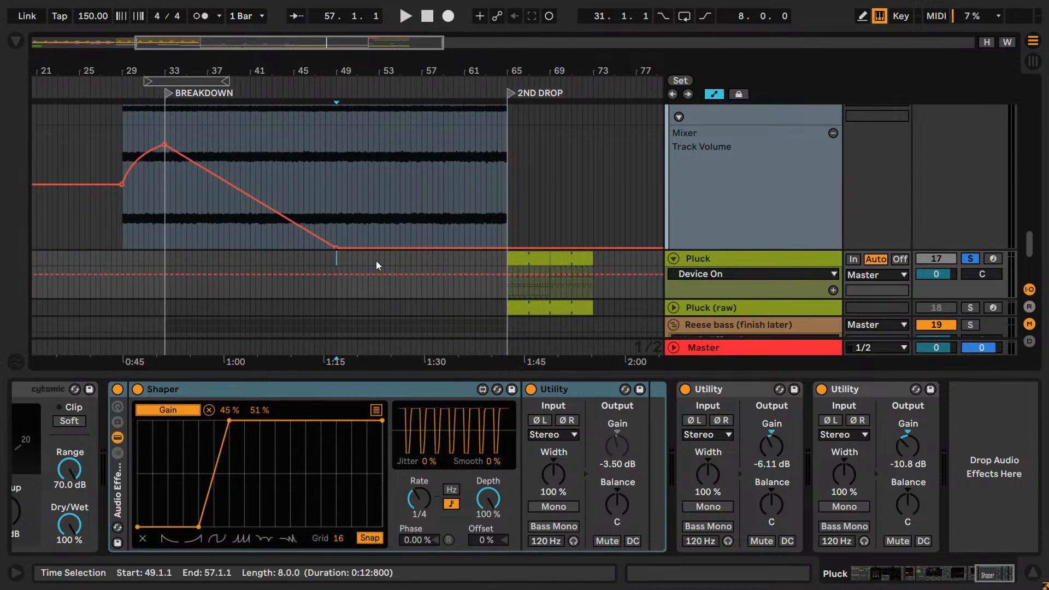
# - Copy both Pluck clips at bars 65 to 73 and paste them four times to fill bars 33 to 65
pyautogui.click(536, 256)
pyautogui.keyDown('shift'); pyautogui.click(581, 263); pyautogui.keyUp('shift')
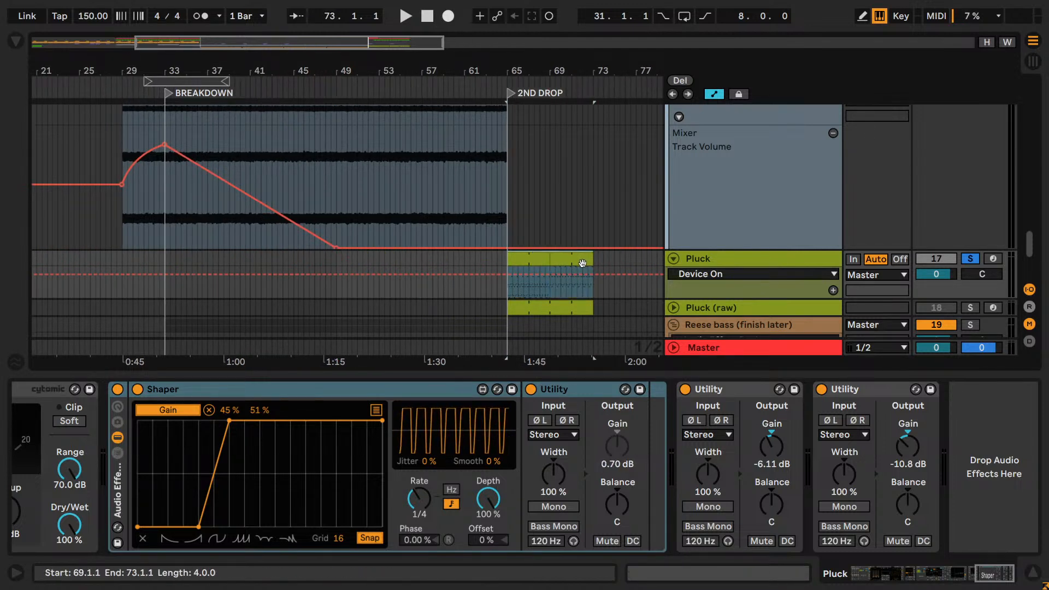
pyautogui.click(167, 264)
pyautogui.hotkey('ctrl', 'v')
pyautogui.hotkey('ctrl', 'v')
pyautogui.hotkey('ctrl', 'v')
pyautogui.hotkey('ctrl', 'v')
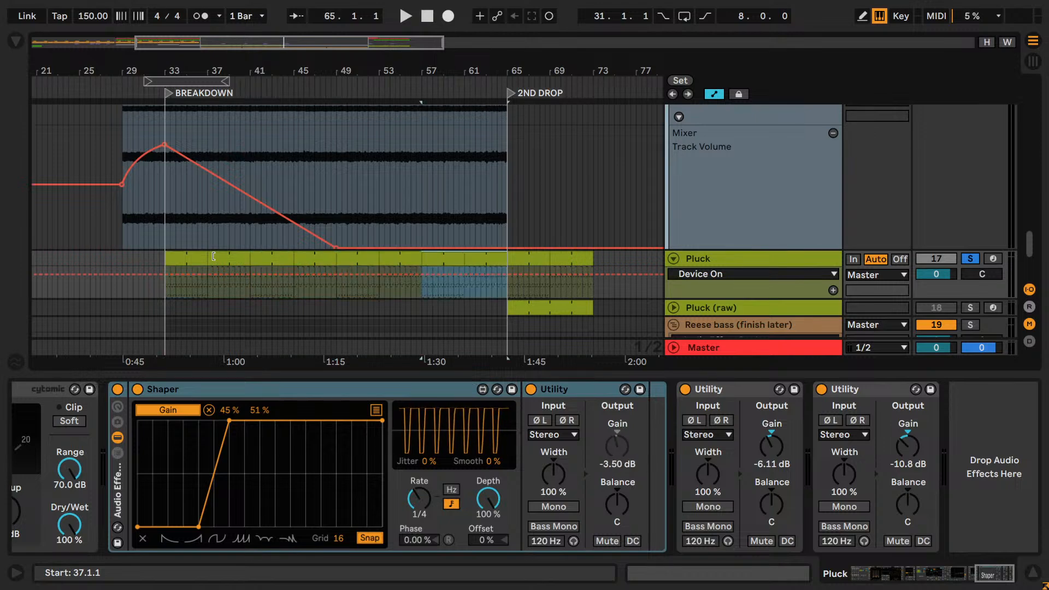
# - Show Pluck's Instrument Rack, loop the first breakdown Pluck clip at bars 33 to 37, and save the project
pyautogui.click(189, 256)
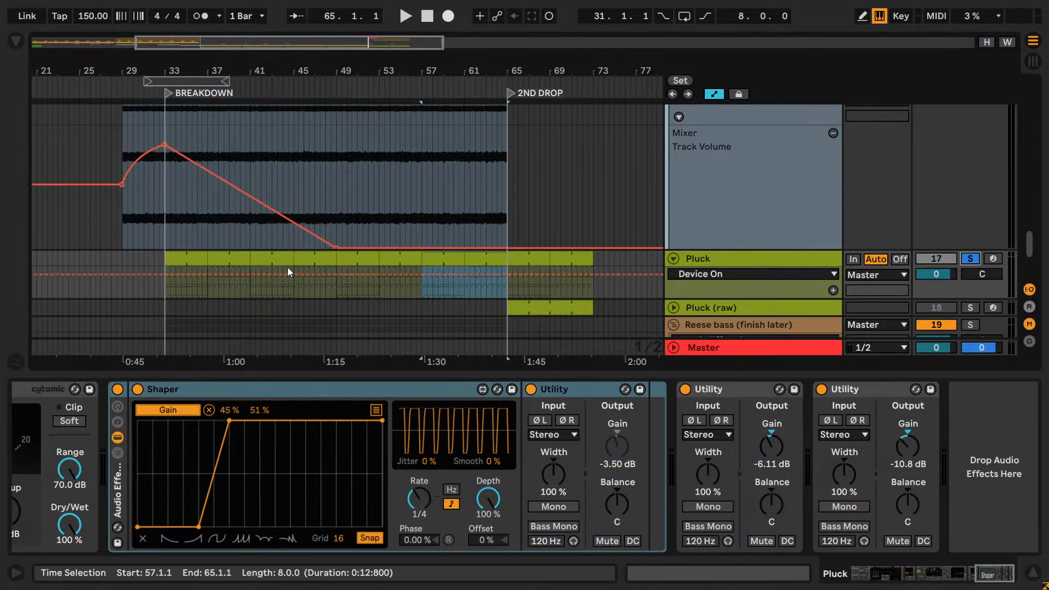
pyautogui.moveTo(976, 574); pyautogui.dragTo(776, 557)
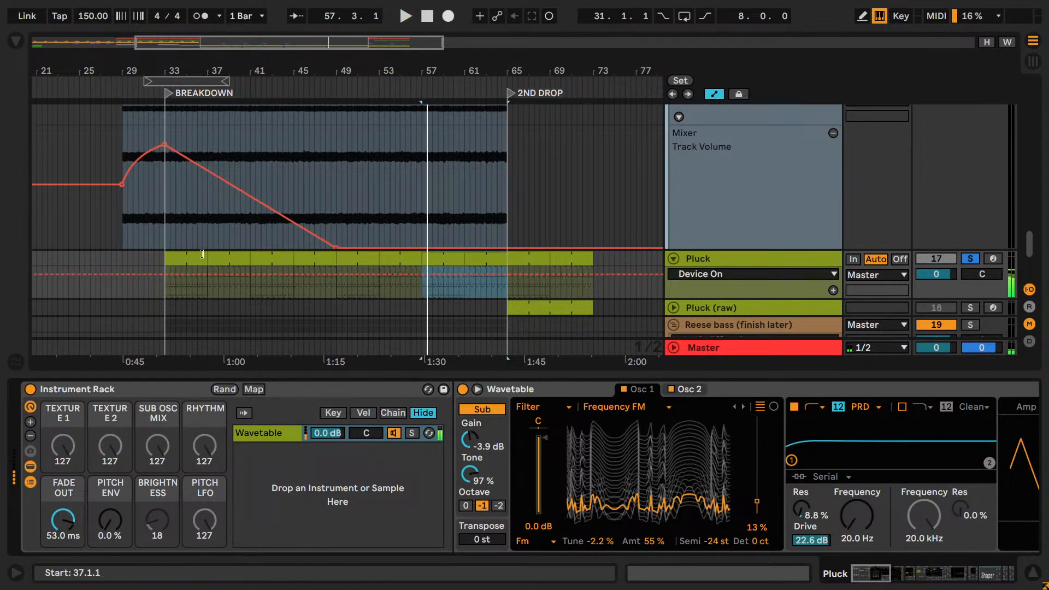
pyautogui.click(176, 259)
pyautogui.hotkey('ctrl', 'l')
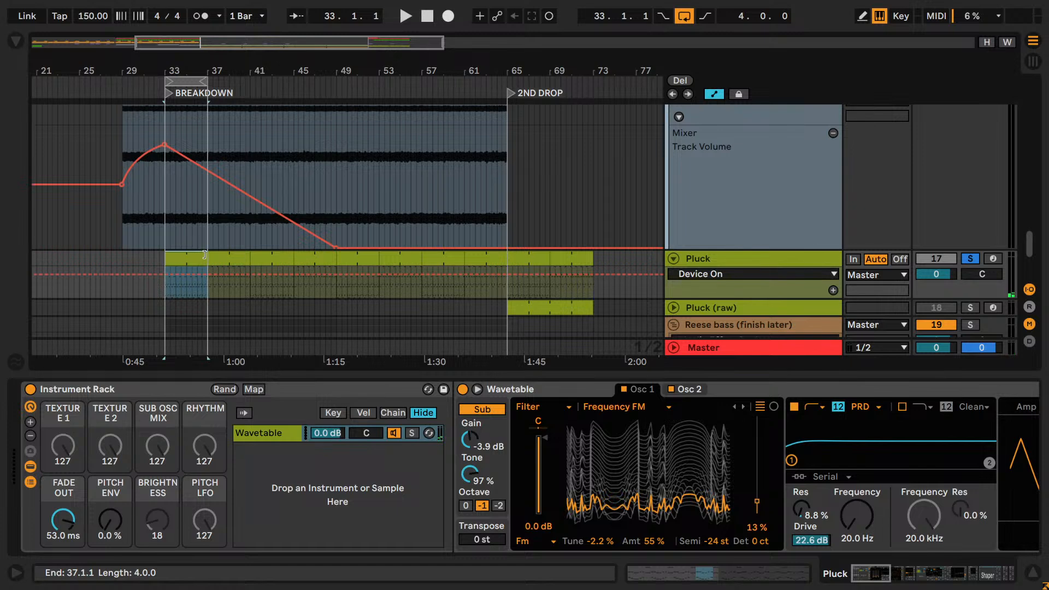
pyautogui.hotkey('ctrl', 's')
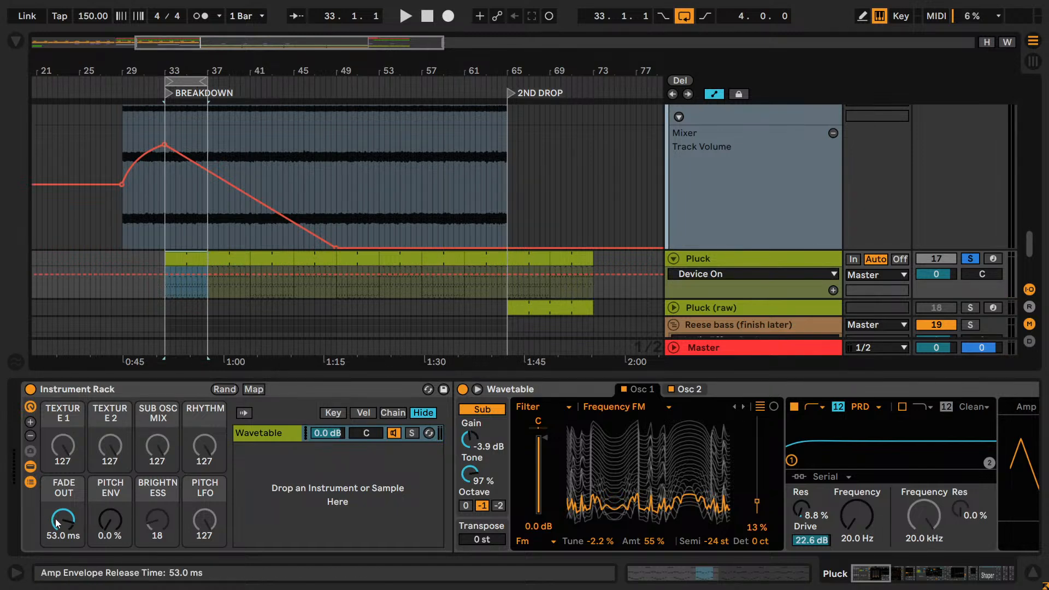
# - Try lowering the Pluck rack's Fade Out to 3.70 ms and adjusting its Pitch Env while the loop plays
pyautogui.press('space')
pyautogui.moveTo(55, 520); pyautogui.dragTo(59, 546)
pyautogui.hotkey('ctrl', 'z')
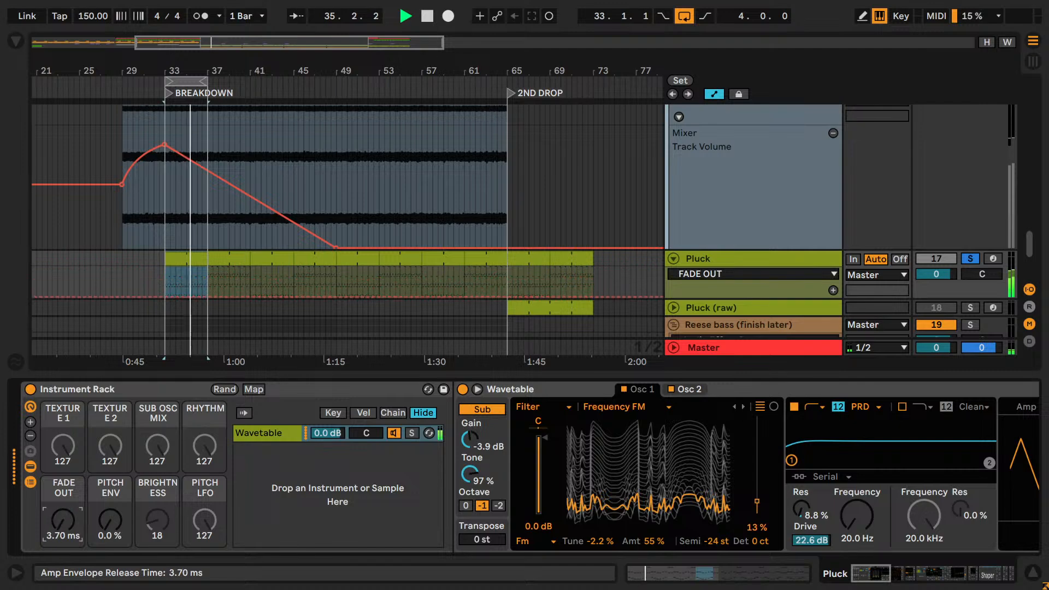
pyautogui.hotkey('ctrl', 'z')
pyautogui.moveTo(110, 519); pyautogui.dragTo(109, 547)
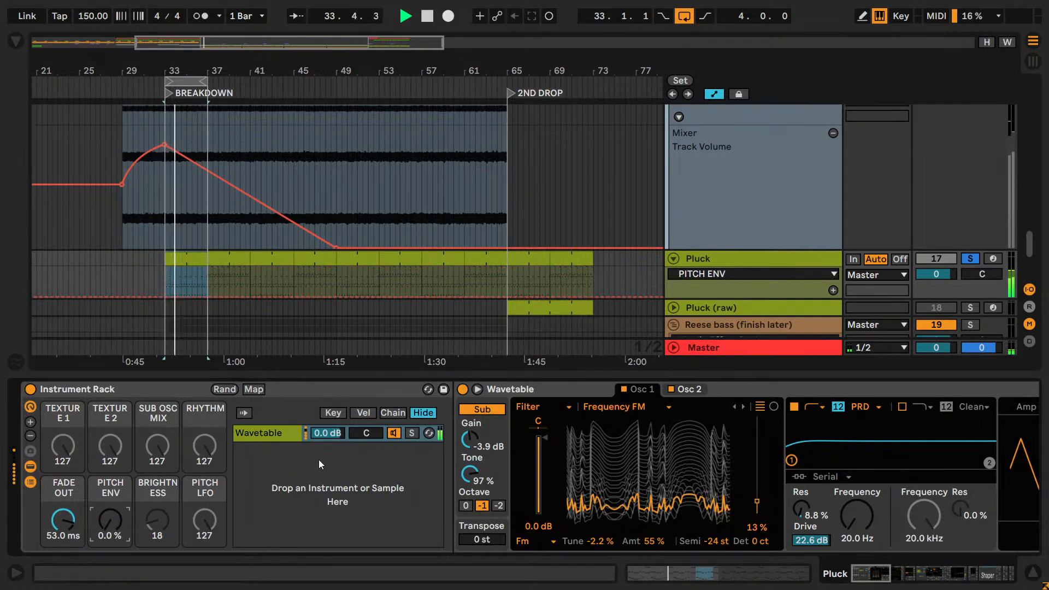
pyautogui.press('space')
# - Audition the Pluck loop with Wavetable's Osc 2 and Osc 1 switched off in turn, leaving only Osc 2 off
pyautogui.moveTo(875, 573)
pyautogui.mouseDown()
pyautogui.moveTo(911, 575)
pyautogui.moveTo(881, 577)
pyautogui.mouseUp()
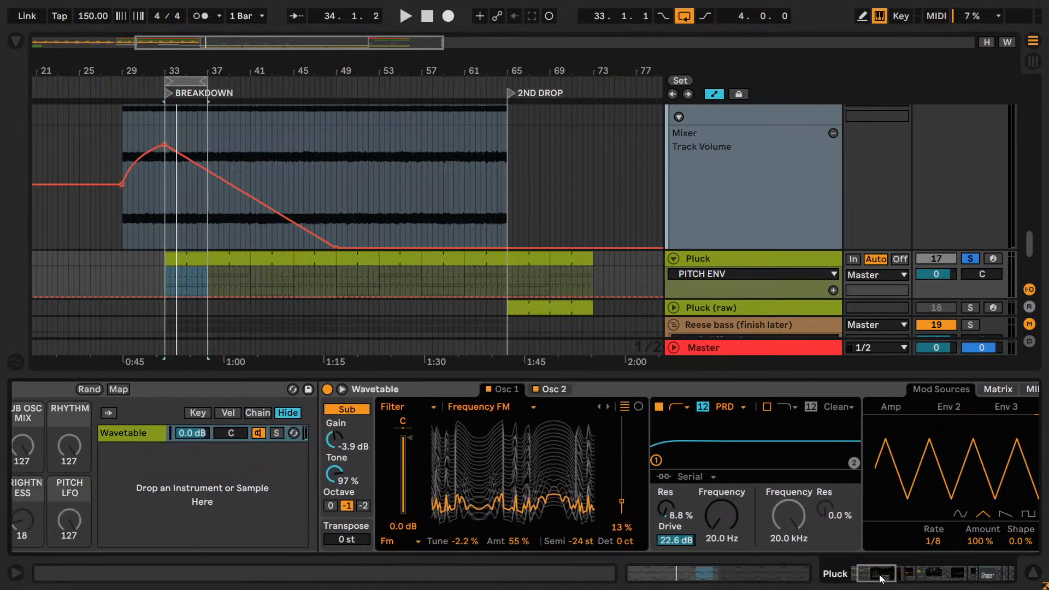
pyautogui.press('space')
pyautogui.click(550, 390)
pyautogui.click(538, 390)
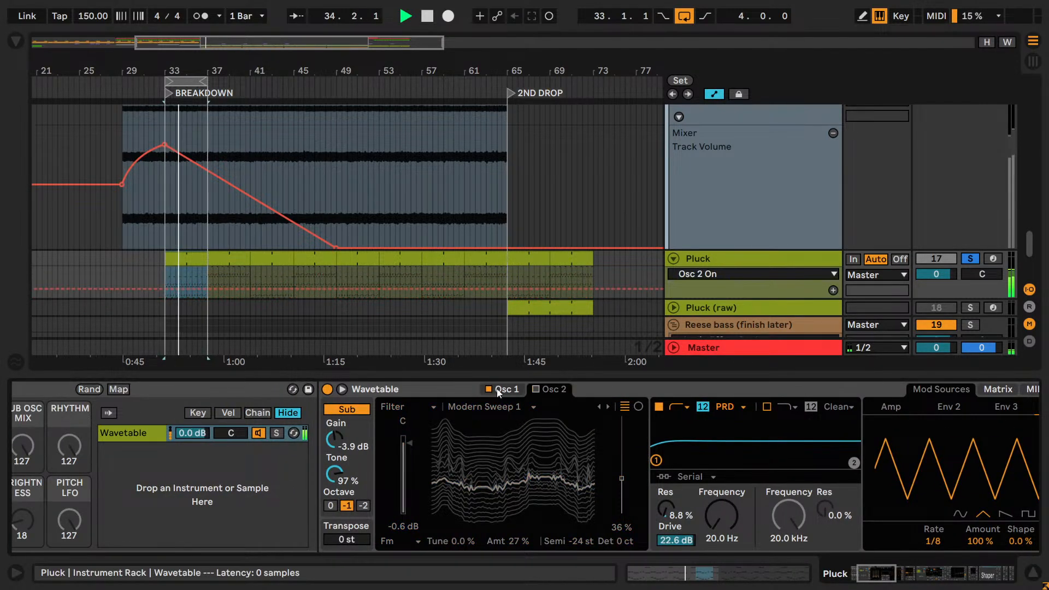
pyautogui.click(537, 390)
pyautogui.click(489, 389)
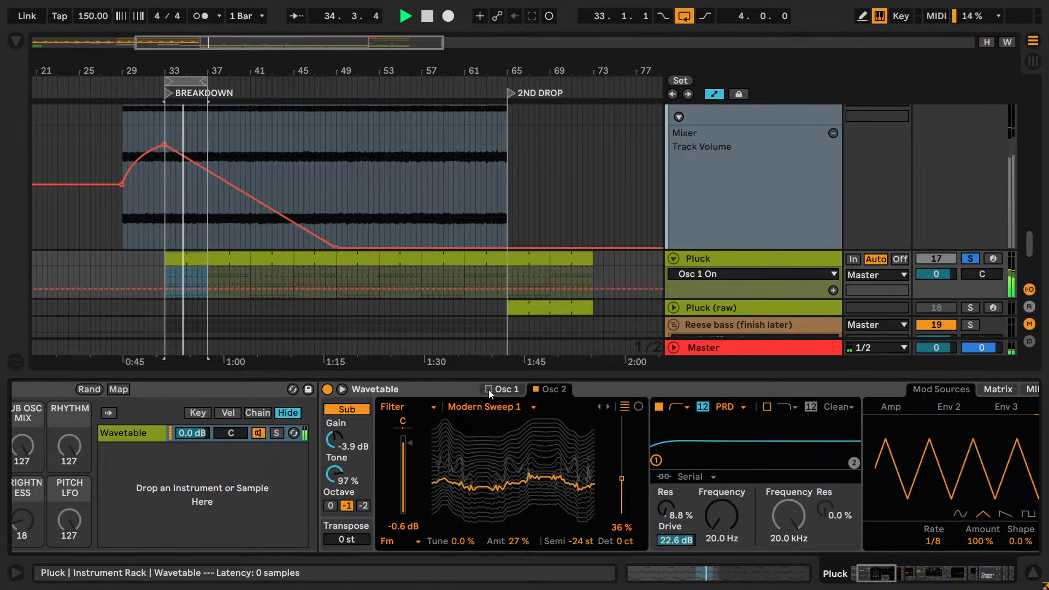
pyautogui.click(488, 390)
pyautogui.click(536, 389)
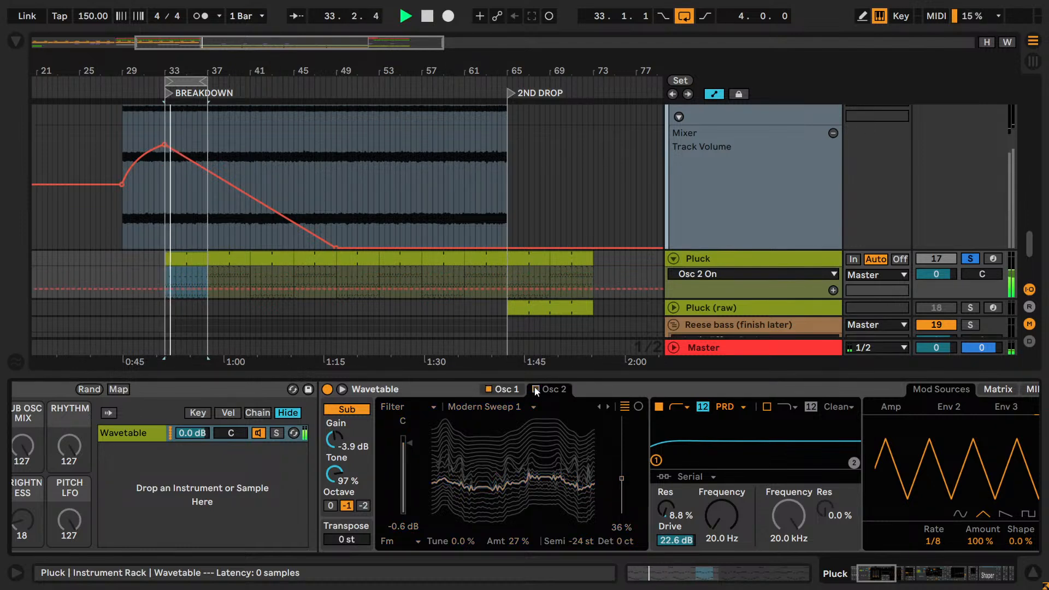
# - Switch Osc 2 back on and audition the Pluck loop with Sub and Osc 1 switched off
pyautogui.click(536, 389)
pyautogui.click(339, 408)
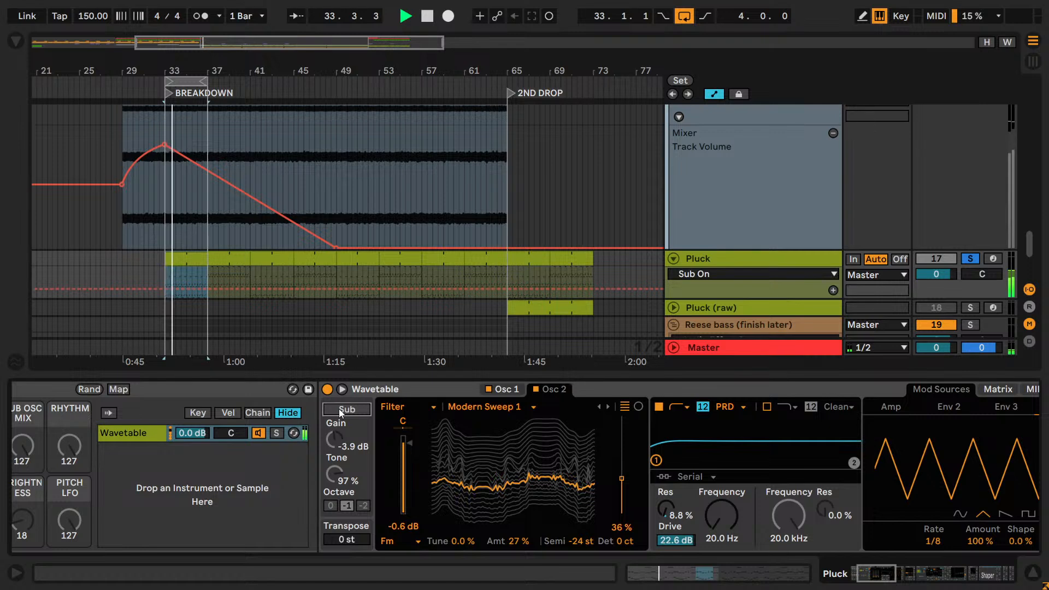
pyautogui.click(339, 409)
pyautogui.click(489, 389)
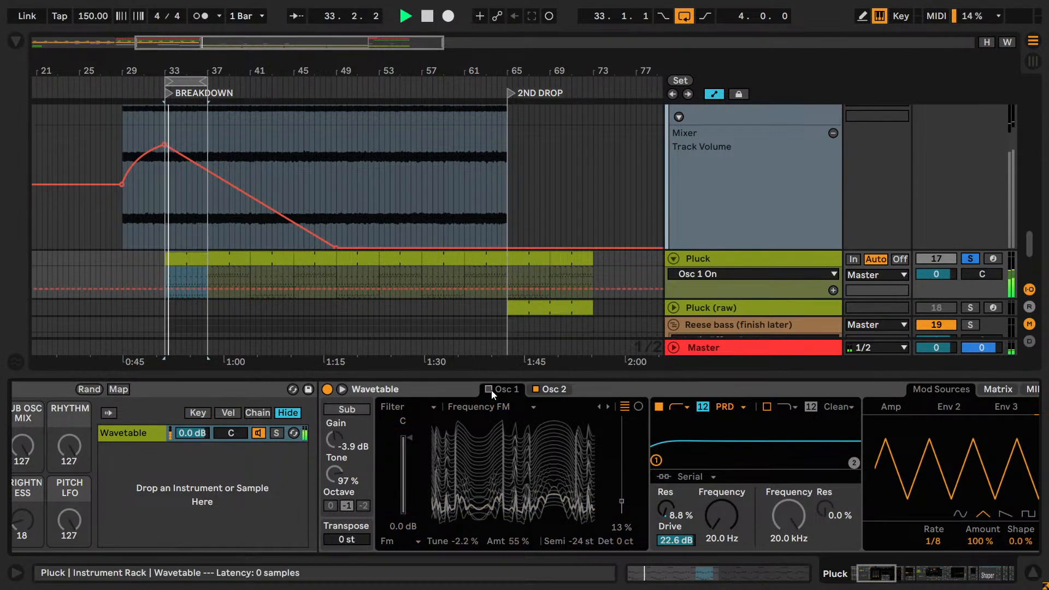
pyautogui.press('space')
pyautogui.click(198, 286)
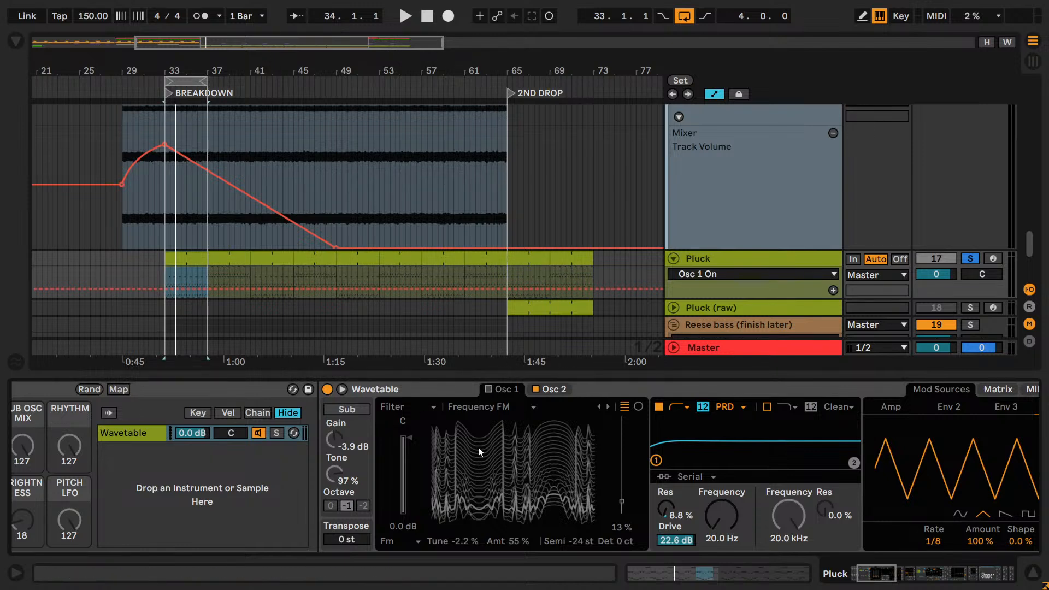
pyautogui.press('ctrl')
# - Compare Osc 1 and Sub in the Pluck loop, ending with both oscillators on and Sub off
pyautogui.click(536, 390)
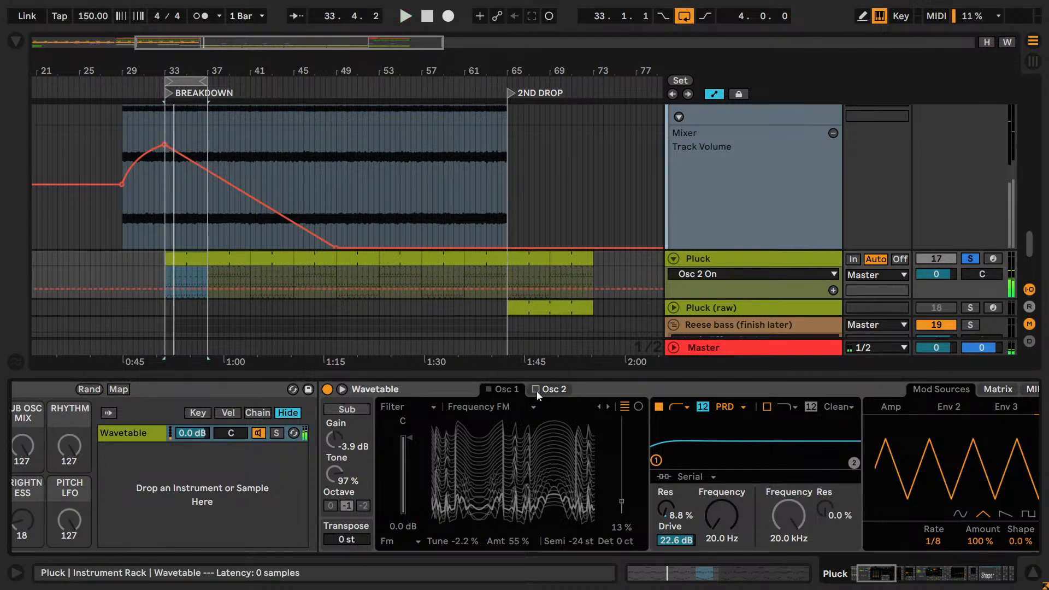
pyautogui.click(488, 389)
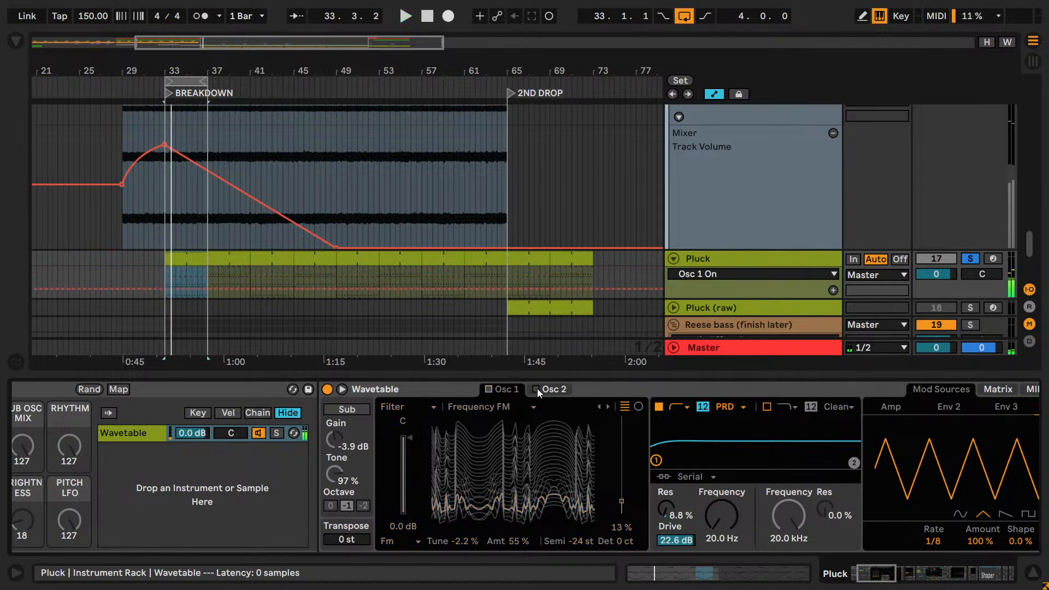
pyautogui.press('space')
pyautogui.click(344, 410)
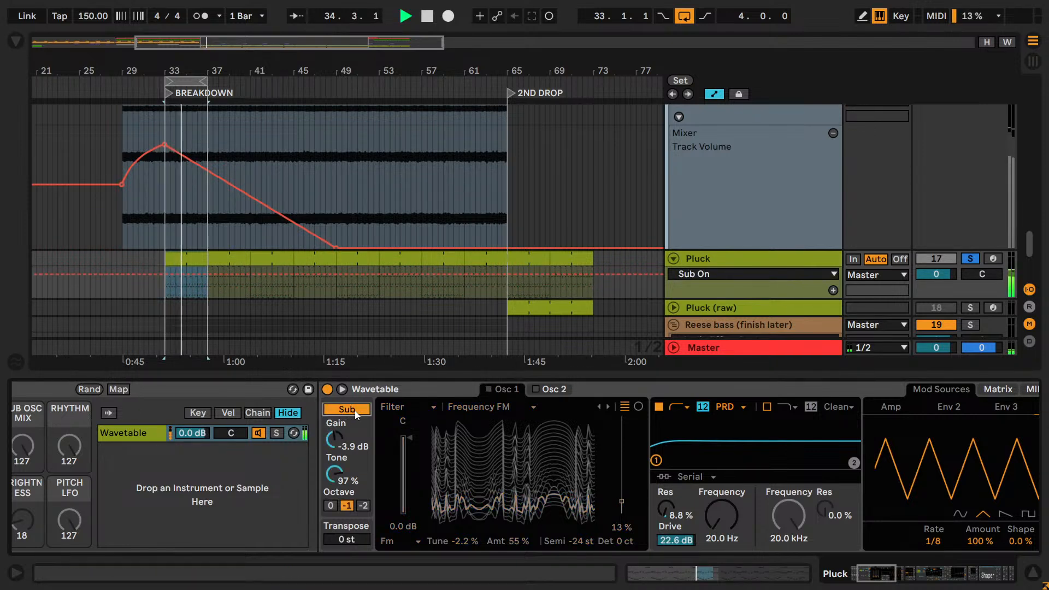
pyautogui.click(355, 411)
pyautogui.press('space')
pyautogui.click(489, 389)
pyautogui.click(536, 389)
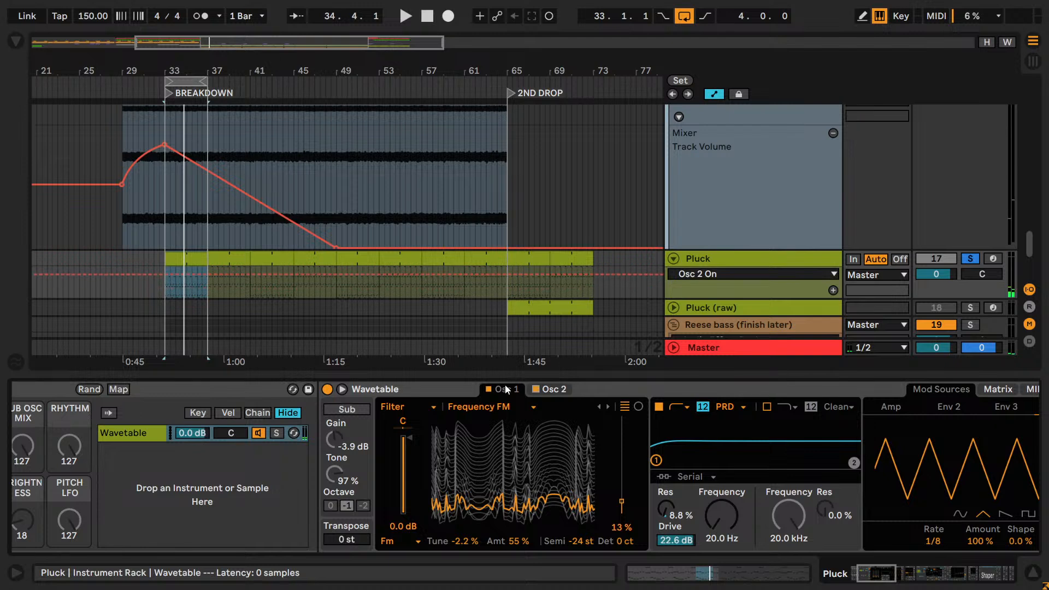
# - Make the Pluck track taller and show Wavetable's Osc 1 Gain automation in a new lane
pyautogui.scroll(-3, 304, 235)
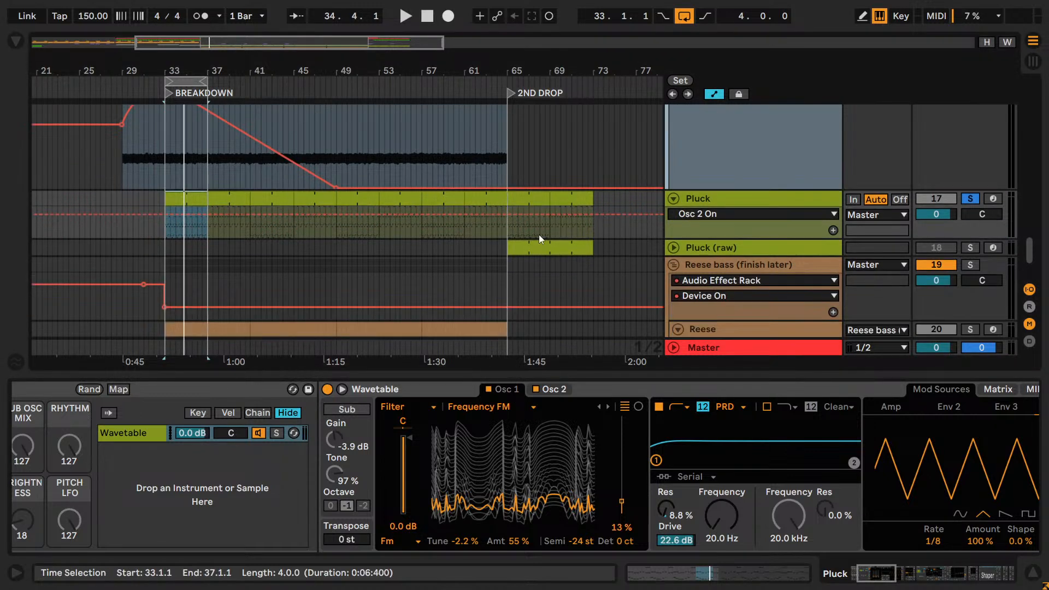
pyautogui.moveTo(707, 238); pyautogui.dragTo(714, 285)
pyautogui.press('space')
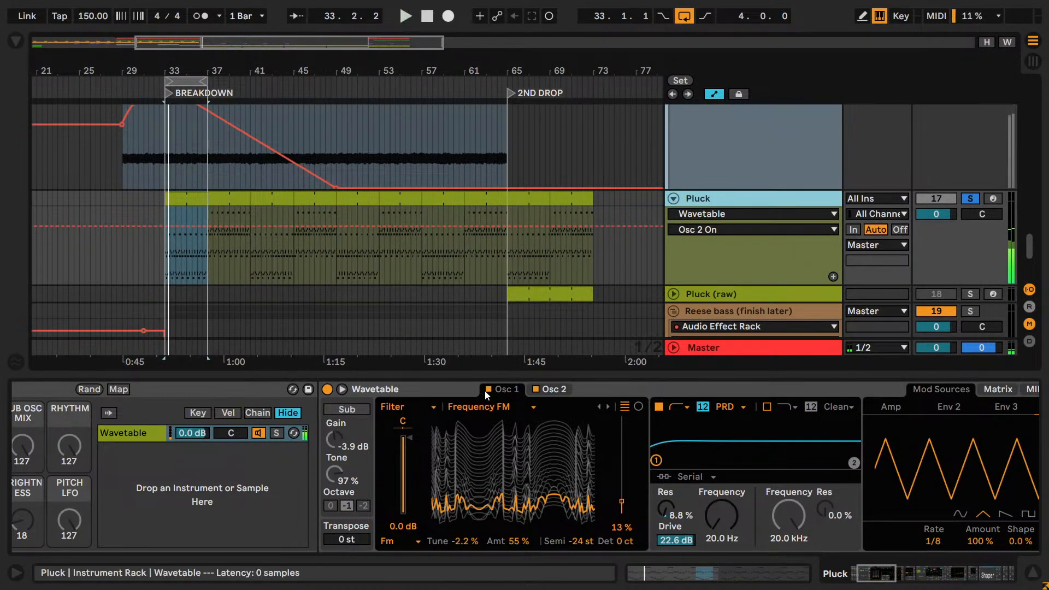
pyautogui.rightClick(405, 440)
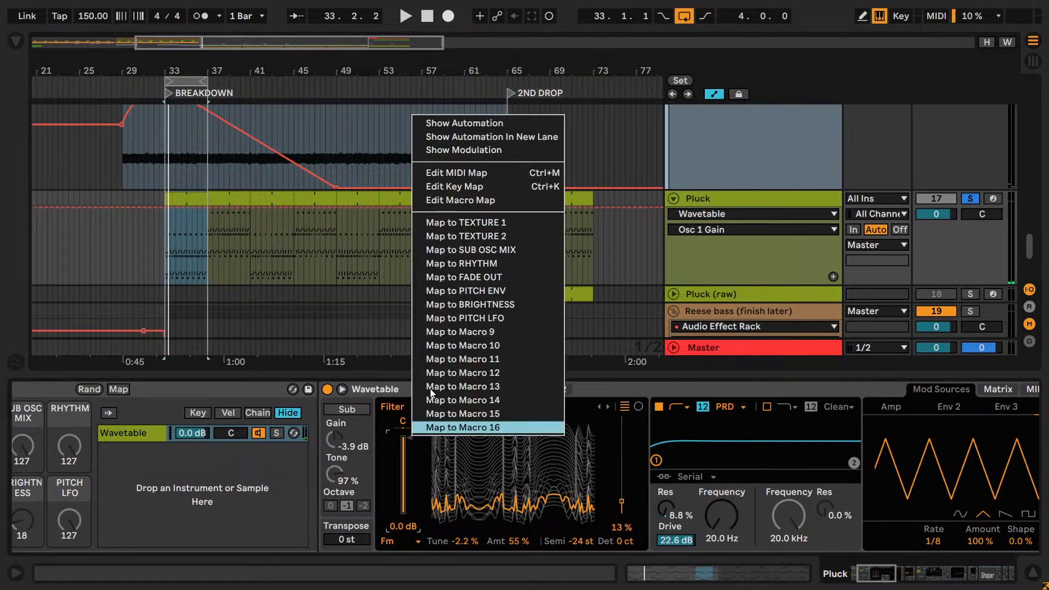
pyautogui.click(495, 142)
pyautogui.scroll(-3, 251, 263)
# - Draw Osc 1 Gain automation at -inf dB across the breakdown, bars 33 to 65, using a fixed 2-bar grid
pyautogui.press('b')
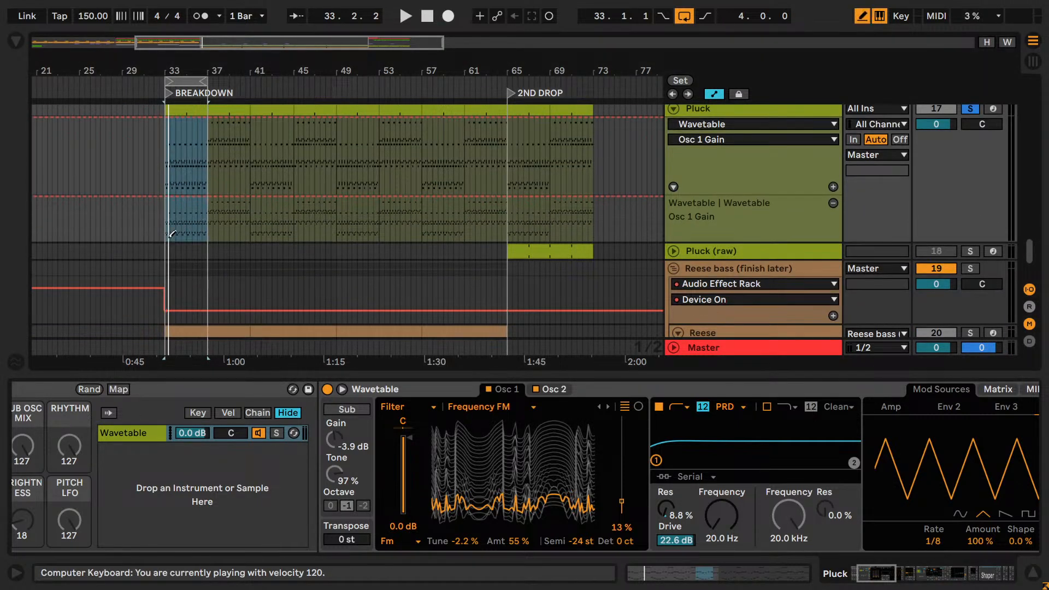
pyautogui.moveTo(171, 234)
pyautogui.mouseDown()
pyautogui.moveTo(207, 235)
pyautogui.moveTo(239, 216)
pyautogui.mouseUp()
pyautogui.rightClick(272, 235)
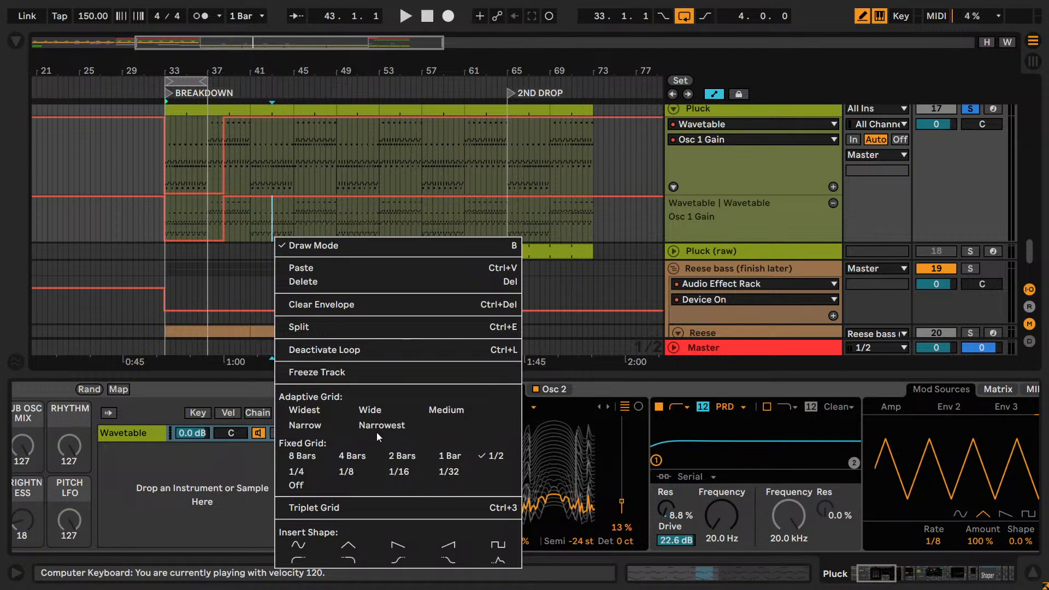
pyautogui.click(391, 454)
pyautogui.moveTo(244, 254)
pyautogui.mouseDown()
pyautogui.moveTo(473, 261)
pyautogui.moveTo(498, 238)
pyautogui.mouseUp()
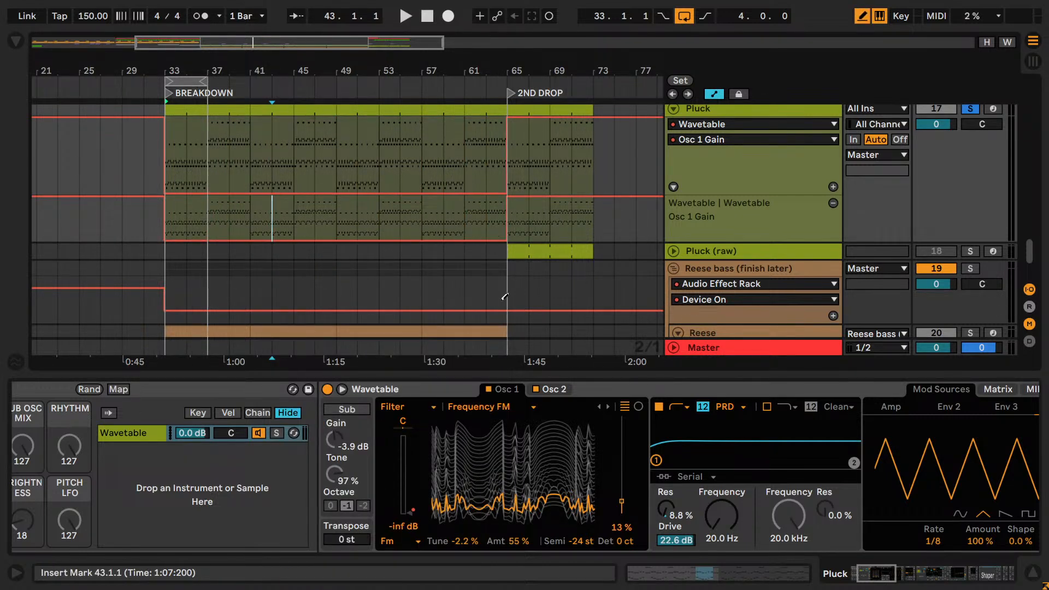
# - Show Osc 2 Gain automation in a new lane and draw it at -inf dB across bars 33 to 65
pyautogui.click(552, 389)
pyautogui.rightClick(412, 441)
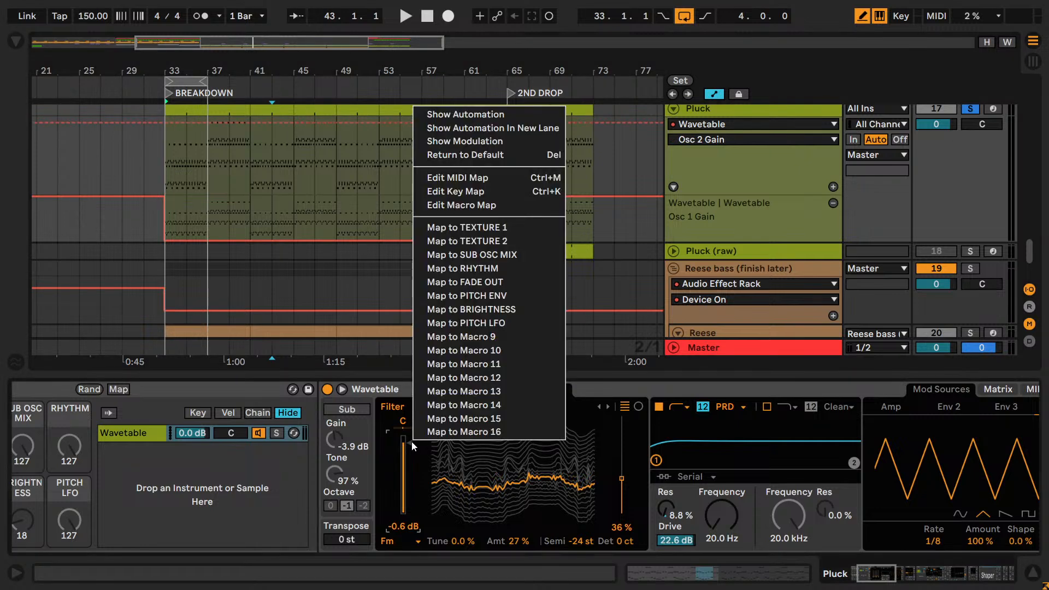
pyautogui.click(481, 128)
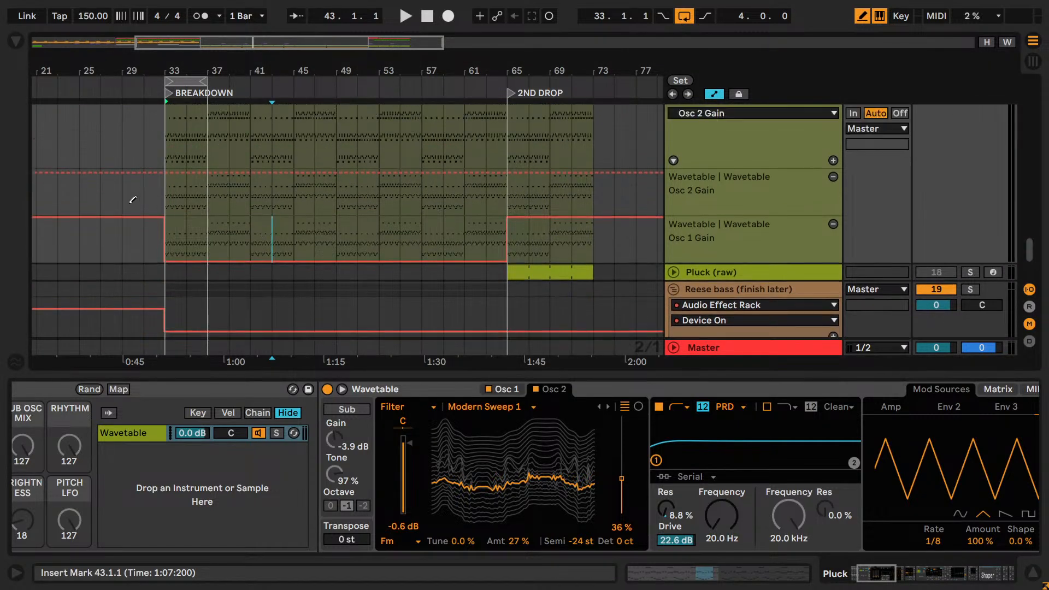
pyautogui.moveTo(165, 214); pyautogui.dragTo(499, 215)
pyautogui.press('b')
# - Audition the start of the breakdown and switch on Wavetable's Sub oscillator for the Pluck
pyautogui.press('space')
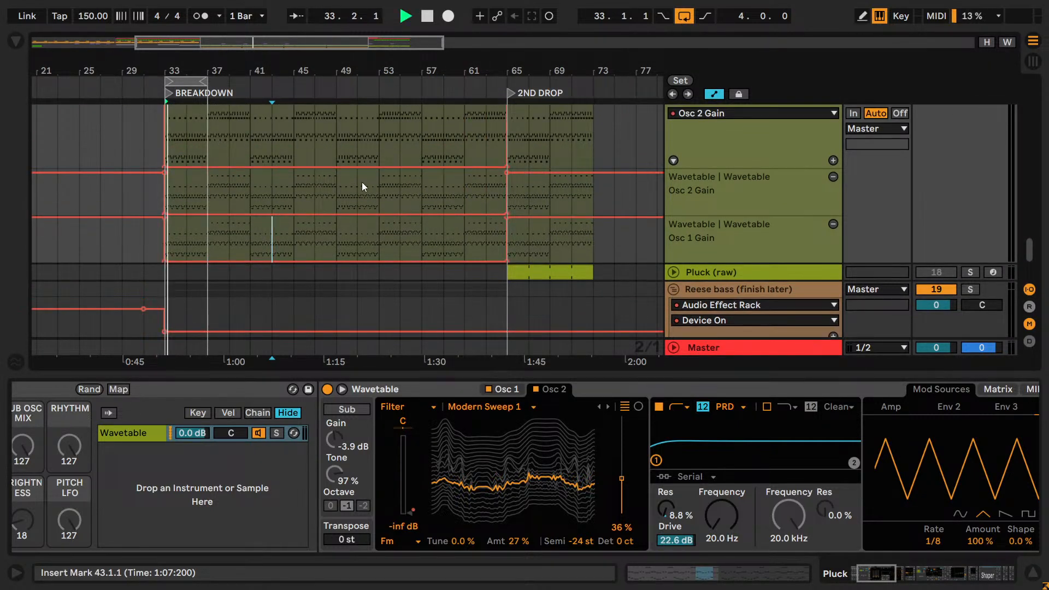
pyautogui.scroll(2, 358, 184)
pyautogui.press('space')
pyautogui.click(334, 411)
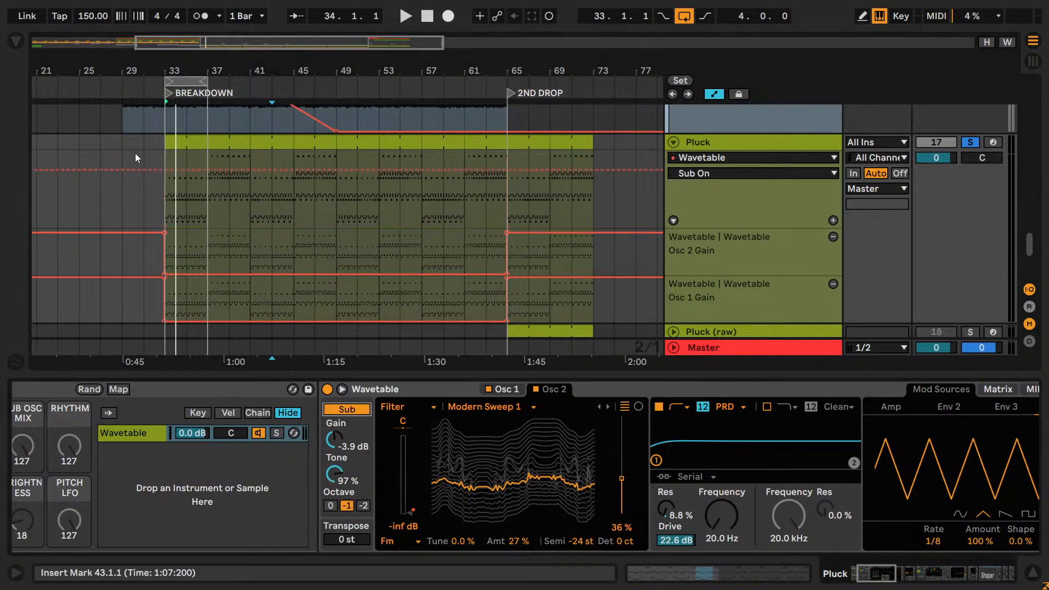
pyautogui.moveTo(204, 52); pyautogui.dragTo(256, 105)
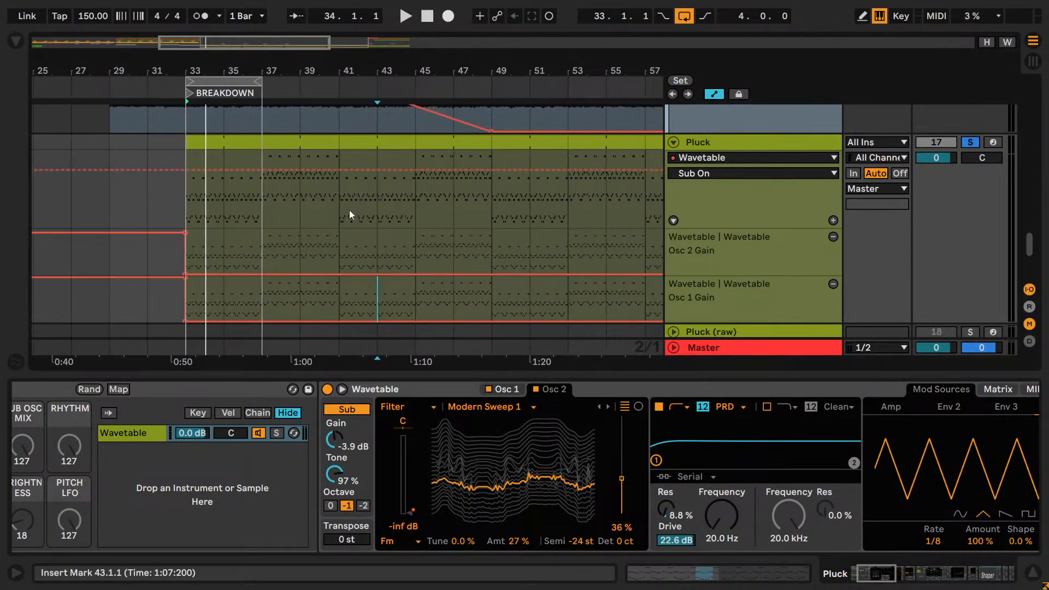
pyautogui.press('space')
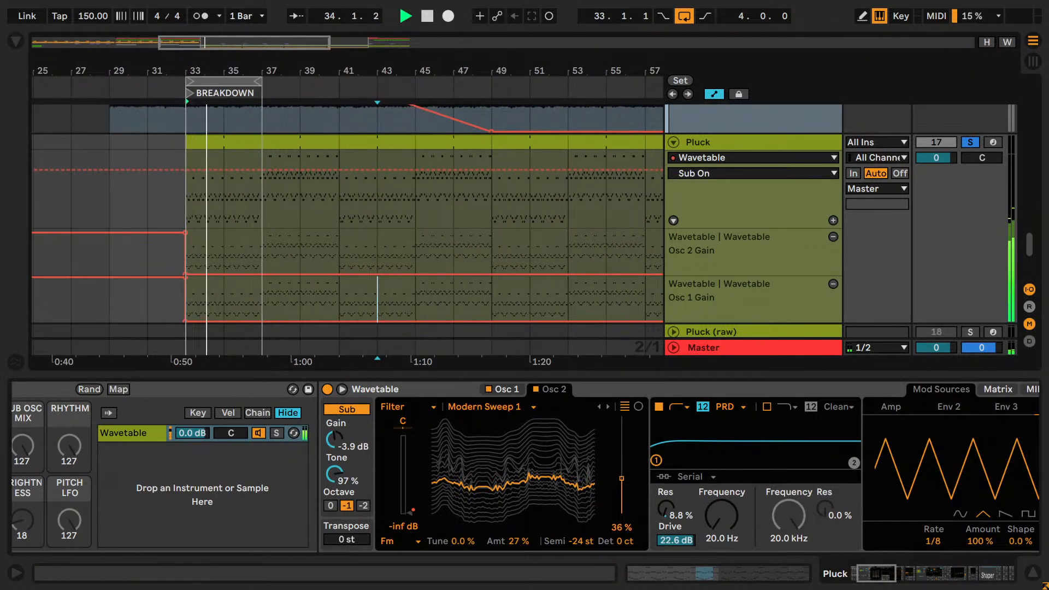
# - Try lowering the Sub oscillator's Tone to 0.0 % while the loop plays, and undo the change
pyautogui.moveTo(351, 471)
pyautogui.mouseDown()
pyautogui.moveTo(351, 525)
pyautogui.moveTo(352, 479)
pyautogui.mouseUp()
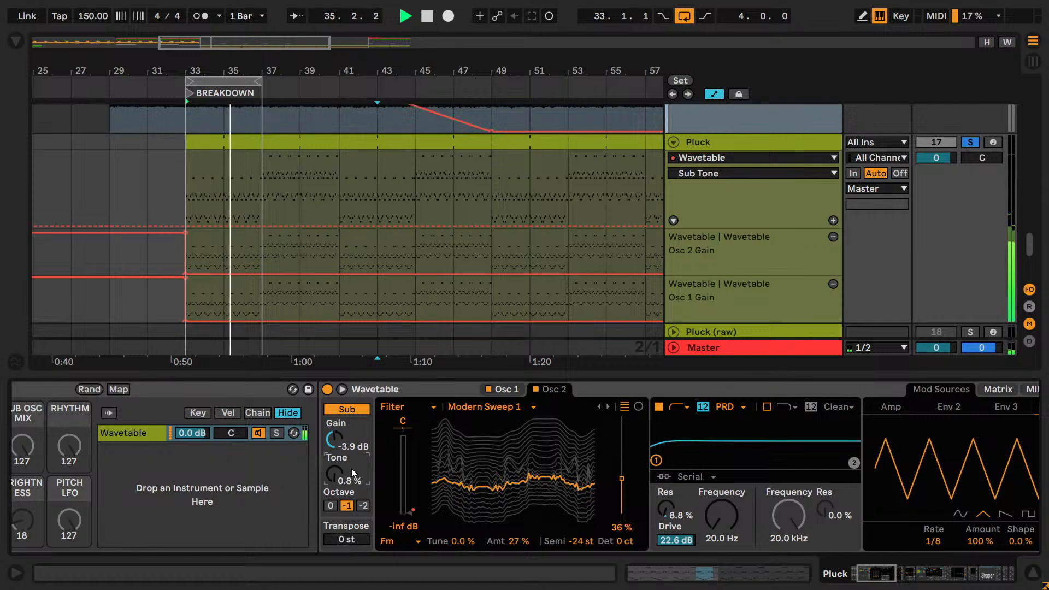
pyautogui.hotkey('ctrl', 'z')
pyautogui.press('space')
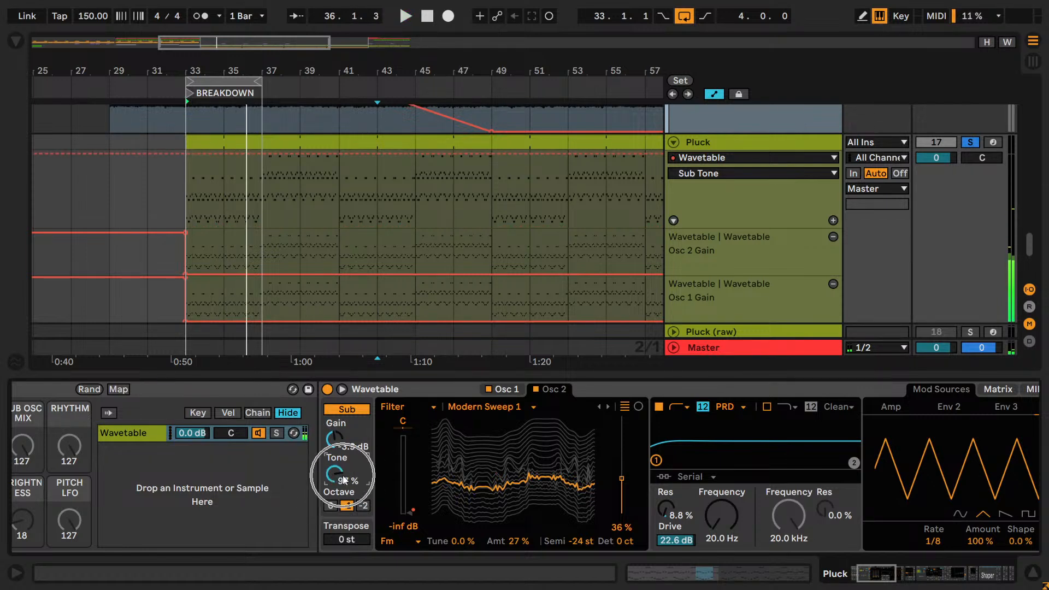
pyautogui.moveTo(338, 476); pyautogui.dragTo(338, 517)
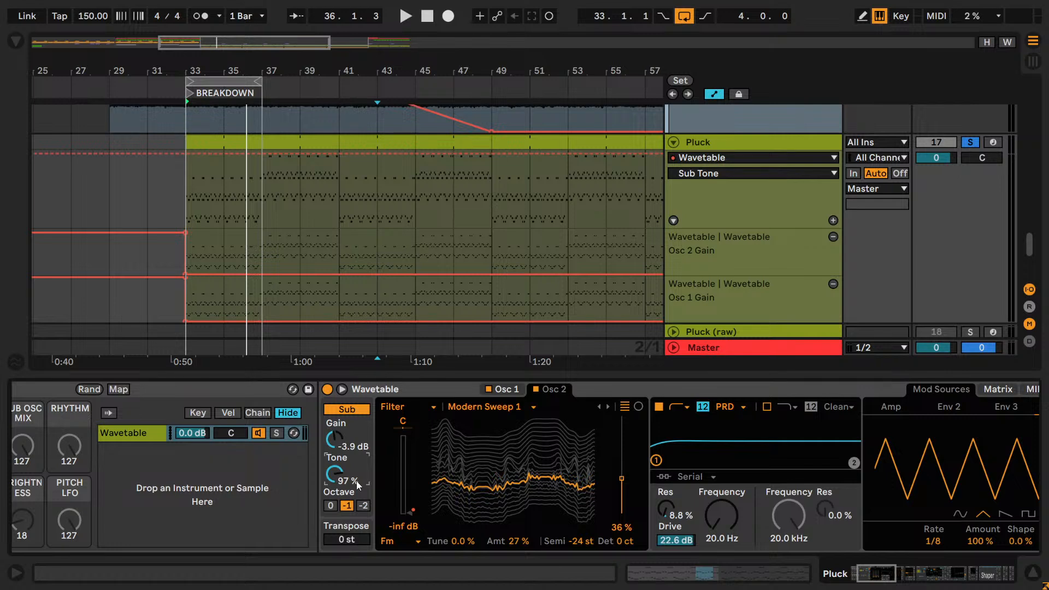
pyautogui.press('space')
pyautogui.moveTo(337, 478); pyautogui.dragTo(337, 547)
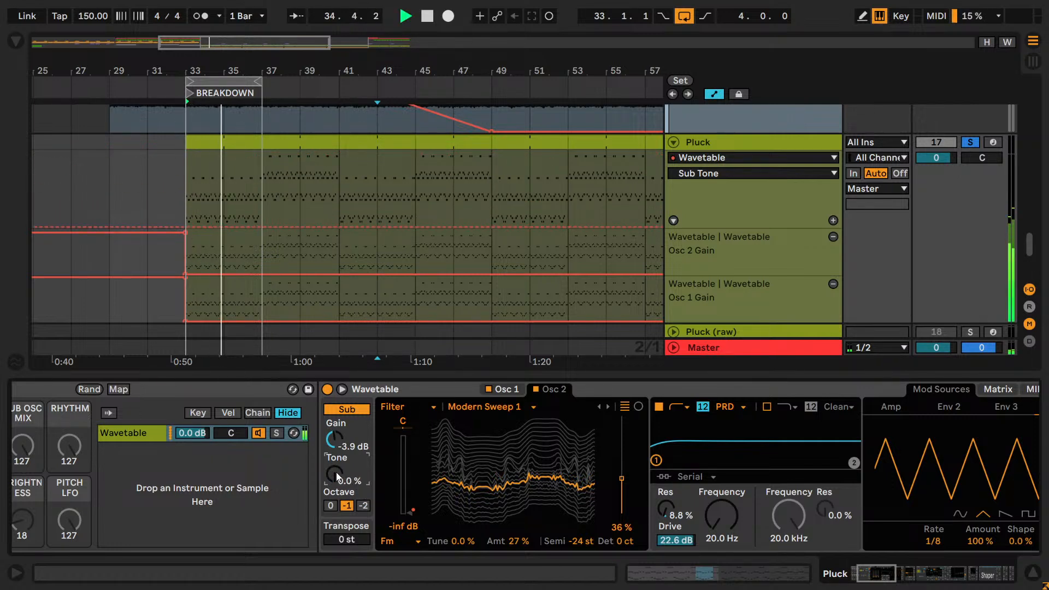
pyautogui.hotkey('ctrl', 'z')
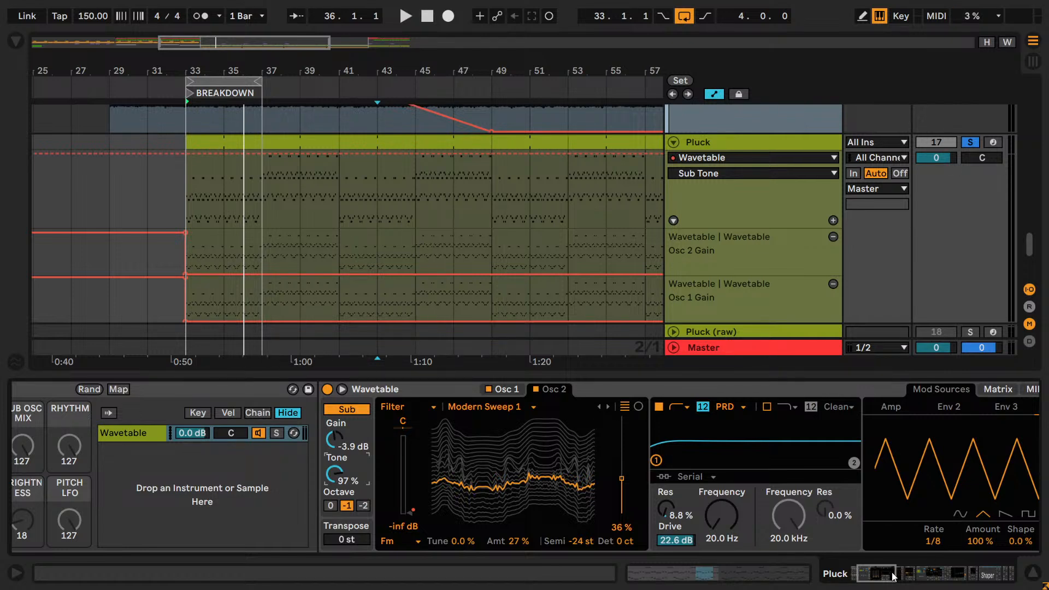
# - Audition the breakdown loop with the Pluck rack's Fade Out macro selected
pyautogui.moveTo(894, 577); pyautogui.dragTo(873, 580)
pyautogui.press('space')
pyautogui.click(63, 519)
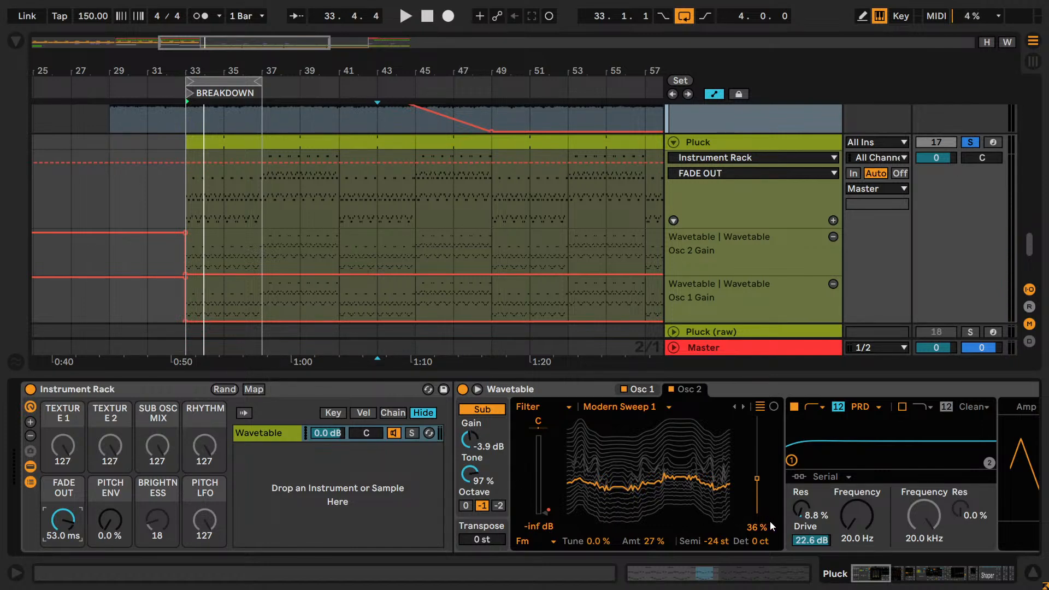
# - Try a different Attack time in Wavetable's Amp envelope while the loop plays, and undo the change
pyautogui.moveTo(877, 571); pyautogui.dragTo(901, 570)
pyautogui.click(390, 407)
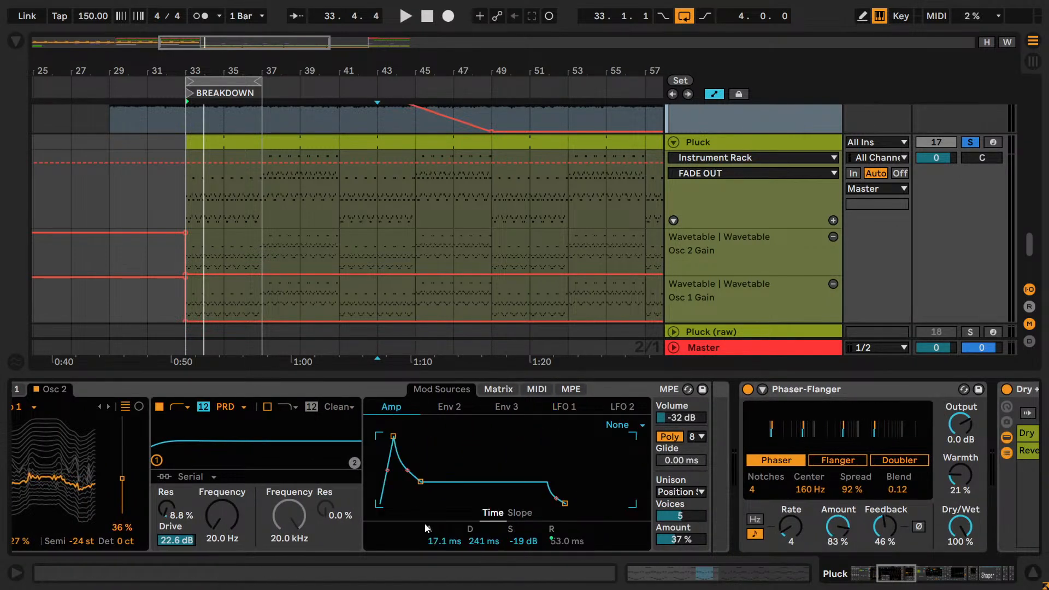
pyautogui.click(394, 453)
pyautogui.press('space')
pyautogui.moveTo(434, 545); pyautogui.dragTo(450, 501)
pyautogui.hotkey('ctrl', 'z')
pyautogui.press('space')
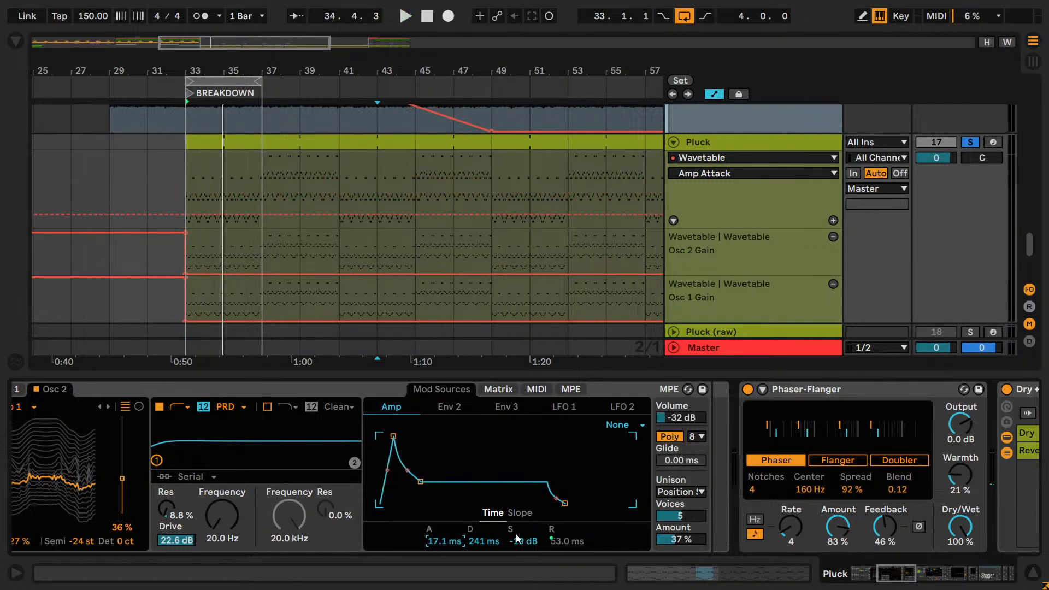
# - Lower the Amp envelope's Sustain to -inf dB while the breakdown loop plays
pyautogui.press('space')
pyautogui.moveTo(521, 548); pyautogui.dragTo(521, 585)
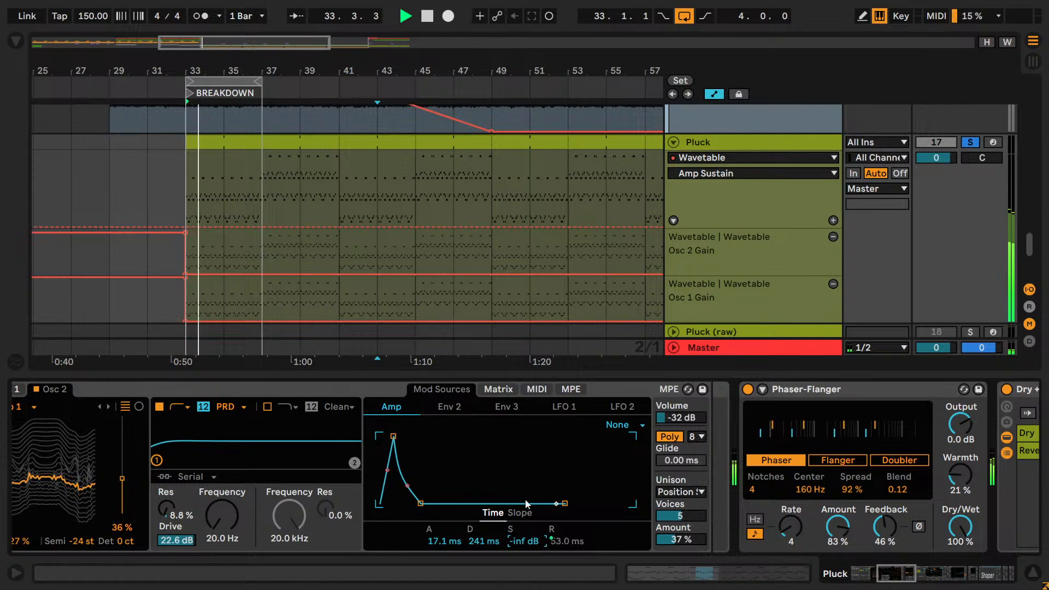
# - Undo the amp envelope's sustain change, then try Wavetable's unison amount at 3.1% and revert it
pyautogui.hotkey('ctrl', 'z')
pyautogui.click(681, 540)
pyautogui.press('Delete')
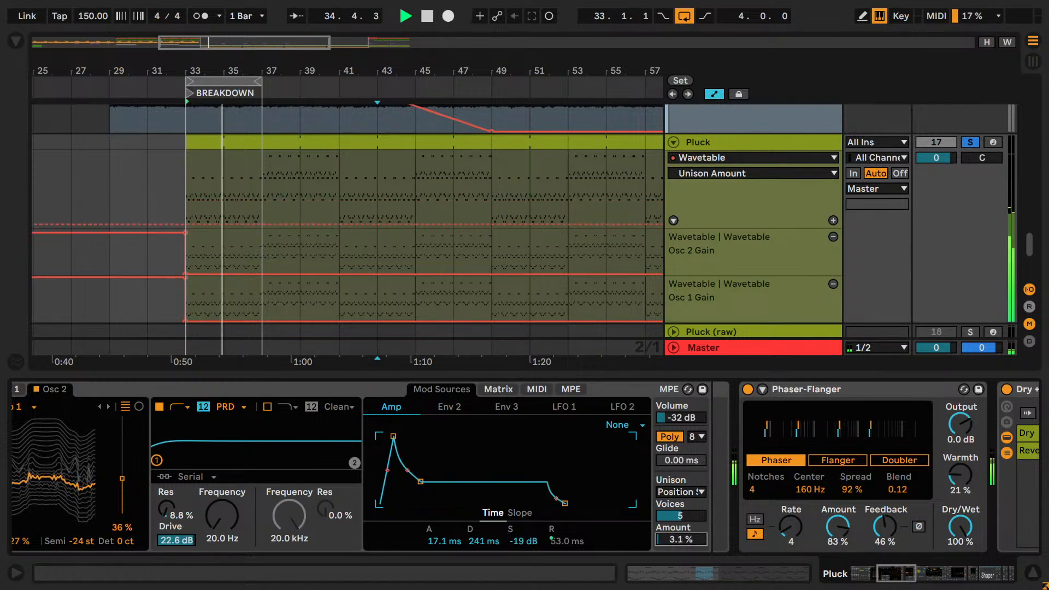
pyautogui.hotkey('ctrl', 'z')
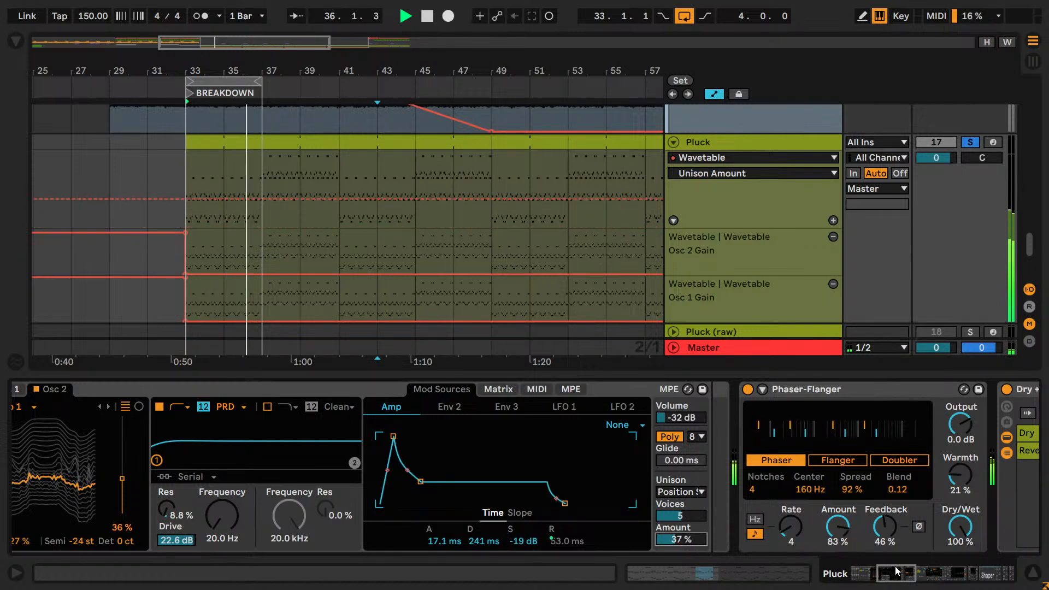
# - Play the breakdown loop and try lower unison amount and voices settings in Wavetable, undoing each change
pyautogui.hscroll(3, 888, 550)
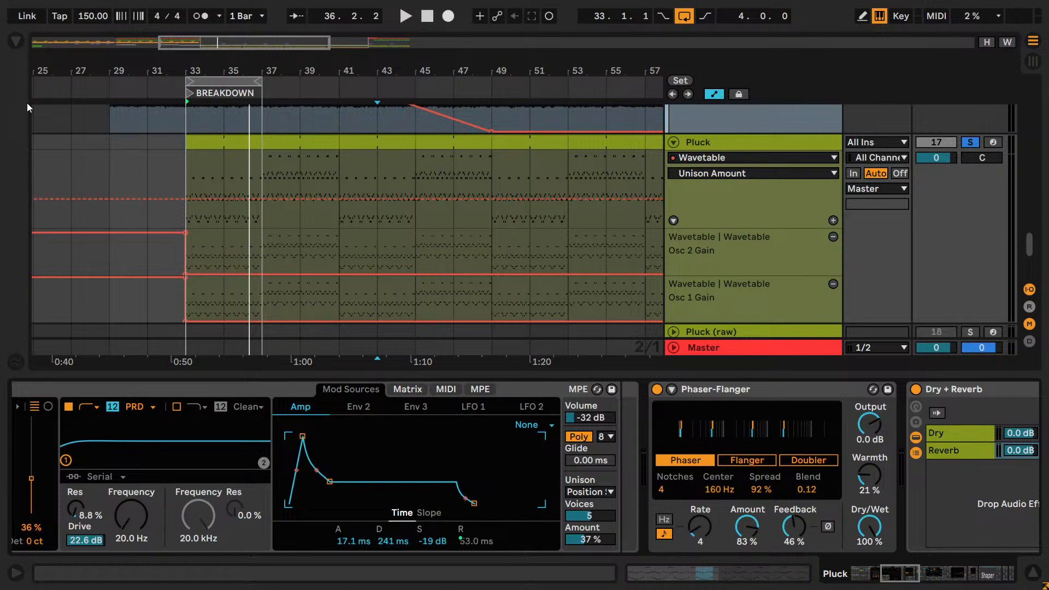
pyautogui.press('space')
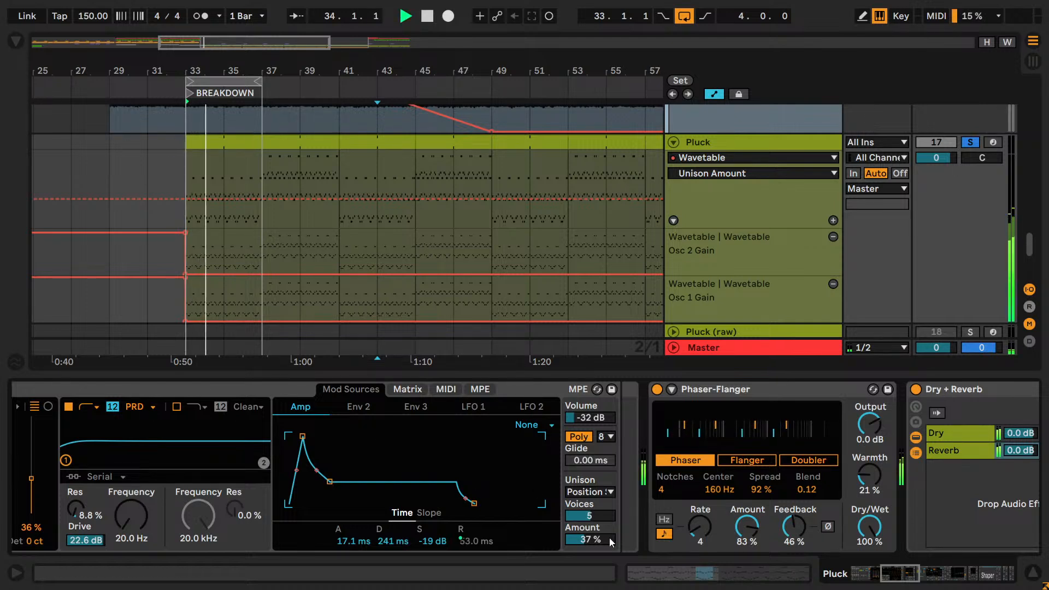
pyautogui.moveTo(609, 539); pyautogui.dragTo(609, 571)
pyautogui.hotkey('ctrl', 'z')
pyautogui.moveTo(593, 516); pyautogui.dragTo(594, 538)
pyautogui.hotkey('ctrl', 'z')
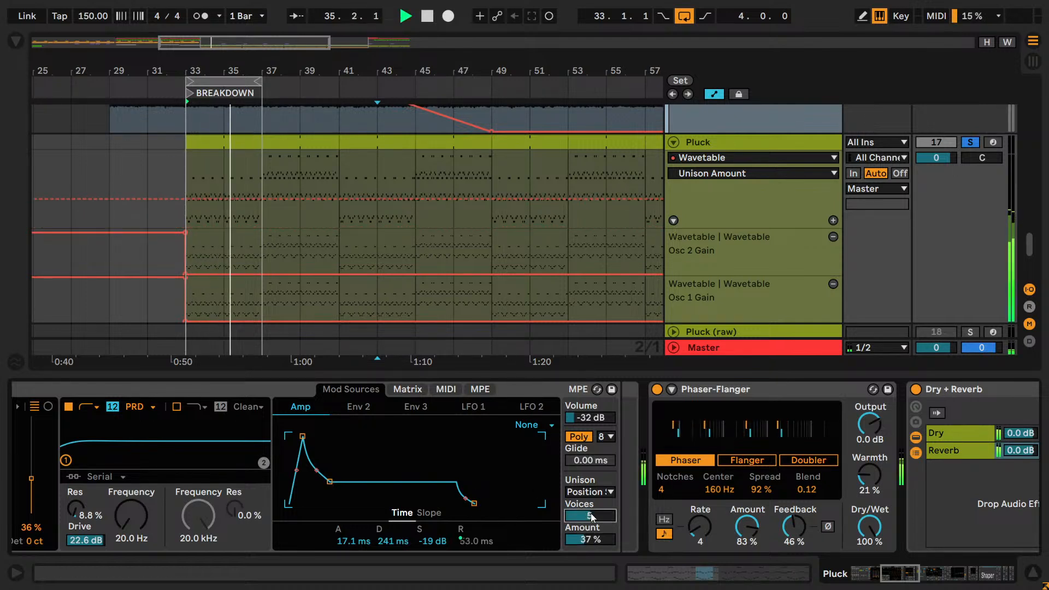
# - Replay the breakdown loop and compare the Pluck sound with Phaser-Flanger bypassed
pyautogui.moveTo(898, 577); pyautogui.dragTo(881, 579)
pyautogui.press('space')
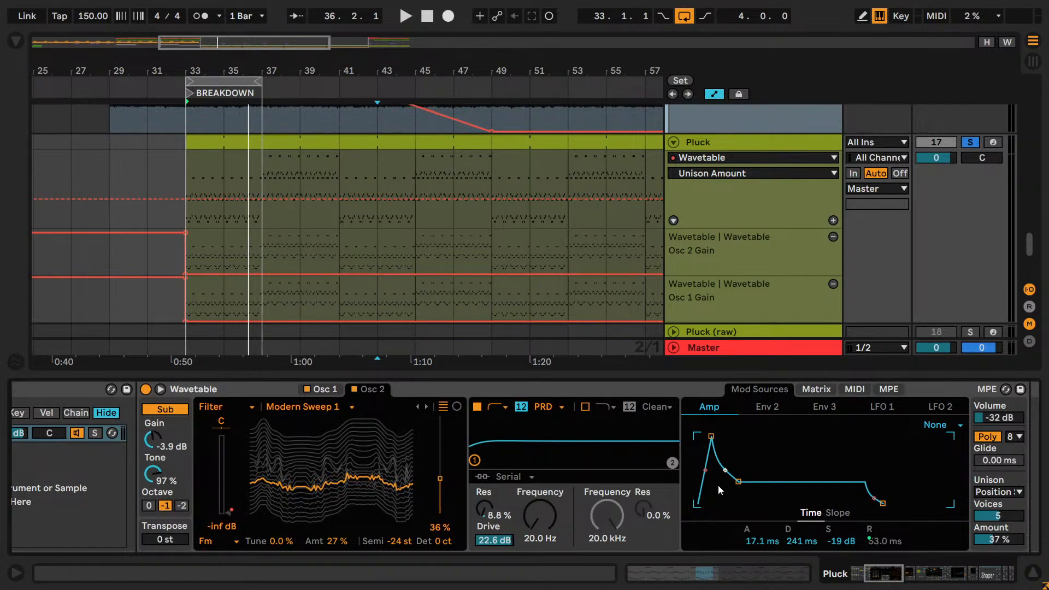
pyautogui.press('space')
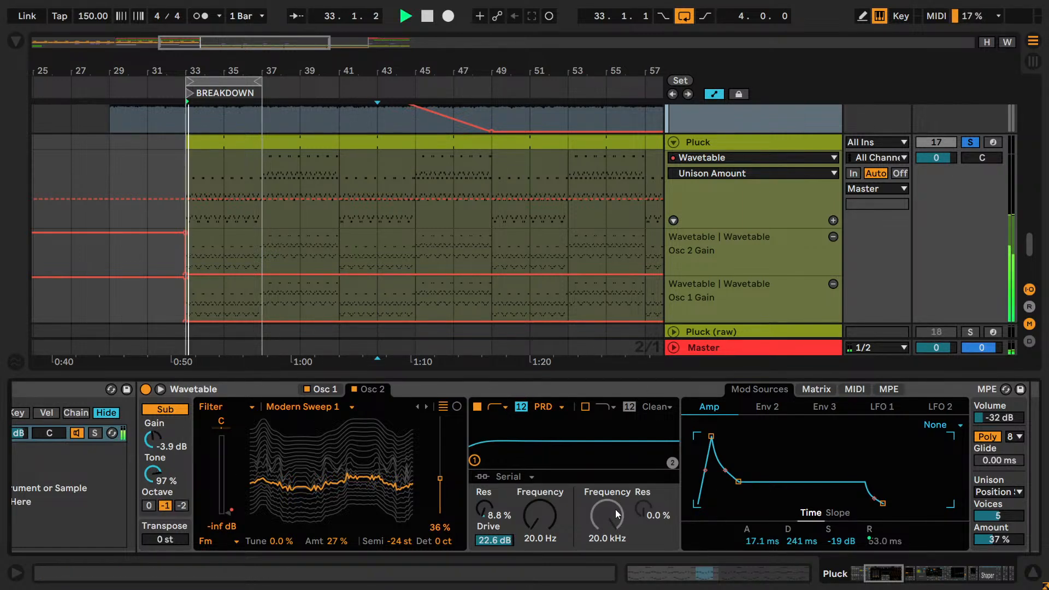
pyautogui.click(877, 575)
pyautogui.moveTo(877, 578); pyautogui.dragTo(925, 578)
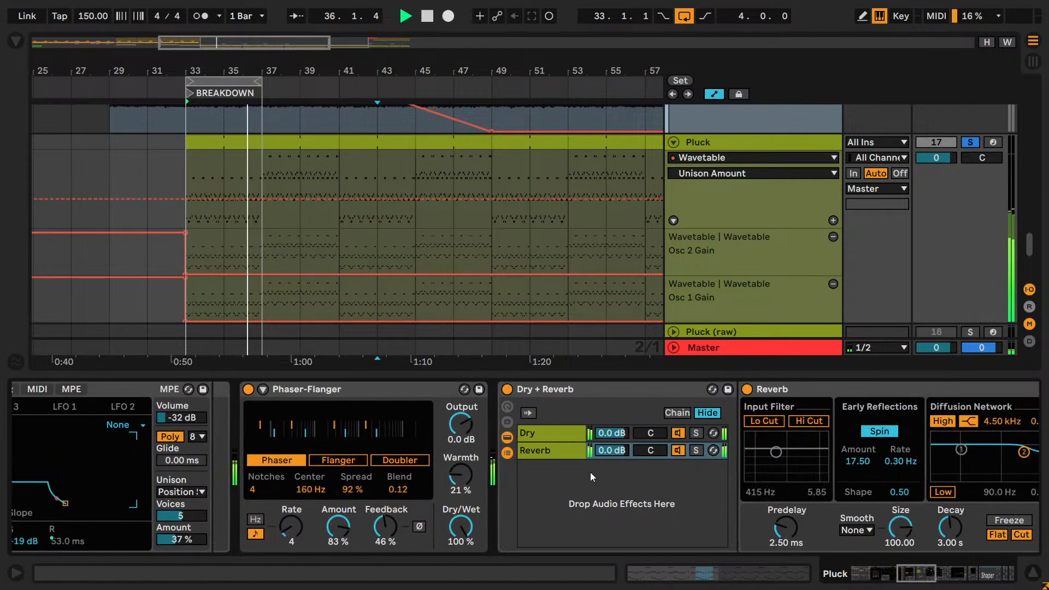
pyautogui.click(252, 404)
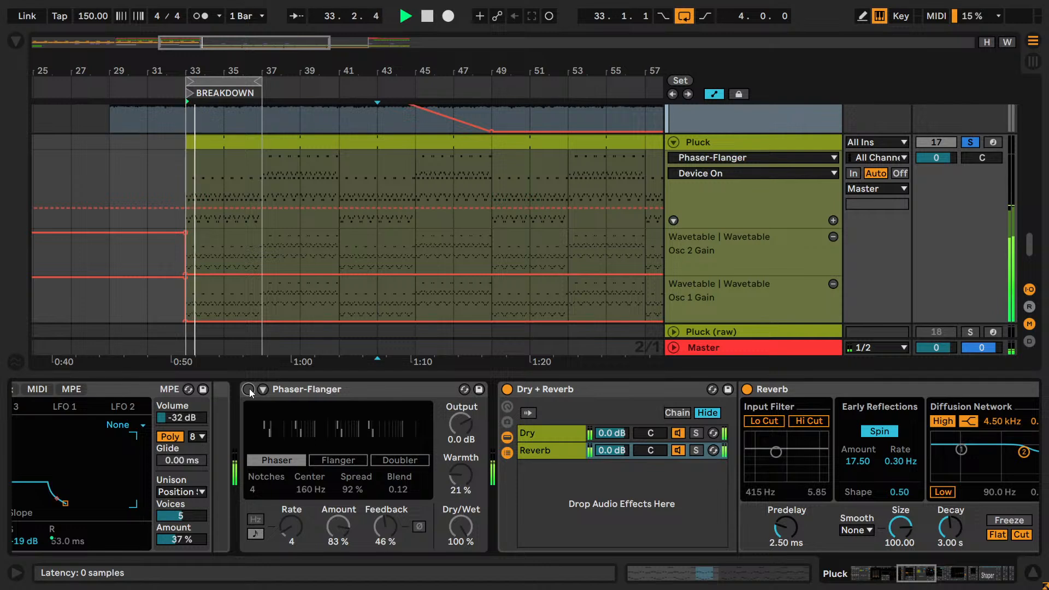
# - Compare the Pluck sound with the Reverb chain and the Audio Effect Rack switched off, and stop playback
pyautogui.click(656, 451)
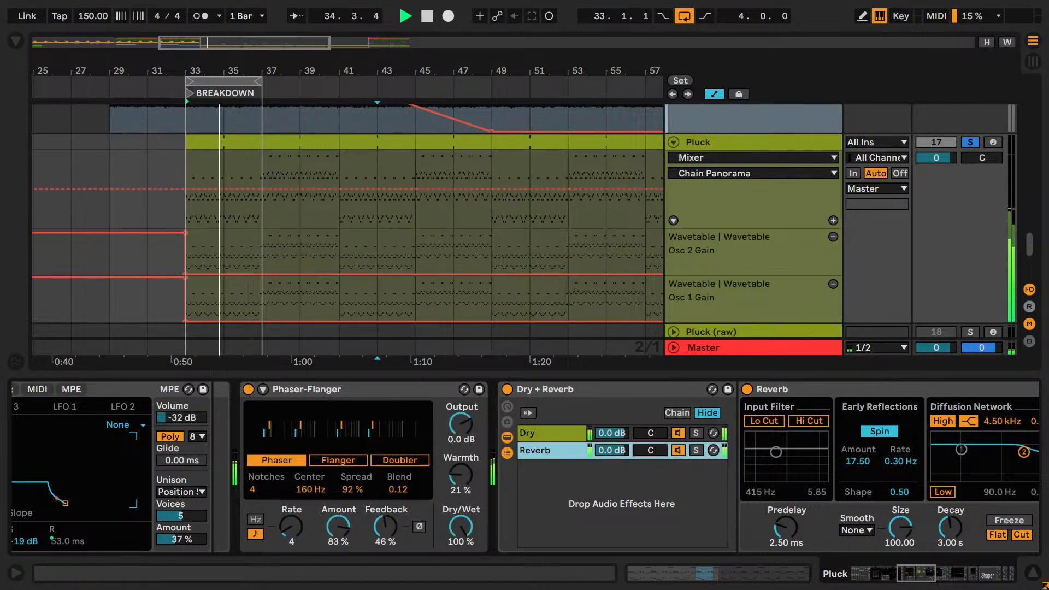
pyautogui.click(677, 450)
pyautogui.moveTo(905, 571); pyautogui.dragTo(869, 573)
pyautogui.click(300, 390)
pyautogui.click(300, 390)
pyautogui.press('space')
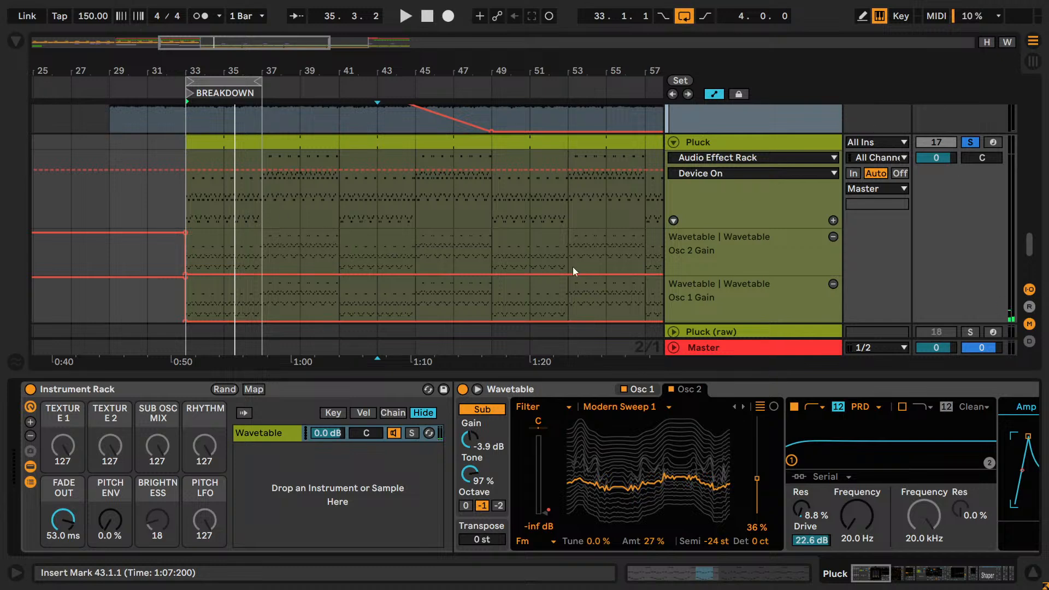
# - Draw Wavetable's Sub Tone automation at 0% on the Pluck track from bar 33 to bar 43
pyautogui.click(475, 477)
pyautogui.press('b')
pyautogui.moveTo(218, 224); pyautogui.dragTo(364, 224)
pyautogui.moveTo(195, 46); pyautogui.dragTo(195, 30)
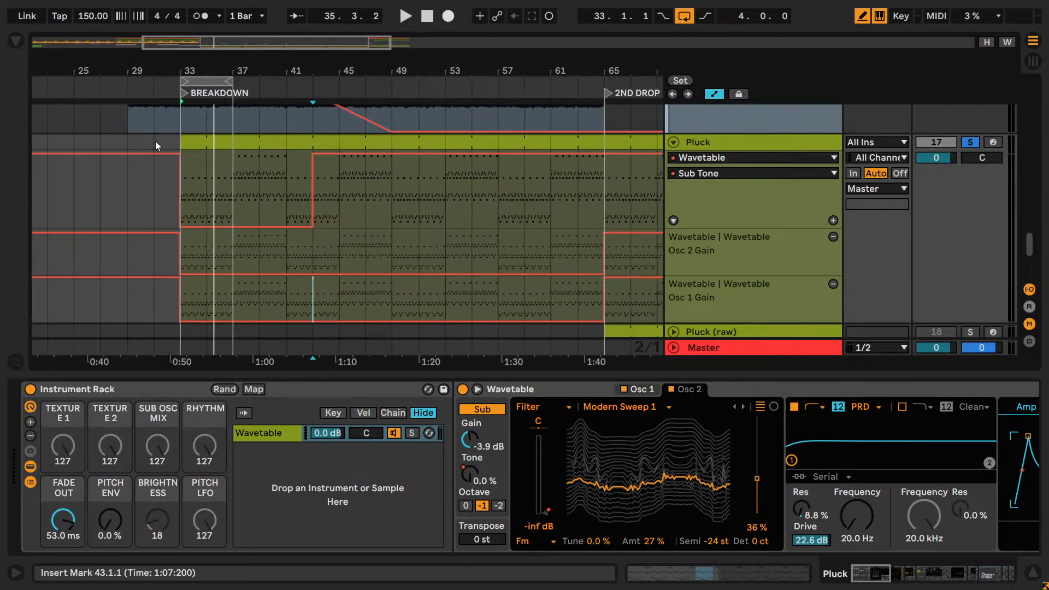
# - Unsolo the Pluck track and play the arrangement from bar 31 with looping turned off
pyautogui.click(157, 143)
pyautogui.press('space')
pyautogui.click(971, 143)
pyautogui.press('space')
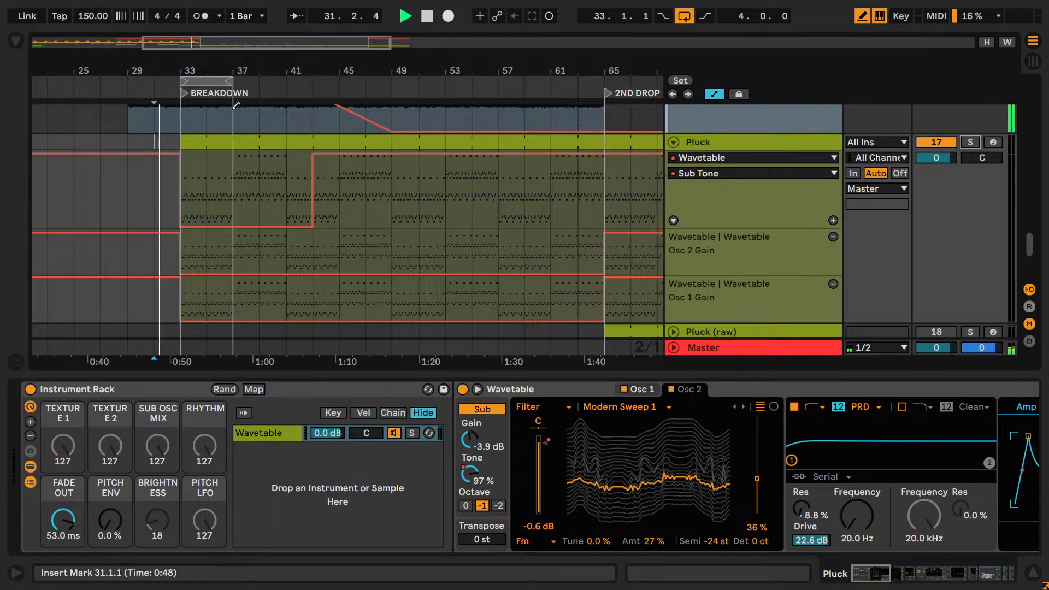
pyautogui.moveTo(166, 42); pyautogui.dragTo(166, 52)
pyautogui.moveTo(247, 72); pyautogui.dragTo(251, 72)
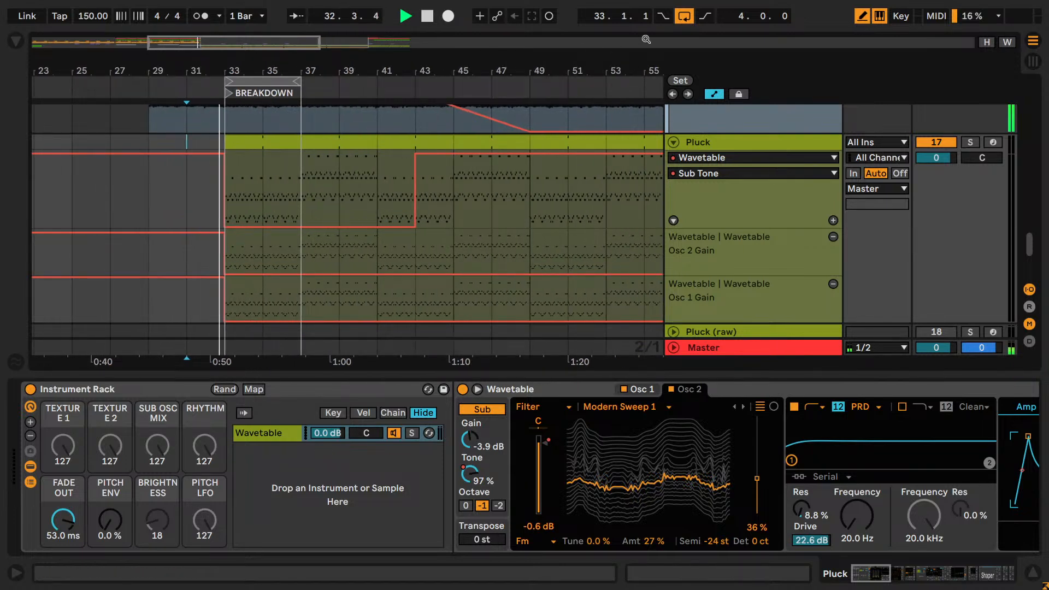
pyautogui.click(685, 16)
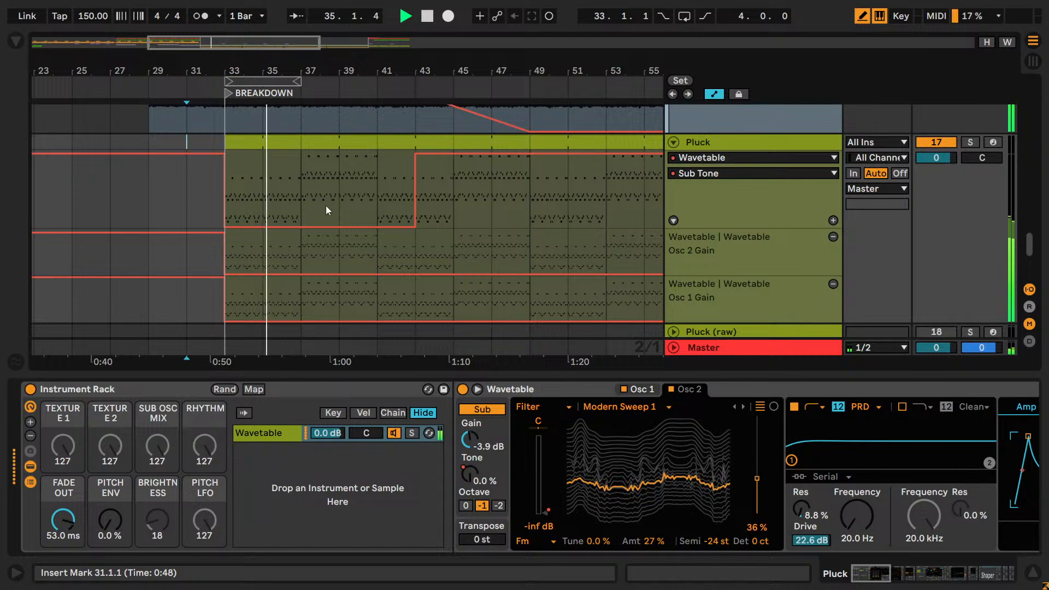
# - Split off and deactivate the Pluck clip sections at bars 35–37 and 39–41
pyautogui.press('b')
pyautogui.moveTo(267, 193); pyautogui.dragTo(292, 186)
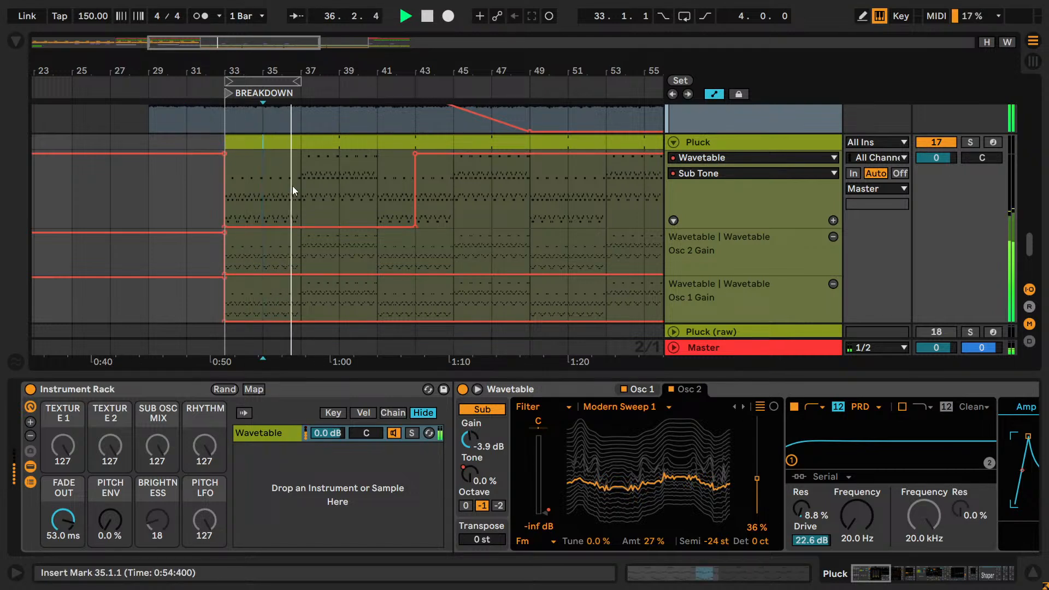
pyautogui.press('0')
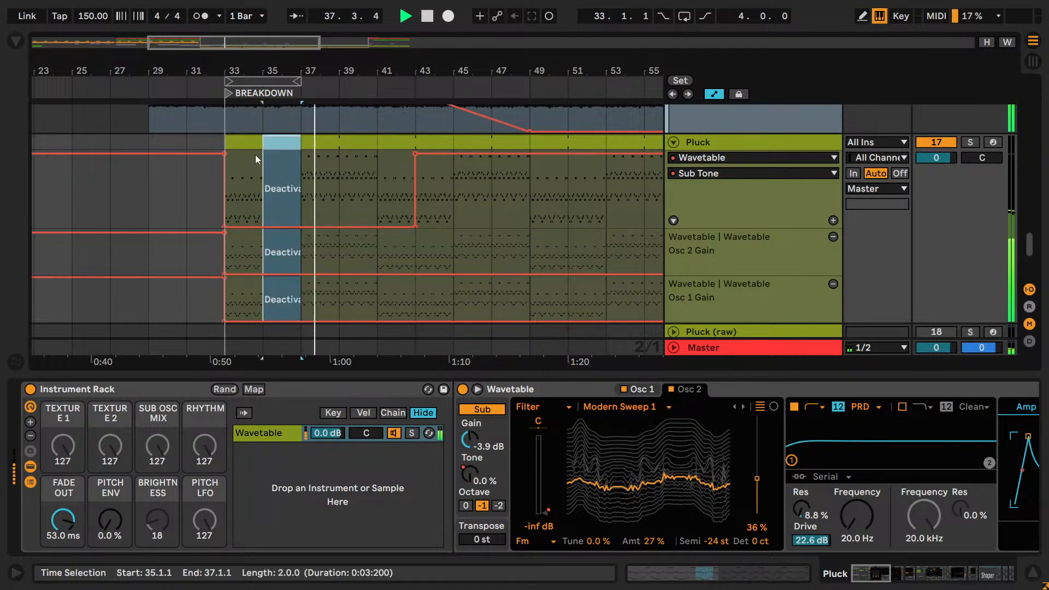
pyautogui.click(251, 144)
pyautogui.click(313, 175)
pyautogui.hotkey('ctrl', 'v')
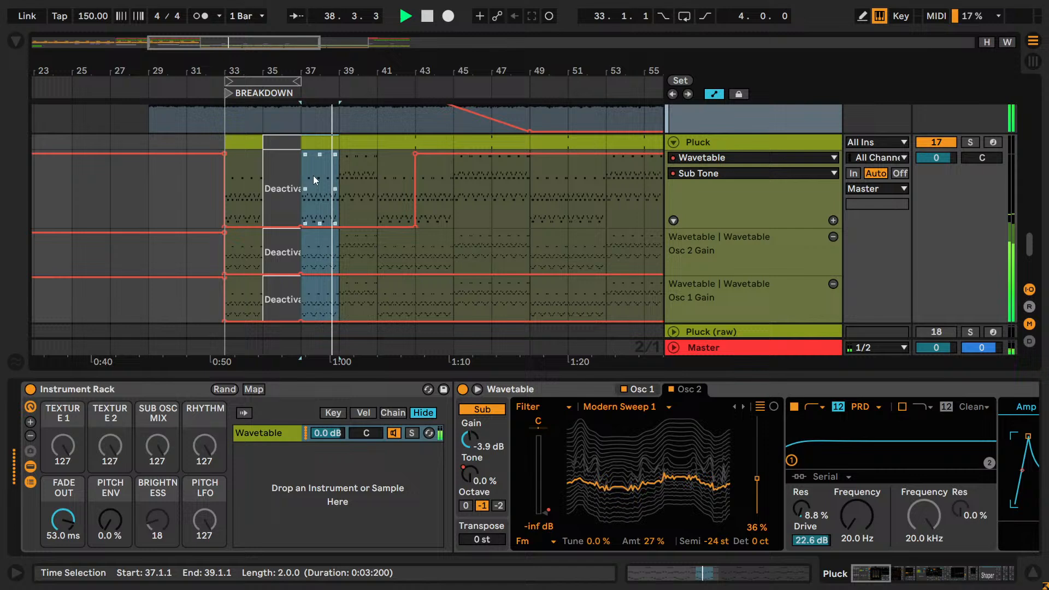
pyautogui.click(352, 145)
pyautogui.press('0')
# - Delete the deactivated Pluck sections at bars 35–37 and 39–41
pyautogui.click(292, 144)
pyautogui.press('Delete')
pyautogui.click(352, 143)
pyautogui.press('Delete')
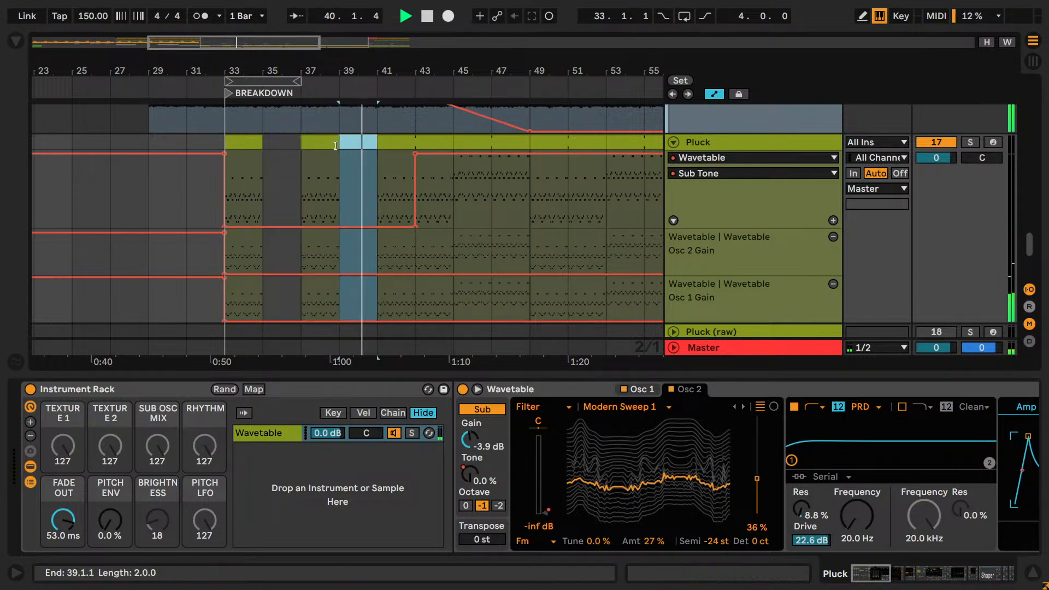
# - Split off bars 41–43 of the Pluck clip and clear the Pluck track from bar 43 to bar 49
pyautogui.click(325, 143)
pyautogui.click(372, 149)
pyautogui.hotkey('ctrl', 'v')
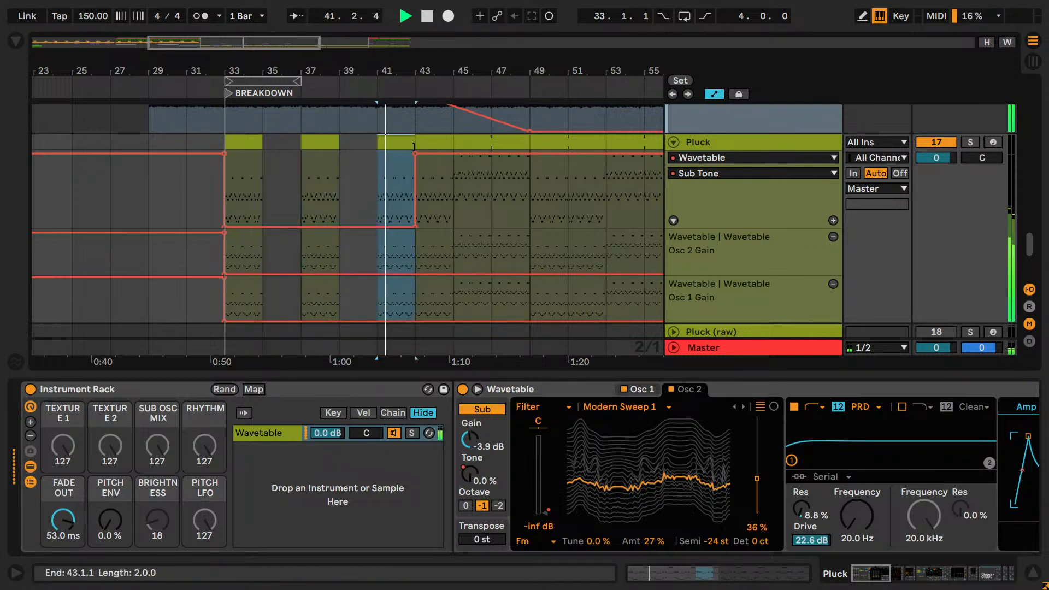
pyautogui.press('space')
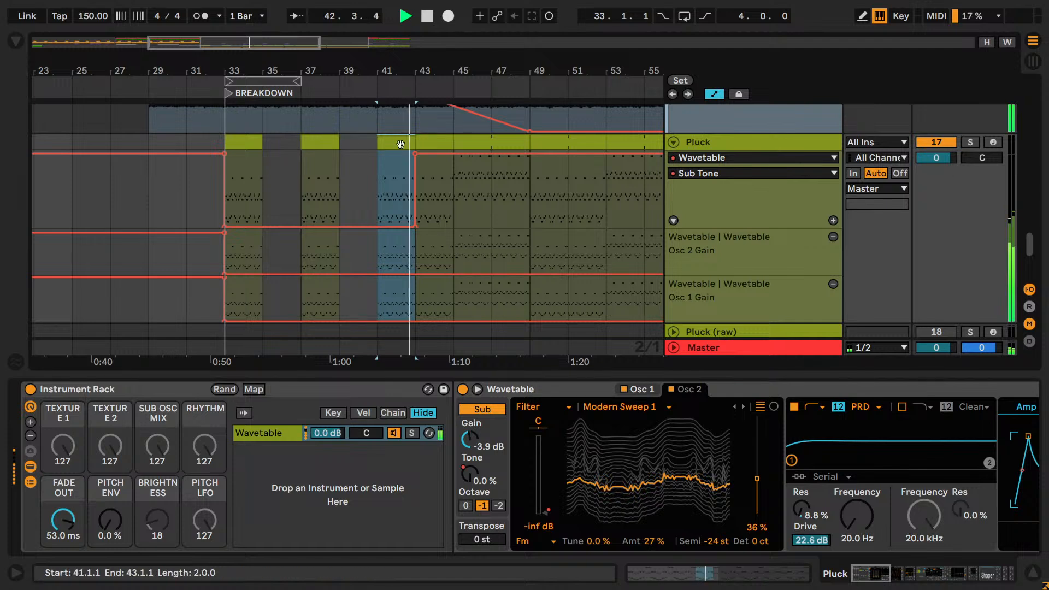
pyautogui.hotkey('ctrl', 'd')
pyautogui.moveTo(233, 48)
pyautogui.mouseDown()
pyautogui.moveTo(234, 26)
pyautogui.moveTo(253, 26)
pyautogui.mouseUp()
pyautogui.keyDown('shift'); pyautogui.click(385, 142); pyautogui.keyUp('shift')
pyautogui.press('Delete')
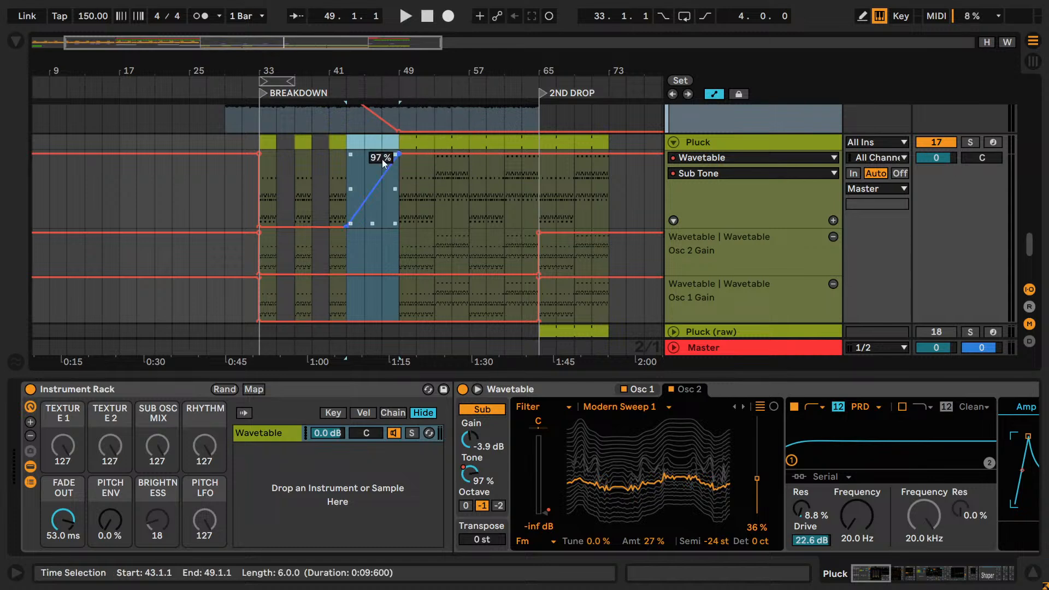
# - Duplicate the gapped Pluck pattern of bars 33–41, including its empty bars, to bars 41–49
pyautogui.click(345, 145)
pyautogui.click(339, 144)
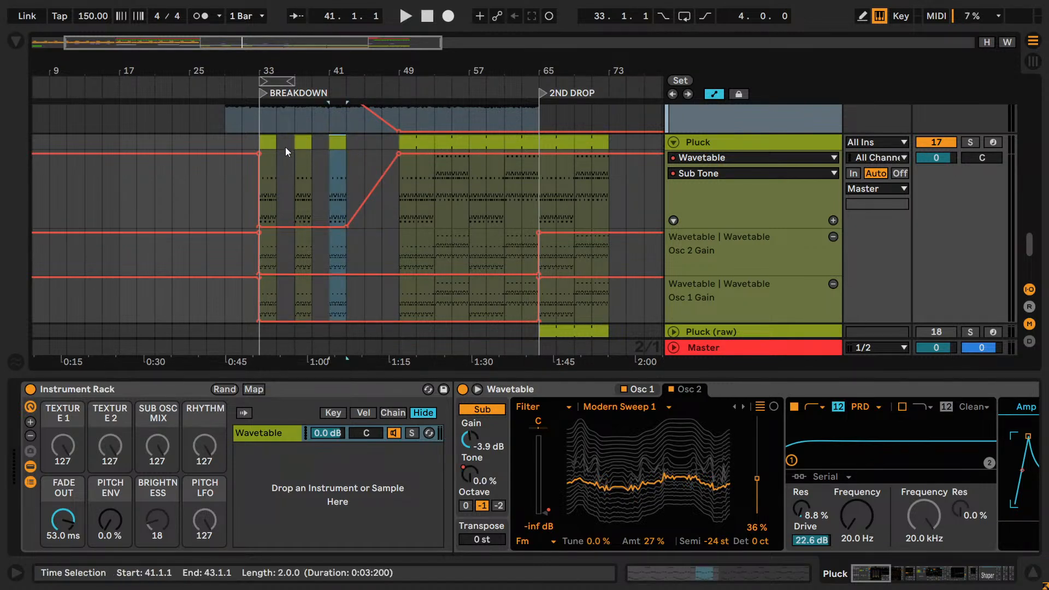
pyautogui.keyDown('shift'); pyautogui.click(270, 143); pyautogui.keyUp('shift')
pyautogui.click(304, 143)
pyautogui.click(270, 143)
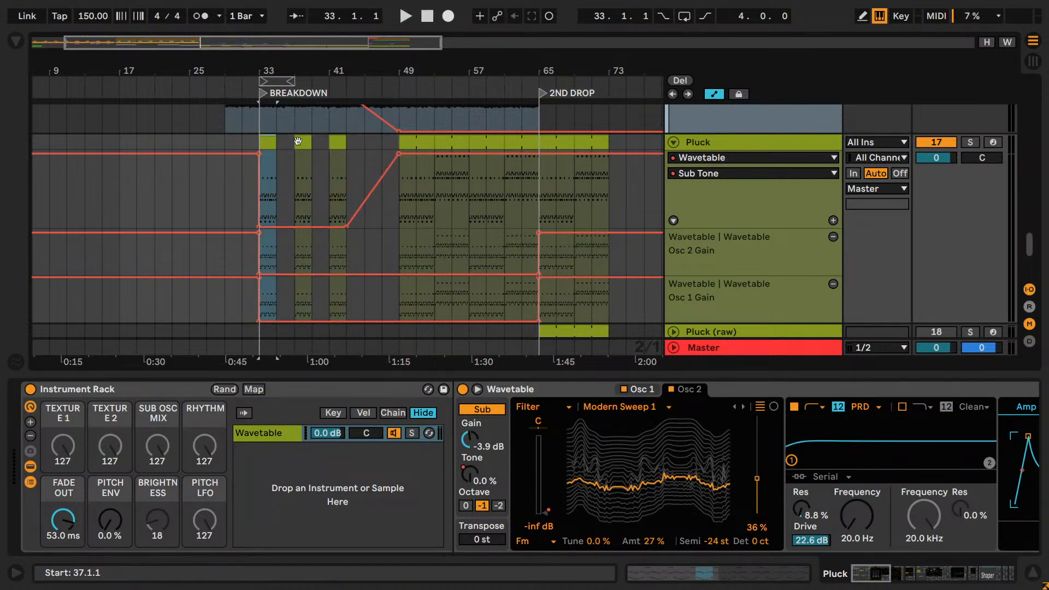
pyautogui.keyDown('shift'); pyautogui.click(299, 141); pyautogui.keyUp('shift')
pyautogui.hotkey('ctrl', 'd')
pyautogui.hotkey('ctrl', 'z')
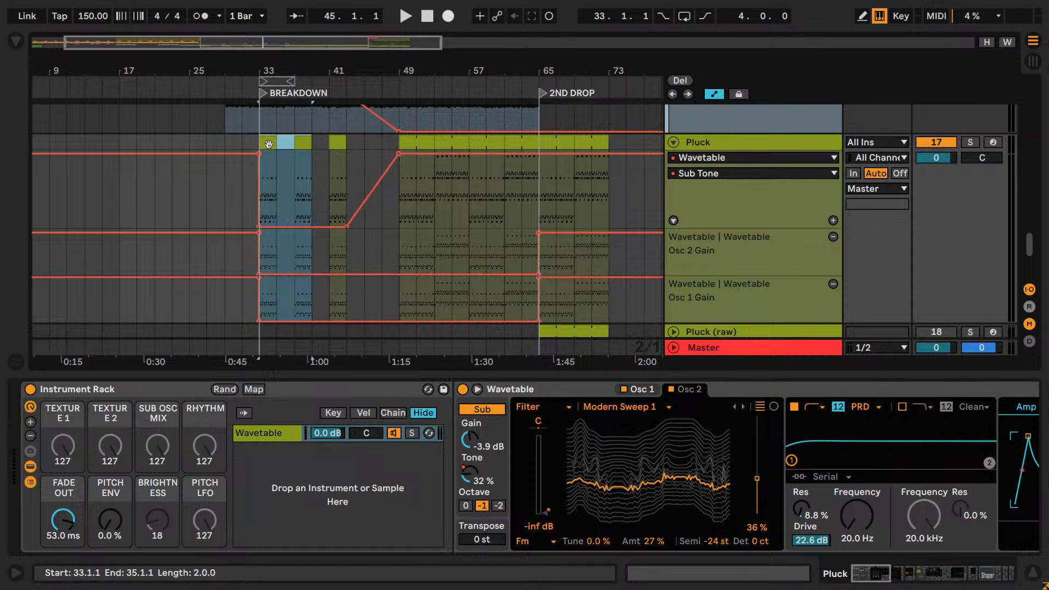
pyautogui.keyDown('shift'); pyautogui.click(325, 143); pyautogui.keyUp('shift')
pyautogui.hotkey('ctrl', 'd')
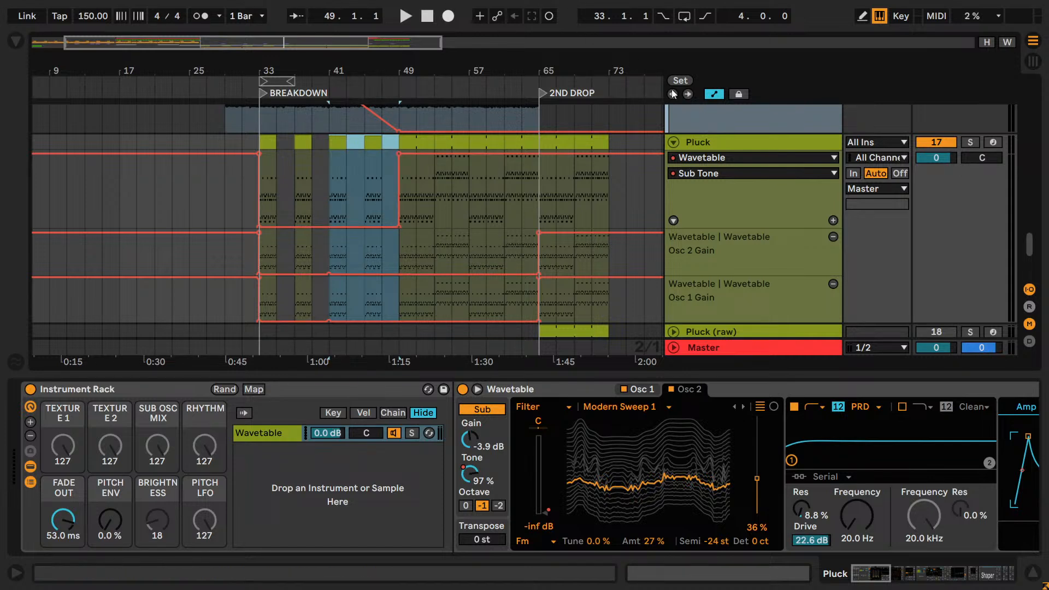
# - Reshape the Sub Tone automation into a ramp from 0% at bar 49 up to 97% at bar 57
pyautogui.press('b')
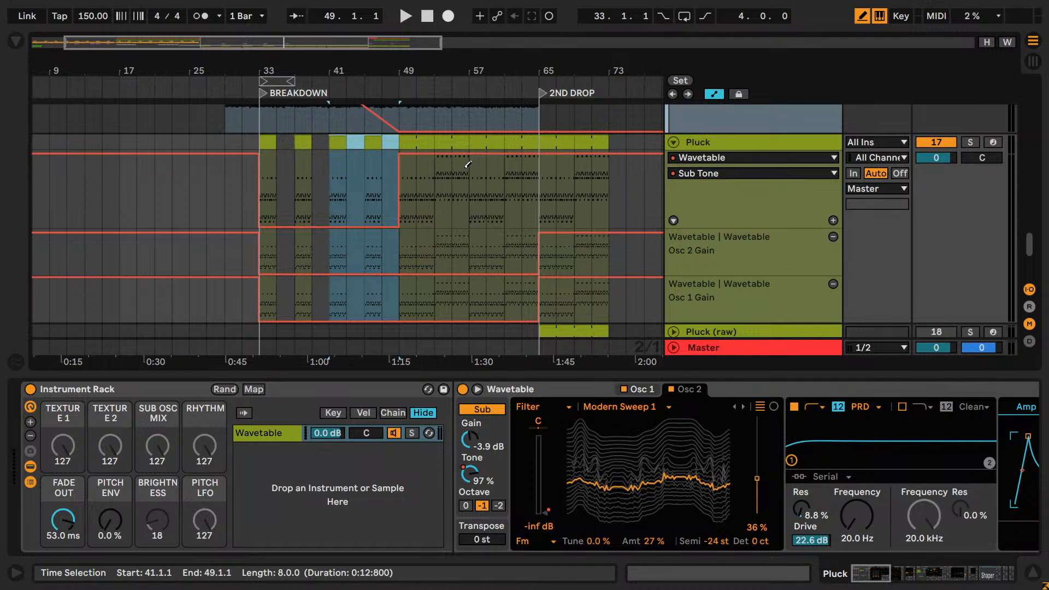
pyautogui.click(466, 168)
pyautogui.press('b')
pyautogui.click(401, 154)
pyautogui.moveTo(448, 157); pyautogui.dragTo(467, 171)
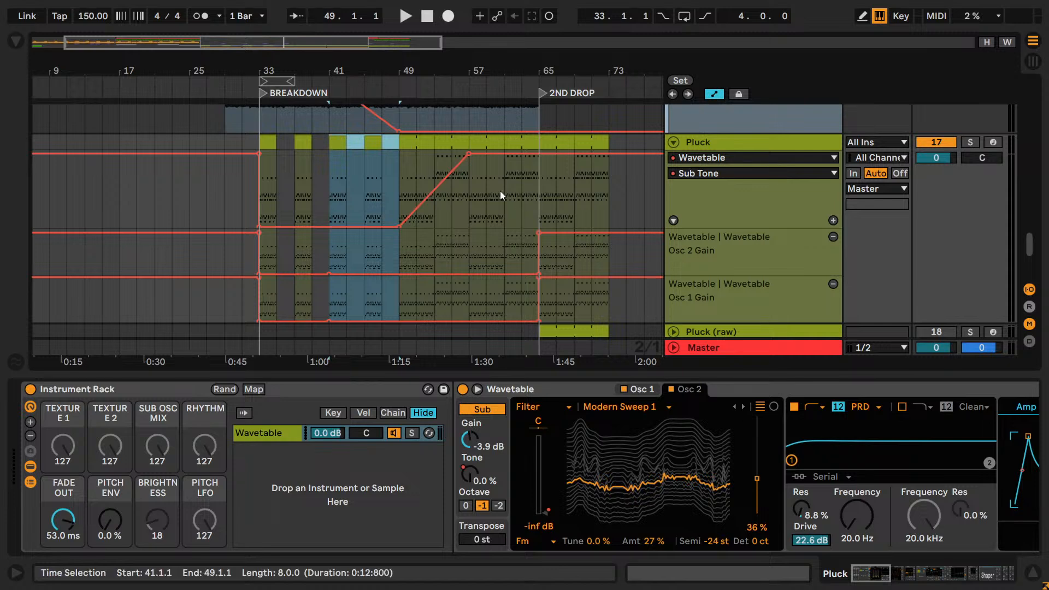
# - Shape the Osc 2 Gain automation into a ramp rising from silence at bar 57 to its full level at bar 65
pyautogui.moveTo(471, 191); pyautogui.dragTo(537, 197)
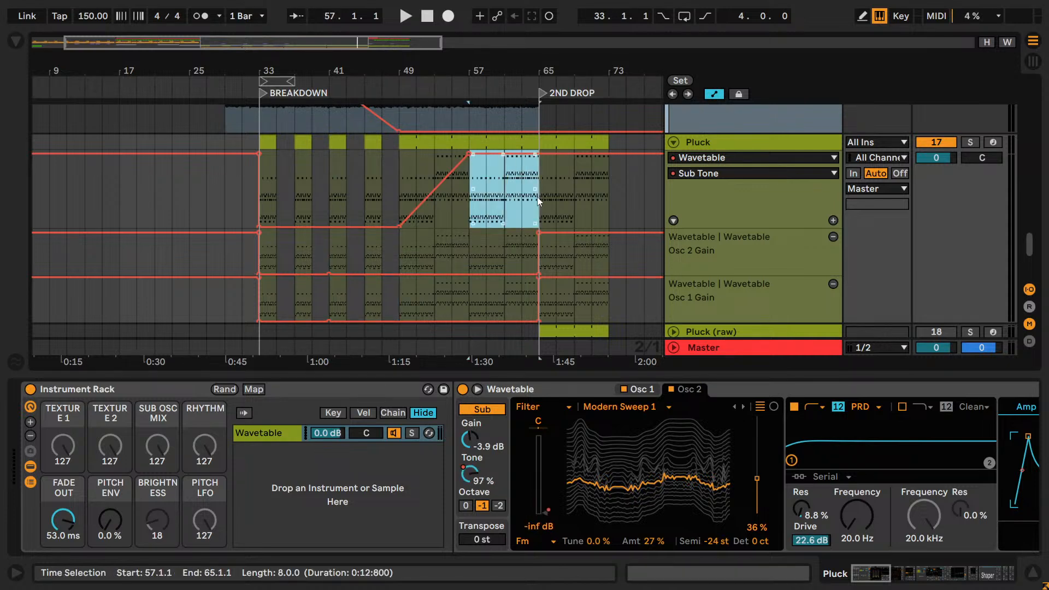
pyautogui.click(641, 389)
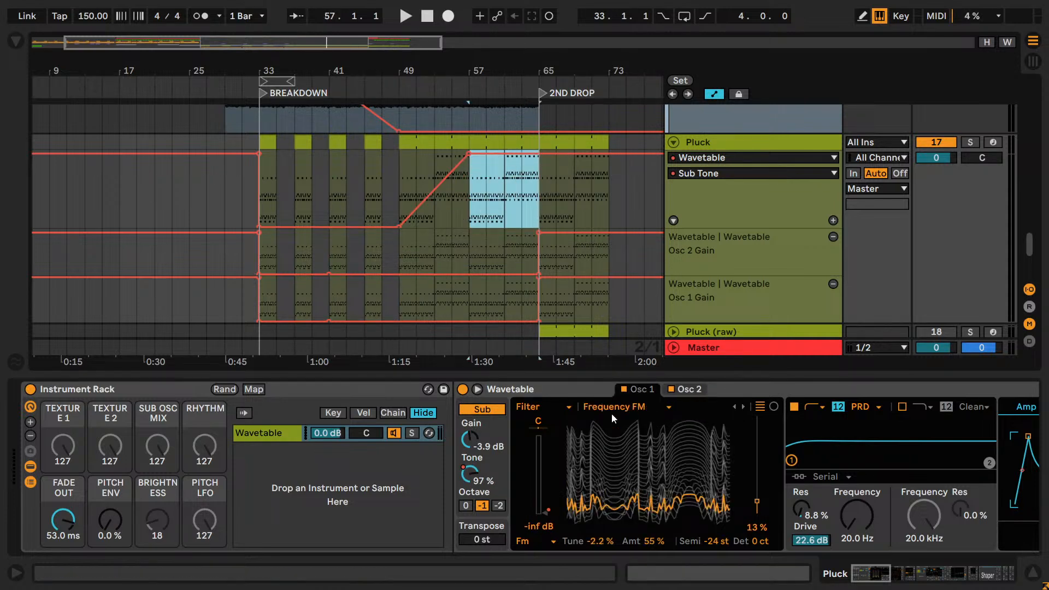
pyautogui.click(529, 240)
pyautogui.press('b')
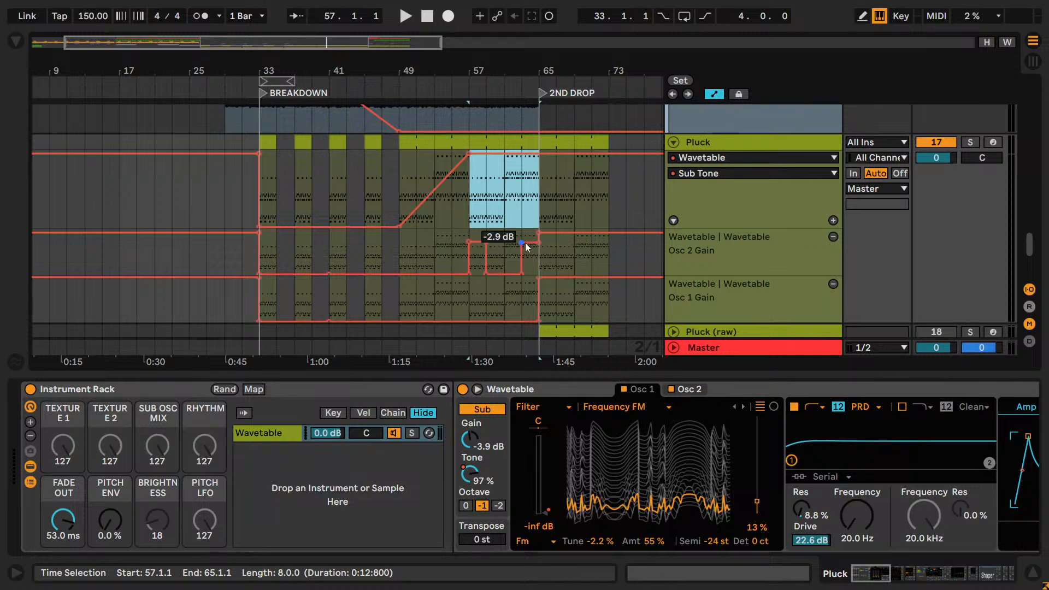
pyautogui.moveTo(479, 241); pyautogui.dragTo(485, 274)
pyautogui.click(522, 274)
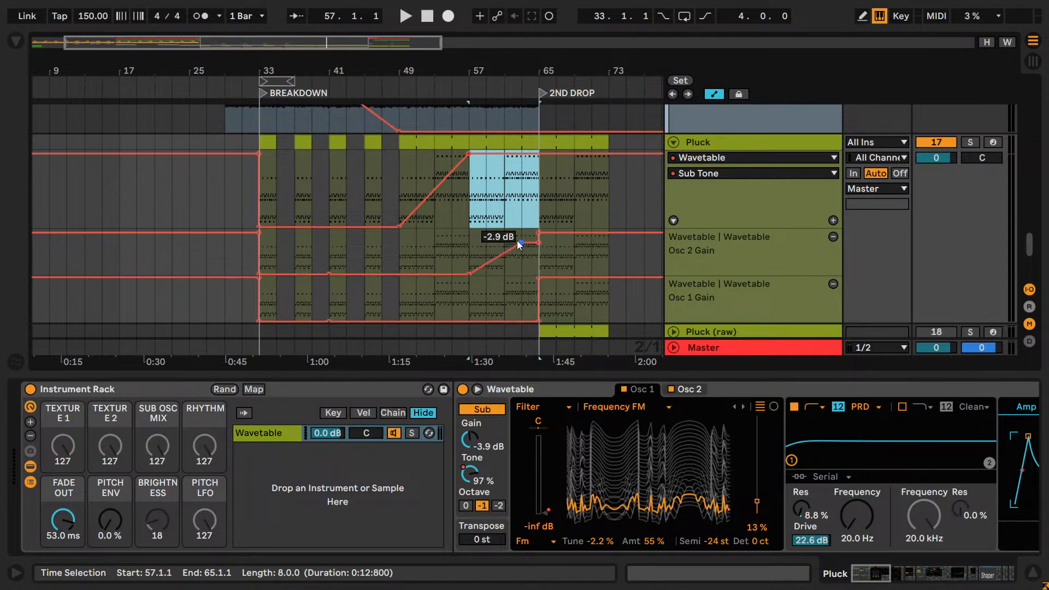
pyautogui.click(522, 242)
pyautogui.click(539, 243)
# - Shape the Osc 1 Gain automation into a matching ramp rising from silence at bar 57 to its full level at bar 65
pyautogui.scroll(-2, 465, 277)
pyautogui.press('b')
pyautogui.click(476, 247)
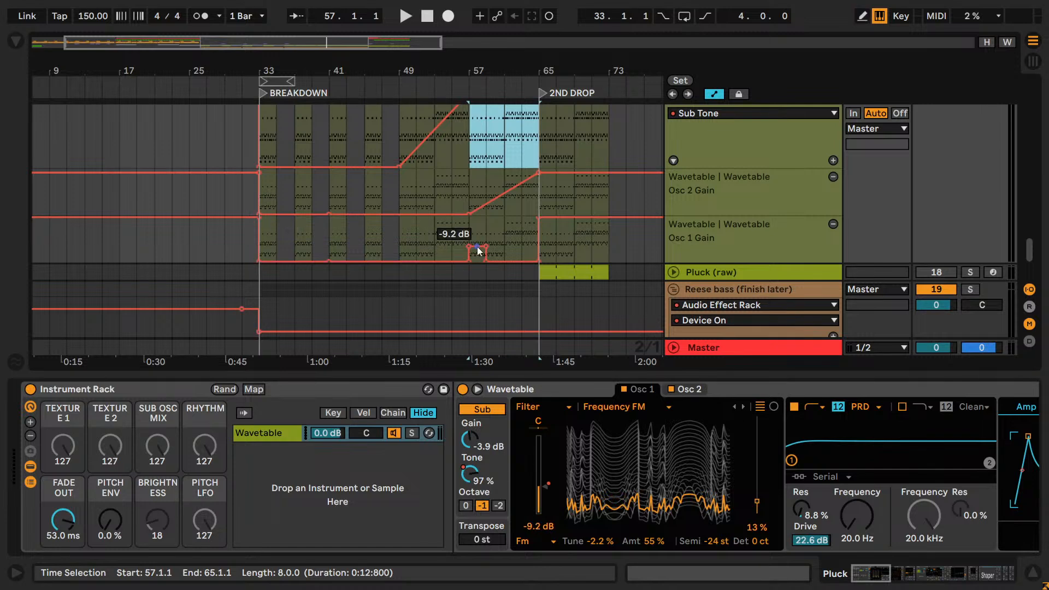
pyautogui.press('b')
pyautogui.click(470, 247)
pyautogui.click(486, 247)
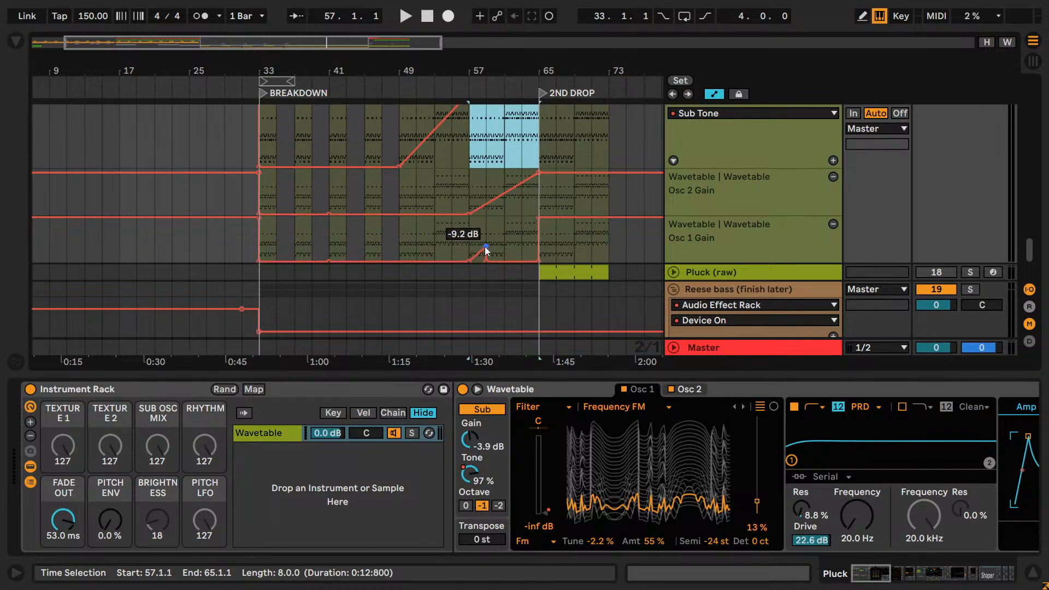
pyautogui.click(539, 261)
pyautogui.scroll(2, 538, 252)
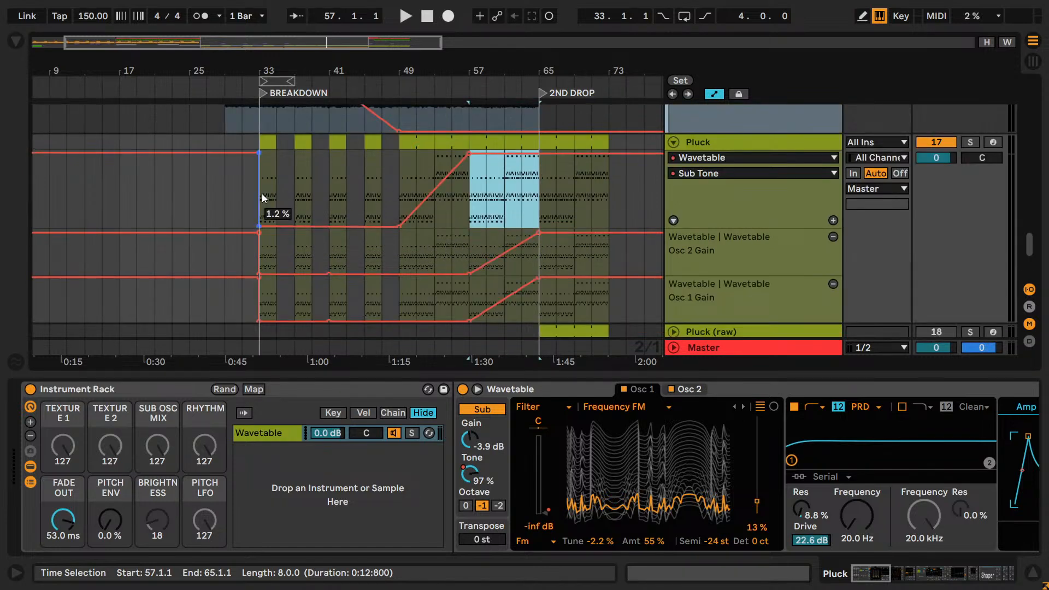
# - Play from bar 31 and match the Pluck's Sub Tone automation level before bar 33 to its level from bar 57
pyautogui.press('space')
pyautogui.click(242, 167)
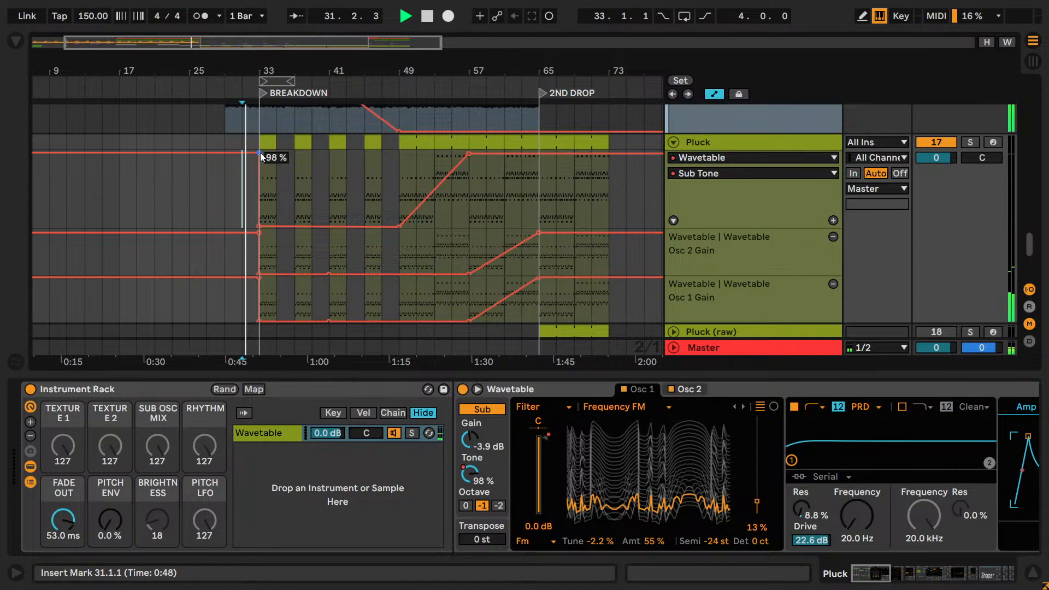
pyautogui.rightClick(261, 153)
pyautogui.click(271, 161)
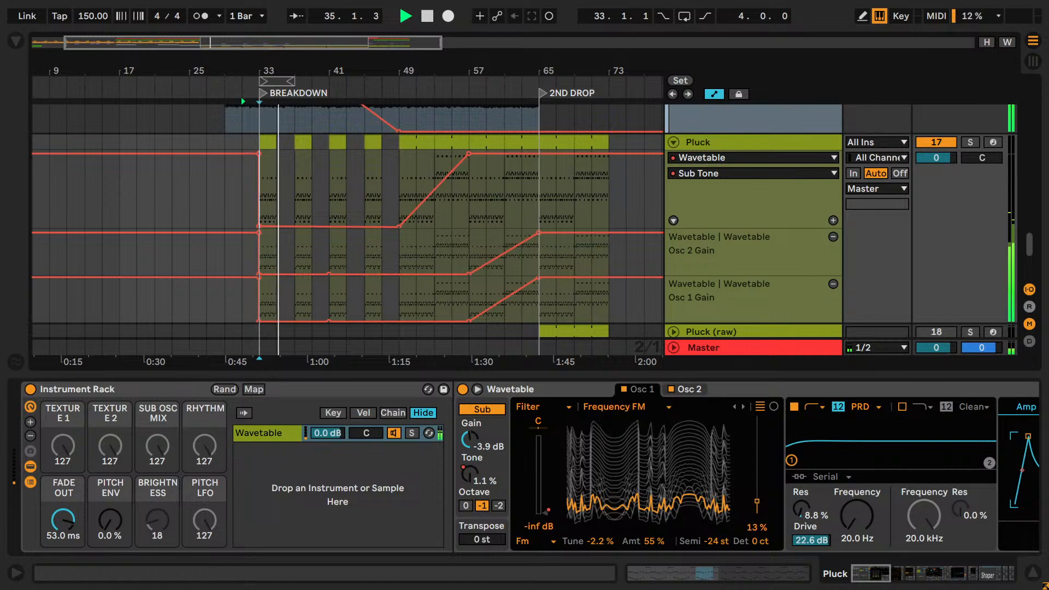
pyautogui.press('F11')
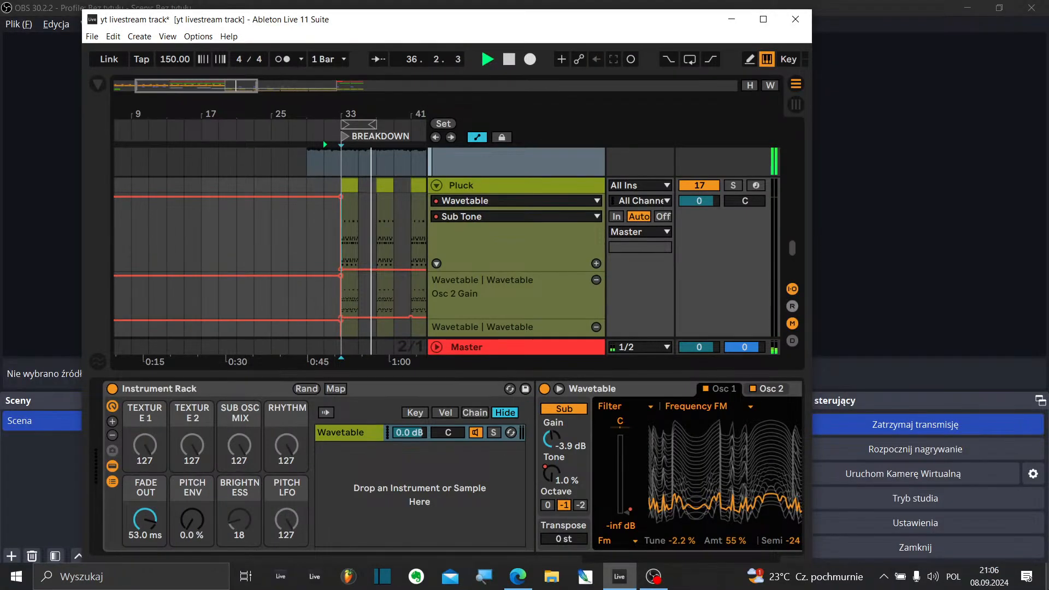
pyautogui.press('F11')
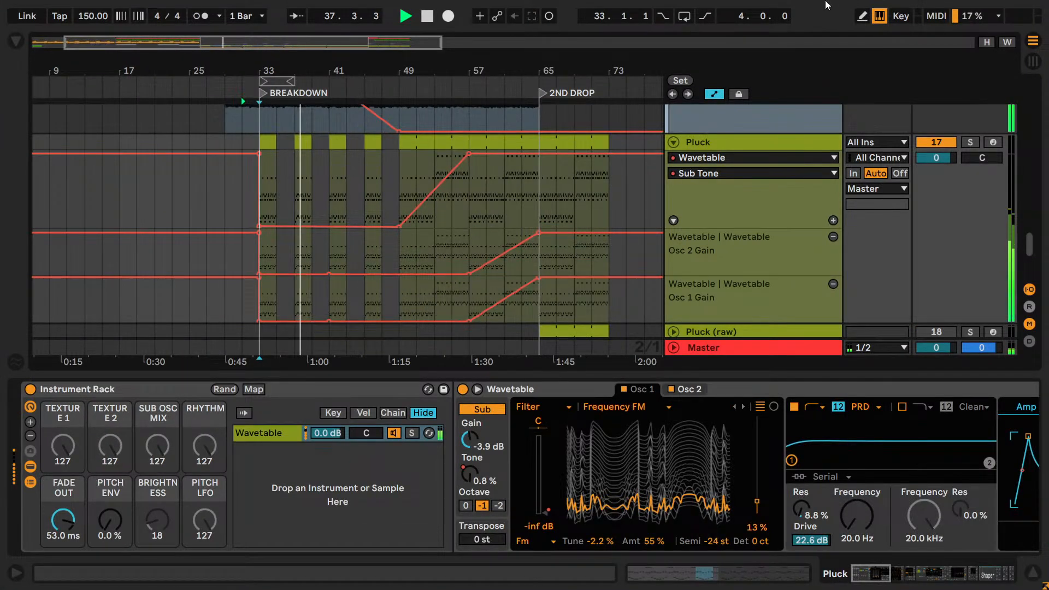
# - Listen through the breakdown while examining the Frozen reverb, Pluck, Reese bass, Lead and percussion tracks
pyautogui.scroll(3, 301, 117)
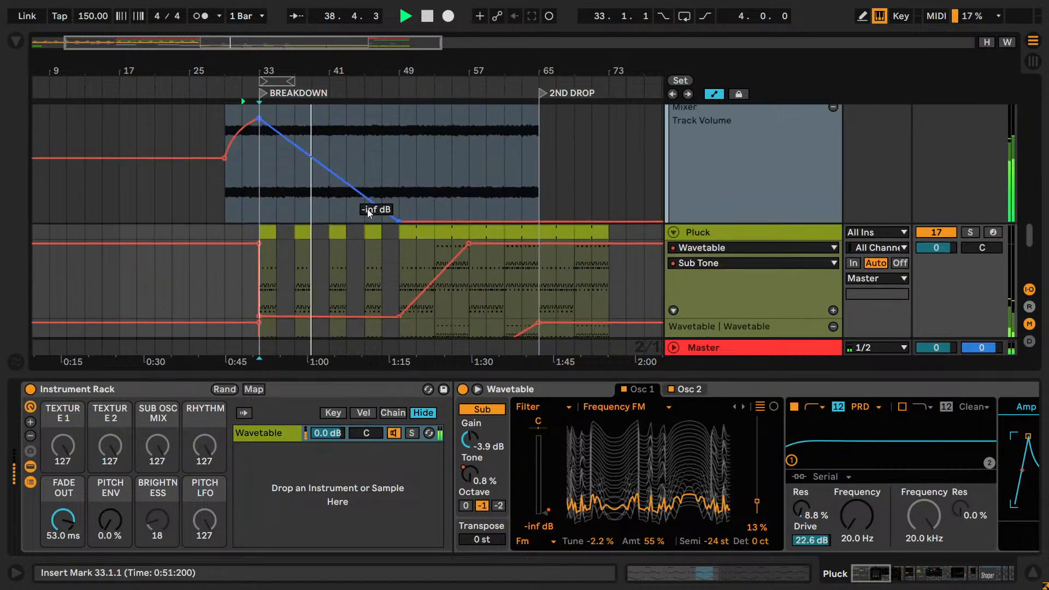
pyautogui.scroll(8, 369, 212)
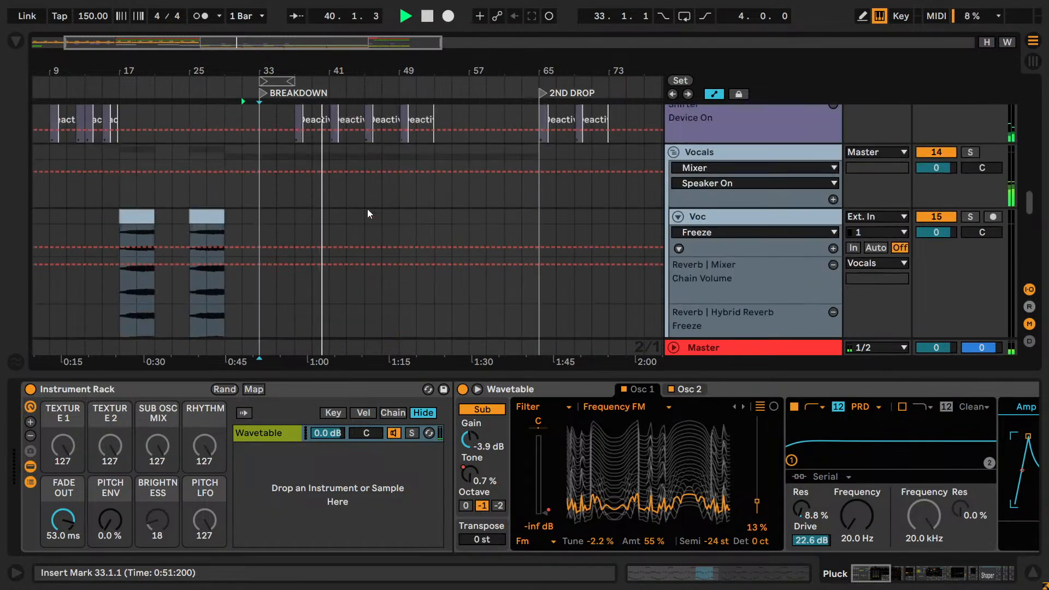
pyautogui.scroll(-12, 367, 208)
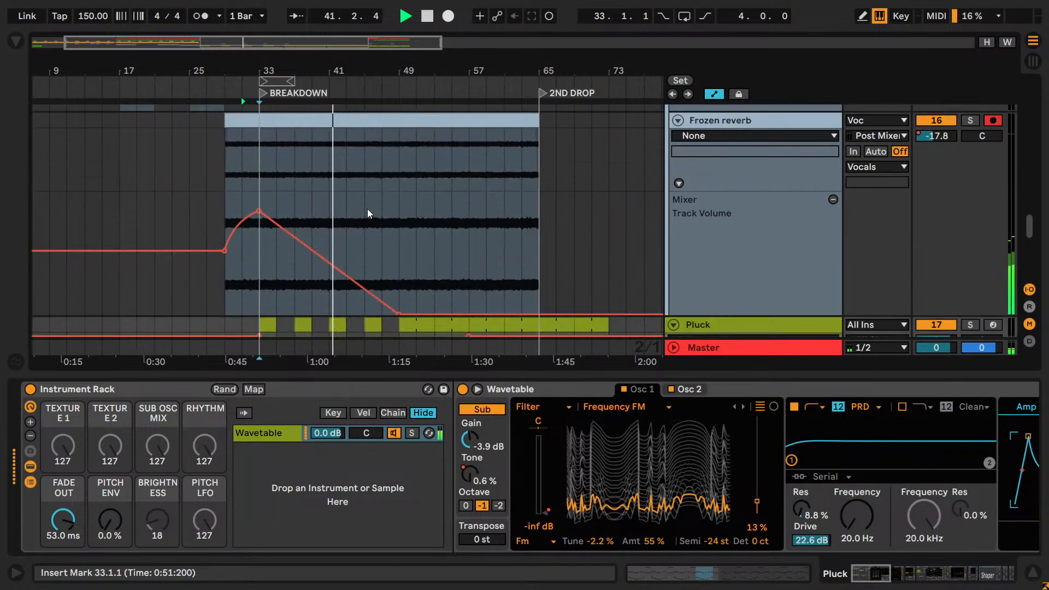
pyautogui.scroll(-5, 370, 210)
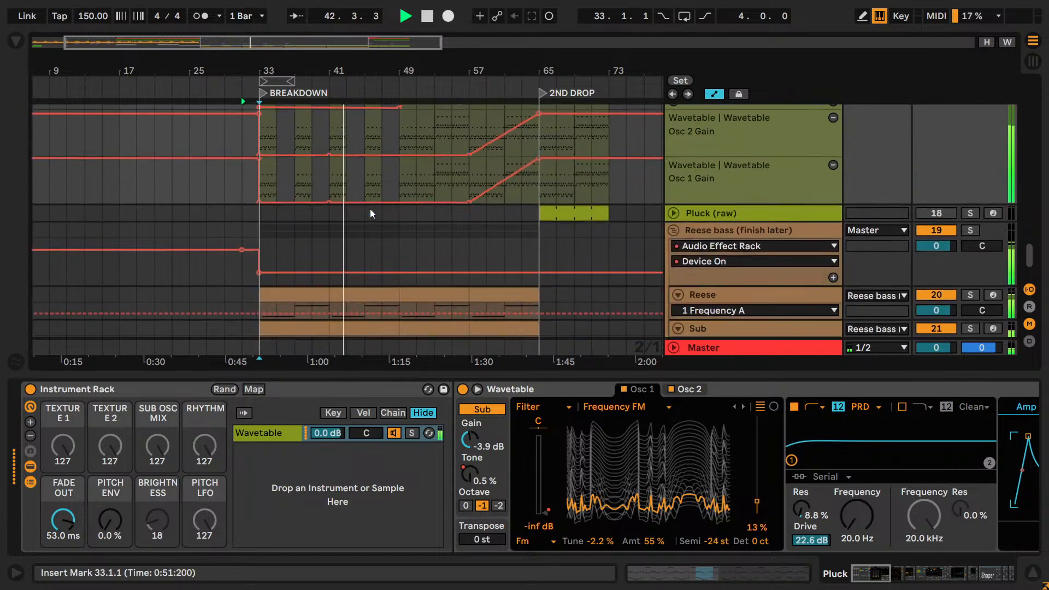
pyautogui.scroll(3, 370, 209)
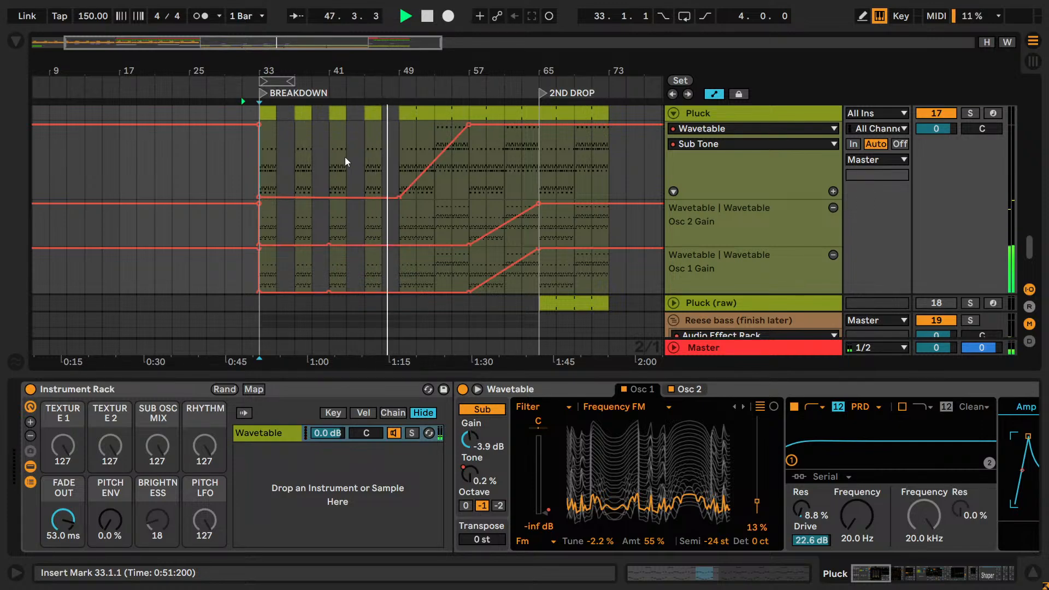
pyautogui.scroll(-3, 453, 199)
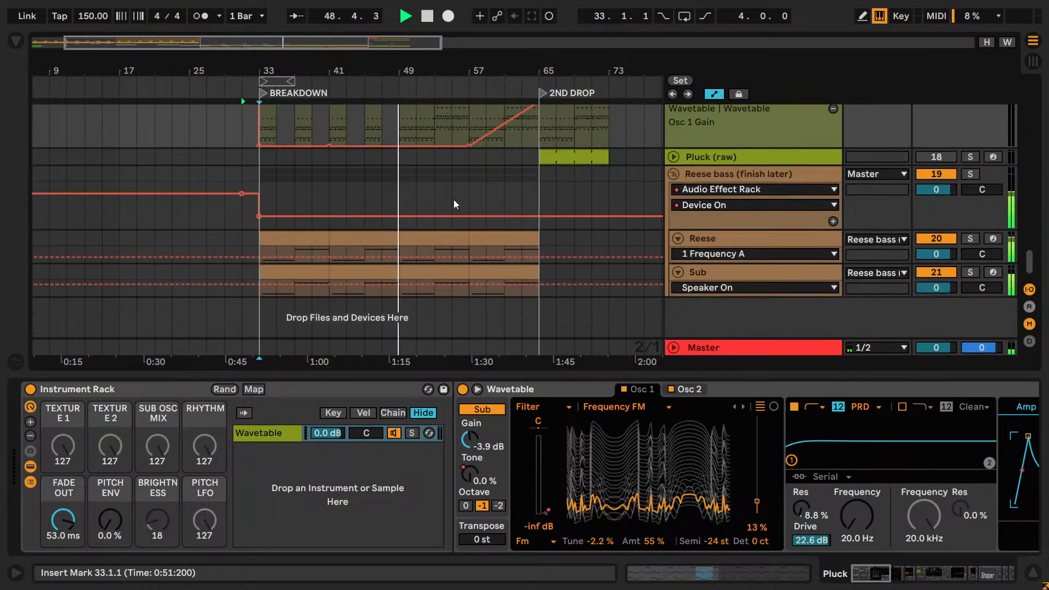
pyautogui.scroll(5, 477, 238)
pyautogui.scroll(10, 477, 238)
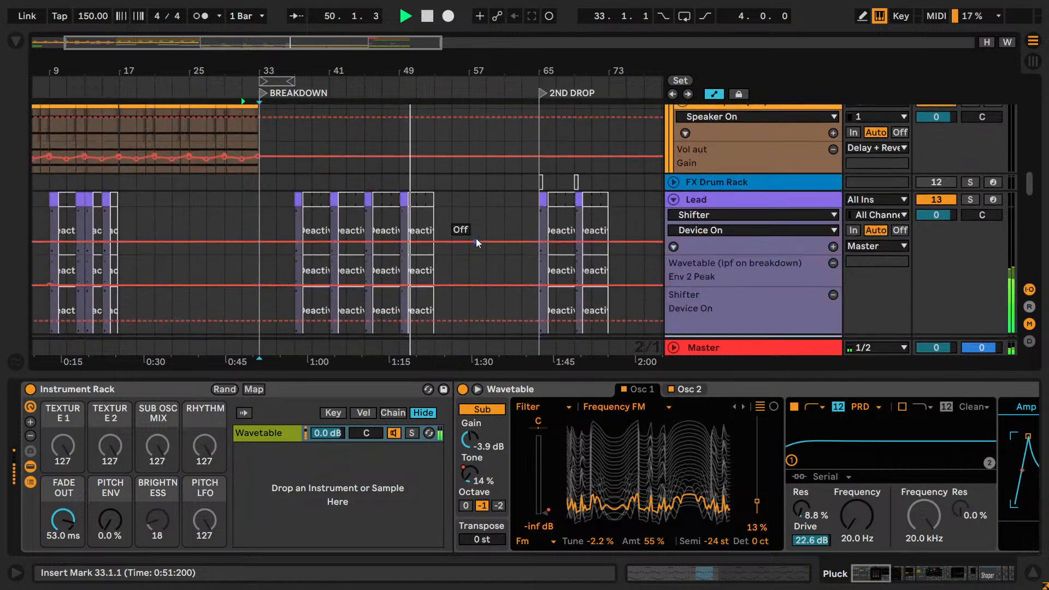
pyautogui.scroll(10, 476, 238)
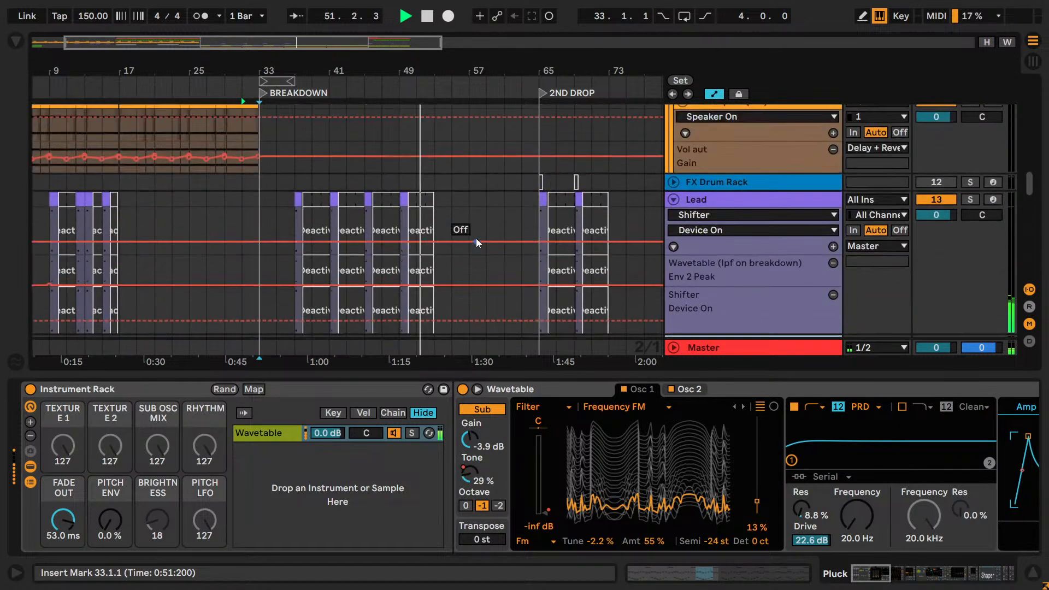
pyautogui.scroll(8, 477, 239)
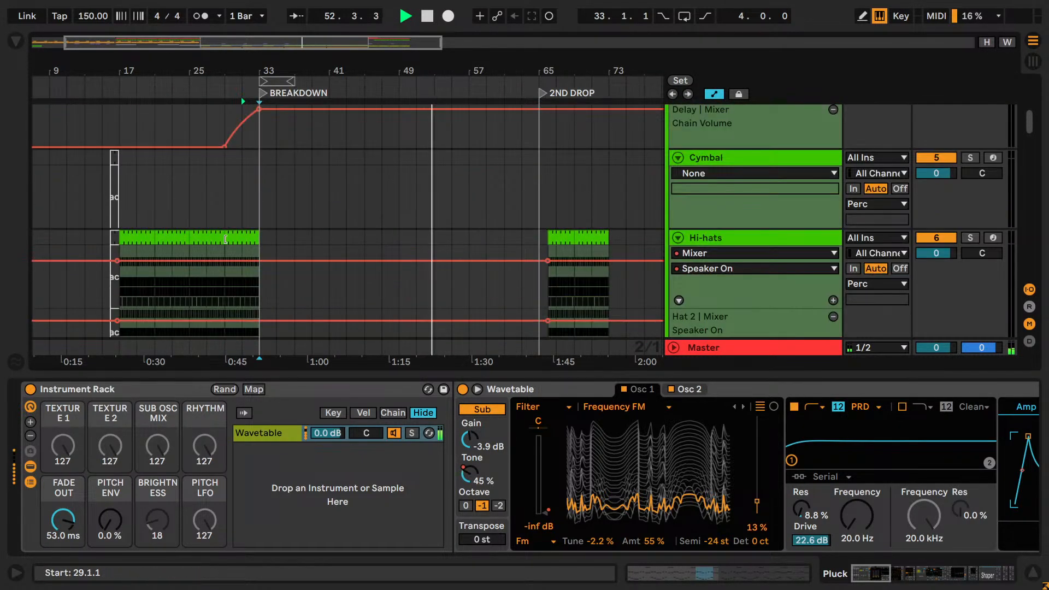
# - Check the Hi-hats clips before the breakdown and compare the Perc and Reference tracks around bar 57
pyautogui.click(232, 239)
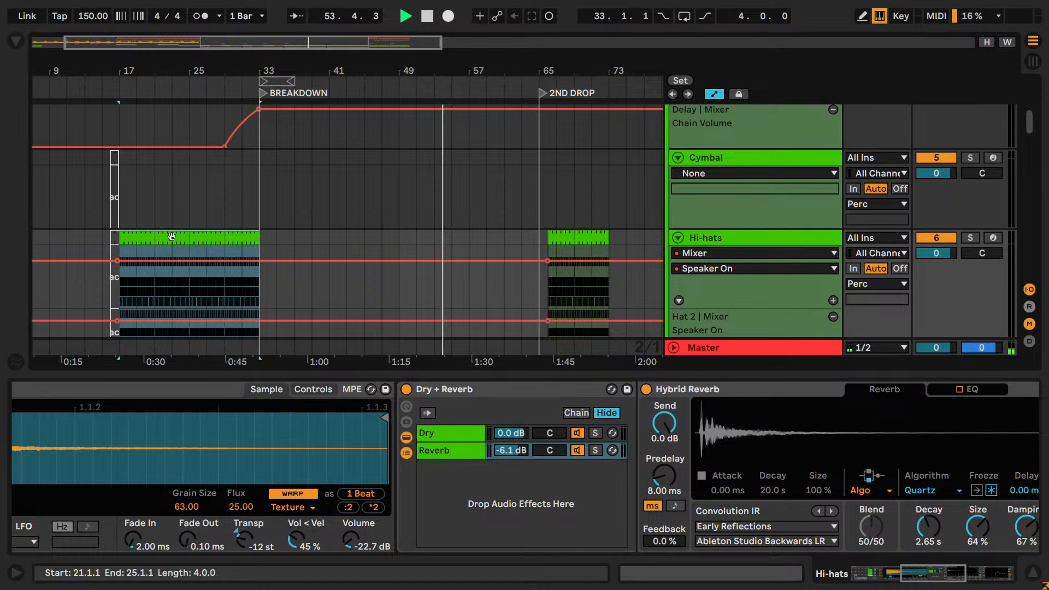
pyautogui.keyDown('shift'); pyautogui.click(221, 238); pyautogui.keyUp('shift')
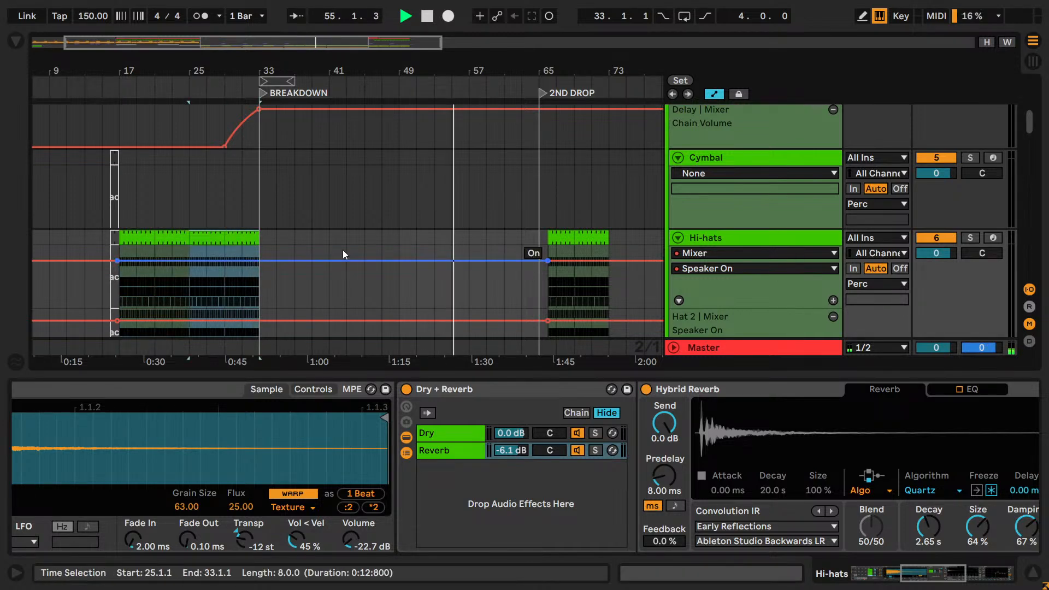
pyautogui.scroll(2, 313, 198)
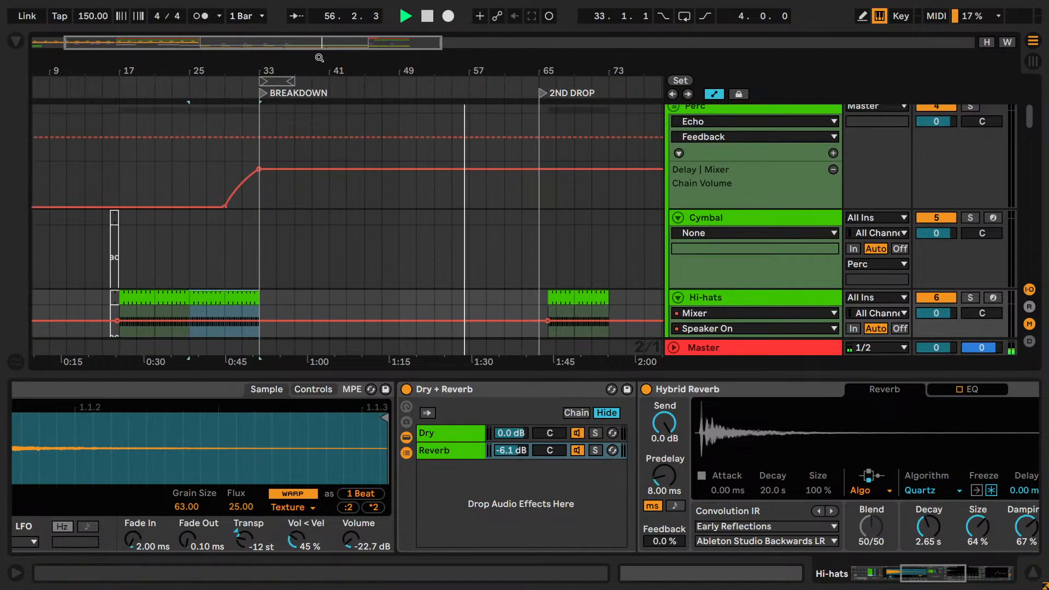
pyautogui.moveTo(314, 43); pyautogui.dragTo(320, 42)
pyautogui.scroll(3, 484, 149)
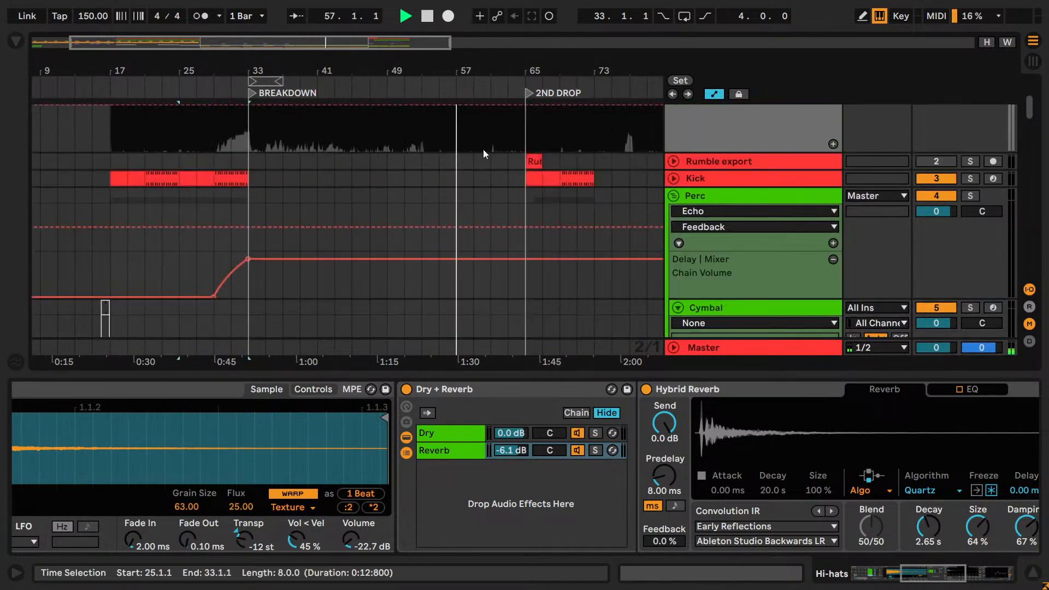
pyautogui.click(458, 207)
pyautogui.press('space')
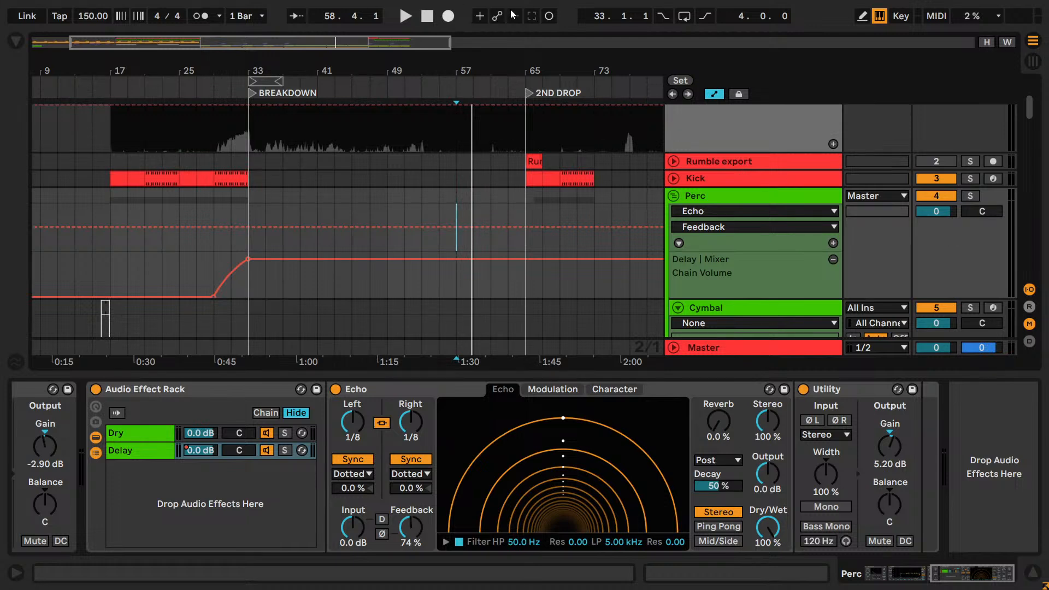
pyautogui.scroll(5, 497, 220)
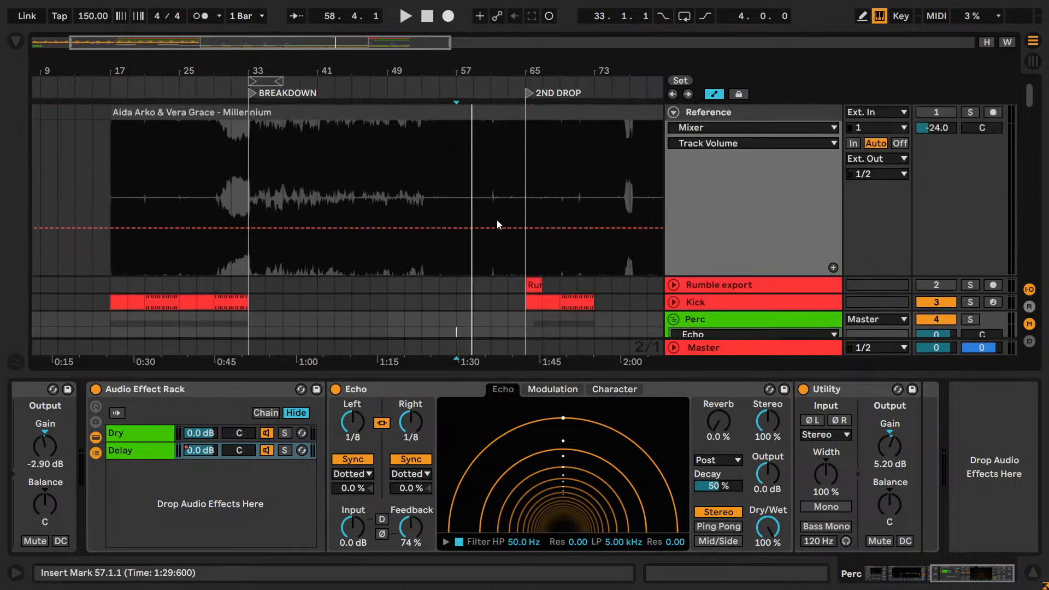
pyautogui.scroll(-4, 497, 220)
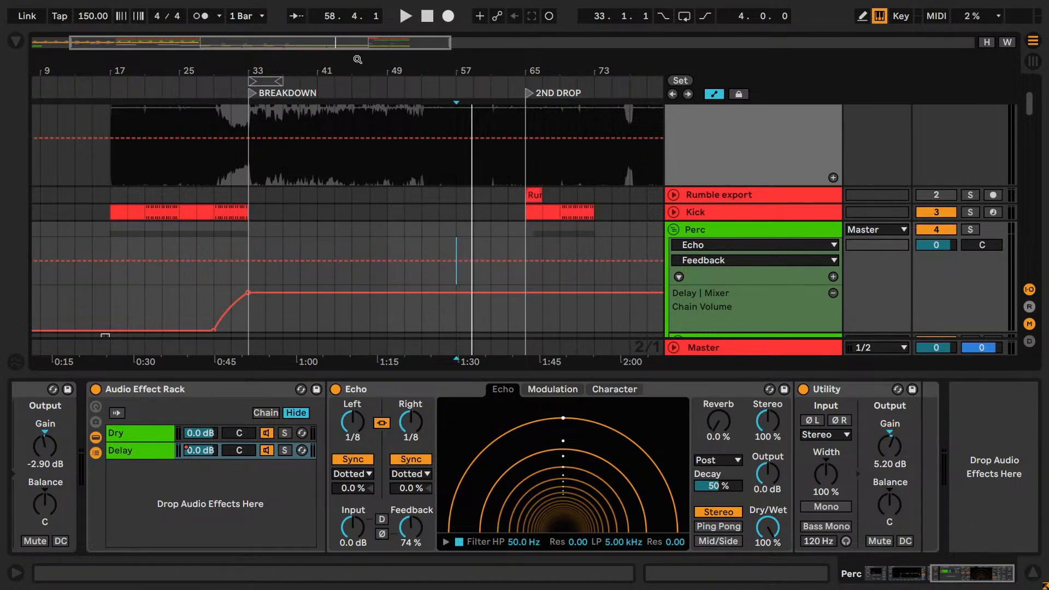
# - Copy the Kick clip of bars 29–33 to bar 57 and duplicate it so kicks fill bars 57–65
pyautogui.moveTo(354, 42); pyautogui.dragTo(363, 62)
pyautogui.click(674, 212)
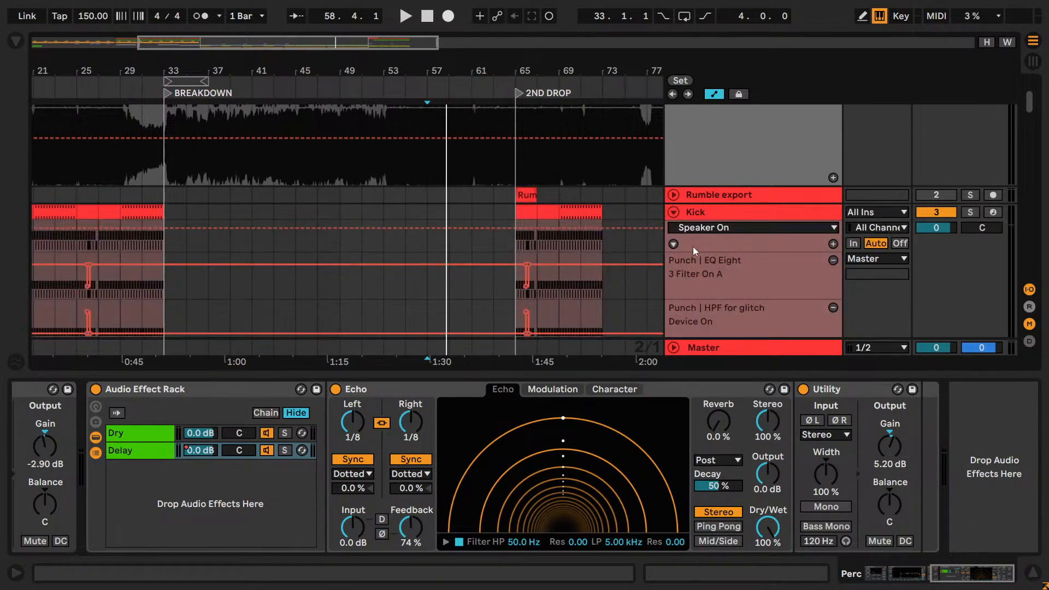
pyautogui.click(549, 207)
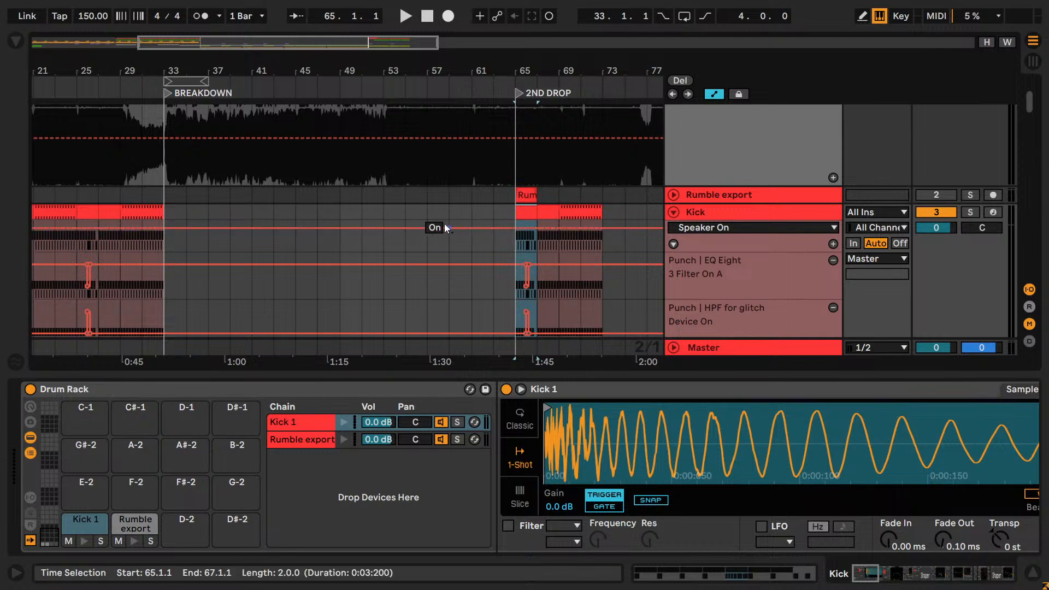
pyautogui.click(568, 208)
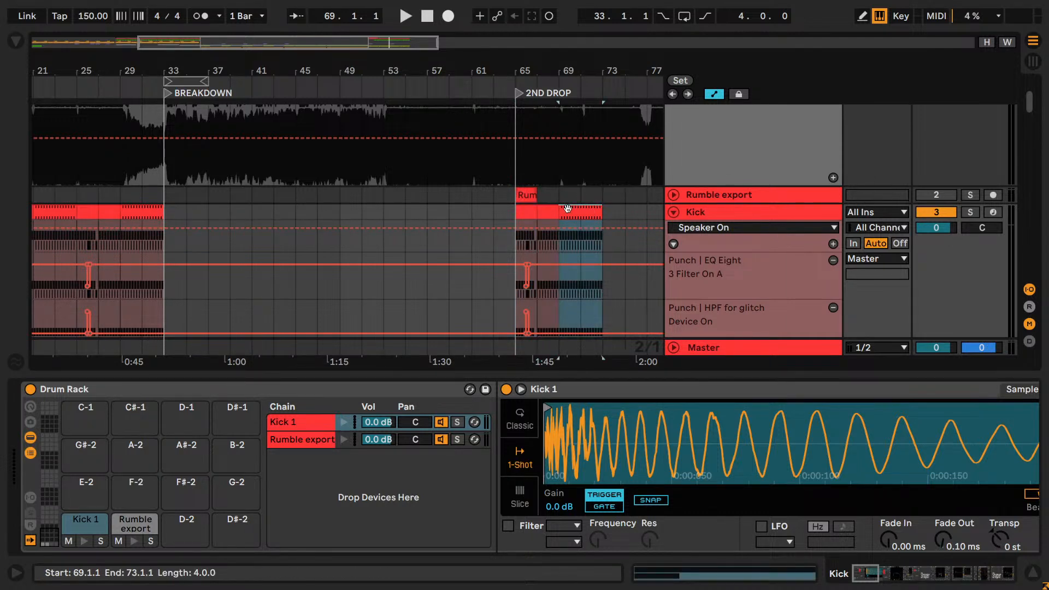
pyautogui.click(143, 212)
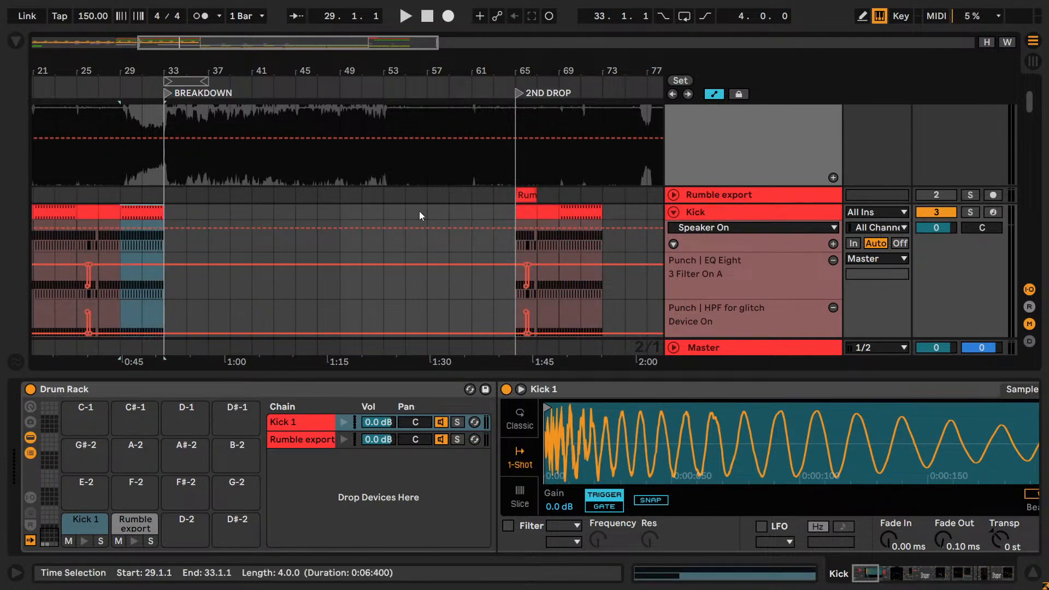
pyautogui.click(435, 211)
pyautogui.hotkey('ctrl', 'v')
pyautogui.press('space')
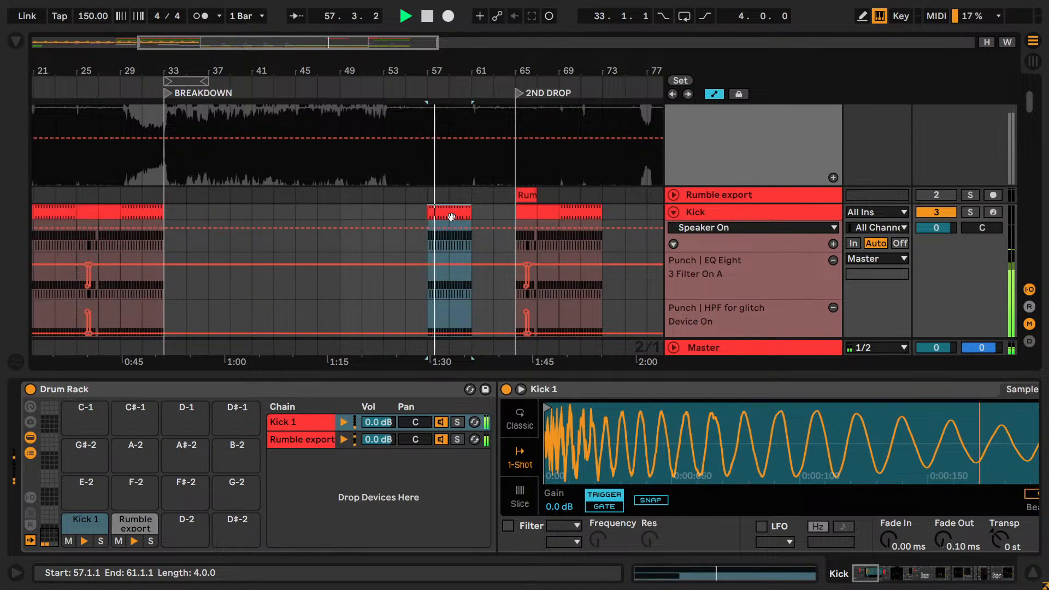
pyautogui.hotkey('ctrl', 'd')
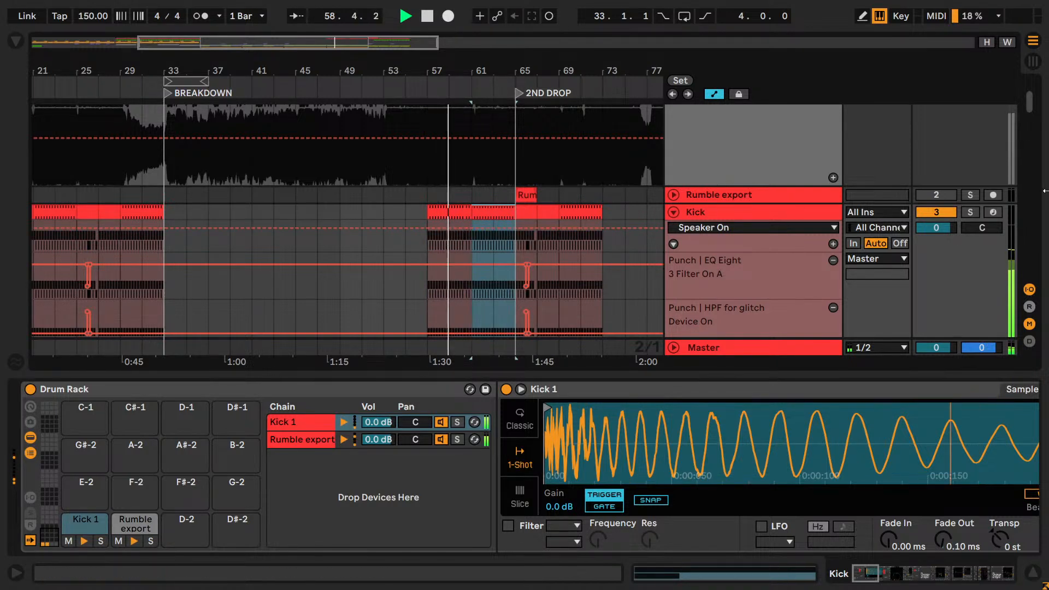
# - Solo the Kick track and audition its Kick 1 and Rumble export chains by muting each in turn
pyautogui.click(816, 212)
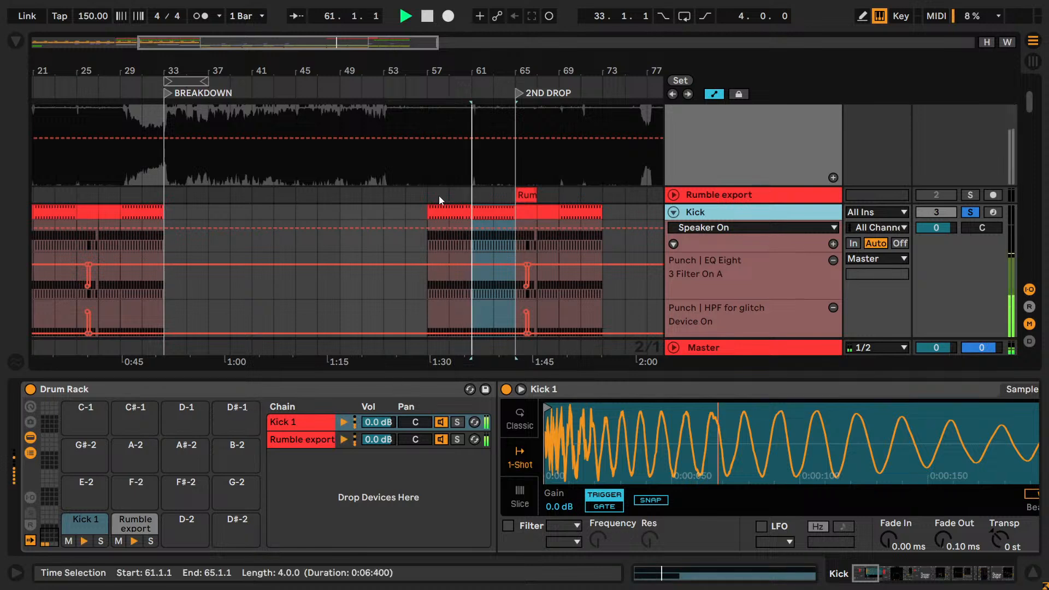
pyautogui.click(442, 422)
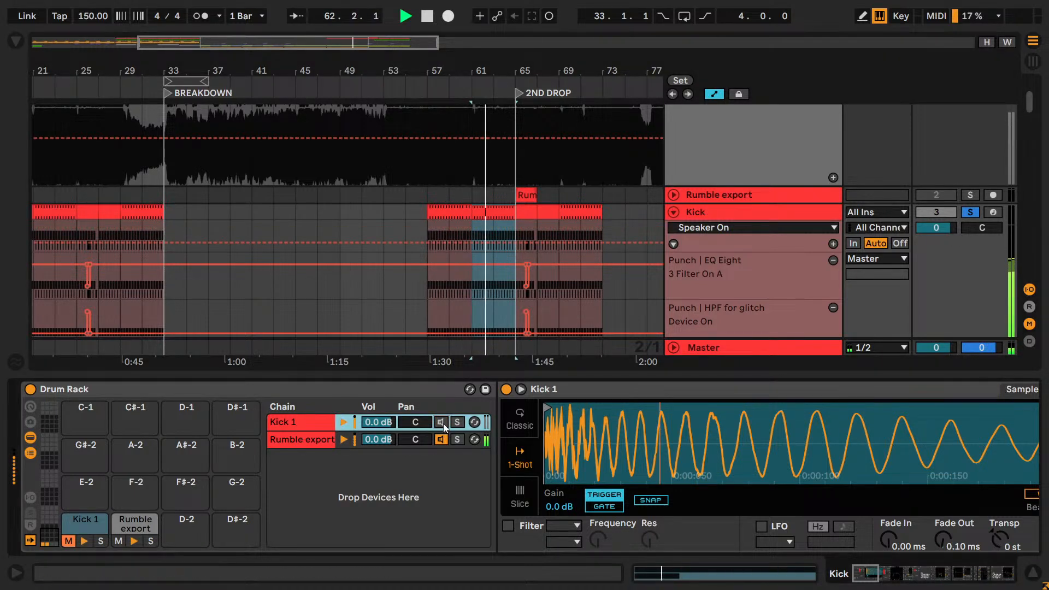
pyautogui.click(442, 439)
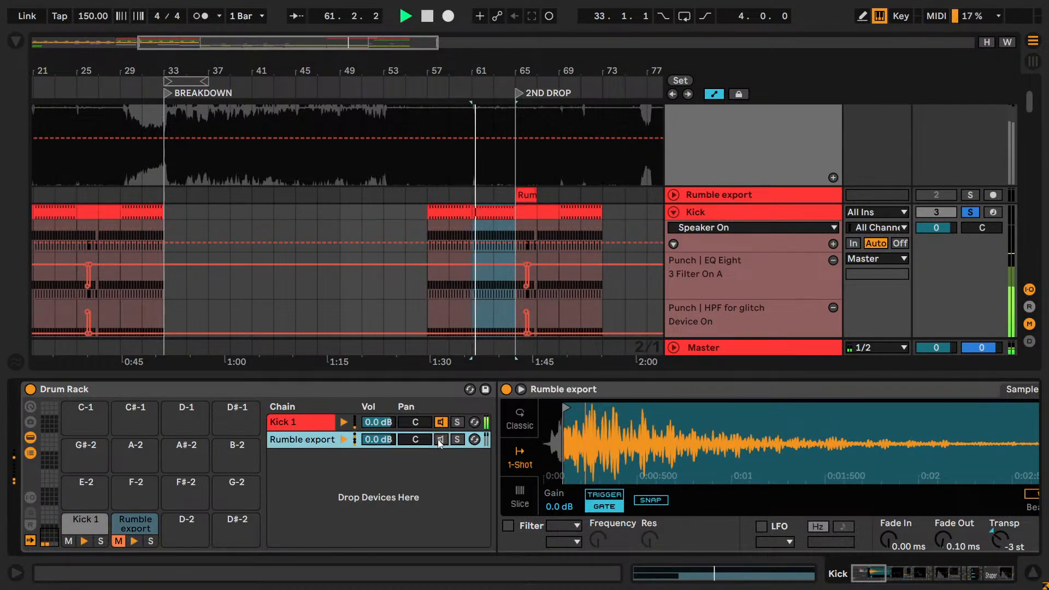
pyautogui.click(441, 440)
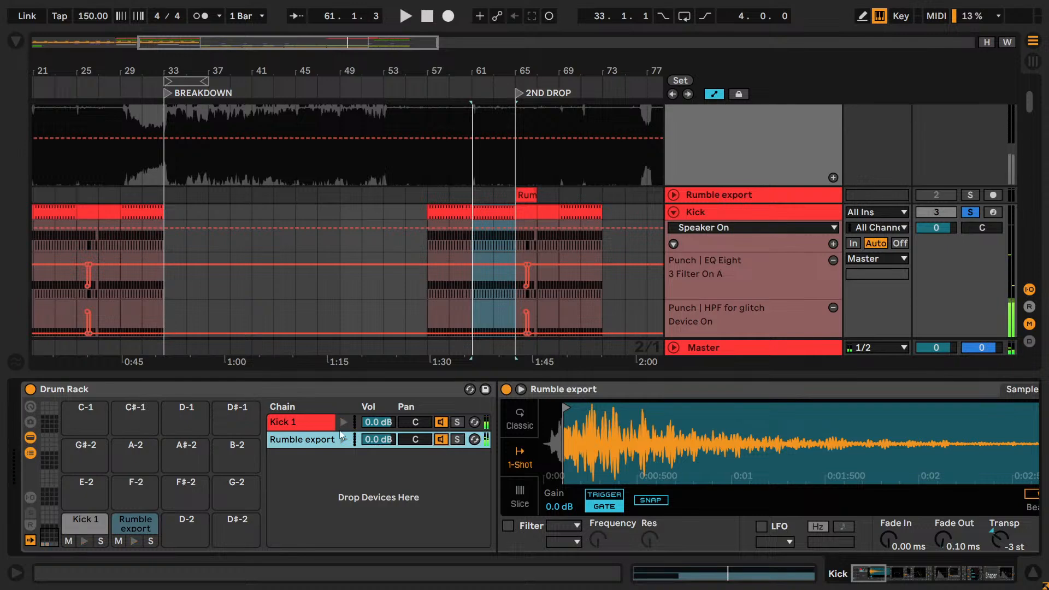
pyautogui.moveTo(869, 580); pyautogui.dragTo(998, 580)
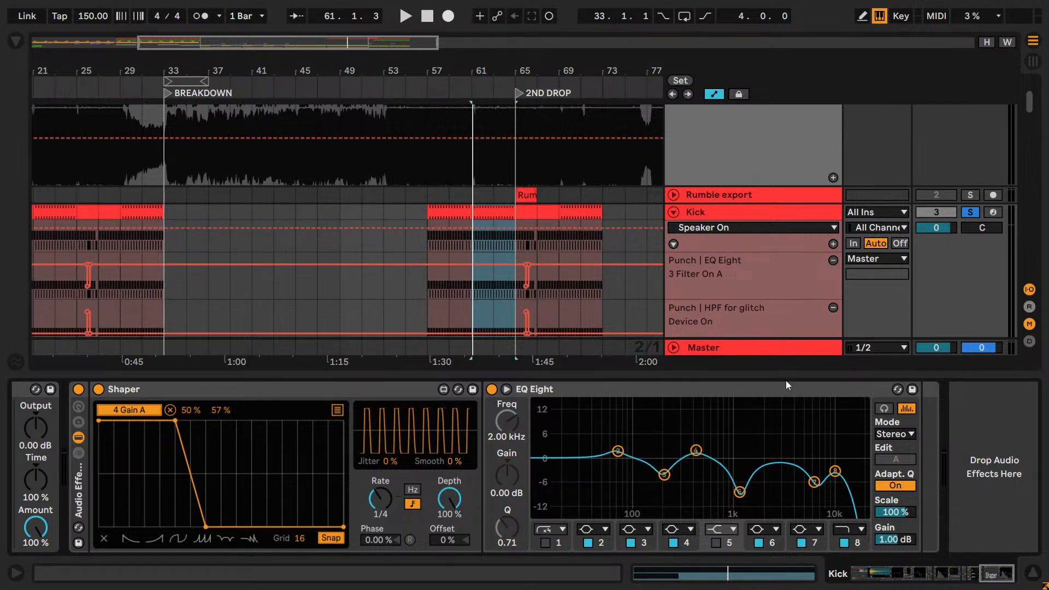
pyautogui.scroll(-2, 687, 221)
pyautogui.scroll(-2, 688, 220)
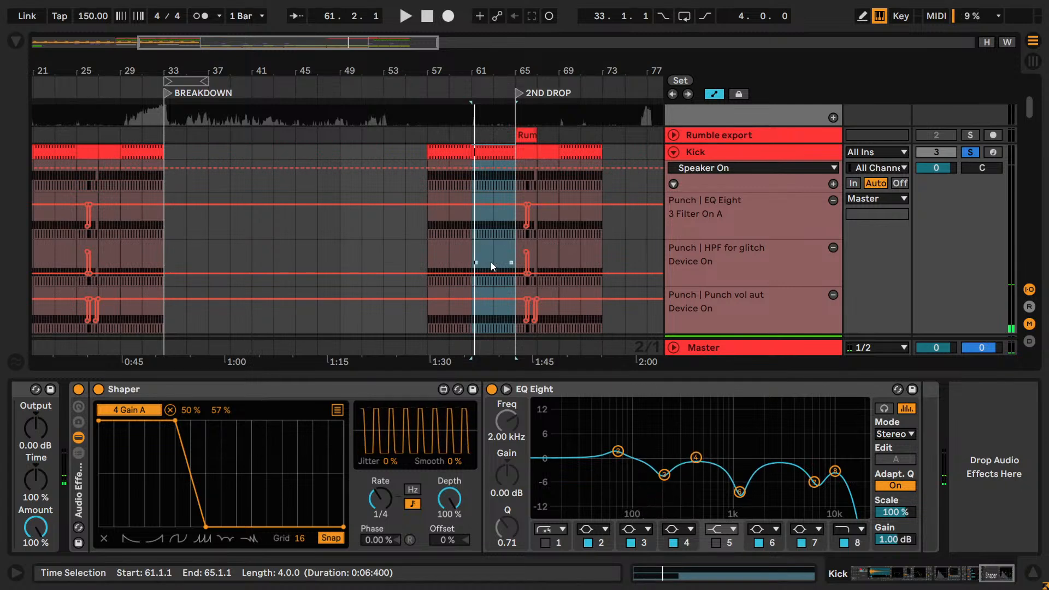
# - Turn on Draw Mode and try drawing over the Kick's Punch automation lanes around bars 61–63 while auditioning the soloed kick
pyautogui.press('b')
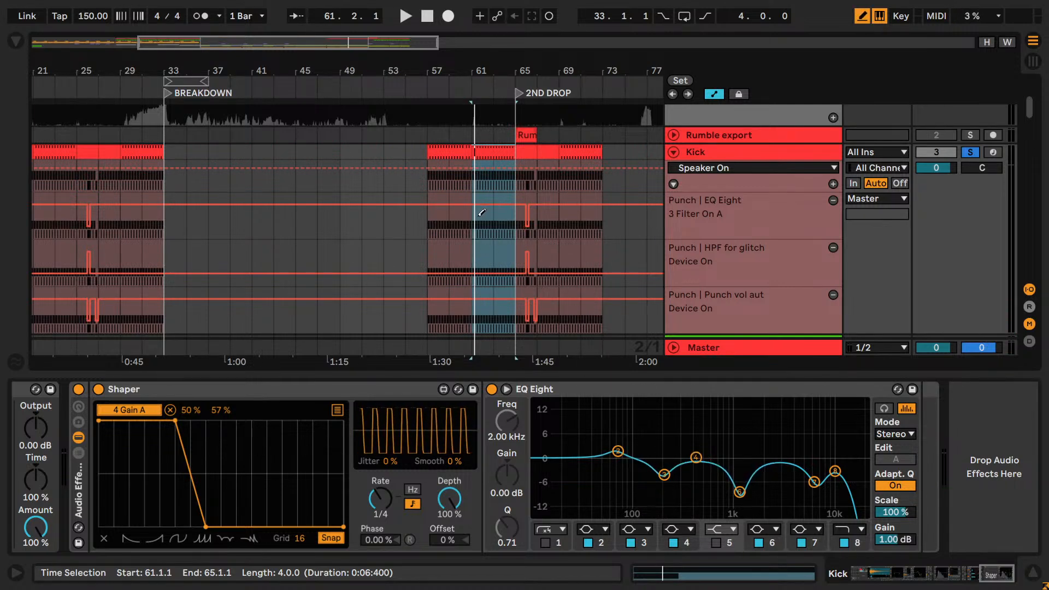
pyautogui.press('space')
pyautogui.moveTo(463, 211); pyautogui.dragTo(485, 203)
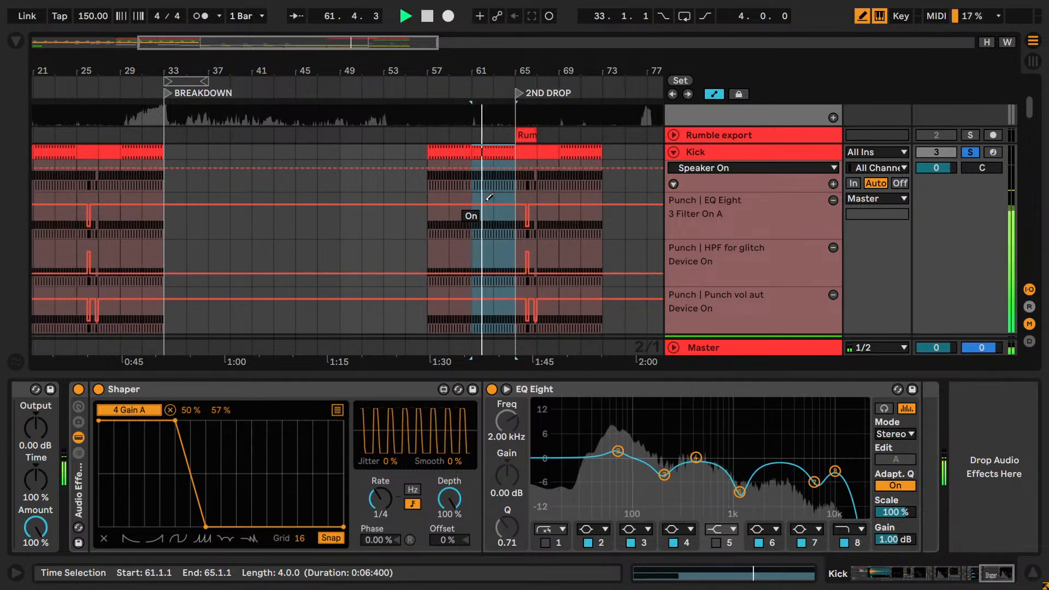
pyautogui.moveTo(485, 251)
pyautogui.mouseDown()
pyautogui.moveTo(462, 246)
pyautogui.moveTo(485, 276)
pyautogui.mouseUp()
pyautogui.press('space')
pyautogui.press('space')
pyautogui.moveTo(485, 317)
pyautogui.mouseDown()
pyautogui.moveTo(464, 318)
pyautogui.moveTo(492, 301)
pyautogui.mouseUp()
pyautogui.press('space')
pyautogui.scroll(-2, 786, 222)
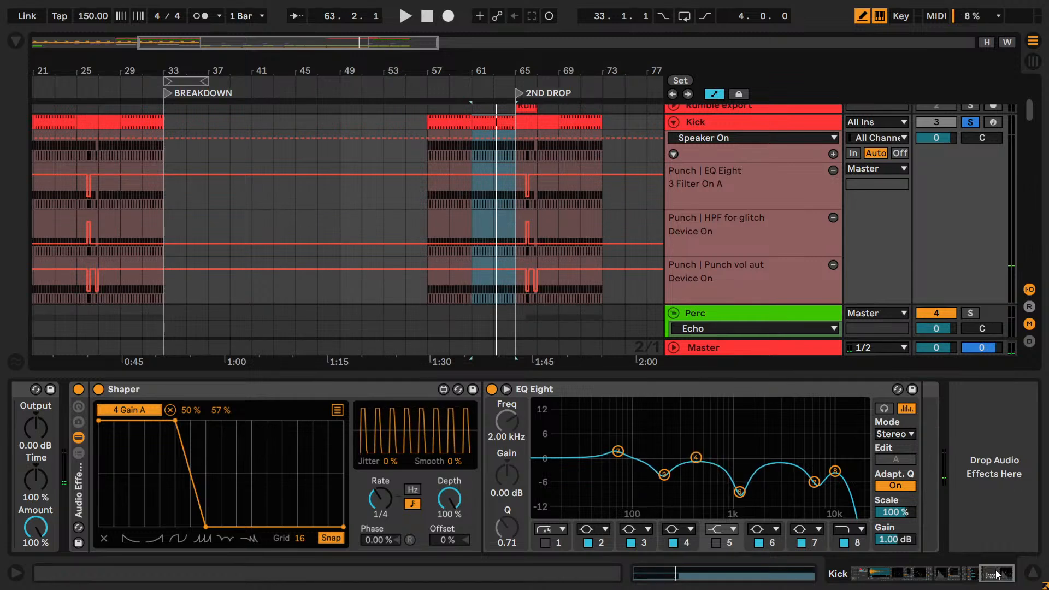
# - Try a low cut with band 1 of the Kick's existing EQ Eight, raising its frequency to about 577 Hz during playback
pyautogui.click(546, 543)
pyautogui.press('space')
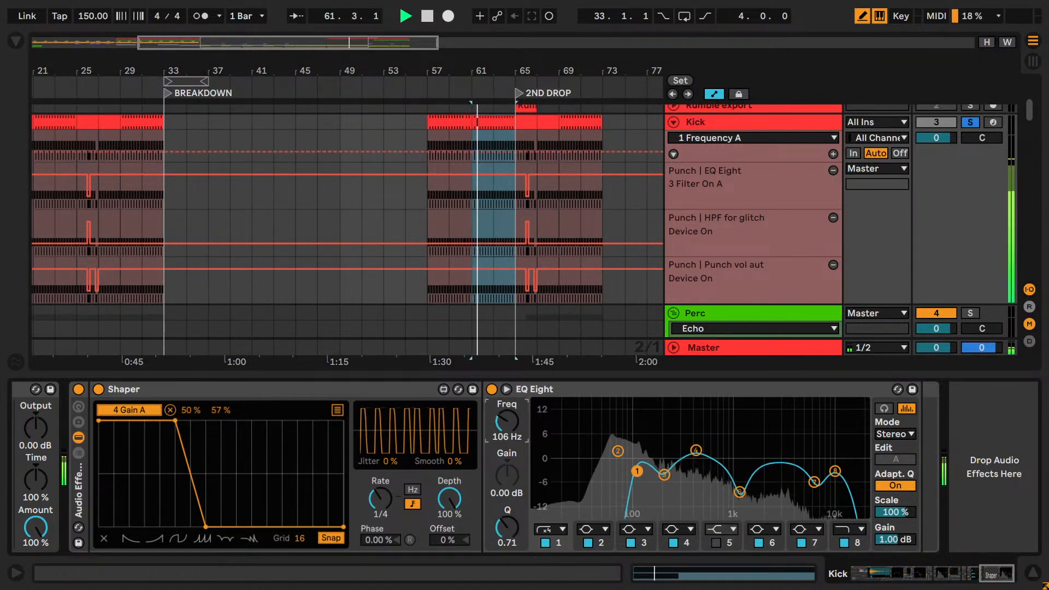
pyautogui.moveTo(507, 421)
pyautogui.mouseDown()
pyautogui.moveTo(507, 395)
pyautogui.moveTo(513, 427)
pyautogui.mouseUp()
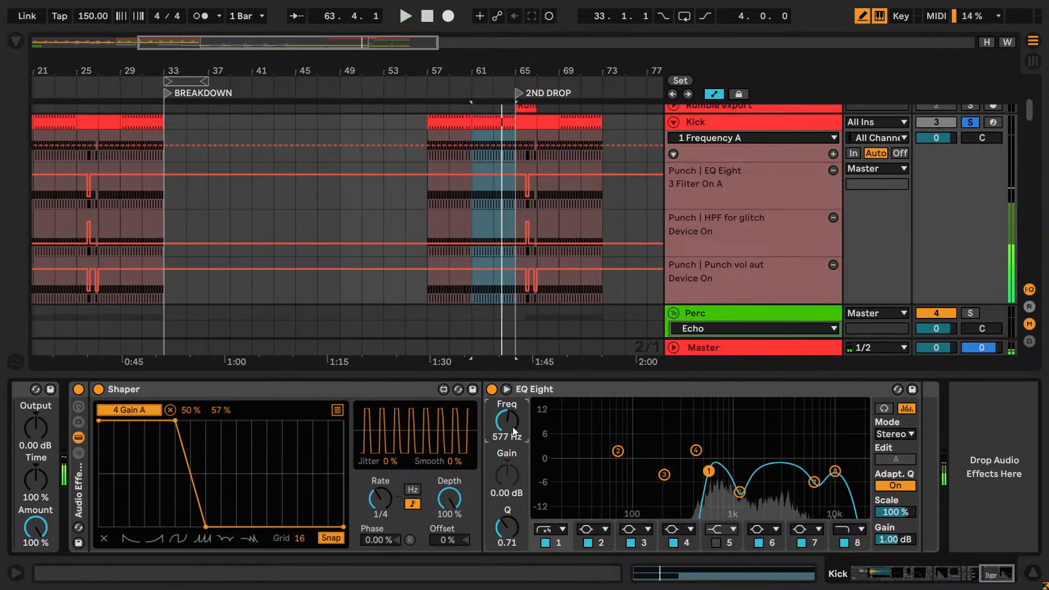
pyautogui.click(545, 543)
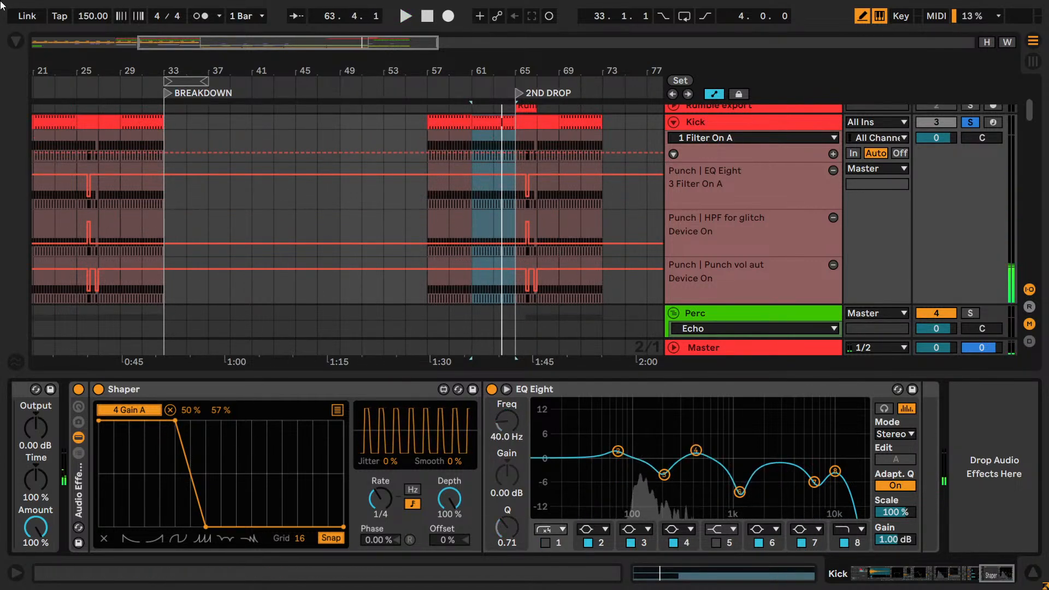
pyautogui.click(16, 41)
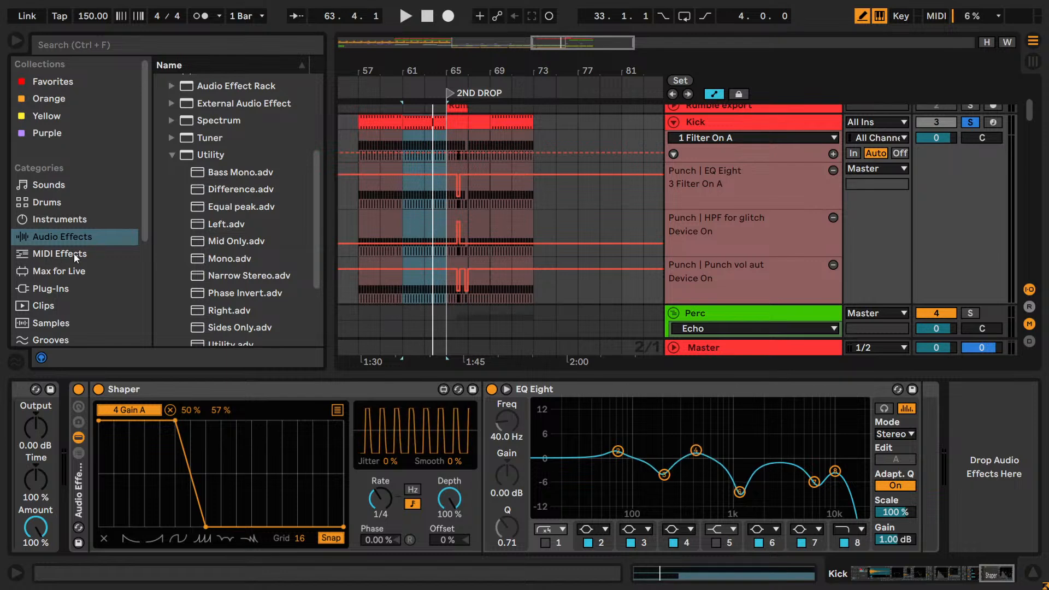
pyautogui.scroll(3, 184, 232)
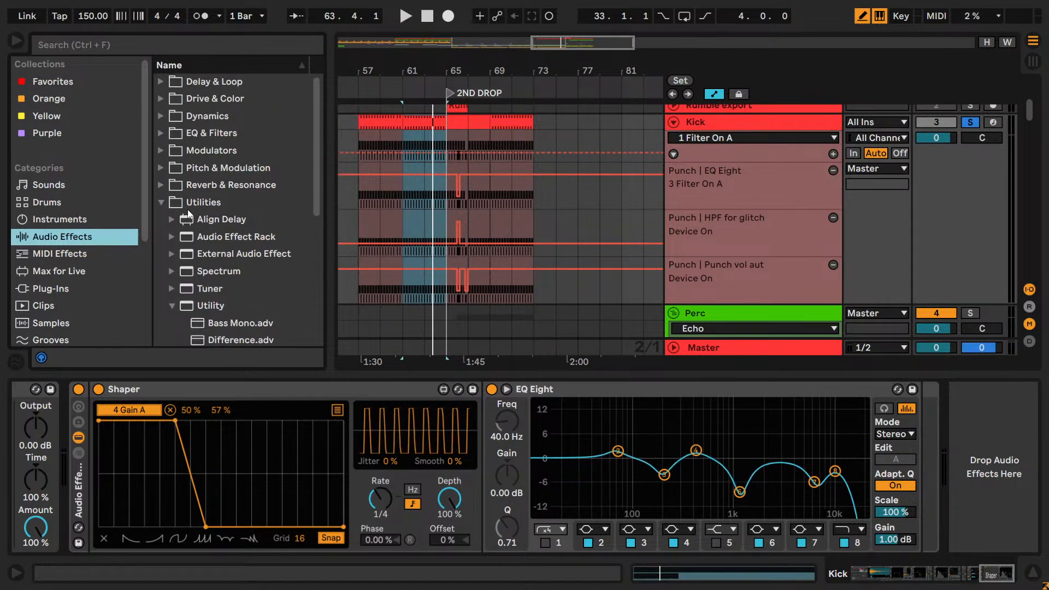
pyautogui.click(162, 132)
pyautogui.moveTo(201, 185); pyautogui.dragTo(386, 250)
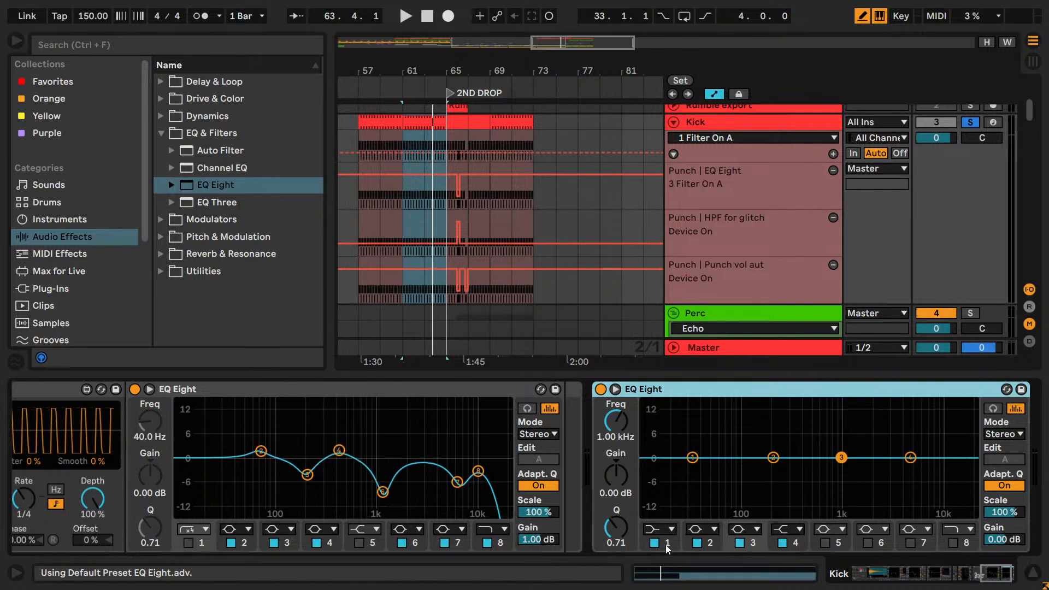
# - Make the new EQ Eight a band-pass: bands 2–4 off, band 1 a steep low cut at 65.2 Hz, band 8 a steep high cut at 606 Hz
pyautogui.click(703, 543)
pyautogui.click(698, 543)
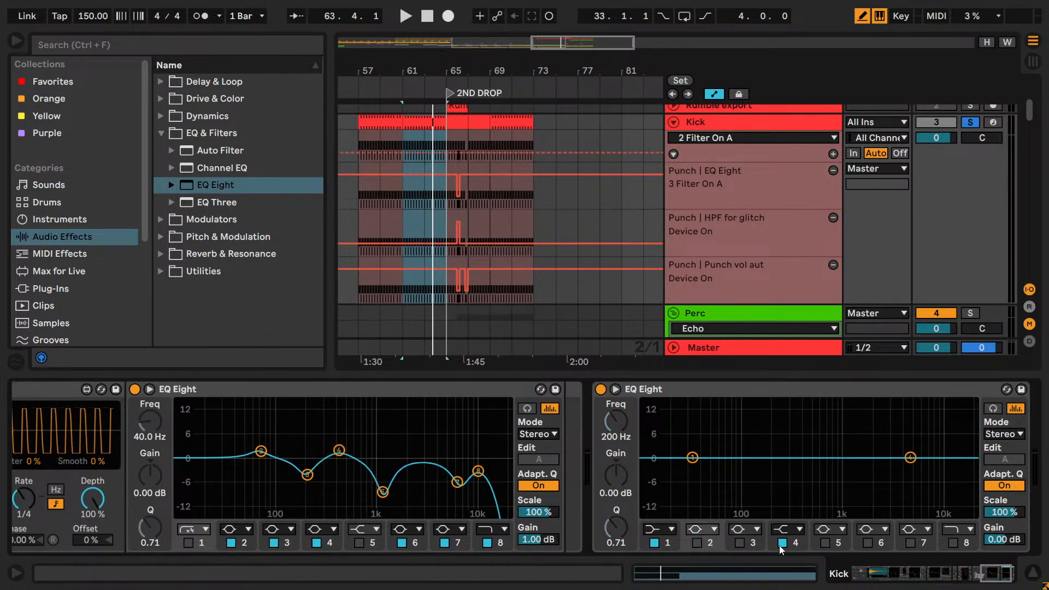
pyautogui.click(660, 529)
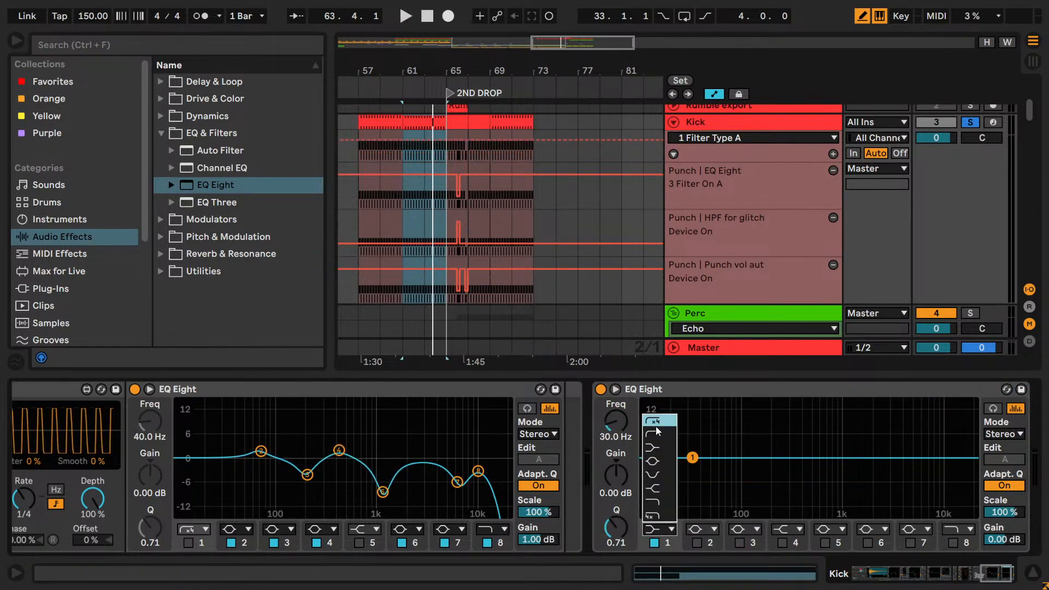
pyautogui.click(659, 421)
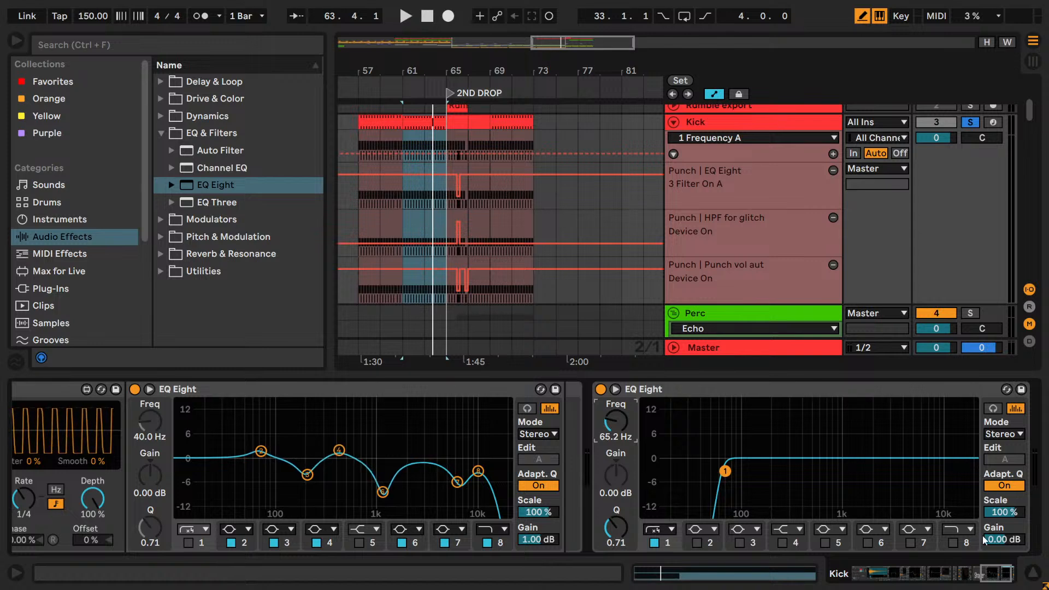
pyautogui.click(957, 529)
pyautogui.click(958, 517)
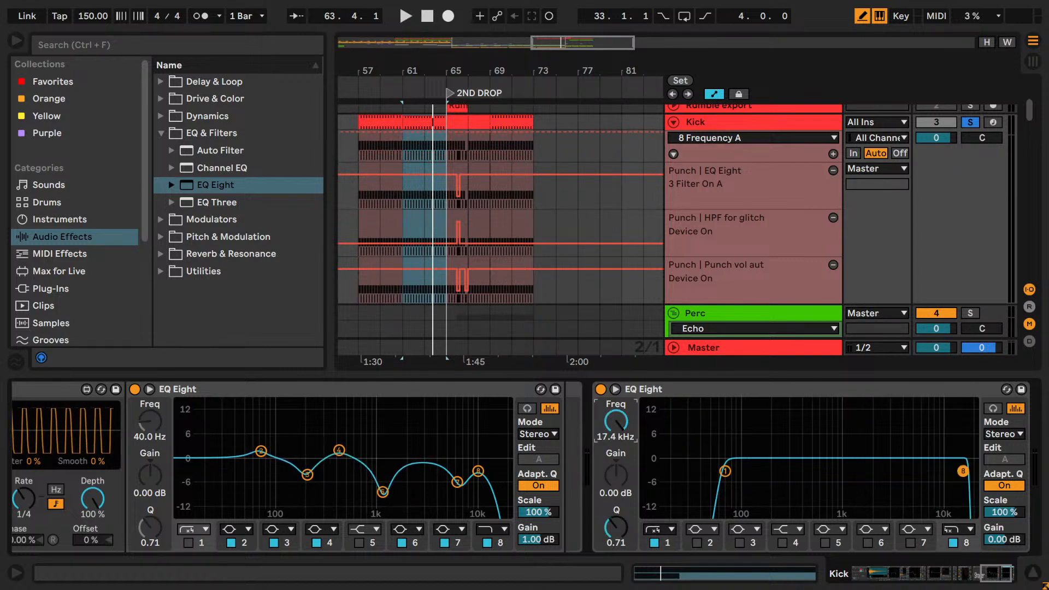
pyautogui.press('space')
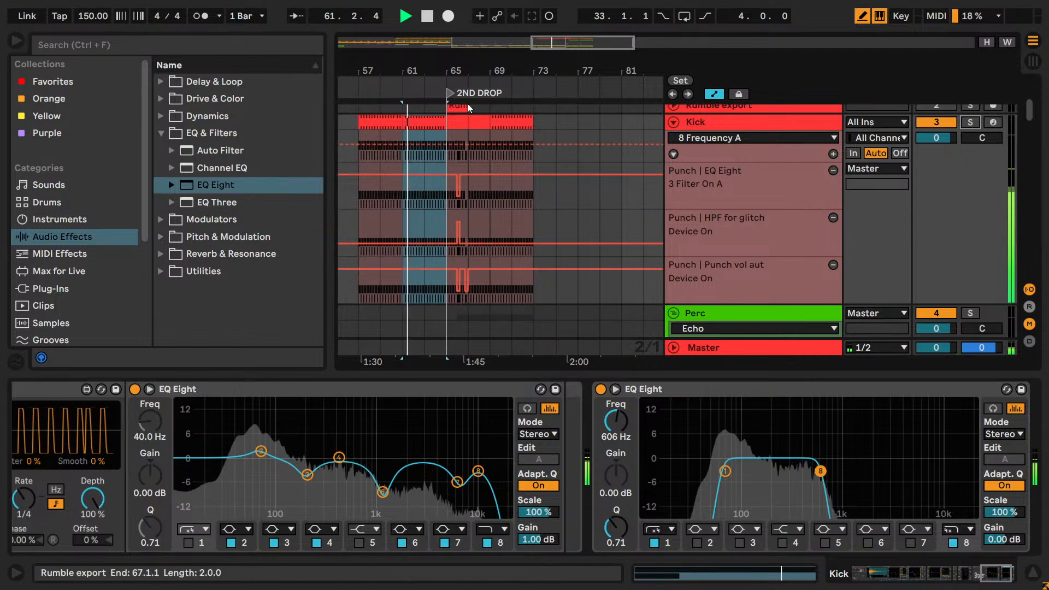
# - Select both Kick clips before the 2nd drop and loop bars 57–65
pyautogui.moveTo(557, 42); pyautogui.dragTo(535, 59)
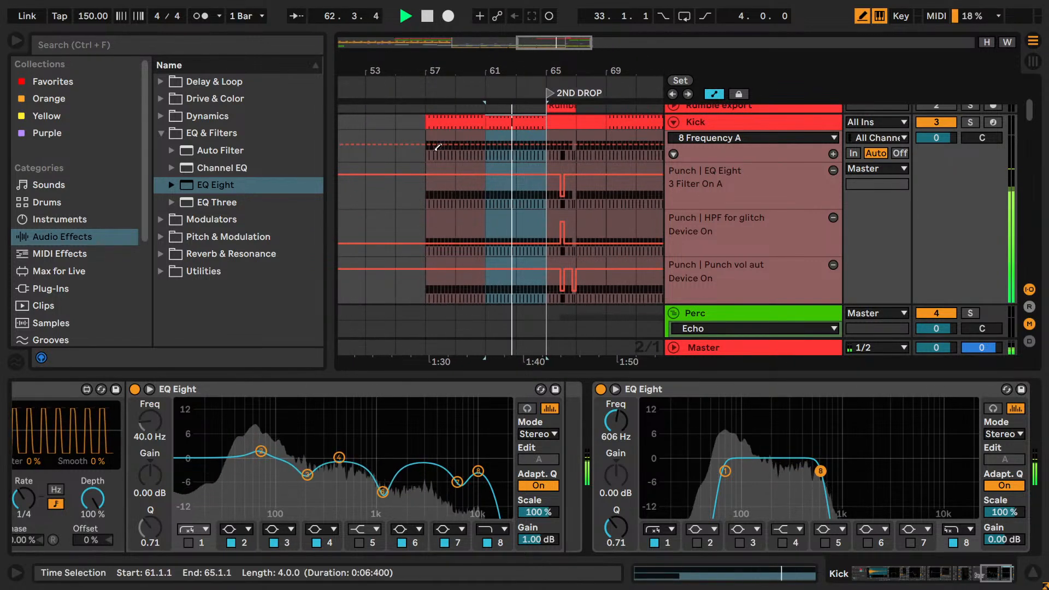
pyautogui.click(454, 120)
pyautogui.keyDown('shift'); pyautogui.click(509, 122); pyautogui.keyUp('shift')
pyautogui.hotkey('ctrl', 'l')
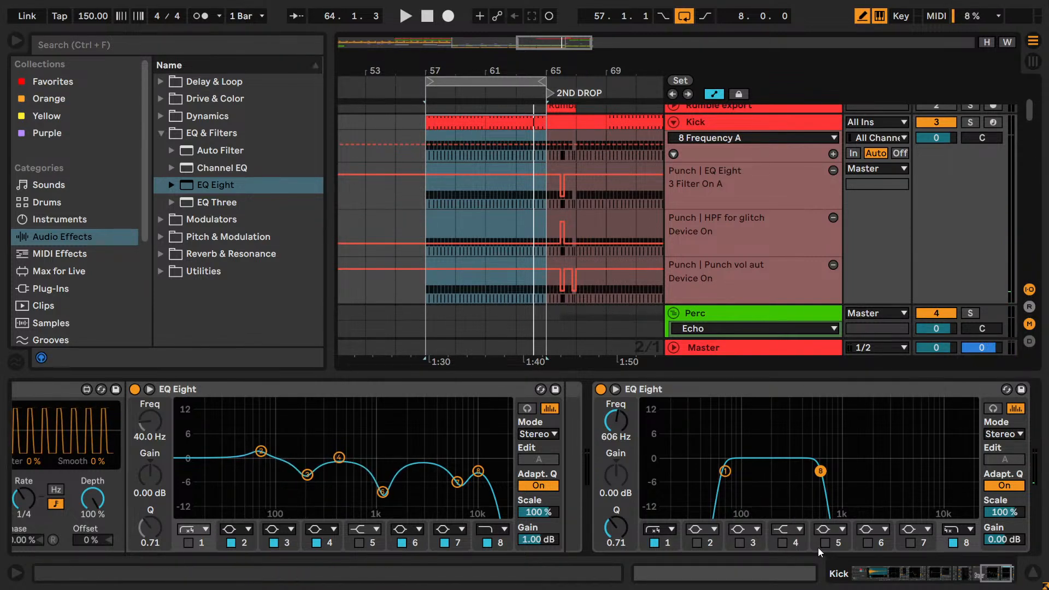
# - Compare the looped kick build with the new EQ's band 8 high cut off and on
pyautogui.click(953, 543)
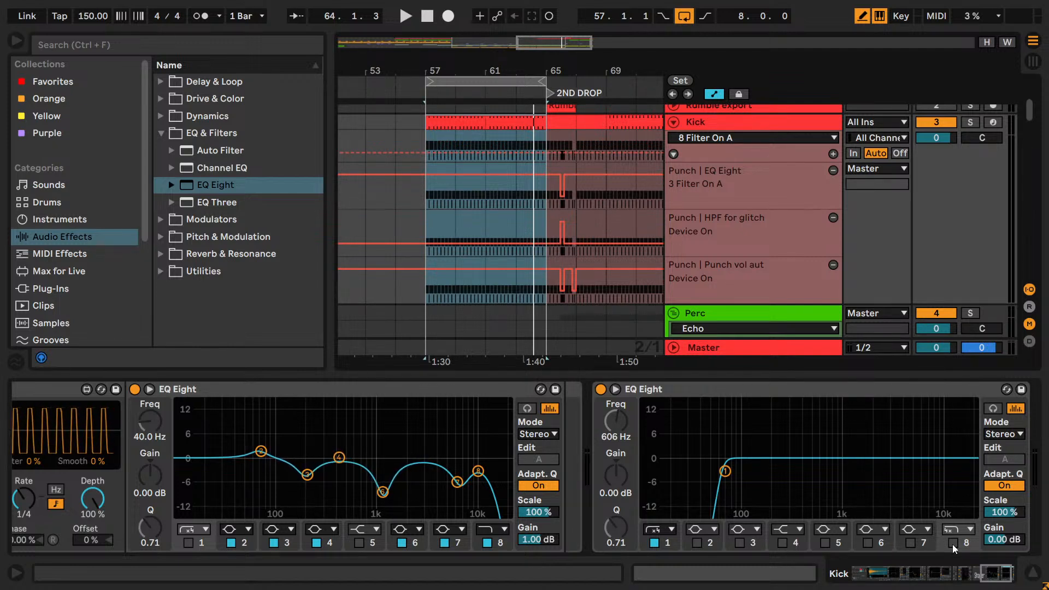
pyautogui.press('space')
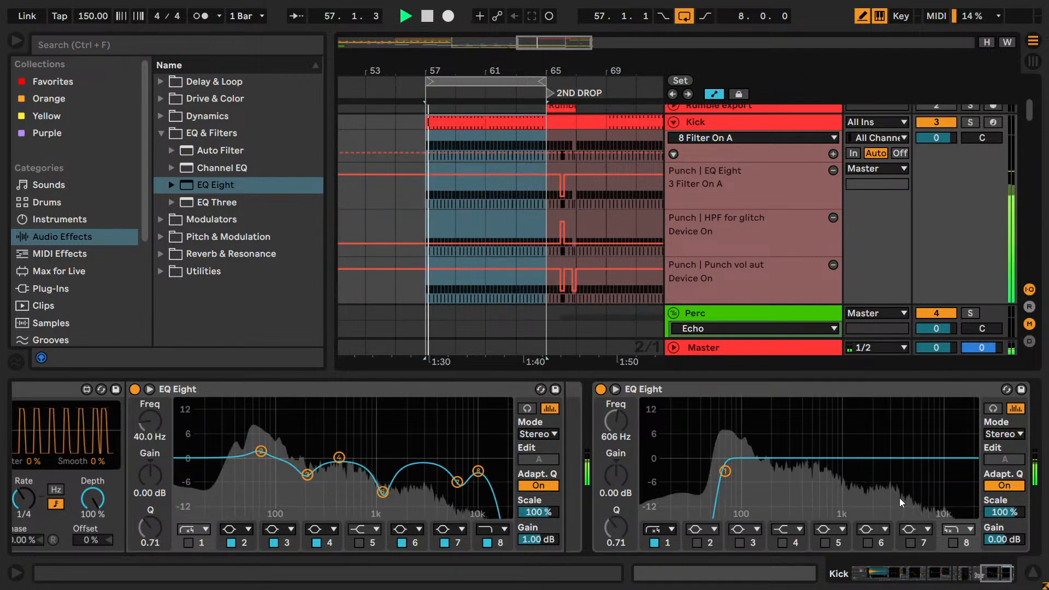
pyautogui.click(953, 543)
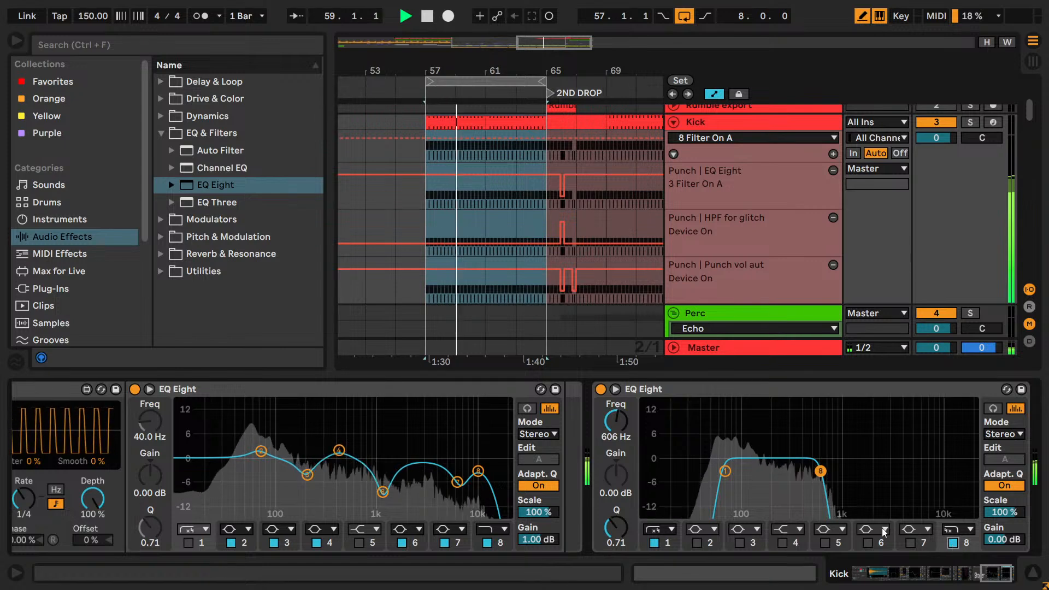
pyautogui.press('space')
pyautogui.press('ctrl')
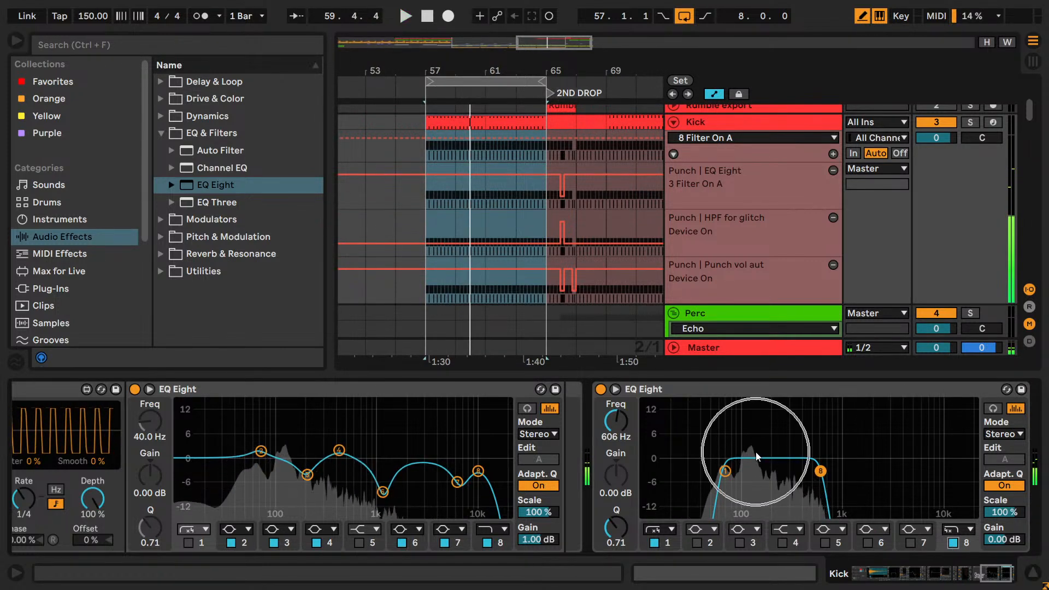
# - Expand the new EQ Eight's display and set band 8's frequency to 600 Hz
pyautogui.click(616, 391)
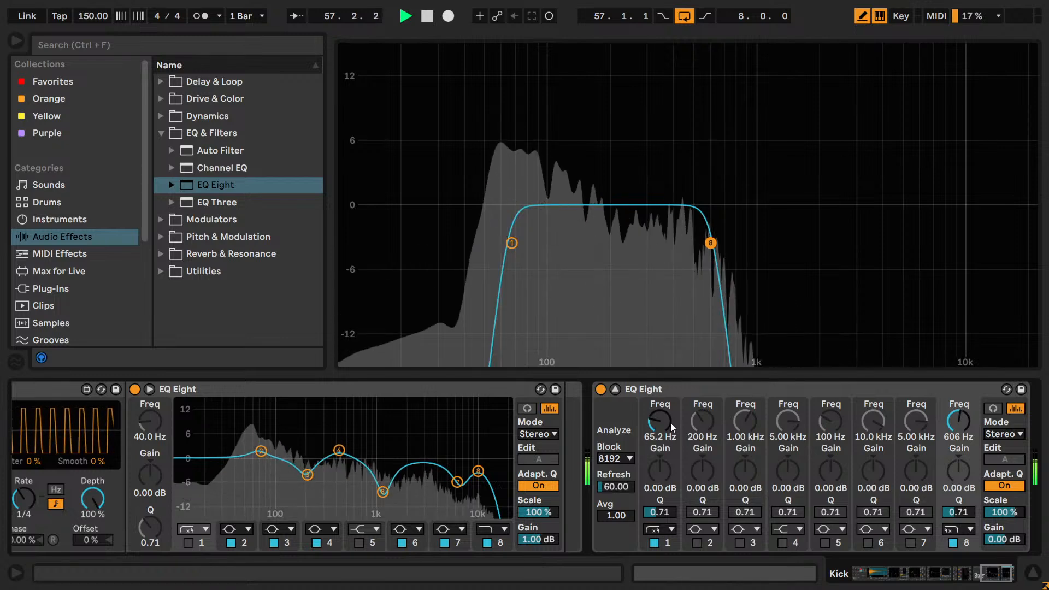
pyautogui.moveTo(961, 421)
pyautogui.mouseDown()
pyautogui.moveTo(960, 403)
pyautogui.moveTo(963, 423)
pyautogui.mouseUp()
pyautogui.write('600')
pyautogui.press('Return')
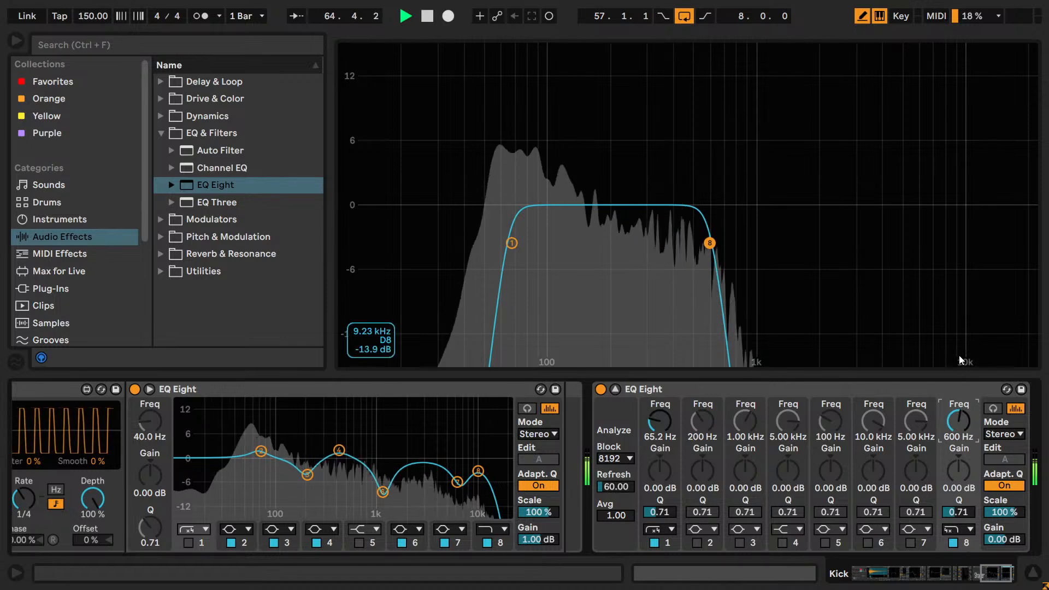
# - Fine-tune band 8's high-cut frequency to 657 Hz while the loop plays
pyautogui.press('Up')
pyautogui.press('Up')
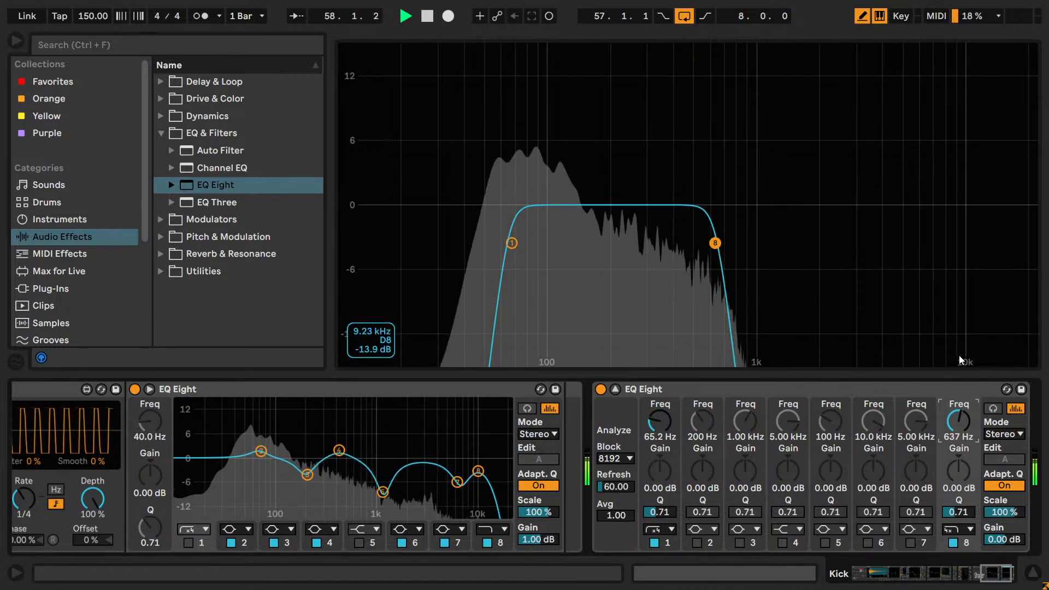
pyautogui.press('Down')
pyautogui.hotkey('shift', 'Up')
pyautogui.hotkey('shift', 'Up')
pyautogui.hotkey('shift', 'Up')
pyautogui.hotkey('shift', 'Up')
pyautogui.hotkey('shift', 'Up')
pyautogui.hotkey('shift', 'Up')
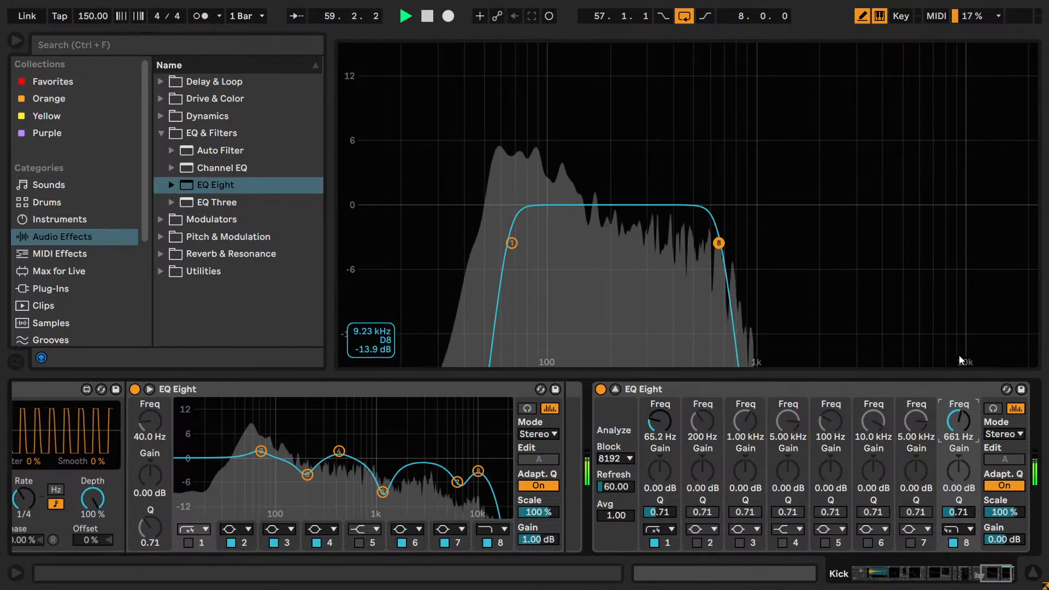
pyautogui.hotkey('shift', 'Down')
pyautogui.hotkey('shift', 'Down')
pyautogui.hotkey('shift', 'Down')
pyautogui.hotkey('shift', 'Down')
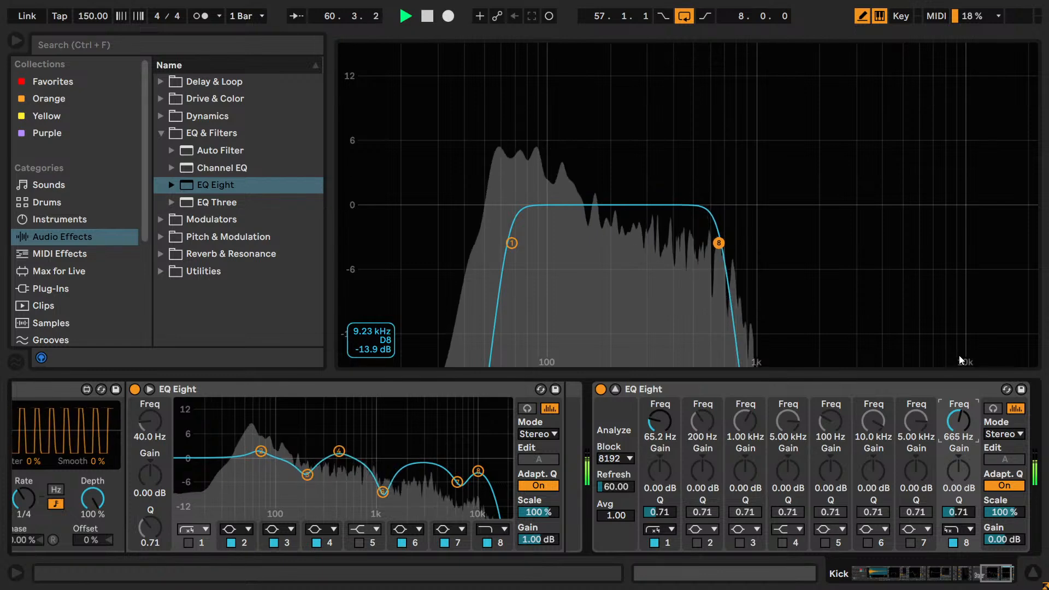
pyautogui.hotkey('shift', 'Down')
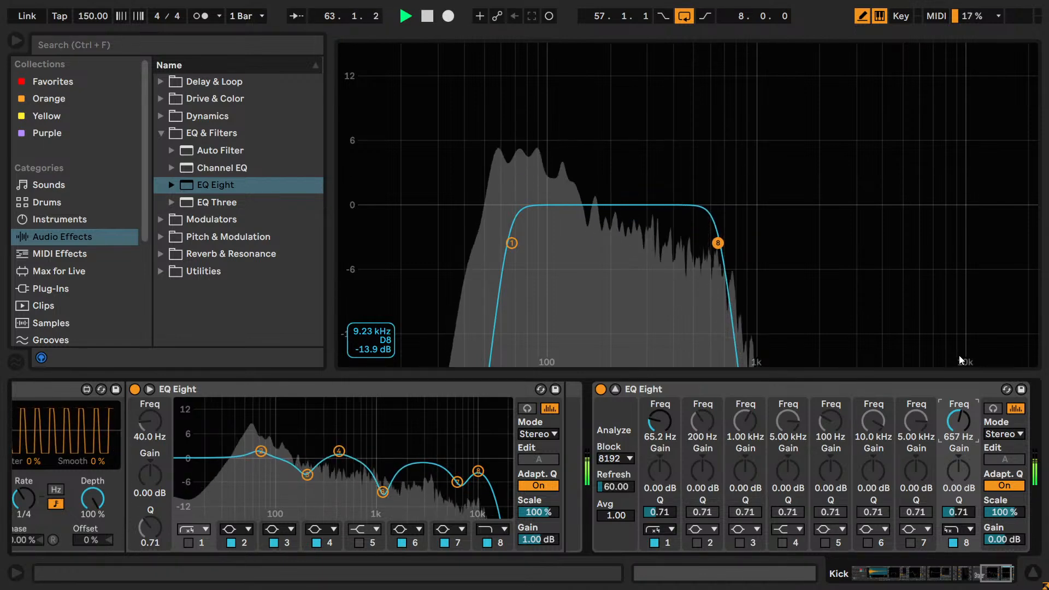
pyautogui.hotkey('shift', 'Down')
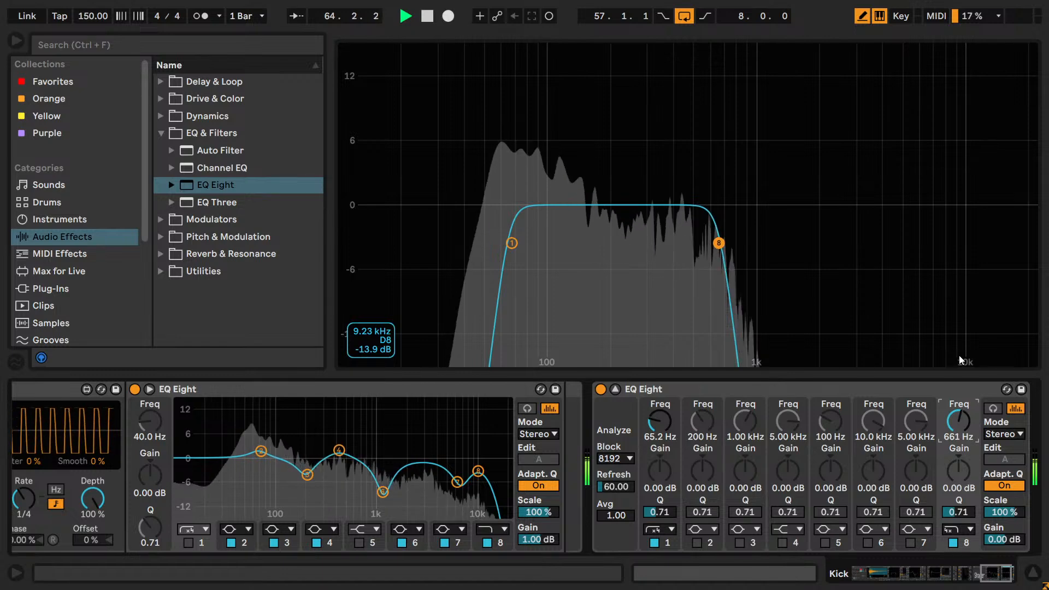
pyautogui.hotkey('shift', 'Up')
pyautogui.click(959, 531)
pyautogui.click(959, 532)
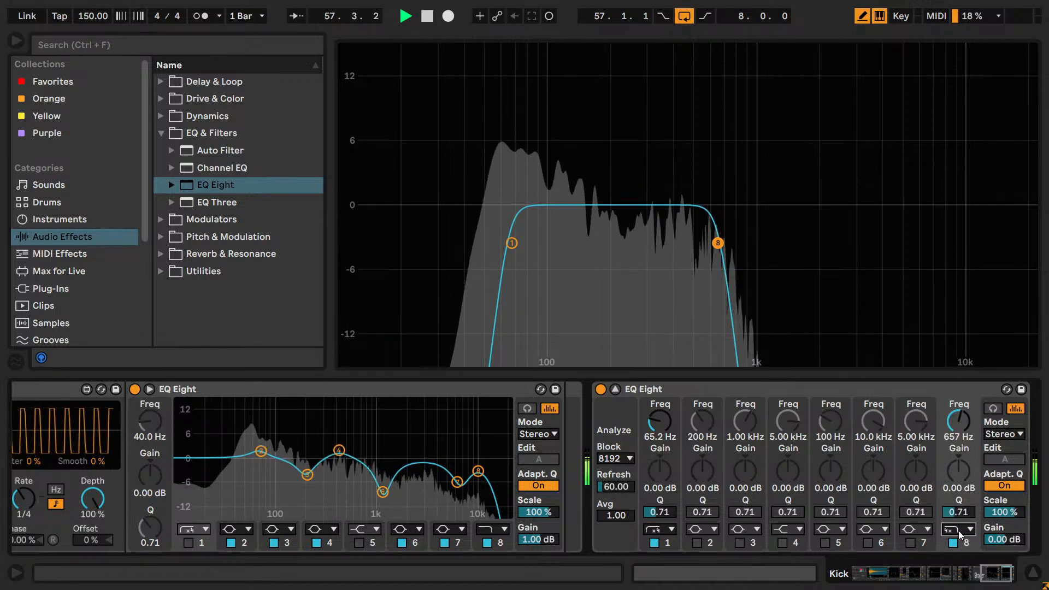
pyautogui.press('Up')
pyautogui.press('Down')
# - Raise band 1's low-cut frequency to 68.7 Hz by ear and collapse the EQ's expanded display
pyautogui.moveTo(659, 421)
pyautogui.mouseDown()
pyautogui.moveTo(660, 411)
pyautogui.moveTo(659, 423)
pyautogui.mouseUp()
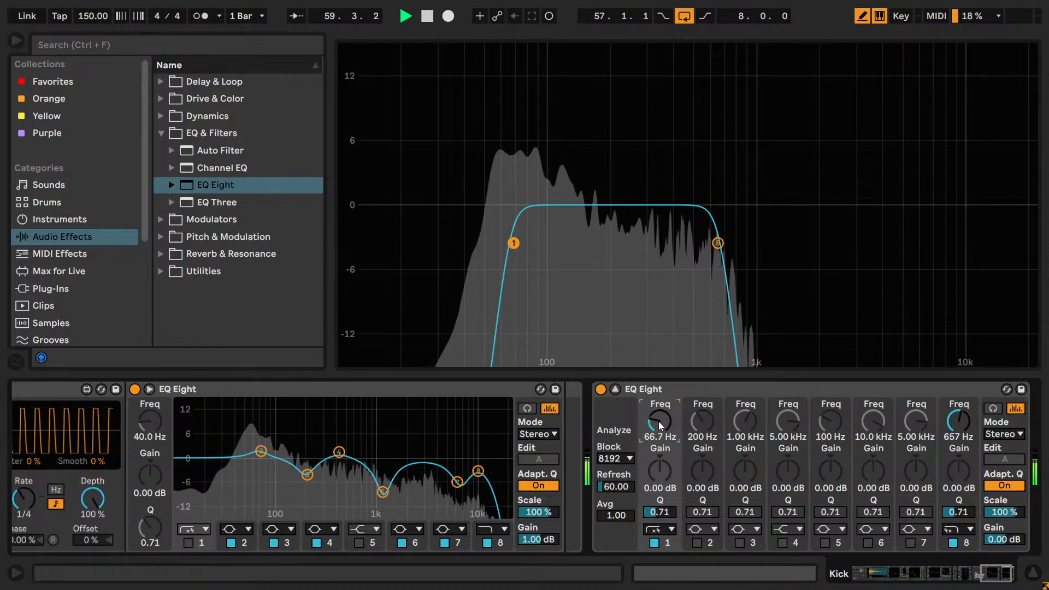
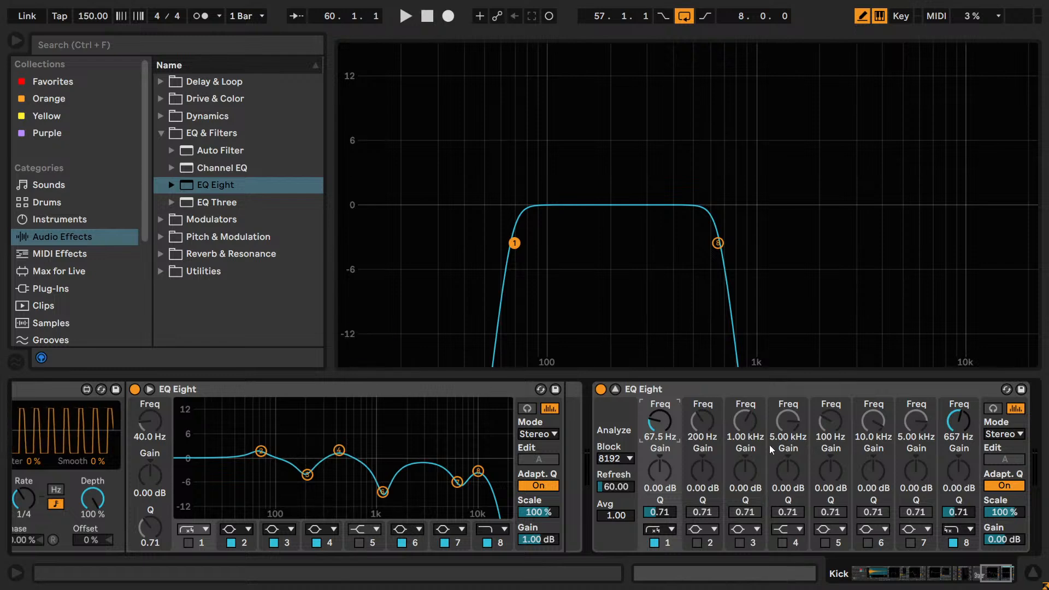
pyautogui.press('space')
pyautogui.moveTo(654, 405); pyautogui.dragTo(652, 406)
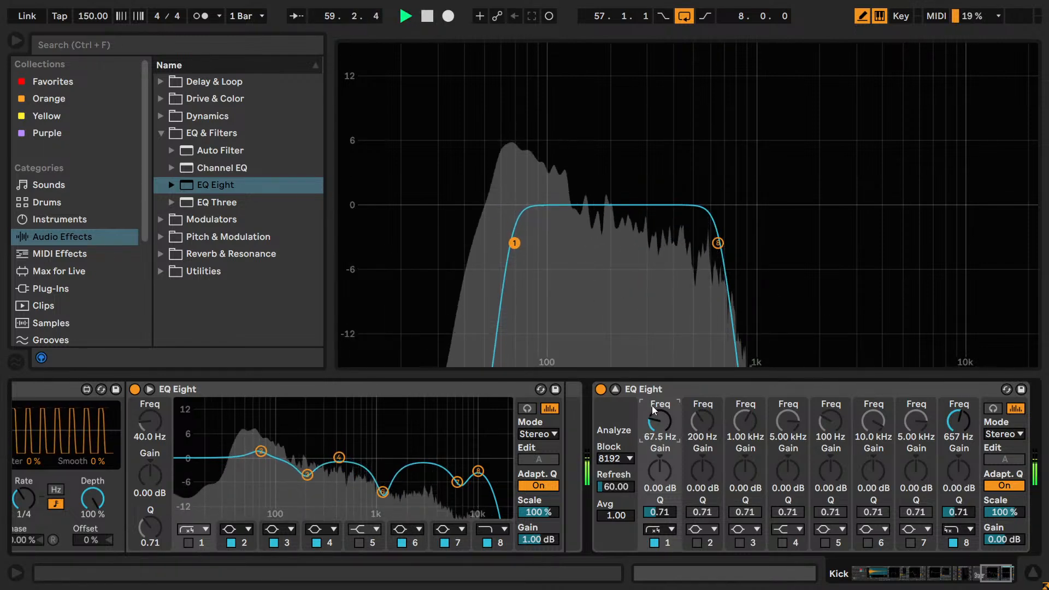
pyautogui.moveTo(651, 406); pyautogui.dragTo(641, 395)
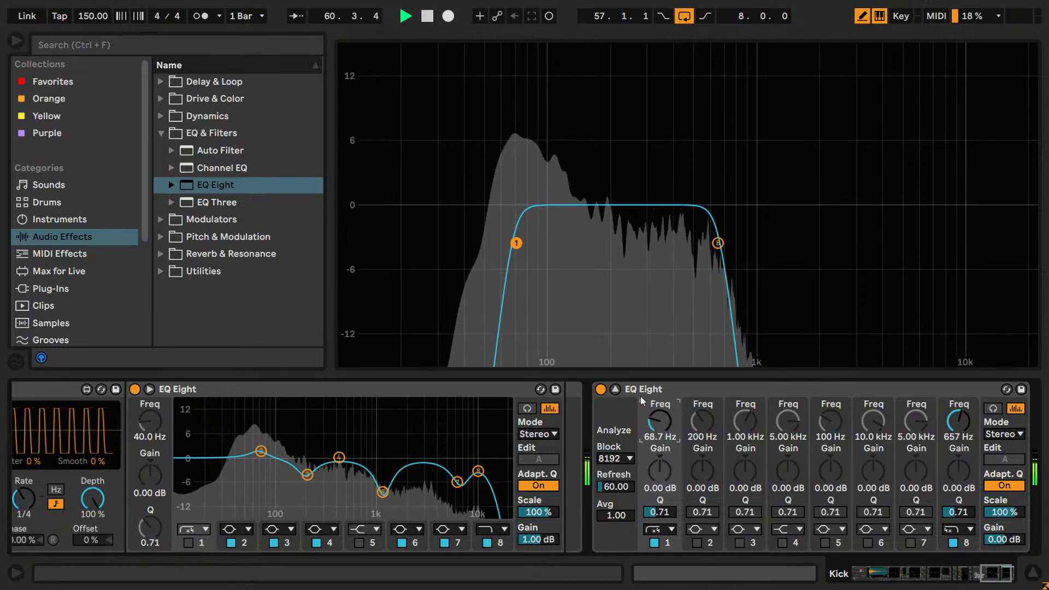
pyautogui.press('space')
pyautogui.click(616, 389)
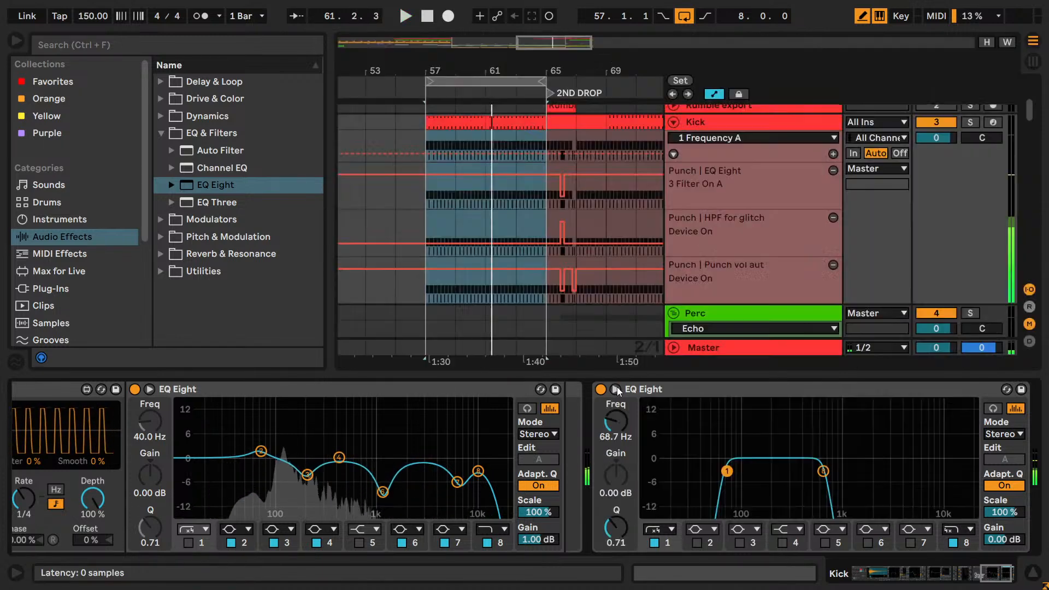
# - Rename the new EQ Eight as Bandpass and show its Device On automation in a new lane
pyautogui.click(651, 390)
pyautogui.hotkey('ctrl', 'r')
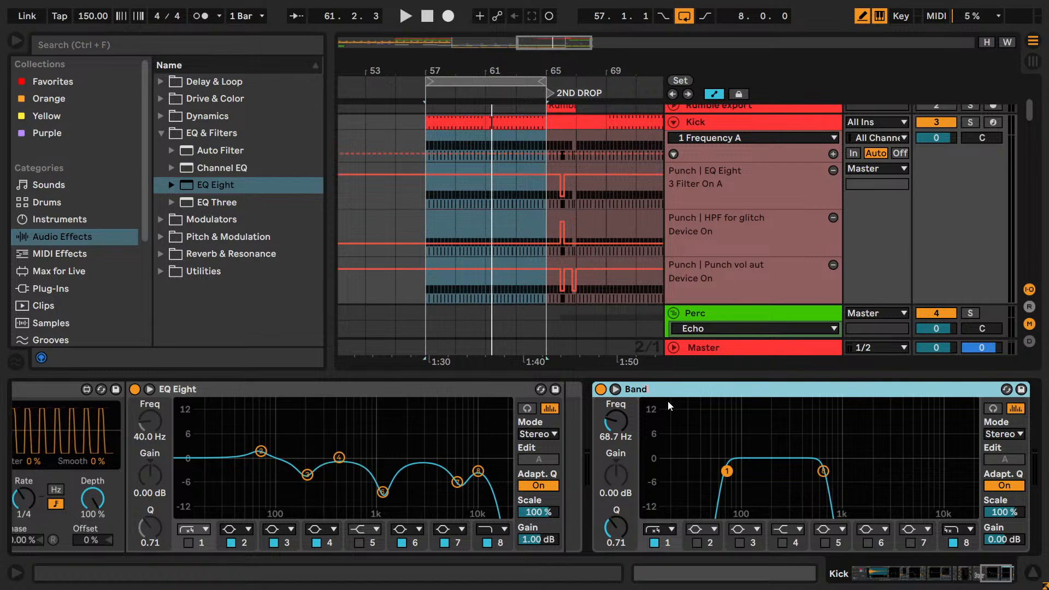
pyautogui.rightClick(601, 389)
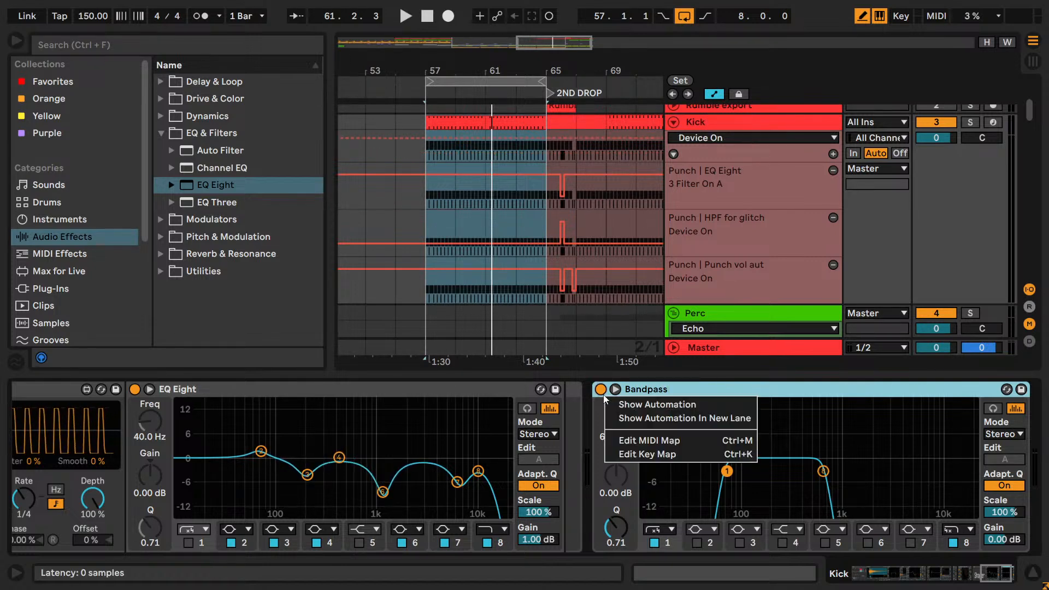
pyautogui.click(651, 424)
pyautogui.scroll(-2, 534, 225)
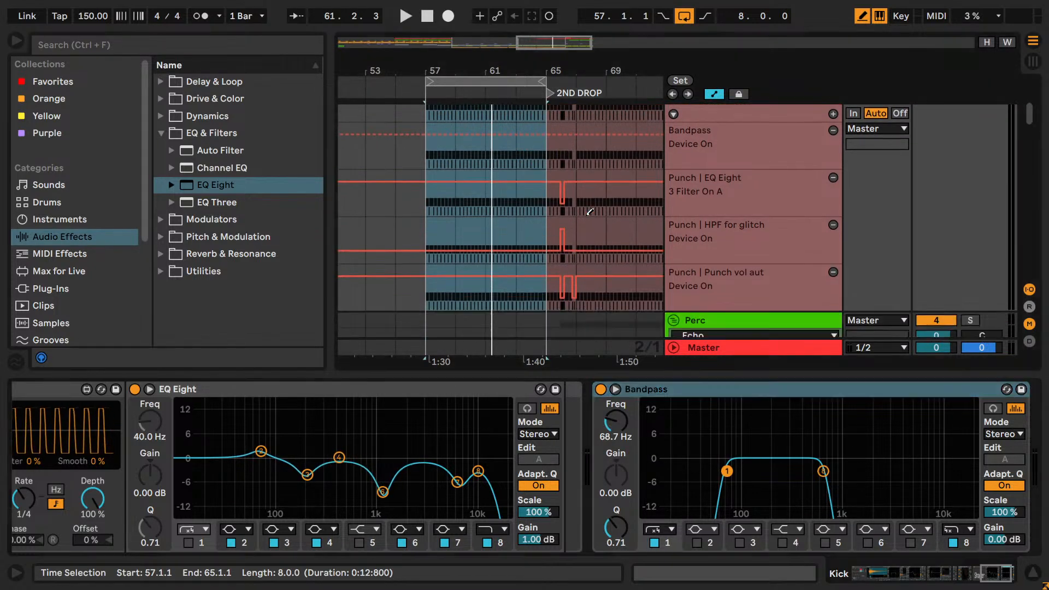
pyautogui.scroll(4, 534, 225)
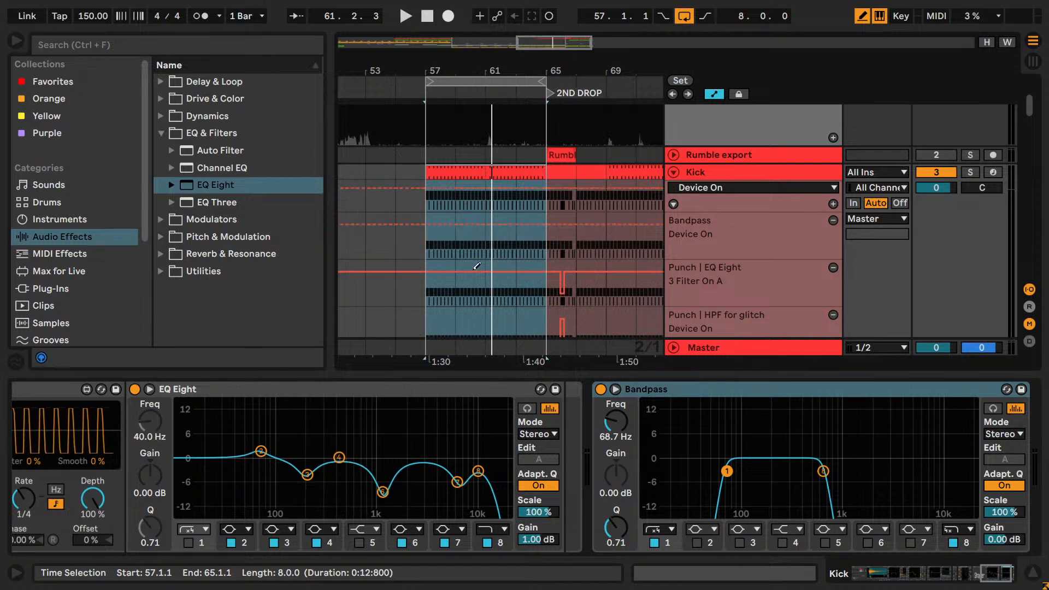
# - Switch the Bandpass device off by default, automate it on across bars 57–65, and play the loop
pyautogui.click(601, 389)
pyautogui.moveTo(444, 217); pyautogui.dragTo(523, 225)
pyautogui.press('space')
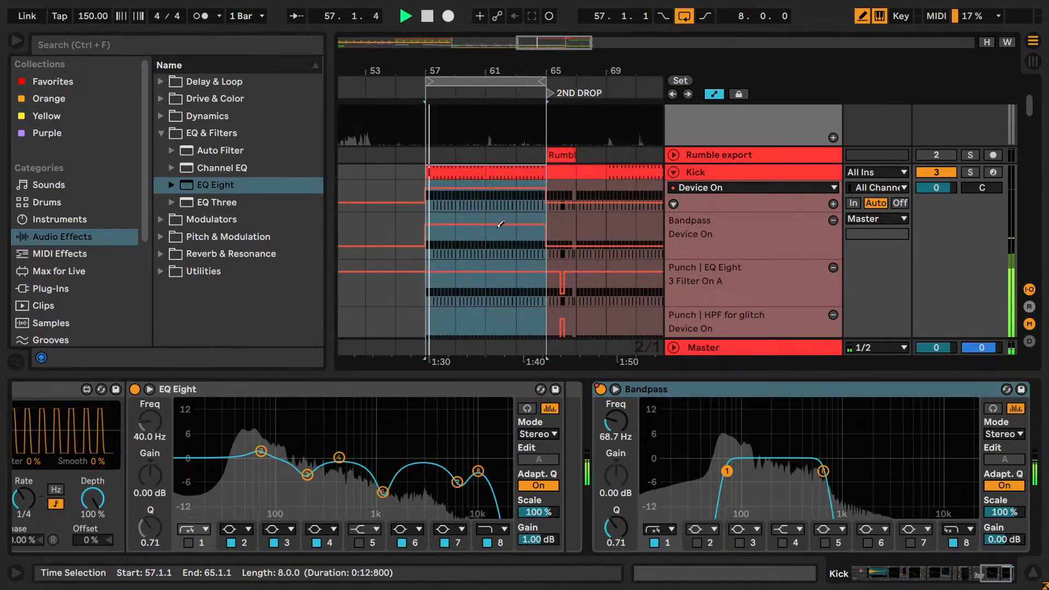
# - Toggle band 8 of the Bandpass EQ off and on during playback, and disable looping to hear the transition into the second drop
pyautogui.press('b')
pyautogui.moveTo(477, 71)
pyautogui.mouseDown()
pyautogui.moveTo(478, 61)
pyautogui.moveTo(475, 72)
pyautogui.mouseUp()
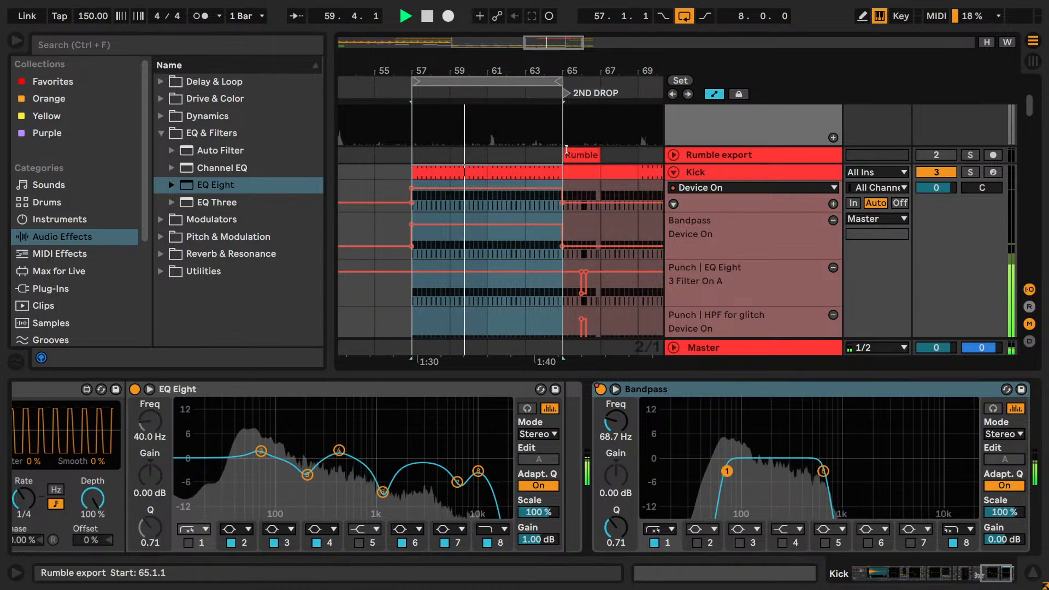
pyautogui.click(956, 543)
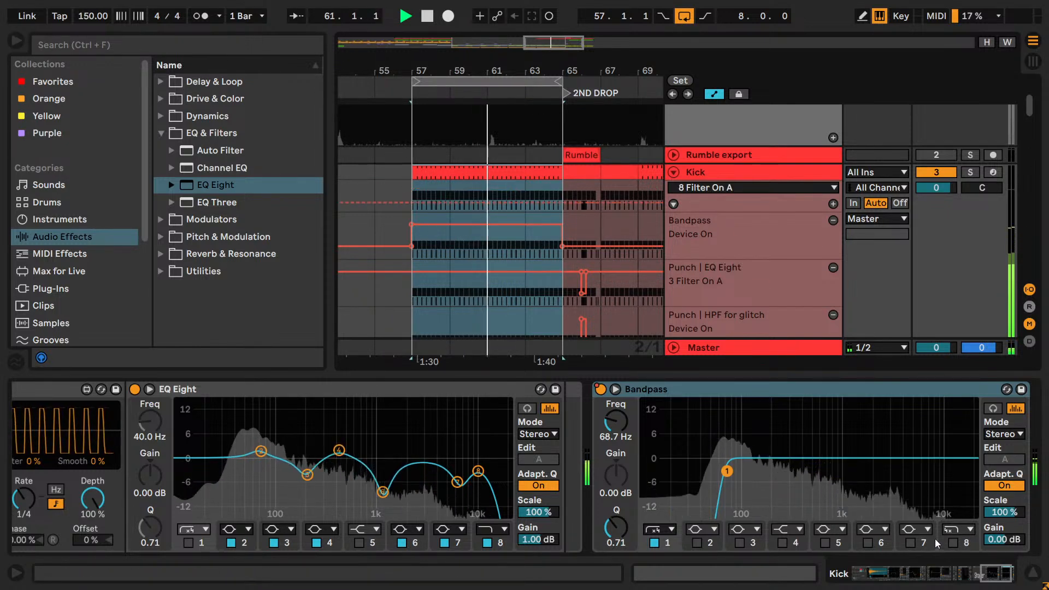
pyautogui.click(957, 542)
pyautogui.moveTo(616, 423); pyautogui.dragTo(636, 376)
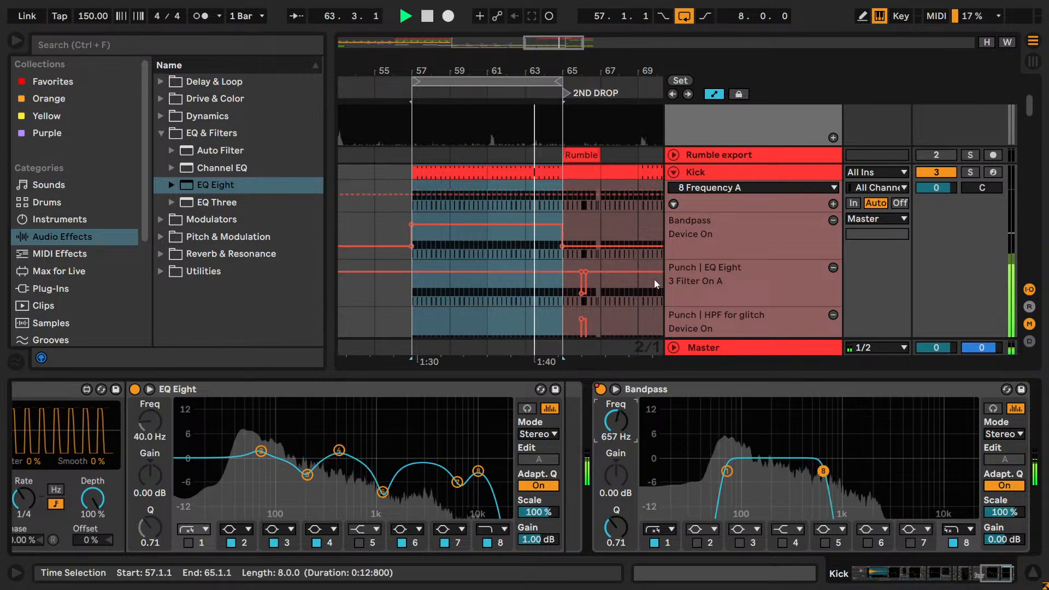
pyautogui.click(683, 17)
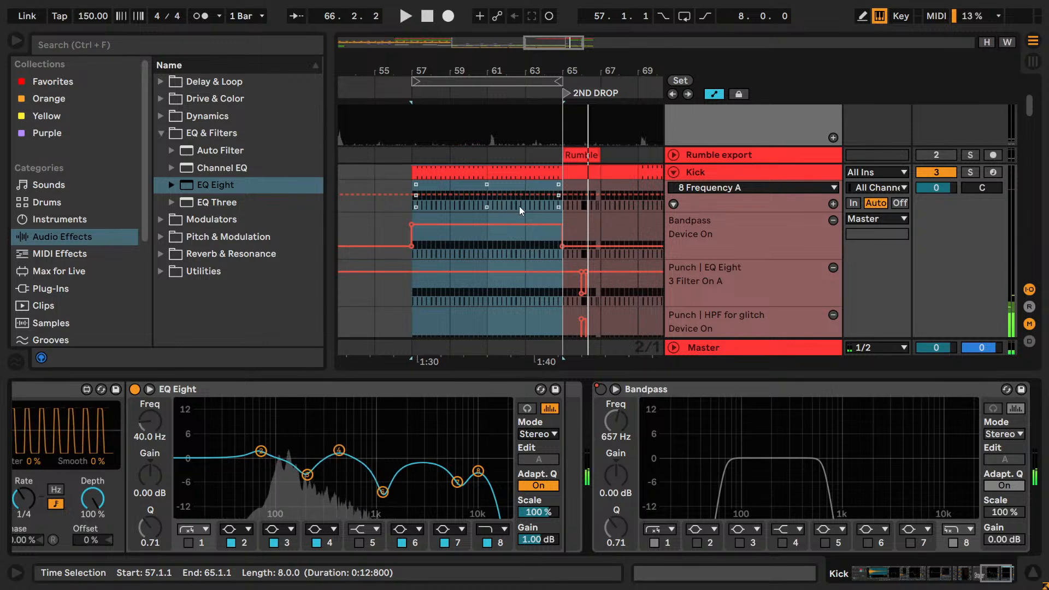
# - Show the Perc group's devices and play from bar 65 to check how its delay sounds at the second drop
pyautogui.scroll(-5, 520, 206)
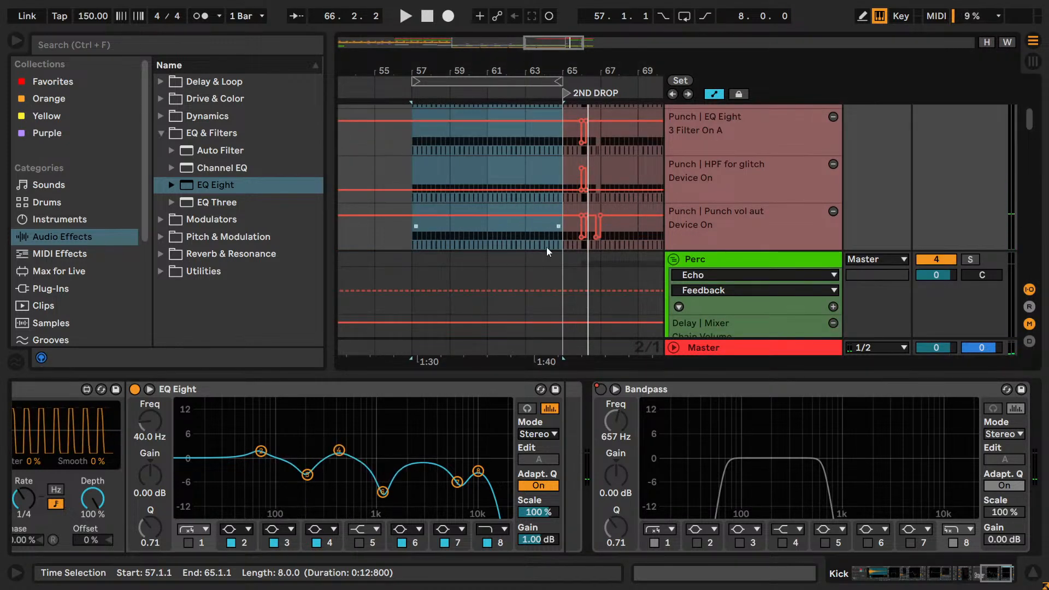
pyautogui.scroll(3, 517, 219)
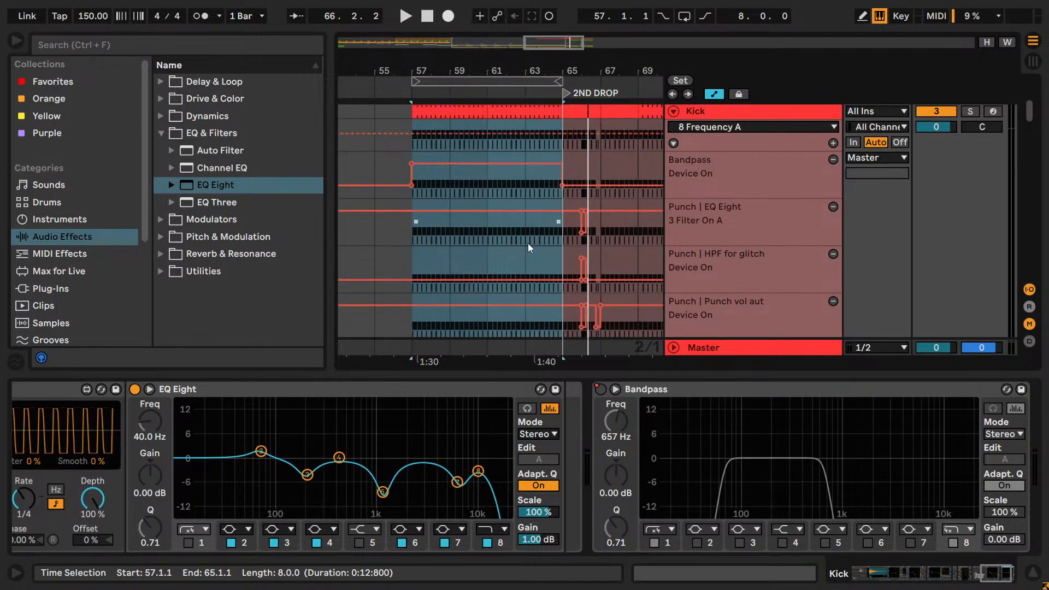
pyautogui.scroll(-4, 536, 245)
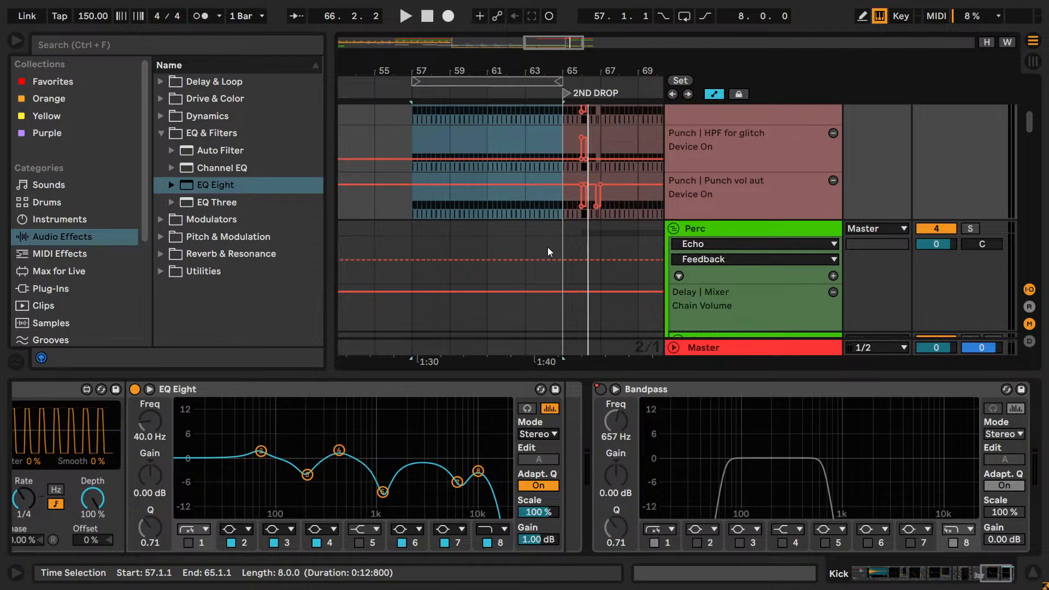
pyautogui.scroll(2, 548, 247)
pyautogui.scroll(-2, 546, 243)
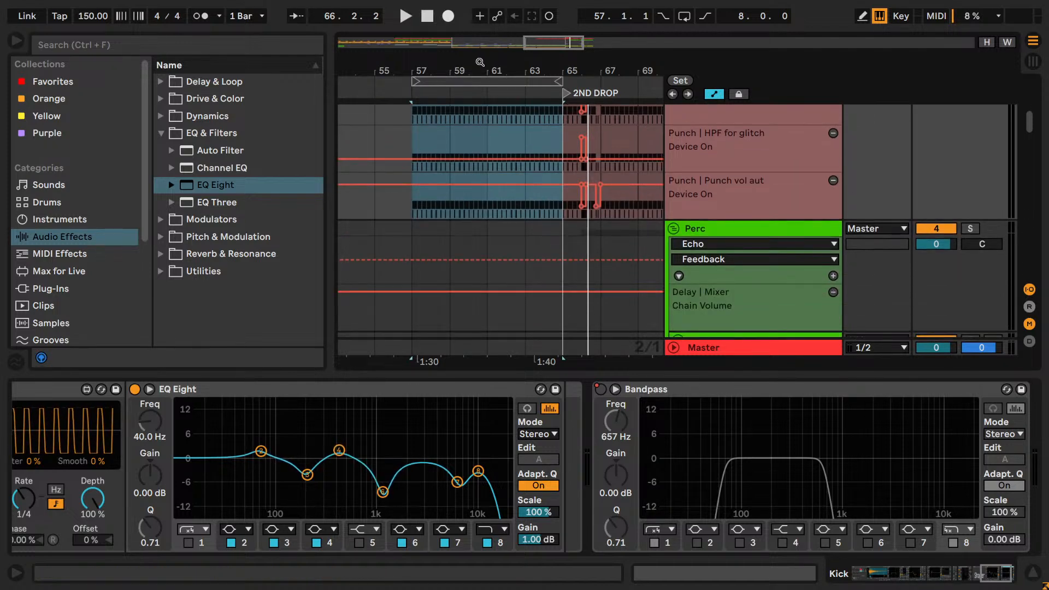
pyautogui.moveTo(579, 58); pyautogui.dragTo(545, 36)
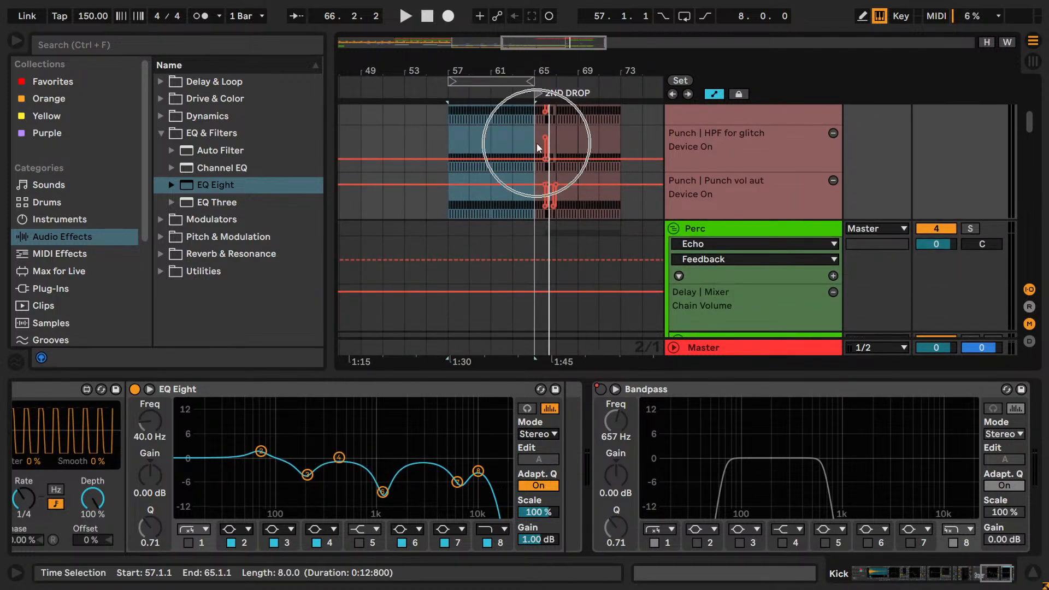
pyautogui.scroll(-2, 604, 220)
pyautogui.click(731, 168)
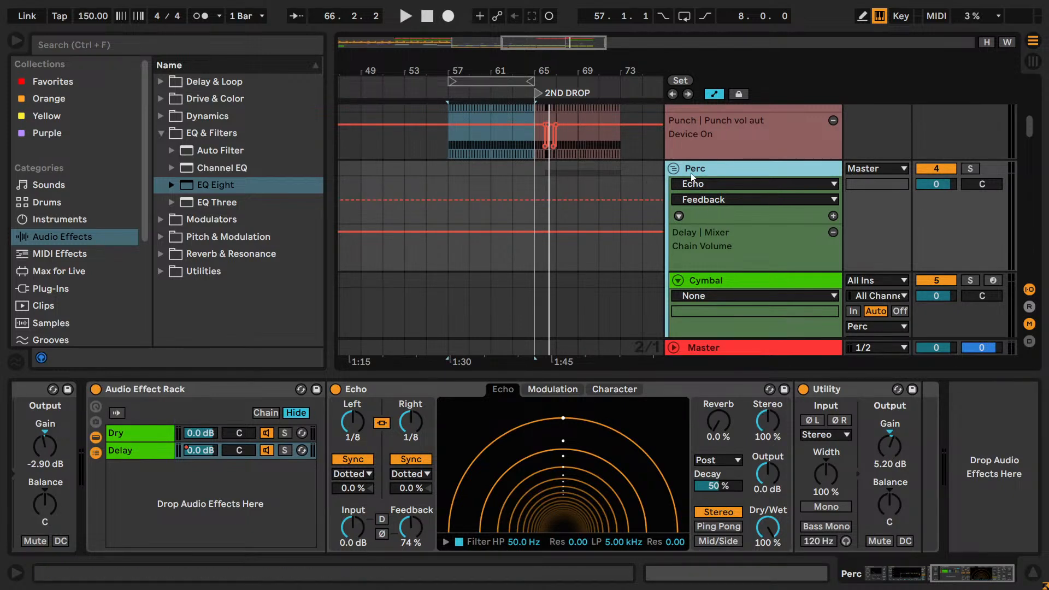
pyautogui.click(538, 174)
pyautogui.scroll(3, 558, 144)
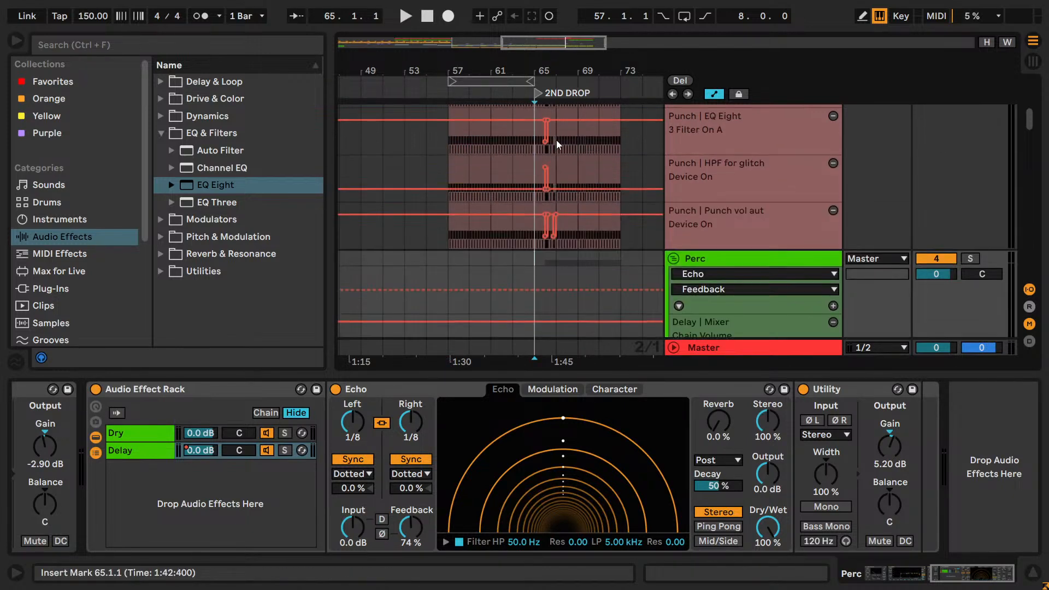
pyautogui.scroll(-4, 555, 130)
pyautogui.press('space')
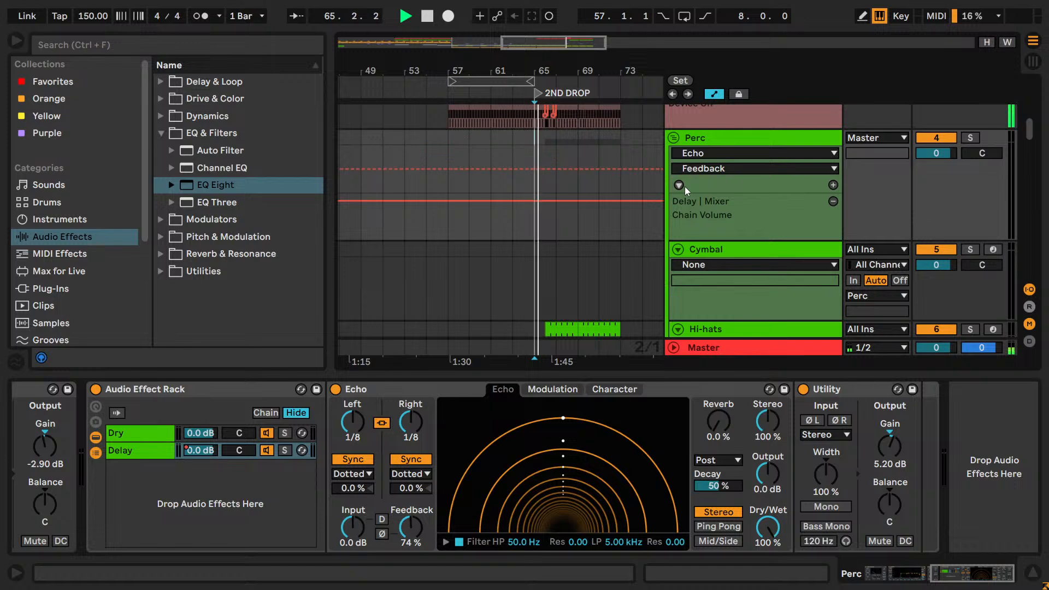
pyautogui.scroll(-6, 686, 186)
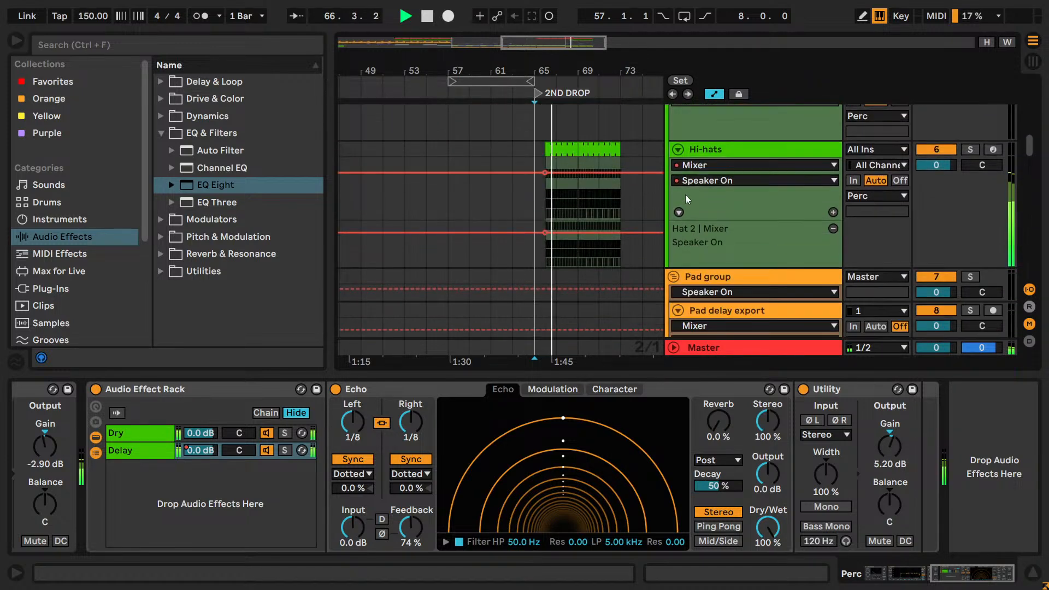
pyautogui.press('space')
# - Draw the Perc group's Delay chain volume automation at -inf dB from bar 49 onward, past the second drop
pyautogui.moveTo(557, 47); pyautogui.dragTo(520, 20)
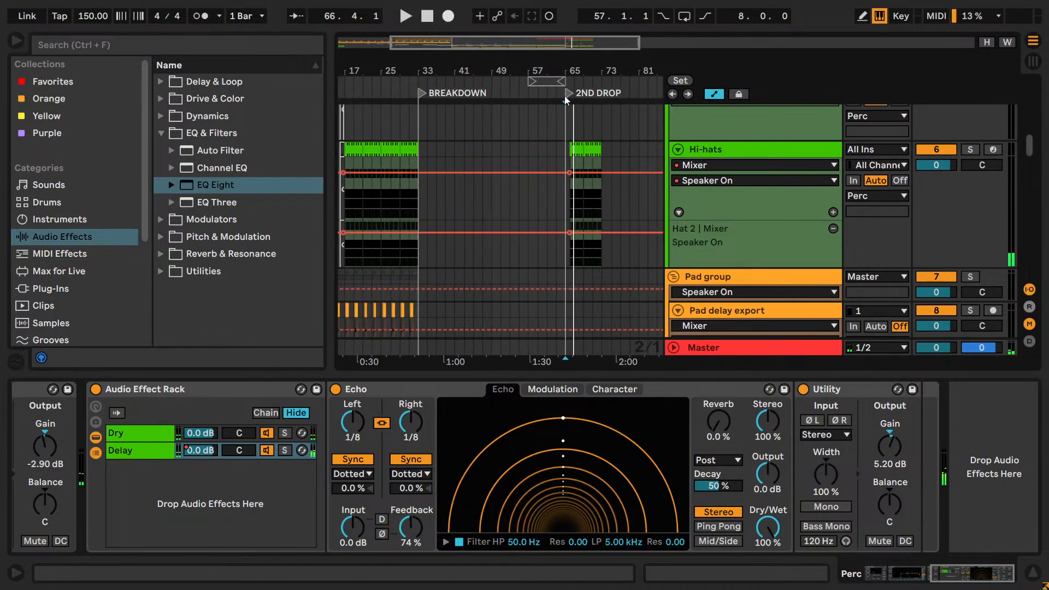
pyautogui.scroll(6, 700, 192)
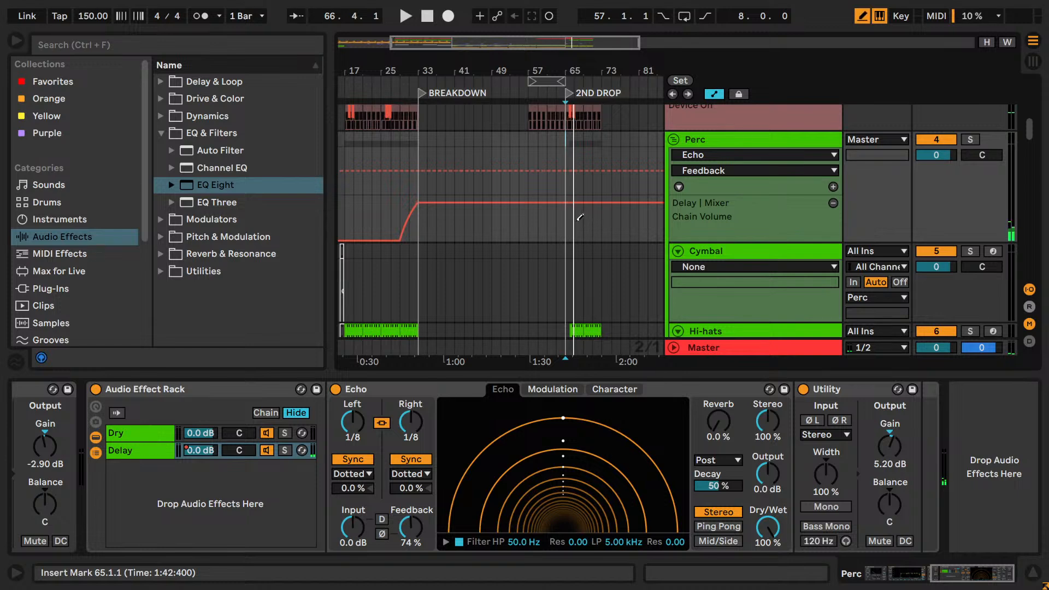
pyautogui.press('b')
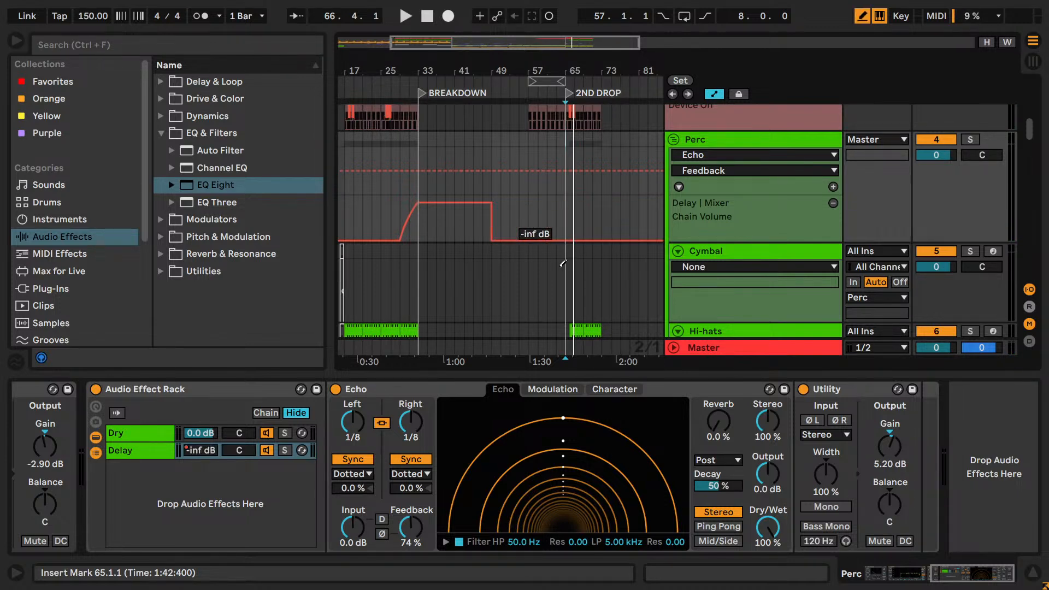
pyautogui.click(565, 208)
pyautogui.scroll(5, 576, 214)
pyautogui.scroll(-5, 576, 214)
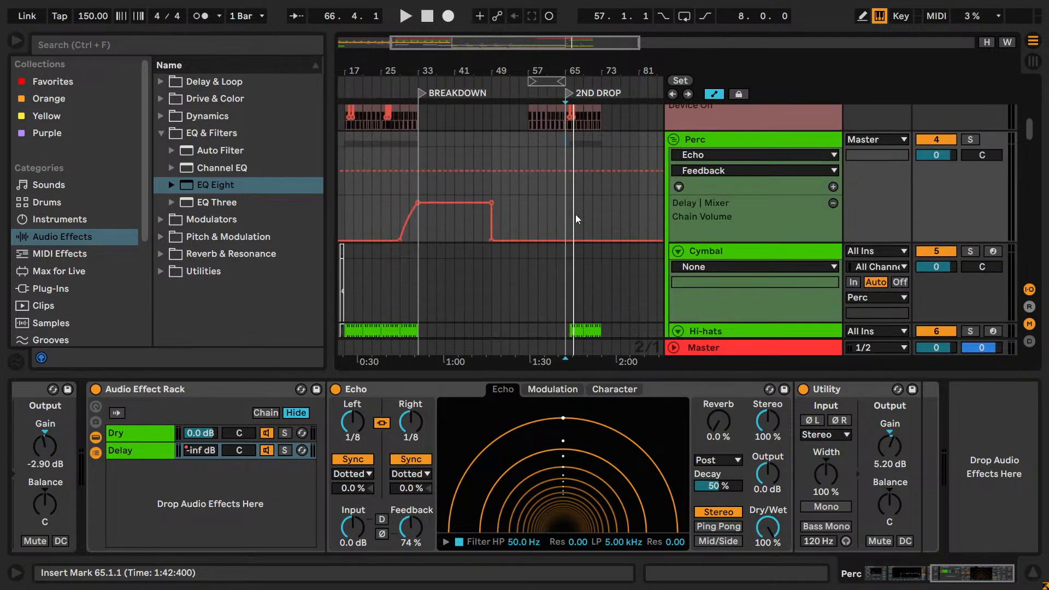
# - Play the Reese bass group's Sub track from bar 45 of the breakdown
pyautogui.click(491, 184)
pyautogui.scroll(-6, 508, 192)
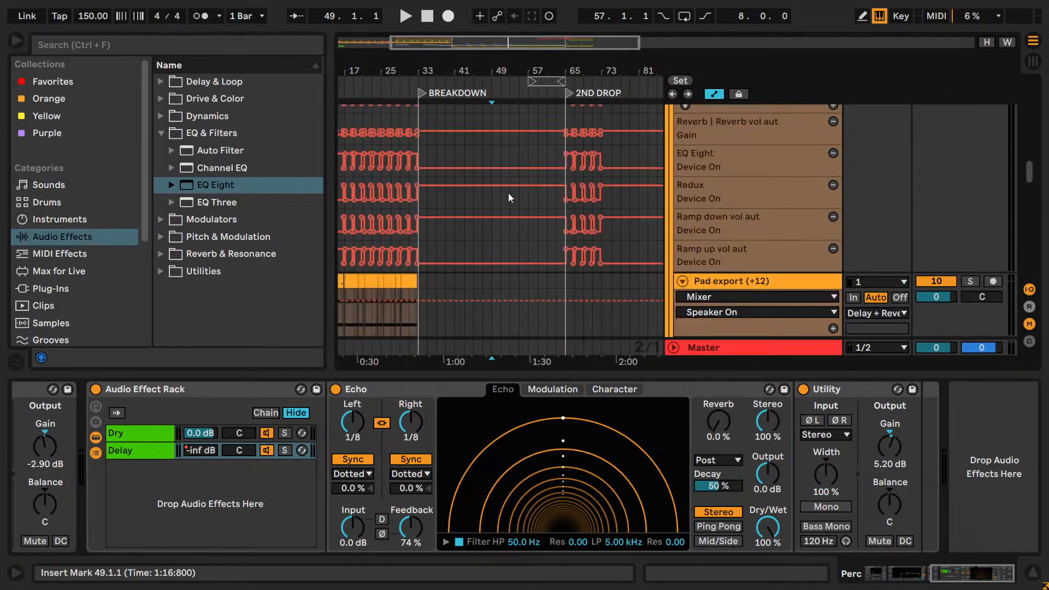
pyautogui.scroll(-10, 510, 197)
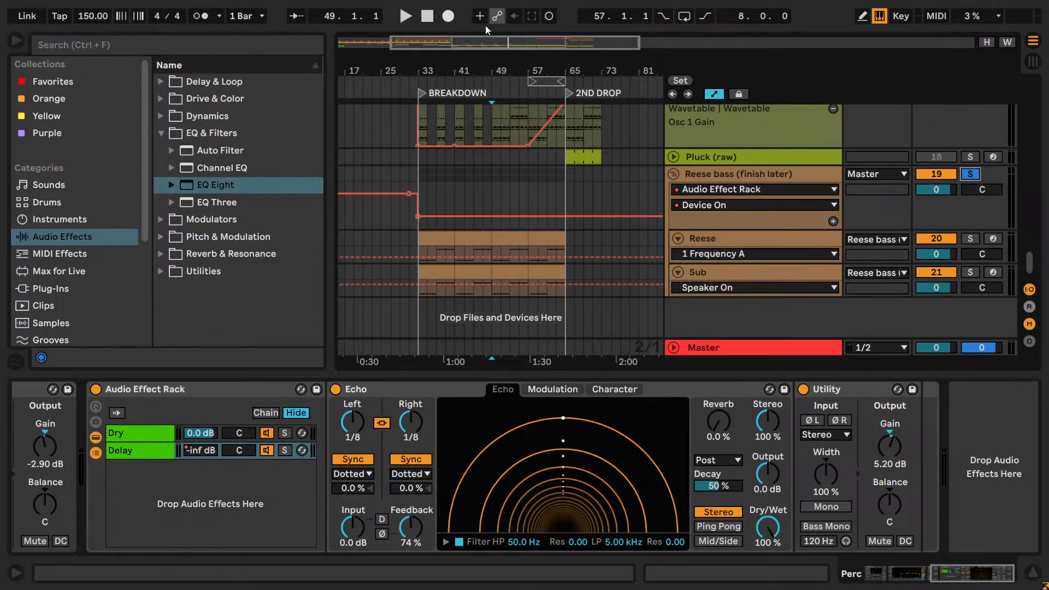
pyautogui.moveTo(454, 39); pyautogui.dragTo(481, 40)
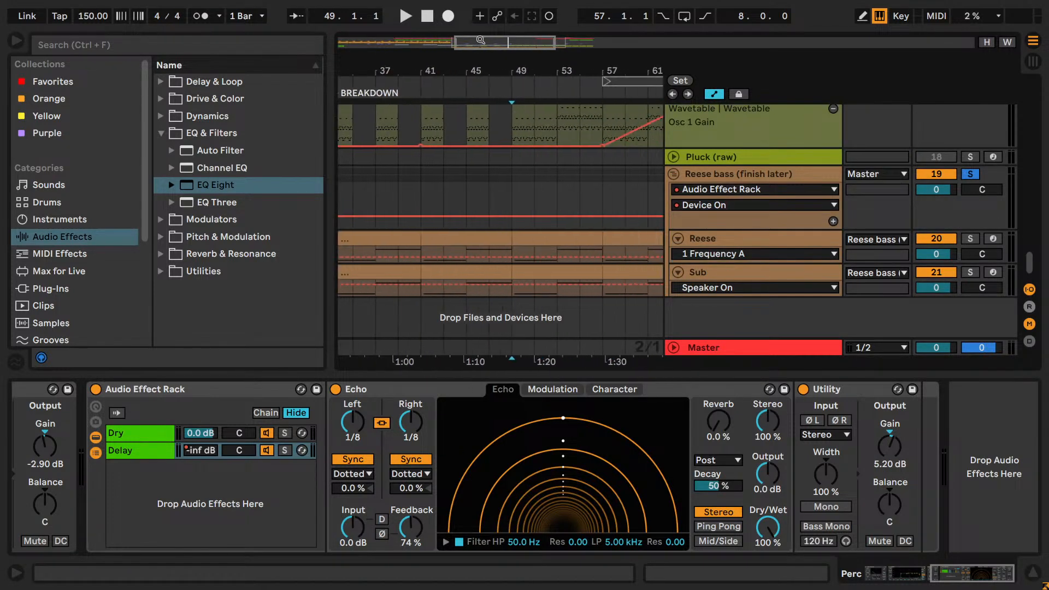
pyautogui.click(468, 293)
pyautogui.press('space')
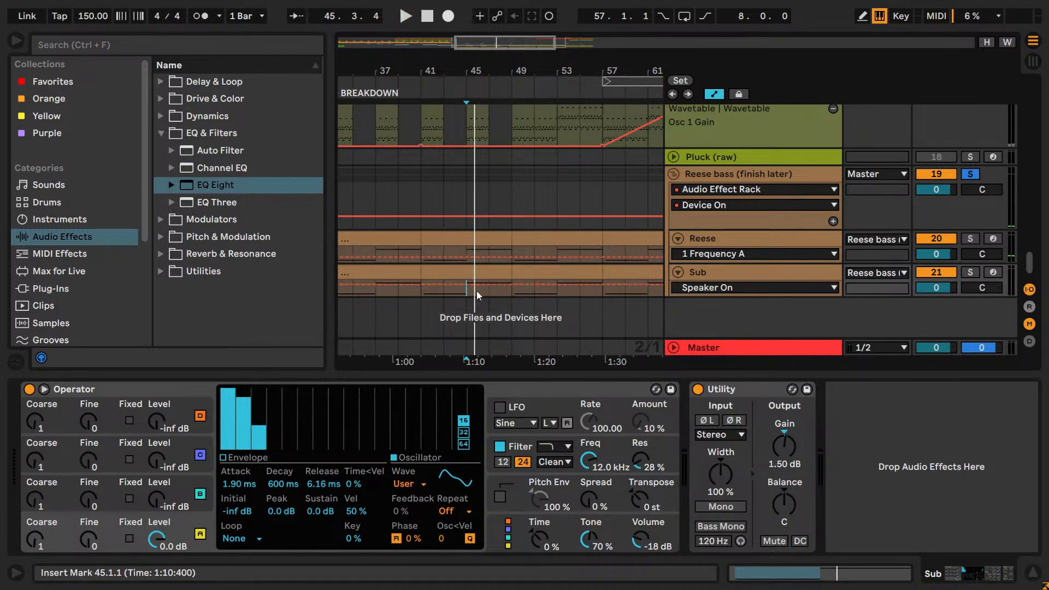
# - Lower the second note of the Sub clip at bars 41–49 by an octave and play that section
pyautogui.doubleClick(475, 276)
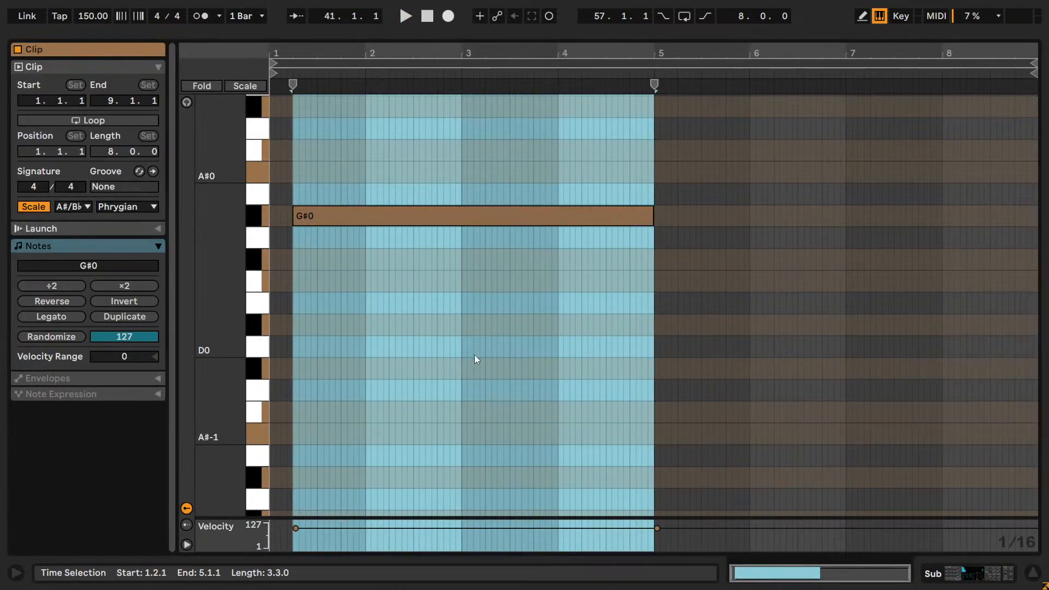
pyautogui.scroll(5, 476, 359)
pyautogui.click(690, 256)
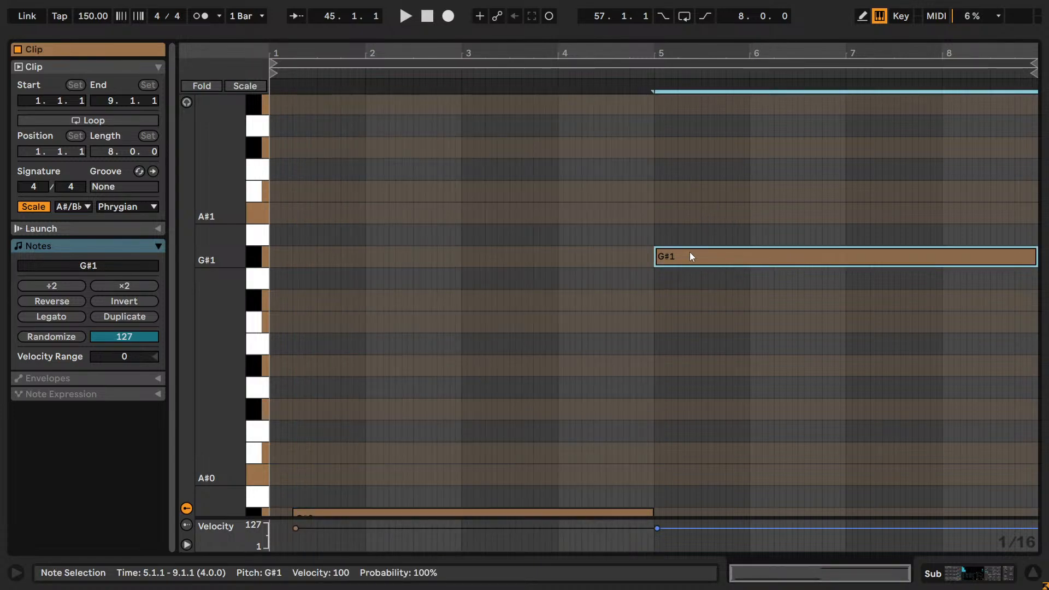
pyautogui.hotkey('shift', 'Down')
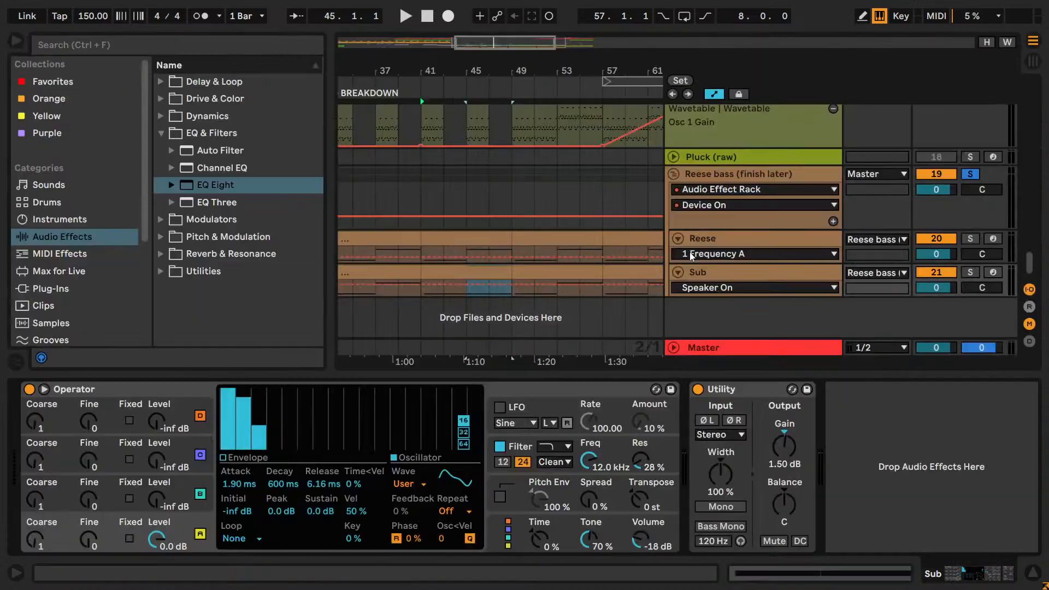
pyautogui.click(461, 253)
pyautogui.press('space')
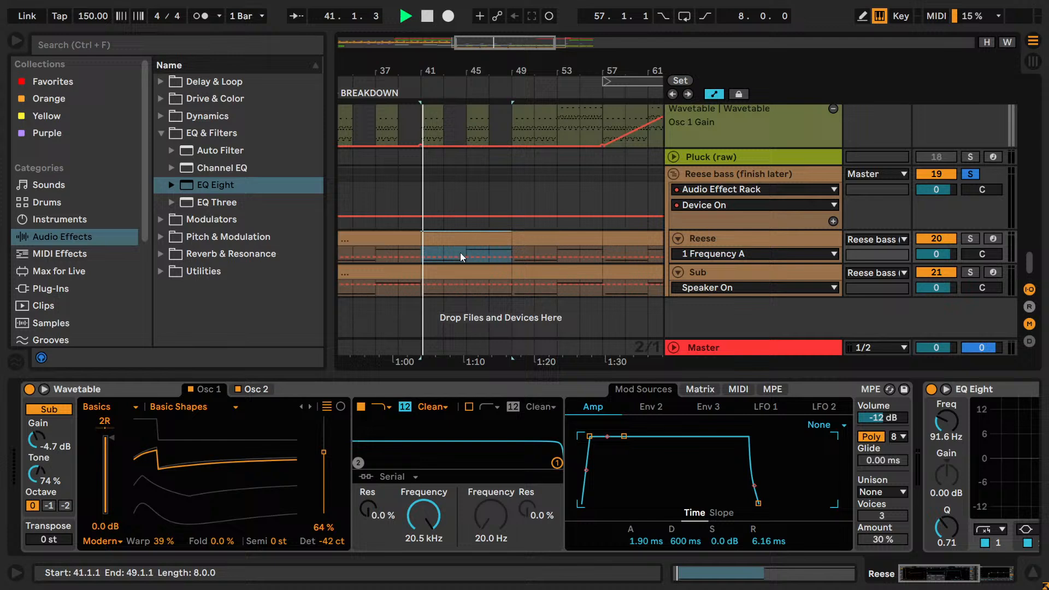
pyautogui.click(467, 293)
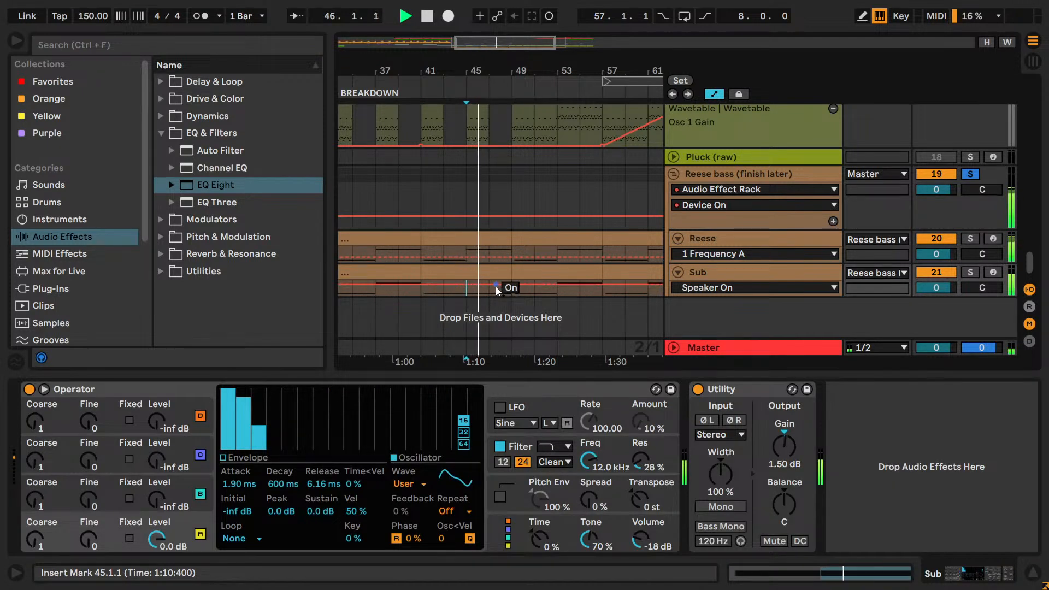
# - Raise the Sub clip's second note by an octave
pyautogui.doubleClick(497, 271)
pyautogui.click(819, 506)
pyautogui.hotkey('shift', 'Up')
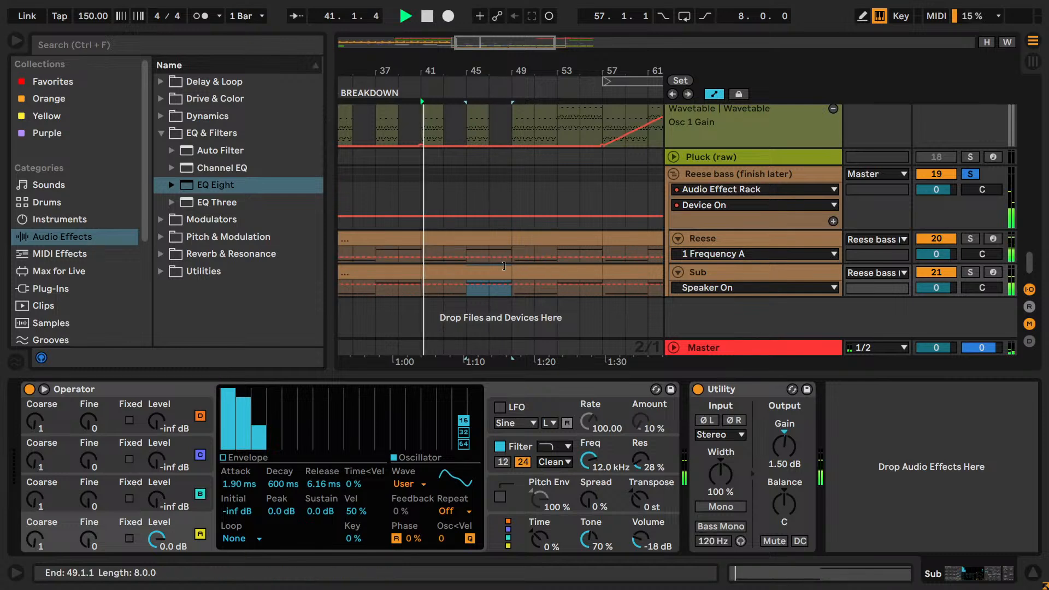
# - Loop bars 45–49 and play the looped section
pyautogui.moveTo(504, 267); pyautogui.dragTo(466, 271)
pyautogui.hotkey('ctrl', 'l')
pyautogui.hotkey('shift', 'Left')
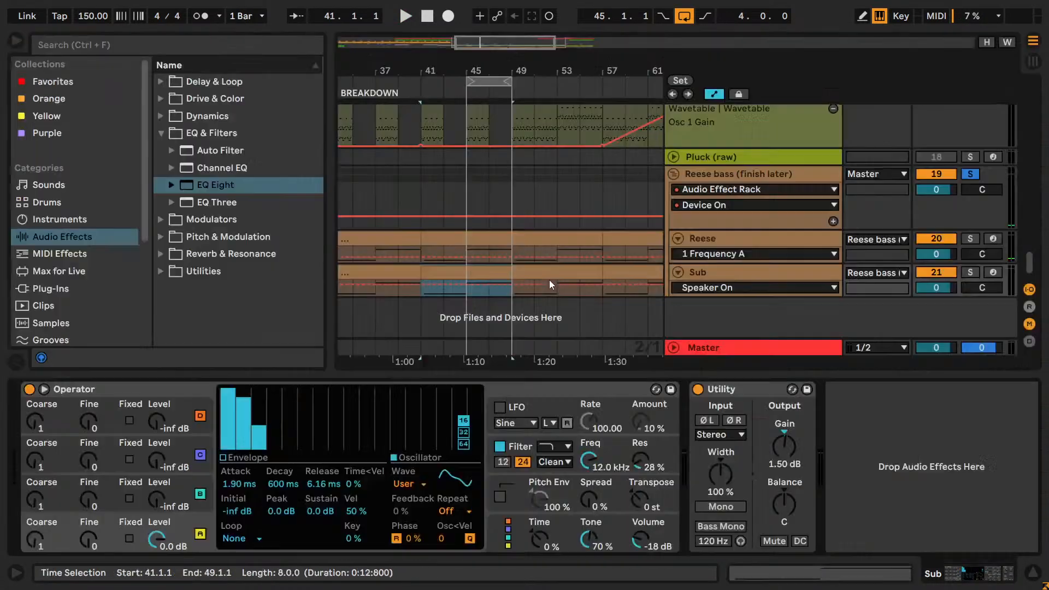
pyautogui.press('space')
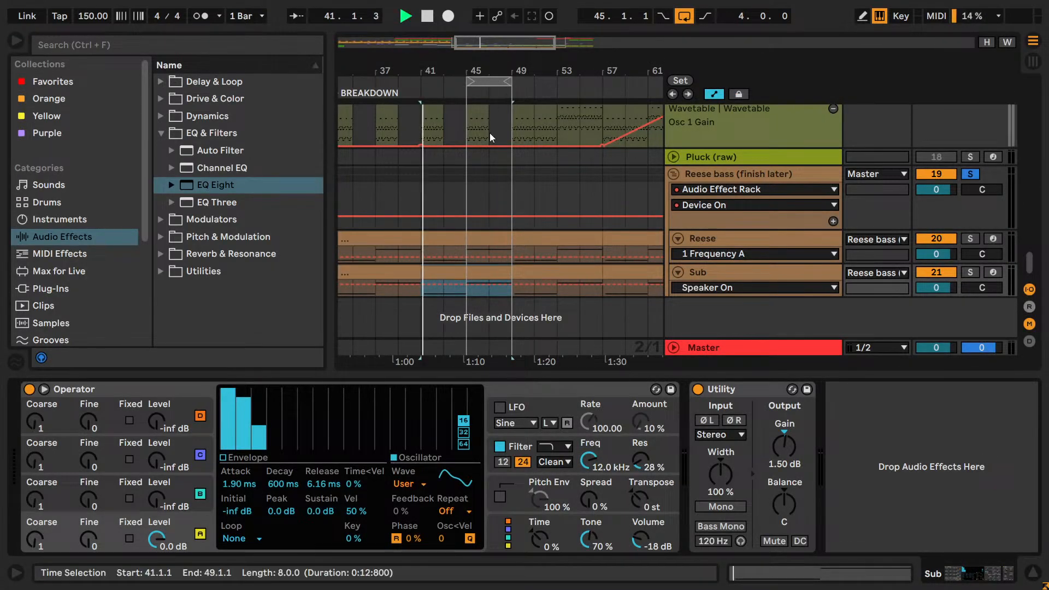
pyautogui.press('space')
pyautogui.click(490, 82)
pyautogui.press('space')
pyautogui.doubleClick(500, 271)
pyautogui.hotkey('shift', 'Tab')
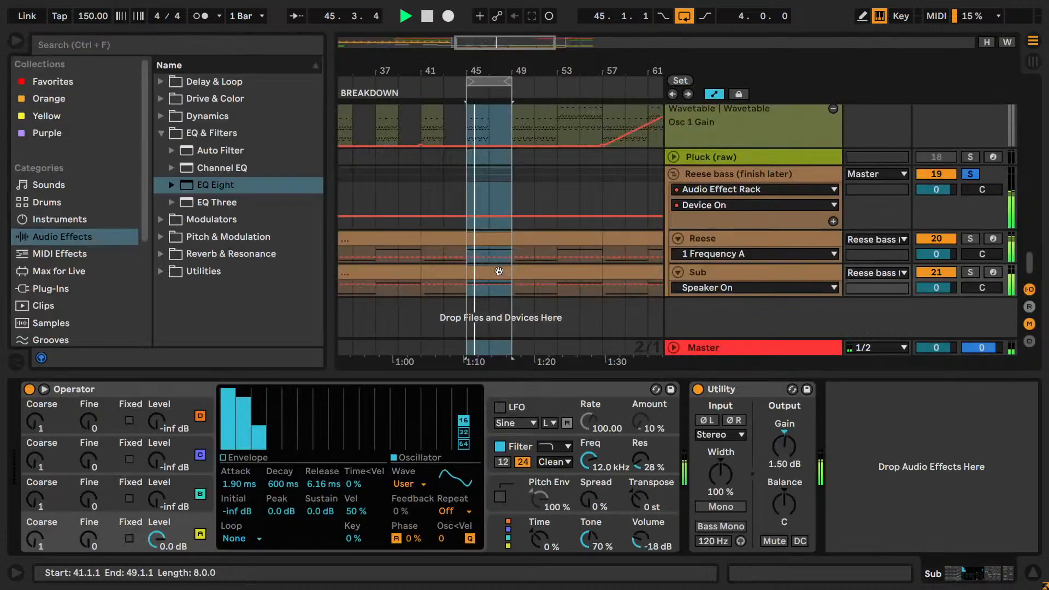
# - Compare octaves for the Sub clip's second note while the loop plays, trying G#-1 and G#0 before returning to G#1
pyautogui.doubleClick(499, 271)
pyautogui.hotkey('shift', 'Down')
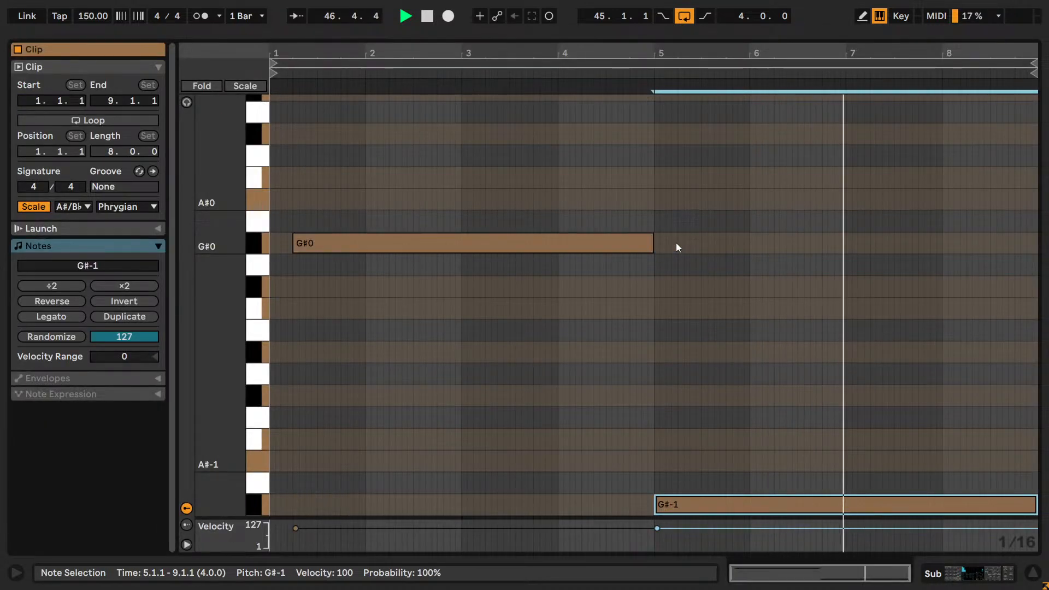
pyautogui.hotkey('shift', 'Down')
pyautogui.hotkey('shift', 'Up')
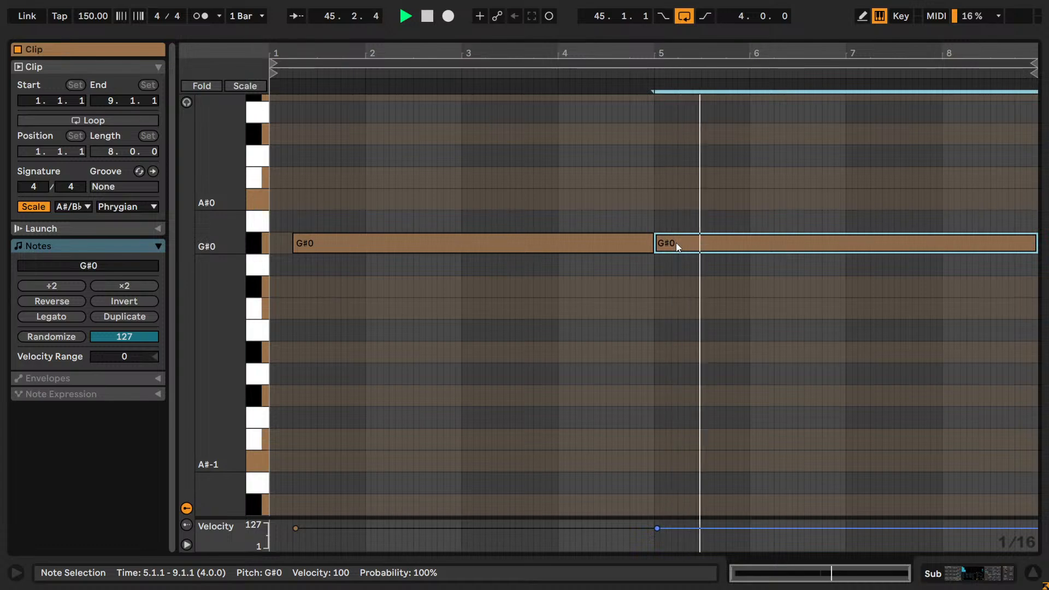
pyautogui.hotkey('shift', 'Up')
pyautogui.hotkey('shift', 'Tab')
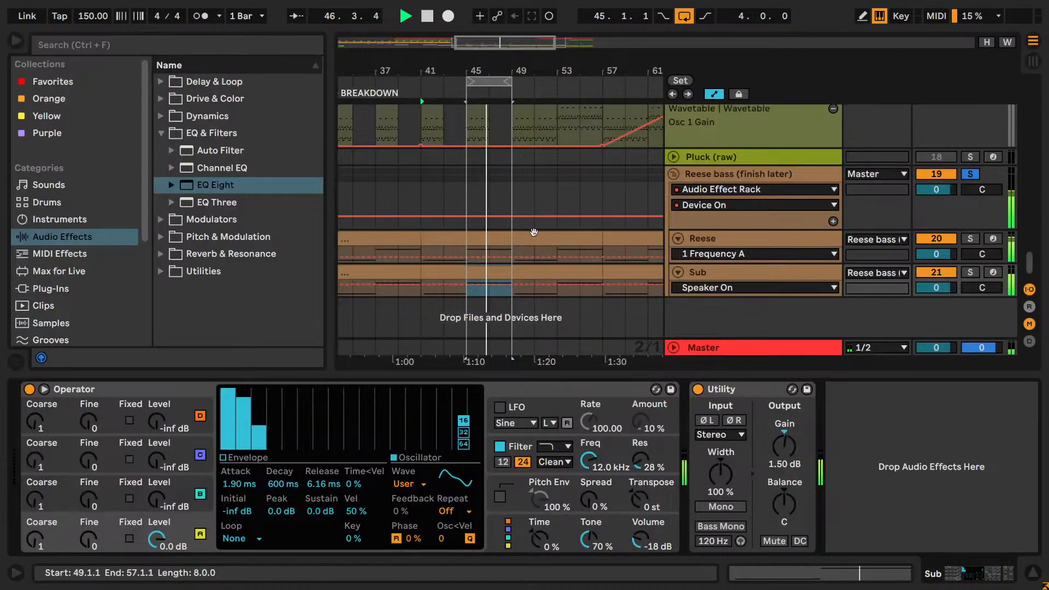
# - Try the Reese clip's G#1 note an octave lower while the loop plays, and raise it back to G#1
pyautogui.click(503, 239)
pyautogui.doubleClick(508, 234)
pyautogui.scroll(4, 726, 293)
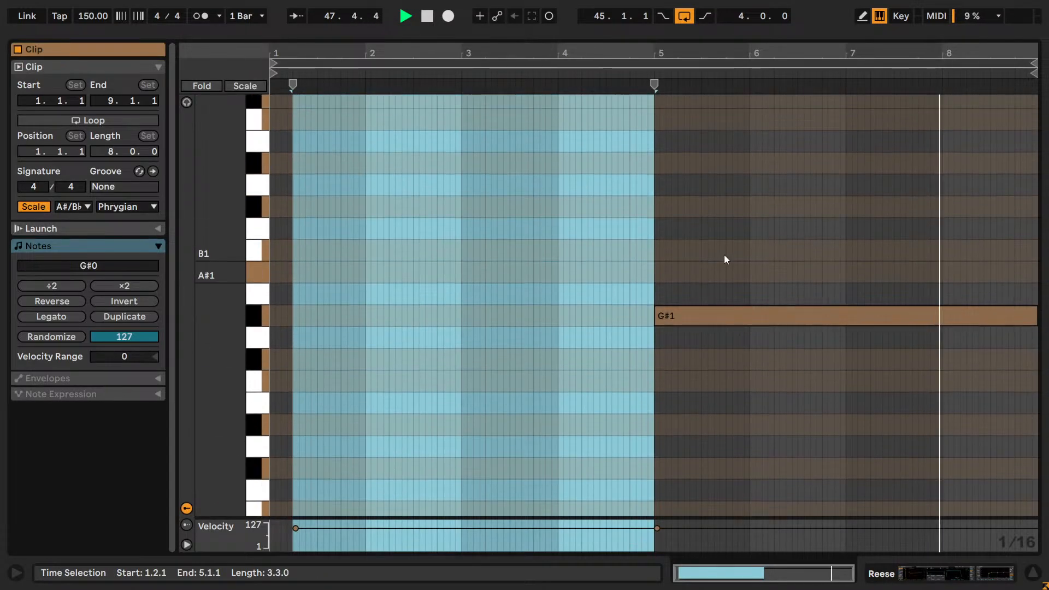
pyautogui.click(719, 315)
pyautogui.hotkey('shift', 'Down')
pyautogui.hotkey('shift', 'Up')
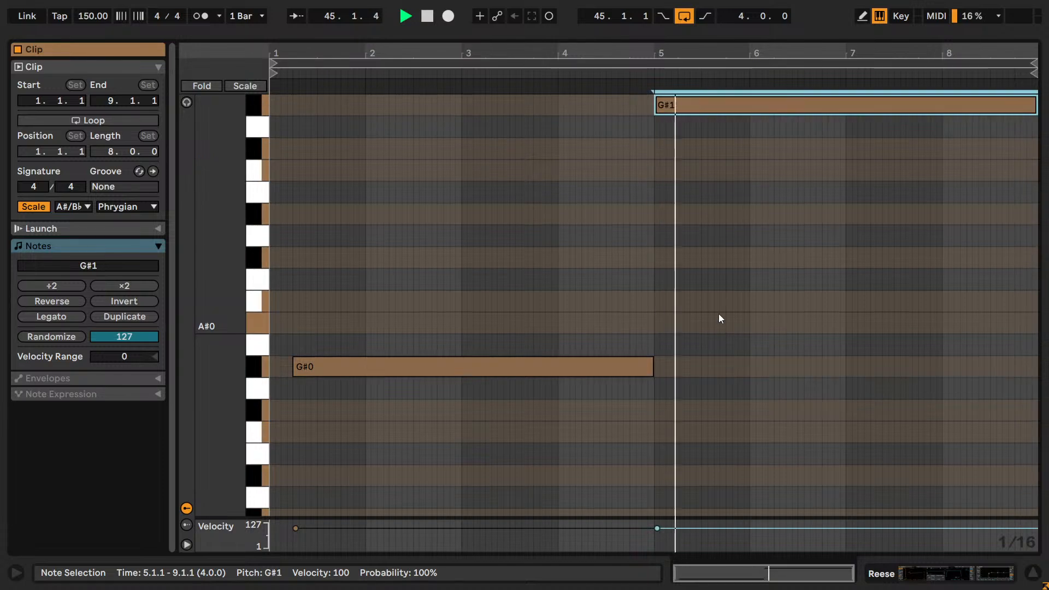
# - Try the Reese clip's second note at F#1, and raise it back to G#1
pyautogui.press('Down')
pyautogui.press('Down')
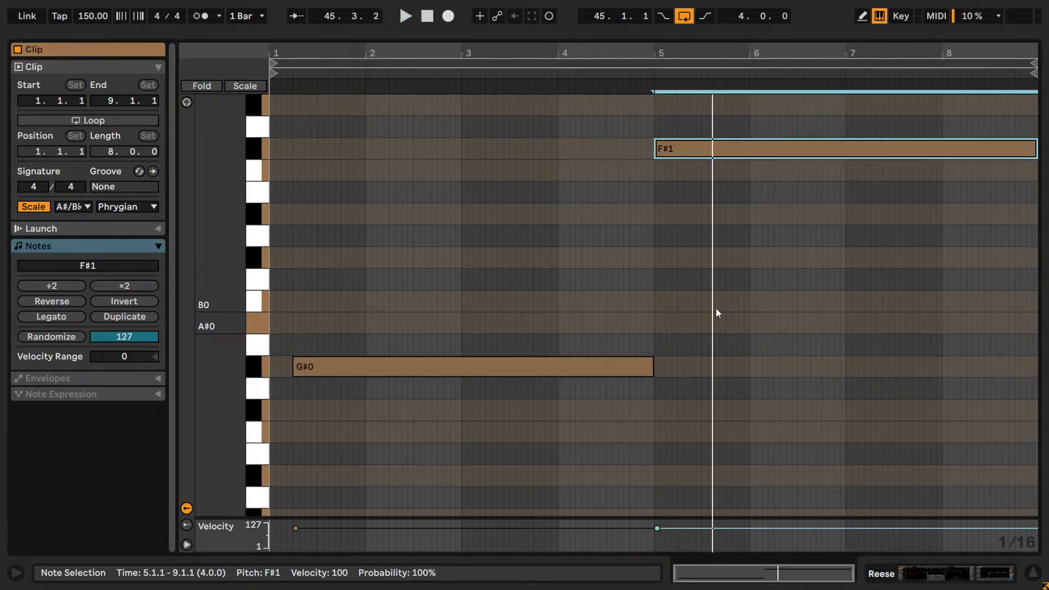
pyautogui.press('Up')
pyautogui.press('Up')
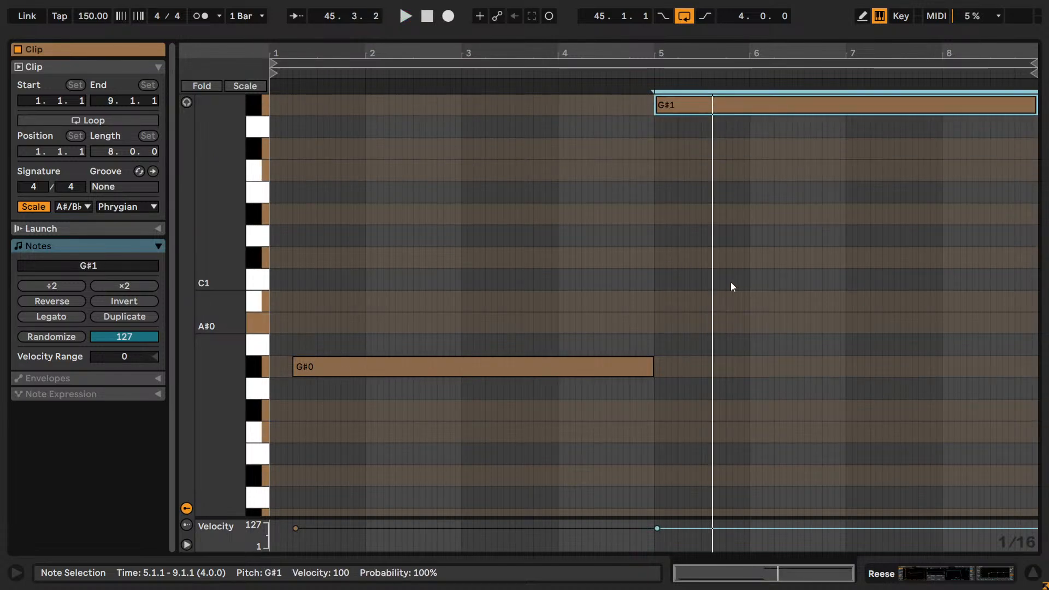
# - Open the bars 41–49 Reese and Sub clips together for note editing and select the Sub's second note
pyautogui.hotkey('shift', 'Tab')
pyautogui.click(498, 270)
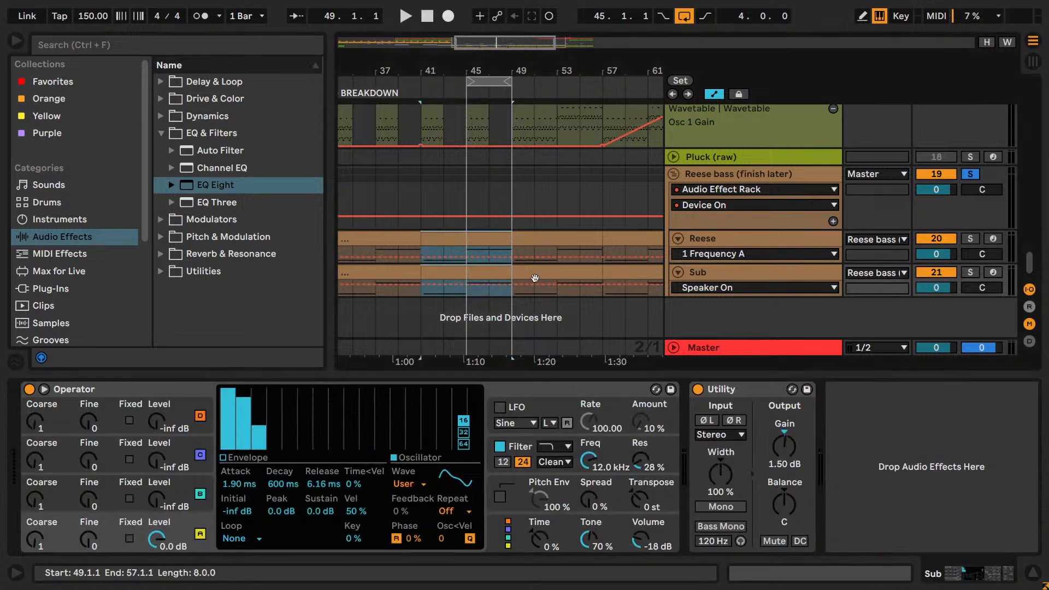
pyautogui.hotkey('shift', 'Tab')
pyautogui.scroll(3, 747, 291)
pyautogui.click(747, 256)
# - Try the Sub clip's second note at E#1 with Focus on, and return it to G#1
pyautogui.press('Down')
pyautogui.press('Down')
pyautogui.press('Down')
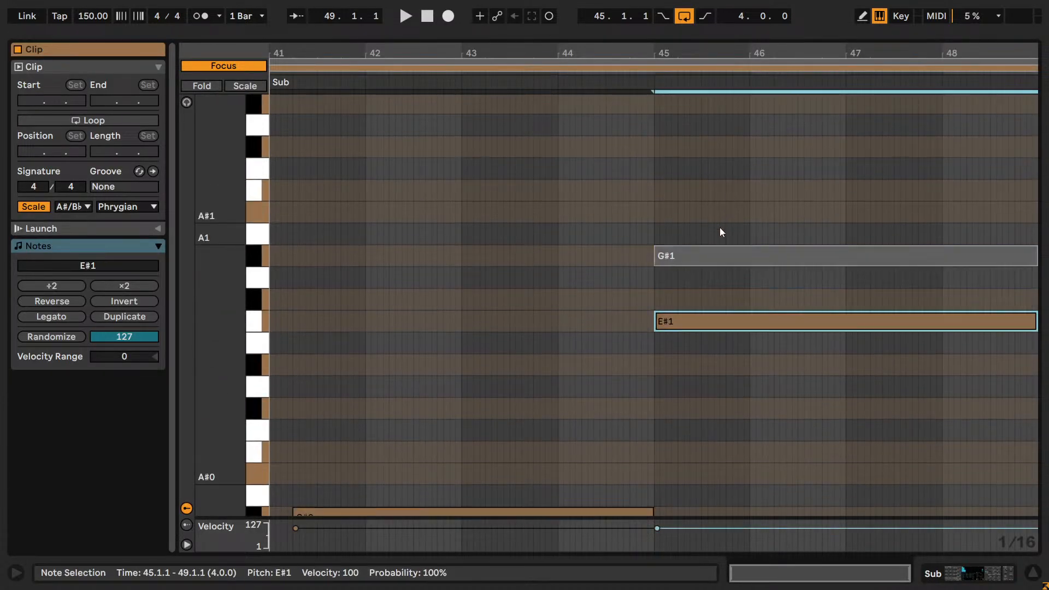
pyautogui.press('Up')
pyautogui.press('Up')
pyautogui.press('Up')
# - Turn Focus off and lower the second note in both the Reese and Sub clips to D#1
pyautogui.click(225, 67)
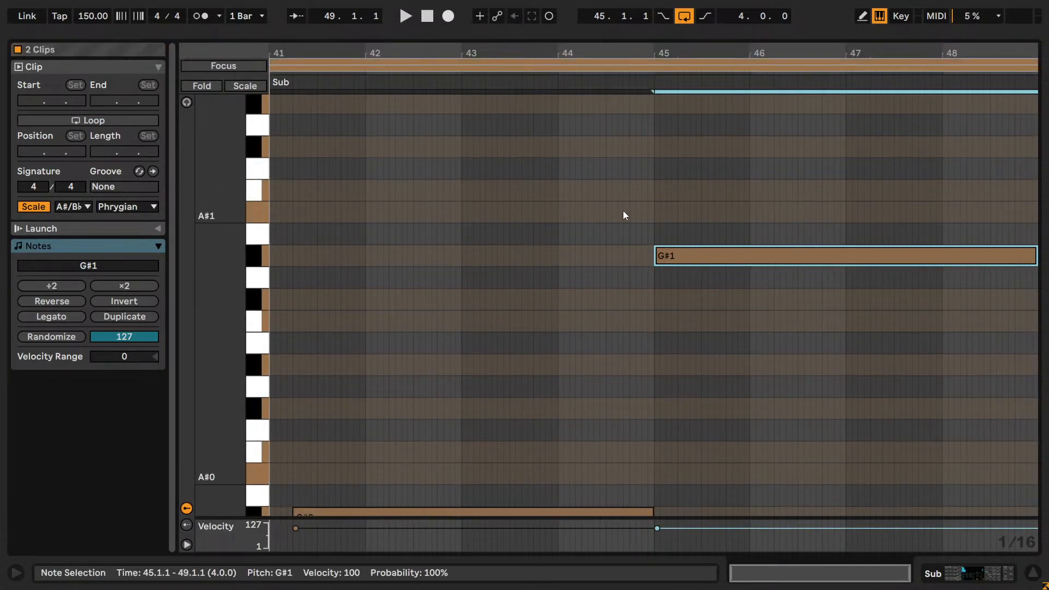
pyautogui.press('Down')
pyautogui.press('Down')
pyautogui.press('Down')
pyautogui.press('Down')
pyautogui.press('Down')
pyautogui.press('Down')
pyautogui.press('Up')
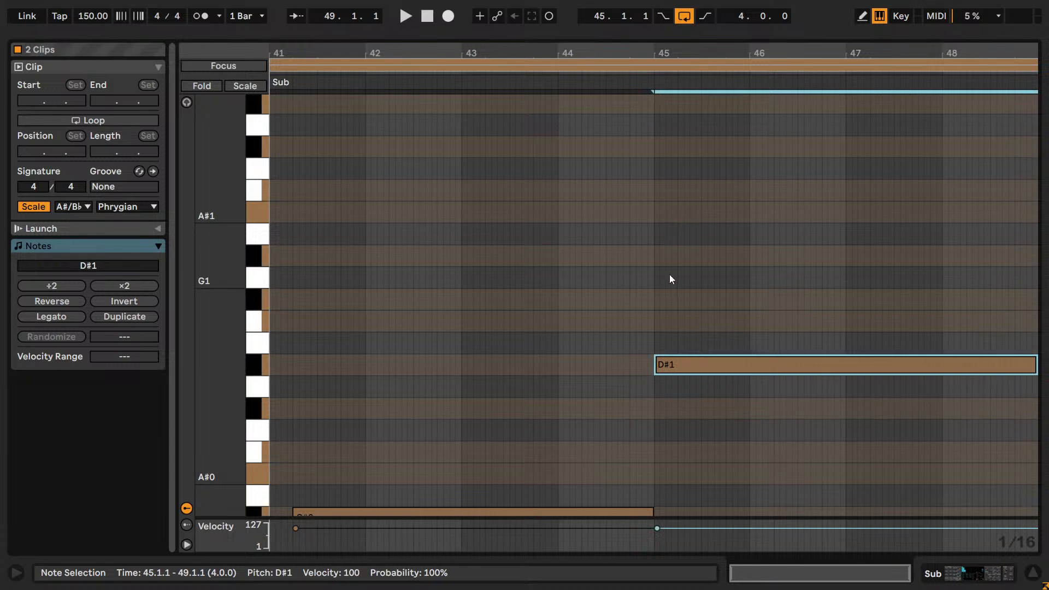
# - Play the section and audition E#1 and A0 for both clips' second note before setting it to B0
pyautogui.press('space')
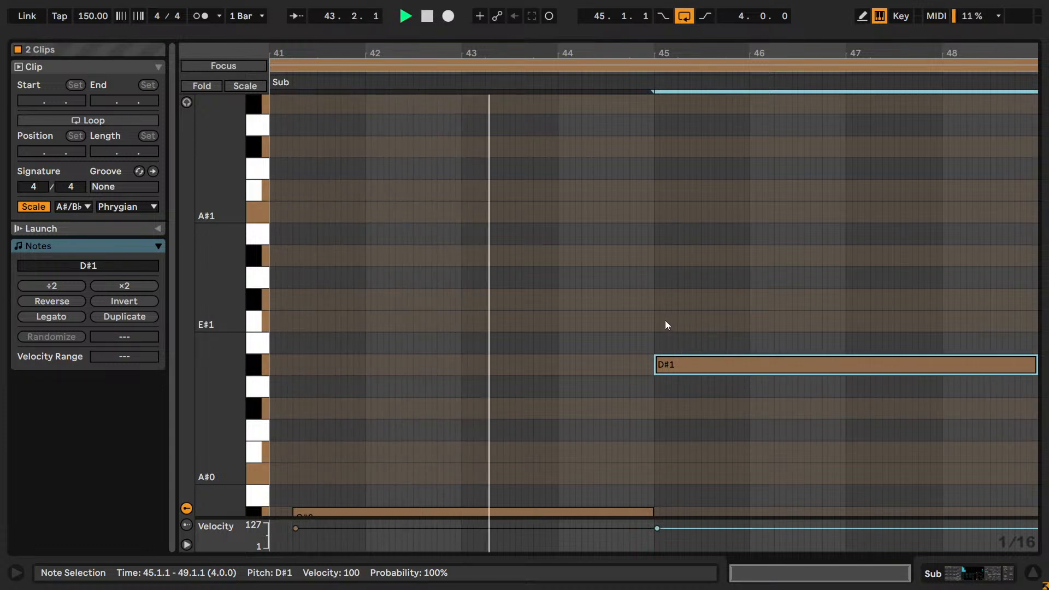
pyautogui.scroll(-2, 664, 320)
pyautogui.scroll(1, 664, 322)
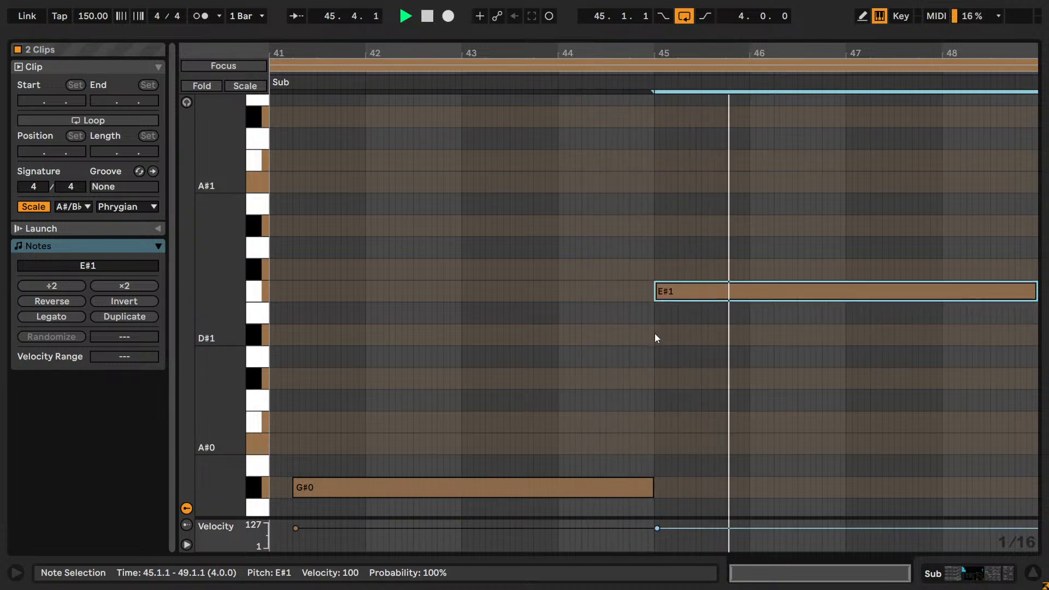
pyautogui.press('Down')
pyautogui.press('Down')
pyautogui.press('Down')
pyautogui.press('Down')
pyautogui.press('Down')
pyautogui.press('Down')
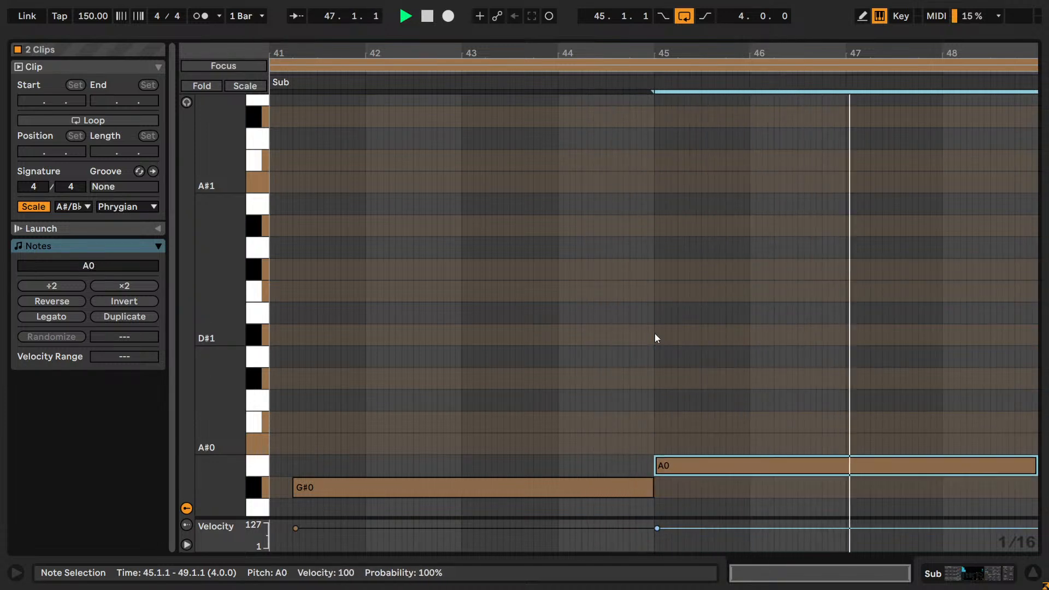
pyautogui.press('Up')
pyautogui.press('Up')
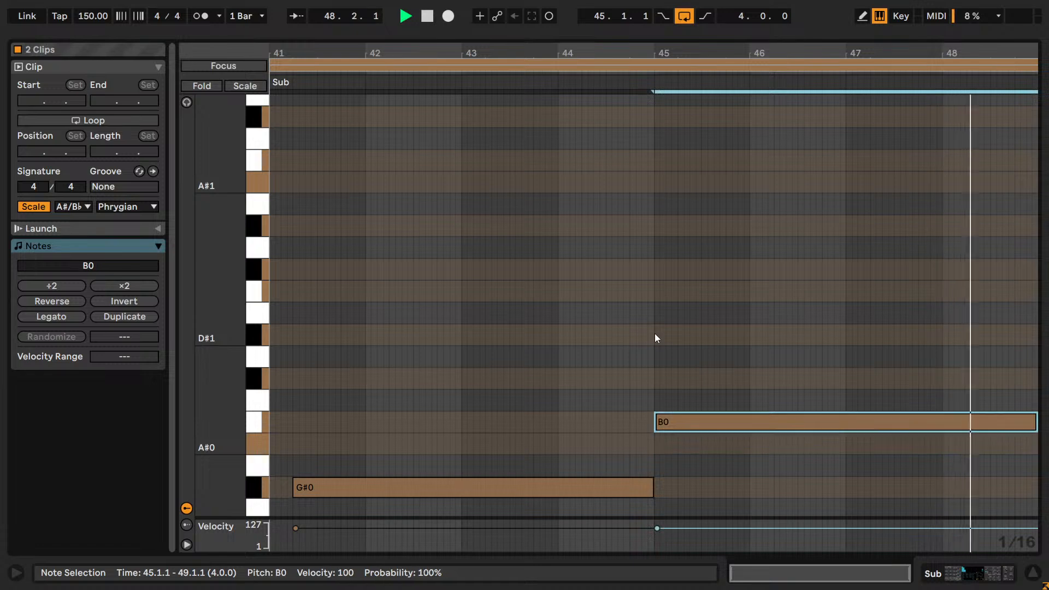
# - Compare C1 for the second note in both clips while the loop plays, returning it to B0
pyautogui.press('Up')
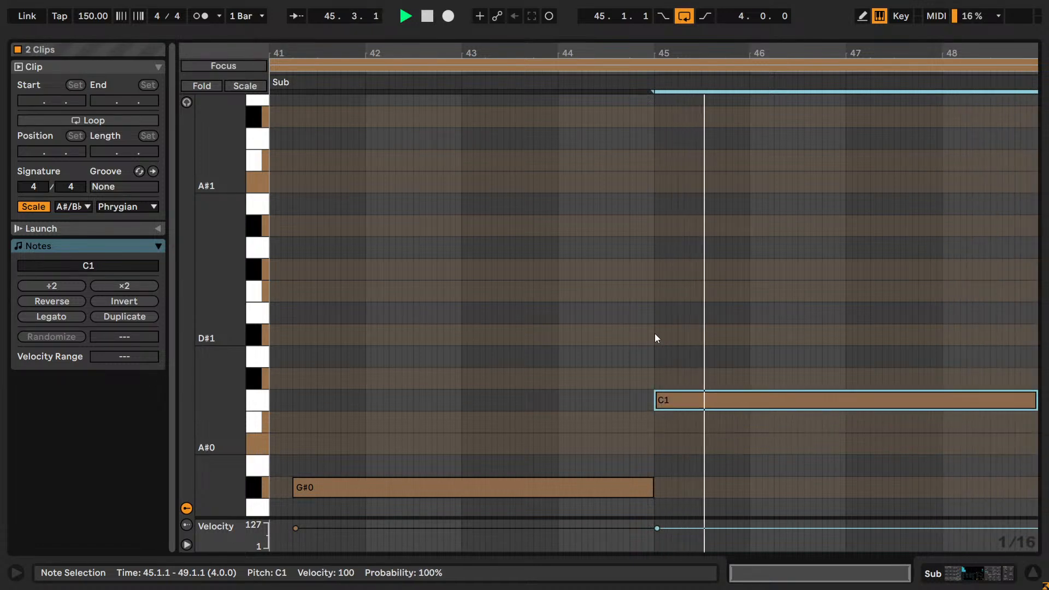
pyautogui.press('Up')
pyautogui.press('Down')
pyautogui.press('Down')
pyautogui.press('Down')
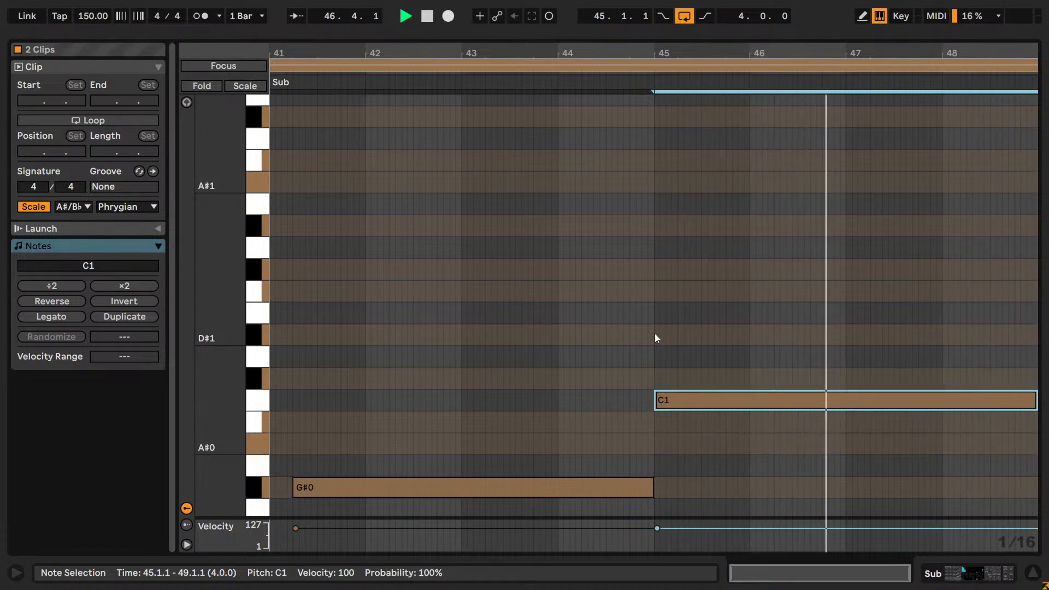
pyautogui.press('Up')
pyautogui.press('Up')
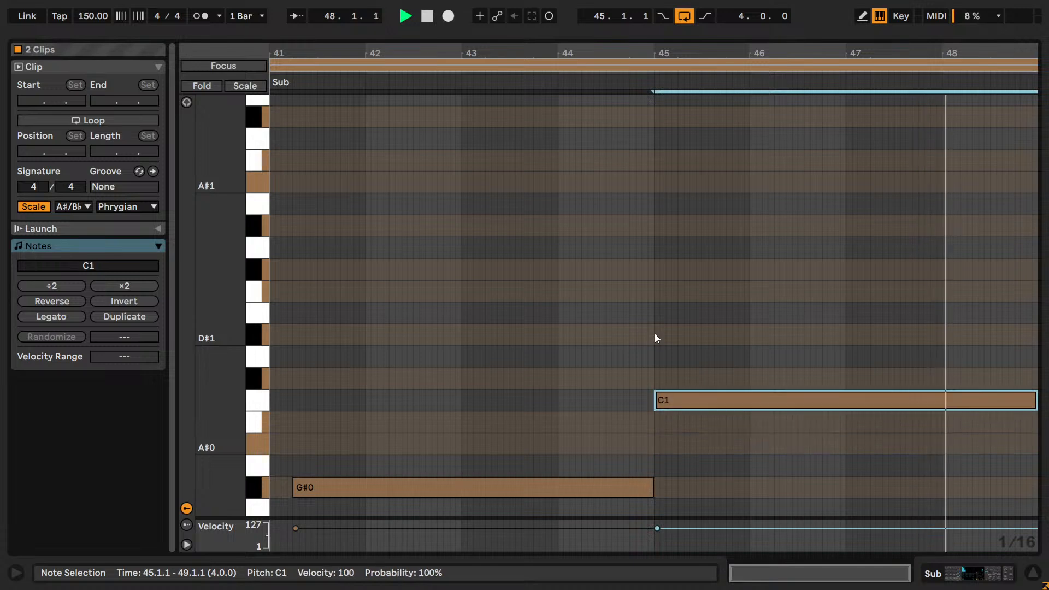
pyautogui.press('Up')
pyautogui.press('Down')
pyautogui.press('Down')
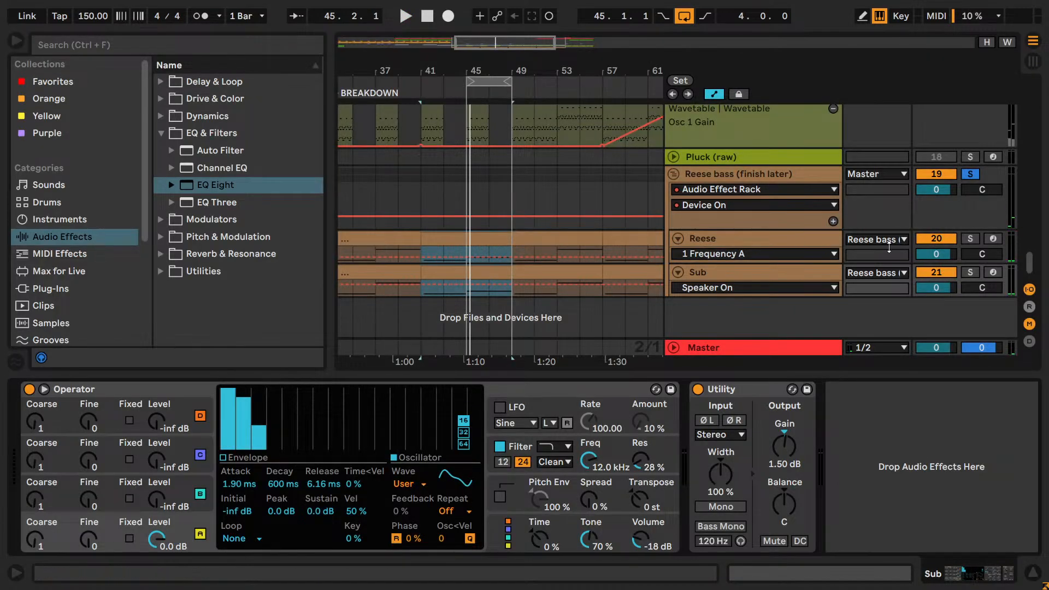
# - Play the breakdown from bar 41 with the Reese bass group unsoloed, and extend the loop range to bars 41–49 with looping off
pyautogui.press('space')
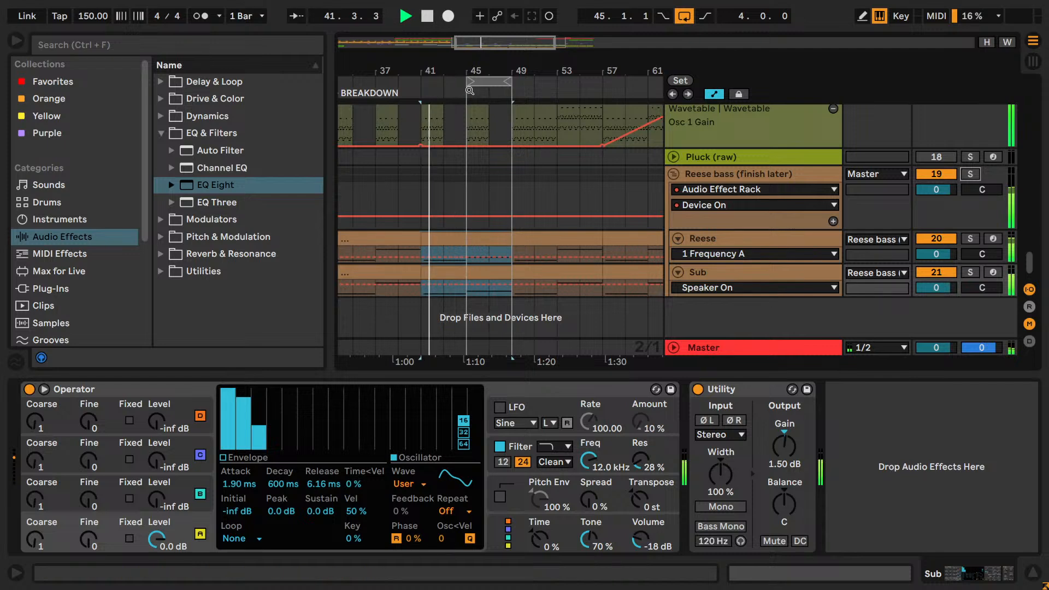
pyautogui.moveTo(468, 81); pyautogui.dragTo(421, 80)
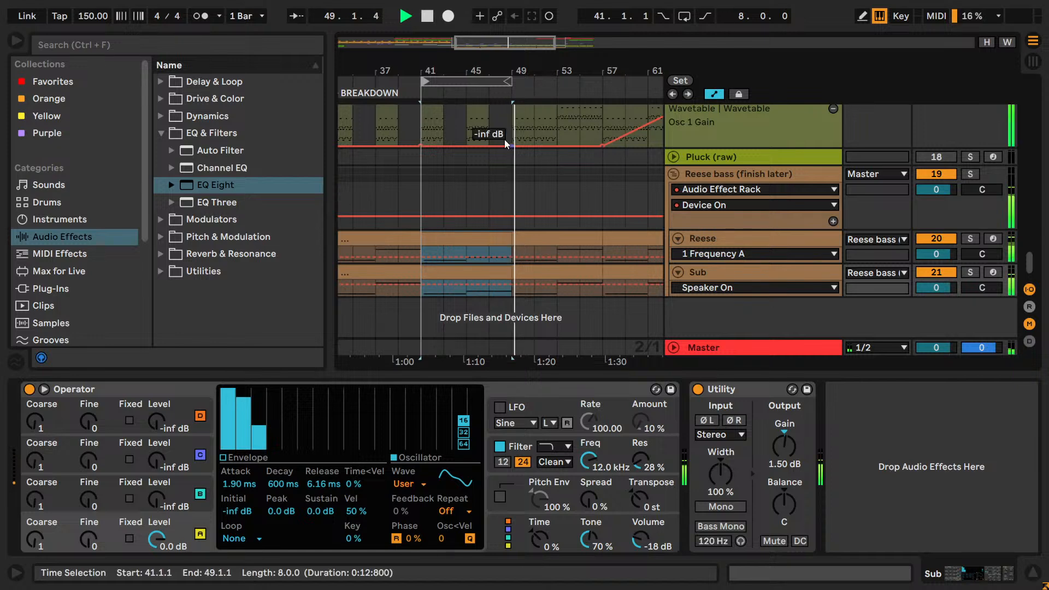
pyautogui.moveTo(504, 40); pyautogui.dragTo(540, 71)
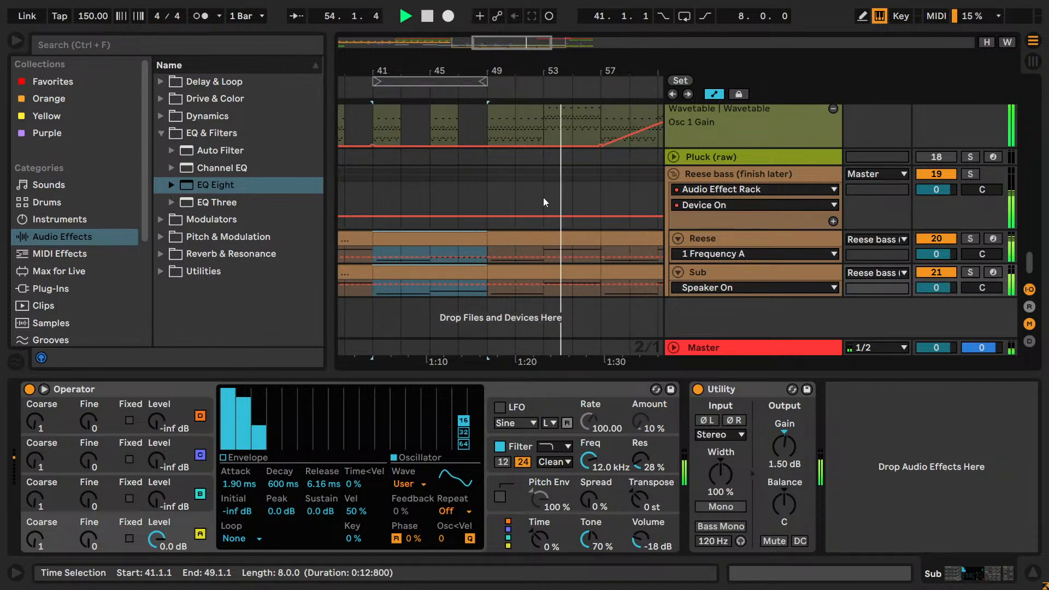
# - Recolour the Sub clip at bars 41–49 bright green
pyautogui.click(447, 238)
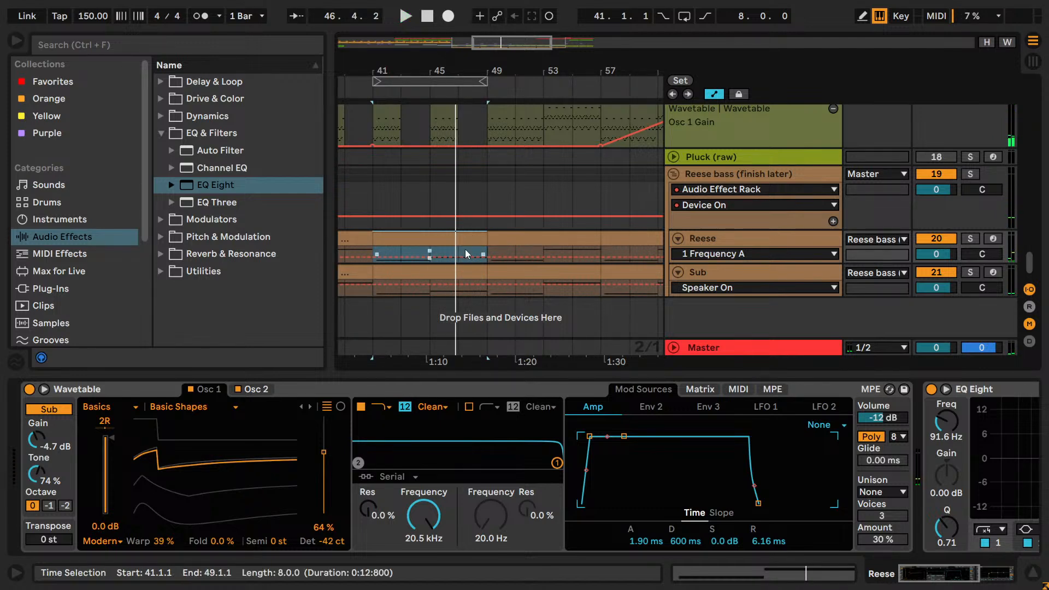
pyautogui.click(455, 241)
pyautogui.click(447, 286)
pyautogui.rightClick(447, 285)
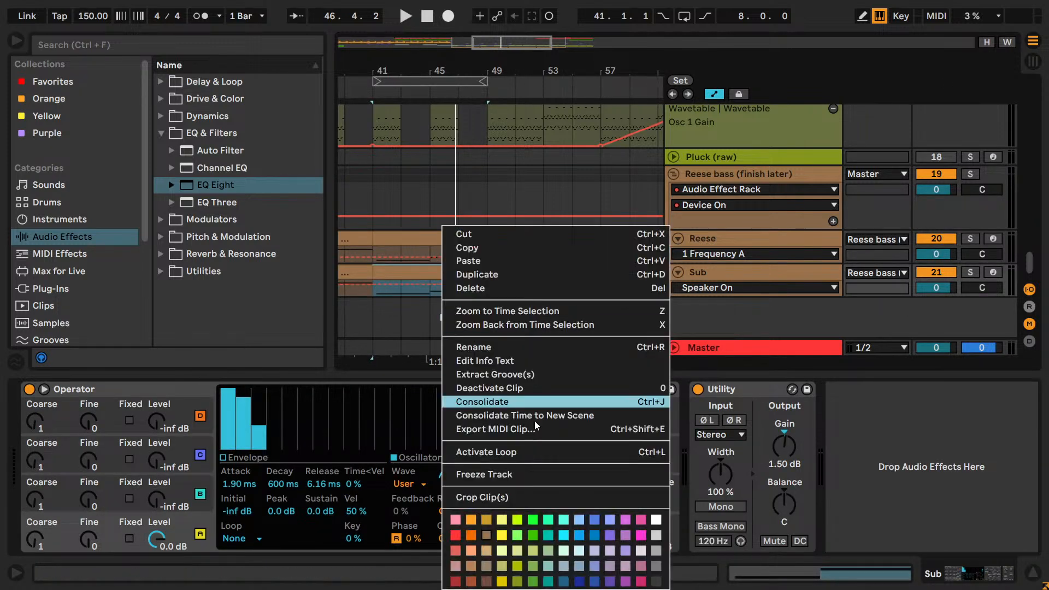
pyautogui.click(546, 399)
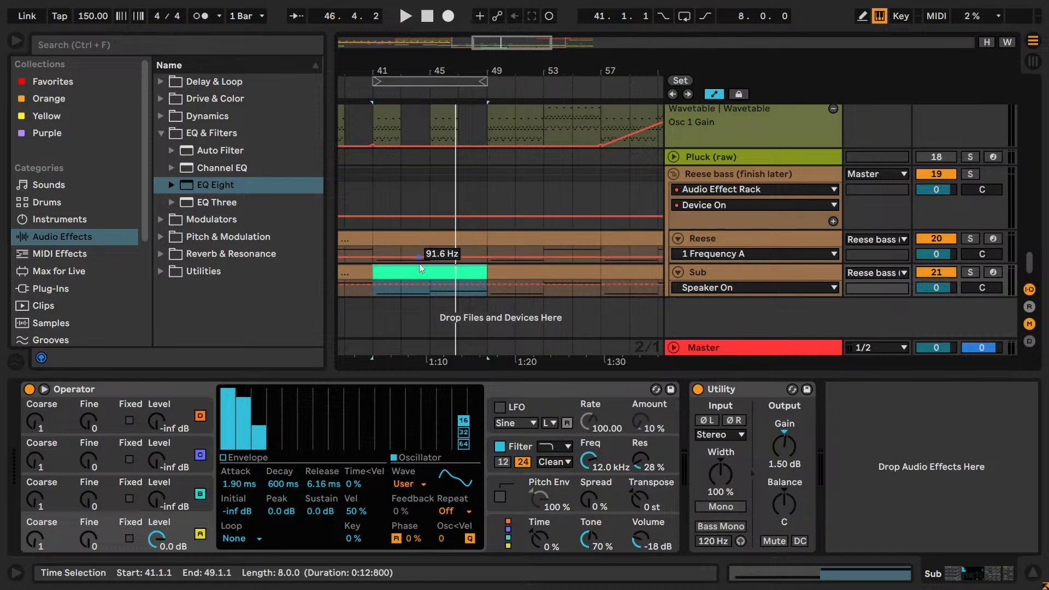
# - Open the Reese and green Sub clips together for note editing and switch between them, ending on the Sub clip
pyautogui.click(413, 237)
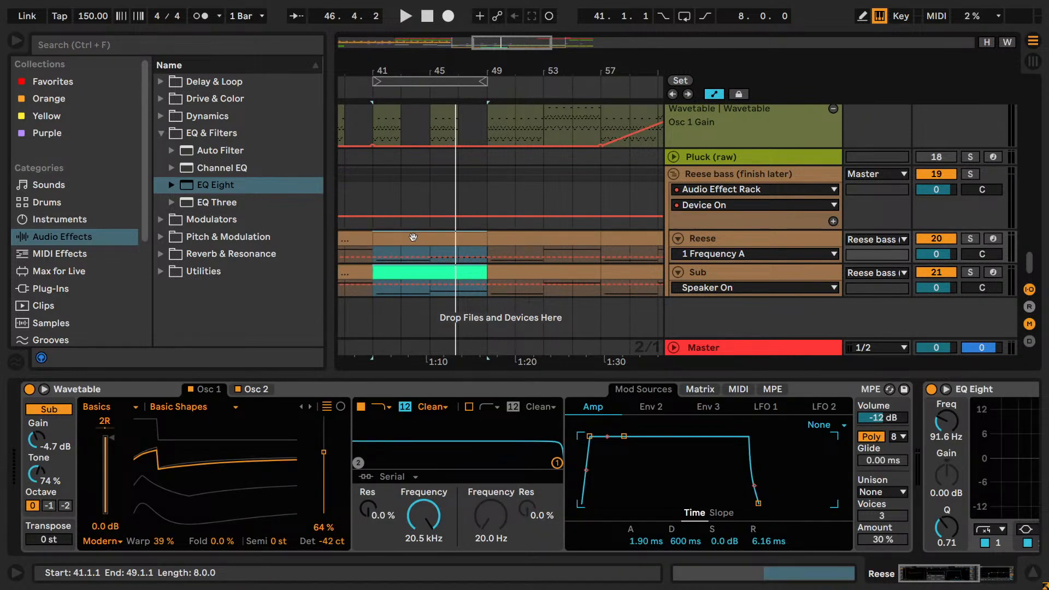
pyautogui.doubleClick(413, 237)
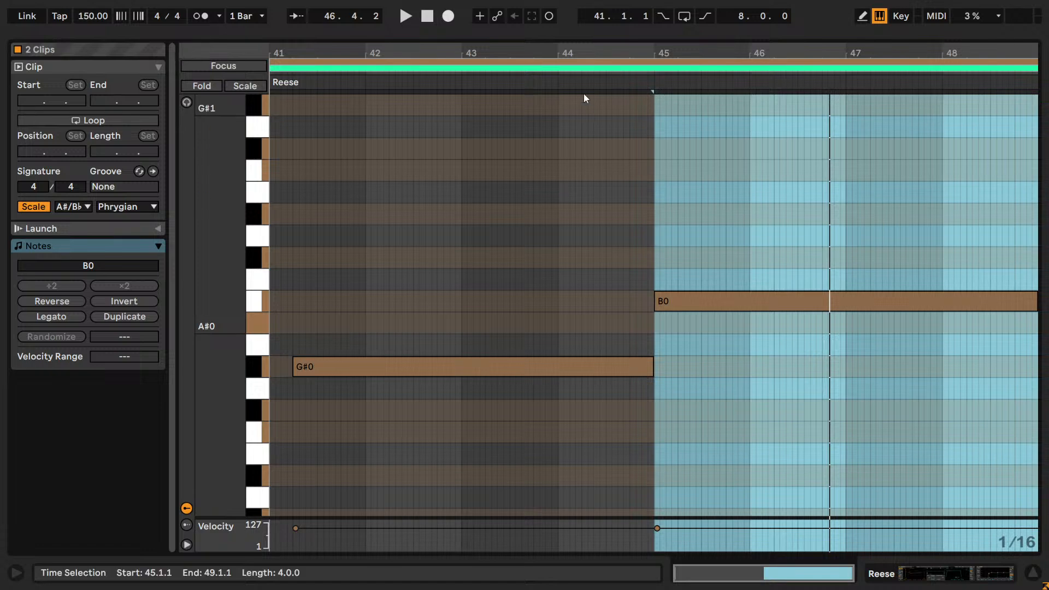
pyautogui.click(576, 68)
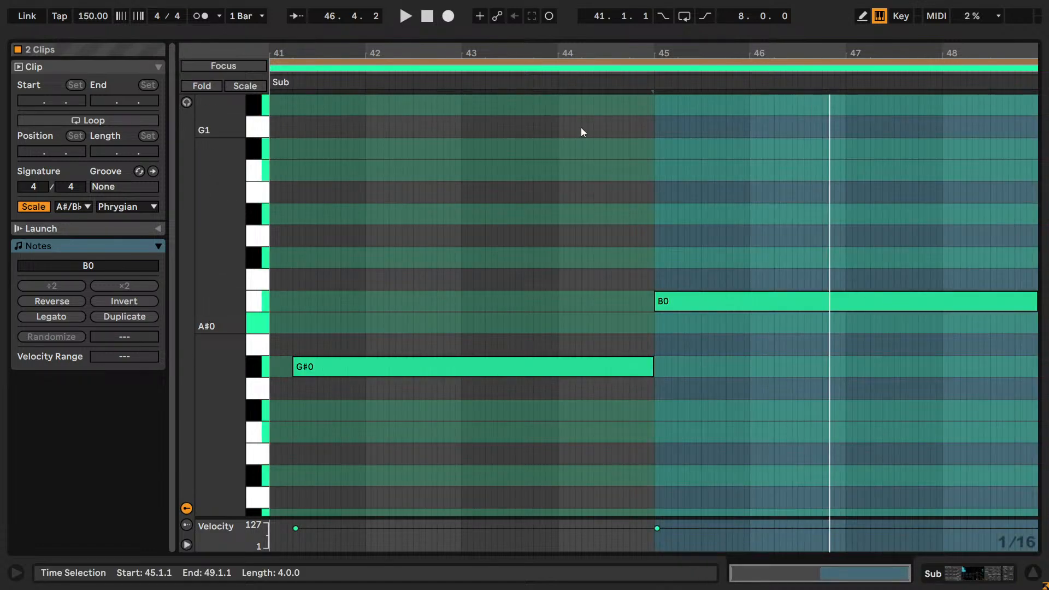
pyautogui.click(558, 62)
pyautogui.click(560, 67)
pyautogui.click(561, 62)
pyautogui.click(563, 67)
pyautogui.click(553, 62)
pyautogui.click(612, 67)
# - Raise only the Sub clip's second note to D1
pyautogui.doubleClick(712, 303)
pyautogui.press('Up')
pyautogui.press('Up')
pyautogui.press('Up')
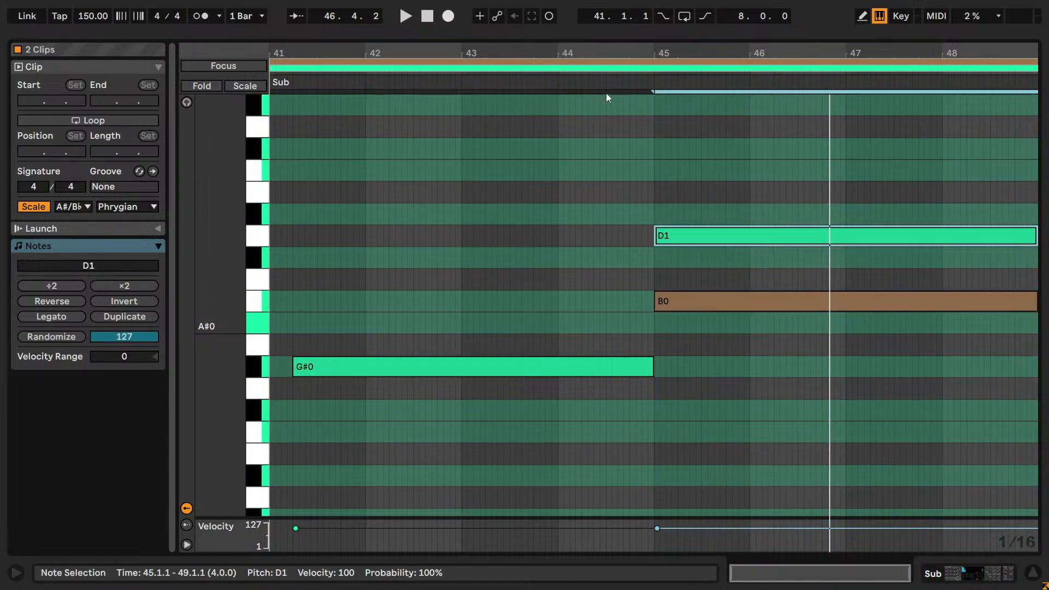
# - Switch to the Reese clip, try its second note at A#0 and lower, and return it to B0
pyautogui.click(600, 64)
pyautogui.click(695, 298)
pyautogui.press('Down')
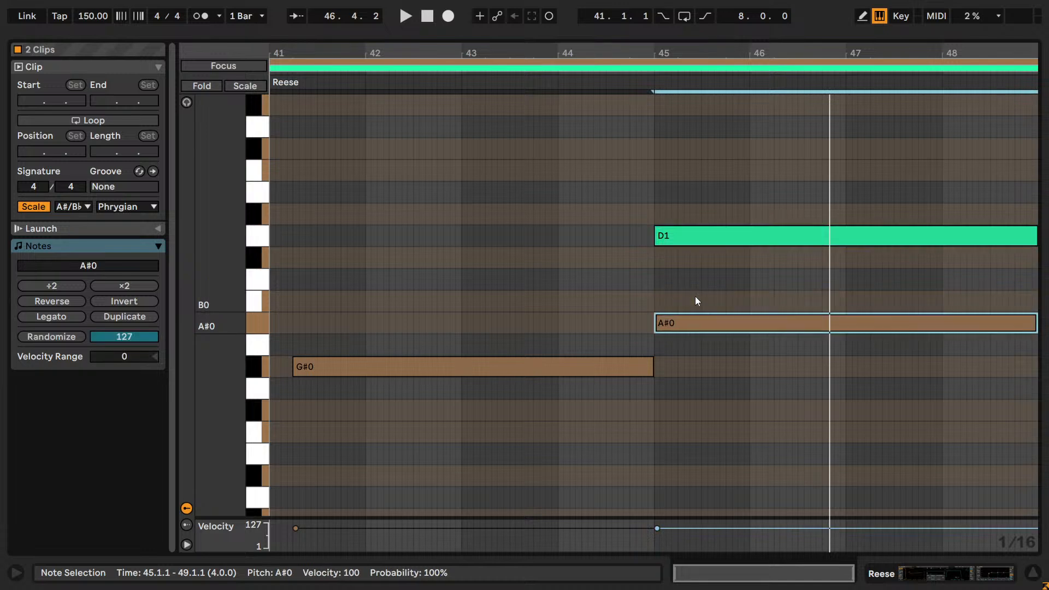
pyautogui.press('Down')
pyautogui.press('Down')
pyautogui.press('Down')
pyautogui.press('Up')
pyautogui.press('Up')
# - Switch to the Sub clip and lower its D1 note back to B0
pyautogui.click(566, 69)
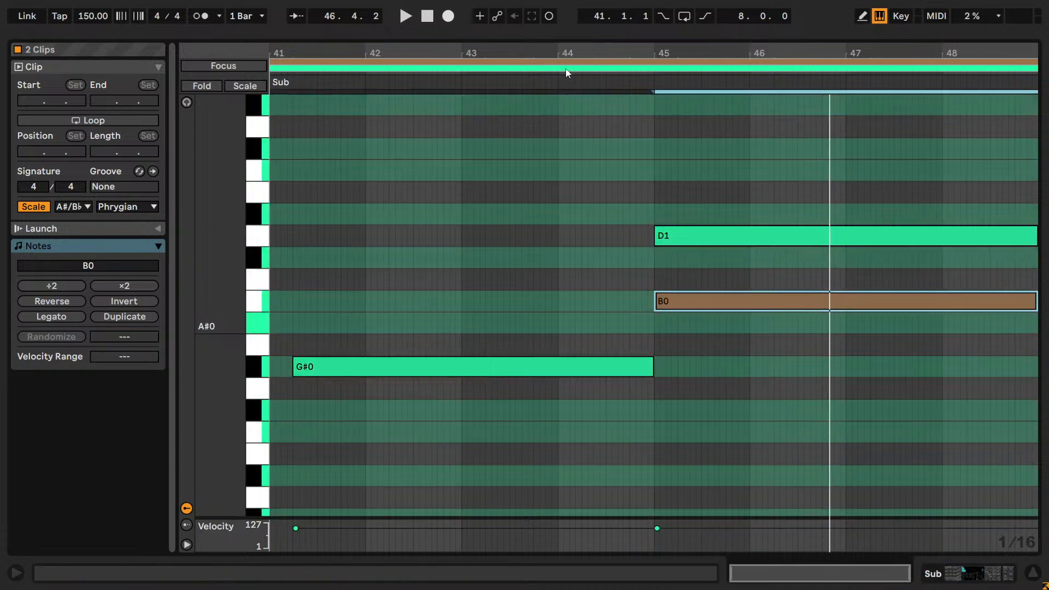
pyautogui.click(687, 234)
pyautogui.press('Down')
pyautogui.press('Down')
pyautogui.press('Down')
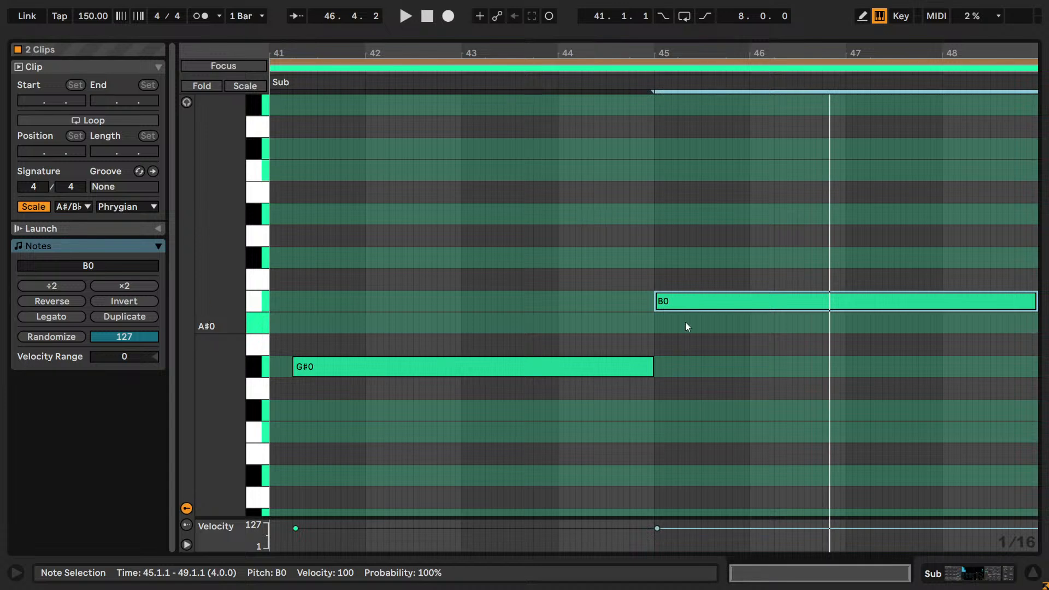
# - Transpose the overlapping second notes of both clips up three semitones together, and return them to B0
pyautogui.press('Up')
pyautogui.press('Up')
pyautogui.press('Up')
pyautogui.press('Down')
pyautogui.press('Down')
pyautogui.press('Down')
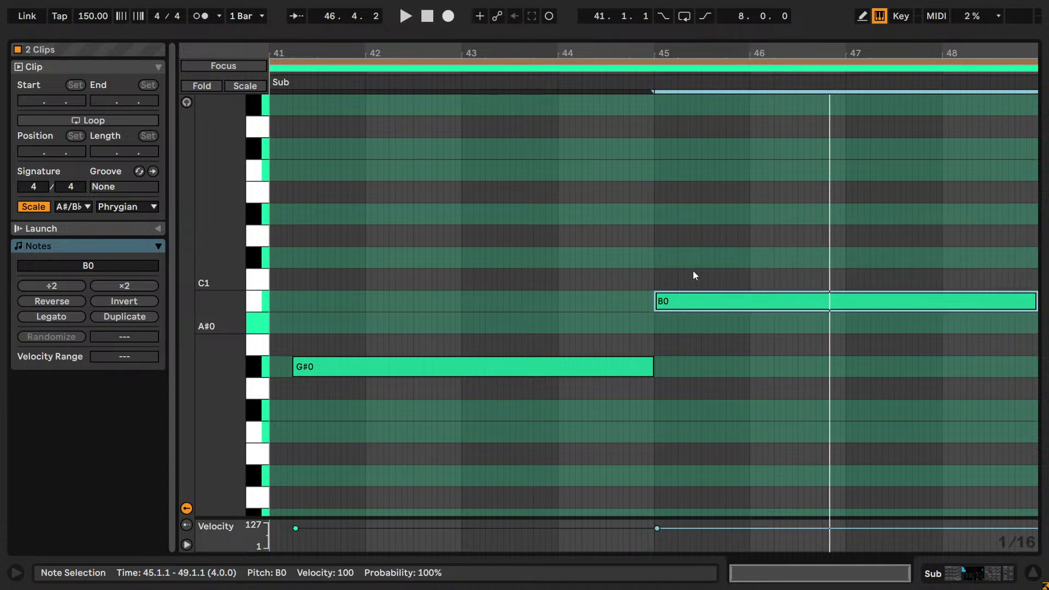
pyautogui.press('Up')
pyautogui.press('Down')
# - Reselect only the Sub clip's second note, try it at D1, and return it to B0
pyautogui.click(693, 274)
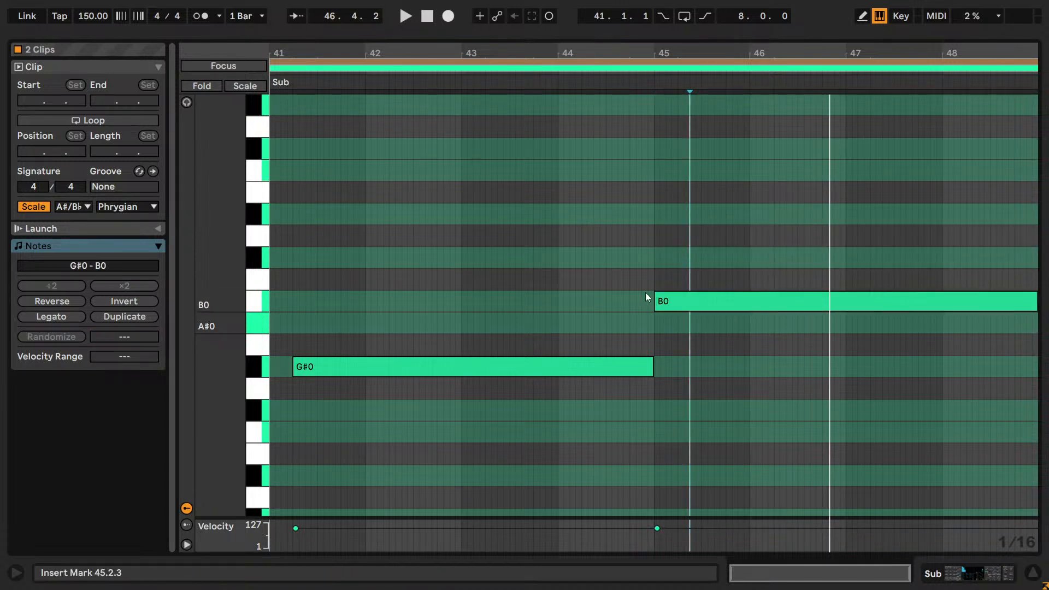
pyautogui.click(706, 297)
pyautogui.press('Up')
pyautogui.press('Up')
pyautogui.press('Up')
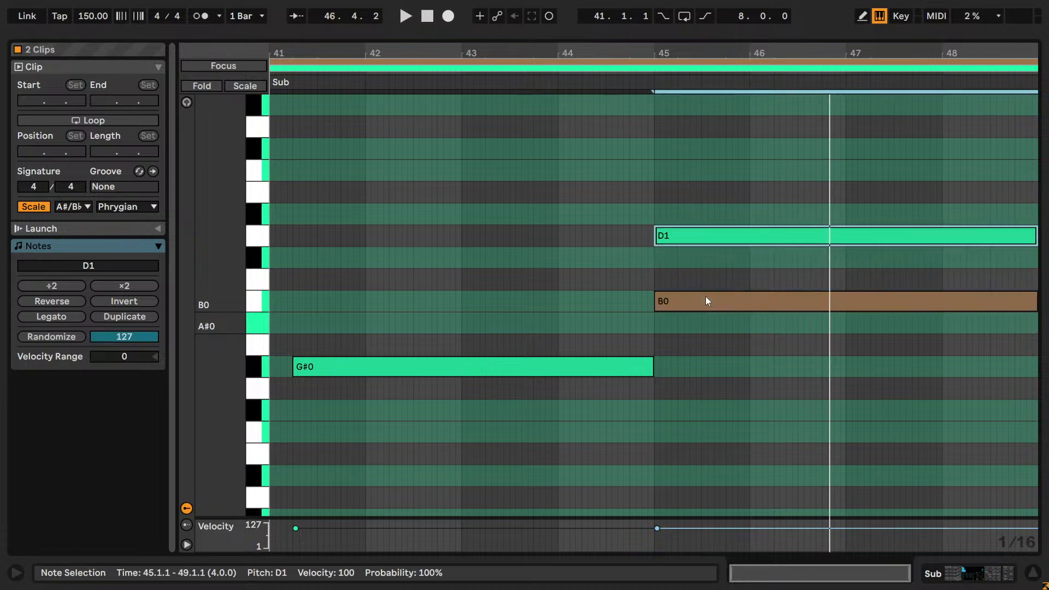
pyautogui.press('Down')
pyautogui.press('Down')
pyautogui.press('Down')
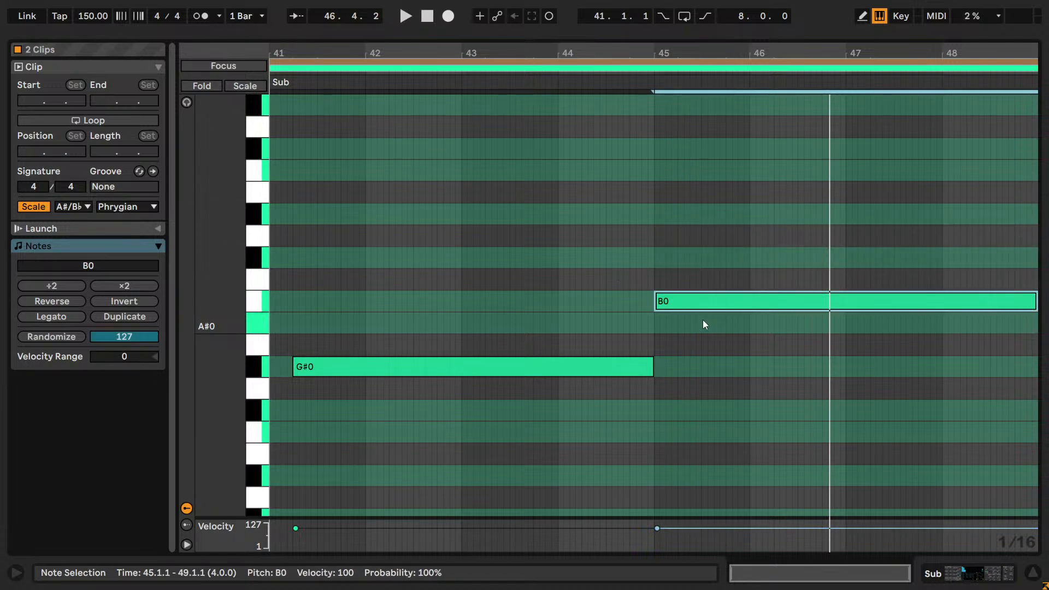
# - Turn on Focus for the Sub clip, try its second note two semitones higher, and return it to B0
pyautogui.click(221, 65)
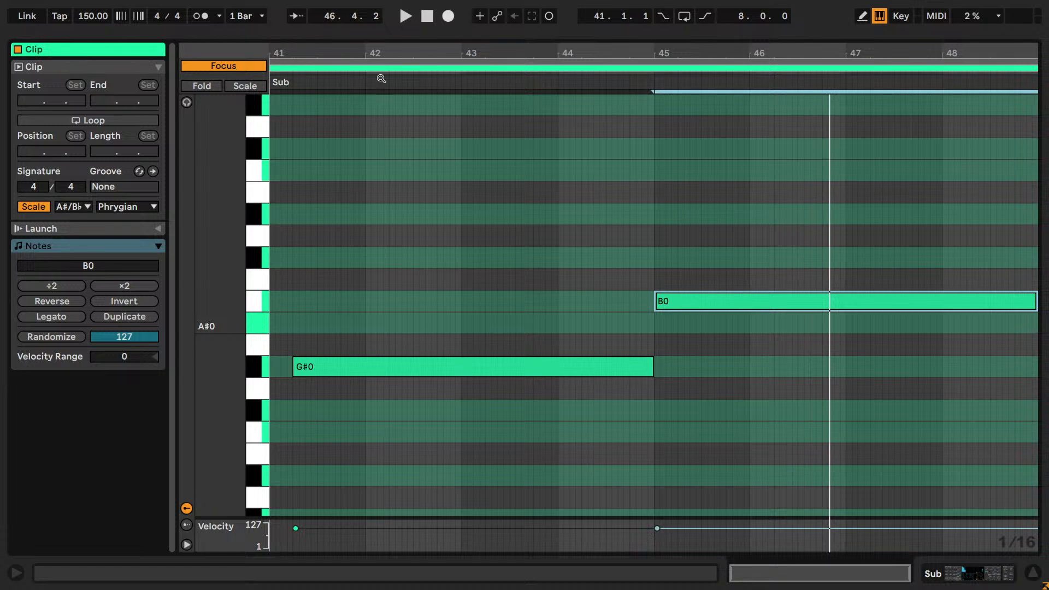
pyautogui.press('Up')
pyautogui.press('Up')
pyautogui.press('Down')
pyautogui.press('Down')
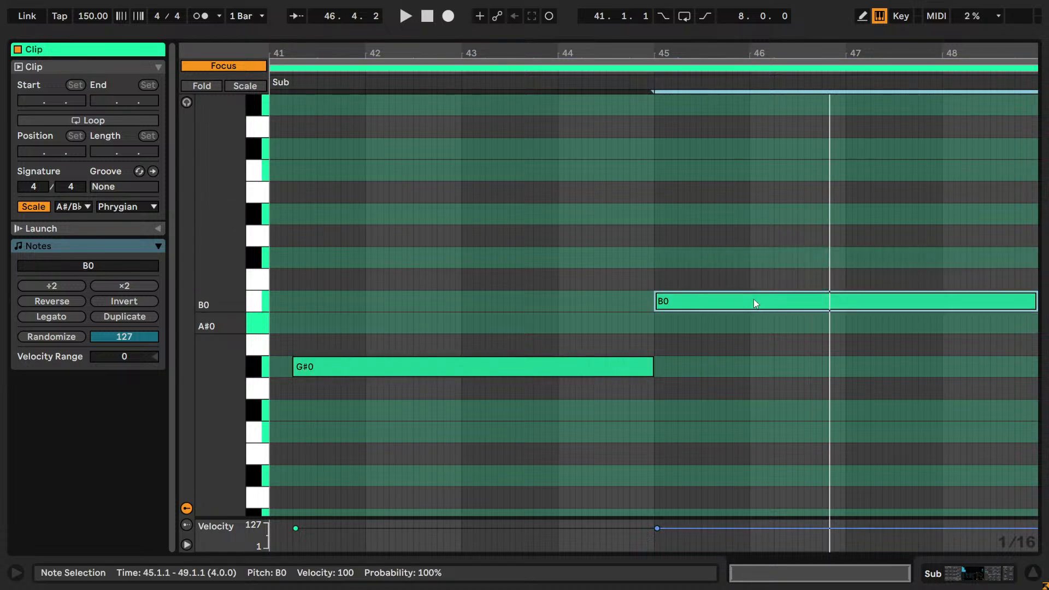
# - Try the focused Sub note at higher pitches including C#1, return it to B0, and turn Focus off
pyautogui.press('Up')
pyautogui.press('Up')
pyautogui.press('Up')
pyautogui.press('Up')
pyautogui.press('Down')
pyautogui.press('Down')
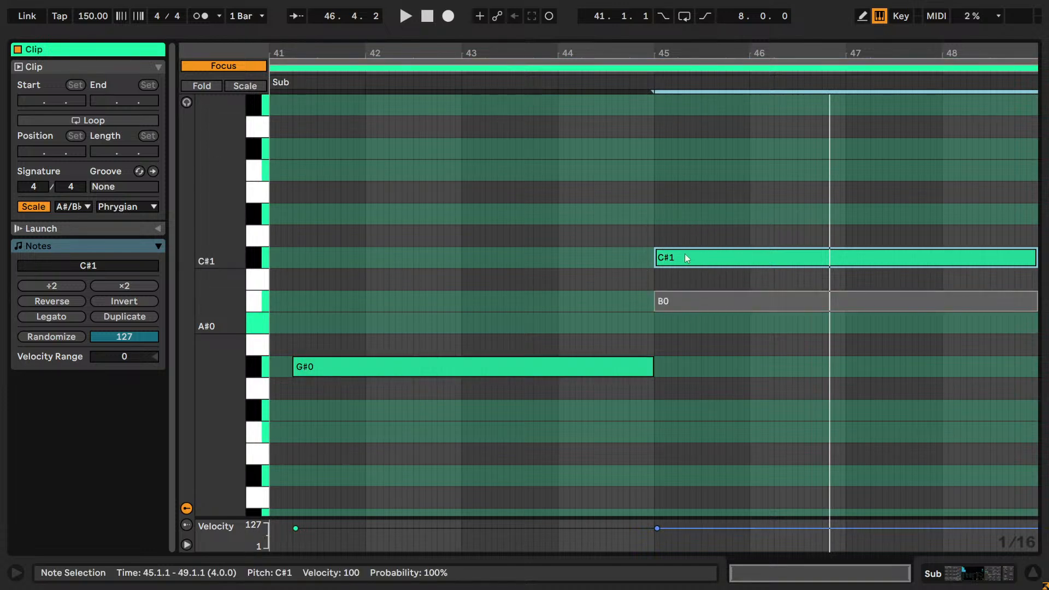
pyautogui.press('Down')
pyautogui.press('Down')
pyautogui.click(230, 67)
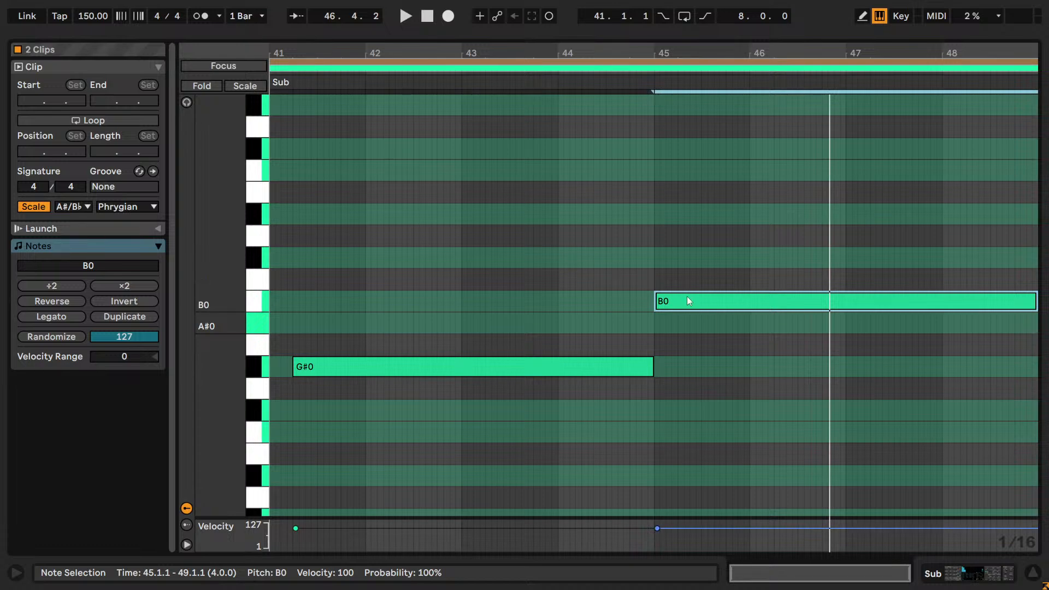
# - Recolour the green Sub clip at bars 41–49 to the brown of its track and play from bar 41
pyautogui.hotkey('shift', 'Tab')
pyautogui.rightClick(474, 267)
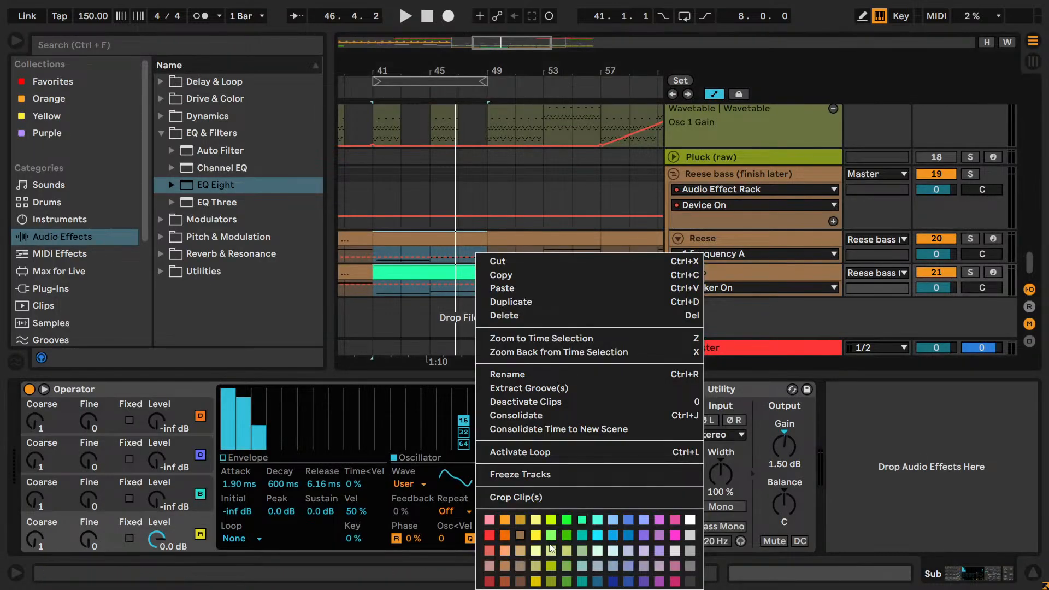
pyautogui.click(505, 538)
pyautogui.press('space')
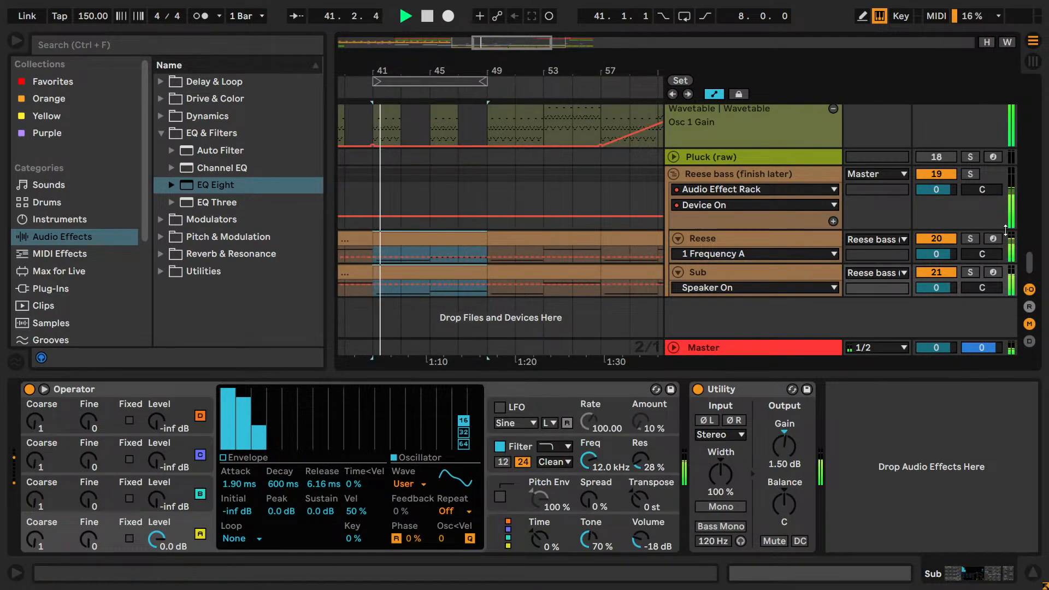
# - Select bars 45–49 on the Reese bass group track, loop that range, and play it
pyautogui.click(467, 212)
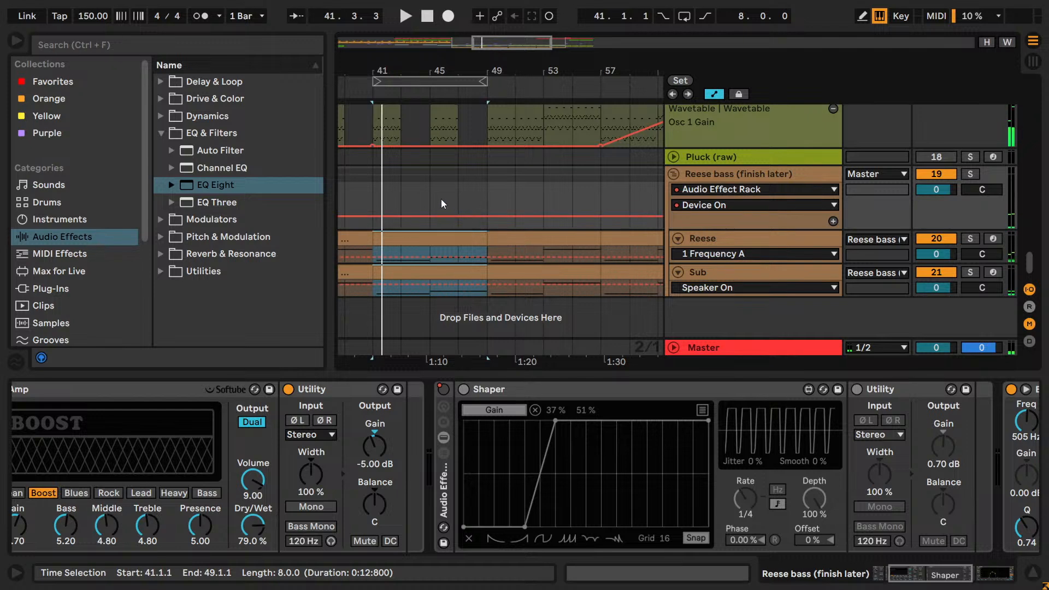
pyautogui.moveTo(442, 203); pyautogui.dragTo(483, 197)
pyautogui.hotkey('ctrl', 'l')
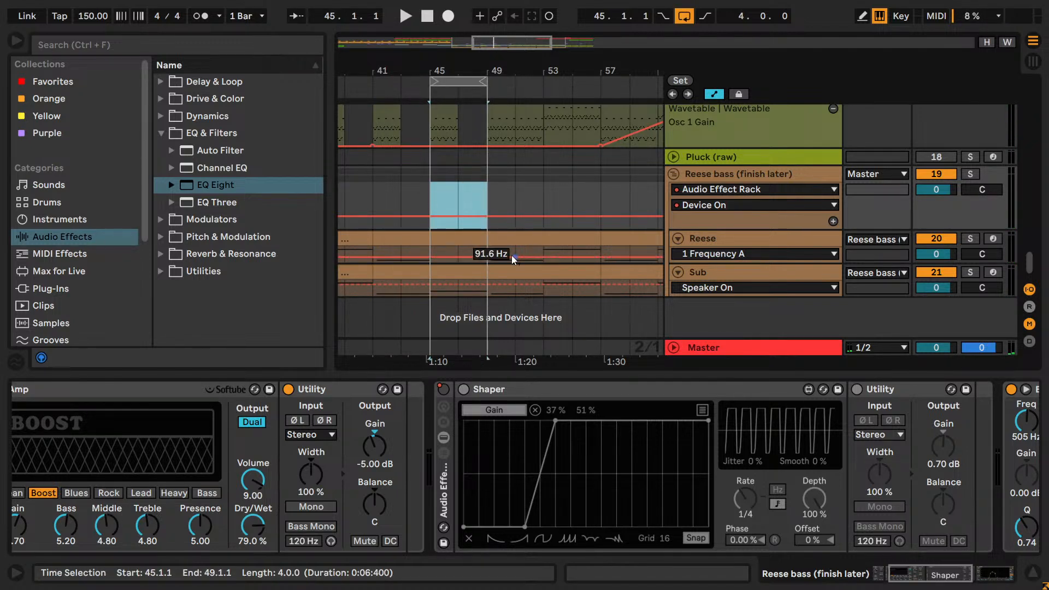
pyautogui.press('space')
pyautogui.hotkey('ctrl', 'alt', 'e')
pyautogui.hotkey('shift', 'Tab')
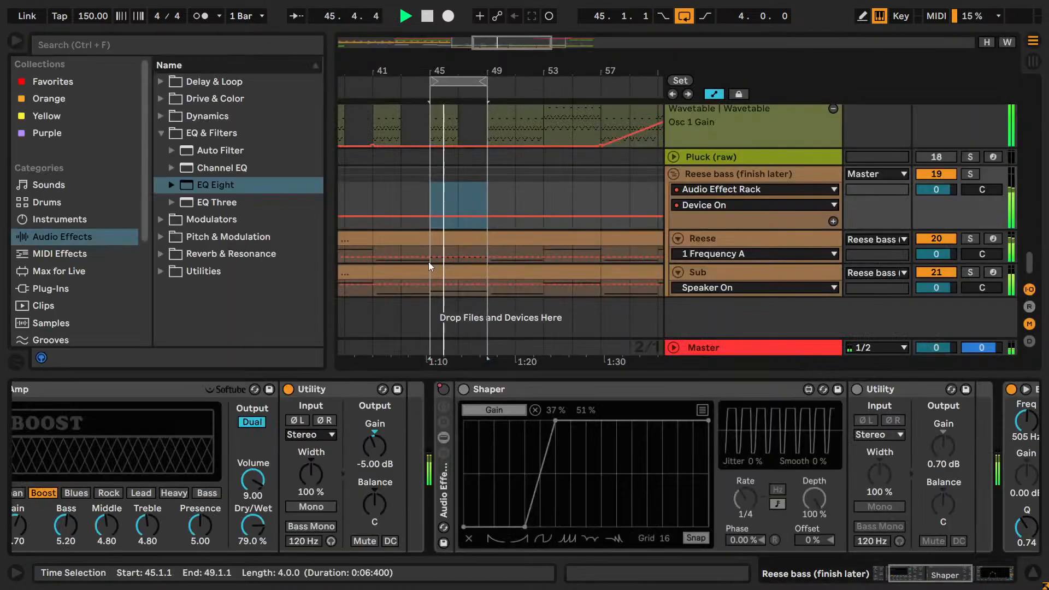
# - Open the Reese and Sub clips together, try the Reese's second note at C#1, return it to B0, and stop playback
pyautogui.click(448, 259)
pyautogui.click(449, 269)
pyautogui.keyDown('shift'); pyautogui.click(457, 242); pyautogui.keyUp('shift')
pyautogui.hotkey('shift', 'Tab')
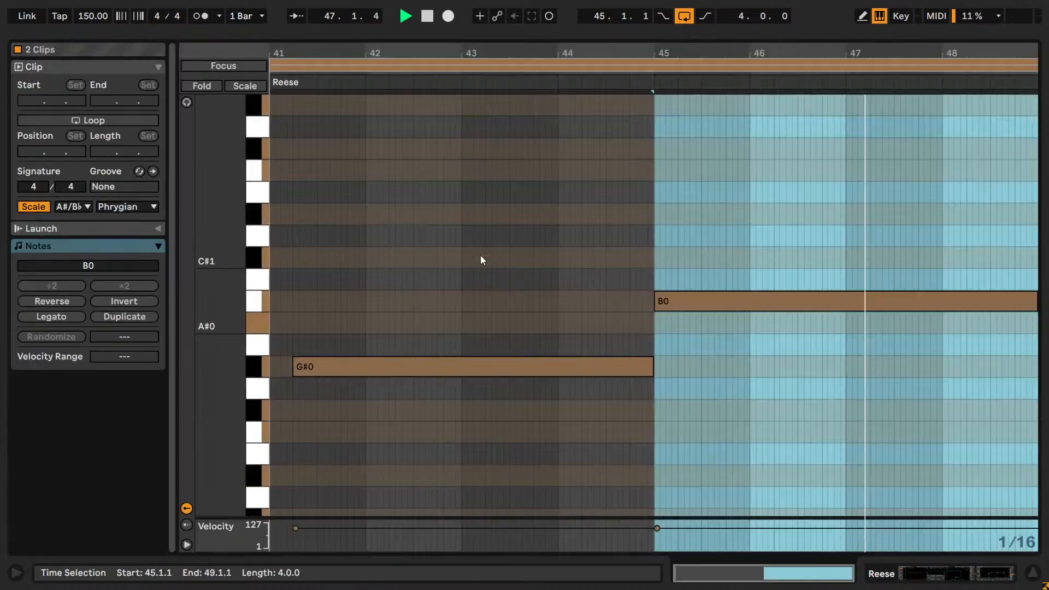
pyautogui.moveTo(710, 357); pyautogui.dragTo(714, 285)
pyautogui.press('Up')
pyautogui.press('Up')
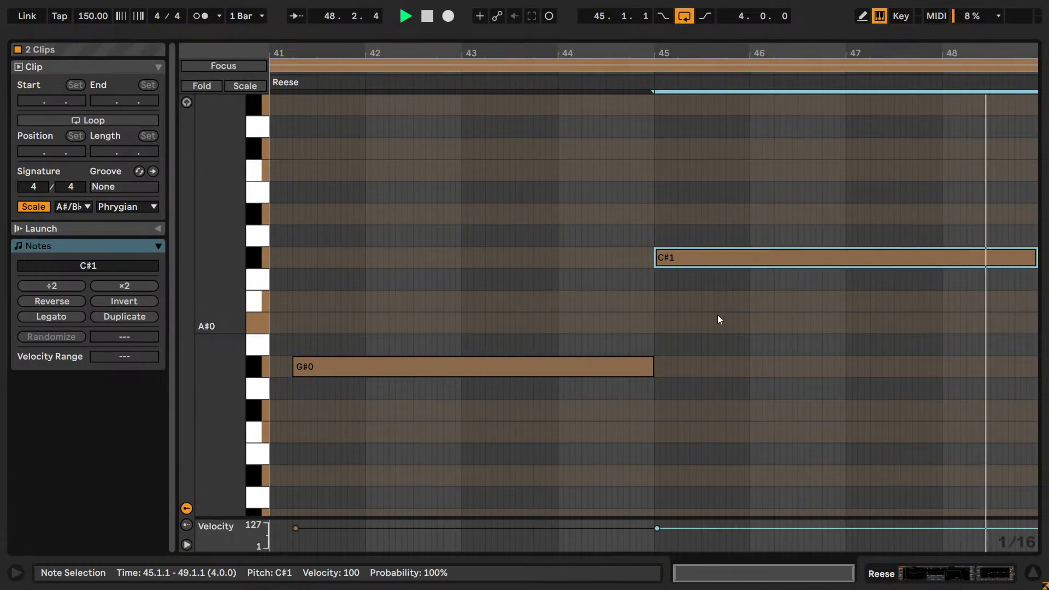
pyautogui.press('Down')
pyautogui.press('Down')
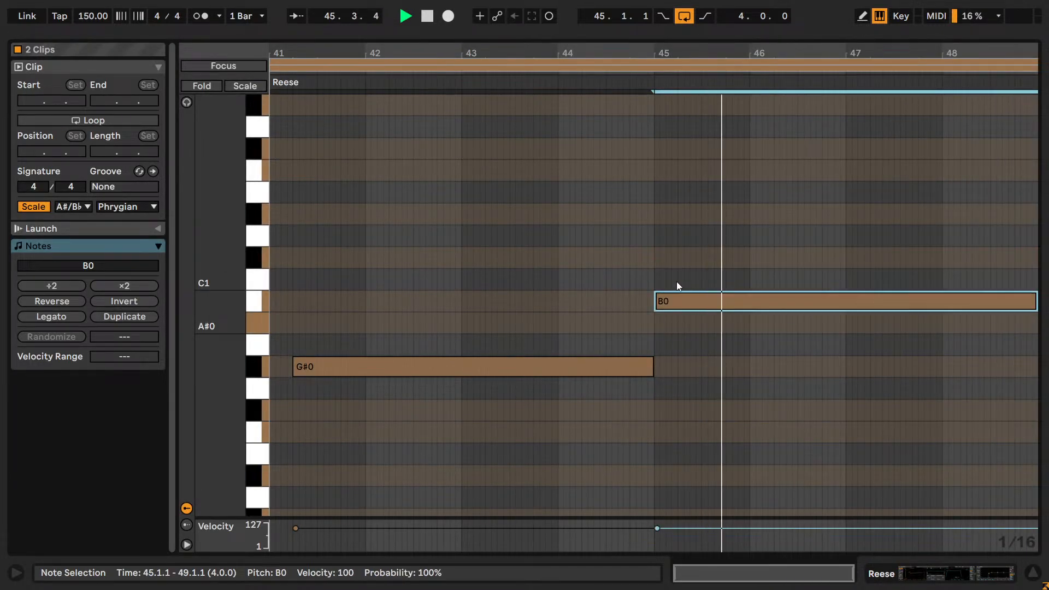
pyautogui.press('space')
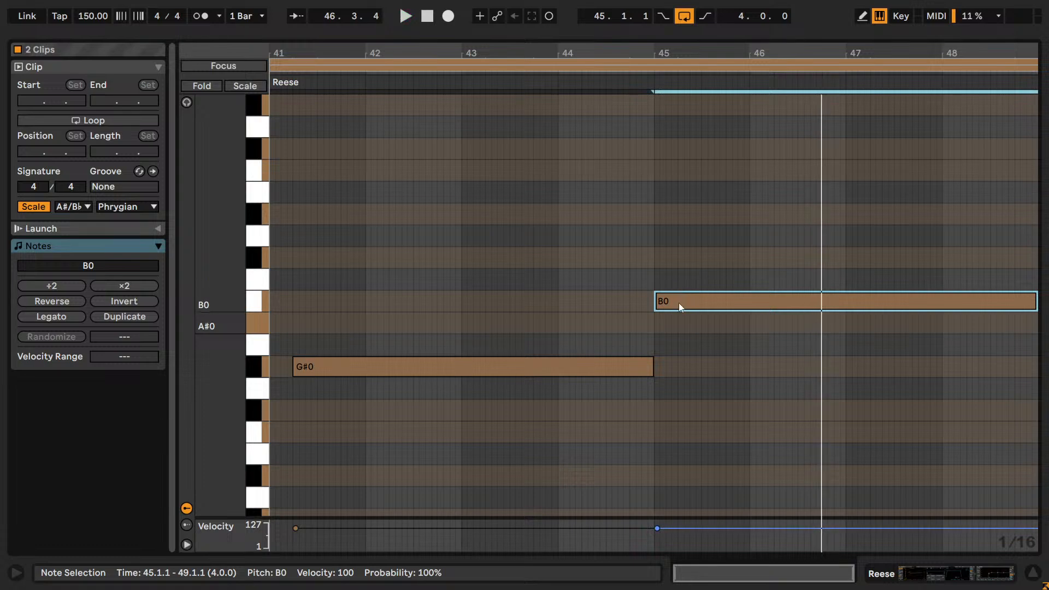
# - Copy the Reese clip at bars 41–49 and paste it four times in a row from bar 33 to bar 65
pyautogui.hotkey('shift', 'Tab')
pyautogui.moveTo(511, 70); pyautogui.dragTo(500, 28)
pyautogui.moveTo(480, 62); pyautogui.dragTo(485, 104)
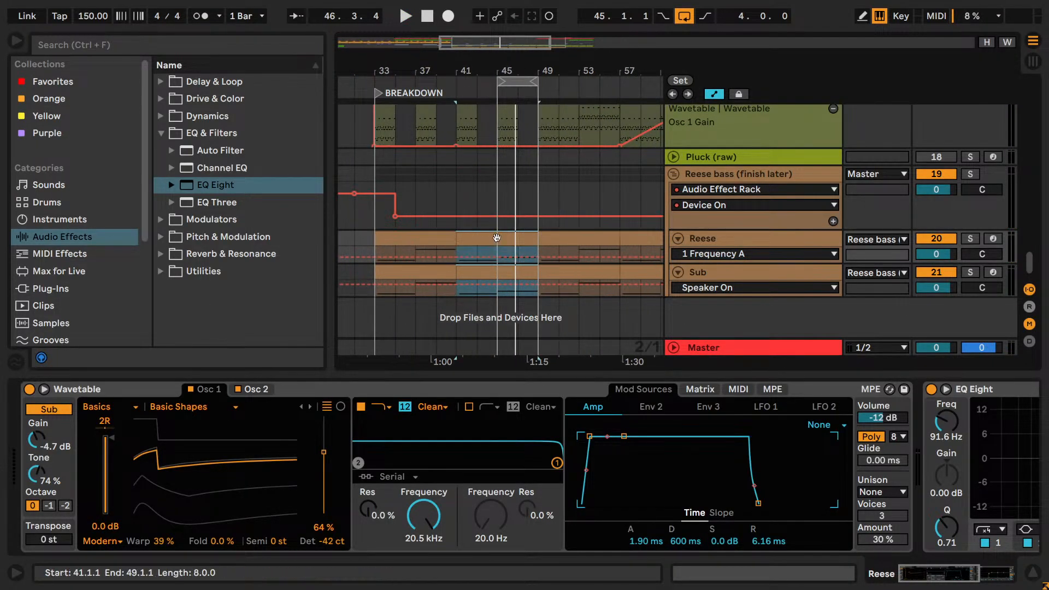
pyautogui.click(497, 238)
pyautogui.hotkey('ctrl', 'c')
pyautogui.click(396, 236)
pyautogui.hotkey('ctrl', 'v')
pyautogui.hotkey('ctrl', 'v')
pyautogui.hotkey('ctrl', 'v')
pyautogui.hotkey('ctrl', 'v')
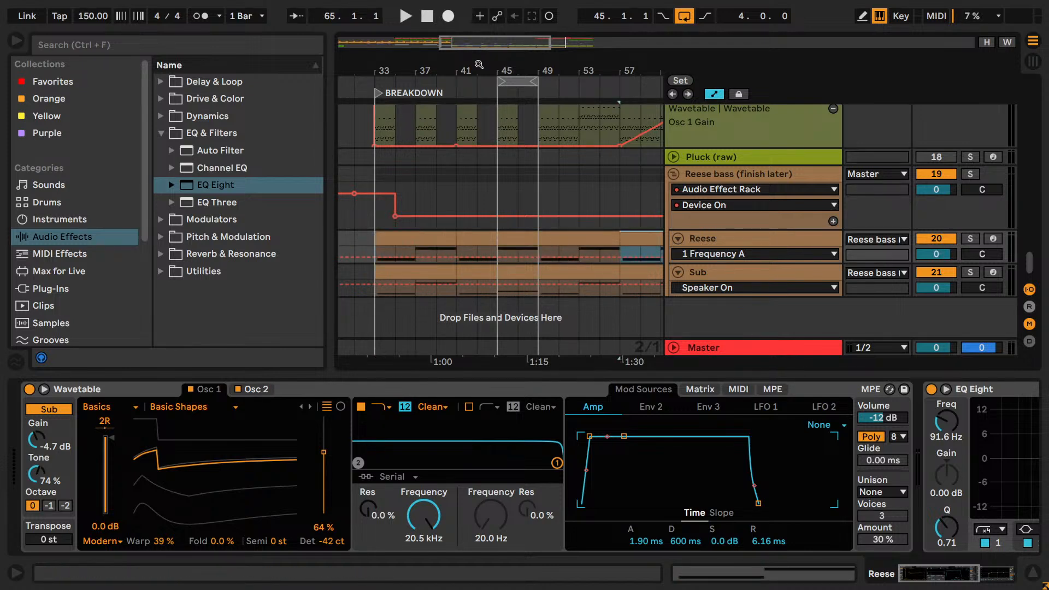
# - Play from bar 57 and check the notes of the Sub clip there
pyautogui.press('space')
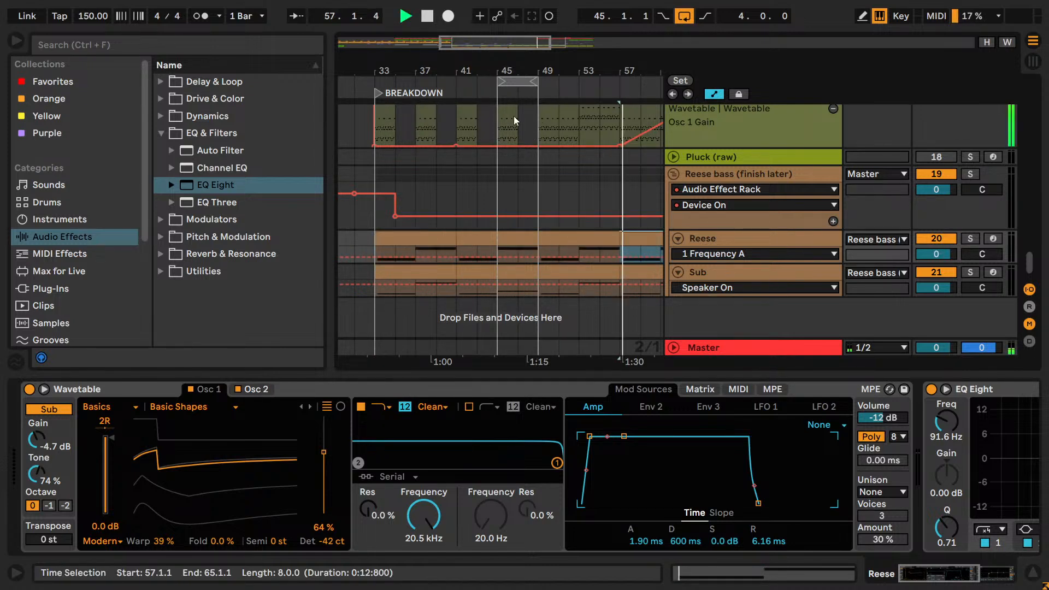
pyautogui.click(558, 271)
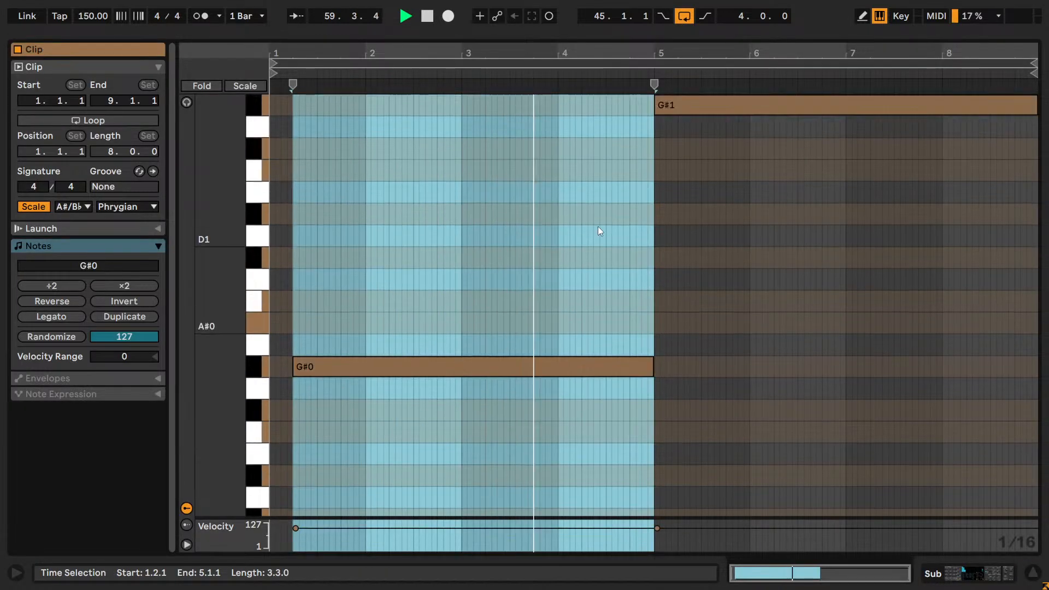
pyautogui.press('space')
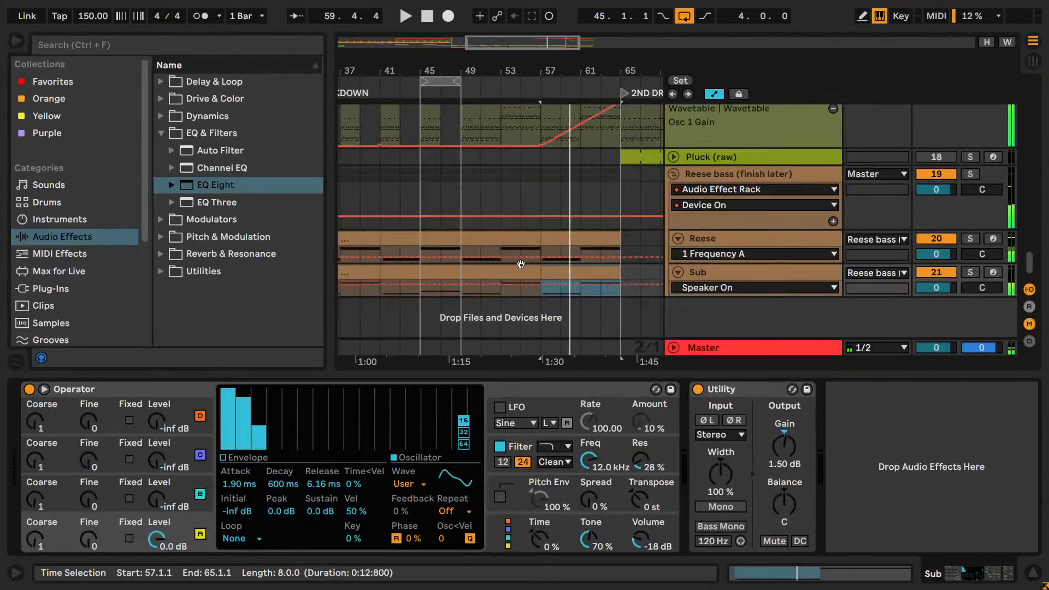
# - Copy the Sub clip at bars 41–49 over the Sub clips starting at bars 49, 57 and 33
pyautogui.click(521, 266)
pyautogui.click(413, 276)
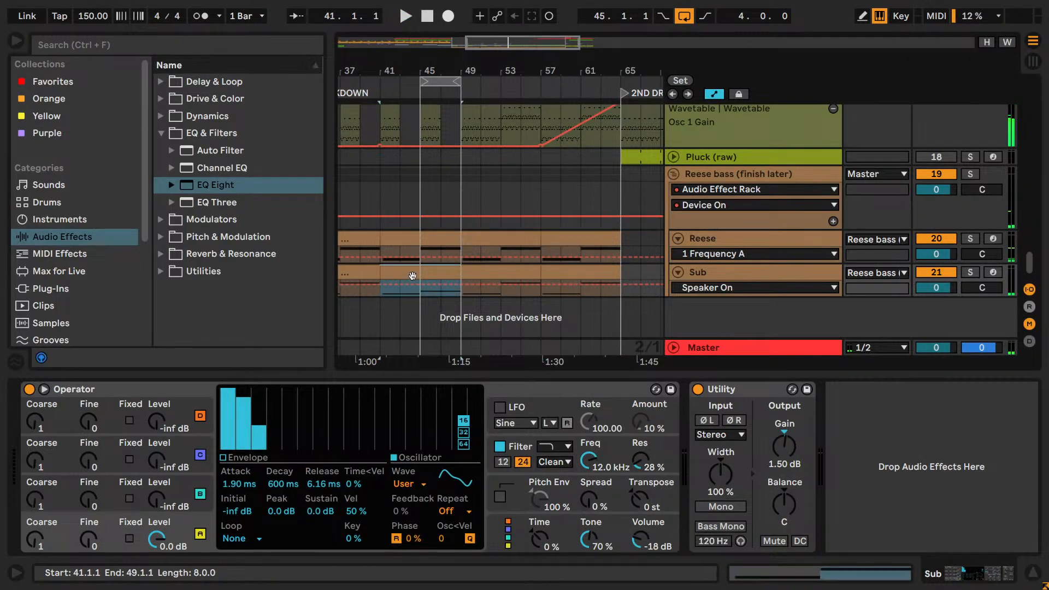
pyautogui.click(469, 279)
pyautogui.click(556, 276)
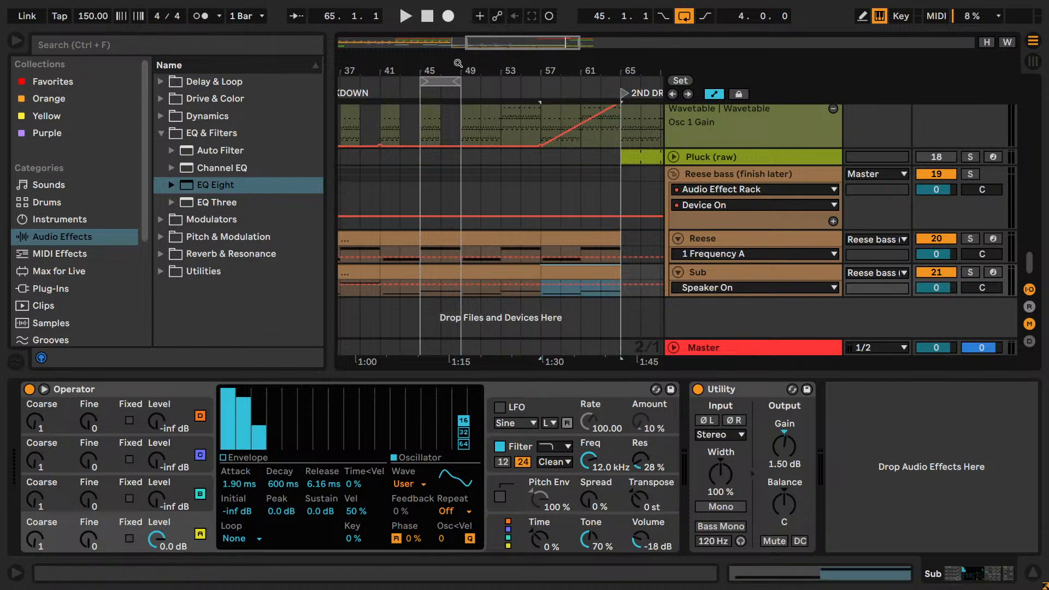
pyautogui.moveTo(514, 40); pyautogui.dragTo(470, 39)
pyautogui.click(465, 273)
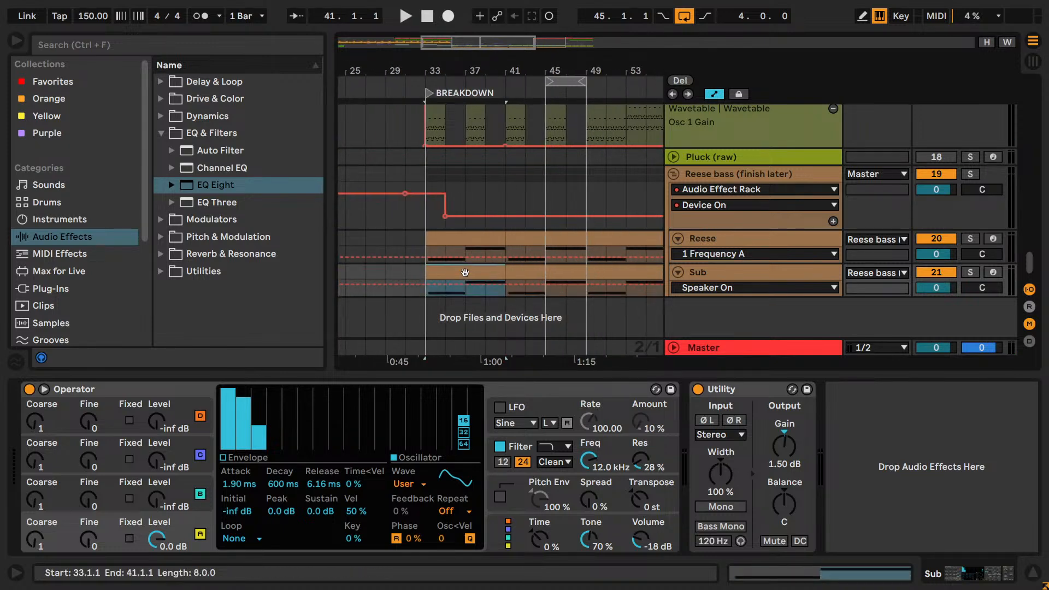
# - Listen to the bass clips from bar 33, and place the insert marker at bar 45
pyautogui.press('space')
pyautogui.hscroll(5, 414, 199)
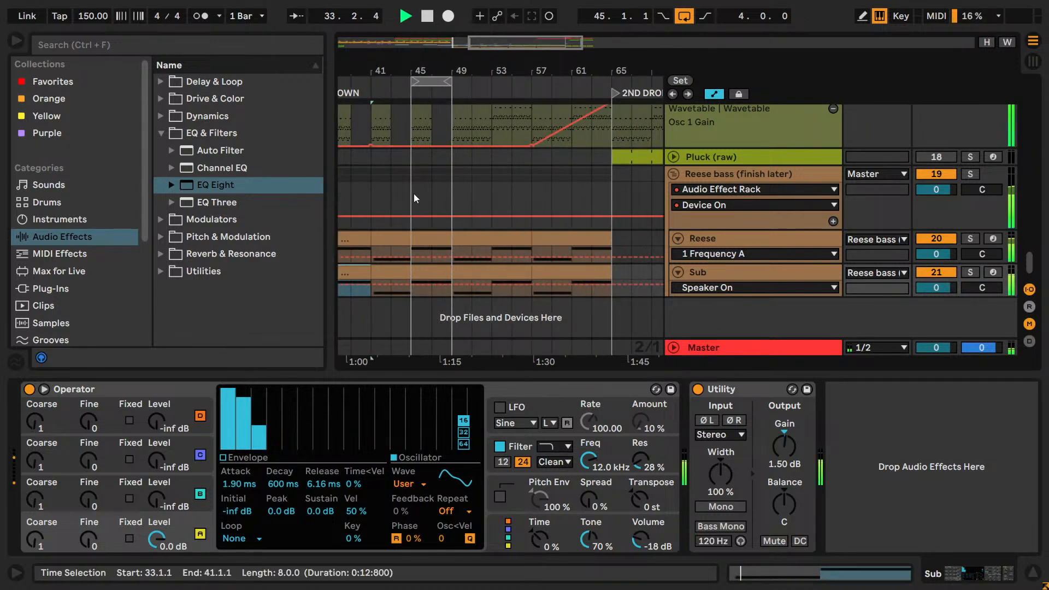
pyautogui.click(711, 189)
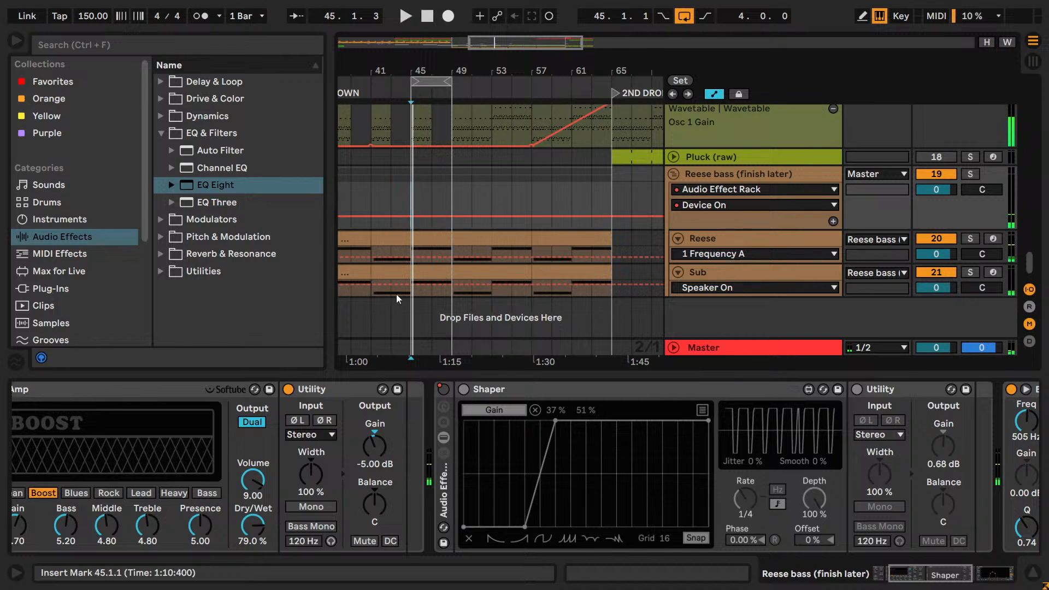
# - Play the Kick build from bar 57 towards the 2nd drop and review its Bandpass and Punch automation
pyautogui.scroll(10, 445, 215)
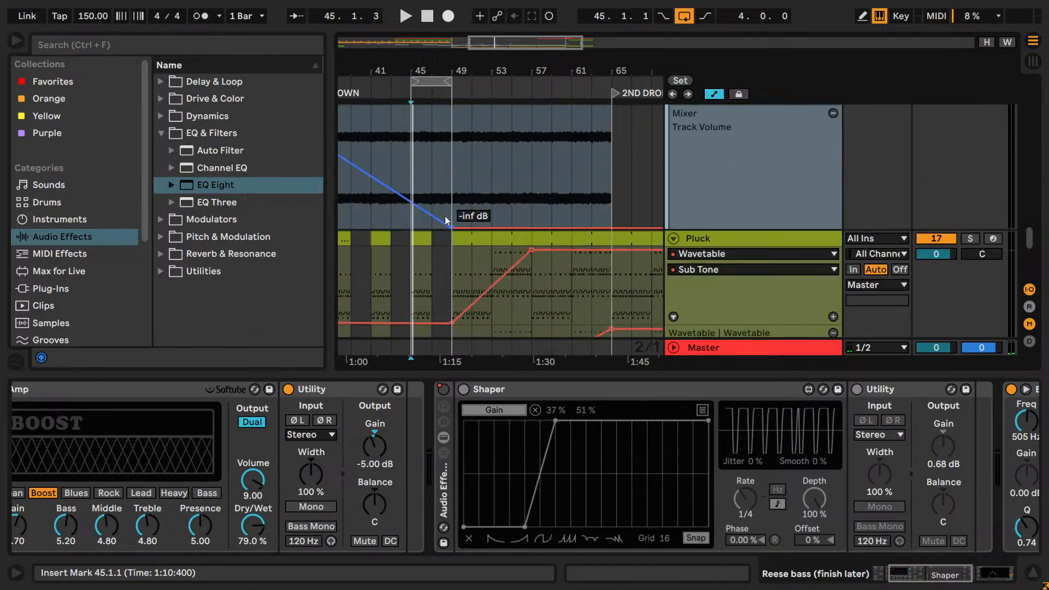
pyautogui.scroll(10, 447, 217)
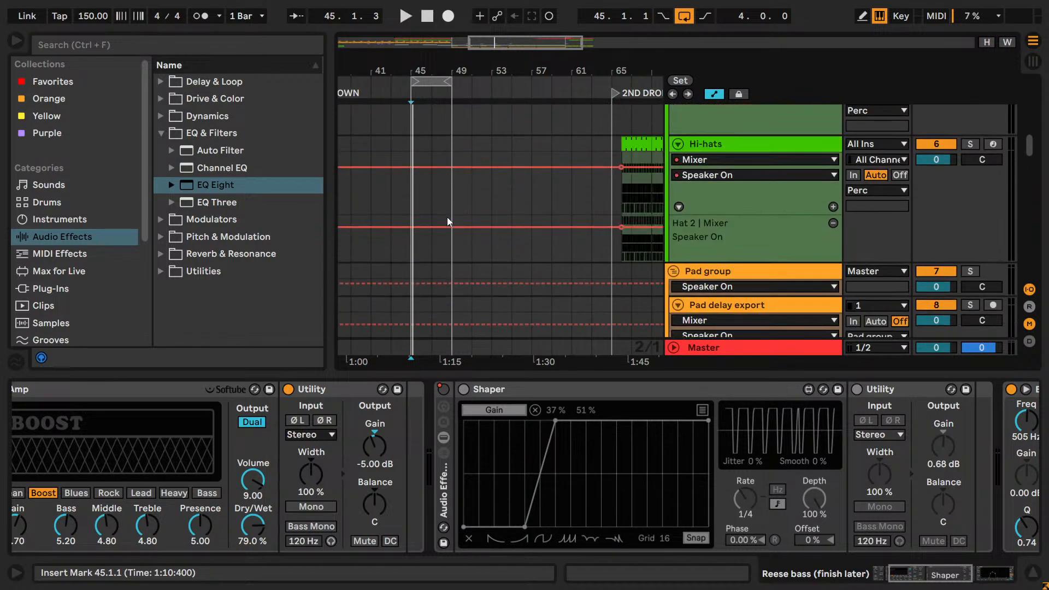
pyautogui.scroll(6, 469, 219)
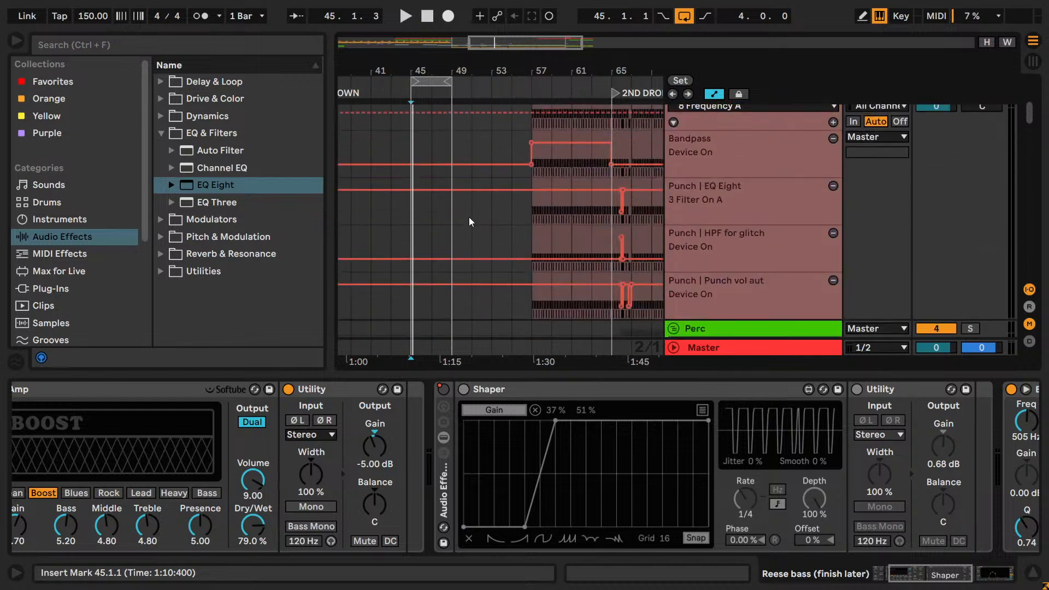
pyautogui.click(532, 219)
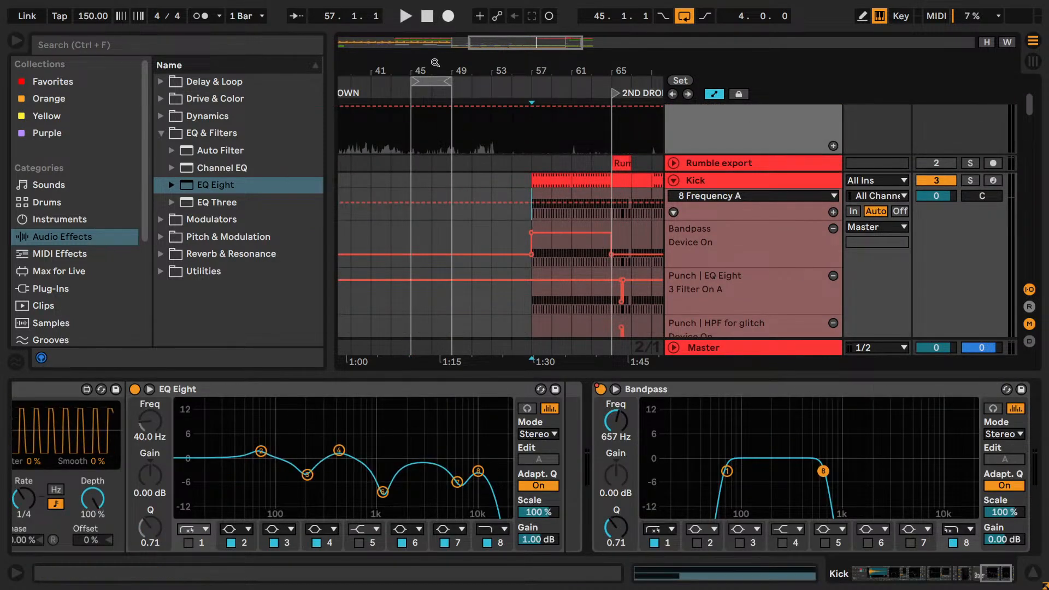
pyautogui.hscroll(3, 546, 114)
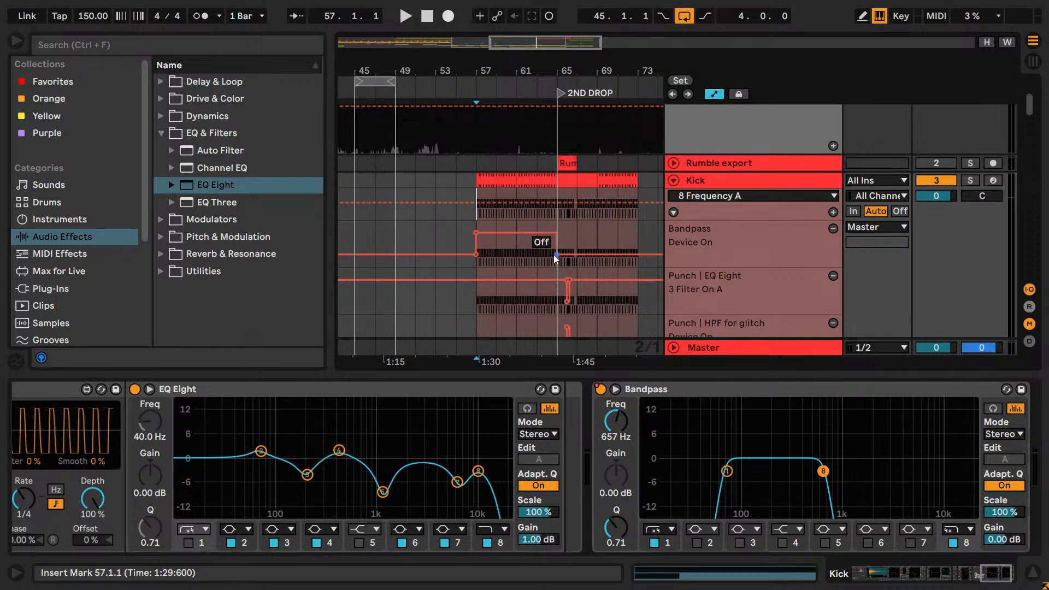
pyautogui.press('space')
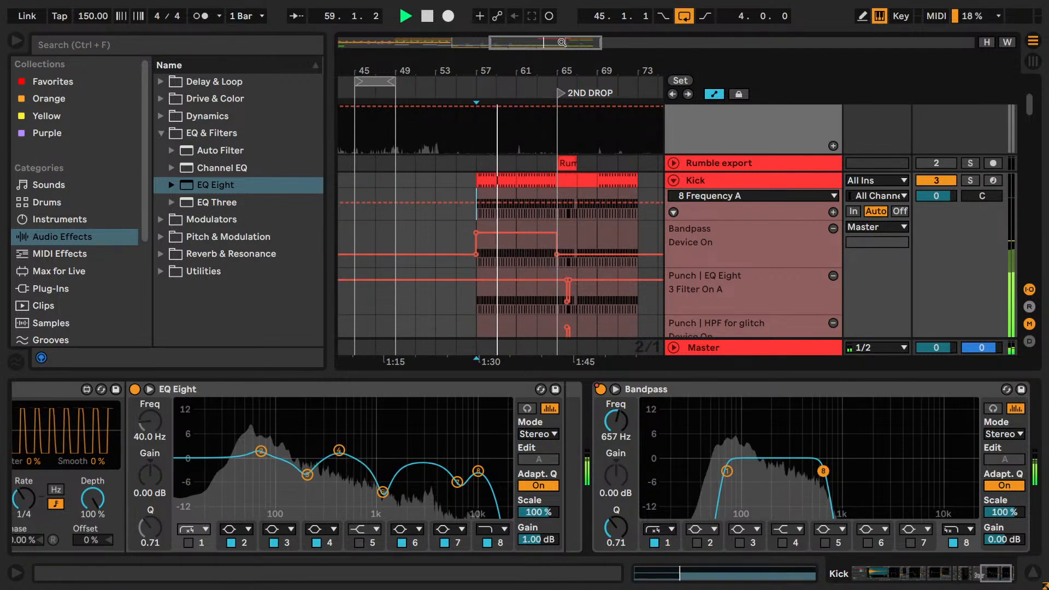
pyautogui.moveTo(547, 71); pyautogui.dragTo(491, 94)
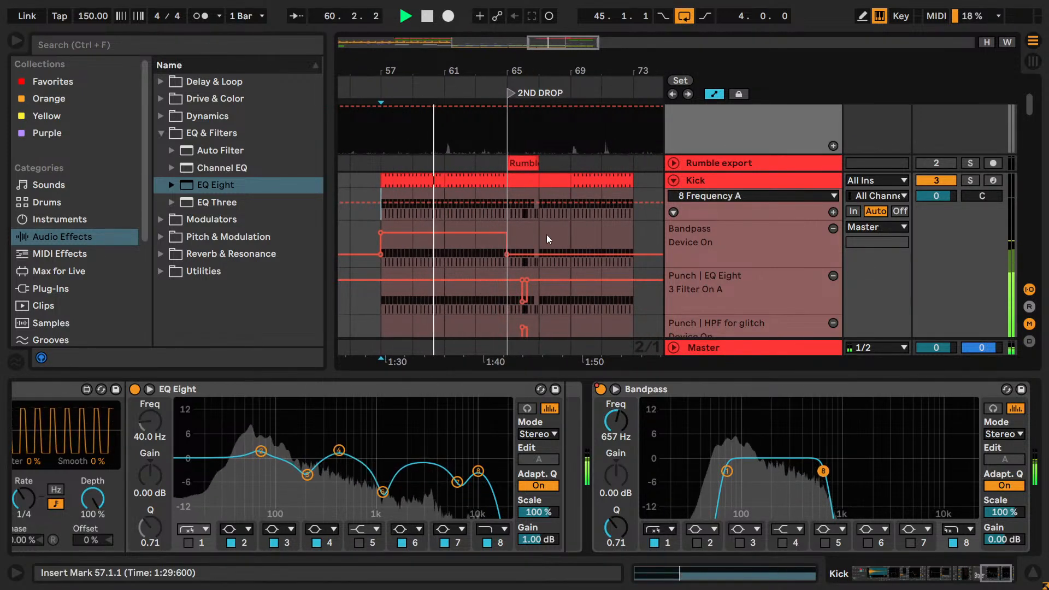
pyautogui.scroll(-1, 547, 236)
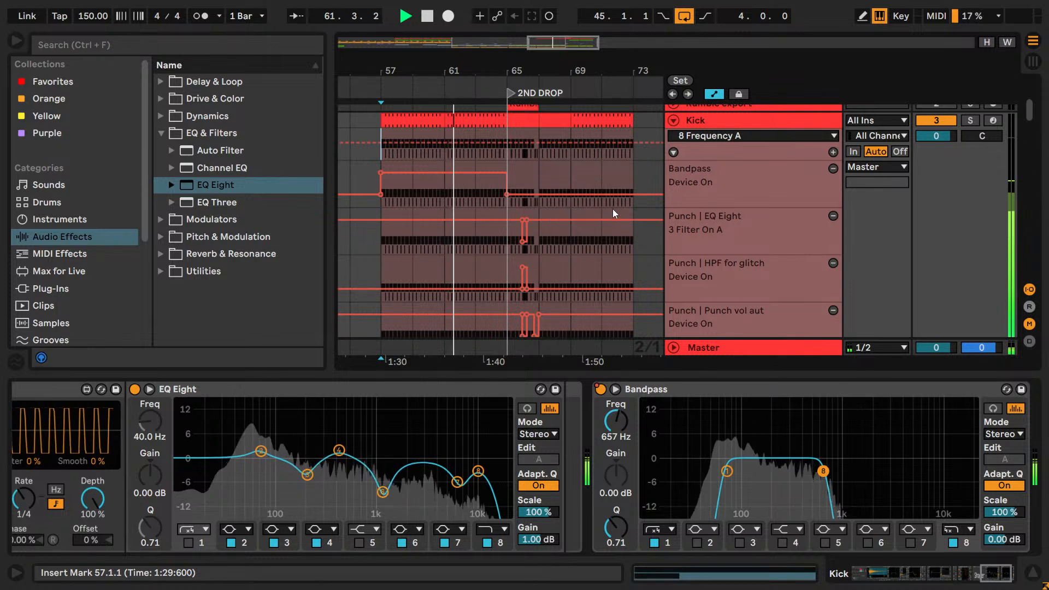
pyautogui.scroll(1, 613, 209)
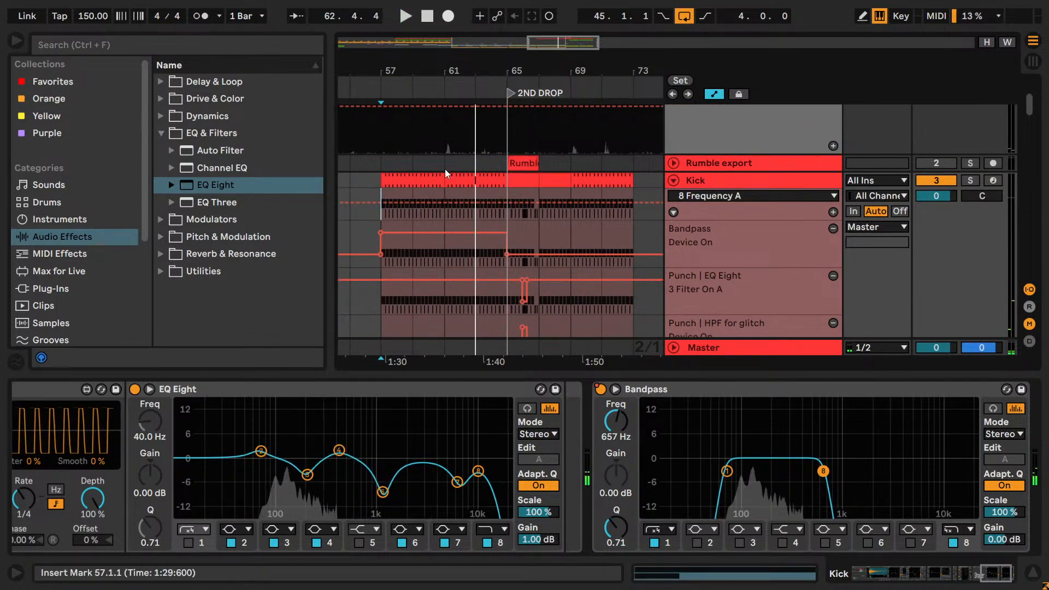
# - Open the Kick clip at bars 63–65 and turn off its loop
pyautogui.doubleClick(495, 185)
pyautogui.hotkey('shift', 'Tab')
pyautogui.scroll(3, 476, 191)
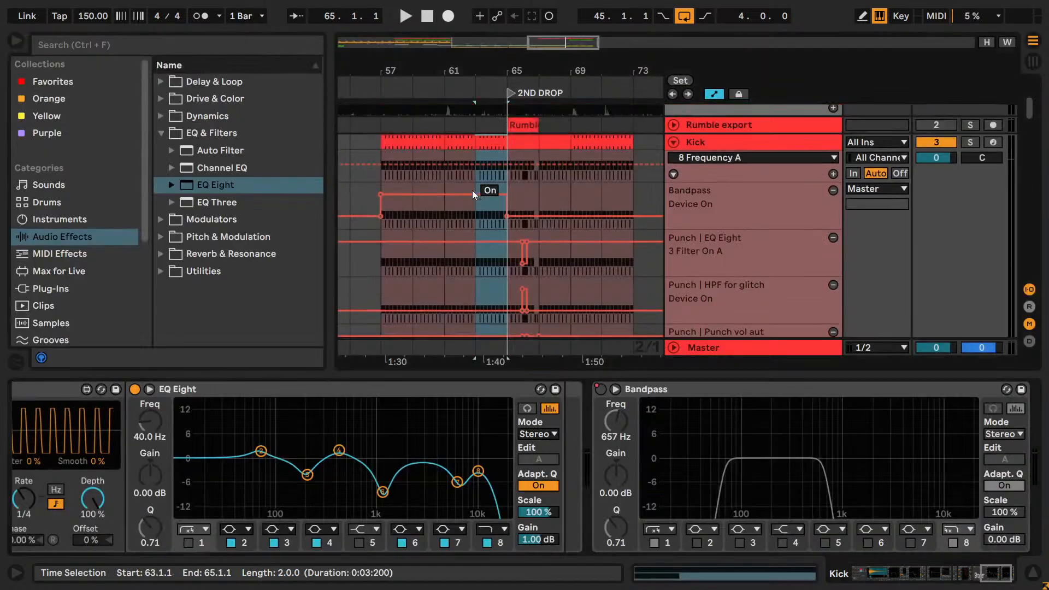
pyautogui.hotkey('shift', 'Tab')
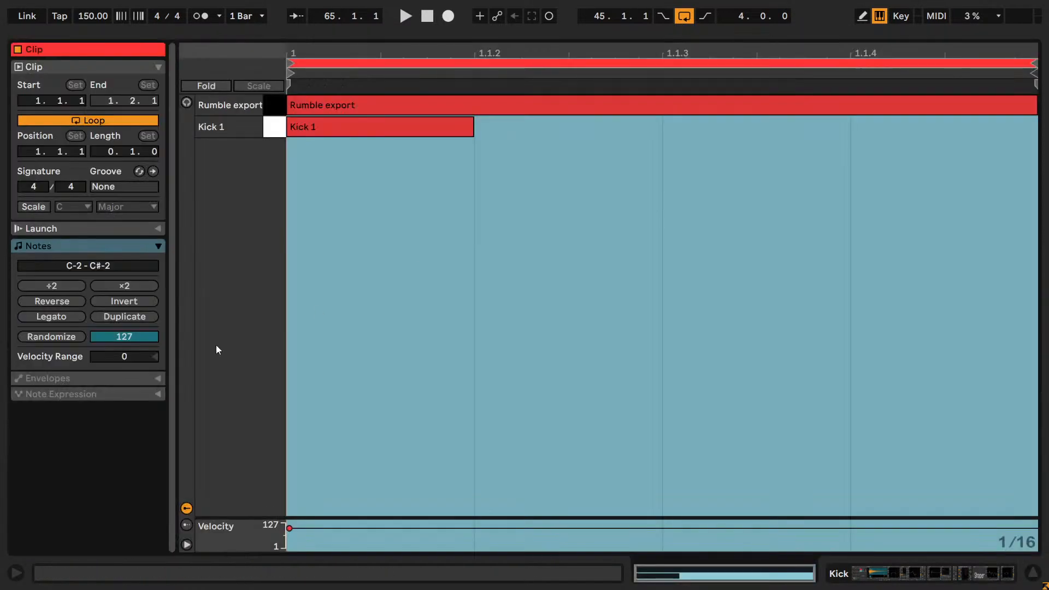
pyautogui.click(110, 123)
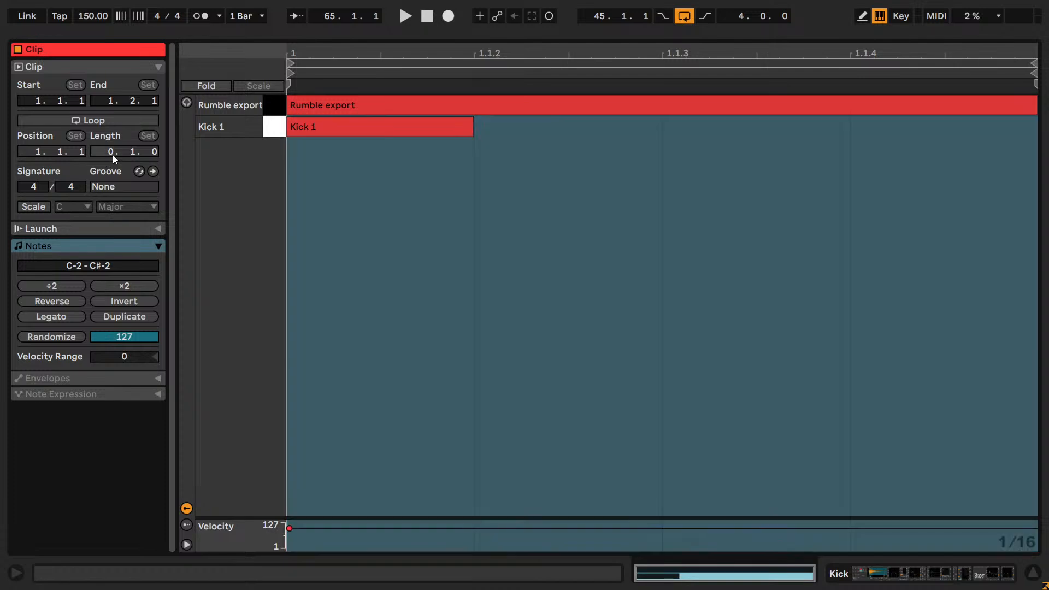
pyautogui.hotkey('shift', 'Tab')
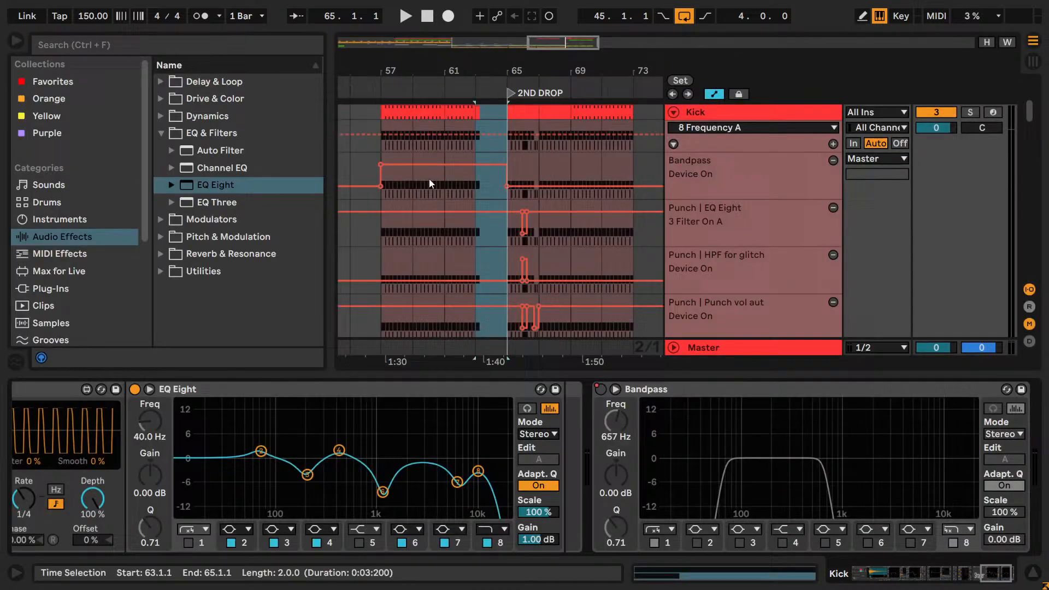
# - Reopen the shortened Kick clip at bar 63, set its loop length to 2.0.0, and turn looping back on
pyautogui.doubleClick(479, 111)
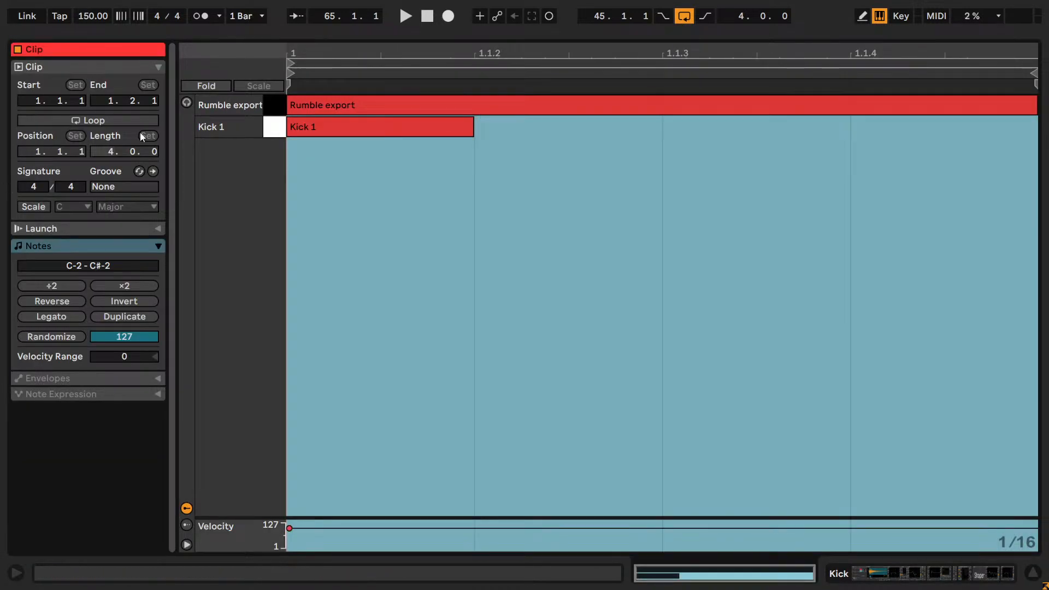
pyautogui.click(109, 122)
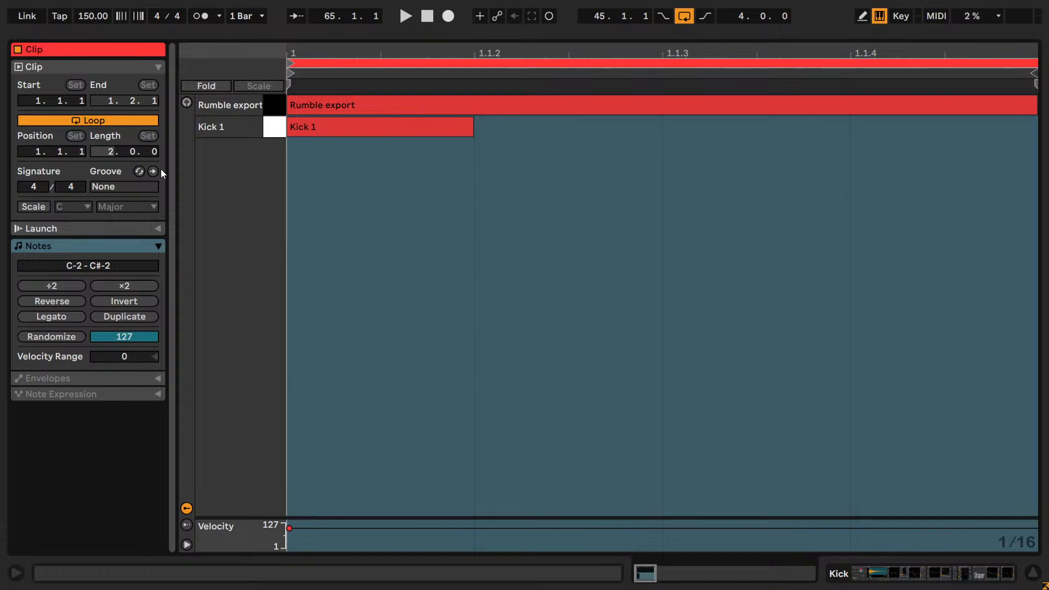
pyautogui.hotkey('shift', 'Tab')
pyautogui.scroll(2, 487, 111)
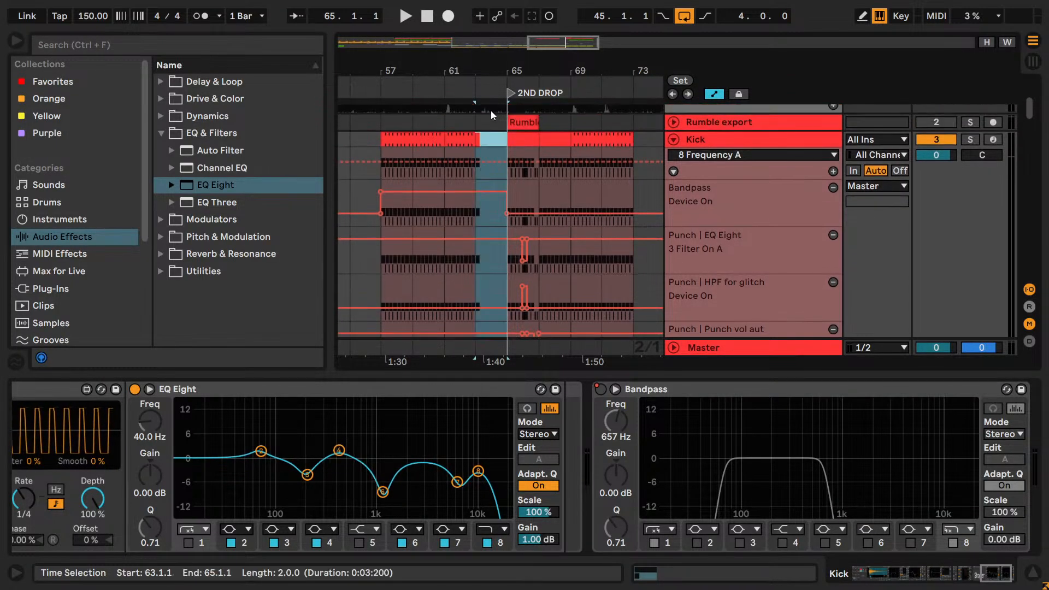
# - Extend the shortened Kick clip at bar 63 so it ends at bar 65, where the 2nd drop begins
pyautogui.moveTo(539, 41); pyautogui.dragTo(513, 96)
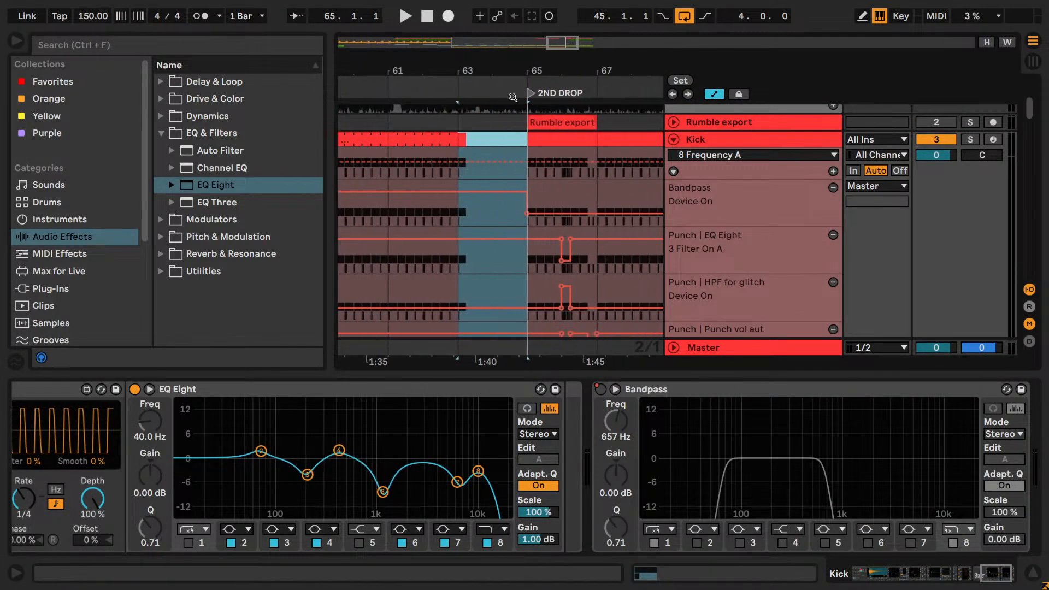
pyautogui.click(466, 140)
pyautogui.moveTo(466, 140); pyautogui.dragTo(517, 141)
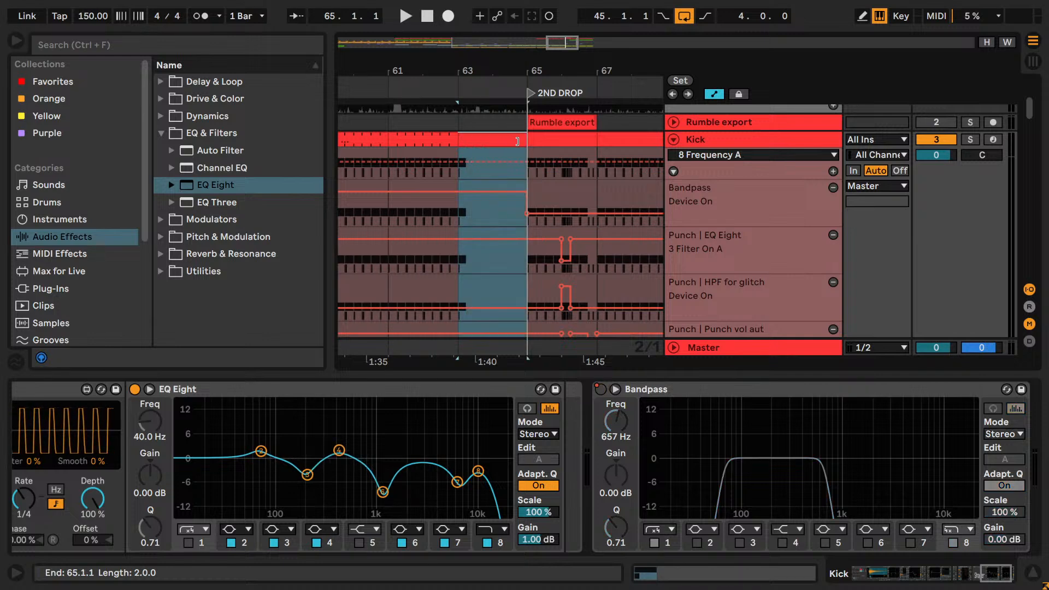
# - Duplicate the Rumble export and Kick 1 note pair four times, placing copies at beats 1.2, 1.3, 1.4 and 2.1 of the bar-63 clip
pyautogui.hotkey('shift', 'Tab')
pyautogui.moveTo(374, 213); pyautogui.dragTo(305, 74)
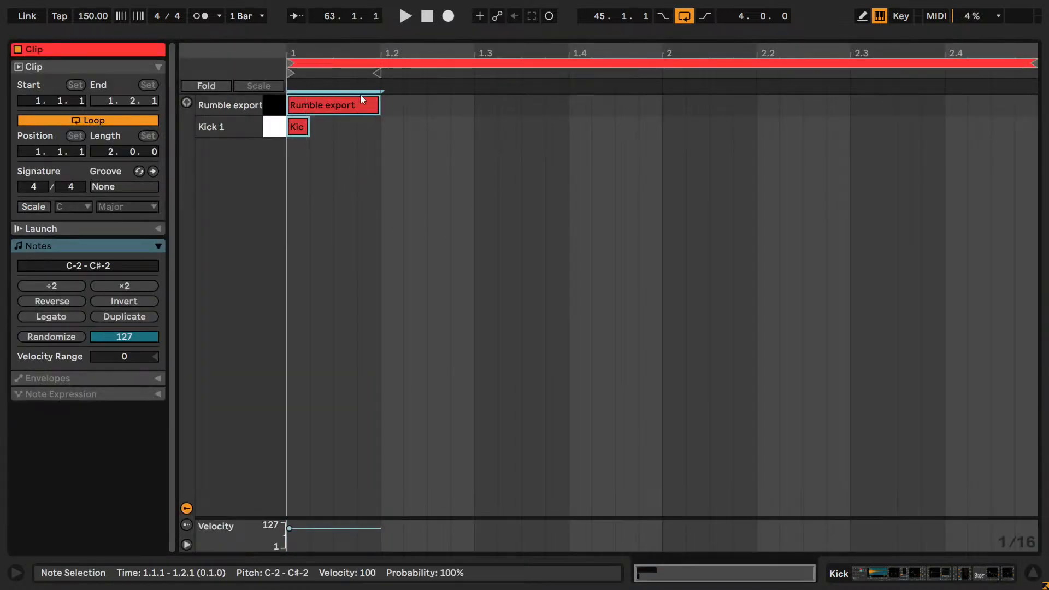
pyautogui.hotkey('ctrl', 'd')
pyautogui.hotkey('ctrl', 'd')
pyautogui.hotkey('ctrl', 'd')
pyautogui.hotkey('ctrl', 'd')
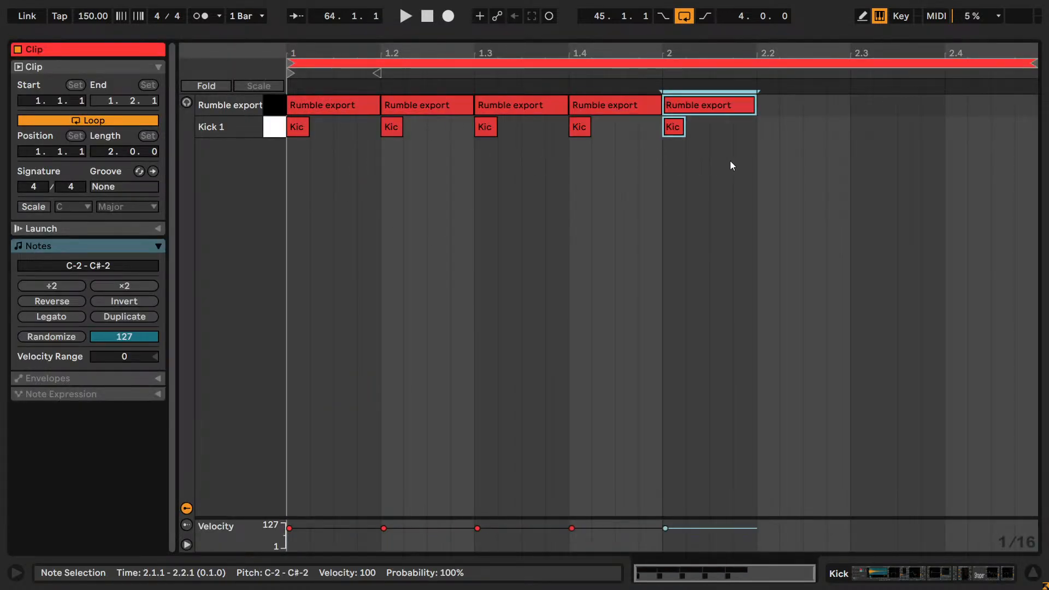
# - Move the last note pair from beat 2.1 to 2.3 and delete the pair at beat 1.2, listening to the pattern
pyautogui.moveTo(690, 116); pyautogui.dragTo(772, 110)
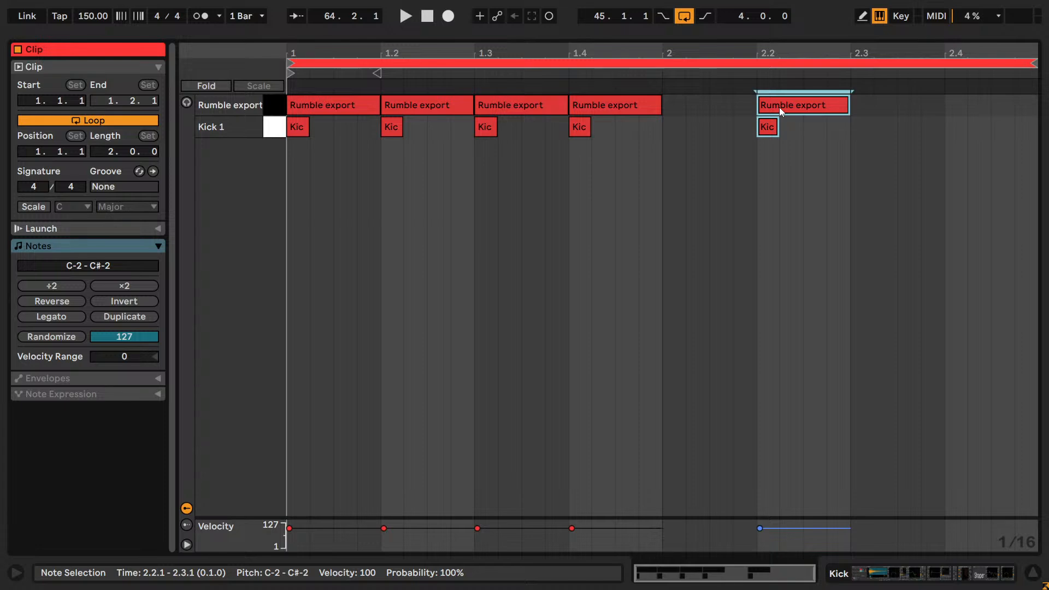
pyautogui.moveTo(779, 108); pyautogui.dragTo(862, 113)
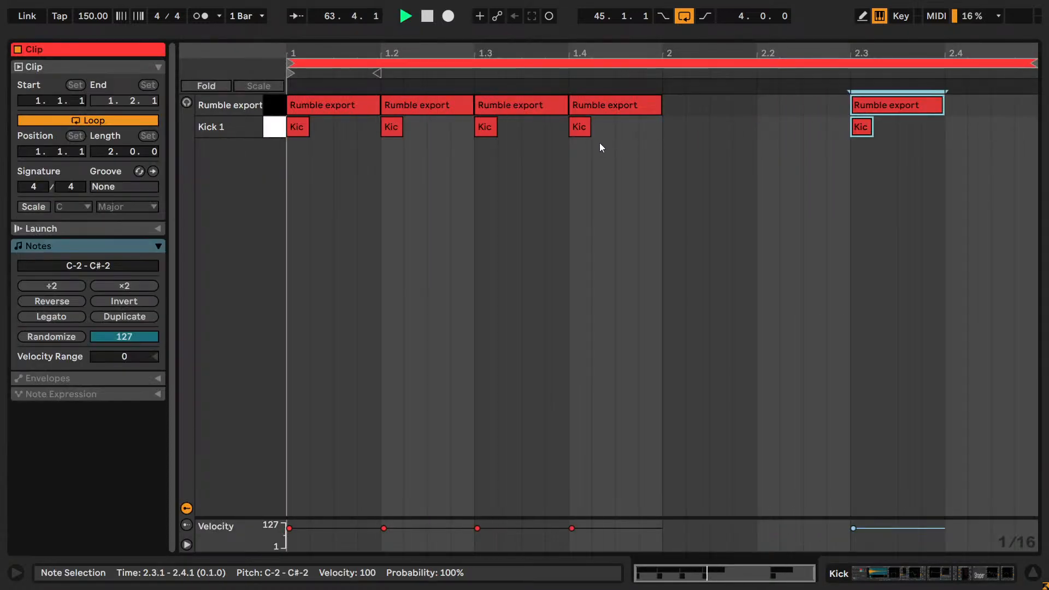
pyautogui.press('space')
pyautogui.moveTo(427, 144); pyautogui.dragTo(402, 111)
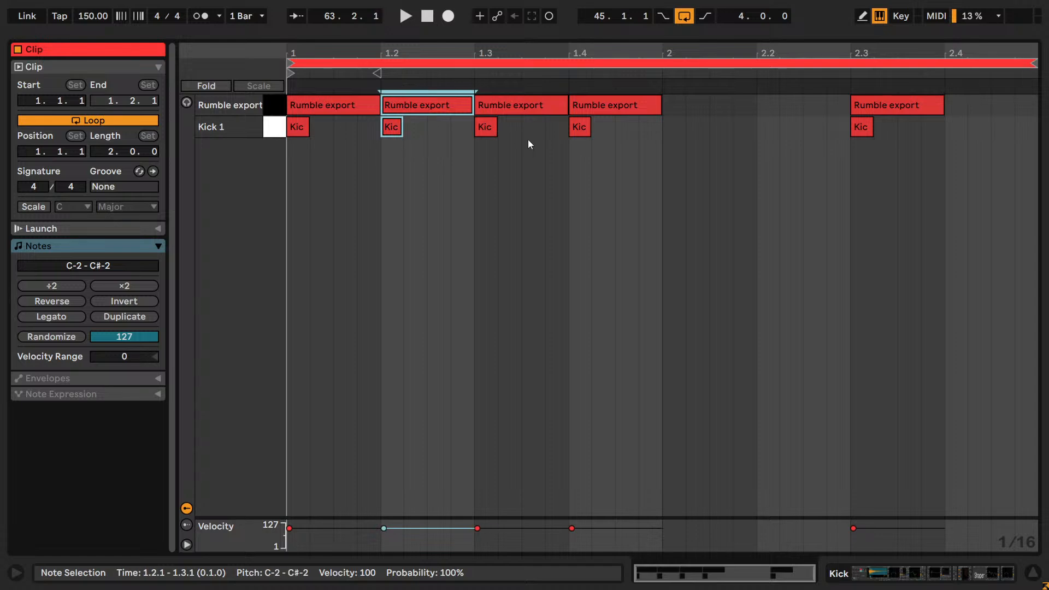
pyautogui.press('Delete')
pyautogui.press('space')
pyautogui.press('space')
# - Shift the Rumble export and Kick 1 note pair at beat 1.4 one beat later to 2.1
pyautogui.moveTo(628, 155); pyautogui.dragTo(584, 101)
pyautogui.press('Right')
pyautogui.press('Right')
pyautogui.press('Right')
pyautogui.press('Right')
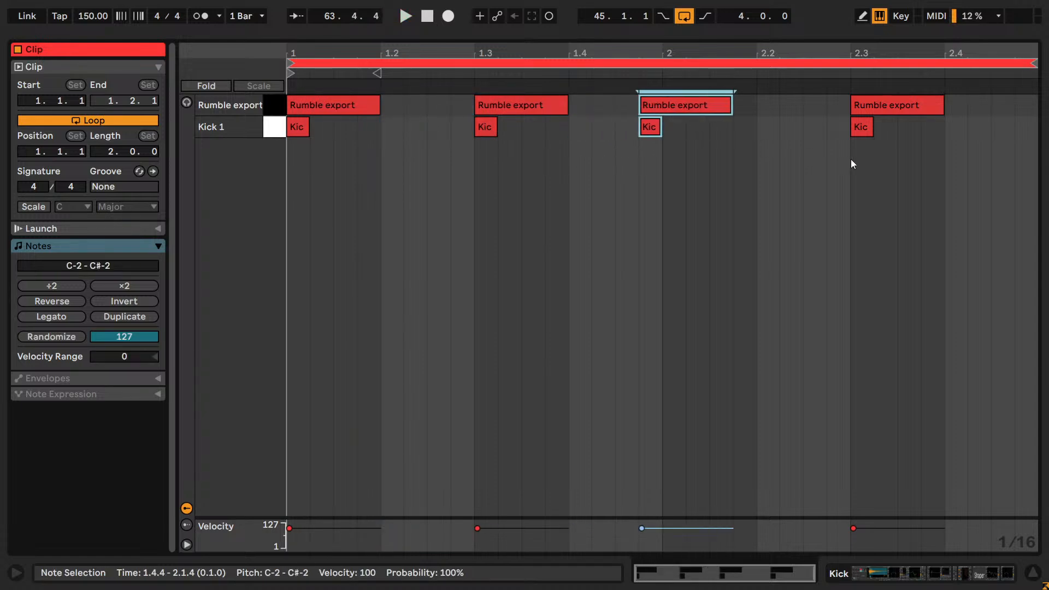
# - Delete the note pair at beat 2.3 and play the Kick build in the arrangement towards the 2nd drop
pyautogui.moveTo(851, 159); pyautogui.dragTo(858, 87)
pyautogui.press('Delete')
pyautogui.press('space')
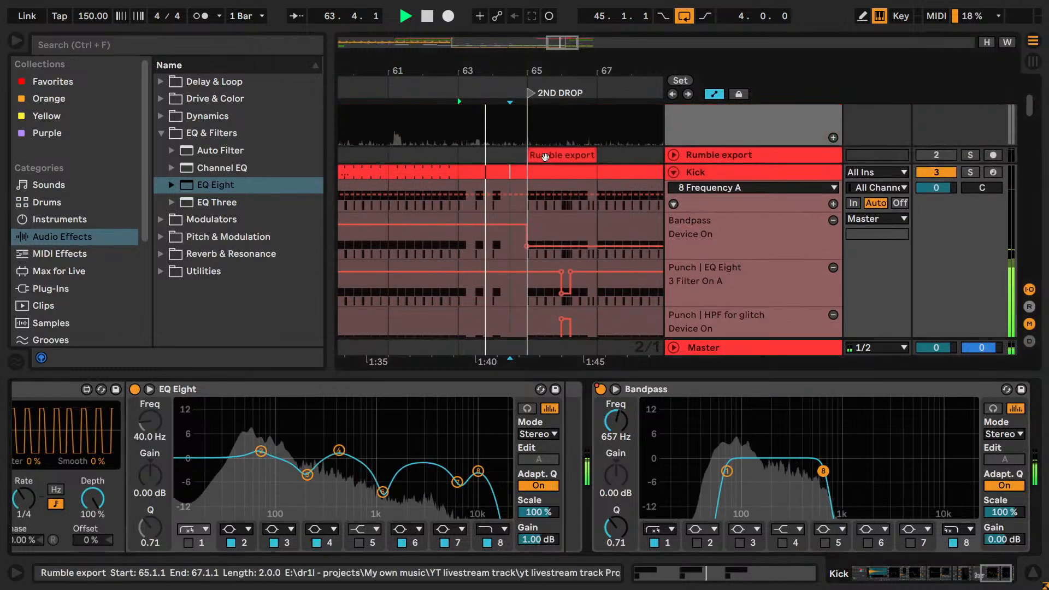
pyautogui.click(393, 188)
pyautogui.moveTo(519, 71); pyautogui.dragTo(557, 53)
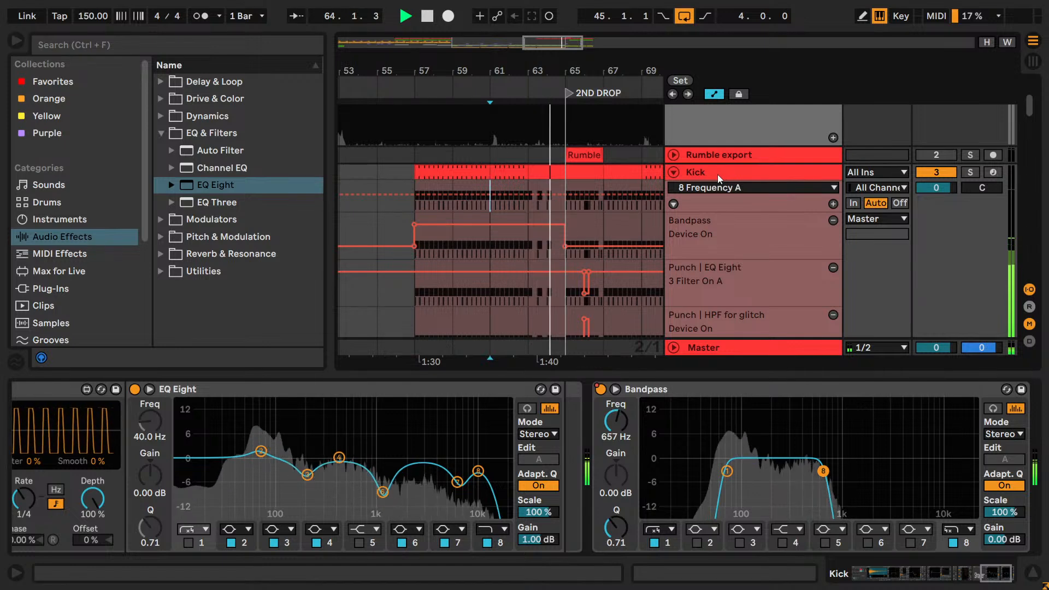
# - Add a one-beat Rumble export note at beat 2.3 of the Kick clip at bar 63
pyautogui.click(551, 170)
pyautogui.press('space')
pyautogui.doubleClick(551, 170)
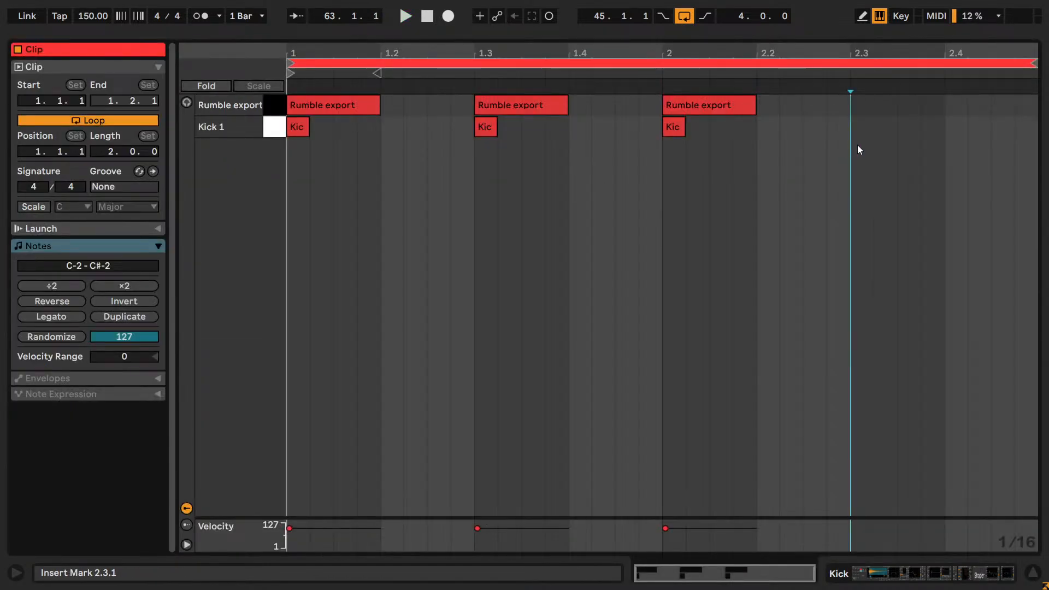
pyautogui.doubleClick(863, 112)
pyautogui.moveTo(874, 106); pyautogui.dragTo(944, 106)
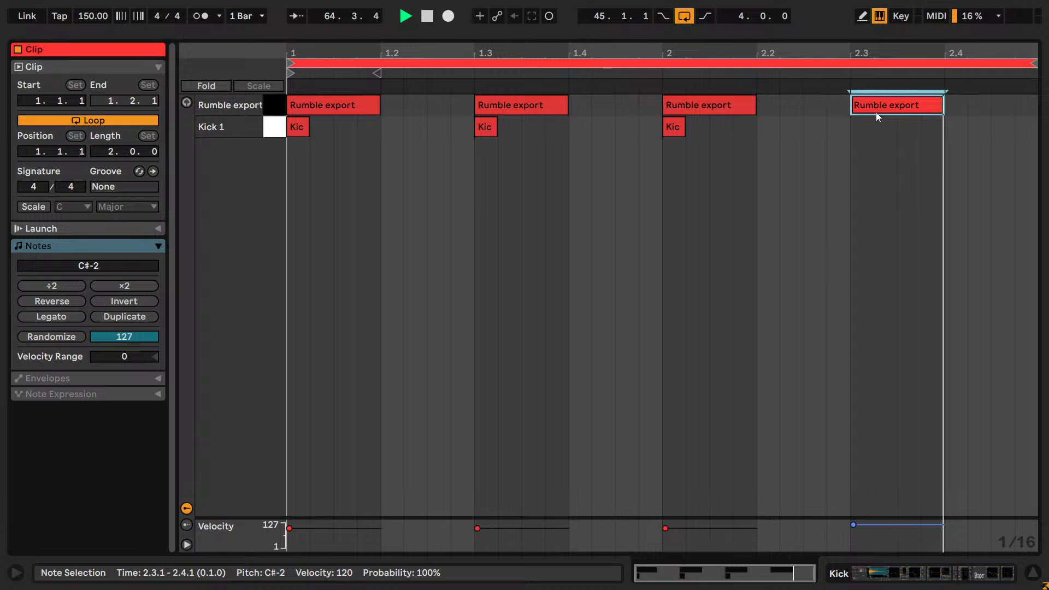
pyautogui.moveTo(877, 112); pyautogui.dragTo(874, 123)
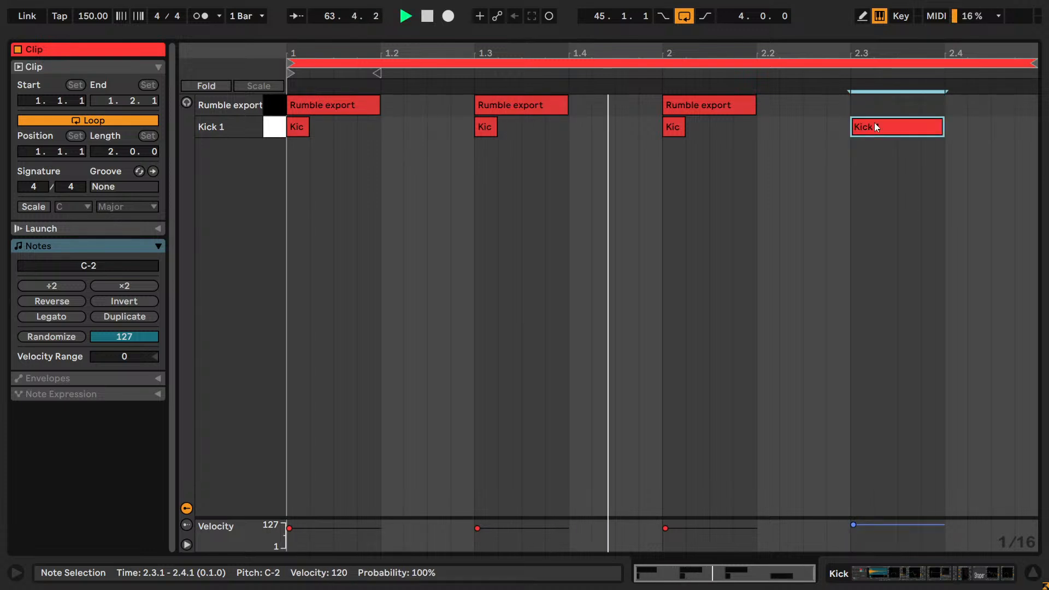
pyautogui.hotkey('ctrl', 'z')
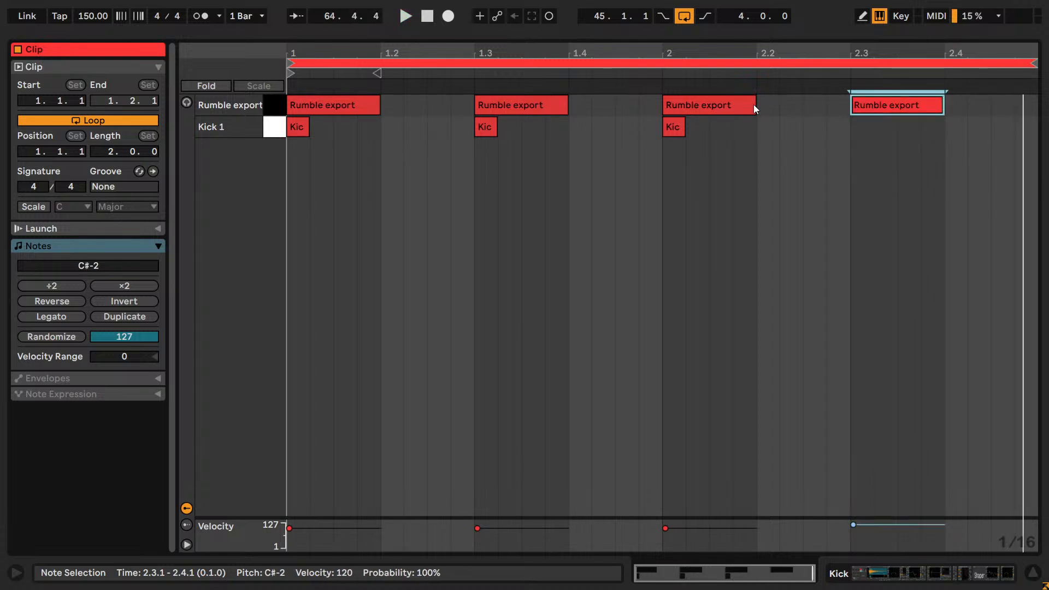
# - Delete the Kick 1 note at beat 2.1 and listen to the build leading into the 2nd drop
pyautogui.click(691, 110)
pyautogui.click(681, 129)
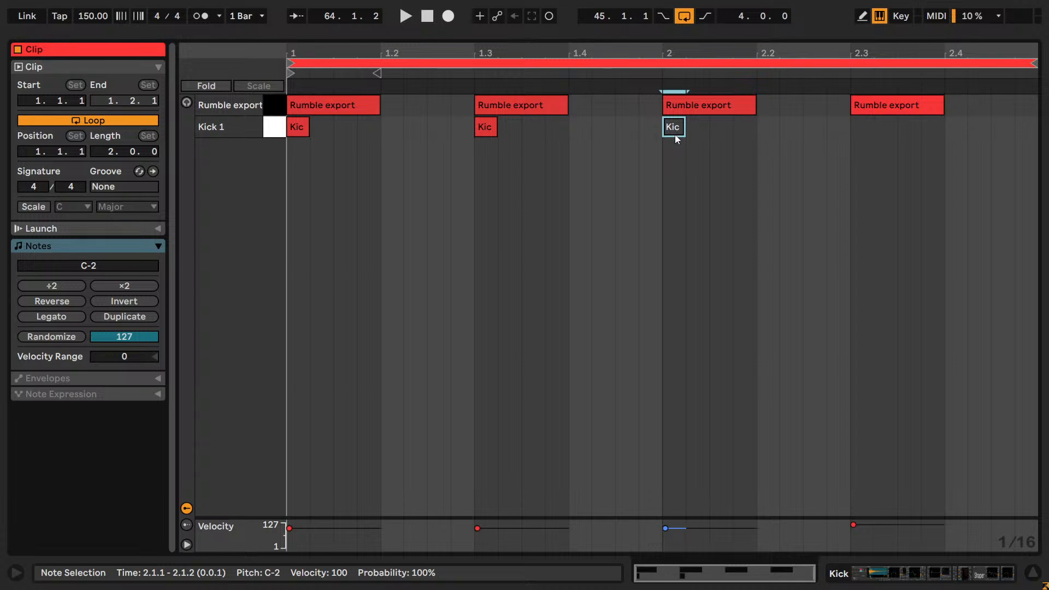
pyautogui.doubleClick(674, 134)
pyautogui.press('space')
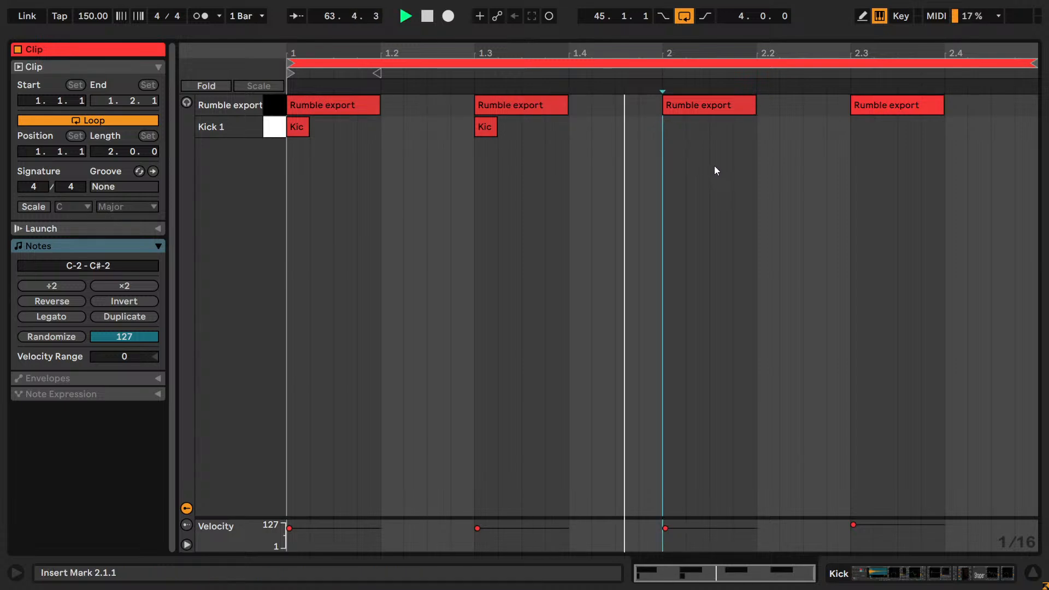
pyautogui.hotkey('shift', 'Tab')
pyautogui.scroll(2, 623, 168)
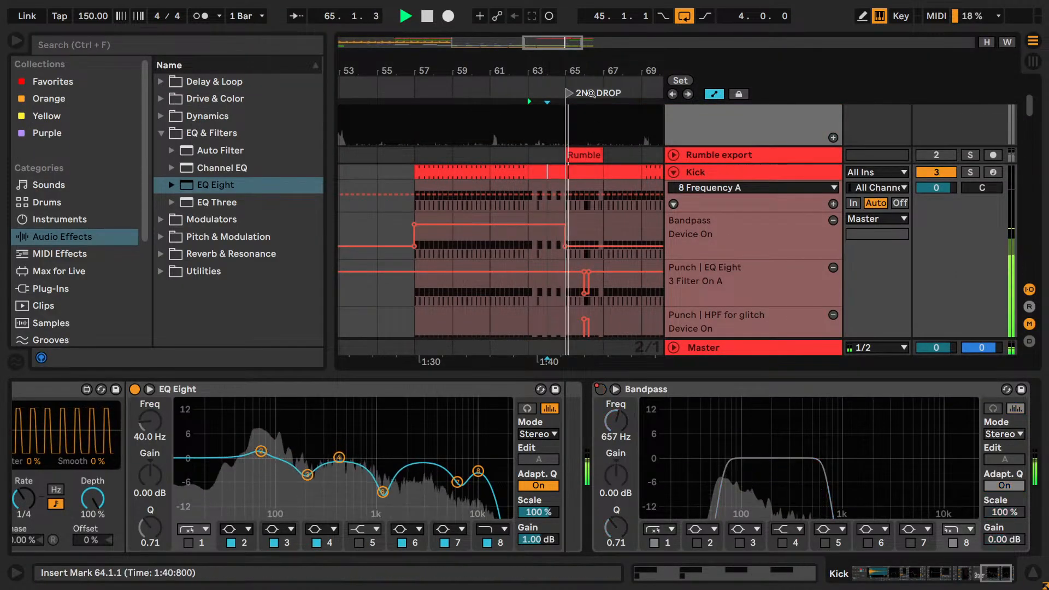
pyautogui.moveTo(562, 43); pyautogui.dragTo(562, 68)
# - Show the Kick track's volume automation and make its lane taller
pyautogui.click(703, 171)
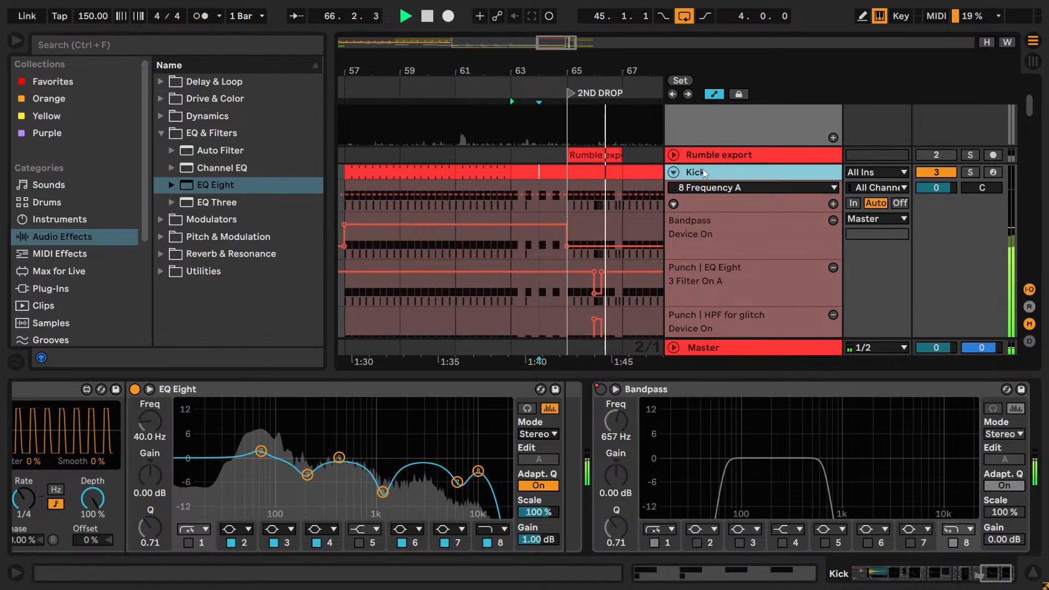
pyautogui.click(995, 574)
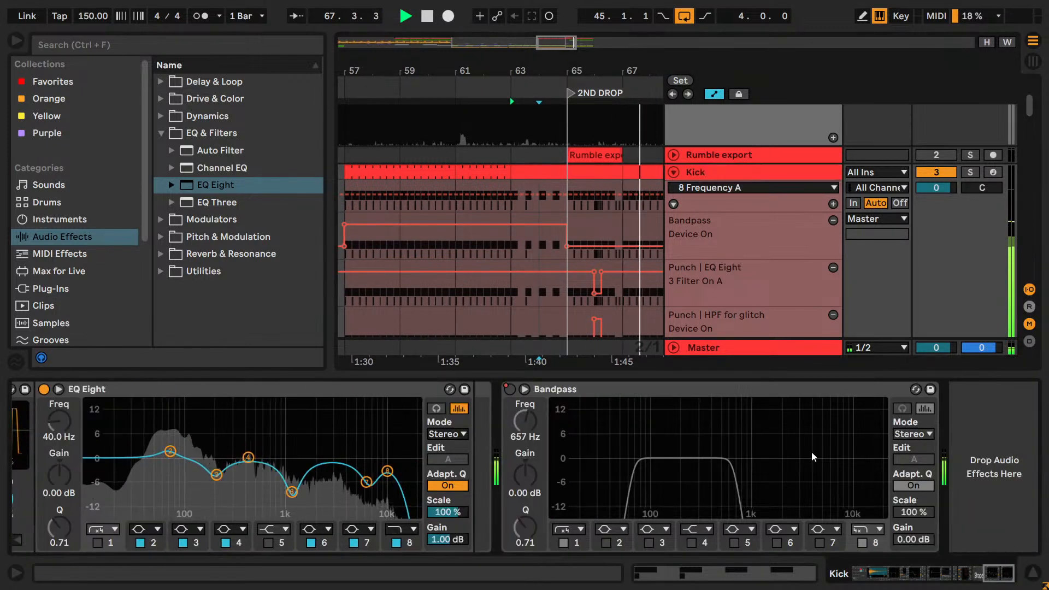
pyautogui.click(160, 271)
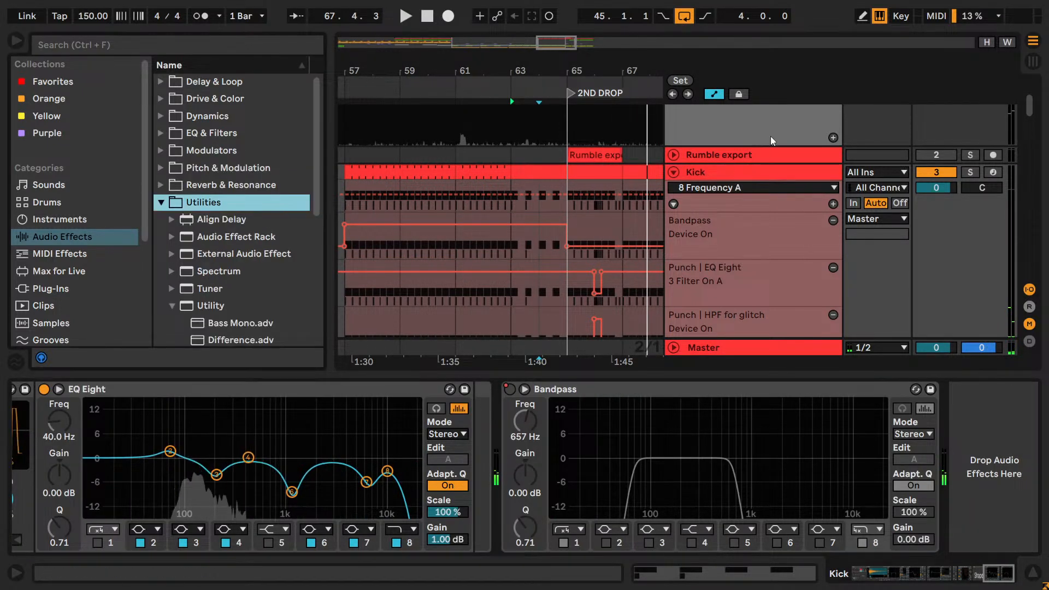
pyautogui.click(776, 171)
pyautogui.rightClick(937, 187)
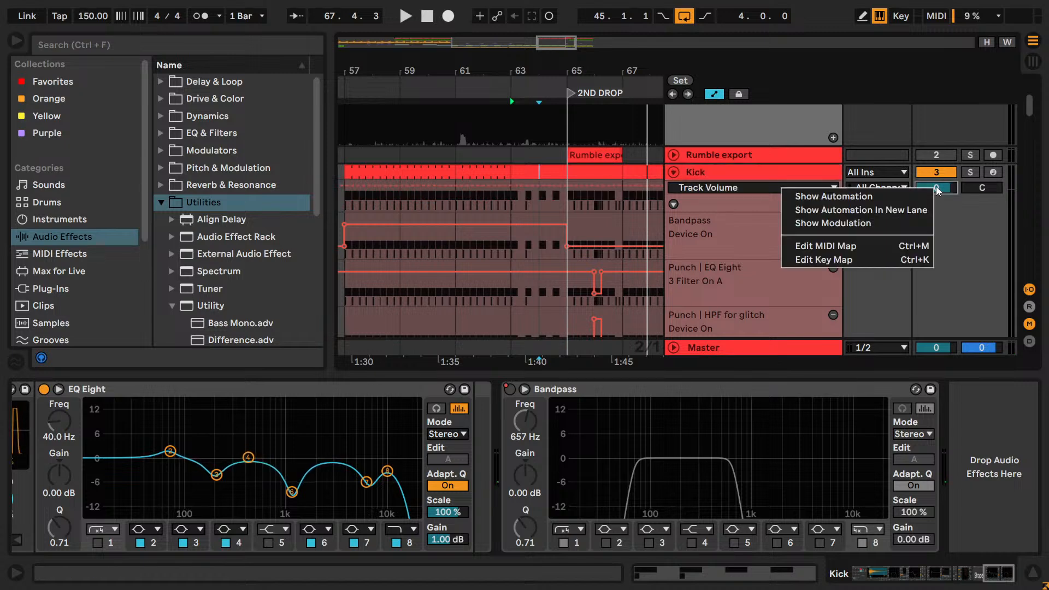
pyautogui.click(878, 196)
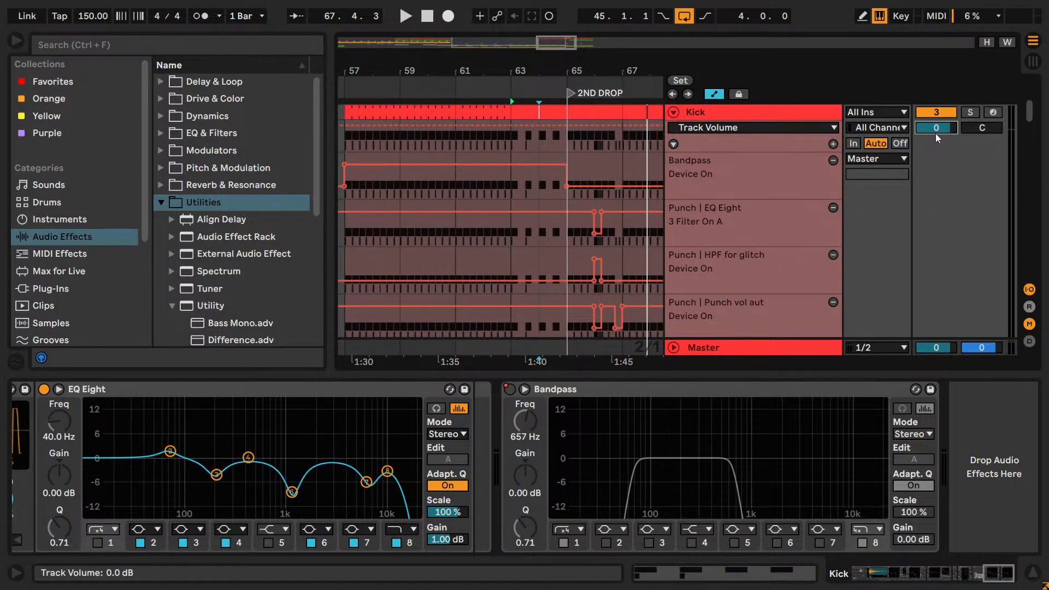
pyautogui.moveTo(706, 151); pyautogui.dragTo(707, 198)
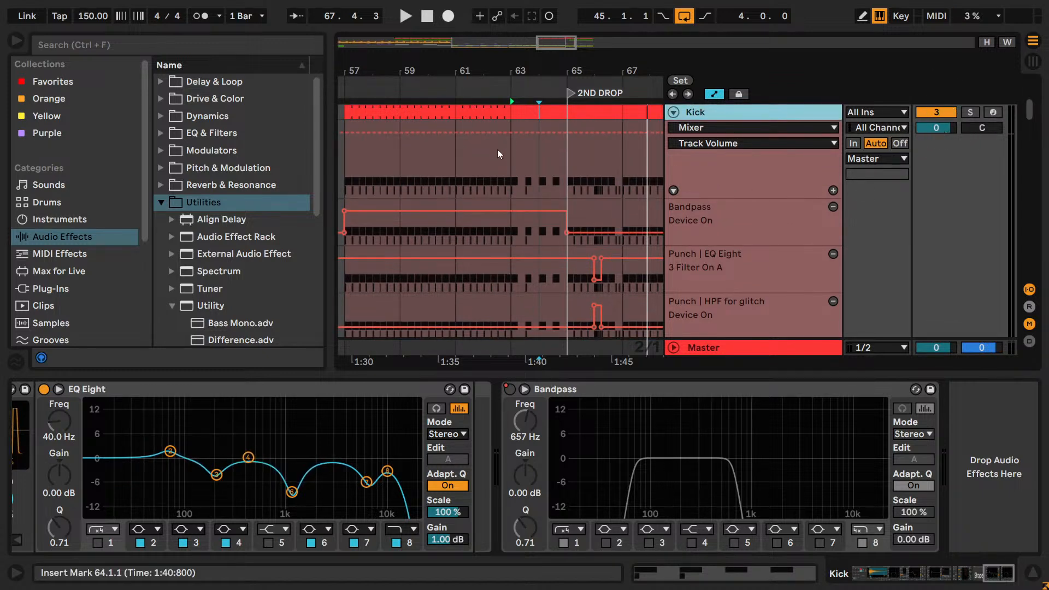
# - Automate the Kick track volume to ramp down from bar 63 to about -11 dB at bar 65, restoring full level at the drop
pyautogui.scroll(1, 542, 192)
pyautogui.click(524, 182)
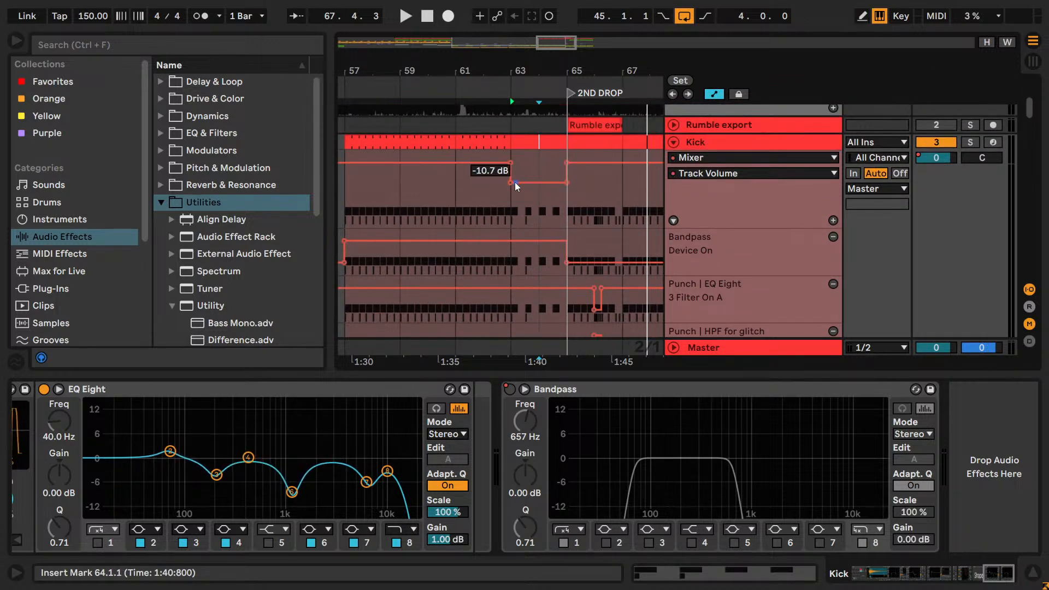
pyautogui.moveTo(514, 184); pyautogui.dragTo(566, 183)
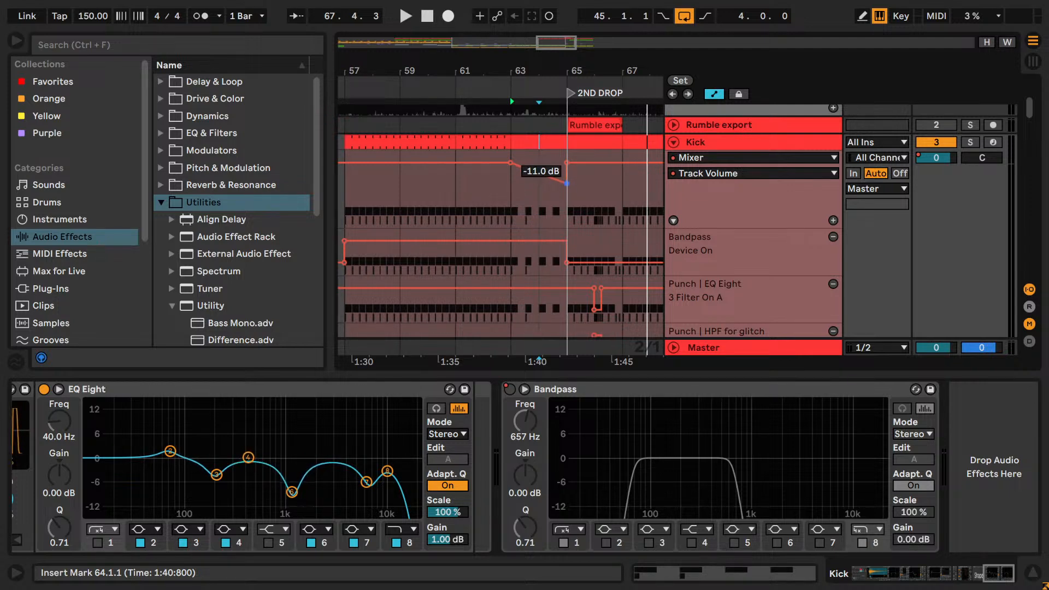
# - Set the low Kick volume automation point at bar 65 to -10 dB and play from bar 61
pyautogui.rightClick(568, 185)
pyautogui.click(586, 189)
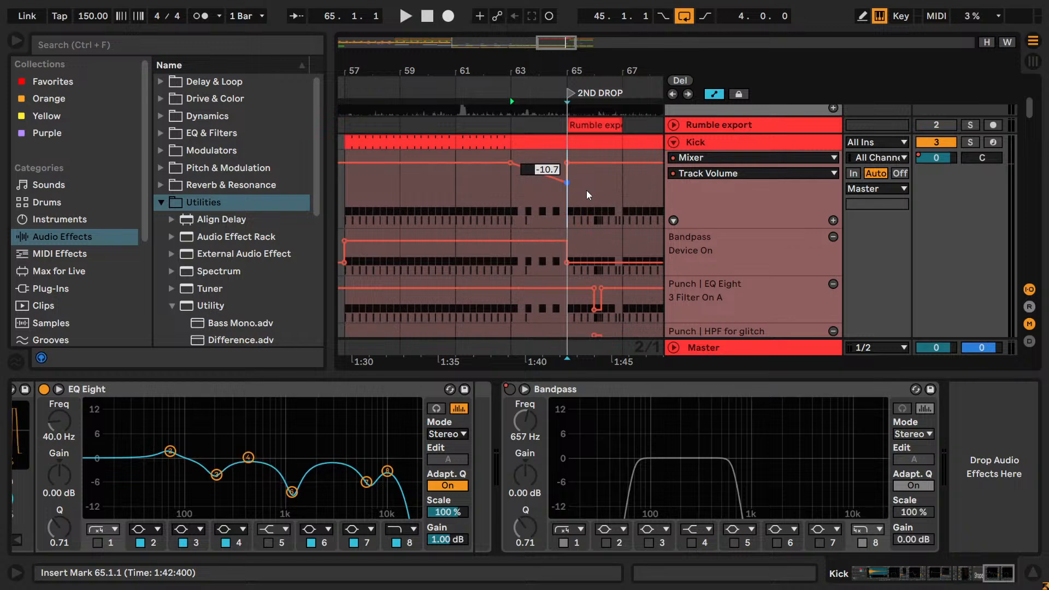
pyautogui.press('Return')
pyautogui.click(457, 210)
pyautogui.press('space')
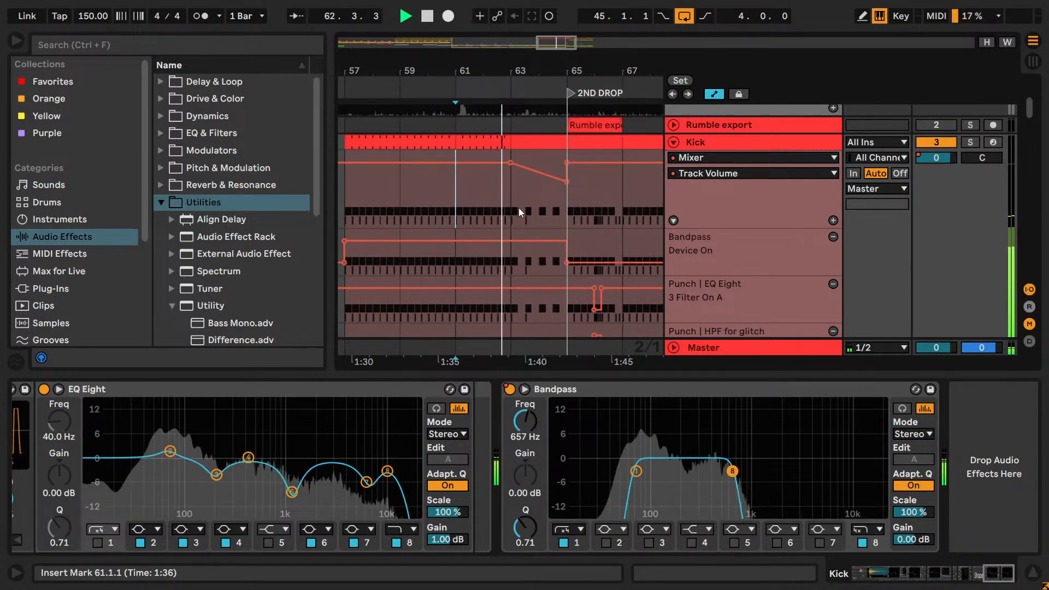
# - Raise the low Kick volume automation point at bar 65 to -6 dB and play from bar 63
pyautogui.rightClick(567, 186)
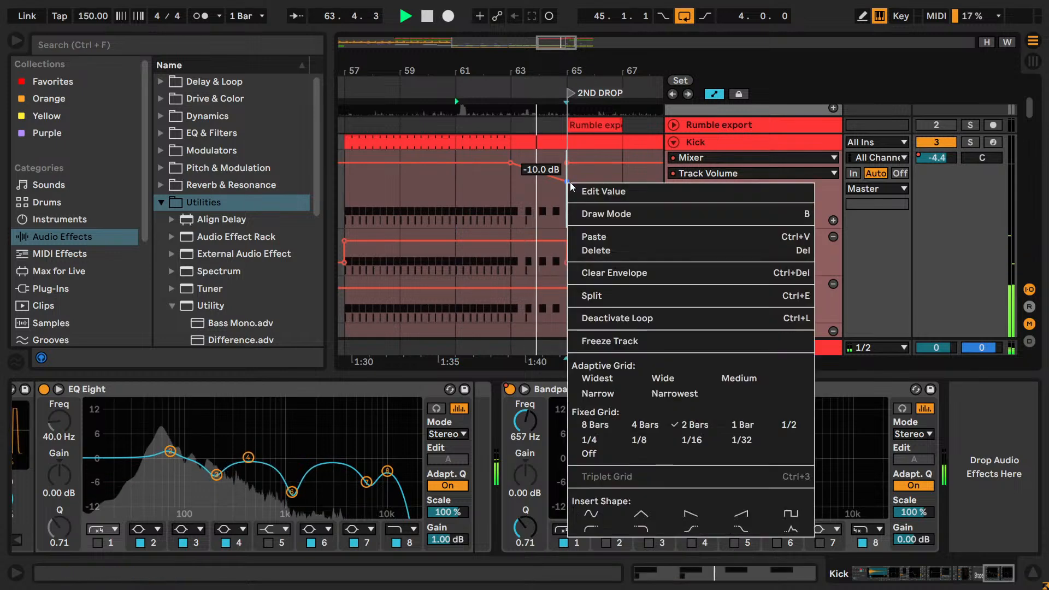
pyautogui.click(585, 192)
pyautogui.write('-6')
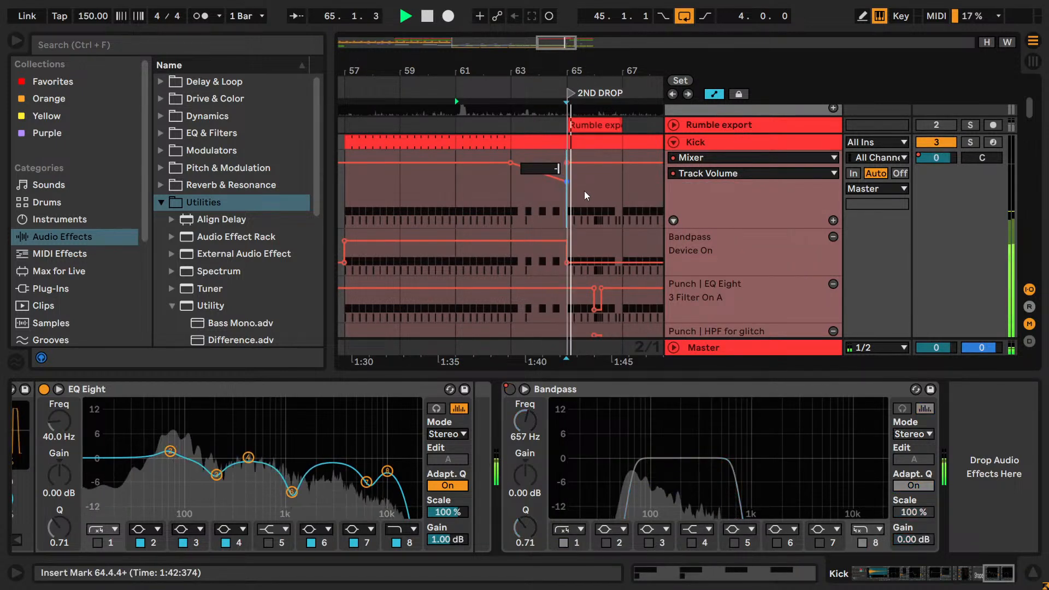
pyautogui.press('Return')
pyautogui.click(516, 192)
pyautogui.press('space')
pyautogui.press('space')
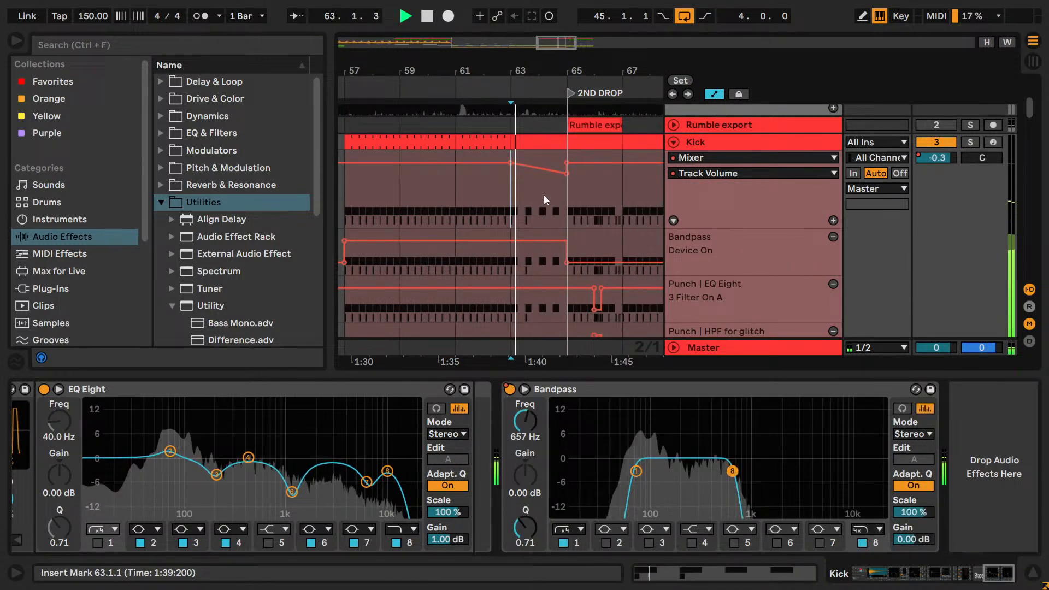
# - Try -4 dB for the low Kick volume automation point at bar 65 and replay the fade from bar 63
pyautogui.rightClick(567, 172)
pyautogui.click(581, 186)
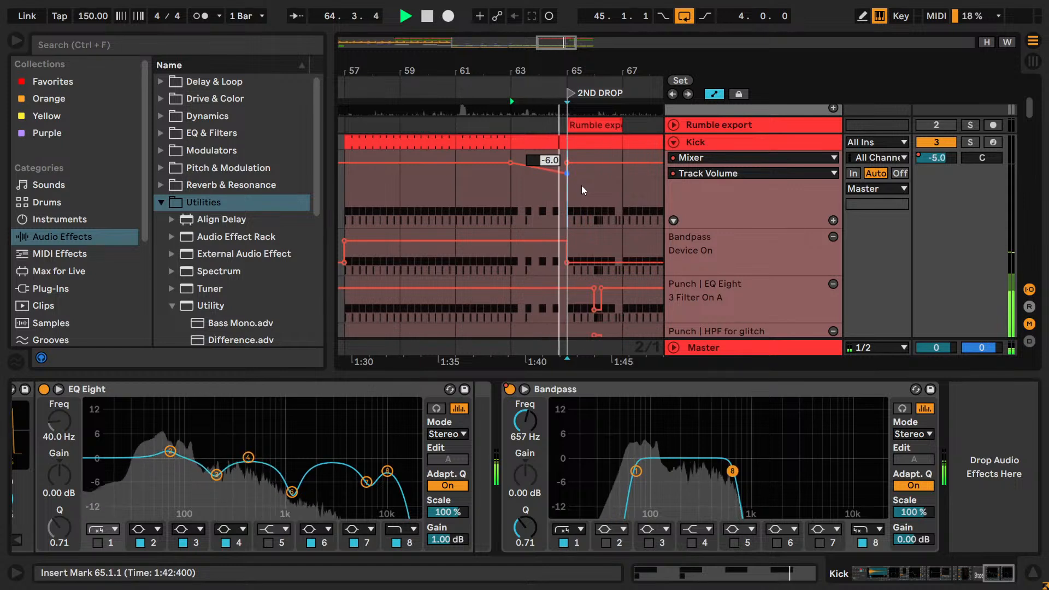
pyautogui.write('-4')
pyautogui.press('Return')
pyautogui.click(512, 194)
pyautogui.press('space')
pyautogui.press('space')
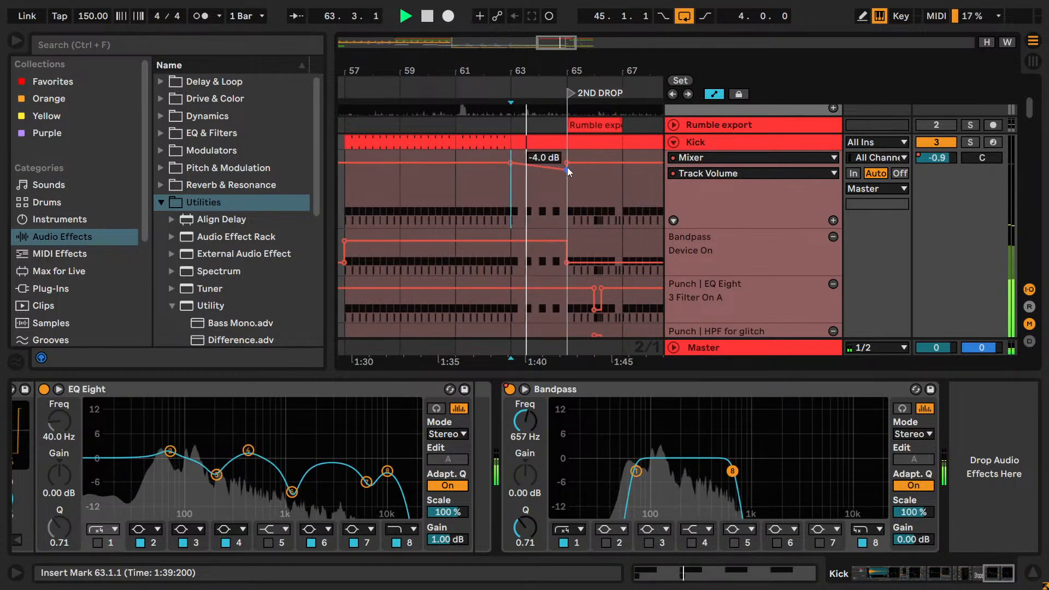
# - Re-enter a slightly lower value for the Kick volume automation point ending the fade at bar 65, and save the set
pyautogui.rightClick(567, 170)
pyautogui.click(579, 180)
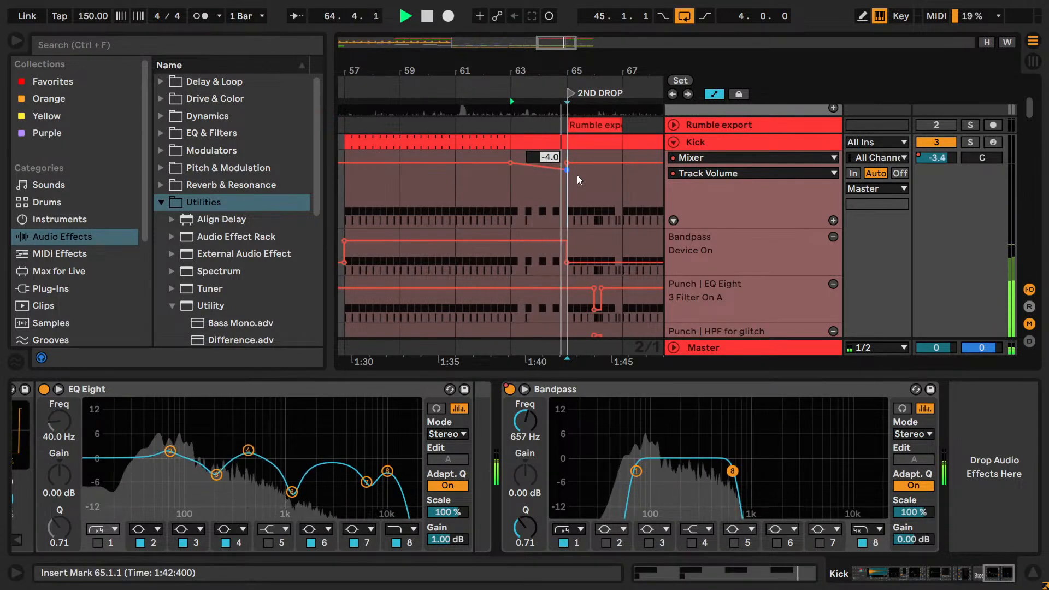
pyautogui.click(549, 175)
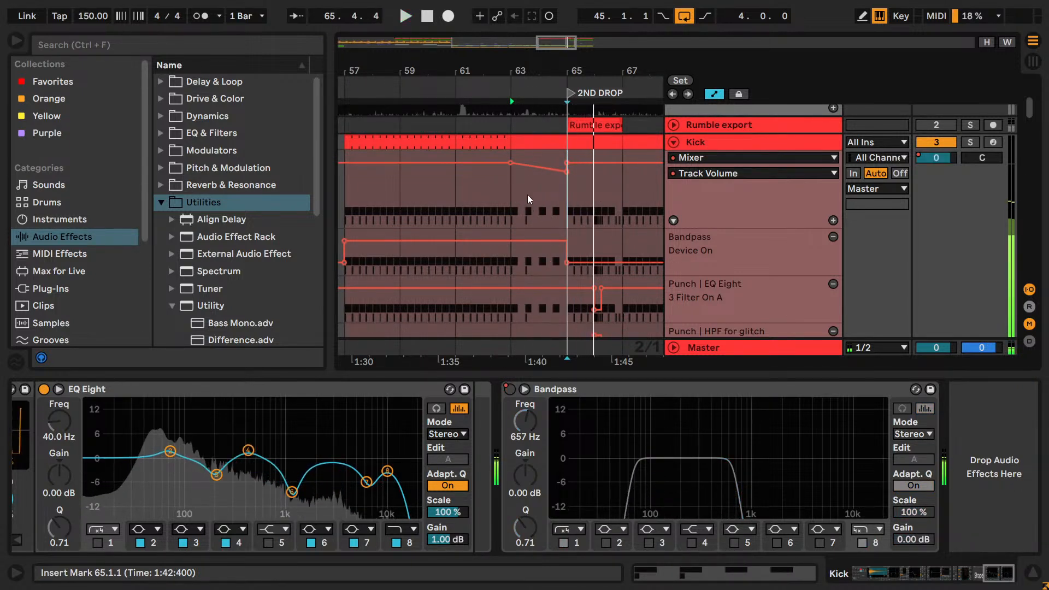
pyautogui.hotkey('ctrl', 's')
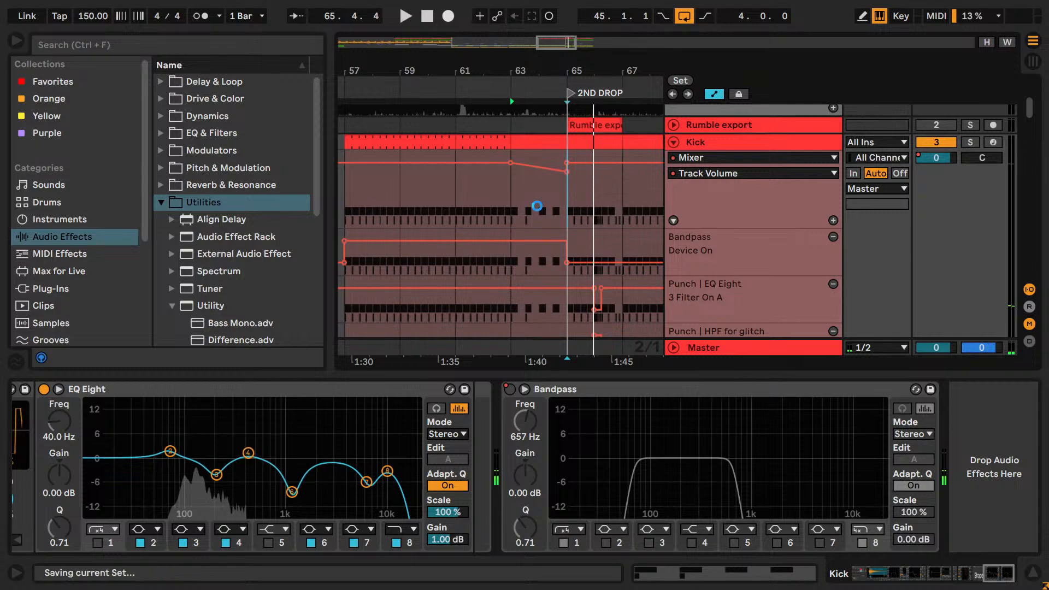
# - Play from bar 61 with the Reese bass (finish later) group soloed
pyautogui.scroll(-10, 536, 205)
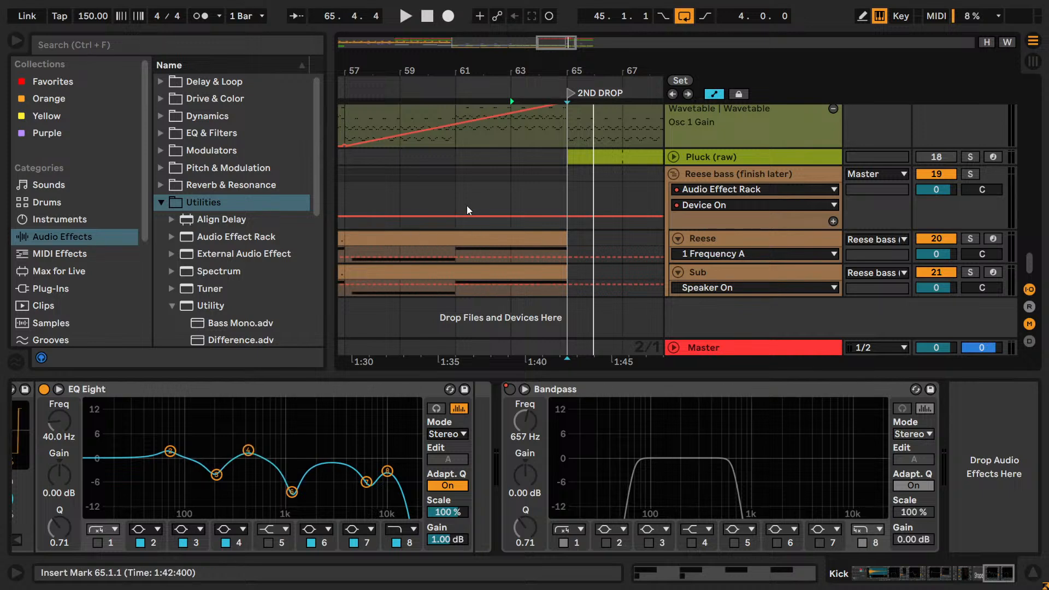
pyautogui.click(458, 189)
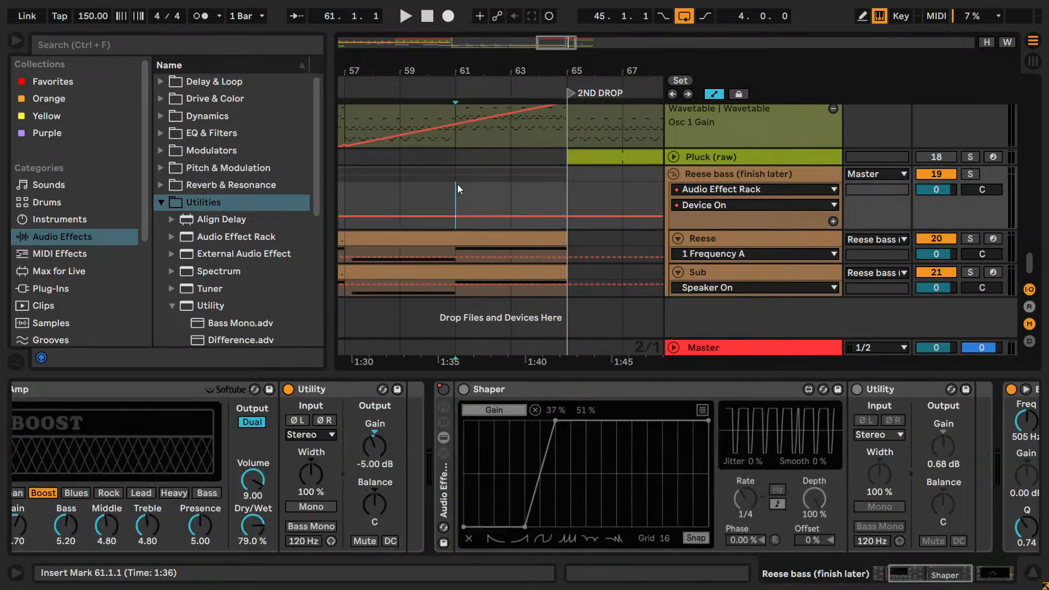
pyautogui.press('space')
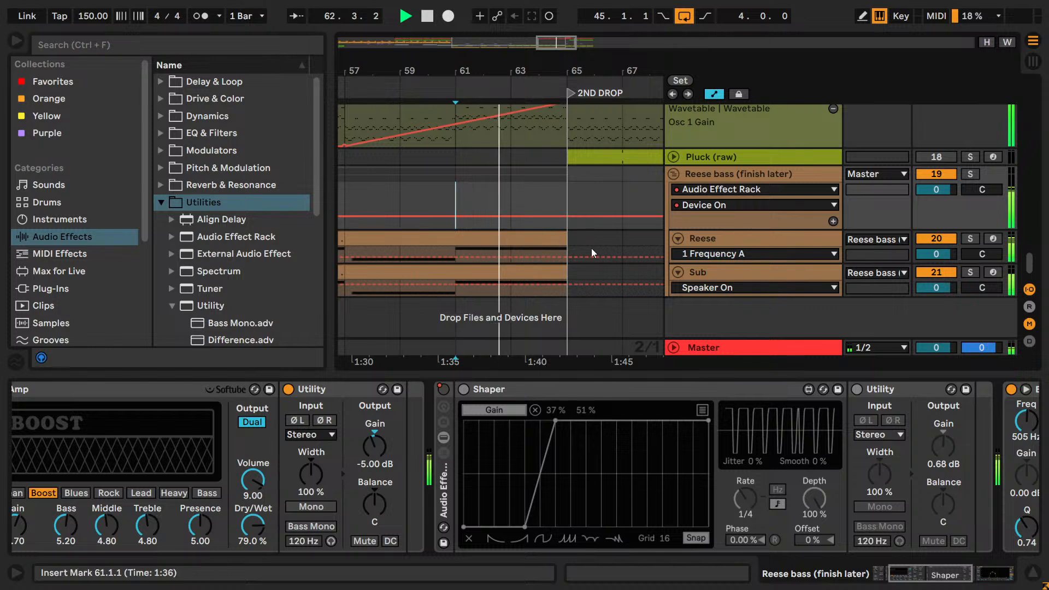
pyautogui.click(970, 173)
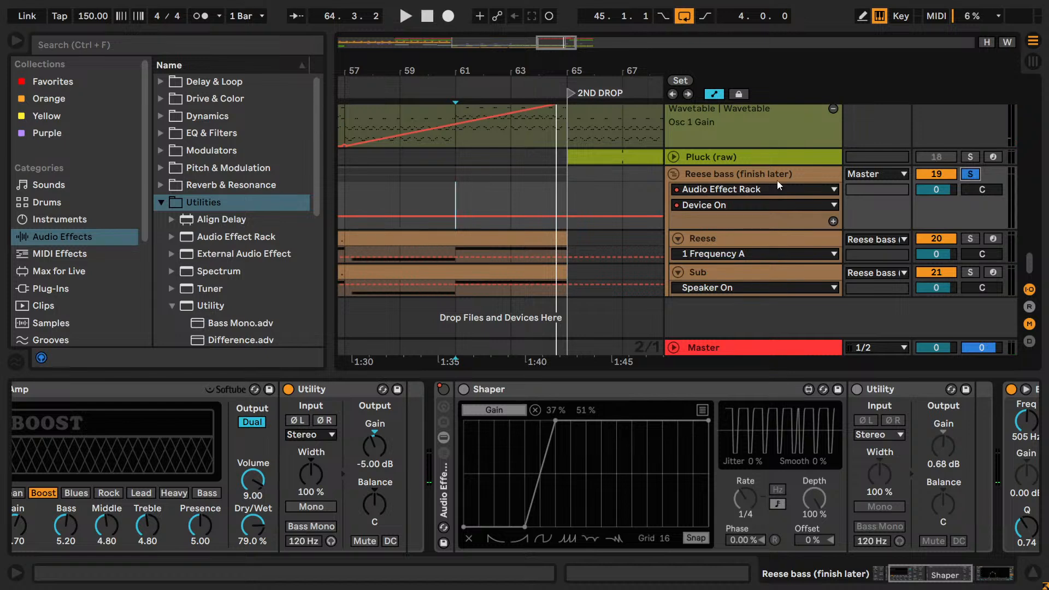
# - Rename the Reese bass (finish later) group to "Reese bass"
pyautogui.click(777, 180)
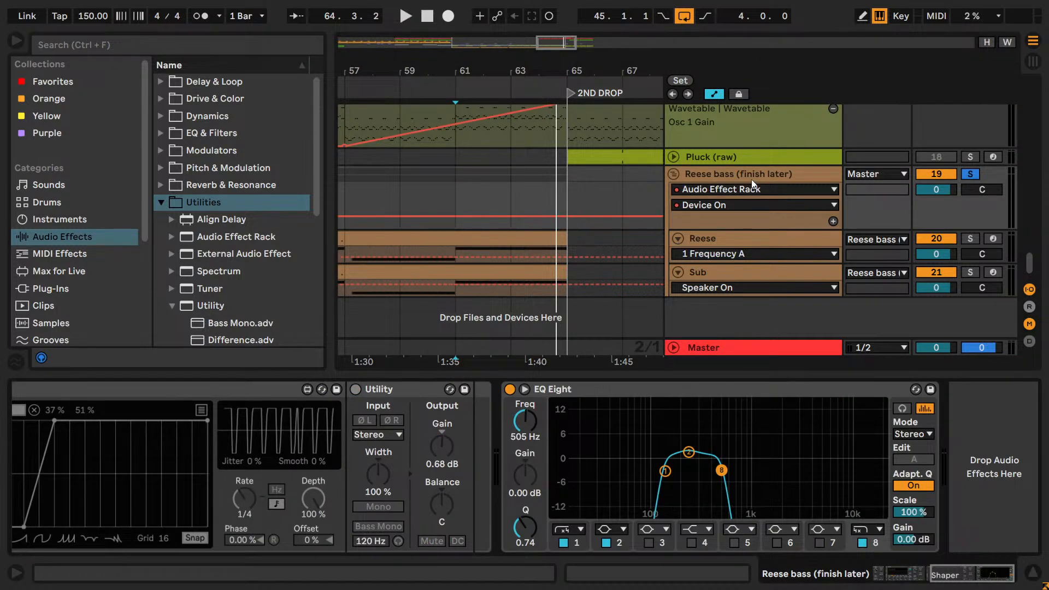
pyautogui.click(752, 178)
pyautogui.hotkey('ctrl', 'r')
pyautogui.click(813, 176)
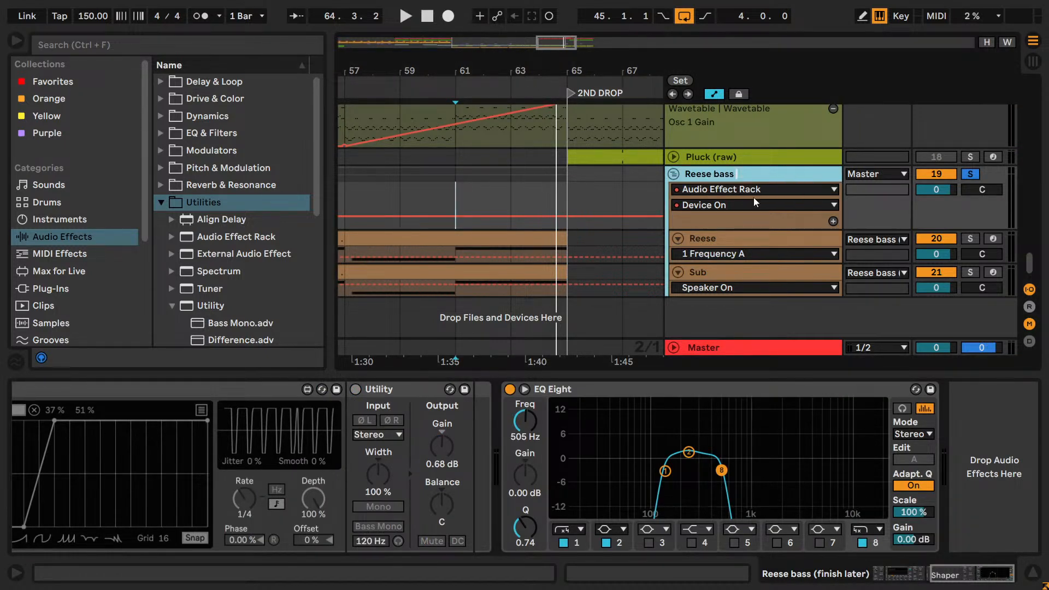
pyautogui.press('Return')
# - Show the automation for band 1 frequency of the Reese bass group's last EQ Eight in a new lane
pyautogui.click(565, 544)
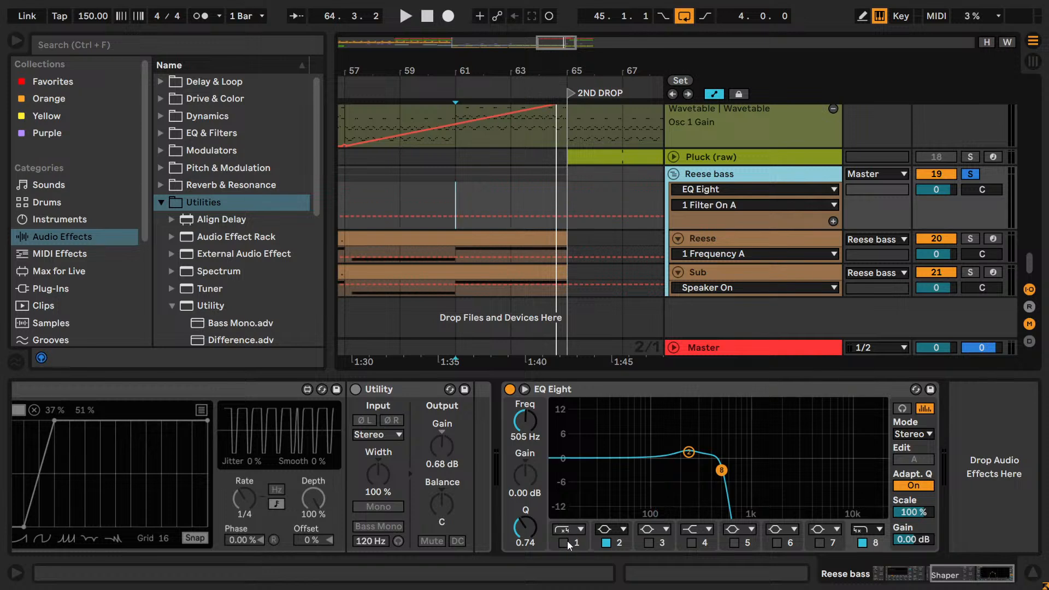
pyautogui.click(567, 544)
pyautogui.rightClick(523, 425)
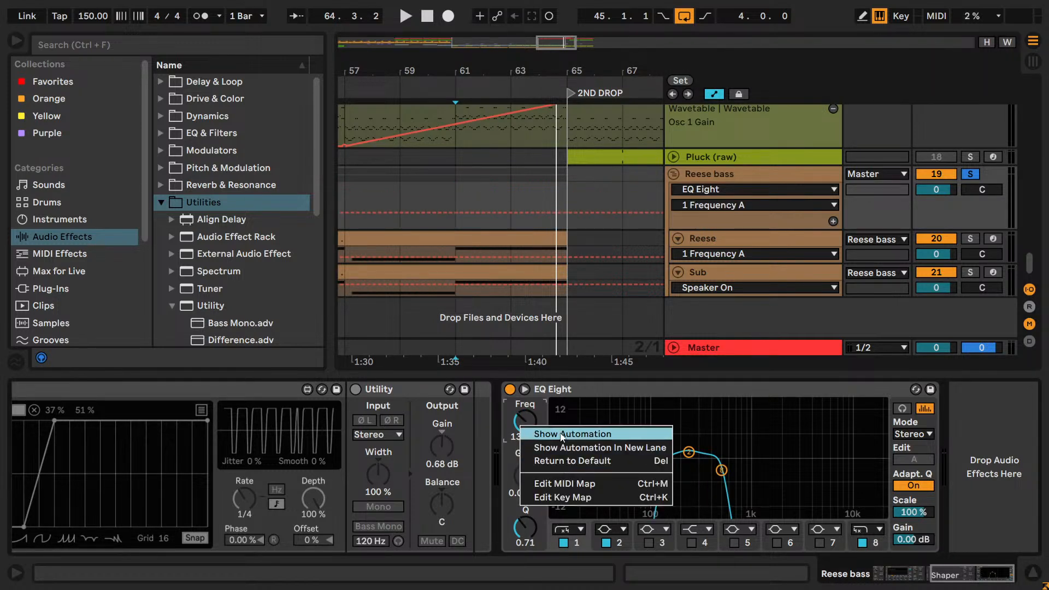
pyautogui.click(561, 449)
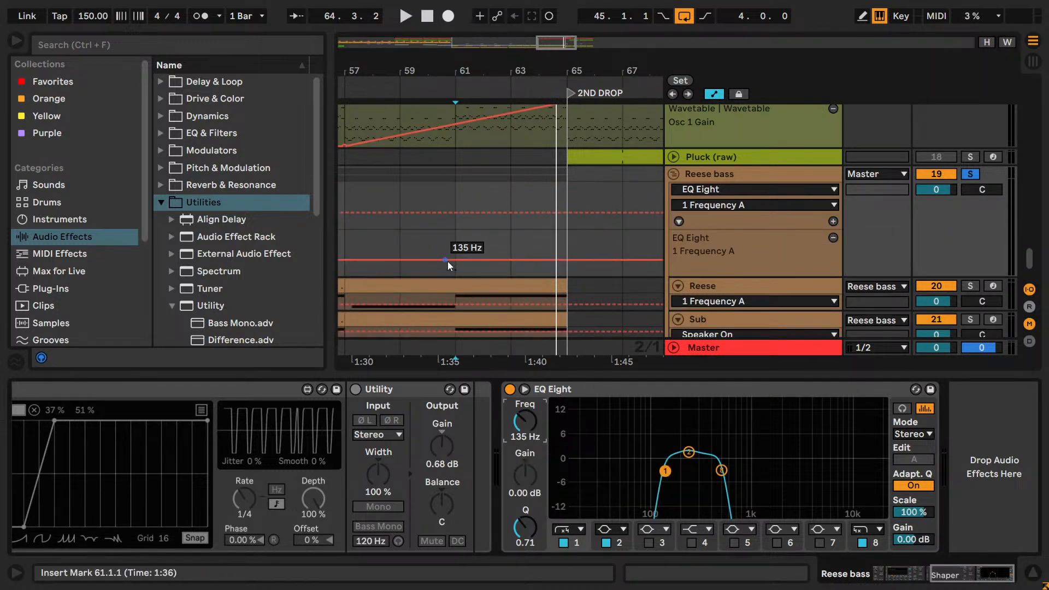
# - Automate the Reese bass EQ Eight band 1 frequency to ramp from 135 Hz at bar 63 to about 434 Hz at bar 65
pyautogui.press('b')
pyautogui.moveTo(541, 261); pyautogui.dragTo(531, 240)
pyautogui.click(509, 261)
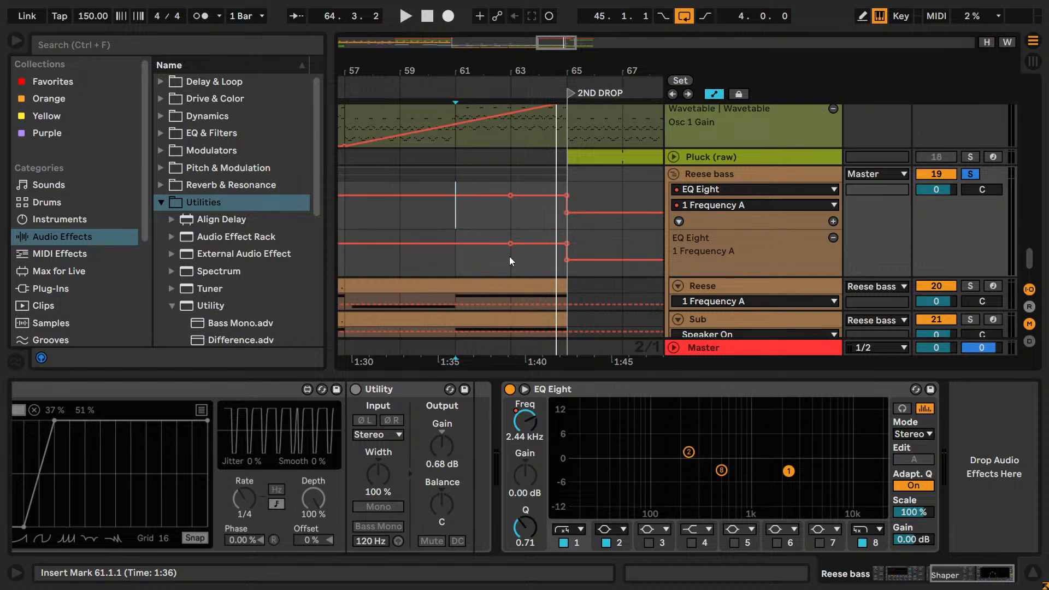
pyautogui.hotkey('ctrl', 'z')
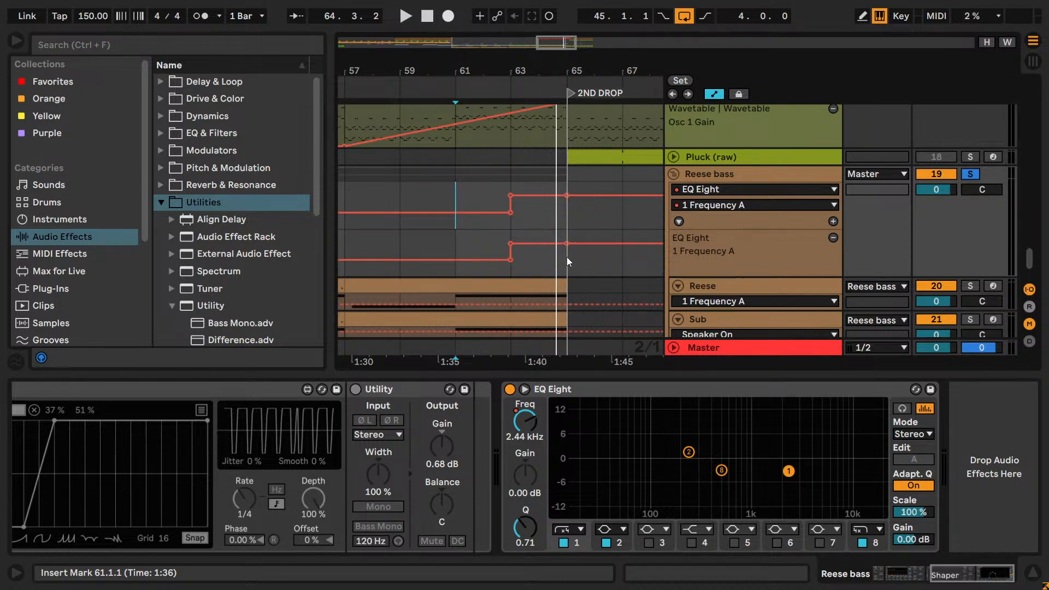
pyautogui.press('space')
pyautogui.click(511, 244)
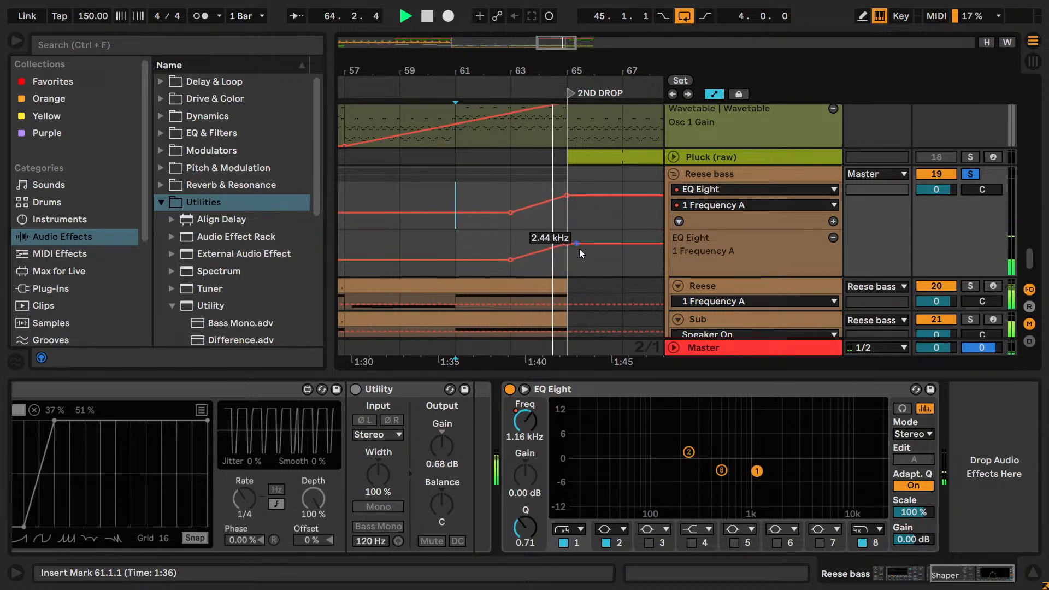
pyautogui.moveTo(580, 249); pyautogui.dragTo(580, 259)
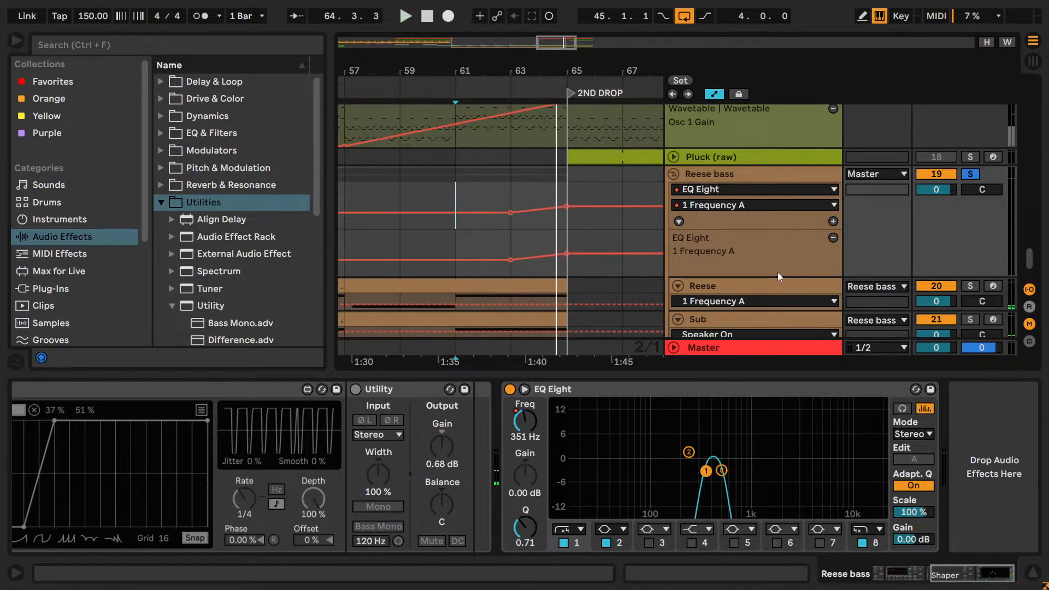
# - Enlarge the band 1 frequency automation lane, unsolo the Reese bass group and play from bar 61
pyautogui.moveTo(780, 277); pyautogui.dragTo(786, 348)
pyautogui.click(970, 174)
pyautogui.click(467, 262)
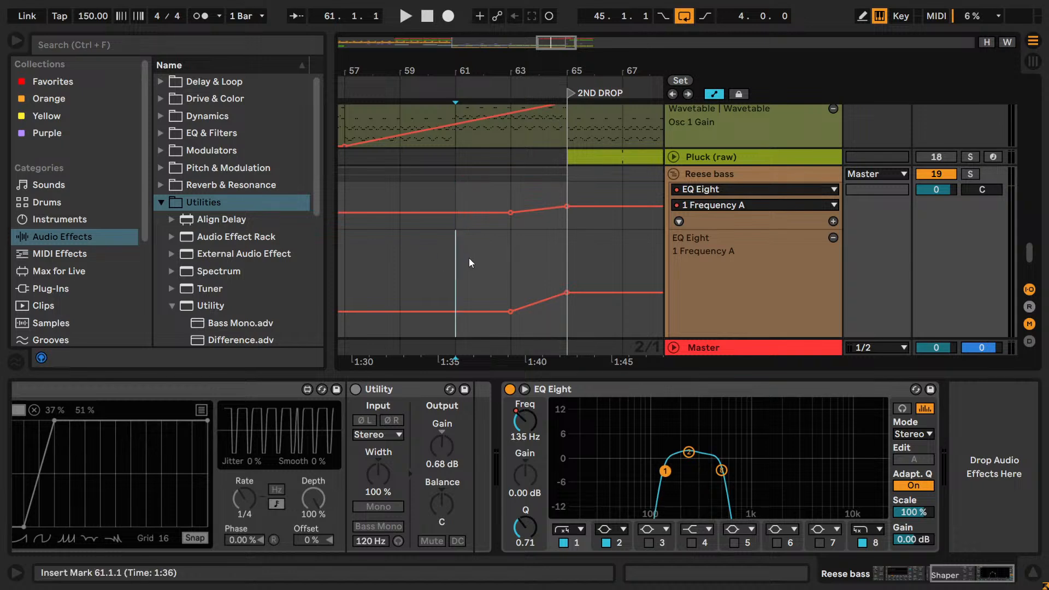
pyautogui.press('space')
pyautogui.scroll(-1, 513, 269)
pyautogui.scroll(-1, 513, 270)
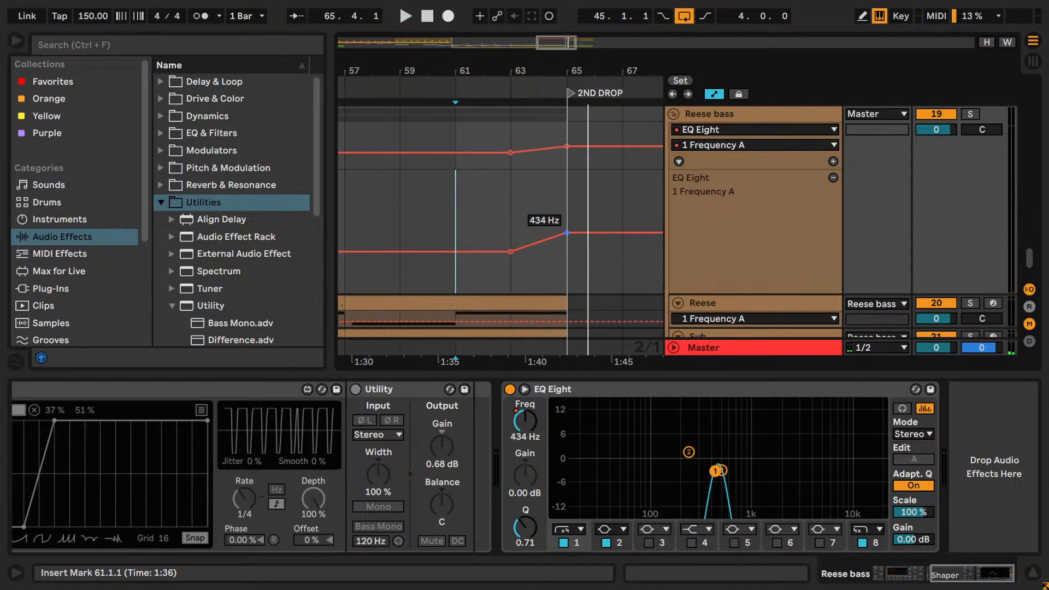
# - Try 600 Hz for the Reese bass band 1 frequency point at bar 65 and replay the build from bars 63 and 61
pyautogui.moveTo(567, 233); pyautogui.dragTo(567, 230)
pyautogui.rightClick(567, 230)
pyautogui.click(588, 238)
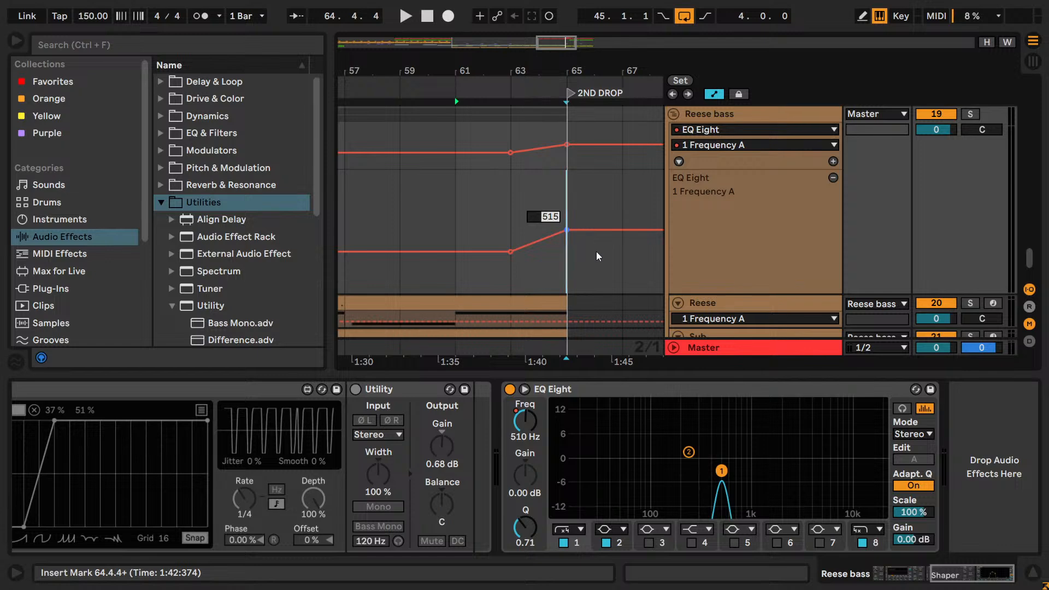
pyautogui.press('space')
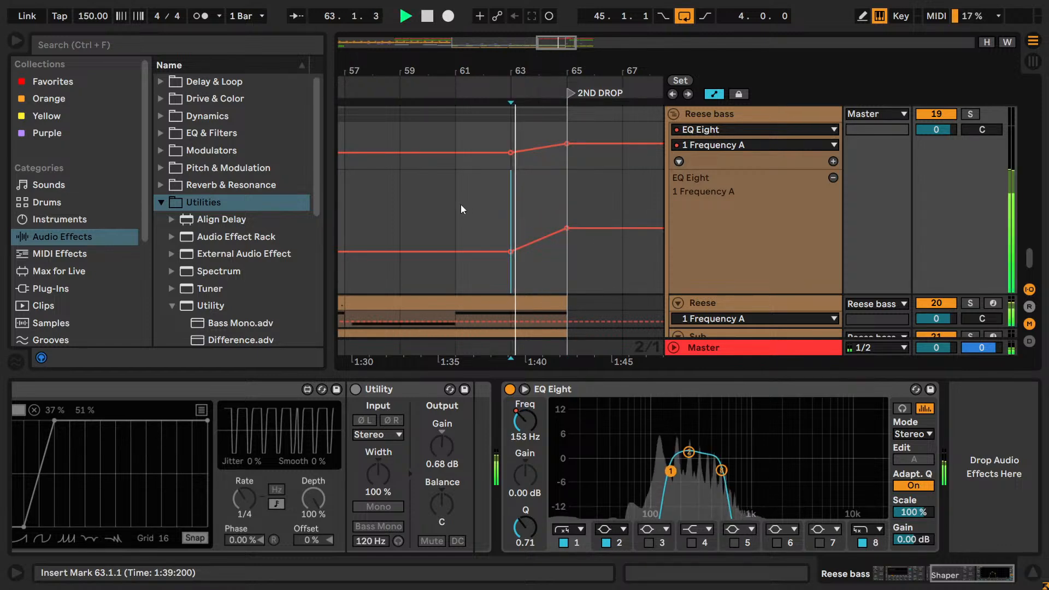
pyautogui.click(460, 208)
pyautogui.press('space')
pyautogui.press('space')
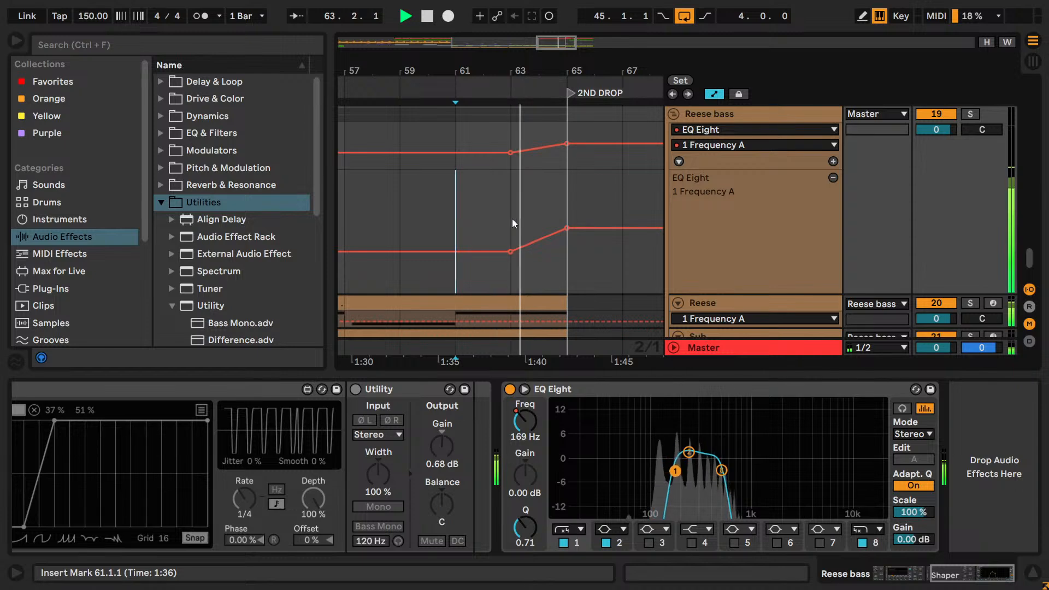
# - Try 550 Hz for the Reese bass band 1 frequency point at bar 65 during playback
pyautogui.rightClick(567, 228)
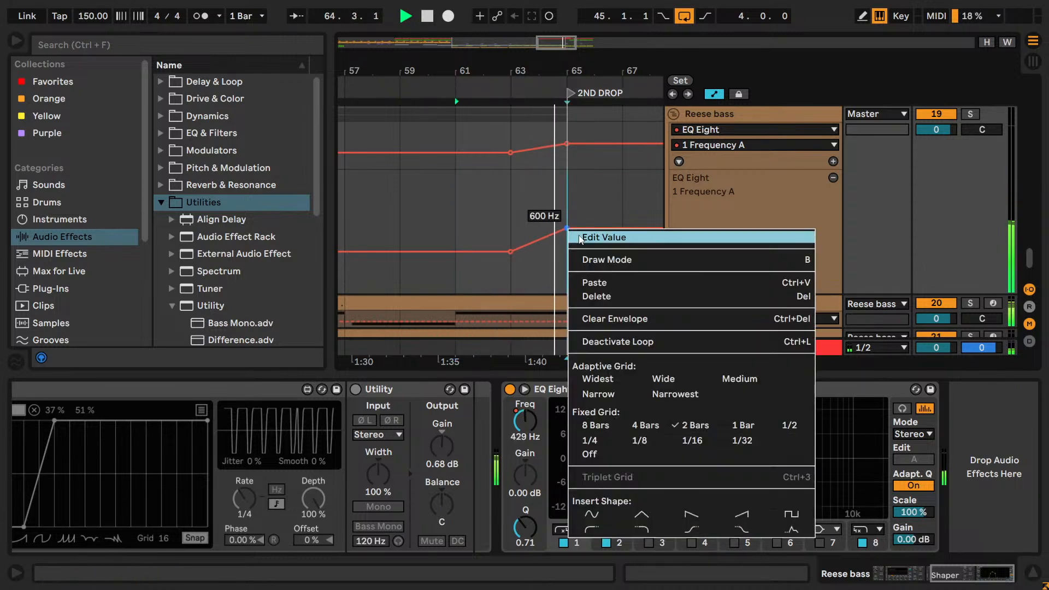
pyautogui.click(581, 239)
pyautogui.write('550')
pyautogui.press('Return')
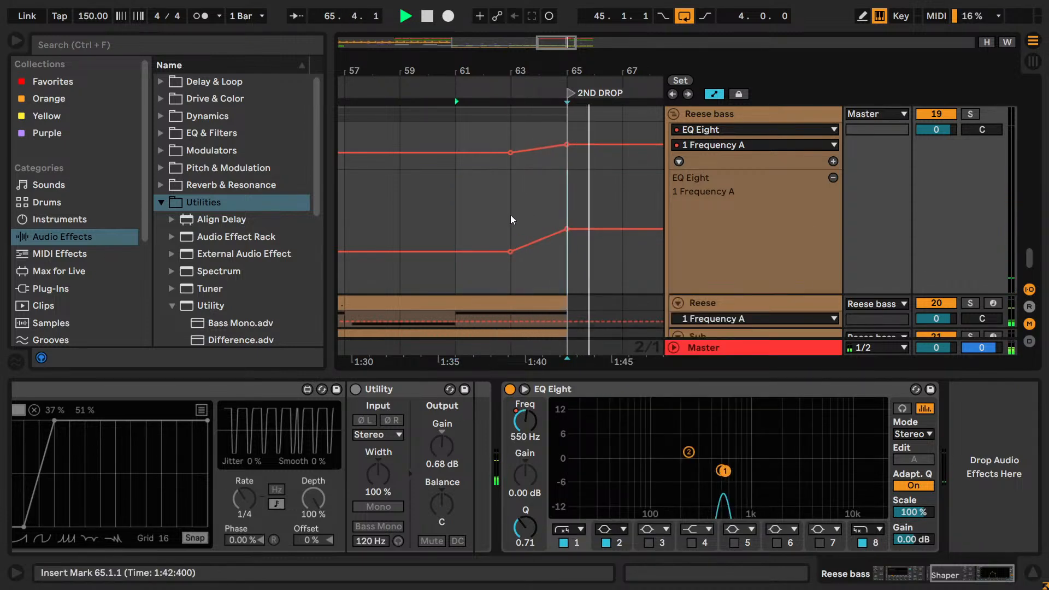
# - Try 500 Hz for the Reese bass band 1 frequency point at bar 65 and replay from bar 63
pyautogui.rightClick(568, 229)
pyautogui.click(585, 239)
pyautogui.write('500')
pyautogui.press('Return')
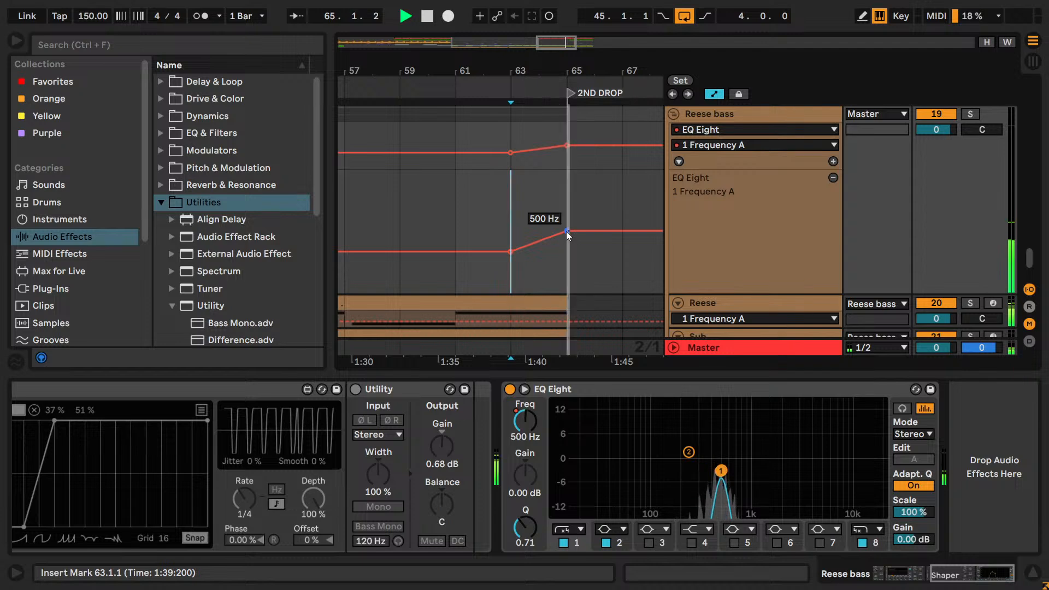
# - Set the Reese bass band 1 frequency point at bar 65 to 525 Hz, replay from bar 63 and save the set
pyautogui.rightClick(567, 232)
pyautogui.click(565, 222)
pyautogui.rightClick(568, 231)
pyautogui.click(577, 237)
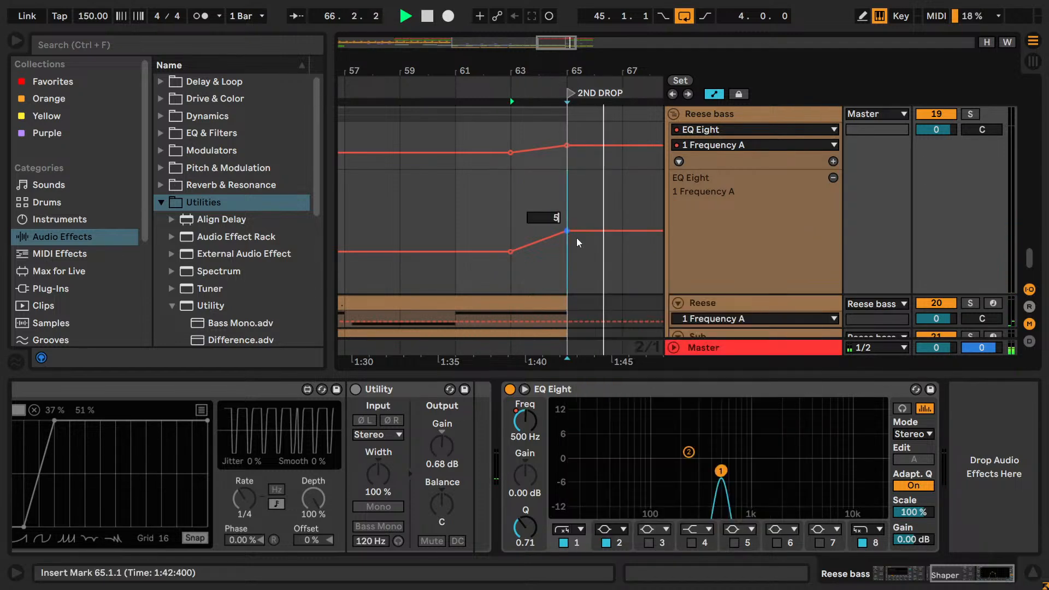
pyautogui.write('525')
pyautogui.press('Return')
pyautogui.click(515, 212)
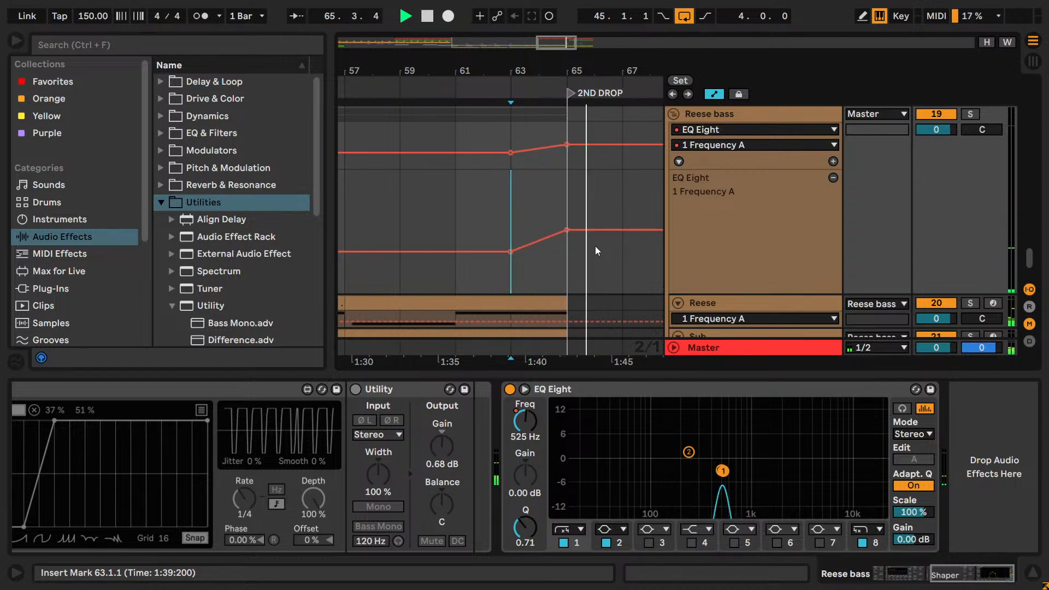
pyautogui.press('space')
pyautogui.hotkey('ctrl', 's')
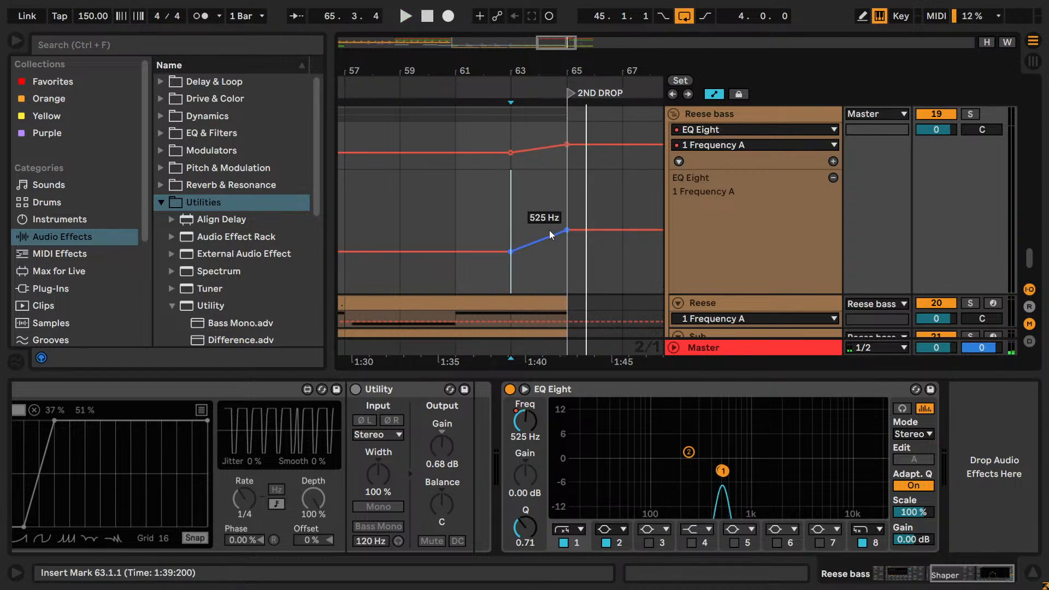
# - Duplicate the Reese and Sub clips of bars 57–65 into the second drop at bar 65
pyautogui.scroll(-3, 571, 242)
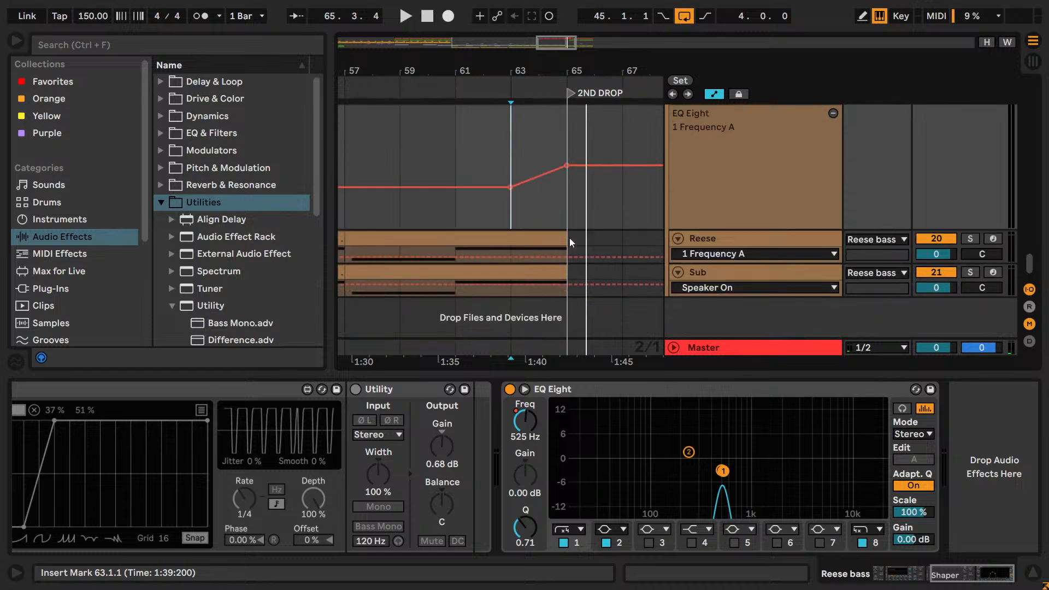
pyautogui.click(556, 236)
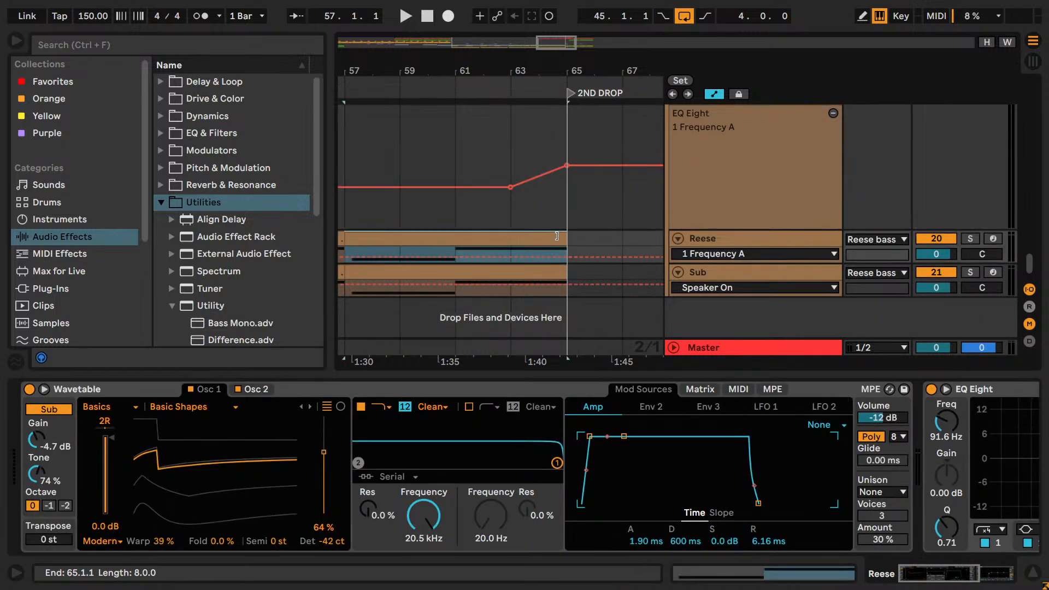
pyautogui.keyDown('shift'); pyautogui.click(540, 270); pyautogui.keyUp('shift')
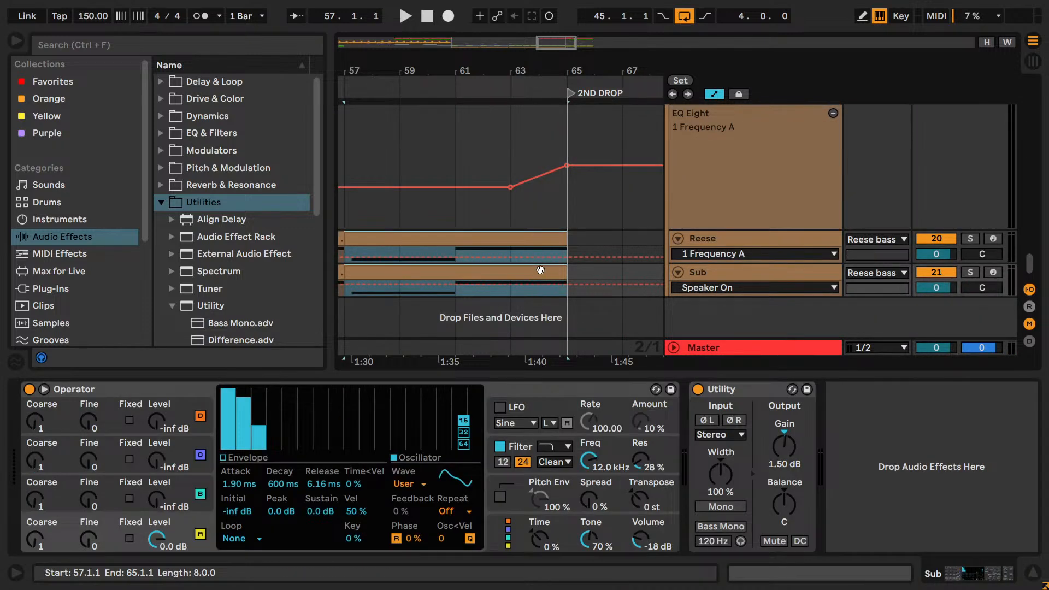
pyautogui.hotkey('ctrl', 'd')
# - Return the Reese bass band 1 frequency automation to 135 Hz from bar 65 onward
pyautogui.moveTo(489, 70); pyautogui.dragTo(541, 50)
pyautogui.moveTo(443, 214); pyautogui.dragTo(478, 215)
pyautogui.moveTo(537, 168); pyautogui.dragTo(543, 181)
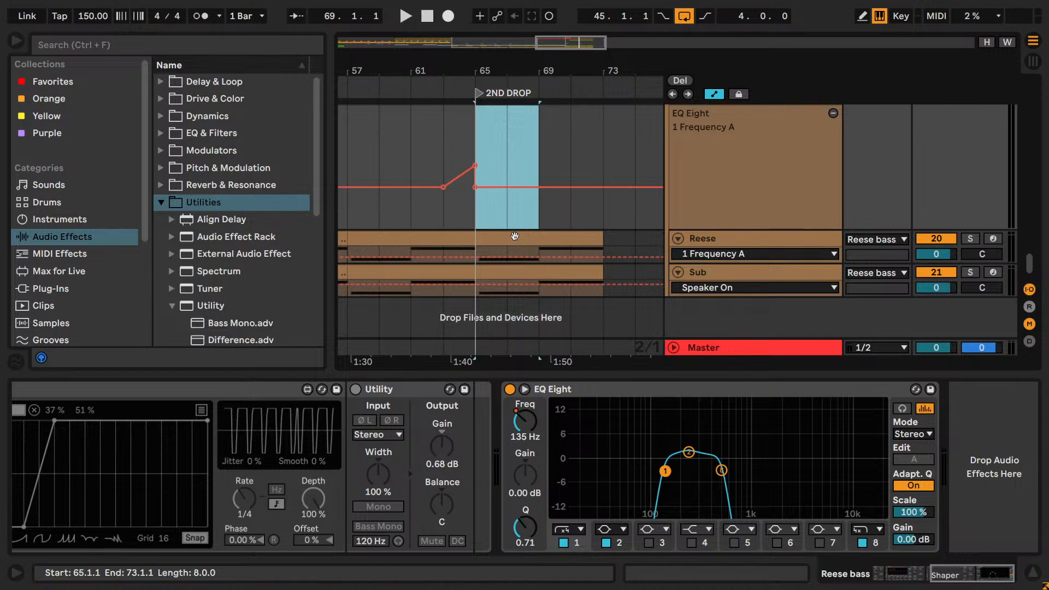
# - Extend the G#0 note back to the clip start in both the Reese and Sub clips at bar 65
pyautogui.doubleClick(496, 237)
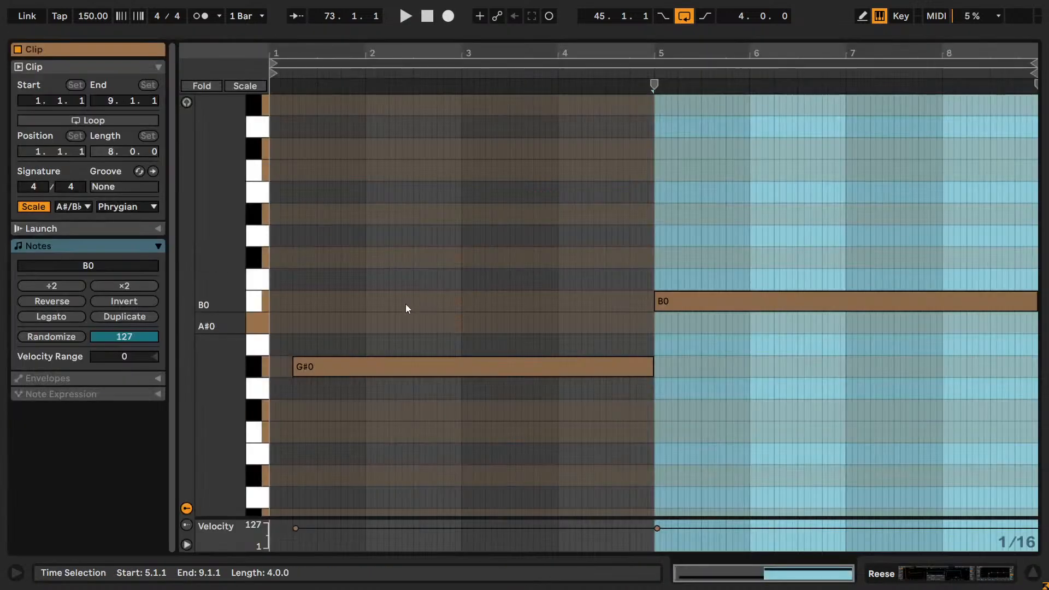
pyautogui.moveTo(294, 367); pyautogui.dragTo(271, 367)
pyautogui.hotkey('shift', 'Tab')
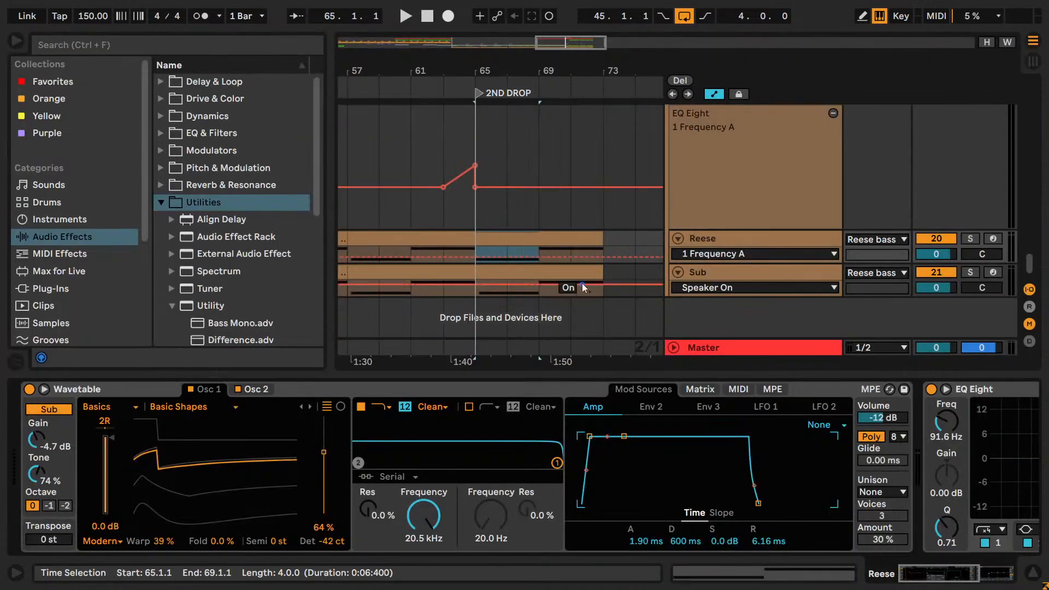
pyautogui.doubleClick(535, 269)
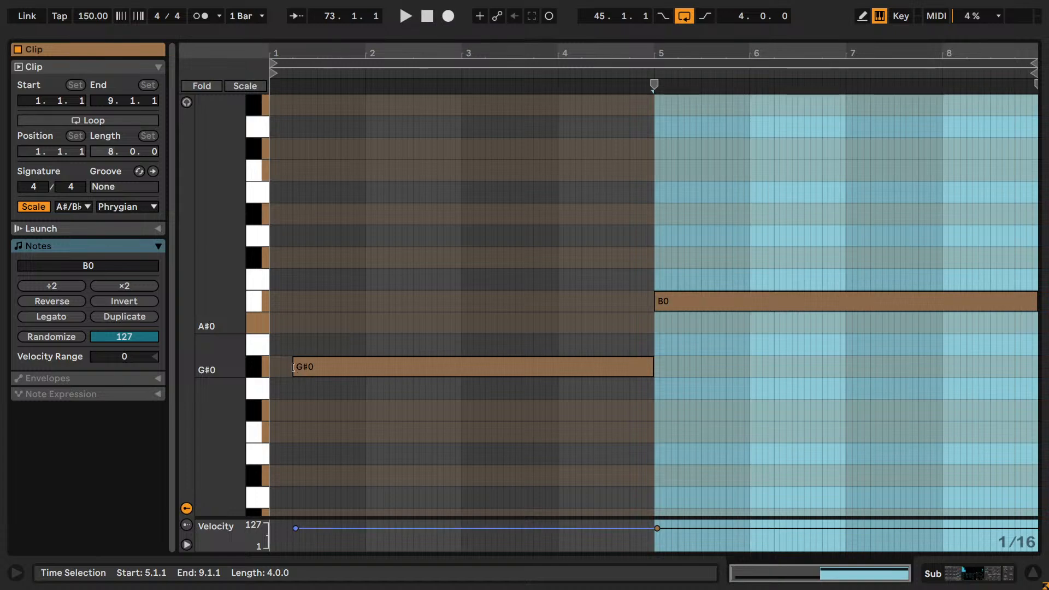
pyautogui.moveTo(294, 366); pyautogui.dragTo(270, 367)
pyautogui.hotkey('shift', 'Tab')
# - Play the Reese bass transition from bar 61 and shrink the band 1 frequency automation lane
pyautogui.scroll(2, 724, 200)
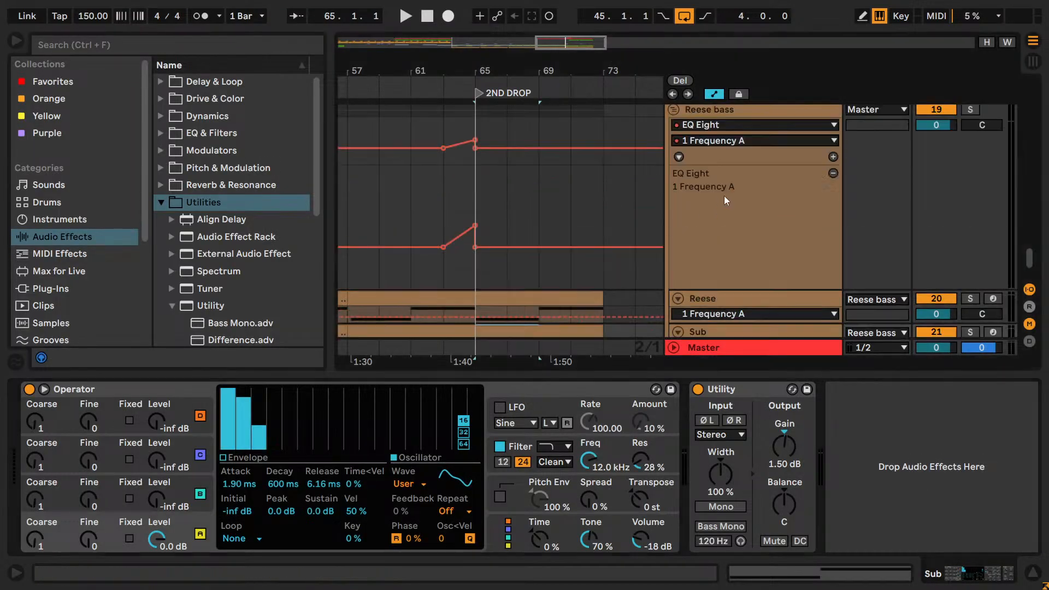
pyautogui.click(710, 112)
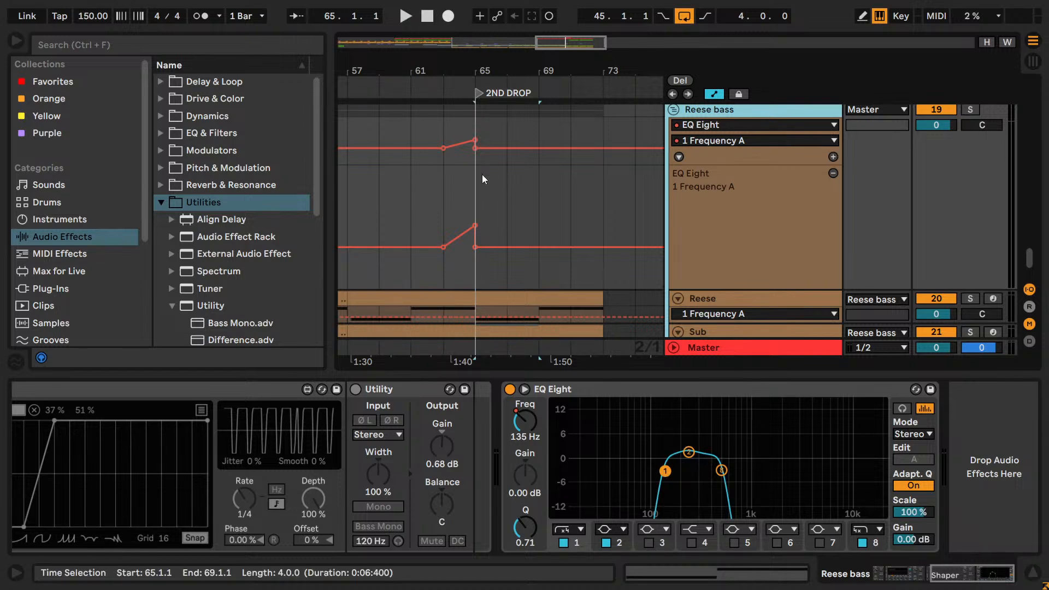
pyautogui.click(422, 210)
pyautogui.press('space')
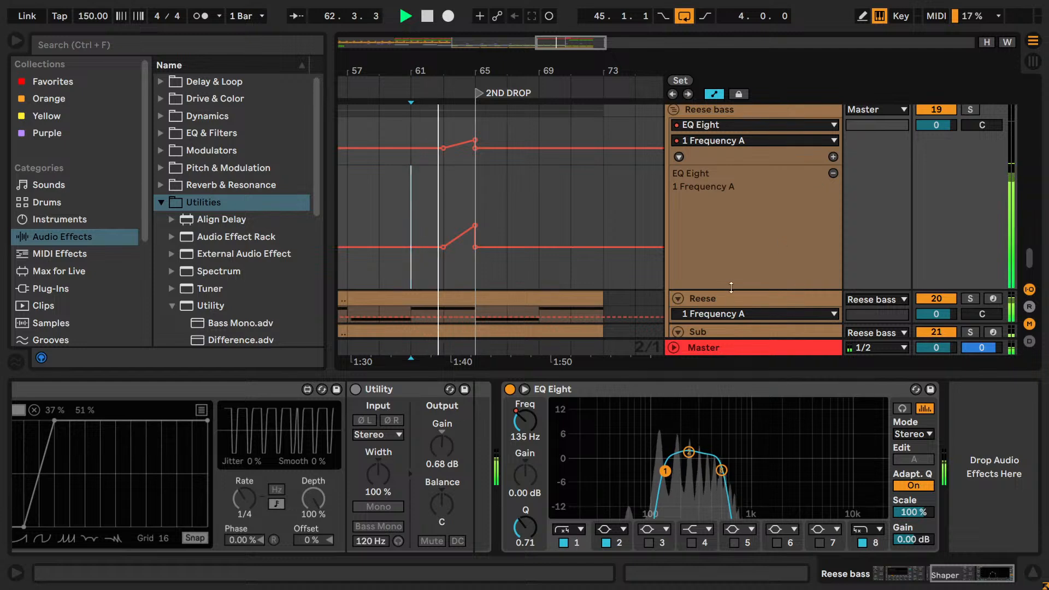
pyautogui.click(733, 288)
pyautogui.moveTo(733, 288); pyautogui.dragTo(747, 209)
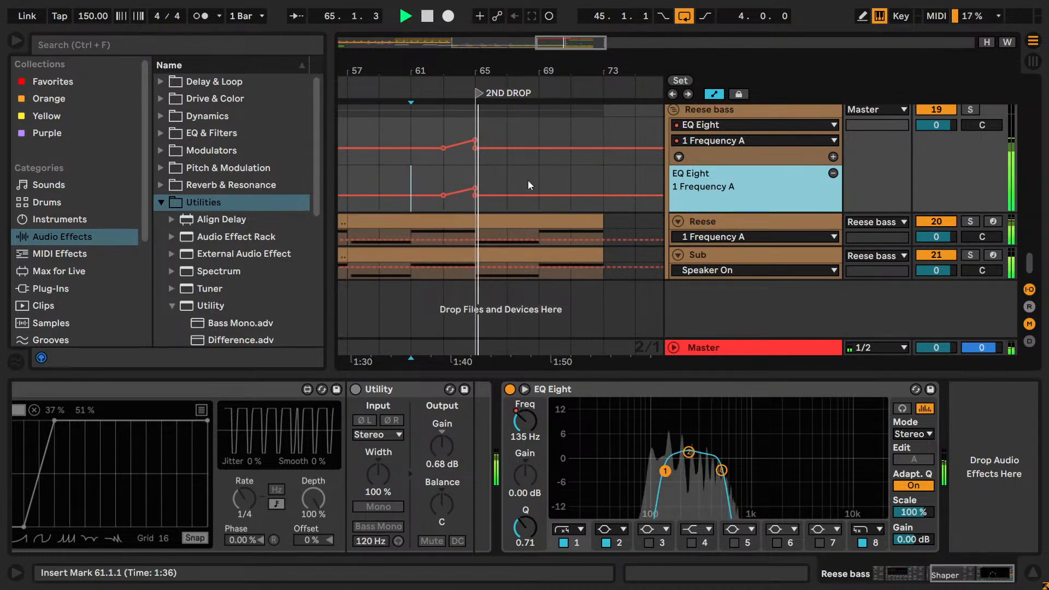
# - Play the Reese bass transition into the second drop from bar 63
pyautogui.scroll(2, 546, 188)
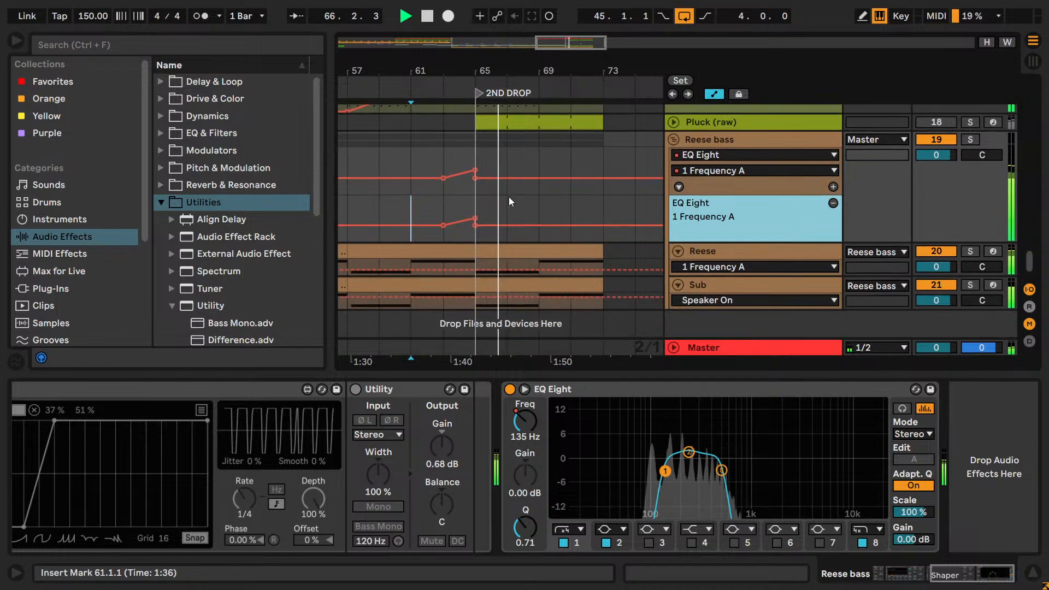
pyautogui.click(461, 208)
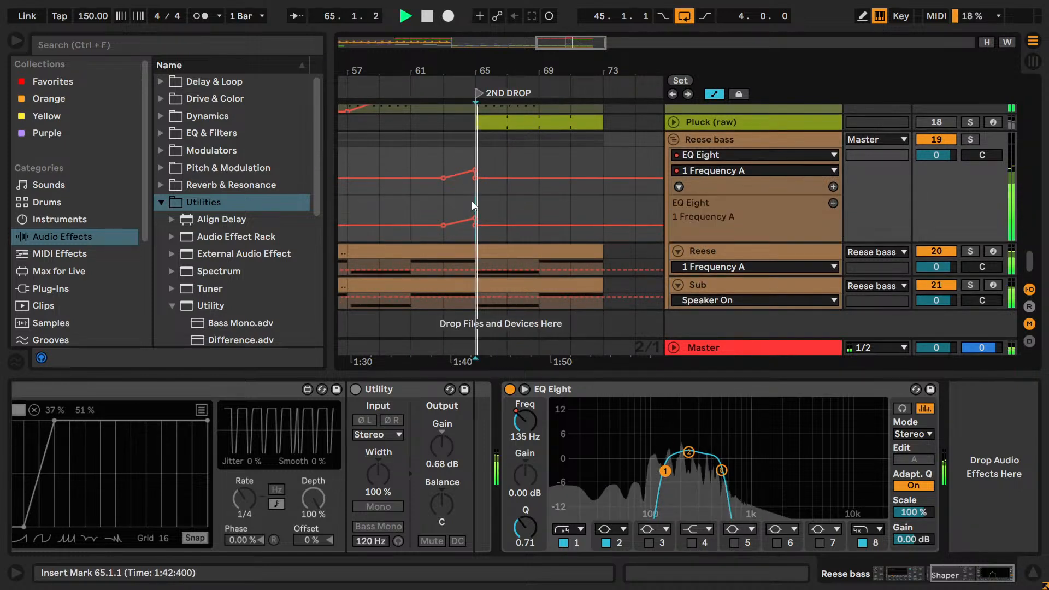
pyautogui.press('space')
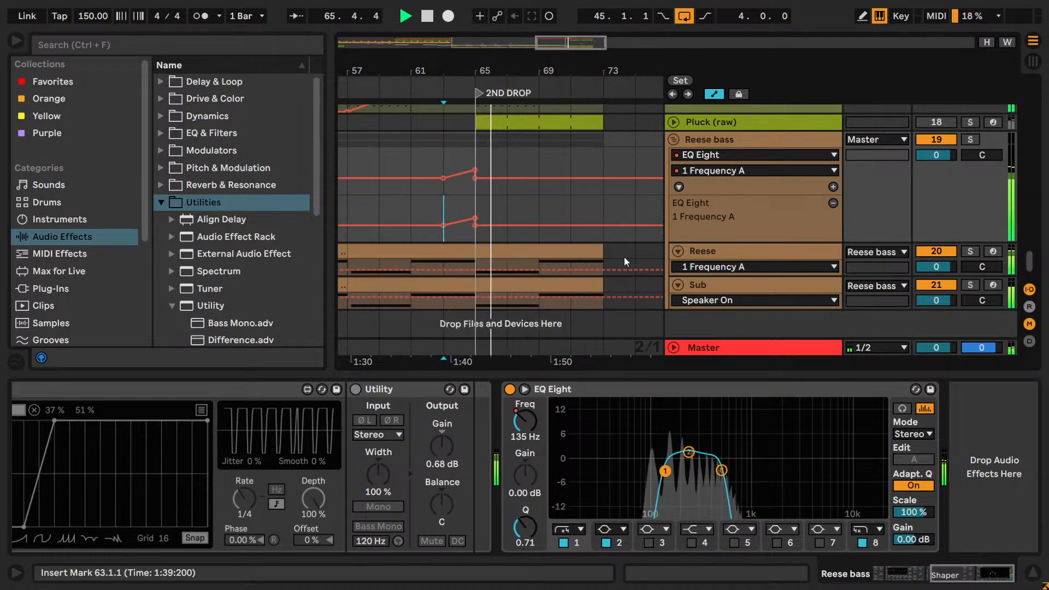
pyautogui.press('space')
# - Show the Reese bass Audio Effect Rack's Device On automation in its own lane and switch the rack on from bar 65 onward
pyautogui.click(967, 579)
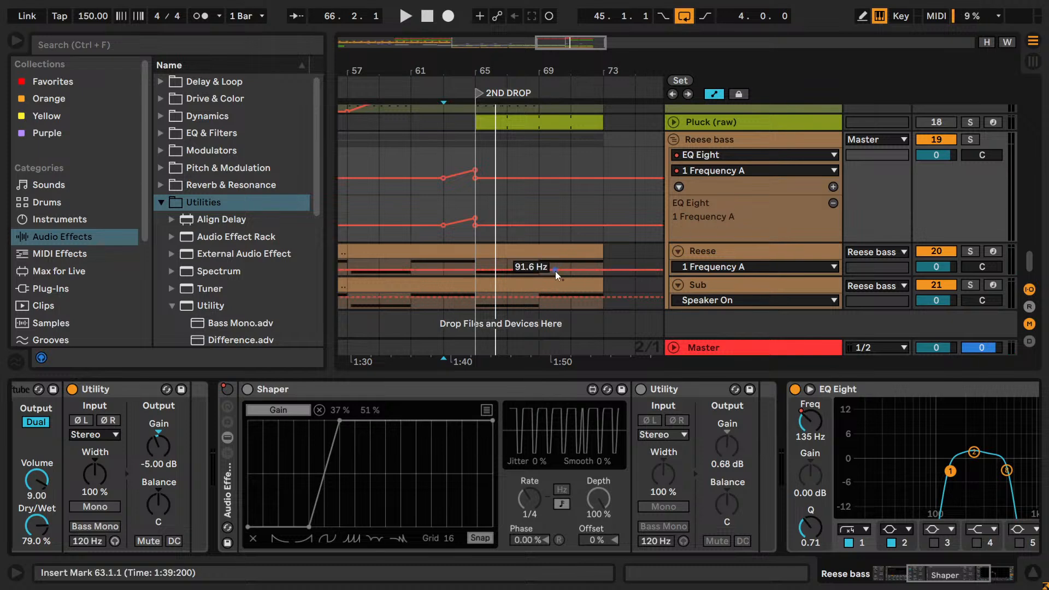
pyautogui.rightClick(230, 389)
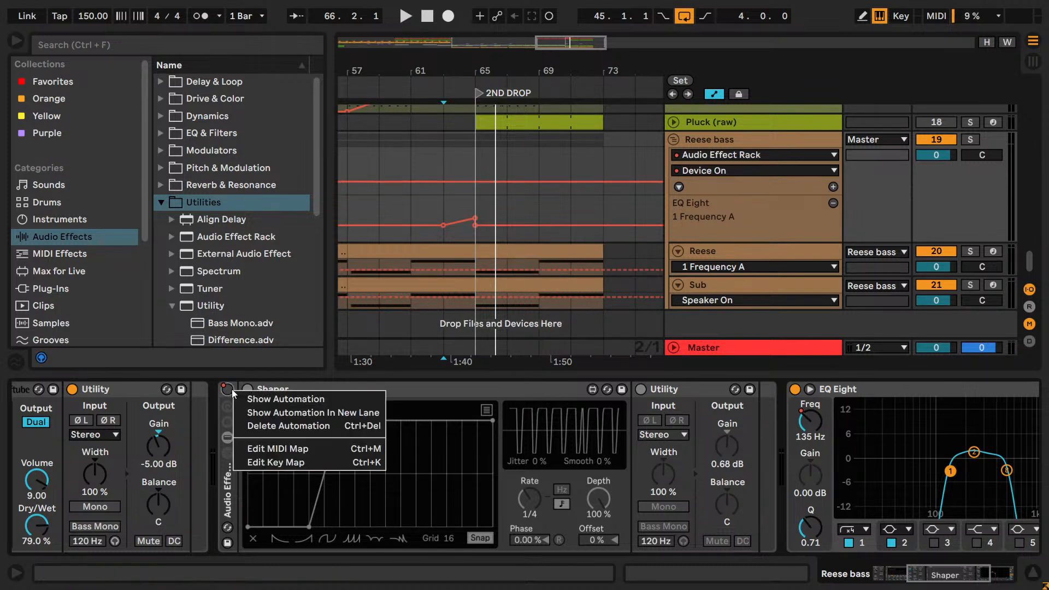
pyautogui.click(320, 413)
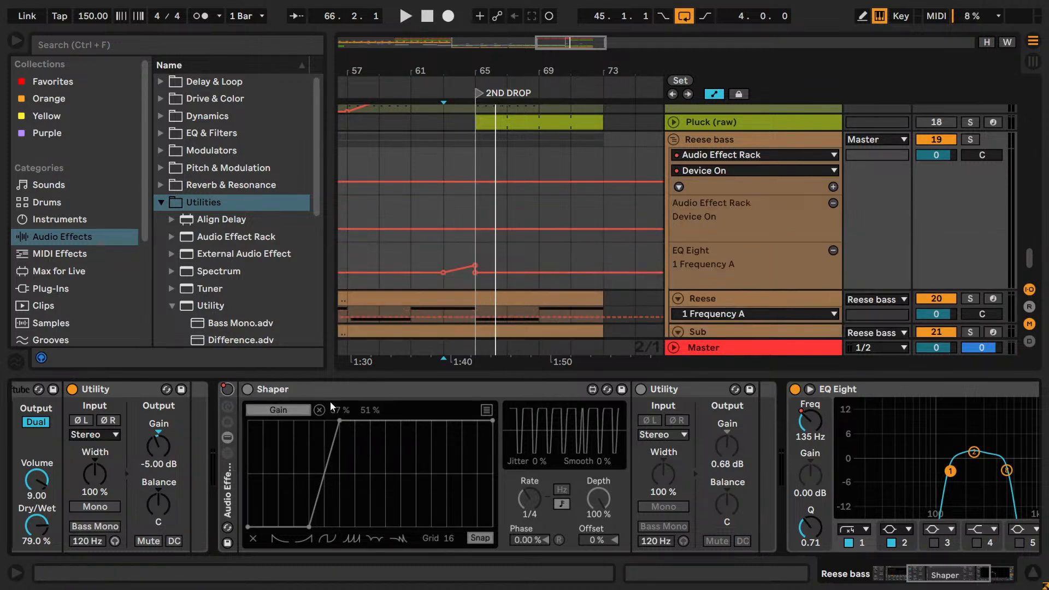
pyautogui.click(488, 203)
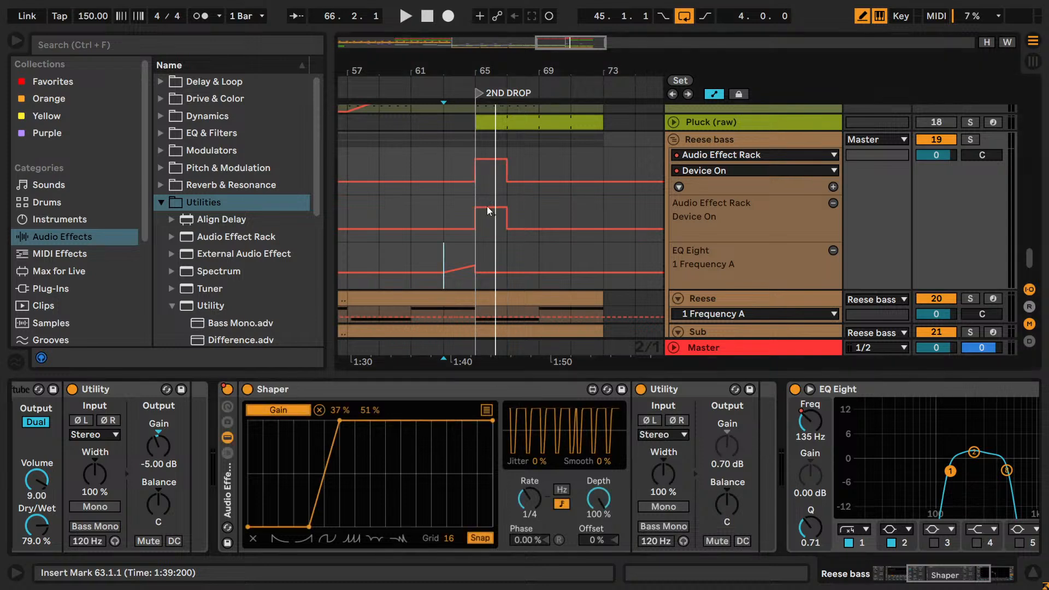
pyautogui.press('b')
# - Expand the Audio Effect Rack holding the Shaper on the Reese bass and rename it Sidechain
pyautogui.doubleClick(229, 479)
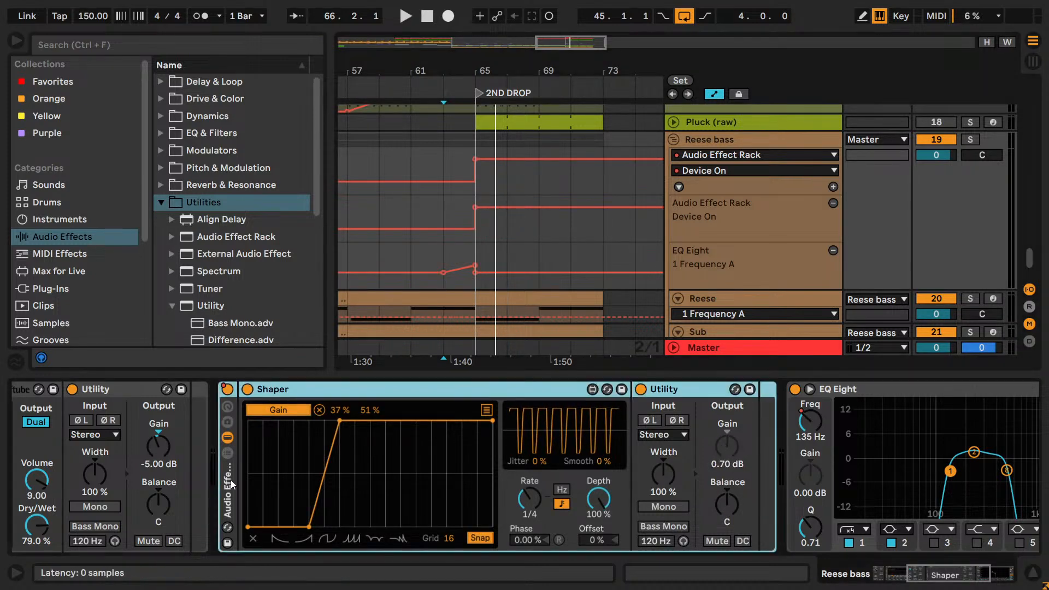
pyautogui.doubleClick(227, 500)
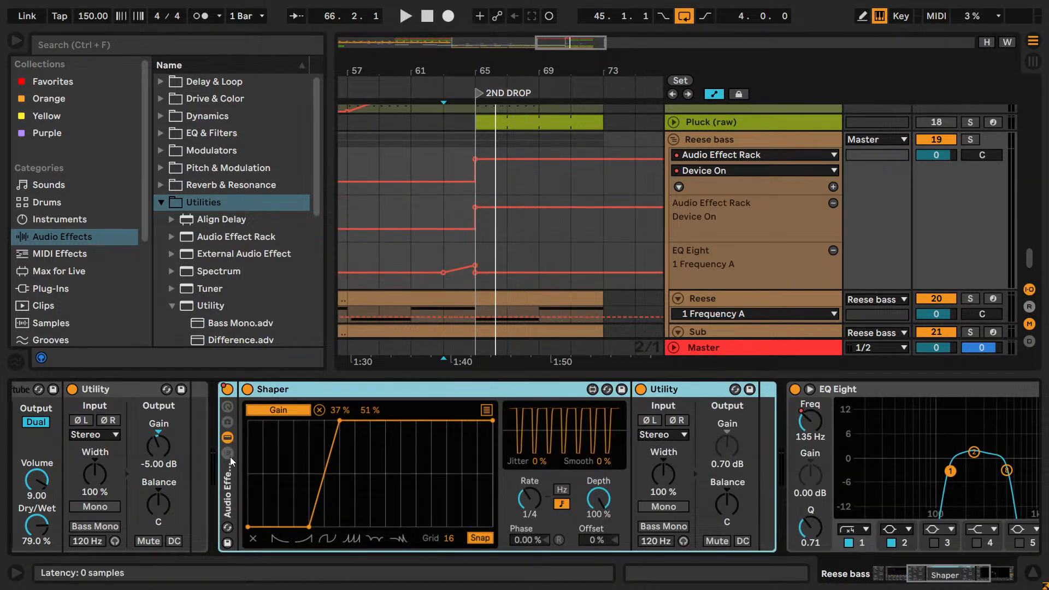
pyautogui.click(229, 454)
pyautogui.hotkey('ctrl', 'r')
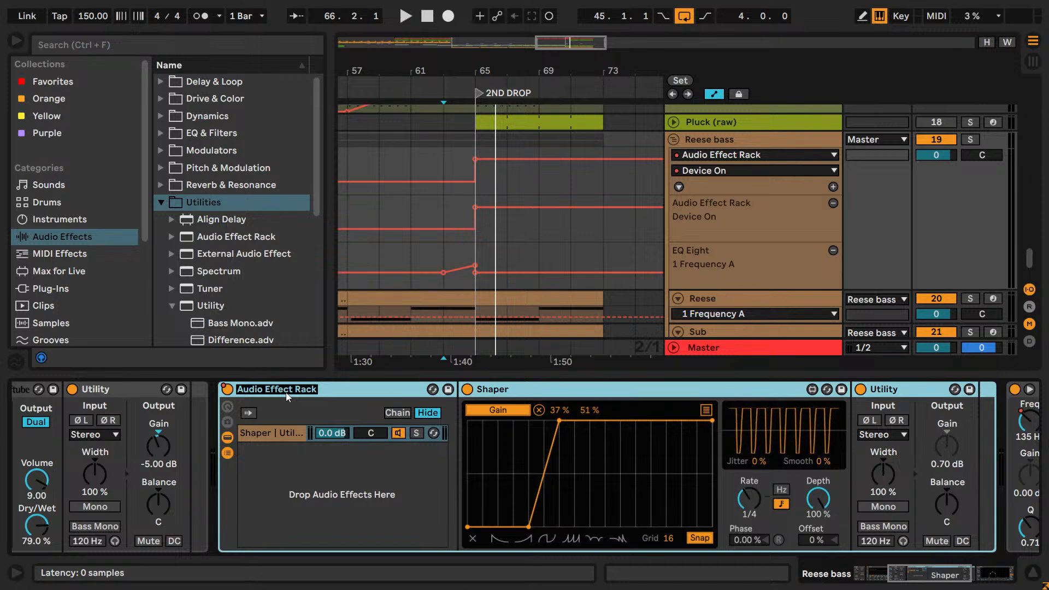
pyautogui.write('S')
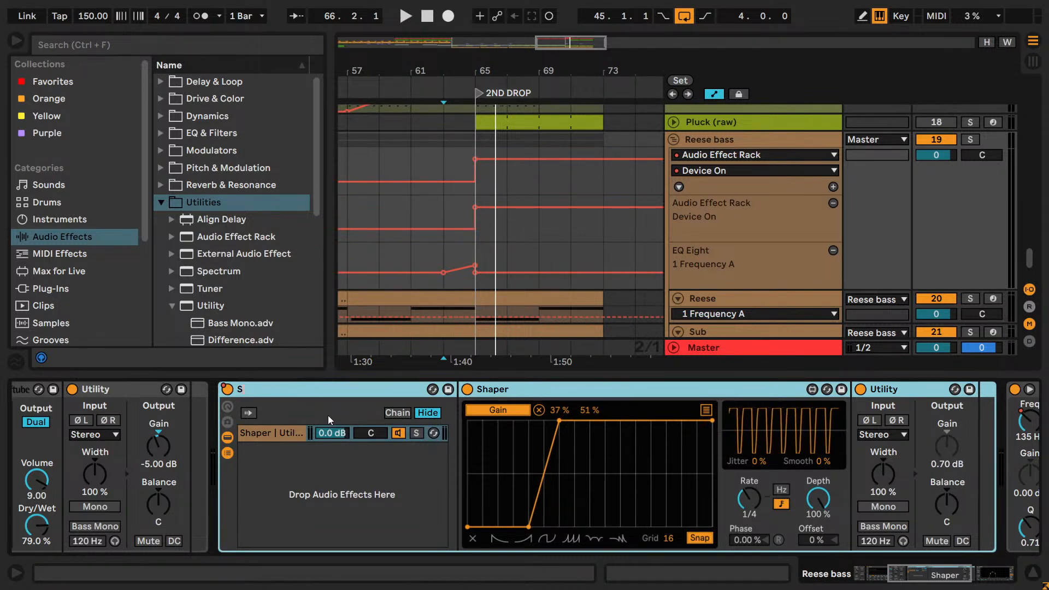
pyautogui.write('idechain')
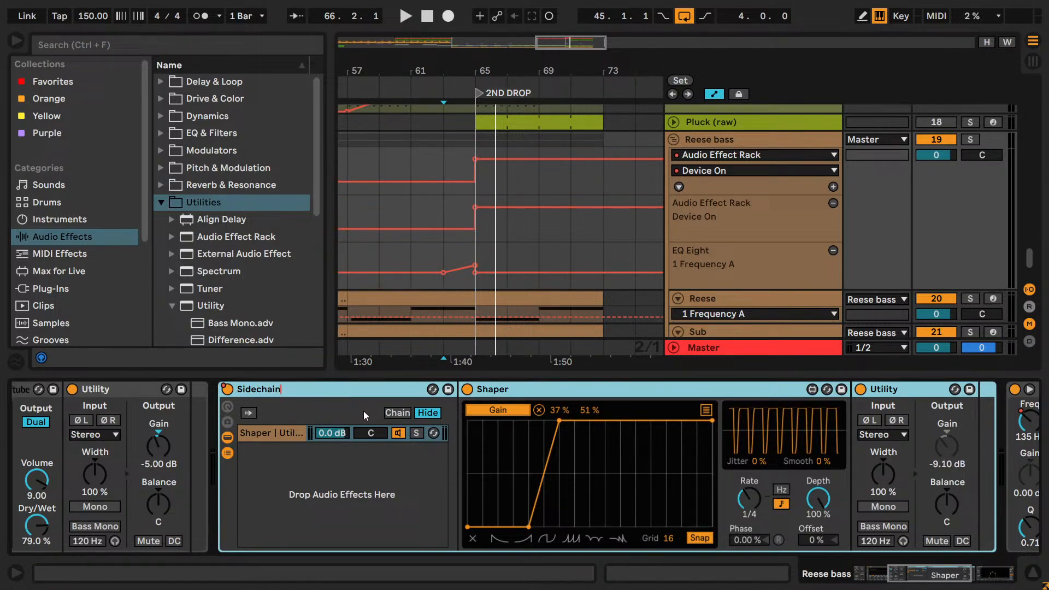
pyautogui.press('Return')
# - Play the Reese bass with the Sidechain rack automation from bar 63 and save the set
pyautogui.doubleClick(306, 394)
pyautogui.press('space')
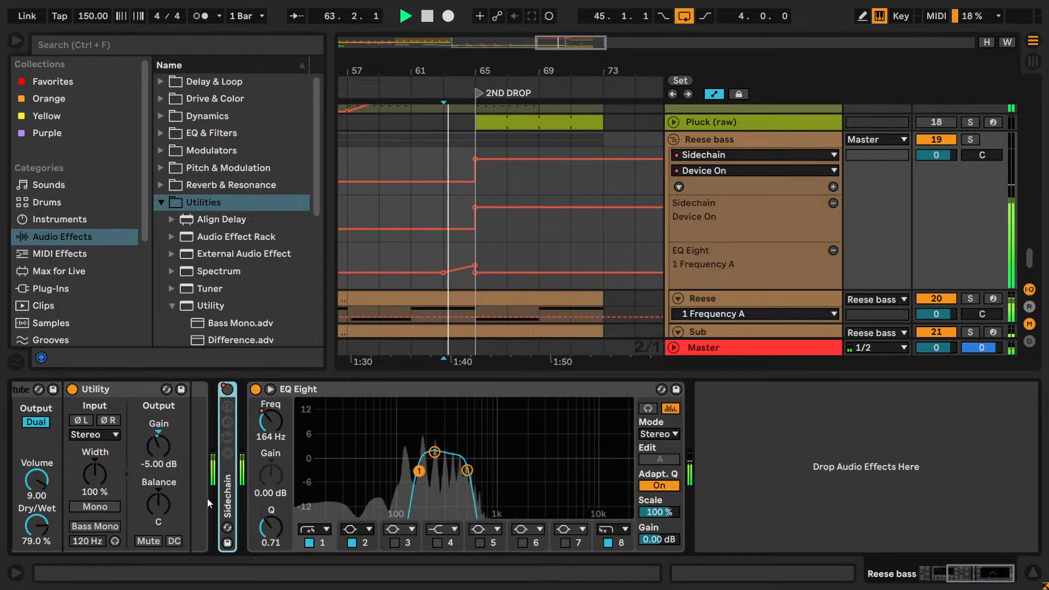
pyautogui.doubleClick(228, 490)
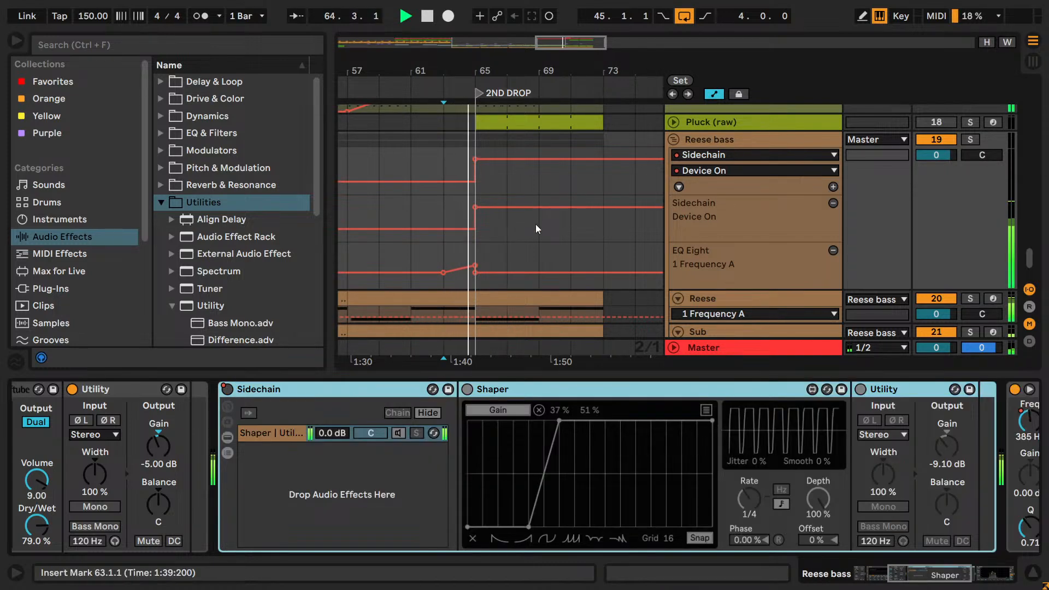
pyautogui.hotkey('ctrl', 's')
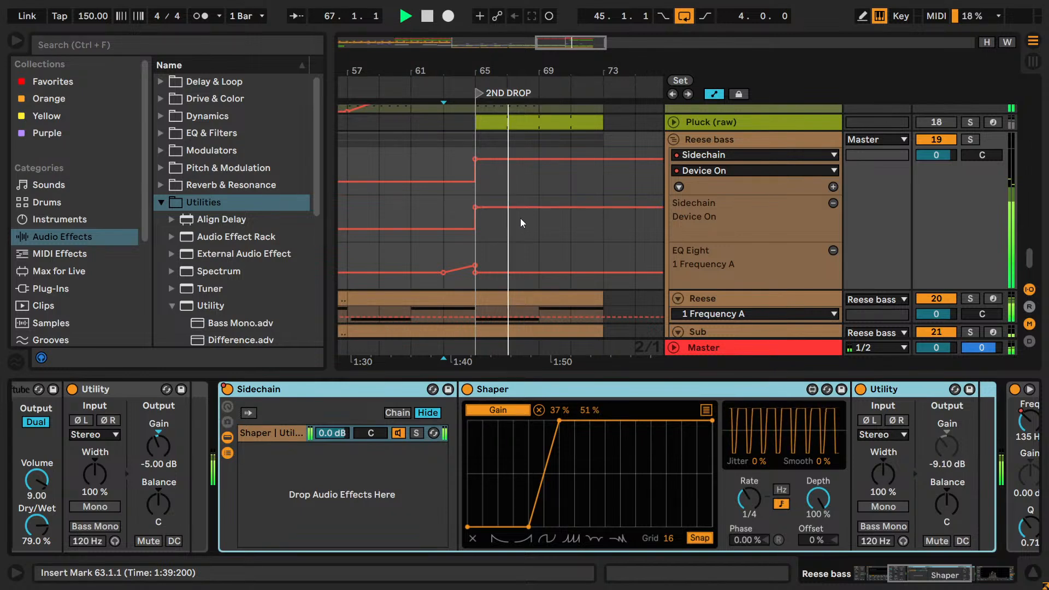
# - Duplicate bars 65–69 of the Reese and Sub clips three times, continuing the bass to bar 81
pyautogui.scroll(-3, 516, 248)
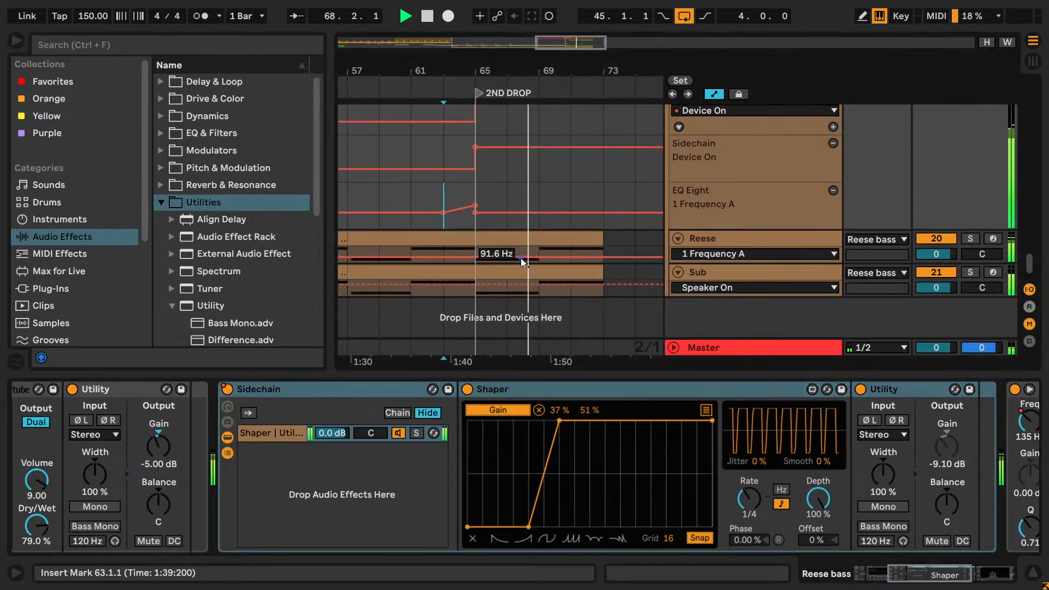
pyautogui.moveTo(539, 292); pyautogui.dragTo(484, 240)
pyautogui.hotkey('ctrl', 'd')
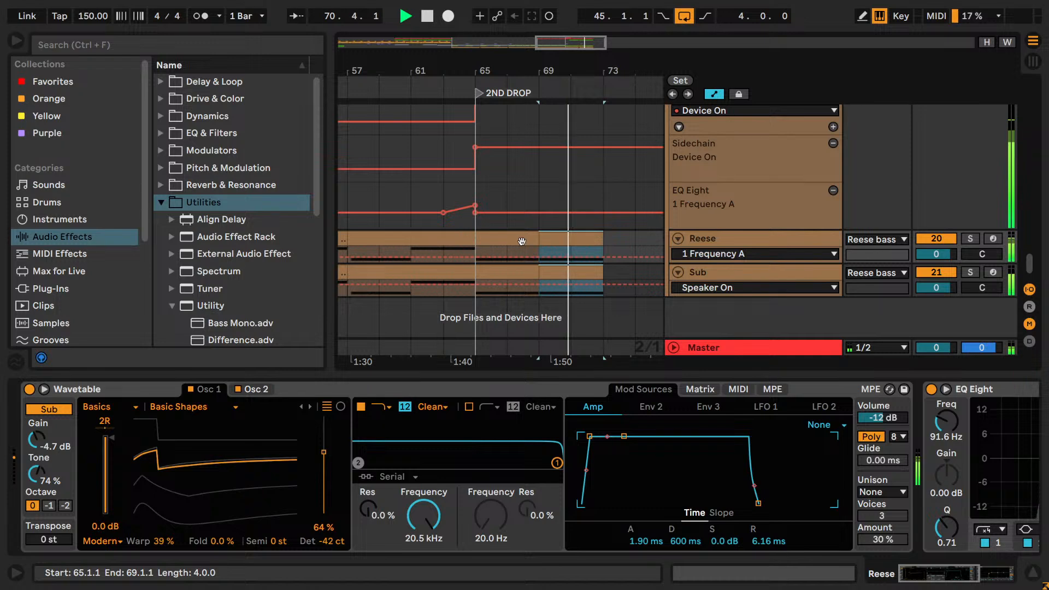
pyautogui.hotkey('ctrl', 'd')
pyautogui.hotkey('ctrl', 'd')
# - Play the Pluck and Reese bass build-up into the second drop from bar 61
pyautogui.moveTo(607, 46); pyautogui.dragTo(586, 41)
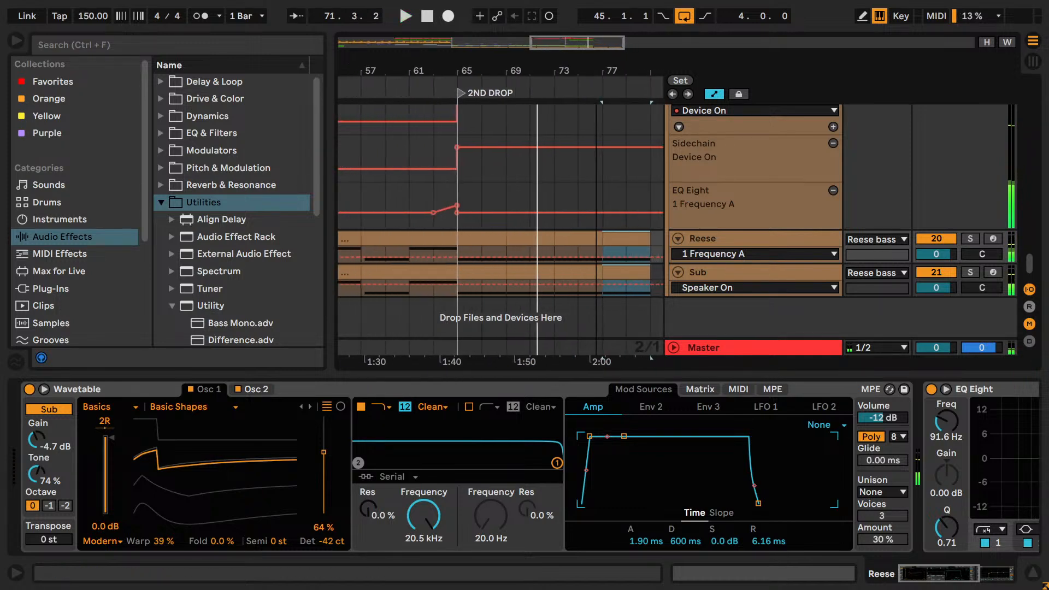
pyautogui.scroll(10, 406, 242)
pyautogui.click(405, 256)
pyautogui.press('space')
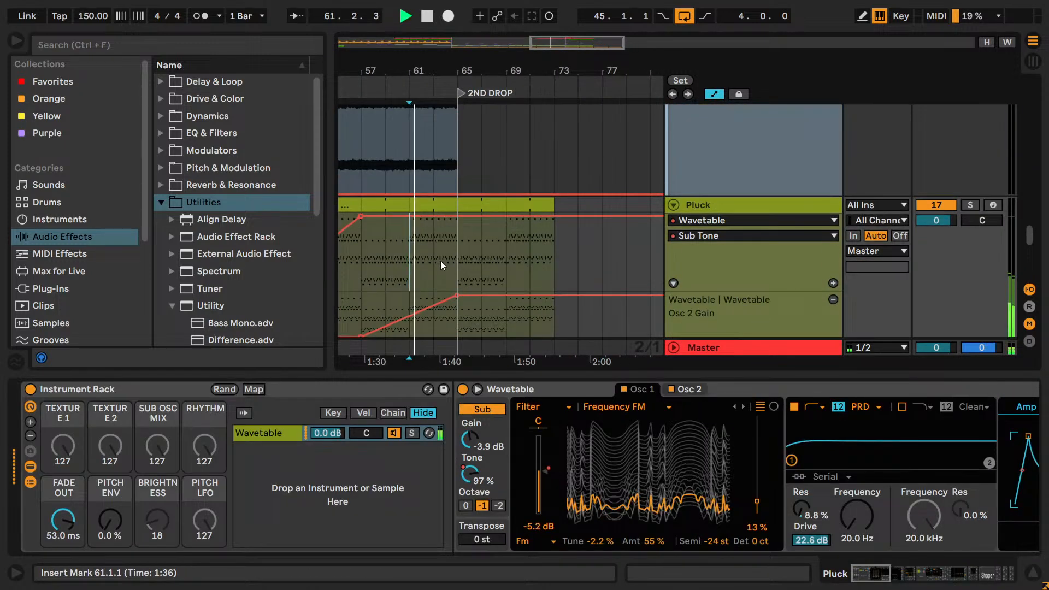
pyautogui.scroll(-5, 458, 251)
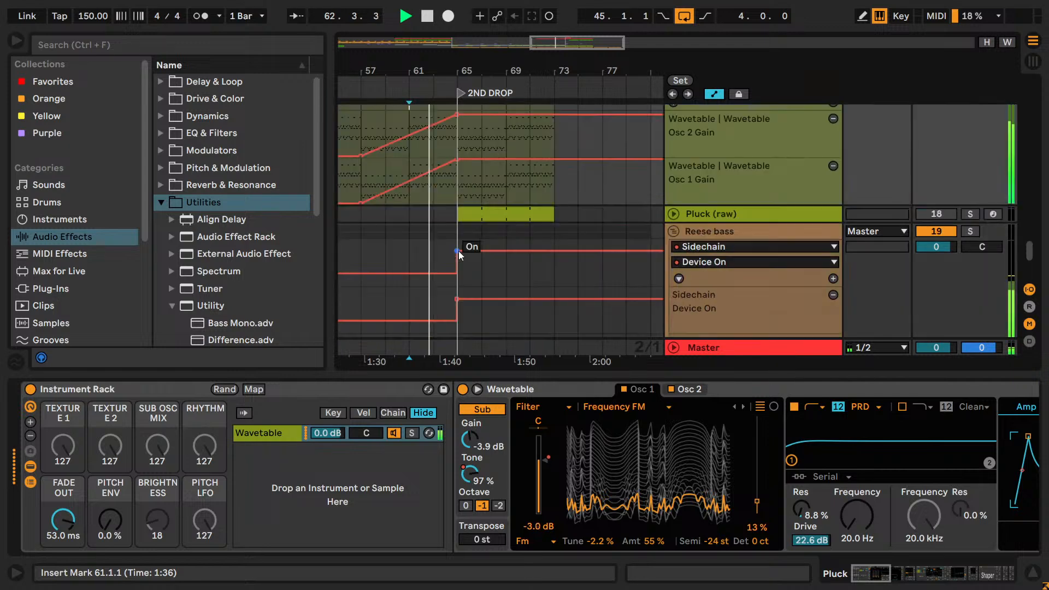
pyautogui.press('-')
pyautogui.press('-')
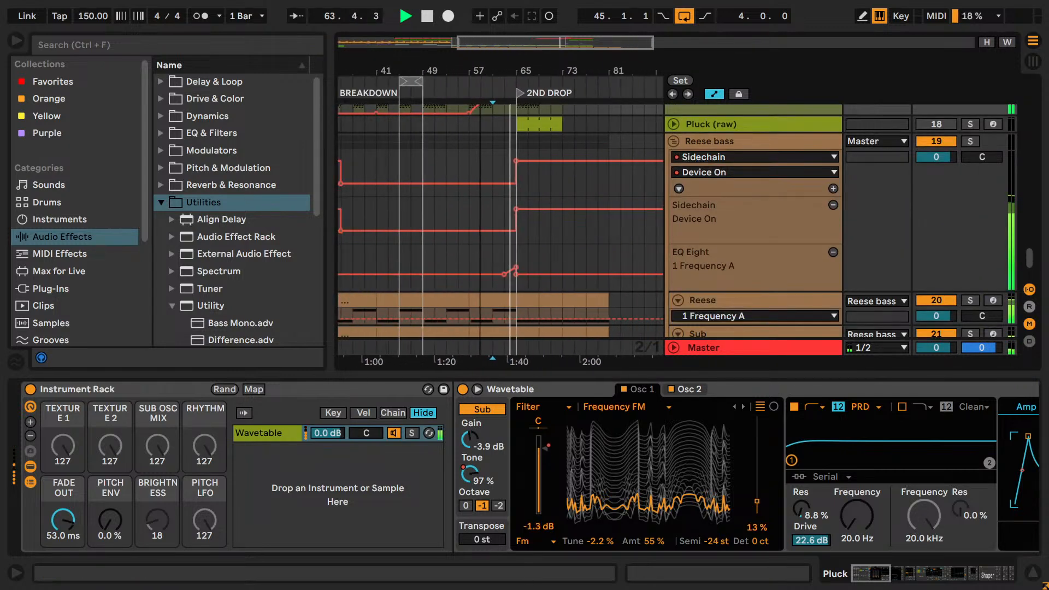
pyautogui.scroll(5, 506, 214)
pyautogui.press('space')
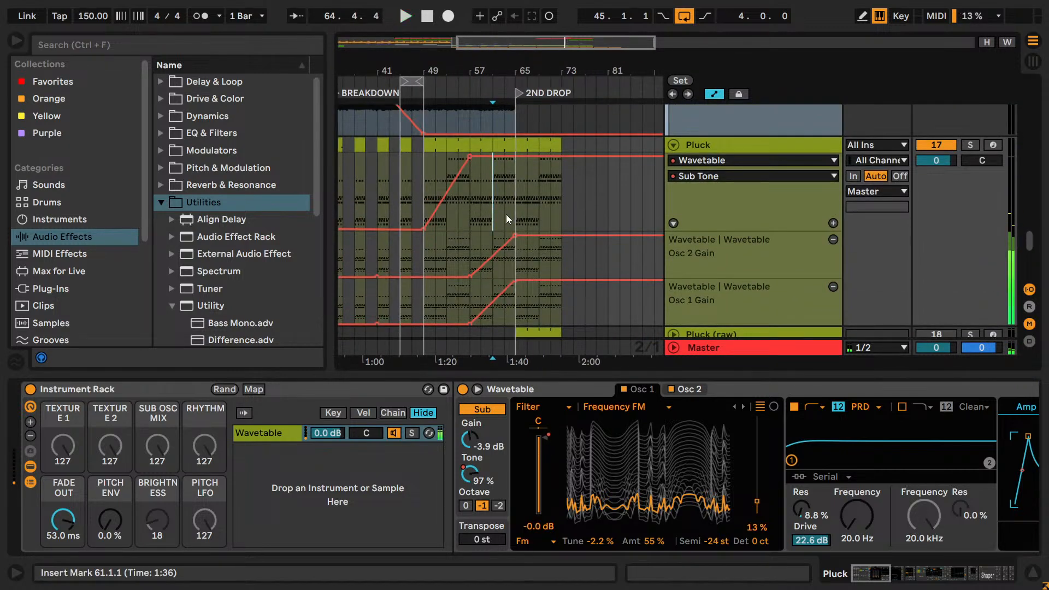
# - Review the arrangement of the Pluck, lead, pad and vocal tracks around the breakdown and second drop, ending at the Frozen reverb track
pyautogui.moveTo(506, 214); pyautogui.dragTo(516, 210)
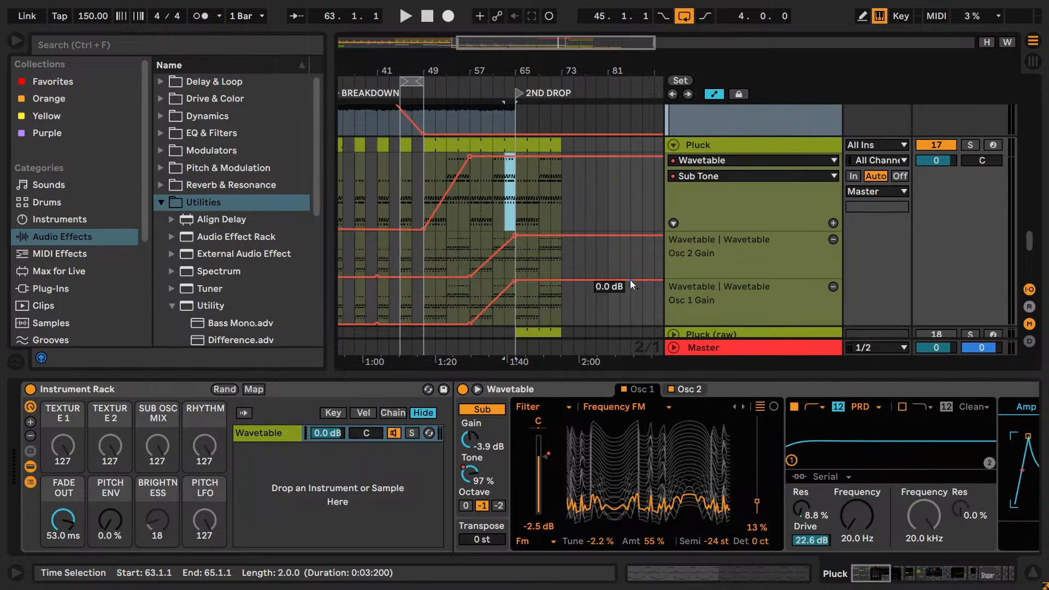
pyautogui.scroll(10, 614, 270)
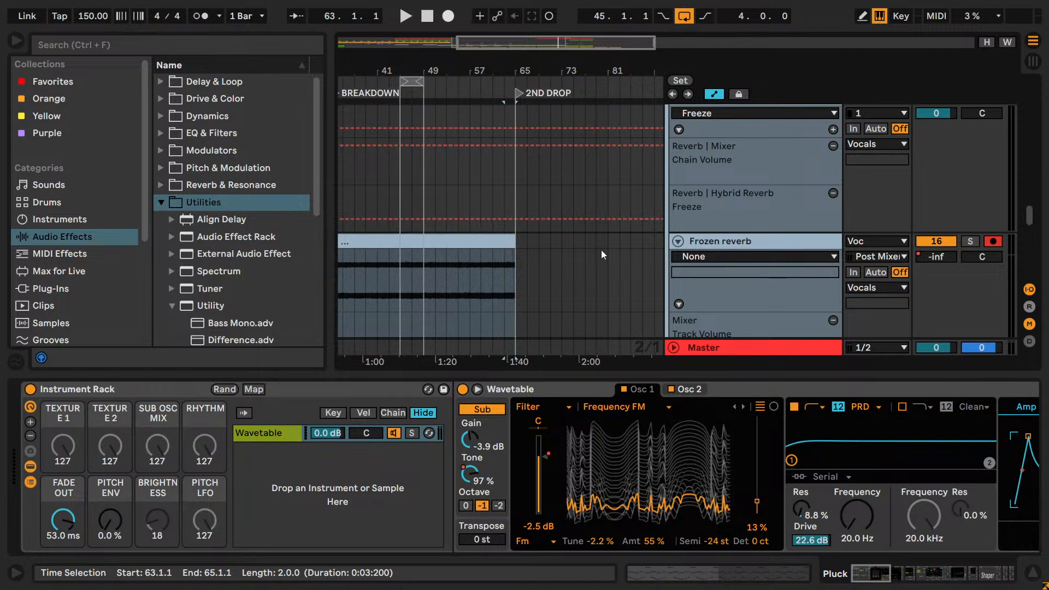
pyautogui.scroll(3, 602, 255)
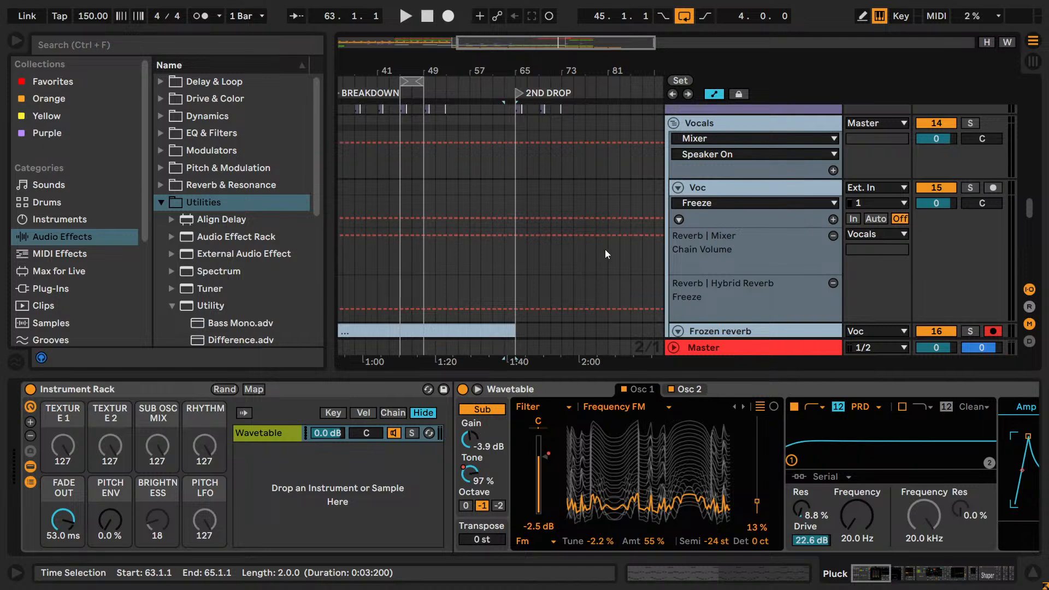
pyautogui.scroll(4, 573, 234)
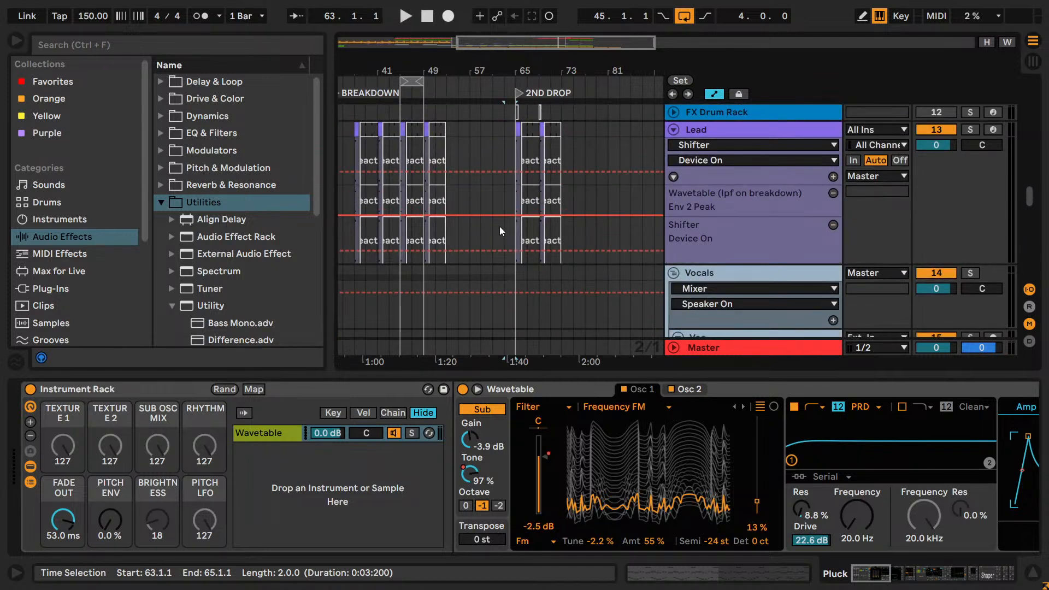
pyautogui.scroll(4, 499, 227)
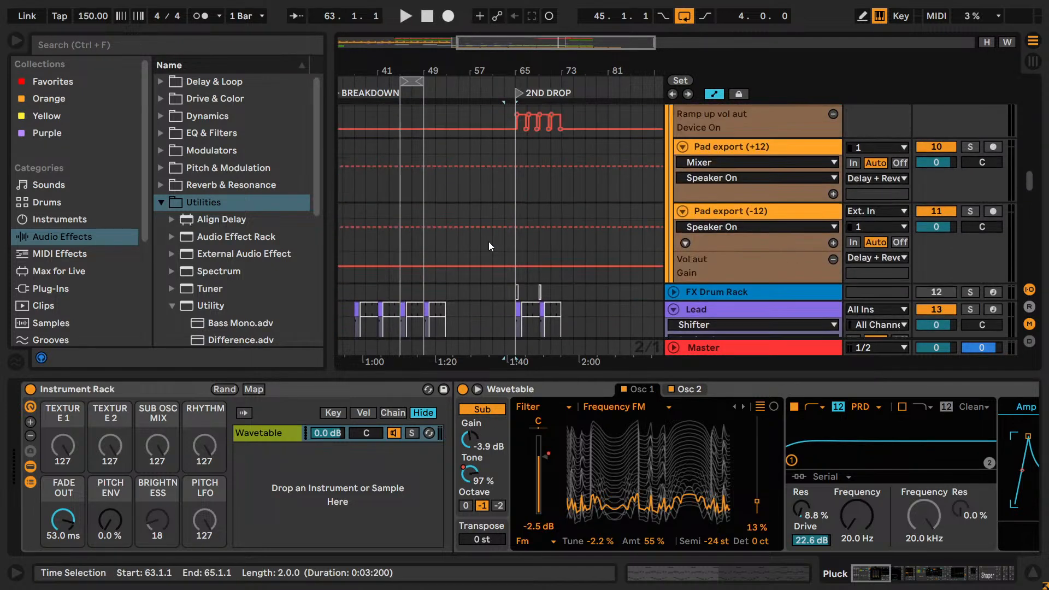
pyautogui.moveTo(551, 44); pyautogui.dragTo(504, 45)
pyautogui.moveTo(574, 71); pyautogui.dragTo(562, 64)
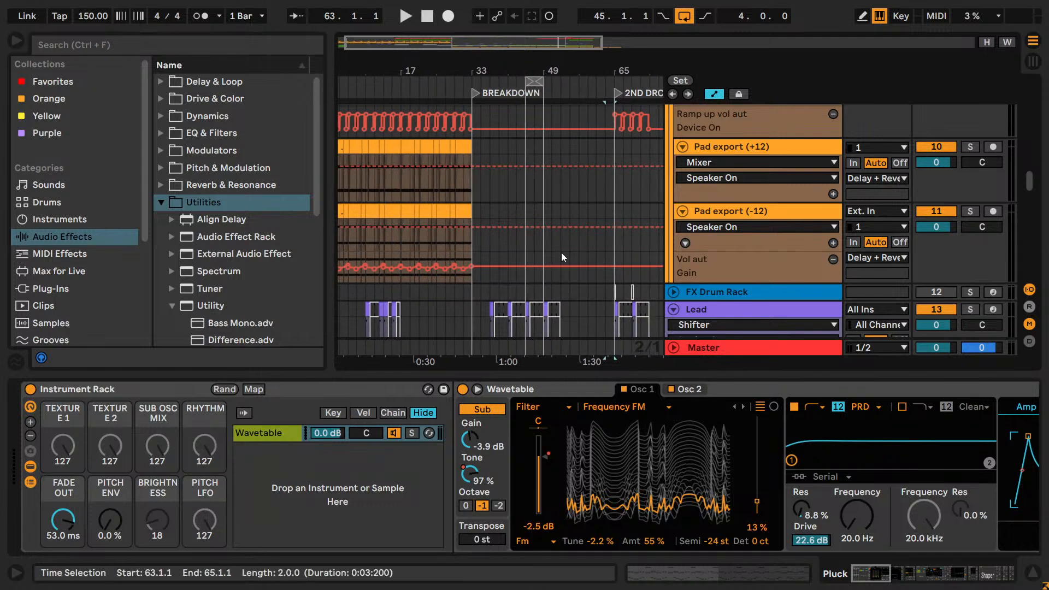
pyautogui.scroll(-12, 552, 256)
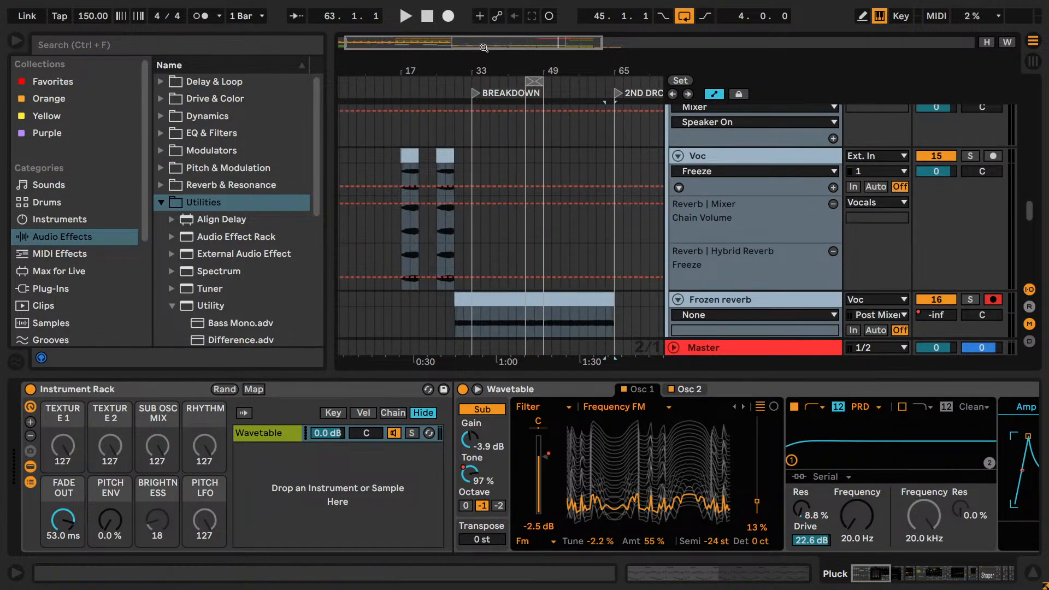
pyautogui.moveTo(484, 46); pyautogui.dragTo(508, 47)
pyautogui.scroll(-6, 485, 179)
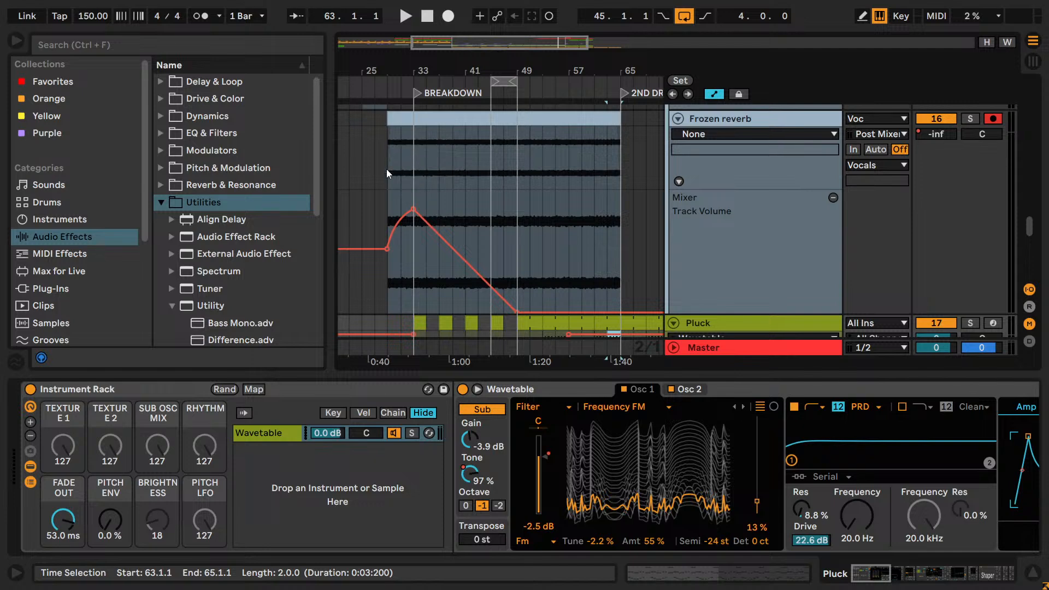
# - Play the Frozen reverb track's entry into the breakdown from bar 27
pyautogui.click(362, 175)
pyautogui.click(374, 176)
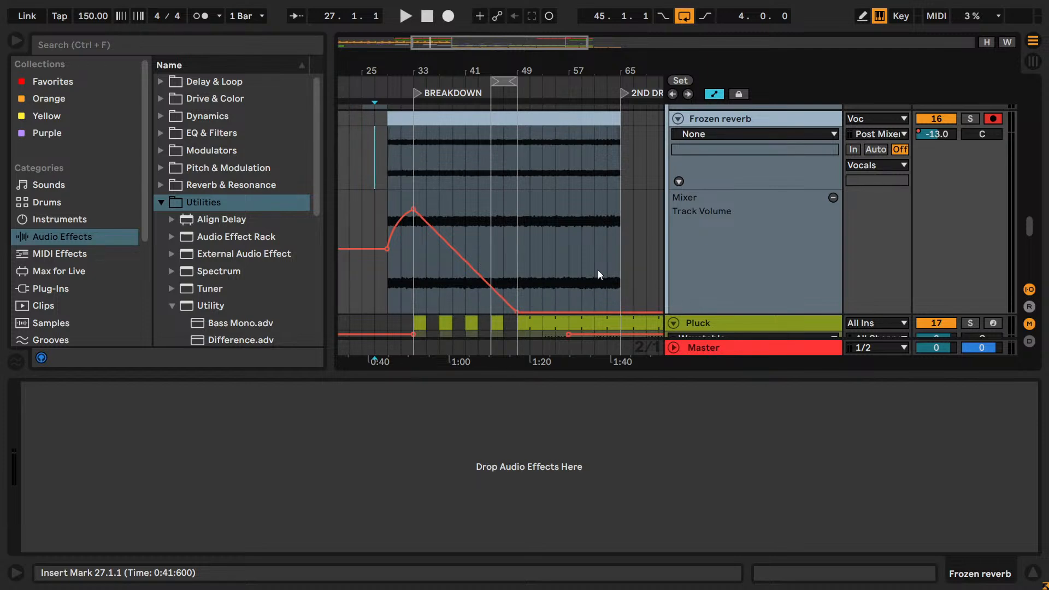
pyautogui.press('space')
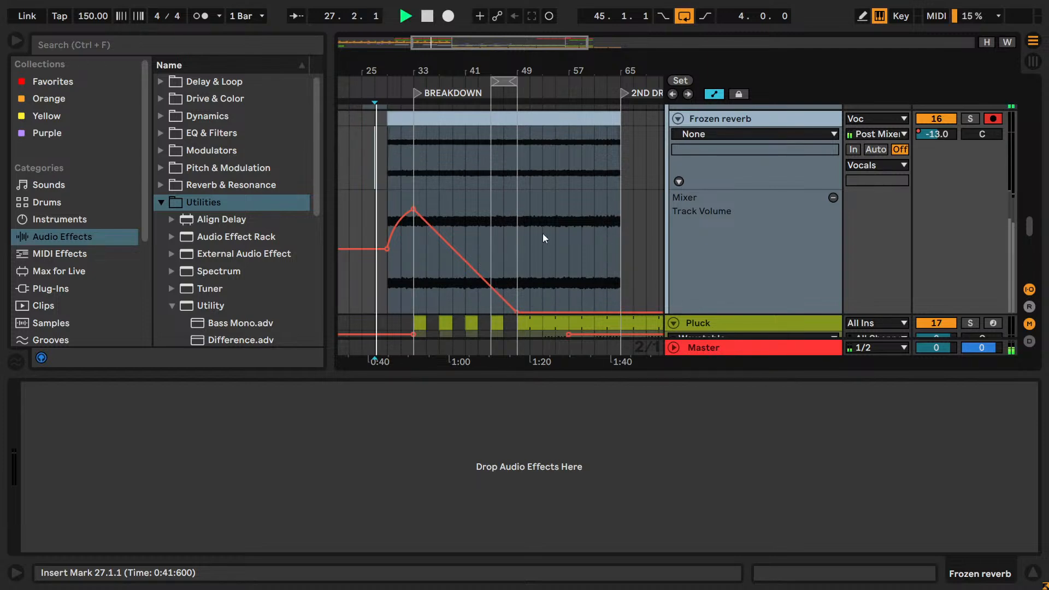
# - Draw a Frozen reverb track volume ramp rising from -inf dB at bar 61 to 0 dB at bar 65
pyautogui.press('v')
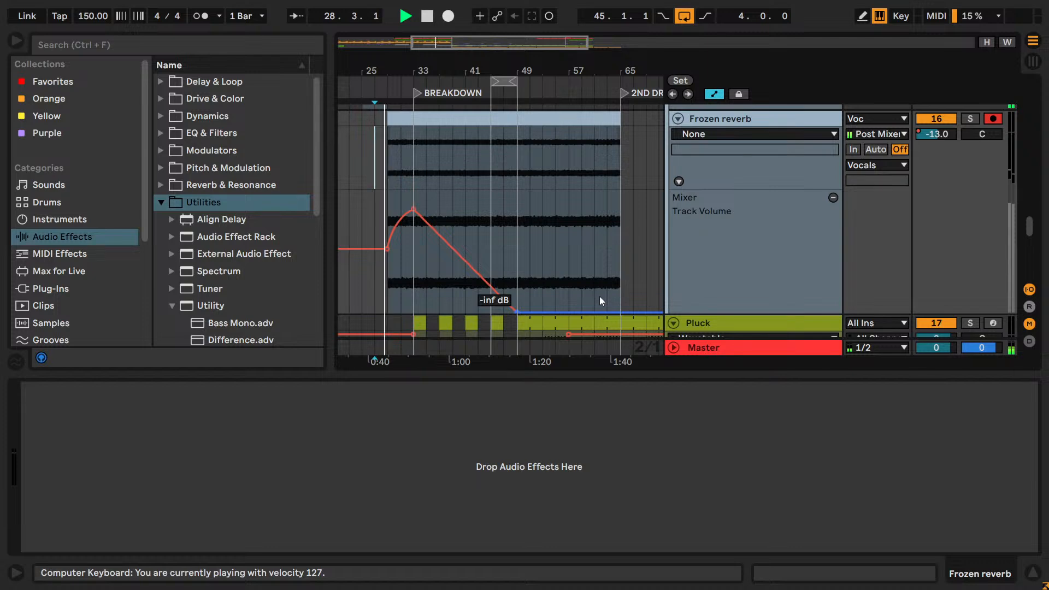
pyautogui.press('b')
pyautogui.click(599, 297)
pyautogui.click(614, 206)
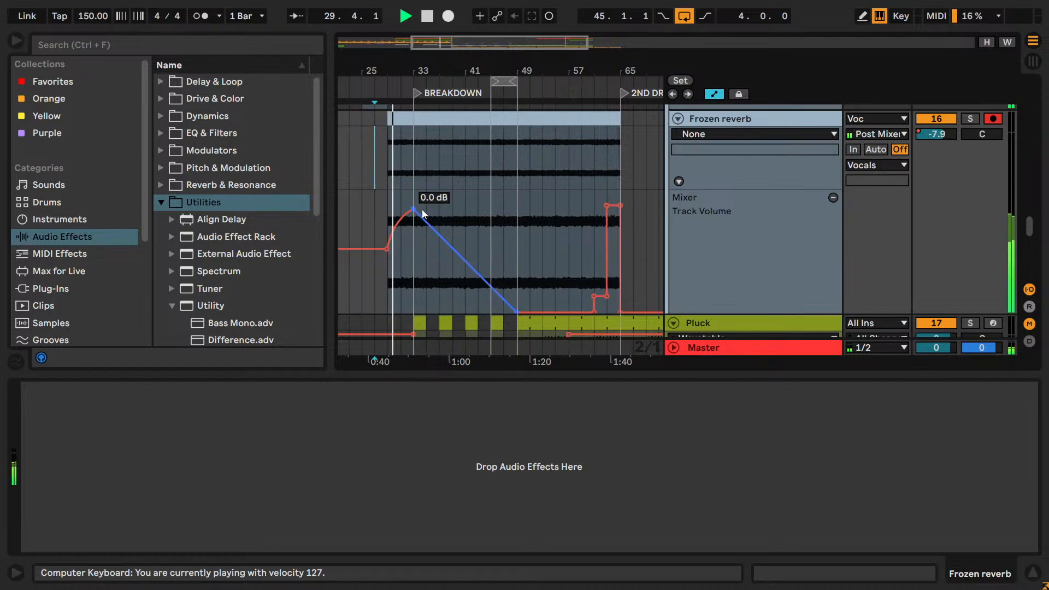
pyautogui.rightClick(619, 206)
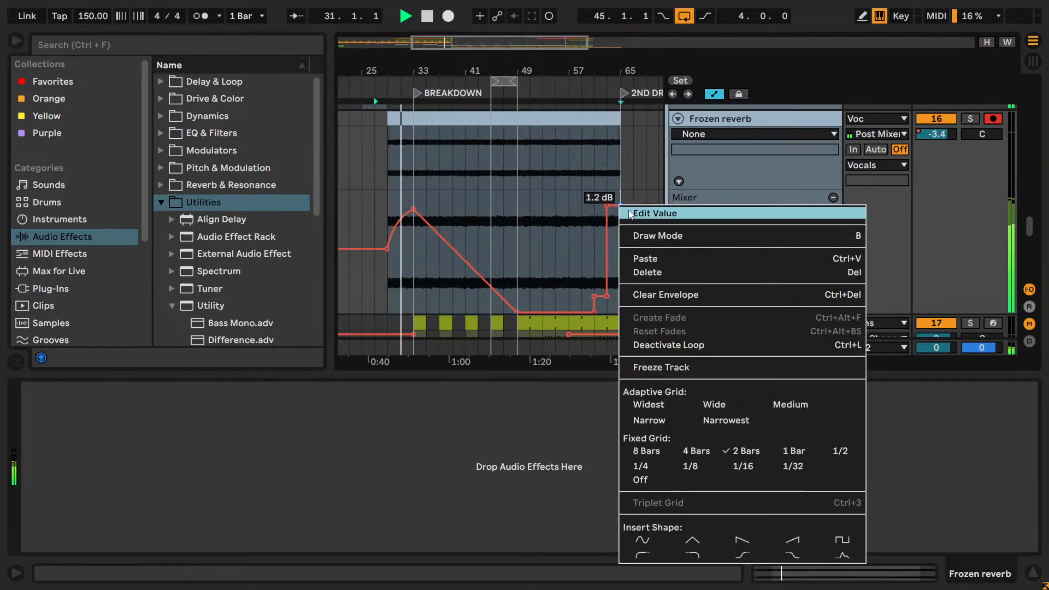
pyautogui.click(645, 213)
pyautogui.write('0')
pyautogui.press('Return')
pyautogui.moveTo(609, 207); pyautogui.dragTo(595, 312)
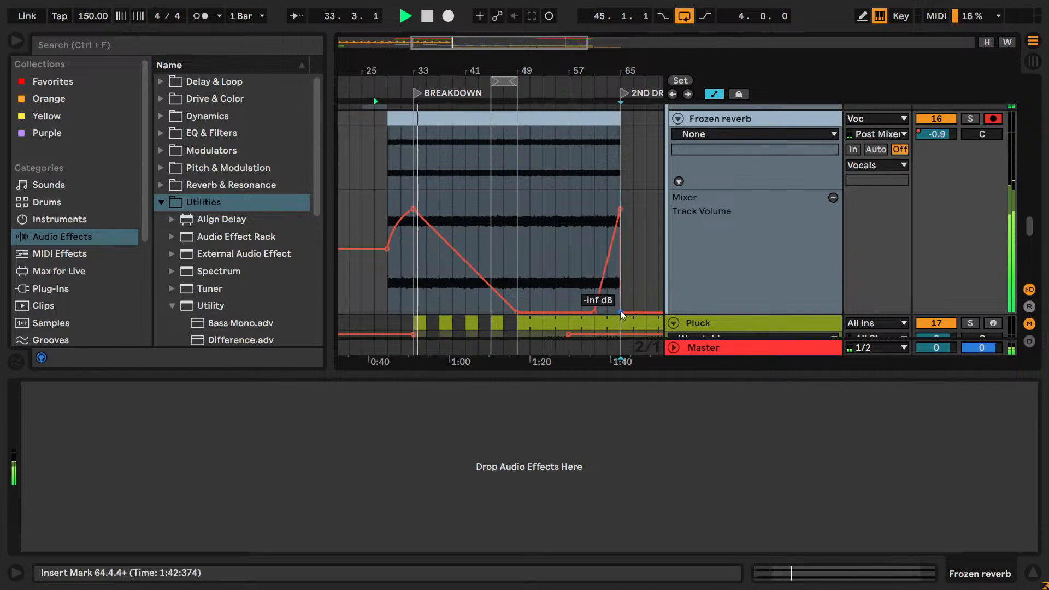
# - Play the Frozen reverb's volume rise into the second drop from bar 59
pyautogui.moveTo(567, 71); pyautogui.dragTo(446, 94)
pyautogui.press('space')
pyautogui.click(458, 278)
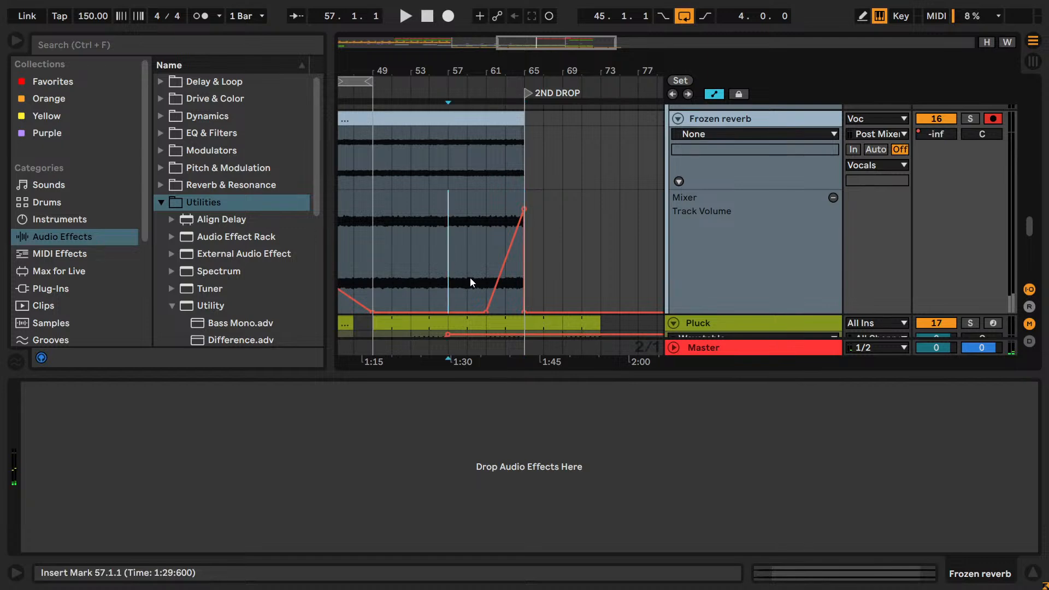
pyautogui.click(469, 278)
pyautogui.press('space')
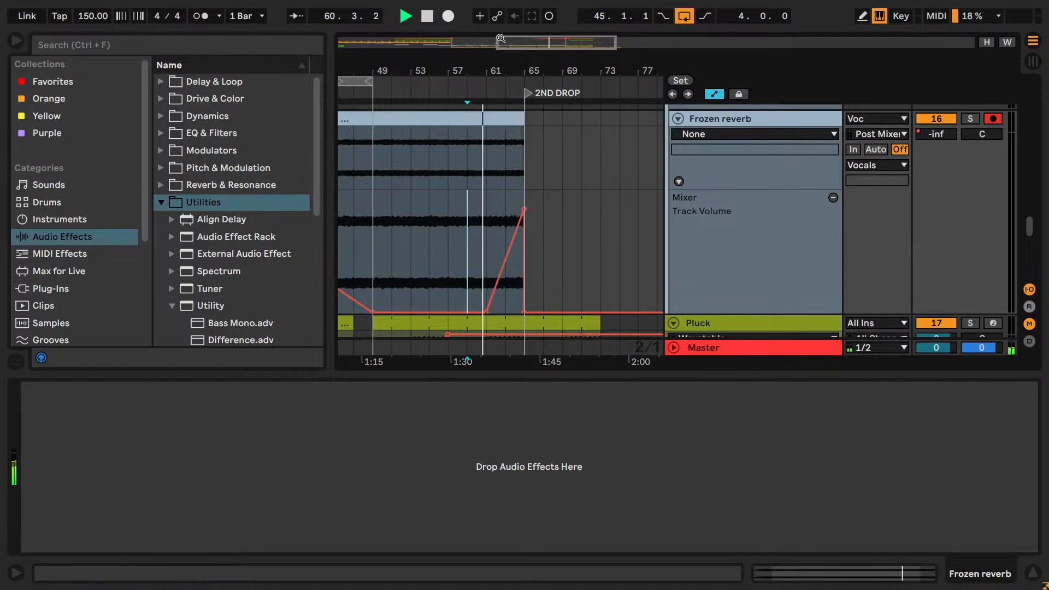
pyautogui.moveTo(519, 41); pyautogui.dragTo(537, 42)
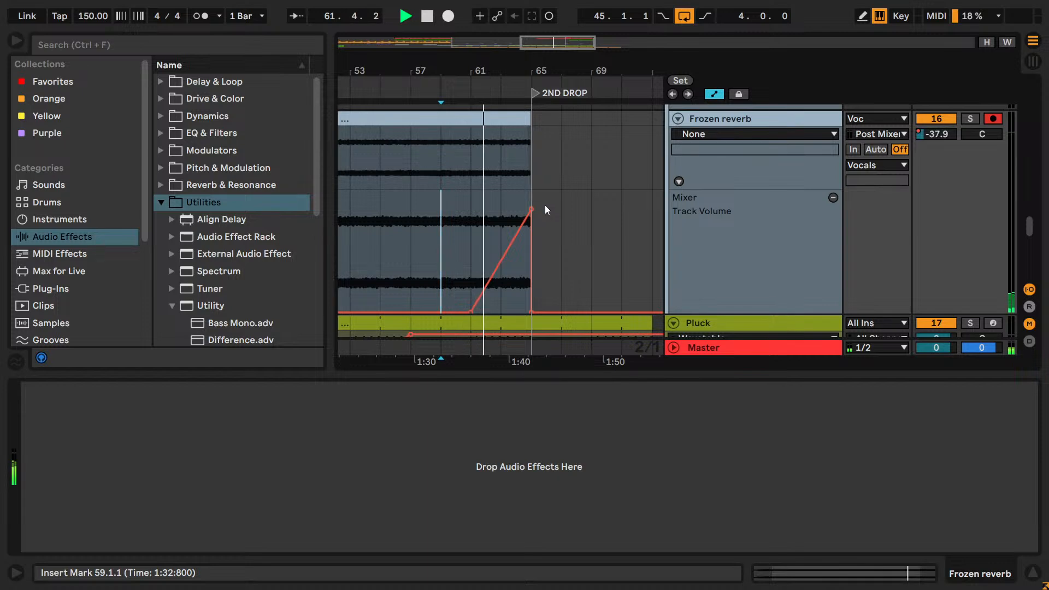
pyautogui.moveTo(532, 211)
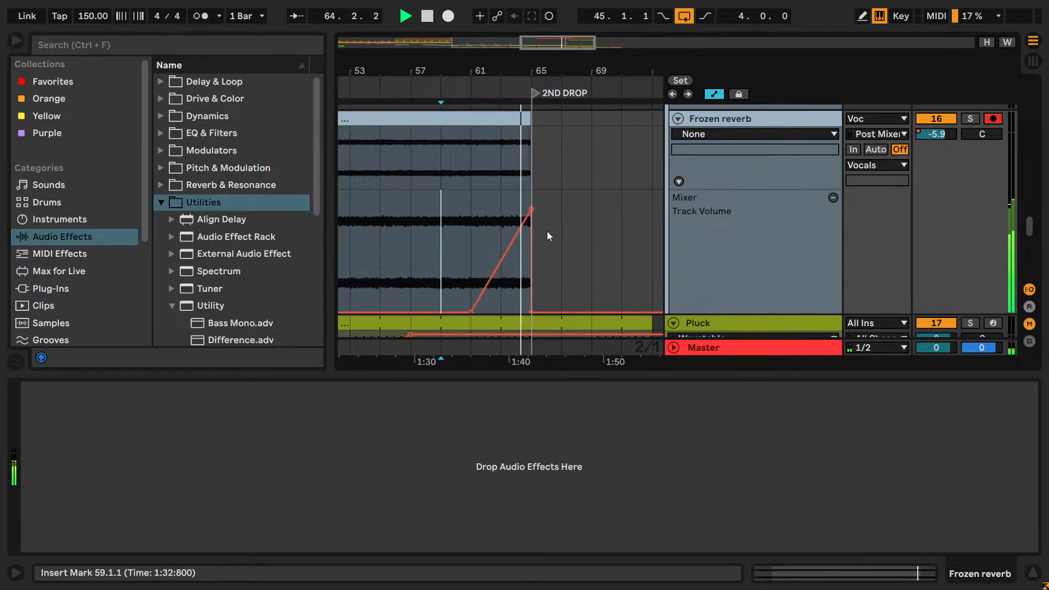
pyautogui.press('space')
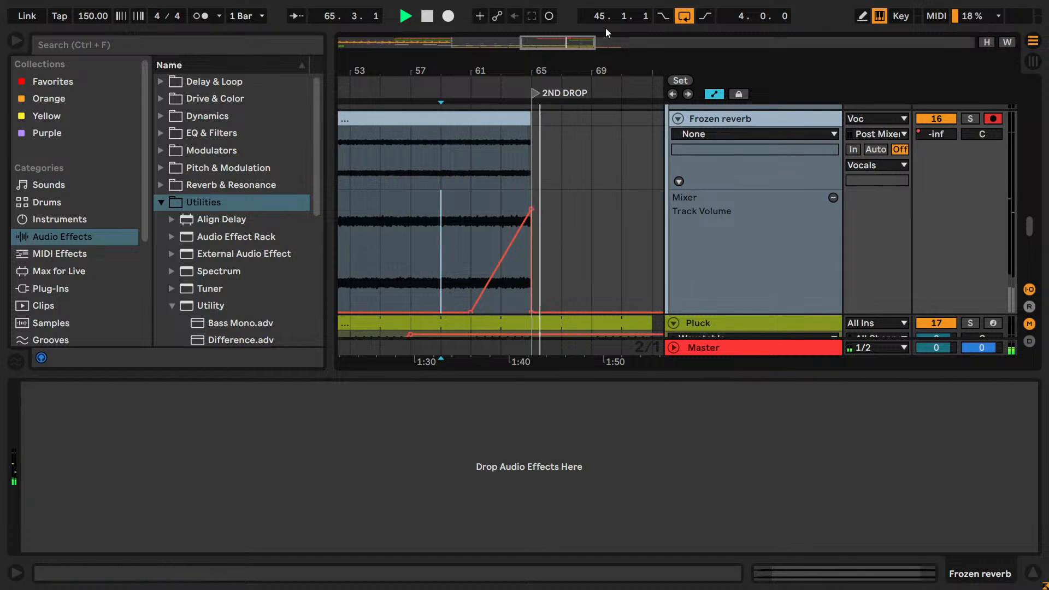
# - Extend the Frozen reverb clip past the second drop to about bar 68.3, and play the transition from bar 61
pyautogui.moveTo(532, 117); pyautogui.dragTo(633, 130)
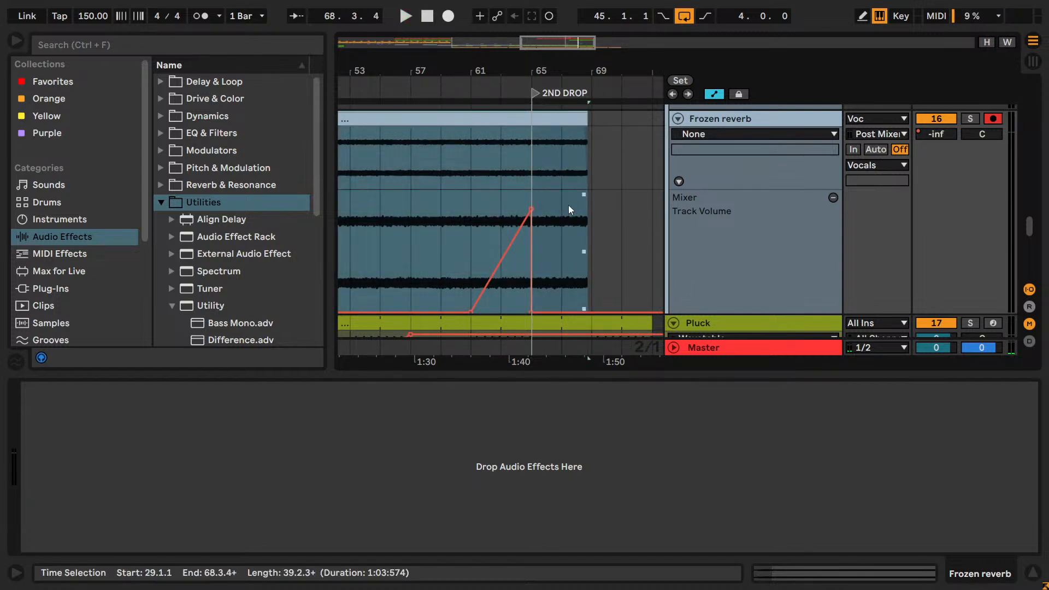
pyautogui.moveTo(541, 43); pyautogui.dragTo(543, 43)
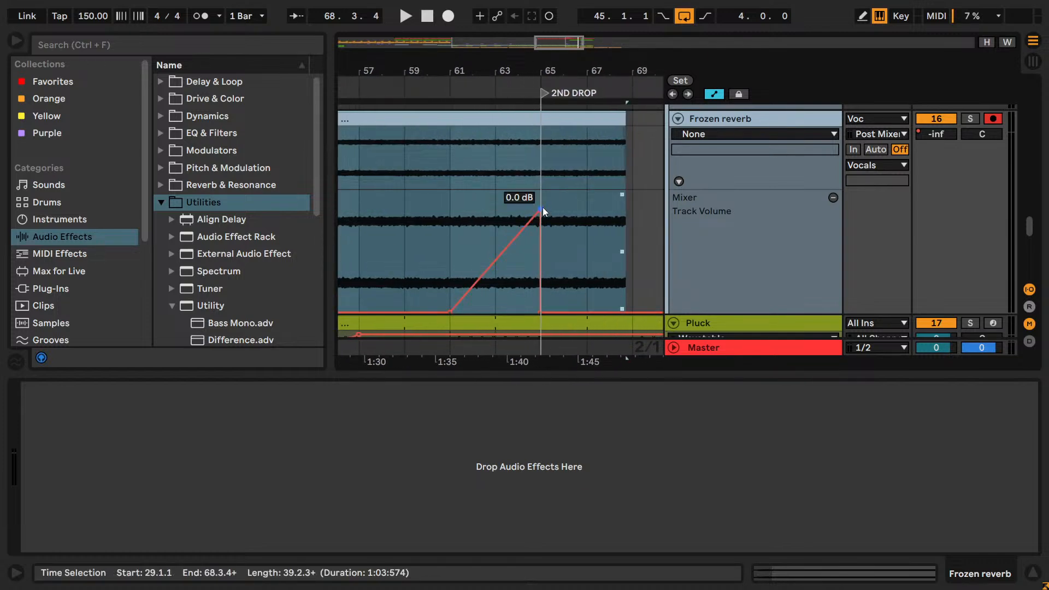
pyautogui.click(450, 224)
pyautogui.press('space')
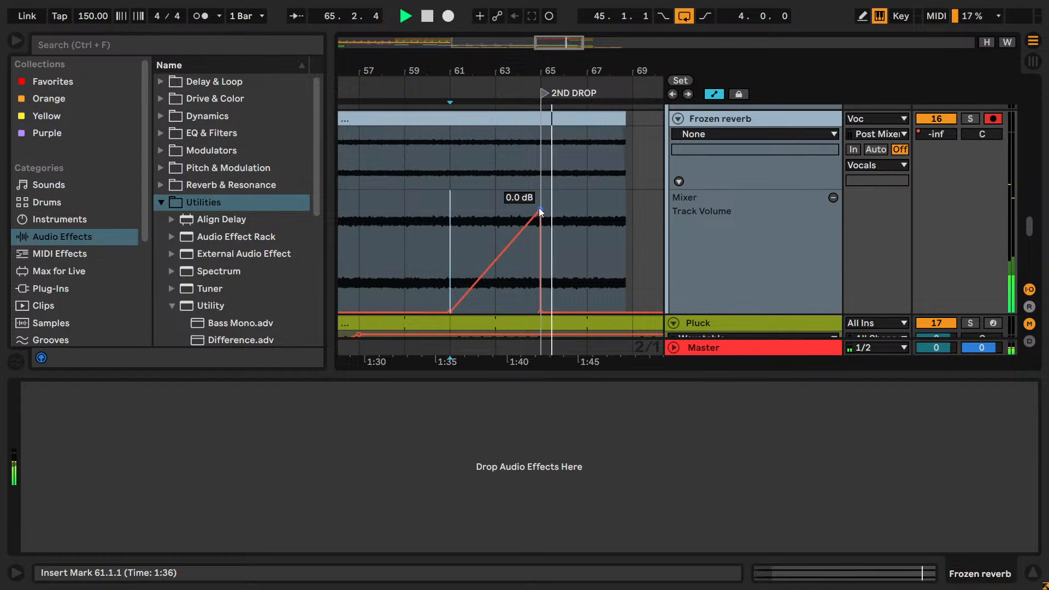
# - Try a higher Frozen reverb volume peak at bar 65 during playback, and save the Set
pyautogui.moveTo(540, 209); pyautogui.dragTo(540, 192)
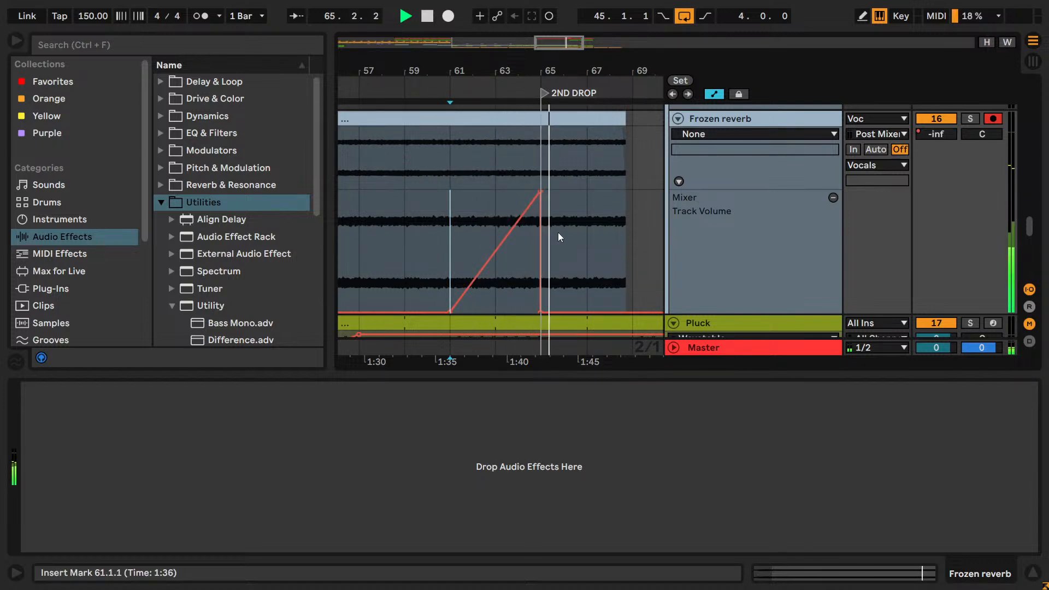
pyautogui.press('space')
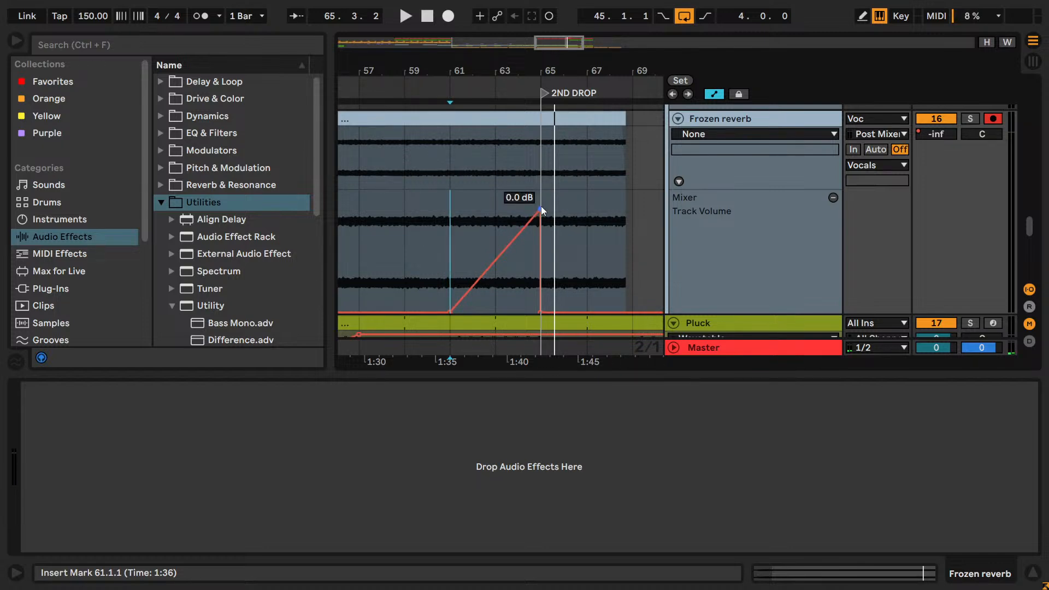
pyautogui.hotkey('ctrl', 's')
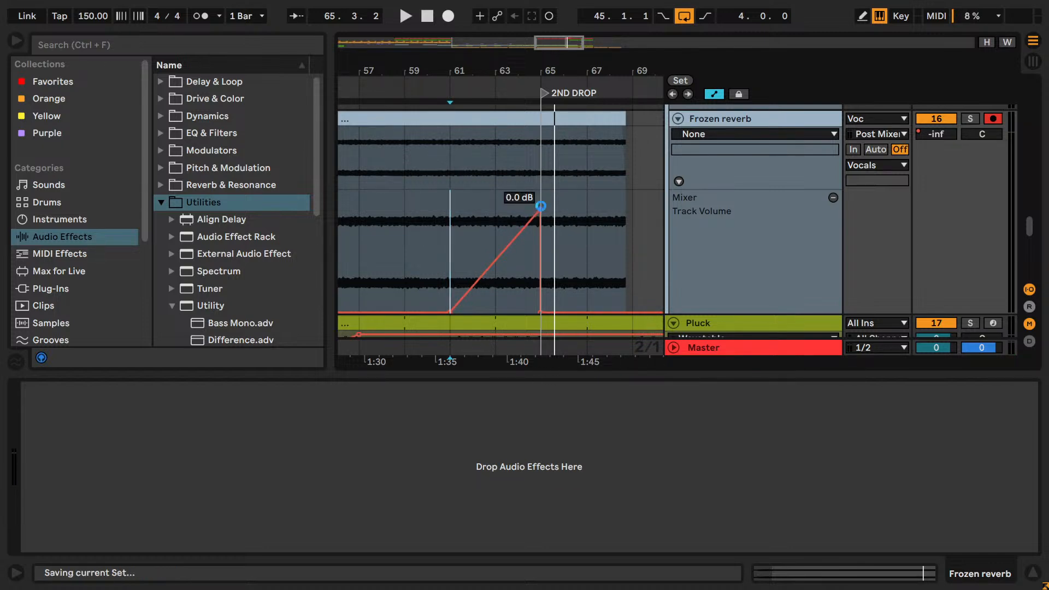
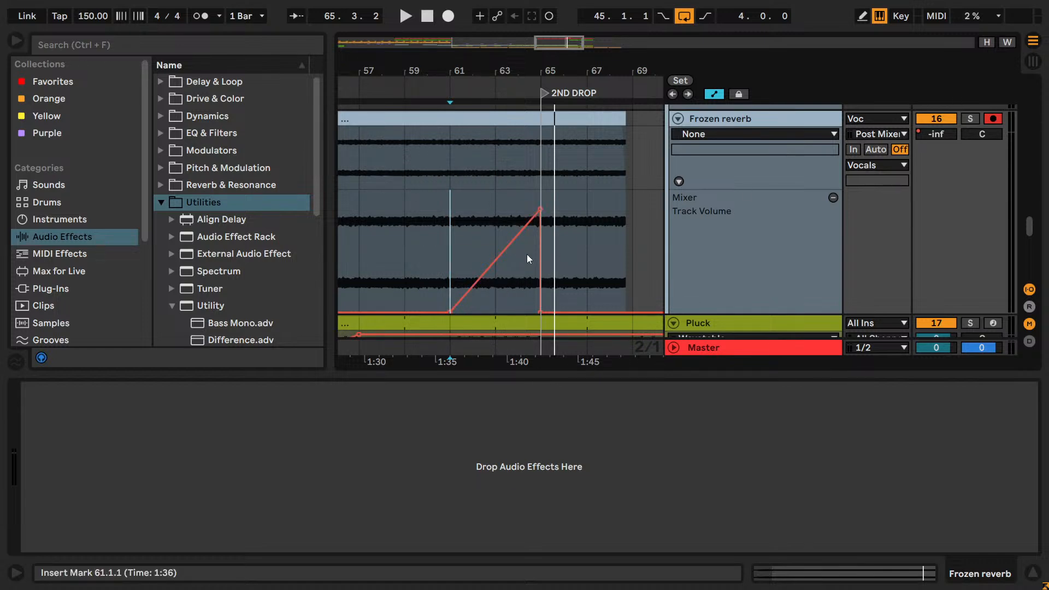
pyautogui.press('space')
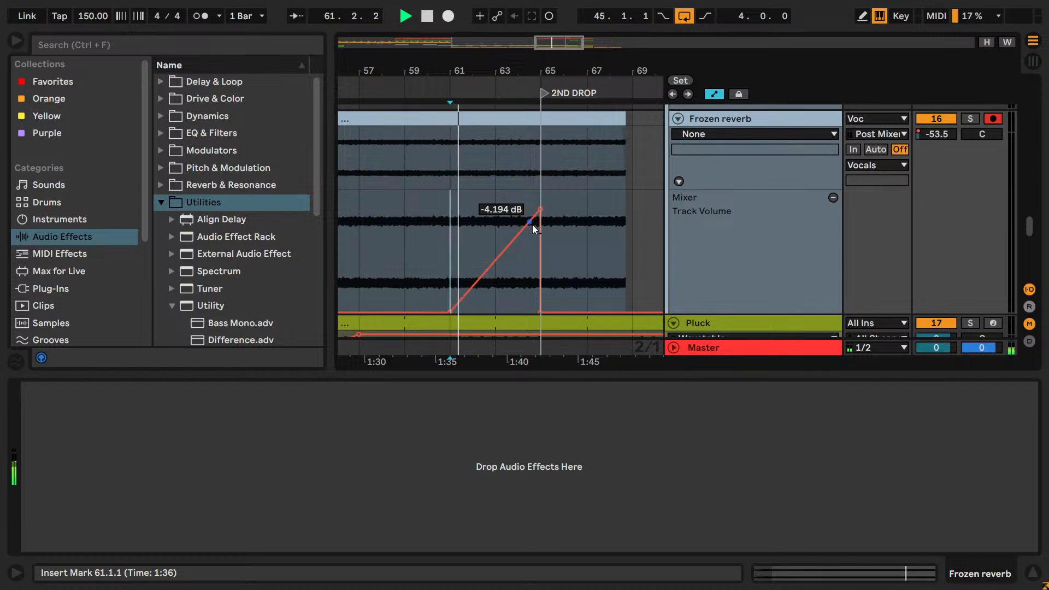
pyautogui.press('space')
pyautogui.click(541, 211)
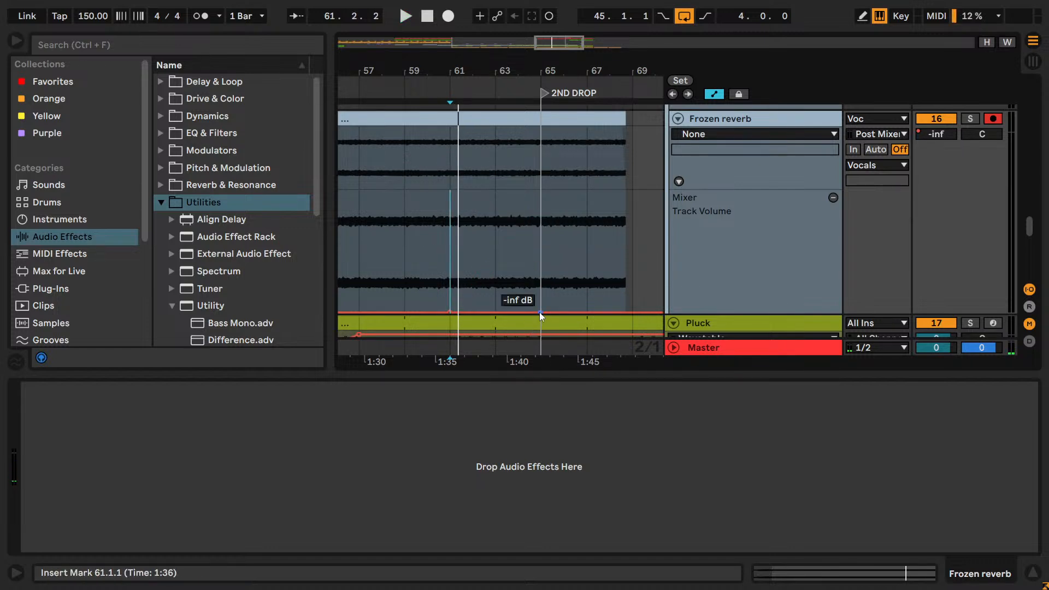
pyautogui.hotkey('ctrl', 'z')
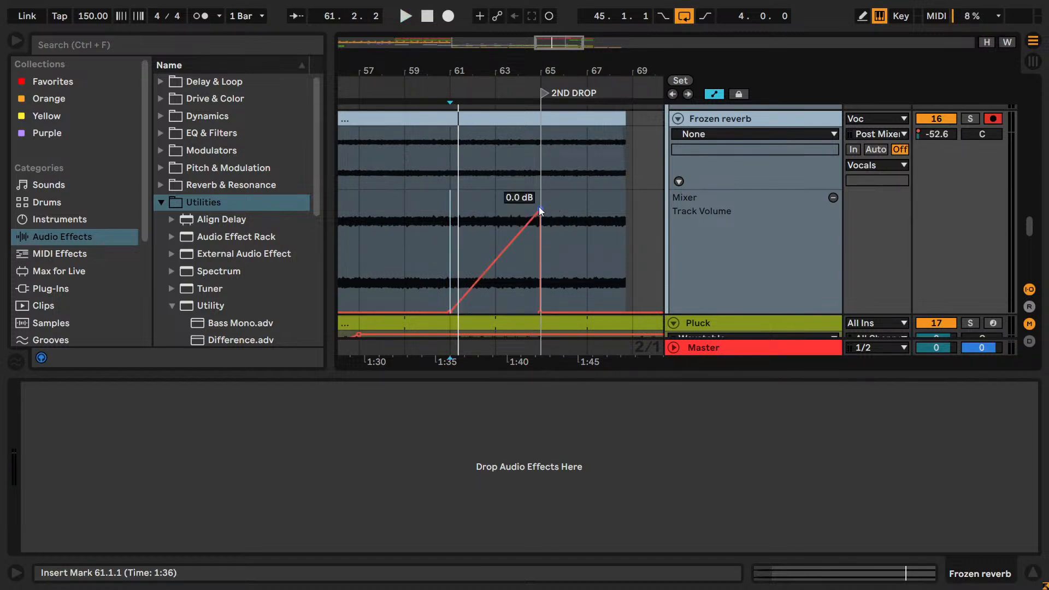
# - Raise the Frozen reverb volume peak at bar 65 to 6.0 dB and turn off the computer MIDI keyboard
pyautogui.moveTo(540, 209); pyautogui.dragTo(453, 193)
pyautogui.press('space')
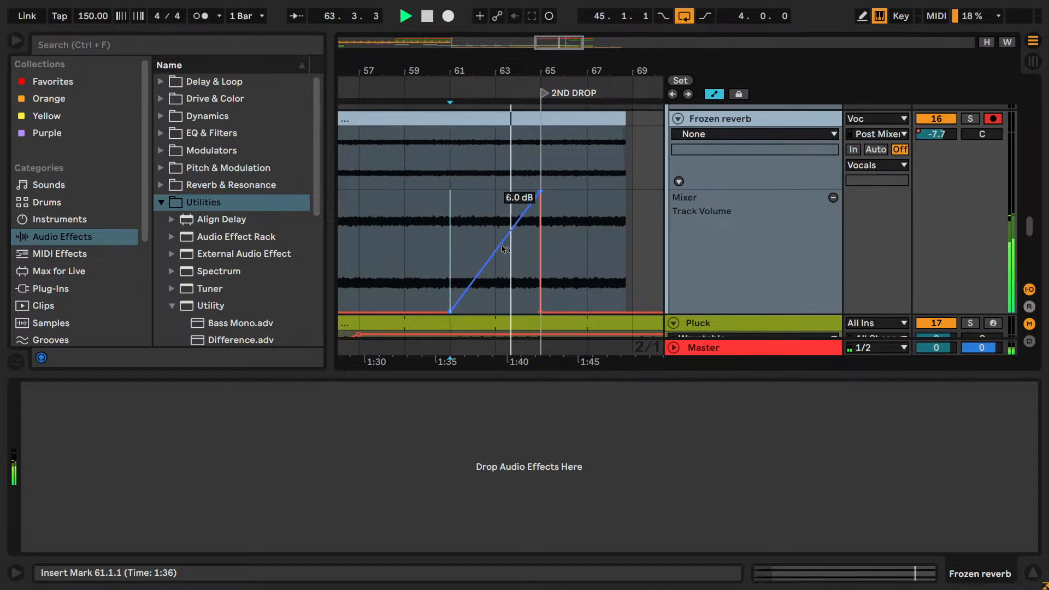
pyautogui.press('m')
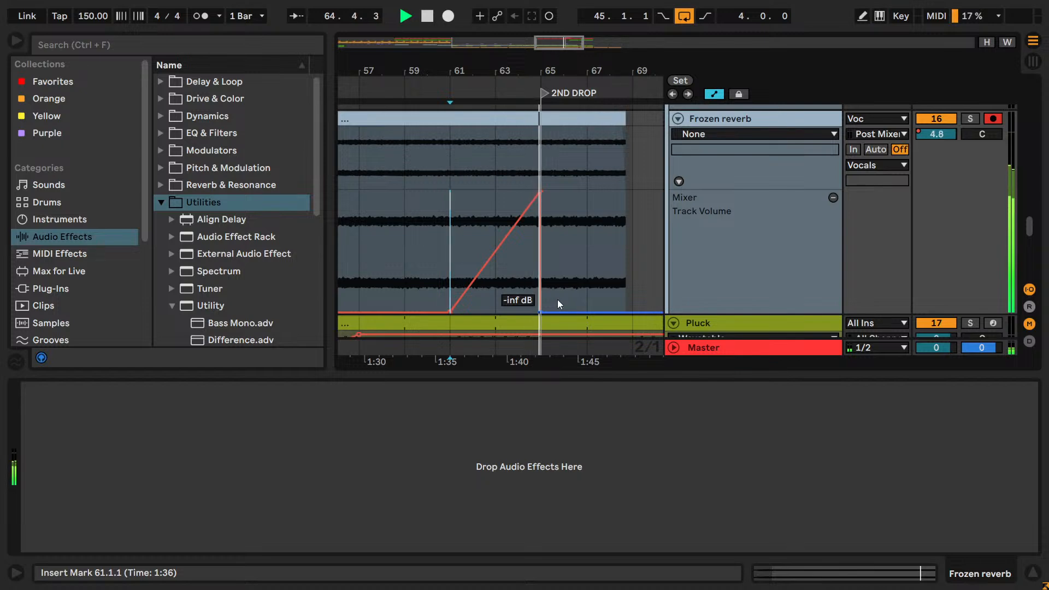
# - Try fading the Frozen reverb volume from its bar 65 peak down to -inf dB at bar 67, and play it
pyautogui.press('b')
pyautogui.click(547, 297)
pyautogui.press('b')
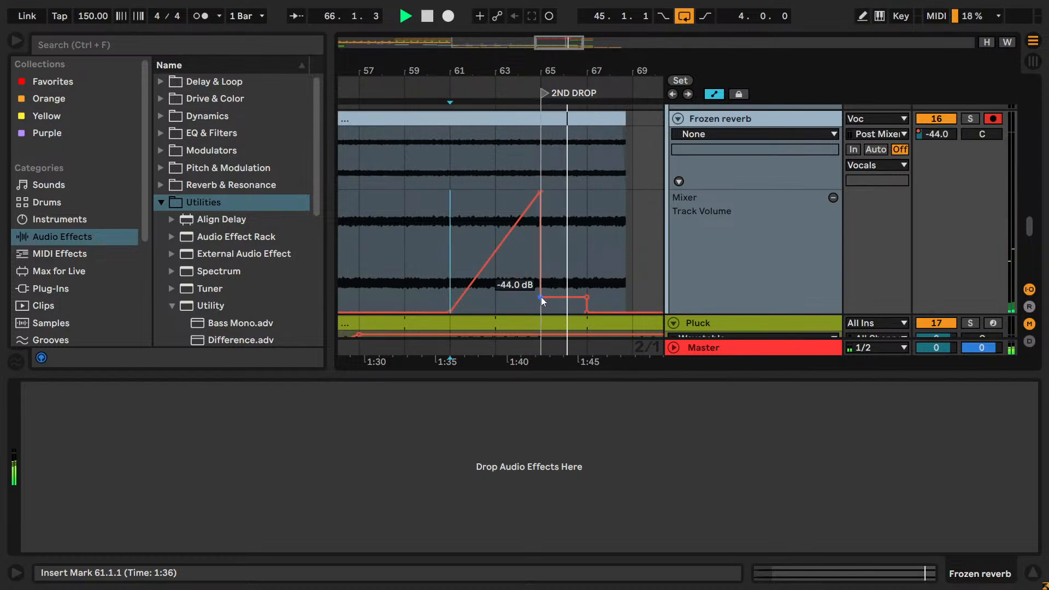
pyautogui.click(542, 298)
pyautogui.click(587, 297)
pyautogui.click(536, 259)
pyautogui.press('space')
pyautogui.press('space')
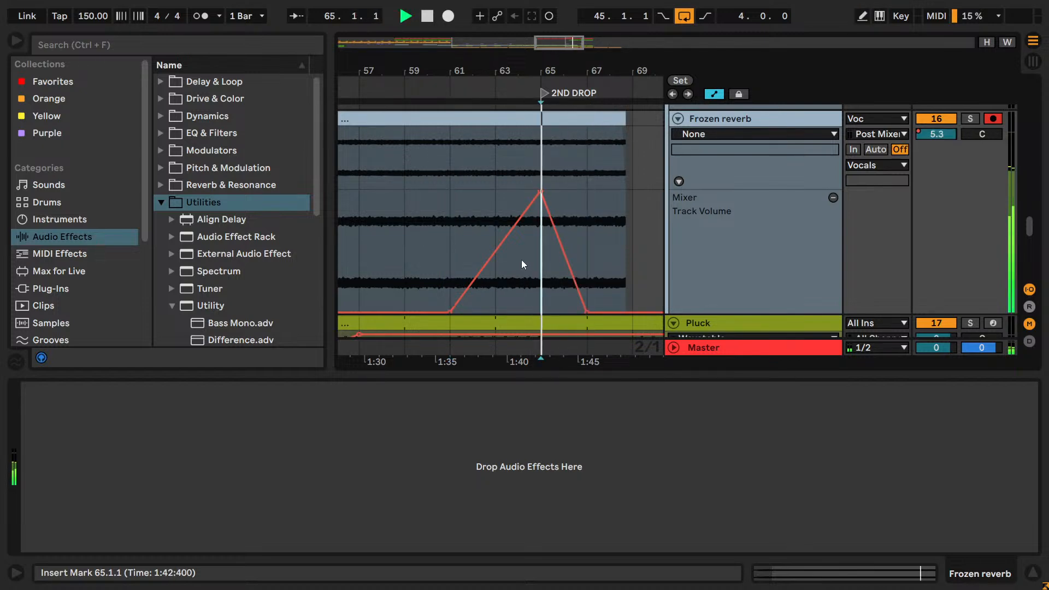
pyautogui.press('space')
# - Set the fixed grid to 1 Bar, shorten the reverb fade-out to end at bar 66, and play it from bar 64
pyautogui.rightClick(558, 298)
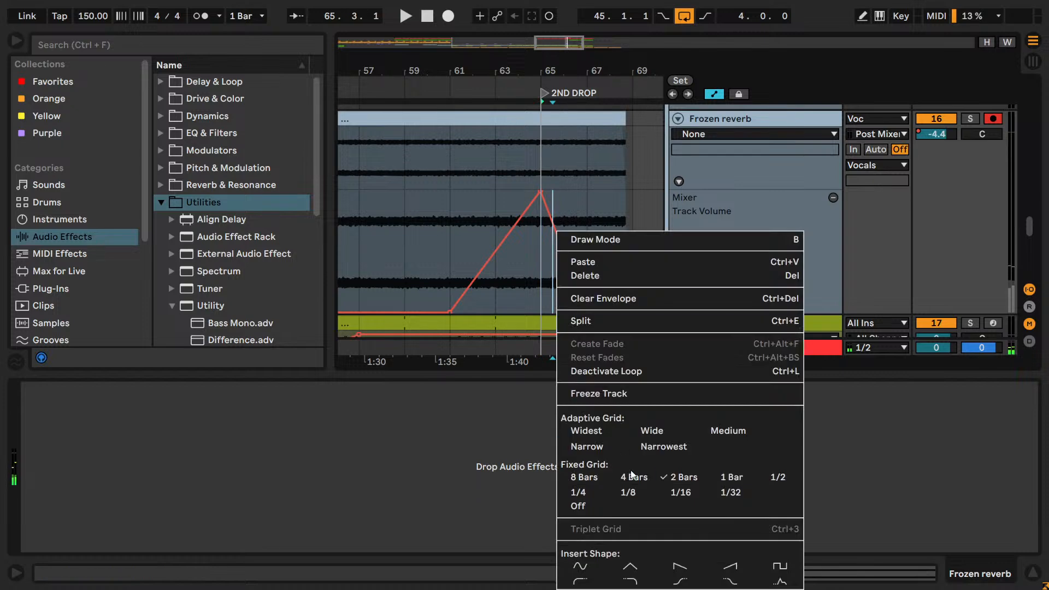
pyautogui.click(743, 477)
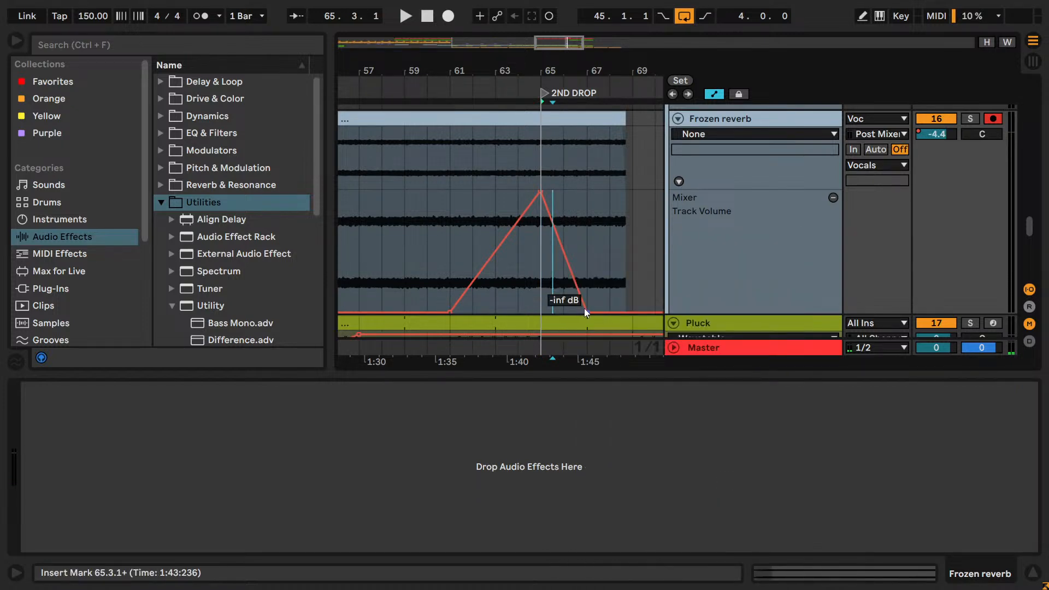
pyautogui.moveTo(584, 310); pyautogui.dragTo(563, 312)
pyautogui.click(516, 292)
pyautogui.press('space')
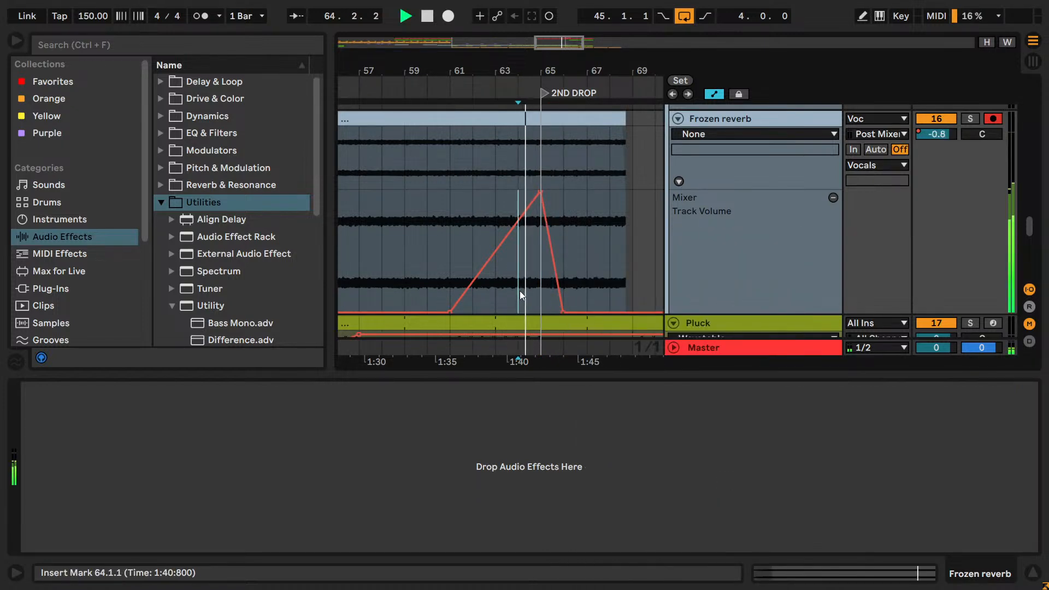
# - Set the fixed grid to 1/2, shorten the reverb fade-out to end at bar 65.3, and play it from bar 64
pyautogui.rightClick(552, 295)
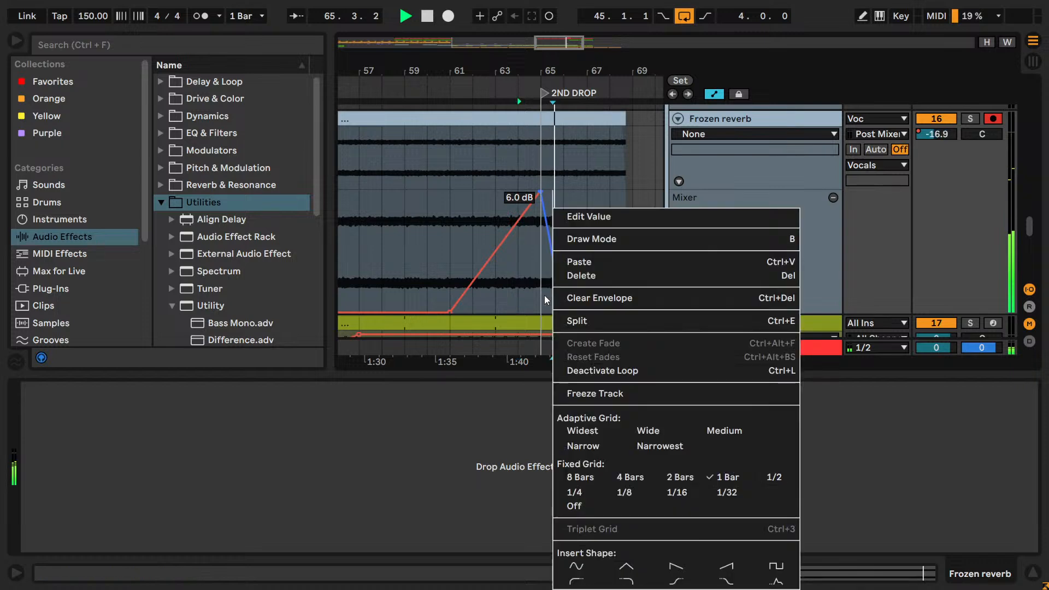
pyautogui.click(776, 477)
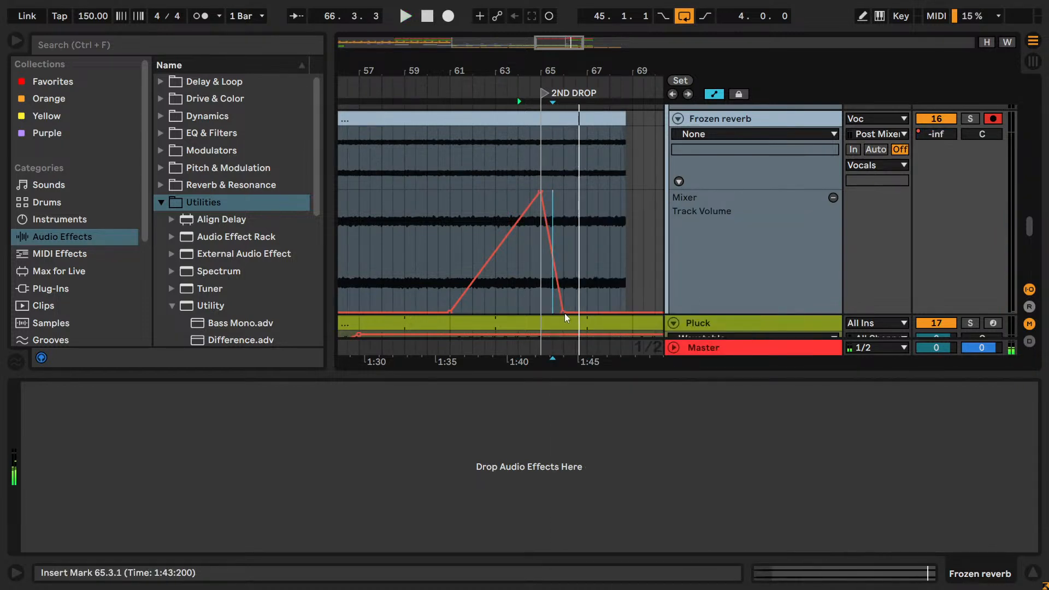
pyautogui.moveTo(564, 313); pyautogui.dragTo(552, 312)
pyautogui.click(515, 300)
pyautogui.press('space')
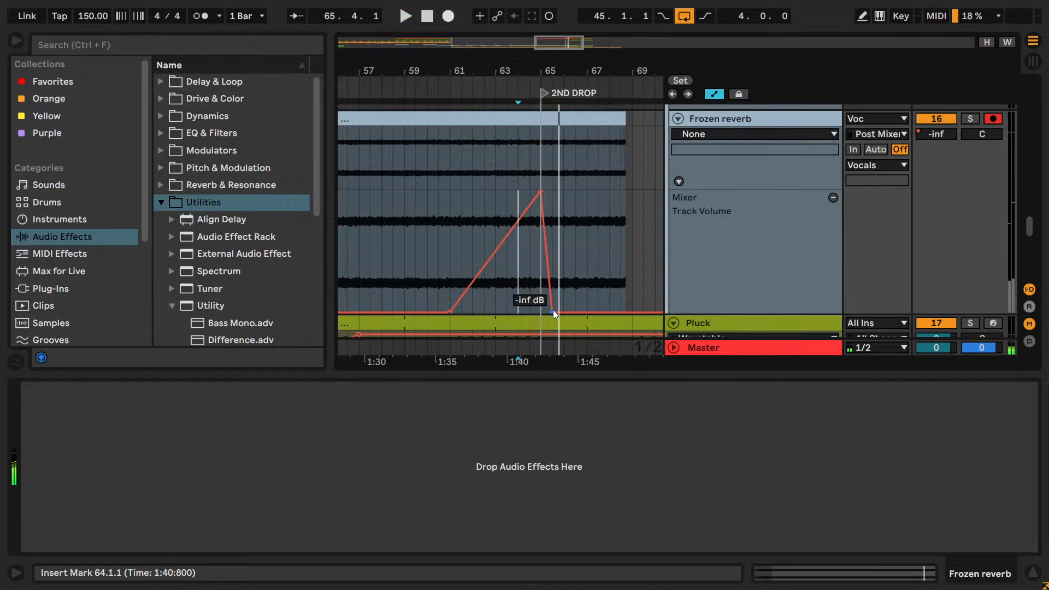
# - Try cutting the reverb volume straight to -inf dB at bar 65, and compare it with the fade ending at bar 66
pyautogui.moveTo(552, 312)
pyautogui.mouseDown()
pyautogui.moveTo(576, 313)
pyautogui.moveTo(540, 312)
pyautogui.mouseUp()
pyautogui.press('space')
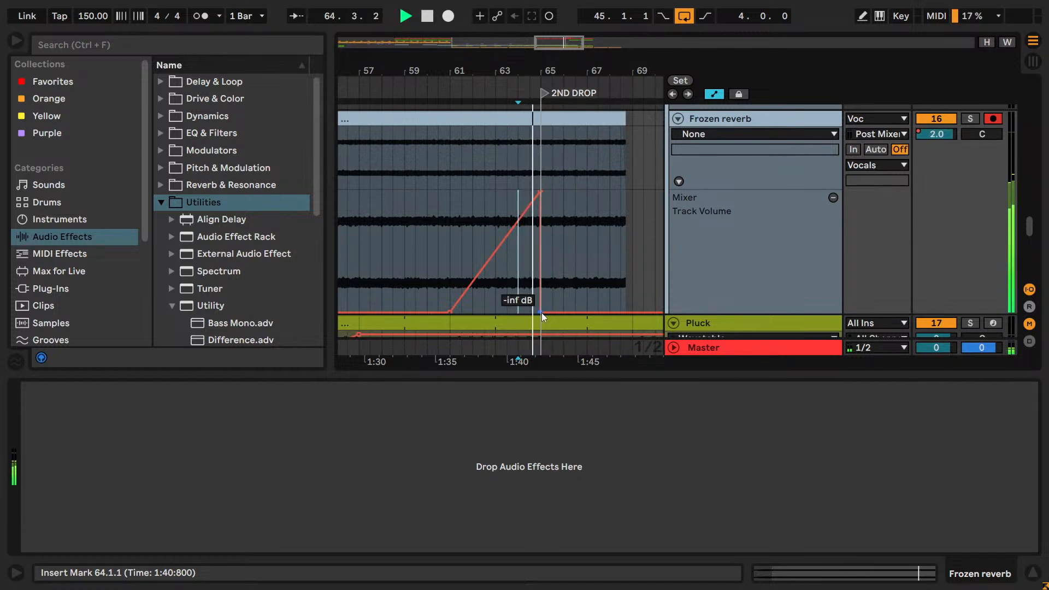
pyautogui.press('space')
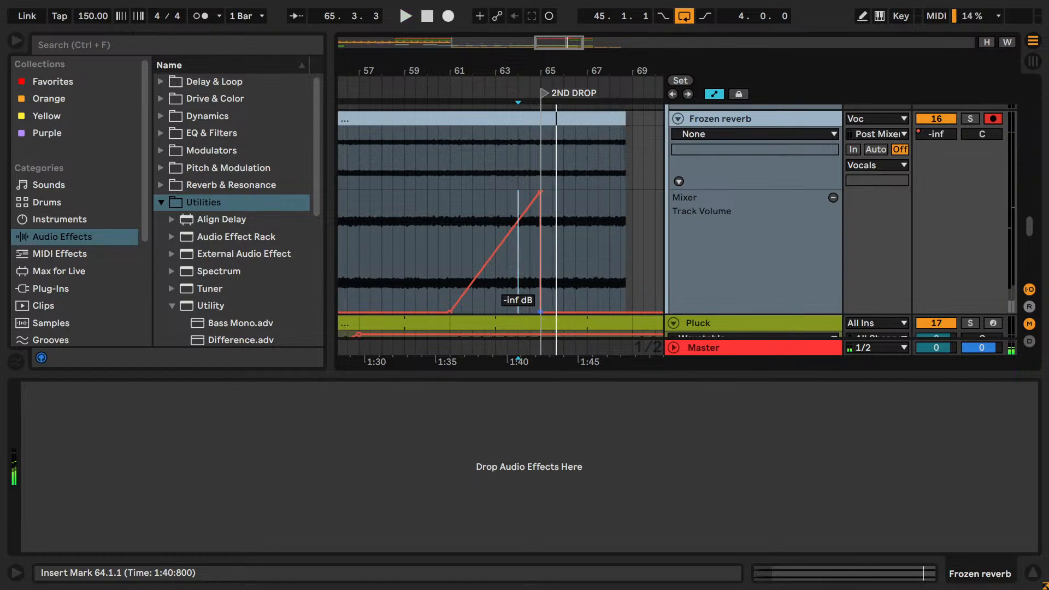
pyautogui.hotkey('ctrl', 'z')
pyautogui.press('space')
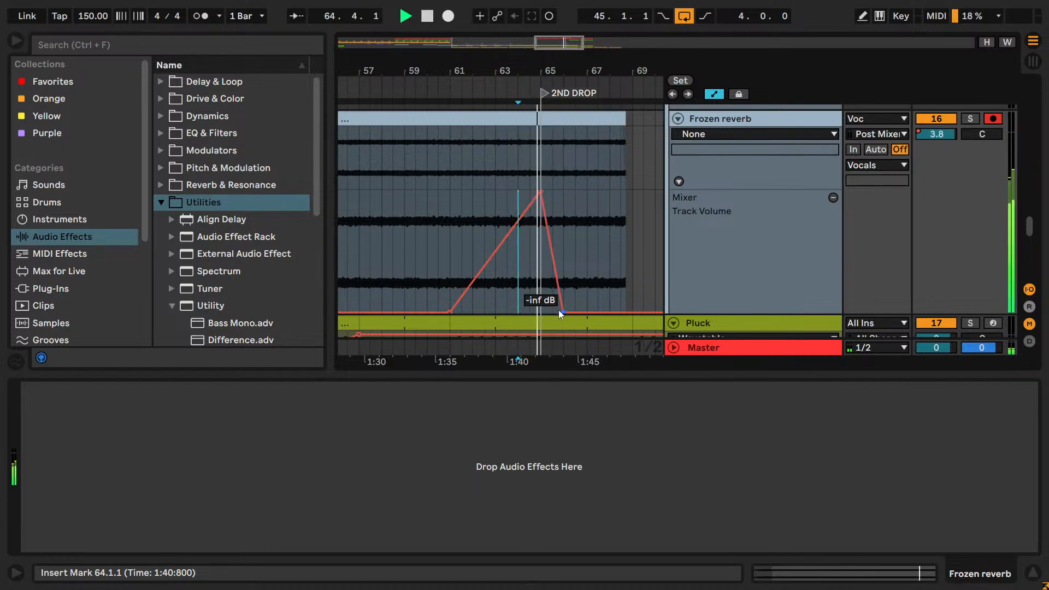
pyautogui.press('space')
# - Cut the Frozen reverb volume to -inf dB directly at bar 65, and trim the clip's end to bar 66
pyautogui.moveTo(562, 310); pyautogui.dragTo(541, 312)
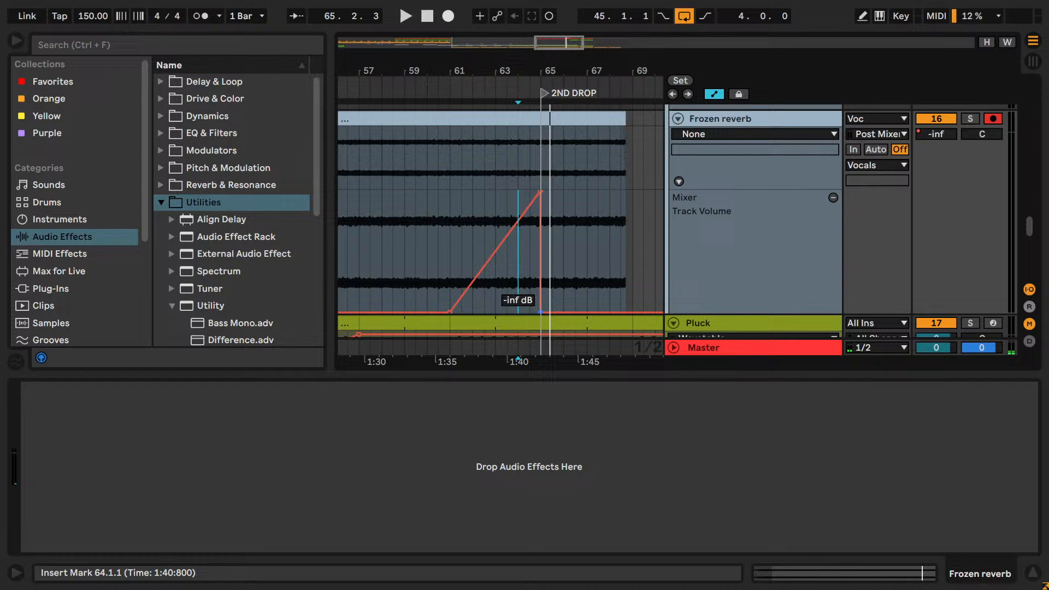
pyautogui.click(531, 306)
pyautogui.press('space')
pyautogui.press('space')
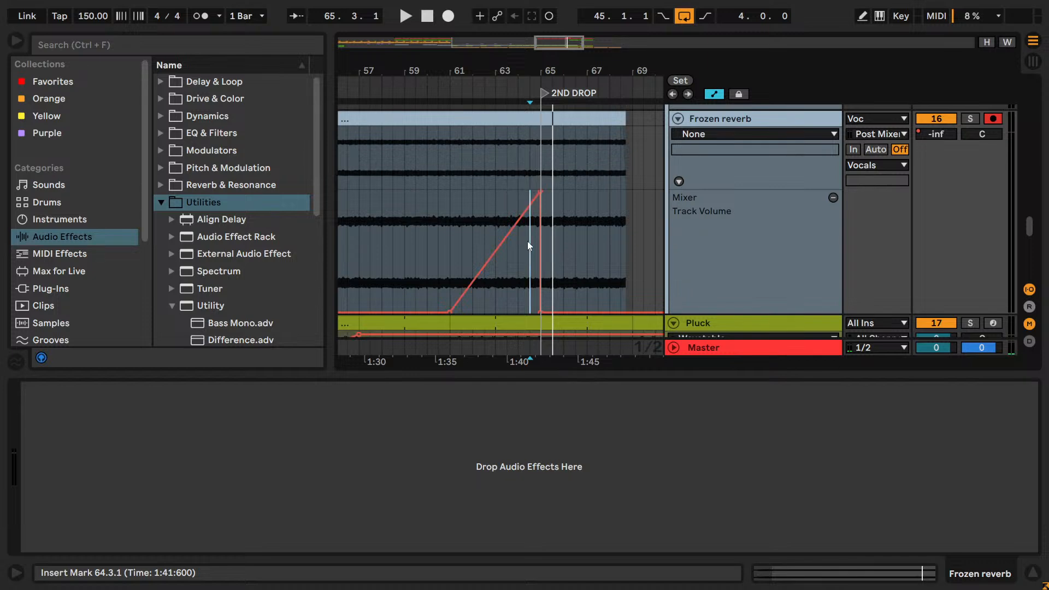
pyautogui.moveTo(627, 118); pyautogui.dragTo(565, 136)
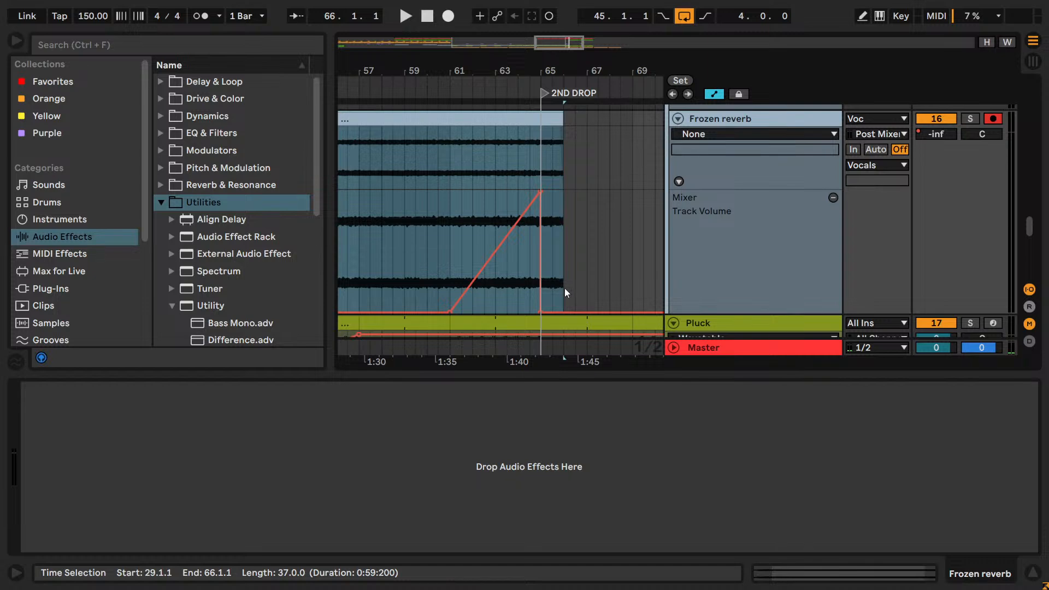
# - Play the transition into the second drop from bar 64 while checking the tracks down to the Reese bass group
pyautogui.scroll(2, 565, 287)
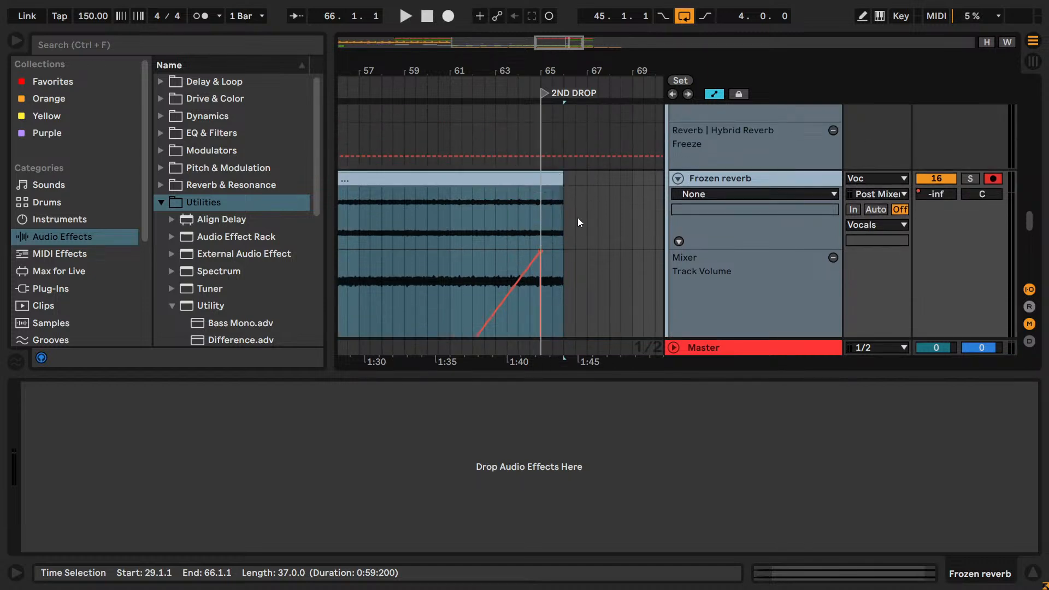
pyautogui.click(530, 225)
pyautogui.click(516, 224)
pyautogui.press('space')
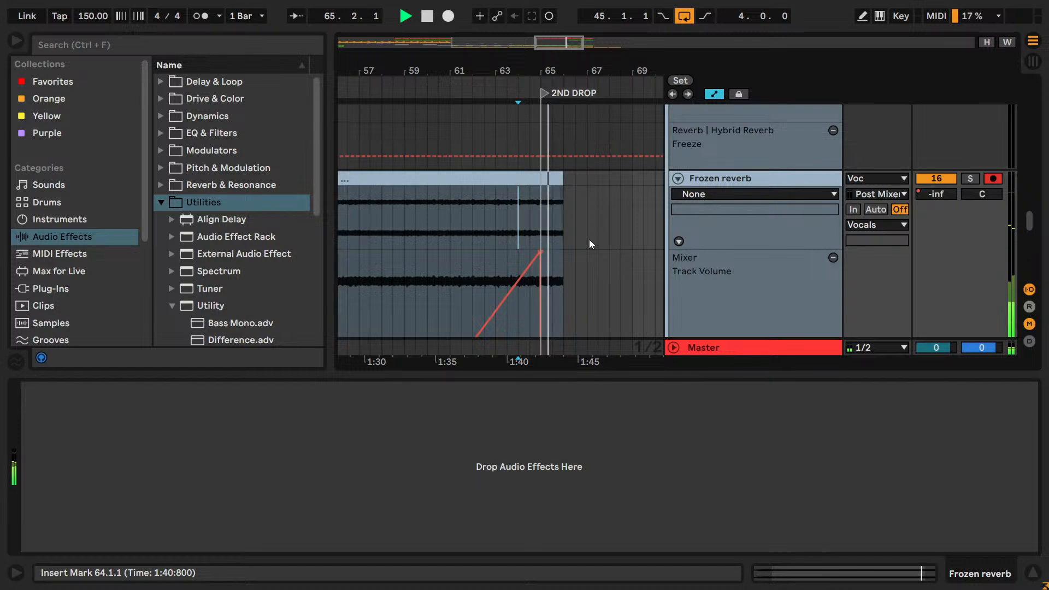
pyautogui.scroll(5, 579, 251)
pyautogui.scroll(-4, 556, 234)
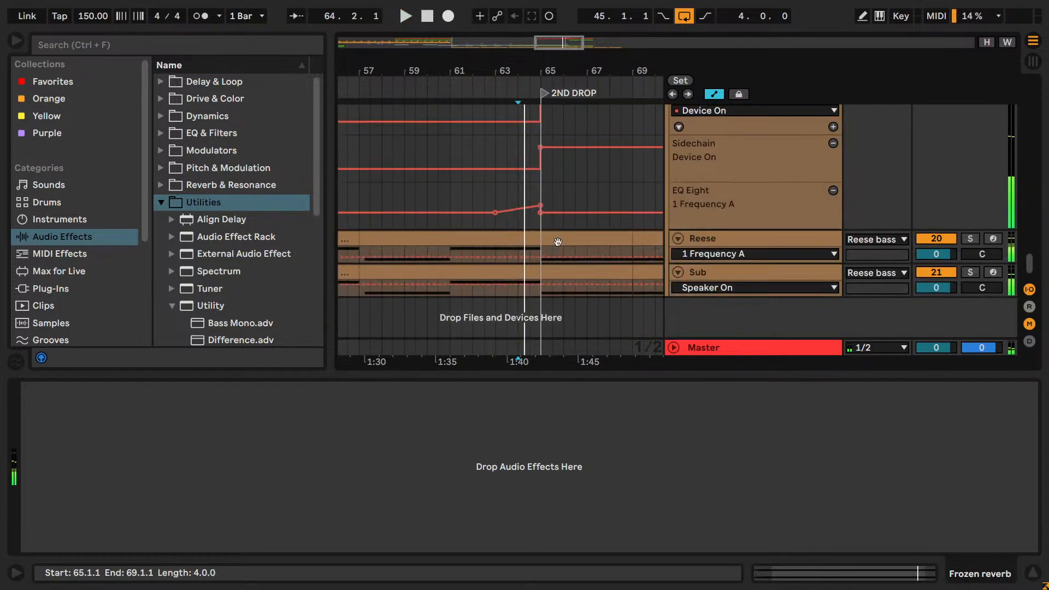
pyautogui.press('space')
# - Try delaying the note starts in the Reese and Sub clips at bar 65 to 1.2.1, and play the result
pyautogui.click(553, 246)
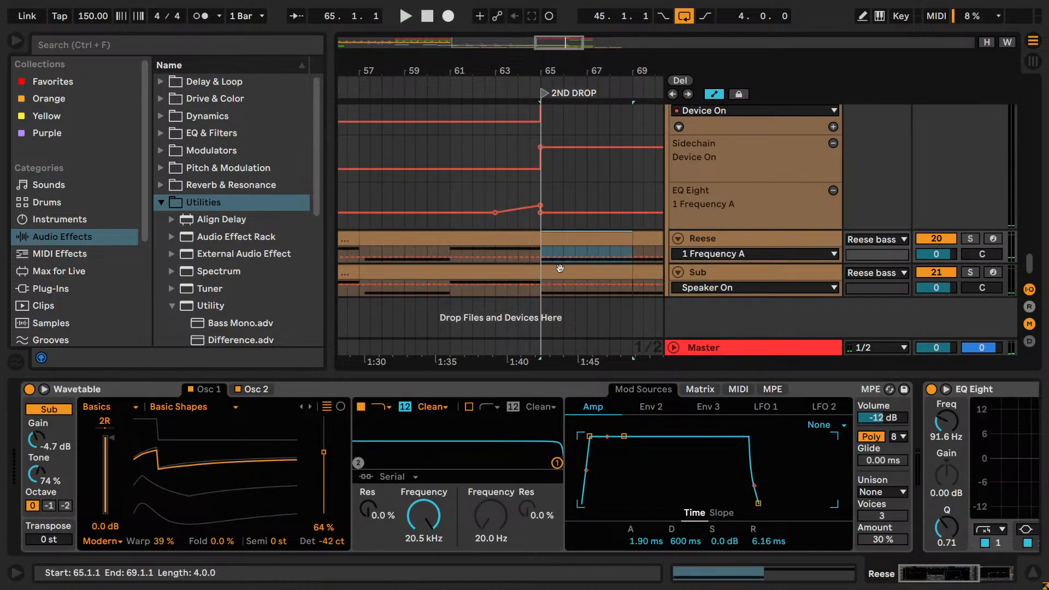
pyautogui.keyDown('shift'); pyautogui.click(559, 267); pyautogui.keyUp('shift')
pyautogui.hotkey('shift', 'Tab')
pyautogui.hotkey('ctrl', 'a')
pyautogui.moveTo(273, 370); pyautogui.dragTo(323, 381)
pyautogui.press('space')
pyautogui.hotkey('shift', 'Tab')
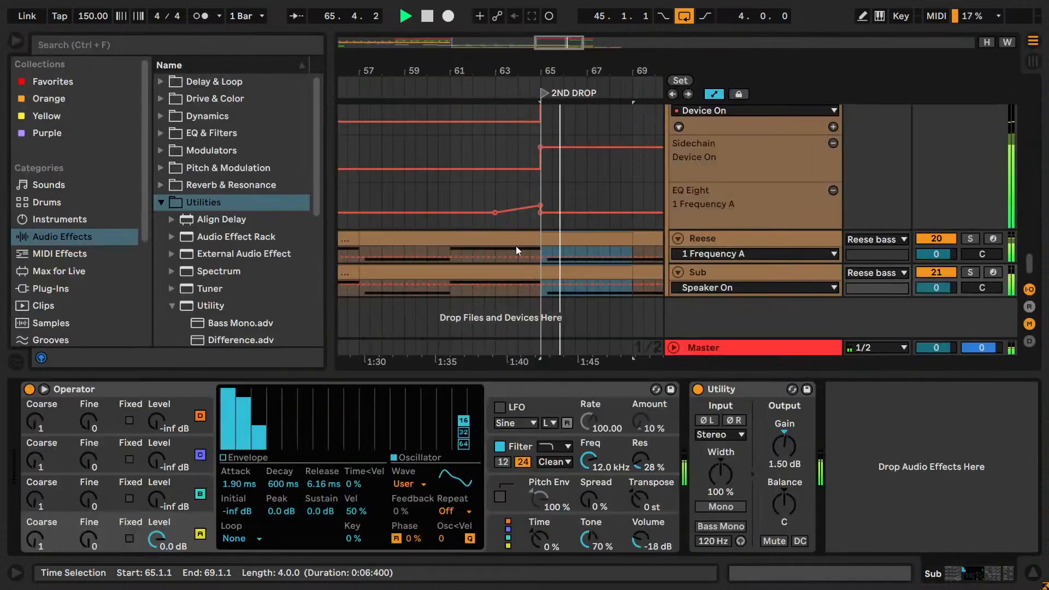
# - Play the delayed bass entry from bar 63 and again from bar 64 into the second drop
pyautogui.click(493, 255)
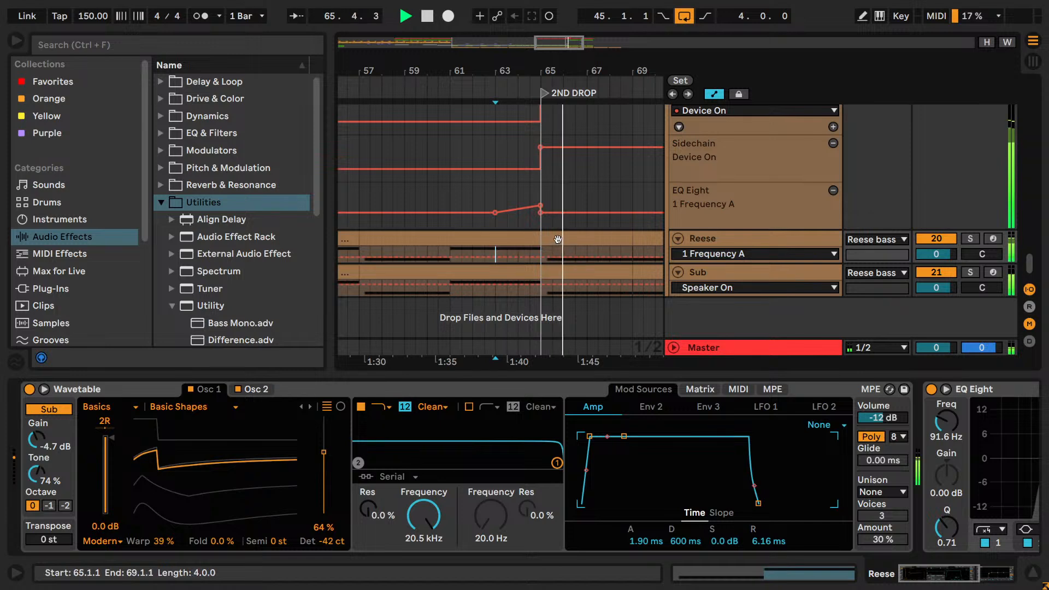
pyautogui.press('space')
pyautogui.press('space')
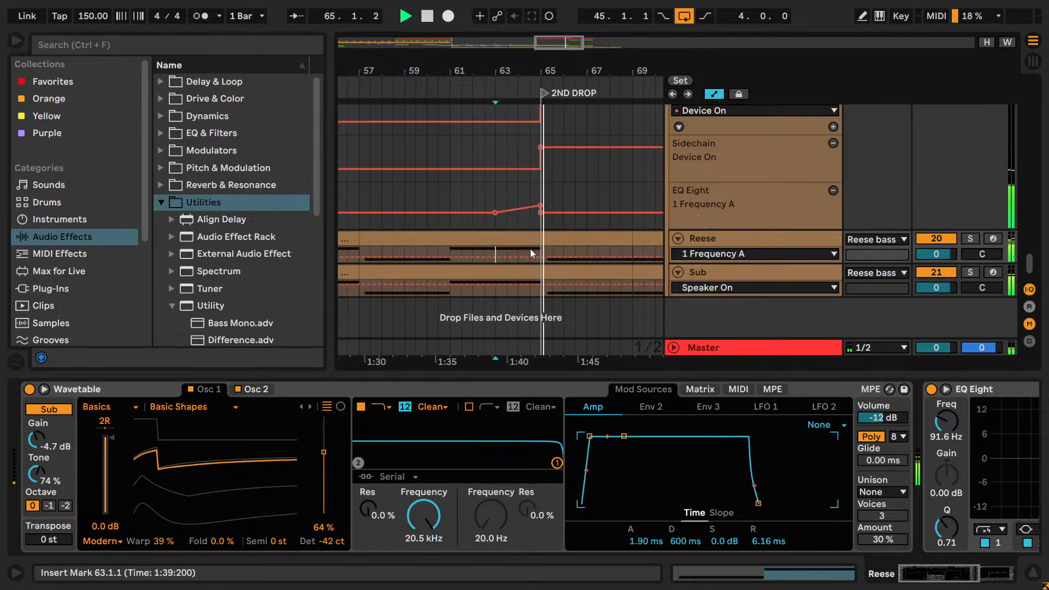
pyautogui.click(556, 239)
pyautogui.press('space')
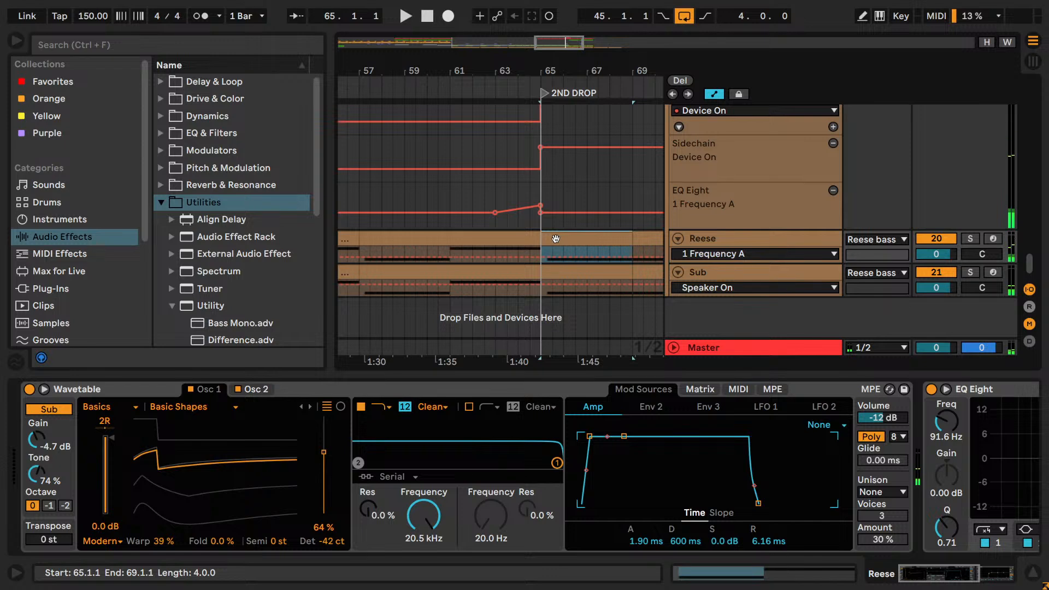
pyautogui.click(518, 254)
pyautogui.press('space')
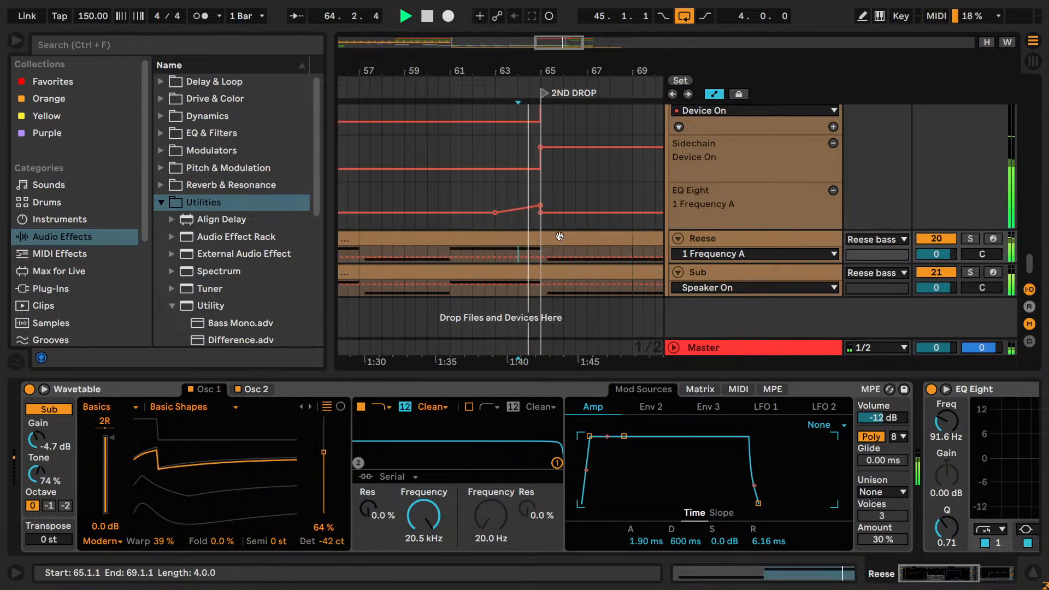
# - Extend the G#0 notes in the Reese and Sub clips at bar 65 back to start at 1.1.1
pyautogui.doubleClick(560, 237)
pyautogui.press('space')
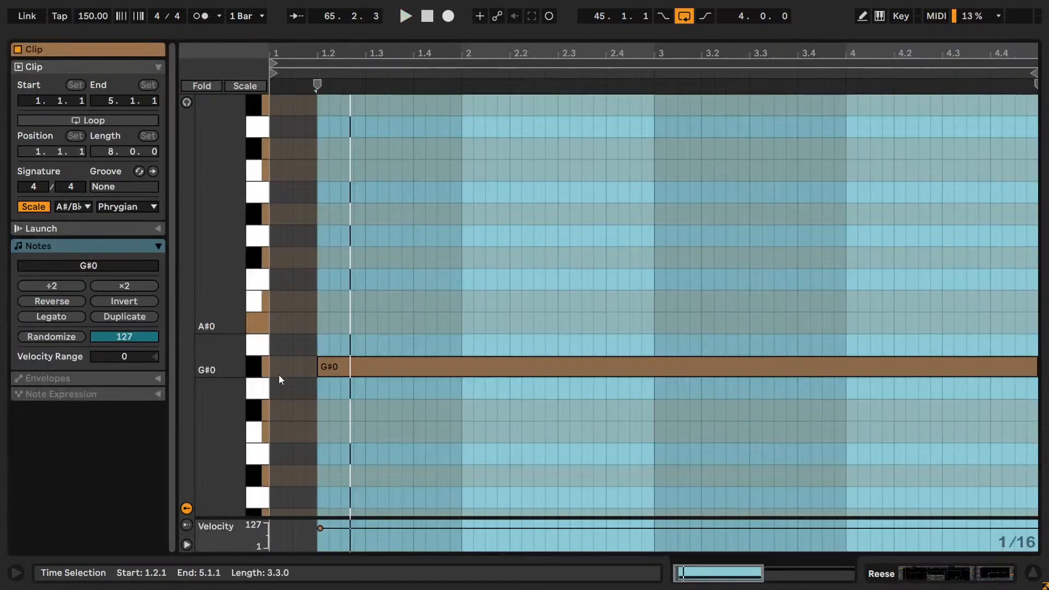
pyautogui.click(347, 364)
pyautogui.moveTo(360, 409); pyautogui.dragTo(314, 331)
pyautogui.moveTo(320, 367); pyautogui.dragTo(273, 375)
pyautogui.hotkey('shift', 'Tab')
pyautogui.hotkey('shift', 'Tab')
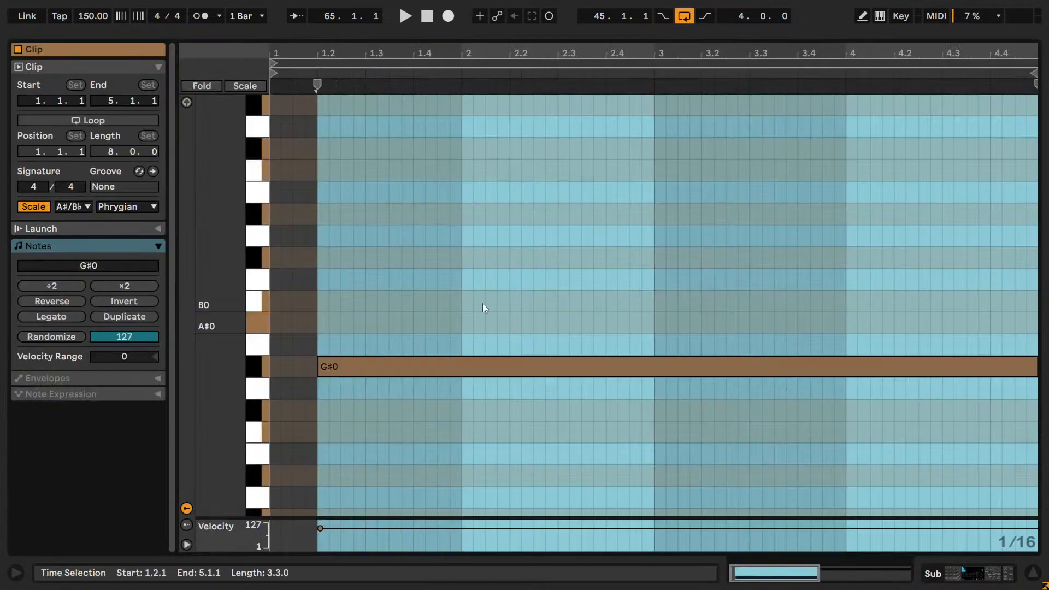
pyautogui.moveTo(319, 367); pyautogui.dragTo(272, 367)
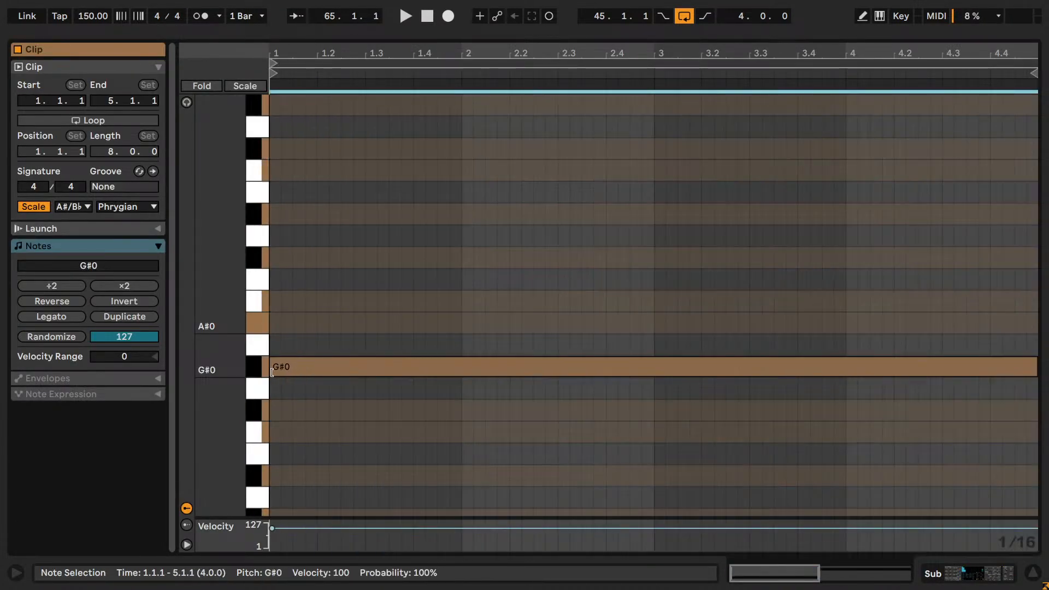
pyautogui.hotkey('shift', 'Tab')
# - Save the project and play the transition from bar 64 while reviewing the tracks up to the Kick
pyautogui.click(495, 200)
pyautogui.hotkey('ctrl', 's')
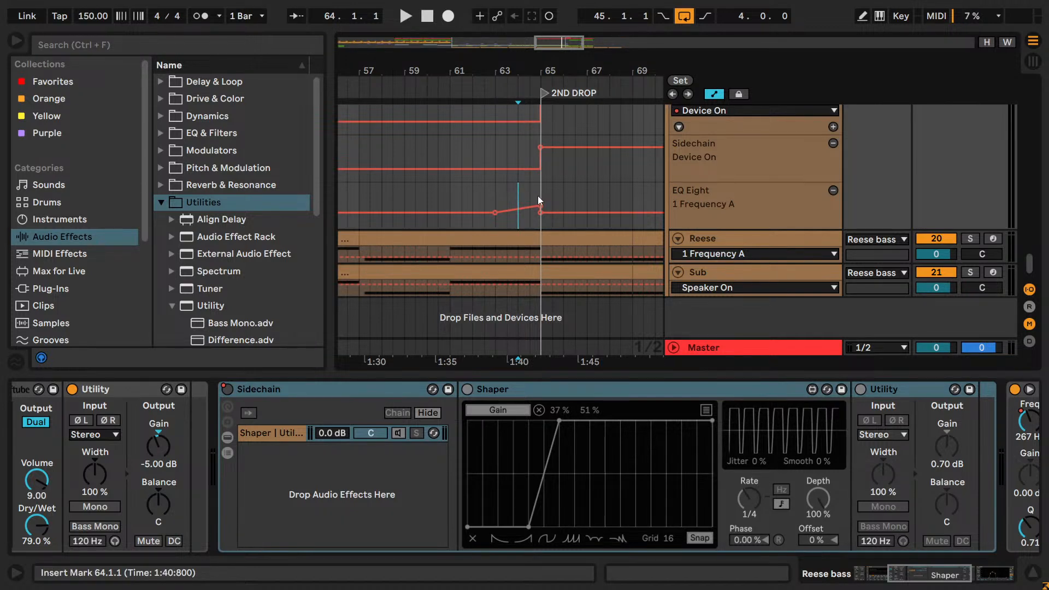
pyautogui.press('space')
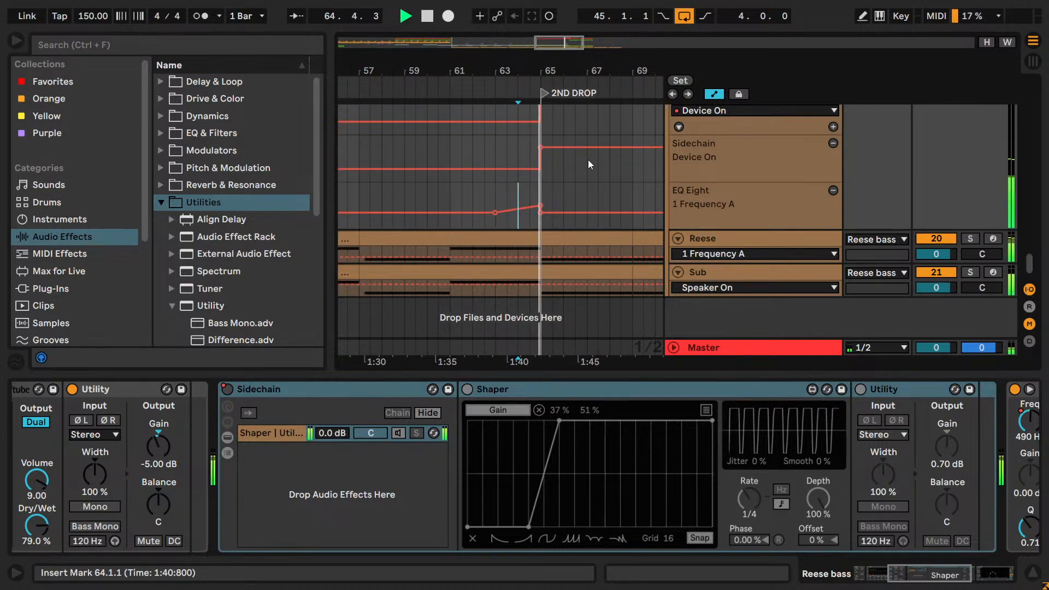
pyautogui.scroll(5, 581, 193)
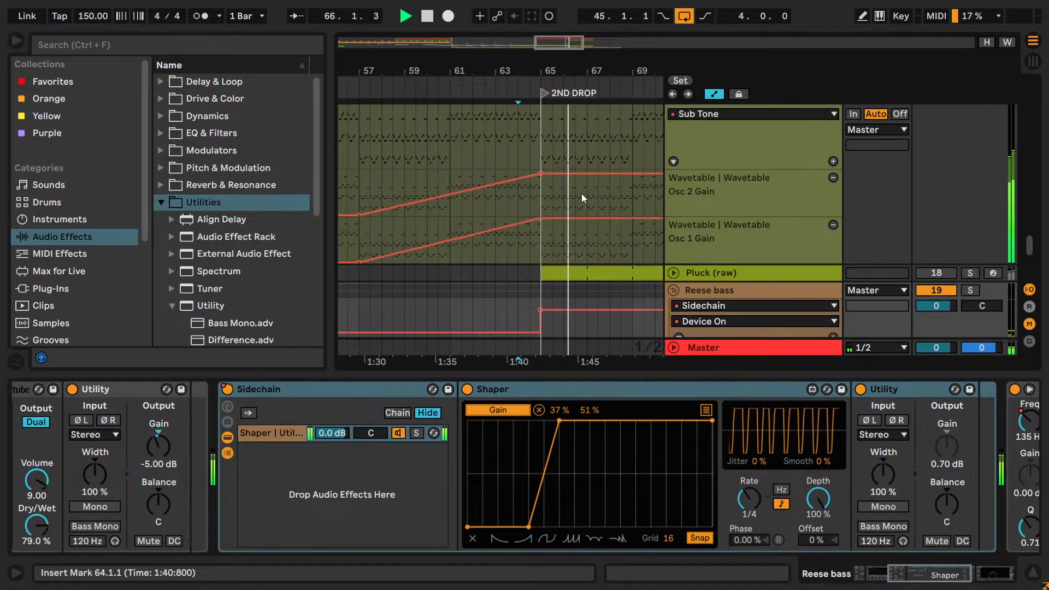
pyautogui.scroll(15, 582, 193)
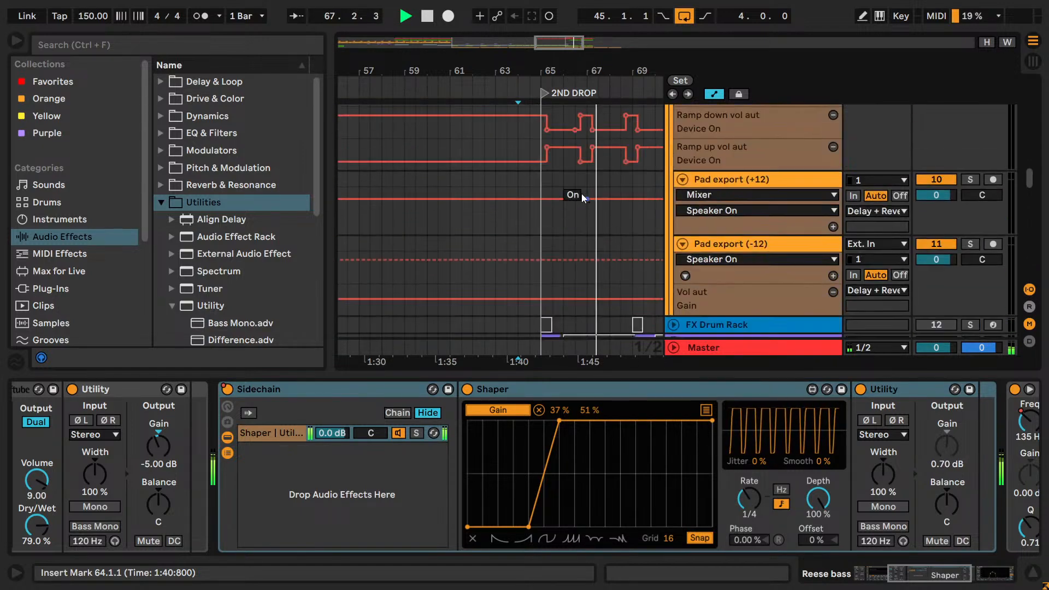
pyautogui.scroll(20, 581, 194)
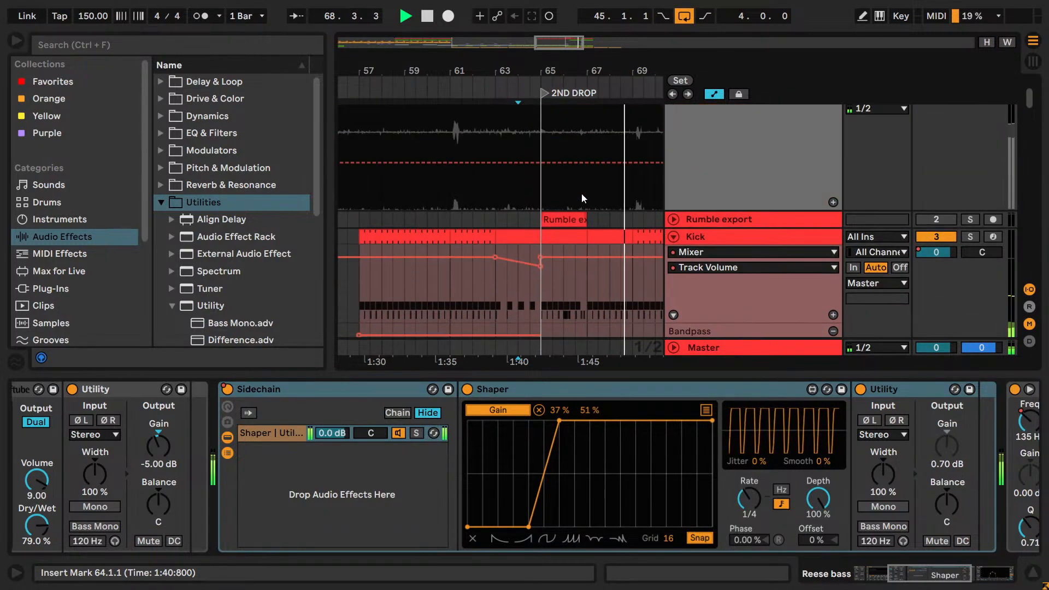
# - Trim the start of the second drop's first Kick clip to 65.3.1, and play it from 64.3.1
pyautogui.click(529, 224)
pyautogui.moveTo(542, 241); pyautogui.dragTo(552, 239)
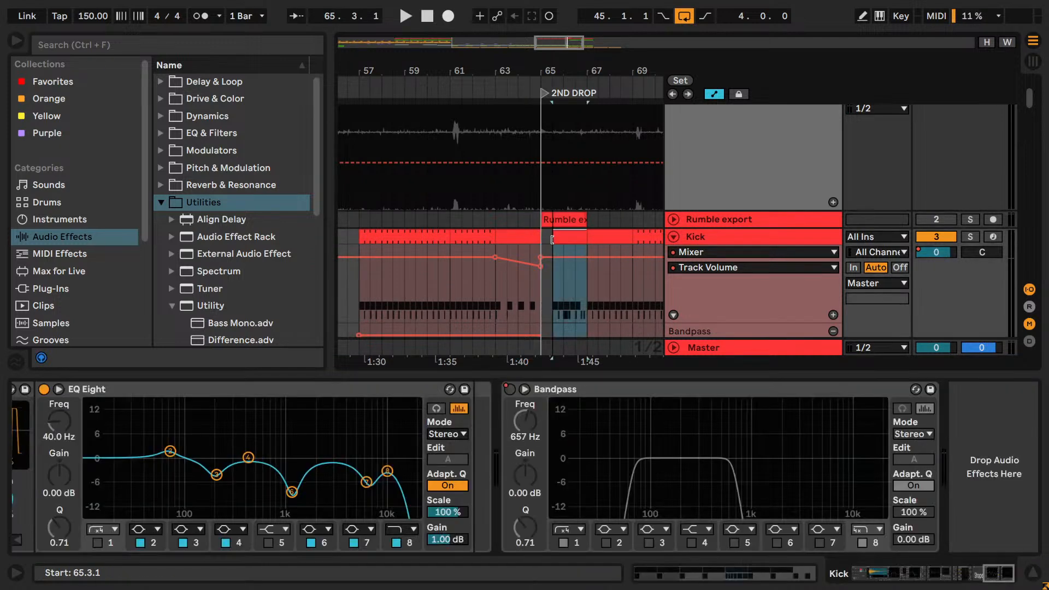
pyautogui.click(529, 216)
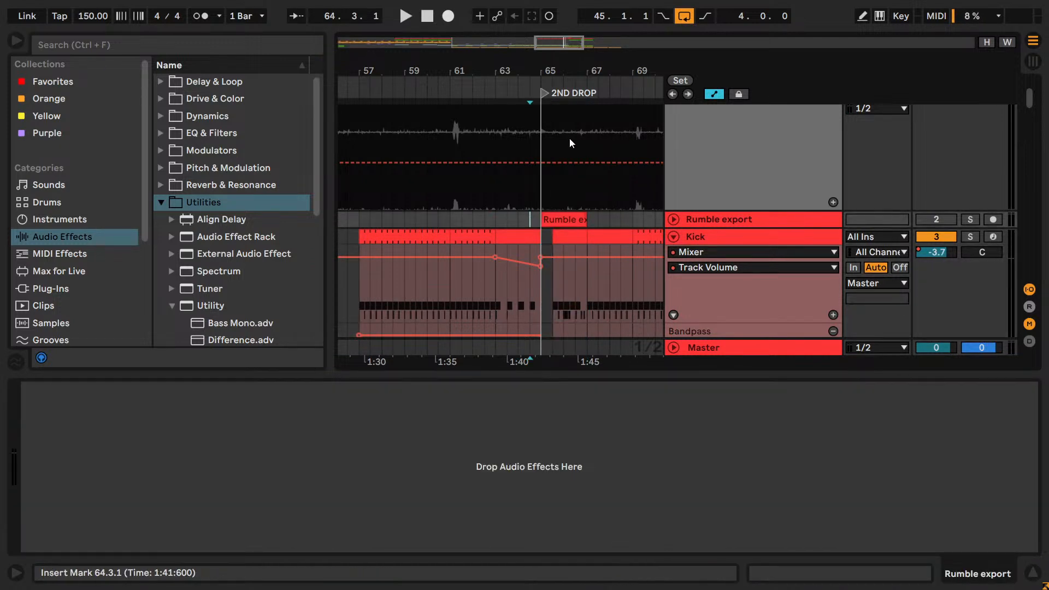
pyautogui.press('space')
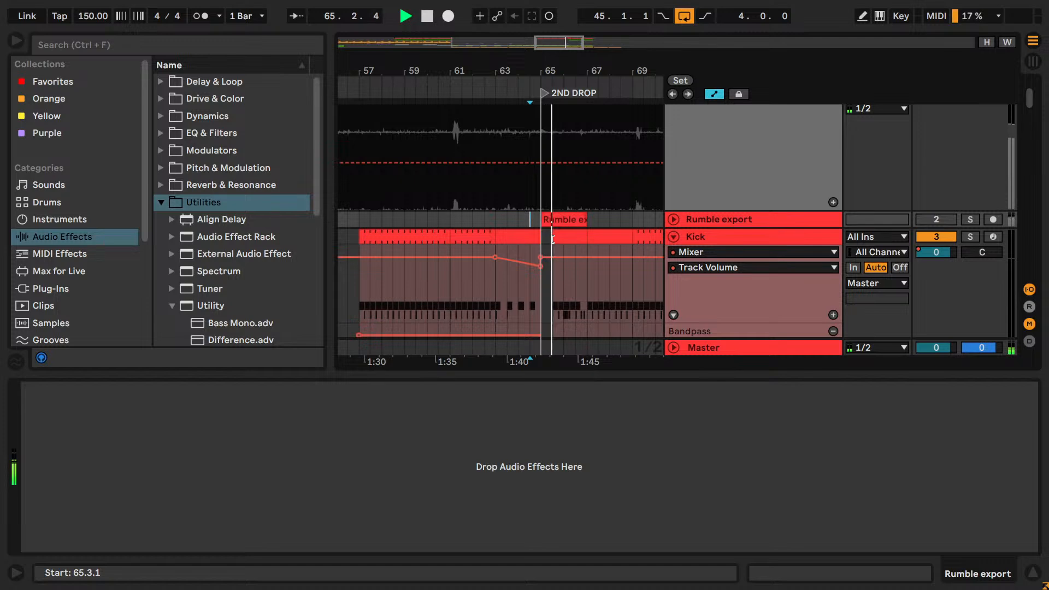
# - Try extending the Kick clip's start back to bar 65, and compare it by playing from bar 64
pyautogui.press('space')
pyautogui.moveTo(552, 237); pyautogui.dragTo(542, 237)
pyautogui.click(518, 215)
pyautogui.press('space')
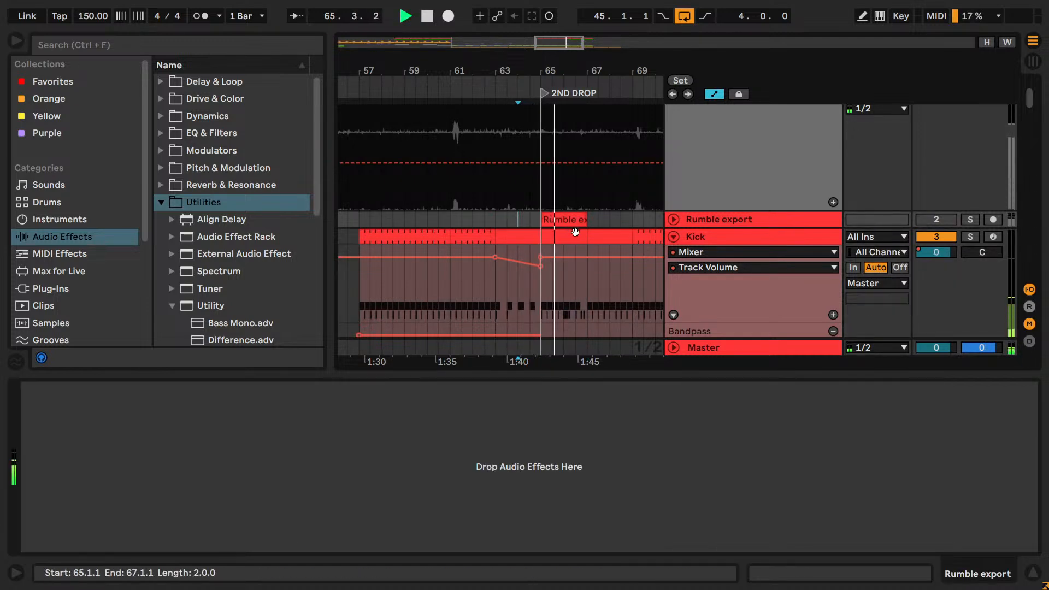
# - Undo the Kick clip extension so it starts at 65.3.1 again, and play the transition from bar 64
pyautogui.hotkey('ctrl', 'z')
pyautogui.click(528, 215)
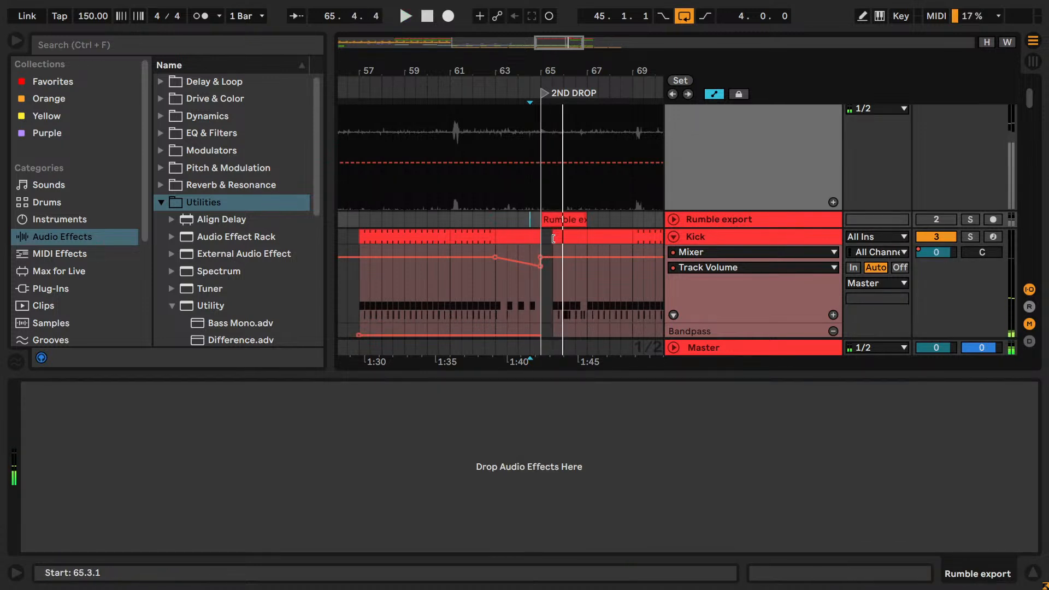
pyautogui.click(518, 219)
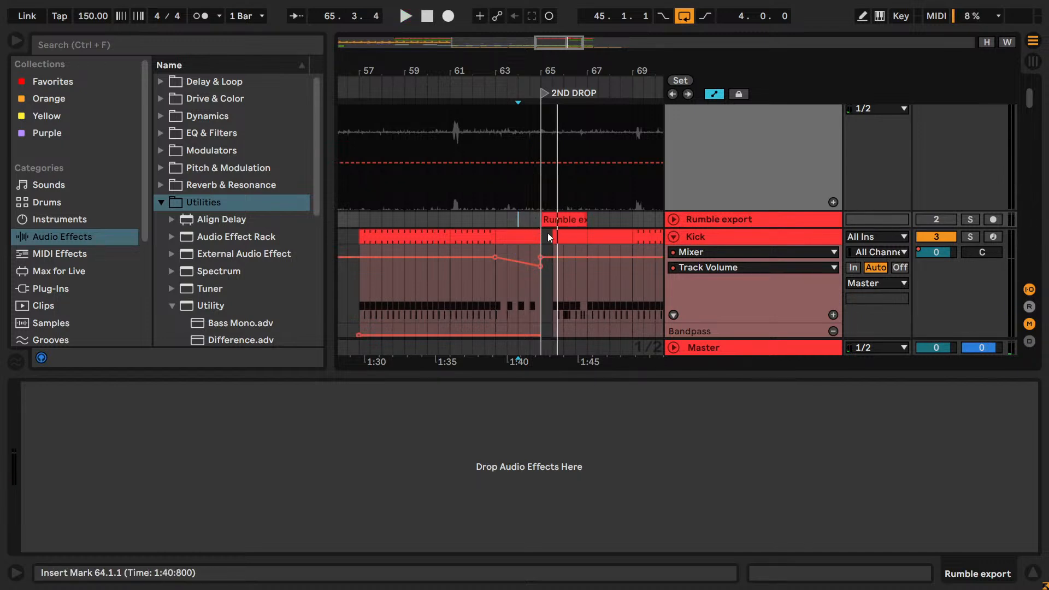
pyautogui.press('space')
pyautogui.scroll(-3, 570, 239)
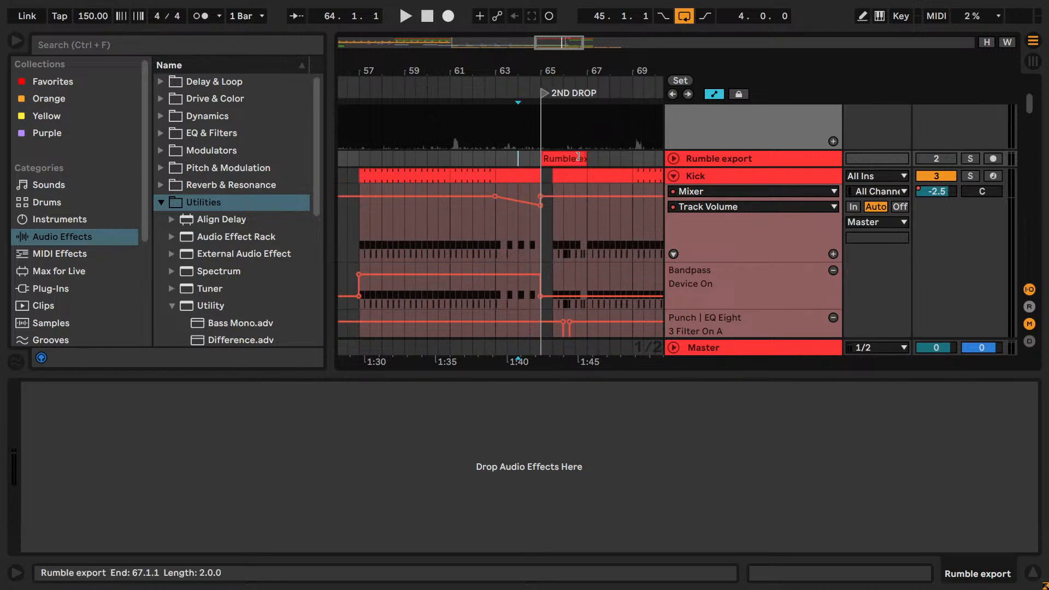
# - Play from bar 63 through the second drop's opening while reviewing the Kick, Hi-hats and Pad group tracks
pyautogui.click(498, 163)
pyautogui.press('space')
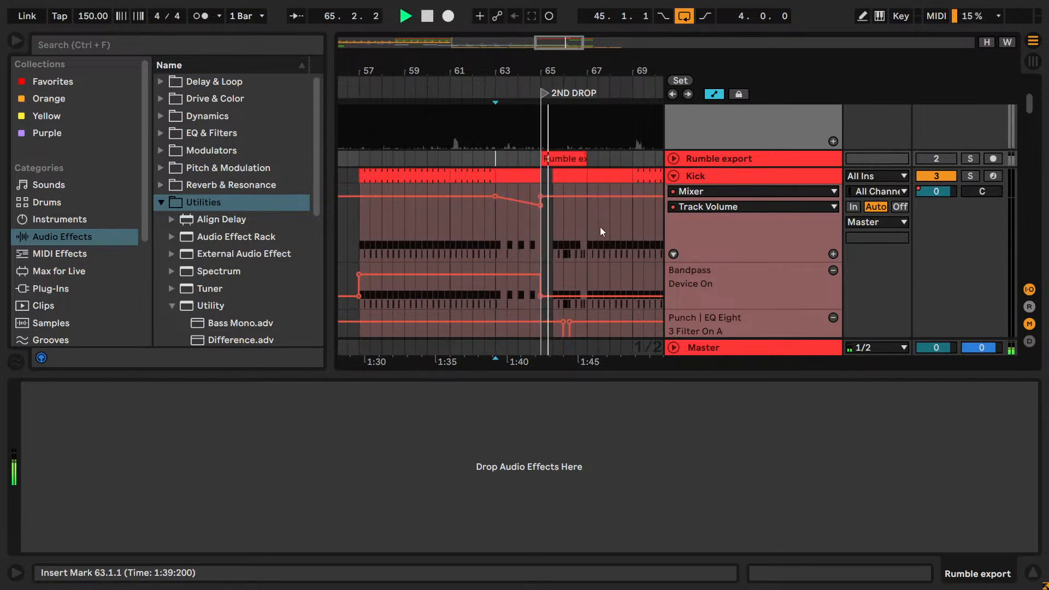
pyautogui.scroll(-3, 601, 229)
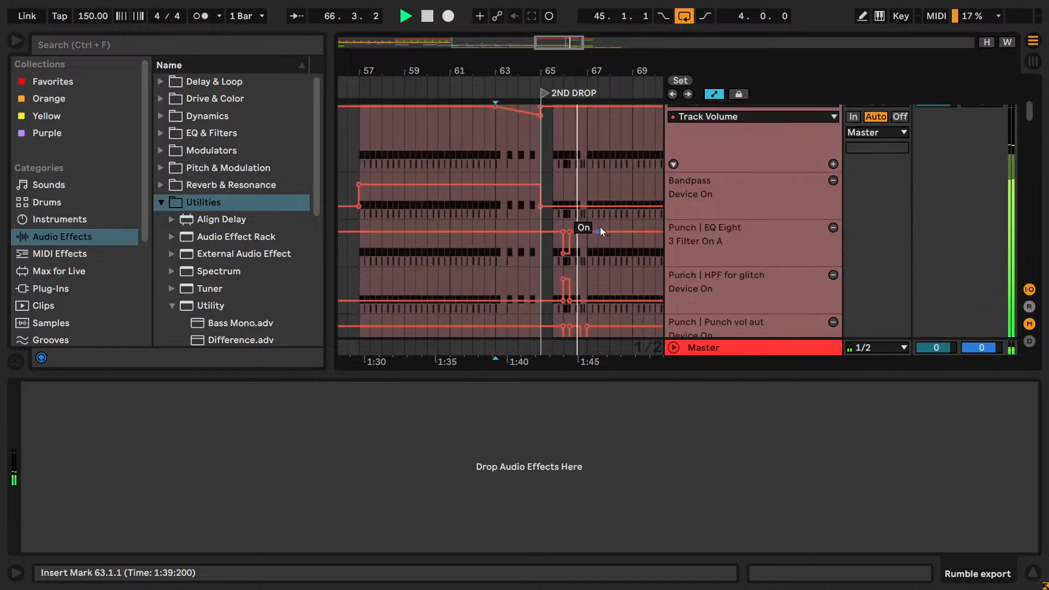
pyautogui.scroll(-5, 601, 227)
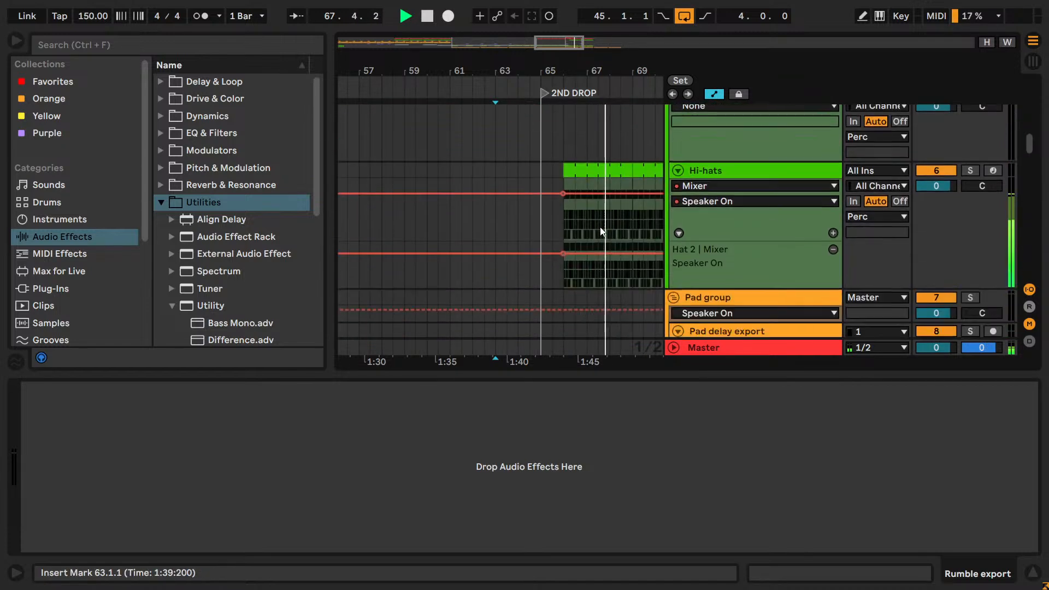
pyautogui.scroll(-7, 600, 228)
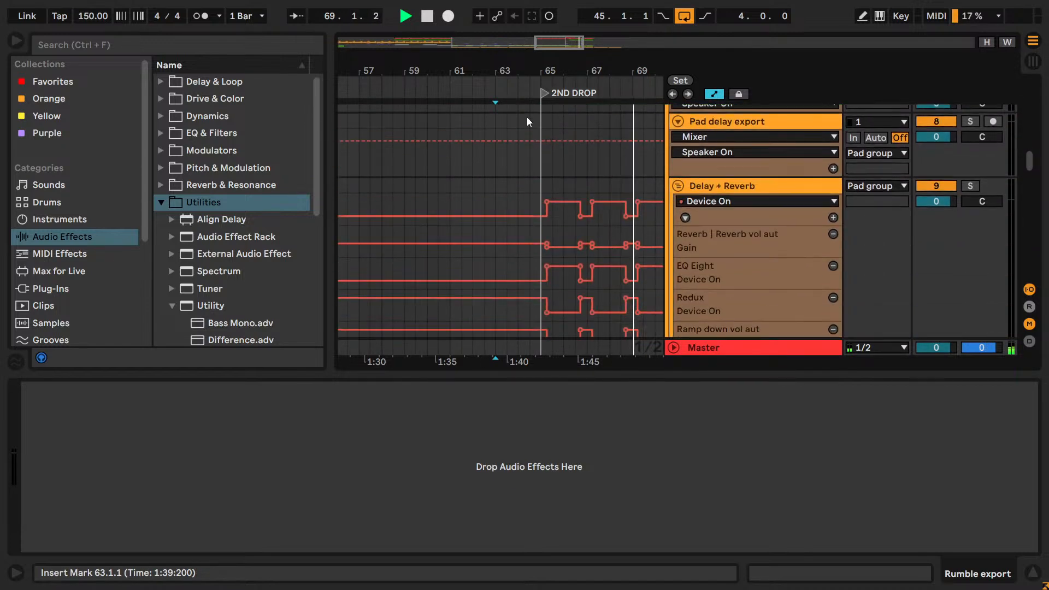
# - Solo the Pad delay export track and play its last clip before the breakdown
pyautogui.moveTo(548, 72); pyautogui.dragTo(402, 49)
pyautogui.press('space')
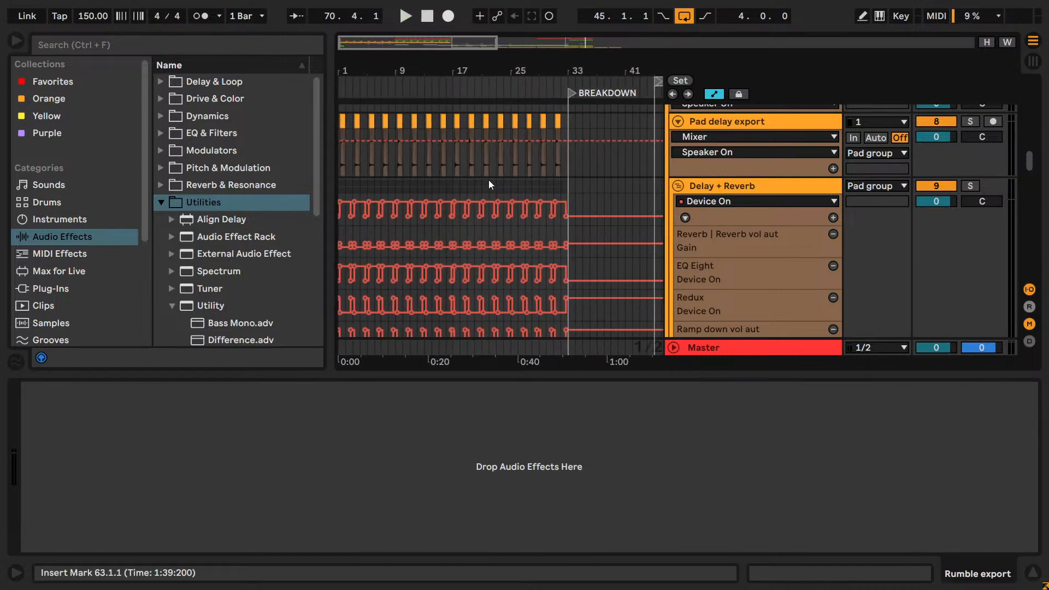
pyautogui.scroll(2, 489, 185)
pyautogui.click(558, 211)
pyautogui.press('space')
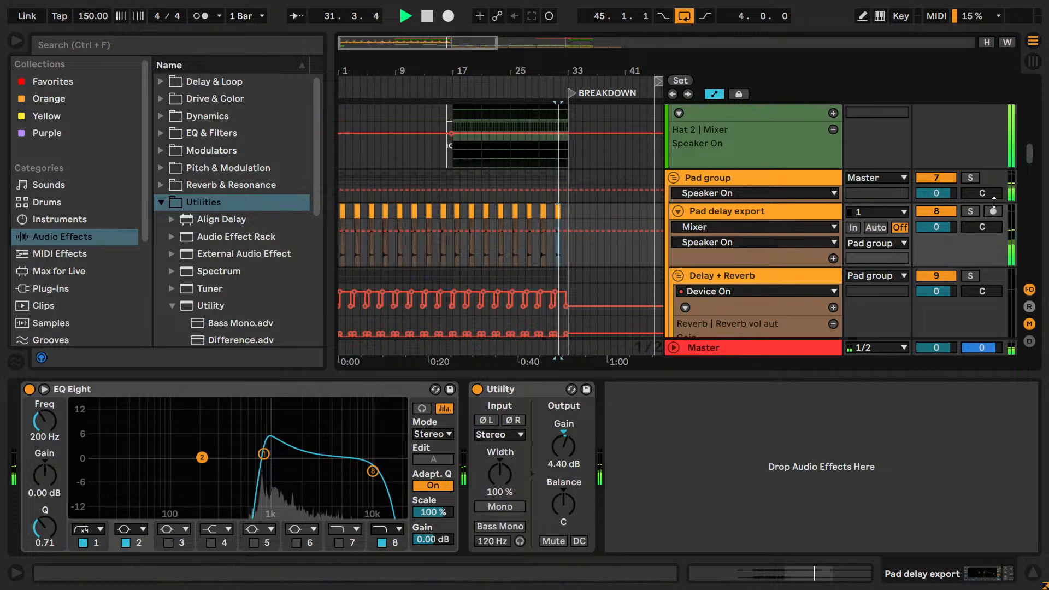
pyautogui.click(972, 211)
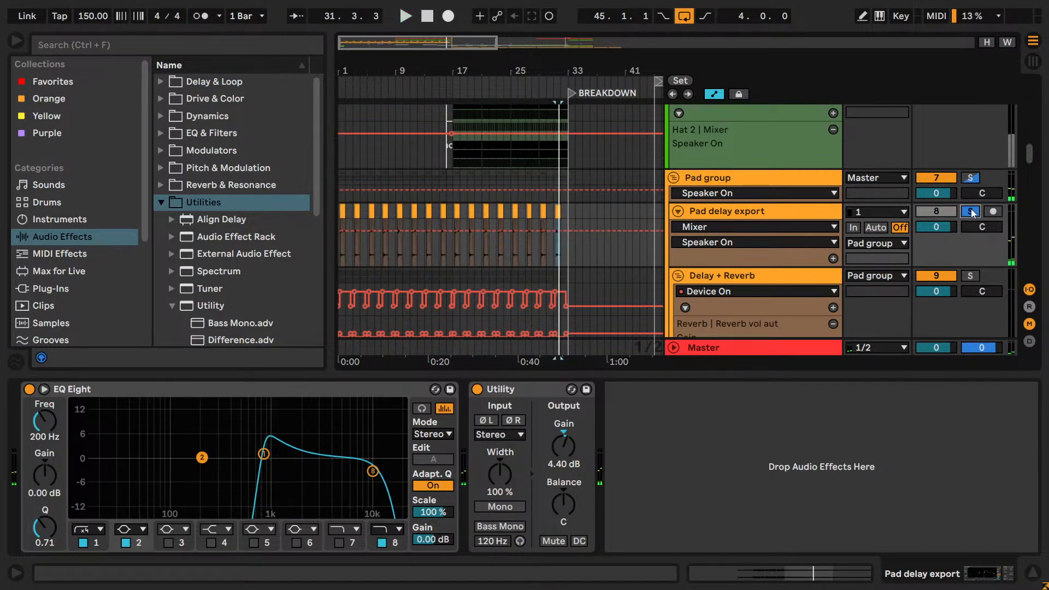
pyautogui.press('space')
pyautogui.press('space')
# - Replay the soloed Pad delay export clip at 31.2.1 in a closer view of the arrangement
pyautogui.moveTo(395, 66); pyautogui.dragTo(408, 136)
pyautogui.press('space')
pyautogui.press('space')
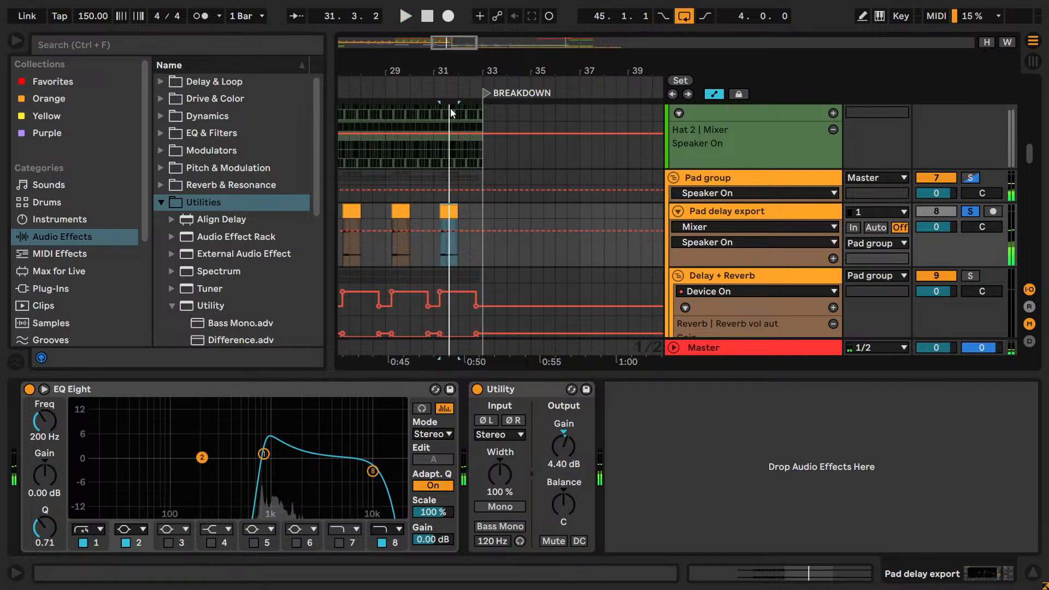
pyautogui.moveTo(444, 42); pyautogui.dragTo(469, 87)
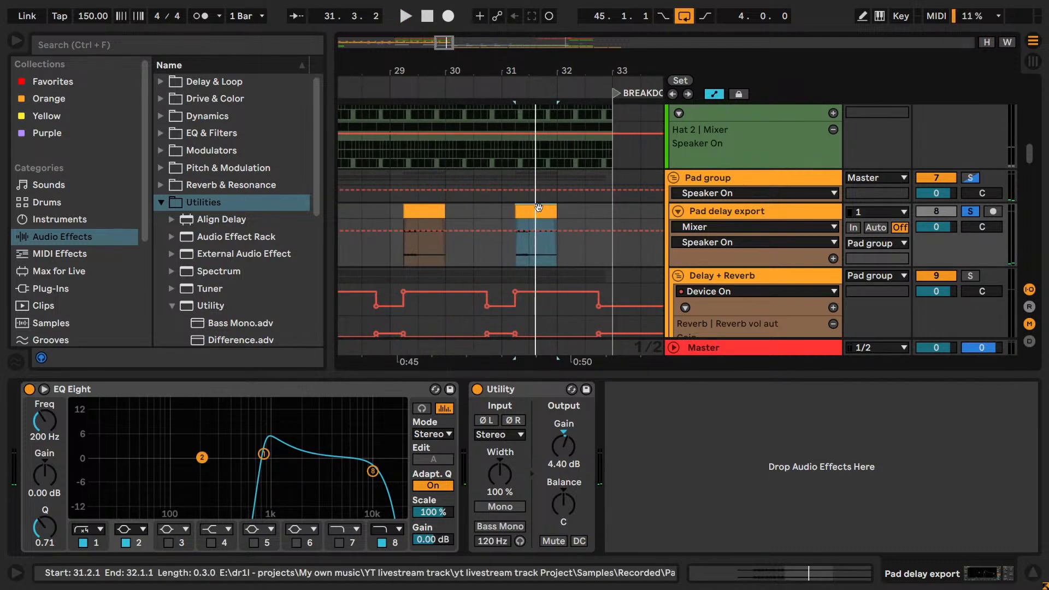
pyautogui.press('space')
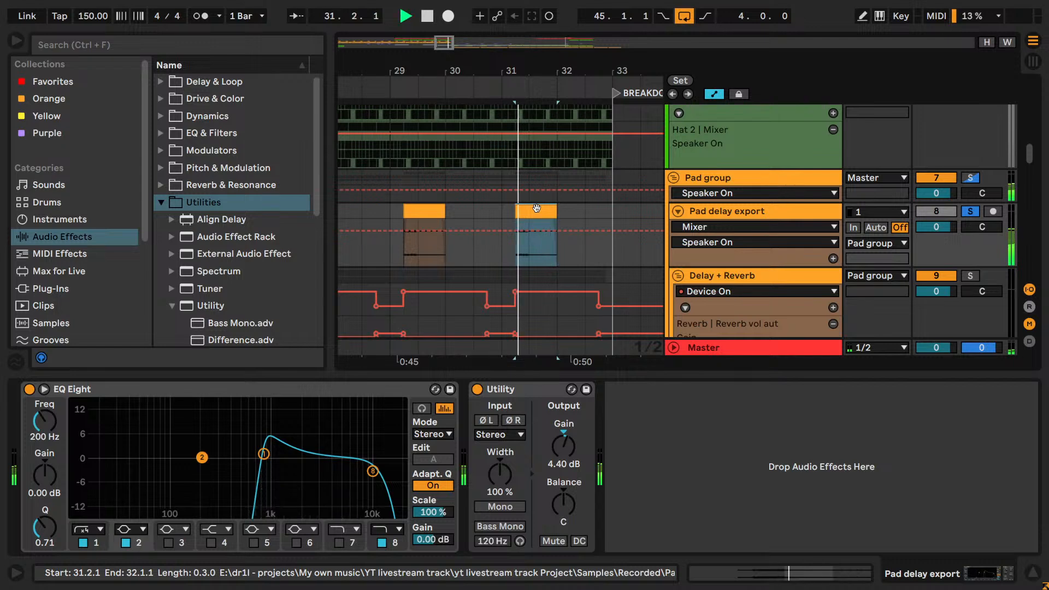
pyautogui.press('space')
pyautogui.press('space')
pyautogui.press('space')
# - Compare the last pre-breakdown clips of Pad export (+12) and Pad export (-12) by soloing each track during playback
pyautogui.moveTo(446, 43); pyautogui.dragTo(431, 7)
pyautogui.scroll(-4, 496, 227)
pyautogui.scroll(-5, 575, 186)
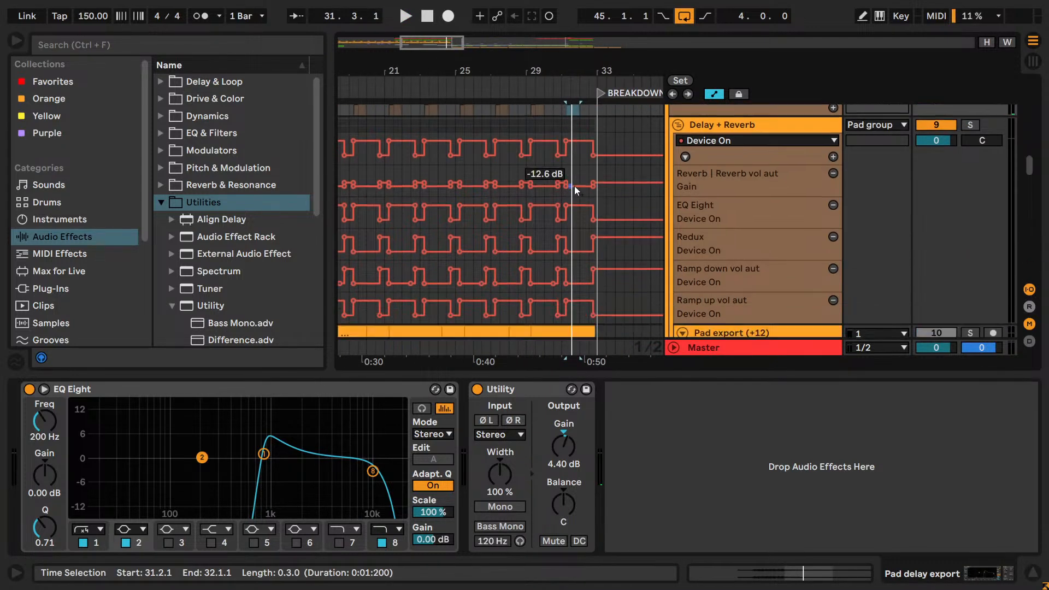
pyautogui.click(571, 214)
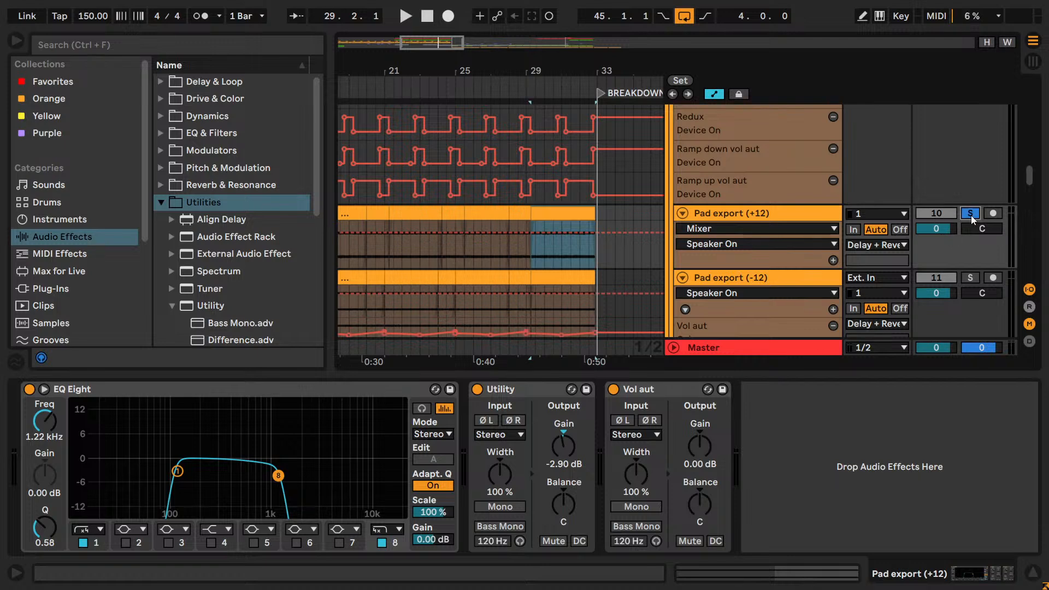
pyautogui.press('space')
pyautogui.click(971, 278)
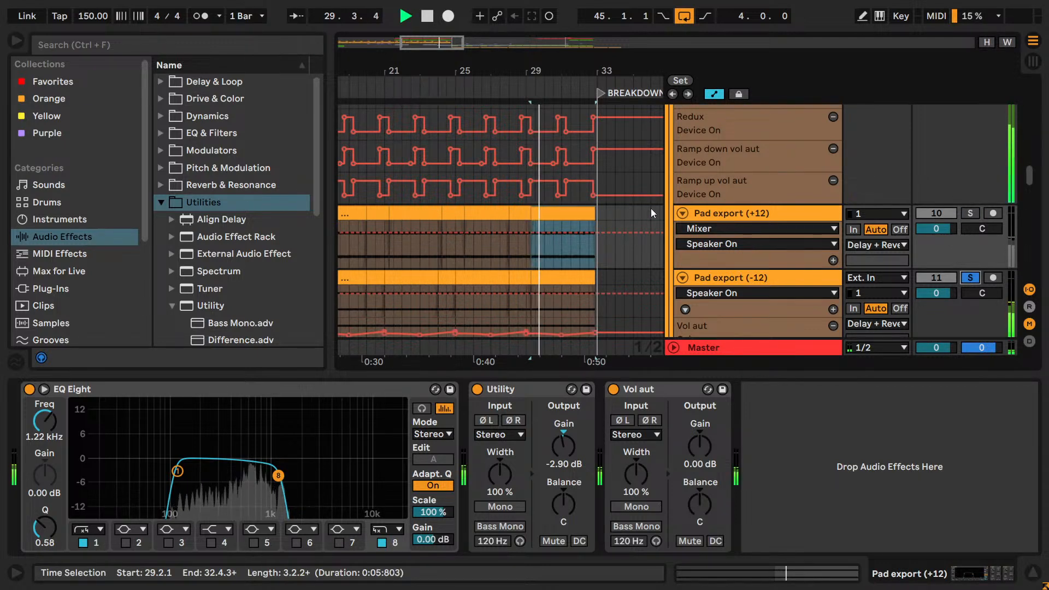
pyautogui.press('space')
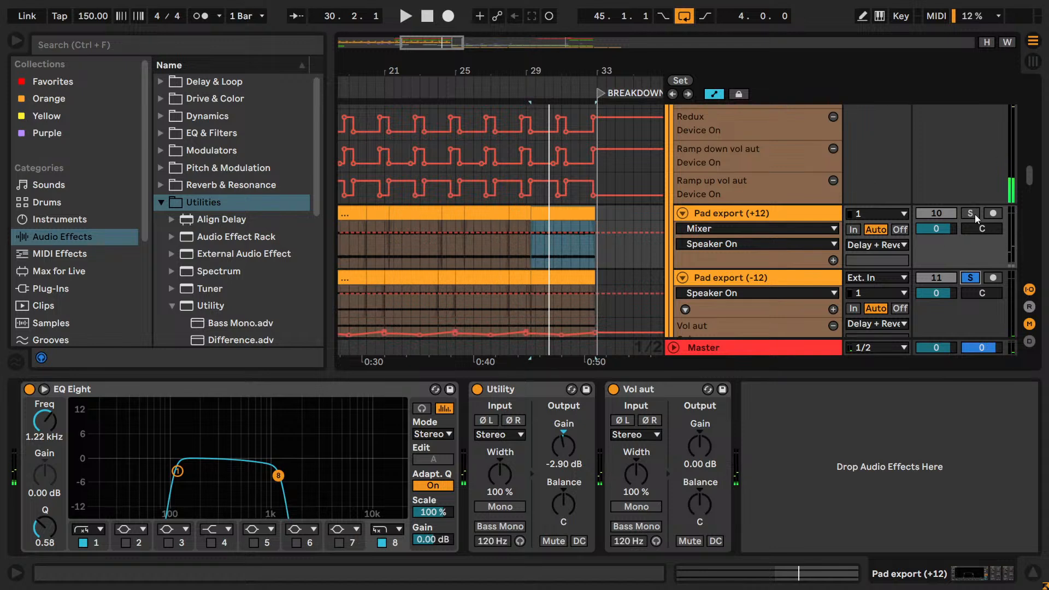
pyautogui.click(975, 215)
pyautogui.press('space')
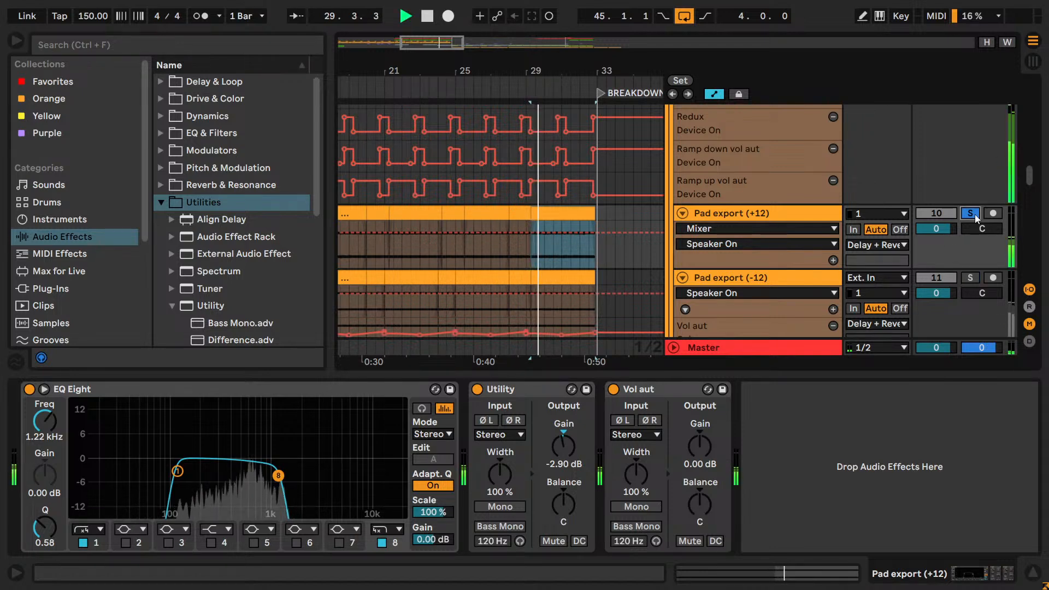
# - Turn off the Pad export solo and play both pad tracks together, including from the clip at 28.1.1
pyautogui.click(975, 214)
pyautogui.press('space')
pyautogui.press('space')
pyautogui.press('space')
pyautogui.click(564, 277)
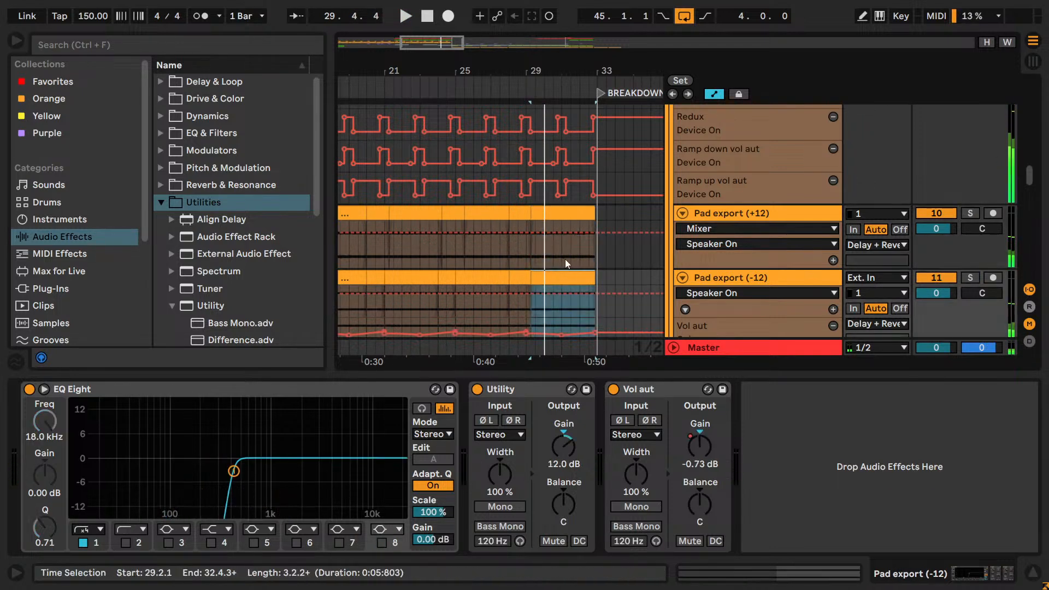
pyautogui.keyDown('shift'); pyautogui.click(556, 214); pyautogui.keyUp('shift')
pyautogui.click(527, 213)
pyautogui.press('space')
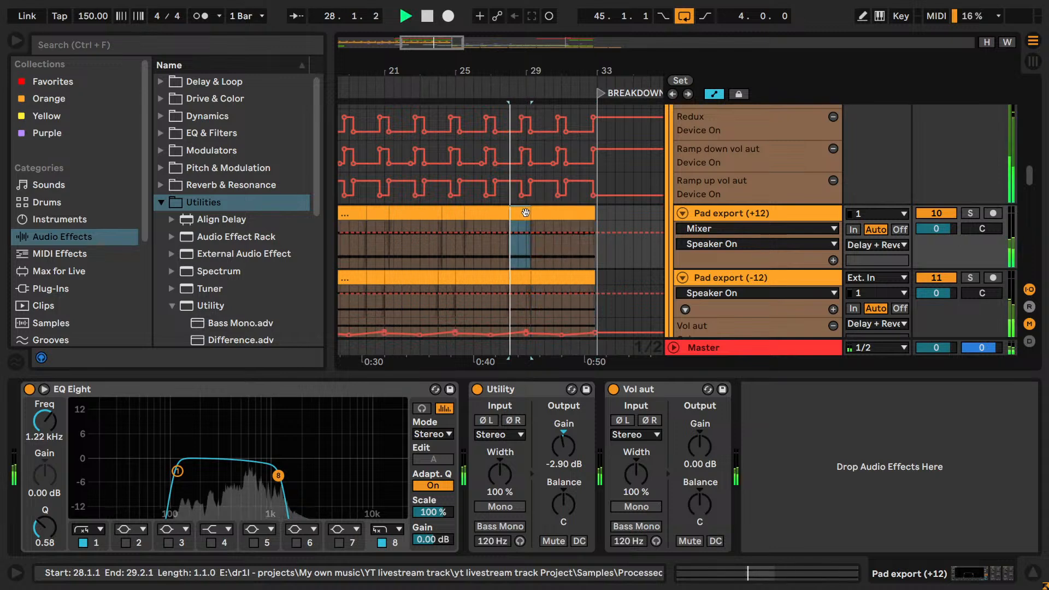
pyautogui.scroll(2, 563, 182)
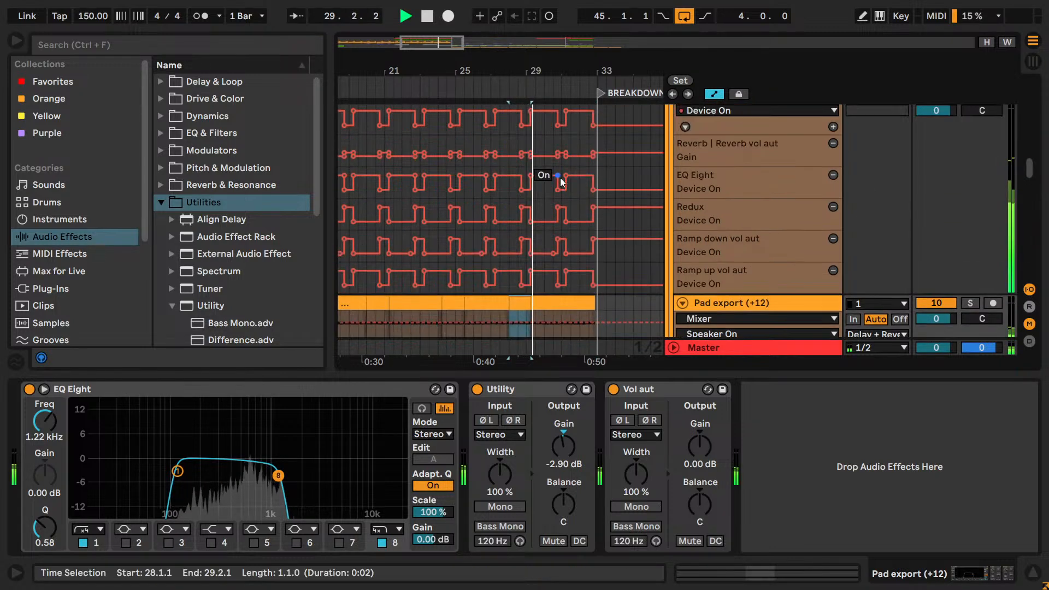
pyautogui.scroll(-2, 562, 185)
# - Copy the last pre-breakdown clips of Pad export (+12) and (-12) to bar 66 in the second drop
pyautogui.click(558, 212)
pyautogui.keyDown('shift'); pyautogui.click(571, 277); pyautogui.keyUp('shift')
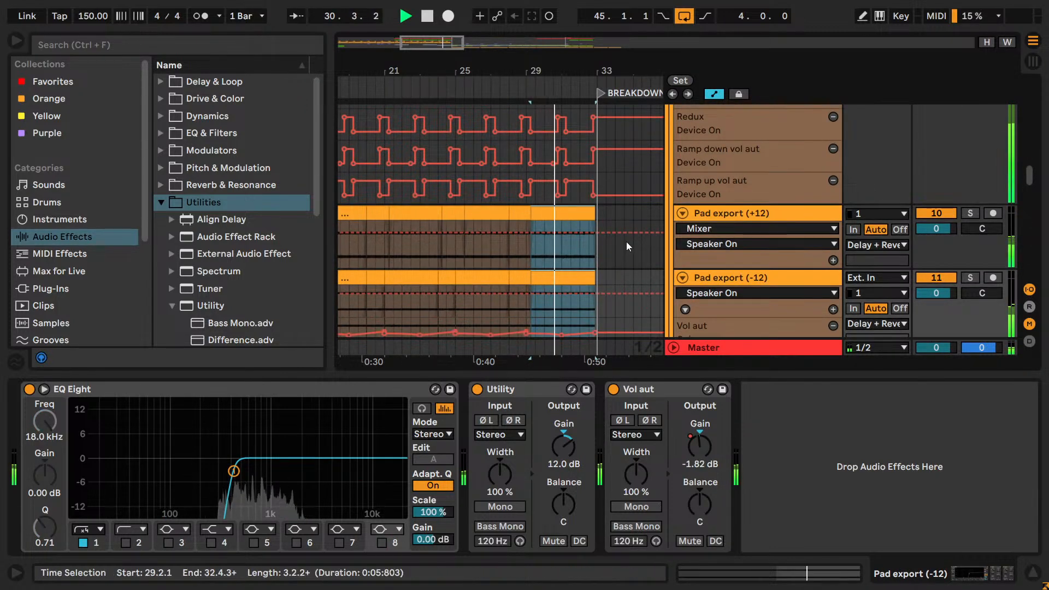
pyautogui.moveTo(600, 72); pyautogui.dragTo(11, 61)
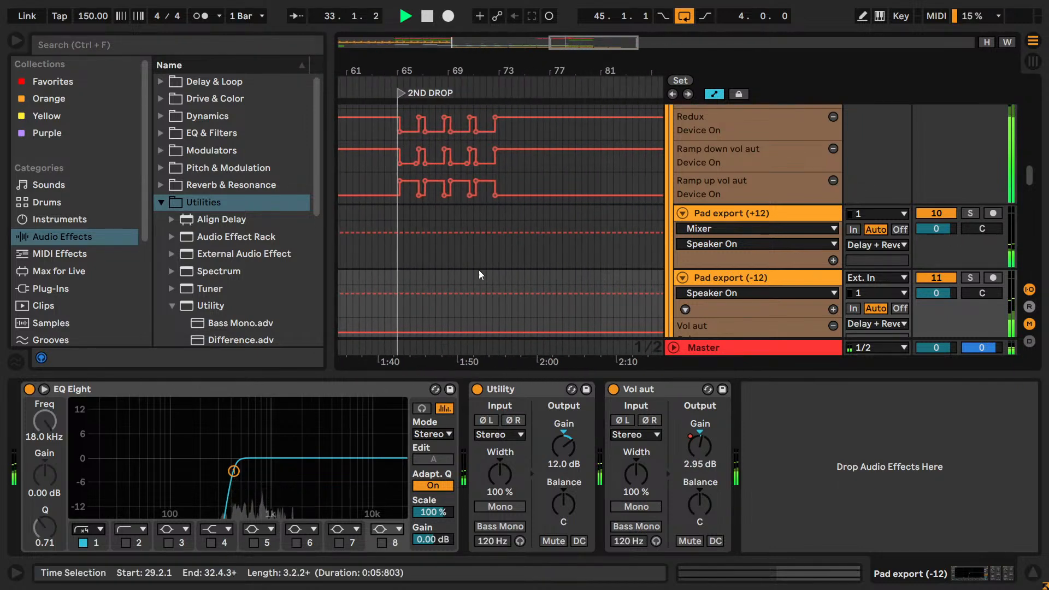
pyautogui.click(409, 219)
pyautogui.hotkey('ctrl', 'v')
# - Move both pasted Pad export clips to 65.3.1 and play the second drop from 64.3.1
pyautogui.click(398, 216)
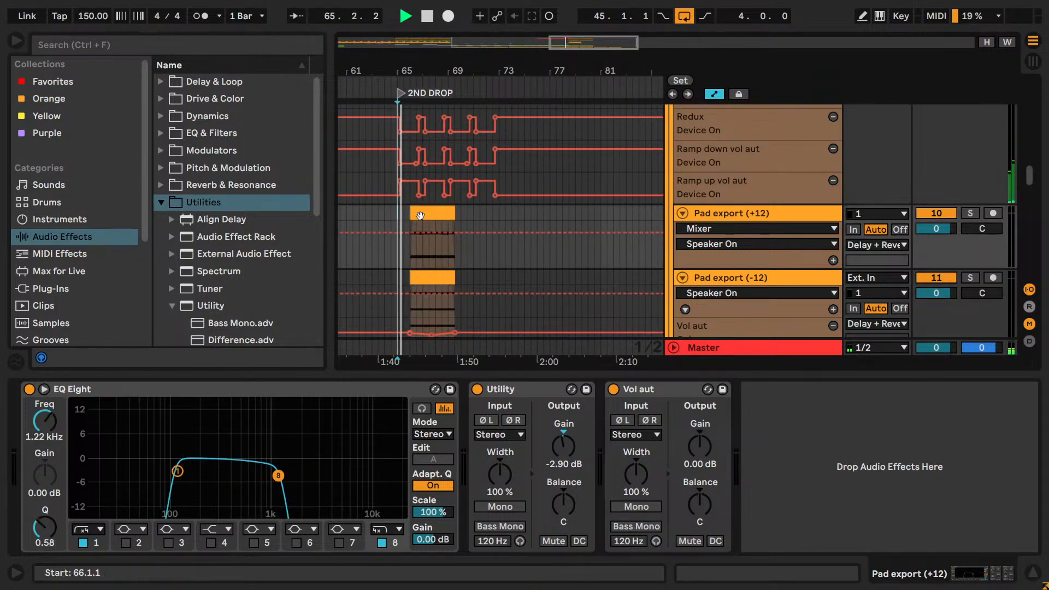
pyautogui.click(437, 214)
pyautogui.keyDown('shift'); pyautogui.click(438, 277); pyautogui.keyUp('shift')
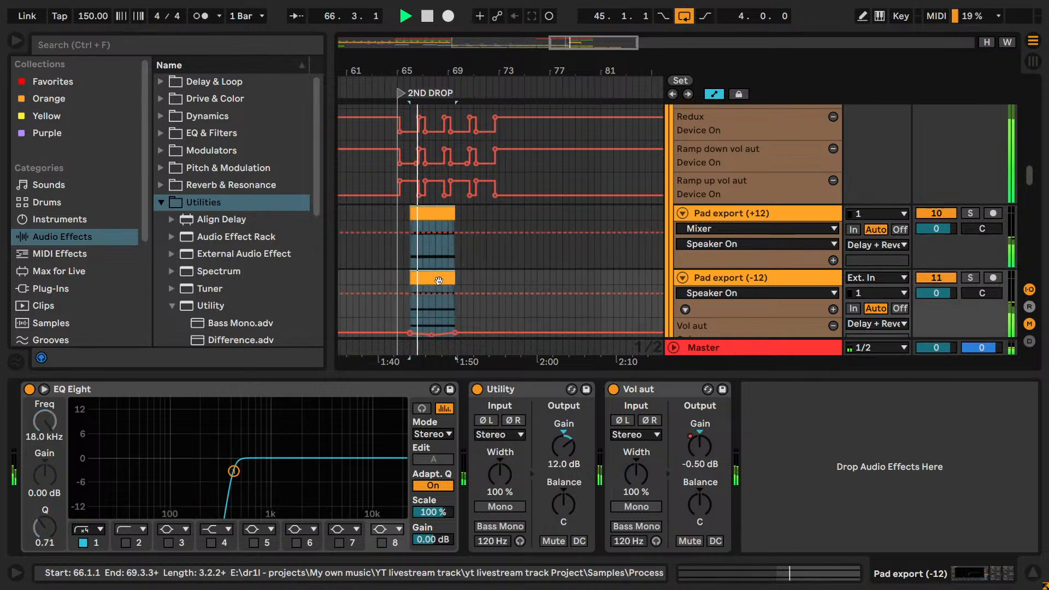
pyautogui.moveTo(422, 214); pyautogui.dragTo(413, 214)
pyautogui.press('space')
pyautogui.click(392, 214)
pyautogui.press('space')
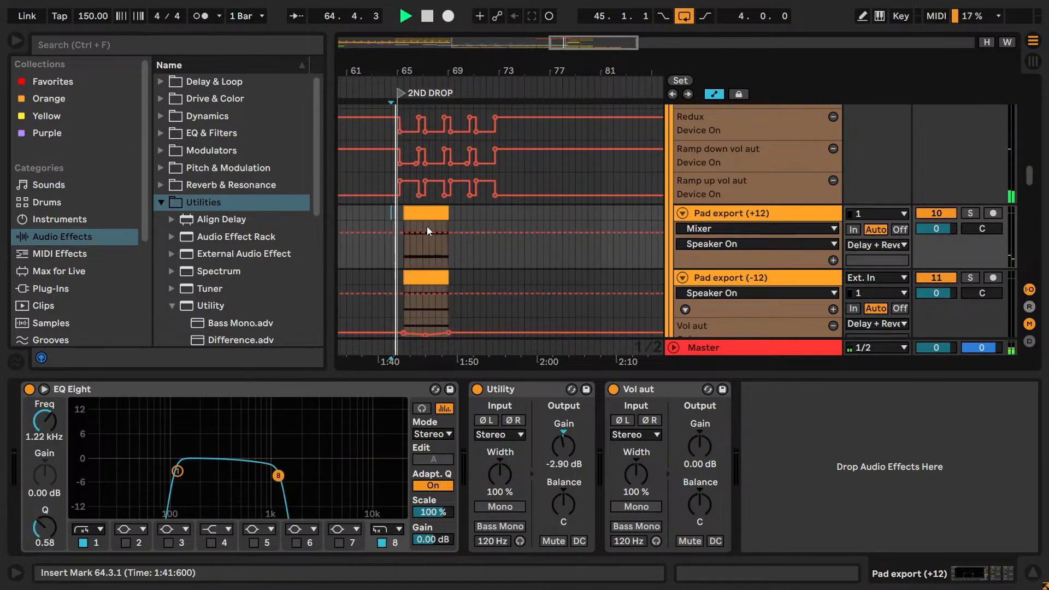
# - Compare the second-drop clips of Pad export (+12) and Pad export (-12) by soloing each track during playback
pyautogui.click(971, 277)
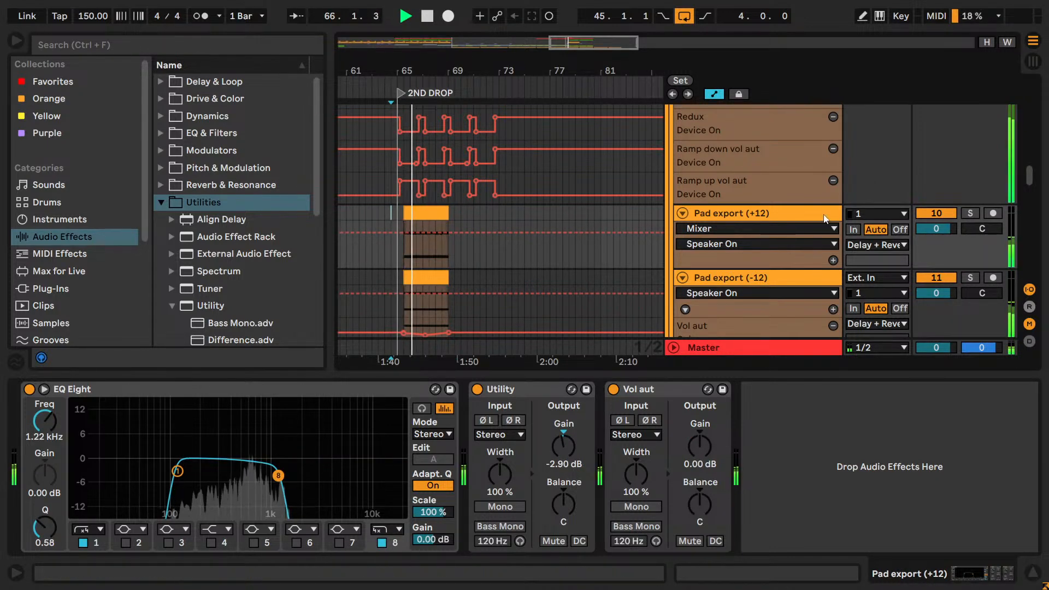
pyautogui.press('space')
pyautogui.press('space')
pyautogui.click(426, 306)
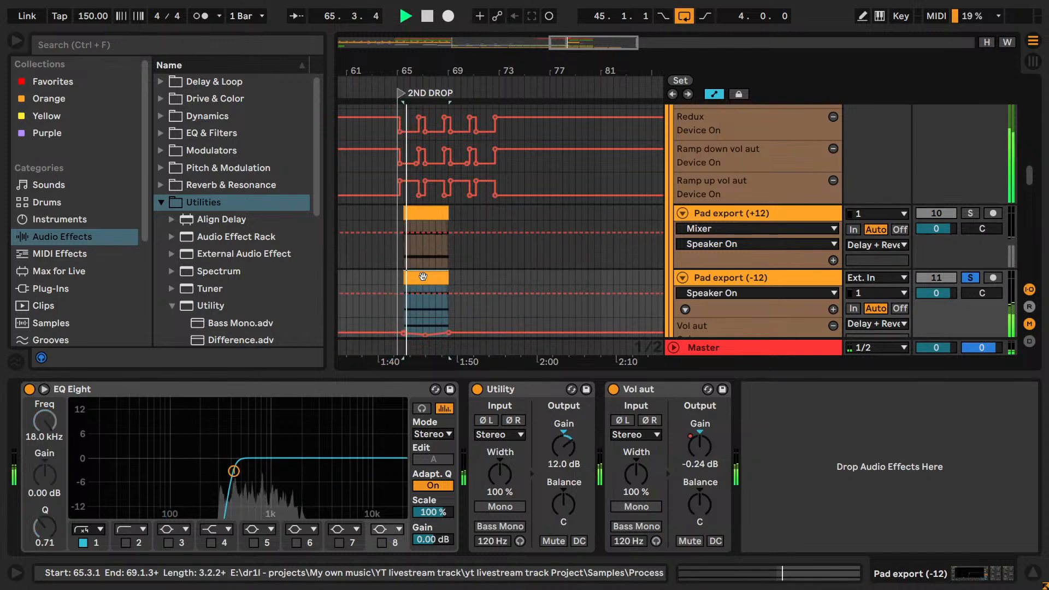
pyautogui.click(976, 214)
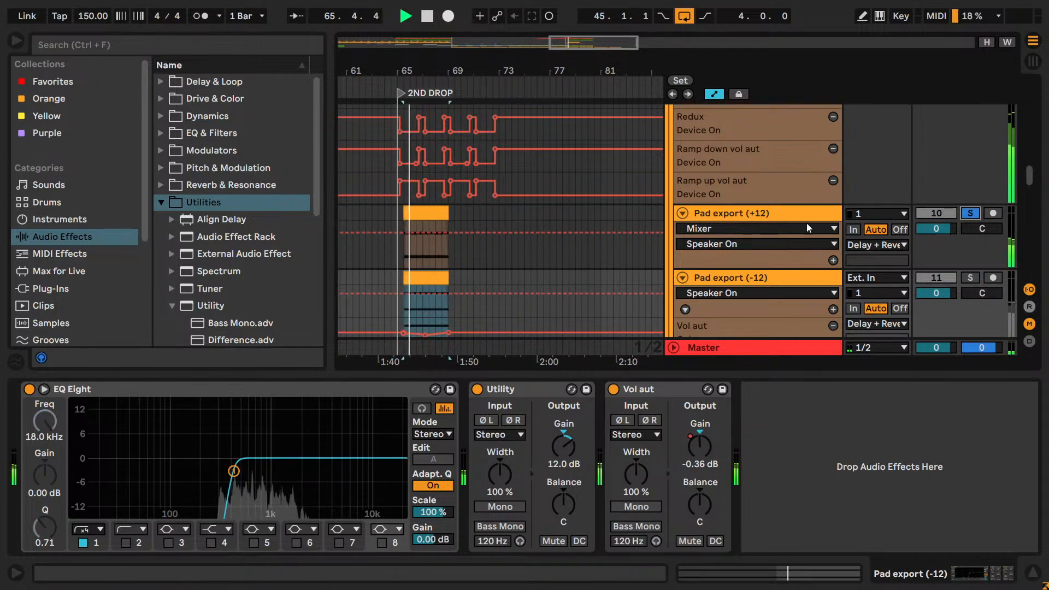
pyautogui.click(419, 214)
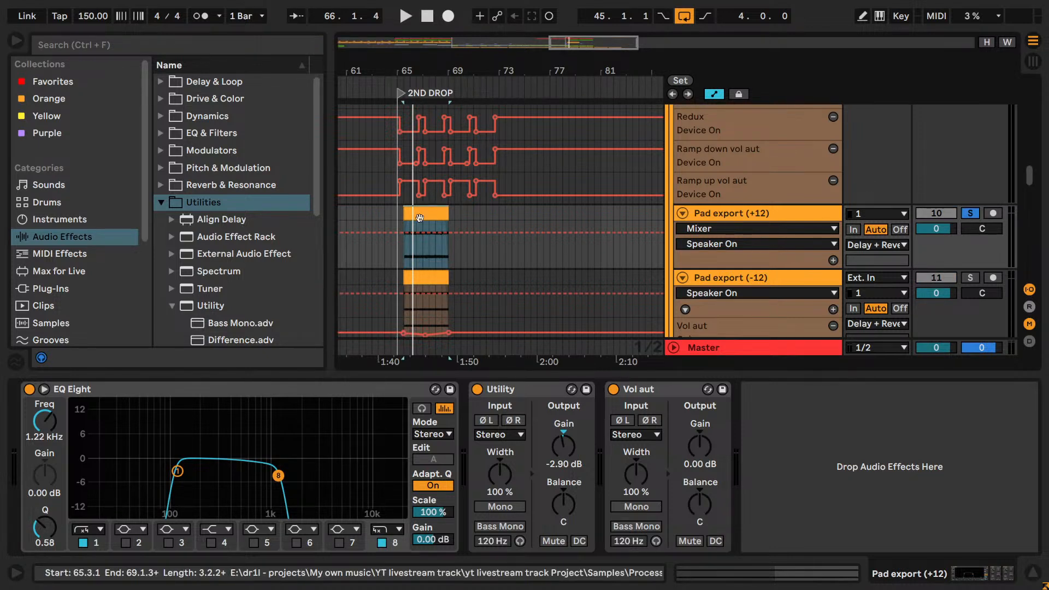
pyautogui.press('space')
pyautogui.click(970, 278)
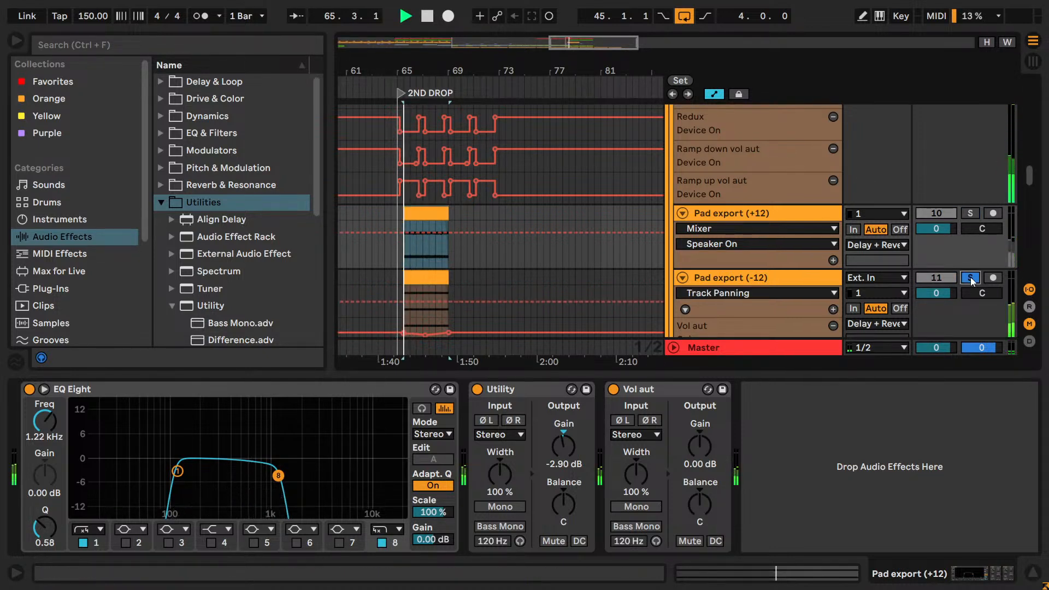
# - Move the second-drop Pad export (+12) clip onto the Pad export (-12) track, replacing the clip there
pyautogui.click(438, 214)
pyautogui.press('space')
pyautogui.moveTo(420, 214); pyautogui.dragTo(420, 281)
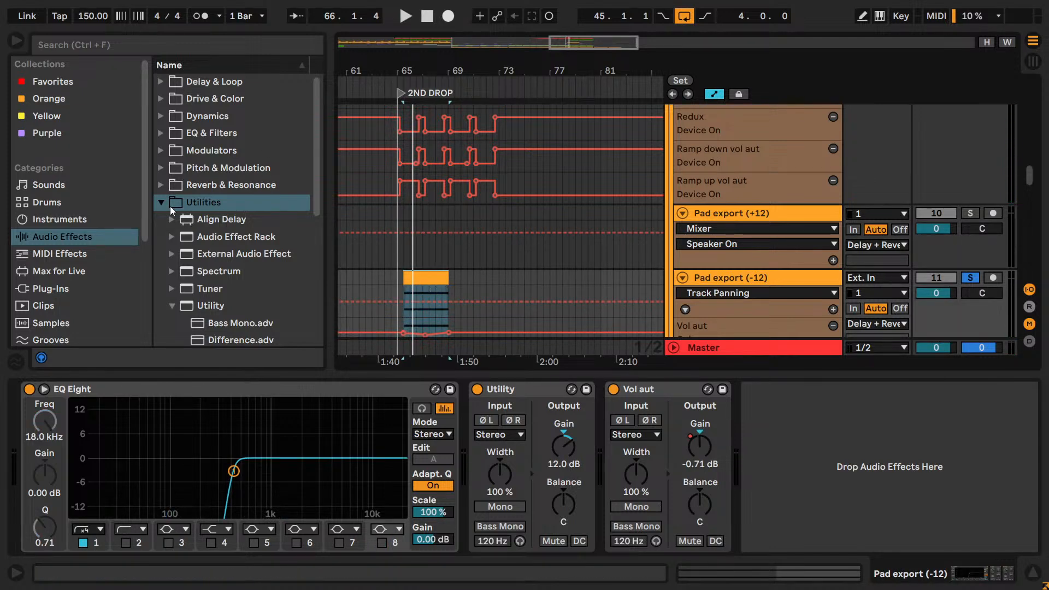
# - Enable band 8 of the Pad export (-12) EQ Eight as a high-cut filter with Q 2.82 and frequency 1.81 kHz
pyautogui.click(387, 529)
pyautogui.click(386, 530)
pyautogui.click(381, 543)
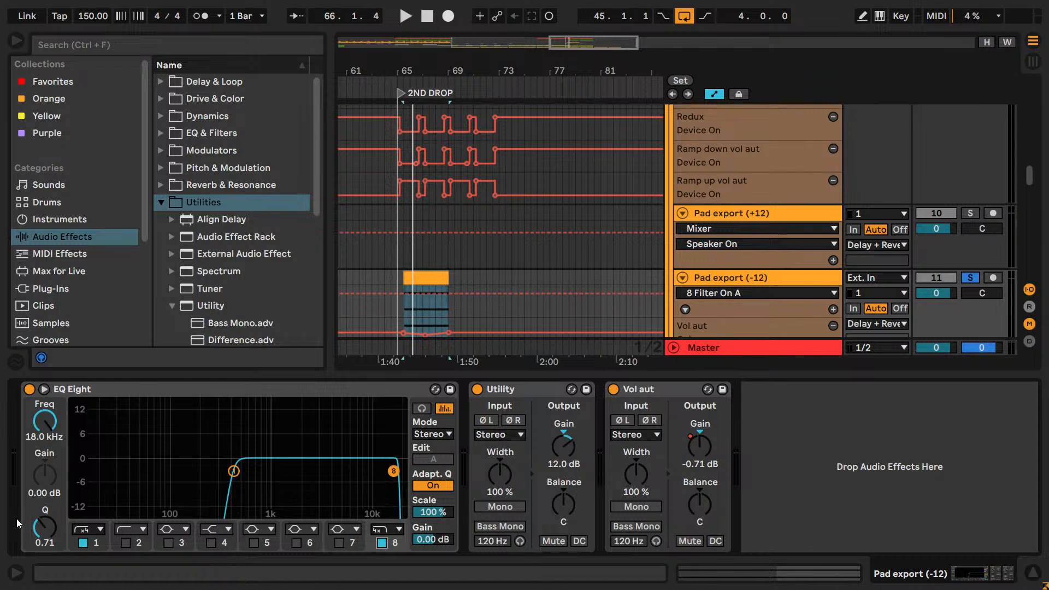
pyautogui.moveTo(45, 528); pyautogui.dragTo(45, 503)
pyautogui.moveTo(45, 427); pyautogui.dragTo(47, 462)
# - Unsolo Pad export (-12), play the second drop, and lower the EQ Eight band 8 frequency to 798 Hz
pyautogui.press('space')
pyautogui.click(971, 277)
pyautogui.press('space')
pyautogui.press('space')
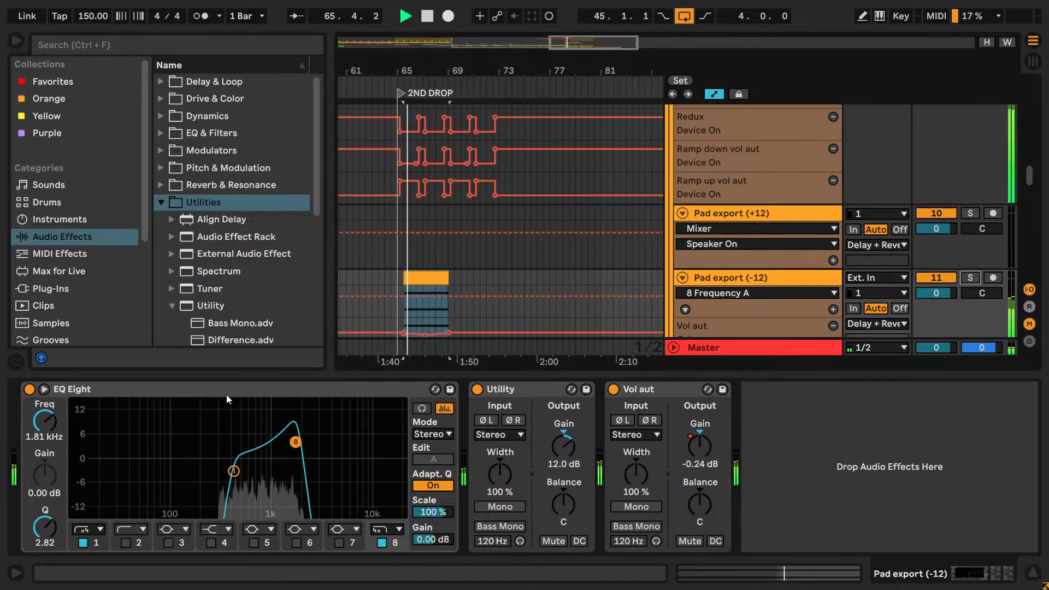
pyautogui.press('space')
pyautogui.click(398, 283)
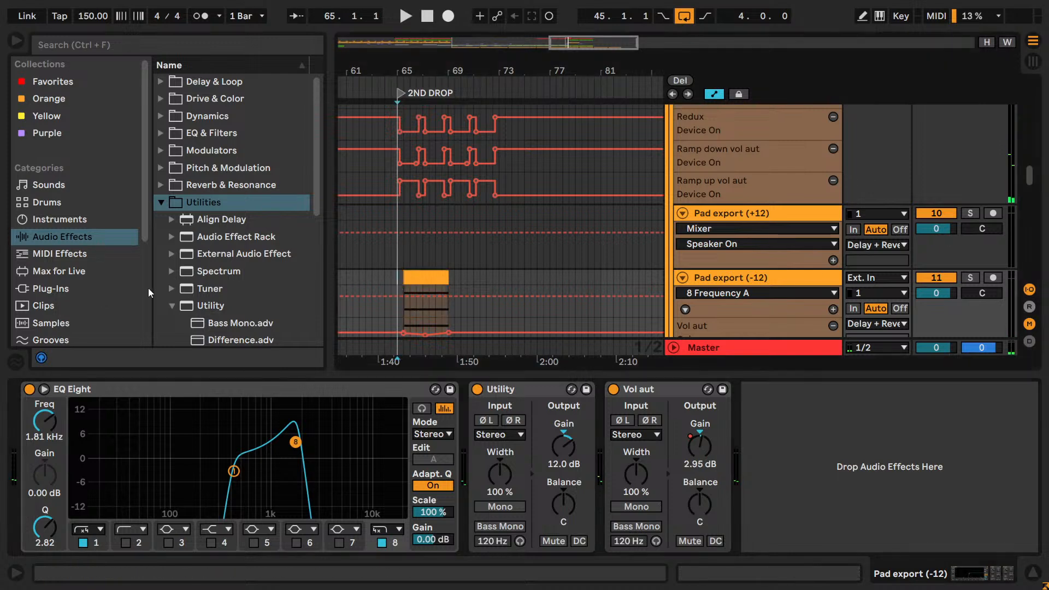
pyautogui.moveTo(42, 420); pyautogui.dragTo(41, 432)
pyautogui.press('space')
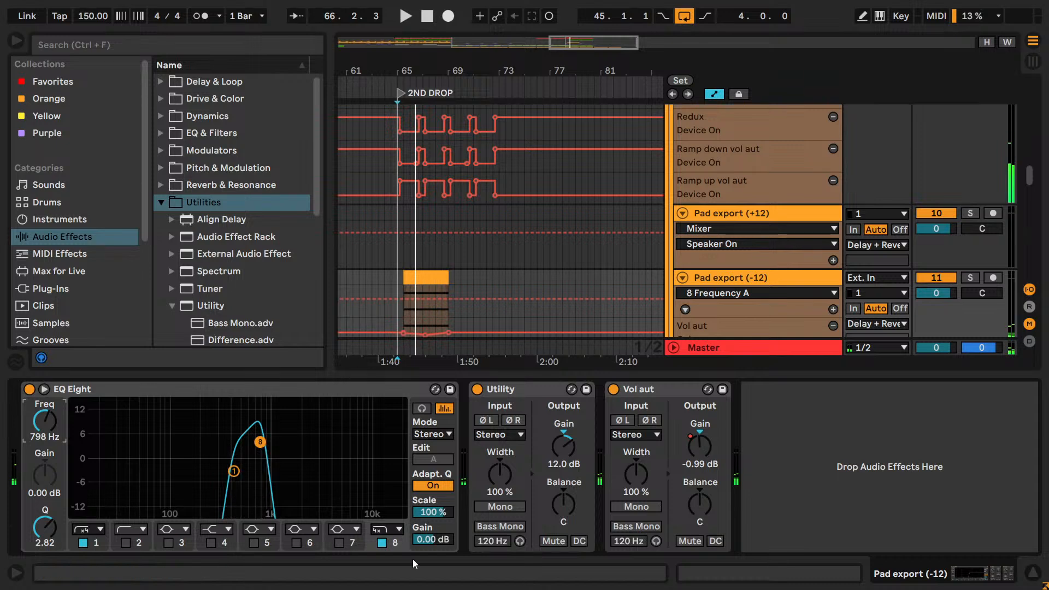
# - Switch off EQ Eight band 8 and delete the second-drop clip on Pad export (-12)
pyautogui.click(381, 543)
pyautogui.click(426, 283)
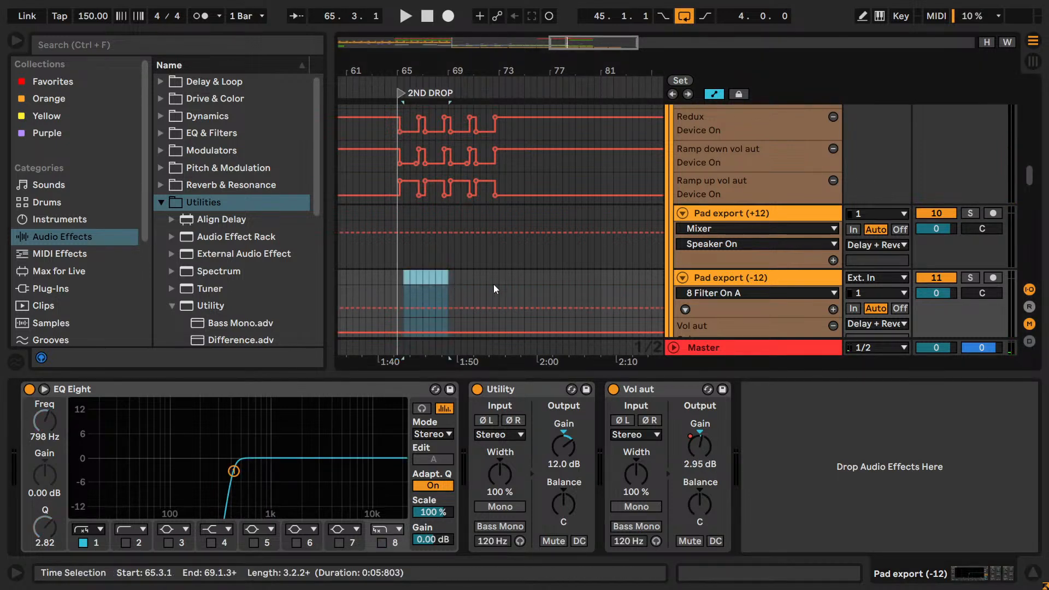
# - Delete all Delay + Reverb automation between 64.3.1 and 75.1.1 in the second drop
pyautogui.scroll(2, 508, 262)
pyautogui.moveTo(523, 235); pyautogui.dragTo(390, 133)
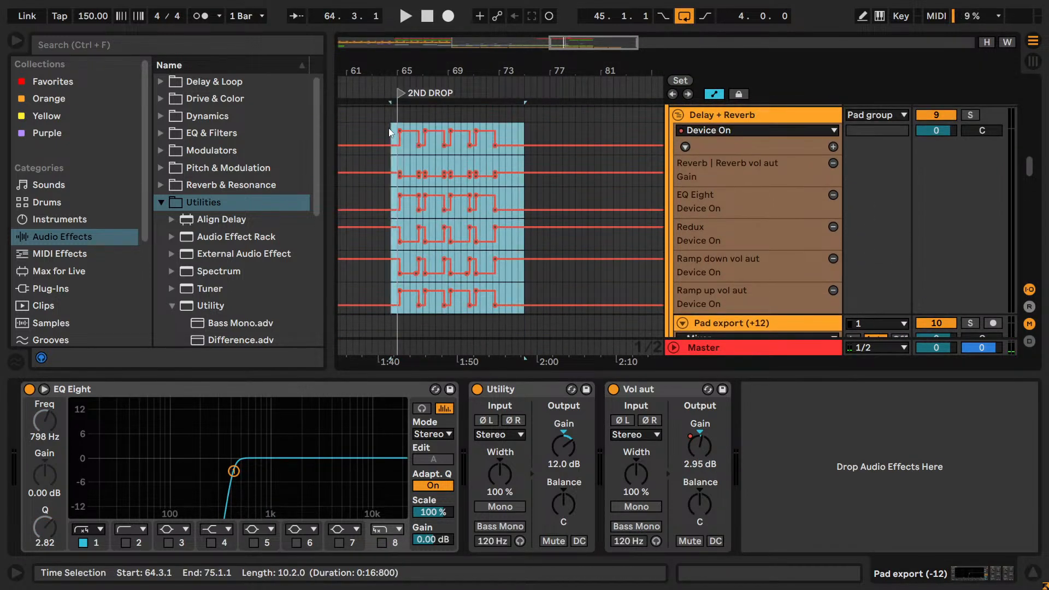
pyautogui.press('Delete')
# - Play the Lead clip at bar 37 and look through the Vocals, Frozen reverb and Pluck tracks
pyautogui.moveTo(593, 49); pyautogui.dragTo(430, 48)
pyautogui.scroll(-3, 563, 184)
pyautogui.scroll(-3, 563, 183)
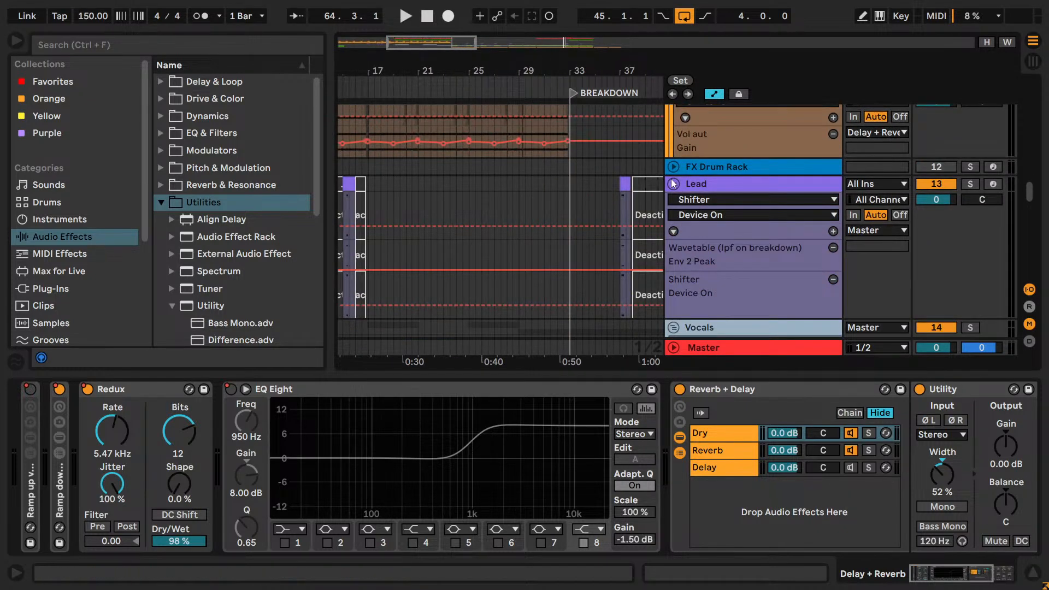
pyautogui.scroll(-1, 672, 184)
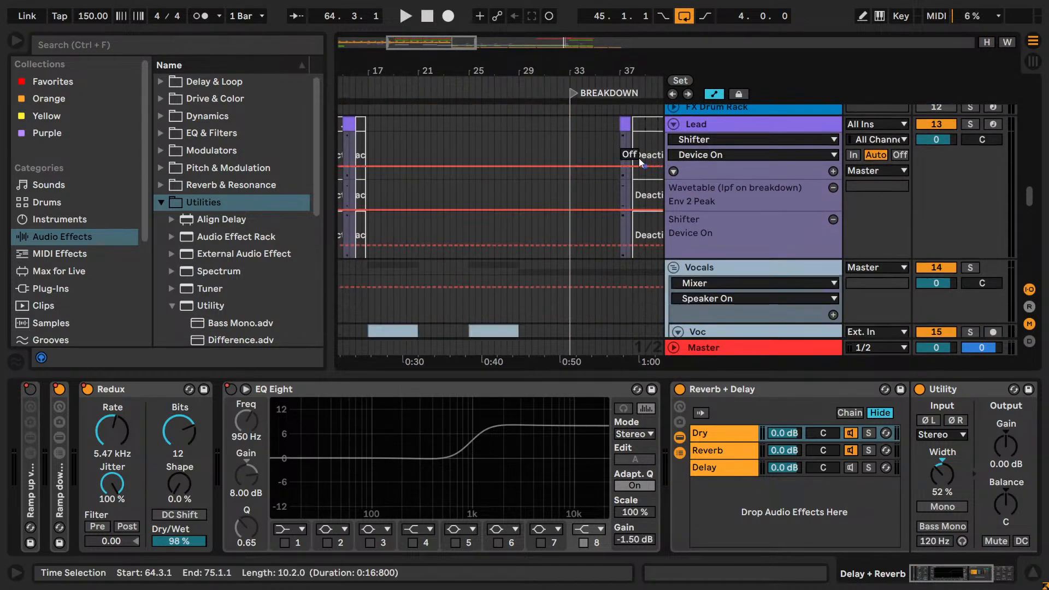
pyautogui.click(626, 123)
pyautogui.press('space')
pyautogui.press('space')
pyautogui.scroll(-5, 658, 170)
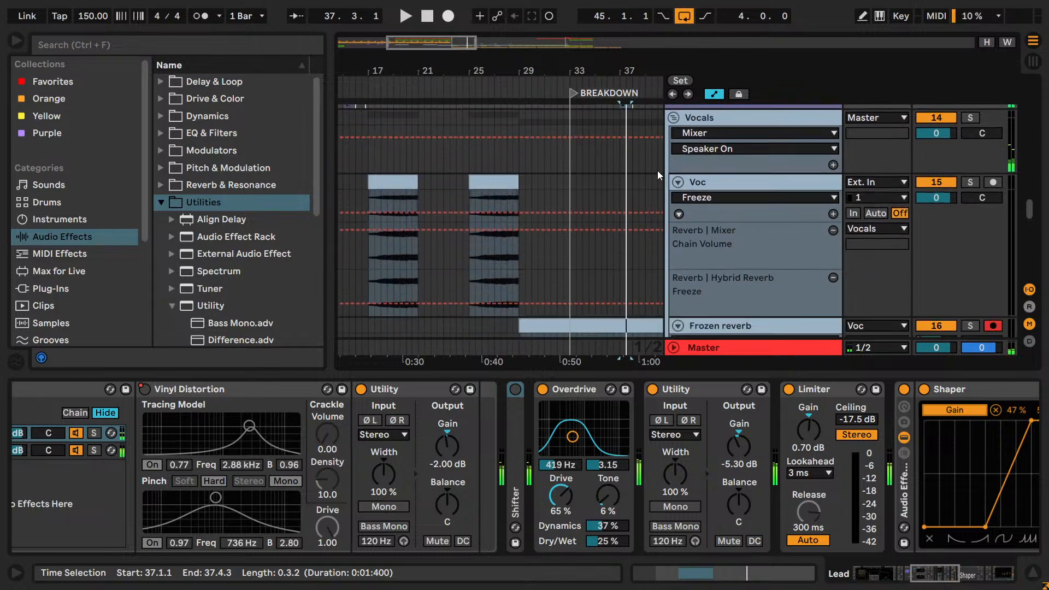
pyautogui.scroll(-8, 658, 170)
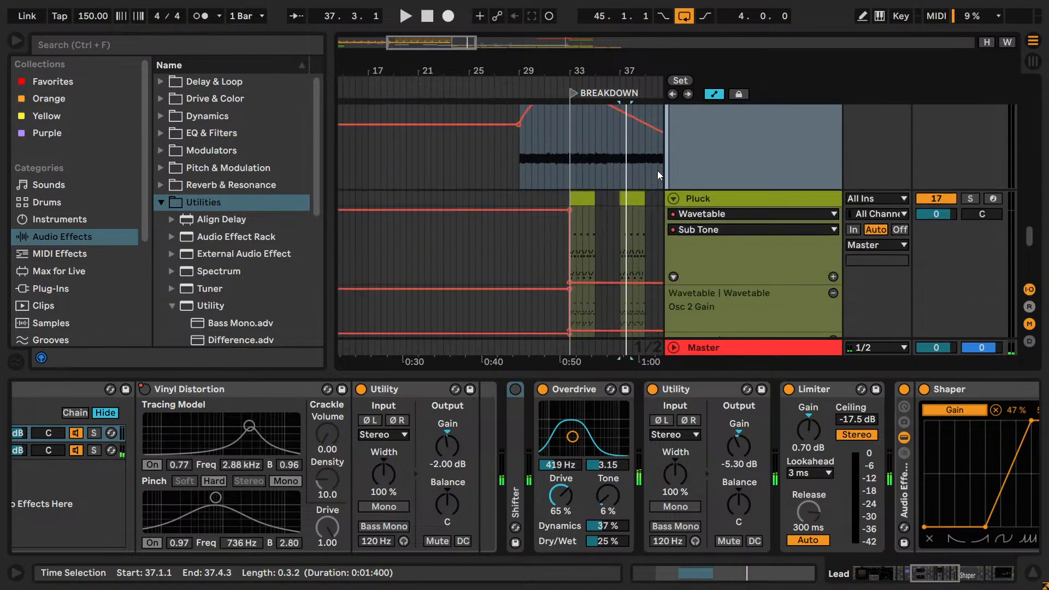
# - Insert a new MIDI track below the Reese bass track and name it Noise
pyautogui.scroll(2, 678, 185)
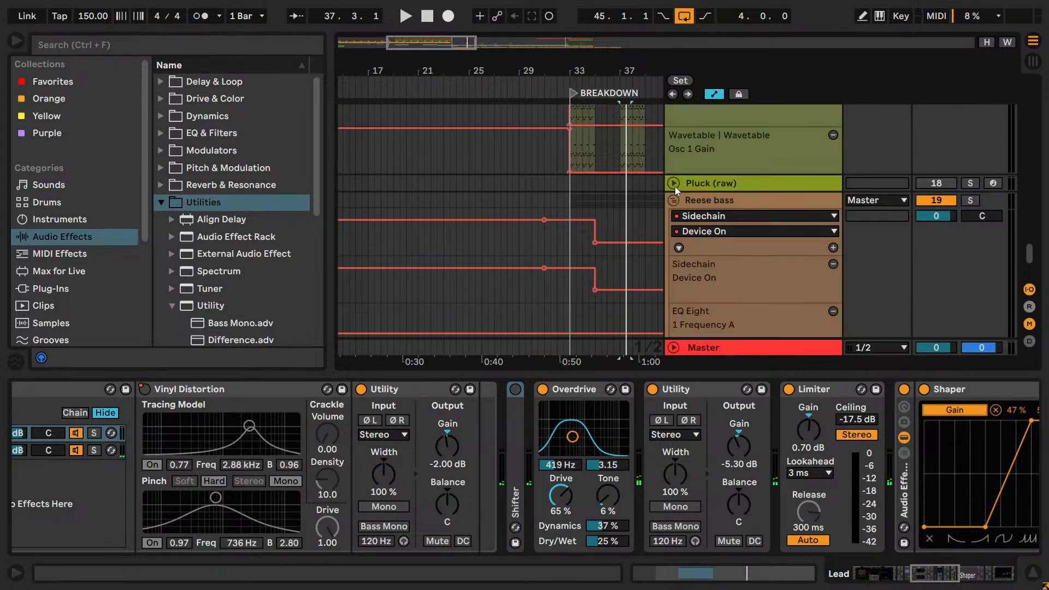
pyautogui.click(674, 200)
pyautogui.rightClick(690, 255)
pyautogui.click(729, 278)
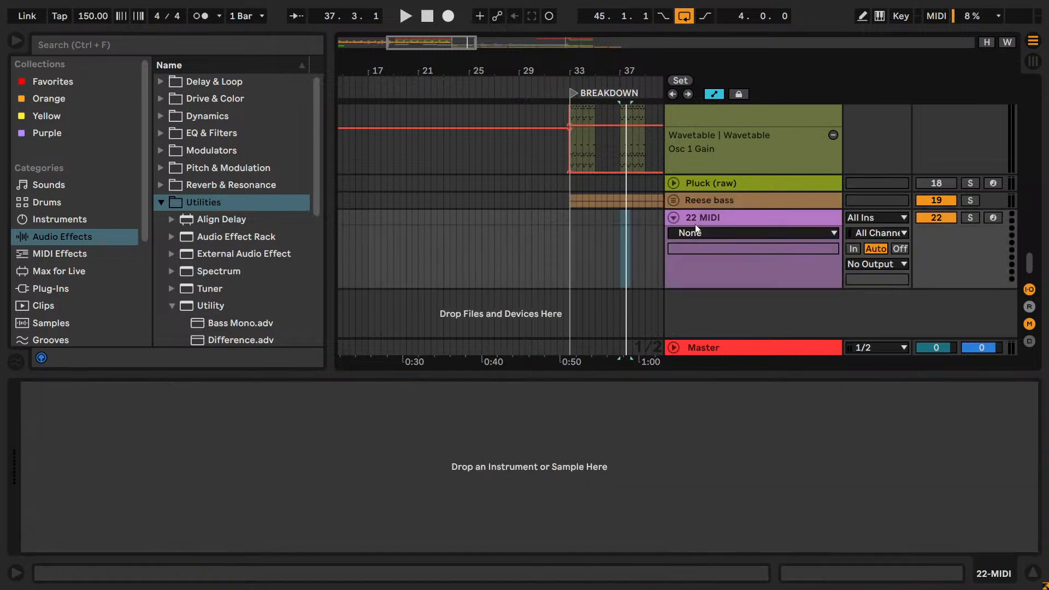
pyautogui.doubleClick(696, 219)
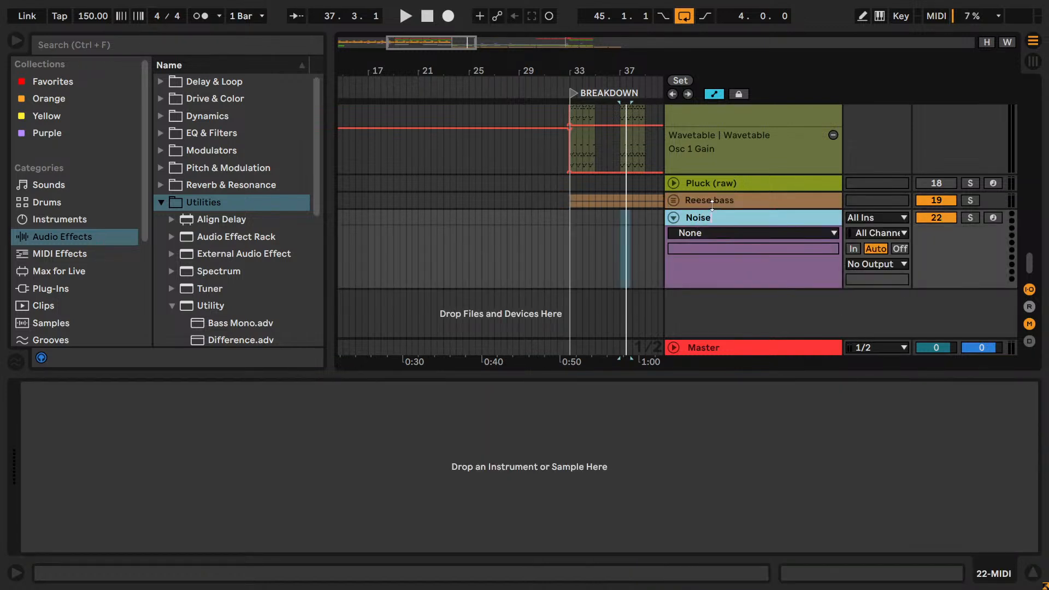
# - Colour the Noise track light grey
pyautogui.rightClick(733, 229)
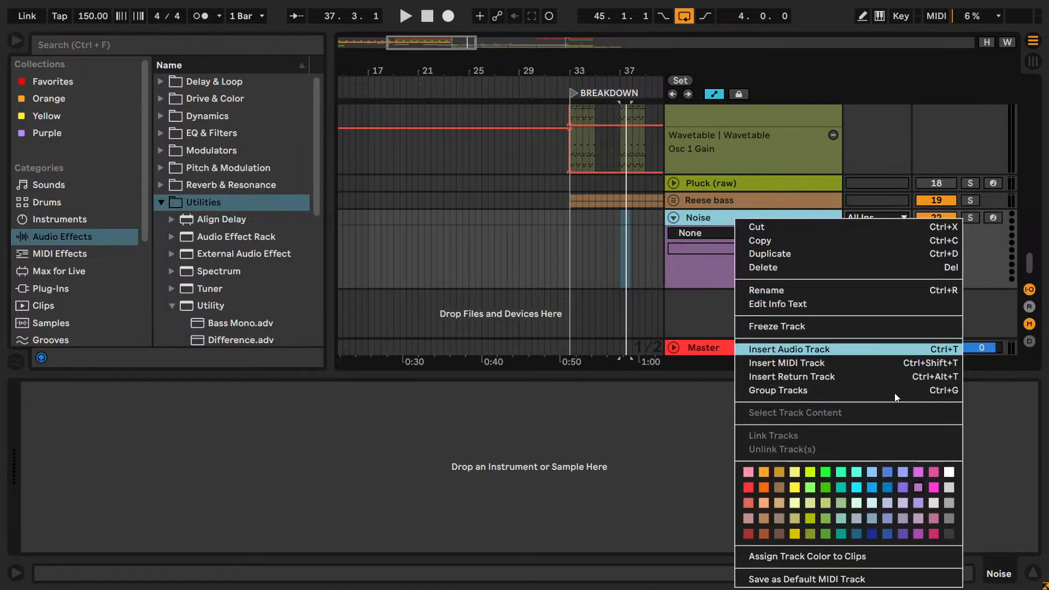
pyautogui.click(950, 490)
pyautogui.rightClick(770, 221)
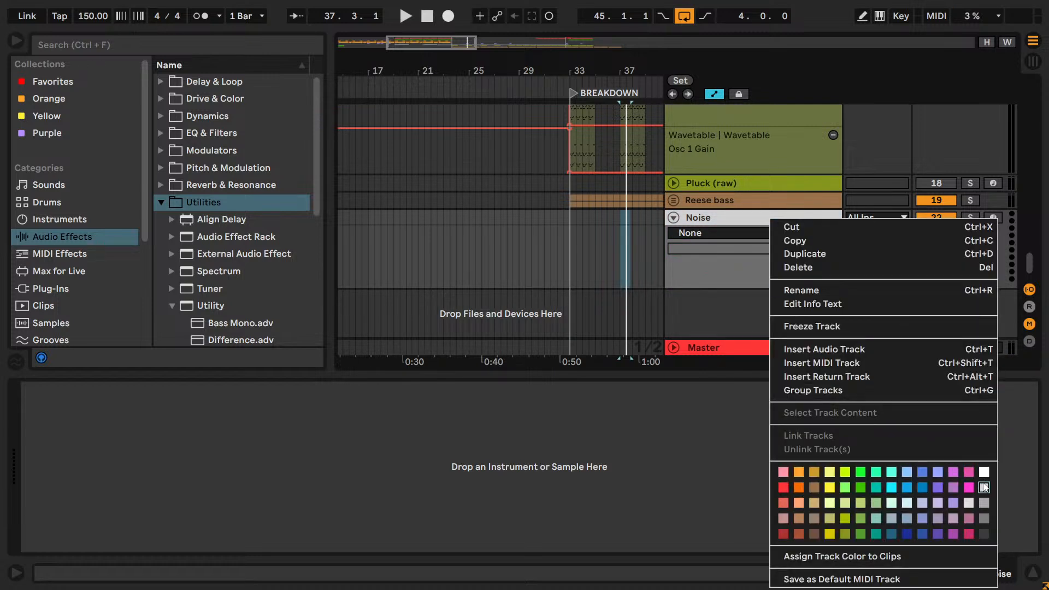
pyautogui.click(985, 487)
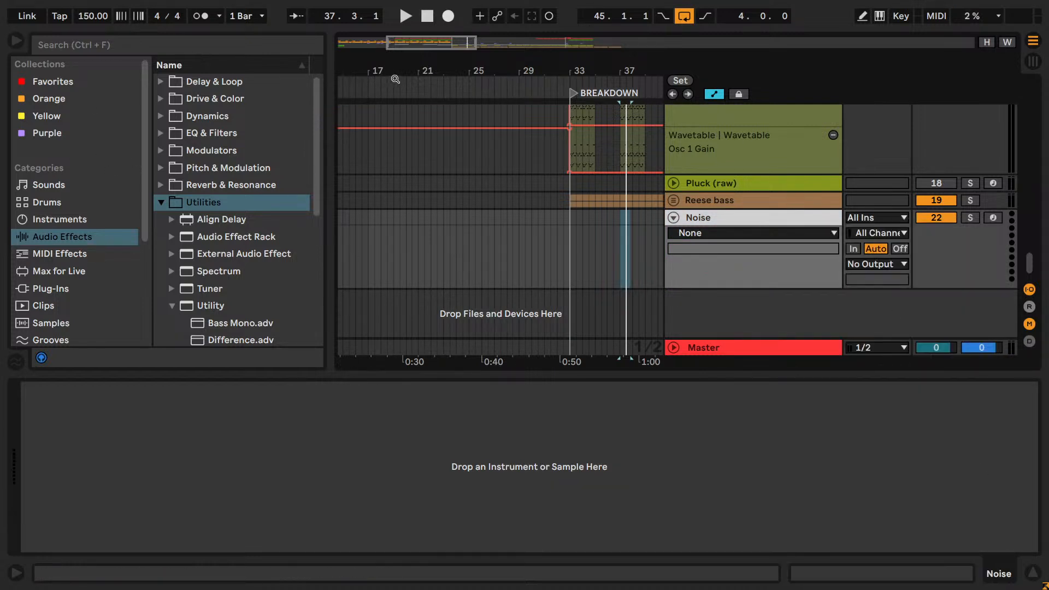
# - Set the arrangement grid to 4 bars and create a four-bar MIDI clip on the Noise track at bar 65
pyautogui.moveTo(405, 48); pyautogui.dragTo(503, 85)
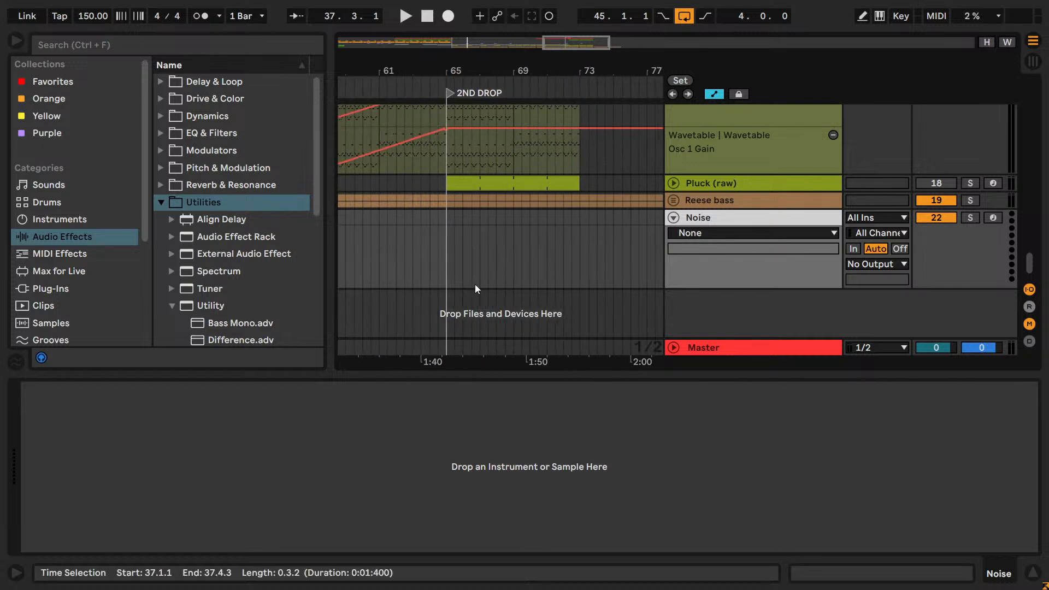
pyautogui.moveTo(447, 214); pyautogui.dragTo(575, 216)
pyautogui.rightClick(514, 227)
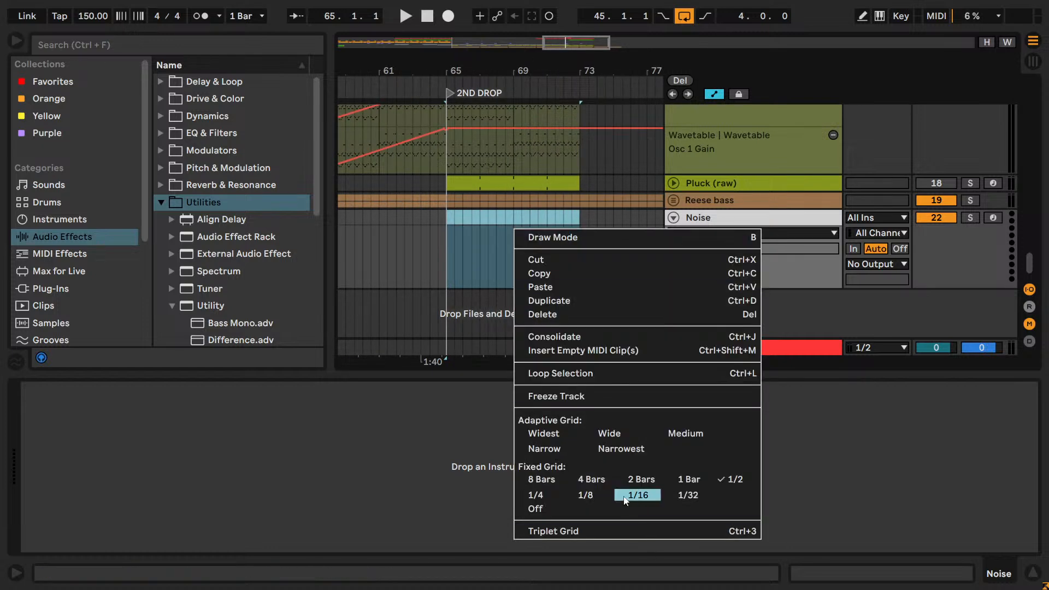
pyautogui.click(608, 480)
pyautogui.click(457, 228)
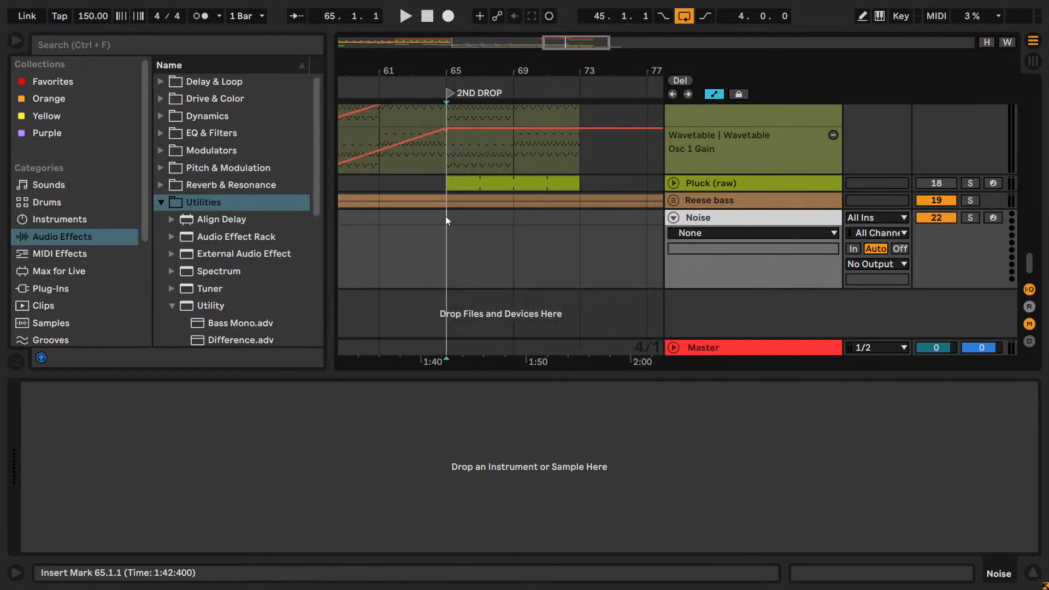
pyautogui.doubleClick(458, 221)
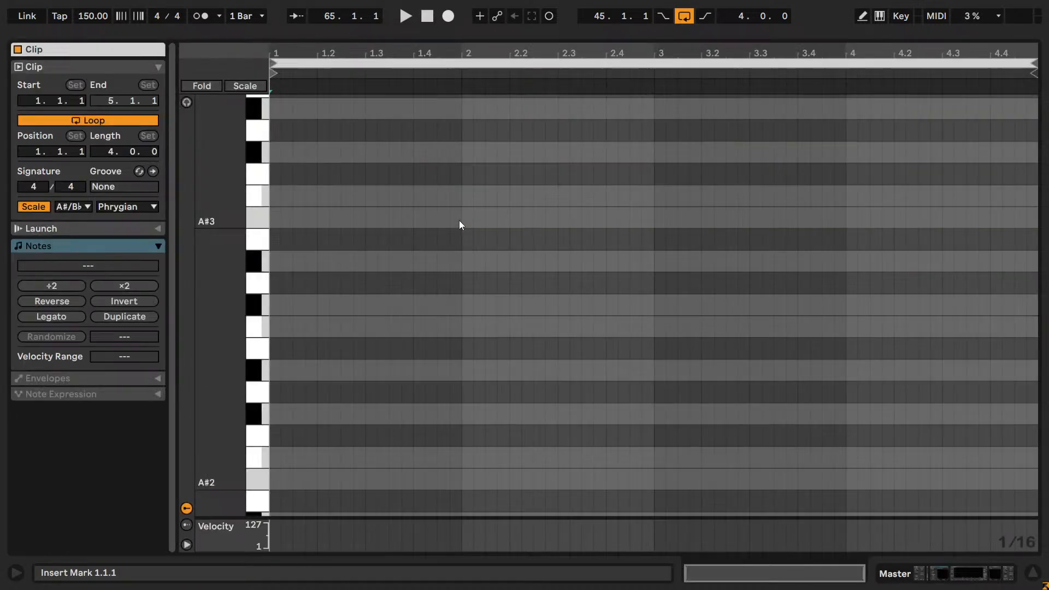
# - Draw an A#3 note spanning all four bars of the Noise clip
pyautogui.doubleClick(274, 217)
pyautogui.moveTo(281, 217); pyautogui.dragTo(989, 214)
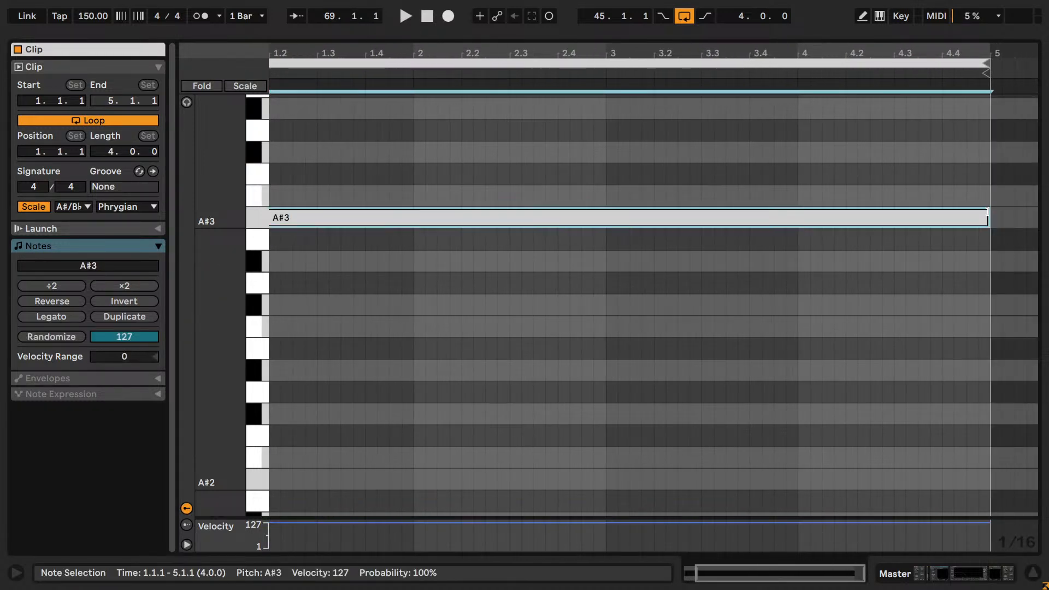
pyautogui.hotkey('shift', 'Tab')
# - Set the arrangement loop to the Noise clip's four bars from 65.1.1
pyautogui.click(481, 219)
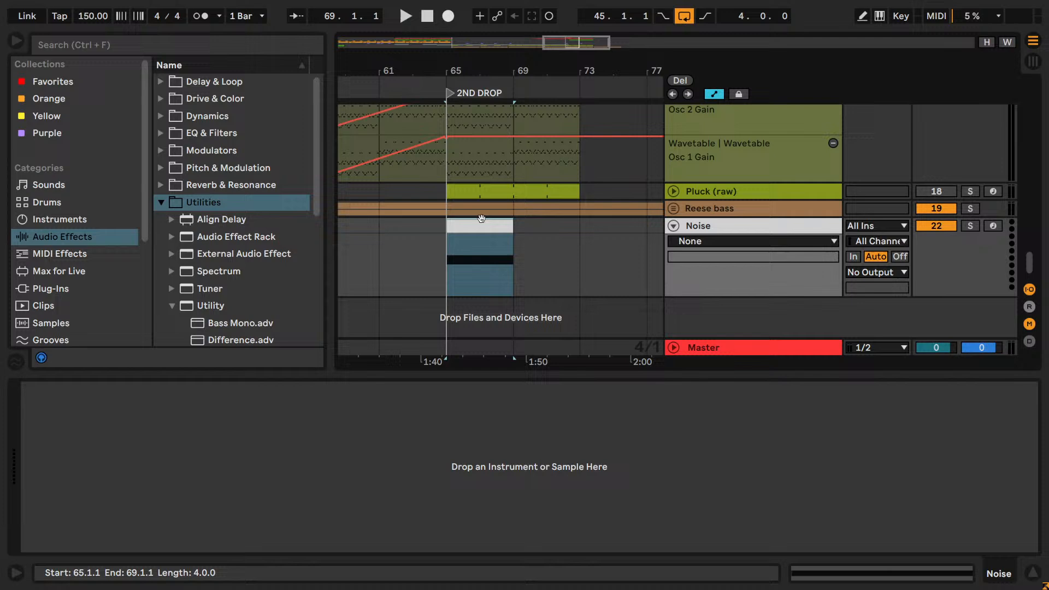
pyautogui.click(756, 239)
pyautogui.click(757, 240)
# - Hide the automation lanes and load the Wavetable instrument onto the Noise track
pyautogui.click(60, 218)
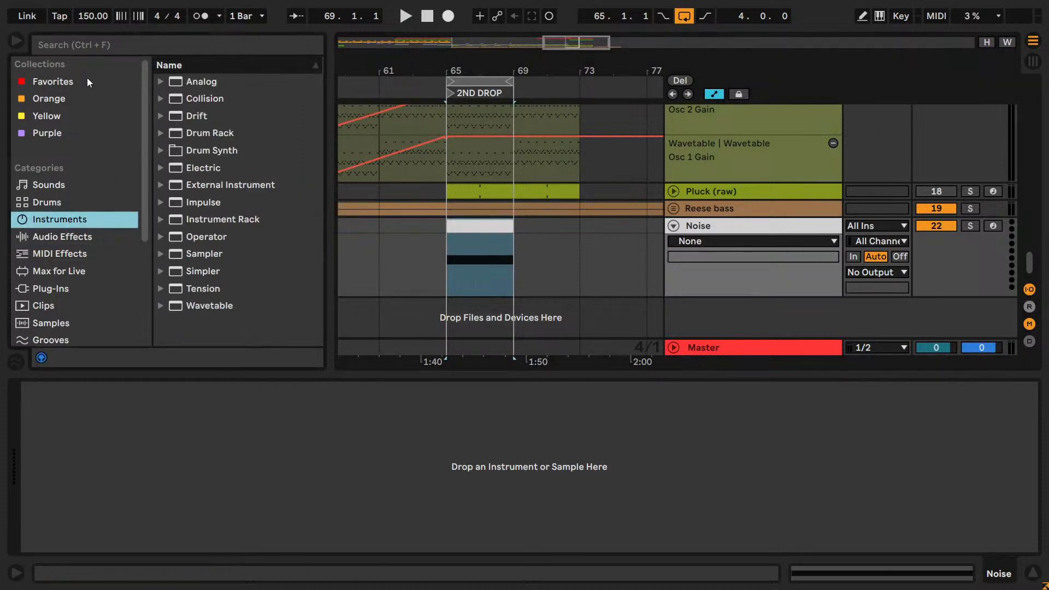
pyautogui.press('a')
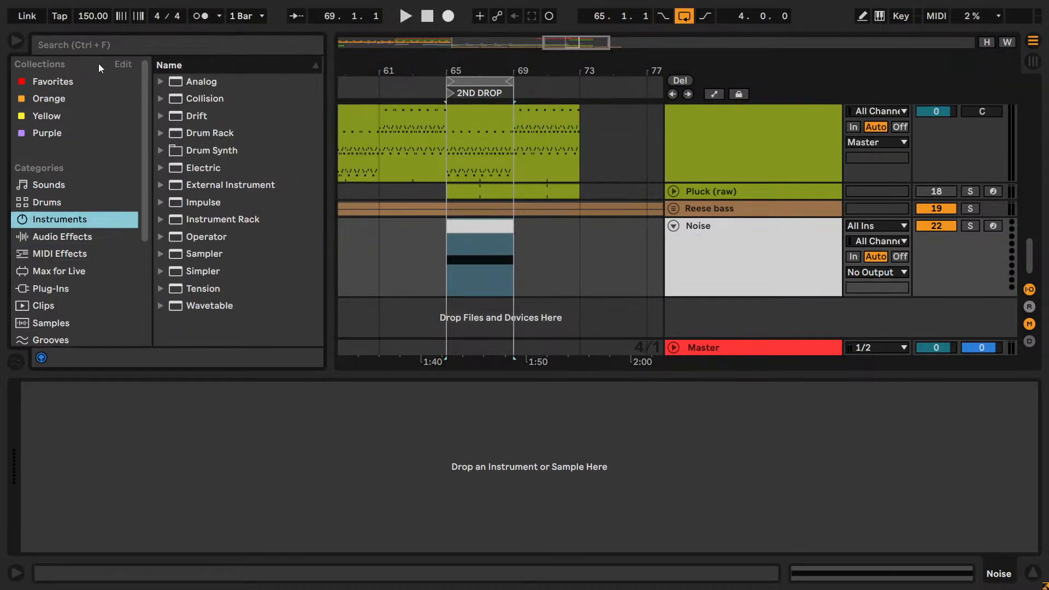
pyautogui.click(65, 48)
pyautogui.write('wav')
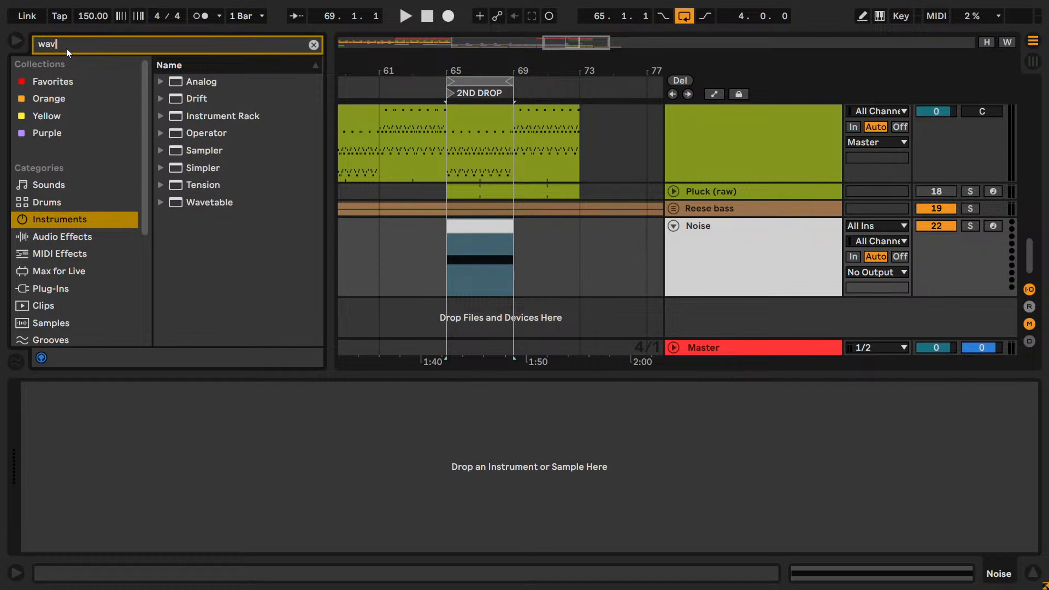
pyautogui.click(202, 168)
pyautogui.moveTo(202, 168); pyautogui.dragTo(412, 496)
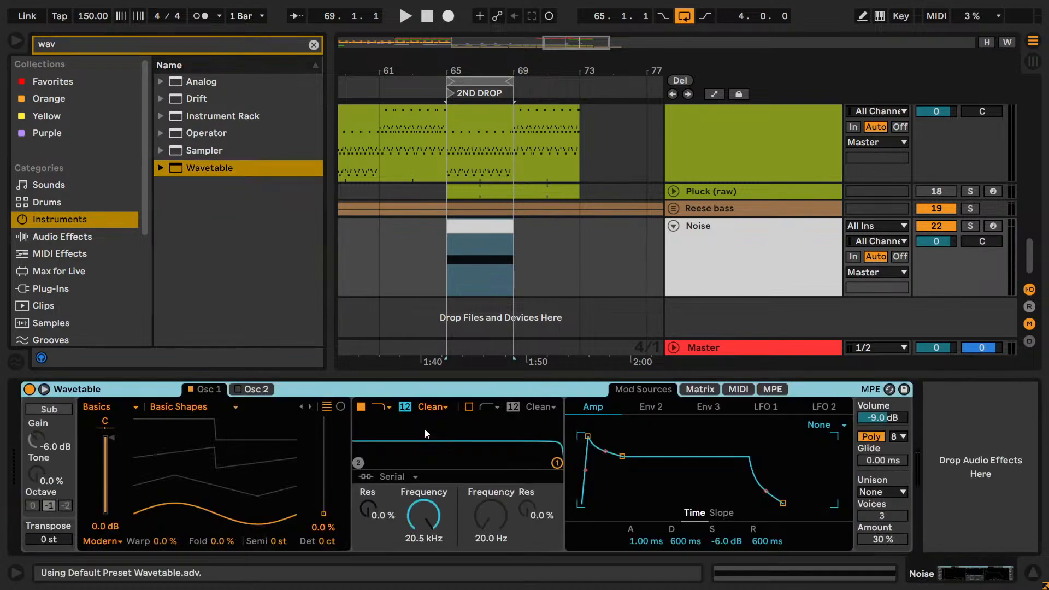
# - Solo the Noise track and play its looped clip
pyautogui.press('space')
pyautogui.click(971, 225)
pyautogui.press('space')
pyautogui.press('space')
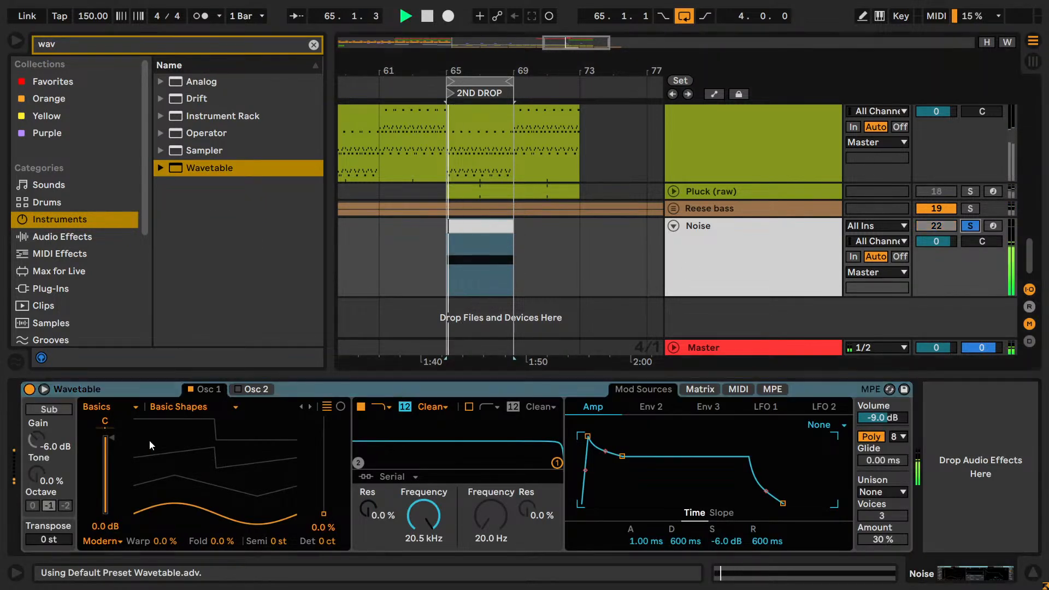
# - Set Wavetable's amp envelope to 0 ms attack, 1.50 ms decay, 0.0 dB sustain and 1.50 ms release, and save the set
pyautogui.moveTo(646, 542); pyautogui.dragTo(646, 552)
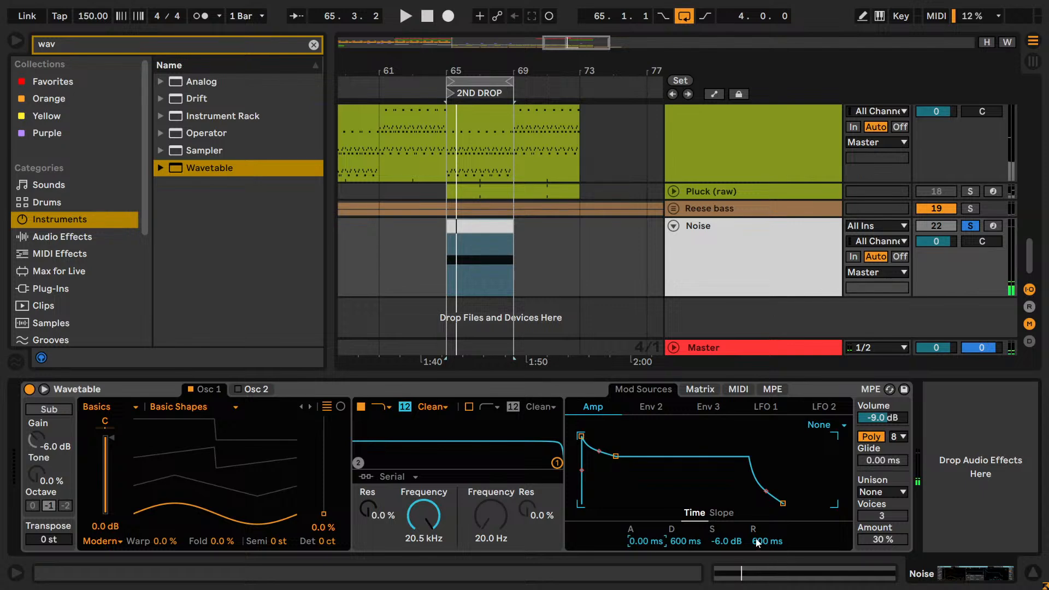
pyautogui.moveTo(719, 545); pyautogui.dragTo(719, 533)
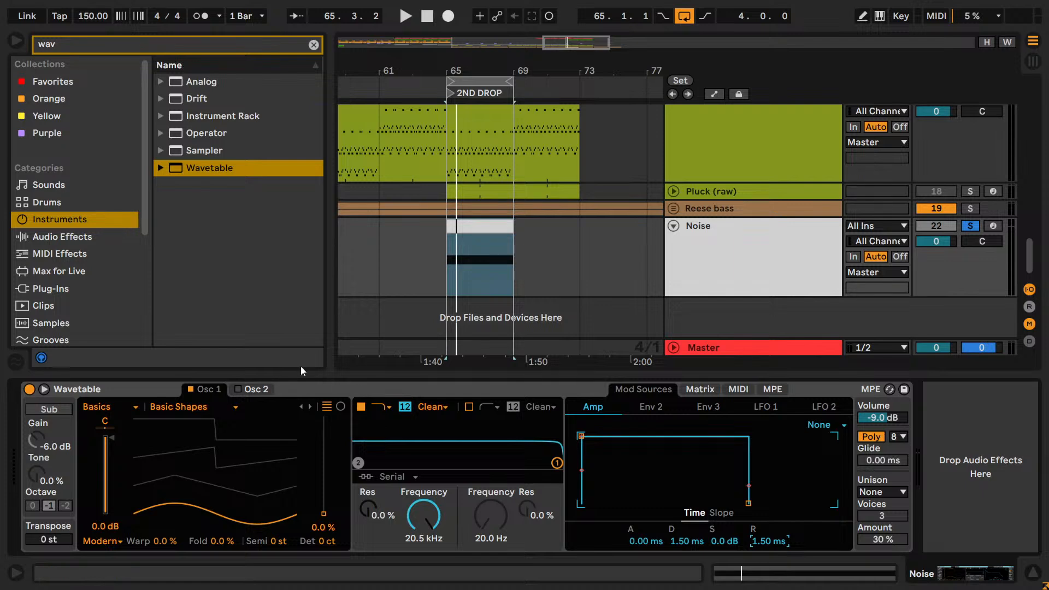
pyautogui.hotkey('ctrl', 's')
# - Try the White Noise wavetable on Osc 1 with the wavetable position at 50%
pyautogui.click(199, 411)
pyautogui.click(171, 393)
pyautogui.press('space')
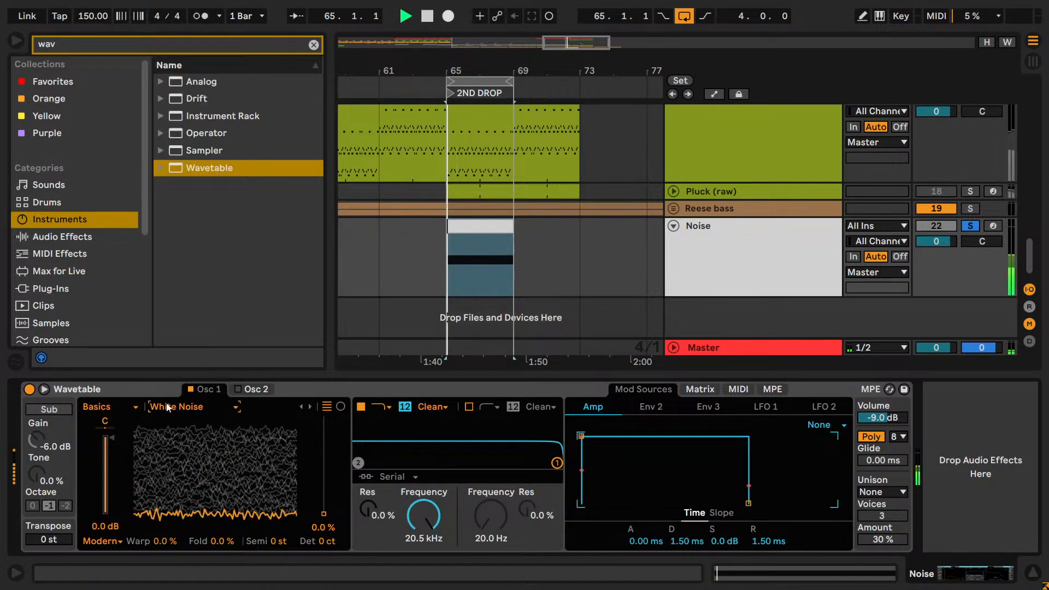
pyautogui.moveTo(324, 513); pyautogui.dragTo(324, 464)
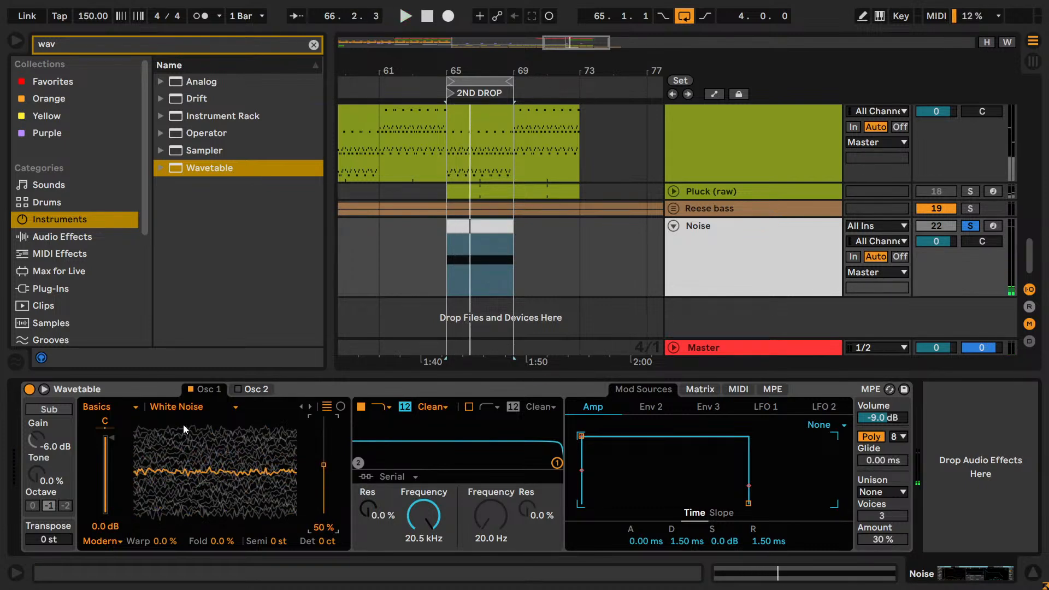
# - Switch Osc 1 to the Noise category's Swept Noise wavetable and set its position to 59% while listening
pyautogui.click(138, 407)
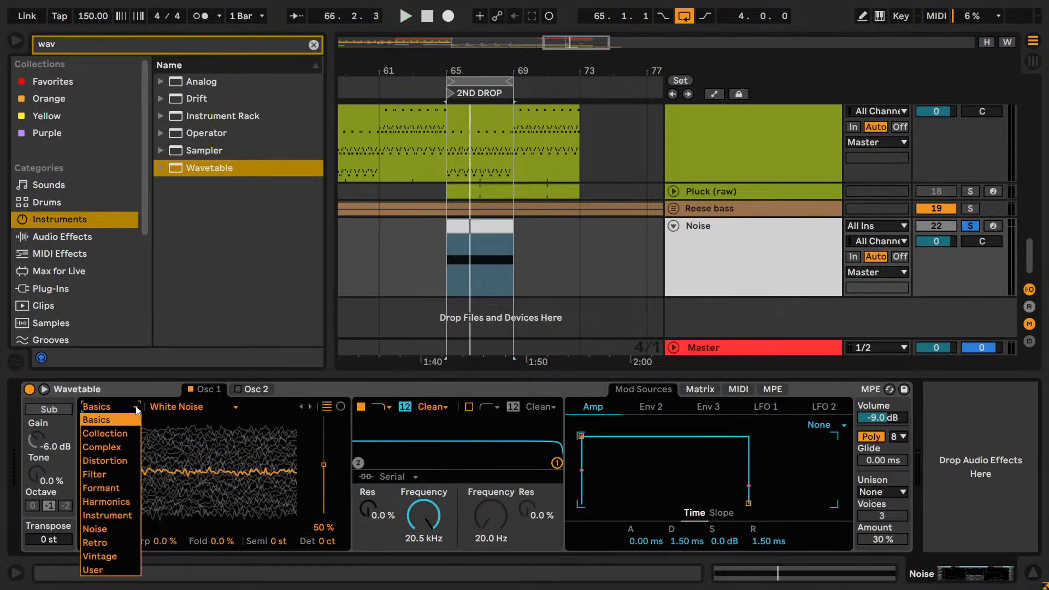
pyautogui.click(96, 529)
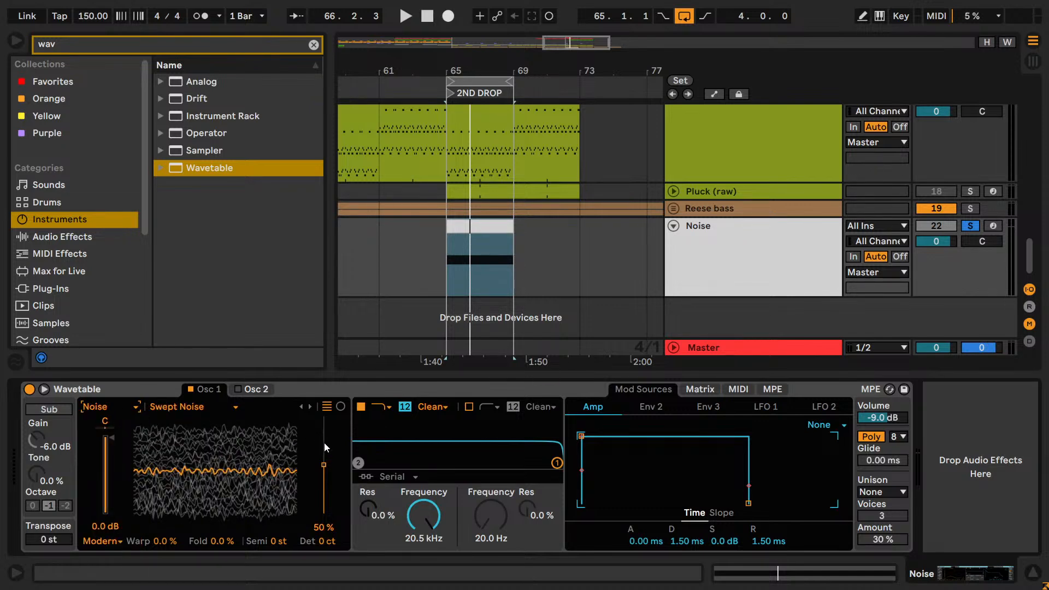
pyautogui.moveTo(322, 463); pyautogui.dragTo(324, 477)
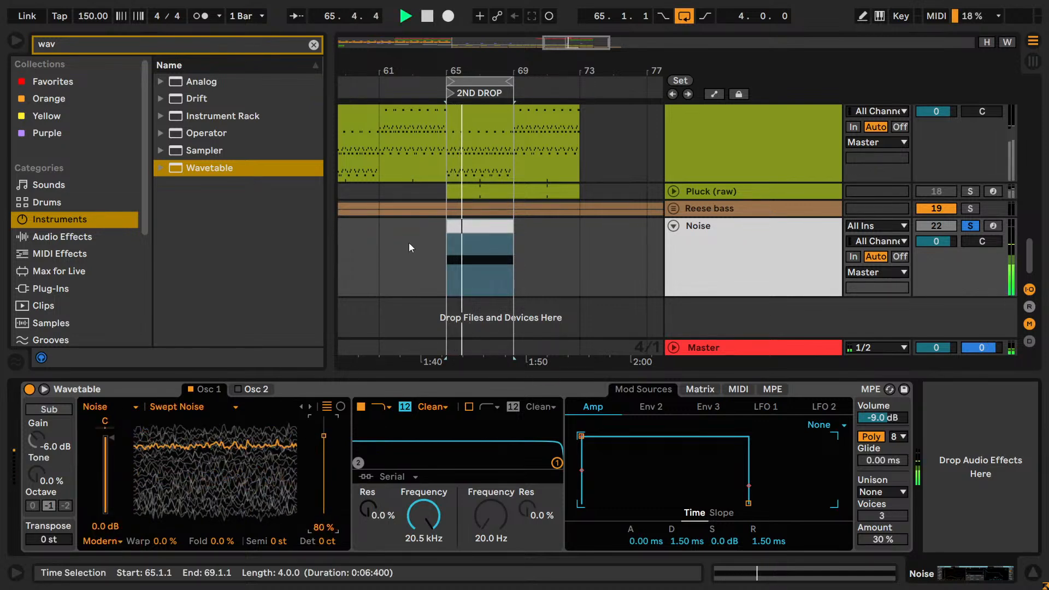
pyautogui.press('space')
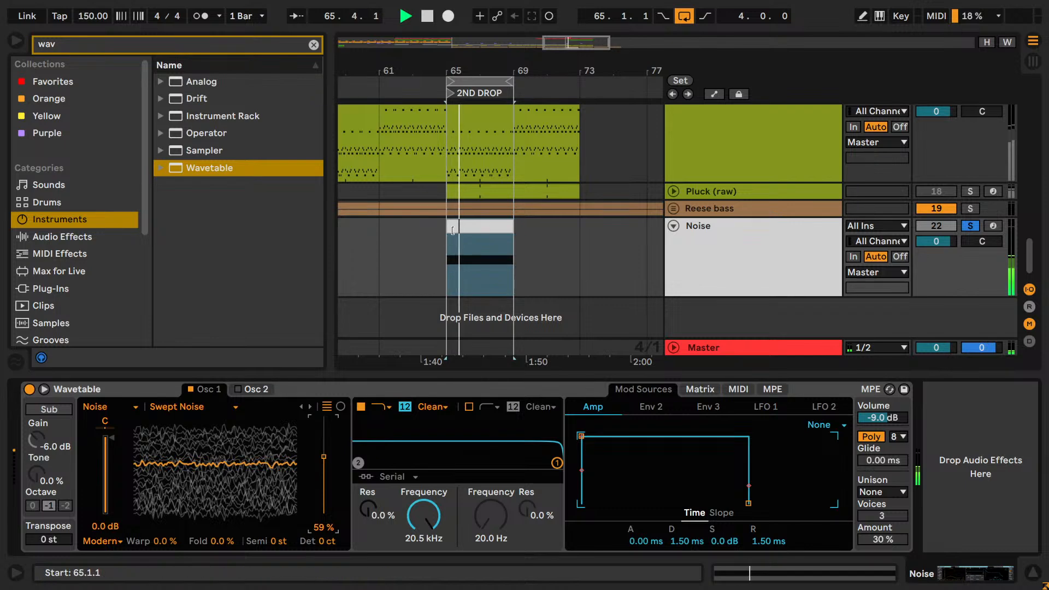
# - Transpose the Noise clip's note down in octaves to A#0 while comparing the sound
pyautogui.doubleClick(466, 245)
pyautogui.hotkey('shift', 'Down')
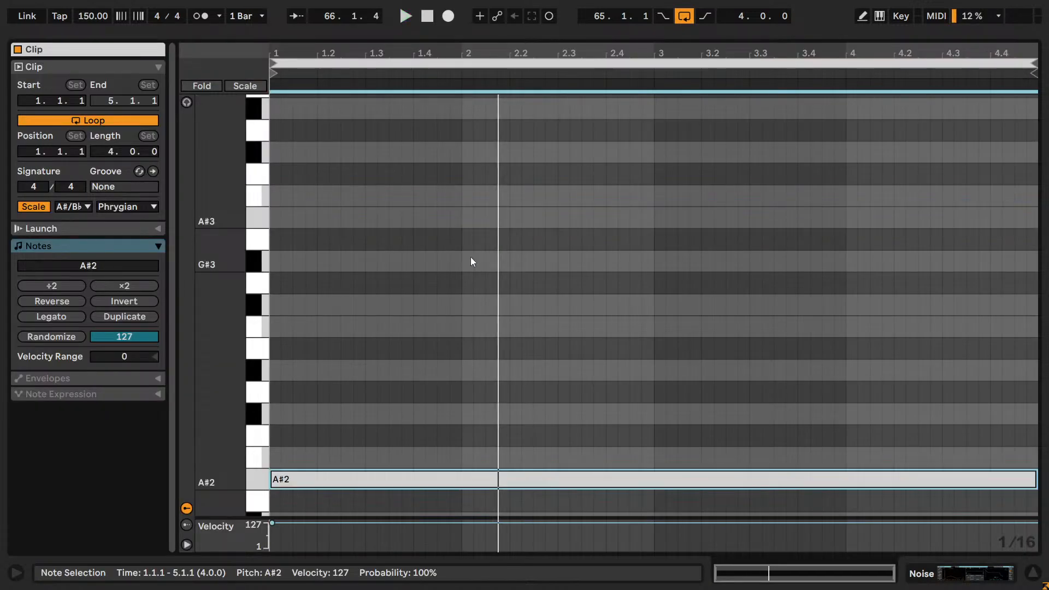
pyautogui.hotkey('shift', 'Down')
pyautogui.hotkey('shift', 'Down')
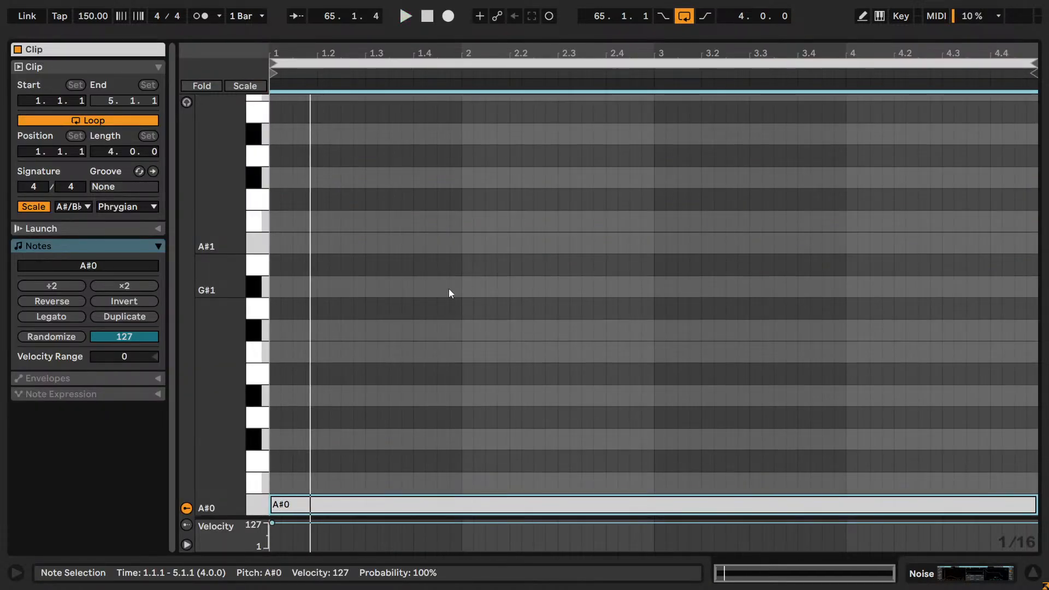
pyautogui.hotkey('shift', 'Down')
pyautogui.hotkey('shift', 'Up')
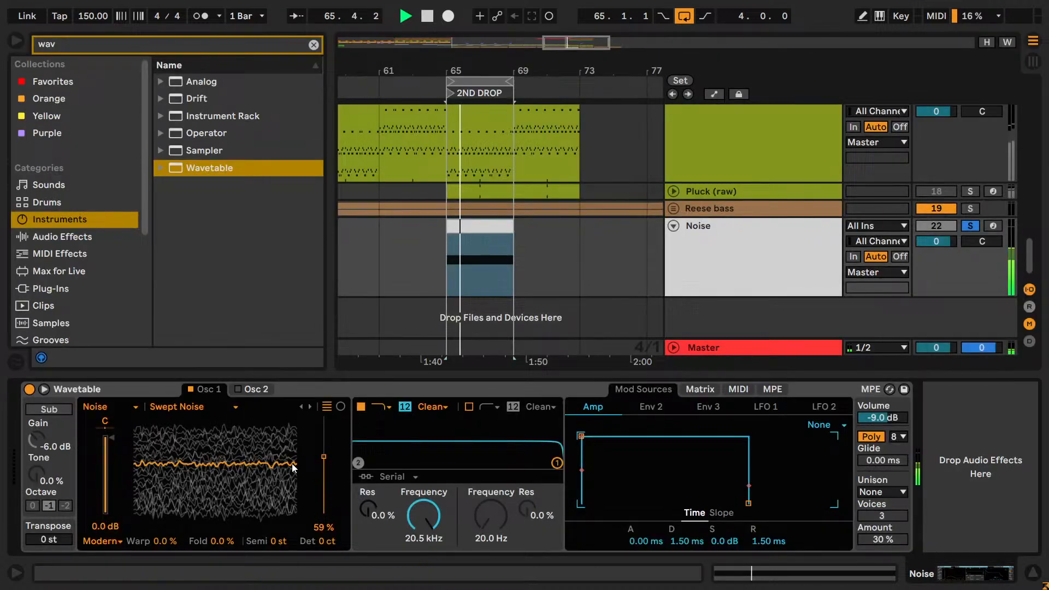
# - Set Osc 1's wavetable position to 78%, audition the Noise category's wavetables and choose Redux Noise
pyautogui.moveTo(293, 468); pyautogui.dragTo(324, 439)
pyautogui.click(310, 407)
pyautogui.click(310, 407)
pyautogui.click(309, 407)
pyautogui.click(310, 407)
pyautogui.click(310, 408)
pyautogui.click(309, 407)
pyautogui.press('space')
pyautogui.press('space')
pyautogui.press('space')
pyautogui.click(309, 407)
pyautogui.press('space')
pyautogui.click(311, 409)
pyautogui.press('space')
pyautogui.click(309, 408)
pyautogui.press('space')
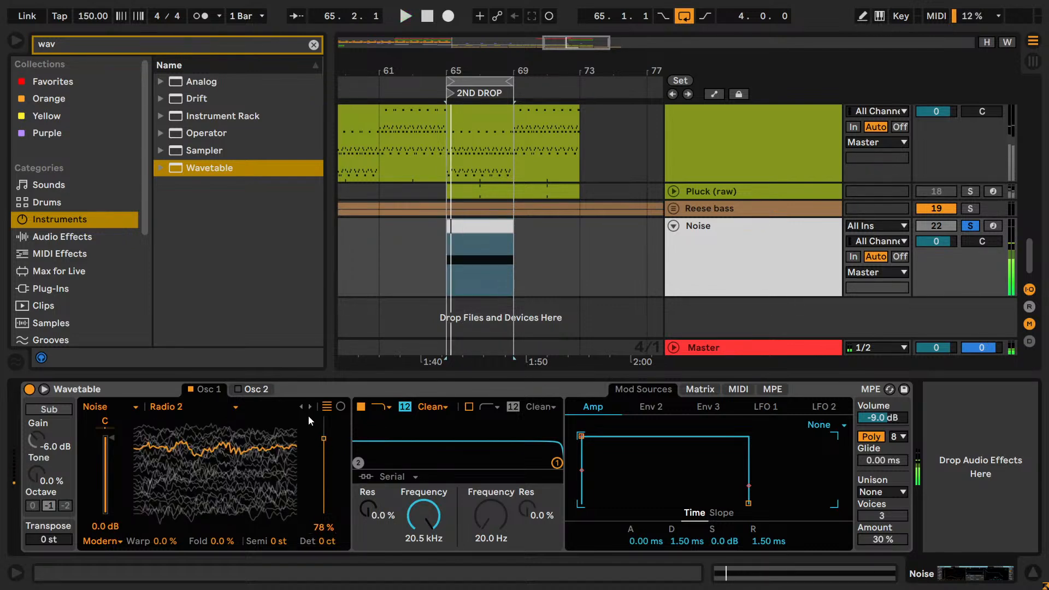
pyautogui.press('space')
pyautogui.click(304, 406)
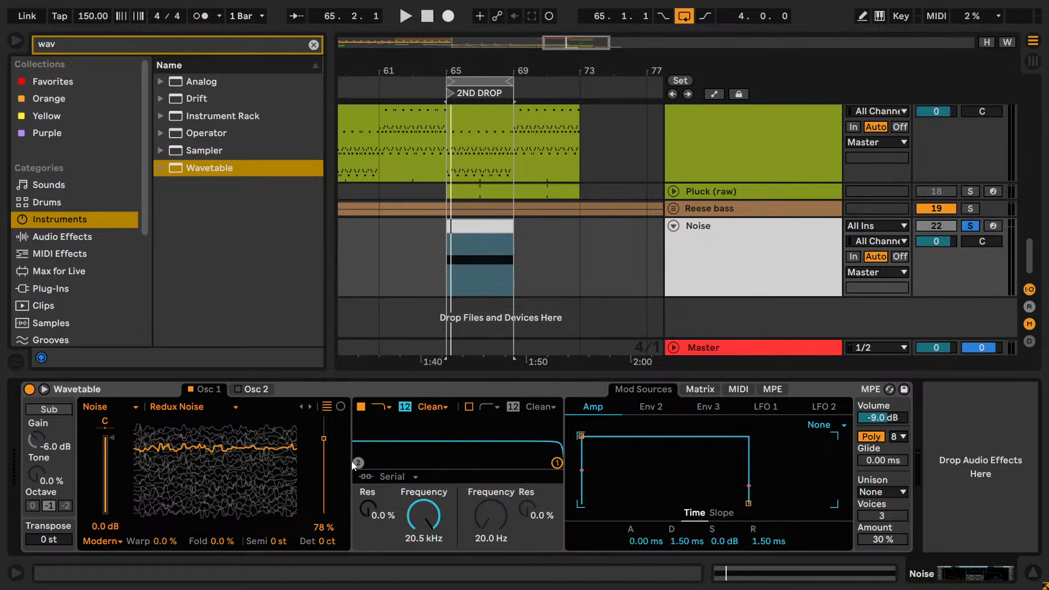
pyautogui.press('space')
pyautogui.press('space')
# - Find the Vocoder among the audio effects and add it after Wavetable on the Noise track
pyautogui.click(314, 44)
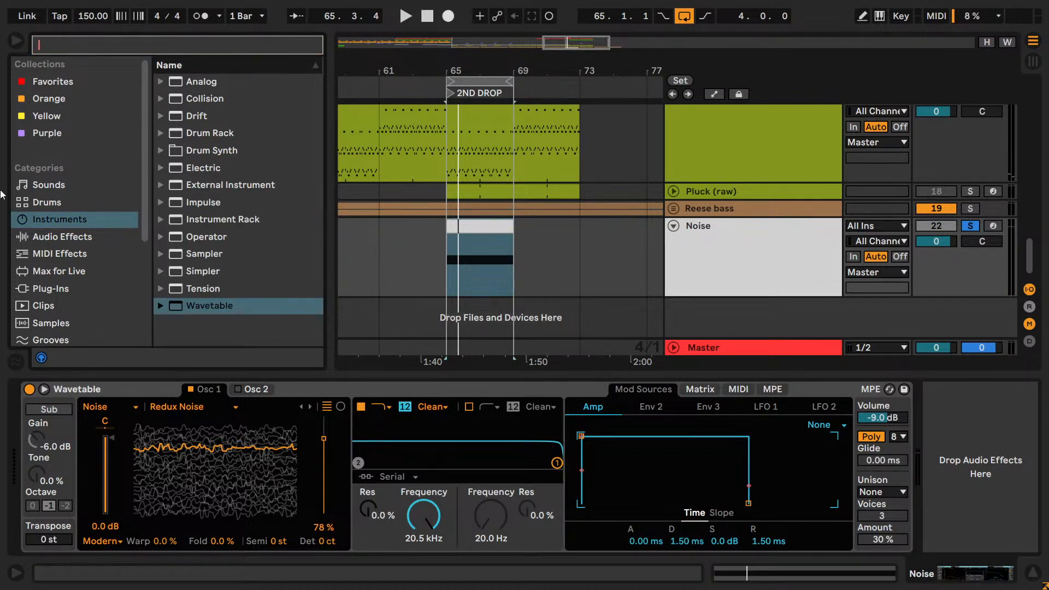
pyautogui.click(60, 240)
pyautogui.click(113, 51)
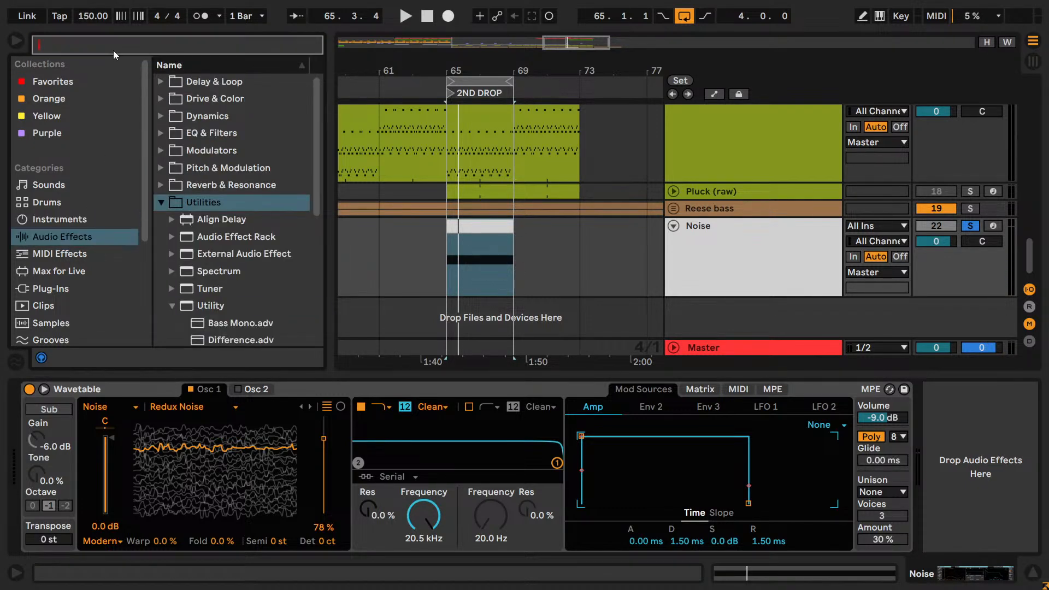
pyautogui.write('voco')
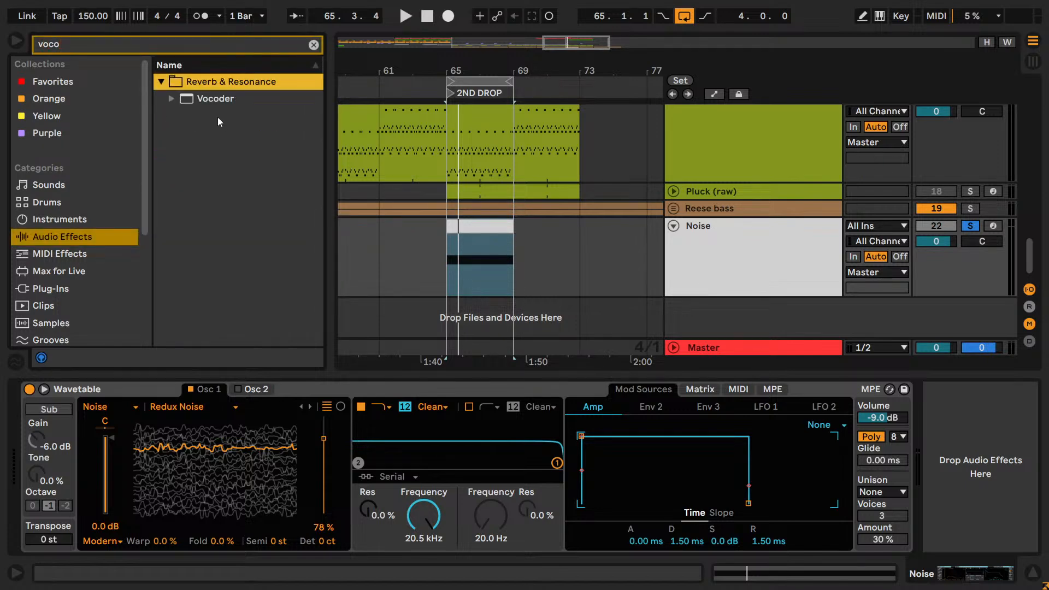
pyautogui.moveTo(216, 99); pyautogui.dragTo(950, 464)
# - Play the loop and reduce the Vocoder's number of bands to 4
pyautogui.press('space')
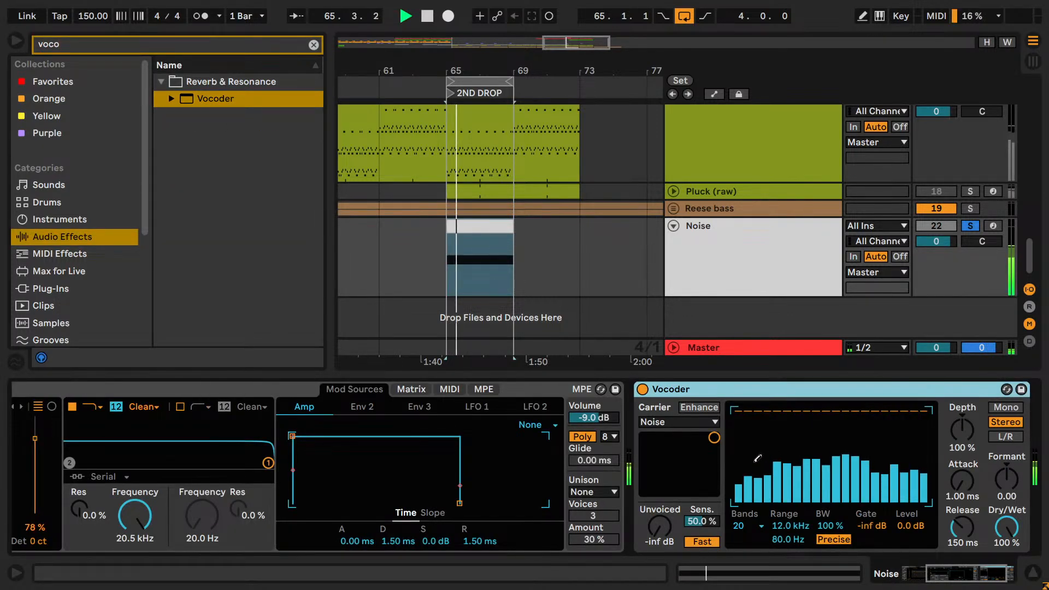
pyautogui.press('Down')
pyautogui.press('Down')
pyautogui.press('Down')
pyautogui.press('Down')
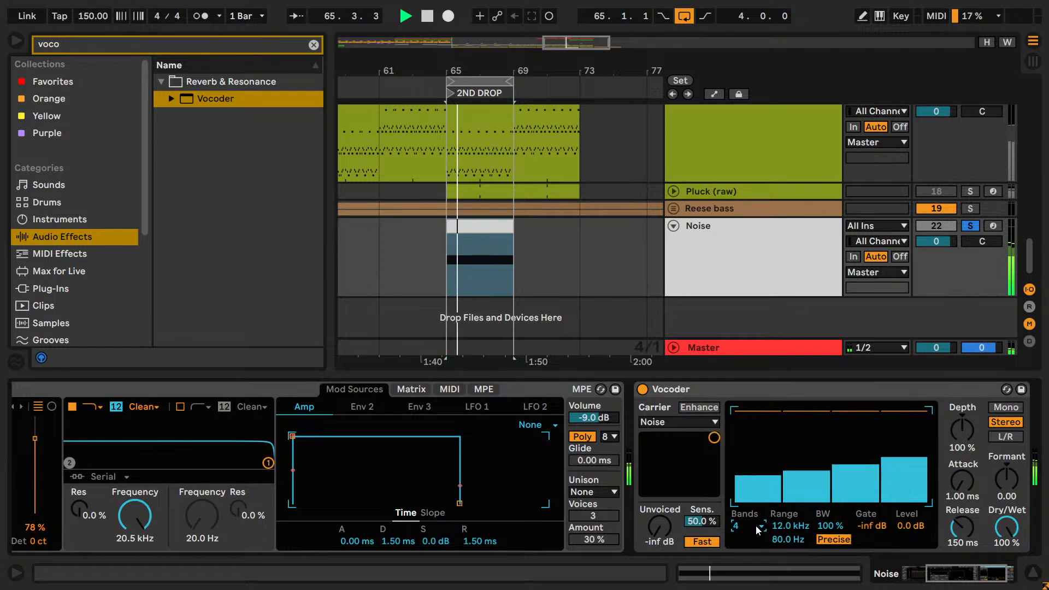
# - Try the Vocoder at 101% bandwidth and 94% depth while the loop plays, and bypass the device
pyautogui.press('Up')
pyautogui.press('Down')
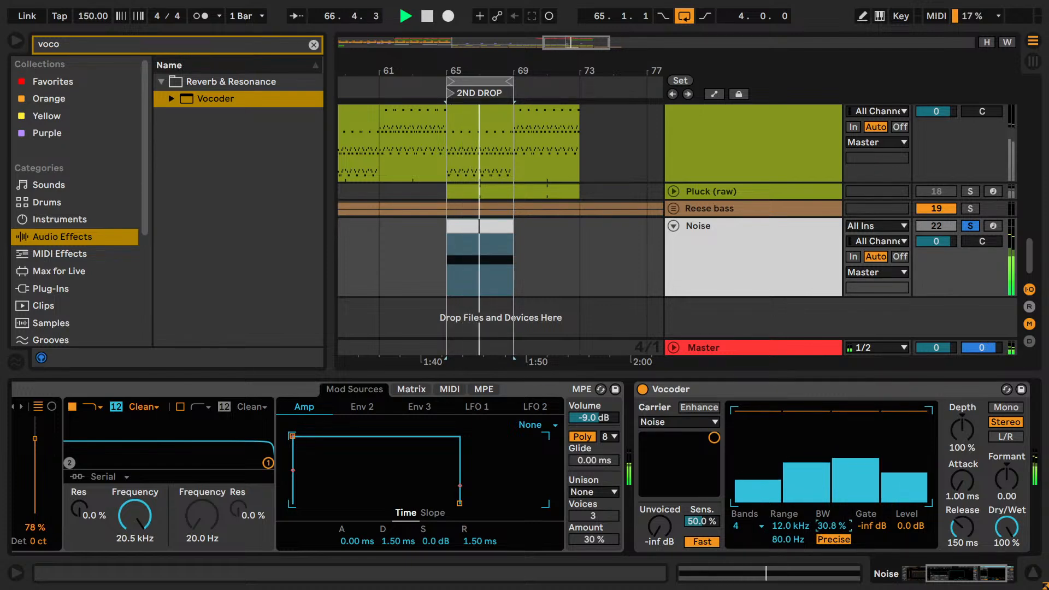
pyautogui.click(831, 528)
pyautogui.moveTo(963, 431)
pyautogui.mouseDown()
pyautogui.moveTo(963, 396)
pyautogui.moveTo(963, 451)
pyautogui.moveTo(963, 434)
pyautogui.mouseUp()
pyautogui.press('space')
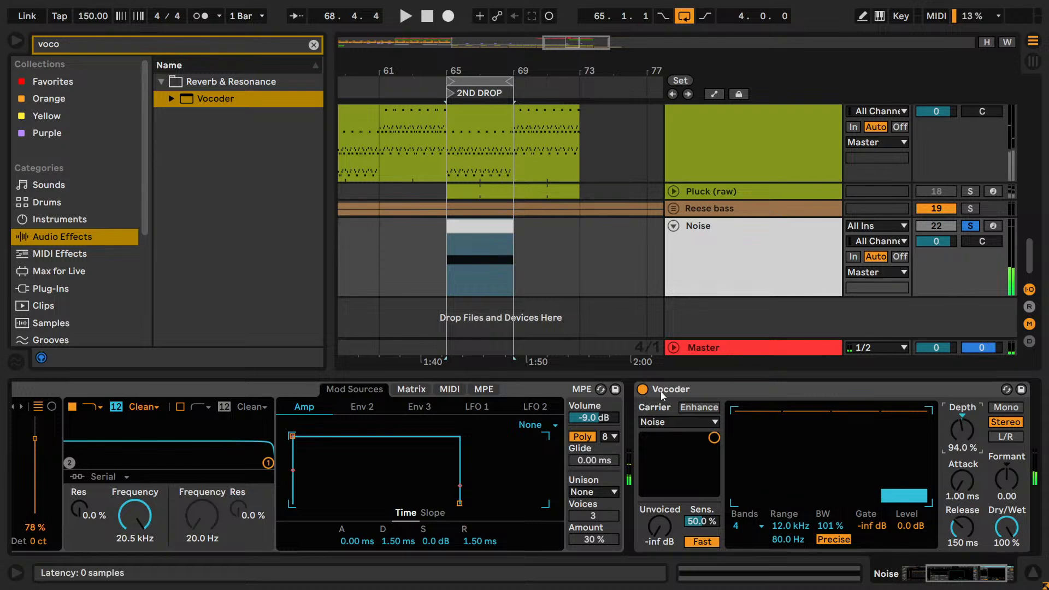
pyautogui.click(643, 389)
# - Raise the rate of Wavetable's LFO 1 to 20 Hz
pyautogui.moveTo(971, 581); pyautogui.dragTo(947, 581)
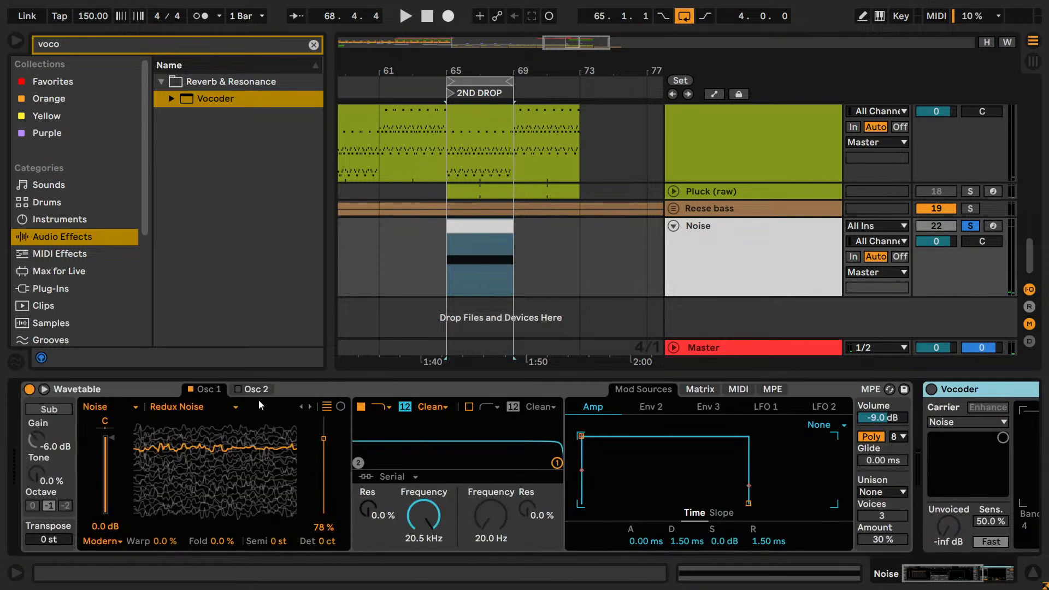
pyautogui.click(757, 407)
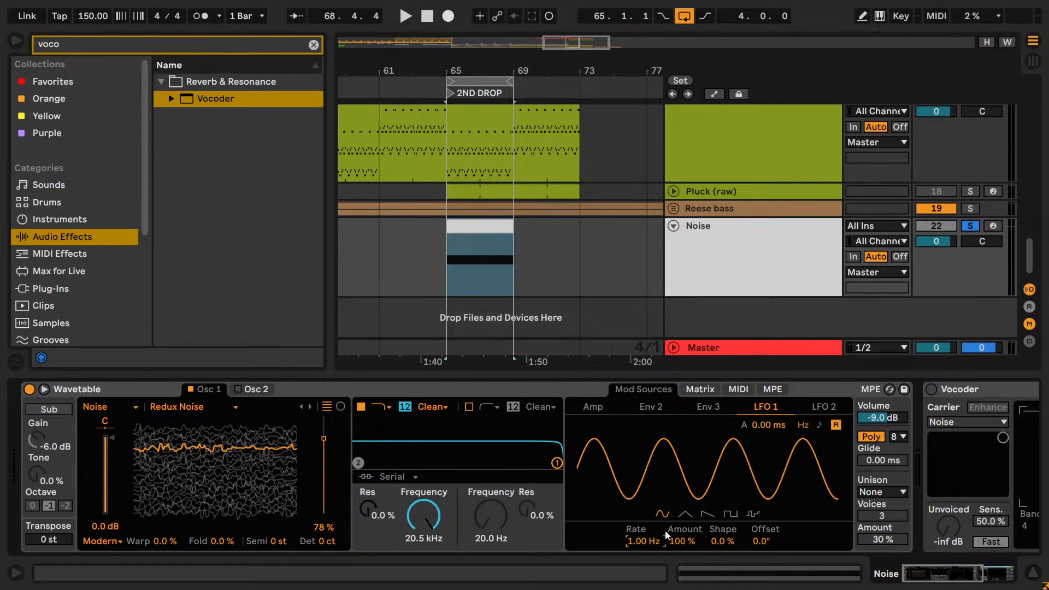
pyautogui.moveTo(661, 526); pyautogui.dragTo(640, 422)
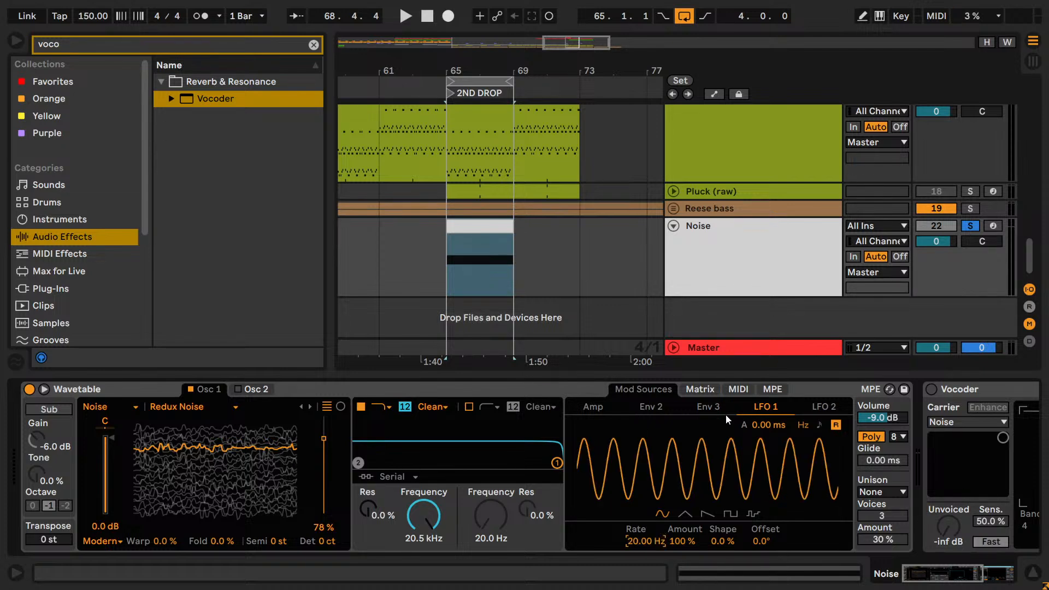
# - Reset Osc 1's wavetable position to 50%, modulate it by 100 from LFO 1, and play the loop
pyautogui.click(699, 390)
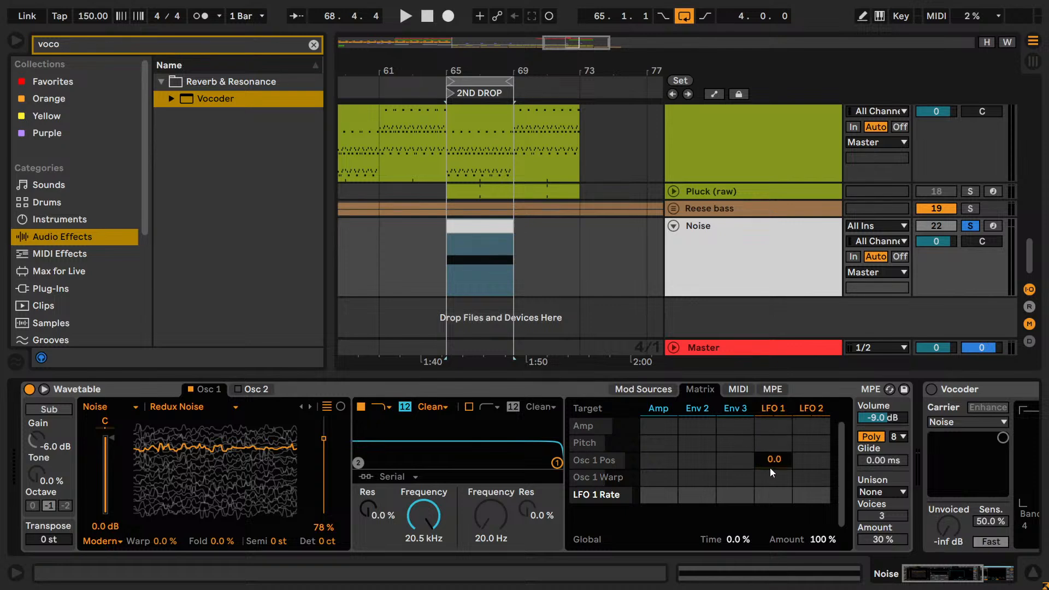
pyautogui.click(325, 445)
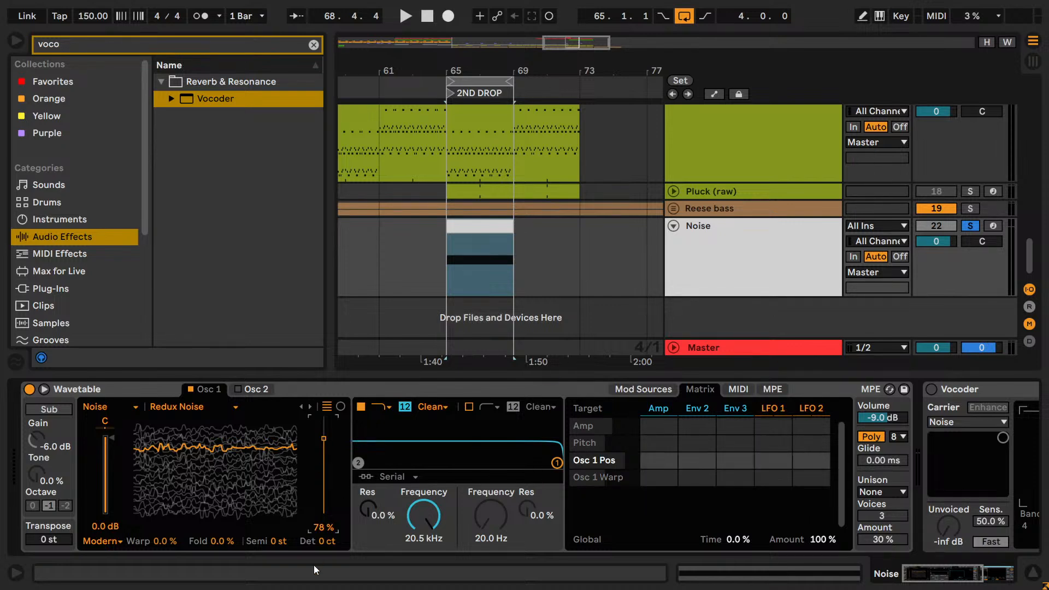
pyautogui.doubleClick(329, 531)
pyautogui.moveTo(766, 464)
pyautogui.mouseDown()
pyautogui.moveTo(766, 437)
pyautogui.moveTo(767, 465)
pyautogui.mouseUp()
pyautogui.press('space')
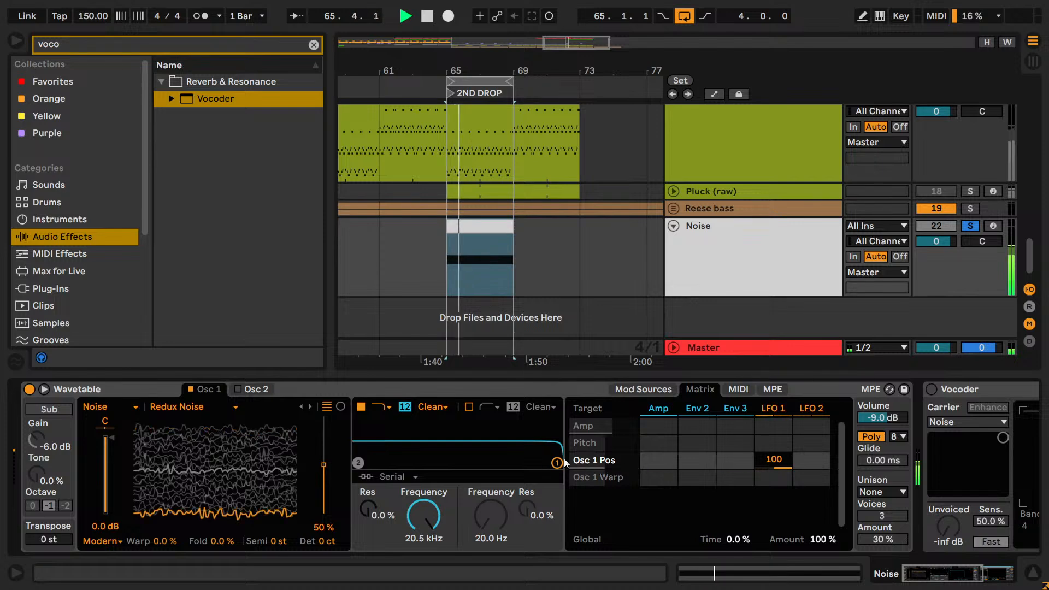
# - Set LFO 1's rate to 30 Hz while listening to the loop, and stop playback
pyautogui.click(739, 389)
pyautogui.click(638, 390)
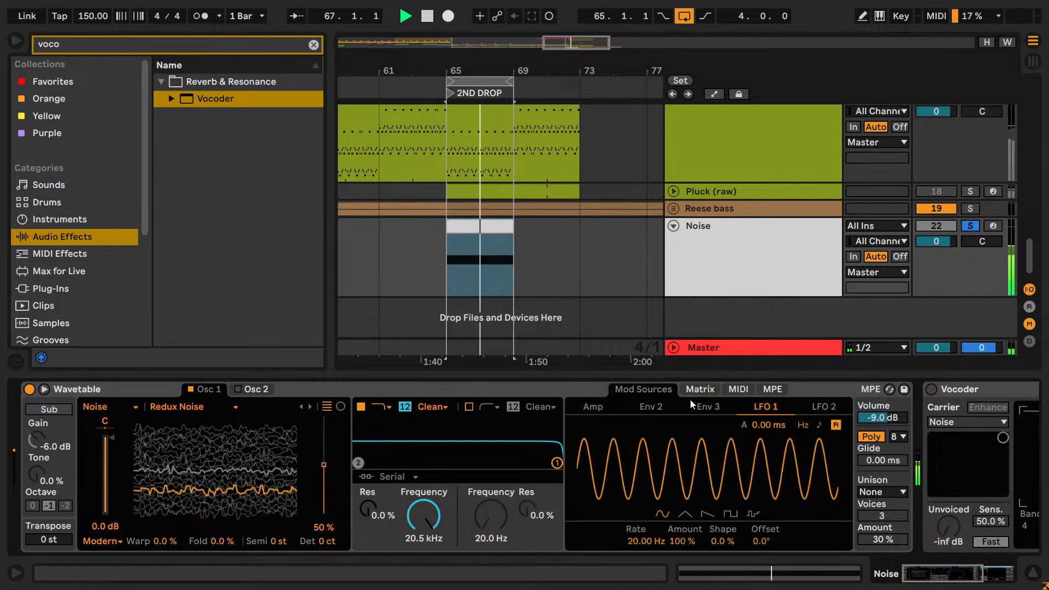
pyautogui.moveTo(646, 541); pyautogui.dragTo(646, 484)
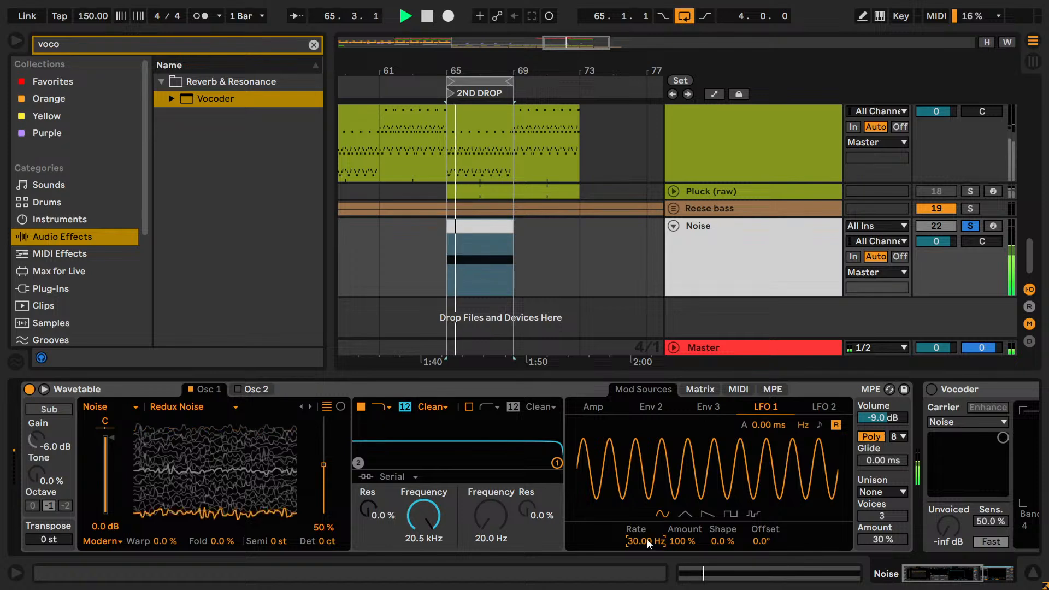
pyautogui.press('space')
# - Compare the Noise clip's note in different octaves during playback and leave it at A#1
pyautogui.doubleClick(478, 227)
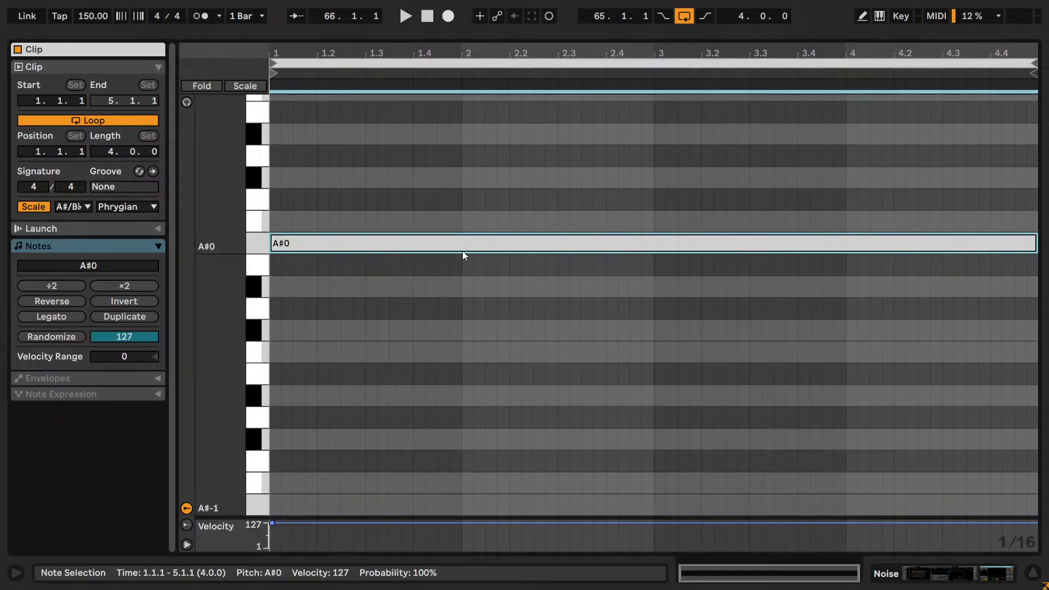
pyautogui.press('space')
pyautogui.hotkey('shift', 'Up')
pyautogui.hotkey('shift', 'Up')
pyautogui.hotkey('shift', 'Down')
pyautogui.hotkey('shift', 'Down')
pyautogui.hotkey('shift', 'Down')
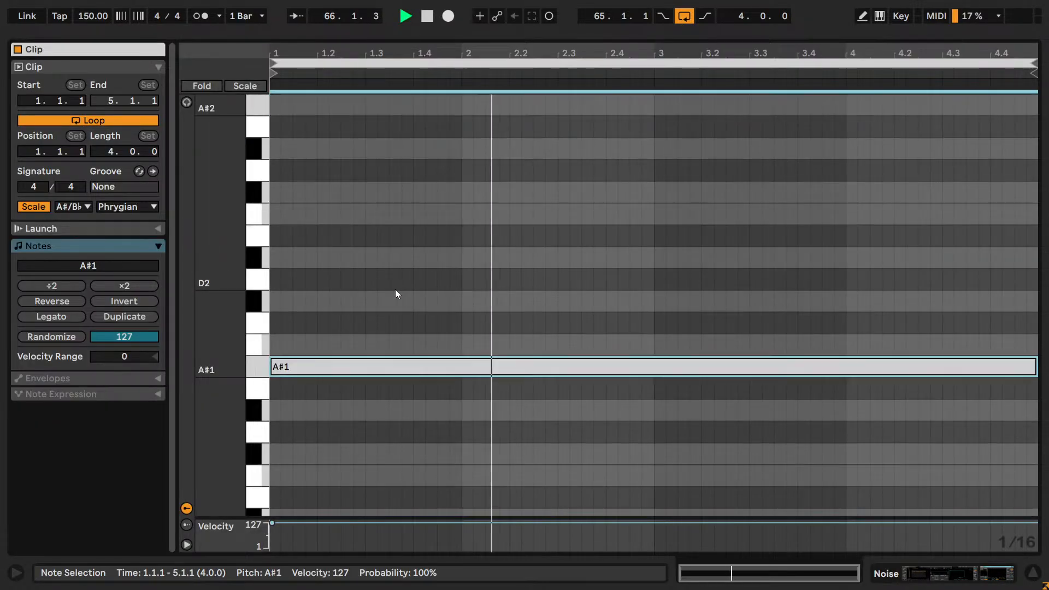
pyautogui.hotkey('shift', 'Up')
pyautogui.hotkey('shift', 'Up')
pyautogui.hotkey('shift', 'Up')
pyautogui.hotkey('shift', 'Down')
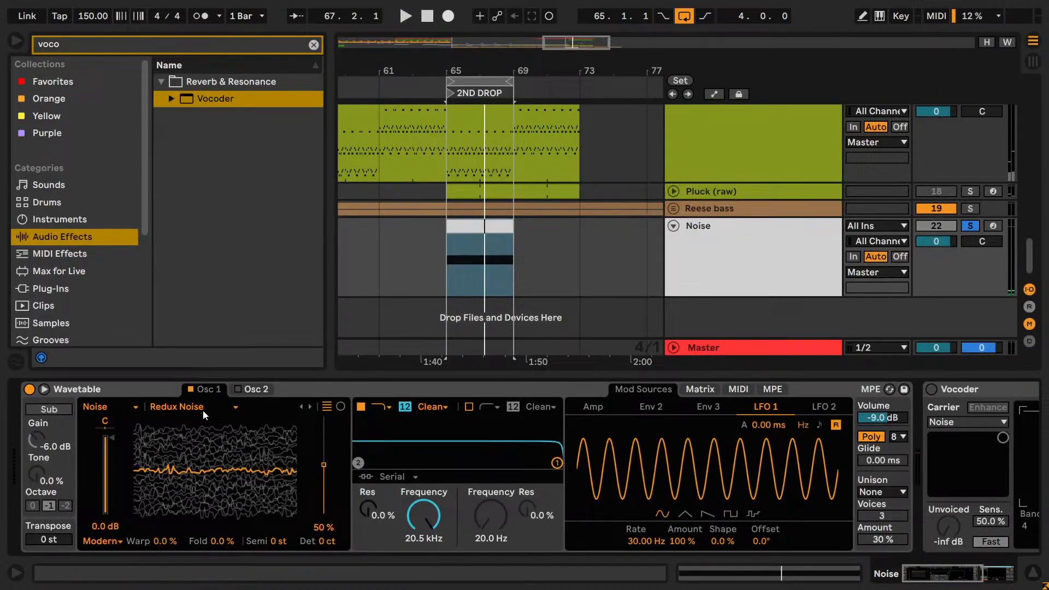
# - Play the loop and audition the wavetables following Redux Noise for Osc 1, settling on Junk 1
pyautogui.click(202, 410)
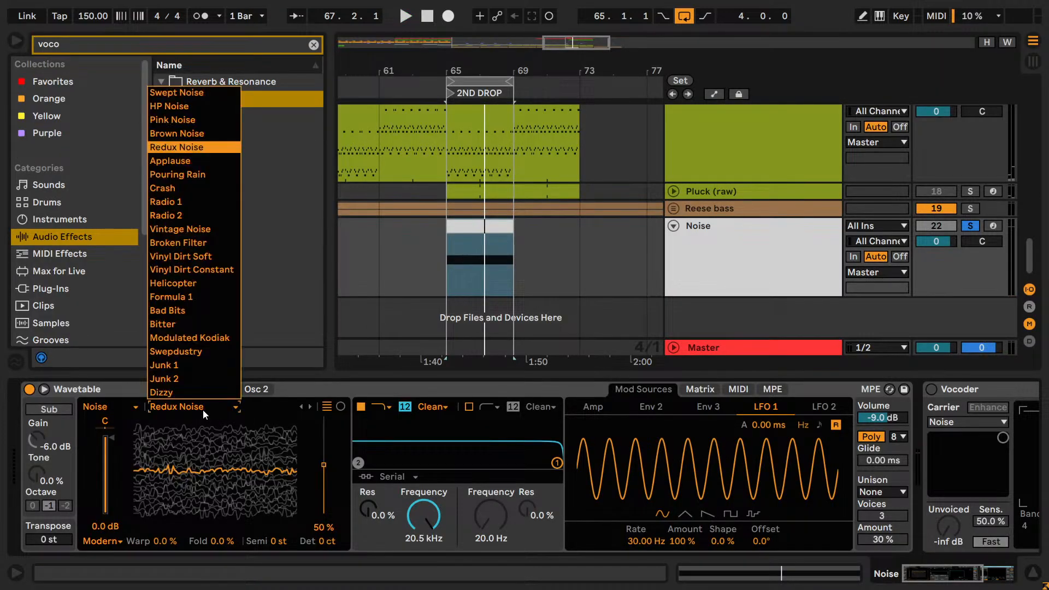
pyautogui.click(202, 409)
pyautogui.click(202, 409)
pyautogui.click(203, 410)
pyautogui.press('space')
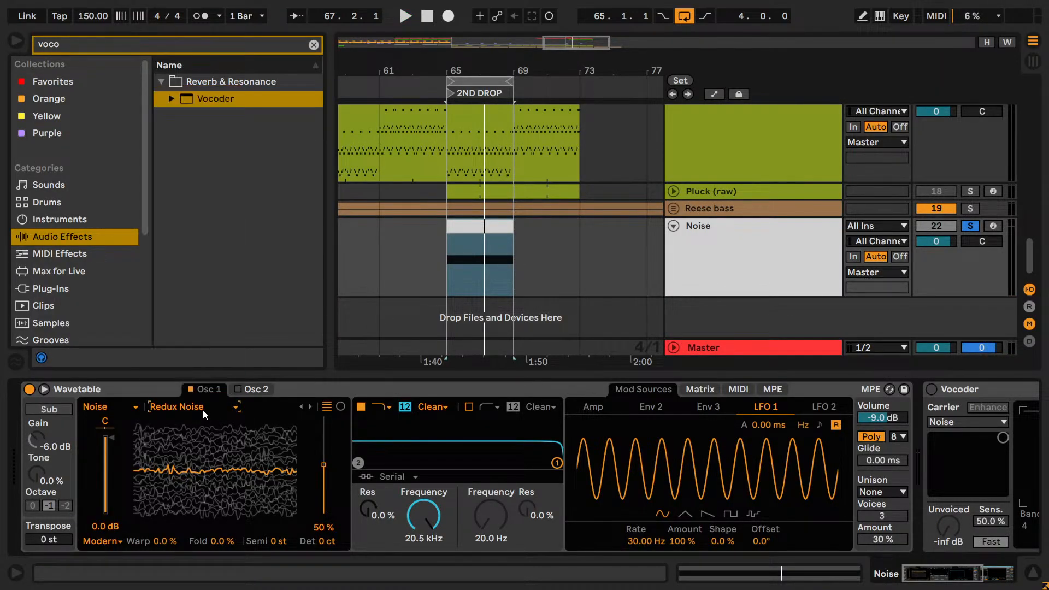
pyautogui.click(203, 410)
pyautogui.press('Down')
pyautogui.press('Return')
pyautogui.press('Down')
pyautogui.press('Down')
pyautogui.press('Down')
pyautogui.press('Down')
pyautogui.press('Down')
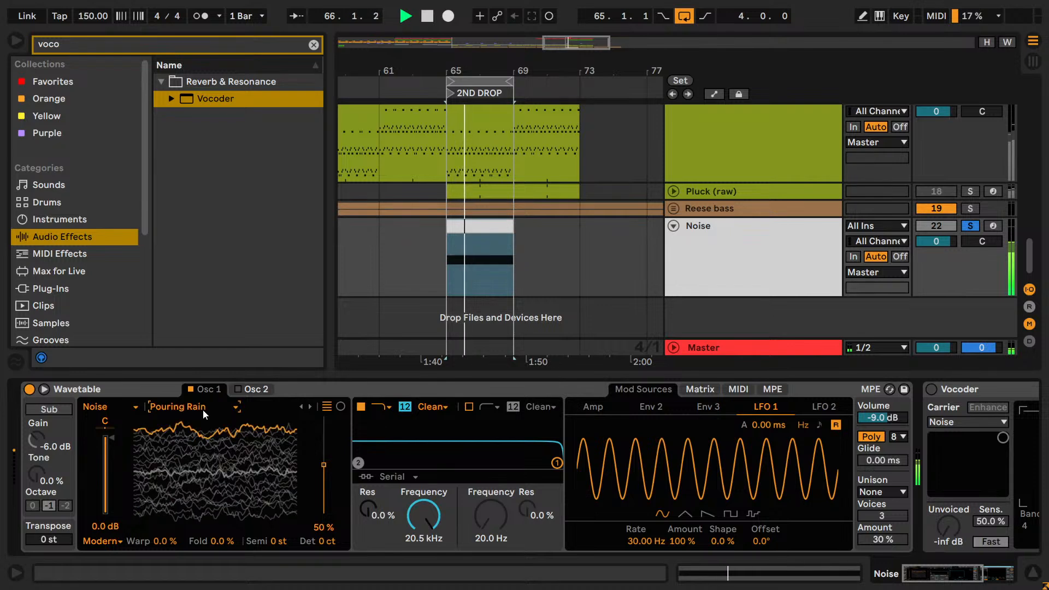
pyautogui.press('Down')
pyautogui.press('Down')
pyautogui.press('Down')
pyautogui.press('Down')
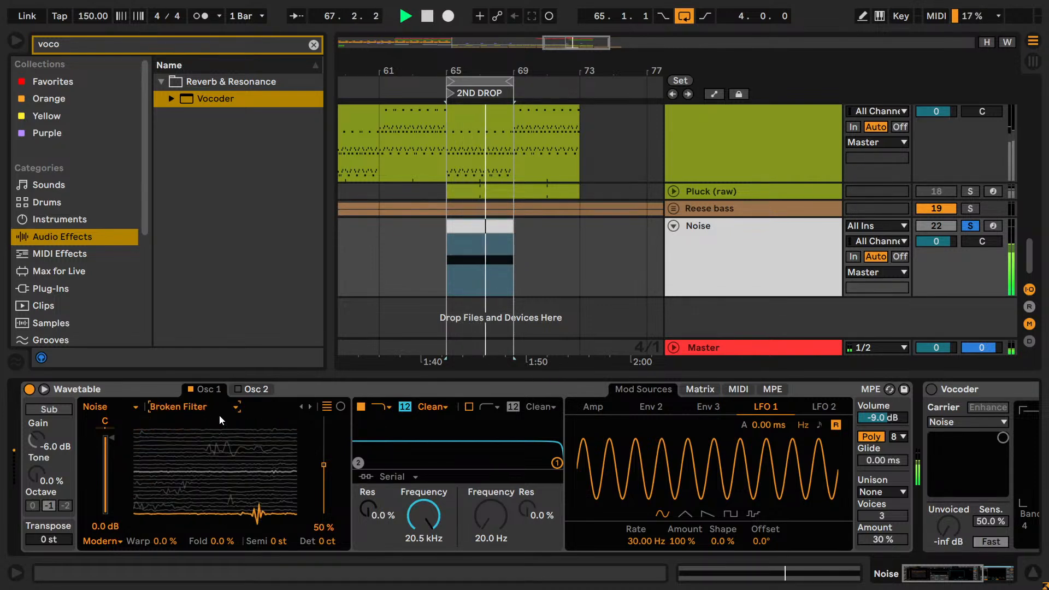
pyautogui.press('Down')
pyautogui.press('Down')
pyautogui.press('Down')
pyautogui.press('Down')
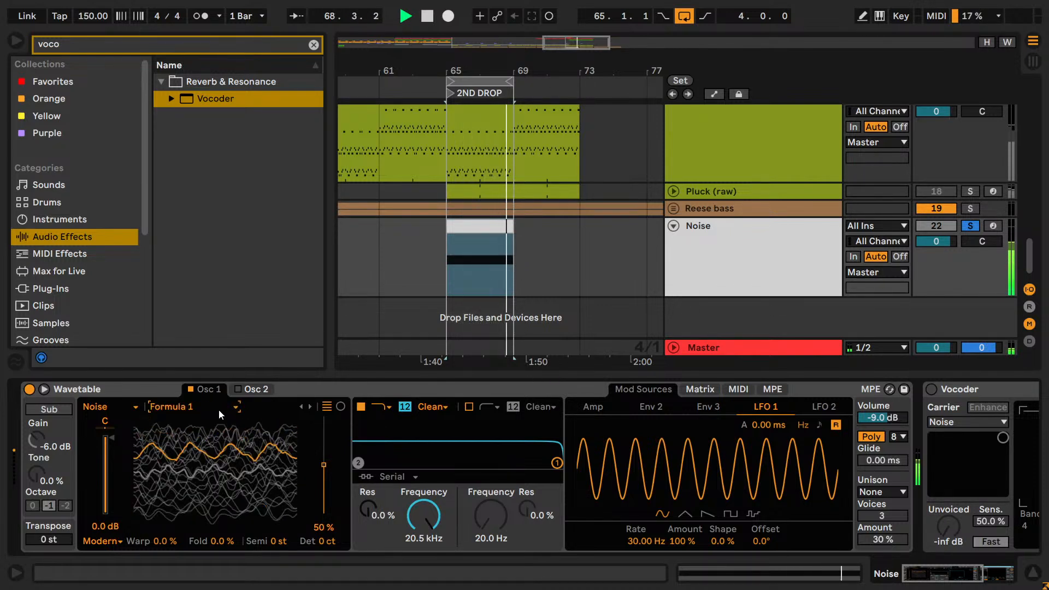
pyautogui.press('Down')
pyautogui.press('Down')
pyautogui.press('Down')
pyautogui.press('Down')
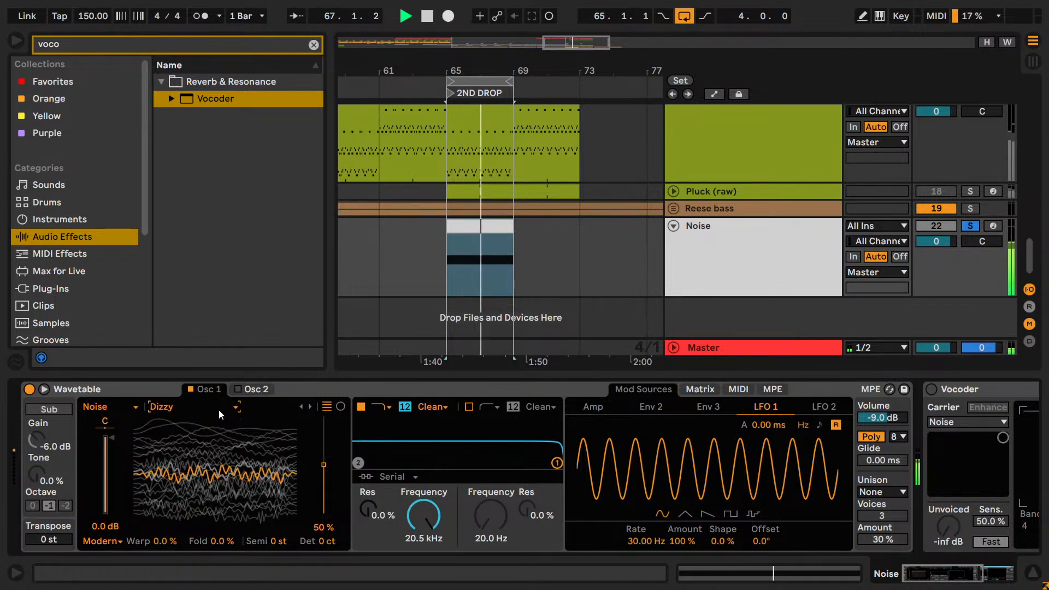
pyautogui.press('Down')
pyautogui.press('Down')
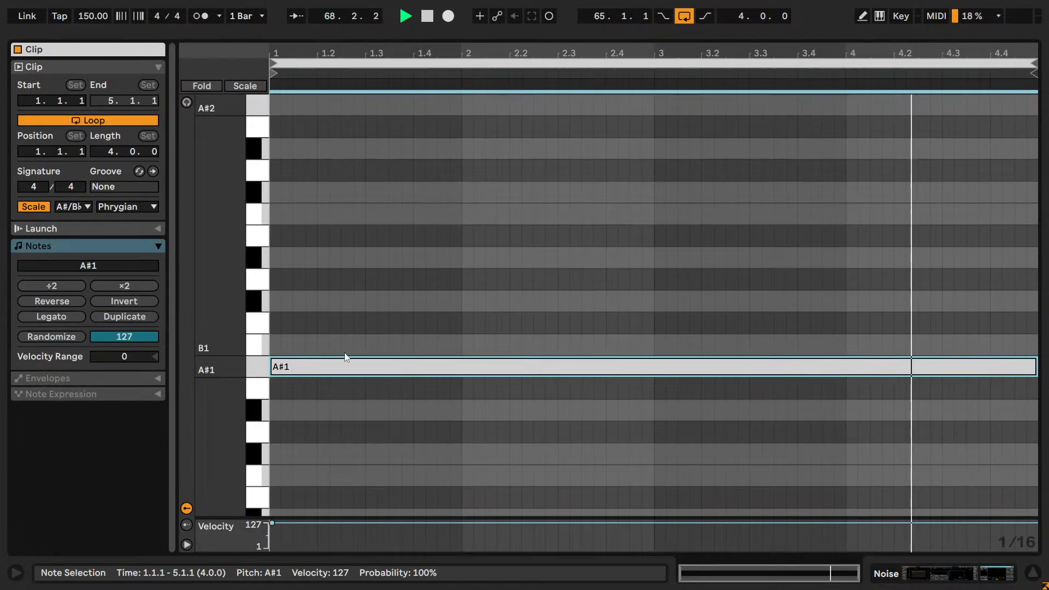
# - Audition the Junk 1 sound with the clip's note transposed up to A#4, and bring the note back to A#1
pyautogui.hotkey('shift', 'Up')
pyautogui.hotkey('shift', 'Up')
pyautogui.hotkey('shift', 'Up')
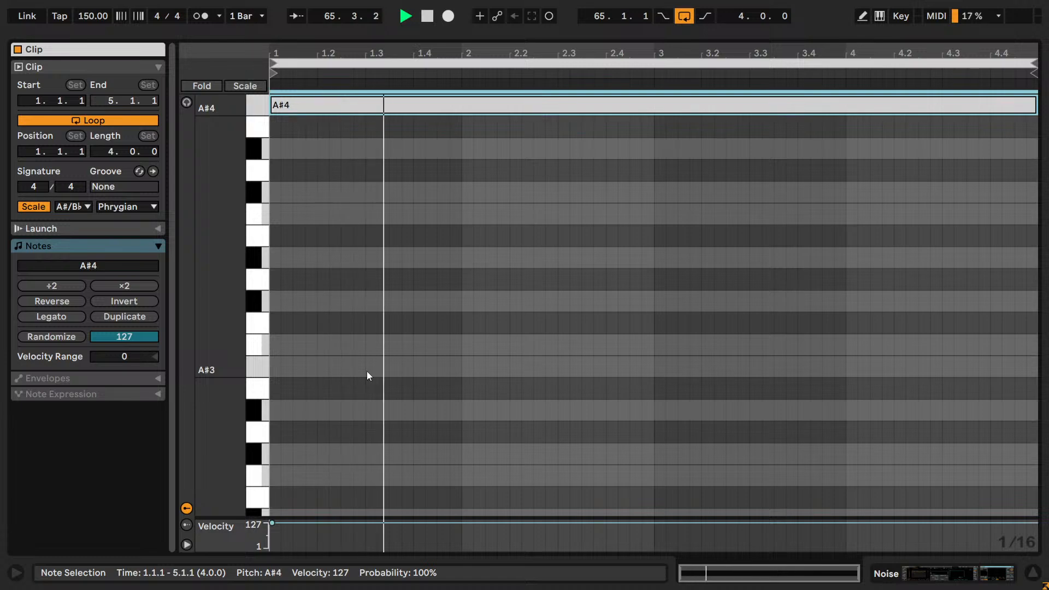
pyautogui.hotkey('shift', 'Down')
pyautogui.hotkey('shift', 'Down')
pyautogui.hotkey('shift', 'Down')
pyautogui.hotkey('shift', 'Down')
pyautogui.hotkey('shift', 'Up')
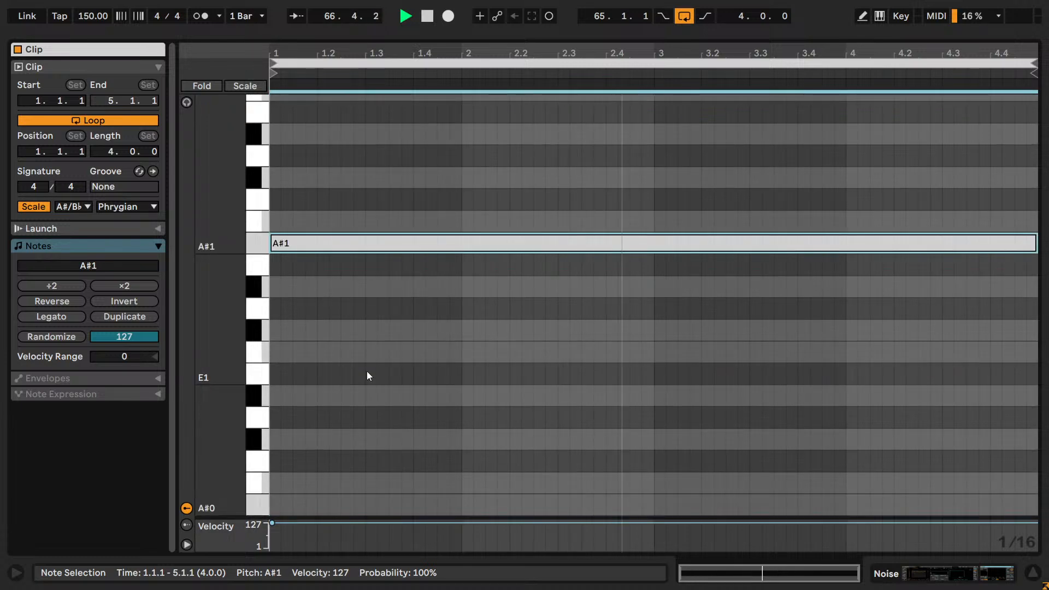
pyautogui.hotkey('shift', 'Tab')
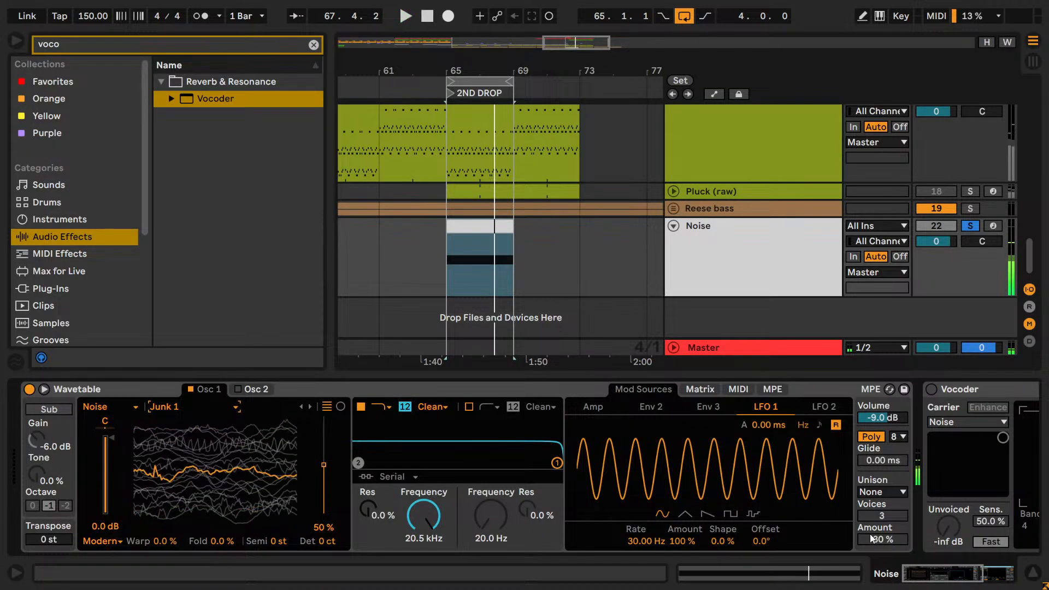
# - Delete Wavetable and Vocoder from the Noise track, and clear the browser search to list the instruments
pyautogui.click(320, 392)
pyautogui.press('Delete')
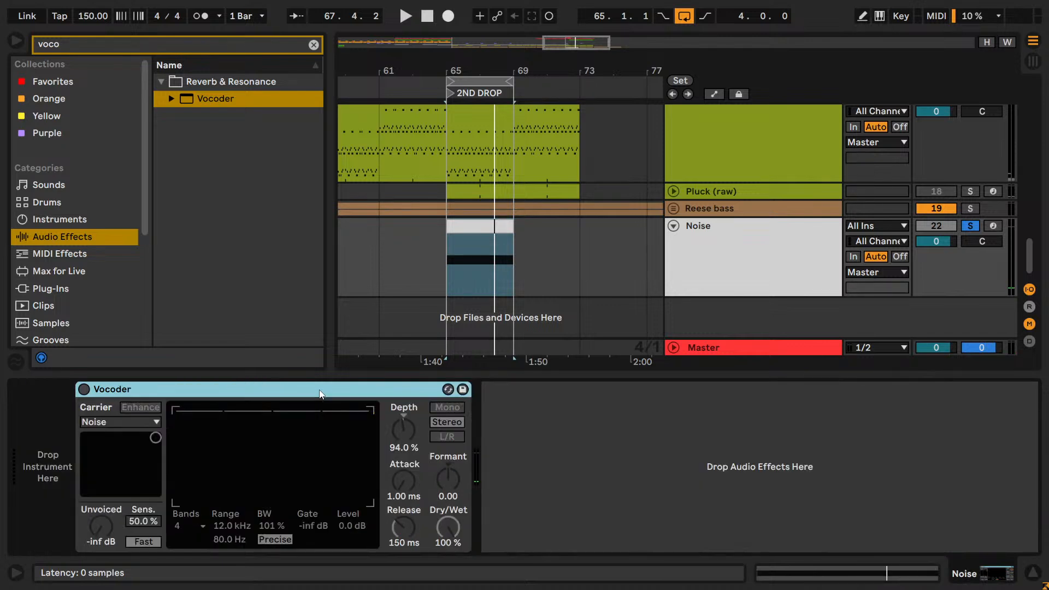
pyautogui.press('Delete')
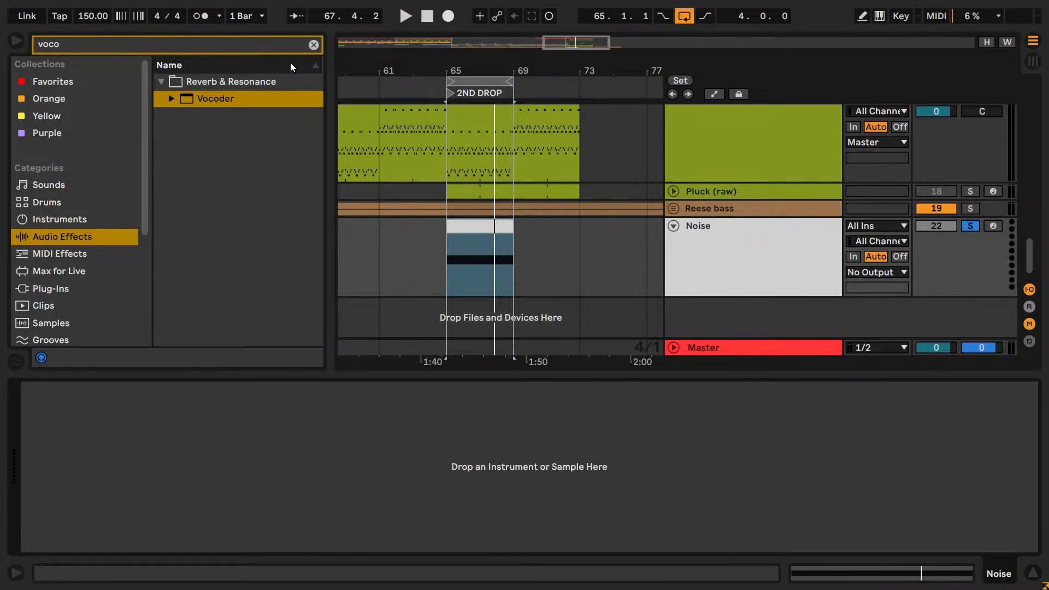
pyautogui.click(313, 46)
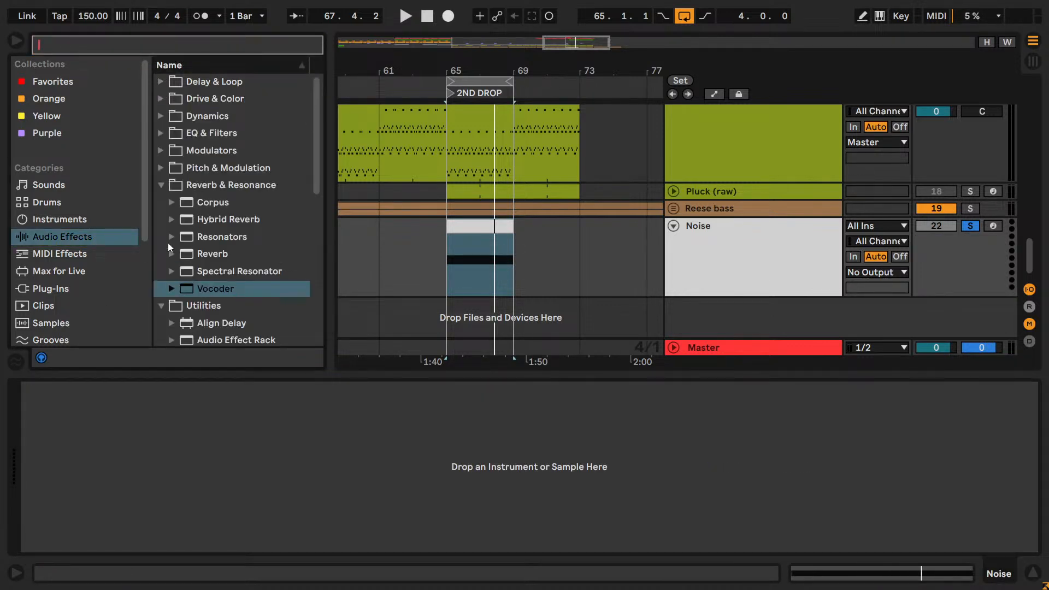
pyautogui.click(47, 220)
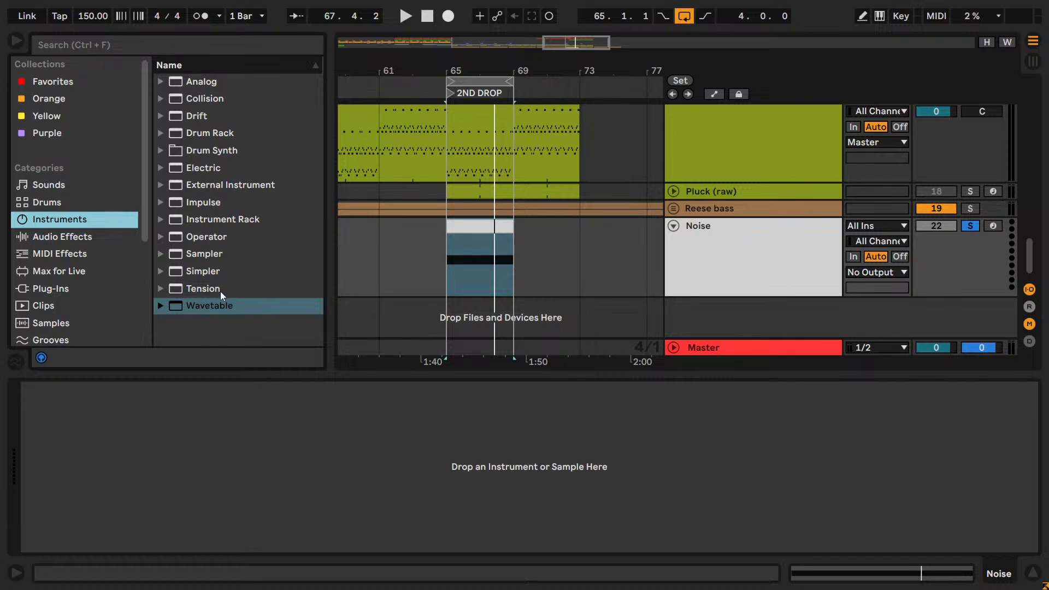
# - Load Operator on the Noise track, set oscillator A's wave to Noise White, and audition the loop
pyautogui.moveTo(200, 243); pyautogui.dragTo(153, 468)
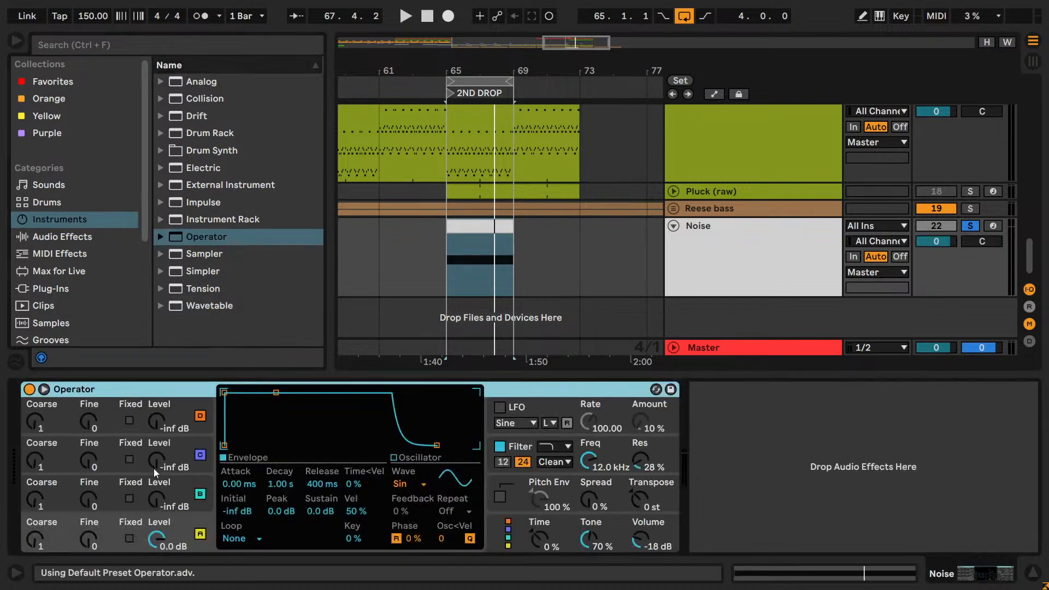
pyautogui.click(430, 486)
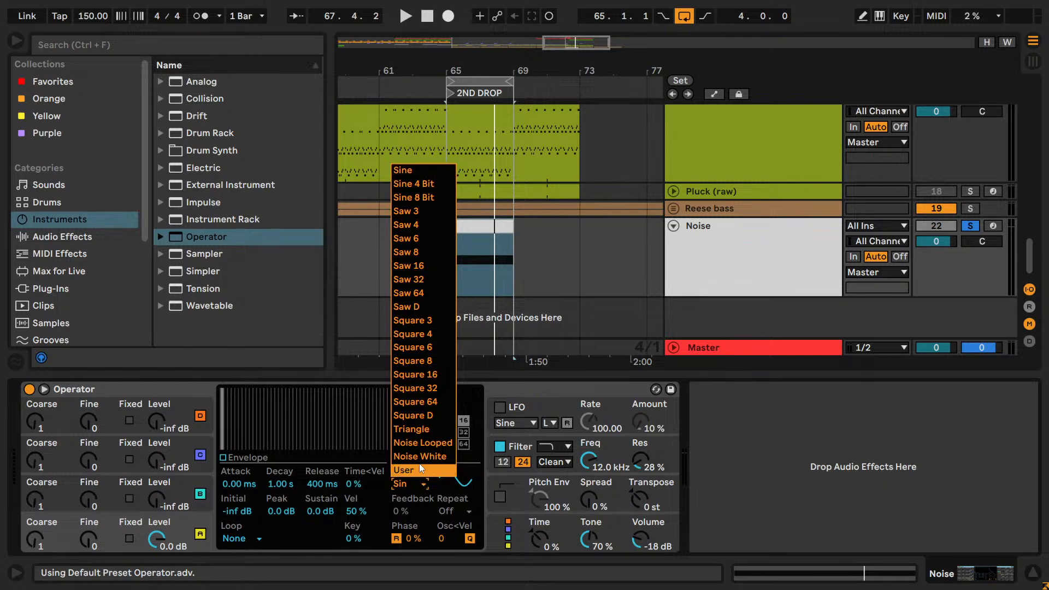
pyautogui.click(419, 463)
pyautogui.click(409, 483)
pyautogui.click(408, 459)
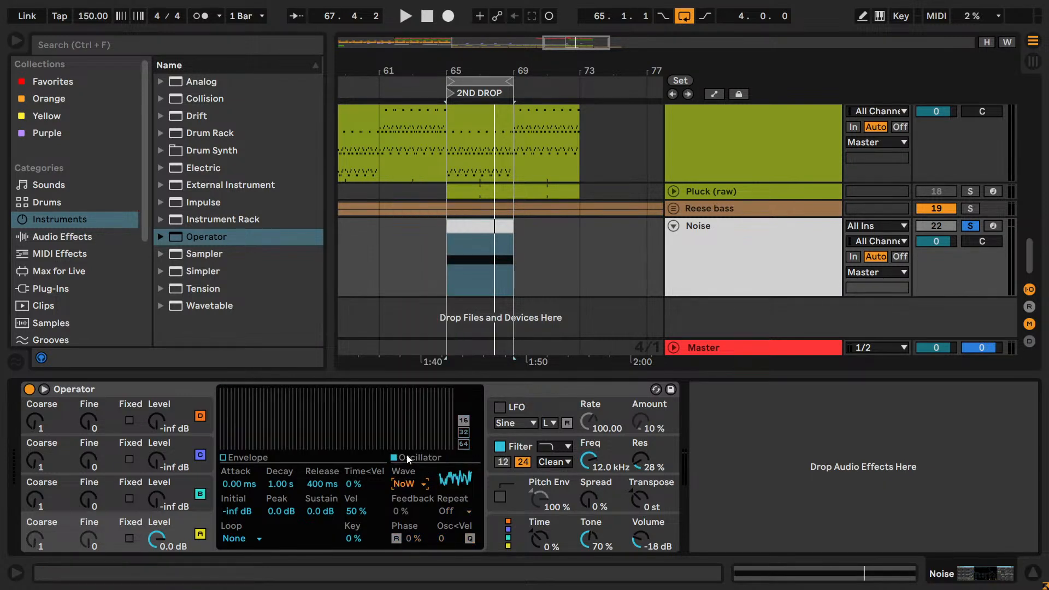
pyautogui.press('space')
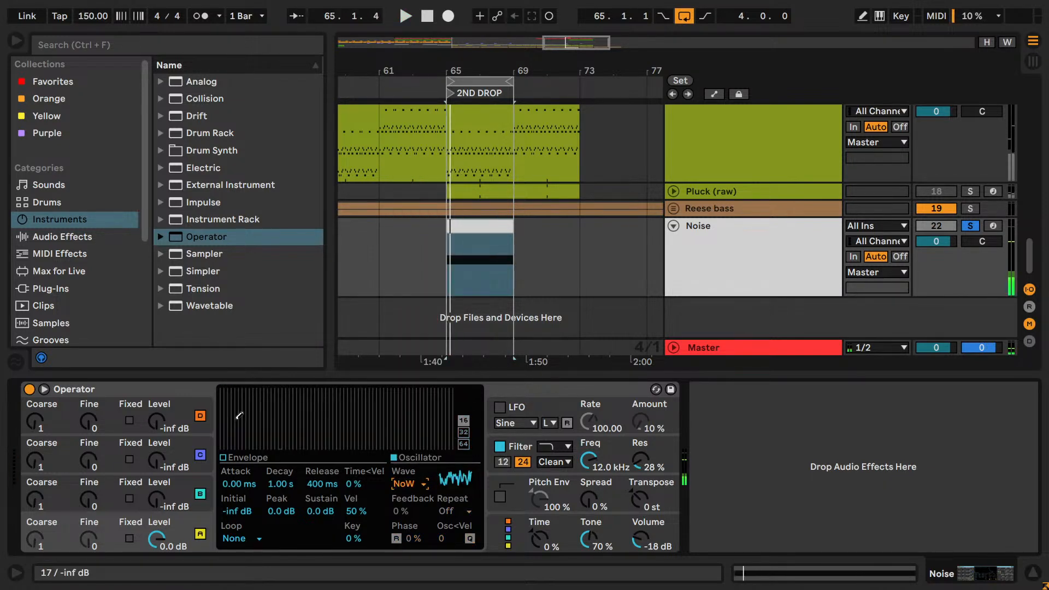
# - Delete Operator from the Noise track, keeping the track itself
pyautogui.click(422, 484)
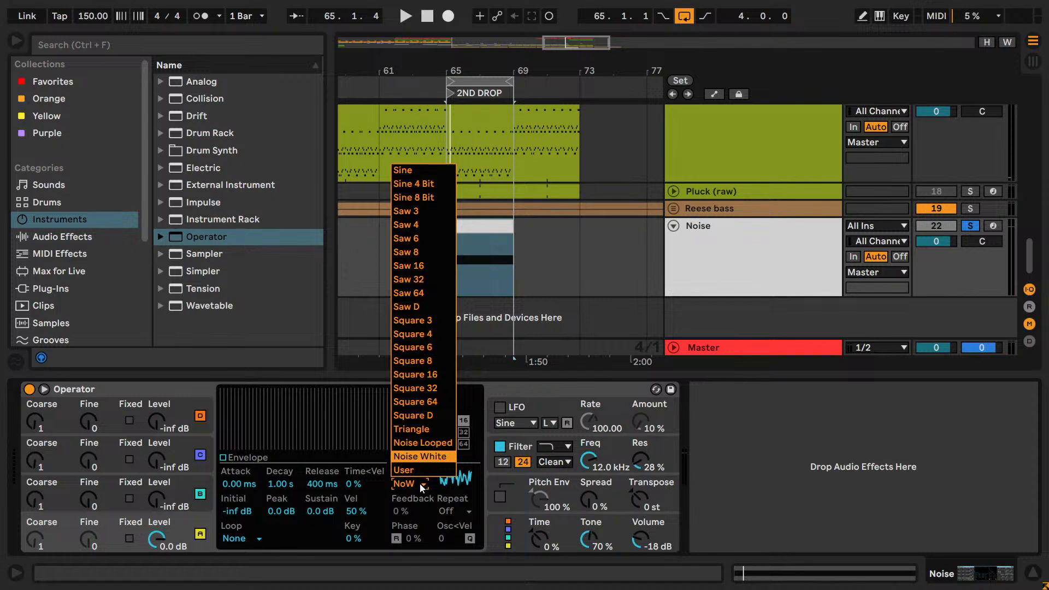
pyautogui.click(421, 485)
pyautogui.click(175, 395)
pyautogui.press('Delete')
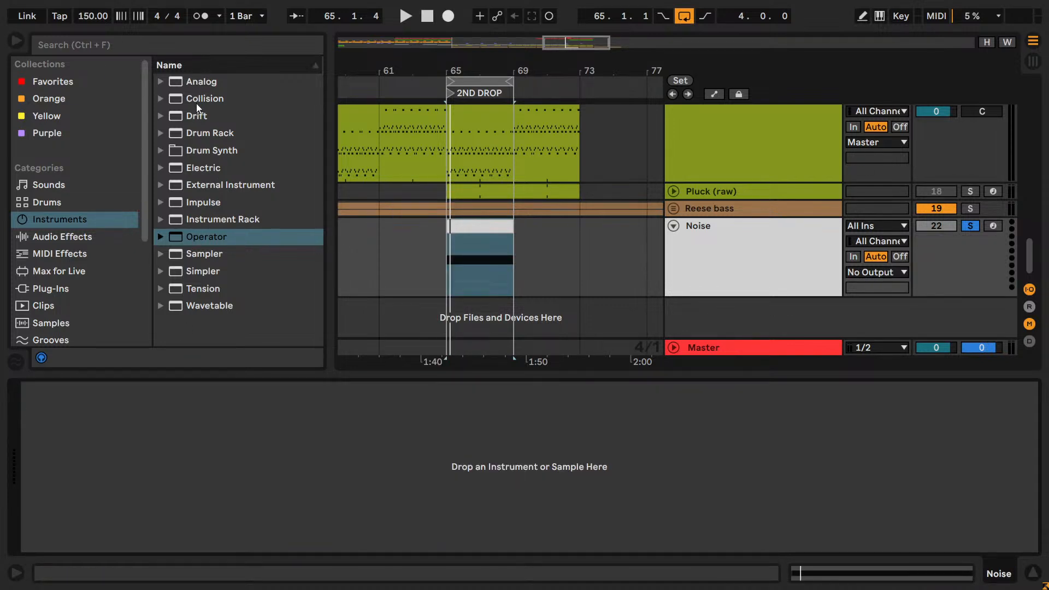
# - Try Analog on the Noise track with Osc1's shape set to noise and Osc2 off, and remove the device
pyautogui.moveTo(197, 82); pyautogui.dragTo(122, 415)
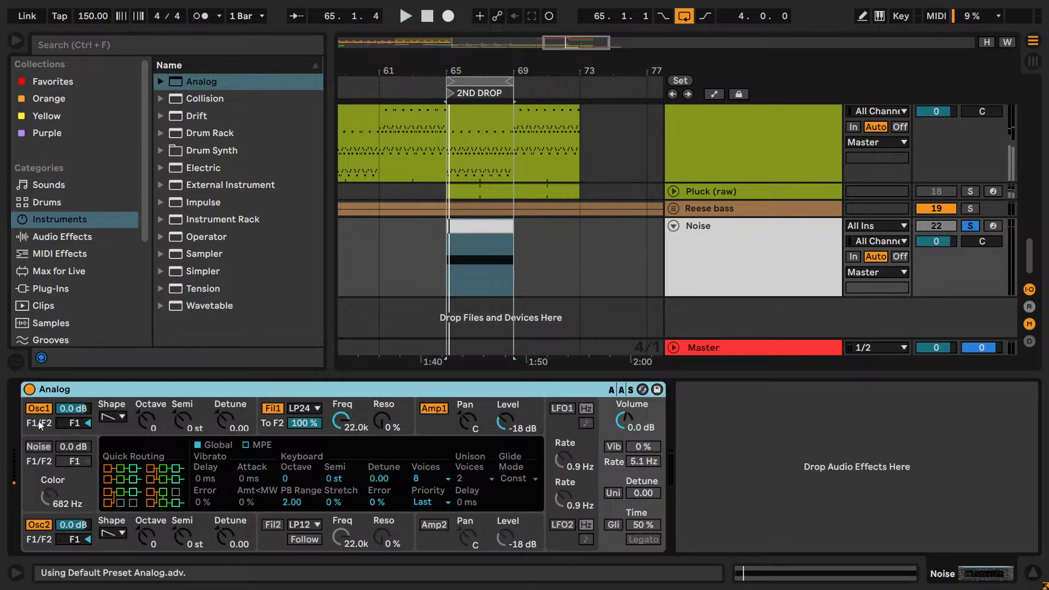
pyautogui.click(113, 418)
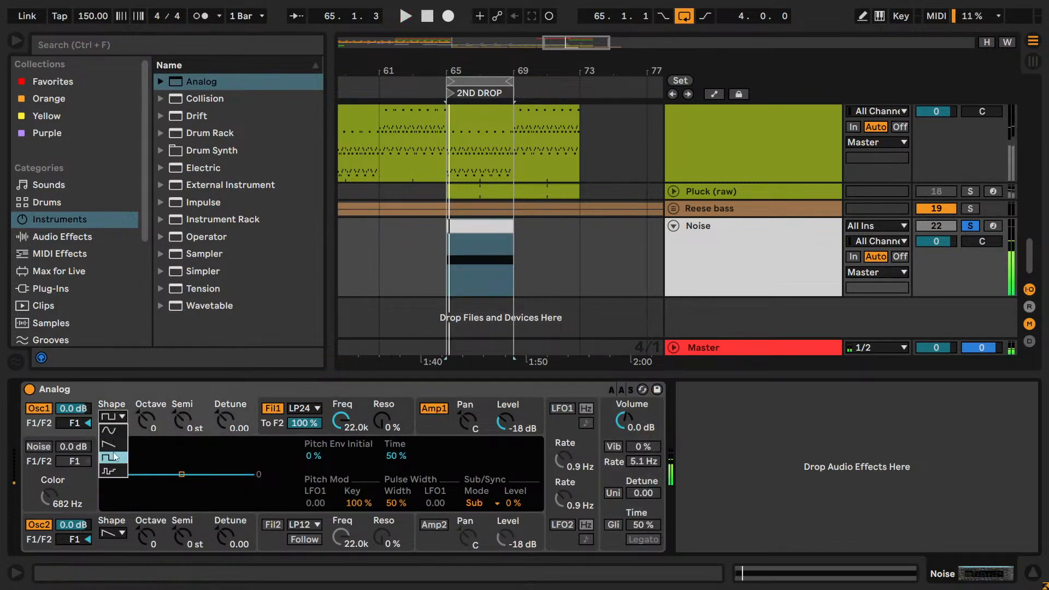
pyautogui.click(113, 470)
pyautogui.click(39, 525)
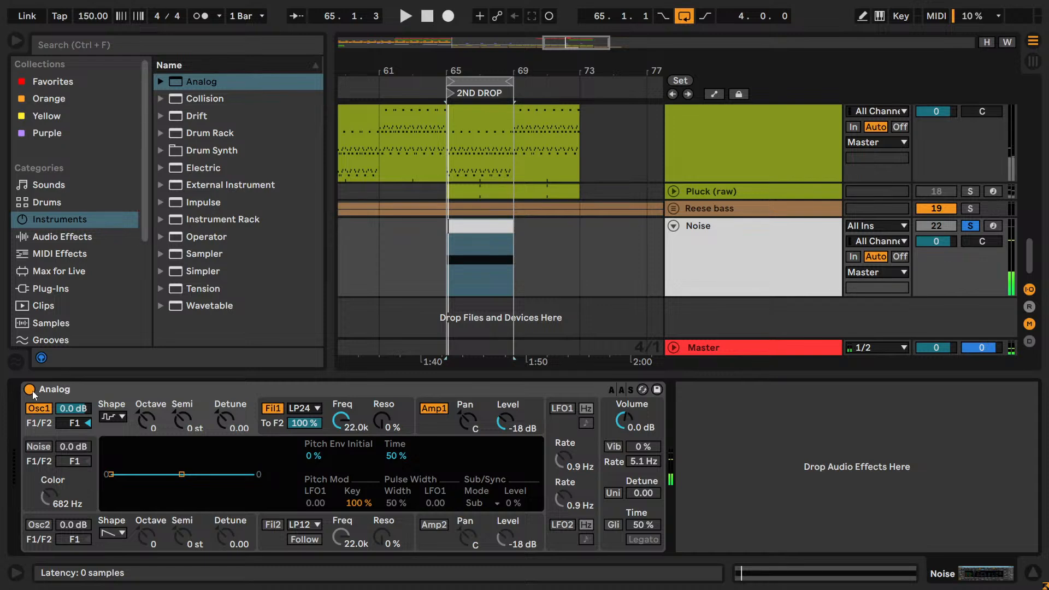
pyautogui.click(124, 390)
pyautogui.press('Delete')
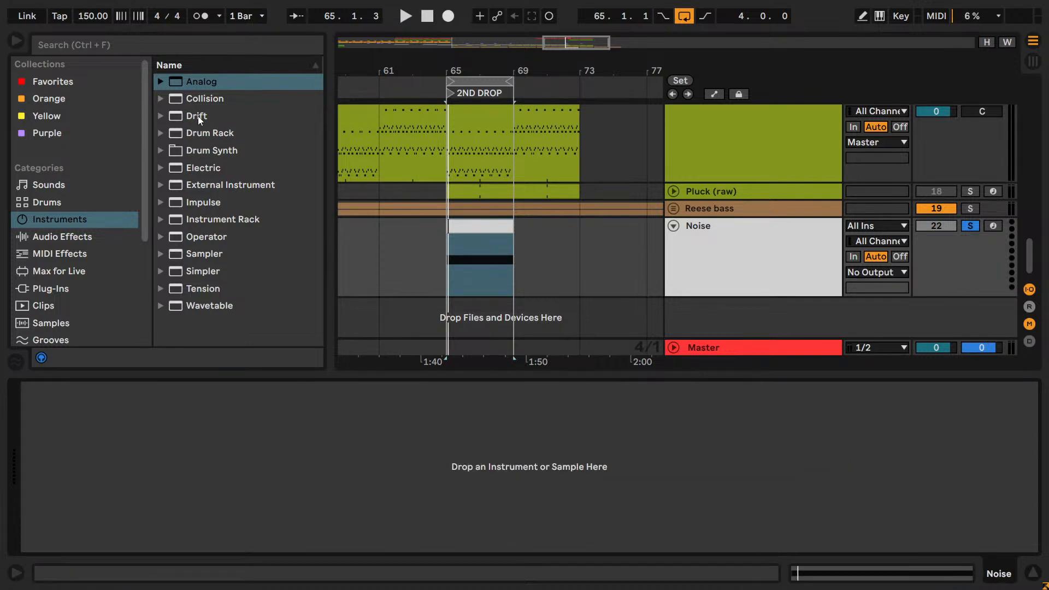
# - Load Drift on the Noise track, silence Osc 1 and Osc 2 to -inf dB, and raise its Noise level to 6.0 dB
pyautogui.click(191, 103)
pyautogui.moveTo(197, 115); pyautogui.dragTo(242, 456)
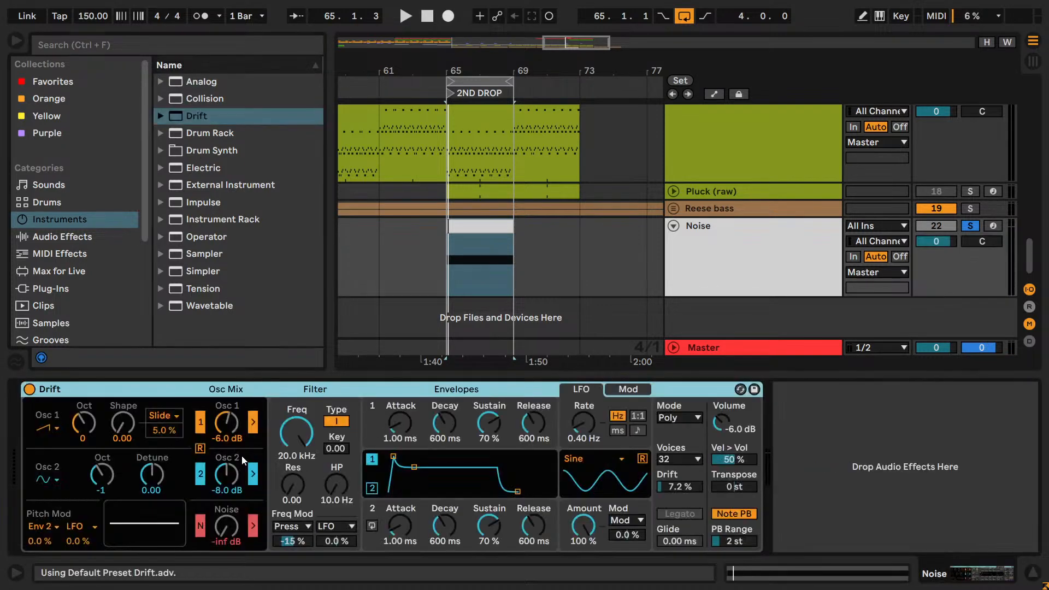
pyautogui.click(57, 428)
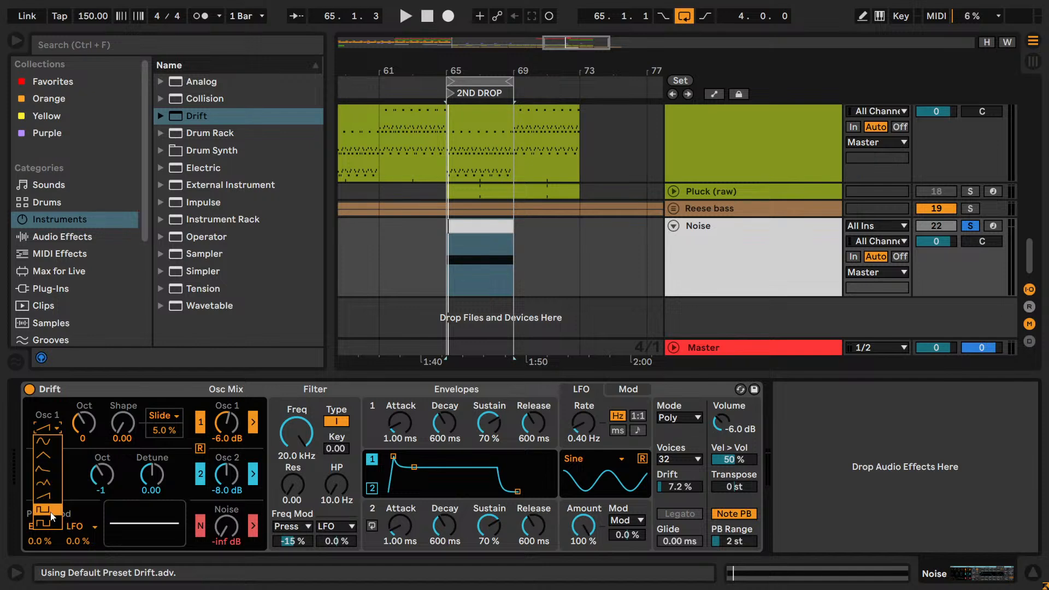
pyautogui.click(70, 492)
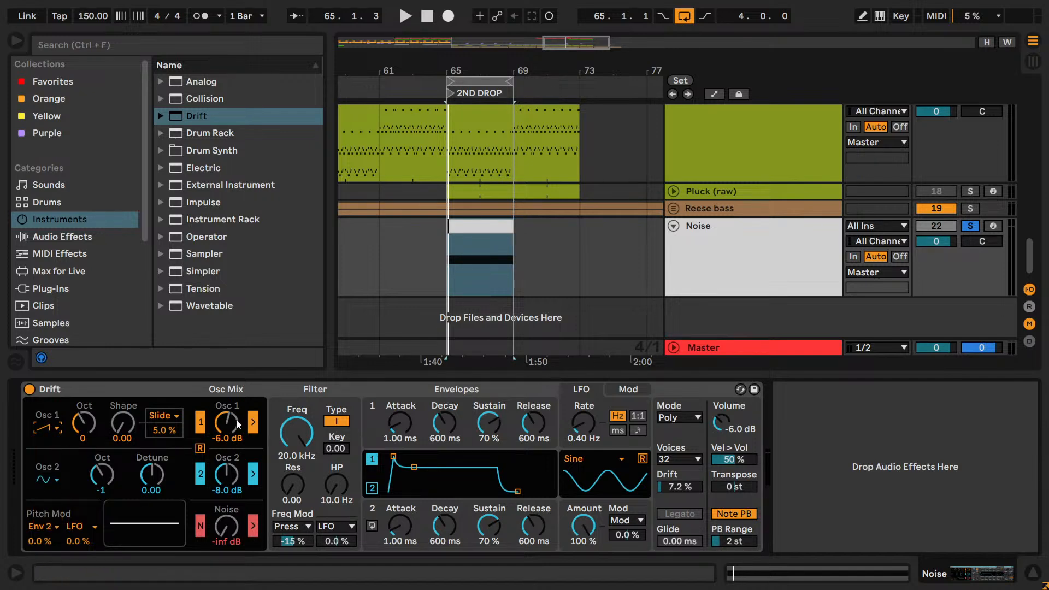
pyautogui.press('space')
pyautogui.moveTo(224, 533); pyautogui.dragTo(228, 463)
pyautogui.press('space')
pyautogui.press('space')
pyautogui.press('space')
pyautogui.press('space')
pyautogui.press('space')
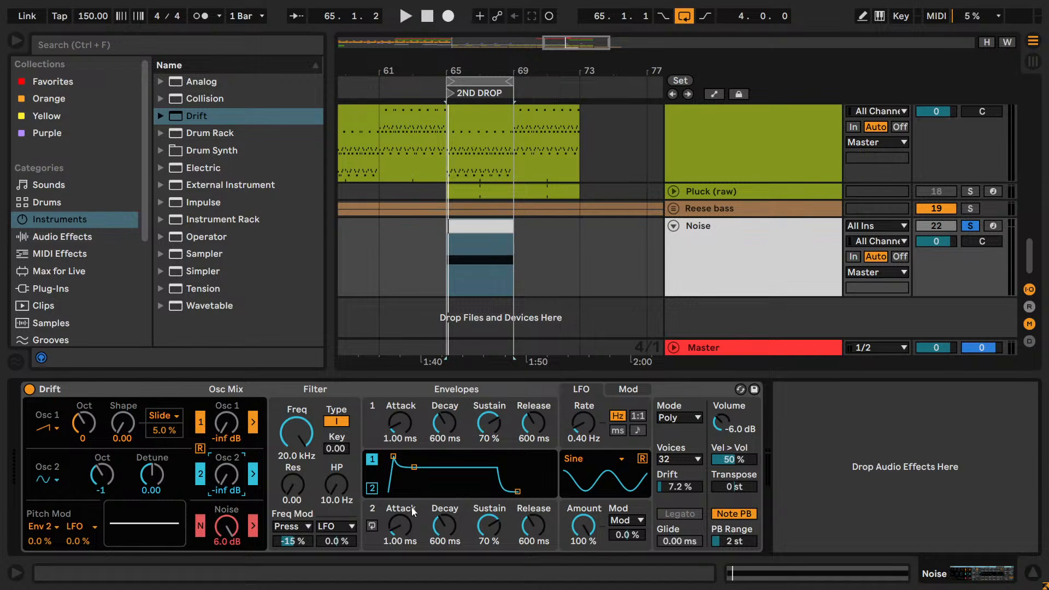
# - Set Drift's envelope 2 to 0.00 ms attack, 100% sustain and 10.0 ms release, and check the help text for the noise filter switch
pyautogui.moveTo(414, 512); pyautogui.dragTo(414, 536)
pyautogui.moveTo(525, 534); pyautogui.dragTo(525, 569)
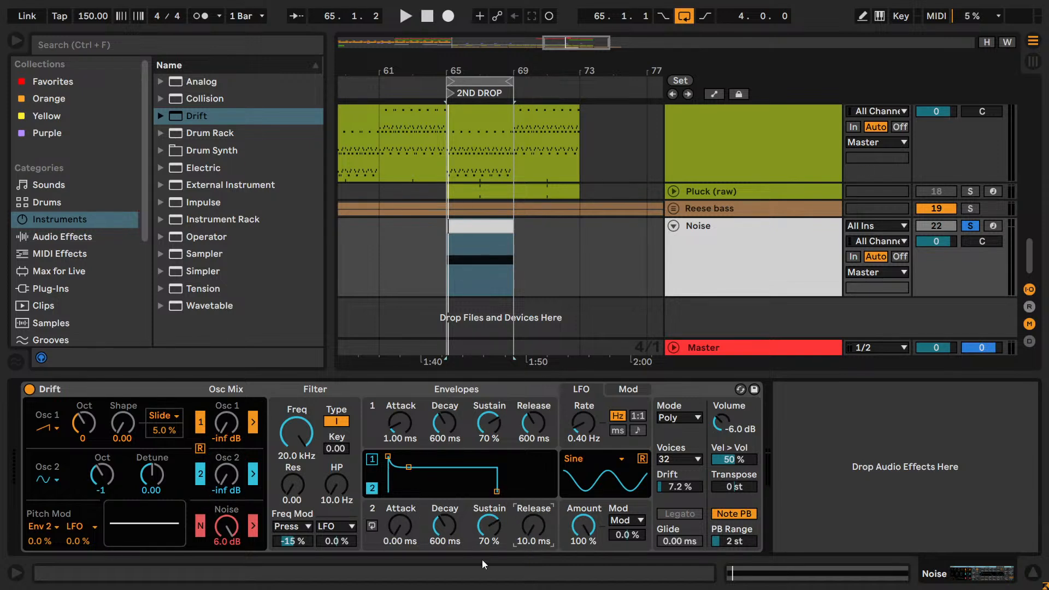
pyautogui.moveTo(491, 510); pyautogui.dragTo(476, 490)
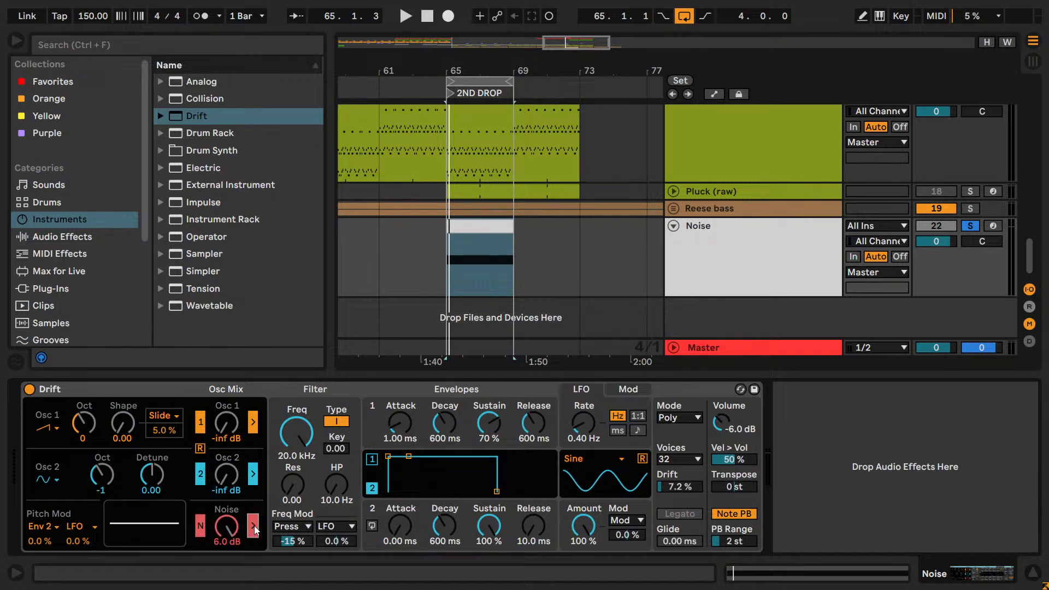
pyautogui.hotkey('shift', '/')
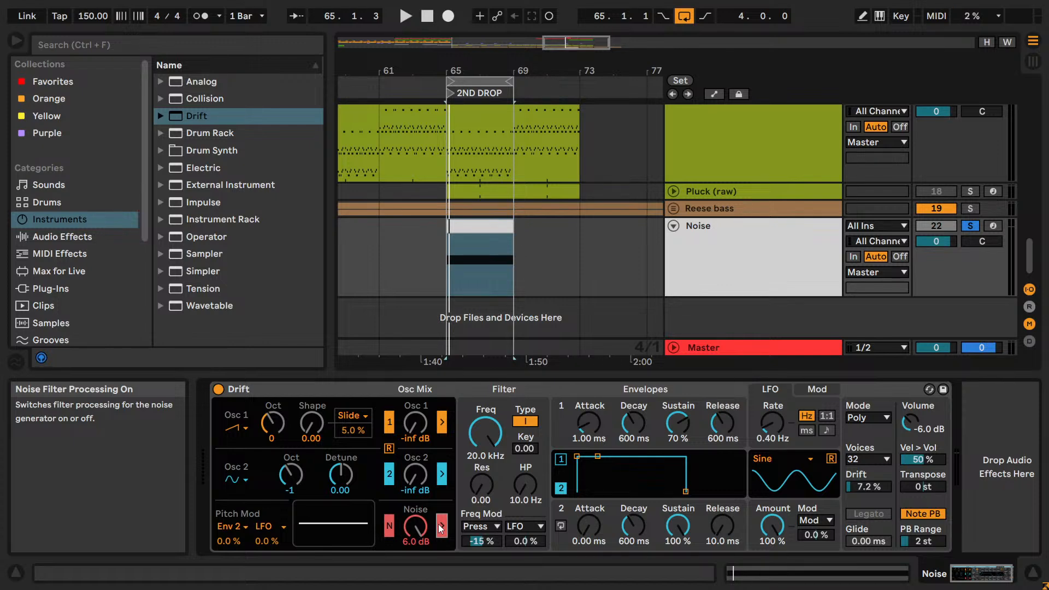
pyautogui.hotkey('shift', '?')
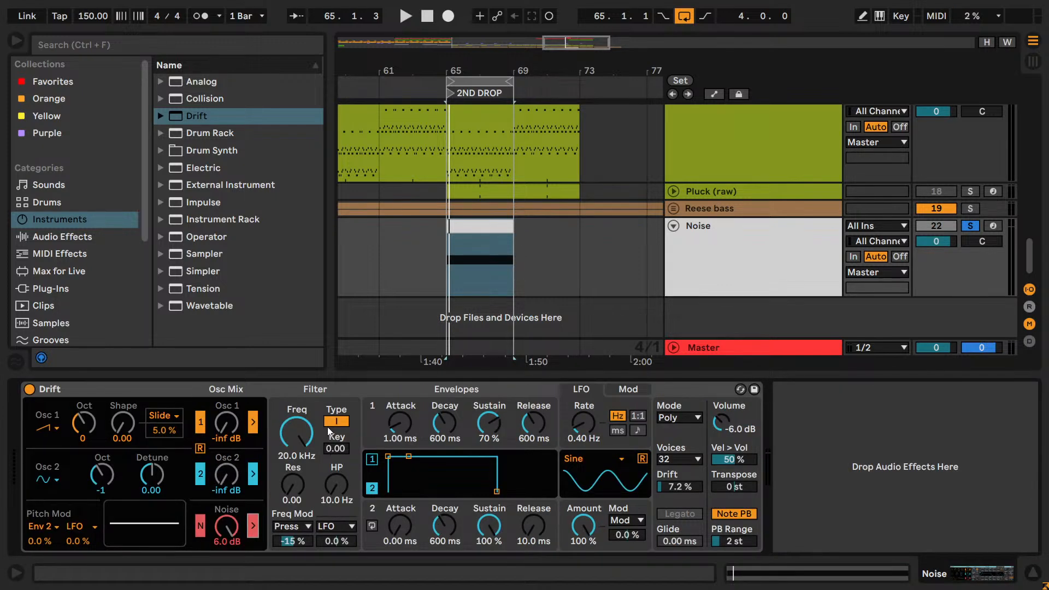
# - Set Drift's envelope 1 to 0.00 ms attack, 5.00 ms decay, 100% sustain and 10.0 ms release while auditioning the noise
pyautogui.moveTo(400, 425); pyautogui.dragTo(445, 483)
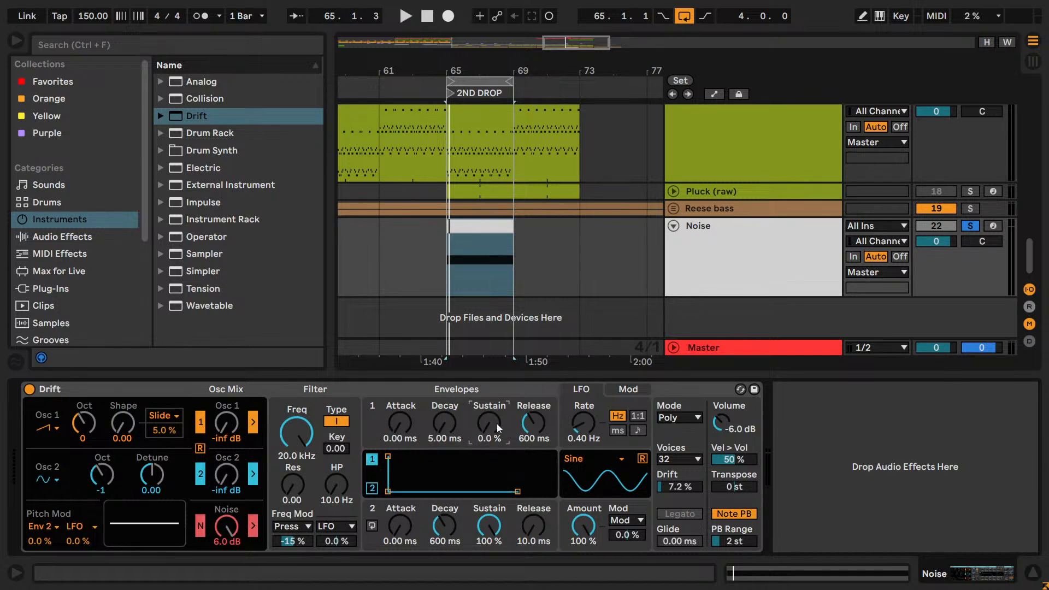
pyautogui.moveTo(497, 424); pyautogui.dragTo(497, 386)
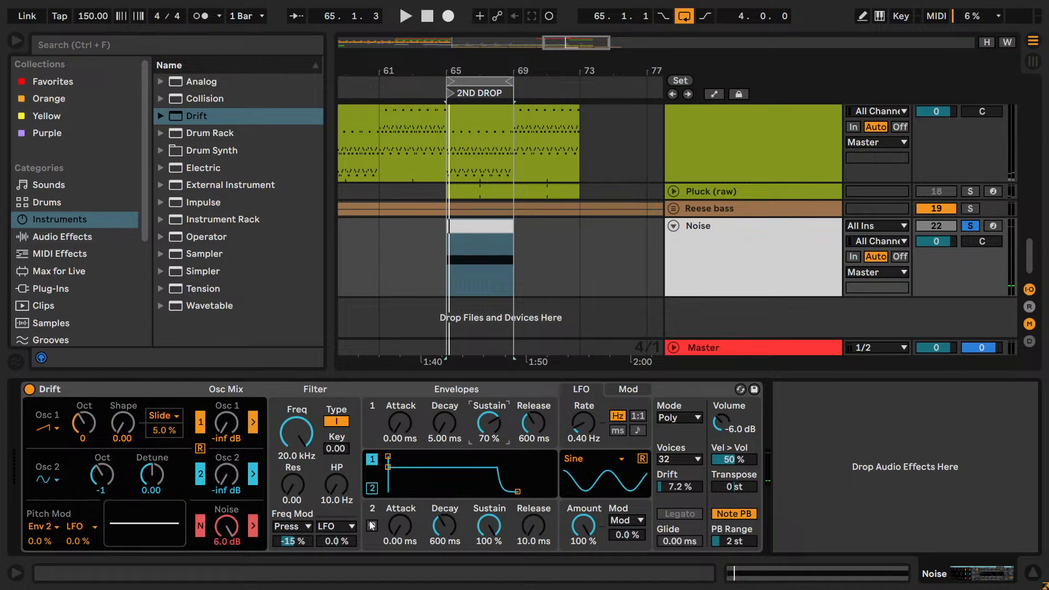
pyautogui.press('space')
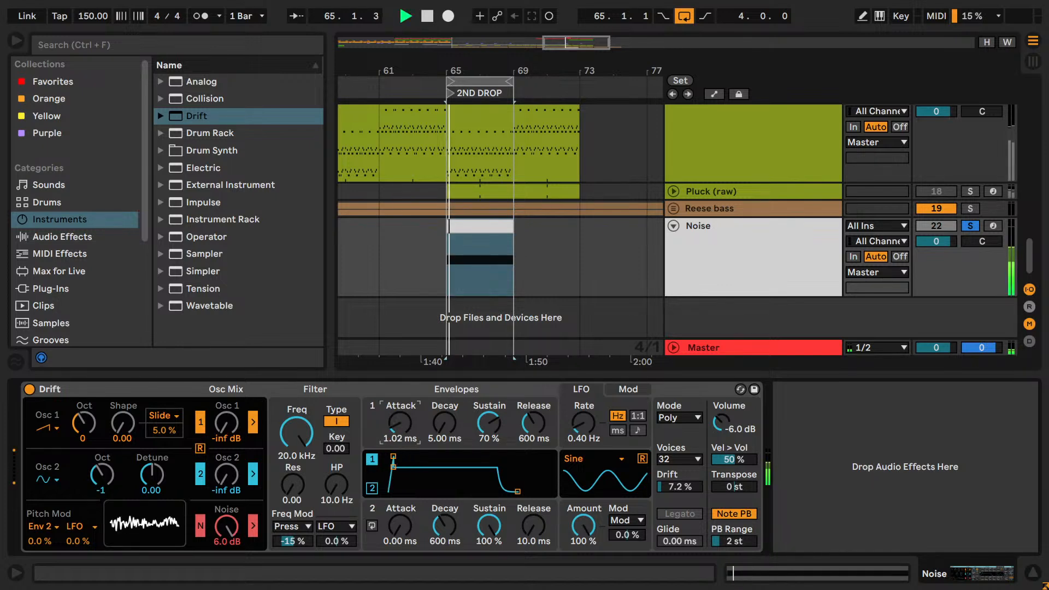
pyautogui.moveTo(489, 424); pyautogui.dragTo(533, 440)
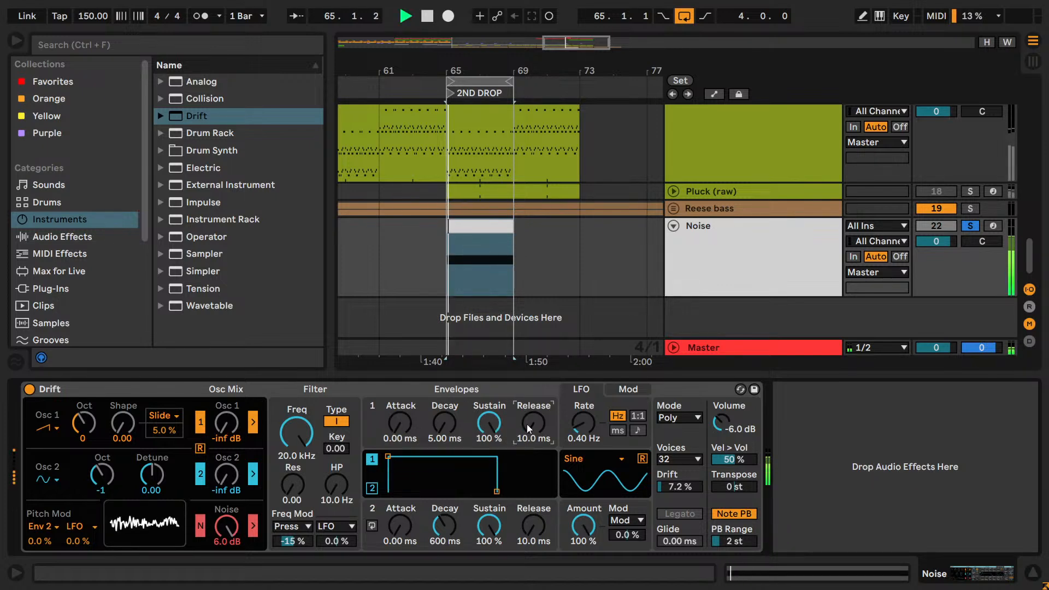
pyautogui.click(400, 528)
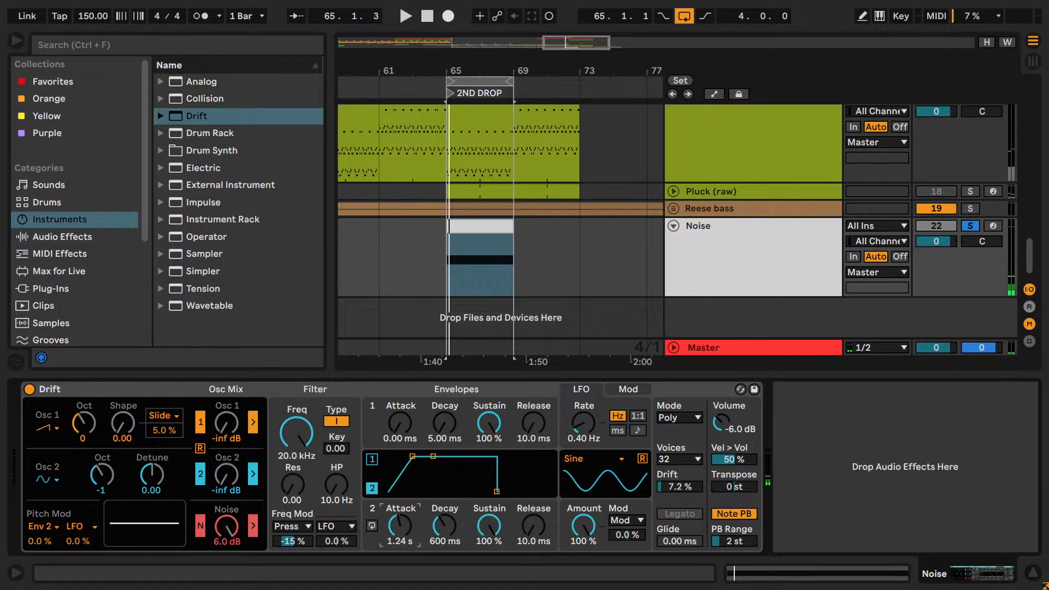
pyautogui.click(372, 460)
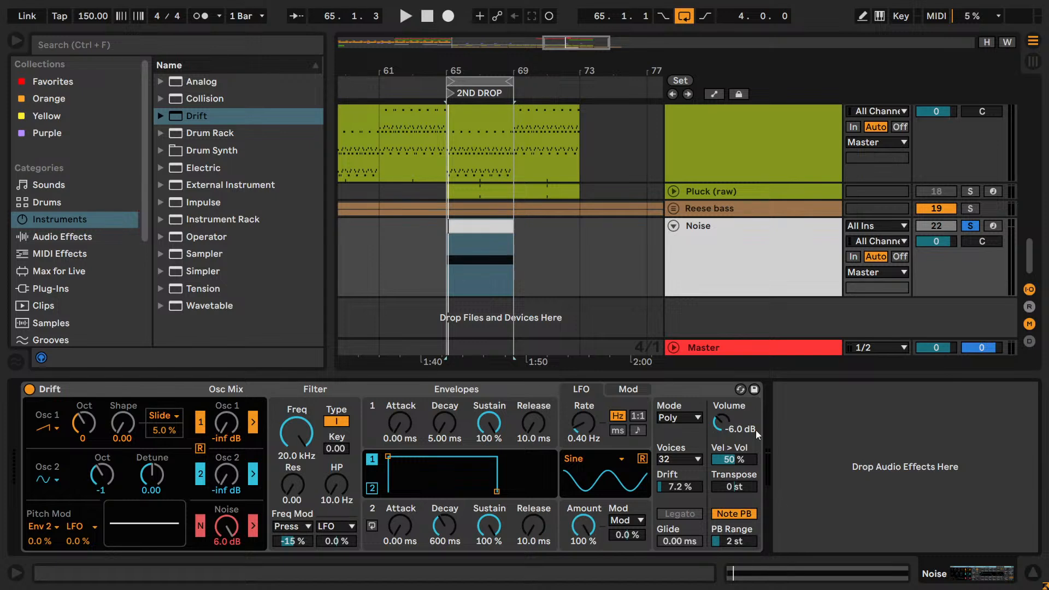
# - Lower Drift's filter frequency to 1.67 kHz during playback, trying type II with resonance 0.57 and high-pass at 481 Hz
pyautogui.press('space')
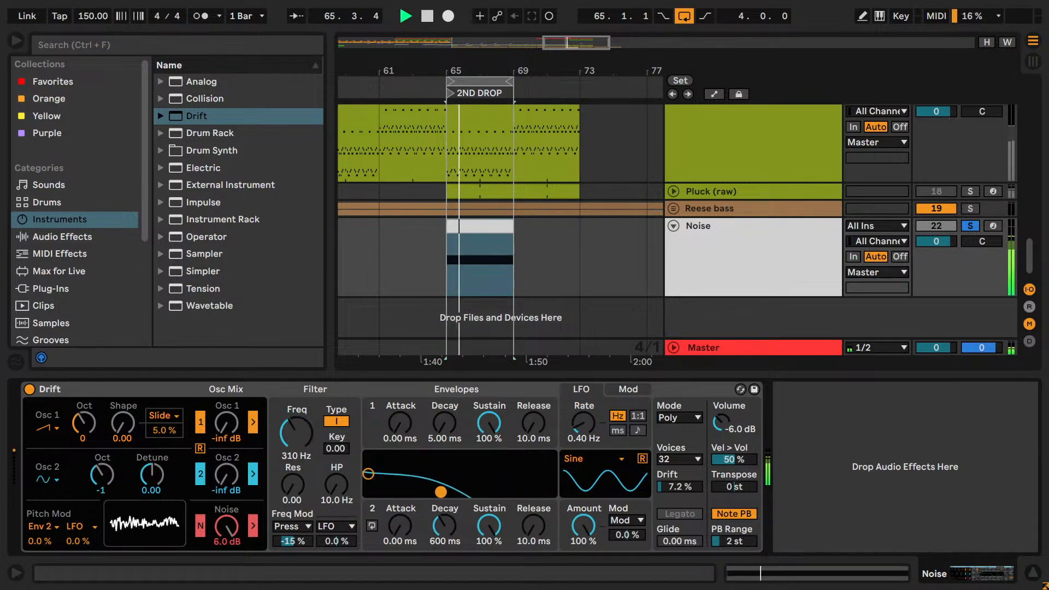
pyautogui.moveTo(301, 435)
pyautogui.mouseDown()
pyautogui.moveTo(302, 479)
pyautogui.moveTo(313, 436)
pyautogui.mouseUp()
pyautogui.click(333, 423)
pyautogui.moveTo(303, 489); pyautogui.dragTo(298, 429)
pyautogui.moveTo(337, 486); pyautogui.dragTo(336, 432)
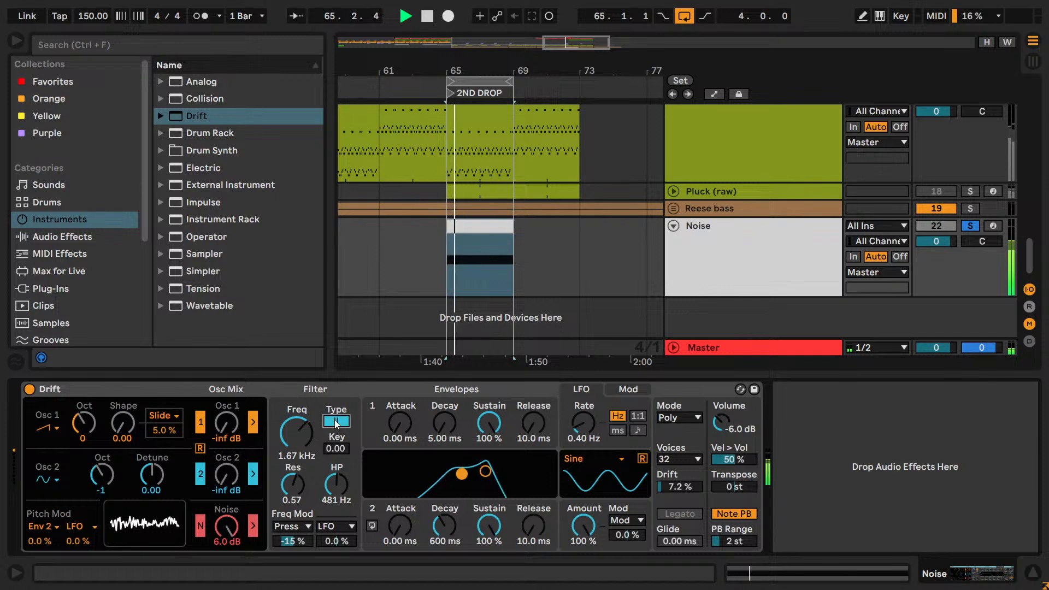
# - Return Drift's filter to type I with resonance 0.00 and high-pass 10.0 Hz, and switch off filter processing for the noise generator
pyautogui.press('space')
pyautogui.moveTo(336, 487); pyautogui.dragTo(336, 498)
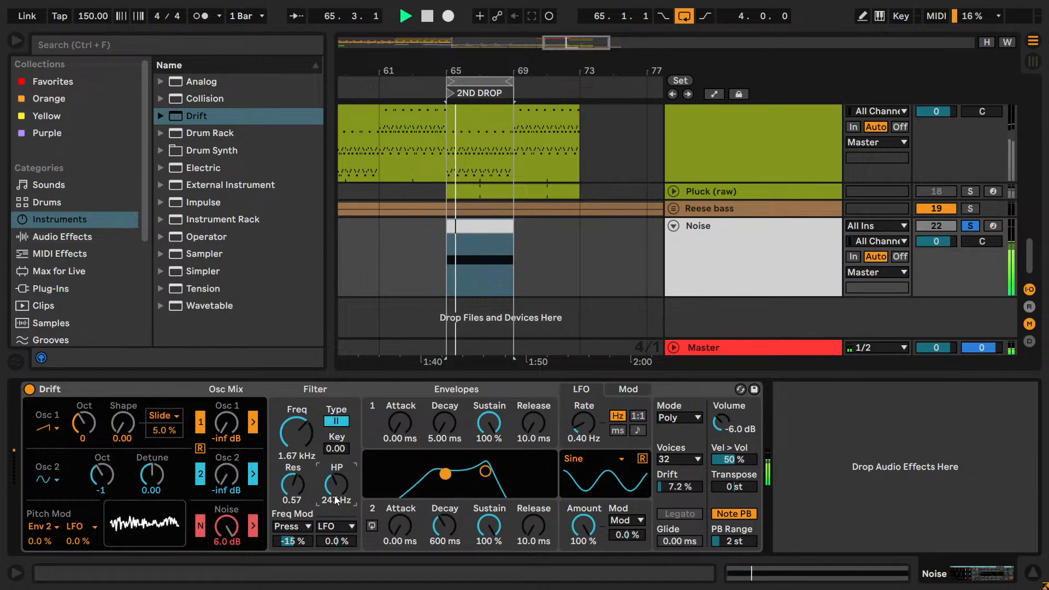
pyautogui.click(338, 422)
pyautogui.click(338, 422)
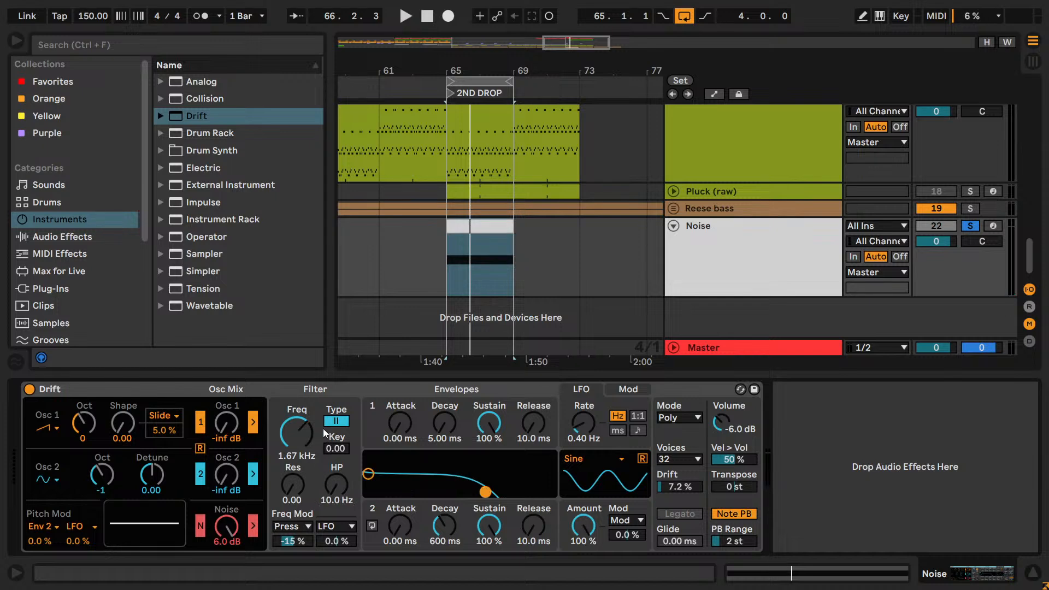
pyautogui.press('space')
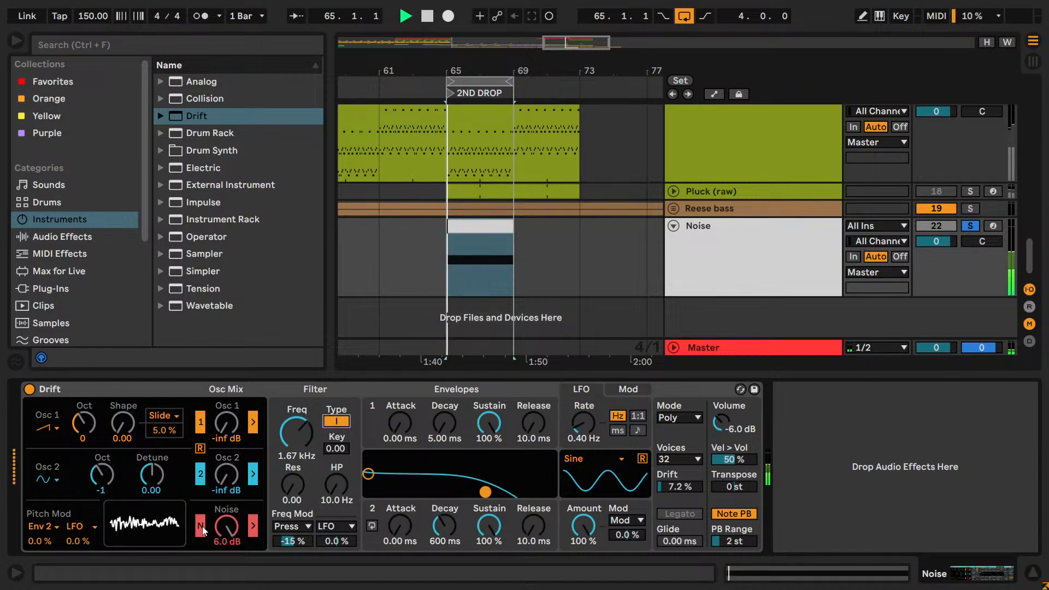
pyautogui.click(200, 528)
pyautogui.click(200, 528)
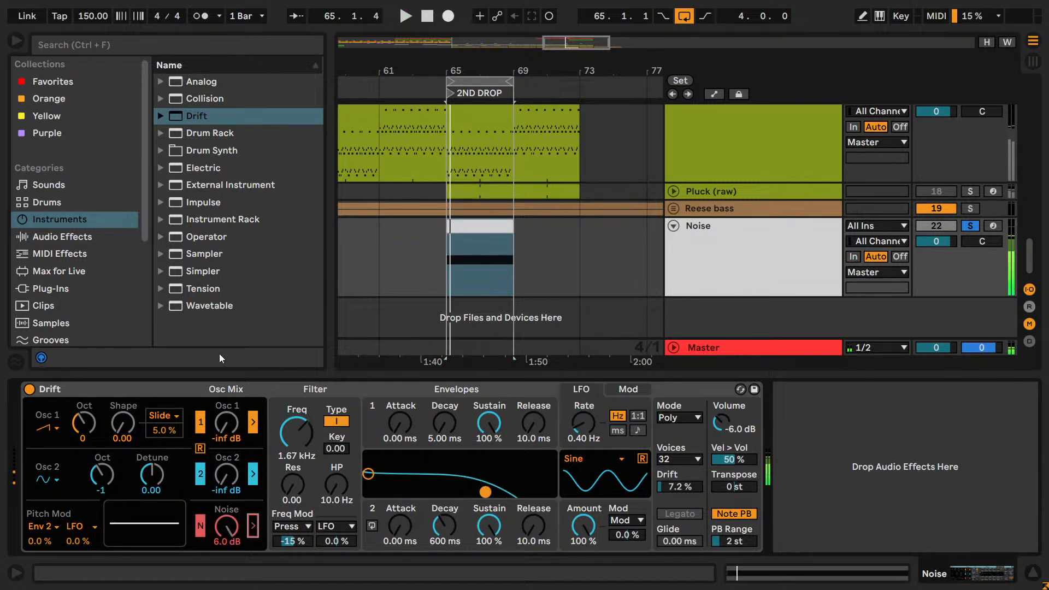
# - Collapse the Drift device and list the EQ & Filters audio effects in the browser
pyautogui.doubleClick(161, 390)
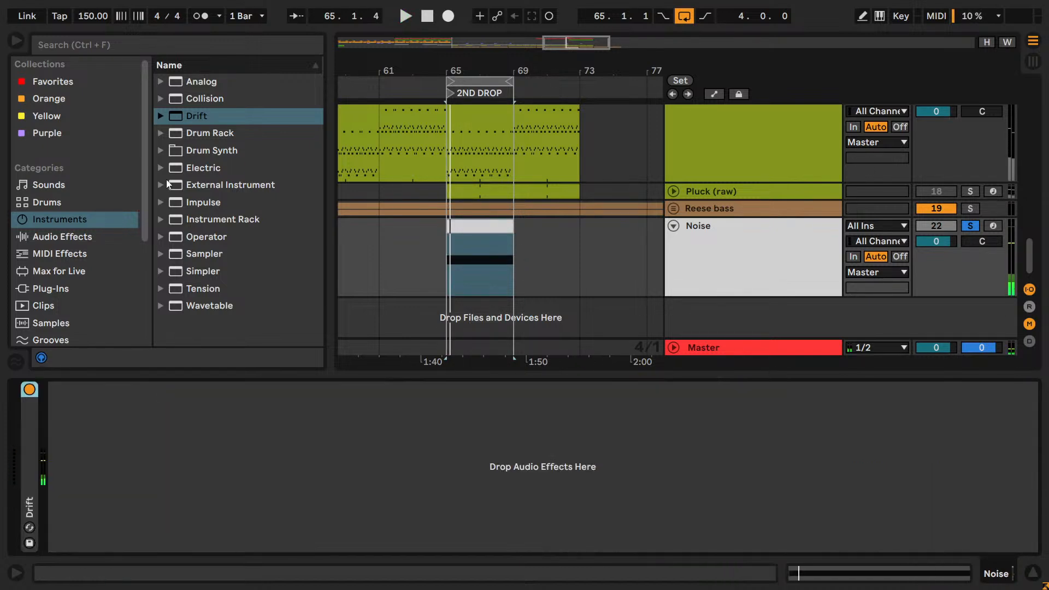
pyautogui.click(53, 237)
pyautogui.click(159, 136)
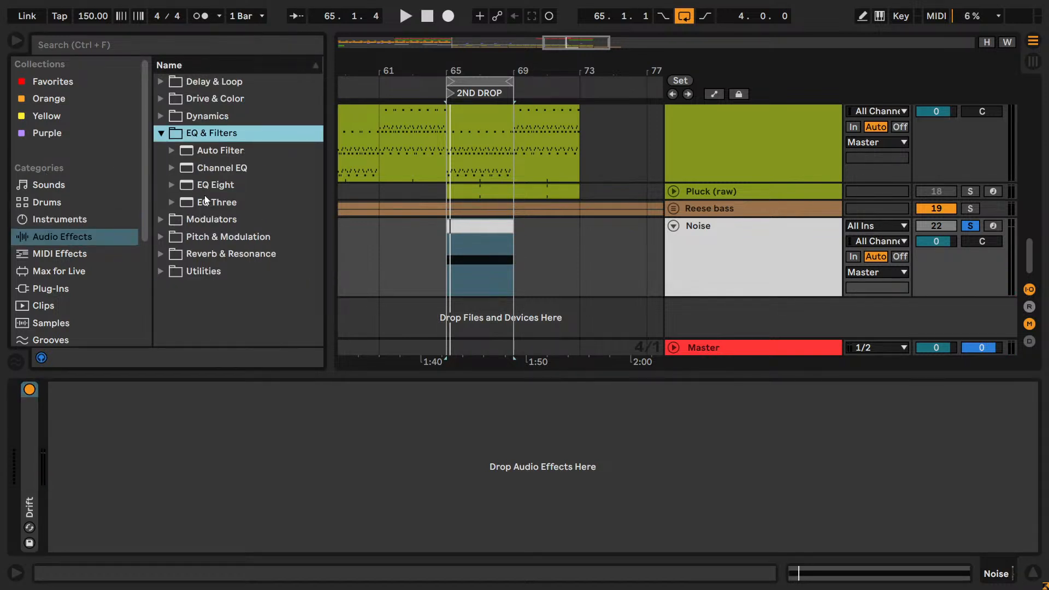
# - Try EQ Three after Drift on the Noise track, audition it, and remove it
pyautogui.moveTo(205, 200); pyautogui.dragTo(328, 522)
pyautogui.press('space')
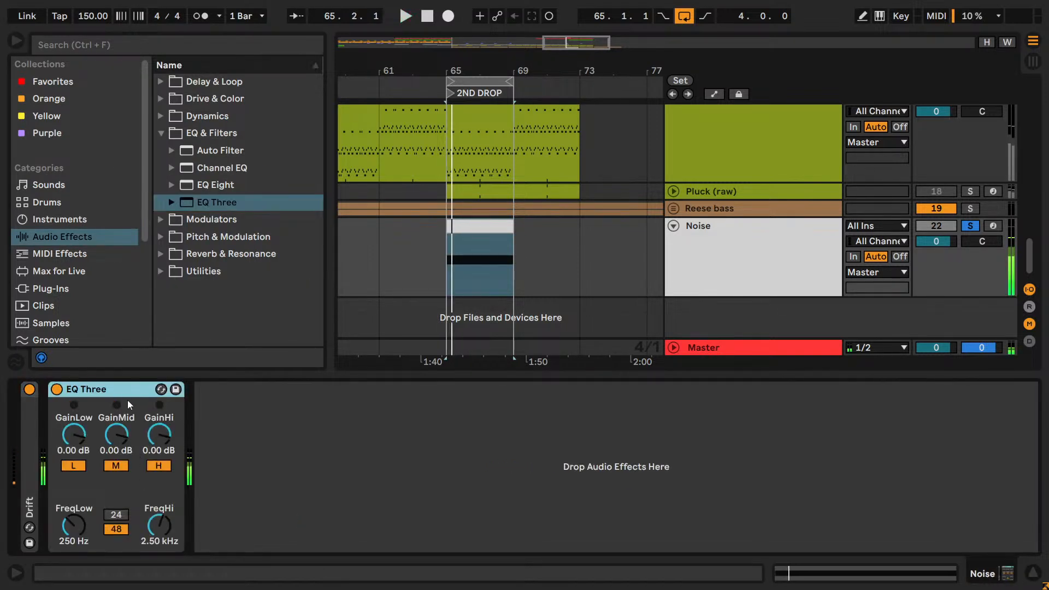
pyautogui.press('Delete')
# - Add EQ Eight after Drift, enable band 8 as a steep high cut, and sweep its frequency down while auditioning the noise
pyautogui.moveTo(206, 184); pyautogui.dragTo(281, 540)
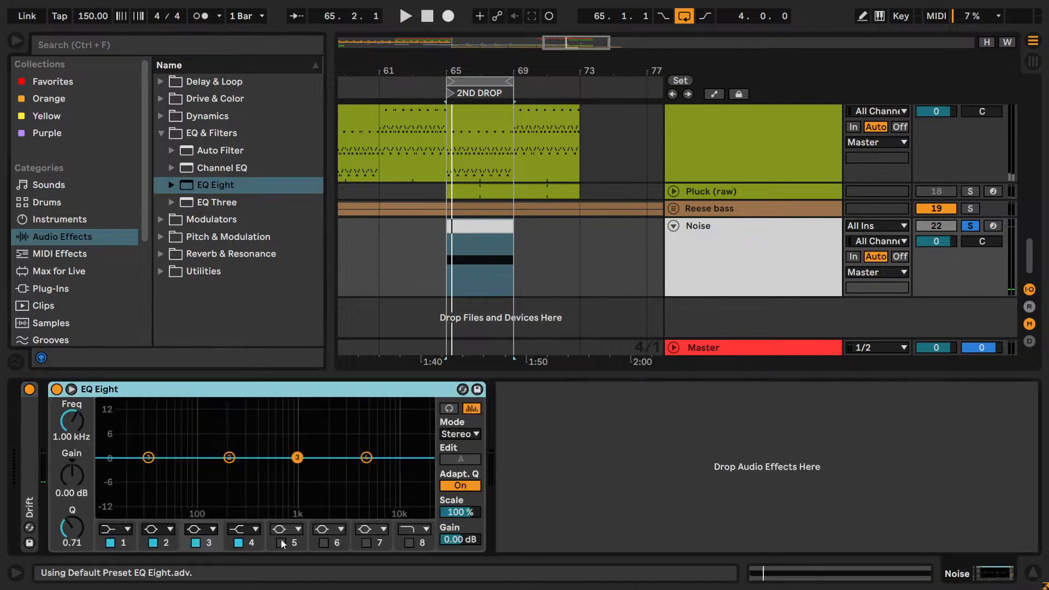
pyautogui.click(407, 530)
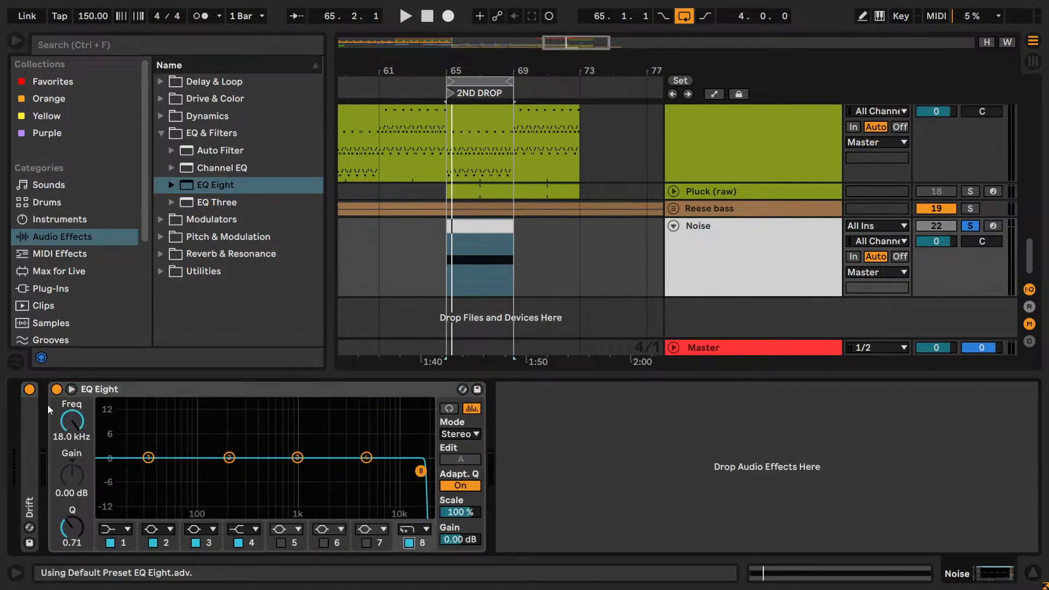
pyautogui.press('space')
pyautogui.moveTo(72, 422)
pyautogui.mouseDown()
pyautogui.moveTo(71, 476)
pyautogui.moveTo(71, 396)
pyautogui.moveTo(72, 432)
pyautogui.mouseUp()
pyautogui.press('space')
# - Change EQ Eight's band 8 to the gentler high cut at 813 Hz, audition it, and bypass EQ Eight
pyautogui.click(409, 530)
pyautogui.click(408, 502)
pyautogui.press('space')
pyautogui.press('space')
pyautogui.click(56, 389)
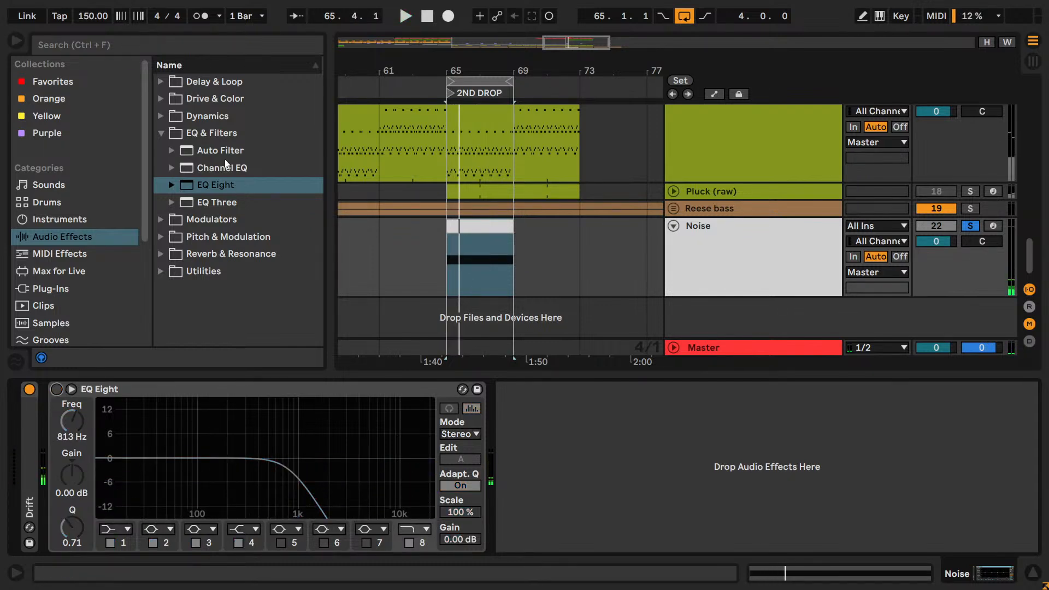
# - Add Auto Filter after EQ Eight with its frequency lowered to 1.96 kHz, and unsolo the Noise track to hear the full mix
pyautogui.moveTo(225, 153); pyautogui.dragTo(651, 499)
pyautogui.press('space')
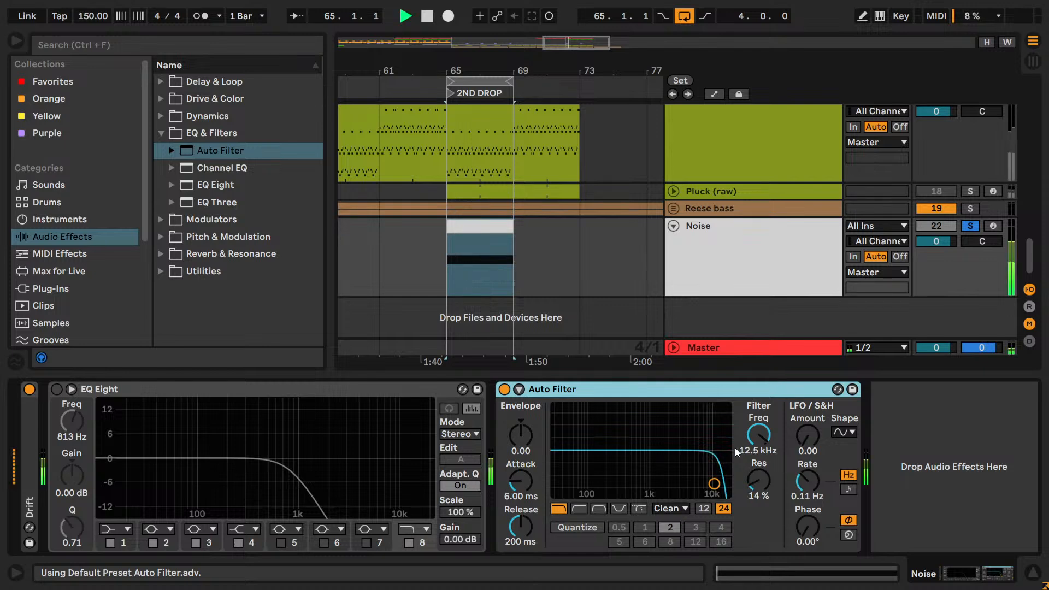
pyautogui.click(971, 226)
pyautogui.press('space')
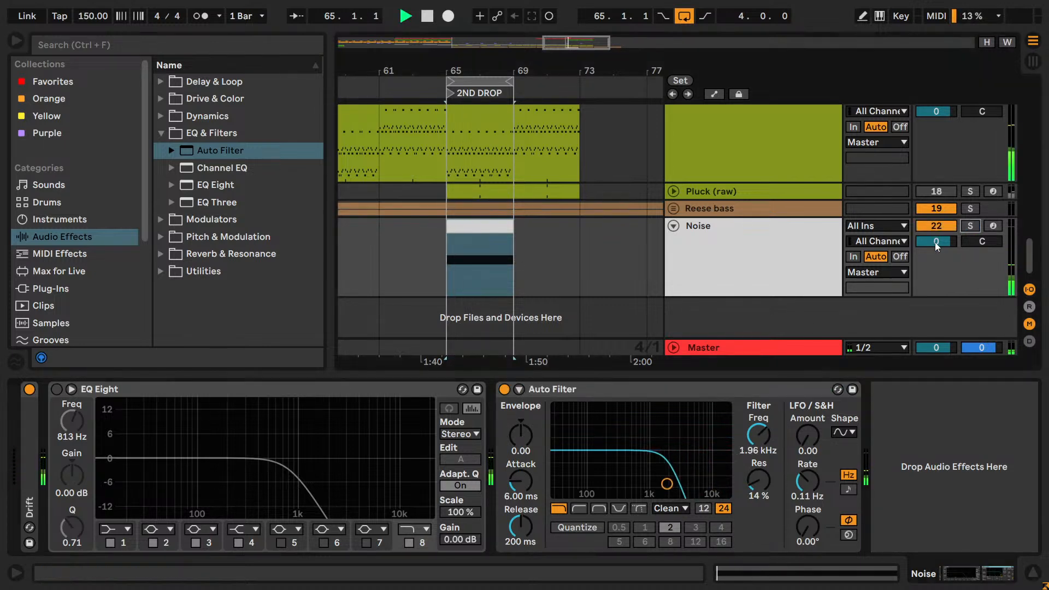
# - Raise Auto Filter's frequency to 5.95 kHz and set its slope to 12 dB while listening in the mix
pyautogui.moveTo(758, 436); pyautogui.dragTo(758, 402)
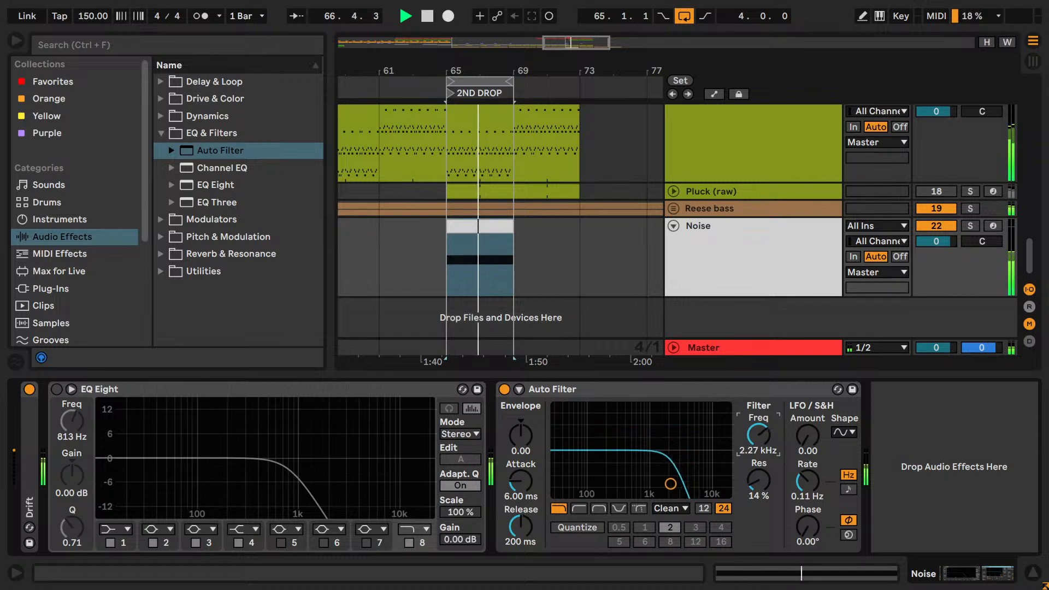
pyautogui.moveTo(759, 435); pyautogui.dragTo(755, 418)
pyautogui.click(710, 510)
pyautogui.press('space')
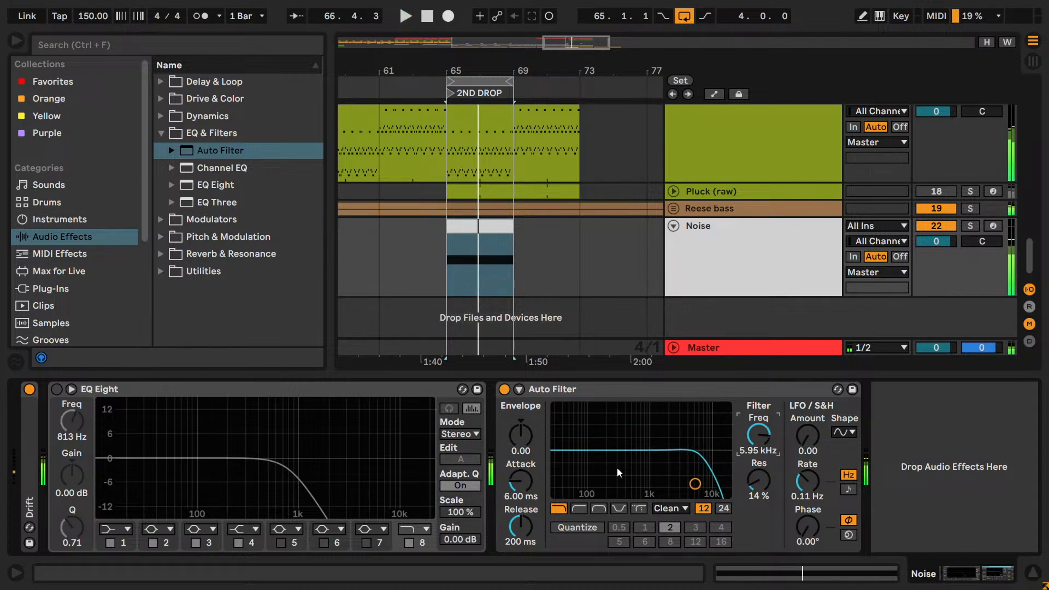
# - Bypass Auto Filter, and set EQ Eight's band 8 to the steeper high cut with the band switched off for playback
pyautogui.click(504, 390)
pyautogui.click(415, 530)
pyautogui.click(414, 516)
pyautogui.click(410, 543)
pyautogui.press('space')
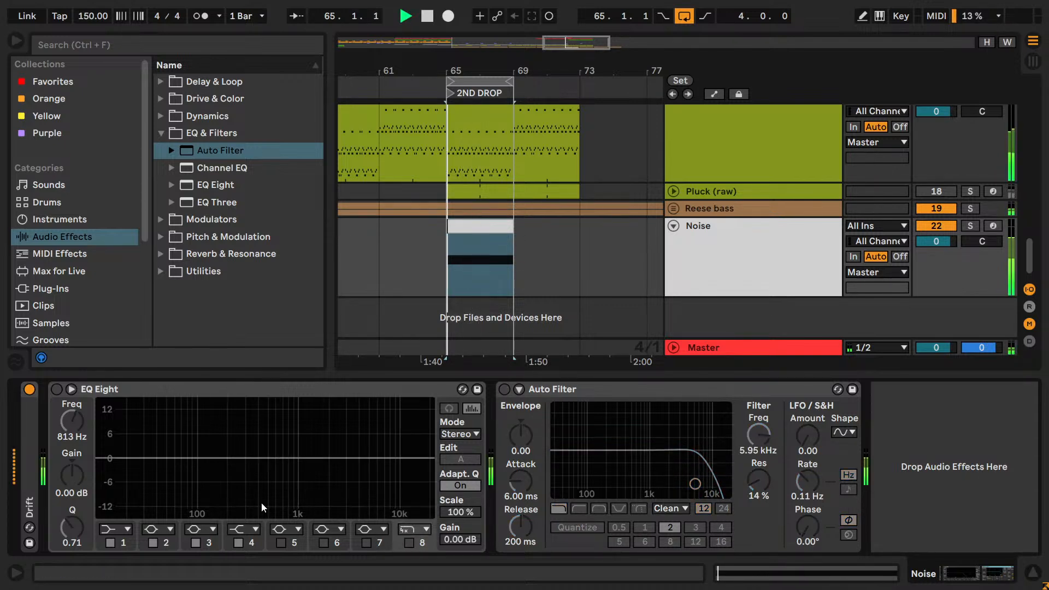
# - Re-enable EQ Eight with its band 8 high cut and audition the filtered noise in the mix
pyautogui.click(409, 542)
pyautogui.click(57, 390)
pyautogui.press('space')
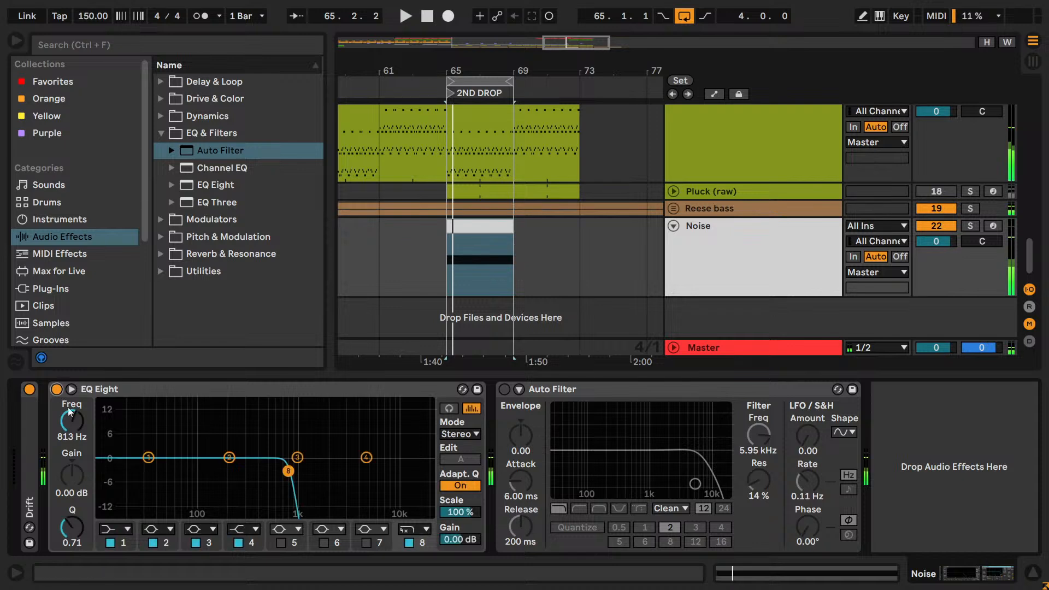
pyautogui.press('space')
pyautogui.moveTo(68, 408)
pyautogui.mouseDown()
pyautogui.moveTo(68, 382)
pyautogui.moveTo(68, 405)
pyautogui.mouseUp()
pyautogui.press('space')
# - Delete EQ Eight, then reactivate Auto Filter with a 24 dB slope and its frequency at 19.9 kHz
pyautogui.click(93, 389)
pyautogui.press('Delete')
pyautogui.click(57, 389)
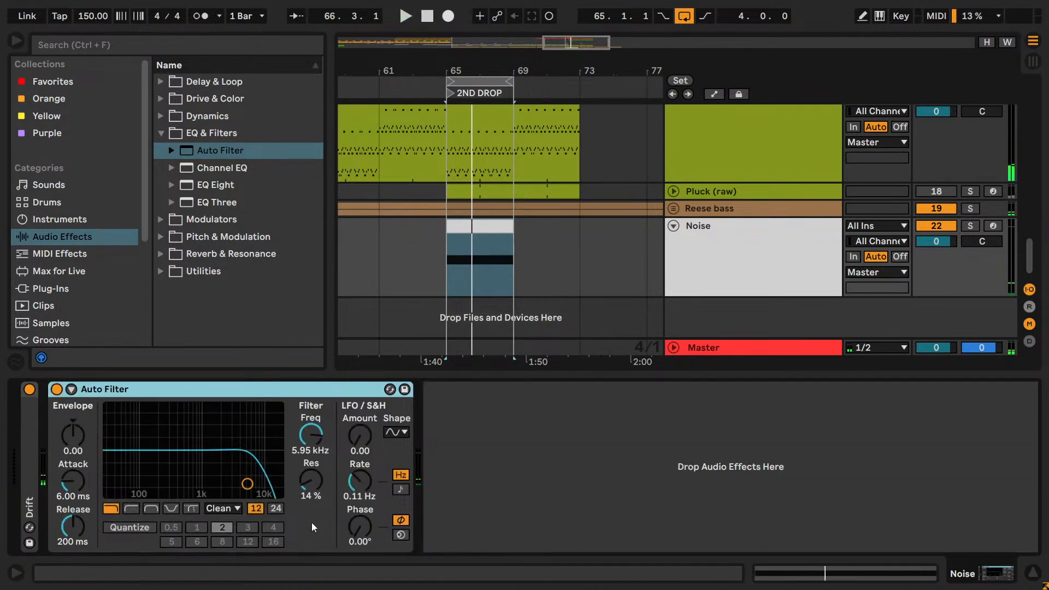
pyautogui.click(275, 509)
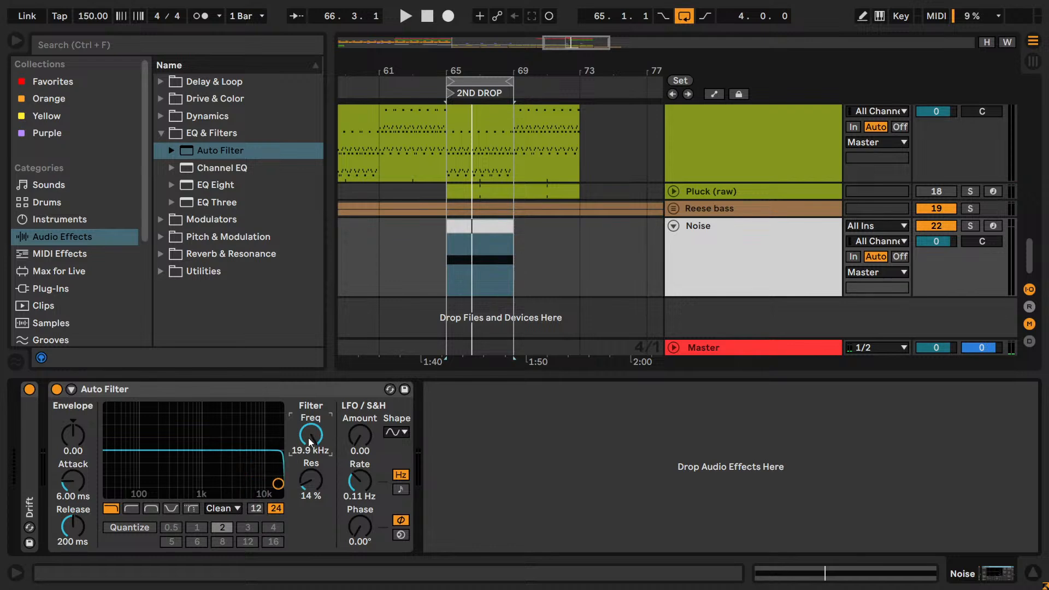
# - Trim the start of the Noise clip's A#1 note to 1.3 and audition the drop
pyautogui.moveTo(575, 41); pyautogui.dragTo(575, 53)
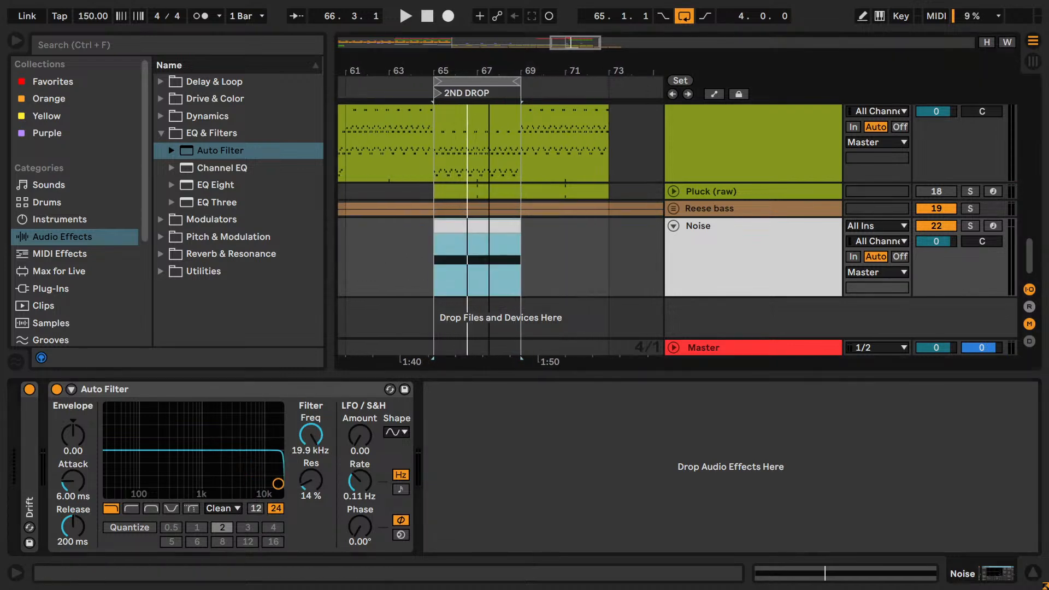
pyautogui.doubleClick(459, 257)
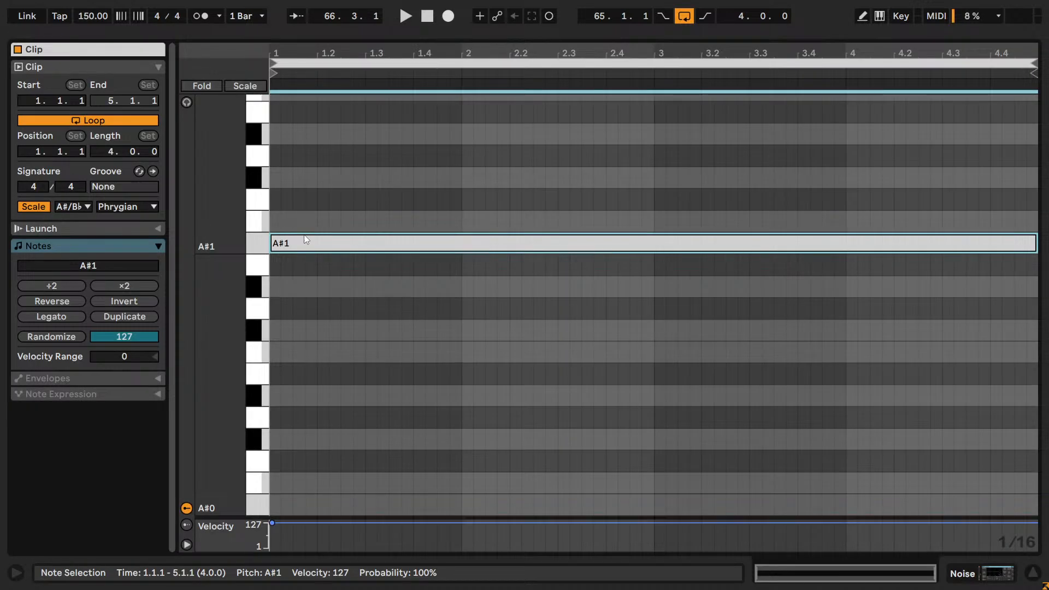
pyautogui.moveTo(272, 243); pyautogui.dragTo(367, 246)
pyautogui.hotkey('shift', 'Tab')
pyautogui.press('space')
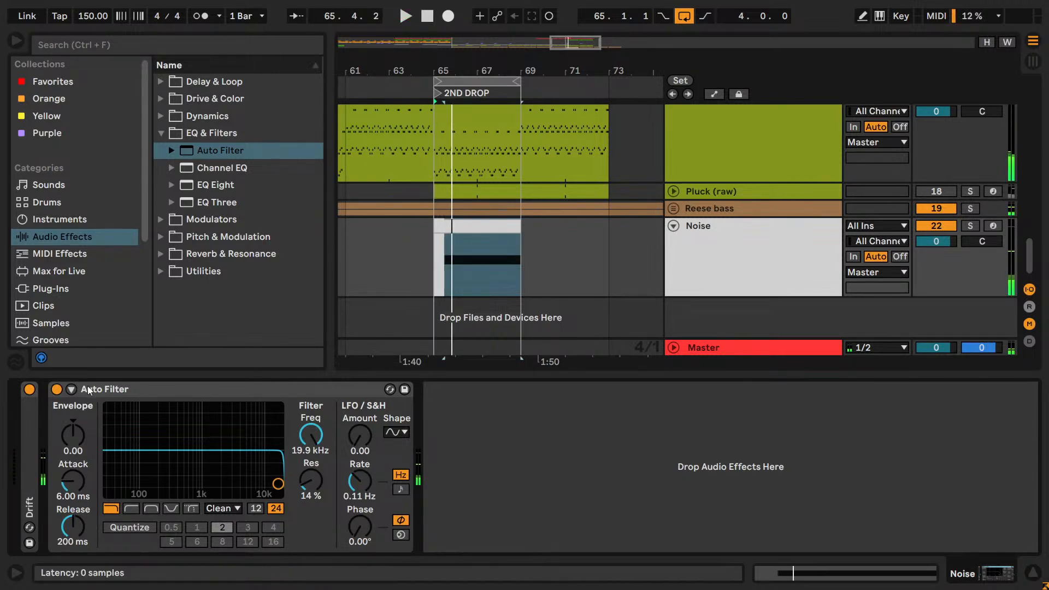
# - Insert a Utility before Auto Filter on the Noise track and set its gain to -6 dB
pyautogui.click(160, 271)
pyautogui.doubleClick(219, 305)
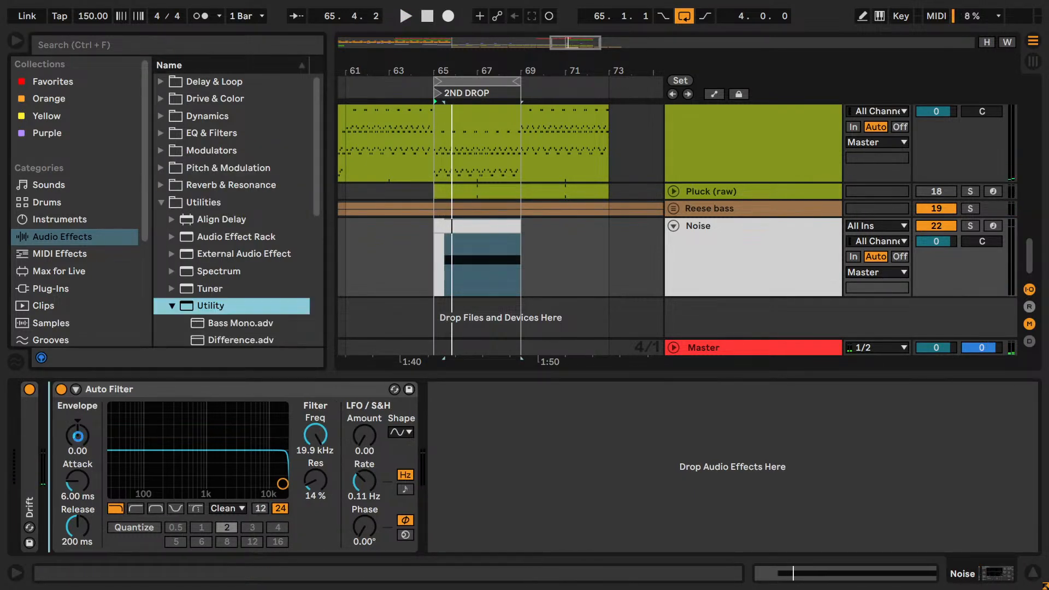
pyautogui.moveTo(159, 442); pyautogui.dragTo(160, 445)
pyautogui.press('Down')
pyautogui.press('space')
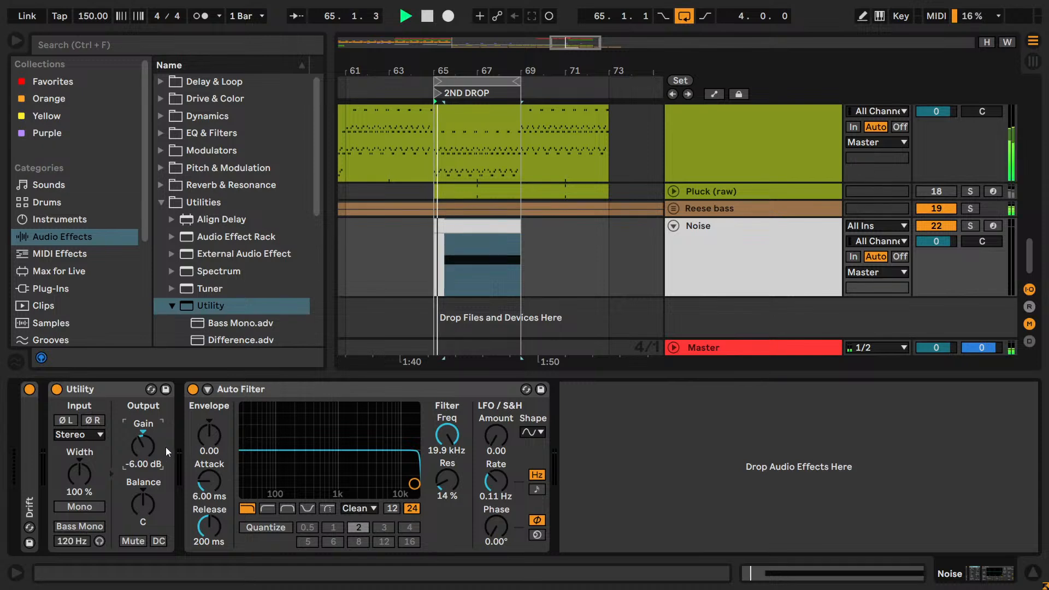
# - Try Utility's gain at -9 dB and Auto Filter's frequency at 2.98 kHz during playback
pyautogui.press('Down')
pyautogui.press('Down')
pyautogui.press('Down')
pyautogui.moveTo(447, 435); pyautogui.dragTo(446, 463)
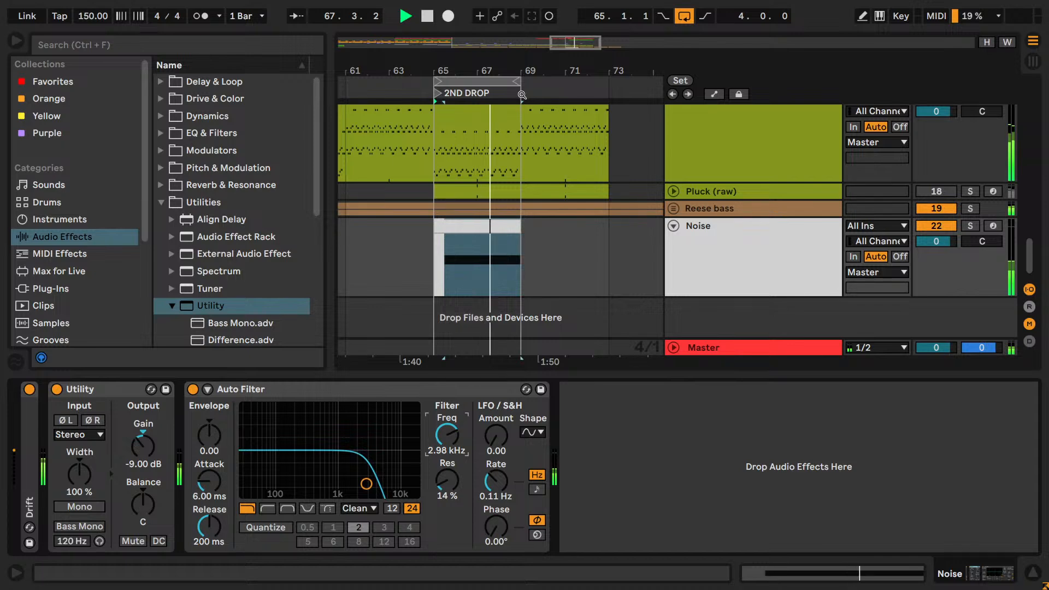
# - Set Auto Filter's resonance to 32% and show its Frequency automation in a separate, taller lane under the Noise track
pyautogui.click(518, 81)
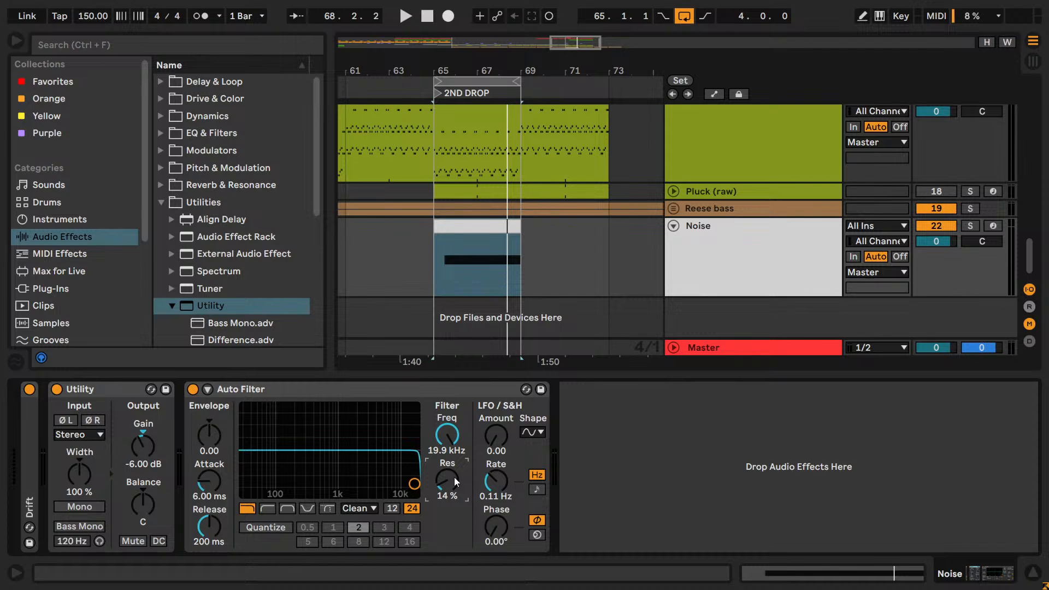
pyautogui.rightClick(436, 443)
pyautogui.click(470, 453)
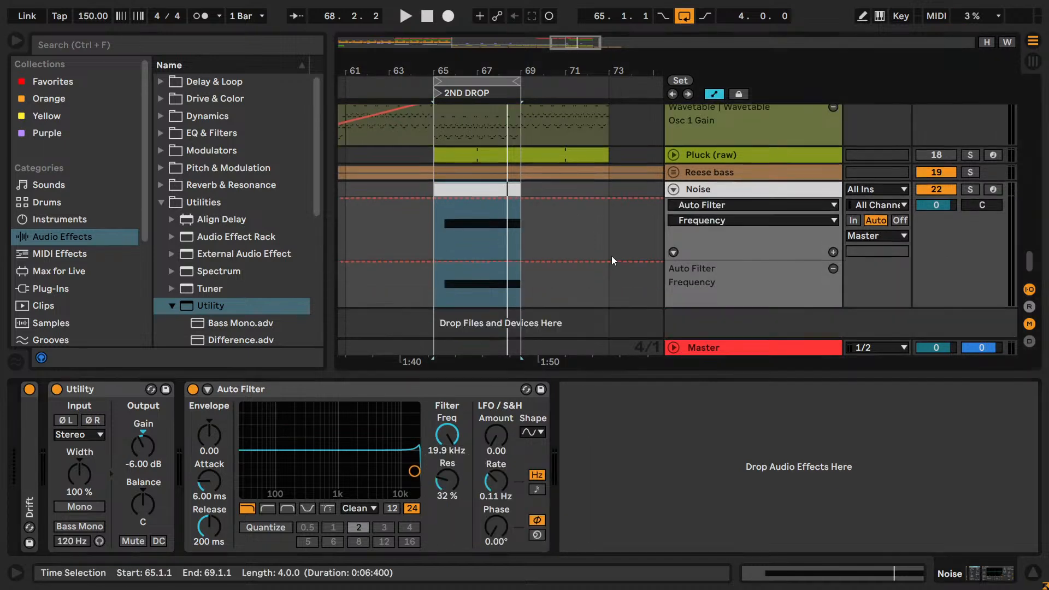
pyautogui.scroll(-1, 612, 261)
pyautogui.moveTo(775, 297); pyautogui.dragTo(787, 347)
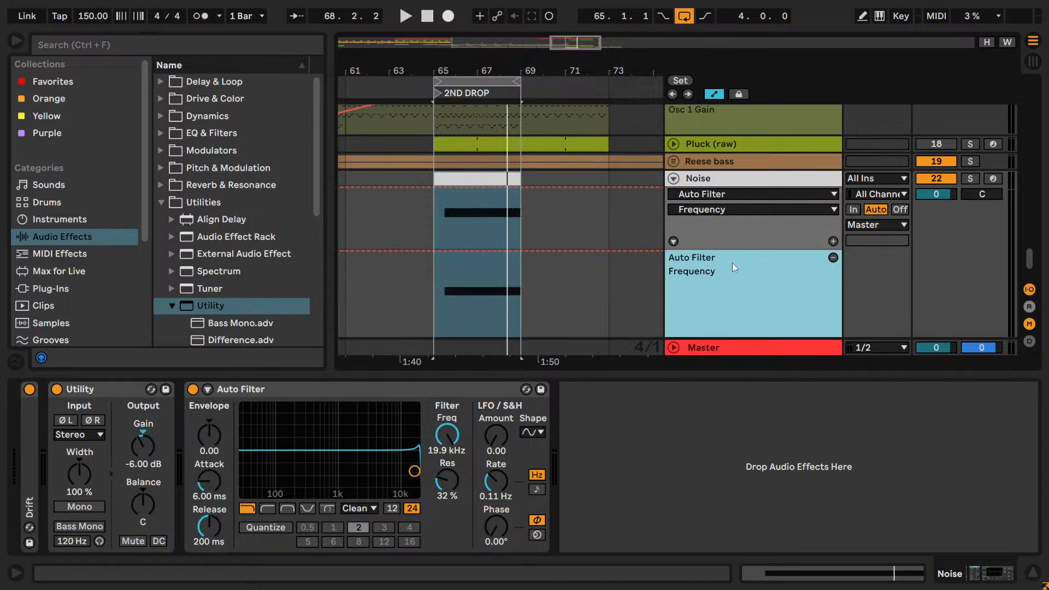
# - With a 2-bar grid, automate Auto Filter's frequency as a ramp from 19.9 kHz down to 26 Hz across bars 65 to 69
pyautogui.scroll(-2, 733, 267)
pyautogui.rightClick(498, 257)
pyautogui.click(616, 478)
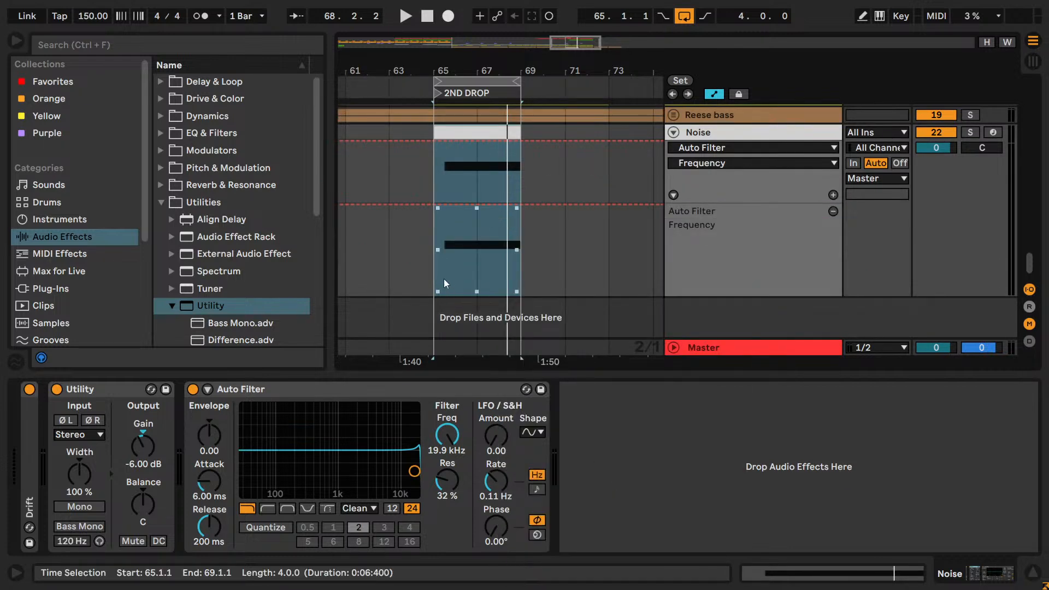
pyautogui.moveTo(445, 279); pyautogui.dragTo(444, 289)
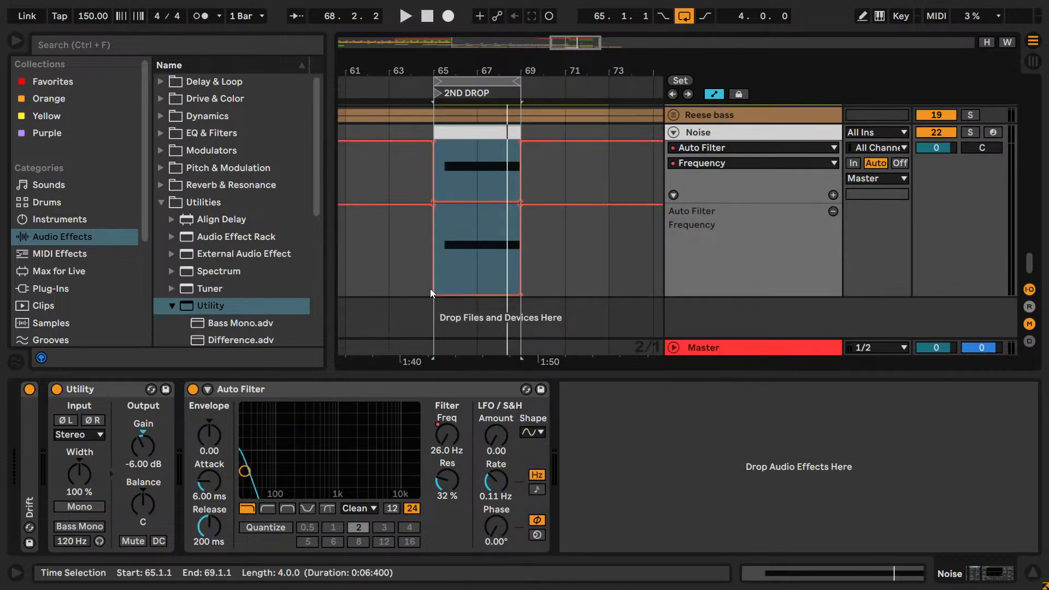
pyautogui.click(434, 294)
pyautogui.click(434, 293)
pyautogui.press('space')
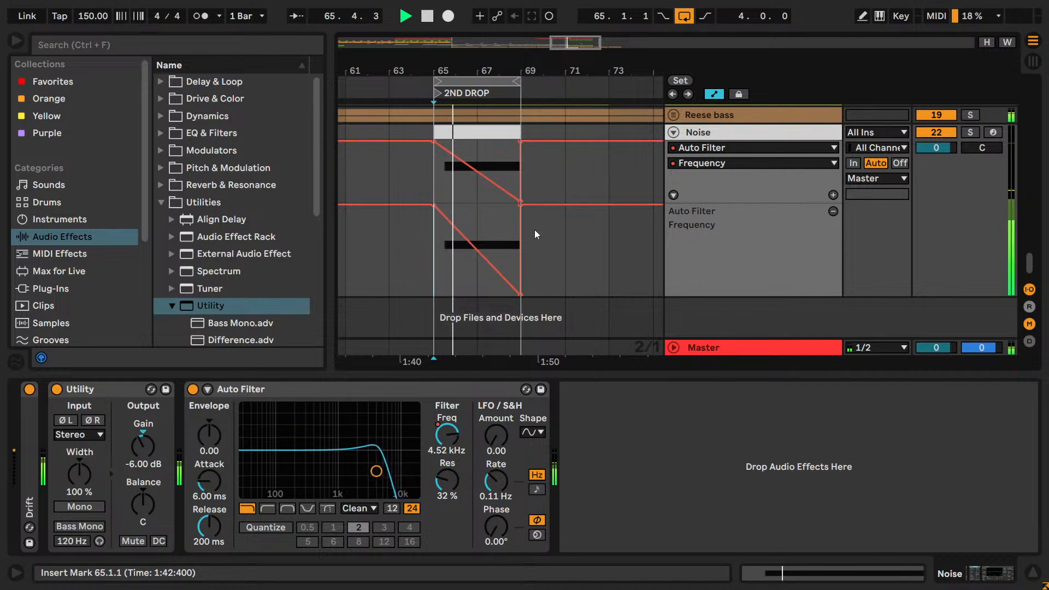
pyautogui.press('space')
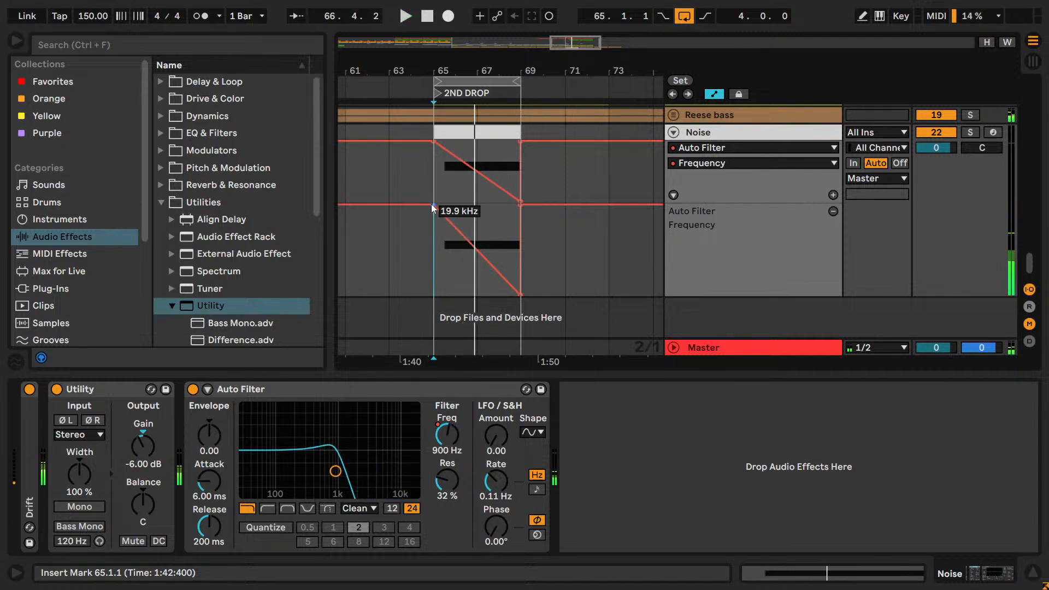
pyautogui.press('space')
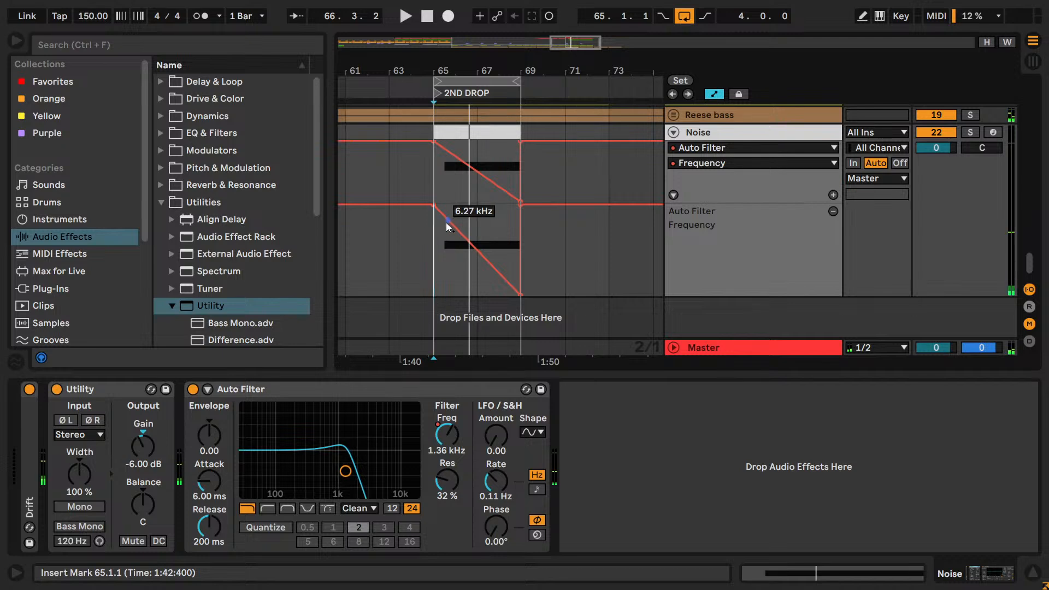
# - Switch to a 1/8 grid and move the ramp's first breakpoint to the noise note's start at 65.3.1, then audition it
pyautogui.rightClick(452, 249)
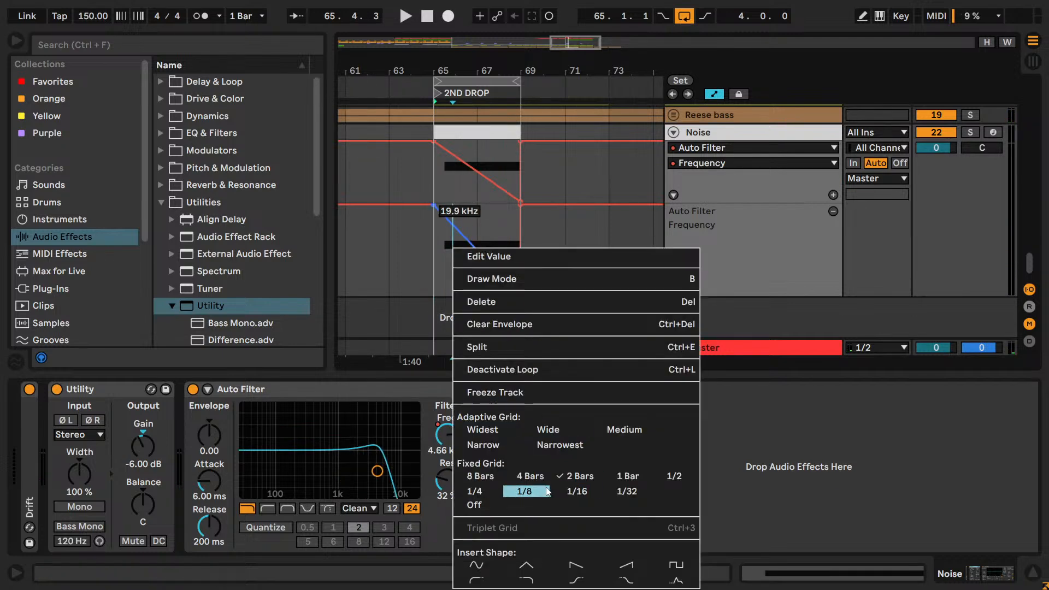
pyautogui.click(529, 492)
pyautogui.moveTo(430, 213); pyautogui.dragTo(448, 211)
pyautogui.press('space')
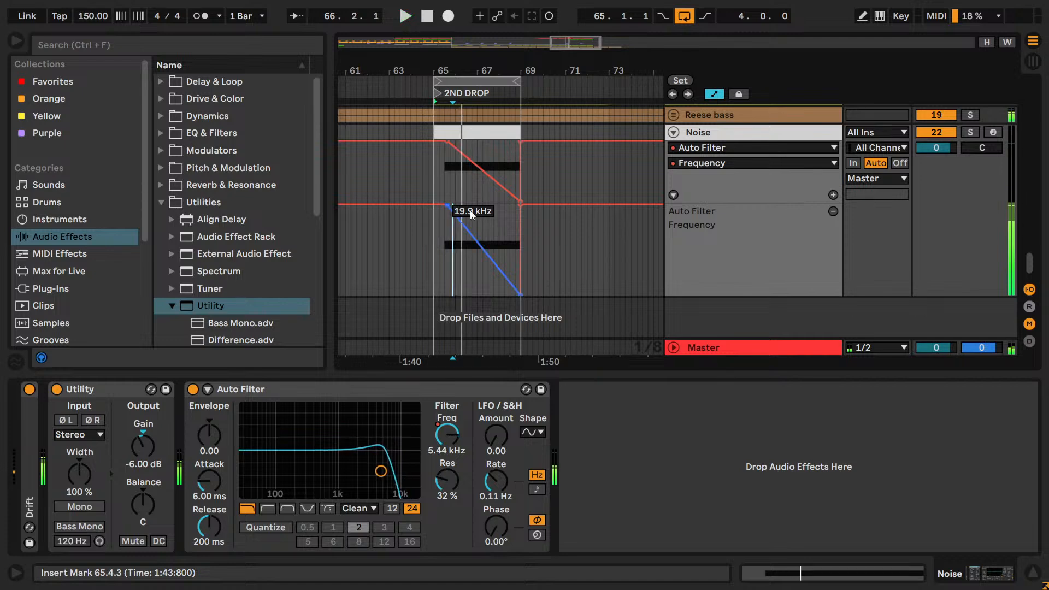
pyautogui.moveTo(447, 208); pyautogui.dragTo(442, 206)
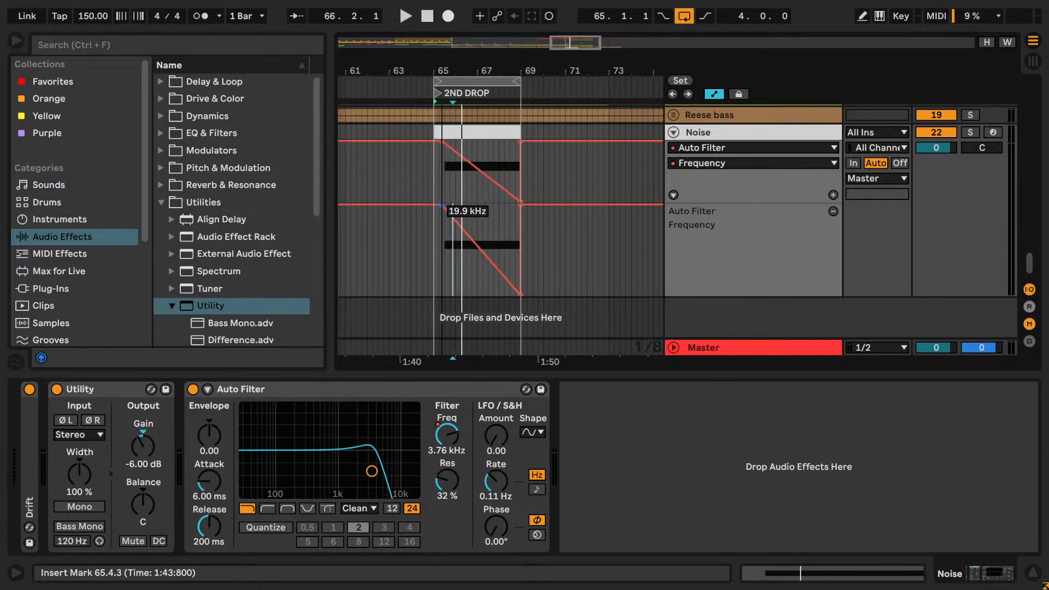
pyautogui.moveTo(442, 206); pyautogui.dragTo(445, 206)
pyautogui.moveTo(564, 46)
pyautogui.mouseDown()
pyautogui.moveTo(566, 104)
pyautogui.moveTo(601, 44)
pyautogui.moveTo(572, 35)
pyautogui.mouseUp()
pyautogui.press('space')
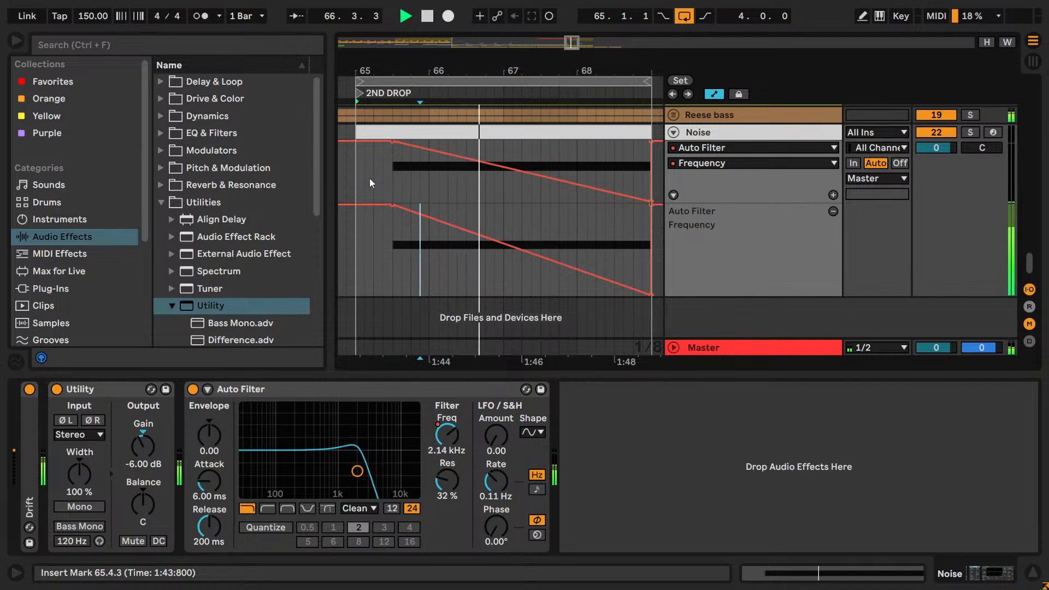
pyautogui.press('space')
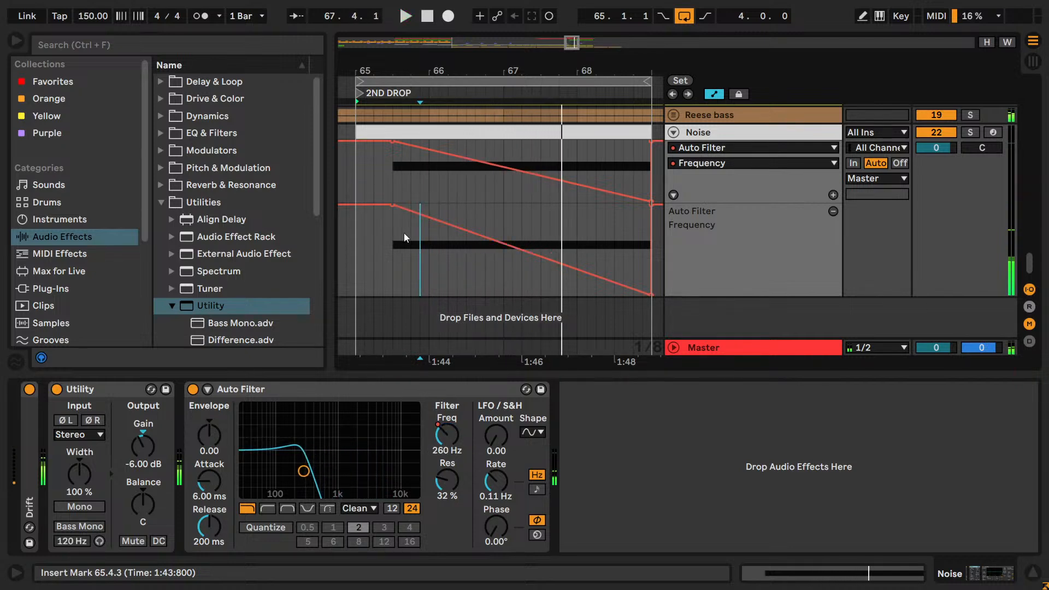
# - Lower the first breakpoint of the filter sweep to 10.4 kHz while auditioning the drop
pyautogui.moveTo(392, 206)
pyautogui.mouseDown()
pyautogui.moveTo(392, 226)
pyautogui.moveTo(393, 212)
pyautogui.mouseUp()
pyautogui.press('space')
pyautogui.press('space')
pyautogui.press('space')
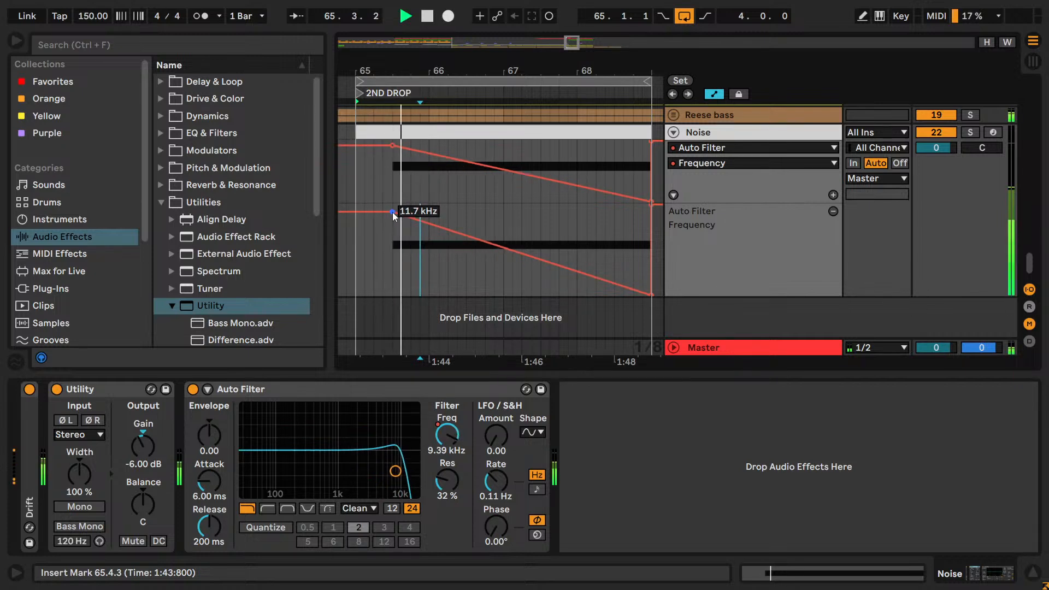
pyautogui.press('space')
pyautogui.moveTo(393, 211); pyautogui.dragTo(393, 215)
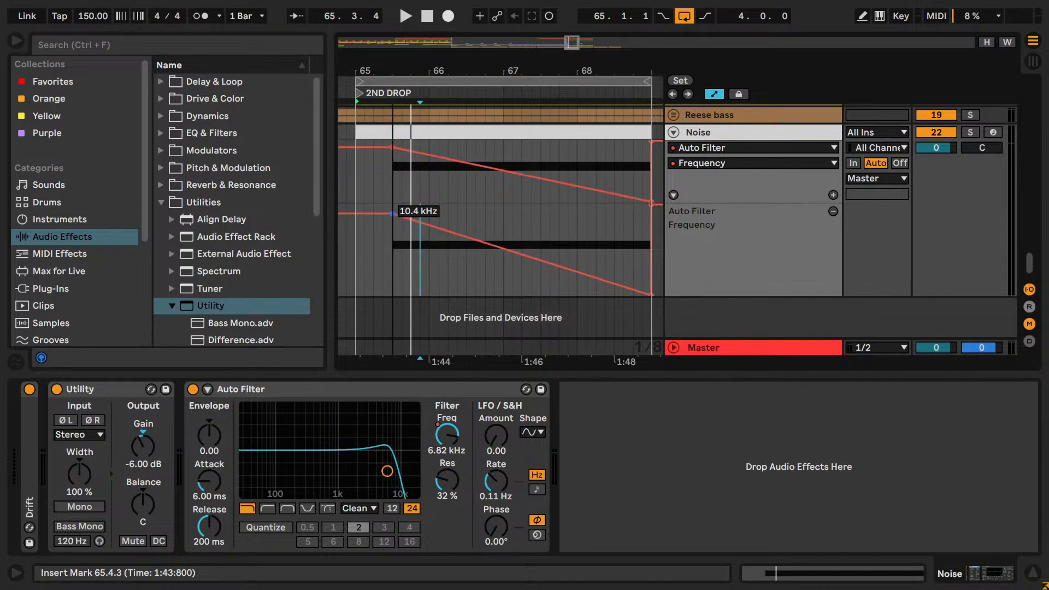
# - Enlarge the Frequency automation lane and raise the sweep's first breakpoint to 10.9 kHz
pyautogui.moveTo(734, 297); pyautogui.dragTo(733, 453)
pyautogui.scroll(-2, 661, 230)
pyautogui.press('space')
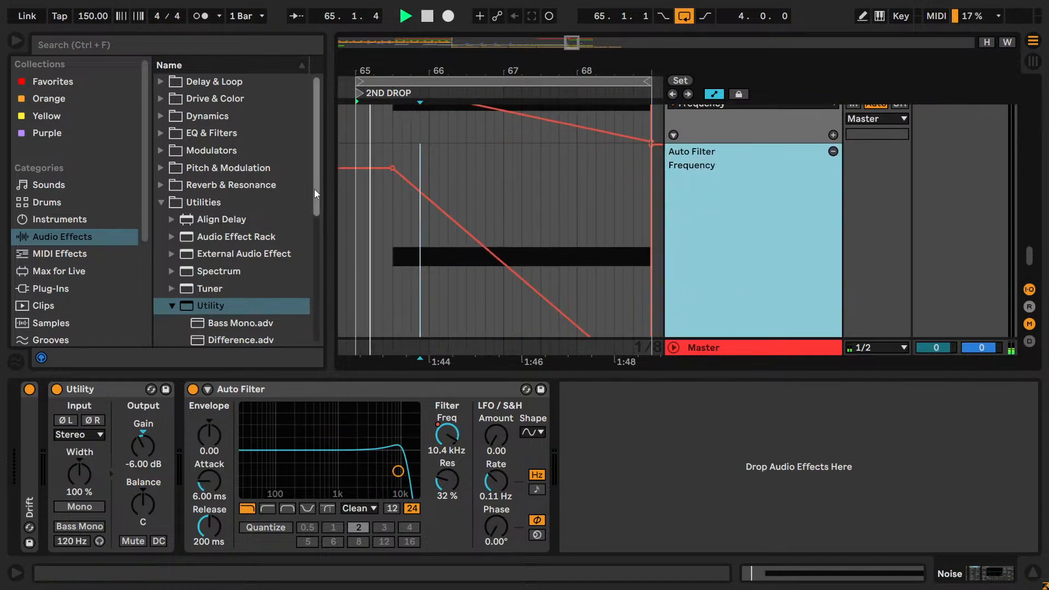
pyautogui.press('space')
pyautogui.moveTo(393, 169); pyautogui.dragTo(392, 166)
pyautogui.press('space')
pyautogui.press('space')
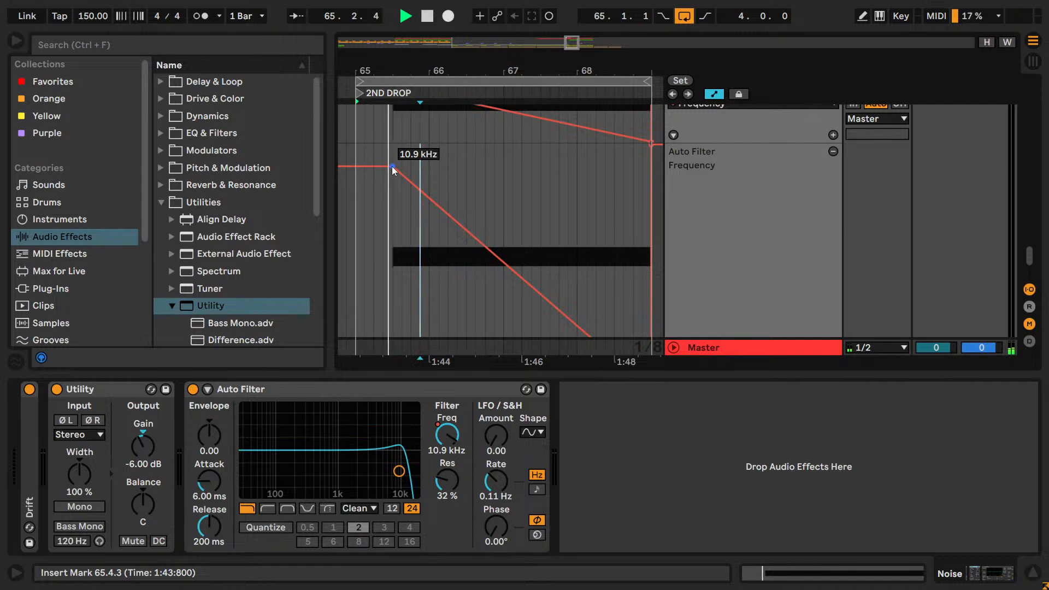
# - Enter an exact value of 10 kHz for the sweep's first breakpoint and audition it
pyautogui.rightClick(392, 166)
pyautogui.click(407, 173)
pyautogui.write('1000')
pyautogui.press('Return')
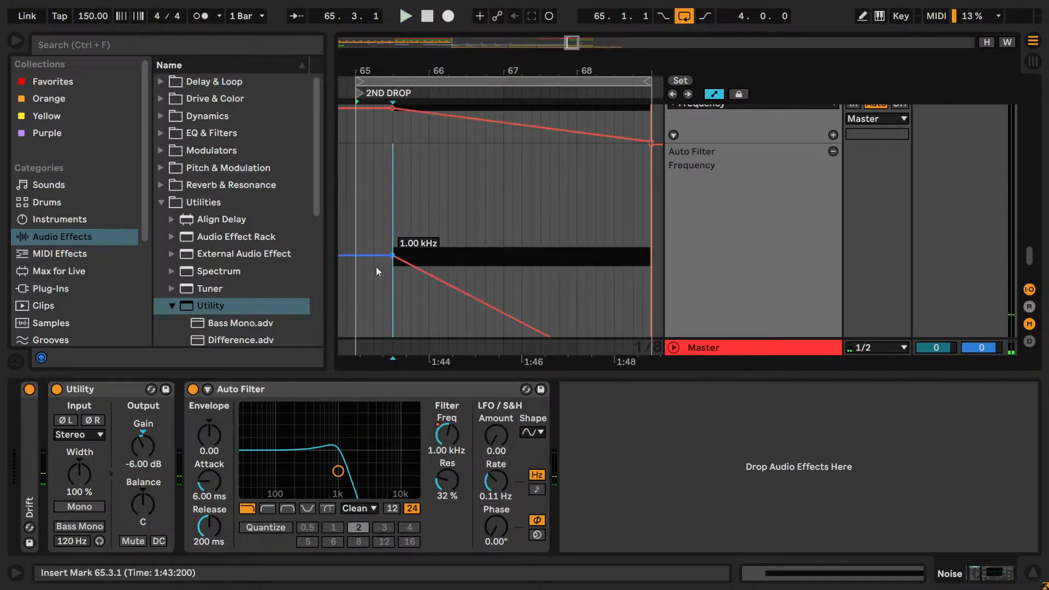
pyautogui.rightClick(394, 255)
pyautogui.click(406, 260)
pyautogui.write('10000')
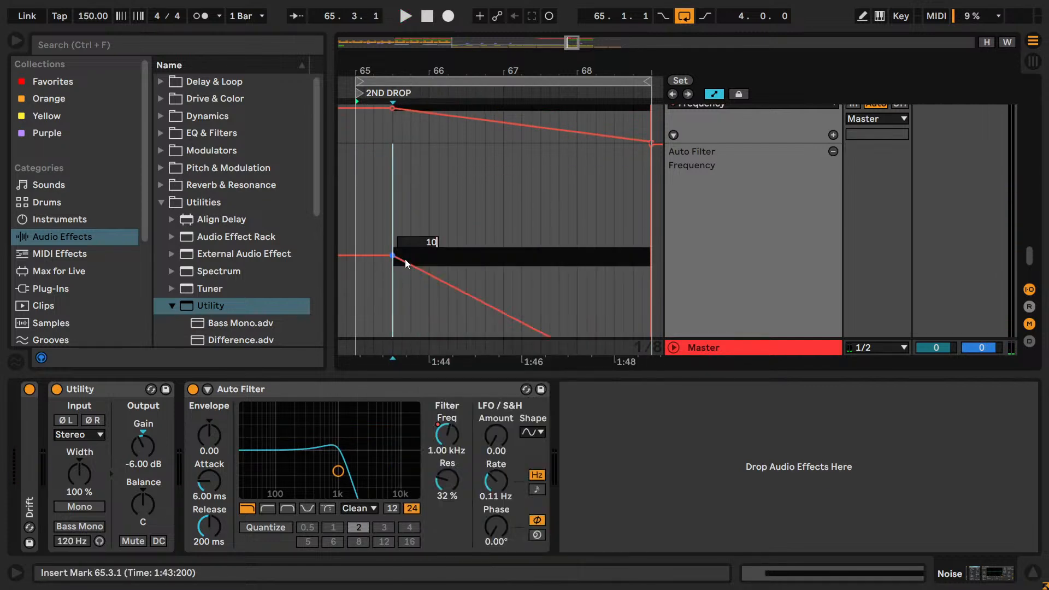
pyautogui.press('Return')
pyautogui.press('space')
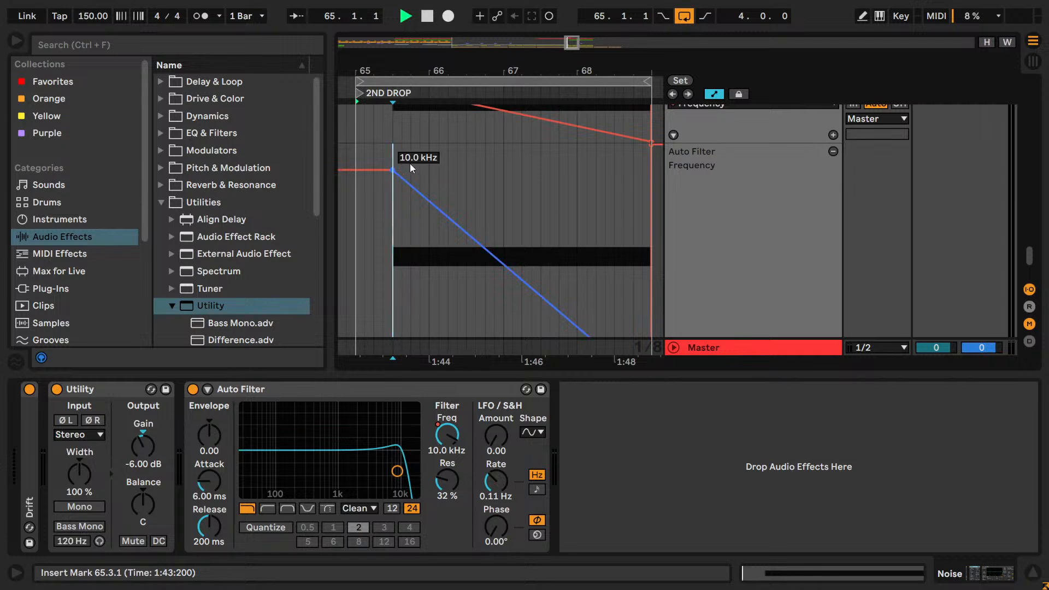
pyautogui.press('space')
# - Set the sweep's first breakpoint to 9.5 kHz and play the start of the drop
pyautogui.rightClick(392, 170)
pyautogui.click(402, 178)
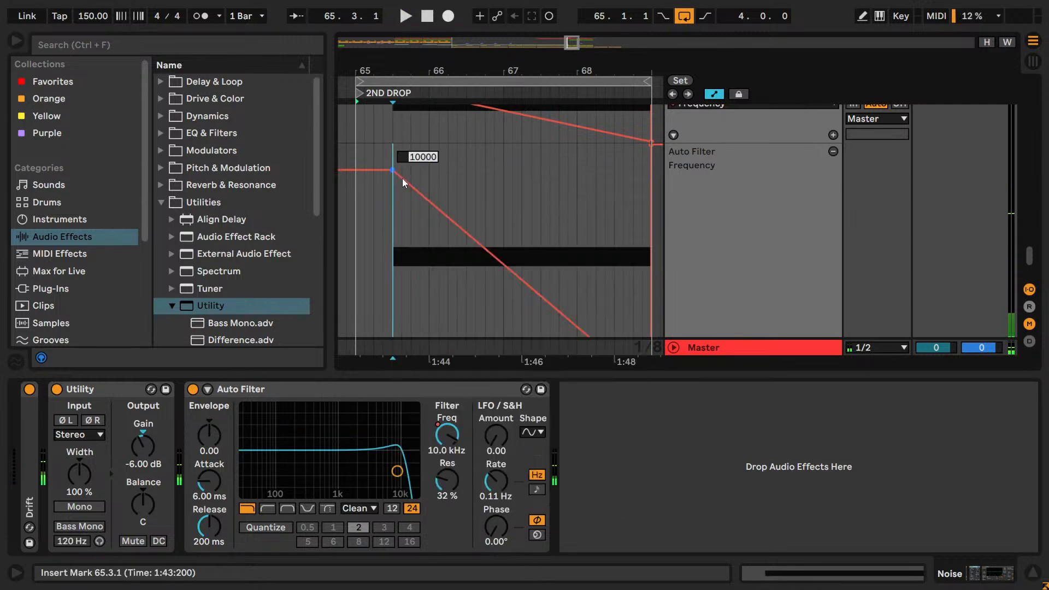
pyautogui.write('9500')
pyautogui.press('Return')
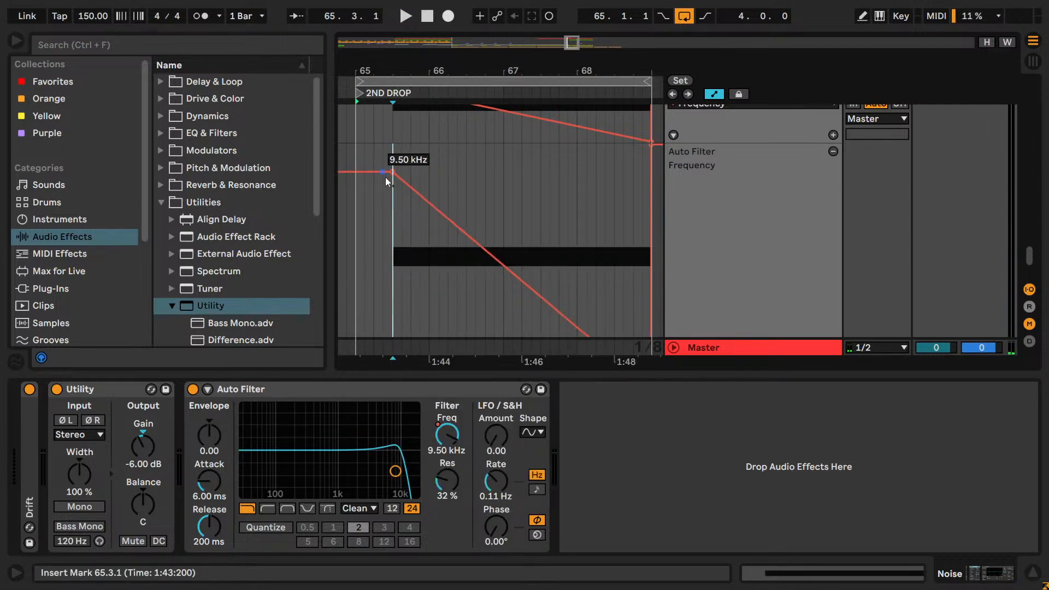
pyautogui.press('space')
pyautogui.press('space')
# - Set the sweep's first breakpoint to 9.25 kHz and listen to the result
pyautogui.rightClick(392, 172)
pyautogui.click(405, 179)
pyautogui.write('9500')
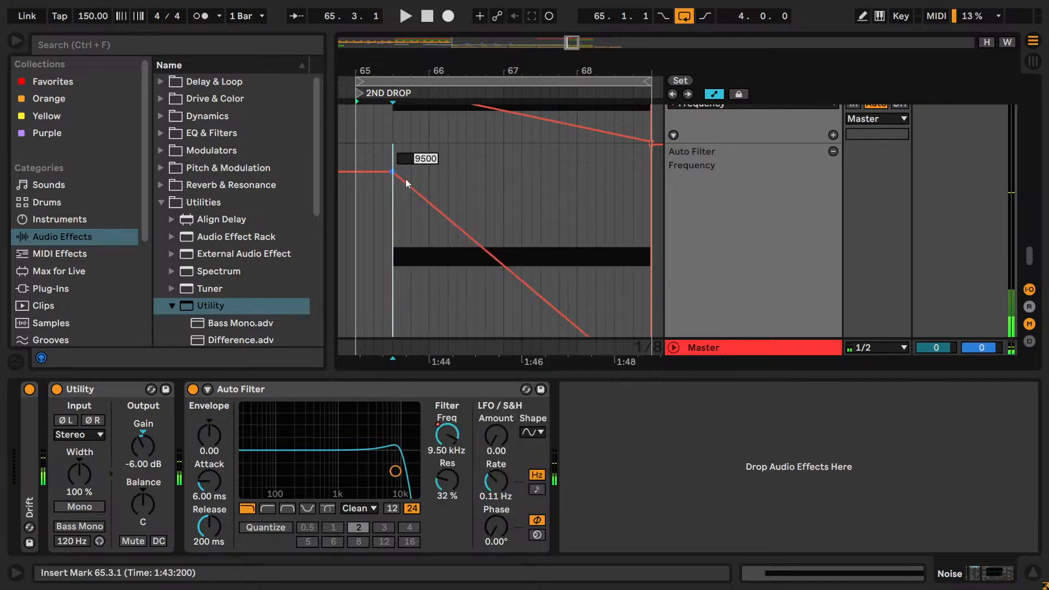
pyautogui.write('250')
pyautogui.press('Return')
pyautogui.press('space')
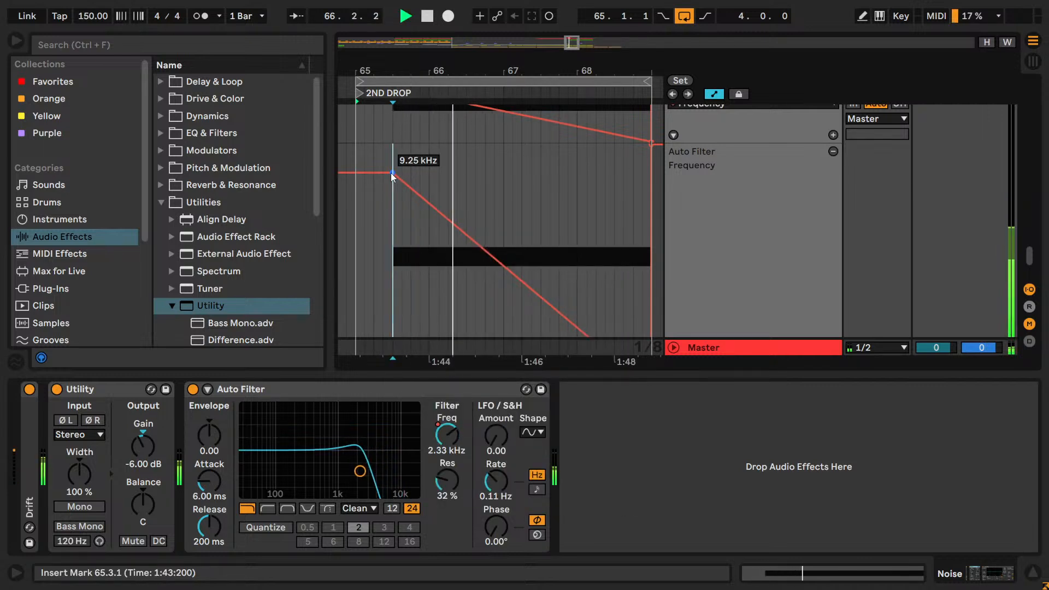
# - Set the sweep's first breakpoint to 9 kHz during playback
pyautogui.rightClick(391, 173)
pyautogui.click(411, 184)
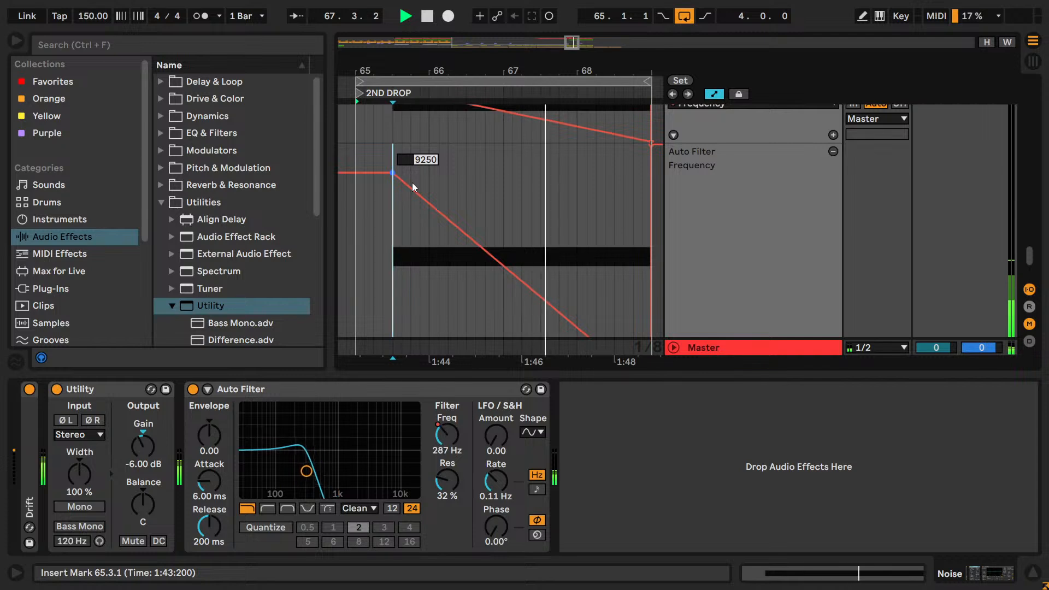
pyautogui.write('9000')
pyautogui.press('Return')
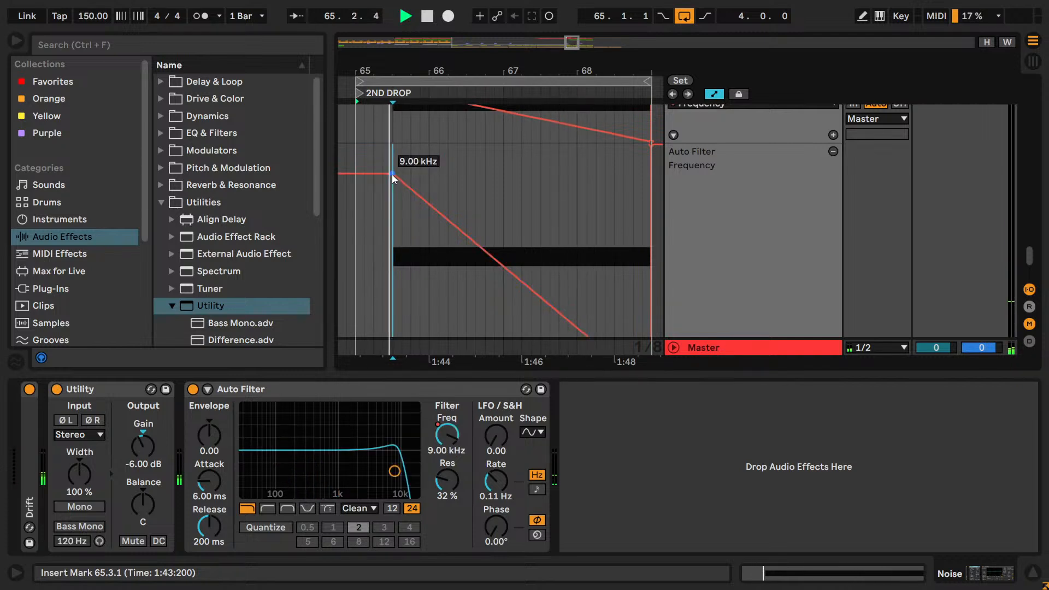
# - Set the sweep's first breakpoint to 9.5 kHz again and audition the start of the drop
pyautogui.rightClick(392, 174)
pyautogui.click(411, 186)
pyautogui.write('9500')
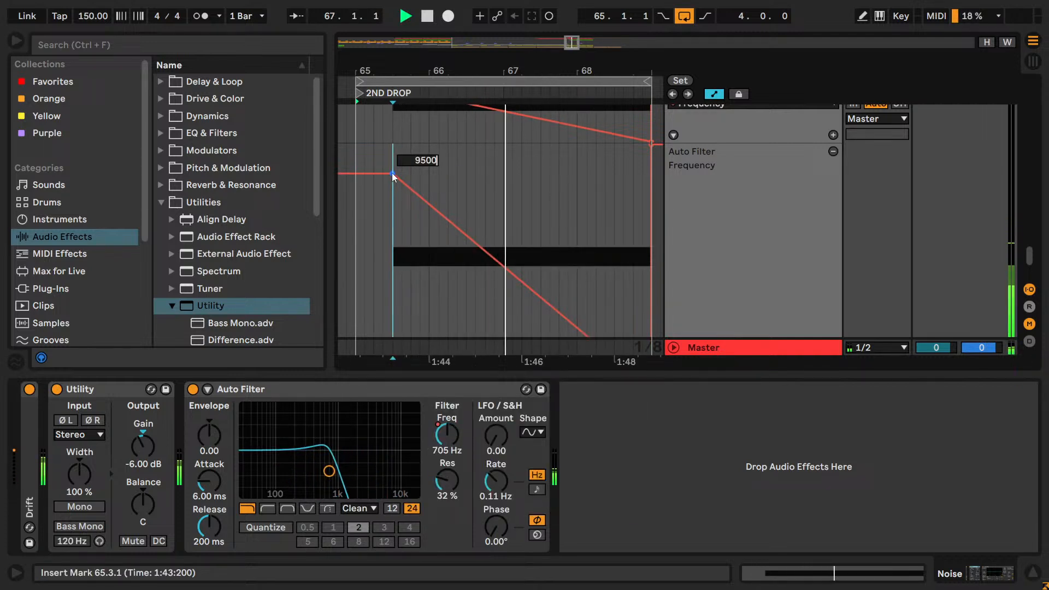
pyautogui.press('Return')
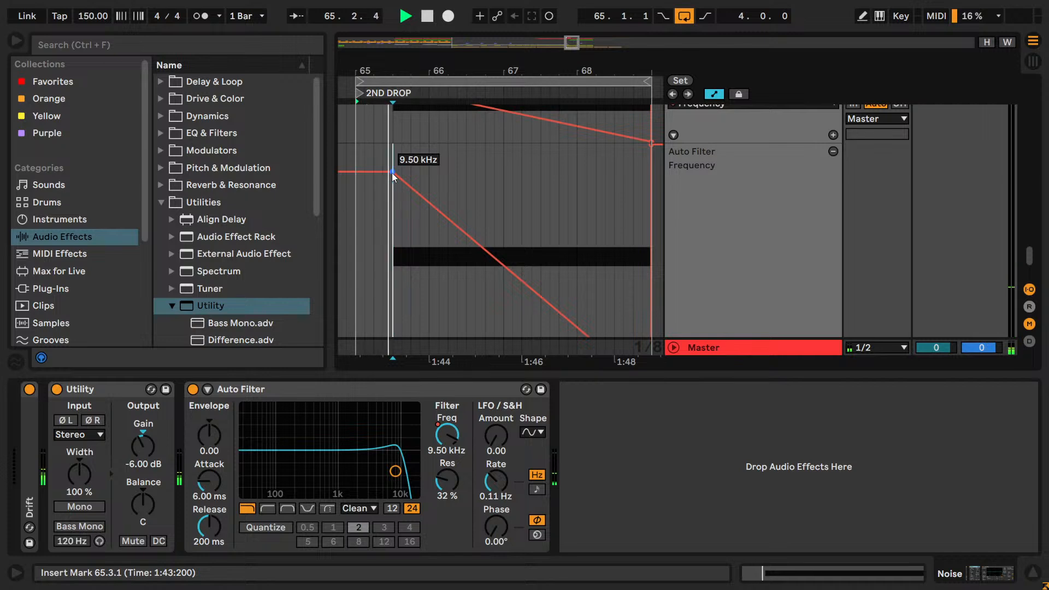
pyautogui.press('space')
# - Set the first breakpoint of the filter sweep to 9.4 kHz and listen to the opening of the drop
pyautogui.rightClick(393, 172)
pyautogui.click(405, 182)
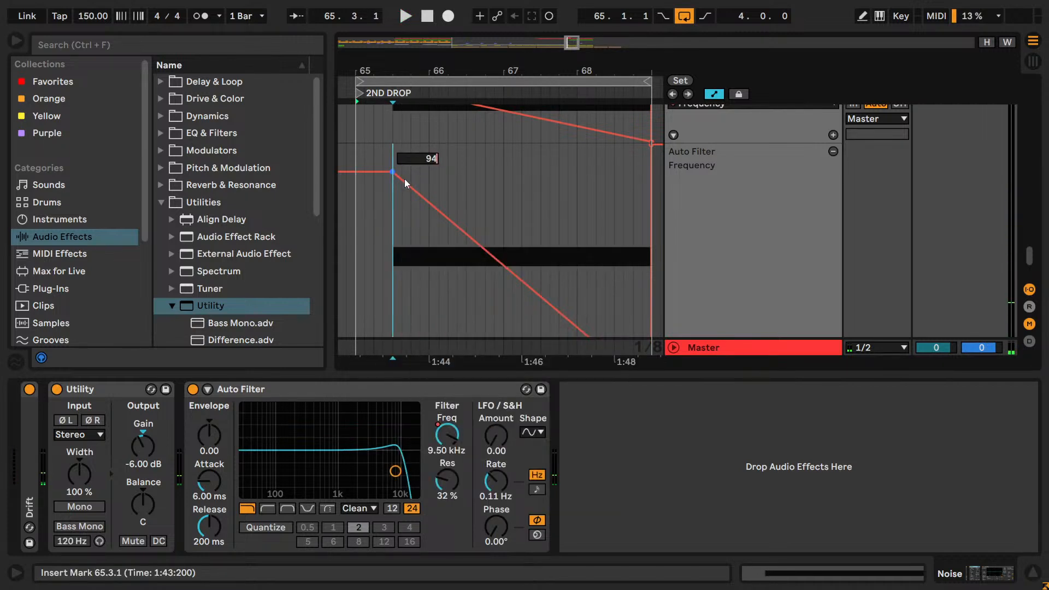
pyautogui.press('Return')
pyautogui.press('space')
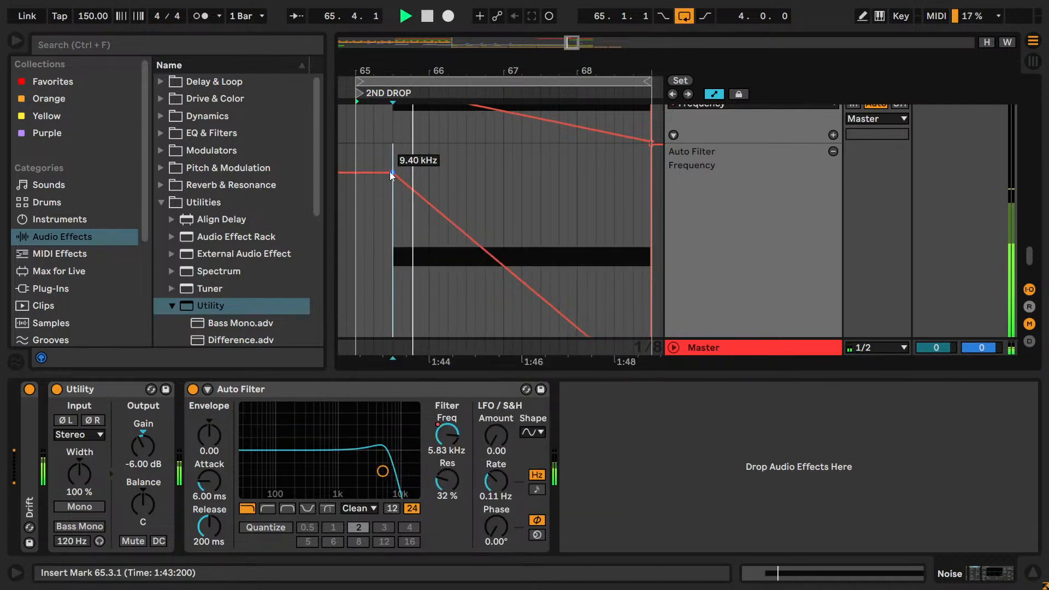
pyautogui.press('space')
# - Try 9.3 kHz as the sweep's first breakpoint value and play the drop
pyautogui.rightClick(392, 174)
pyautogui.click(411, 182)
pyautogui.write('9300')
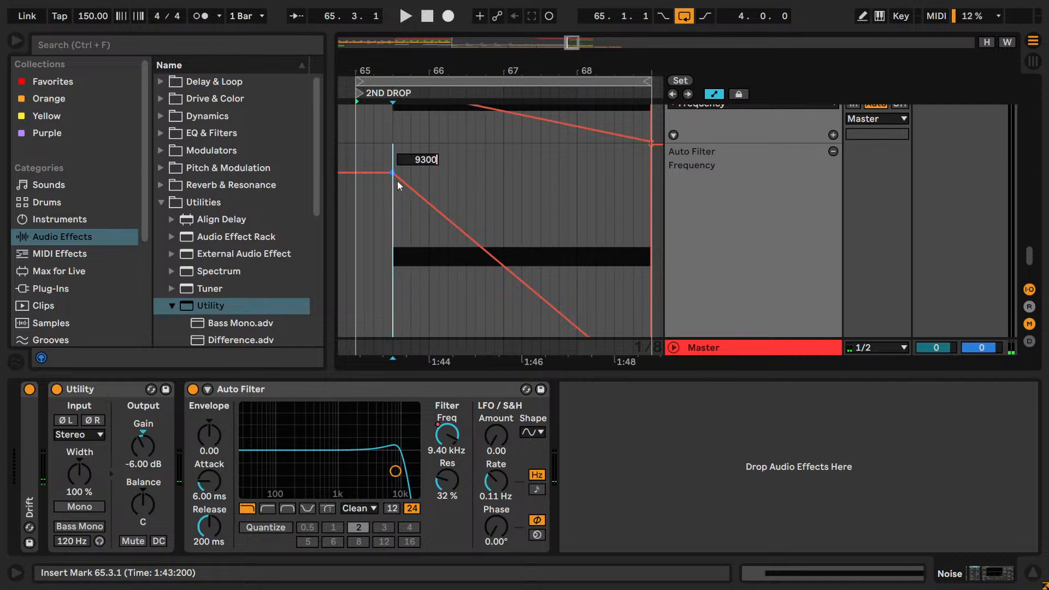
pyautogui.press('Return')
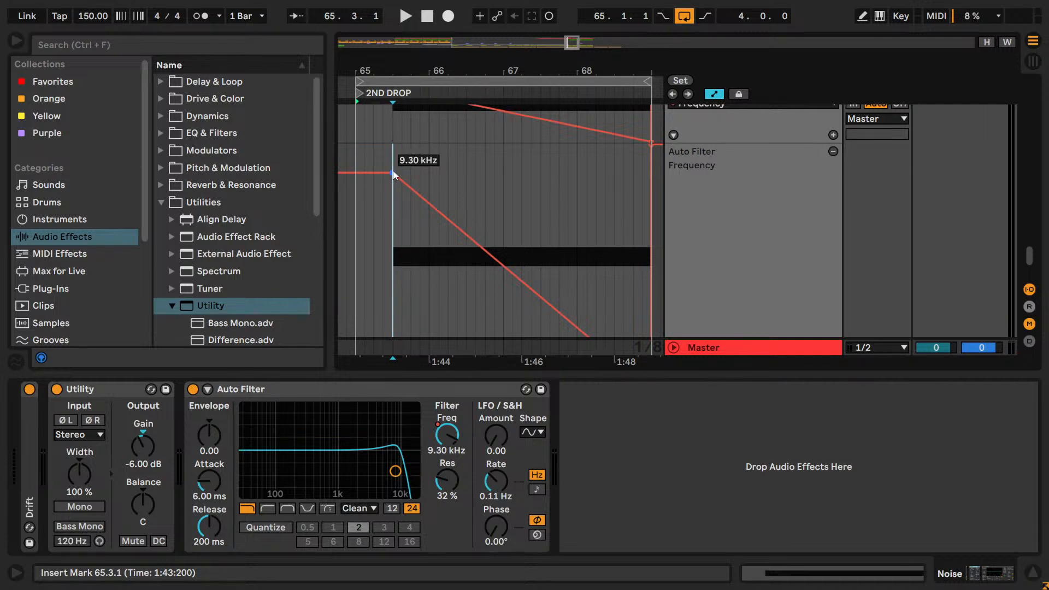
pyautogui.press('space')
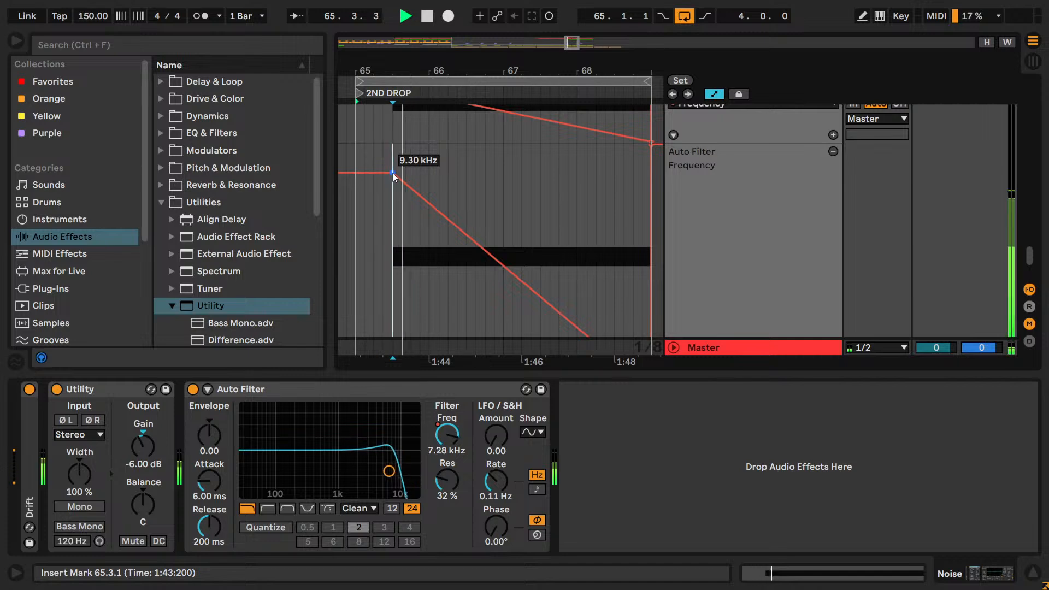
# - Return the sweep's first breakpoint to 9.4 kHz and stop playback
pyautogui.rightClick(392, 173)
pyautogui.click(401, 178)
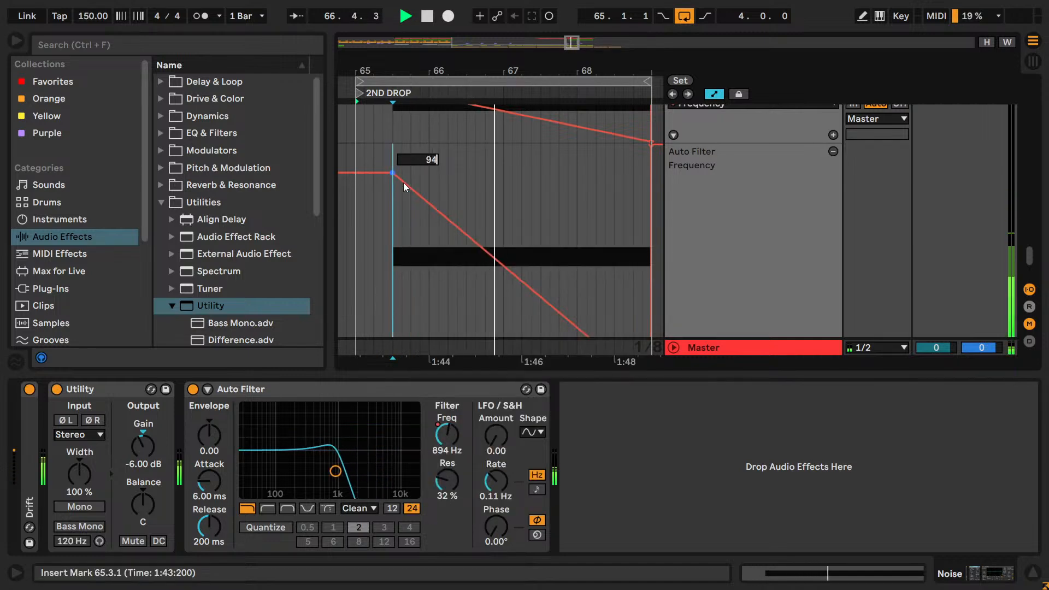
pyautogui.press('Return')
pyautogui.press('space')
# - Shrink the Noise track's Auto Filter Frequency automation lane and play from the start of the second drop
pyautogui.moveTo(571, 45); pyautogui.dragTo(573, 29)
pyautogui.scroll(-3, 536, 208)
pyautogui.scroll(2, 543, 263)
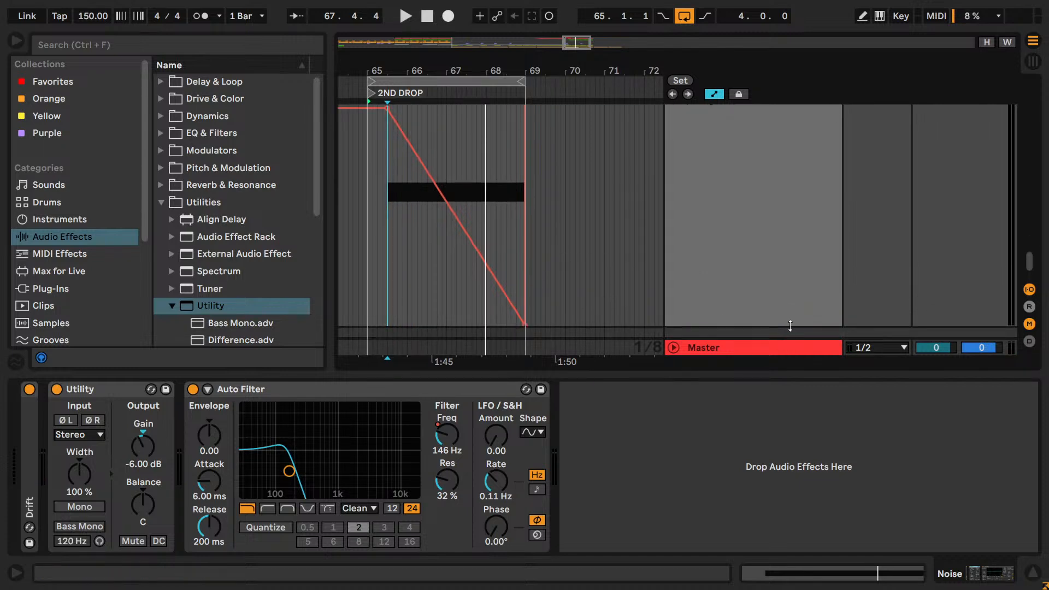
pyautogui.moveTo(789, 328); pyautogui.dragTo(766, 127)
pyautogui.scroll(4, 798, 258)
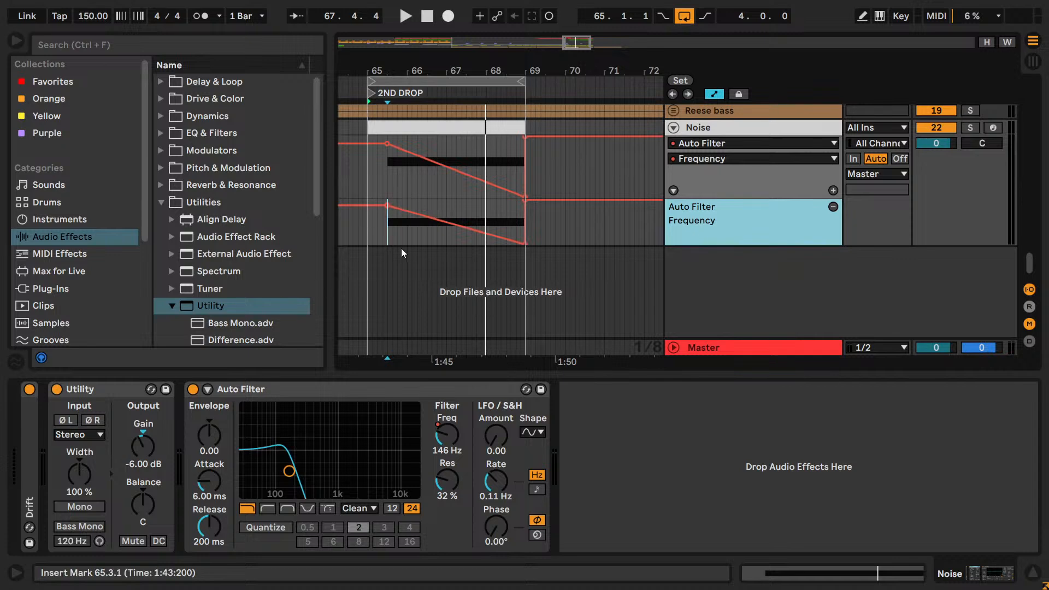
pyautogui.click(363, 220)
pyautogui.press('space')
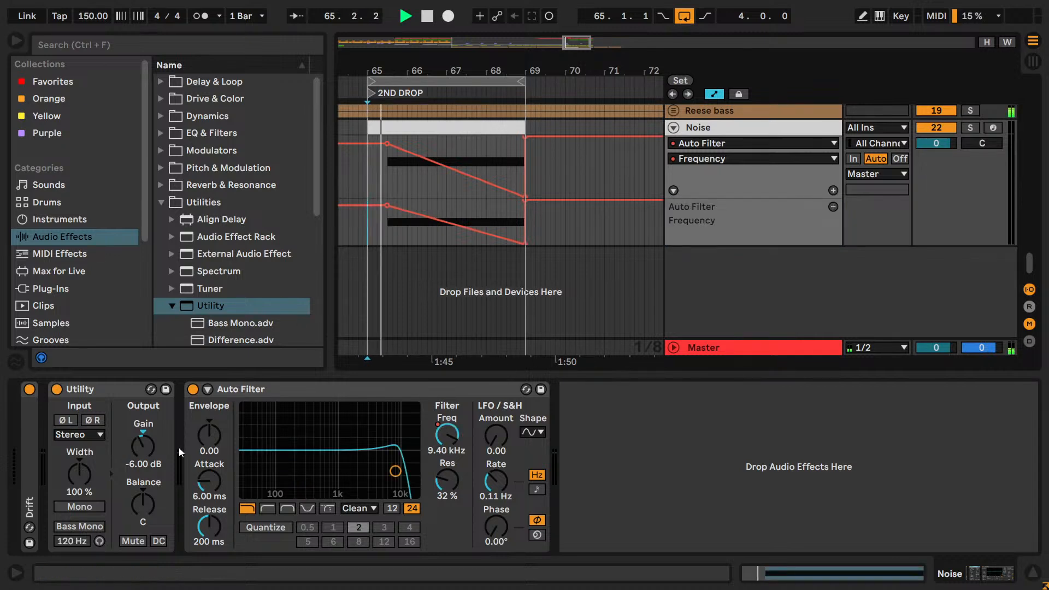
# - Lower the Noise track's Utility gain in 1 dB steps to -10 dB, raising it back to -9 dB while listening to the drop
pyautogui.click(154, 453)
pyautogui.write('-6')
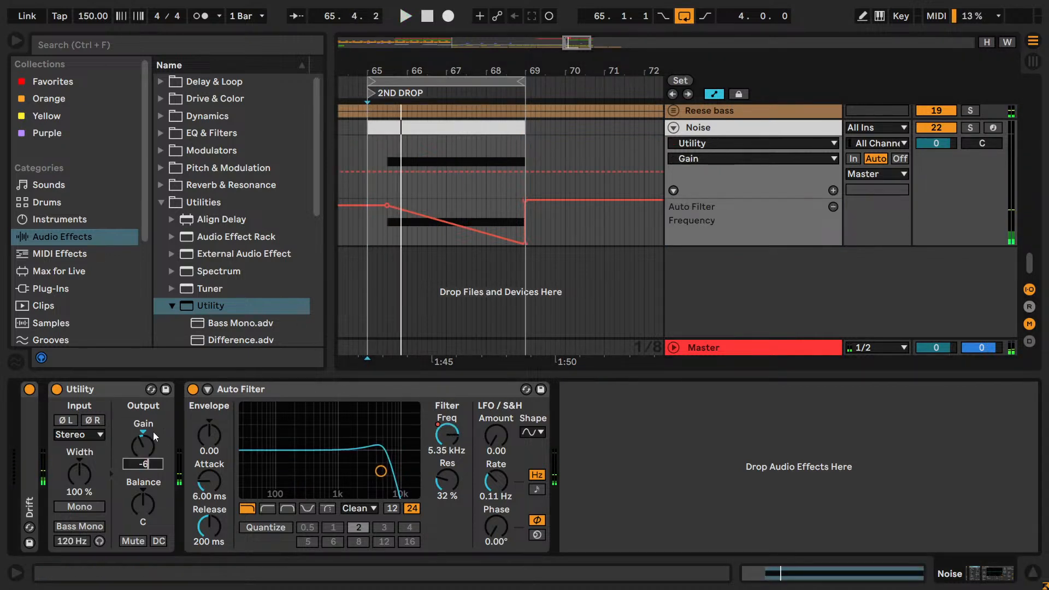
pyautogui.press('Return')
pyautogui.press('Down')
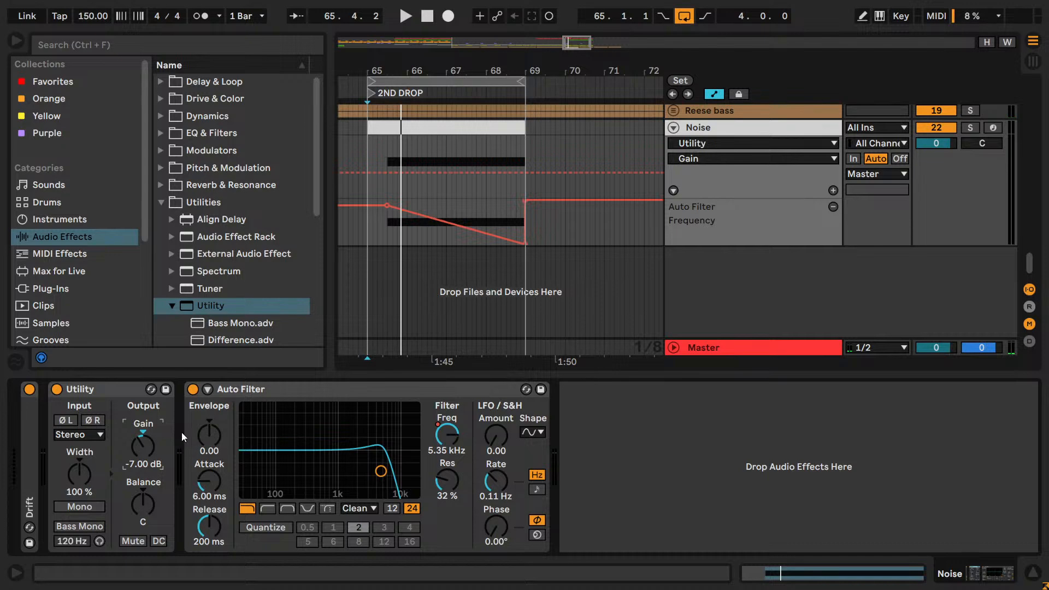
pyautogui.press('space')
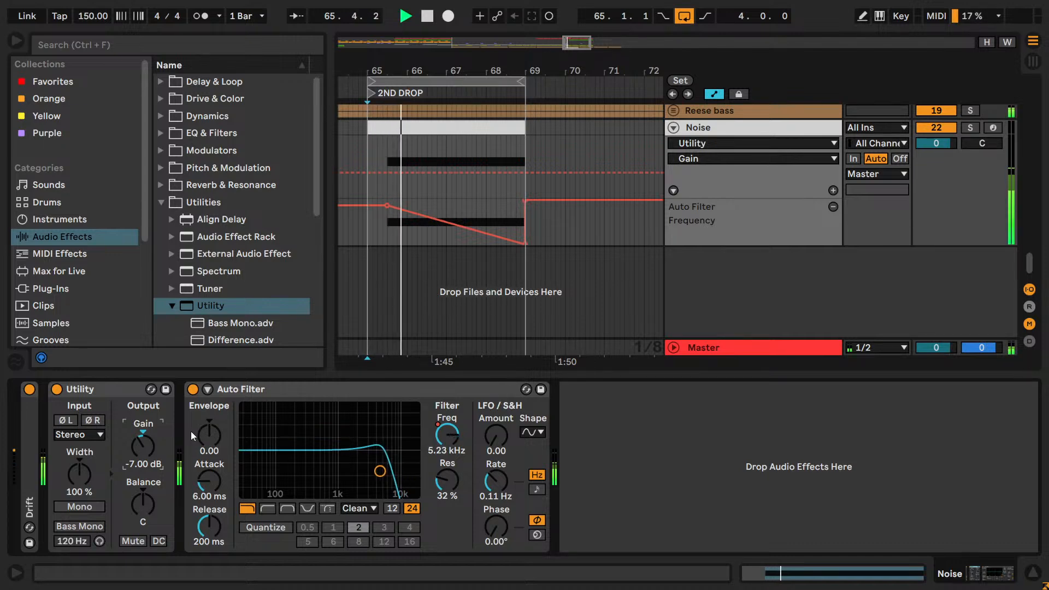
pyautogui.press('Down')
pyautogui.press('Down')
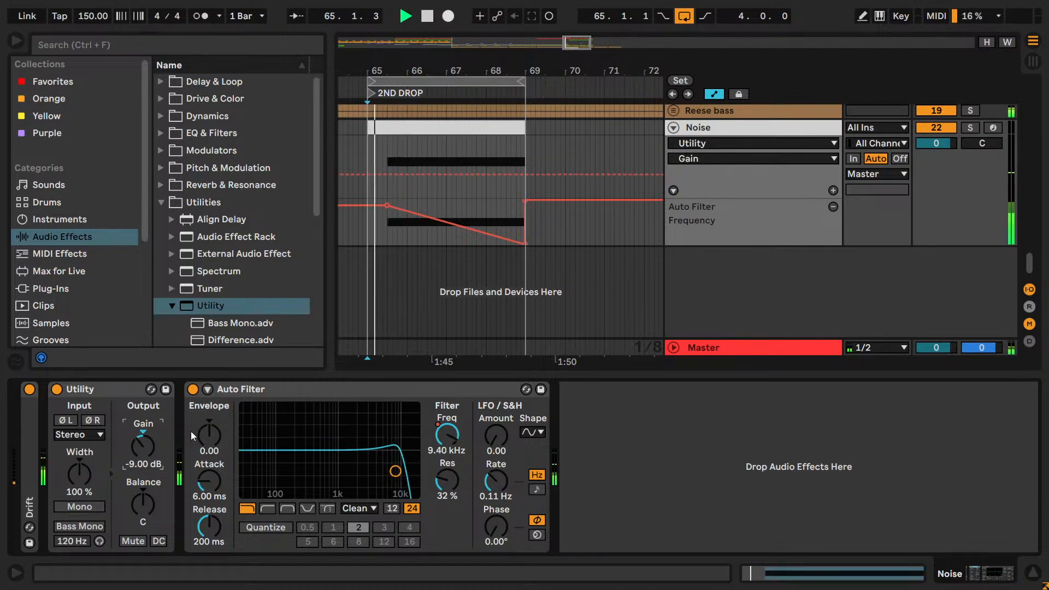
pyautogui.press('Down')
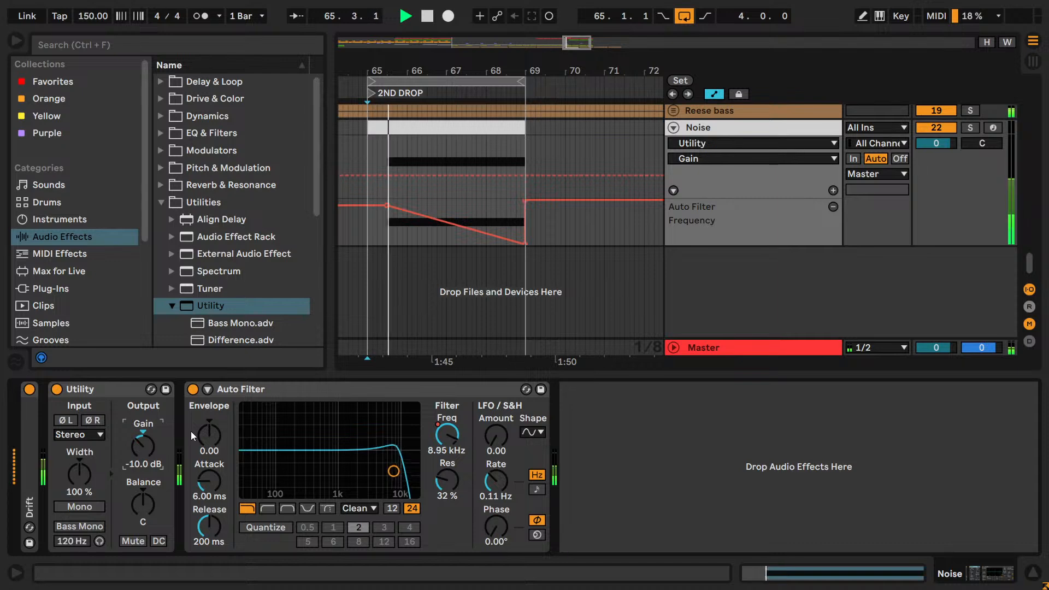
pyautogui.press('Up')
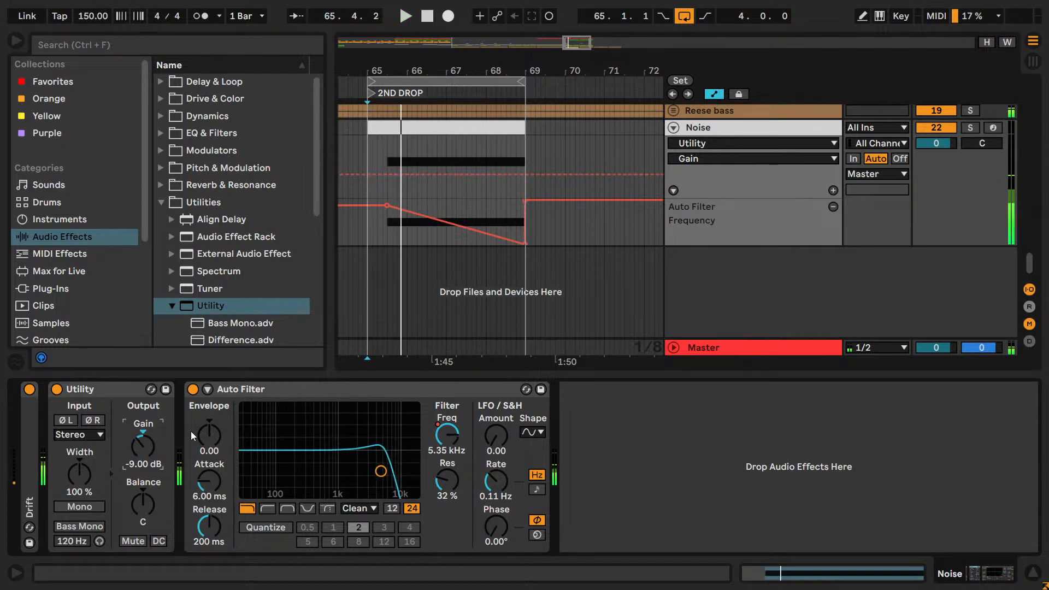
# - Fine-tune the Utility gain down in 0.1 dB steps to -9.6 dB, replaying the drop between adjustments
pyautogui.hotkey('shift', 'Down')
pyautogui.hotkey('shift', 'Down')
pyautogui.hotkey('shift', 'Down')
pyautogui.press('space')
pyautogui.press('space')
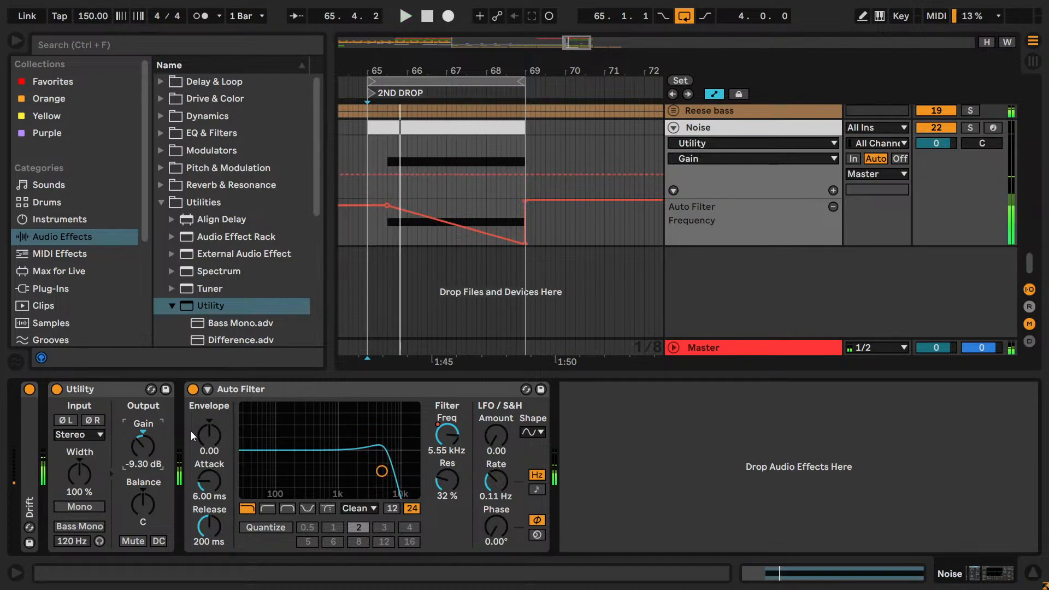
pyautogui.hotkey('shift', 'Down')
pyautogui.press('space')
pyautogui.press('space')
pyautogui.hotkey('shift', 'Down')
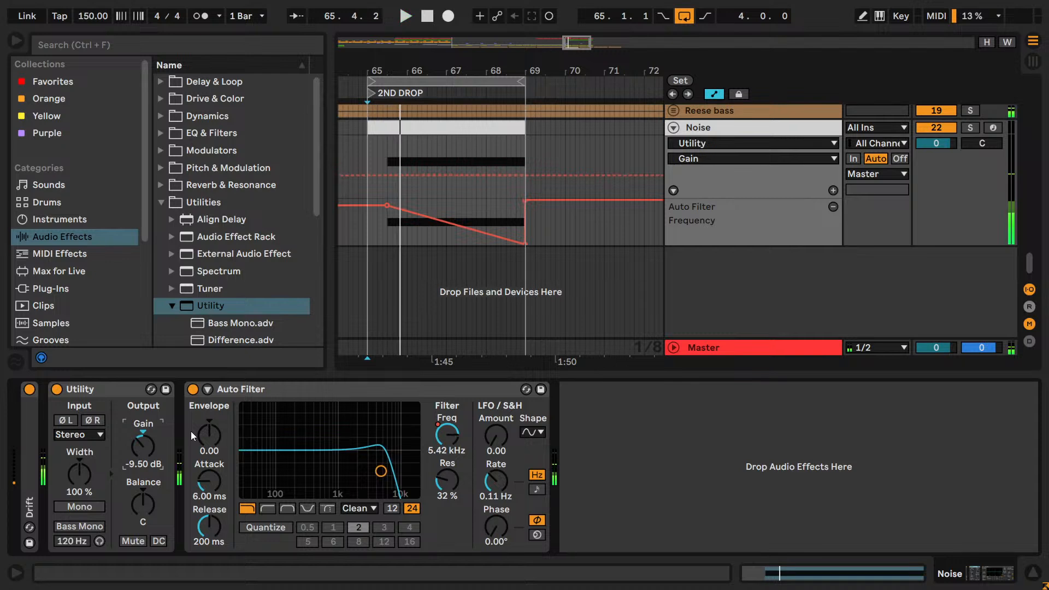
pyautogui.press('space')
pyautogui.hotkey('shift', 'Down')
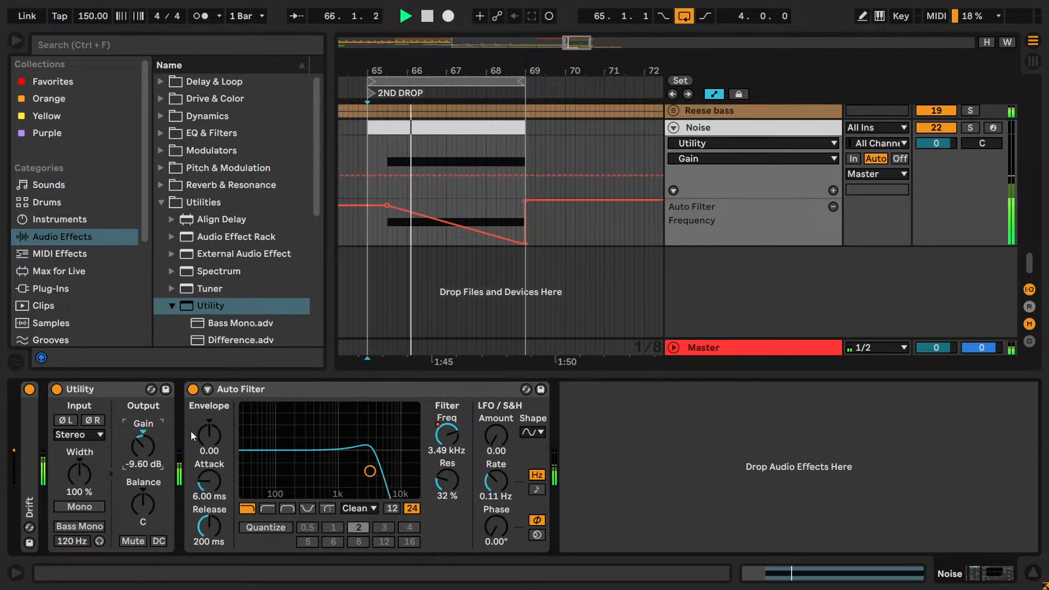
# - Compare Utility gains of -9.8 dB and -9.6 dB against the mix and settle on -9.7 dB
pyautogui.hotkey('shift', 'Down')
pyautogui.hotkey('shift', 'Down')
pyautogui.press('space')
pyautogui.press('space')
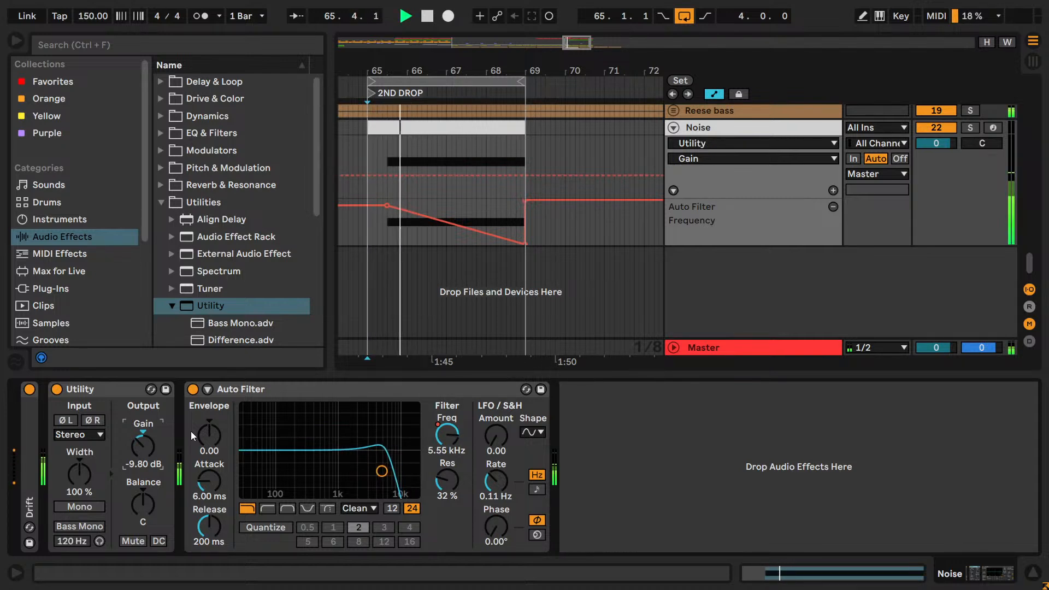
pyautogui.press('space')
pyautogui.hotkey('shift', 'Up')
pyautogui.hotkey('shift', 'Up')
pyautogui.press('space')
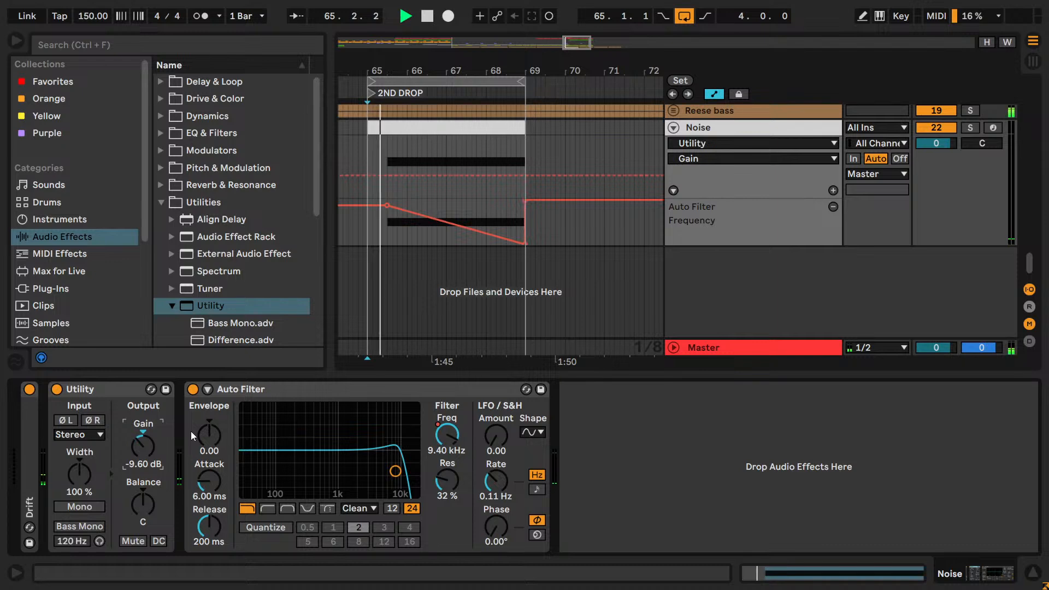
pyautogui.hotkey('shift', 'Down')
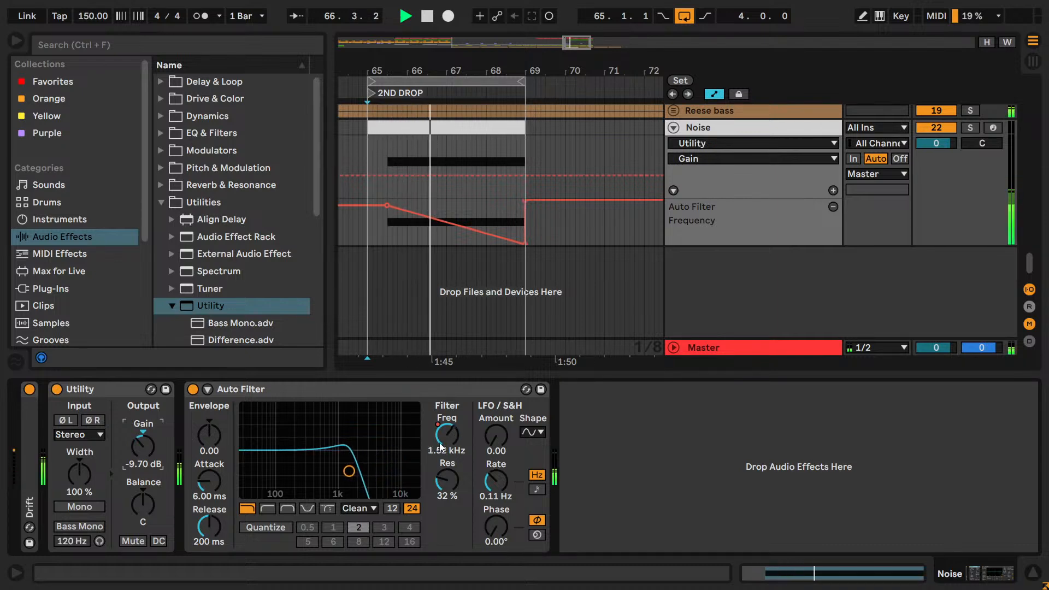
# - Turn off the arrangement loop and enlarge the Auto Filter Frequency lane while playing the drop
pyautogui.click(685, 15)
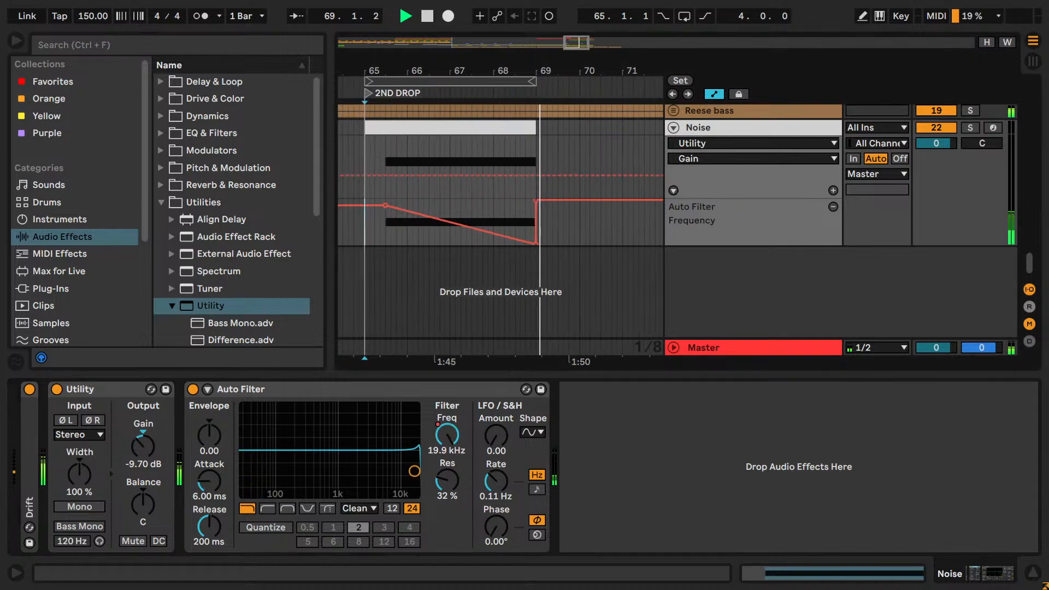
pyautogui.moveTo(735, 244); pyautogui.dragTo(756, 321)
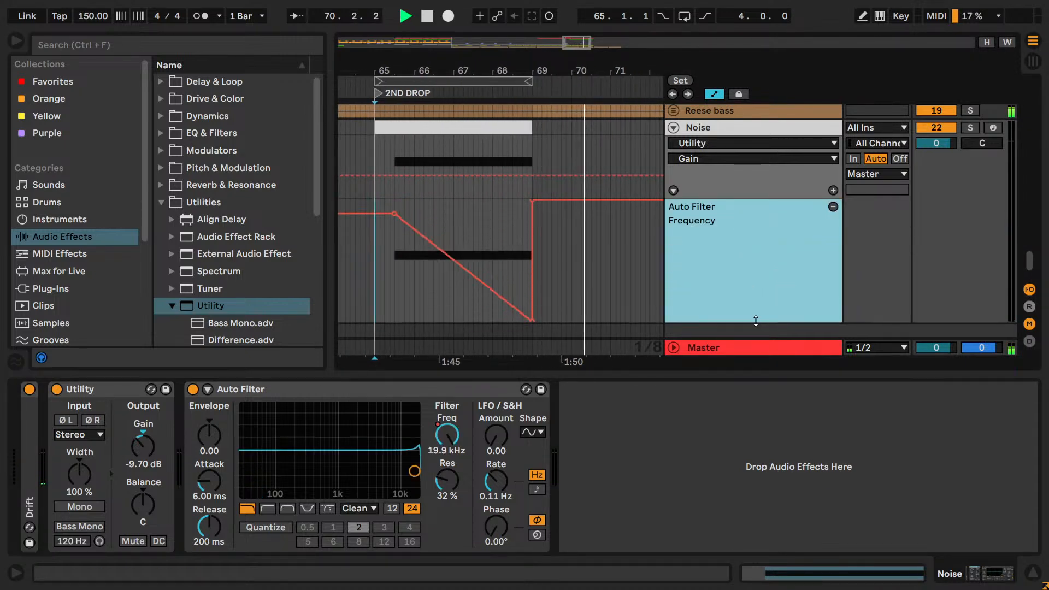
pyautogui.moveTo(573, 42); pyautogui.dragTo(571, 57)
pyautogui.press('space')
pyautogui.press('space')
# - Try bending the falling filter sweep into a slight outward curve, and undo the bend
pyautogui.click(487, 251)
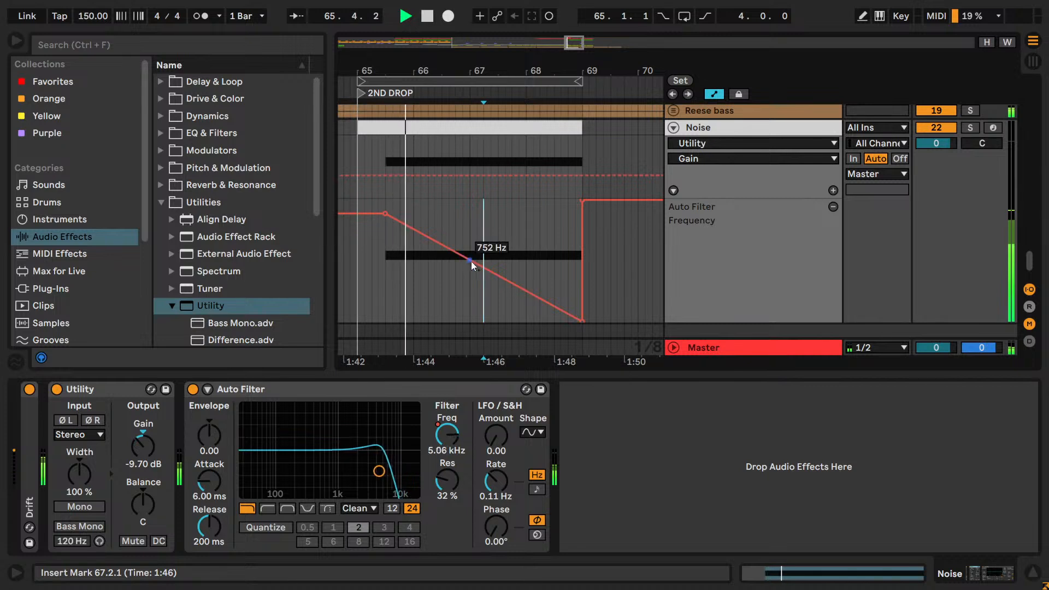
pyautogui.press('space')
pyautogui.moveTo(474, 263); pyautogui.dragTo(475, 254)
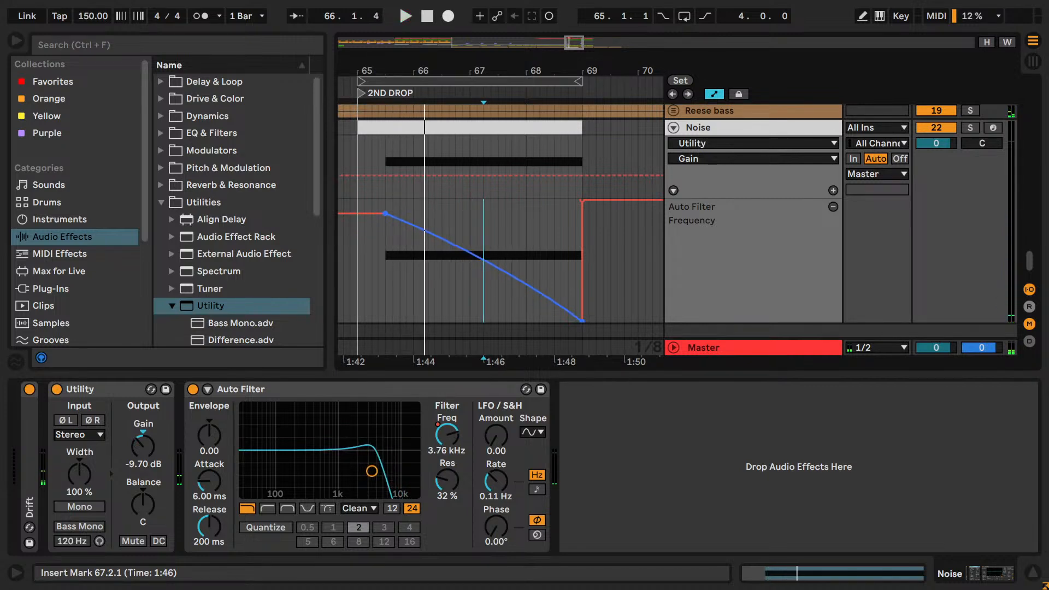
pyautogui.hotkey('ctrl', 'z')
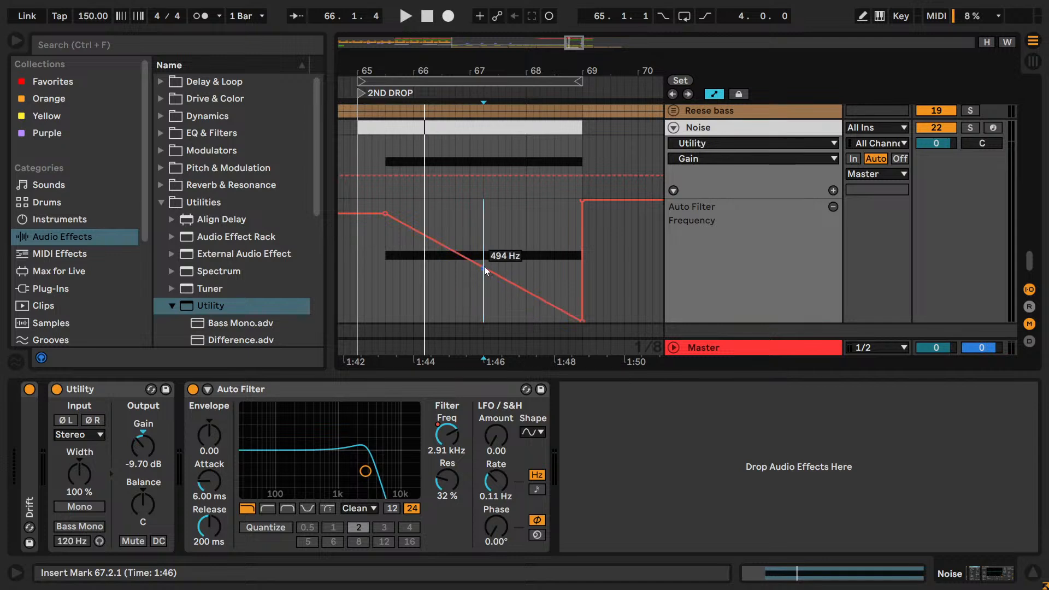
# - Bend the falling filter sweep outward so it passes about 1.83 kHz near bar 67, and replay from the drop's start
pyautogui.moveTo(480, 266); pyautogui.dragTo(480, 277)
pyautogui.press('space')
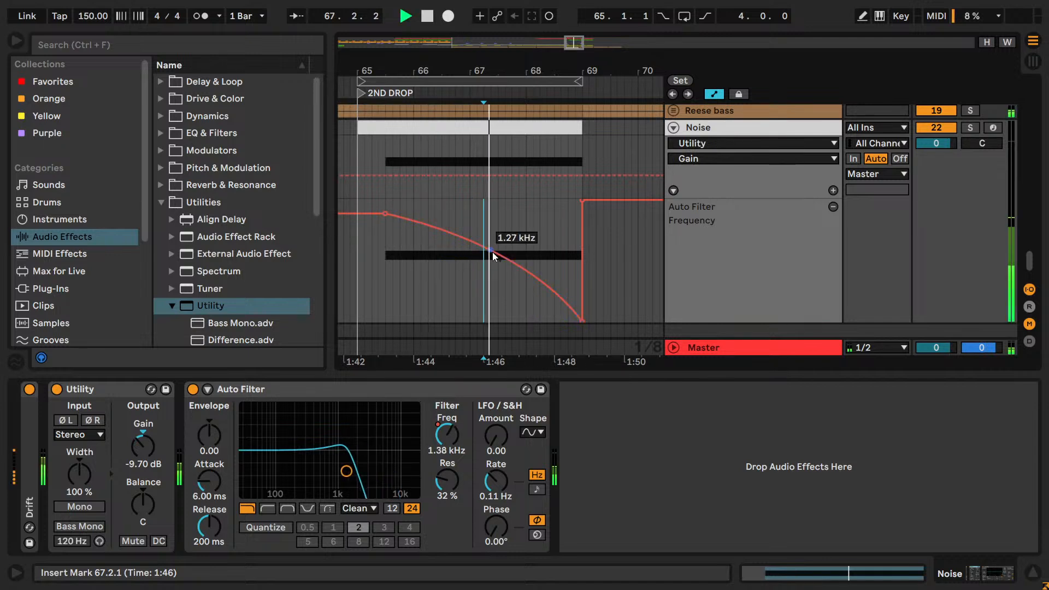
pyautogui.click(359, 263)
pyautogui.press('space')
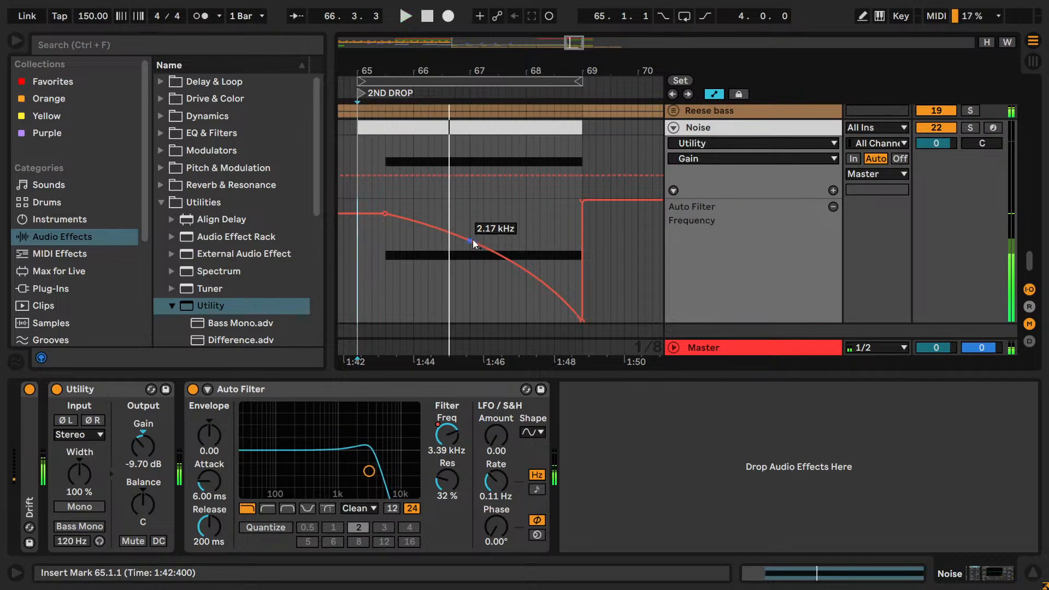
pyautogui.click(474, 239)
pyautogui.press('space')
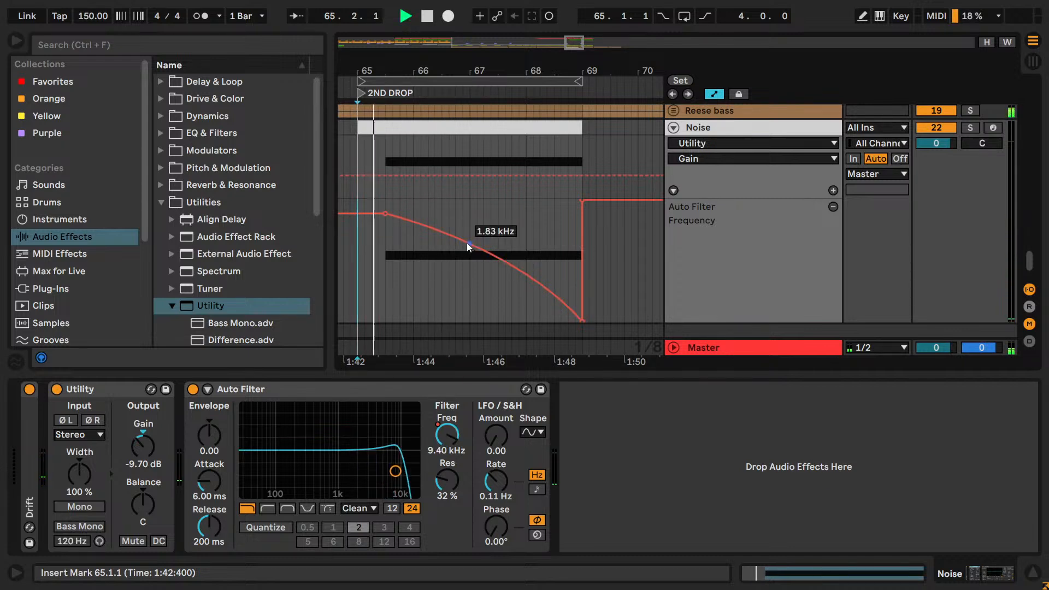
# - Flatten the sweep's curve to about 1.36 kHz near bar 67, replaying the drop after each adjustment
pyautogui.press('space')
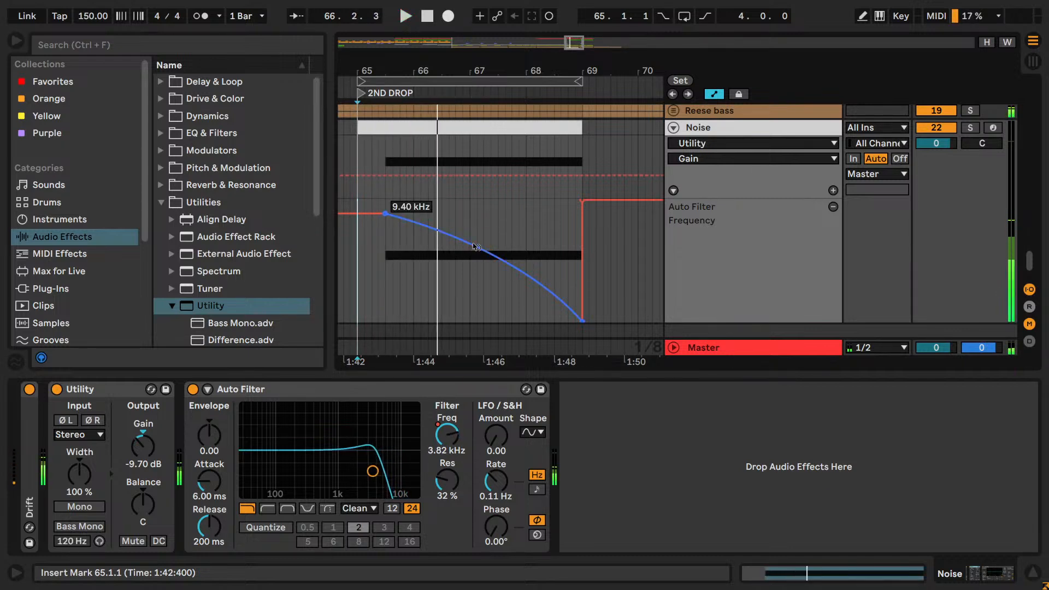
pyautogui.moveTo(473, 245); pyautogui.dragTo(470, 247)
pyautogui.press('space')
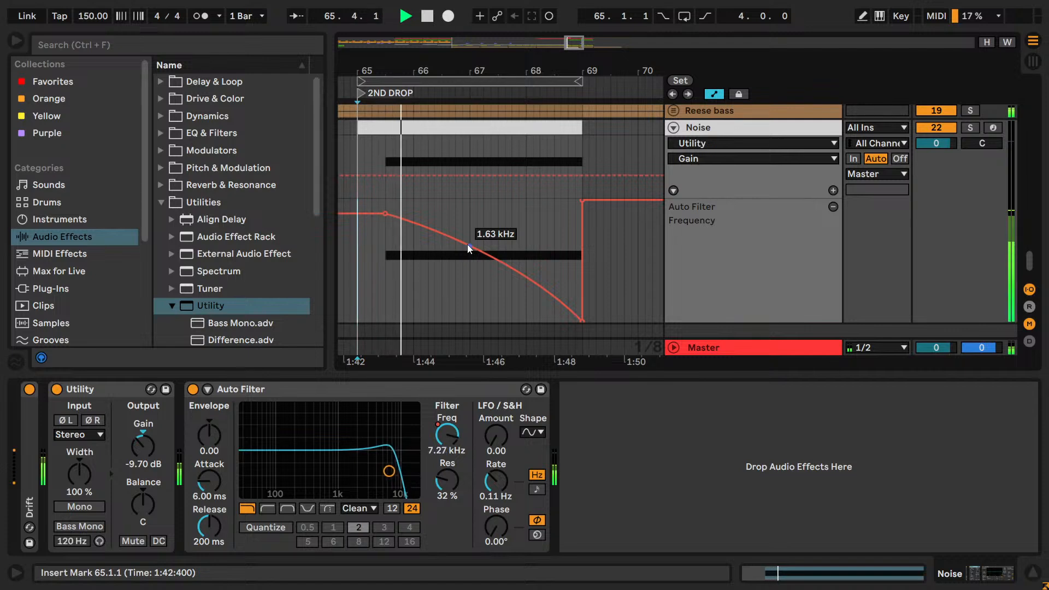
pyautogui.press('space')
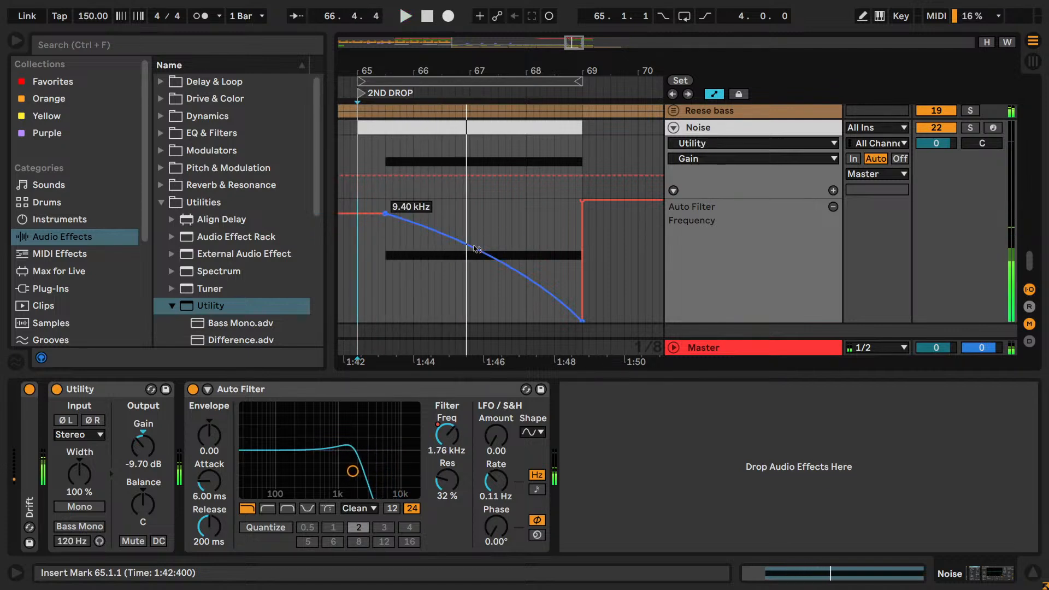
pyautogui.moveTo(472, 247); pyautogui.dragTo(468, 252)
pyautogui.press('space')
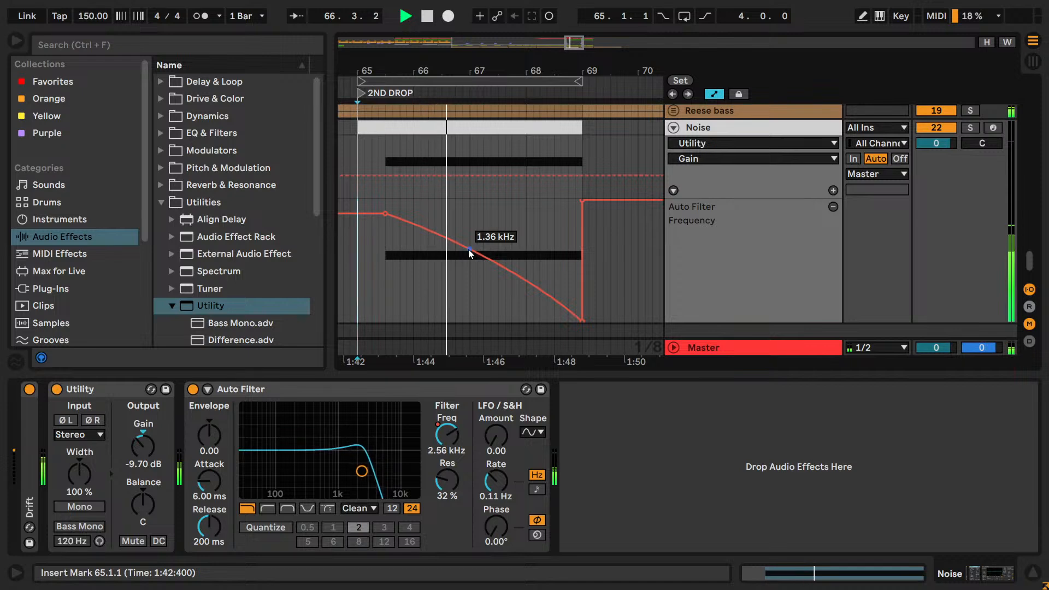
# - Slightly readjust the falling filter sweep's curve near bar 67, replay the second drop, and save the set
pyautogui.press('space')
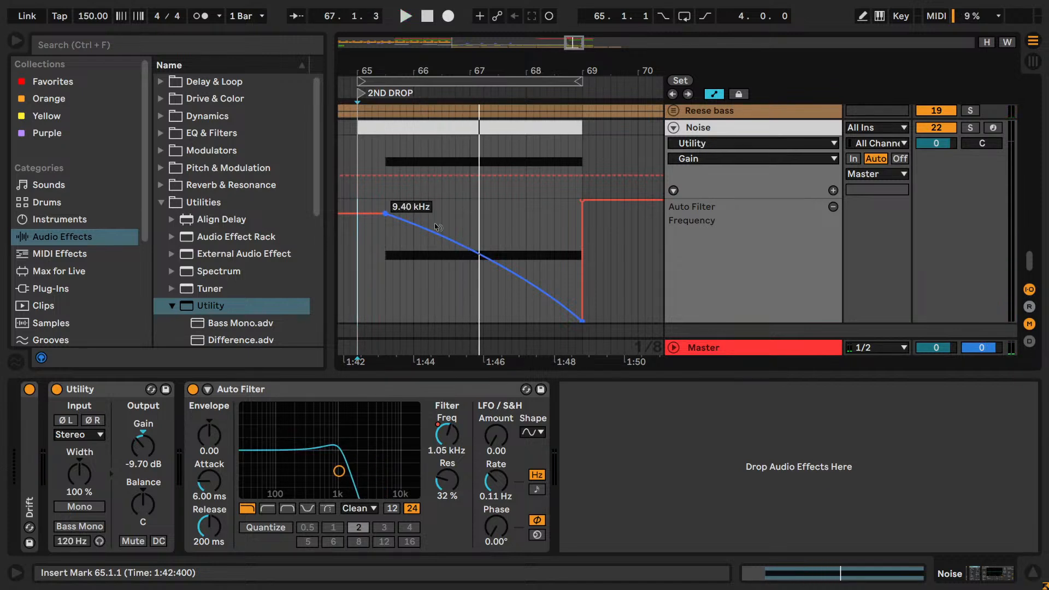
pyautogui.moveTo(473, 250); pyautogui.dragTo(474, 248)
pyautogui.press('space')
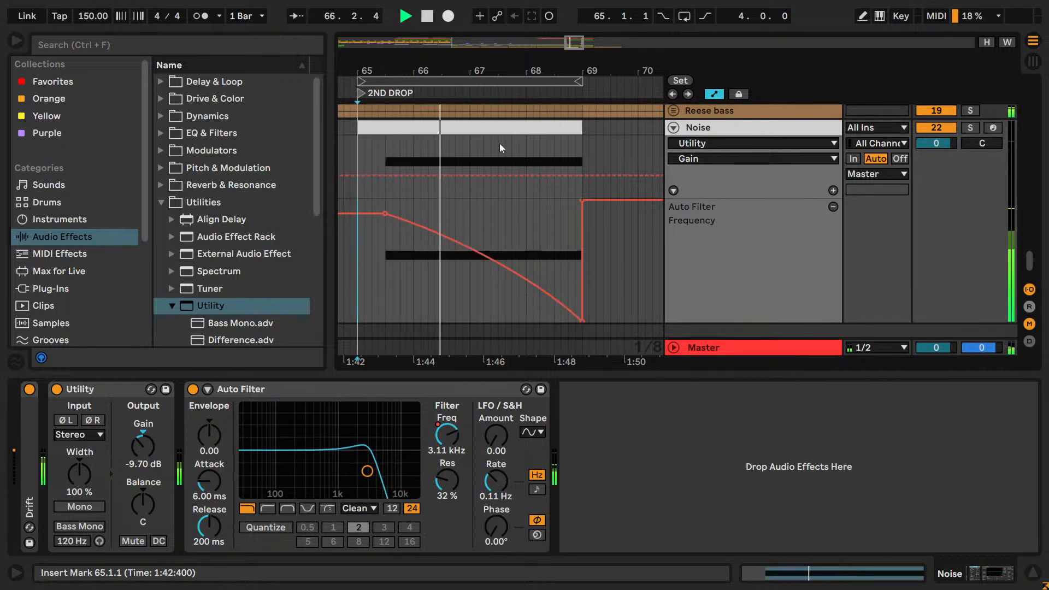
pyautogui.moveTo(525, 71); pyautogui.dragTo(575, 135)
pyautogui.click(557, 201)
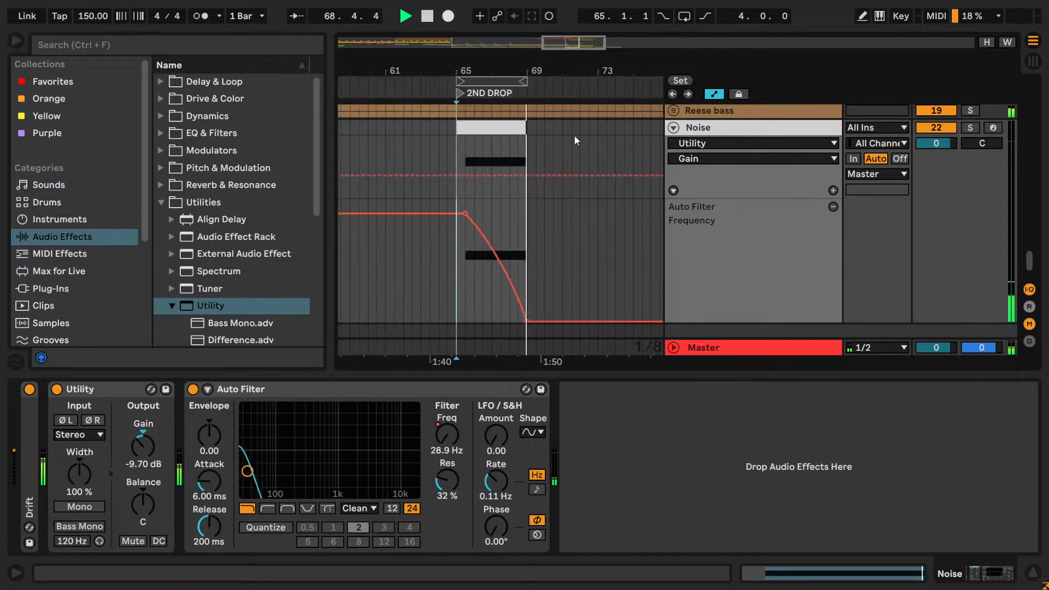
pyautogui.press('space')
pyautogui.hotkey('ctrl', 's')
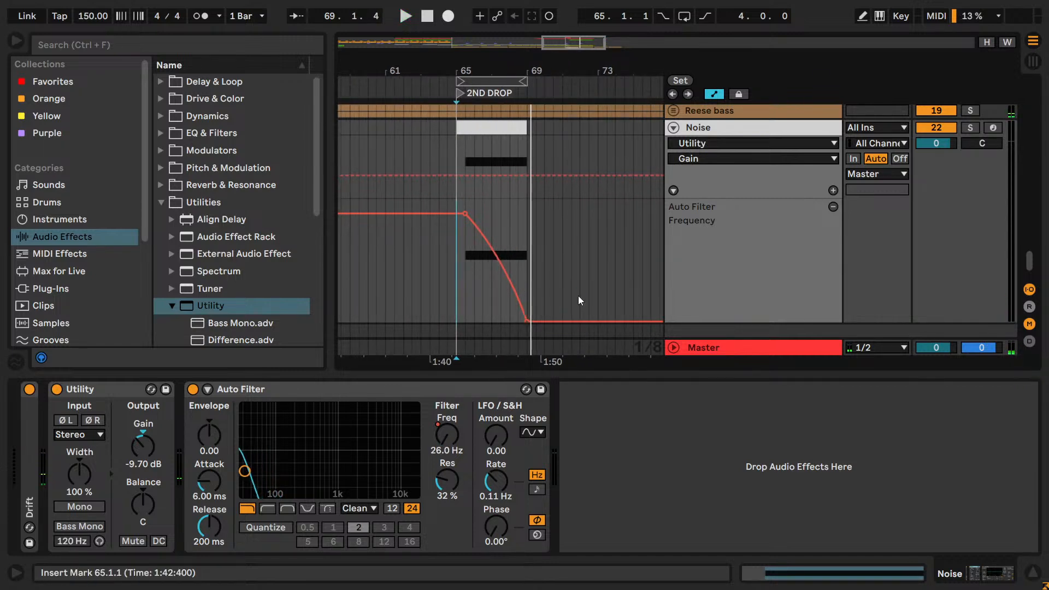
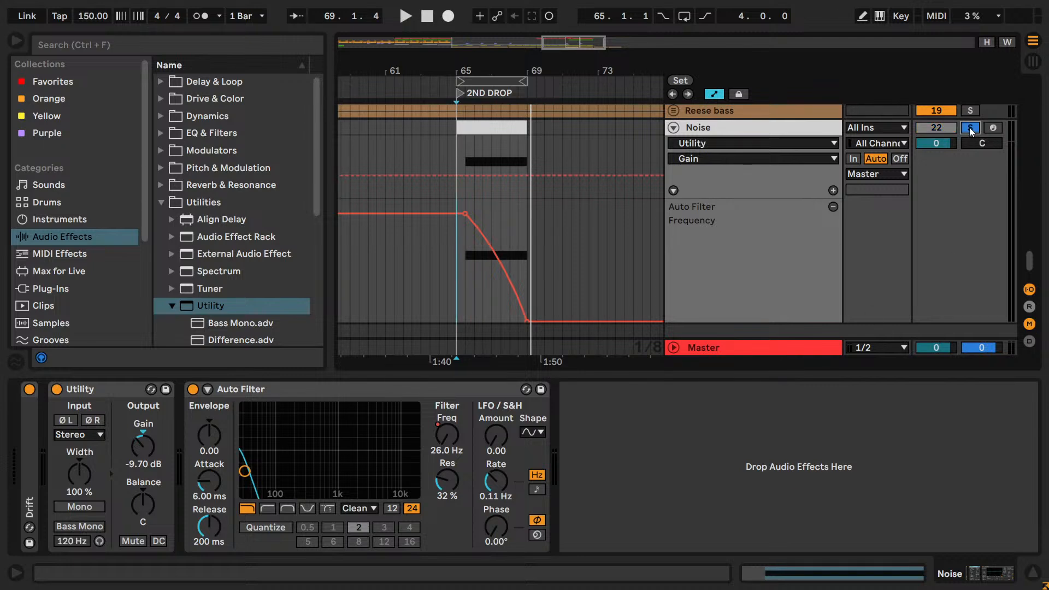
# - Loop the Noise clip in the second drop and play its beginning
pyautogui.click(480, 125)
pyautogui.hotkey('ctrl', 'l')
pyautogui.press('space')
pyautogui.press('space')
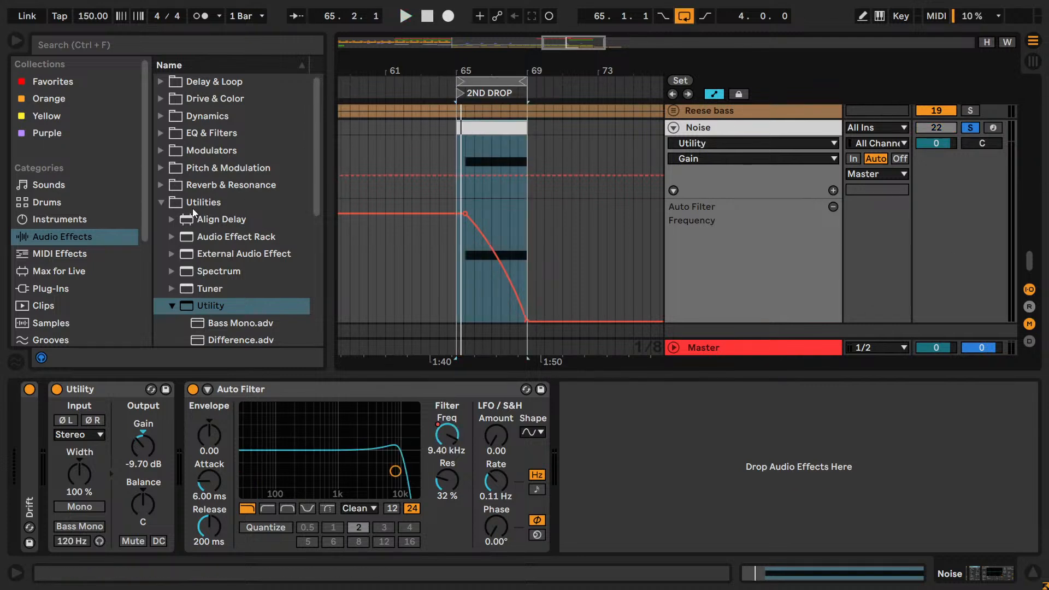
# - Add Redux to the Noise track between Utility and Auto Filter, and set its Bits to 16
pyautogui.click(161, 98)
pyautogui.moveTo(211, 237); pyautogui.dragTo(589, 433)
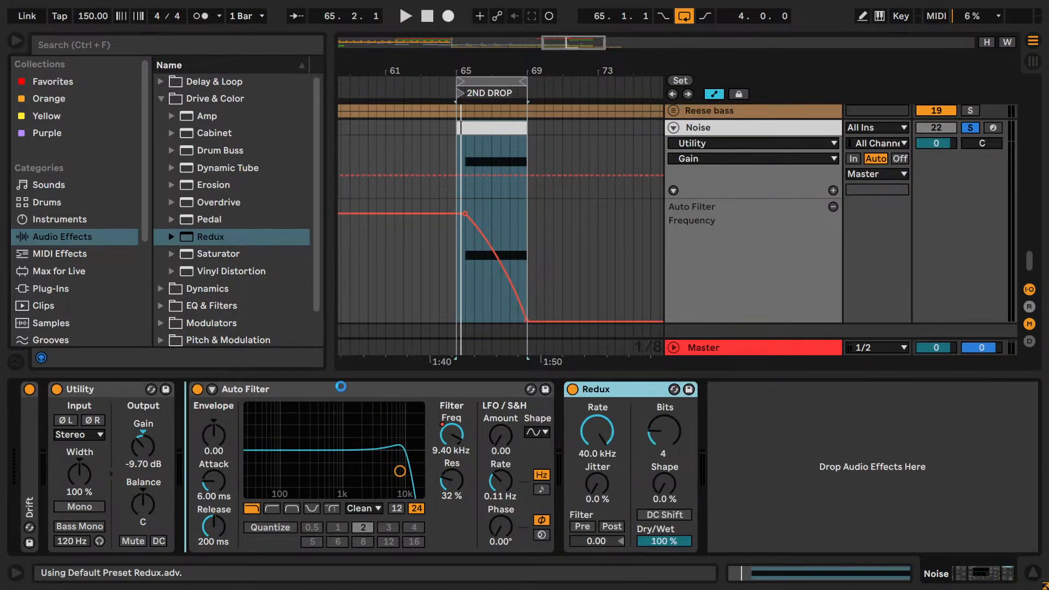
pyautogui.moveTo(341, 386); pyautogui.dragTo(341, 383)
pyautogui.moveTo(212, 434); pyautogui.dragTo(212, 402)
pyautogui.moveTo(283, 432); pyautogui.dragTo(283, 413)
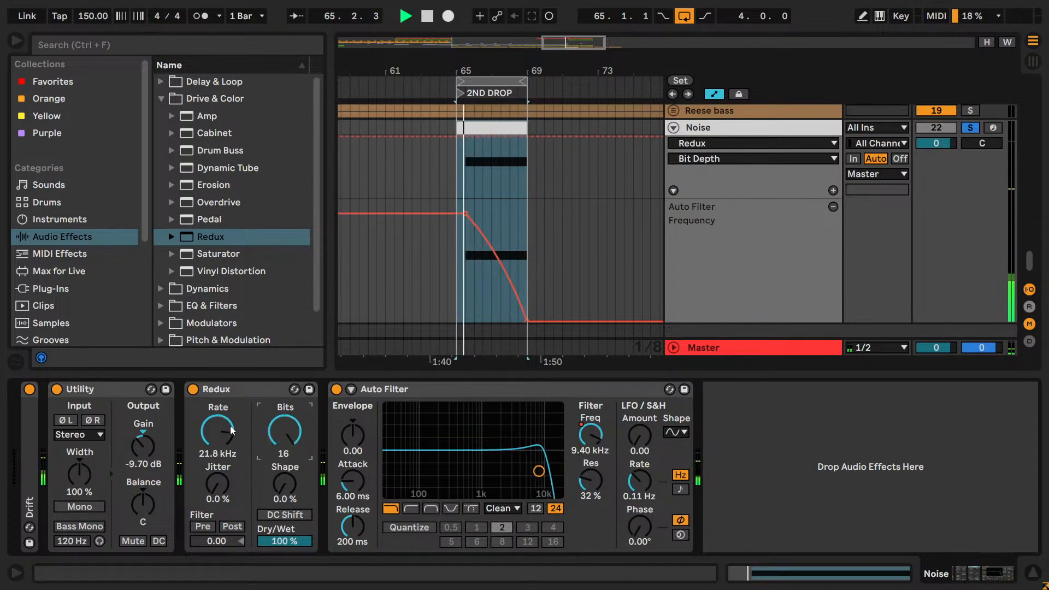
# - Lower Redux's Rate to 4.42 kHz and play the Noise track unsoloed with the rest of the mix
pyautogui.moveTo(217, 431); pyautogui.dragTo(217, 462)
pyautogui.press('space')
pyautogui.press('space')
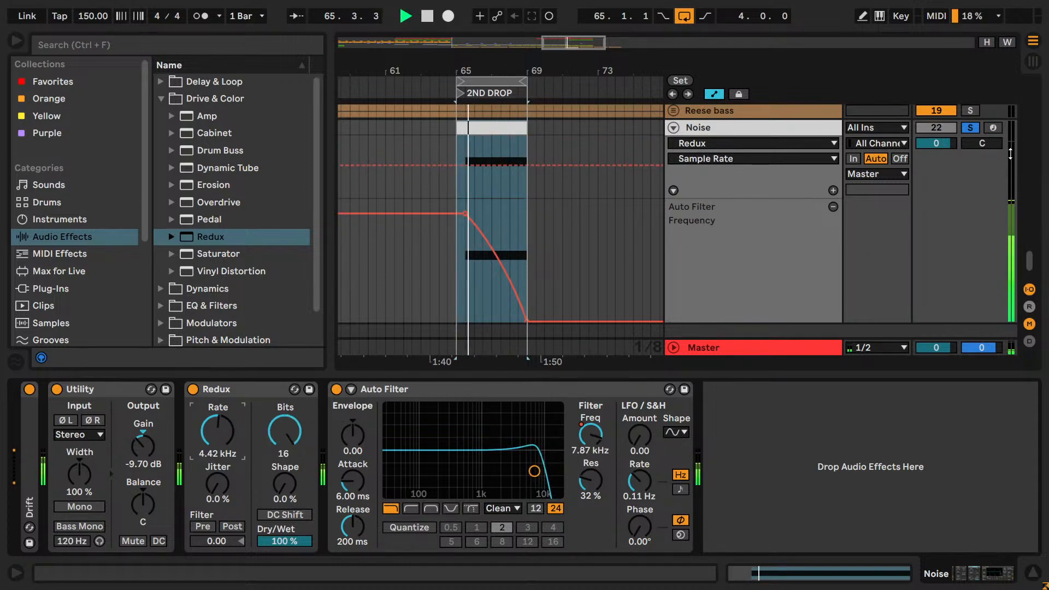
pyautogui.click(973, 132)
pyautogui.click(973, 132)
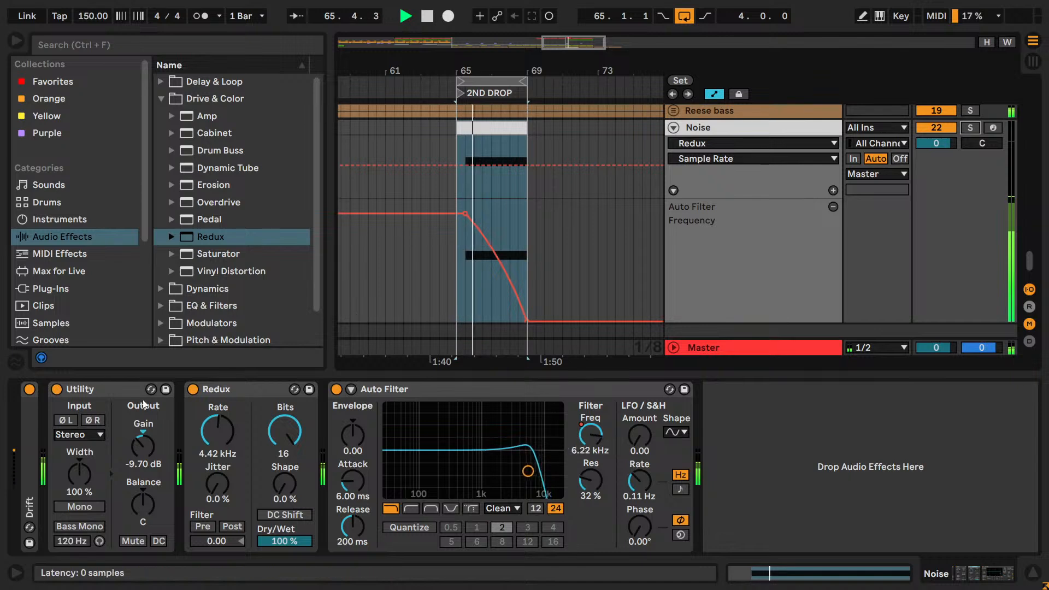
# - Set Redux's Rate to 40.0 kHz and its Bits to 4 with DC Shift on, replaying the drop
pyautogui.press('space')
pyautogui.press('space')
pyautogui.moveTo(220, 425); pyautogui.dragTo(221, 399)
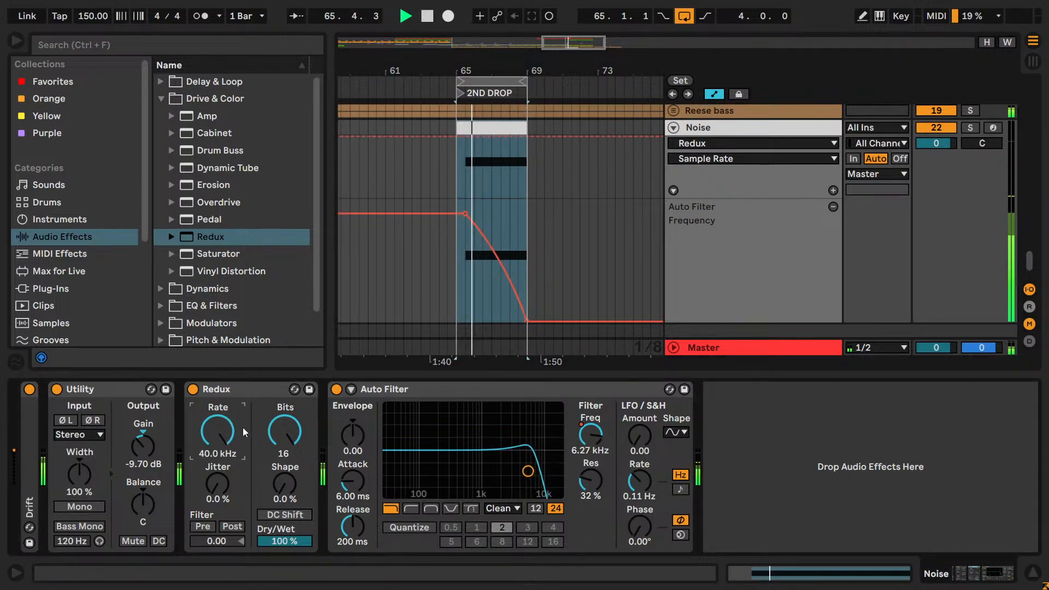
pyautogui.press('space')
pyautogui.moveTo(282, 429); pyautogui.dragTo(282, 438)
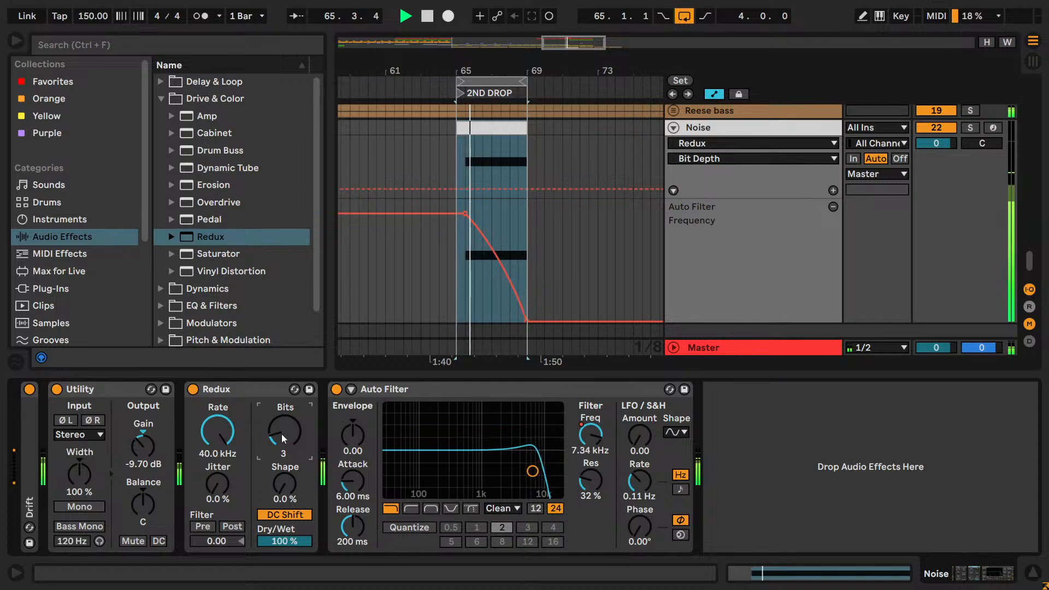
# - Try Redux with Jitter at 35 % and Shape at 52 %, and remove the device
pyautogui.moveTo(234, 477); pyautogui.dragTo(234, 458)
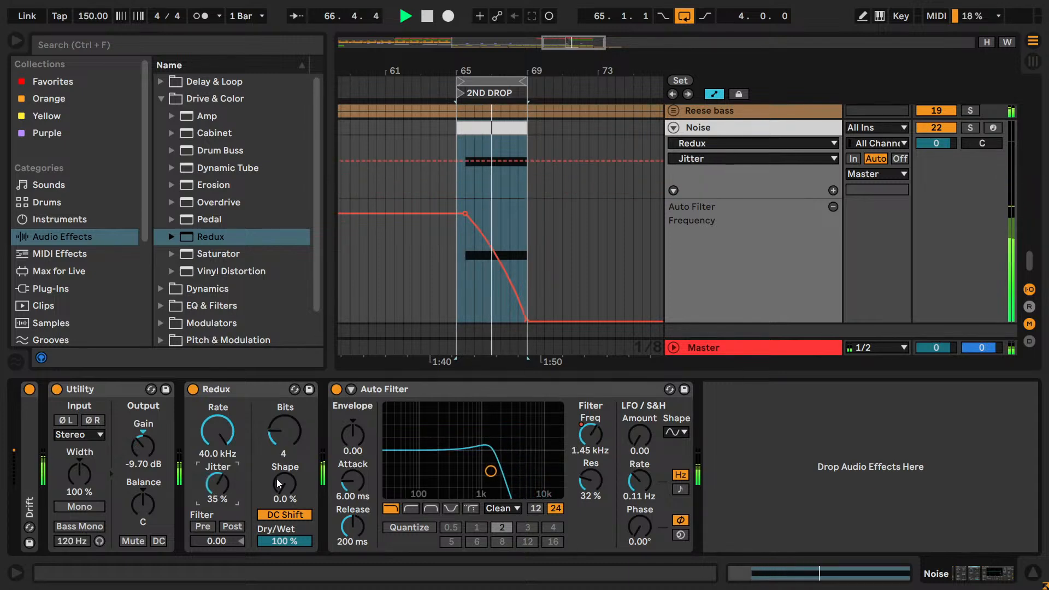
pyautogui.press('space')
pyautogui.press('space')
pyautogui.moveTo(270, 493); pyautogui.dragTo(270, 464)
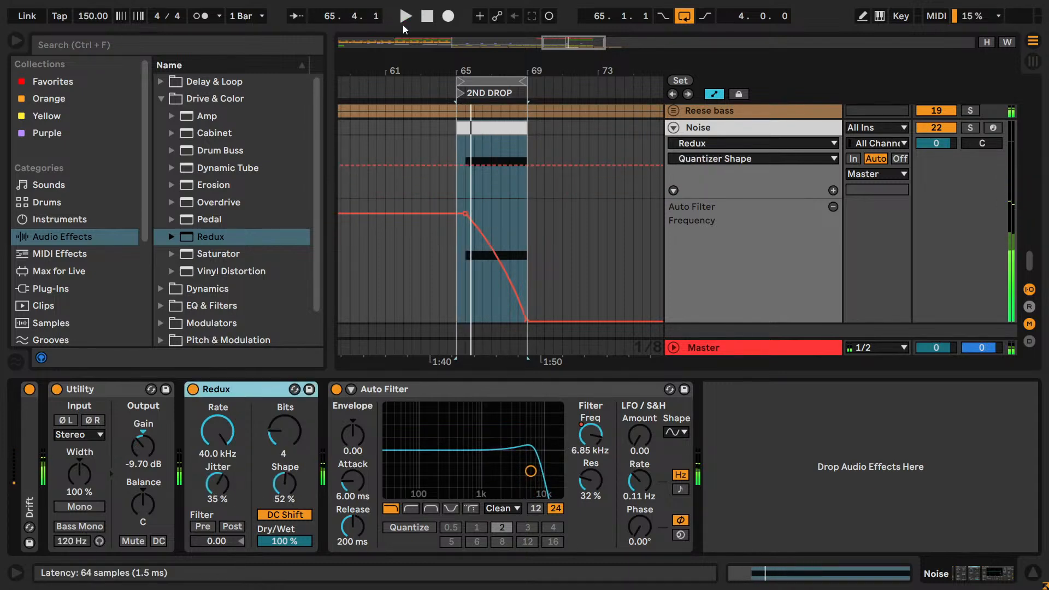
pyautogui.press('Delete')
# - Solo the Noise track and play the clip in a loop starting at 65.3.1
pyautogui.click(966, 130)
pyautogui.press('space')
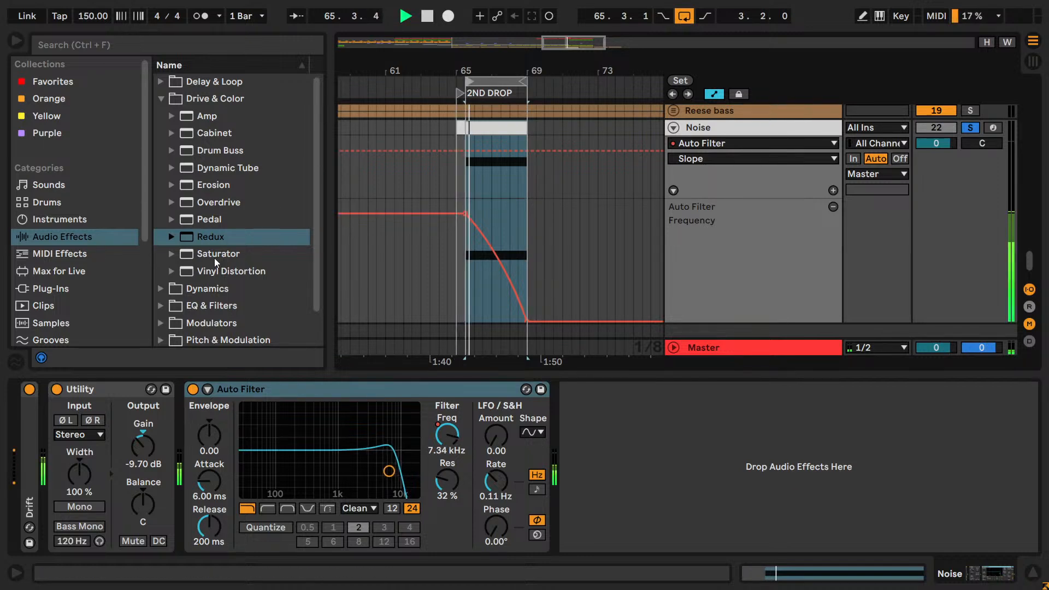
# - Try Saturator, Vinyl Distortion and Overdrive in turn on the Noise track, removing each one
pyautogui.moveTo(219, 253); pyautogui.dragTo(233, 392)
pyautogui.press('Delete')
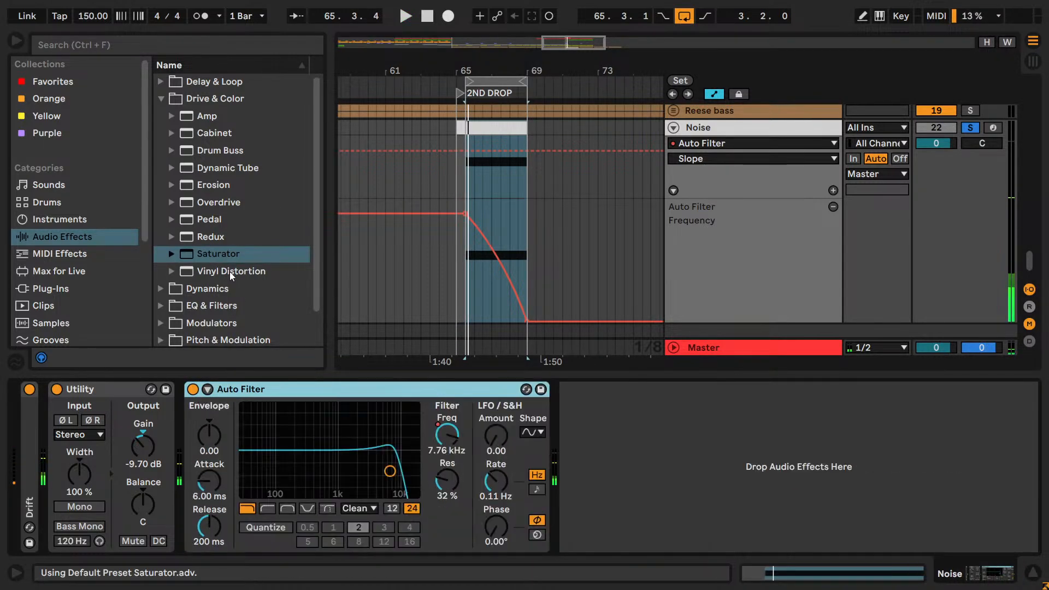
pyautogui.moveTo(227, 271); pyautogui.dragTo(230, 378)
pyautogui.press('Delete')
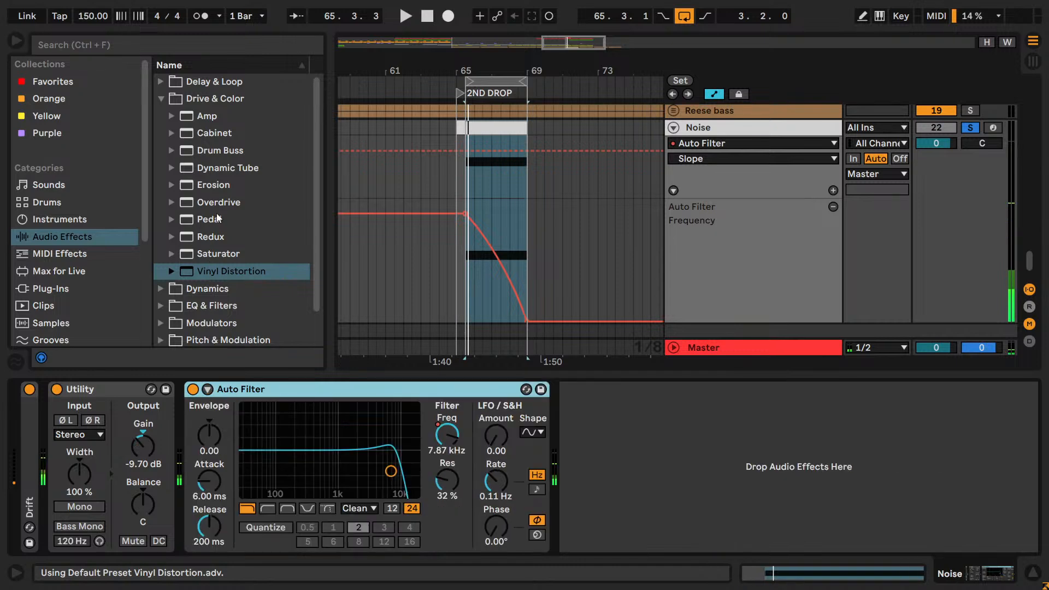
pyautogui.moveTo(218, 203); pyautogui.dragTo(211, 432)
pyautogui.press('Delete')
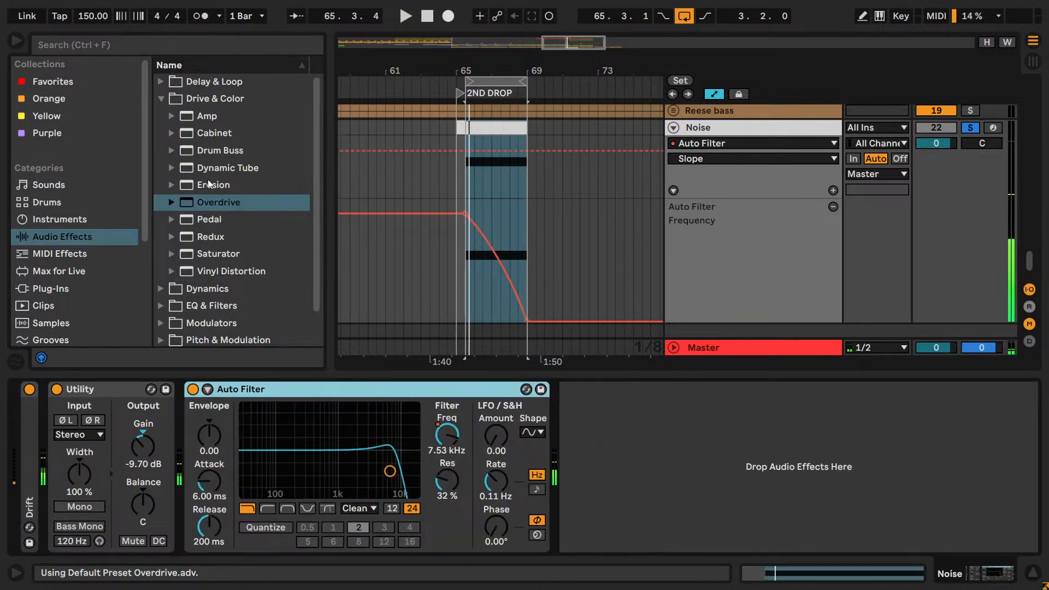
# - Try Erosion in Wide Noise and Sine modes, and Dynamic Tube, ahead of Auto Filter, removing each one
pyautogui.moveTo(212, 185); pyautogui.dragTo(228, 425)
pyautogui.press('space')
pyautogui.click(254, 496)
pyautogui.click(304, 496)
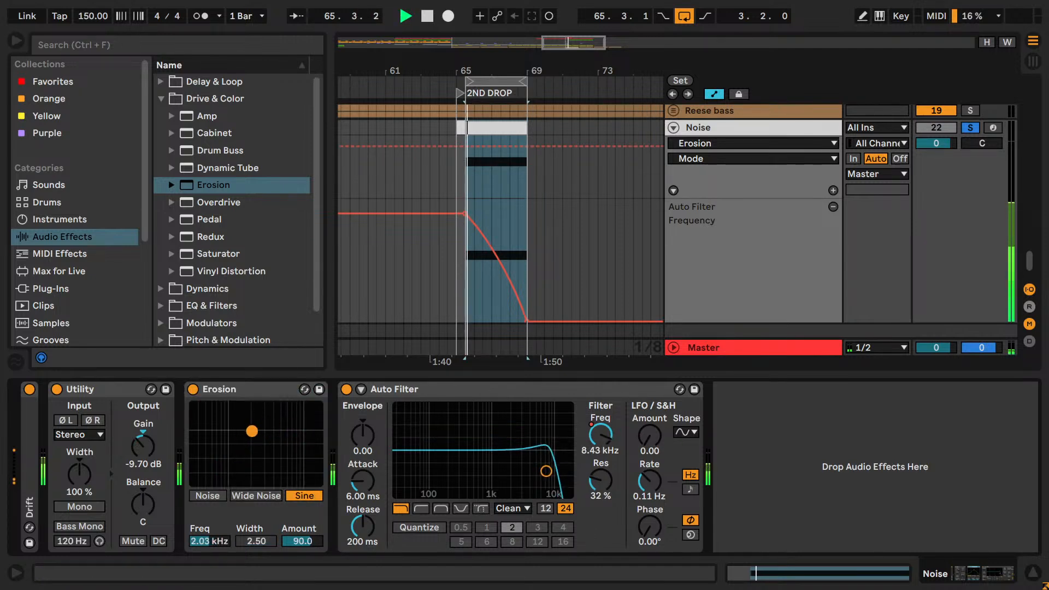
pyautogui.click(237, 388)
pyautogui.press('Delete')
pyautogui.moveTo(218, 167); pyautogui.dragTo(252, 444)
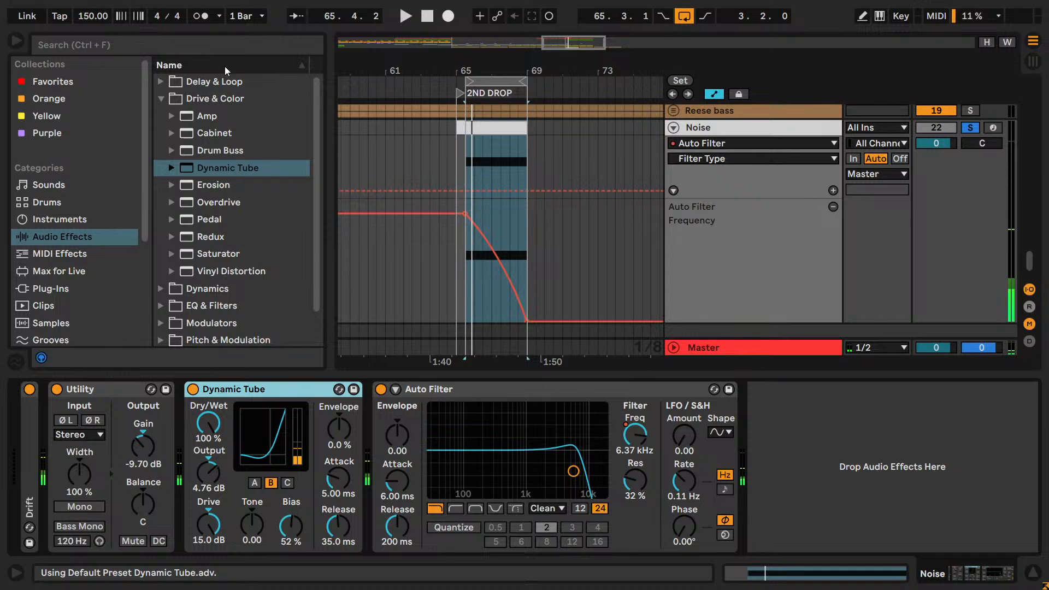
pyautogui.press('Delete')
# - Add Chorus-Ensemble, Phaser-Flanger and Shifter to the Noise track between Utility and Auto Filter
pyautogui.click(161, 99)
pyautogui.click(162, 82)
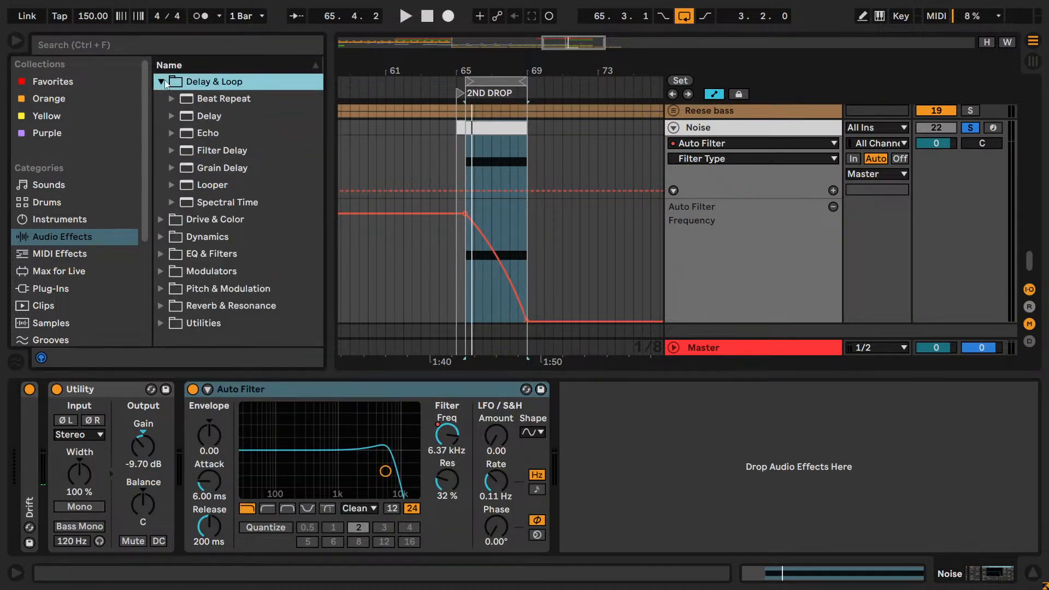
pyautogui.click(161, 81)
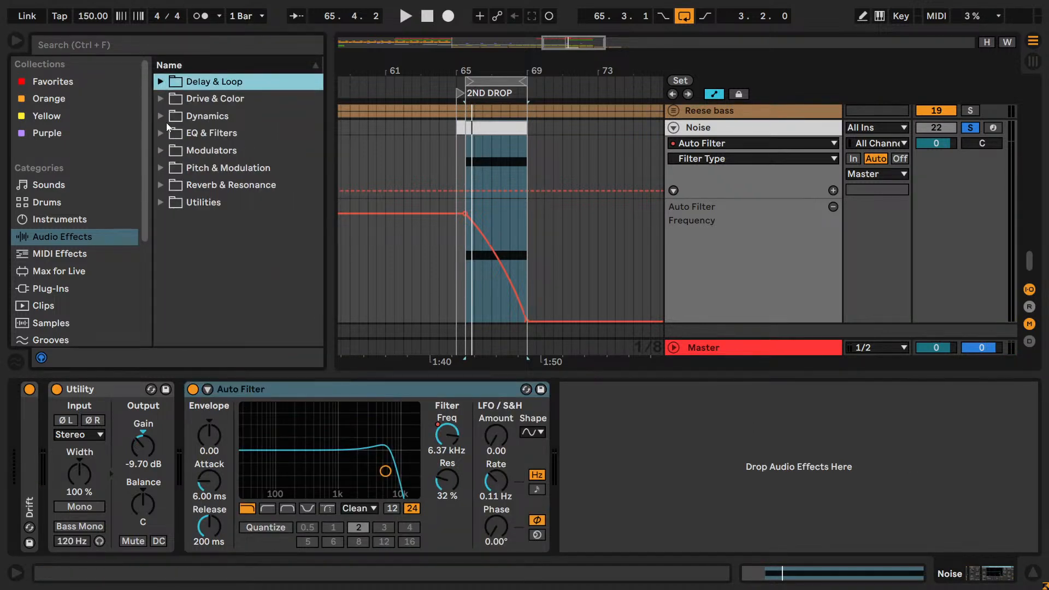
pyautogui.click(162, 133)
pyautogui.click(162, 133)
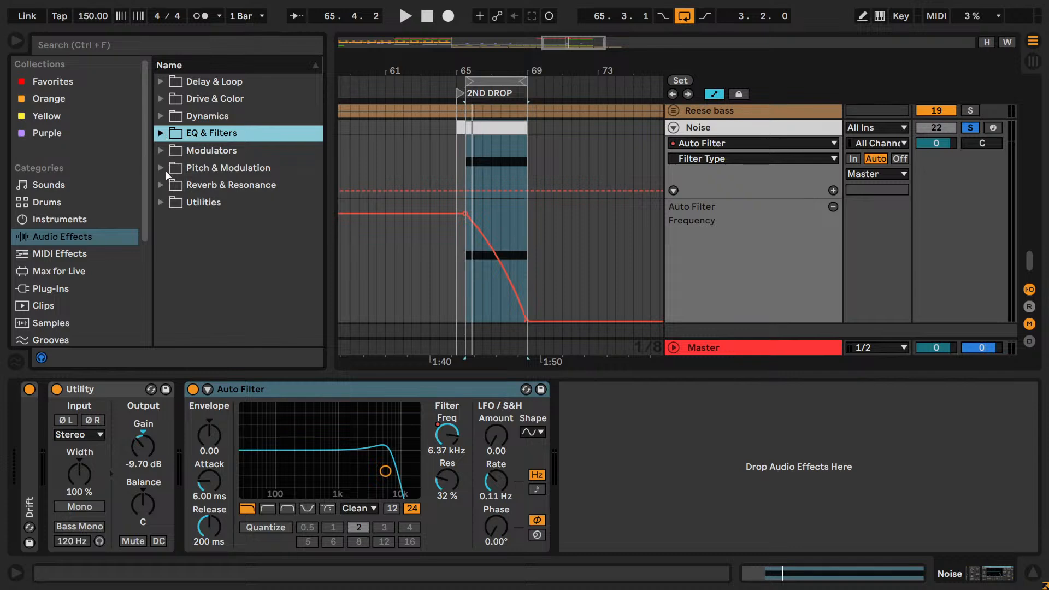
pyautogui.click(161, 150)
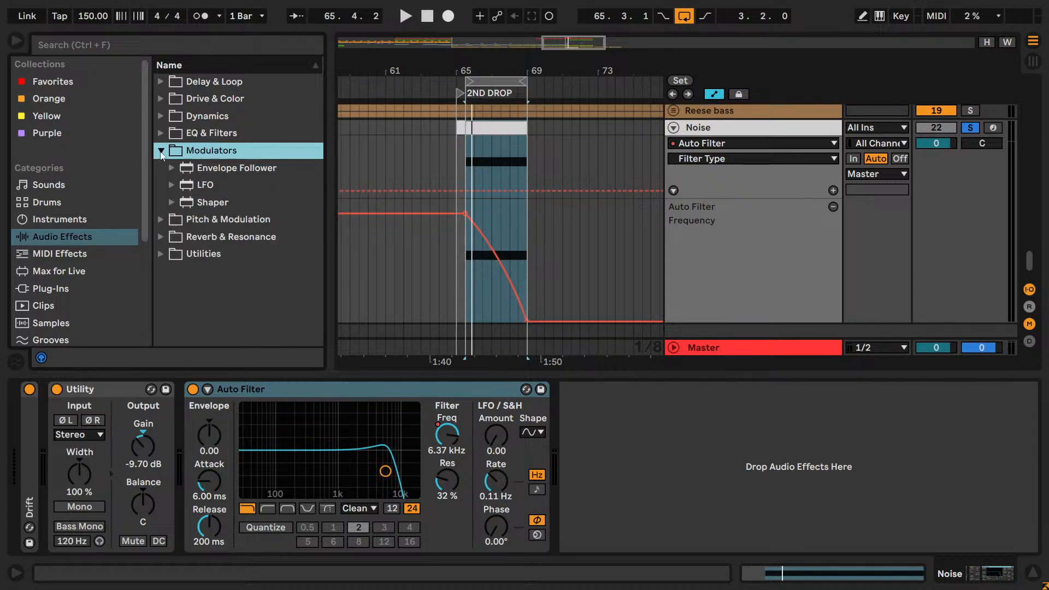
pyautogui.click(162, 219)
pyautogui.doubleClick(196, 202)
pyautogui.click(237, 218)
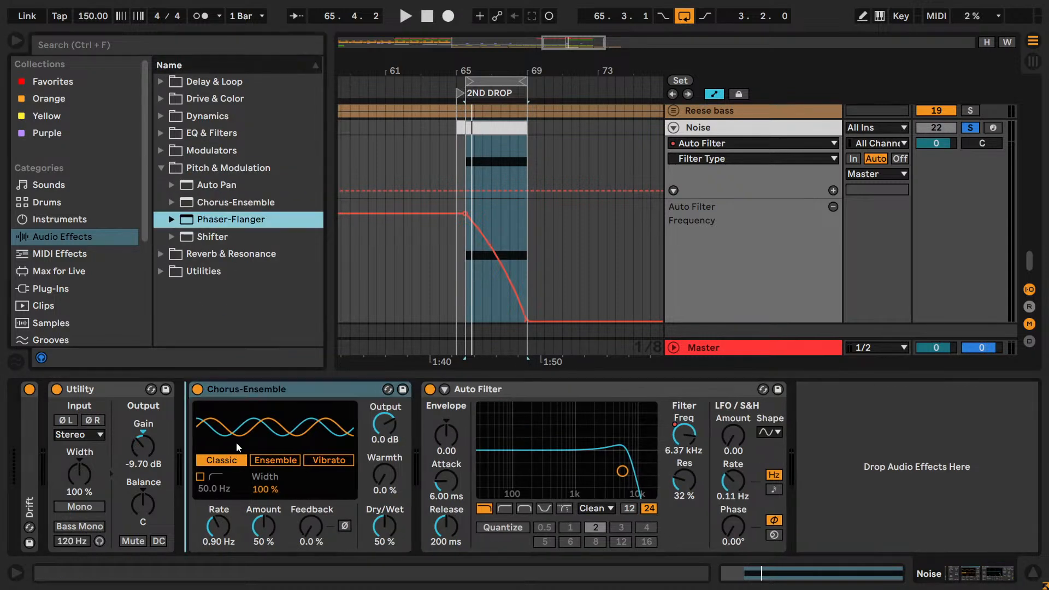
pyautogui.moveTo(211, 236); pyautogui.dragTo(213, 425)
# - Add Vocoder and Corpus to the Noise track ahead of Shifter
pyautogui.click(161, 254)
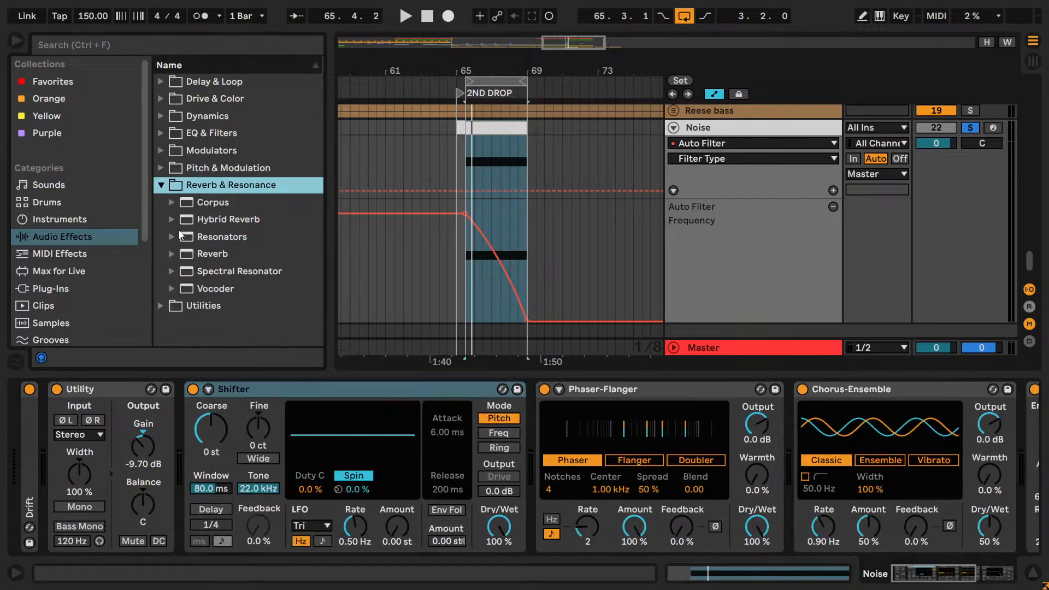
pyautogui.doubleClick(213, 290)
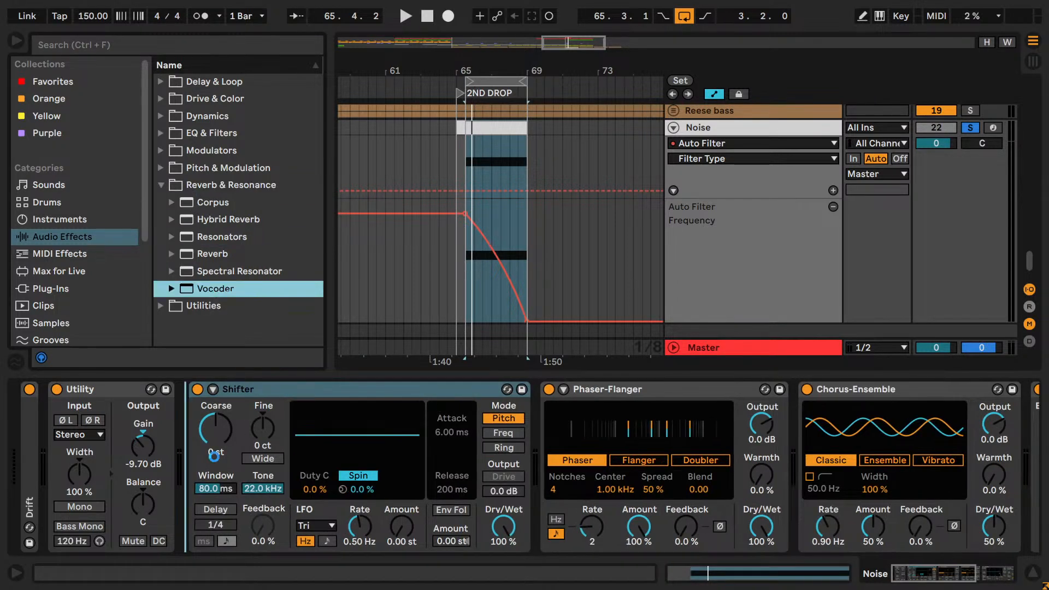
pyautogui.doubleClick(209, 207)
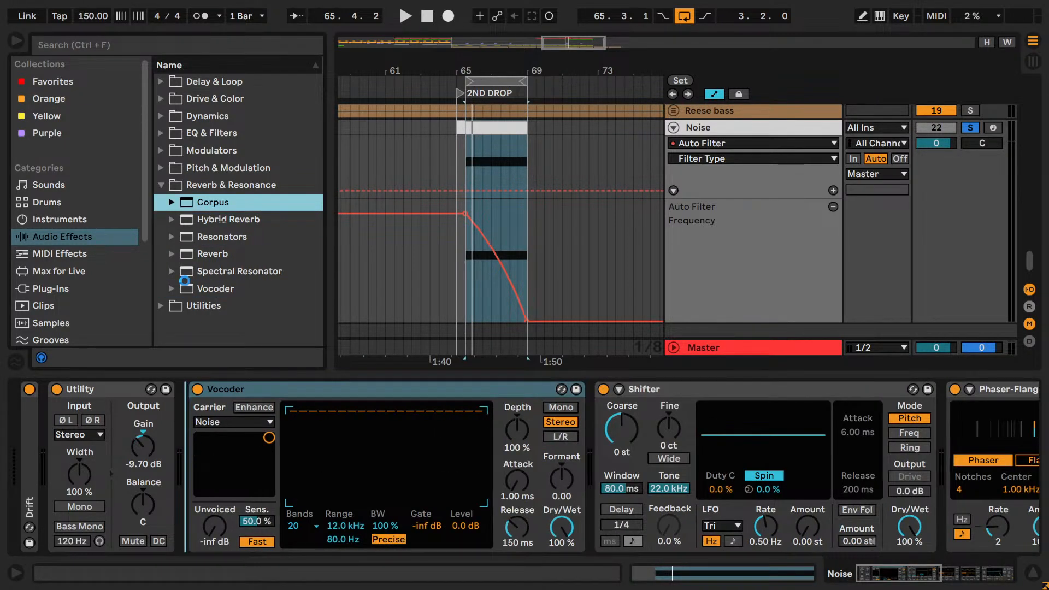
# - Switch off all the newly added effects from Corpus to Chorus-Ensemble and play the loop
pyautogui.hscroll(10, 845, 542)
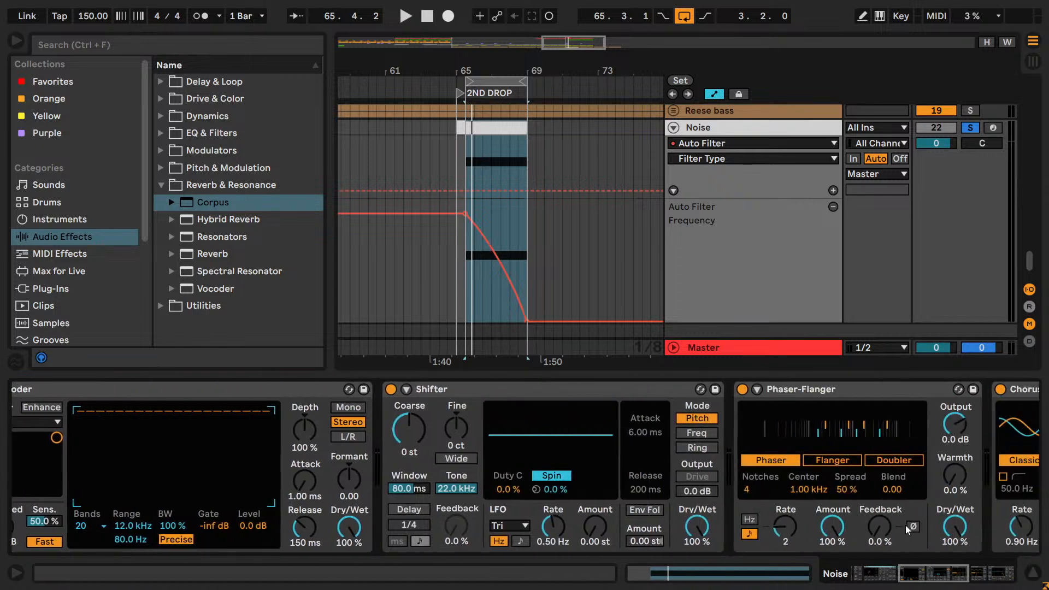
pyautogui.keyDown('shift'); pyautogui.click(1012, 392); pyautogui.keyUp('shift')
pyautogui.click(1001, 391)
pyautogui.moveTo(954, 572); pyautogui.dragTo(856, 558)
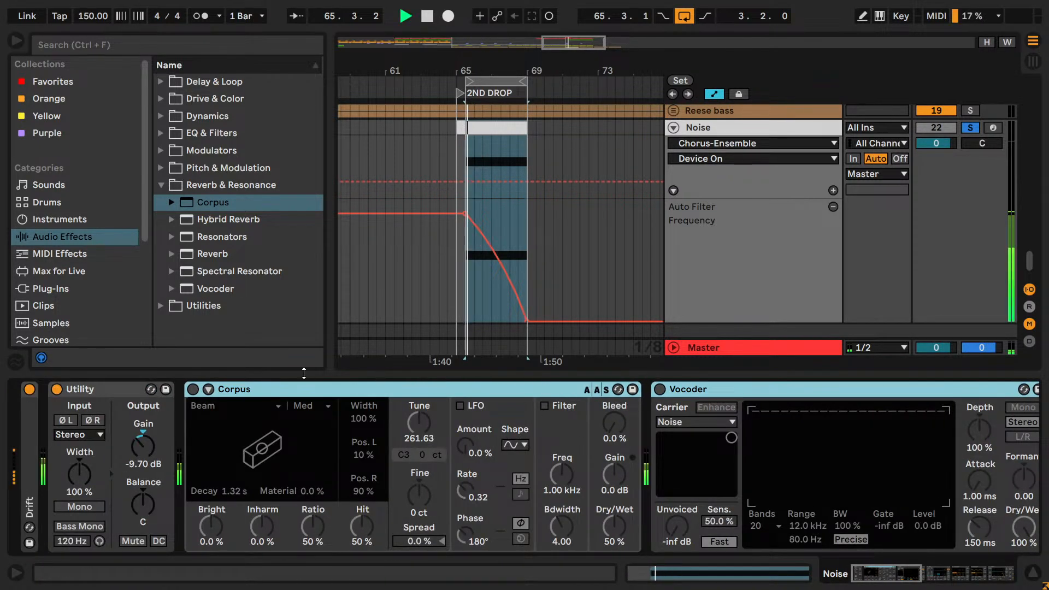
# - Try Corpus with Tune at 58.59 and the Pipe resonance type, and remove the device
pyautogui.click(244, 389)
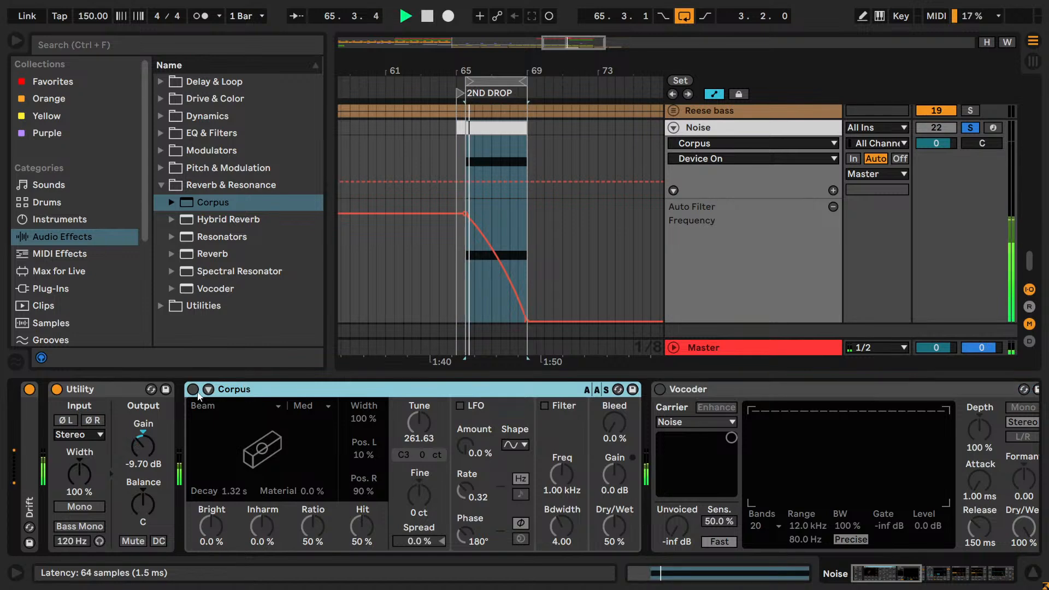
pyautogui.click(193, 389)
pyautogui.moveTo(419, 423); pyautogui.dragTo(419, 454)
pyautogui.click(273, 406)
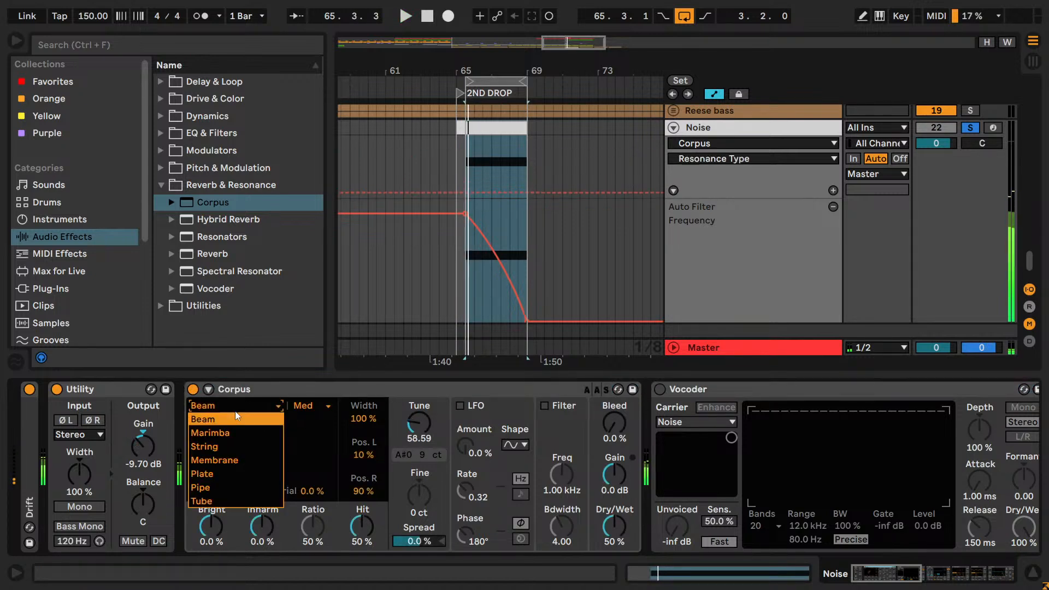
pyautogui.click(213, 487)
pyautogui.click(262, 391)
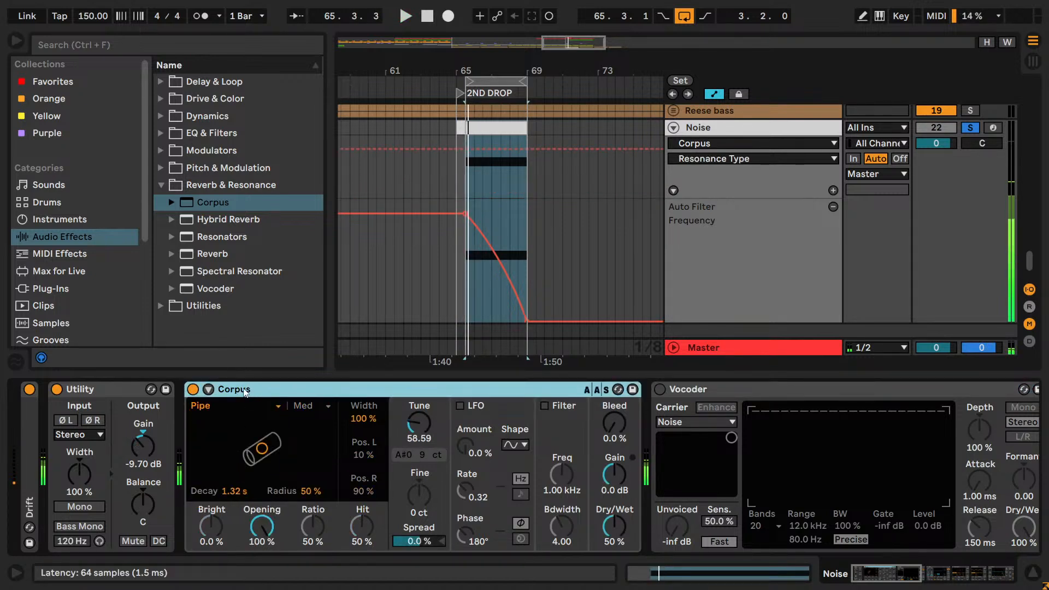
pyautogui.press('Delete')
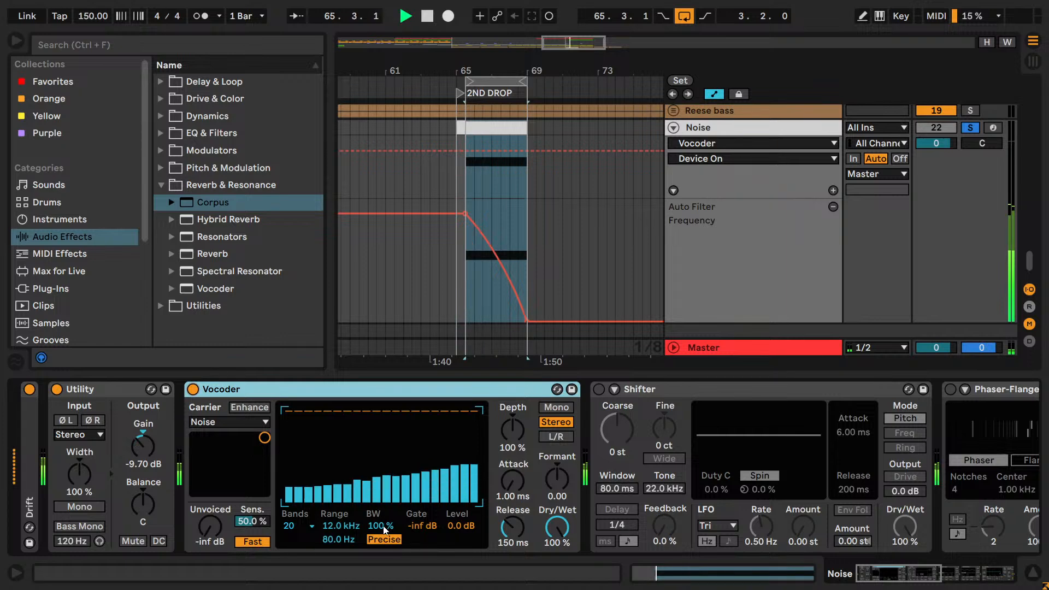
# - Set the active Vocoder's bandwidth to 169 %, its upper range to 5.45 kHz and its bands to 36
pyautogui.moveTo(385, 530); pyautogui.dragTo(340, 549)
pyautogui.click(312, 527)
pyautogui.click(299, 498)
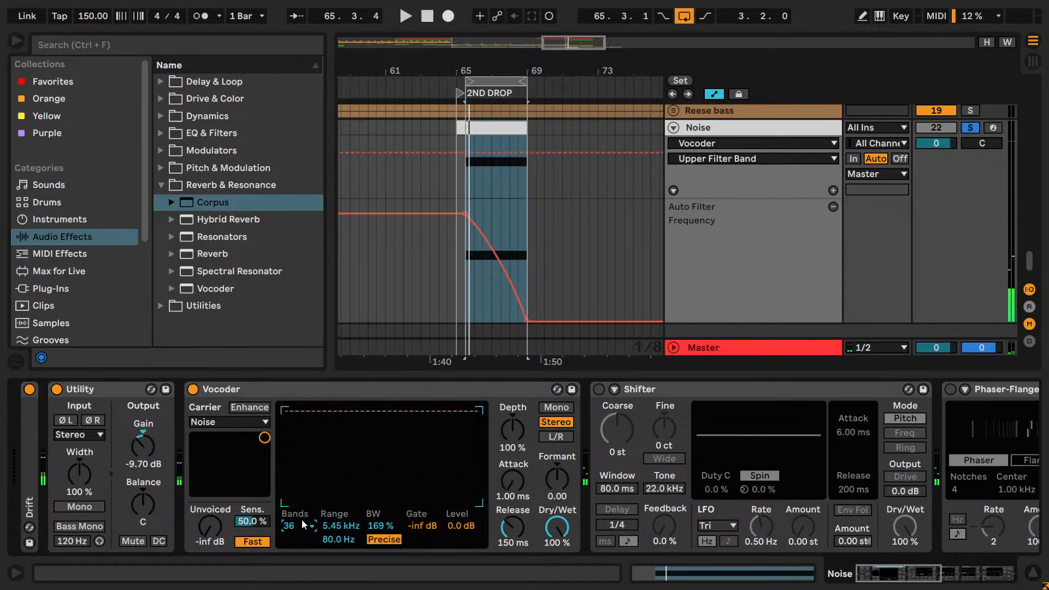
# - Remove the Vocoder from the Noise track and audition Shifter with its Coarse pitch at -12 st
pyautogui.click(248, 388)
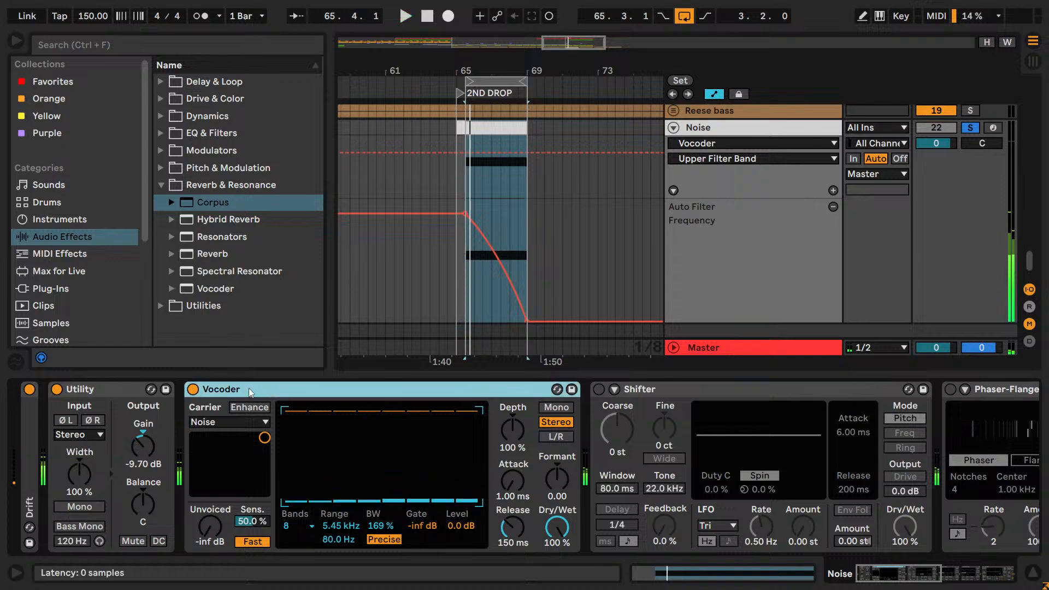
pyautogui.press('Delete')
pyautogui.click(193, 389)
pyautogui.moveTo(212, 429); pyautogui.dragTo(212, 438)
pyautogui.press('space')
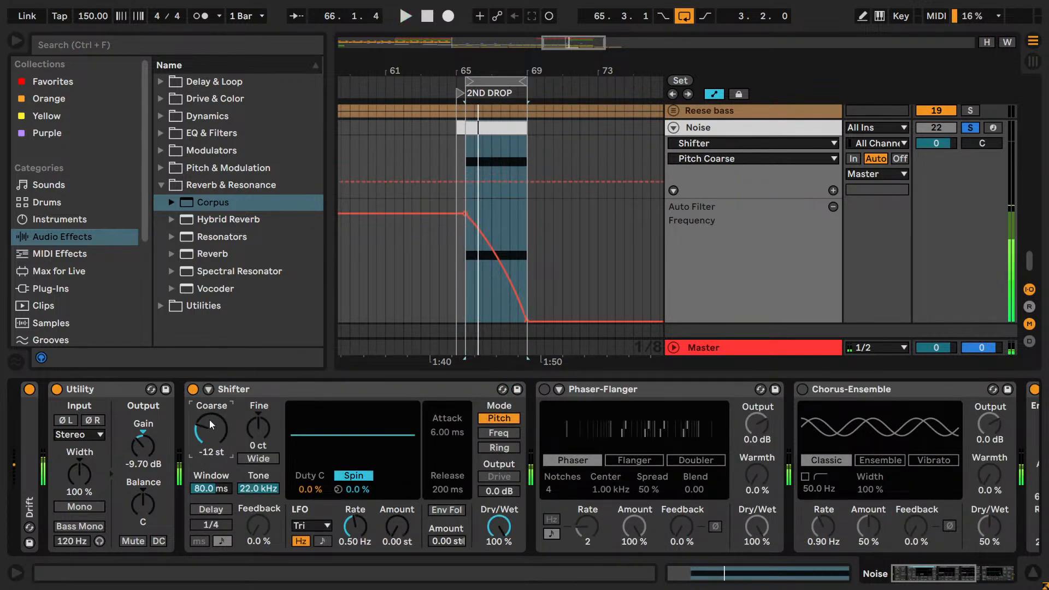
# - Try Shifter in Freq mode and remove the device from the Noise track
pyautogui.click(499, 433)
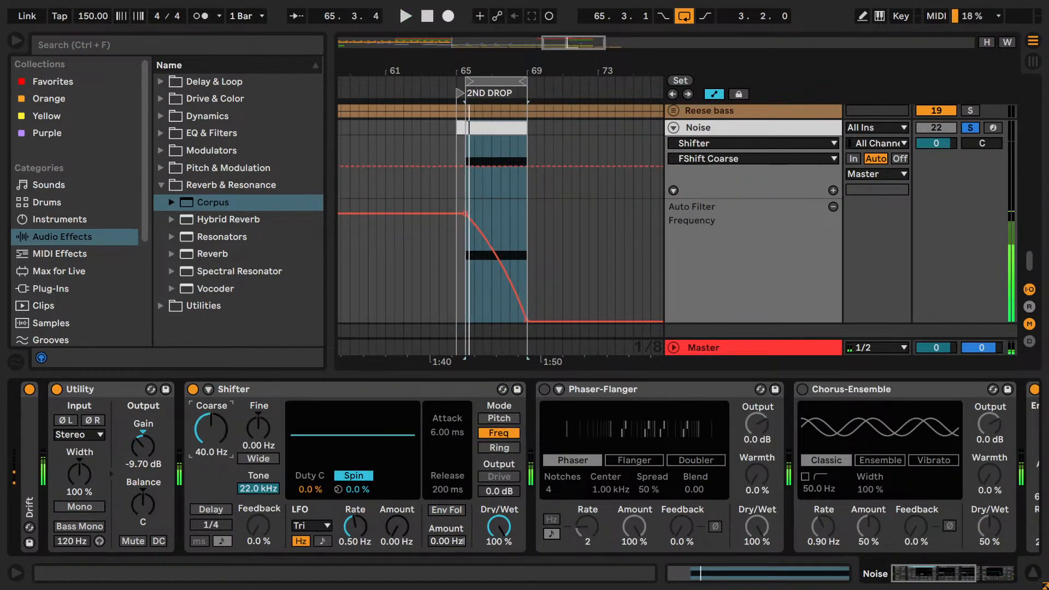
pyautogui.click(235, 389)
pyautogui.press('Delete')
# - Audition Phaser-Flanger in Flanger mode, remove it and Chorus-Ensemble to leave Auto Filter after Utility, and save the set
pyautogui.click(192, 389)
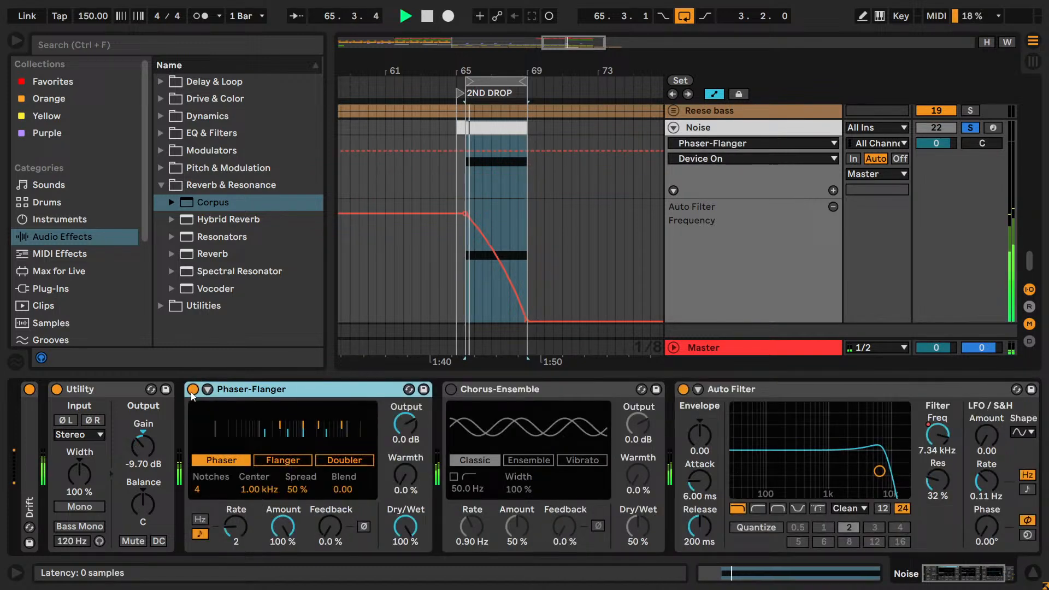
pyautogui.click(283, 460)
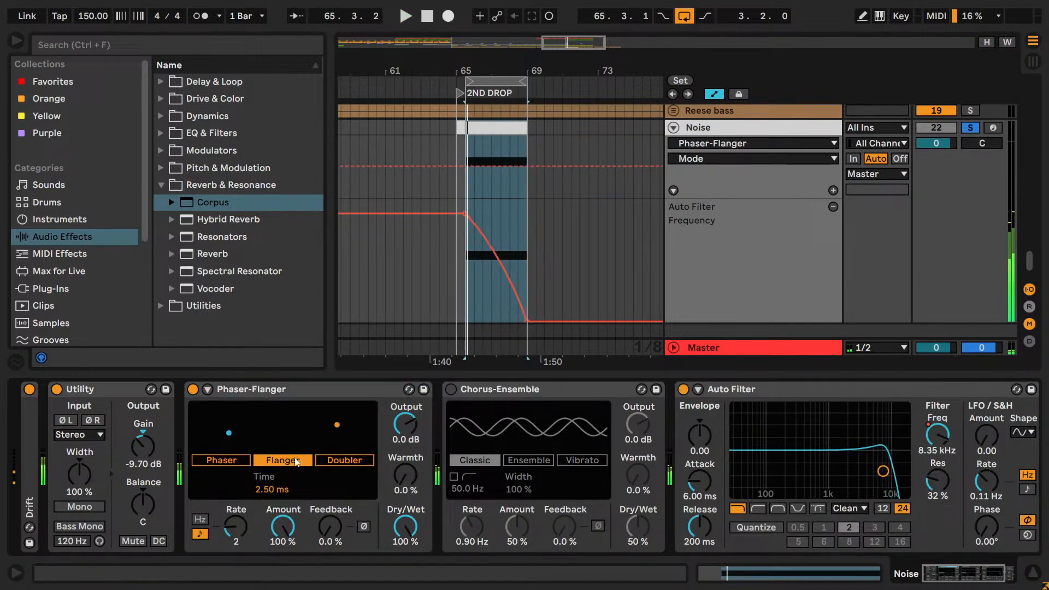
pyautogui.click(247, 392)
pyautogui.press('Delete')
pyautogui.press('Delete')
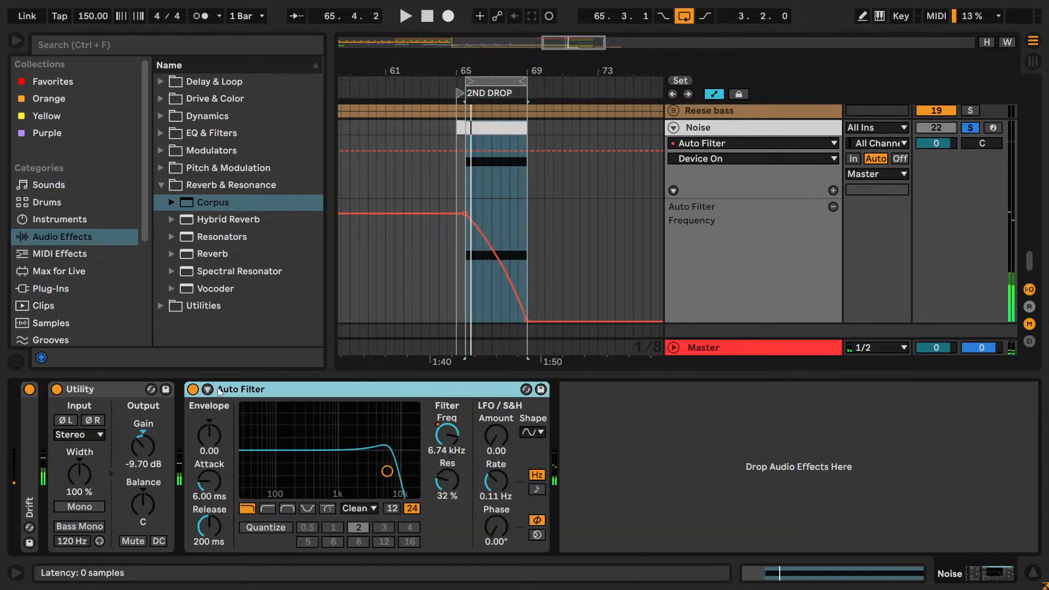
pyautogui.hotkey('ctrl', 's')
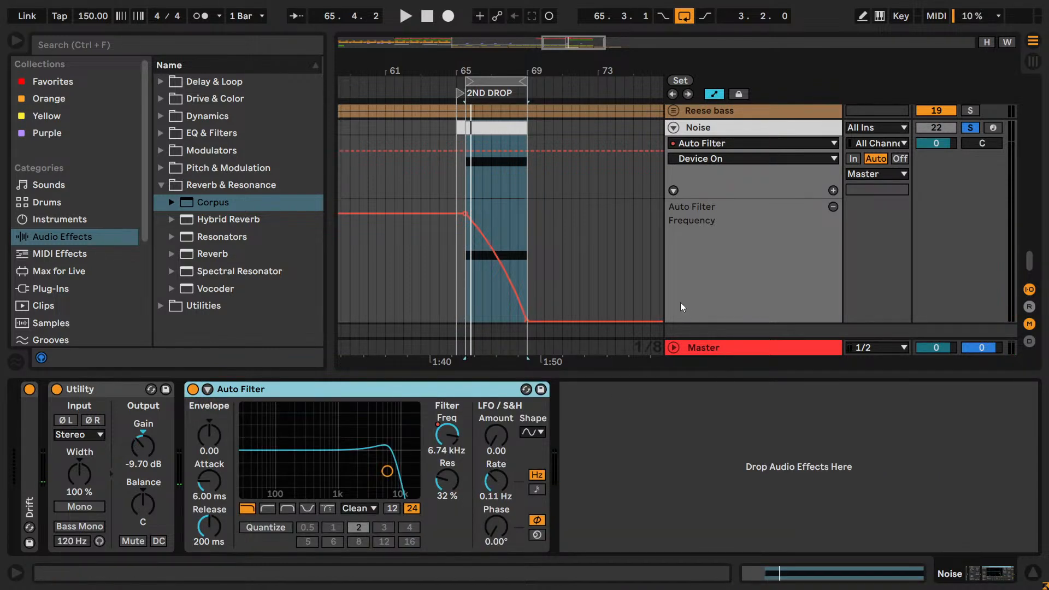
# - Unsolo the Noise track, switch the arrangement loop off and play the full mix from bar 62
pyautogui.click(971, 128)
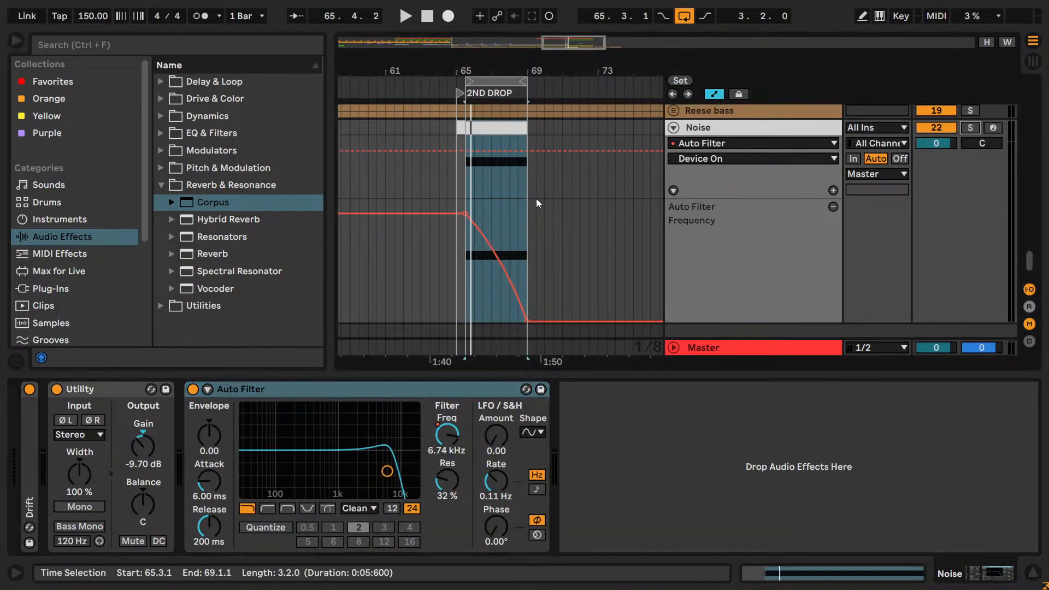
pyautogui.click(401, 189)
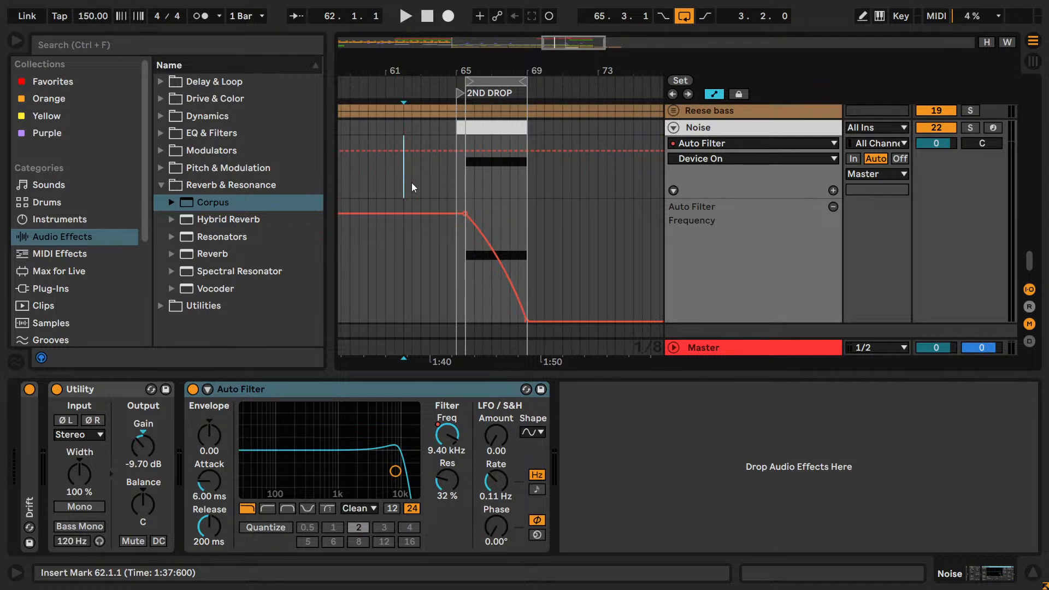
pyautogui.click(684, 18)
pyautogui.press('space')
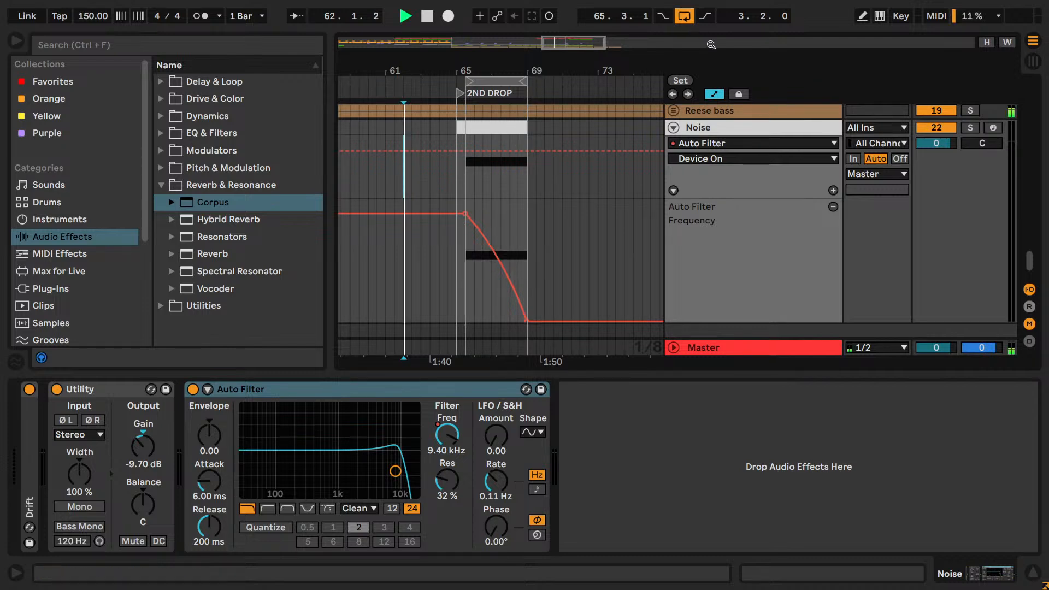
# - Listen to the second drop and look through the track lanes from Pluck up to Reference and Kick around the breakdown
pyautogui.scroll(3, 587, 155)
pyautogui.scroll(3, 586, 157)
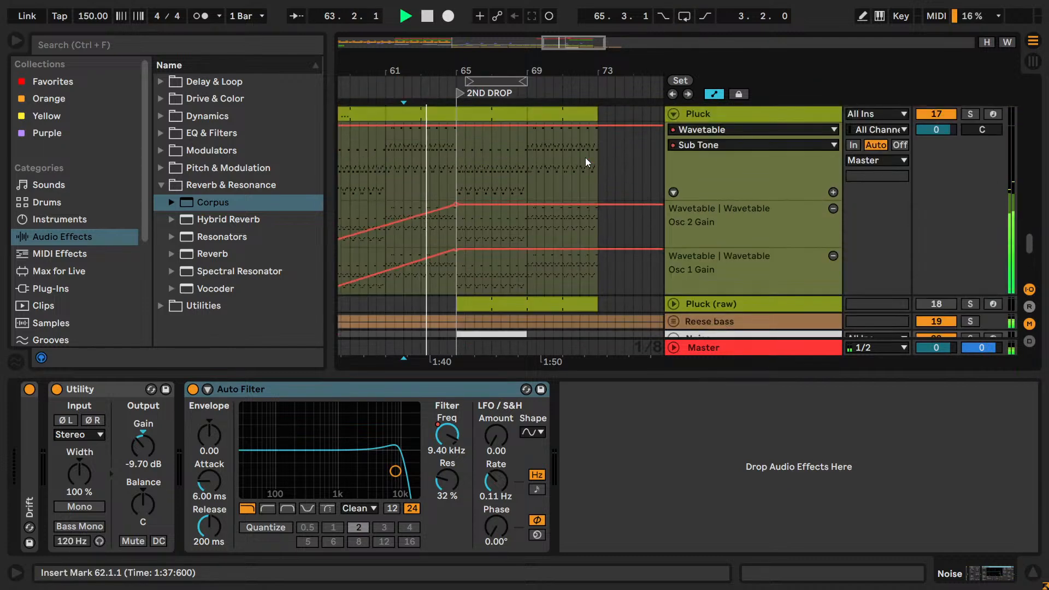
pyautogui.moveTo(562, 50); pyautogui.dragTo(549, 42)
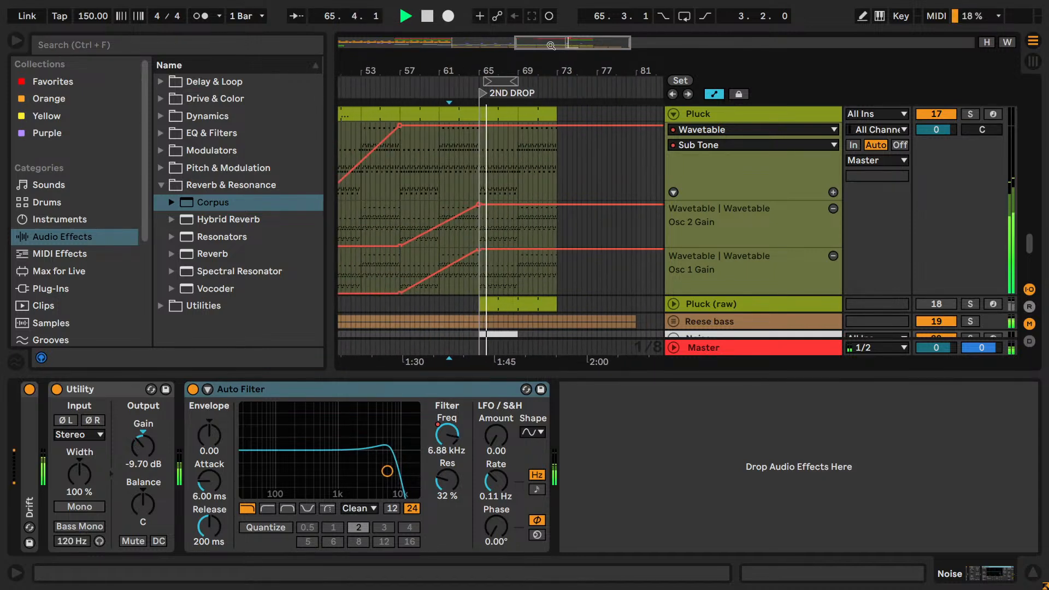
pyautogui.moveTo(540, 43); pyautogui.dragTo(509, 38)
pyautogui.scroll(3, 573, 189)
pyautogui.scroll(8, 573, 185)
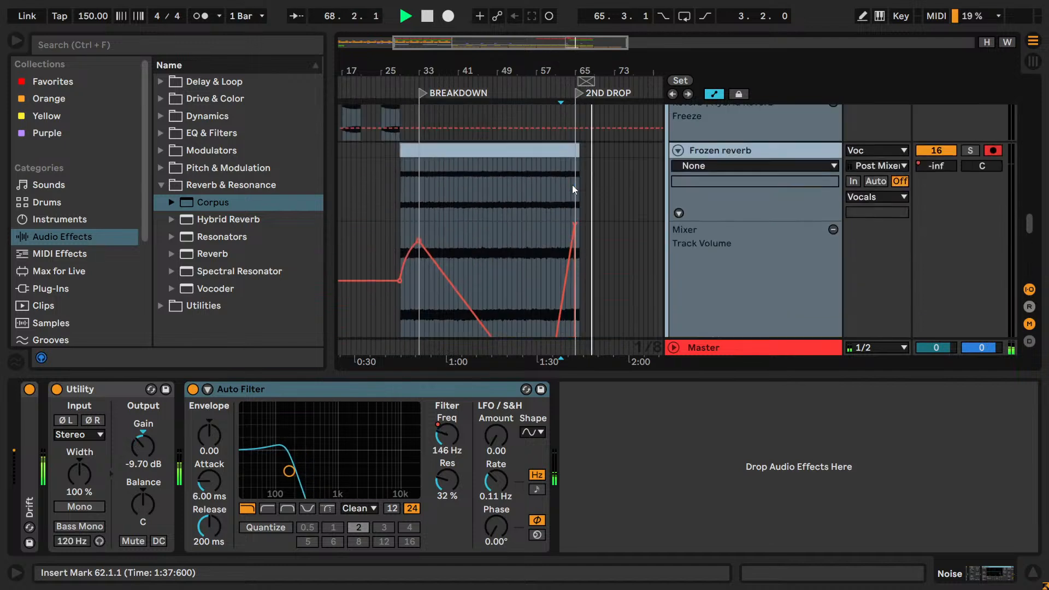
pyautogui.scroll(-4, 572, 185)
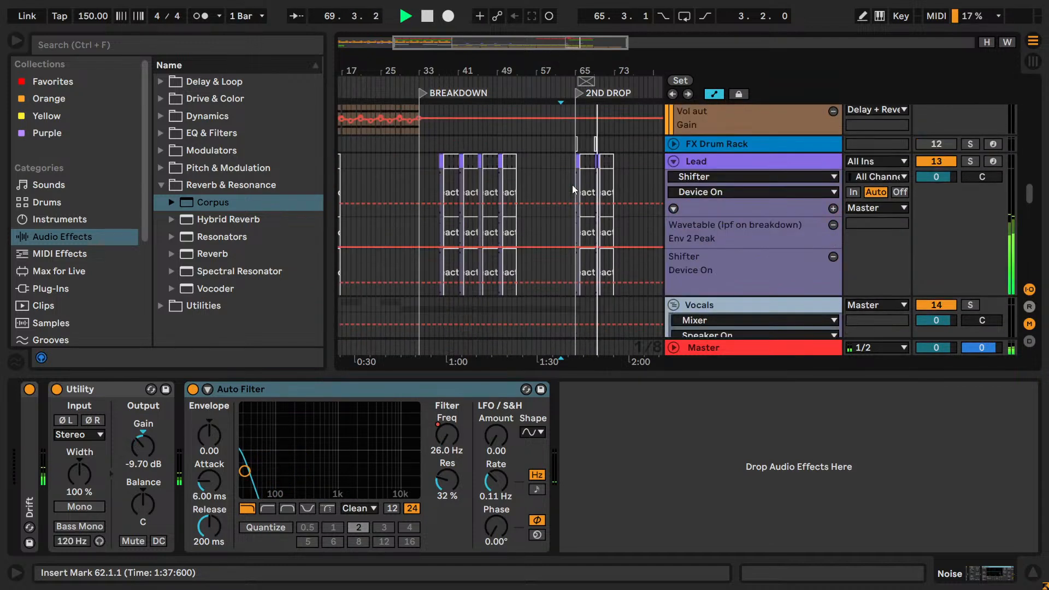
pyautogui.scroll(5, 529, 181)
pyautogui.press('space')
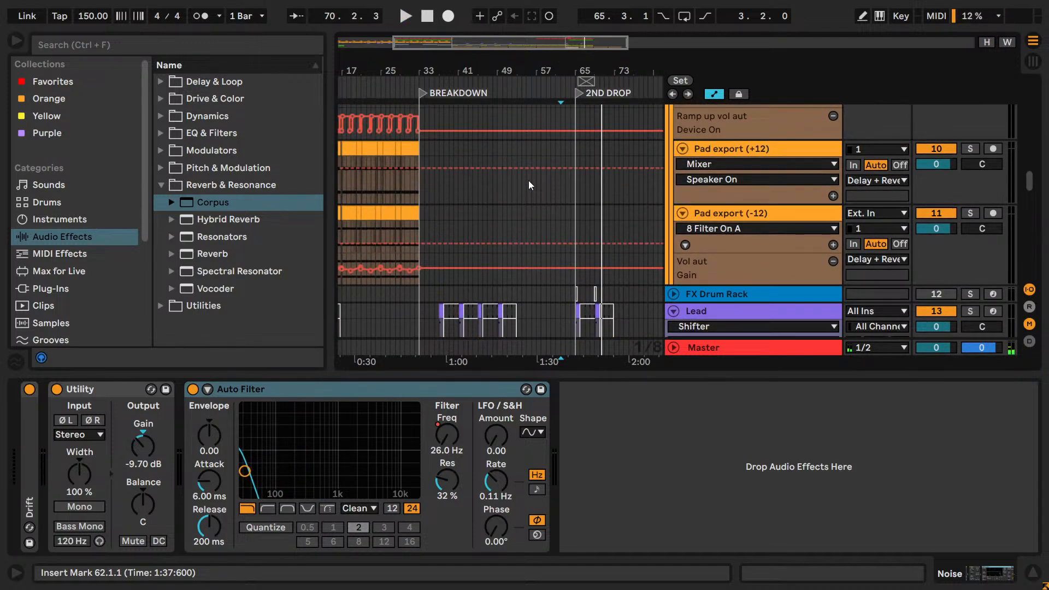
pyautogui.scroll(10, 525, 192)
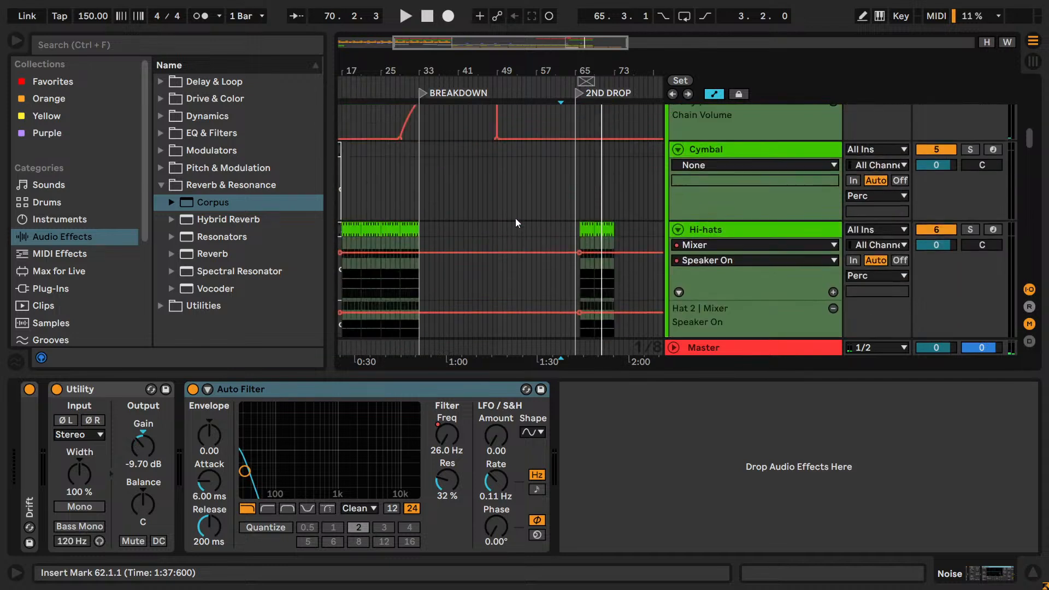
pyautogui.scroll(3, 512, 222)
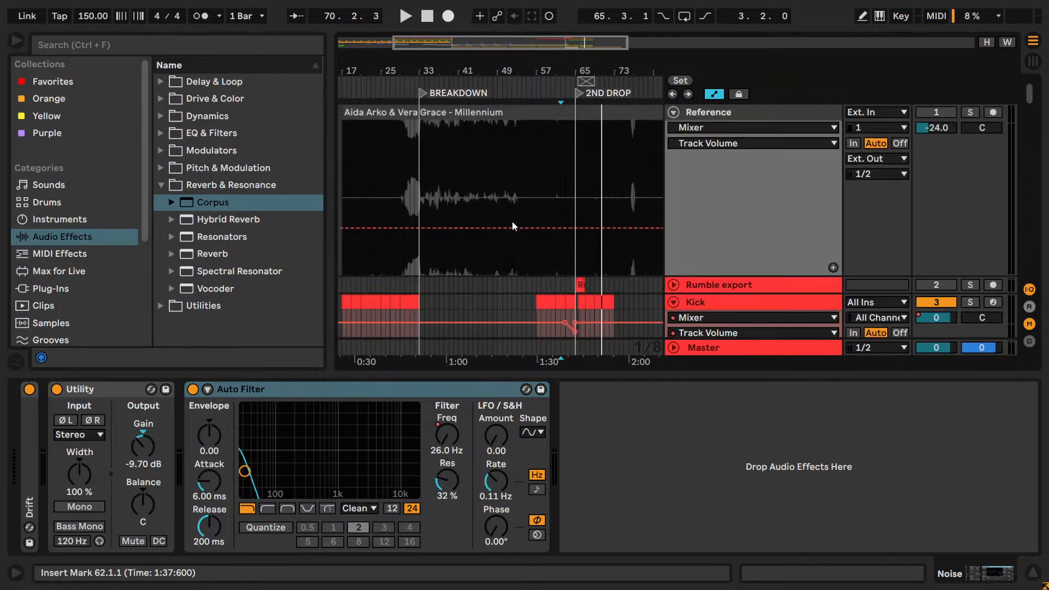
pyautogui.scroll(-3, 513, 221)
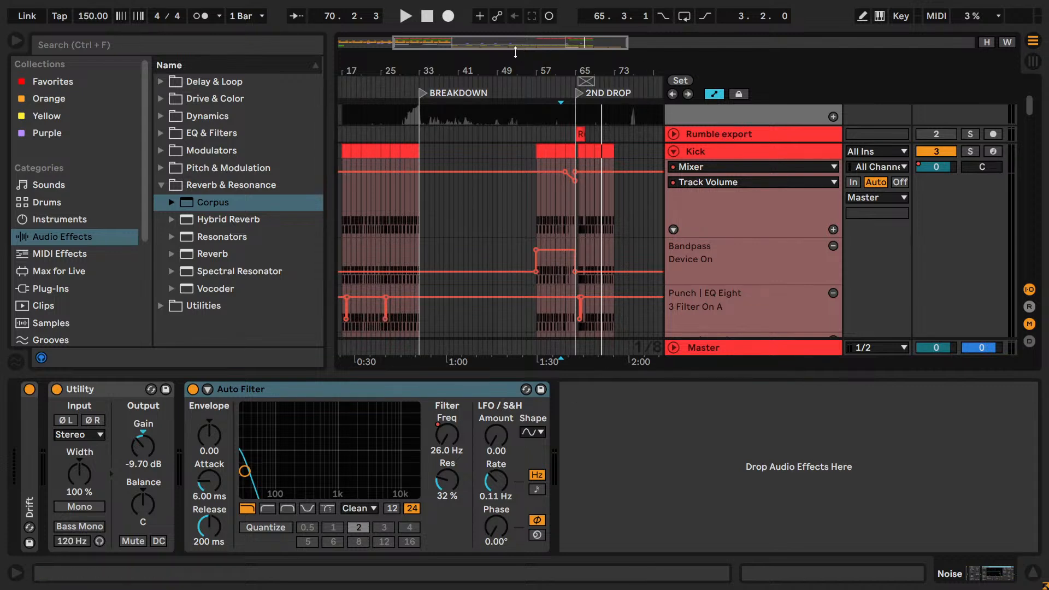
# - Set the arrangement grid to a fixed 1 Bar spacing
pyautogui.moveTo(517, 38); pyautogui.dragTo(483, 158)
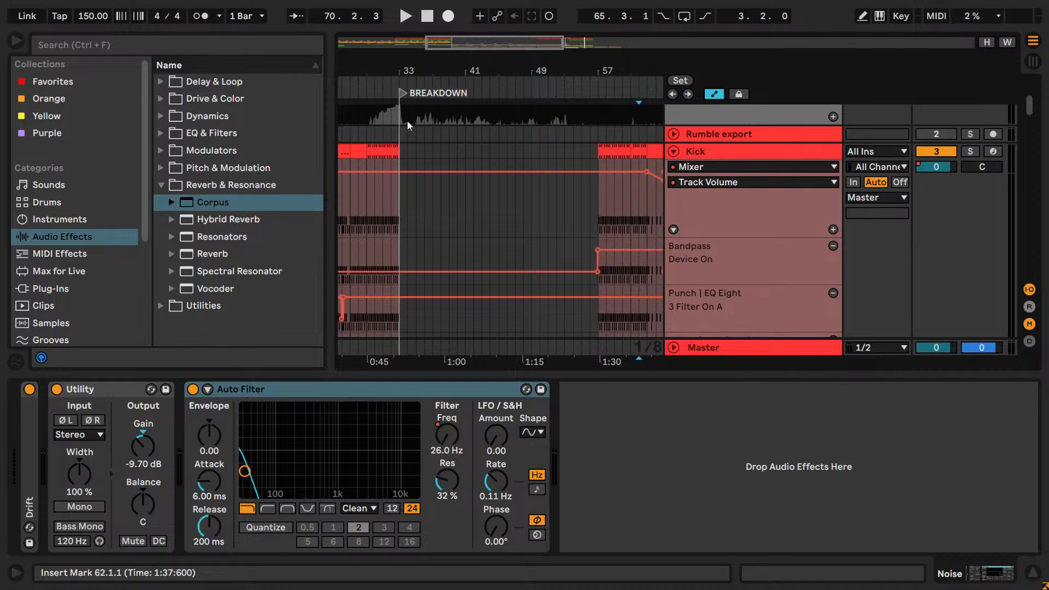
pyautogui.click(382, 130)
pyautogui.scroll(-3, 442, 151)
pyautogui.rightClick(456, 232)
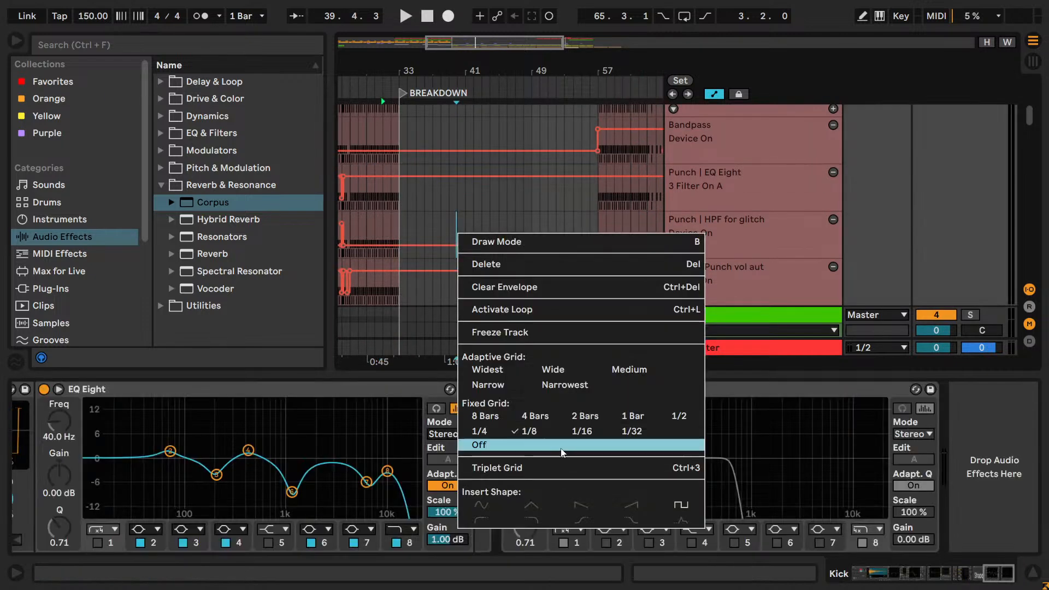
pyautogui.click(632, 415)
# - Check the Perc track's delay automation at the breakdown by playing the arrangement from bar 30
pyautogui.scroll(-3, 437, 262)
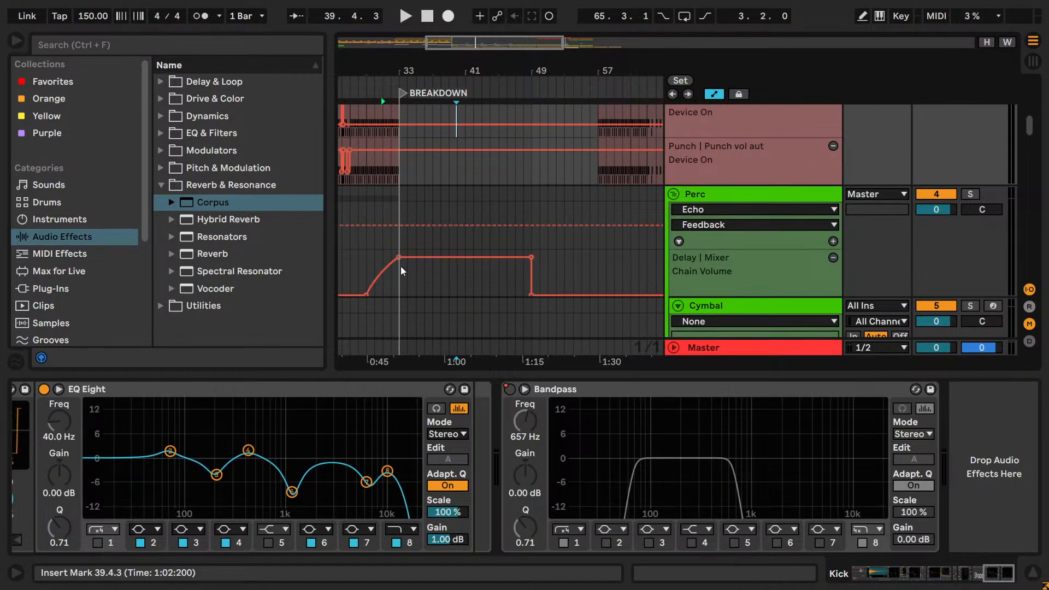
pyautogui.moveTo(401, 267); pyautogui.dragTo(457, 274)
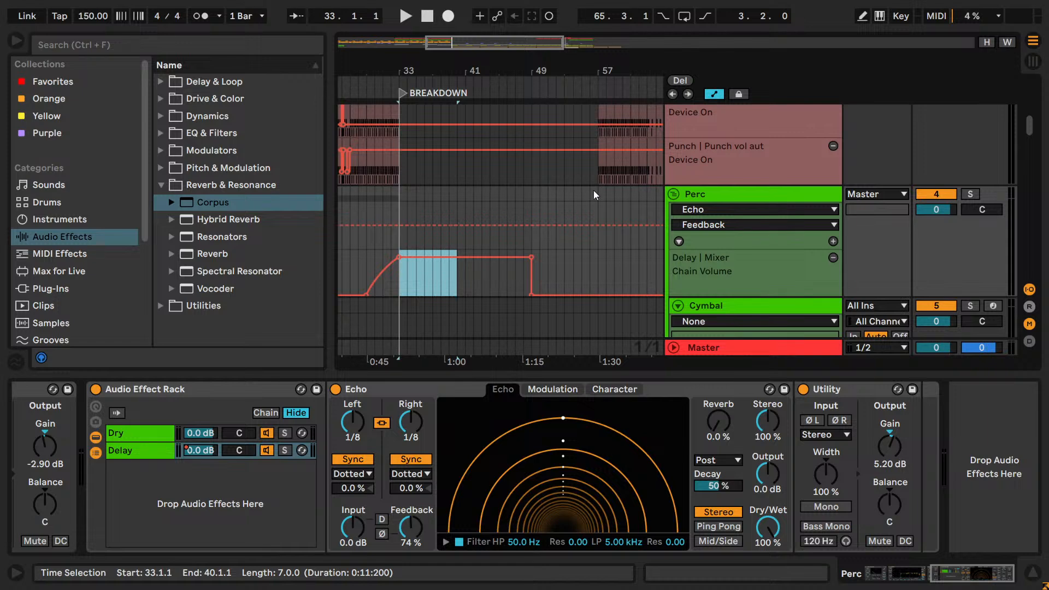
pyautogui.click(375, 206)
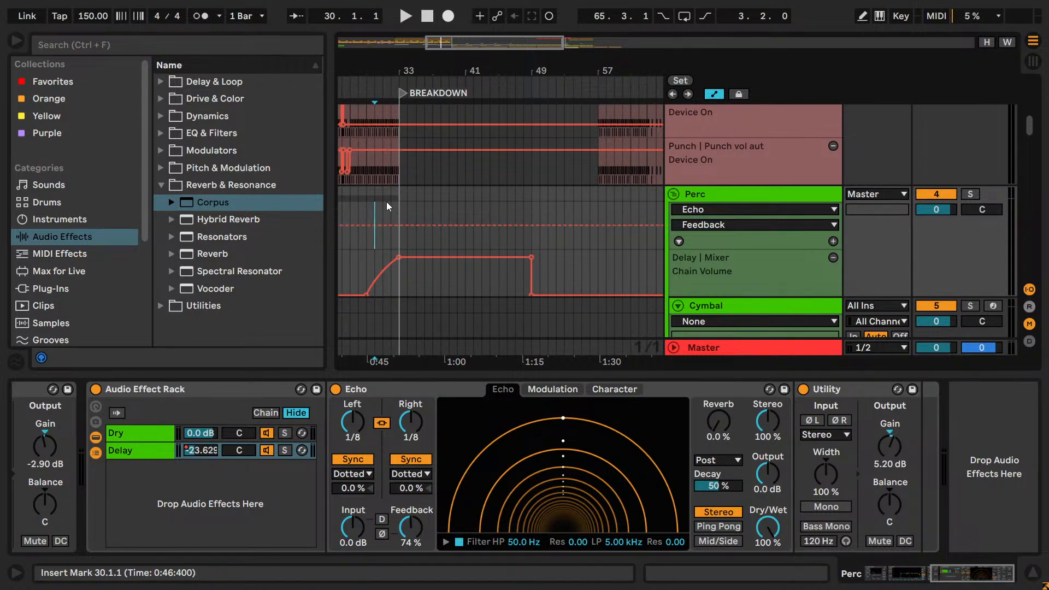
pyautogui.press('space')
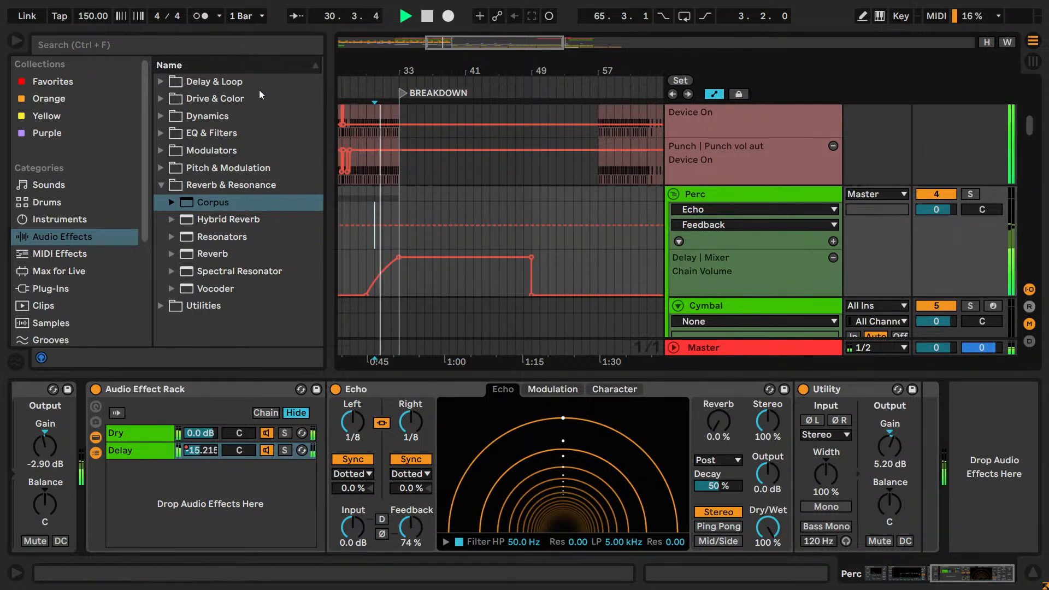
# - Copy the one-bar clip at bar 16 of the Cymbal track to bar 43 in the breakdown and make it active
pyautogui.moveTo(410, 67); pyautogui.dragTo(464, 53)
pyautogui.scroll(-5, 481, 61)
pyautogui.scroll(2, 601, 163)
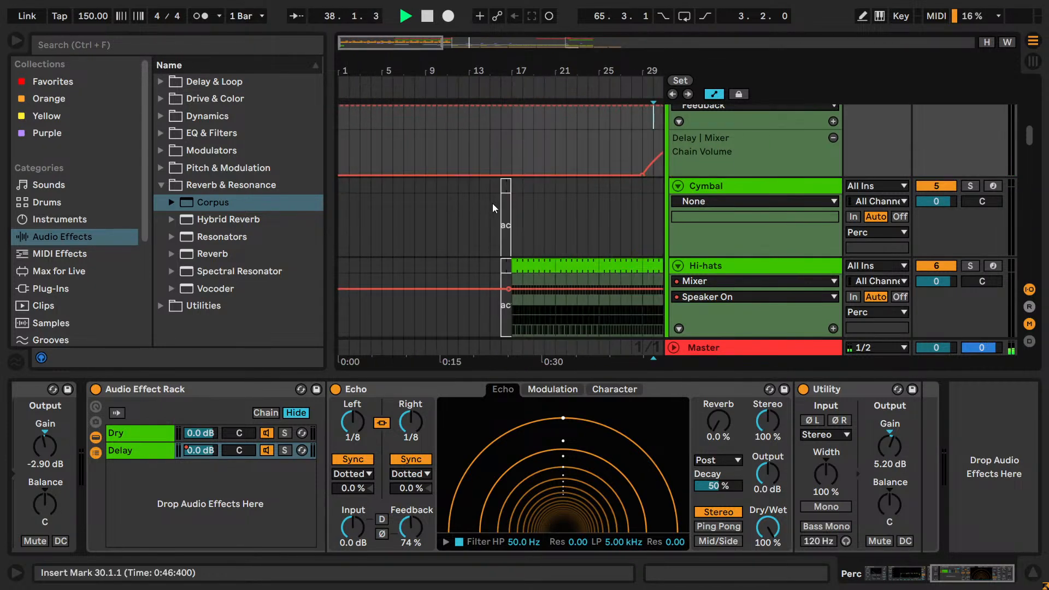
pyautogui.click(507, 186)
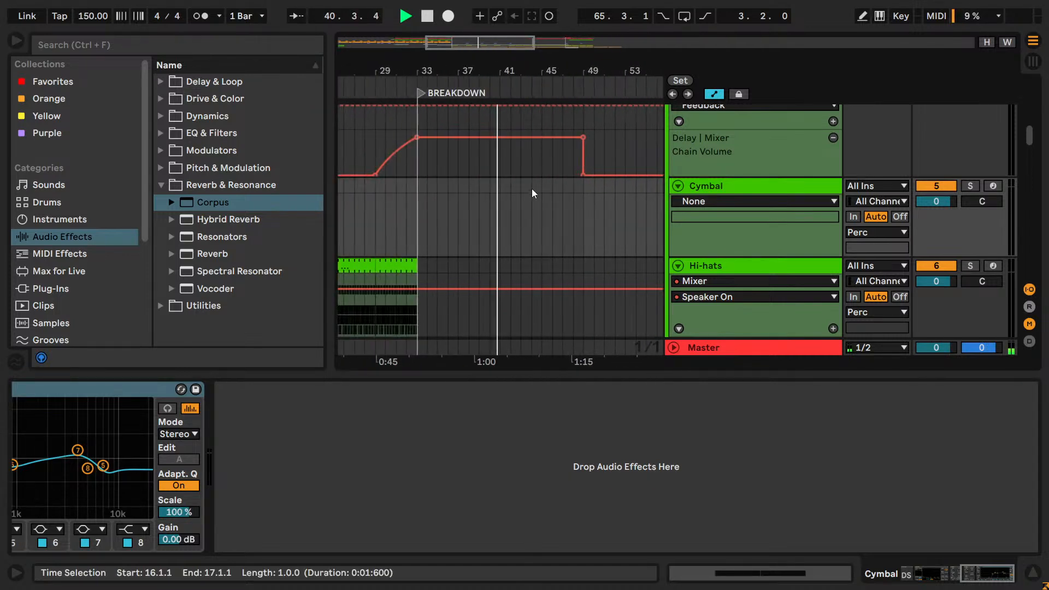
pyautogui.click(517, 226)
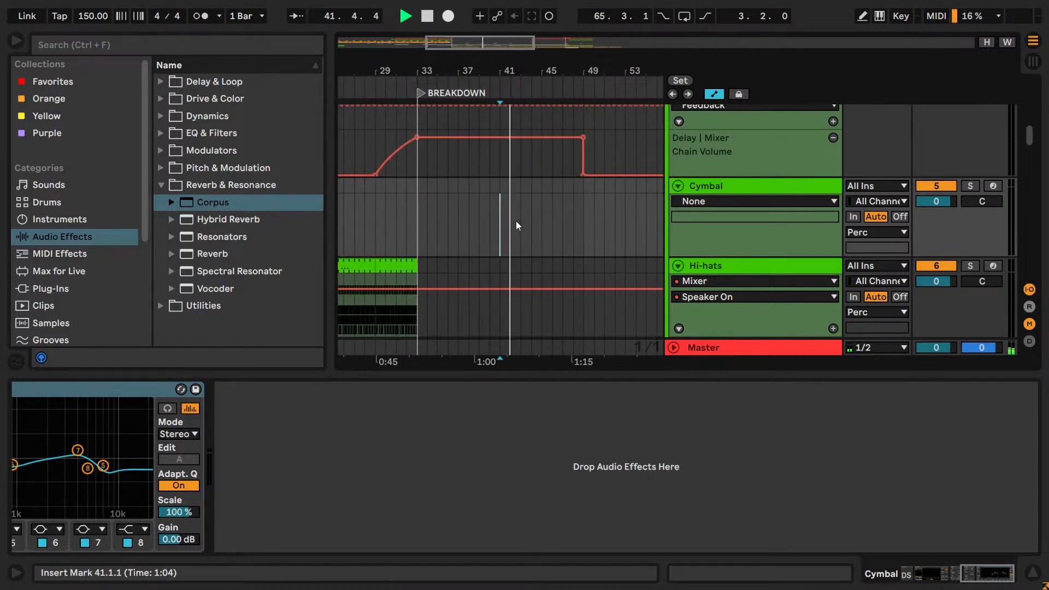
pyautogui.moveTo(520, 220); pyautogui.dragTo(532, 221)
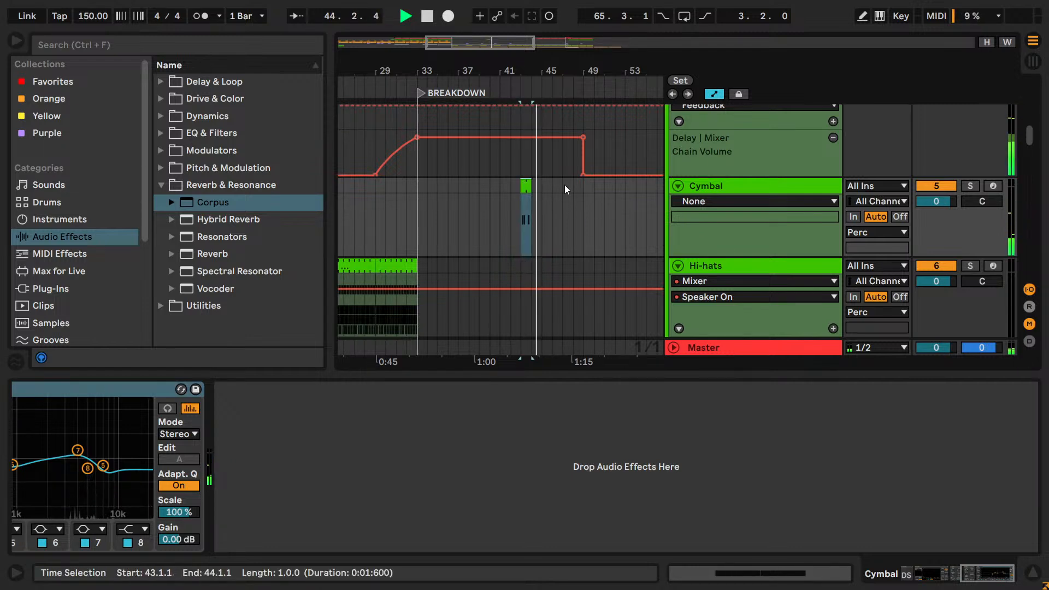
# - Paste another Cymbal clip at bar 49, extend it to the second drop at bar 65 and stop playback
pyautogui.moveTo(493, 66); pyautogui.dragTo(412, 85)
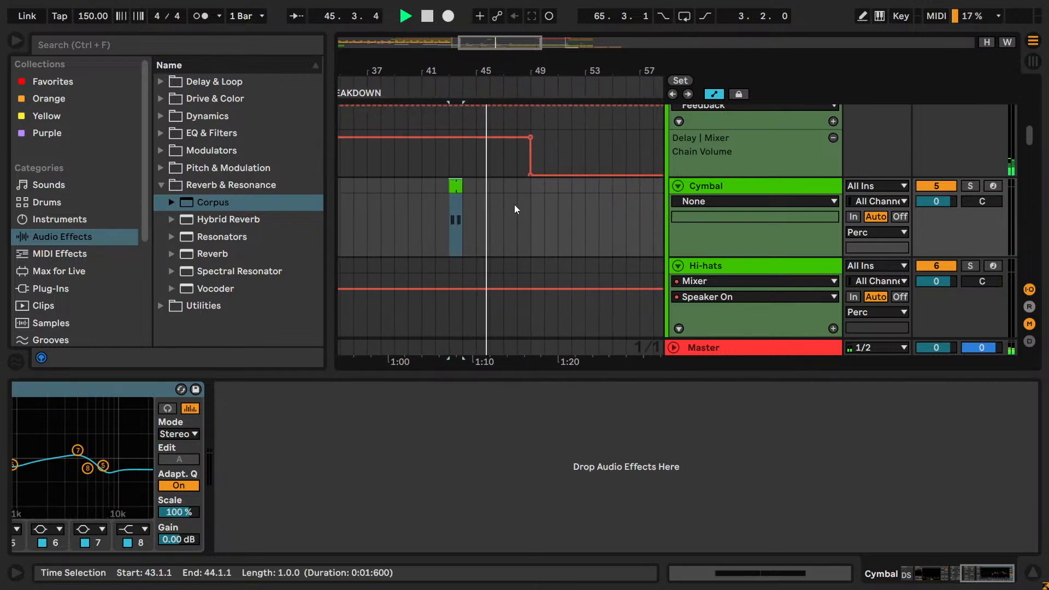
pyautogui.click(545, 218)
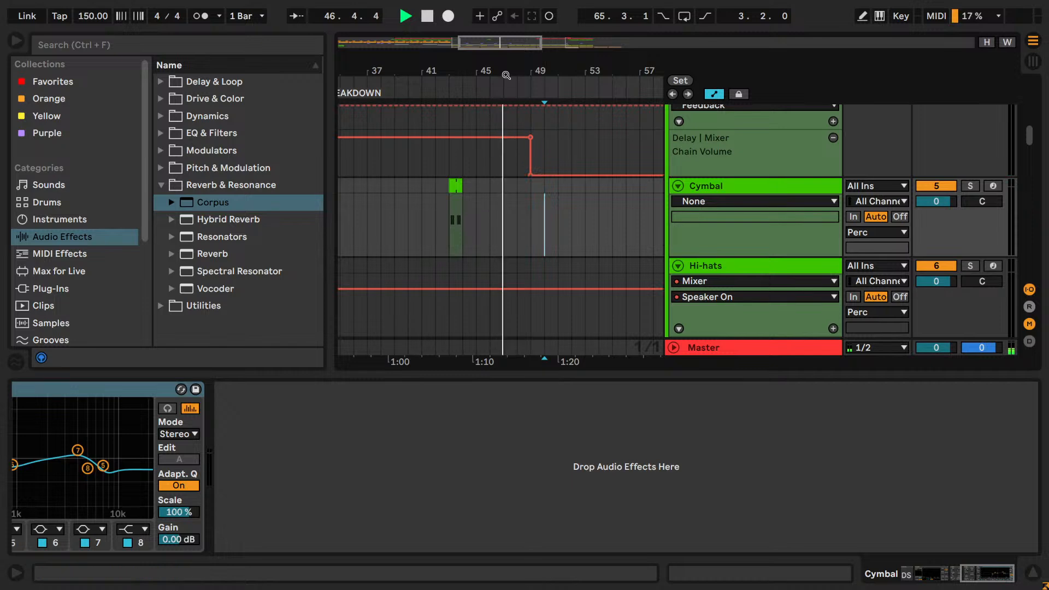
pyautogui.moveTo(541, 57); pyautogui.dragTo(481, 44)
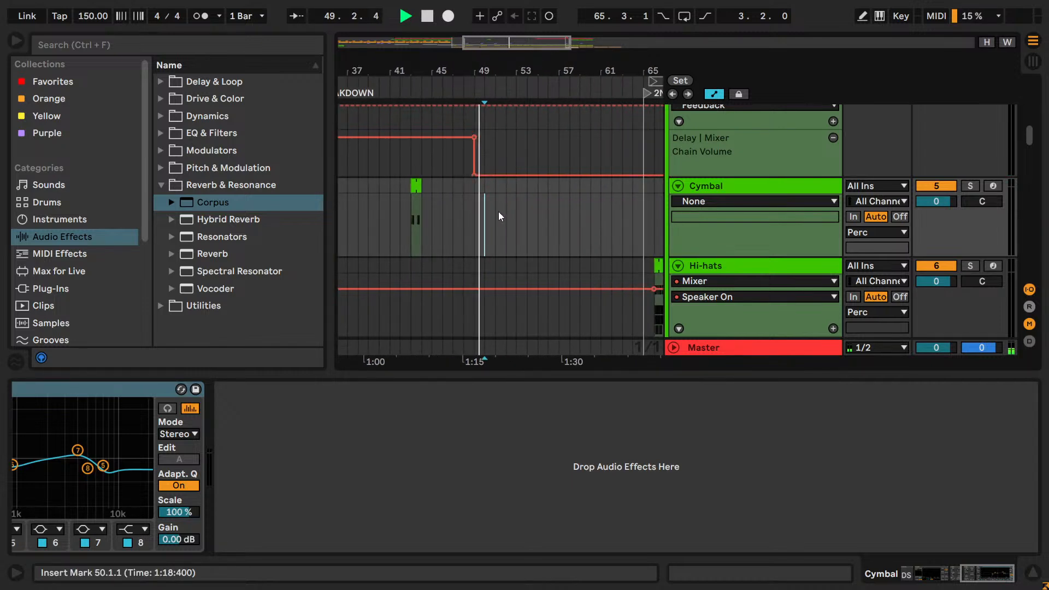
pyautogui.hotkey('ctrl', 'v')
pyautogui.moveTo(487, 186); pyautogui.dragTo(482, 187)
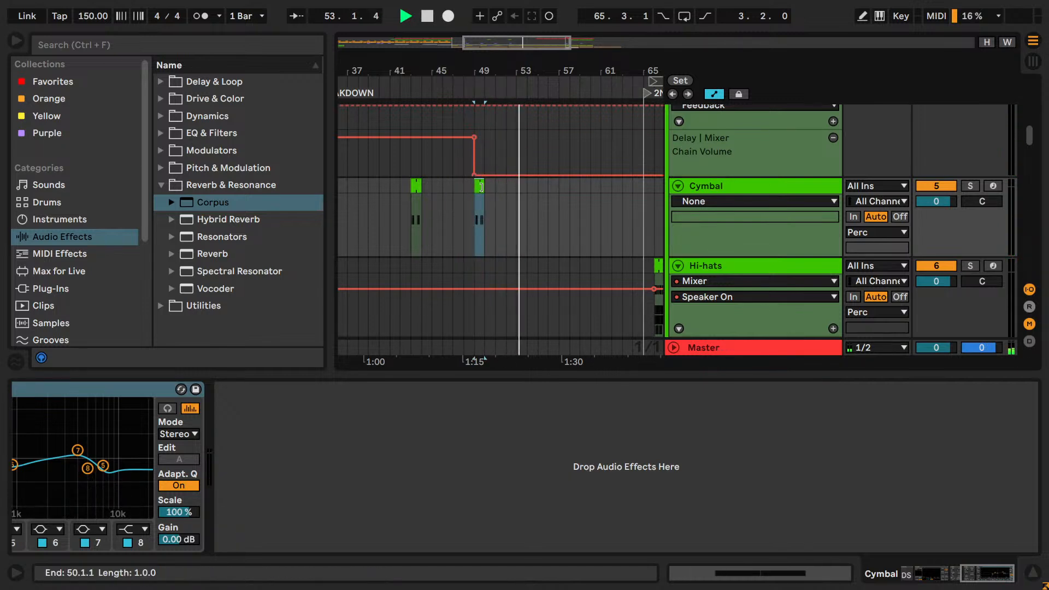
pyautogui.moveTo(482, 187); pyautogui.dragTo(641, 190)
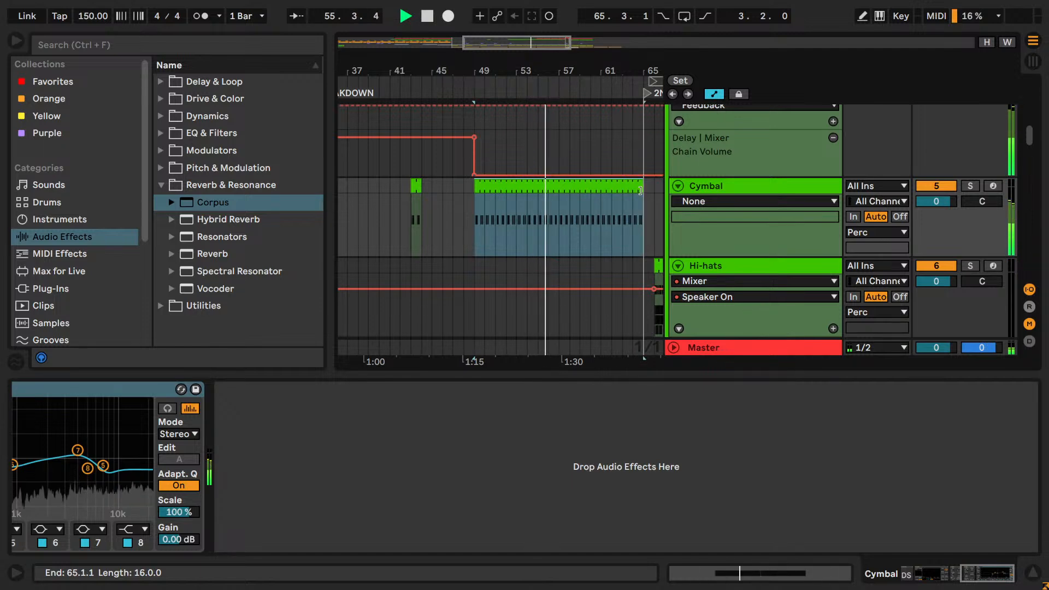
pyautogui.press('space')
# - Copy the eight bars of Hi-hats clips at bars 25–33 to bar 49 in the breakdown and play them
pyautogui.moveTo(534, 43); pyautogui.dragTo(534, 21)
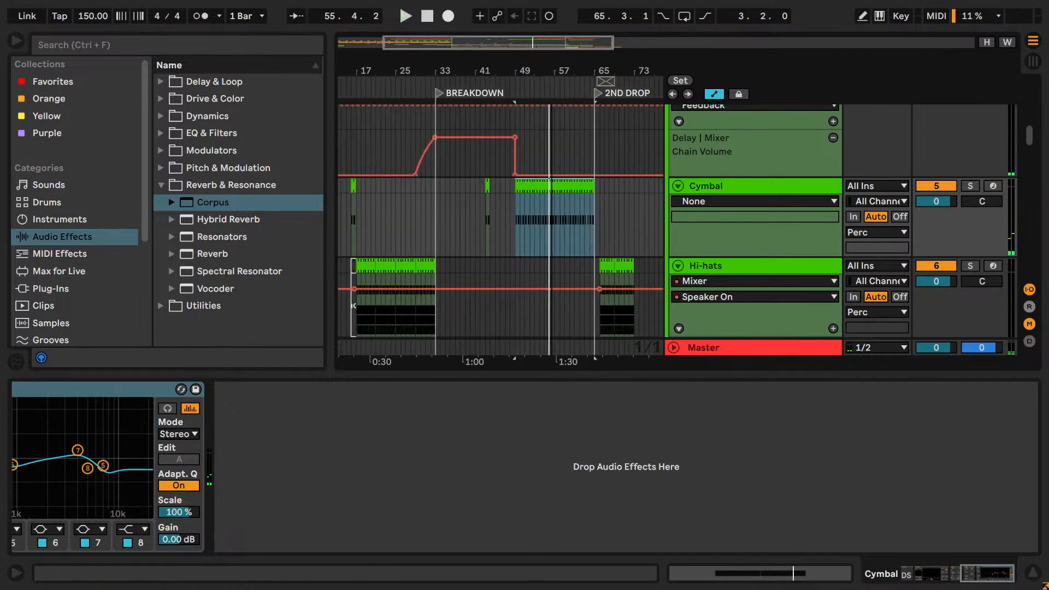
pyautogui.moveTo(554, 60); pyautogui.dragTo(638, 71)
pyautogui.click(424, 266)
pyautogui.keyDown('shift'); pyautogui.click(448, 269); pyautogui.keyUp('shift')
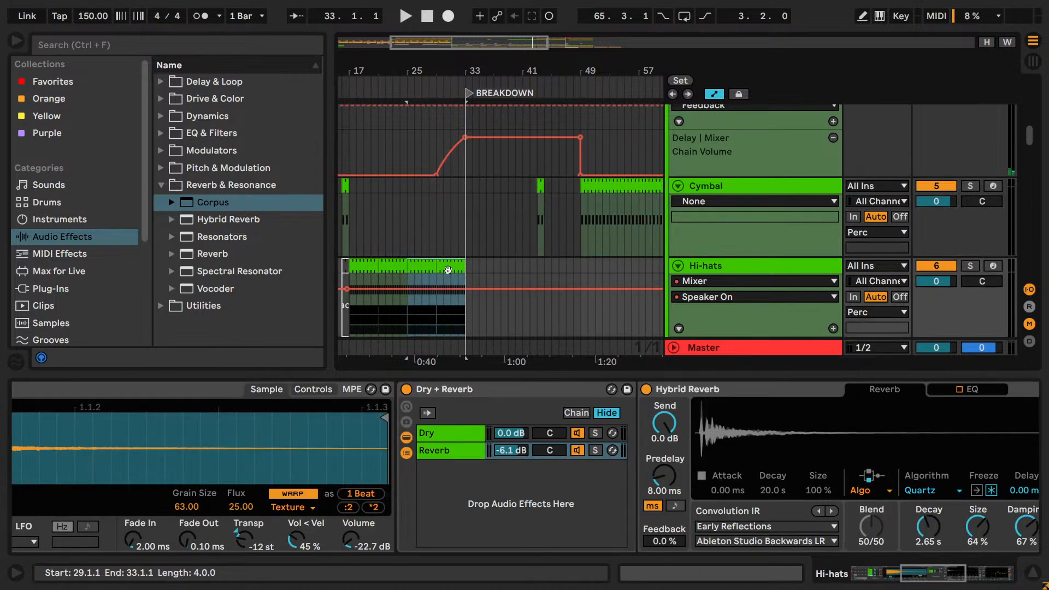
pyautogui.press('Delete')
pyautogui.hotkey('ctrl', 'z')
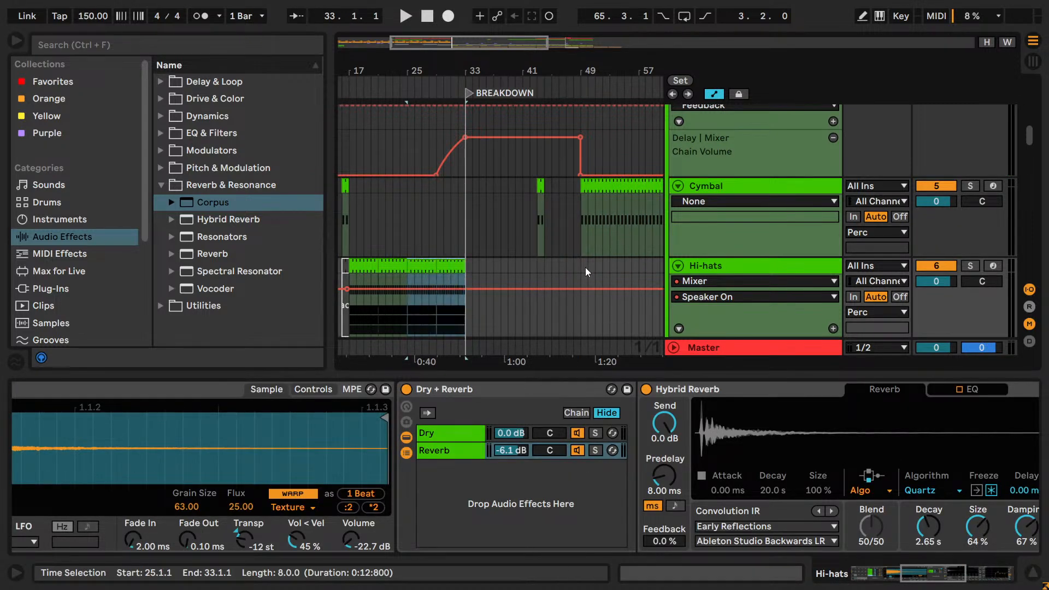
pyautogui.click(586, 264)
pyautogui.hotkey('ctrl', 'v')
pyautogui.press('space')
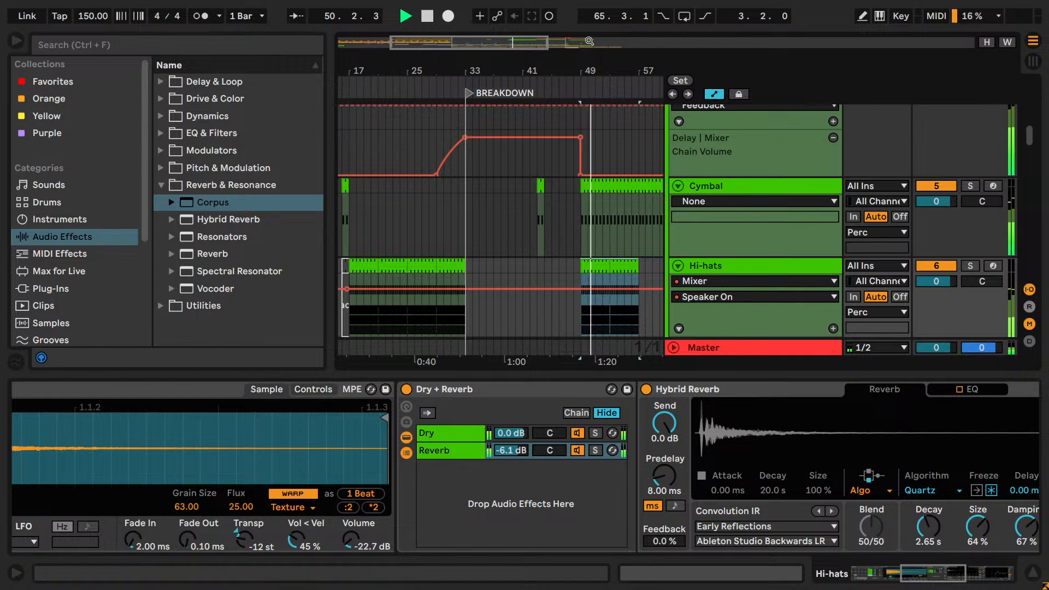
# - Compare the breakdown from bar 49 with and without the Hi-hats track, and review the track's devices
pyautogui.moveTo(593, 71); pyautogui.dragTo(468, 83)
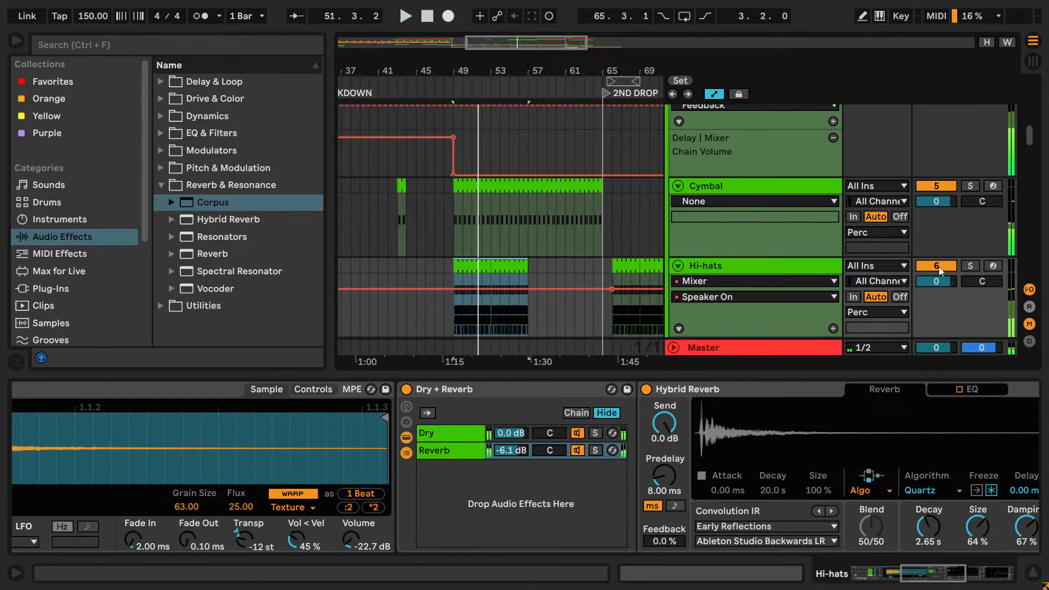
pyautogui.click(939, 267)
pyautogui.press('space')
pyautogui.press('space')
pyautogui.click(939, 267)
pyautogui.moveTo(533, 40); pyautogui.dragTo(522, 29)
pyautogui.press('space')
pyautogui.scroll(-3, 610, 179)
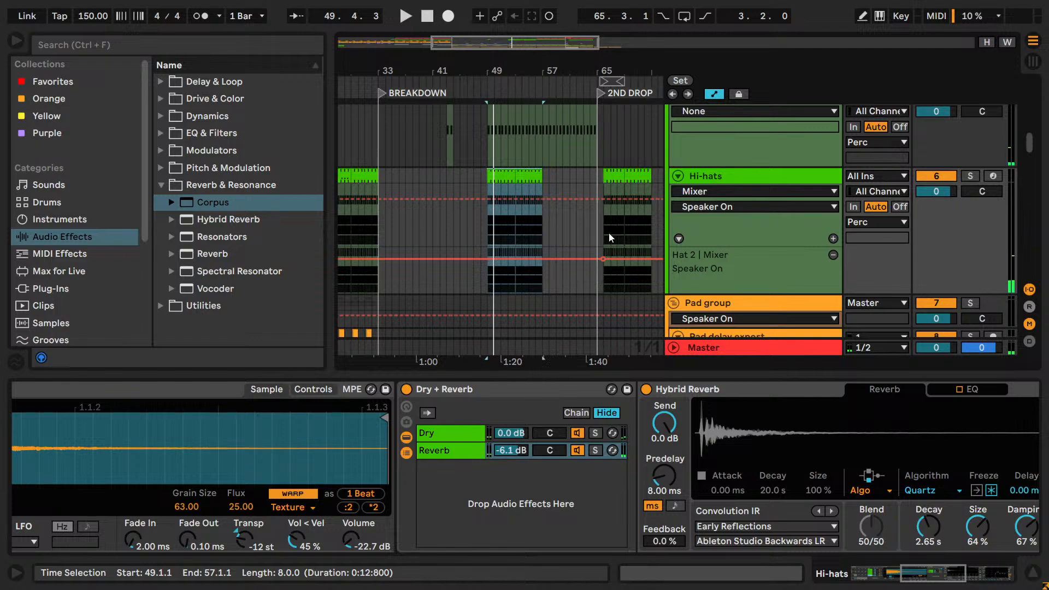
pyautogui.moveTo(922, 572)
pyautogui.mouseDown()
pyautogui.moveTo(1044, 571)
pyautogui.moveTo(940, 572)
pyautogui.mouseUp()
pyautogui.scroll(3, 709, 194)
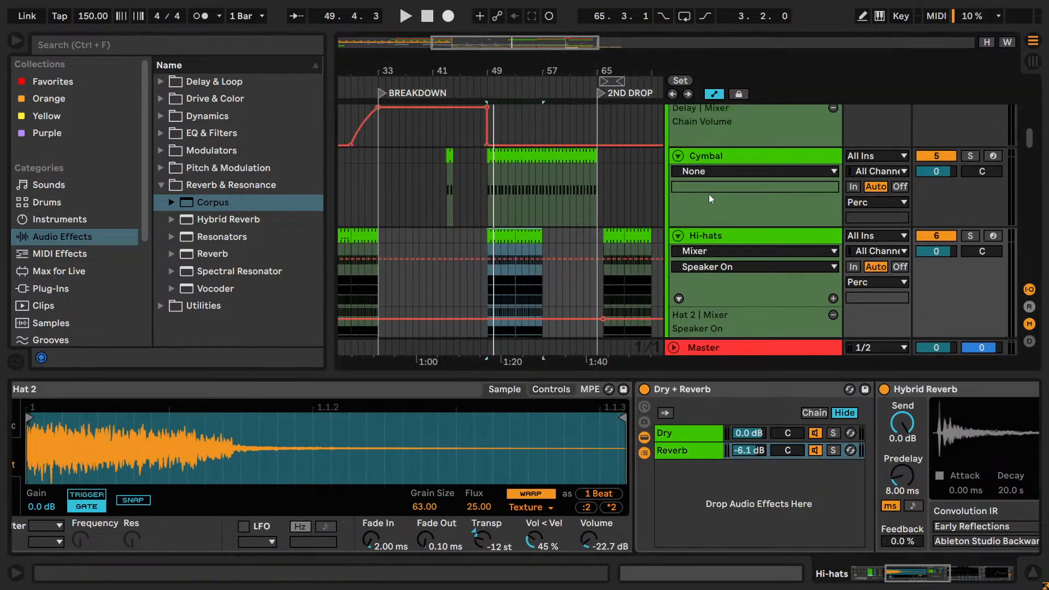
pyautogui.scroll(1, 715, 196)
# - Try holding the Perc Delay chain volume at 0.0 dB past bar 49 with the Dry chain at -inf dB, and audition it
pyautogui.click(487, 204)
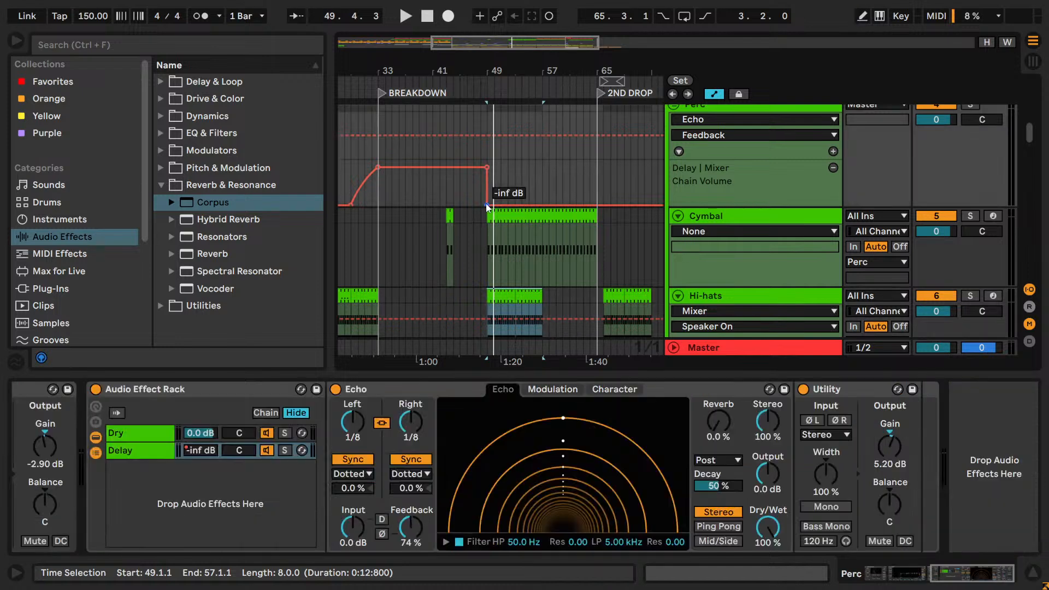
pyautogui.press('space')
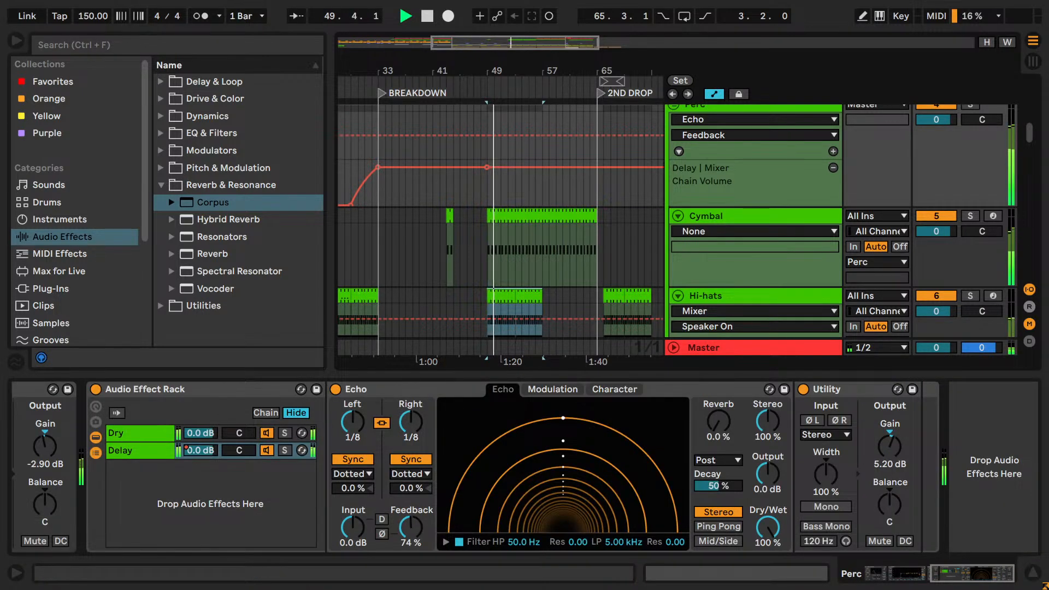
pyautogui.moveTo(201, 433); pyautogui.dragTo(200, 508)
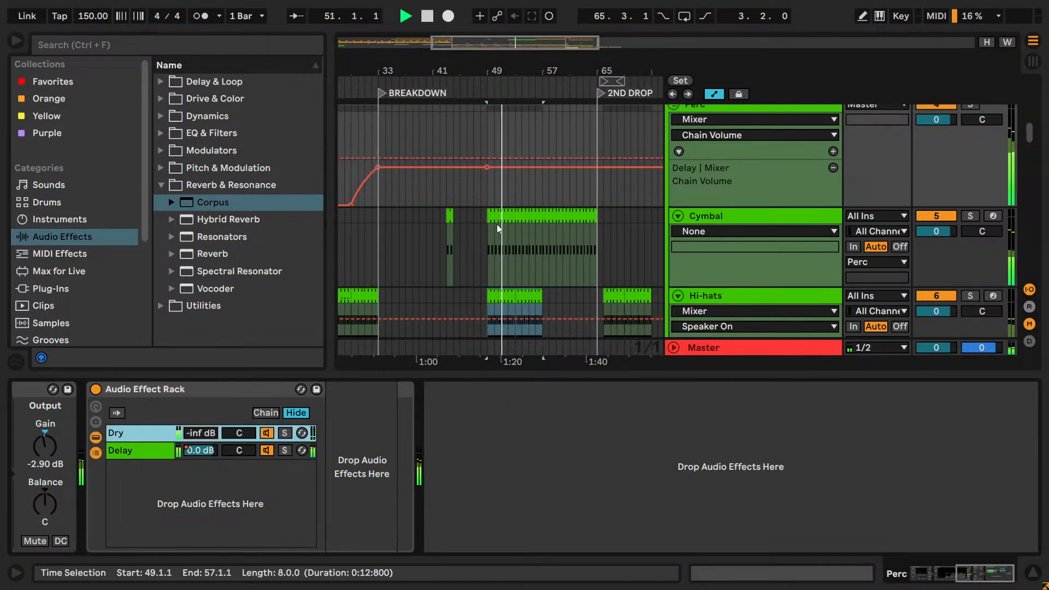
pyautogui.click(485, 185)
pyautogui.press('space')
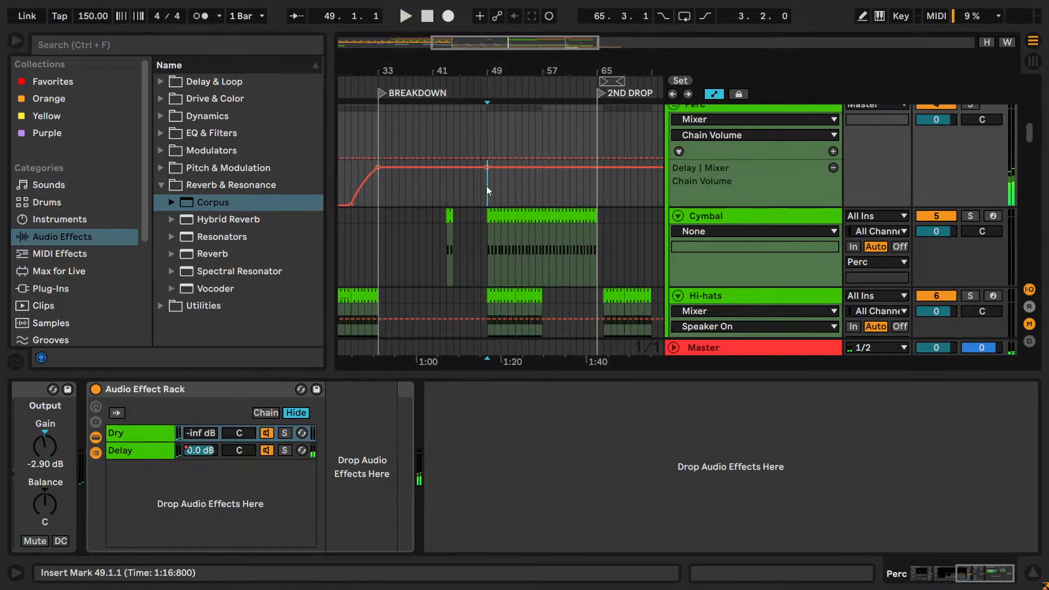
pyautogui.press('space')
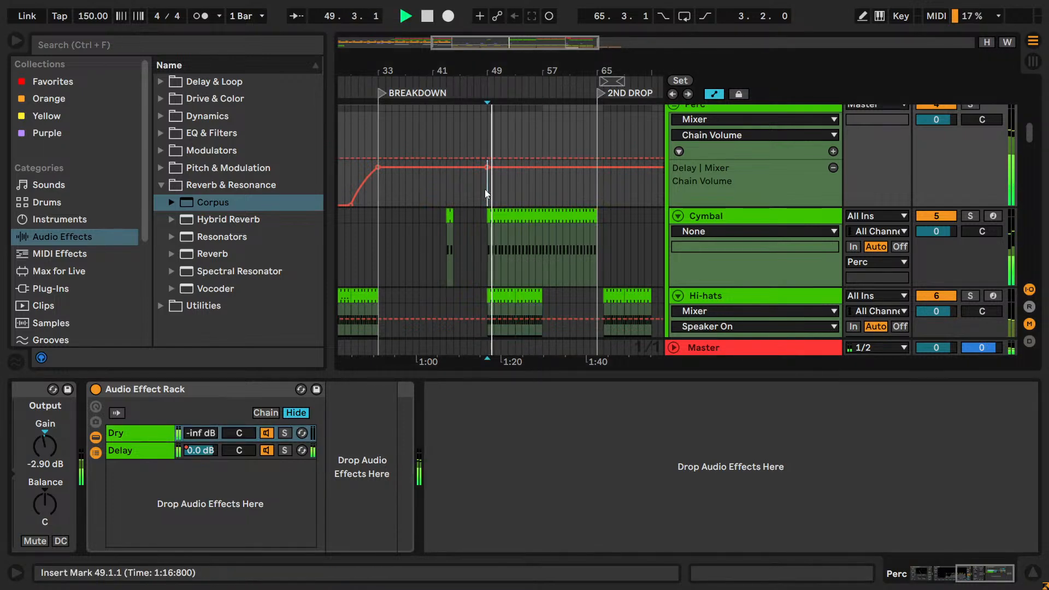
pyautogui.press('space')
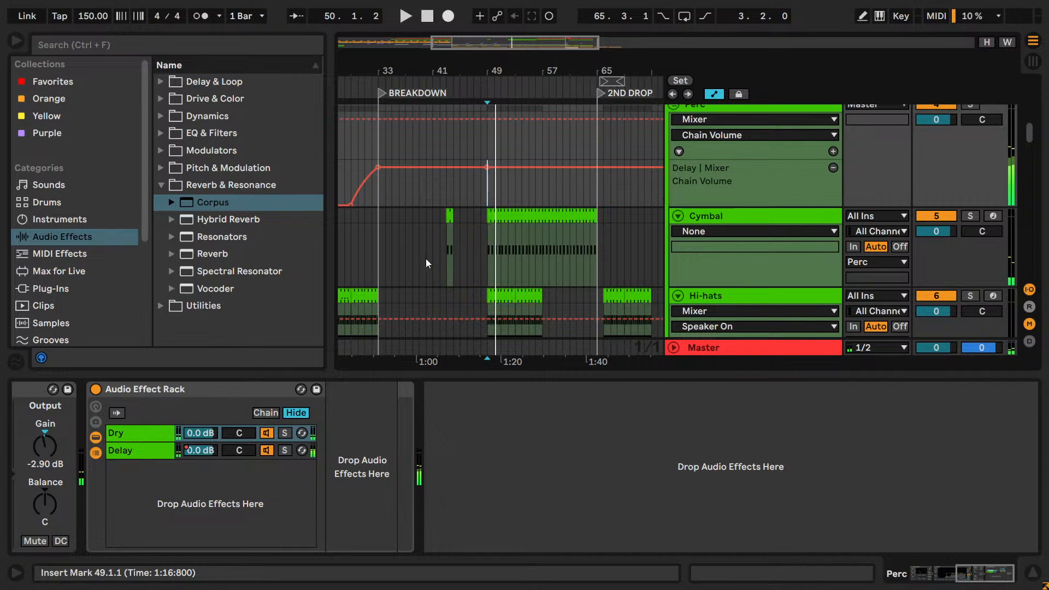
# - Redraw the Perc Delay chain volume automation to drop to -inf dB at bar 49, and save the set
pyautogui.press('b')
pyautogui.click(499, 215)
pyautogui.press('b')
pyautogui.press('b')
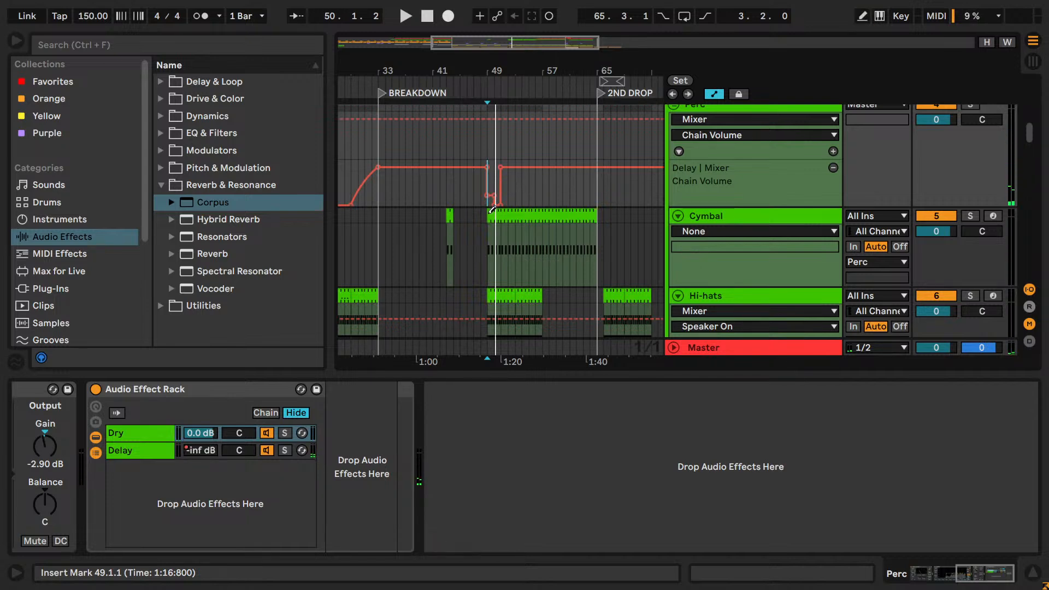
pyautogui.press('b')
pyautogui.click(493, 195)
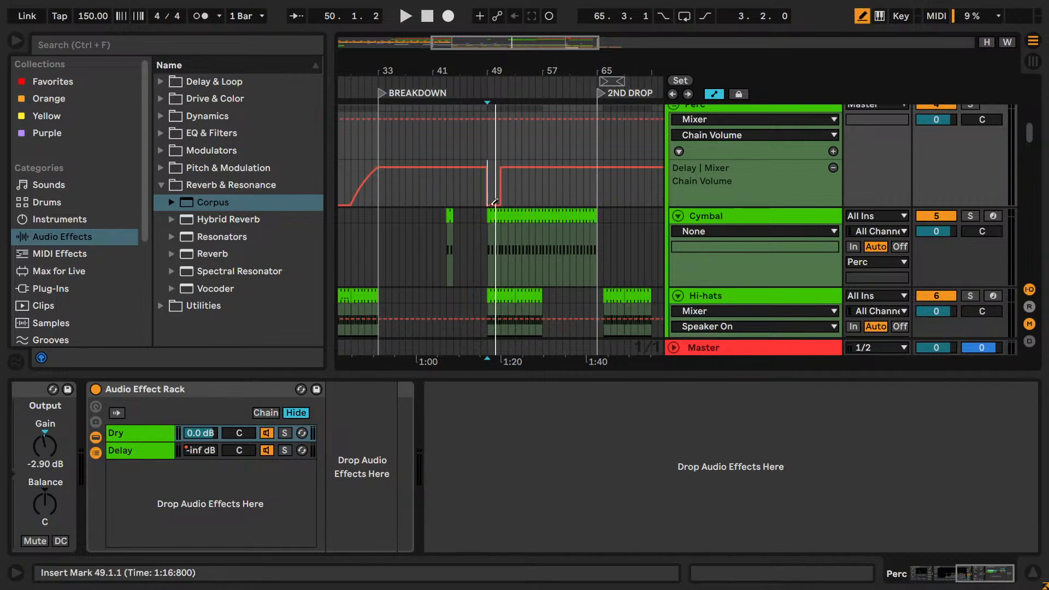
pyautogui.press('b')
pyautogui.moveTo(502, 168); pyautogui.dragTo(503, 205)
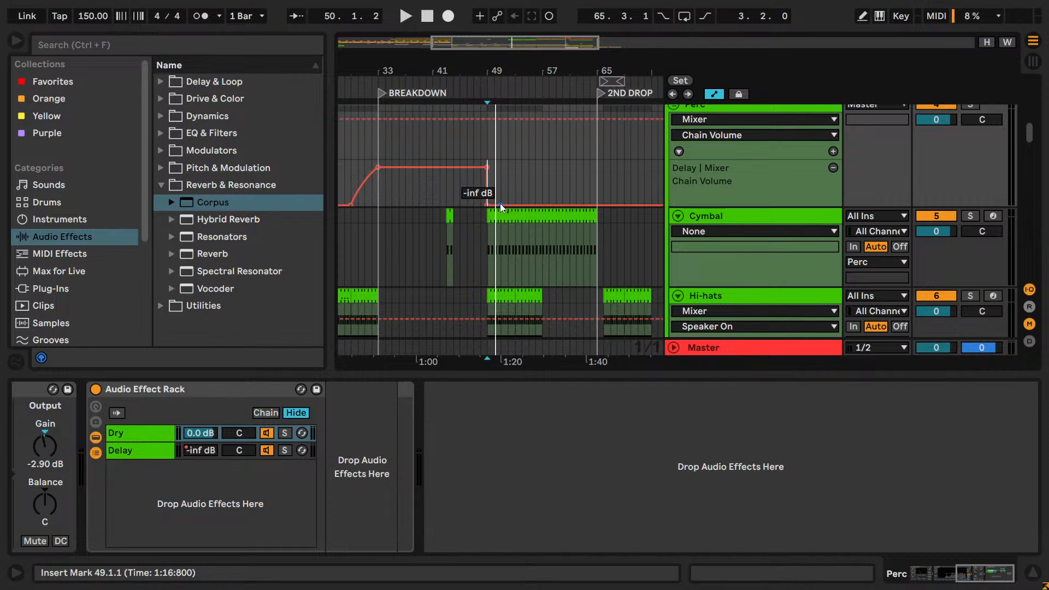
pyautogui.hotkey('ctrl', 's')
# - Deactivate the two Hi-hats clips at bars 49–57 and audition the breakdown without them
pyautogui.scroll(3, 506, 230)
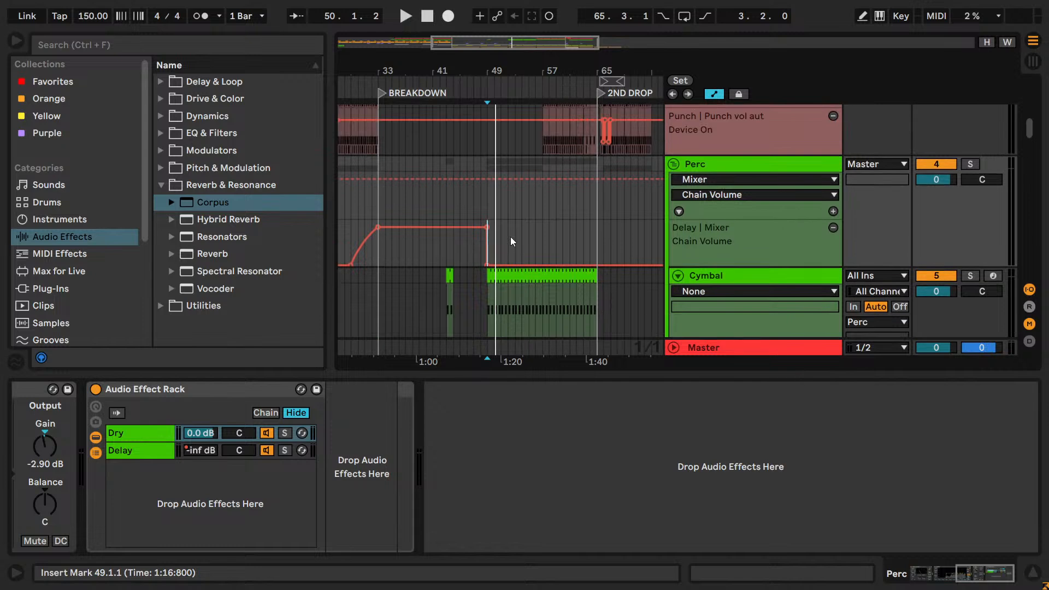
pyautogui.click(488, 199)
pyautogui.scroll(-5, 489, 199)
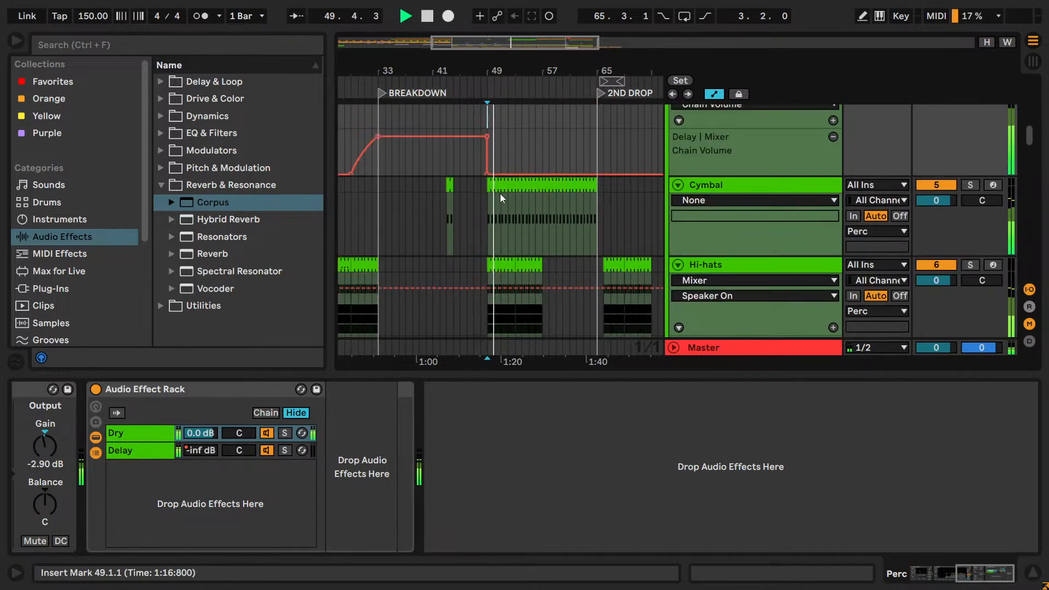
pyautogui.click(527, 265)
pyautogui.keyDown('shift'); pyautogui.click(510, 265); pyautogui.keyUp('shift')
pyautogui.press('0')
pyautogui.press('space')
pyautogui.press('space')
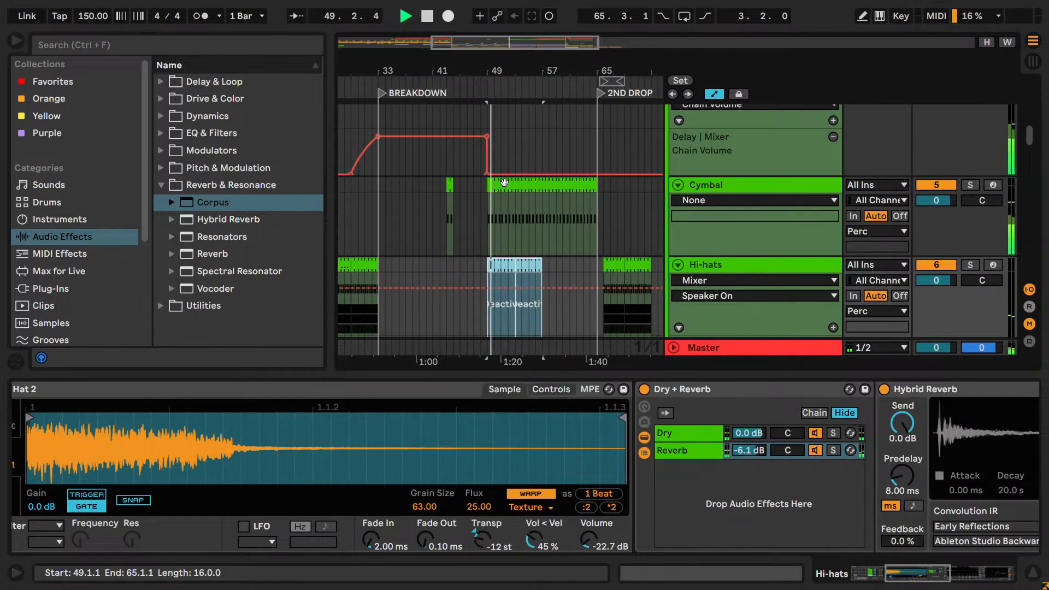
# - Deactivate the Cymbal clip at bar 49, reactivate the Hi-hats clips and audition the section
pyautogui.click(504, 182)
pyautogui.press('0')
pyautogui.click(532, 264)
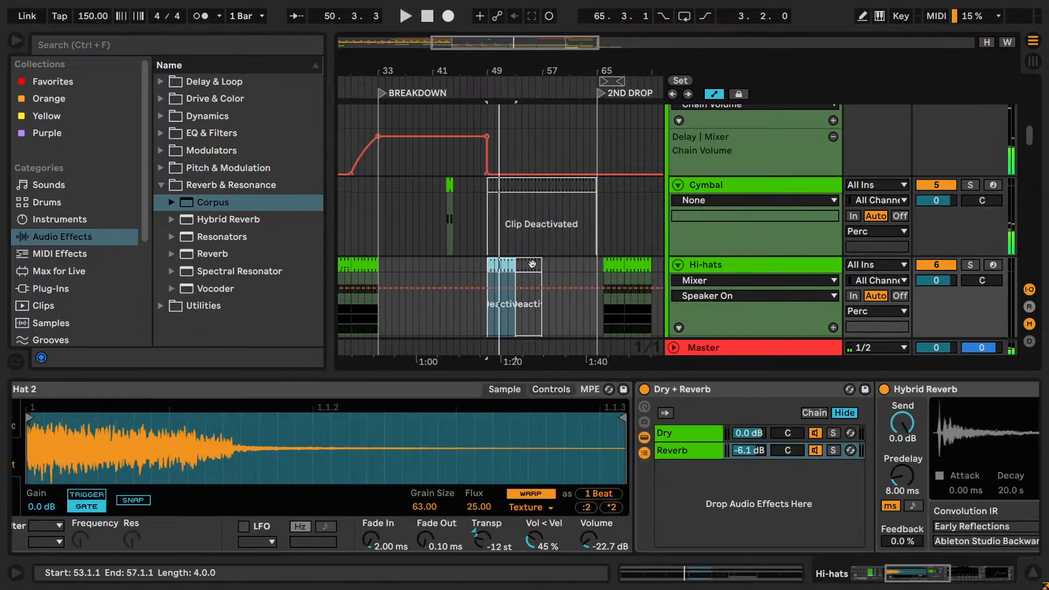
pyautogui.press('0')
pyautogui.press('space')
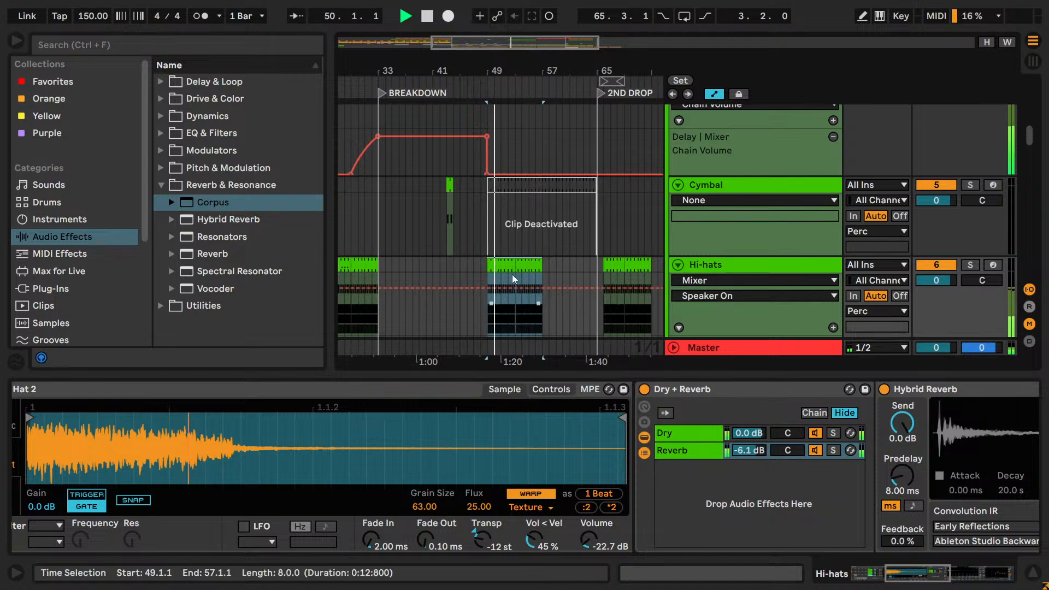
# - Switch the Hi-hats clips at bar 49 off again, reactivate the Cymbal clip and play the section
pyautogui.click(511, 266)
pyautogui.keyDown('shift'); pyautogui.click(525, 265); pyautogui.keyUp('shift')
pyautogui.press('0')
pyautogui.click(513, 187)
pyautogui.press('0')
pyautogui.press('space')
pyautogui.press('space')
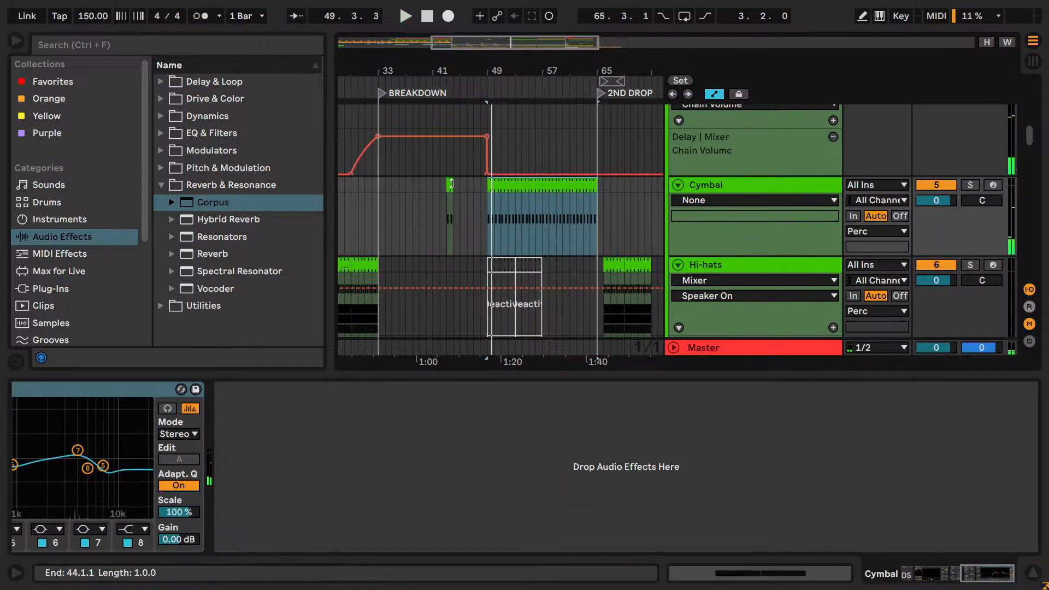
# - Clear the Cymbal clips from the breakdown and place a seven-bar Cymbal clip at bars 66–73 in the second drop
pyautogui.moveTo(452, 184); pyautogui.dragTo(594, 208)
pyautogui.moveTo(648, 184); pyautogui.dragTo(585, 191)
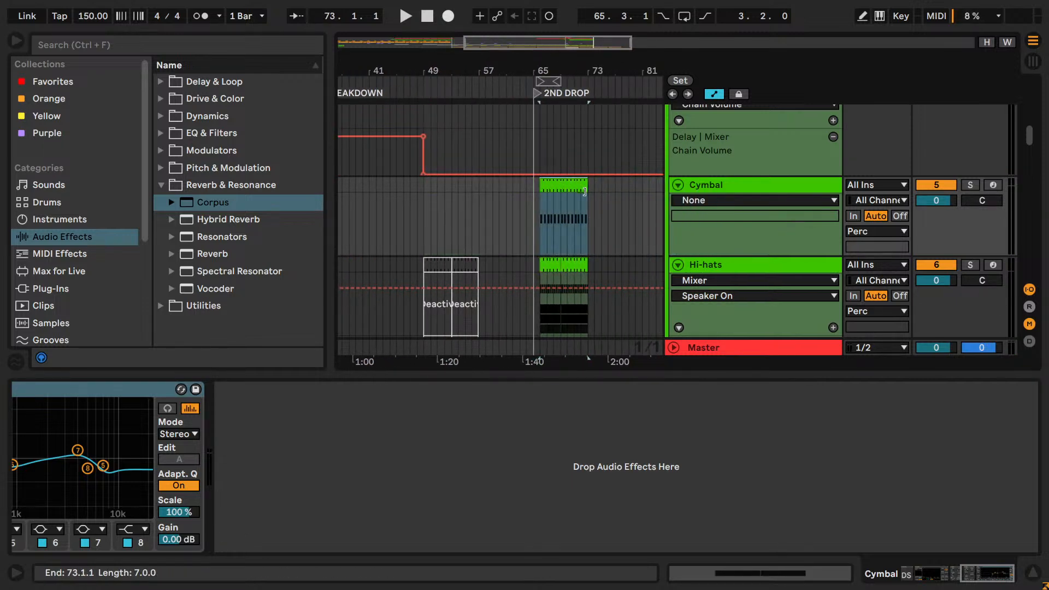
pyautogui.moveTo(581, 42); pyautogui.dragTo(513, 121)
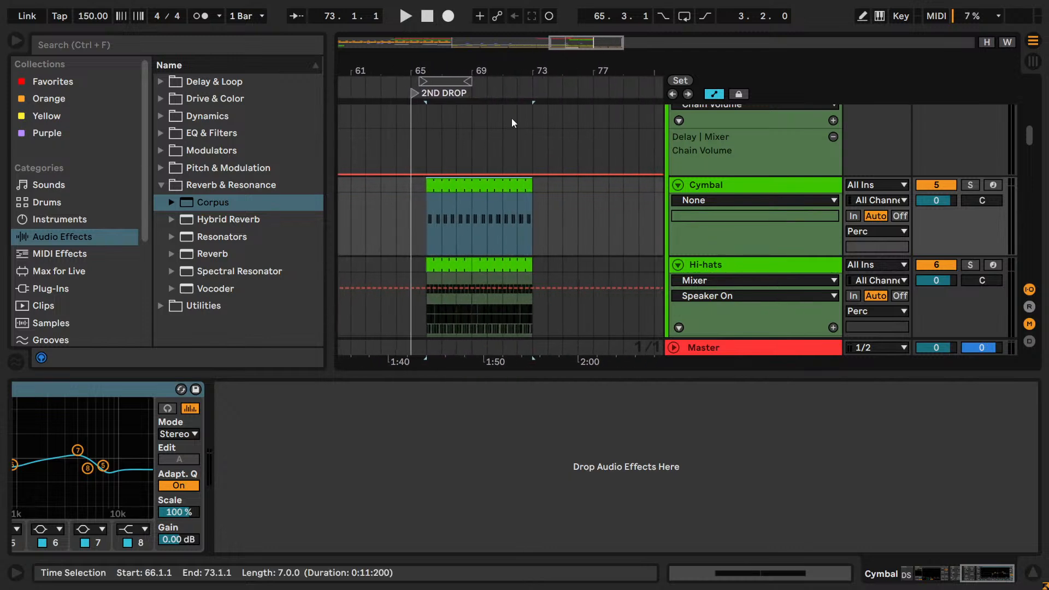
# - Reactivate the Hi-hats clips at bars 49–57 and play them with the track's Drum Rack in view
pyautogui.moveTo(596, 43); pyautogui.dragTo(552, 14)
pyautogui.scroll(-3, 530, 214)
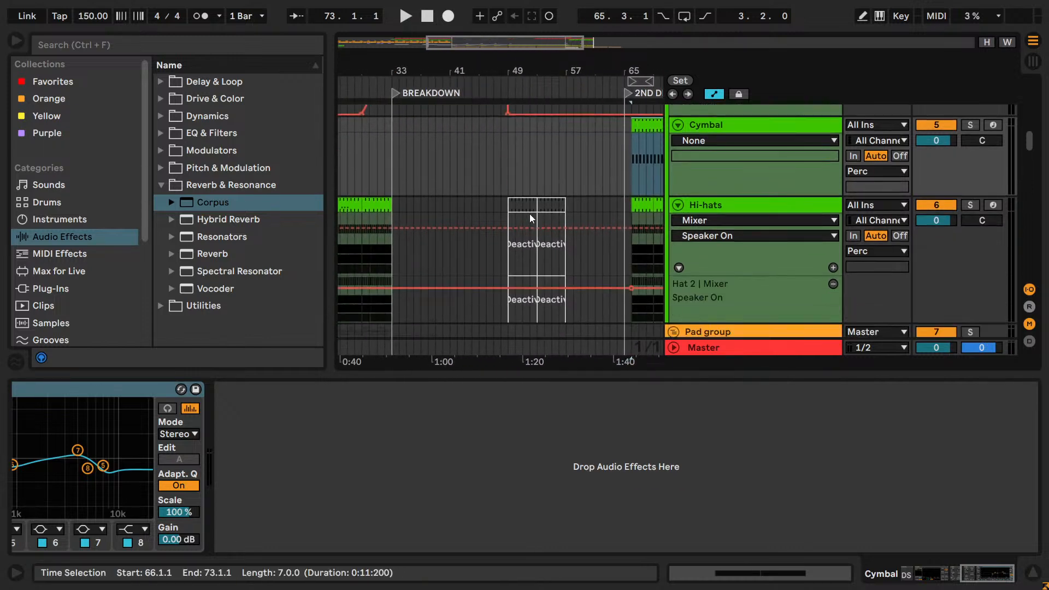
pyautogui.click(560, 199)
pyautogui.click(673, 208)
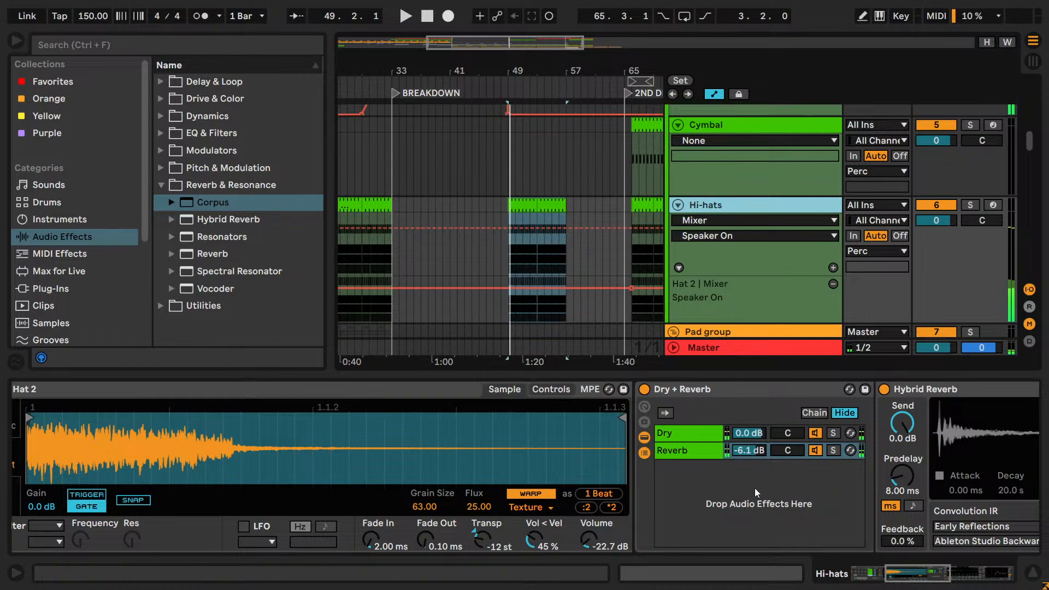
pyautogui.moveTo(870, 573); pyautogui.dragTo(820, 571)
pyautogui.press('space')
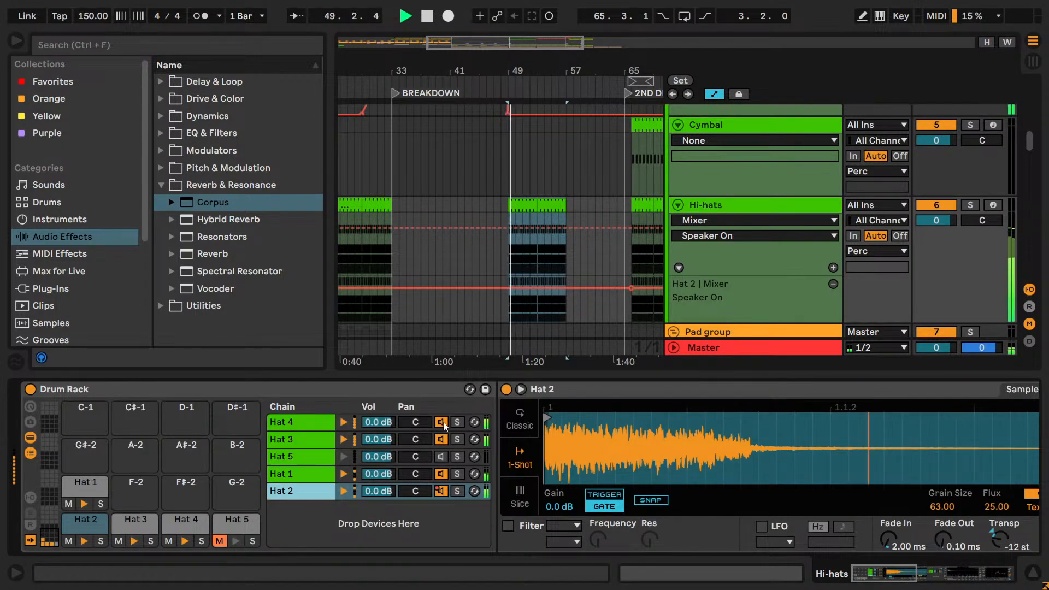
# - Add a Redux effect after the EQ Eight at the end of the Hi-hats device chain
pyautogui.moveTo(897, 571); pyautogui.dragTo(1006, 554)
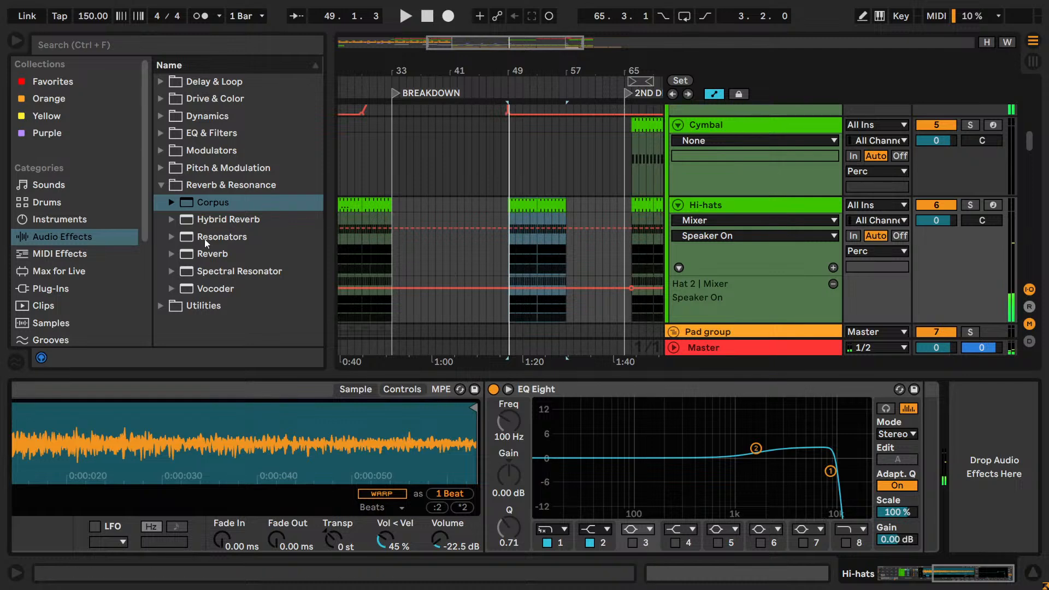
pyautogui.click(172, 172)
pyautogui.click(163, 100)
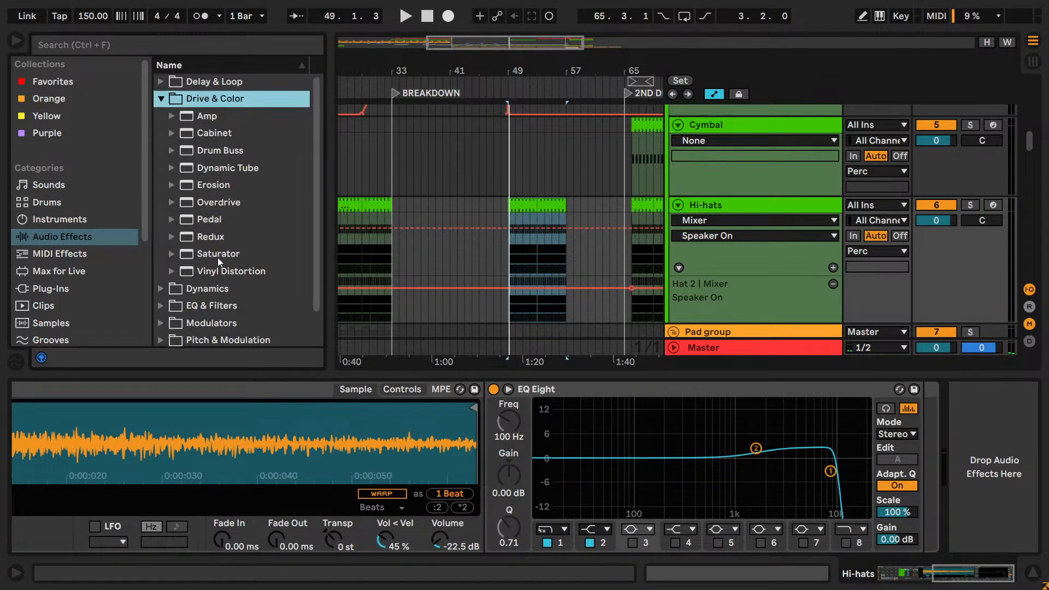
pyautogui.click(212, 237)
pyautogui.moveTo(212, 237); pyautogui.dragTo(987, 464)
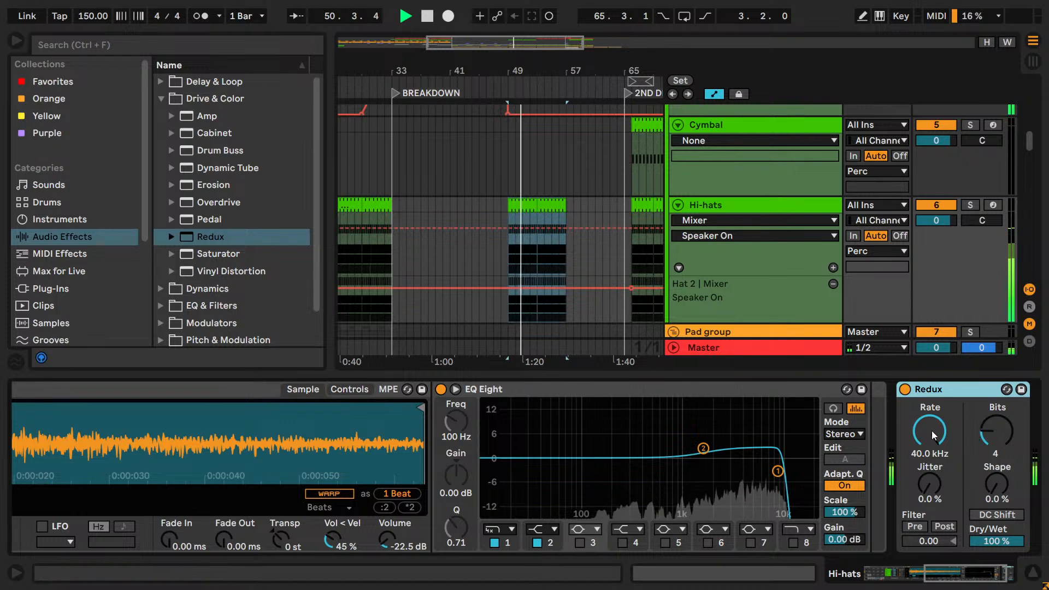
# - Set the Redux rate to 3.39 kHz and the bits to 3, and try its DC Shift option
pyautogui.moveTo(933, 431); pyautogui.dragTo(933, 481)
pyautogui.moveTo(995, 422); pyautogui.dragTo(995, 440)
pyautogui.click(1003, 517)
pyautogui.click(998, 515)
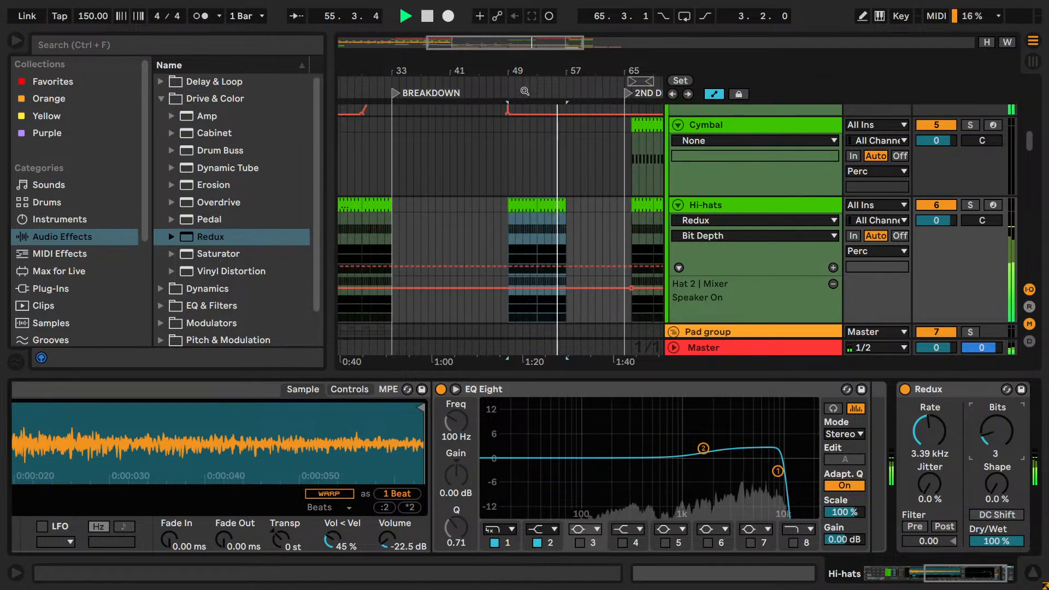
# - Duplicate the Hi-hats clips at bars 49–57 so they fill the breakdown up to the second drop at bar 65
pyautogui.moveTo(565, 71); pyautogui.dragTo(476, 81)
pyautogui.moveTo(403, 188); pyautogui.dragTo(456, 205)
pyautogui.click(454, 205)
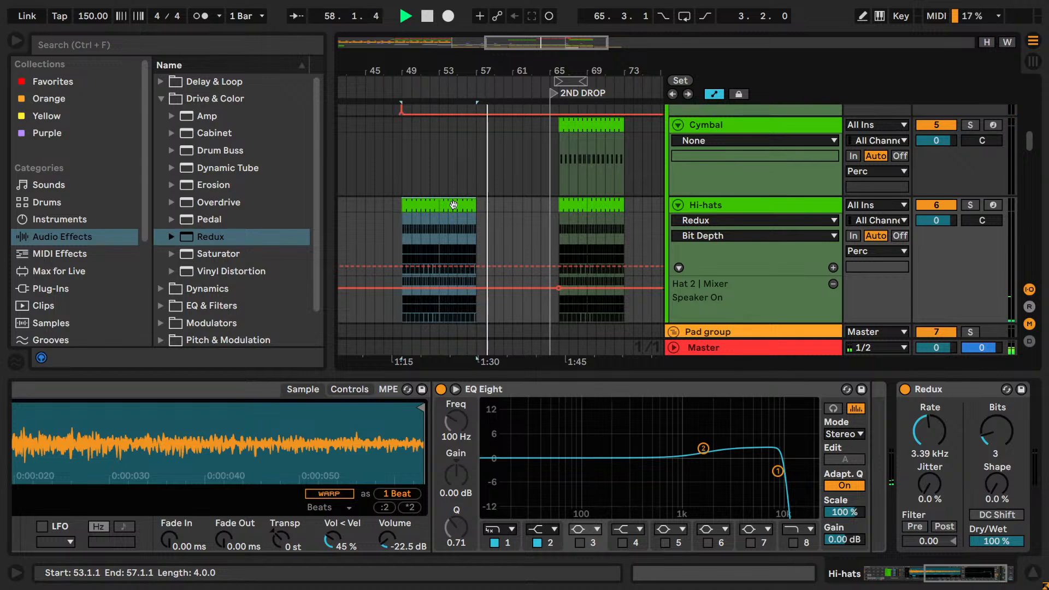
pyautogui.hotkey('ctrl', 'd')
# - Set the Redux bits to 4, try the Jitter and Shape controls, leaving both at 0.0 %, and turn the device off
pyautogui.scroll(1, 998, 441)
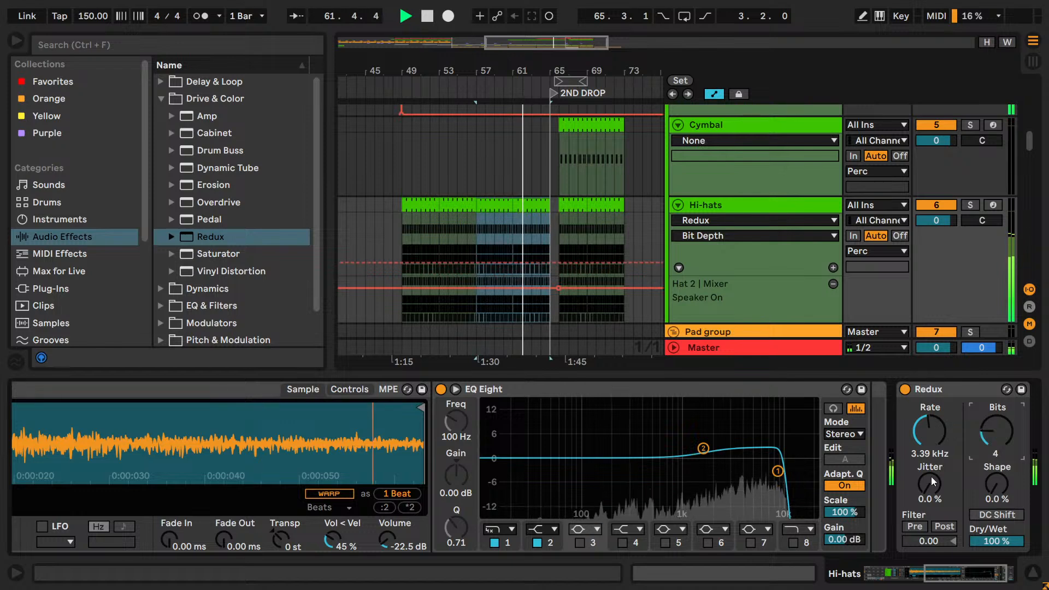
pyautogui.moveTo(932, 477)
pyautogui.mouseDown()
pyautogui.moveTo(932, 464)
pyautogui.moveTo(931, 481)
pyautogui.mouseUp()
pyautogui.moveTo(997, 483)
pyautogui.mouseDown()
pyautogui.moveTo(997, 470)
pyautogui.moveTo(997, 487)
pyautogui.mouseUp()
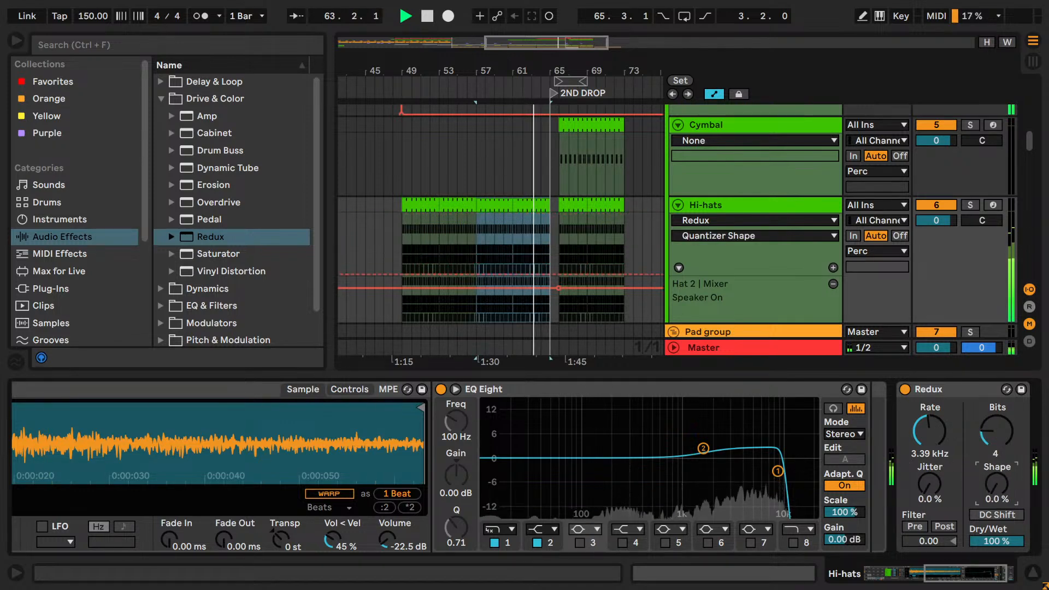
pyautogui.click(905, 390)
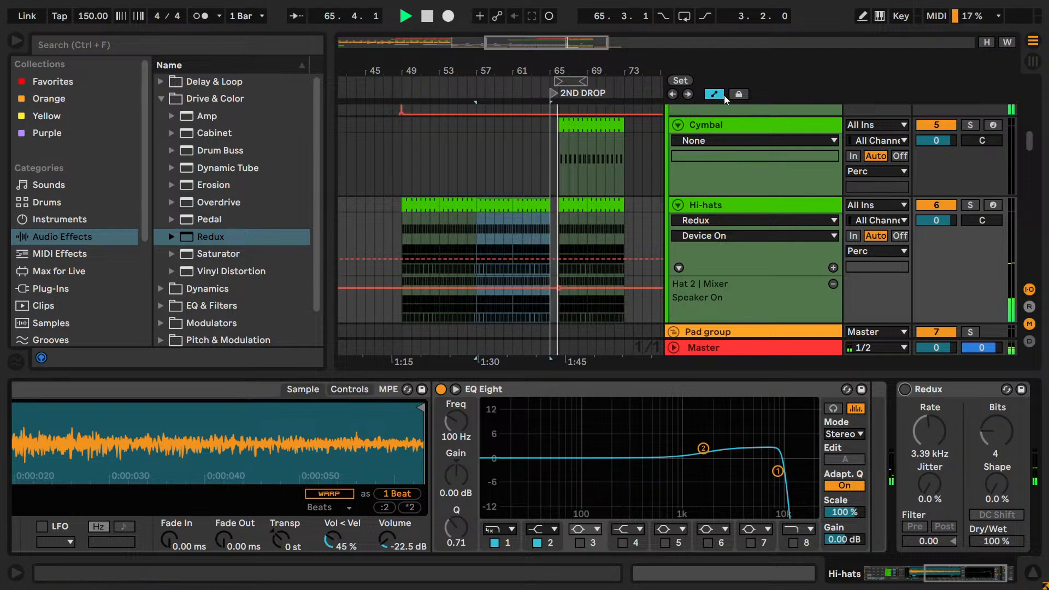
# - Solo the Hi-hats track and loop its breakdown clips from bar 49 to bar 65
pyautogui.moveTo(559, 45)
pyautogui.mouseDown()
pyautogui.moveTo(549, 62)
pyautogui.moveTo(540, 43)
pyautogui.mouseUp()
pyautogui.click(406, 205)
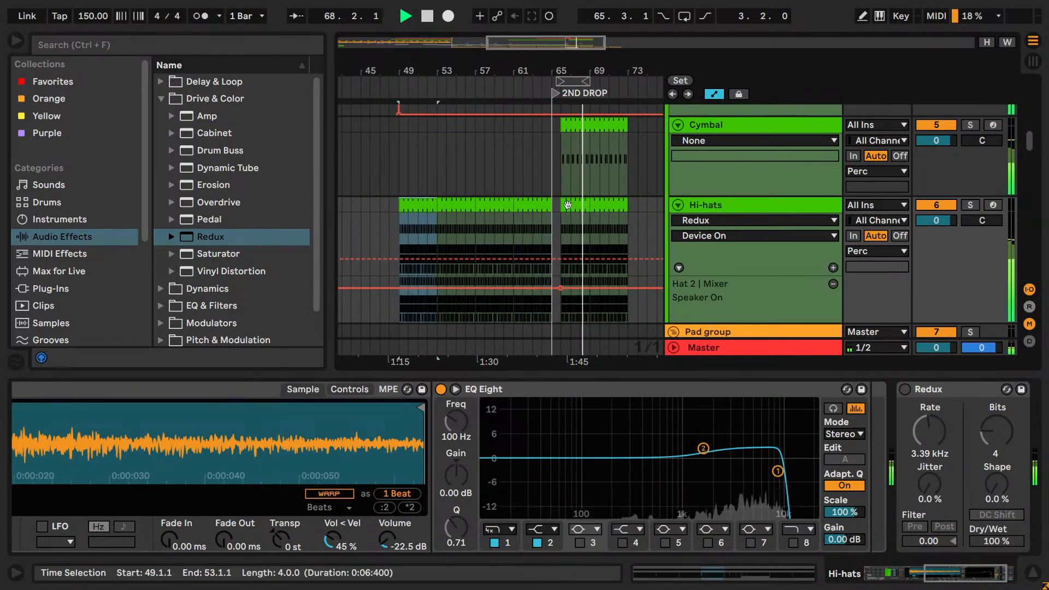
pyautogui.press('space')
pyautogui.click(969, 206)
pyautogui.keyDown('shift'); pyautogui.click(530, 206); pyautogui.keyUp('shift')
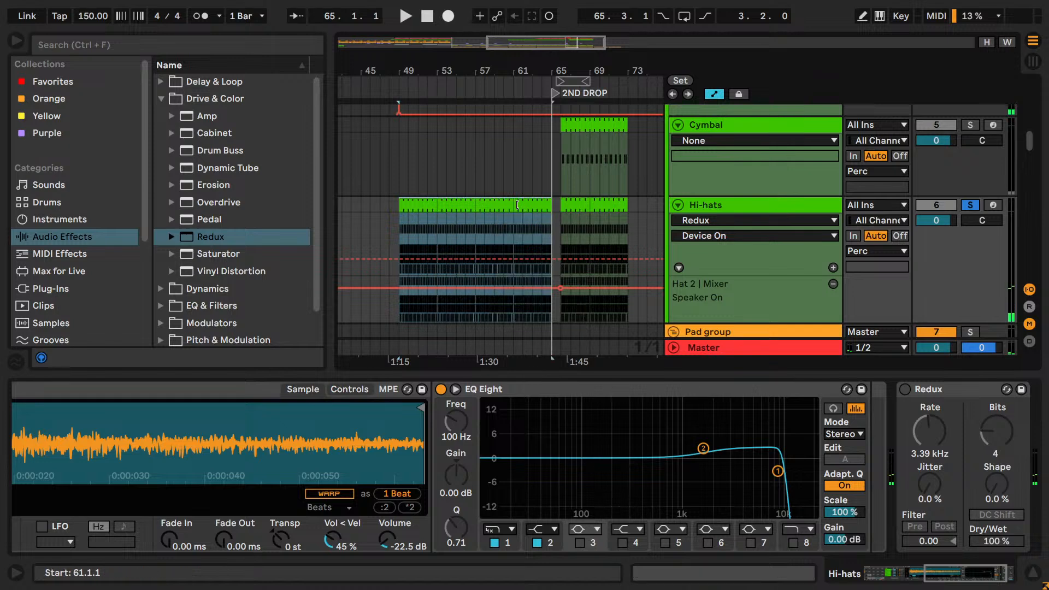
pyautogui.hotkey('ctrl', 'l')
# - Turn Redux on, unsolo the Hi-hats, try a 40.0 kHz rate during playback, and set the bits to 3
pyautogui.click(904, 388)
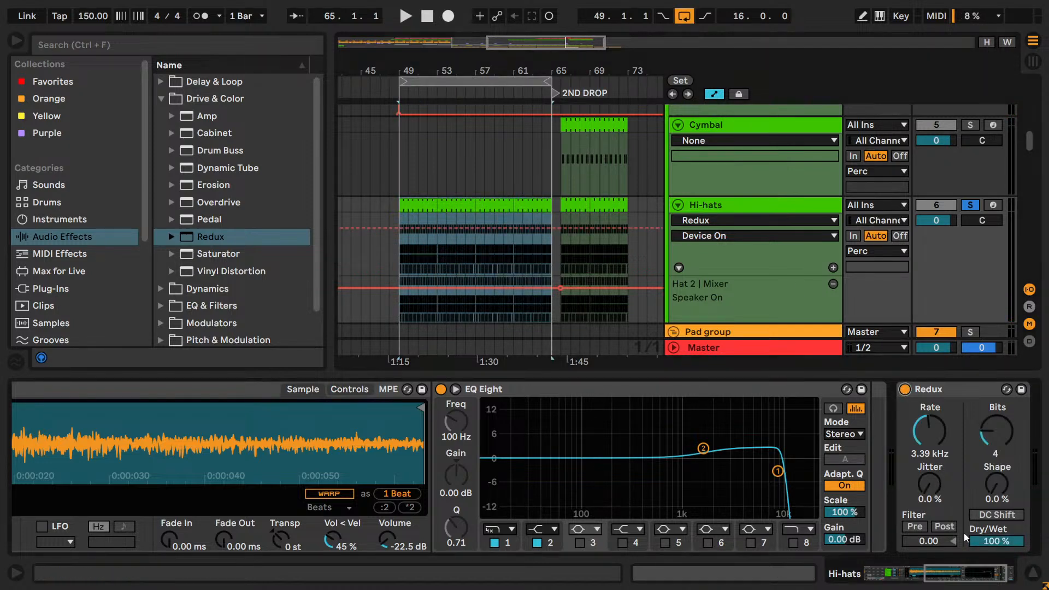
pyautogui.click(974, 206)
pyautogui.press('space')
pyautogui.moveTo(927, 441); pyautogui.dragTo(927, 399)
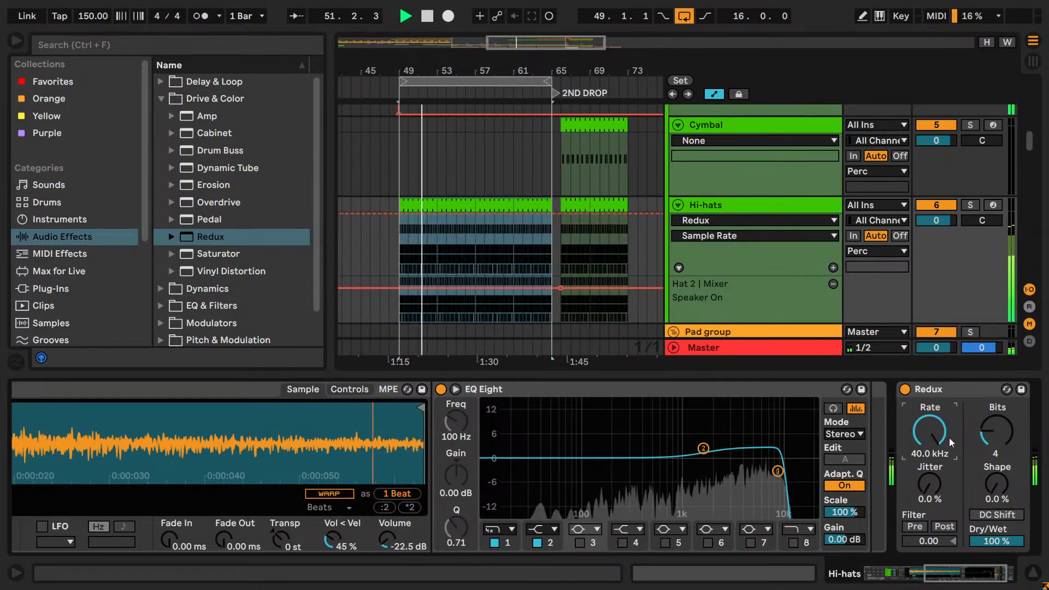
pyautogui.moveTo(988, 437); pyautogui.dragTo(1005, 460)
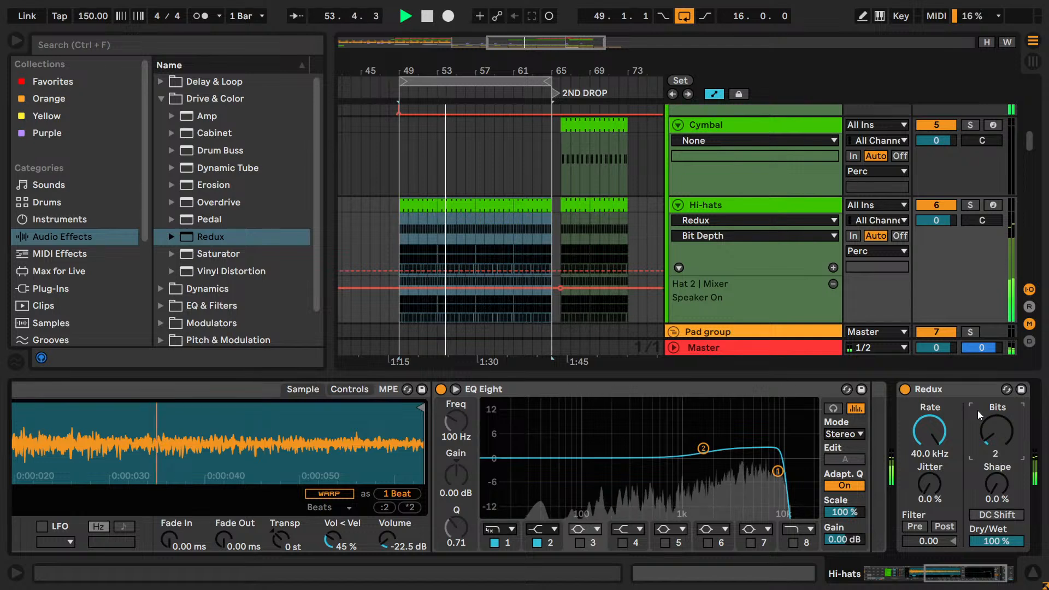
pyautogui.press('Up')
pyautogui.press('Up')
pyautogui.press('Down')
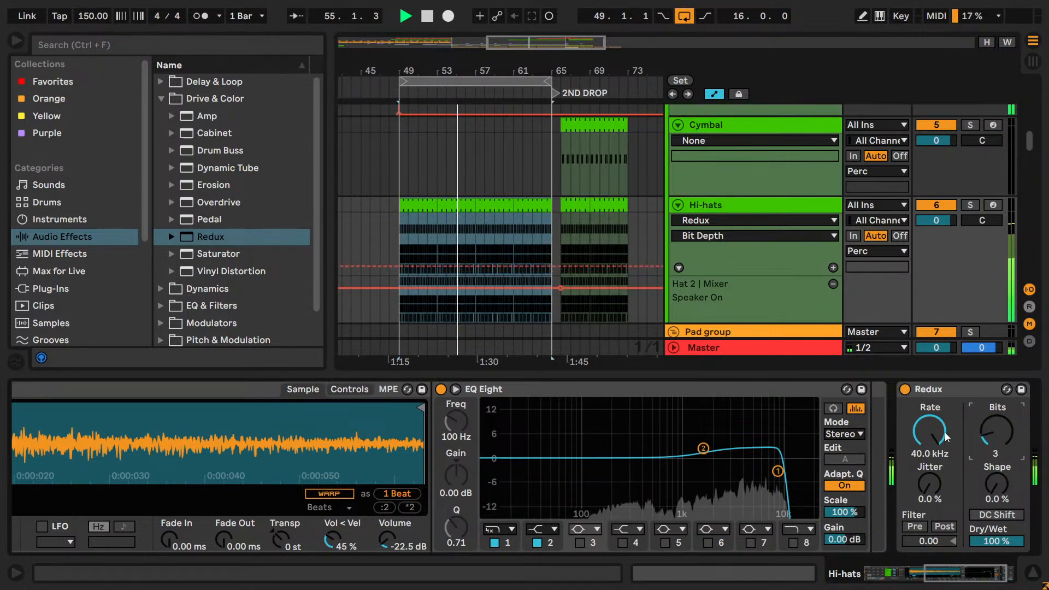
# - Set the Redux rate to 3.76 kHz and try the Jitter and Shape controls, leaving both at 0.0 %
pyautogui.moveTo(948, 437)
pyautogui.mouseDown()
pyautogui.moveTo(947, 471)
pyautogui.moveTo(937, 432)
pyautogui.mouseUp()
pyautogui.moveTo(933, 490)
pyautogui.mouseDown()
pyautogui.moveTo(933, 459)
pyautogui.moveTo(934, 490)
pyautogui.mouseUp()
pyautogui.moveTo(999, 486)
pyautogui.mouseDown()
pyautogui.moveTo(998, 453)
pyautogui.moveTo(998, 485)
pyautogui.mouseUp()
pyautogui.moveTo(985, 575); pyautogui.dragTo(998, 575)
pyautogui.press('space')
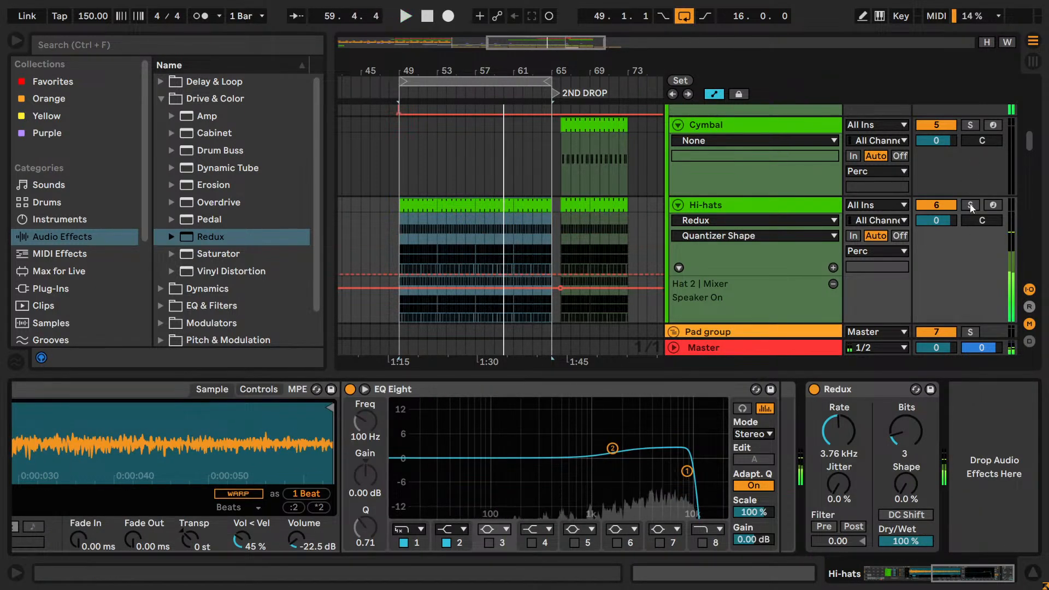
# - Solo the Hi-hats, turn Redux off, and try a Dynamic Tube placed between the EQ Eight and Redux
pyautogui.click(972, 209)
pyautogui.press('space')
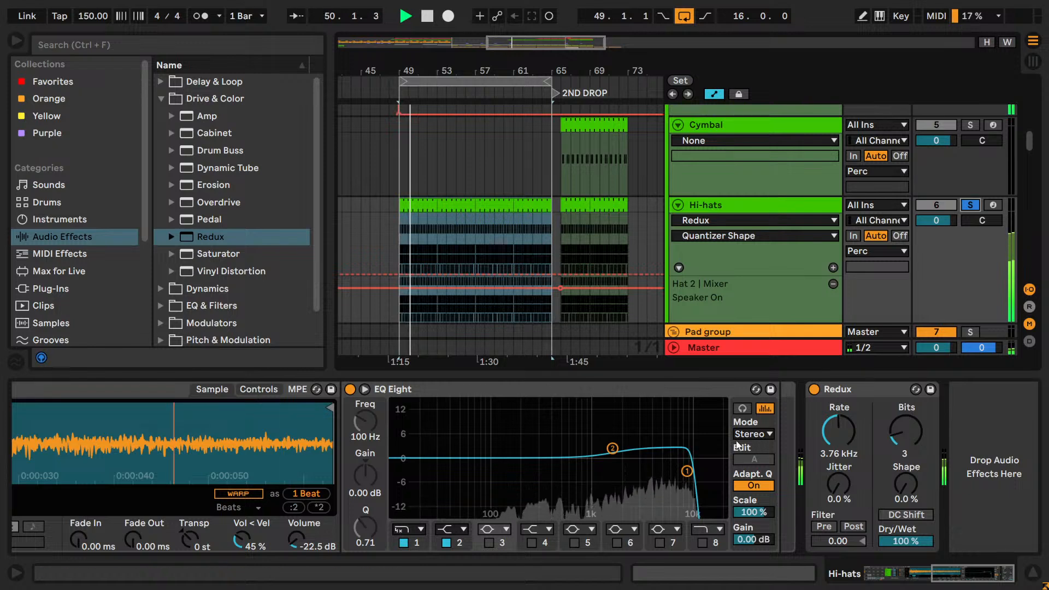
pyautogui.click(814, 389)
pyautogui.moveTo(226, 173); pyautogui.dragTo(903, 476)
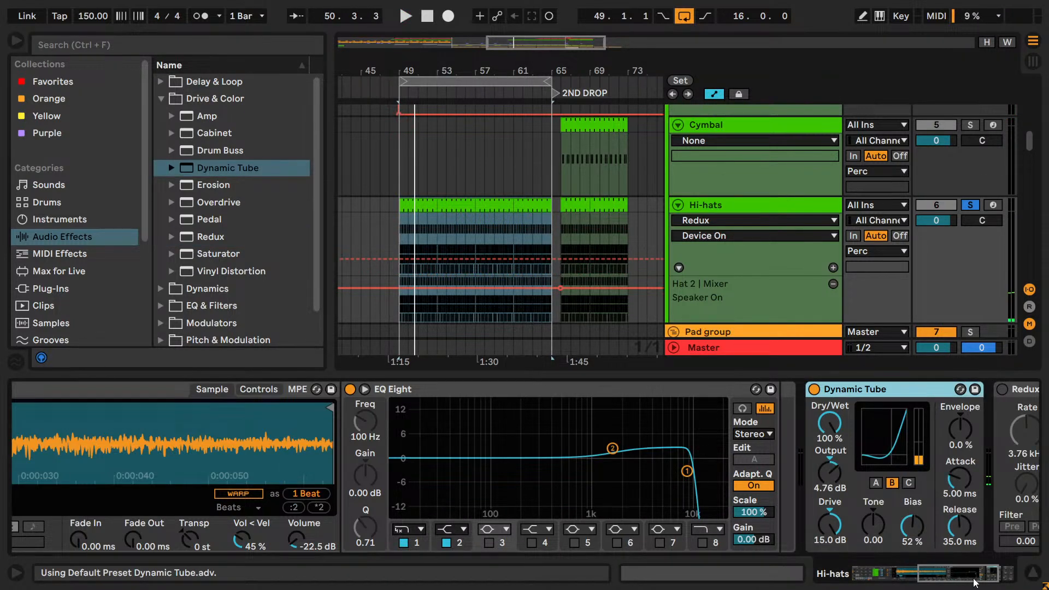
pyautogui.moveTo(976, 583); pyautogui.dragTo(1004, 585)
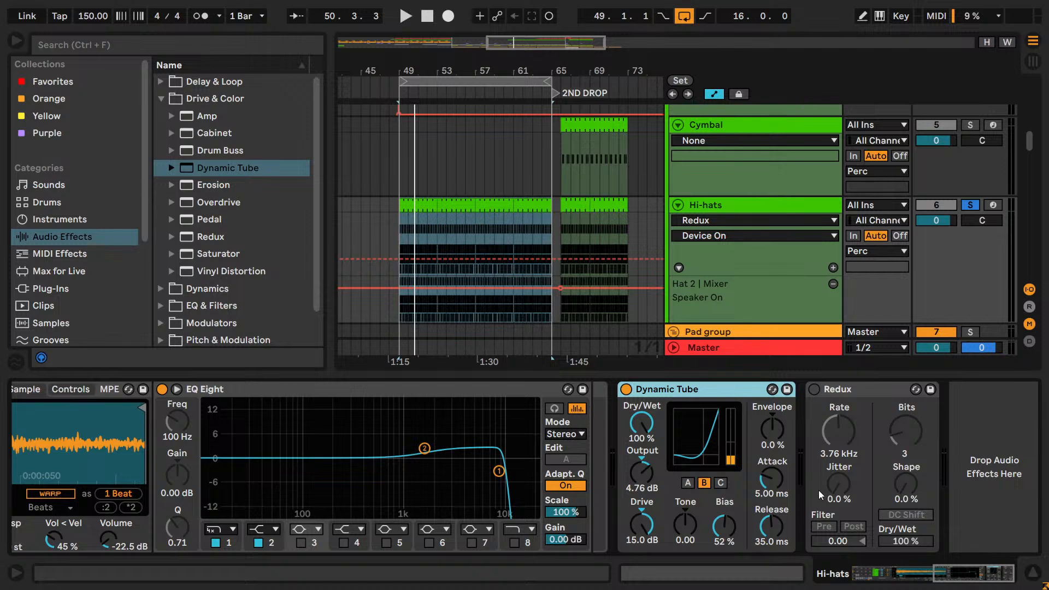
pyautogui.press('space')
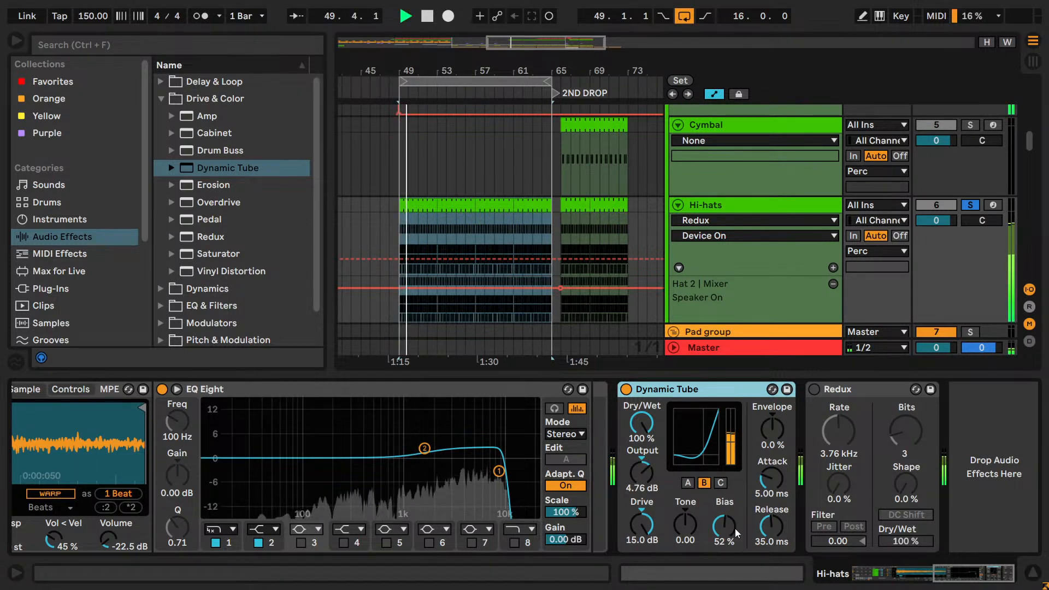
# - Try the Dynamic Tube with 100 % bias and tube types C and A, and remove it from the chain
pyautogui.moveTo(731, 531); pyautogui.dragTo(734, 532)
pyautogui.click(688, 483)
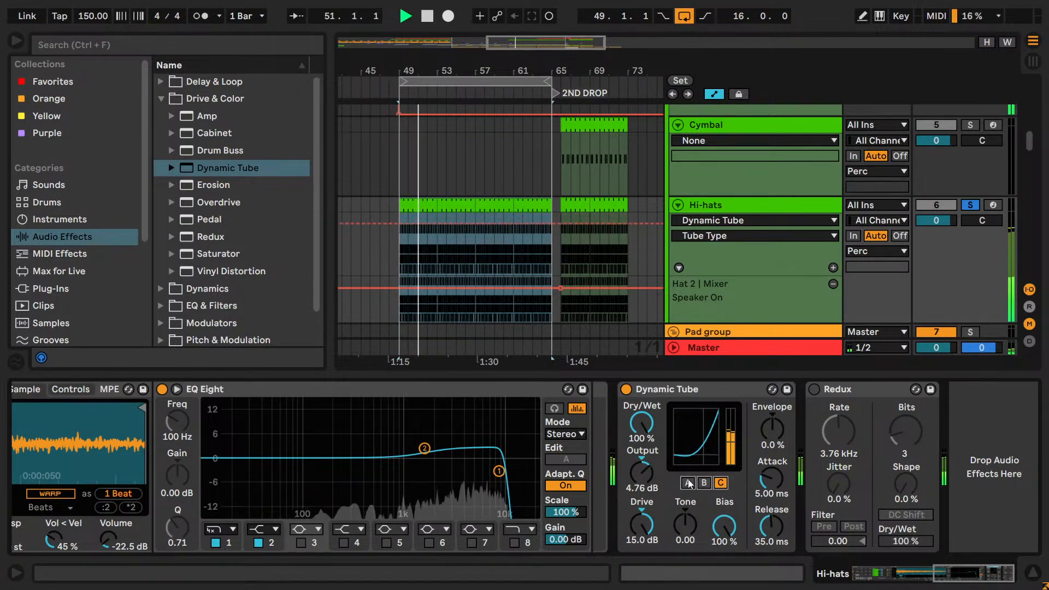
pyautogui.press('space')
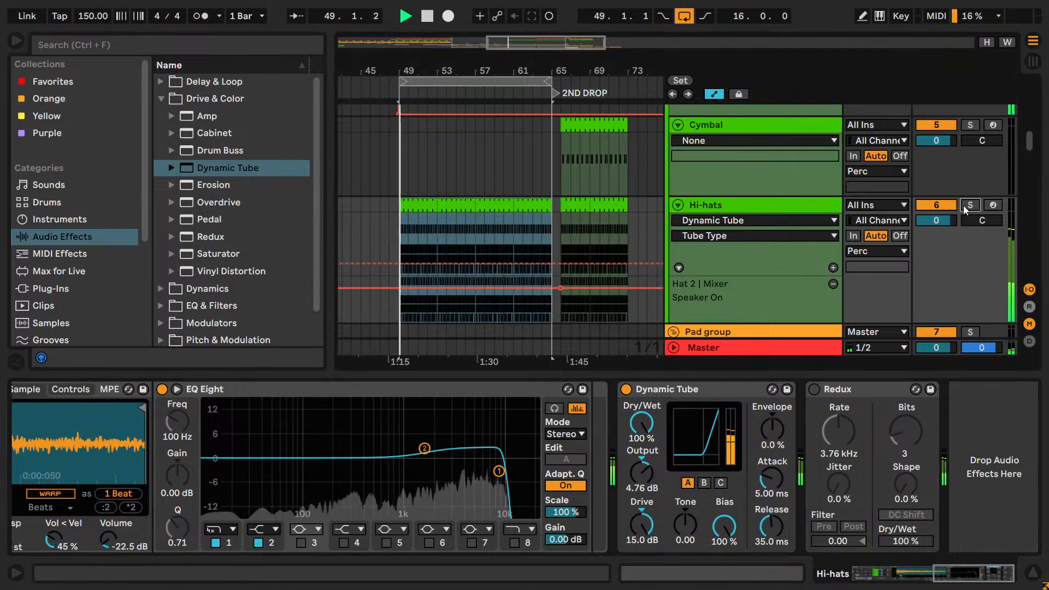
pyautogui.click(637, 390)
pyautogui.press('Delete')
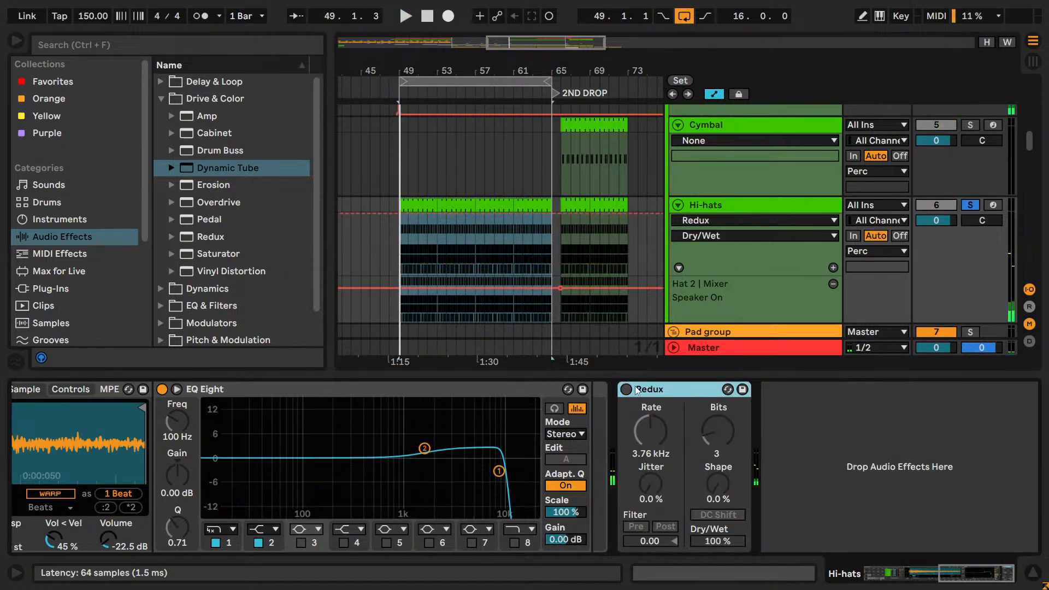
# - With Redux on, add an Amp after it and audition the Rock, Lead, Heavy, Bass and Clean amp types
pyautogui.moveTo(206, 115); pyautogui.dragTo(755, 445)
pyautogui.click(984, 584)
pyautogui.press('space')
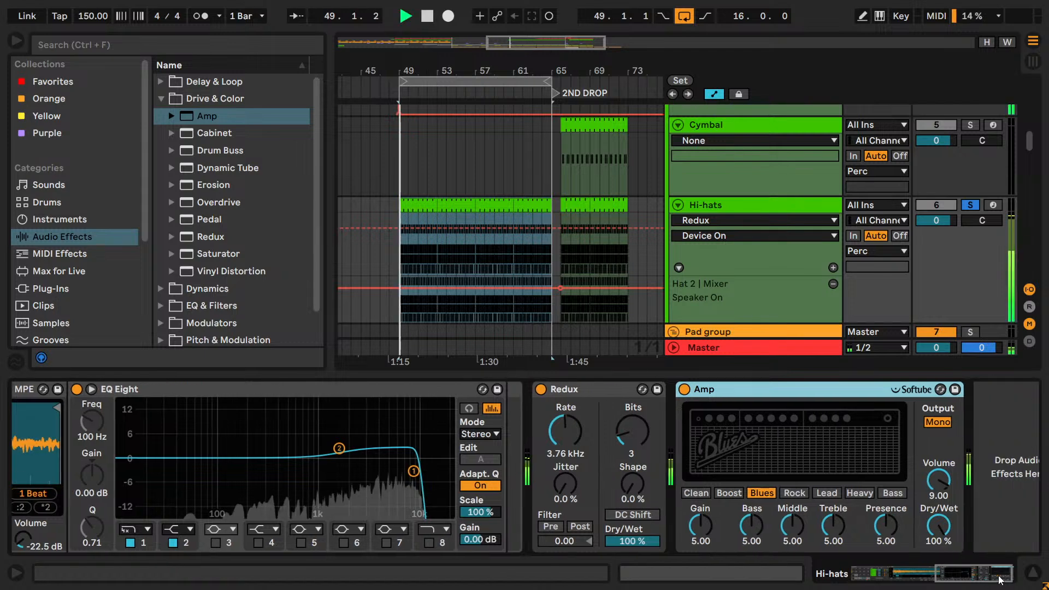
pyautogui.click(770, 493)
pyautogui.click(796, 493)
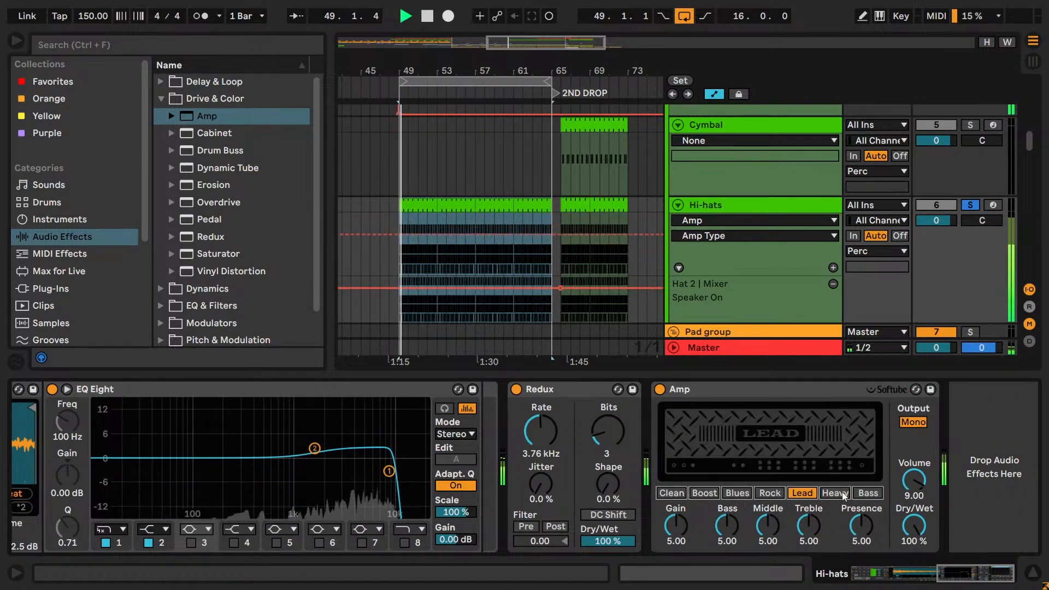
pyautogui.click(849, 495)
pyautogui.click(869, 493)
pyautogui.click(693, 494)
pyautogui.click(671, 493)
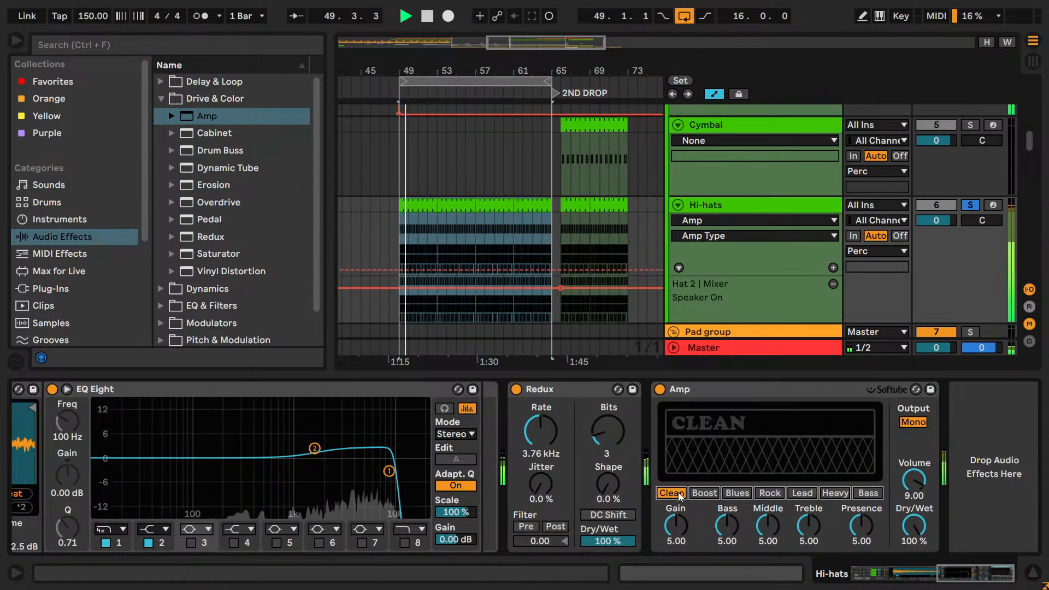
# - Try the Boost amp with gain 5.56, bass 10.0, middle 9.21 and altered treble, and delete the Amp
pyautogui.click(705, 493)
pyautogui.moveTo(676, 525); pyautogui.dragTo(731, 490)
pyautogui.moveTo(770, 526); pyautogui.dragTo(769, 496)
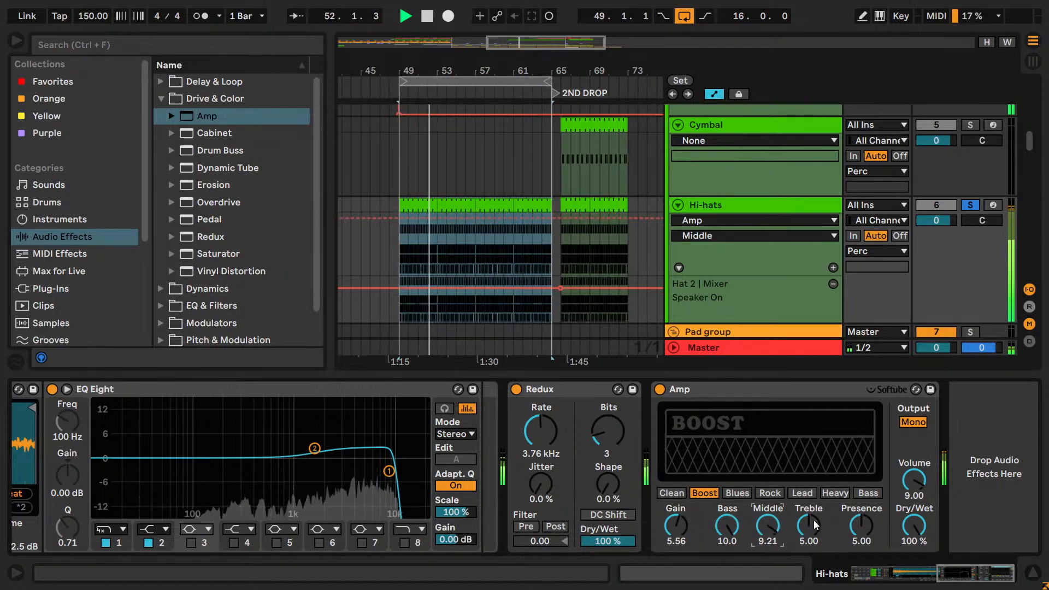
pyautogui.moveTo(809, 525); pyautogui.dragTo(809, 548)
pyautogui.click(703, 399)
pyautogui.press('Delete')
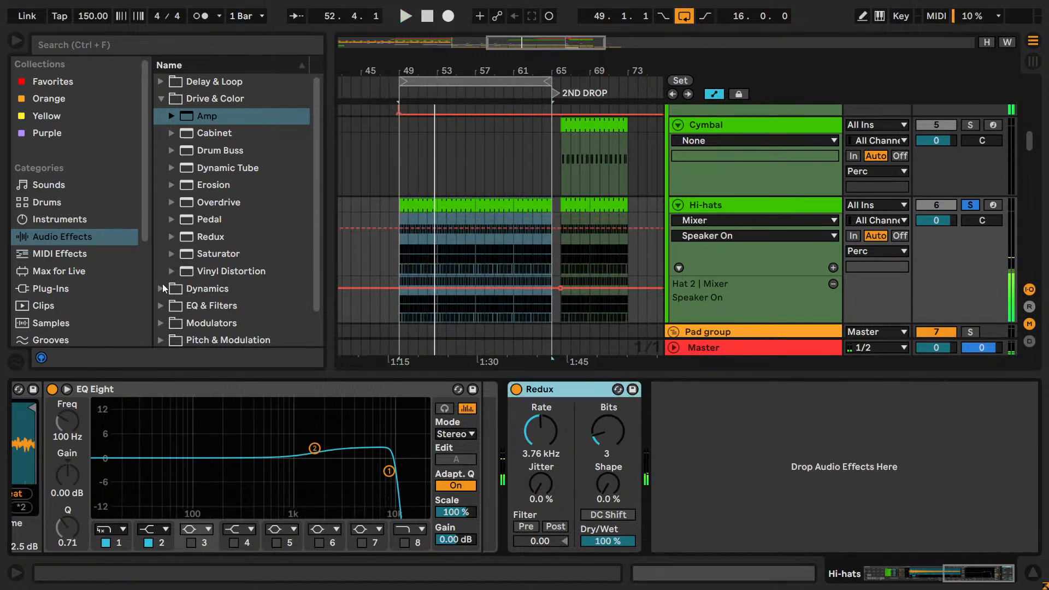
# - Add a Corpus from the Reverb & Resonance effects after Redux and play the looped hi-hats
pyautogui.scroll(-2, 185, 302)
pyautogui.click(169, 302)
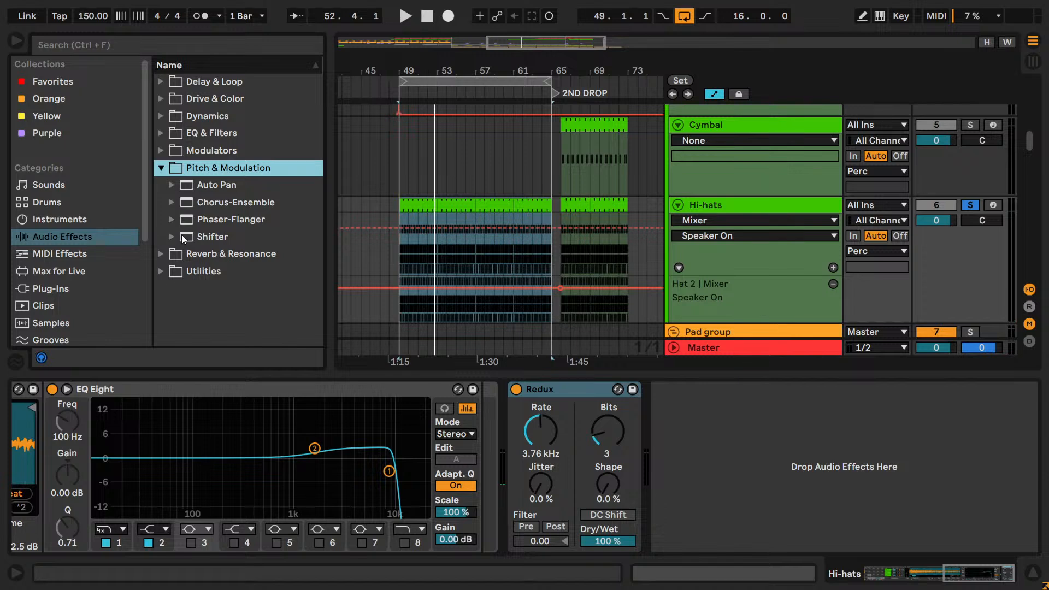
pyautogui.click(164, 255)
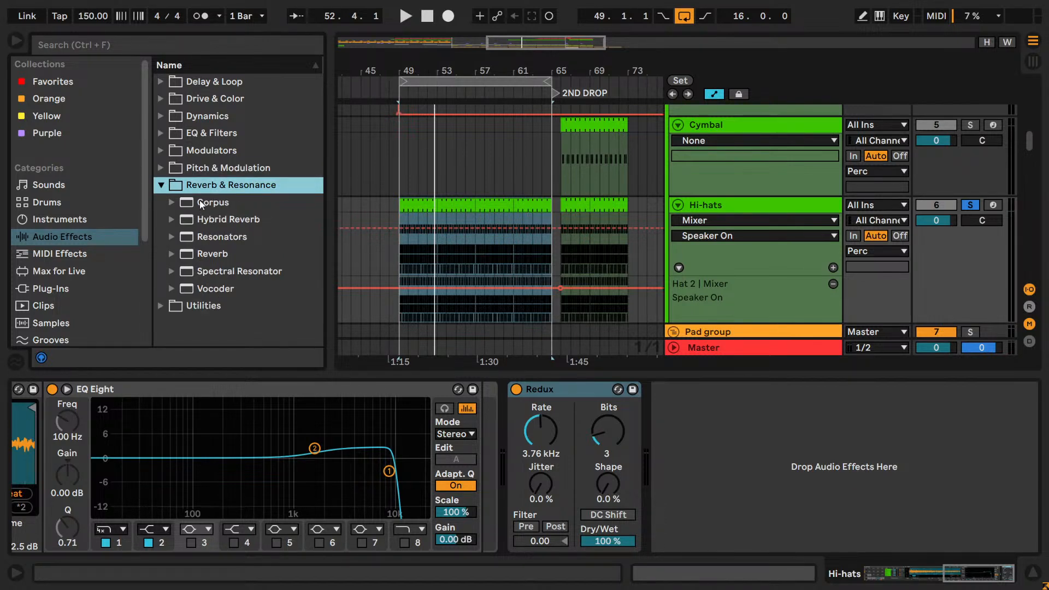
pyautogui.moveTo(200, 204); pyautogui.dragTo(714, 462)
pyautogui.press('space')
# - Try the Corpus as a Pipe resonator with its tune lowered to 22.25, and delete the device
pyautogui.click(645, 407)
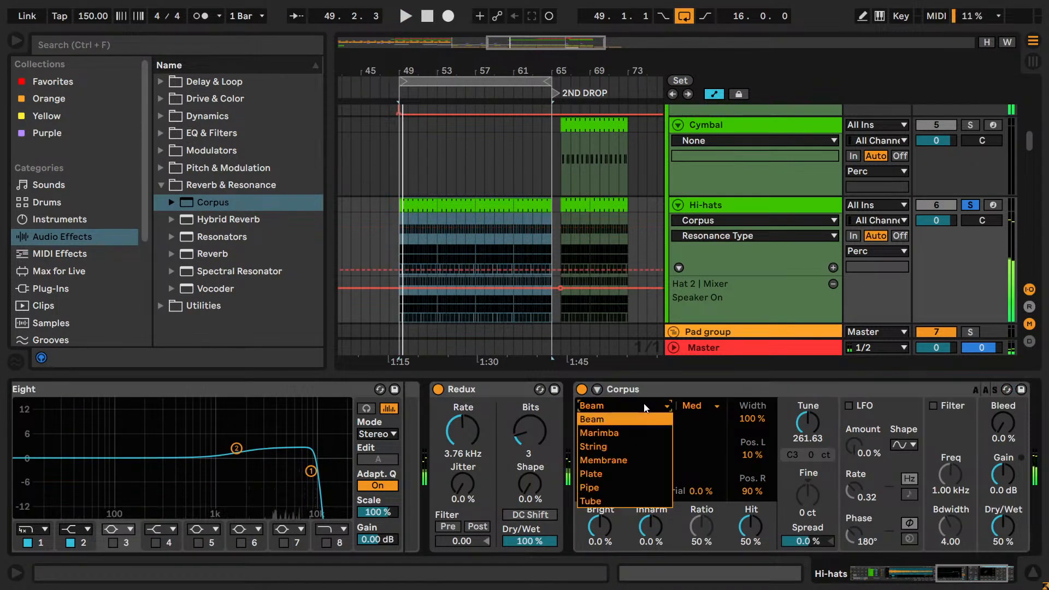
pyautogui.click(590, 487)
pyautogui.moveTo(805, 427); pyautogui.dragTo(805, 486)
pyautogui.click(736, 387)
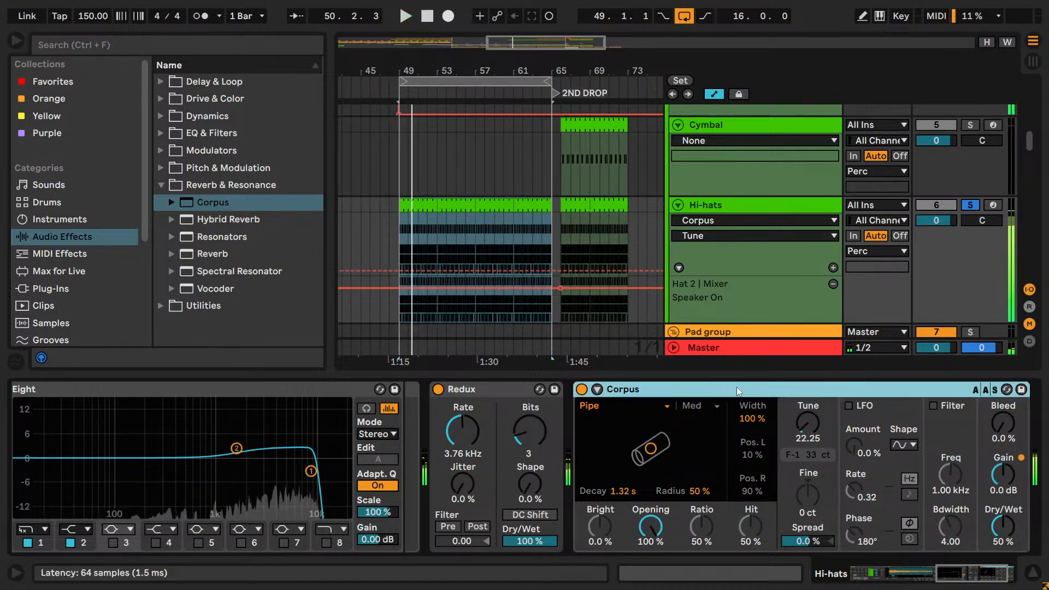
pyautogui.press('Delete')
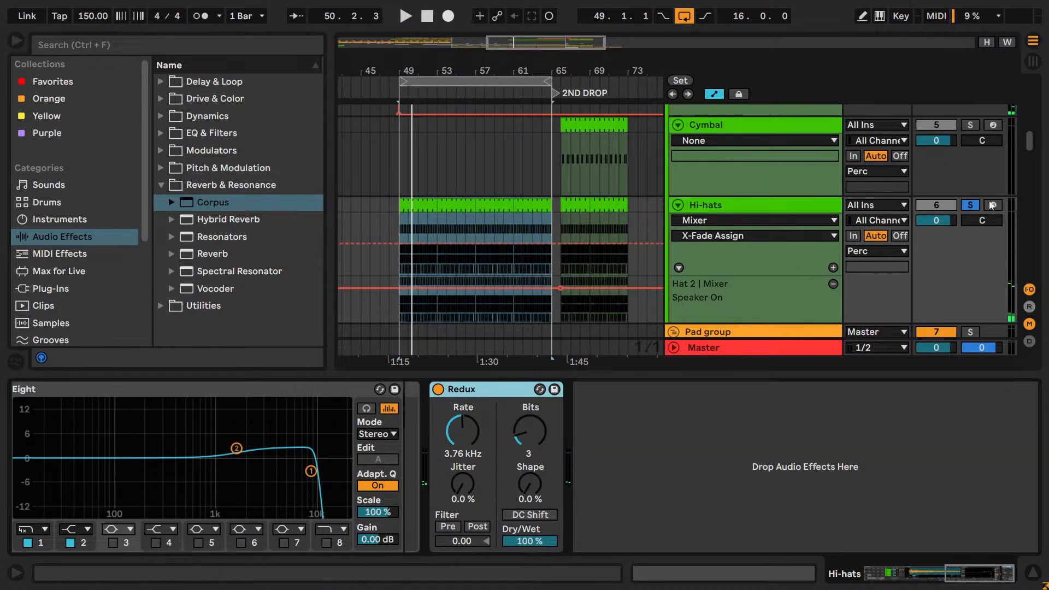
# - Unsolo the Hi-hats and play from just before bar 49 to hear them in the full mix
pyautogui.press('space')
pyautogui.click(969, 206)
pyautogui.click(378, 217)
pyautogui.press('space')
pyautogui.press('space')
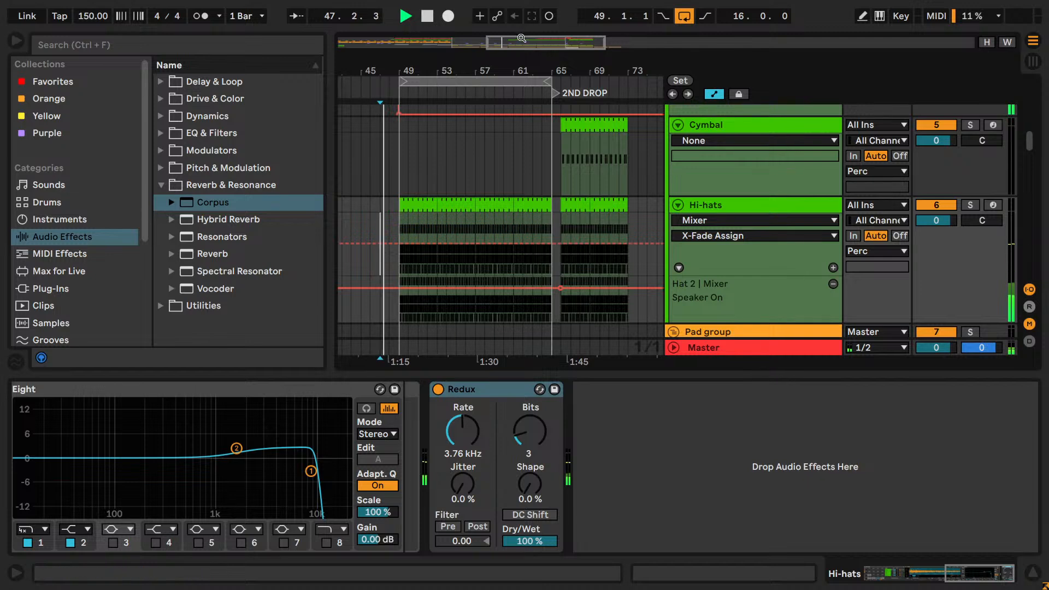
pyautogui.moveTo(520, 41)
pyautogui.mouseDown()
pyautogui.moveTo(520, 28)
pyautogui.moveTo(428, 24)
pyautogui.mouseUp()
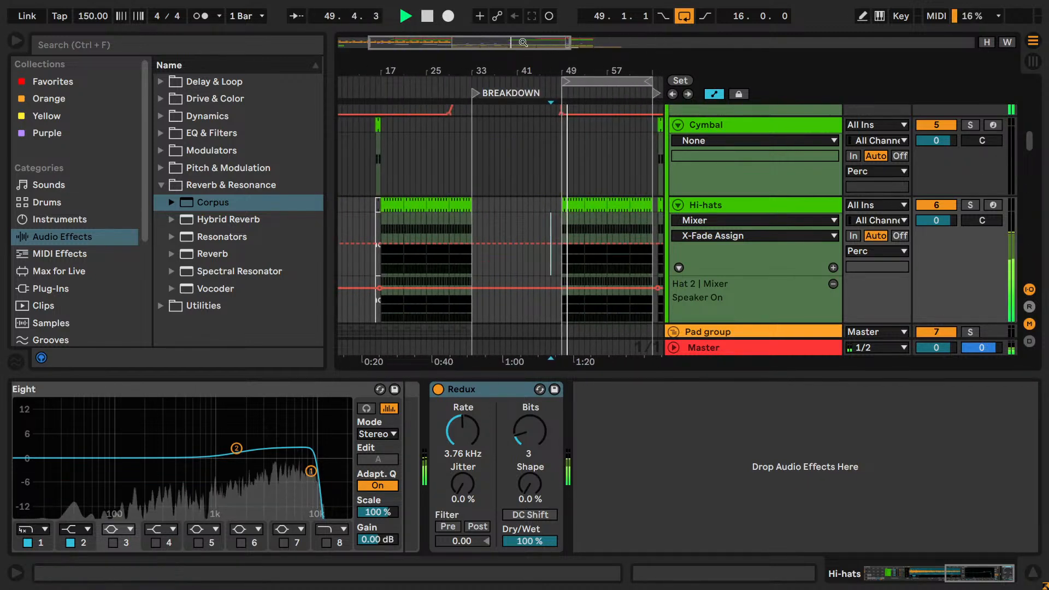
pyautogui.moveTo(539, 42); pyautogui.dragTo(596, 48)
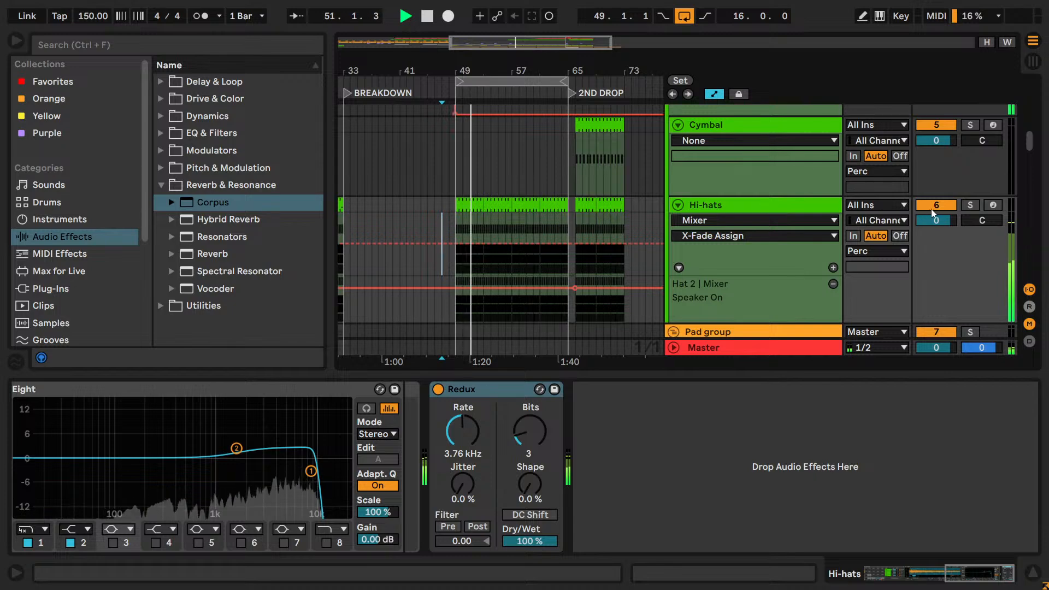
pyautogui.moveTo(977, 574)
pyautogui.mouseDown()
pyautogui.moveTo(889, 581)
pyautogui.moveTo(965, 581)
pyautogui.mouseUp()
# - Set the Delay chain volume in the Perc group's Audio Effect Rack to 0.0 dB and stop playback
pyautogui.scroll(5, 727, 164)
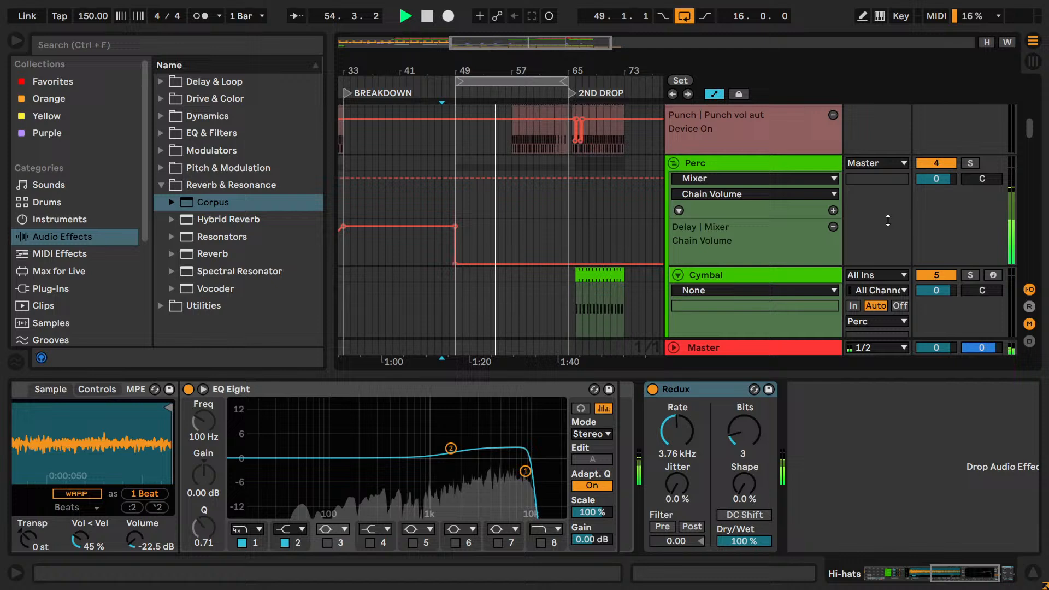
pyautogui.click(727, 162)
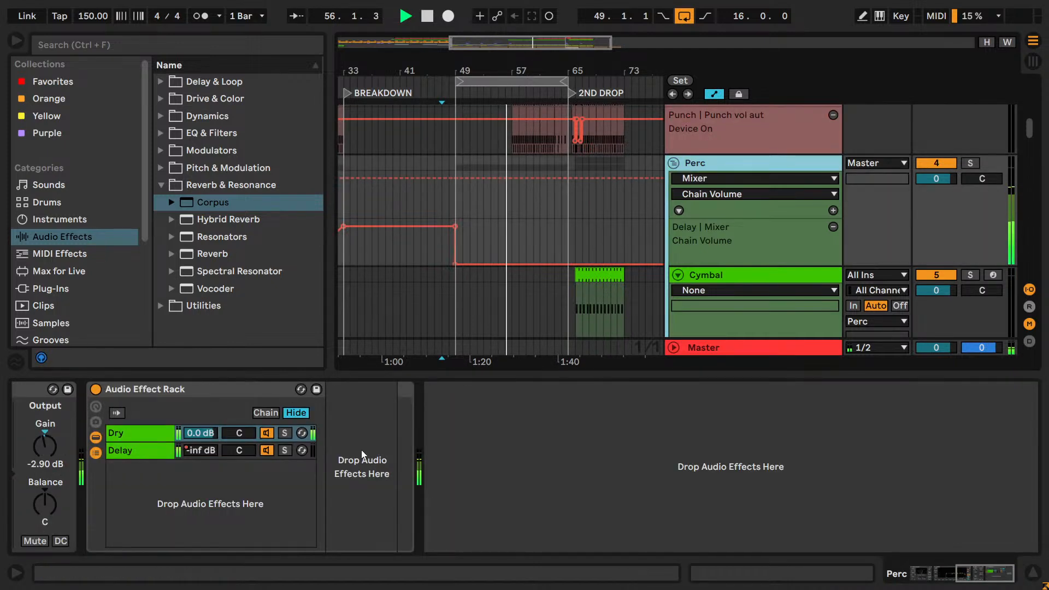
pyautogui.moveTo(200, 451); pyautogui.dragTo(200, 437)
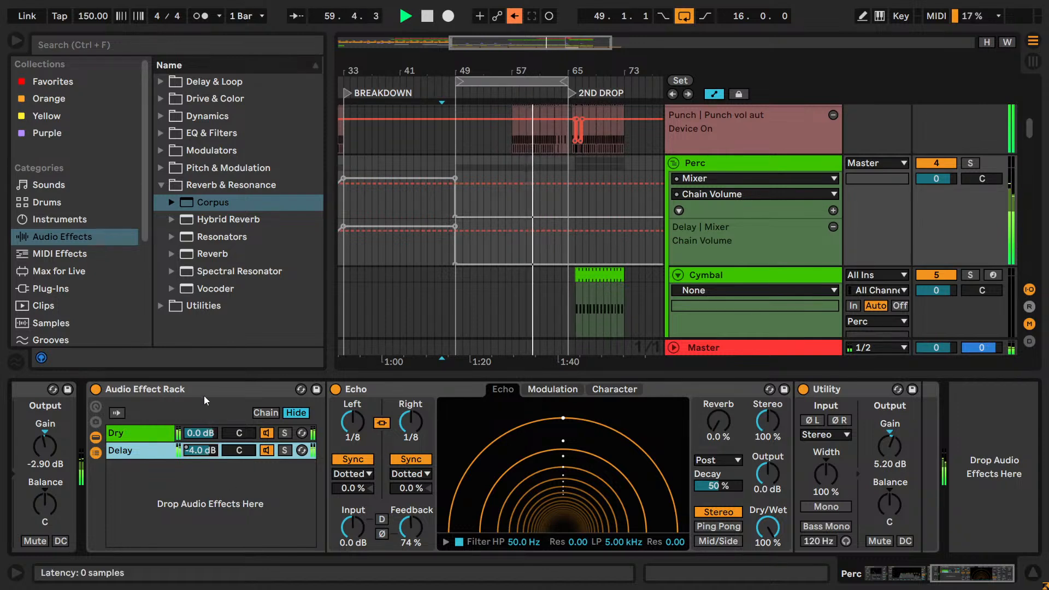
pyautogui.press('Delete')
pyautogui.press('space')
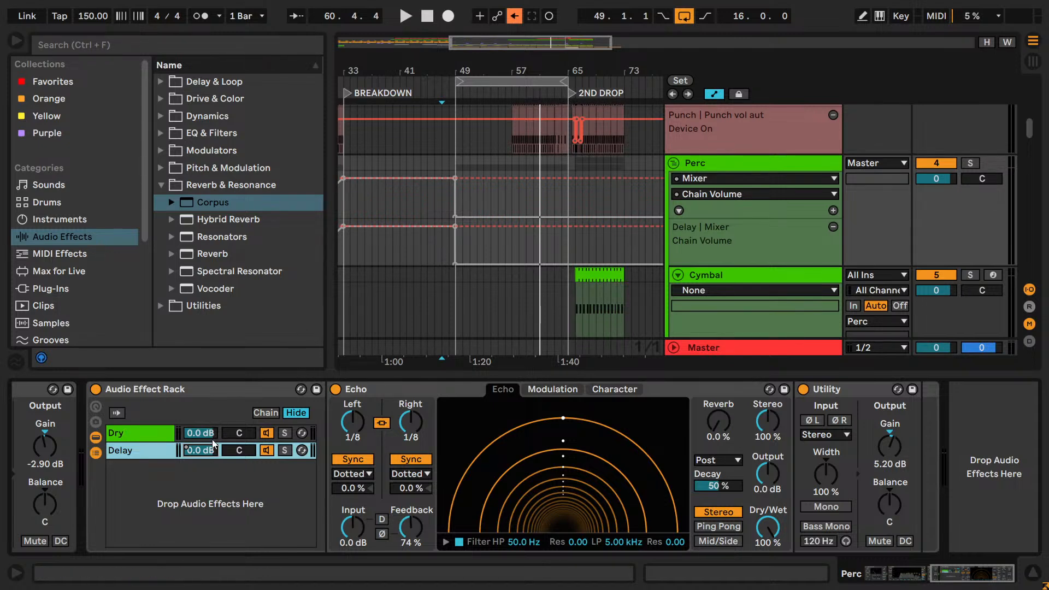
# - Move the Redux from the Hi-hats track to the end of the Perc group's device chain, after the Utility
pyautogui.click(727, 165)
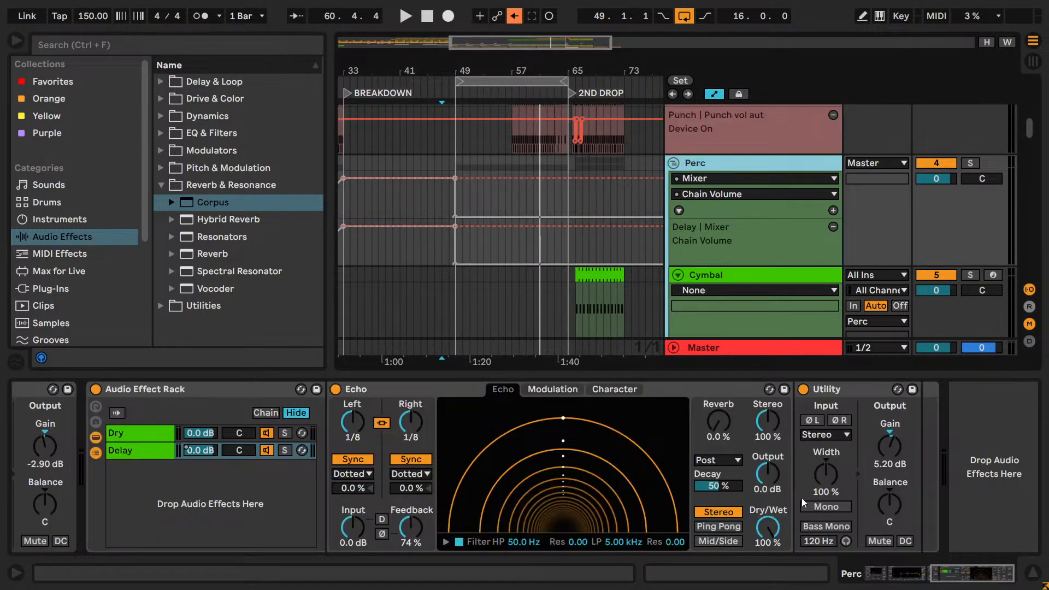
pyautogui.click(739, 275)
pyautogui.scroll(-4, 704, 278)
pyautogui.click(717, 241)
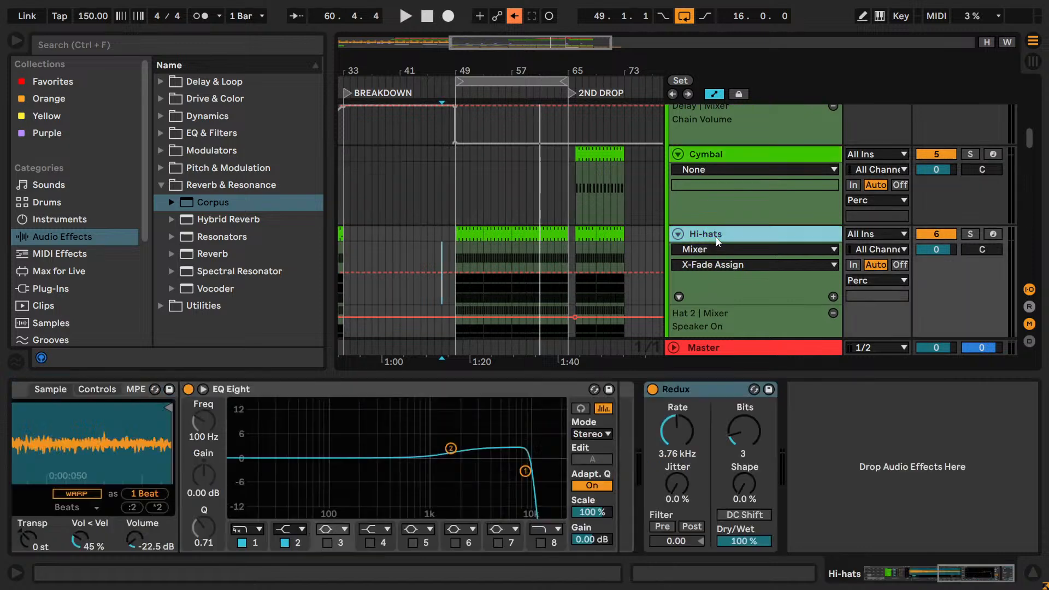
pyautogui.click(720, 395)
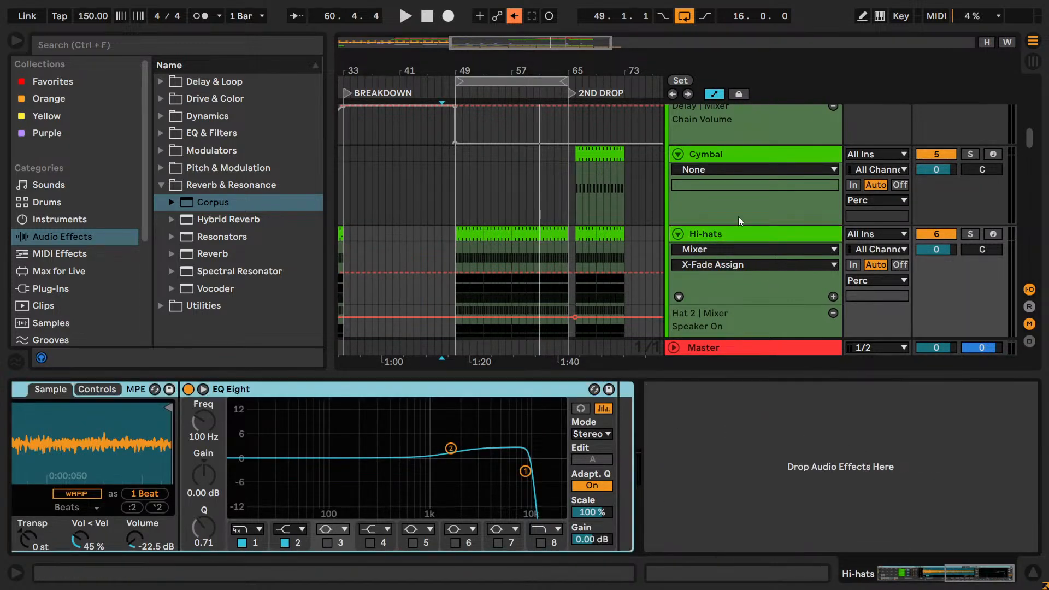
pyautogui.scroll(3, 729, 192)
pyautogui.click(720, 159)
pyautogui.click(1006, 457)
pyautogui.hotkey('ctrl', 'v')
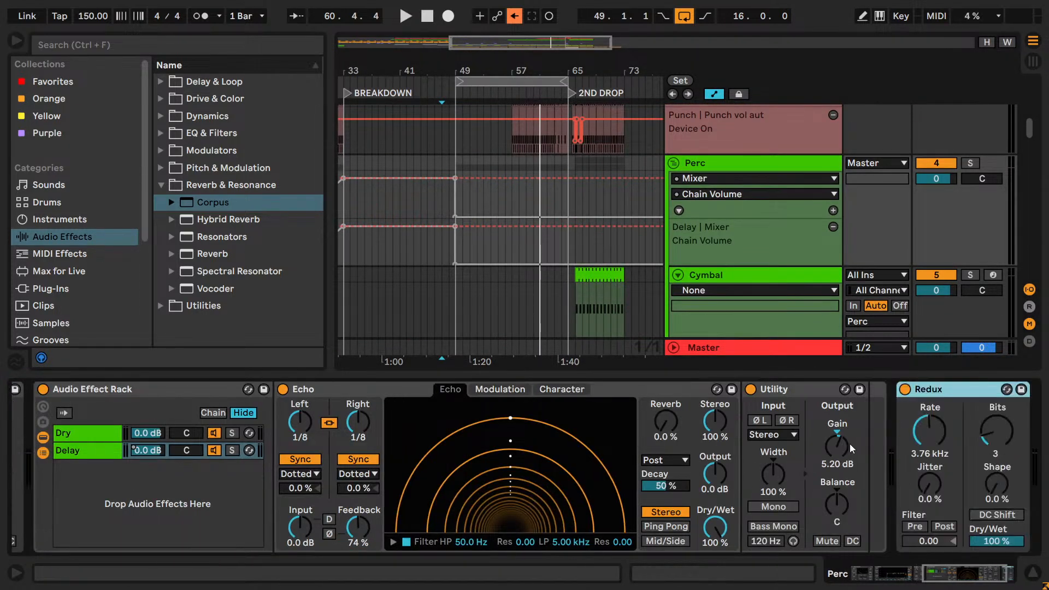
# - Play the section from just before bar 49 and compare the Perc group with its Redux switched off and on
pyautogui.press('space')
pyautogui.scroll(-3, 533, 281)
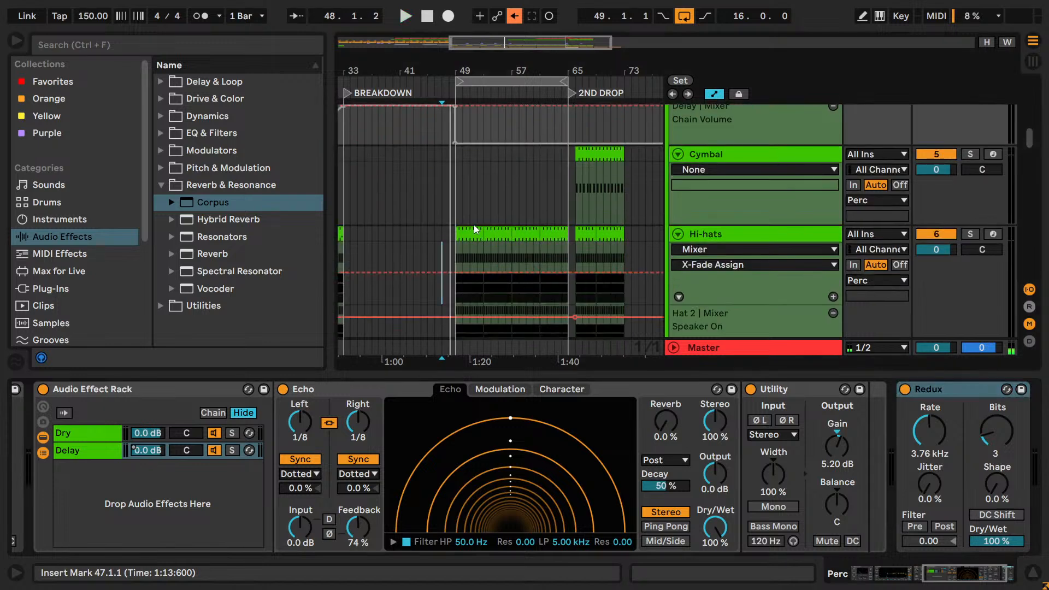
pyautogui.click(474, 235)
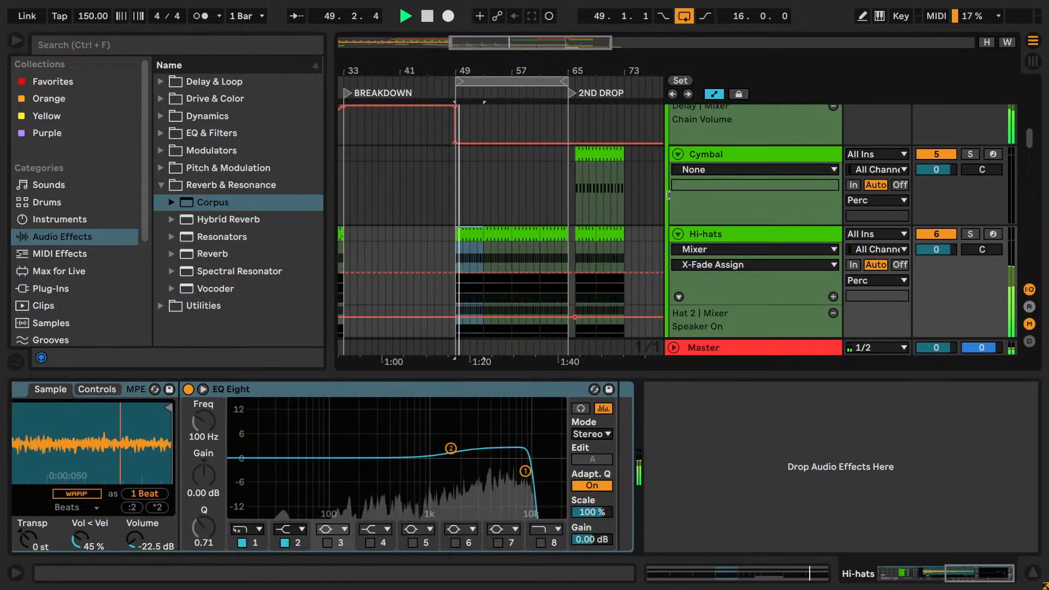
pyautogui.scroll(3, 709, 180)
pyautogui.click(710, 133)
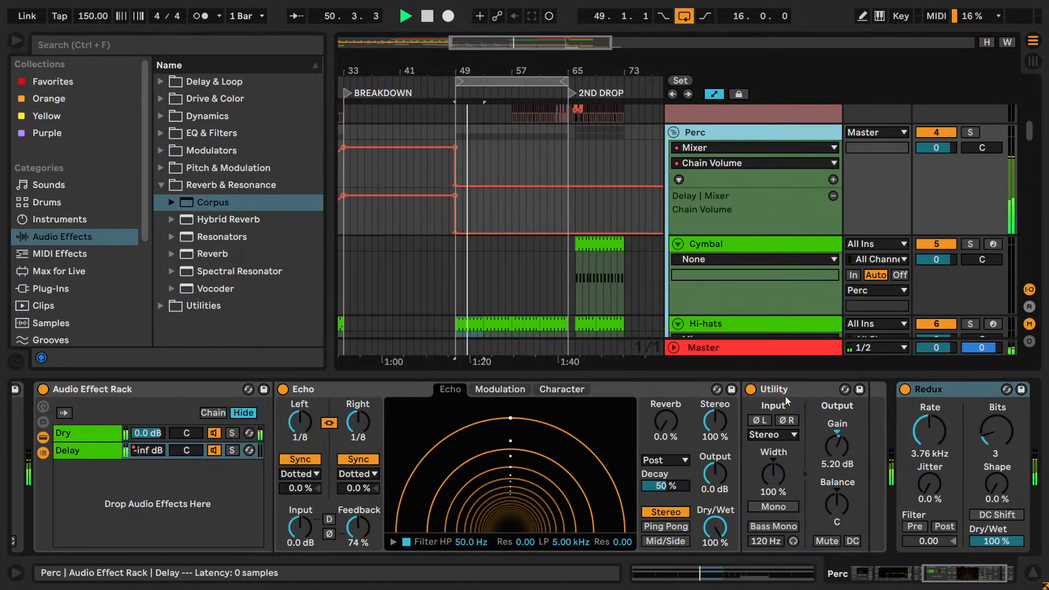
pyautogui.click(907, 390)
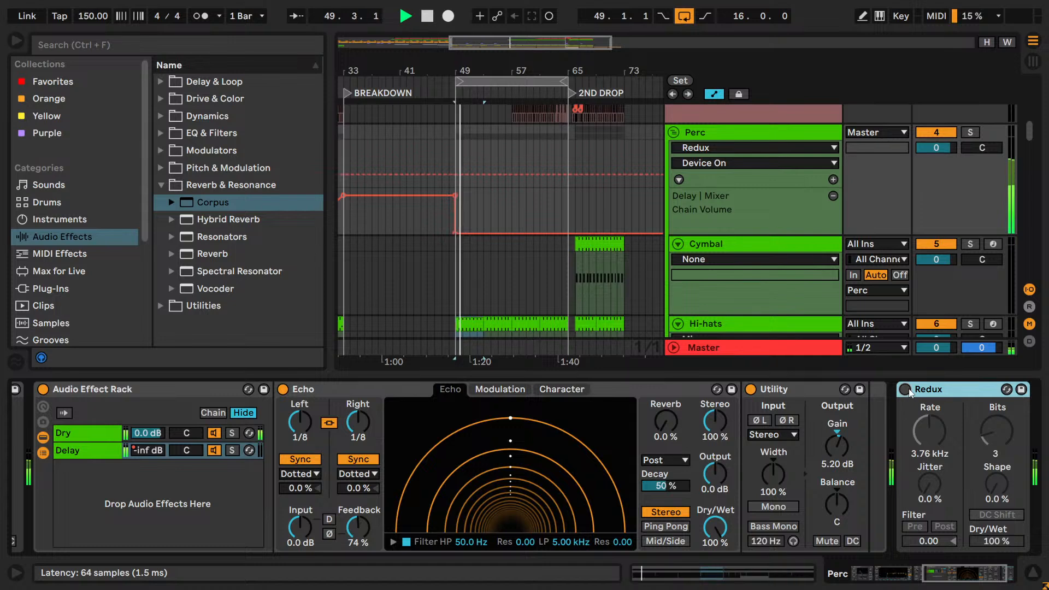
pyautogui.click(906, 390)
# - Try the Perc rack's Delay chain at 0.0 dB, re-enable the overridden automation and restart playback from bar 49
pyautogui.moveTo(157, 451); pyautogui.dragTo(157, 441)
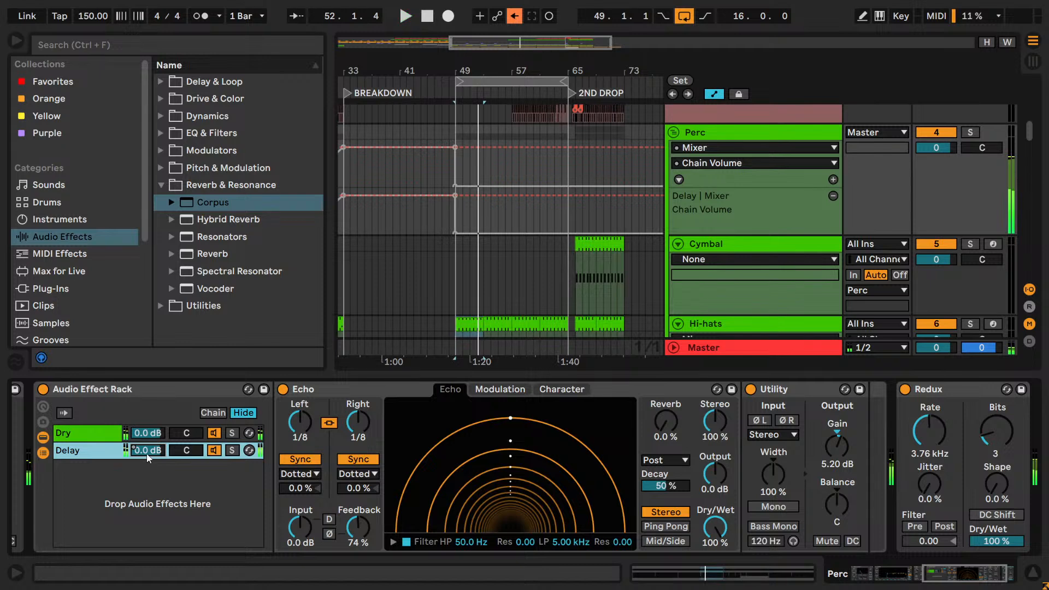
pyautogui.click(515, 17)
pyautogui.press('space')
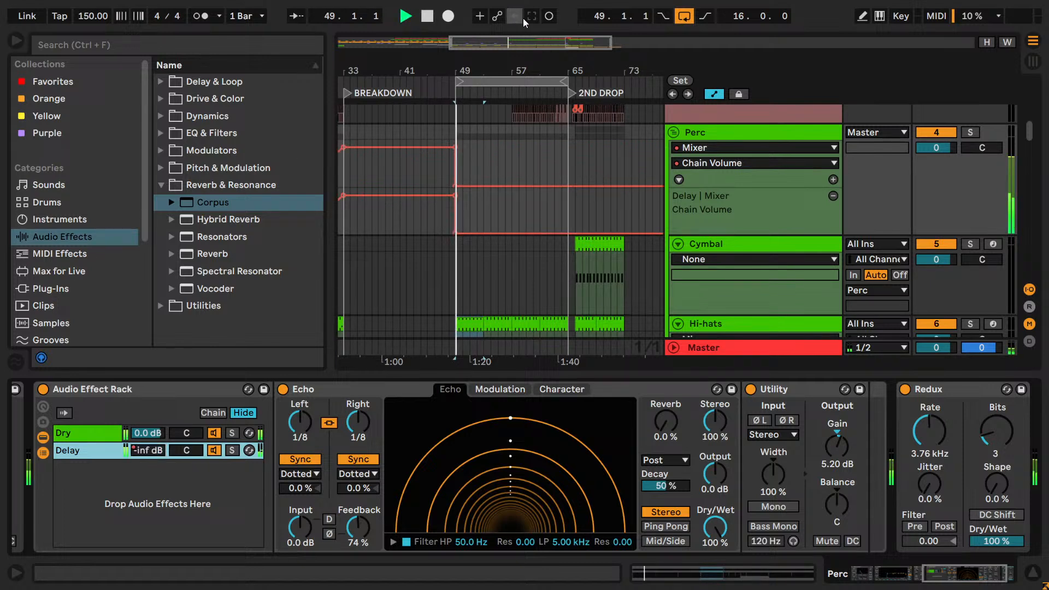
# - Move the Redux from the Perc group to the end of the Hi-hats device chain, after the EQ Eight
pyautogui.click(943, 391)
pyautogui.press('Delete')
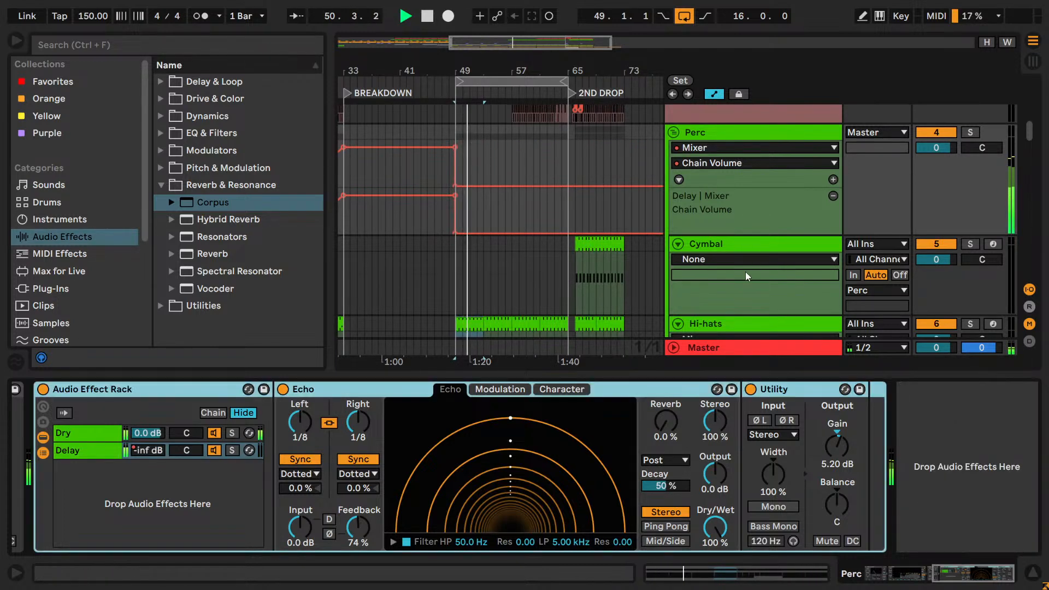
pyautogui.click(753, 323)
pyautogui.hotkey('ctrl', 'v')
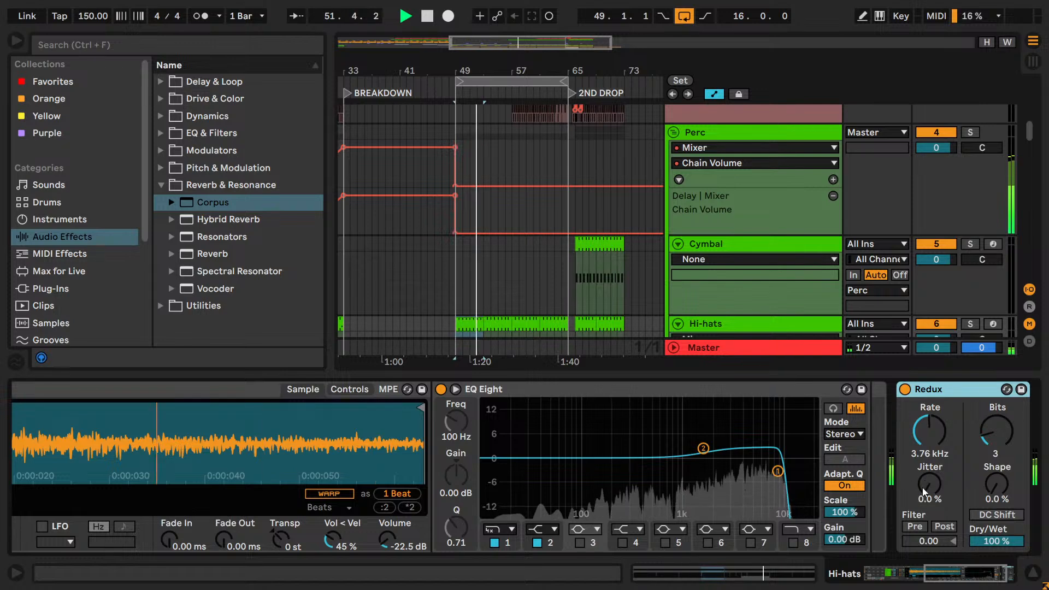
# - Override the Delay chain volume in the Perc group's rack and audition the breakdown from bars 44 and 47
pyautogui.click(746, 218)
pyautogui.moveTo(139, 452)
pyautogui.mouseDown()
pyautogui.moveTo(139, 429)
pyautogui.moveTo(139, 452)
pyautogui.mouseUp()
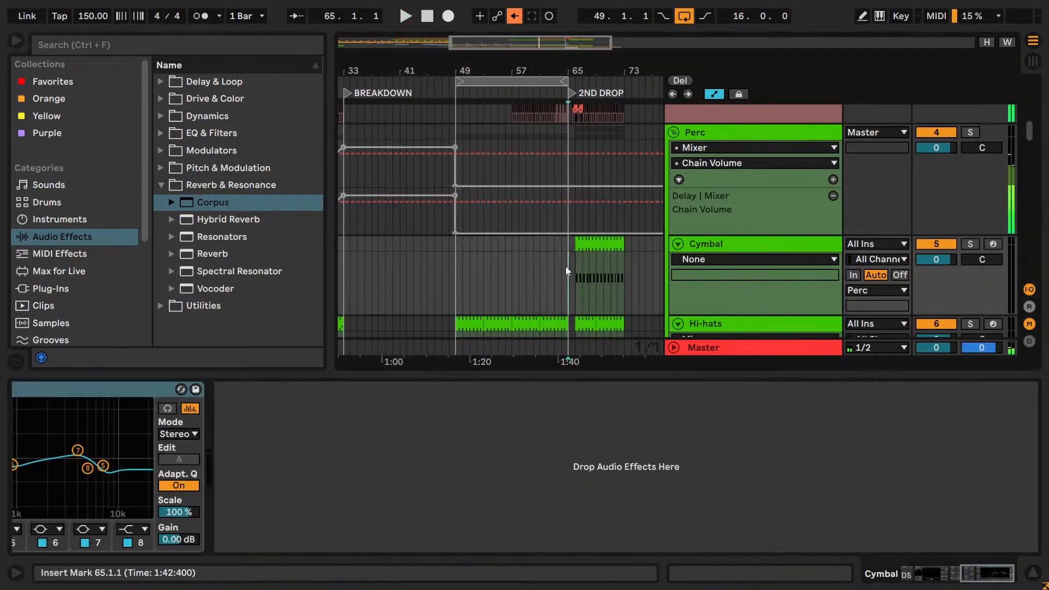
pyautogui.click(566, 268)
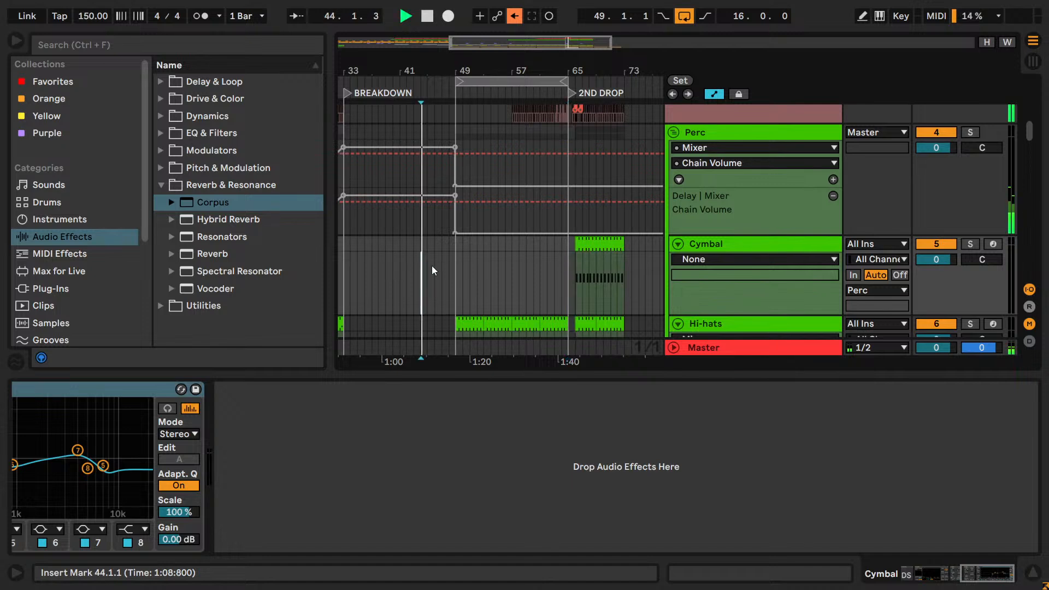
pyautogui.click(447, 265)
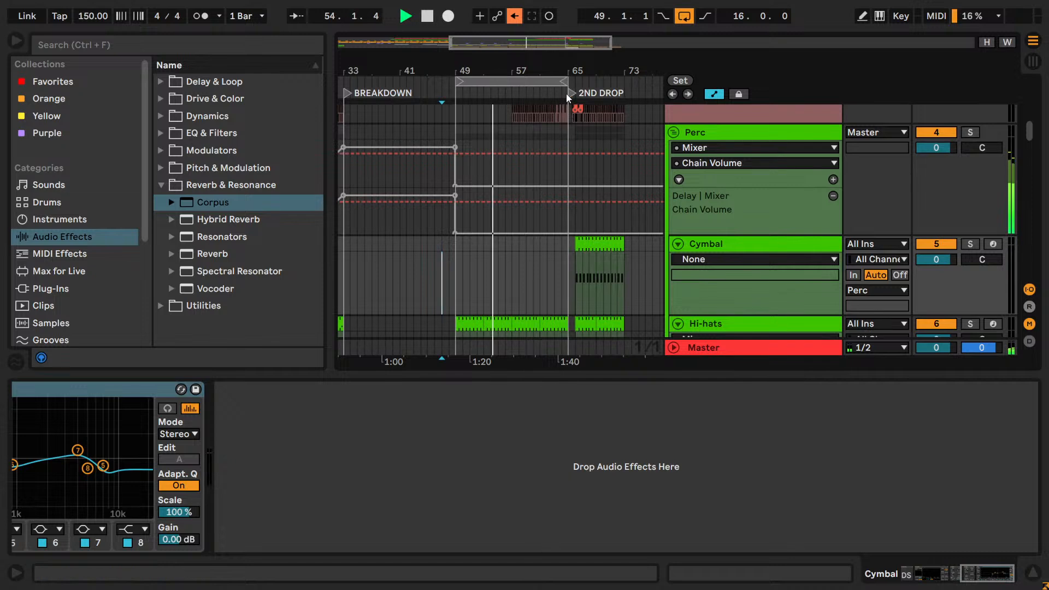
pyautogui.scroll(-5, 561, 206)
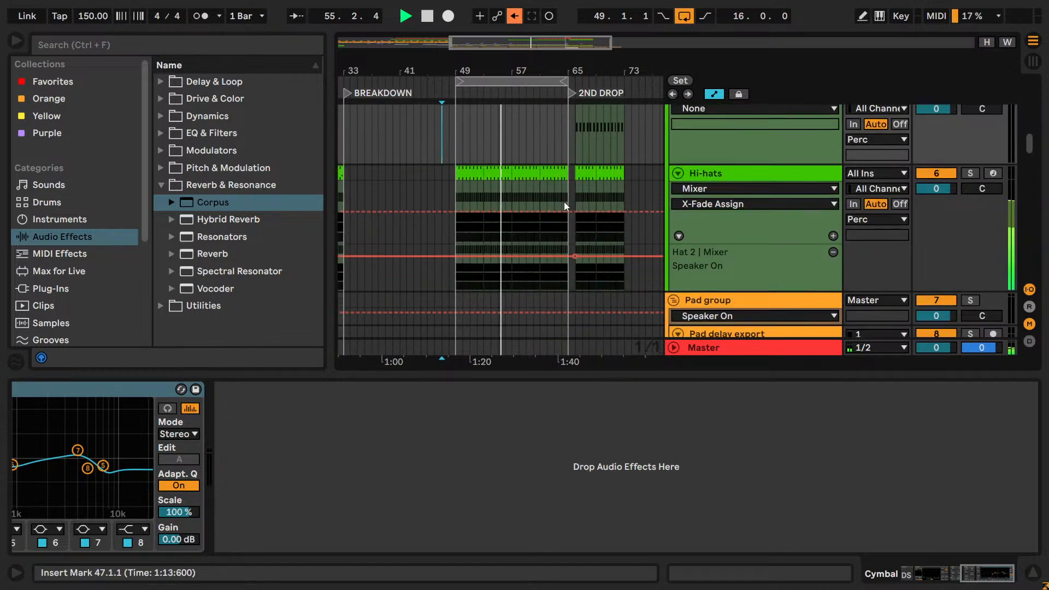
pyautogui.press('space')
# - Select the Hi-hats clips spanning bars 49 to 65 and re-enable the overridden automation
pyautogui.click(561, 174)
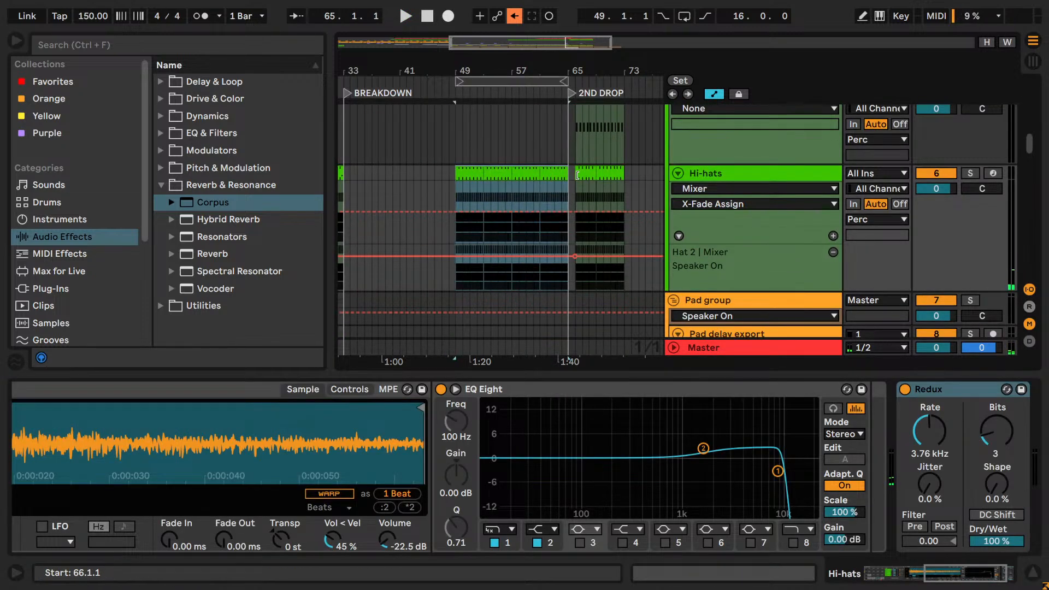
pyautogui.scroll(3, 738, 225)
pyautogui.scroll(-2, 759, 266)
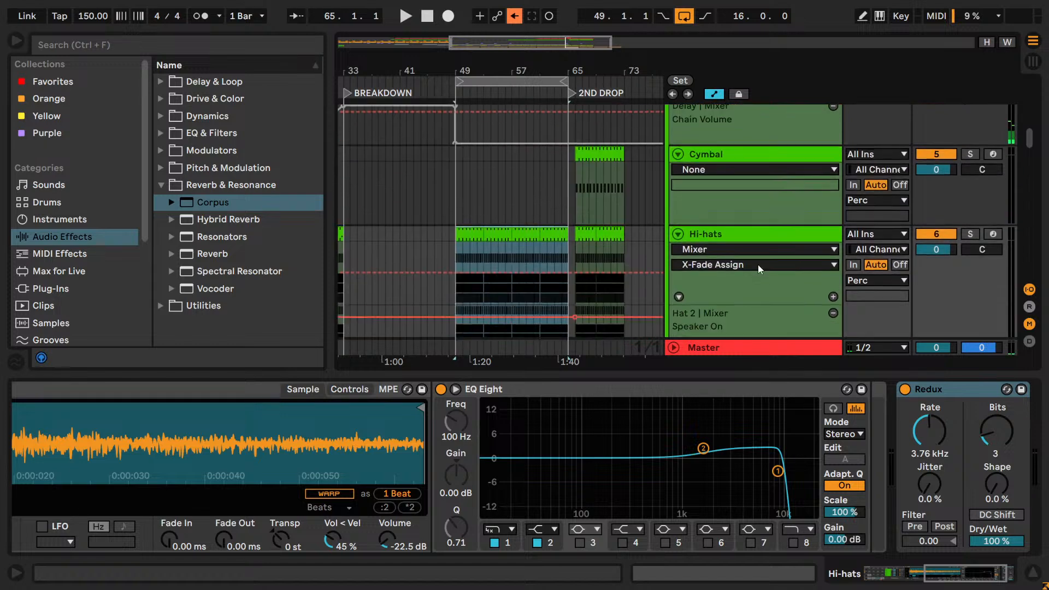
pyautogui.click(743, 235)
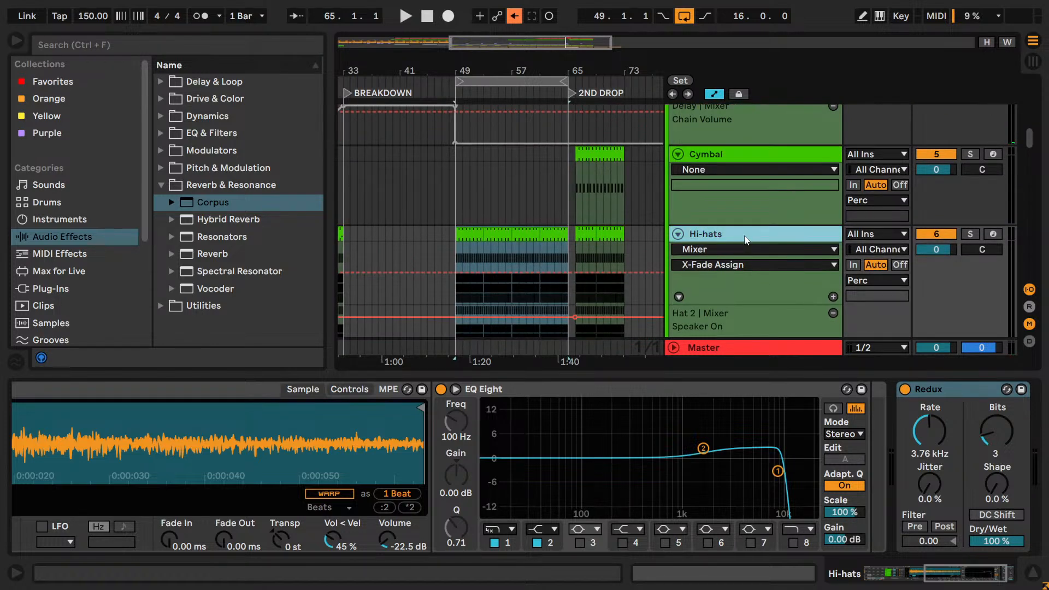
pyautogui.click(515, 16)
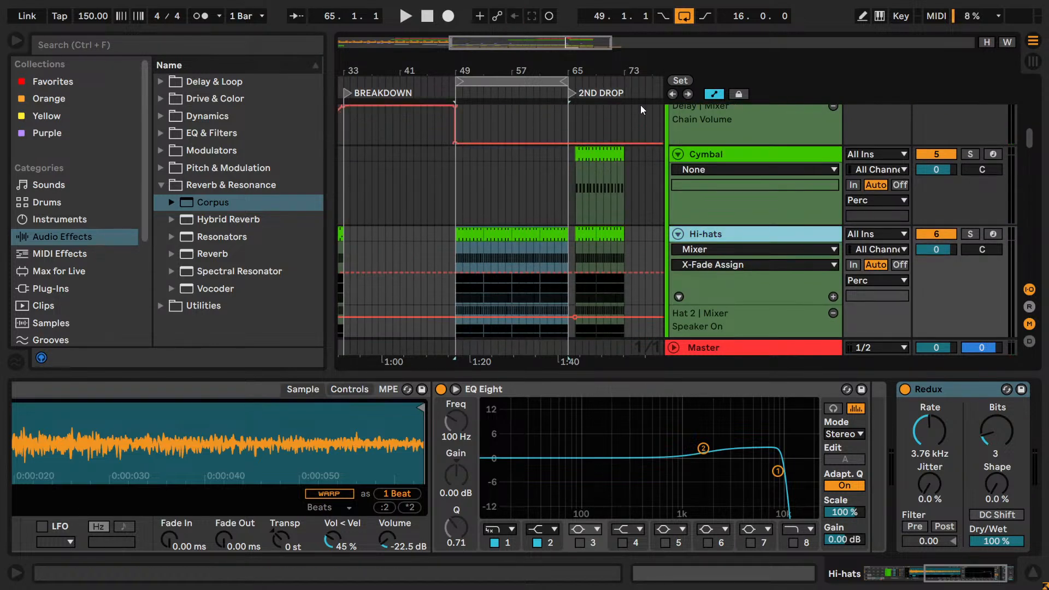
# - Switch off the Redux on the Hi-hats track, solo the track and play it from bar 49
pyautogui.click(905, 389)
pyautogui.press('space')
pyautogui.click(967, 233)
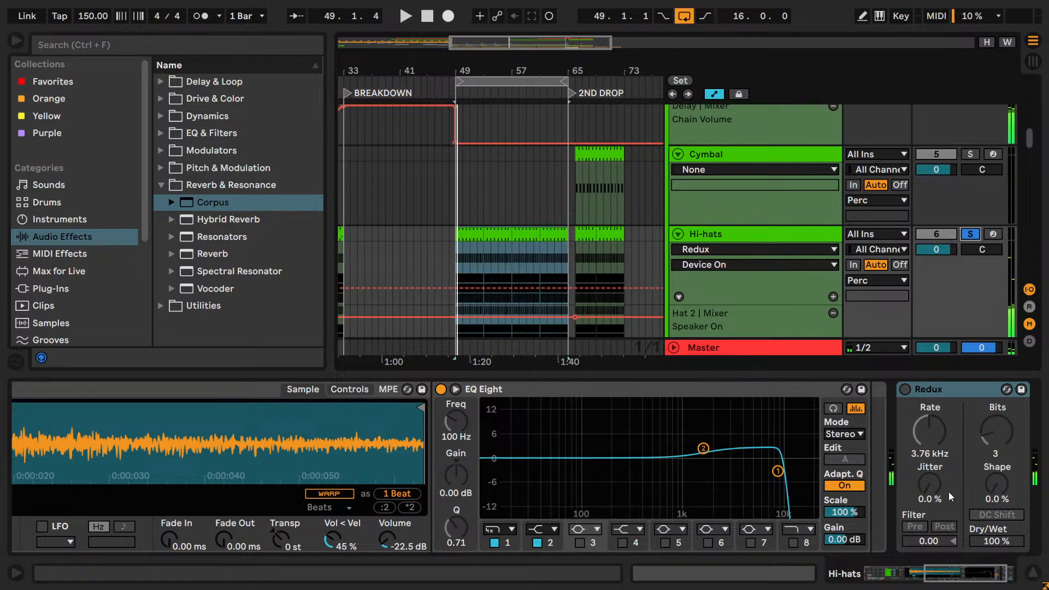
# - Try a Vinyl Distortion after the Redux on the Hi-hats with raised Tracing Model and Pinch frequencies, and delete it
pyautogui.click(1002, 583)
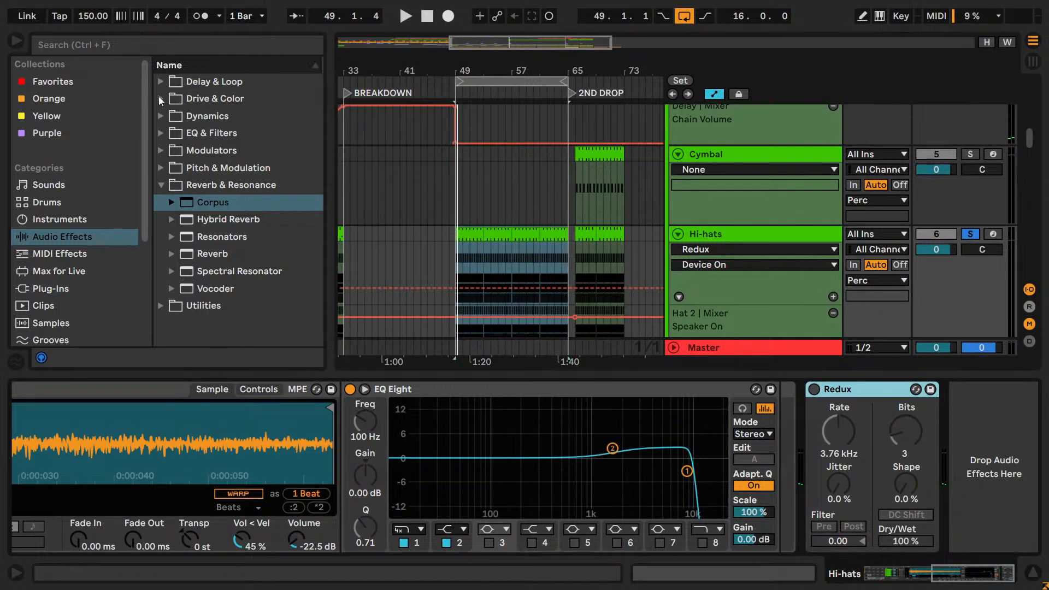
pyautogui.click(162, 133)
pyautogui.click(161, 100)
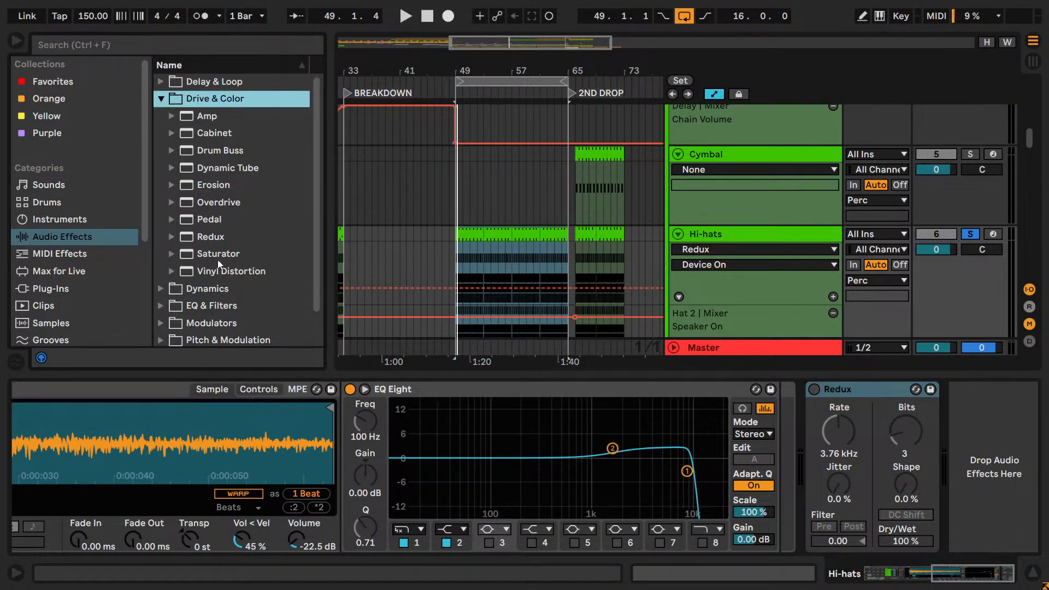
pyautogui.moveTo(228, 272); pyautogui.dragTo(942, 475)
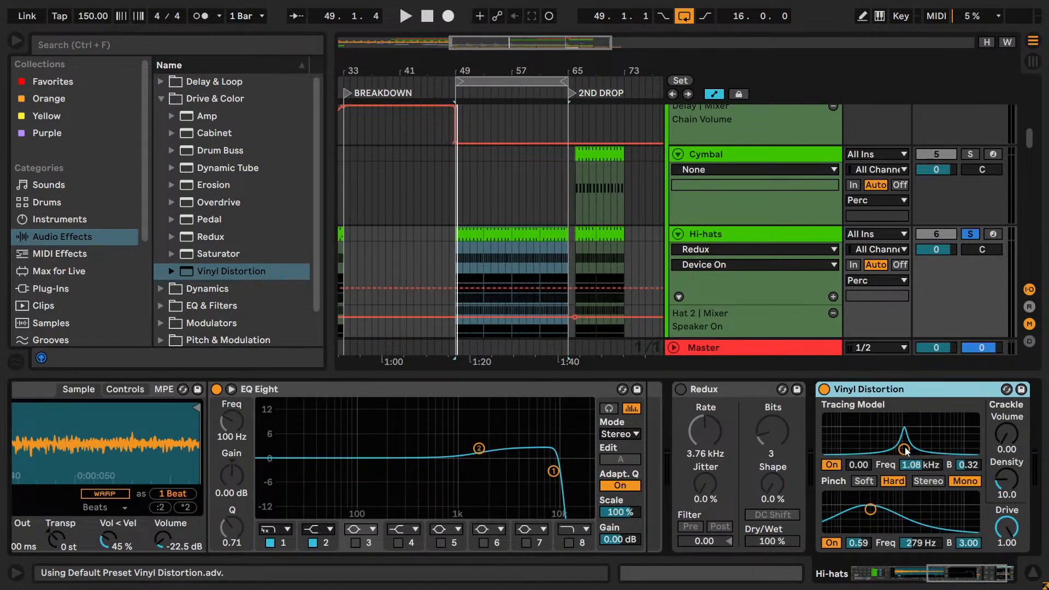
pyautogui.press('space')
pyautogui.moveTo(905, 450)
pyautogui.mouseDown()
pyautogui.moveTo(932, 419)
pyautogui.moveTo(933, 450)
pyautogui.mouseUp()
pyautogui.moveTo(870, 509)
pyautogui.mouseDown()
pyautogui.moveTo(957, 497)
pyautogui.moveTo(940, 496)
pyautogui.mouseUp()
pyautogui.press('space')
pyautogui.click(891, 391)
pyautogui.press('Delete')
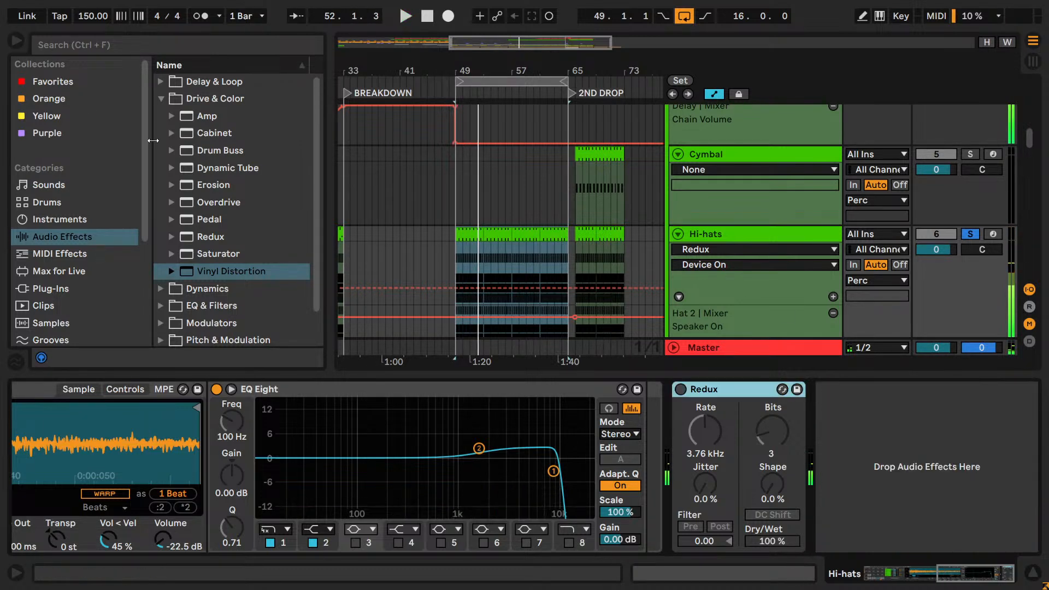
# - Try a Saturator on the Hi-hats with output at -20.9 dB and drive at 36.0 dB, and delete it
pyautogui.moveTo(211, 251); pyautogui.dragTo(887, 524)
pyautogui.press('space')
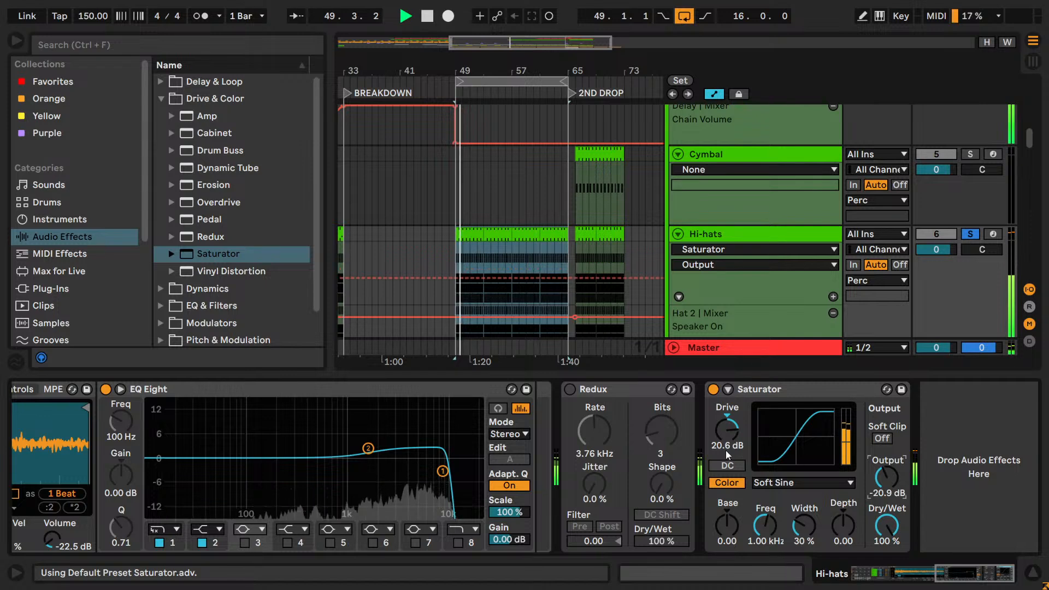
pyautogui.moveTo(727, 433); pyautogui.dragTo(746, 390)
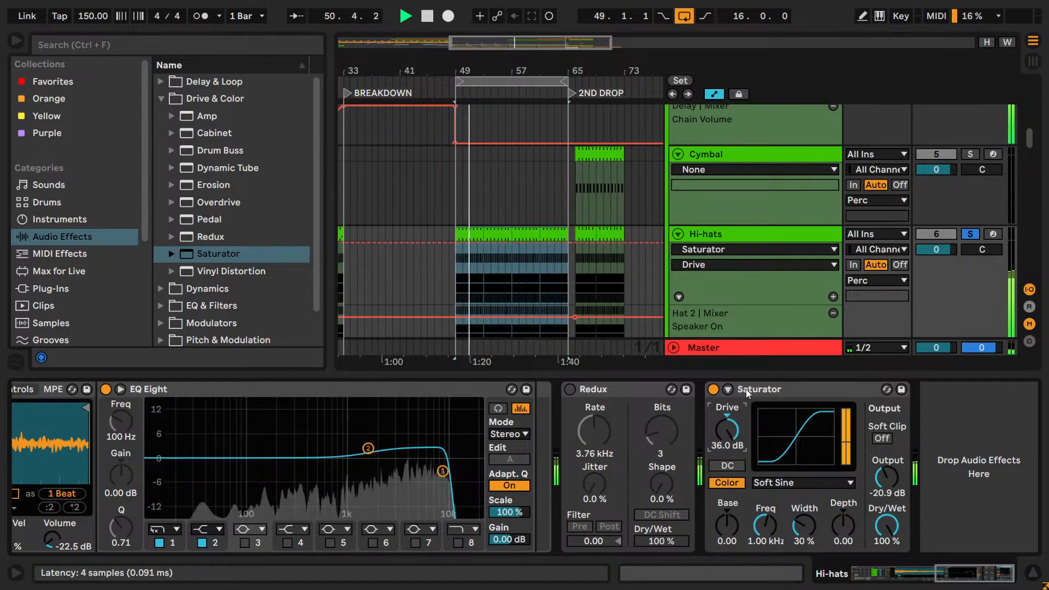
pyautogui.click(763, 386)
pyautogui.press('space')
pyautogui.press('Delete')
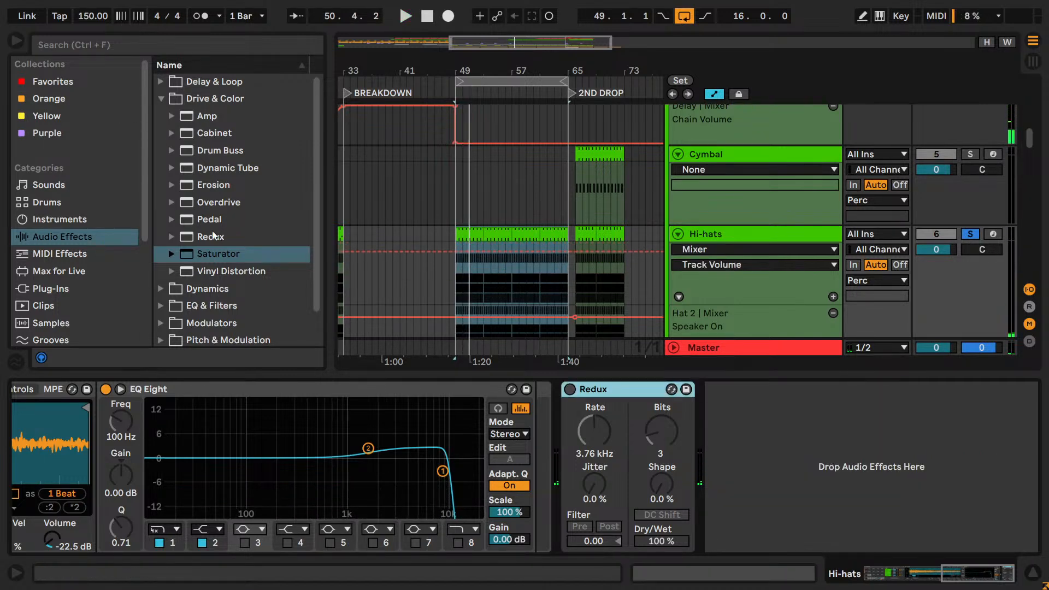
# - Try an Erosion after the Redux on the Hi-hats track and delete the device
pyautogui.moveTo(213, 185); pyautogui.dragTo(727, 462)
pyautogui.press('space')
pyautogui.press('Delete')
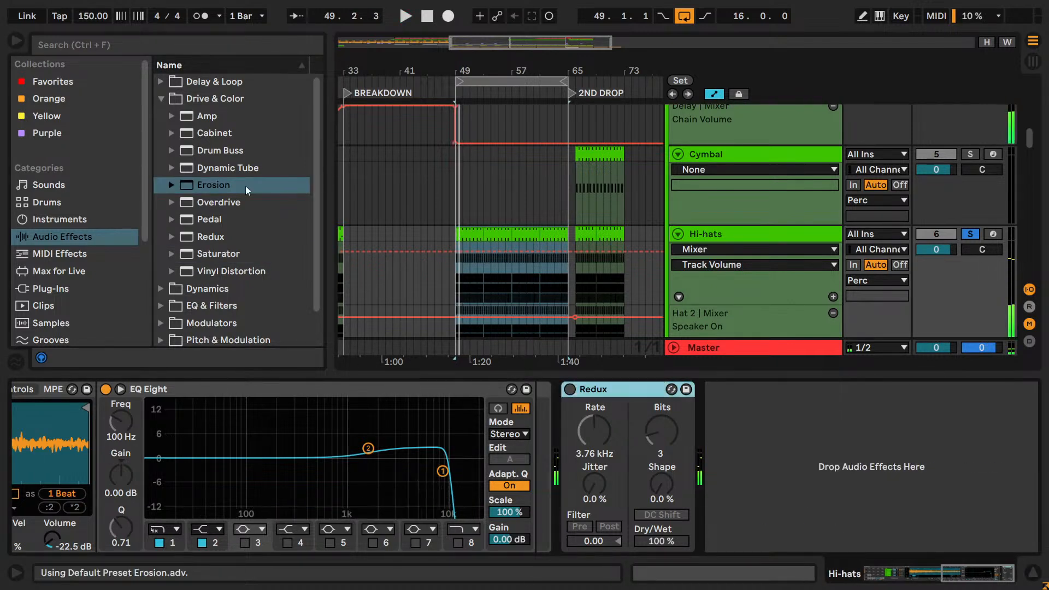
# - Browse the Delay & Loop, Dynamics and EQ & Filters audio effects for another hi-hat treatment
pyautogui.click(162, 99)
pyautogui.click(160, 81)
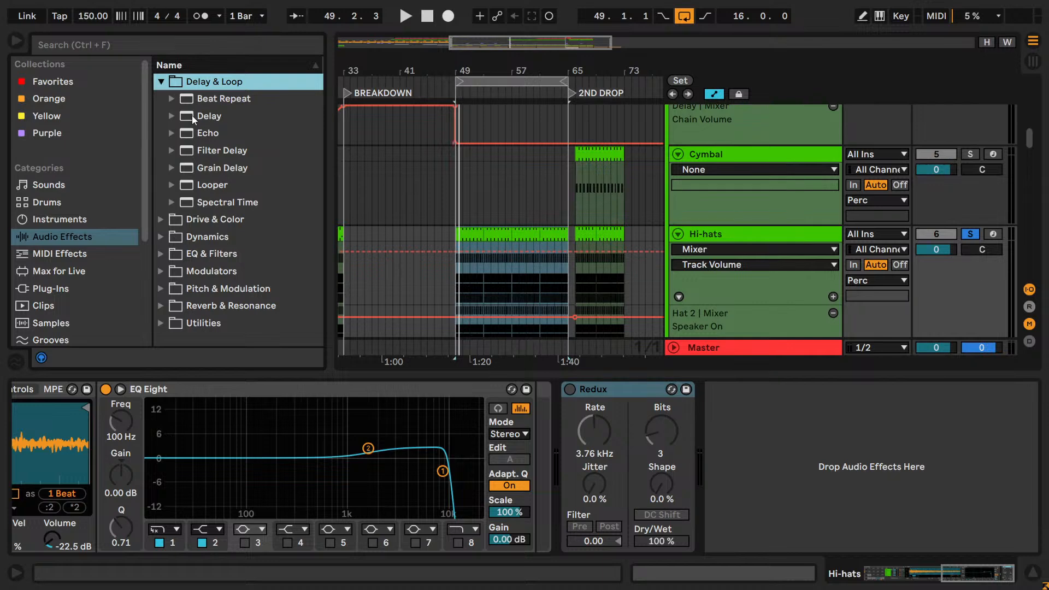
pyautogui.click(161, 84)
pyautogui.click(161, 116)
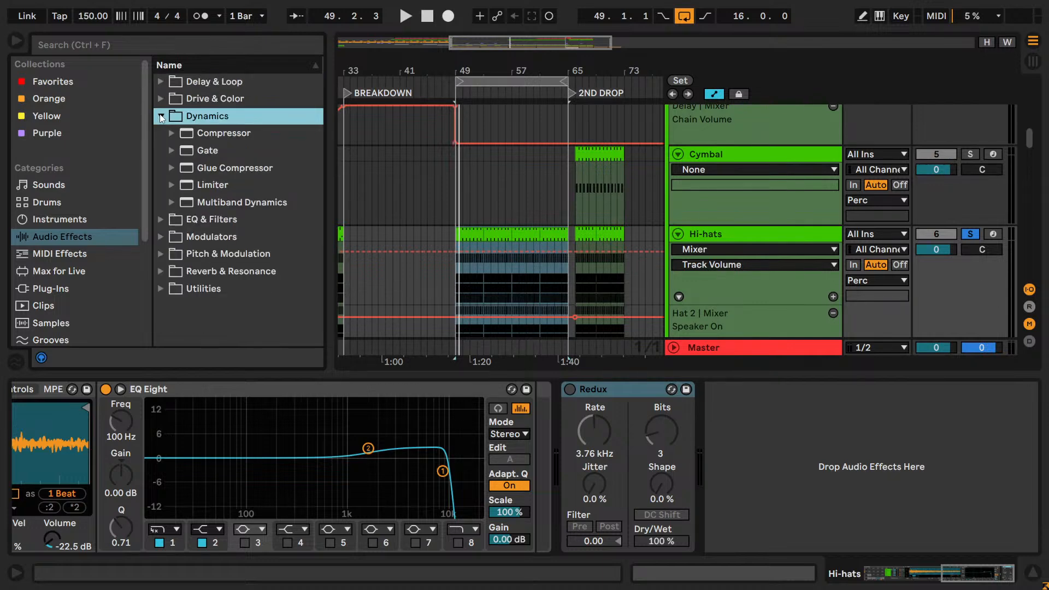
pyautogui.click(162, 116)
pyautogui.click(161, 133)
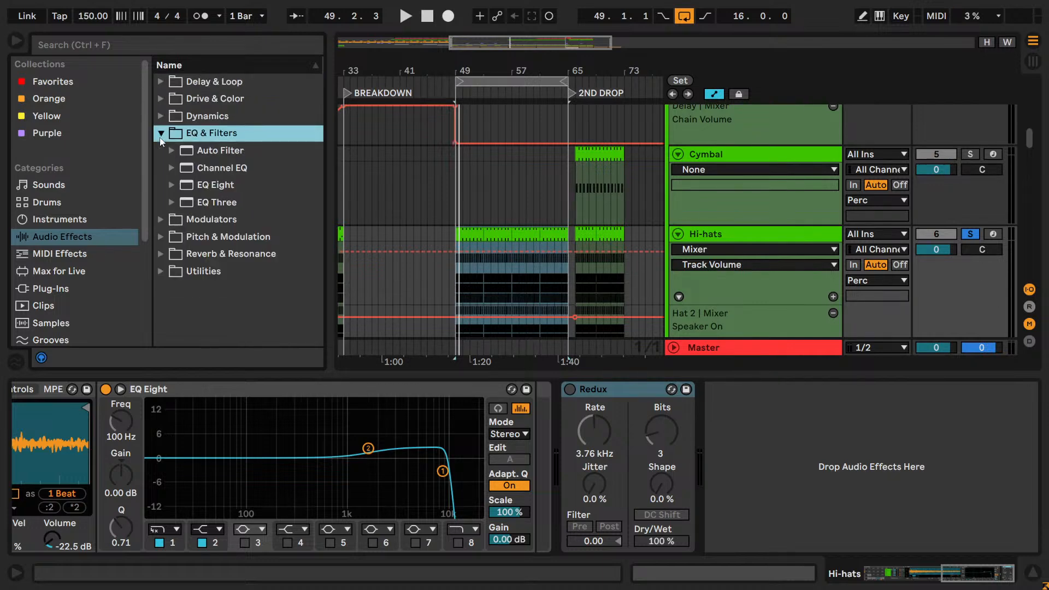
# - Audition Chorus-Ensemble from the Pitch & Modulation effects after Redux on the Hi-hats track, and remove it
pyautogui.click(161, 133)
pyautogui.click(161, 150)
pyautogui.click(162, 149)
pyautogui.click(162, 169)
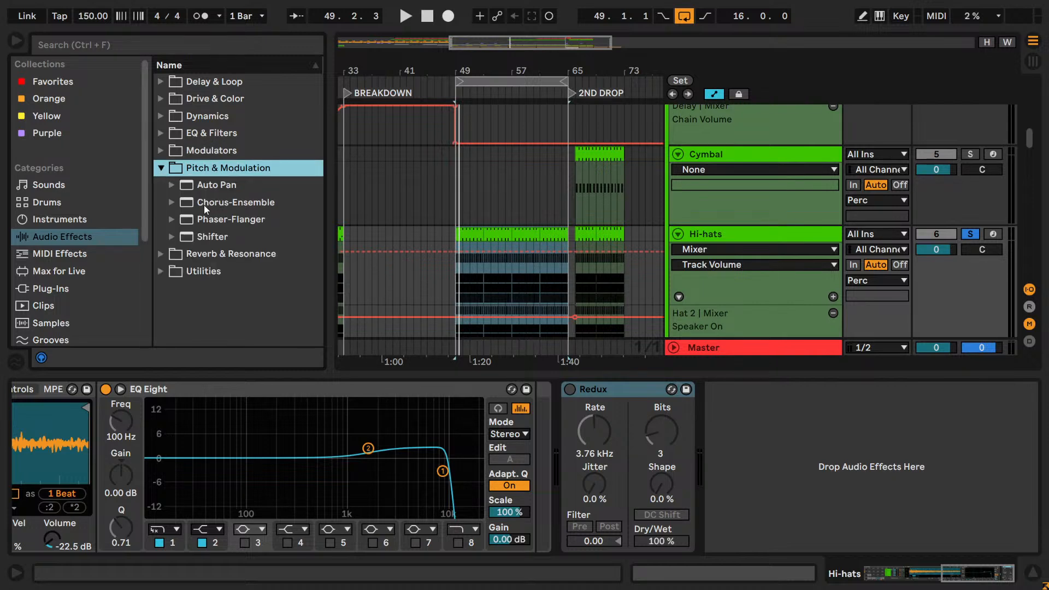
pyautogui.press('space')
pyautogui.moveTo(220, 205); pyautogui.dragTo(823, 500)
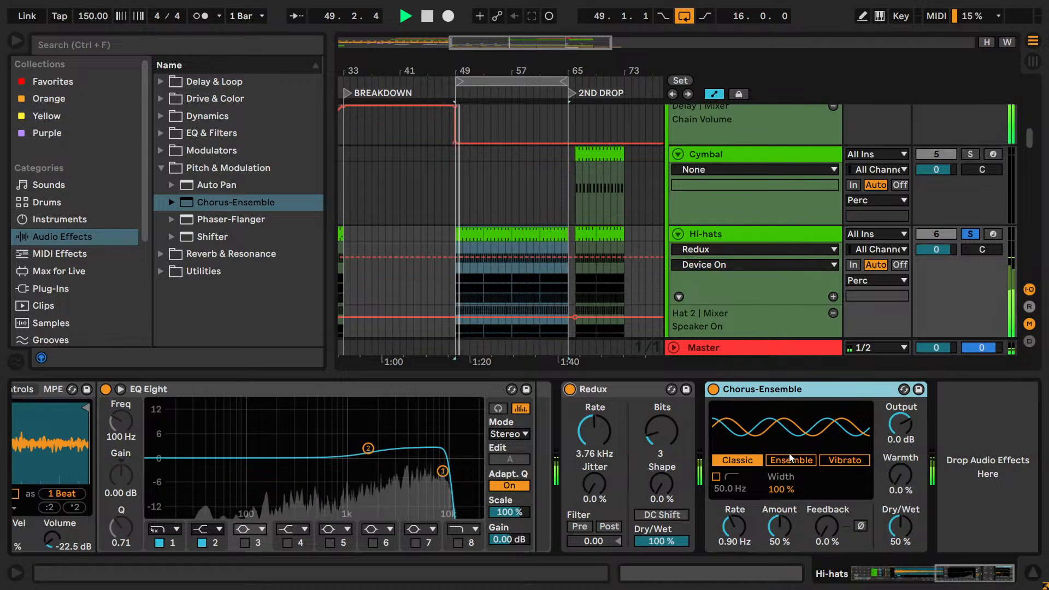
pyautogui.press('Delete')
# - Audition a Shifter in Freq mode after Redux on the Hi-hats track, and delete it
pyautogui.doubleClick(208, 241)
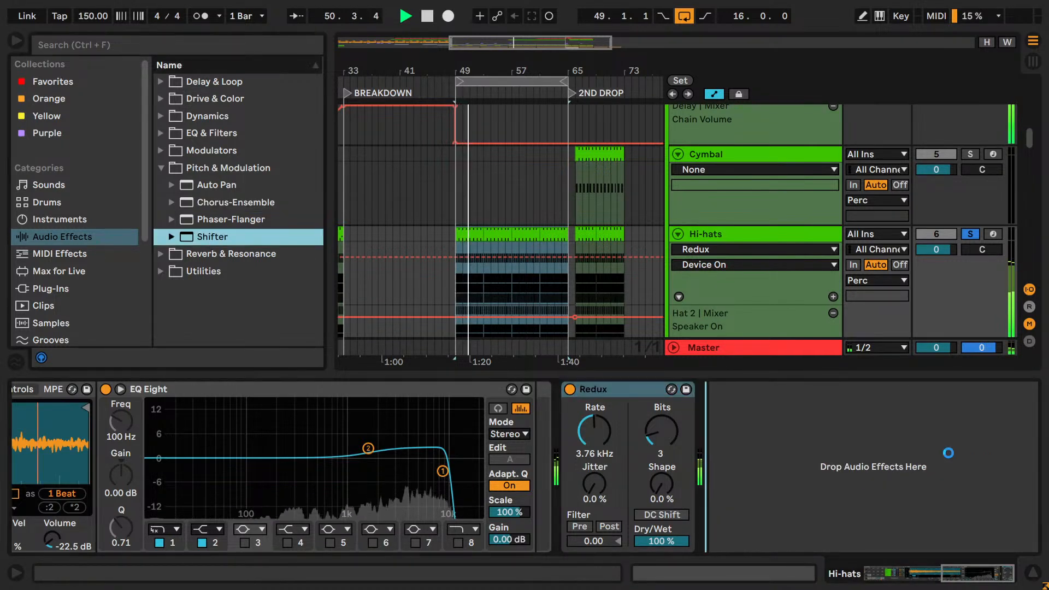
pyautogui.moveTo(715, 430); pyautogui.dragTo(715, 452)
pyautogui.click(1003, 433)
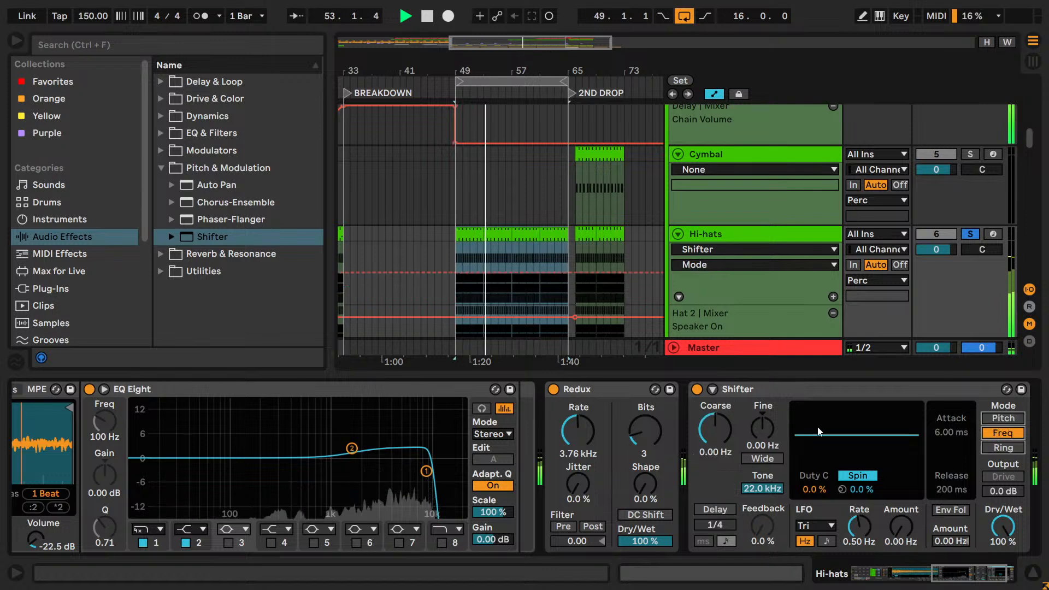
pyautogui.click(749, 391)
pyautogui.press('Delete')
# - Try a Reverb from the Reverb & Resonance effects after Redux on the Hi-hats, and remove it
pyautogui.click(158, 254)
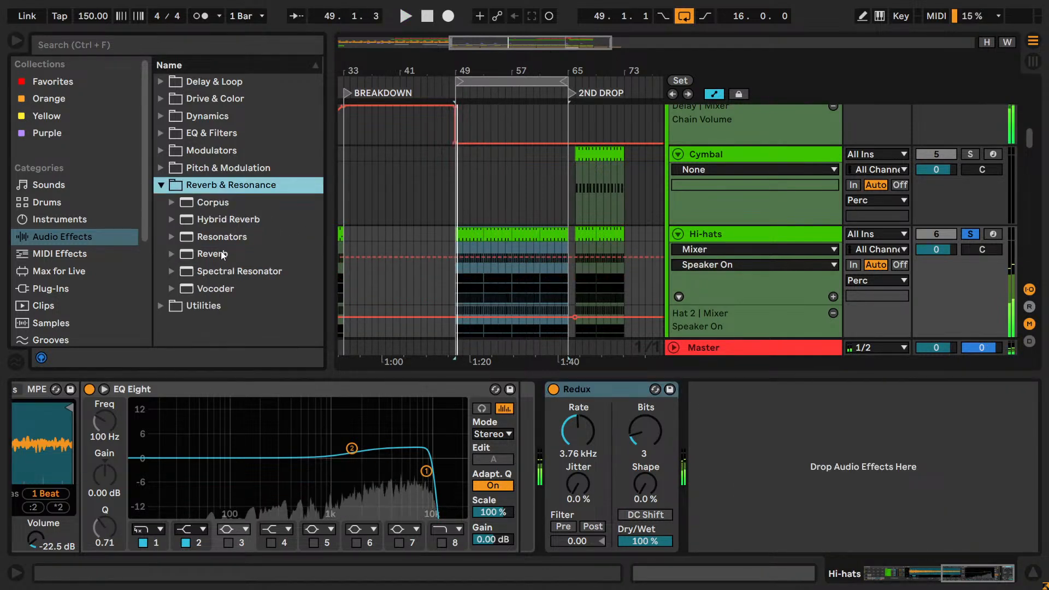
pyautogui.moveTo(181, 254); pyautogui.dragTo(668, 398)
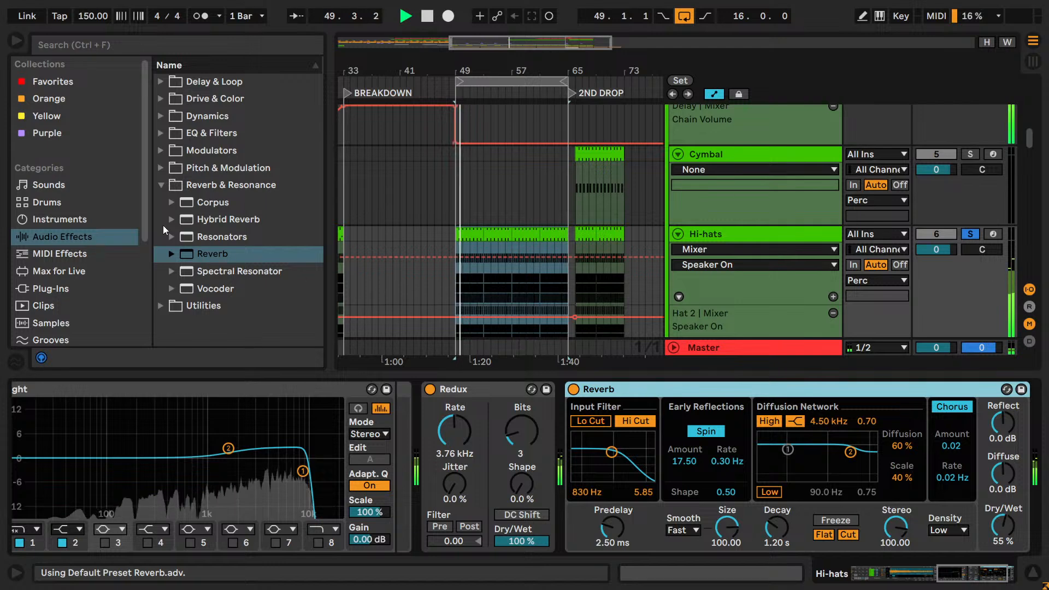
pyautogui.press('Delete')
pyautogui.click(162, 185)
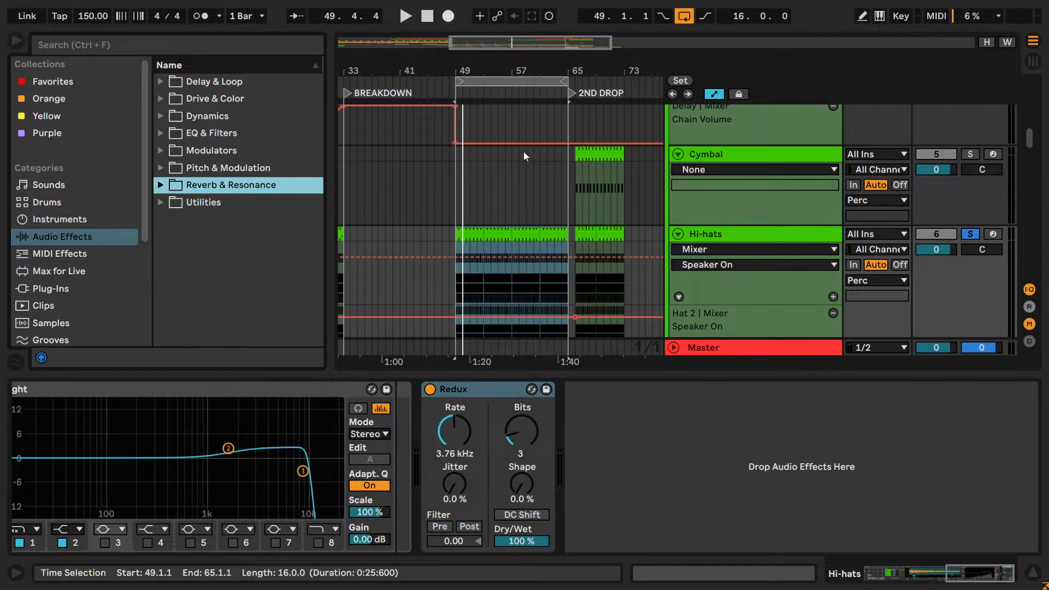
# - Raise the Perc group's Delay chain volume automation from bar 49 onward to -14.0 dB and listen to the result
pyautogui.scroll(2, 522, 153)
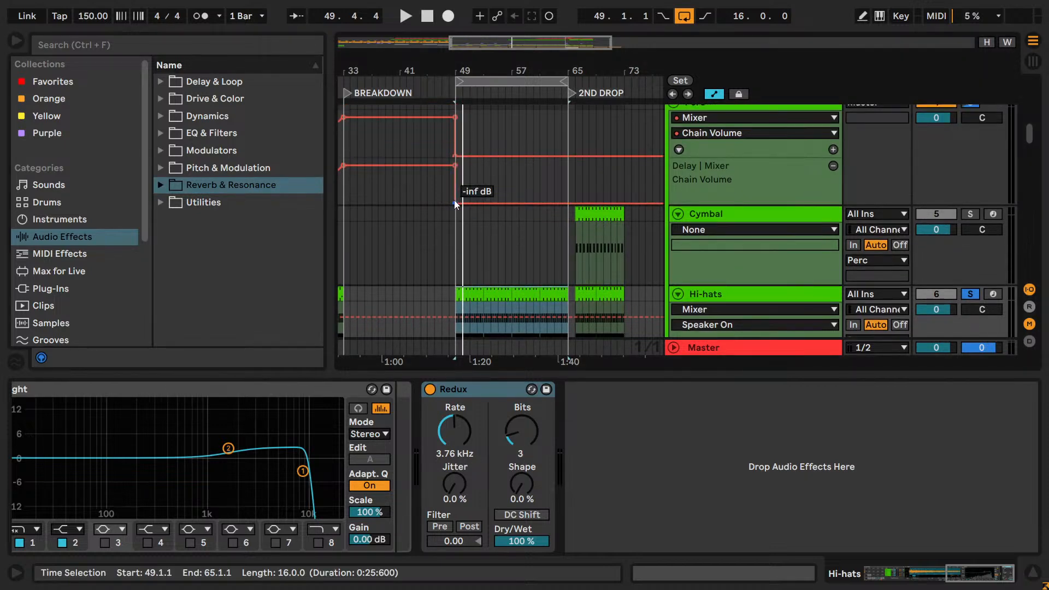
pyautogui.moveTo(455, 203)
pyautogui.mouseDown()
pyautogui.moveTo(441, 200)
pyautogui.moveTo(451, 201)
pyautogui.moveTo(455, 182)
pyautogui.mouseUp()
pyautogui.press('space')
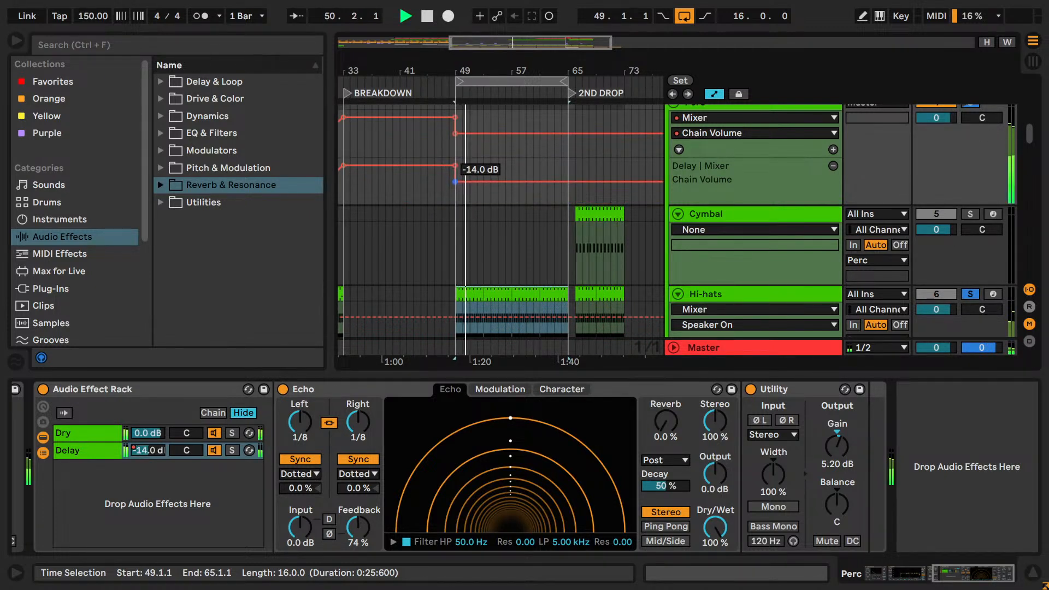
pyautogui.press('space')
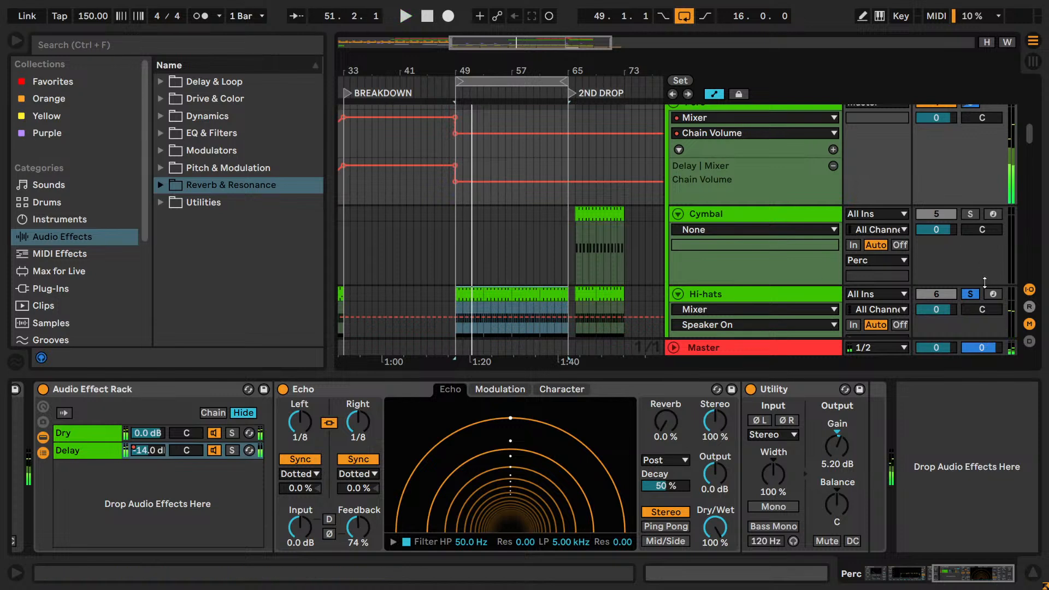
# - Unsolo the Hi-hats track and play the loop with the full mix
pyautogui.click(971, 294)
pyautogui.press('space')
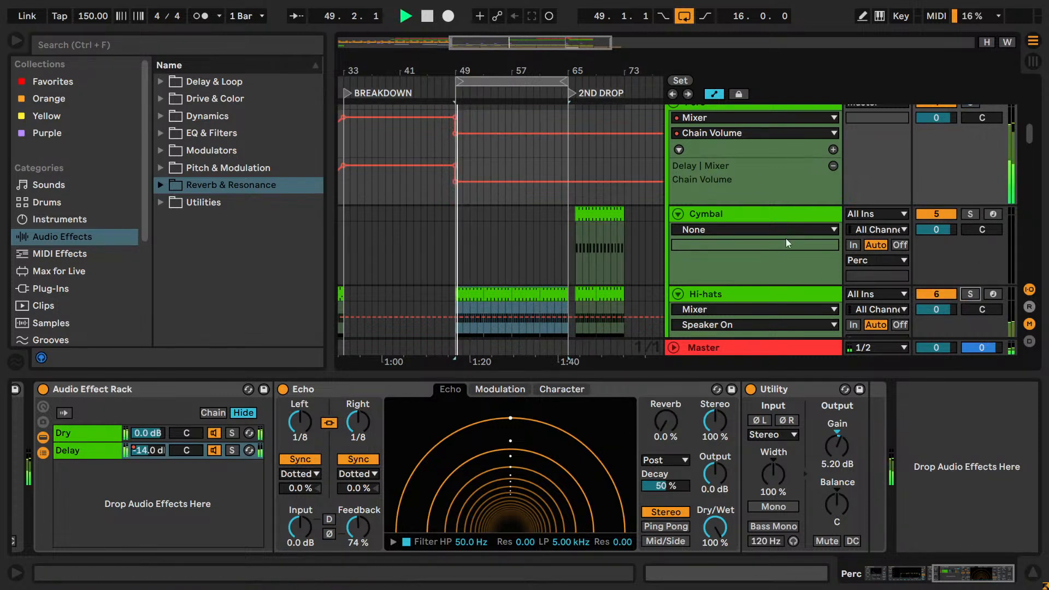
pyautogui.scroll(2, 743, 166)
pyautogui.scroll(-3, 736, 247)
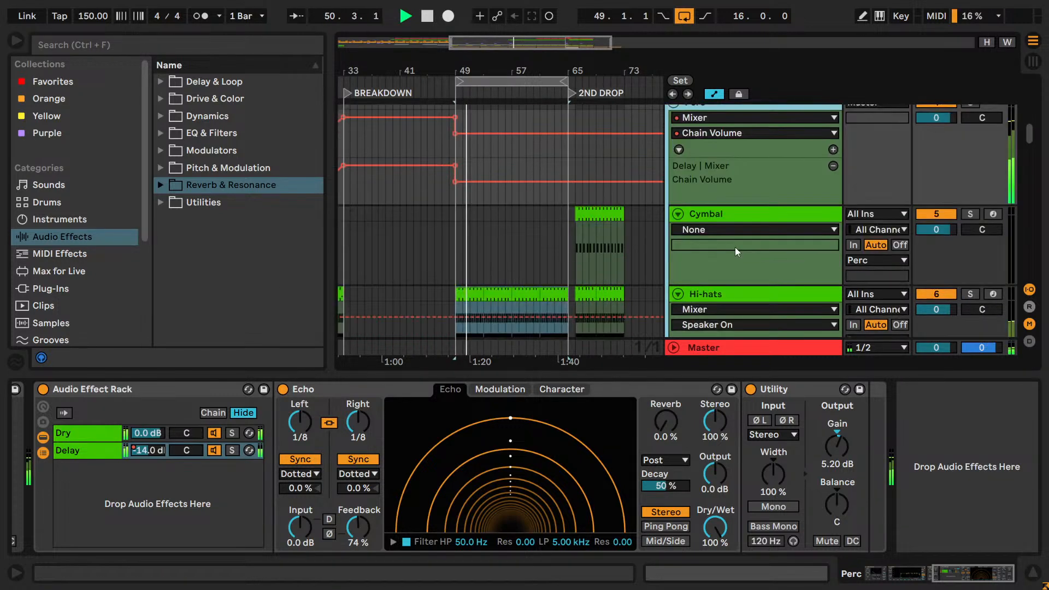
# - Shorten the loop to 8 bars starting at bar 49 and lower the Hi-hats' Redux rate to 2.61 kHz
pyautogui.click(711, 199)
pyautogui.moveTo(514, 430); pyautogui.dragTo(539, 412)
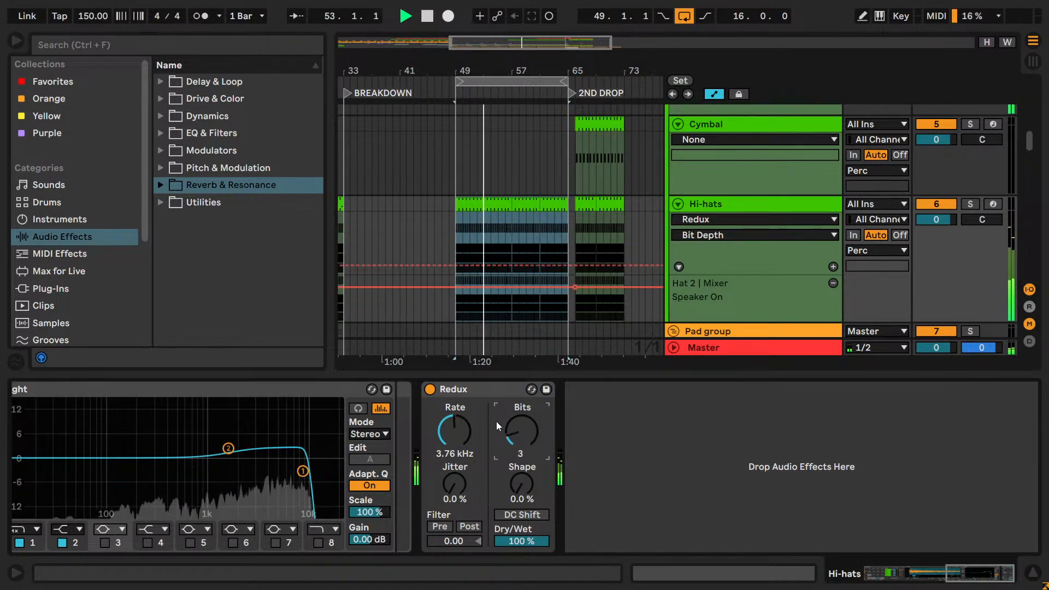
pyautogui.moveTo(457, 428); pyautogui.dragTo(574, 422)
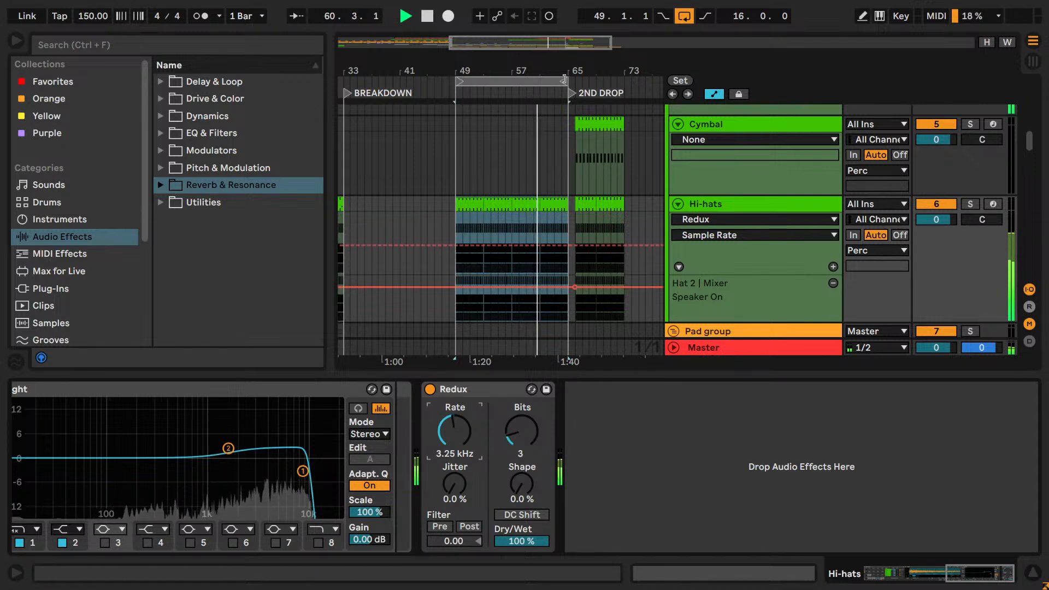
pyautogui.moveTo(565, 81); pyautogui.dragTo(514, 80)
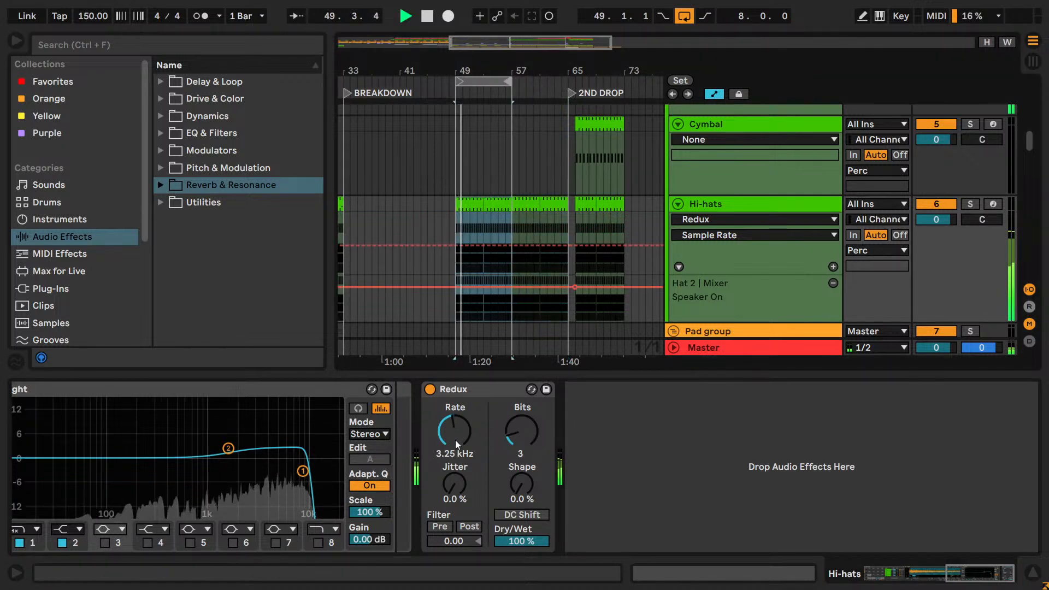
pyautogui.moveTo(455, 441); pyautogui.dragTo(509, 440)
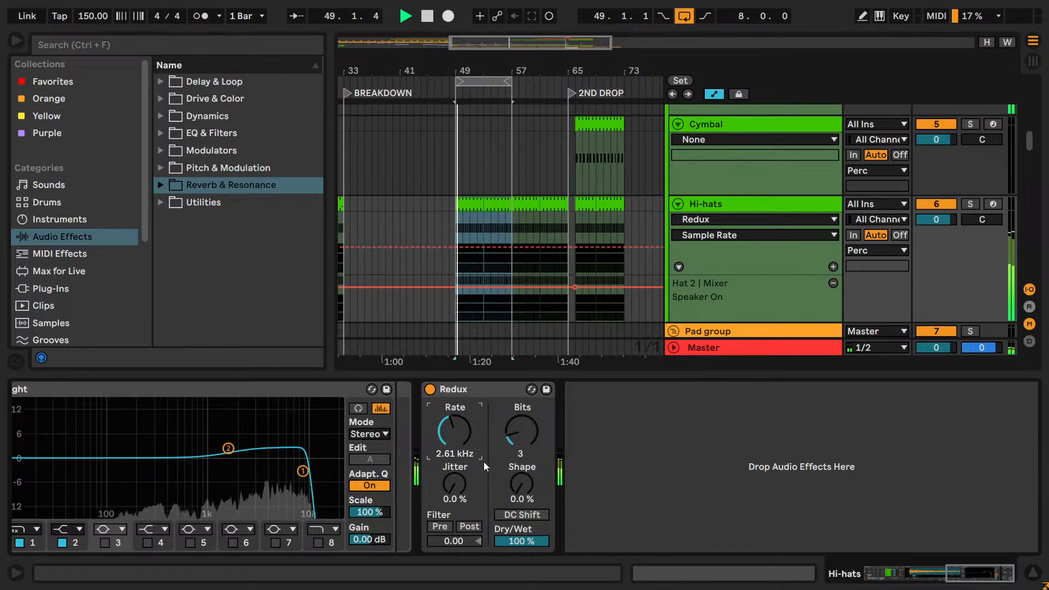
# - Compare several Shape amounts on the Hi-hats' Redux during playback and settle on 32 %
pyautogui.moveTo(455, 486); pyautogui.dragTo(457, 487)
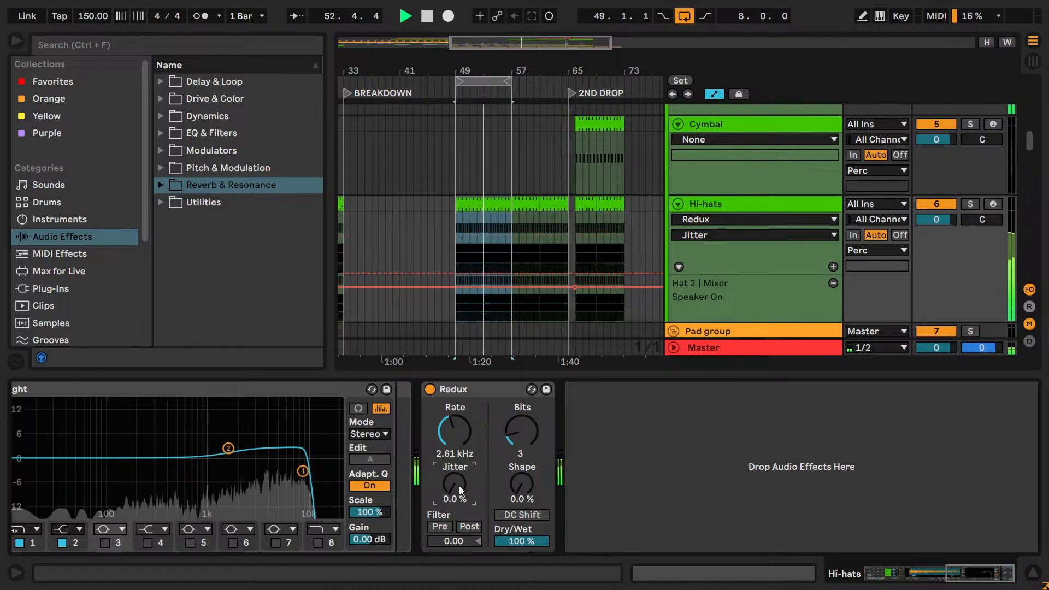
pyautogui.write('20')
pyautogui.press('Return')
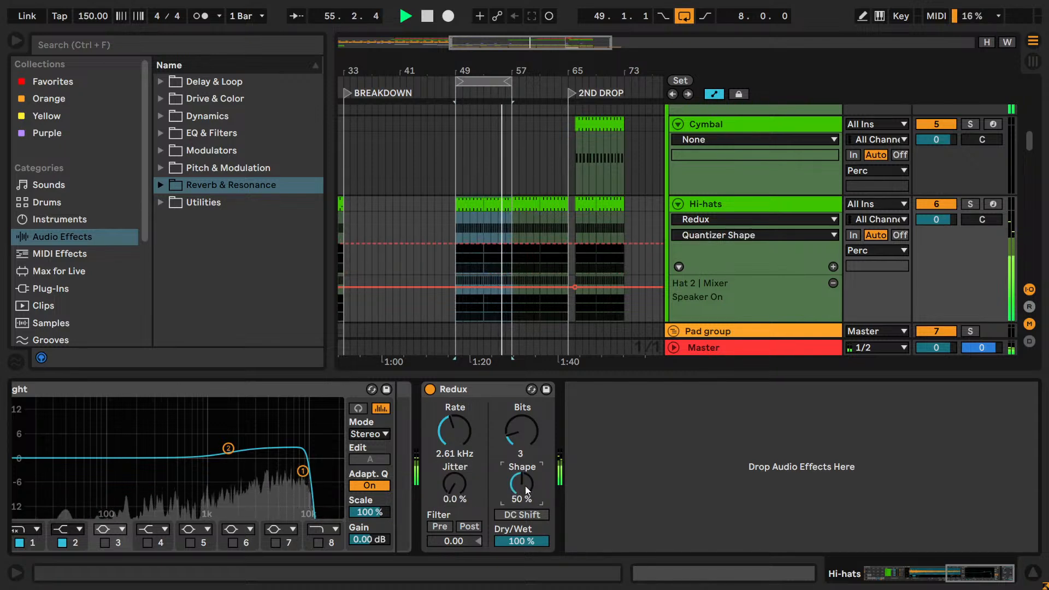
pyautogui.write('1')
pyautogui.press('Return')
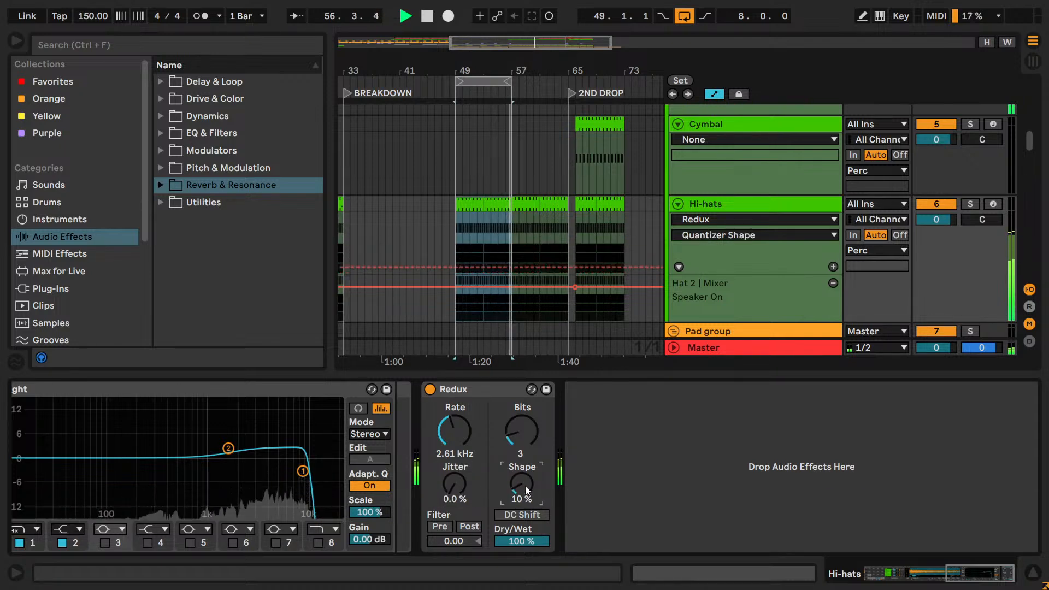
pyautogui.write('20')
pyautogui.press('Return')
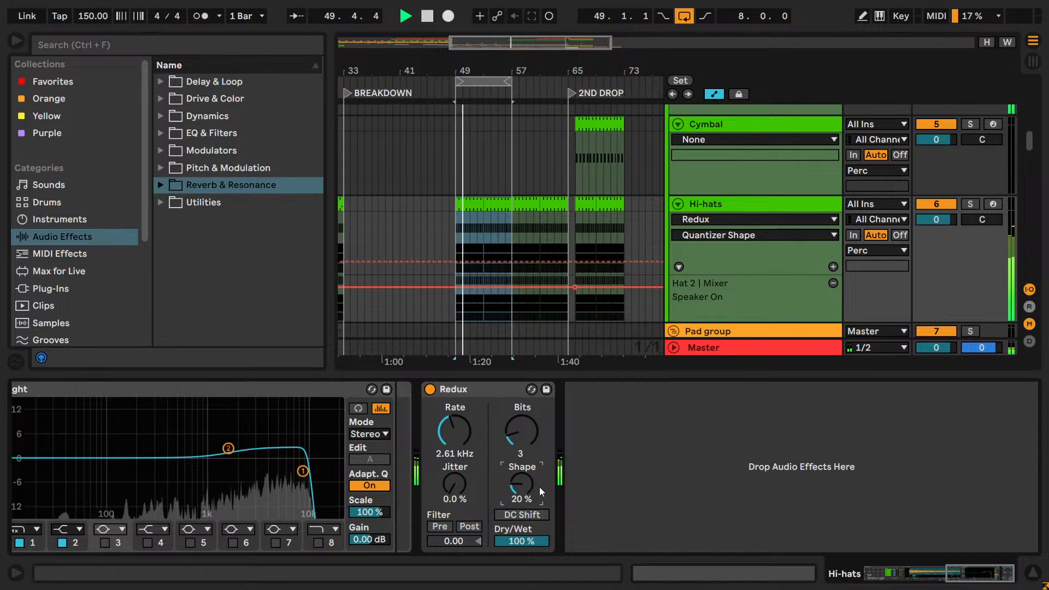
pyautogui.write('30')
pyautogui.press('Return')
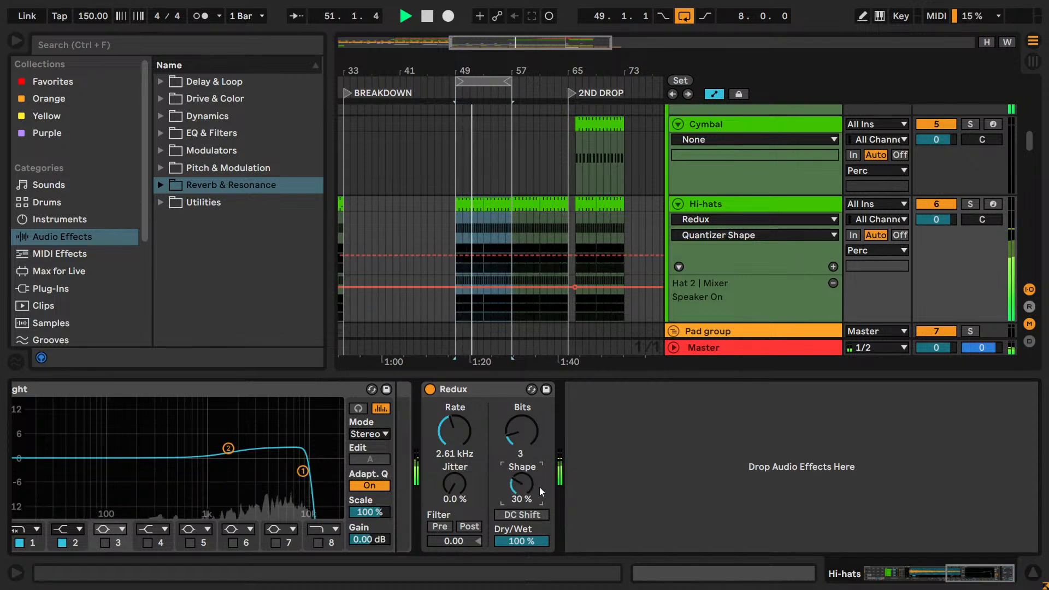
pyautogui.write('50')
pyautogui.press('Return')
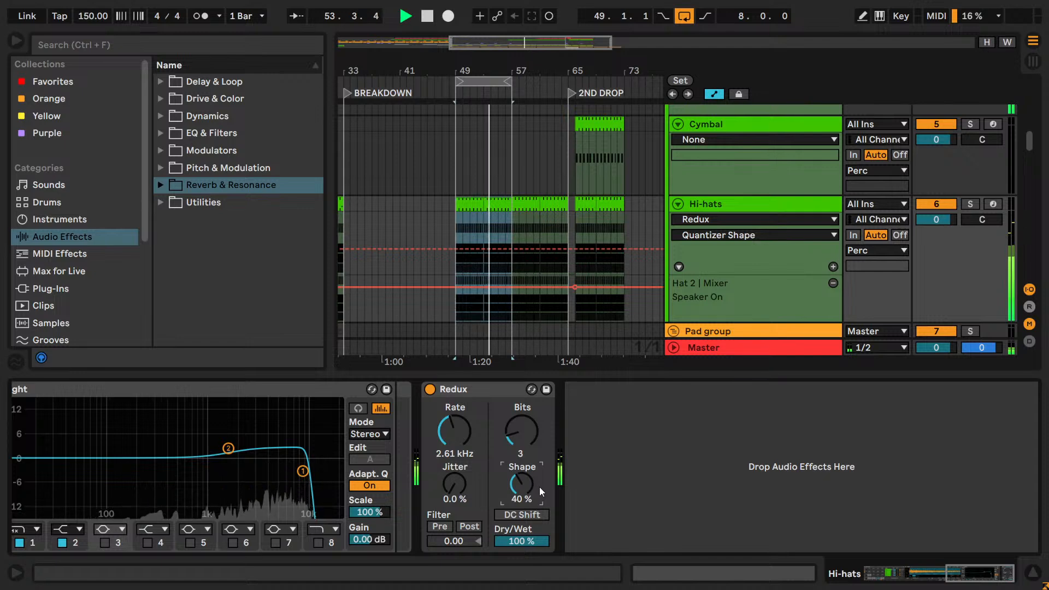
pyautogui.write('35')
pyautogui.press('Return')
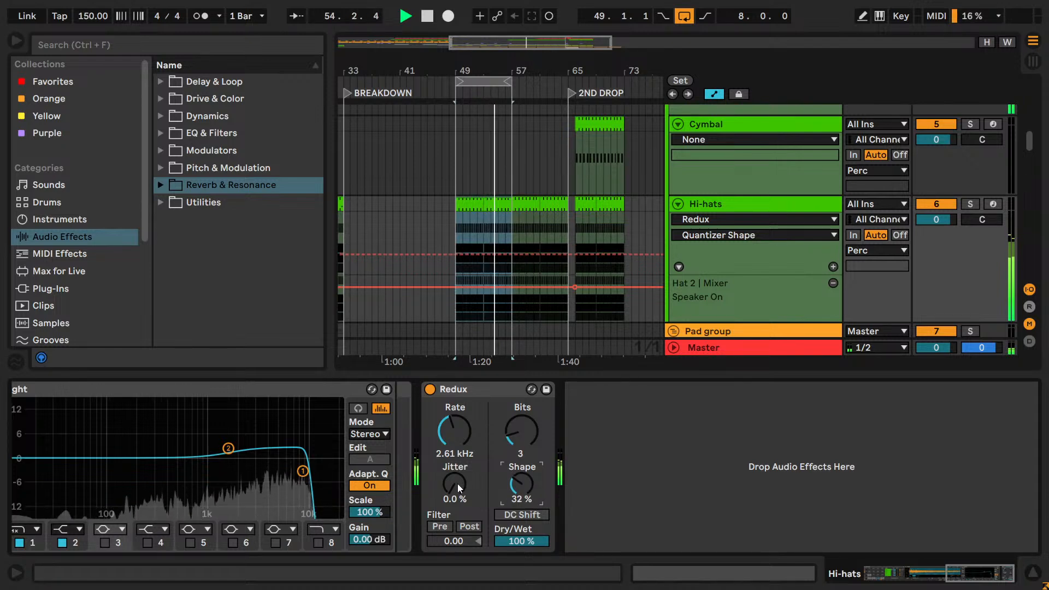
# - Try Redux with 0.6 % jitter, a 2.81 kHz rate and DC Shift on, restoring each setting
pyautogui.moveTo(455, 484)
pyautogui.mouseDown()
pyautogui.moveTo(455, 474)
pyautogui.moveTo(458, 488)
pyautogui.mouseUp()
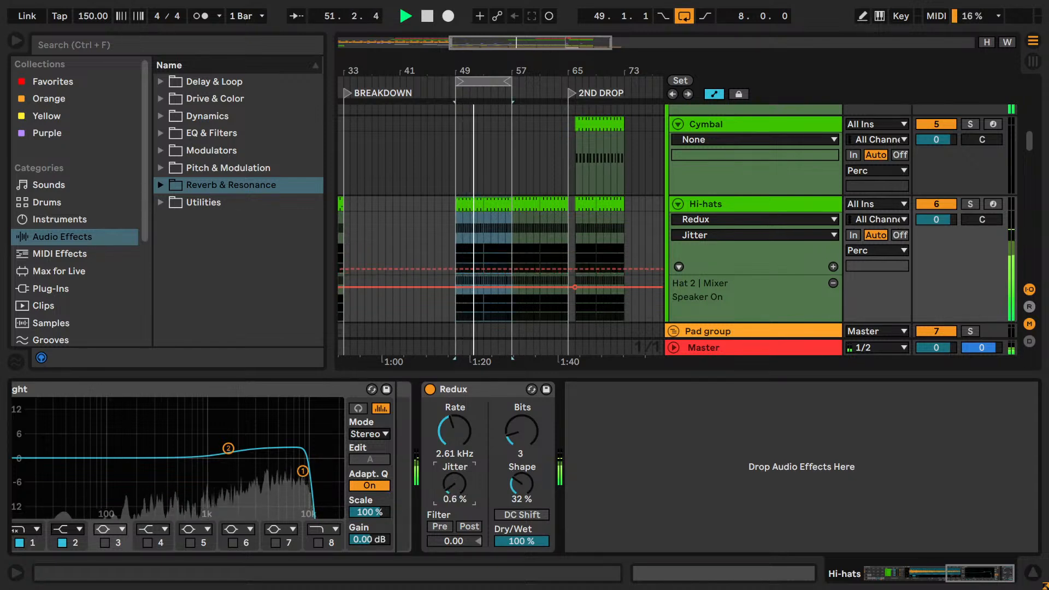
pyautogui.click(454, 430)
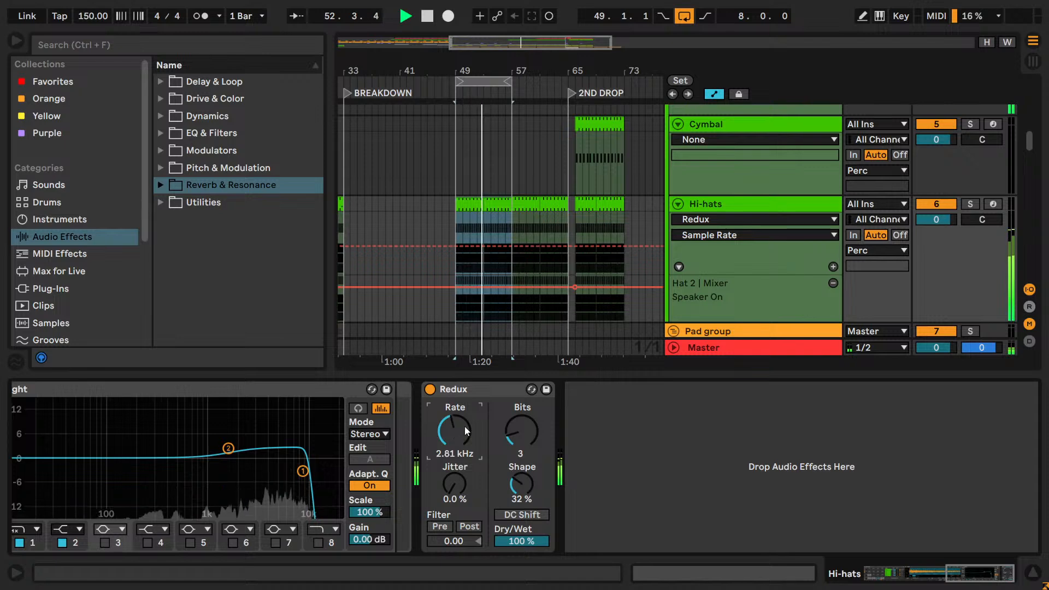
pyautogui.click(536, 431)
pyautogui.click(522, 515)
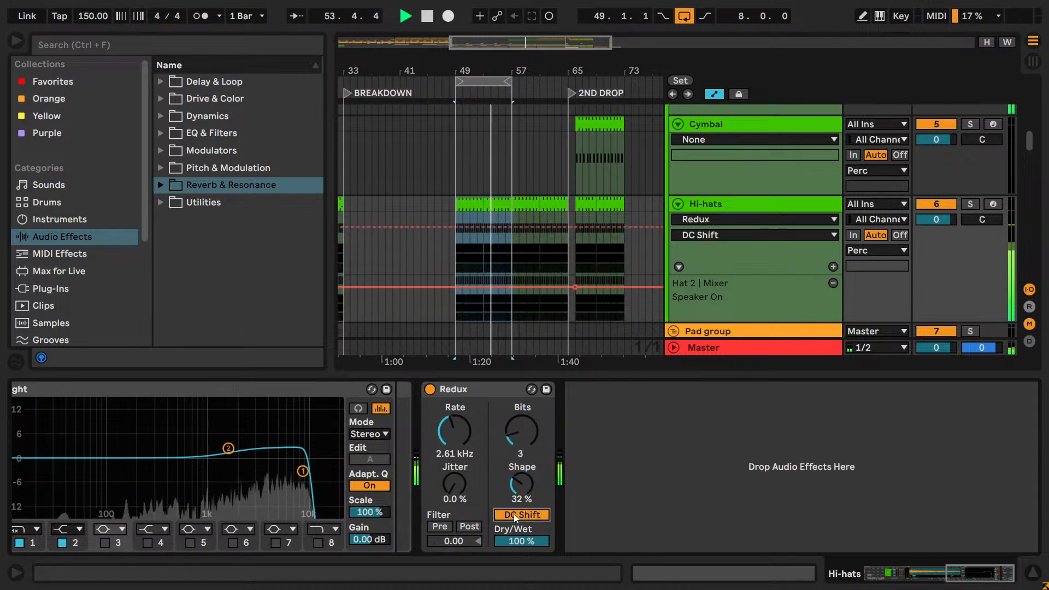
pyautogui.click(513, 544)
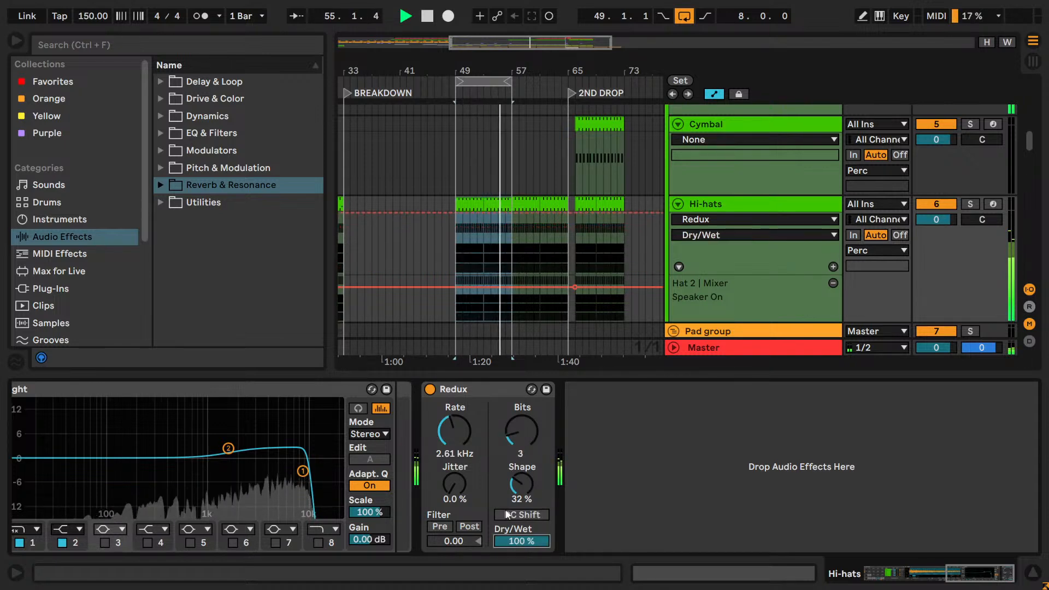
# - Automate Redux's Device On for the Hi-hats: off until bar 41, on until bar 65, and off after that
pyautogui.rightClick(440, 389)
pyautogui.click(481, 398)
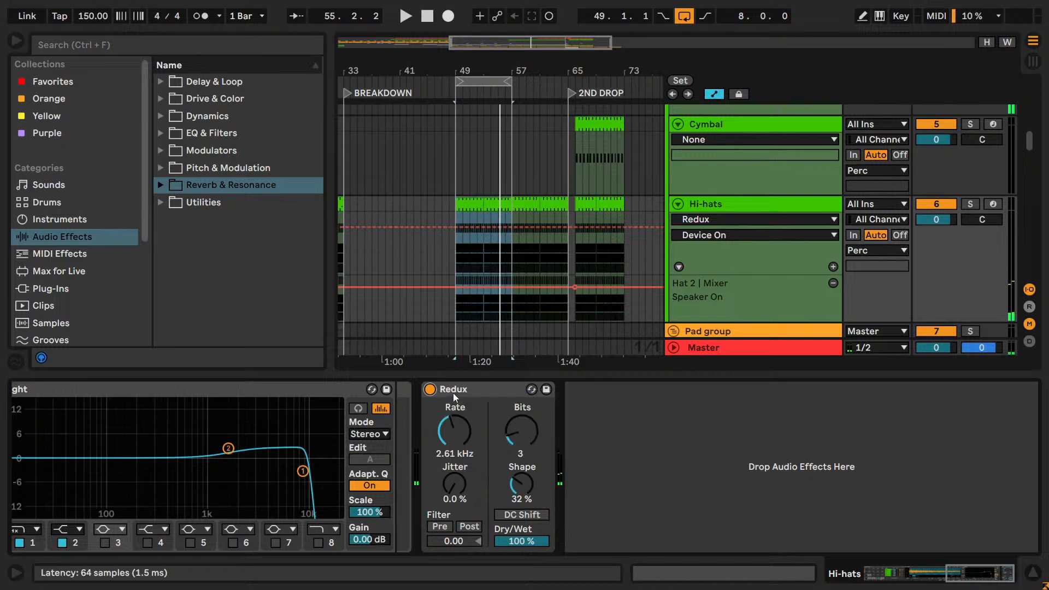
pyautogui.press('b')
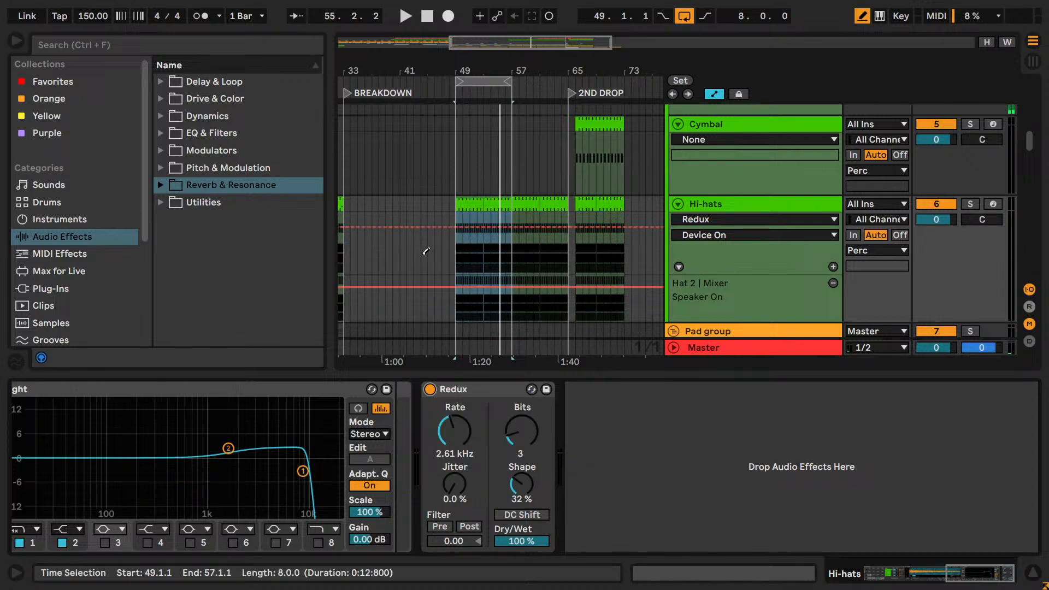
pyautogui.click(396, 256)
pyautogui.press('b')
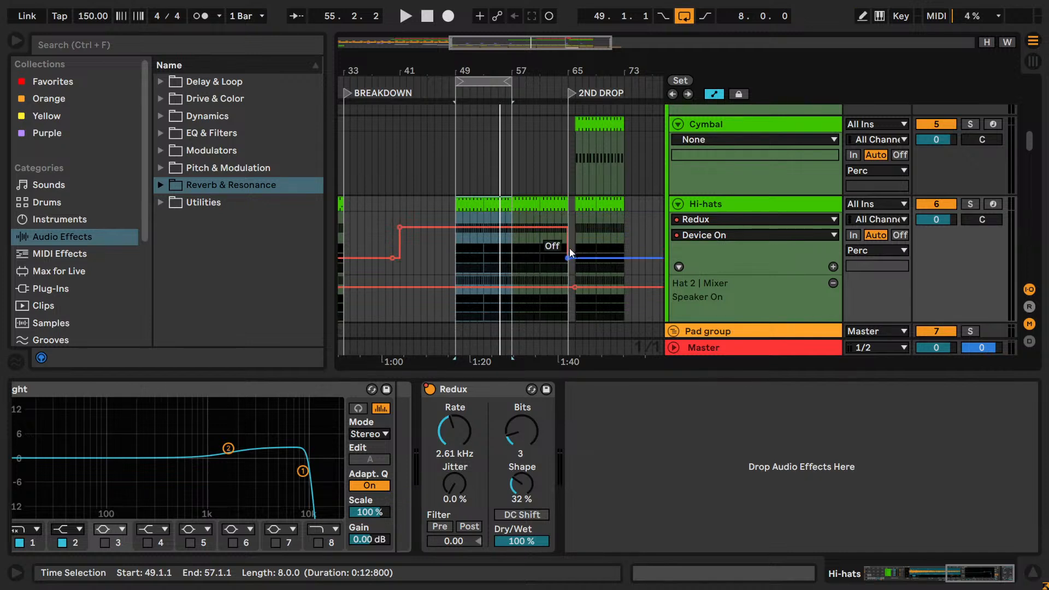
# - Set the grid to 1/8 and redraw the Redux Device On automation so it switches off shortly after bar 65
pyautogui.press('b')
pyautogui.click(572, 228)
pyautogui.moveTo(494, 42); pyautogui.dragTo(534, 43)
pyautogui.rightClick(534, 94)
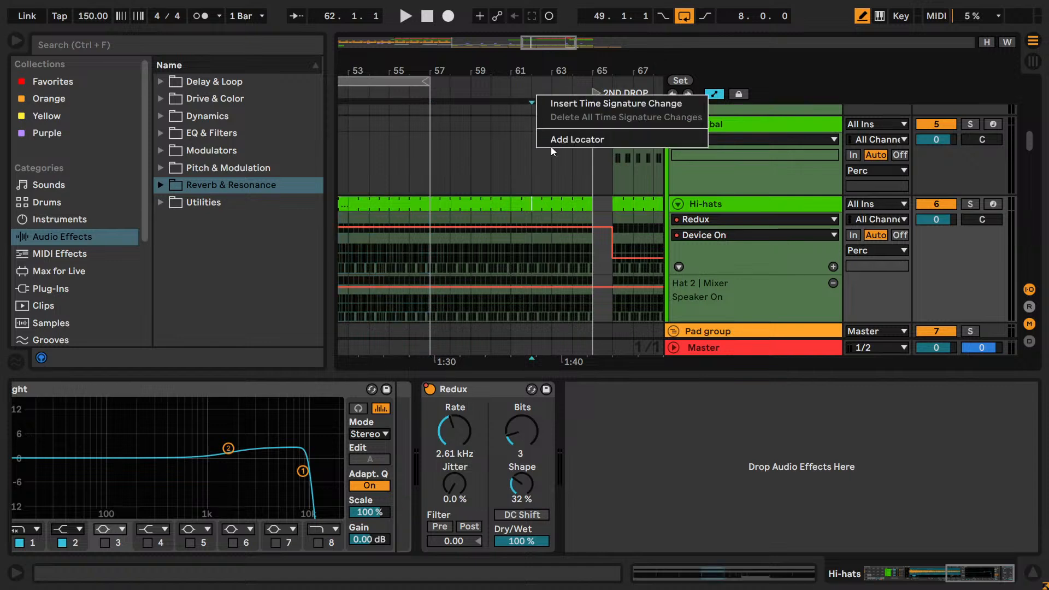
pyautogui.rightClick(512, 154)
pyautogui.click(595, 305)
pyautogui.click(610, 253)
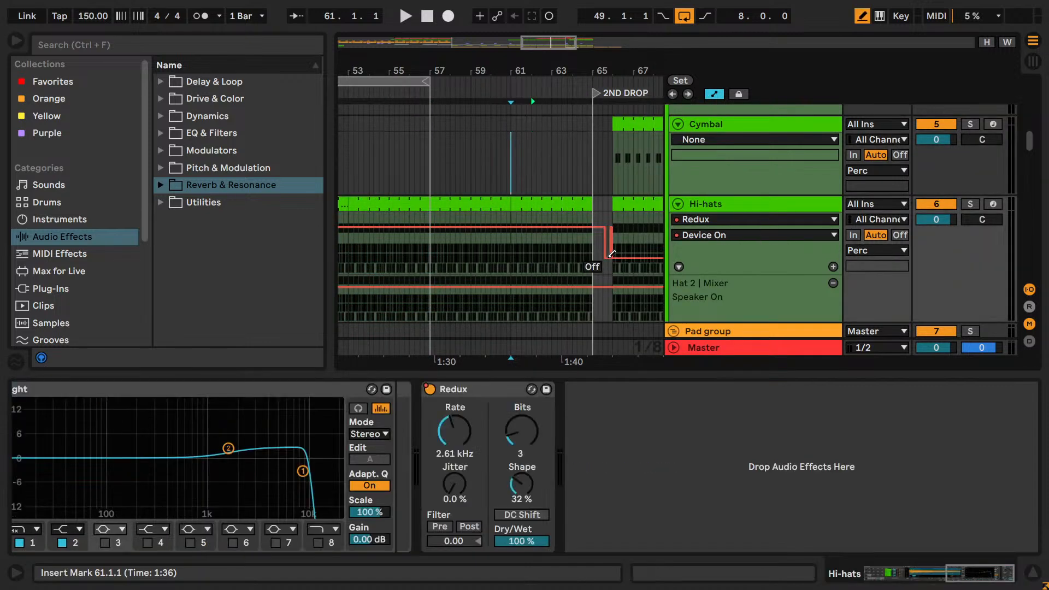
pyautogui.press('b')
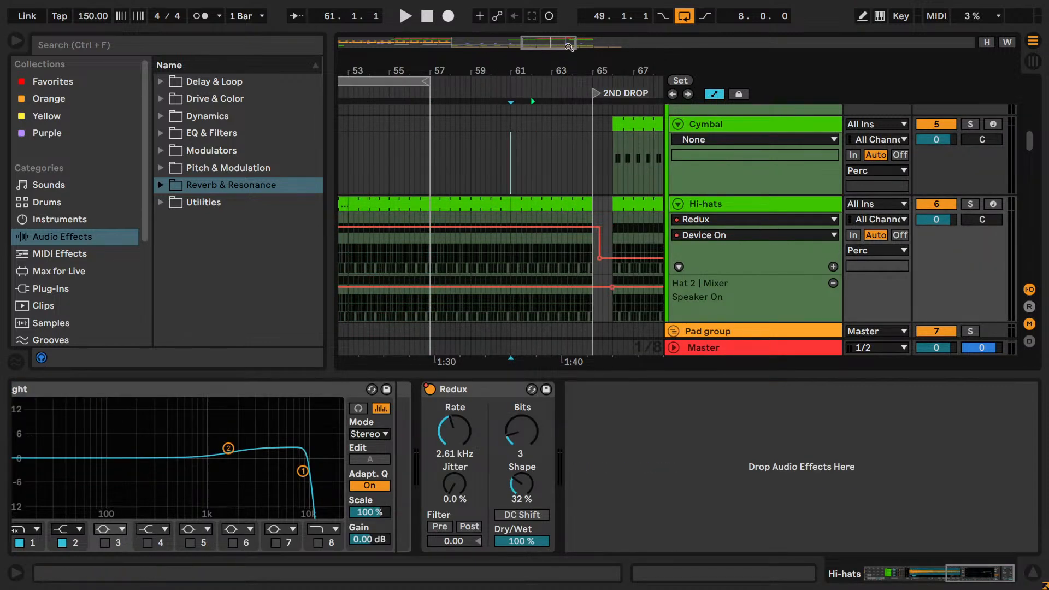
# - Set the Perc group's Delay chain volume automation at bar 49 to -5 dB during playback
pyautogui.moveTo(569, 47); pyautogui.dragTo(548, 41)
pyautogui.scroll(4, 558, 173)
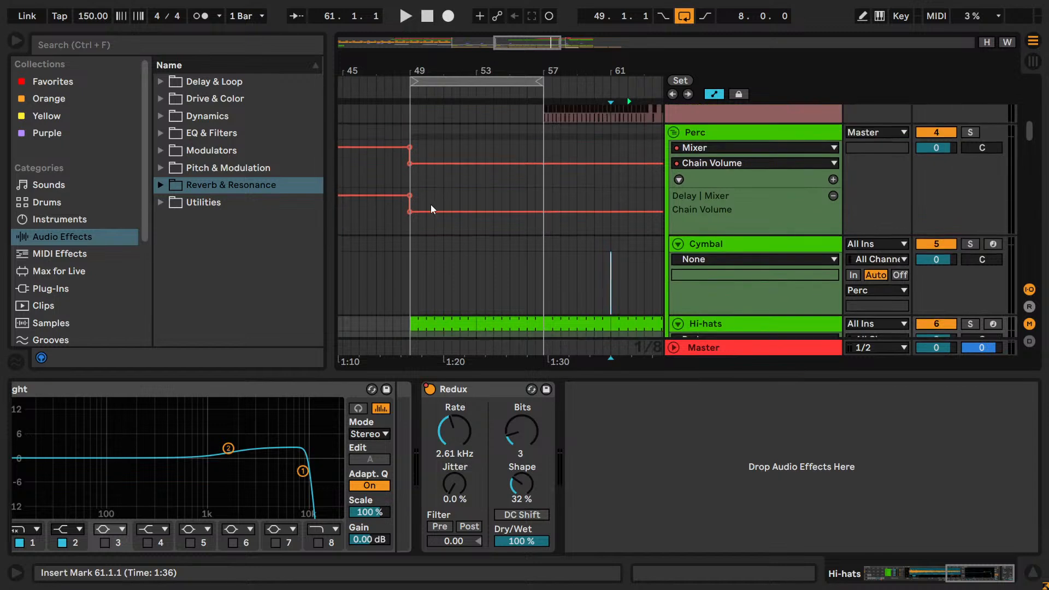
pyautogui.click(410, 212)
pyautogui.press('space')
pyautogui.rightClick(415, 211)
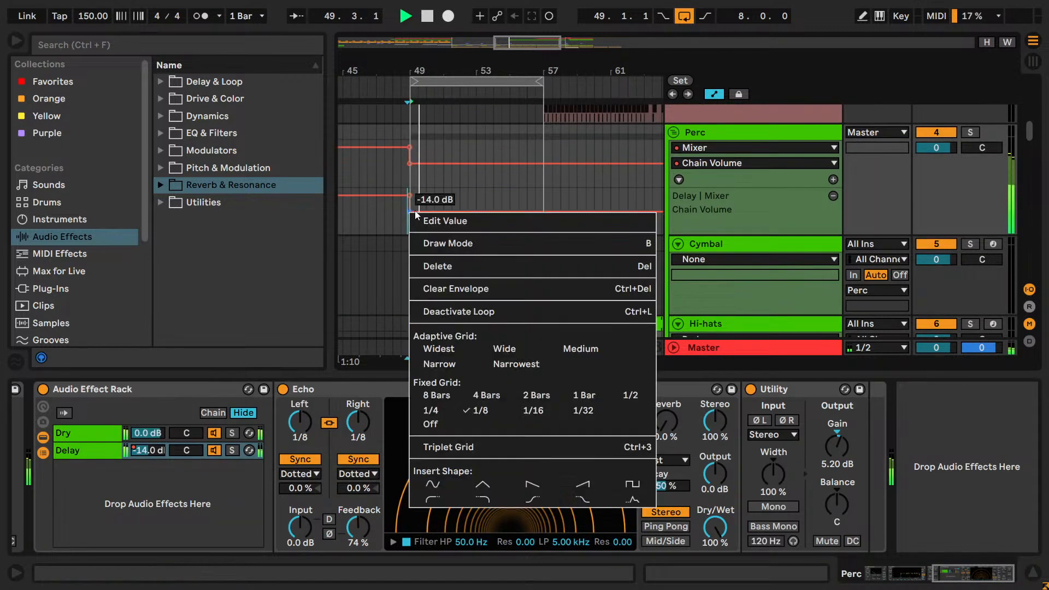
pyautogui.click(431, 218)
pyautogui.write('-5')
pyautogui.press('Return')
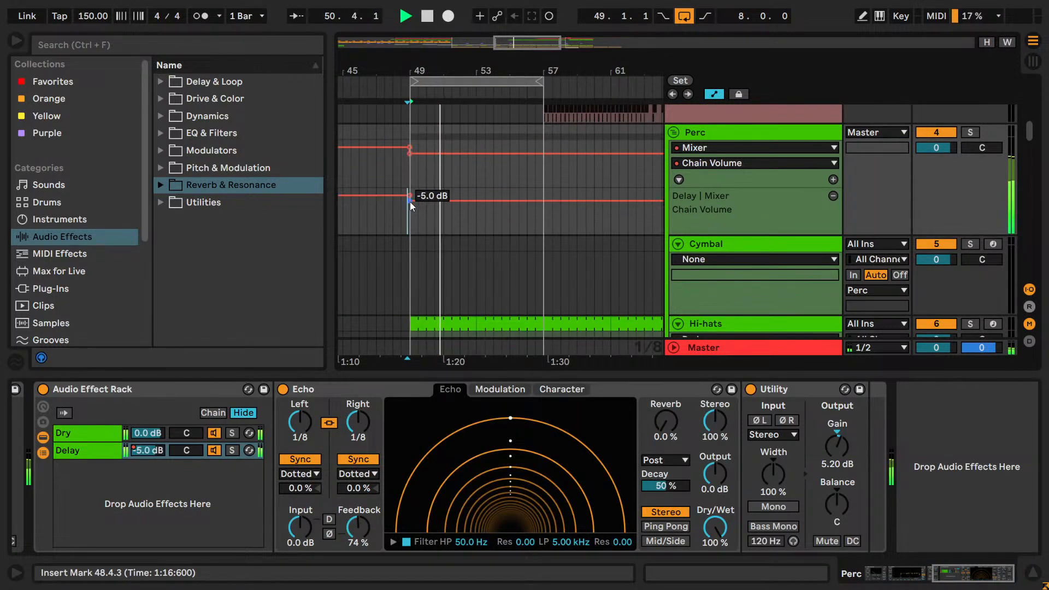
# - Try -7 dB and -9 dB for the Perc Delay chain volume from bar 49 while the loop plays
pyautogui.rightClick(413, 202)
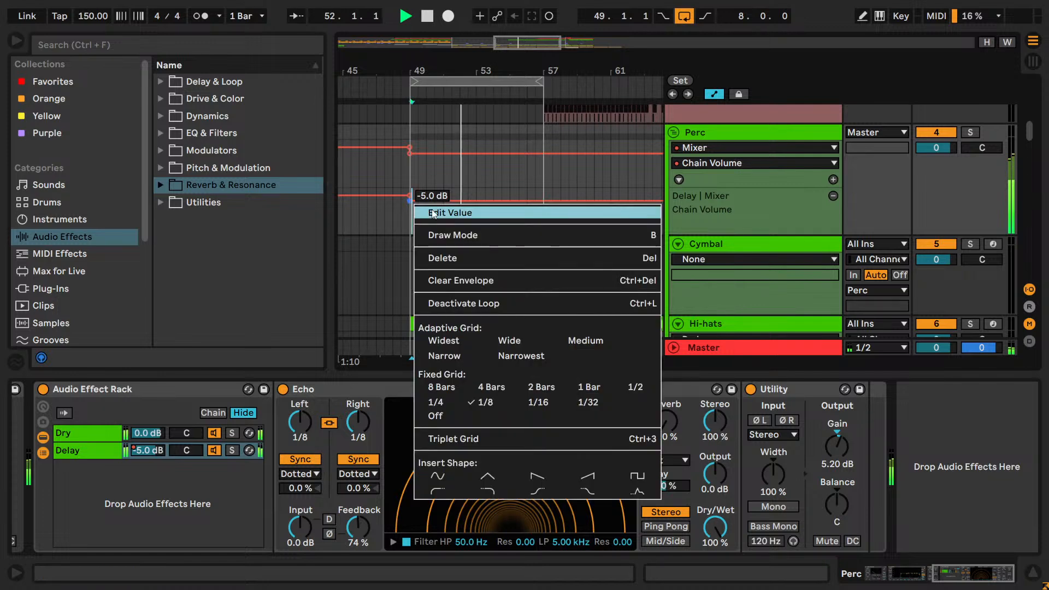
pyautogui.click(432, 213)
pyautogui.write('-7')
pyautogui.press('Return')
pyautogui.rightClick(410, 205)
pyautogui.click(420, 214)
pyautogui.write('-9')
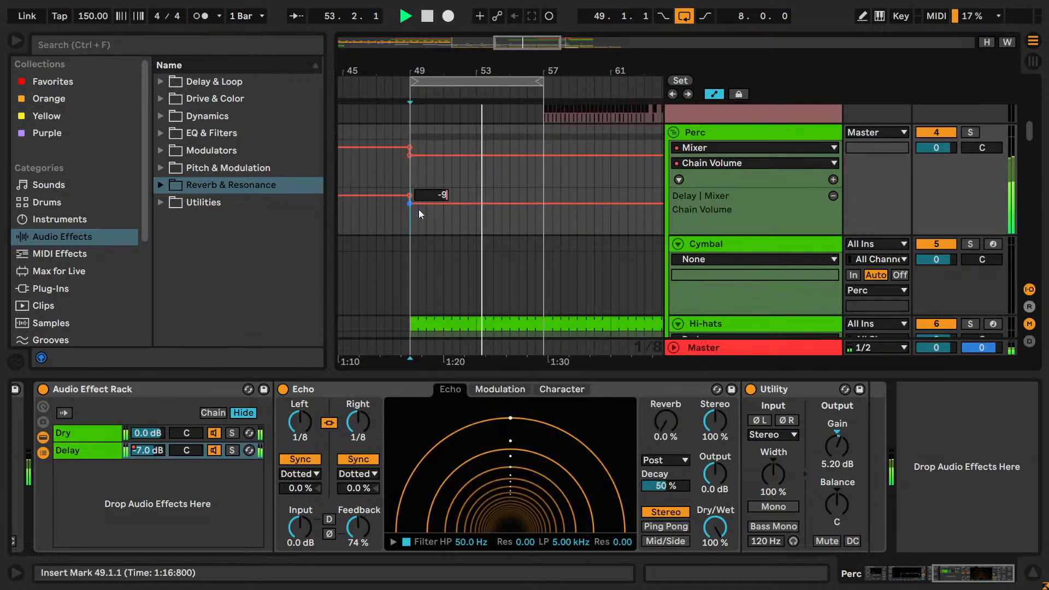
pyautogui.press('Return')
# - Try -11 dB for the Delay chain volume at bar 49 and mute the Delay chain to compare
pyautogui.rightClick(406, 208)
pyautogui.press('Escape')
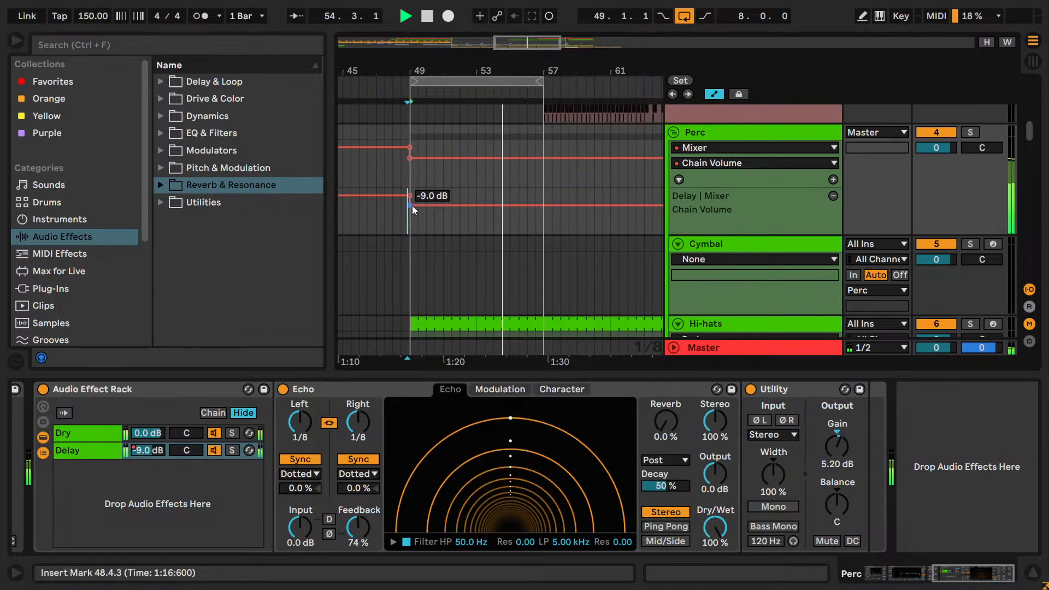
pyautogui.rightClick(412, 205)
pyautogui.click(420, 213)
pyautogui.write('-11')
pyautogui.press('Return')
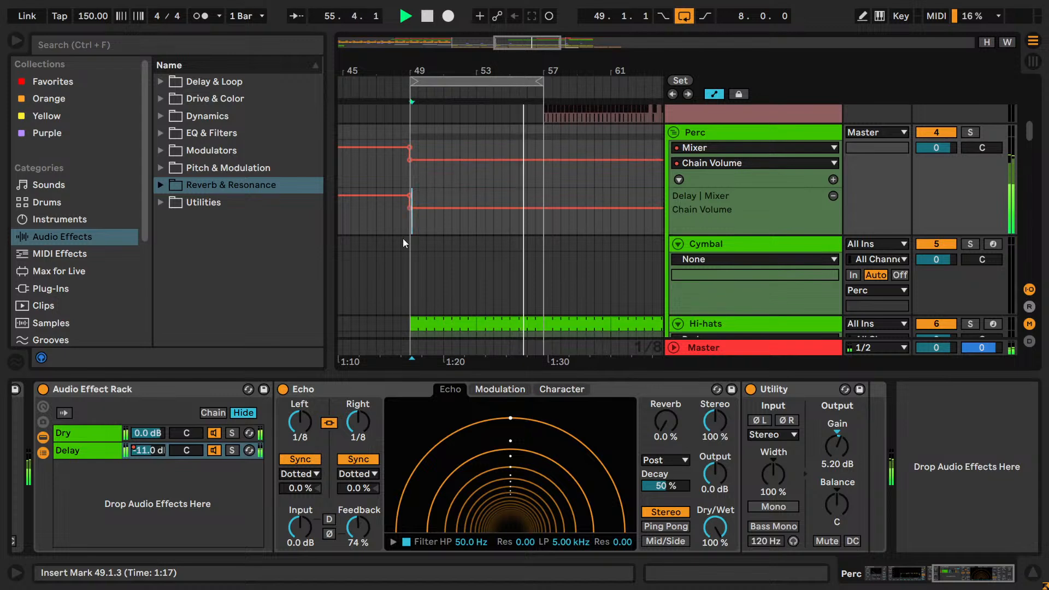
pyautogui.click(214, 450)
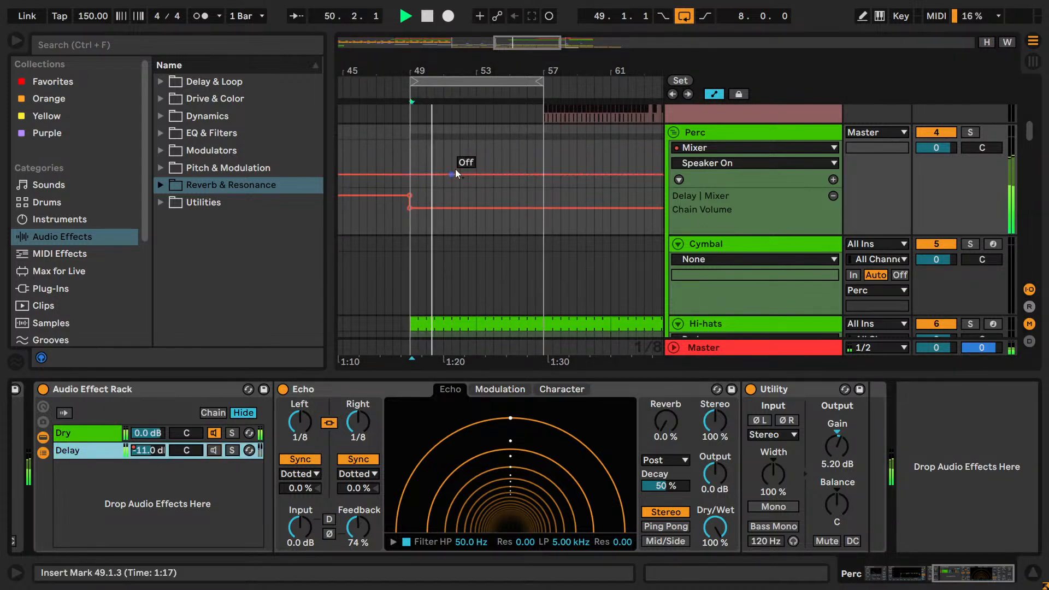
# - Set the Delay chain volume at bar 49 to -9 dB and compare the loop with the chain muted and unmuted
pyautogui.rightClick(409, 211)
pyautogui.click(453, 221)
pyautogui.write('-9')
pyautogui.press('Return')
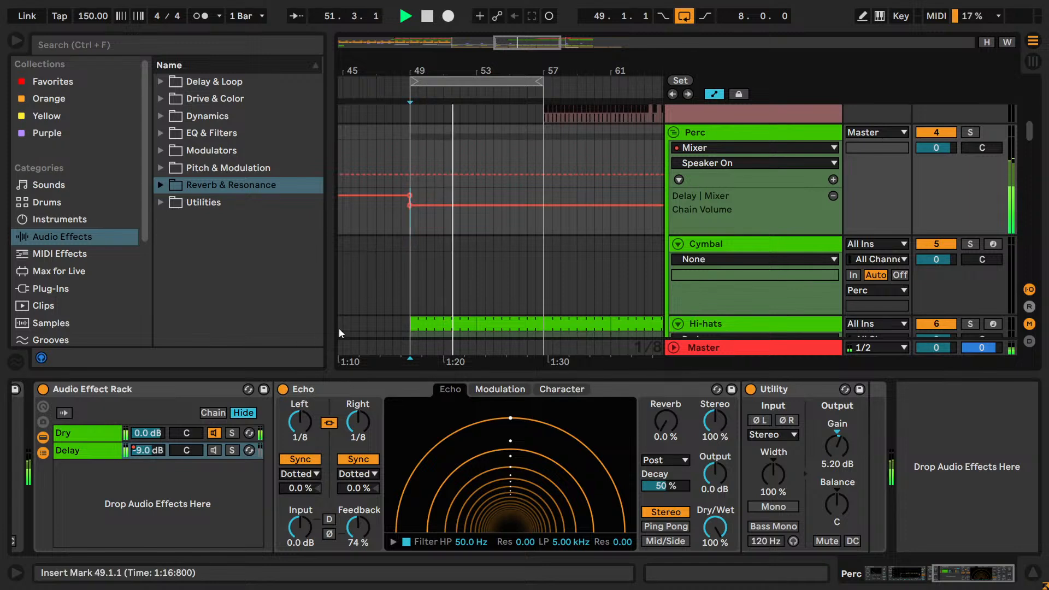
pyautogui.click(213, 451)
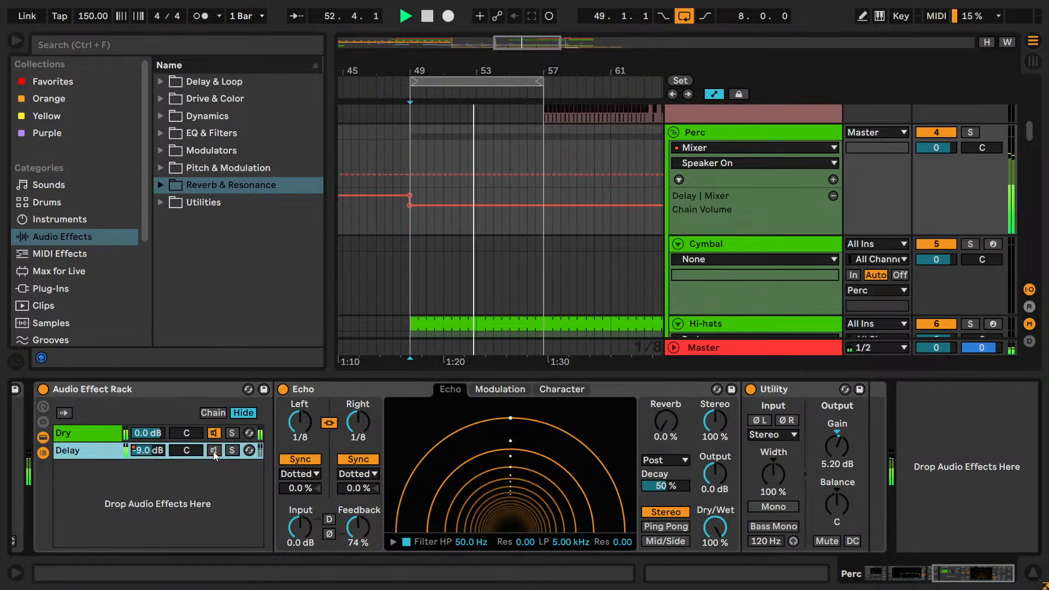
pyautogui.click(213, 450)
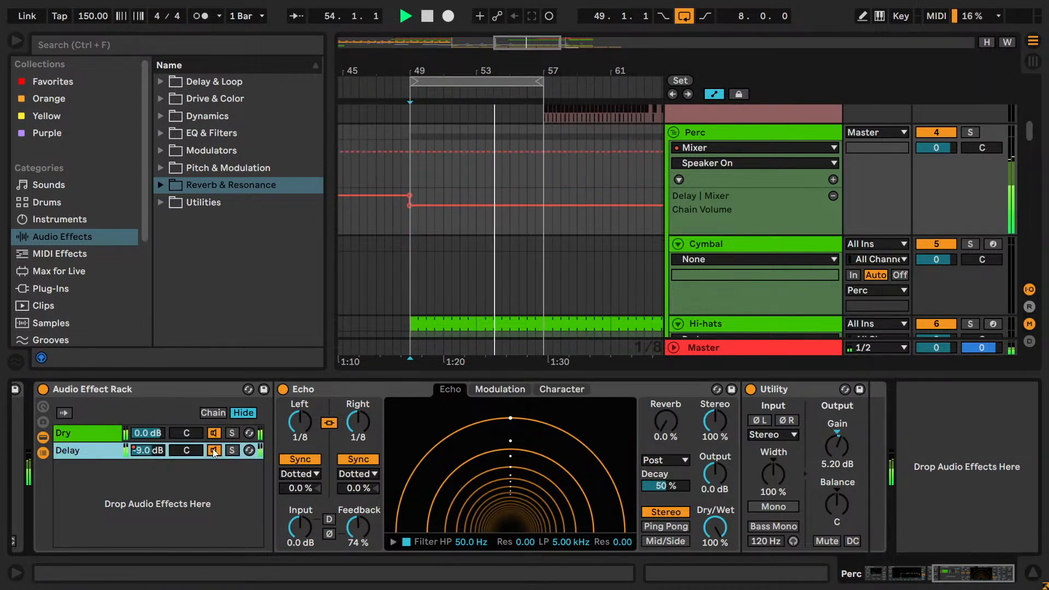
# - Try -10 dB for the Delay chain volume at bar 49 and compare it against the muted chain
pyautogui.rightClick(411, 208)
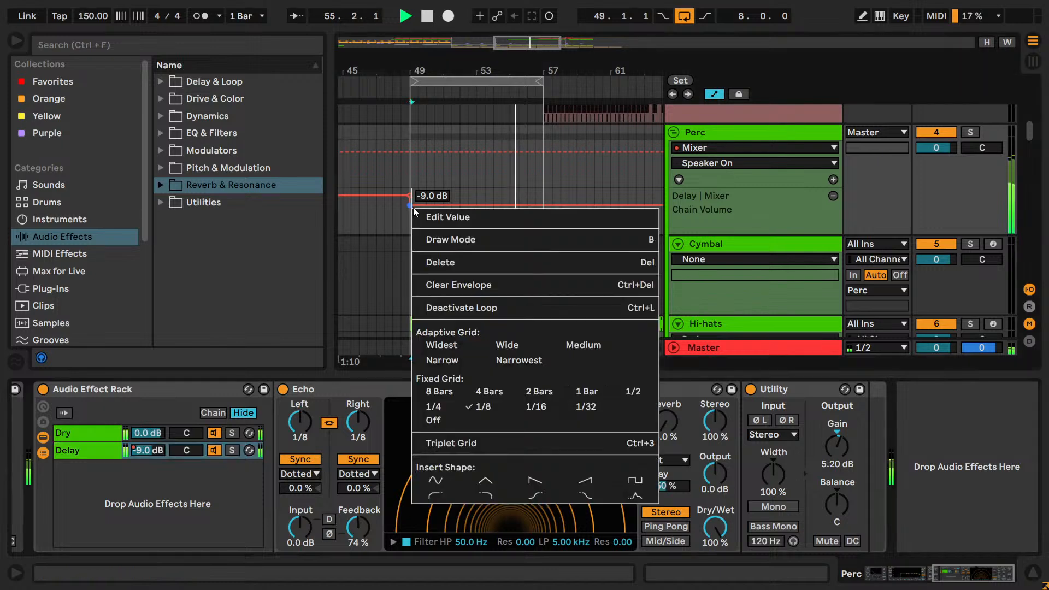
pyautogui.click(425, 215)
pyautogui.rightClick(411, 207)
pyautogui.click(425, 215)
pyautogui.write('-1')
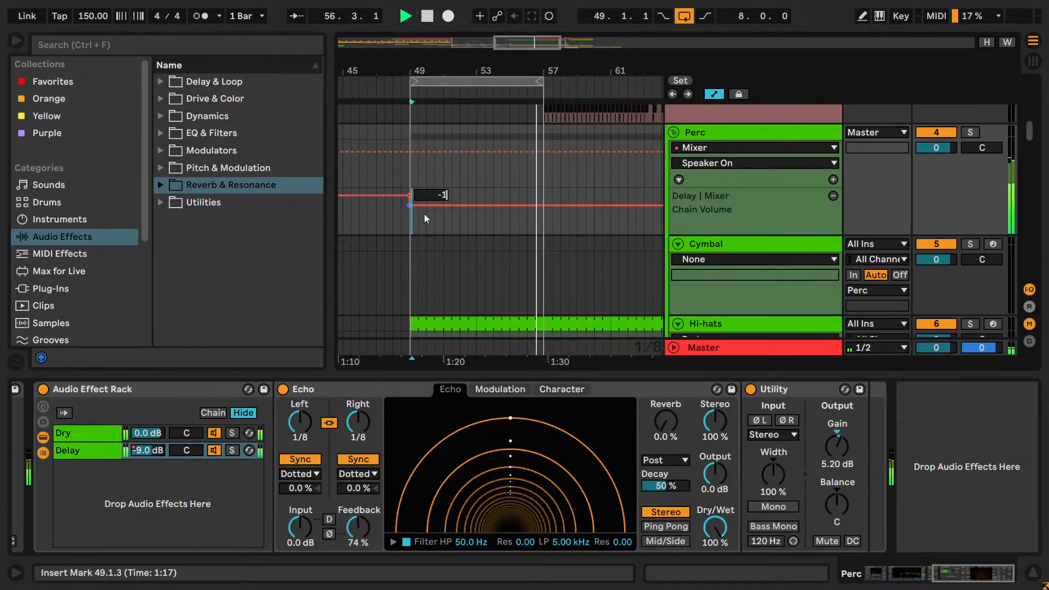
pyautogui.write('0')
pyautogui.press('Return')
pyautogui.click(214, 451)
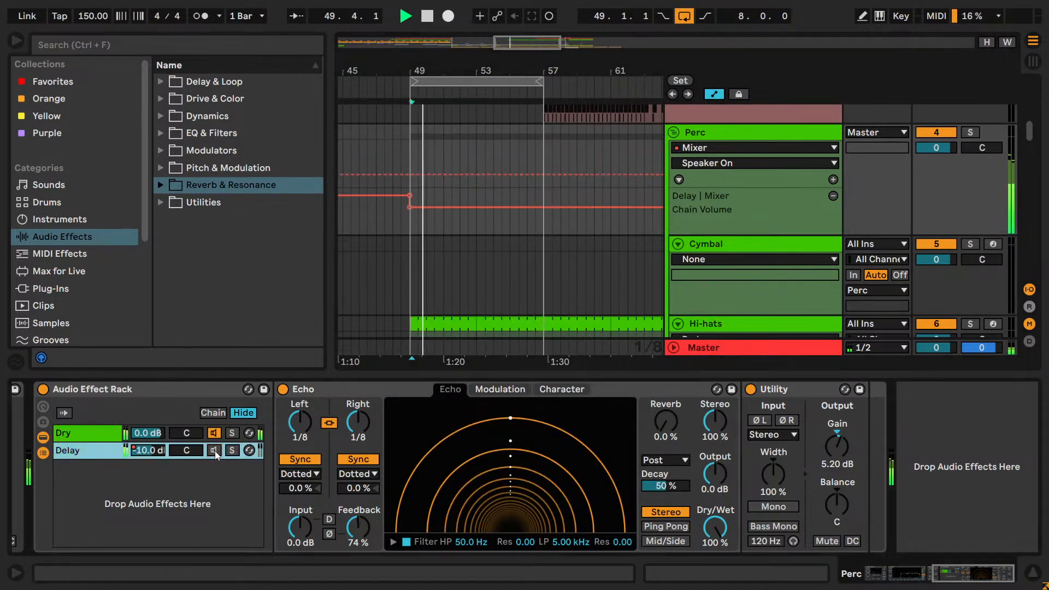
# - Set the Delay chain volume automation at bar 49 to -10.5 dB and check it with the chain's on/off switch
pyautogui.rightClick(411, 208)
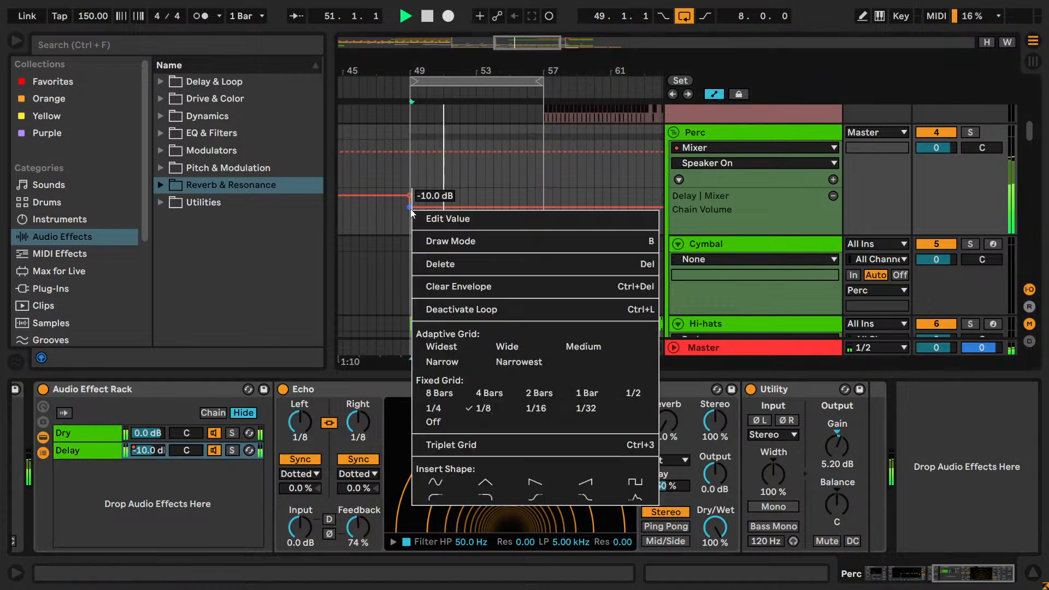
pyautogui.click(441, 224)
pyautogui.write('-10.5')
pyautogui.press('Return')
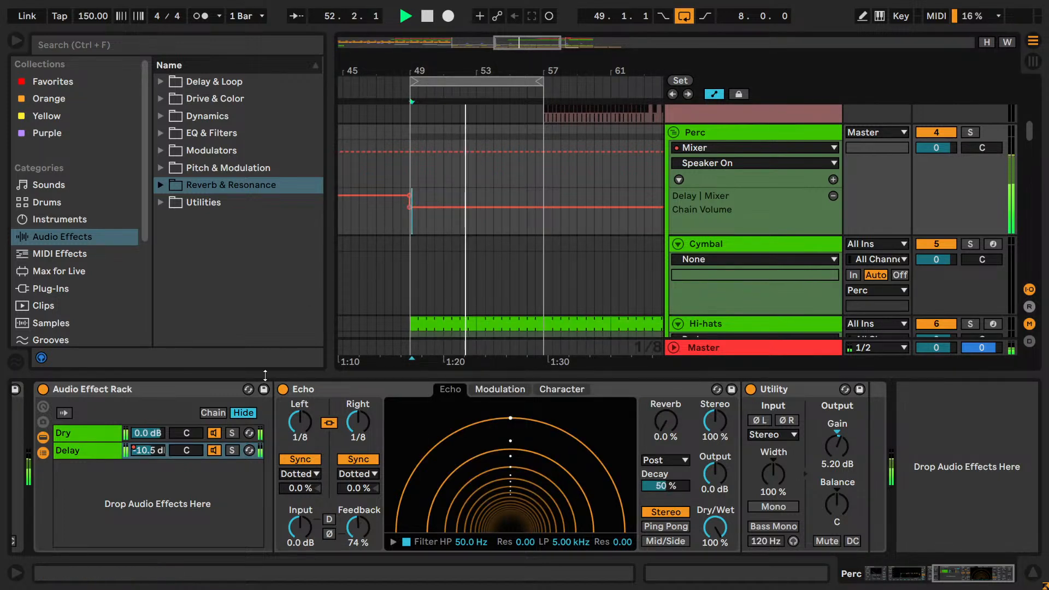
pyautogui.click(211, 449)
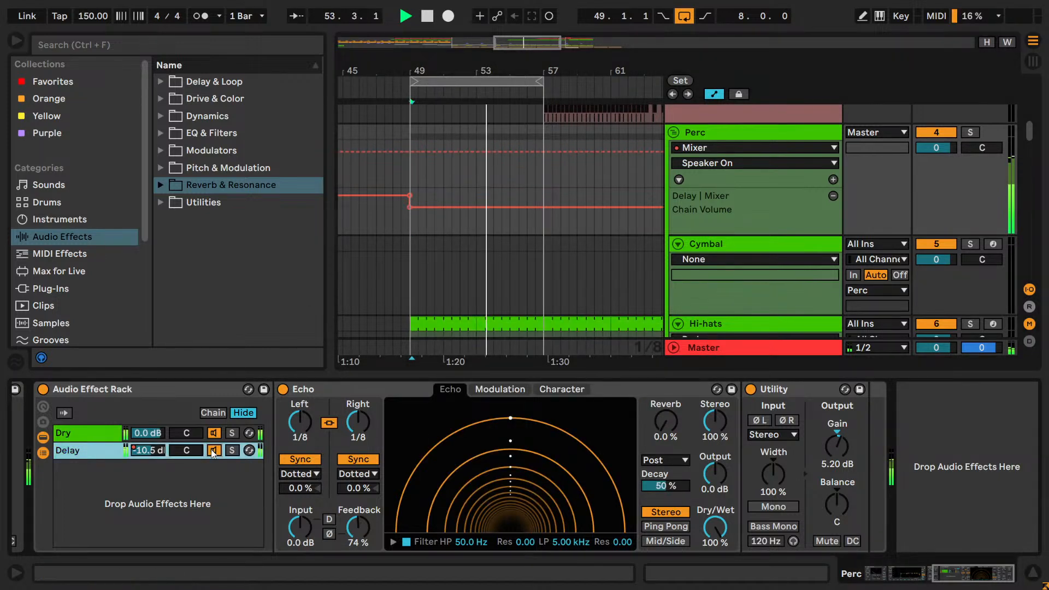
# - Stop playback and try a 1 Bar grid for drawing the Delay chain volume automation around the 2nd drop
pyautogui.press('space')
pyautogui.moveTo(523, 46)
pyautogui.mouseDown()
pyautogui.moveTo(519, 33)
pyautogui.moveTo(558, 31)
pyautogui.mouseUp()
pyautogui.press('b')
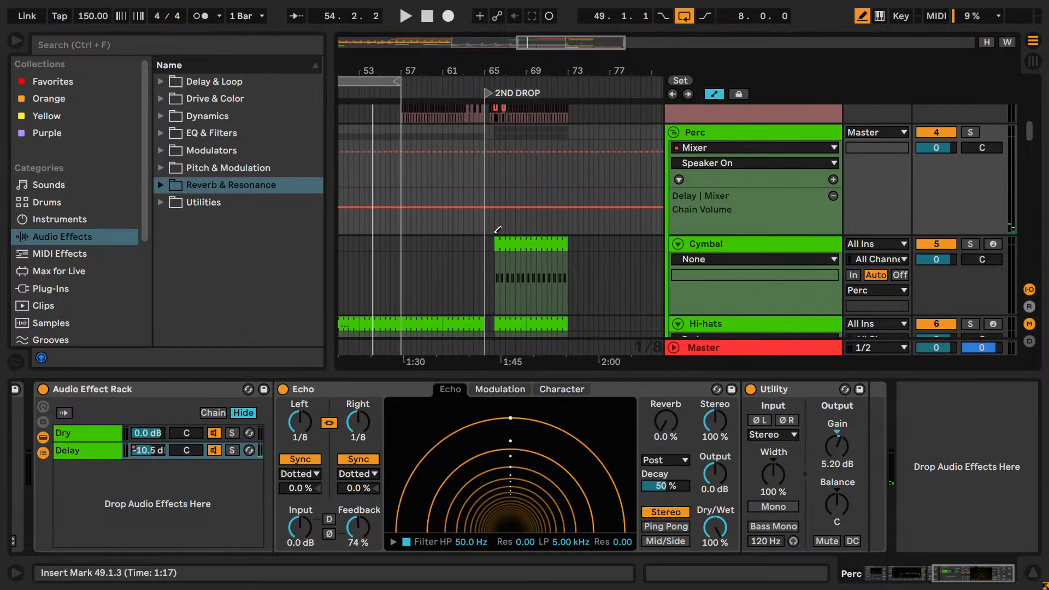
pyautogui.moveTo(537, 63); pyautogui.dragTo(534, 205)
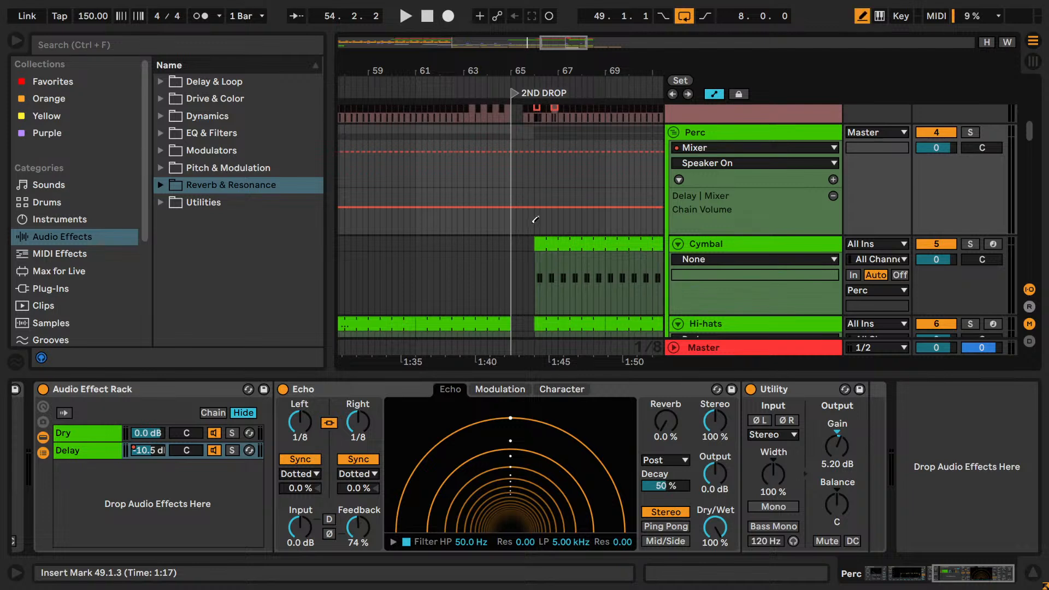
pyautogui.hotkey('ctrl', 'z')
pyautogui.rightClick(528, 233)
pyautogui.click(707, 394)
pyautogui.press('b')
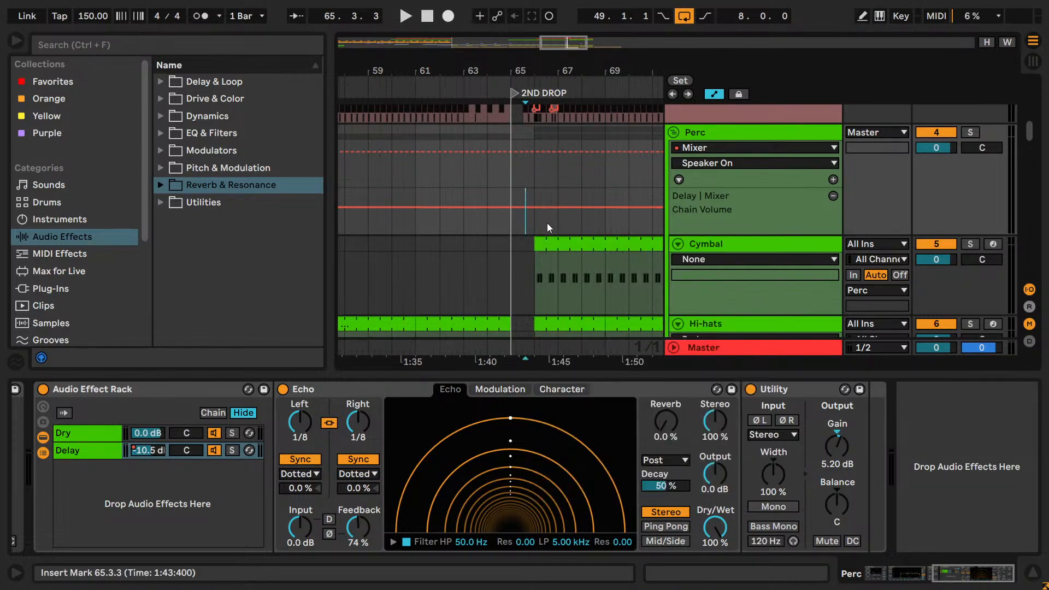
# - Set the grid to 1/2 and draw the Perc Delay chain volume down to -inf dB from half a bar after bar 65
pyautogui.rightClick(534, 223)
pyautogui.click(762, 382)
pyautogui.press('b')
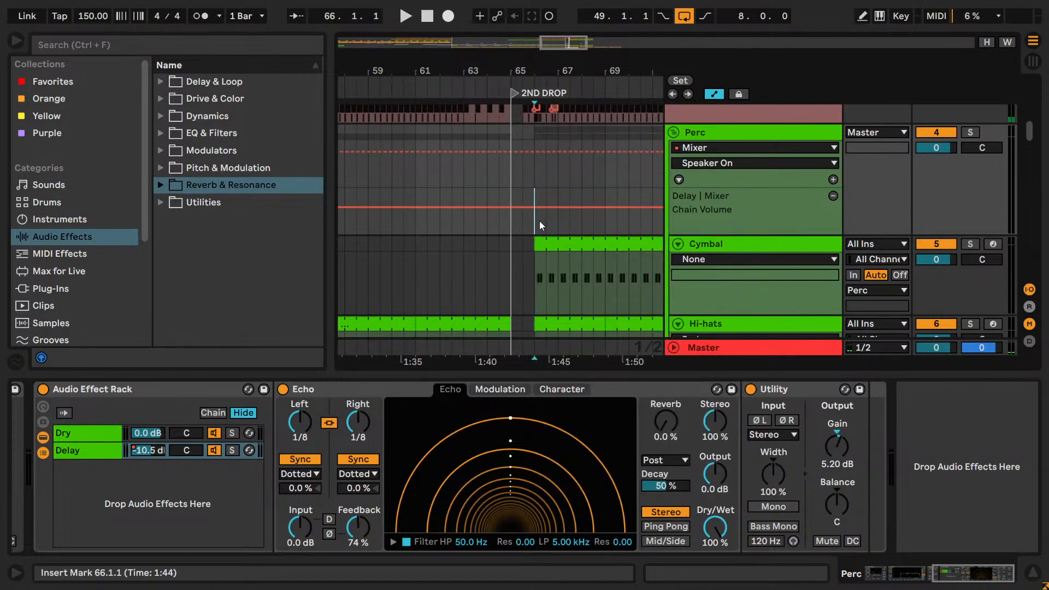
pyautogui.press('b')
pyautogui.press('b')
pyautogui.moveTo(540, 233)
pyautogui.mouseDown()
pyautogui.moveTo(530, 234)
pyautogui.moveTo(551, 232)
pyautogui.mouseUp()
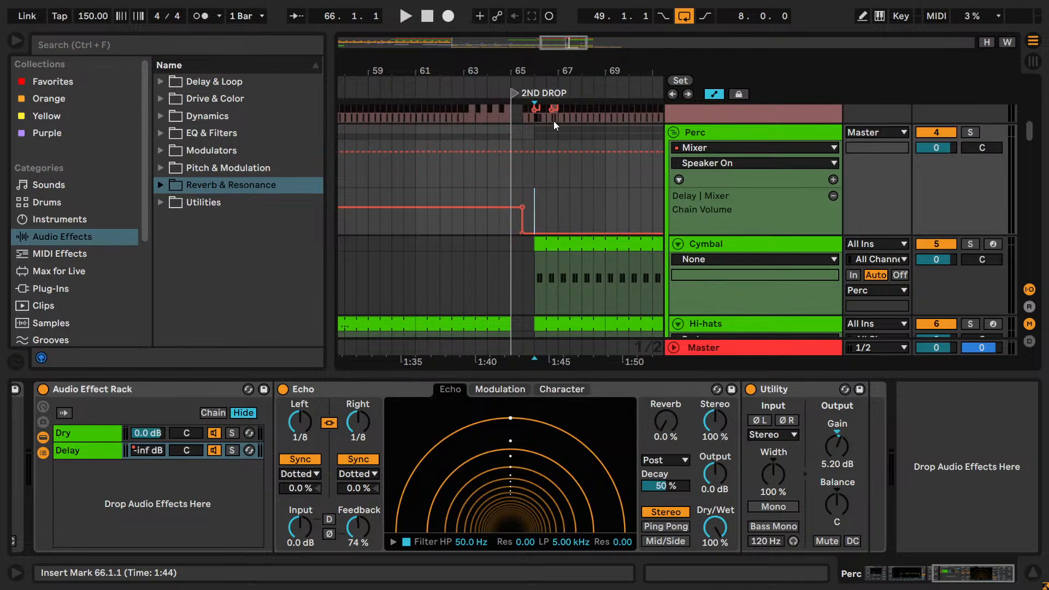
# - Turn off looping, save the project and play the arrangement from bar 30, before the breakdown
pyautogui.press('space')
pyautogui.moveTo(562, 48); pyautogui.dragTo(497, 15)
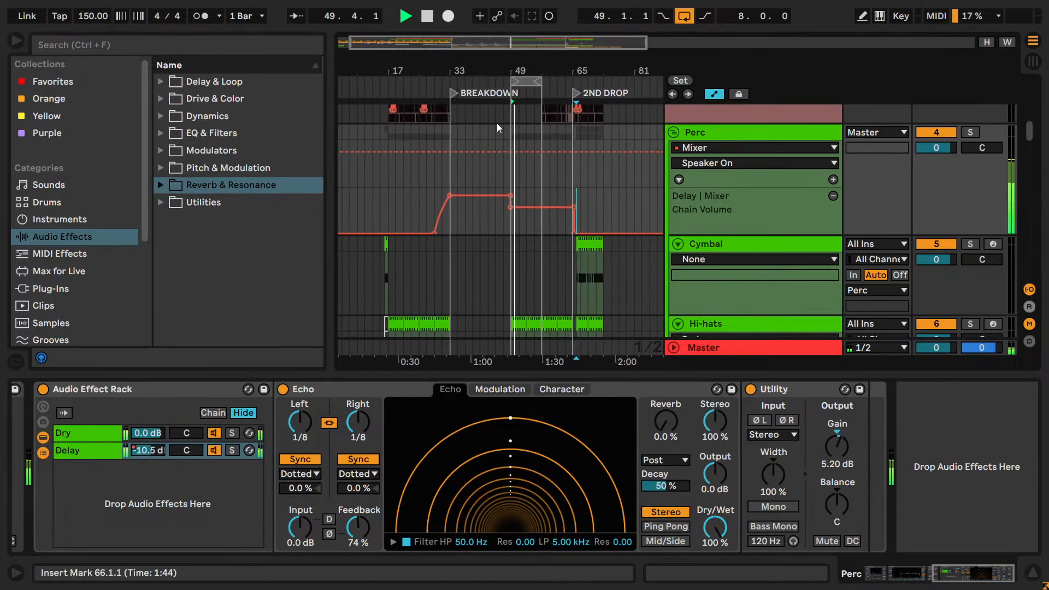
pyautogui.click(684, 16)
pyautogui.click(488, 175)
pyautogui.press('space')
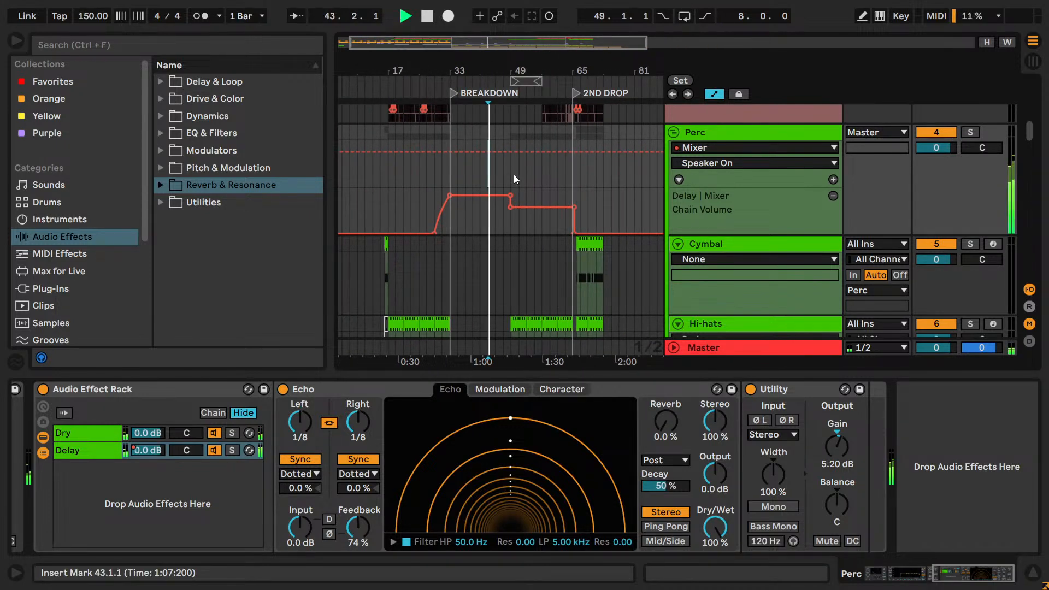
pyautogui.hotkey('ctrl', 's')
pyautogui.click(439, 195)
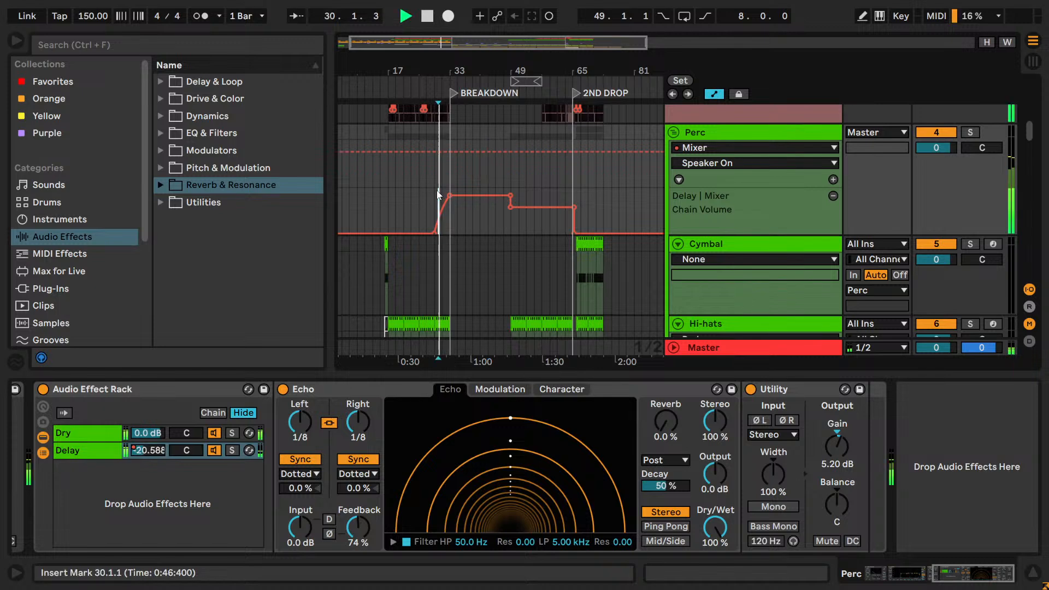
# - Add an EQ Eight after Redux on the Hi-hats track
pyautogui.scroll(-6, 511, 215)
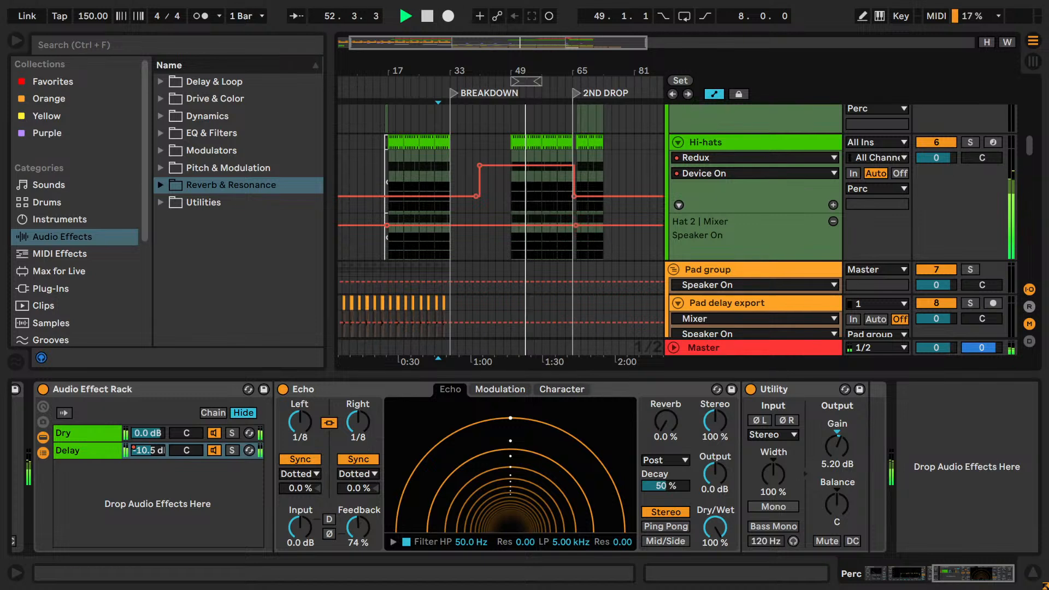
pyautogui.click(746, 142)
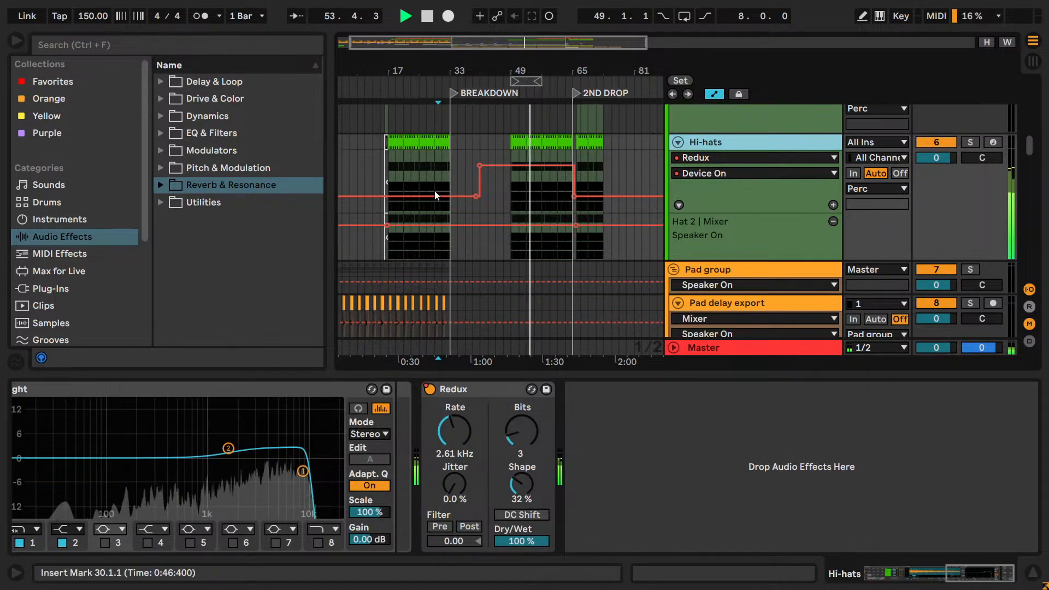
pyautogui.moveTo(978, 569); pyautogui.dragTo(957, 572)
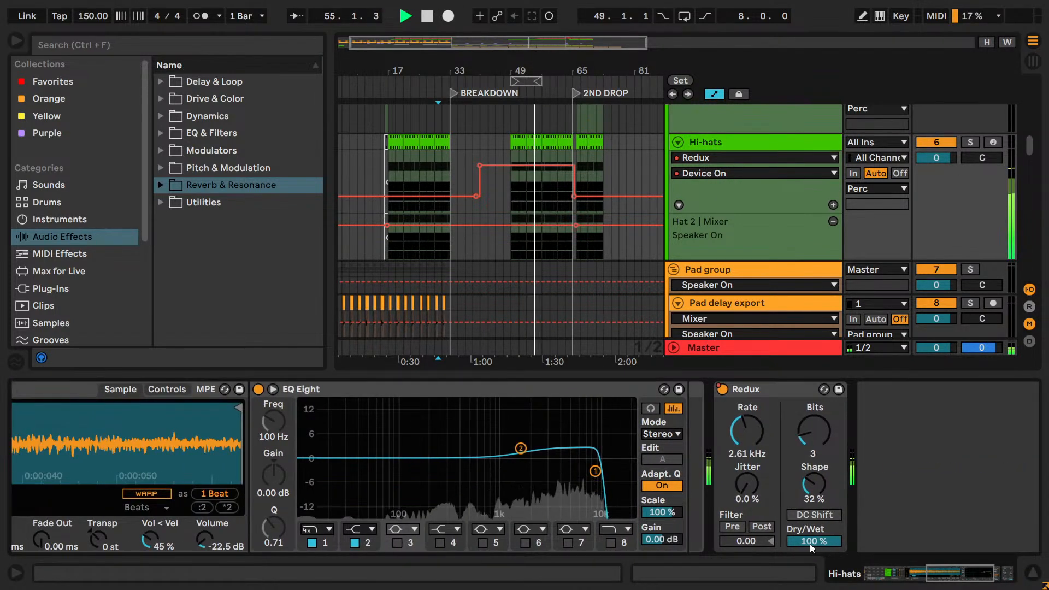
pyautogui.click(418, 405)
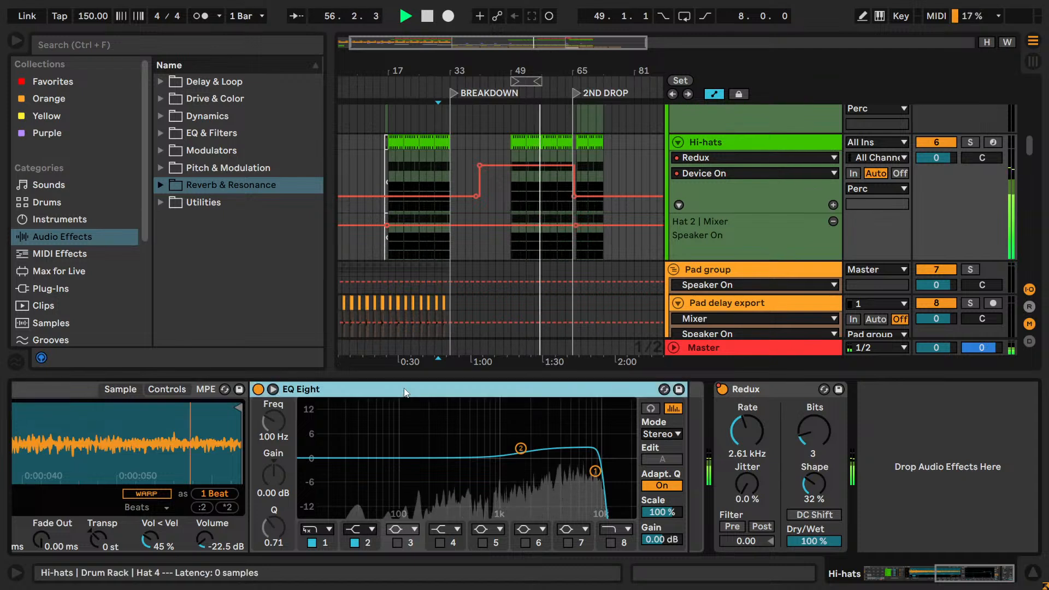
pyautogui.click(163, 134)
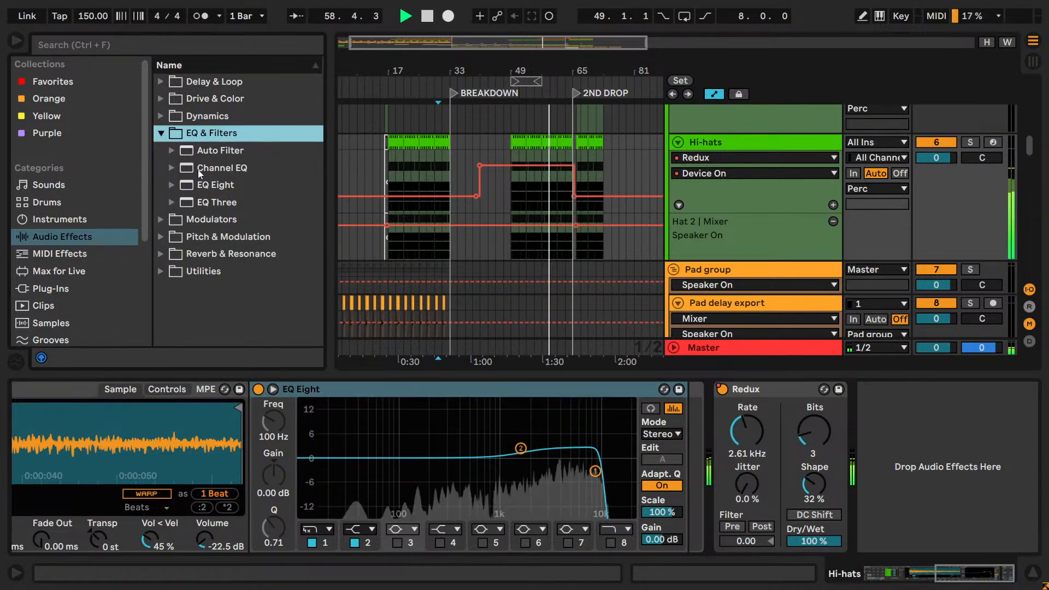
pyautogui.moveTo(205, 184); pyautogui.dragTo(911, 492)
# - Turn off bands 1 to 4 of the Hi-hats' new EQ Eight
pyautogui.click(785, 544)
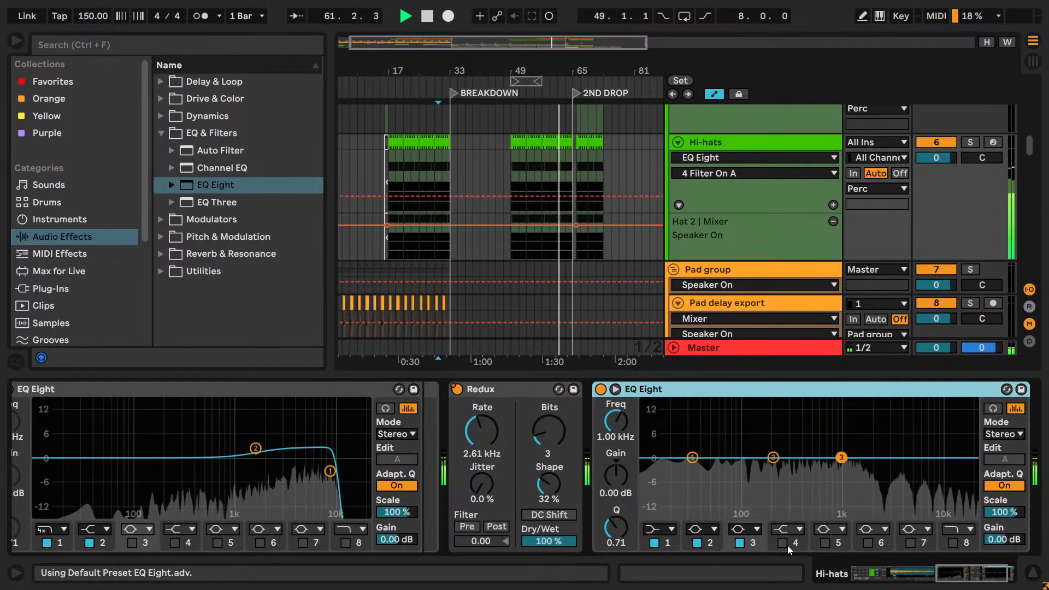
pyautogui.click(740, 543)
pyautogui.click(697, 543)
pyautogui.click(654, 543)
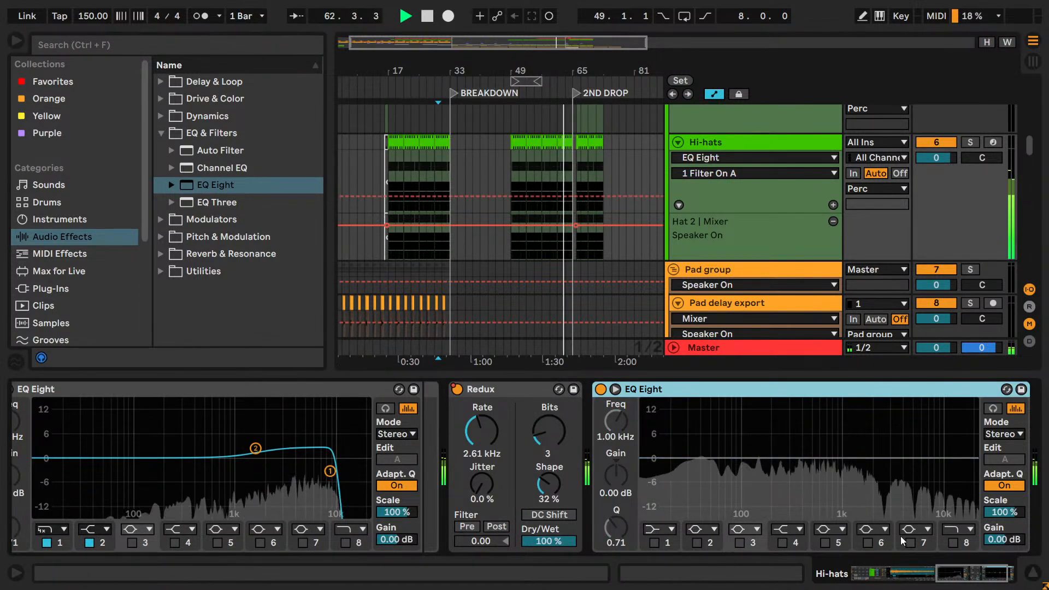
# - Set band 8 of the new EQ Eight to the steep x4 high-cut filter, enable it, and stop playback
pyautogui.click(960, 529)
pyautogui.click(955, 517)
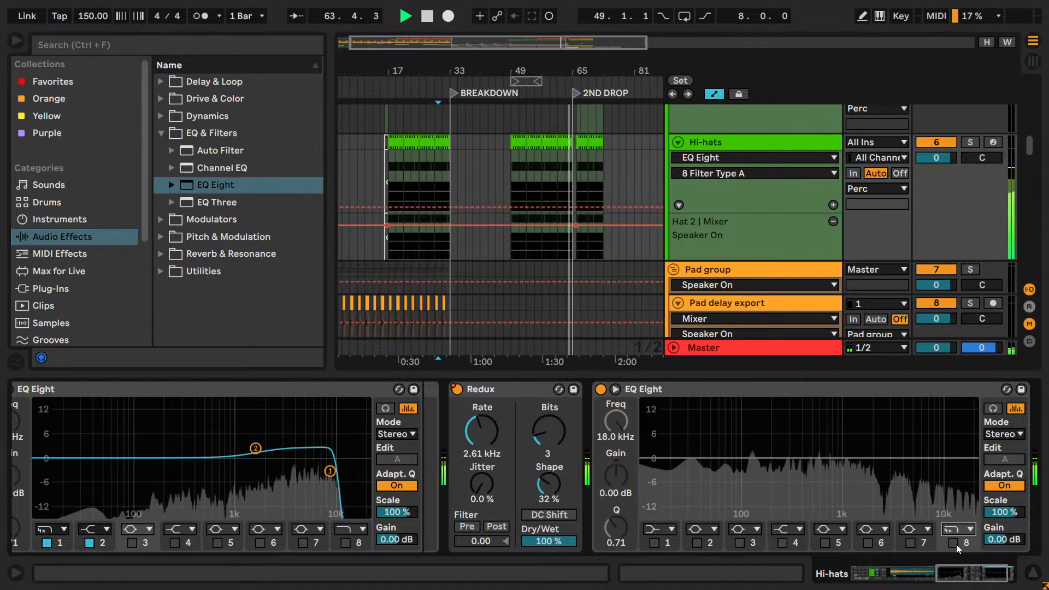
pyautogui.click(954, 543)
pyautogui.moveTo(583, 79); pyautogui.dragTo(588, 109)
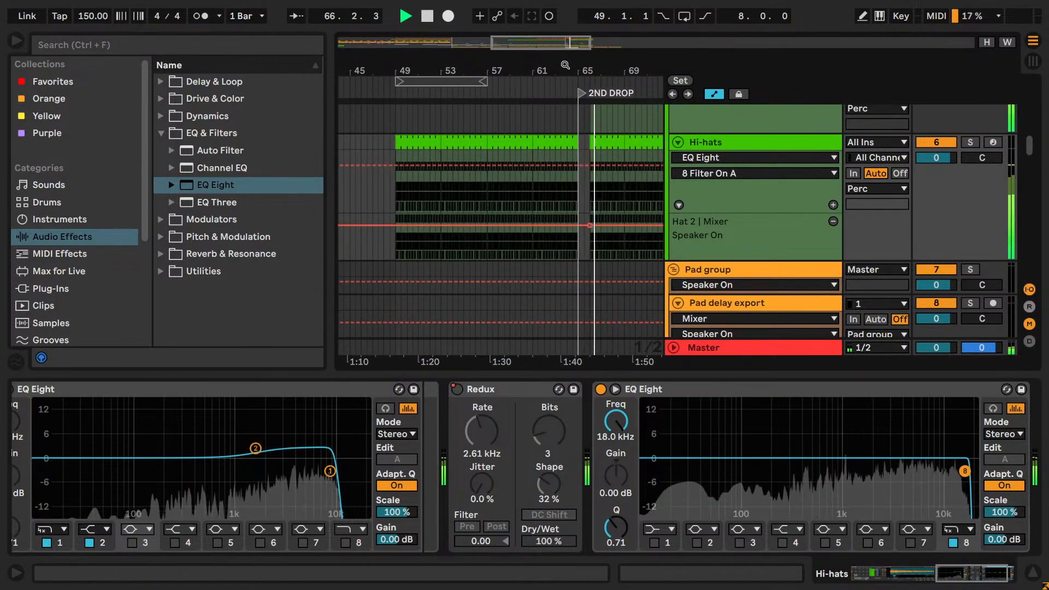
pyautogui.press('space')
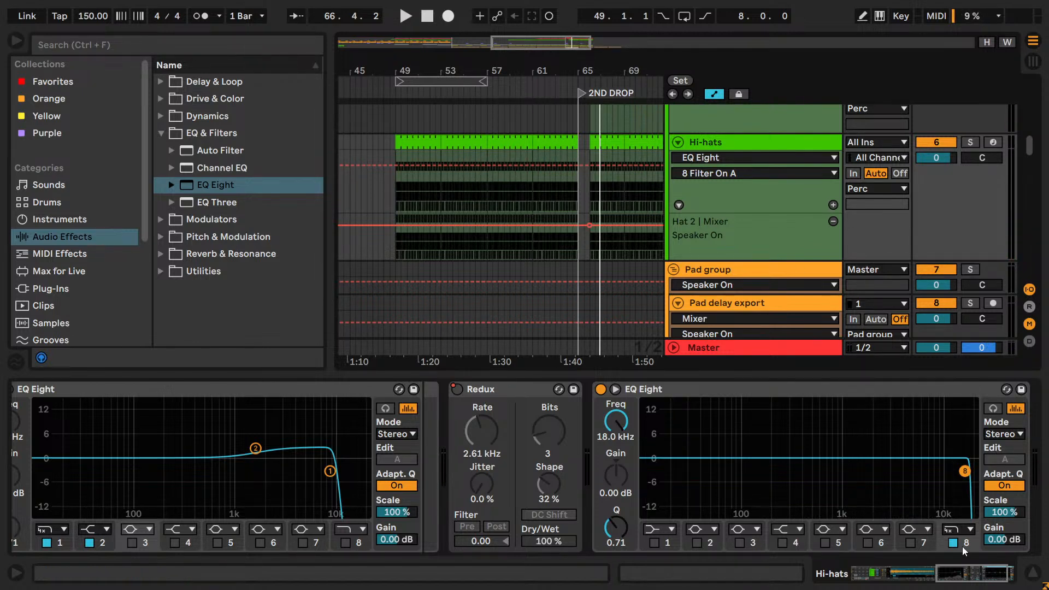
# - Lower the band 8 cutoff frequency of the Hi-hats' second EQ Eight to 1.12 kHz
pyautogui.moveTo(625, 421); pyautogui.dragTo(625, 470)
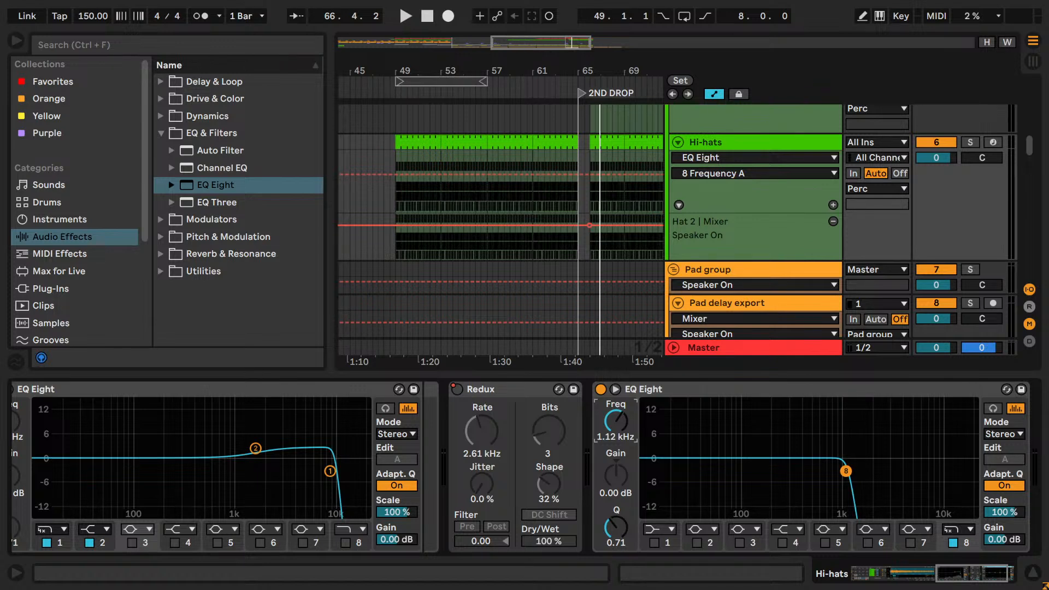
# - Play the arrangement from bar 5 to listen to the pads, and stop around bar 7
pyautogui.moveTo(449, 71); pyautogui.dragTo(929, 98)
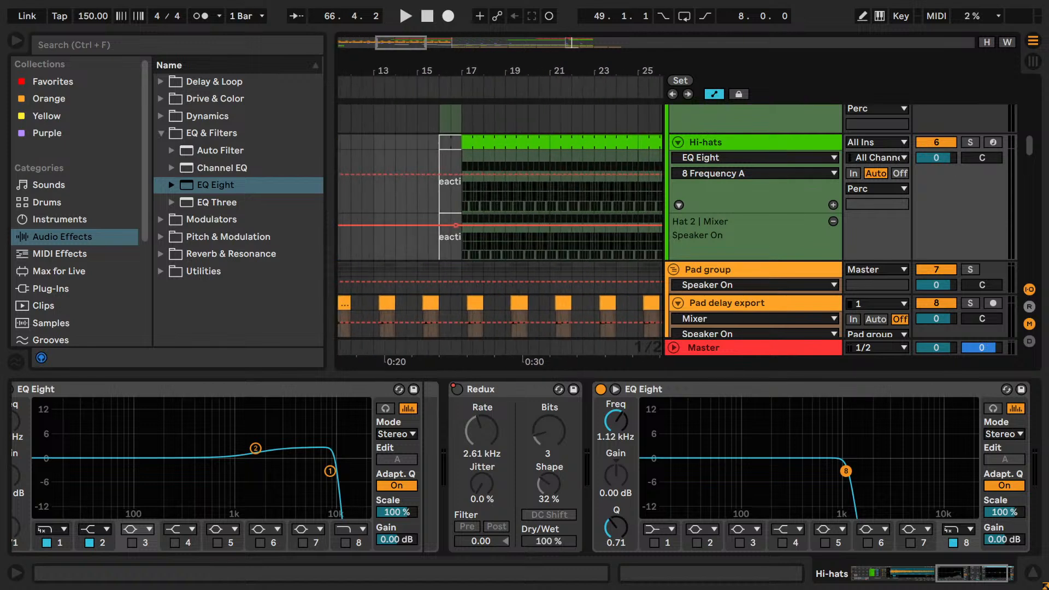
pyautogui.scroll(-5, 406, 212)
pyautogui.hscroll(-5, 406, 212)
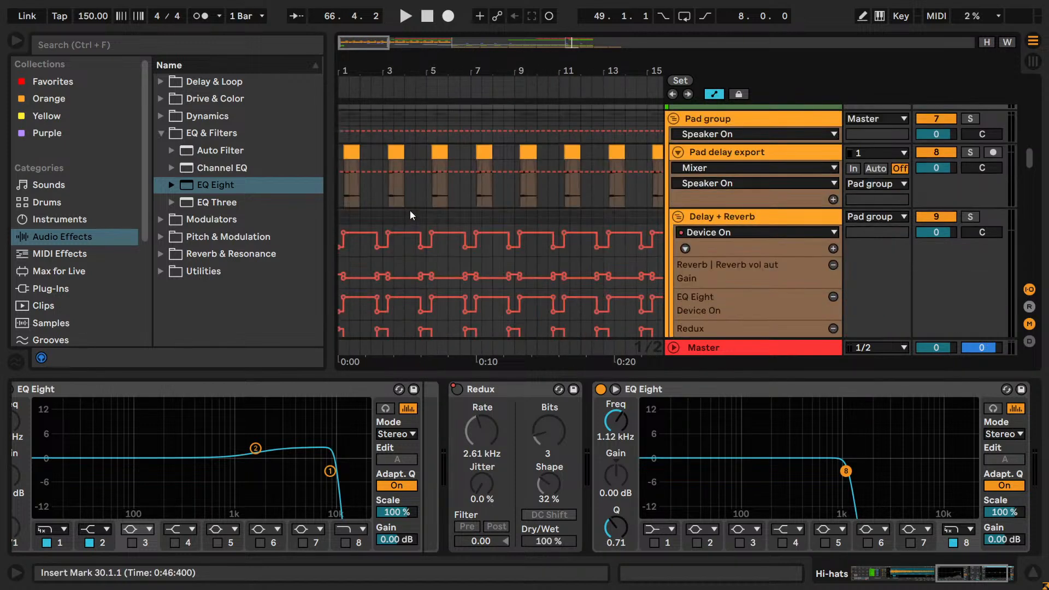
pyautogui.click(423, 121)
pyautogui.press('space')
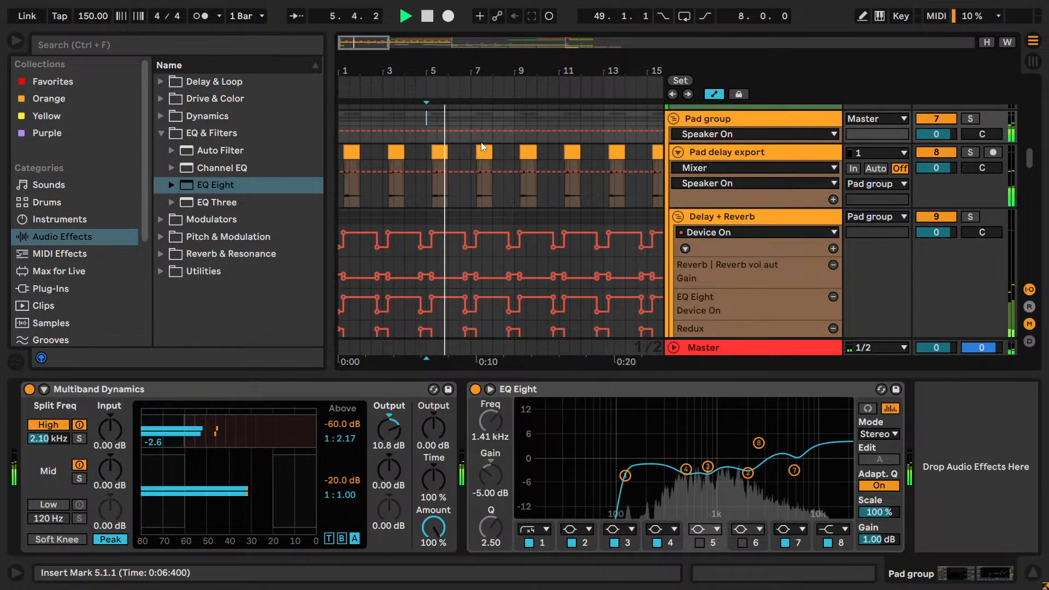
pyautogui.moveTo(414, 56); pyautogui.dragTo(305, 98)
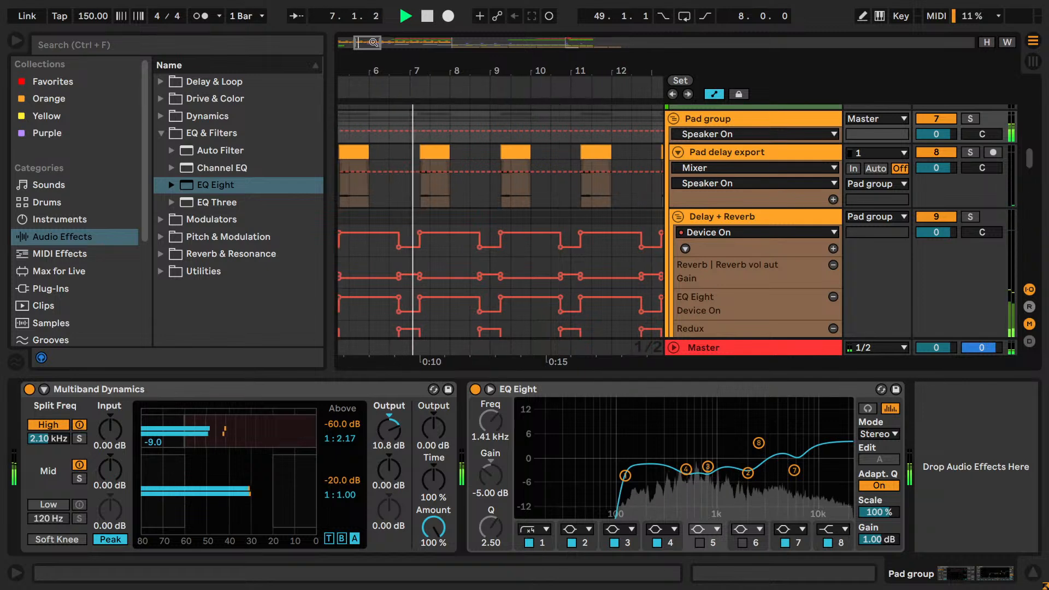
pyautogui.press('space')
# - Set the arrangement grid to 1/4 and select 7.1.1 to 7.2.1 from the pad export tracks through FX Drum Rack
pyautogui.moveTo(410, 147); pyautogui.dragTo(420, 180)
pyautogui.scroll(-3, 420, 231)
pyautogui.scroll(-3, 420, 235)
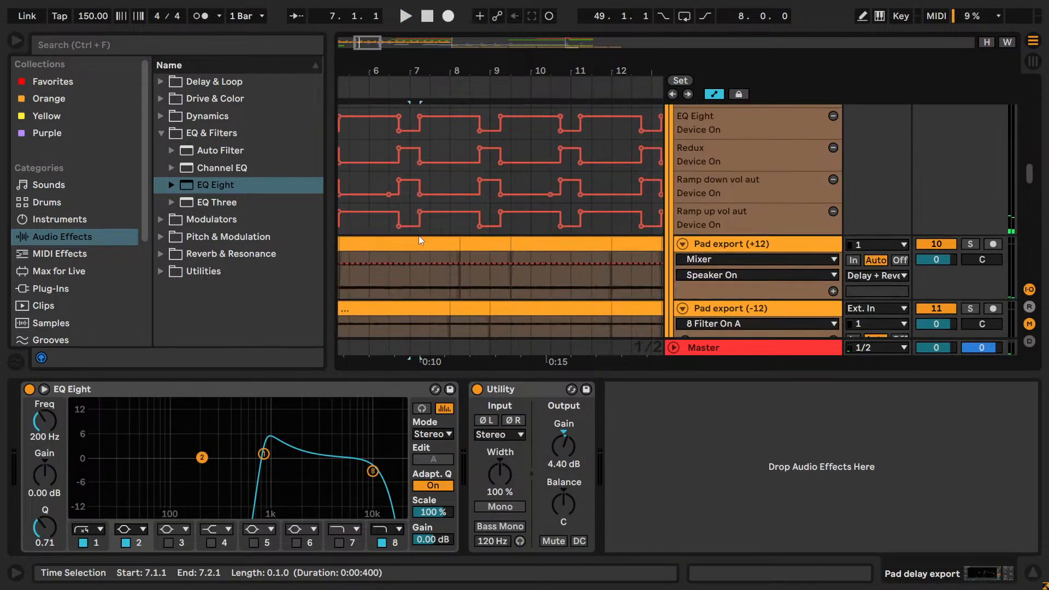
pyautogui.rightClick(420, 212)
pyautogui.click(469, 414)
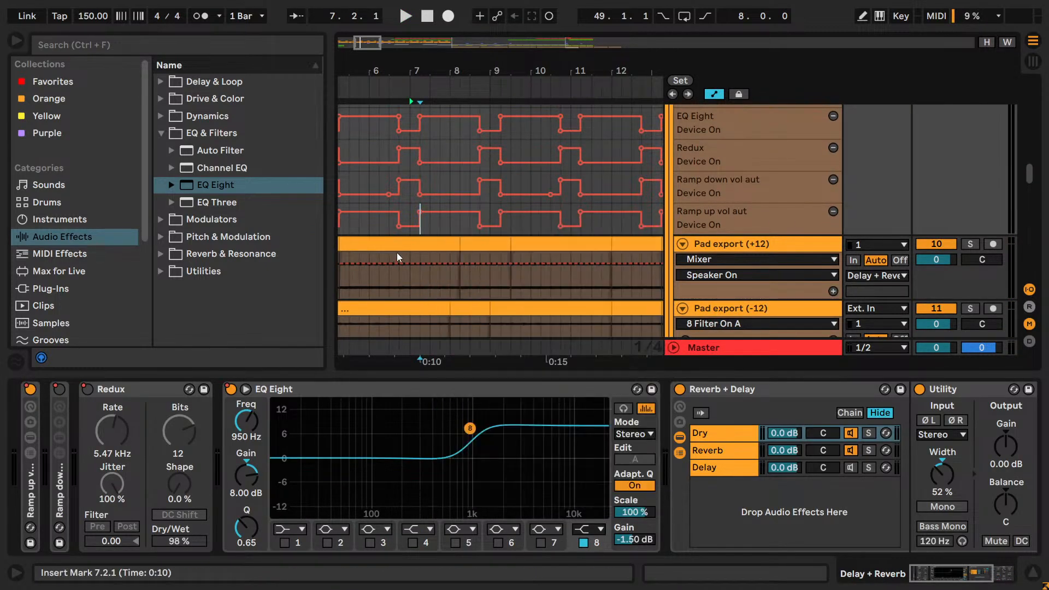
pyautogui.moveTo(406, 208); pyautogui.dragTo(430, 340)
pyautogui.scroll(-3, 422, 316)
pyautogui.scroll(-3, 422, 316)
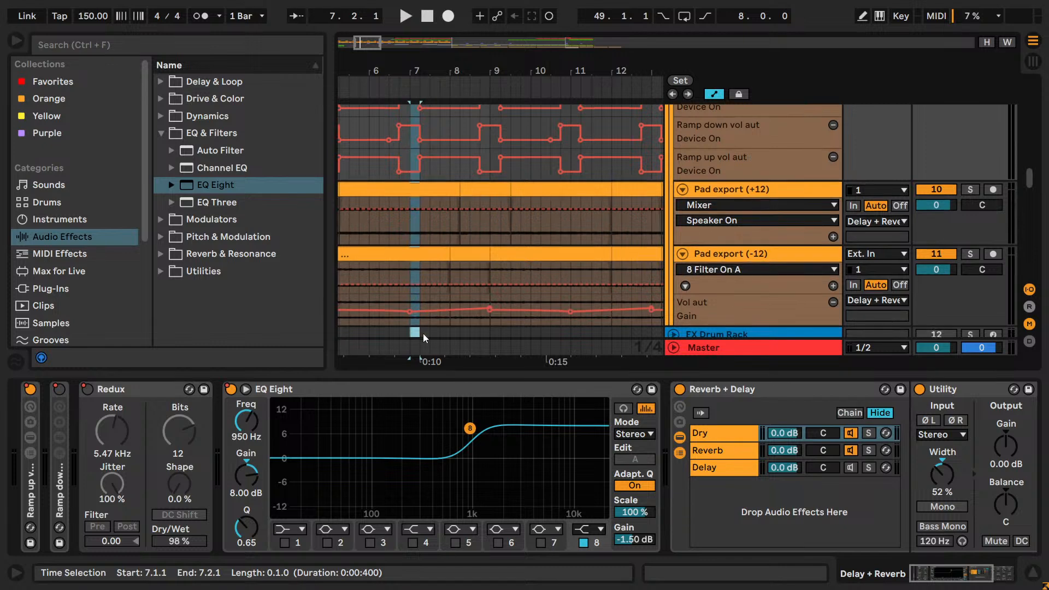
pyautogui.click(420, 279)
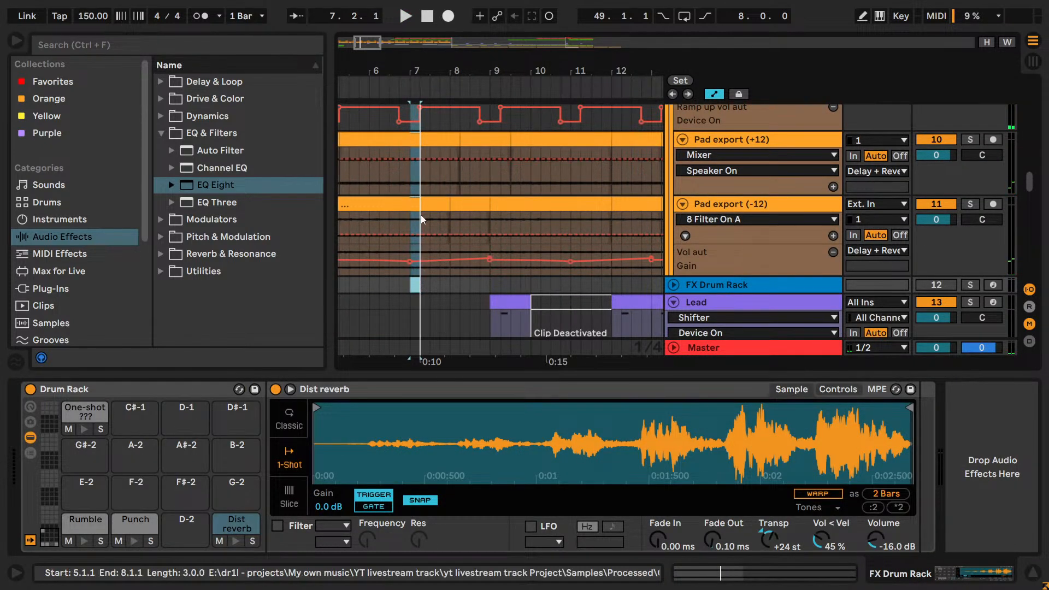
pyautogui.click(417, 251)
# - Solo the Pad group and play it from 29.2.1
pyautogui.moveTo(368, 41); pyautogui.dragTo(435, 65)
pyautogui.click(471, 138)
pyautogui.click(544, 189)
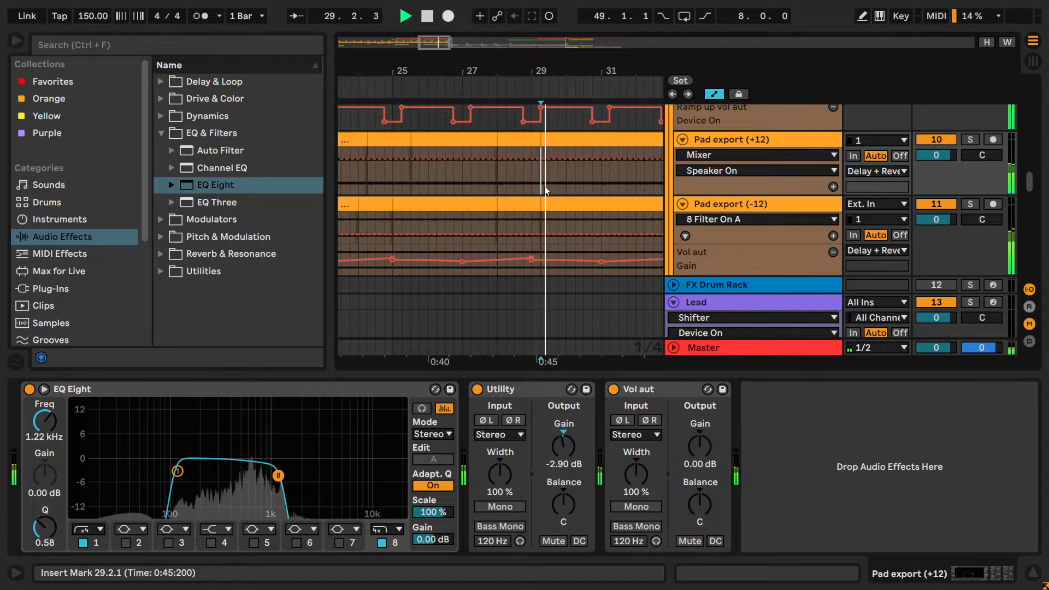
pyautogui.scroll(5, 725, 183)
pyautogui.scroll(3, 752, 182)
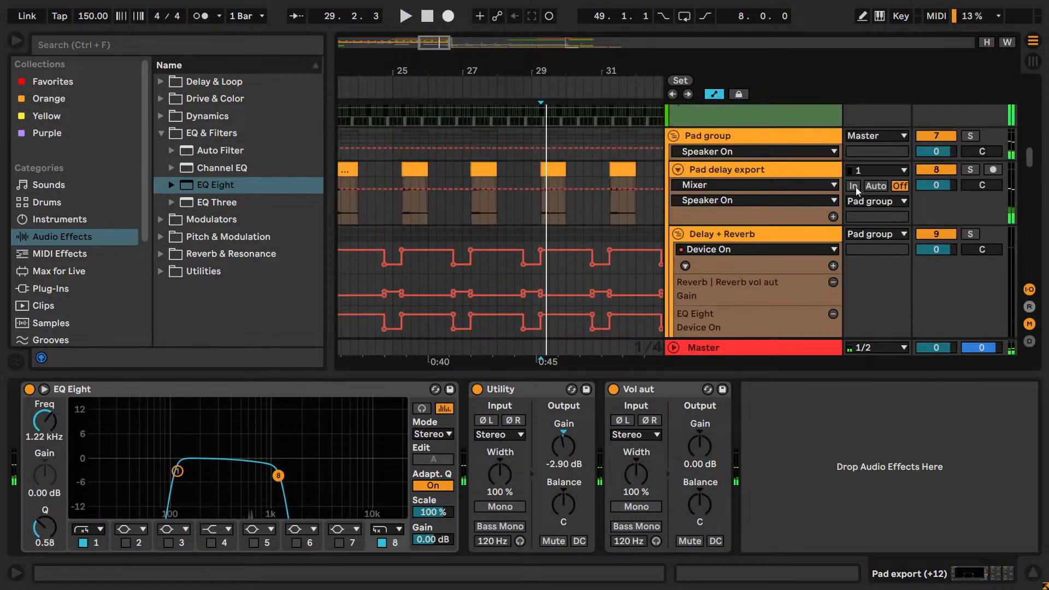
pyautogui.moveTo(439, 42); pyautogui.dragTo(438, 25)
pyautogui.press('space')
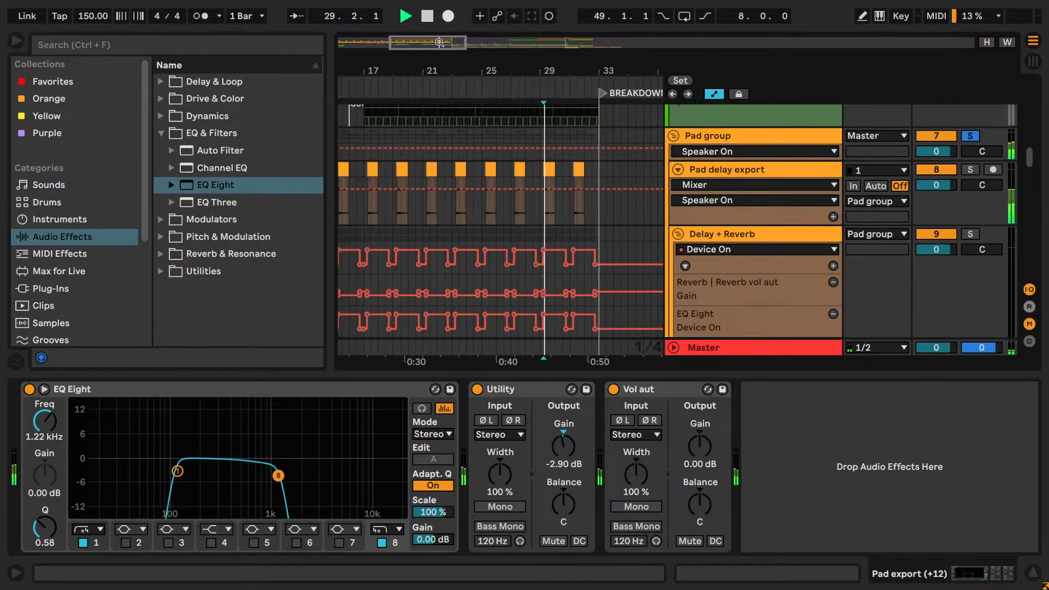
# - Audition the soloed pad exports from bar 29 and from around bar 20
pyautogui.press('space')
pyautogui.scroll(-6, 530, 192)
pyautogui.press('space')
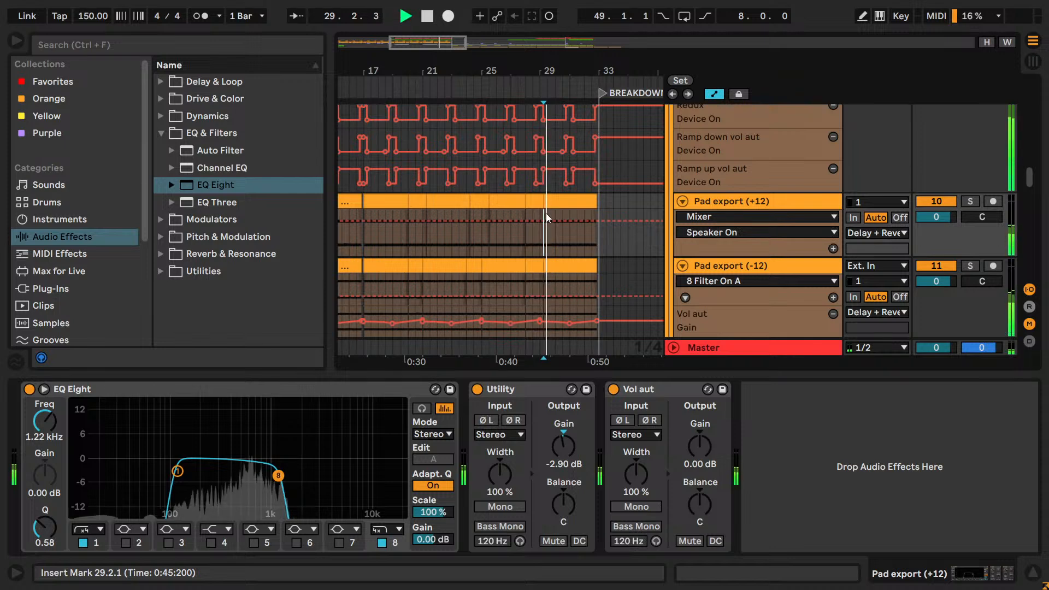
pyautogui.press('space')
pyautogui.click(546, 217)
pyautogui.press('space')
pyautogui.press('space')
pyautogui.click(406, 224)
pyautogui.press('space')
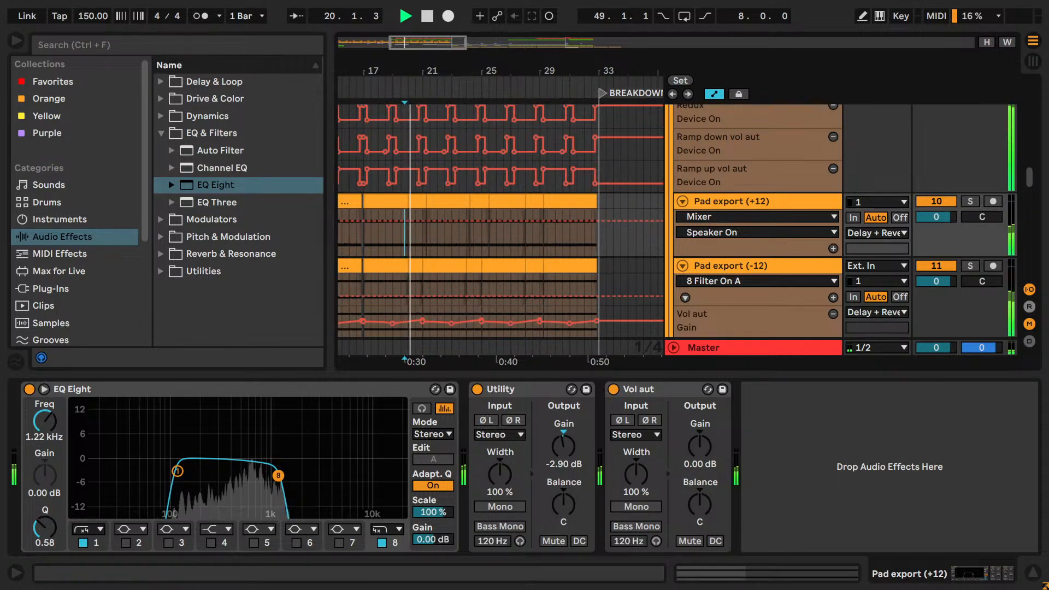
# - Audition the soloed pad exports from bar 21 and stop playback
pyautogui.moveTo(410, 43); pyautogui.dragTo(410, 56)
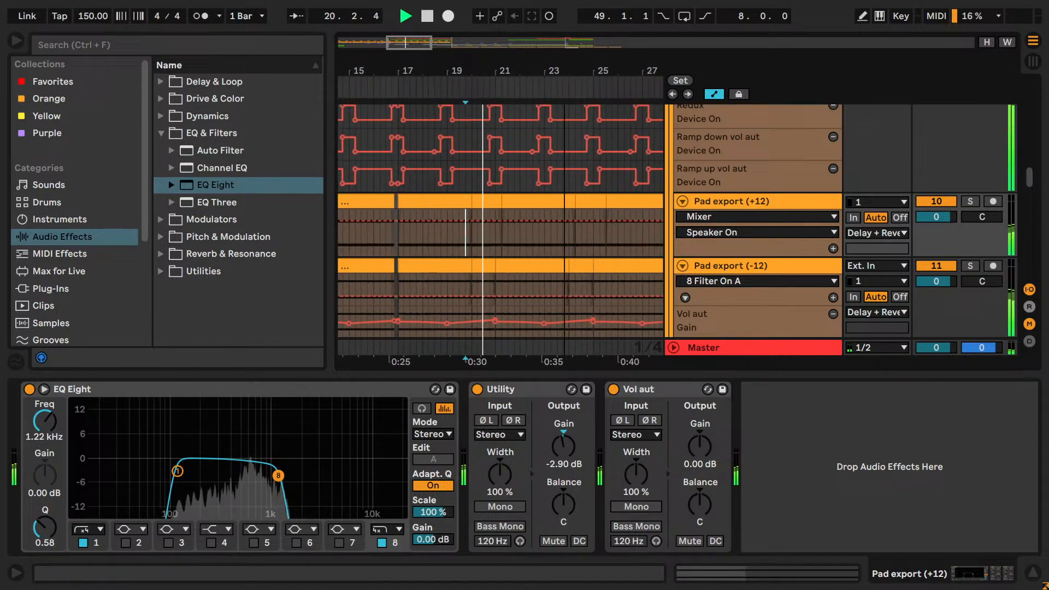
pyautogui.click(496, 212)
pyautogui.press('space')
pyautogui.press('space')
pyautogui.press('space')
pyautogui.scroll(-1, 497, 230)
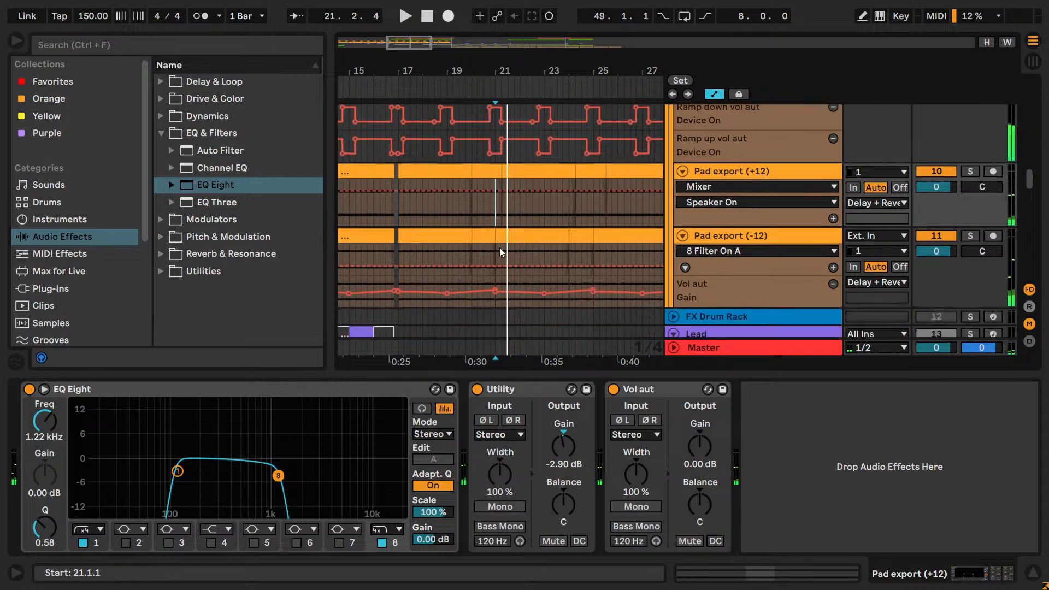
# - Copy the first beat of bar 21 on both Pad export tracks to 37.4.1 and play it back
pyautogui.moveTo(494, 252); pyautogui.dragTo(500, 175)
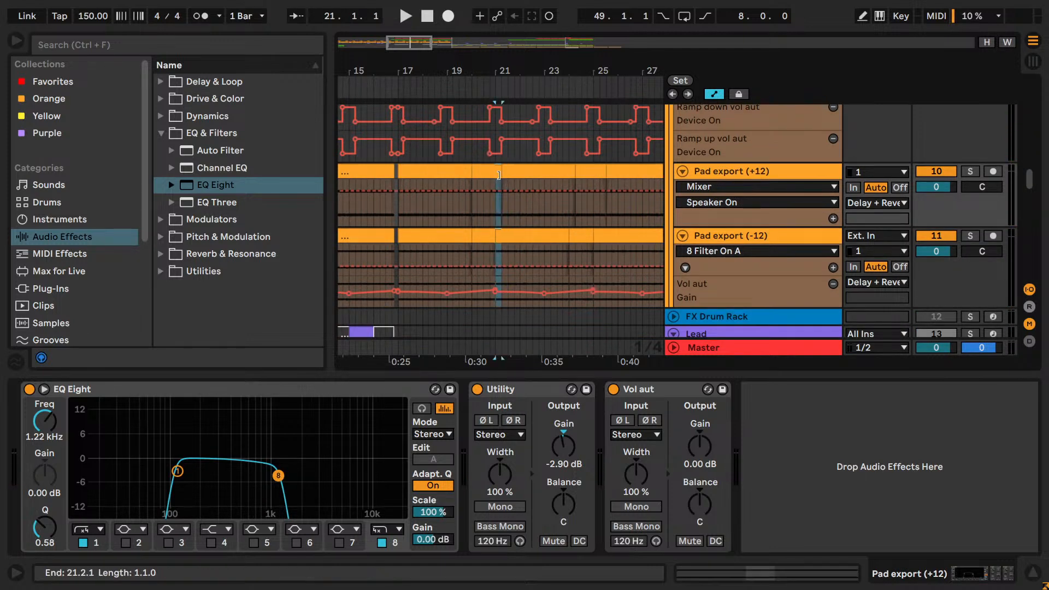
pyautogui.moveTo(411, 43); pyautogui.dragTo(467, 43)
pyautogui.click(519, 171)
pyautogui.hotkey('ctrl', 'v')
pyautogui.press('space')
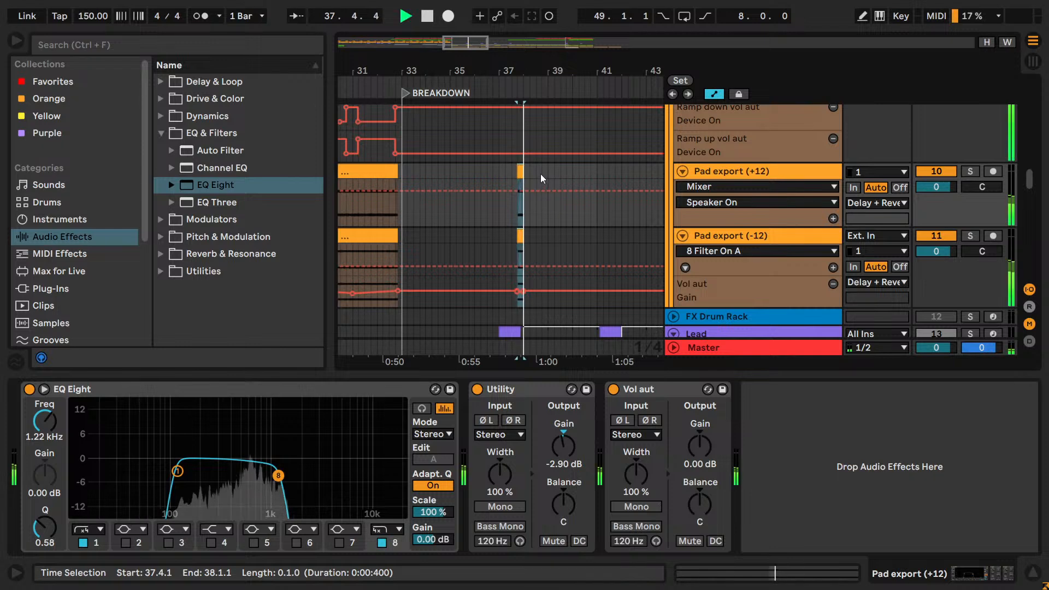
pyautogui.press('space')
# - Delete the deactivated Lead clips between the breakdown and bar 53, including those at 38.1.1 and 50.1.1
pyautogui.moveTo(465, 44); pyautogui.dragTo(468, 39)
pyautogui.scroll(-4, 509, 174)
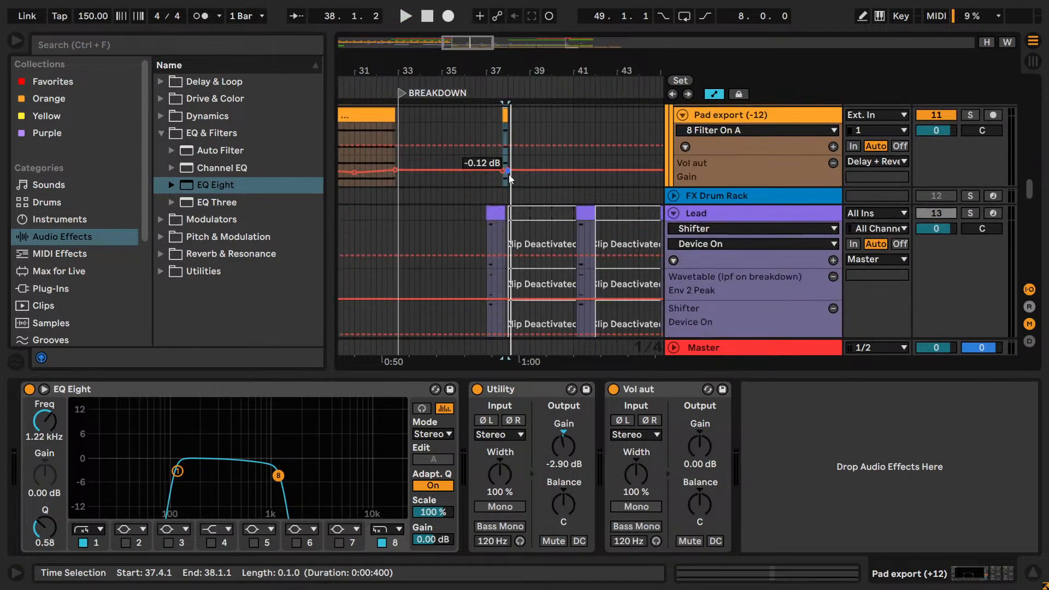
pyautogui.click(549, 213)
pyautogui.press('Delete')
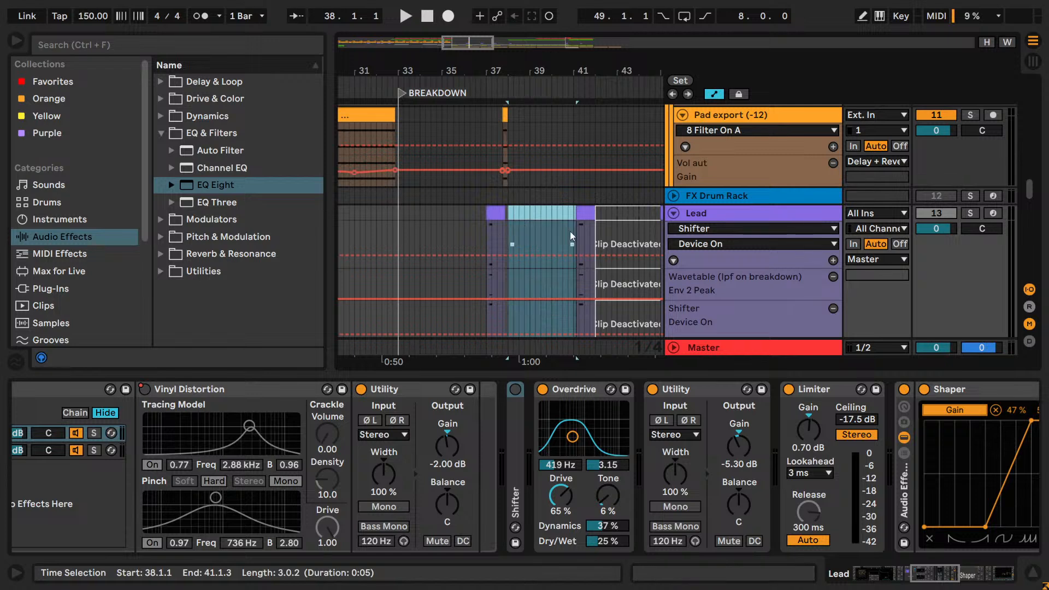
pyautogui.click(603, 214)
pyautogui.press('Delete')
pyautogui.moveTo(481, 43); pyautogui.dragTo(511, 35)
pyautogui.click(549, 213)
pyautogui.press('Delete')
pyautogui.click(589, 215)
pyautogui.press('Delete')
pyautogui.scroll(5, 599, 234)
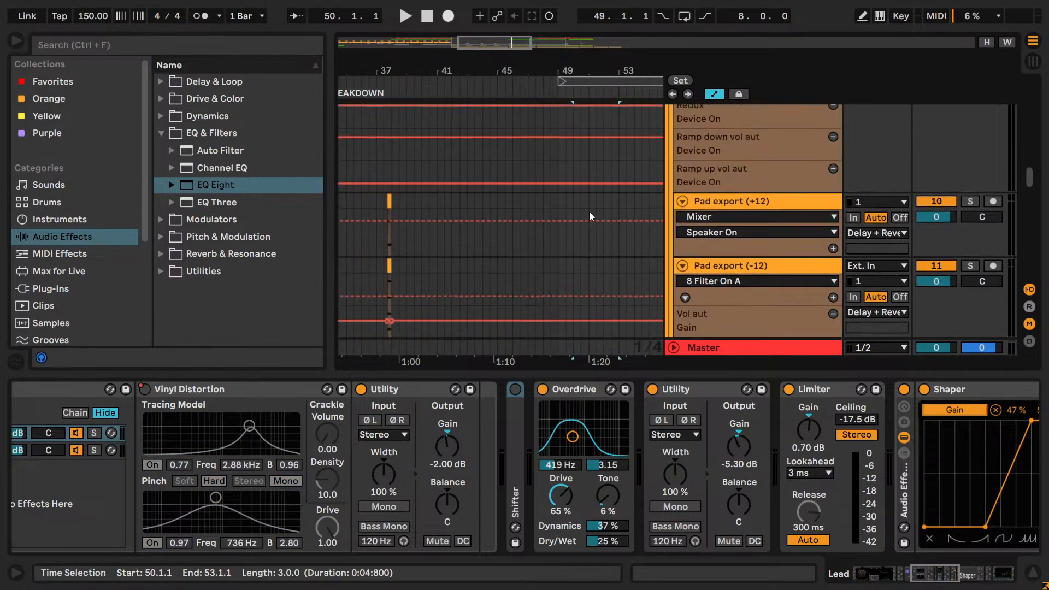
# - Delete the deactivated Lead clip from 66.1.1 to 69.1.3 in the 2nd drop
pyautogui.moveTo(499, 42); pyautogui.dragTo(557, 42)
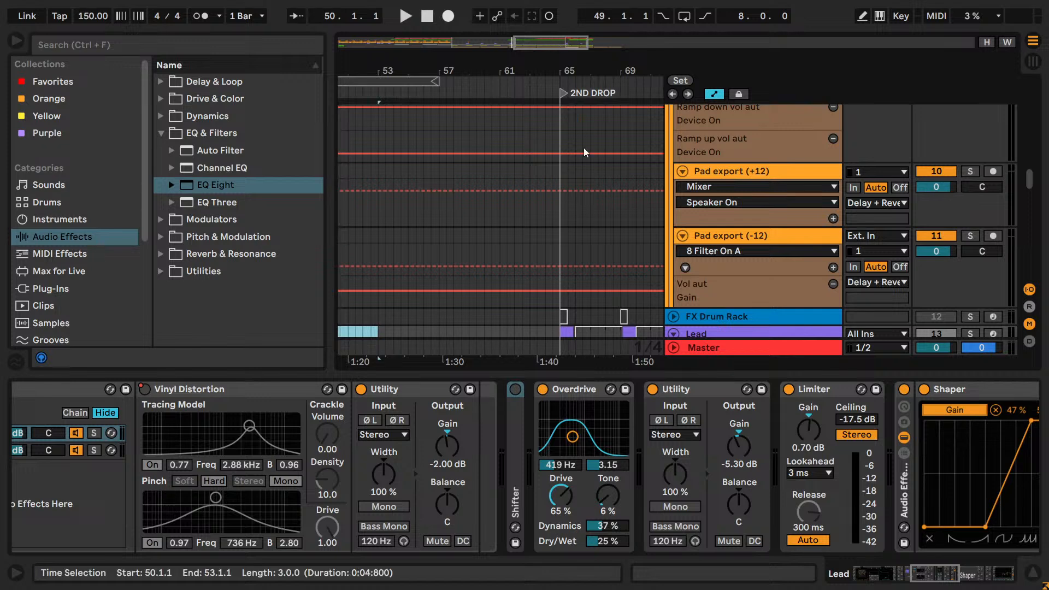
pyautogui.scroll(-4, 586, 154)
pyautogui.click(594, 213)
pyautogui.press('Delete')
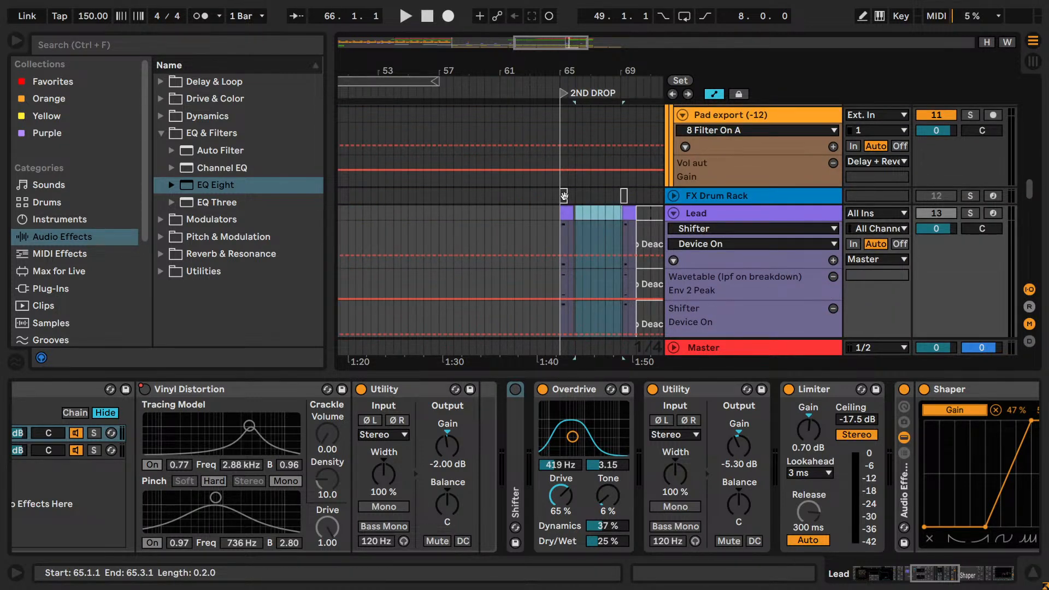
# - Play the breakdown from bar 33, briefly soloing Pad export (+12) and releasing its solo
pyautogui.scroll(5, 560, 195)
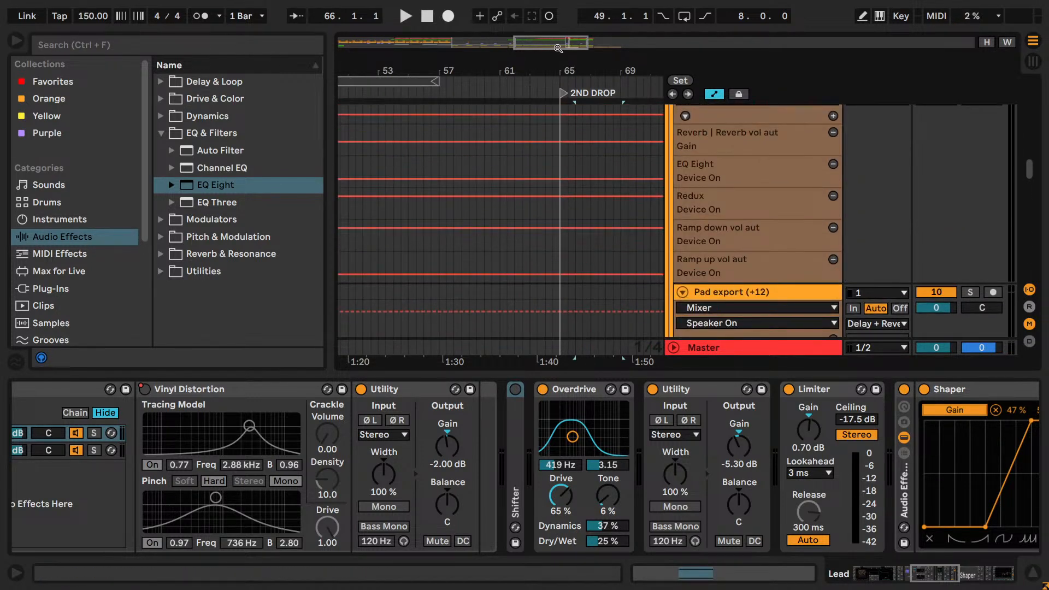
pyautogui.moveTo(559, 48); pyautogui.dragTo(437, 129)
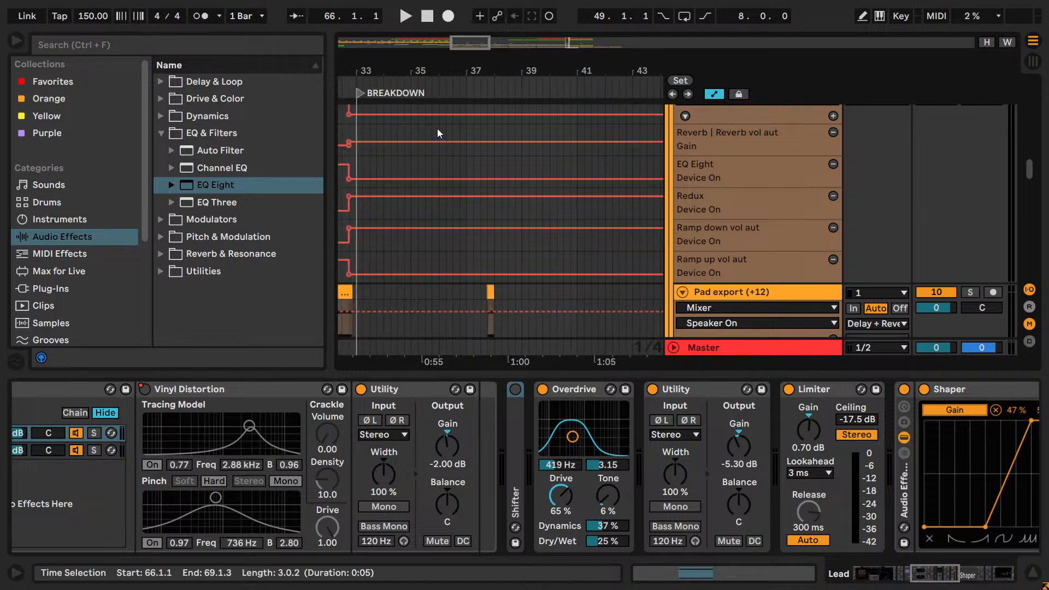
pyautogui.scroll(-3, 437, 129)
pyautogui.click(359, 243)
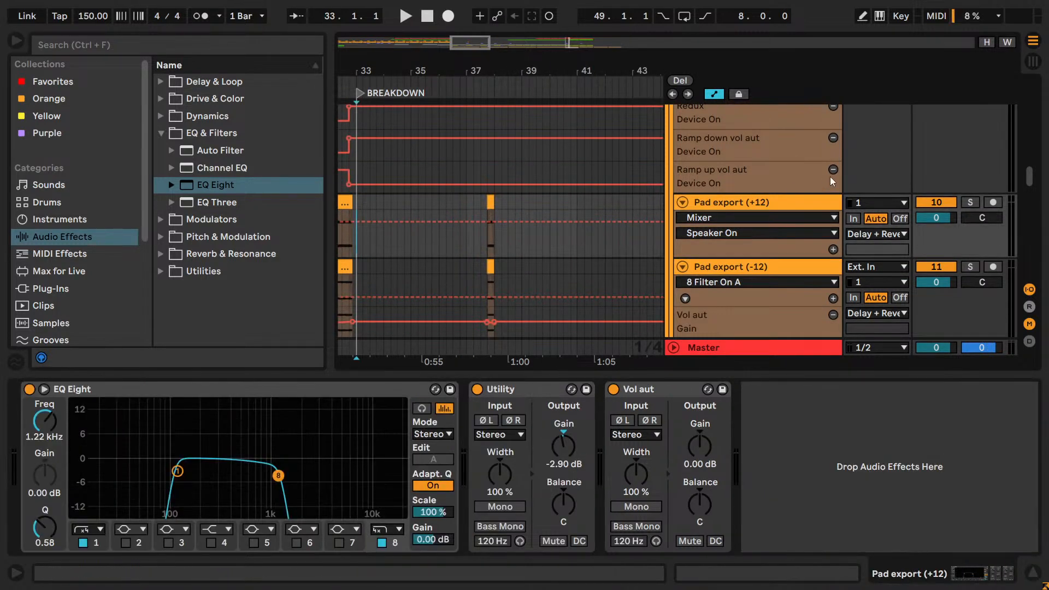
pyautogui.press('space')
pyautogui.press('space')
pyautogui.click(965, 203)
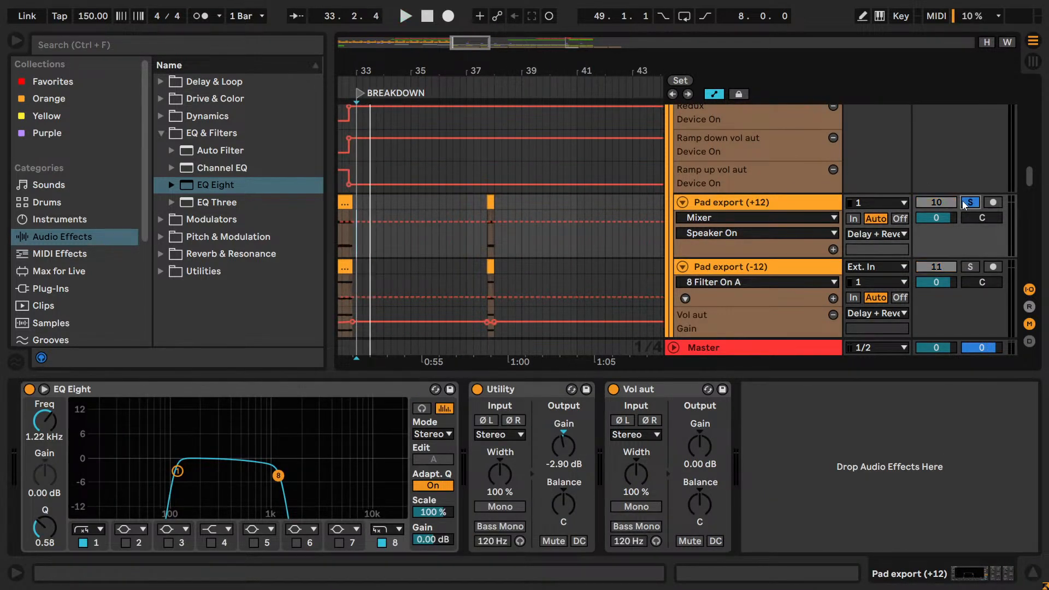
pyautogui.press('space')
pyautogui.click(964, 203)
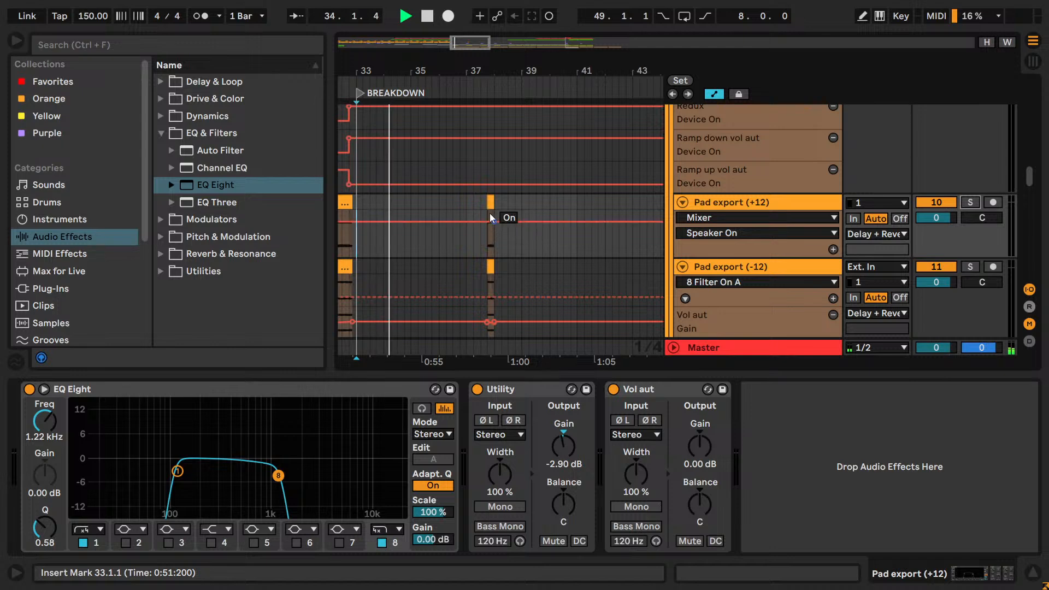
# - Copy the one-beat clips at 37.4.1 on both Pad export tracks to 35.1.1
pyautogui.click(490, 203)
pyautogui.keyDown('shift'); pyautogui.click(491, 267); pyautogui.keyUp('shift')
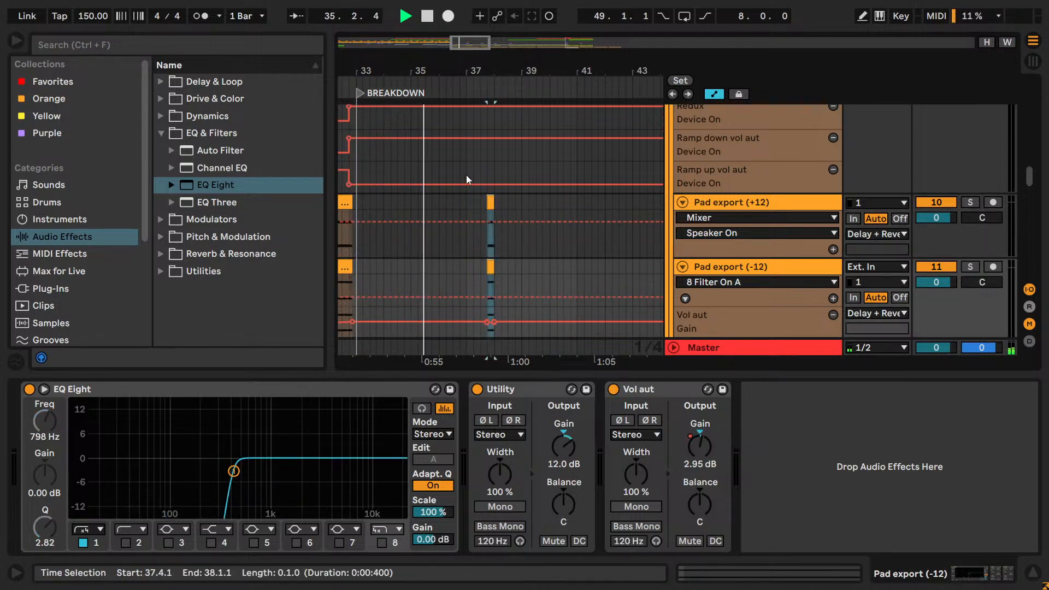
pyautogui.hotkey('ctrl', 'c')
pyautogui.click(411, 197)
pyautogui.hotkey('ctrl', 'v')
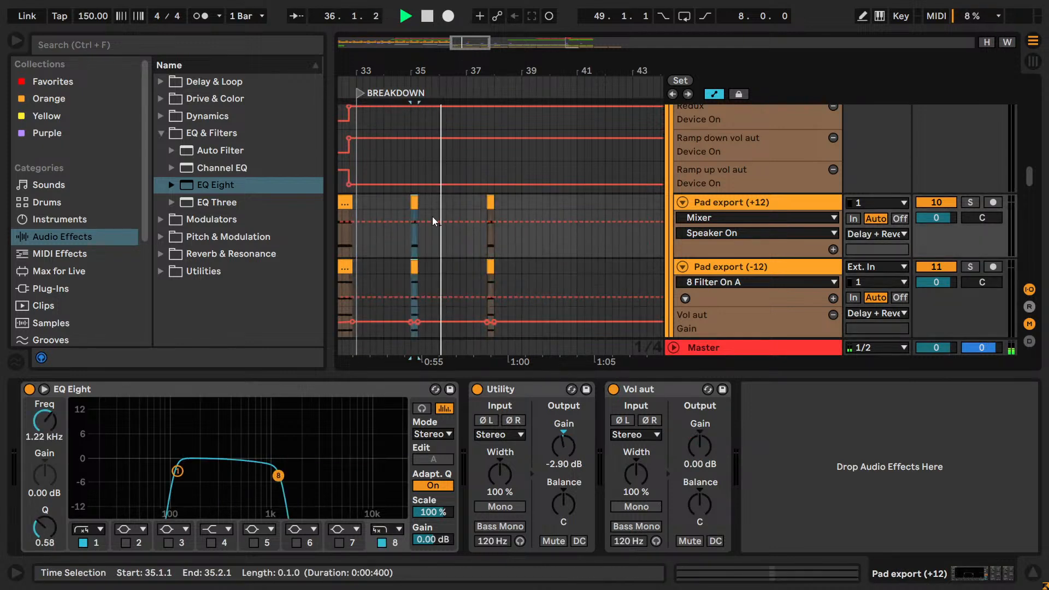
# - Delete the one-beat clips at 37.4.1 from Pad export (+12) and Pad export (-12)
pyautogui.click(489, 202)
pyautogui.press('Delete')
pyautogui.click(493, 276)
pyautogui.click(491, 268)
pyautogui.press('Delete')
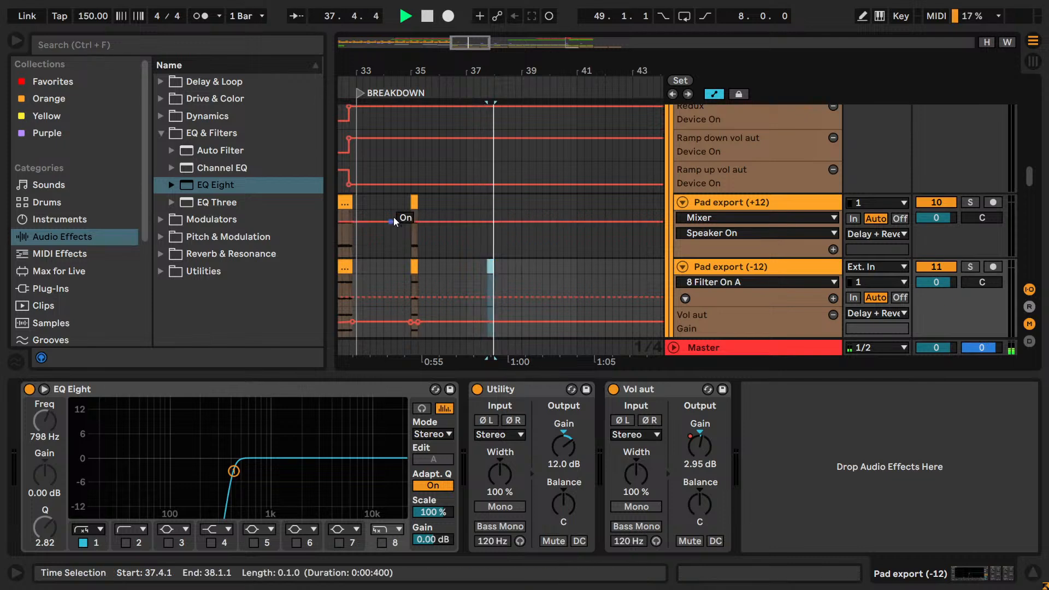
# - Duplicate the one-beat clips at 35.1.1 on both Pad export tracks to bar 43
pyautogui.click(414, 203)
pyautogui.keyDown('shift'); pyautogui.click(415, 267); pyautogui.keyUp('shift')
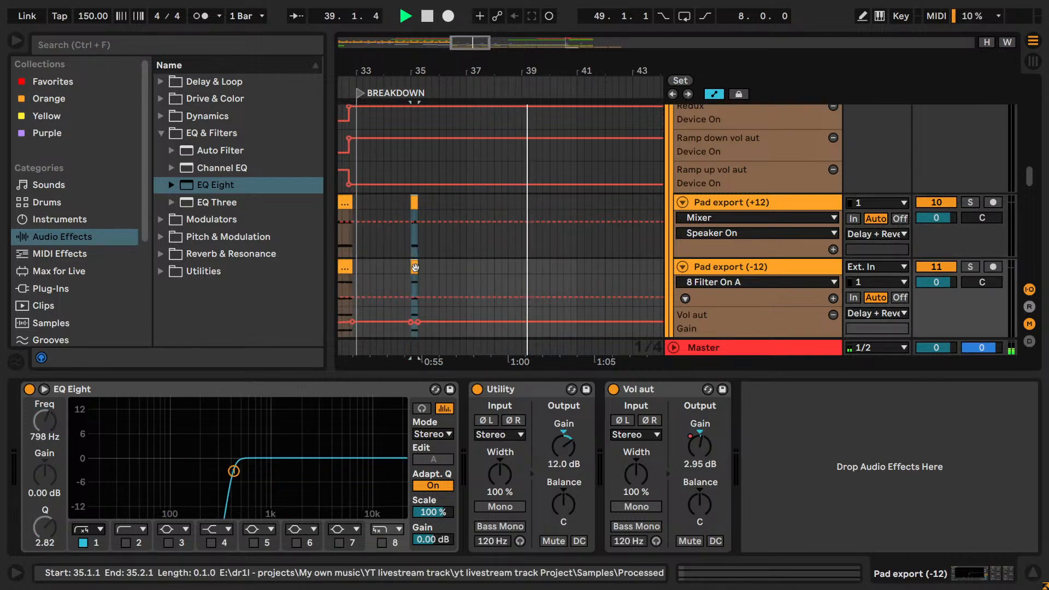
pyautogui.hscroll(3, 521, 185)
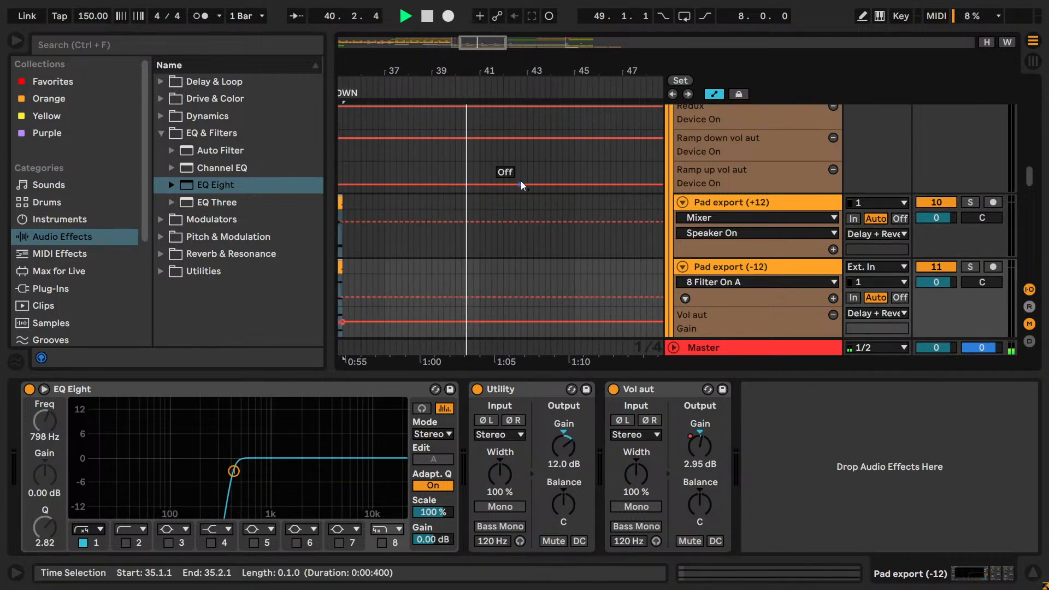
pyautogui.click(525, 207)
pyautogui.hotkey('ctrl', 'v')
pyautogui.moveTo(478, 60); pyautogui.dragTo(479, 52)
# - Set the grid to 1/1 and lengthen the clips at 35.1.1 on both Pad export tracks to end at 37.1.1
pyautogui.rightClick(513, 250)
pyautogui.click(671, 453)
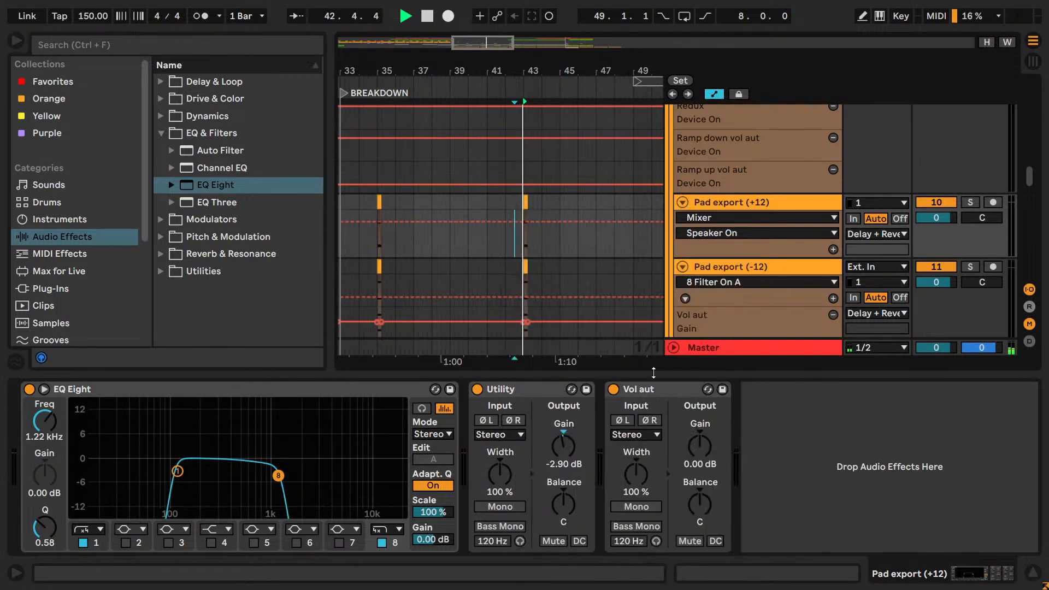
pyautogui.moveTo(445, 75); pyautogui.dragTo(565, 93)
pyautogui.press('space')
pyautogui.click(478, 202)
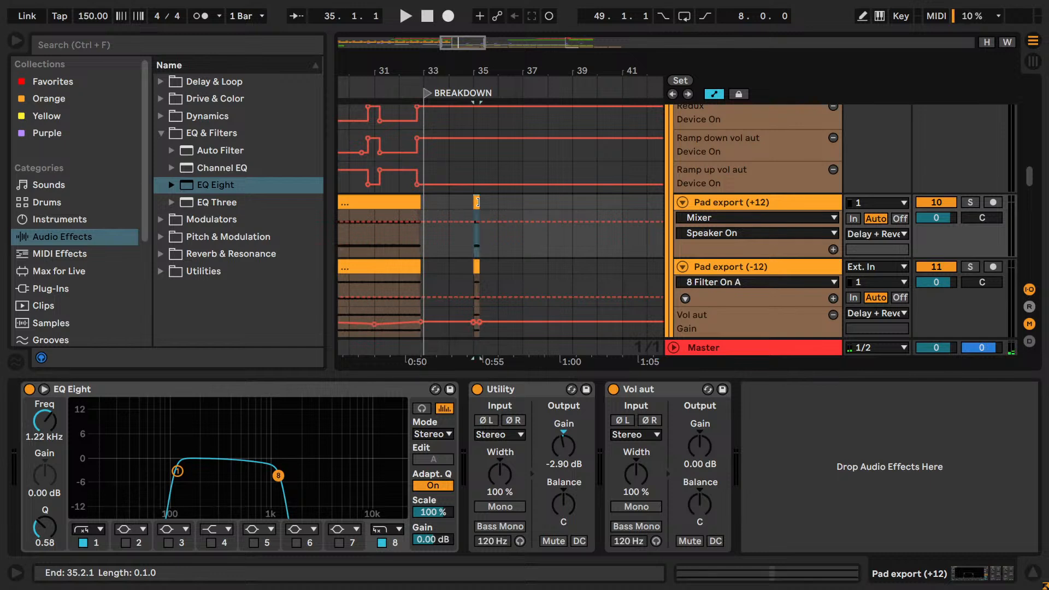
pyautogui.moveTo(478, 202); pyautogui.dragTo(522, 204)
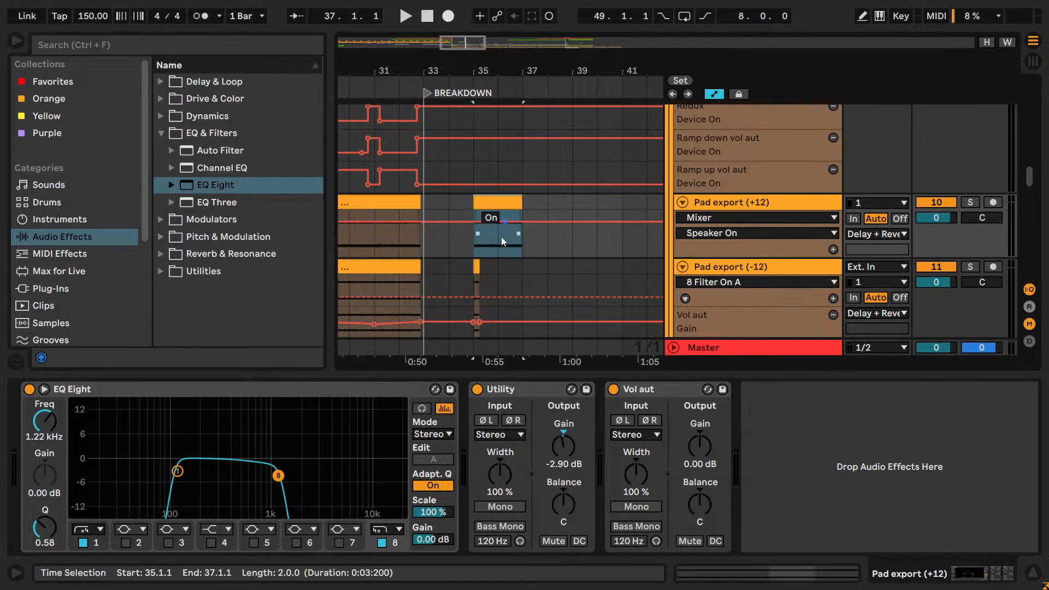
pyautogui.moveTo(478, 267); pyautogui.dragTo(523, 268)
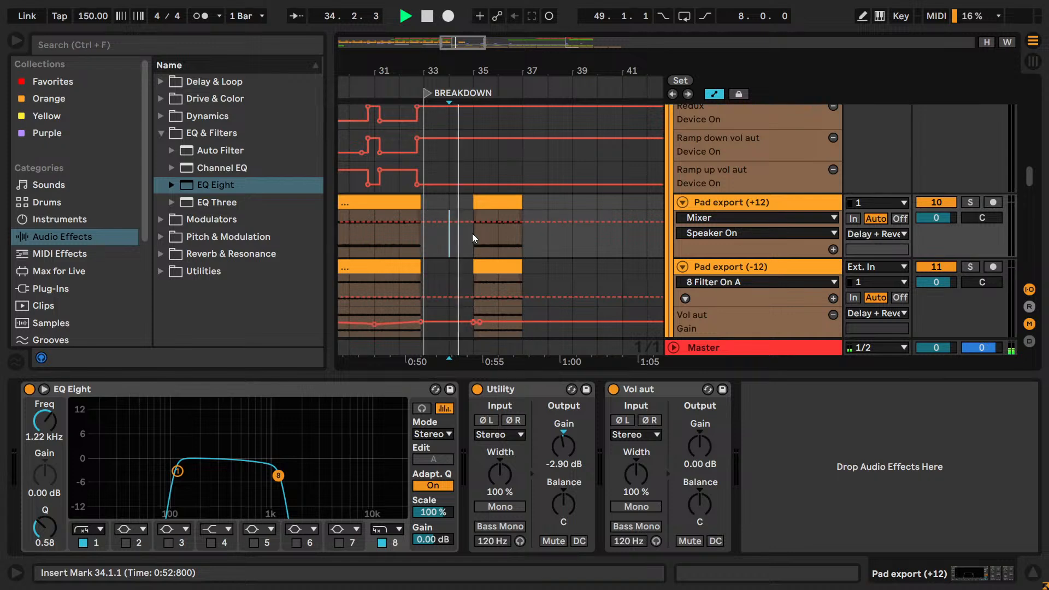
# - Play the lengthened breakdown clips from bar 34 and the drop's Pad export section from bar 29 to compare them
pyautogui.scroll(2, 500, 226)
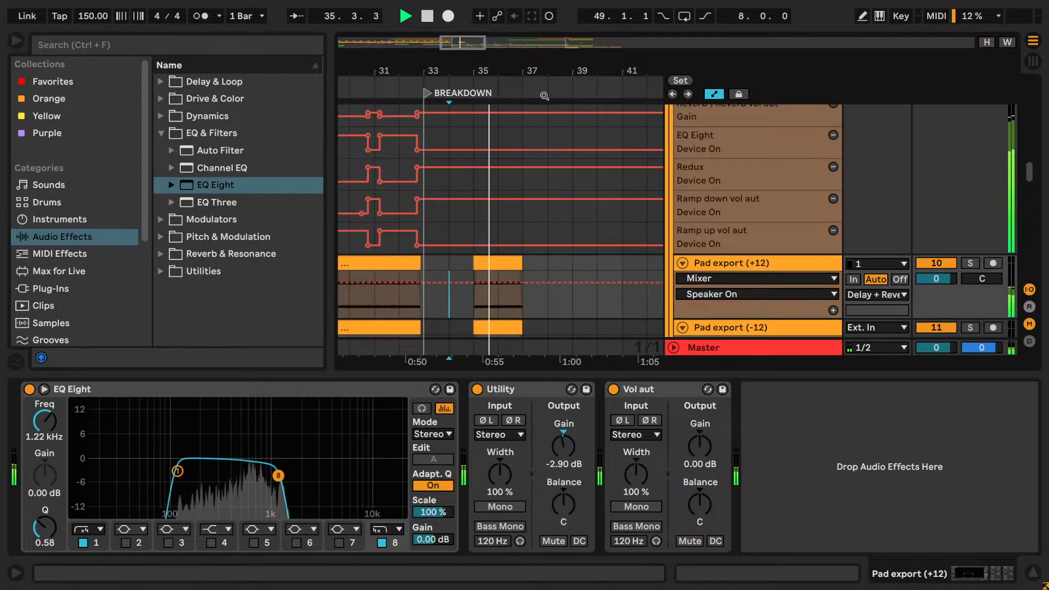
pyautogui.press('space')
pyautogui.moveTo(543, 96); pyautogui.dragTo(675, 82)
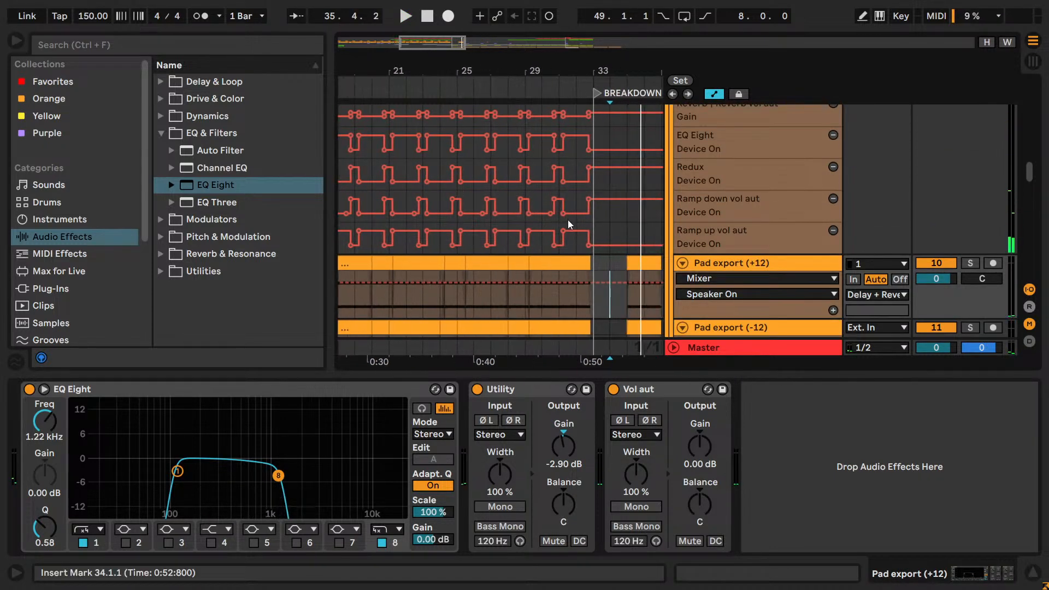
pyautogui.scroll(-3, 568, 220)
pyautogui.click(531, 254)
pyautogui.press('space')
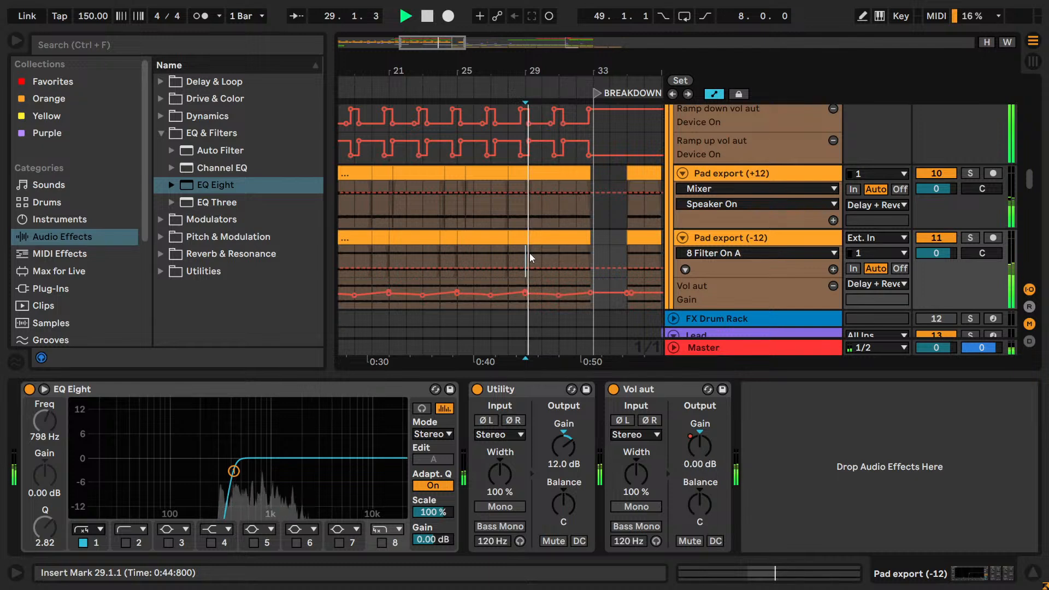
pyautogui.click(526, 211)
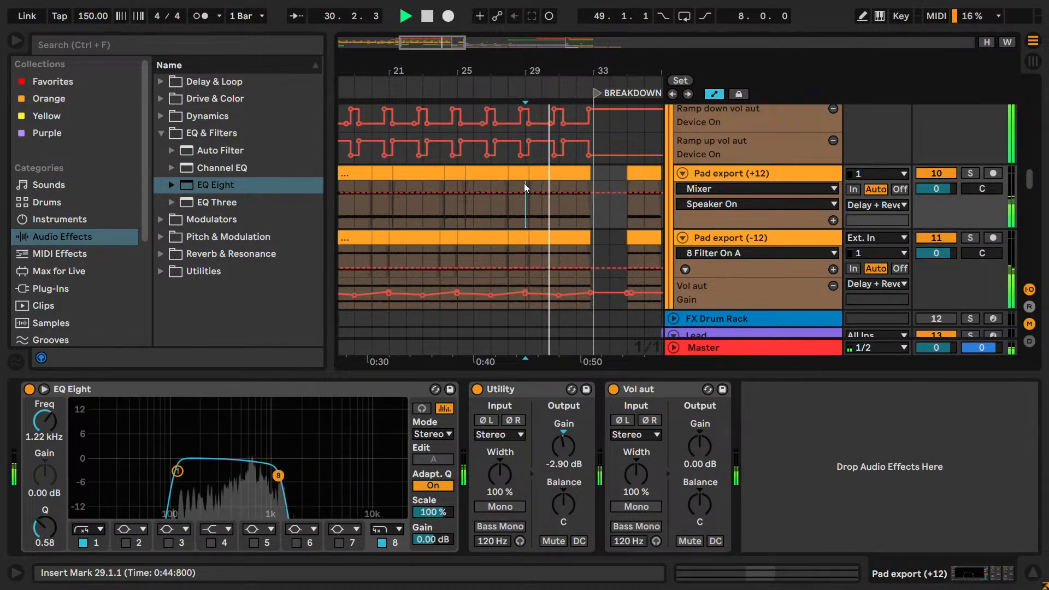
pyautogui.press('space')
pyautogui.moveTo(526, 181); pyautogui.dragTo(559, 257)
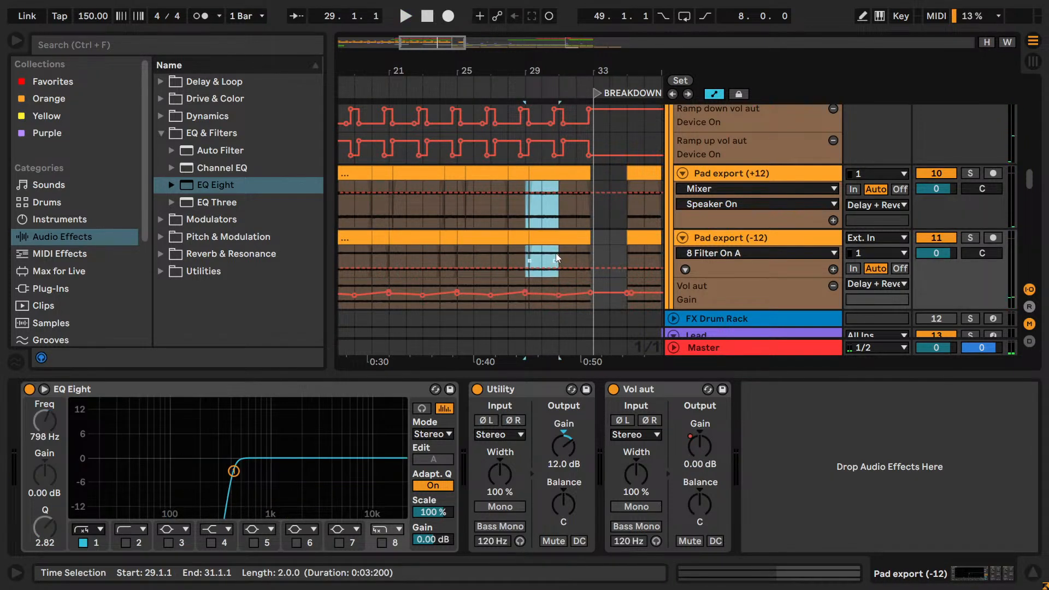
pyautogui.click(556, 254)
pyautogui.click(641, 169)
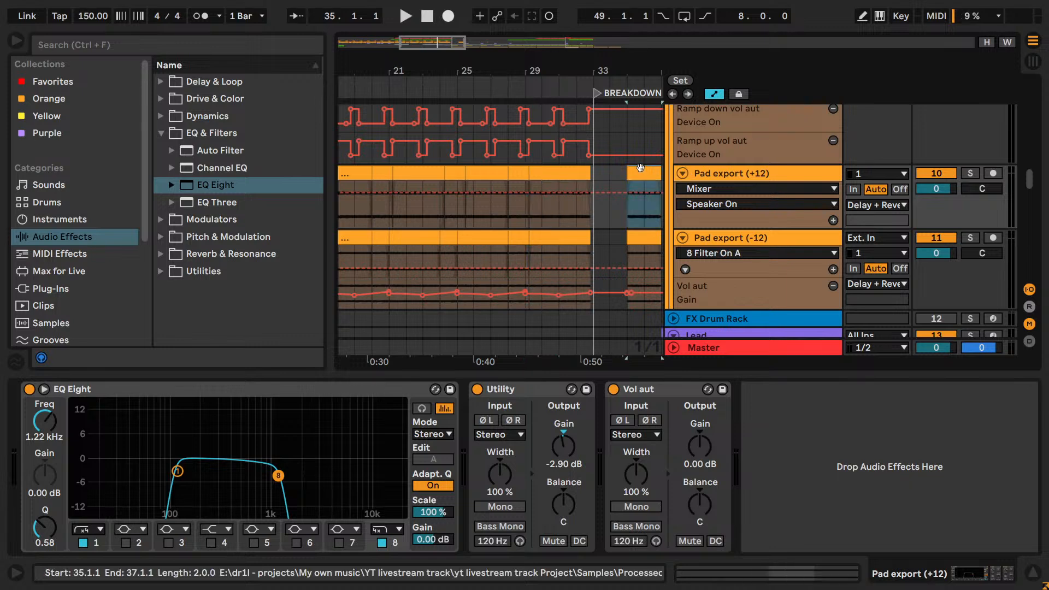
pyautogui.moveTo(660, 290); pyautogui.dragTo(627, 185)
pyautogui.moveTo(537, 78); pyautogui.dragTo(471, 74)
pyautogui.scroll(3, 630, 182)
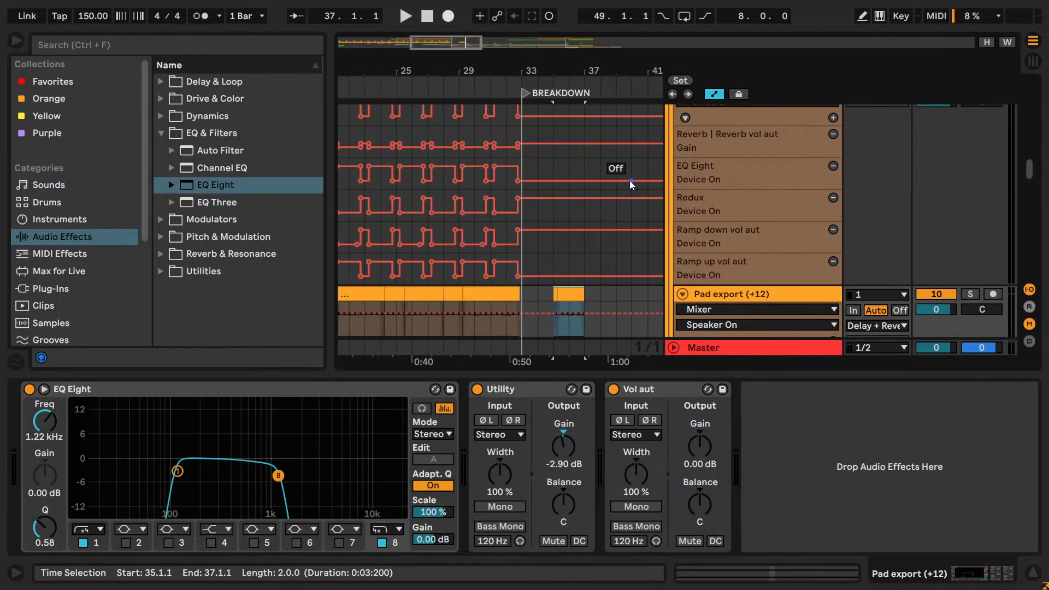
pyautogui.scroll(-3, 579, 220)
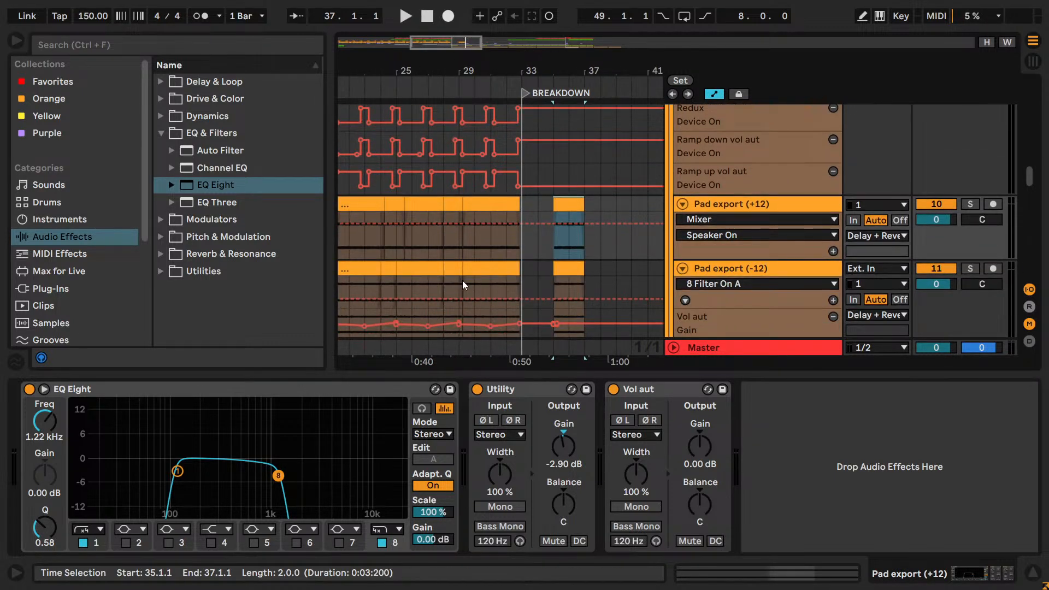
# - Copy the two bars from 29.1.1 on both Pad export tracks and the Delay + Reverb automation to 35.1.1
pyautogui.click(461, 284)
pyautogui.press('space')
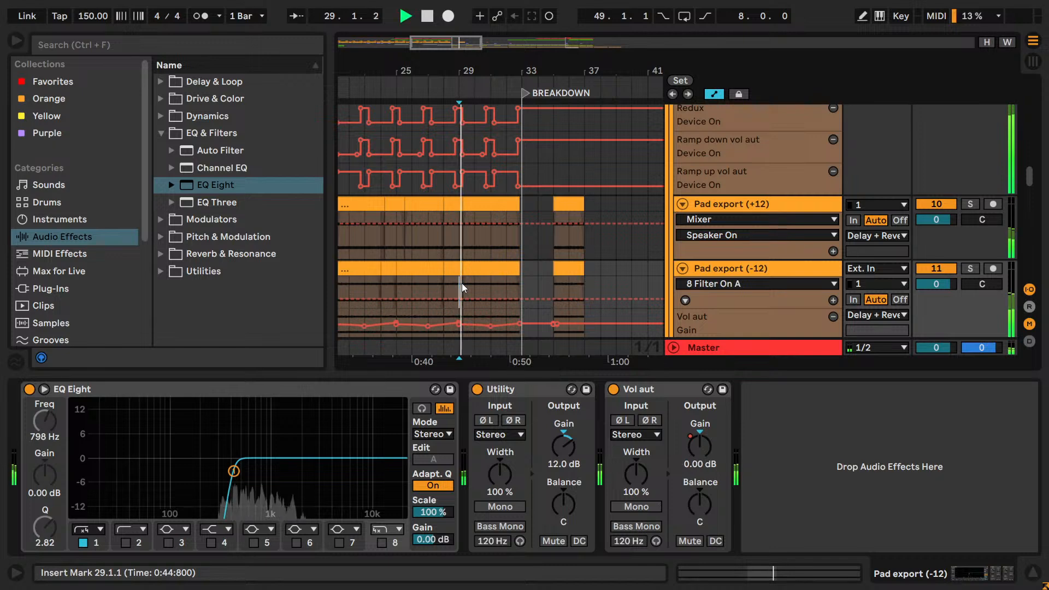
pyautogui.press('space')
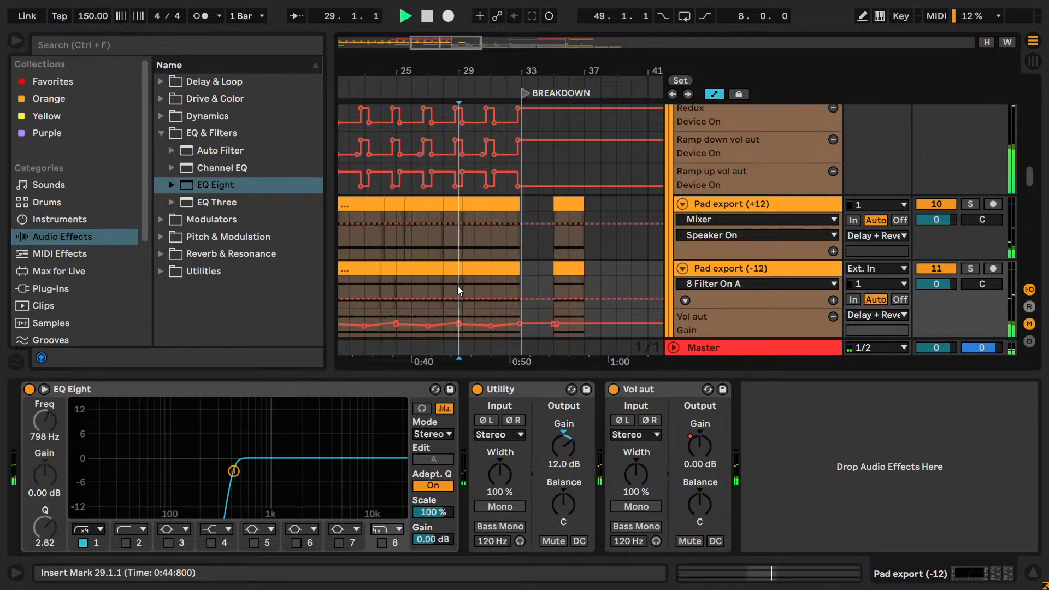
pyautogui.moveTo(457, 286); pyautogui.dragTo(485, 177)
pyautogui.hotkey('ctrl', 'c')
pyautogui.click(555, 180)
pyautogui.hotkey('ctrl', 'v')
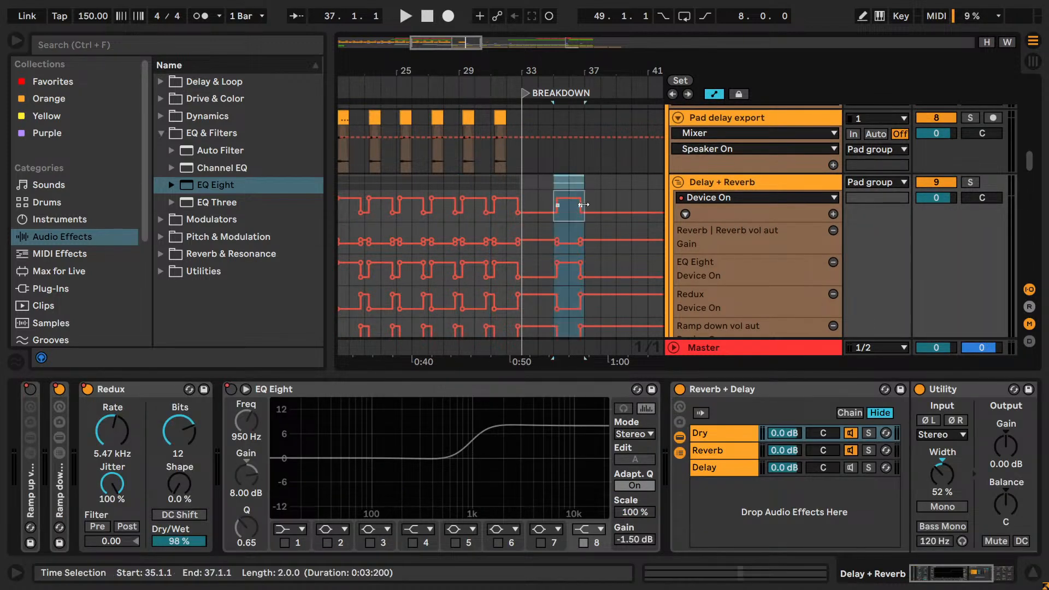
# - Play the pasted pad section from 35.1.1, and the breakdown from bar 33
pyautogui.scroll(-3, 583, 208)
pyautogui.press('space')
pyautogui.scroll(-3, 586, 210)
pyautogui.scroll(1, 589, 212)
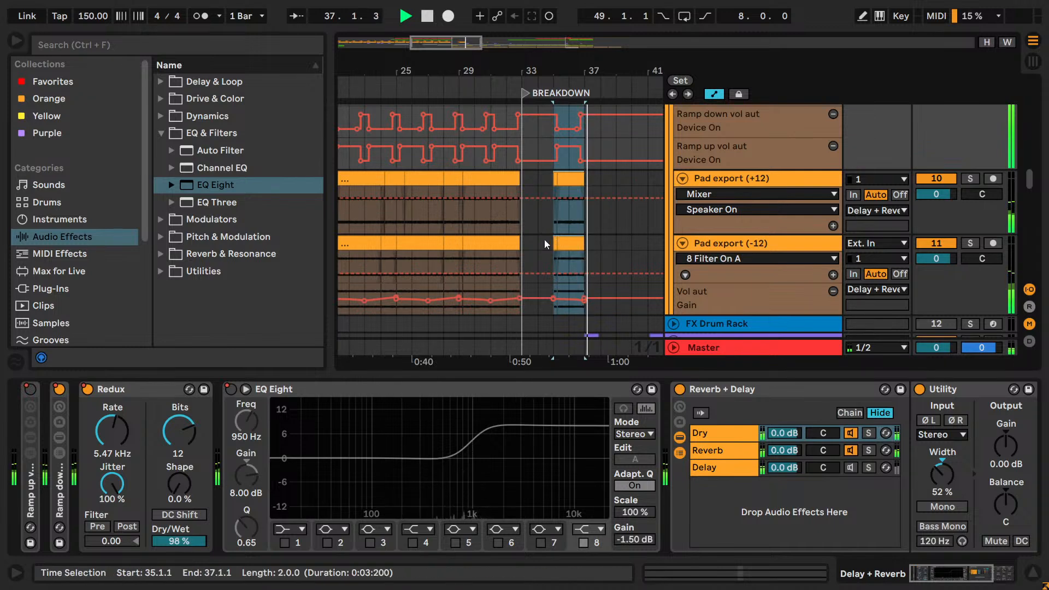
pyautogui.click(529, 222)
pyautogui.press('space')
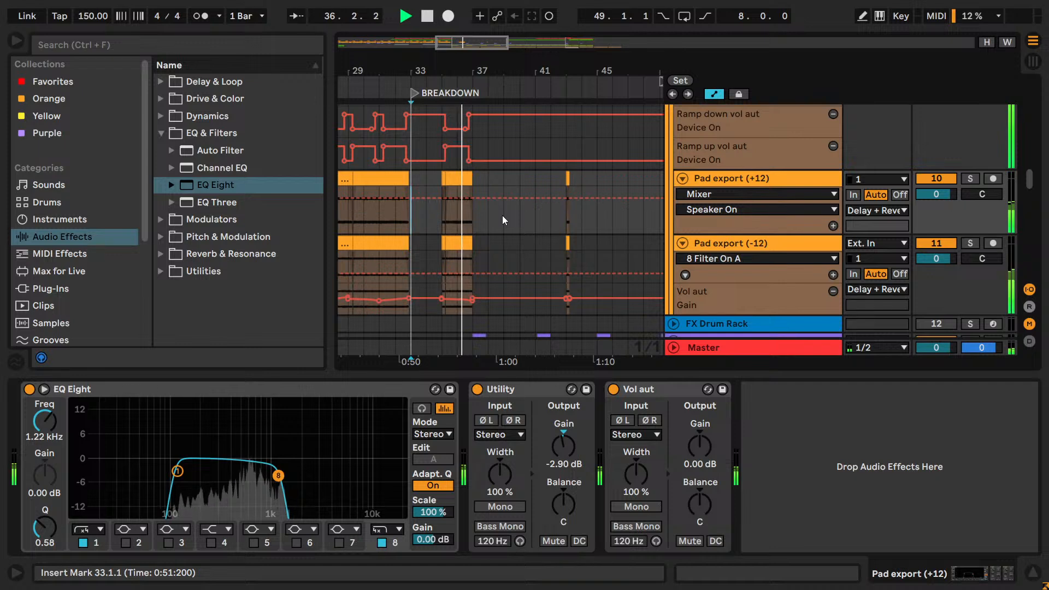
pyautogui.press('space')
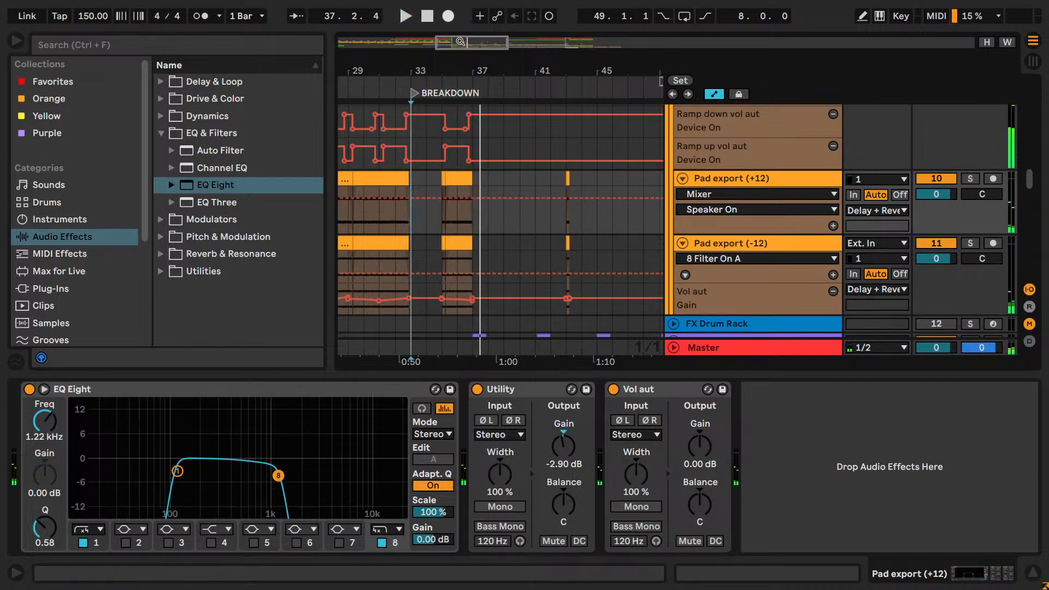
# - Play the drop's pad clips from bar 28 and from bar 25
pyautogui.moveTo(447, 71); pyautogui.dragTo(579, 88)
pyautogui.click(473, 268)
pyautogui.press('space')
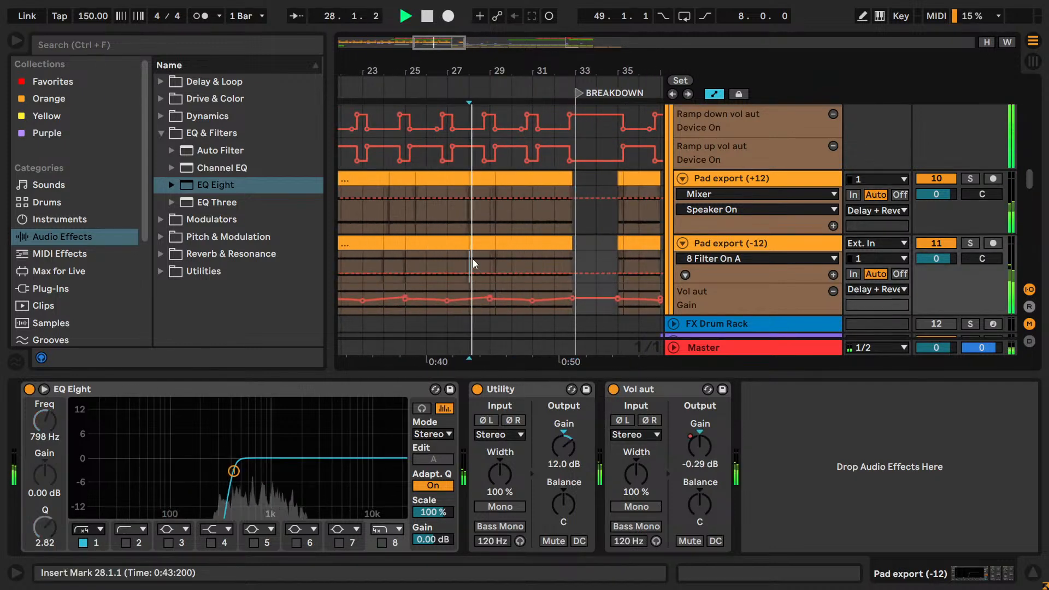
pyautogui.click(407, 257)
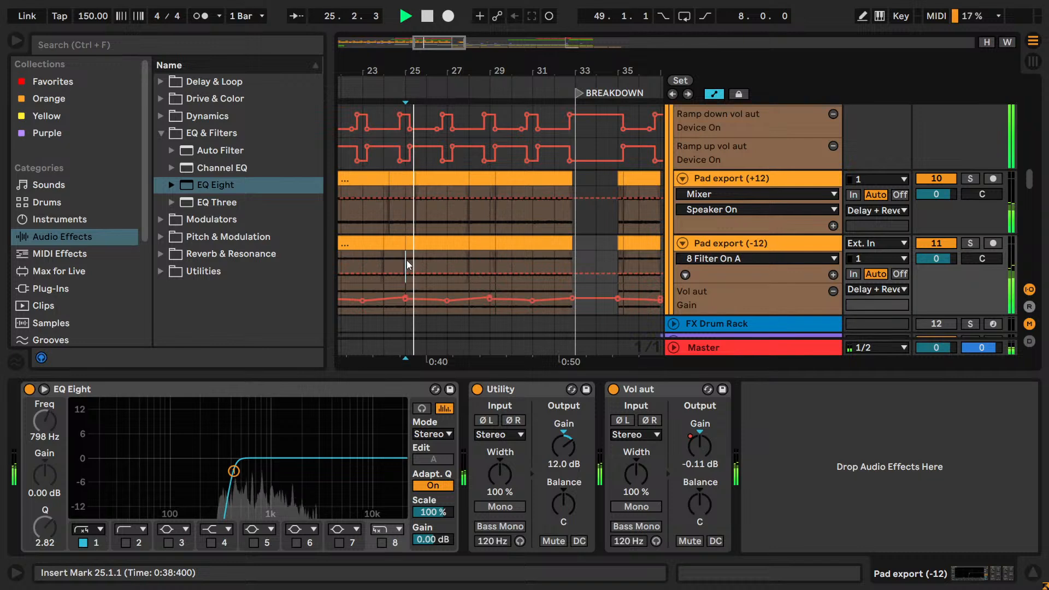
# - Set the grid to 1/2 and select 25.1.1 to 27.2.1 from the Pad export tracks up to Pad delay export
pyautogui.moveTo(415, 227); pyautogui.dragTo(478, 178)
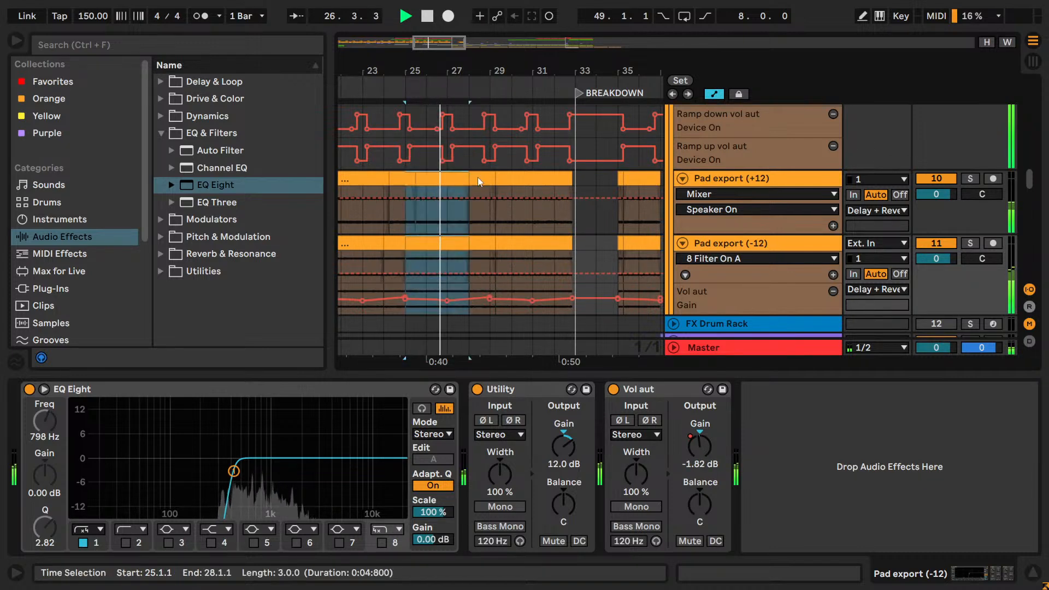
pyautogui.rightClick(488, 206)
pyautogui.click(711, 417)
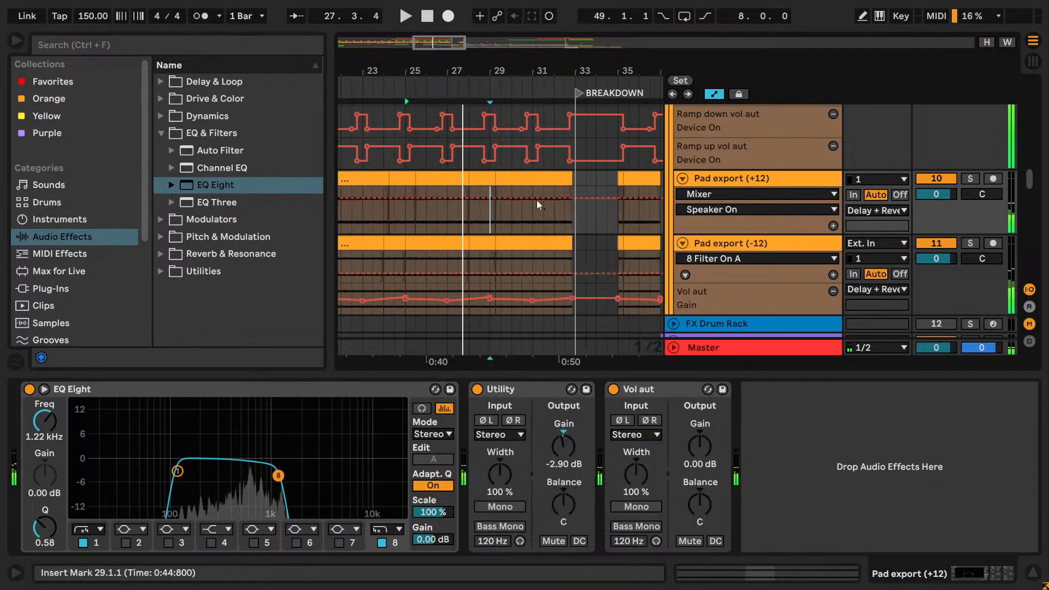
pyautogui.click(415, 262)
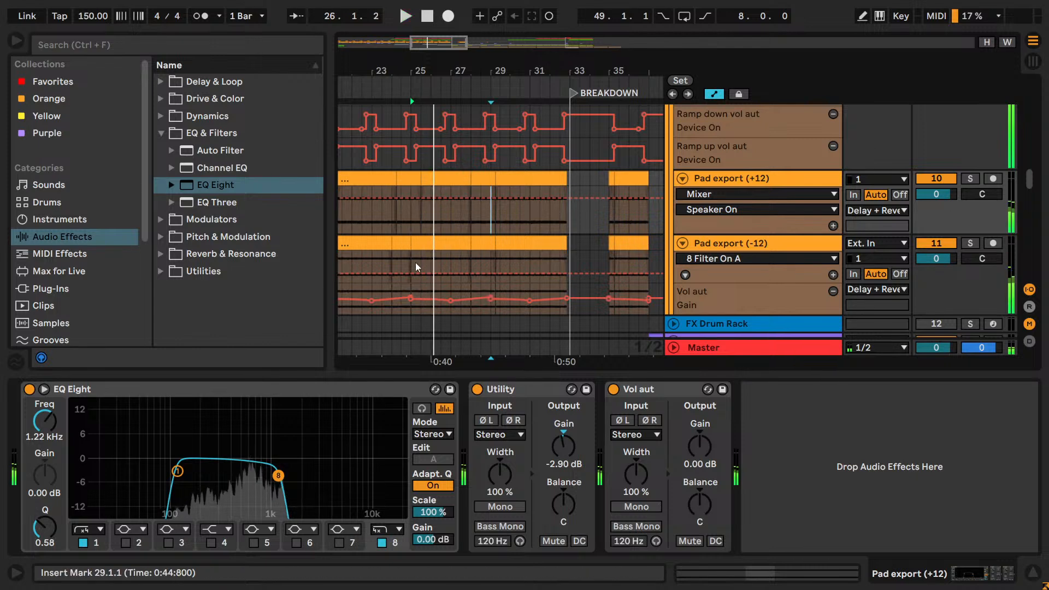
pyautogui.moveTo(415, 261); pyautogui.dragTo(467, 415)
pyautogui.moveTo(453, 356); pyautogui.dragTo(458, 257)
pyautogui.scroll(-7, 503, 274)
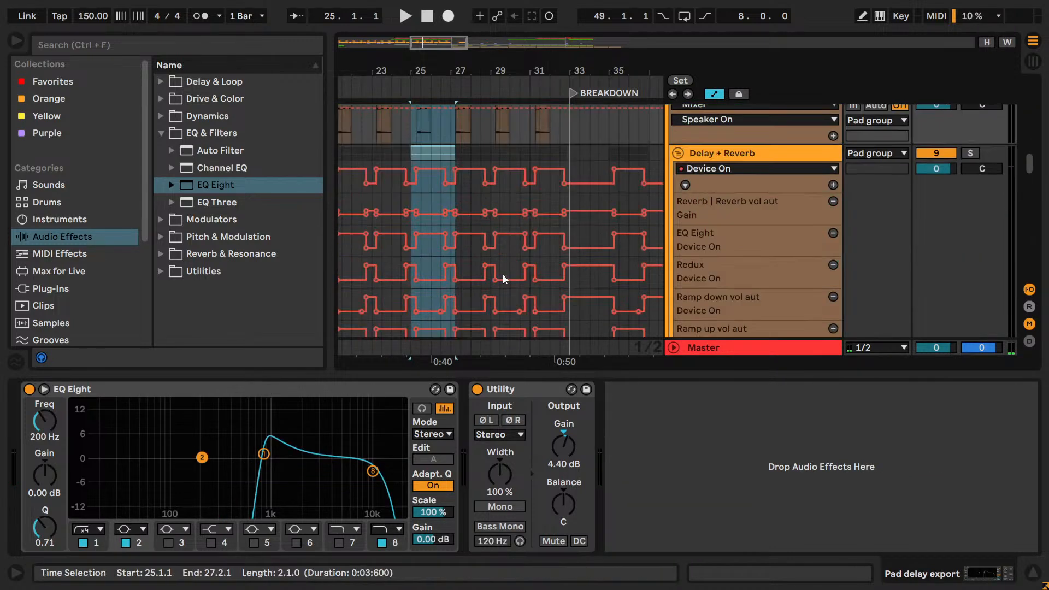
pyautogui.scroll(4, 503, 274)
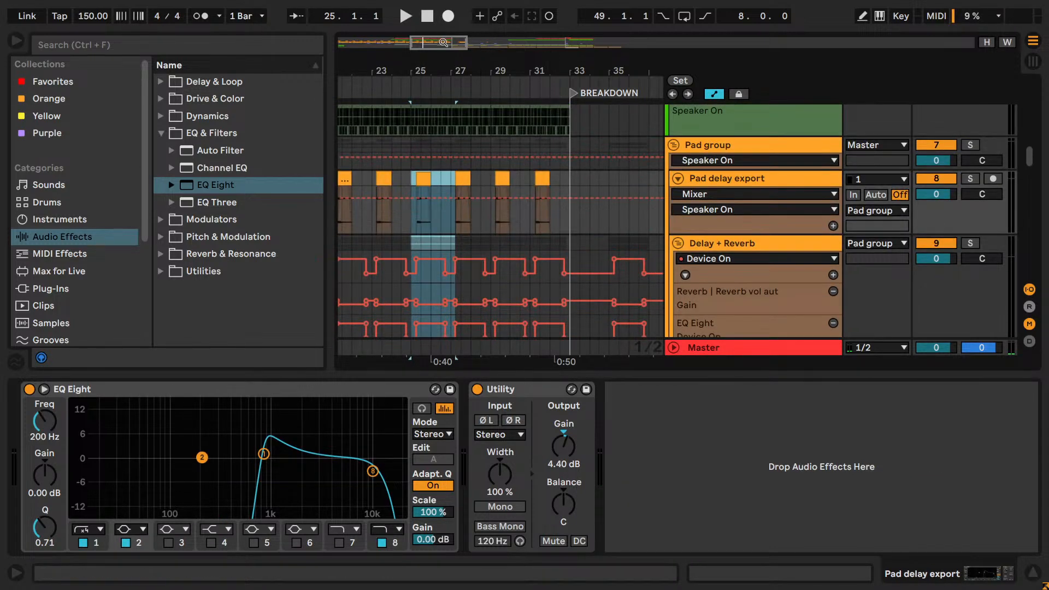
# - Delete the breakdown clips at 35.1.1 to 37.1.1 and at 43.1.1 from Pad export (+12) and Pad export (-12)
pyautogui.moveTo(443, 42); pyautogui.dragTo(485, 42)
pyautogui.scroll(-5, 435, 179)
pyautogui.scroll(-2, 385, 264)
pyautogui.click(386, 242)
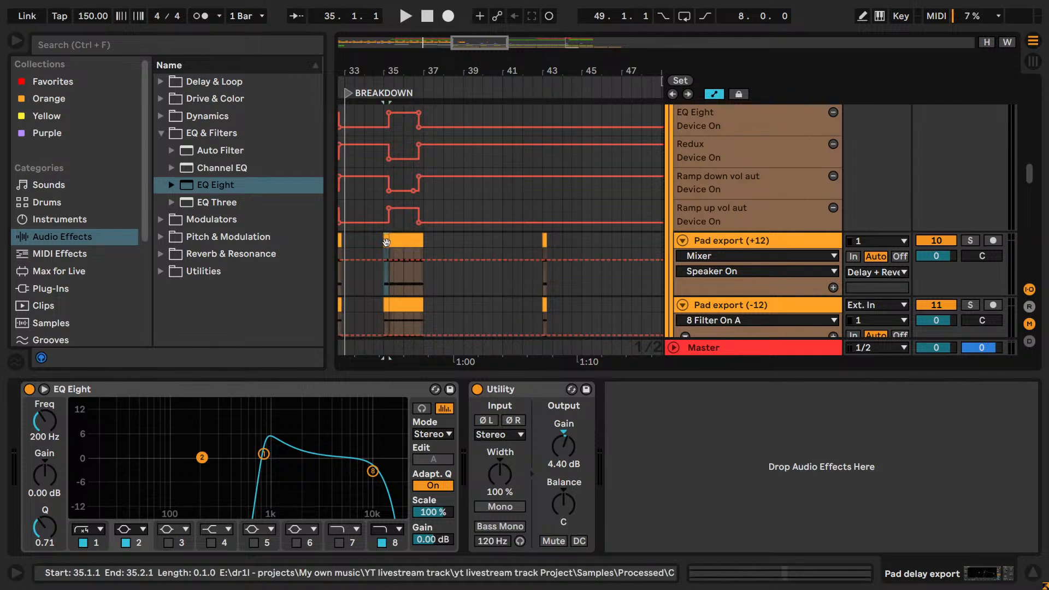
pyautogui.scroll(-3, 399, 251)
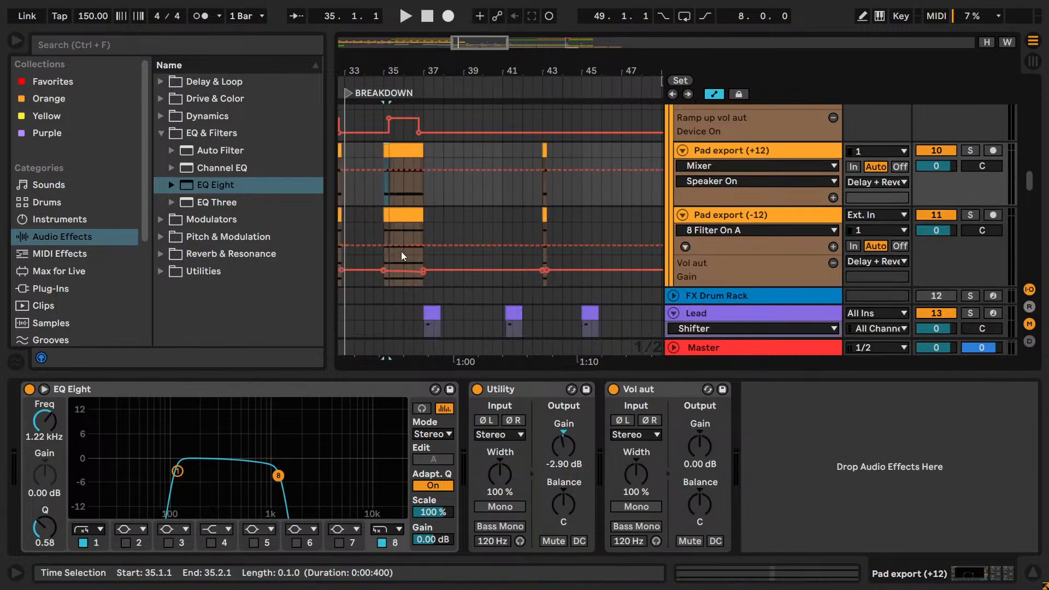
pyautogui.keyDown('shift'); pyautogui.click(401, 215); pyautogui.keyUp('shift')
pyautogui.scroll(2, 538, 279)
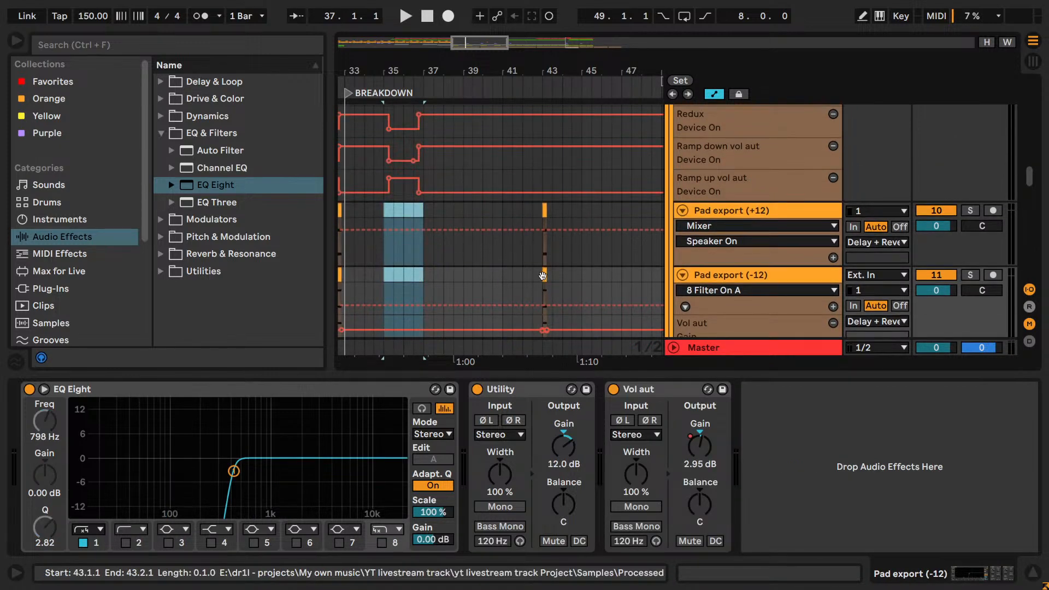
pyautogui.click(544, 276)
pyautogui.keyDown('shift'); pyautogui.click(545, 209); pyautogui.keyUp('shift')
pyautogui.press('Delete')
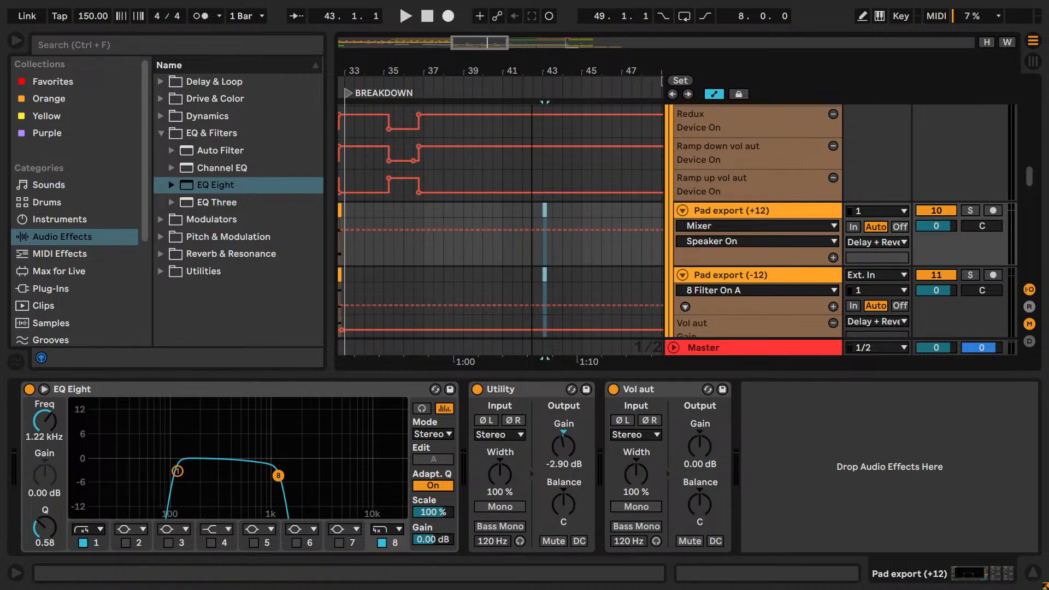
# - Play the drop's pads from 24.3.1, 24.1.1 and 25.1.1 to find the section's start
pyautogui.moveTo(479, 43); pyautogui.dragTo(429, 43)
pyautogui.click(449, 249)
pyautogui.press('space')
pyautogui.click(454, 246)
pyautogui.press('space')
pyautogui.press('space')
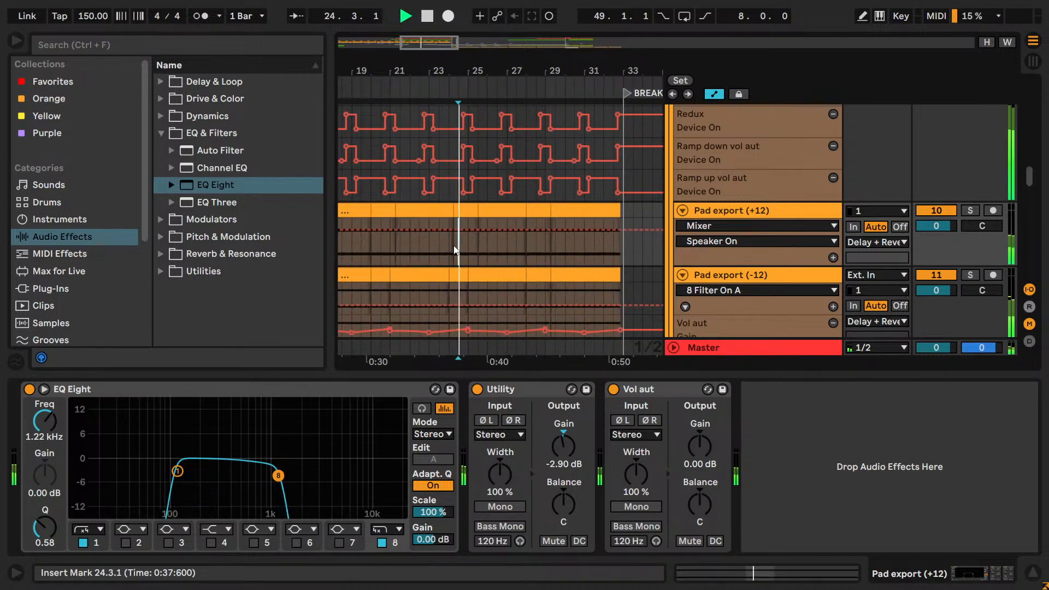
pyautogui.click(451, 193)
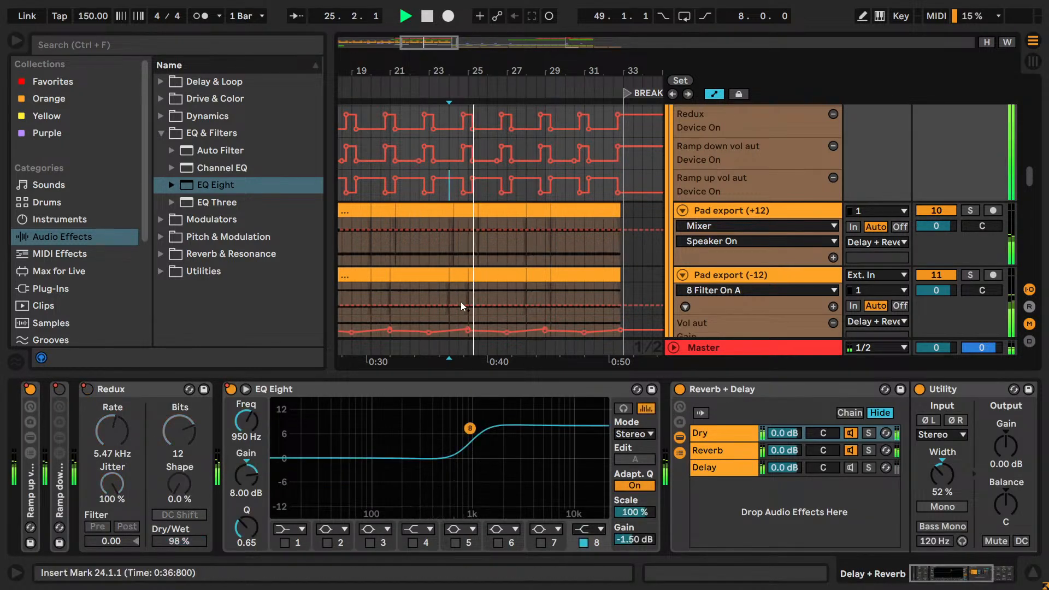
pyautogui.click(471, 291)
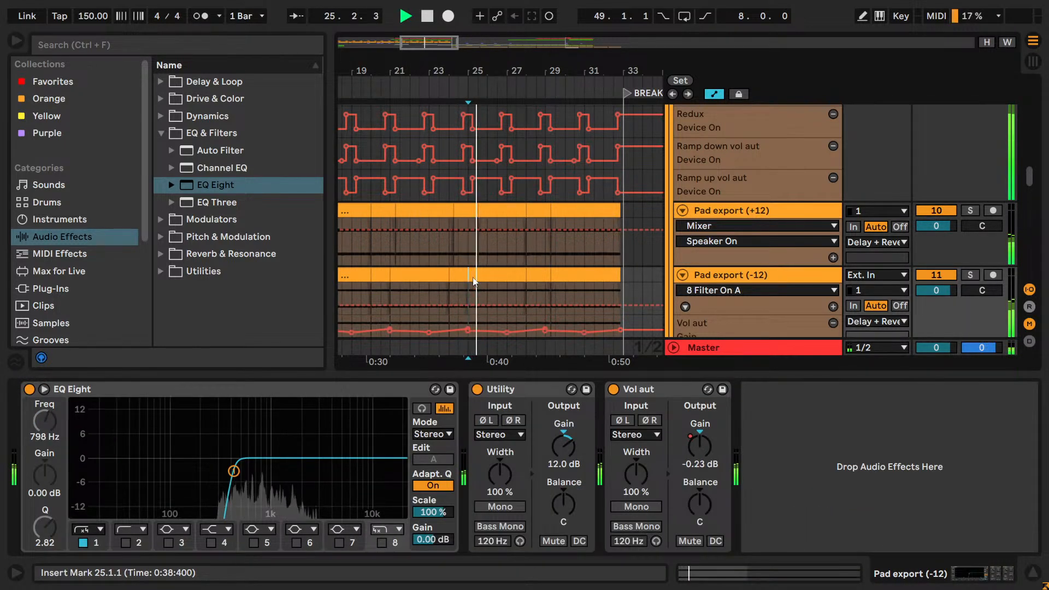
# - Set the grid to 1/4 and play the drop's pads from 24.4.1
pyautogui.rightClick(511, 250)
pyautogui.click(523, 477)
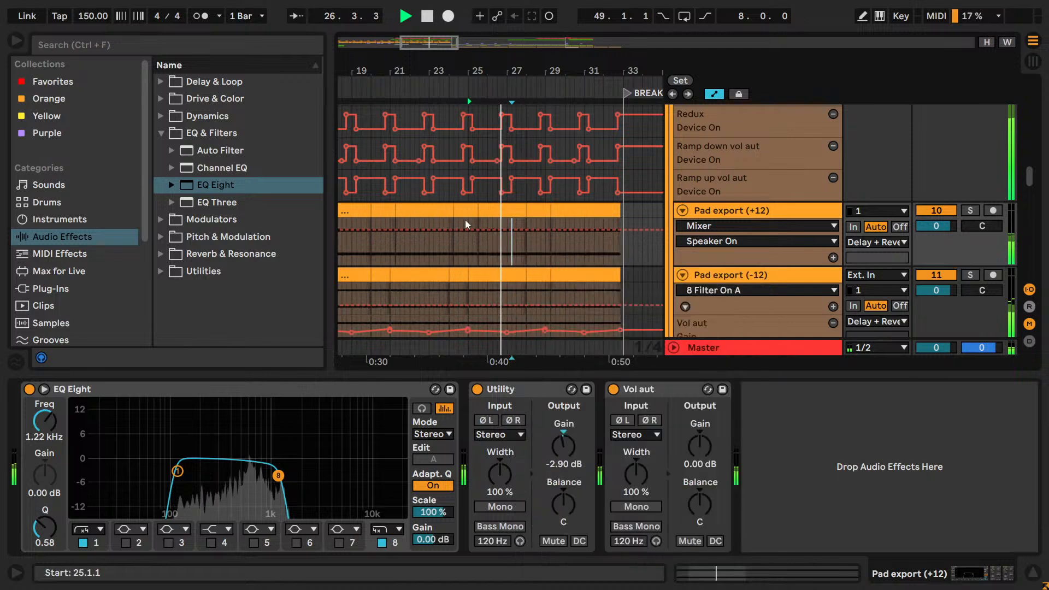
pyautogui.moveTo(425, 44); pyautogui.dragTo(427, 71)
pyautogui.press('space')
pyautogui.click(424, 289)
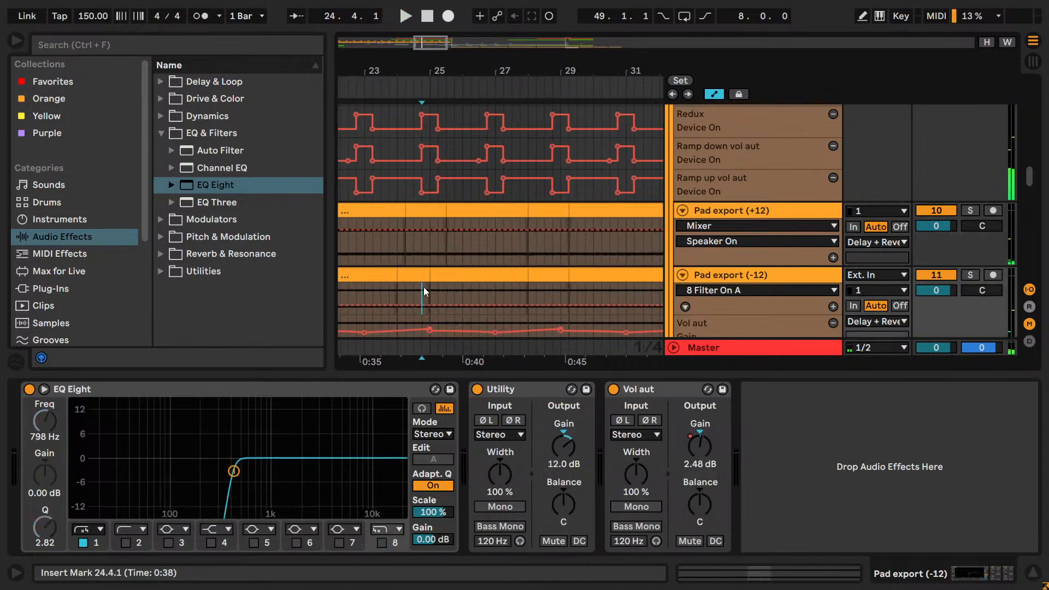
pyautogui.press('space')
# - Copy 25.1.1 to 27.2.1 from the Pad export tracks through Delay + Reverb, including automation, and paste it at 35.1.1 in the breakdown
pyautogui.moveTo(431, 288); pyautogui.dragTo(504, 194)
pyautogui.press('space')
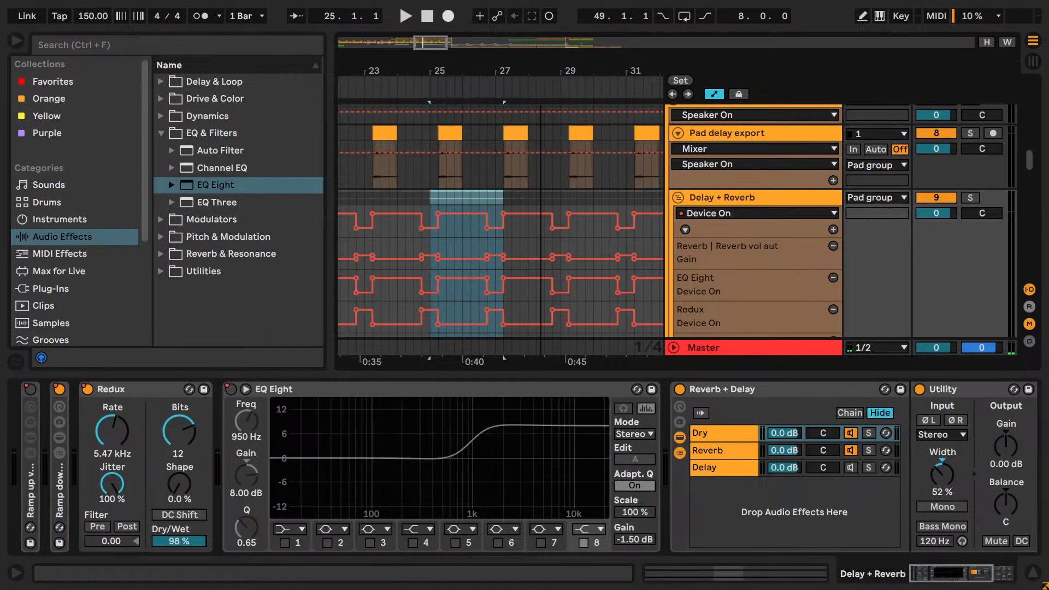
pyautogui.hscroll(5, 454, 190)
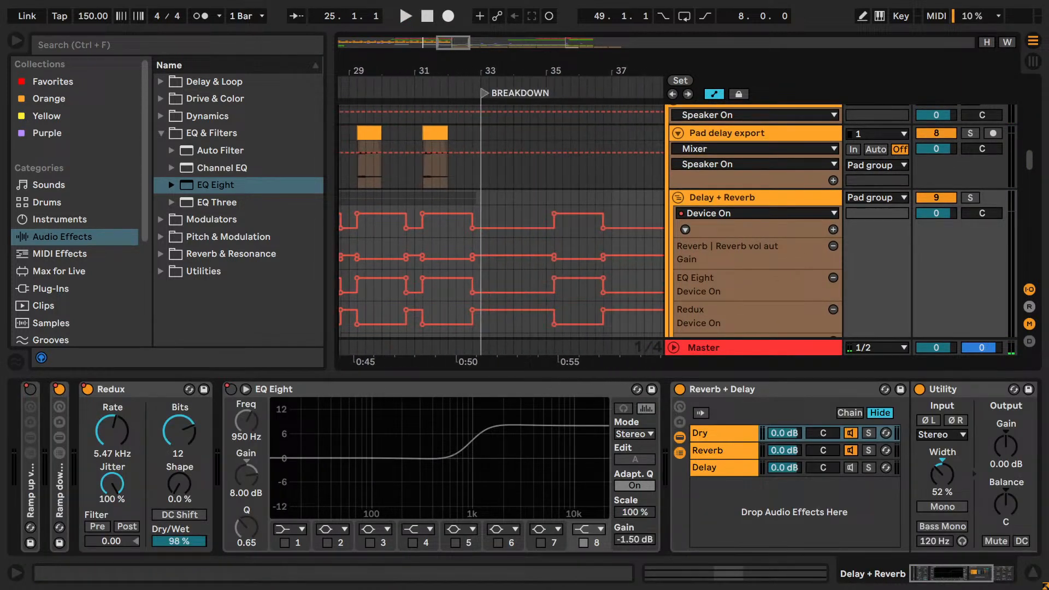
pyautogui.click(451, 197)
pyautogui.hotkey('ctrl', 'v')
# - Play the pasted pad section from 35.1.1 and check its clips and automation
pyautogui.click(444, 197)
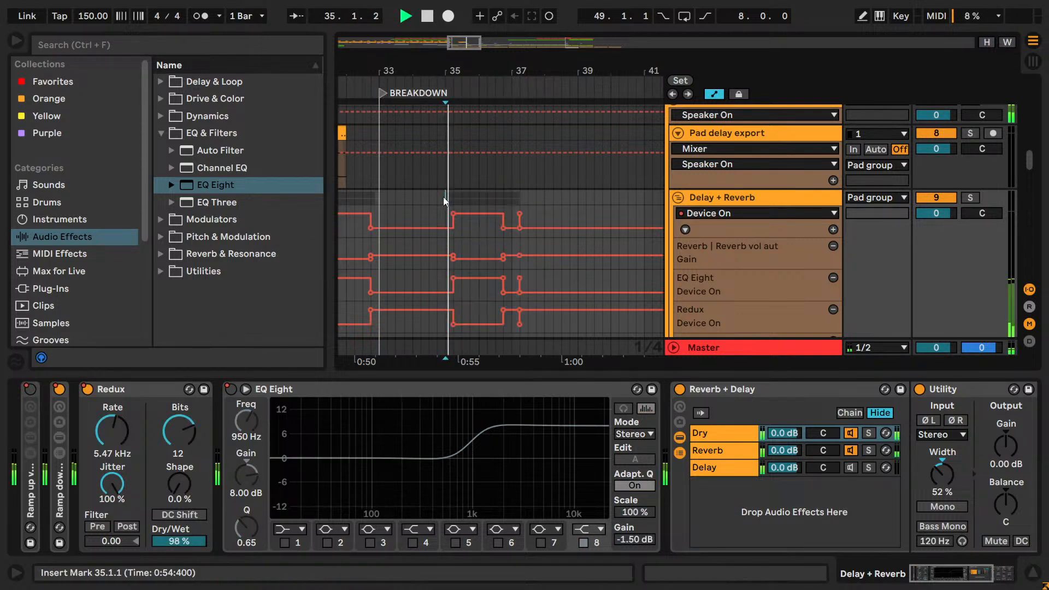
pyautogui.press('space')
pyautogui.scroll(-5, 493, 211)
pyautogui.scroll(-2, 542, 237)
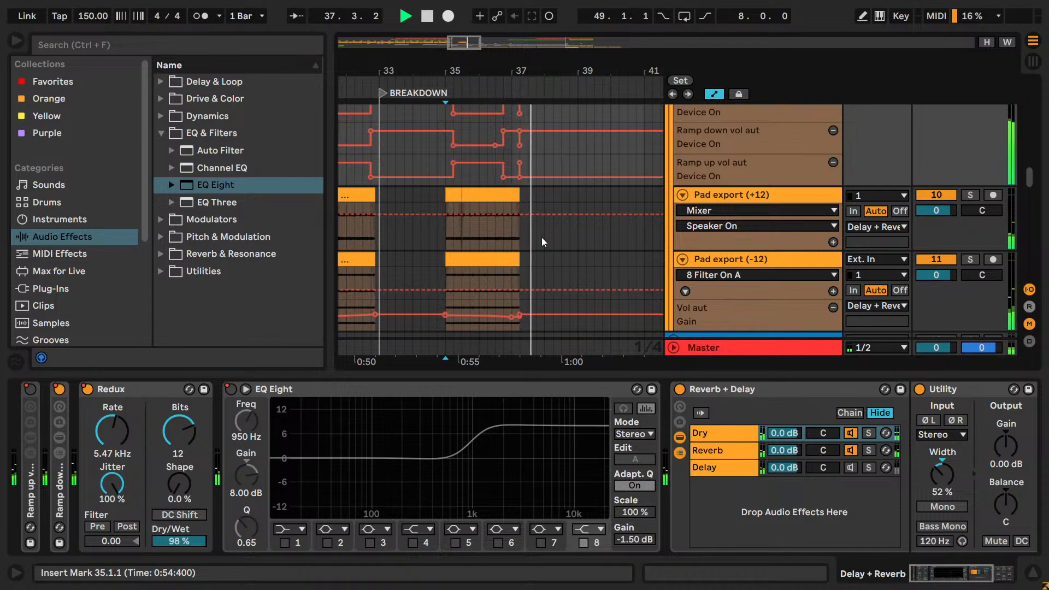
pyautogui.moveTo(529, 71); pyautogui.dragTo(450, 63)
pyautogui.press('space')
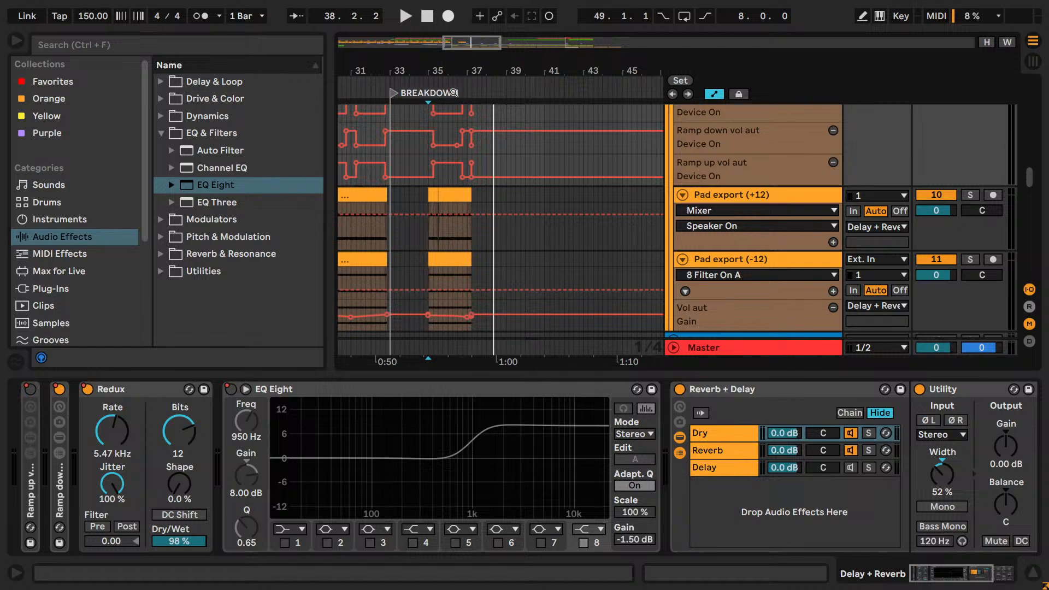
# - Paste the copied pad section with its automation again at 39.1.1, starting on the Delay + Reverb track
pyautogui.click(506, 198)
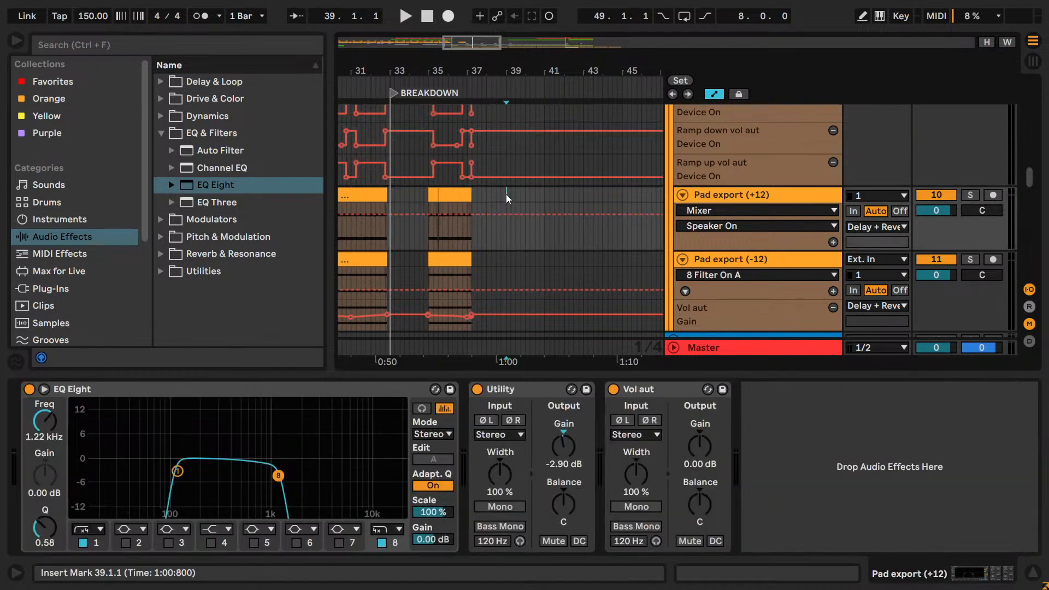
pyautogui.scroll(-3, 506, 198)
pyautogui.click(507, 170)
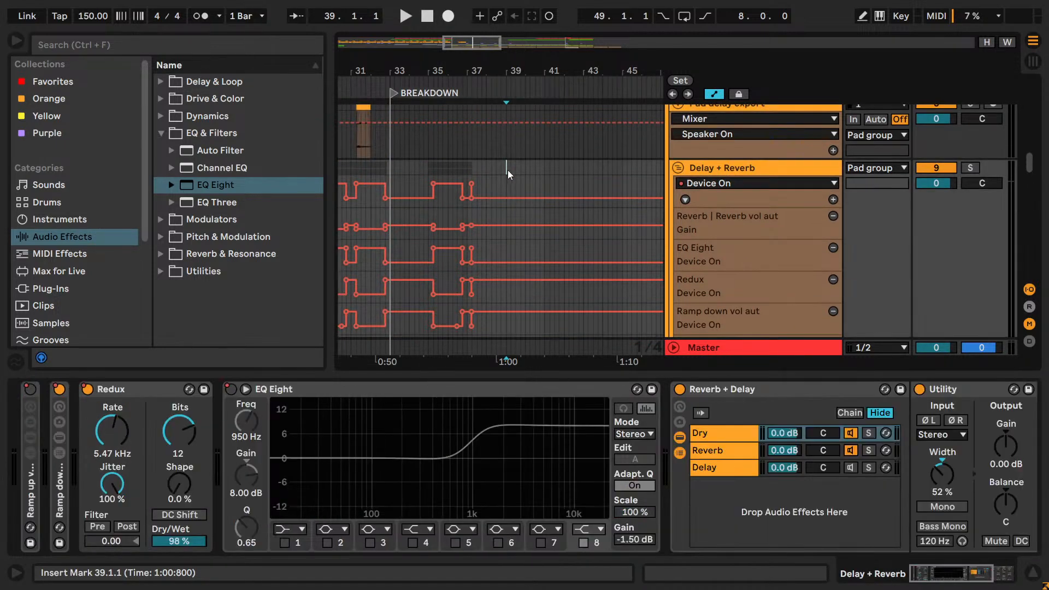
pyautogui.hotkey('ctrl', 'v')
# - Duplicate the Delay + Reverb group's range from 33.1.1 to 41.1.1 three times, filling the breakdown up to 65.1.1
pyautogui.moveTo(508, 71); pyautogui.dragTo(458, 64)
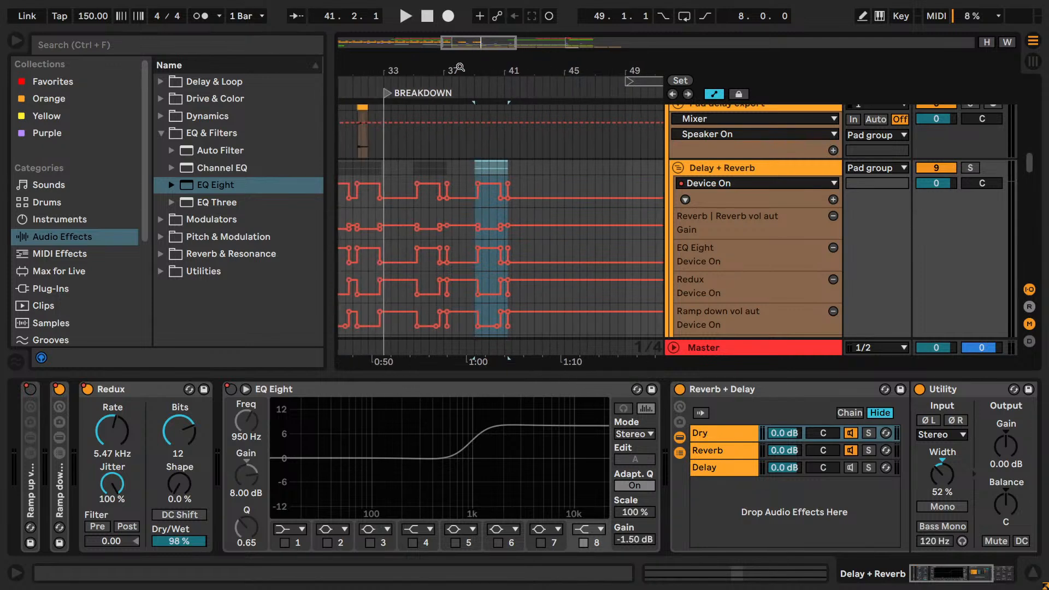
pyautogui.moveTo(383, 169); pyautogui.dragTo(504, 163)
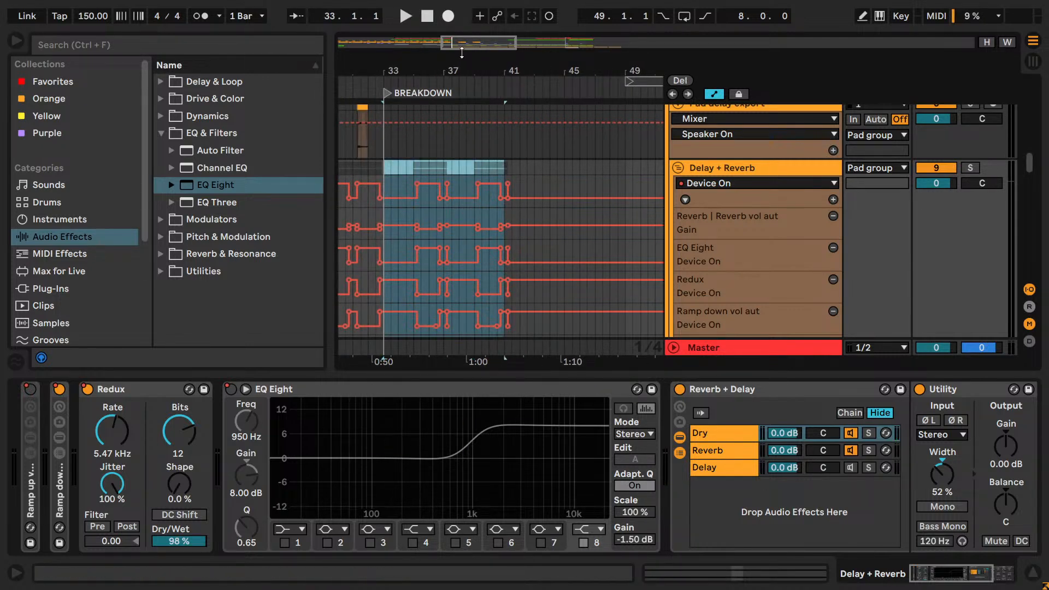
pyautogui.moveTo(462, 53); pyautogui.dragTo(407, 39)
pyautogui.hotkey('ctrl', 'd')
pyautogui.hotkey('ctrl', 'd')
pyautogui.hotkey('ctrl', 'd')
pyautogui.scroll(-4, 584, 214)
pyautogui.scroll(1, 585, 214)
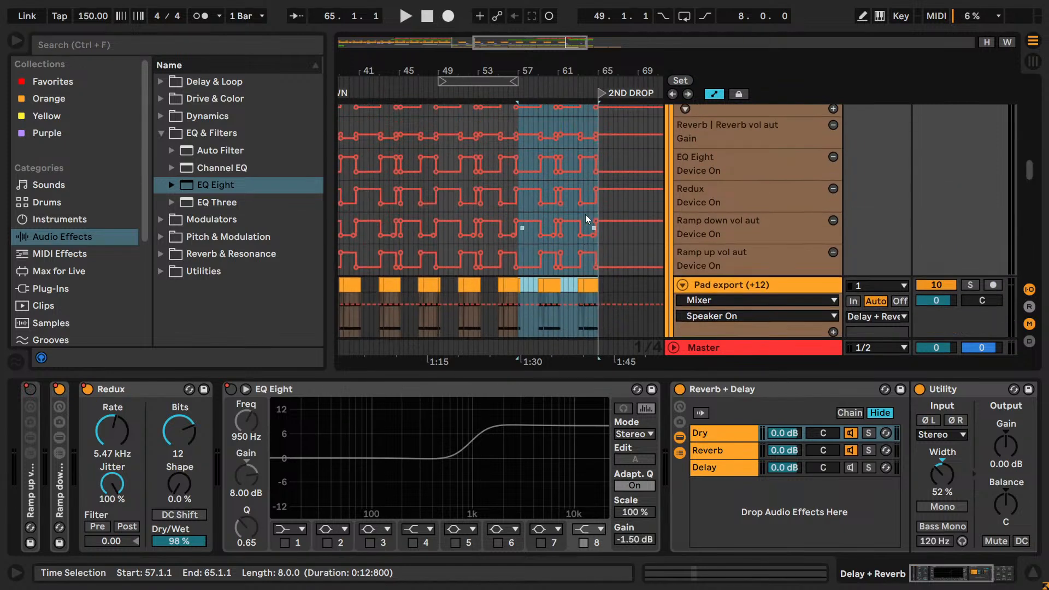
# - Try to duplicate the eight-bar pad section once more into the 2nd drop, from 65.1.1 to 73.1.1
pyautogui.moveTo(531, 37); pyautogui.dragTo(579, 48)
pyautogui.hotkey('ctrl', 'd')
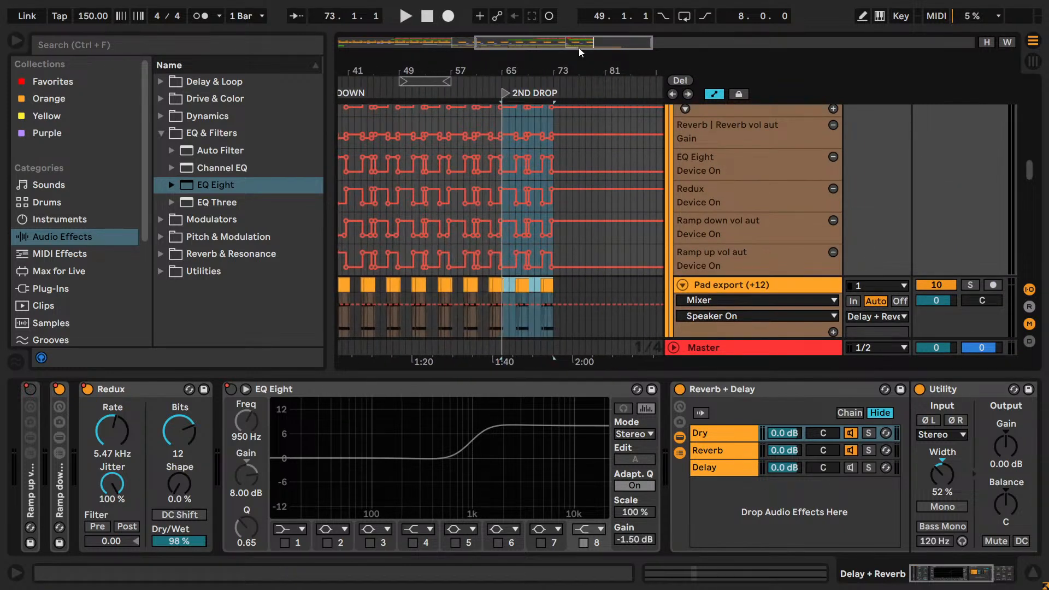
pyautogui.hotkey('ctrl', 'z')
# - Save the project and play the start of the breakdown from 33.1.1
pyautogui.moveTo(506, 42); pyautogui.dragTo(452, 47)
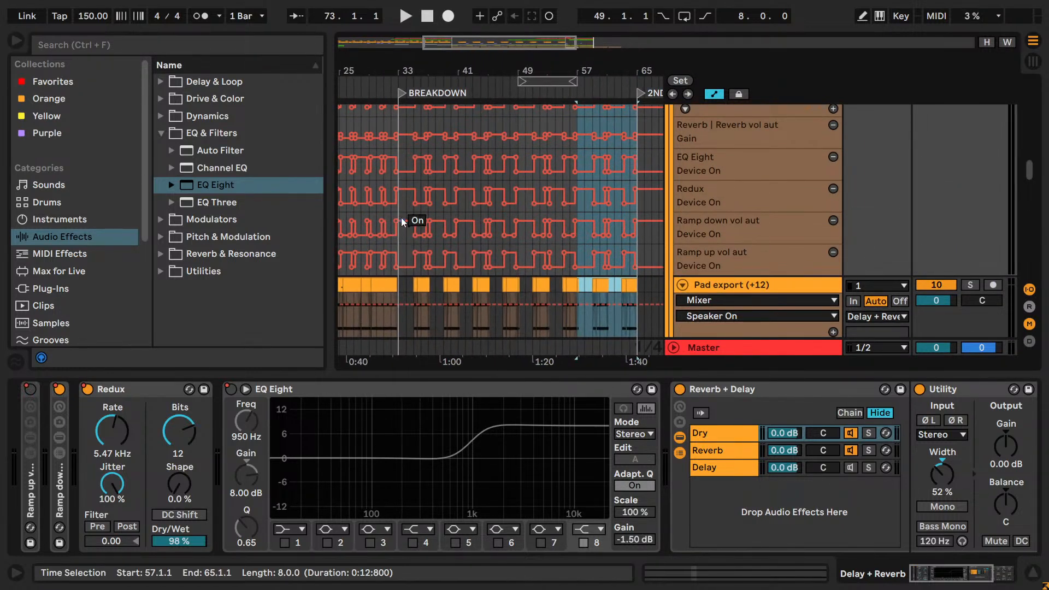
pyautogui.press('Left')
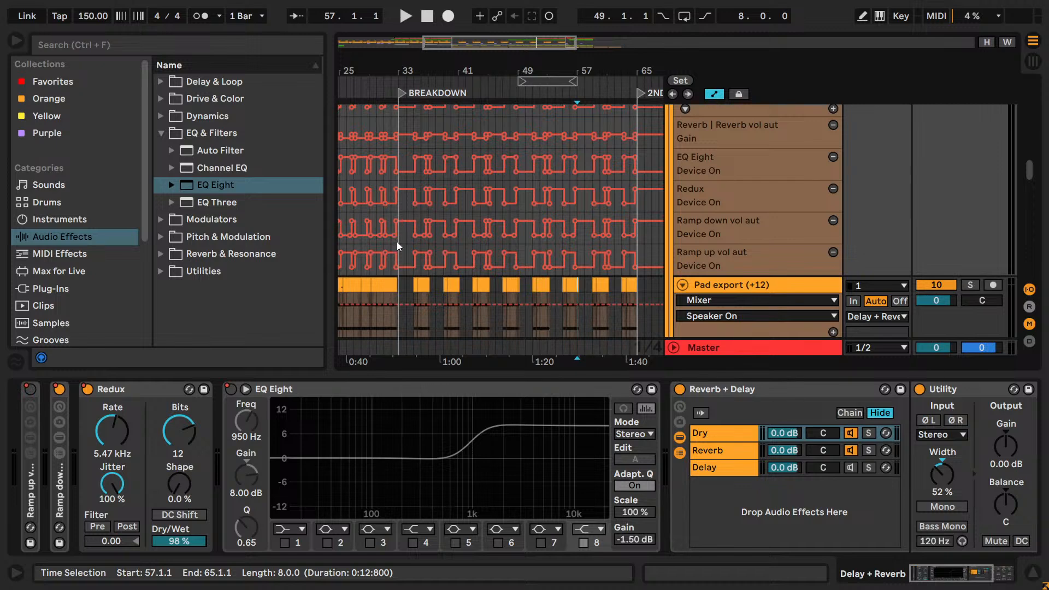
pyautogui.hotkey('ctrl', 's')
pyautogui.click(398, 241)
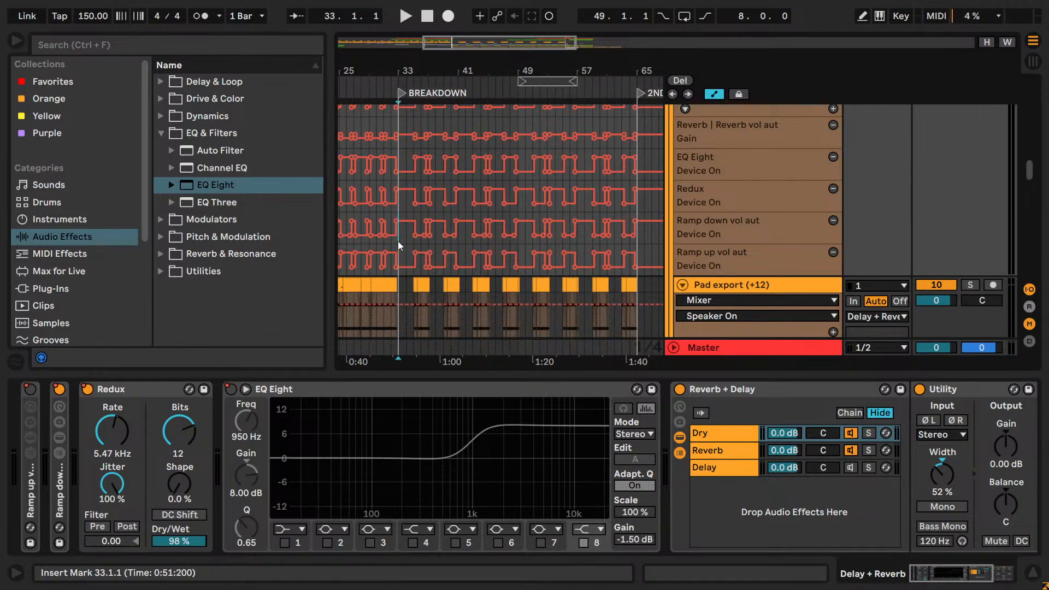
pyautogui.press('space')
pyautogui.scroll(-5, 432, 243)
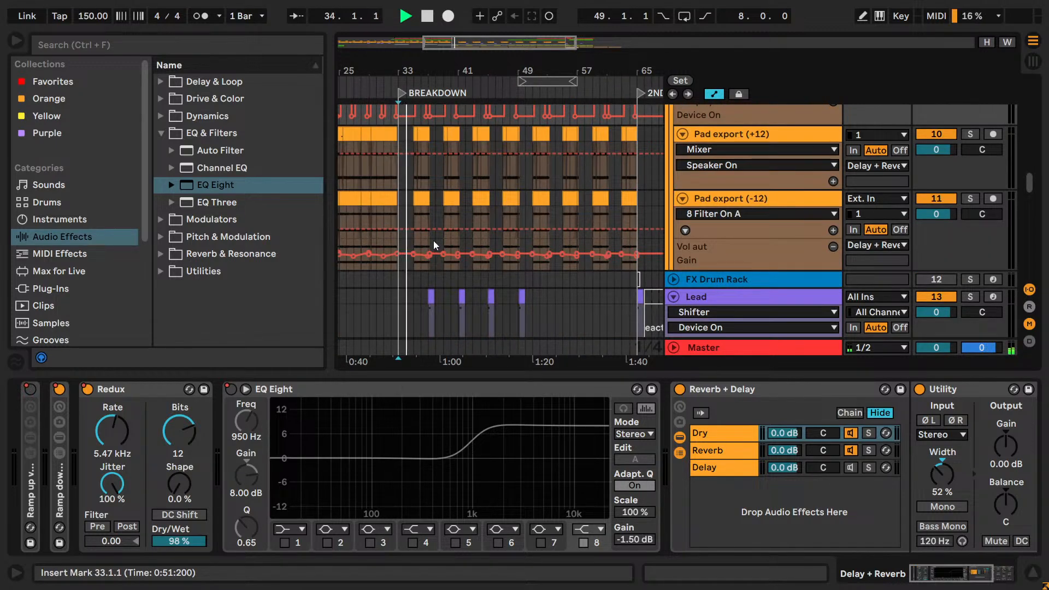
pyautogui.press('space')
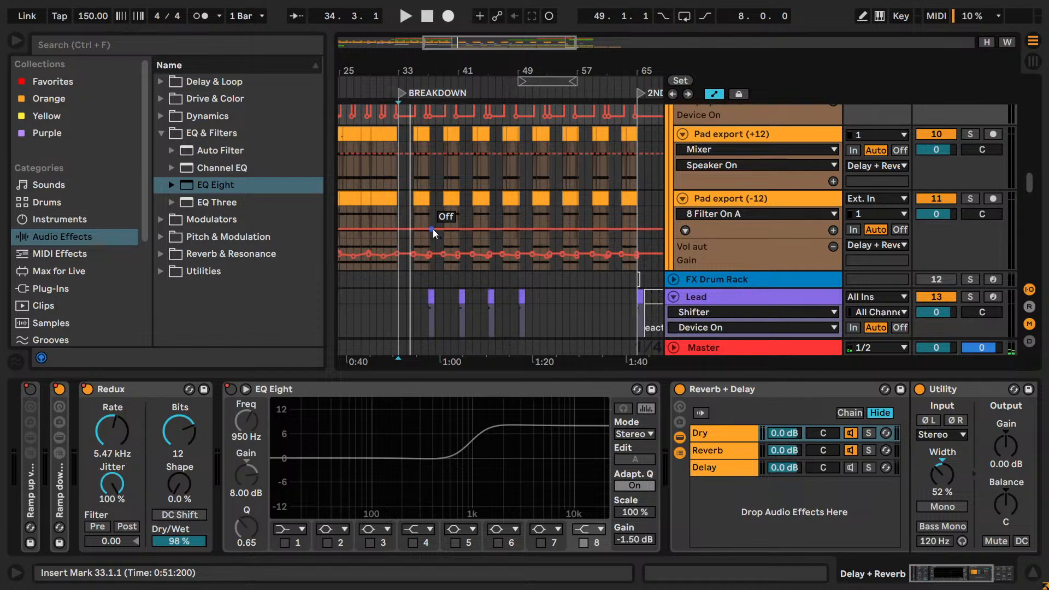
pyautogui.click(432, 228)
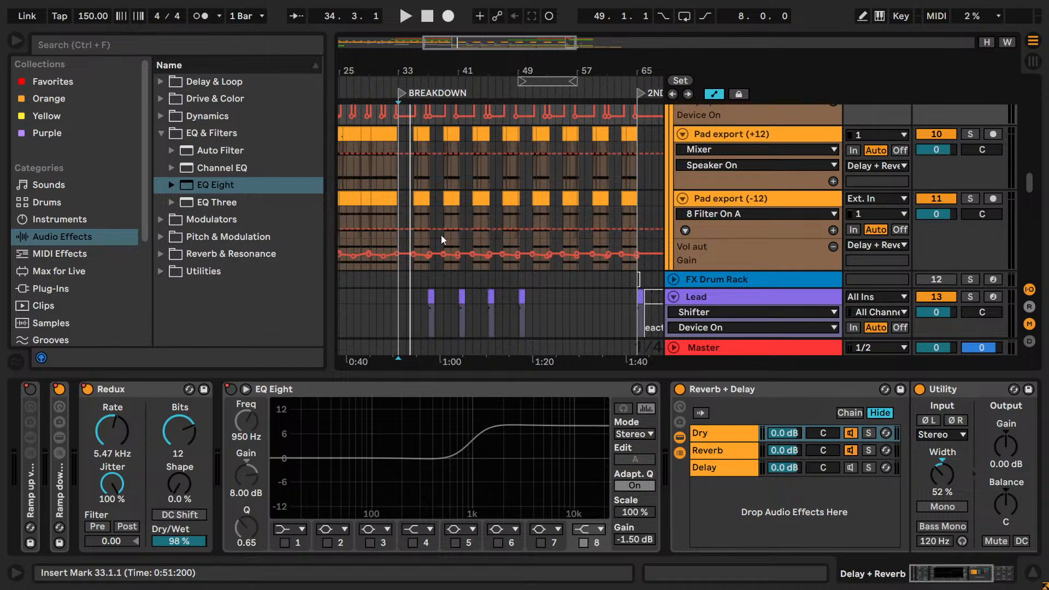
# - Set the fixed grid to 2 Bars and play the breakdown from 33.1.1
pyautogui.rightClick(399, 212)
pyautogui.click(575, 400)
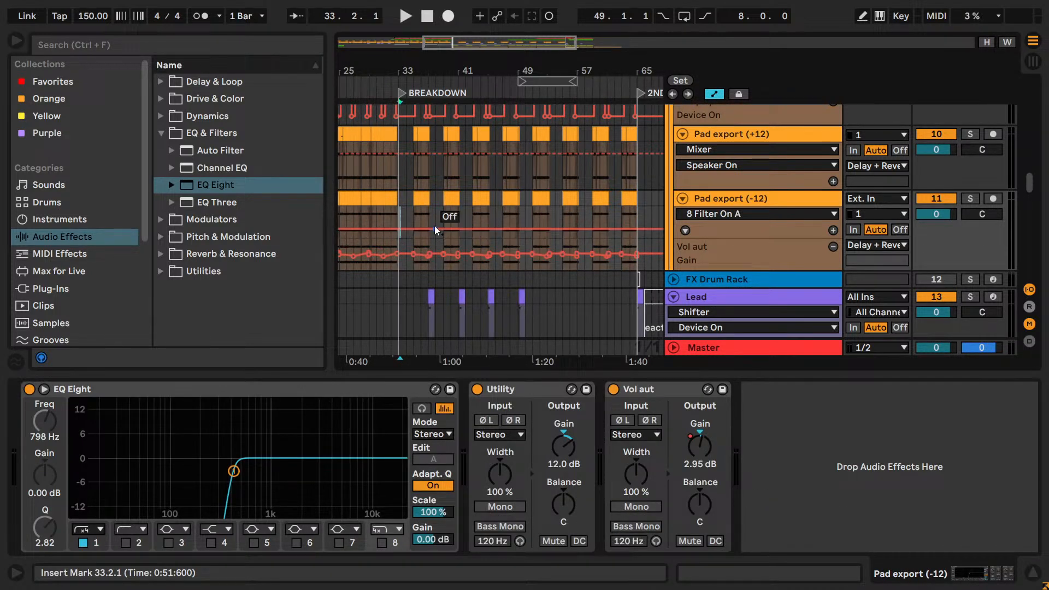
pyautogui.rightClick(410, 200)
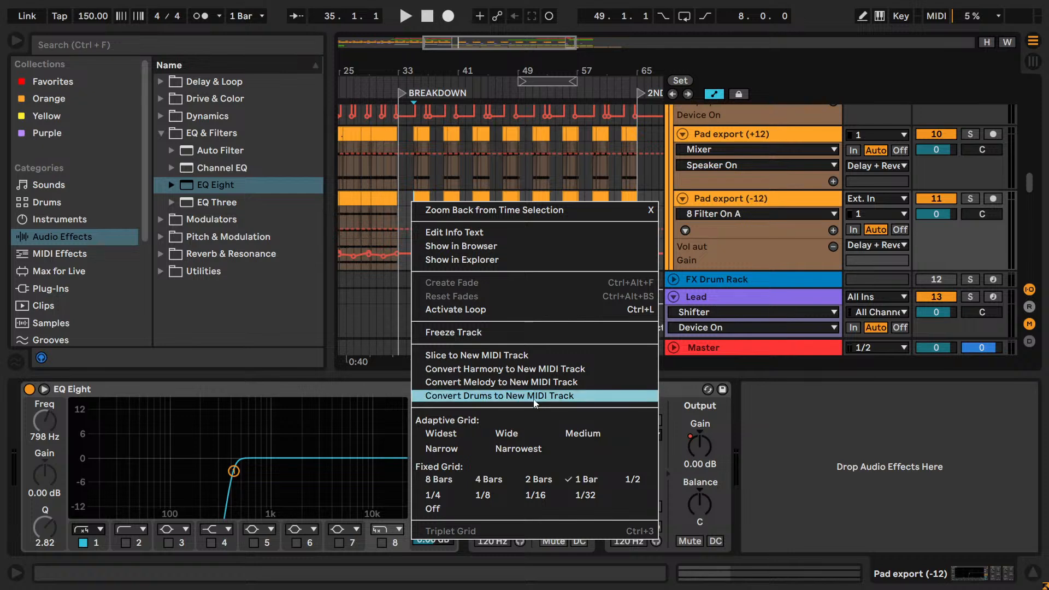
pyautogui.click(538, 480)
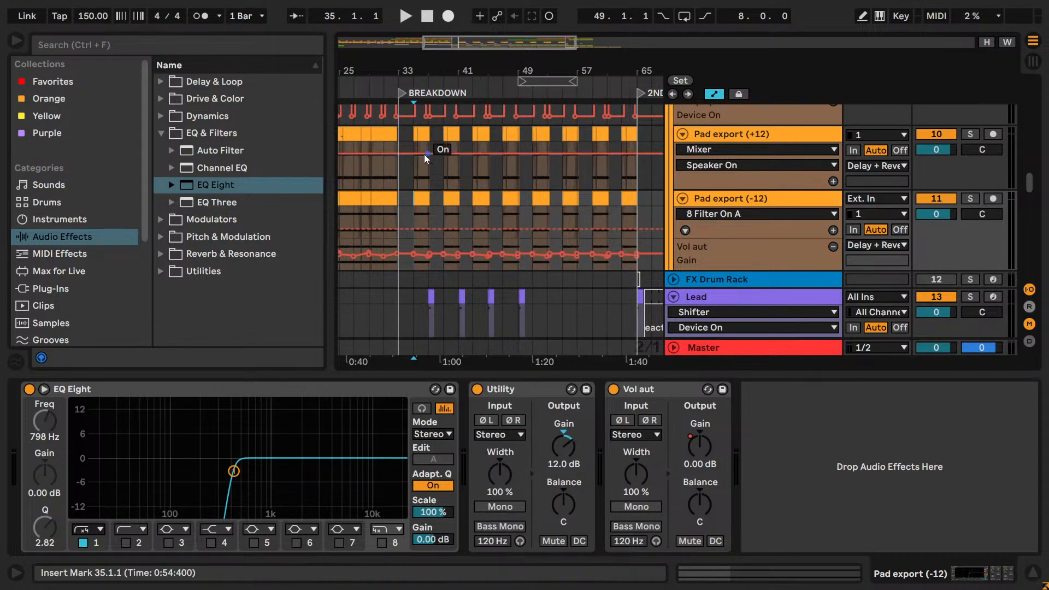
pyautogui.click(401, 184)
pyautogui.press('space')
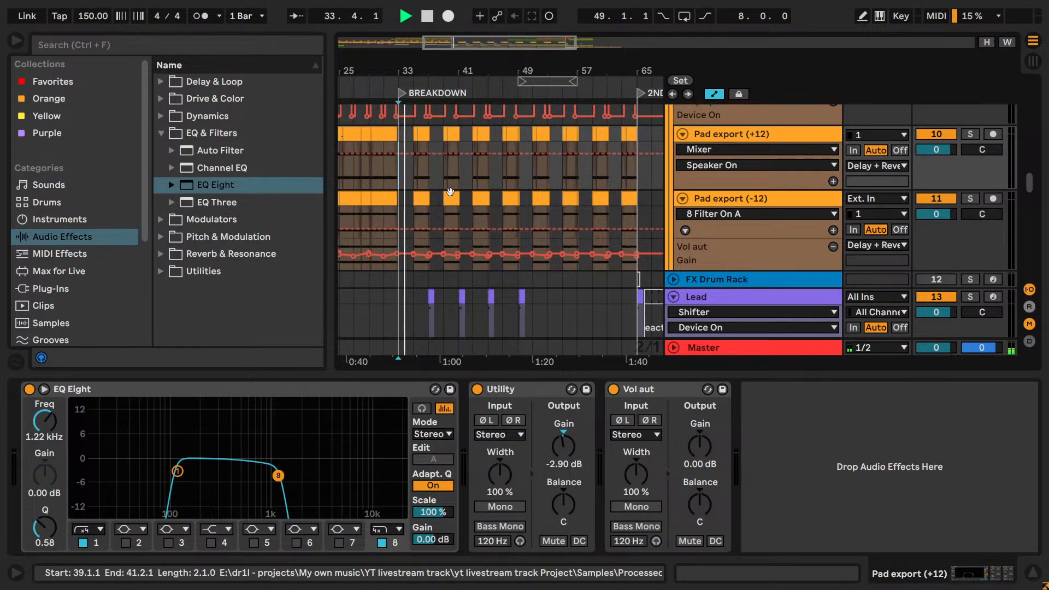
# - Delete the pad clips from 39.1.1 to 41.2.1 on both Pad export (+12) and Pad export (-12)
pyautogui.scroll(3, 572, 159)
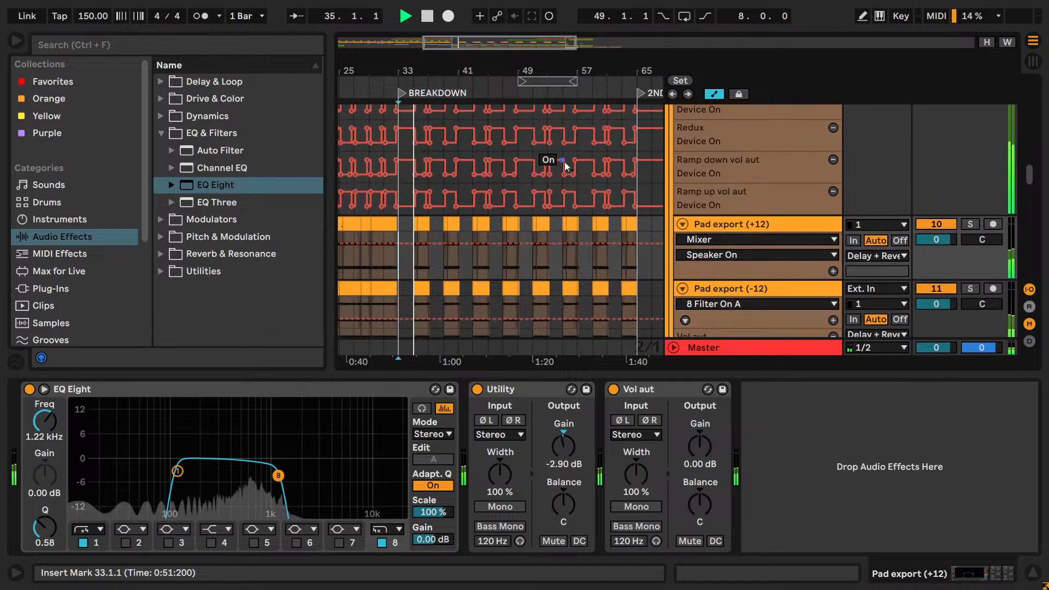
pyautogui.moveTo(510, 70); pyautogui.dragTo(572, 96)
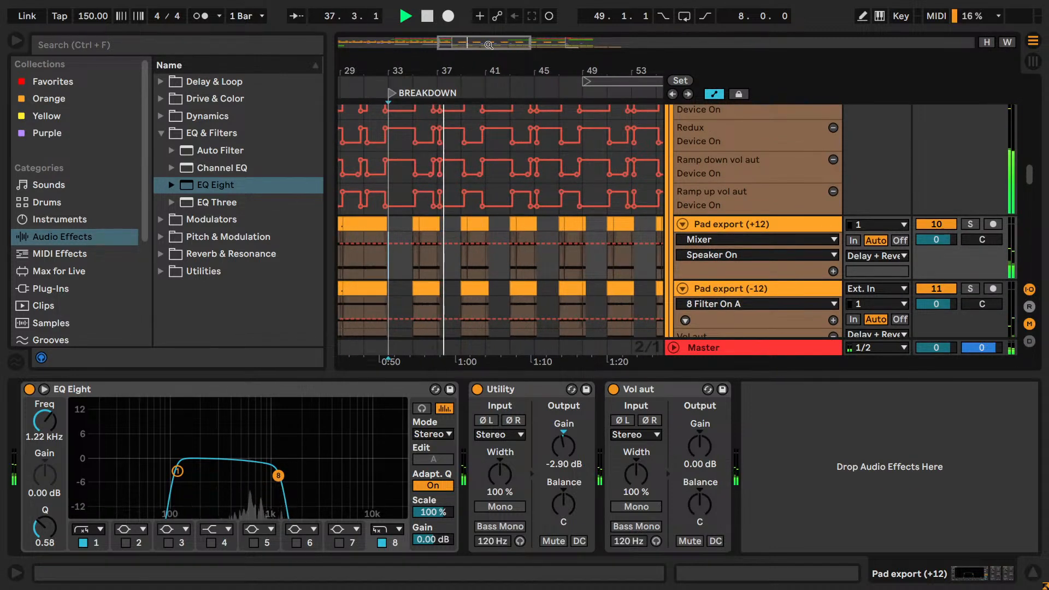
pyautogui.moveTo(475, 45); pyautogui.dragTo(474, 60)
pyautogui.scroll(-2, 469, 264)
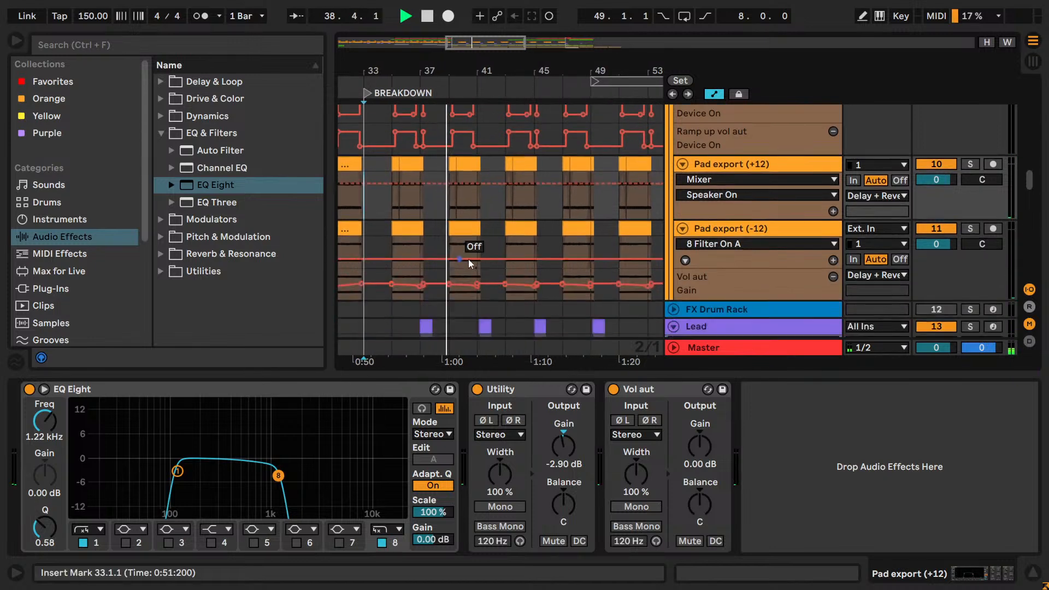
pyautogui.click(468, 229)
pyautogui.keyDown('shift'); pyautogui.click(473, 165); pyautogui.keyUp('shift')
pyautogui.press('Delete')
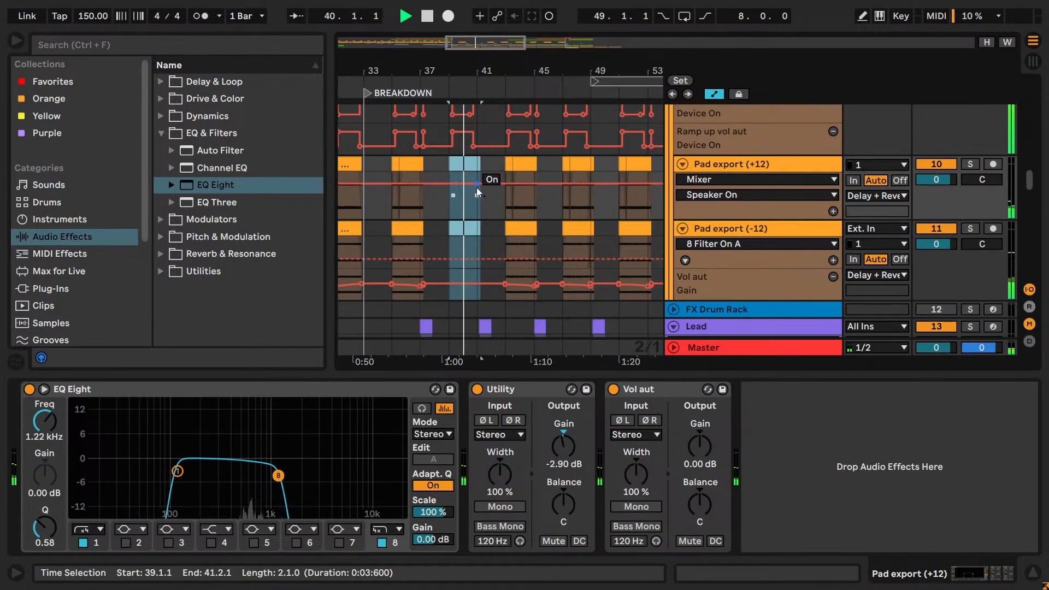
# - Delete the Pad export (+12) clip from 47.1.1 to 49.2.1 in the breakdown
pyautogui.scroll(5, 477, 188)
pyautogui.scroll(-1, 475, 328)
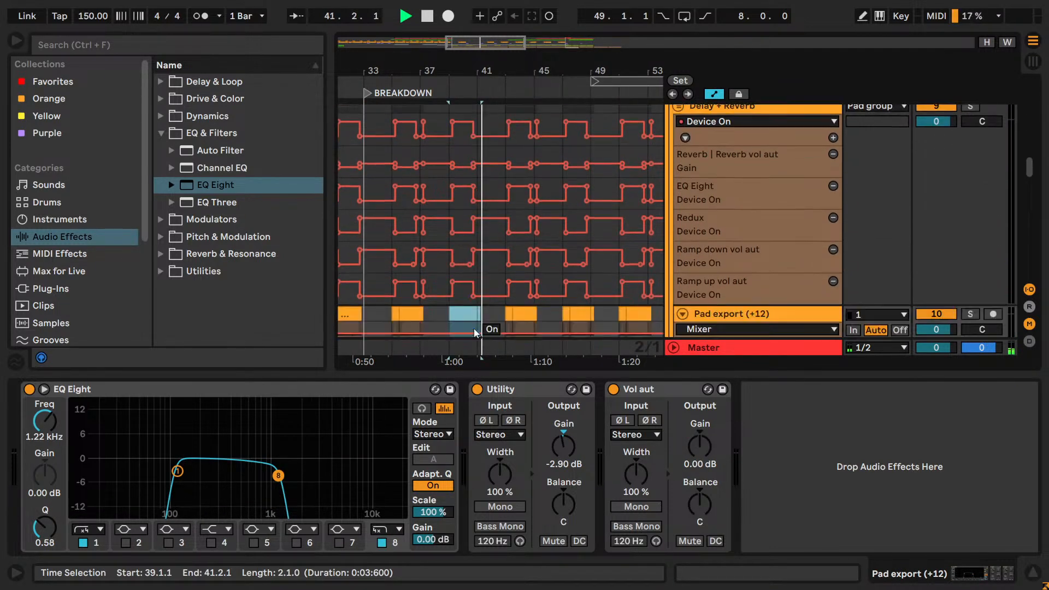
pyautogui.click(572, 316)
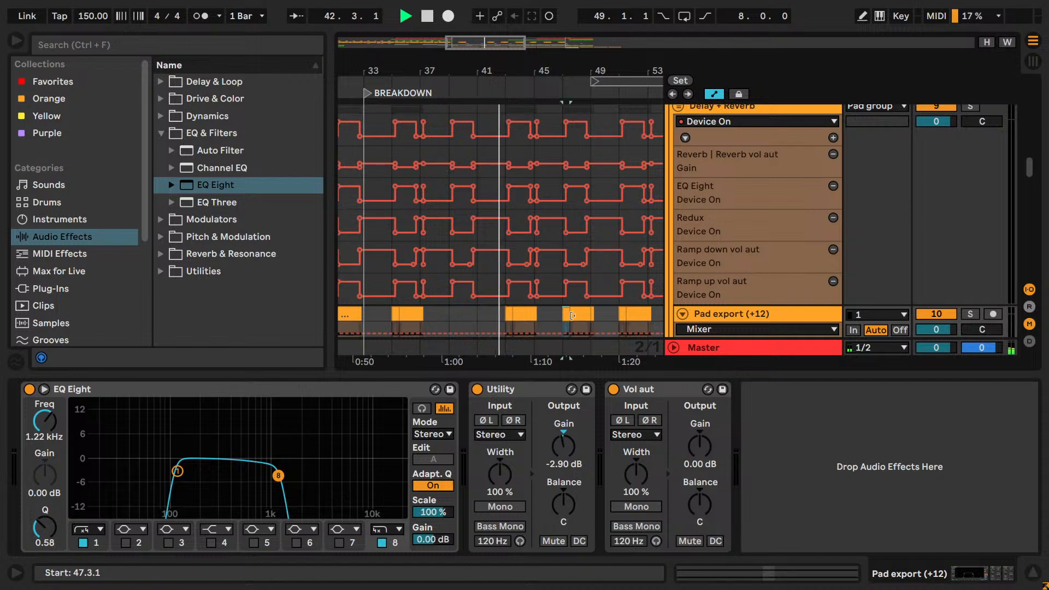
pyautogui.click(595, 311)
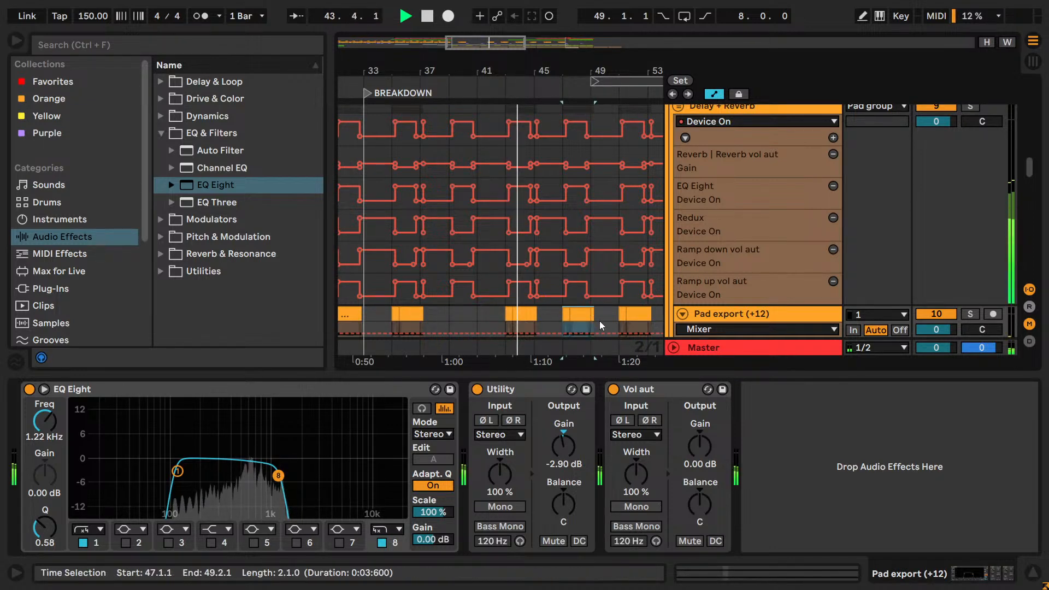
pyautogui.press('Delete')
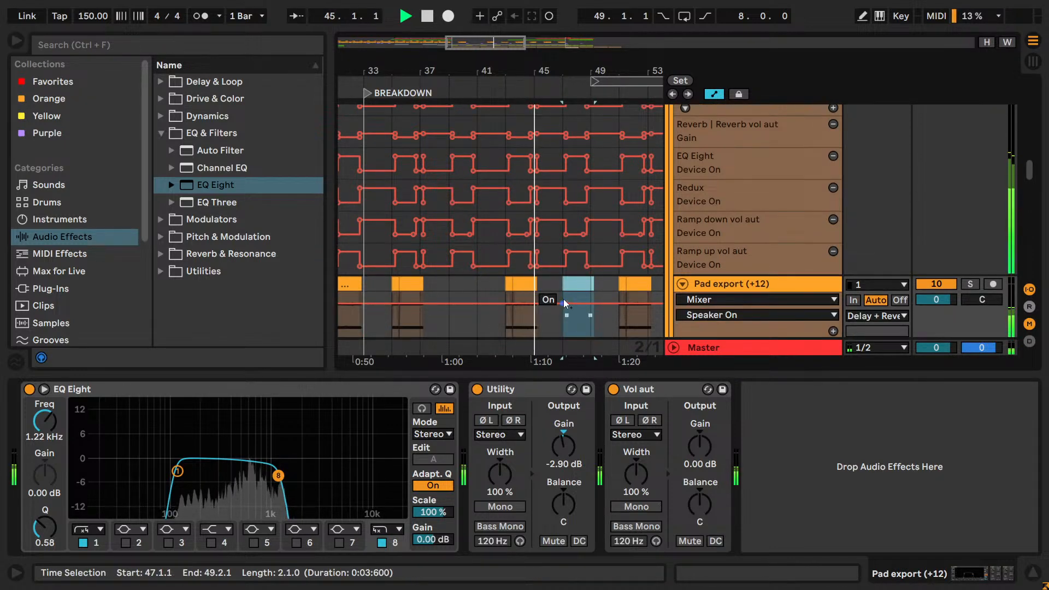
# - Delete the Pad export (-12) clip at 47.1.1, including its remainder from 49.1.1 to 49.2.1, and stop playback
pyautogui.moveTo(546, 72); pyautogui.dragTo(427, 60)
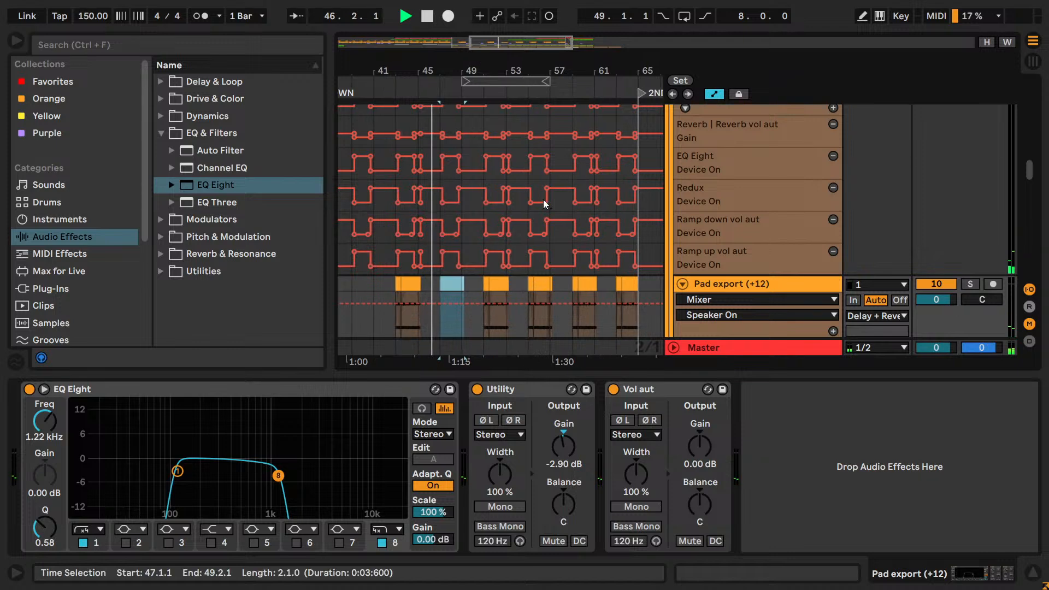
pyautogui.scroll(-2, 496, 277)
pyautogui.scroll(-1, 470, 278)
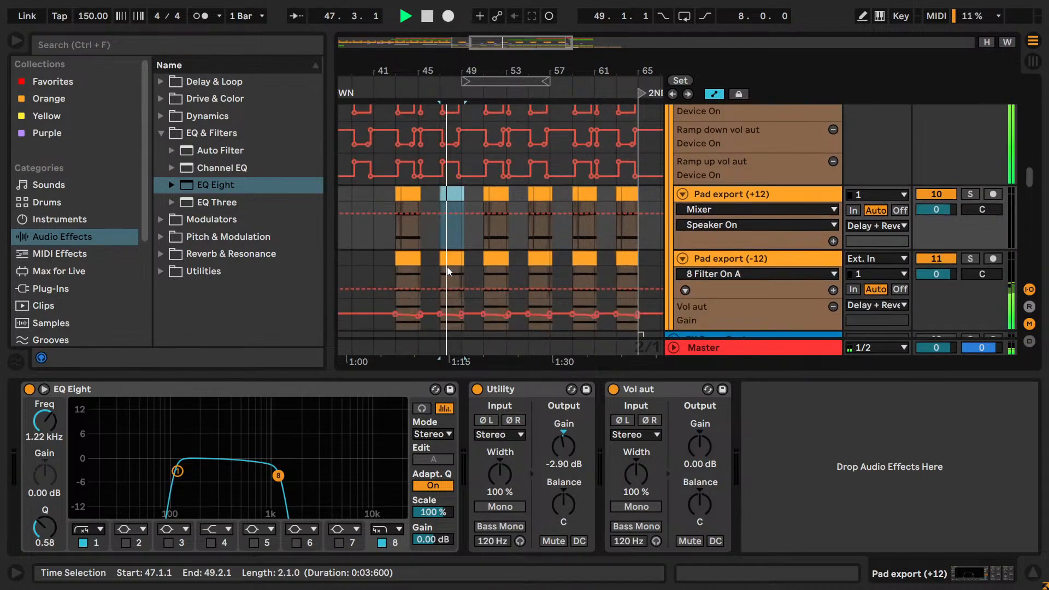
pyautogui.click(447, 266)
pyautogui.press('Delete')
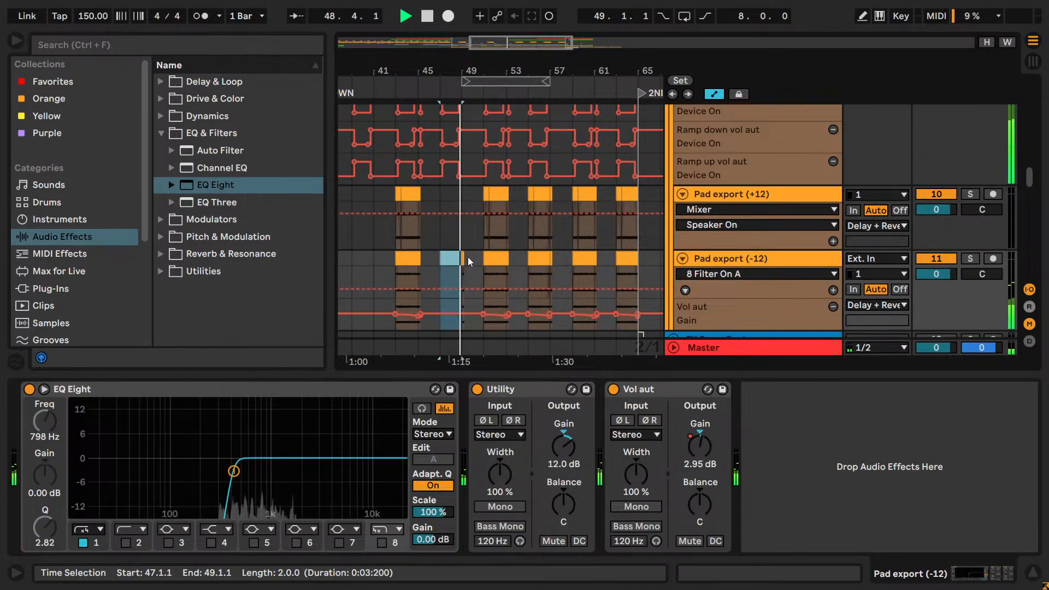
pyautogui.click(462, 258)
pyautogui.press('space')
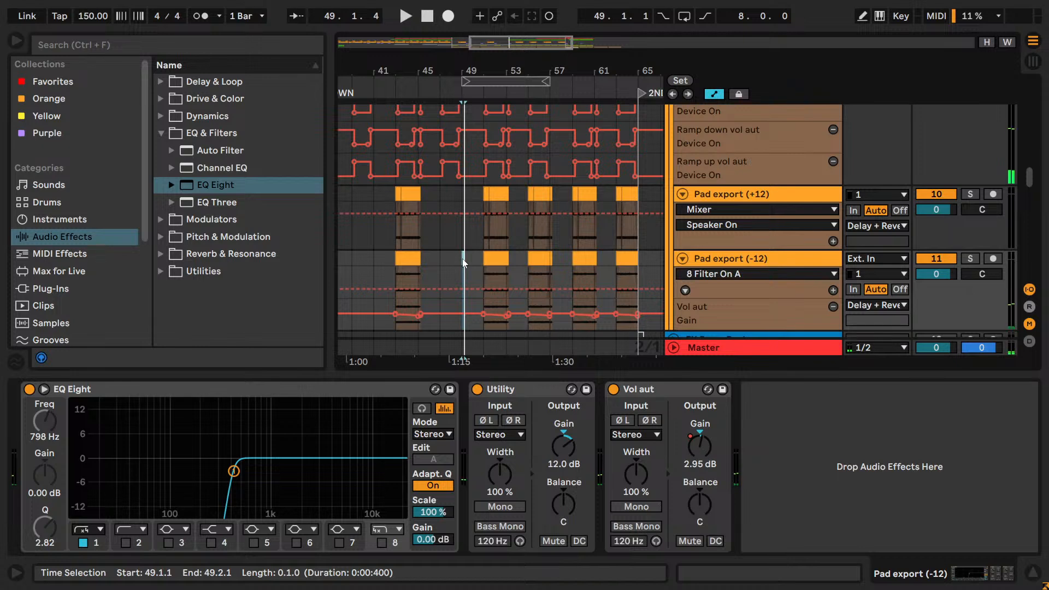
# - Place the insert marker at 47.1.1 on Pad export (-12), save the set, and display the Master track's device chain
pyautogui.click(444, 271)
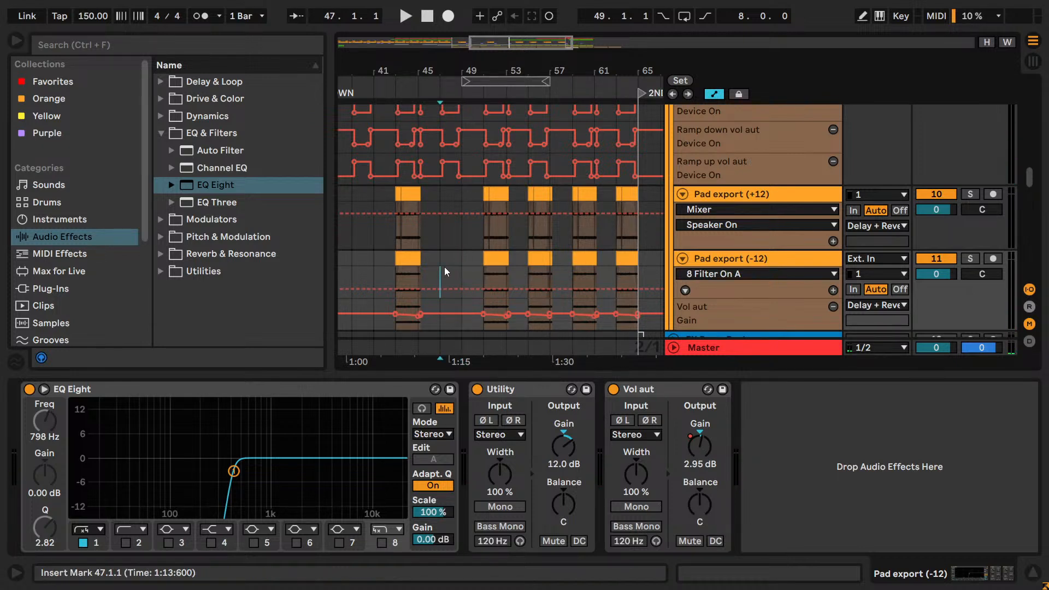
pyautogui.hotkey('ctrl', 's')
pyautogui.click(504, 350)
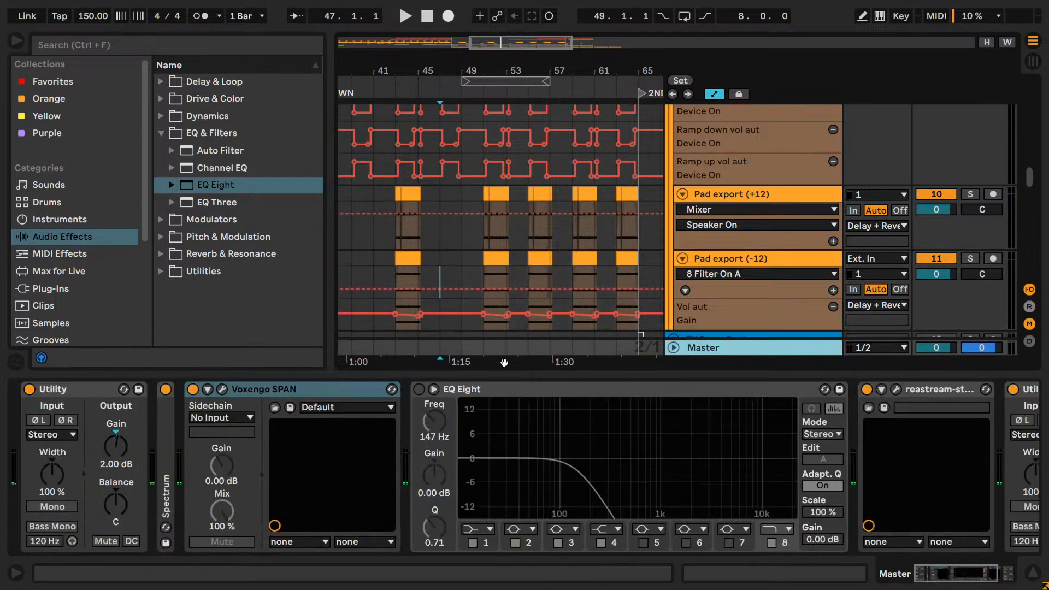
pyautogui.click(944, 572)
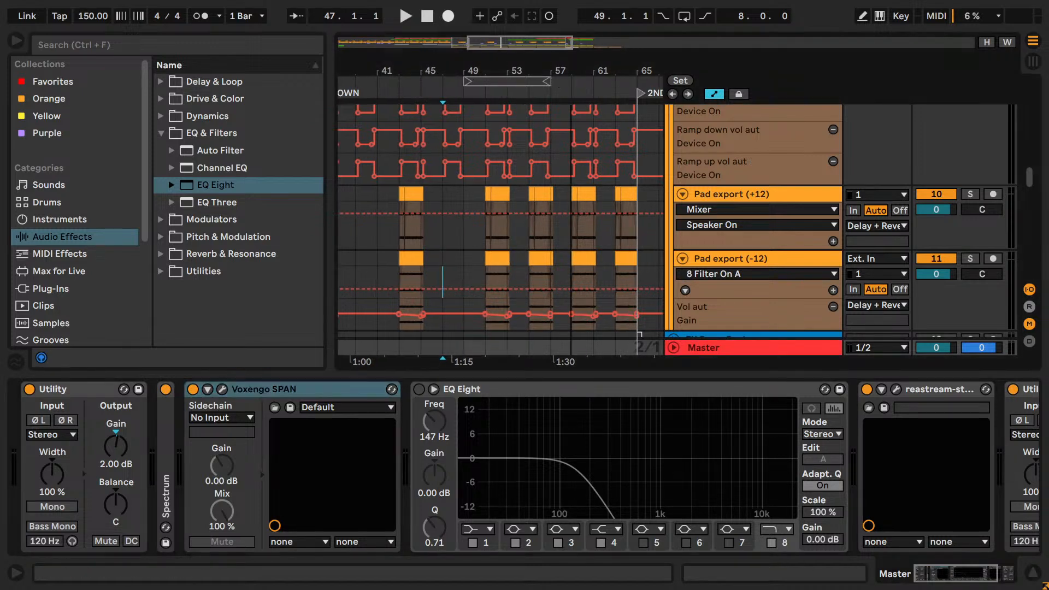
# - Play the arrangement from 21.1.1 and switch to OBS to check the audio mixer levels
pyautogui.press('-')
pyautogui.press('-')
pyautogui.click(371, 236)
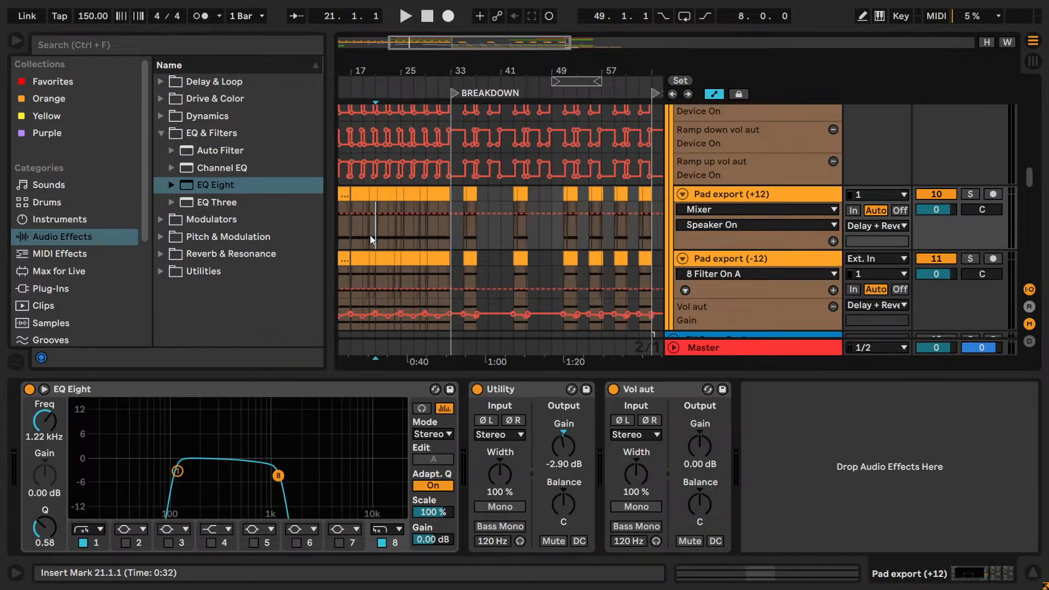
pyautogui.hotkey('alt', 'Tab')
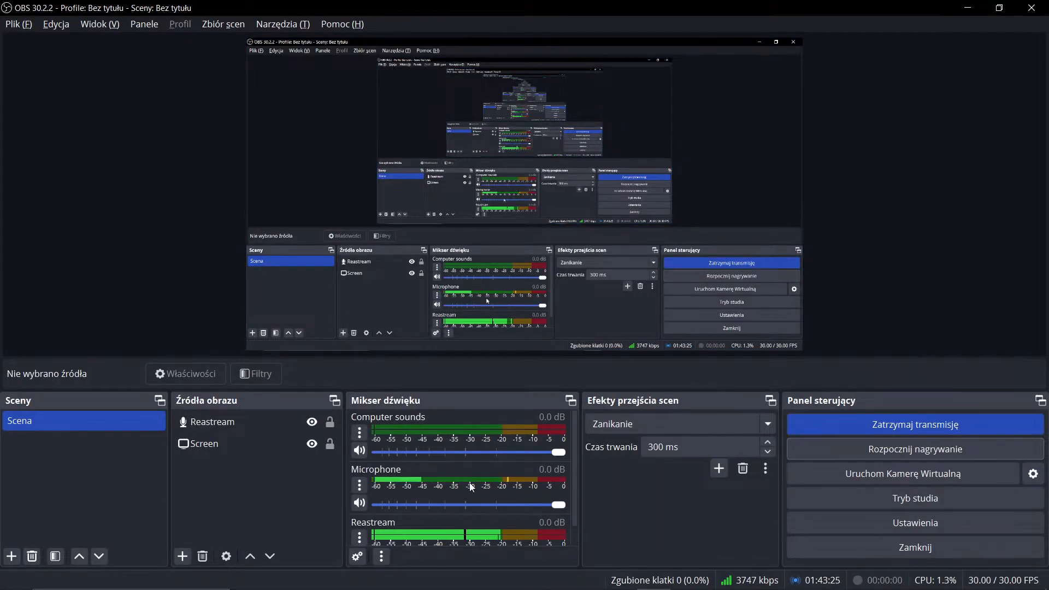
pyautogui.hotkey('alt', 'Tab')
pyautogui.hotkey('alt', 'Tab')
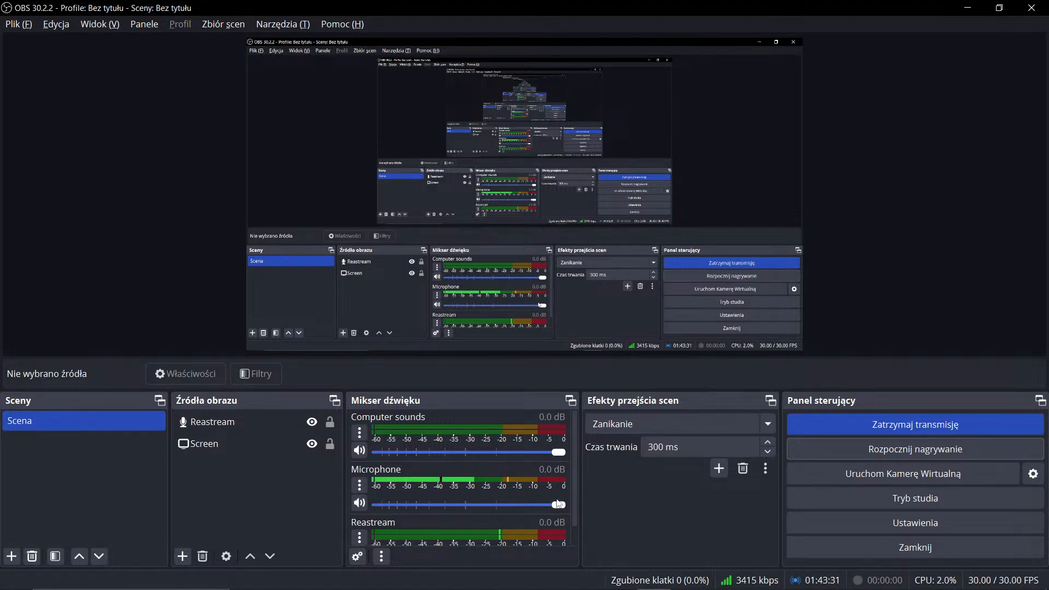
# - Add a gain (Poziom) filter named "stream" to the Reastream audio source and set it to 10 dB
pyautogui.scroll(-1, 464, 520)
pyautogui.click(359, 516)
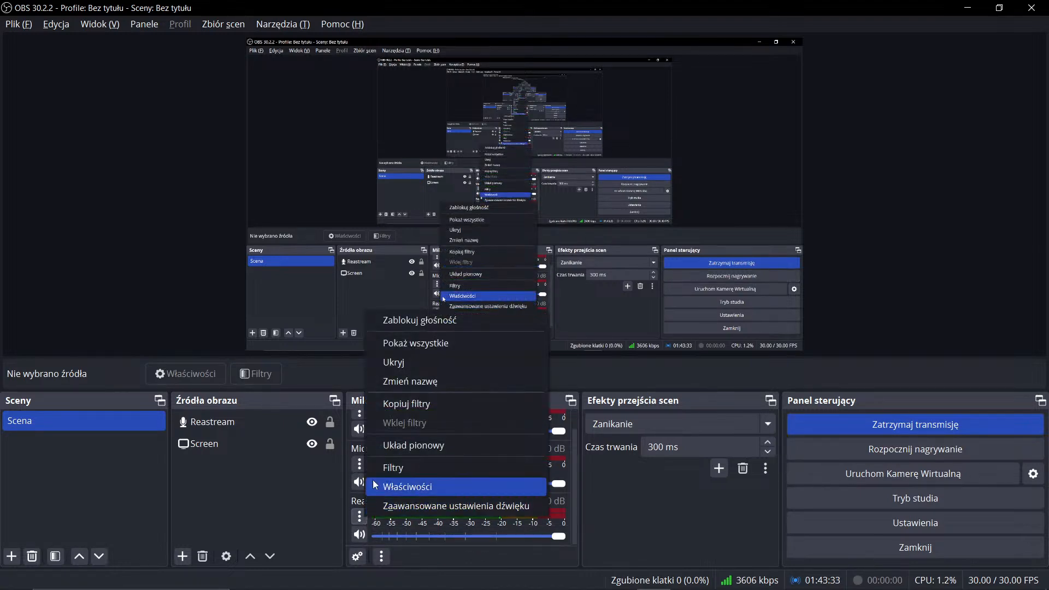
pyautogui.click(374, 477)
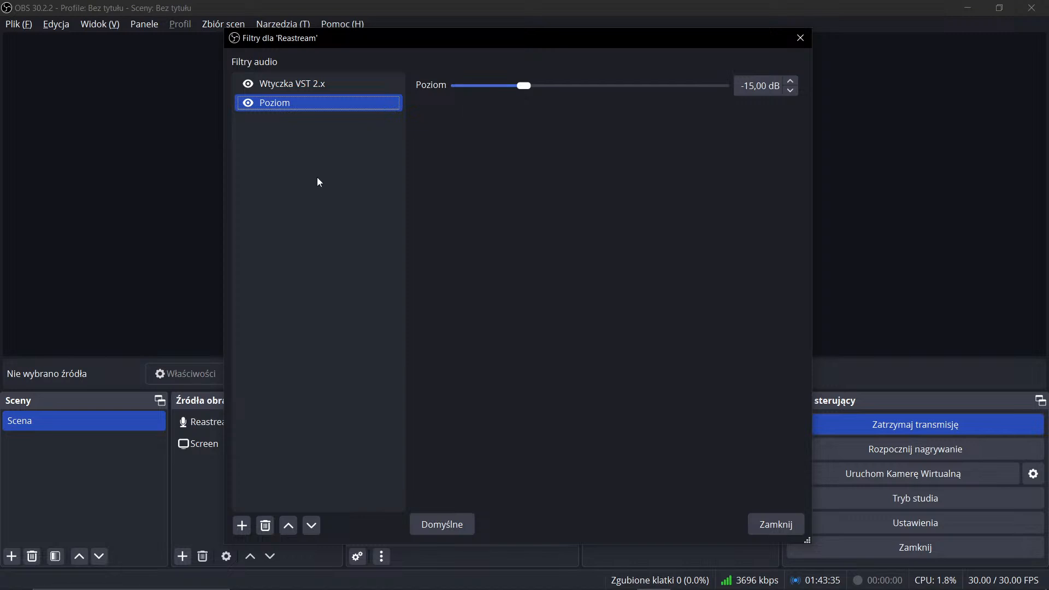
pyautogui.click(243, 526)
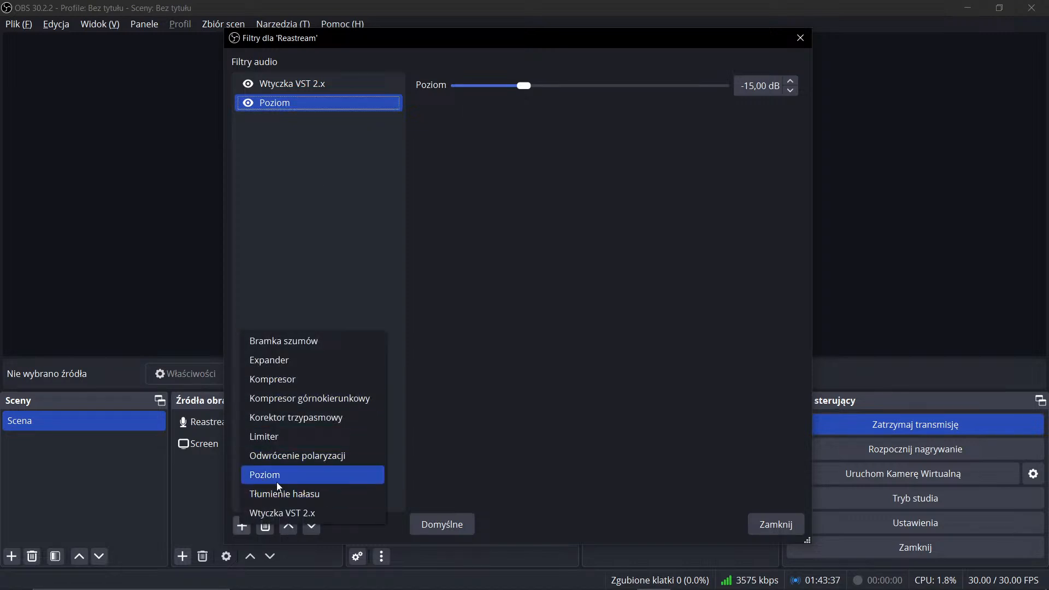
pyautogui.click(274, 473)
pyautogui.click(381, 285)
pyautogui.write('stream')
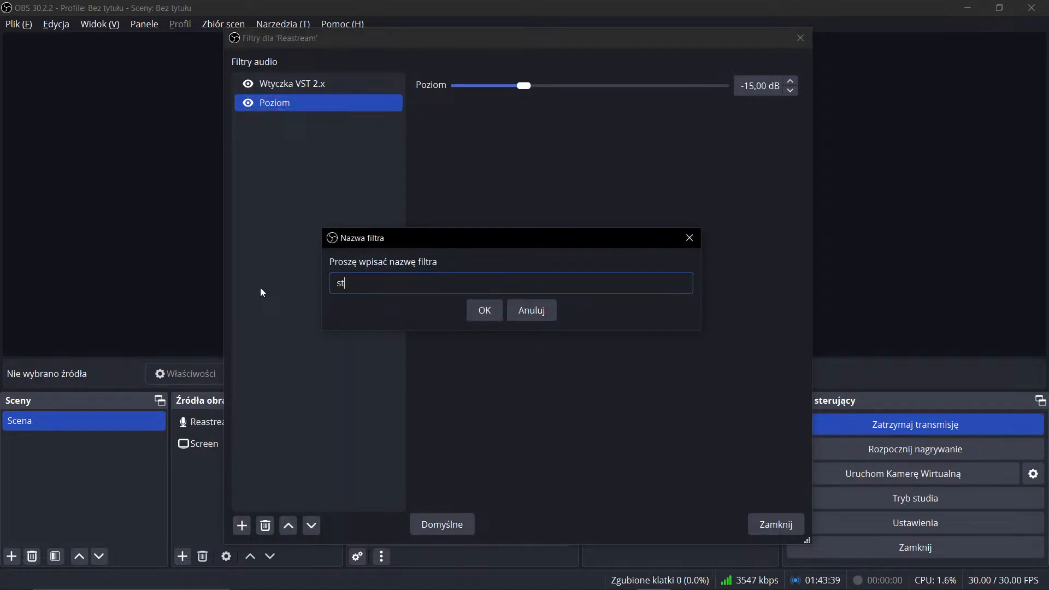
pyautogui.click(484, 314)
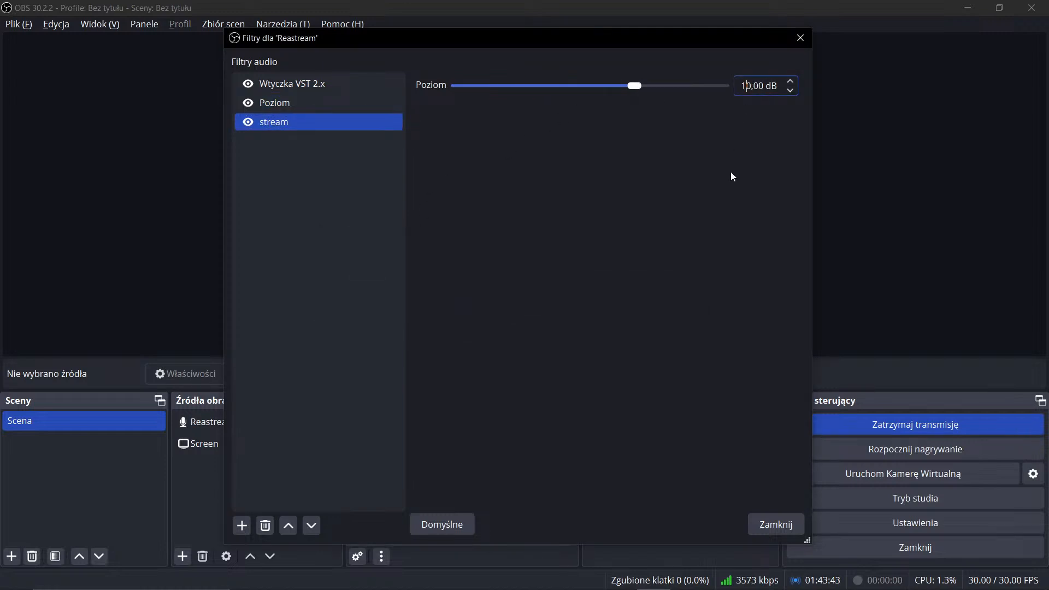
pyautogui.click(765, 524)
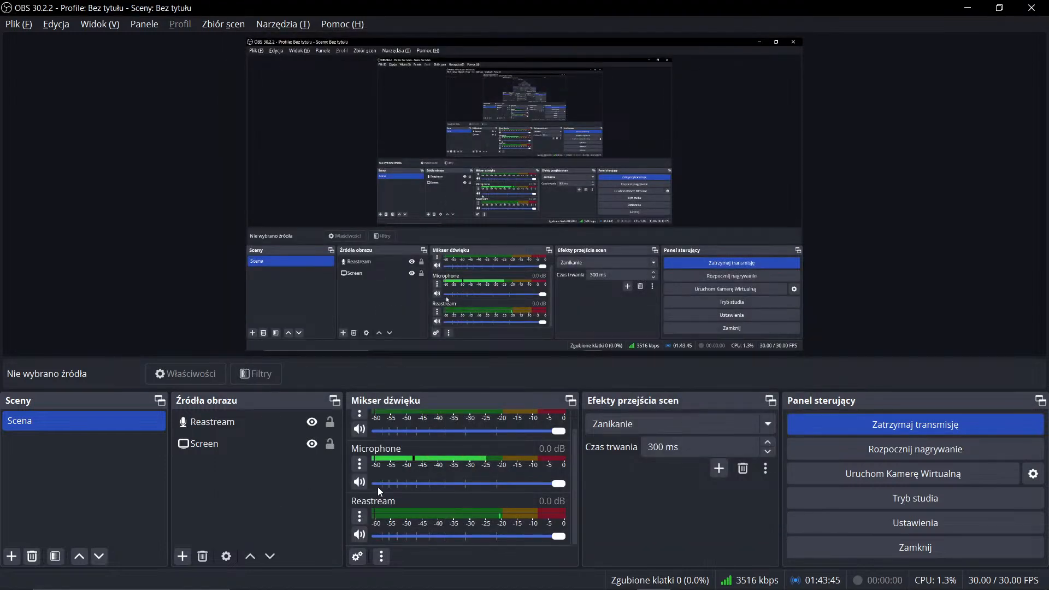
# - Add a gain (Poziom) filter named "stream" to the Microphone source and set it to 10 dB
pyautogui.click(363, 466)
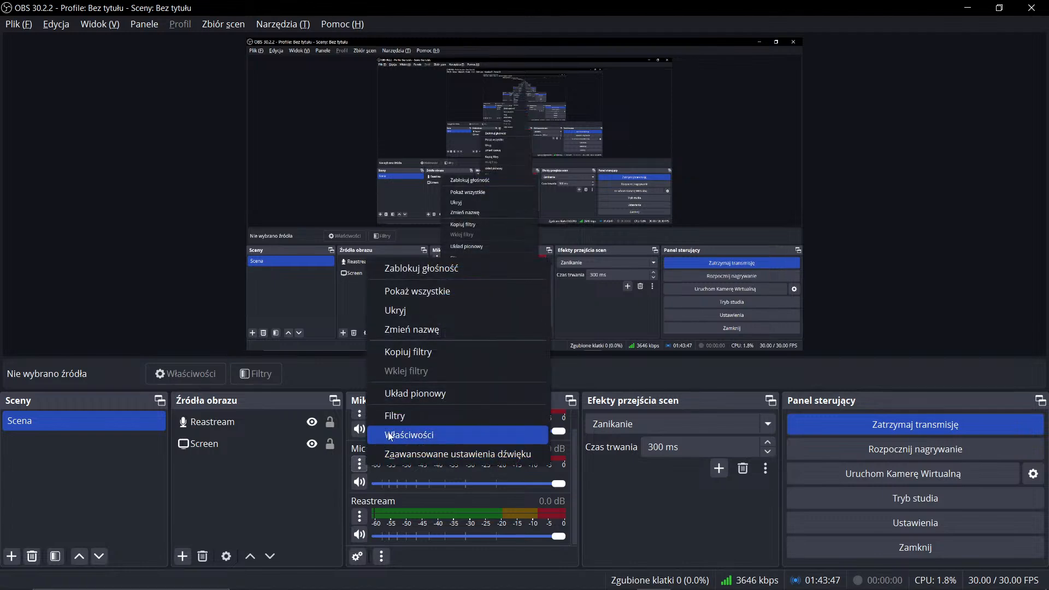
pyautogui.click(391, 421)
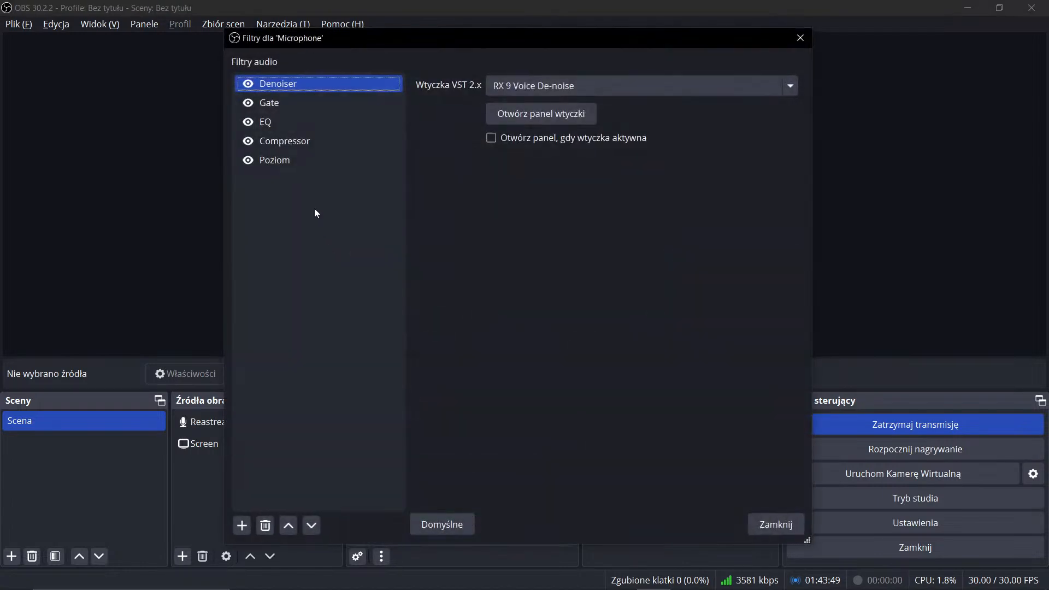
pyautogui.click(242, 527)
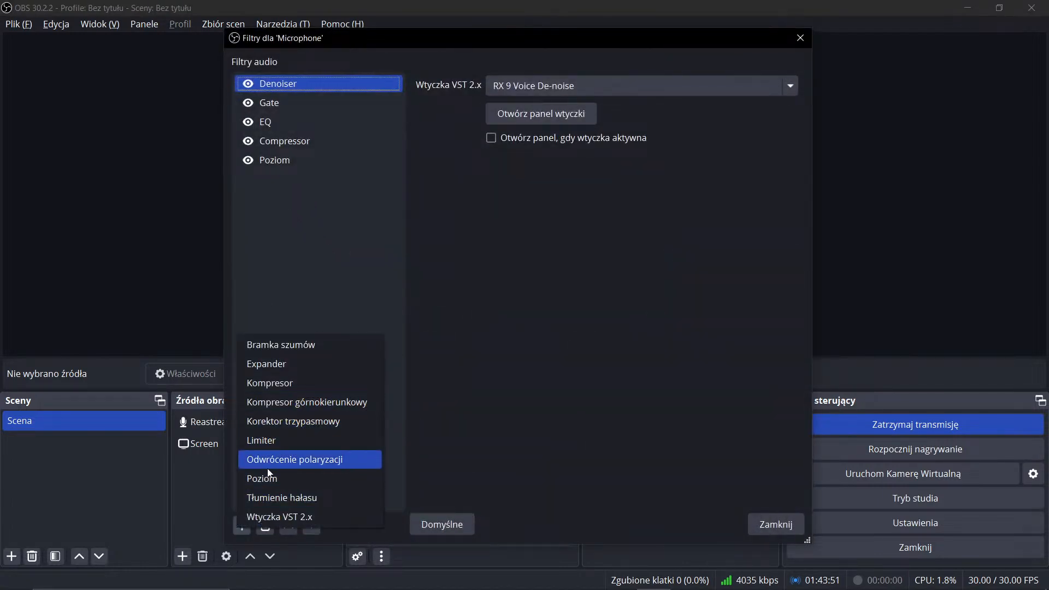
pyautogui.click(290, 476)
pyautogui.click(398, 282)
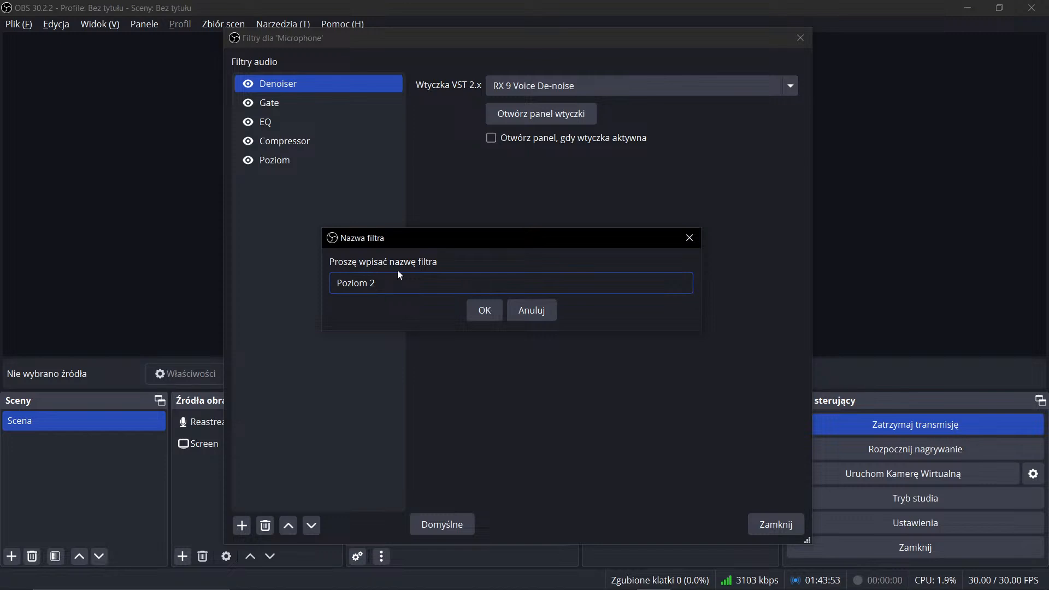
pyautogui.press('BackSpace')
pyautogui.press('BackSpace')
pyautogui.press('BackSpace')
pyautogui.press('BackSpace')
pyautogui.press('BackSpace')
pyautogui.press('BackSpace')
pyautogui.press('BackSpace')
pyautogui.press('BackSpace')
pyautogui.write('stream')
pyautogui.click(481, 308)
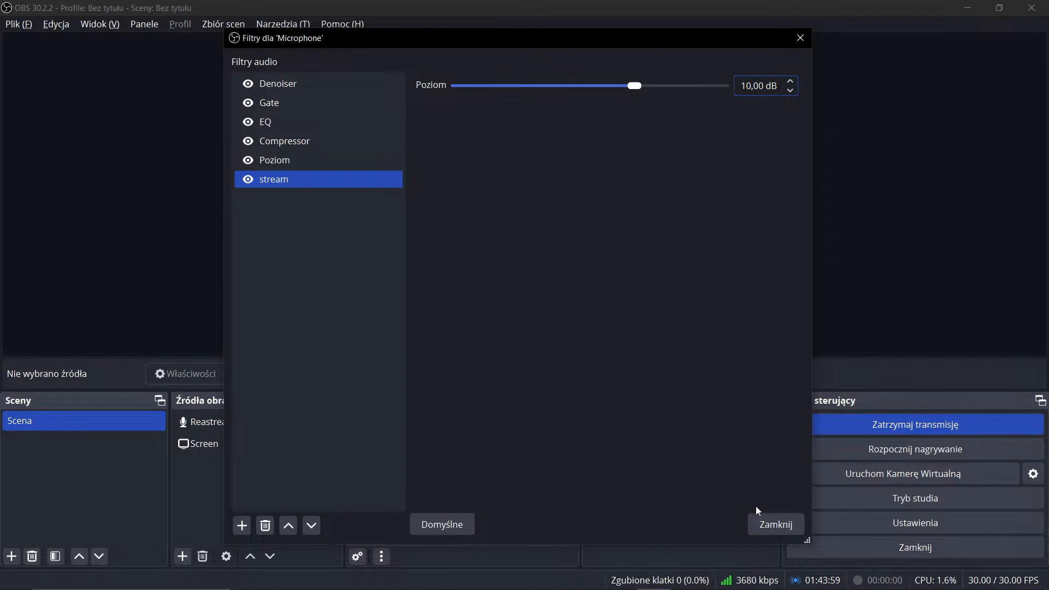
pyautogui.click(777, 519)
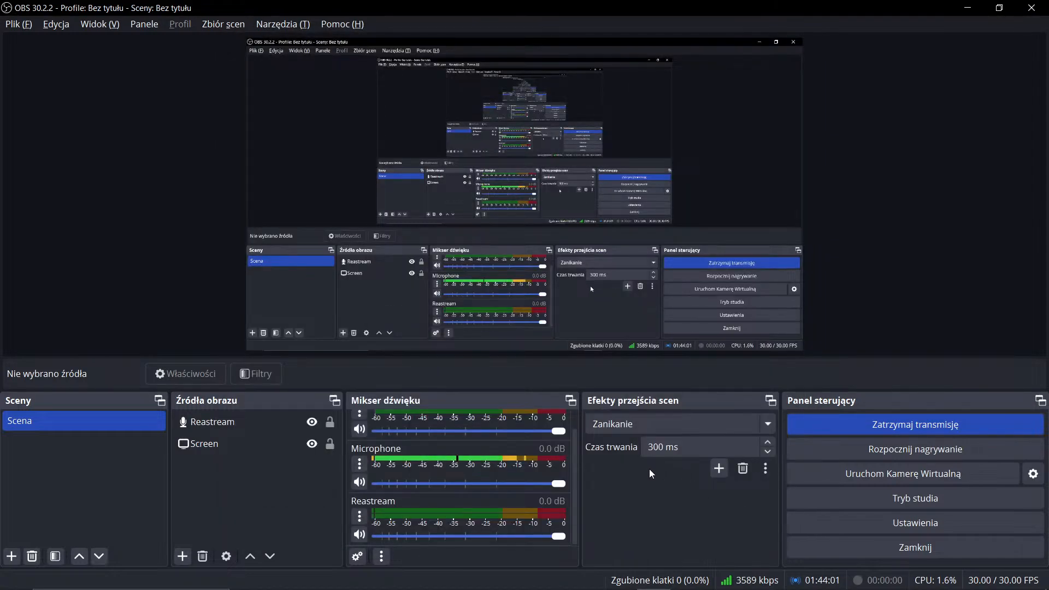
# - Play the track in Ableton Live, check the Reastream level in OBS, and return to Ableton Live
pyautogui.hotkey('alt', 'Tab')
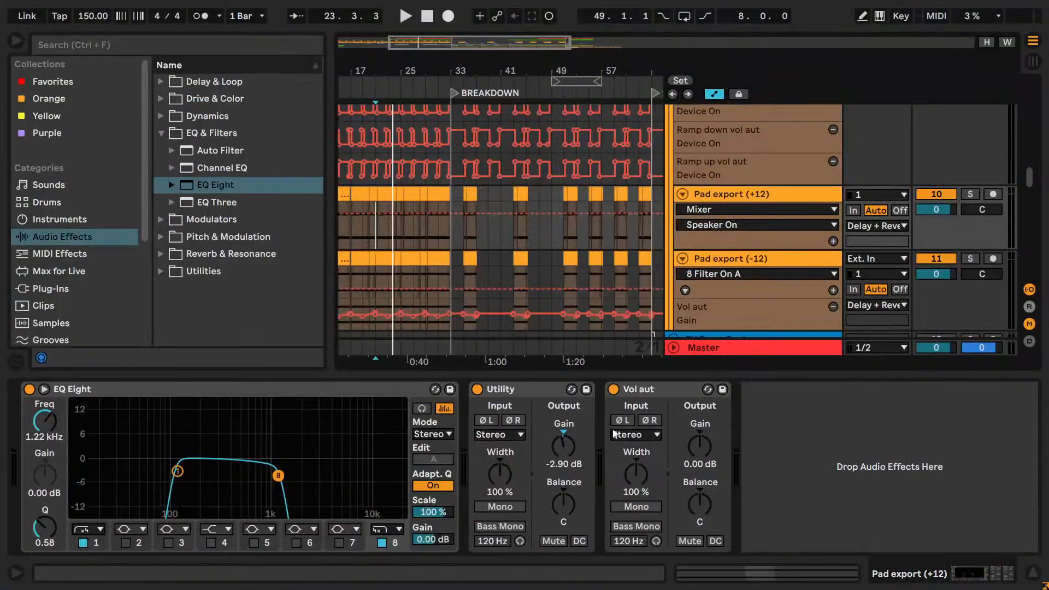
pyautogui.hotkey('alt', 'Tab')
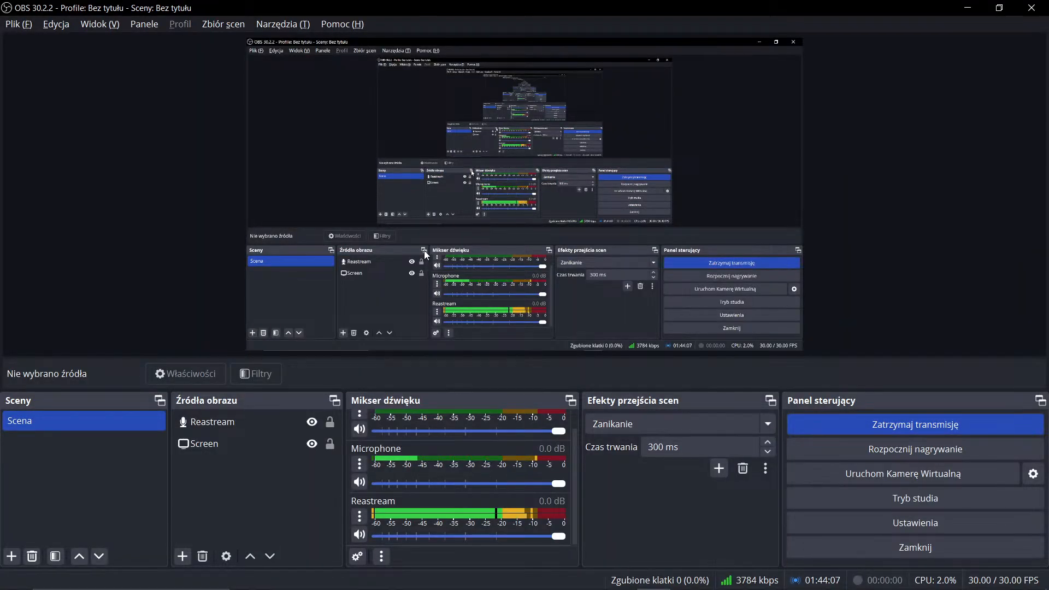
pyautogui.hotkey('alt', 'Tab')
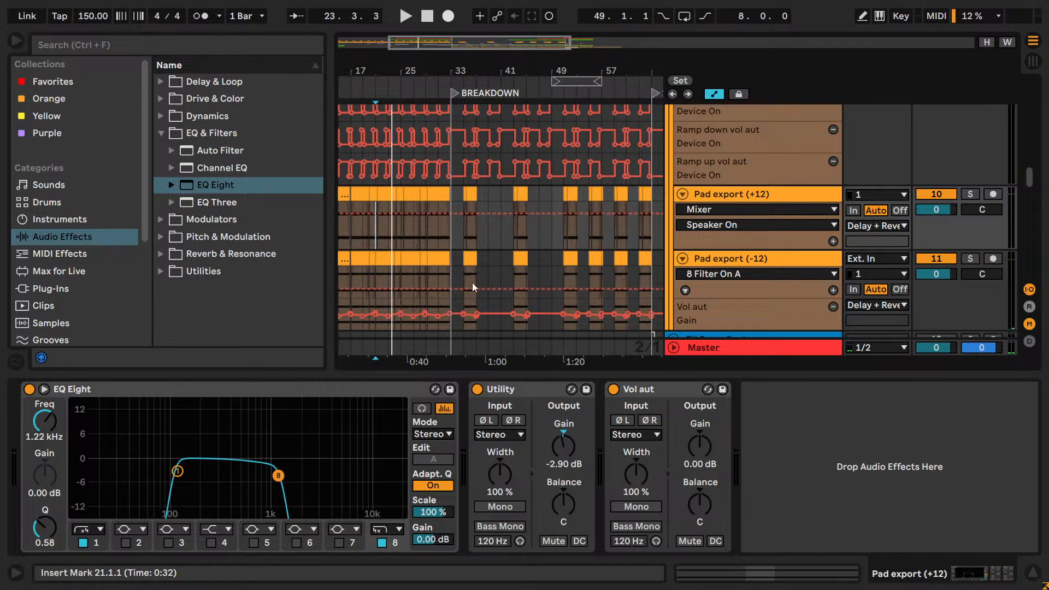
# - Play the start of the breakdown from 33.1.1 briefly and stop playback
pyautogui.click(452, 234)
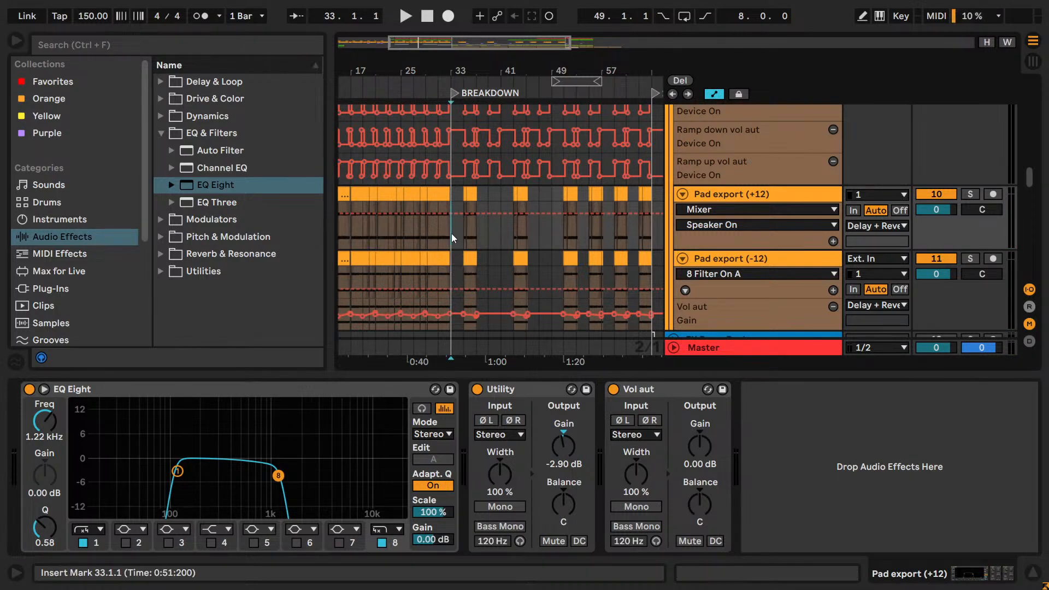
pyautogui.hscroll(5, 487, 137)
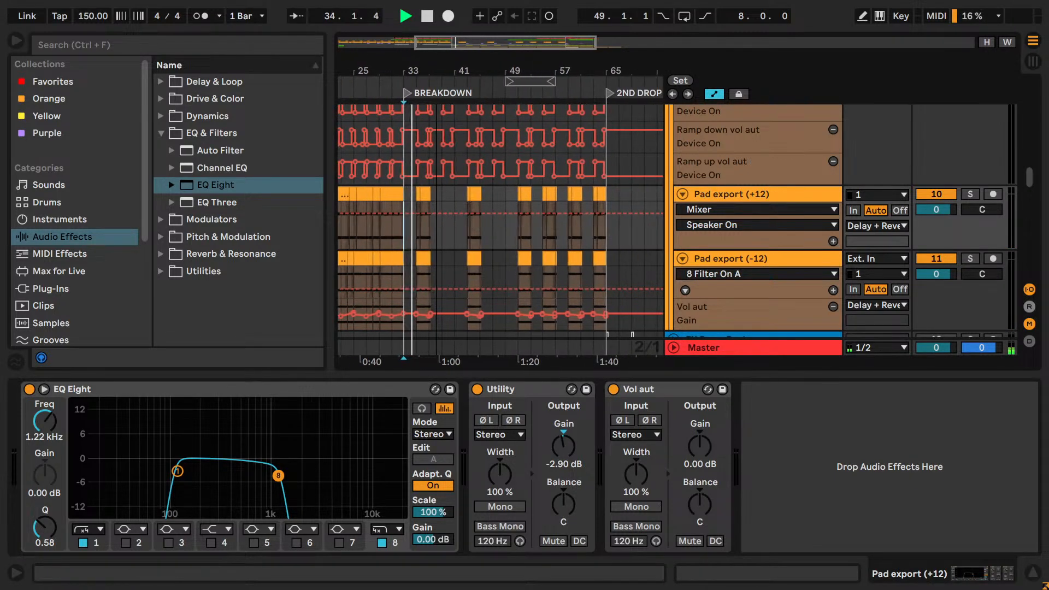
pyautogui.press('space')
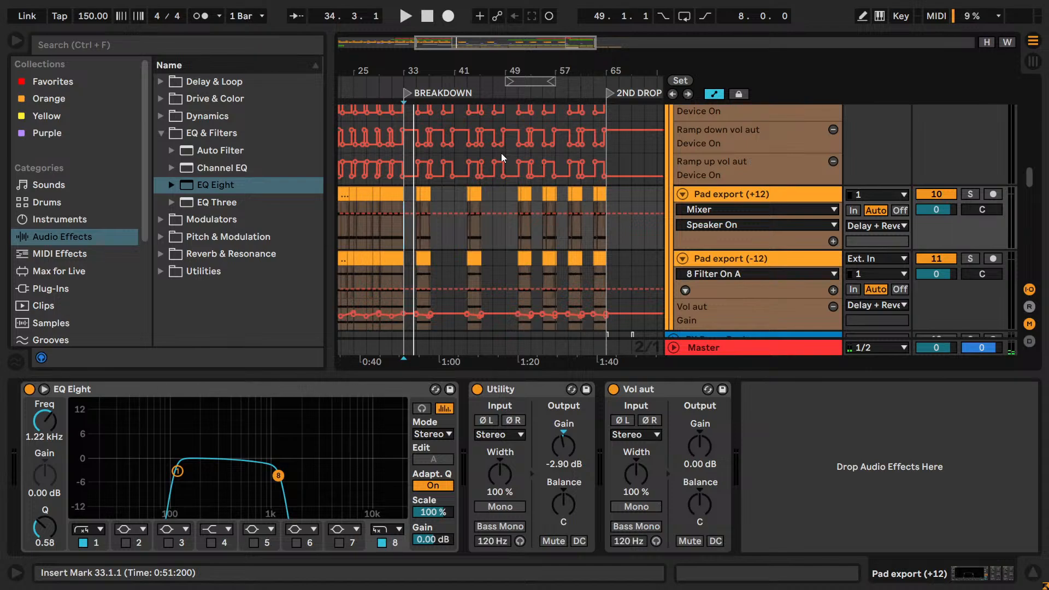
# - Switch to OBS and set the Microphone's "stream" gain filter to 15 dB
pyautogui.hotkey('alt', 'Tab')
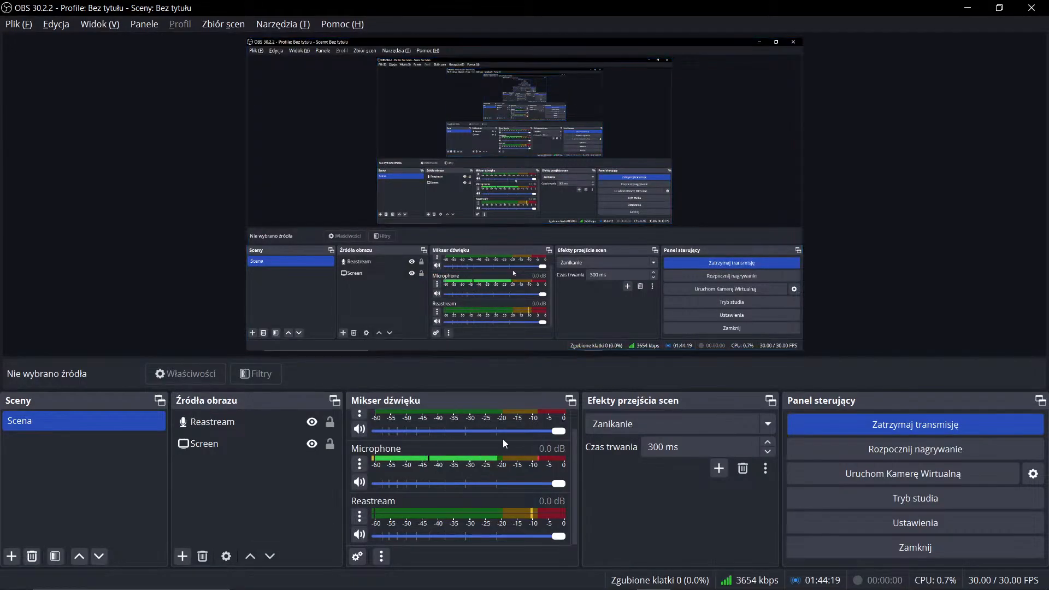
pyautogui.click(360, 466)
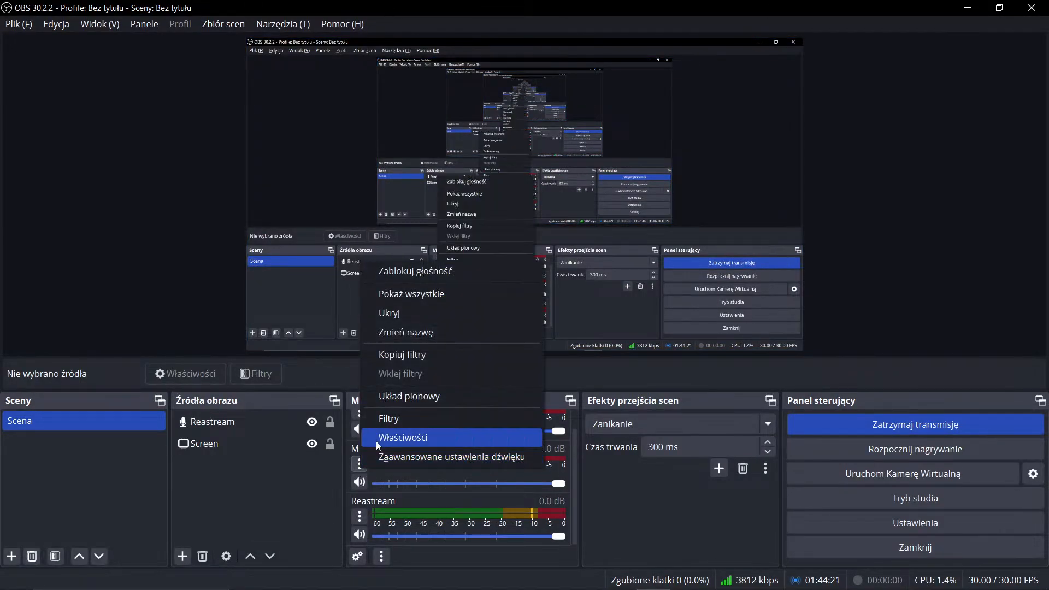
pyautogui.click(377, 418)
pyautogui.click(300, 182)
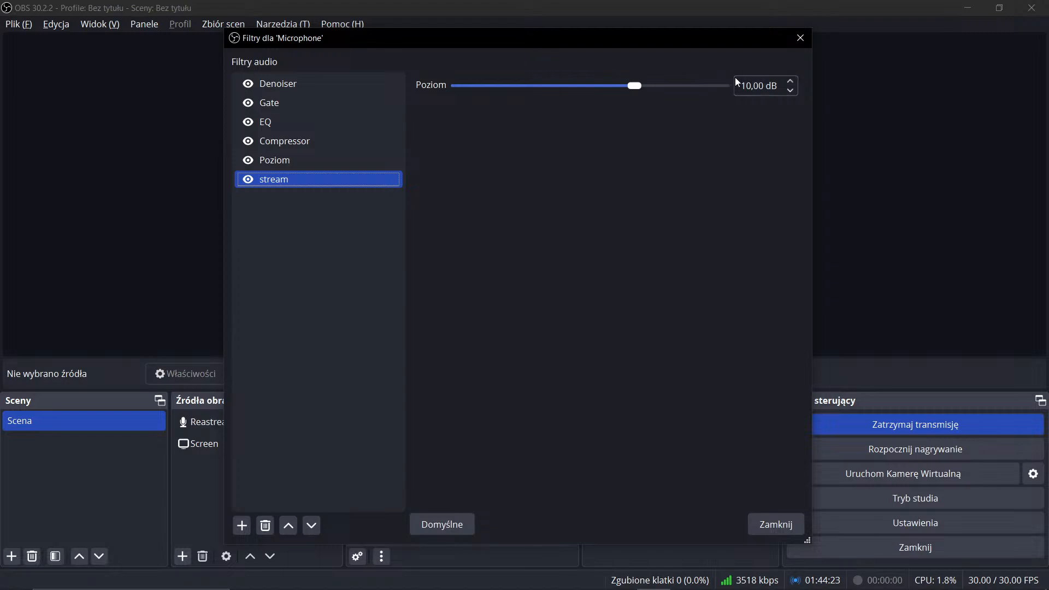
pyautogui.click(776, 524)
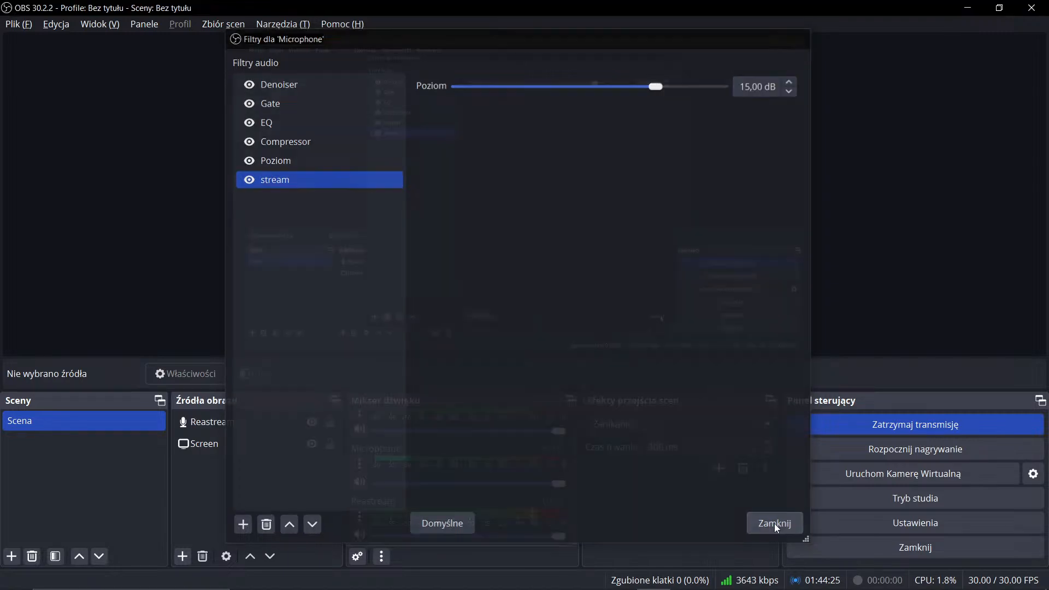
pyautogui.click(362, 517)
pyautogui.click(390, 492)
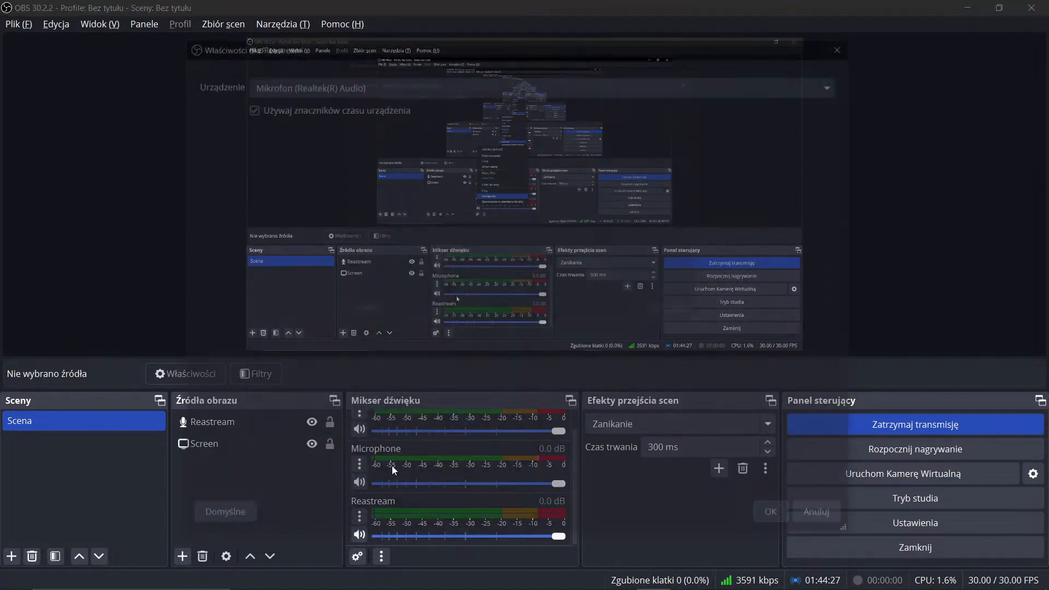
pyautogui.click(777, 516)
# - Adjust the level of the "stream" gain filter on the Reastream source and close its filters
pyautogui.click(362, 517)
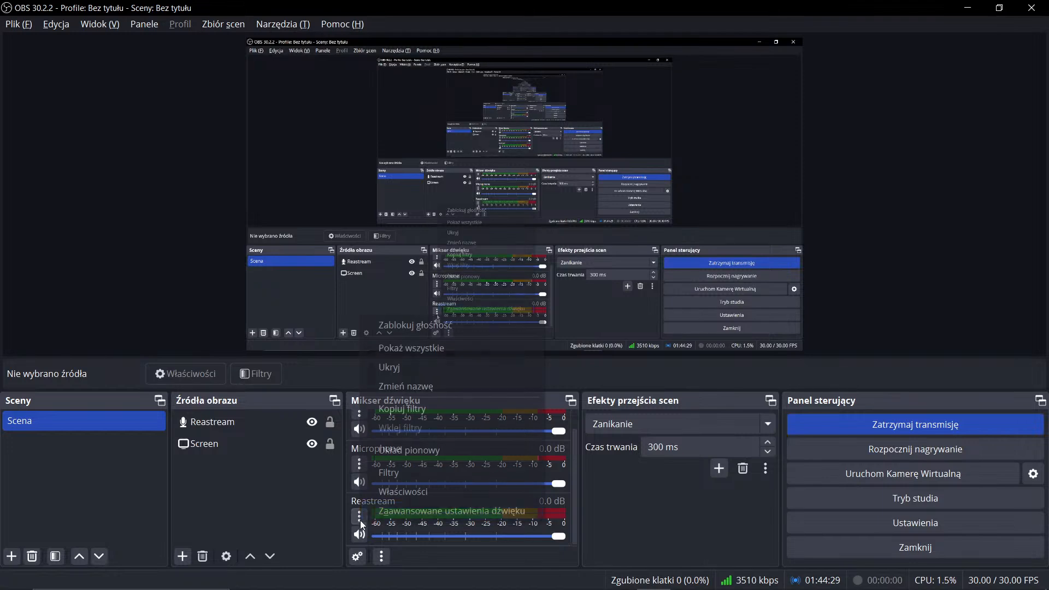
pyautogui.click(385, 472)
pyautogui.click(275, 122)
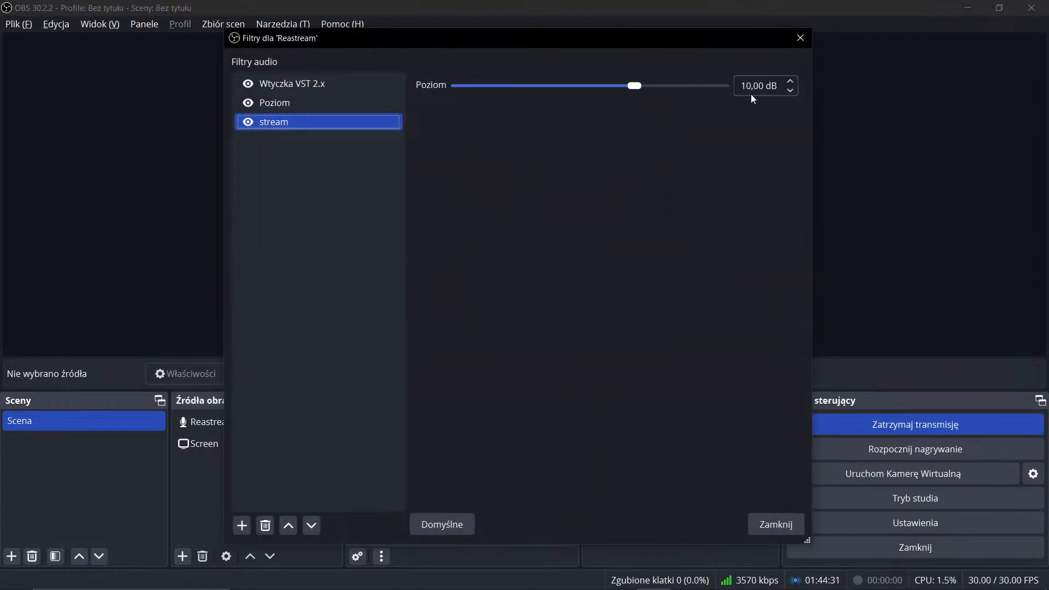
pyautogui.click(775, 523)
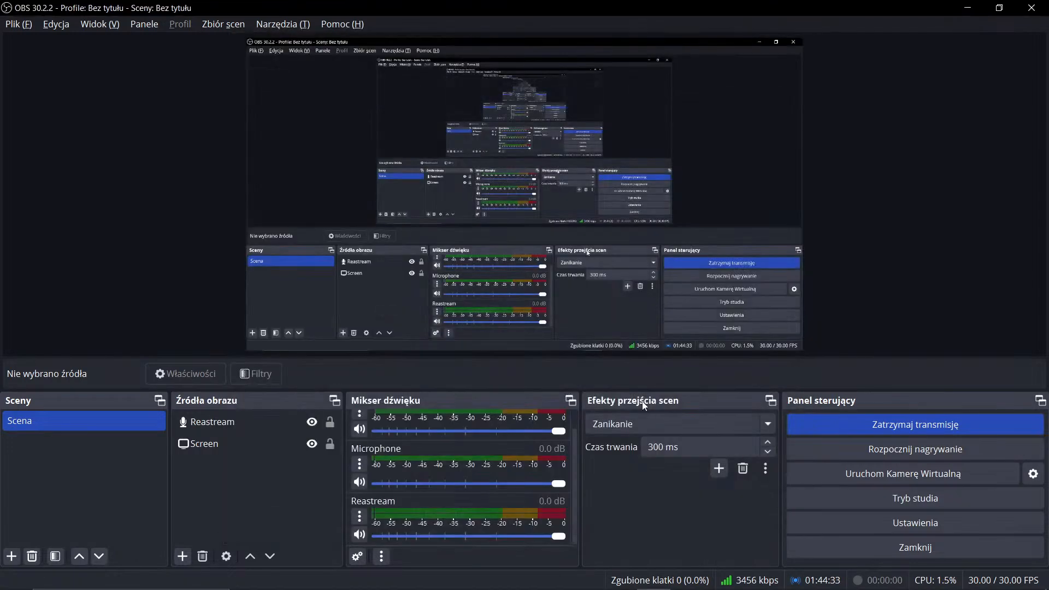
# - Switch to Ableton Live, play the breakdown from 33.1.1, and move the 8-bar loop to start at 47.1.1
pyautogui.hotkey('alt', 'Tab')
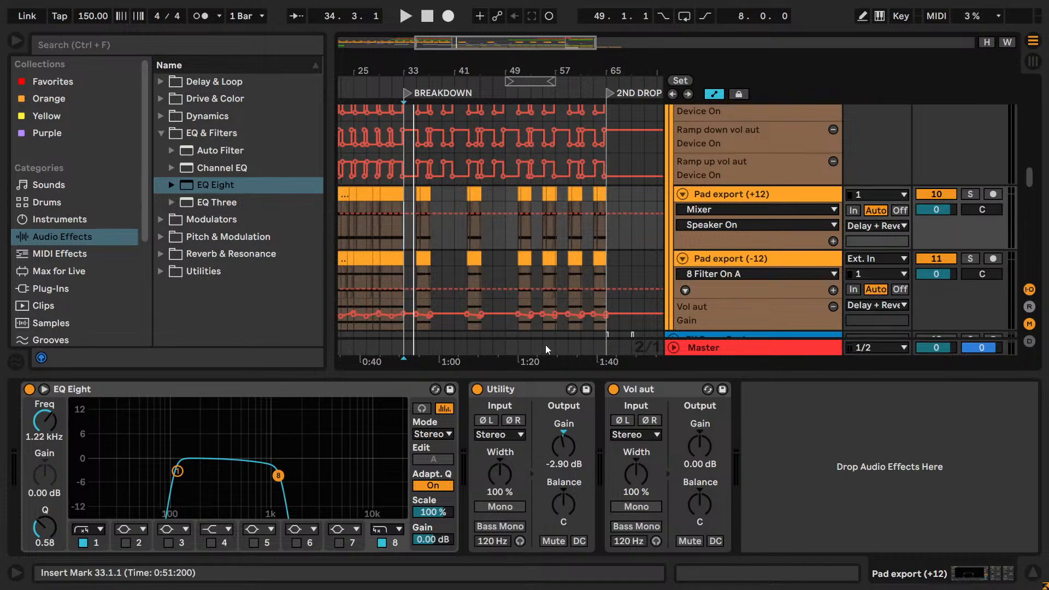
pyautogui.press('space')
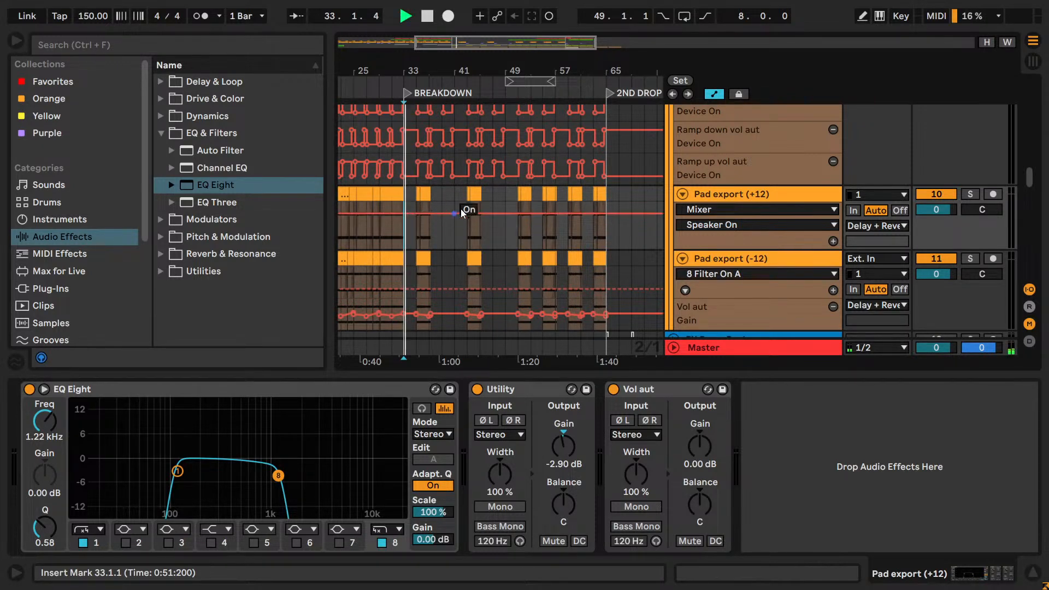
pyautogui.moveTo(530, 81); pyautogui.dragTo(492, 87)
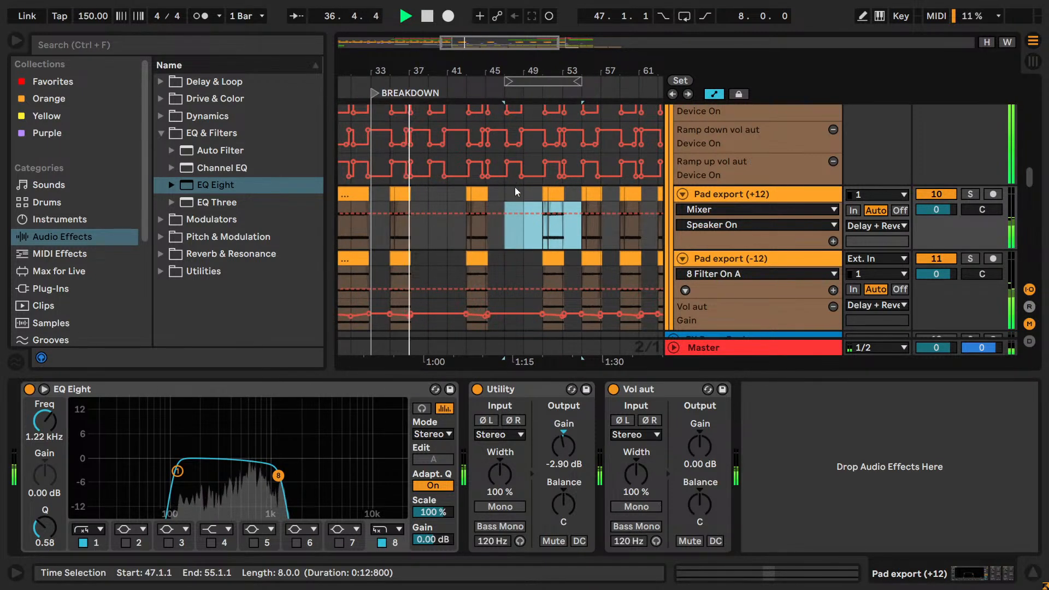
# - Save the set, select the 4-bar Lead section from 47.1.1 and duplicate it three times, up to 63.1.1
pyautogui.hotkey('ctrl', 's')
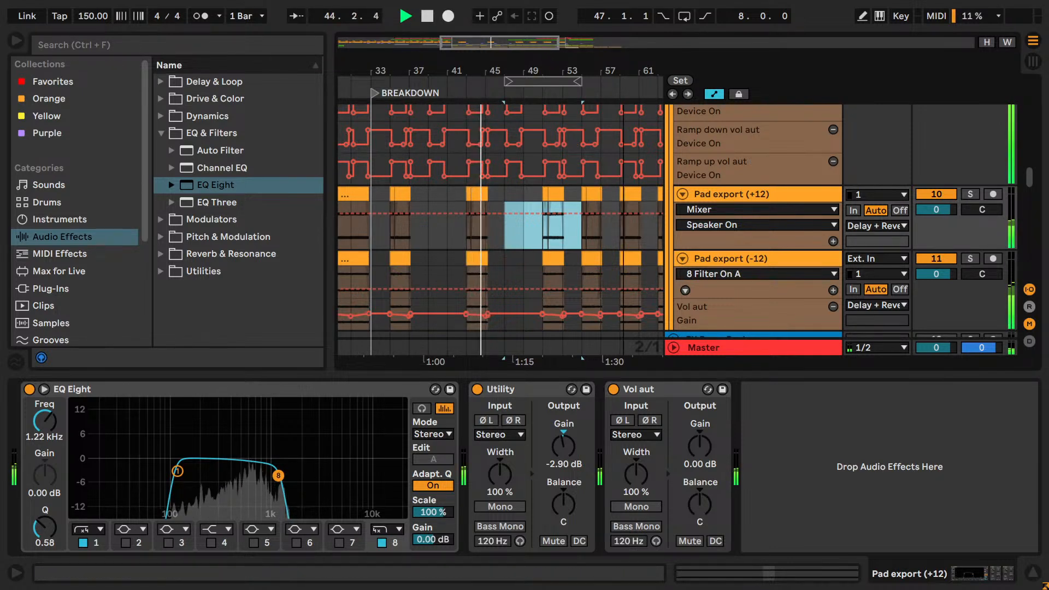
pyautogui.moveTo(625, 70); pyautogui.dragTo(570, 62)
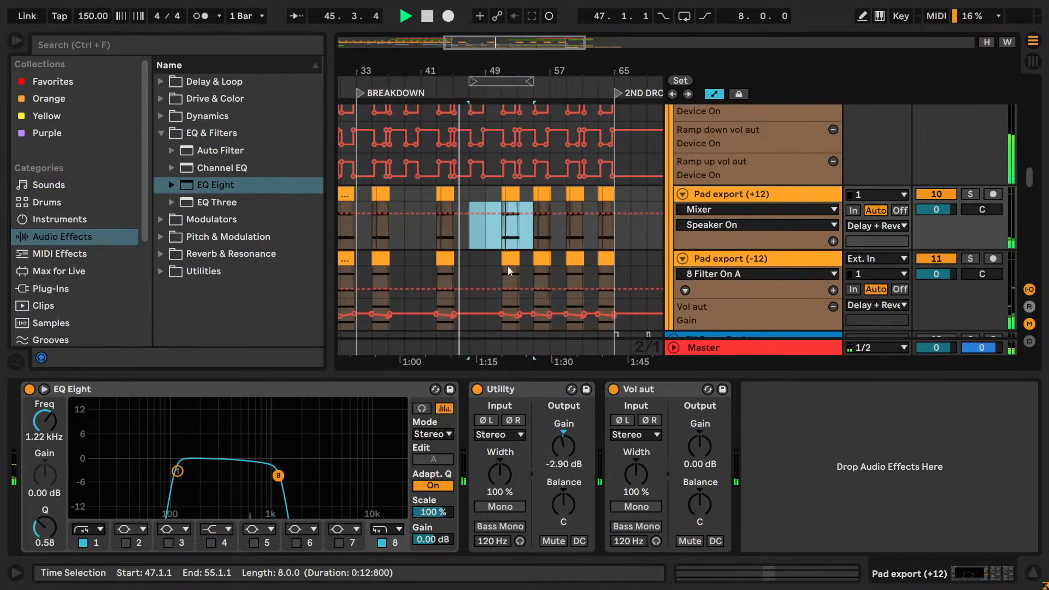
pyautogui.moveTo(491, 71); pyautogui.dragTo(451, 73)
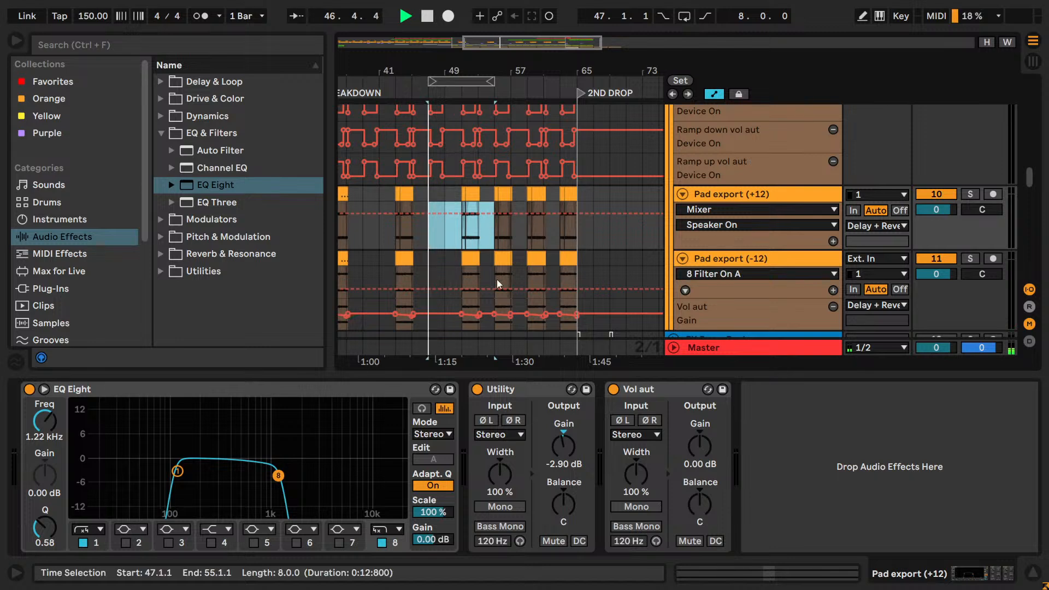
pyautogui.scroll(-4, 496, 288)
pyautogui.scroll(3, 495, 288)
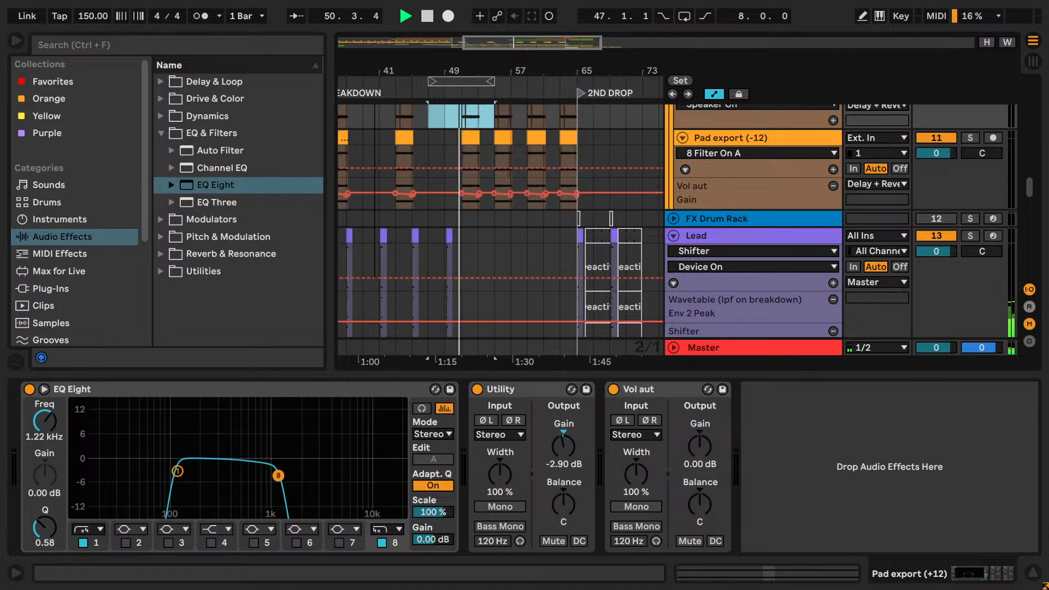
pyautogui.moveTo(478, 42); pyautogui.dragTo(472, 43)
pyautogui.moveTo(448, 232); pyautogui.dragTo(484, 234)
pyautogui.hotkey('ctrl', 'd')
pyautogui.hotkey('ctrl', 'd')
pyautogui.hotkey('ctrl', 'd')
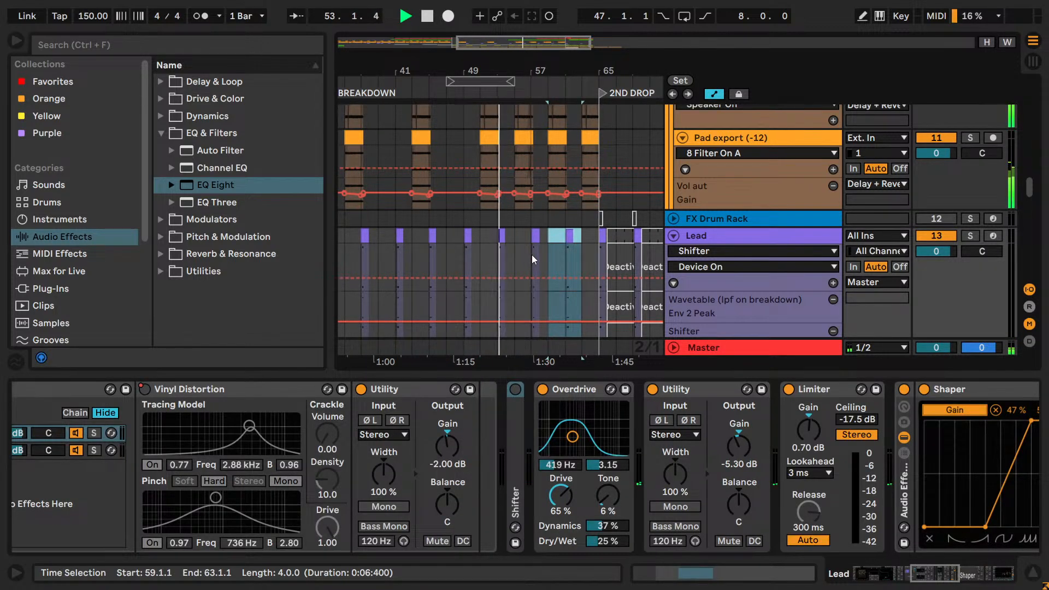
# - Examine the Pad export and Lead tracks at the end of the breakdown while it plays towards the 2nd drop
pyautogui.scroll(5, 533, 255)
pyautogui.scroll(3, 536, 249)
pyautogui.scroll(-6, 539, 235)
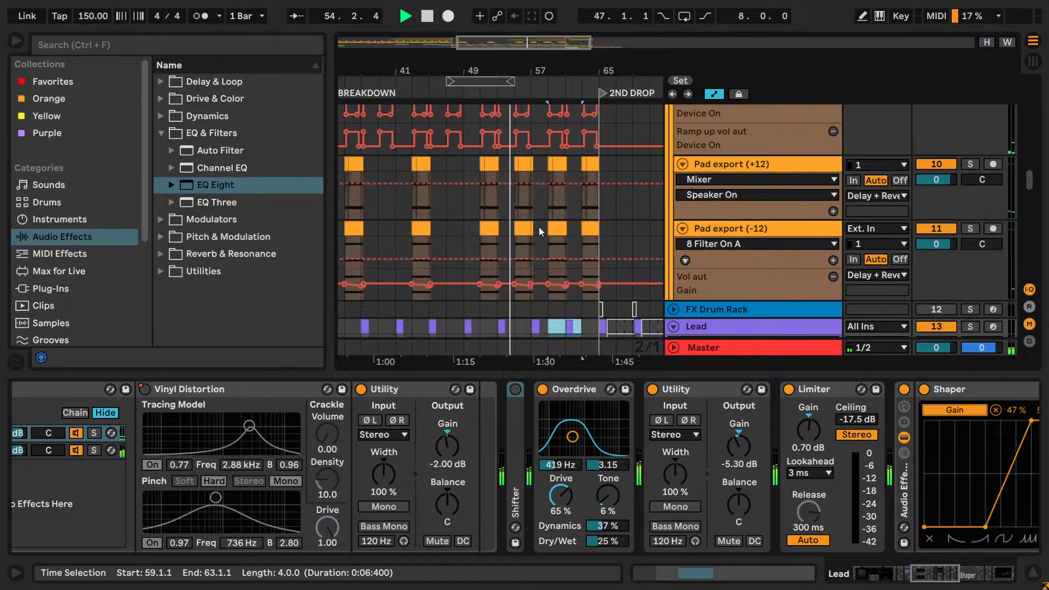
pyautogui.scroll(-1, 544, 228)
pyautogui.scroll(-2, 545, 228)
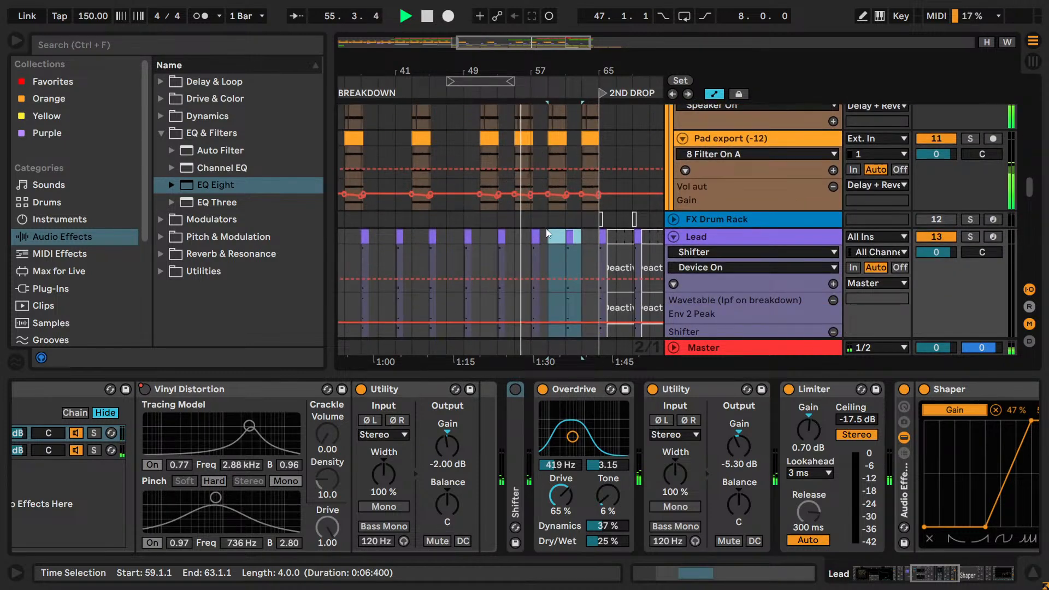
pyautogui.moveTo(524, 70); pyautogui.dragTo(474, 58)
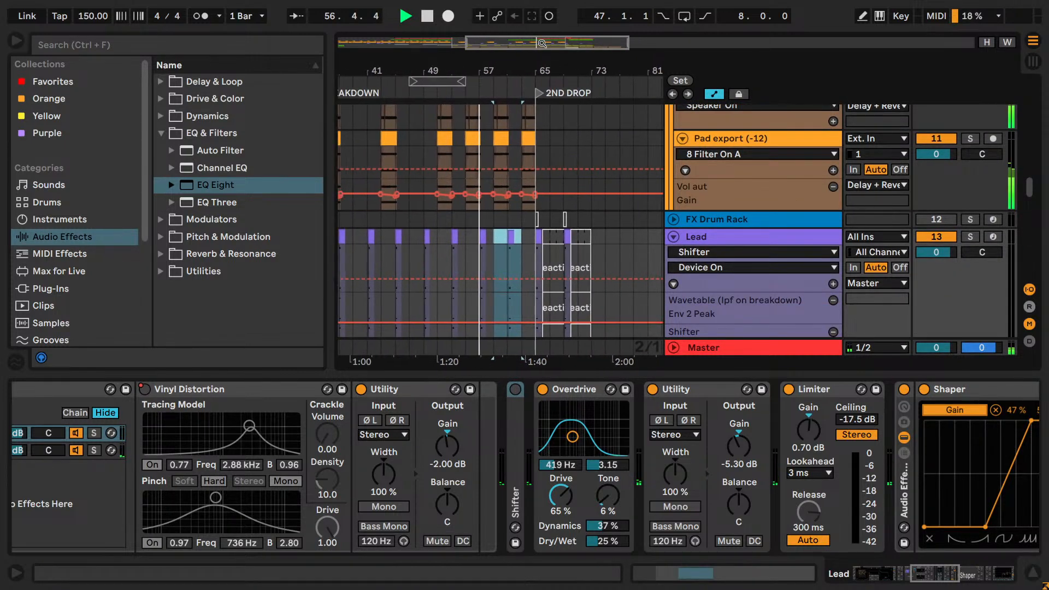
pyautogui.scroll(3, 569, 174)
pyautogui.scroll(-3, 531, 207)
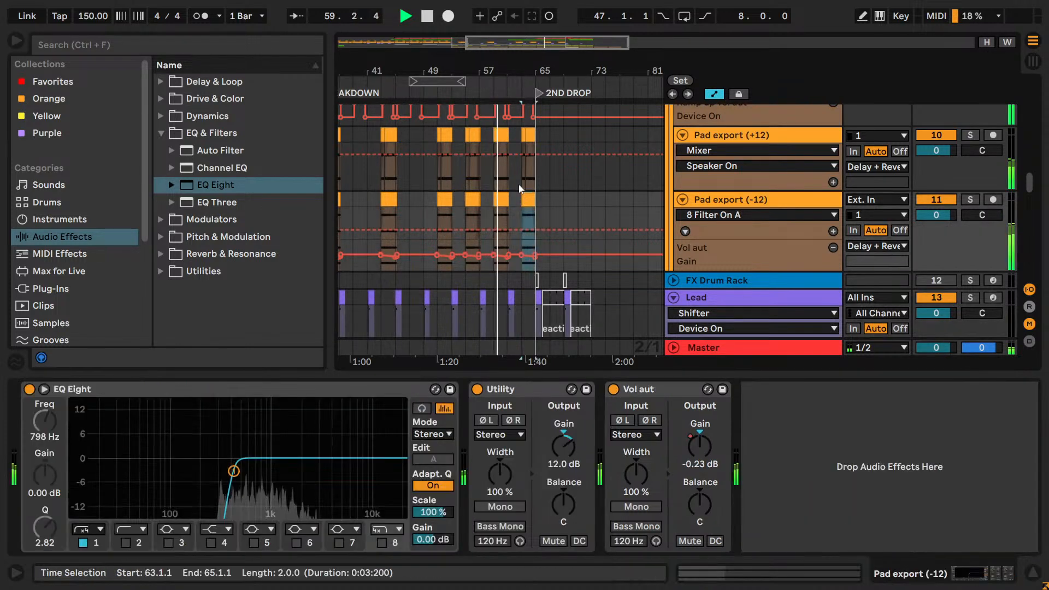
# - Select the Pad export (+12) and (-12) clips from 59.1.1 to 65.1.1 and save the set
pyautogui.click(525, 200)
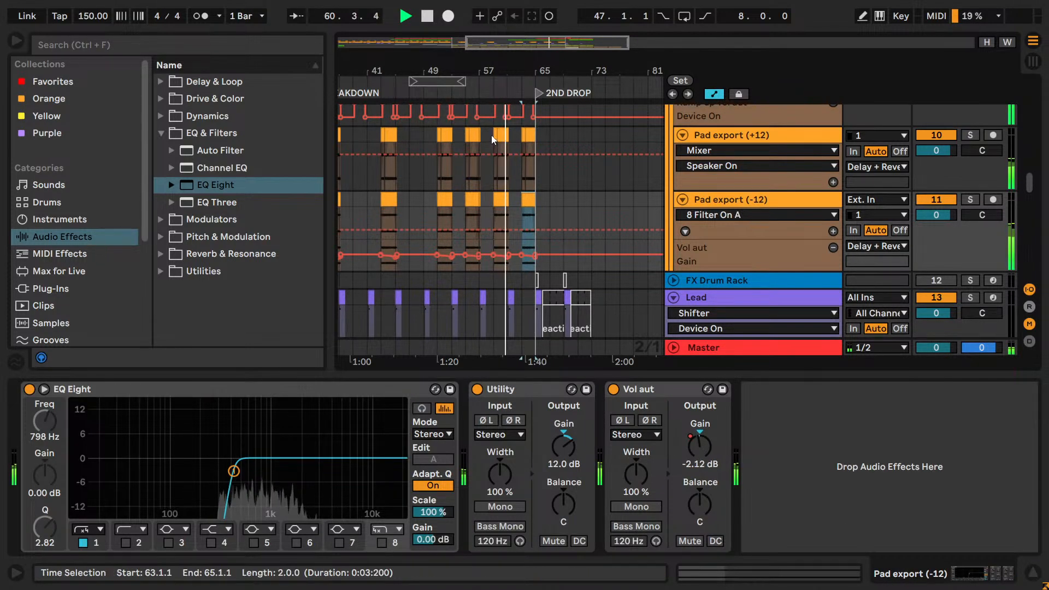
pyautogui.keyDown('shift'); pyautogui.click(491, 135); pyautogui.keyUp('shift')
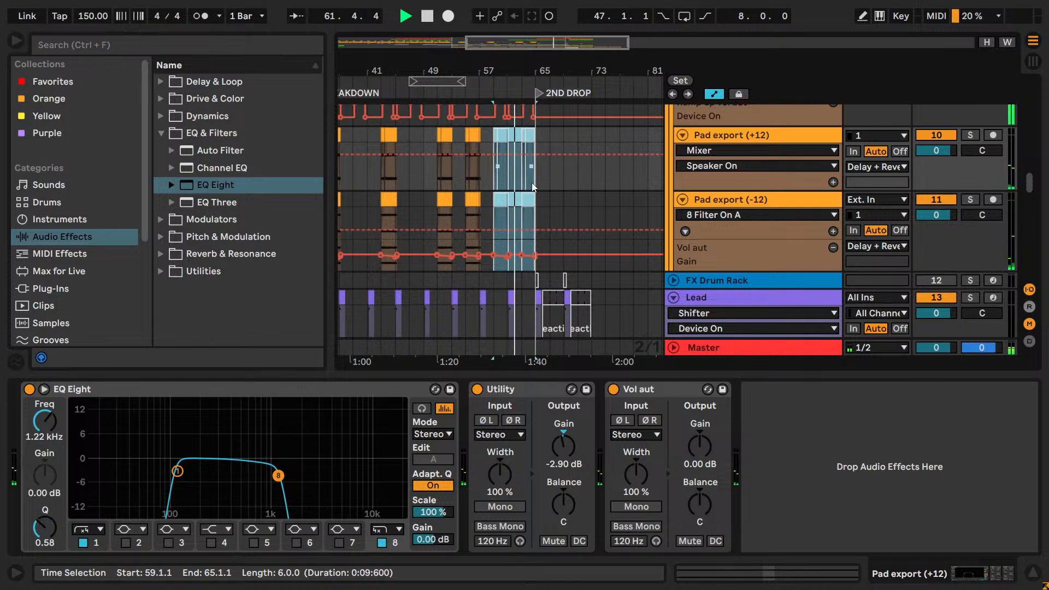
pyautogui.scroll(10, 533, 183)
pyautogui.scroll(-8, 534, 187)
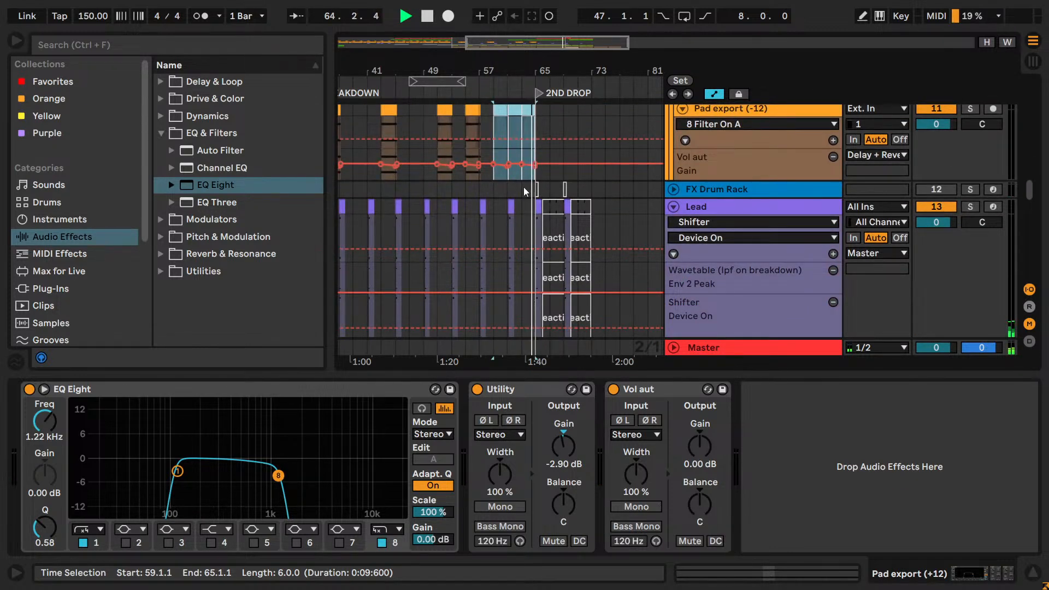
pyautogui.scroll(3, 523, 187)
pyautogui.hotkey('ctrl', 's')
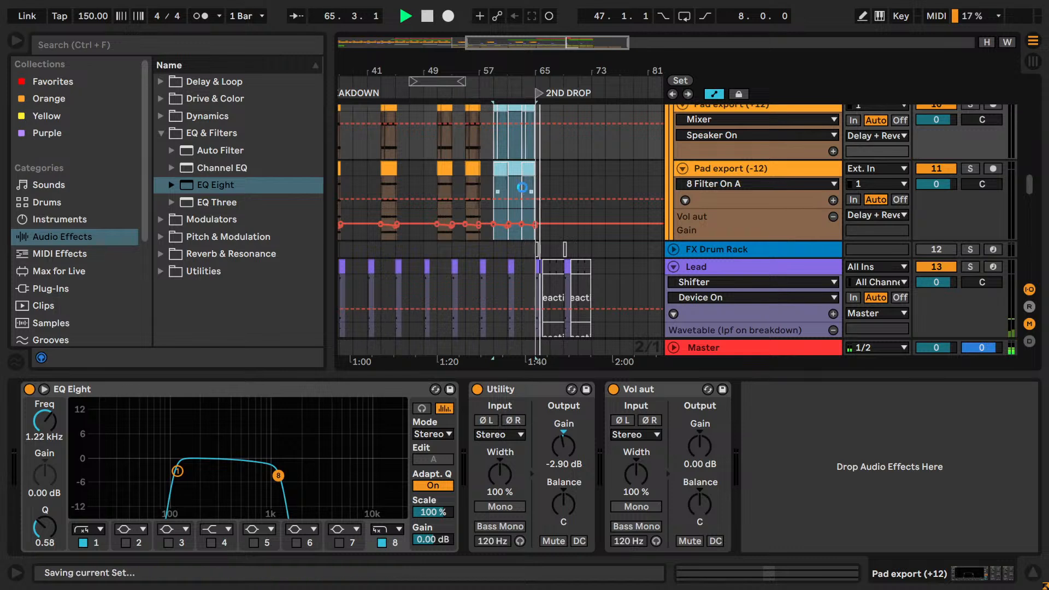
# - Select the Hi-hats section from 49.1.1 to 57.1.1, loop that 8-bar range and play it
pyautogui.scroll(7, 576, 133)
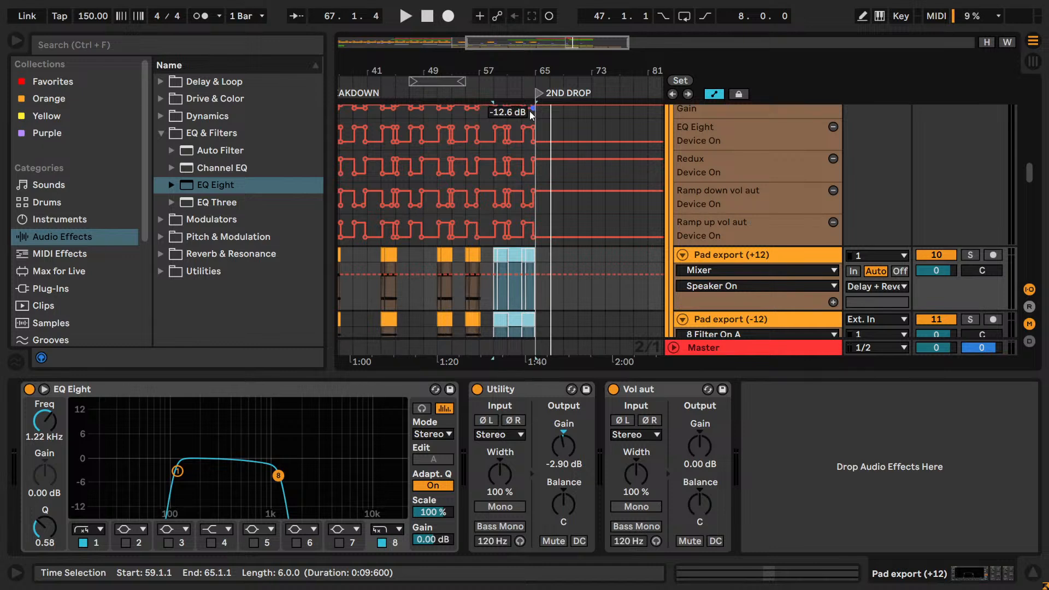
pyautogui.moveTo(434, 74); pyautogui.dragTo(415, 104)
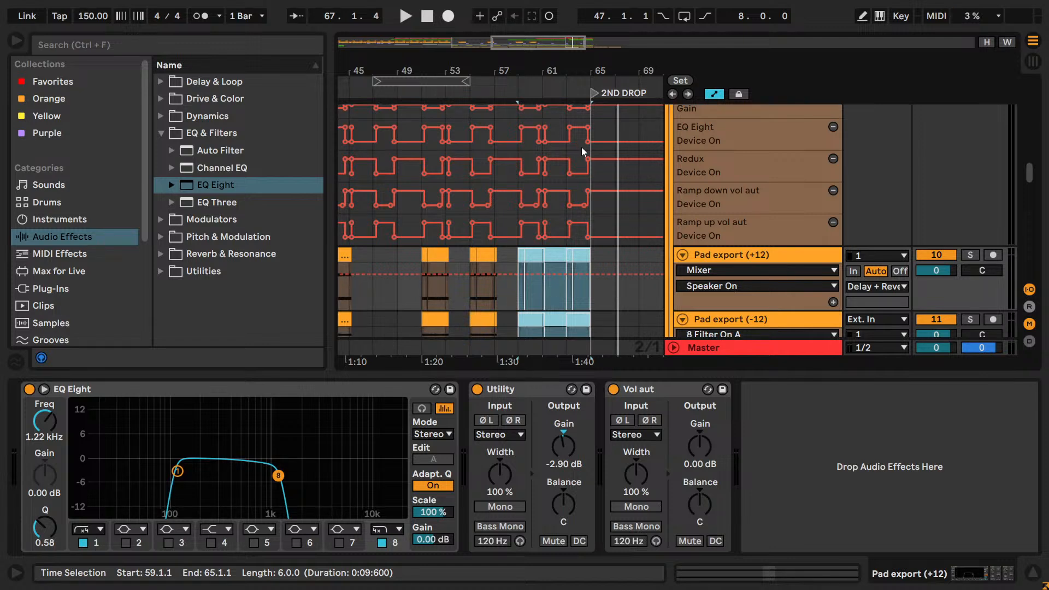
pyautogui.scroll(-6, 486, 179)
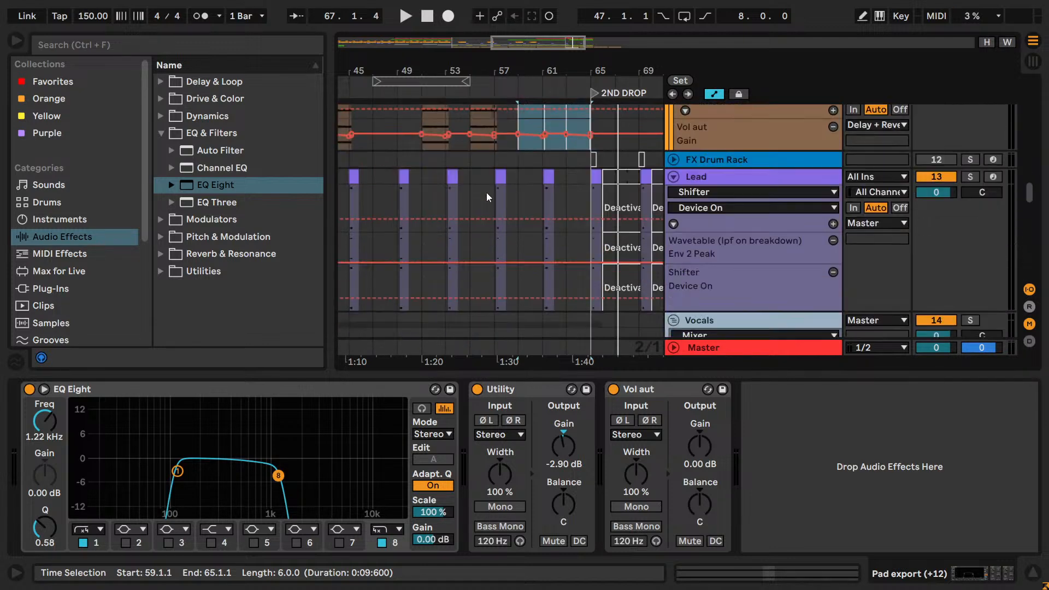
pyautogui.moveTo(515, 41); pyautogui.dragTo(488, 30)
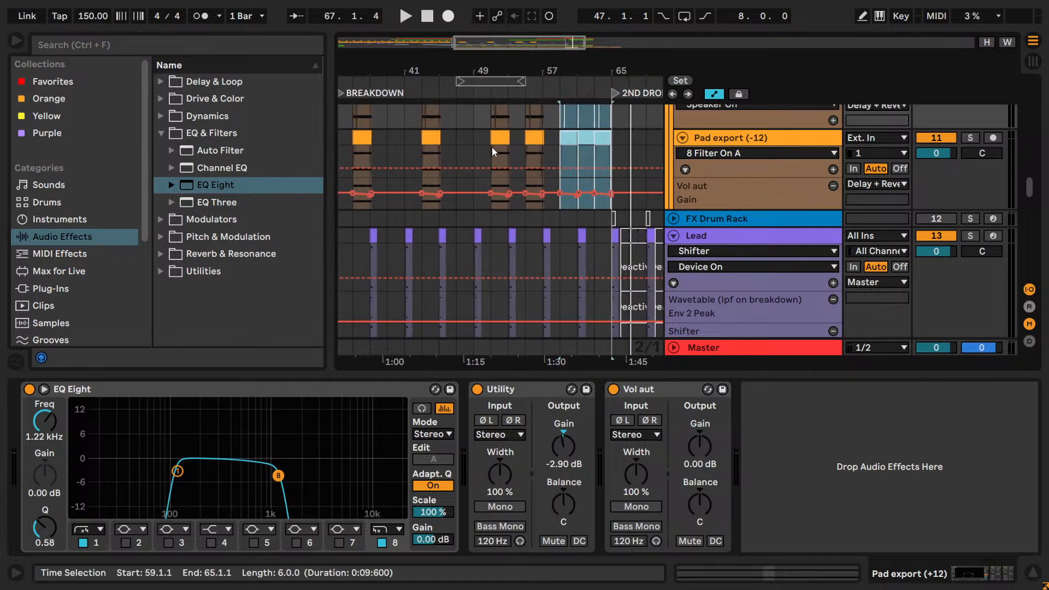
pyautogui.scroll(-7, 492, 147)
pyautogui.scroll(10, 512, 162)
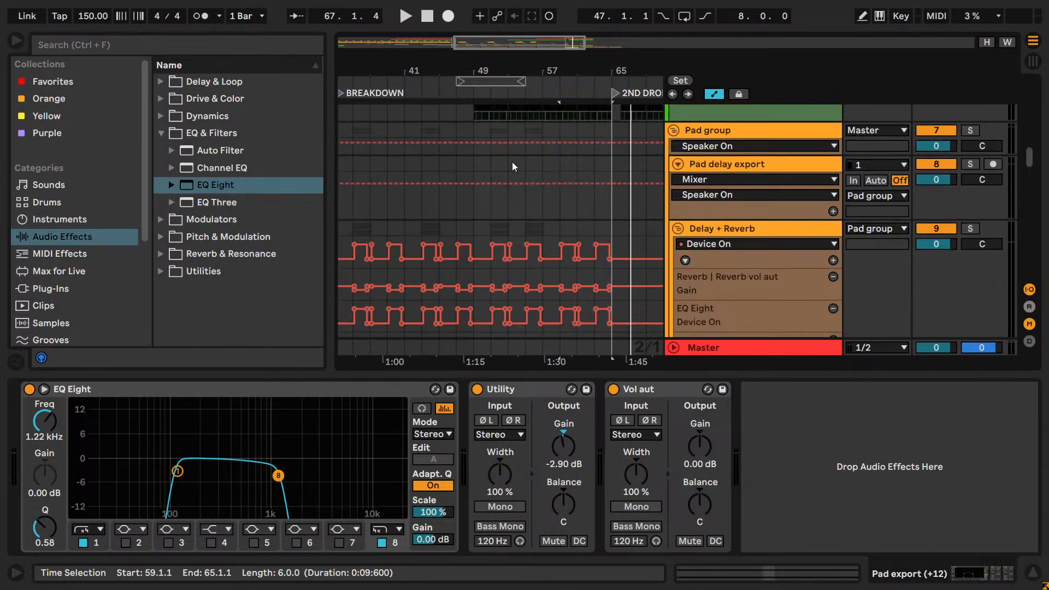
pyautogui.scroll(10, 528, 197)
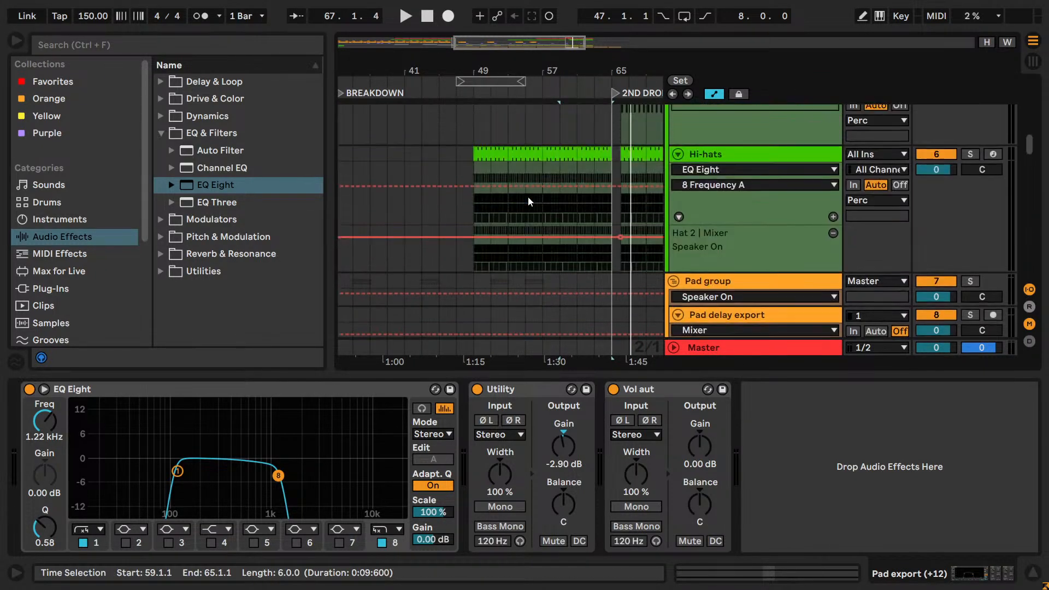
pyautogui.click(608, 248)
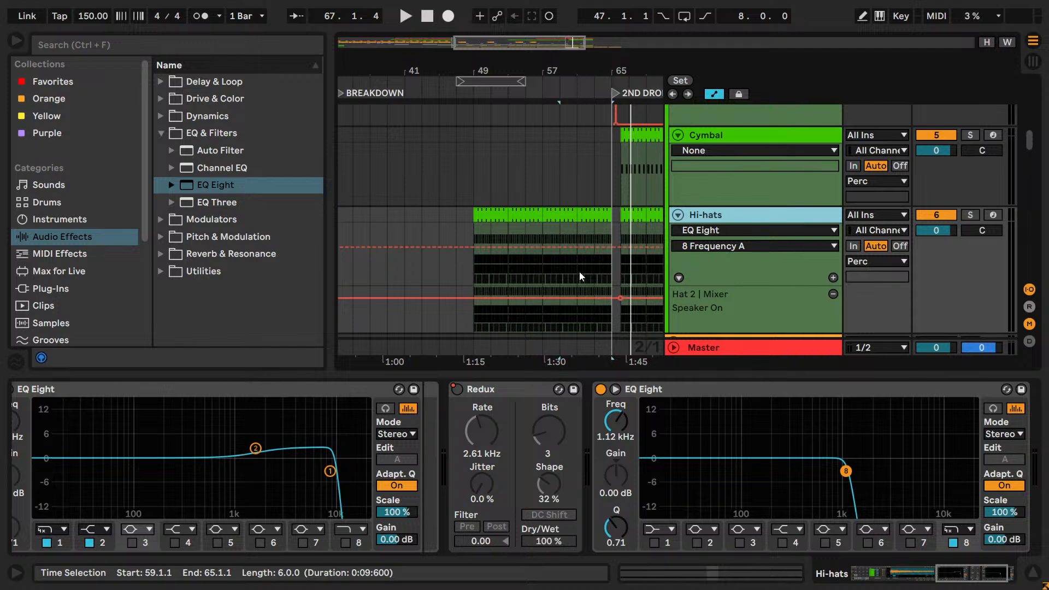
pyautogui.click(471, 275)
pyautogui.moveTo(984, 574); pyautogui.dragTo(996, 577)
pyautogui.moveTo(530, 47); pyautogui.dragTo(471, 172)
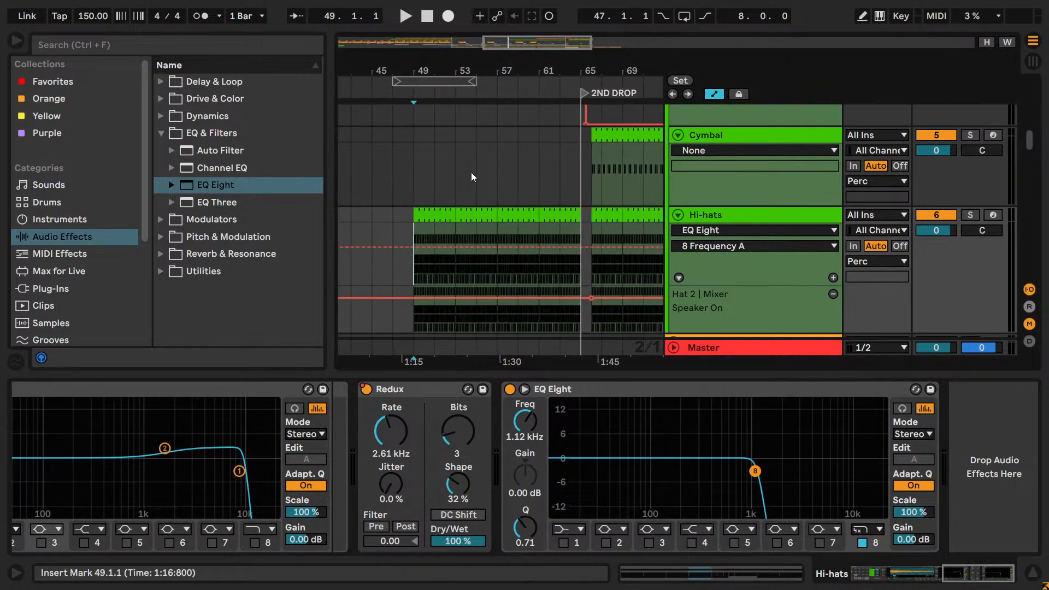
pyautogui.click(476, 217)
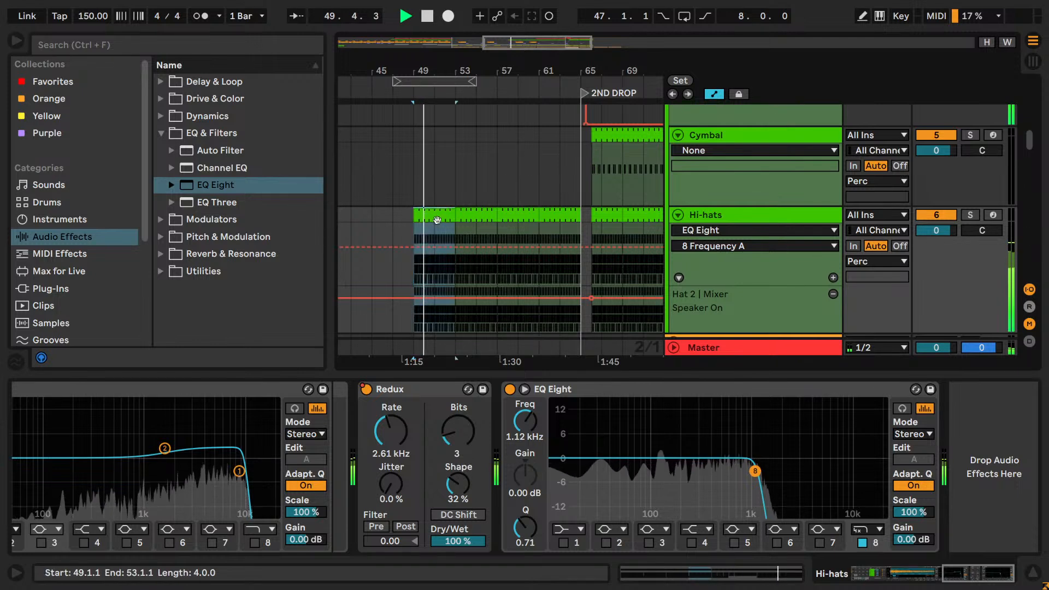
pyautogui.hotkey('ctrl', 'l')
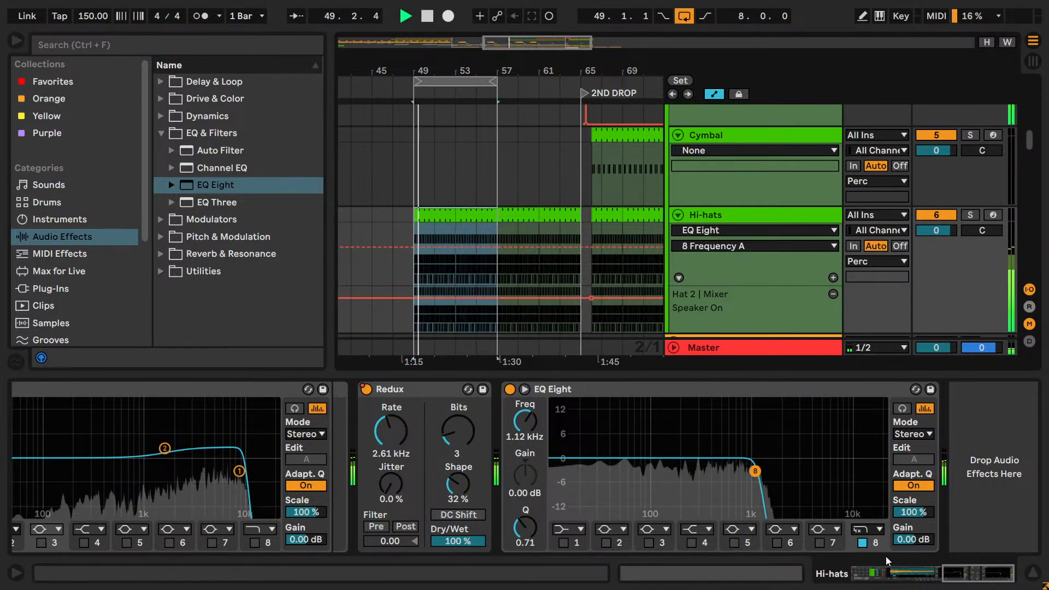
# - Bypass the last EQ Eight on the Hi-hats track and insert an Auto Filter in front of it with slope 24
pyautogui.click(866, 530)
pyautogui.click(866, 532)
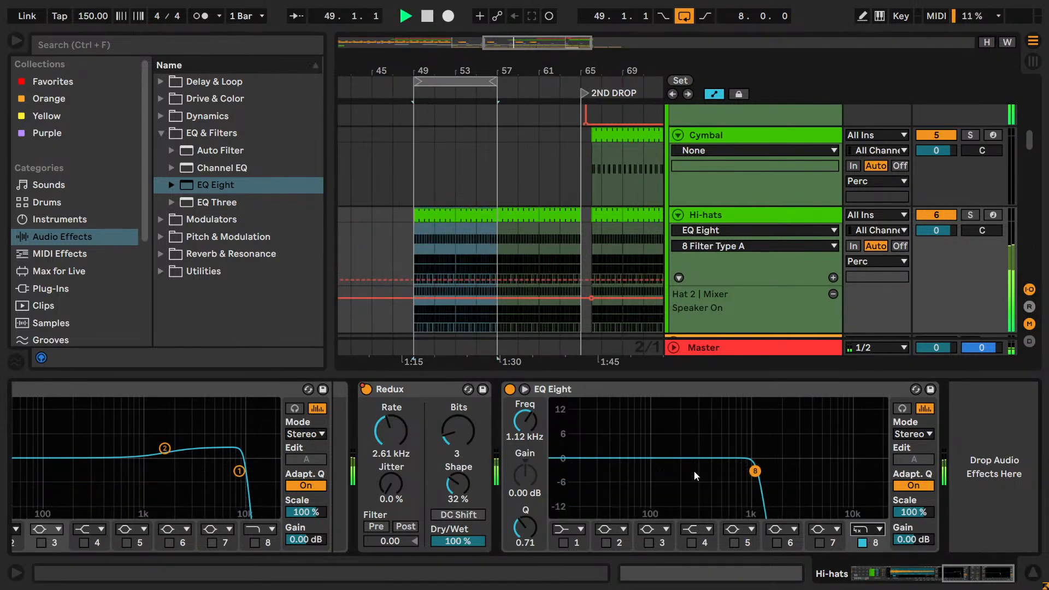
pyautogui.press('space')
pyautogui.click(511, 389)
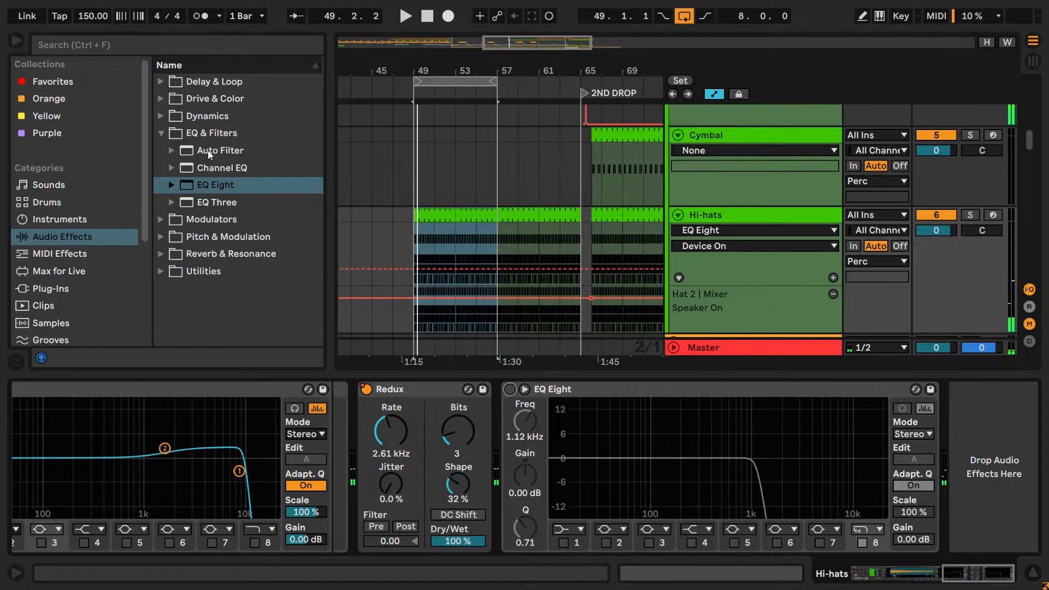
pyautogui.moveTo(207, 150); pyautogui.dragTo(661, 483)
pyautogui.press('space')
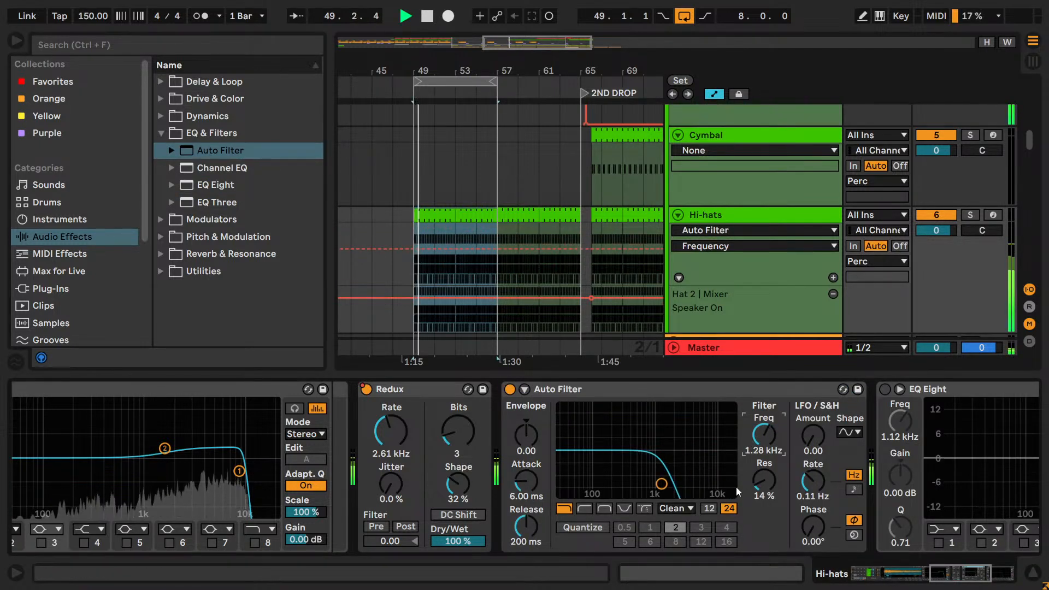
pyautogui.click(729, 508)
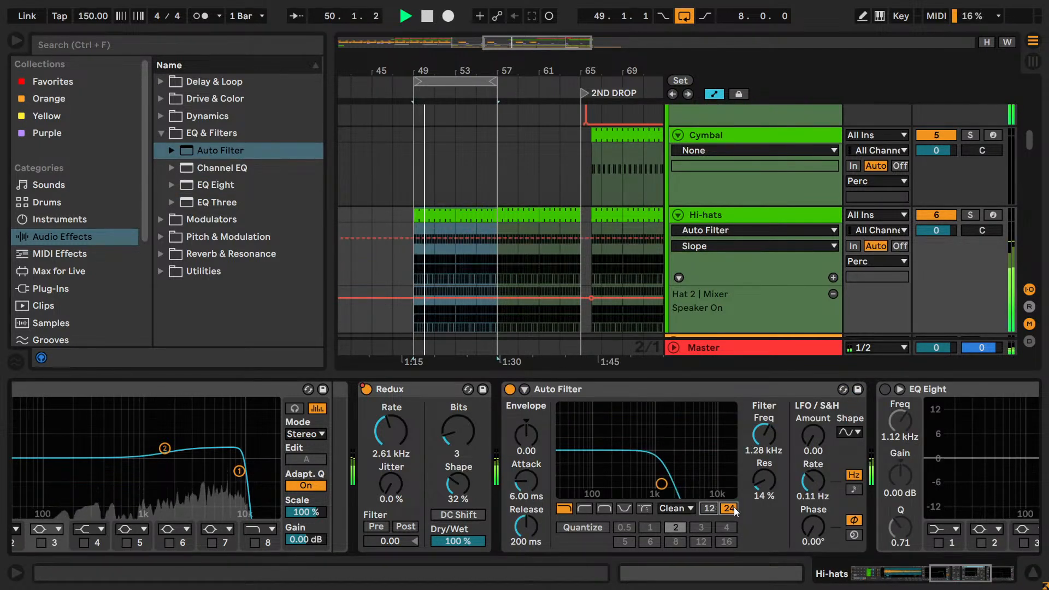
# - Compare filters by reactivating the EQ Eight, bypassing the Auto Filter and setting EQ band 8 to 1.41 kHz
pyautogui.click(511, 390)
pyautogui.moveTo(946, 576); pyautogui.dragTo(971, 576)
pyautogui.click(510, 389)
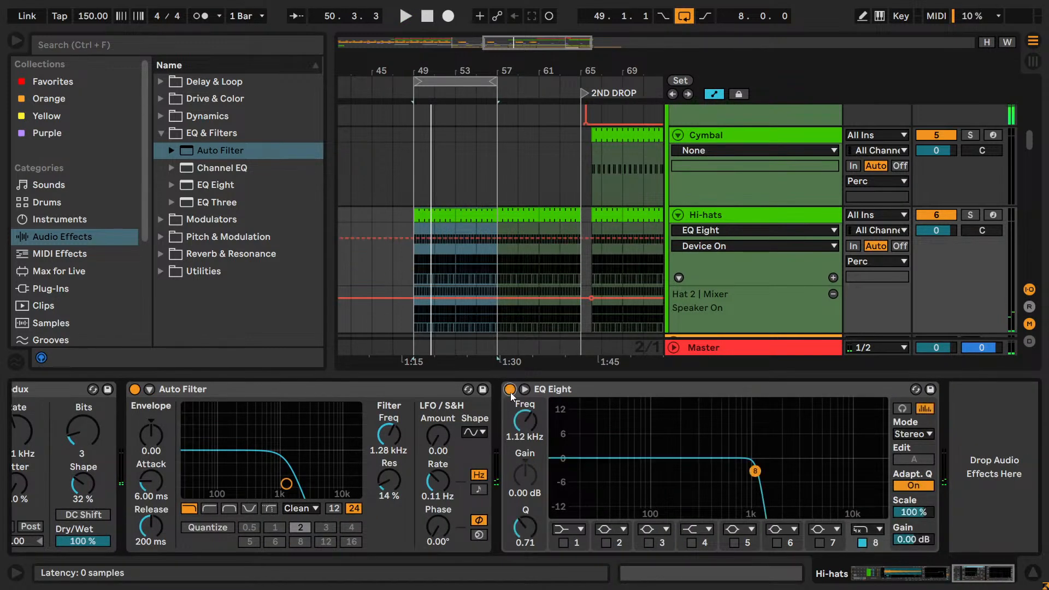
pyautogui.click(133, 389)
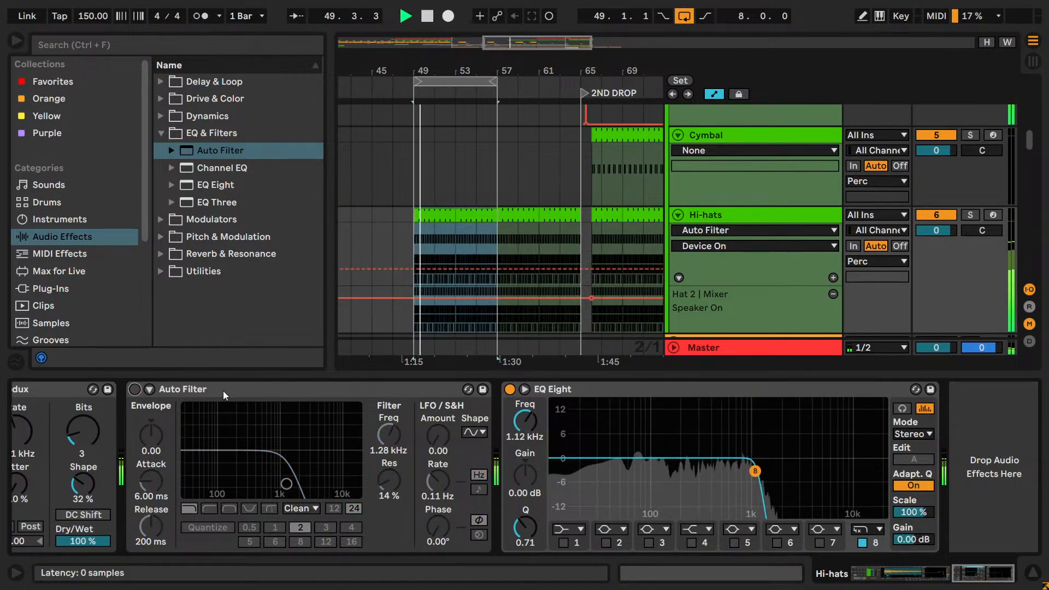
pyautogui.moveTo(526, 424)
pyautogui.mouseDown()
pyautogui.moveTo(526, 388)
pyautogui.moveTo(525, 419)
pyautogui.mouseUp()
# - Bypass the EQ Eight, reactivate the Auto Filter during playback and raise its frequency to 3.69 kHz
pyautogui.click(510, 390)
pyautogui.press('space')
pyautogui.press('space')
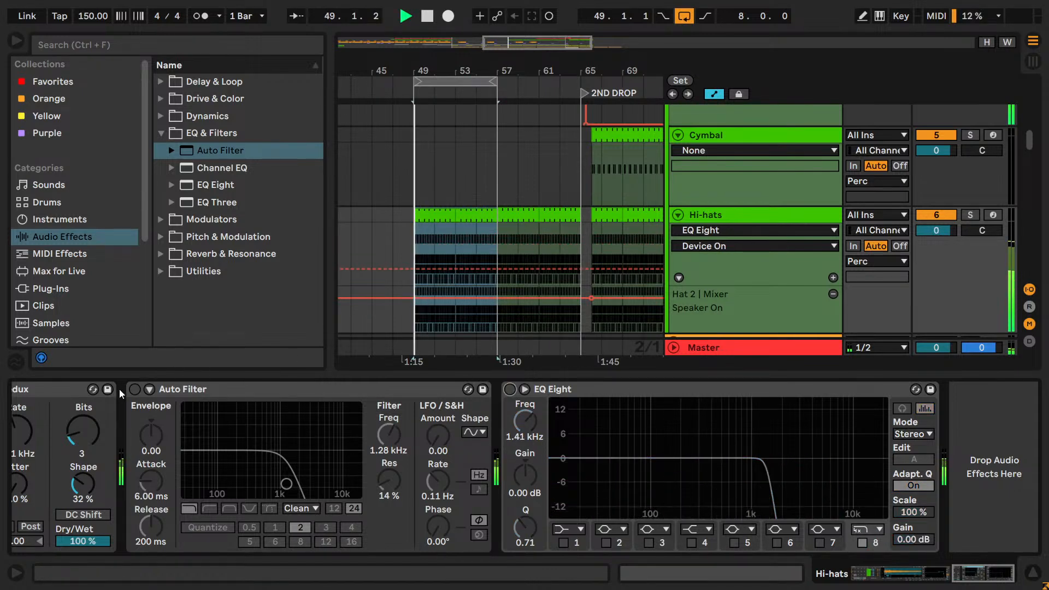
pyautogui.click(134, 389)
pyautogui.moveTo(390, 435); pyautogui.dragTo(389, 426)
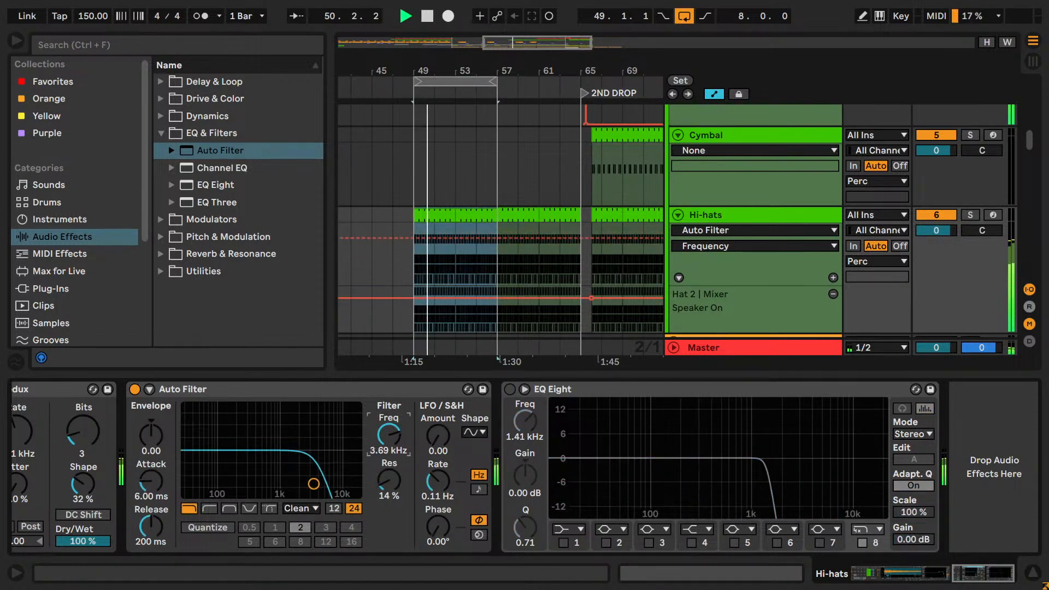
# - Delete the Auto Filter from the Hi-hats track and reactivate the last EQ Eight
pyautogui.click(254, 394)
pyautogui.press('Delete')
pyautogui.click(134, 389)
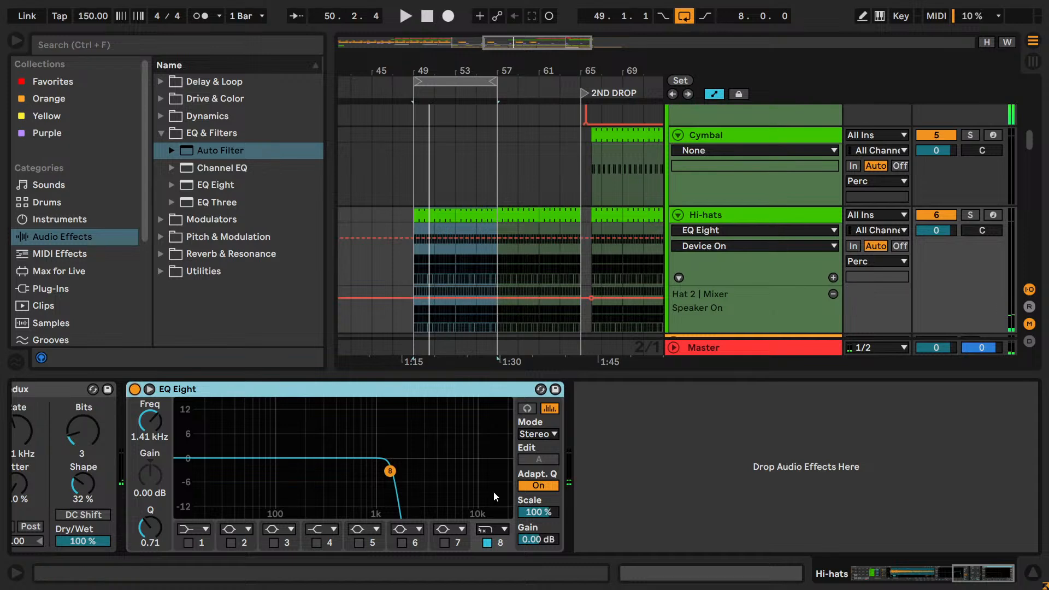
# - Lower the Hi-hats EQ Eight band 8 frequency to 941 Hz and shorten the loop to 4 bars from 49.1.1
pyautogui.press('space')
pyautogui.moveTo(153, 428); pyautogui.dragTo(153, 443)
pyautogui.moveTo(487, 80)
pyautogui.mouseDown()
pyautogui.moveTo(435, 82)
pyautogui.moveTo(413, 103)
pyautogui.moveTo(482, 79)
pyautogui.mouseUp()
pyautogui.press('space')
pyautogui.press('space')
pyautogui.press('space')
pyautogui.press('space')
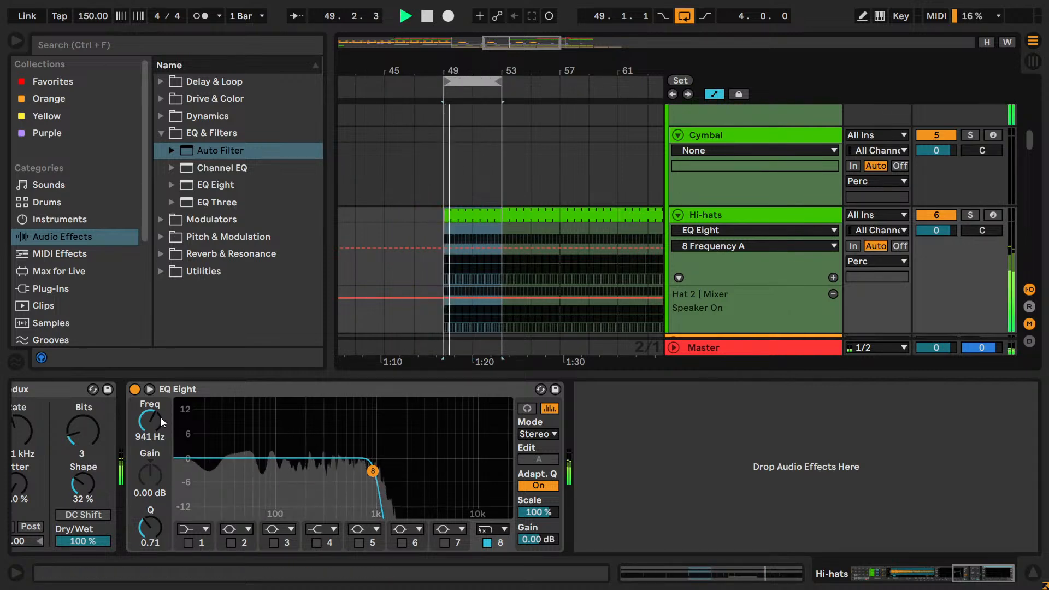
# - Try a band 8 frequency of 755 Hz, expand the EQ Eight display and set band 8 to 1.01 kHz
pyautogui.moveTo(156, 418); pyautogui.dragTo(156, 432)
pyautogui.click(150, 389)
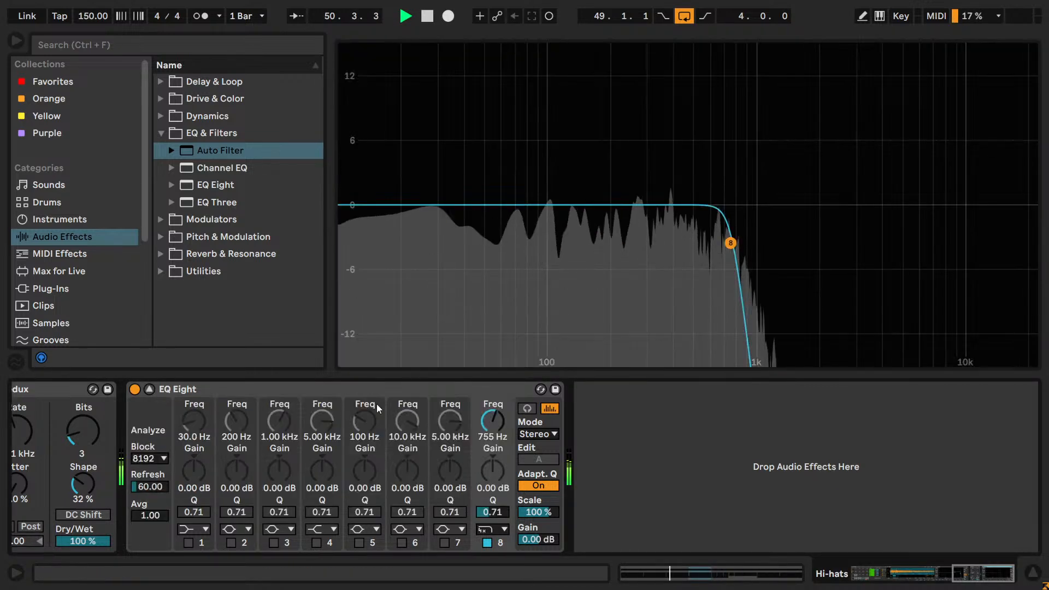
pyautogui.moveTo(493, 421); pyautogui.dragTo(493, 407)
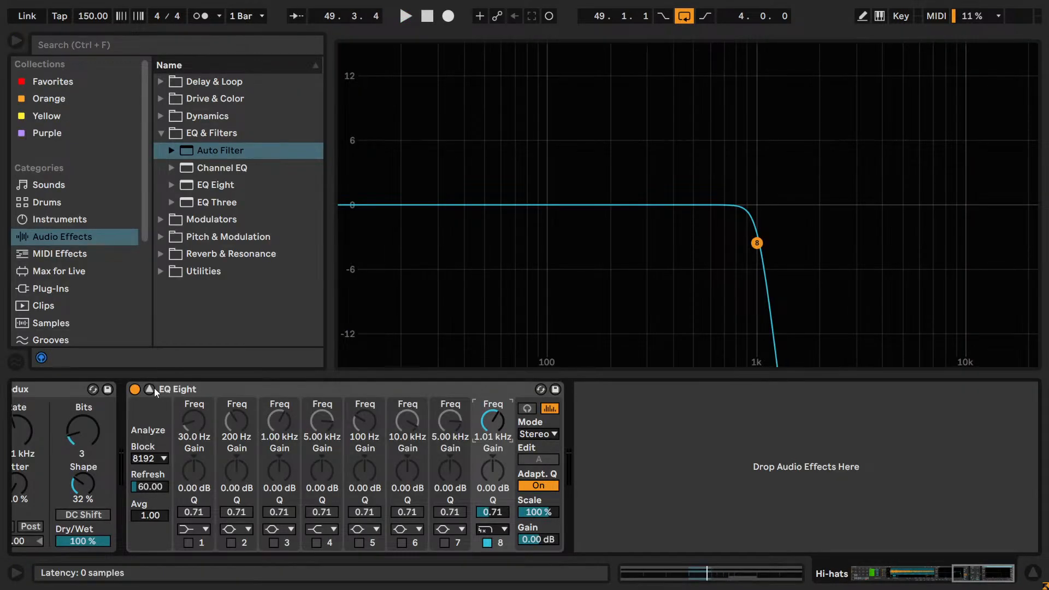
# - Lower the Hi-hats EQ Eight band 8 frequency to 982 Hz during loop playback and collapse the expanded EQ display
pyautogui.click(151, 390)
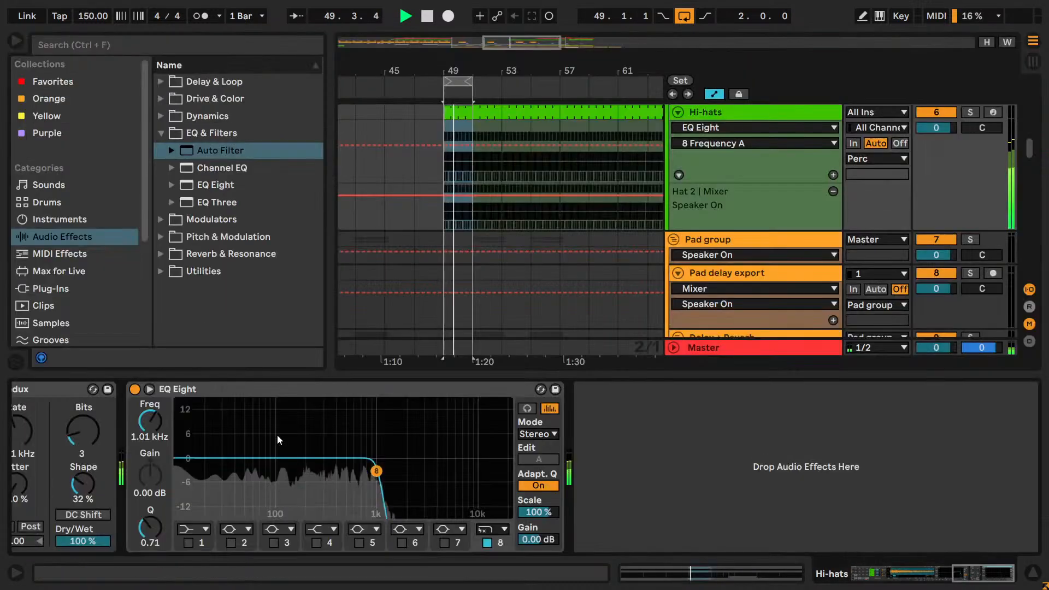
pyautogui.click(149, 389)
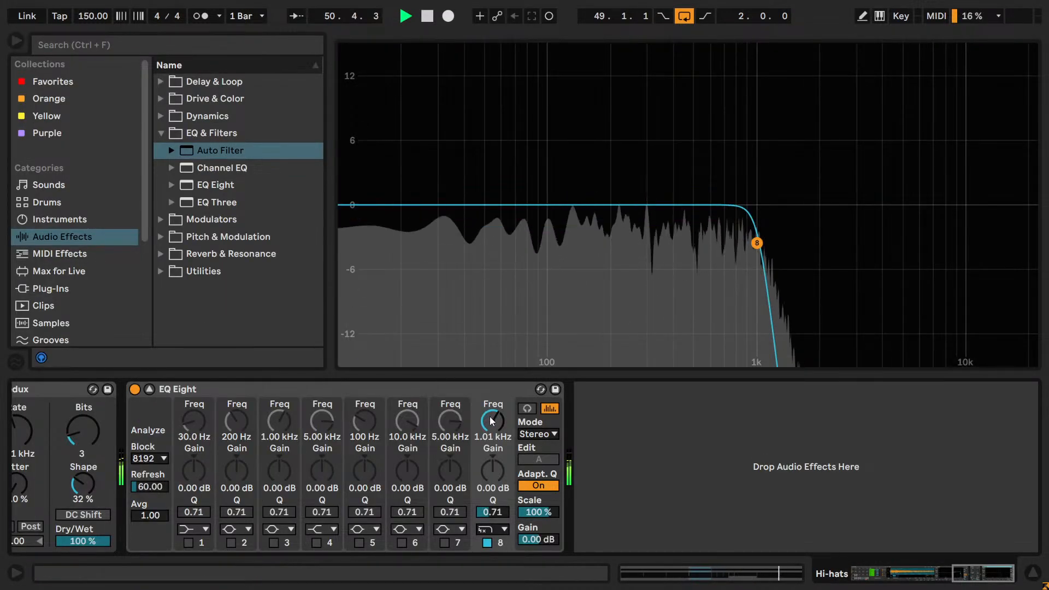
pyautogui.moveTo(492, 421); pyautogui.dragTo(493, 434)
pyautogui.moveTo(493, 421)
pyautogui.mouseDown()
pyautogui.moveTo(493, 412)
pyautogui.moveTo(510, 416)
pyautogui.mouseUp()
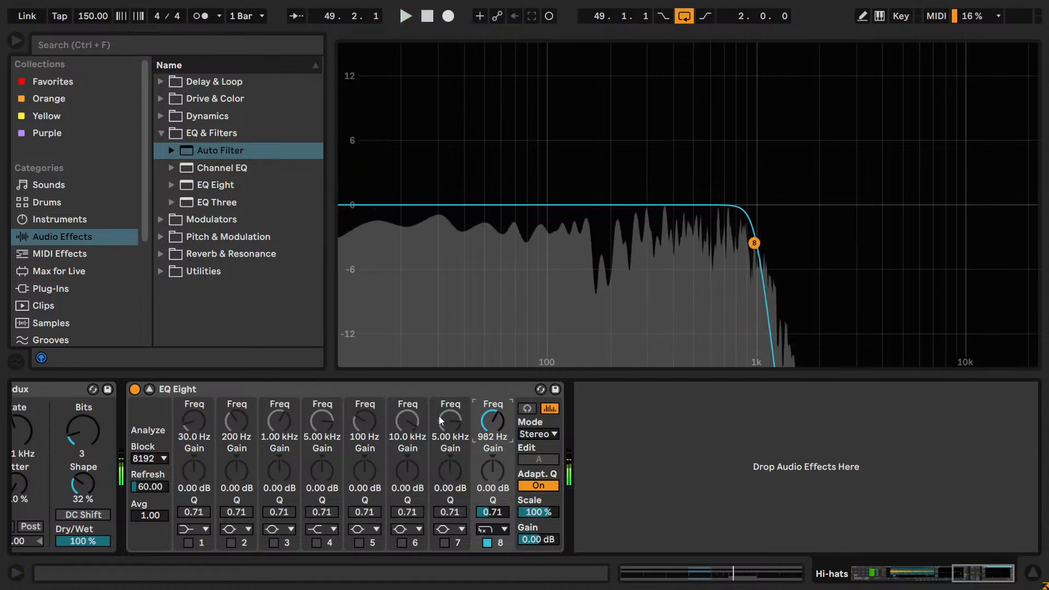
pyautogui.press('space')
pyautogui.click(149, 390)
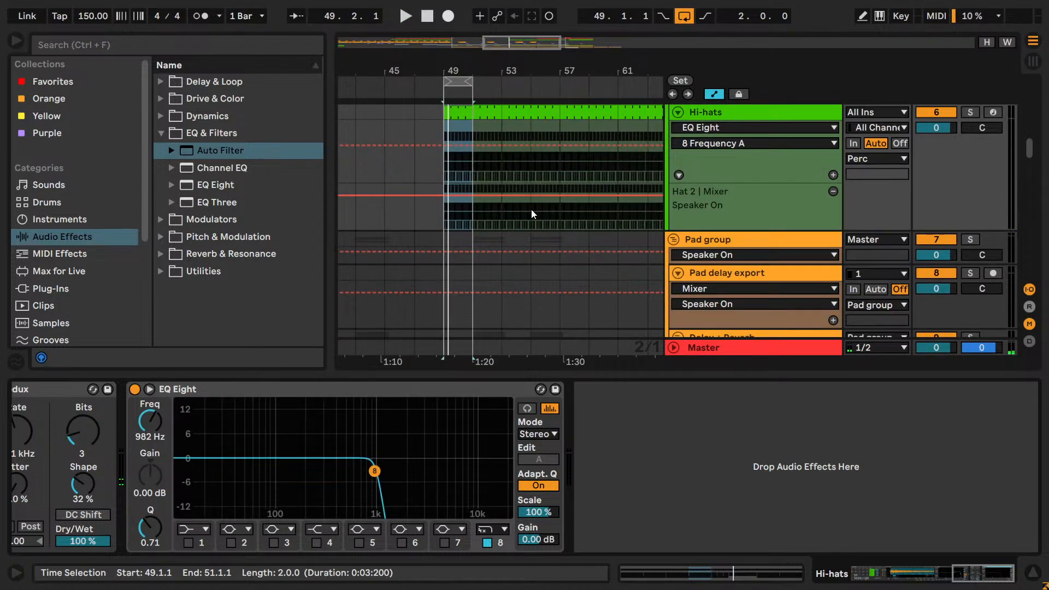
# - Set the loop to 16 bars from 49.1.1 and reduce the band 8 frequency automation to a ramp rising from bar 49 to bar 57
pyautogui.scroll(1, 494, 205)
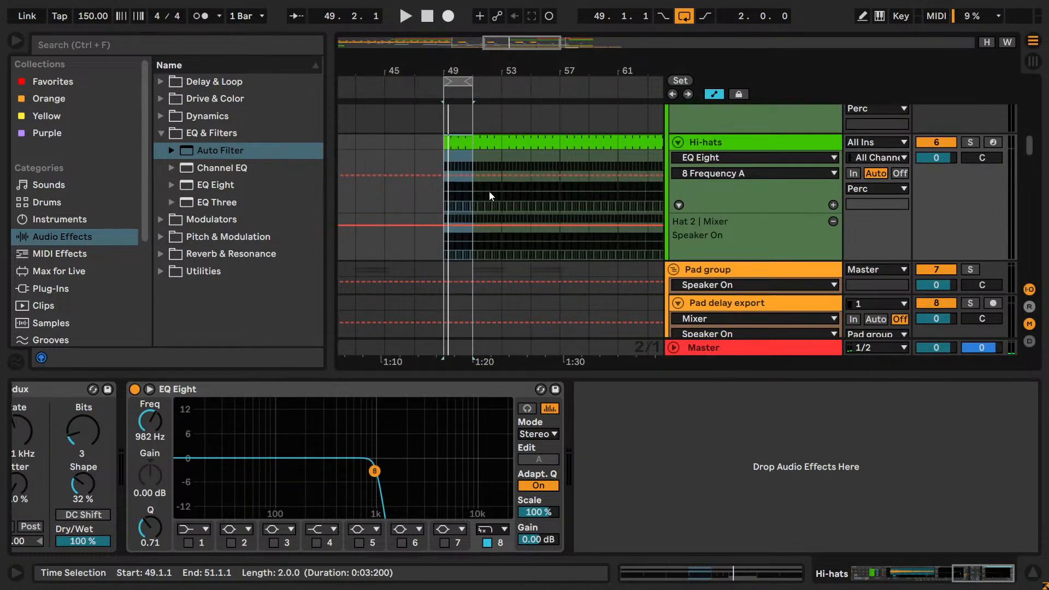
pyautogui.moveTo(498, 77); pyautogui.dragTo(574, 107)
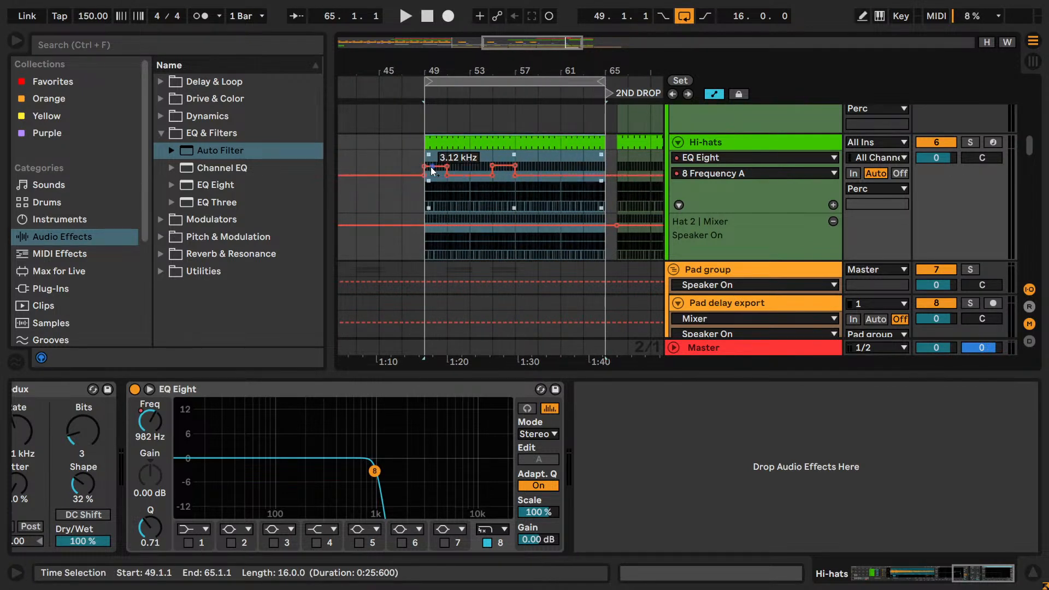
pyautogui.moveTo(443, 169); pyautogui.dragTo(447, 169)
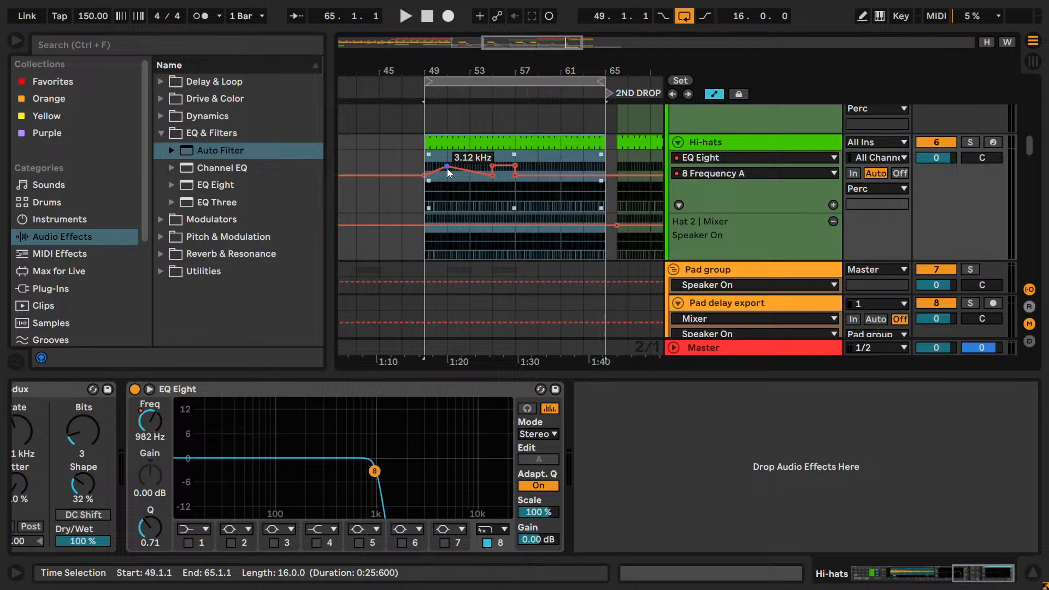
pyautogui.click(495, 173)
pyautogui.click(494, 168)
pyautogui.press('b')
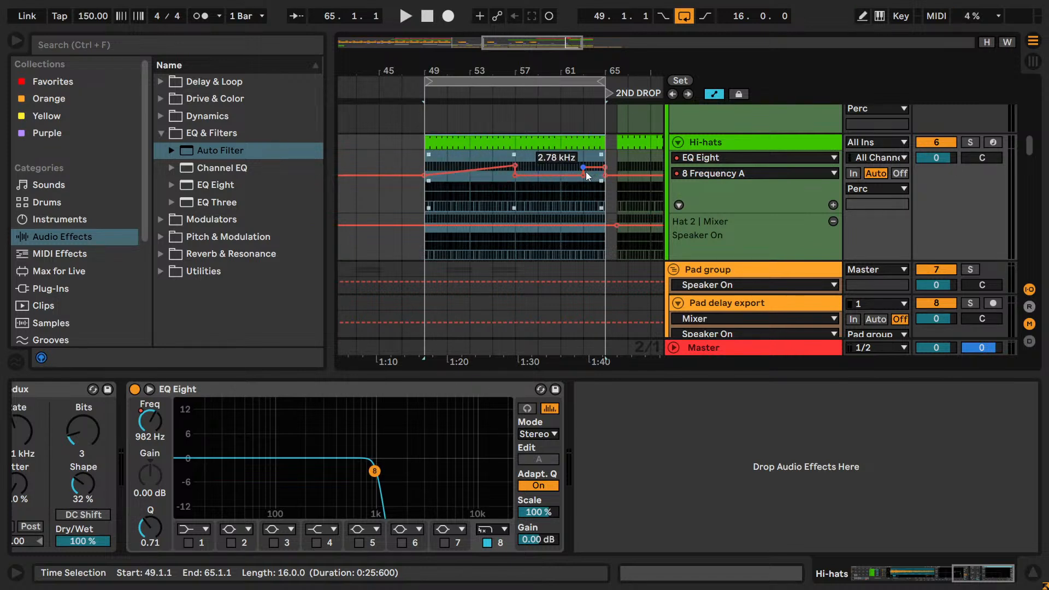
# - Delete the surplus breakpoints between bars 57 and 65 so the band 8 frequency slopes back down to bar 65
pyautogui.click(585, 175)
pyautogui.click(584, 167)
pyautogui.click(516, 175)
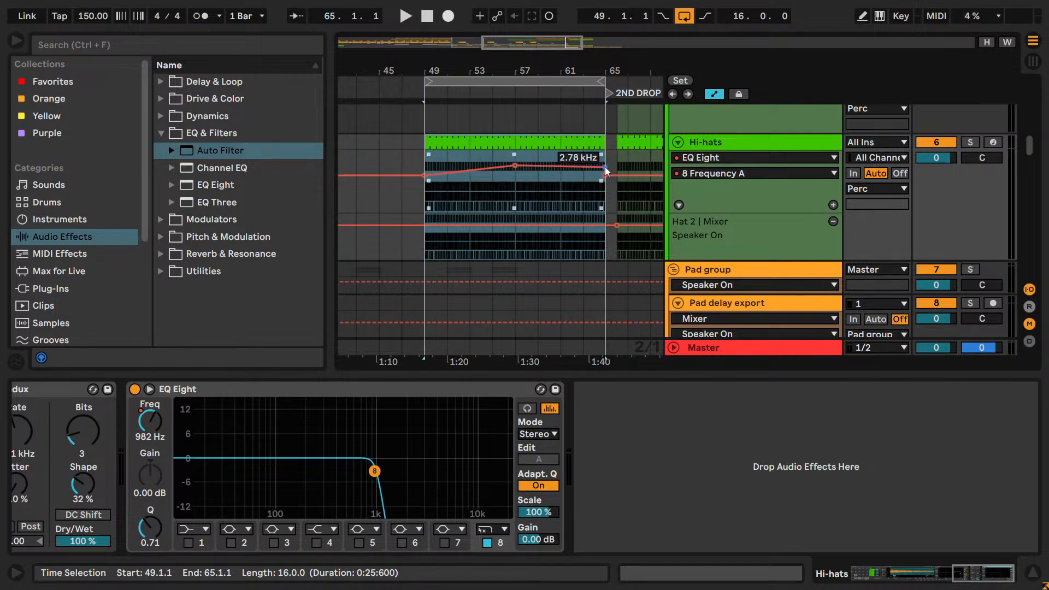
pyautogui.click(605, 168)
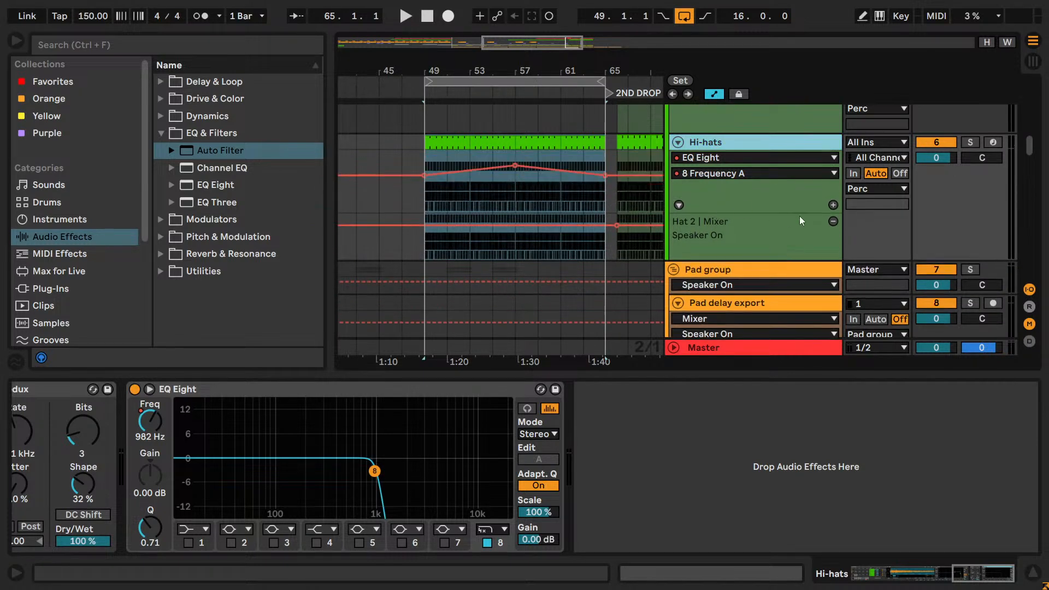
# - Give the EQ Eight frequency automation its own taller lane and raise its peak at bar 57 during playback
pyautogui.click(833, 205)
pyautogui.scroll(-1, 757, 221)
pyautogui.press('space')
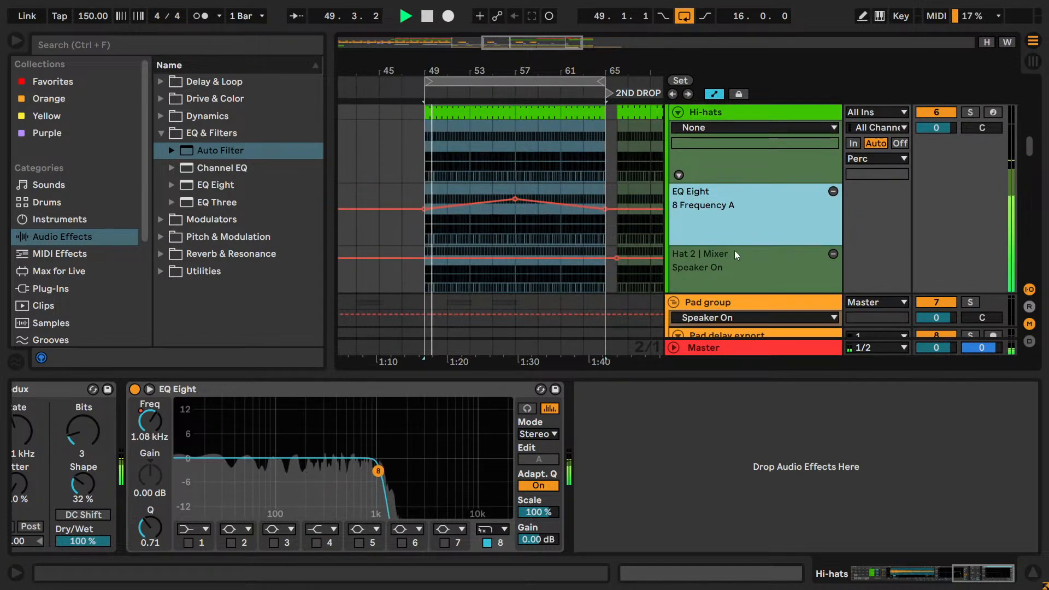
pyautogui.moveTo(739, 256); pyautogui.dragTo(738, 277)
pyautogui.click(522, 195)
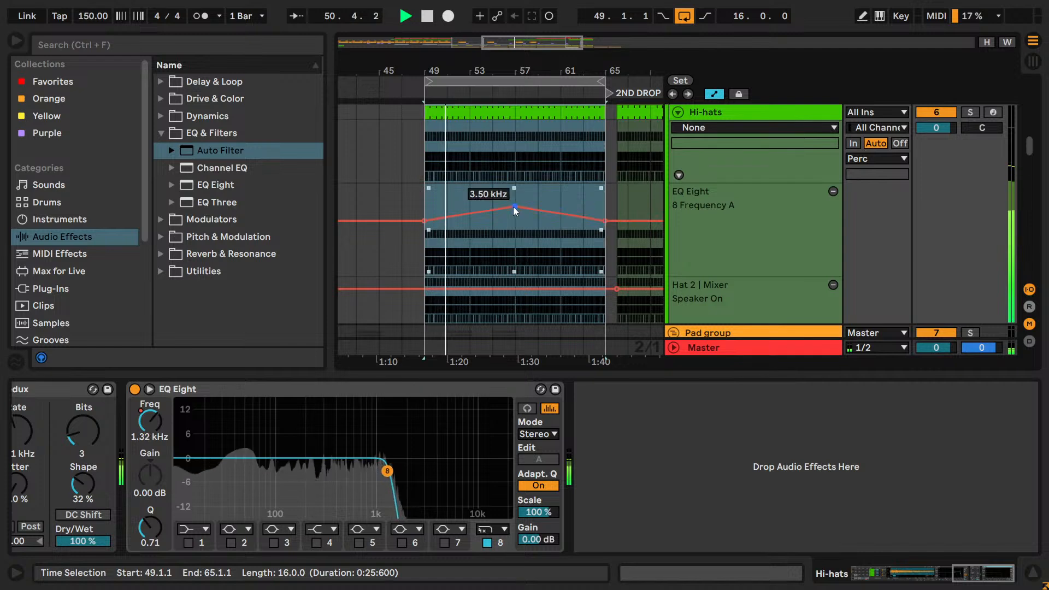
pyautogui.moveTo(514, 207); pyautogui.dragTo(515, 193)
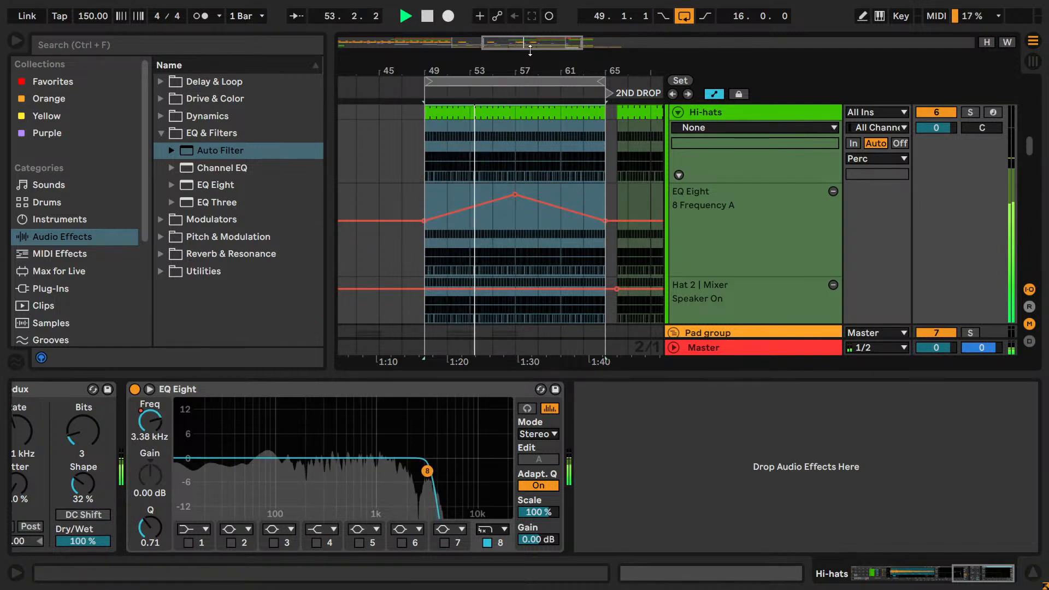
# - Hold the band 8 frequency automation at 22.0 kHz from bar 57 to bar 61, audition it and enlarge its lane
pyautogui.moveTo(530, 50); pyautogui.dragTo(490, 64)
pyautogui.moveTo(486, 193); pyautogui.dragTo(556, 188)
pyautogui.press('b')
pyautogui.press('b')
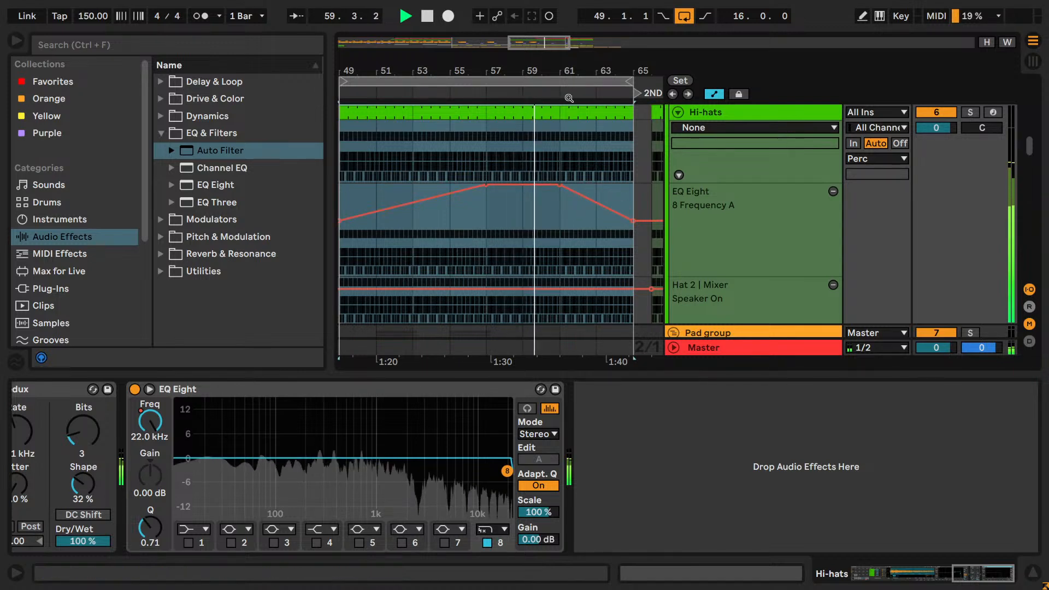
pyautogui.moveTo(542, 40); pyautogui.dragTo(554, 84)
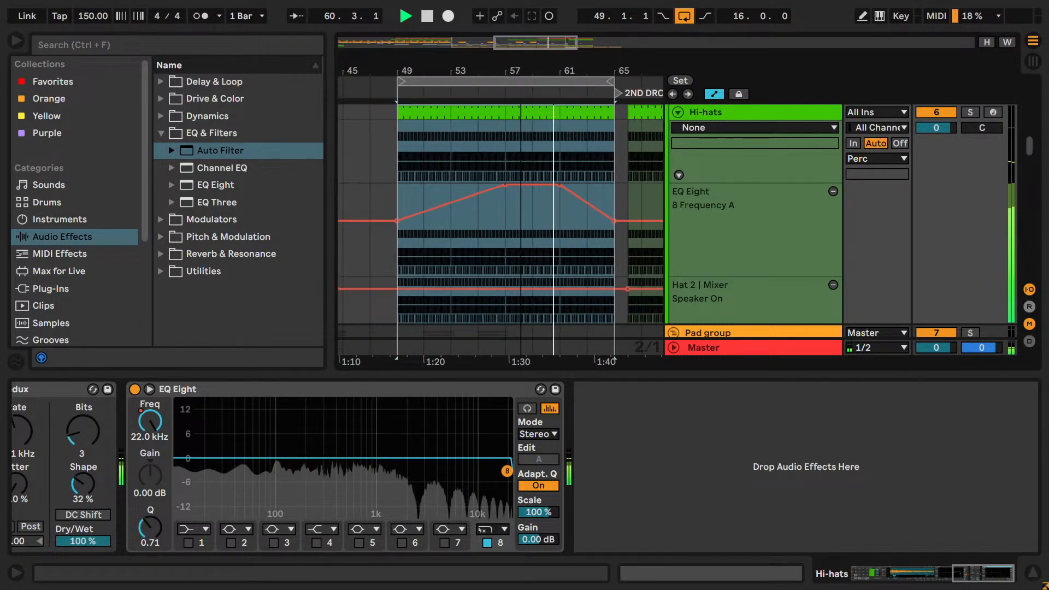
pyautogui.click(554, 84)
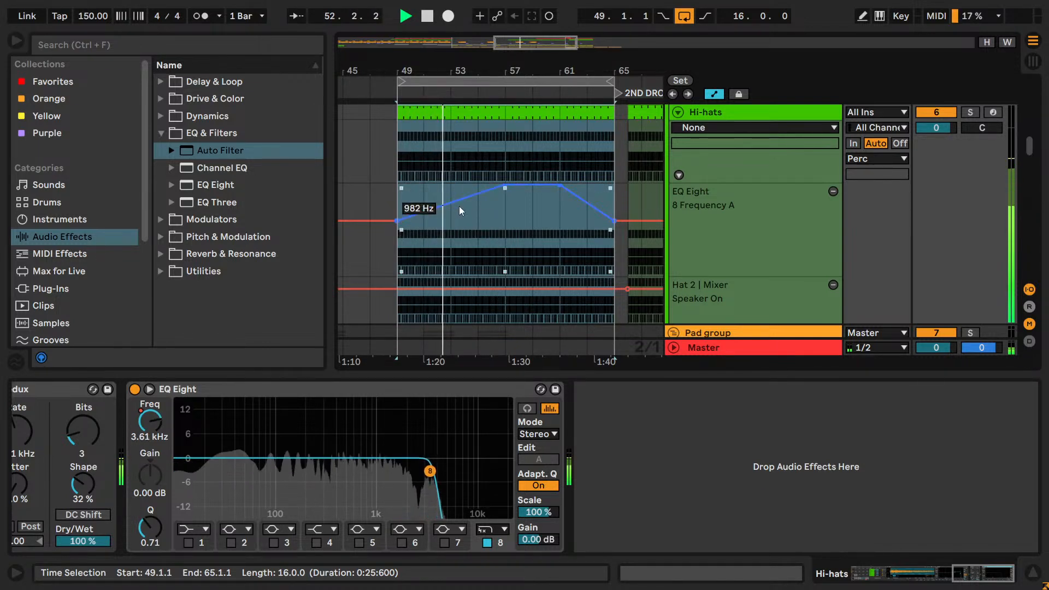
pyautogui.moveTo(720, 276); pyautogui.dragTo(727, 323)
pyautogui.press('space')
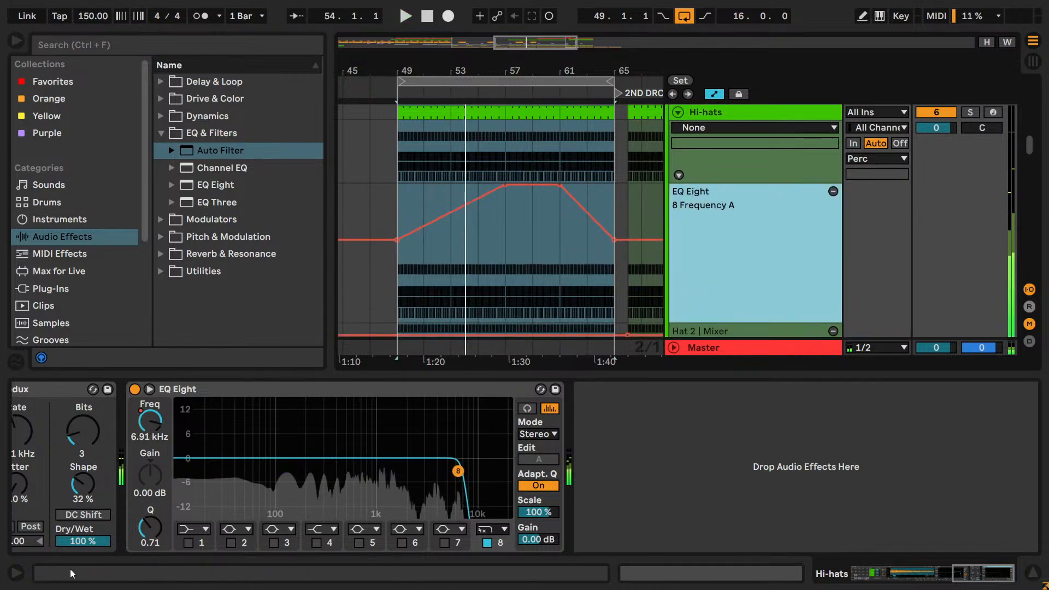
# - Try band 8 Q values of 1.50 and 2.00 on the Hi-hats EQ Eight against the frequency sweep
pyautogui.click(152, 529)
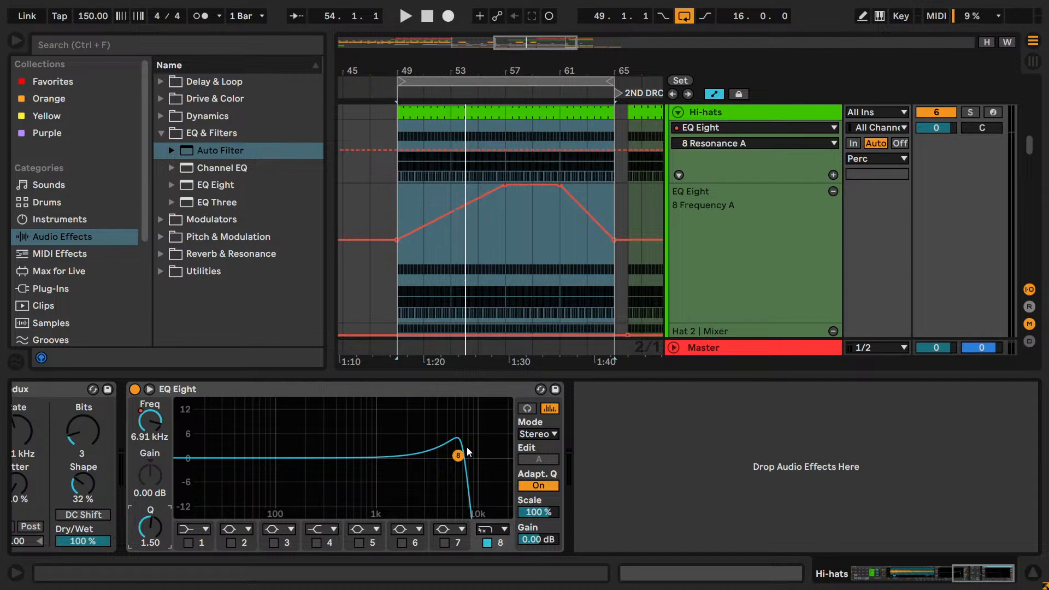
pyautogui.click(444, 241)
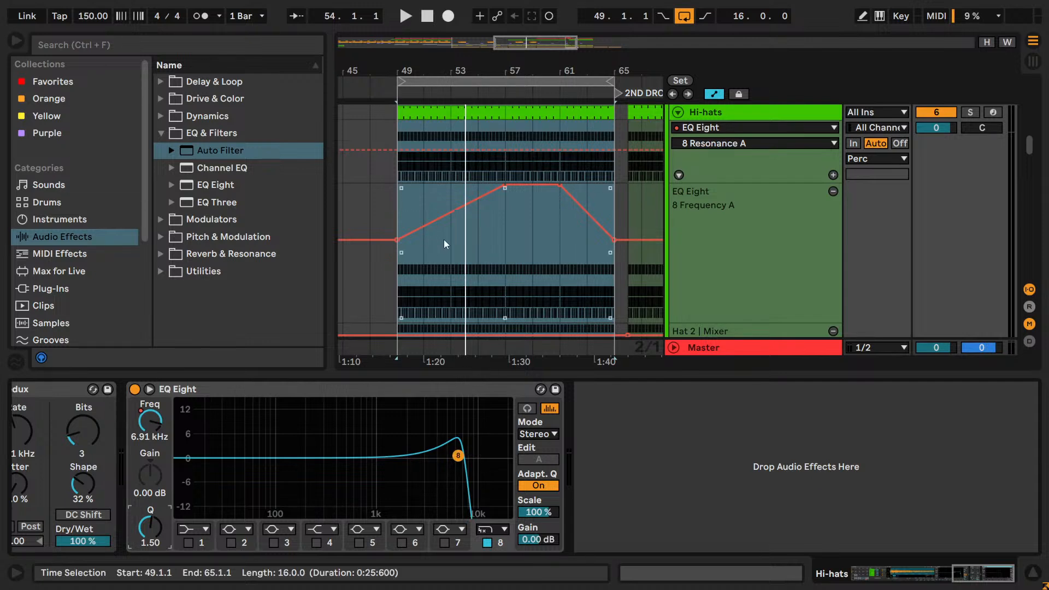
pyautogui.press('space')
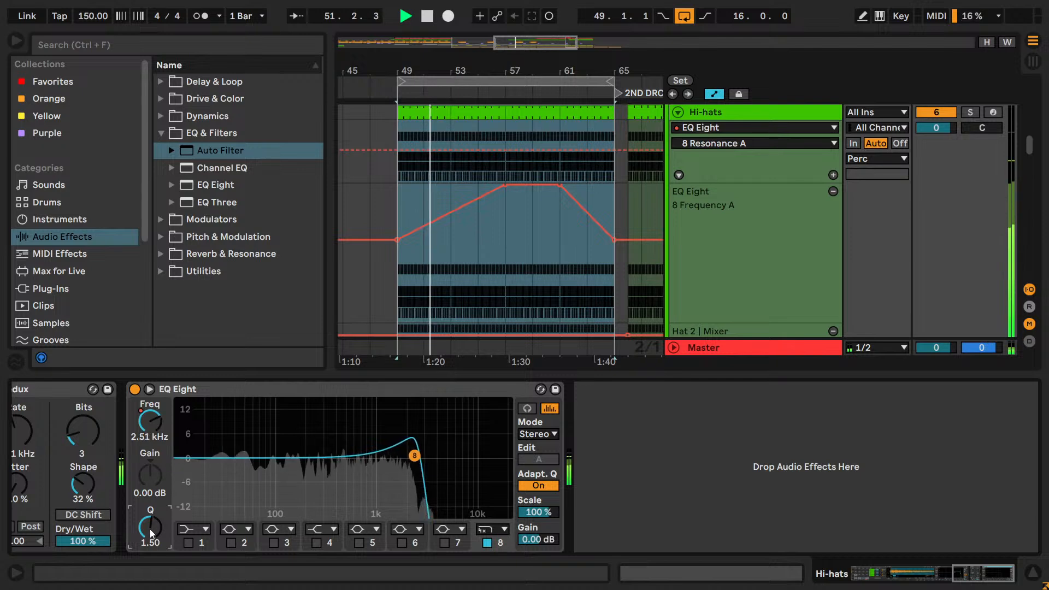
pyautogui.write('2')
pyautogui.press('Return')
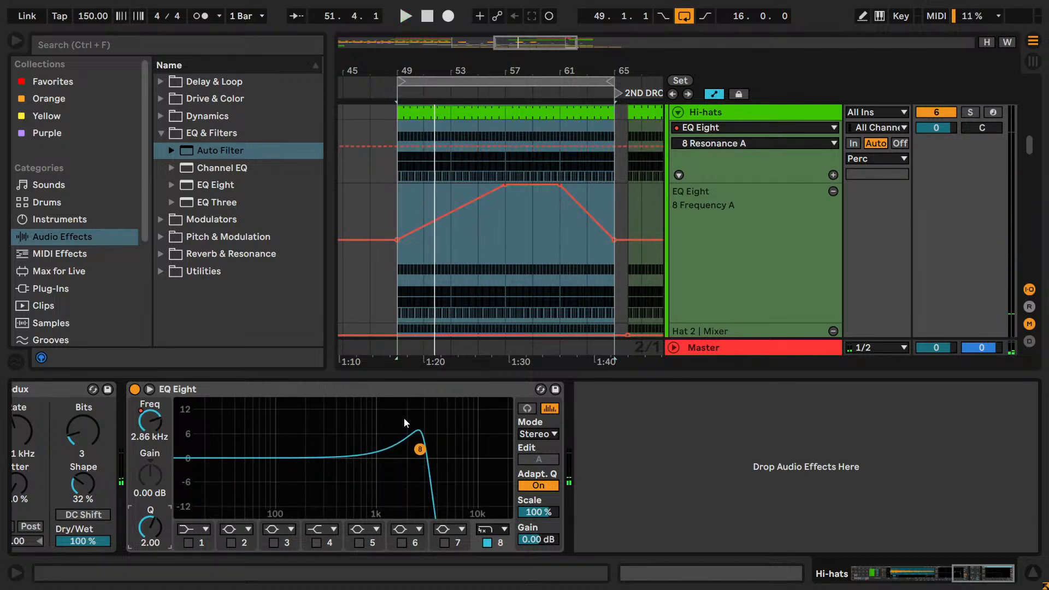
# - Try higher band 8 Q values of 3, 4, 5, 4.6 and 4.7, auditioning the sweep between changes
pyautogui.write('3')
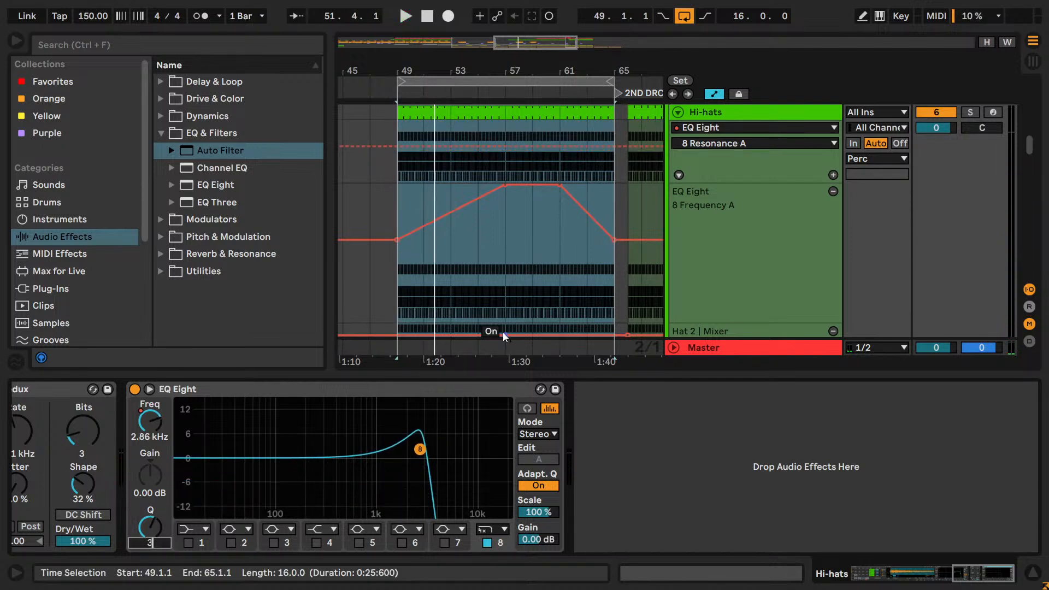
pyautogui.press('Return')
pyautogui.press('space')
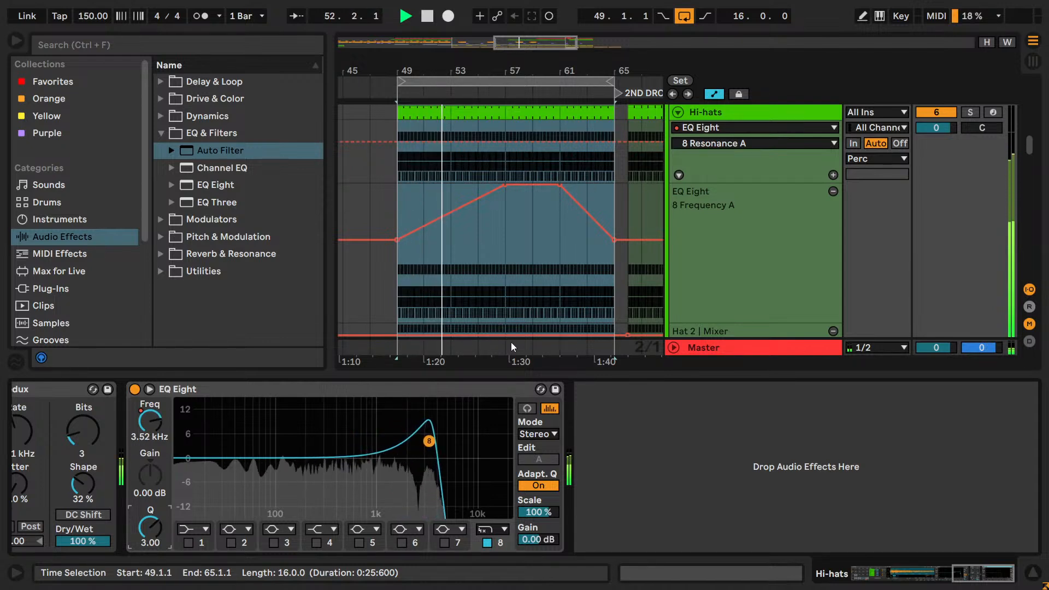
pyautogui.press('space')
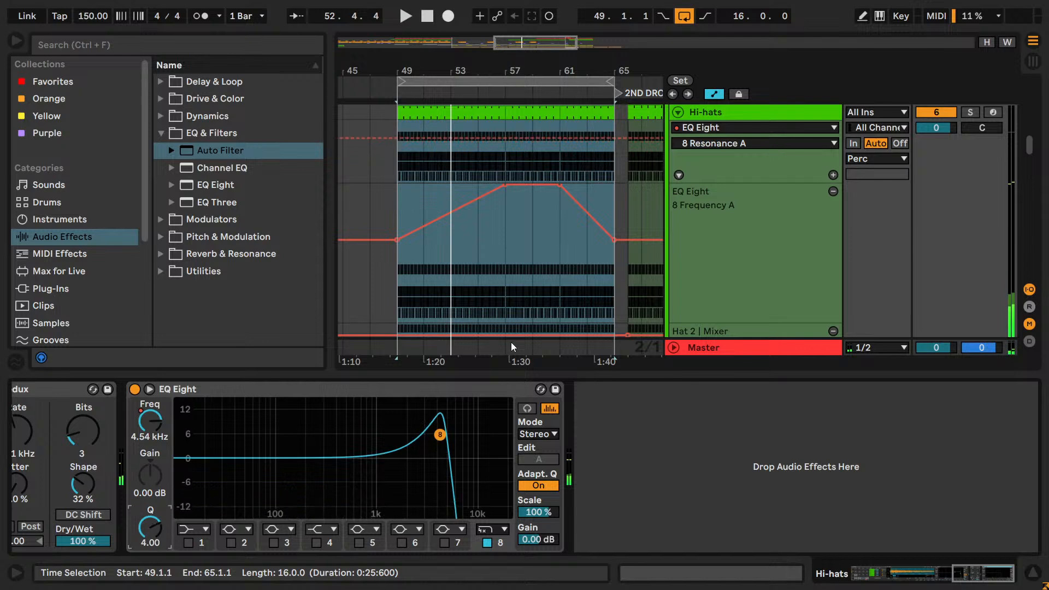
pyautogui.press('space')
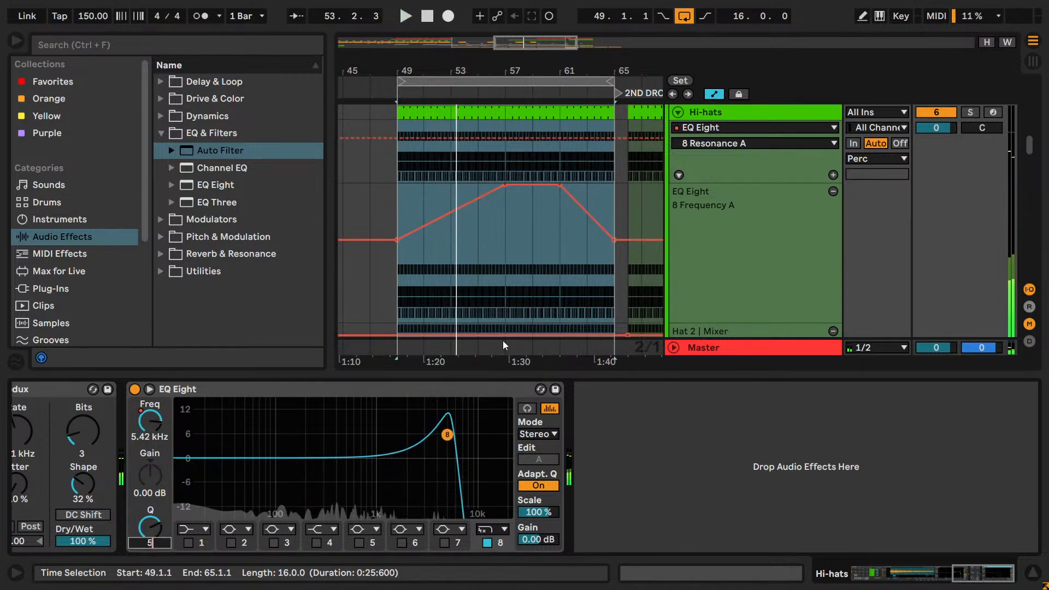
pyautogui.press('space')
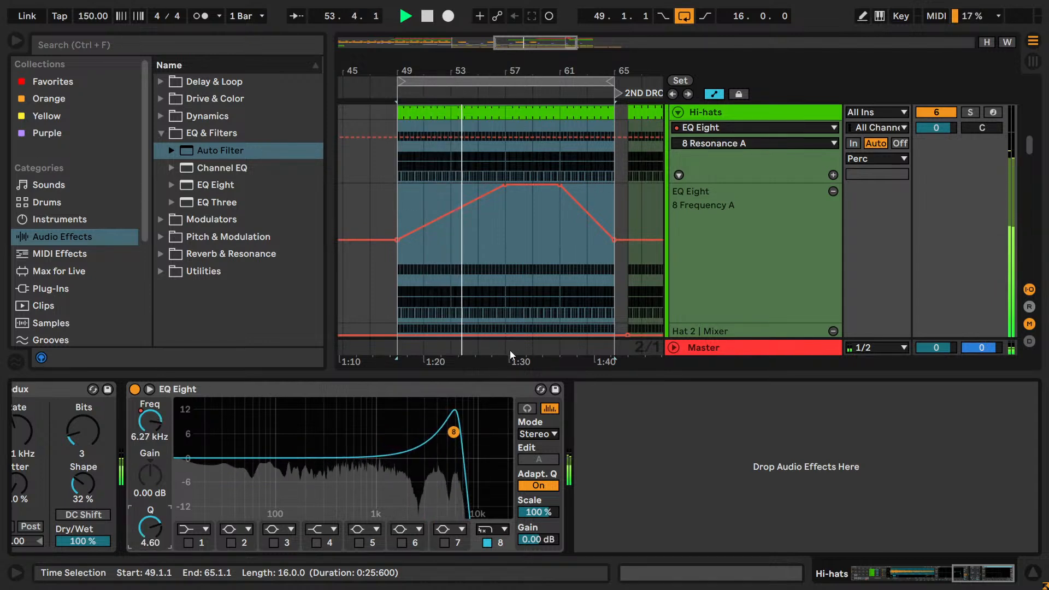
pyautogui.write('4.8')
pyautogui.press('Return')
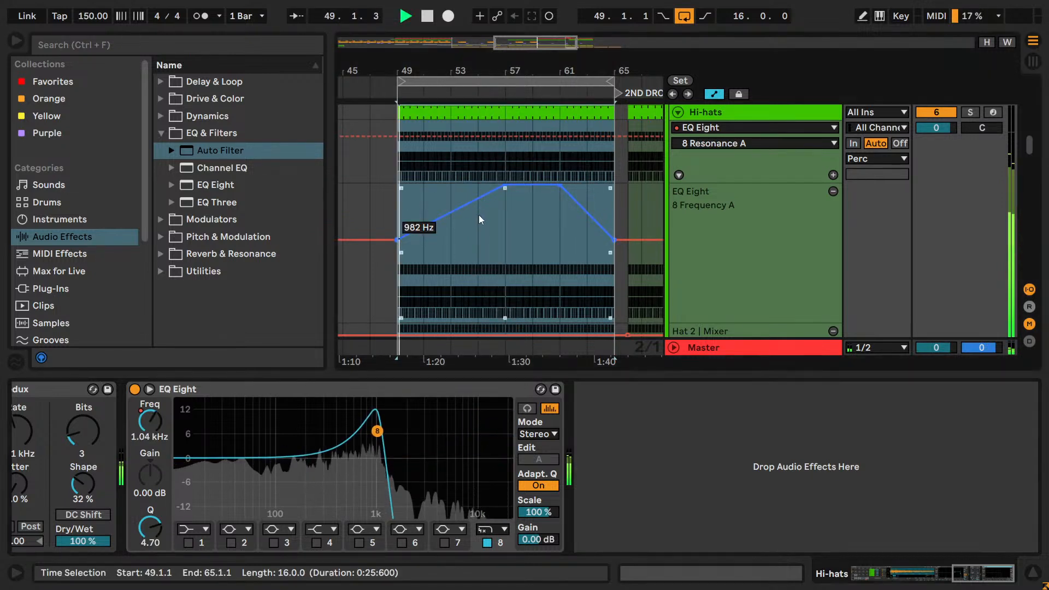
# - Loop two bars from 55.1.1, compare band 8 Q values of 4.5 and 4.3, and set the Q to 4.4
pyautogui.moveTo(479, 214); pyautogui.dragTo(513, 229)
pyautogui.press('space')
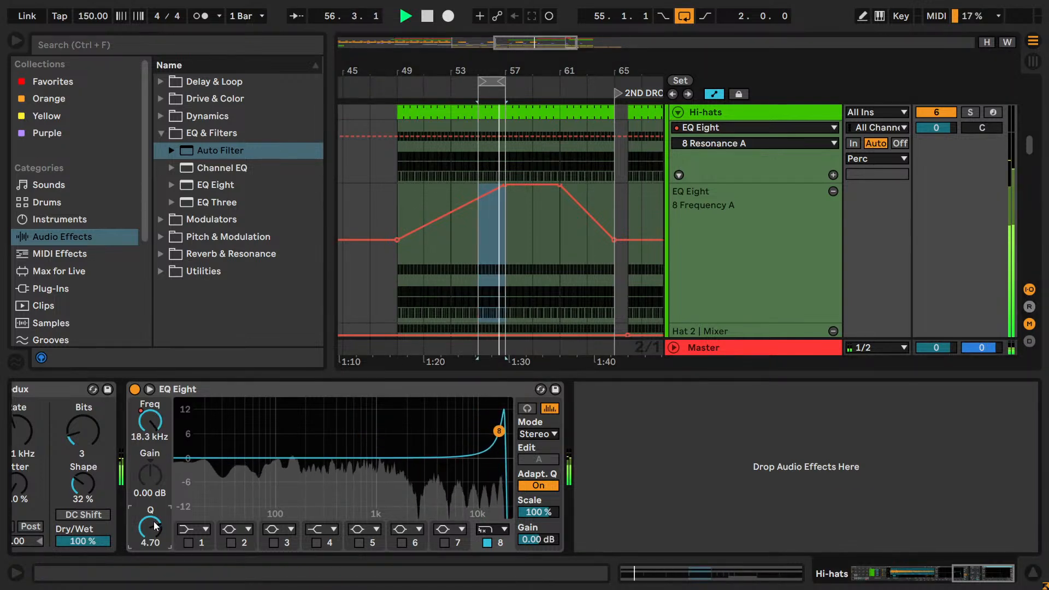
pyautogui.write('4.5')
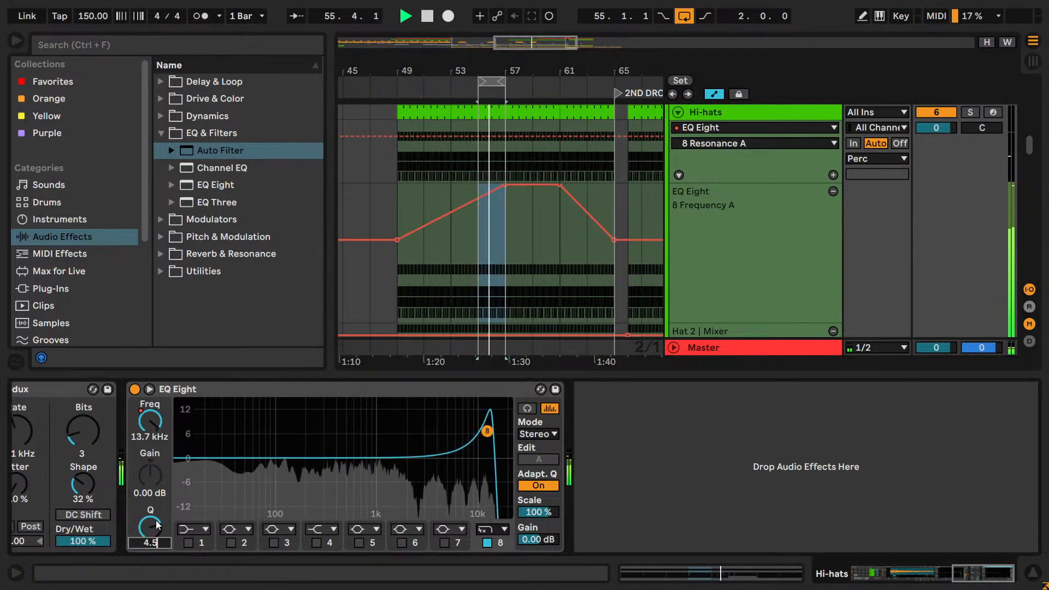
pyautogui.press('Return')
pyautogui.write('4.3')
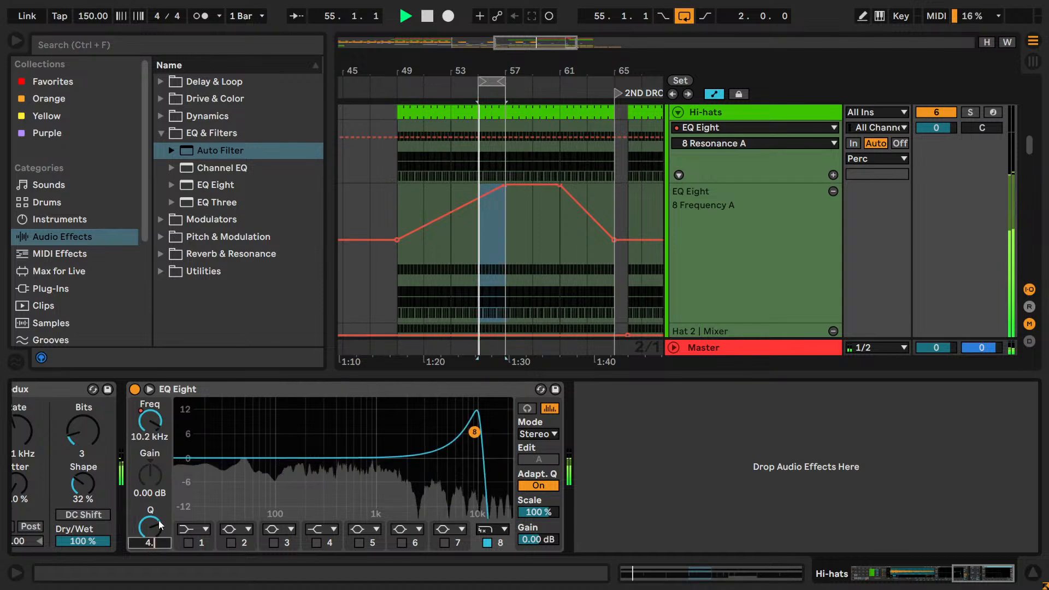
pyautogui.press('Return')
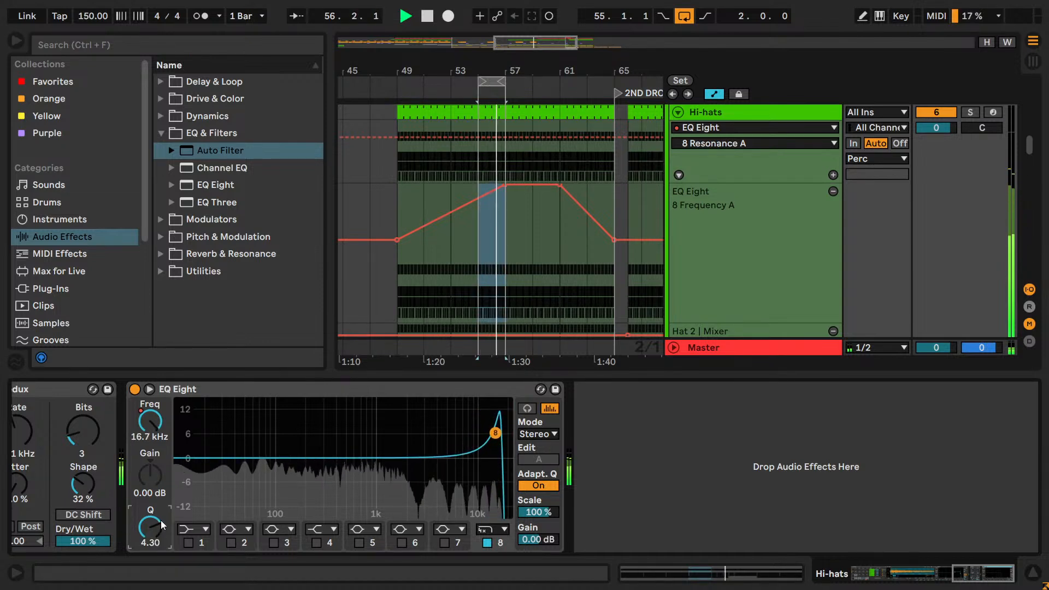
pyautogui.write('4.5')
pyautogui.press('Return')
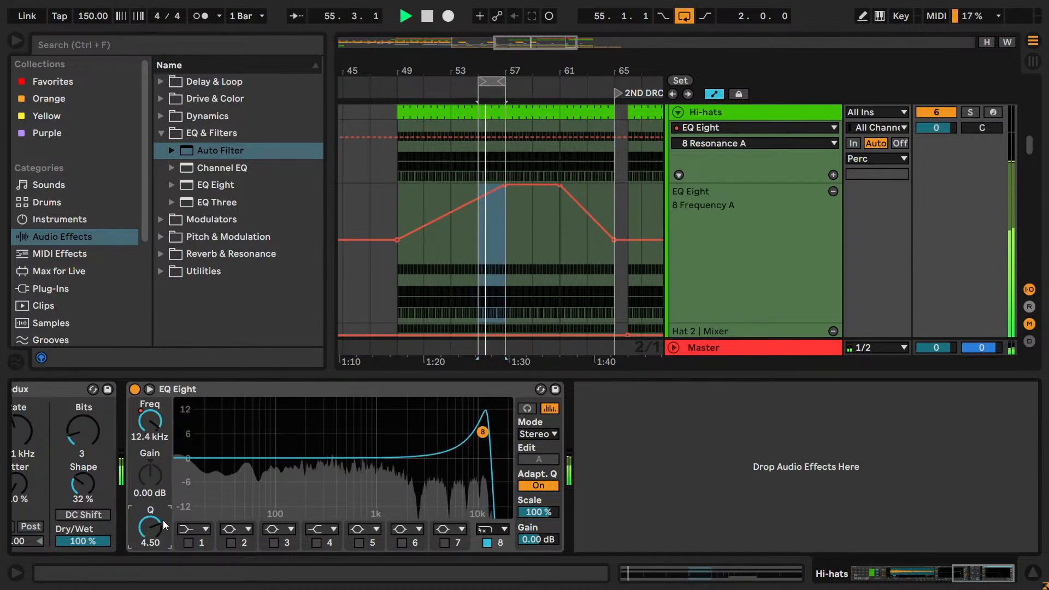
pyautogui.write('4.4')
pyautogui.press('Return')
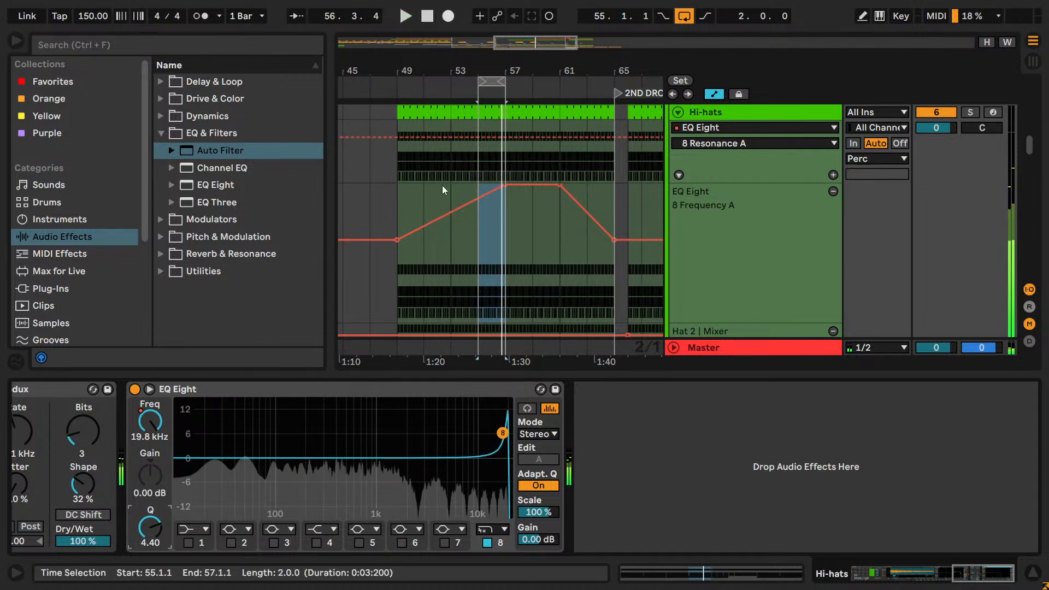
# - Restore the loop to 16 bars from 49.1.1 and play back the complete hi-hat filter sweep
pyautogui.moveTo(480, 79); pyautogui.dragTo(392, 89)
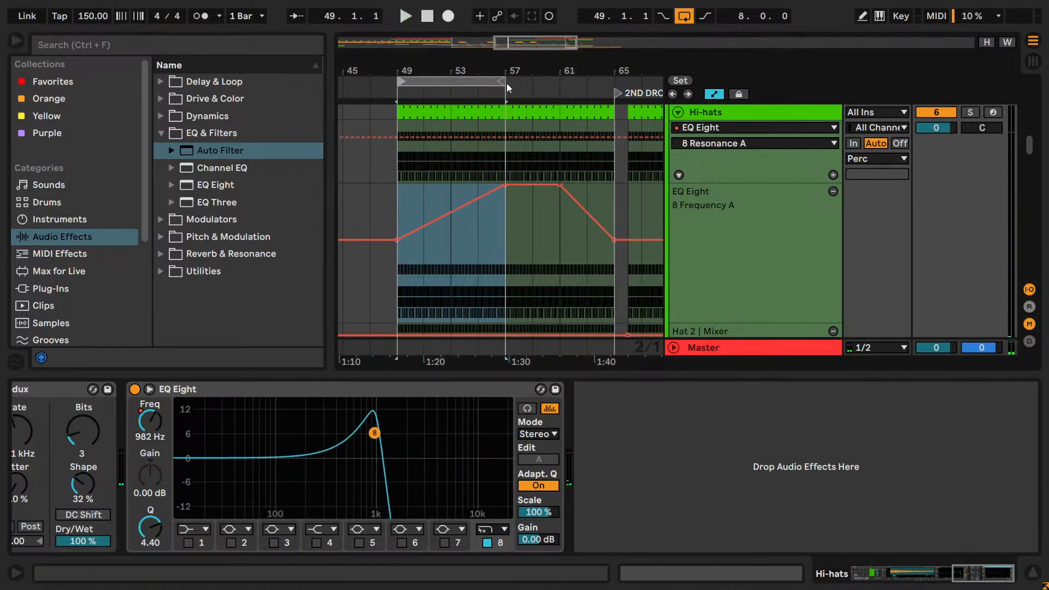
pyautogui.moveTo(507, 83); pyautogui.dragTo(615, 83)
pyautogui.press('space')
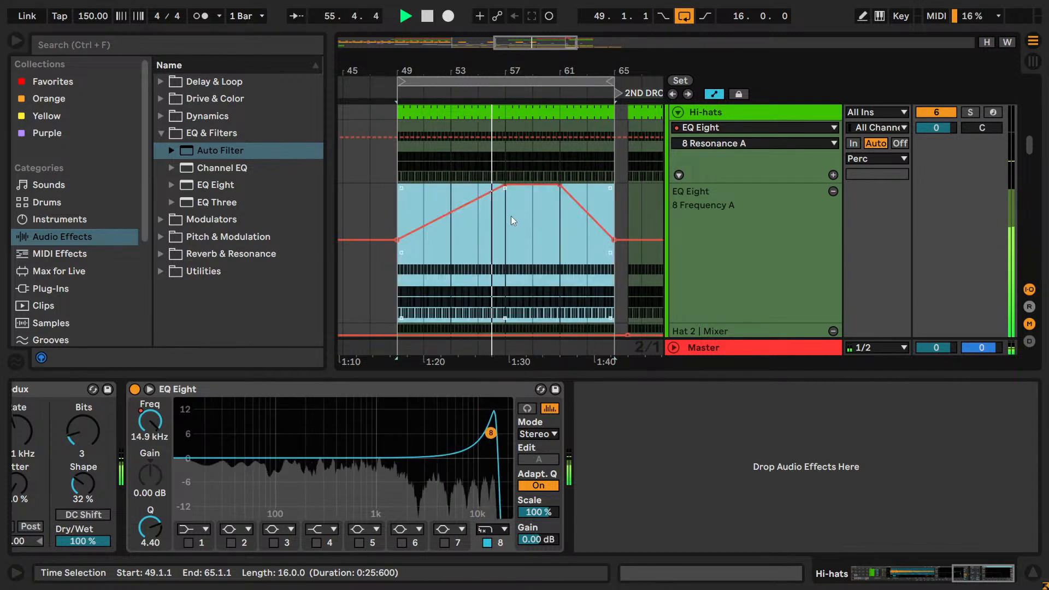
# - Set the grid to 1/4 and remove the first beat of bar 57 from the Hi-hats clip, up to 57.2.1
pyautogui.scroll(2, 510, 216)
pyautogui.moveTo(499, 76); pyautogui.dragTo(502, 126)
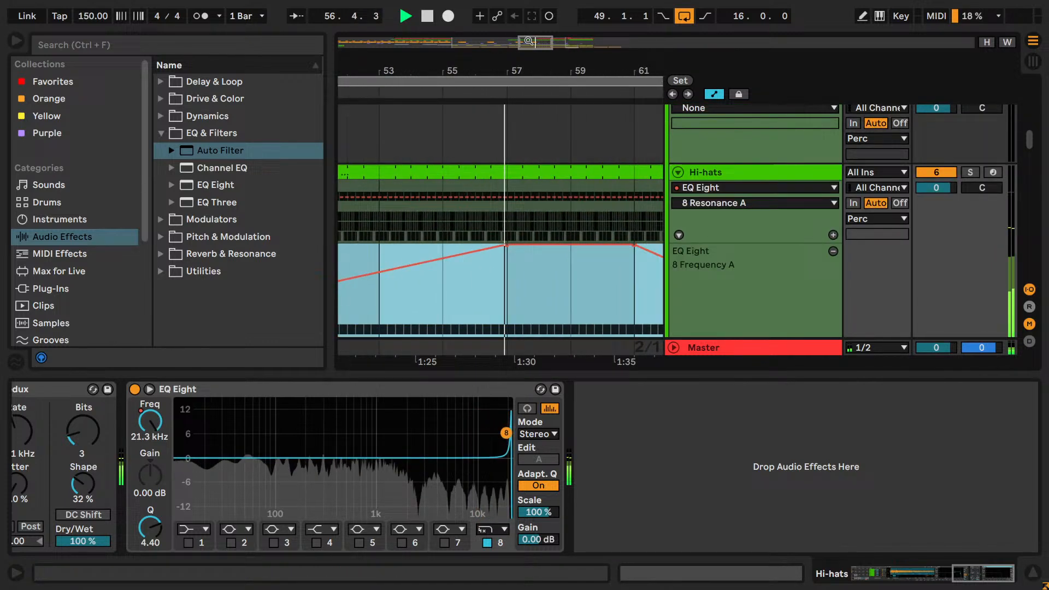
pyautogui.rightClick(526, 221)
pyautogui.click(702, 419)
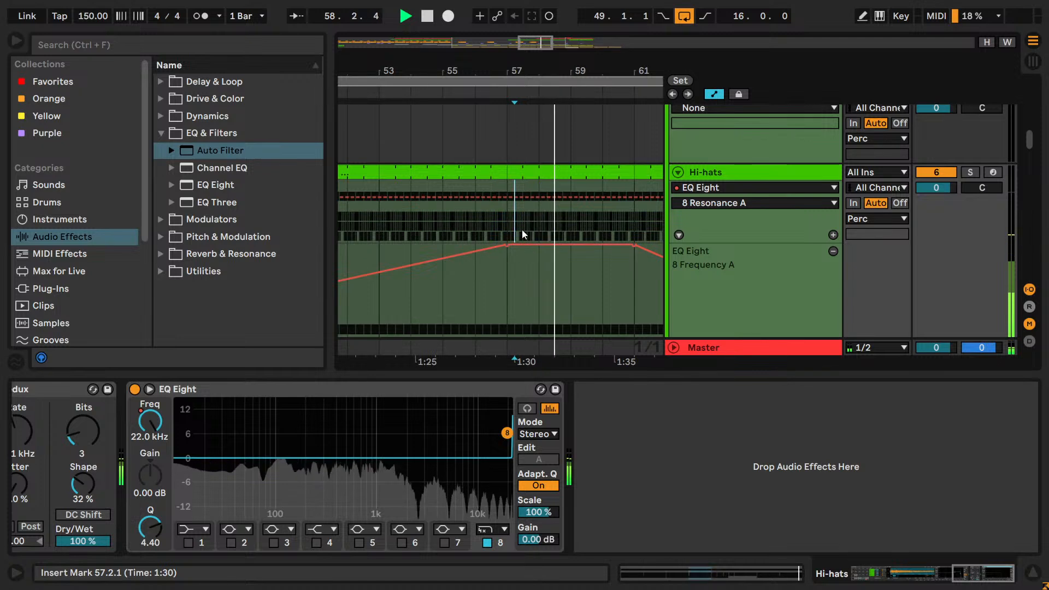
pyautogui.rightClick(522, 230)
pyautogui.click(546, 443)
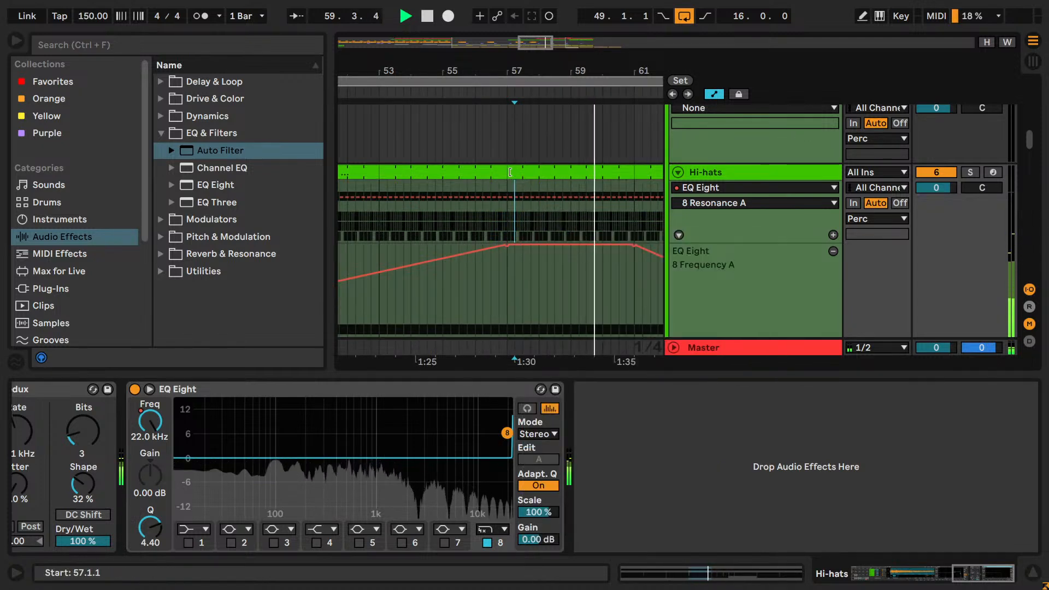
pyautogui.moveTo(510, 172); pyautogui.dragTo(516, 172)
pyautogui.moveTo(515, 44); pyautogui.dragTo(517, 18)
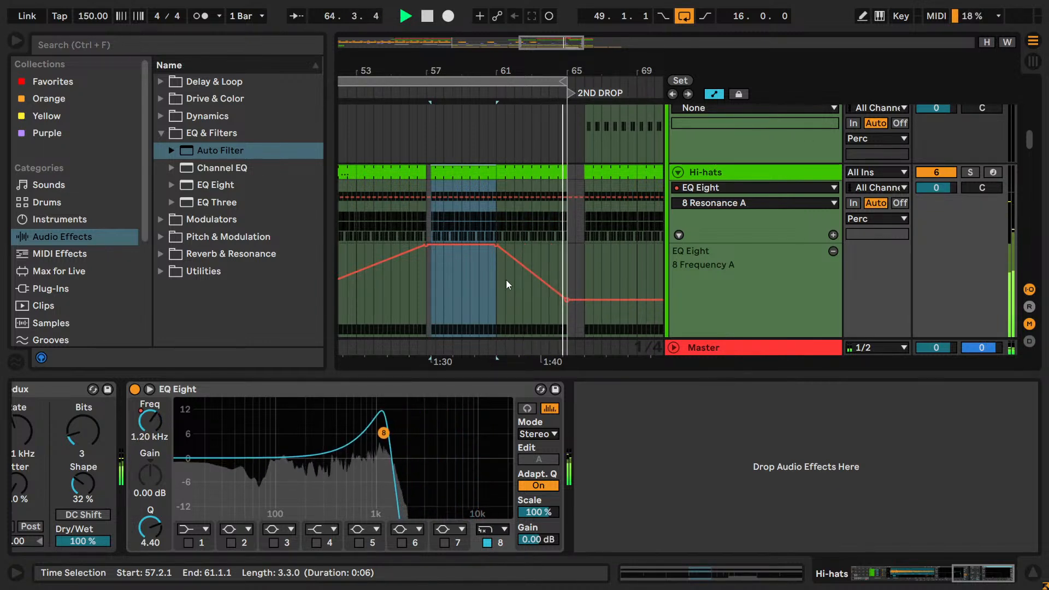
pyautogui.press('space')
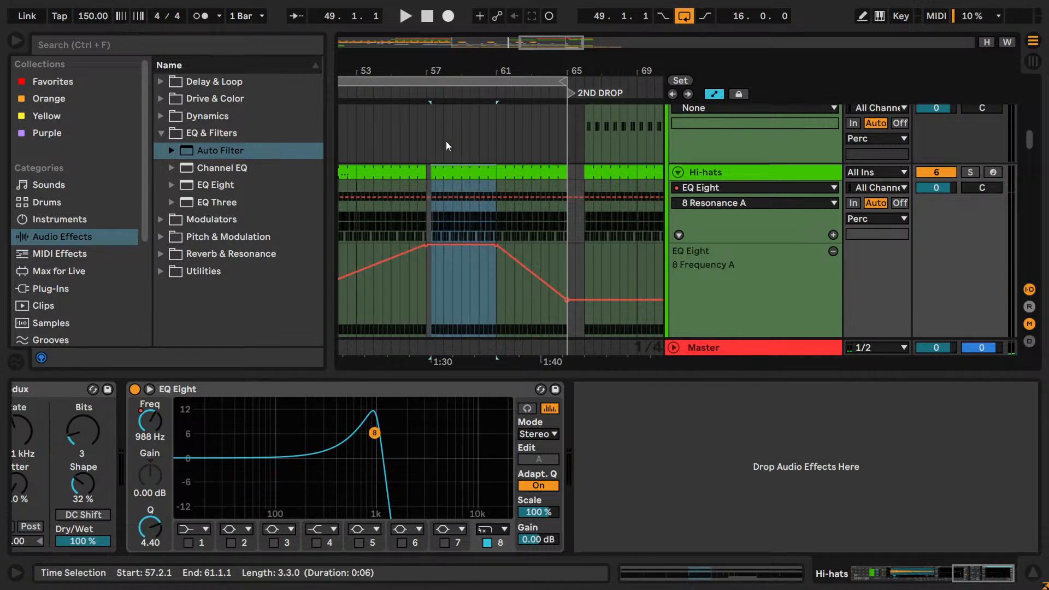
# - Add a Redux Dry/Wet automation lane to the Hi-hats and drop it to minimum from 57.2.1 to 61.1.1, clearing stray points near bar 65
pyautogui.moveTo(495, 70); pyautogui.dragTo(568, 70)
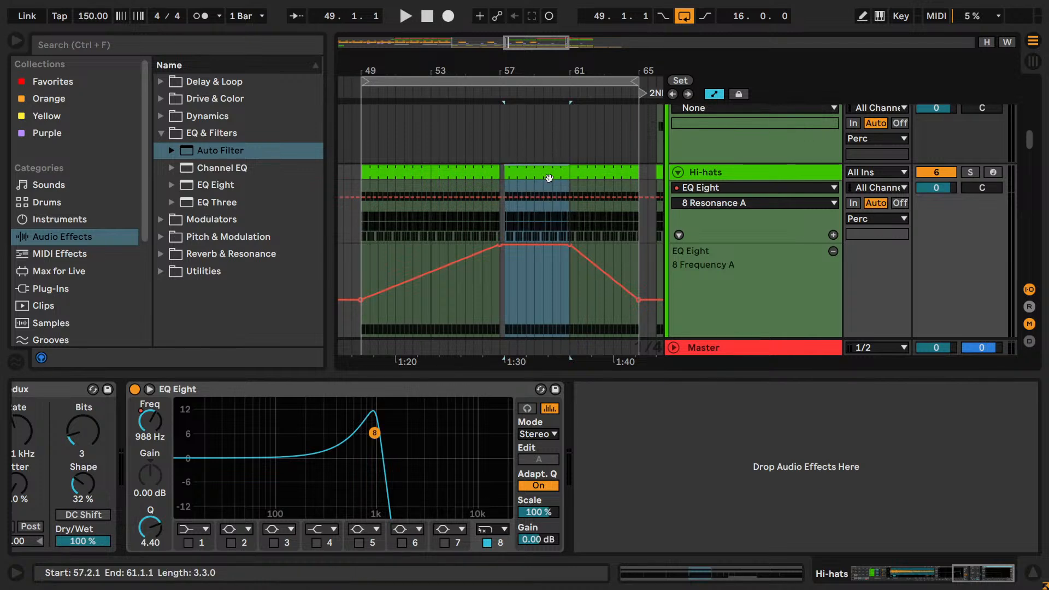
pyautogui.click(693, 178)
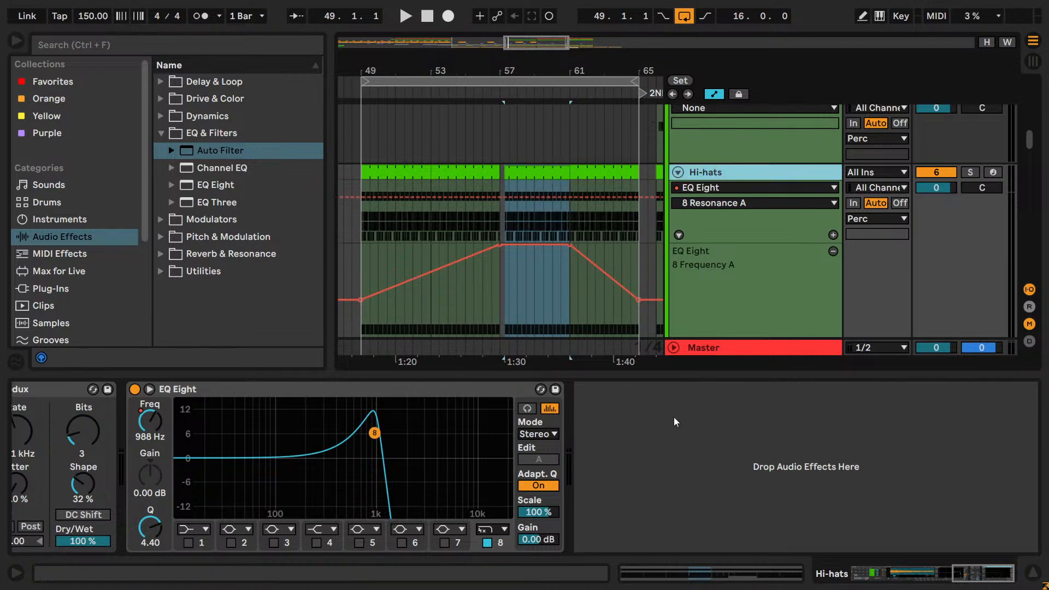
pyautogui.click(963, 573)
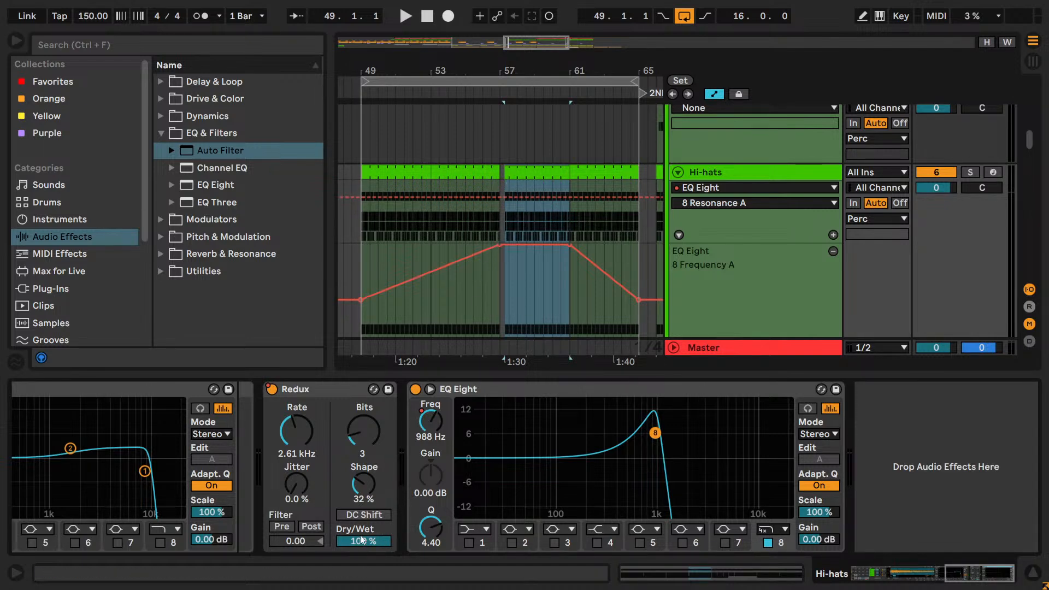
pyautogui.rightClick(373, 543)
pyautogui.click(440, 476)
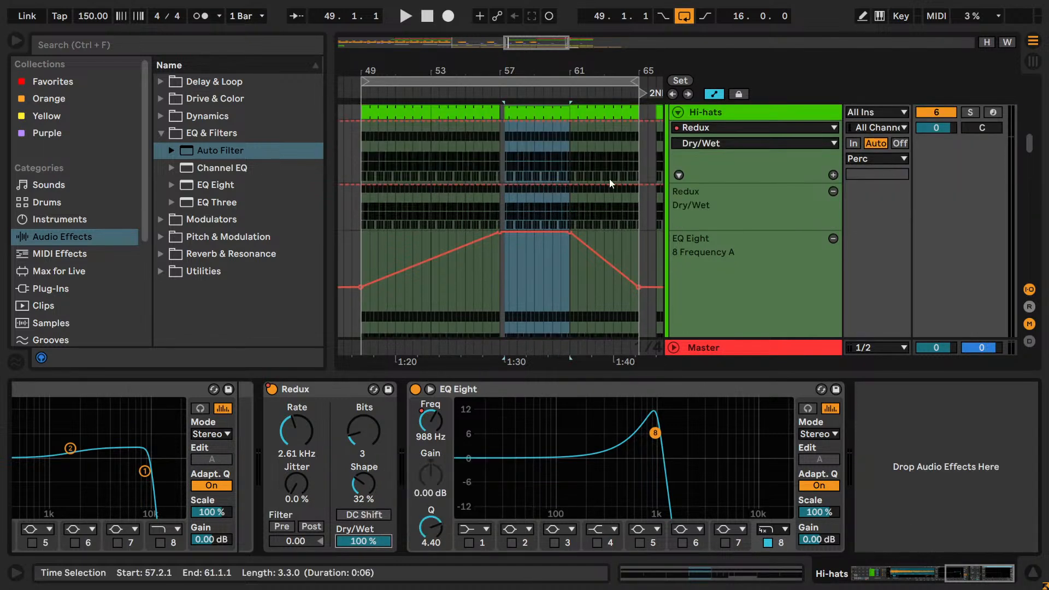
pyautogui.moveTo(517, 164); pyautogui.dragTo(508, 191)
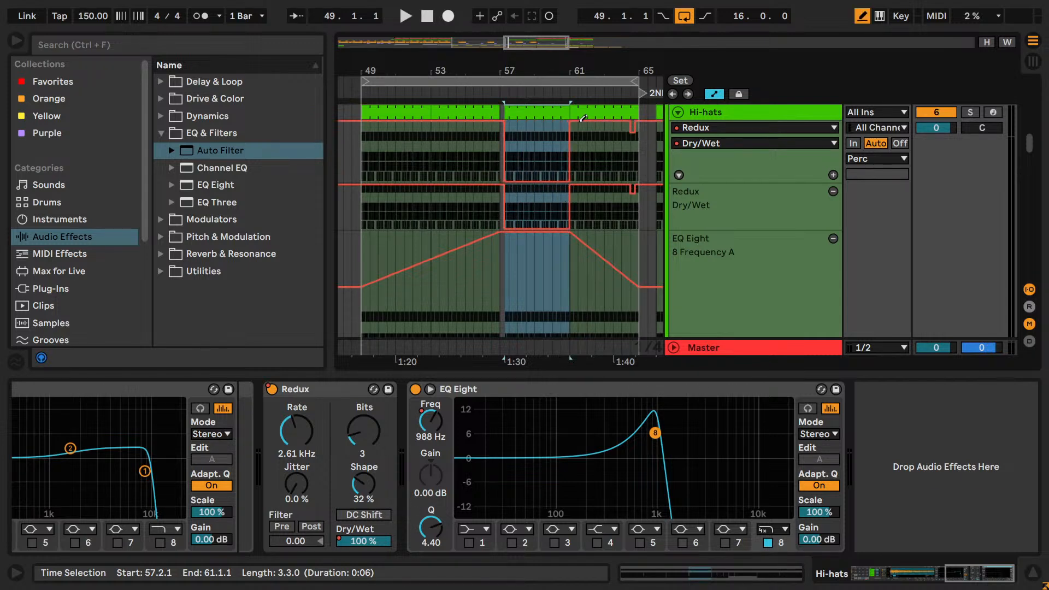
pyautogui.click(636, 122)
pyautogui.click(639, 142)
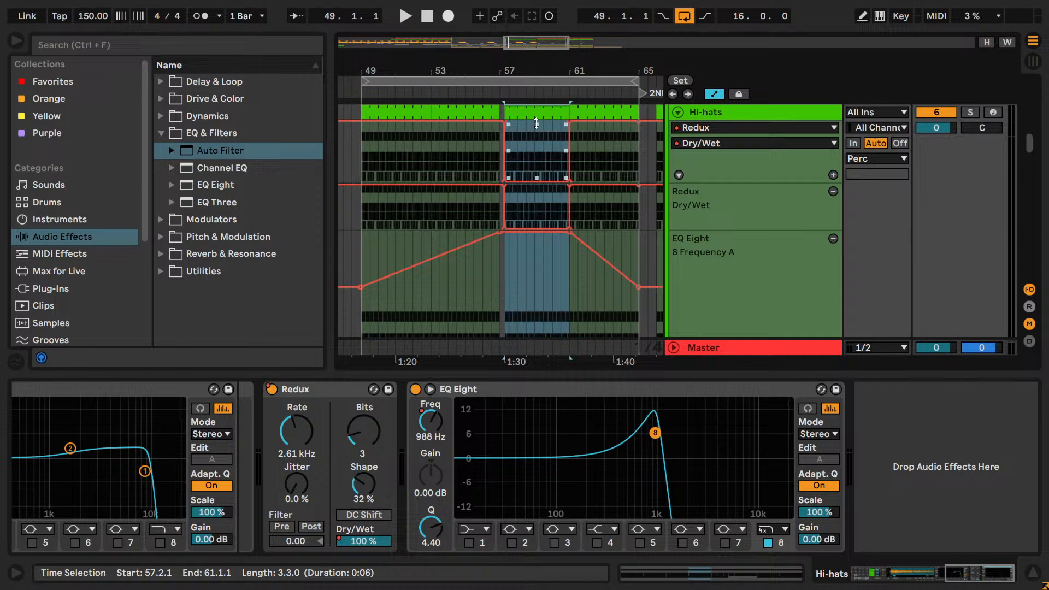
# - Ramp the Redux Dry/Wet back up from 61.1.1 to 65.1.1, bend it into a fast-rising curve, and play it from 61.1.1
pyautogui.click(572, 124)
pyautogui.press('space')
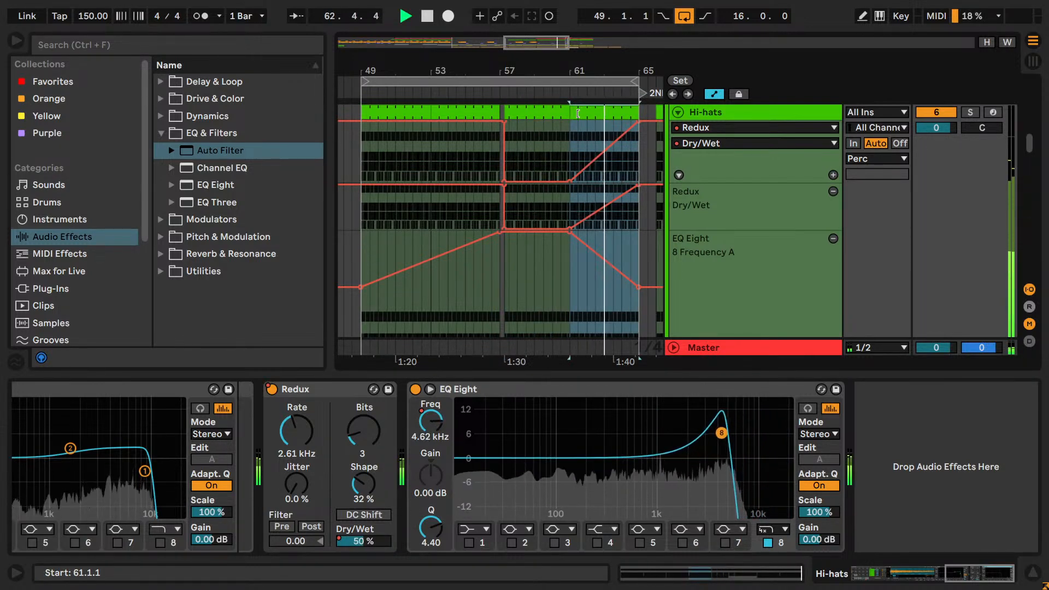
pyautogui.click(599, 155)
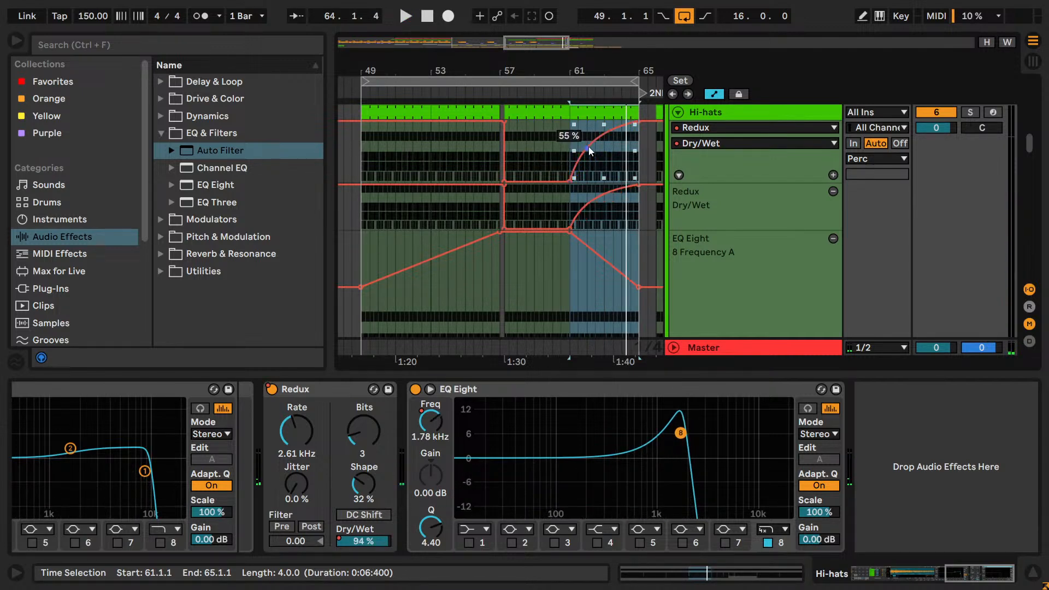
pyautogui.click(569, 138)
pyautogui.press('space')
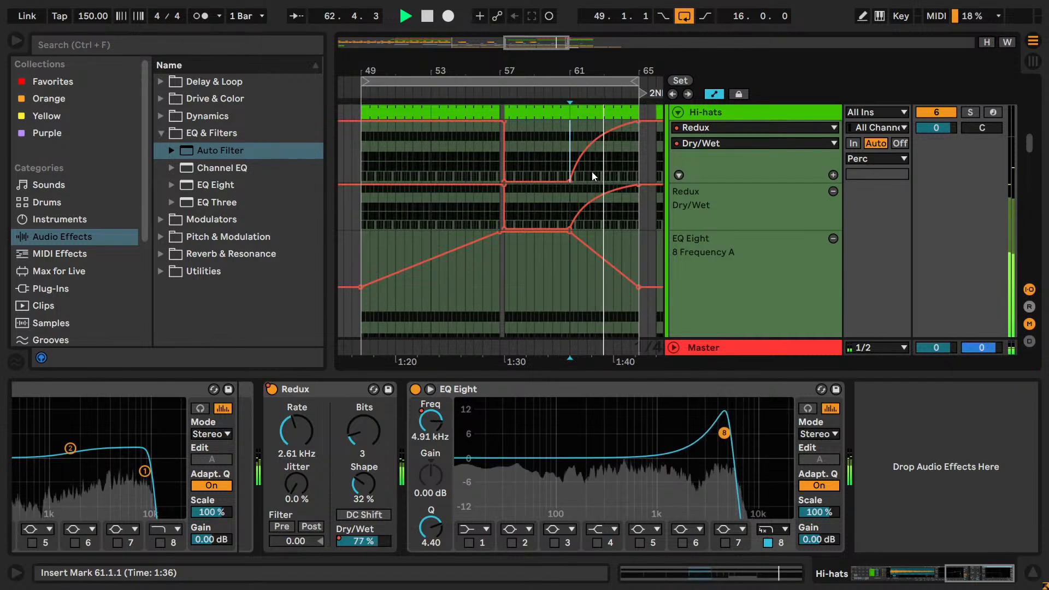
# - Solo the Hi-hats to audition the Redux ramp, and turn off looping
pyautogui.click(971, 112)
pyautogui.click(923, 112)
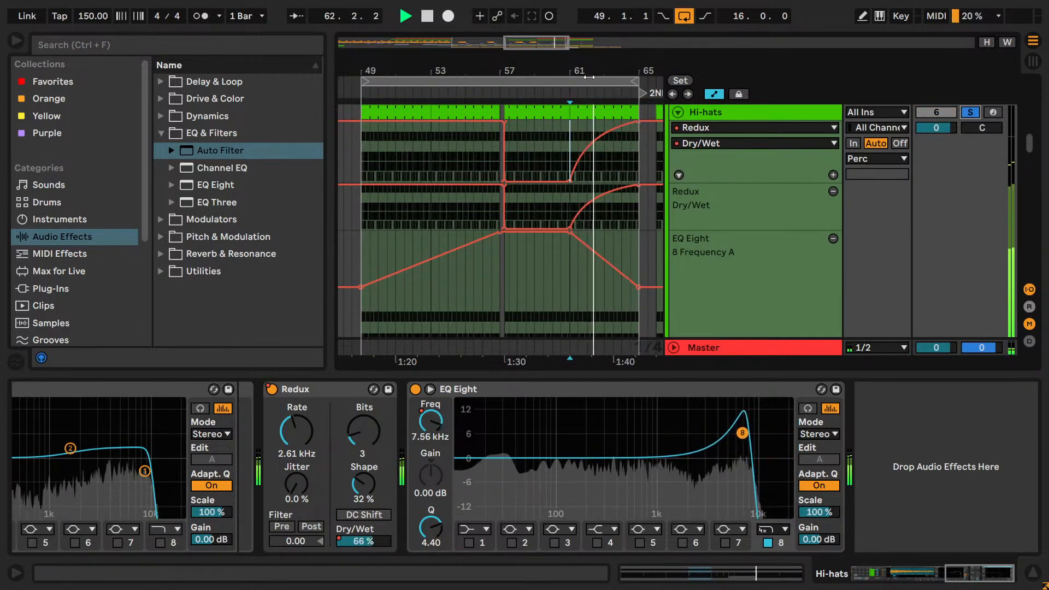
pyautogui.press('-')
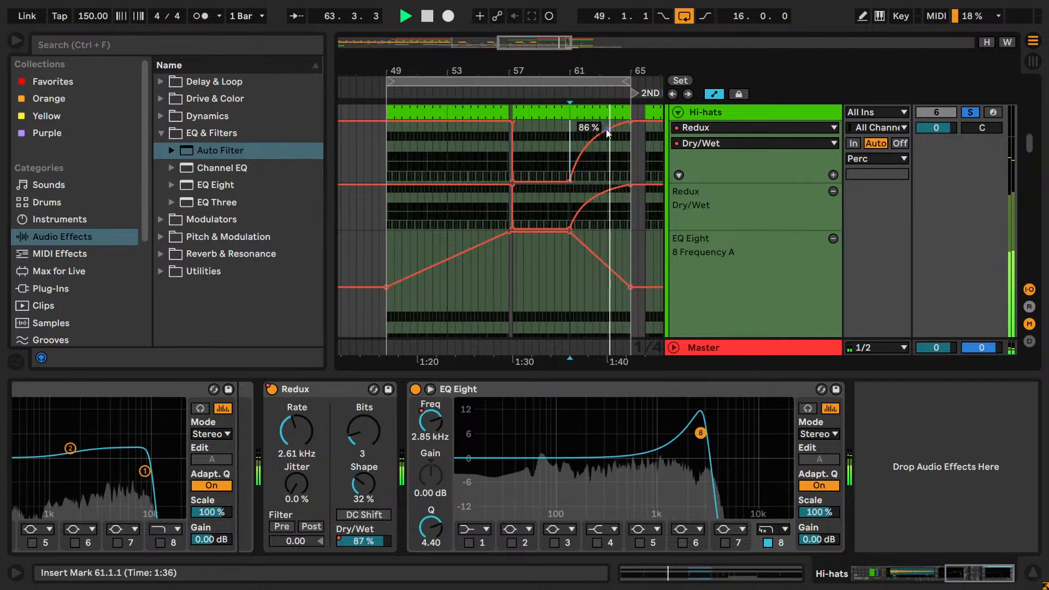
pyautogui.scroll(2, 615, 163)
pyautogui.click(684, 16)
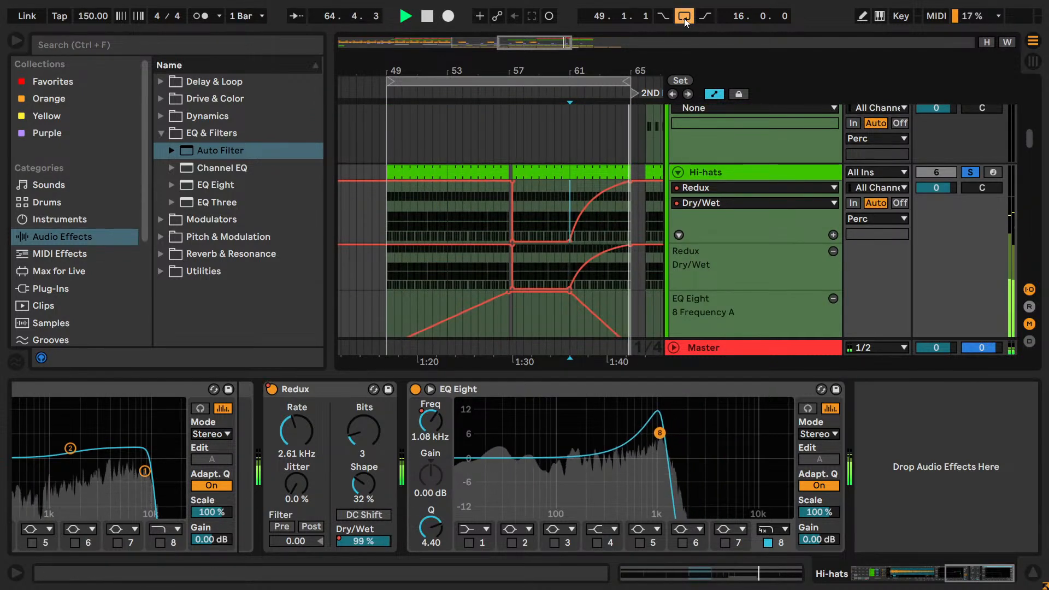
# - Select the Hi-hats from 49.1.1 to 53.1.1, unsolo the track during playback, and save the set
pyautogui.click(435, 171)
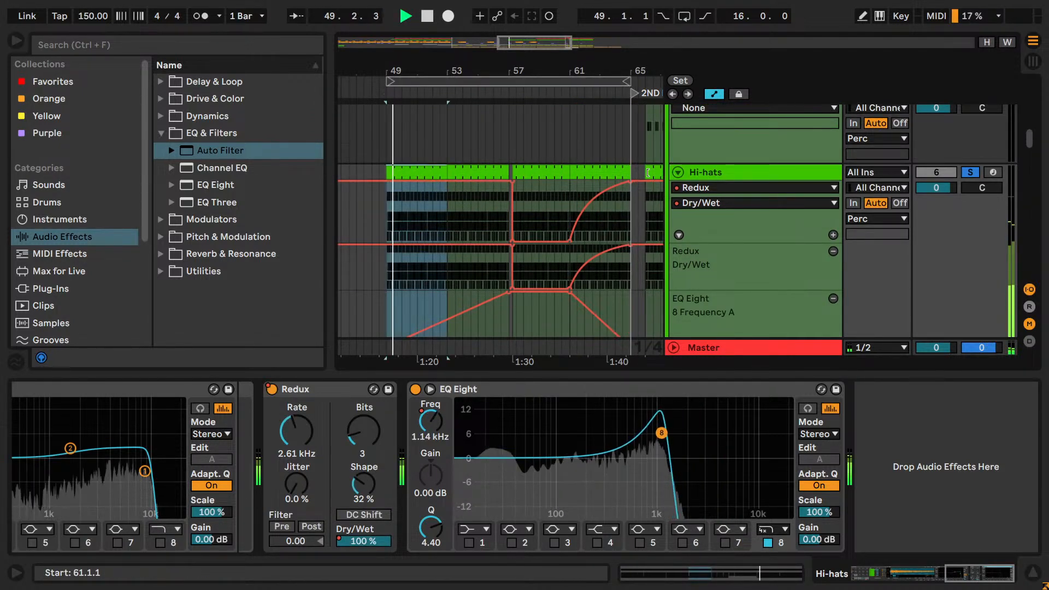
pyautogui.click(970, 172)
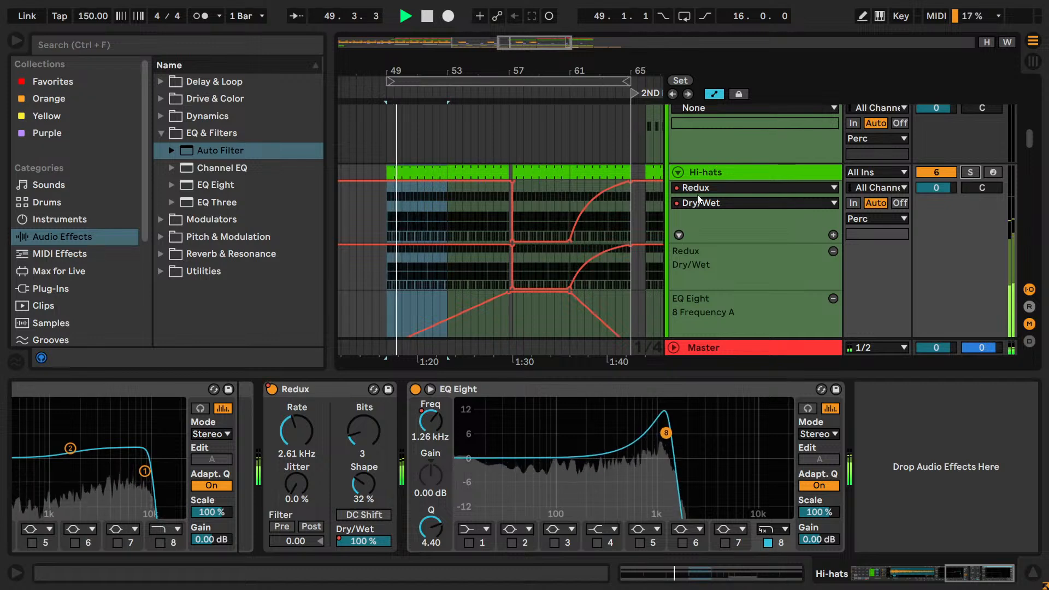
pyautogui.hotkey('ctrl', 's')
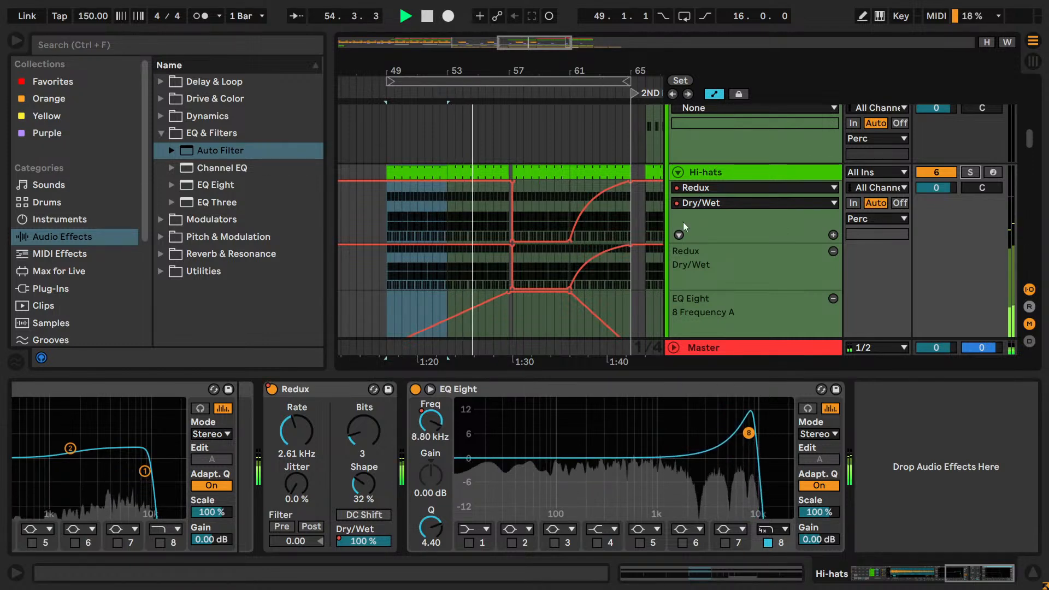
pyautogui.press('space')
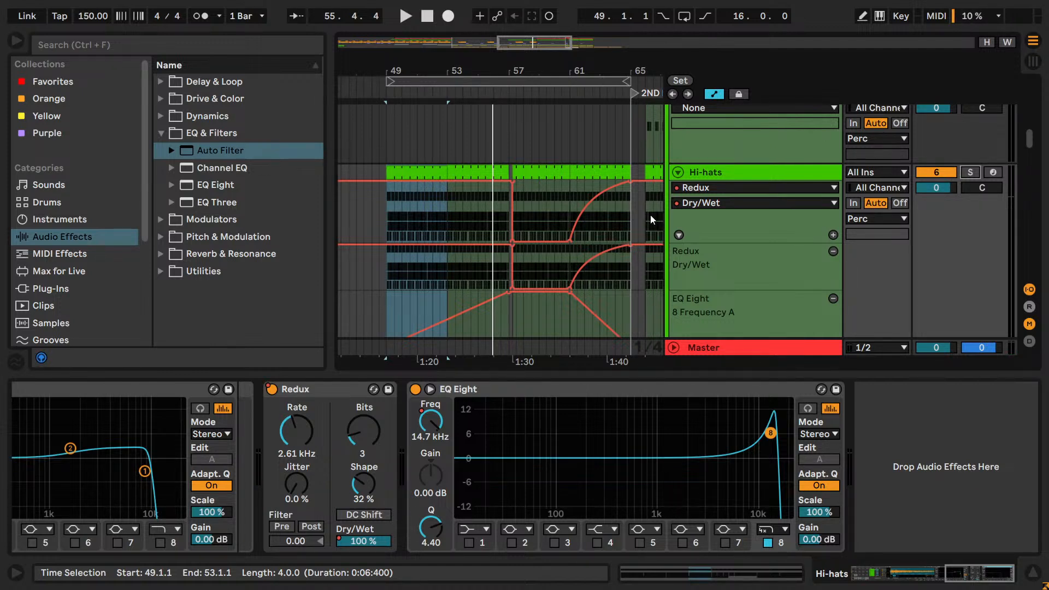
# - Loop 67.1.1 to 69.1.1 in the 2nd drop and audition the Kick track soloed, restoring the full mix when done
pyautogui.scroll(3, 650, 214)
pyautogui.moveTo(588, 93); pyautogui.dragTo(388, 93)
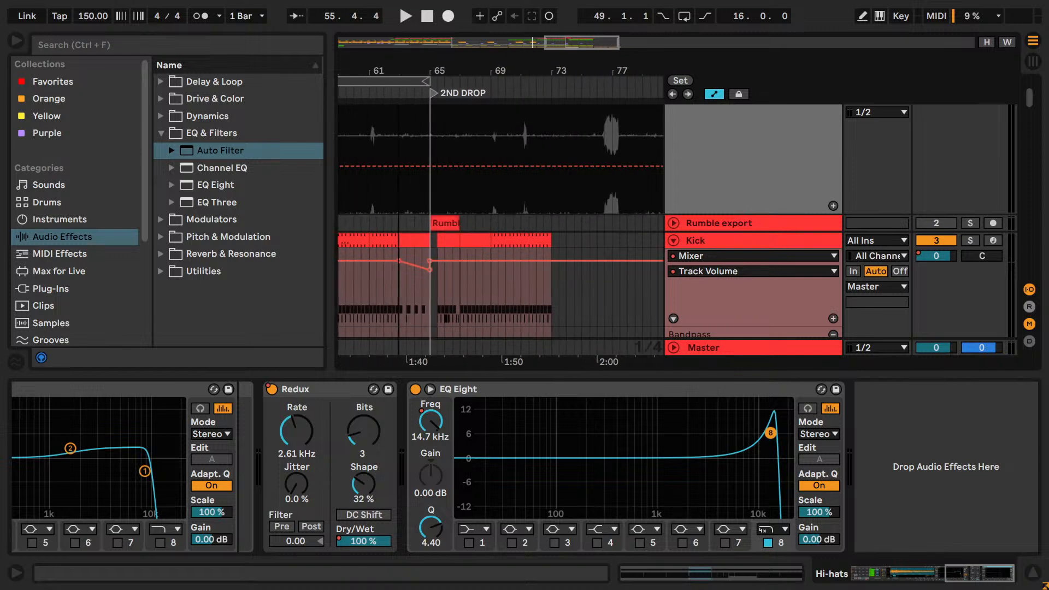
pyautogui.click(473, 226)
pyautogui.click(474, 238)
pyautogui.hotkey('ctrl', 'l')
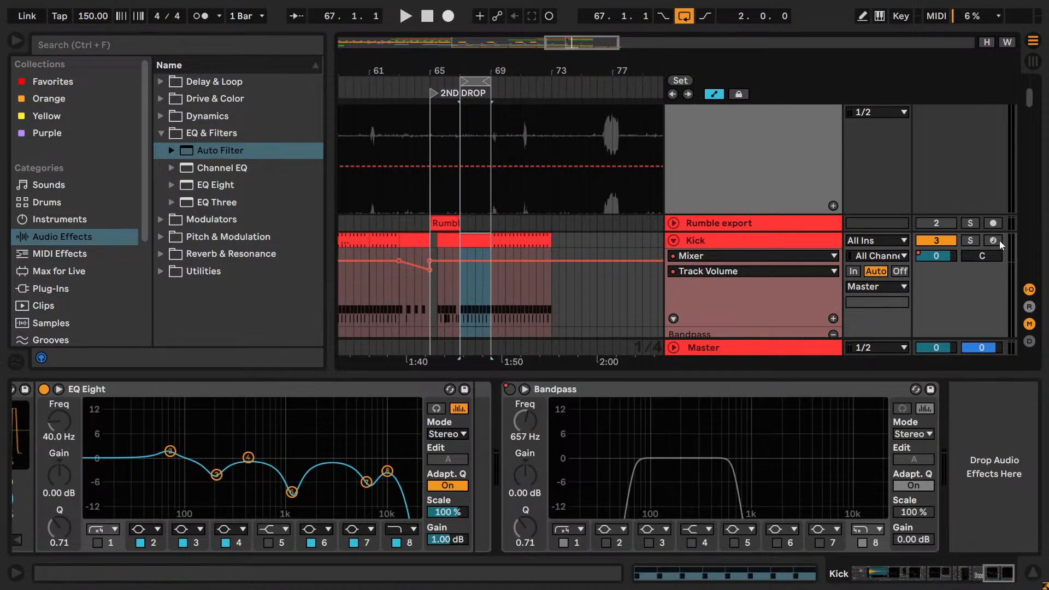
pyautogui.click(971, 241)
pyautogui.press('space')
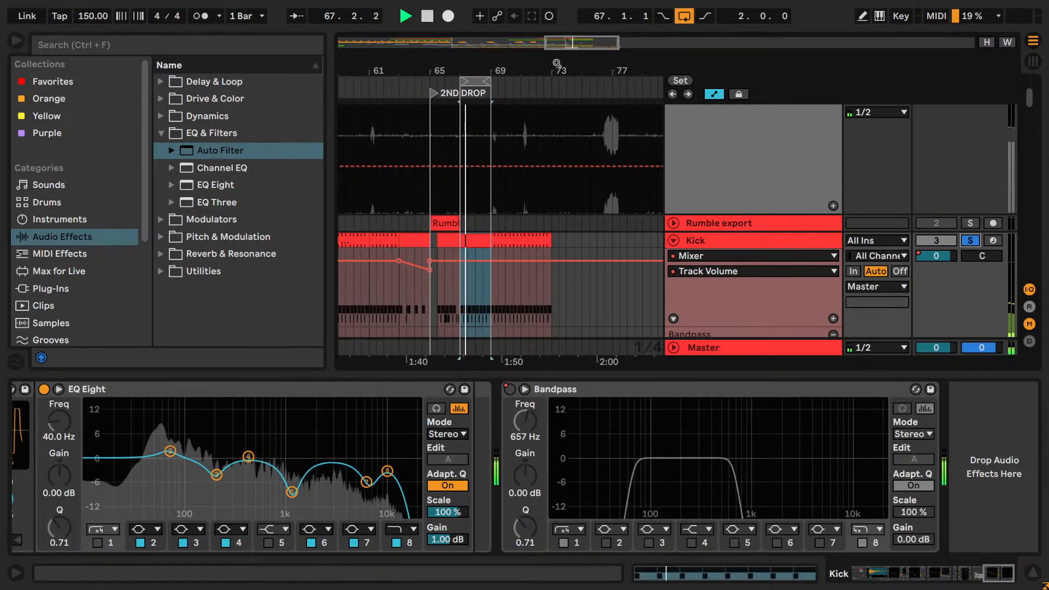
pyautogui.moveTo(450, 83); pyautogui.dragTo(552, 83)
pyautogui.press('space')
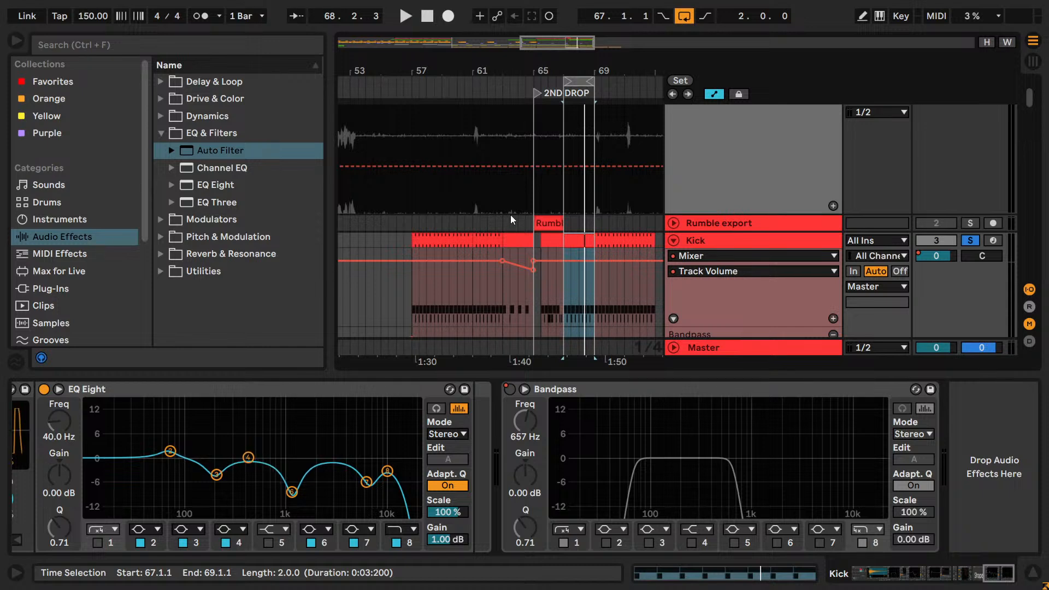
pyautogui.press('ctrl')
pyautogui.click(964, 244)
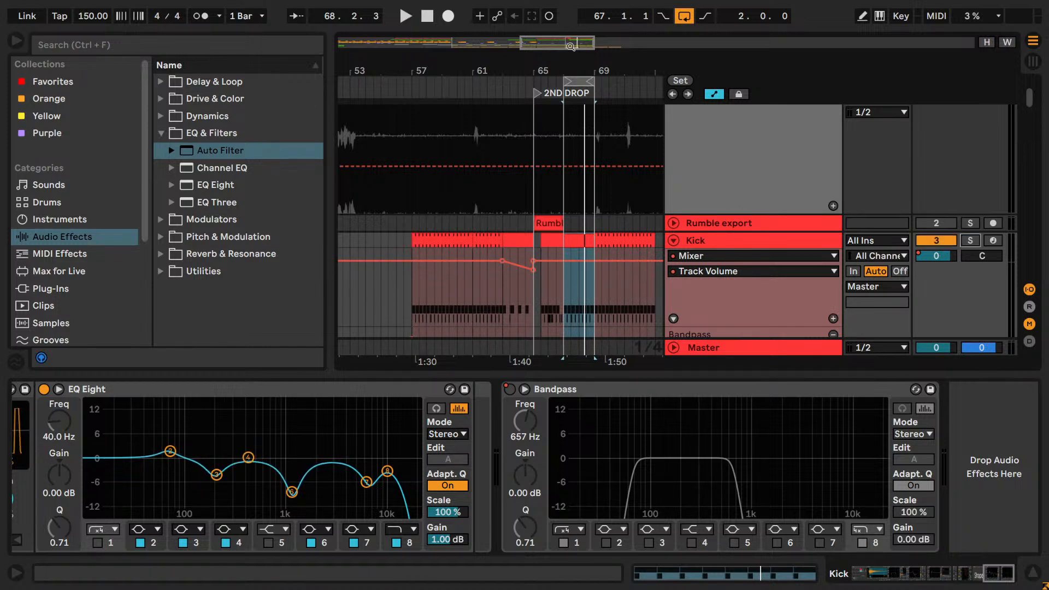
# - Check the Kick's Bandpass activation automation by playing from 57.1.1, and save the set
pyautogui.moveTo(571, 44)
pyautogui.mouseDown()
pyautogui.moveTo(570, 66)
pyautogui.moveTo(564, 52)
pyautogui.mouseUp()
pyautogui.scroll(-4, 377, 246)
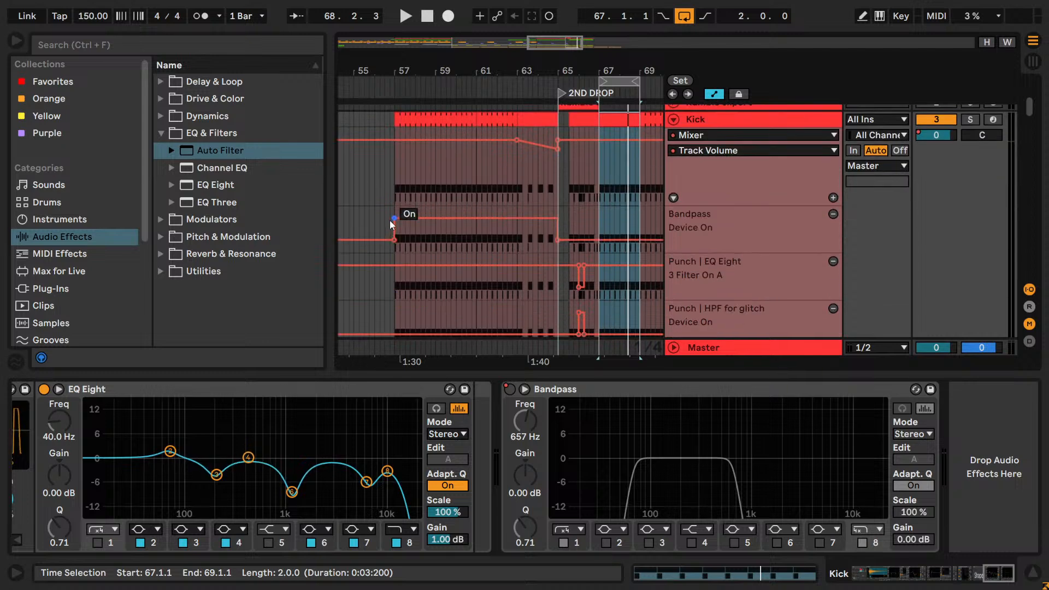
pyautogui.press('space')
pyautogui.moveTo(398, 238); pyautogui.dragTo(392, 205)
pyautogui.click(393, 185)
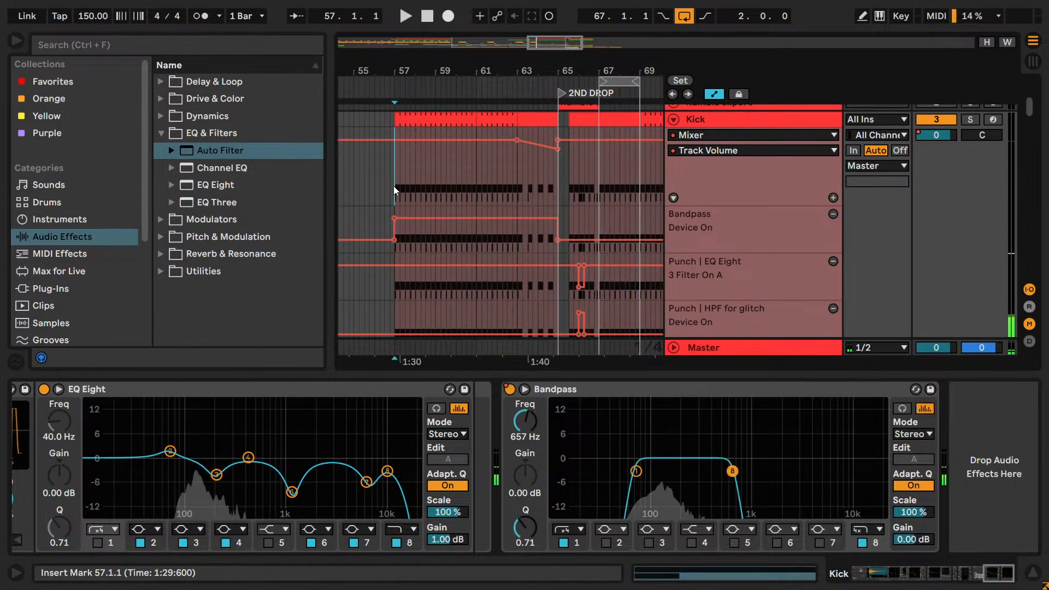
pyautogui.hotkey('ctrl', 's')
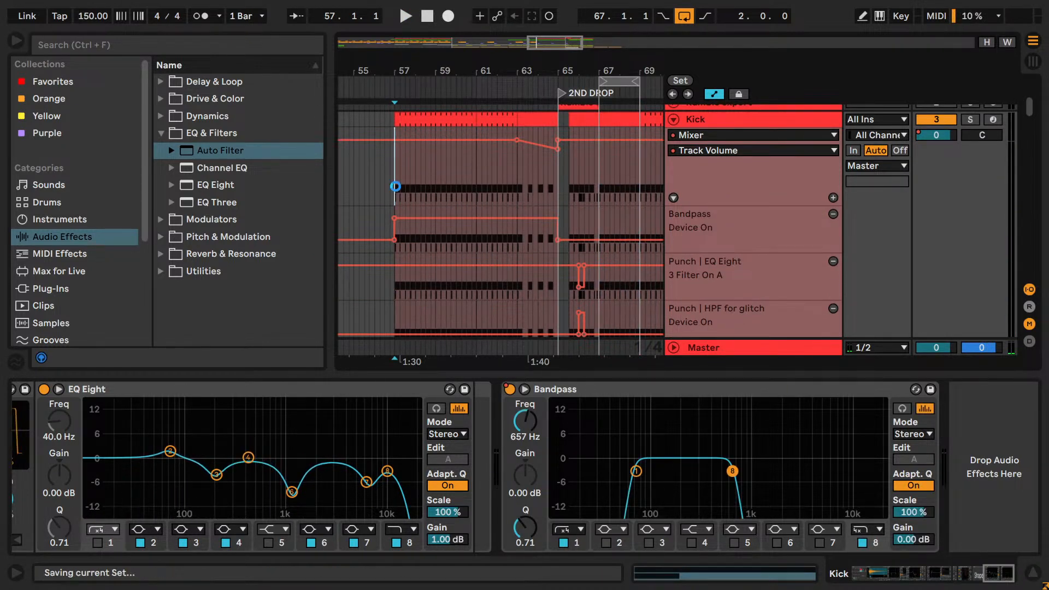
# - Play the Hi-hats gap and Redux change around bar 57, starting from 56.4.1
pyautogui.scroll(-8, 396, 186)
pyautogui.scroll(-10, 396, 186)
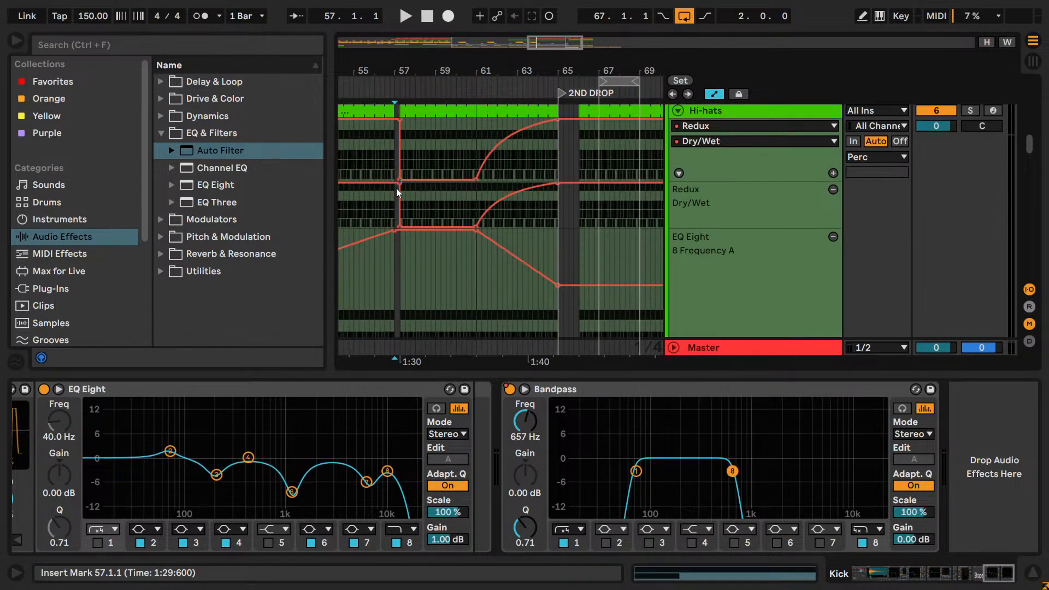
pyautogui.scroll(4, 396, 189)
pyautogui.click(390, 201)
pyautogui.press('space')
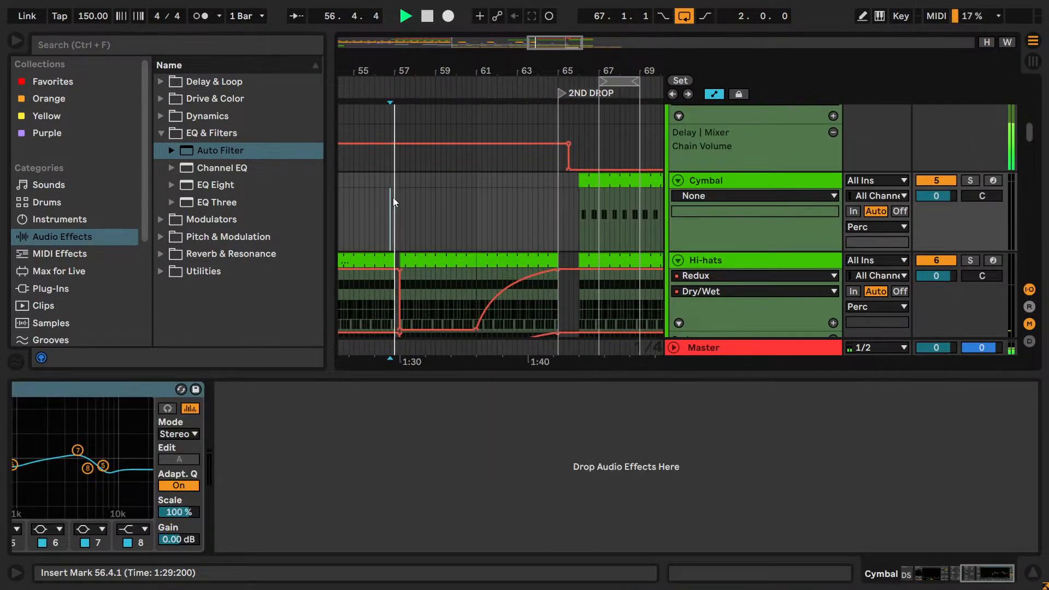
# - Set the grid to 2/1 and play the breakdown from 49.1.1 while reviewing the Hi-hats automation lanes
pyautogui.moveTo(558, 37); pyautogui.dragTo(538, 39)
pyautogui.press('space')
pyautogui.rightClick(344, 226)
pyautogui.press('Escape')
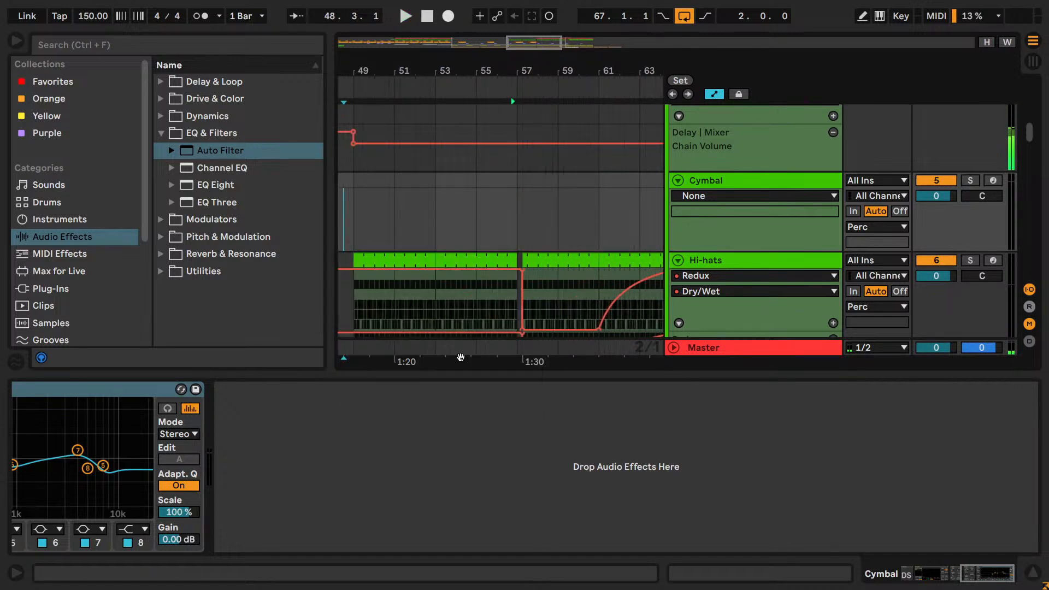
pyautogui.click(354, 235)
pyautogui.press('space')
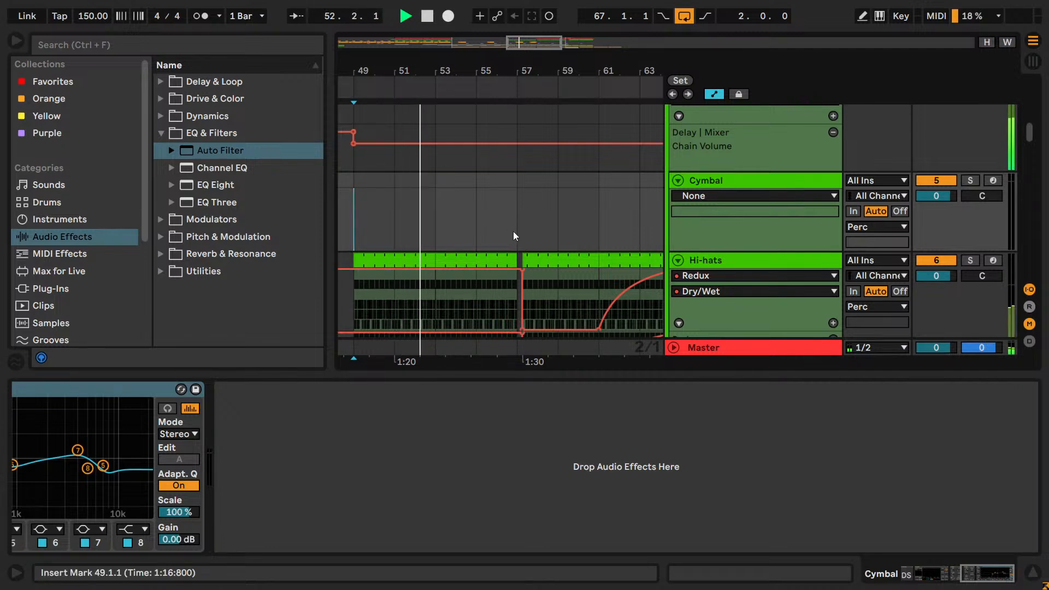
pyautogui.scroll(-5, 513, 232)
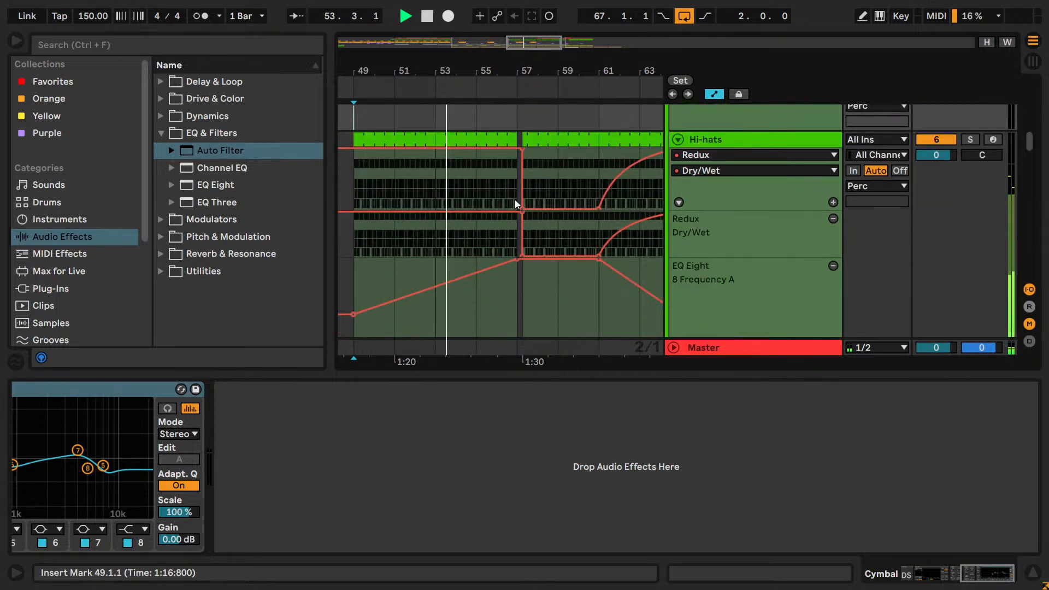
pyautogui.moveTo(545, 47); pyautogui.dragTo(545, 45)
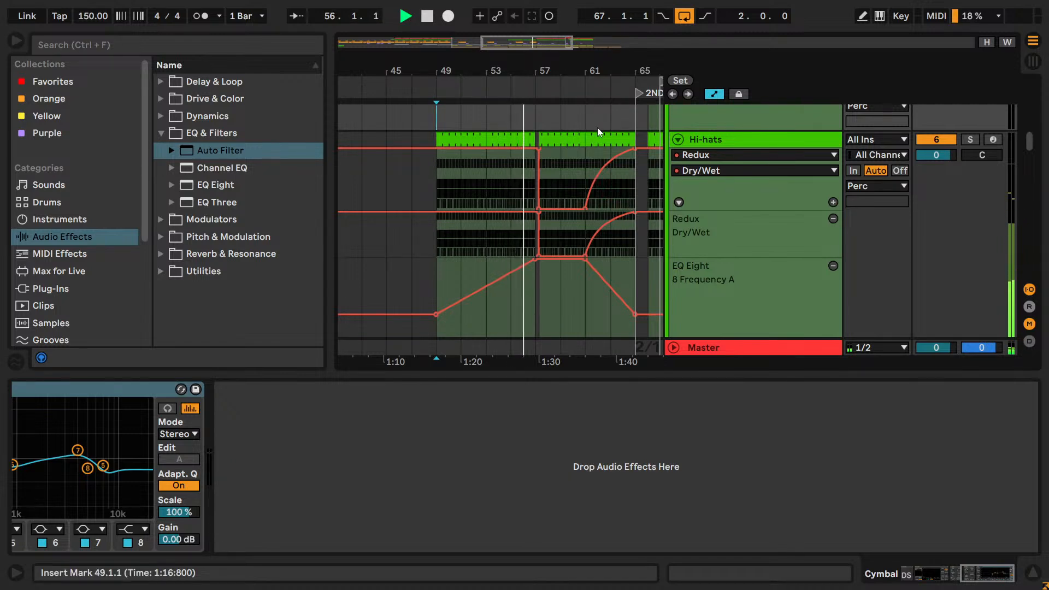
# - Raise the Hi-hats' Redux Dry/Wet automation after bar 57 to a flat 100% and play from 57.1.1
pyautogui.moveTo(546, 43); pyautogui.dragTo(568, 47)
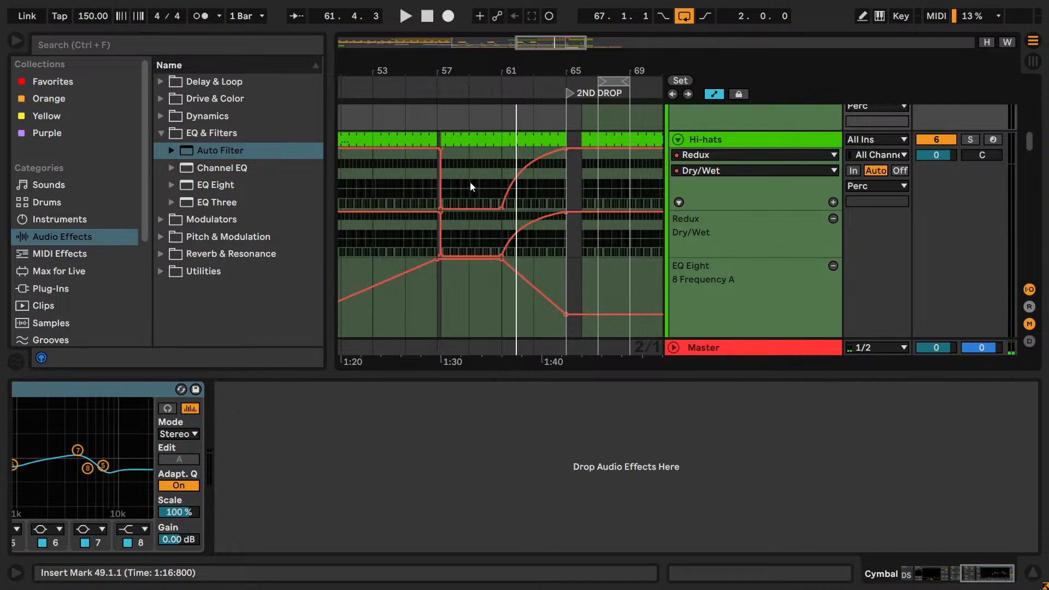
pyautogui.click(439, 277)
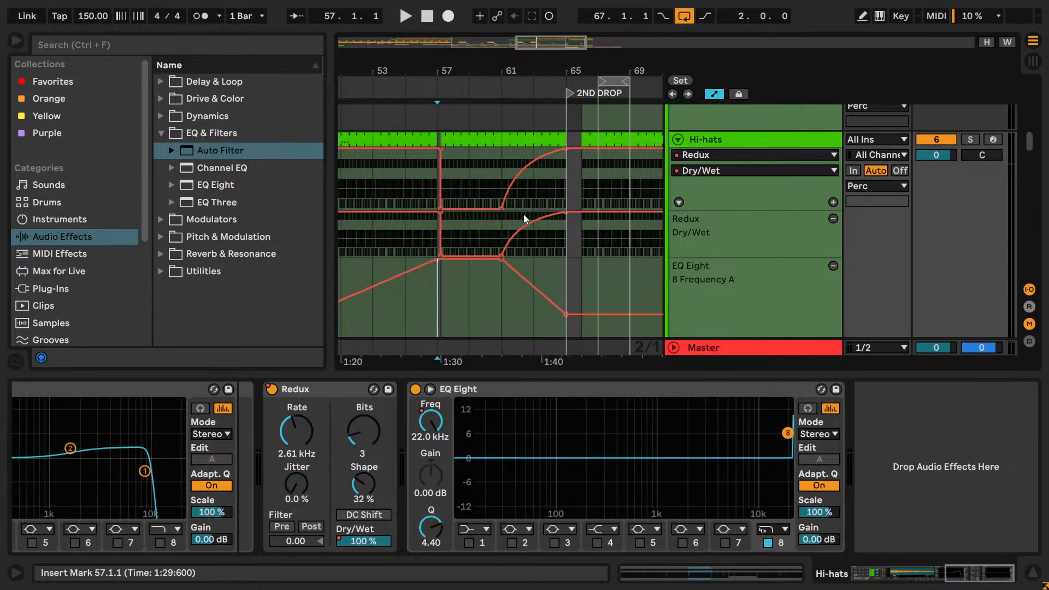
pyautogui.moveTo(457, 217); pyautogui.dragTo(551, 200)
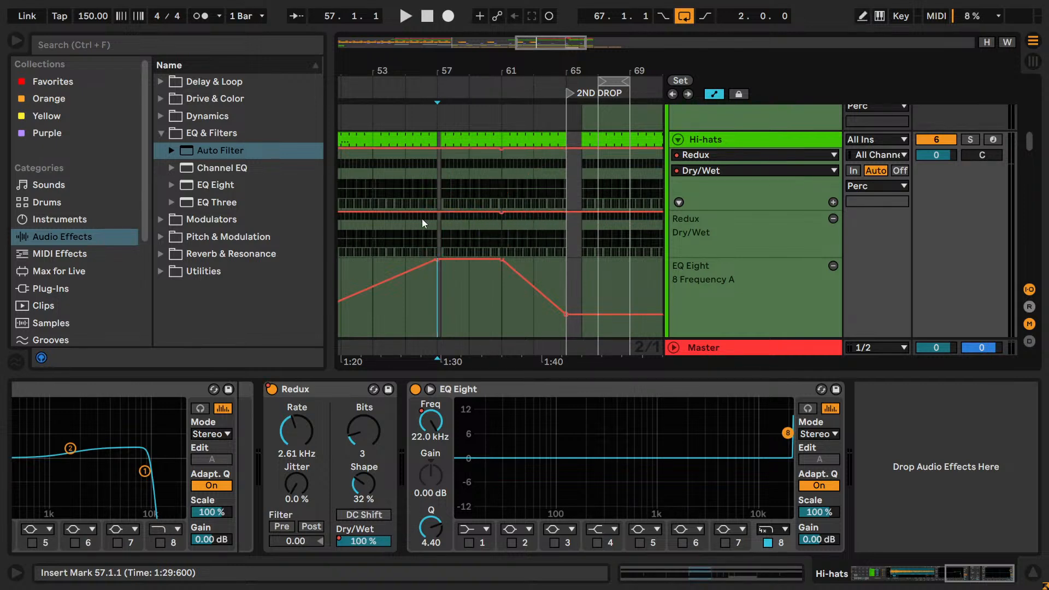
pyautogui.press('space')
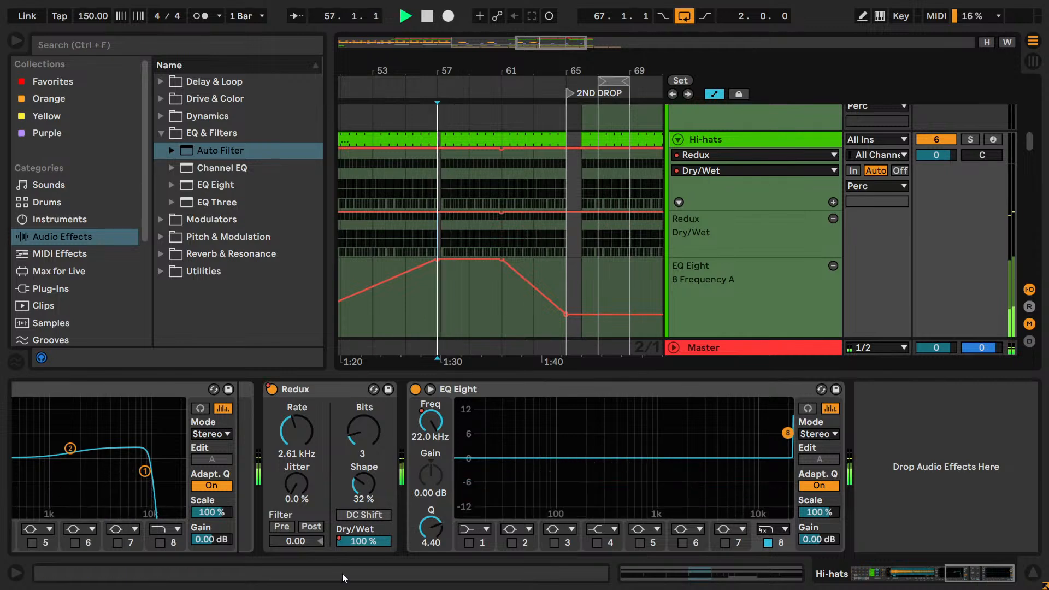
# - Audition Redux's Dry/Wet amount from 57.1.1 with the Hi-hats in the mix and soloed, leaving it at 100% and unsoloed
pyautogui.press('space')
pyautogui.moveTo(364, 541)
pyautogui.mouseDown()
pyautogui.moveTo(364, 571)
pyautogui.moveTo(363, 541)
pyautogui.mouseUp()
pyautogui.press('space')
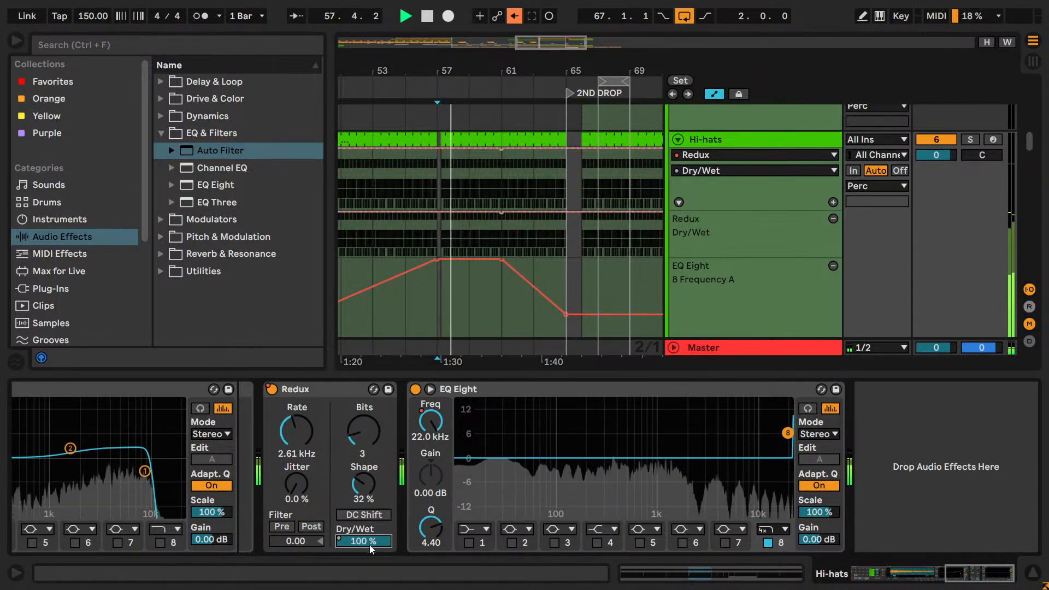
pyautogui.press('space')
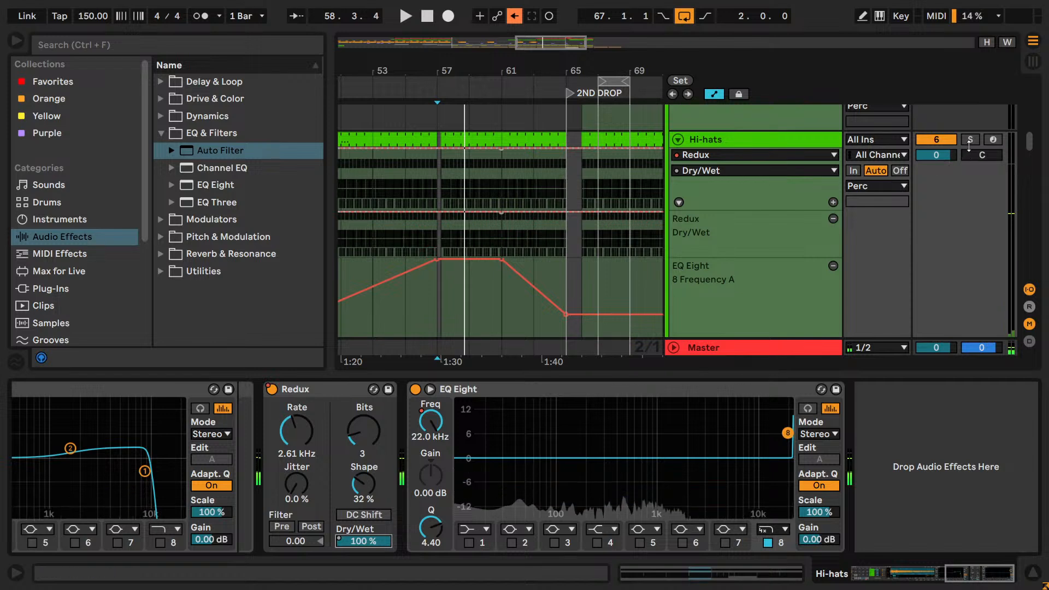
pyautogui.click(971, 140)
pyautogui.press('space')
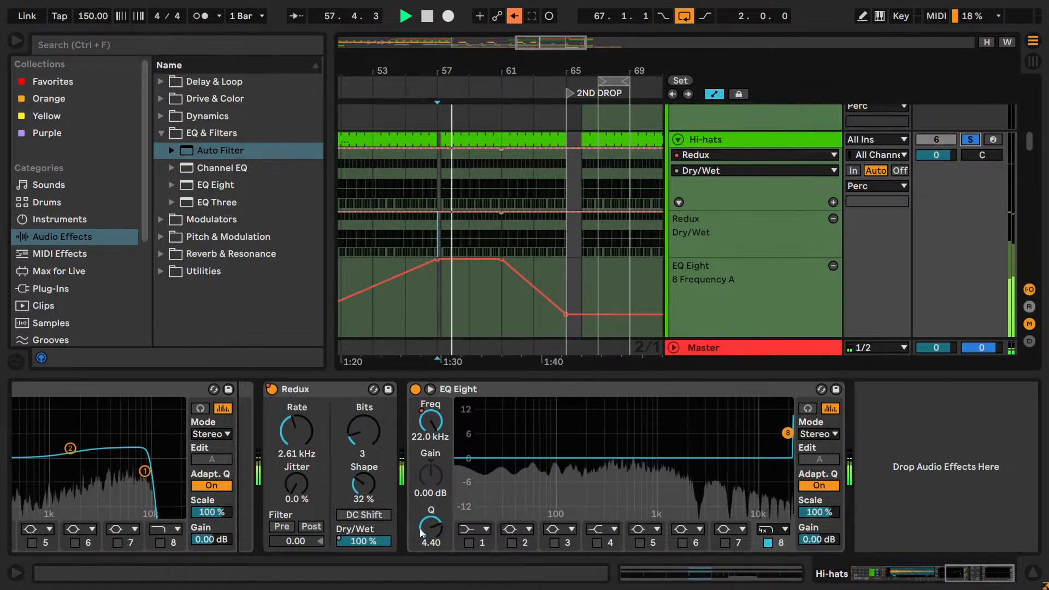
pyautogui.moveTo(378, 543); pyautogui.dragTo(378, 522)
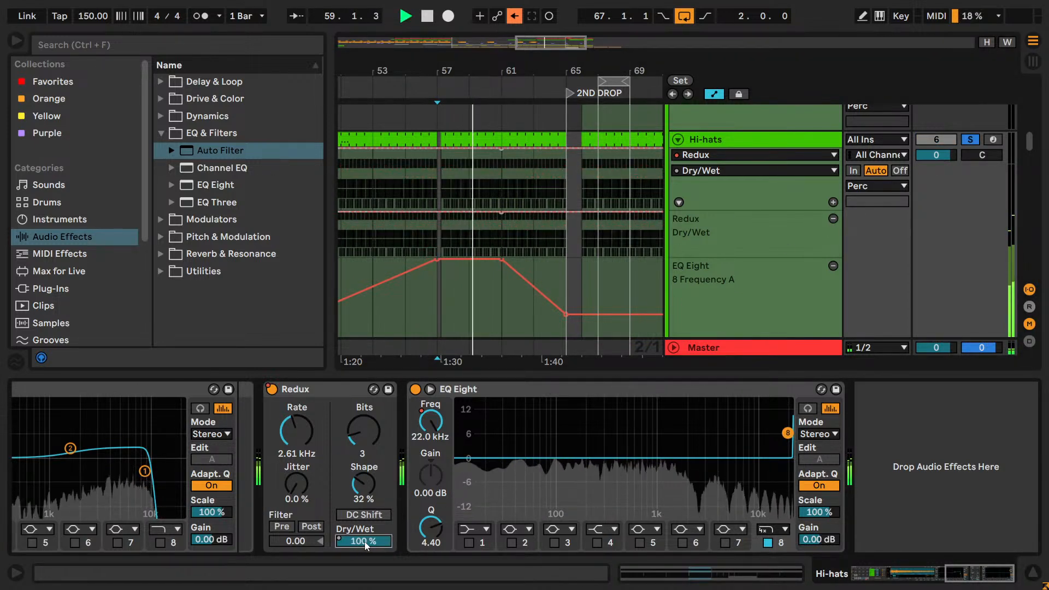
pyautogui.press('space')
pyautogui.click(977, 139)
pyautogui.press('space')
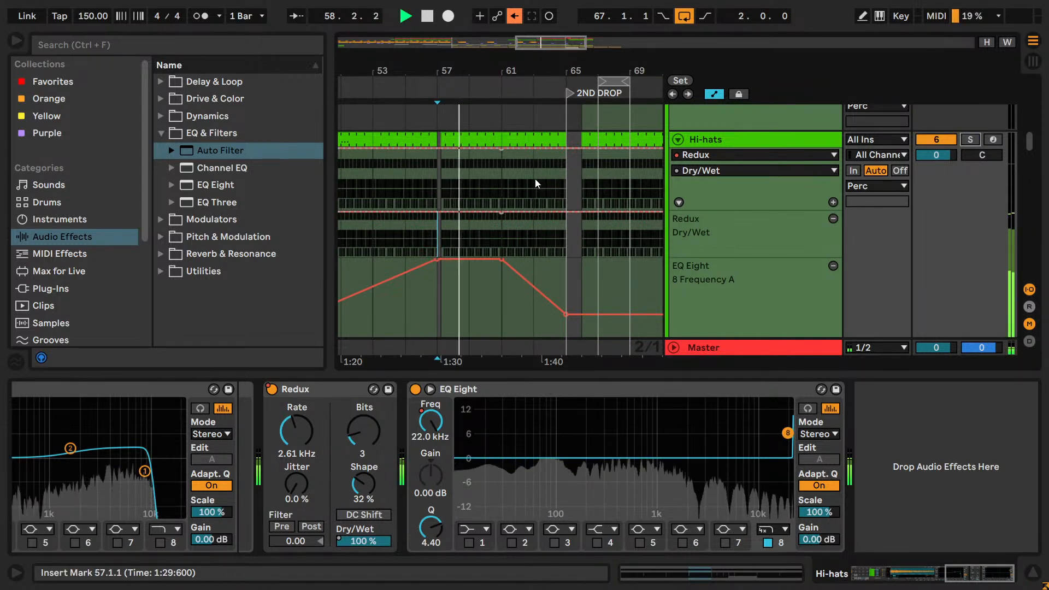
pyautogui.press('space')
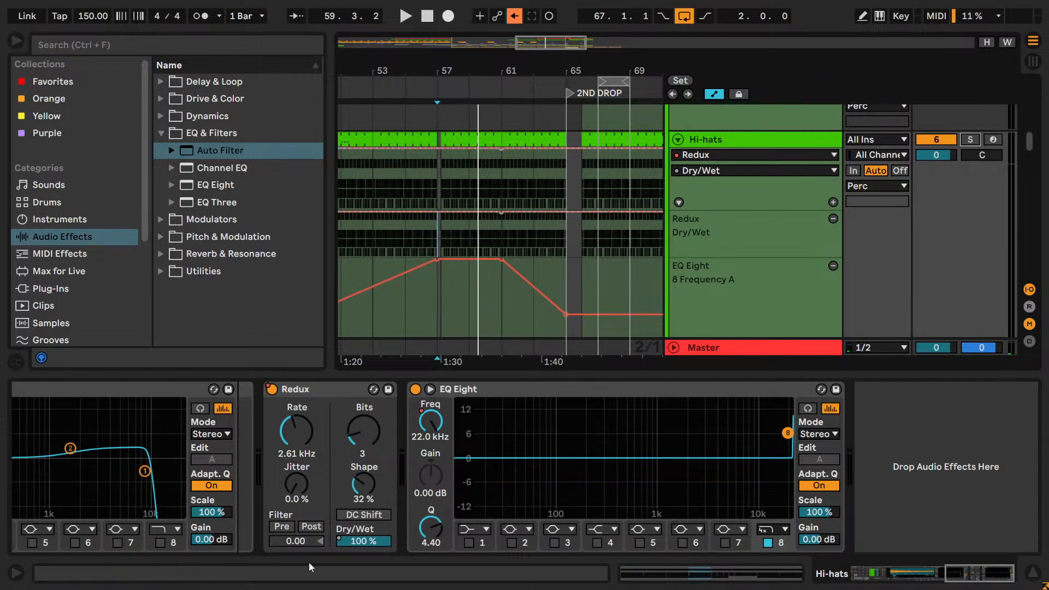
# - Insert an Audio Effect Rack before Redux on the Hi-hats track and create a chain named Dry
pyautogui.click(162, 271)
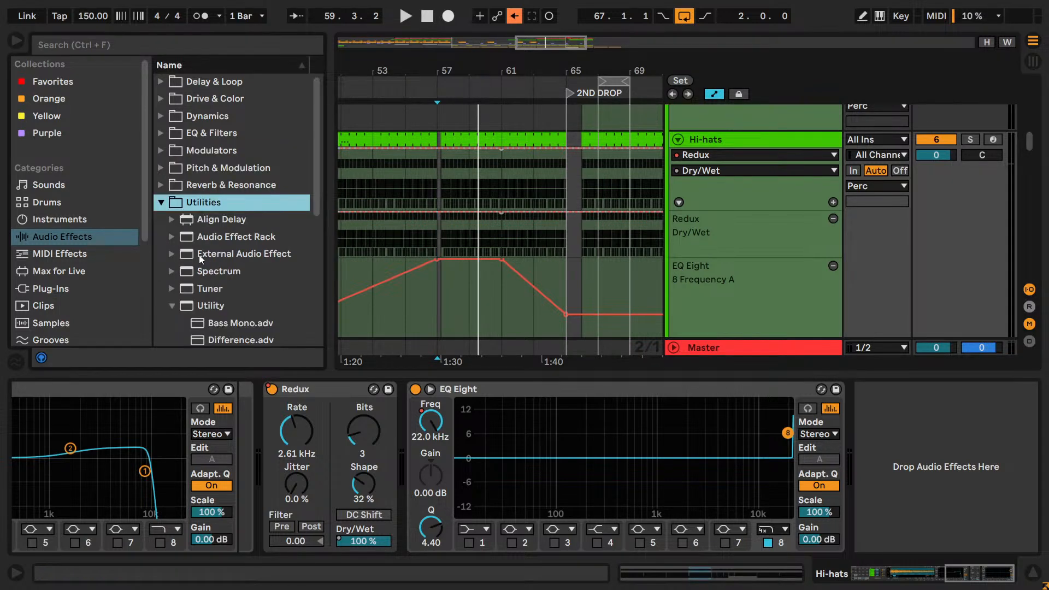
pyautogui.moveTo(211, 239); pyautogui.dragTo(276, 448)
pyautogui.rightClick(326, 444)
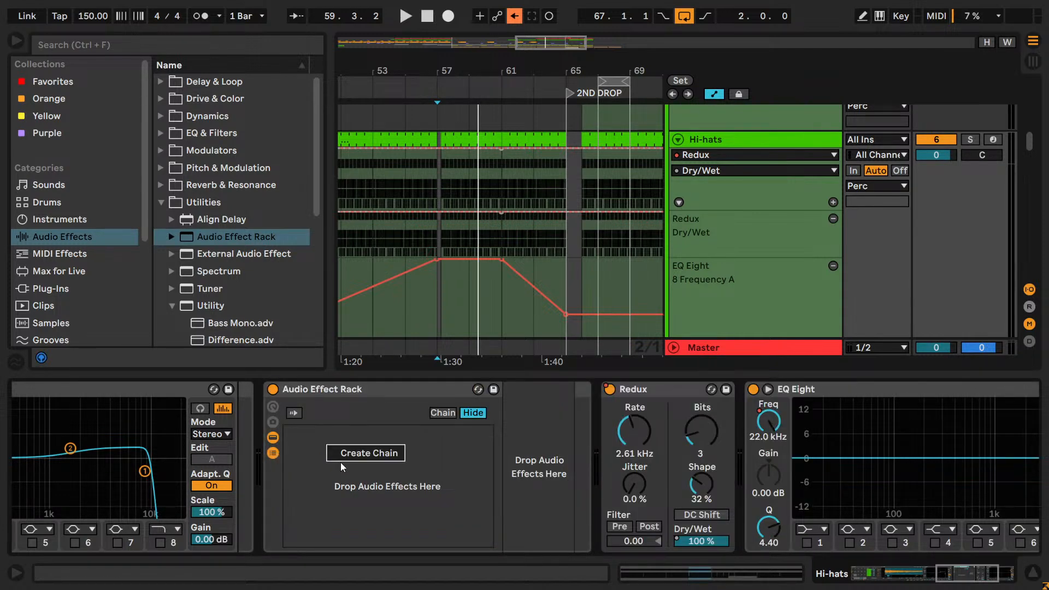
pyautogui.click(342, 453)
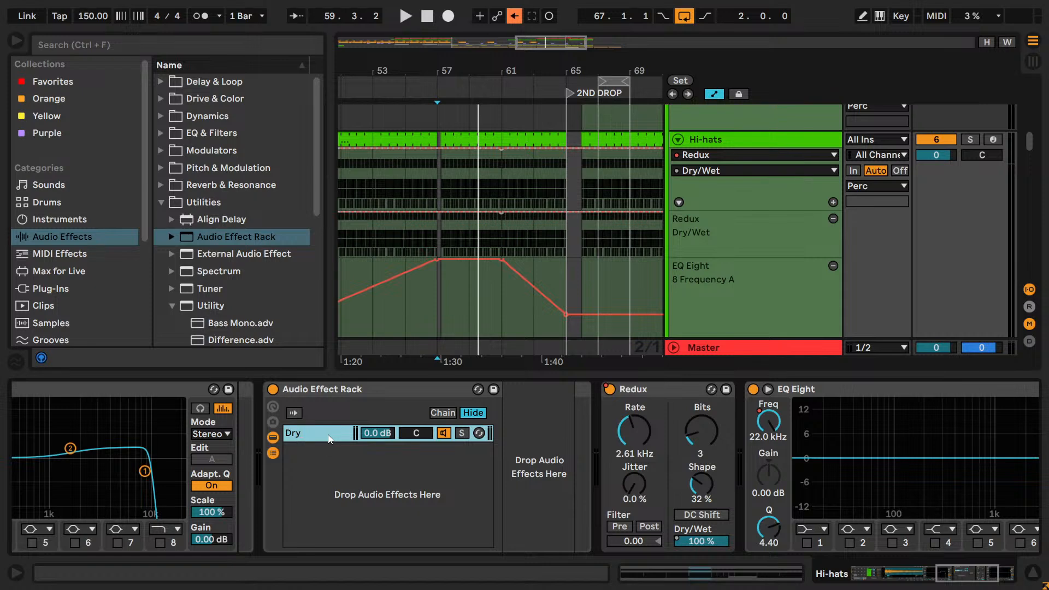
# - Duplicate the Dry chain, rename the copy Redux, and move the Redux device into that chain
pyautogui.hotkey('ctrl', 'd')
pyautogui.hotkey('ctrl', 'r')
pyautogui.write('Red')
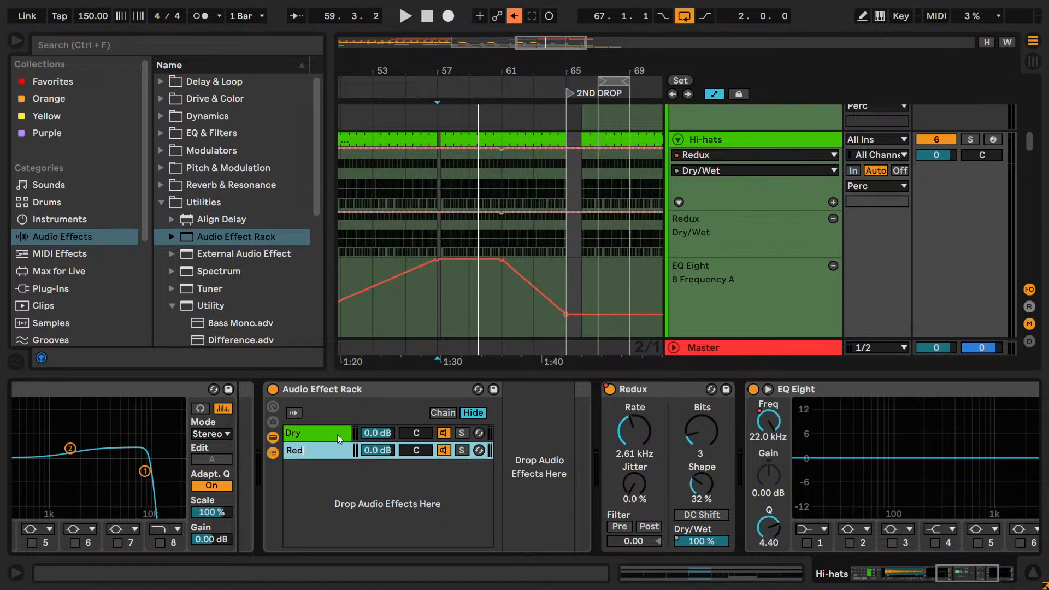
pyautogui.write('ux')
pyautogui.press('Return')
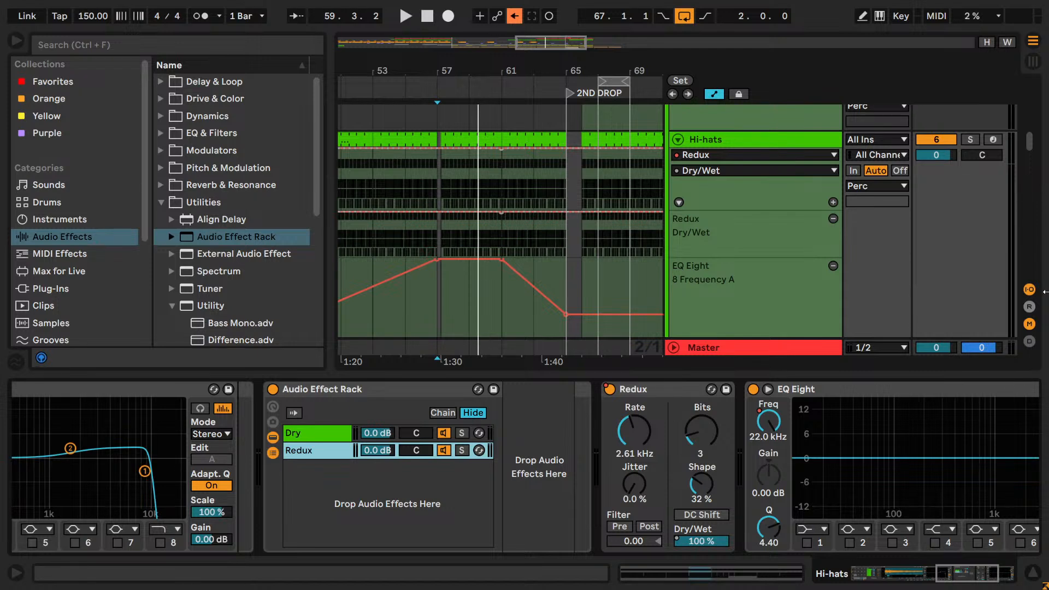
pyautogui.moveTo(646, 390); pyautogui.dragTo(563, 434)
# - Delete the automation of the Redux device's Dry/Wet parameter
pyautogui.rightClick(612, 533)
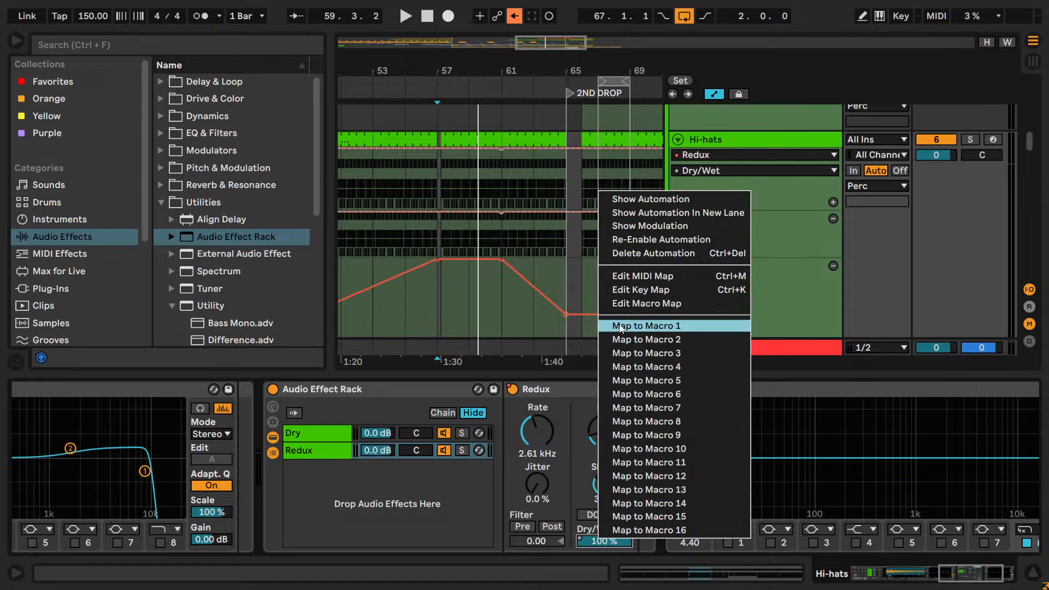
pyautogui.click(638, 258)
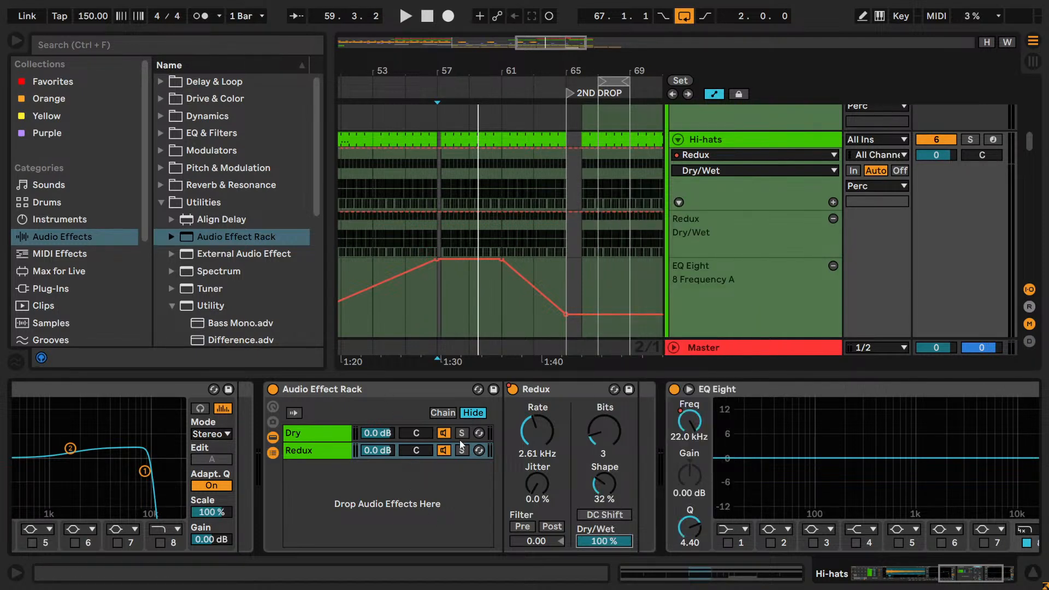
pyautogui.click(1010, 579)
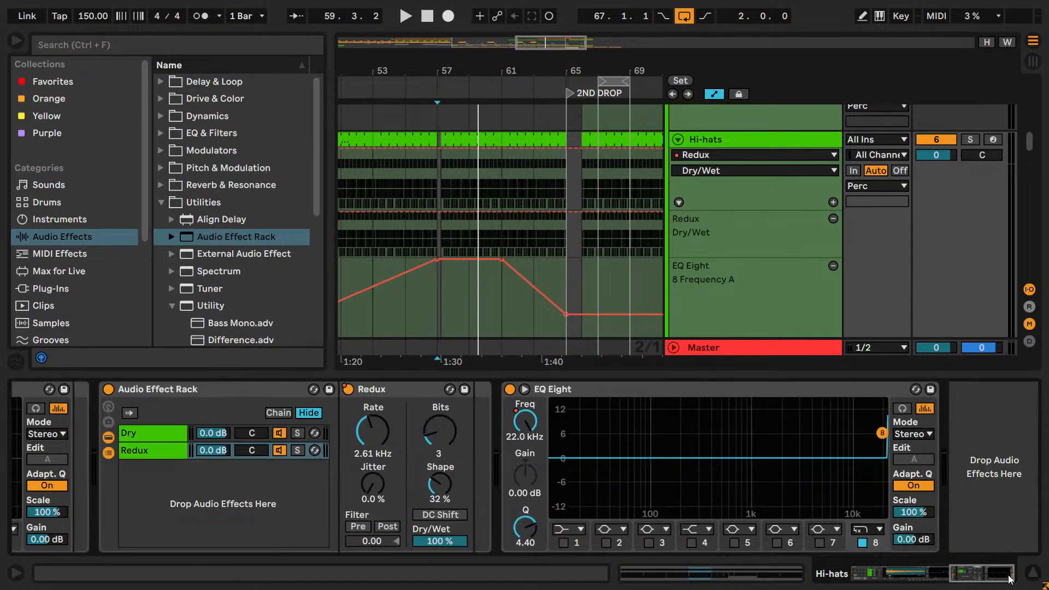
pyautogui.moveTo(983, 579); pyautogui.dragTo(981, 580)
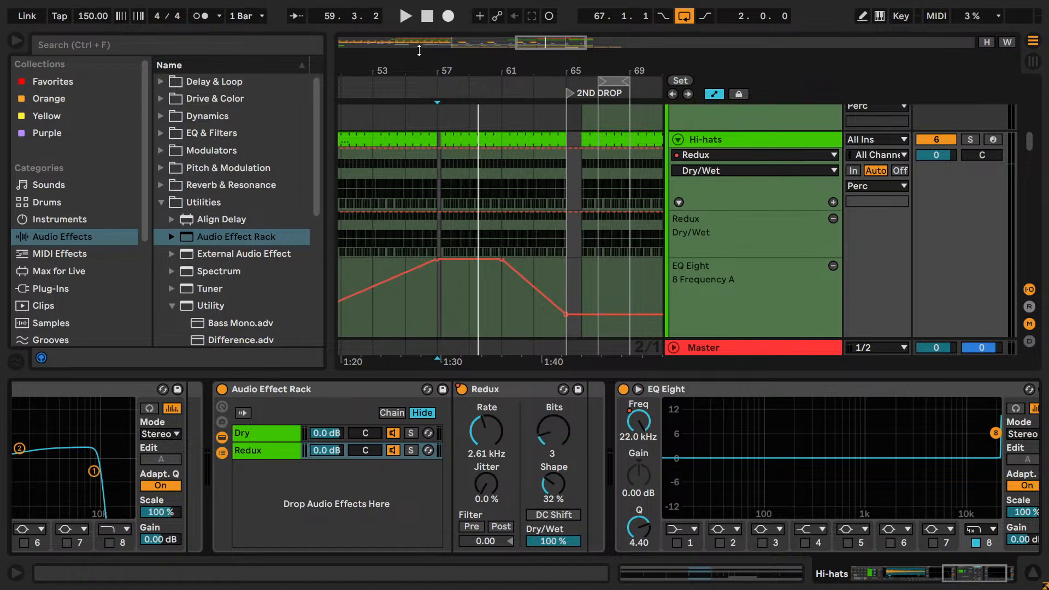
# - Play the breakdown from 49.1.1 and 57.1.1 while trying the Dry chain's volume at -inf dB
pyautogui.moveTo(534, 49); pyautogui.dragTo(524, 43)
pyautogui.click(398, 238)
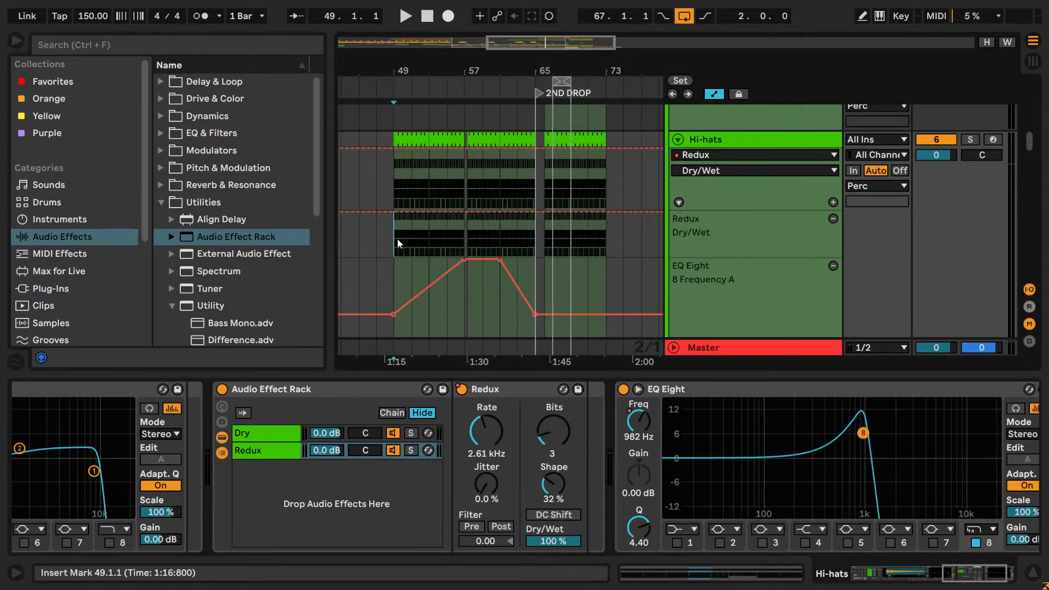
pyautogui.press('space')
pyautogui.moveTo(332, 433); pyautogui.dragTo(333, 503)
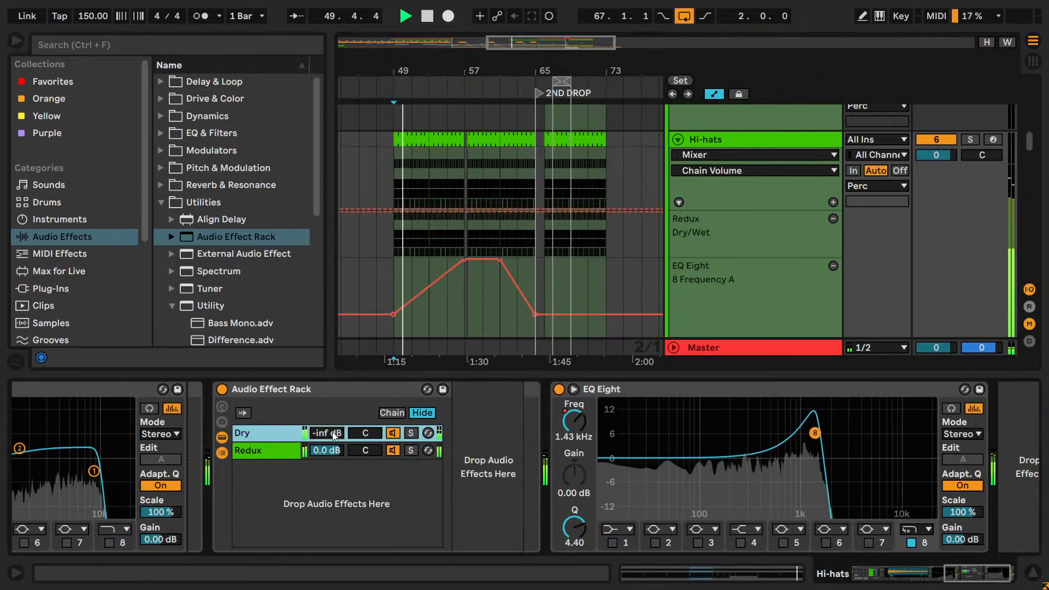
pyautogui.click(464, 243)
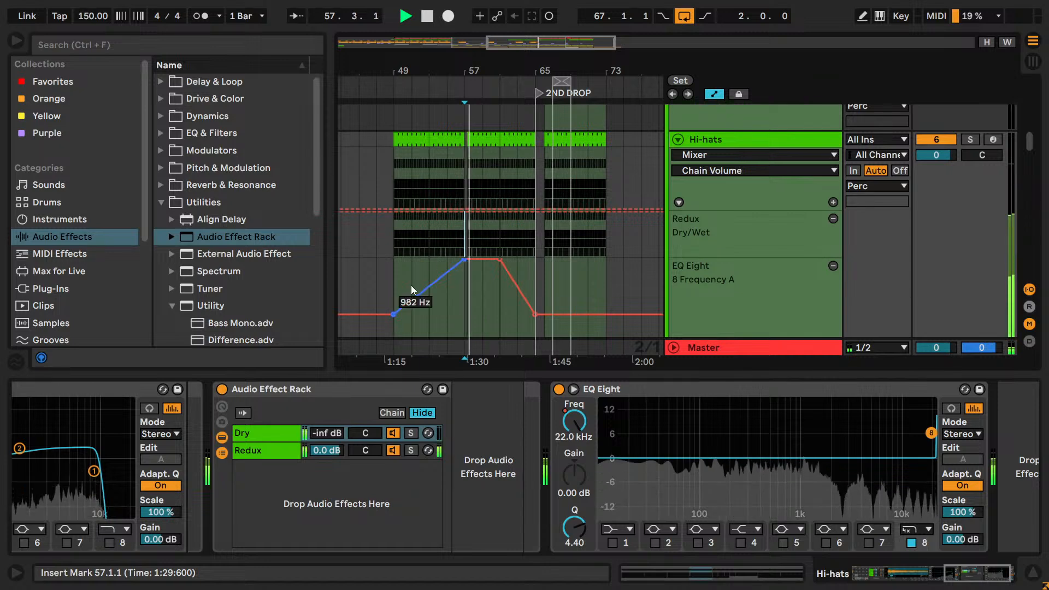
pyautogui.moveTo(332, 433); pyautogui.dragTo(333, 470)
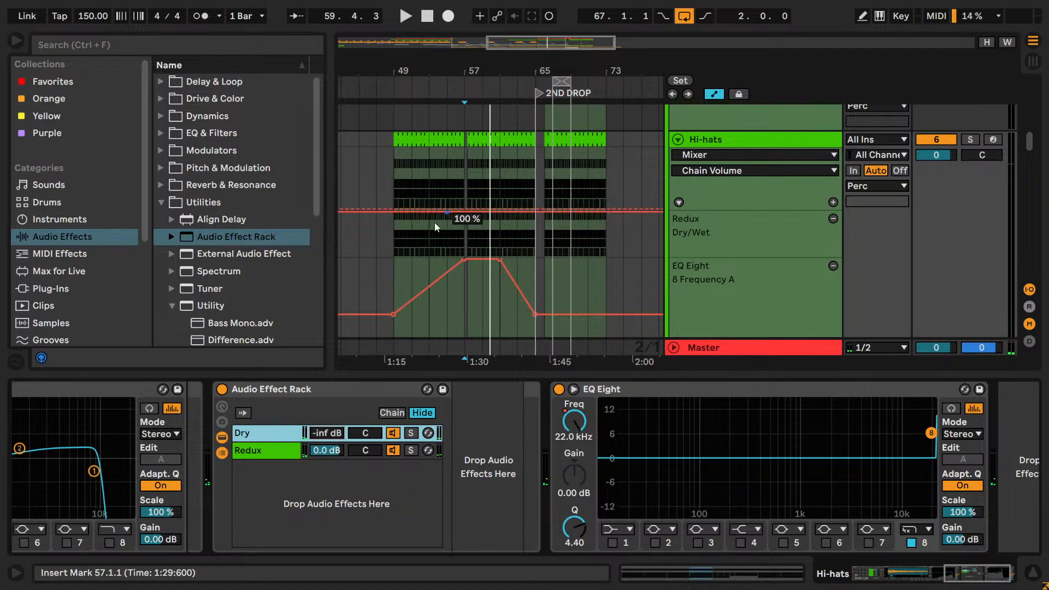
# - Show the Dry chain's volume automation in a new lane, with the chain volume at 0.0 dB
pyautogui.rightClick(335, 433)
pyautogui.click(383, 100)
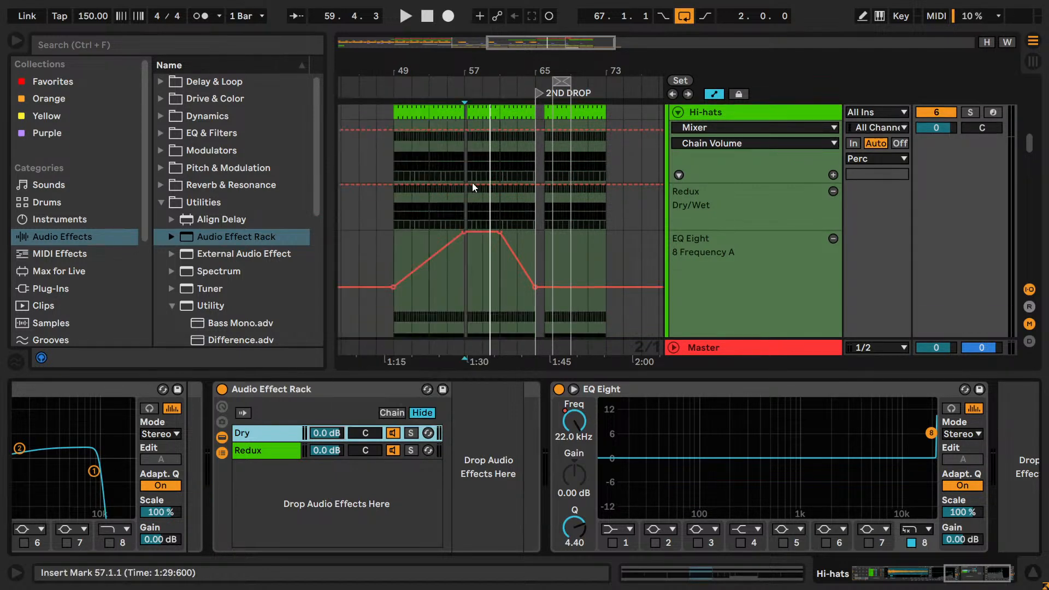
pyautogui.rightClick(323, 434)
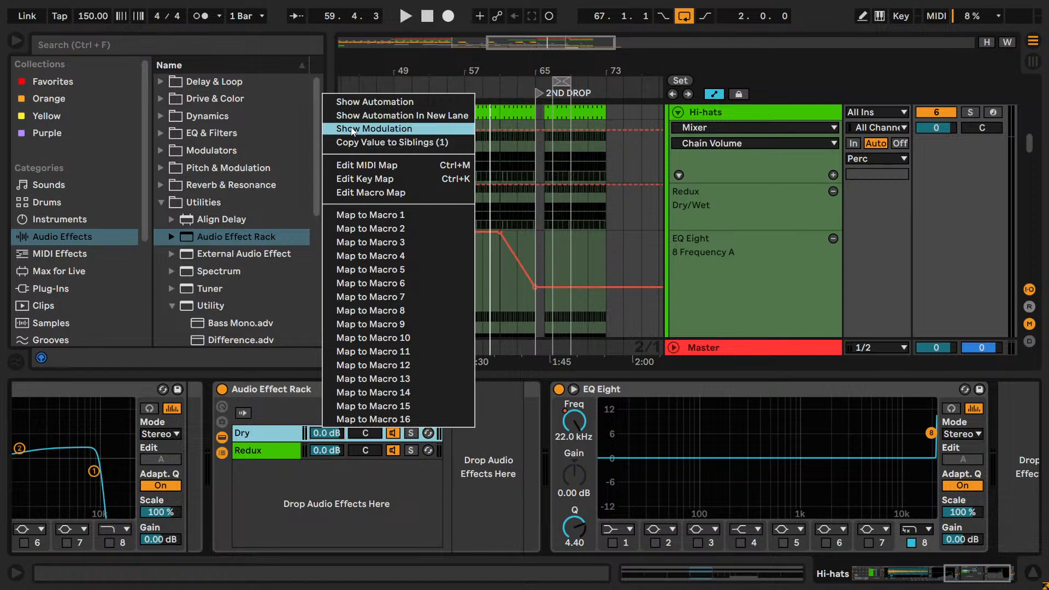
pyautogui.click(382, 115)
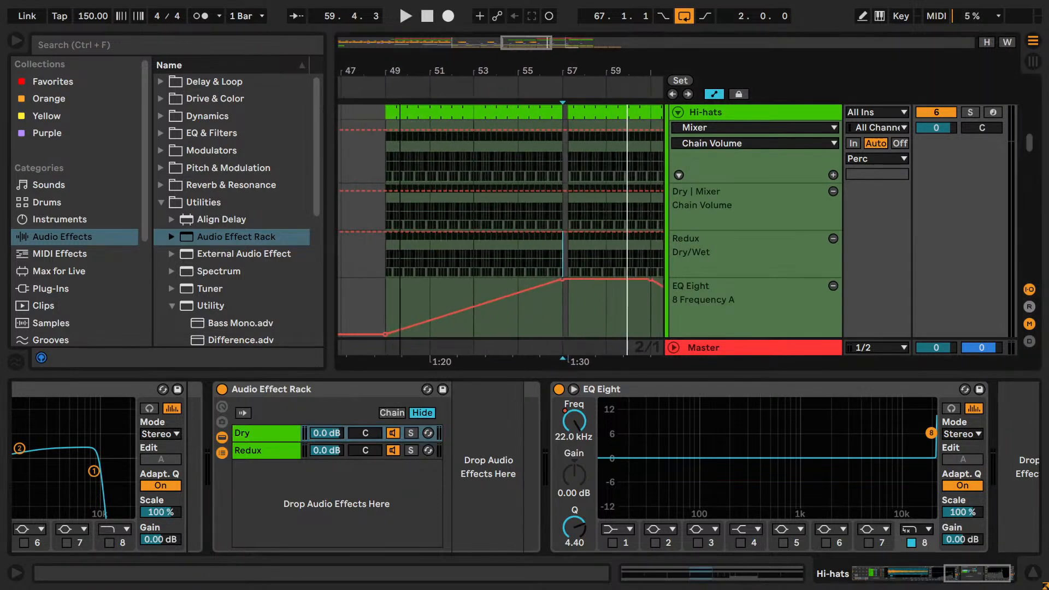
# - Draw the Dry chain's volume automation at -inf dB from bar 47 to bar 57
pyautogui.moveTo(571, 71); pyautogui.dragTo(429, 75)
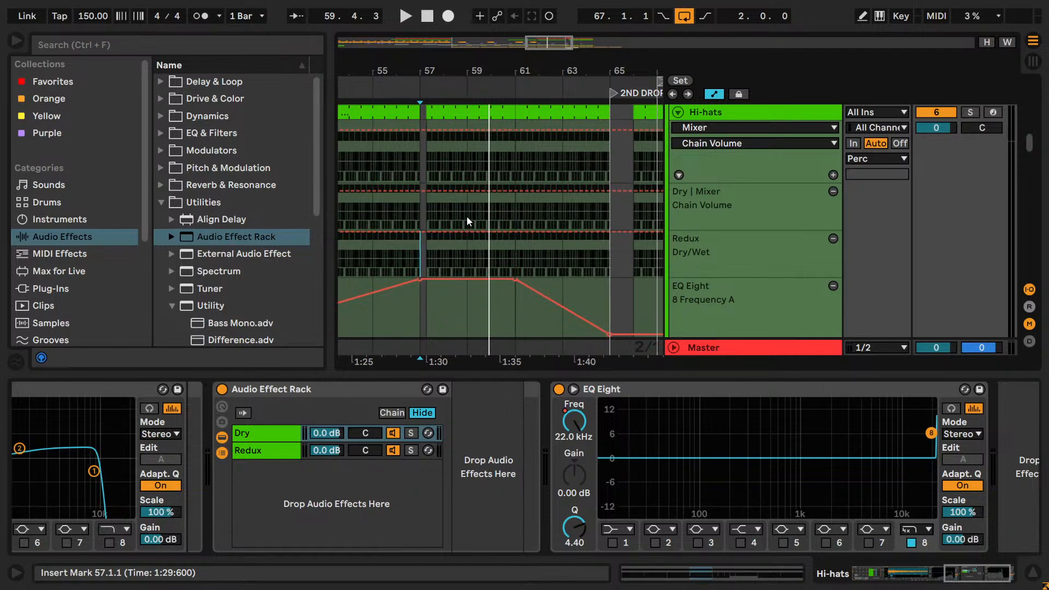
pyautogui.press('b')
pyautogui.click(436, 213)
pyautogui.hotkey('ctrl', 'z')
pyautogui.moveTo(398, 214); pyautogui.dragTo(405, 244)
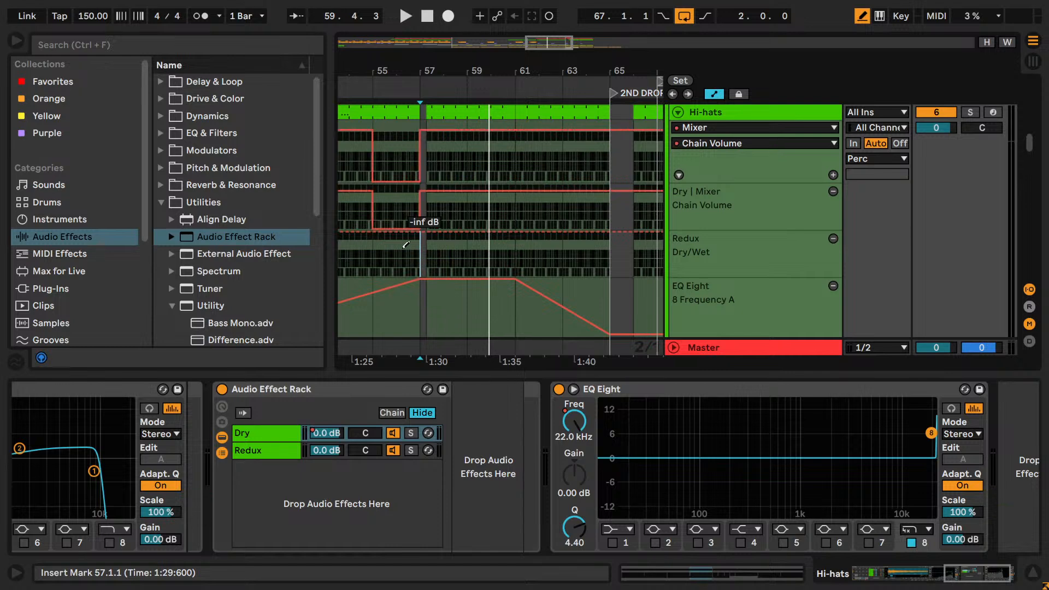
pyautogui.moveTo(463, 72)
pyautogui.mouseDown()
pyautogui.moveTo(463, 59)
pyautogui.moveTo(536, 56)
pyautogui.mouseUp()
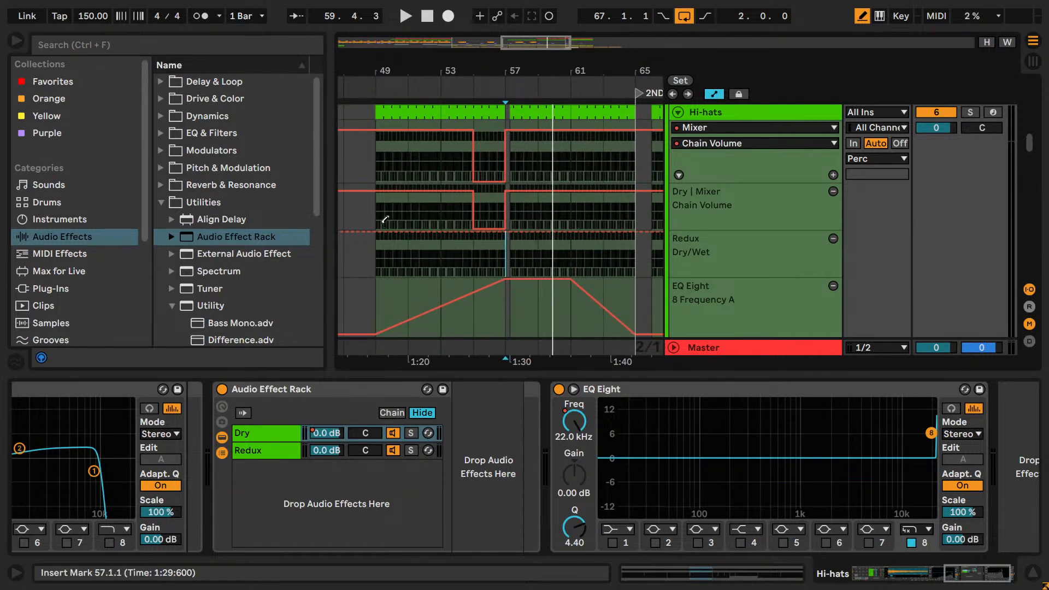
pyautogui.moveTo(360, 225)
pyautogui.mouseDown()
pyautogui.moveTo(384, 248)
pyautogui.moveTo(465, 244)
pyautogui.mouseUp()
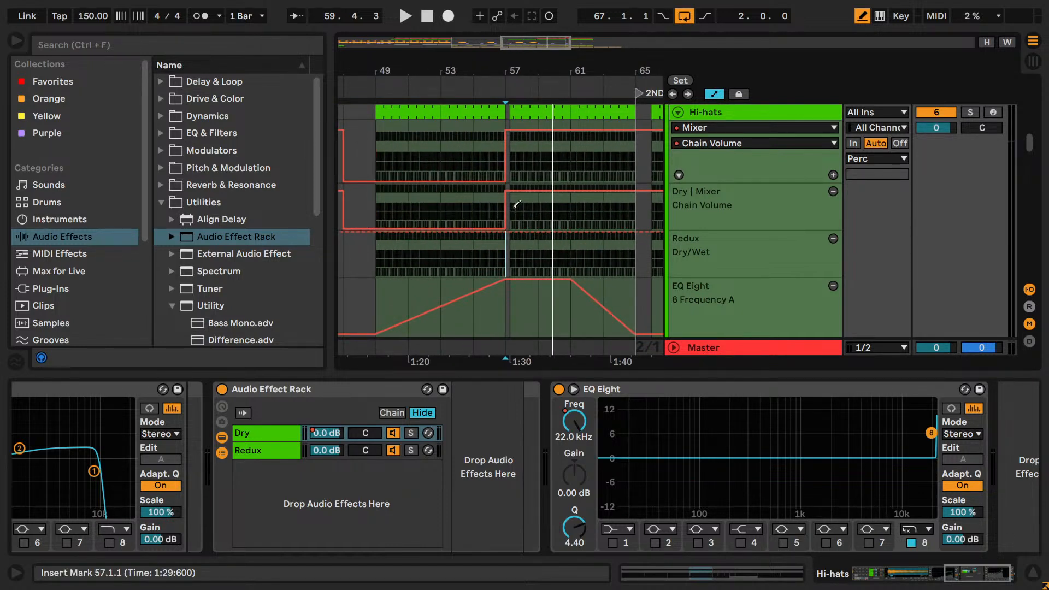
# - Set the Dry chain's volume automation to -18.0 dB from bar 57 and to 0 dB at bar 65
pyautogui.moveTo(517, 205); pyautogui.dragTo(503, 211)
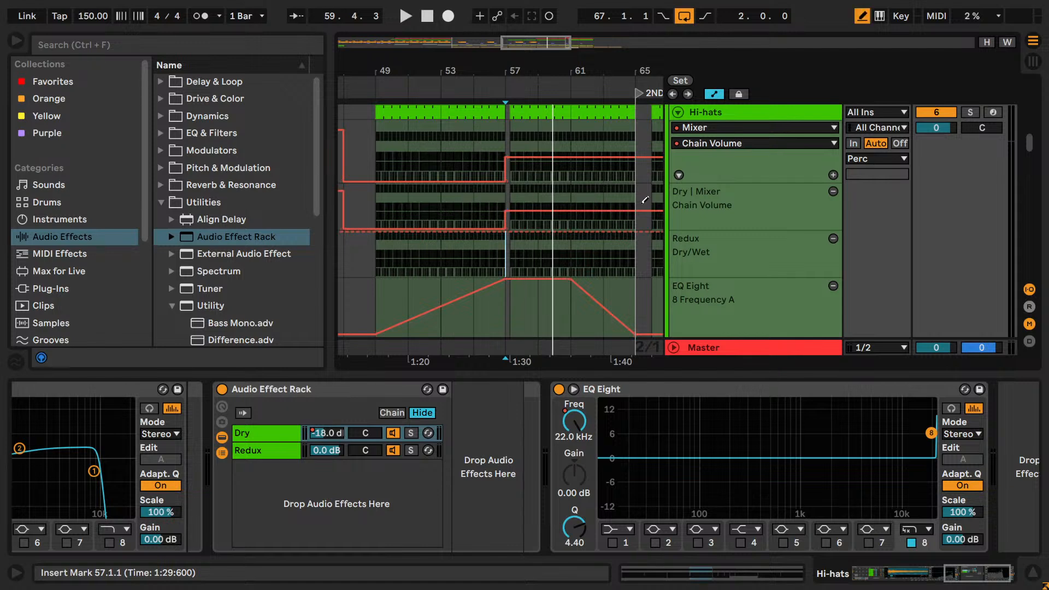
pyautogui.moveTo(646, 200)
pyautogui.mouseDown()
pyautogui.moveTo(646, 218)
pyautogui.moveTo(647, 193)
pyautogui.mouseUp()
pyautogui.rightClick(638, 195)
pyautogui.click(648, 201)
pyautogui.write('0')
pyautogui.press('Return')
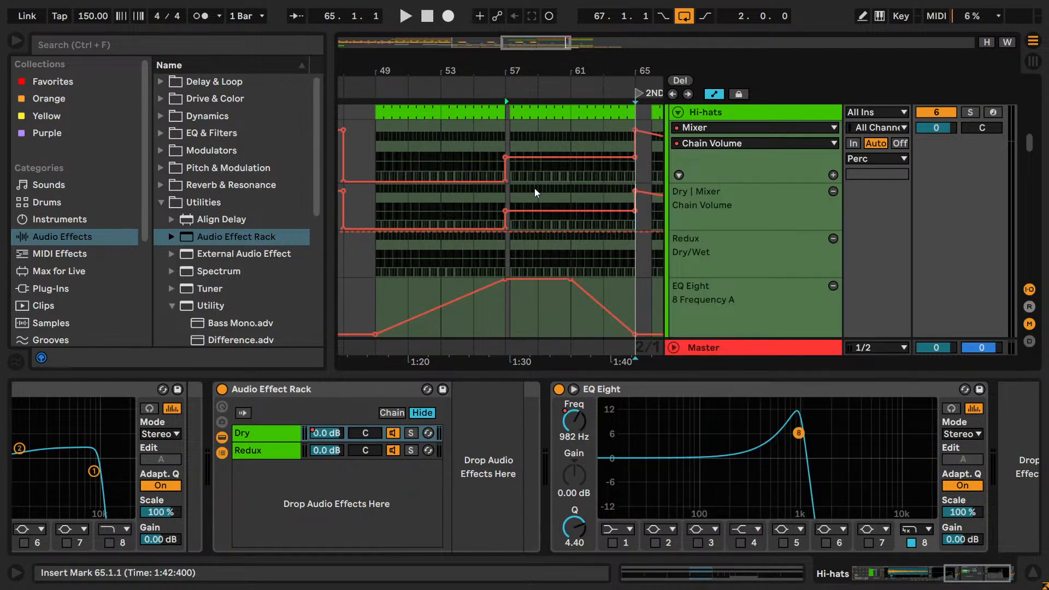
# - Delete the stray Dry volume breakpoints at bar 67 and play the new automation from 57.1.1
pyautogui.click(523, 103)
pyautogui.moveTo(523, 71); pyautogui.dragTo(473, 44)
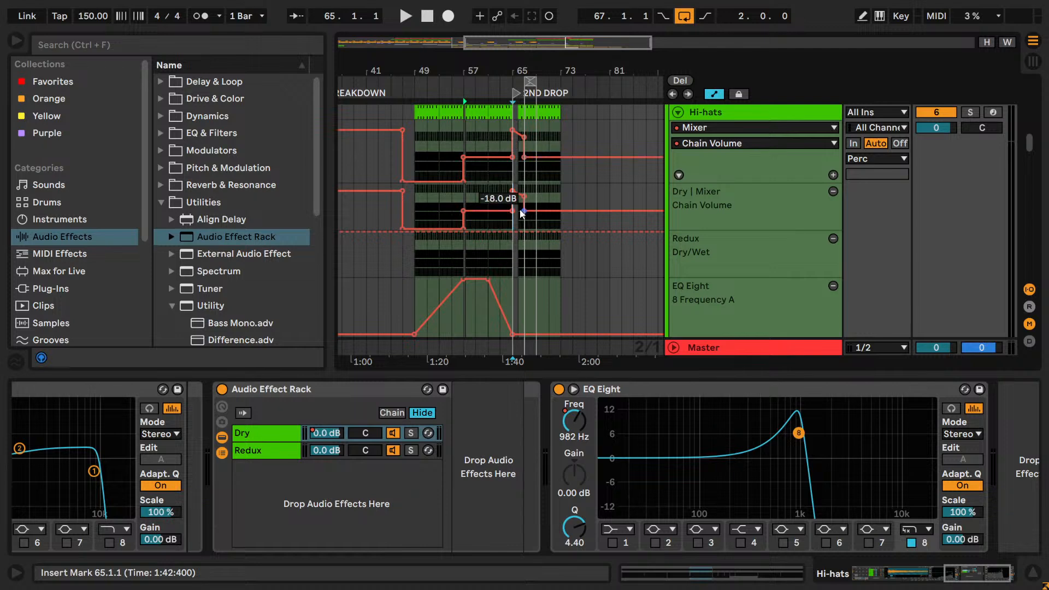
pyautogui.click(525, 210)
pyautogui.click(525, 196)
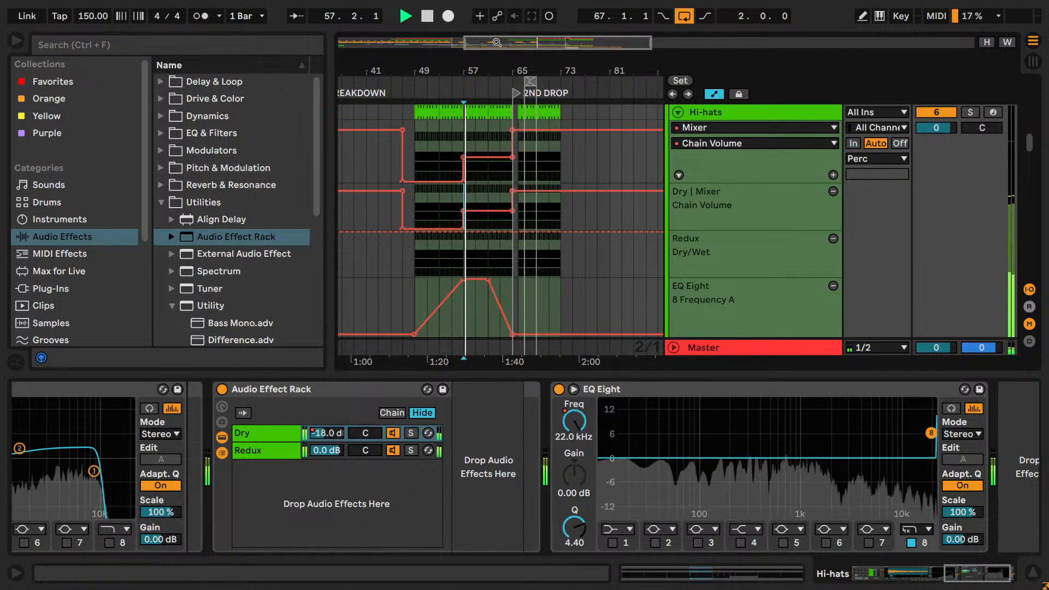
pyautogui.moveTo(497, 43); pyautogui.dragTo(531, 45)
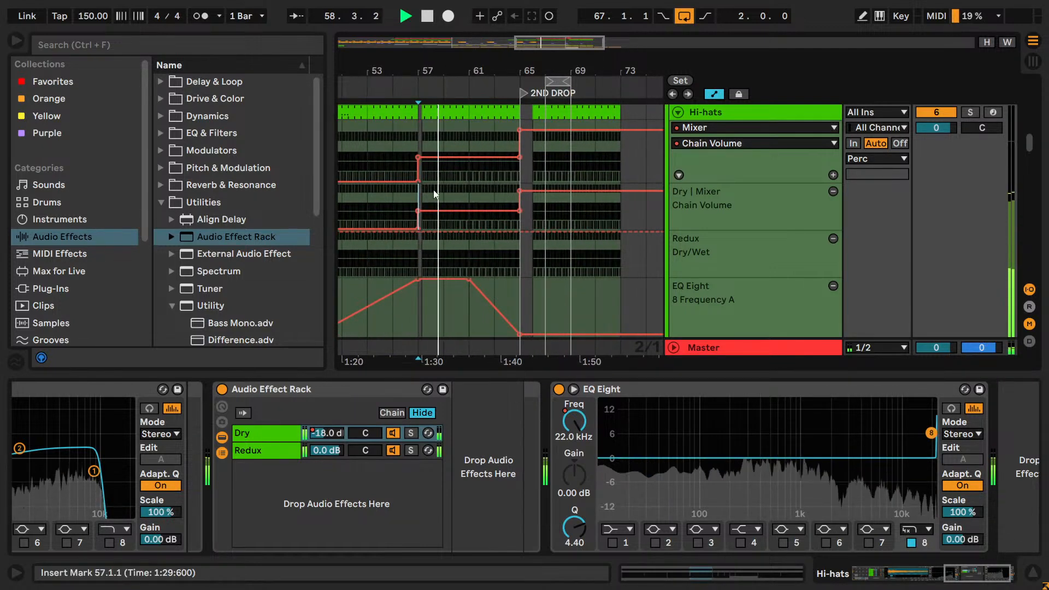
# - Loop bars 57 to 61 and delete the Dry chain's volume automation in the hi-hats rack
pyautogui.moveTo(436, 194); pyautogui.dragTo(485, 221)
pyautogui.hotkey('ctrl', 'l')
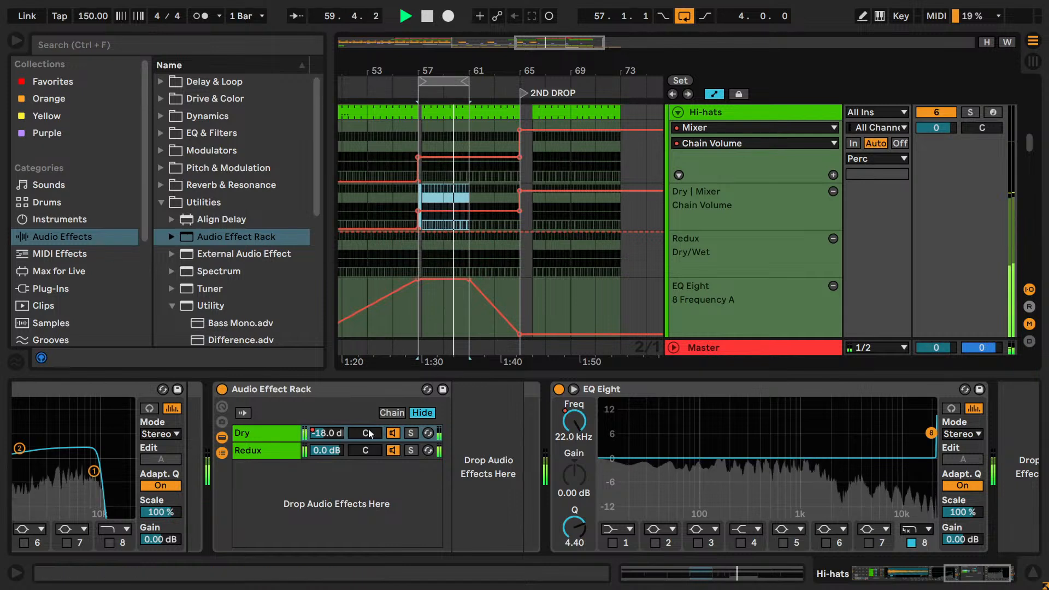
pyautogui.rightClick(324, 436)
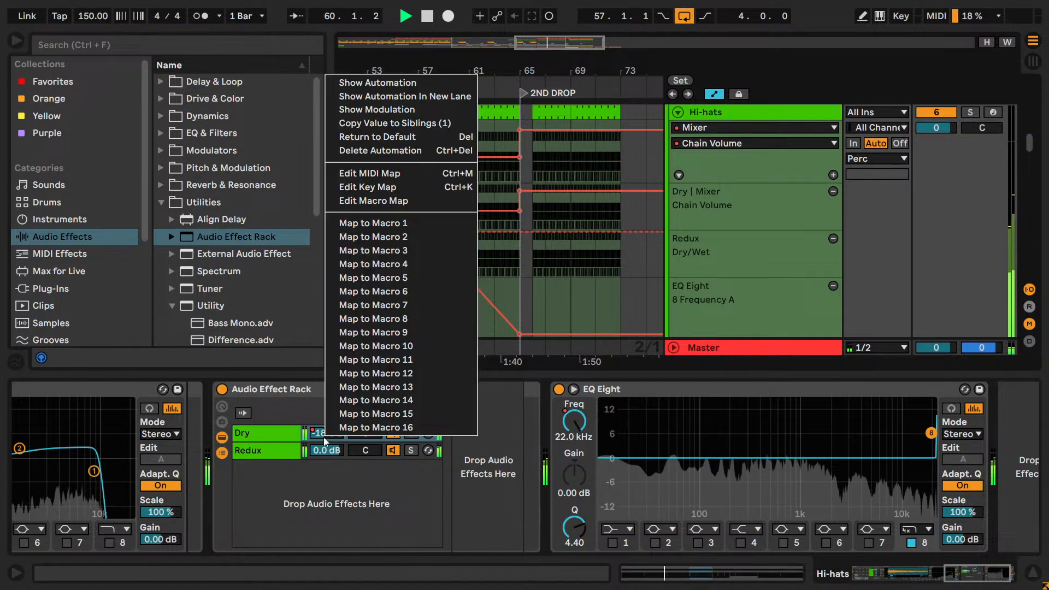
pyautogui.click(391, 150)
# - Set the Dry chain's volume to -4.0 dB while listening to the loop, and stop playback
pyautogui.moveTo(327, 433); pyautogui.dragTo(326, 443)
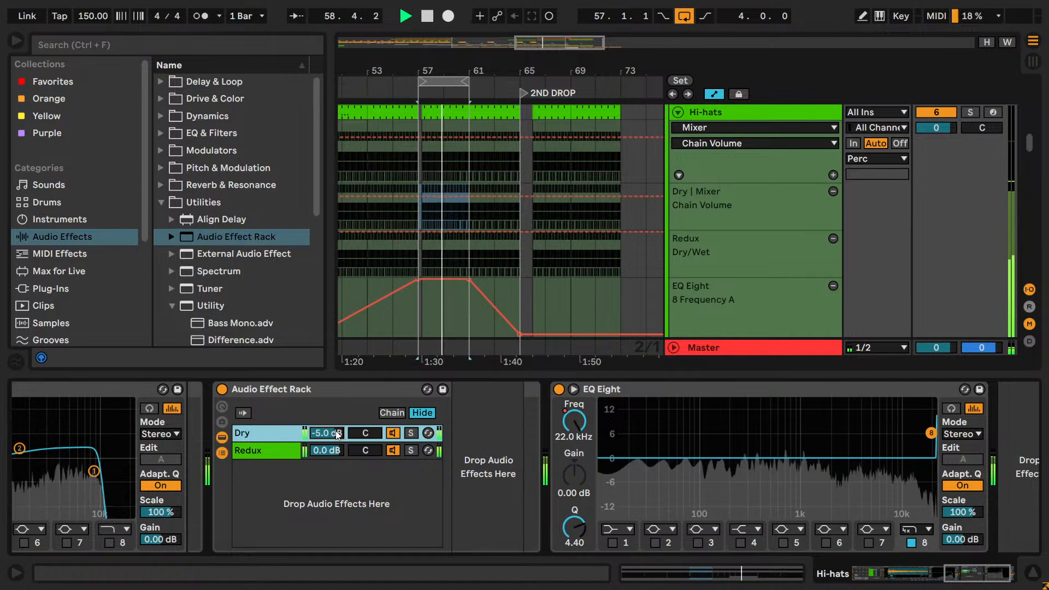
pyautogui.press('Up')
pyautogui.press('Up')
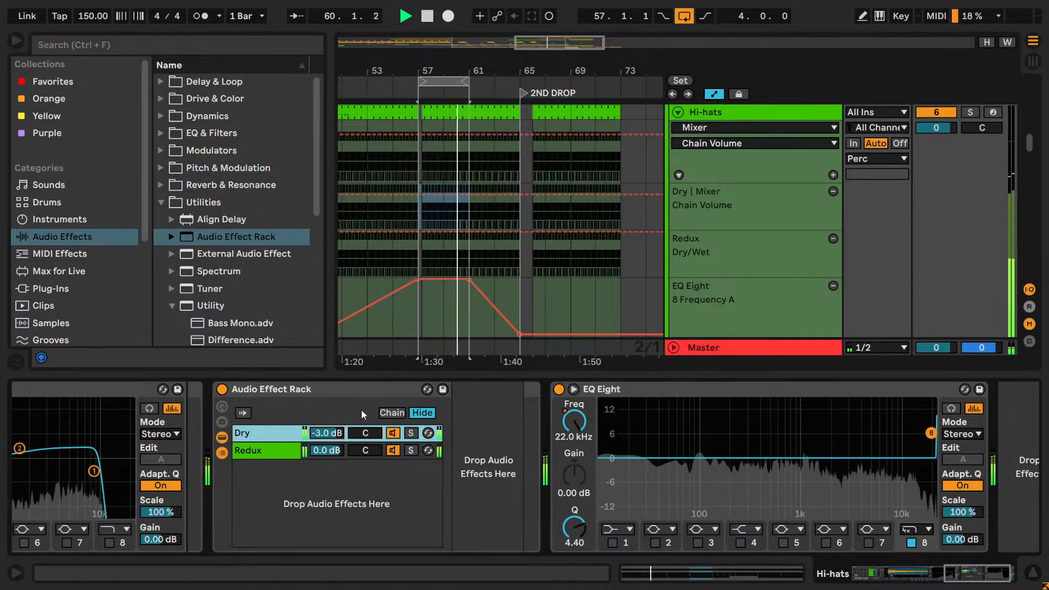
pyautogui.press('Down')
pyautogui.press('space')
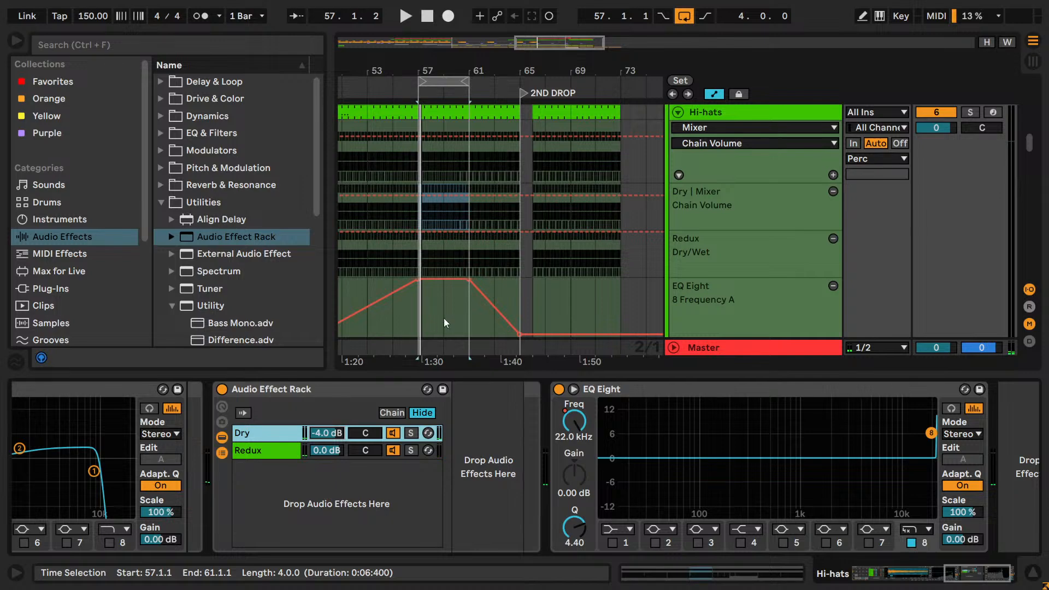
# - Solo the Reese bass group, play the looped section and unfold the group to show its Reese and Sub tracks
pyautogui.scroll(-15, 481, 267)
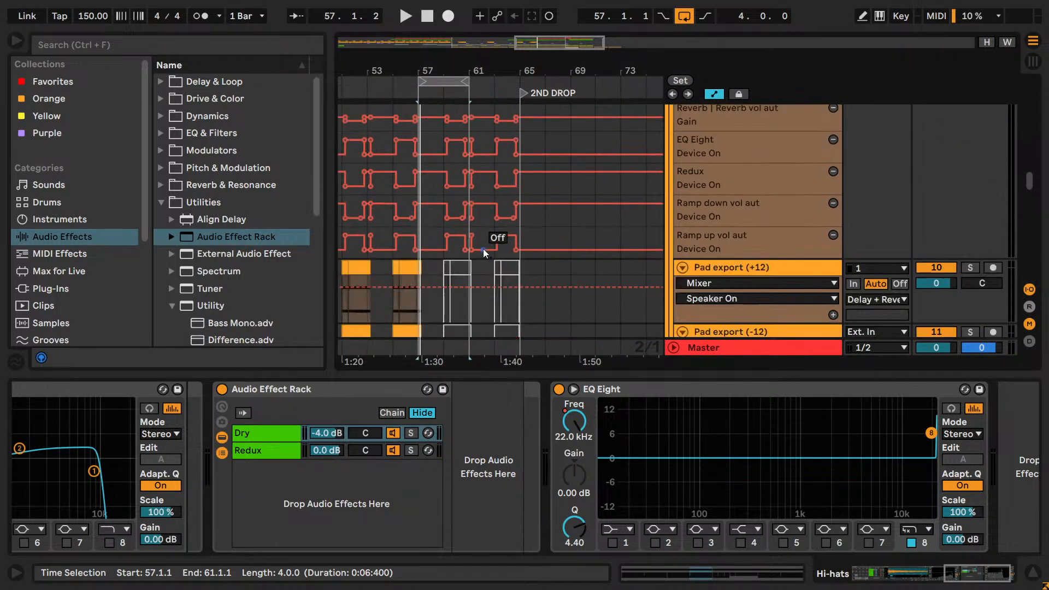
pyautogui.scroll(-10, 489, 254)
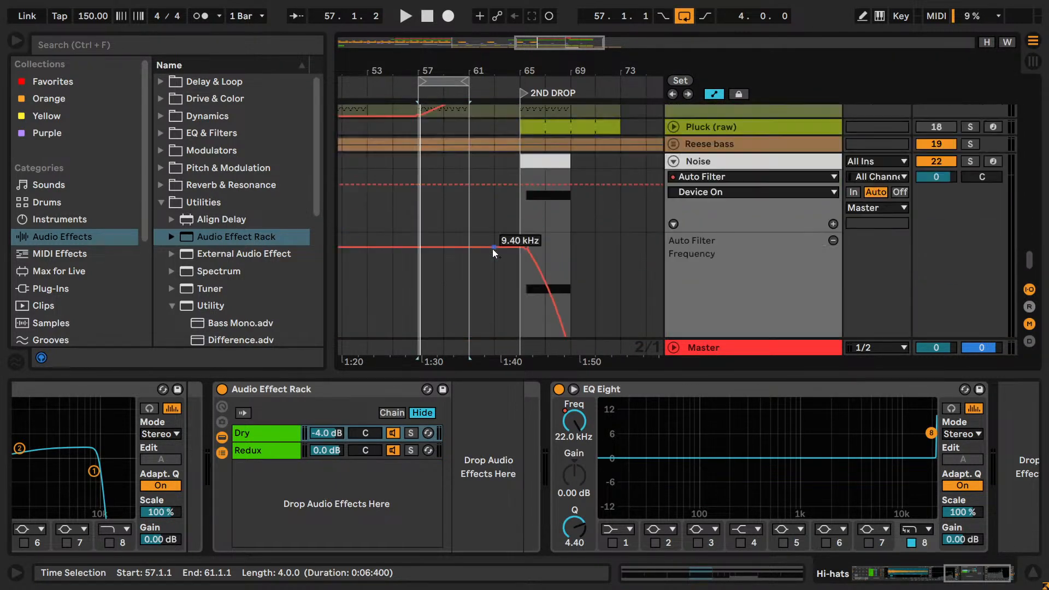
pyautogui.scroll(5, 493, 253)
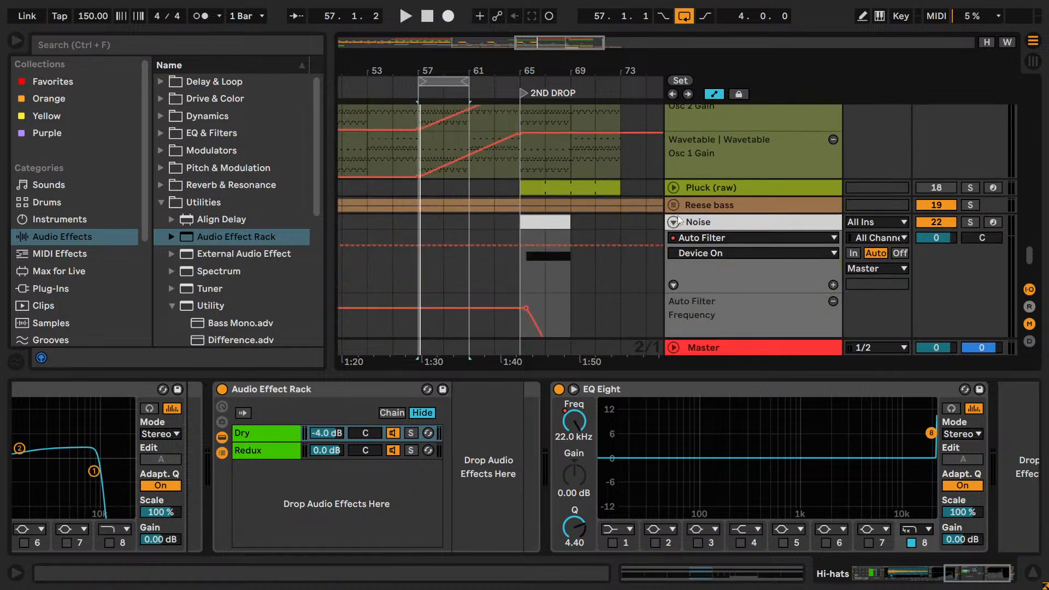
pyautogui.click(978, 207)
pyautogui.press('space')
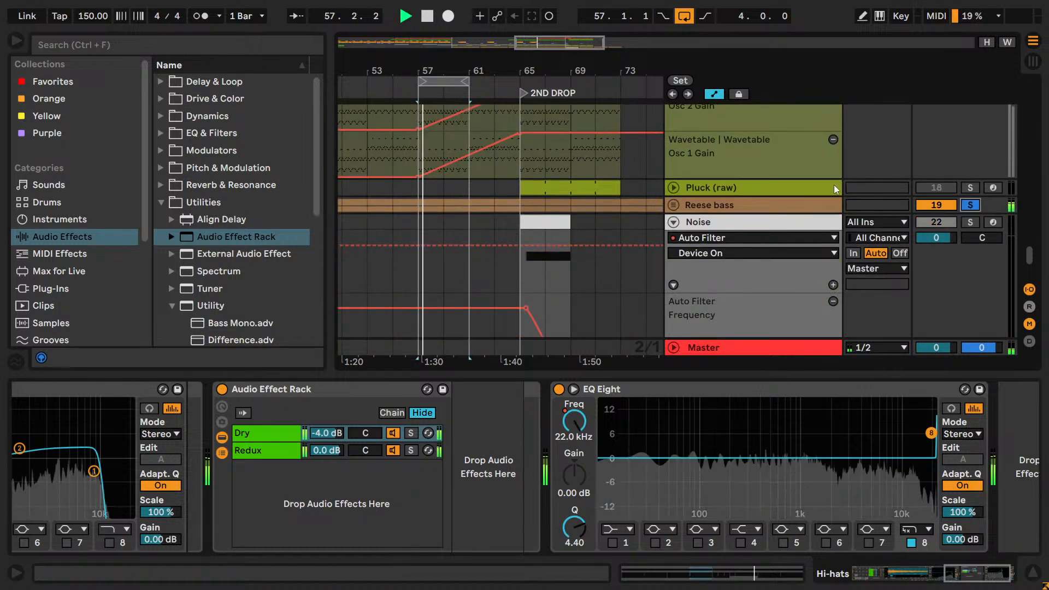
pyautogui.click(674, 205)
pyautogui.scroll(-3, 673, 231)
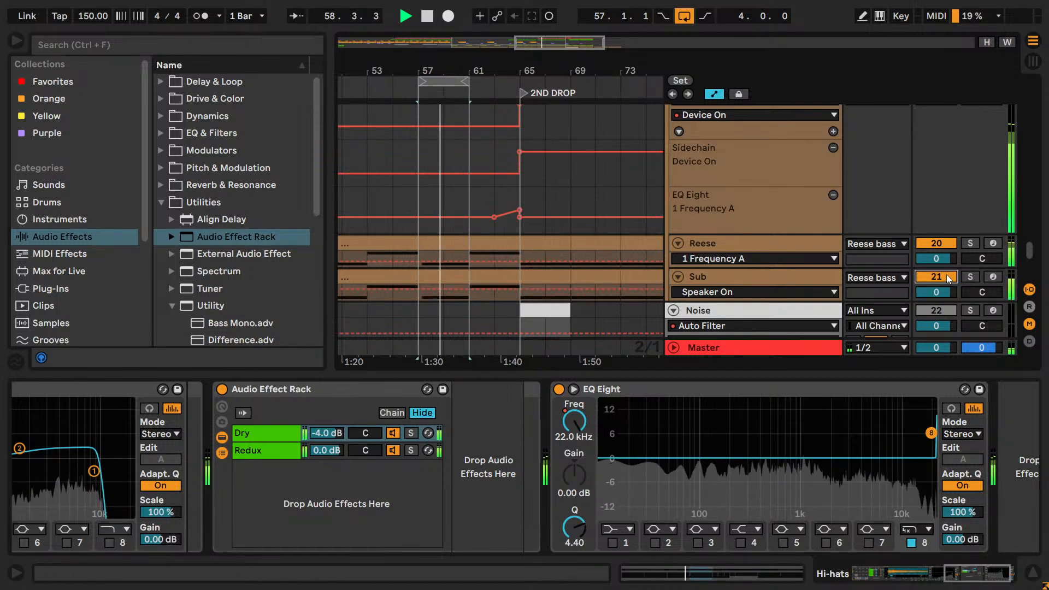
pyautogui.scroll(3, 778, 234)
# - Compare the Reese bass group's sound with band 1 of its EQ Eight switched off and on
pyautogui.click(767, 208)
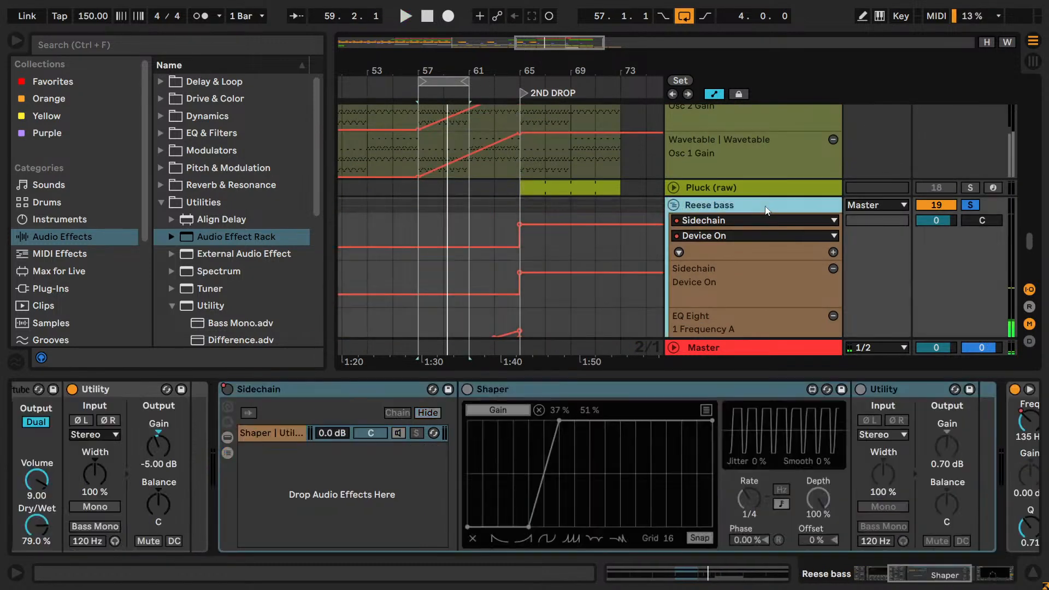
pyautogui.moveTo(921, 576); pyautogui.dragTo(989, 580)
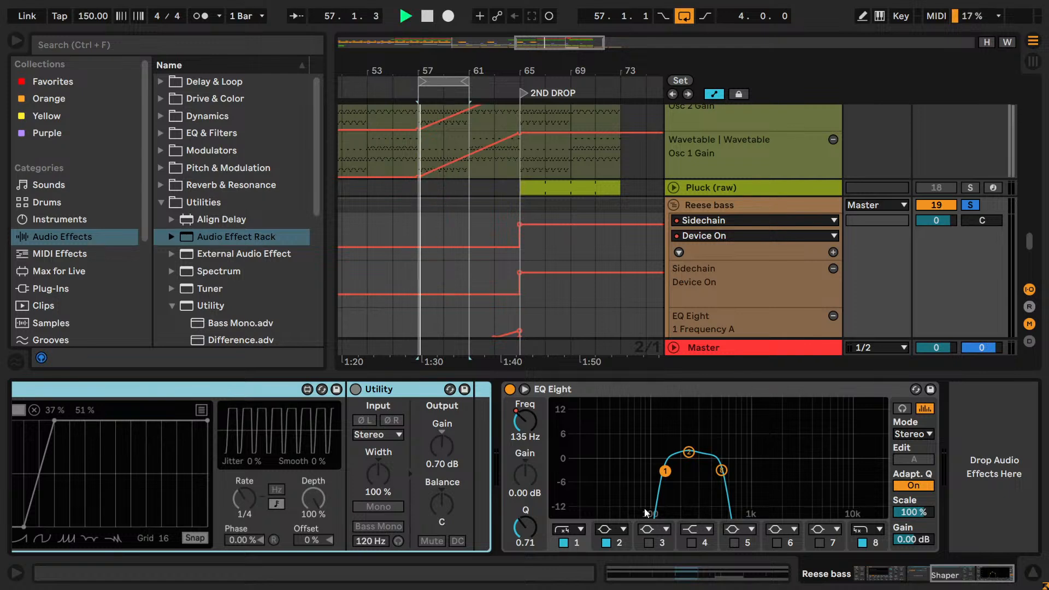
pyautogui.click(563, 543)
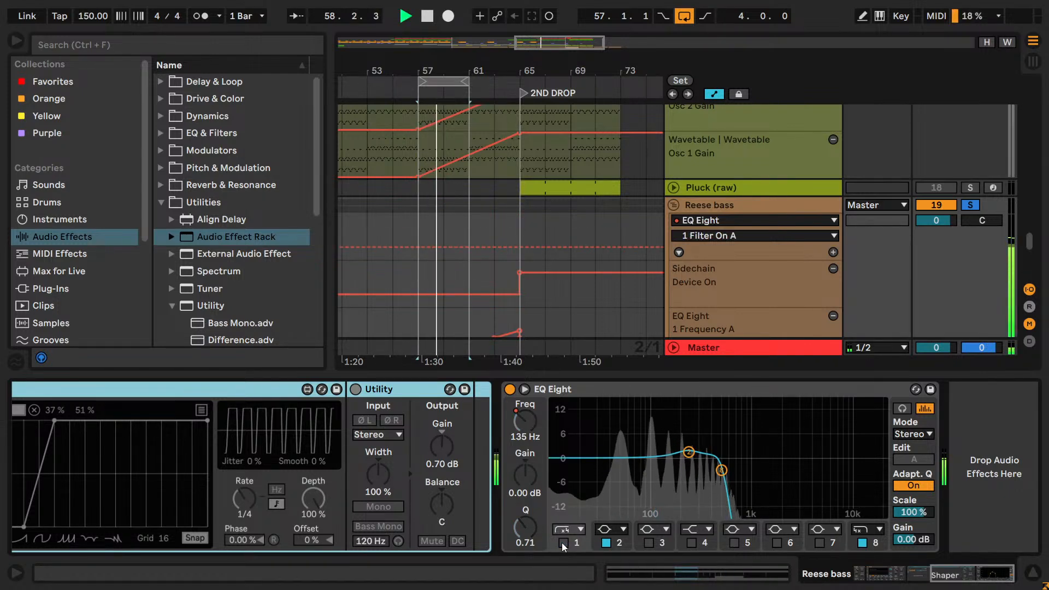
pyautogui.click(564, 543)
pyautogui.press('space')
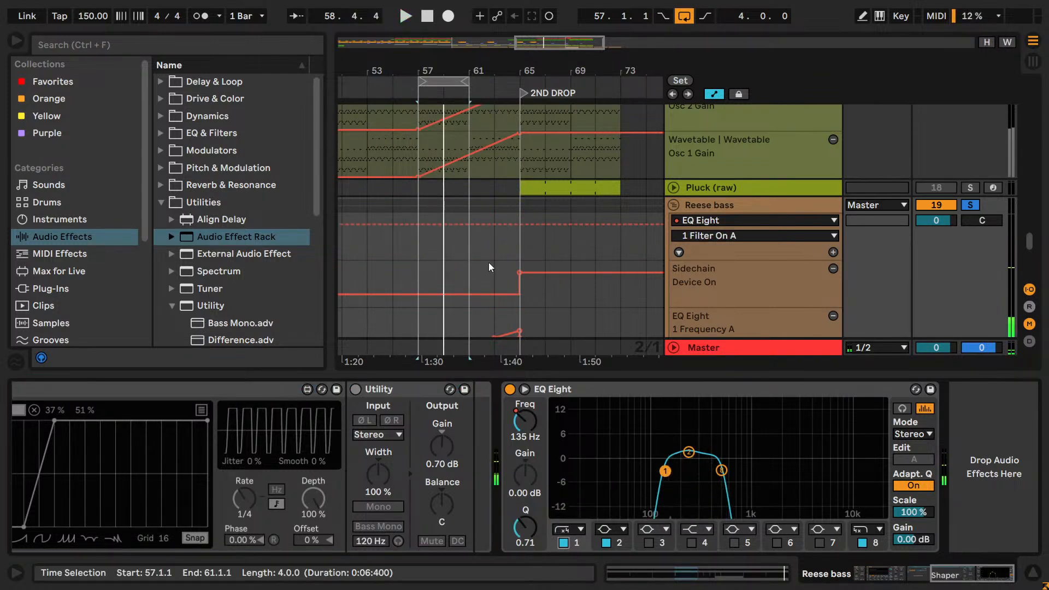
# - Draw the Reese bass EQ Eight's 1 Frequency A automation at 10.0 Hz from bar 31 to bar 63
pyautogui.scroll(-3, 494, 266)
pyautogui.moveTo(566, 38); pyautogui.dragTo(529, 20)
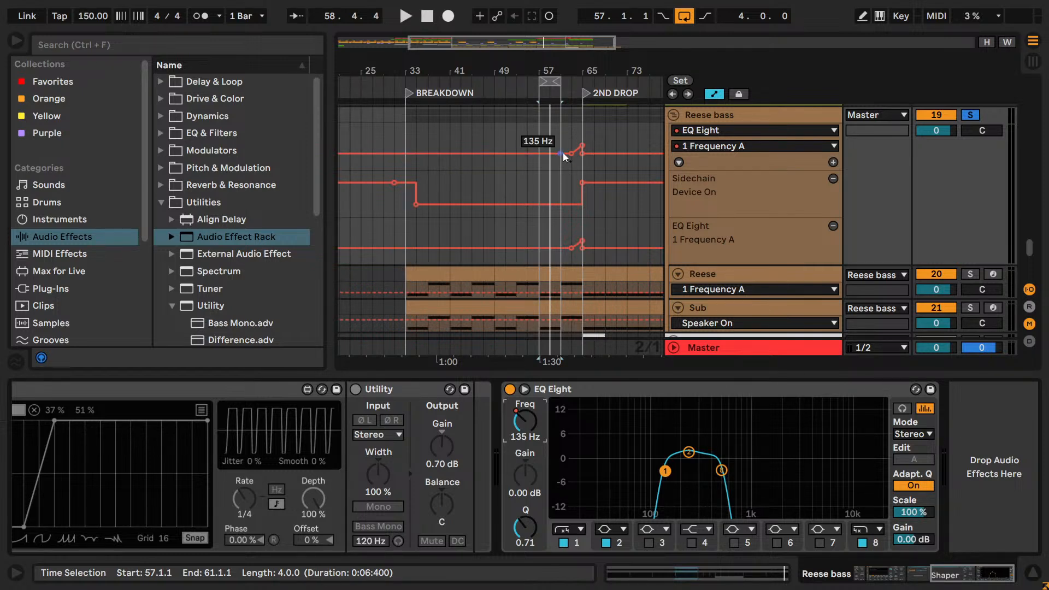
pyautogui.click(407, 144)
pyautogui.press('space')
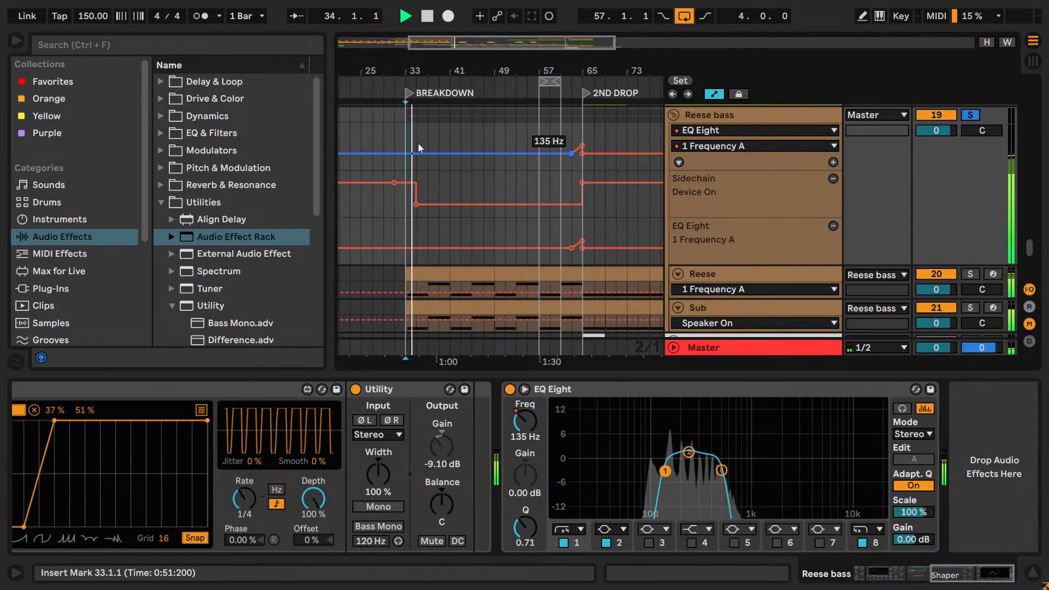
pyautogui.press('b')
pyautogui.click(416, 168)
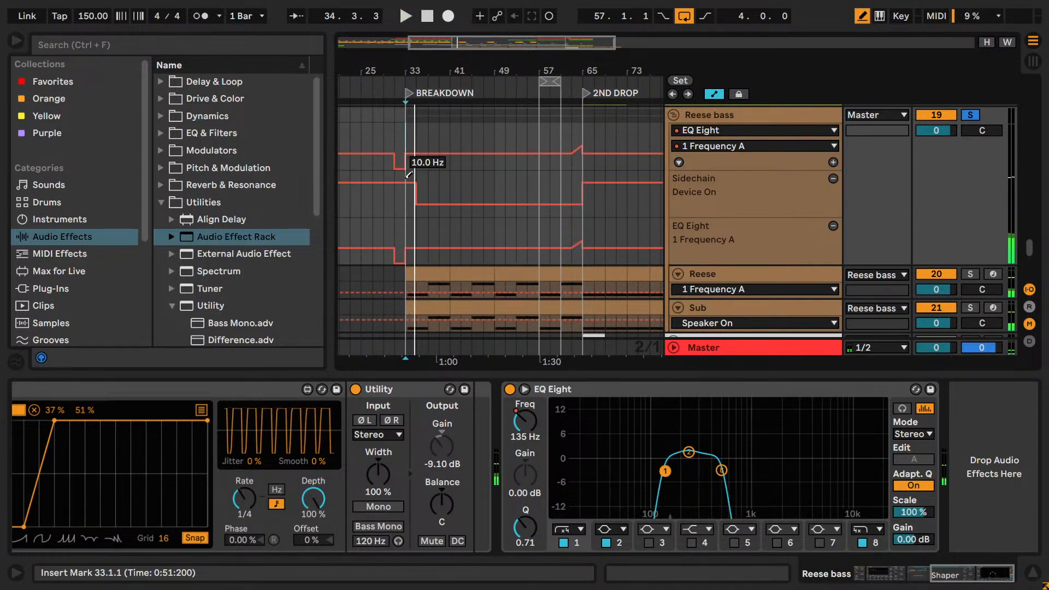
pyautogui.moveTo(417, 164); pyautogui.dragTo(572, 164)
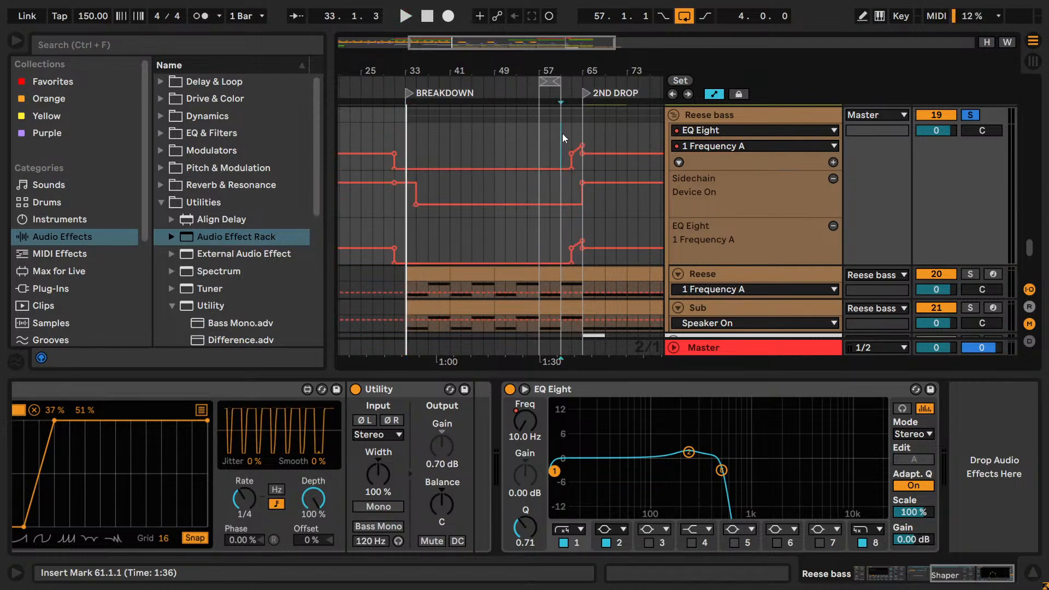
# - Play from bar 61, remove the upper Frequency A breakpoint at bar 63 for a straight rise from 10.0 Hz, and replay from there
pyautogui.click(563, 138)
pyautogui.press('space')
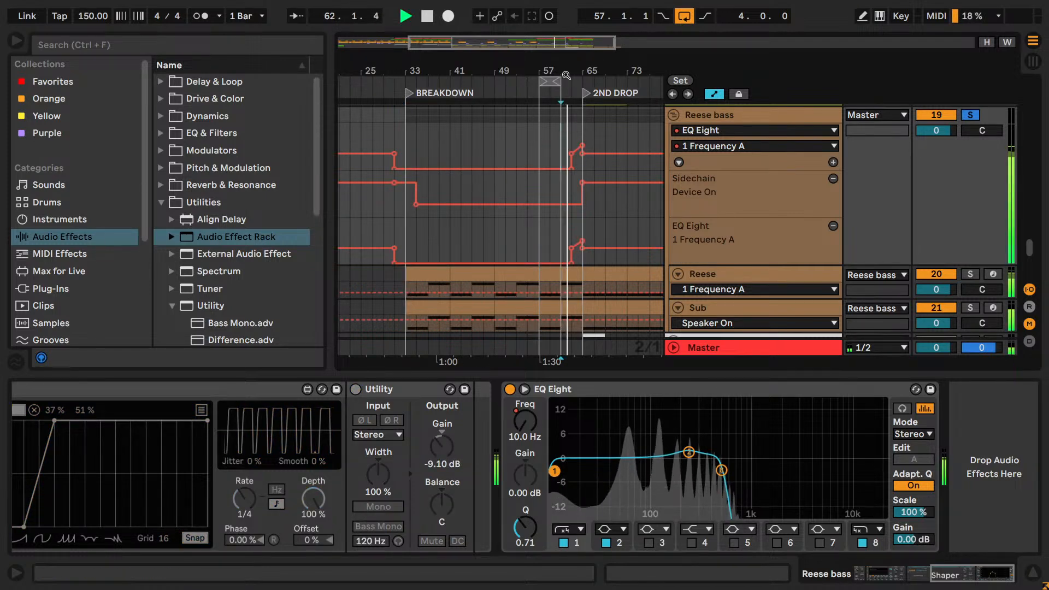
pyautogui.moveTo(570, 71); pyautogui.dragTo(578, 126)
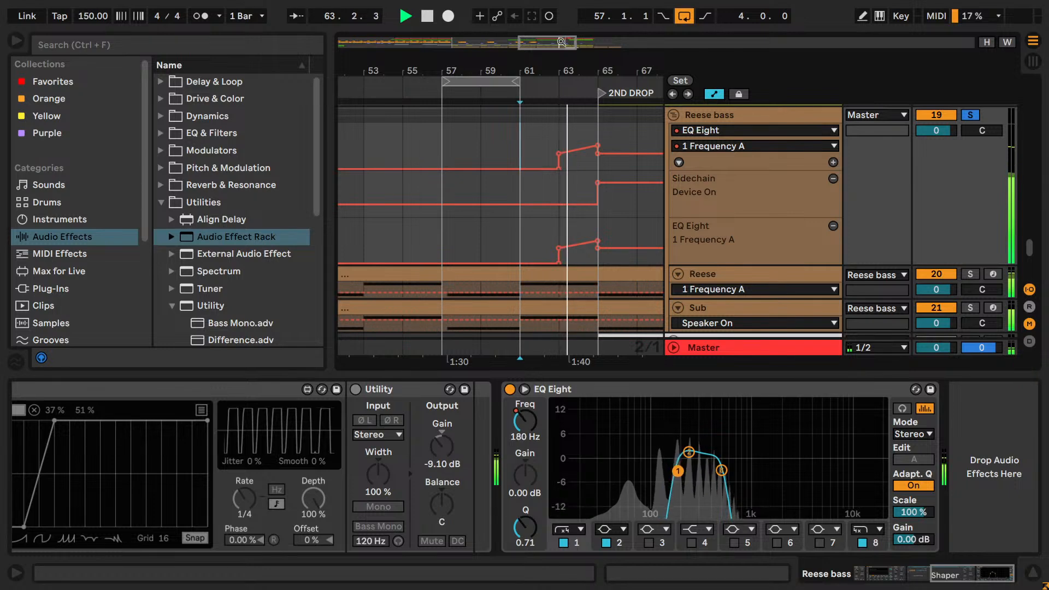
pyautogui.click(560, 155)
pyautogui.click(562, 157)
pyautogui.press('space')
pyautogui.press('space')
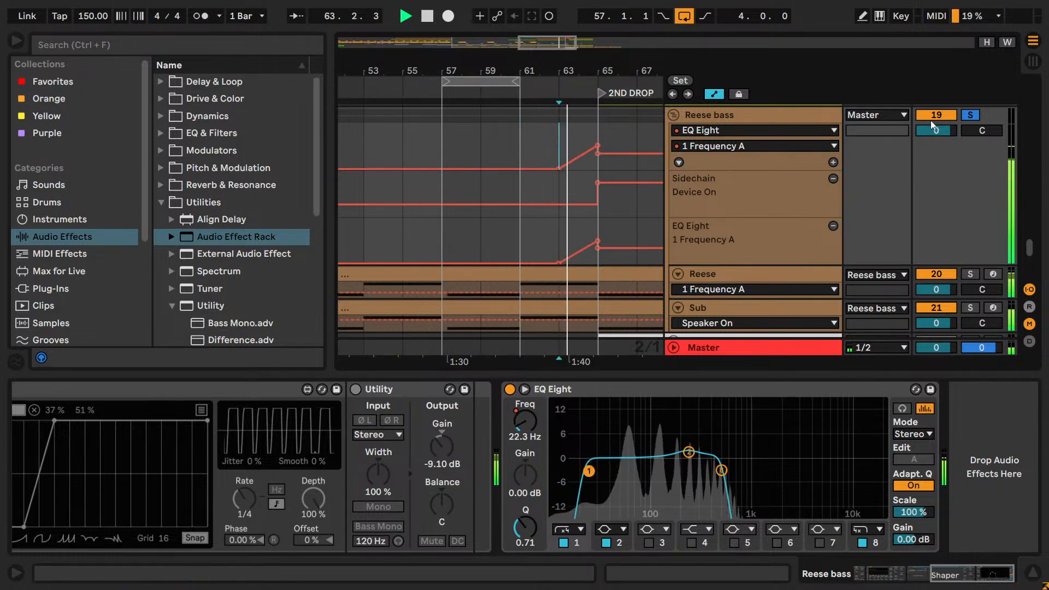
# - Unsolo the Reese bass group, play the lead-in to the 2nd drop in context, and undo the latest Frequency A automation edits
pyautogui.click(971, 116)
pyautogui.press('space')
pyautogui.press('space')
pyautogui.moveTo(475, 67); pyautogui.dragTo(500, 80)
pyautogui.press('space')
pyautogui.doubleClick(483, 45)
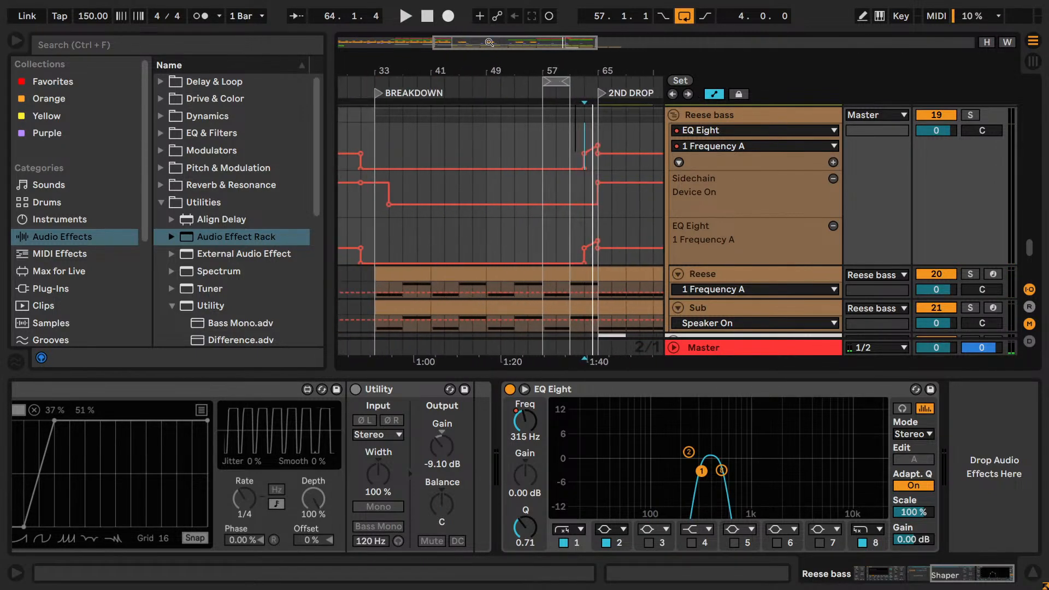
pyautogui.hotkey('ctrl', 'z')
# - Solo the Kick track and listen to it from bar 57 and again from bar 63
pyautogui.scroll(15, 621, 159)
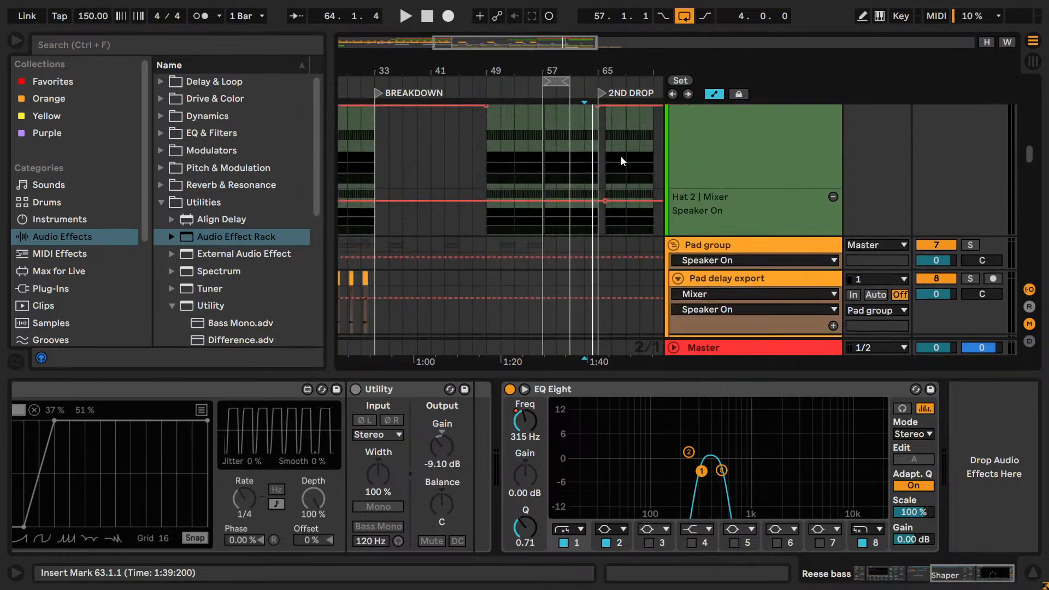
pyautogui.scroll(7, 621, 161)
pyautogui.scroll(-2, 839, 205)
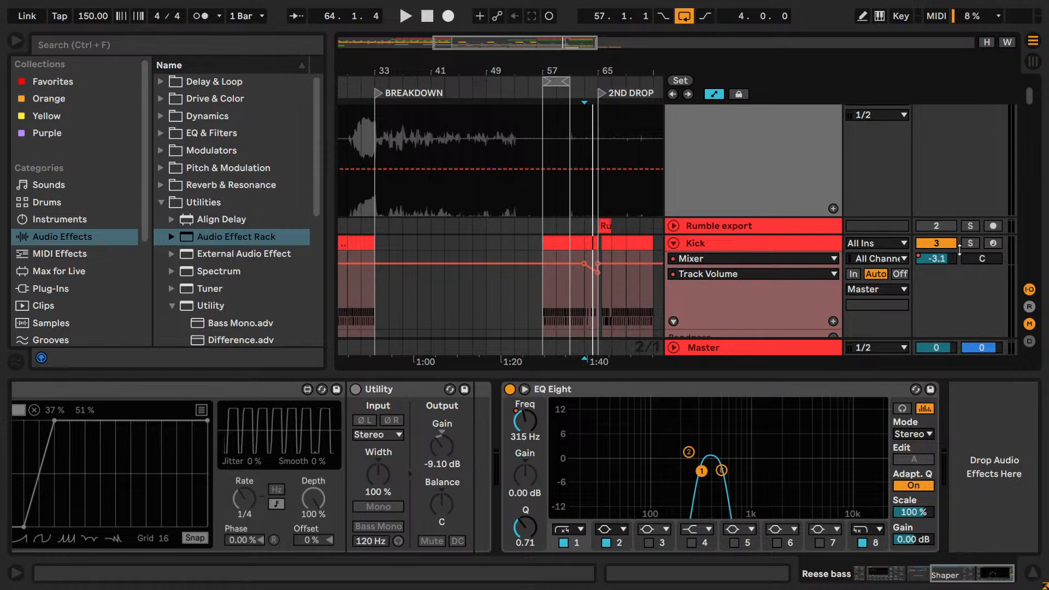
pyautogui.click(551, 241)
pyautogui.press('space')
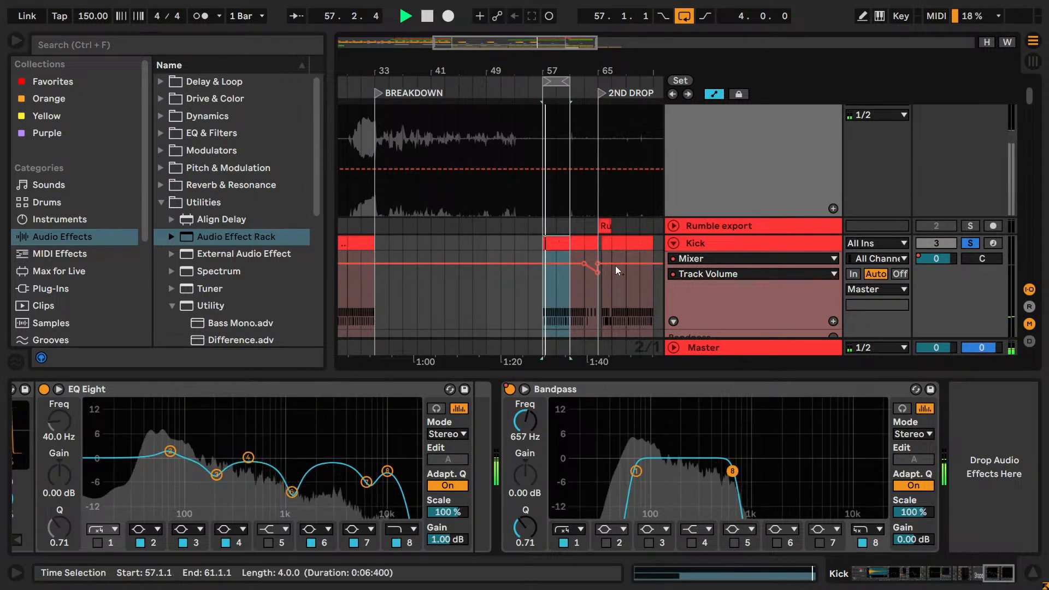
pyautogui.click(575, 285)
pyautogui.click(586, 285)
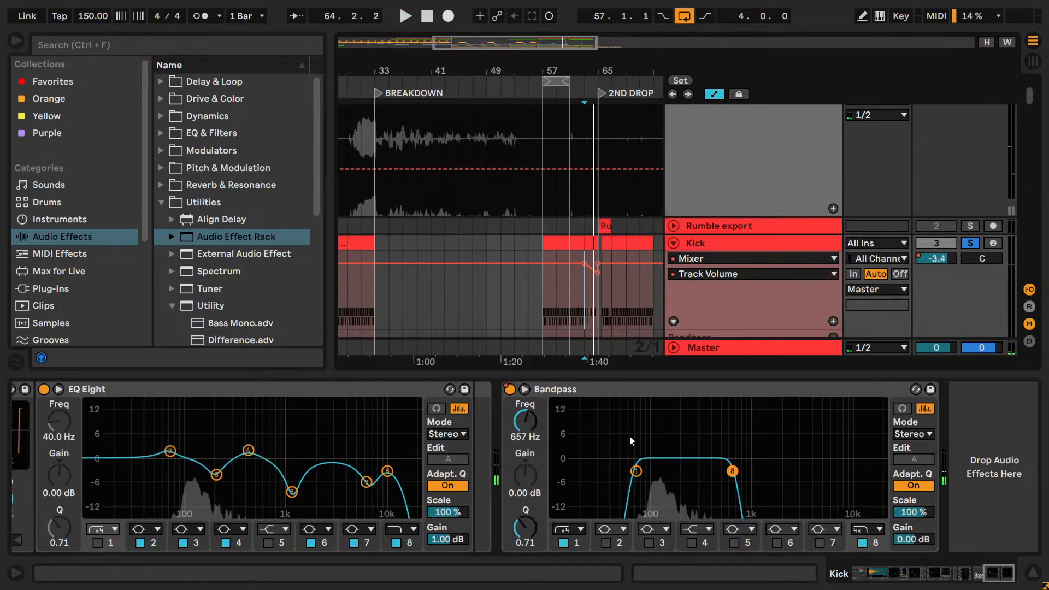
# - Lower the Reese bass Frequency A breakpoints at bars 63 and 37 to 10.0 Hz and play the lead-in to the 2nd drop
pyautogui.scroll(-15, 598, 312)
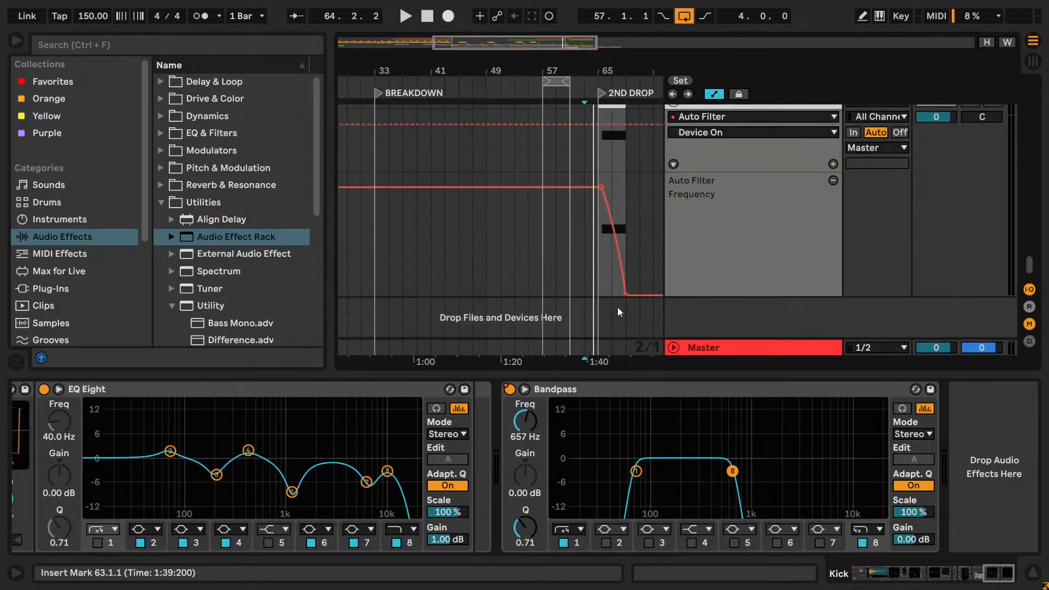
pyautogui.scroll(2, 621, 307)
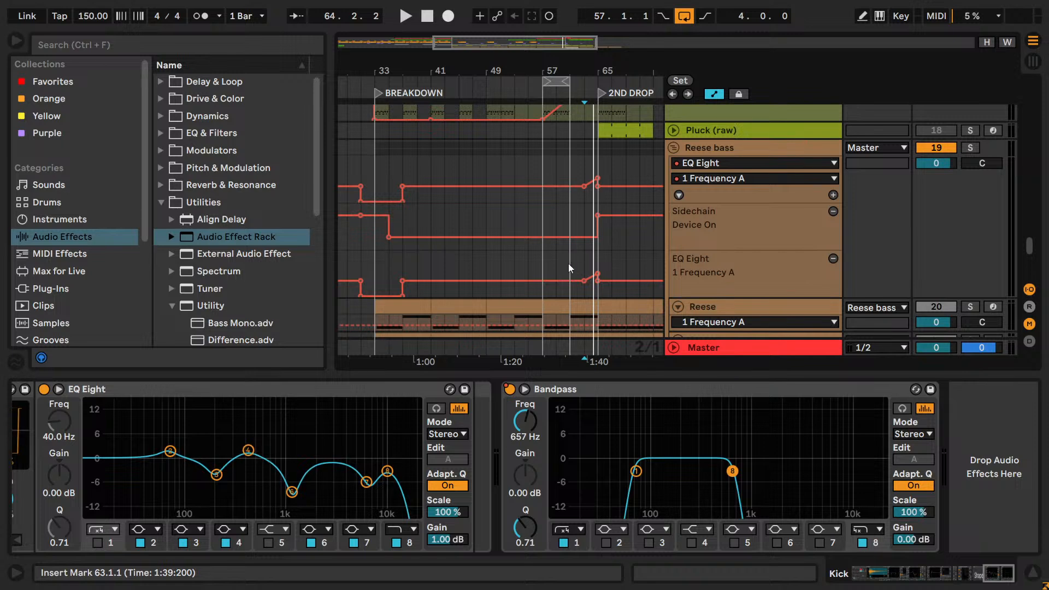
pyautogui.moveTo(559, 47)
pyautogui.mouseDown()
pyautogui.moveTo(559, 59)
pyautogui.moveTo(547, 56)
pyautogui.mouseUp()
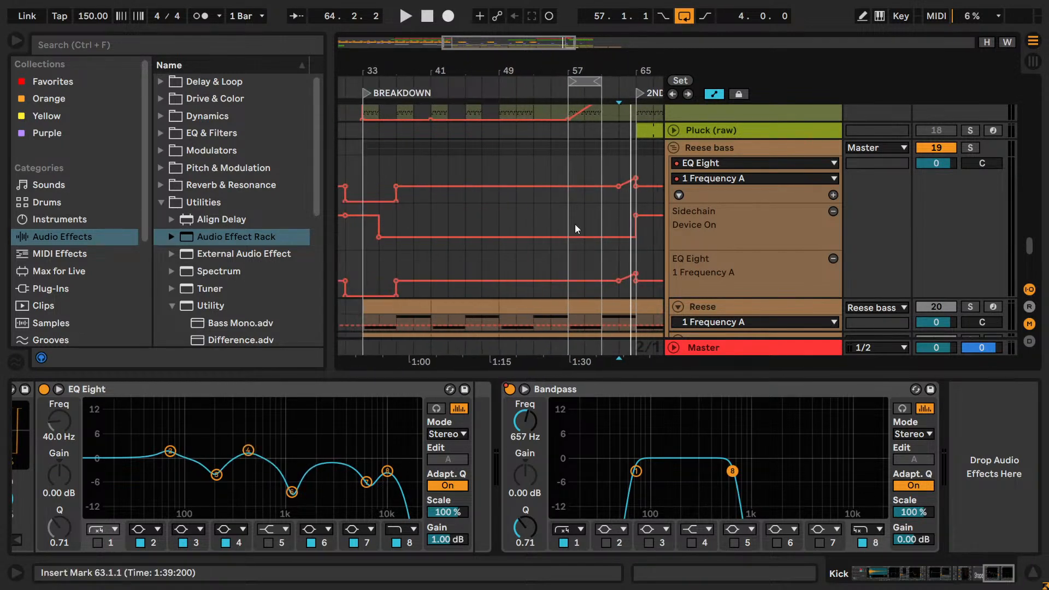
pyautogui.click(619, 281)
pyautogui.moveTo(619, 281); pyautogui.dragTo(619, 297)
pyautogui.press('space')
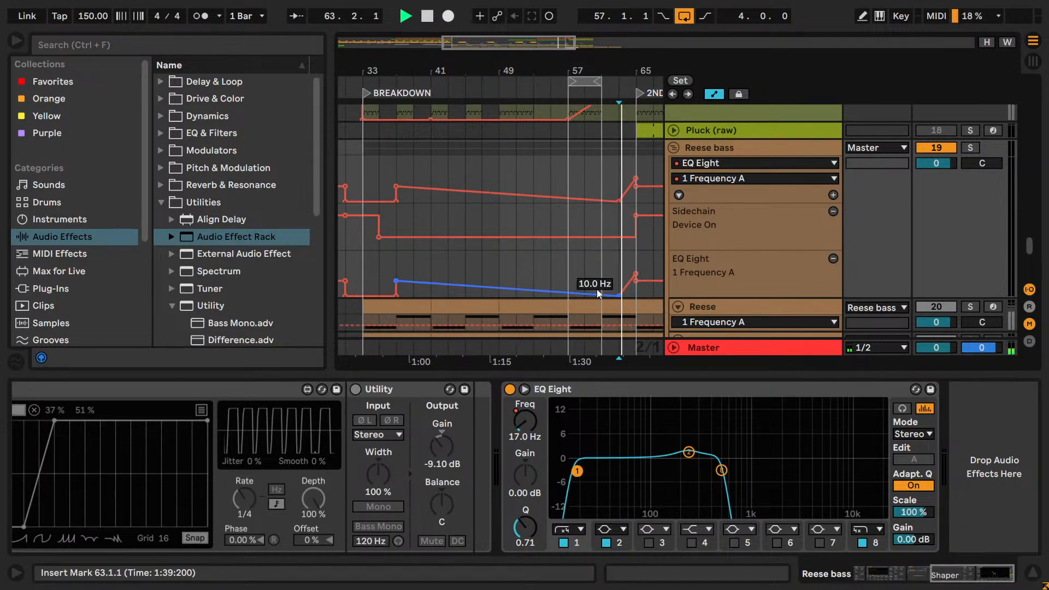
pyautogui.moveTo(396, 281); pyautogui.dragTo(396, 297)
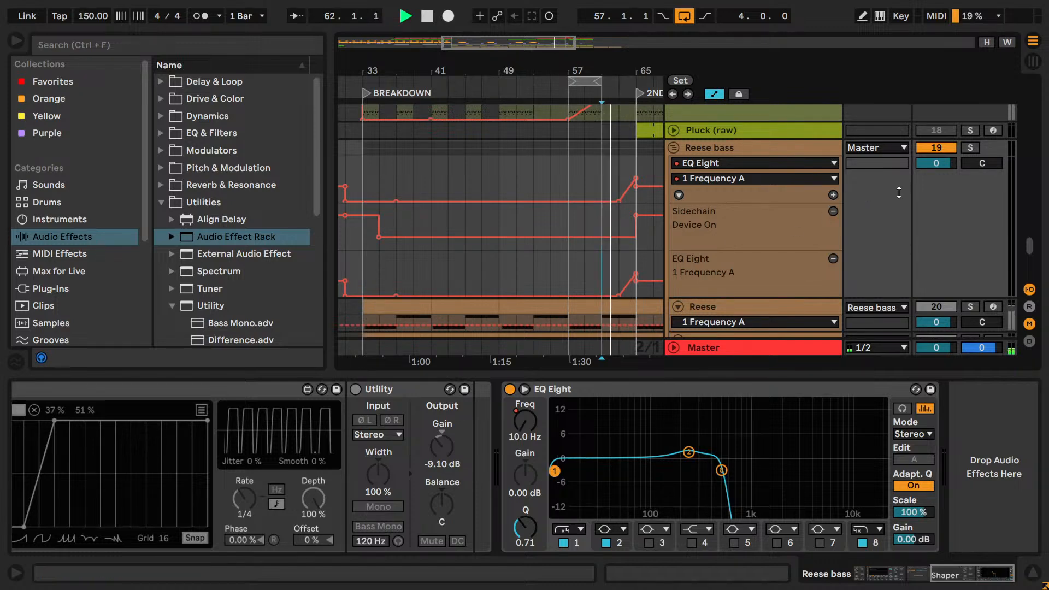
# - Solo the Reese bass group and play the breakdown from bar 33
pyautogui.scroll(-3, 899, 192)
pyautogui.scroll(3, 899, 192)
pyautogui.click(971, 148)
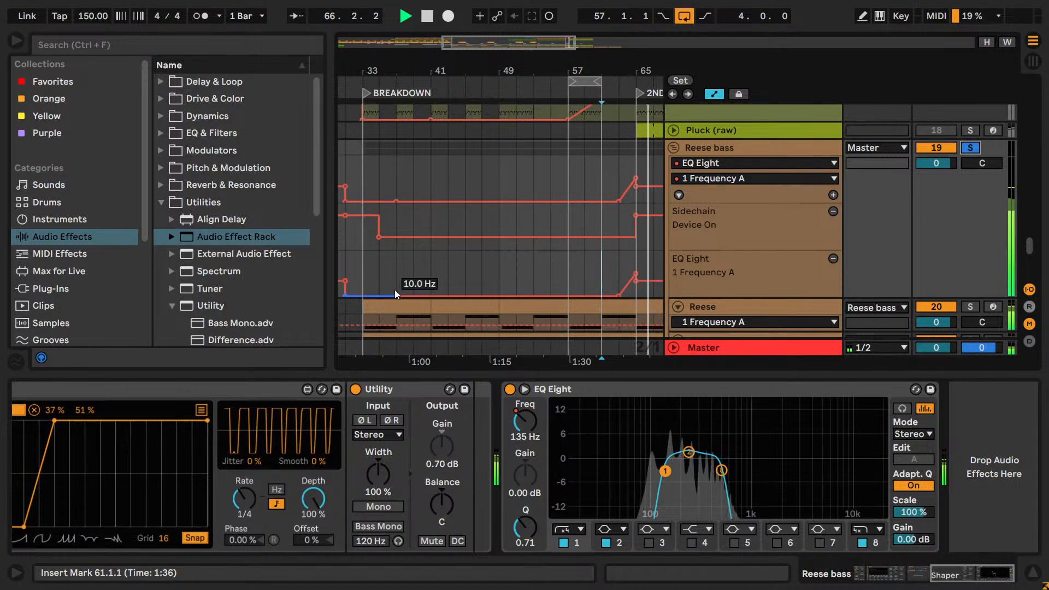
pyautogui.click(363, 276)
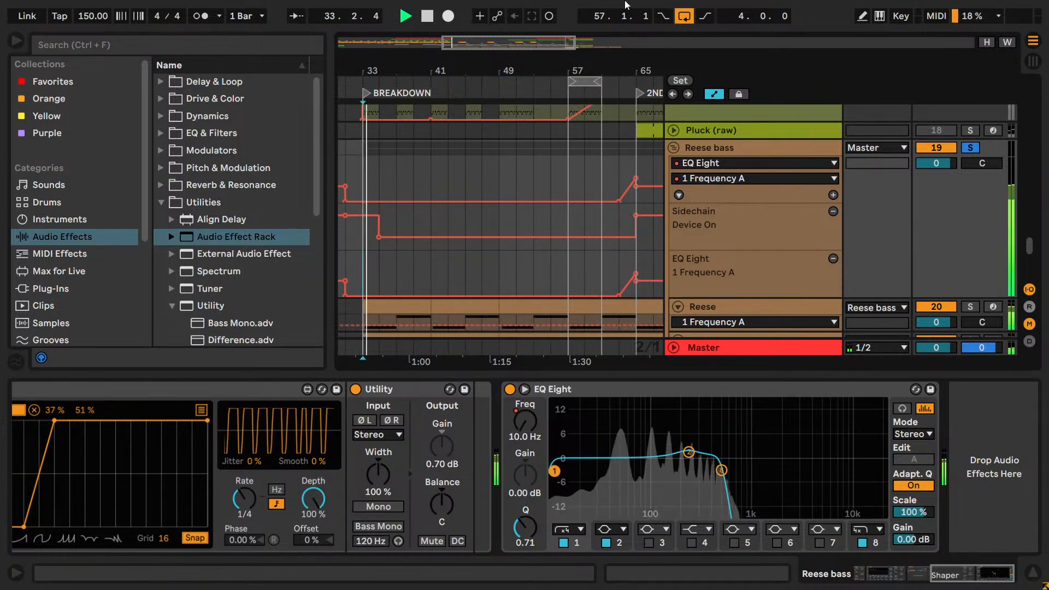
# - Inspect the device chain on the Reese track, including its EQ Eight
pyautogui.scroll(-3, 871, 241)
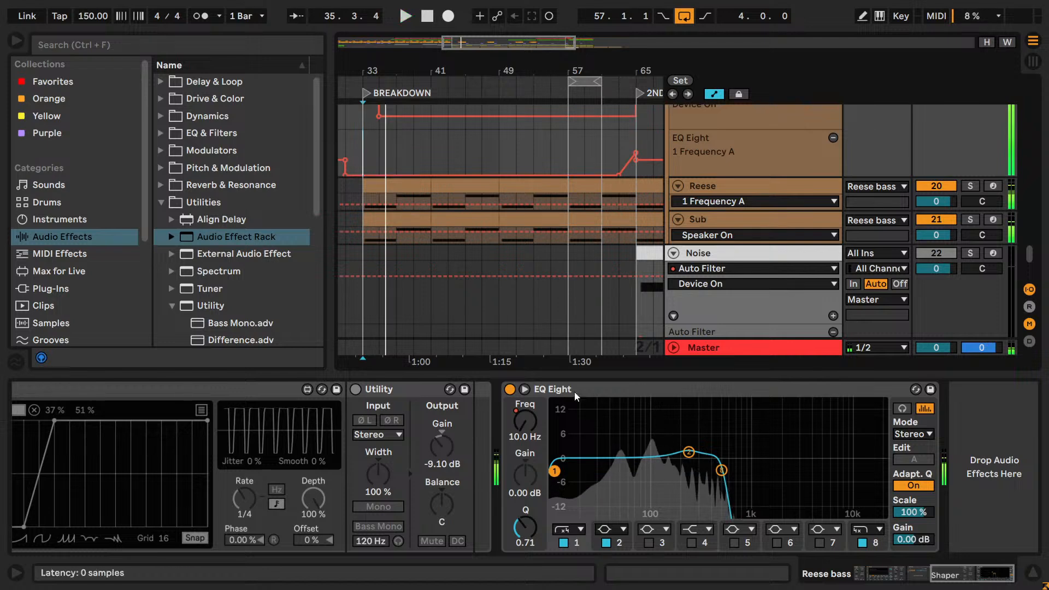
pyautogui.click(707, 187)
pyautogui.moveTo(939, 564); pyautogui.dragTo(1010, 575)
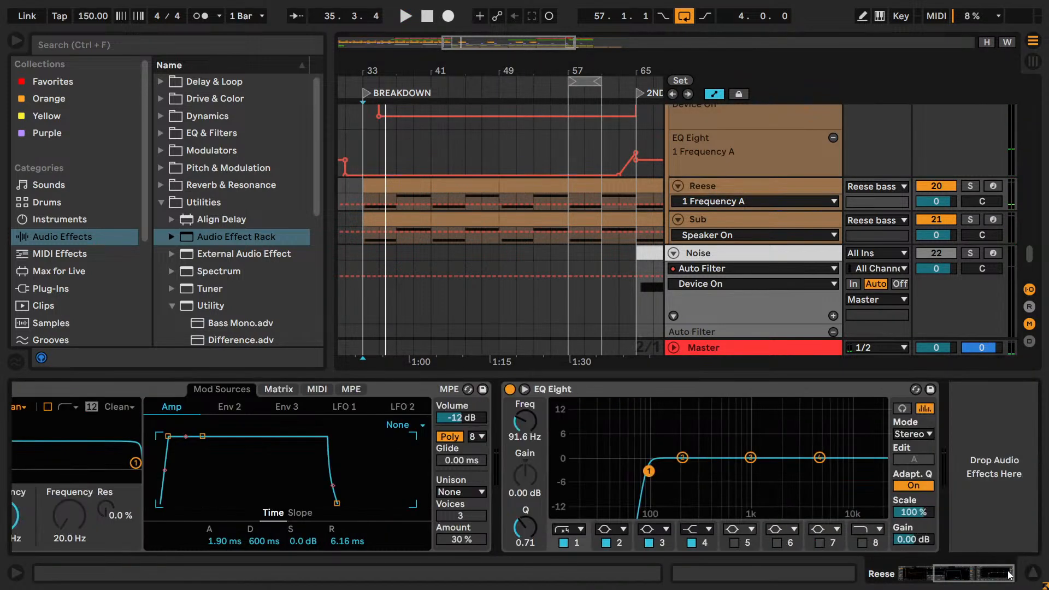
pyautogui.click(749, 186)
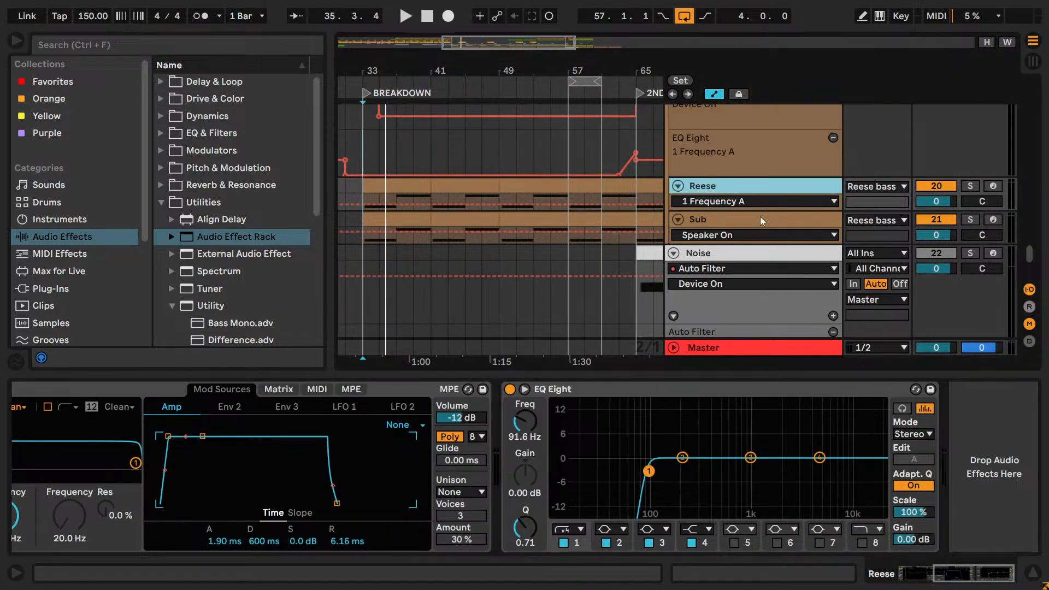
# - Move the Reese bass sidechain's switch-off automation to the breakdown start at bar 33 and unsolo the group
pyautogui.scroll(2, 760, 216)
pyautogui.press('space')
pyautogui.scroll(2, 708, 215)
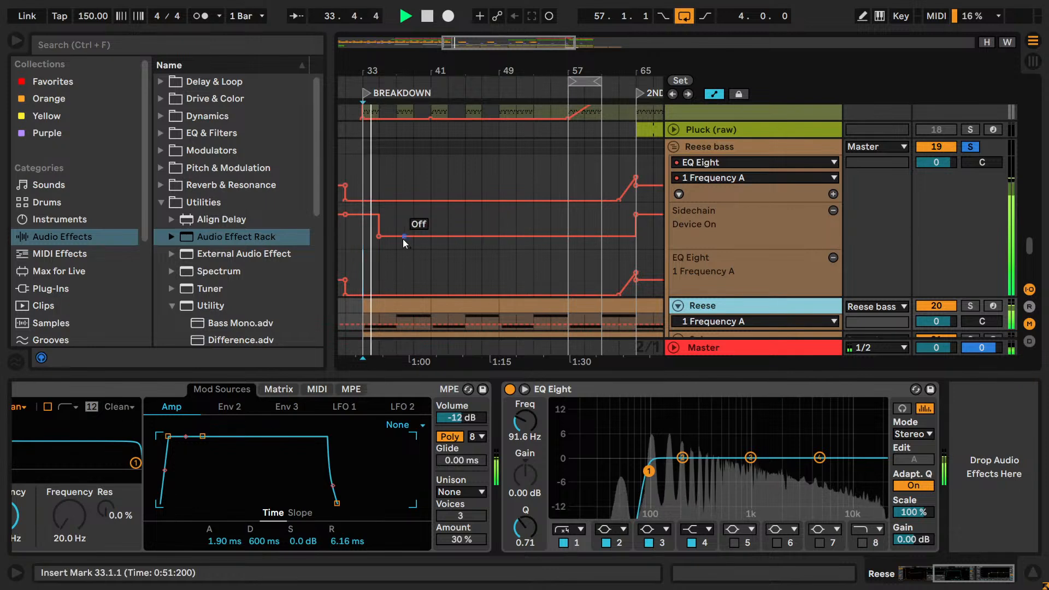
pyautogui.click(377, 238)
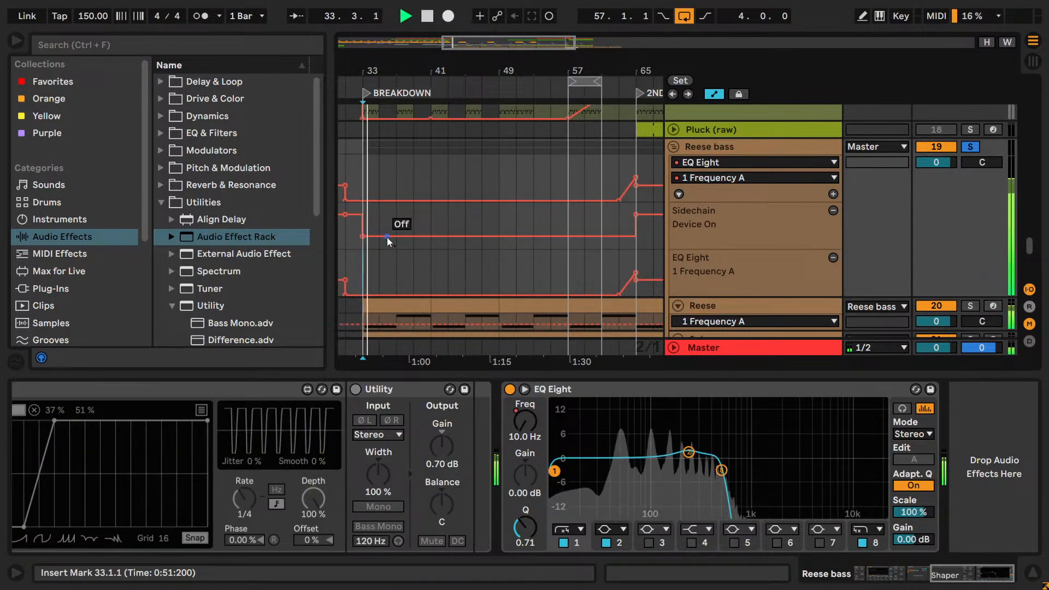
pyautogui.press('space')
pyautogui.click(971, 146)
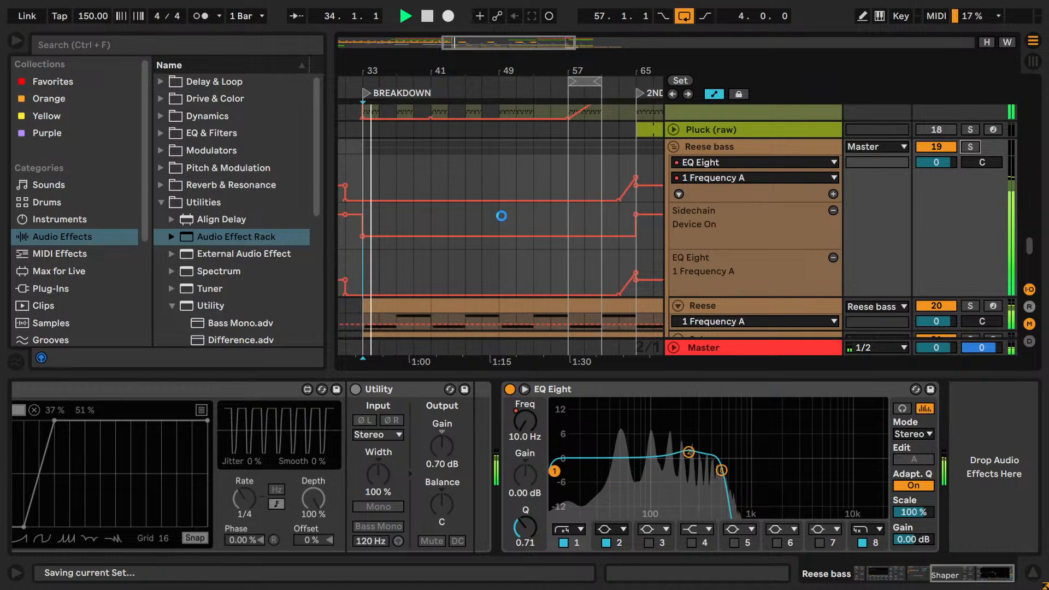
# - Stop playback at bar 55 and look through the breakdown's tracks and automation, from the drums to the bass
pyautogui.scroll(1, 525, 219)
pyautogui.click(552, 217)
pyautogui.press('space')
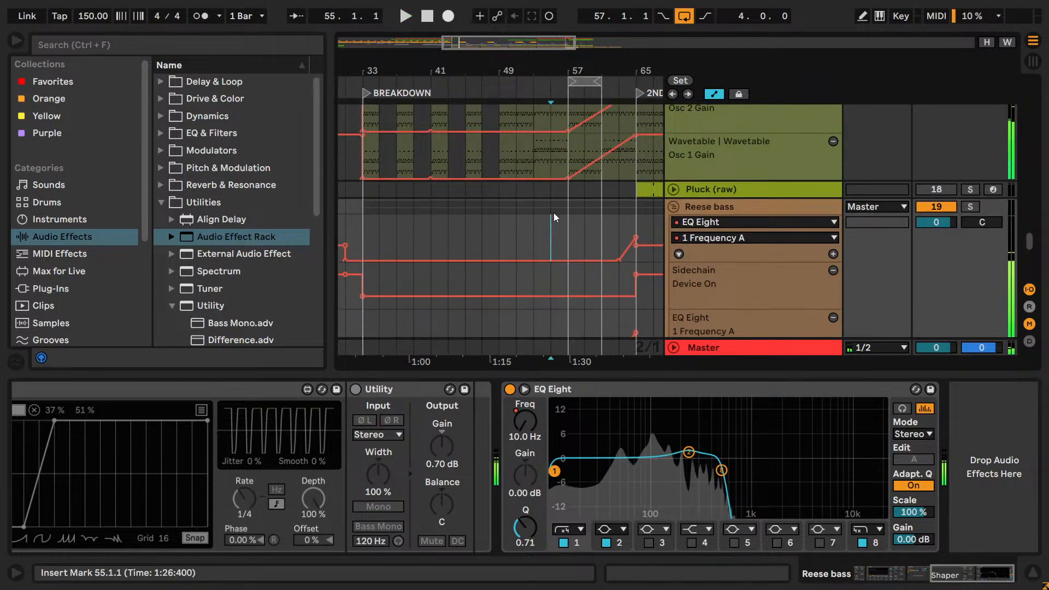
pyautogui.scroll(3, 554, 217)
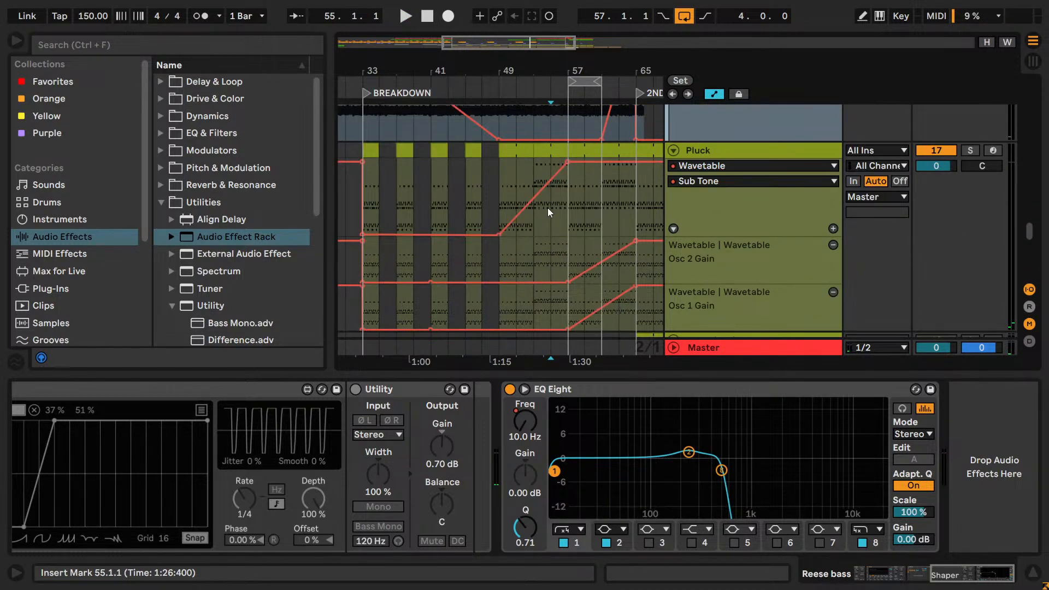
pyautogui.scroll(-5, 549, 212)
pyautogui.scroll(-5, 550, 212)
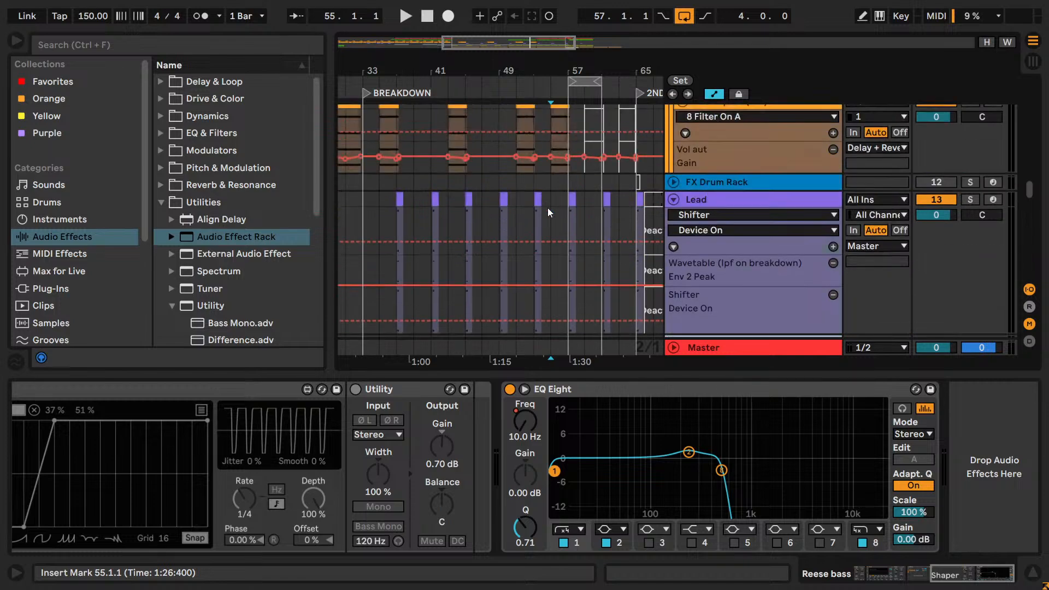
pyautogui.scroll(-10, 552, 213)
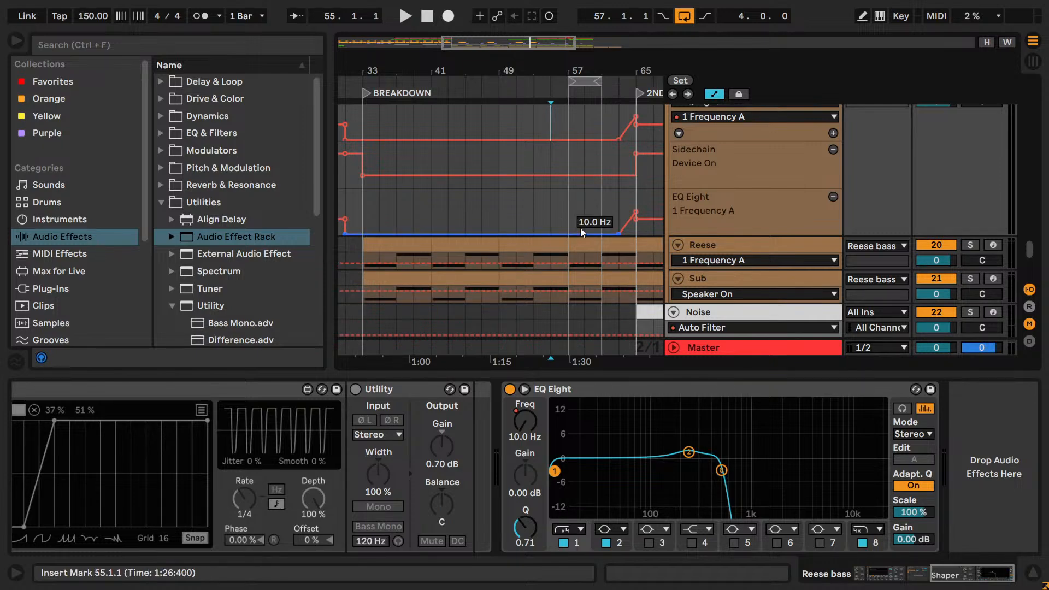
pyautogui.scroll(15, 582, 232)
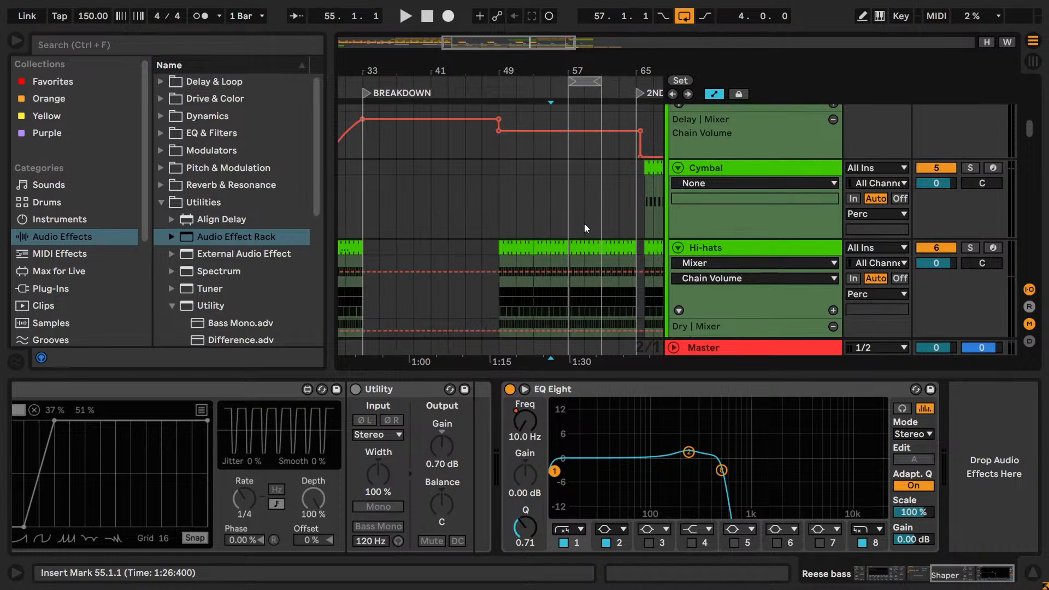
# - Play from bar 57, then select the Hi-hats section from bar 57 to bar 61 and loop those four bars
pyautogui.scroll(-1, 585, 229)
pyautogui.click(570, 169)
pyautogui.press('space')
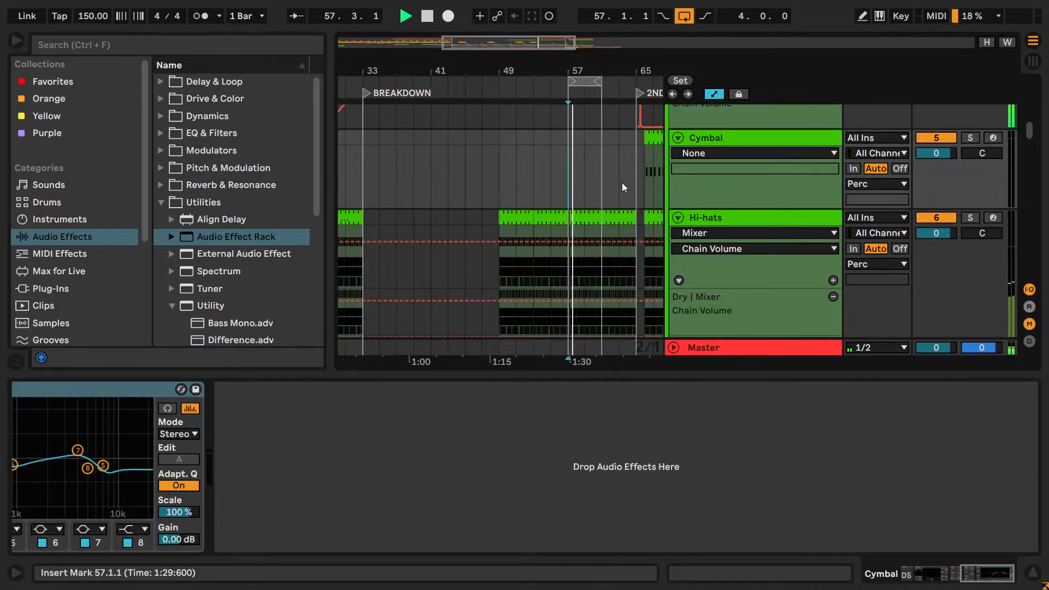
pyautogui.click(591, 217)
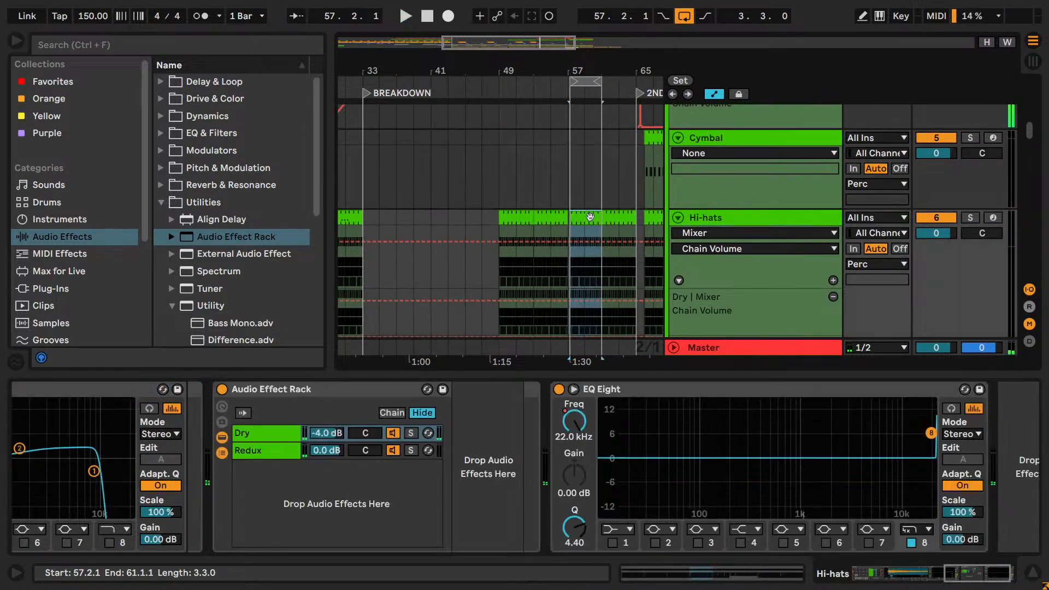
pyautogui.moveTo(544, 66); pyautogui.dragTo(371, 66)
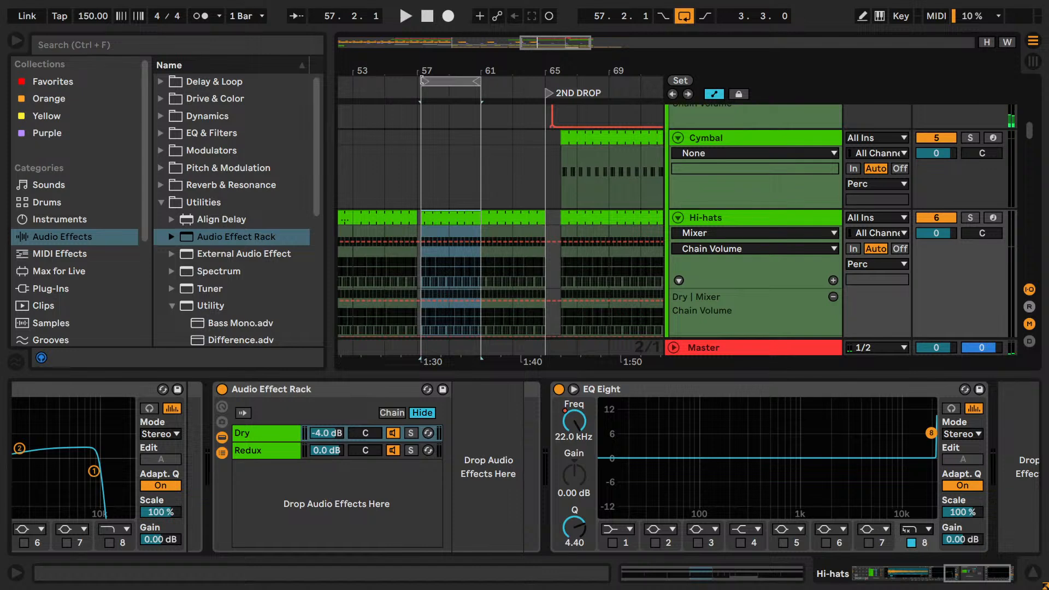
pyautogui.scroll(4, 727, 216)
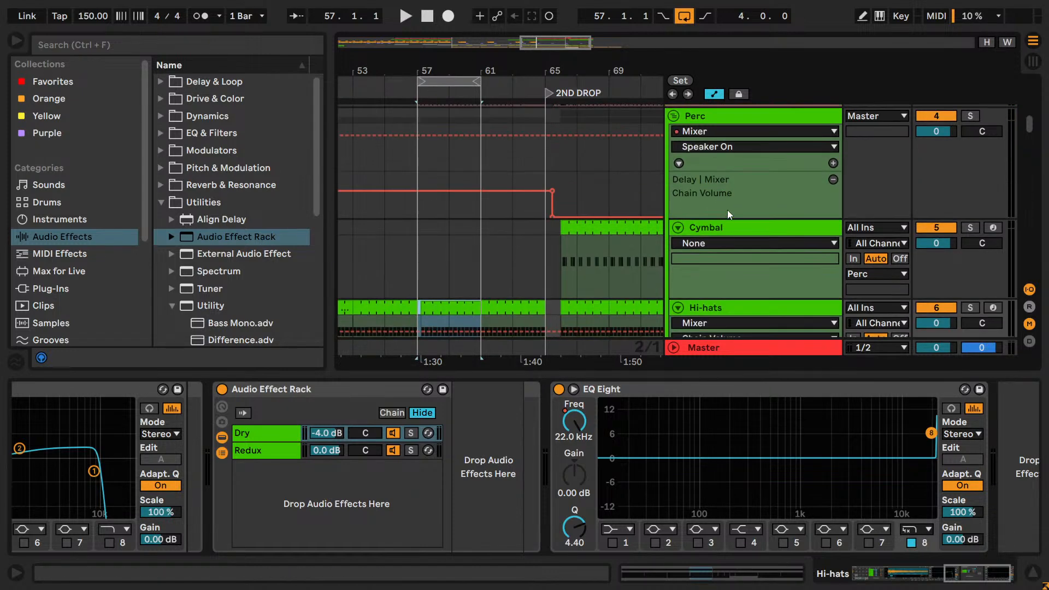
# - Check the Perc group's devices, then play the loop while viewing the Dry chain in the Hi-hats track's Audio Effect Rack
pyautogui.click(705, 181)
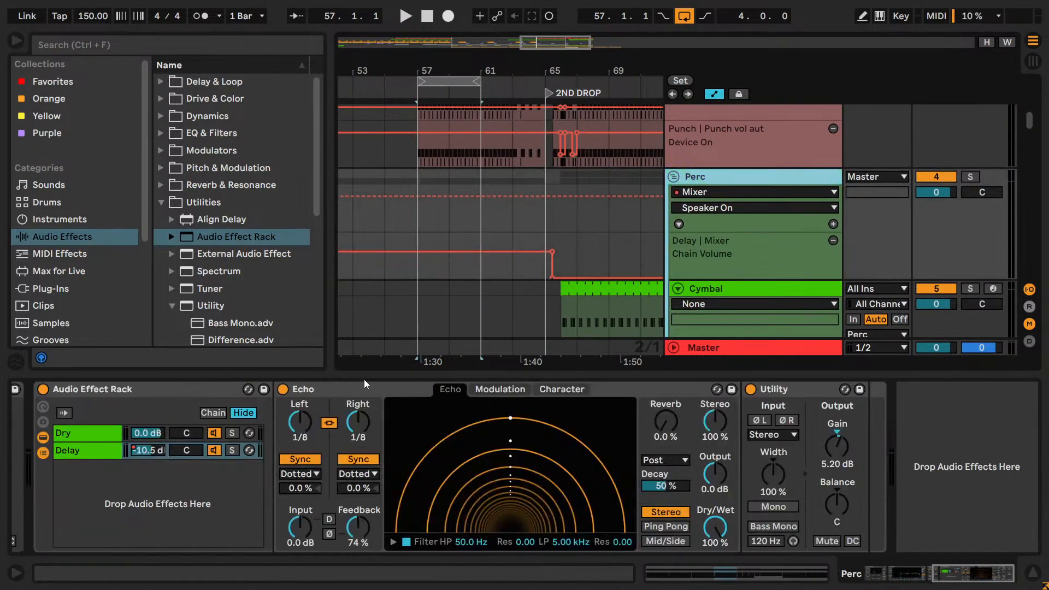
pyautogui.click(767, 290)
pyautogui.scroll(-3, 763, 287)
pyautogui.click(761, 281)
pyautogui.press('space')
pyautogui.click(345, 437)
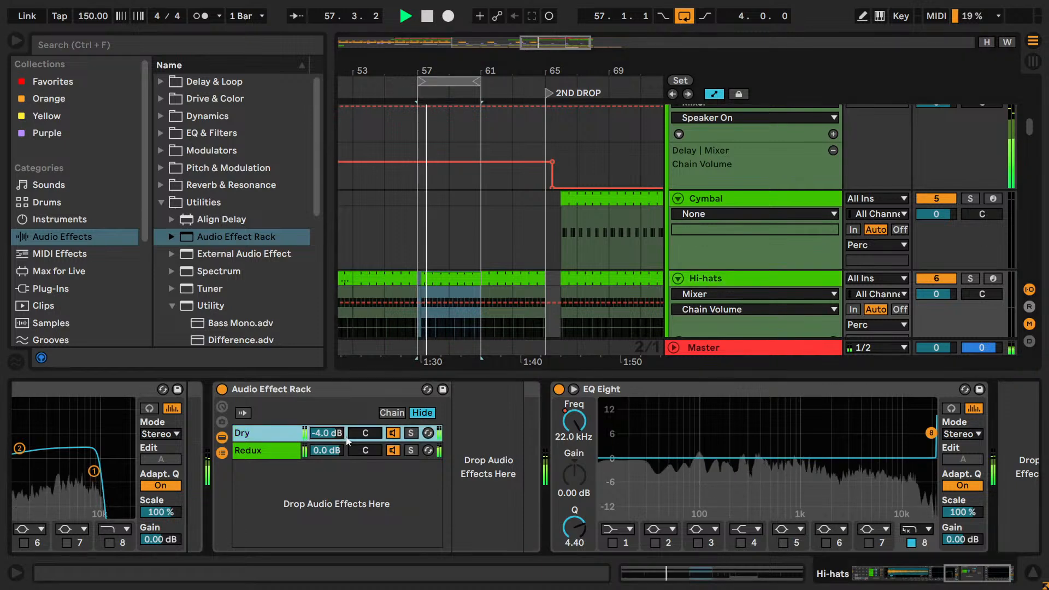
# - Set the Hi-hats rack's Dry chain volume to -5.2 dB and compare the loop with that chain on and off
pyautogui.moveTo(346, 442); pyautogui.dragTo(321, 434)
pyautogui.click(394, 434)
pyautogui.click(393, 434)
pyautogui.click(396, 434)
pyautogui.click(395, 434)
pyautogui.click(393, 434)
pyautogui.click(392, 434)
pyautogui.click(393, 434)
pyautogui.click(393, 434)
pyautogui.click(393, 434)
pyautogui.click(393, 434)
pyautogui.click(393, 434)
pyautogui.click(393, 434)
pyautogui.press('space')
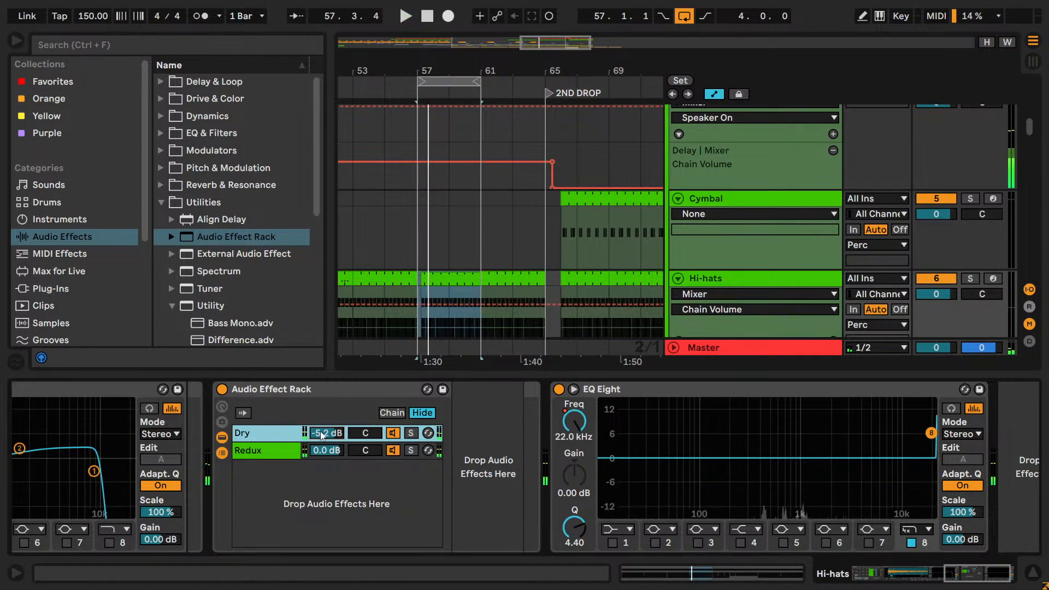
# - Display the Hi-hats Dry chain volume automation without a duplicate lane and draw a lower level from bar 45 to bar 57
pyautogui.moveTo(564, 41); pyautogui.dragTo(547, 61)
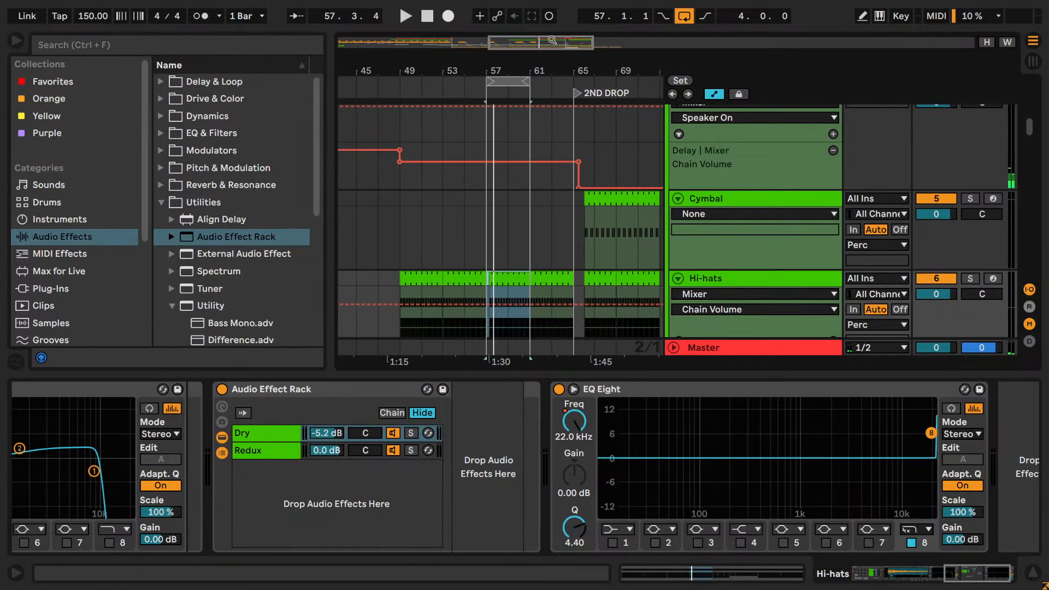
pyautogui.scroll(-3, 481, 268)
pyautogui.rightClick(322, 435)
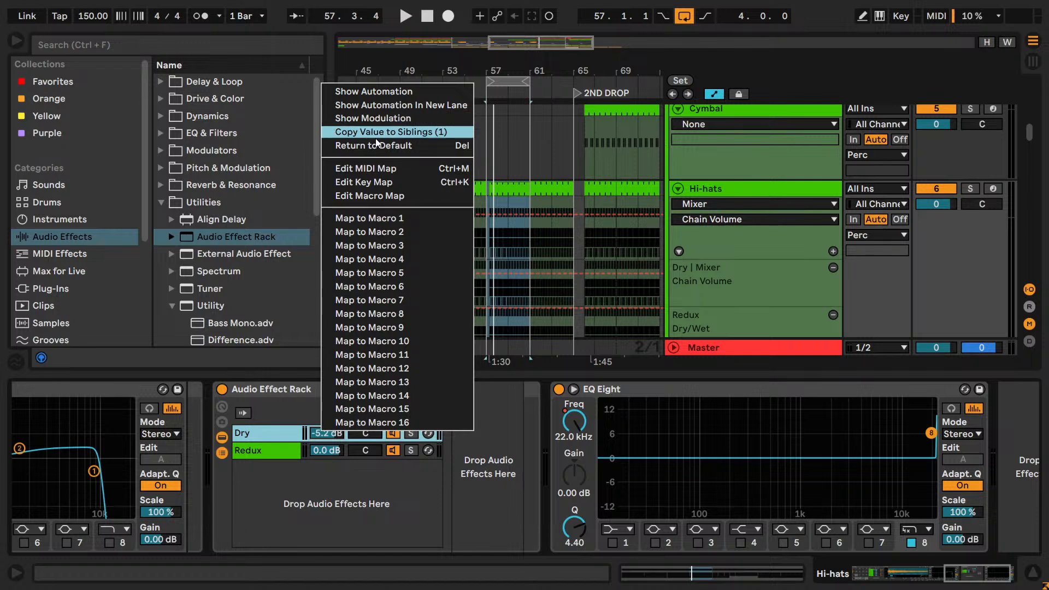
pyautogui.click(371, 108)
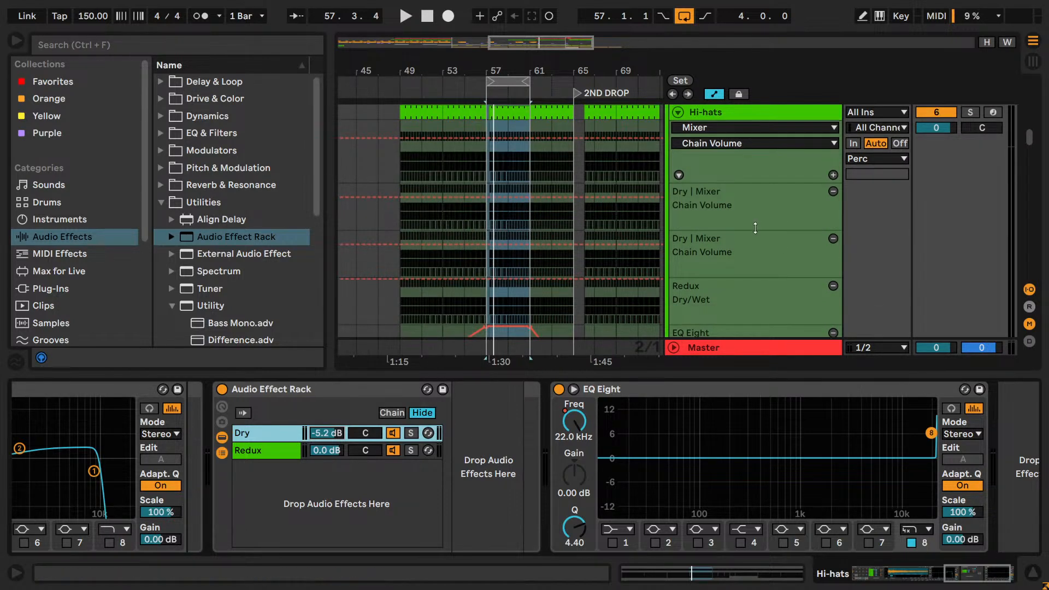
pyautogui.click(833, 239)
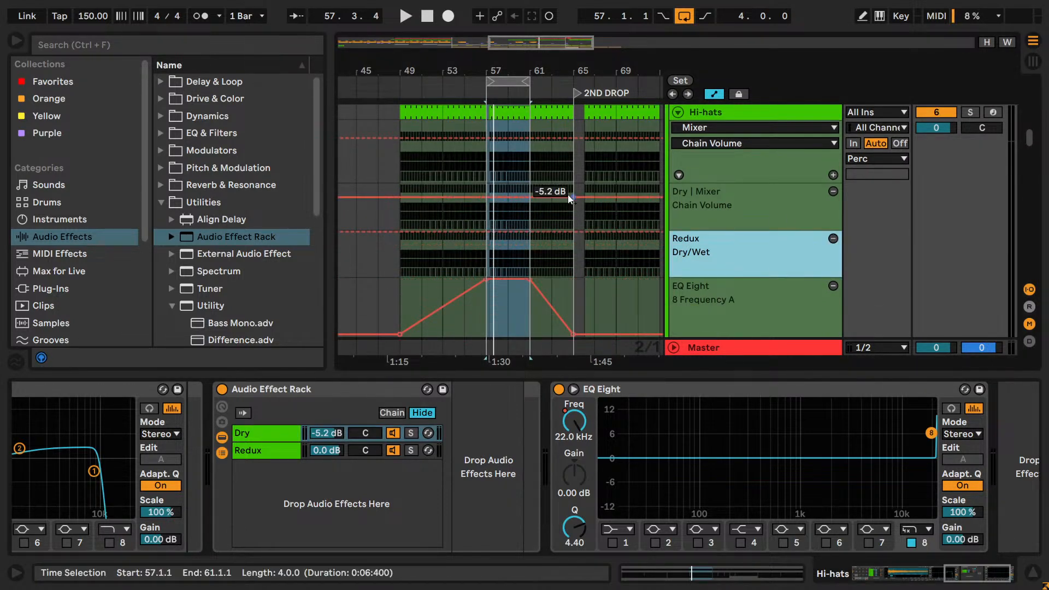
pyautogui.moveTo(479, 214); pyautogui.dragTo(445, 249)
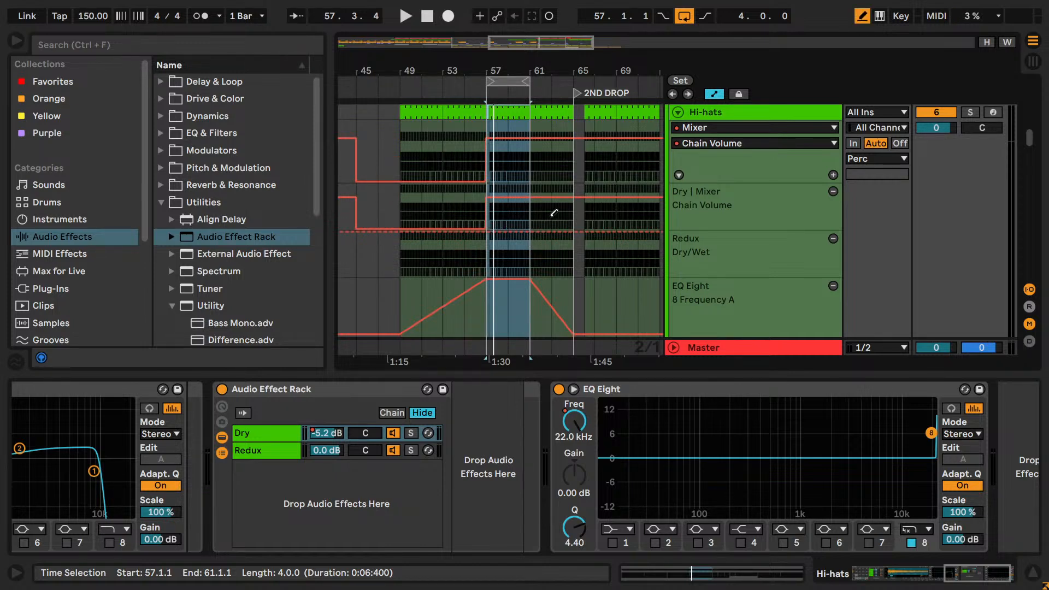
# - Set the grid to 1/4 and raise the Hi-hats Dry chain volume automation to 0.0 dB from bar 65.3.1
pyautogui.rightClick(585, 186)
pyautogui.click(604, 402)
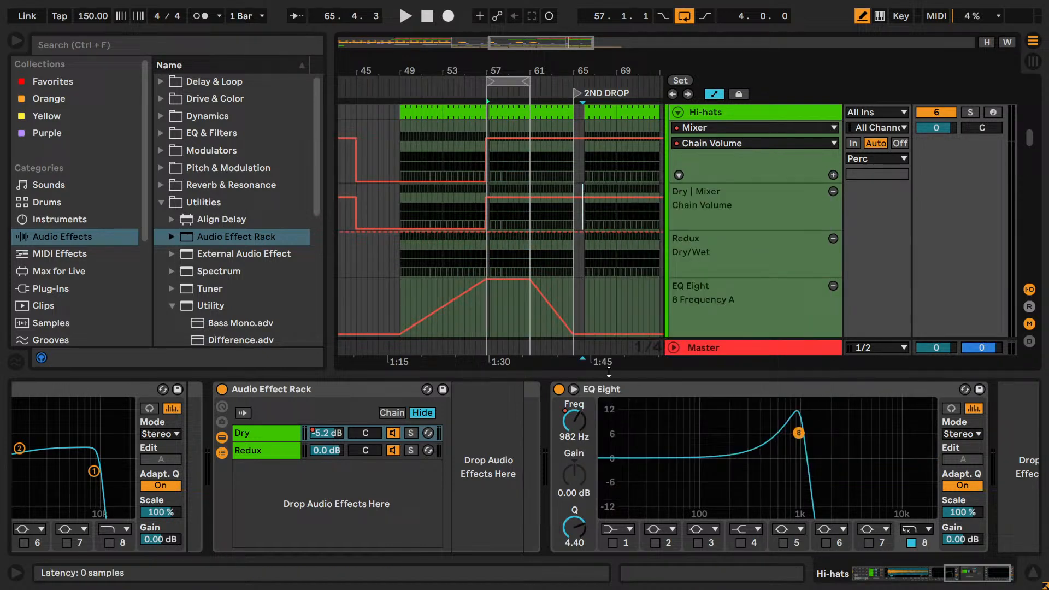
pyautogui.rightClick(580, 190)
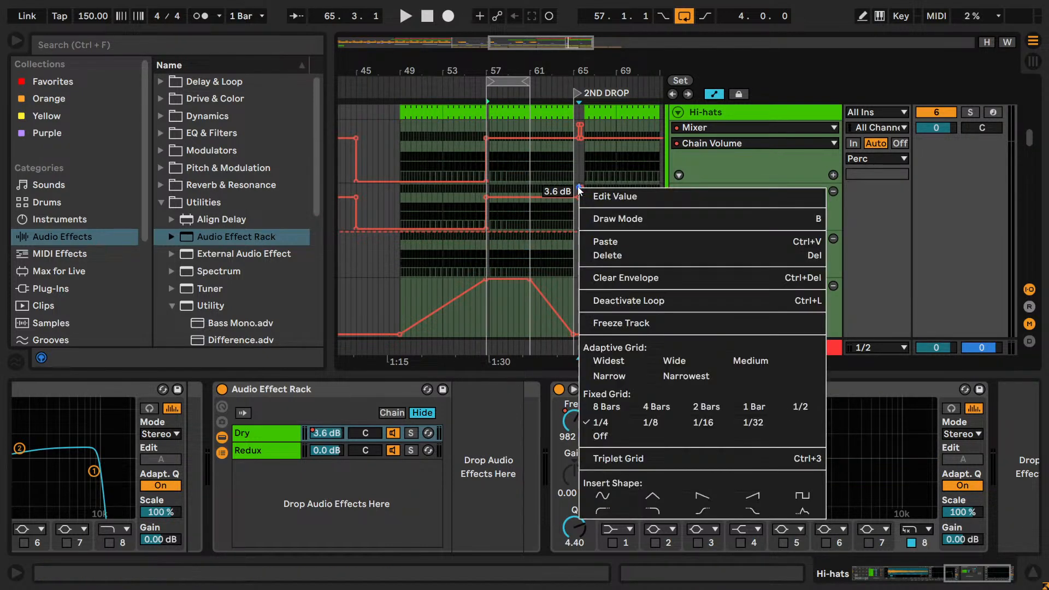
pyautogui.click(582, 195)
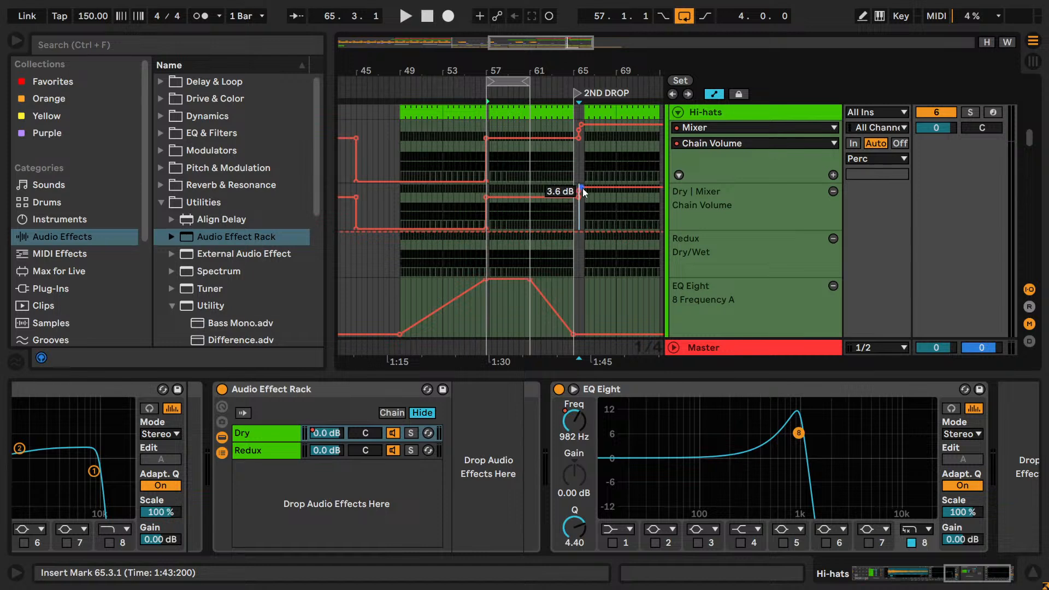
# - Audition the hi-hats from bar 57, turn looping off and save the Set
pyautogui.press('space')
pyautogui.press('space')
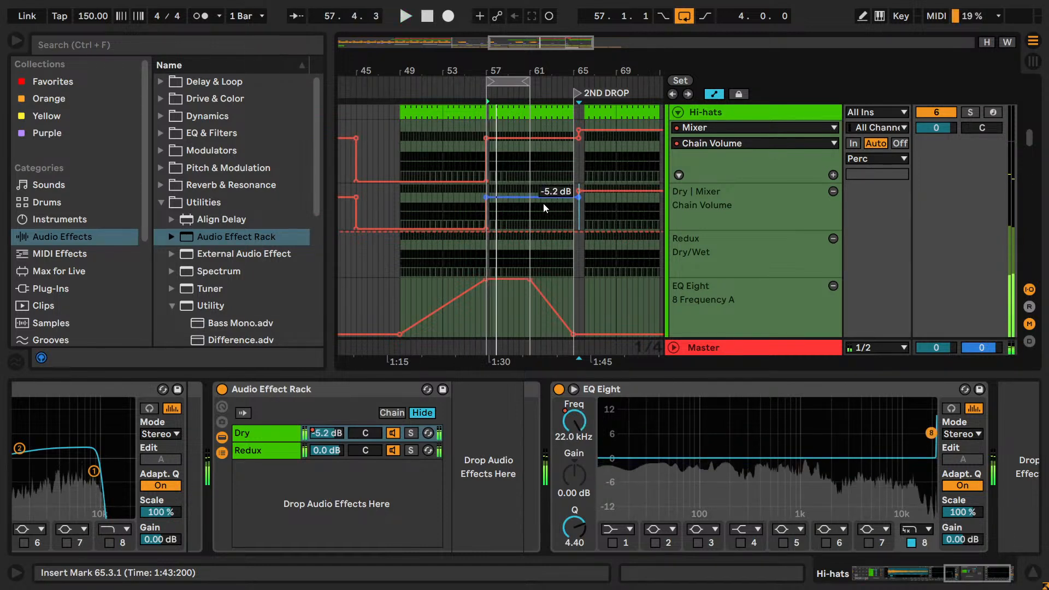
pyautogui.press('space')
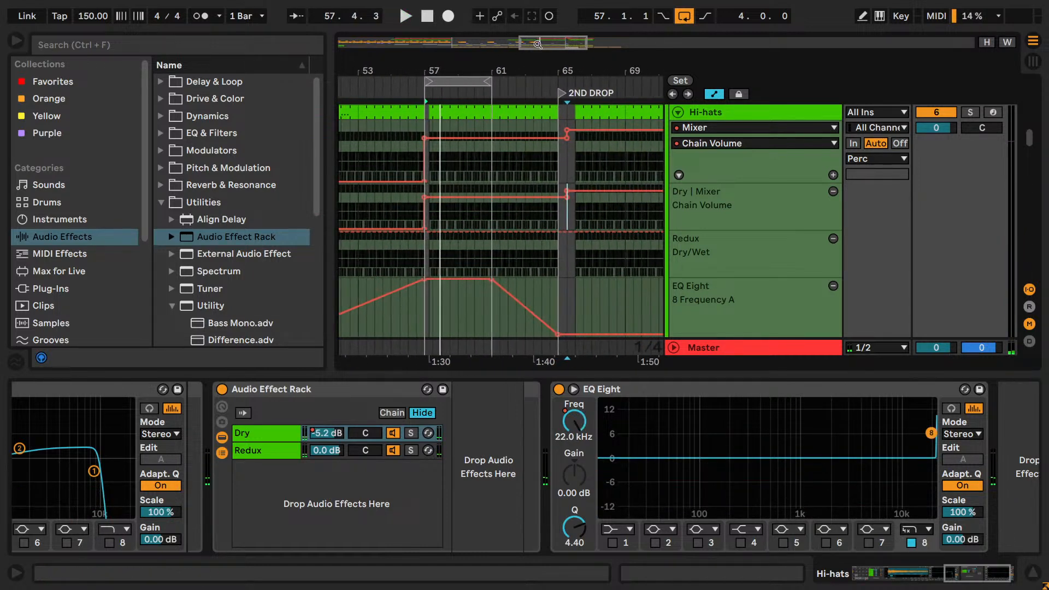
pyautogui.hotkey('ctrl', 'l')
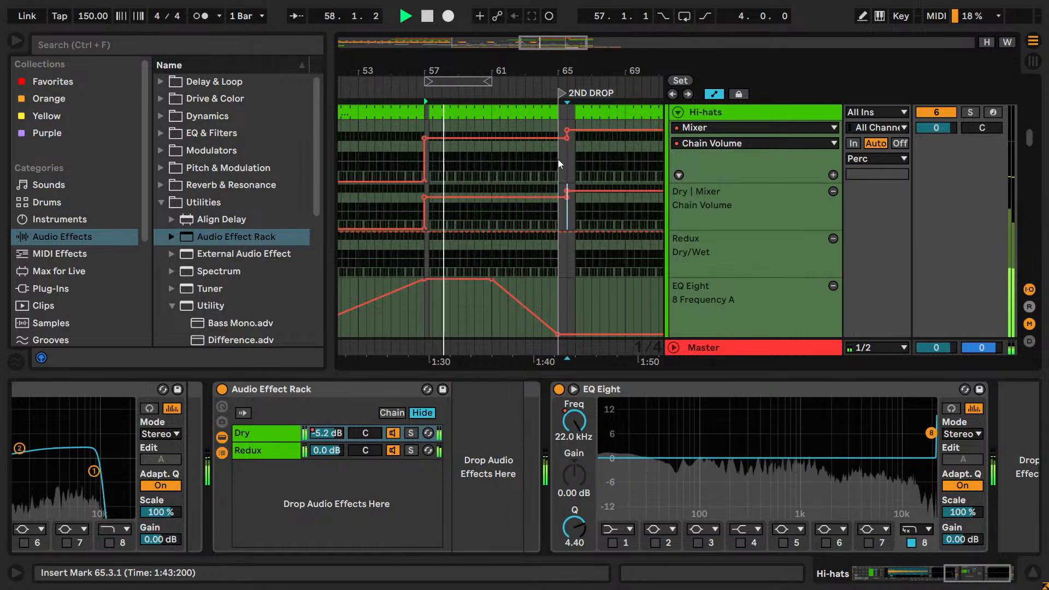
pyautogui.hotkey('ctrl', 's')
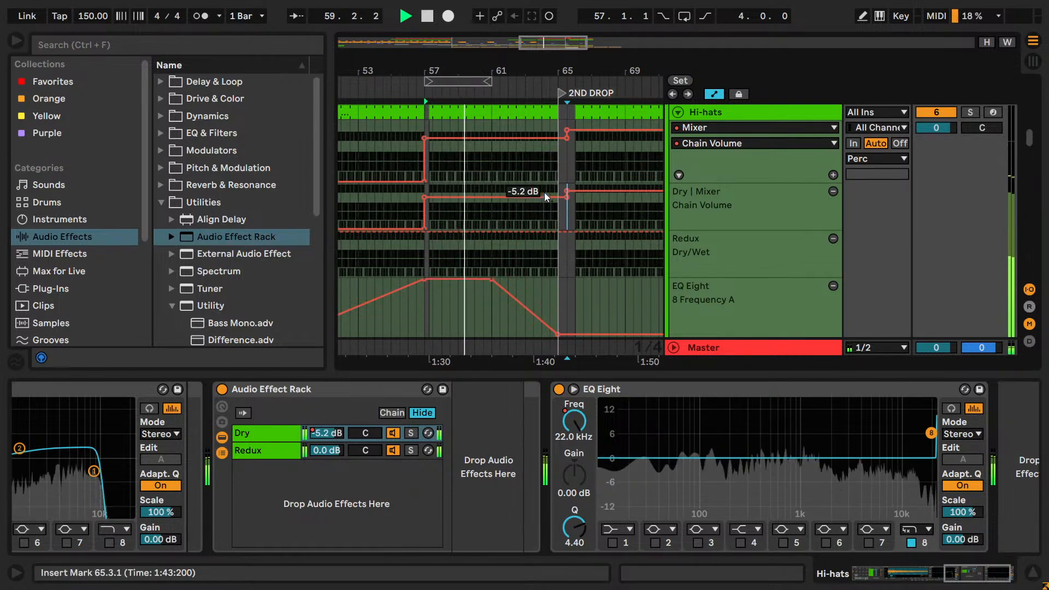
# - Listen through the transition into the 2nd drop, then stop playback and examine the Hi-hats automation around bar 65
pyautogui.click(553, 196)
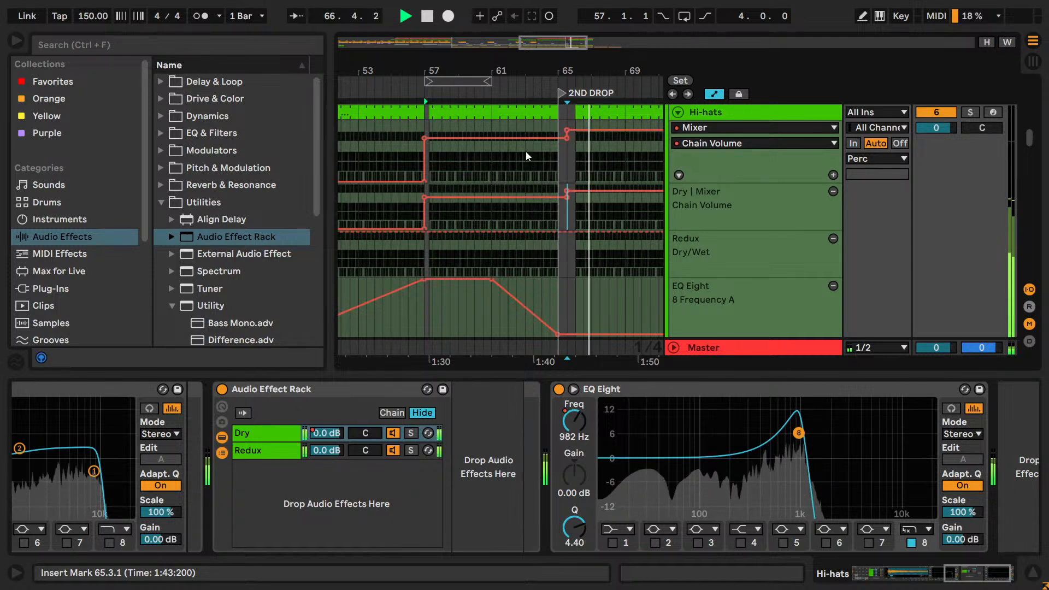
pyautogui.scroll(3, 527, 155)
pyautogui.scroll(-3, 567, 202)
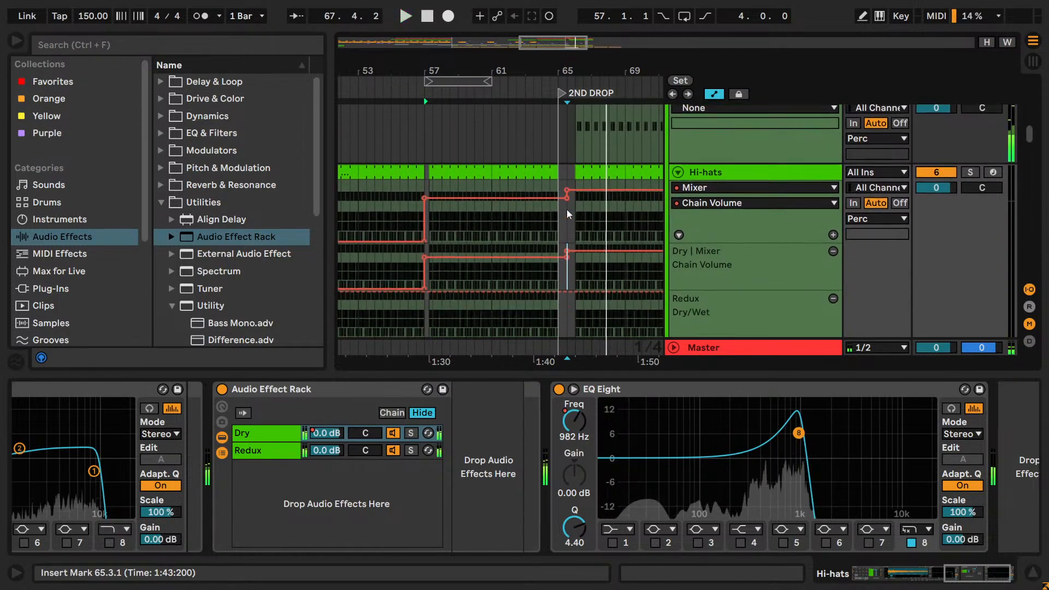
pyautogui.press('space')
pyautogui.moveTo(566, 71); pyautogui.dragTo(506, 65)
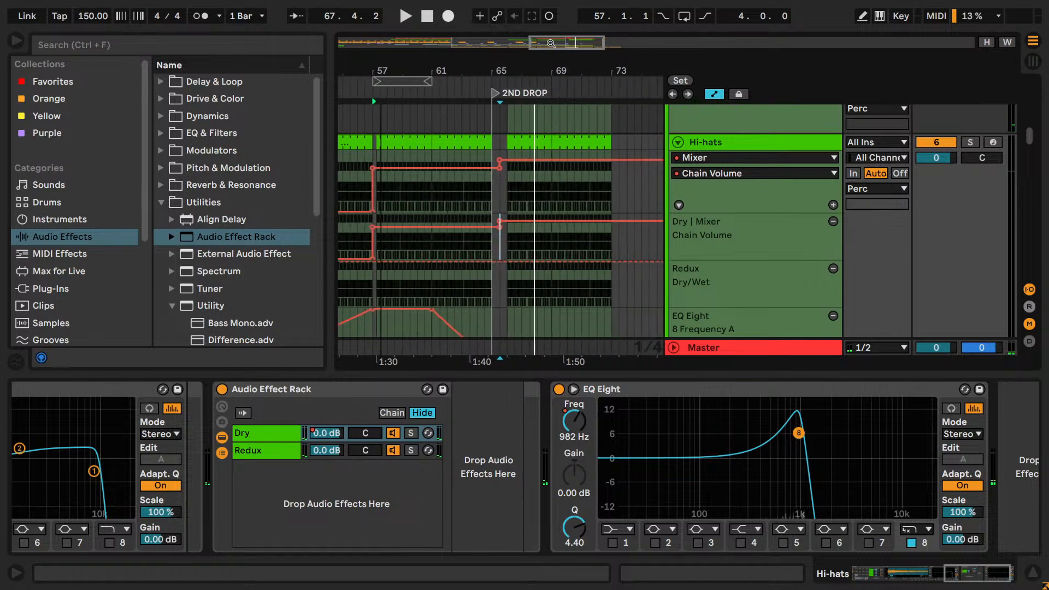
# - Display the Device On automation of the Hi-hats low-pass EQ Eight and rename the device LPF BREAKDOWN
pyautogui.scroll(-6, 620, 185)
pyautogui.scroll(4, 620, 185)
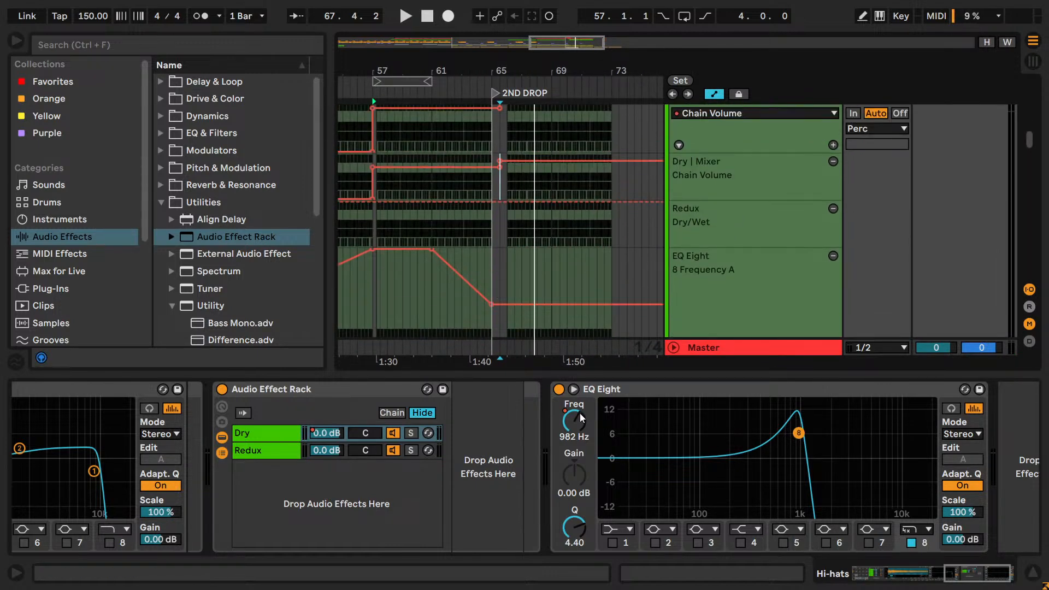
pyautogui.rightClick(557, 386)
pyautogui.click(549, 390)
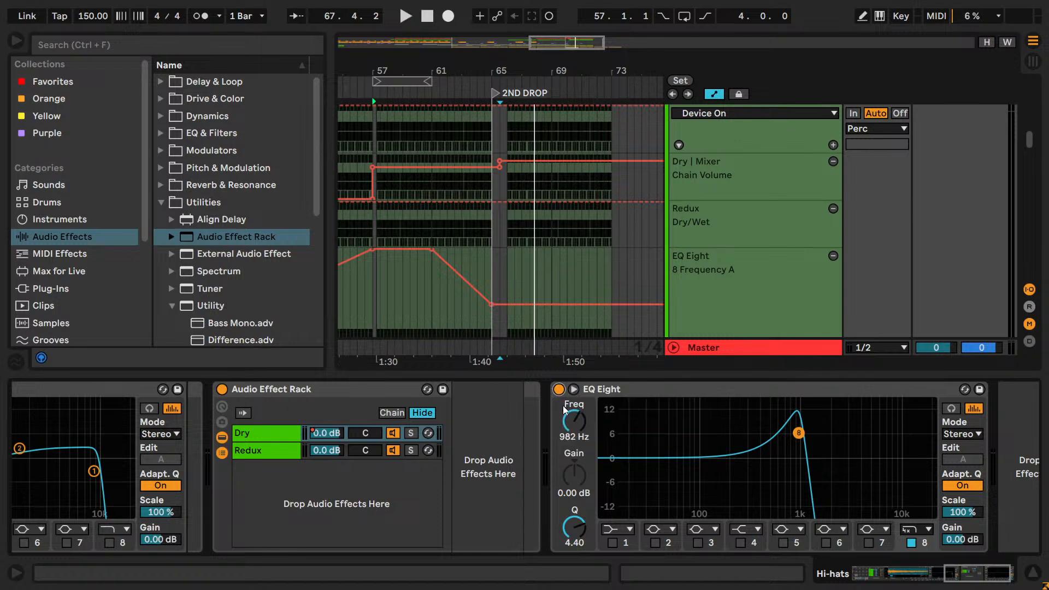
pyautogui.rightClick(562, 392)
pyautogui.click(573, 414)
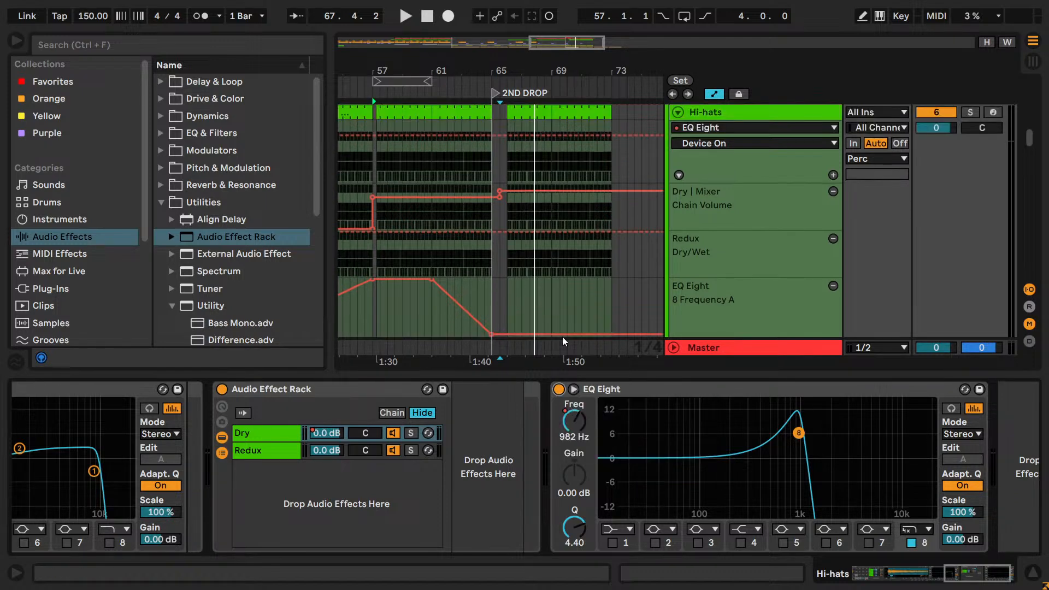
pyautogui.click(611, 390)
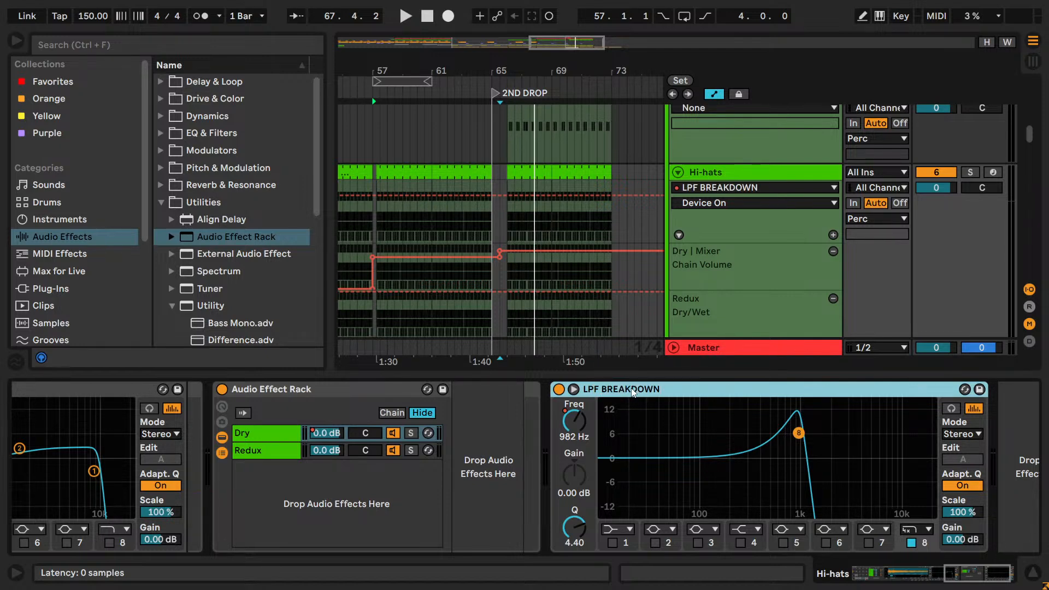
# - Draw the LPF BREAKDOWN Device On automation so the filter switches off from bar 65 onward
pyautogui.rightClick(573, 420)
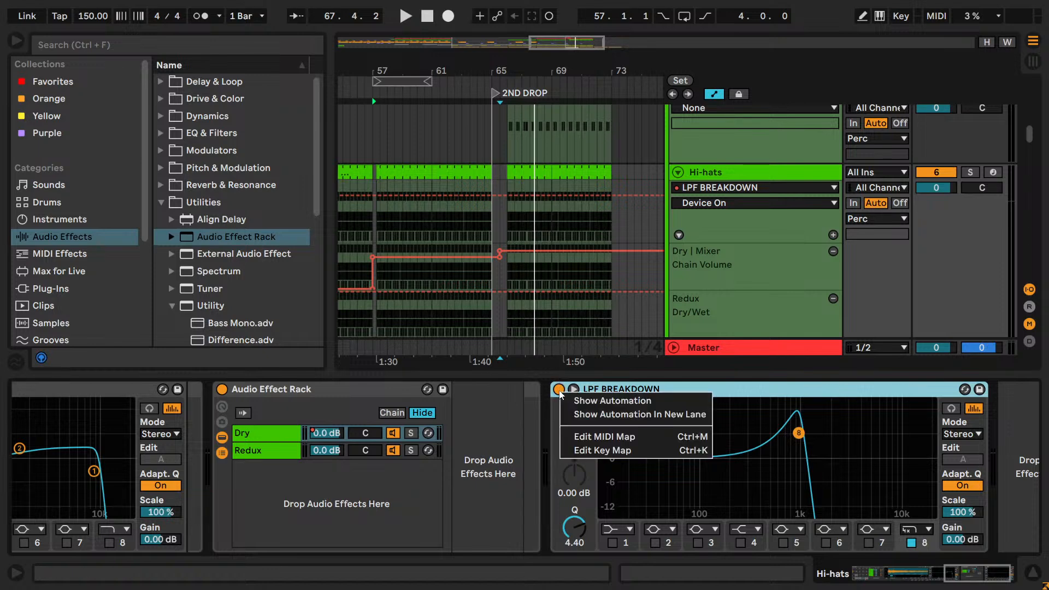
pyautogui.click(581, 414)
pyautogui.press('b')
pyautogui.scroll(2, 507, 137)
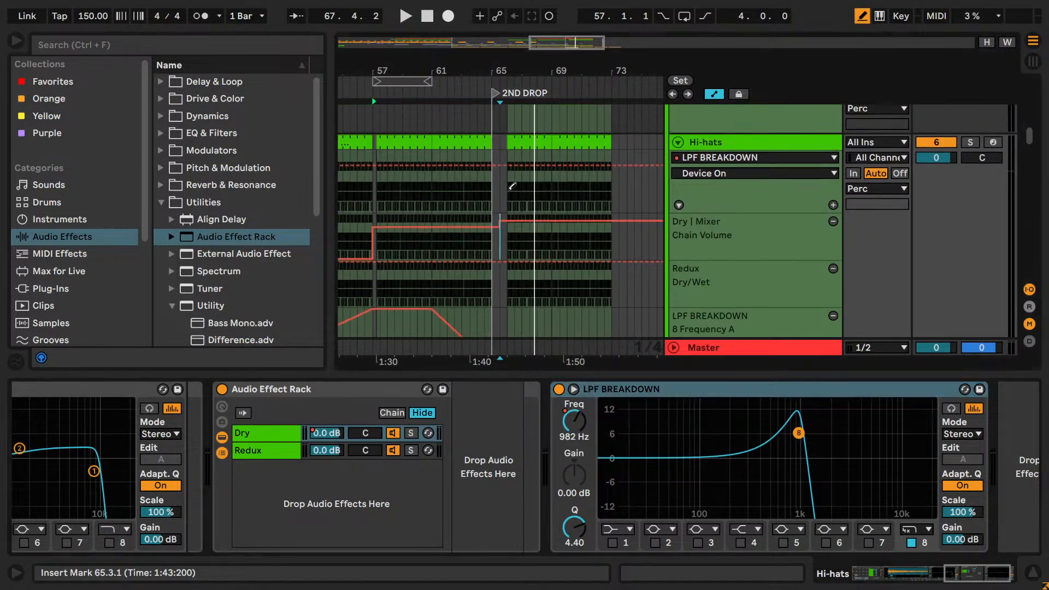
pyautogui.moveTo(501, 202)
pyautogui.mouseDown()
pyautogui.moveTo(502, 214)
pyautogui.moveTo(596, 207)
pyautogui.mouseUp()
pyautogui.press('b')
pyautogui.click(606, 167)
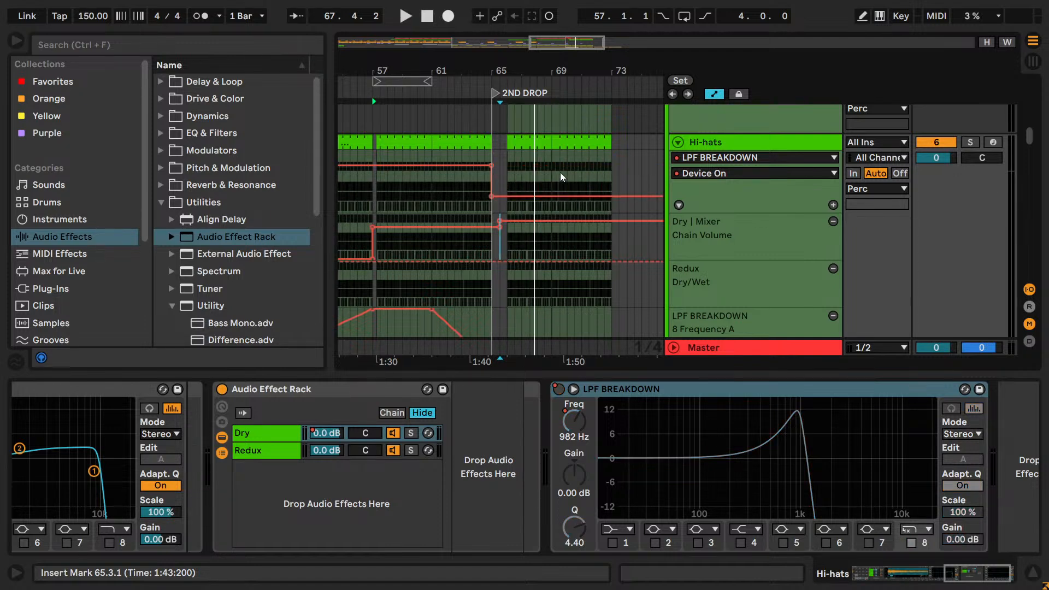
# - Audition the filter switching off at the 2nd drop, playing from bar 64
pyautogui.click(478, 181)
pyautogui.press('space')
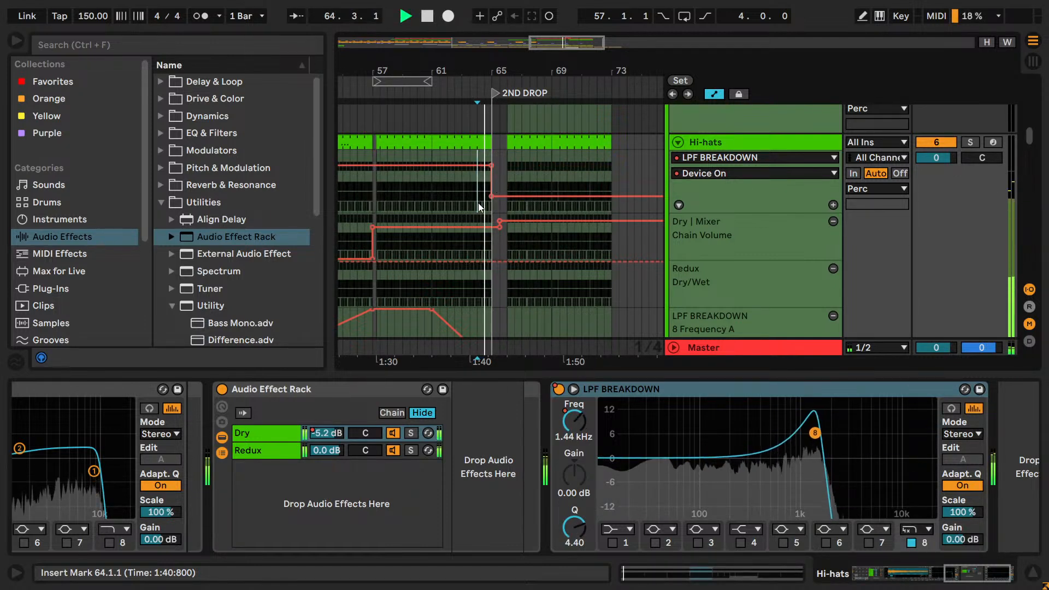
pyautogui.press('space')
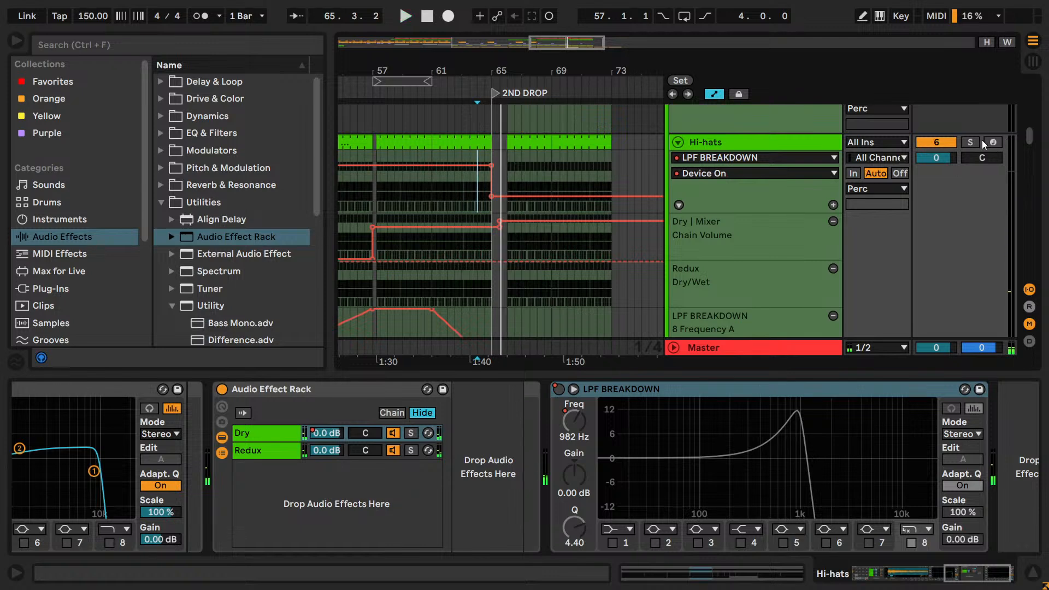
# - Solo the Hi-hats track, save the Set and play the soloed transition from 64.2.1
pyautogui.click(972, 142)
pyautogui.click(481, 170)
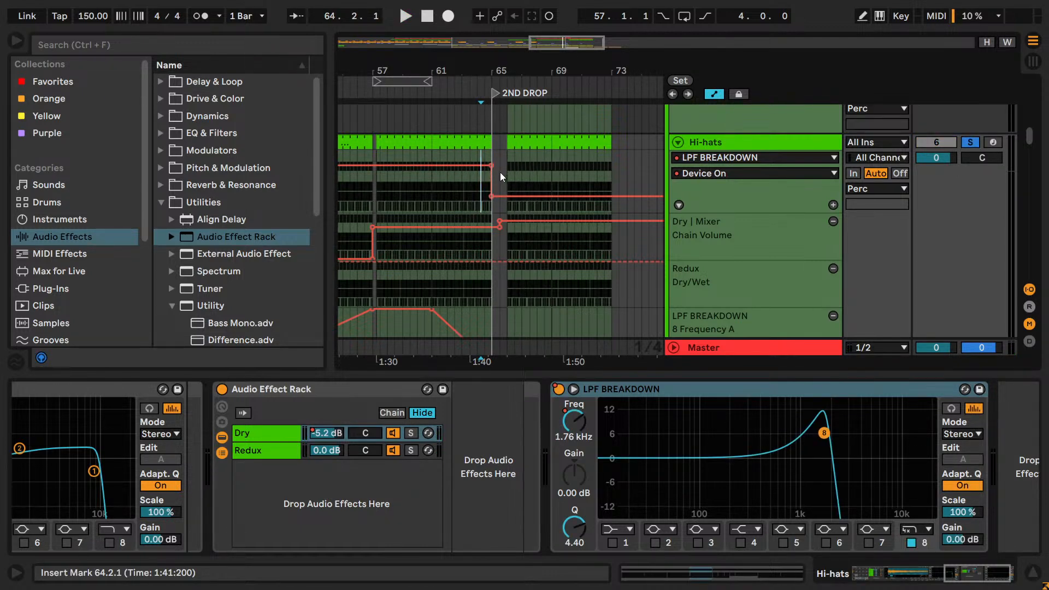
pyautogui.hotkey('ctrl', 's')
pyautogui.press('space')
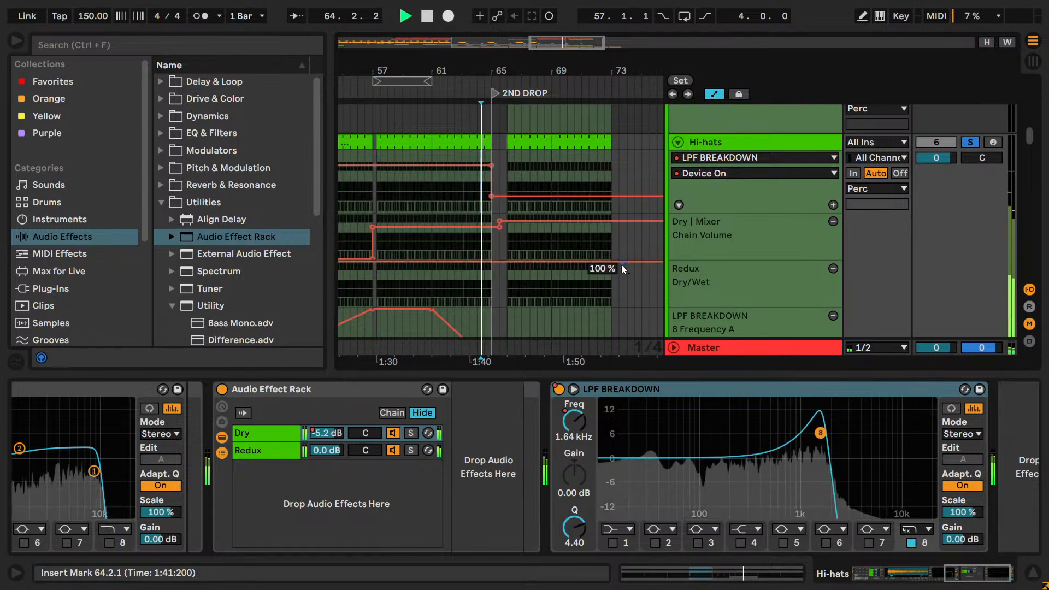
pyautogui.scroll(-8, 620, 257)
pyautogui.press('space')
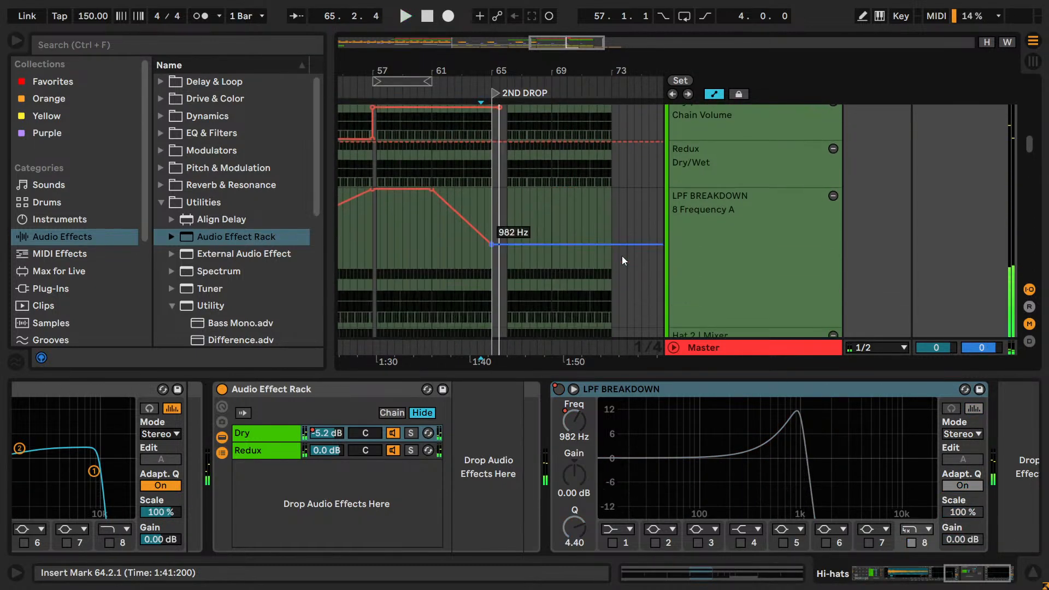
# - Examine the Hi-hats automation lanes, their automatable devices and the device chain for the source of the sound after bar 65
pyautogui.scroll(9, 539, 276)
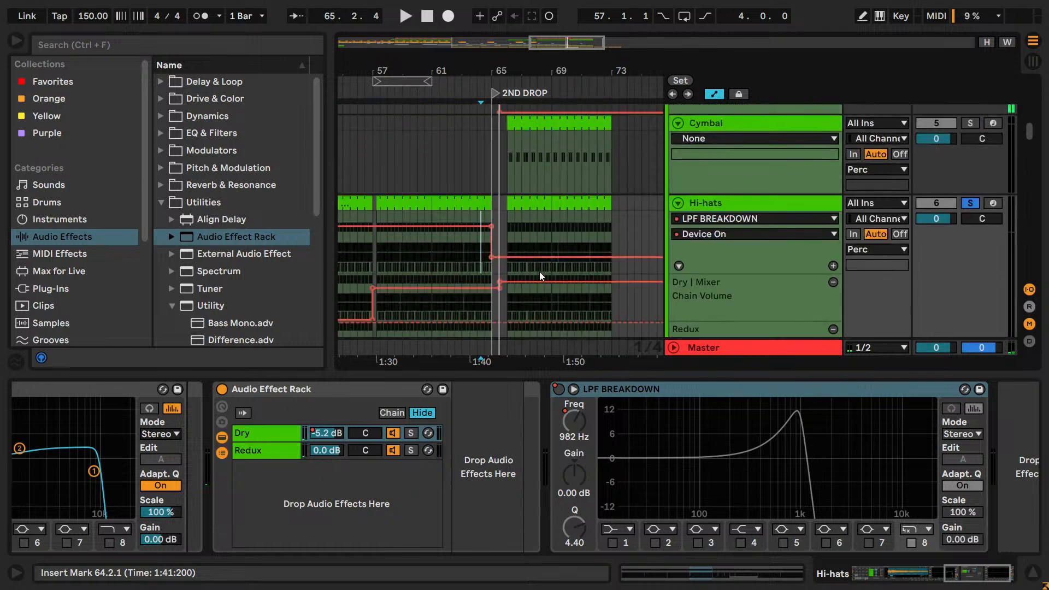
pyautogui.scroll(2, 715, 197)
pyautogui.scroll(-3, 717, 197)
pyautogui.click(716, 196)
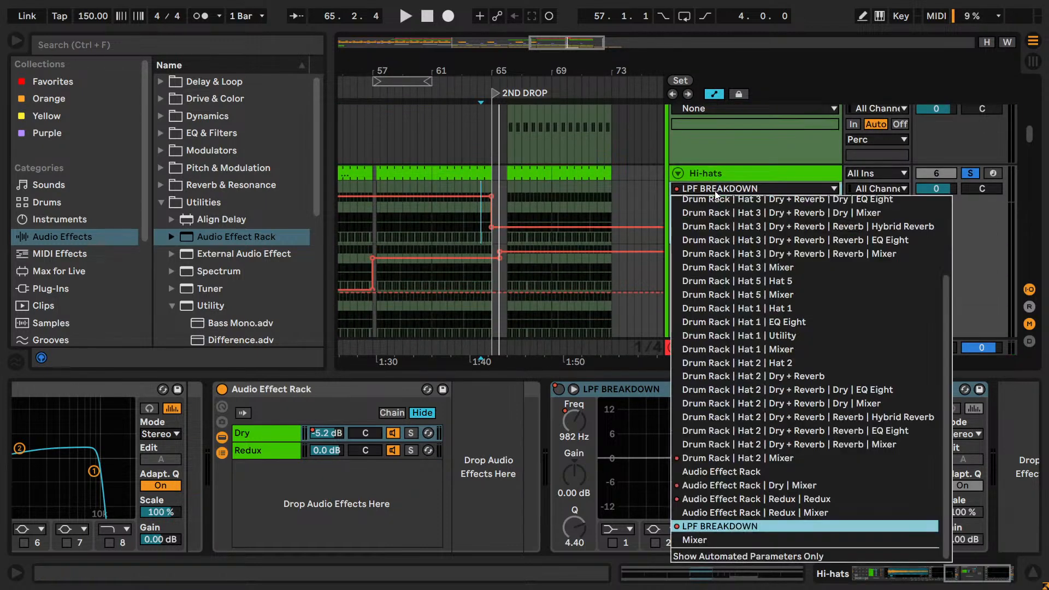
pyautogui.click(702, 241)
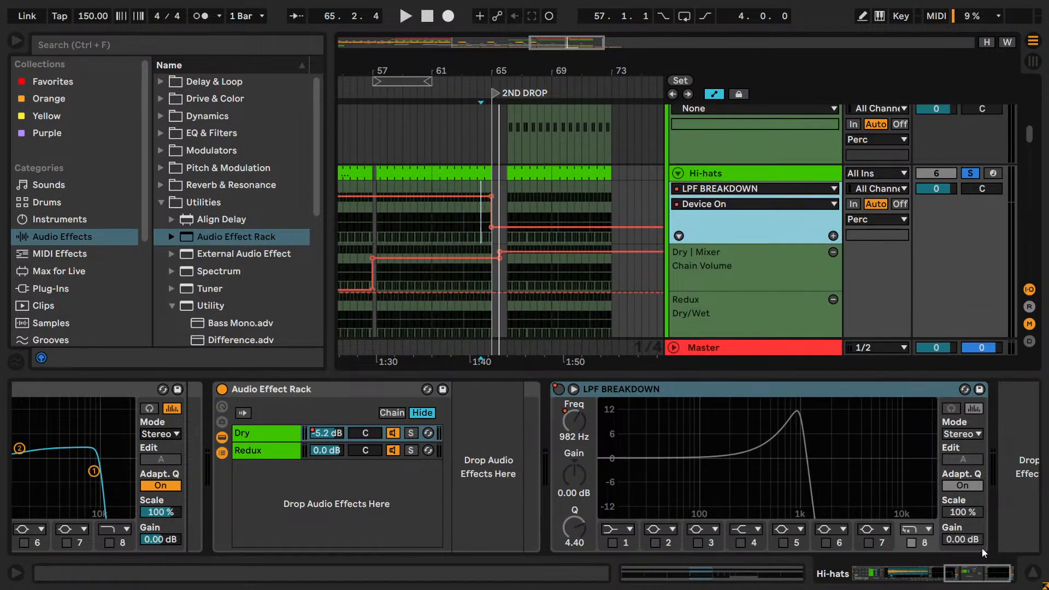
pyautogui.click(939, 563)
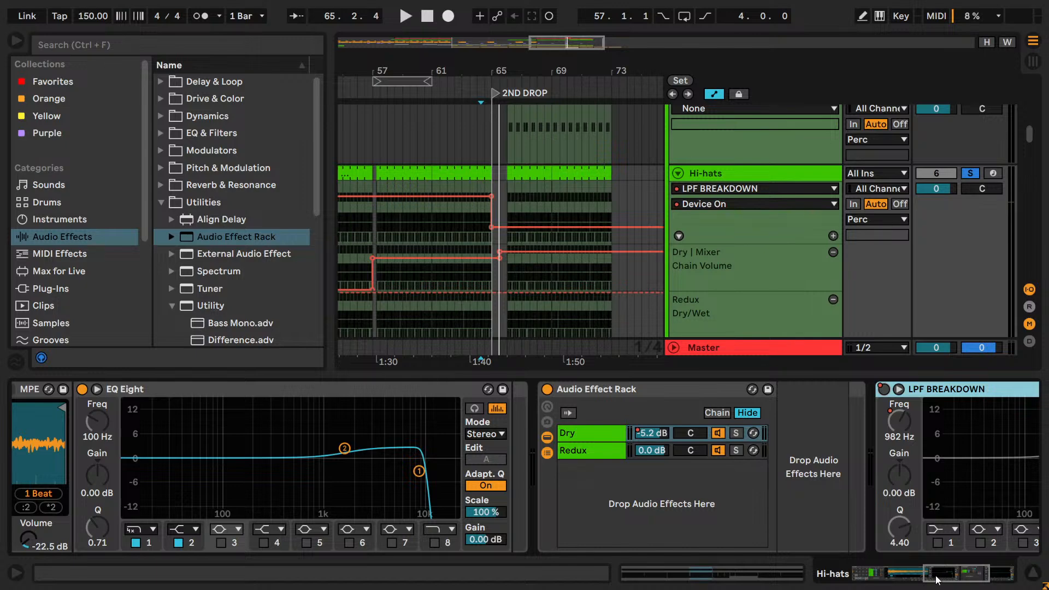
pyautogui.moveTo(937, 581)
pyautogui.mouseDown()
pyautogui.moveTo(872, 577)
pyautogui.moveTo(945, 579)
pyautogui.mouseUp()
# - Display the Perc group's Delay chain volume automation and audition the transition from 64.2.1
pyautogui.scroll(3, 810, 268)
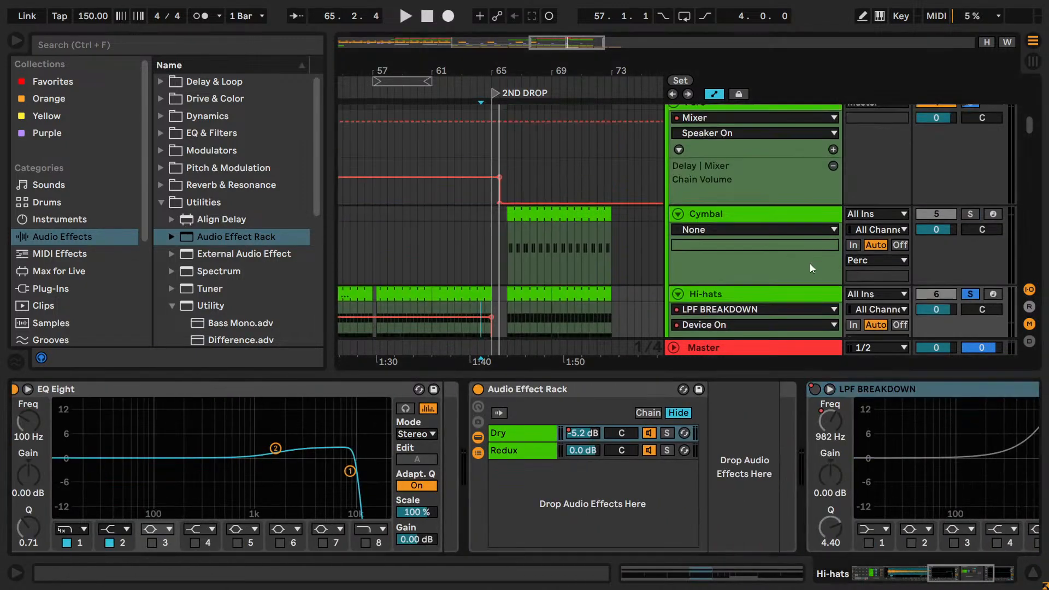
pyautogui.scroll(3, 809, 263)
pyautogui.click(756, 191)
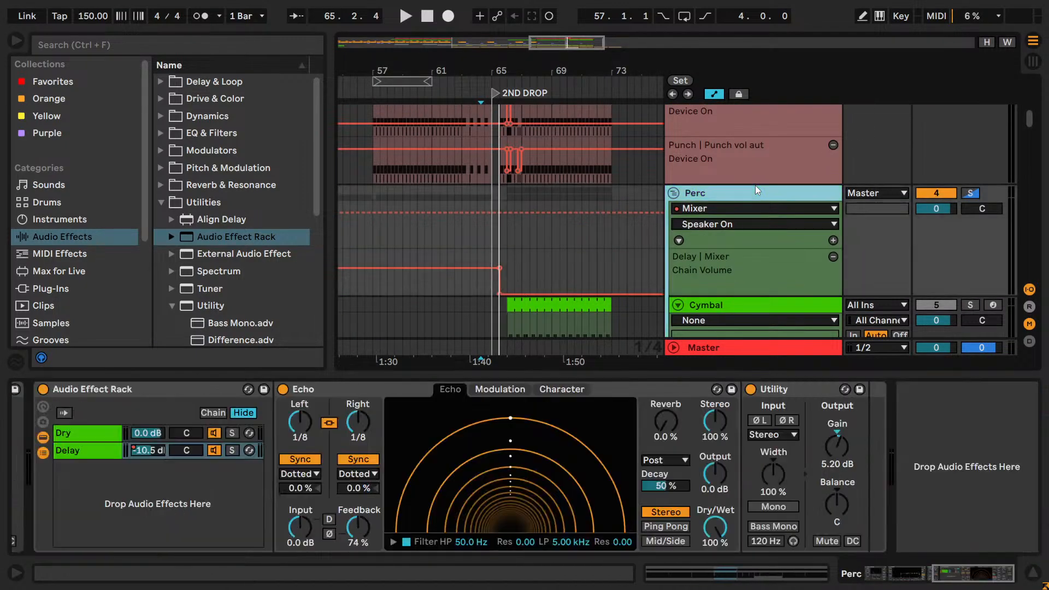
pyautogui.click(150, 457)
pyautogui.scroll(-2, 565, 227)
pyautogui.press('space')
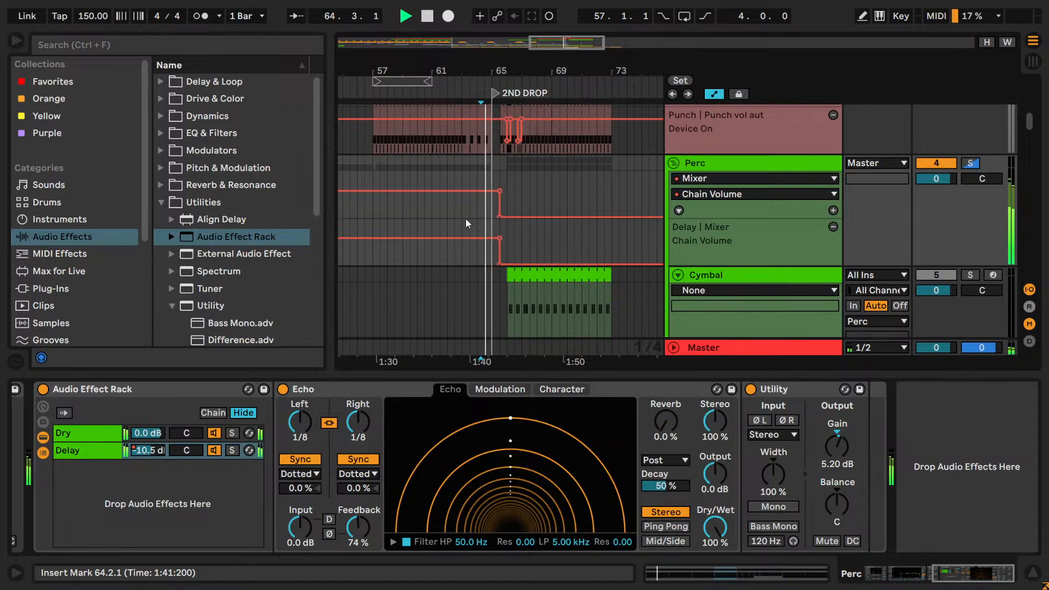
pyautogui.moveTo(500, 218)
pyautogui.press('space')
# - Draw the Perc group's Delay chain volume automation down to -inf dB starting exactly at bar 65
pyautogui.press('b')
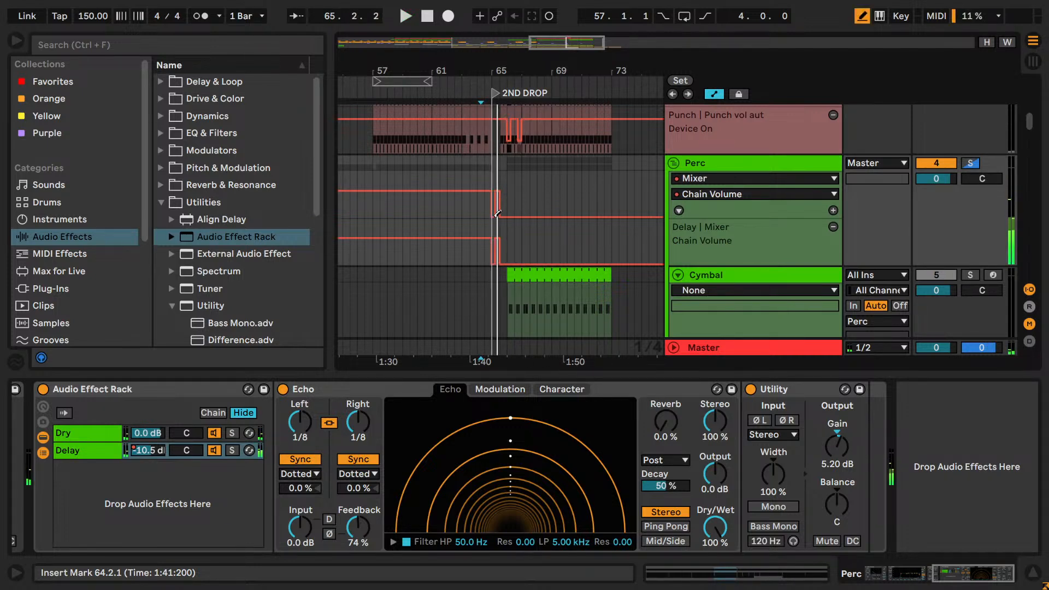
pyautogui.press('b')
pyautogui.press('b')
pyautogui.moveTo(498, 220); pyautogui.dragTo(493, 219)
pyautogui.press('b')
# - Audition the transition and draw the Hi-hats Dry chain volume automation at -inf dB from bar 65 to bar 66
pyautogui.press('space')
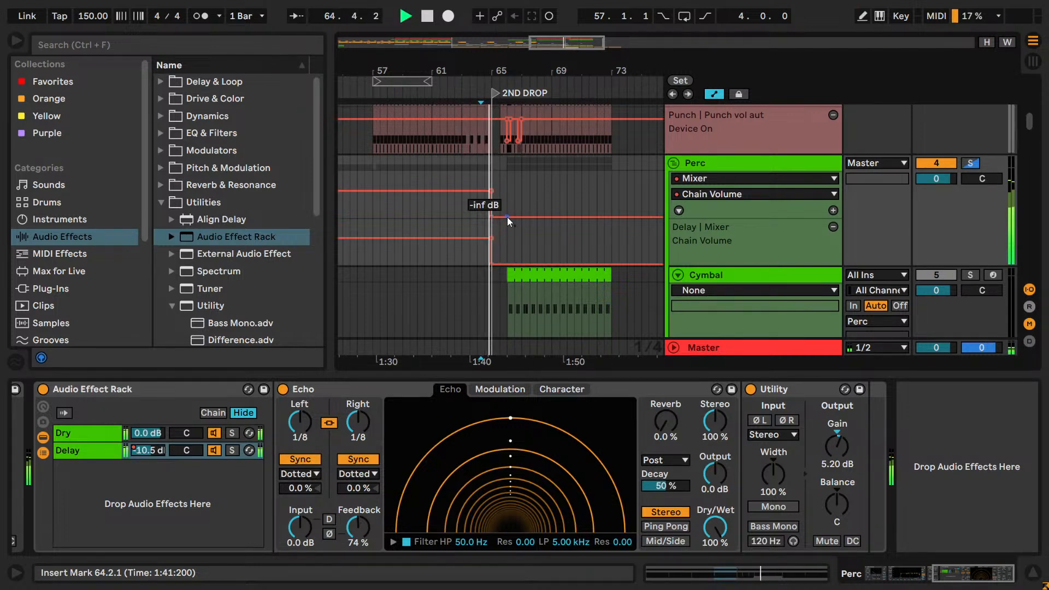
pyautogui.scroll(-3, 513, 233)
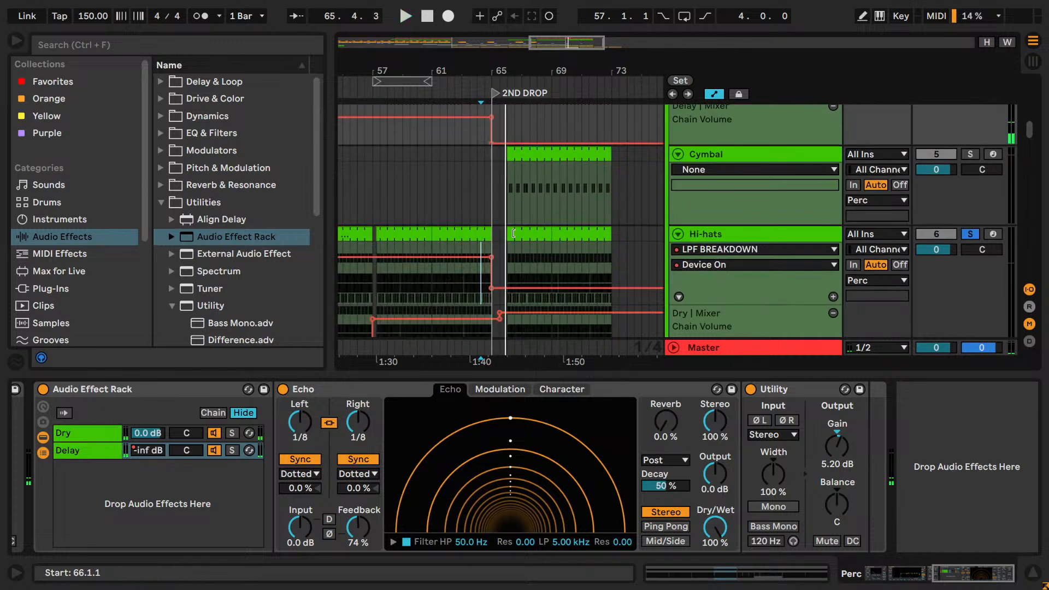
pyautogui.scroll(-2, 513, 232)
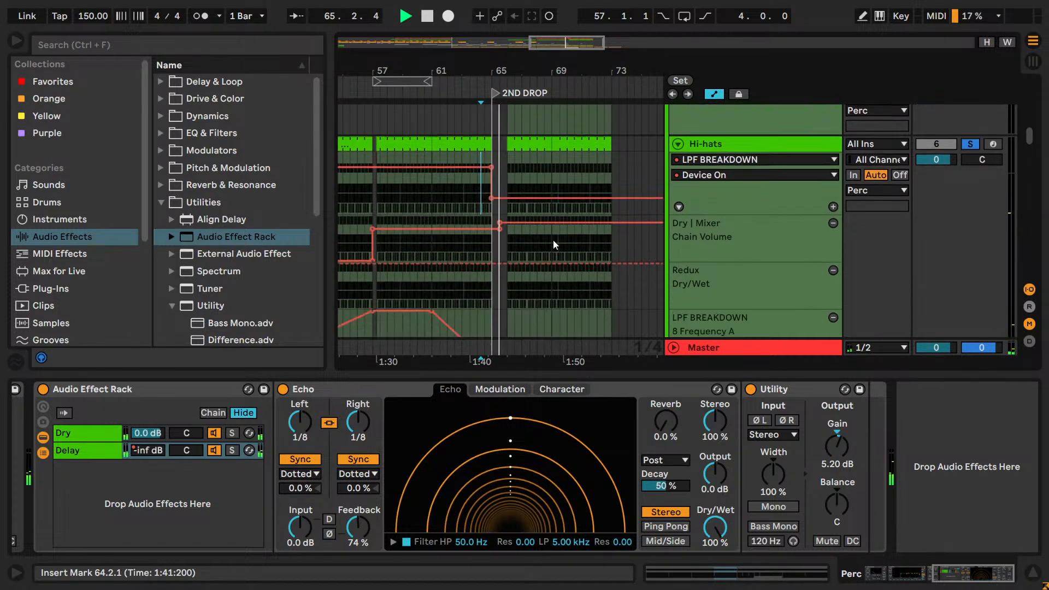
pyautogui.scroll(-1, 555, 236)
pyautogui.press('space')
pyautogui.click(502, 254)
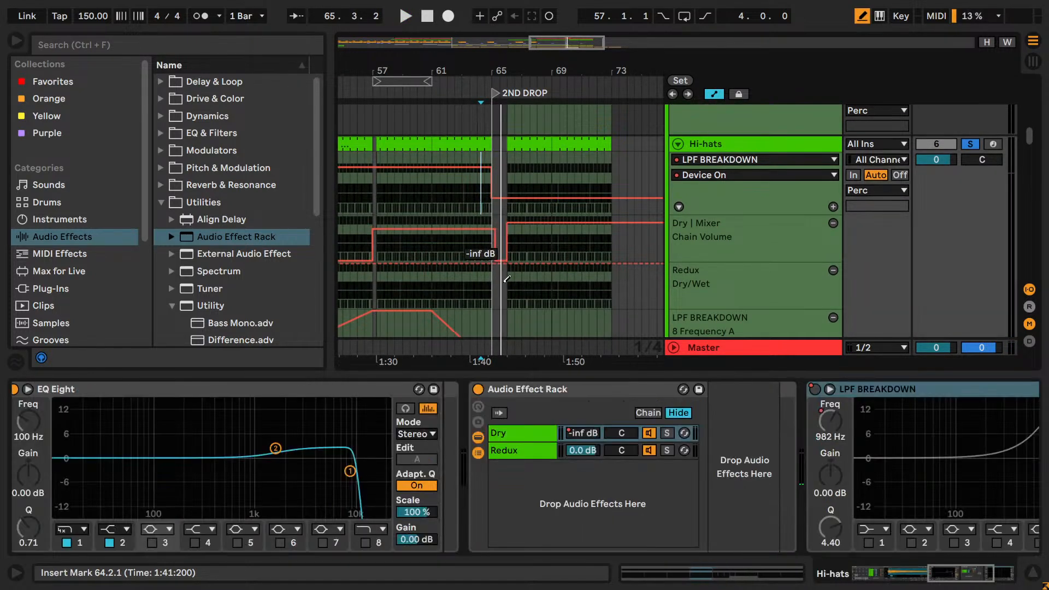
pyautogui.press('b')
# - Audition the soloed Hi-hats through the gap after bar 65 repeatedly while examining the Perc and Hi-hats automation lanes
pyautogui.press('space')
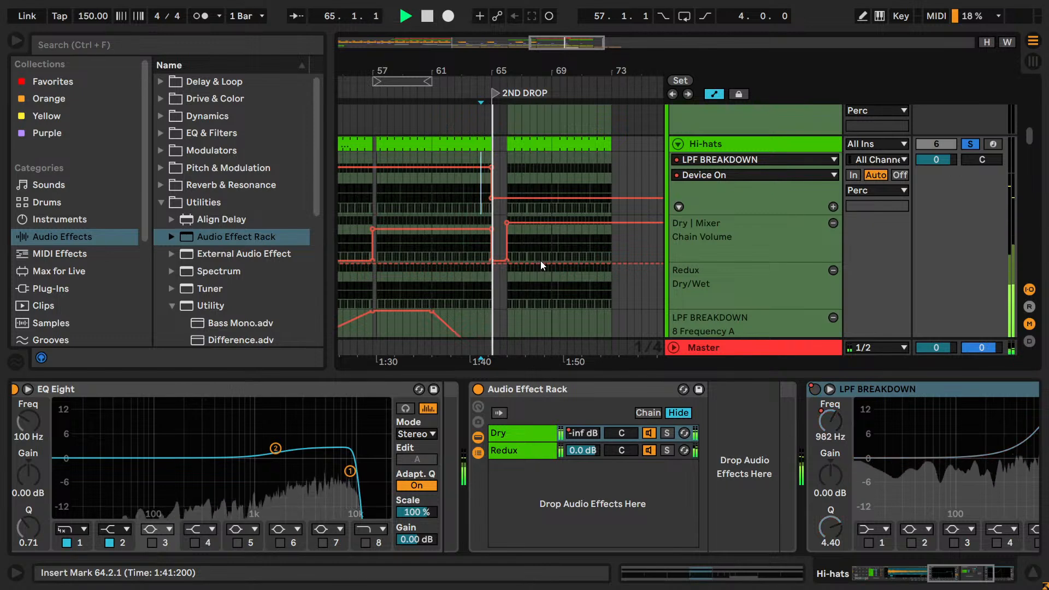
pyautogui.scroll(-2, 543, 261)
pyautogui.scroll(2, 539, 265)
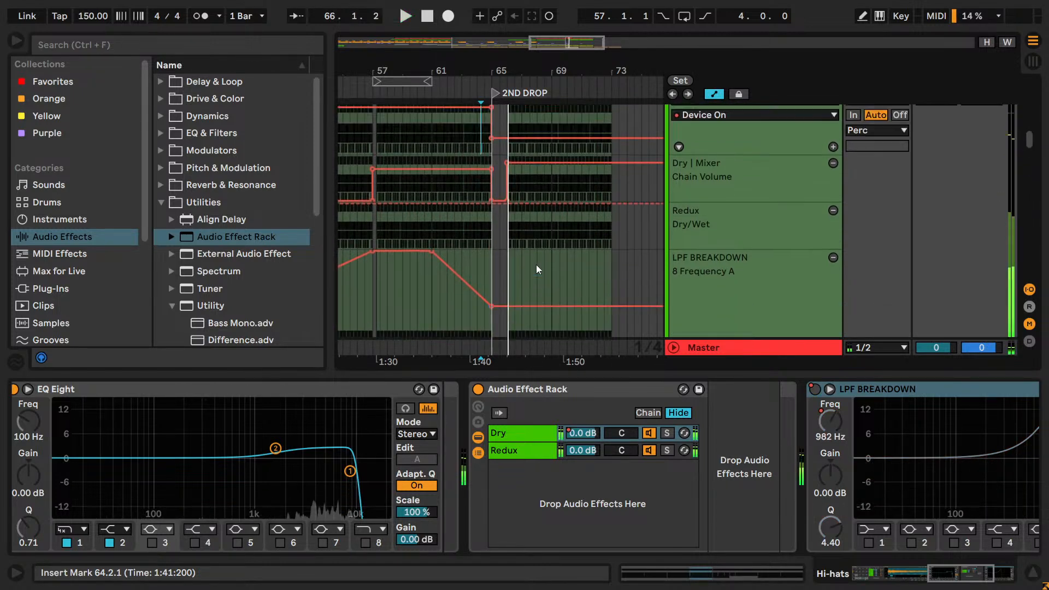
pyautogui.scroll(7, 536, 265)
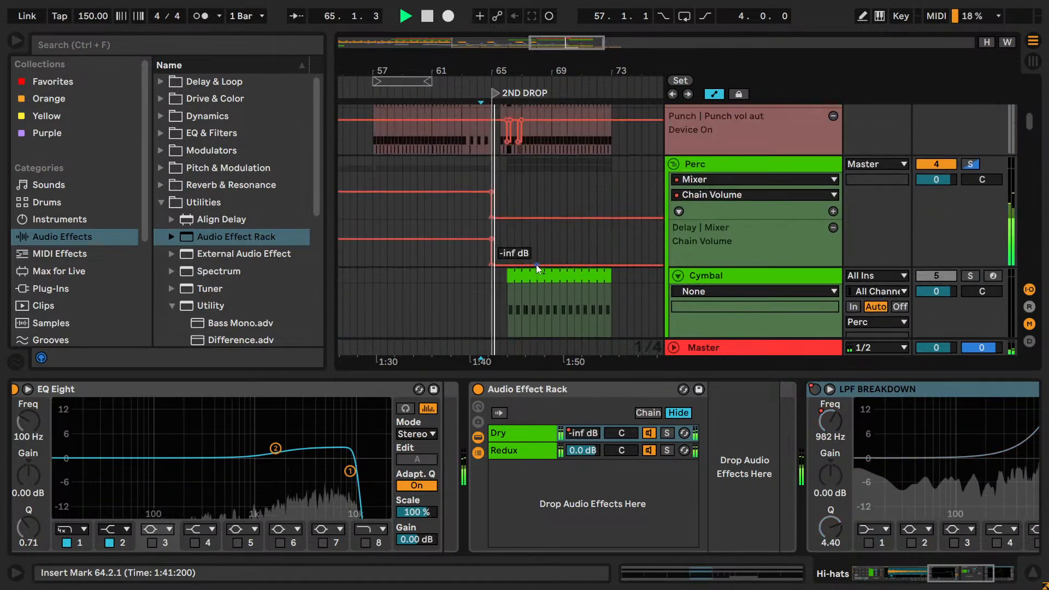
pyautogui.scroll(-2, 536, 265)
pyautogui.scroll(2, 536, 264)
pyautogui.press('space')
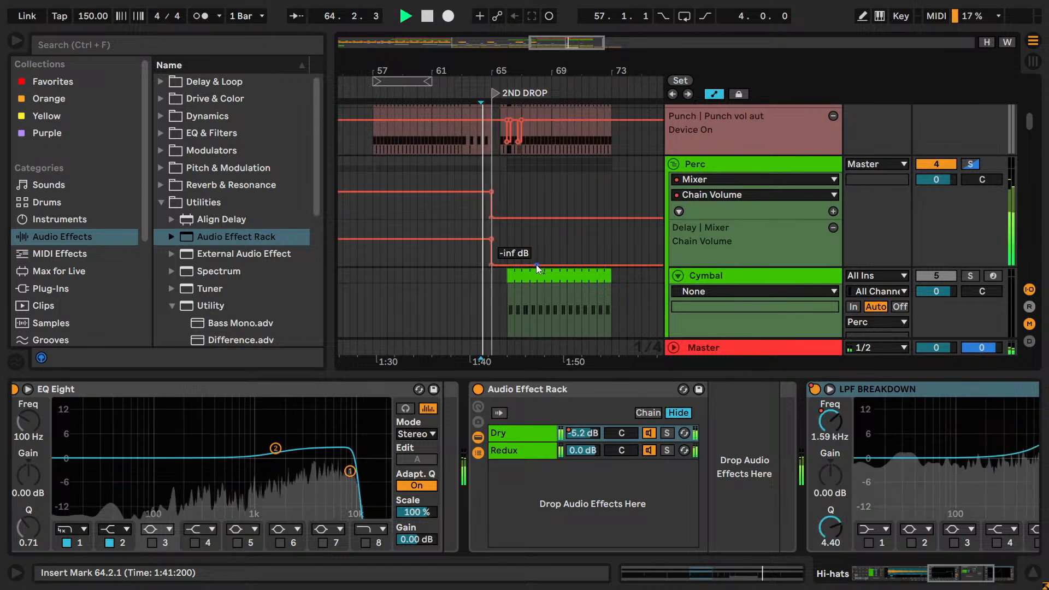
pyautogui.scroll(-3, 651, 248)
pyautogui.scroll(-6, 651, 248)
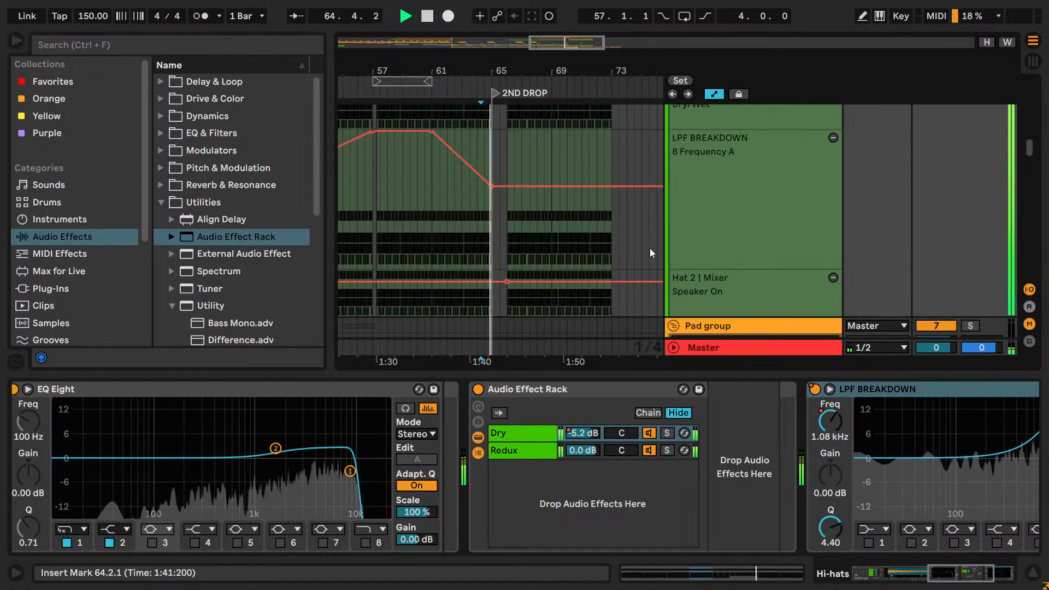
pyautogui.scroll(6, 651, 248)
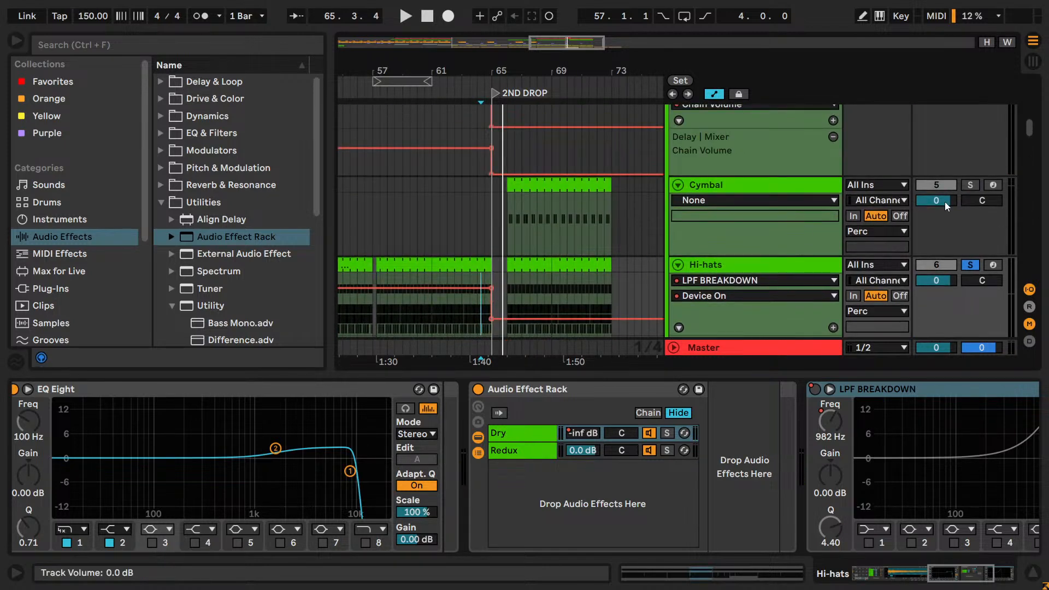
pyautogui.press('space')
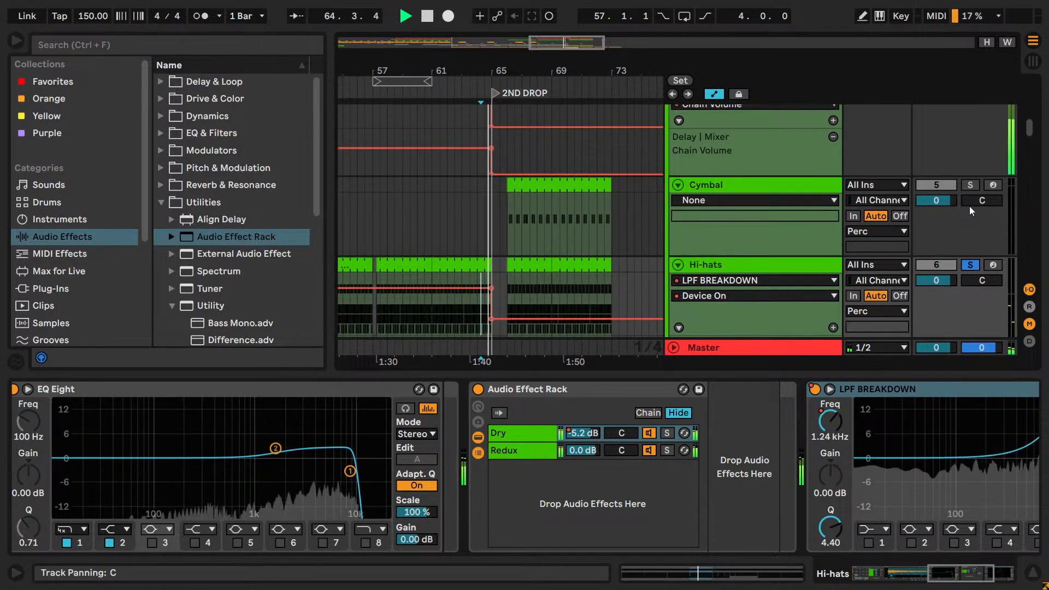
pyautogui.press('space')
pyautogui.scroll(3, 972, 214)
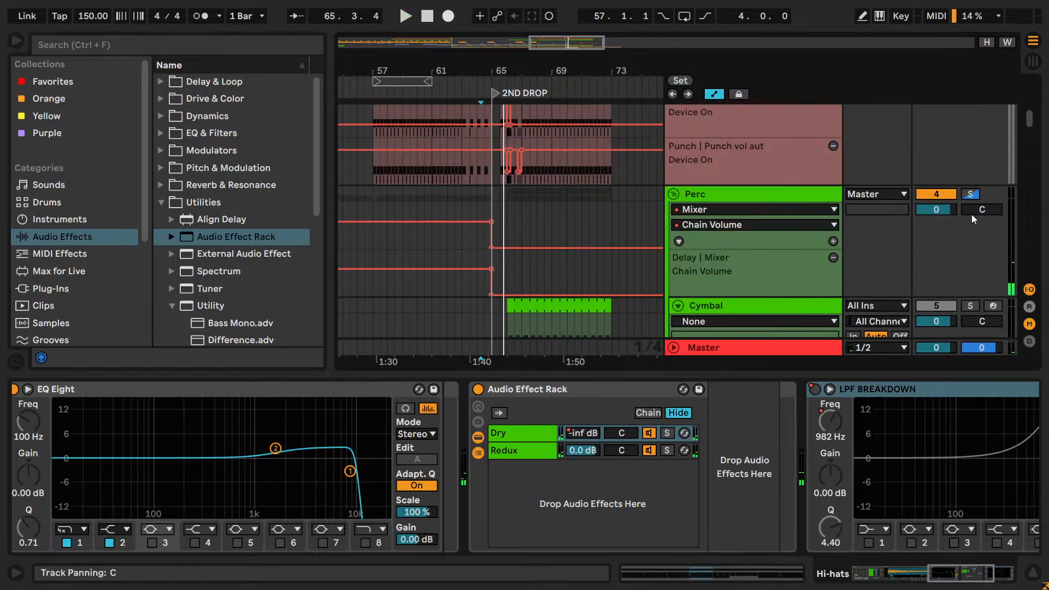
# - Solo the whole Perc group instead of the Hi-hats and audition the transition from 64.2.1
pyautogui.click(976, 193)
pyautogui.press('space')
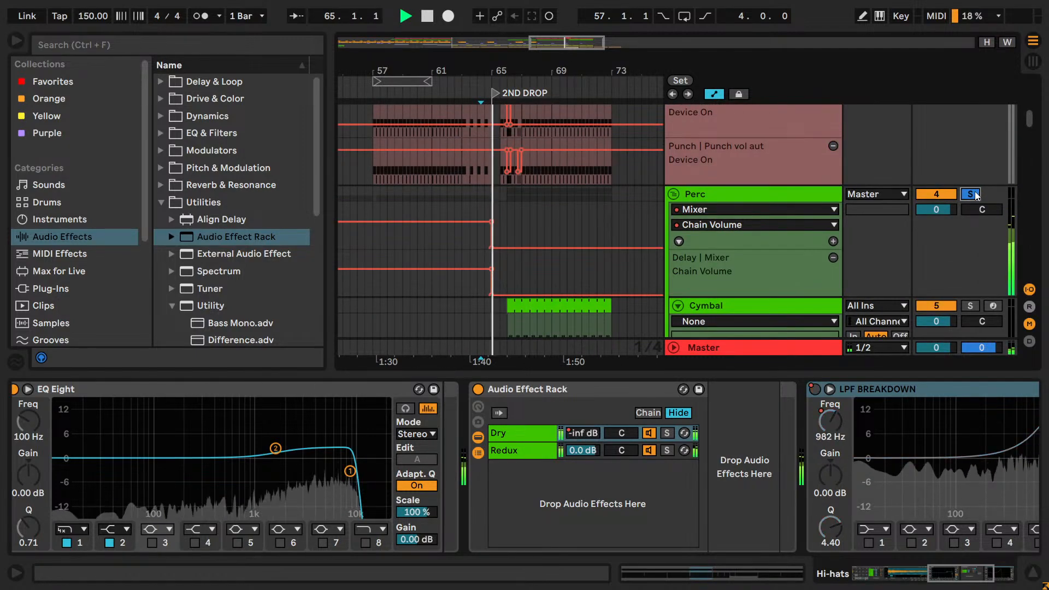
pyautogui.press('space')
pyautogui.scroll(-5, 976, 191)
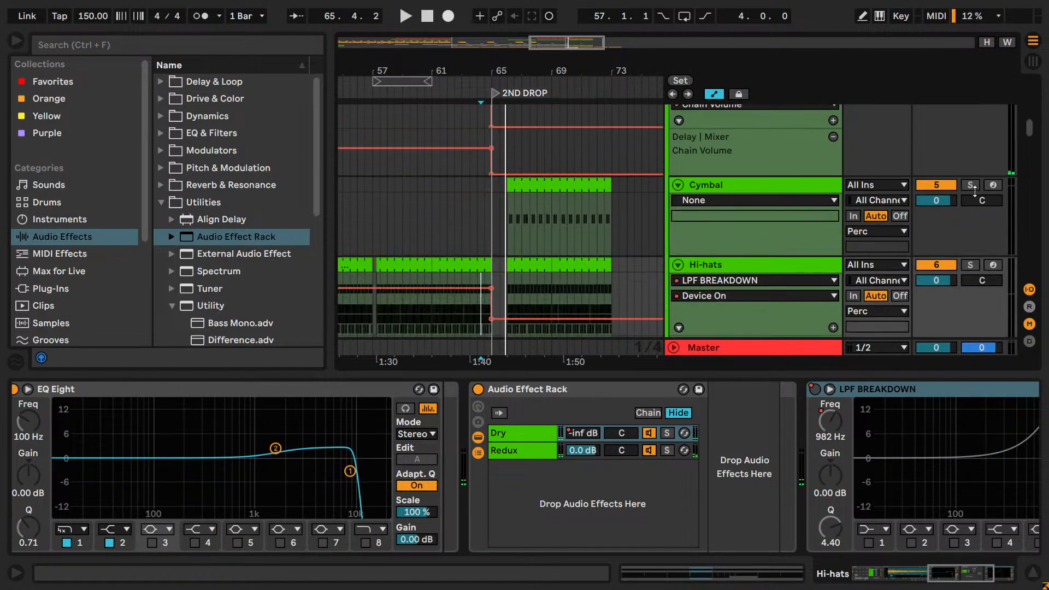
pyautogui.scroll(10, 975, 191)
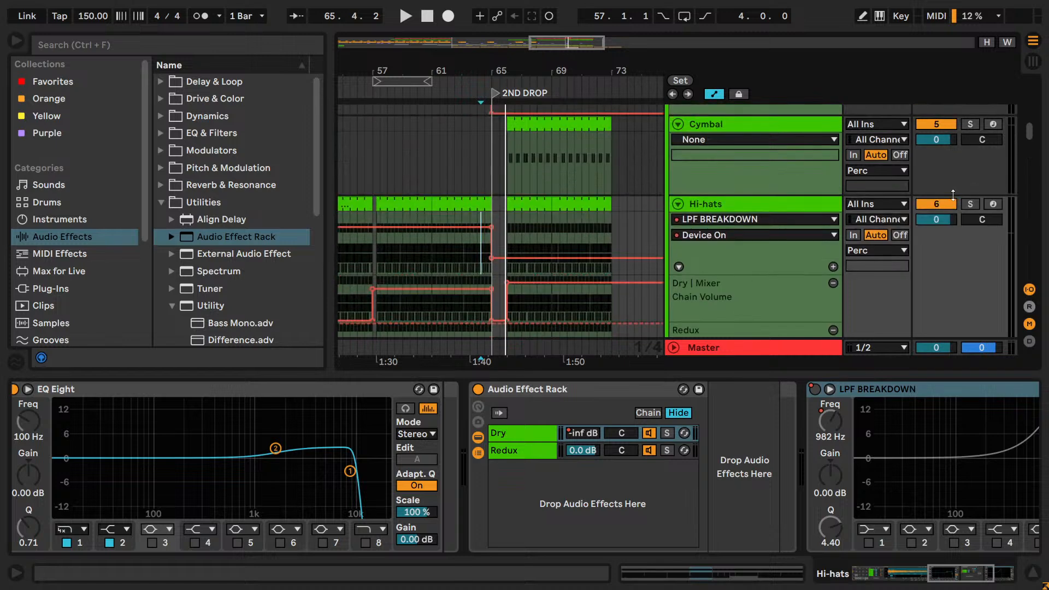
# - Audition the soloed Perc group's transition into the 2nd drop from 64.4.1 and 64.3.1 while examining its device chain
pyautogui.scroll(3, 963, 198)
pyautogui.click(491, 170)
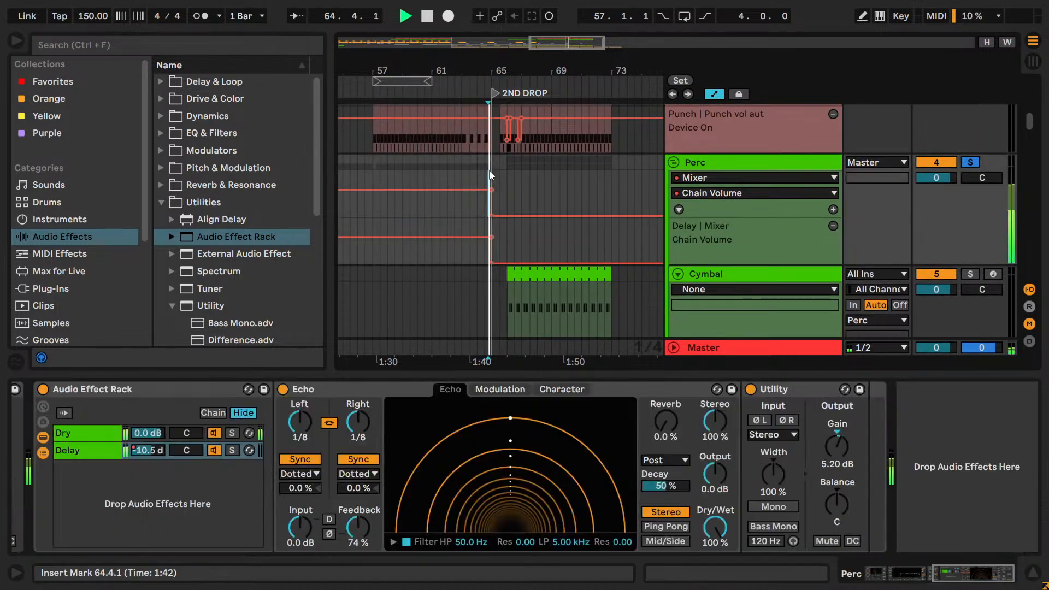
pyautogui.press('space')
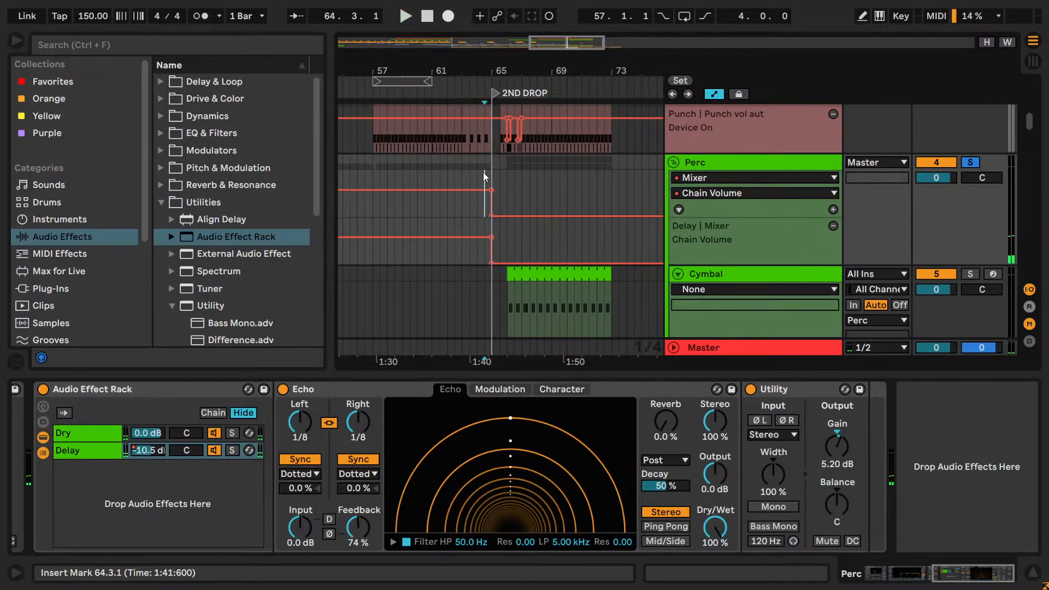
pyautogui.click(483, 172)
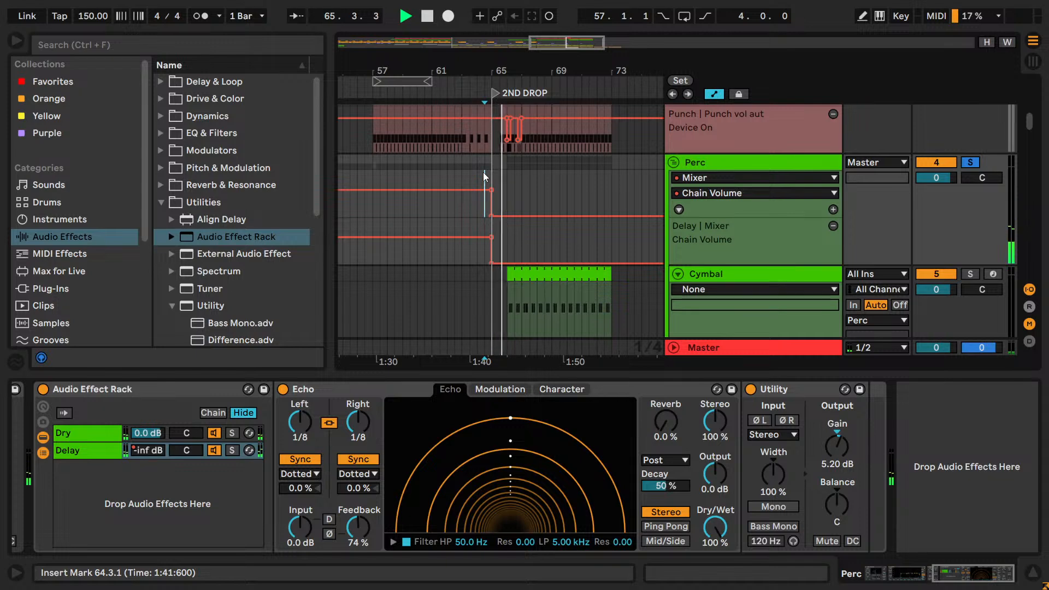
pyautogui.moveTo(989, 577); pyautogui.dragTo(943, 577)
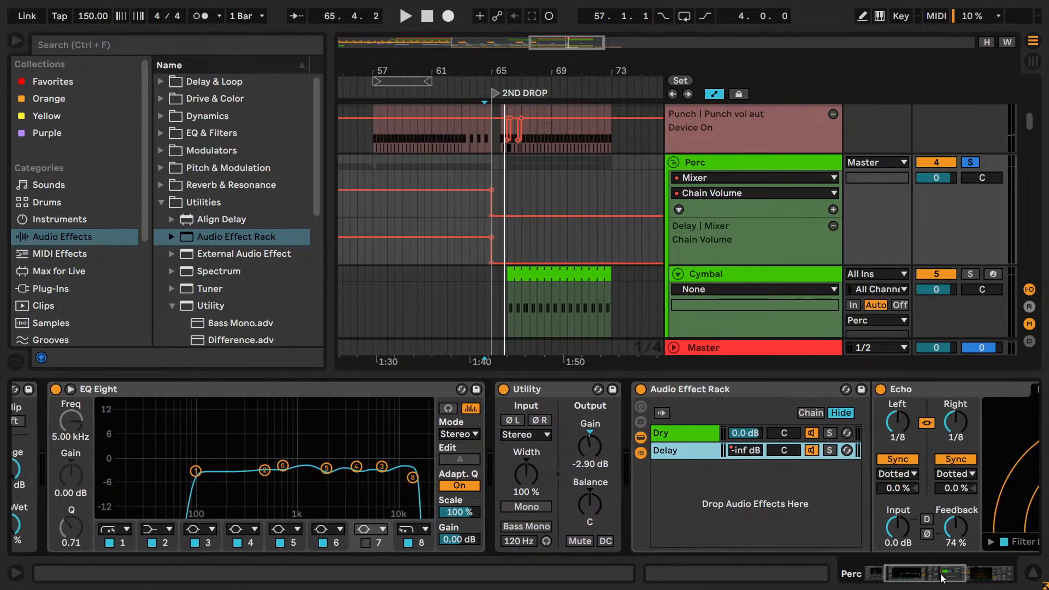
pyautogui.press('space')
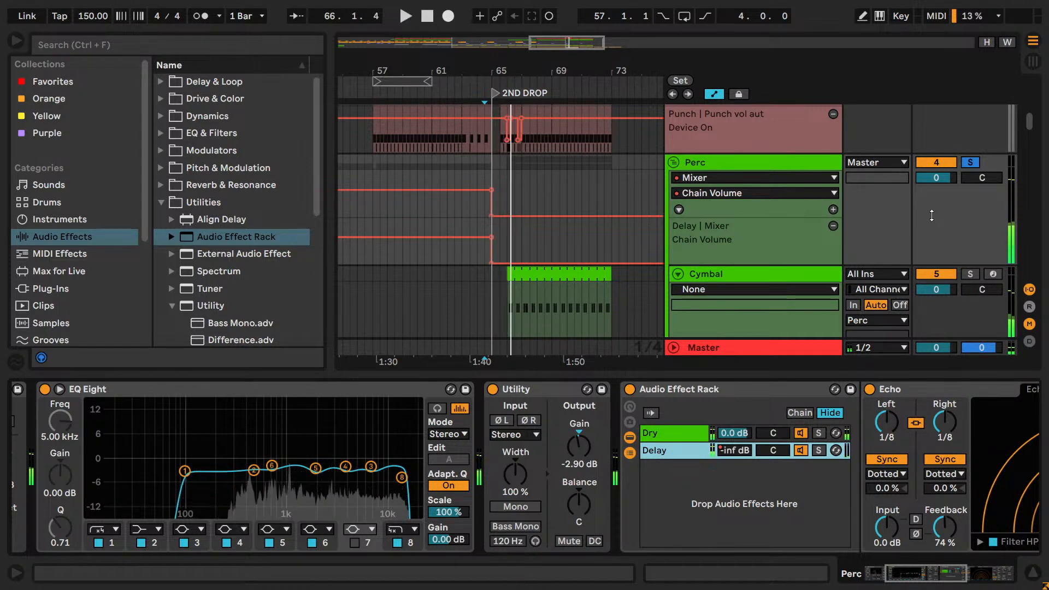
# - Show the Perc group's Track Volume automation, draw it at -inf dB from bar 65 to bar 66 and audition the gap
pyautogui.rightClick(923, 182)
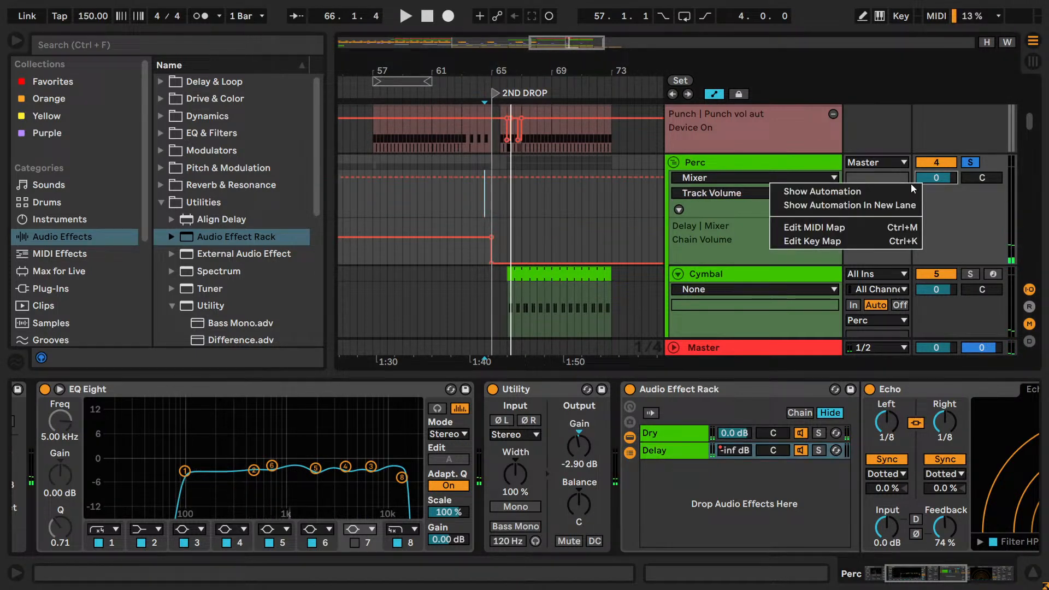
pyautogui.click(867, 191)
pyautogui.press('b')
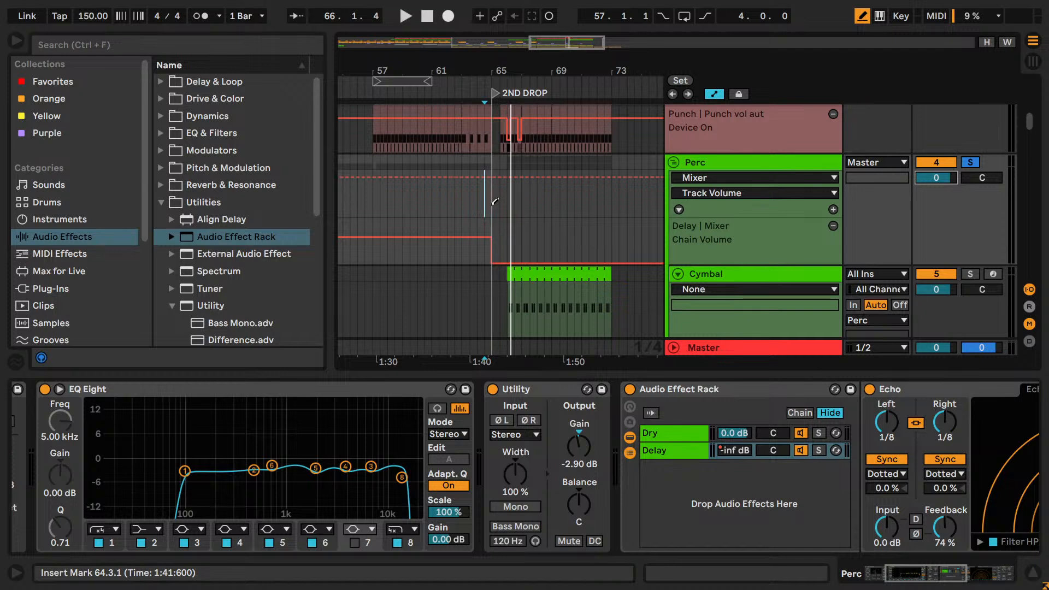
pyautogui.moveTo(495, 201); pyautogui.dragTo(506, 238)
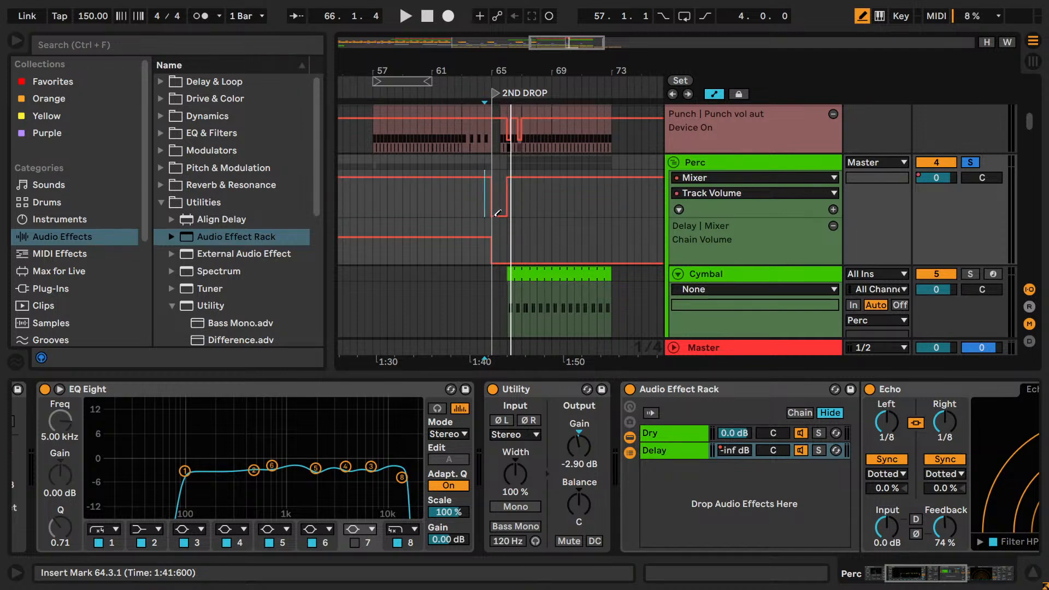
pyautogui.press('b')
pyautogui.press('space')
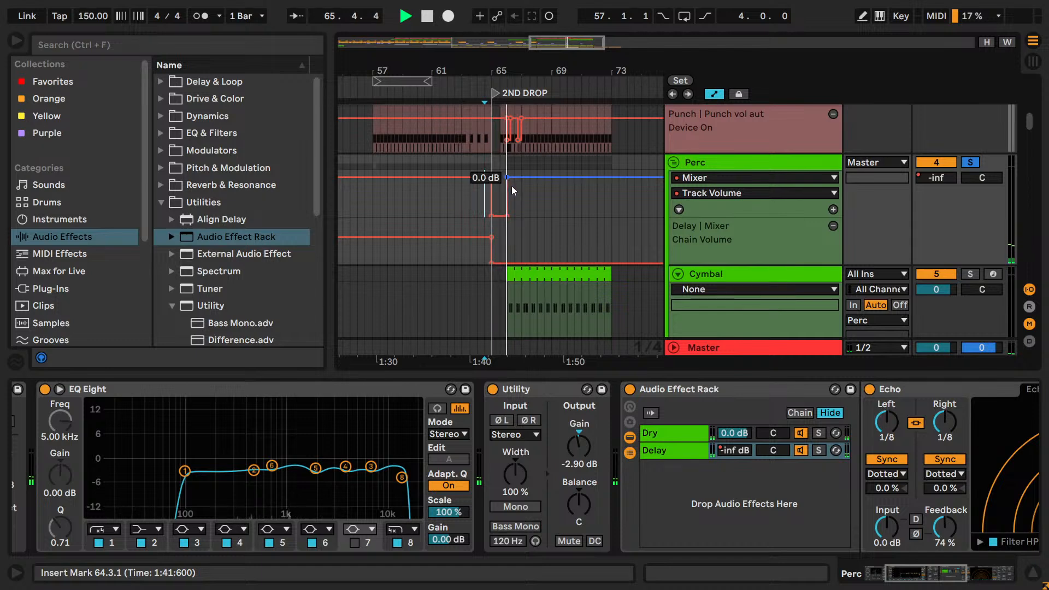
# - Unsolo the Perc group, play the full mix from 57.1.1 through the drop and save the project
pyautogui.click(972, 162)
pyautogui.press('space')
pyautogui.click(374, 204)
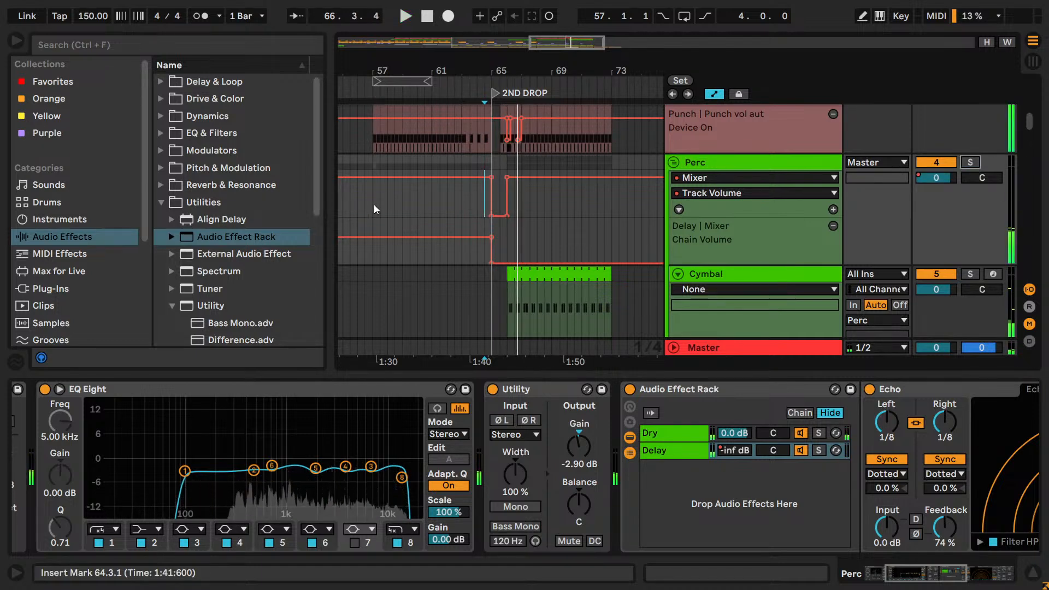
pyautogui.press('space')
pyautogui.hotkey('ctrl', 's')
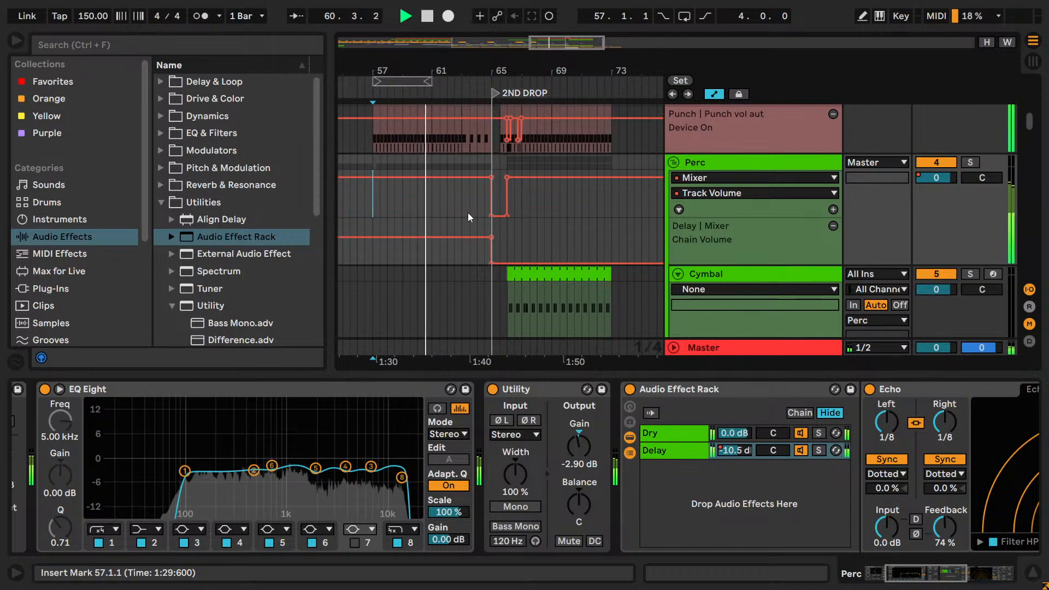
pyautogui.scroll(-5, 539, 210)
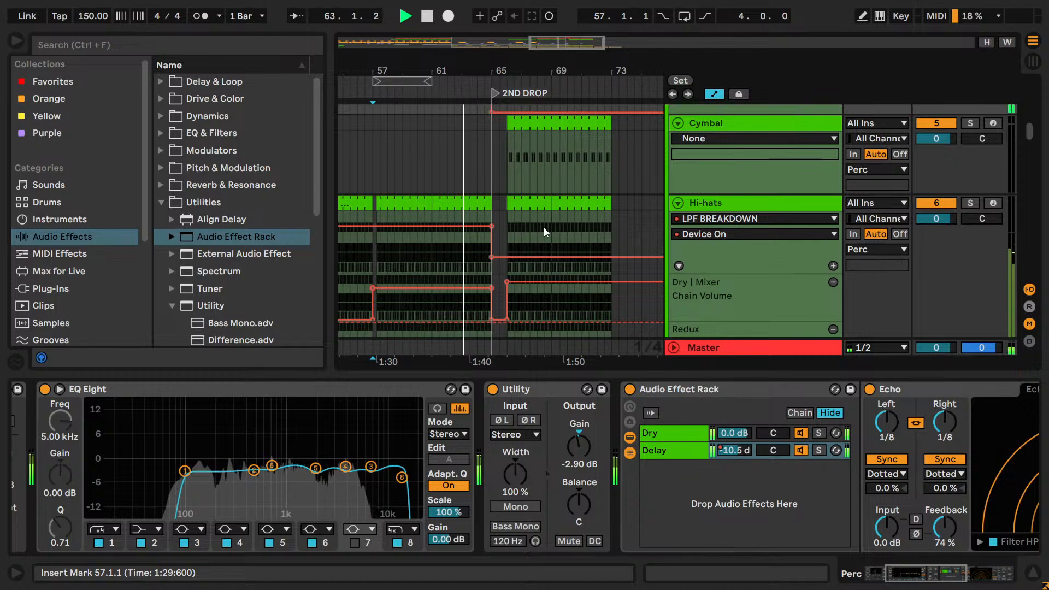
pyautogui.scroll(1, 544, 228)
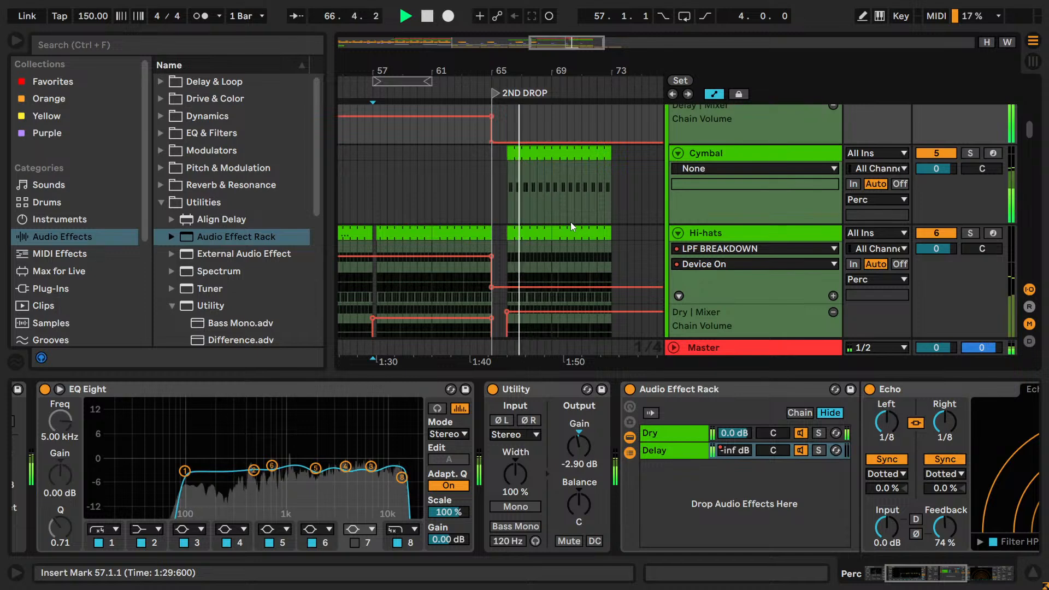
# - Add a Utility after the Bandpass on the Kick track, set its gain to 2.00 dB and save the project
pyautogui.scroll(3, 572, 211)
pyautogui.scroll(3, 572, 211)
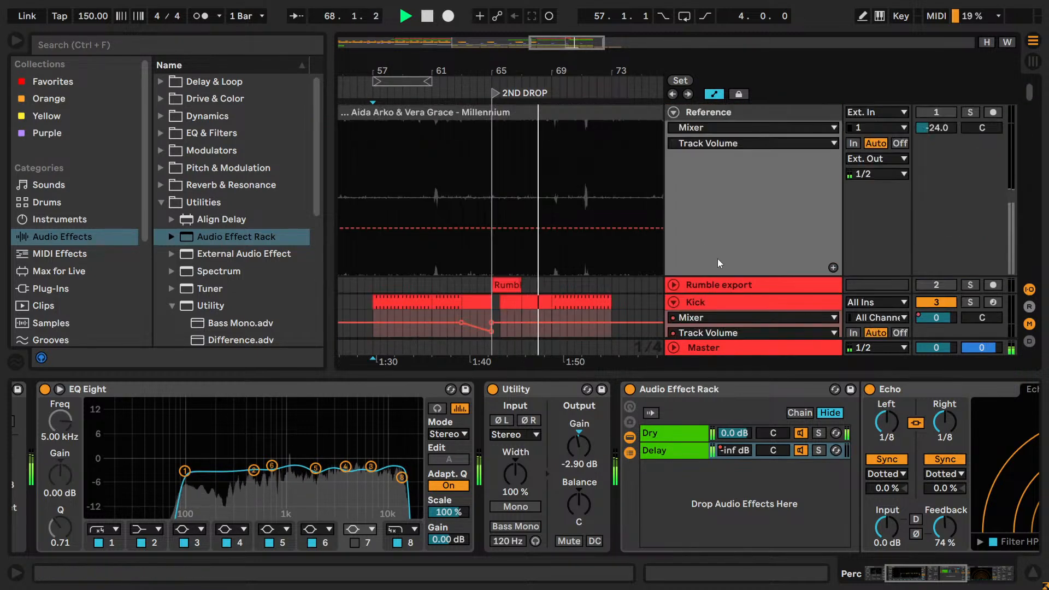
pyautogui.click(746, 300)
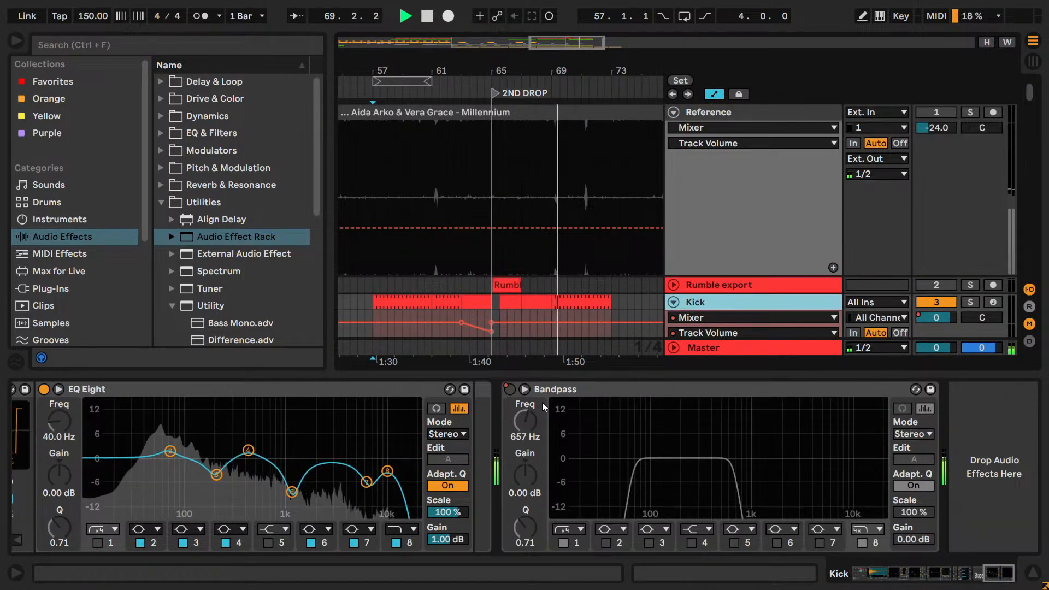
pyautogui.scroll(-2, 369, 204)
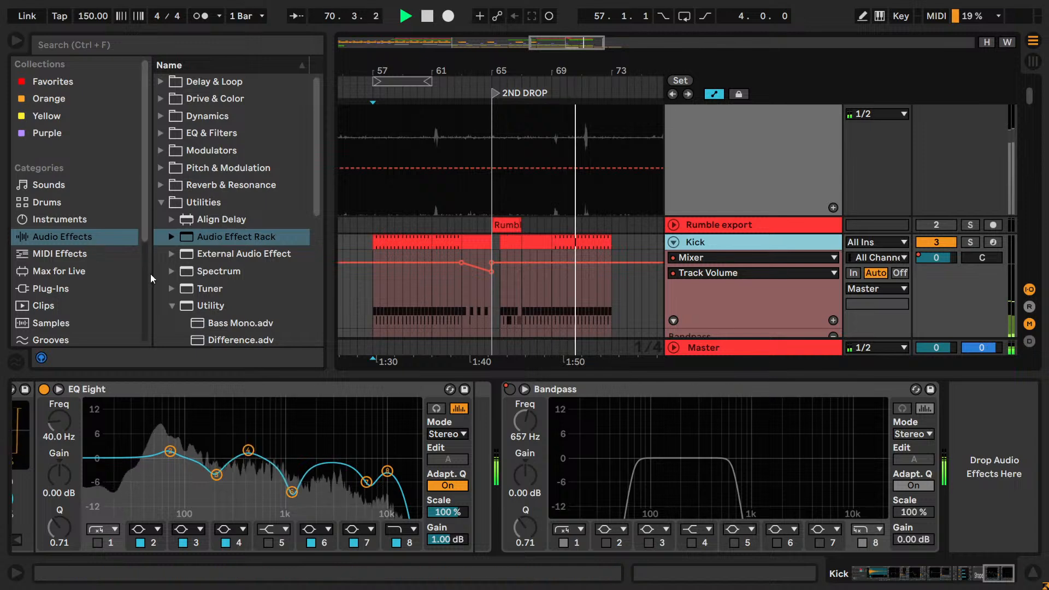
pyautogui.moveTo(210, 306); pyautogui.dragTo(979, 445)
pyautogui.click(999, 445)
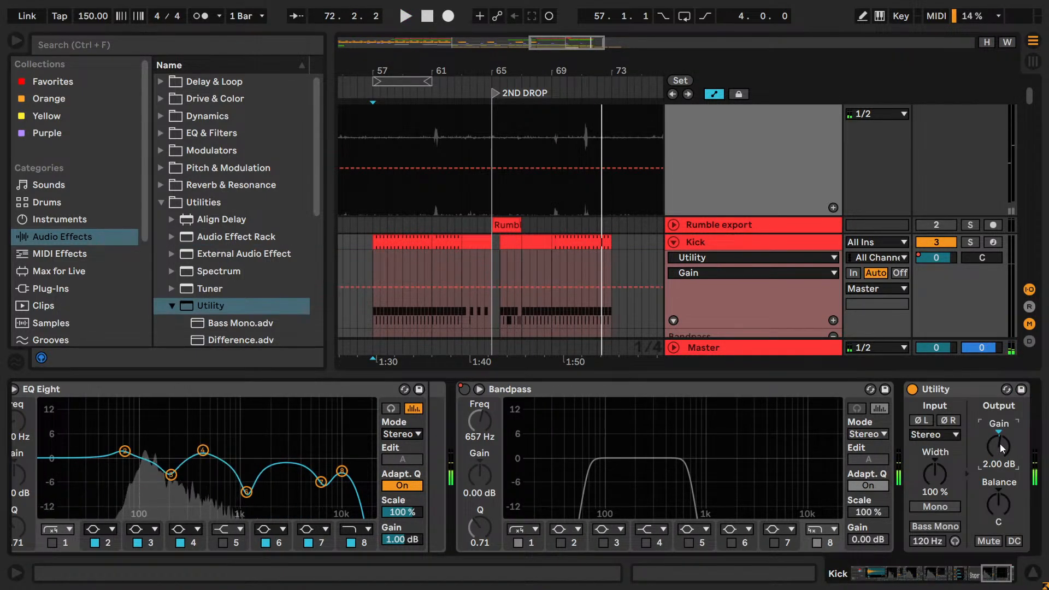
pyautogui.hotkey('ctrl', 's')
# - Select the Kick clips from bar 69 to bar 73 in the 2nd drop and loop that section
pyautogui.moveTo(551, 48); pyautogui.dragTo(492, 27)
pyautogui.scroll(-3, 404, 218)
pyautogui.scroll(-5, 437, 219)
pyautogui.scroll(2, 474, 215)
pyautogui.scroll(-2, 465, 241)
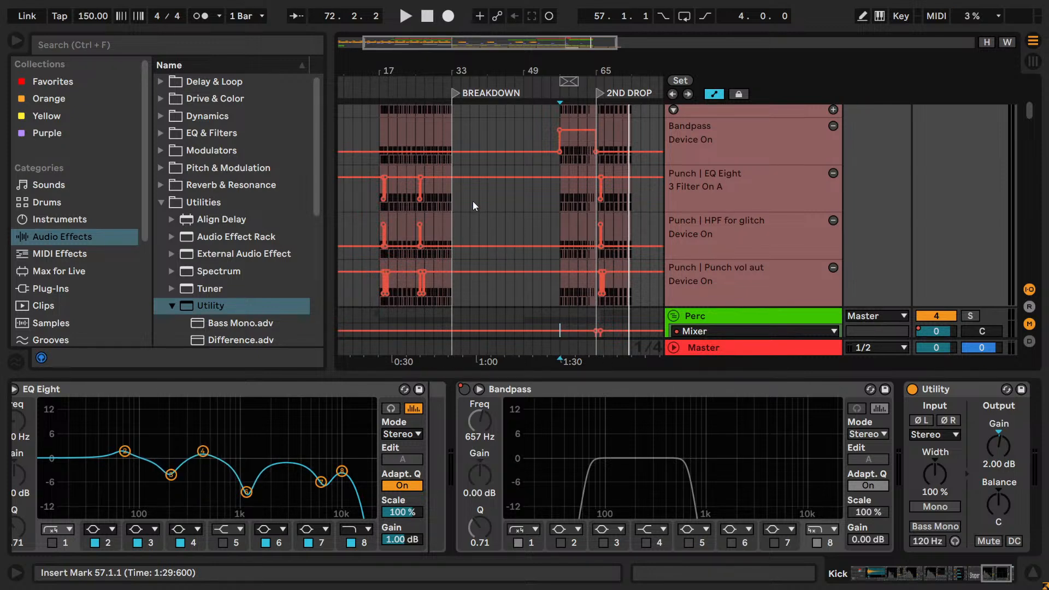
pyautogui.scroll(3, 474, 204)
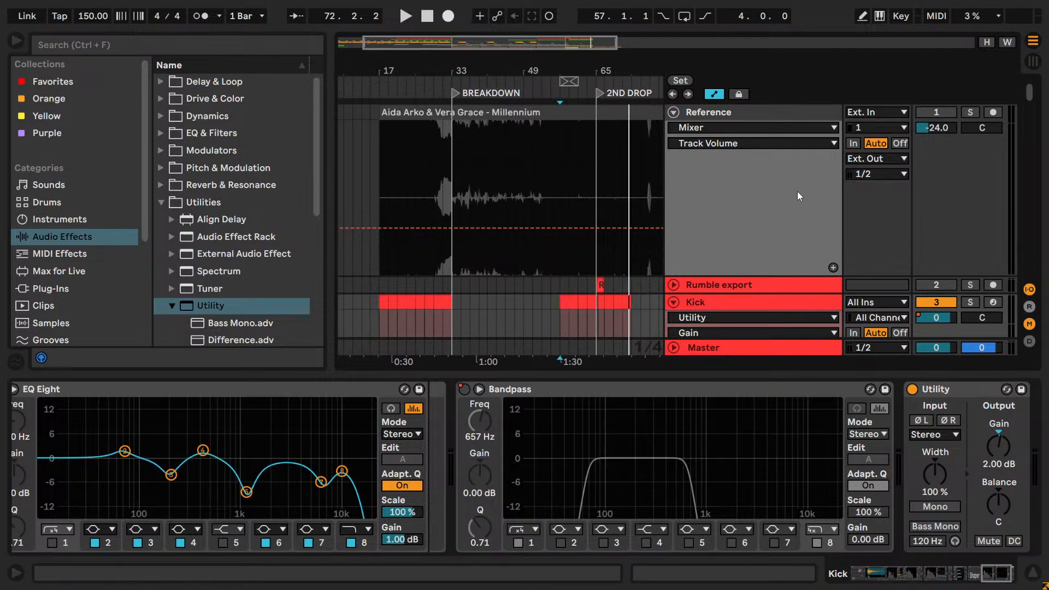
pyautogui.moveTo(545, 46); pyautogui.dragTo(608, 306)
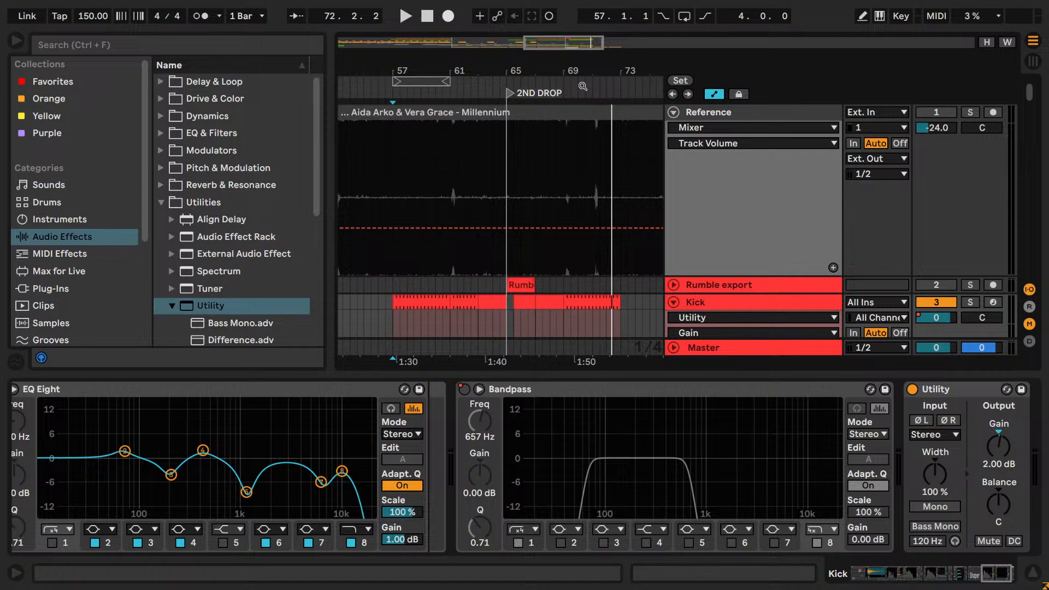
pyautogui.click(608, 307)
pyautogui.hotkey('ctrl', 'l')
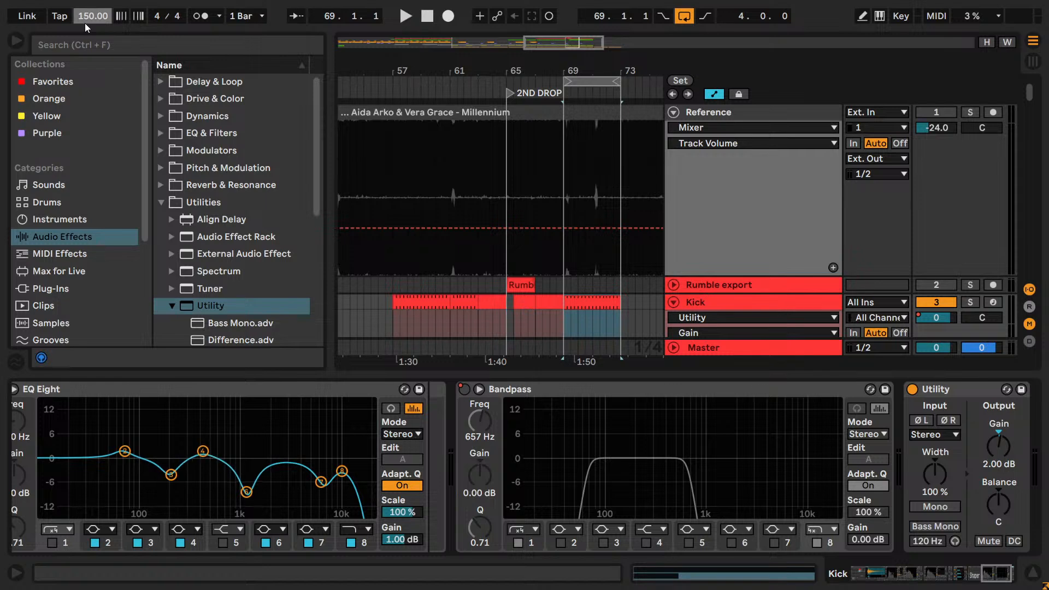
# - Play the loop and try project tempos of 155, 160, 150 and 145 BPM
pyautogui.press('space')
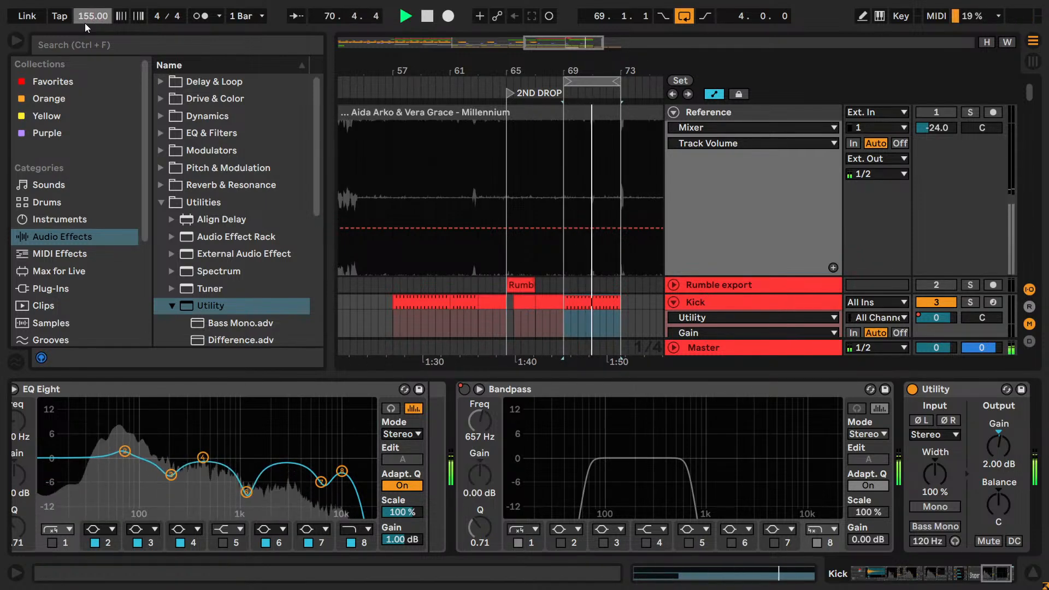
pyautogui.write('160')
pyautogui.press('Return')
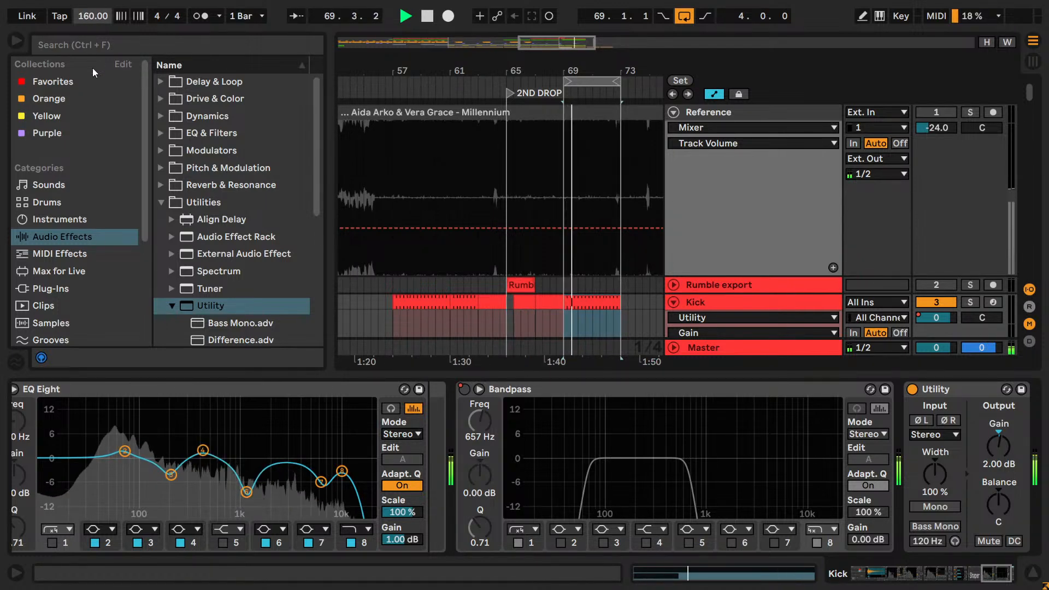
pyautogui.write('150')
pyautogui.press('Return')
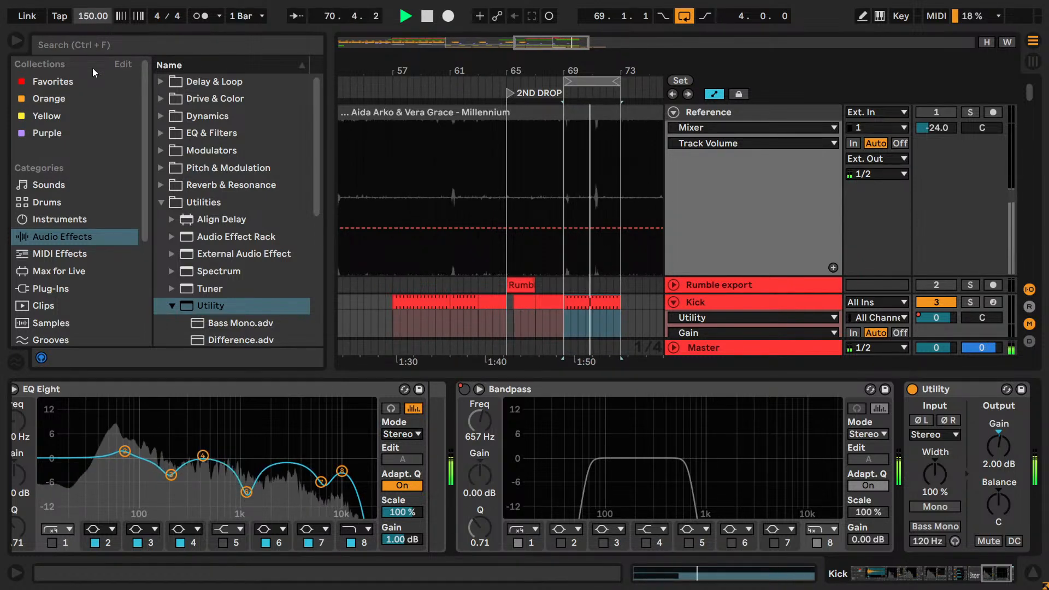
pyautogui.write('145')
pyautogui.press('Return')
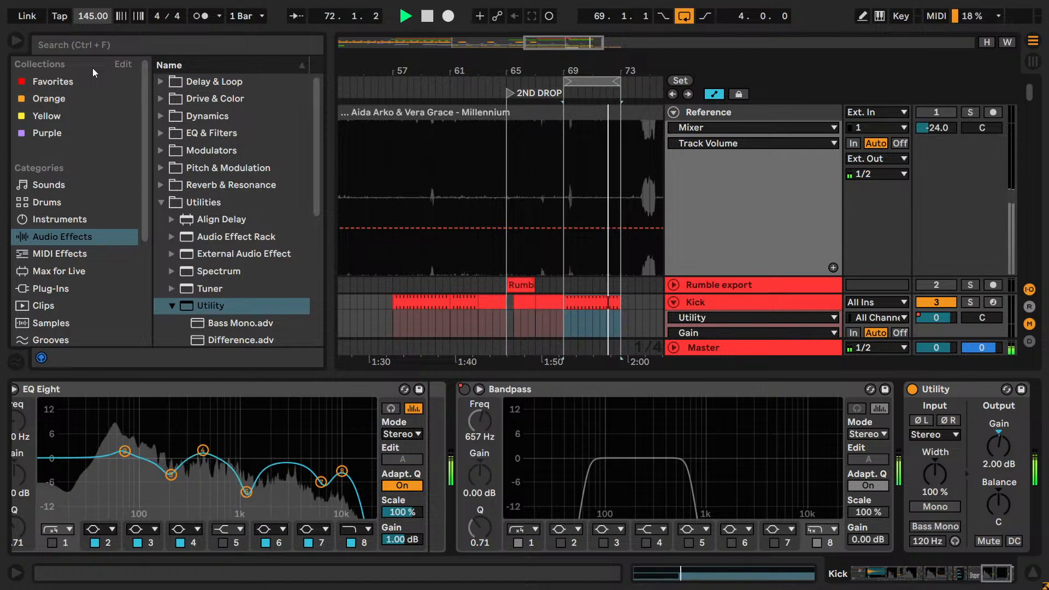
# - Compare tempos between 147 and 149 BPM, settle the project tempo on 148 BPM and save
pyautogui.write('148')
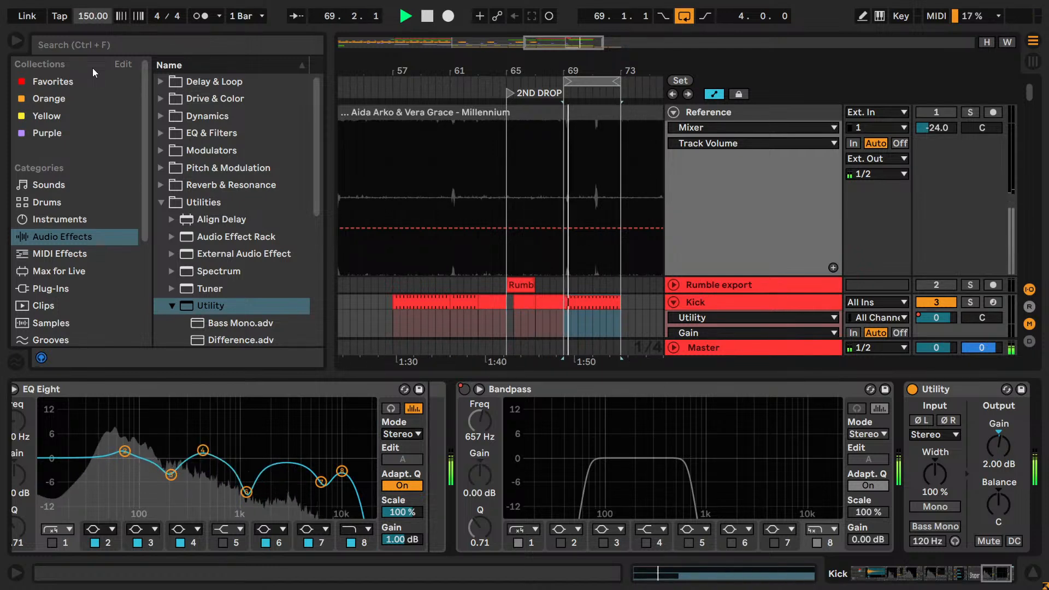
pyautogui.press('Return')
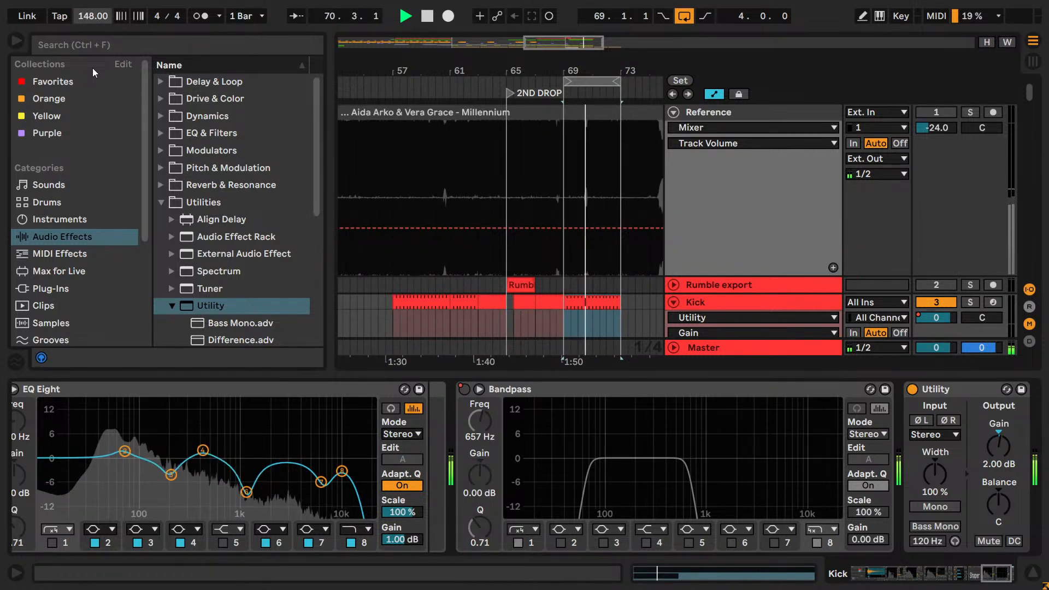
pyautogui.press('Down')
pyautogui.press('Up')
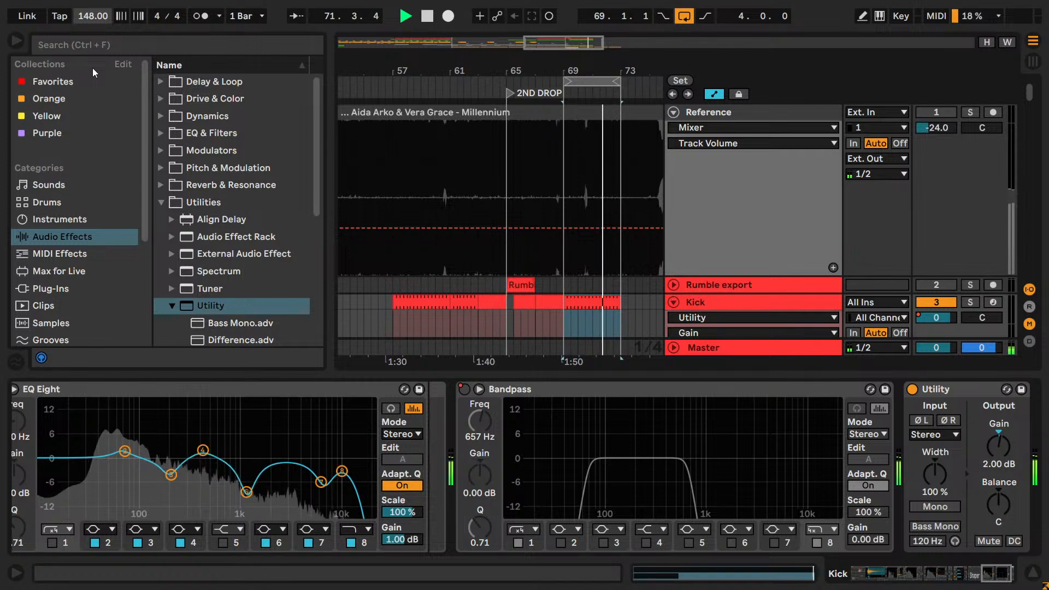
pyautogui.press('Up')
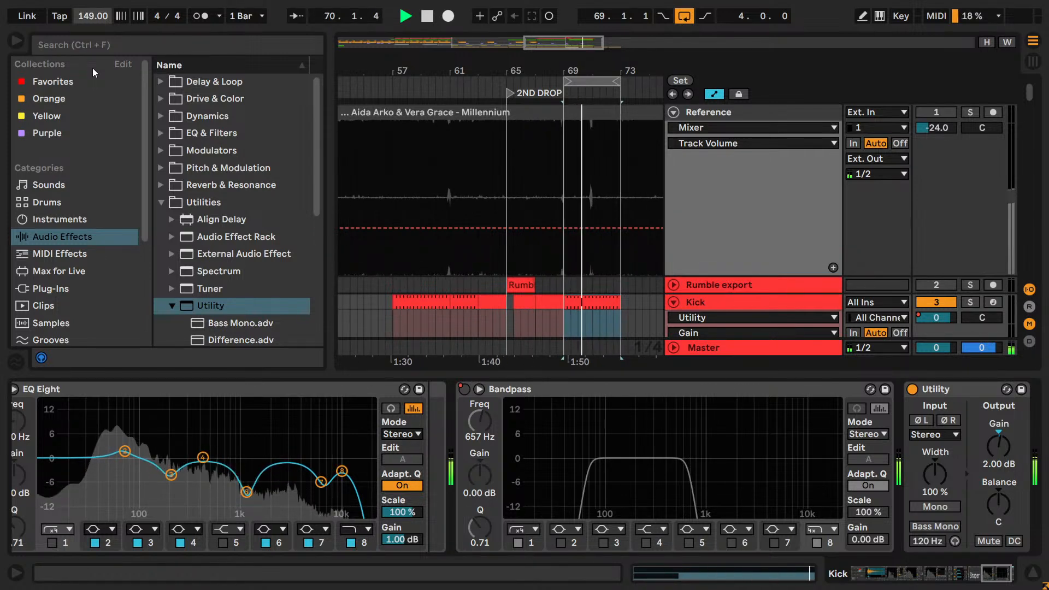
pyautogui.press('Down')
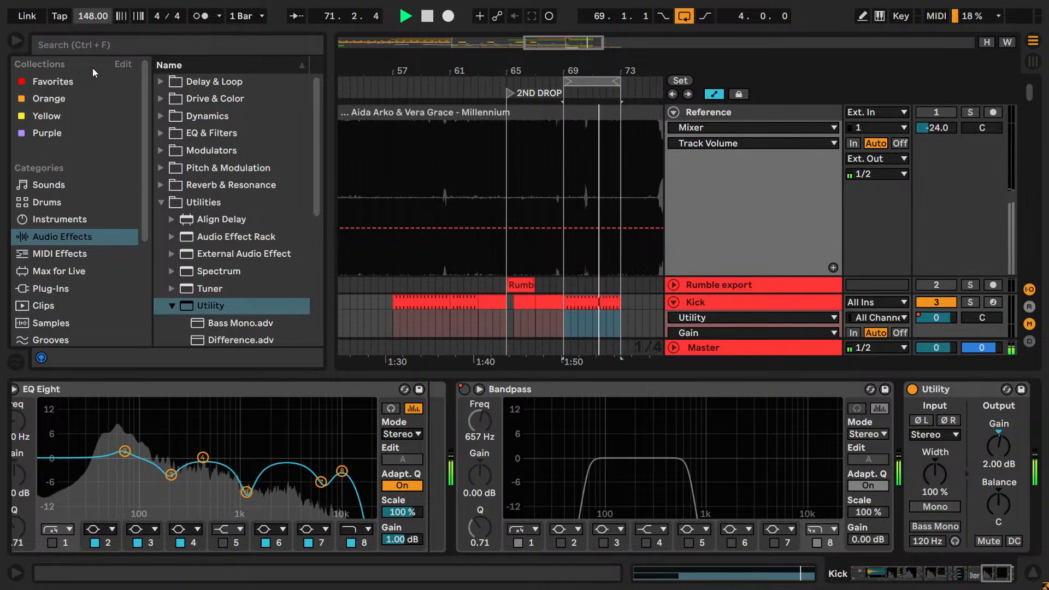
pyautogui.press('Down')
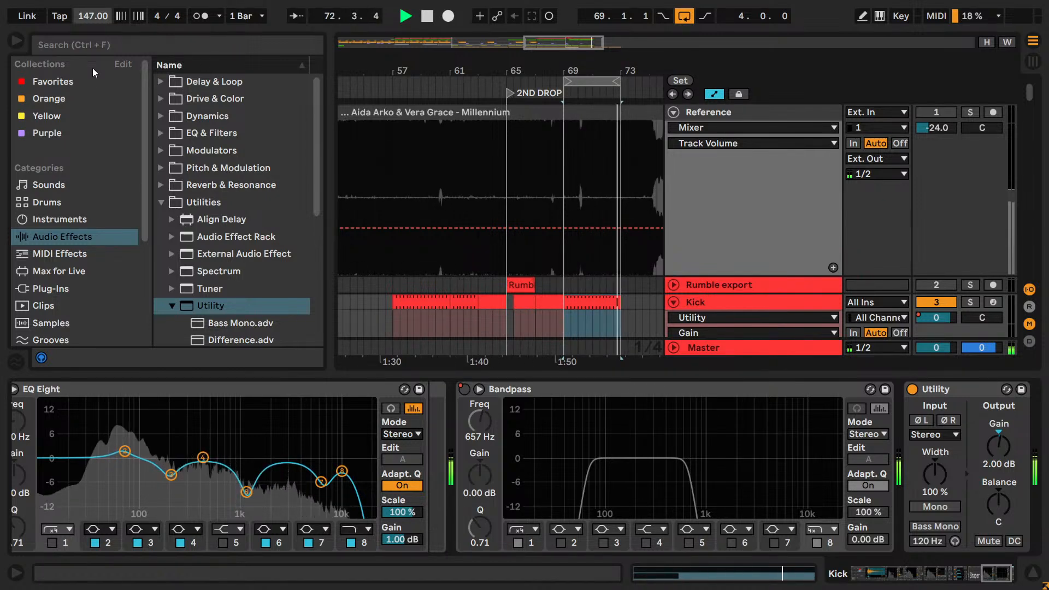
pyautogui.press('Up')
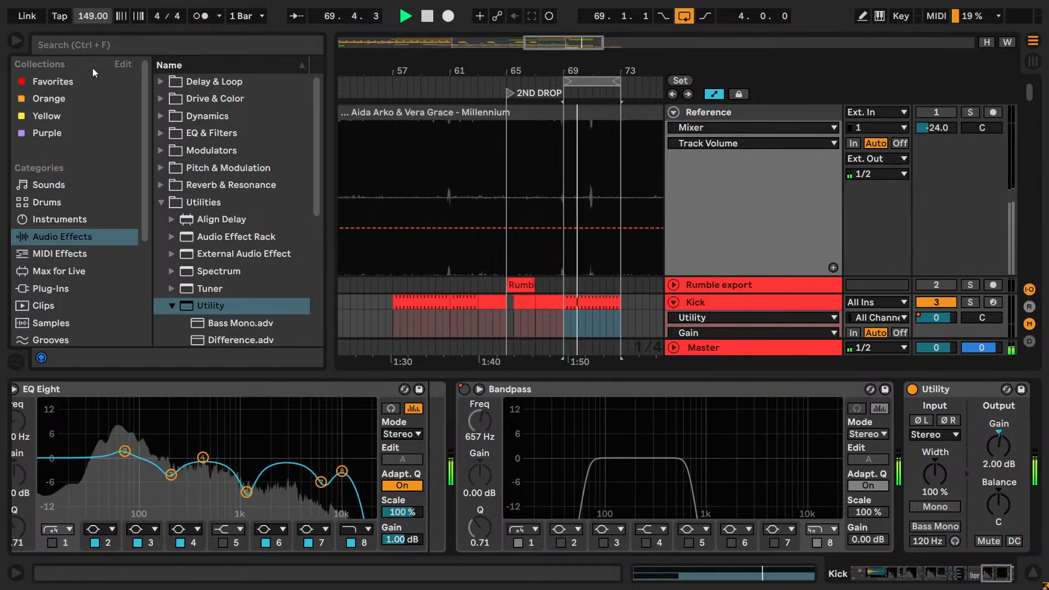
pyautogui.press('space')
pyautogui.hotkey('ctrl', 's')
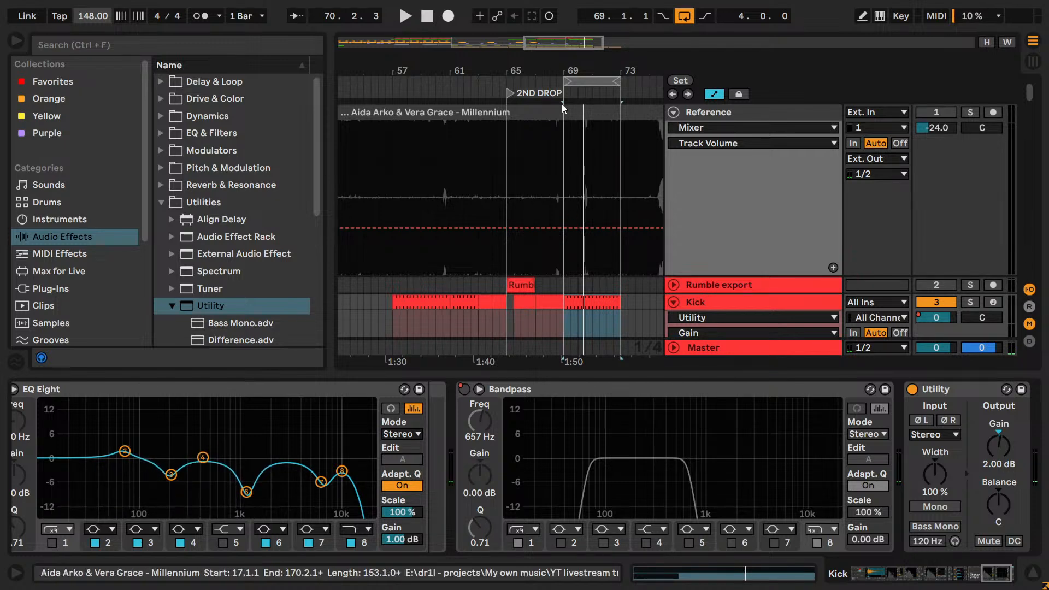
# - Locate the pad clips in the intro and select the Pad delay export clip in bar 7
pyautogui.moveTo(561, 43); pyautogui.dragTo(373, 46)
pyautogui.scroll(-3, 387, 202)
pyautogui.scroll(-5, 388, 198)
pyautogui.scroll(6, 389, 198)
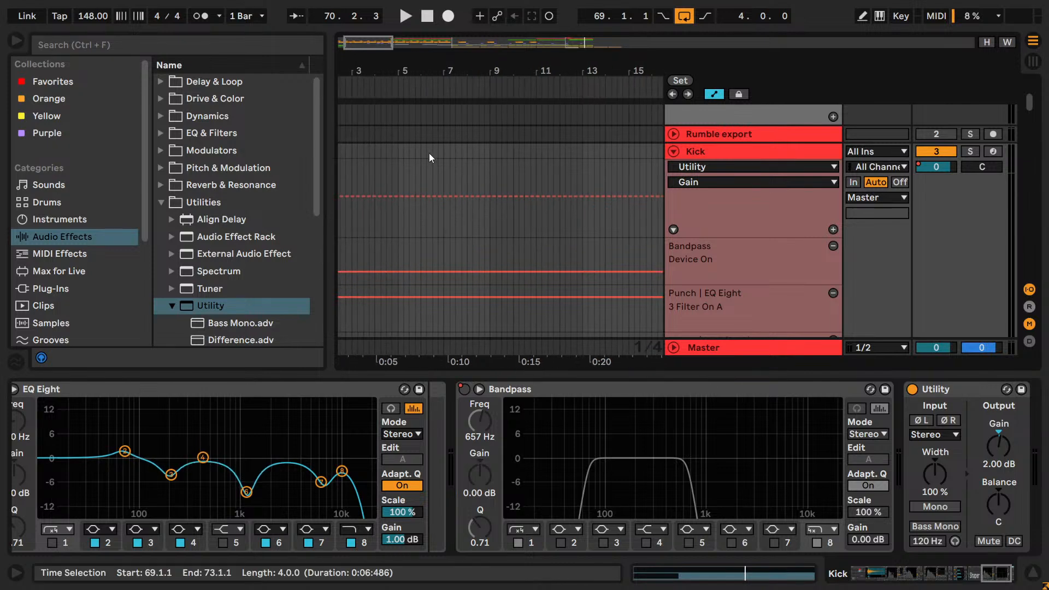
pyautogui.scroll(3, 430, 154)
pyautogui.scroll(-8, 444, 195)
pyautogui.scroll(-6, 444, 196)
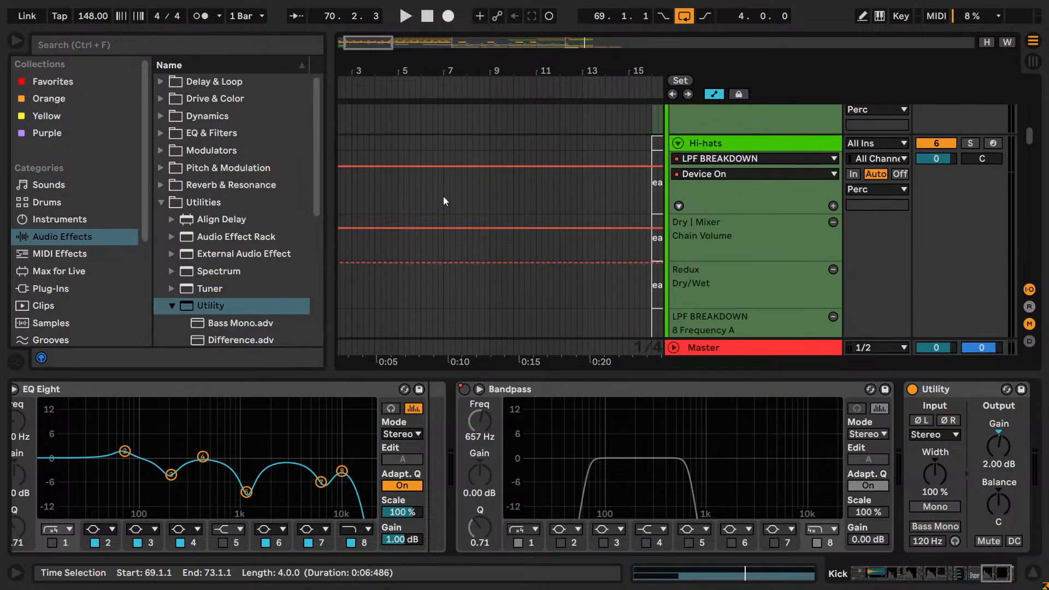
pyautogui.moveTo(412, 88); pyautogui.dragTo(414, 140)
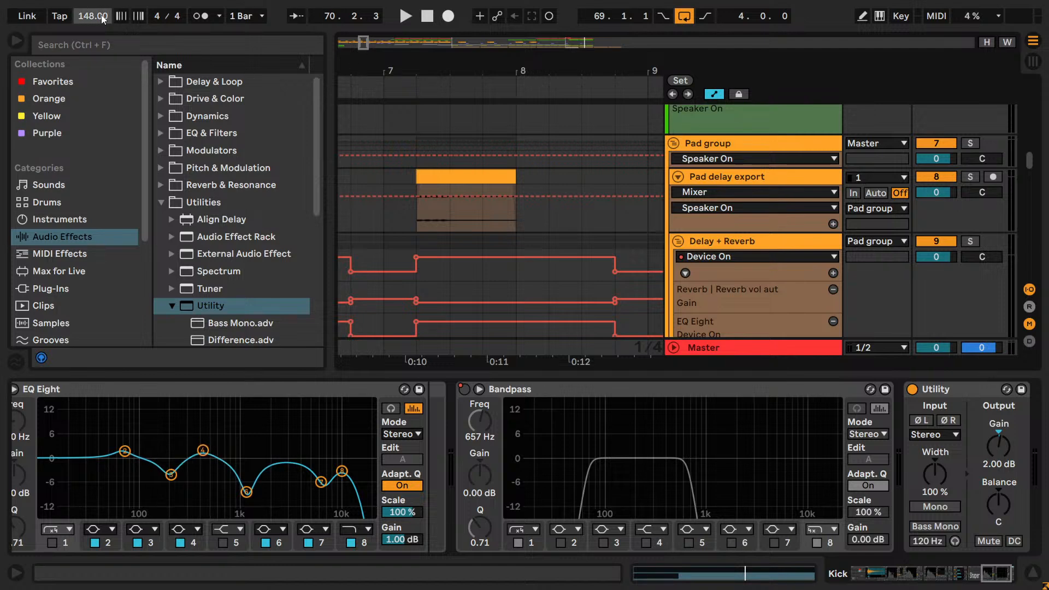
pyautogui.click(433, 182)
pyautogui.scroll(-2, 433, 182)
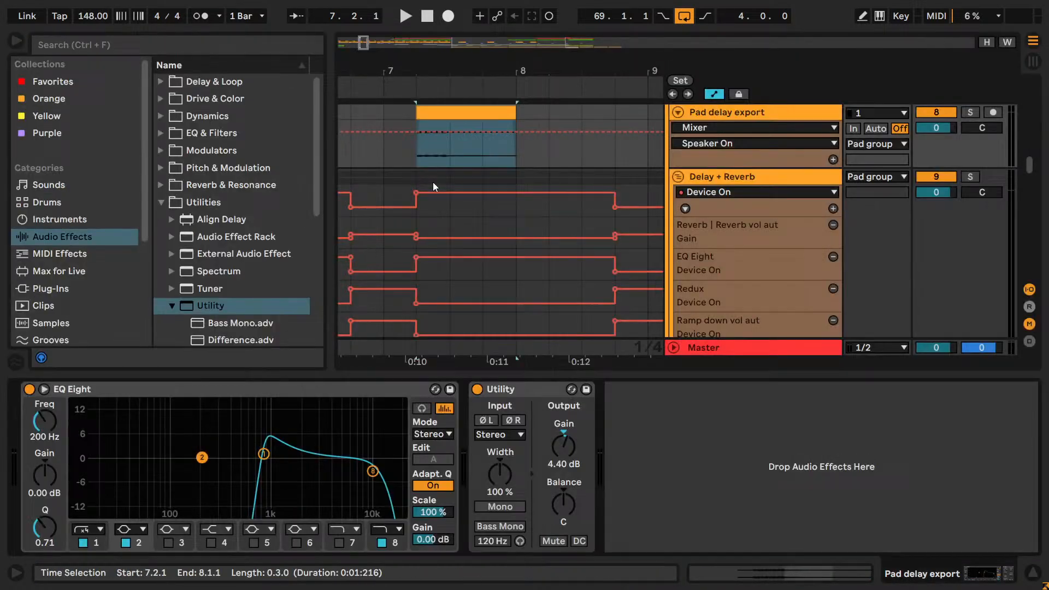
# - Play the selected Pad delay export clip, solo its track and listen to it again
pyautogui.press('space')
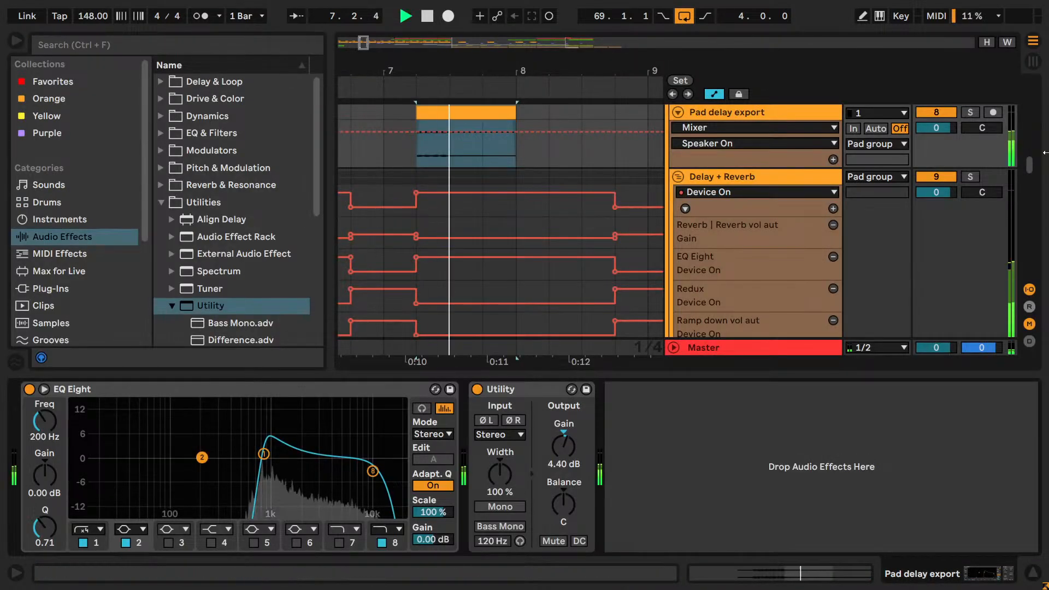
pyautogui.press('space')
pyautogui.click(971, 115)
pyautogui.press('space')
pyautogui.press('space')
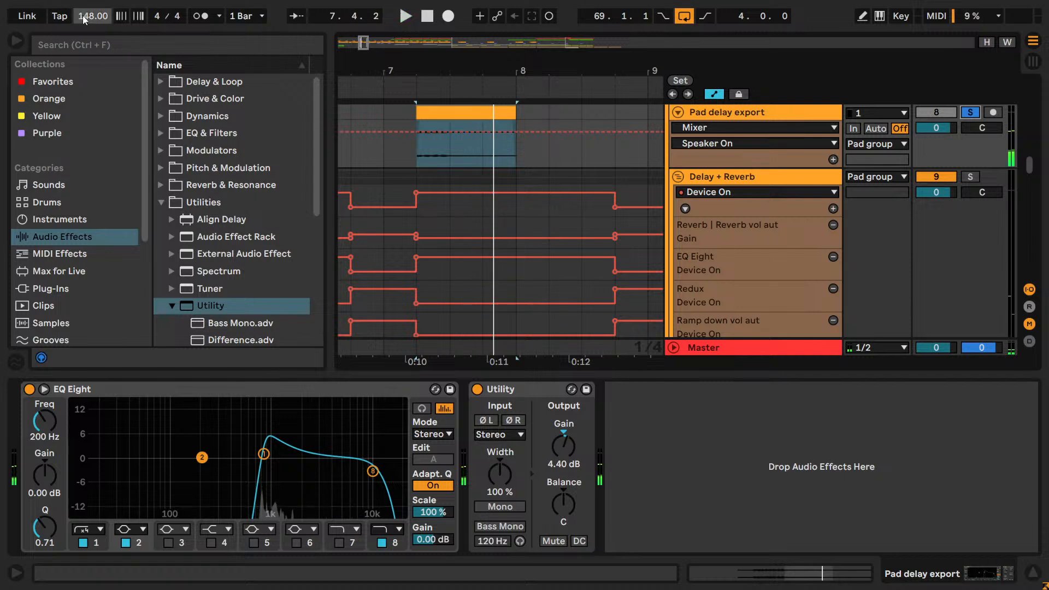
# - Try a tempo change on the soloed pad clip, undo it, replay the clip and unsolo the track
pyautogui.moveTo(84, 20); pyautogui.dragTo(85, 16)
pyautogui.press('space')
pyautogui.press('space')
pyautogui.hotkey('ctrl', 'z')
pyautogui.press('space')
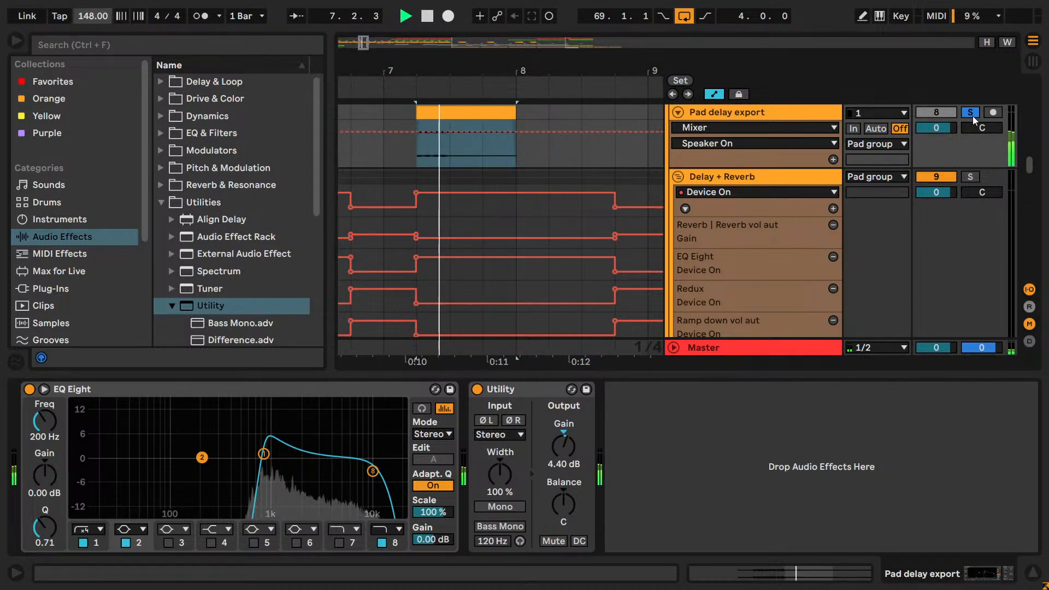
pyautogui.press('space')
pyautogui.click(978, 114)
# - Save the project and set the arrangement's fixed grid to 4 Bars
pyautogui.moveTo(371, 46); pyautogui.dragTo(513, 42)
pyautogui.scroll(3, 504, 153)
pyautogui.hotkey('ctrl', 's')
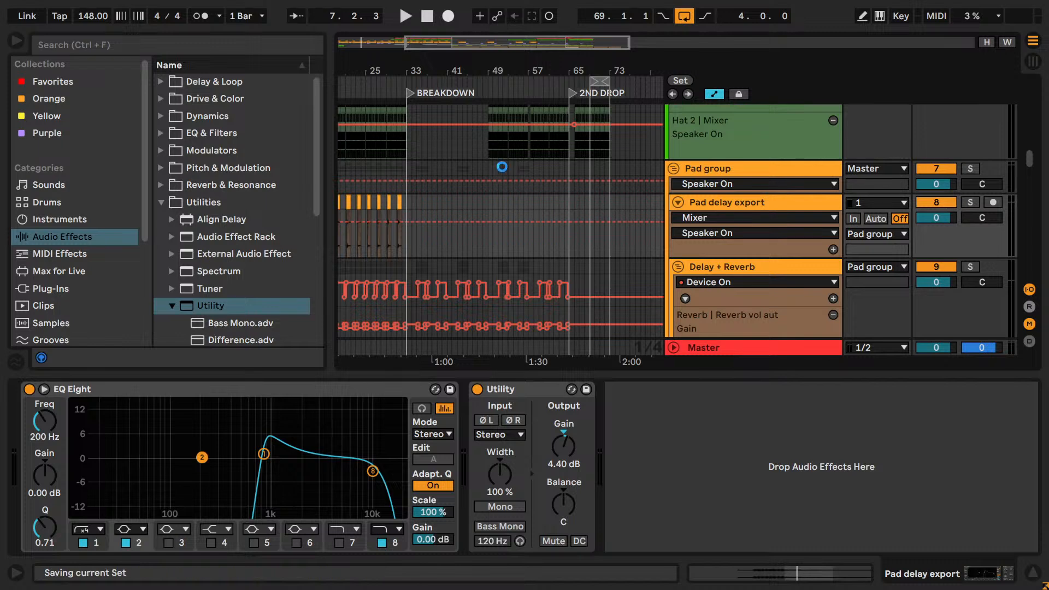
pyautogui.scroll(3, 497, 237)
pyautogui.rightClick(459, 220)
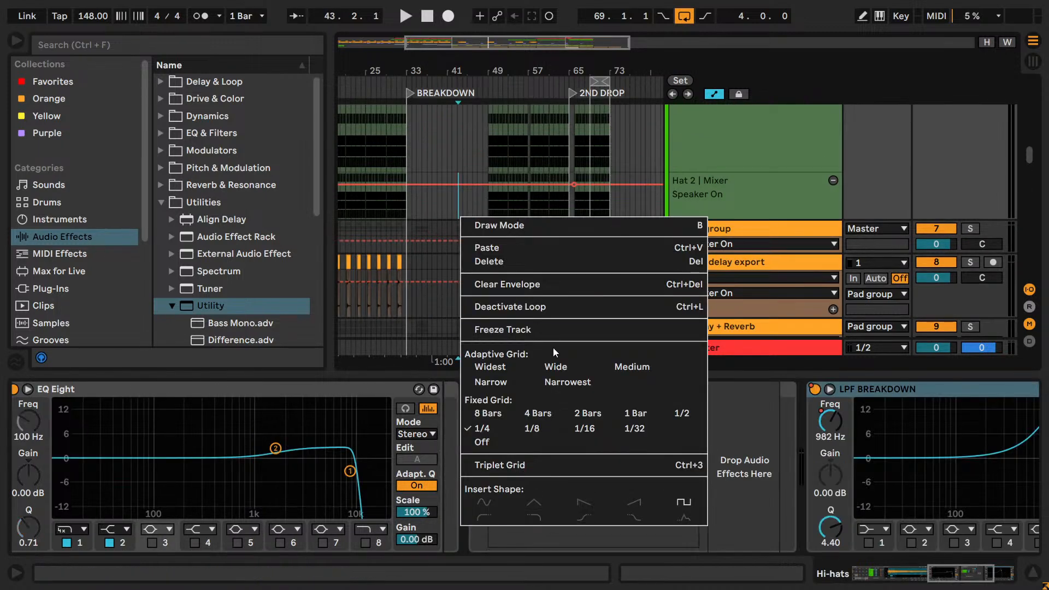
pyautogui.click(591, 414)
pyautogui.rightClick(434, 201)
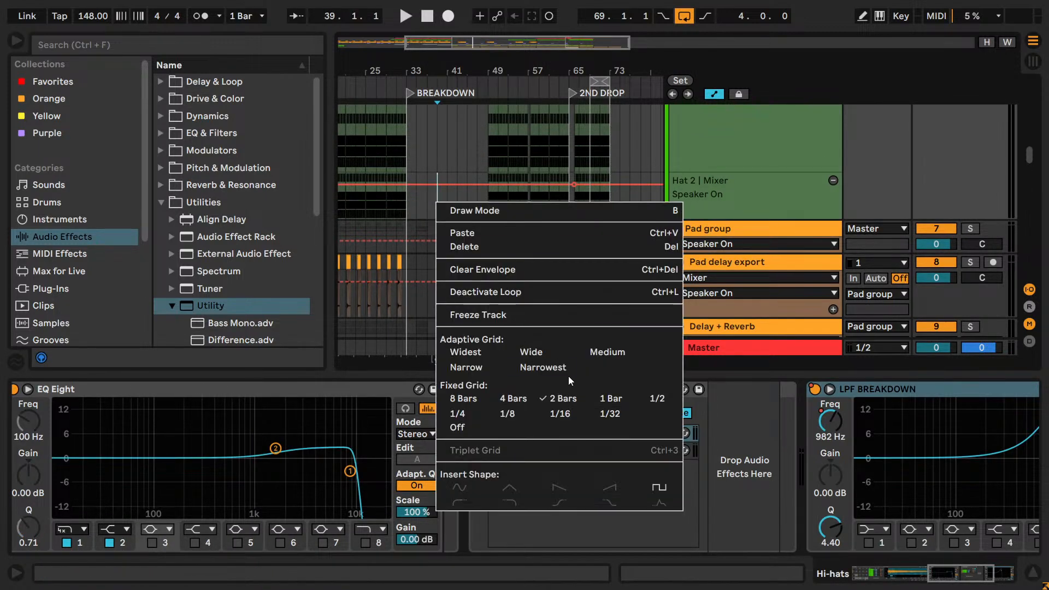
pyautogui.click(512, 401)
# - Examine the Hi-hats automation and pad tracks around the breakdown, with the playback start placed at bar 25
pyautogui.scroll(4, 432, 142)
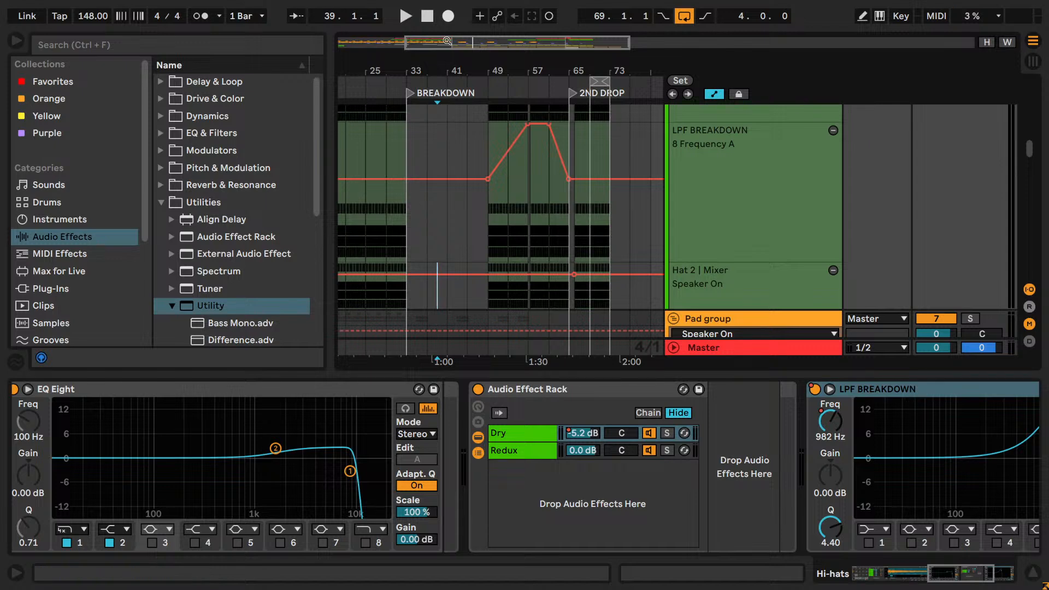
pyautogui.scroll(-3, 440, 116)
pyautogui.scroll(3, 440, 149)
pyautogui.scroll(3, 448, 172)
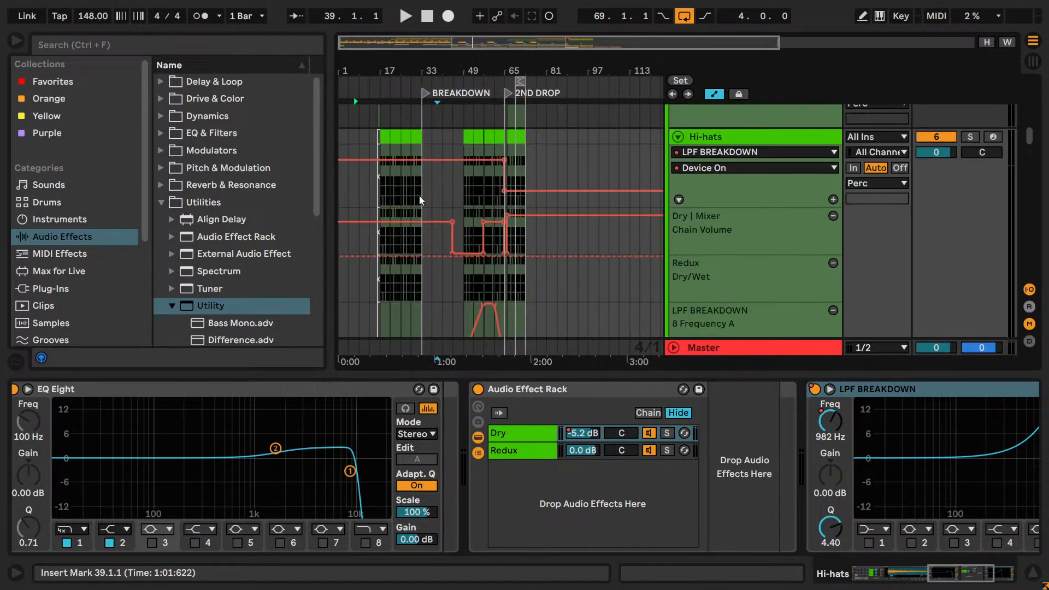
pyautogui.click(402, 199)
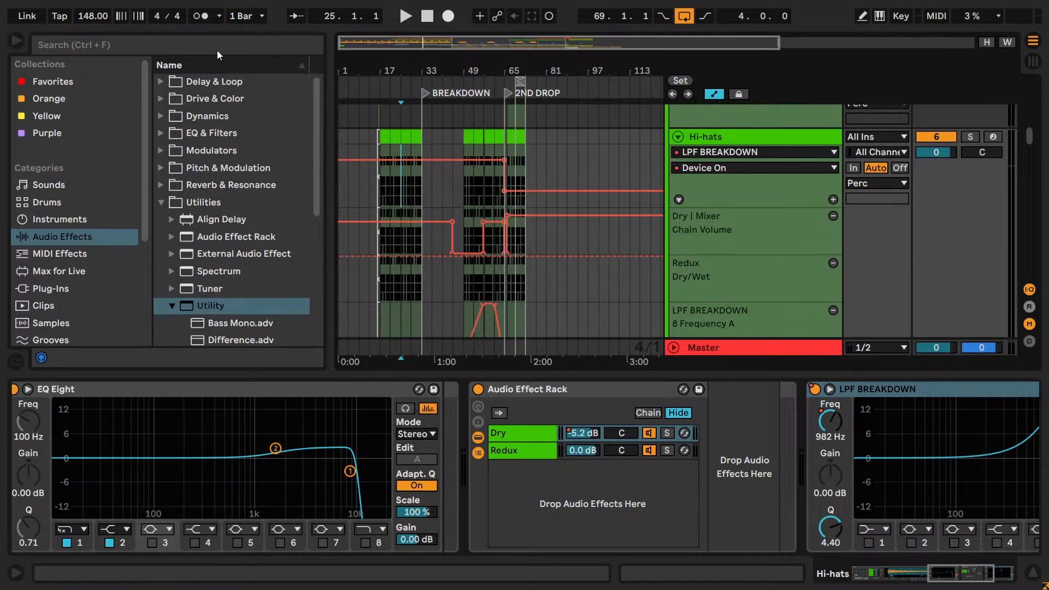
pyautogui.scroll(-5, 575, 185)
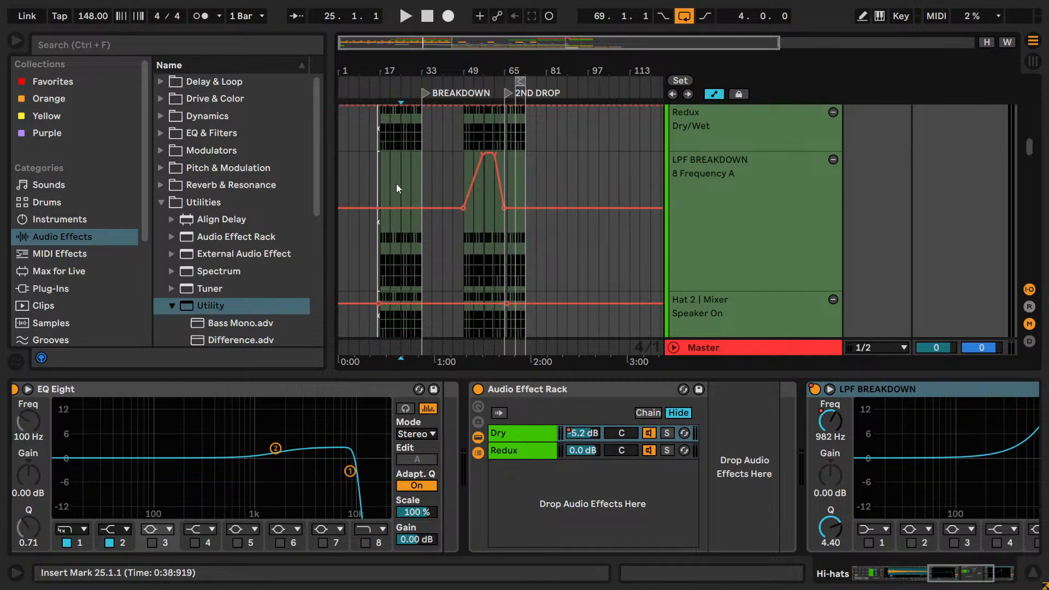
pyautogui.scroll(4, 395, 184)
pyautogui.scroll(-3, 423, 198)
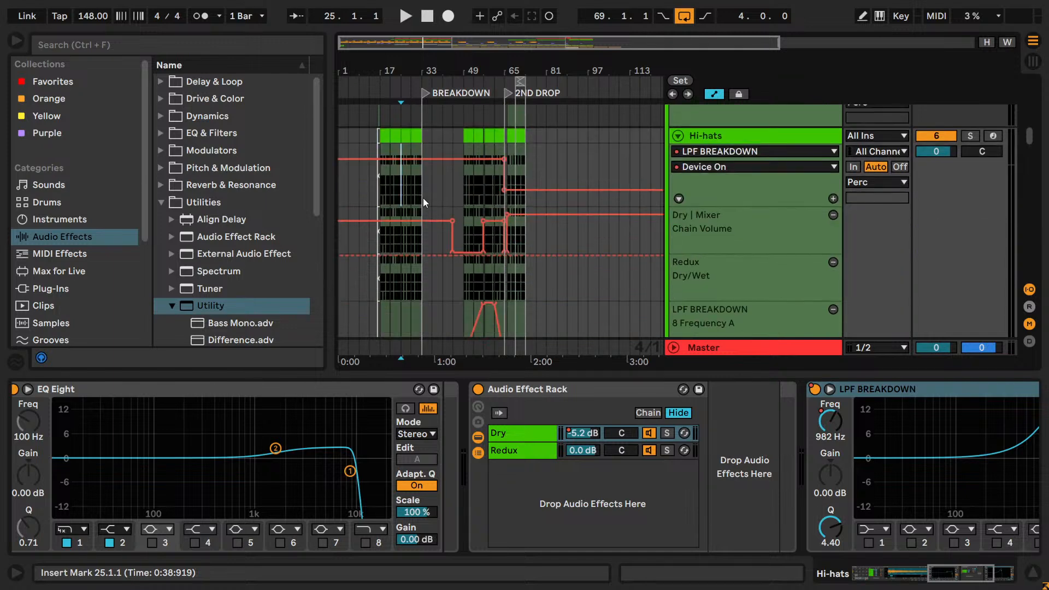
pyautogui.scroll(-3, 473, 199)
pyautogui.scroll(-5, 468, 201)
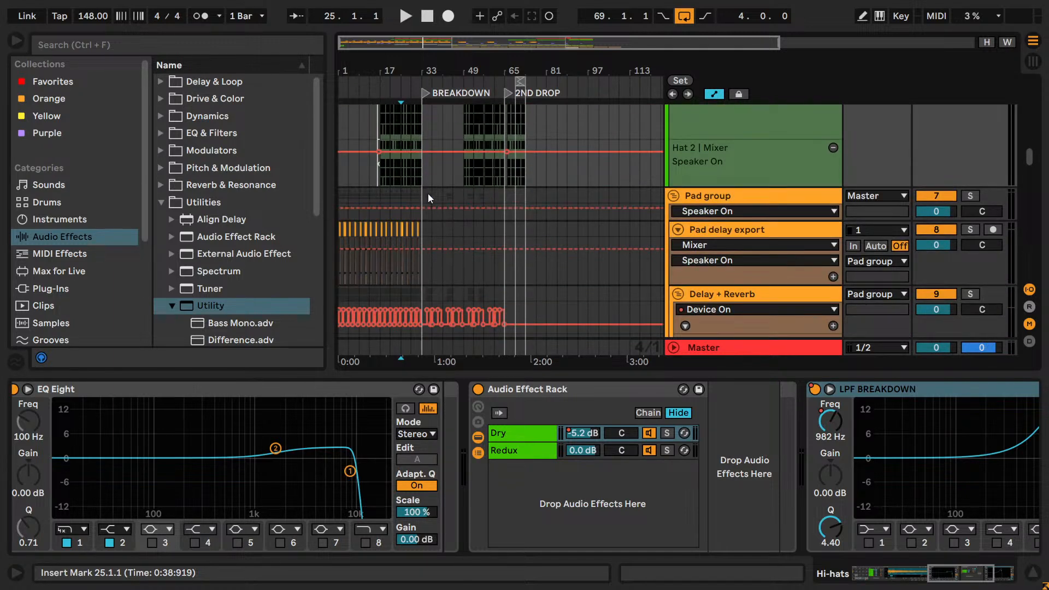
# - Play from bar 25 and check the Perc and Cymbal device chains, soloing the Perc group to listen
pyautogui.press('space')
pyautogui.scroll(3, 421, 195)
pyautogui.press('space')
pyautogui.scroll(5, 416, 203)
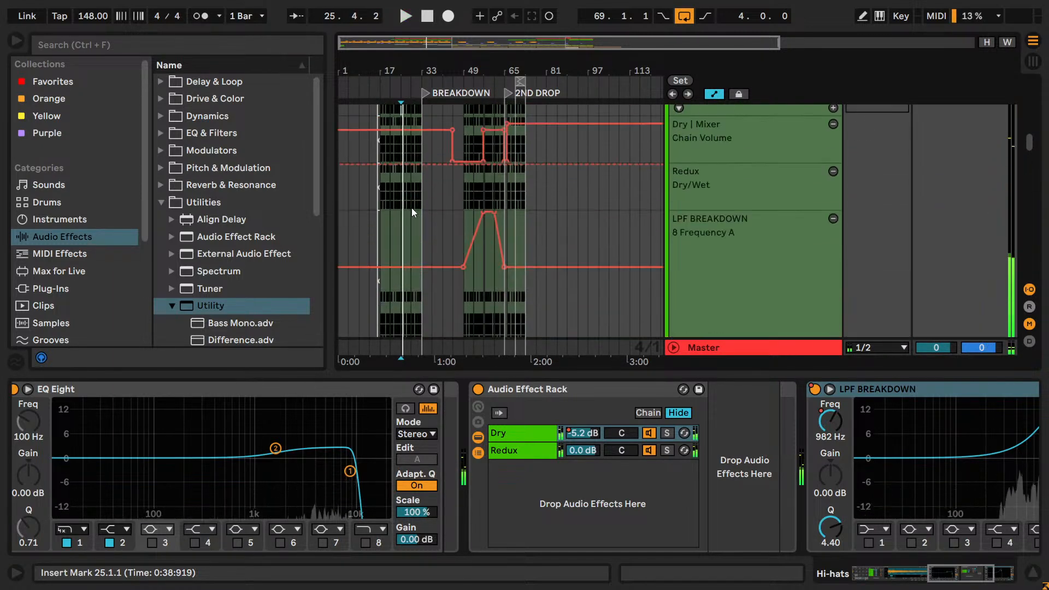
pyautogui.scroll(4, 523, 214)
pyautogui.scroll(3, 733, 187)
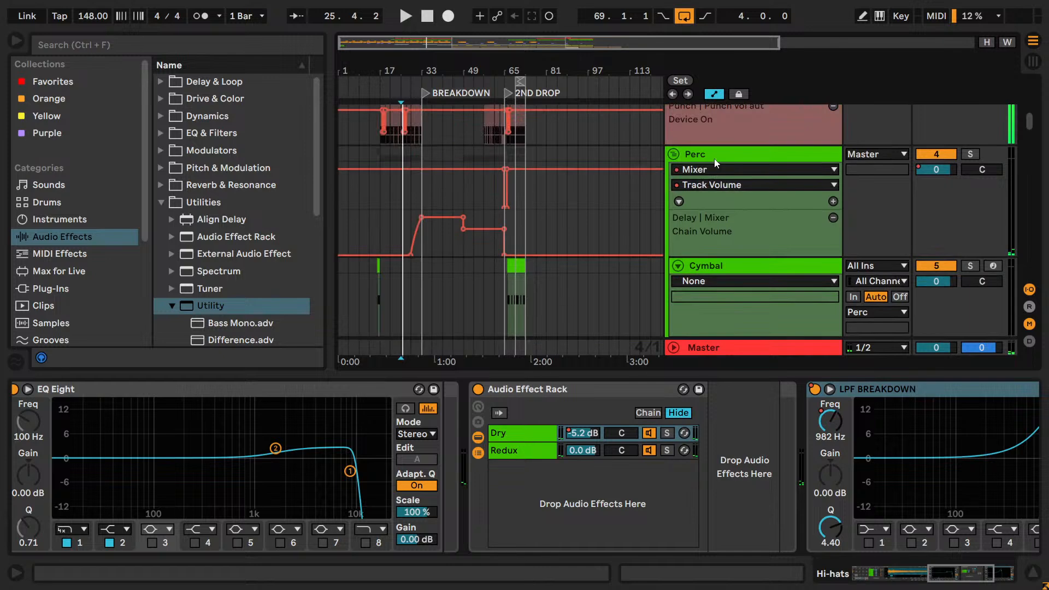
pyautogui.click(717, 156)
pyautogui.moveTo(945, 577); pyautogui.dragTo(1045, 586)
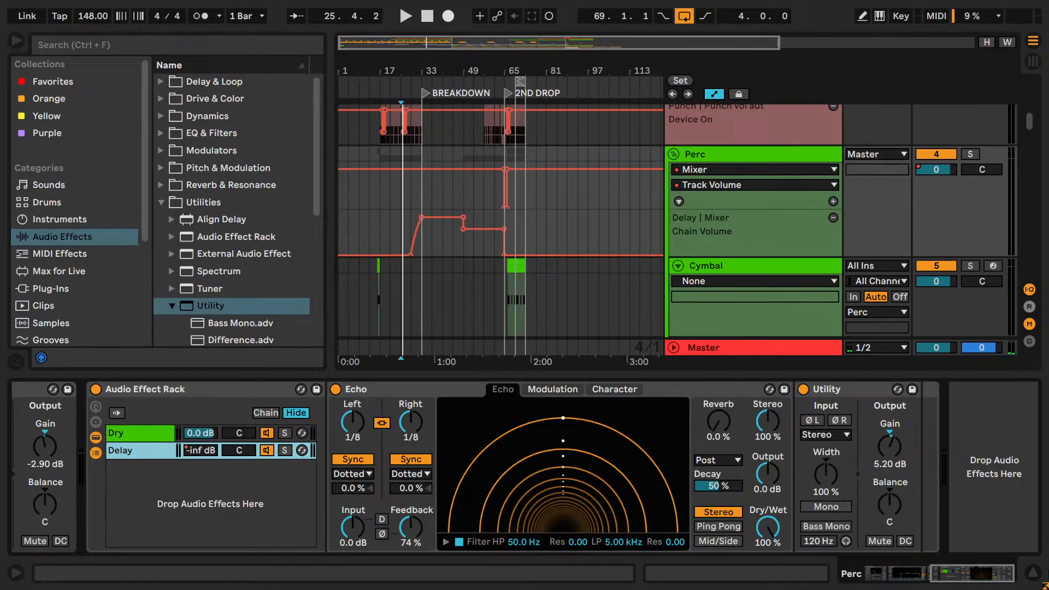
pyautogui.click(739, 266)
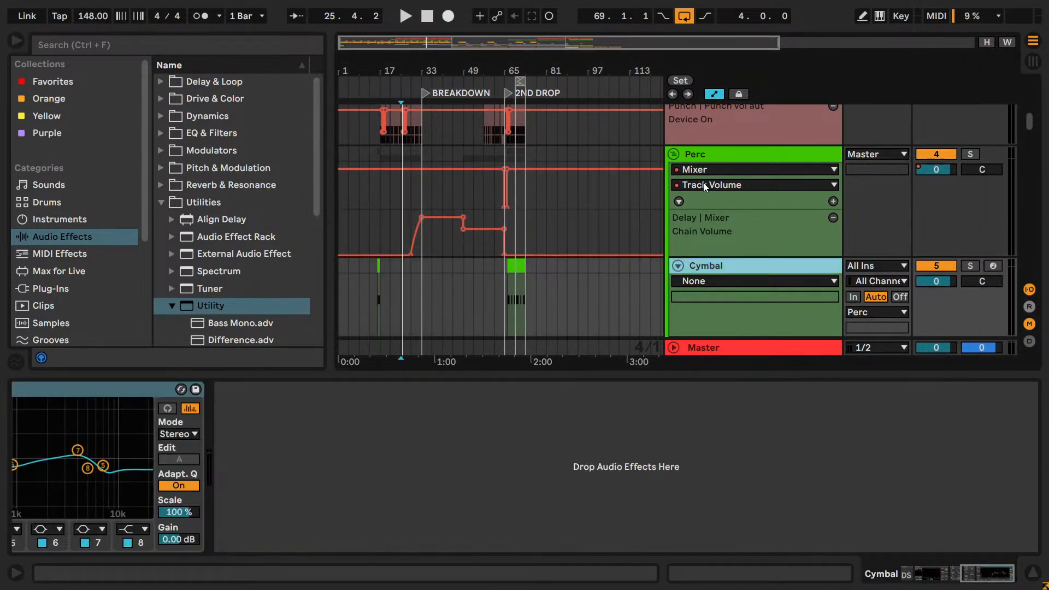
pyautogui.press('space')
pyautogui.click(974, 156)
pyautogui.scroll(-2, 775, 258)
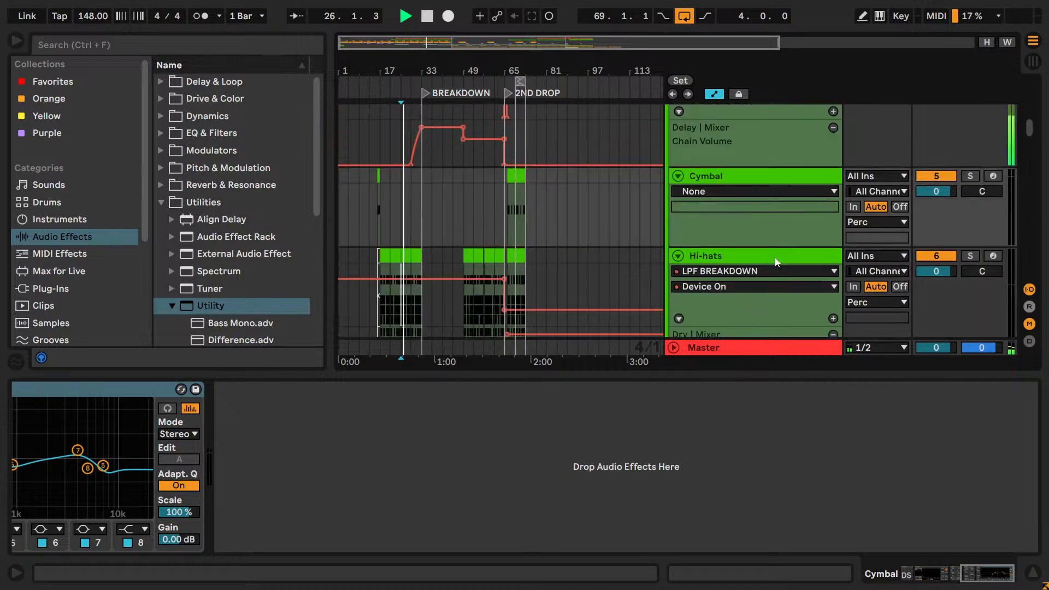
# - Show the Hi-hats' LPF BREAKDOWN Device On automation and draw it off from the start to about bar 45
pyautogui.click(766, 262)
pyautogui.moveTo(978, 575); pyautogui.dragTo(1020, 585)
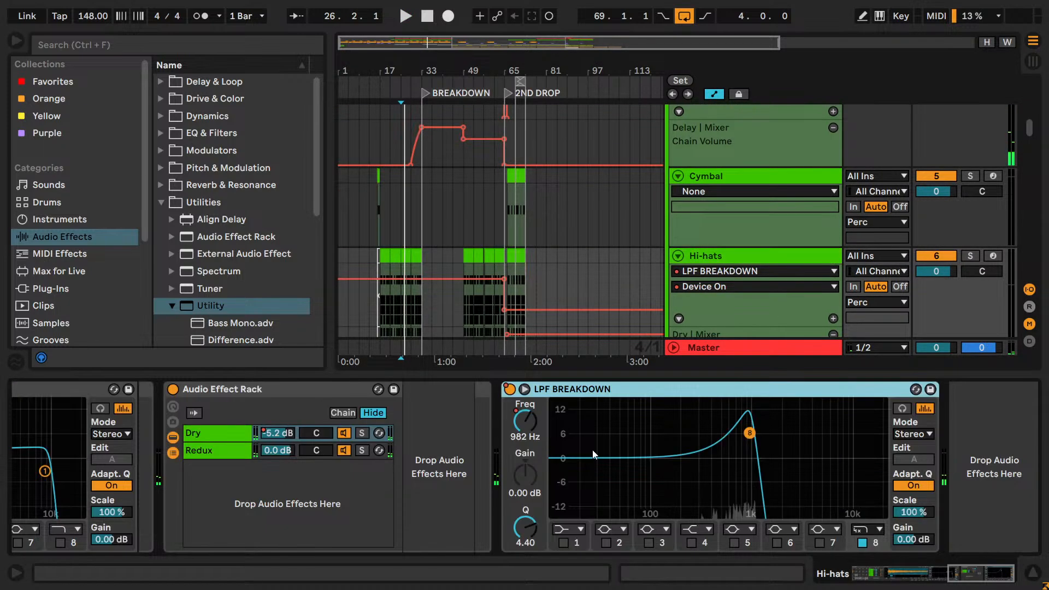
pyautogui.rightClick(507, 390)
pyautogui.click(542, 402)
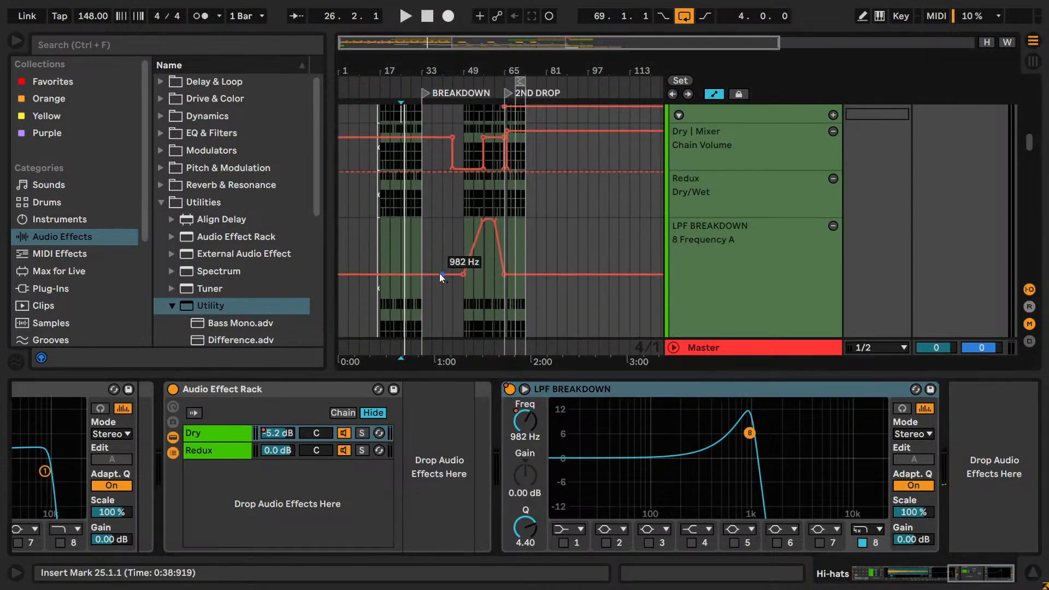
pyautogui.press('space')
pyautogui.scroll(3, 448, 273)
pyautogui.press('space')
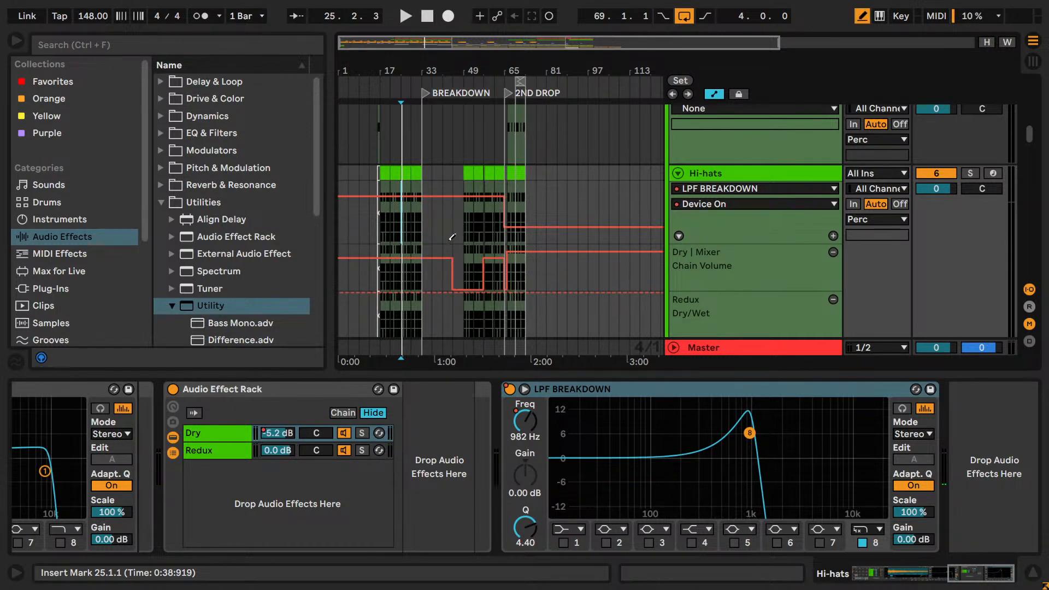
pyautogui.moveTo(452, 238); pyautogui.dragTo(375, 237)
pyautogui.press('b')
pyautogui.press('space')
pyautogui.click(369, 198)
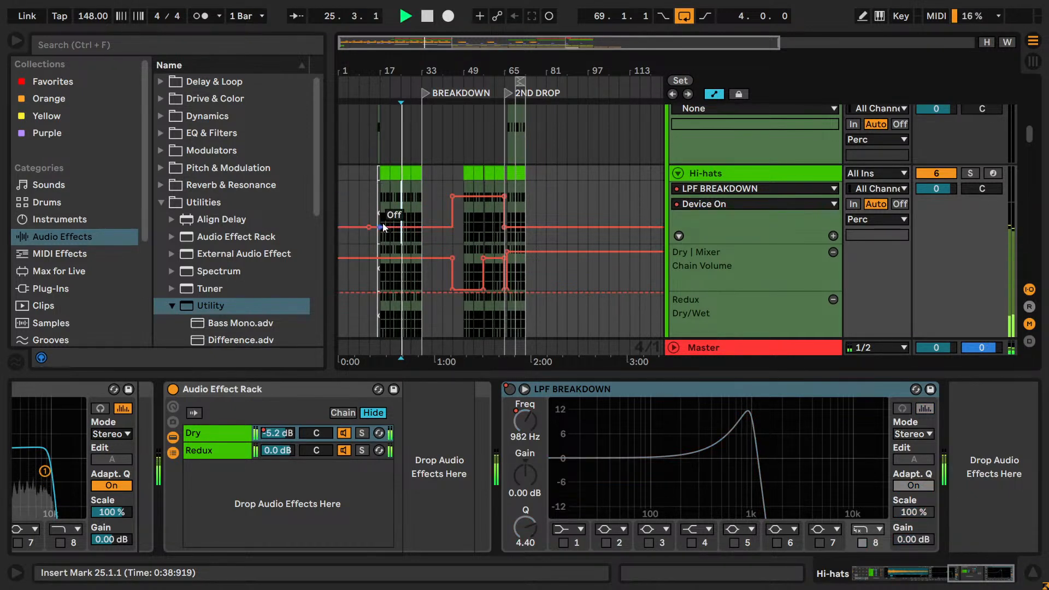
# - Play the first drop from the Hi-hats clip at bar 17 and save the project
pyautogui.click(387, 174)
pyautogui.press('space')
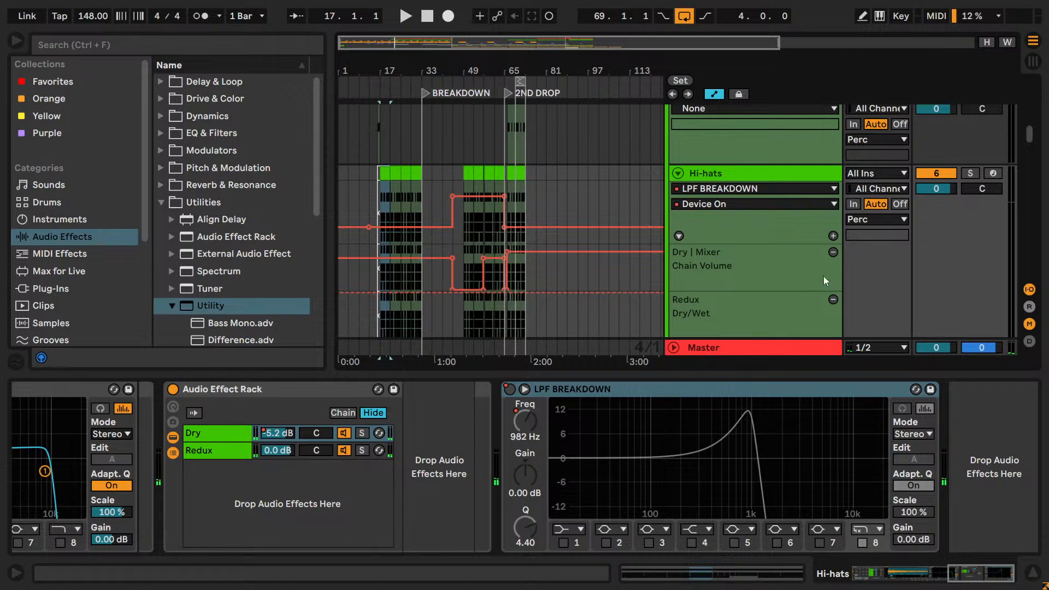
pyautogui.scroll(4, 824, 277)
pyautogui.press('space')
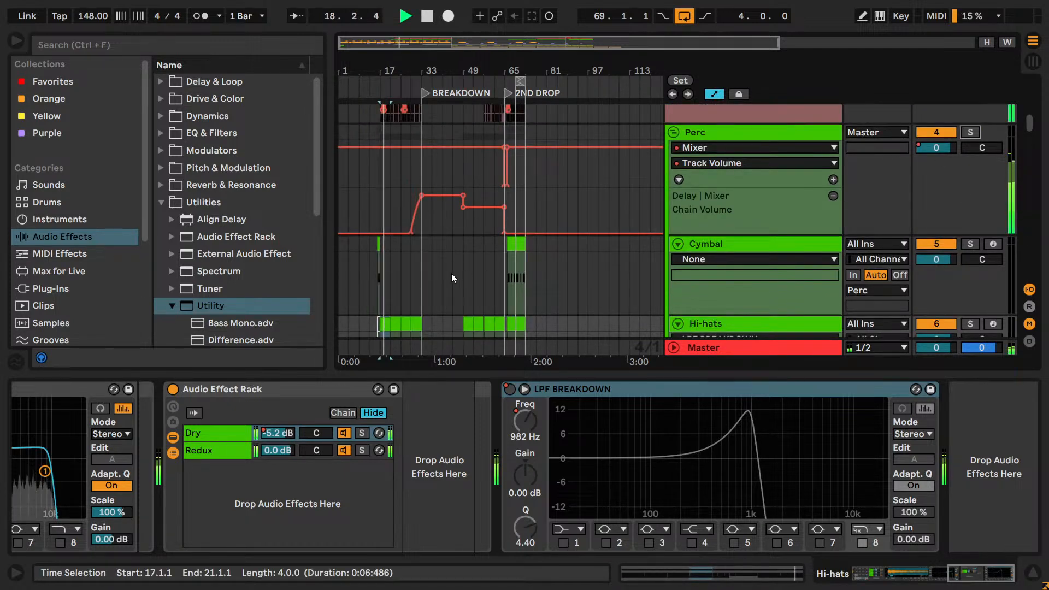
pyautogui.hotkey('ctrl', 's')
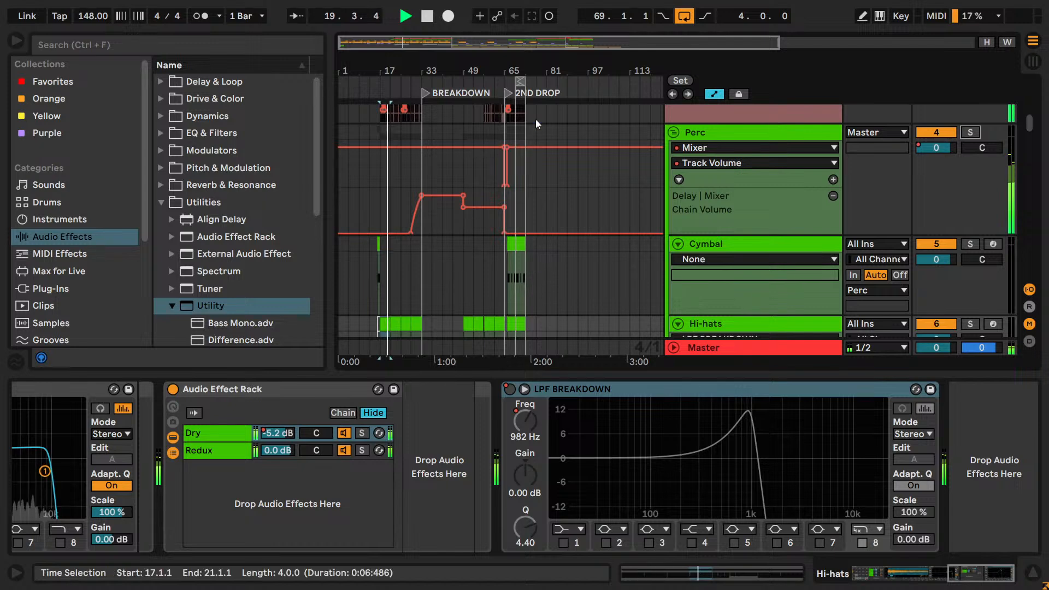
# - Review the arrangement during playback towards the breakdown, from the Perc group down to the pad exports
pyautogui.moveTo(524, 42); pyautogui.dragTo(511, 67)
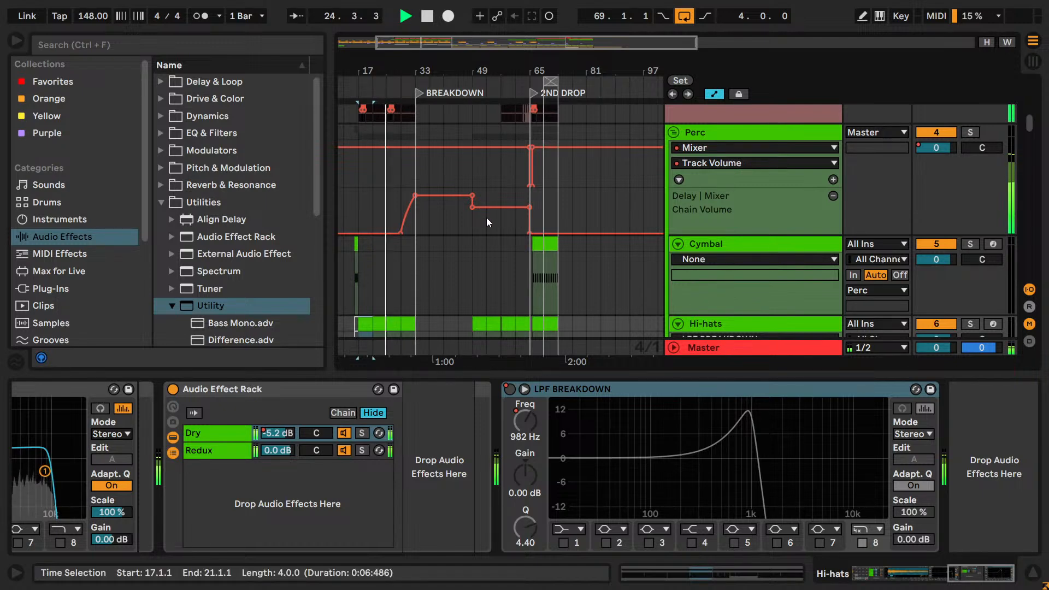
pyautogui.moveTo(453, 83); pyautogui.dragTo(401, 48)
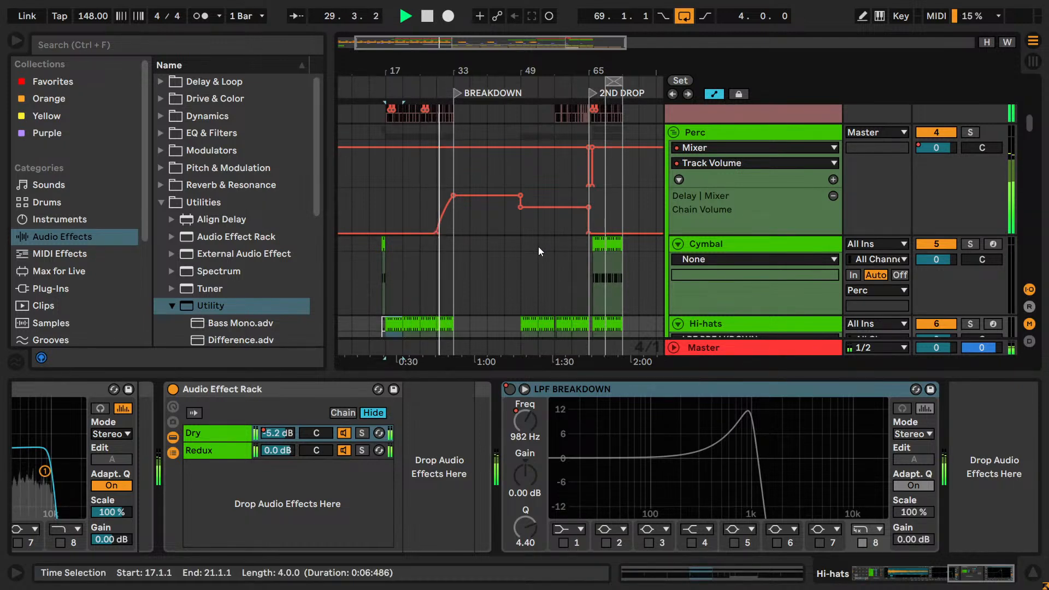
pyautogui.scroll(-5, 539, 247)
pyautogui.scroll(-10, 539, 247)
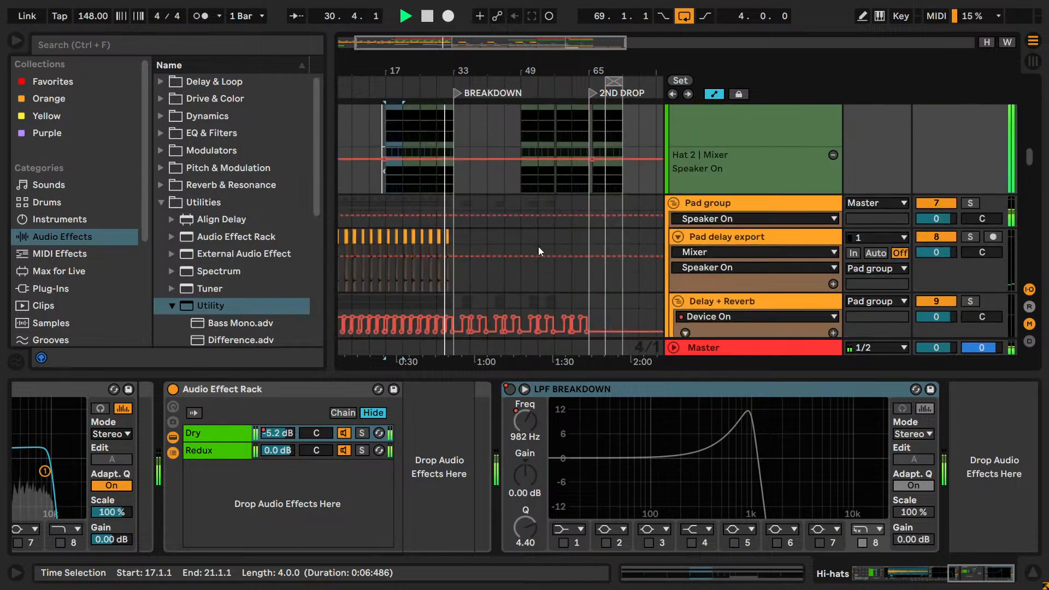
pyautogui.scroll(6, 539, 247)
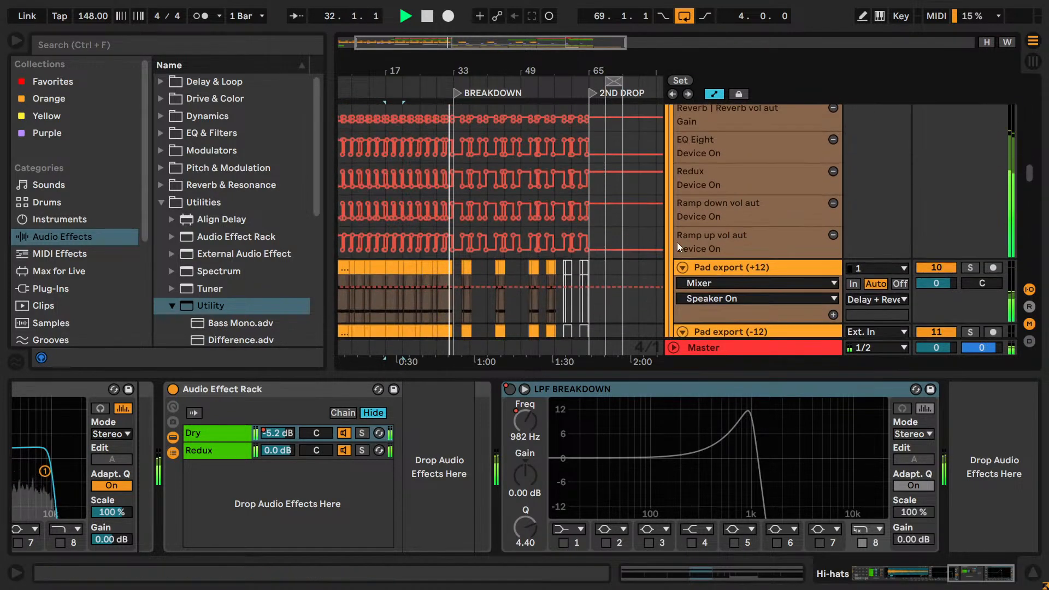
# - Add a Utility after the EQ Eight on the Pad group, set its gain to 3.00 dB and save the project
pyautogui.click(752, 171)
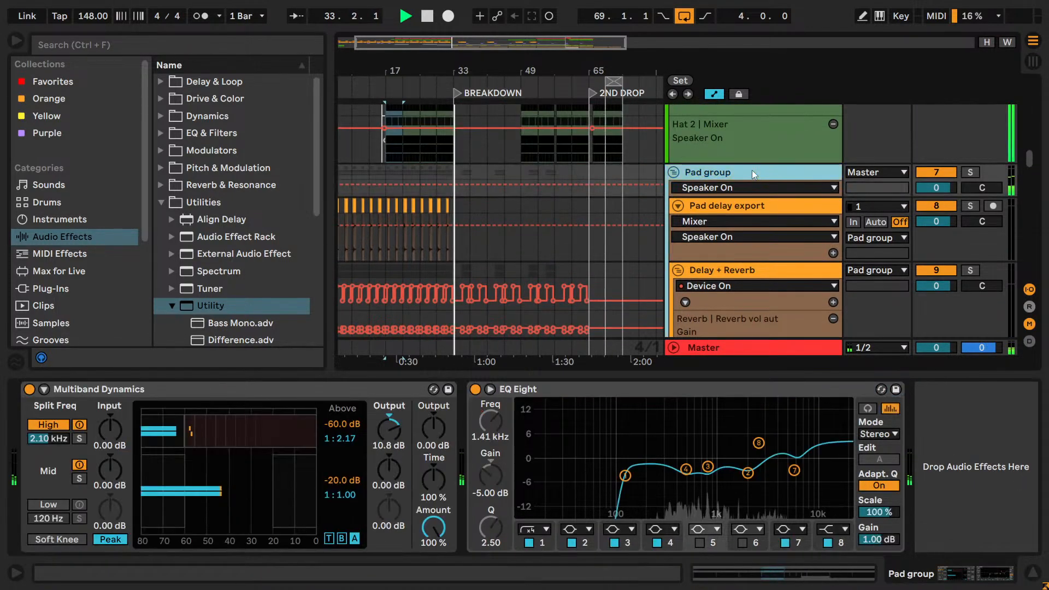
pyautogui.moveTo(581, 371); pyautogui.dragTo(936, 453)
pyautogui.click(993, 451)
pyautogui.press('Up')
pyautogui.press('Up')
pyautogui.press('Up')
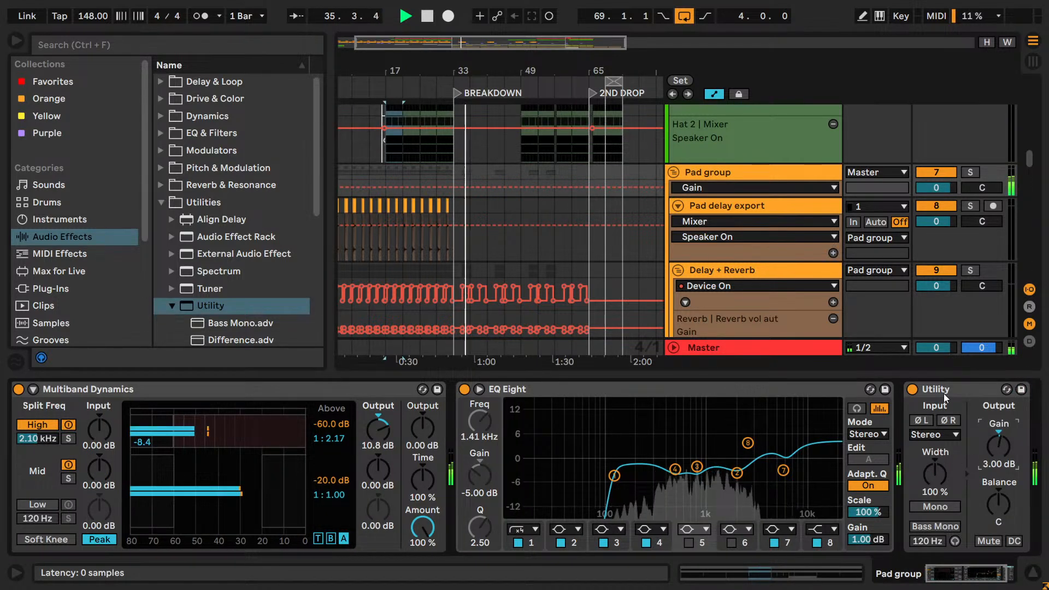
pyautogui.hotkey('ctrl', 's')
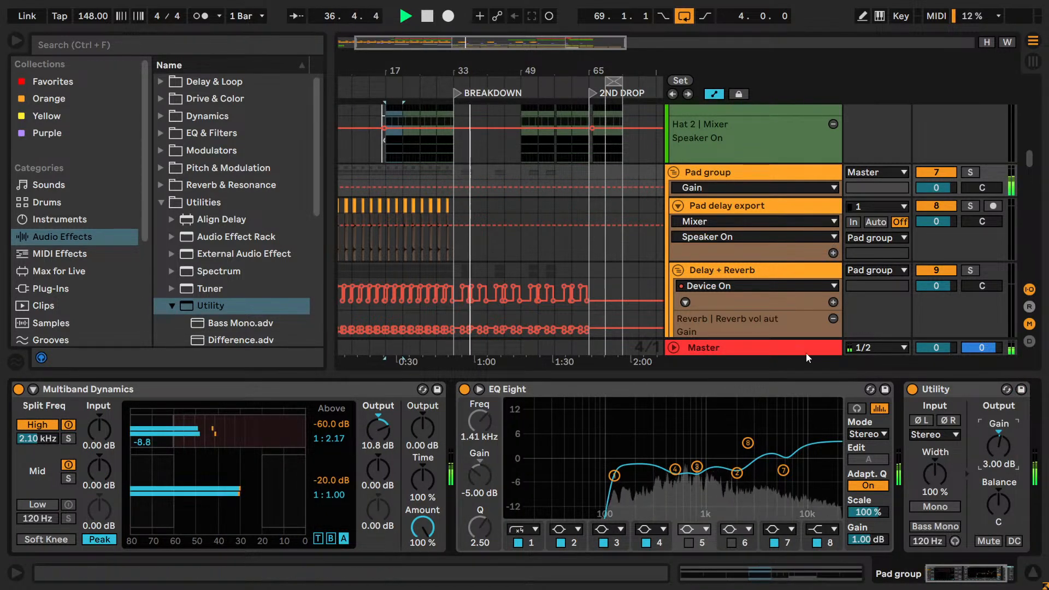
# - Raise the gain of the Lead track's last Utility, just before the EQ Eight, to 2.20 dB and save the project
pyautogui.scroll(-10, 546, 199)
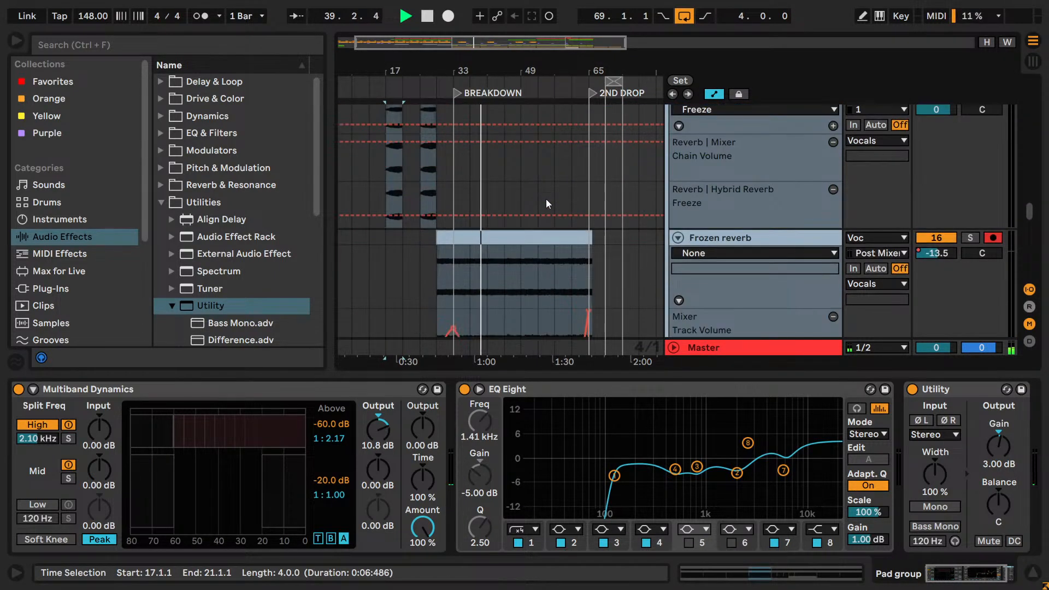
pyautogui.scroll(10, 547, 200)
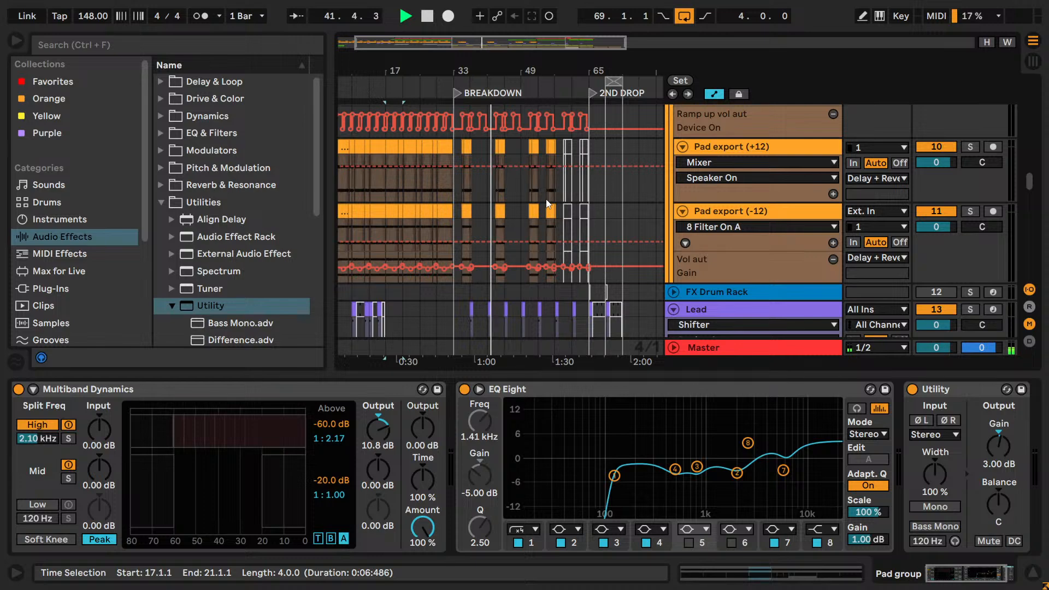
pyautogui.click(720, 315)
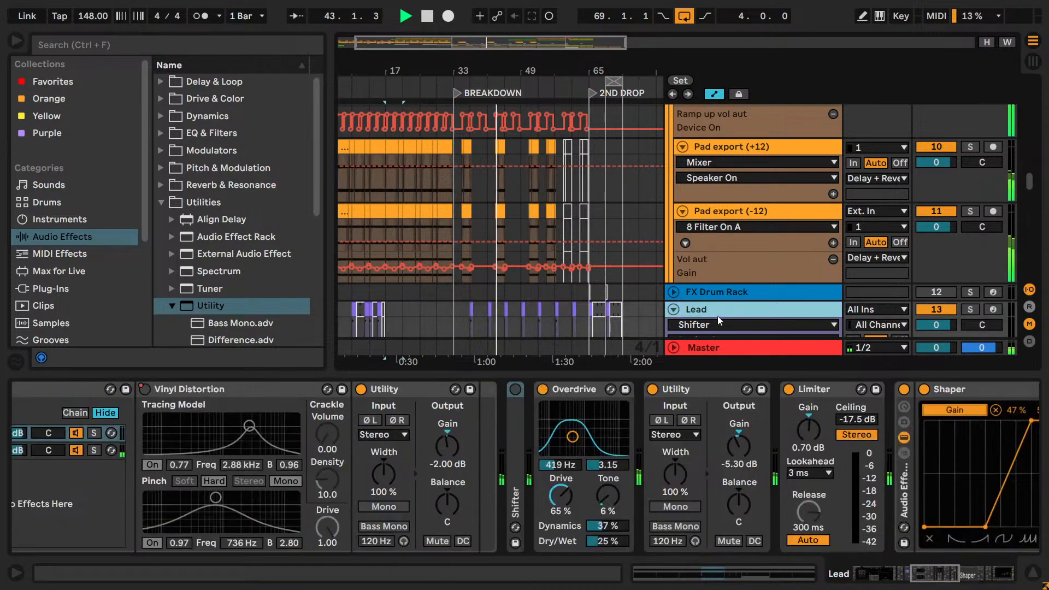
pyautogui.click(998, 574)
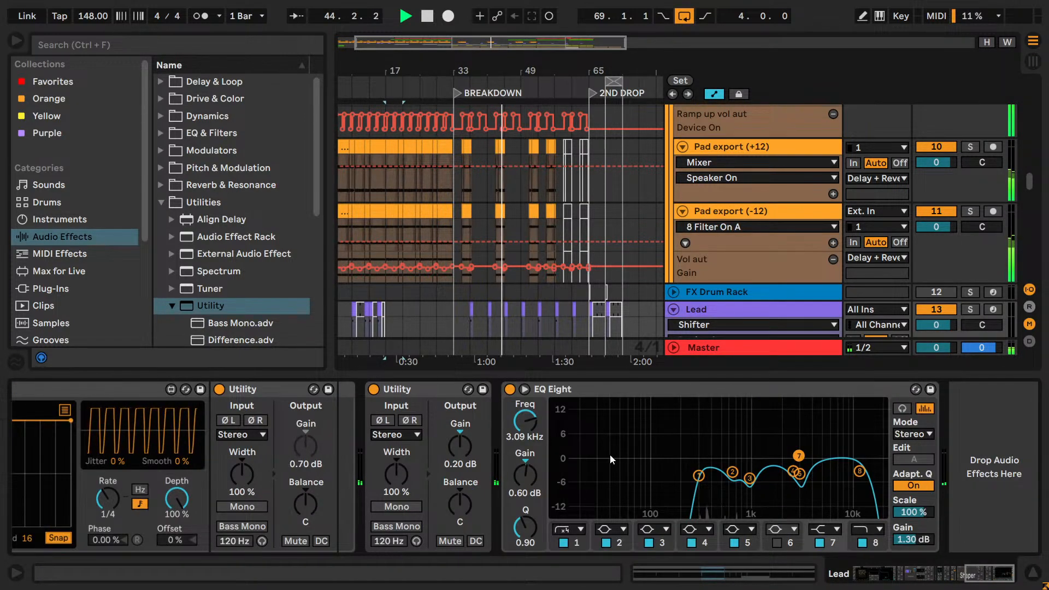
pyautogui.moveTo(465, 455); pyautogui.dragTo(465, 447)
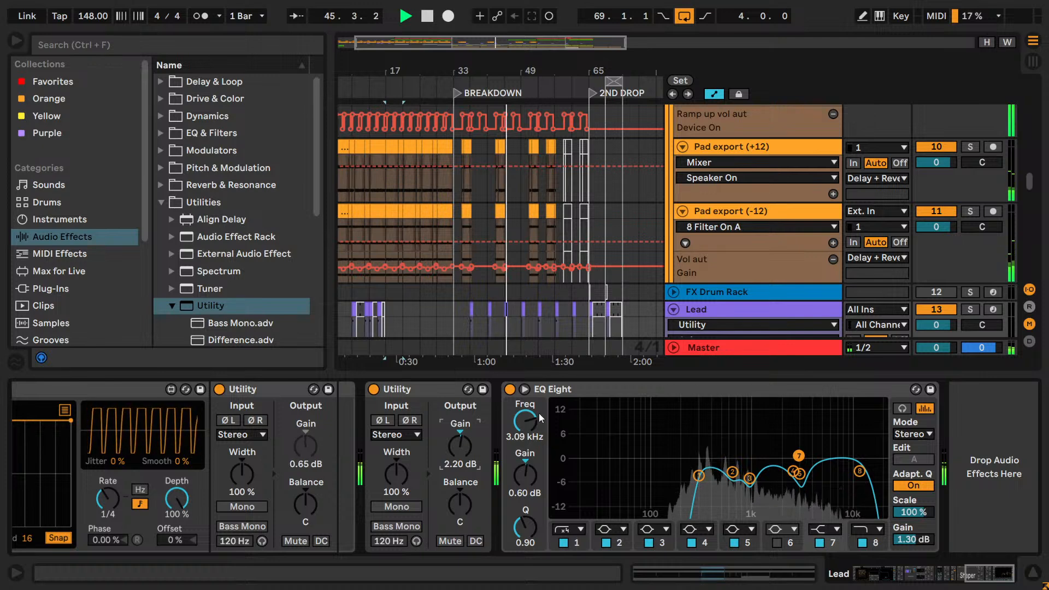
pyautogui.hotkey('ctrl', 's')
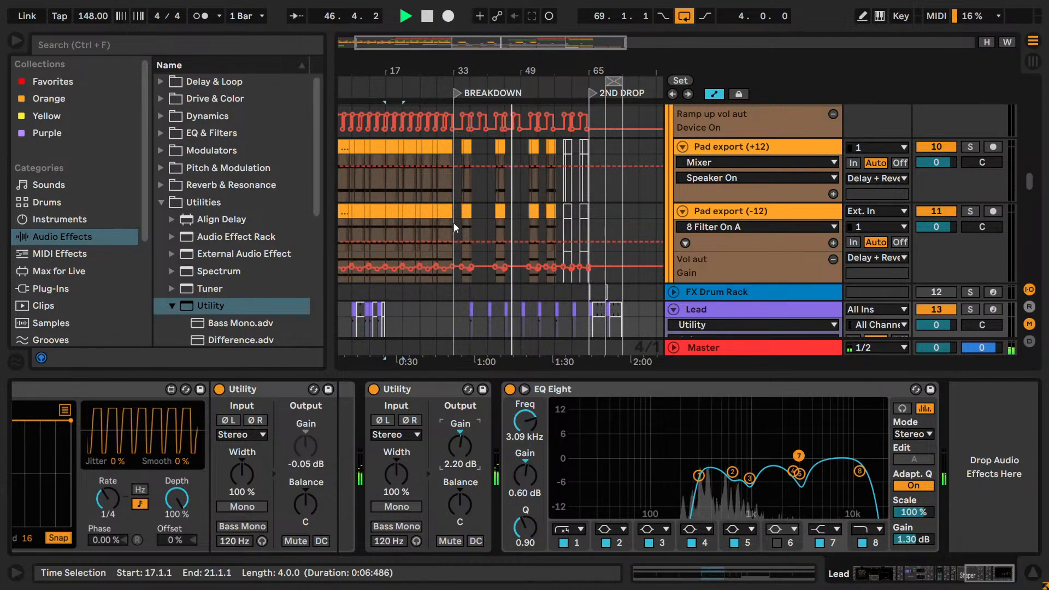
# - Set the arrangement's fixed grid to 1 Bar and add a locator named ???? at bar 47
pyautogui.moveTo(517, 42); pyautogui.dragTo(516, 103)
pyautogui.rightClick(448, 158)
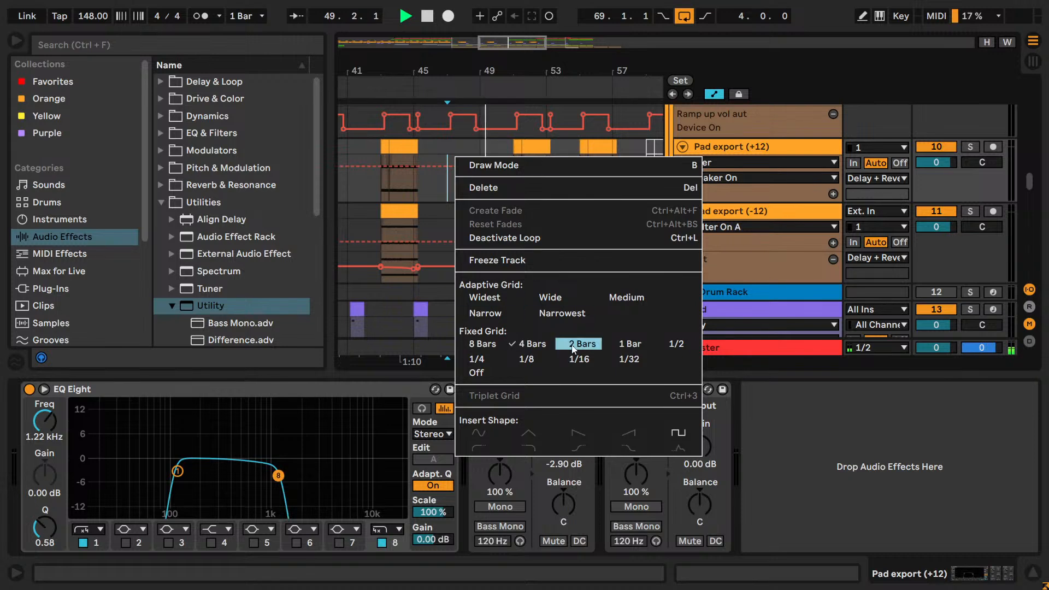
pyautogui.click(621, 350)
pyautogui.rightClick(449, 89)
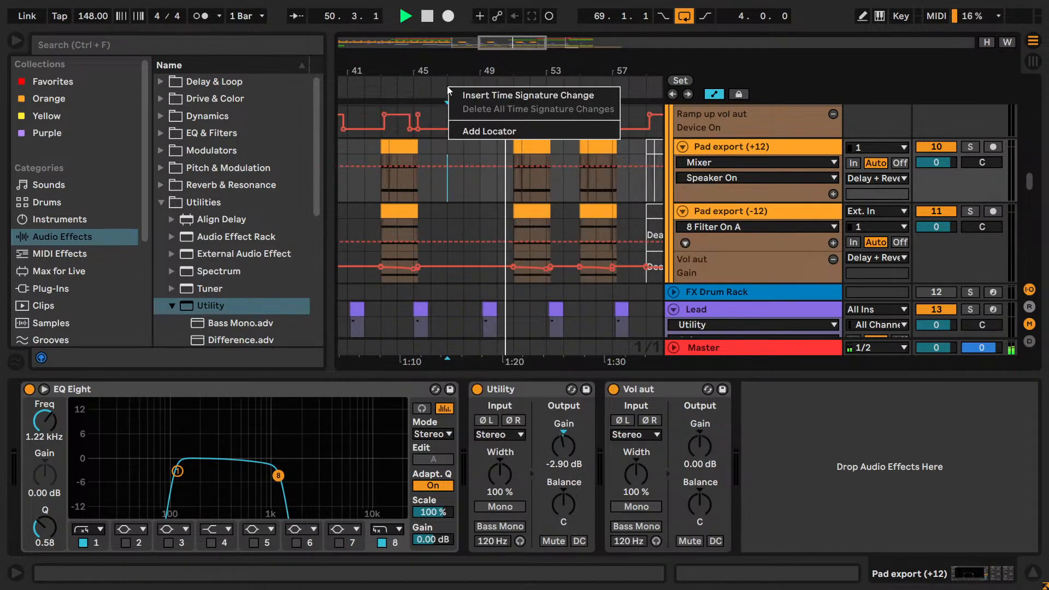
pyautogui.click(469, 131)
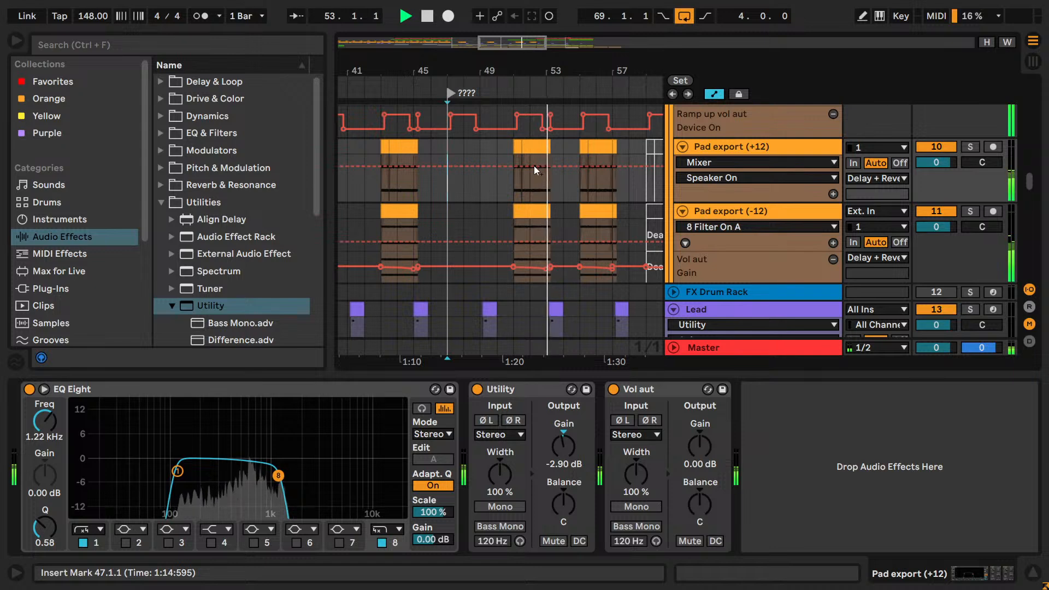
# - Review the breakdown's automation from the pad exports up to the Hi-hats during playback into the 2nd drop and turn off the loop
pyautogui.moveTo(511, 55); pyautogui.dragTo(527, 66)
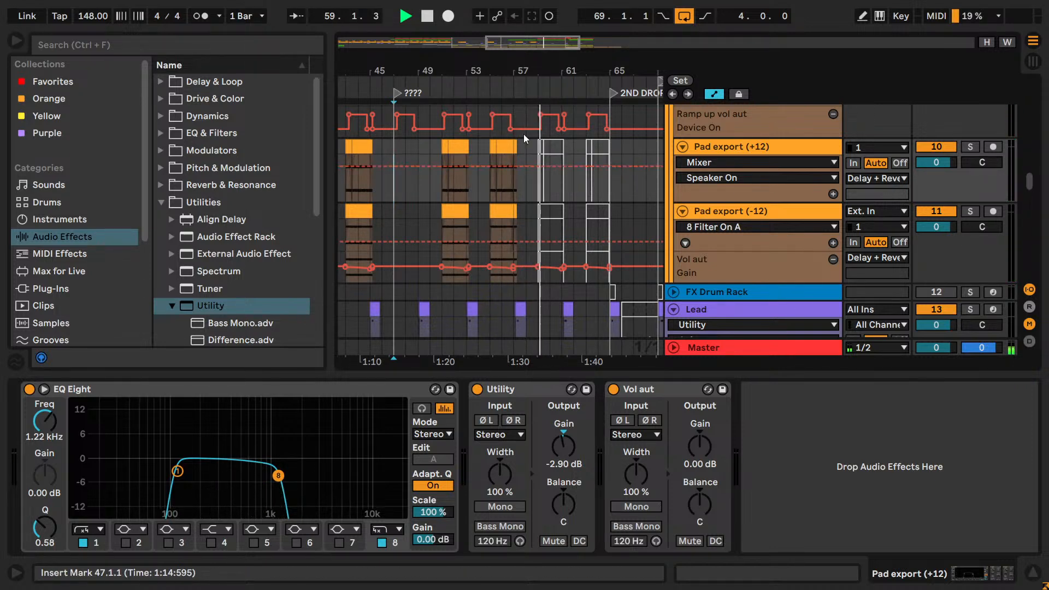
pyautogui.moveTo(533, 47); pyautogui.dragTo(545, 46)
pyautogui.scroll(5, 534, 224)
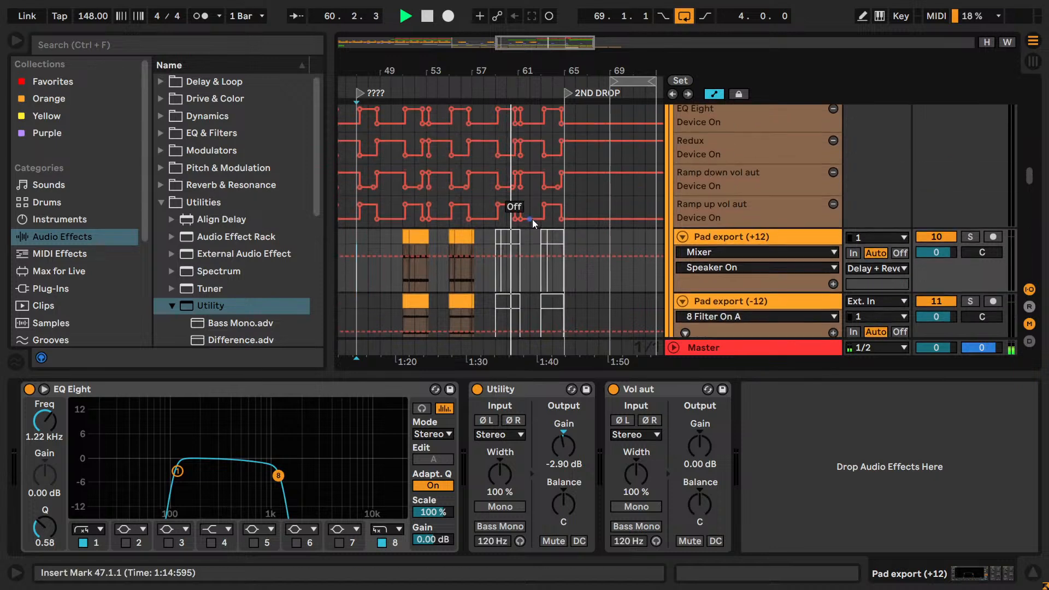
pyautogui.scroll(5, 532, 219)
pyautogui.scroll(8, 534, 224)
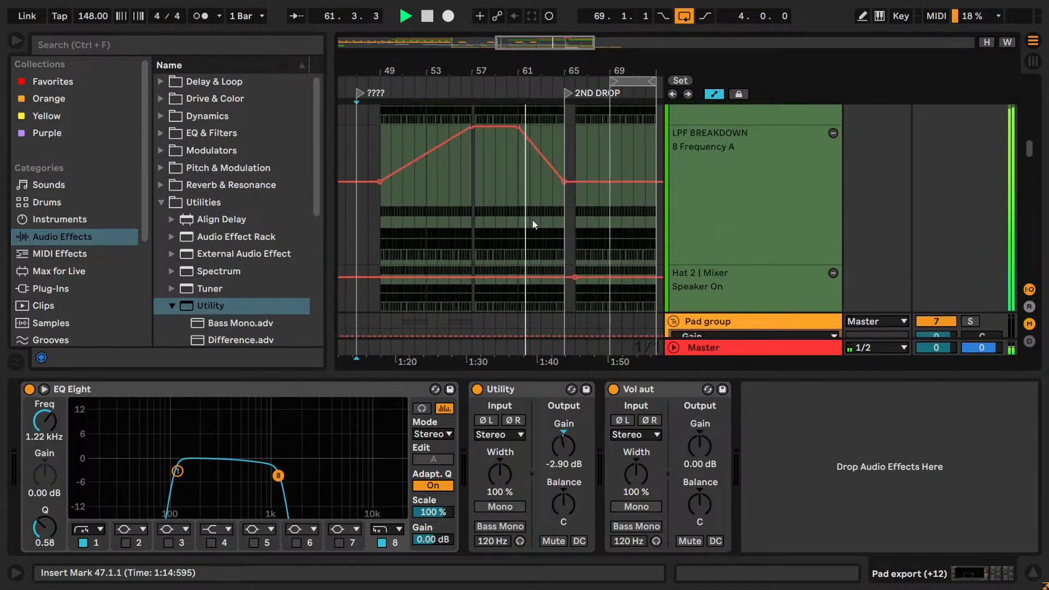
pyautogui.scroll(1, 535, 224)
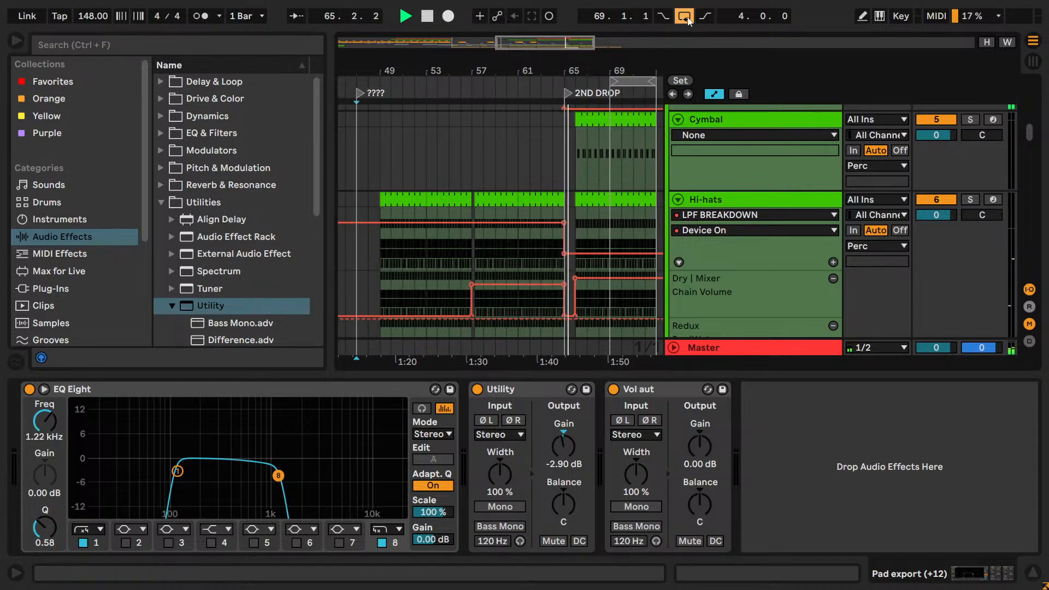
pyautogui.hotkey('ctrl', 'l')
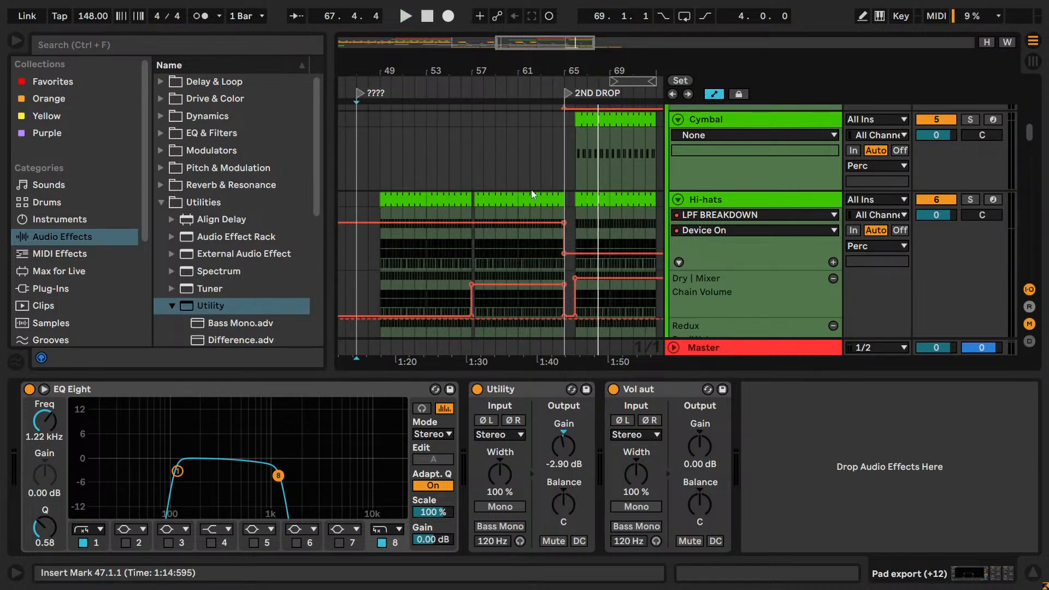
# - Deactivate the Hi-hats clip between bars 57 and 65
pyautogui.moveTo(468, 169); pyautogui.dragTo(565, 174)
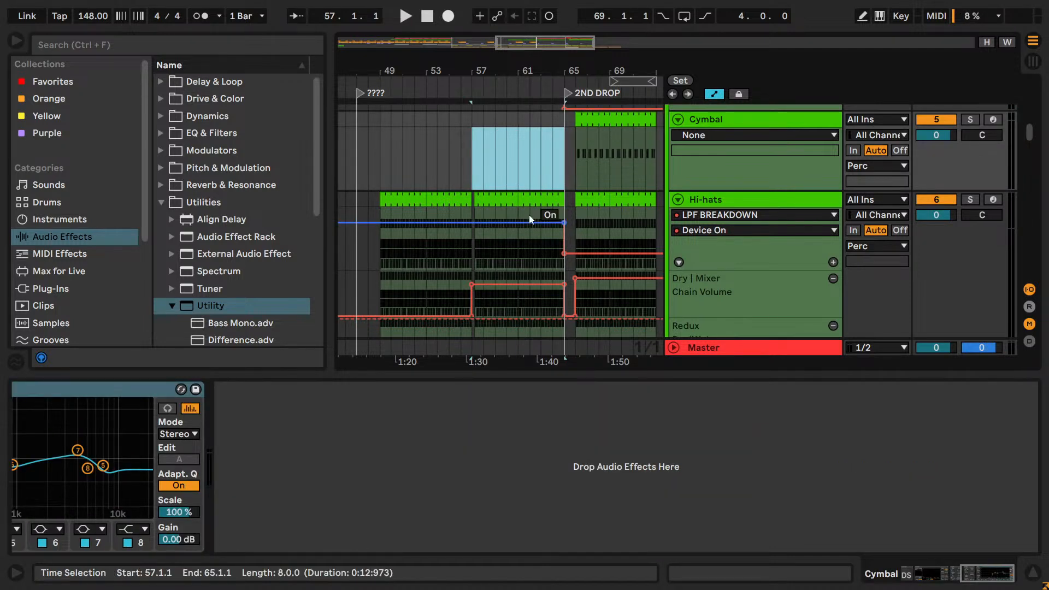
pyautogui.click(529, 200)
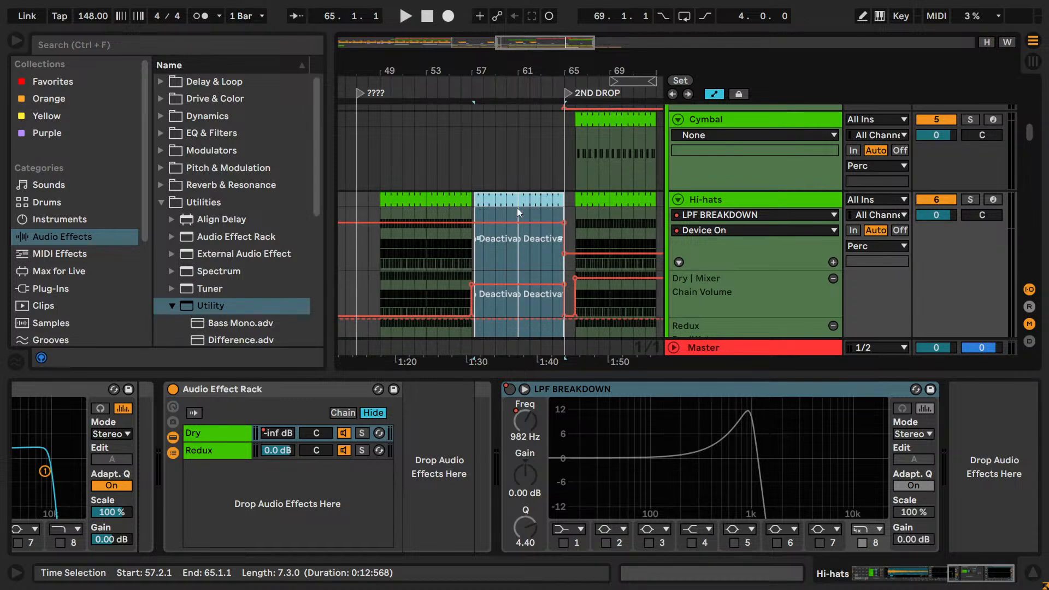
# - Launch Splice and check the OBS window while it loads
pyautogui.press('super')
pyautogui.write('s')
pyautogui.press('Return')
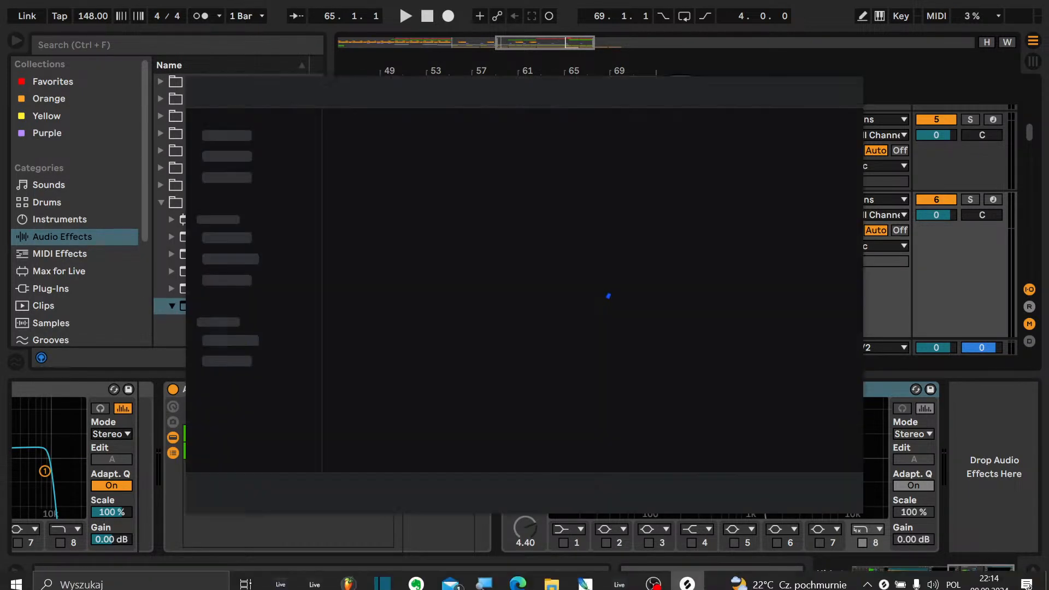
pyautogui.click(654, 576)
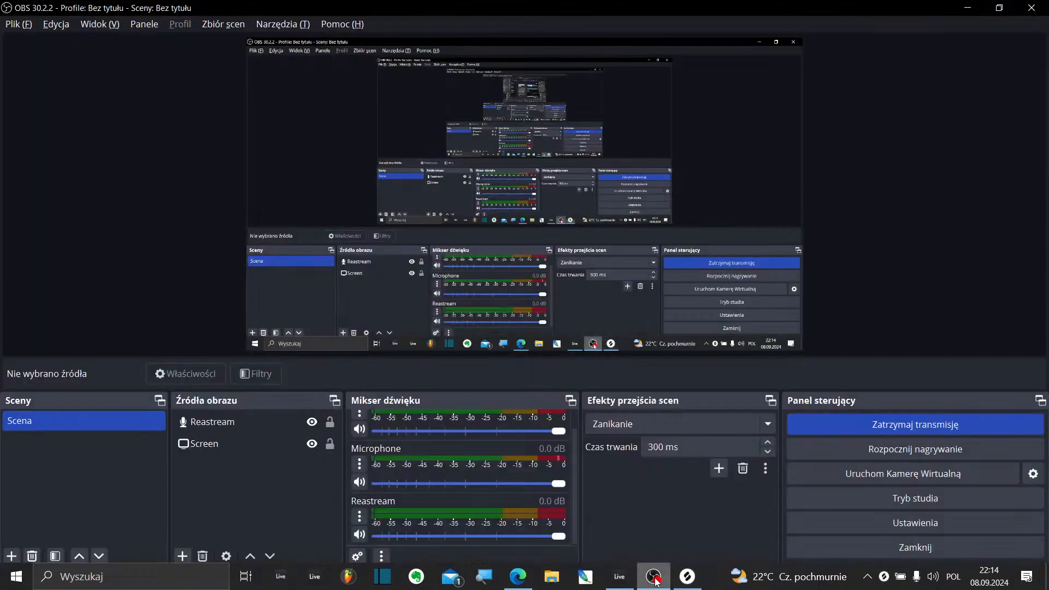
pyautogui.click(653, 576)
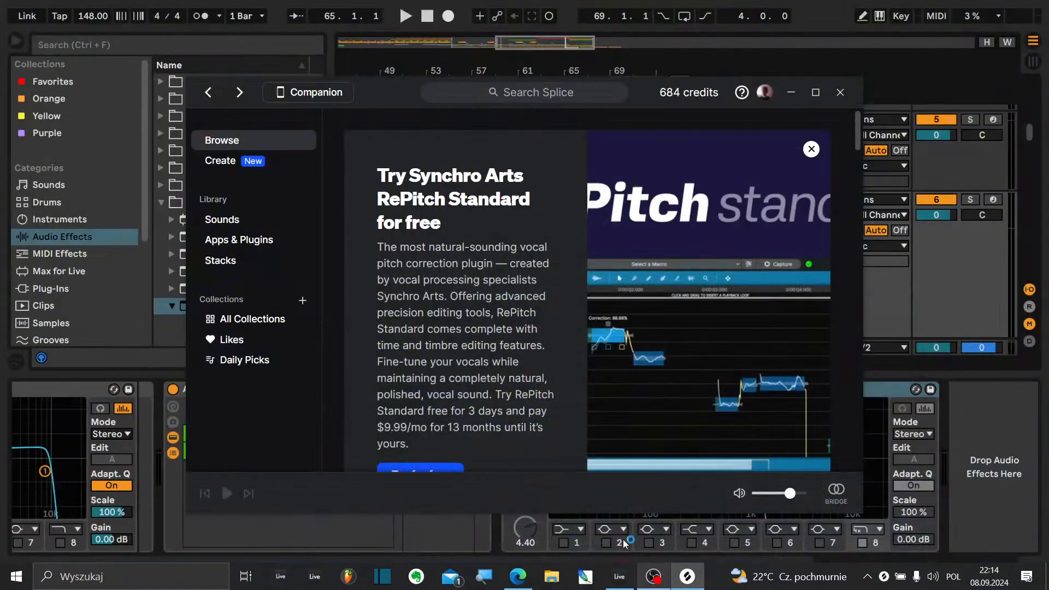
# - View the Psy Toolbox pack from the Splice sound library, preview the 042_Vocal_FX_140bpm sample and return to the arrangement
pyautogui.click(239, 220)
pyautogui.scroll(-2, 530, 327)
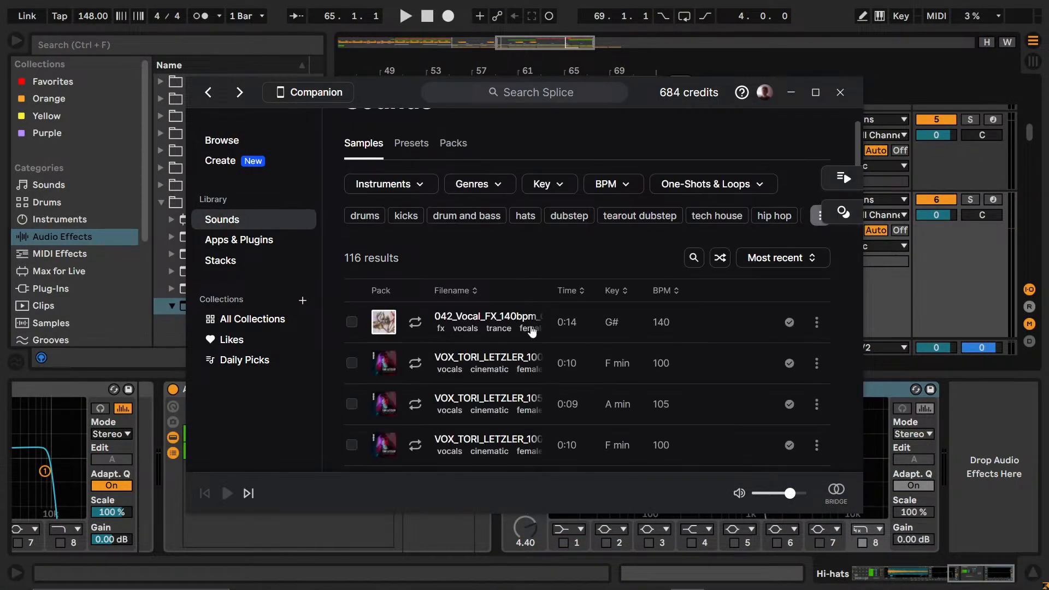
pyautogui.scroll(-3, 530, 326)
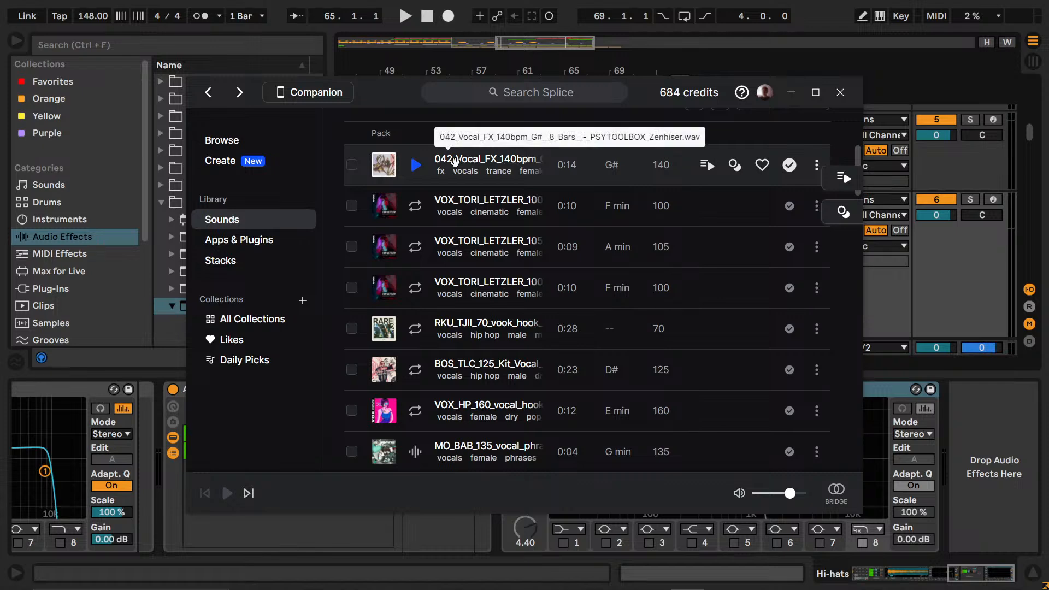
pyautogui.click(389, 166)
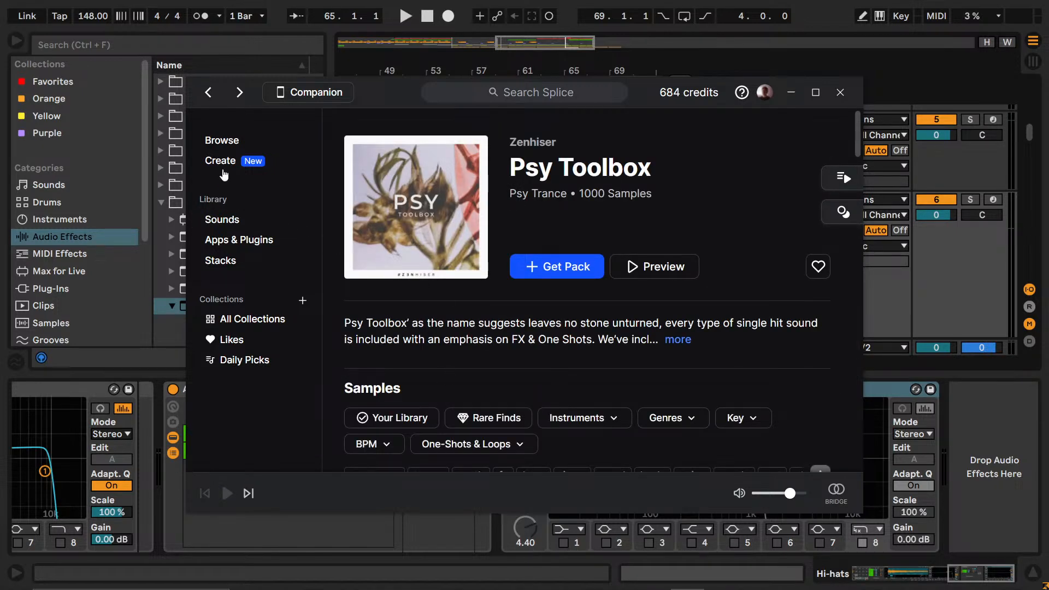
pyautogui.click(208, 106)
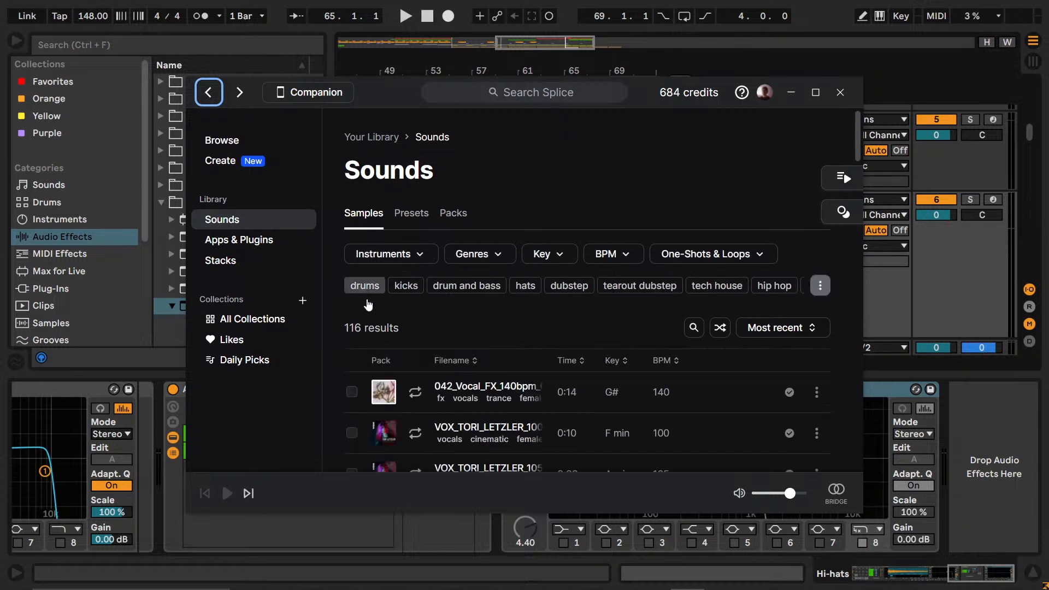
pyautogui.click(416, 395)
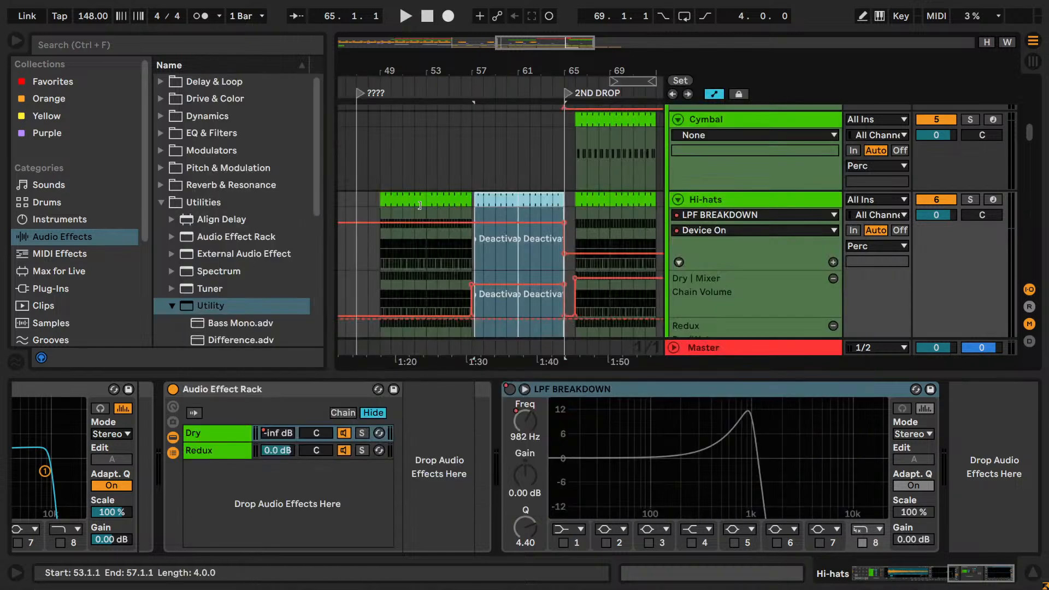
pyautogui.click(791, 92)
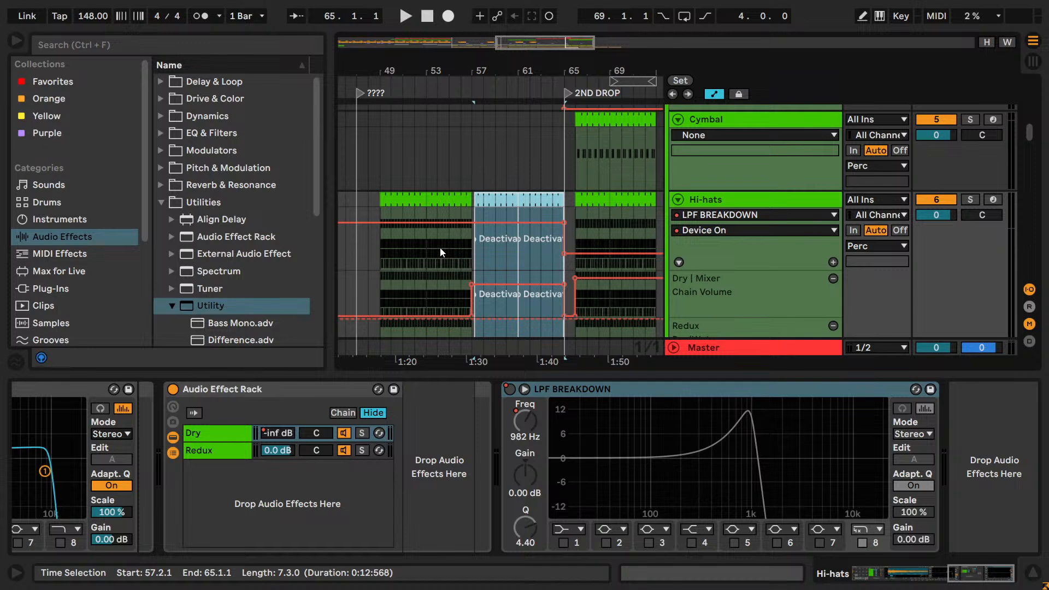
# - Delete the deactivated Hi-hats clips between bars 57 and 65 during playback and lower the Dry Chain Volume automation there to its minimum
pyautogui.press('space')
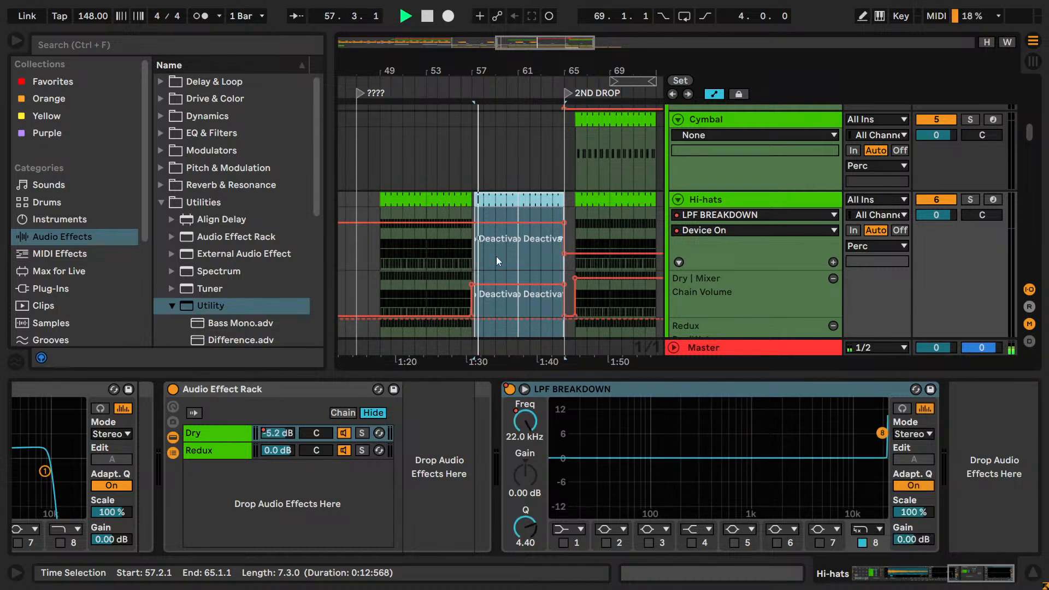
pyautogui.click(381, 160)
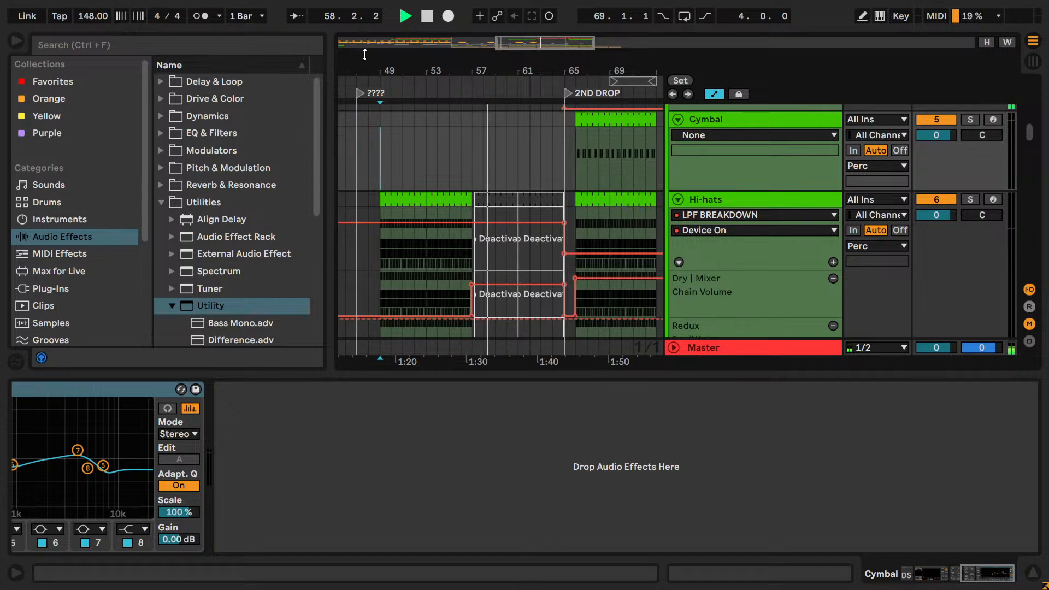
pyautogui.click(551, 209)
pyautogui.keyDown('shift'); pyautogui.click(486, 199); pyautogui.keyUp('shift')
pyautogui.press('Delete')
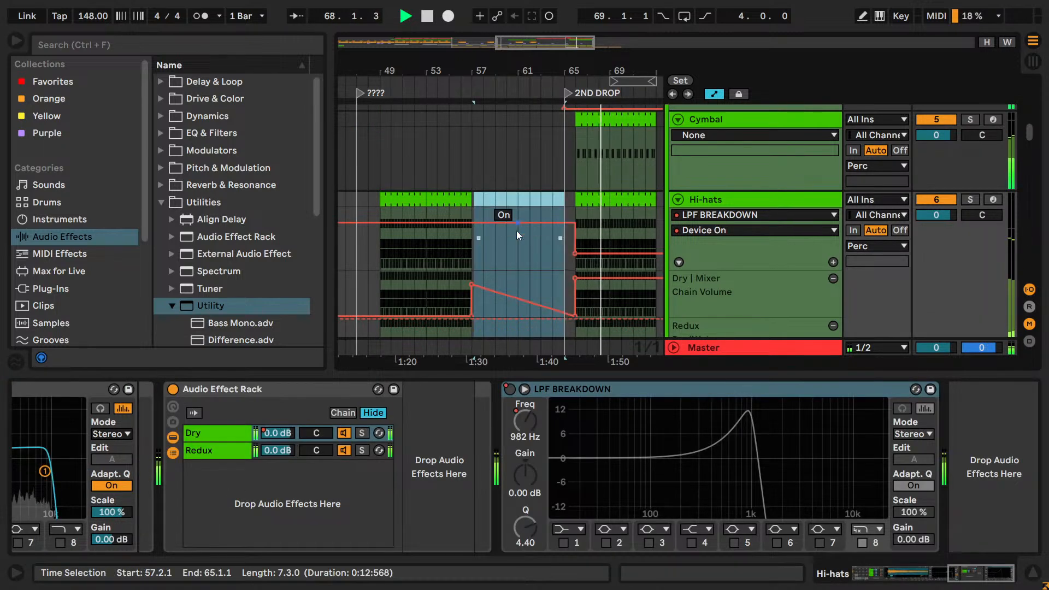
pyautogui.moveTo(471, 284); pyautogui.dragTo(472, 314)
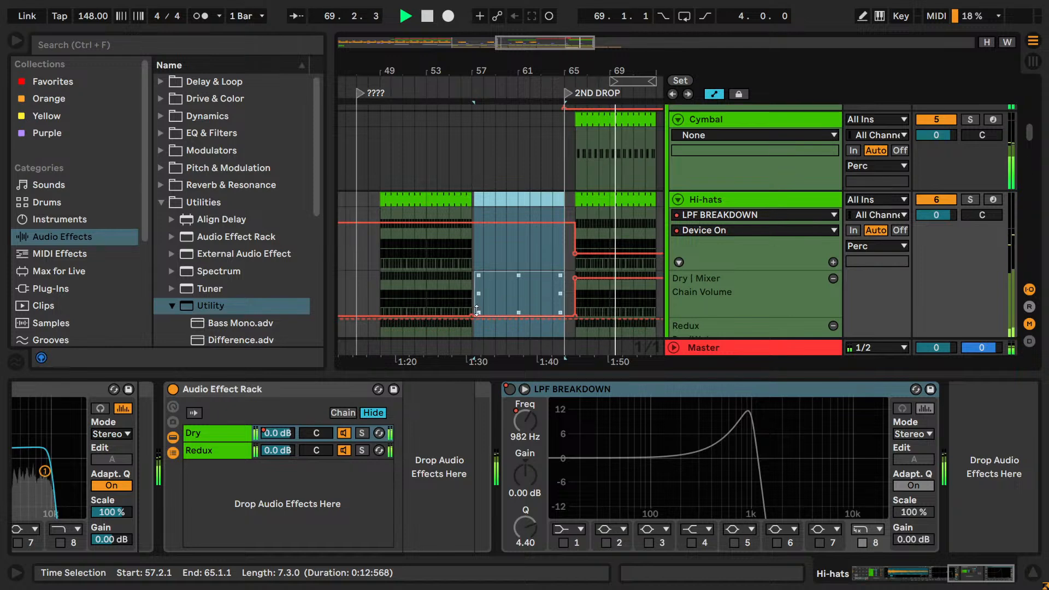
# - Examine the breakdown from the Hi-hats up to the Perc group and display the Perc device chain
pyautogui.moveTo(450, 71); pyautogui.dragTo(512, 79)
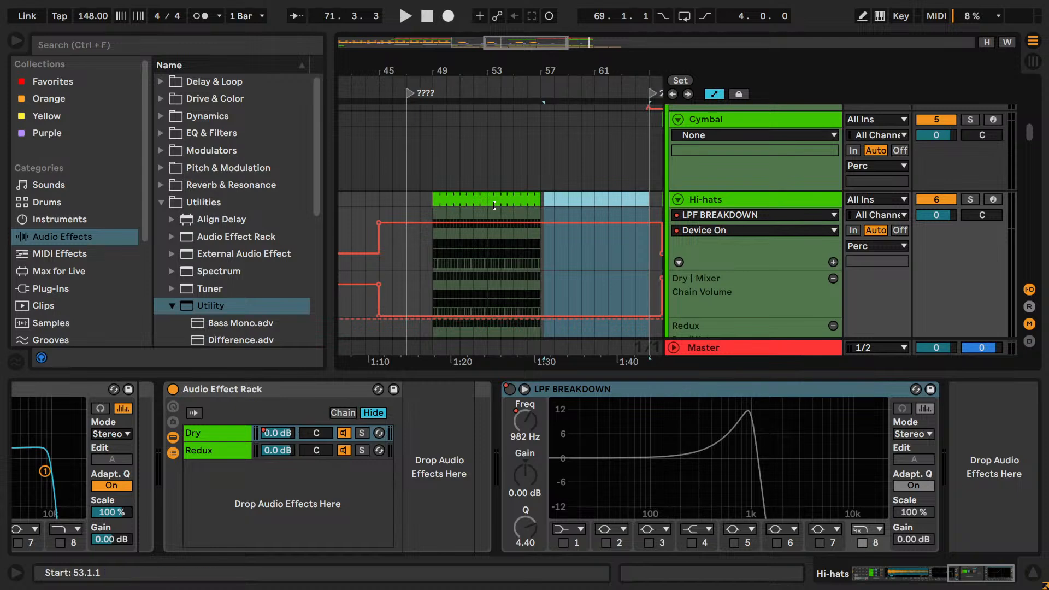
pyautogui.scroll(5, 727, 139)
pyautogui.scroll(-3, 723, 159)
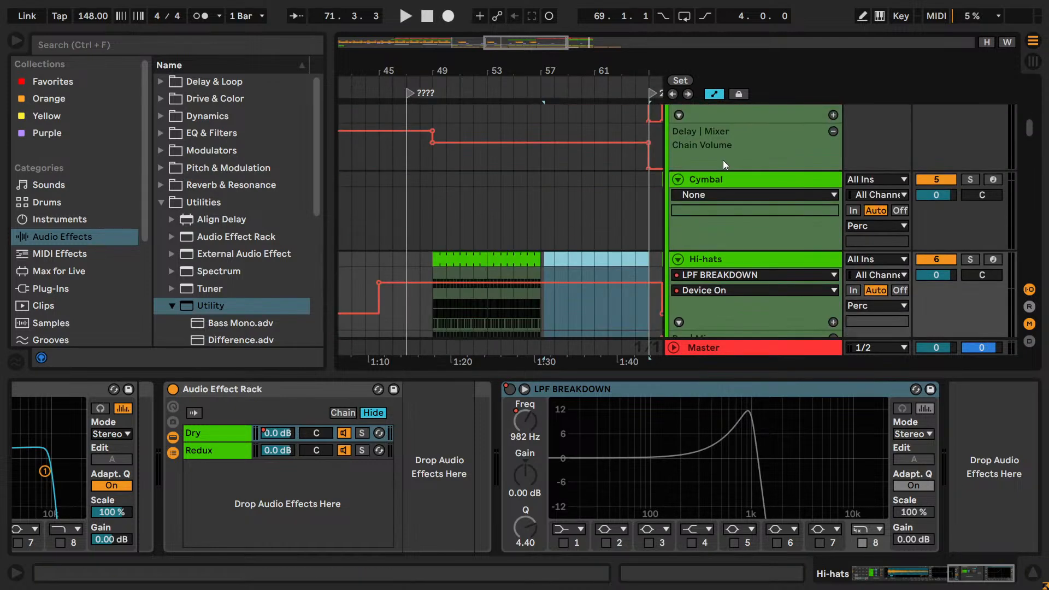
pyautogui.scroll(2, 723, 160)
pyautogui.click(704, 126)
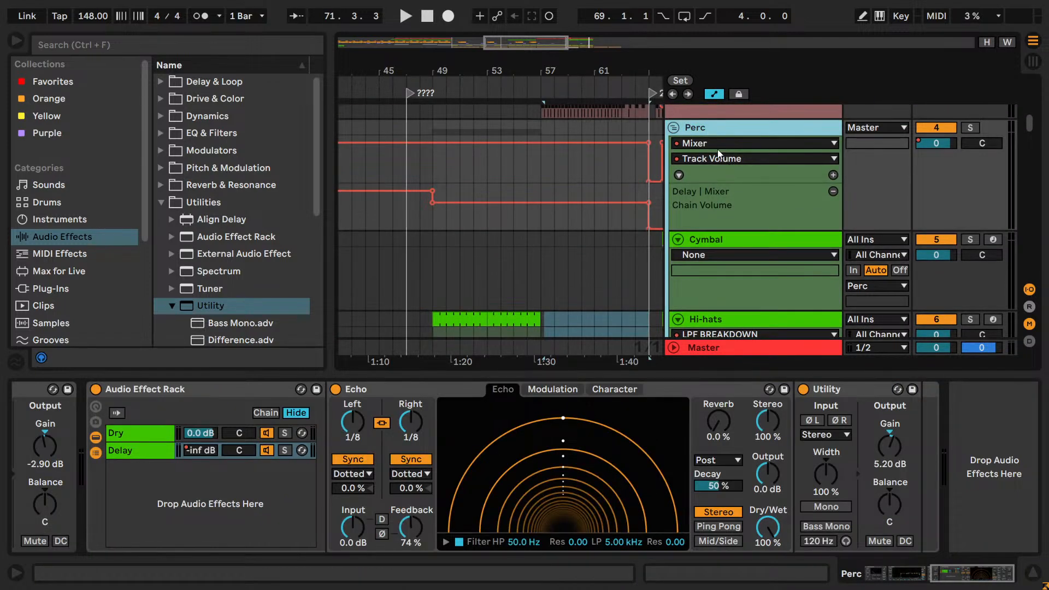
pyautogui.scroll(2, 727, 295)
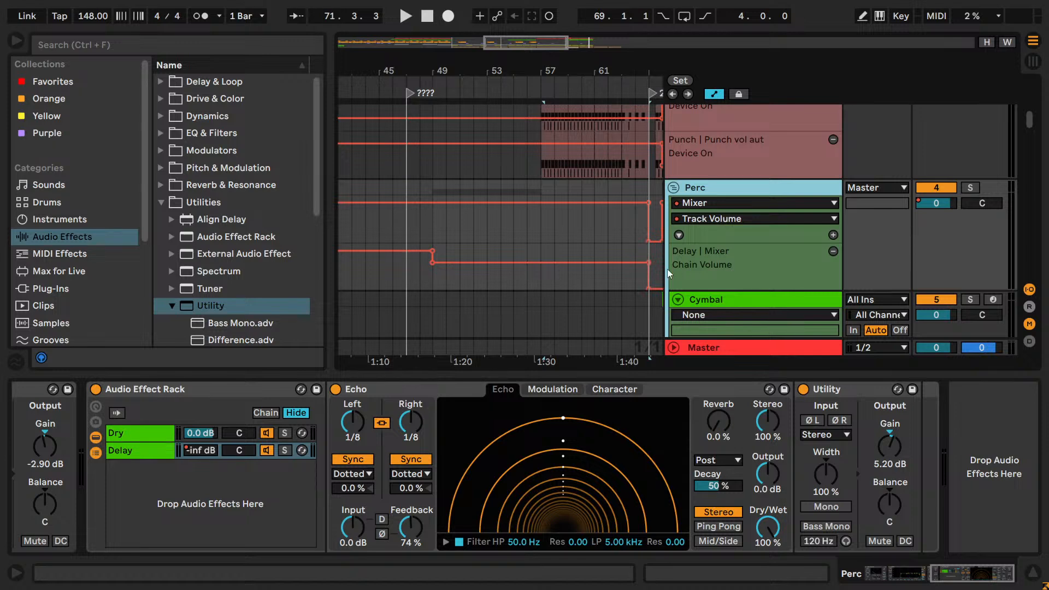
# - Play the Perc group's delay section from bar 54 and place the insert mark at bar 50 in its Track Volume lane
pyautogui.click(563, 281)
pyautogui.press('space')
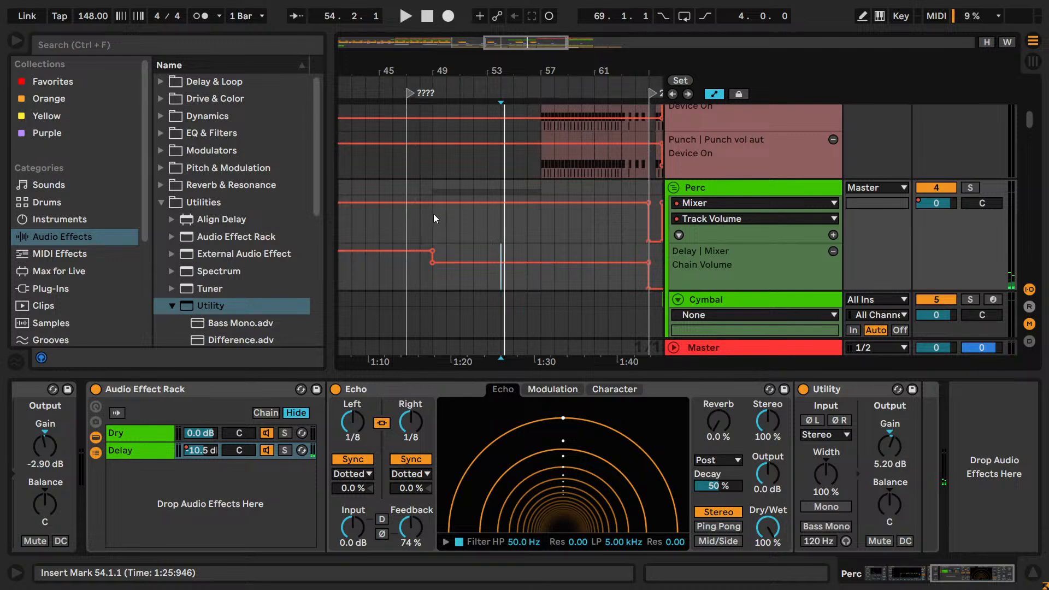
pyautogui.press('b')
pyautogui.click(447, 221)
pyautogui.scroll(-1, 439, 222)
pyautogui.scroll(2, 433, 223)
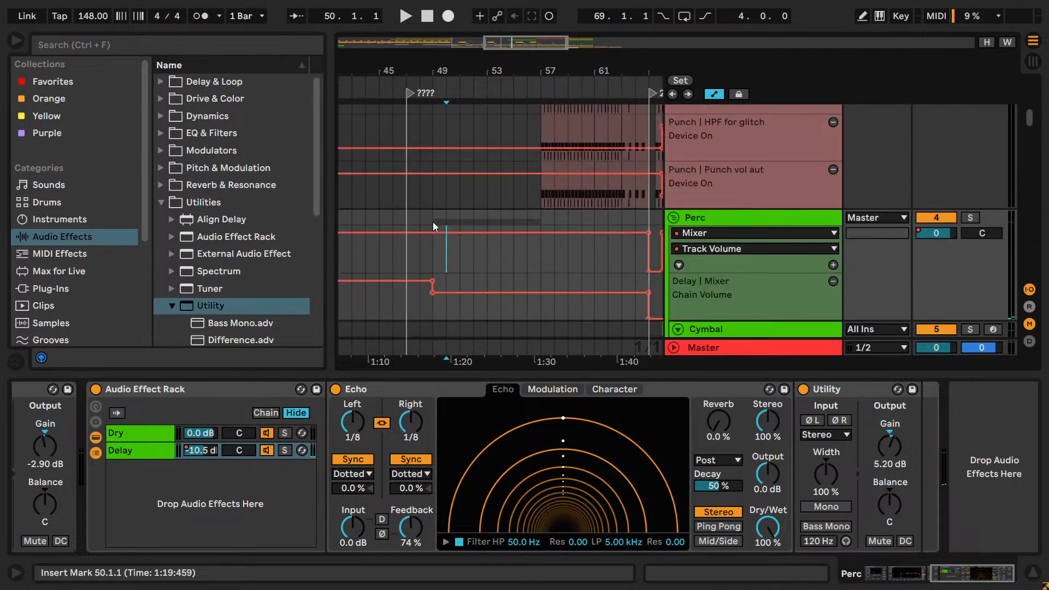
# - Try lowering the Perc Track Volume automation to -15 dB around bar 49 and about -8 dB at bar 65
pyautogui.press('b')
pyautogui.click(443, 250)
pyautogui.click(448, 234)
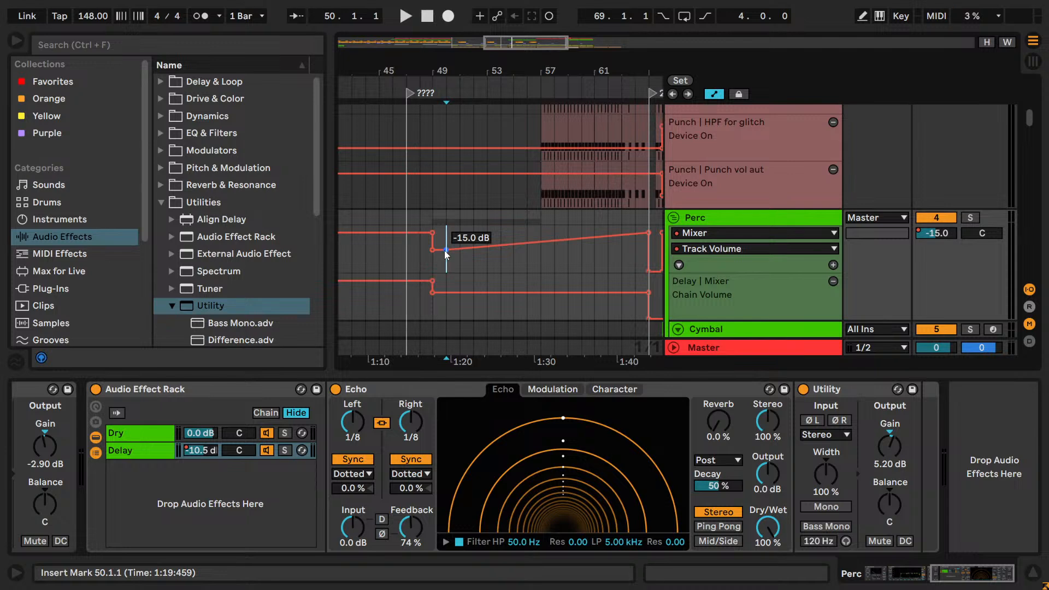
pyautogui.moveTo(649, 232)
pyautogui.mouseDown()
pyautogui.moveTo(649, 265)
pyautogui.moveTo(648, 242)
pyautogui.mouseUp()
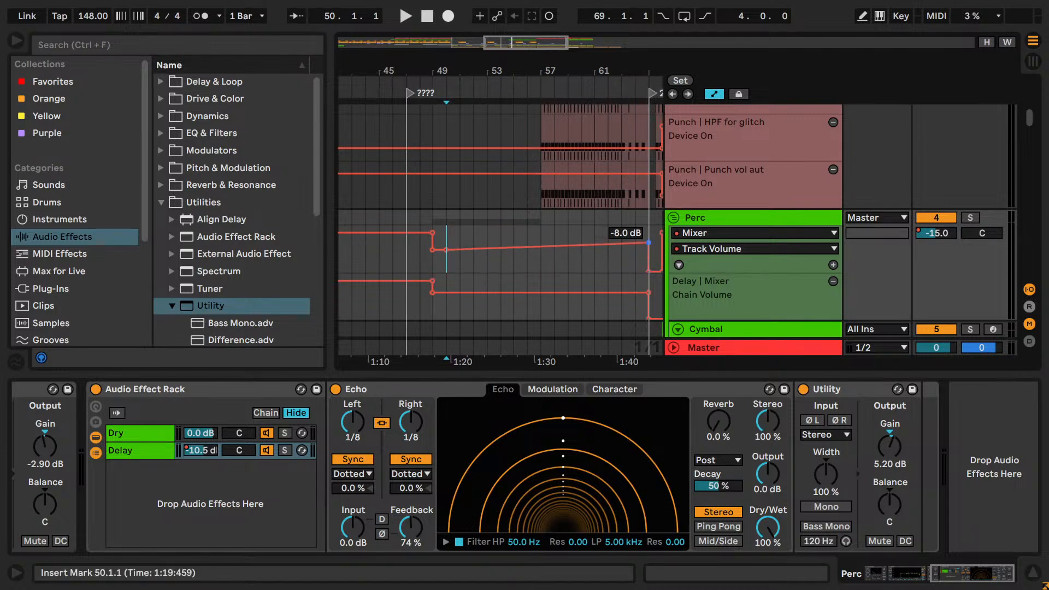
pyautogui.click(448, 251)
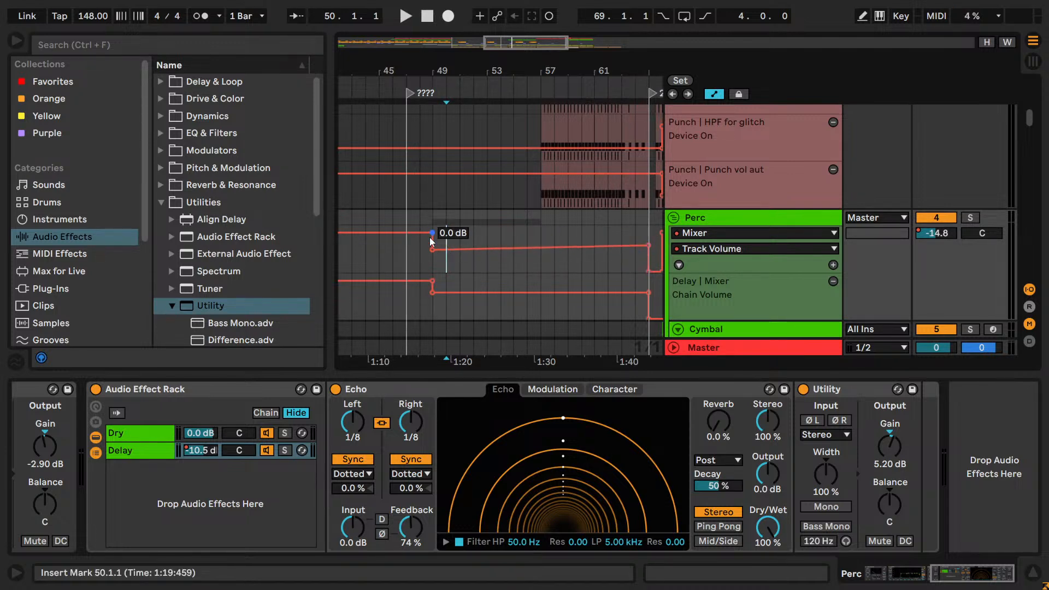
# - Delete the added Perc Track Volume breakpoints around bar 49, lower the flat line before bar 65 to -11 dB and play from bar 48
pyautogui.moveTo(484, 77); pyautogui.dragTo(462, 142)
pyautogui.moveTo(484, 27); pyautogui.dragTo(497, 51)
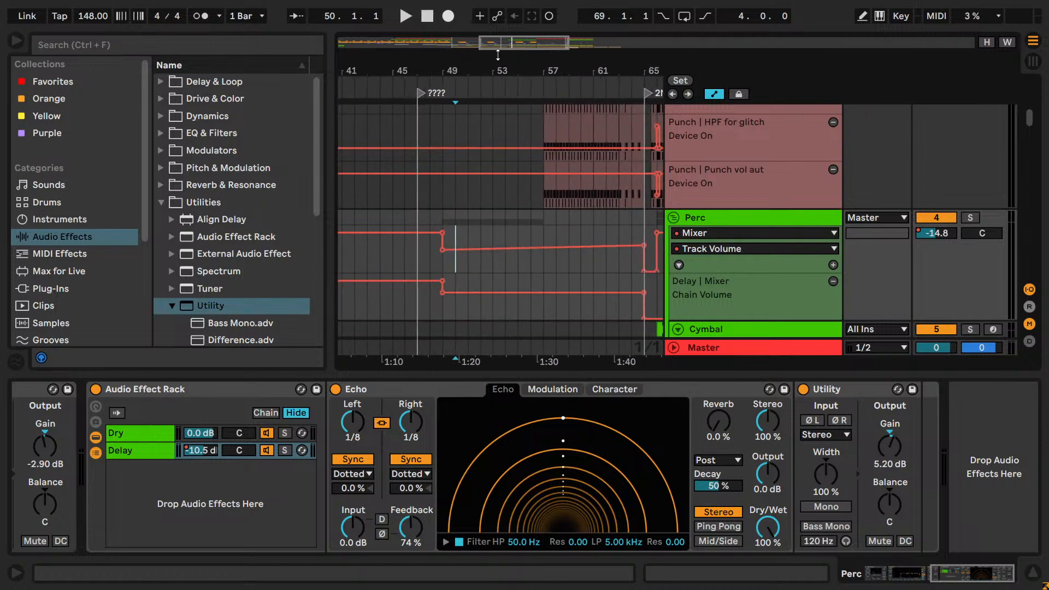
pyautogui.click(443, 250)
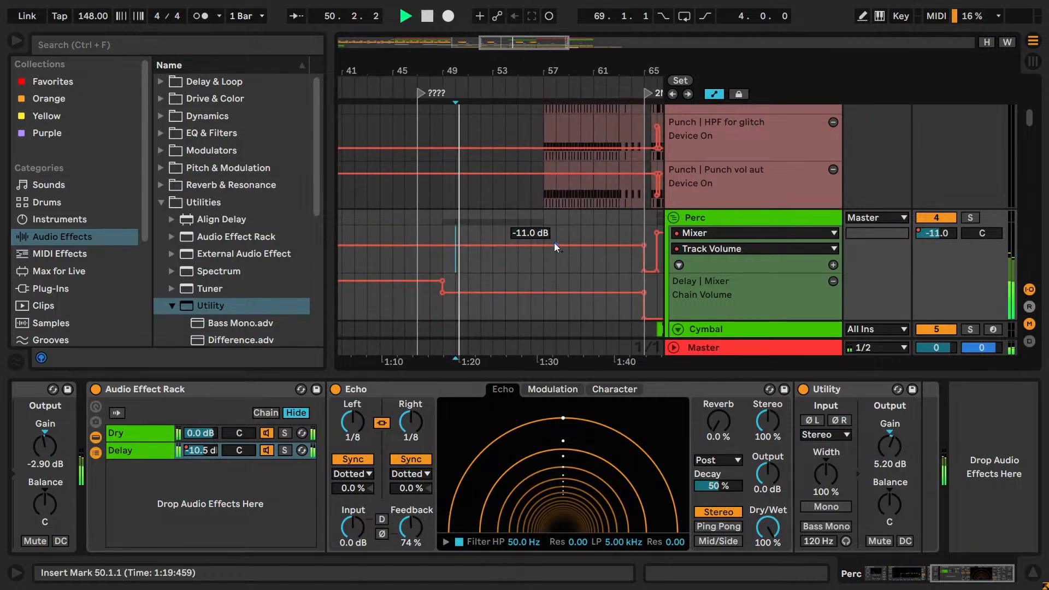
pyautogui.press('space')
pyautogui.click(437, 241)
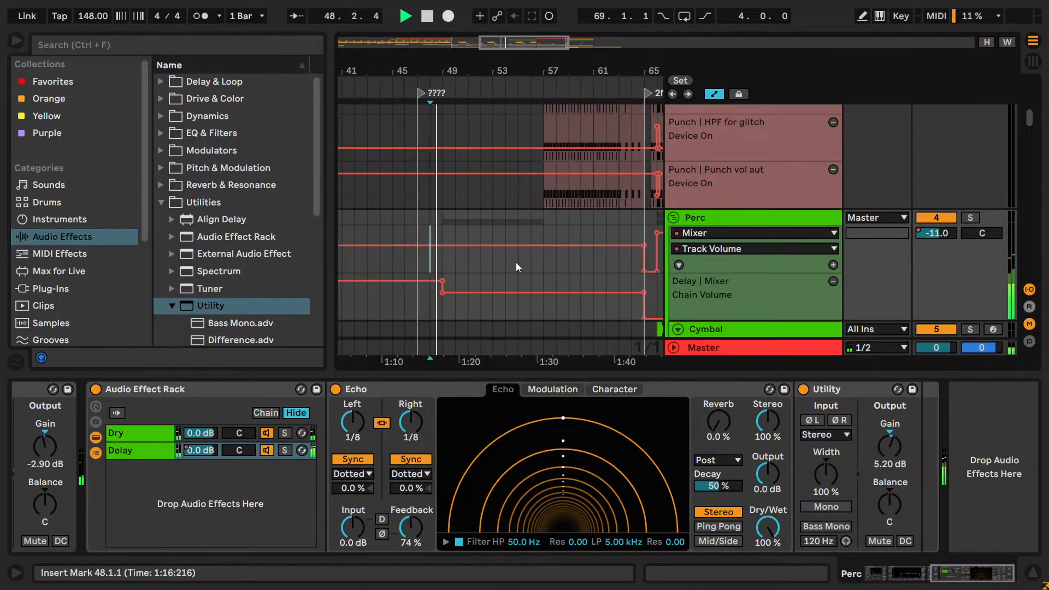
# - Set the Perc Track Volume level leading up to bar 65 to -8 dB and then to -7 dB during playback
pyautogui.rightClick(643, 245)
pyautogui.click(657, 254)
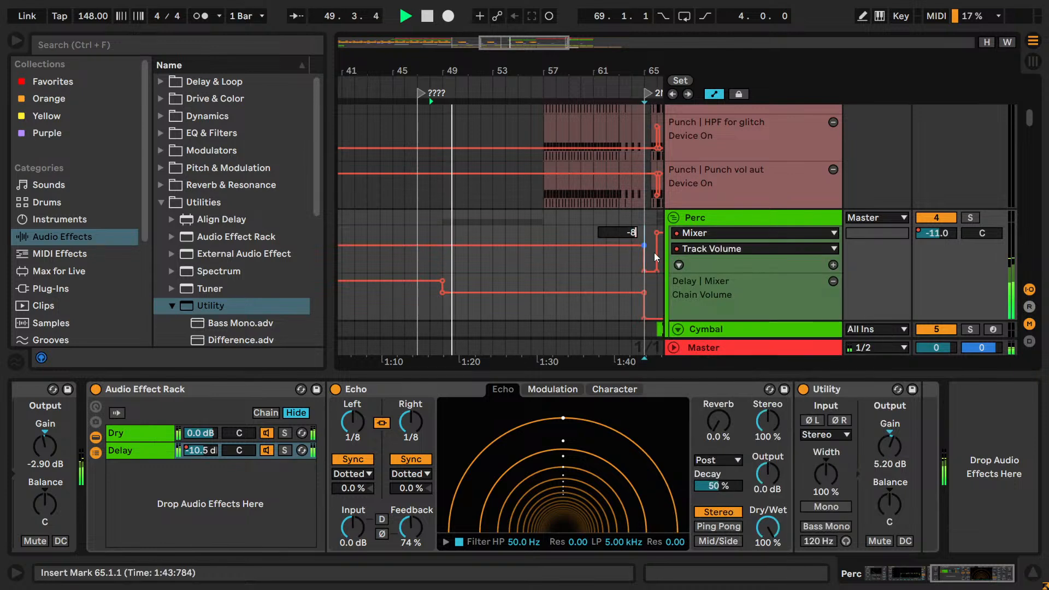
pyautogui.write('-8')
pyautogui.press('Return')
pyautogui.rightClick(644, 243)
pyautogui.click(656, 251)
pyautogui.write('-7')
pyautogui.press('Return')
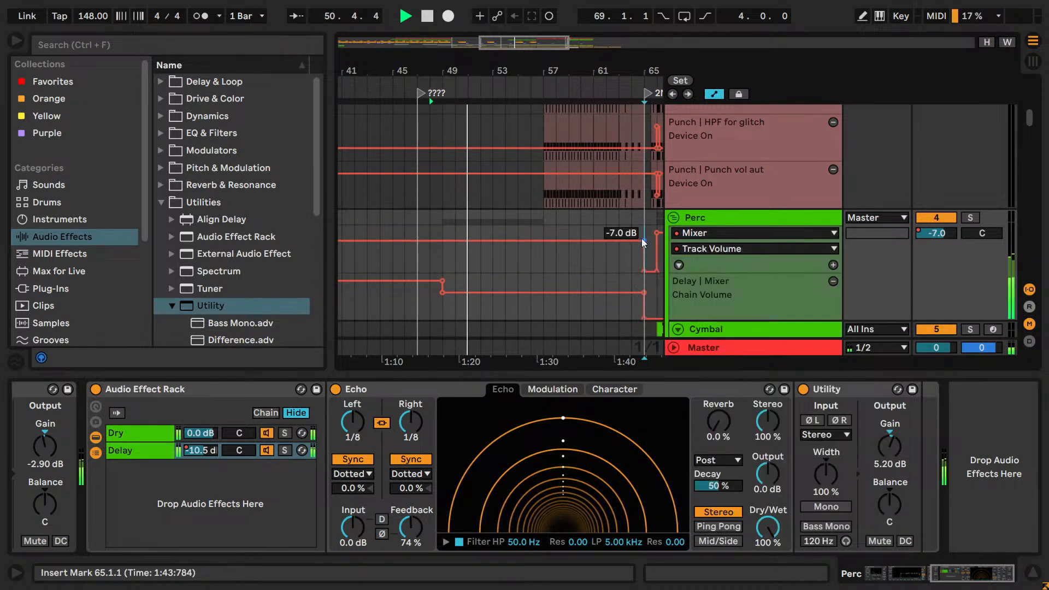
# - Compare -6 dB and -8 dB for the Perc Track Volume level before bar 65, ending on -6 dB
pyautogui.rightClick(647, 242)
pyautogui.click(659, 250)
pyautogui.write('-6')
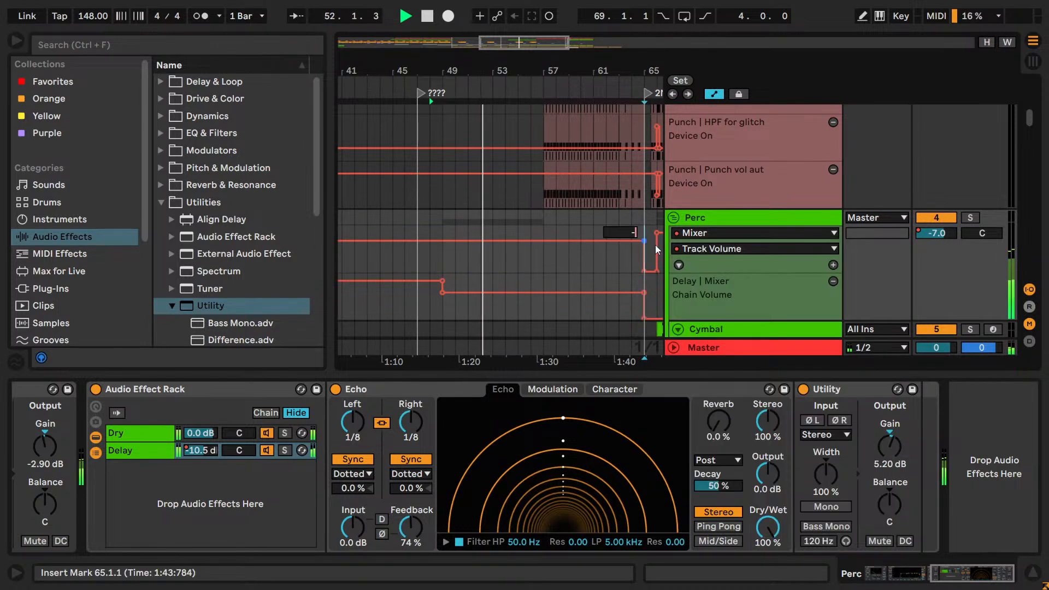
pyautogui.press('Return')
pyautogui.rightClick(645, 241)
pyautogui.click(666, 251)
pyautogui.write('-8')
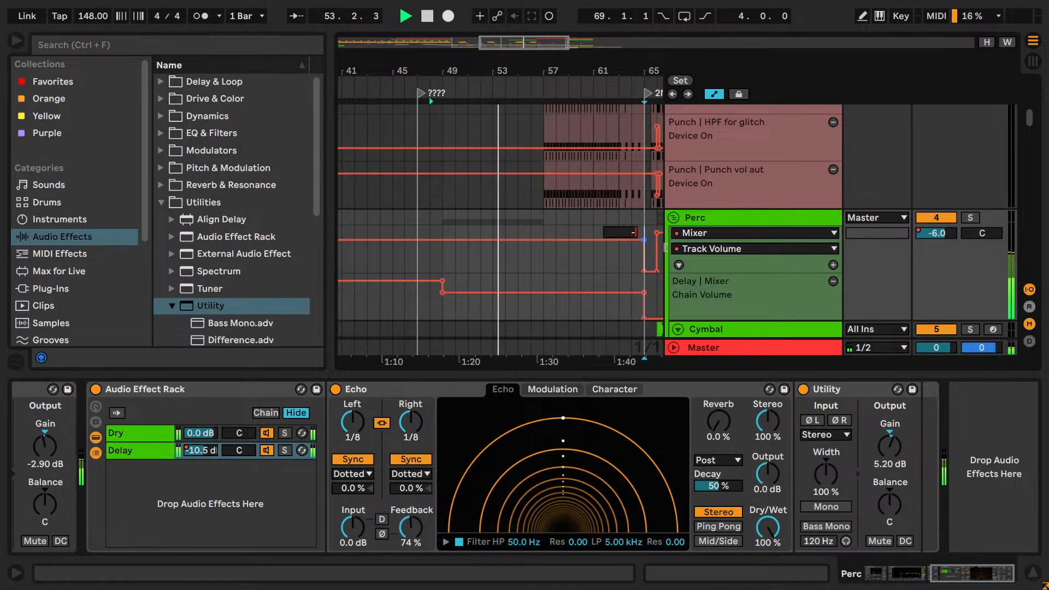
pyautogui.press('Return')
pyautogui.rightClick(644, 244)
pyautogui.click(651, 252)
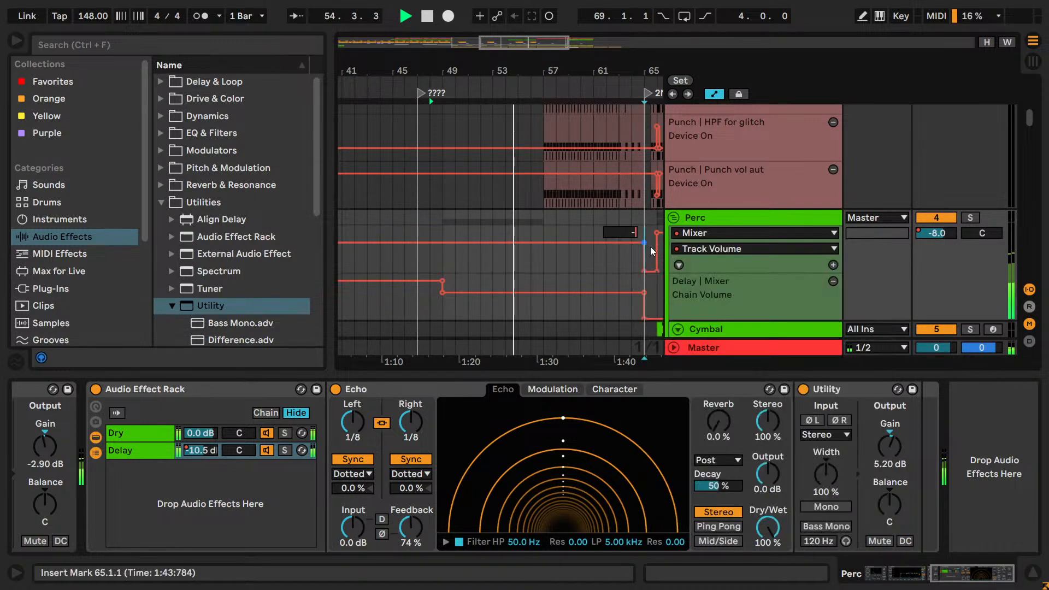
pyautogui.write('-6')
pyautogui.press('Return')
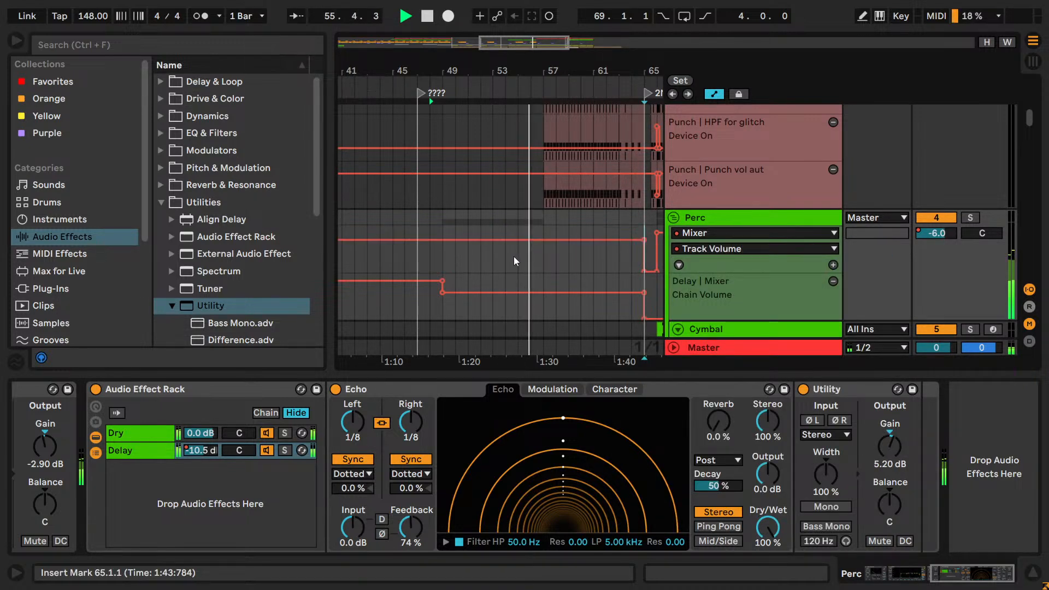
# - Loop bars 55 to 57 and set the Perc Track Volume level before bar 65 to -4 dB
pyautogui.moveTo(517, 257); pyautogui.dragTo(540, 258)
pyautogui.hotkey('ctrl', 'l')
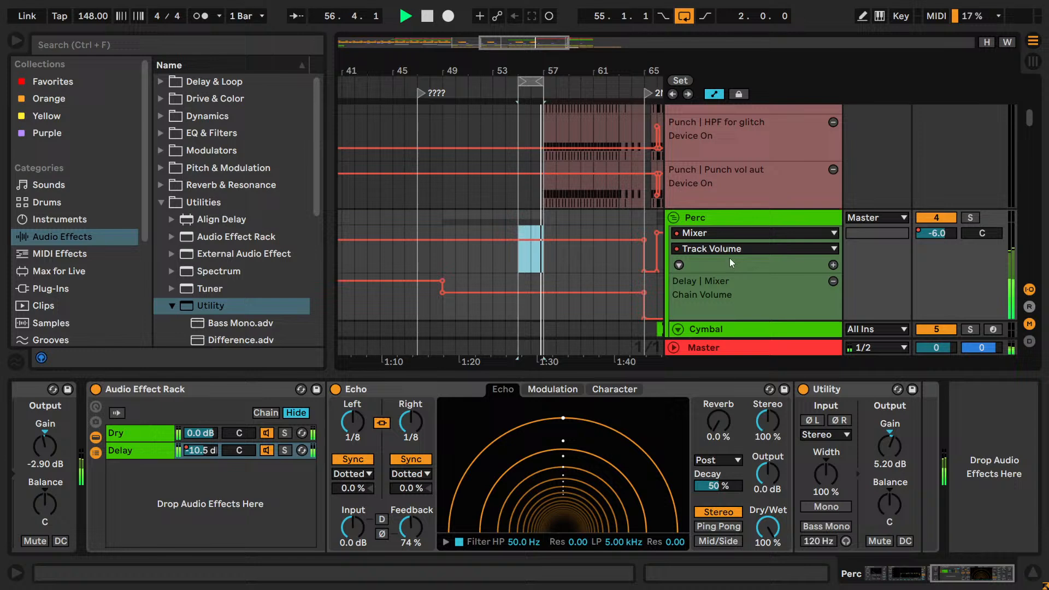
pyautogui.rightClick(643, 241)
pyautogui.click(667, 259)
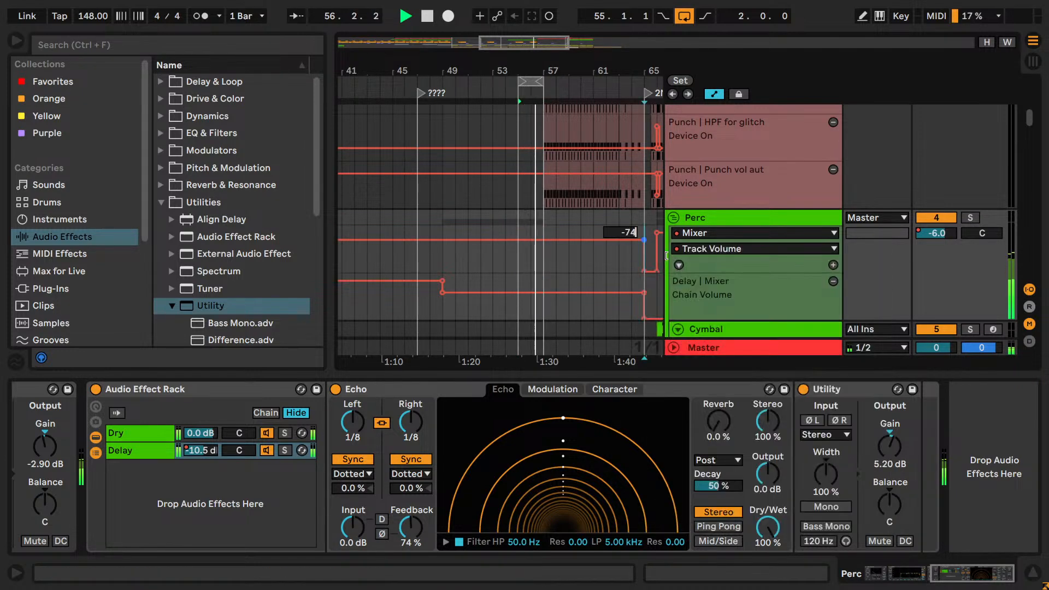
pyautogui.write('-4')
pyautogui.press('Return')
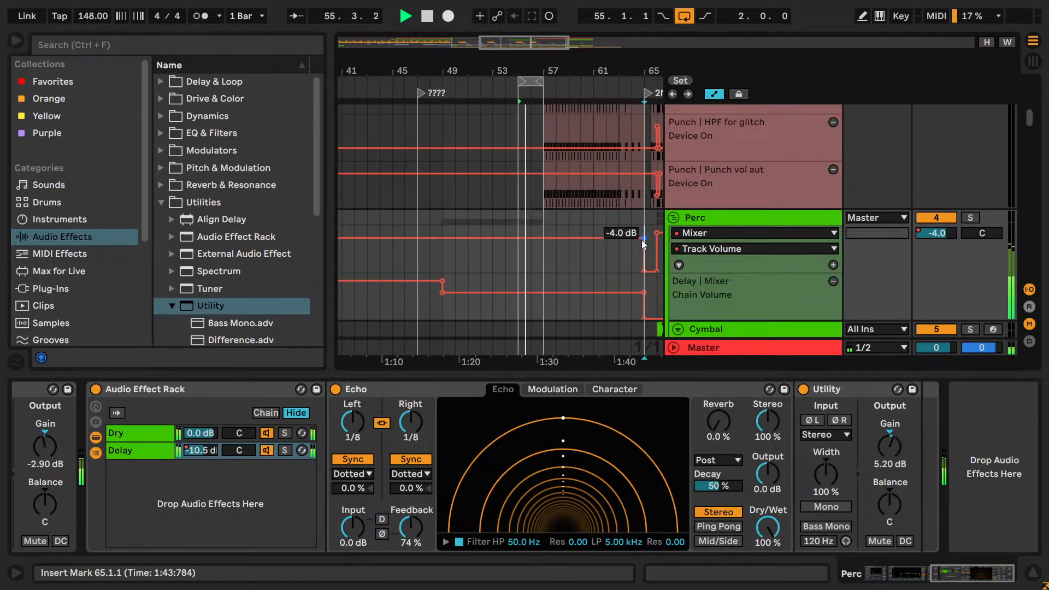
# - Try -5 dB and then -6 dB for the Perc Track Volume level before bar 65 over the loop
pyautogui.rightClick(644, 239)
pyautogui.click(654, 245)
pyautogui.write('-5')
pyautogui.press('Return')
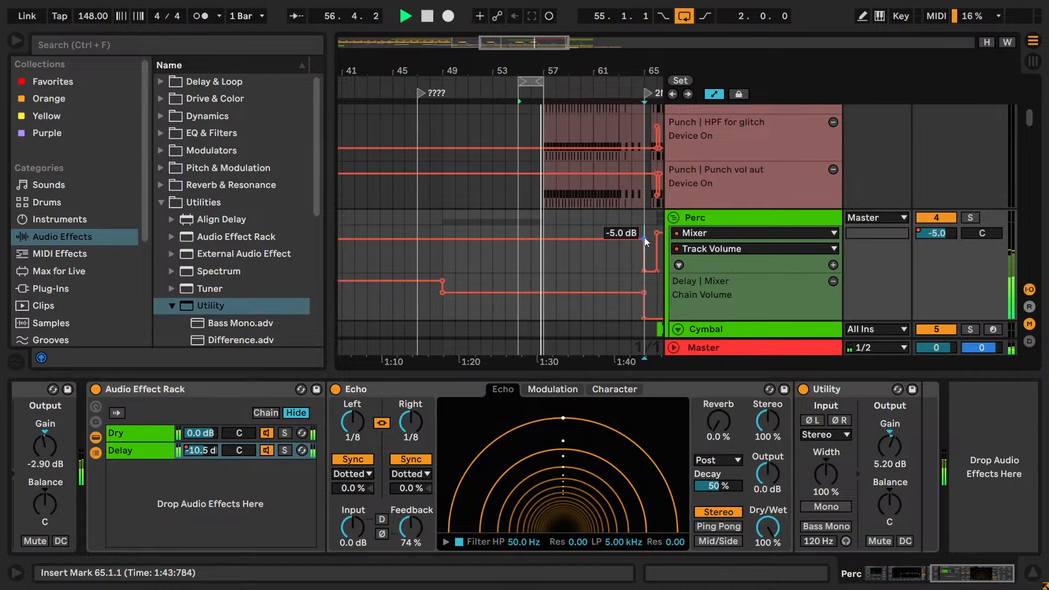
pyautogui.rightClick(645, 238)
pyautogui.click(660, 249)
pyautogui.write('-6')
pyautogui.press('Return')
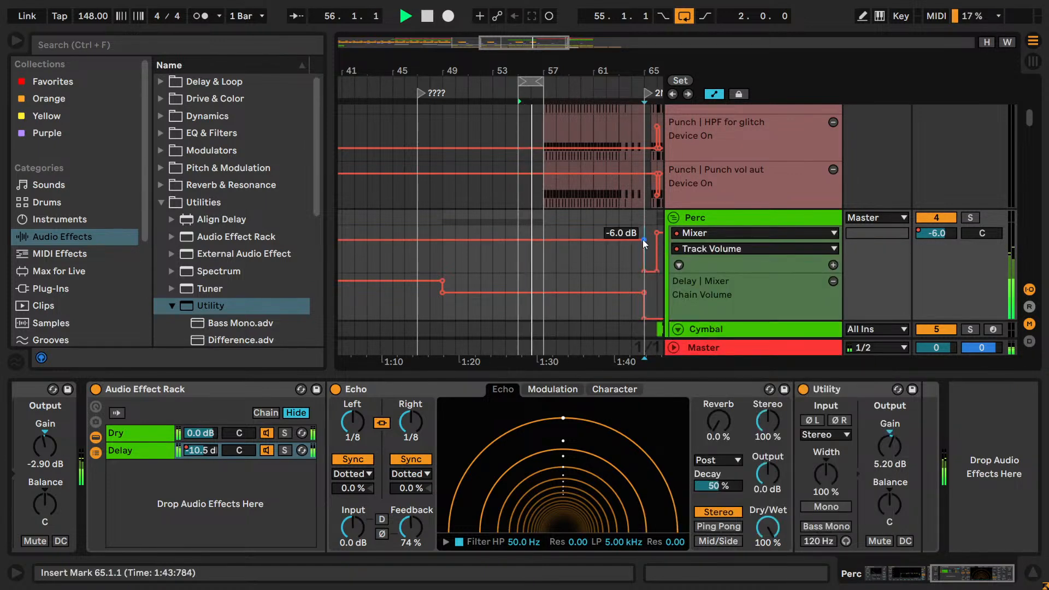
# - Refine the Perc Track Volume level before bar 65 to -5.5 dB and then to -5.4 dB
pyautogui.rightClick(643, 239)
pyautogui.click(658, 249)
pyautogui.write('-5.5')
pyautogui.press('Return')
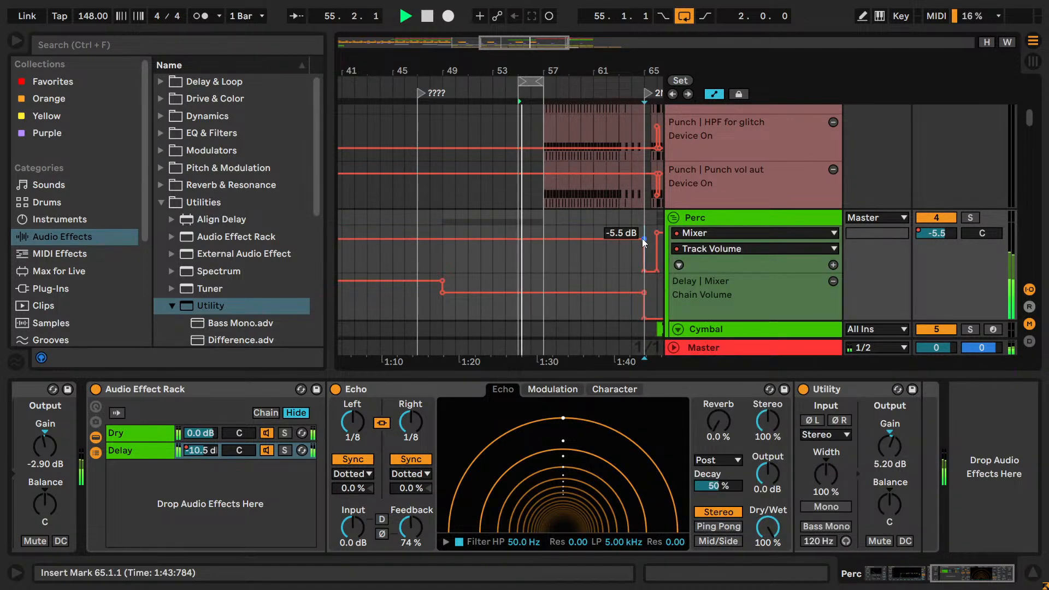
pyautogui.rightClick(644, 239)
pyautogui.click(651, 244)
pyautogui.write('-5.4')
pyautogui.press('Return')
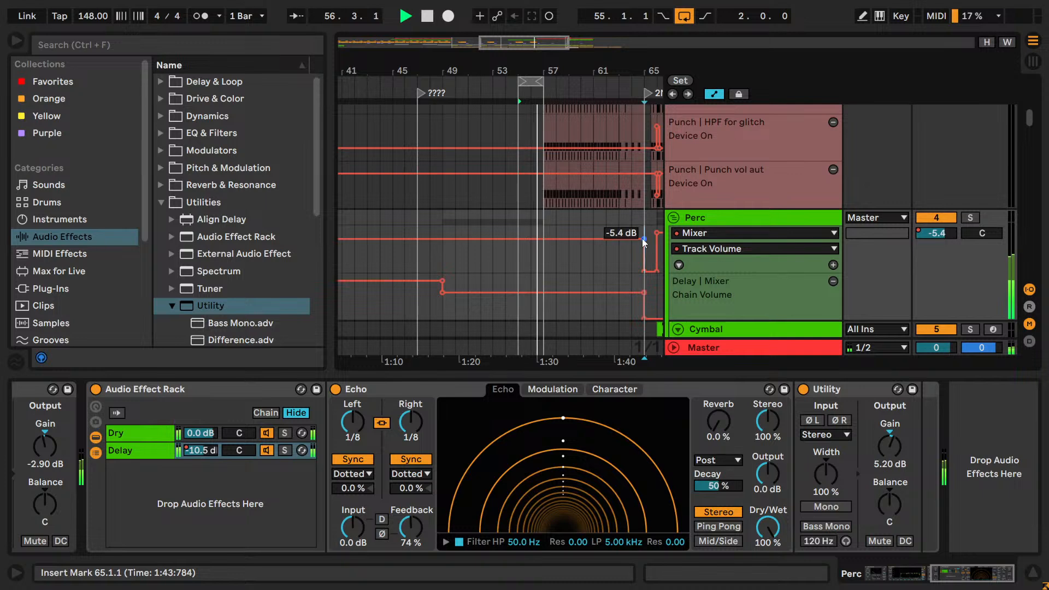
# - Raise the Perc Track Volume level before bar 65 to -5.3 dB and then to -5.2 dB
pyautogui.rightClick(643, 239)
pyautogui.click(650, 250)
pyautogui.write('-5.3')
pyautogui.press('Return')
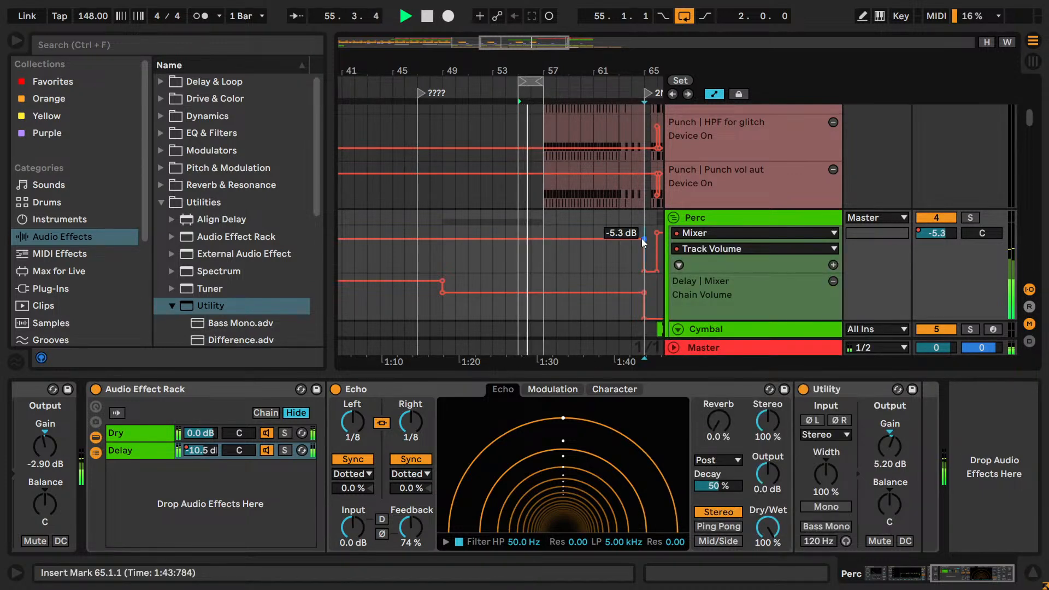
pyautogui.rightClick(642, 238)
pyautogui.click(659, 250)
pyautogui.write('-5.2')
pyautogui.press('Return')
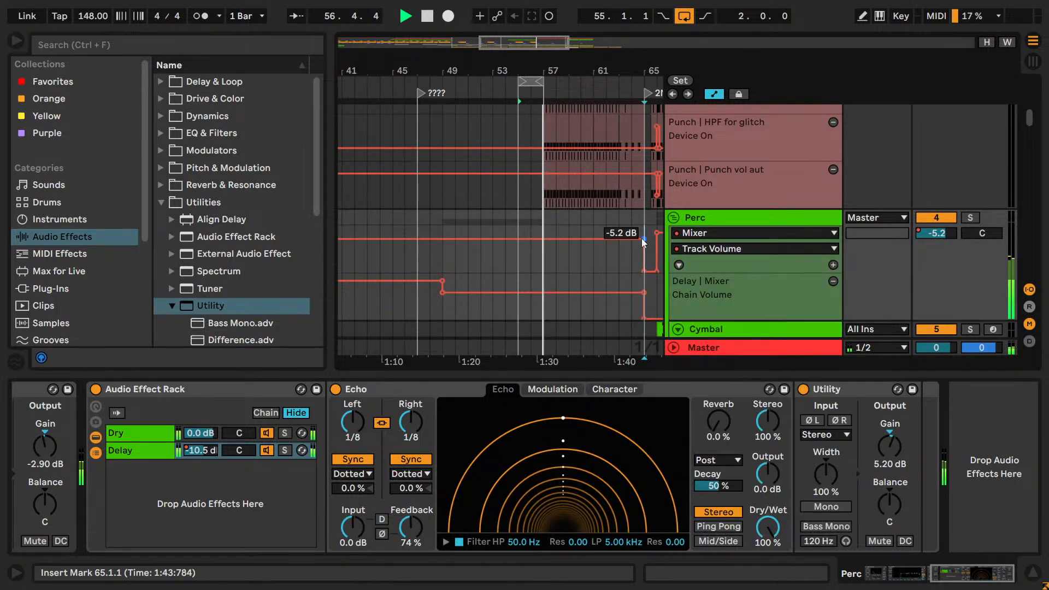
# - Try -0.3 dB for the Perc Track Volume level before bar 65 and undo that change
pyautogui.rightClick(642, 238)
pyautogui.click(659, 248)
pyautogui.write('-0.3')
pyautogui.press('Return')
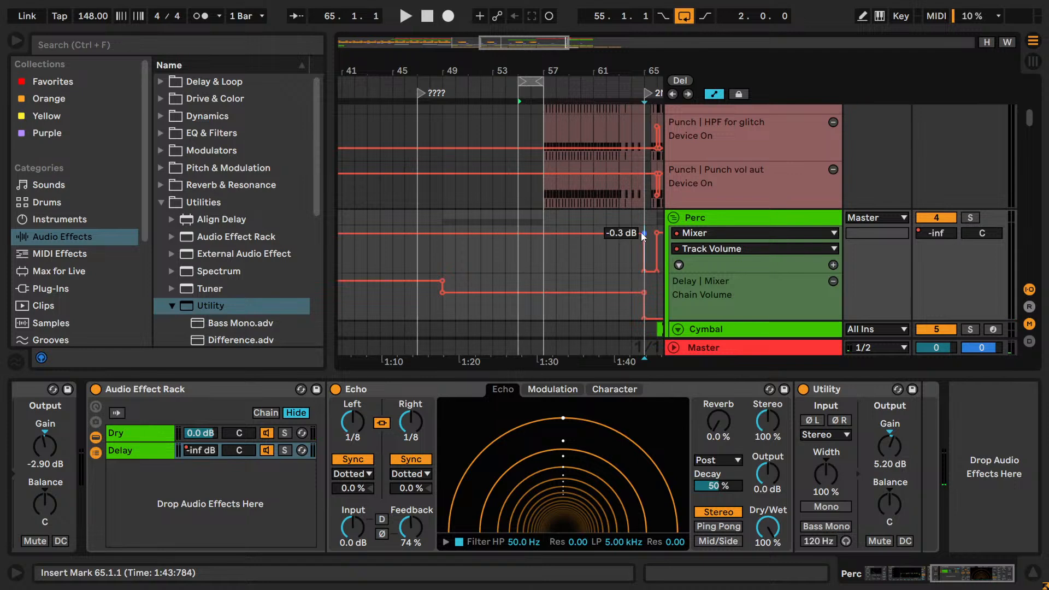
pyautogui.hotkey('ctrl', 'z')
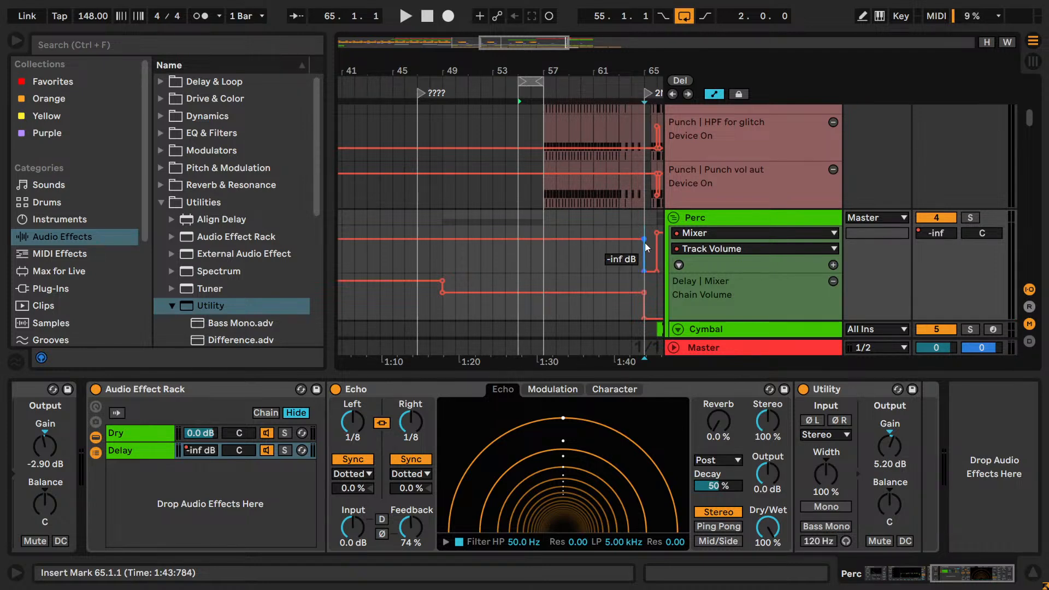
# - Set the Perc Track Volume breakpoint at bar 65 to -5.3 dB and save the Set
pyautogui.rightClick(644, 239)
pyautogui.click(660, 248)
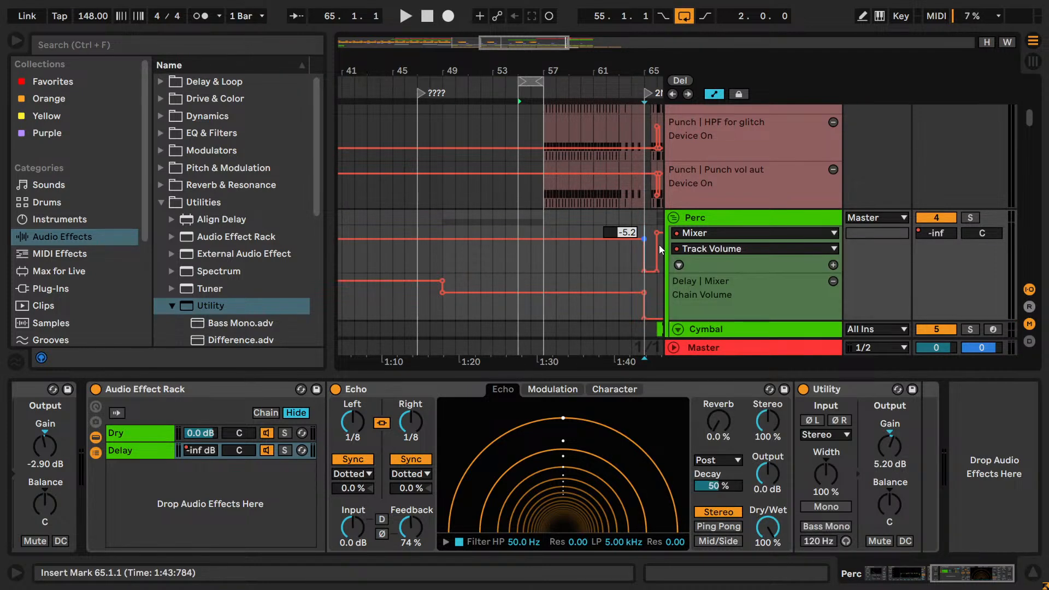
pyautogui.write('-5.3')
pyautogui.press('Return')
pyautogui.hotkey('ctrl', 's')
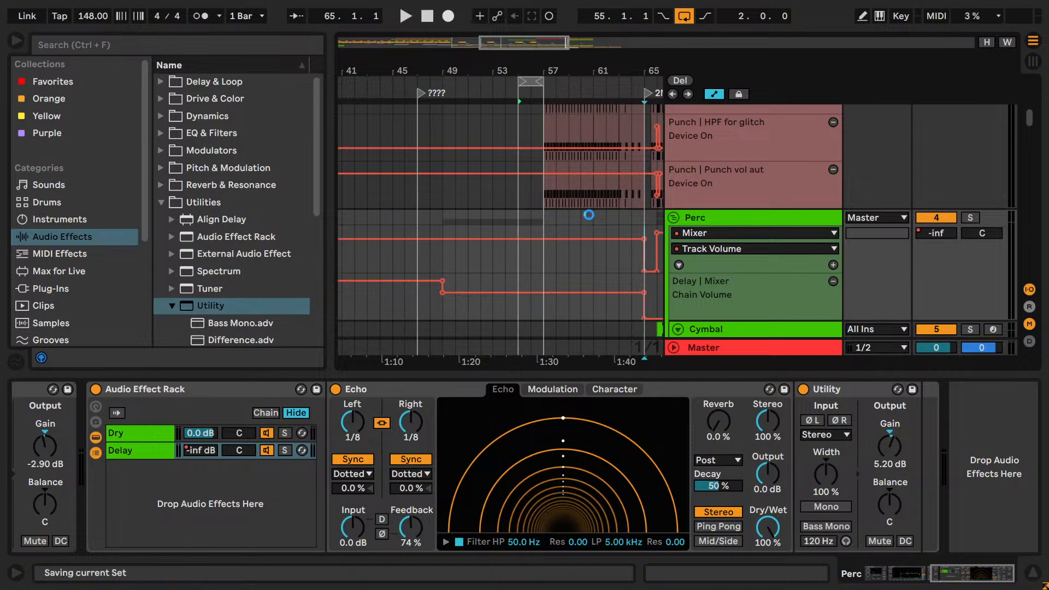
# - Examine the Cymbal and Hi-hats clips and automation lanes around the ???? marker in the breakdown
pyautogui.moveTo(514, 42); pyautogui.dragTo(517, 36)
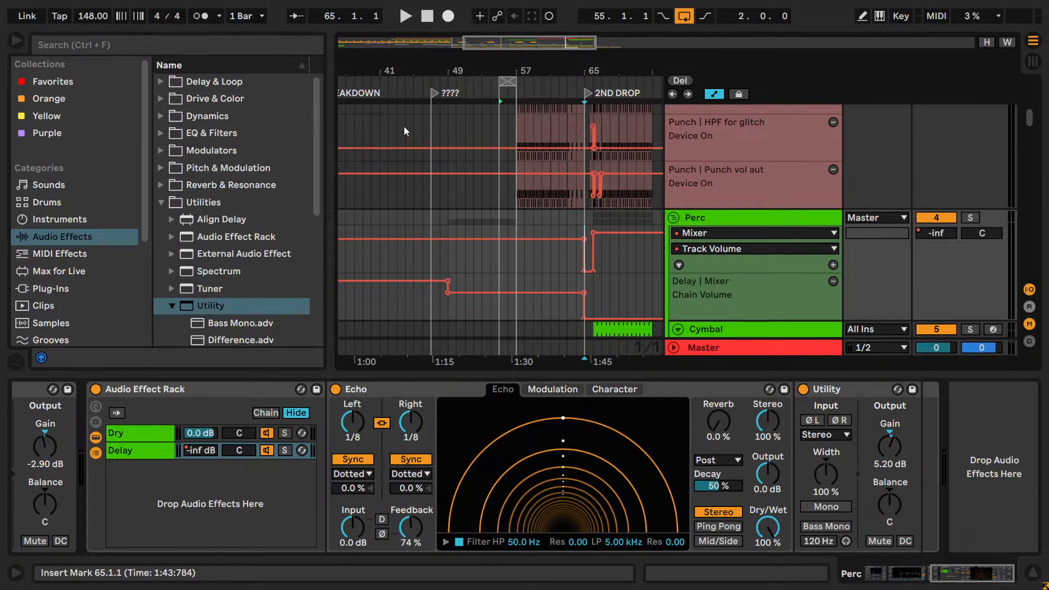
pyautogui.click(433, 94)
pyautogui.scroll(-6, 432, 186)
pyautogui.scroll(1, 438, 180)
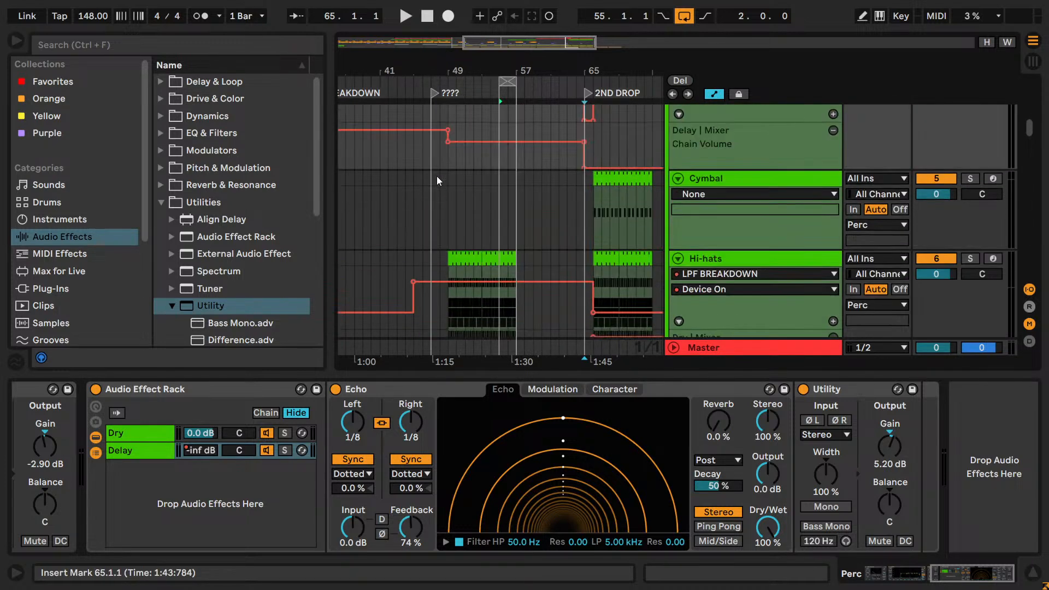
pyautogui.scroll(-3, 445, 196)
pyautogui.scroll(1, 445, 196)
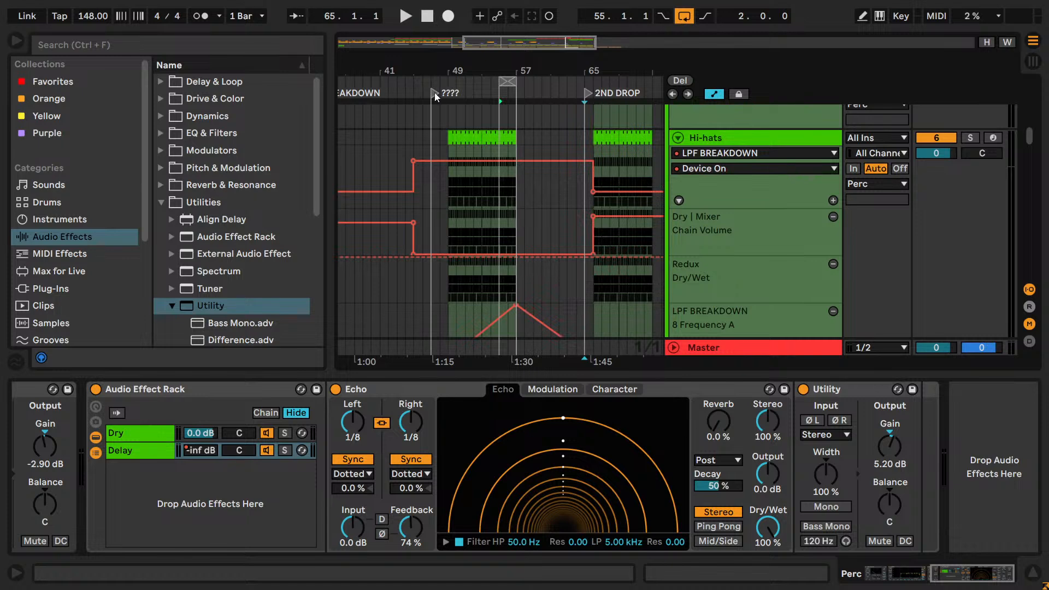
pyautogui.moveTo(474, 46); pyautogui.dragTo(486, 142)
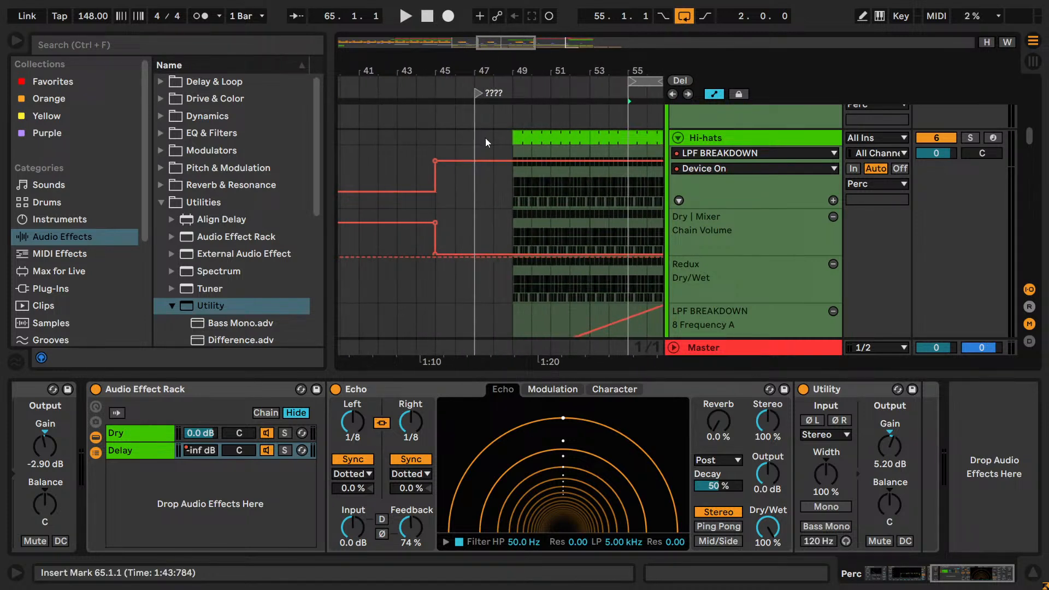
# - Play the breakdown from bar 45 and look through the tracks from Cymbal down to Frozen reverb and Pluck
pyautogui.click(475, 108)
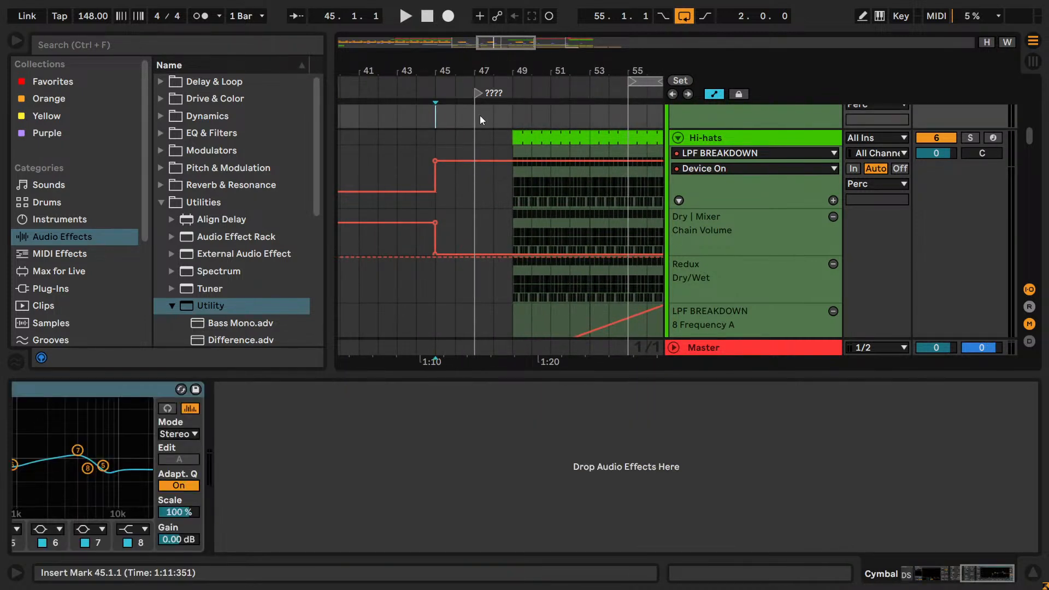
pyautogui.press('space')
pyautogui.scroll(3, 508, 149)
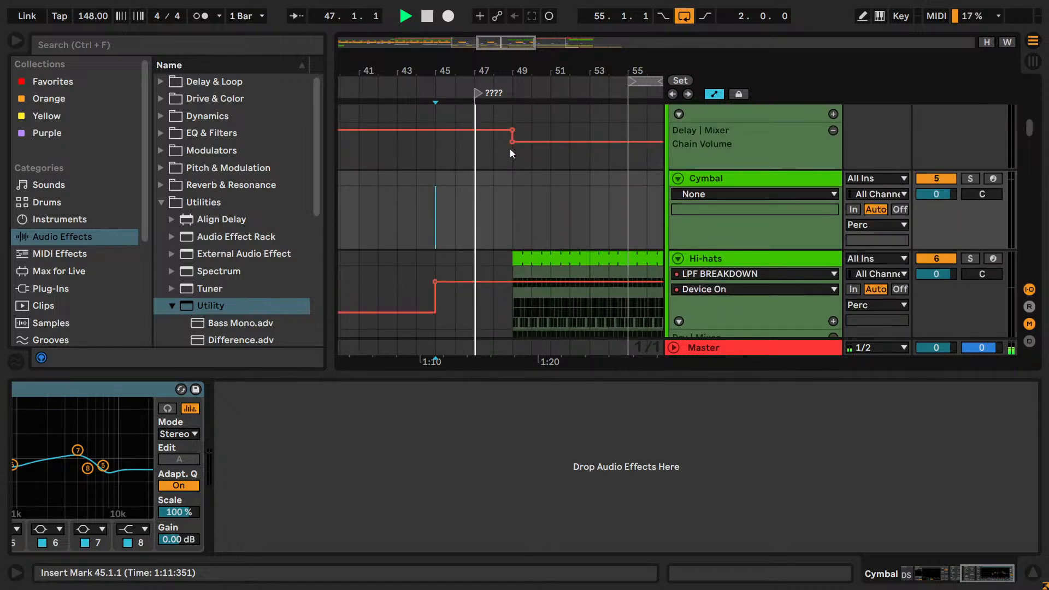
pyautogui.scroll(-4, 510, 151)
pyautogui.scroll(-10, 510, 149)
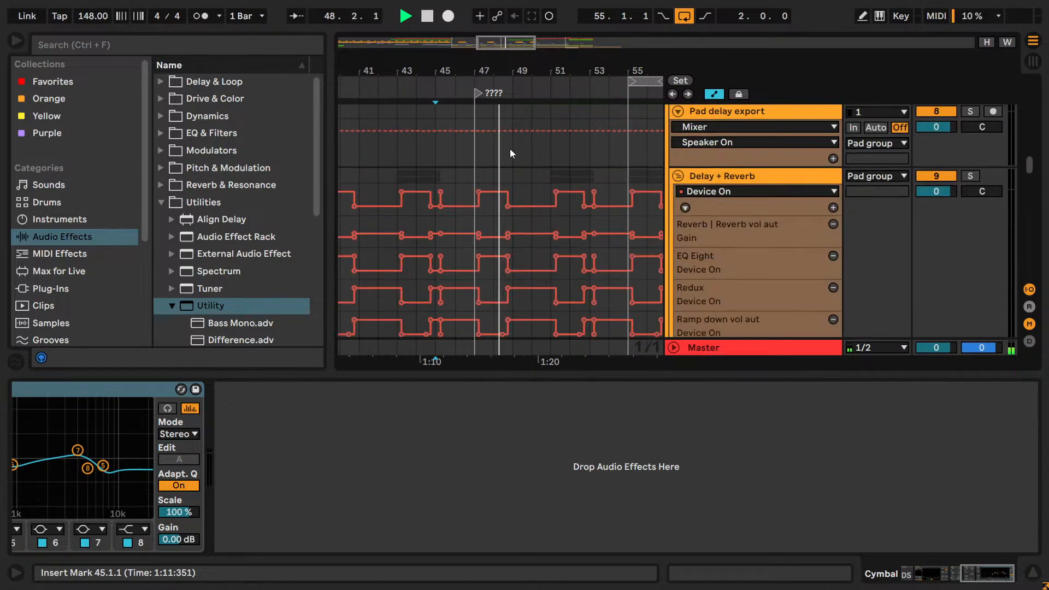
pyautogui.scroll(5, 511, 151)
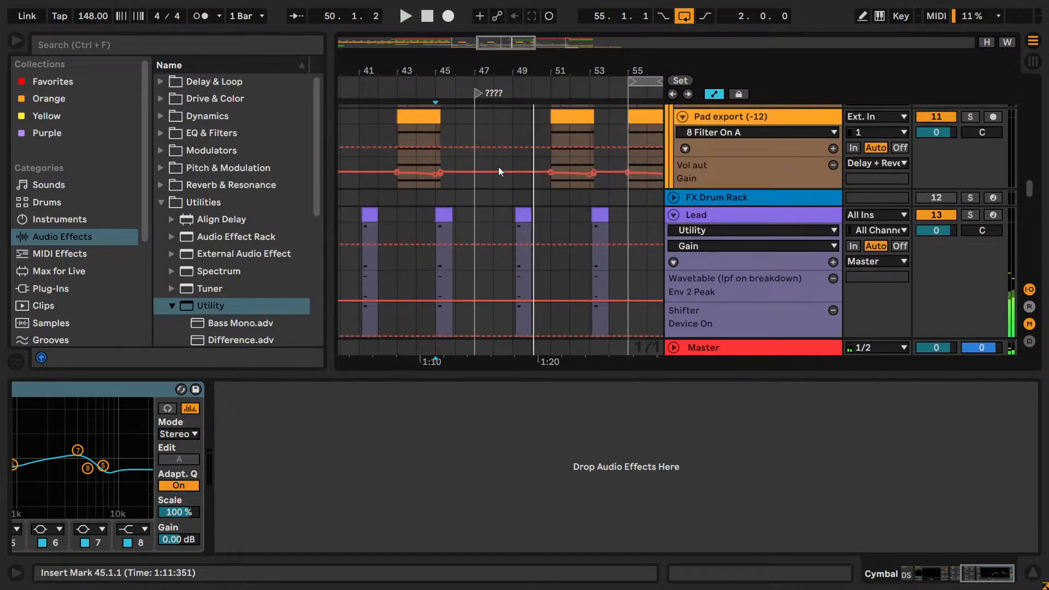
pyautogui.scroll(-5, 601, 197)
pyautogui.scroll(-6, 607, 205)
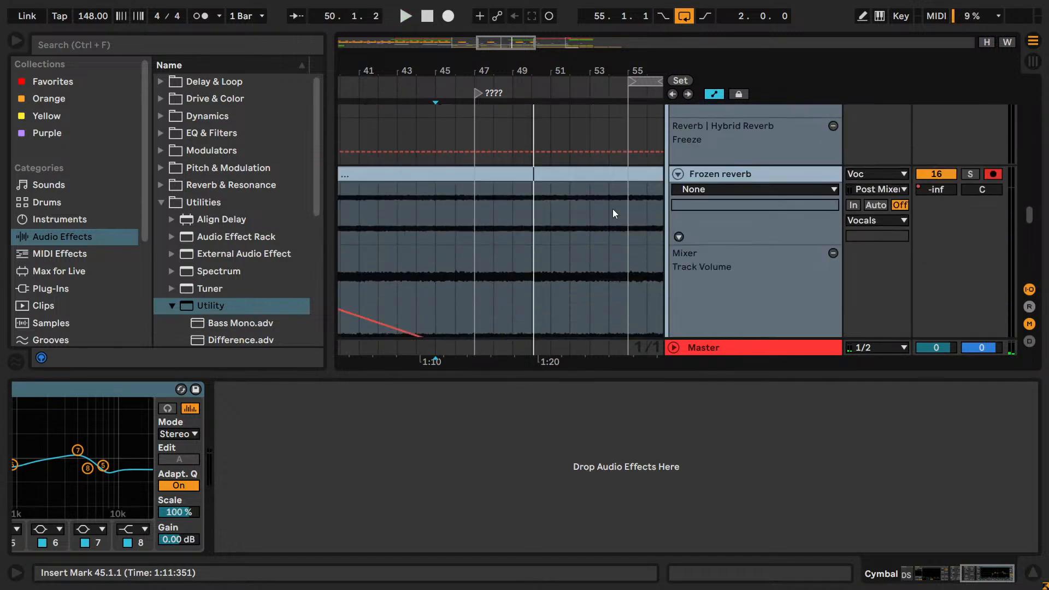
pyautogui.scroll(2, 612, 213)
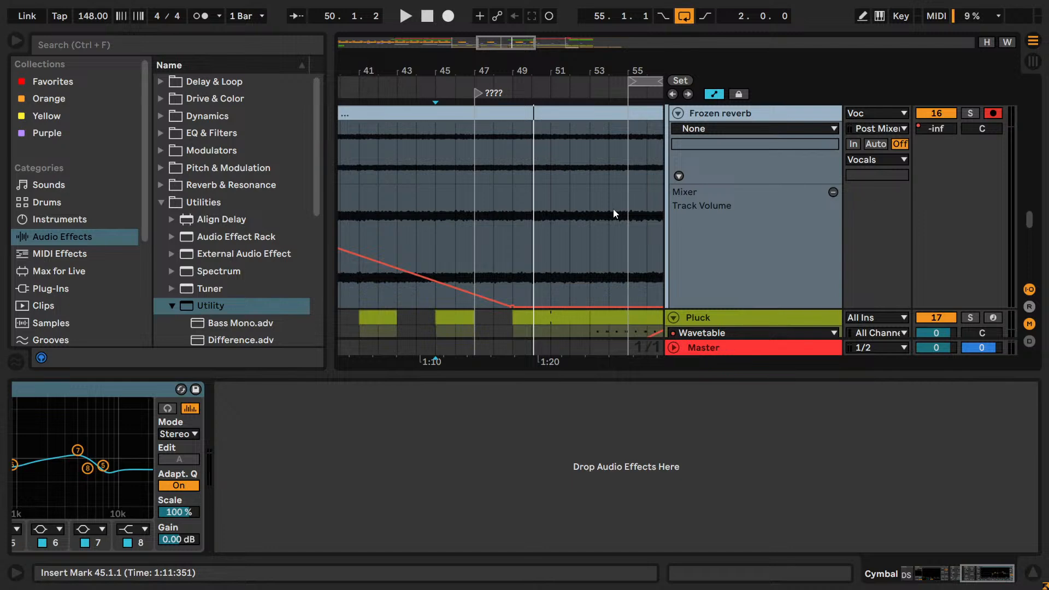
# - Set the arrangement's fixed grid to 1/2 for the Lead clips around the ???? marker
pyautogui.scroll(-6, 615, 213)
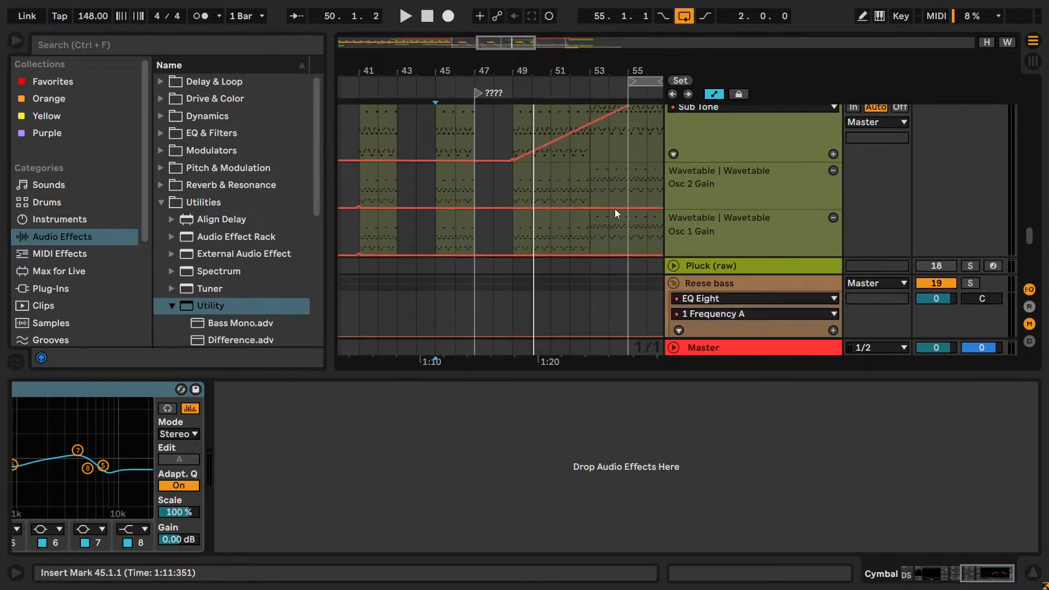
pyautogui.scroll(-3, 615, 214)
pyautogui.scroll(6, 614, 213)
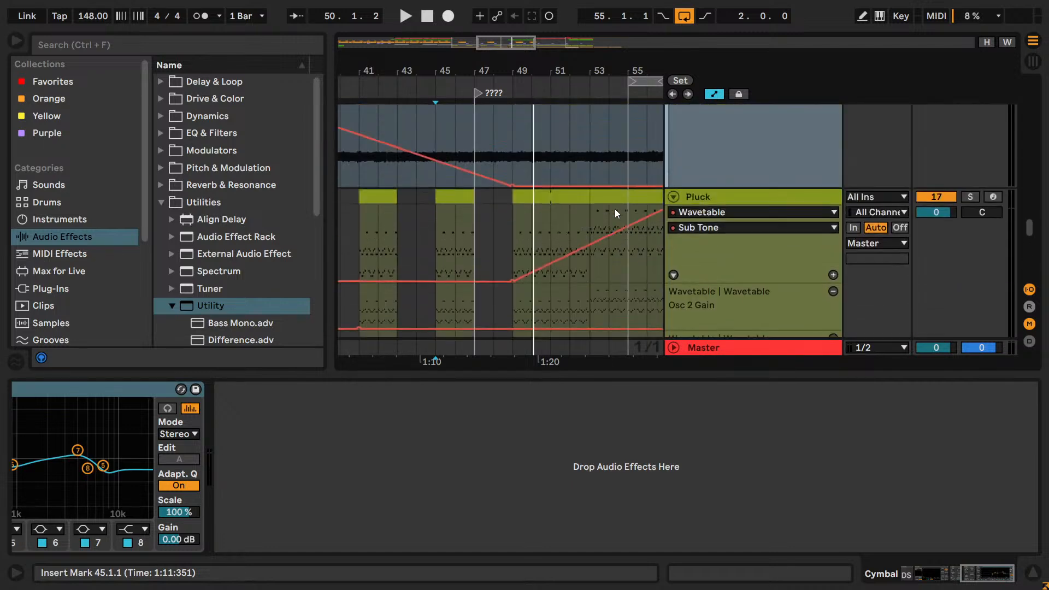
pyautogui.scroll(-8, 615, 213)
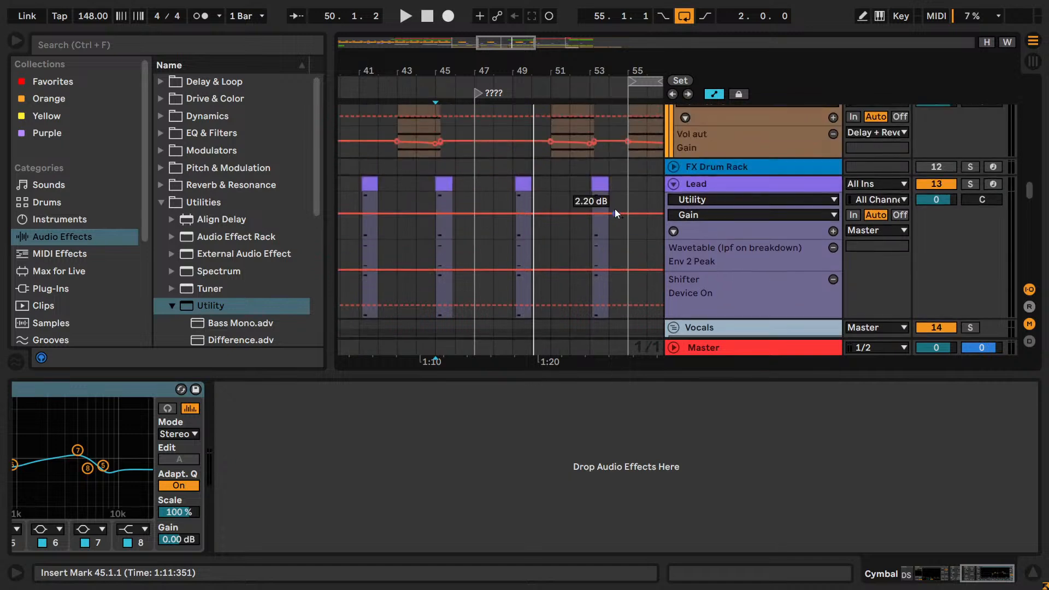
pyautogui.scroll(1, 615, 213)
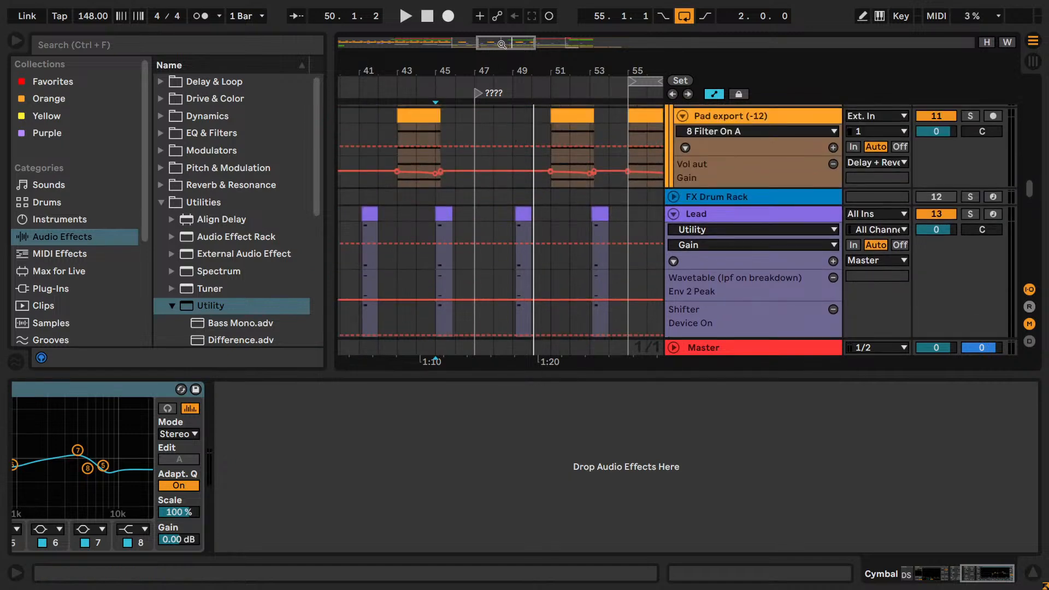
pyautogui.keyDown('ctrl'); pyautogui.scroll(2, 565, 228); pyautogui.keyUp('ctrl')
pyautogui.moveTo(564, 228); pyautogui.dragTo(504, 229)
pyautogui.rightClick(517, 216)
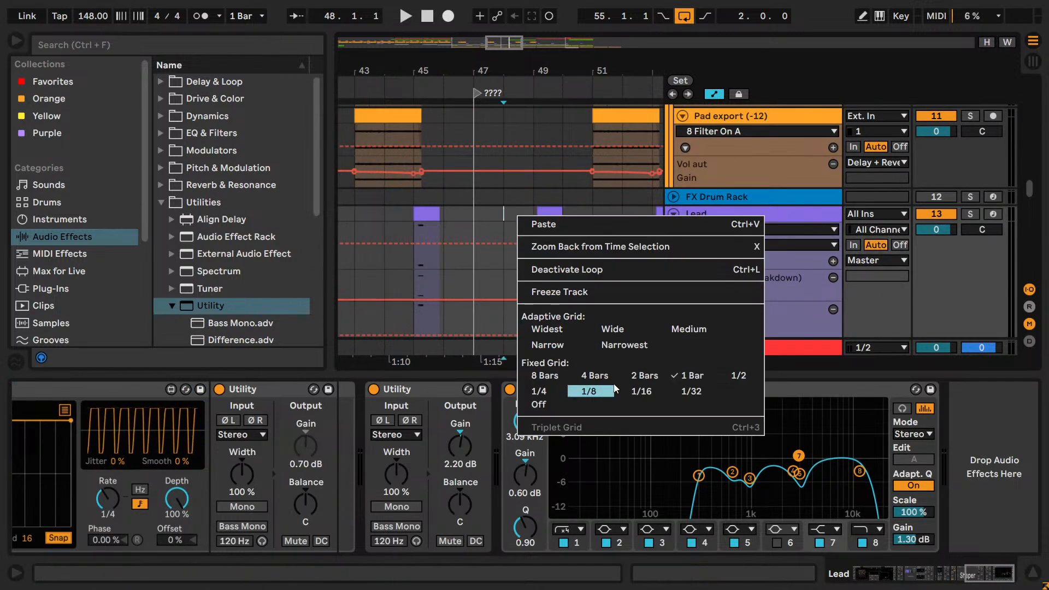
pyautogui.click(737, 376)
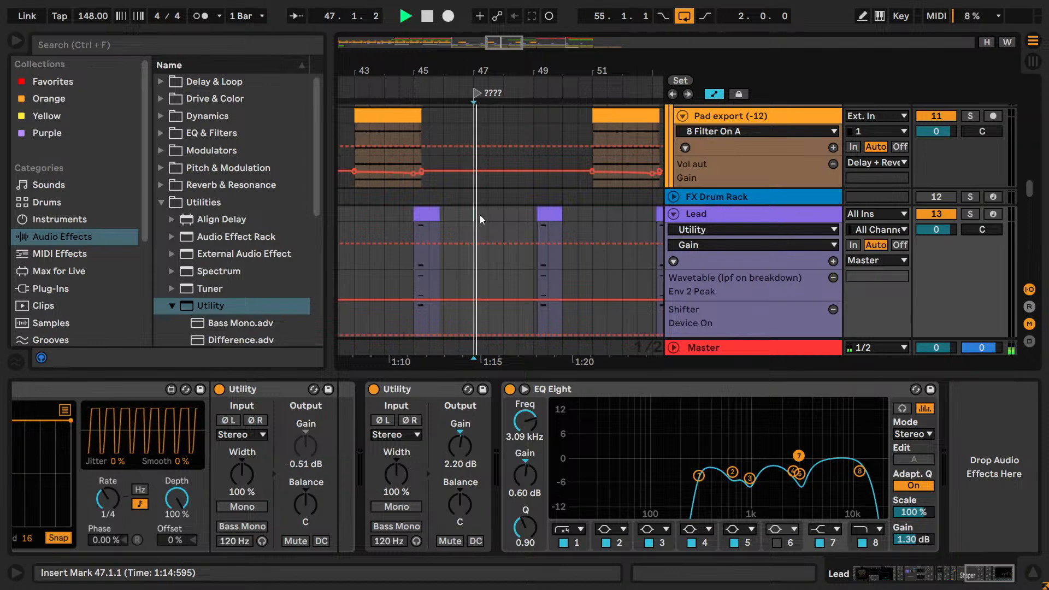
# - Copy the Lead clip from bar 49 to bar 47 and place a duplicate of it at bar 48
pyautogui.click(448, 215)
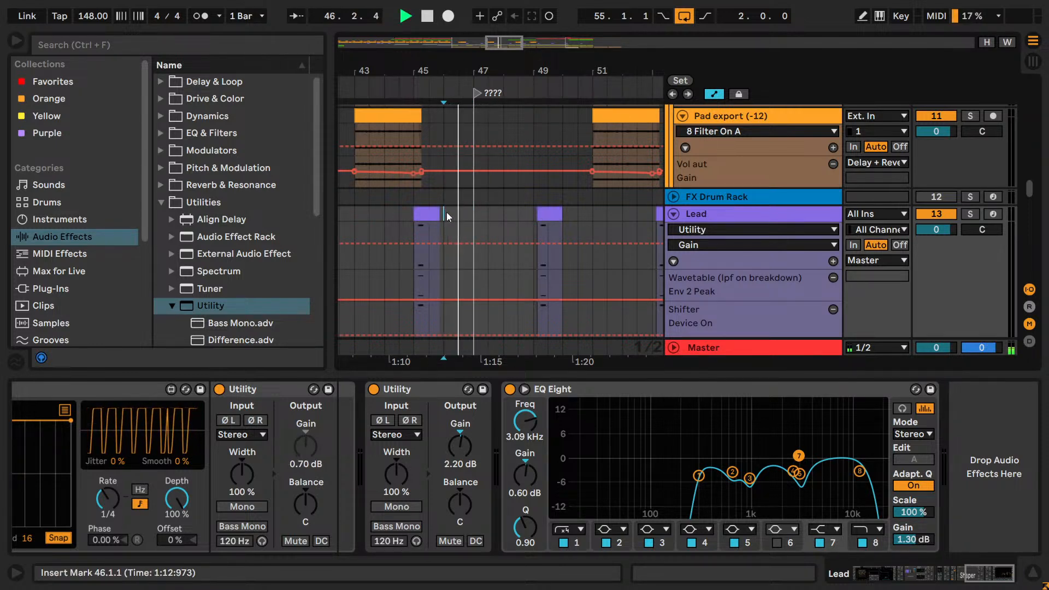
pyautogui.click(430, 214)
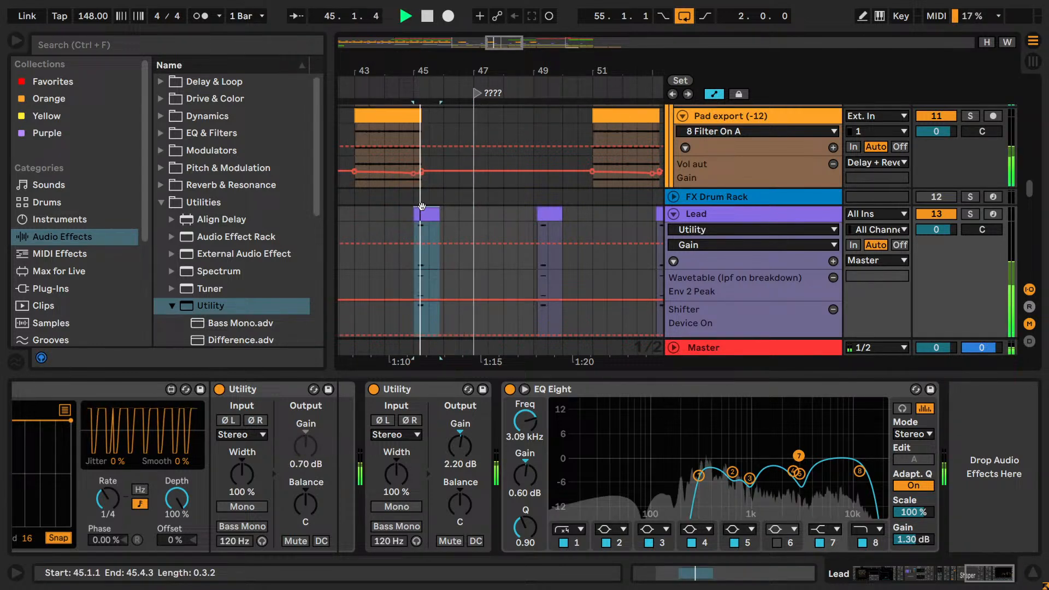
pyautogui.click(554, 211)
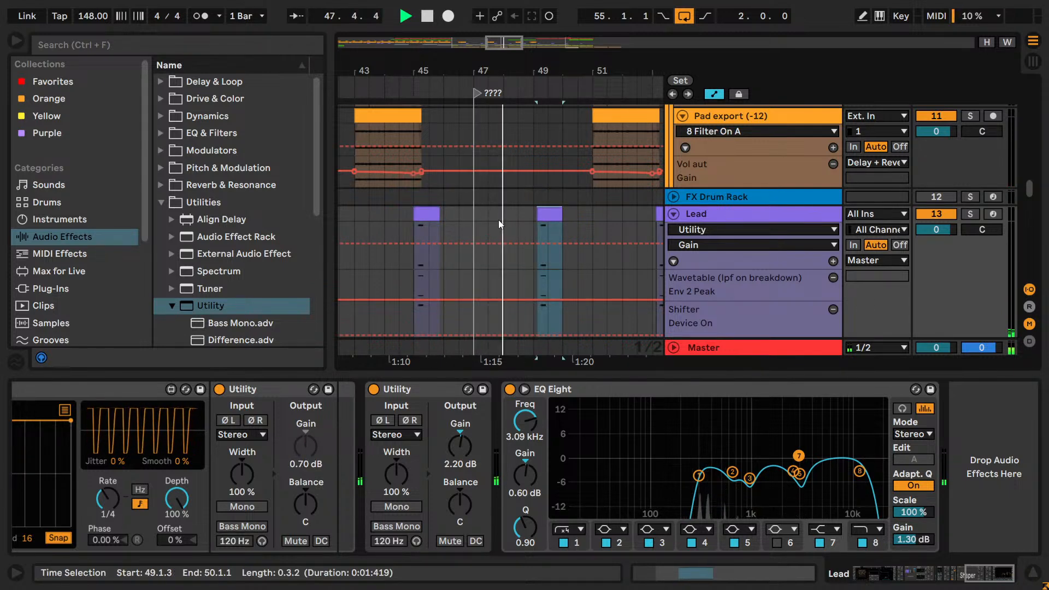
pyautogui.click(480, 216)
pyautogui.hotkey('ctrl', 'v')
pyautogui.hotkey('ctrl', 'd')
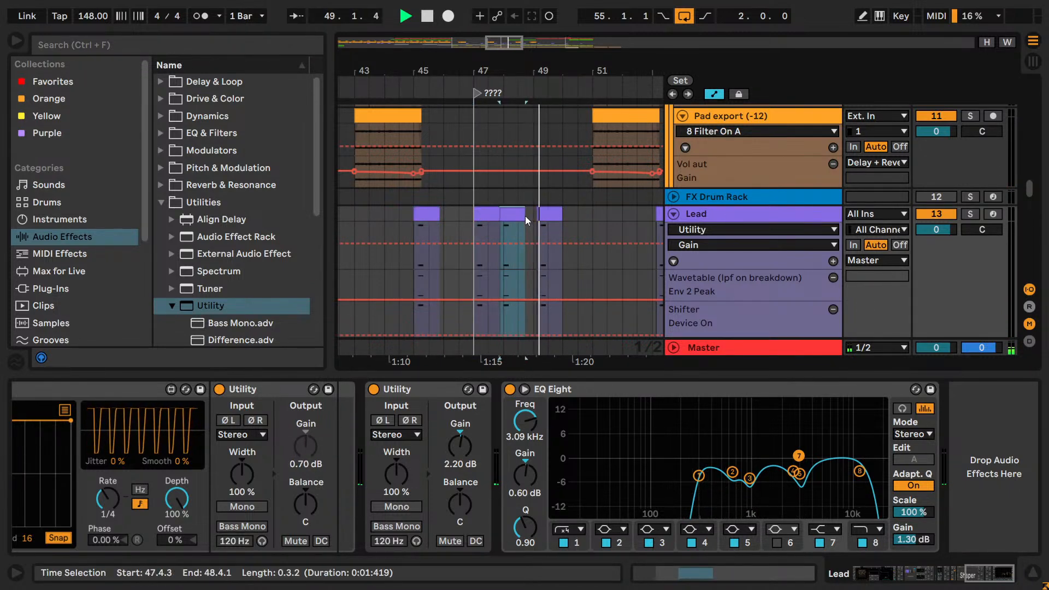
pyautogui.press('space')
pyautogui.moveTo(523, 216); pyautogui.dragTo(528, 217)
# - Show the Shifter's Device On automation on the Lead track and draw it On across bar 48
pyautogui.click(708, 218)
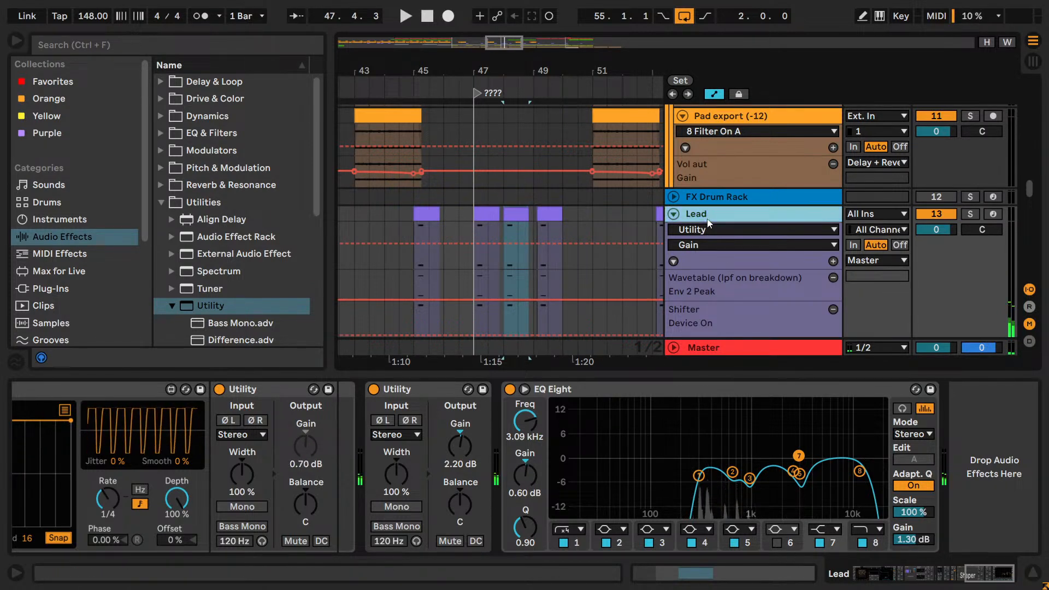
pyautogui.moveTo(1010, 573); pyautogui.dragTo(968, 577)
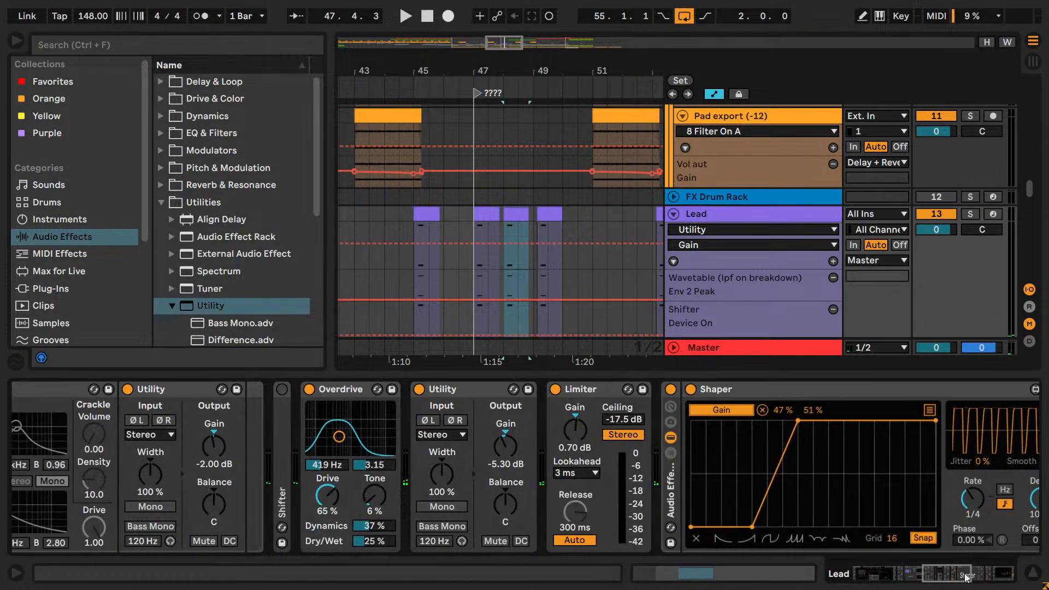
pyautogui.rightClick(278, 390)
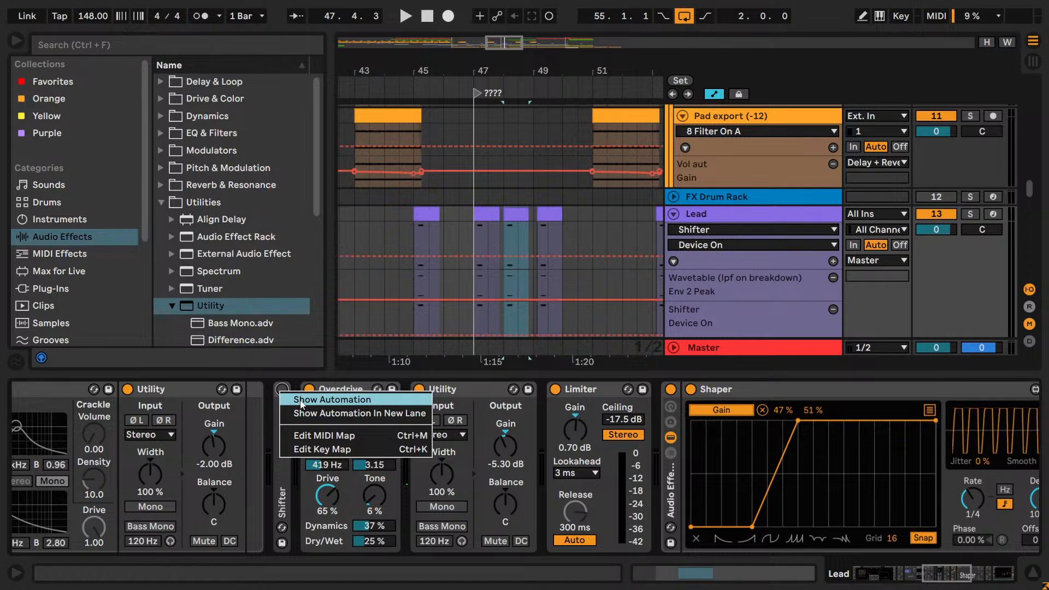
pyautogui.click(317, 399)
pyautogui.click(531, 220)
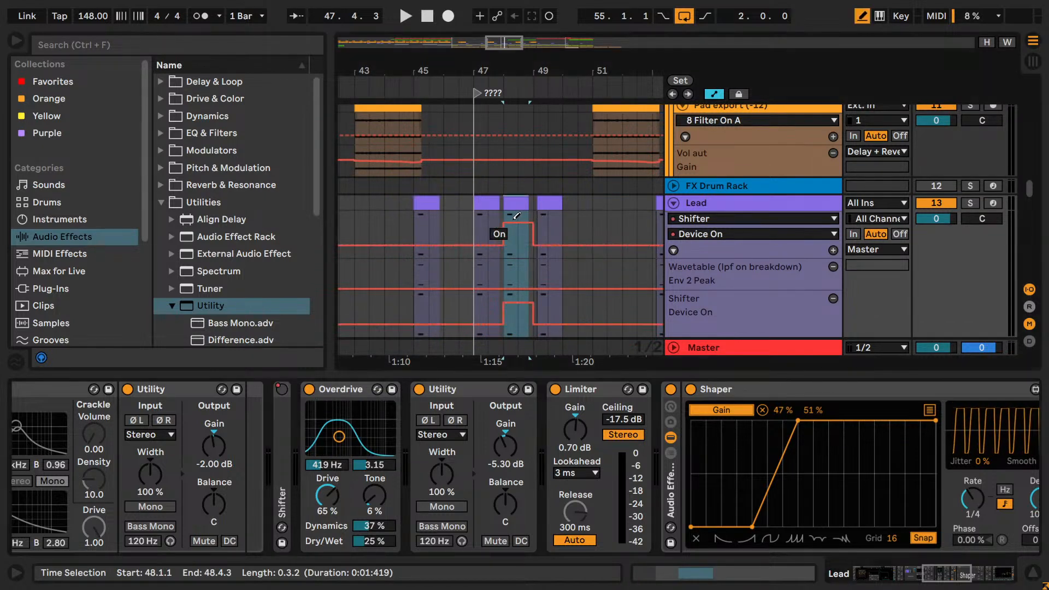
pyautogui.press('b')
# - Extend the Lead's Shifter Device On section back to bar 47 and audition it from bar 45
pyautogui.press('space')
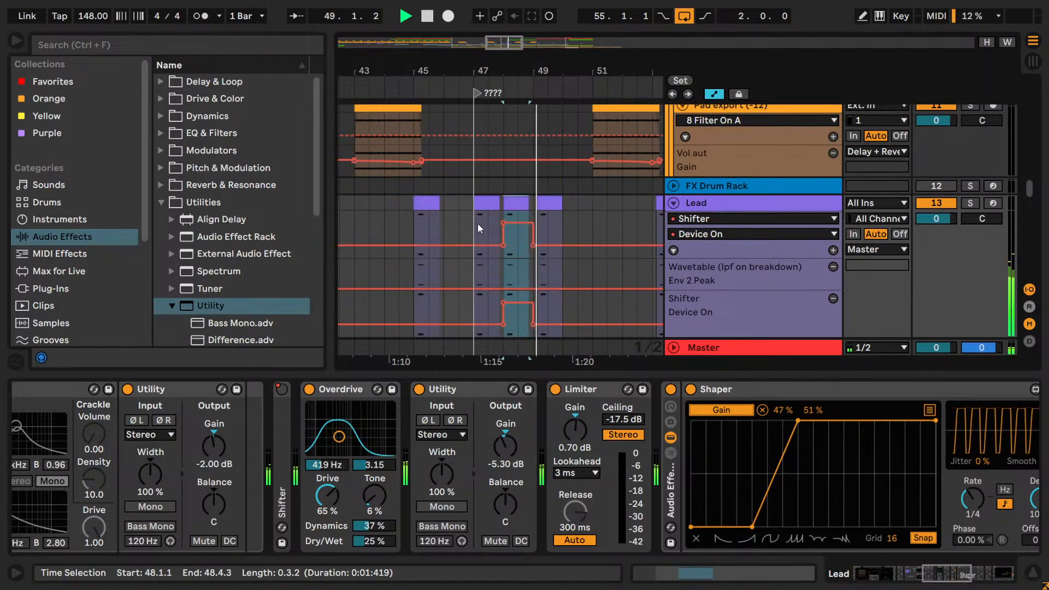
pyautogui.press('b')
pyautogui.press('b')
pyautogui.click(384, 228)
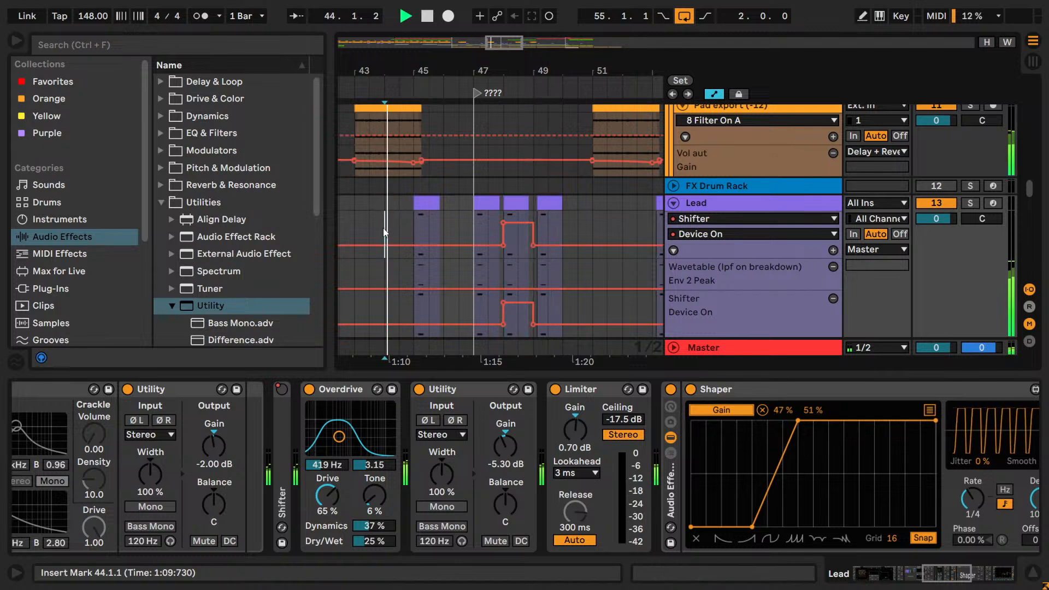
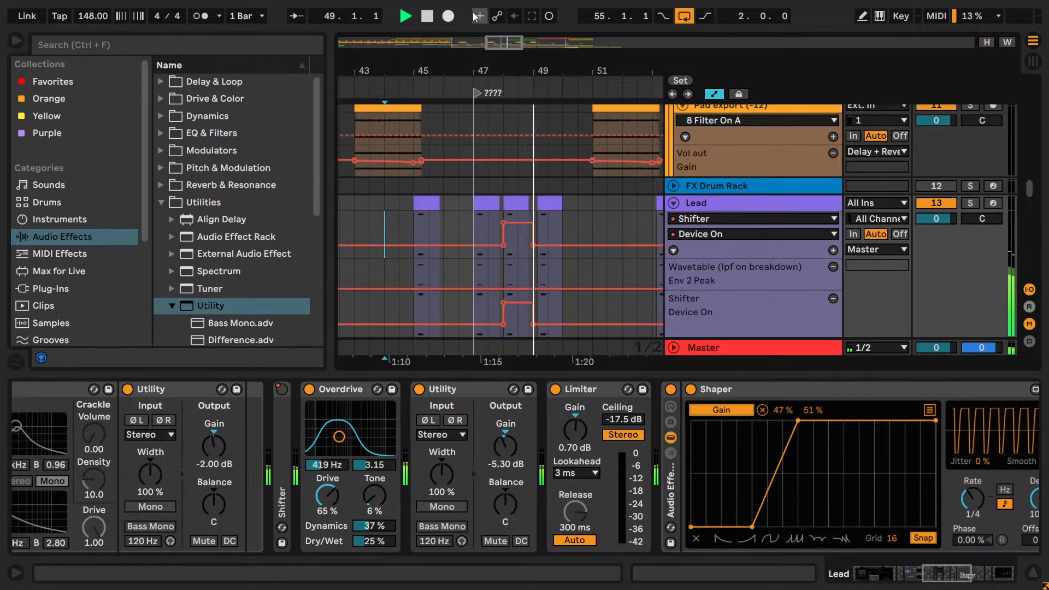
pyautogui.moveTo(461, 71); pyautogui.dragTo(453, 97)
pyautogui.press('space')
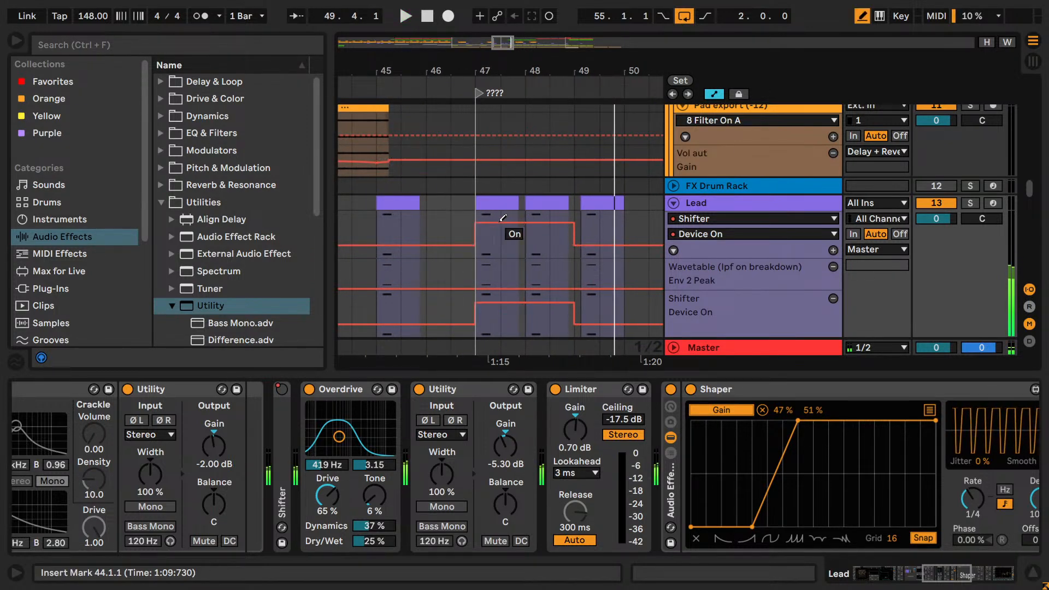
pyautogui.click(376, 225)
pyautogui.press('space')
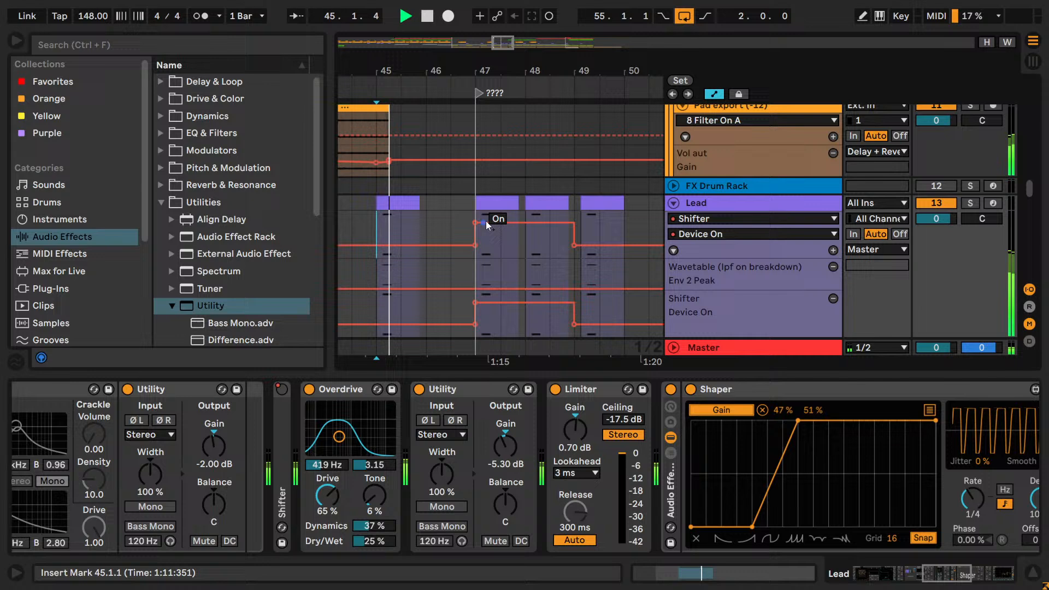
# - Set the grid to 1/8 and redraw the Shifter's On section to start just after bar 47 and end just after bar 49
pyautogui.rightClick(501, 245)
pyautogui.click(529, 481)
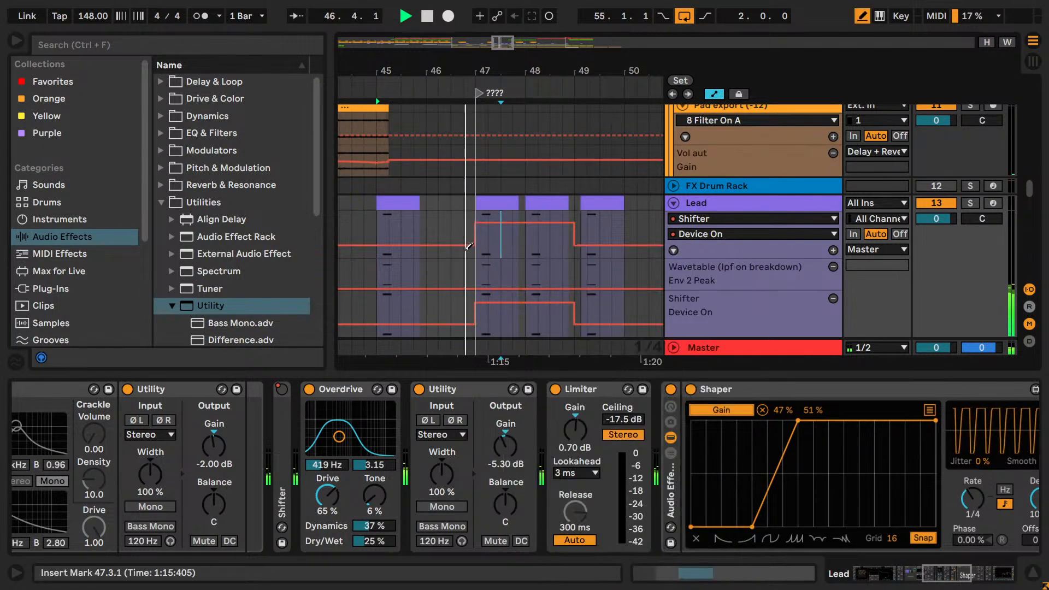
pyautogui.press('b')
pyautogui.rightClick(455, 235)
pyautogui.click(527, 452)
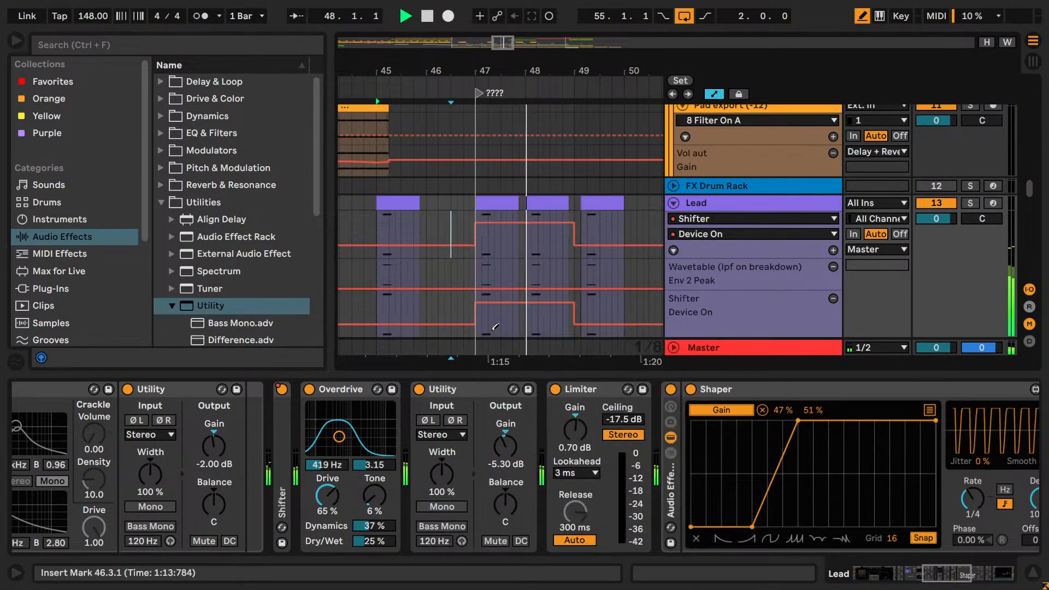
pyautogui.click(477, 241)
pyautogui.click(543, 205)
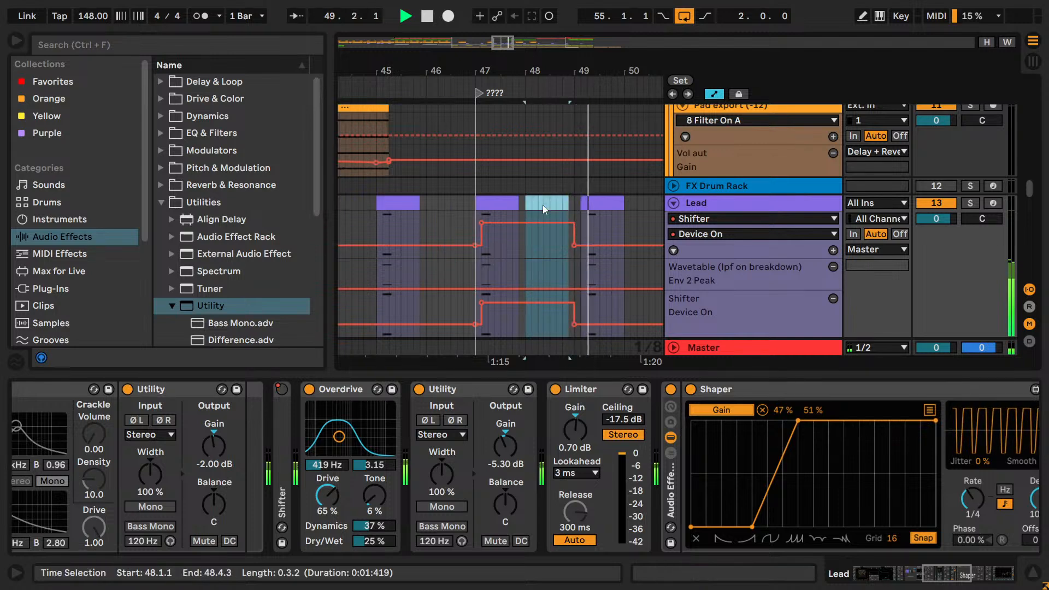
pyautogui.press('b')
pyautogui.moveTo(576, 228); pyautogui.dragTo(588, 228)
pyautogui.press('space')
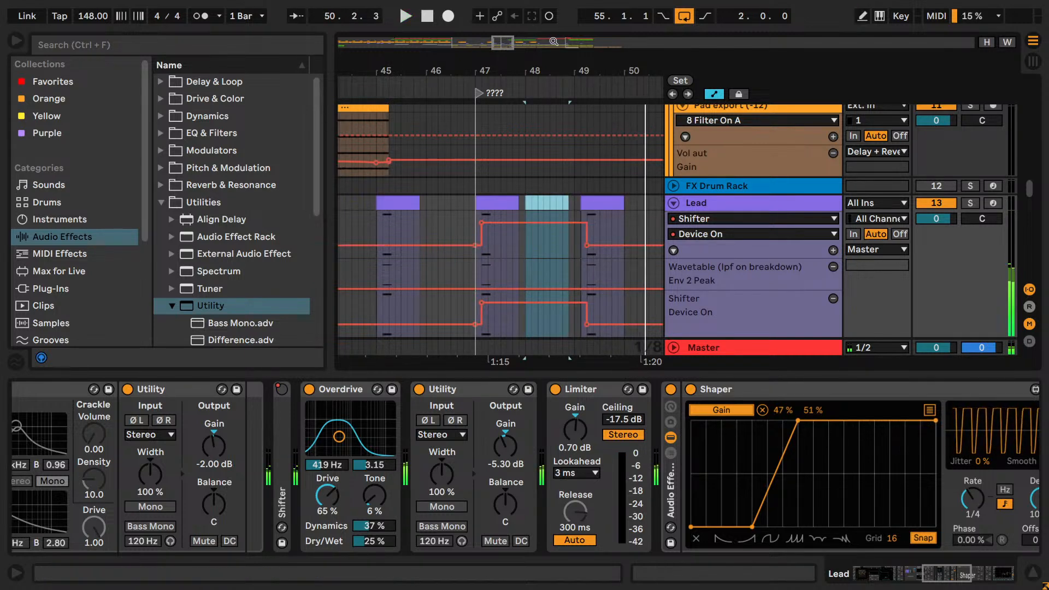
# - Play the breakdown from bar 41 and delete the ???? locator at bar 47
pyautogui.moveTo(530, 64); pyautogui.dragTo(530, 36)
pyautogui.click(453, 187)
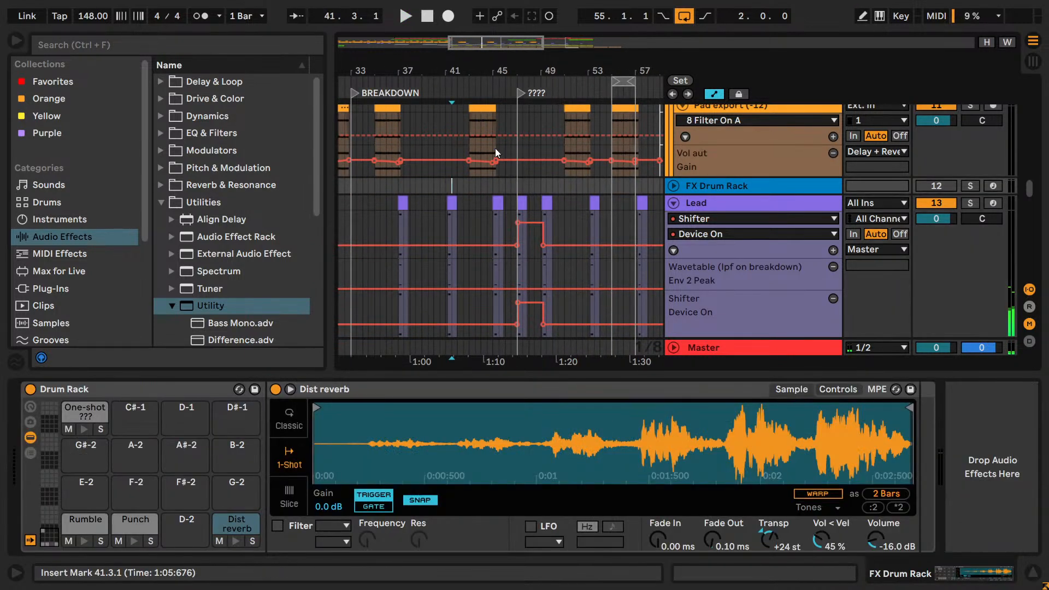
pyautogui.press('space')
pyautogui.rightClick(521, 93)
pyautogui.click(533, 103)
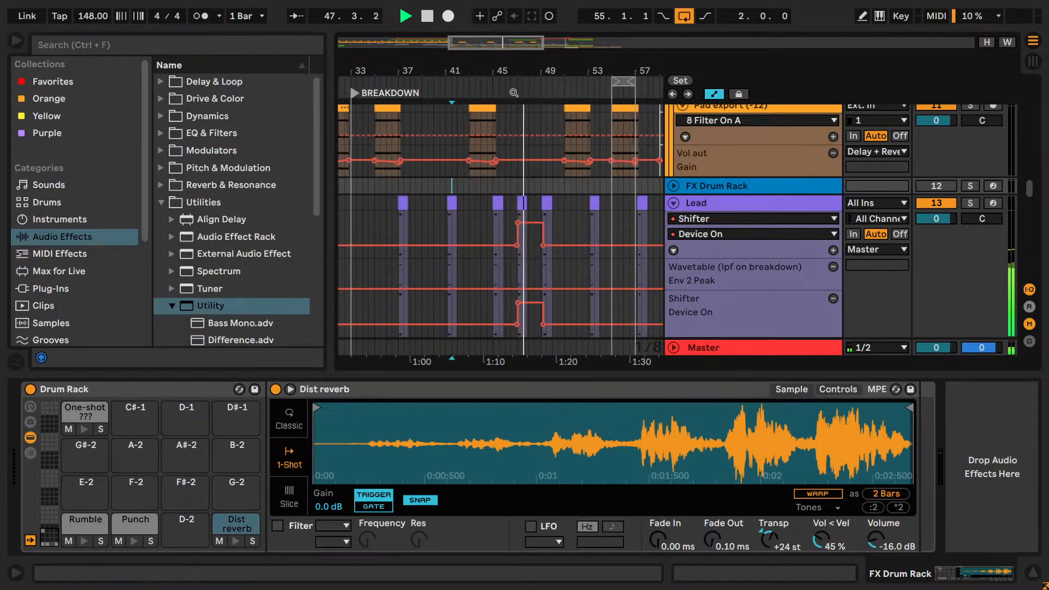
# - Move the Lead clip at bar 47 onto bar 48 and remove the leftover Shifter Device On breakpoints before it
pyautogui.moveTo(511, 47); pyautogui.dragTo(511, 99)
pyautogui.moveTo(458, 204); pyautogui.dragTo(500, 207)
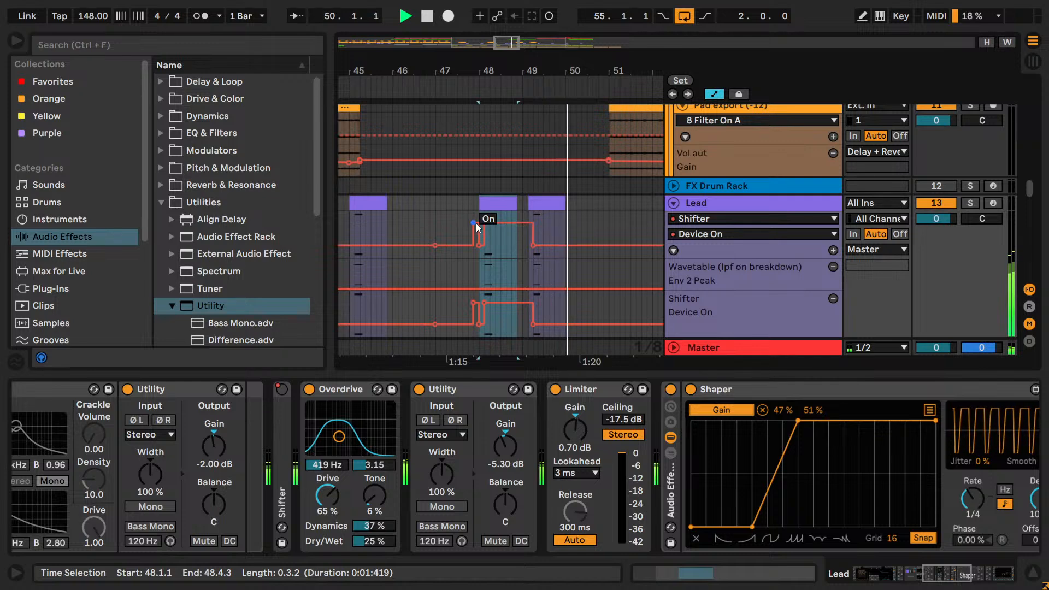
pyautogui.click(434, 246)
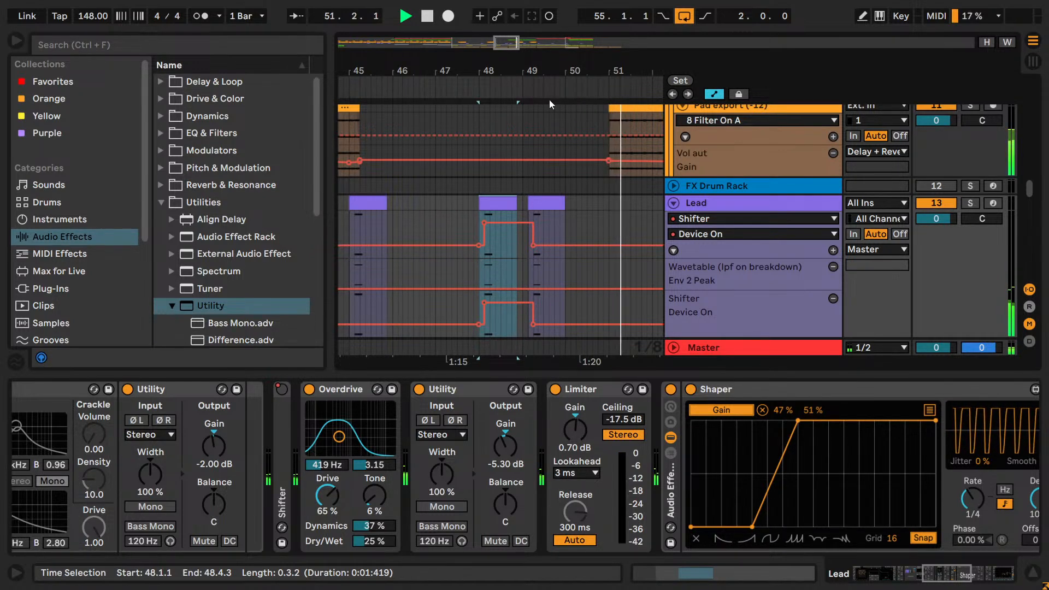
# - Turn off the arrangement loop so playback continues past bar 57
pyautogui.moveTo(520, 42); pyautogui.dragTo(666, 41)
pyautogui.click(684, 16)
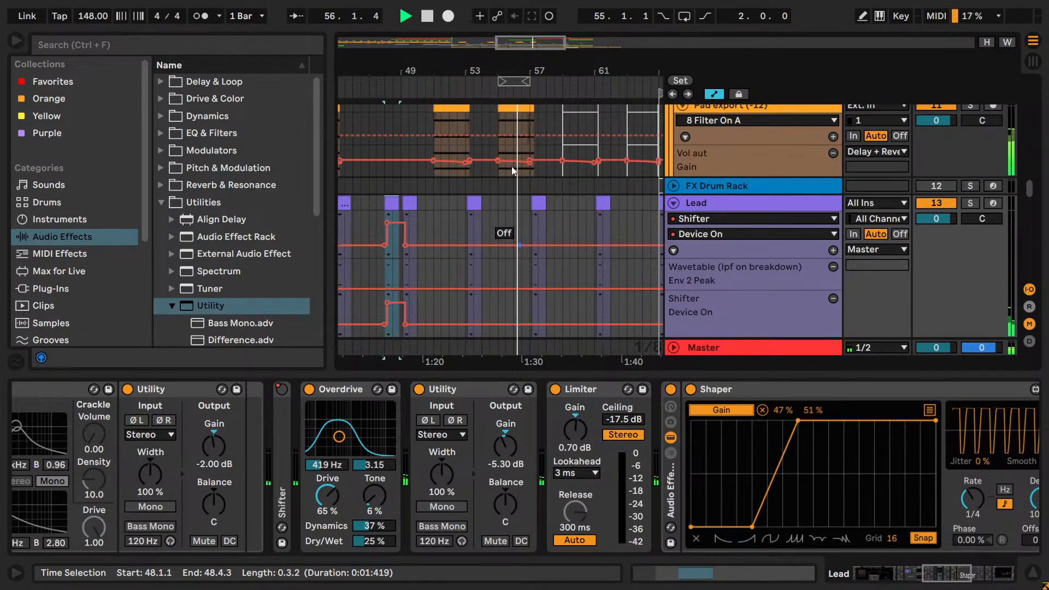
# - Examine the pad, hi-hat, vocal, Pluck and Reese bass automation lanes while playback runs into the 2ND DROP
pyautogui.scroll(3, 516, 153)
pyautogui.scroll(2, 516, 153)
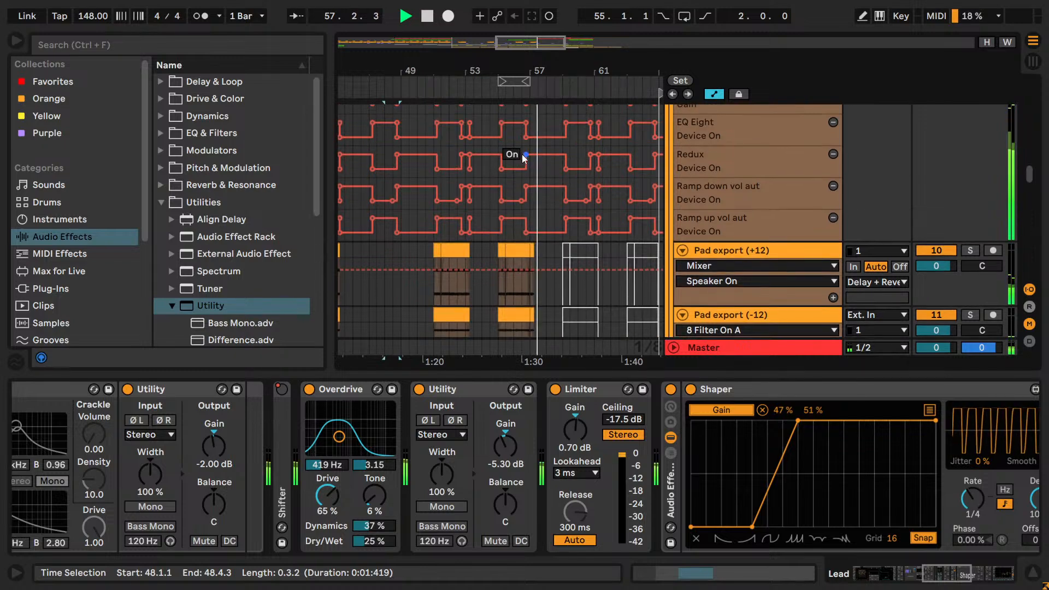
pyautogui.scroll(2, 523, 154)
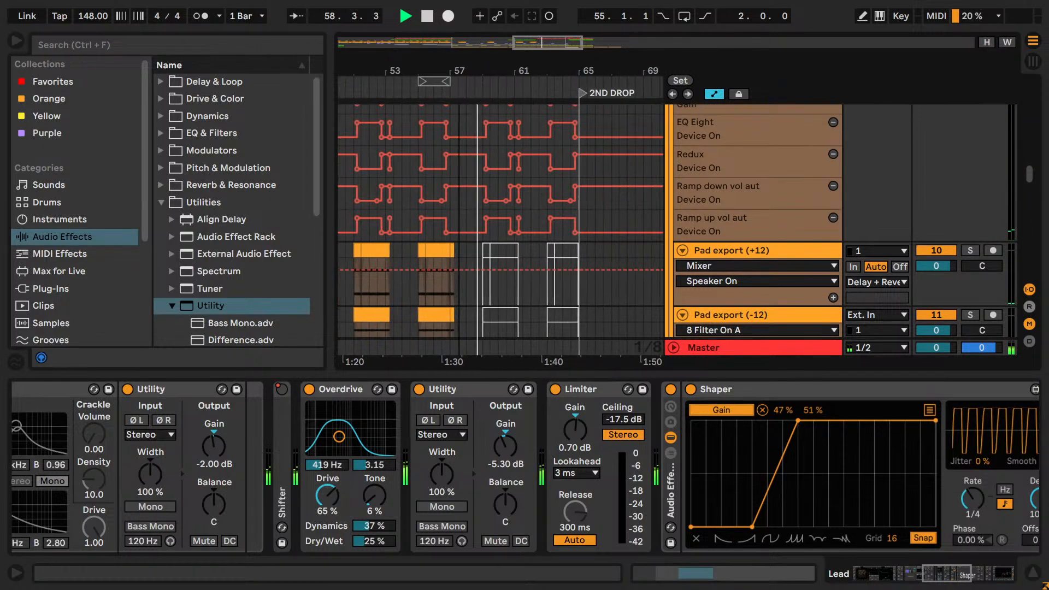
pyautogui.scroll(5, 559, 254)
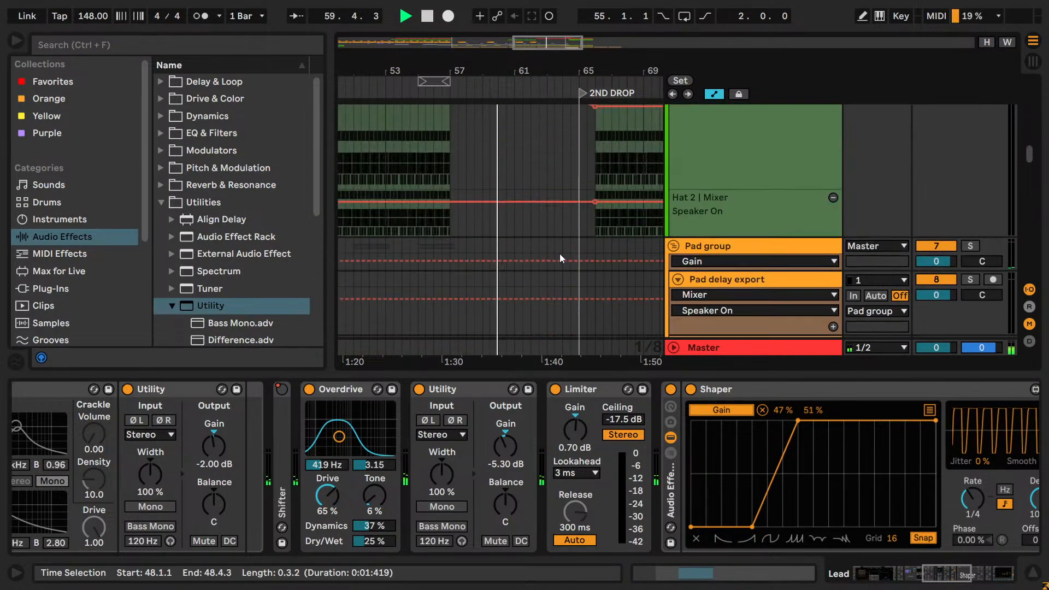
pyautogui.scroll(8, 560, 253)
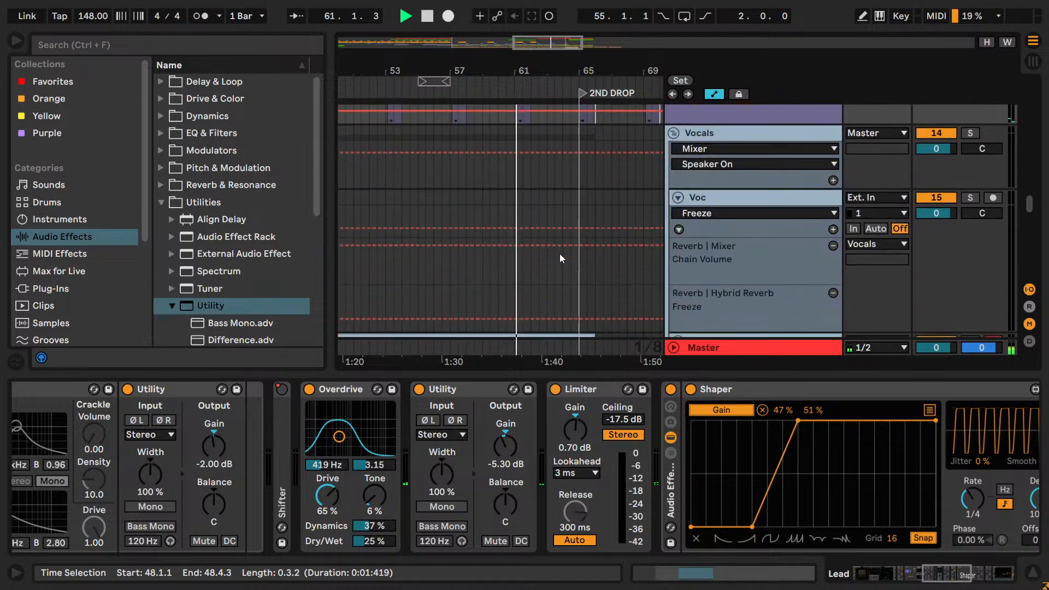
pyautogui.scroll(-3, 560, 253)
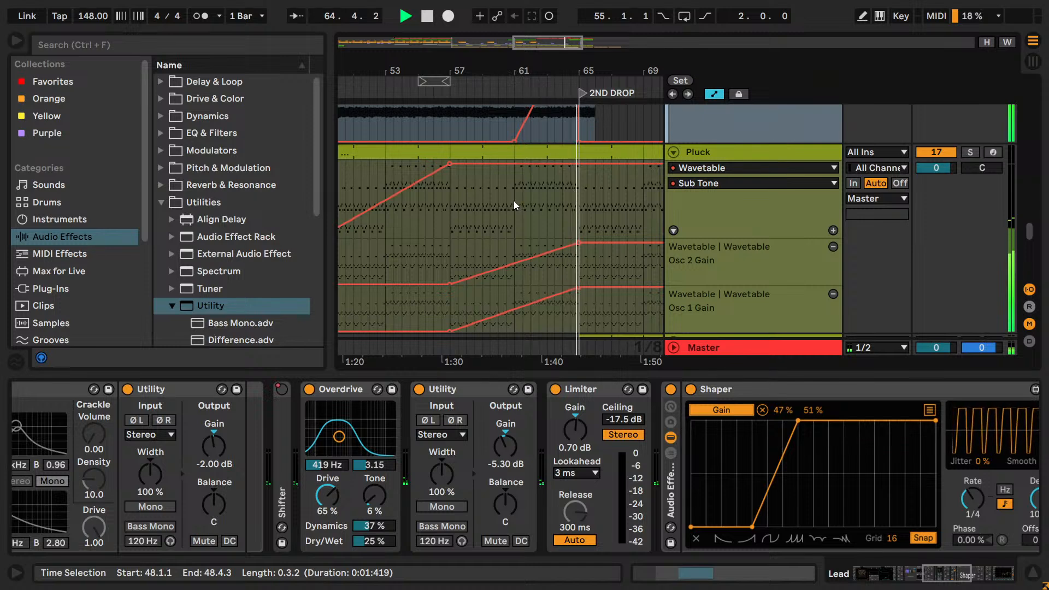
pyautogui.scroll(-4, 604, 186)
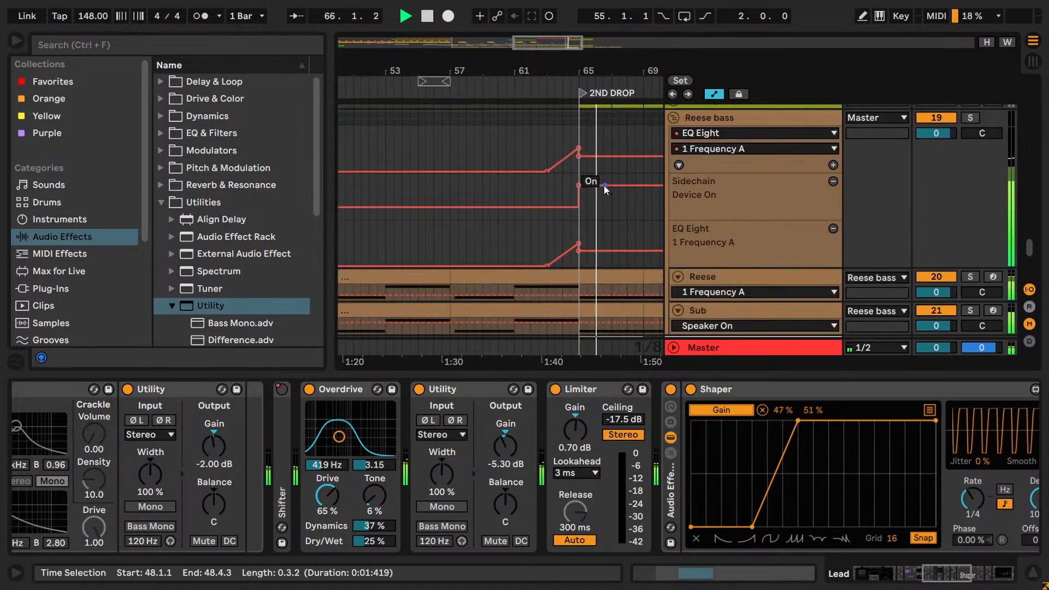
pyautogui.scroll(2, 618, 190)
pyautogui.scroll(-2, 697, 186)
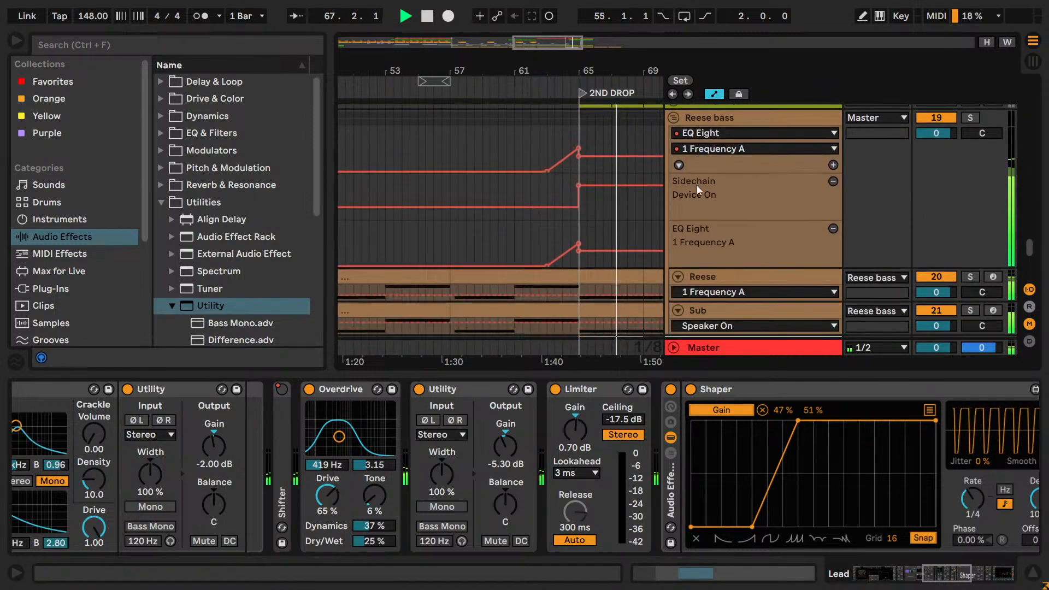
# - Show the Reese bass group's Track Volume automation and give it its own additional automation lane
pyautogui.scroll(1, 697, 186)
pyautogui.click(704, 148)
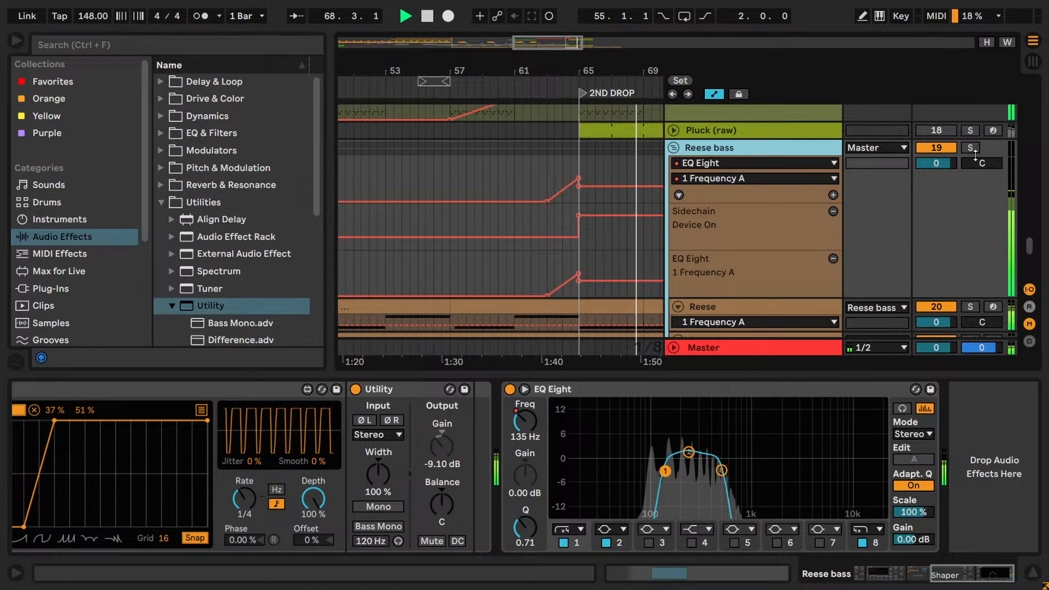
pyautogui.rightClick(940, 167)
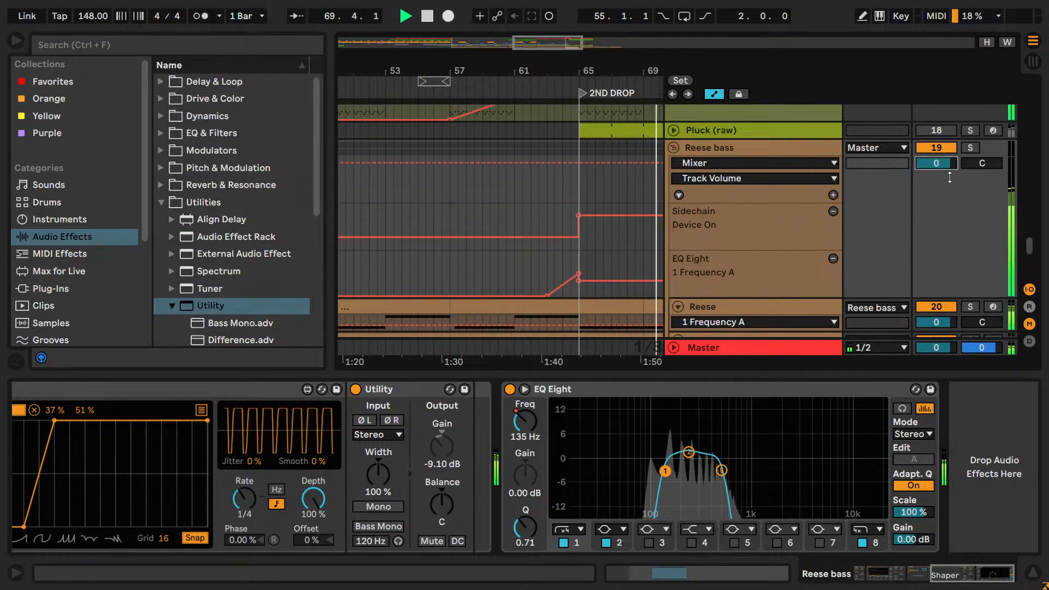
pyautogui.click(922, 175)
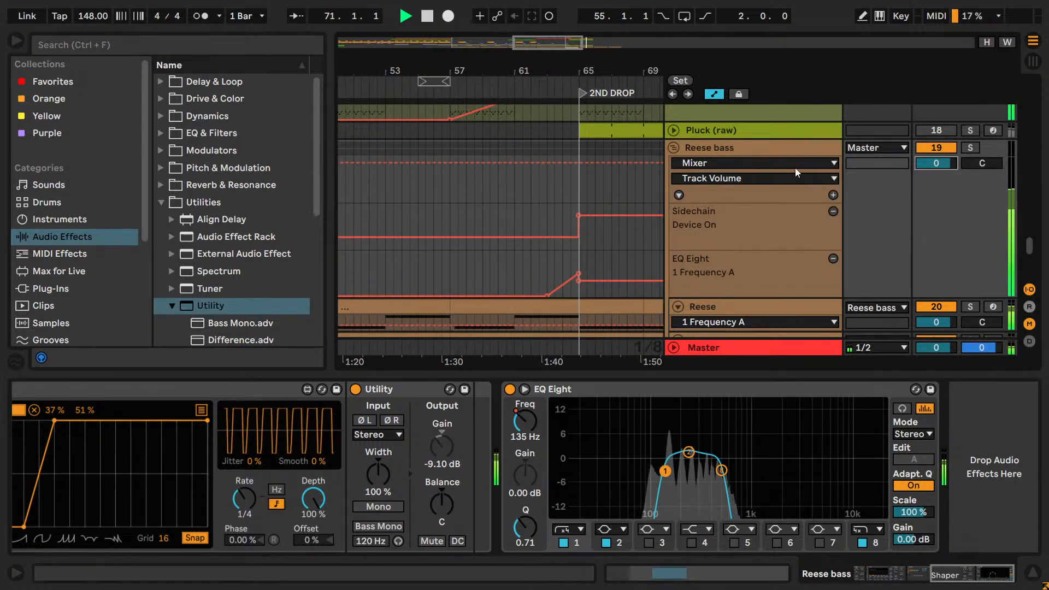
pyautogui.rightClick(927, 168)
pyautogui.click(902, 192)
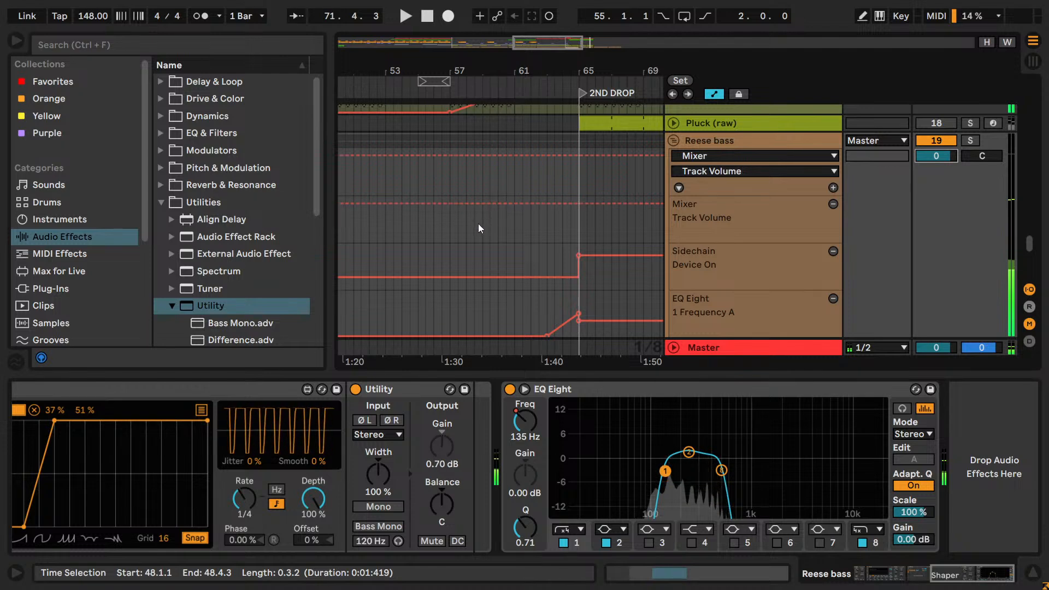
# - Save the set and play the arrangement briefly from position 56.4.1
pyautogui.click(441, 226)
pyautogui.press('space')
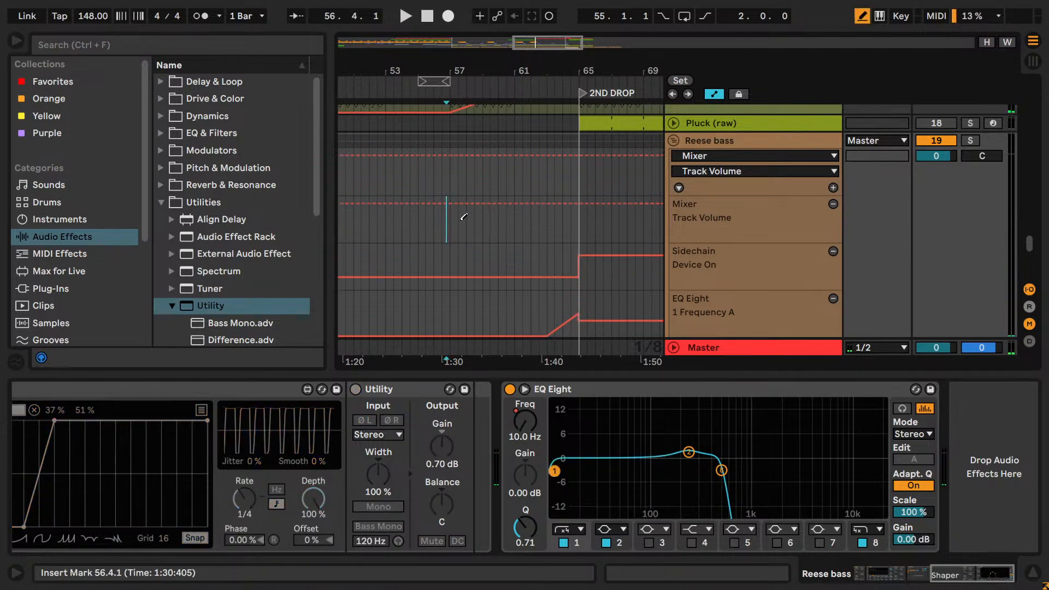
pyautogui.hotkey('ctrl', 's')
pyautogui.press('space')
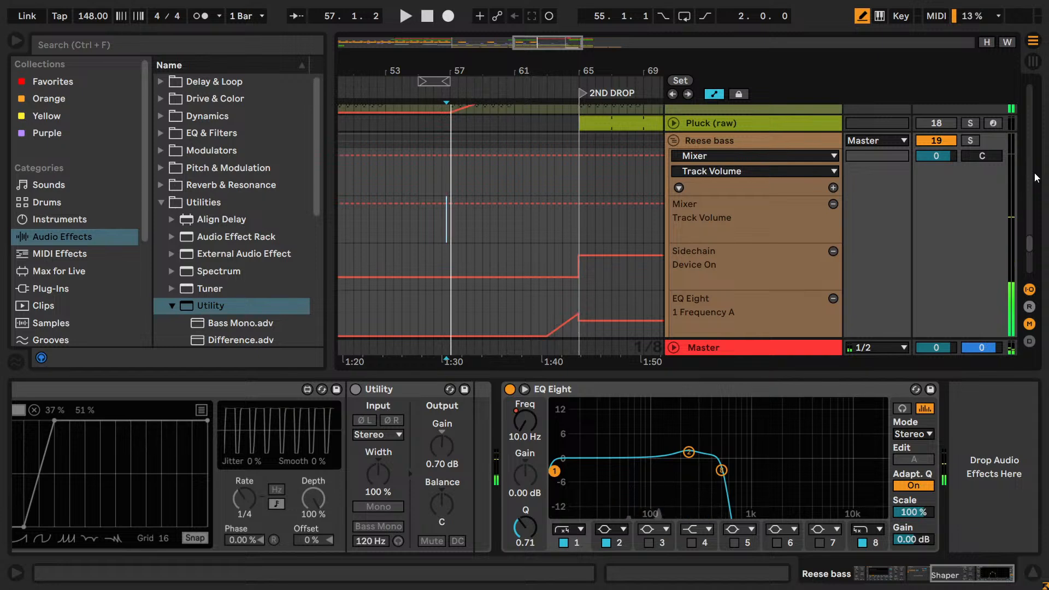
# - Check the track levels in the mixer while the section from bar 57 plays
pyautogui.scroll(10, 992, 230)
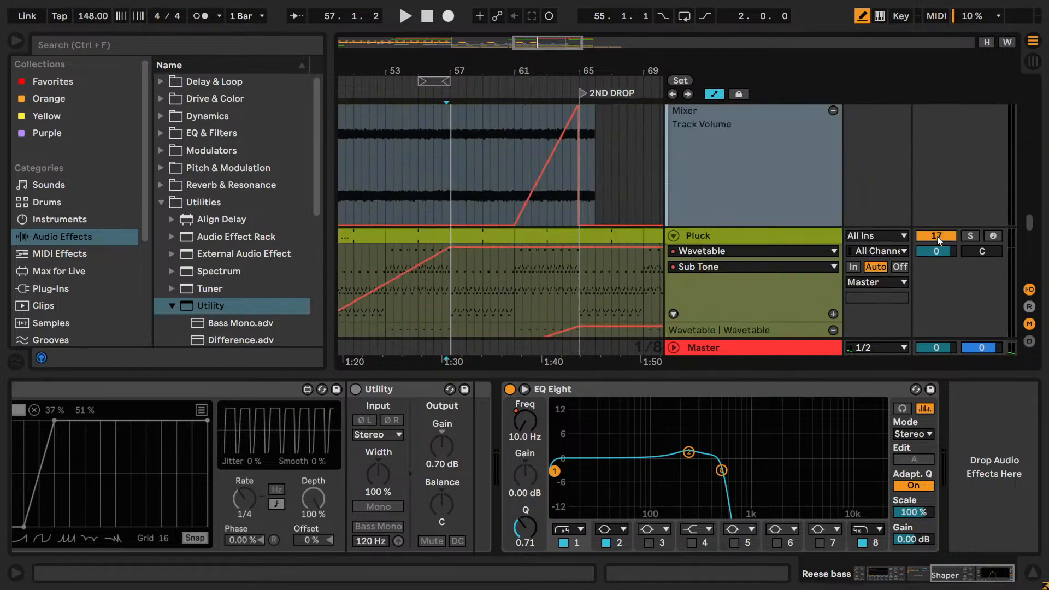
pyautogui.scroll(3, 938, 236)
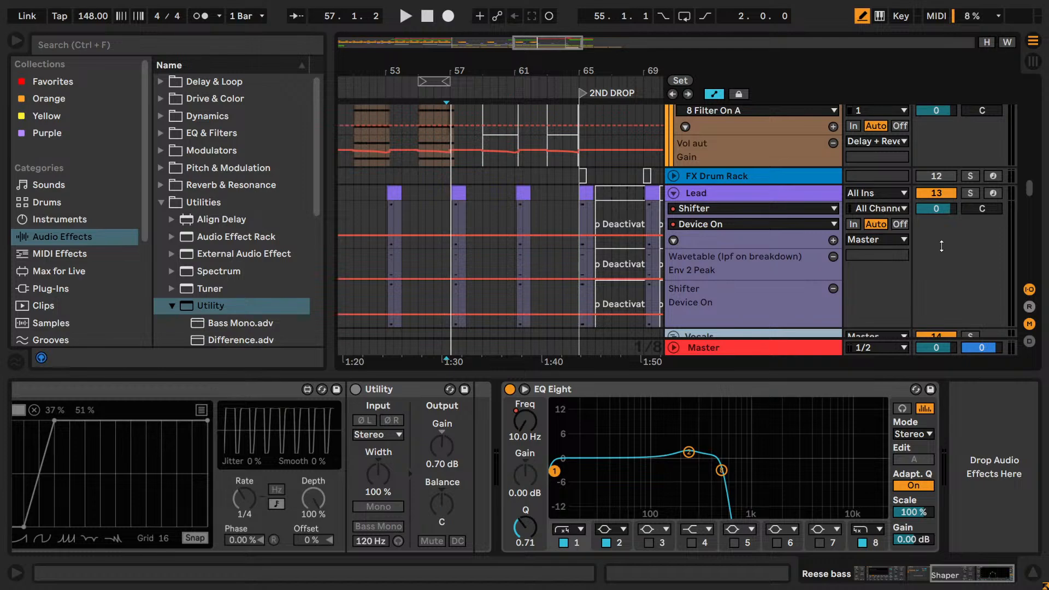
pyautogui.press('space')
pyautogui.scroll(-2, 940, 252)
pyautogui.press('Tab')
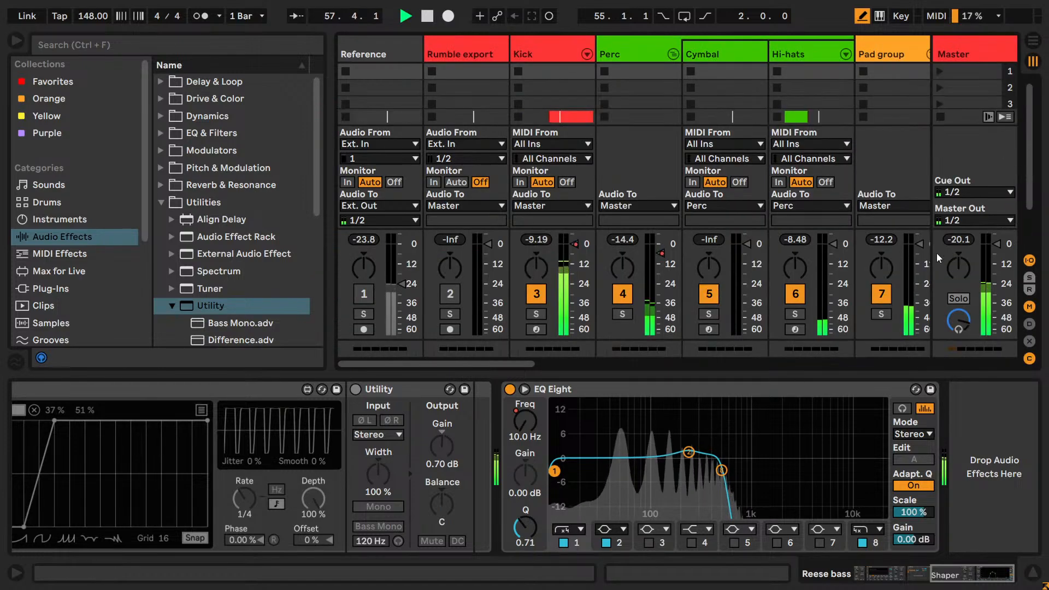
pyautogui.hscroll(10, 924, 306)
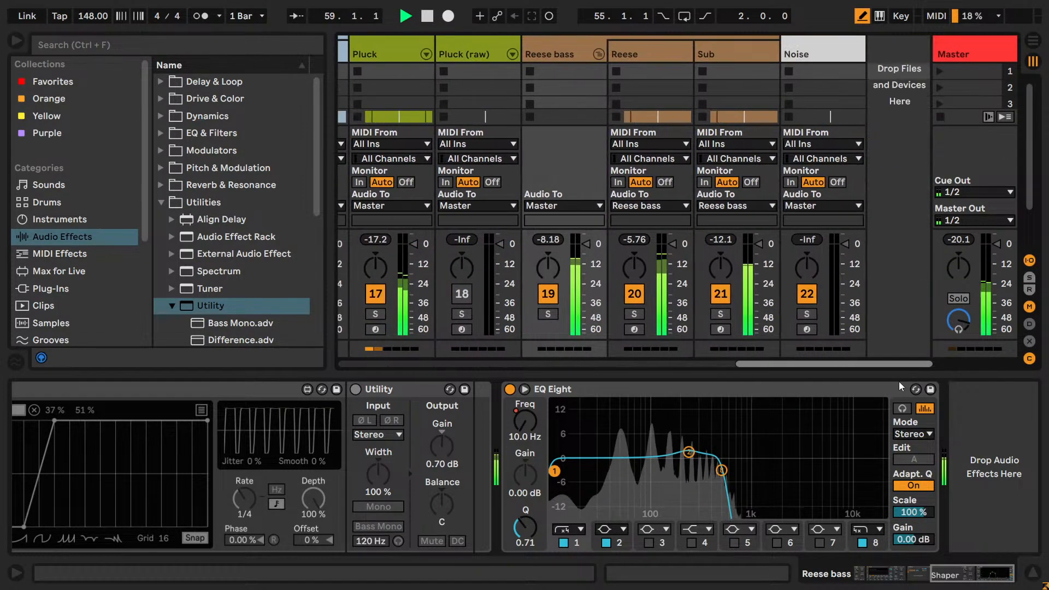
pyautogui.moveTo(863, 365); pyautogui.dragTo(480, 356)
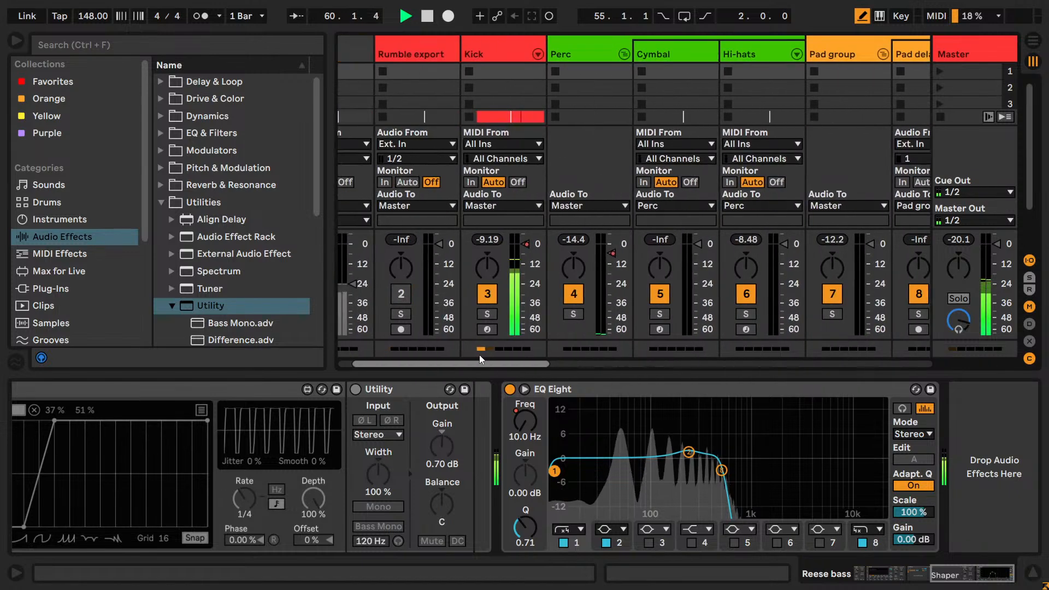
pyautogui.press('space')
pyautogui.press('Tab')
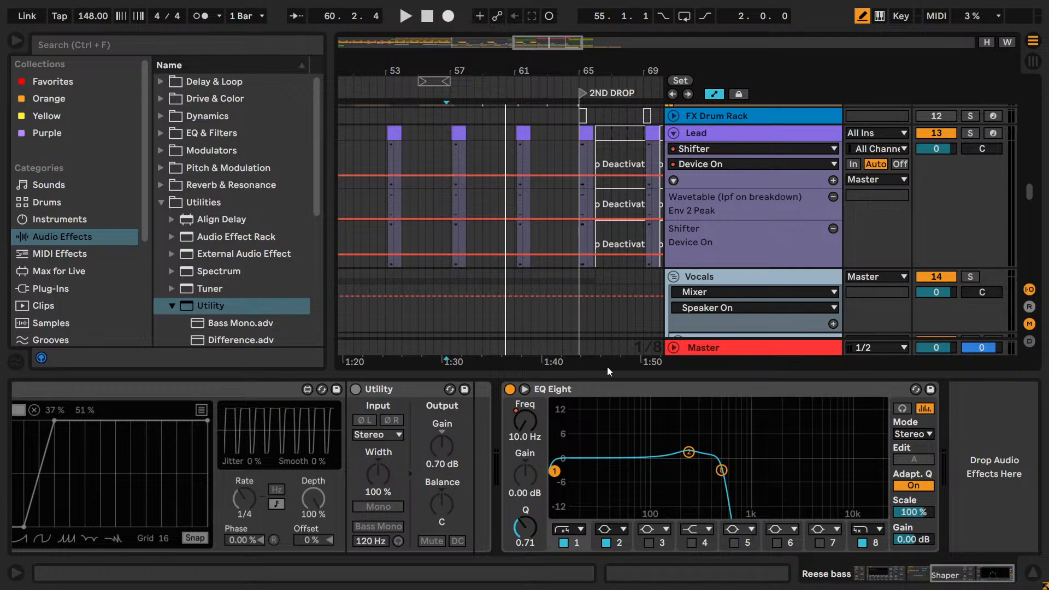
# - Draw a -12 dB dip in the Reese bass Track Volume lane from bar 57 to bar 59, using a 2-bar fixed grid
pyautogui.scroll(-8, 552, 265)
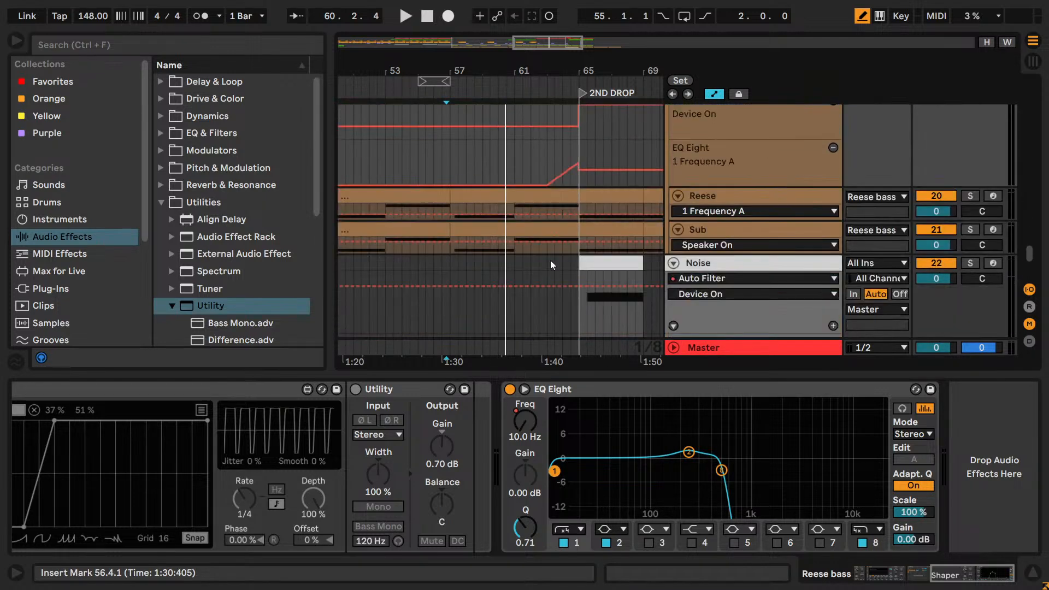
pyautogui.scroll(3, 552, 265)
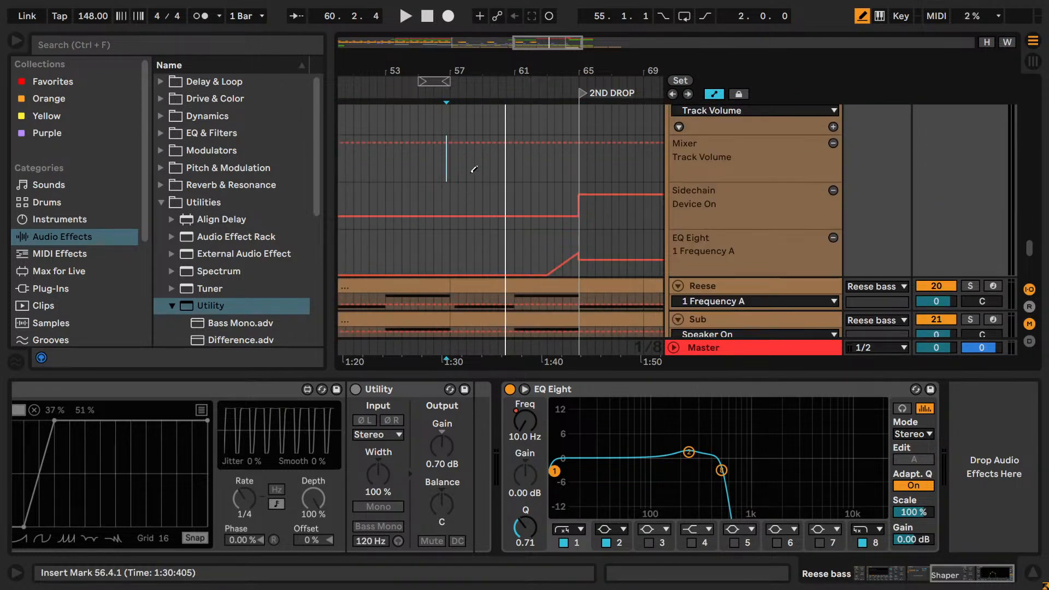
pyautogui.rightClick(474, 169)
pyautogui.click(470, 170)
pyautogui.scroll(2, 513, 176)
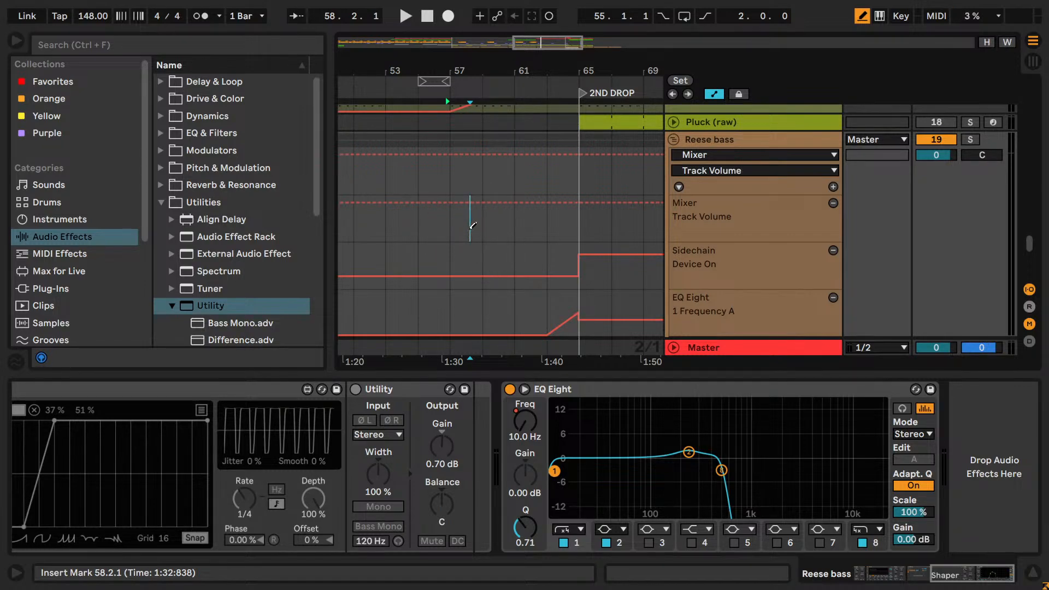
pyautogui.scroll(20, 474, 225)
pyautogui.scroll(-1, 480, 213)
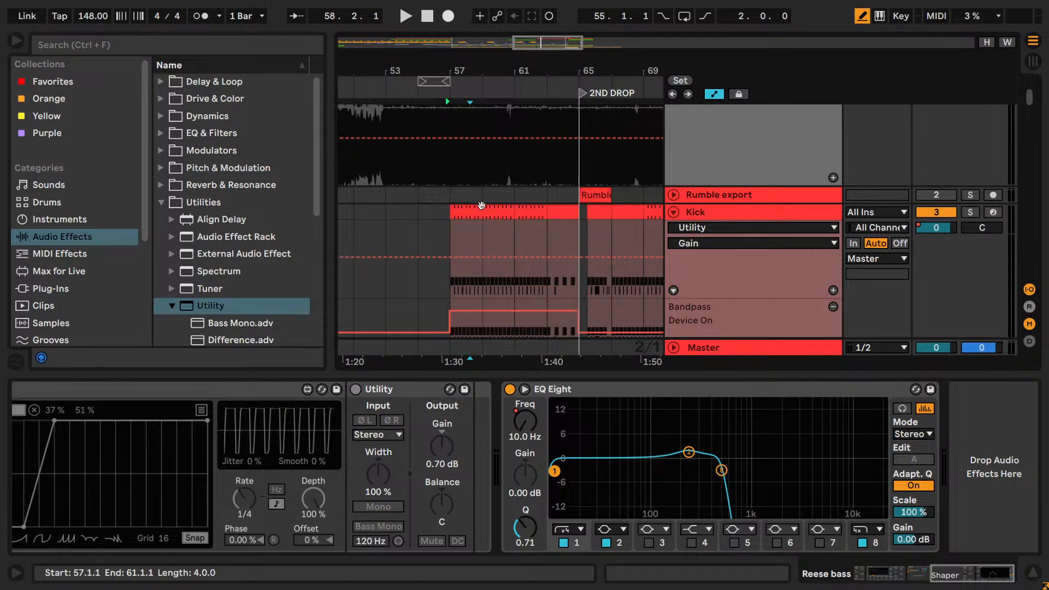
pyautogui.scroll(-20, 487, 227)
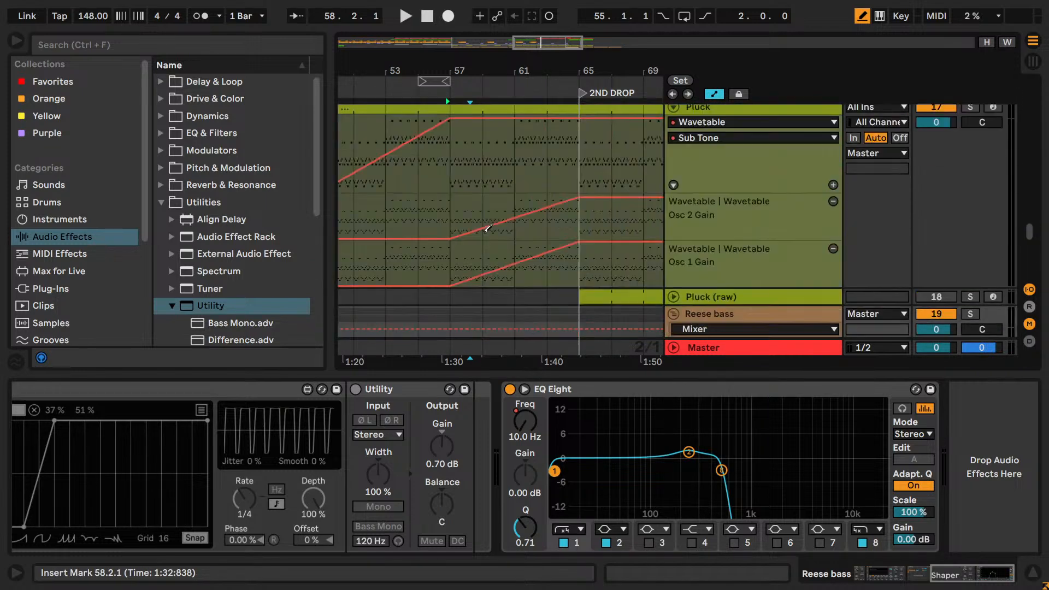
pyautogui.scroll(-5, 488, 229)
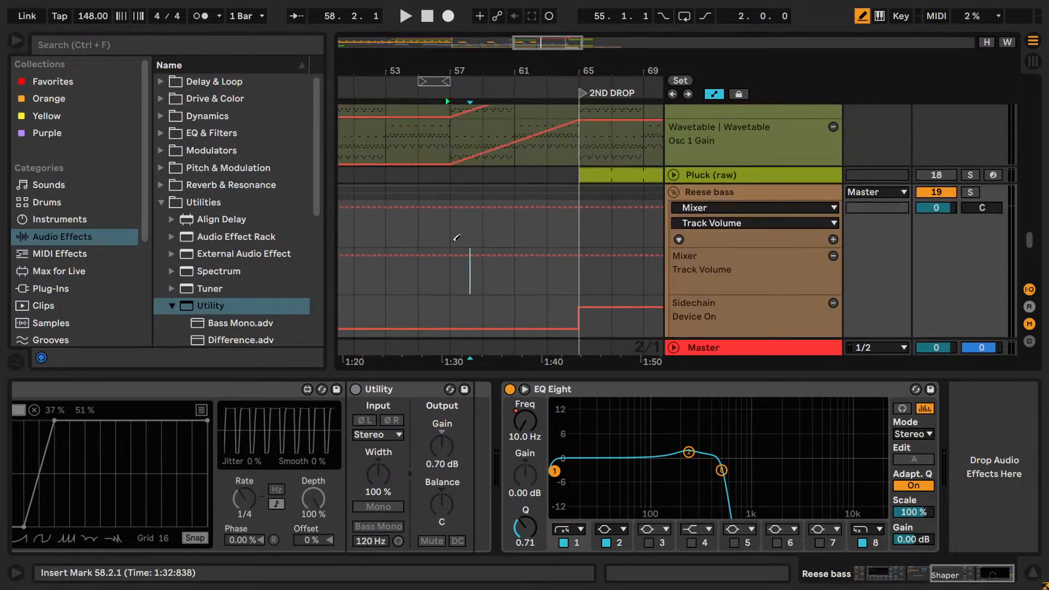
pyautogui.scroll(-2, 457, 238)
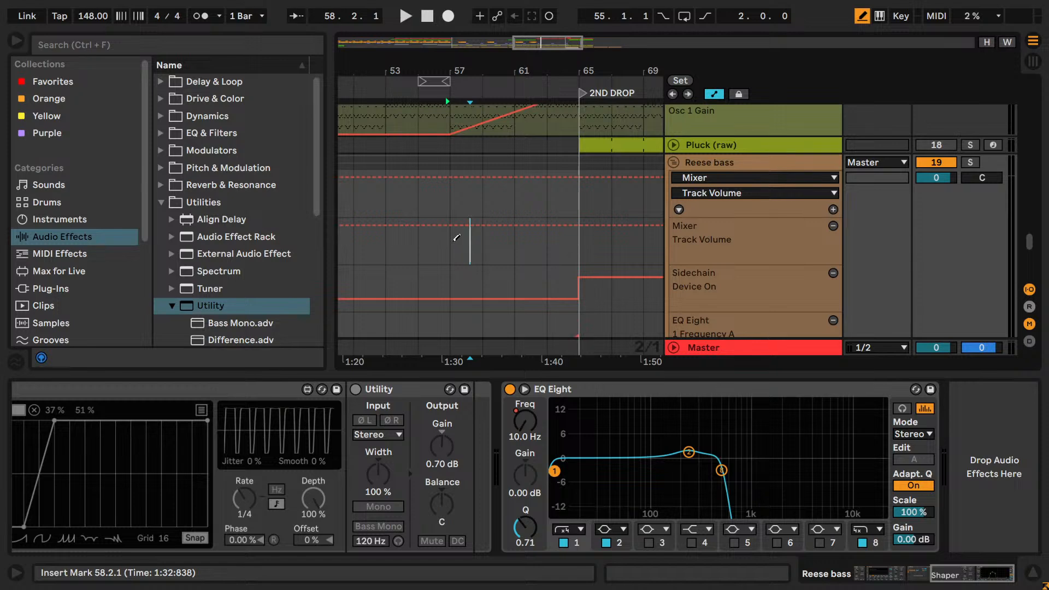
pyautogui.moveTo(462, 236); pyautogui.dragTo(459, 243)
pyautogui.press('b')
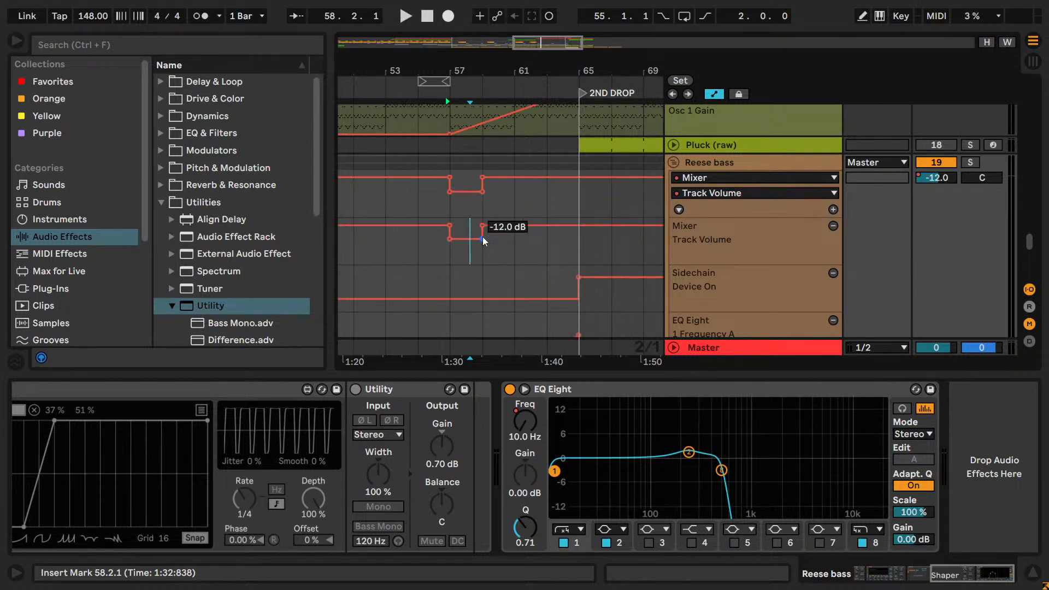
# - Set the fixed grid to 1 bar and remove the -12 dB breakpoints from the Reese bass volume dip
pyautogui.rightClick(470, 258)
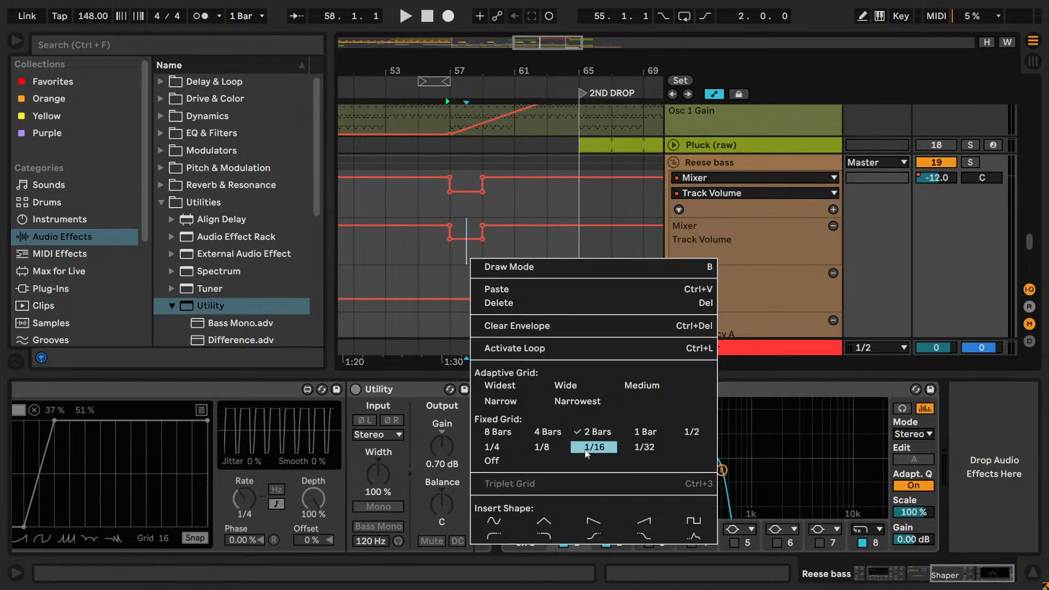
pyautogui.press('b')
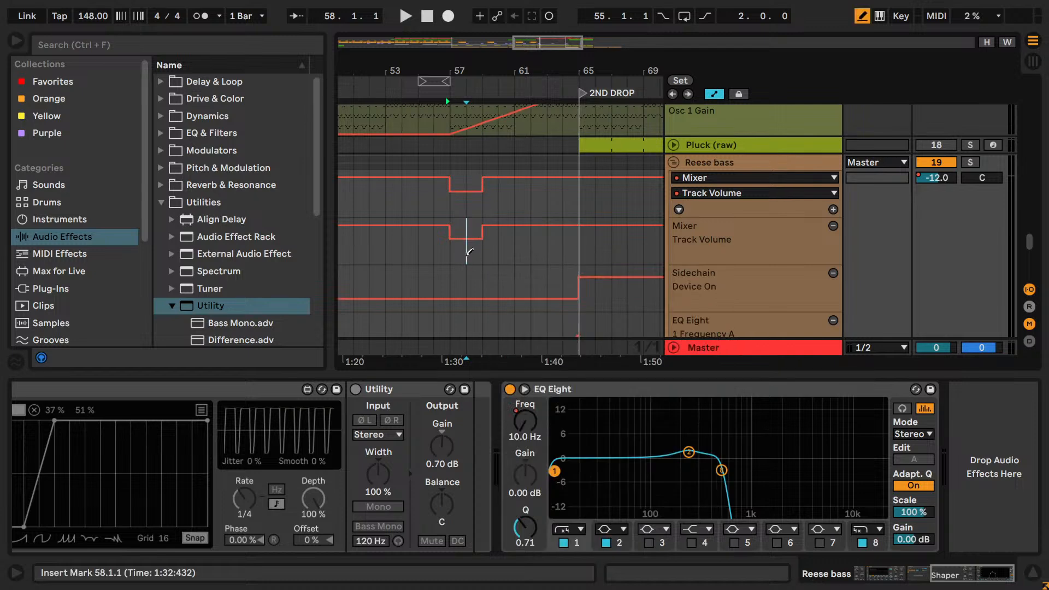
pyautogui.click(455, 228)
pyautogui.press('b')
pyautogui.click(450, 229)
pyautogui.click(467, 228)
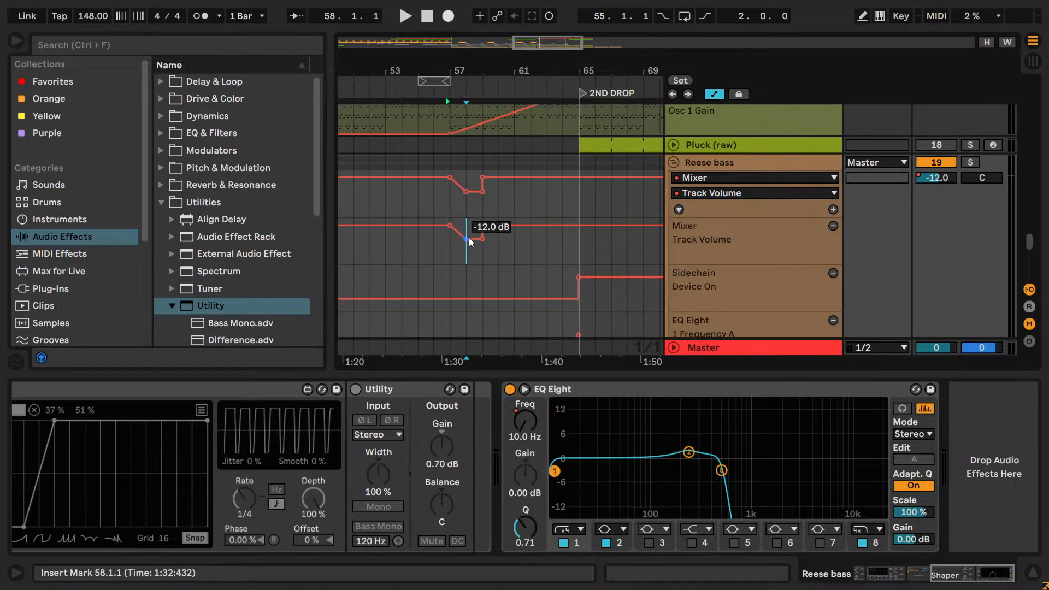
pyautogui.click(468, 240)
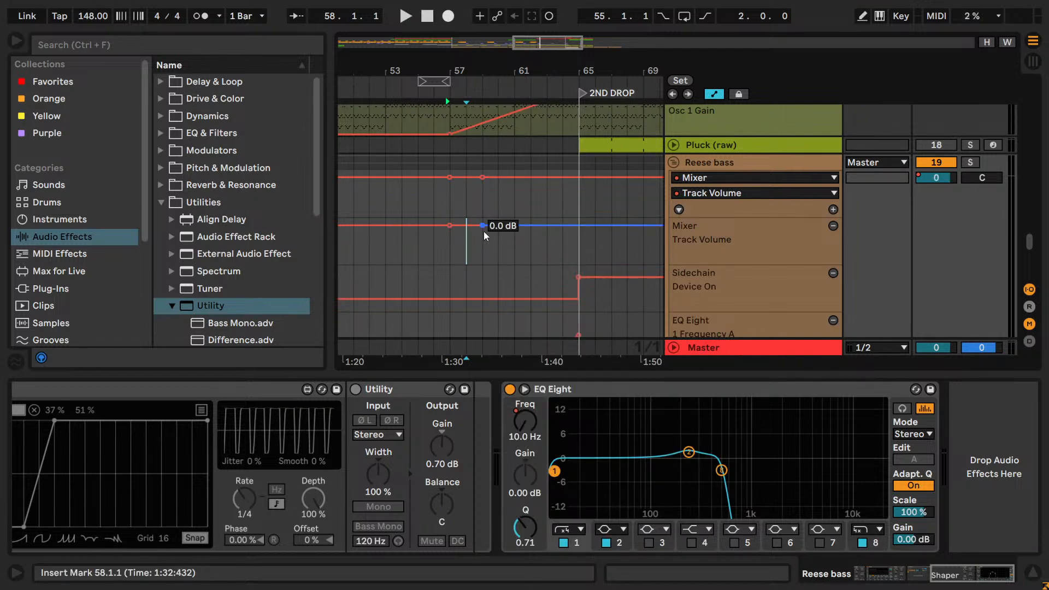
# - Ramp the Reese bass Track Volume down to -9 dB between bar 57 and bar 58
pyautogui.moveTo(483, 231); pyautogui.dragTo(482, 240)
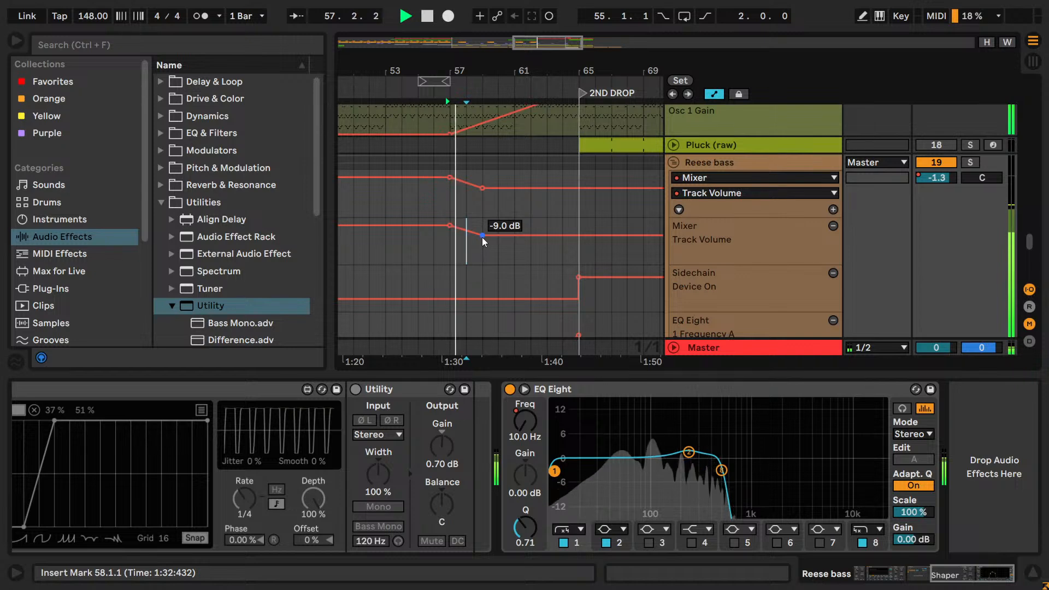
pyautogui.press('space')
pyautogui.moveTo(483, 238); pyautogui.dragTo(466, 238)
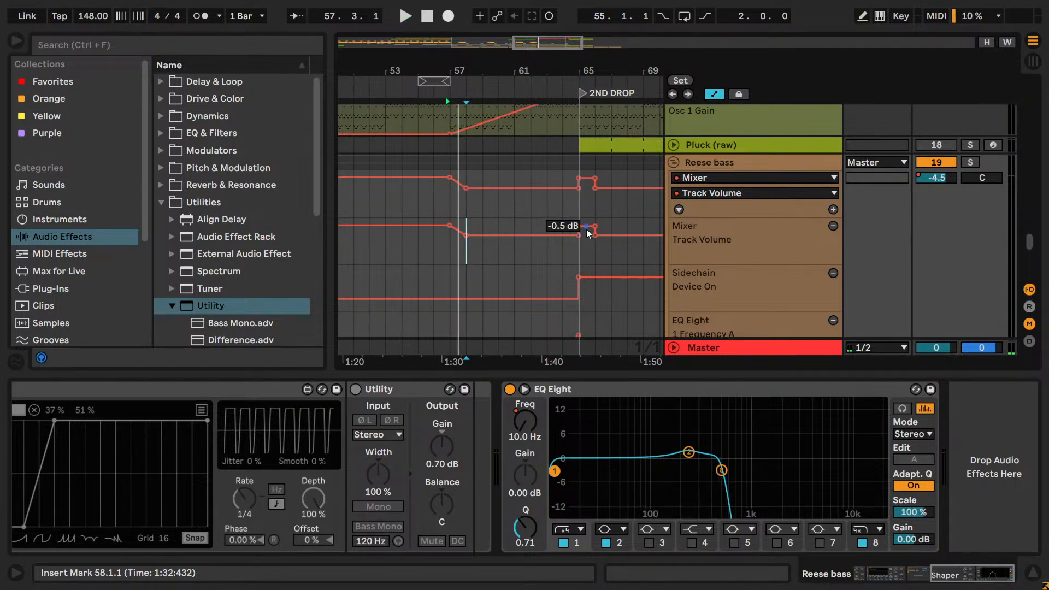
# - Return the Reese bass Track Volume to 0 dB from the 2ND DROP at bar 65 onward
pyautogui.scroll(-10, 588, 234)
pyautogui.scroll(7, 581, 226)
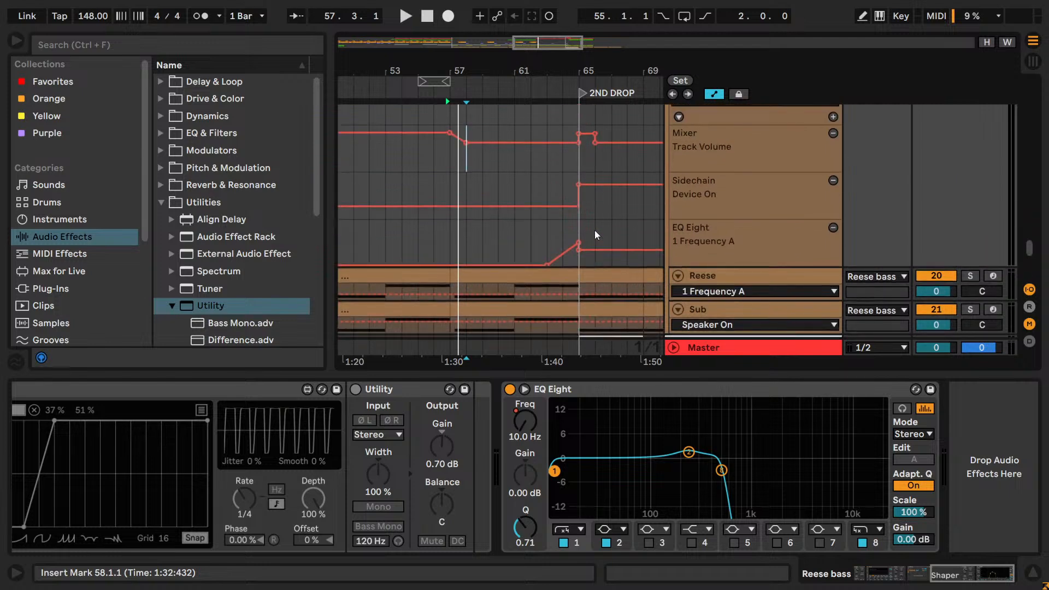
pyautogui.scroll(3, 596, 235)
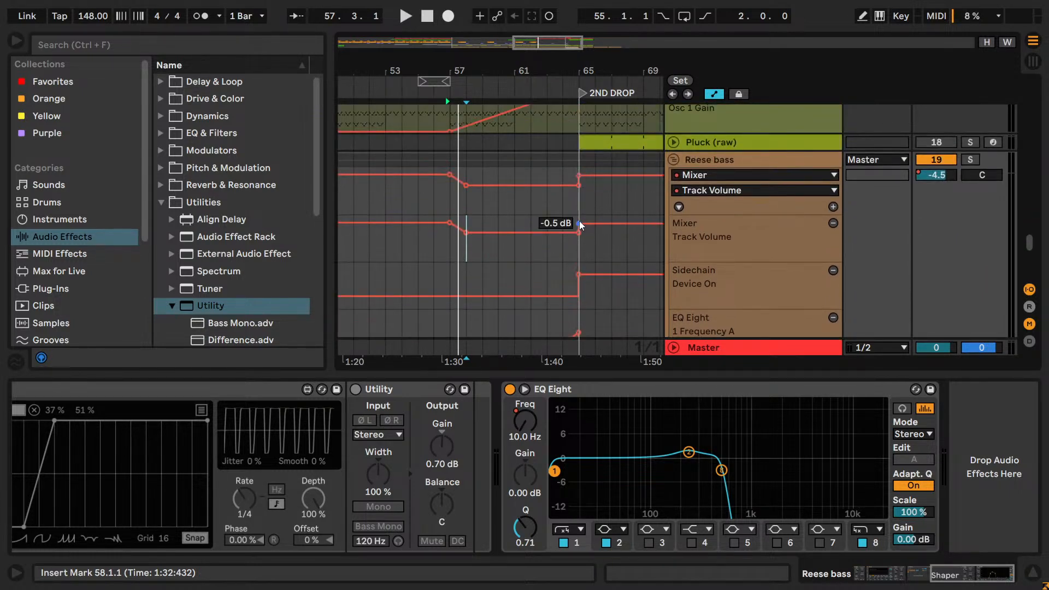
pyautogui.rightClick(581, 225)
pyautogui.click(551, 228)
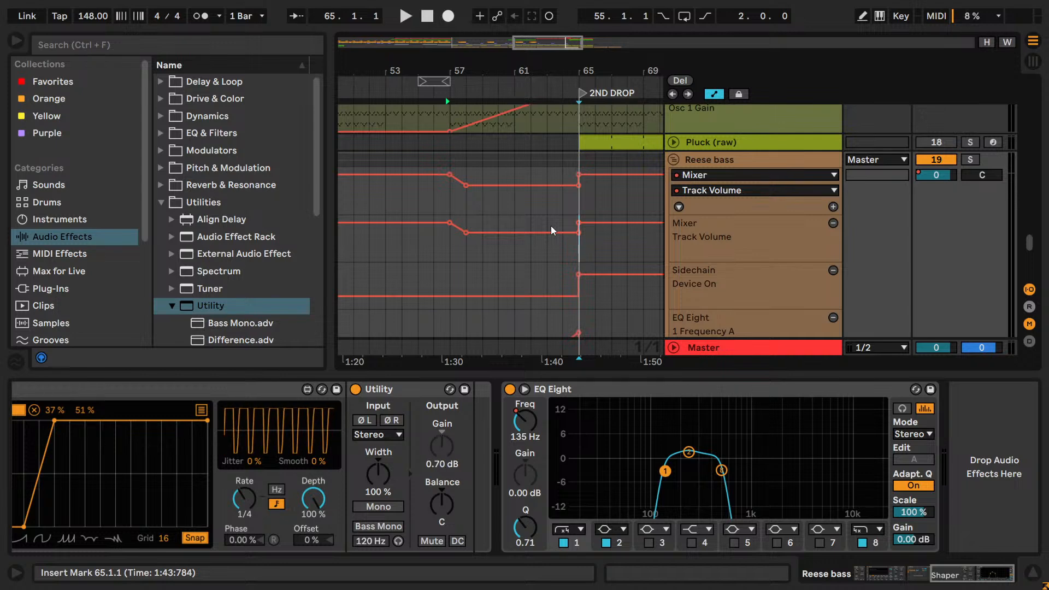
# - During playback, set the Reese bass volume breakpoint at bar 58 and the lower one at bar 65 to -4 dB
pyautogui.press('space')
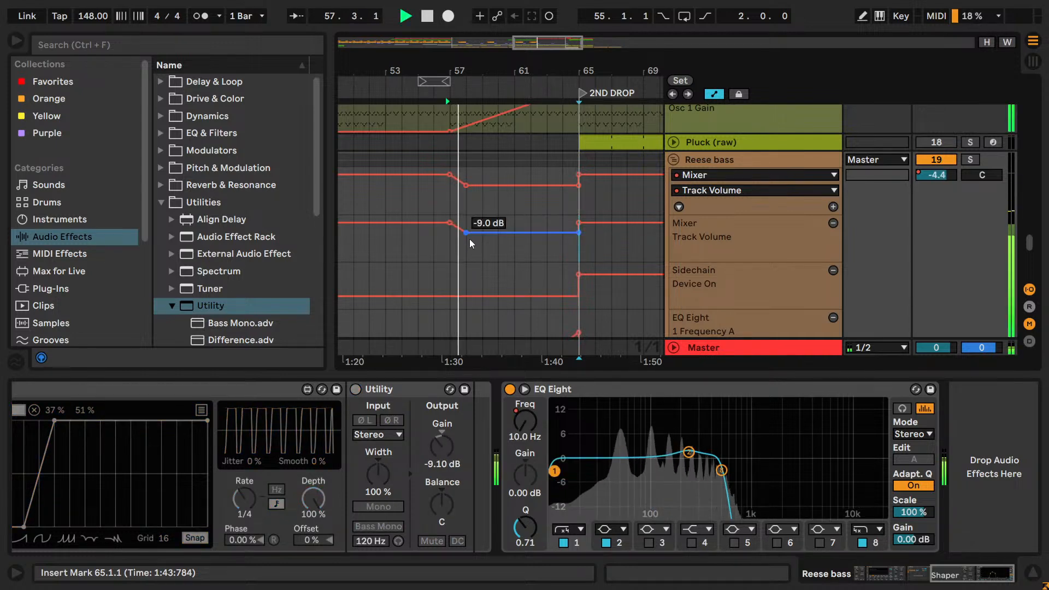
pyautogui.rightClick(467, 233)
pyautogui.click(489, 245)
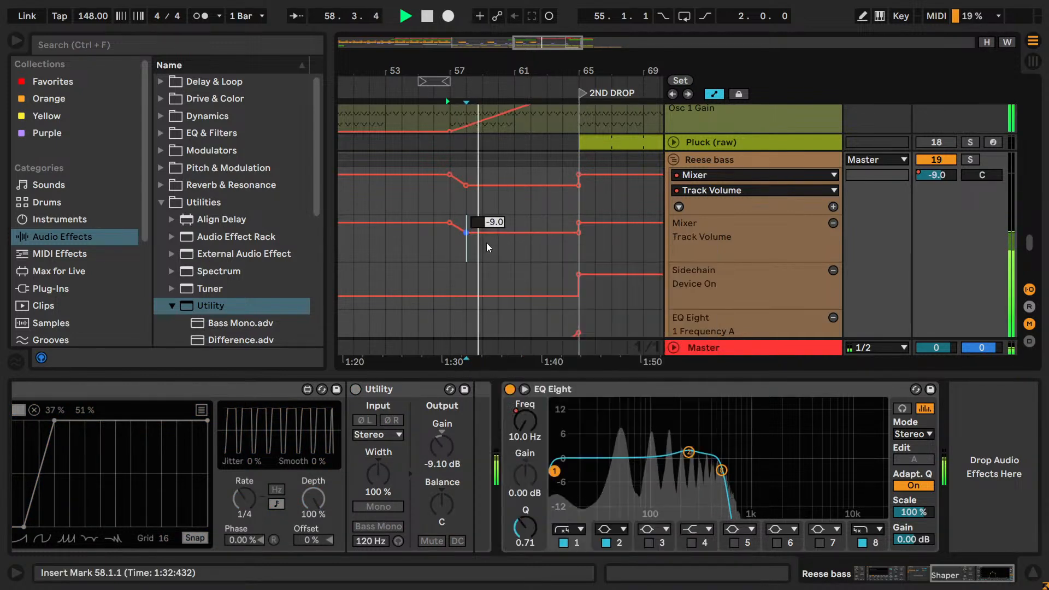
pyautogui.write('-4')
pyautogui.press('Return')
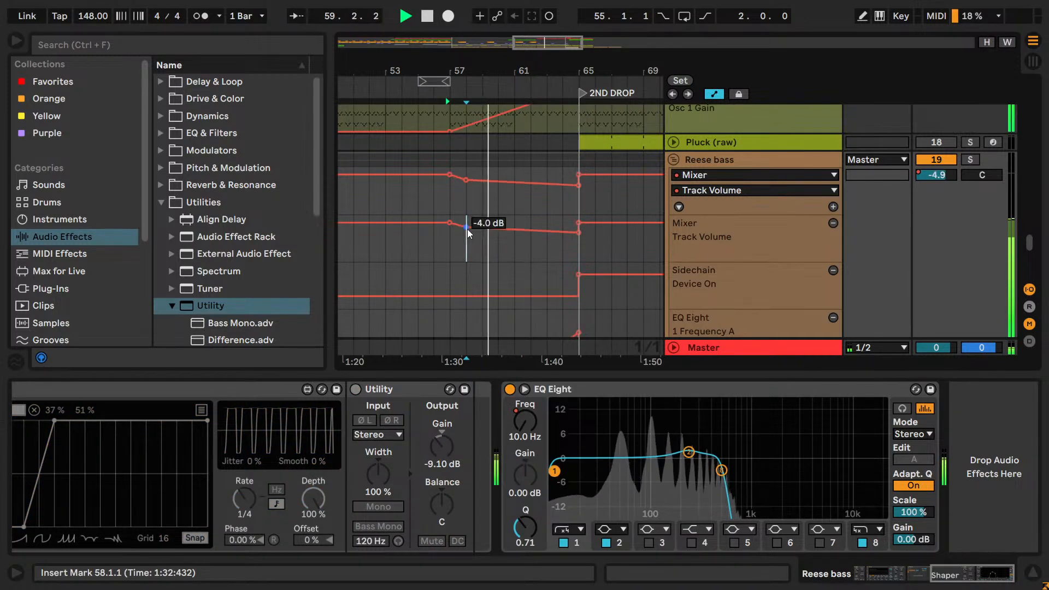
pyautogui.rightClick(578, 234)
pyautogui.click(608, 243)
pyautogui.write('-4')
pyautogui.press('Return')
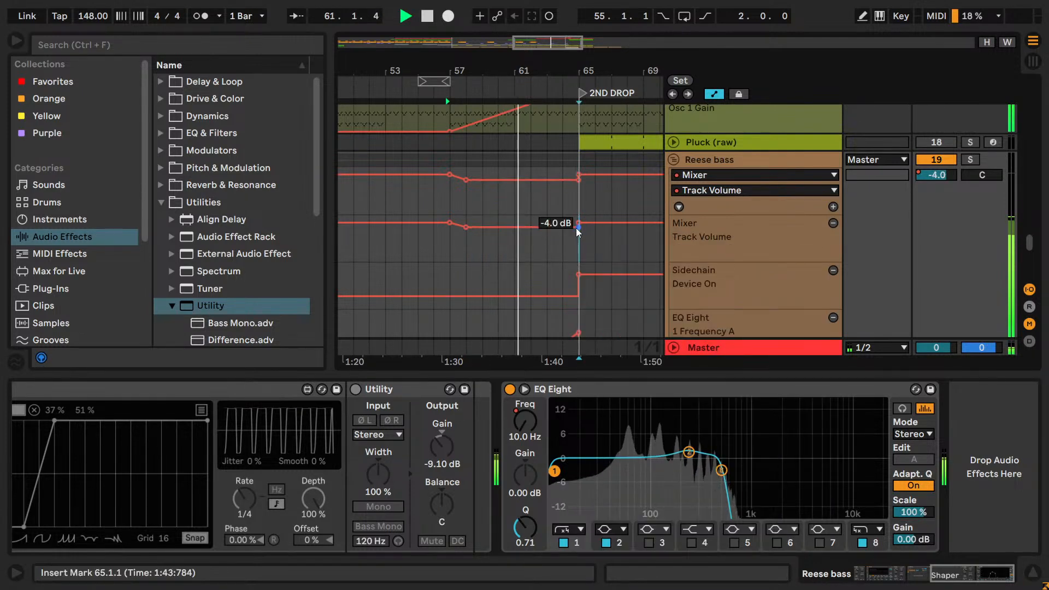
# - Move the -4 dB Reese bass volume breakpoint from bar 58 back to bar 57 and make its Track Volume lane taller
pyautogui.click(454, 247)
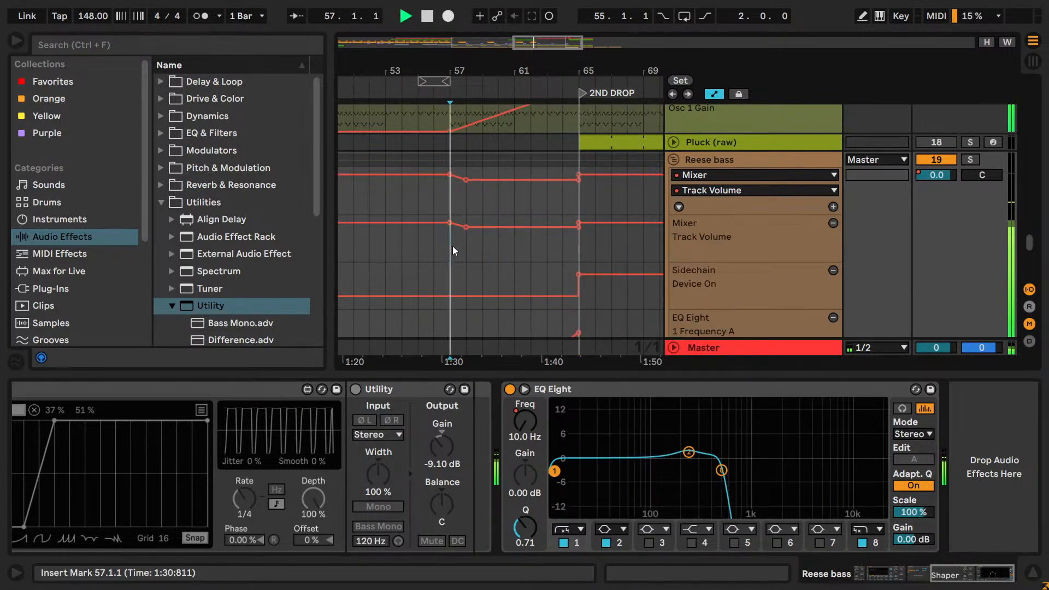
pyautogui.rightClick(468, 229)
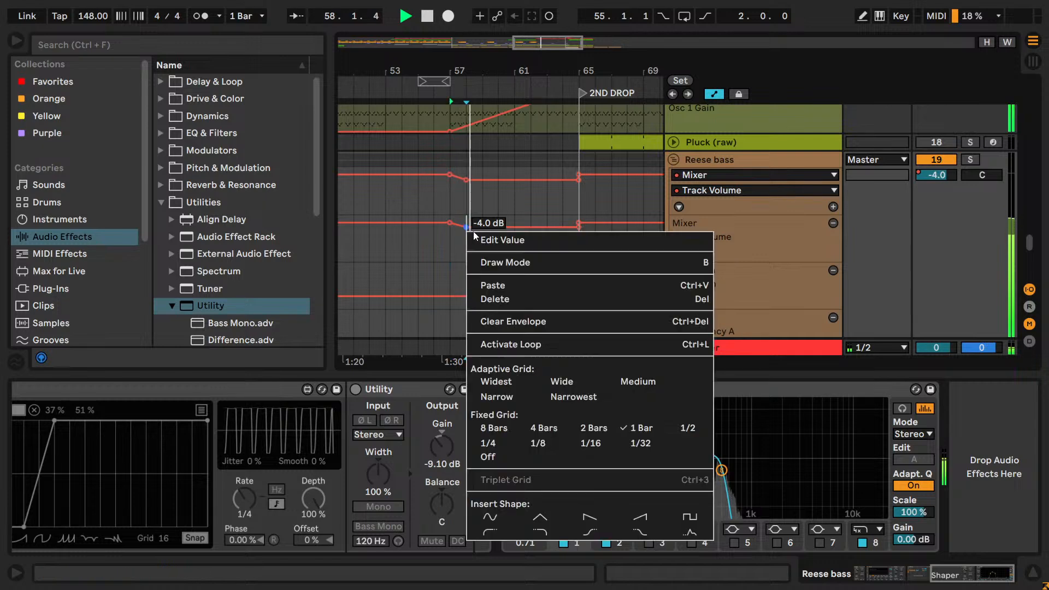
pyautogui.click(451, 241)
pyautogui.press('space')
pyautogui.press('space')
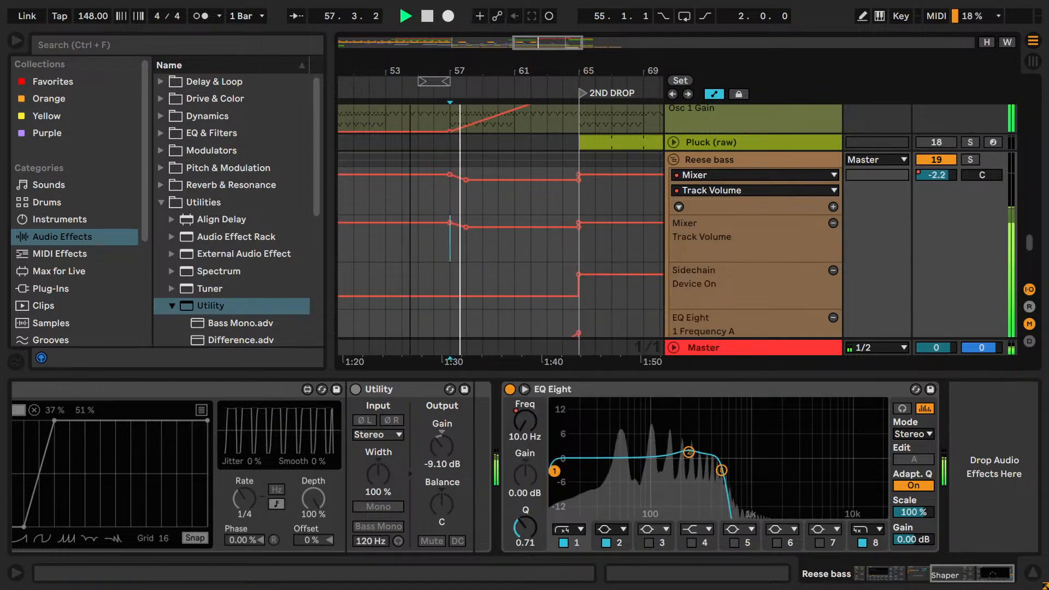
pyautogui.press('space')
pyautogui.scroll(2, 444, 235)
pyautogui.moveTo(473, 226); pyautogui.dragTo(454, 227)
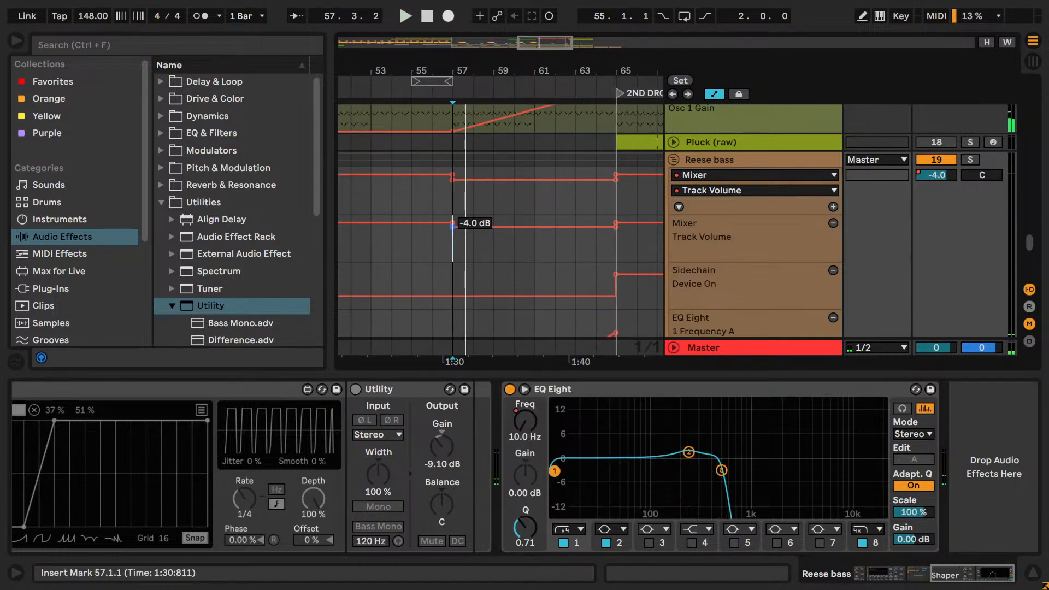
pyautogui.moveTo(777, 262); pyautogui.dragTo(777, 325)
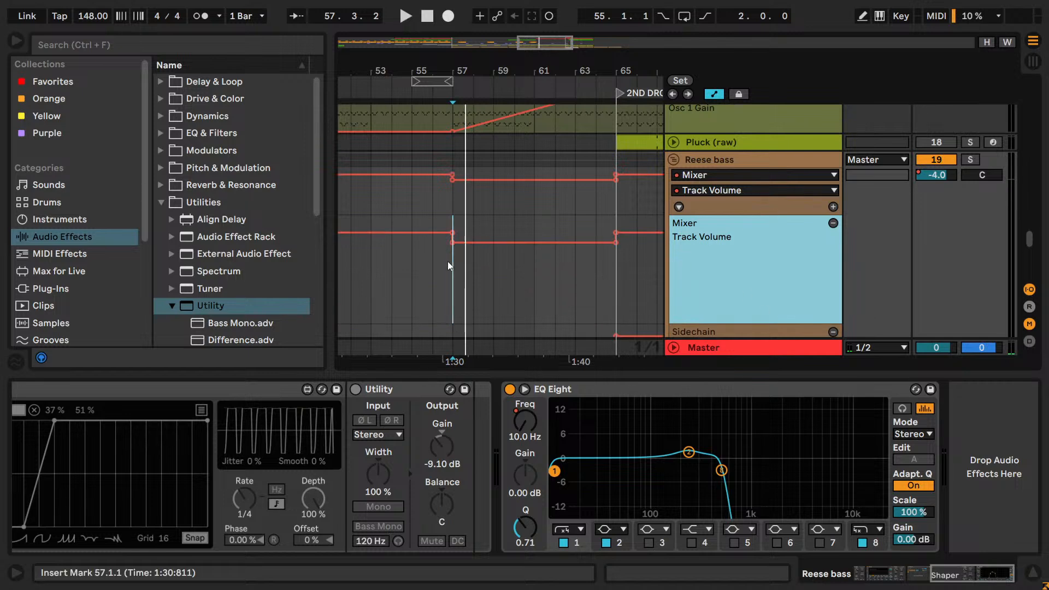
# - Try -6 dB on the lower Reese bass volume breakpoints at bar 57 and bar 65
pyautogui.press('space')
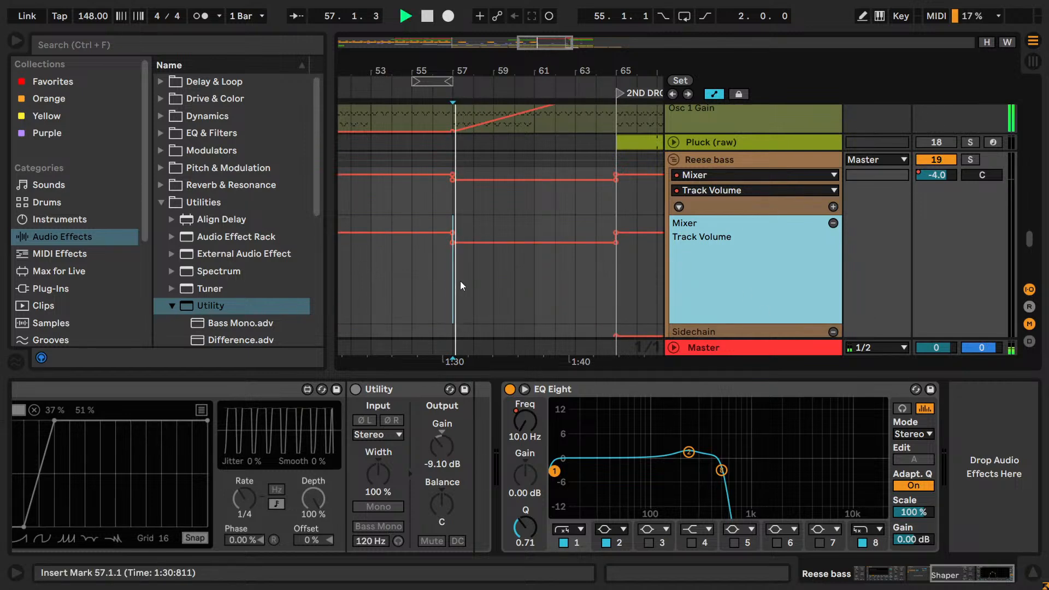
pyautogui.press('space')
pyautogui.rightClick(463, 249)
pyautogui.click(469, 253)
pyautogui.press('Return')
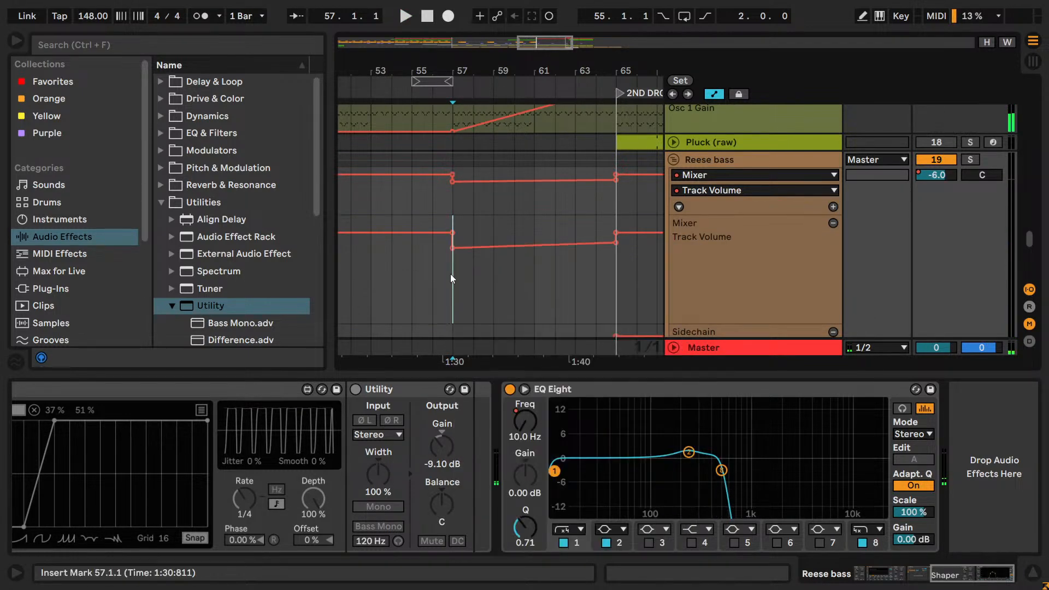
pyautogui.rightClick(618, 244)
pyautogui.click(624, 251)
pyautogui.write('-6')
pyautogui.press('Return')
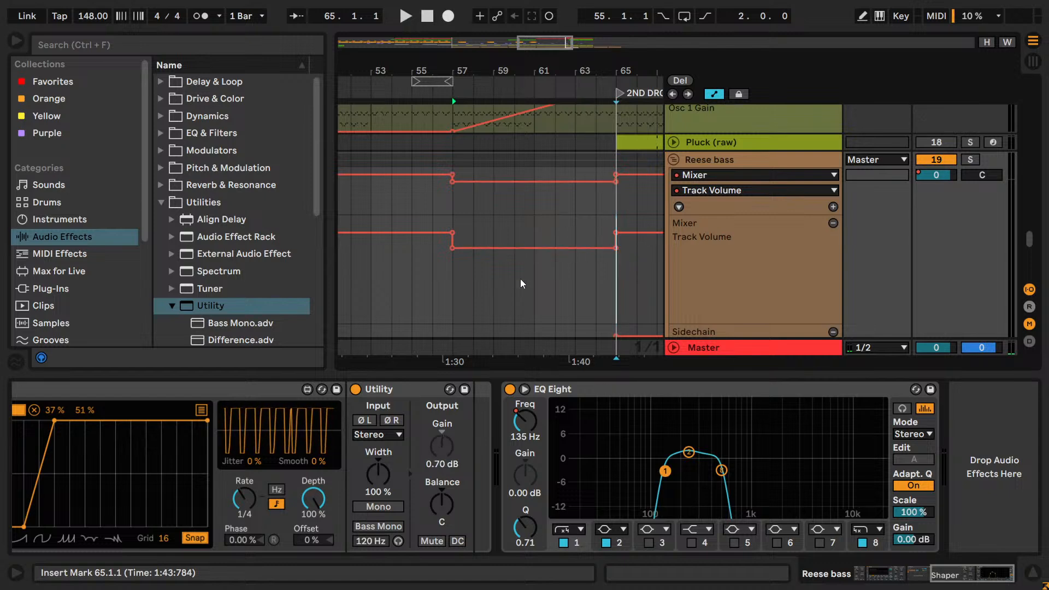
# - During playback from bar 57, try -5 dB on the lower Reese bass volume breakpoints at bars 57 and 65
pyautogui.press('space')
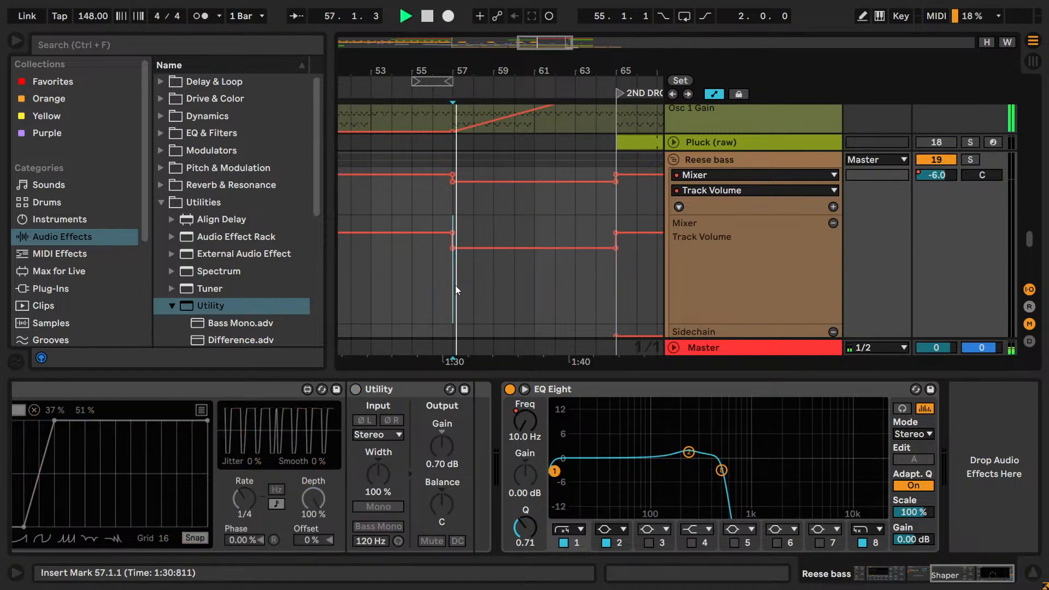
pyautogui.rightClick(453, 248)
pyautogui.click(471, 259)
pyautogui.write('-5')
pyautogui.press('Return')
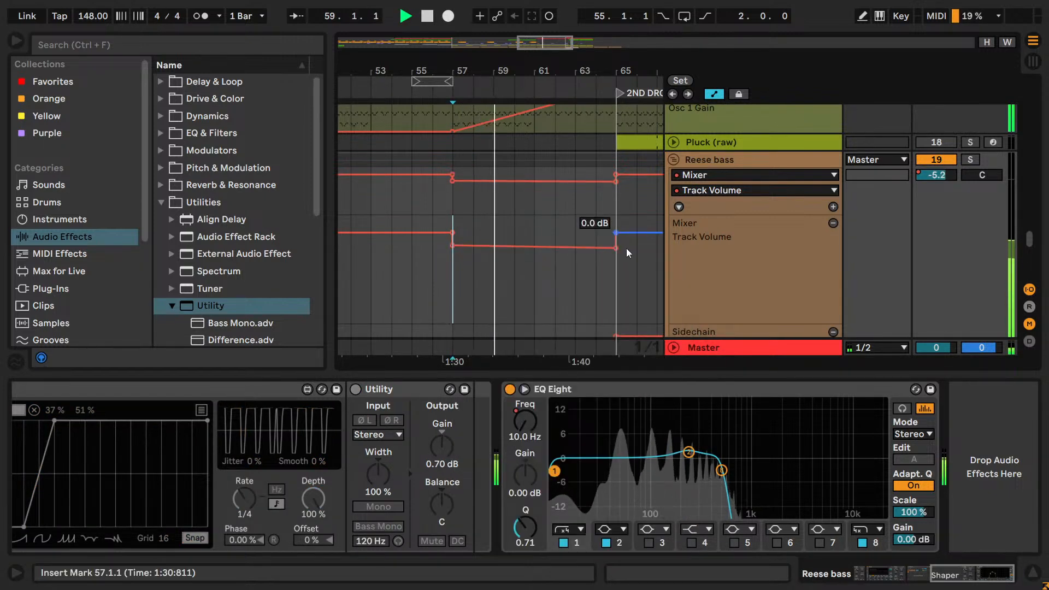
pyautogui.rightClick(618, 248)
pyautogui.click(627, 254)
pyautogui.write('-5')
pyautogui.press('Return')
pyautogui.press('space')
pyautogui.click(443, 272)
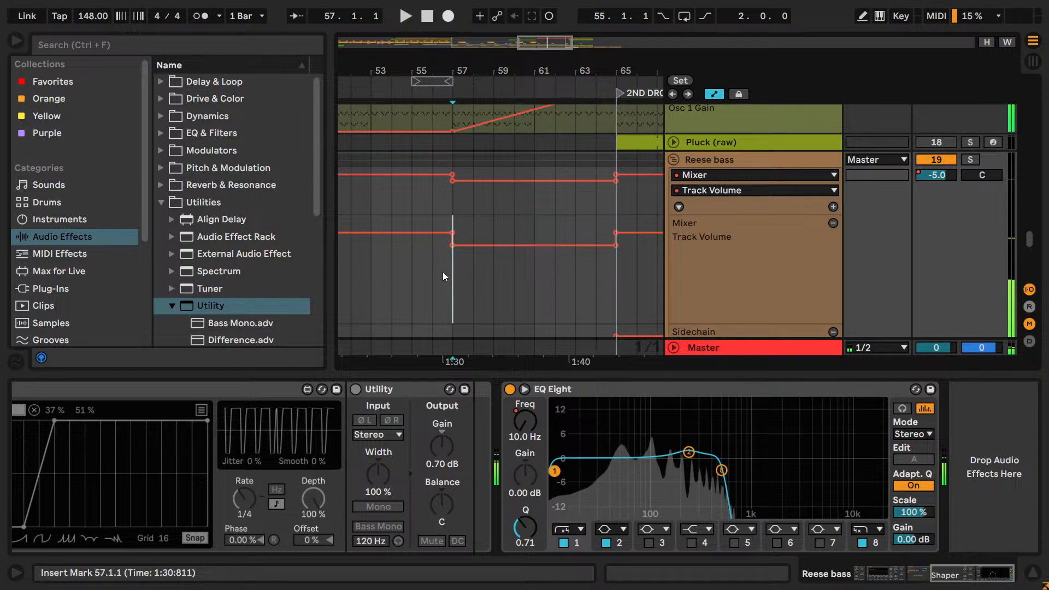
# - Replay from bar 56, set the lower Reese bass volume breakpoints at bars 57 and 65 to -4 dB, and save the Set
pyautogui.press('space')
pyautogui.click(431, 270)
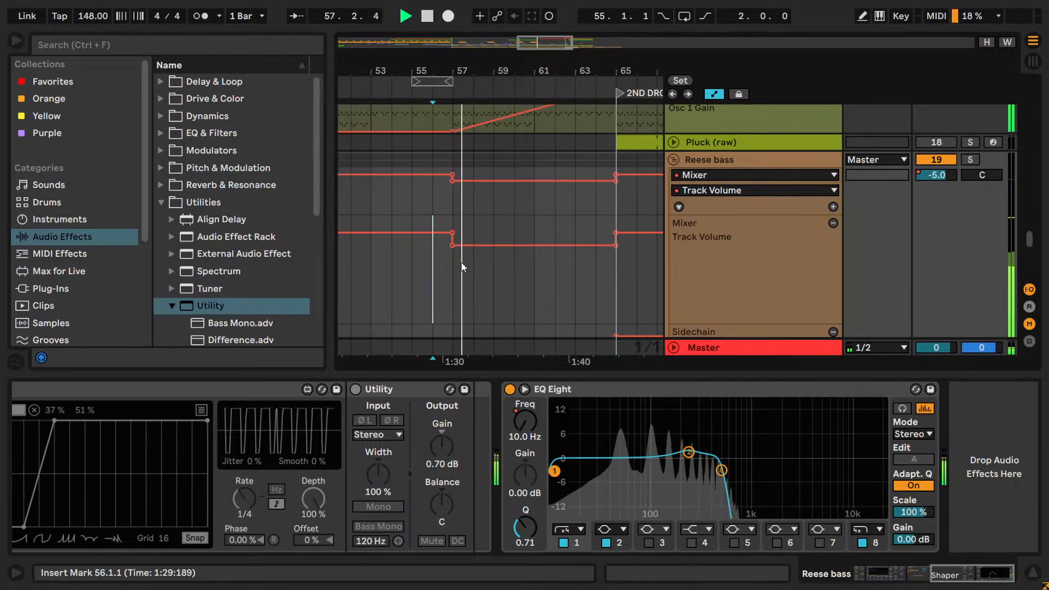
pyautogui.rightClick(453, 245)
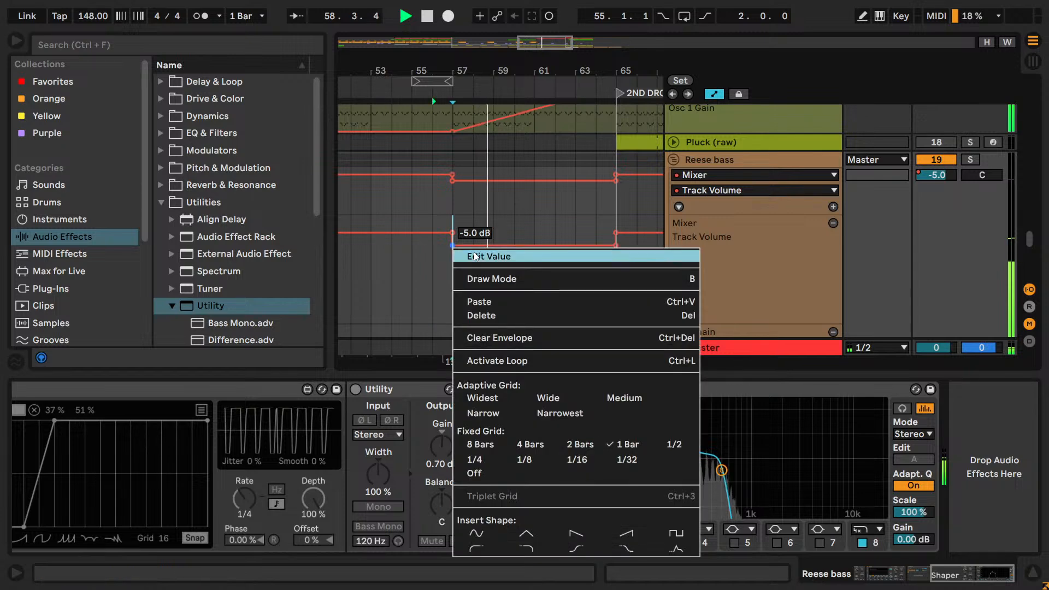
pyautogui.click(481, 253)
pyautogui.write('-4')
pyautogui.press('Return')
pyautogui.rightClick(617, 245)
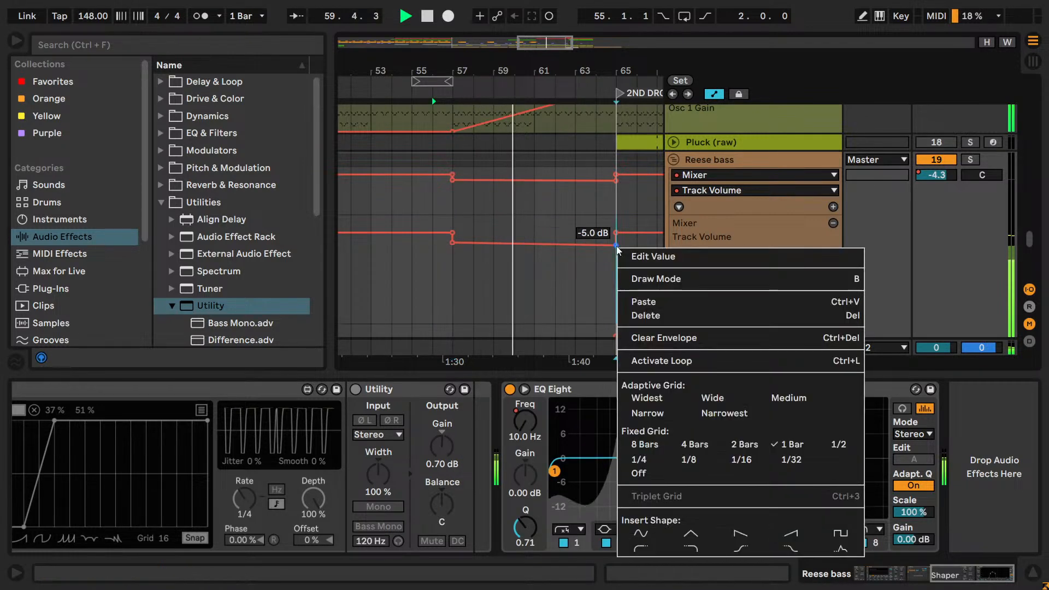
pyautogui.click(628, 256)
pyautogui.write('-4')
pyautogui.press('Return')
pyautogui.hotkey('ctrl', 's')
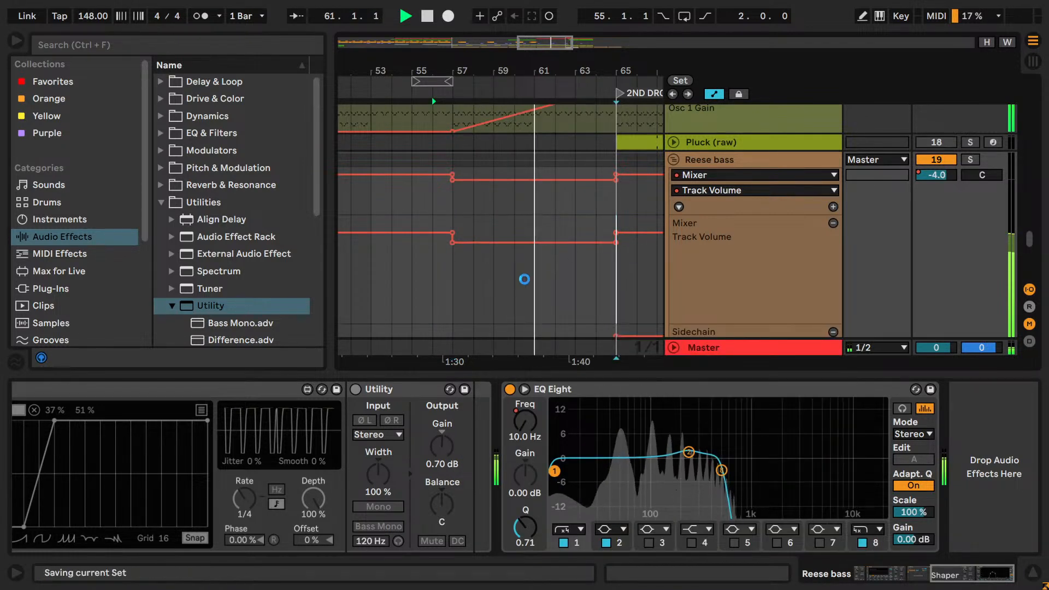
# - Listen through the build-up into the 2ND DROP while reviewing the automation lanes from the Reese bass up to the Kick
pyautogui.moveTo(407, 71); pyautogui.dragTo(365, 68)
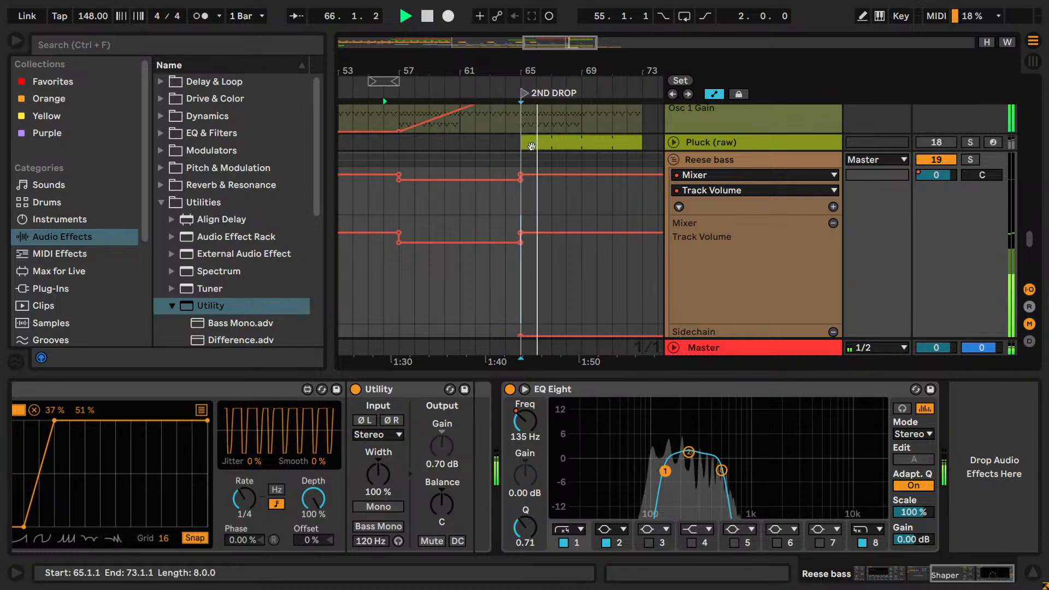
pyautogui.scroll(3, 537, 164)
pyautogui.scroll(15, 537, 164)
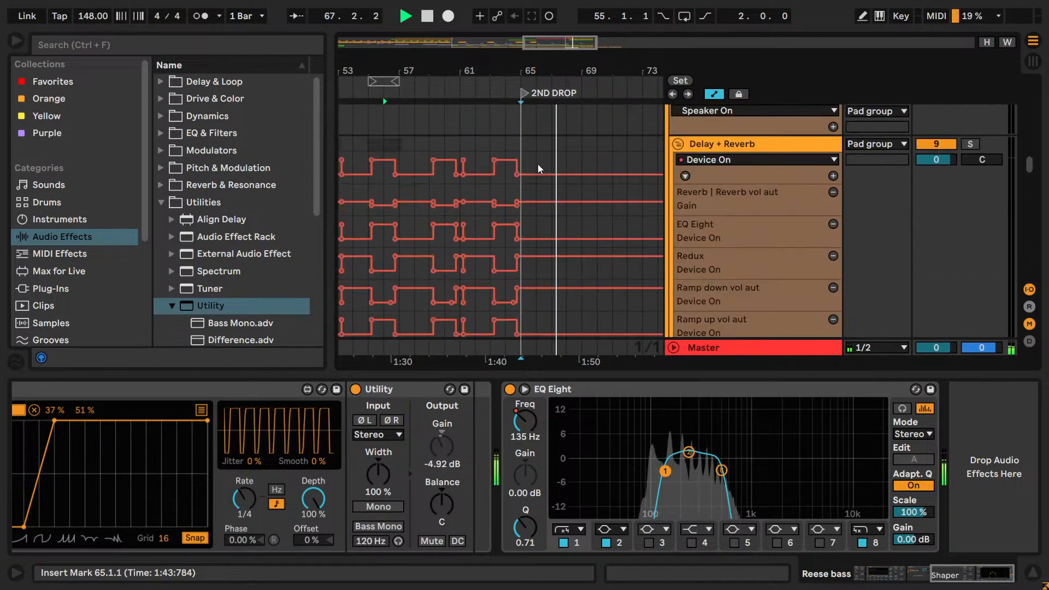
pyautogui.scroll(15, 538, 164)
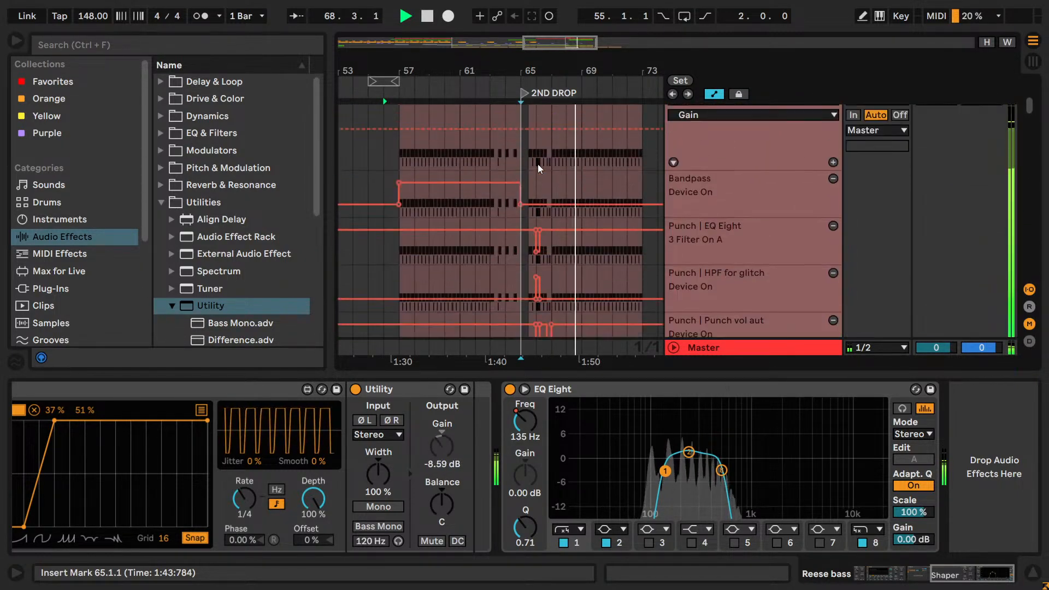
pyautogui.scroll(1, 538, 162)
pyautogui.moveTo(555, 65); pyautogui.dragTo(602, 41)
pyautogui.click(526, 81)
pyautogui.press('space')
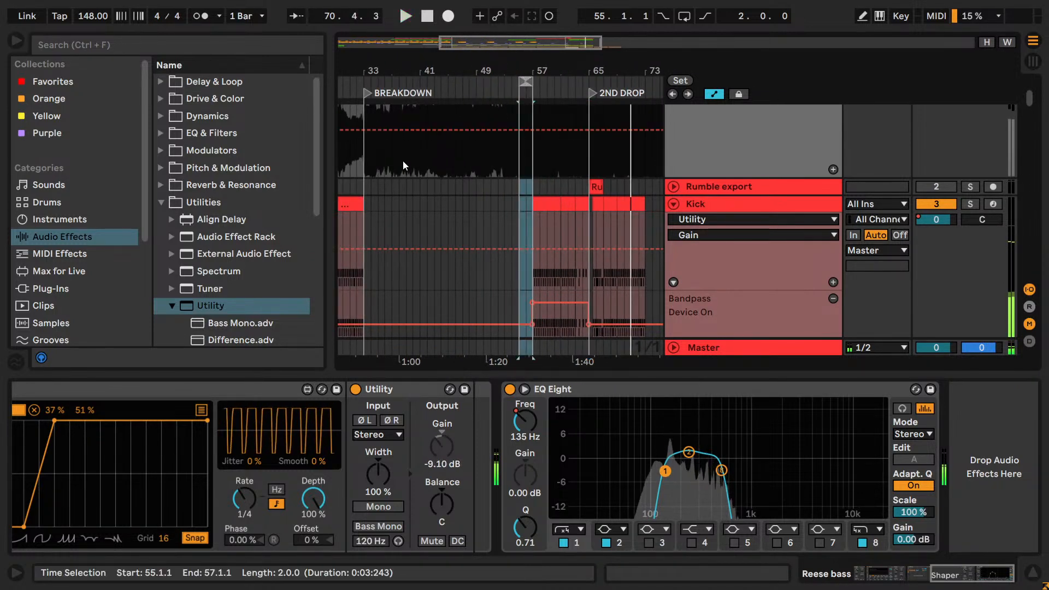
# - Audition the transition into the BREAKDOWN, playing from bar 32 and again from bar 29
pyautogui.click(354, 187)
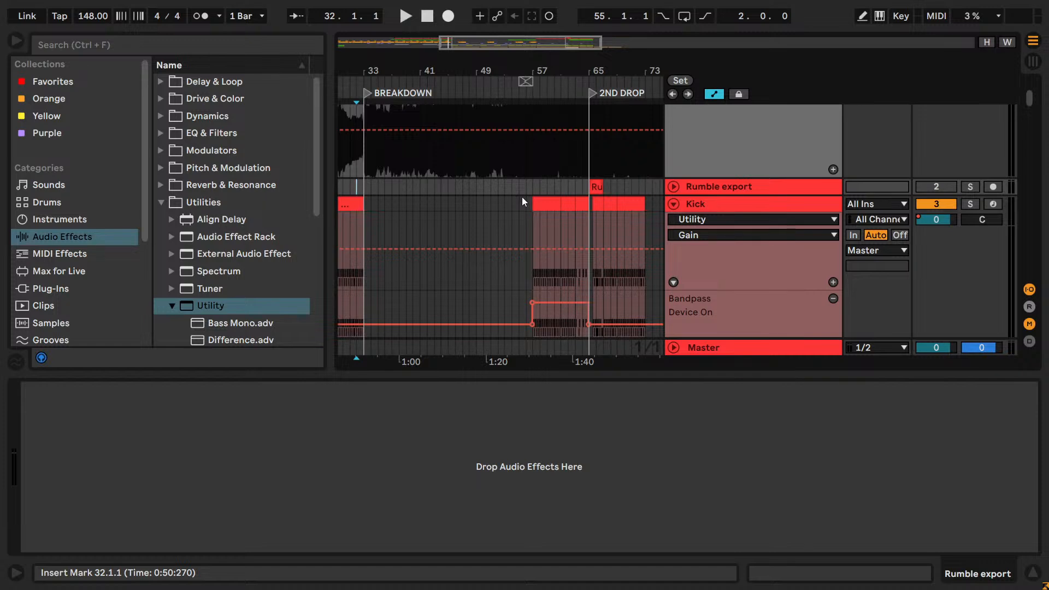
pyautogui.moveTo(325, 178); pyautogui.dragTo(310, 178)
pyautogui.press('space')
pyautogui.moveTo(468, 45); pyautogui.dragTo(468, 48)
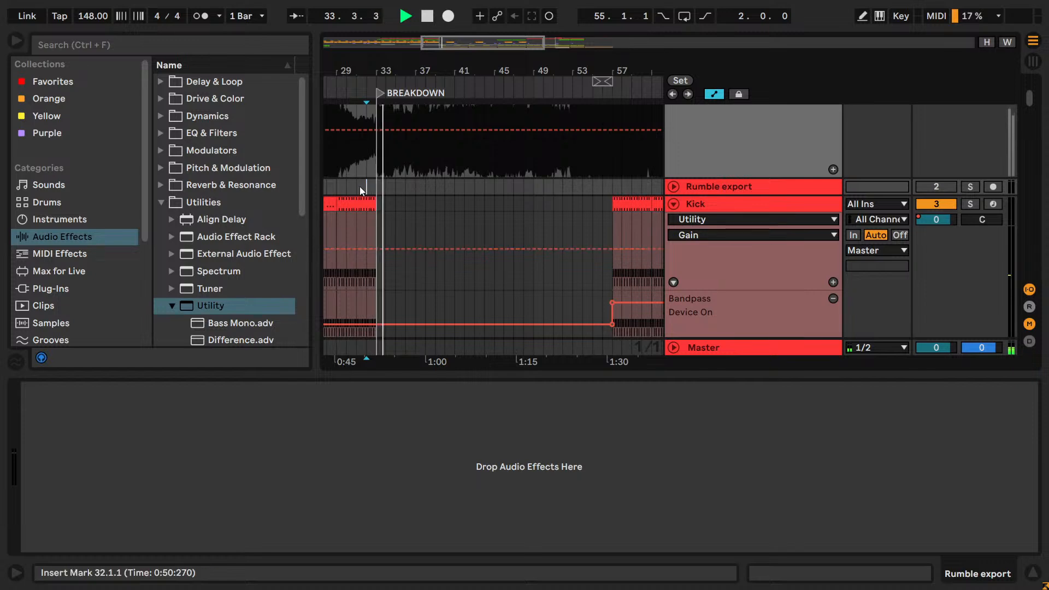
pyautogui.press('space')
pyautogui.click(341, 190)
pyautogui.press('space')
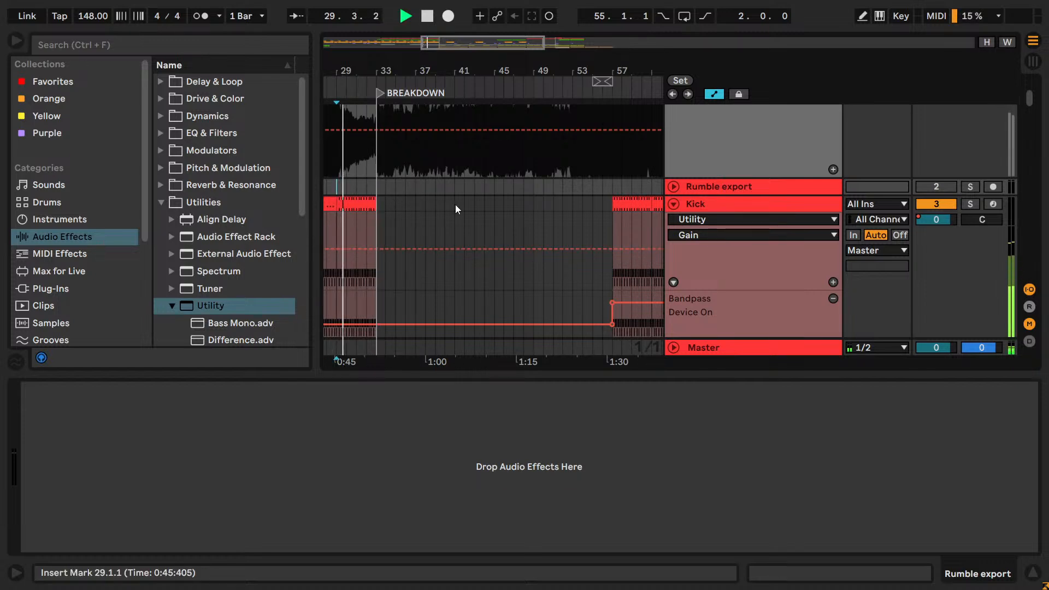
# - Examine the automation of every track from the Kick down to the Noise track while the BREAKDOWN plays
pyautogui.scroll(-3, 463, 211)
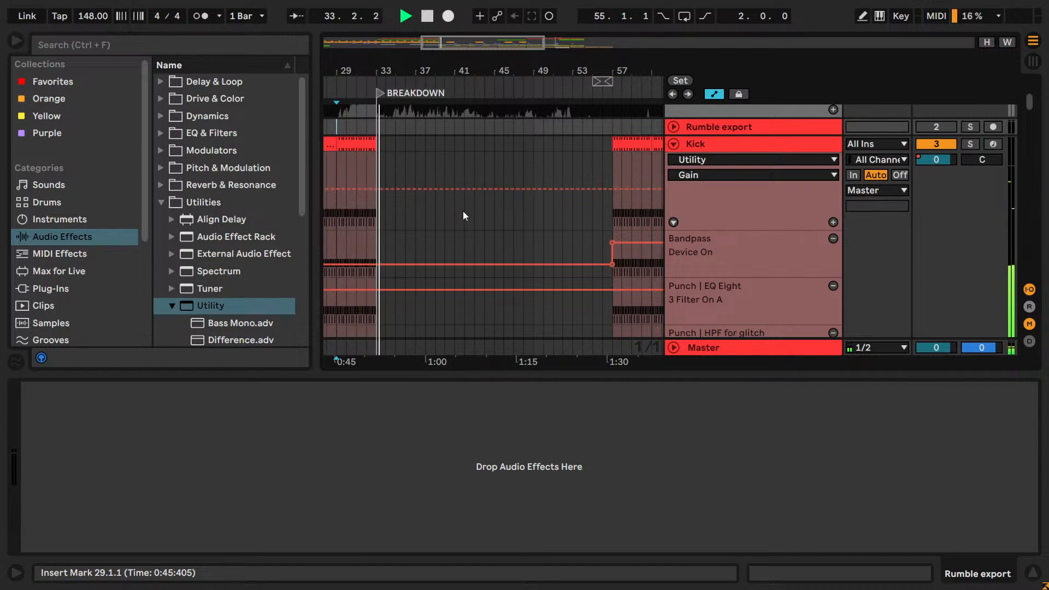
pyautogui.scroll(-7, 463, 215)
pyautogui.scroll(-8, 464, 213)
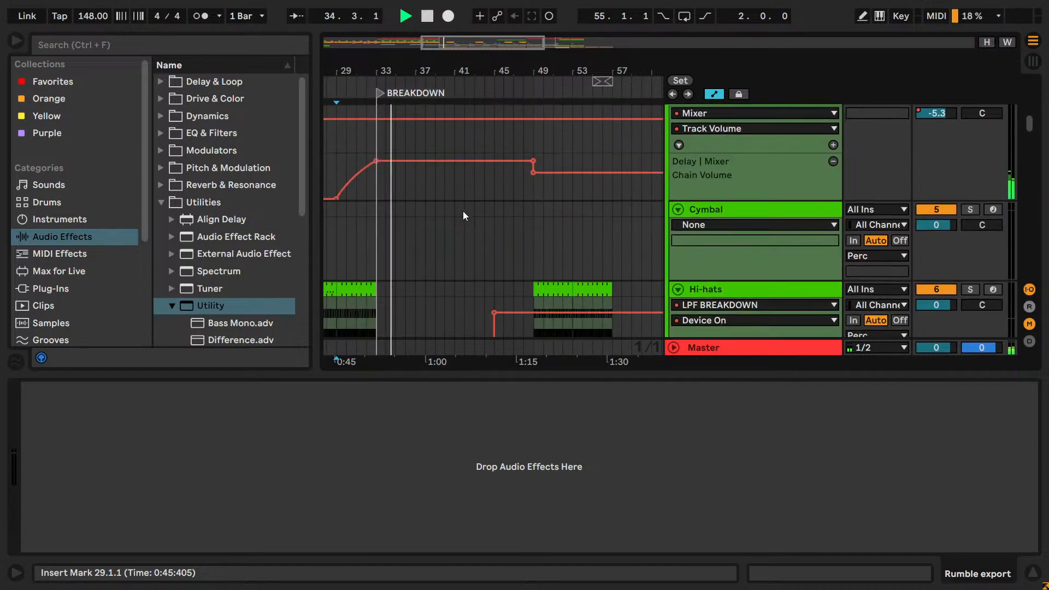
pyautogui.scroll(-7, 463, 213)
pyautogui.scroll(-8, 464, 215)
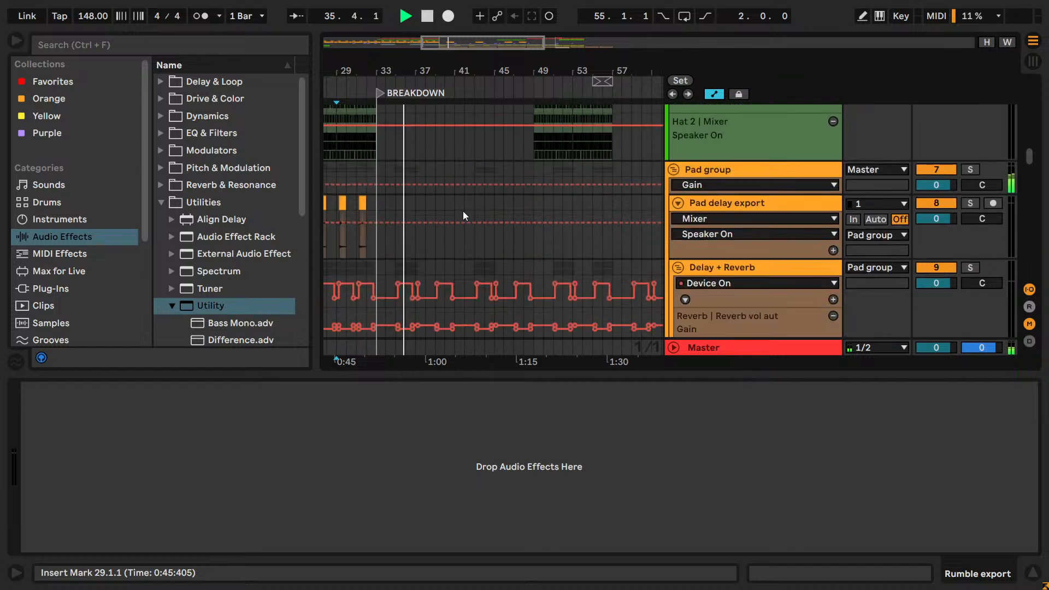
pyautogui.scroll(-2, 464, 215)
pyautogui.scroll(-4, 463, 216)
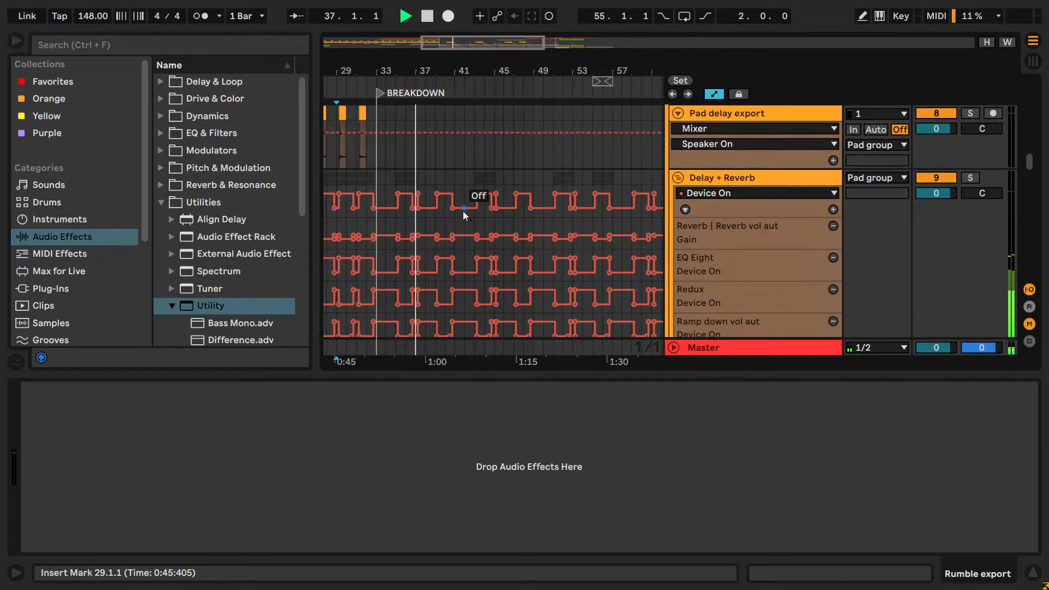
pyautogui.scroll(-10, 463, 215)
pyautogui.scroll(-5, 464, 215)
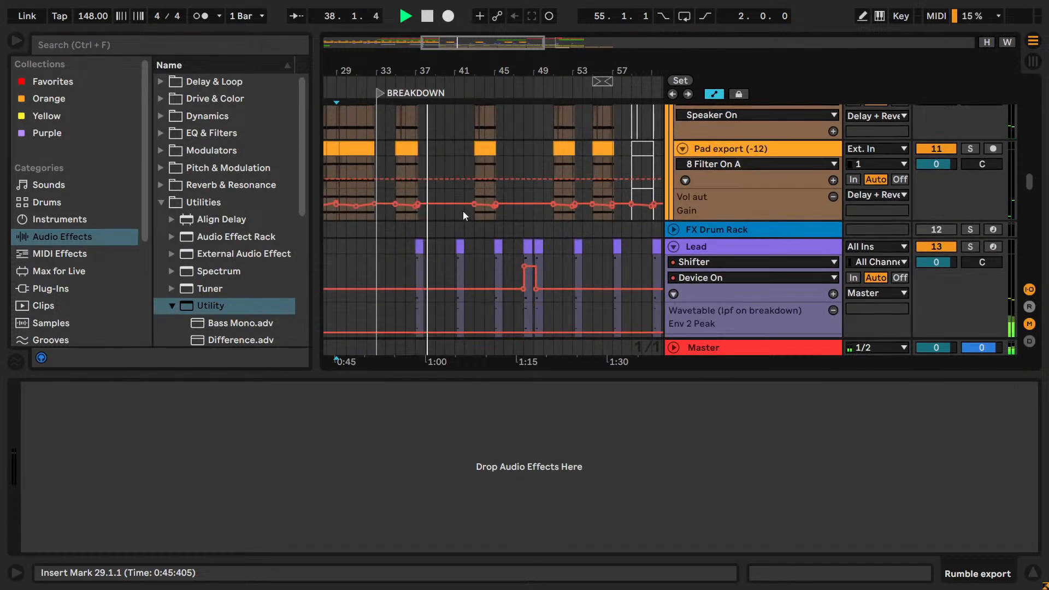
pyautogui.scroll(-12, 463, 216)
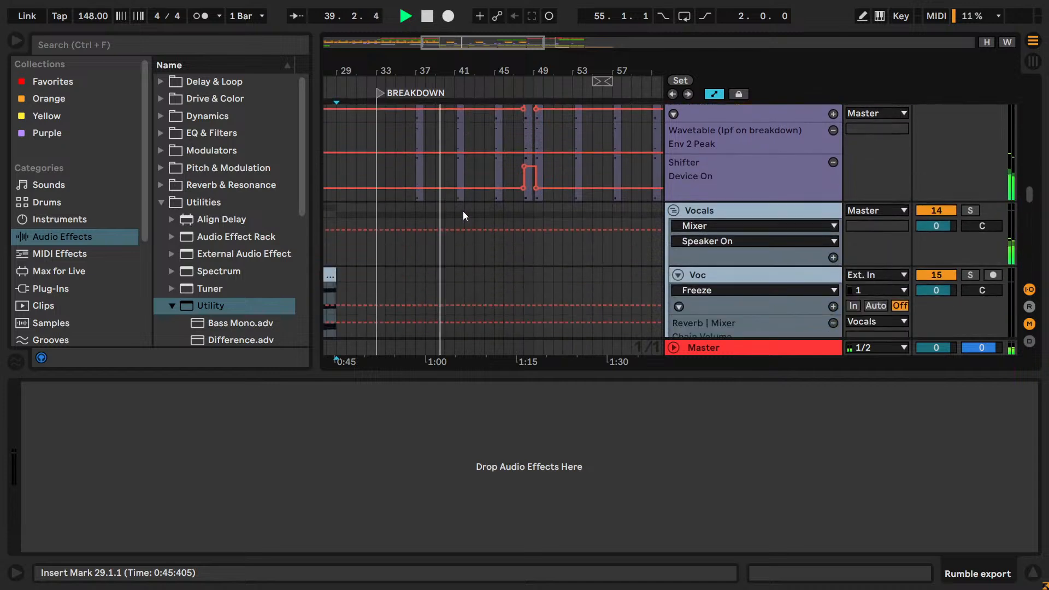
pyautogui.scroll(-12, 463, 216)
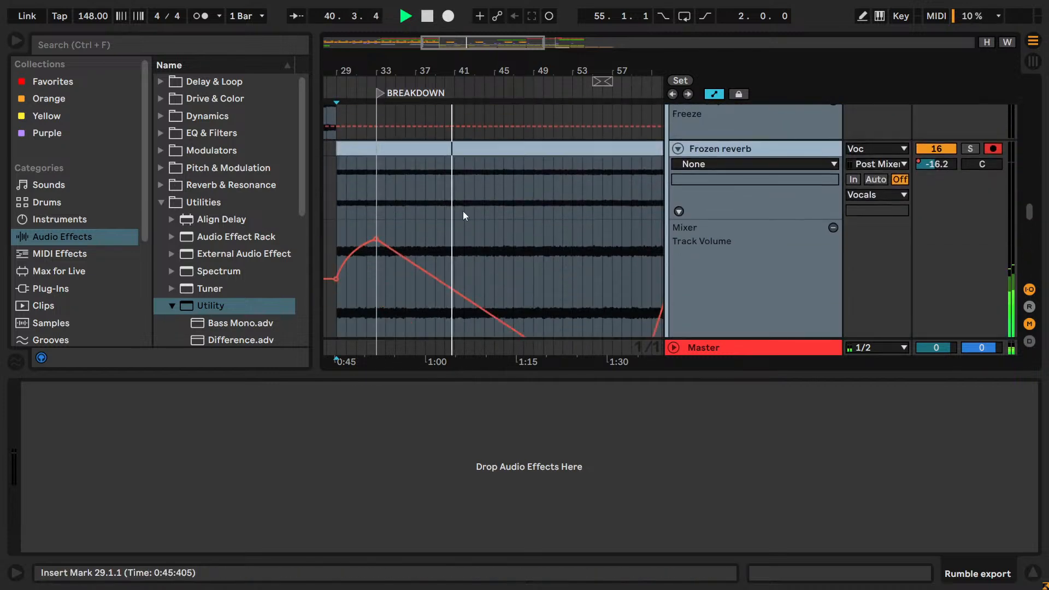
pyautogui.scroll(-10, 463, 215)
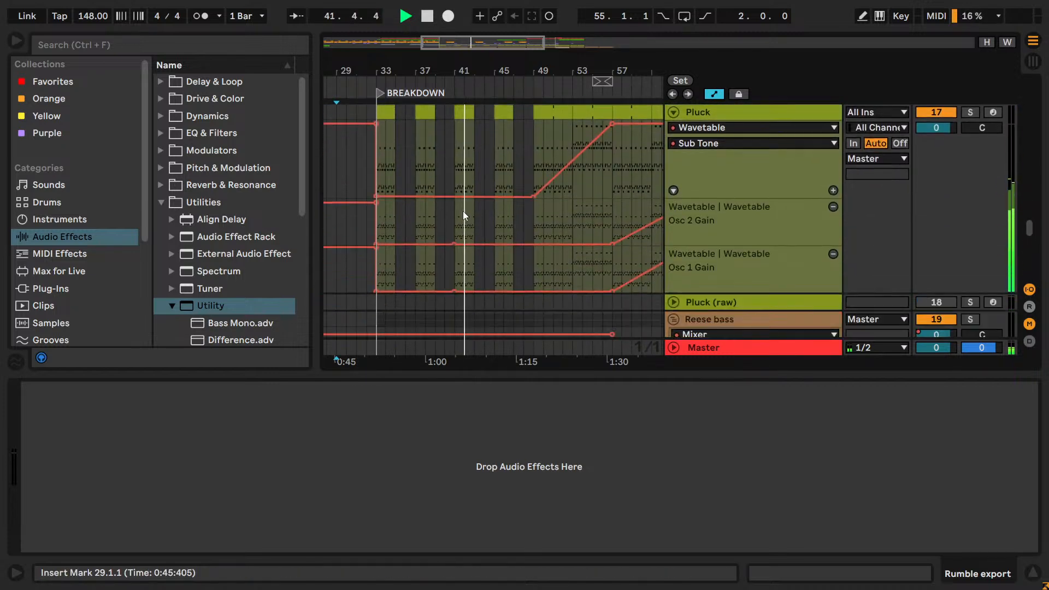
pyautogui.scroll(-6, 463, 215)
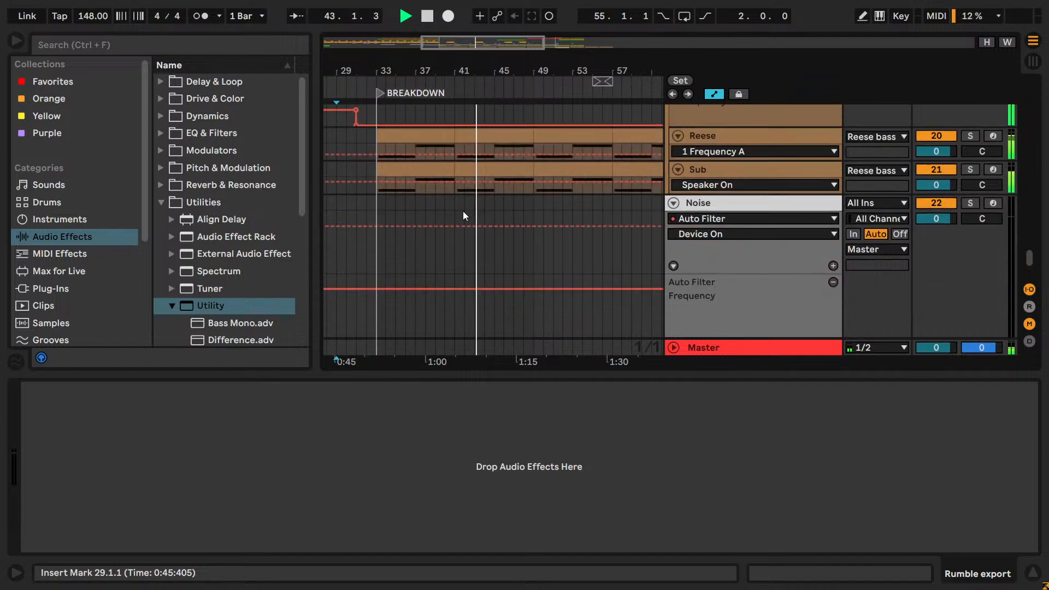
# - Review the vocal and pad tracks back up to the Pad group and follow playback toward the 2ND DROP
pyautogui.scroll(8, 463, 216)
pyautogui.scroll(10, 463, 212)
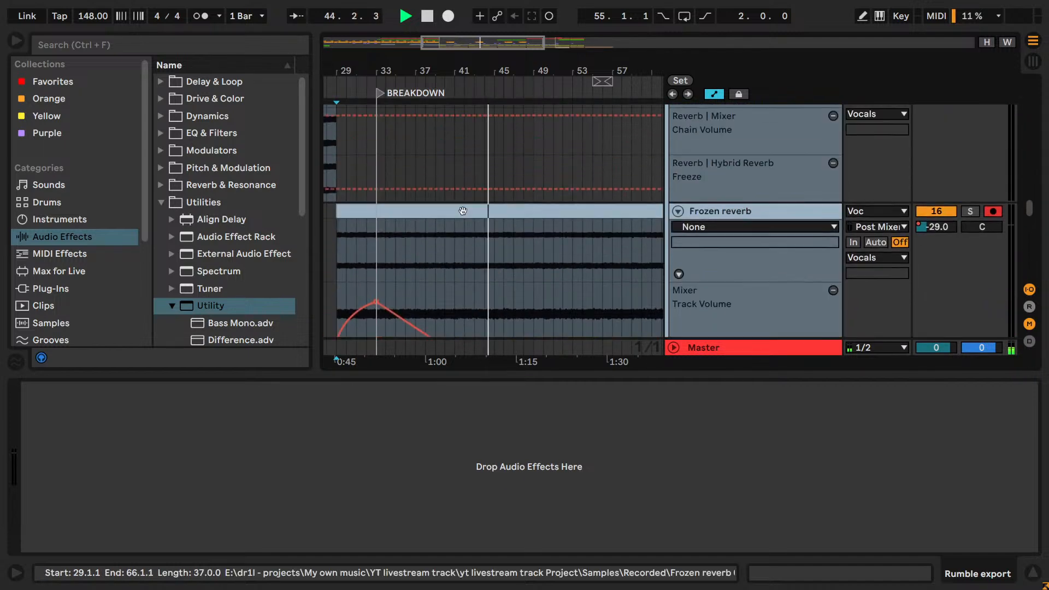
pyautogui.scroll(10, 463, 215)
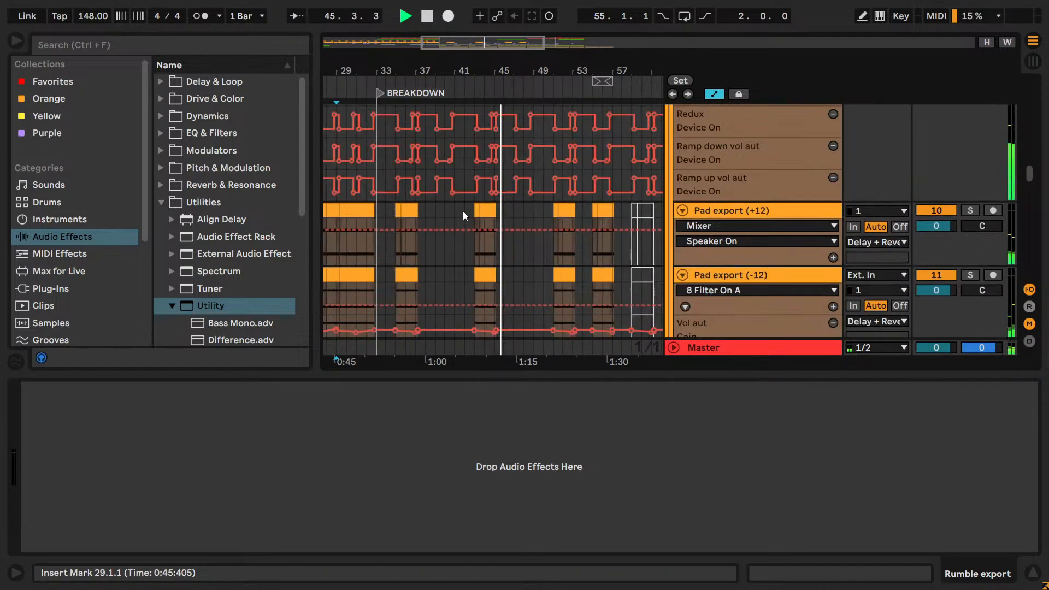
pyautogui.scroll(3, 464, 212)
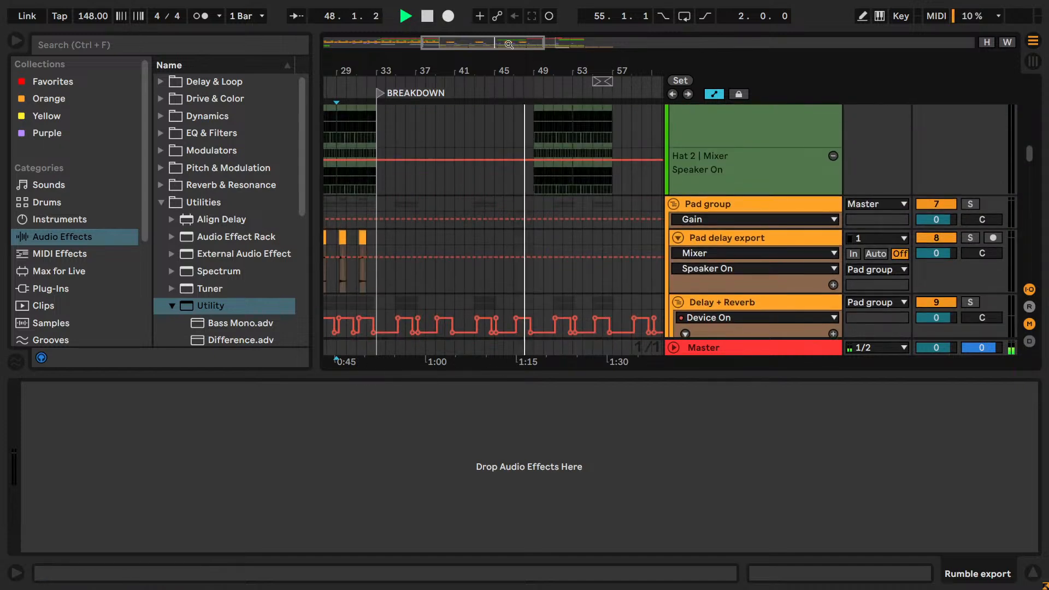
pyautogui.moveTo(509, 44); pyautogui.dragTo(541, 44)
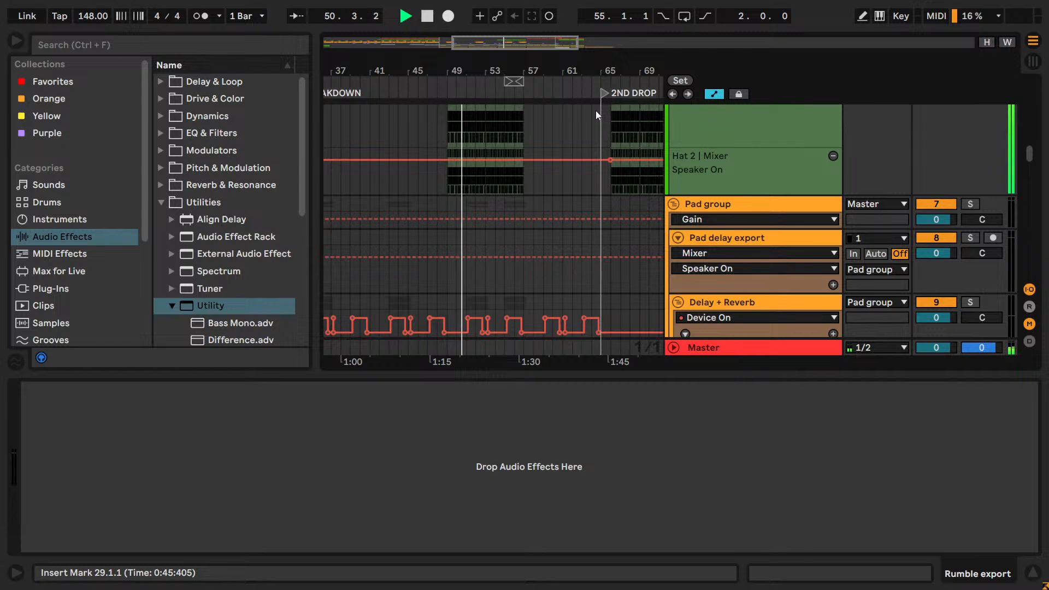
# - Review the track lanes from the Pad group up to the Kick while playback runs into the 2ND DROP
pyautogui.scroll(3, 604, 204)
pyautogui.scroll(2, 604, 204)
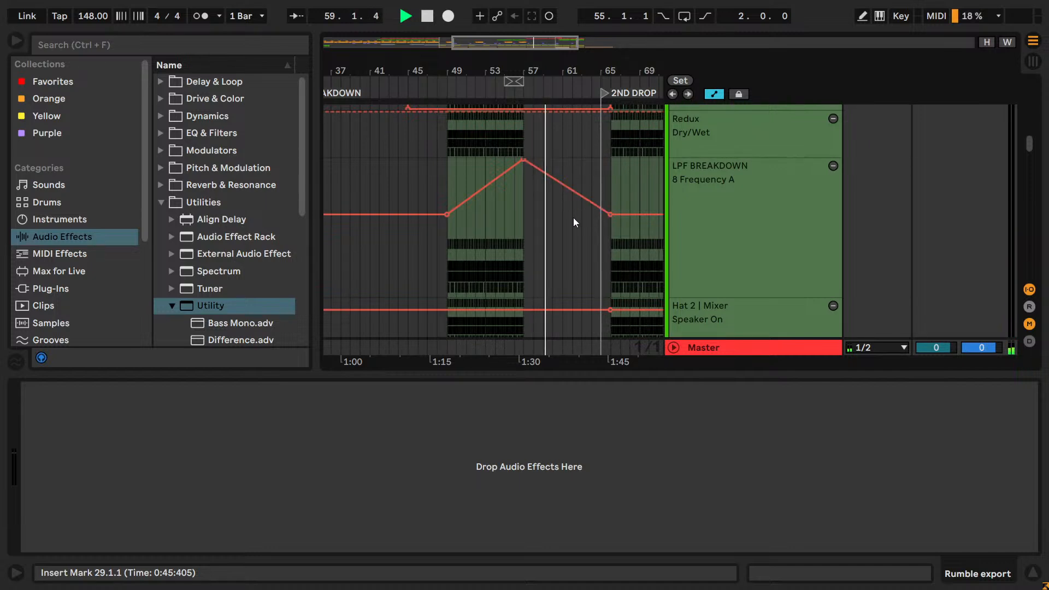
pyautogui.scroll(5, 573, 218)
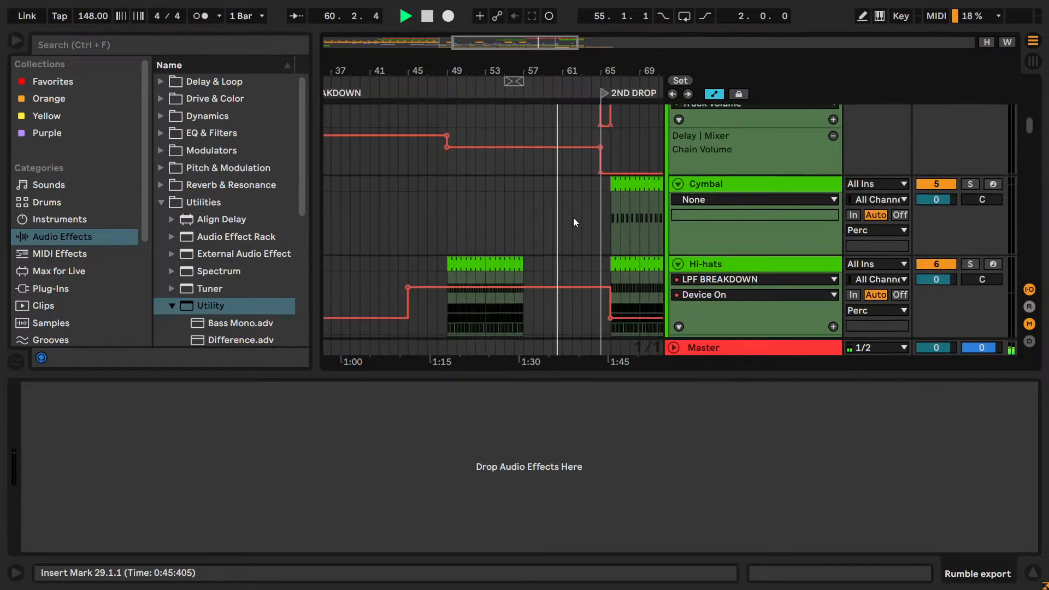
pyautogui.scroll(10, 573, 218)
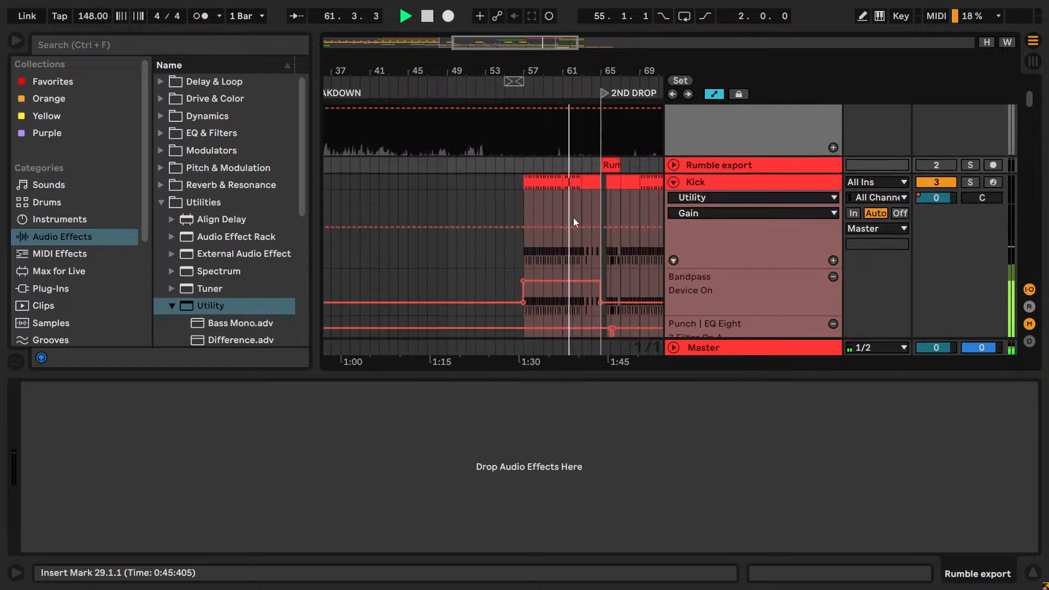
pyautogui.scroll(-2, 572, 217)
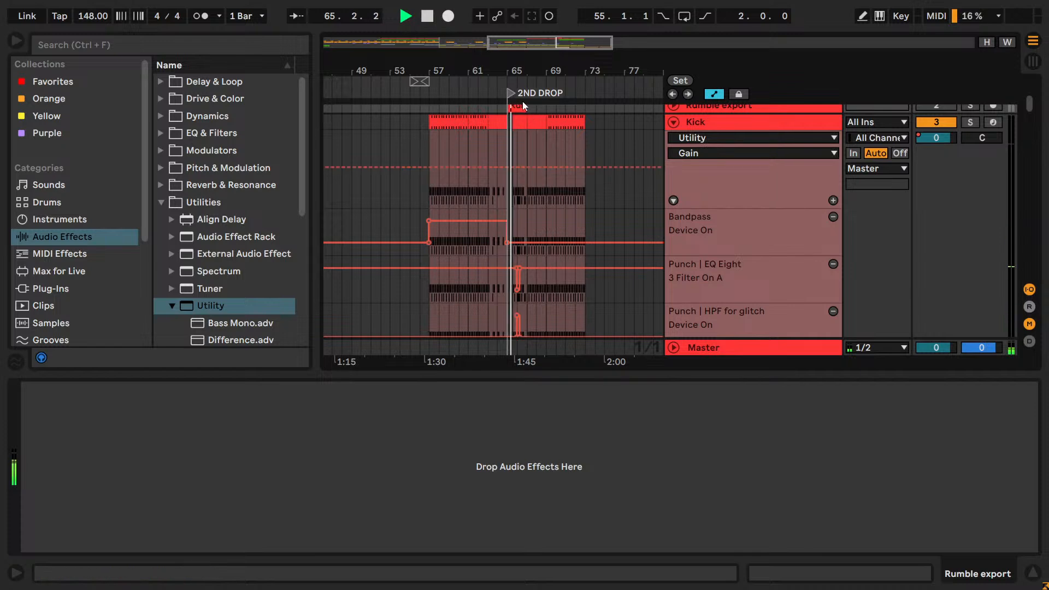
pyautogui.moveTo(509, 44); pyautogui.dragTo(638, 90)
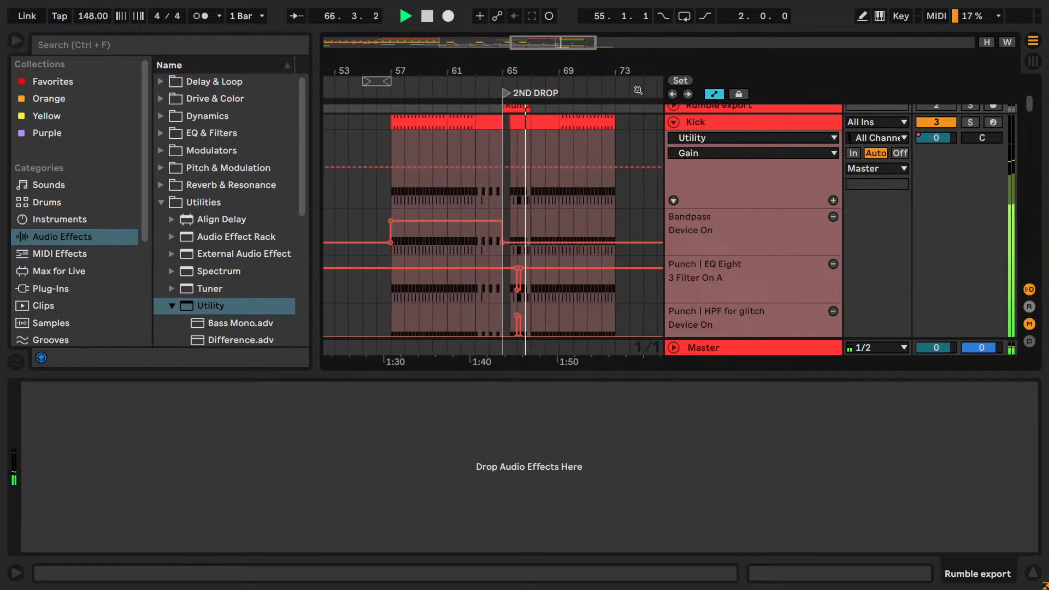
# - Create Utility Gain automation for the Kick's build-up section and set its starting breakpoint at bar 57 to 3 dB
pyautogui.click(715, 123)
pyautogui.press('b')
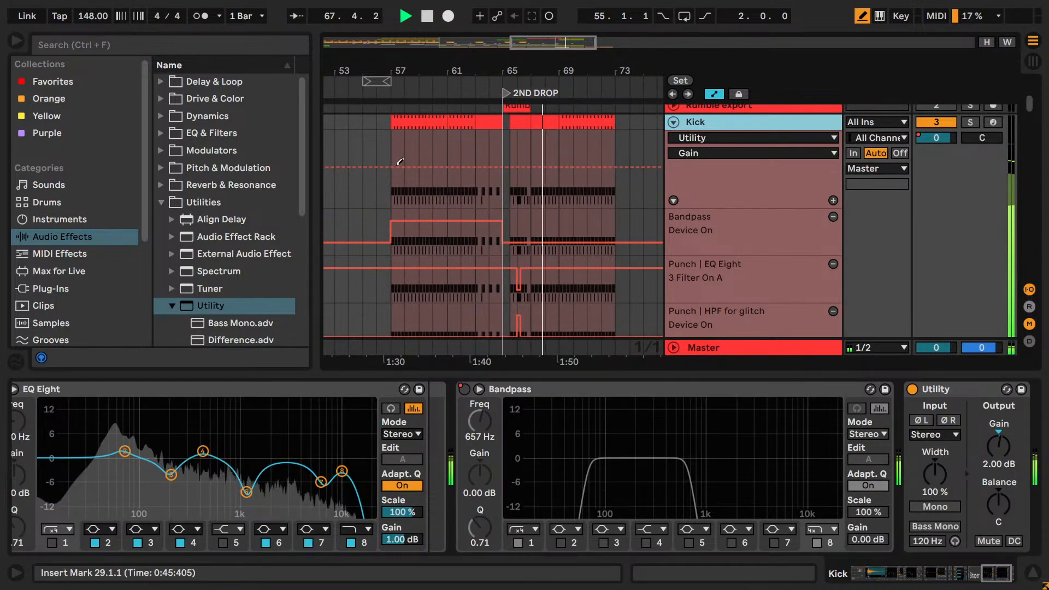
pyautogui.click(400, 164)
pyautogui.click(495, 160)
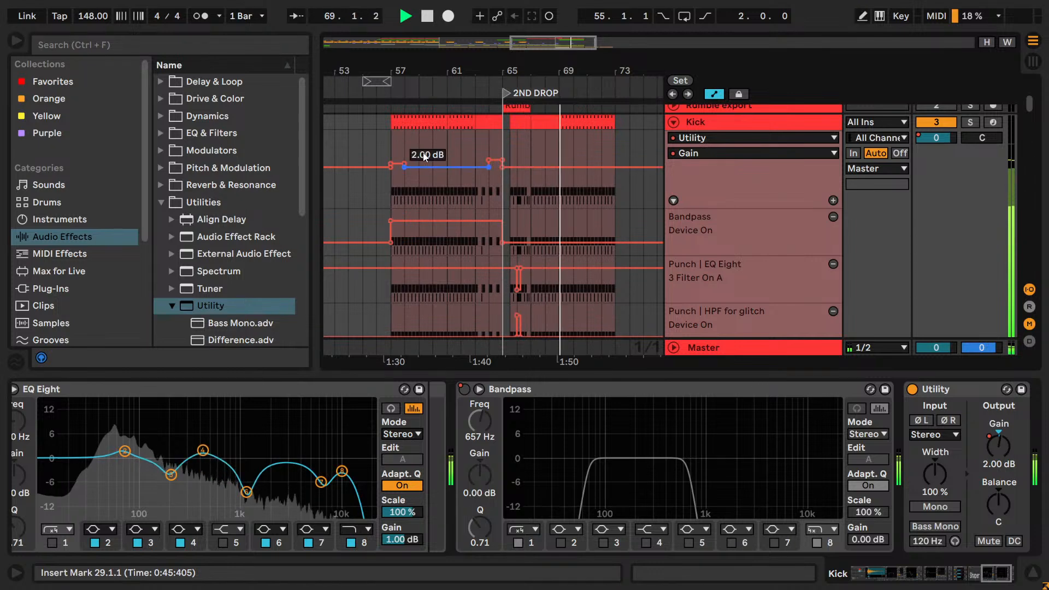
pyautogui.press('b')
pyautogui.rightClick(390, 164)
pyautogui.click(421, 170)
pyautogui.write('4')
pyautogui.press('Return')
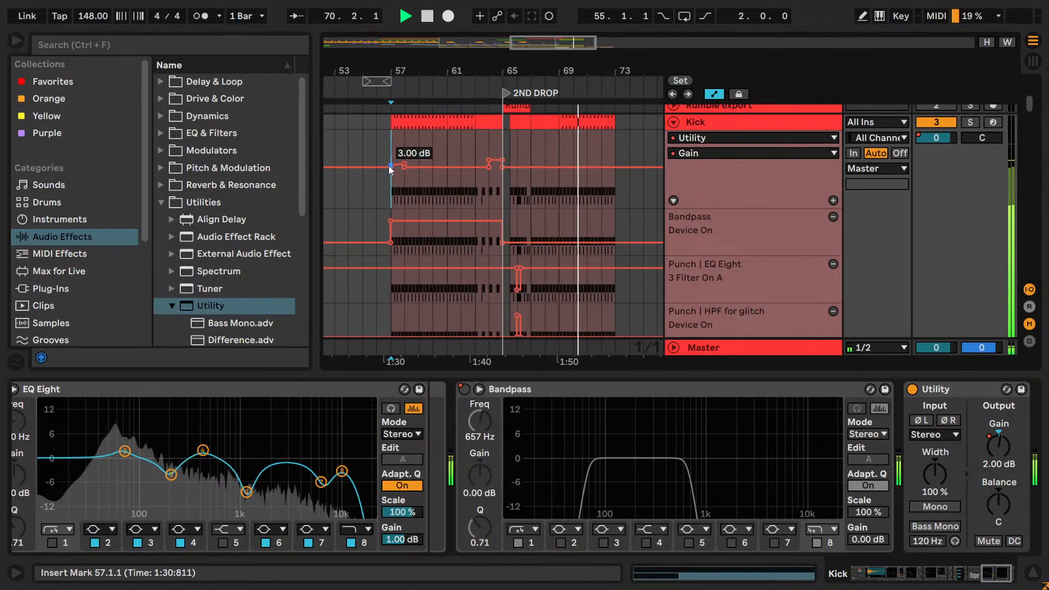
# - Remove the intermediate breakpoints and set the Kick gain section's end at bar 65 to 3 dB
pyautogui.moveTo(406, 168); pyautogui.dragTo(492, 168)
pyautogui.click(491, 166)
pyautogui.click(491, 161)
pyautogui.rightClick(504, 161)
pyautogui.click(513, 169)
pyautogui.write('3')
pyautogui.press('Return')
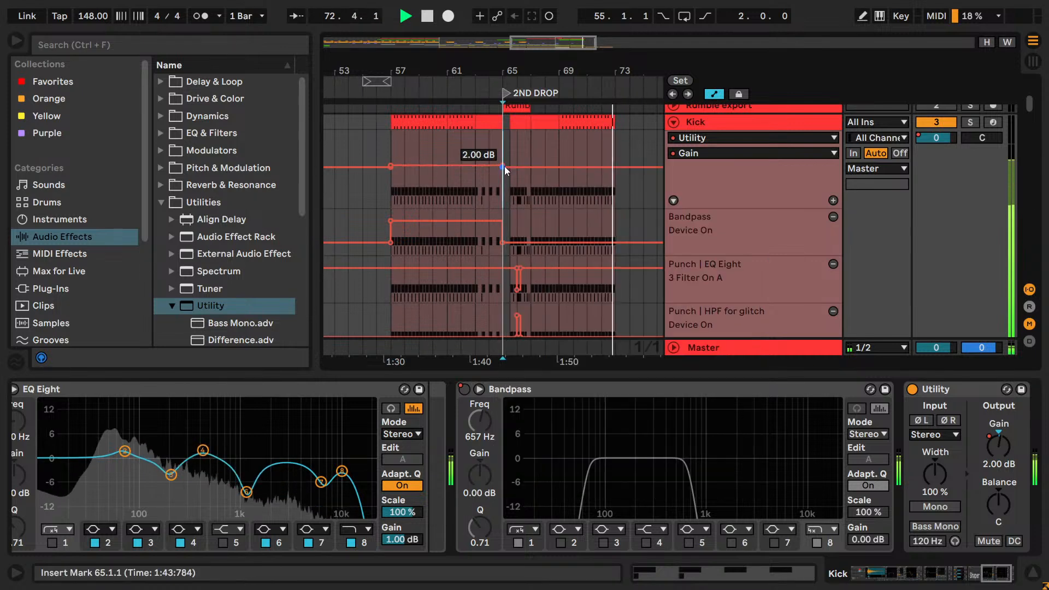
# - Stop playback, enlarge the Kick's gain automation lane and save the set
pyautogui.press('space')
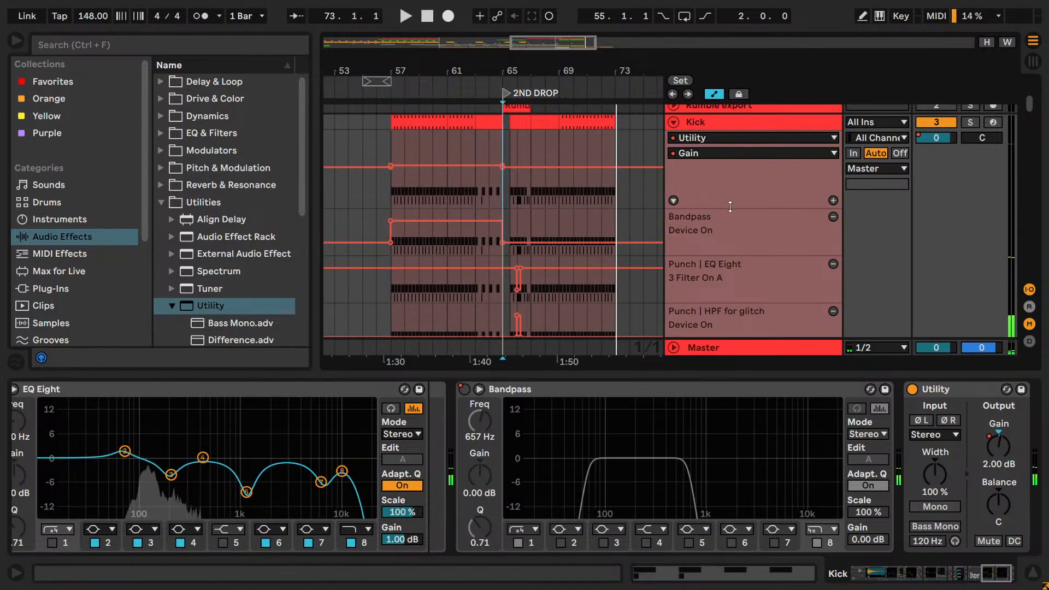
pyautogui.moveTo(731, 207); pyautogui.dragTo(746, 253)
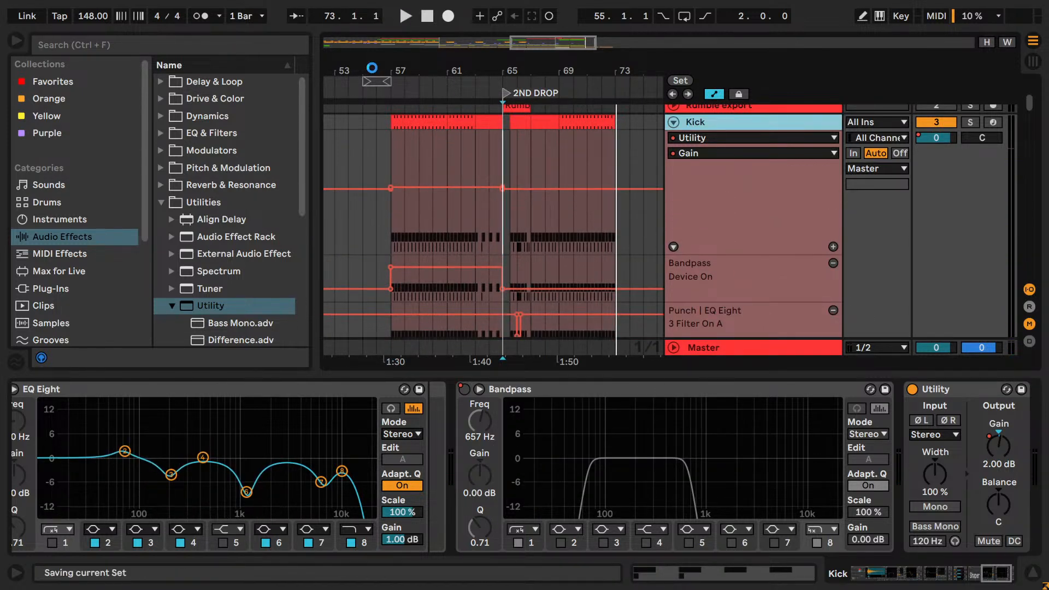
pyautogui.click(384, 162)
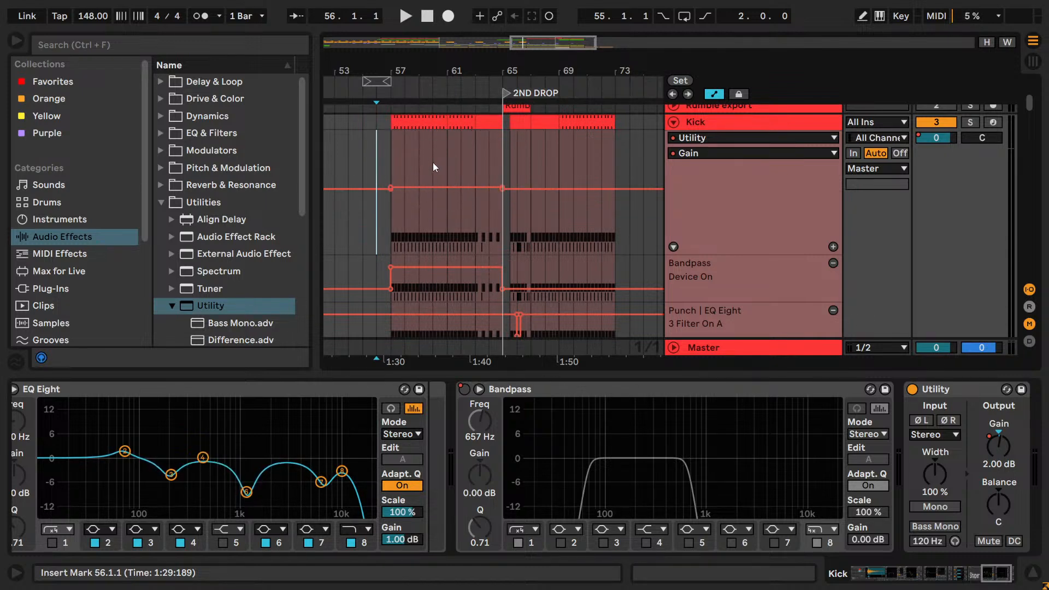
# - Select bars 57 to 65 on the Kick and examine the other tracks' lanes there down to Noise and back up
pyautogui.moveTo(395, 163); pyautogui.dragTo(500, 178)
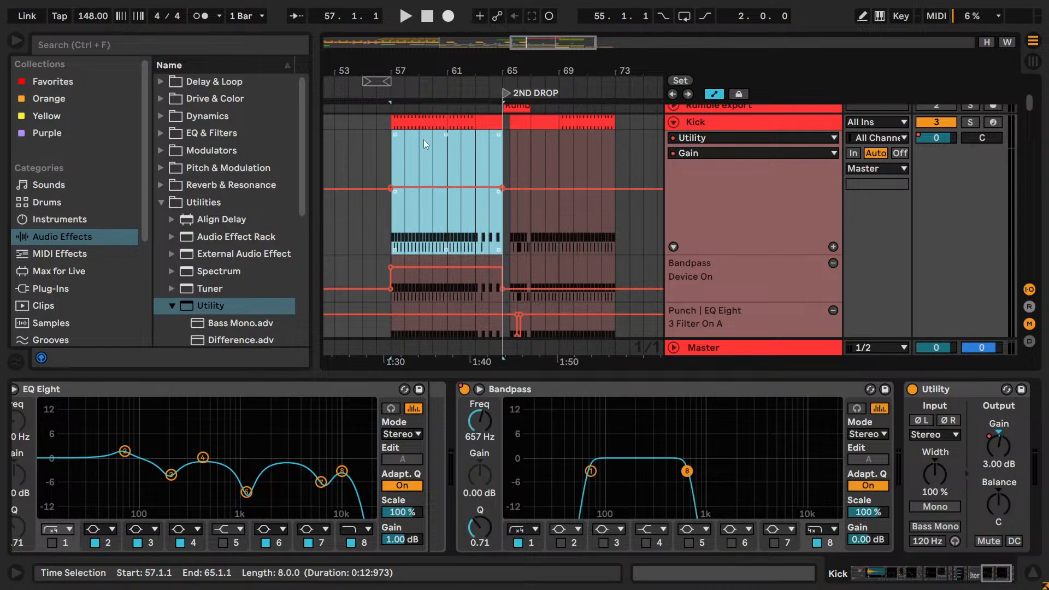
pyautogui.scroll(-10, 443, 141)
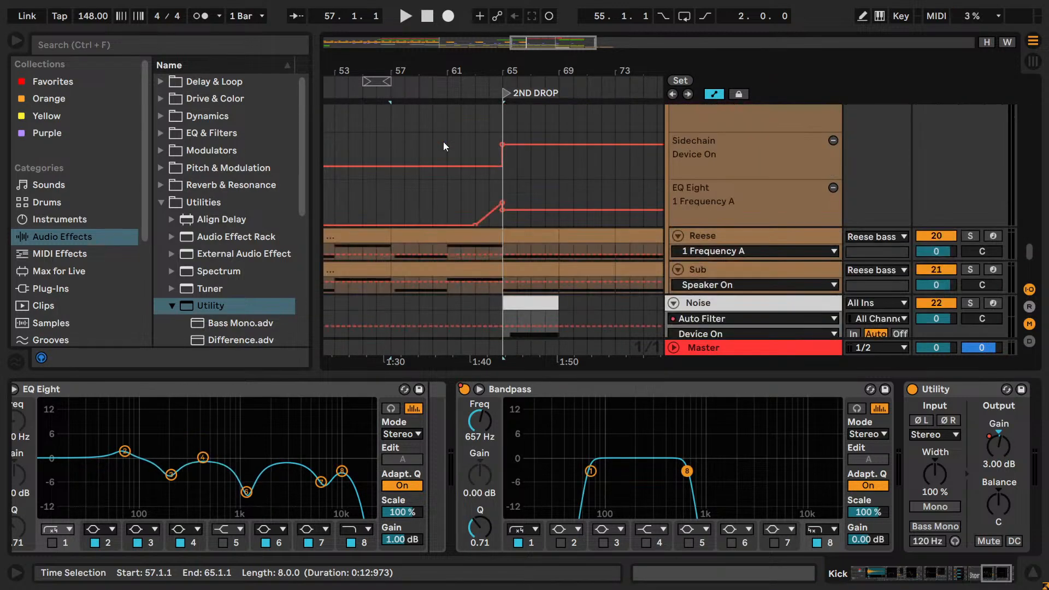
pyautogui.scroll(-5, 444, 142)
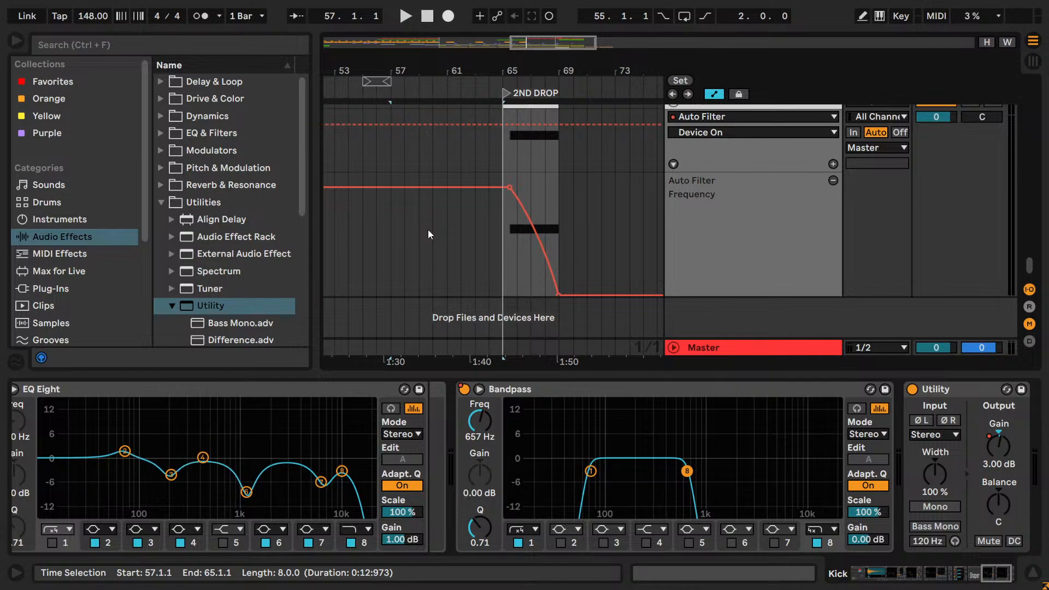
pyautogui.scroll(-10, 437, 232)
pyautogui.scroll(10, 441, 234)
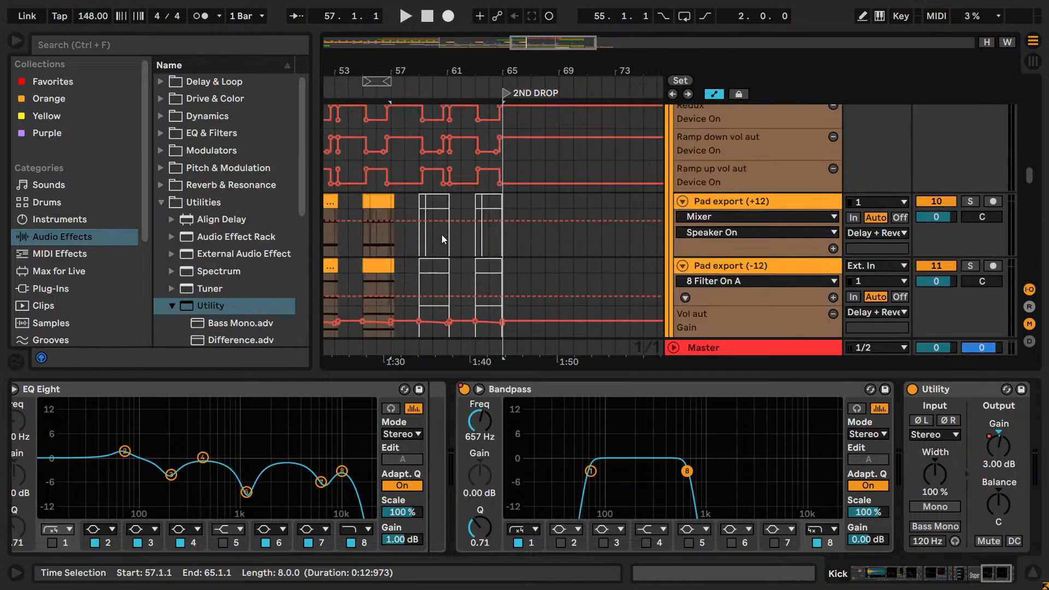
pyautogui.scroll(10, 431, 217)
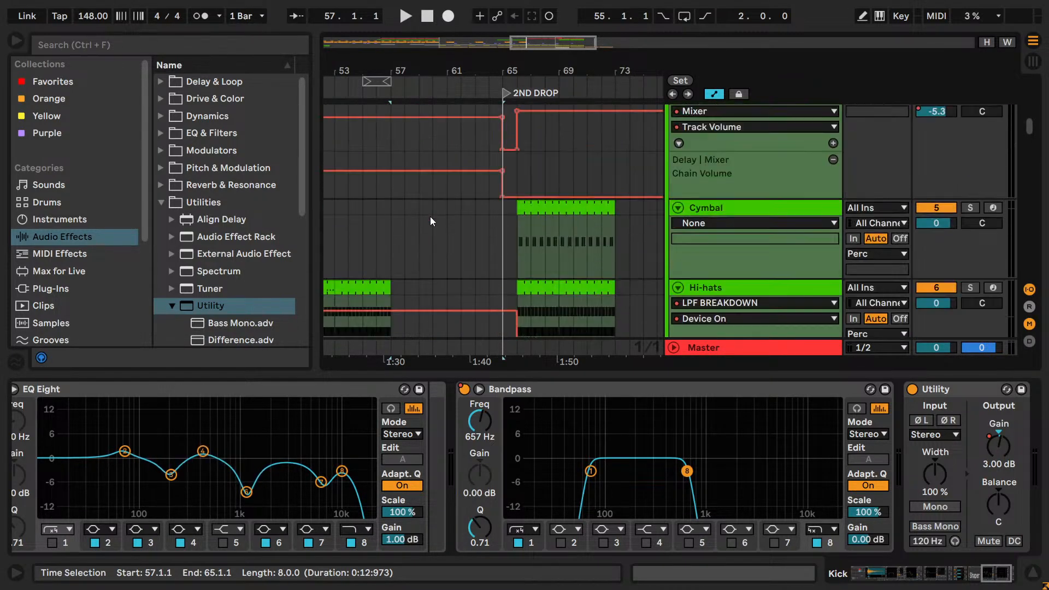
pyautogui.scroll(4, 372, 219)
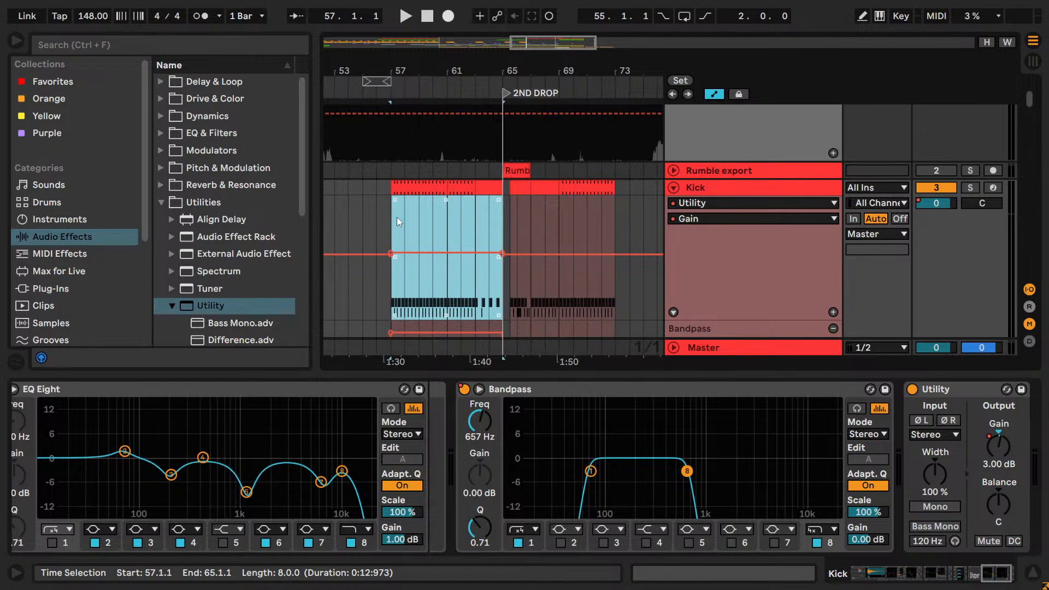
# - Compare the Kick's gain in the build-up and after the 2ND DROP, and audition the build-up from bar 56
pyautogui.click(384, 215)
pyautogui.press('space')
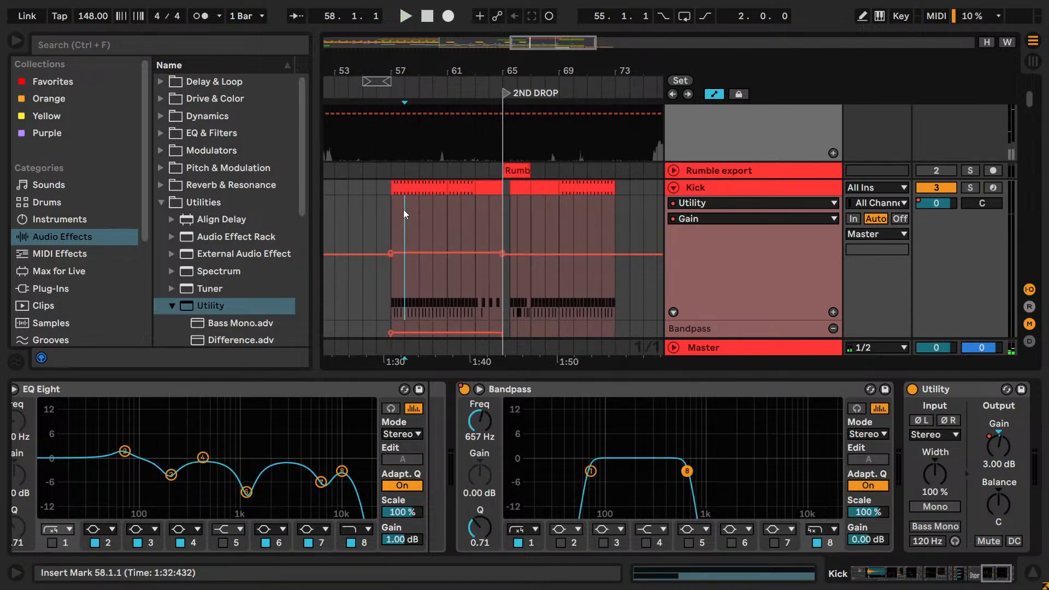
pyautogui.click(761, 189)
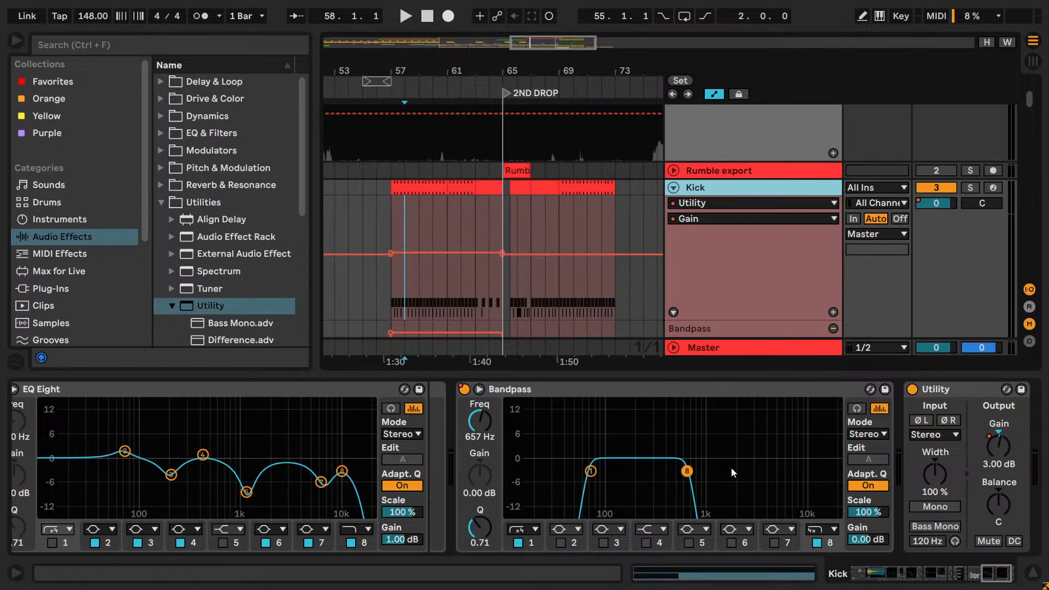
pyautogui.click(408, 269)
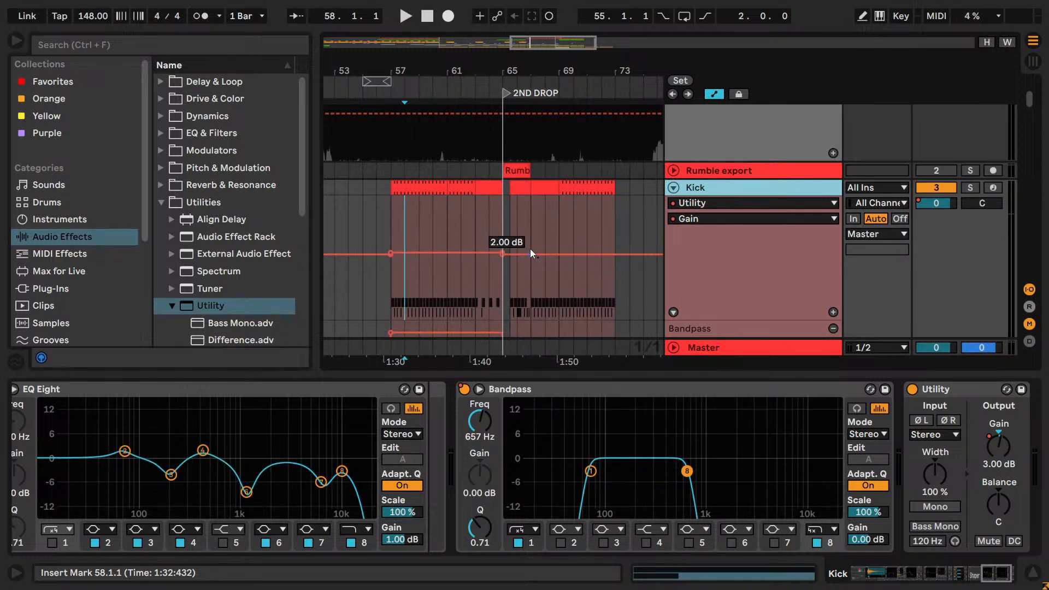
pyautogui.click(523, 236)
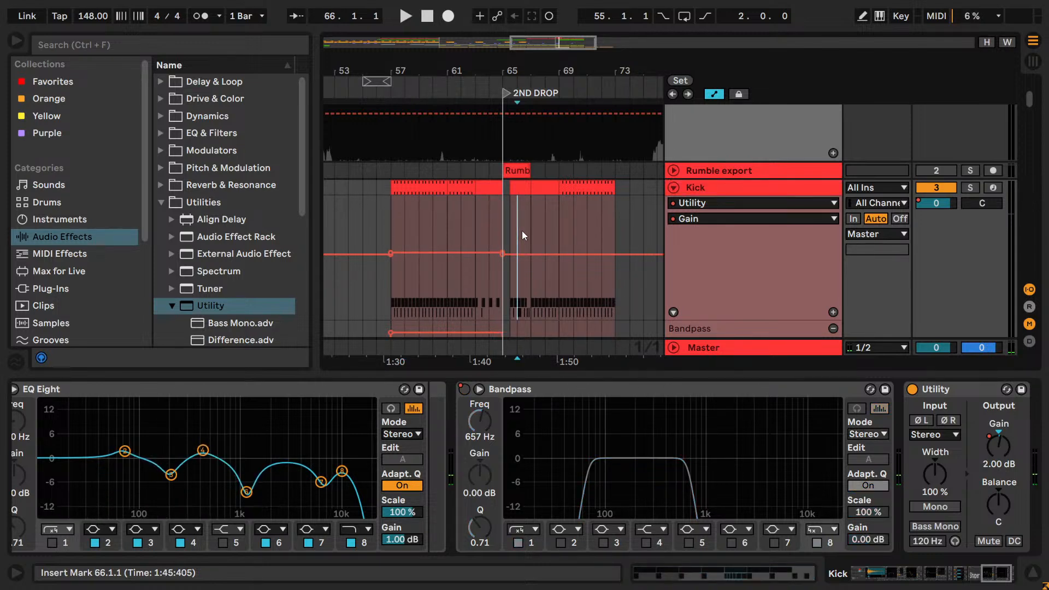
pyautogui.click(391, 226)
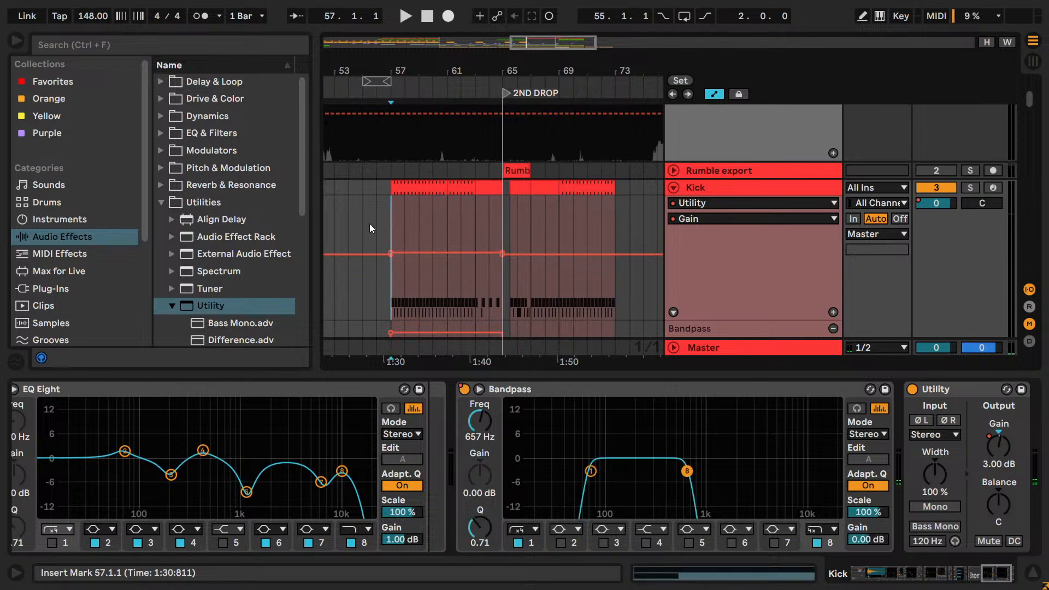
pyautogui.click(385, 225)
pyautogui.press('space')
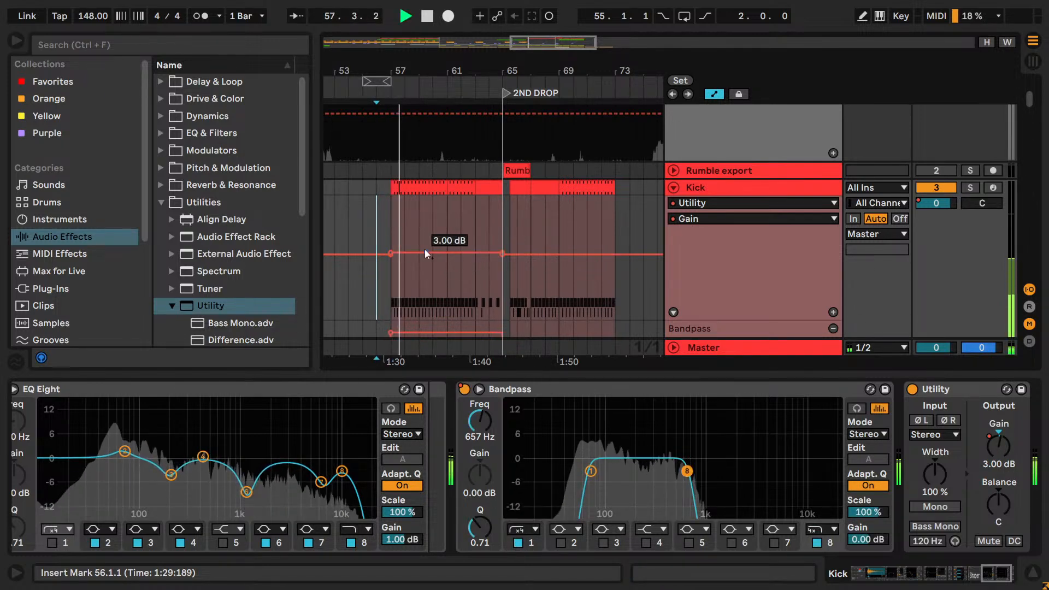
# - Set the Kick's Utility gain to 4 dB from bar 57 up to the 2ND DROP at bar 65 and listen through
pyautogui.rightClick(390, 252)
pyautogui.click(431, 260)
pyautogui.write('4')
pyautogui.press('Return')
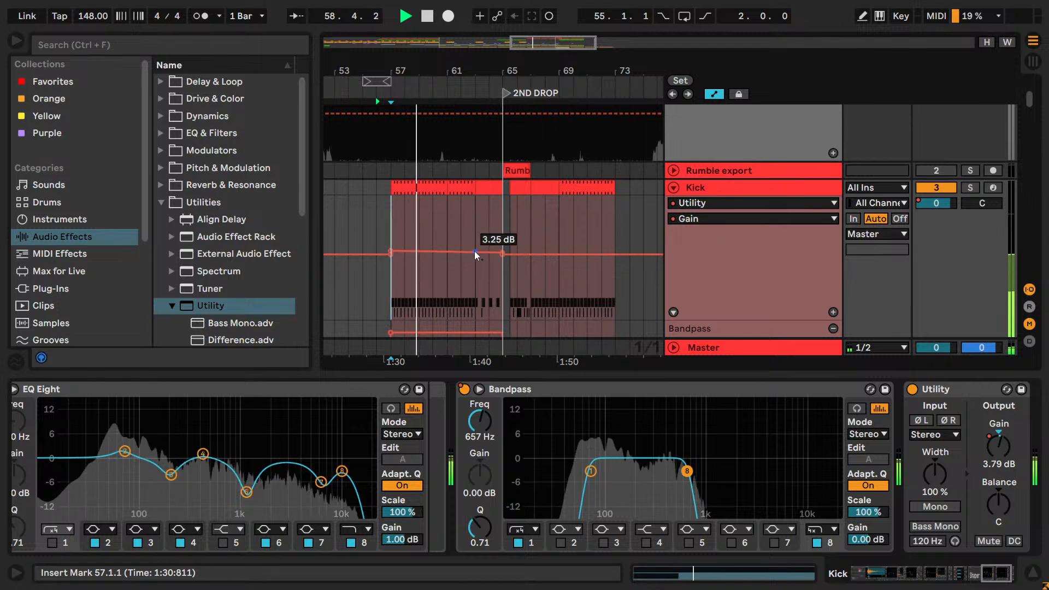
pyautogui.click(504, 251)
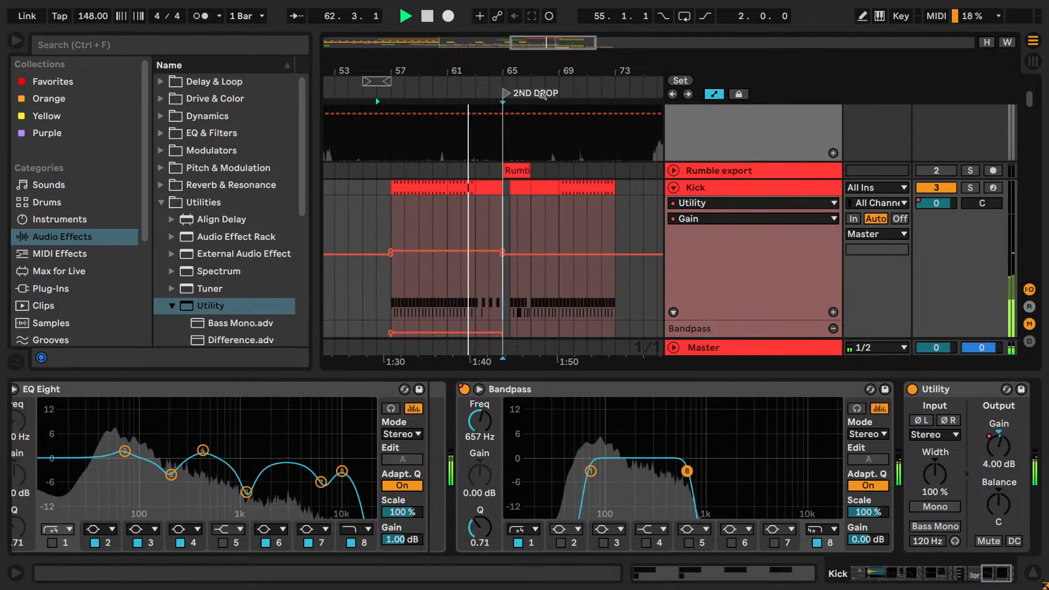
pyautogui.moveTo(532, 44); pyautogui.dragTo(532, 36)
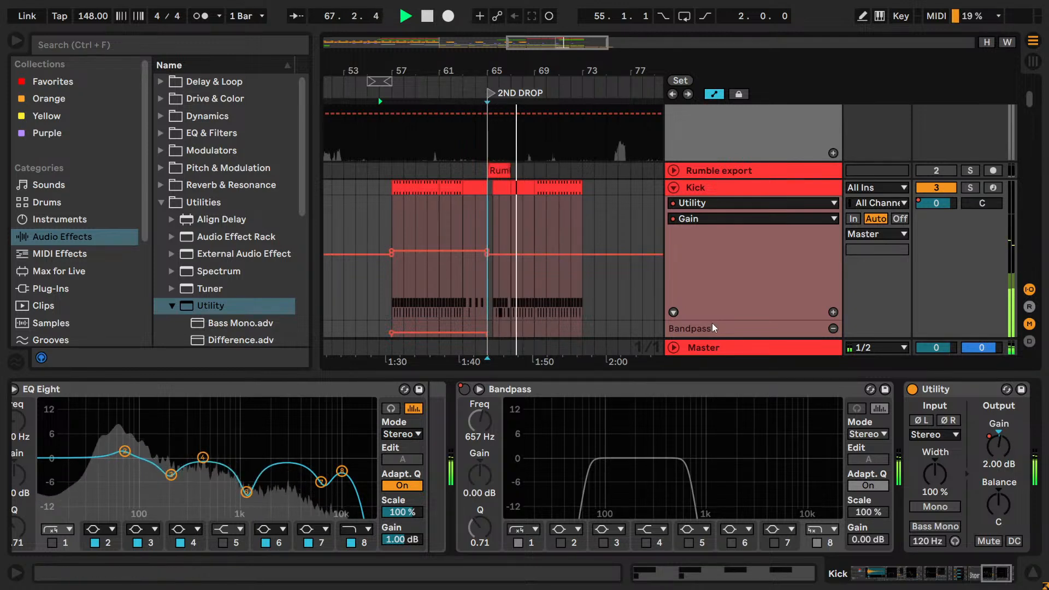
# - Set both ends of the Kick's raised gain section between bars 57 and 65 to 3.5 dB and save the set
pyautogui.click(723, 332)
pyautogui.moveTo(723, 332); pyautogui.dragTo(723, 347)
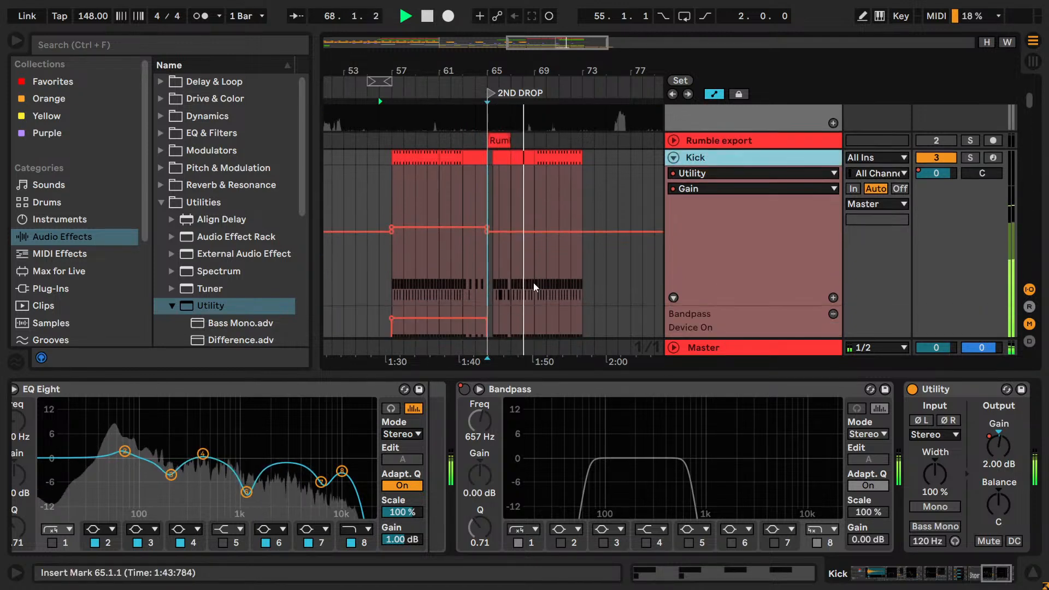
pyautogui.rightClick(392, 228)
pyautogui.click(405, 237)
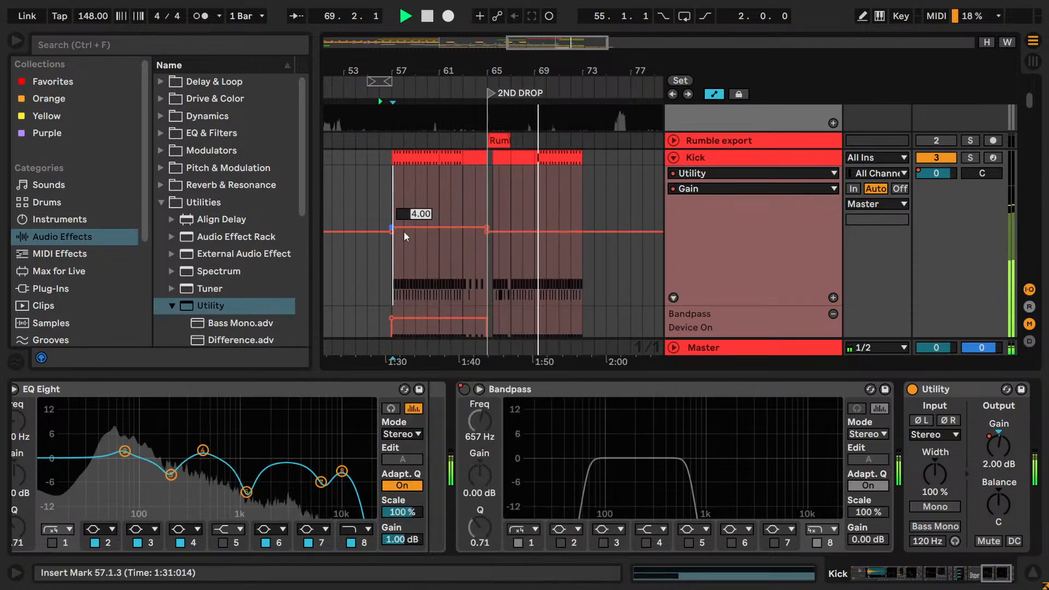
pyautogui.rightClick(486, 227)
pyautogui.click(503, 235)
pyautogui.write('3.5')
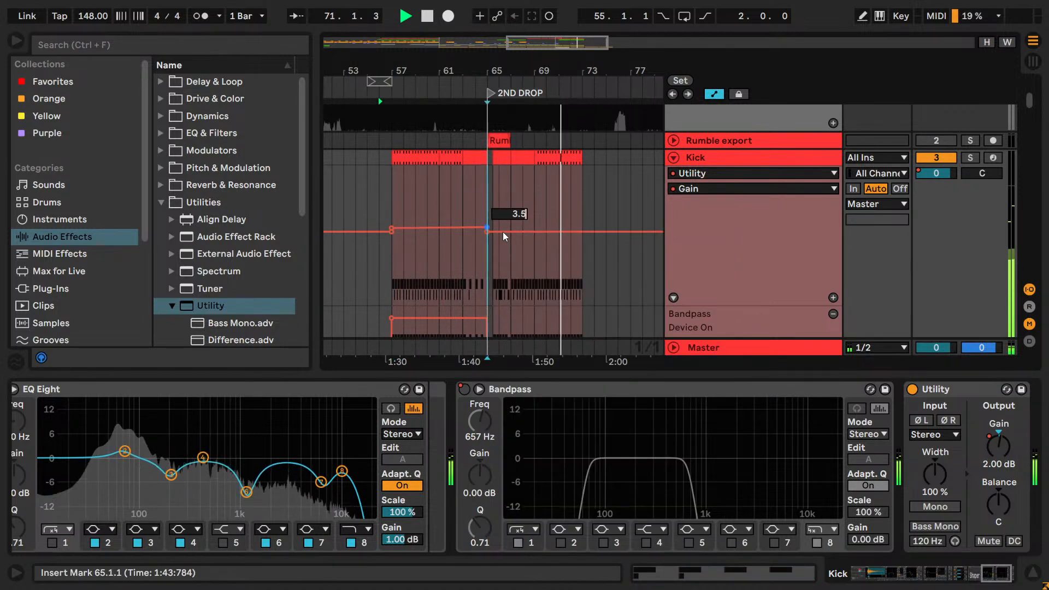
pyautogui.press('Return')
pyautogui.hotkey('ctrl', 's')
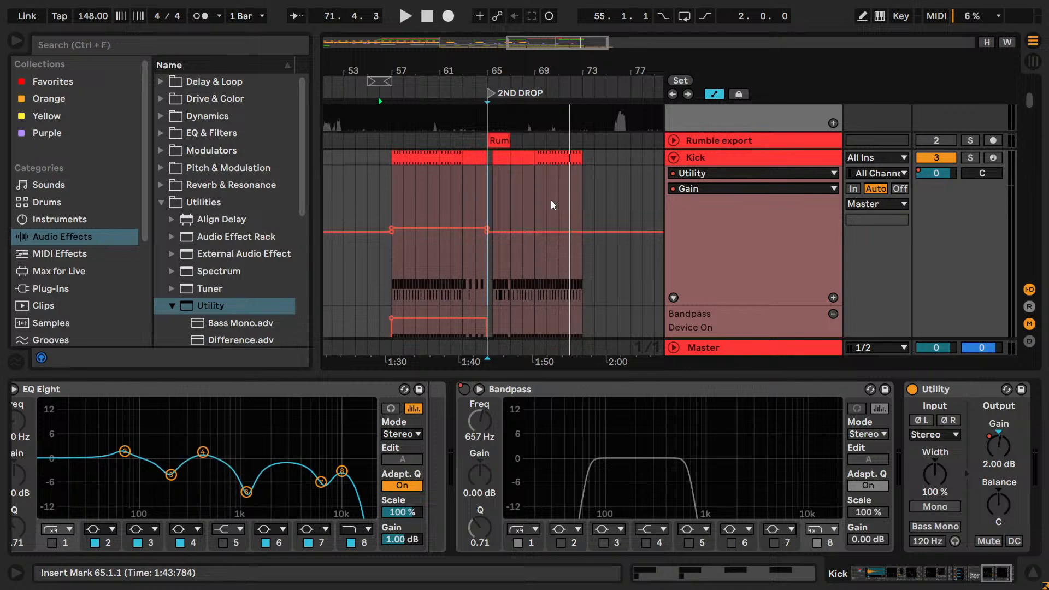
# - Look over the Kick's automation across the whole arrangement and place the insert marker at bar 75
pyautogui.moveTo(533, 44); pyautogui.dragTo(468, 54)
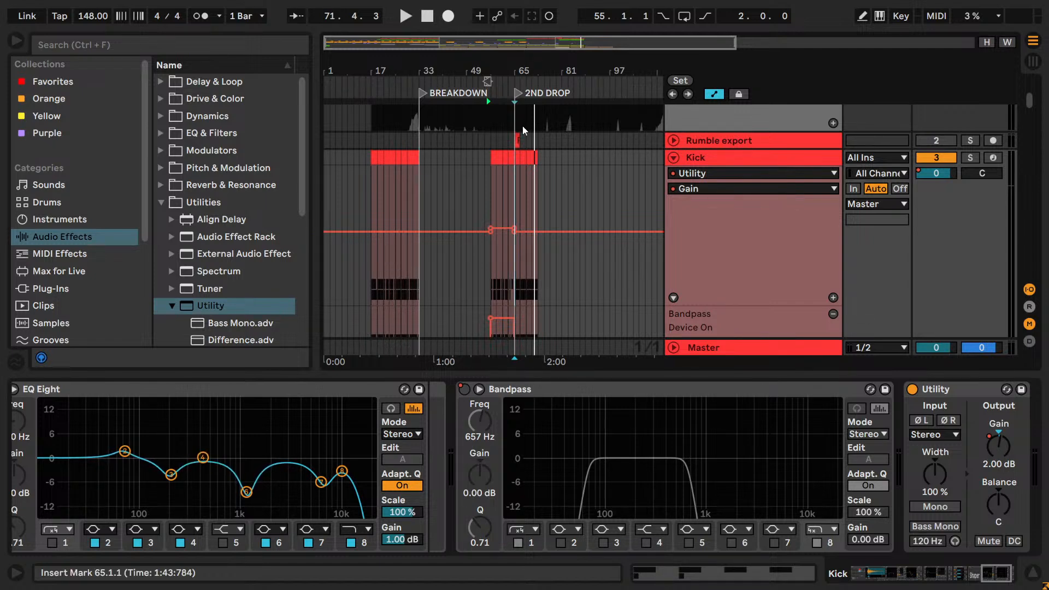
pyautogui.scroll(3, 522, 140)
pyautogui.scroll(-6, 522, 139)
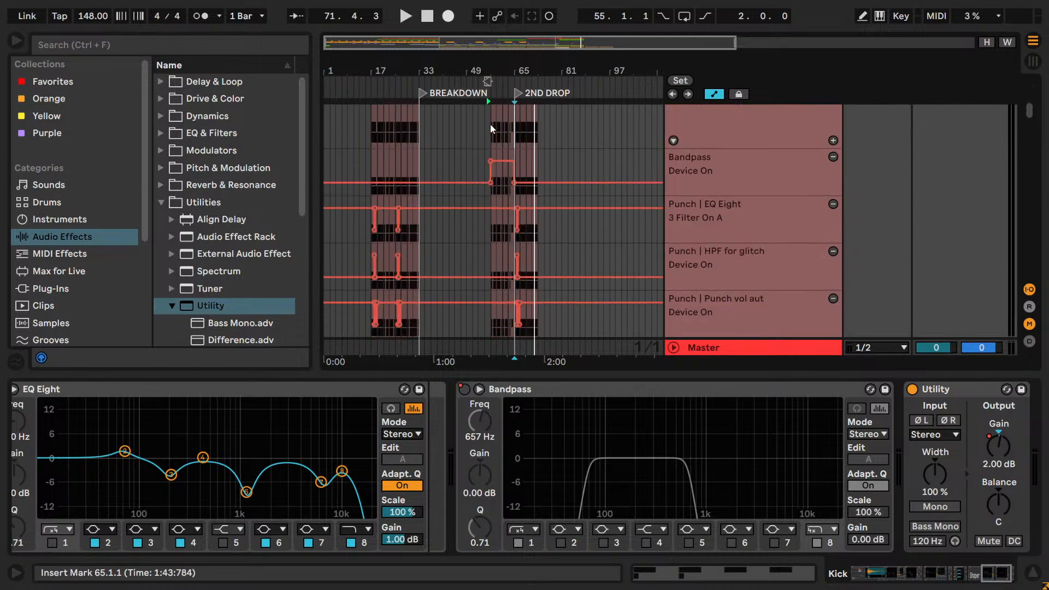
pyautogui.scroll(5, 490, 123)
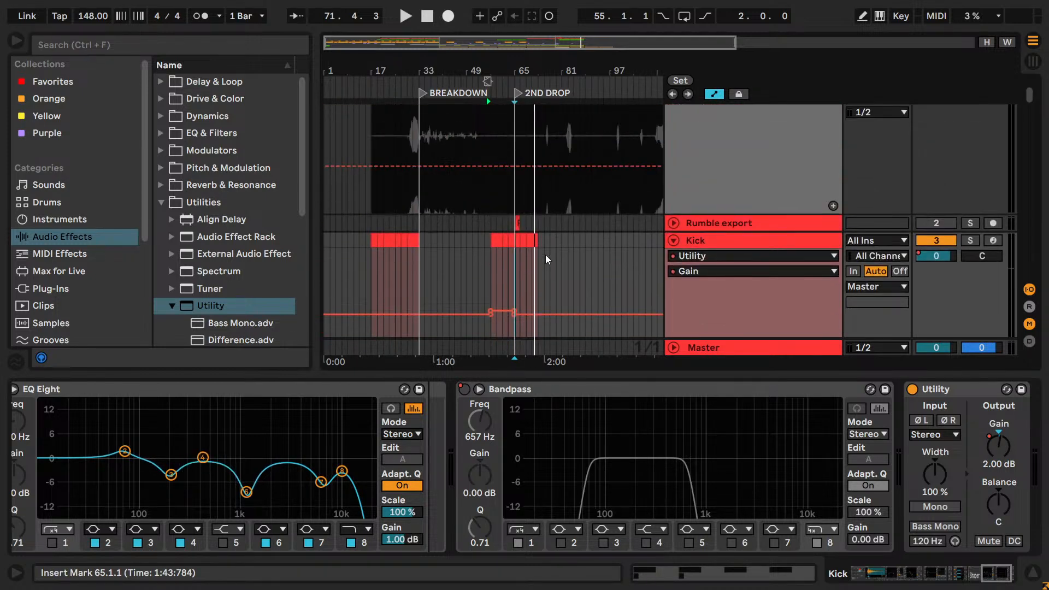
pyautogui.click(546, 255)
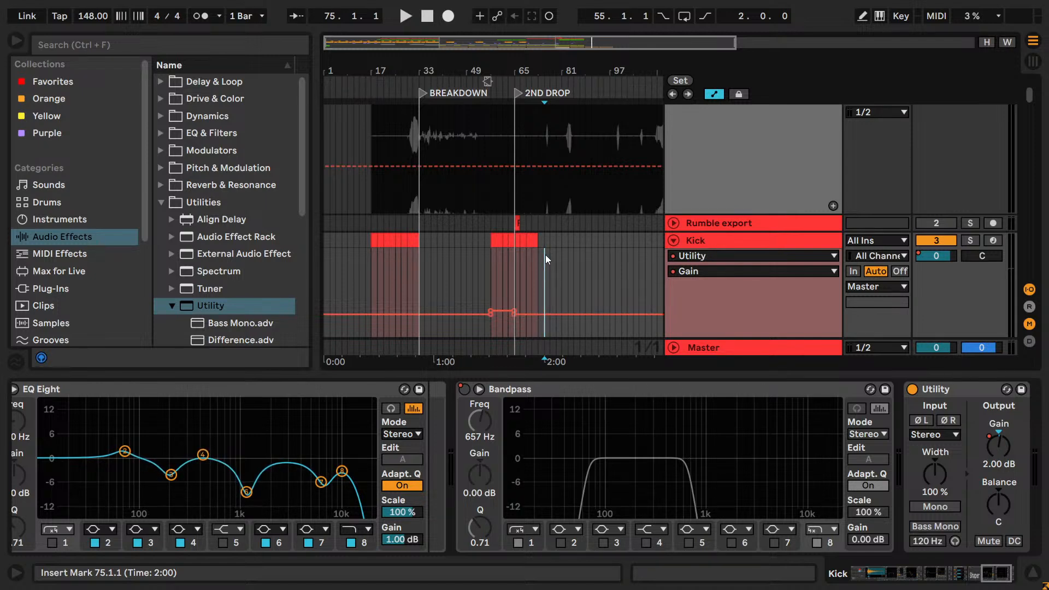
# - Look over the clips and automation of all tracks around the BREAKDOWN and the 2ND DROP
pyautogui.scroll(-10, 411, 243)
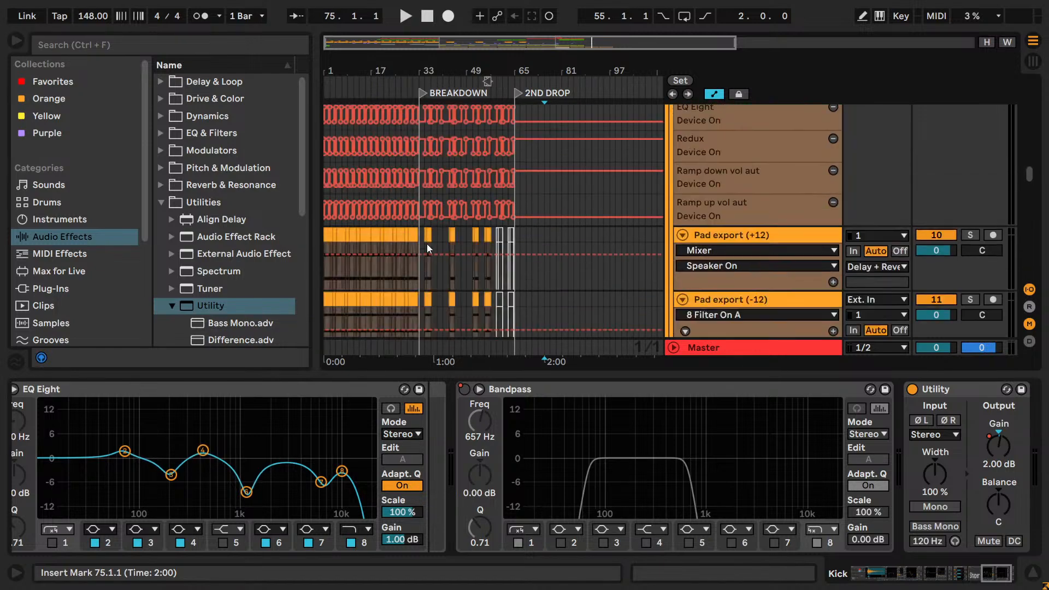
pyautogui.scroll(-8, 427, 244)
pyautogui.scroll(10, 428, 248)
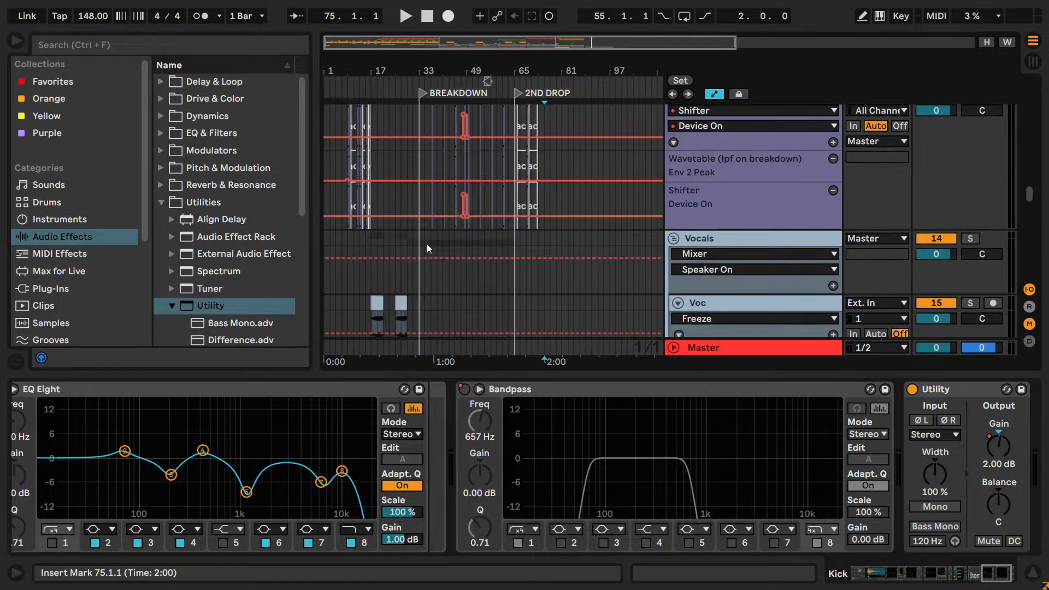
pyautogui.scroll(10, 427, 244)
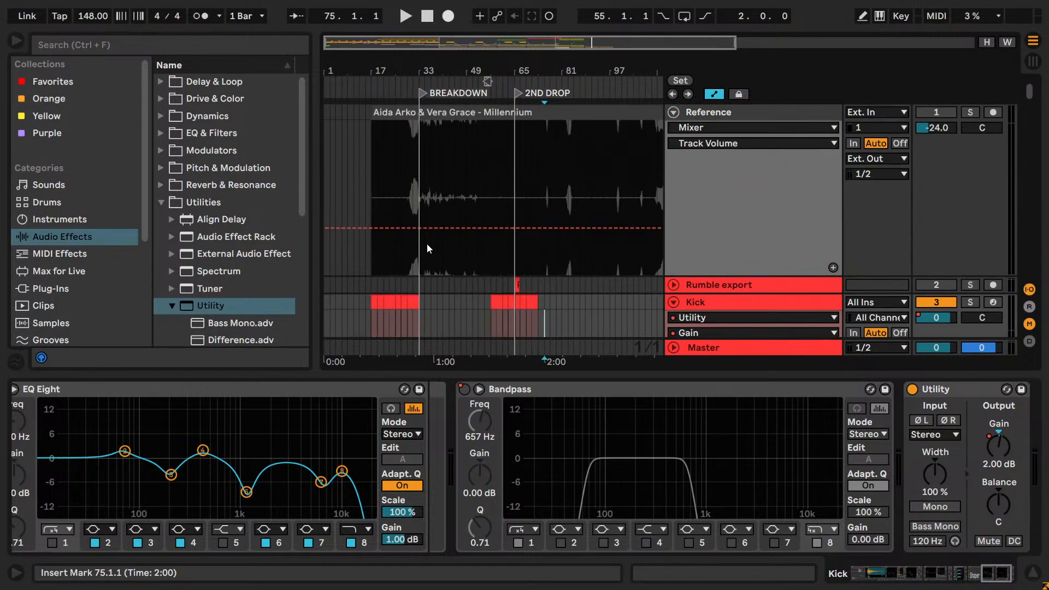
pyautogui.scroll(-2, 449, 236)
pyautogui.scroll(3, 450, 236)
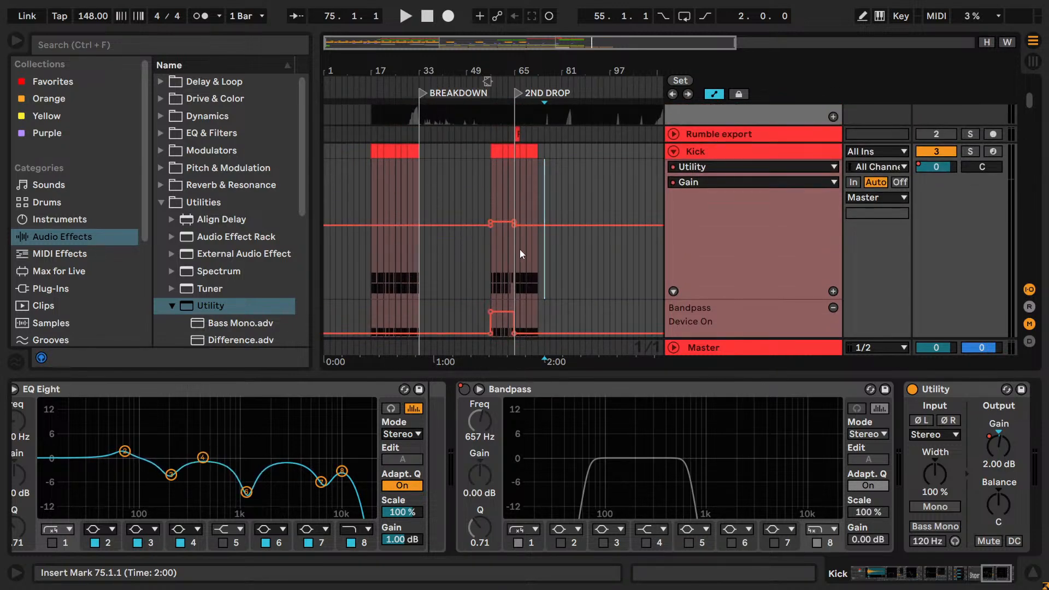
pyautogui.scroll(-6, 579, 246)
pyautogui.scroll(-10, 580, 247)
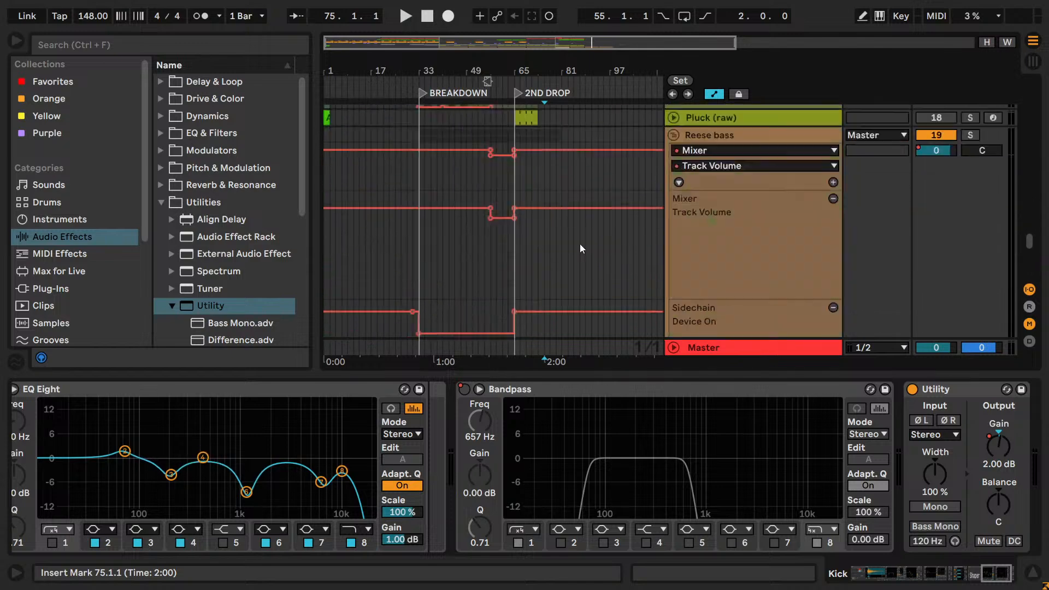
pyautogui.scroll(10, 579, 244)
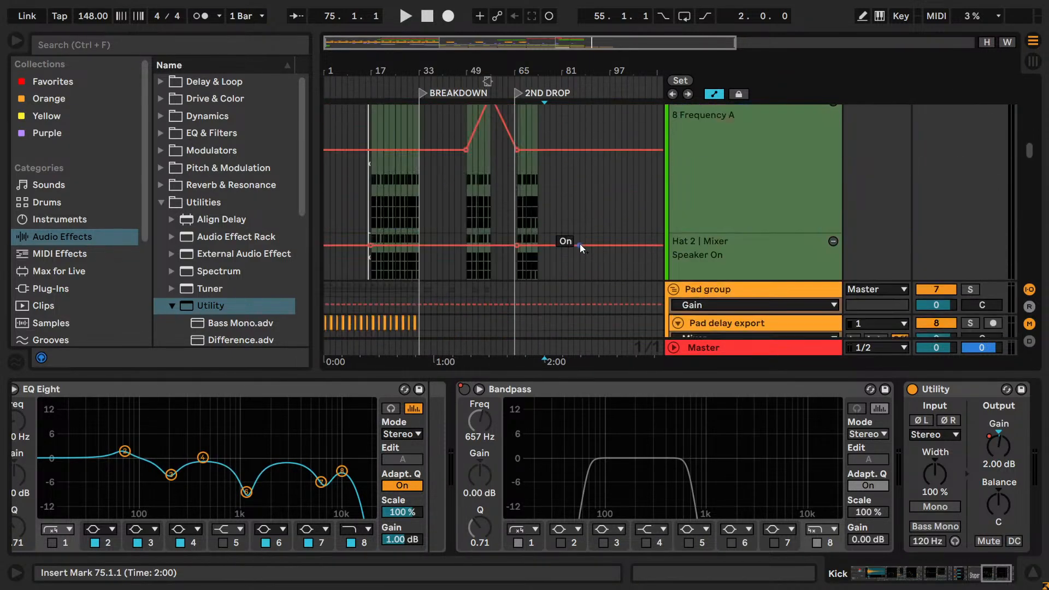
pyautogui.scroll(2, 579, 241)
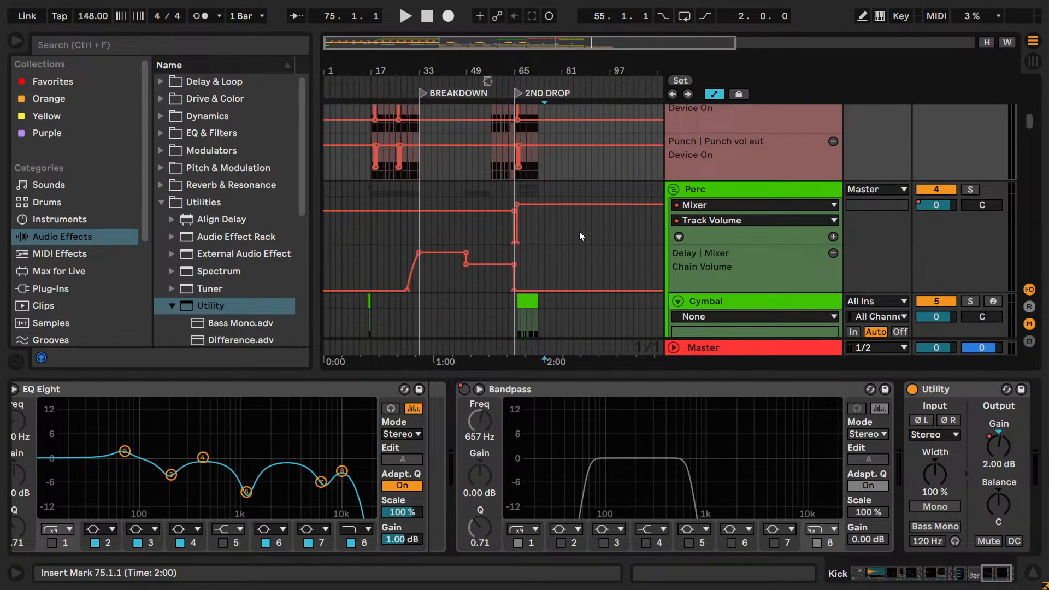
# - Play the arrangement from bar 17 and listen through the BREAKDOWN into the build-up before the 2ND DROP
pyautogui.click(372, 192)
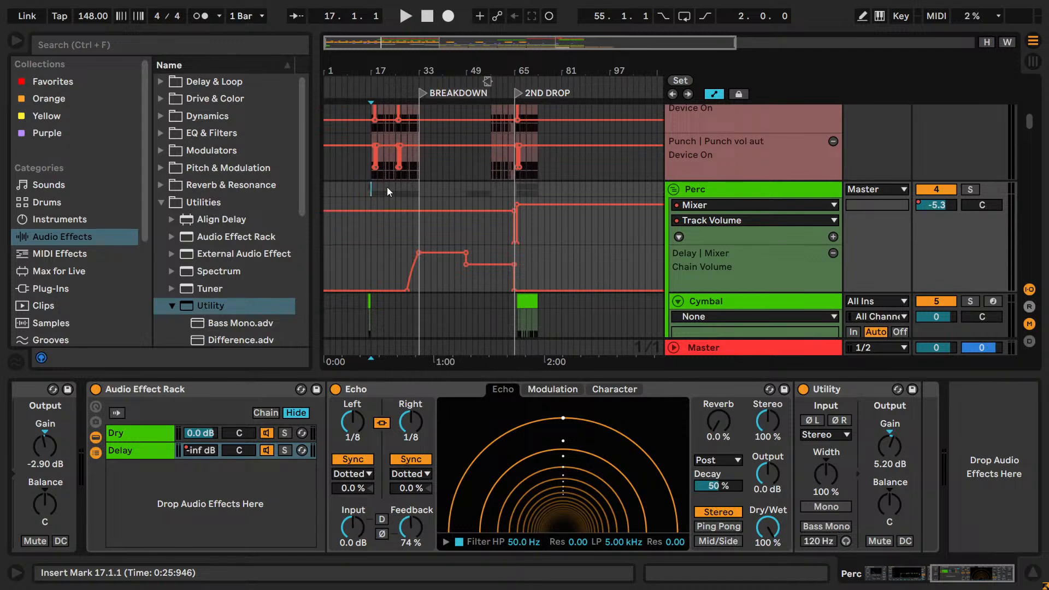
pyautogui.press('space')
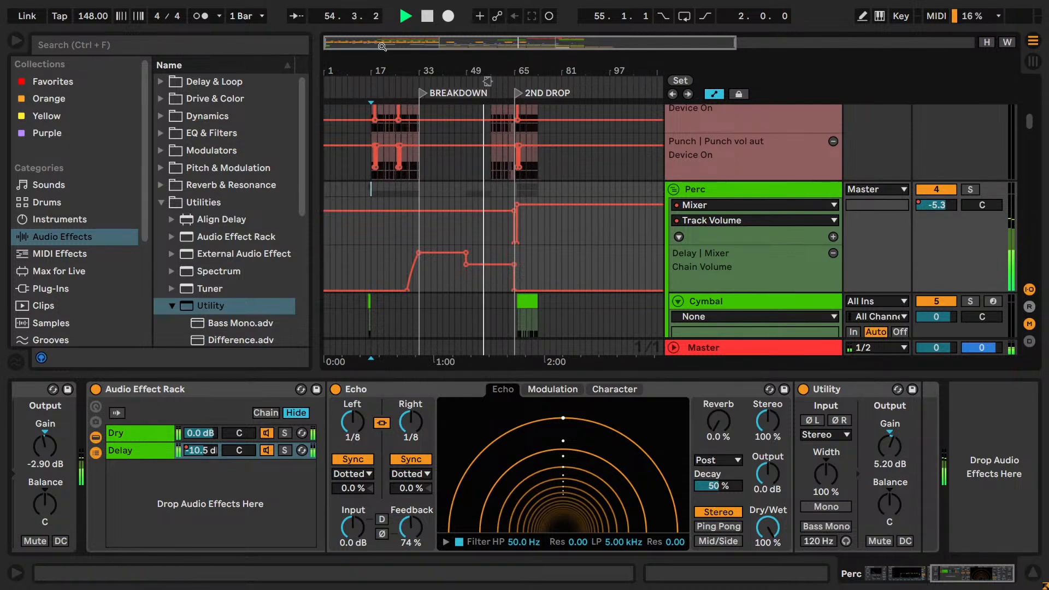
pyautogui.moveTo(382, 46); pyautogui.dragTo(404, 48)
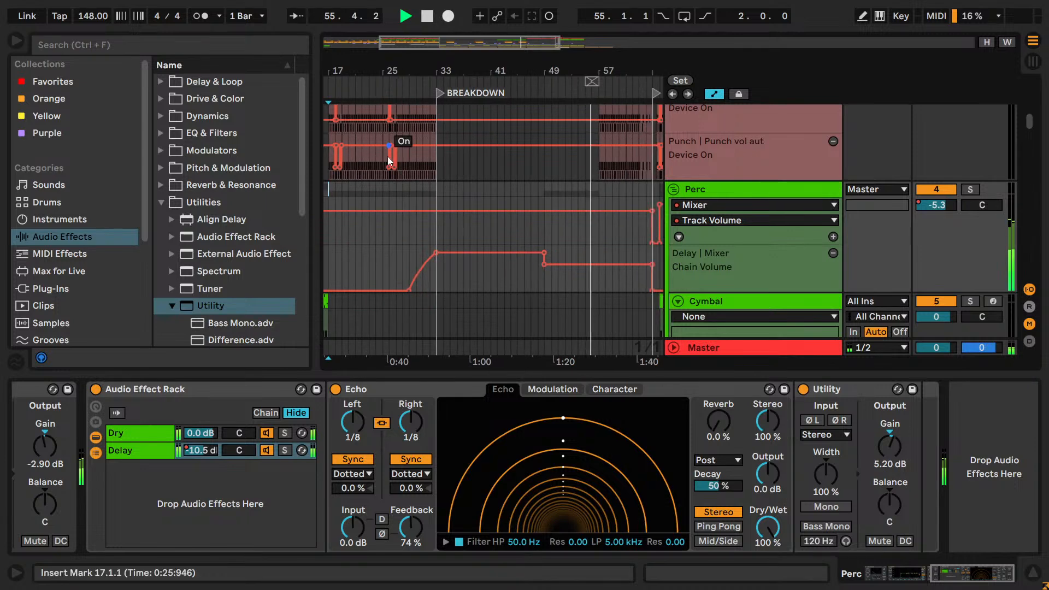
pyautogui.scroll(4, 535, 215)
pyautogui.scroll(5, 535, 215)
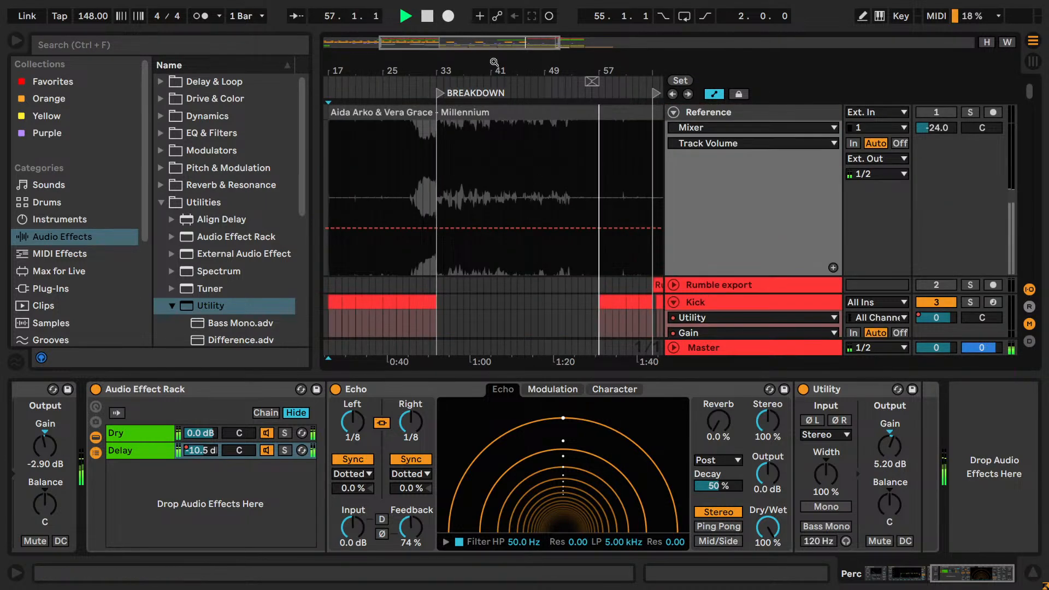
pyautogui.moveTo(558, 43); pyautogui.dragTo(527, 44)
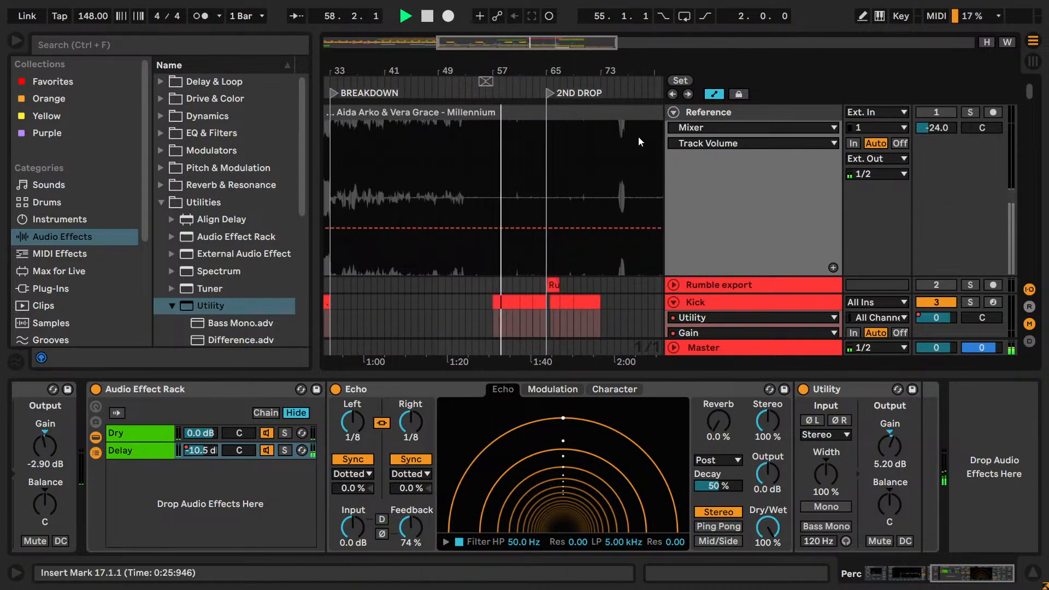
# - Examine the tracks' clips and automation while listening through the 2ND DROP, and stop playback around bar 72
pyautogui.scroll(-8, 609, 218)
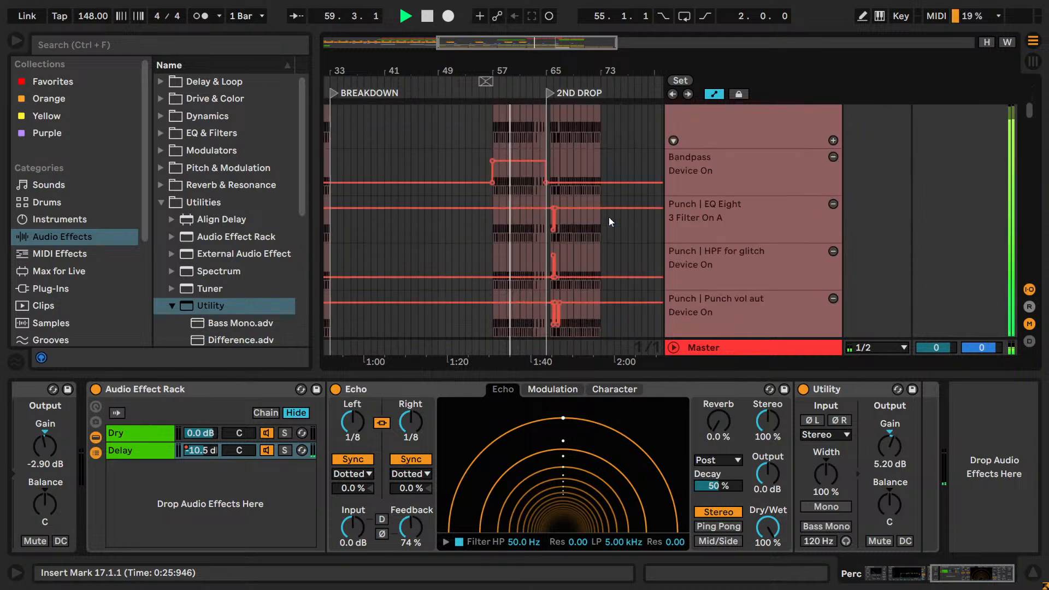
pyautogui.scroll(-10, 610, 222)
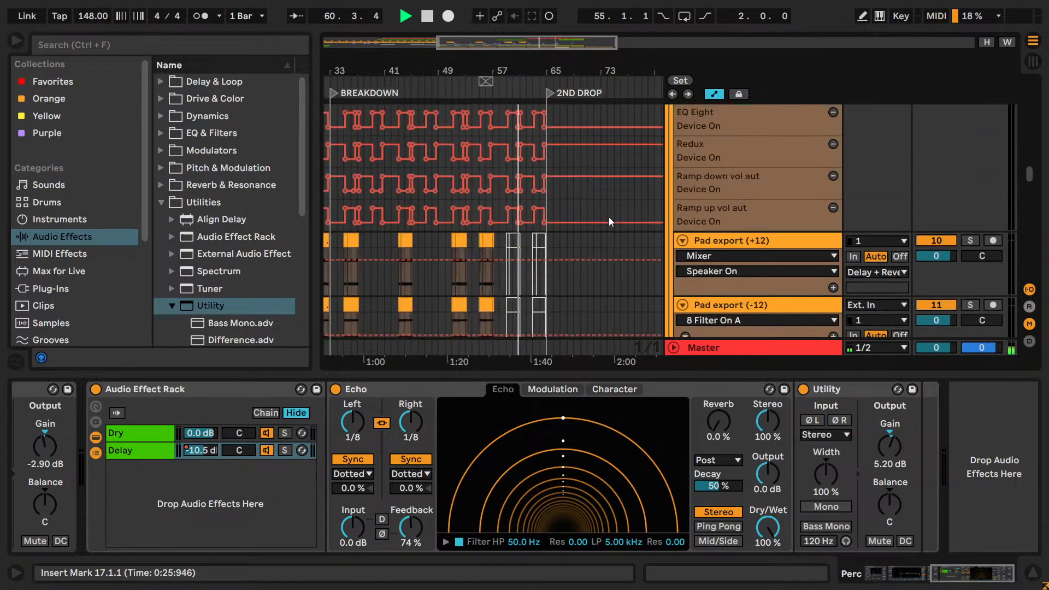
pyautogui.scroll(-6, 610, 219)
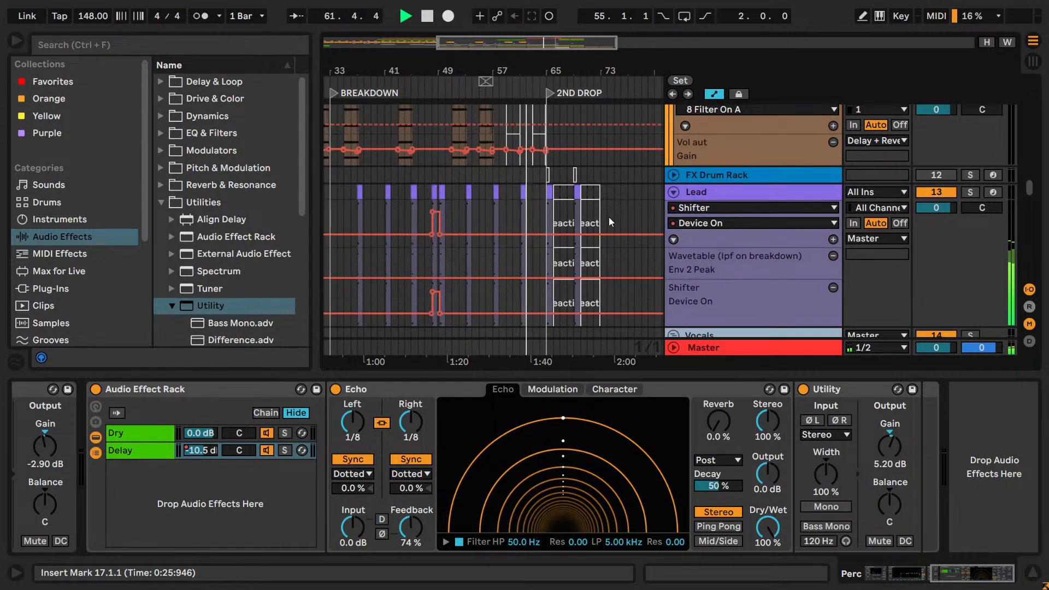
pyautogui.scroll(-4, 611, 222)
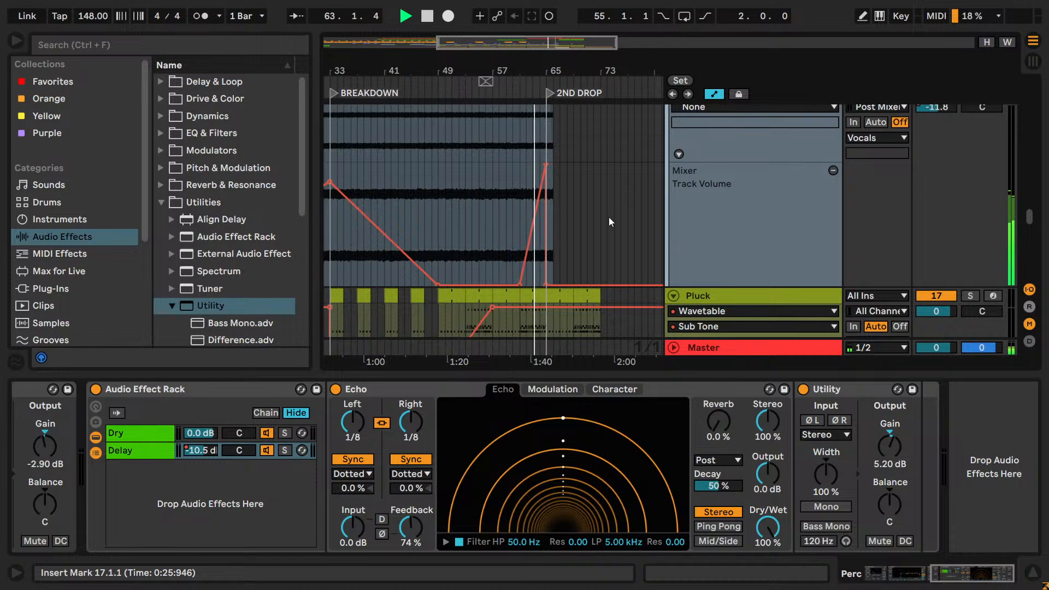
pyautogui.scroll(8, 611, 221)
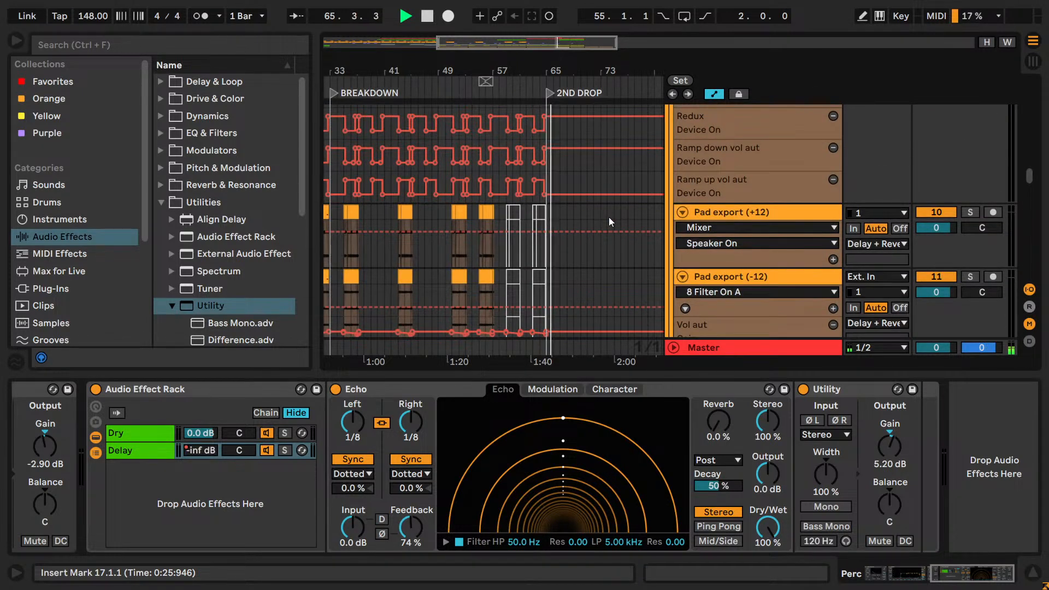
pyautogui.scroll(10, 609, 217)
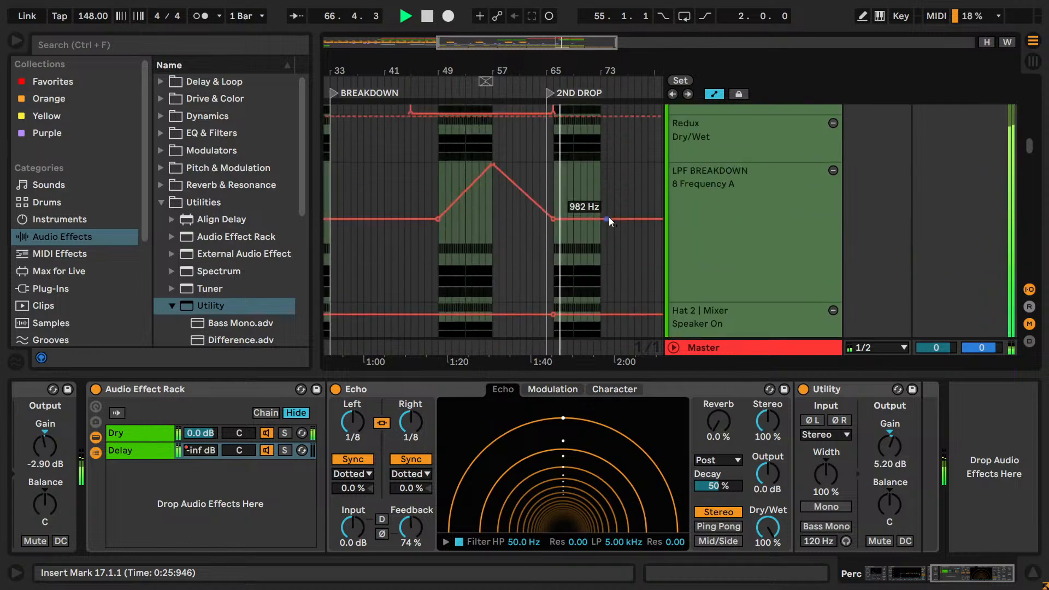
pyautogui.scroll(10, 609, 217)
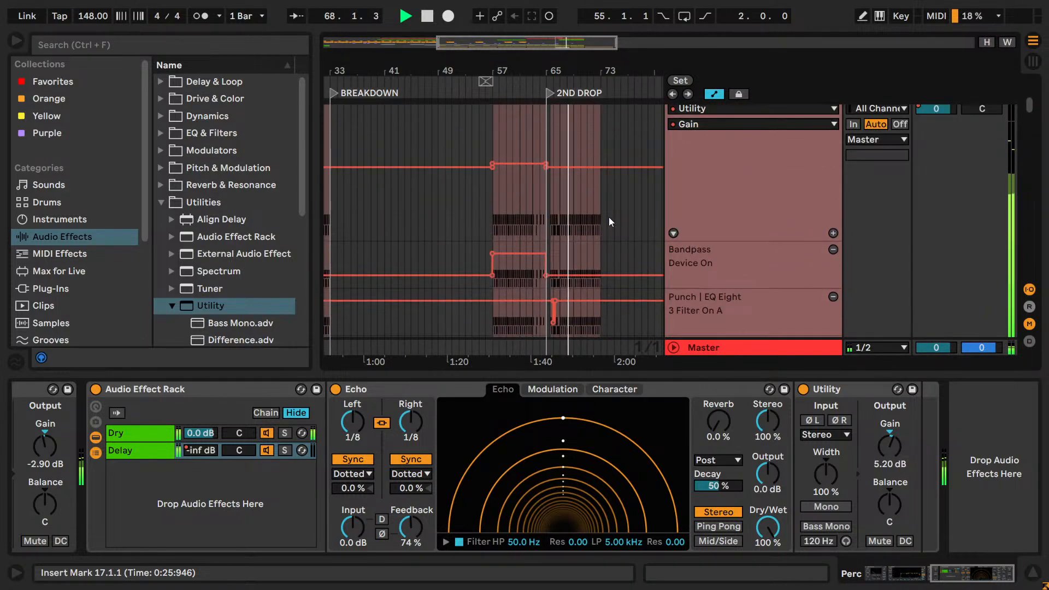
pyautogui.scroll(-10, 609, 218)
pyautogui.scroll(-10, 609, 219)
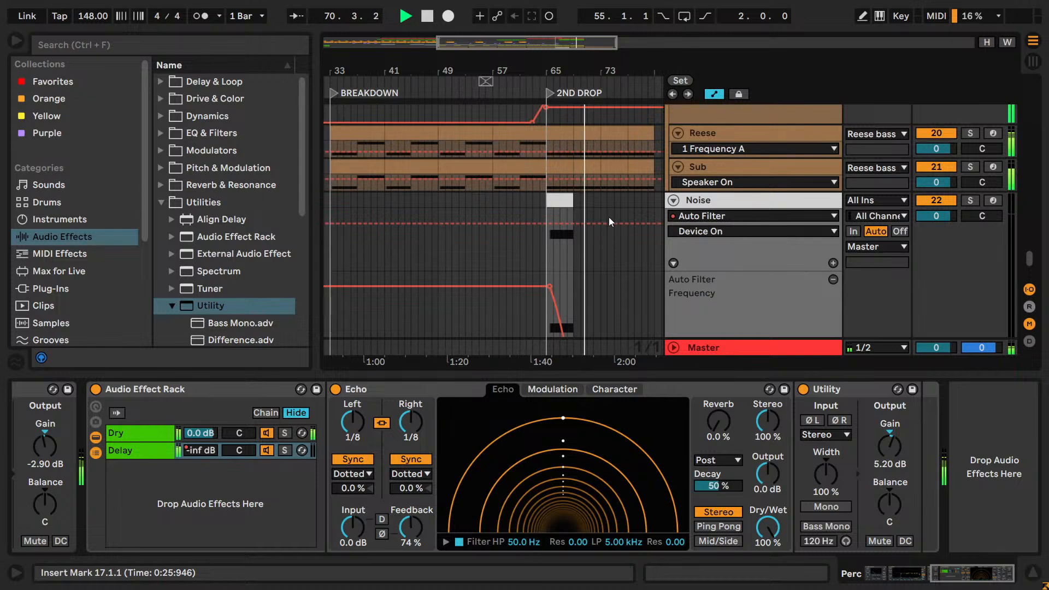
pyautogui.scroll(4, 609, 218)
pyautogui.moveTo(561, 56); pyautogui.dragTo(630, 44)
pyautogui.press('space')
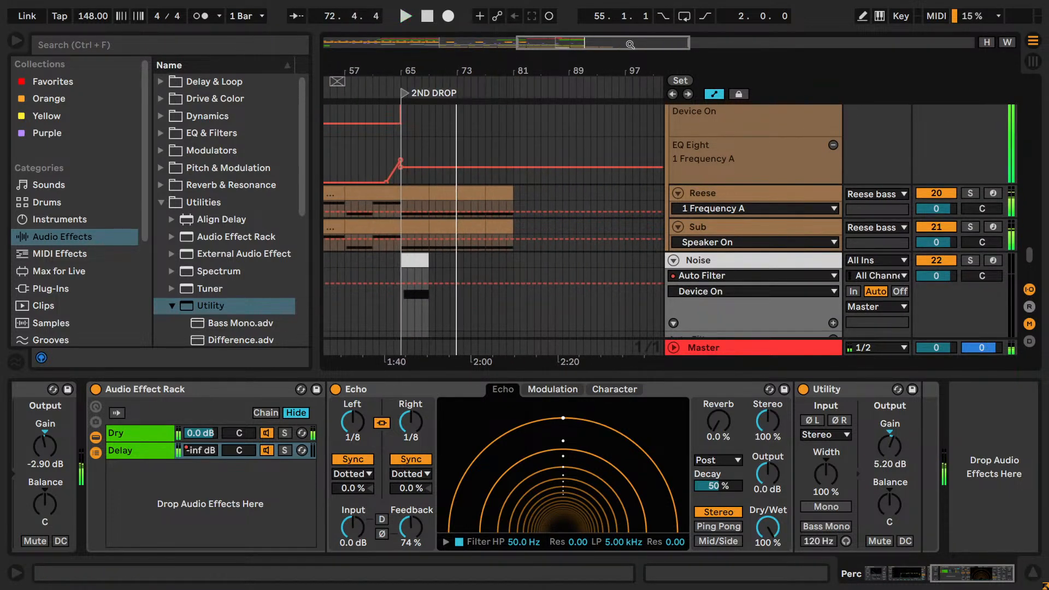
# - Mark bars 65 to 73 and 66 to 97 on the Reese bass's EQ Eight frequency lane to gauge the section, then clear the selection
pyautogui.click(406, 143)
pyautogui.moveTo(405, 142); pyautogui.dragTo(455, 148)
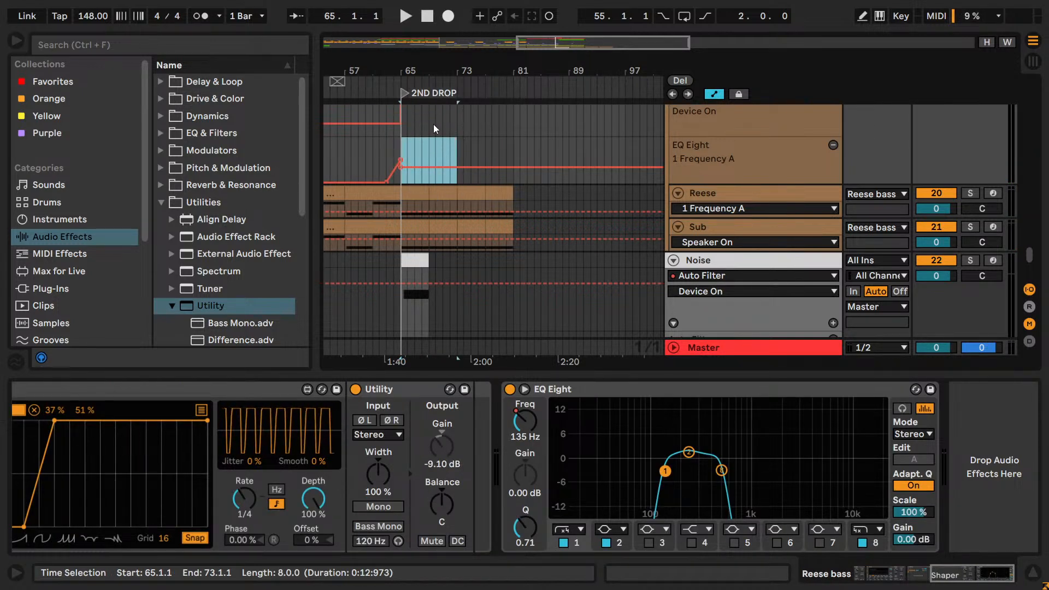
pyautogui.press('-')
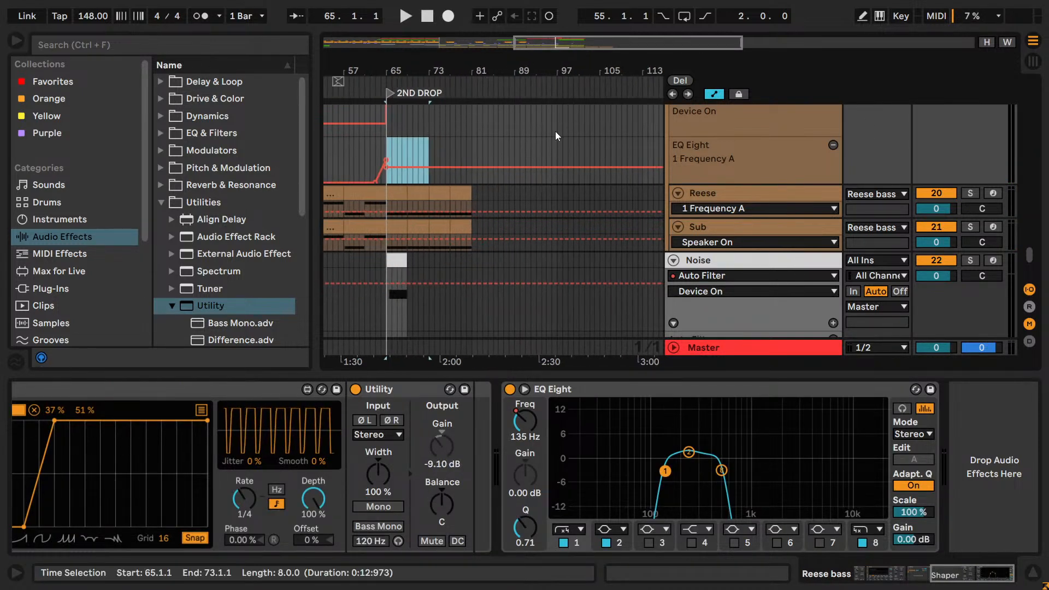
pyautogui.moveTo(558, 146); pyautogui.dragTo(376, 158)
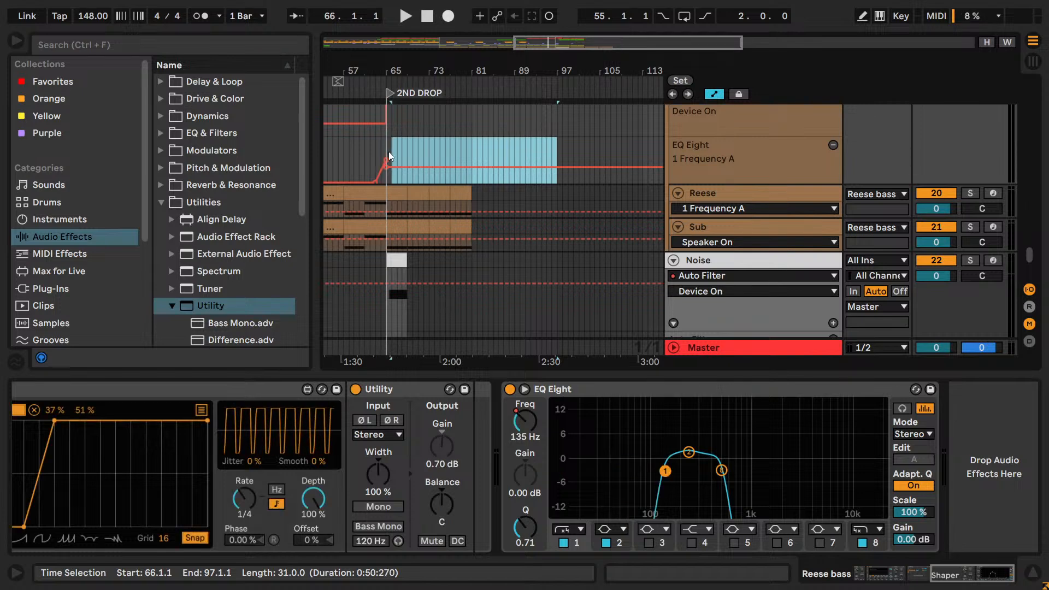
pyautogui.click(389, 154)
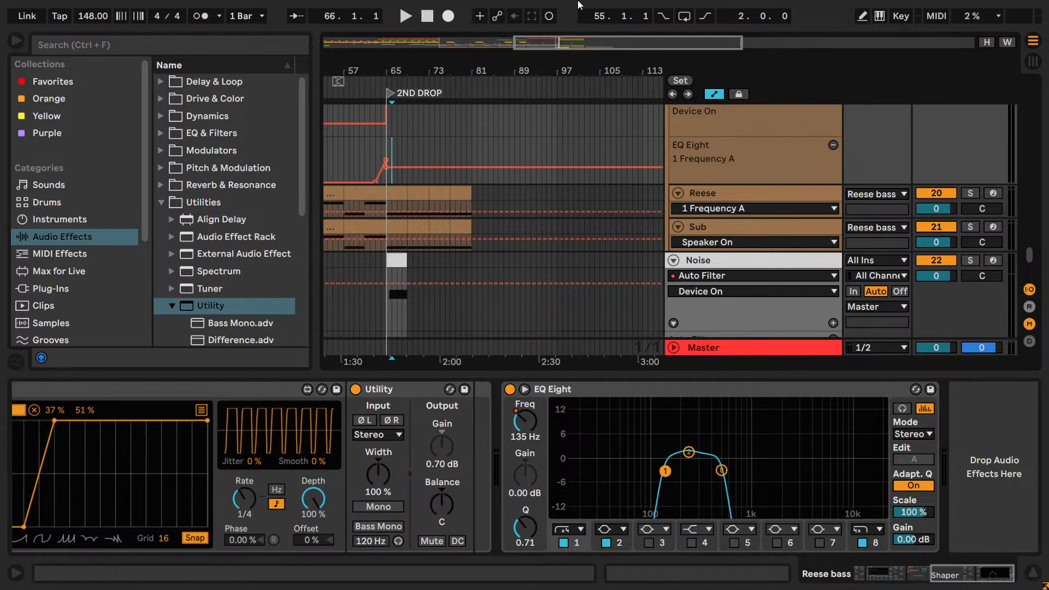
# - Return to the Reference track's waveform around the breakdown and place the insert marker at bar 59
pyautogui.scroll(5, 536, 118)
pyautogui.scroll(5, 536, 118)
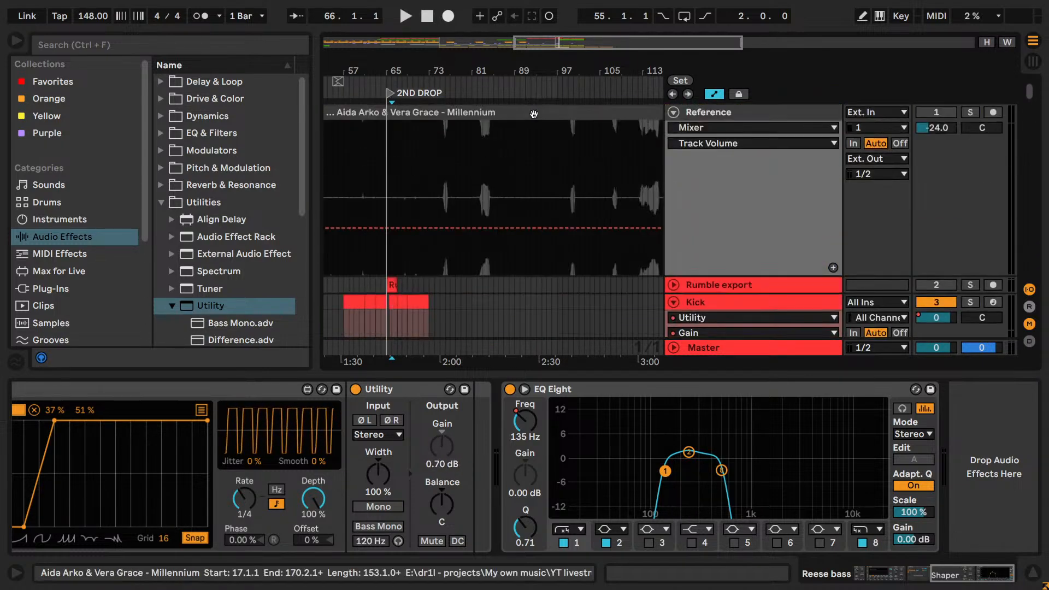
pyautogui.moveTo(538, 50); pyautogui.dragTo(505, 44)
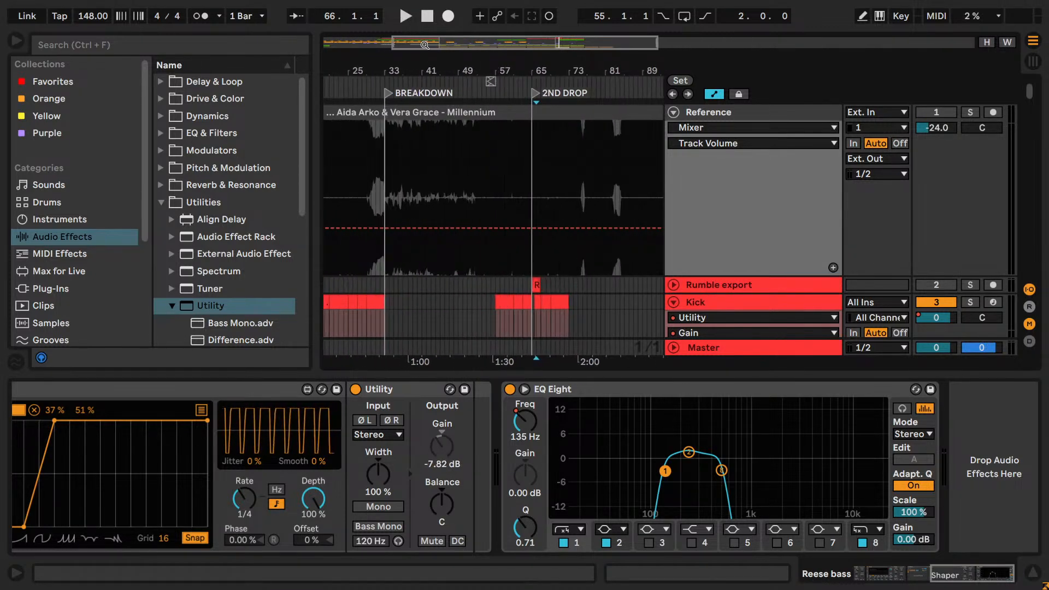
pyautogui.click(431, 208)
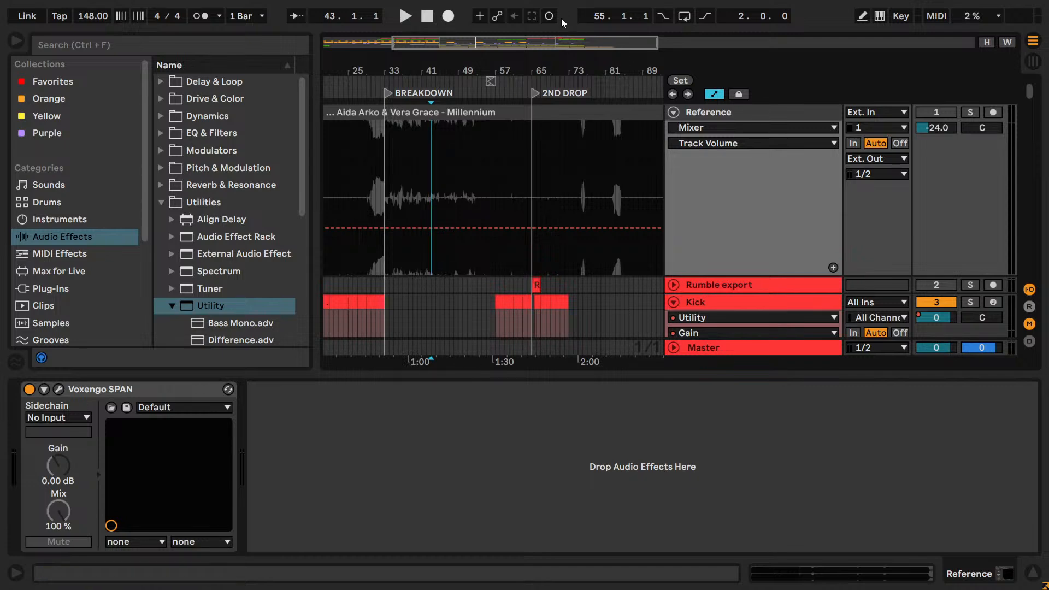
pyautogui.click(503, 160)
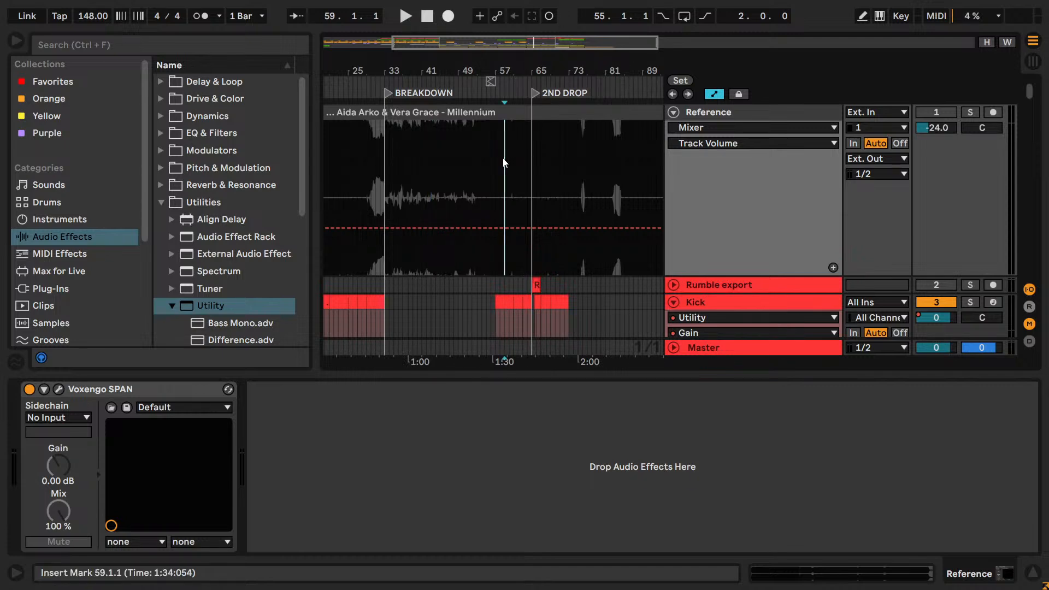